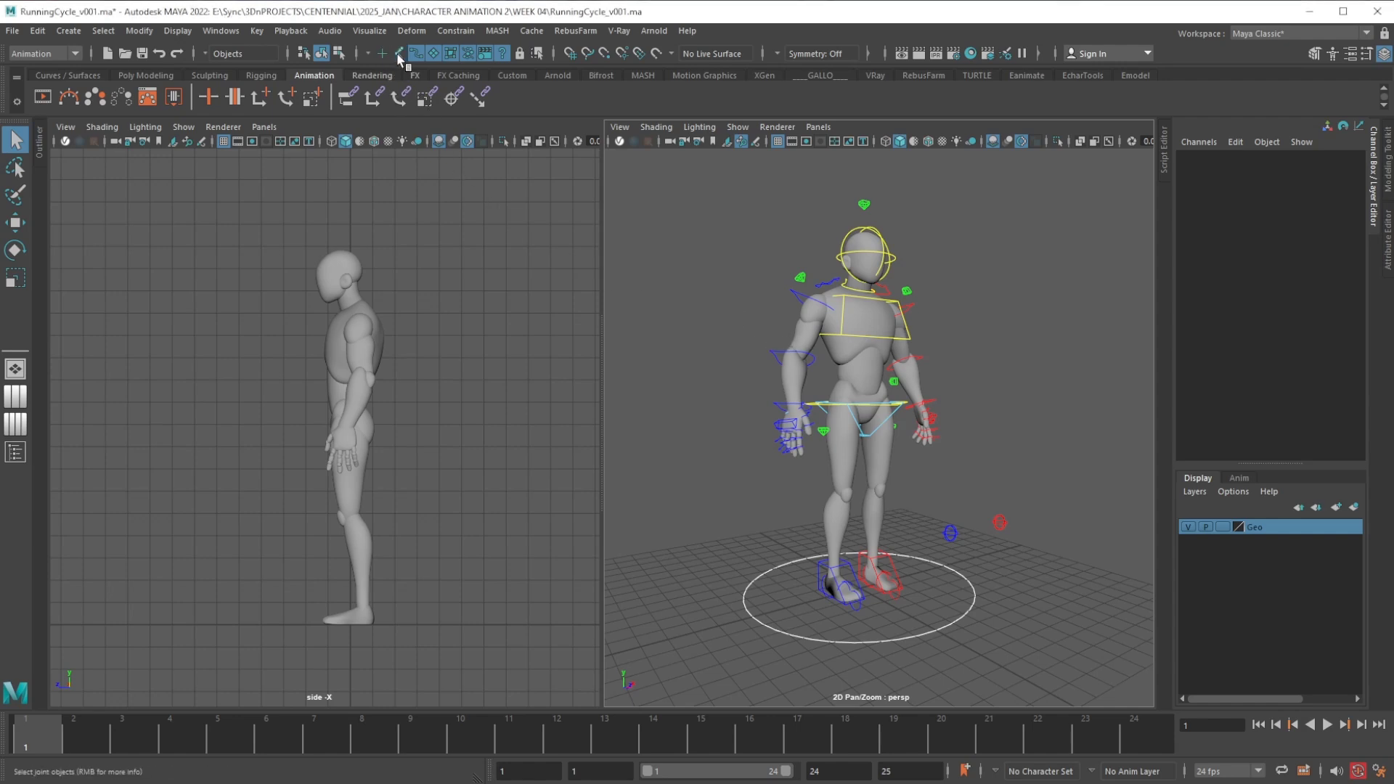
Restrict object selection to curves by excluding surfaces, deformations, dynamics, rendering and miscellaneous objects from the selection mask
{"action": "left_click", "coordinate": [432, 54]}
{"action": "left_click", "coordinate": [468, 53]}
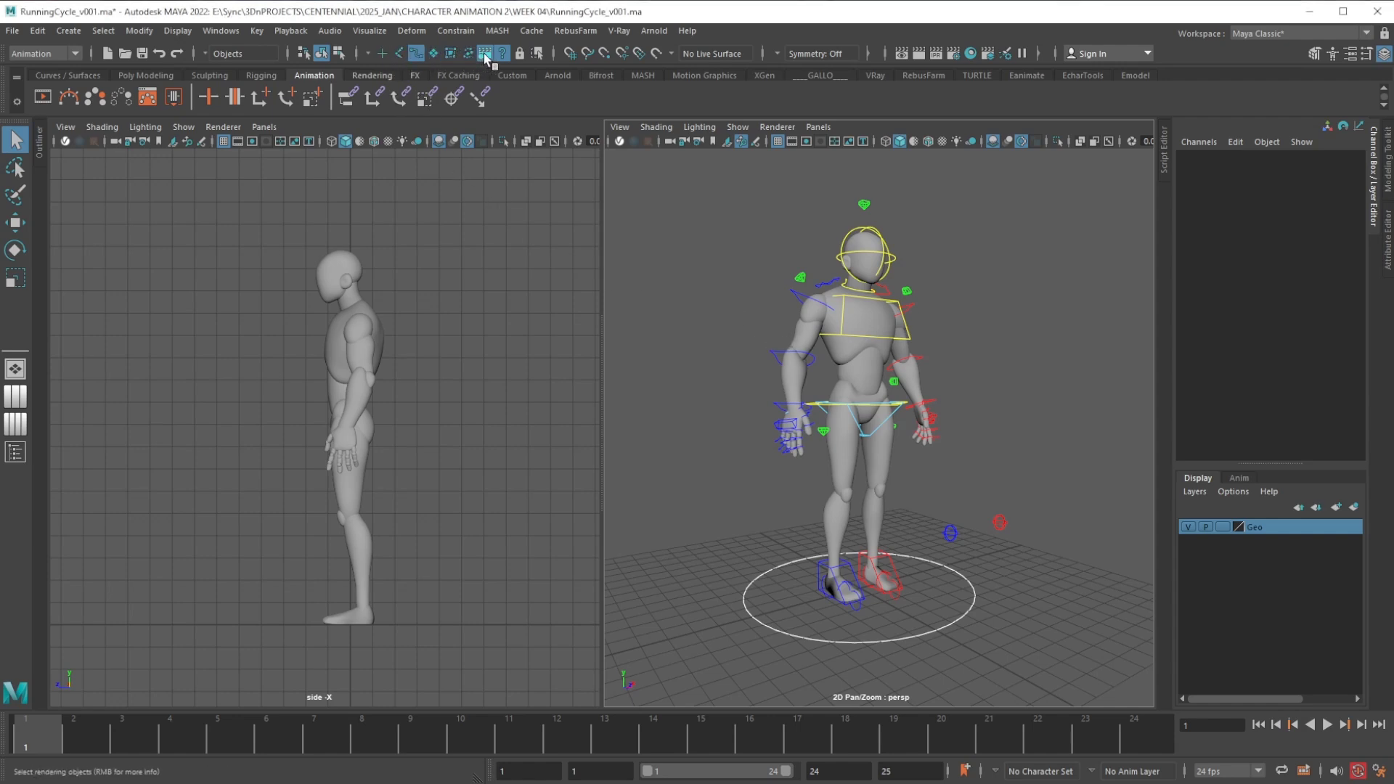
{"action": "left_click", "coordinate": [485, 54]}
{"action": "left_click", "coordinate": [503, 54]}
Save the Time Slider preferences, and set the animation end to frame 19 and the playback end to frame 18
{"action": "left_click", "coordinate": [1378, 772]}
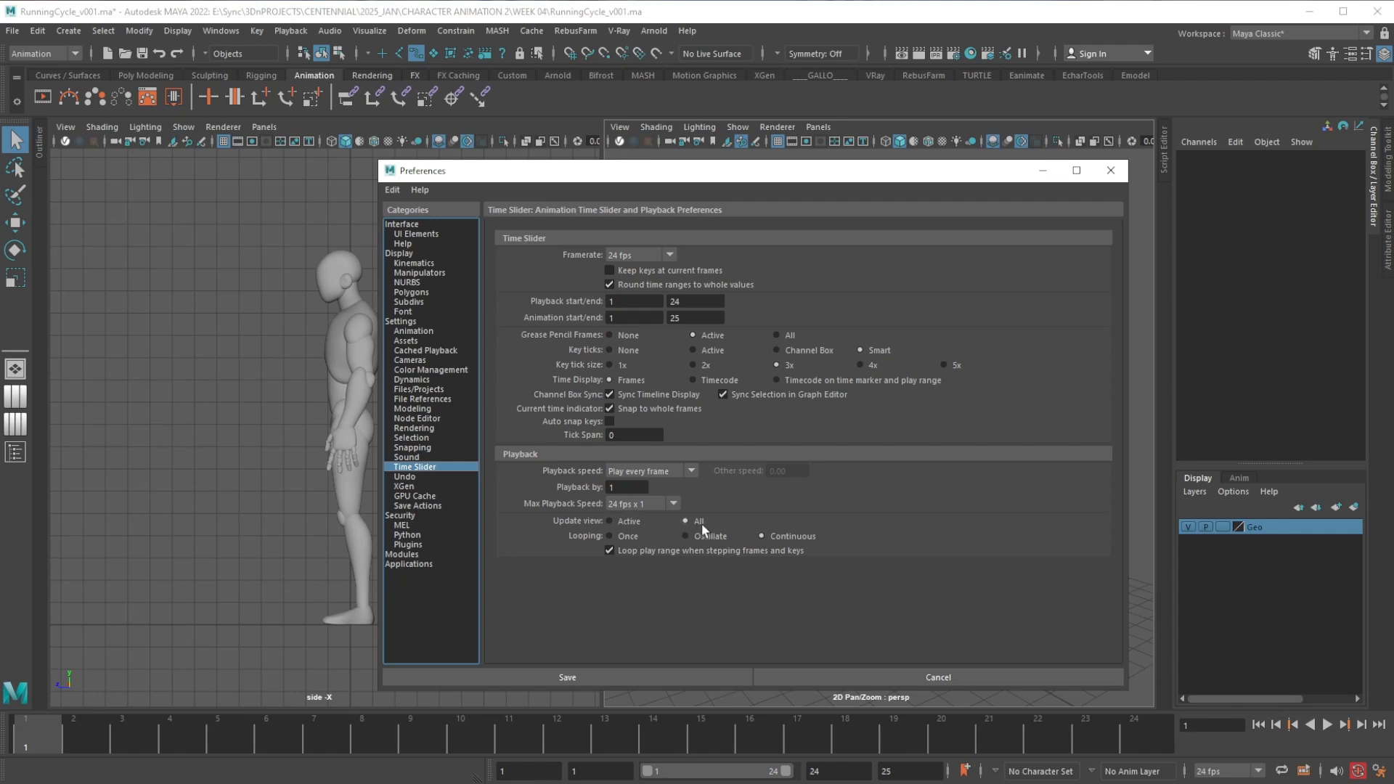
{"action": "left_click", "coordinate": [679, 673]}
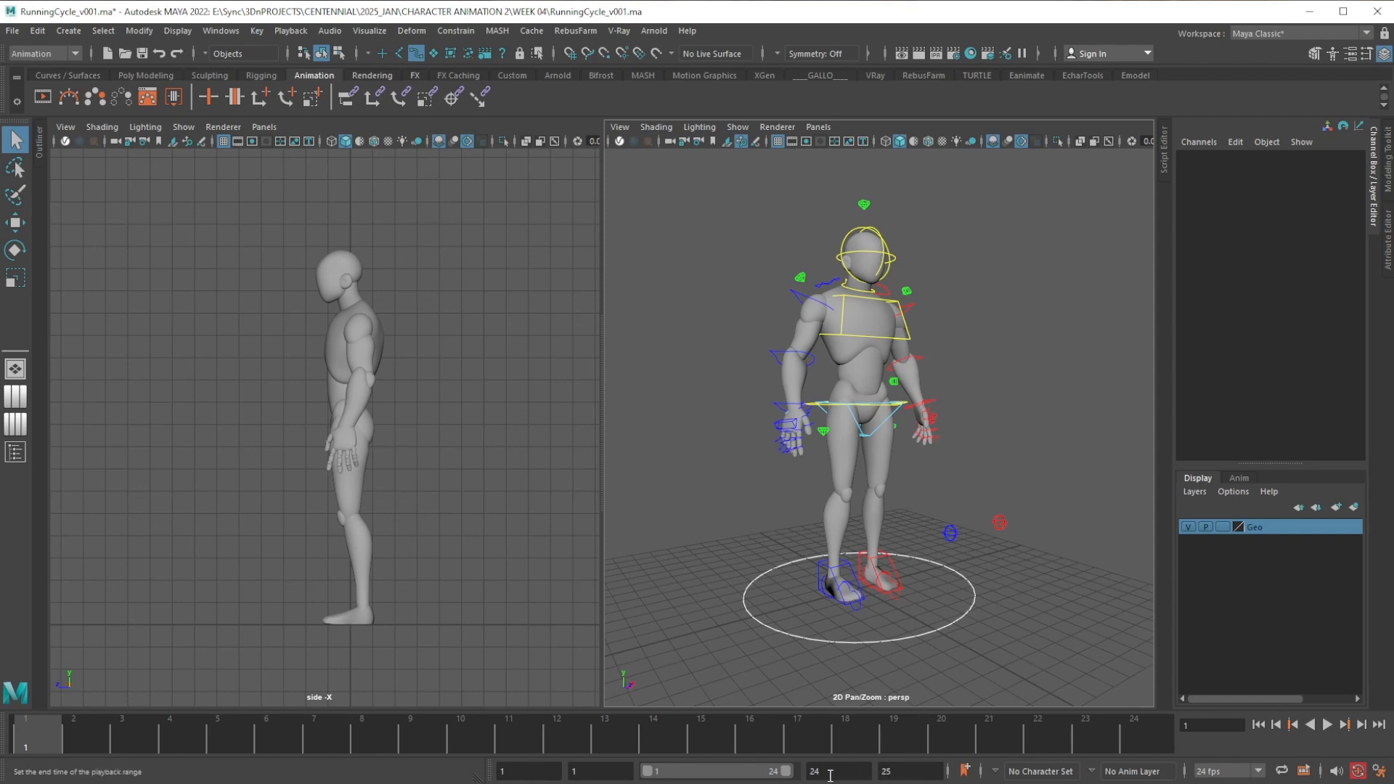
{"action": "double_click", "coordinate": [884, 772]}
{"action": "type", "text": "19"}
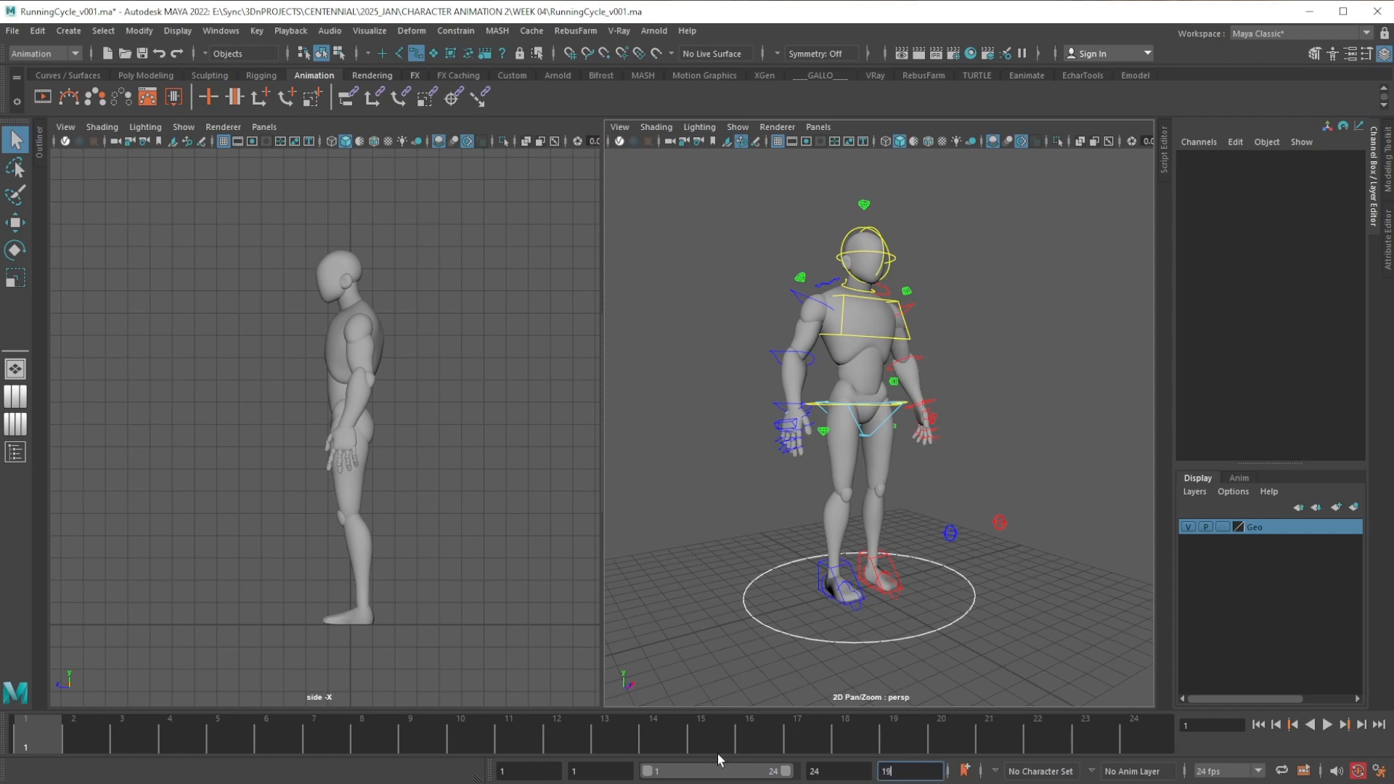
{"action": "key", "text": "Return"}
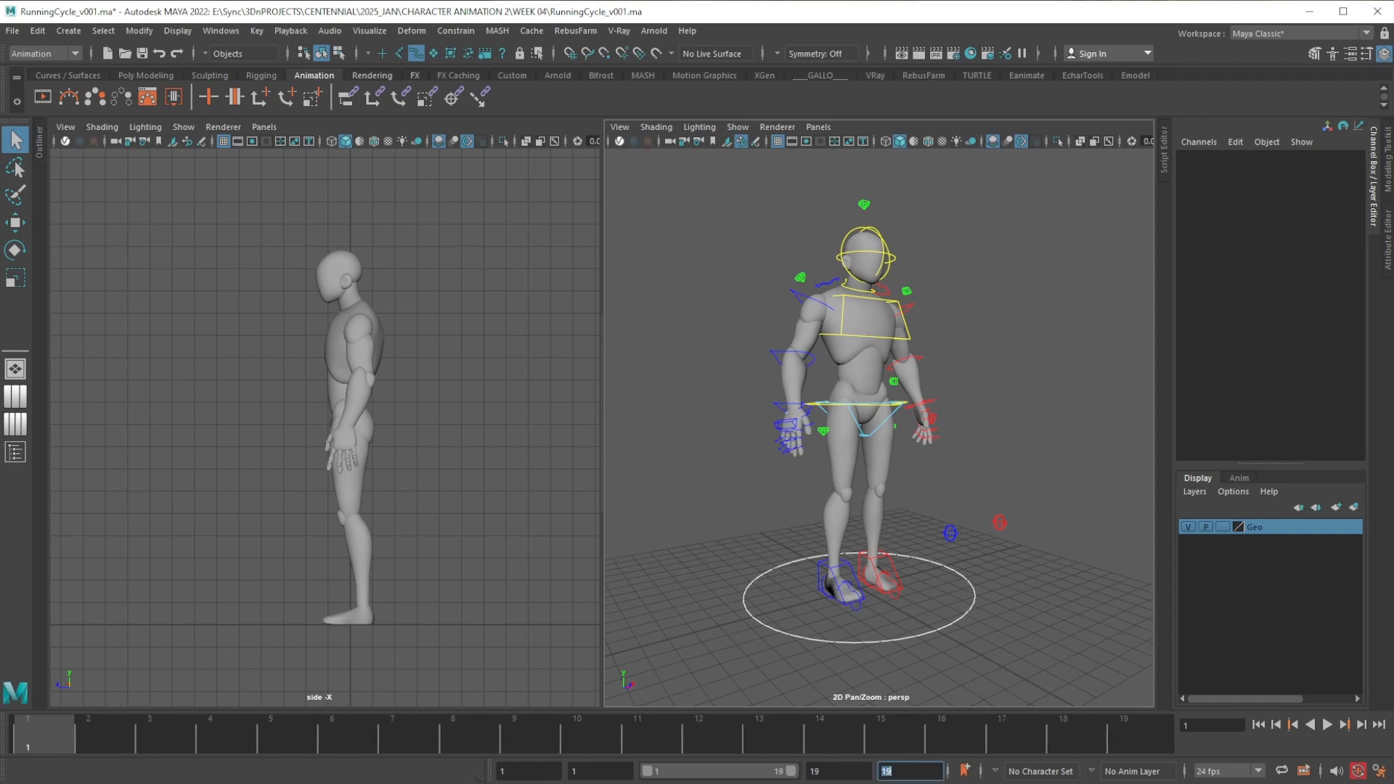
{"action": "left_click_drag", "start_coordinate": [830, 773], "coordinate": [675, 753]}
{"action": "type", "text": "18"}
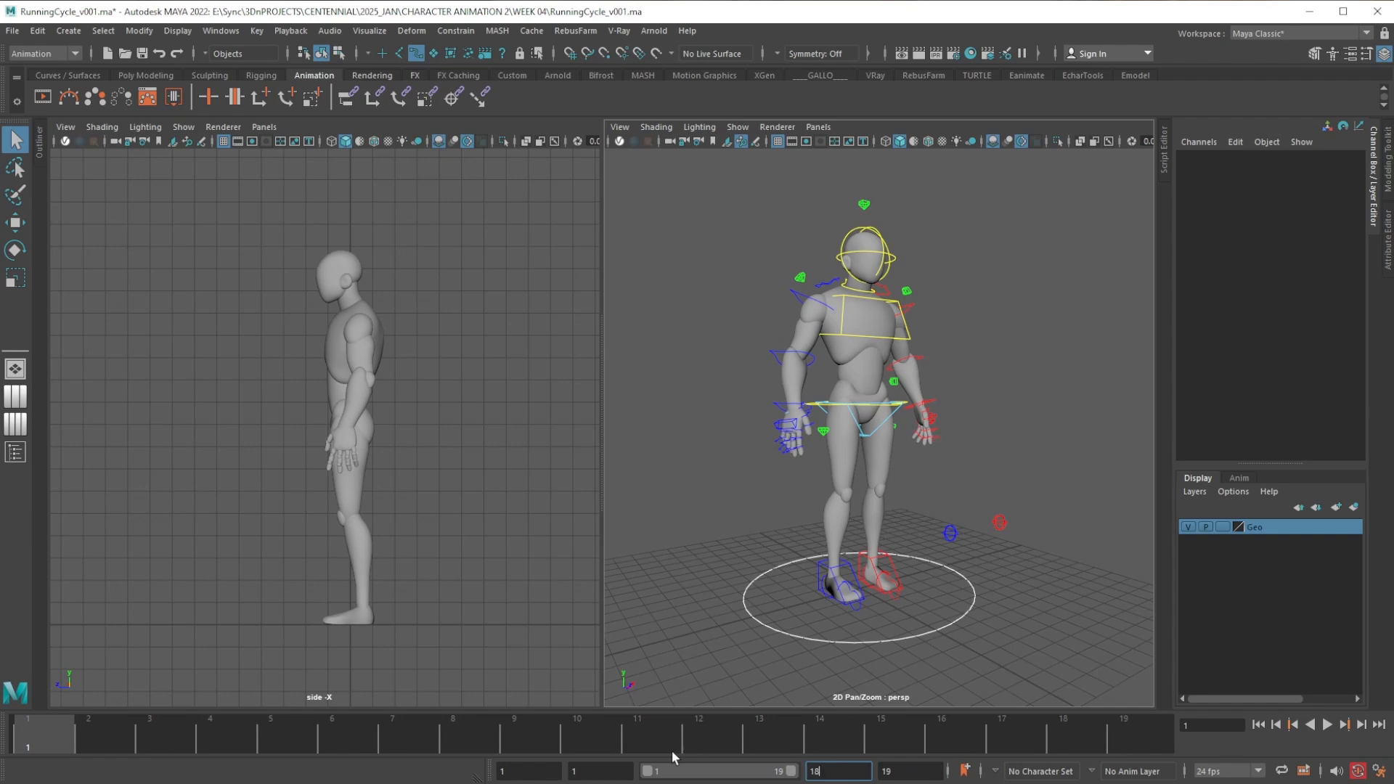
{"action": "key", "text": "Return"}
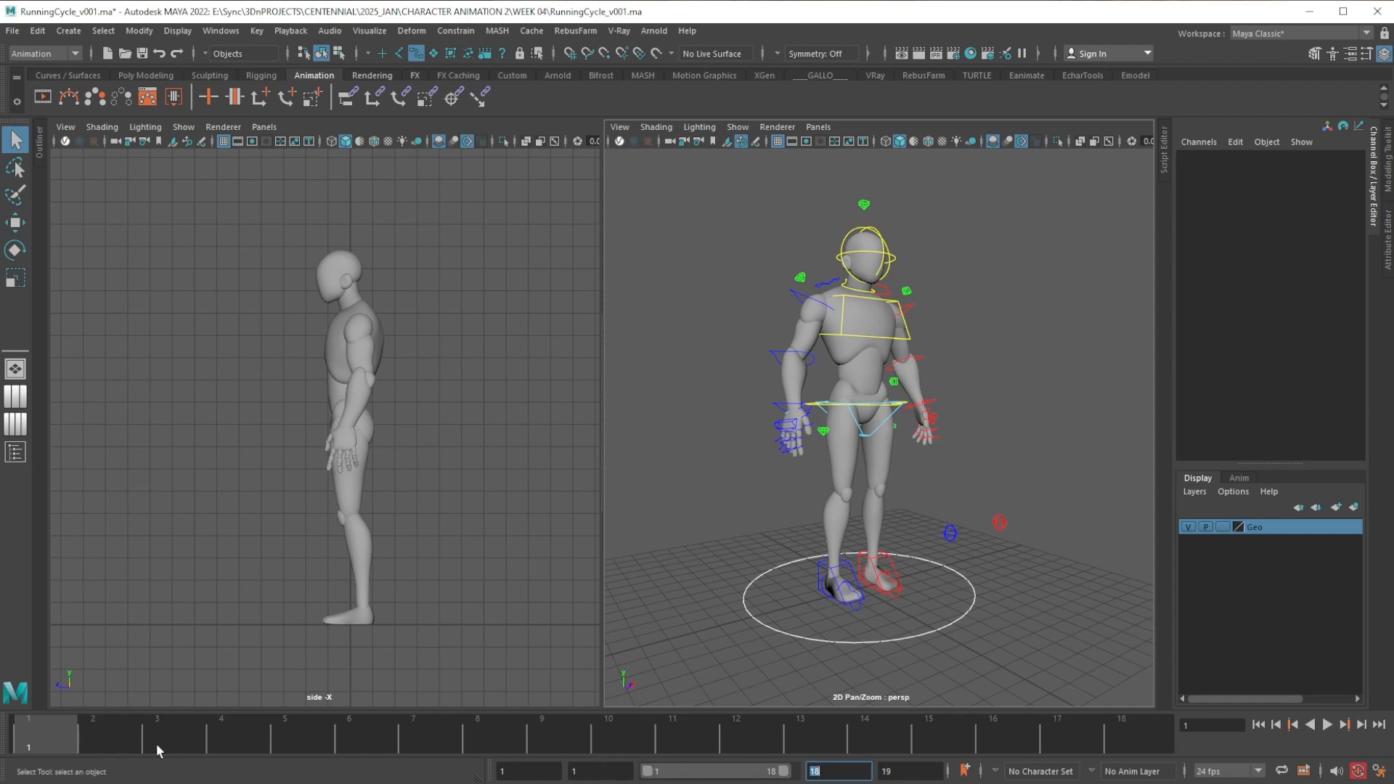
Select all of the character's rig controls and set a key on them at frame 1
{"action": "scroll", "coordinate": [871, 461], "scroll_direction": "down", "scroll_amount": 5}
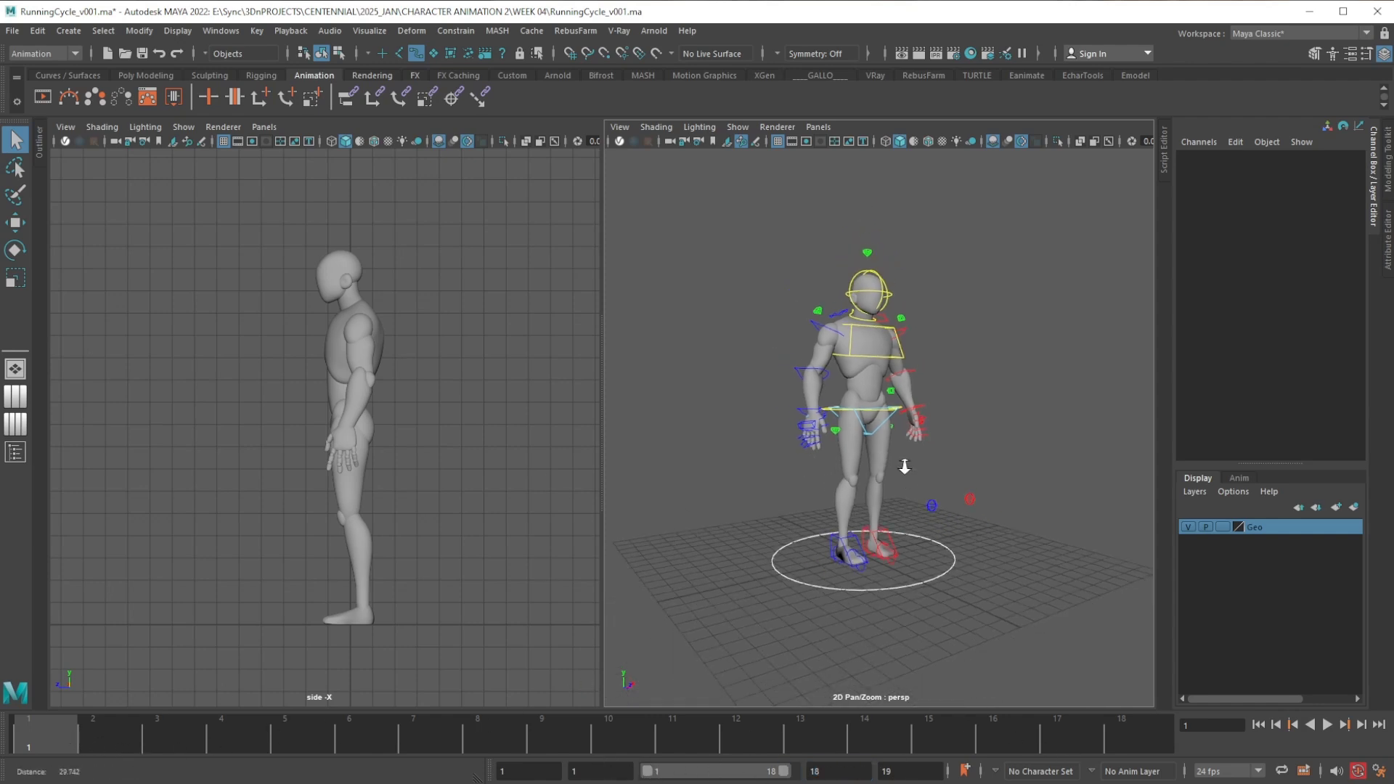
{"action": "mouse_move", "coordinate": [1048, 201]}
{"action": "left_mouse_down"}
{"action": "mouse_move", "coordinate": [675, 626]}
{"action": "mouse_move", "coordinate": [722, 668]}
{"action": "left_mouse_up"}
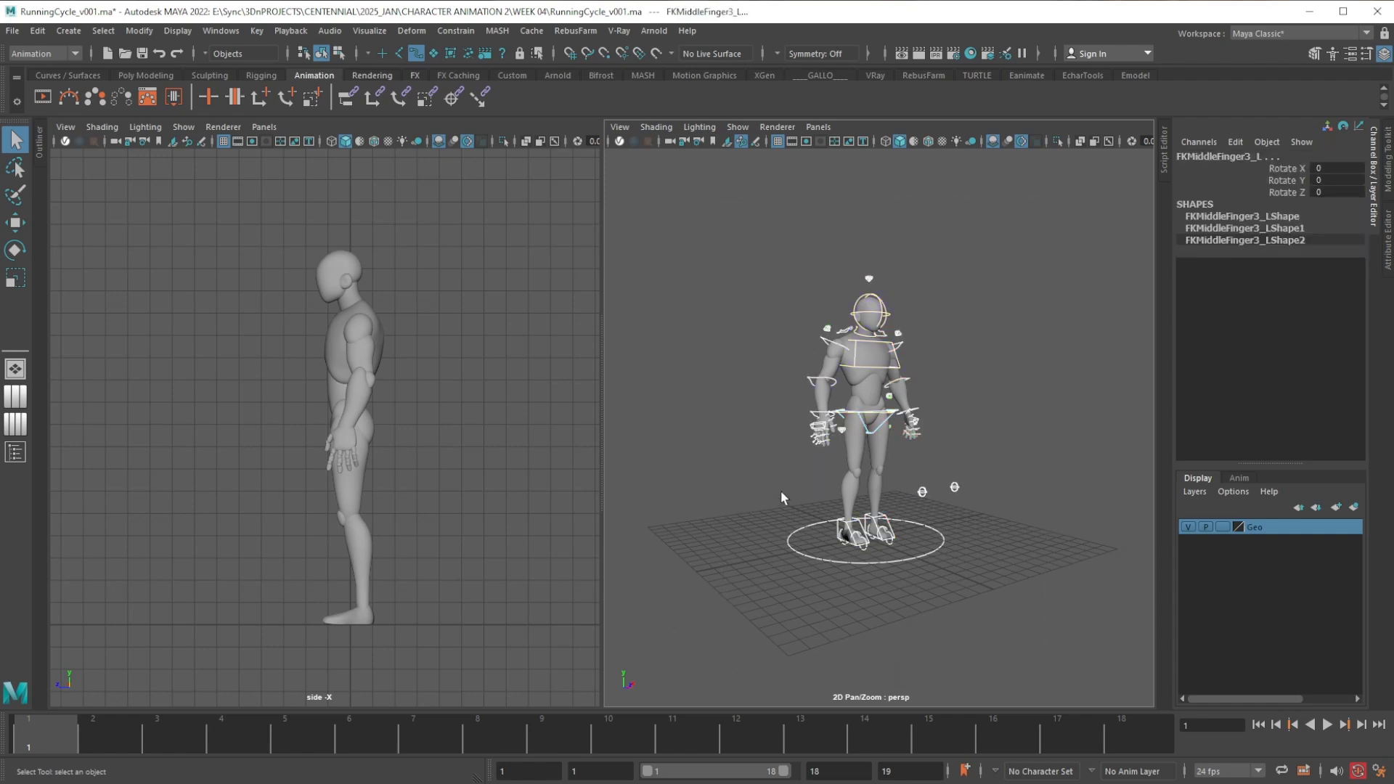
{"action": "key", "text": "s"}
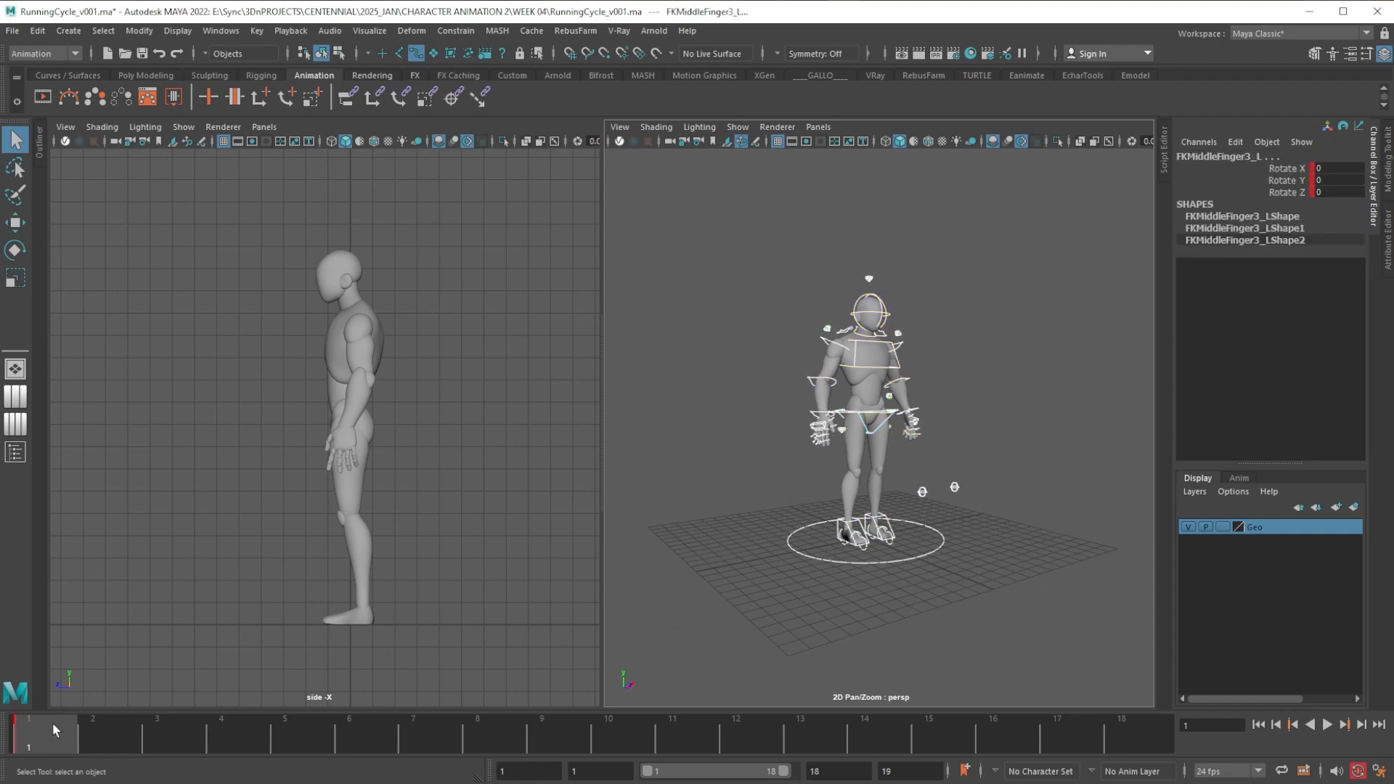
{"action": "scroll", "coordinate": [901, 411], "scroll_direction": "up", "scroll_amount": 5}
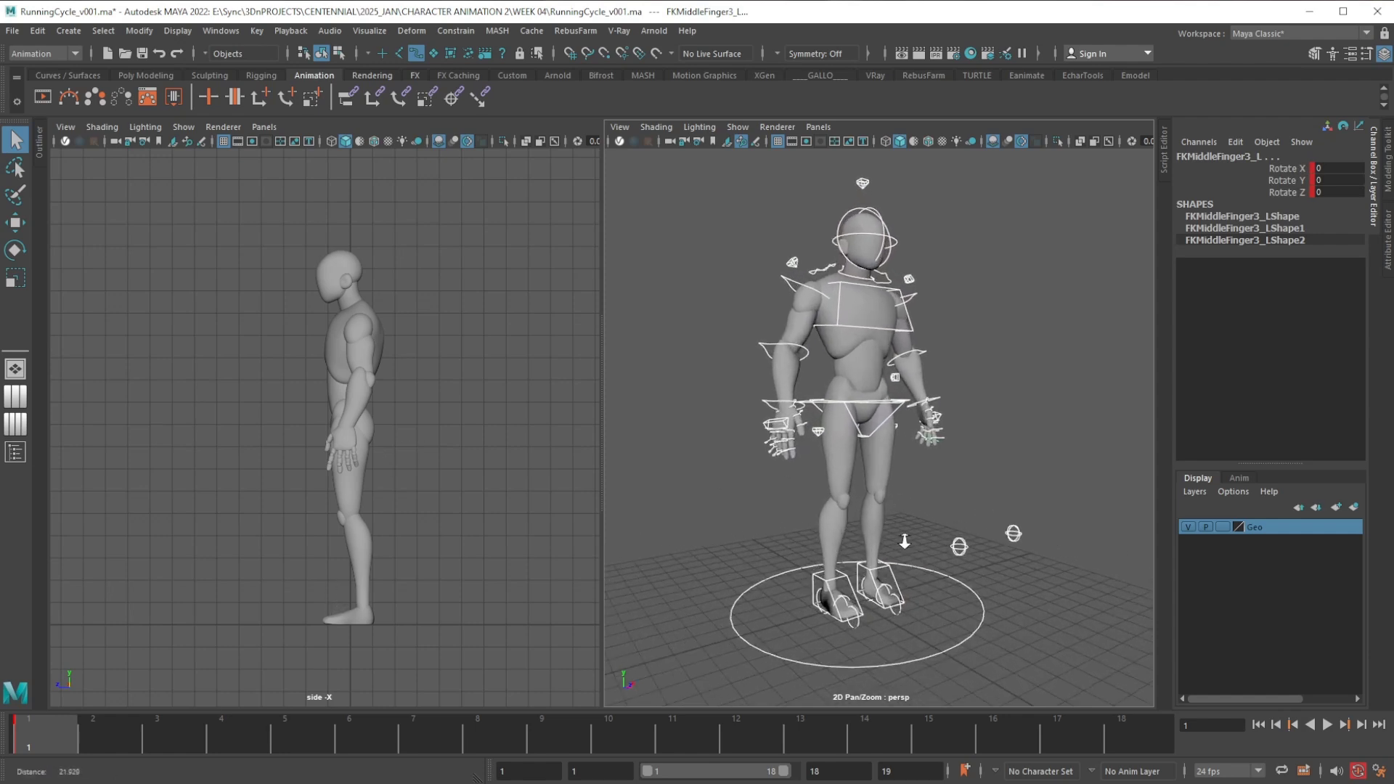
{"action": "key", "text": "w"}
{"action": "left_click", "coordinate": [882, 428]}
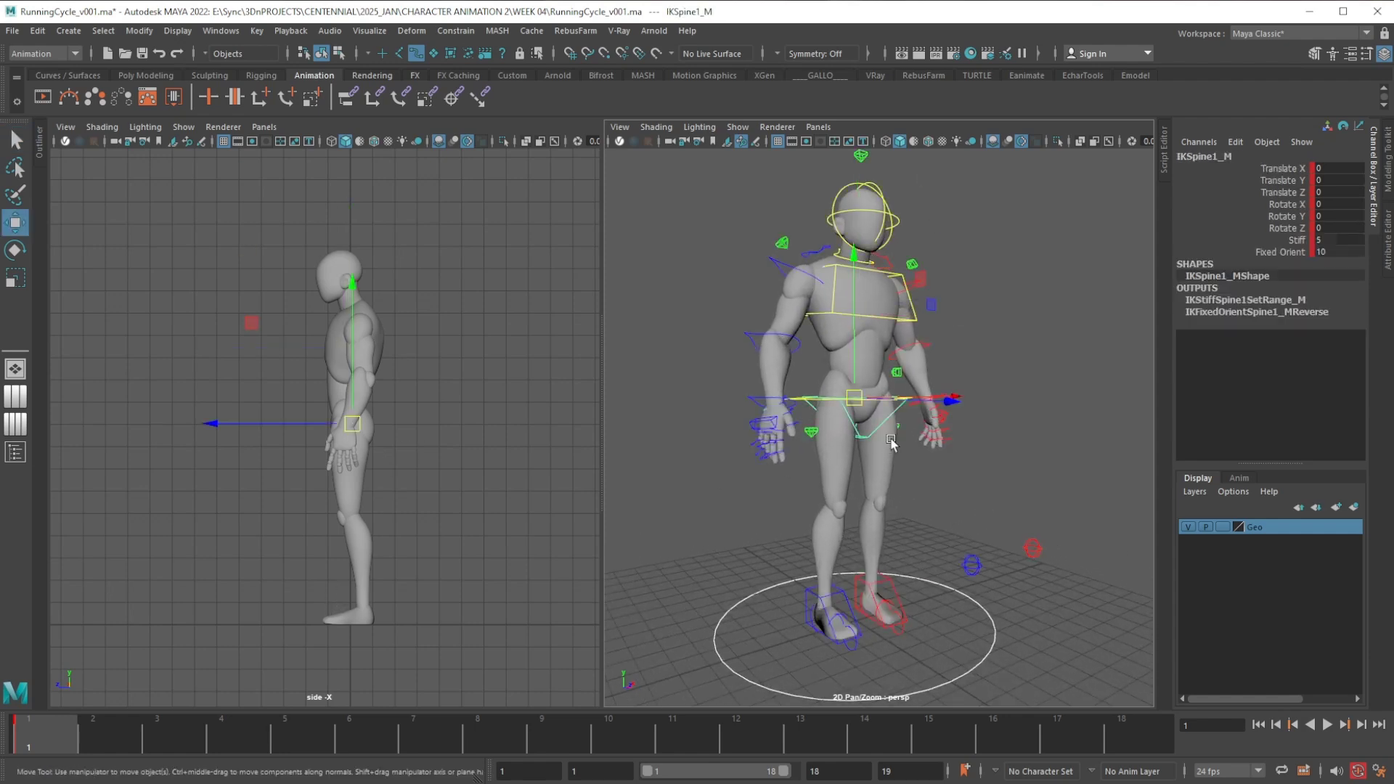
{"action": "left_click_drag", "start_coordinate": [882, 429], "coordinate": [613, 405], "text": "alt"}
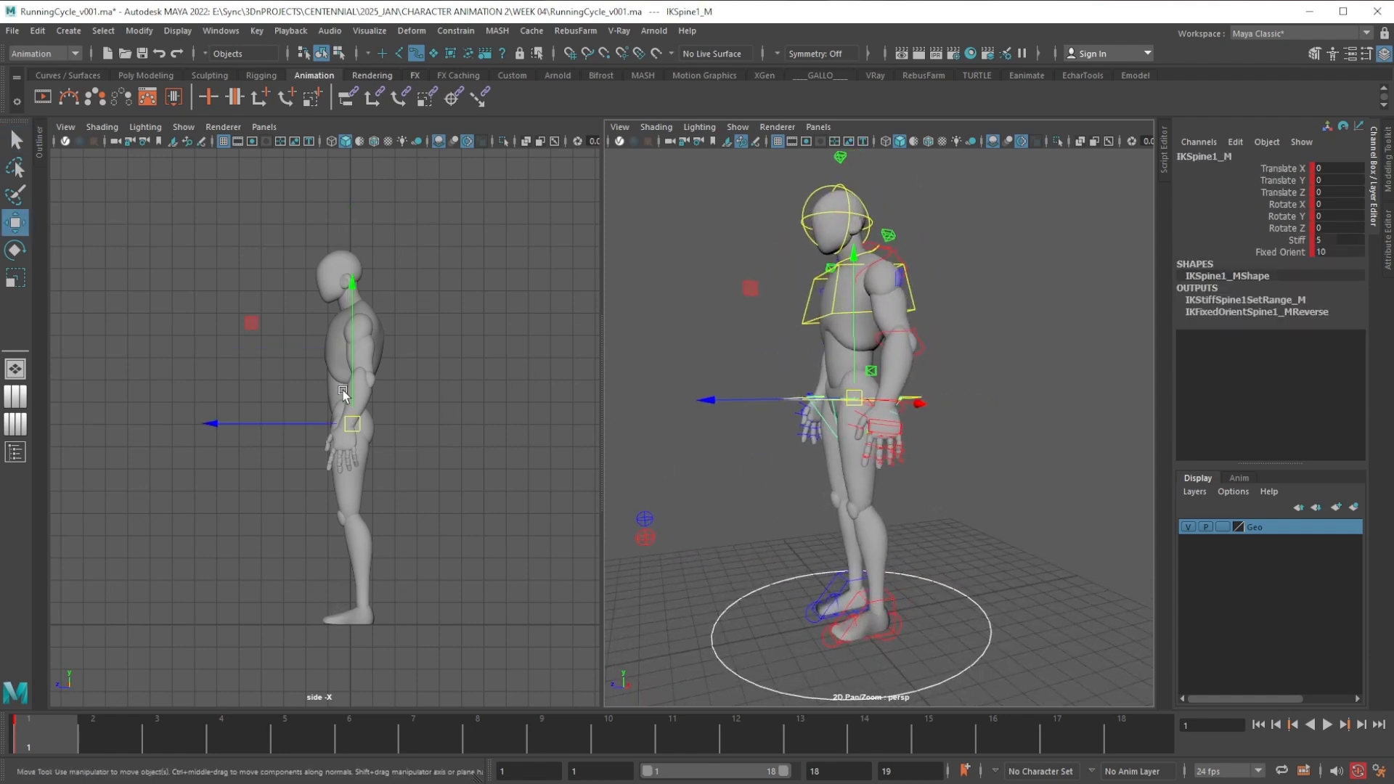
{"action": "left_click_drag", "start_coordinate": [351, 382], "coordinate": [350, 368]}
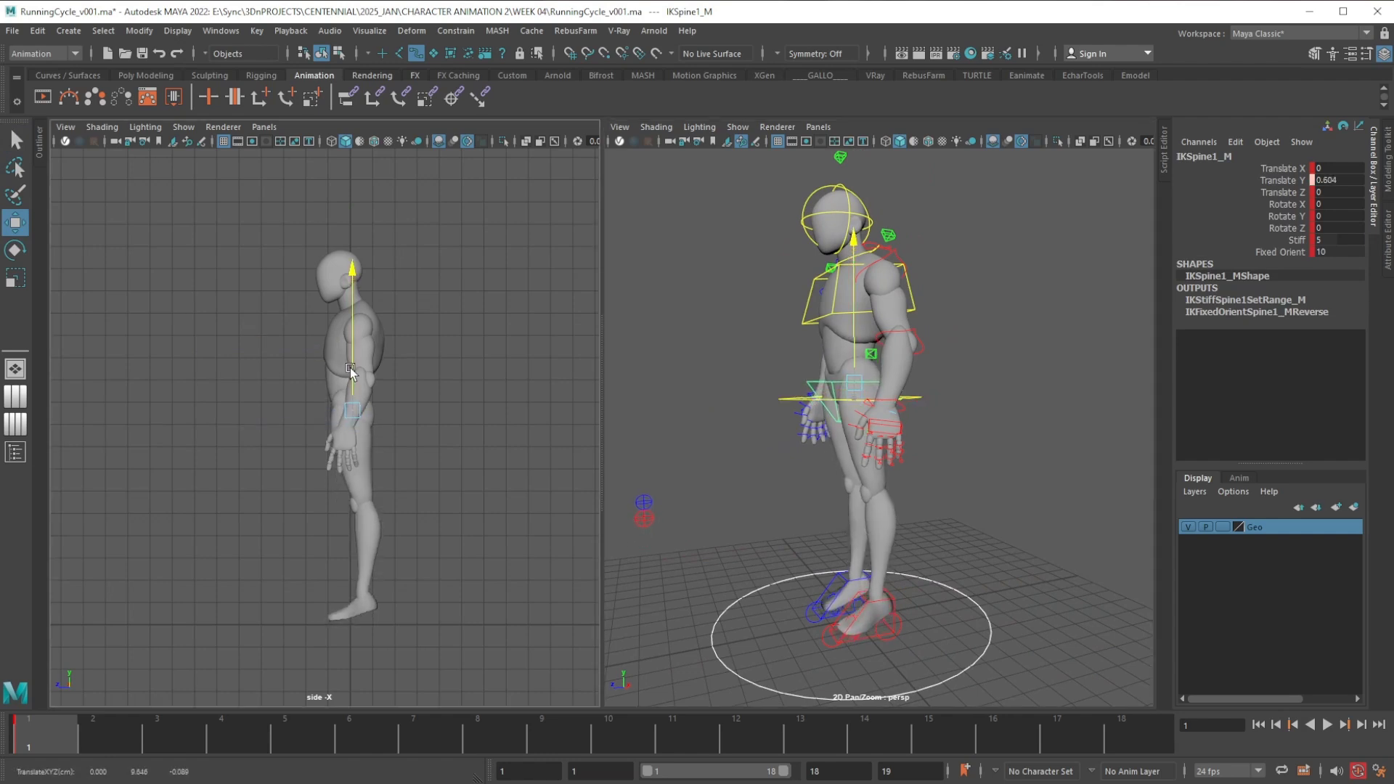
{"action": "key", "text": "ctrl+z"}
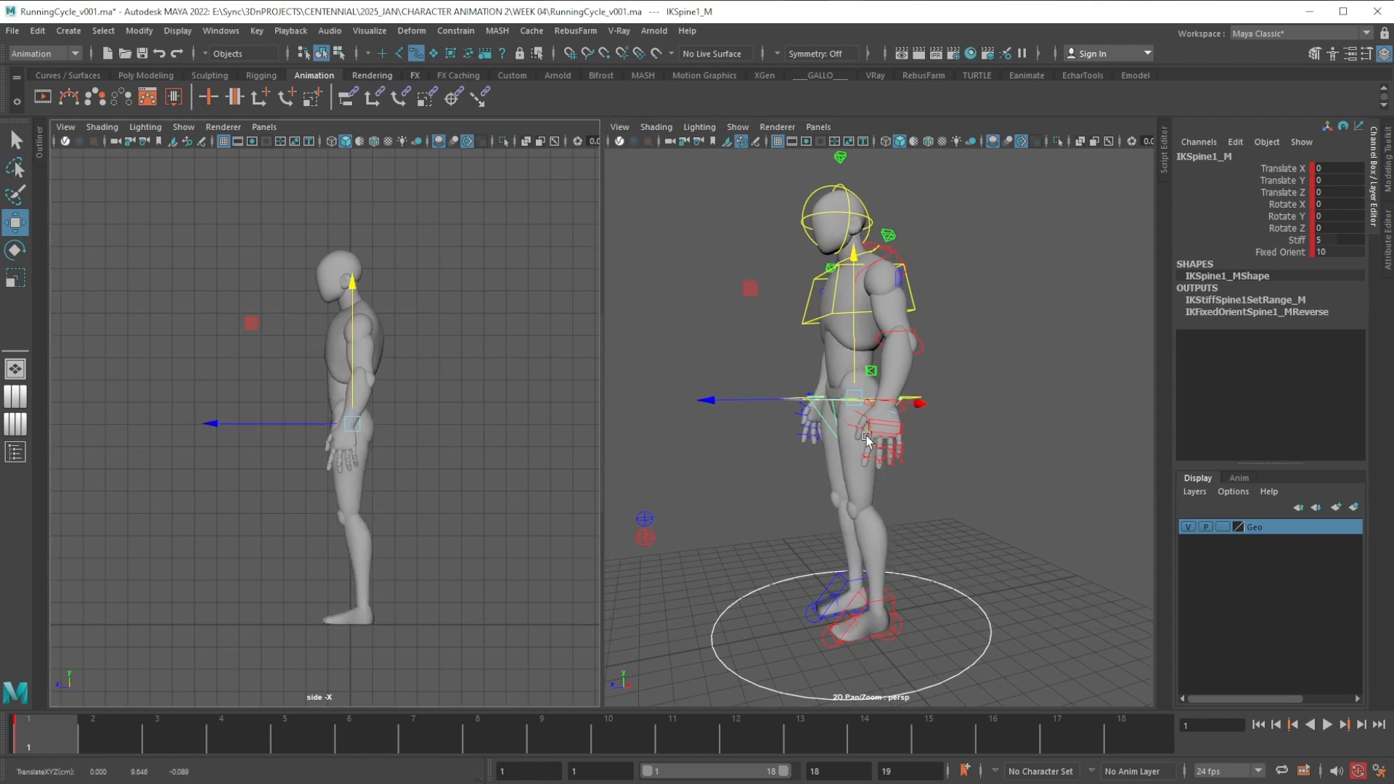
Raise the RootX_M control to a Translate Y of about 1.611 to lift the body off the ground
{"action": "left_click_drag", "start_coordinate": [981, 415], "coordinate": [931, 404], "text": "alt"}
{"action": "left_click", "coordinate": [921, 398]}
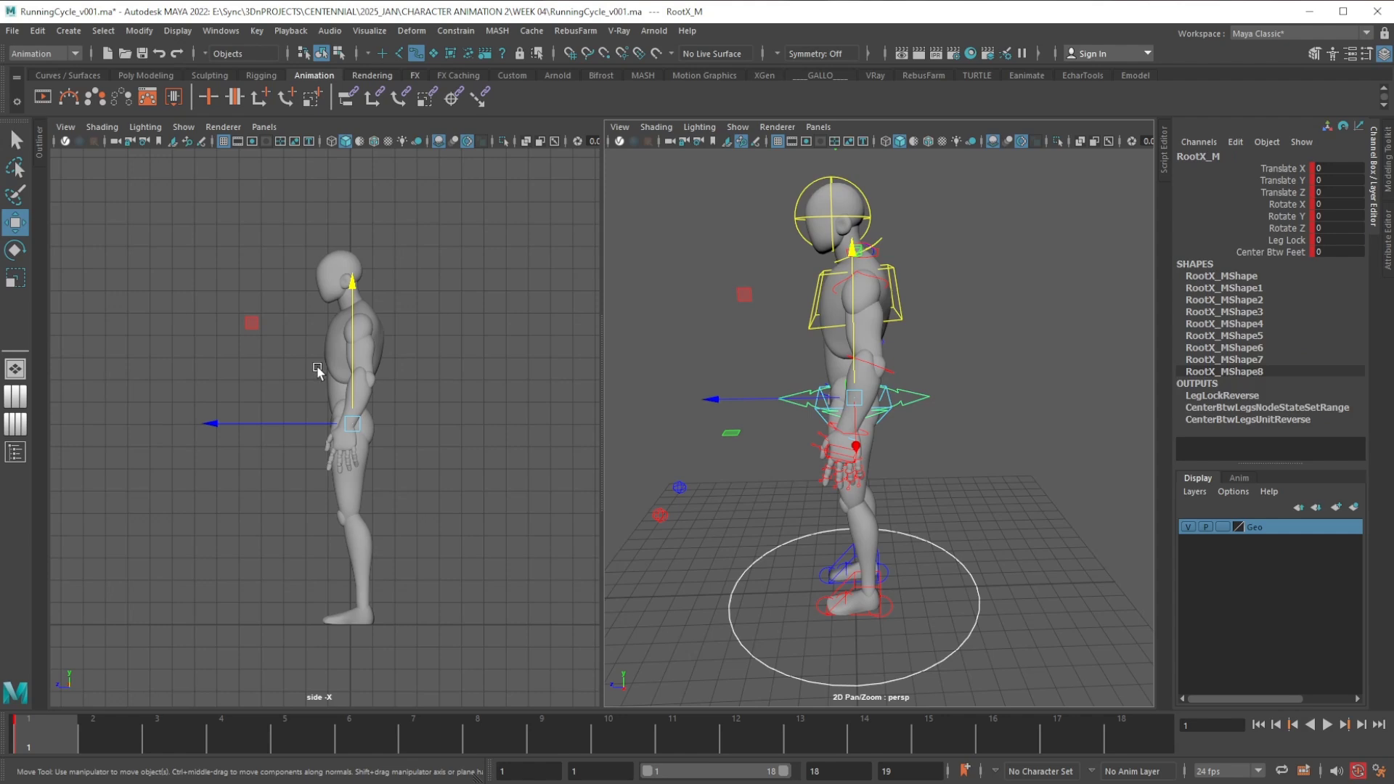
{"action": "left_click_drag", "start_coordinate": [356, 359], "coordinate": [351, 319]}
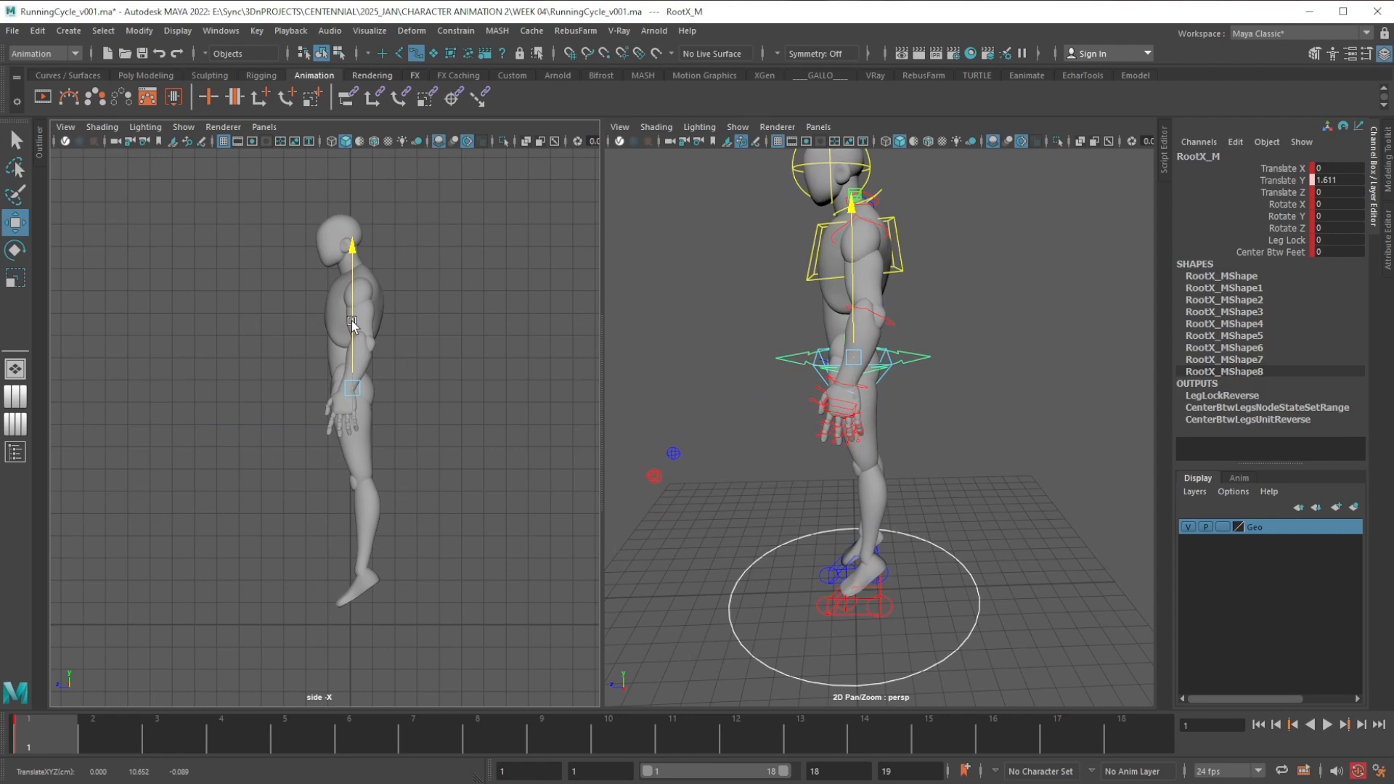
{"action": "left_click_drag", "start_coordinate": [352, 320], "coordinate": [352, 320]}
Move the IKLeg_R foot control forward and up in front of the body, and rotate the foot so its toes point up
{"action": "left_click_drag", "start_coordinate": [389, 476], "coordinate": [389, 476], "text": "alt"}
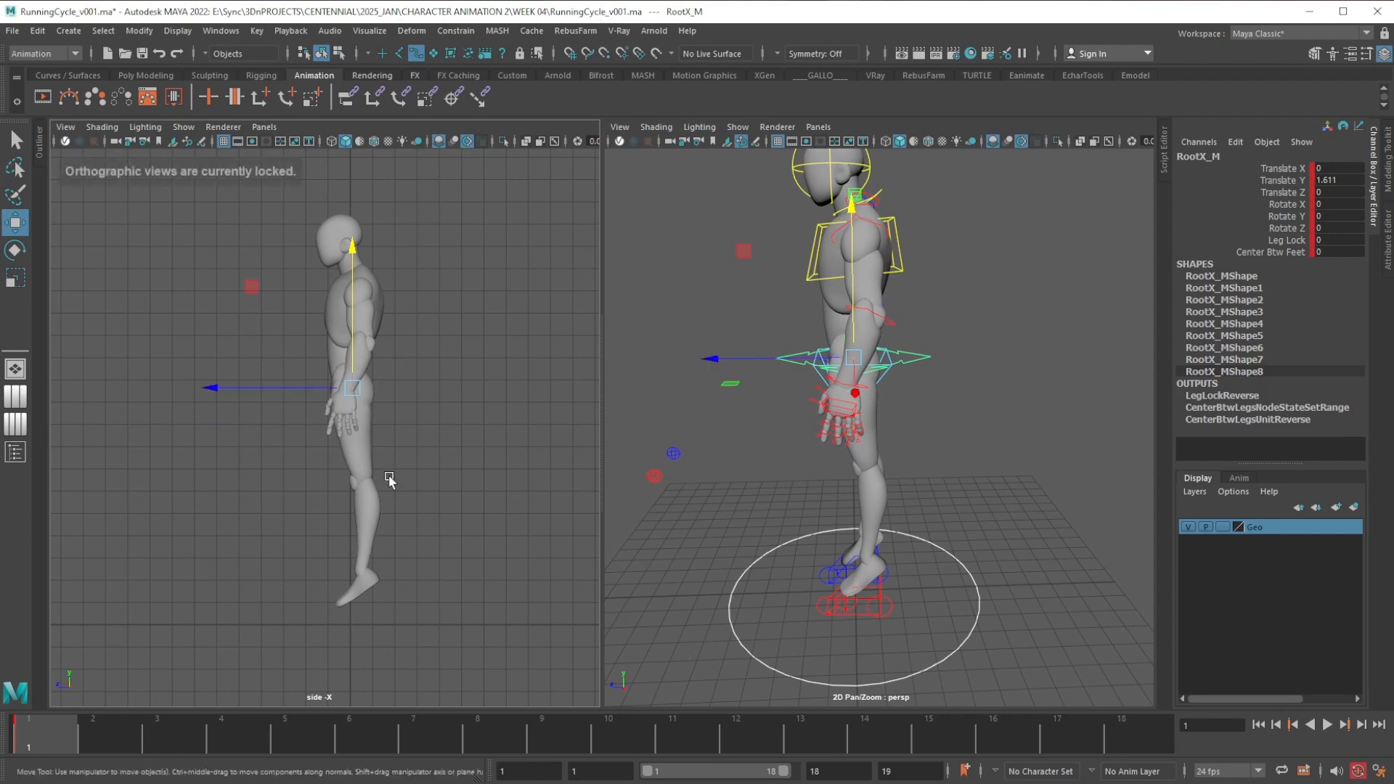
{"action": "middle_click_drag", "start_coordinate": [828, 482], "coordinate": [831, 460], "text": "alt"}
{"action": "left_click_drag", "start_coordinate": [831, 459], "coordinate": [830, 489], "text": "alt"}
{"action": "middle_click_drag", "start_coordinate": [831, 489], "coordinate": [831, 512], "text": "alt"}
{"action": "left_click_drag", "start_coordinate": [831, 567], "coordinate": [826, 564], "text": "alt"}
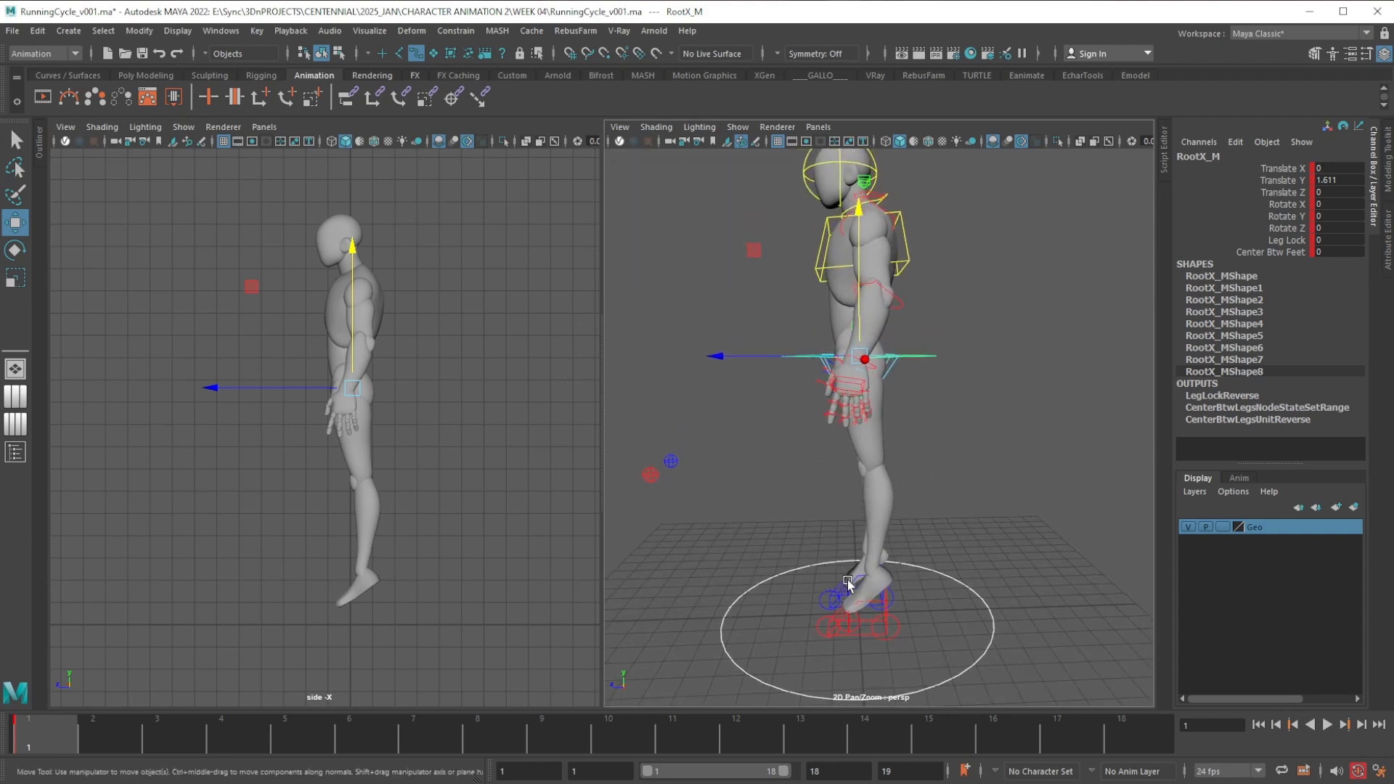
{"action": "left_click", "coordinate": [857, 585]}
{"action": "left_click_drag", "start_coordinate": [771, 495], "coordinate": [630, 392]}
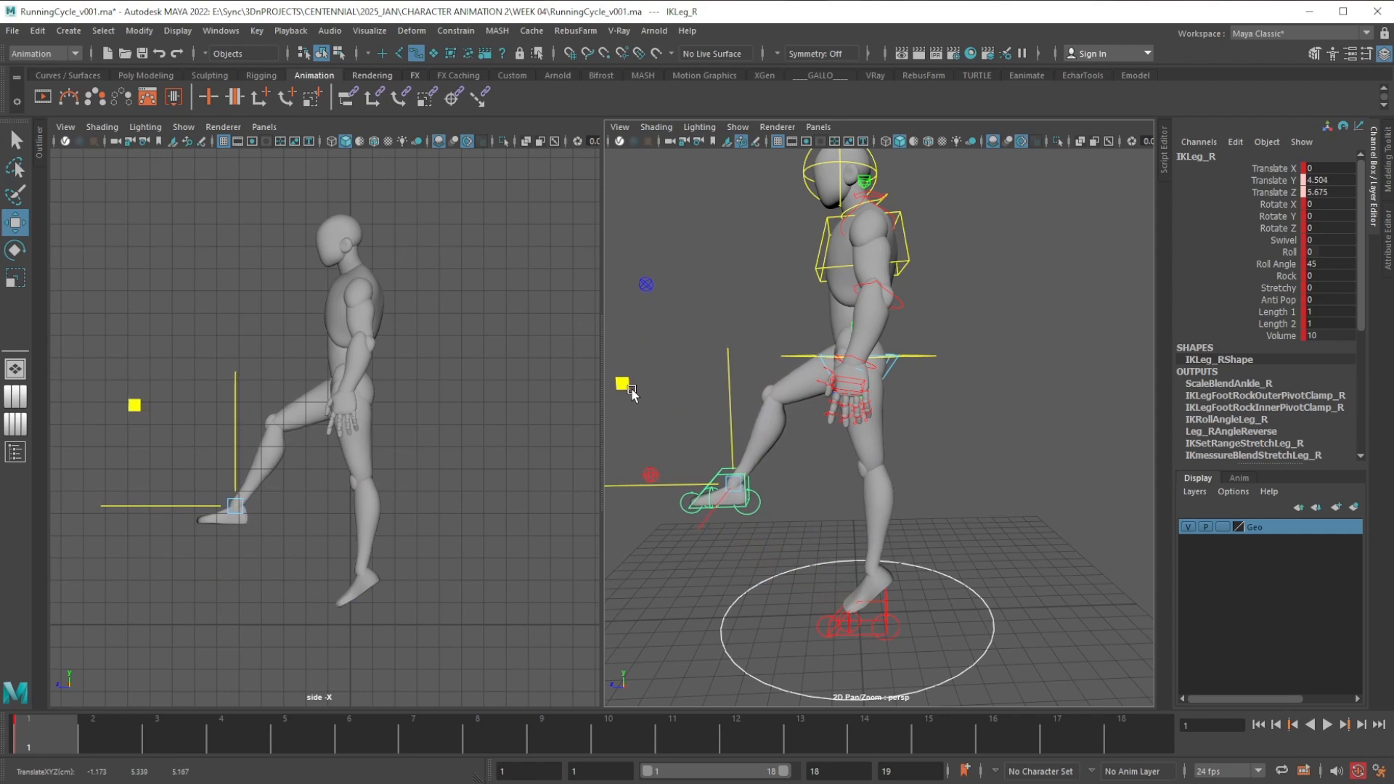
{"action": "key", "text": "e"}
{"action": "left_click_drag", "start_coordinate": [323, 406], "coordinate": [367, 500]}
{"action": "key", "text": "w"}
{"action": "left_click_drag", "start_coordinate": [148, 414], "coordinate": [142, 412]}
Place the IKLeg_L foot control behind the body at about Translate Y 6.85, Translate Z -4.68, with Rotate X about 111
{"action": "left_click", "coordinate": [884, 607]}
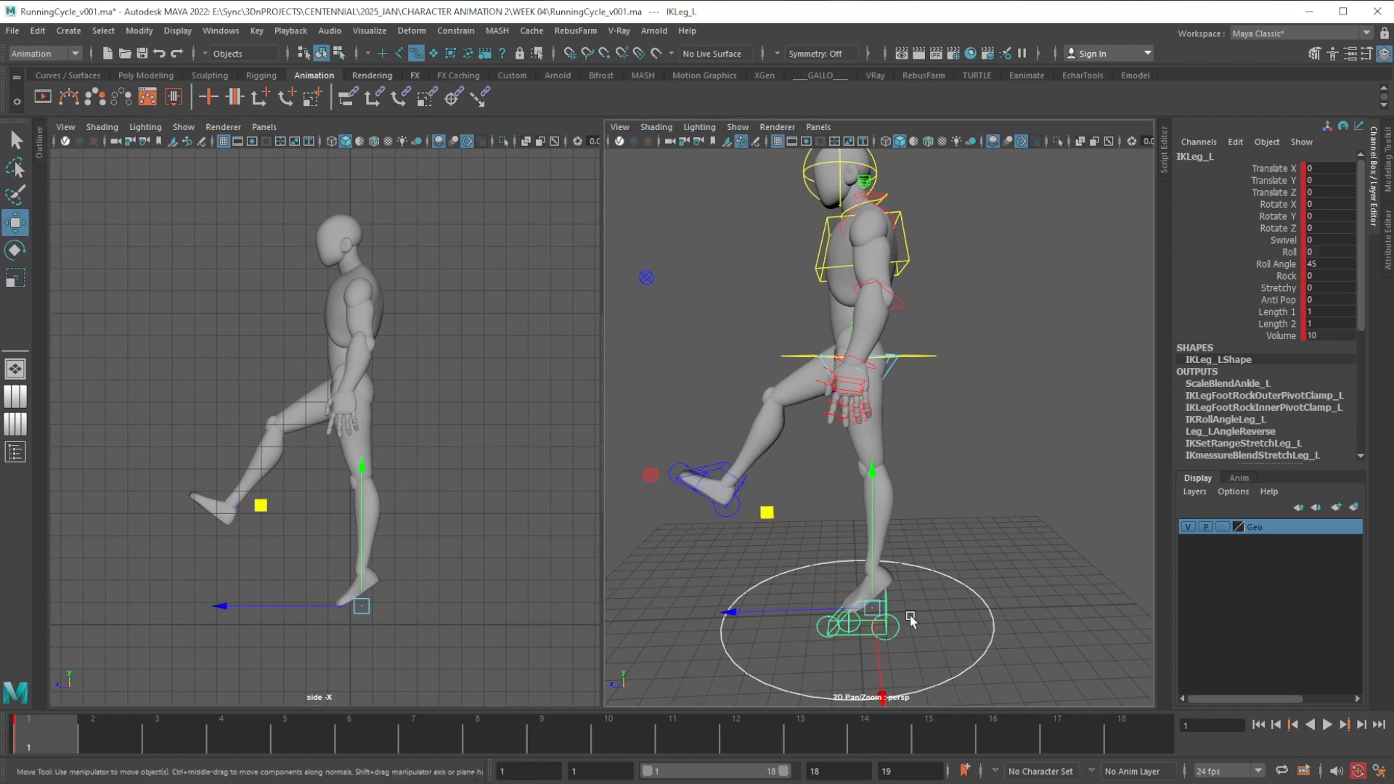
{"action": "left_click_drag", "start_coordinate": [768, 517], "coordinate": [950, 557]}
{"action": "key", "text": "e"}
{"action": "key", "text": "w"}
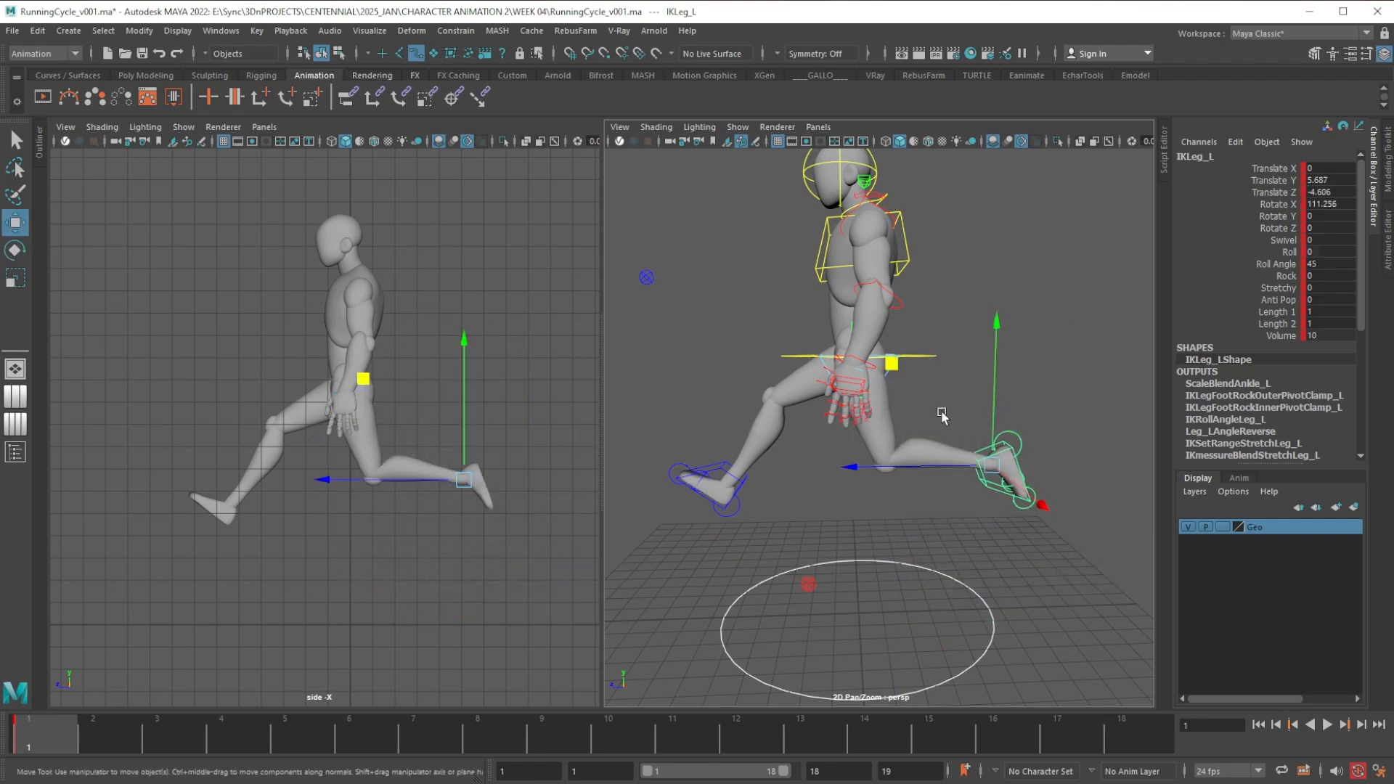
{"action": "left_click_drag", "start_coordinate": [900, 367], "coordinate": [896, 335]}
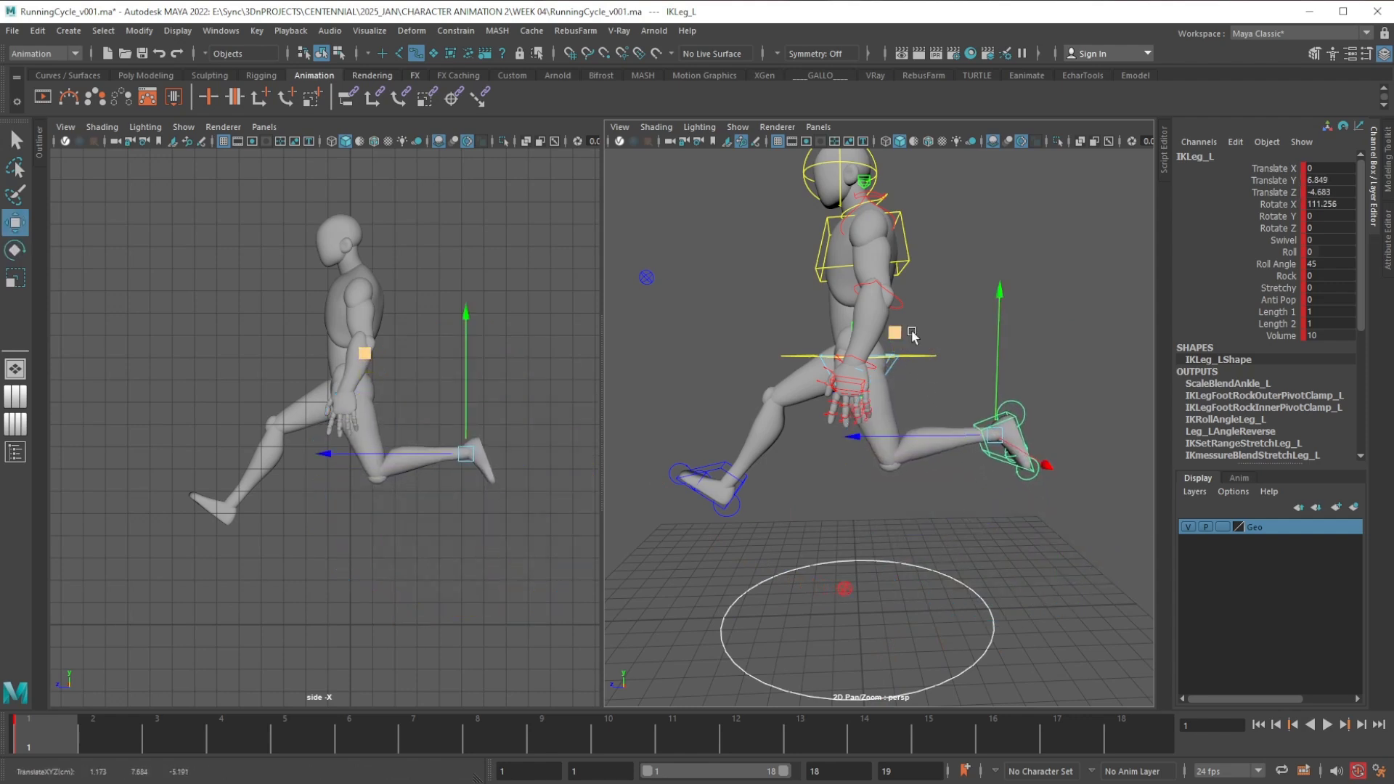
Rotate the RootX_M control about the vertical axis to turn the hips with the forward right leg
{"action": "middle_click_drag", "start_coordinate": [925, 399], "coordinate": [917, 441], "text": "alt"}
{"action": "right_click_drag", "start_coordinate": [925, 574], "coordinate": [884, 445], "text": "alt"}
{"action": "left_click_drag", "start_coordinate": [886, 444], "coordinate": [842, 500], "text": "alt"}
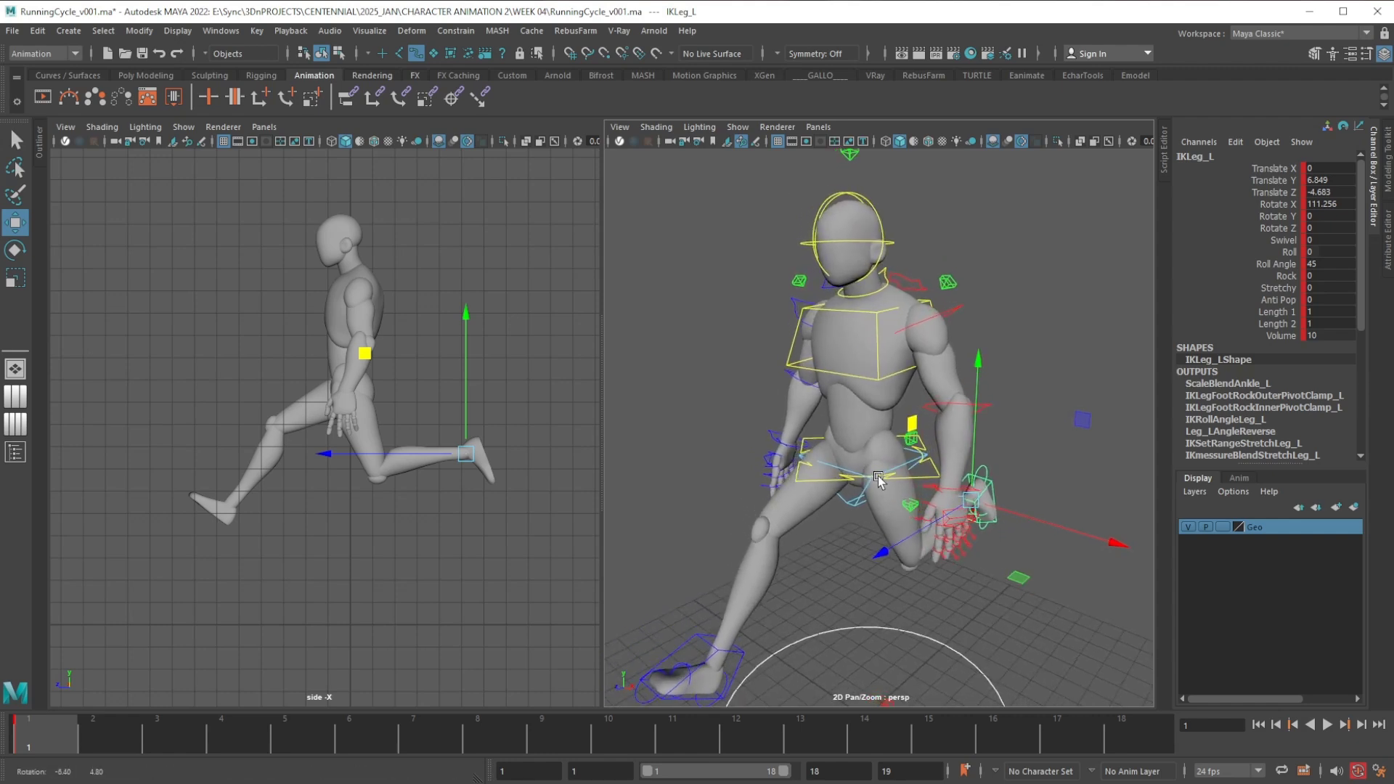
{"action": "left_click", "coordinate": [820, 486]}
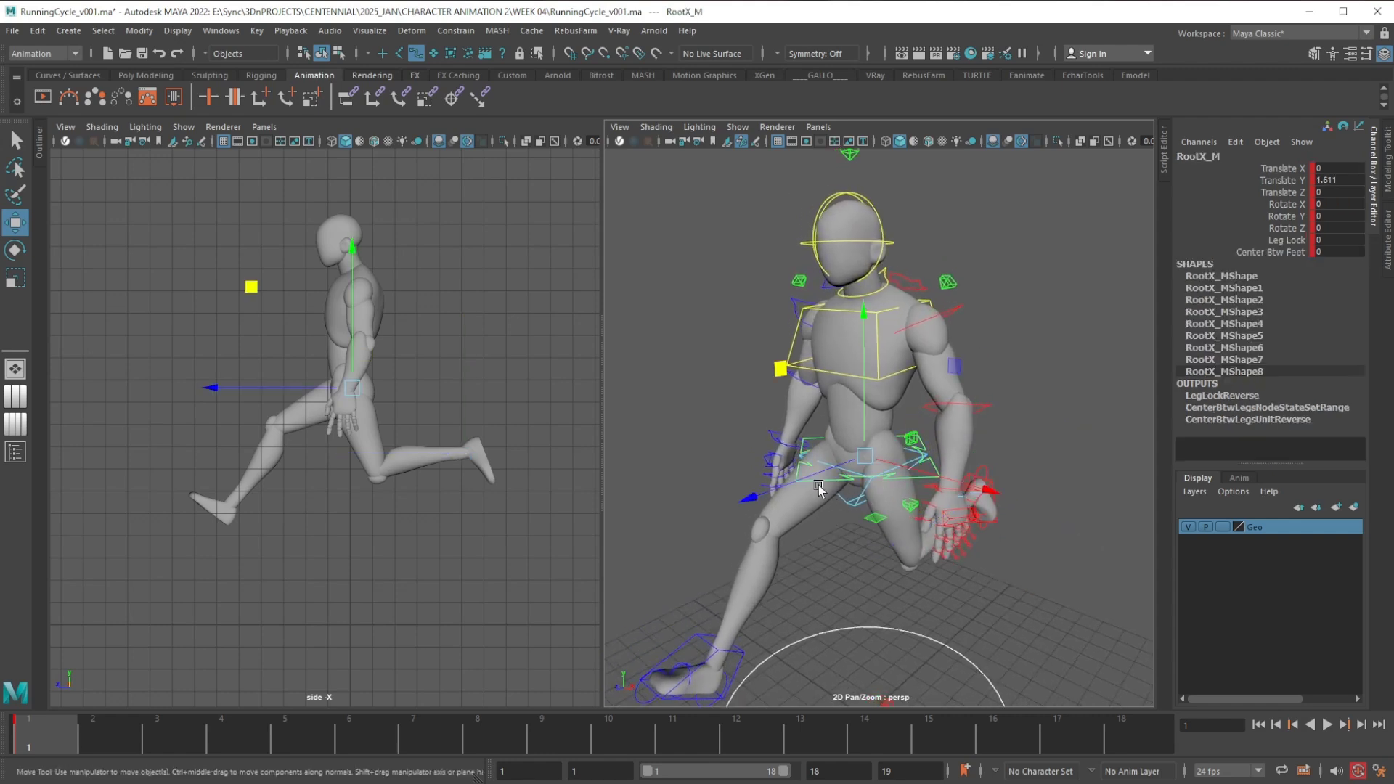
{"action": "key", "text": "e"}
{"action": "mouse_move", "coordinate": [859, 514]}
{"action": "left_mouse_down"}
{"action": "mouse_move", "coordinate": [902, 511]}
{"action": "mouse_move", "coordinate": [937, 570]}
{"action": "mouse_move", "coordinate": [906, 517]}
{"action": "mouse_move", "coordinate": [856, 497]}
{"action": "left_mouse_up"}
{"action": "middle_click_drag", "start_coordinate": [895, 446], "coordinate": [911, 474], "text": "alt"}
{"action": "left_click", "coordinate": [1044, 280]}
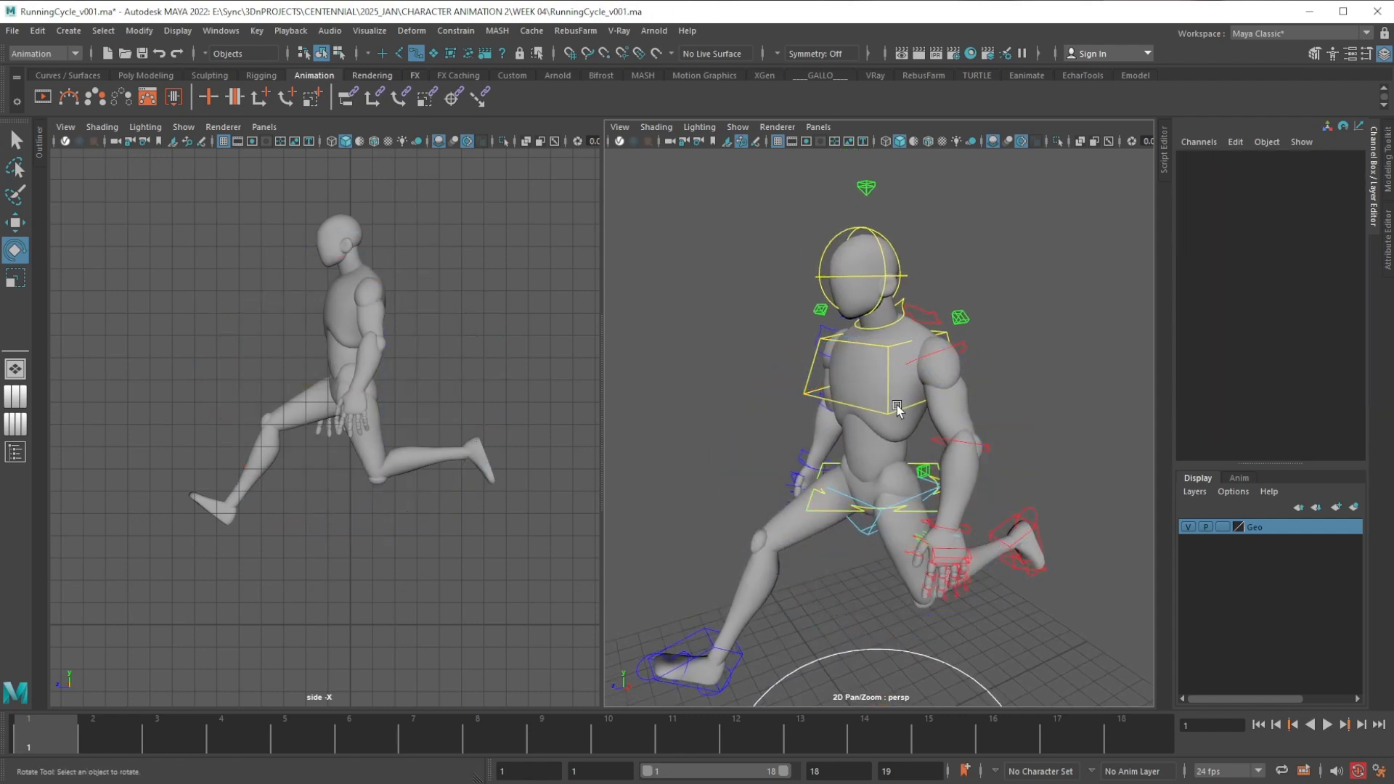
Twist the IKSpine3_M chest control against the hips to a Rotate Y of about -30.2
{"action": "left_click", "coordinate": [888, 401]}
{"action": "left_click_drag", "start_coordinate": [890, 427], "coordinate": [920, 416]}
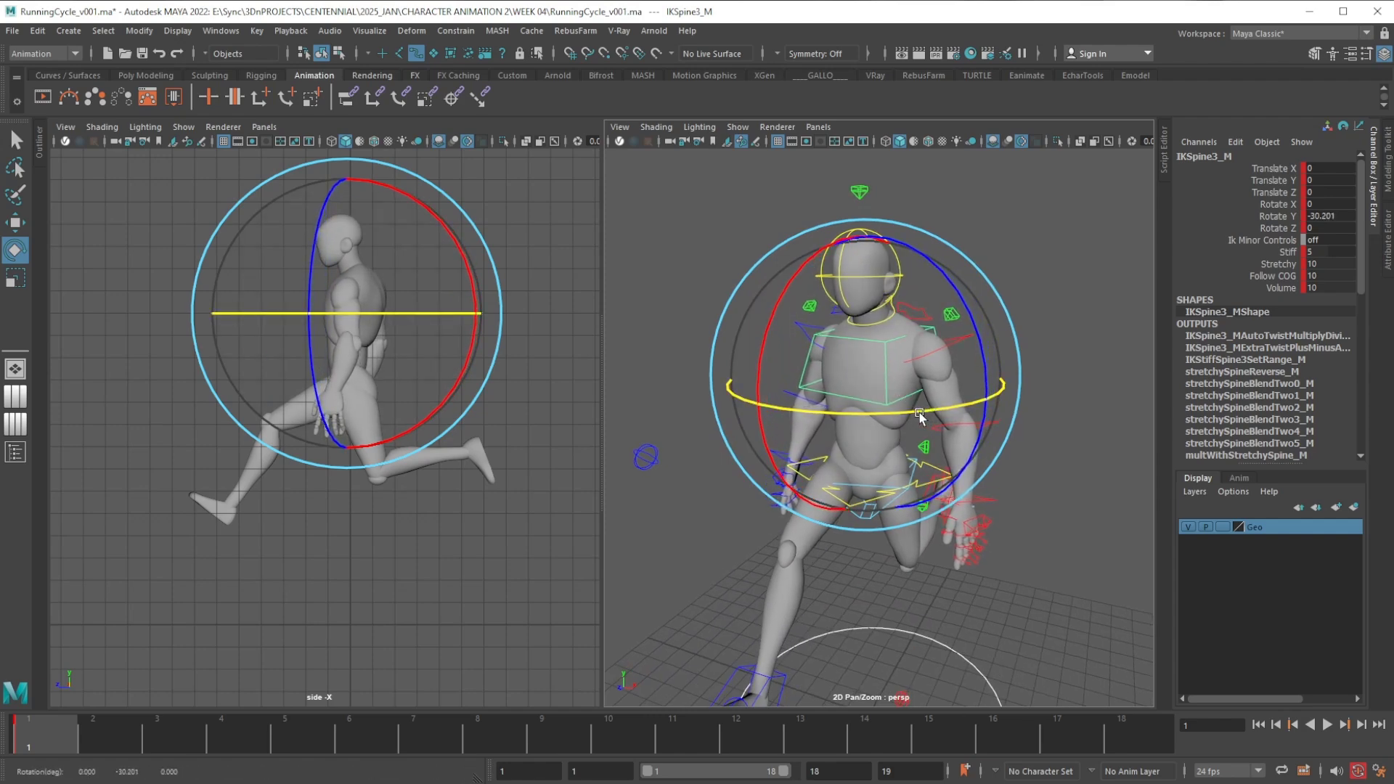
{"action": "right_click_drag", "start_coordinate": [920, 415], "coordinate": [1025, 305], "text": "alt"}
{"action": "left_click", "coordinate": [1030, 329]}
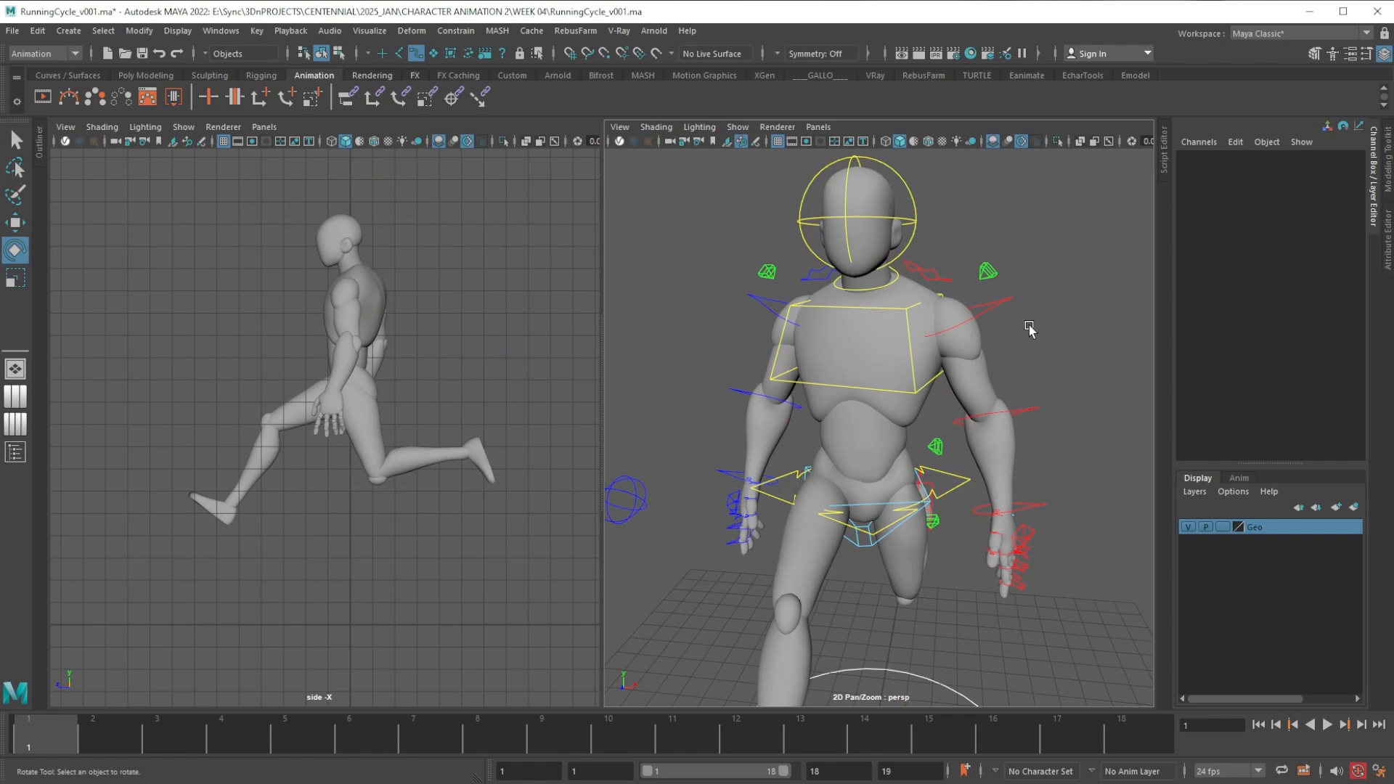
Swing the left arm forward by rotating the FKShoulder_L control to a Rotate Z of about 64.2
{"action": "middle_click_drag", "start_coordinate": [1030, 329], "coordinate": [1005, 345], "text": "alt"}
{"action": "left_click", "coordinate": [969, 323]}
{"action": "left_click", "coordinate": [861, 361]}
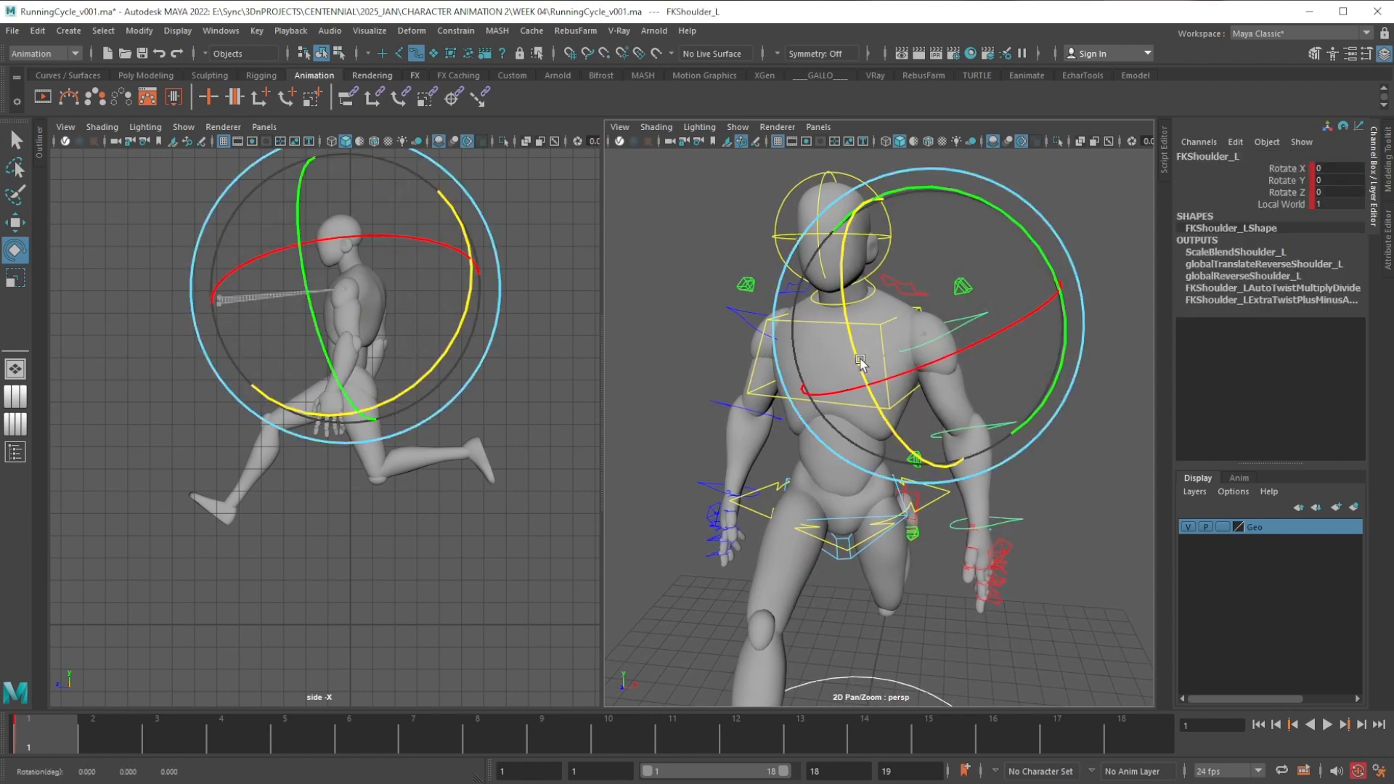
{"action": "left_click_drag", "start_coordinate": [861, 361], "coordinate": [1037, 541]}
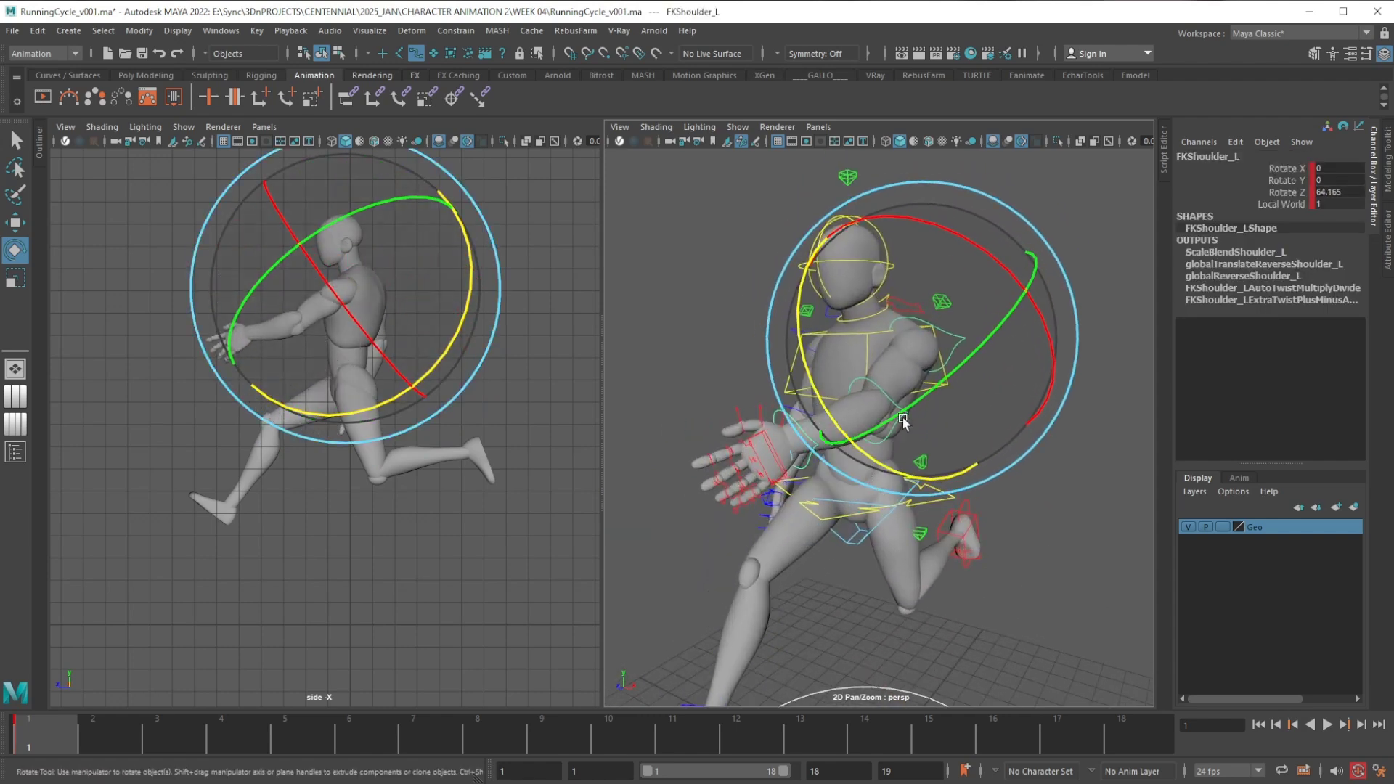
{"action": "left_click", "coordinate": [1038, 541]}
Bend the left arm by rotating FKElbow_L to about 30.6 and FKWrist_L to about 12.3 in Rotate Z
{"action": "left_click_drag", "start_coordinate": [780, 451], "coordinate": [743, 354]}
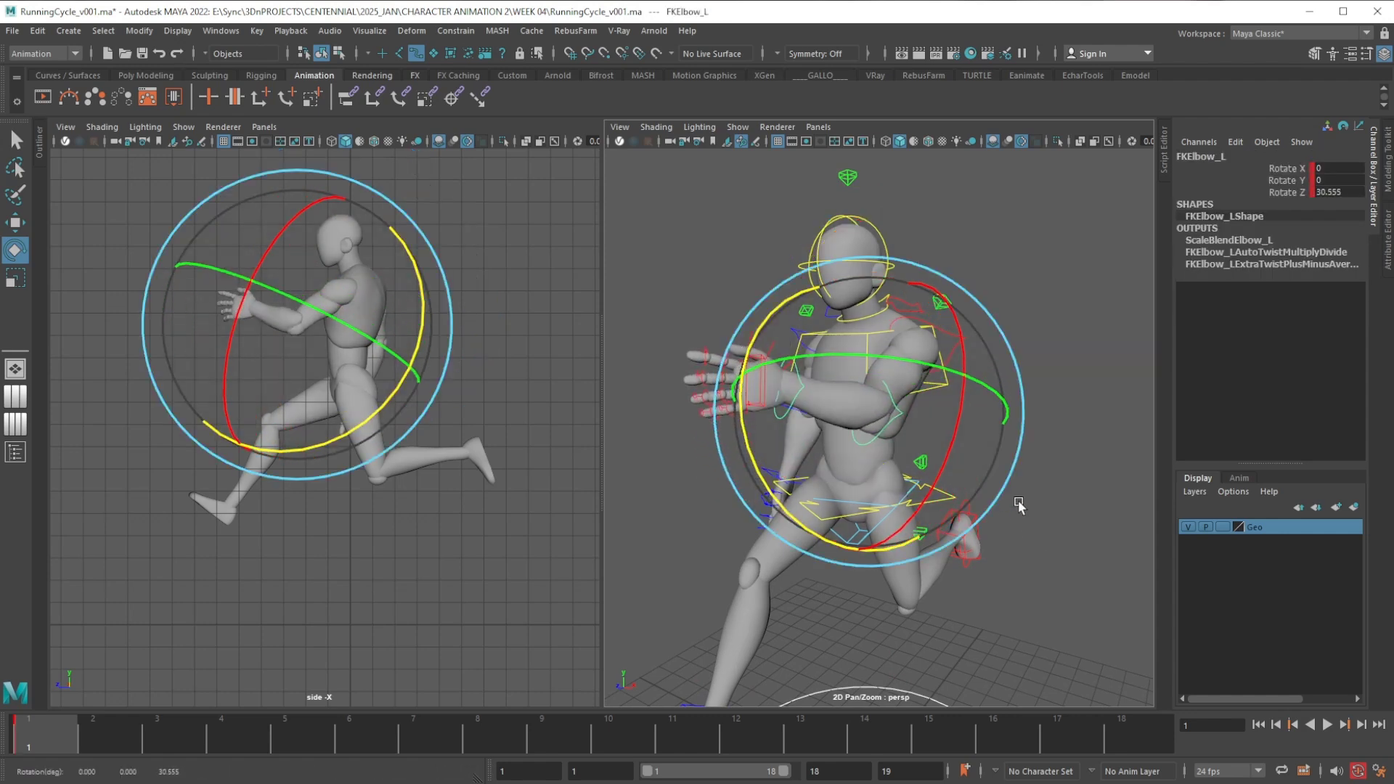
{"action": "left_click", "coordinate": [947, 450]}
{"action": "left_click", "coordinate": [791, 408]}
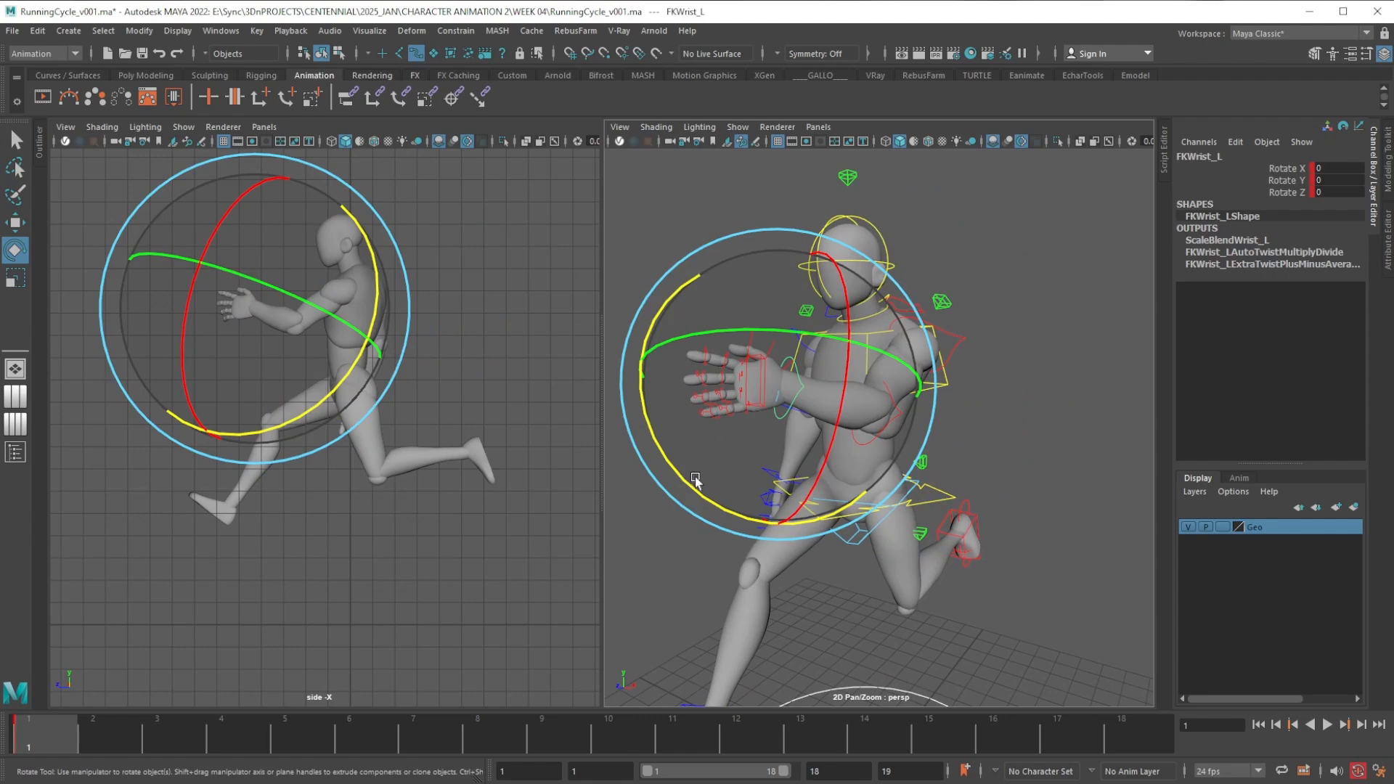
{"action": "left_click_drag", "start_coordinate": [694, 482], "coordinate": [672, 435]}
{"action": "left_click_drag", "start_coordinate": [770, 464], "coordinate": [854, 359], "text": "alt"}
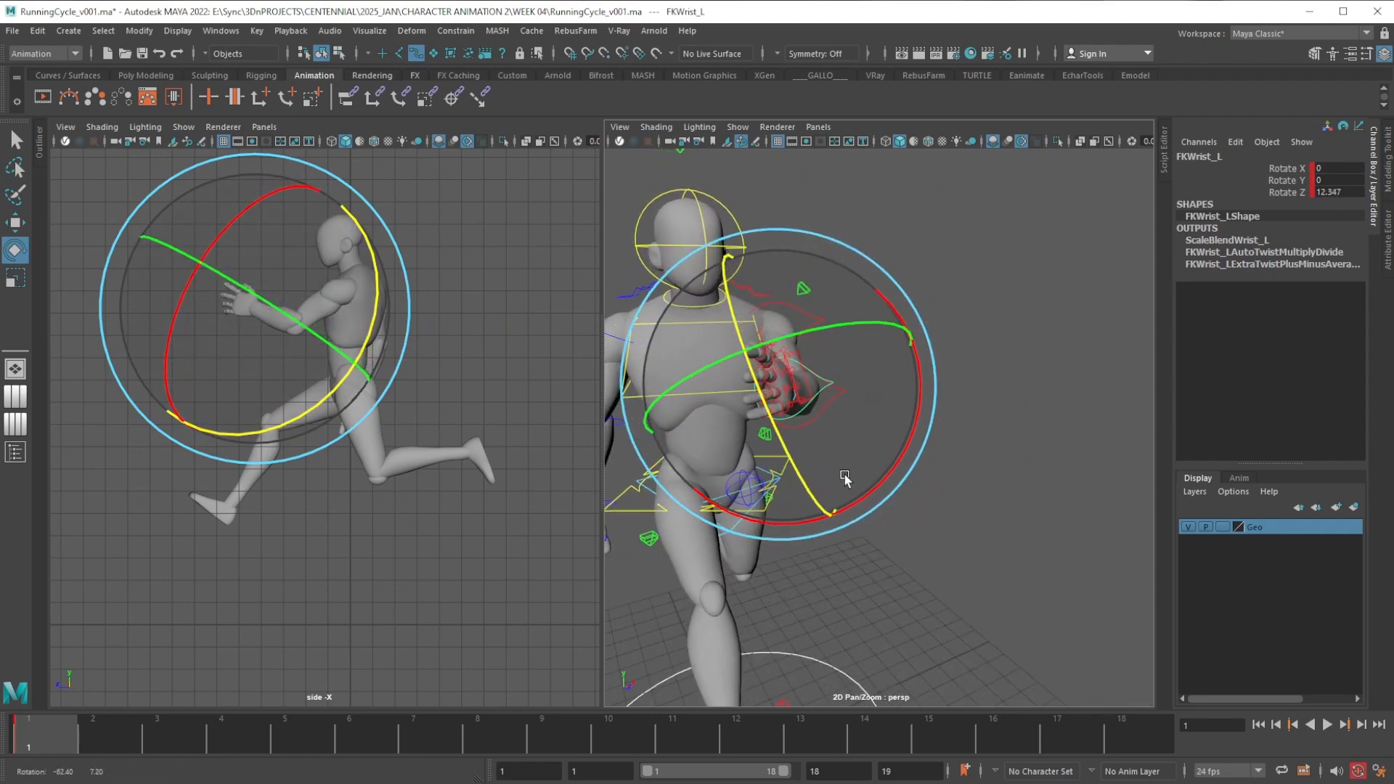
{"action": "left_click", "coordinate": [1009, 437]}
Rotate the FKElbow_L control about its Y axis to bring the left forearm inward across the torso
{"action": "left_click", "coordinate": [843, 403]}
{"action": "left_click_drag", "start_coordinate": [839, 449], "coordinate": [821, 475], "text": "alt"}
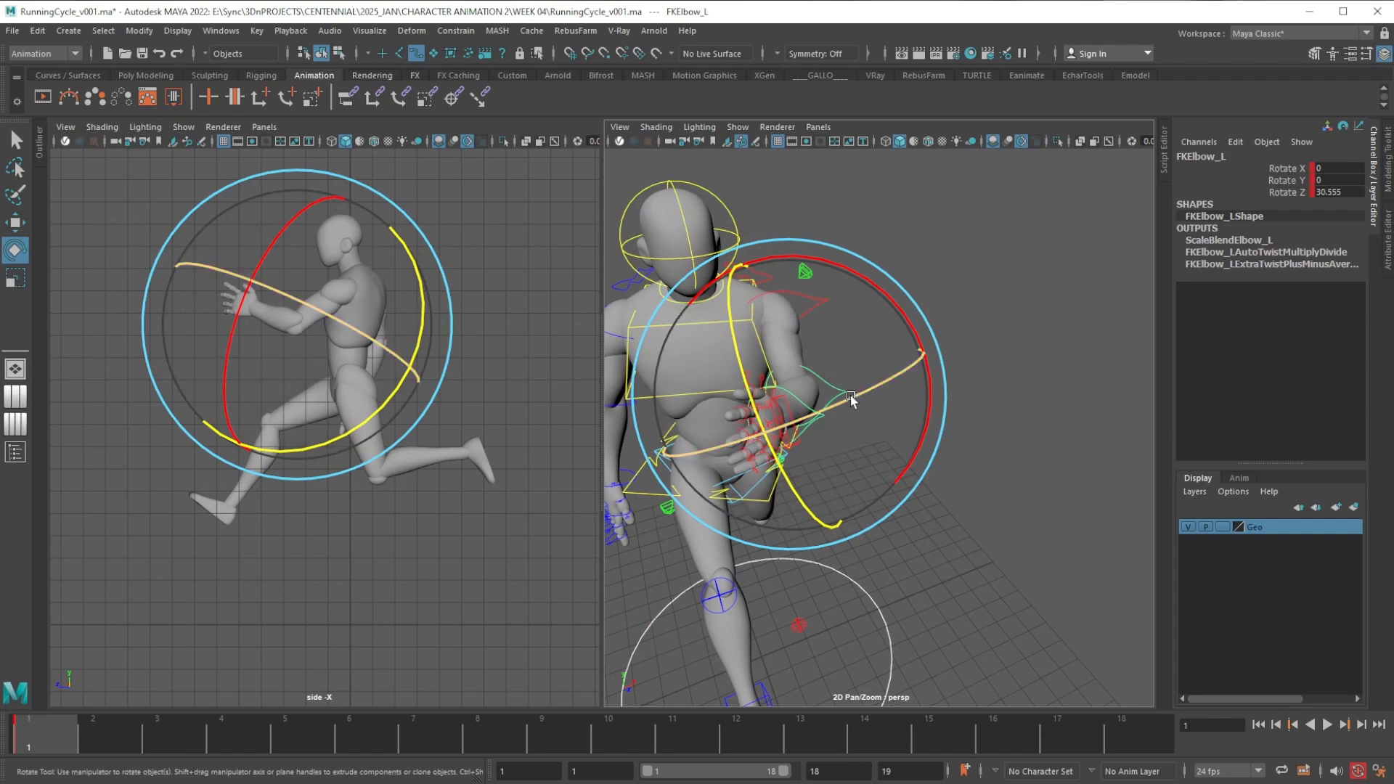
{"action": "left_click_drag", "start_coordinate": [856, 399], "coordinate": [834, 411]}
{"action": "left_click", "coordinate": [987, 444]}
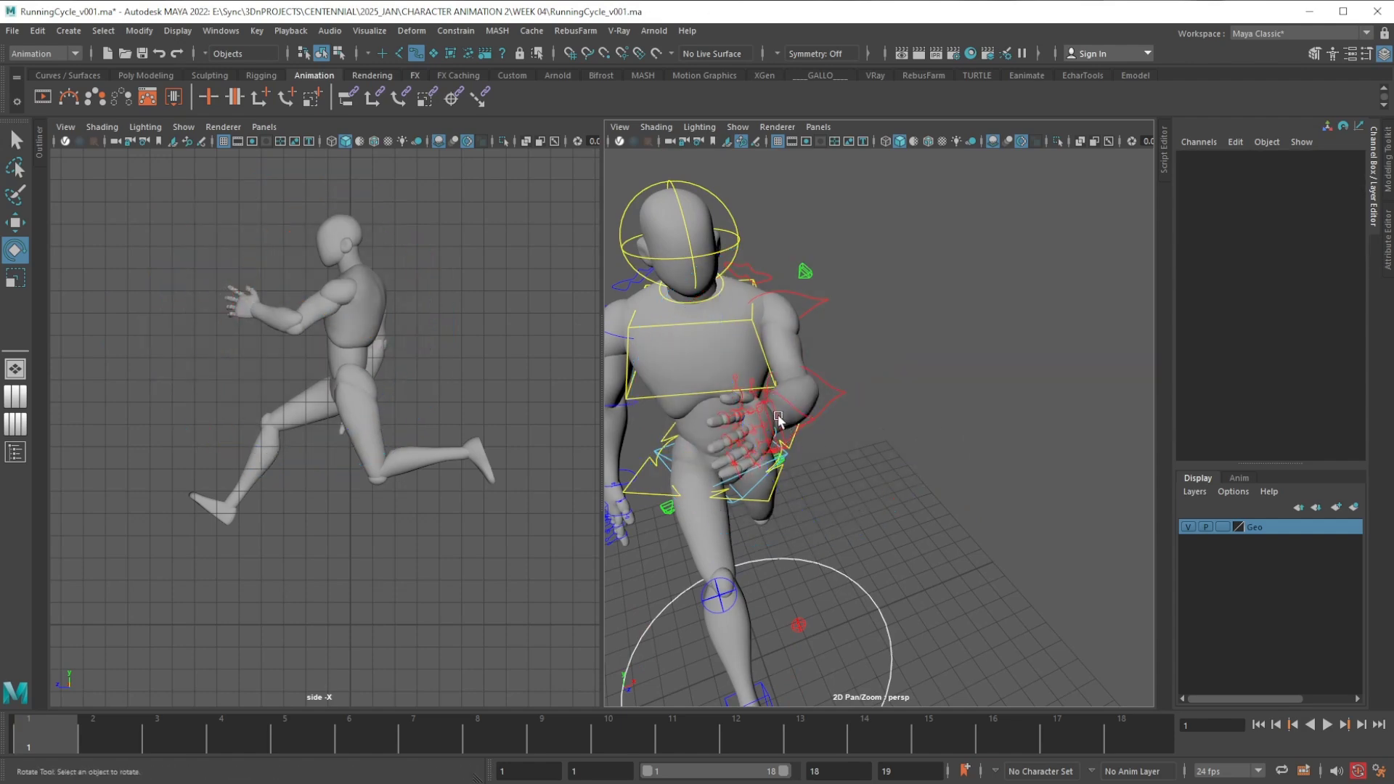
Curl the index, middle, ring, pinky and thumb of the left hand to 5.2 with the Fingers_L control
{"action": "left_click", "coordinate": [779, 421]}
{"action": "scroll", "coordinate": [798, 465], "scroll_direction": "down", "scroll_amount": 3}
{"action": "left_click_drag", "start_coordinate": [797, 465], "coordinate": [835, 501], "text": "alt"}
{"action": "scroll", "coordinate": [835, 494], "scroll_direction": "up", "scroll_amount": 4}
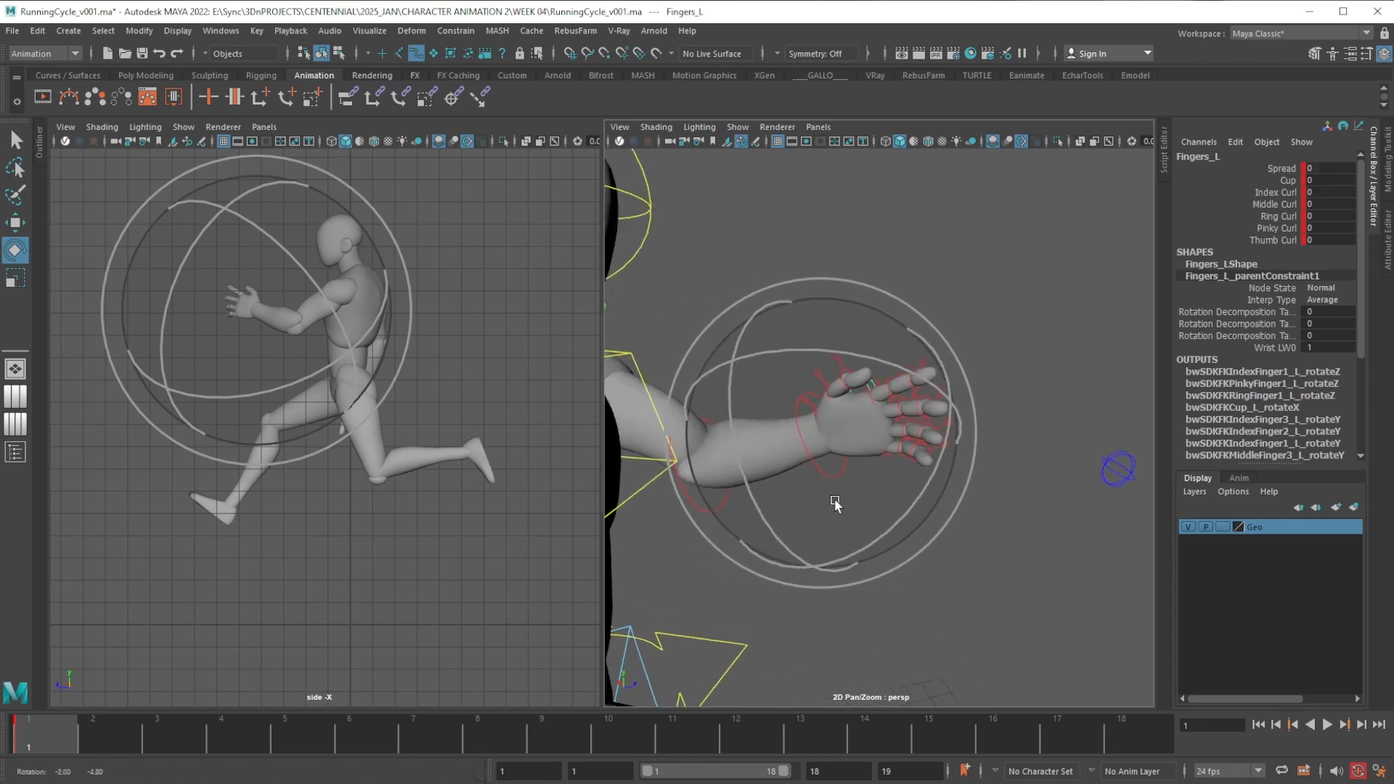
{"action": "scroll", "coordinate": [846, 506], "scroll_direction": "up", "scroll_amount": 3}
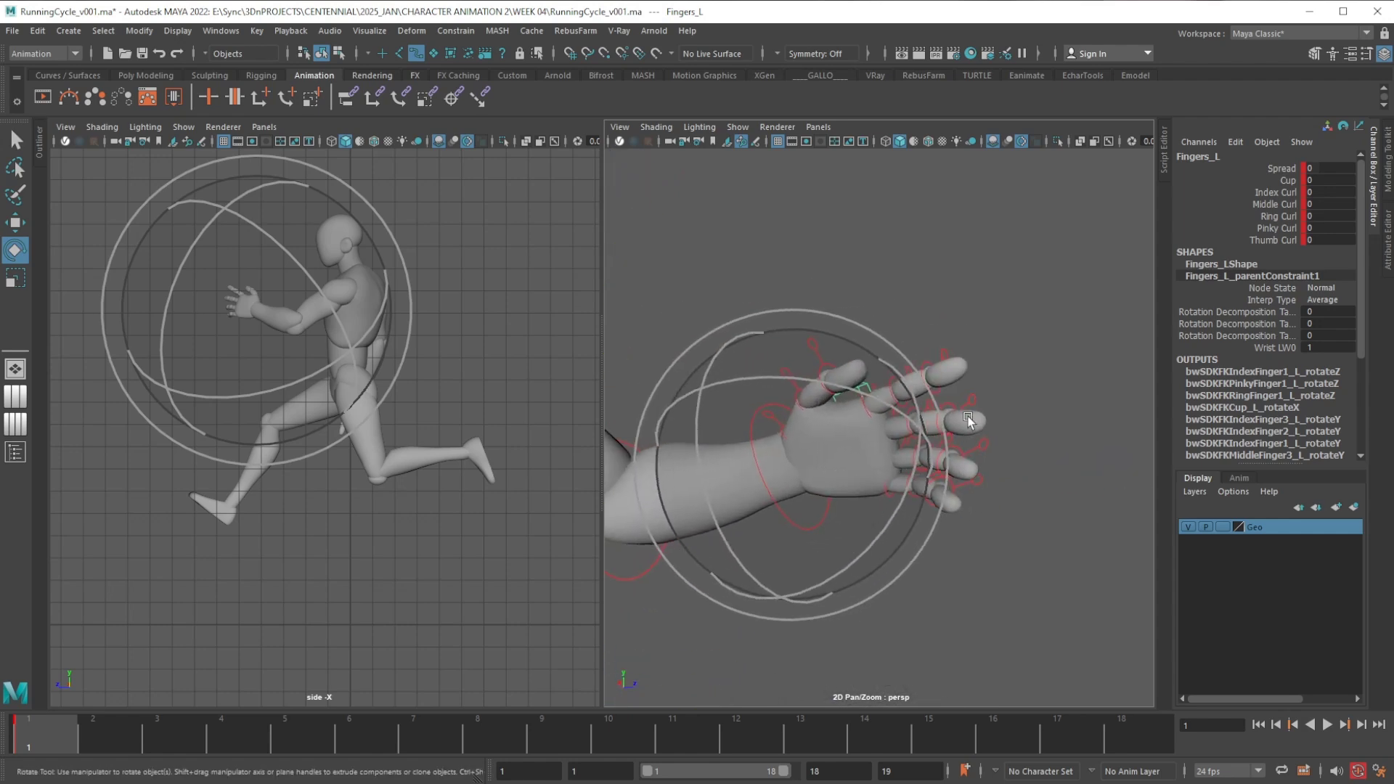
{"action": "left_click", "coordinate": [1266, 241]}
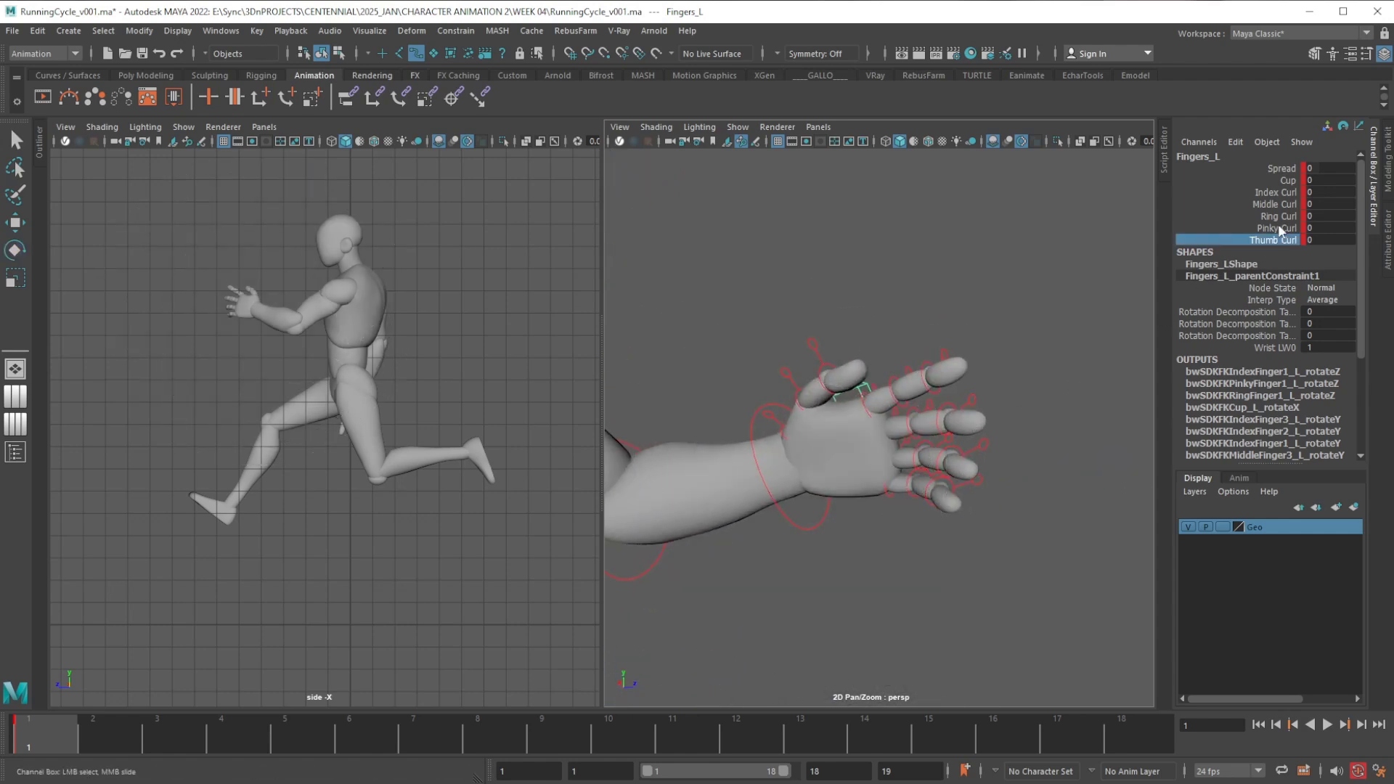
{"action": "left_click", "coordinate": [1283, 194], "text": "shift"}
{"action": "middle_click_drag", "start_coordinate": [899, 415], "coordinate": [947, 421]}
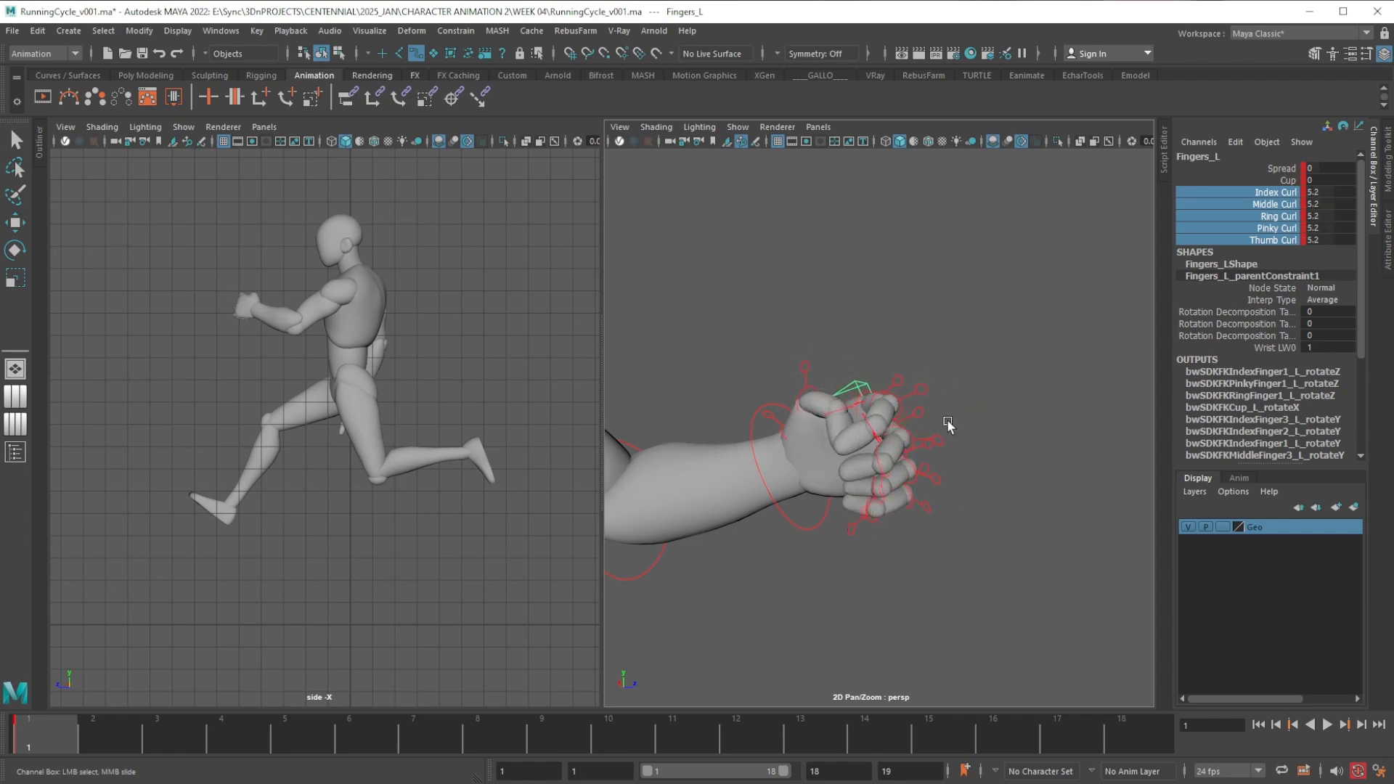
{"action": "mouse_move", "coordinate": [948, 420]}
{"action": "left_mouse_down", "text": "alt"}
{"action": "mouse_move", "coordinate": [817, 443]}
{"action": "mouse_move", "coordinate": [953, 438]}
{"action": "left_mouse_up", "text": "alt"}
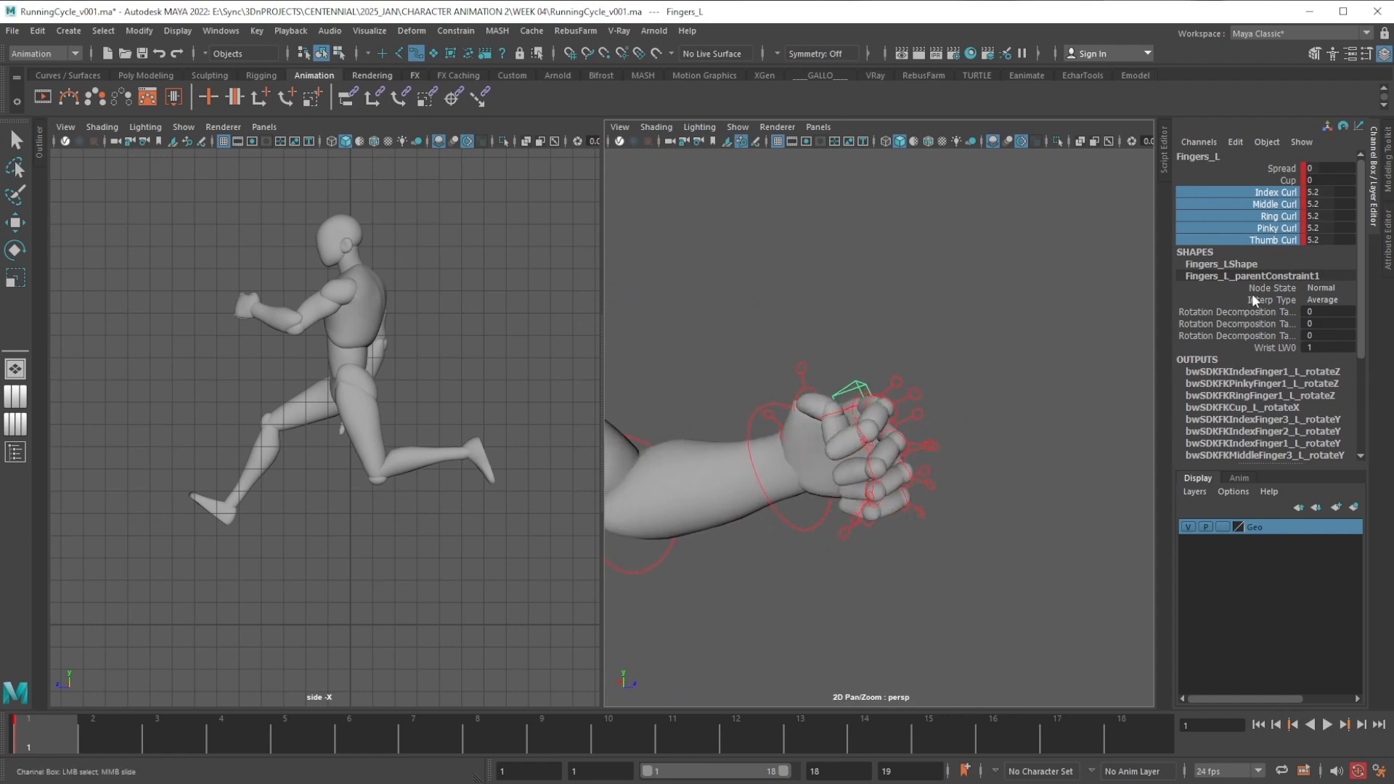
Tighten the left fist by raising all five Fingers_L curl values together to 8.4
{"action": "left_click", "coordinate": [1288, 242]}
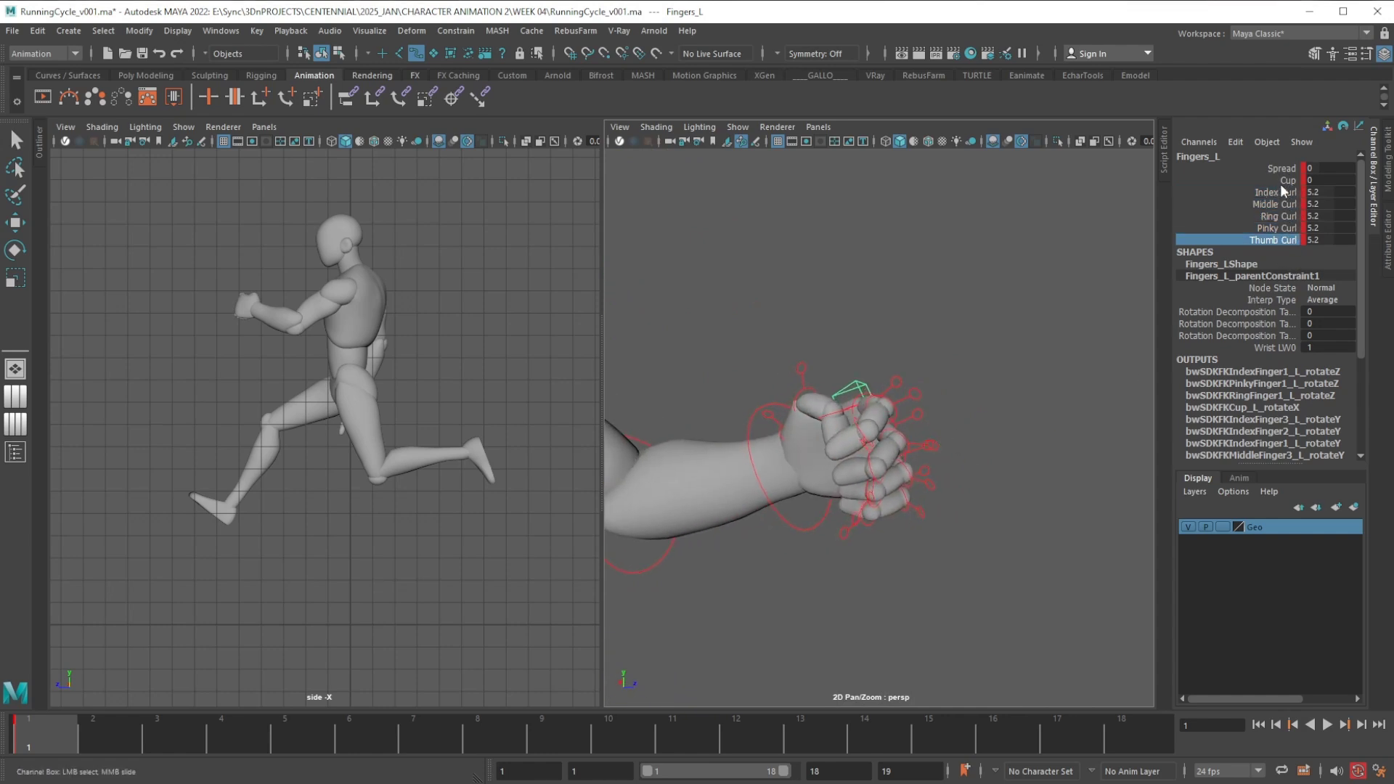
{"action": "left_click", "coordinate": [1284, 193]}
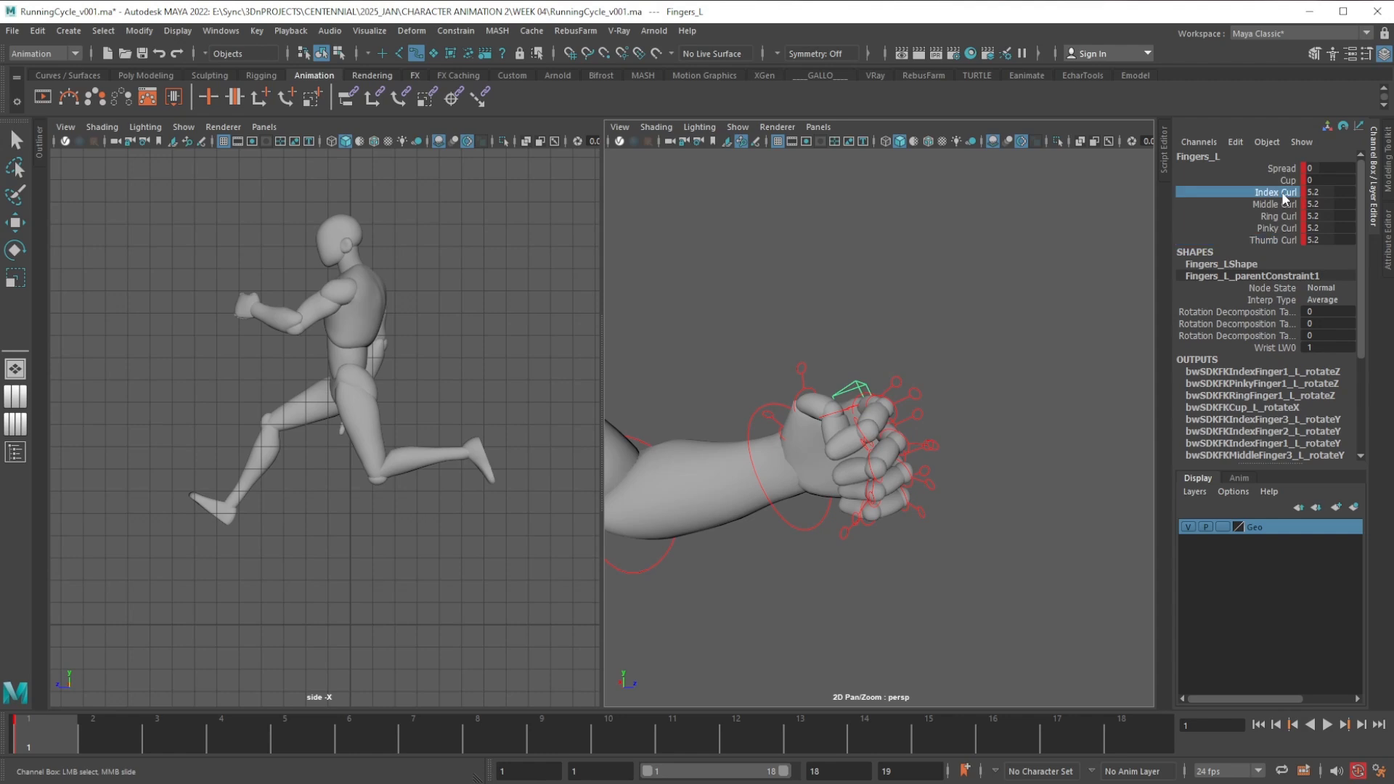
{"action": "left_click", "coordinate": [1284, 240], "text": "shift"}
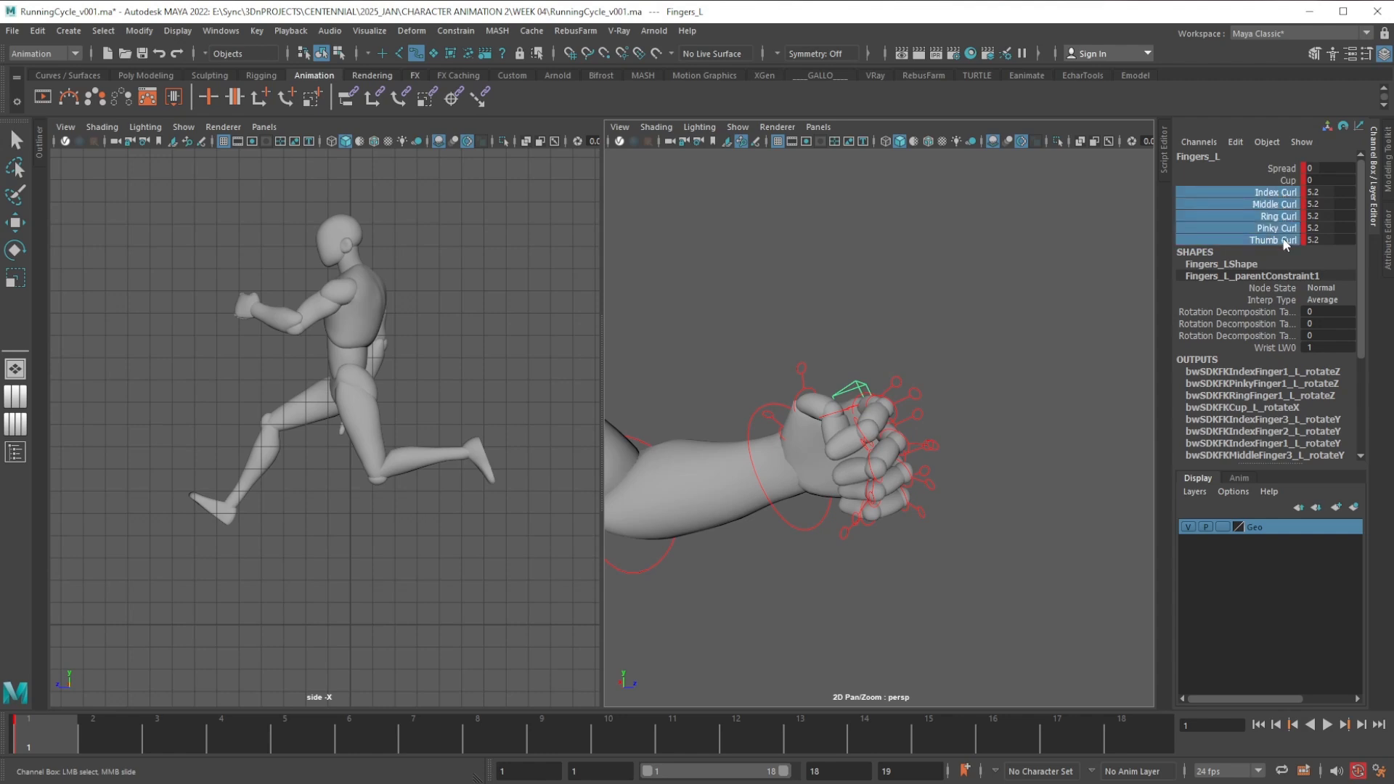
{"action": "middle_click_drag", "start_coordinate": [968, 392], "coordinate": [999, 386]}
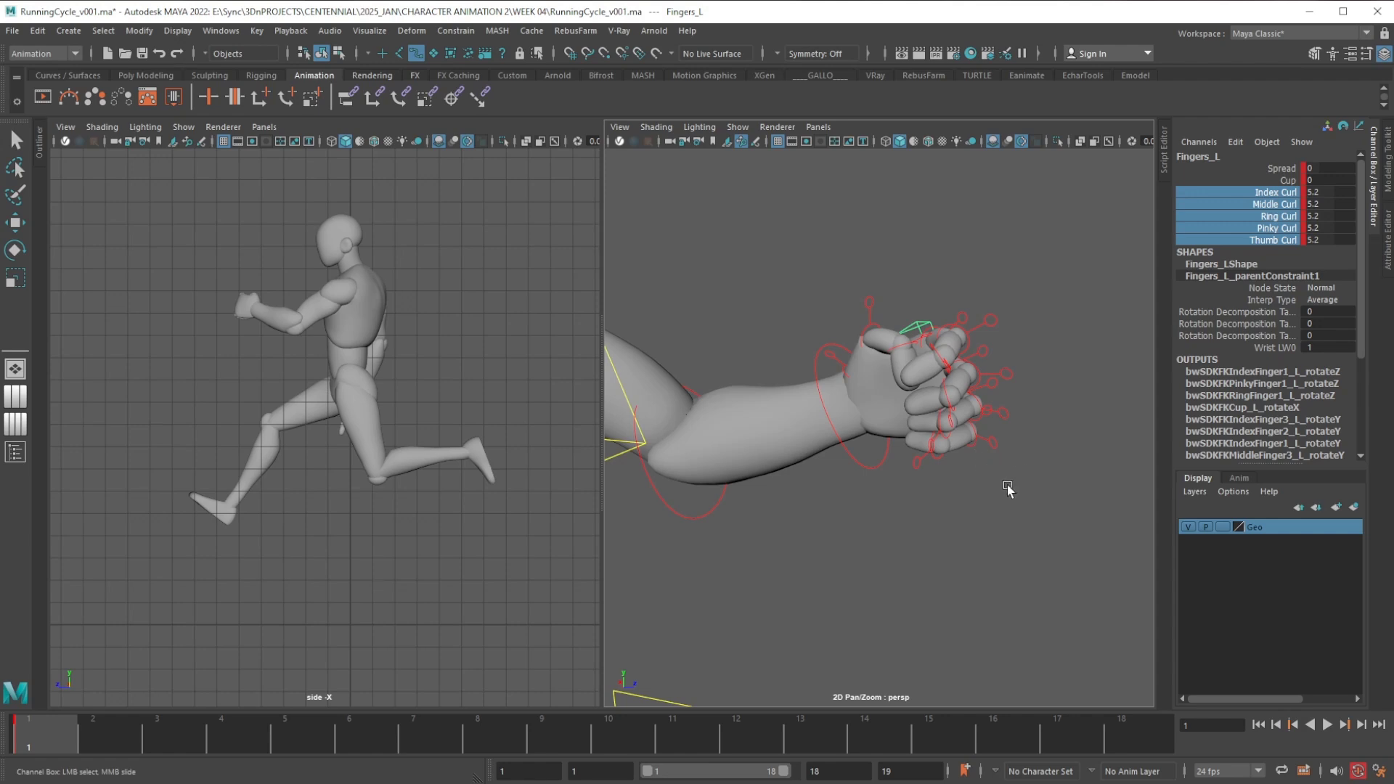
{"action": "middle_click_drag", "start_coordinate": [1005, 497], "coordinate": [1027, 479]}
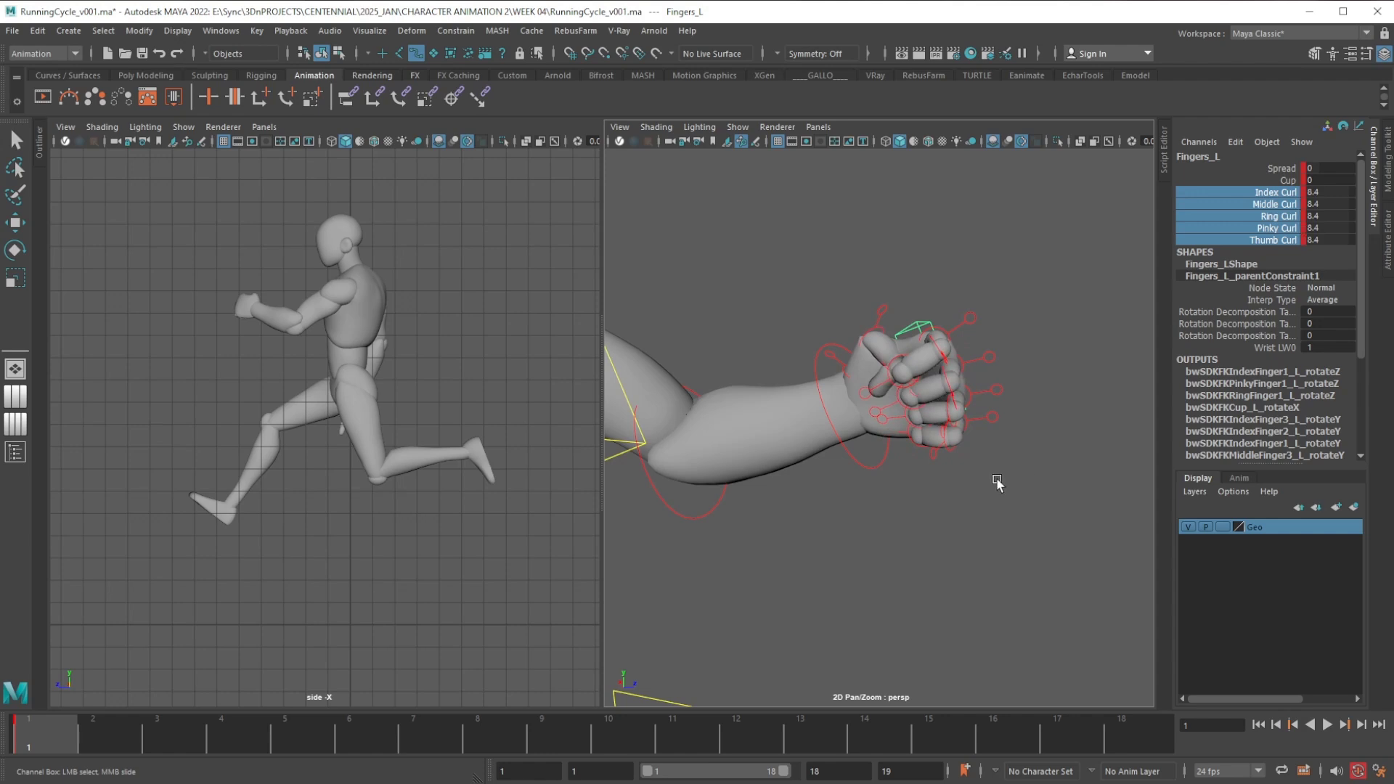
Try repositioning the right foot control IKLeg_R to Translate Y 4.614 and Translate Z 4.756
{"action": "left_click_drag", "start_coordinate": [997, 480], "coordinate": [864, 494], "text": "alt"}
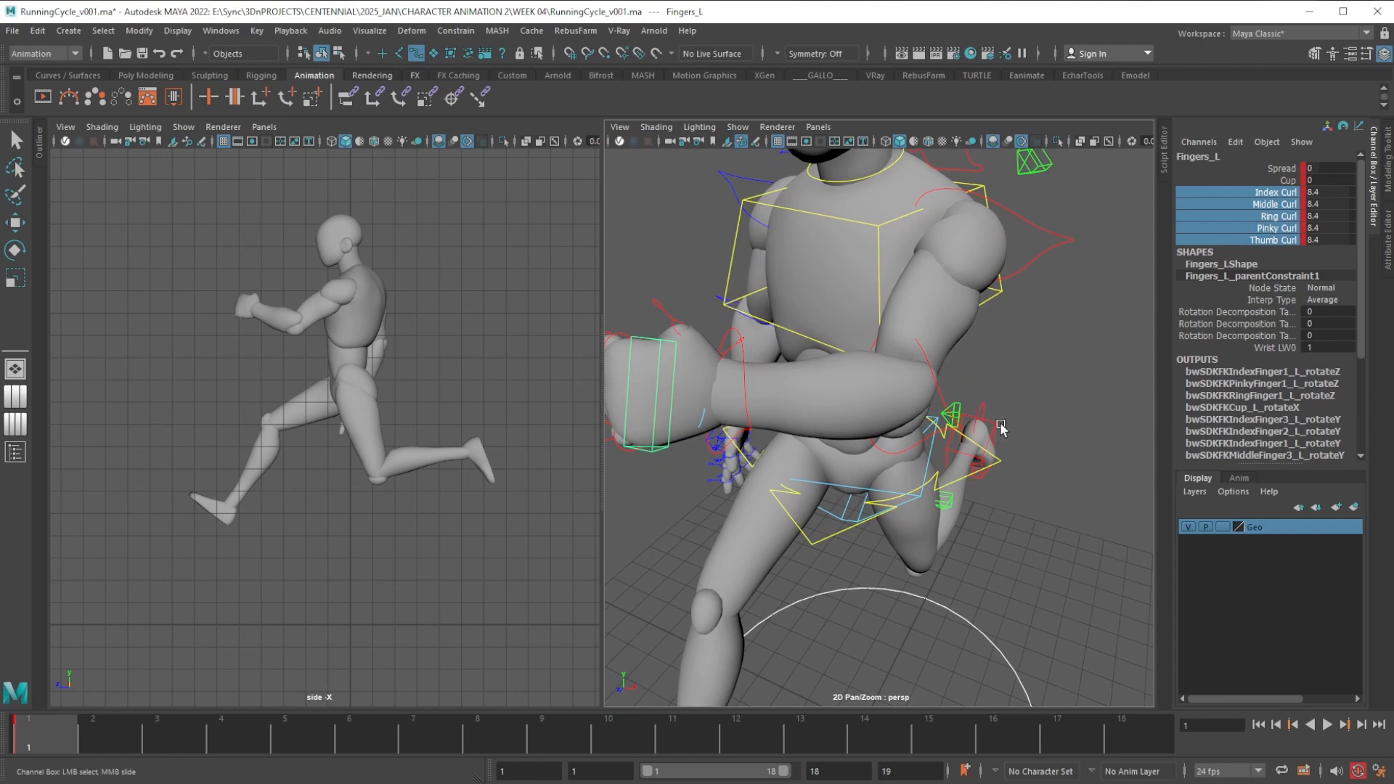
{"action": "middle_click_drag", "start_coordinate": [999, 427], "coordinate": [942, 507], "text": "alt"}
{"action": "left_click_drag", "start_coordinate": [943, 507], "coordinate": [942, 469], "text": "alt"}
{"action": "middle_click_drag", "start_coordinate": [942, 470], "coordinate": [1008, 323], "text": "alt"}
{"action": "middle_click_drag", "start_coordinate": [875, 601], "coordinate": [982, 396], "text": "alt"}
{"action": "left_click_drag", "start_coordinate": [875, 591], "coordinate": [828, 579], "text": "alt"}
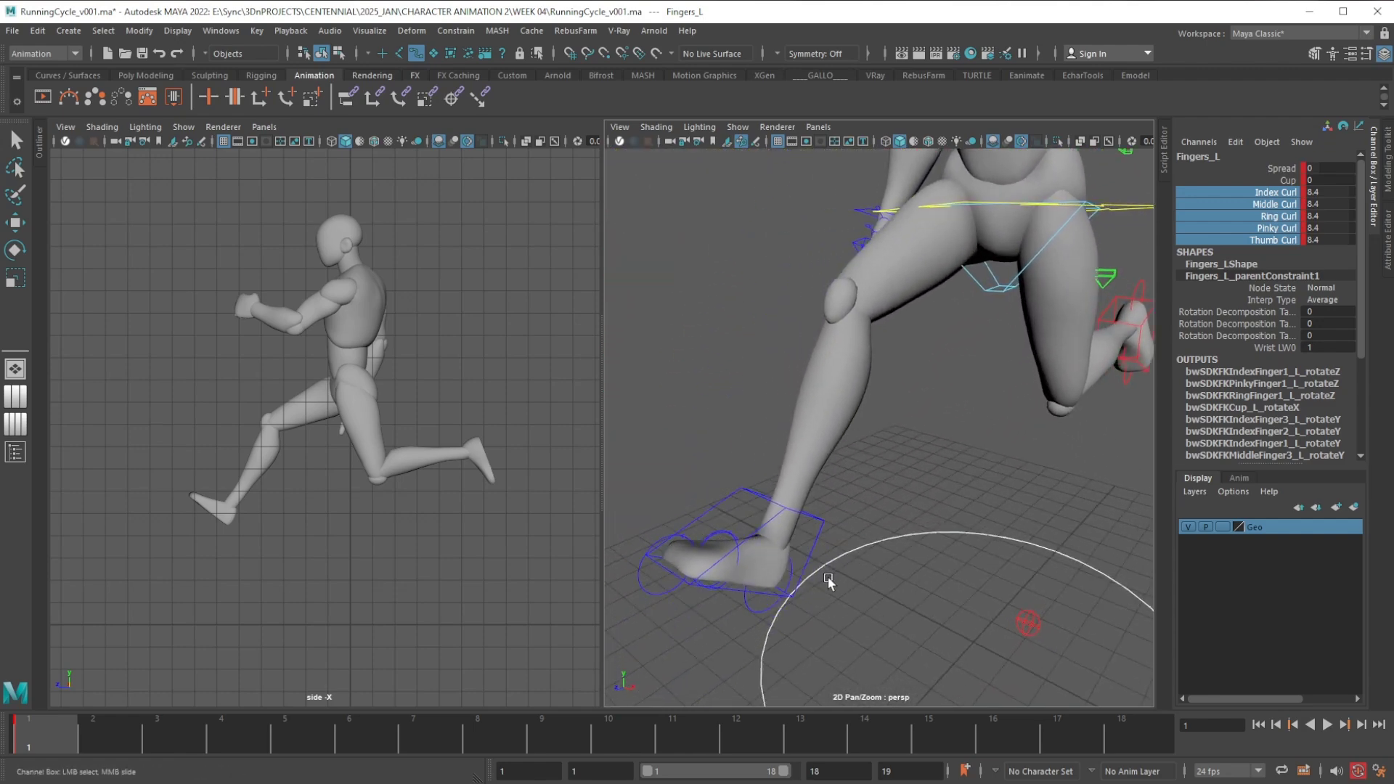
{"action": "middle_click_drag", "start_coordinate": [828, 579], "coordinate": [871, 529], "text": "alt"}
{"action": "left_click_drag", "start_coordinate": [871, 529], "coordinate": [820, 525], "text": "alt"}
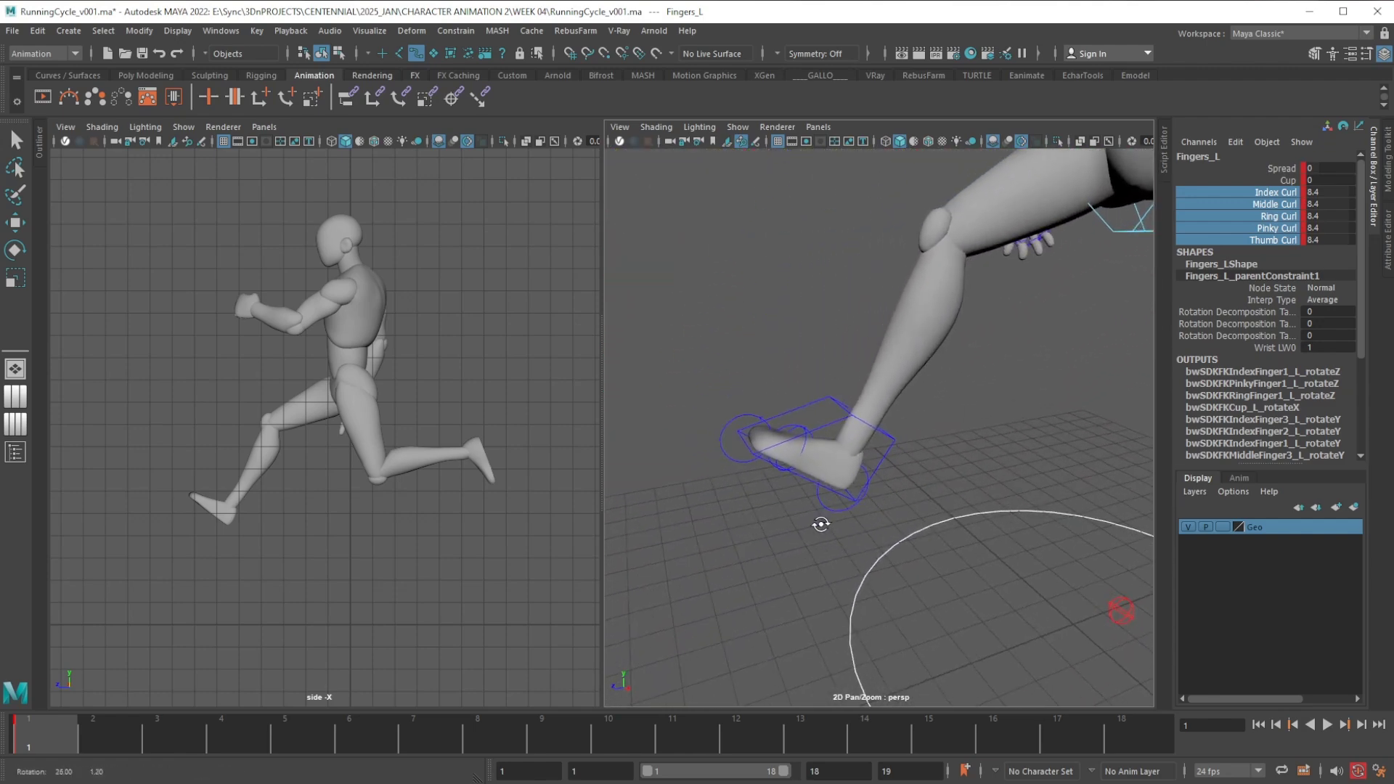
{"action": "left_click", "coordinate": [887, 454]}
{"action": "key", "text": "e"}
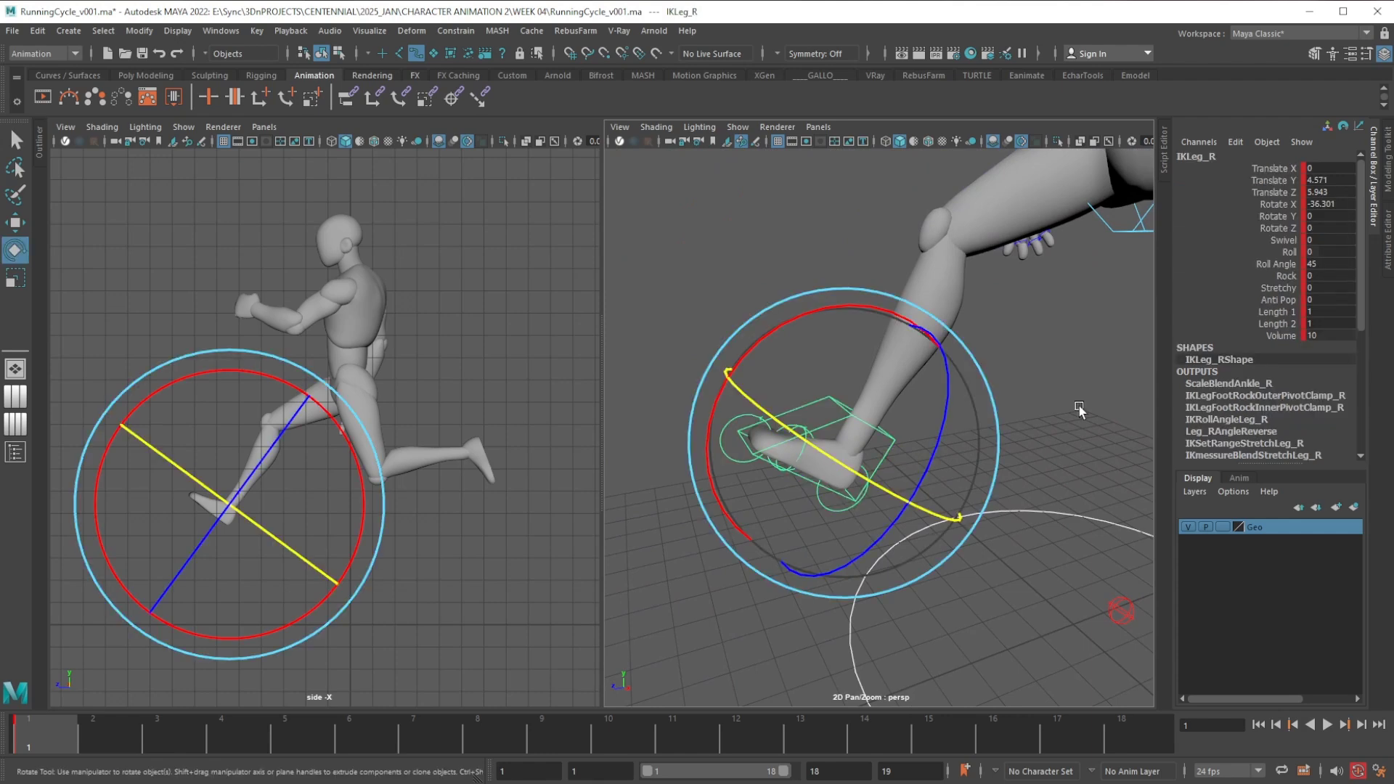
{"action": "left_click", "coordinate": [1272, 180]}
{"action": "key", "text": "w"}
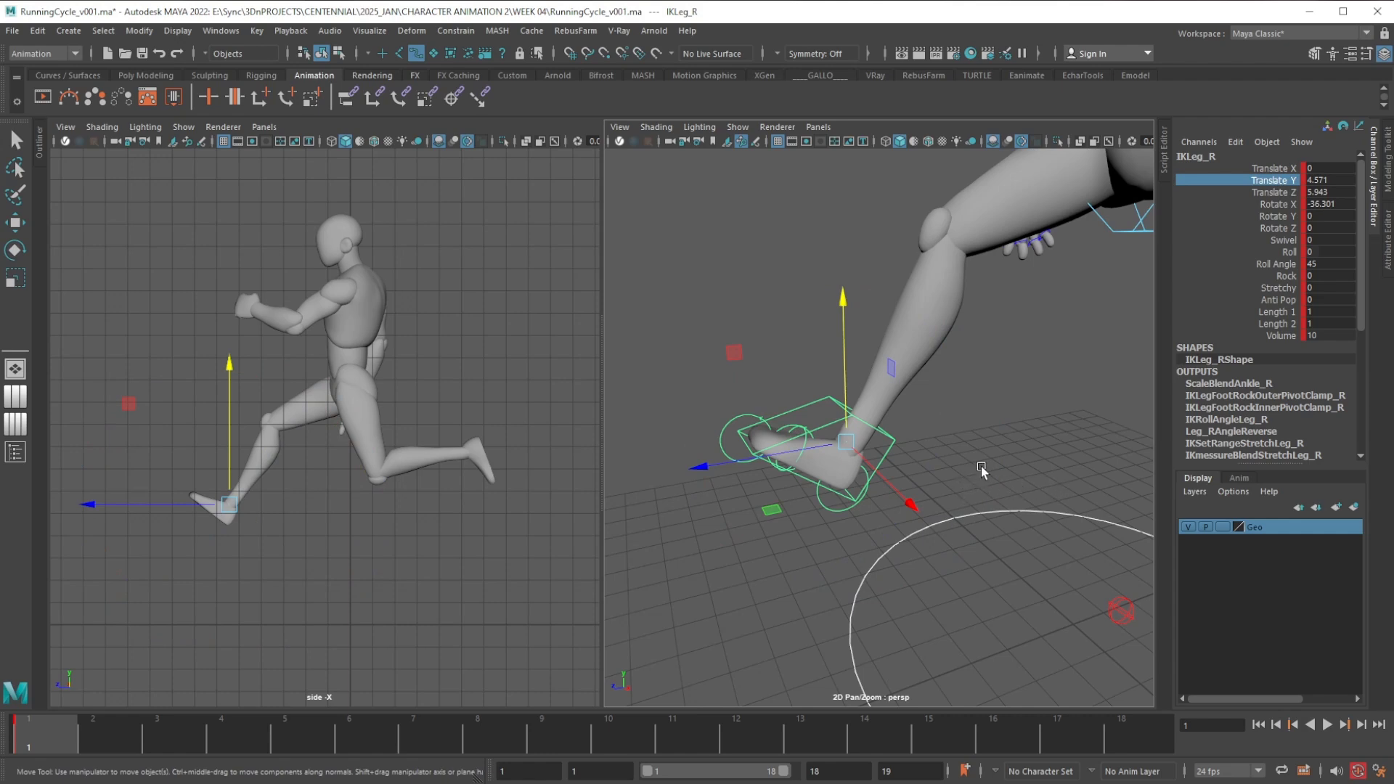
{"action": "mouse_move", "coordinate": [982, 468]}
{"action": "middle_mouse_down"}
{"action": "mouse_move", "coordinate": [980, 399]}
{"action": "mouse_move", "coordinate": [977, 498]}
{"action": "mouse_move", "coordinate": [947, 457]}
{"action": "mouse_move", "coordinate": [1034, 454]}
{"action": "mouse_move", "coordinate": [1014, 468]}
{"action": "mouse_move", "coordinate": [1008, 411]}
{"action": "mouse_move", "coordinate": [990, 495]}
{"action": "mouse_move", "coordinate": [988, 453]}
{"action": "mouse_move", "coordinate": [986, 466]}
{"action": "middle_mouse_up"}
{"action": "left_click", "coordinate": [1286, 193]}
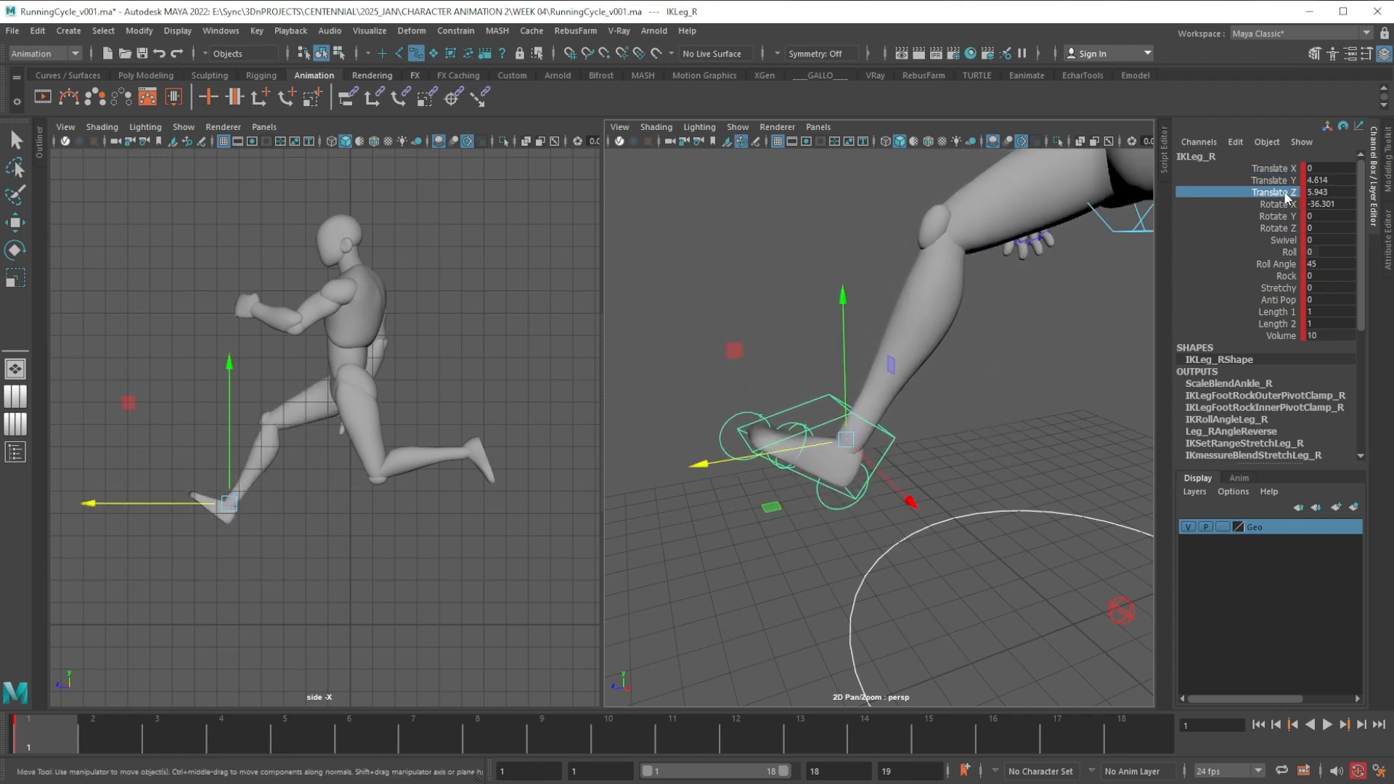
{"action": "middle_click_drag", "start_coordinate": [1021, 437], "coordinate": [1083, 431]}
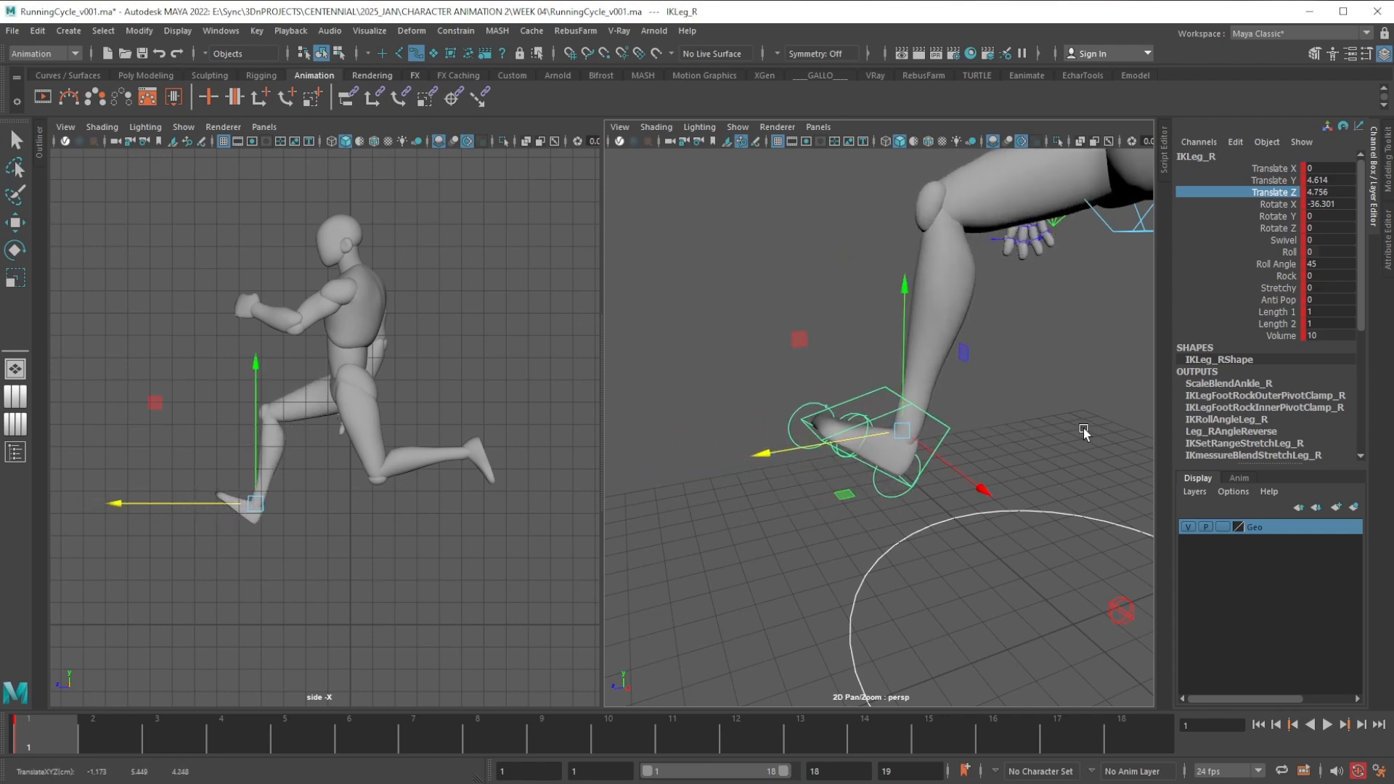
Try tilting the right foot control IKLeg_R to a Rotate Z of 32.4, and undo that rotation
{"action": "left_click", "coordinate": [1284, 228]}
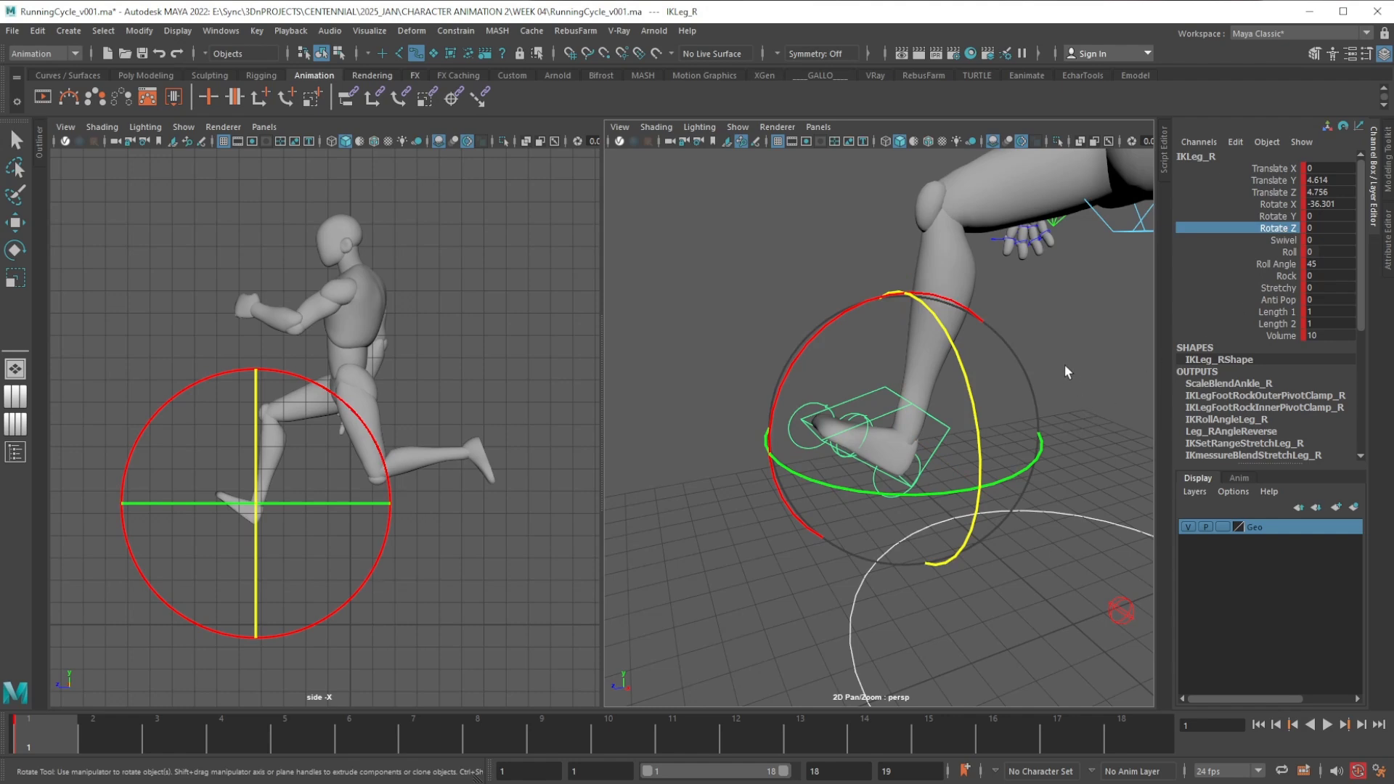
{"action": "middle_click_drag", "start_coordinate": [1067, 367], "coordinate": [996, 364]}
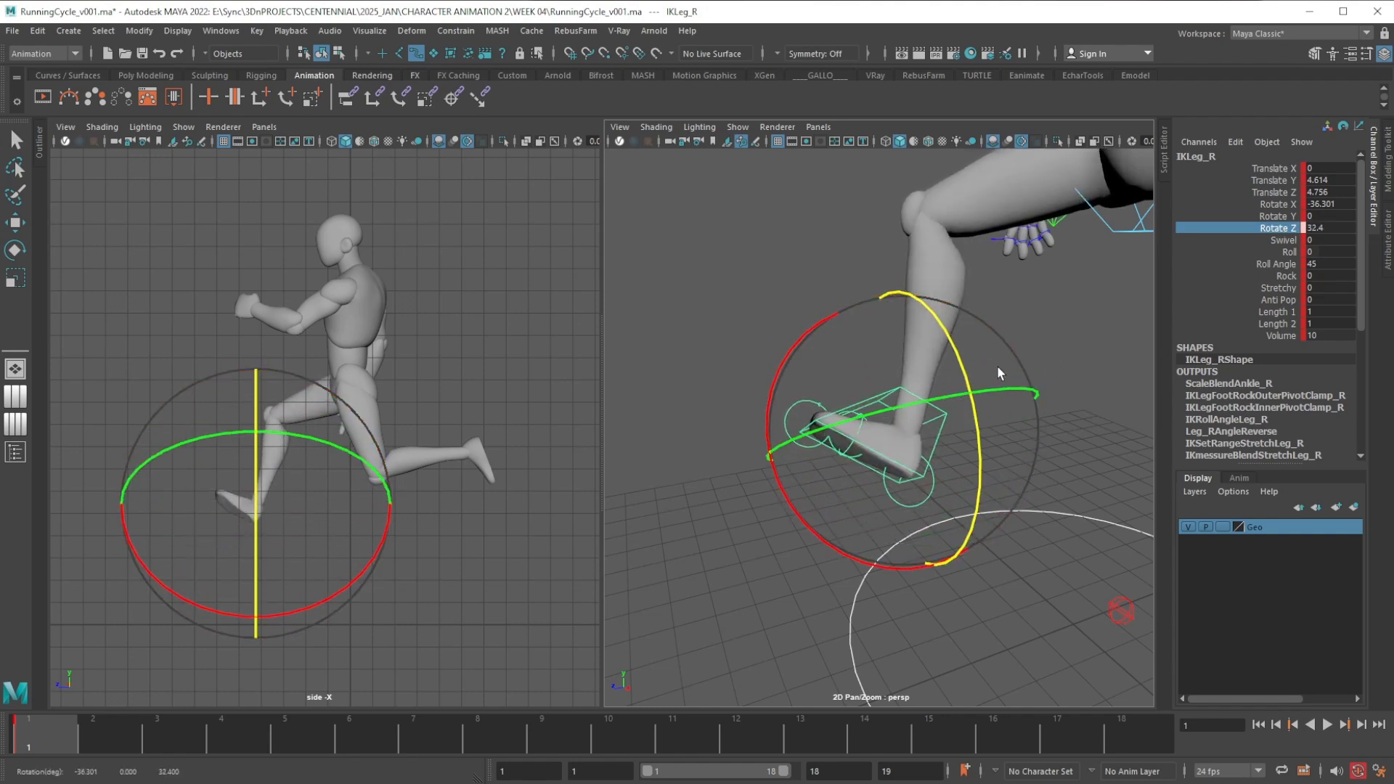
{"action": "key", "text": "ctrl+z"}
Try changing several IKLeg_R channels together: Translate X 0.5, Translate Z 5.256, and Rotate Y and Rotate Z 5.73
{"action": "left_click", "coordinate": [1279, 168]}
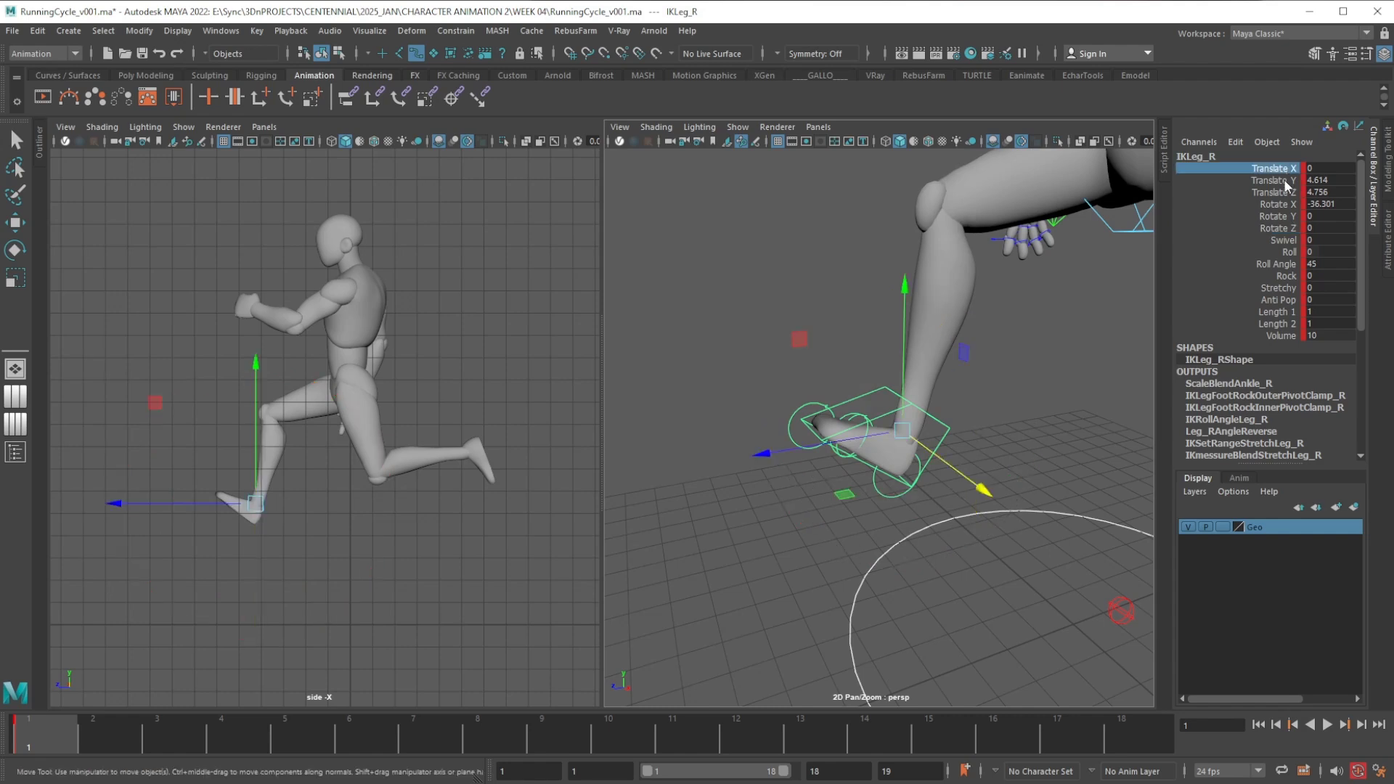
{"action": "left_click", "coordinate": [1282, 193], "text": "ctrl"}
{"action": "left_click", "coordinate": [1281, 216], "text": "ctrl"}
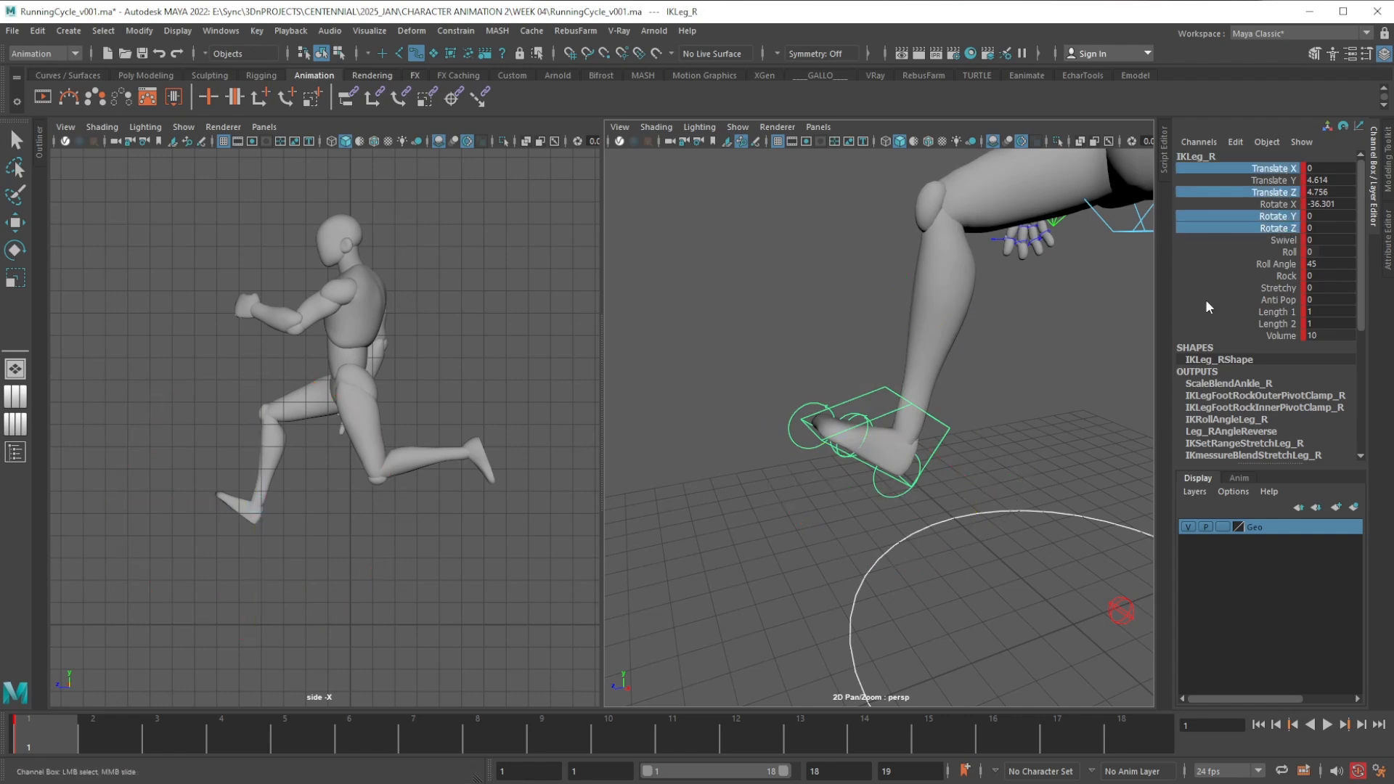
{"action": "mouse_move", "coordinate": [1003, 393]}
{"action": "middle_mouse_down"}
{"action": "mouse_move", "coordinate": [1034, 389]}
{"action": "mouse_move", "coordinate": [965, 399]}
{"action": "mouse_move", "coordinate": [1007, 393]}
{"action": "middle_mouse_up"}
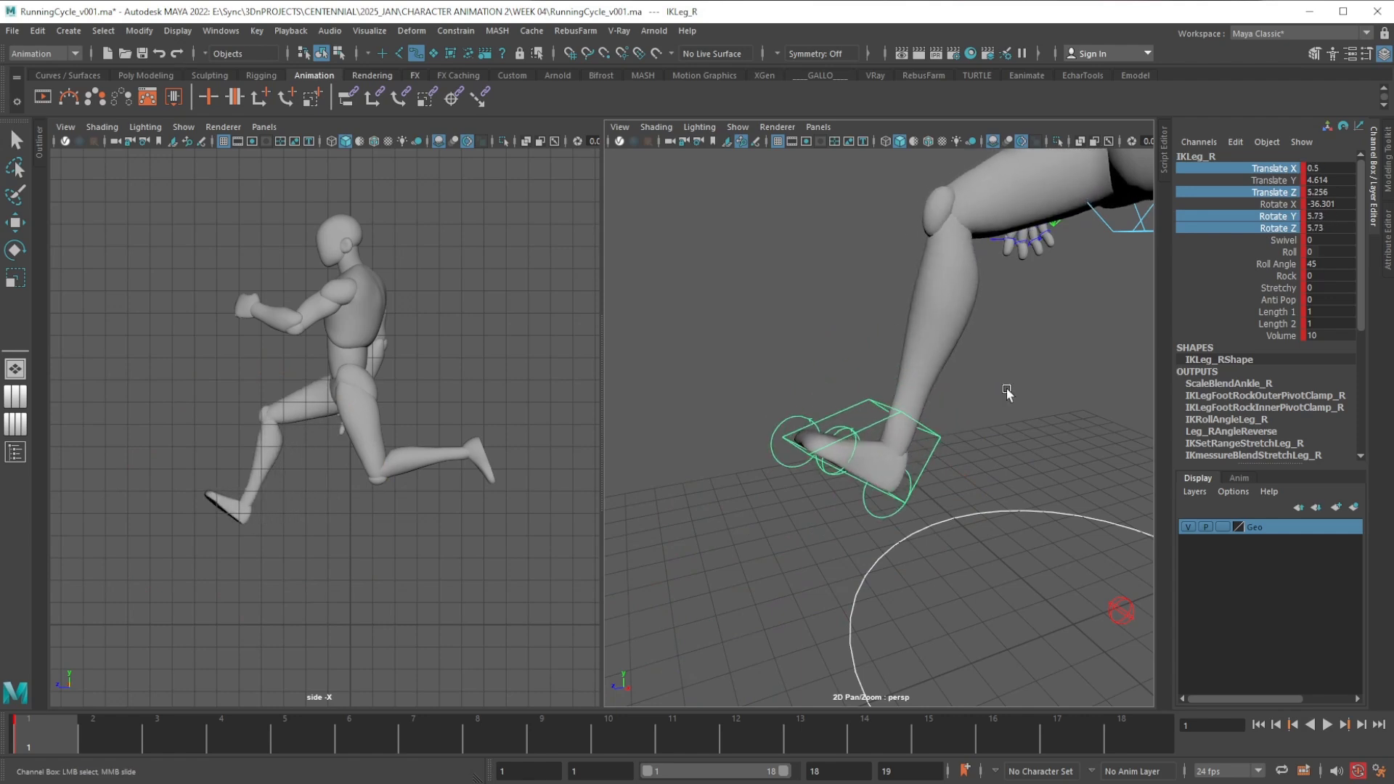
Undo the trial edits on the right foot control and the last left-hand finger curl change
{"action": "key", "text": "ctrl+z"}
{"action": "key", "text": "ctrl+z"}
{"action": "key", "text": "ctrl+z"}
{"action": "key", "text": "ctrl+z"}
{"action": "key", "text": "ctrl+z"}
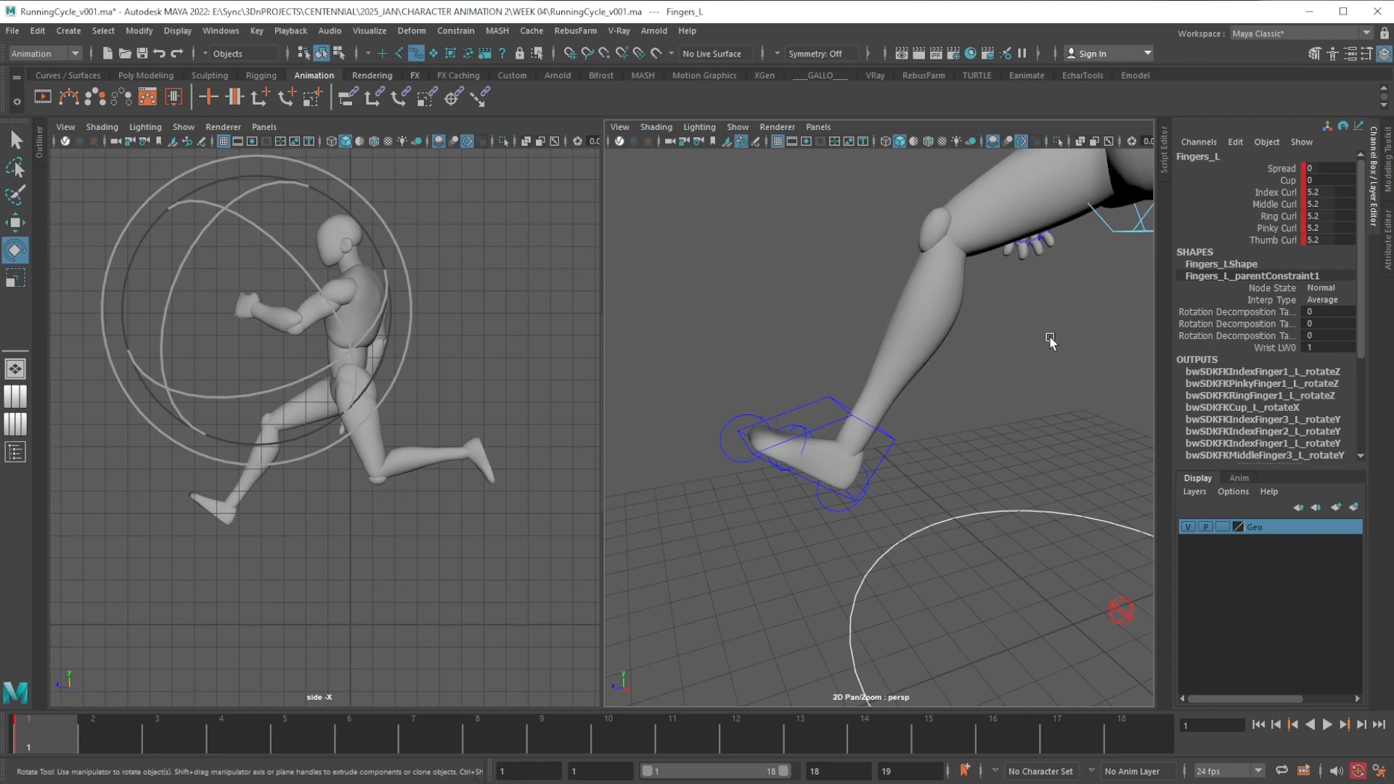
Restore the left hand's tight fist by bringing all Fingers_L curl values back to 8.4
{"action": "left_click_drag", "start_coordinate": [1051, 340], "coordinate": [974, 408], "text": "alt"}
{"action": "middle_click_drag", "start_coordinate": [974, 407], "coordinate": [891, 529], "text": "alt"}
{"action": "right_click_drag", "start_coordinate": [890, 529], "coordinate": [825, 399], "text": "alt"}
{"action": "mouse_move", "coordinate": [825, 398]}
{"action": "left_mouse_down", "text": "alt"}
{"action": "mouse_move", "coordinate": [761, 386]}
{"action": "mouse_move", "coordinate": [990, 386]}
{"action": "mouse_move", "coordinate": [835, 406]}
{"action": "left_mouse_up", "text": "alt"}
{"action": "middle_click_drag", "start_coordinate": [835, 406], "coordinate": [909, 443], "text": "alt"}
{"action": "right_click_drag", "start_coordinate": [909, 442], "coordinate": [956, 467], "text": "alt"}
{"action": "left_click_drag", "start_coordinate": [956, 467], "coordinate": [966, 421], "text": "alt"}
{"action": "middle_click_drag", "start_coordinate": [965, 421], "coordinate": [857, 476], "text": "alt"}
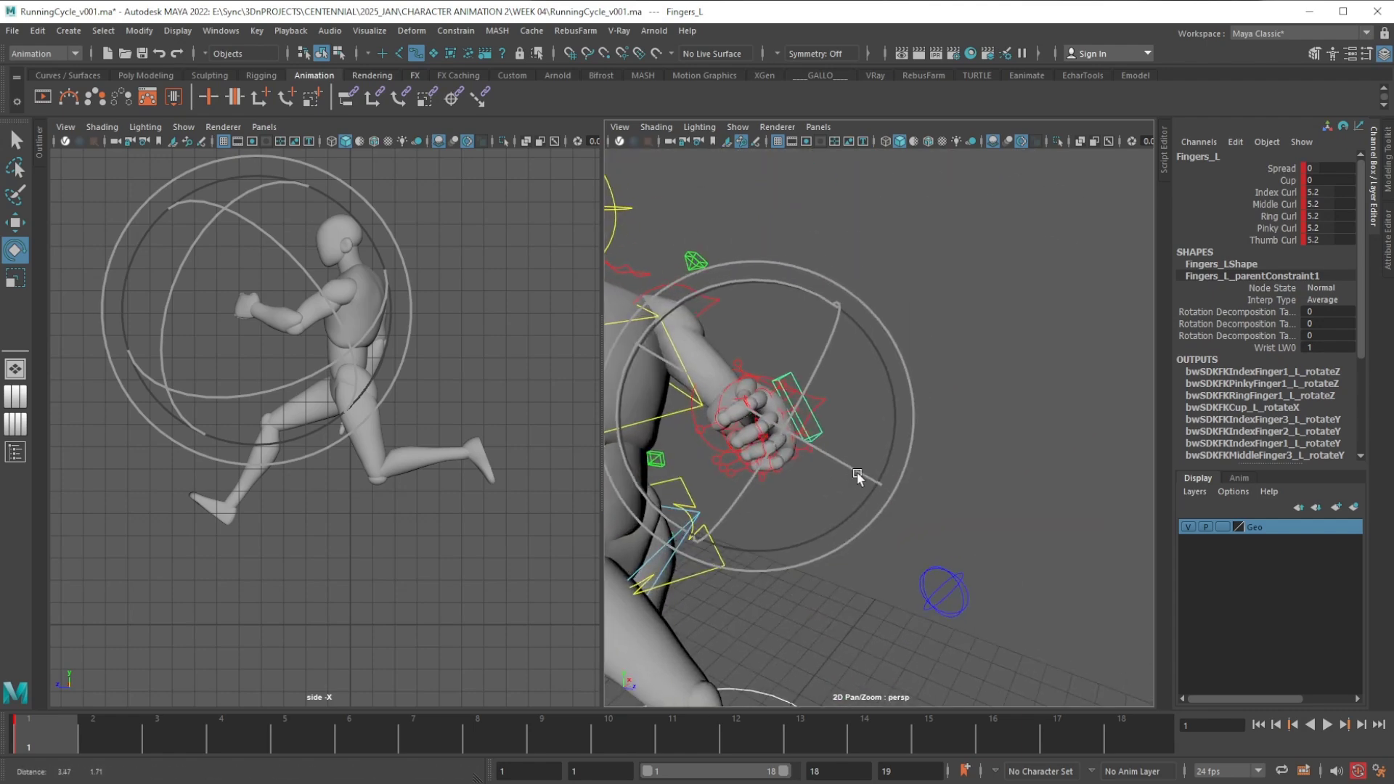
{"action": "left_click_drag", "start_coordinate": [857, 472], "coordinate": [915, 468], "text": "alt"}
{"action": "middle_click_drag", "start_coordinate": [915, 469], "coordinate": [898, 456], "text": "alt"}
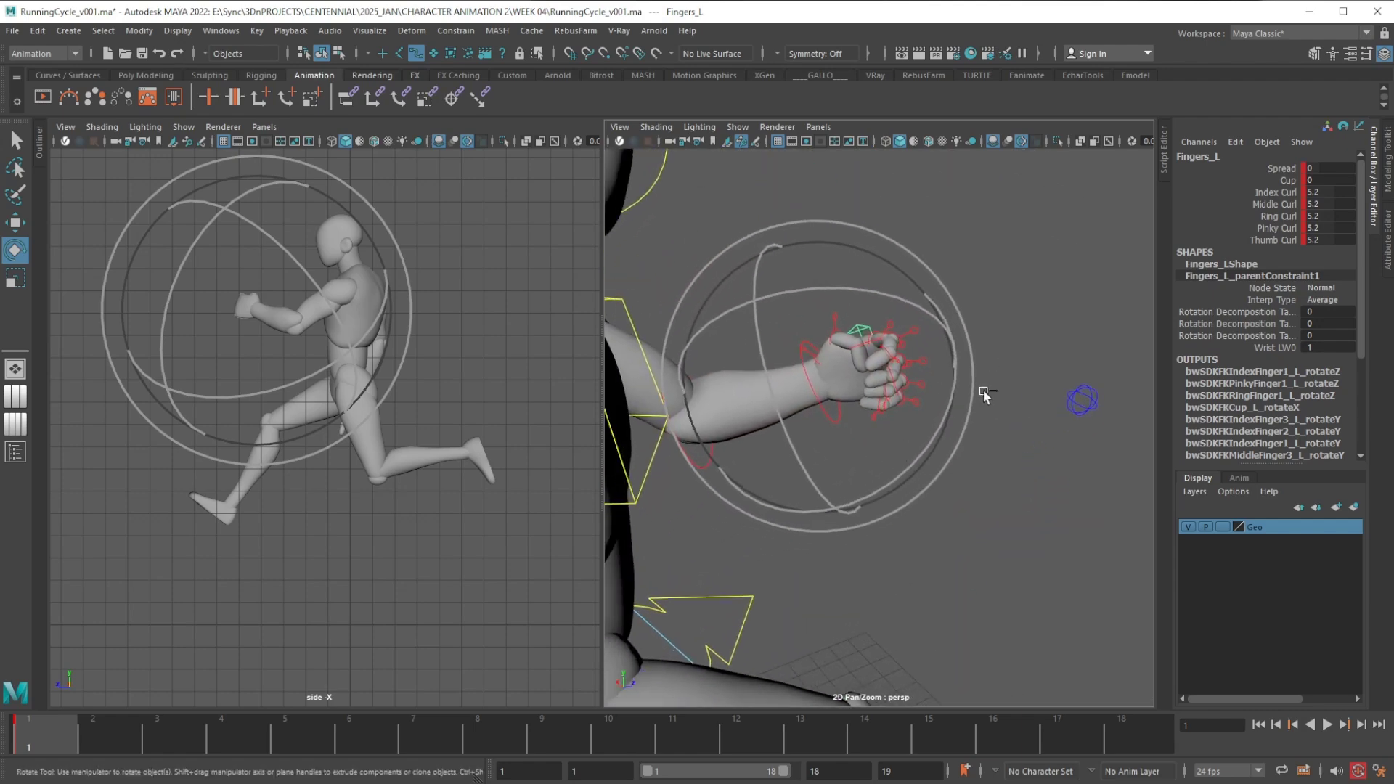
{"action": "middle_click_drag", "start_coordinate": [990, 305], "coordinate": [996, 311]}
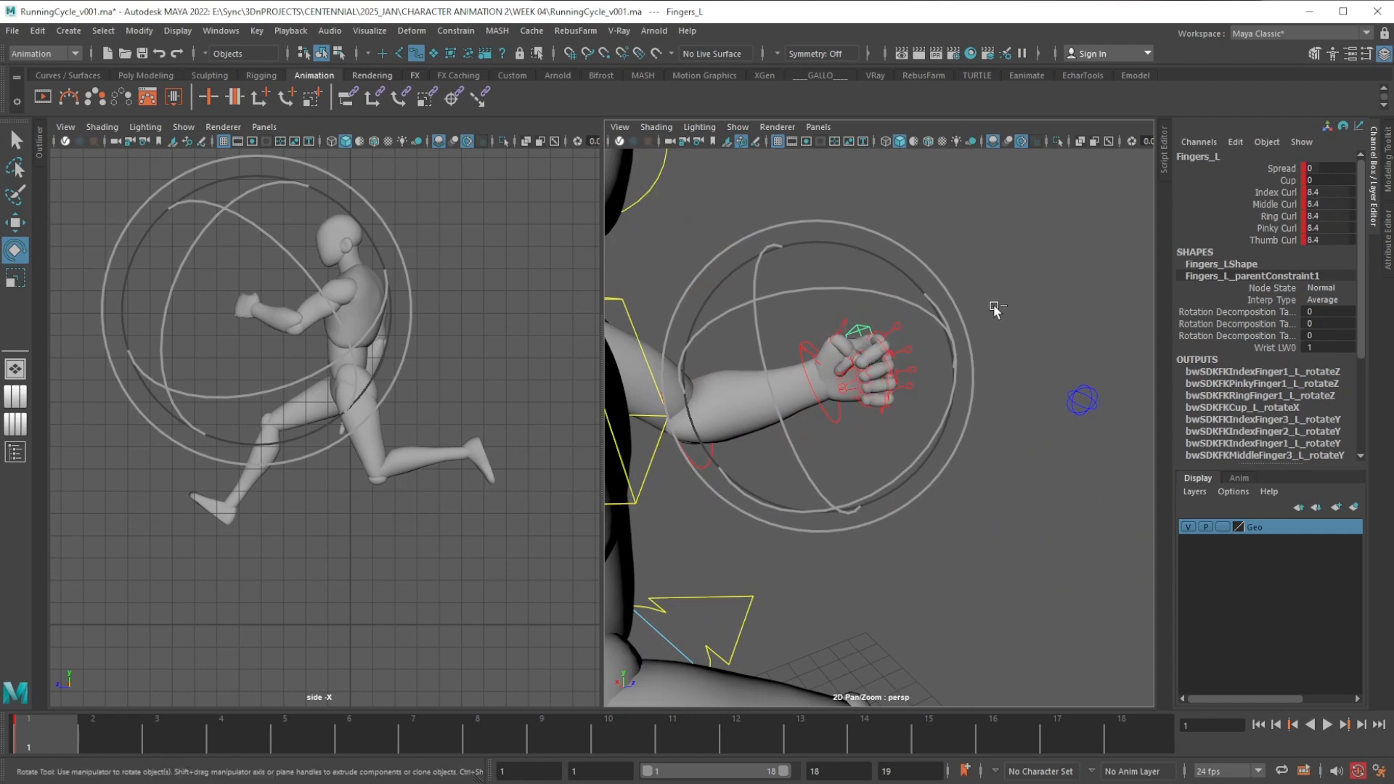
{"action": "scroll", "coordinate": [880, 349], "scroll_direction": "up", "scroll_amount": 4}
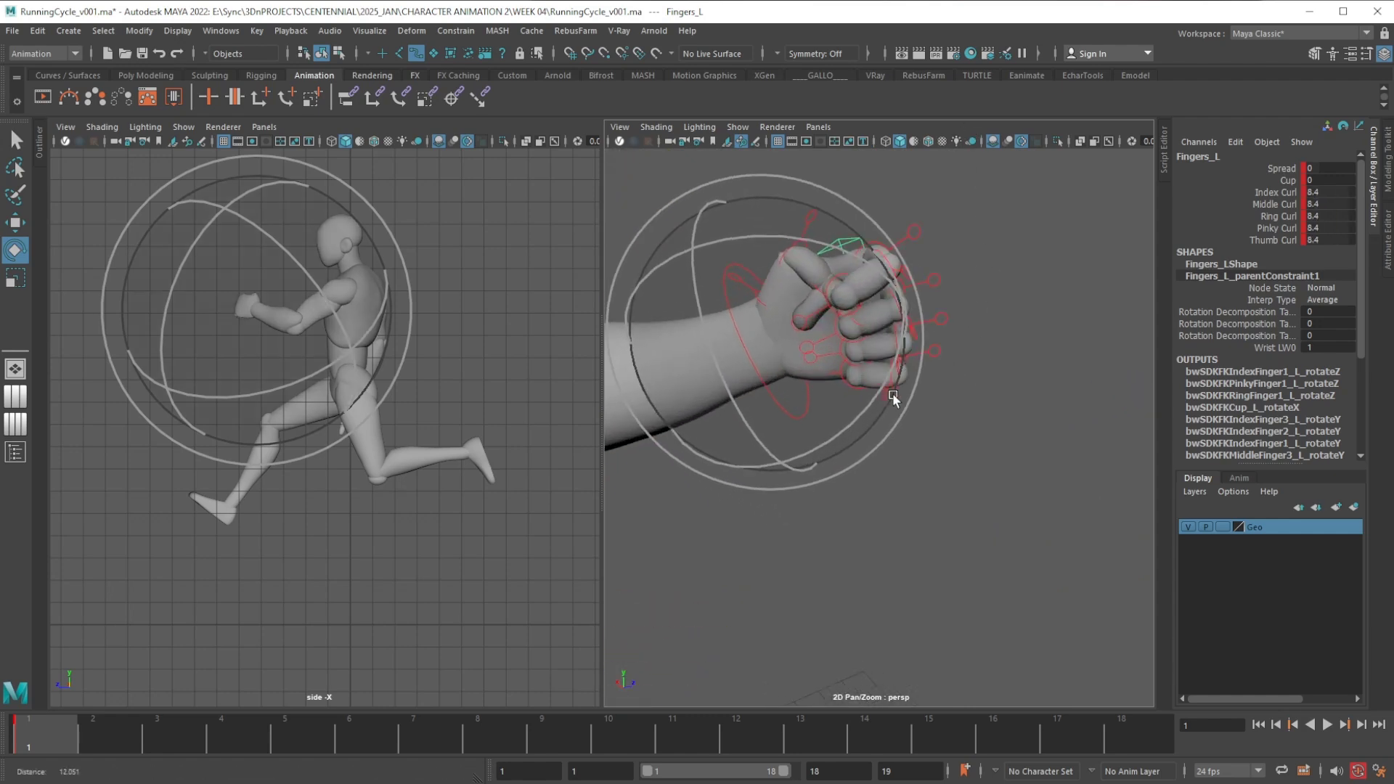
Close the right hand into a fist by setting all five Fingers_R curl values to 9.3
{"action": "scroll", "coordinate": [889, 341], "scroll_direction": "down", "scroll_amount": 7}
{"action": "left_click_drag", "start_coordinate": [906, 419], "coordinate": [829, 528], "text": "alt"}
{"action": "scroll", "coordinate": [852, 508], "scroll_direction": "up", "scroll_amount": 8}
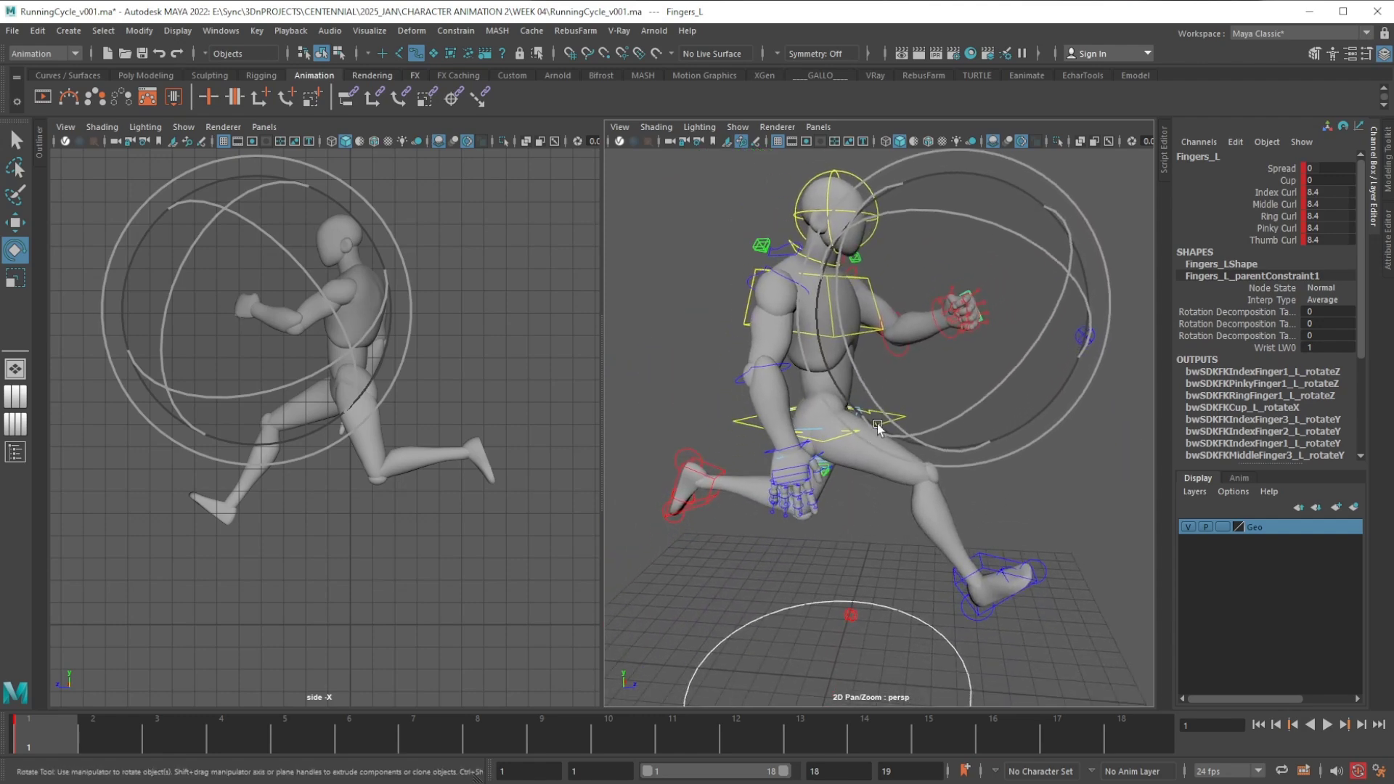
{"action": "scroll", "coordinate": [867, 532], "scroll_direction": "down", "scroll_amount": 5}
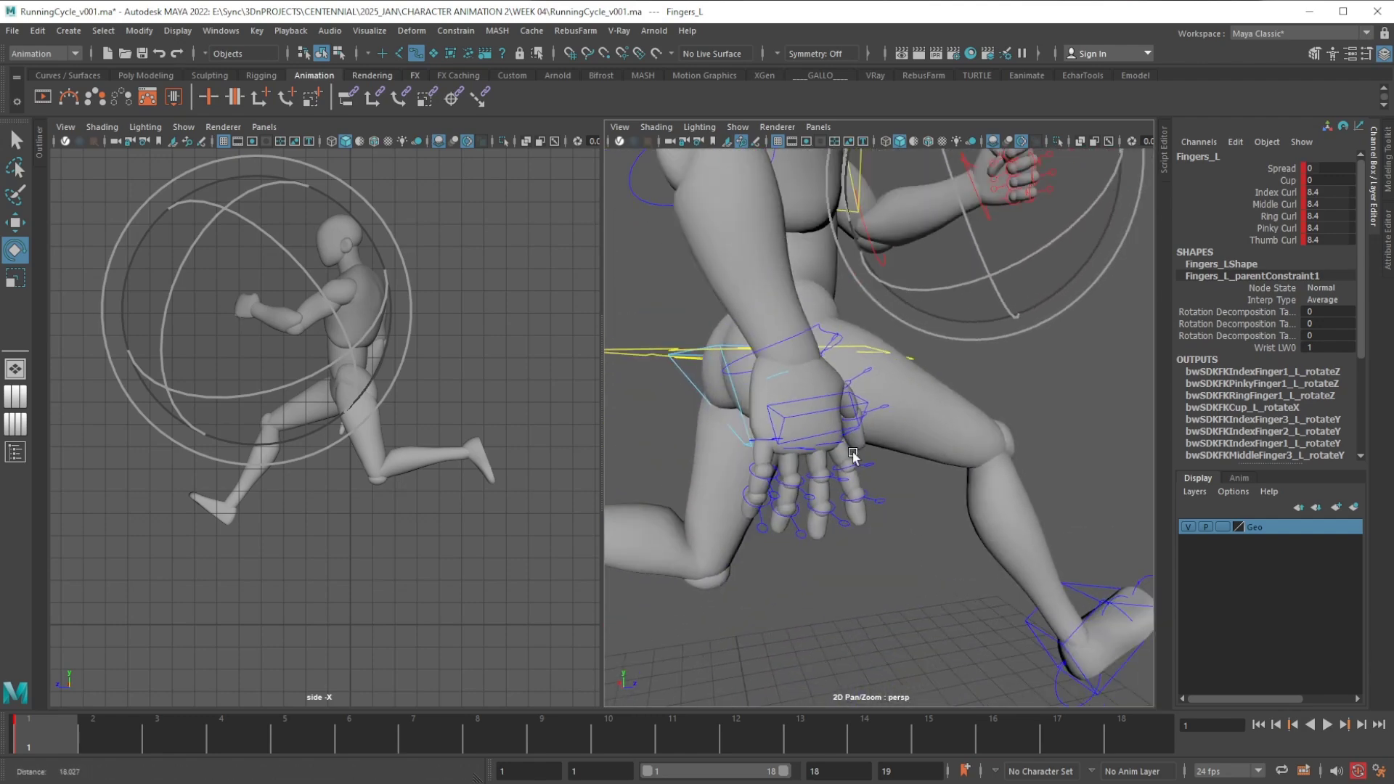
{"action": "left_click", "coordinate": [828, 416]}
{"action": "left_click_drag", "start_coordinate": [853, 453], "coordinate": [669, 463], "text": "alt"}
{"action": "left_click", "coordinate": [1295, 193]}
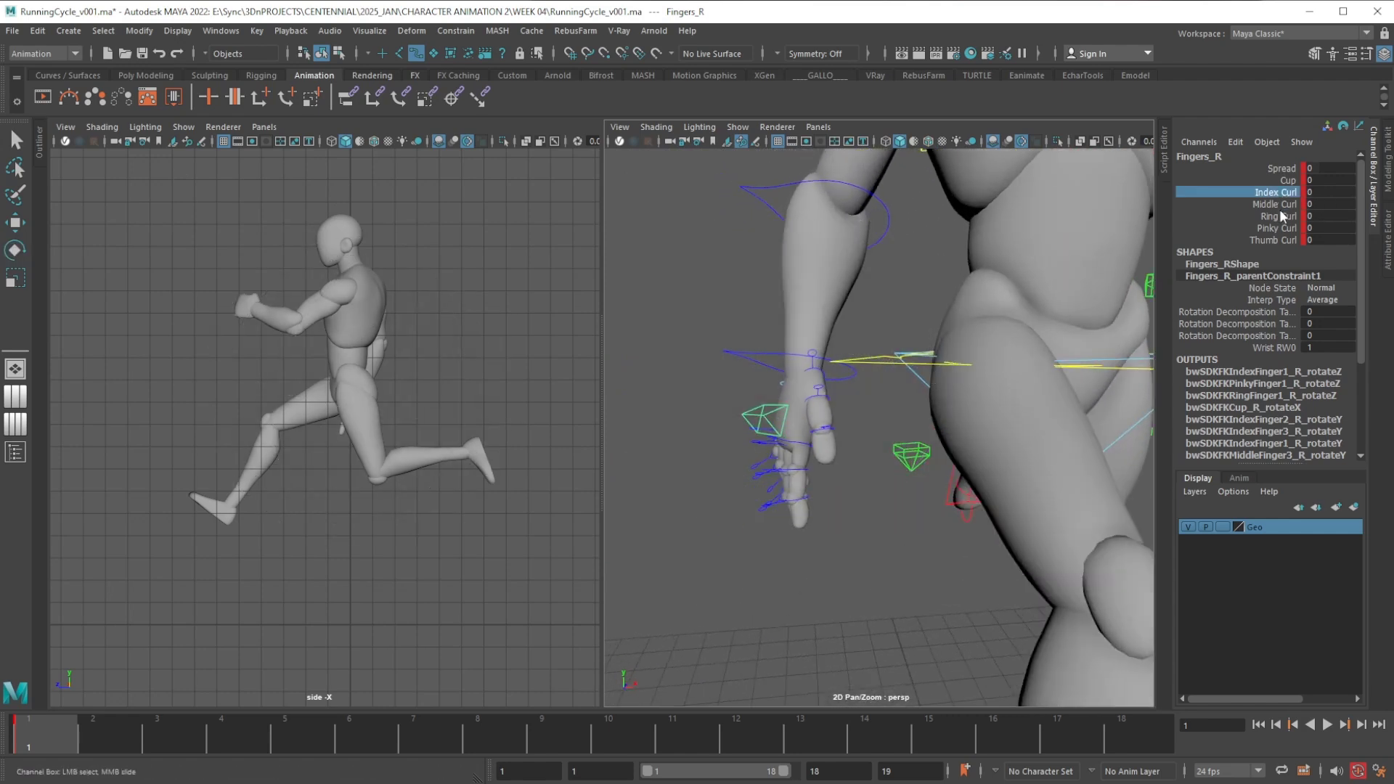
{"action": "left_click", "coordinate": [1278, 239], "text": "shift"}
{"action": "middle_click_drag", "start_coordinate": [851, 515], "coordinate": [915, 504]}
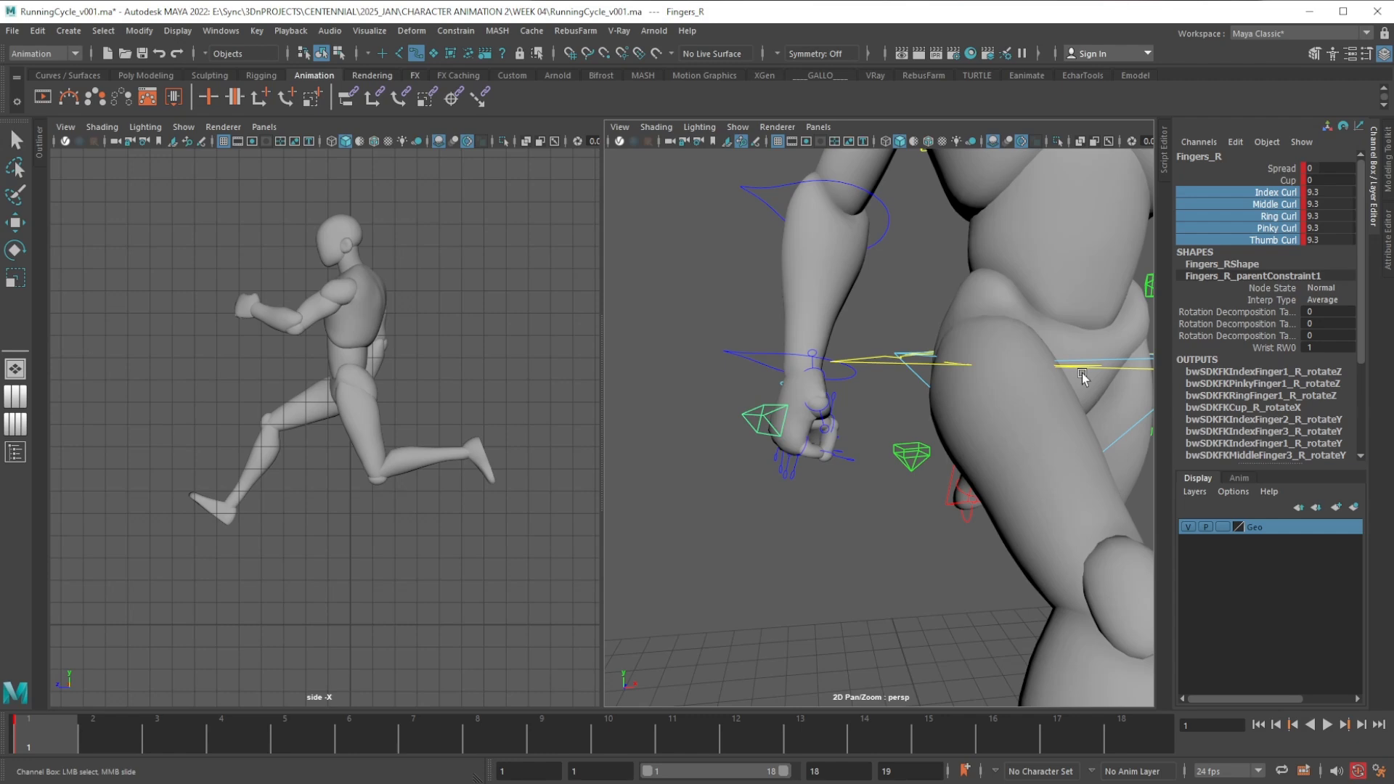
{"action": "left_click", "coordinate": [1286, 252]}
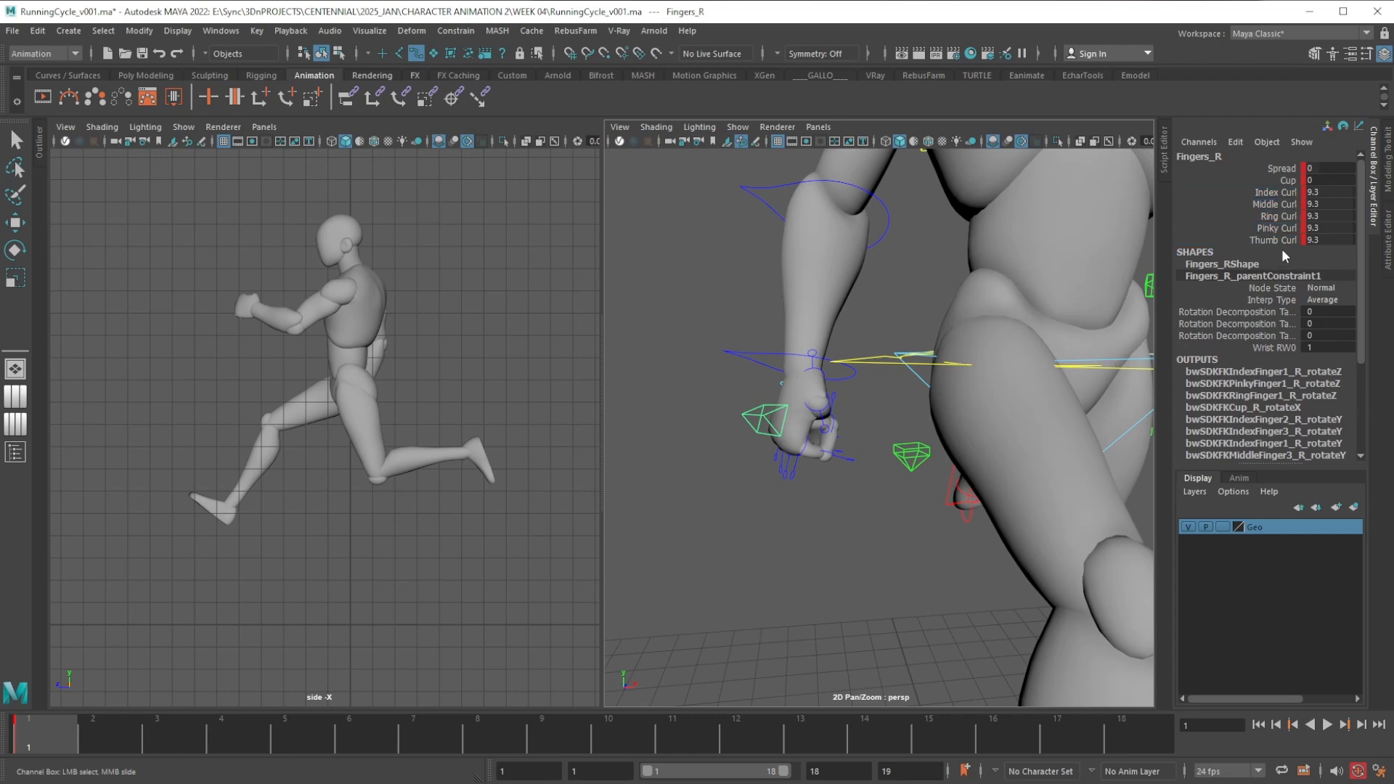
Swing the right arm backward behind the torso by rotating the FKShoulder_R control about its Z axis
{"action": "middle_click_drag", "start_coordinate": [951, 338], "coordinate": [903, 479], "text": "alt"}
{"action": "right_click_drag", "start_coordinate": [933, 461], "coordinate": [846, 399], "text": "alt"}
{"action": "left_click_drag", "start_coordinate": [846, 399], "coordinate": [1006, 354], "text": "alt"}
{"action": "left_click", "coordinate": [819, 299]}
{"action": "key", "text": "e"}
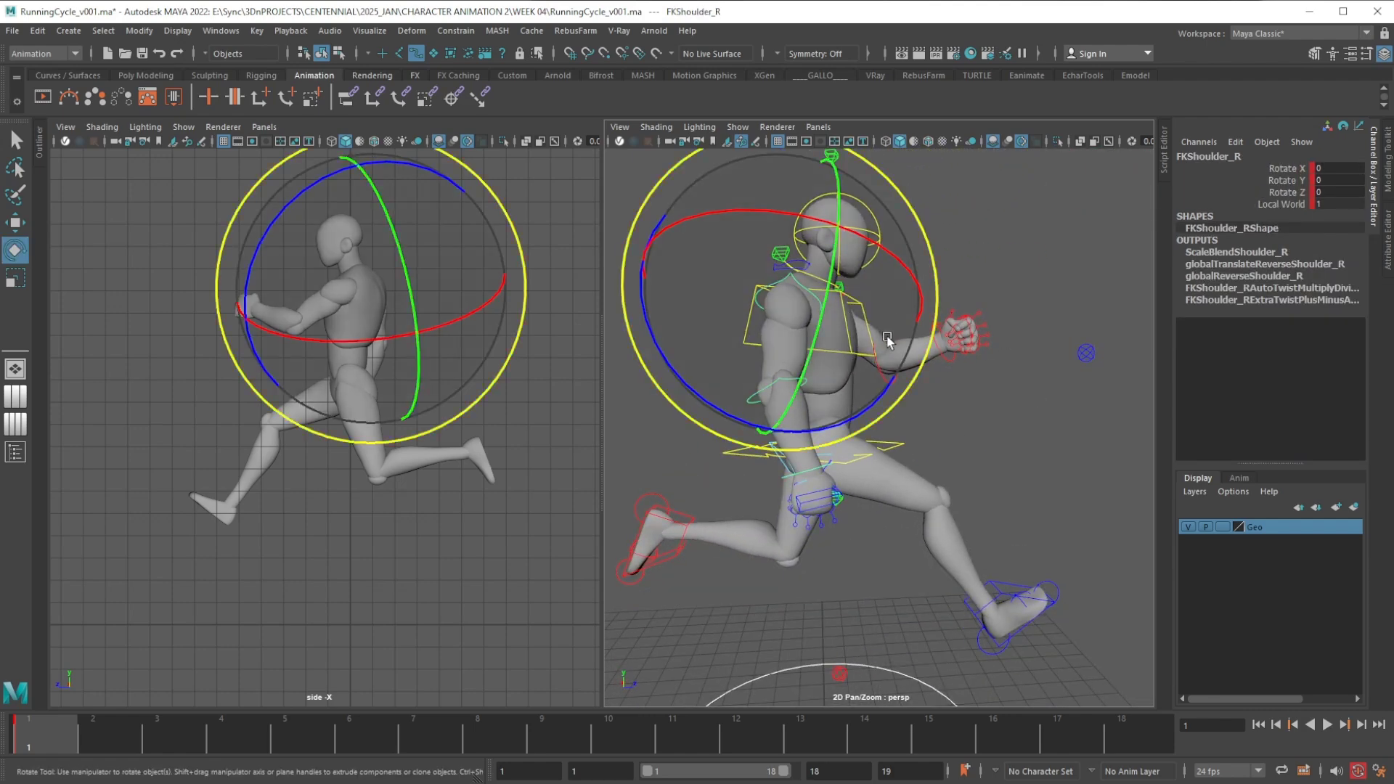
{"action": "left_click_drag", "start_coordinate": [831, 429], "coordinate": [773, 380]}
Bend the right arm with FKElbow_R and rotate FKWrist_R to about 12.8 in Z
{"action": "left_click", "coordinate": [773, 381]}
{"action": "left_click", "coordinate": [735, 366]}
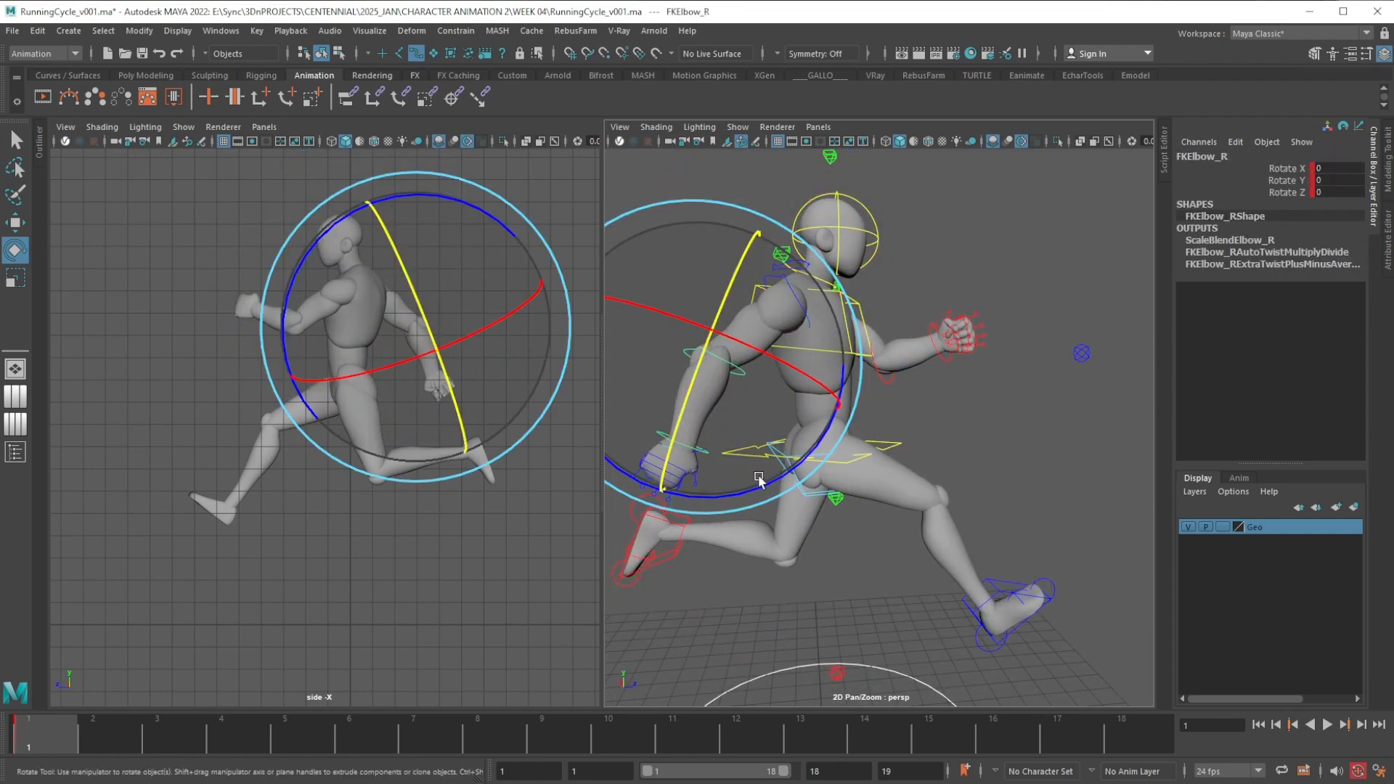
{"action": "left_click_drag", "start_coordinate": [758, 474], "coordinate": [766, 500]}
{"action": "left_click", "coordinate": [711, 457]}
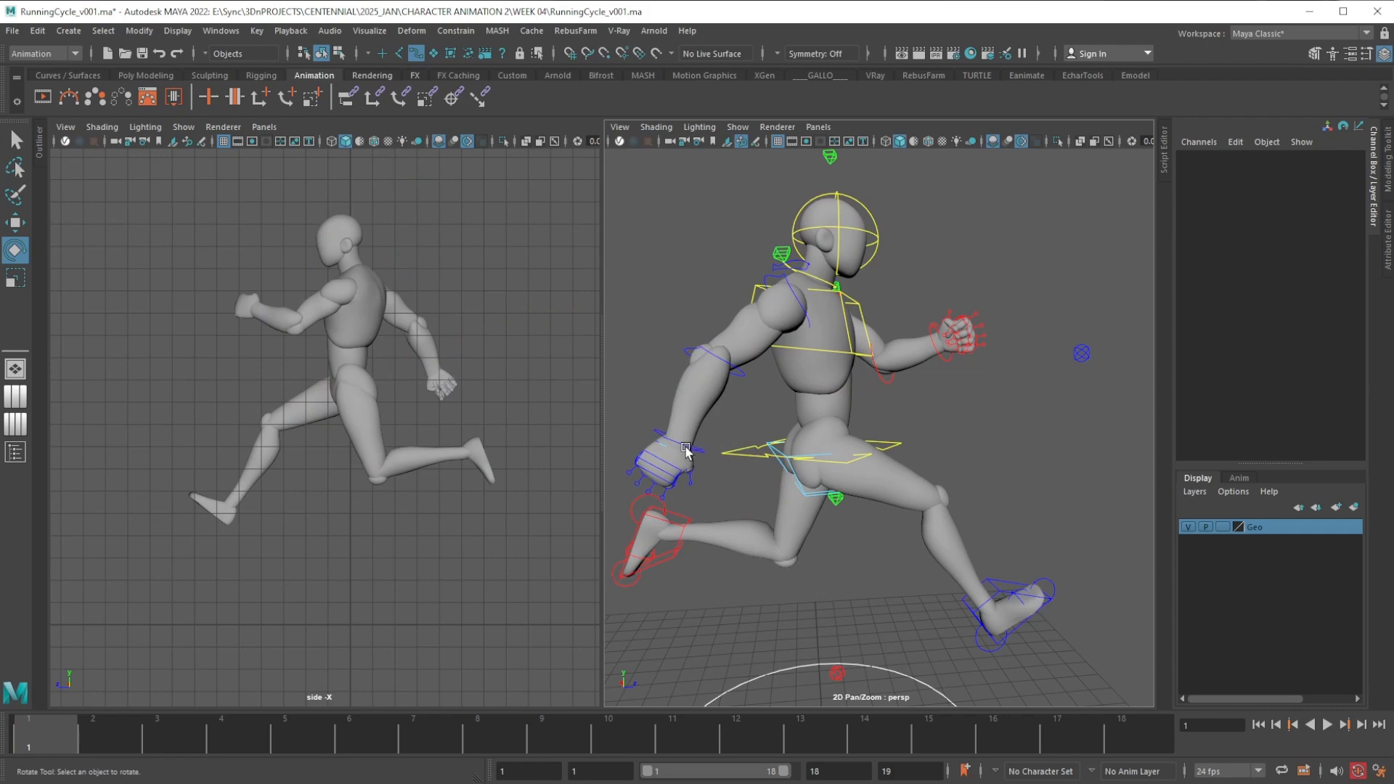
{"action": "left_click", "coordinate": [686, 452]}
{"action": "left_click_drag", "start_coordinate": [806, 420], "coordinate": [874, 398]}
Lean the whole body forward by rotating the RootX_M hip control to about 12.3 in X
{"action": "middle_click_drag", "start_coordinate": [873, 438], "coordinate": [868, 404], "text": "alt"}
{"action": "scroll", "coordinate": [862, 435], "scroll_direction": "up", "scroll_amount": 2}
{"action": "left_click_drag", "start_coordinate": [862, 434], "coordinate": [821, 527], "text": "alt"}
{"action": "scroll", "coordinate": [856, 436], "scroll_direction": "up", "scroll_amount": 1}
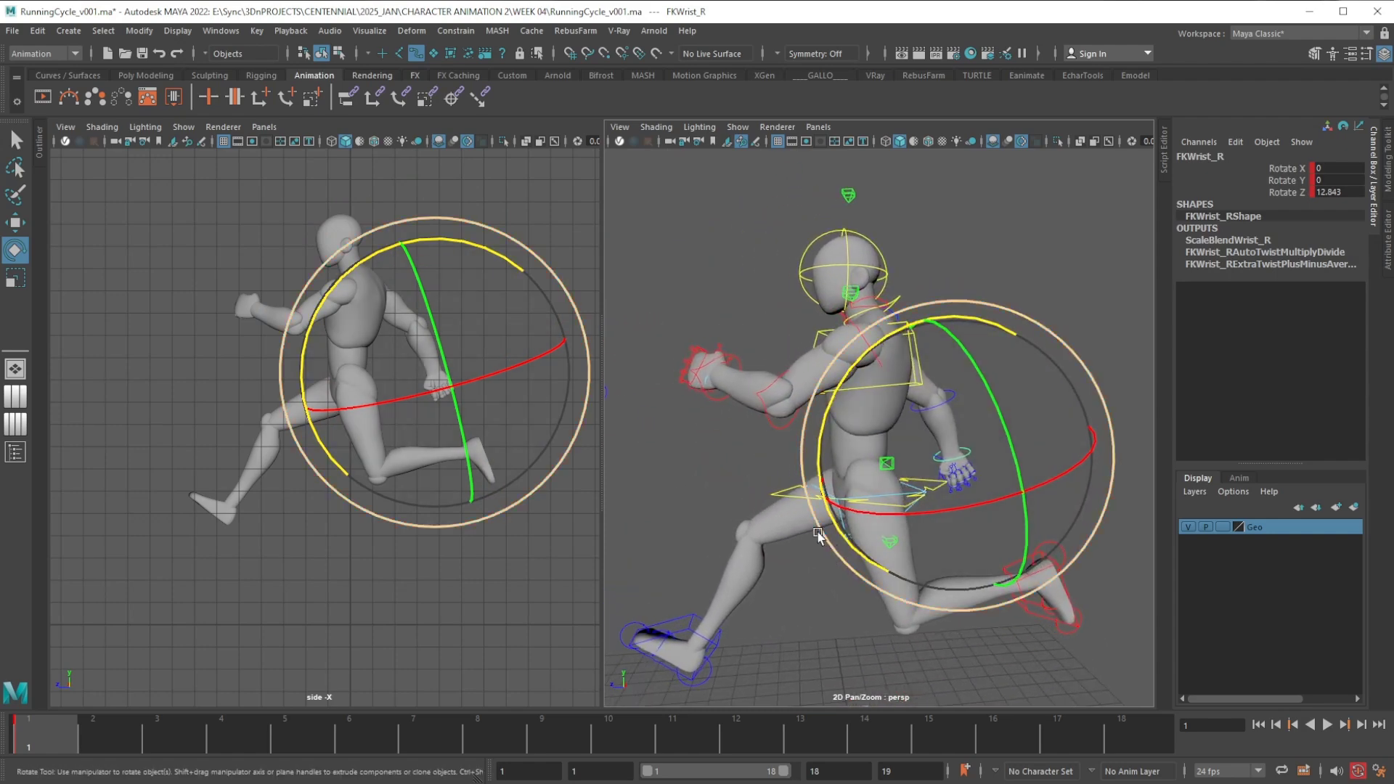
{"action": "left_click", "coordinate": [775, 494]}
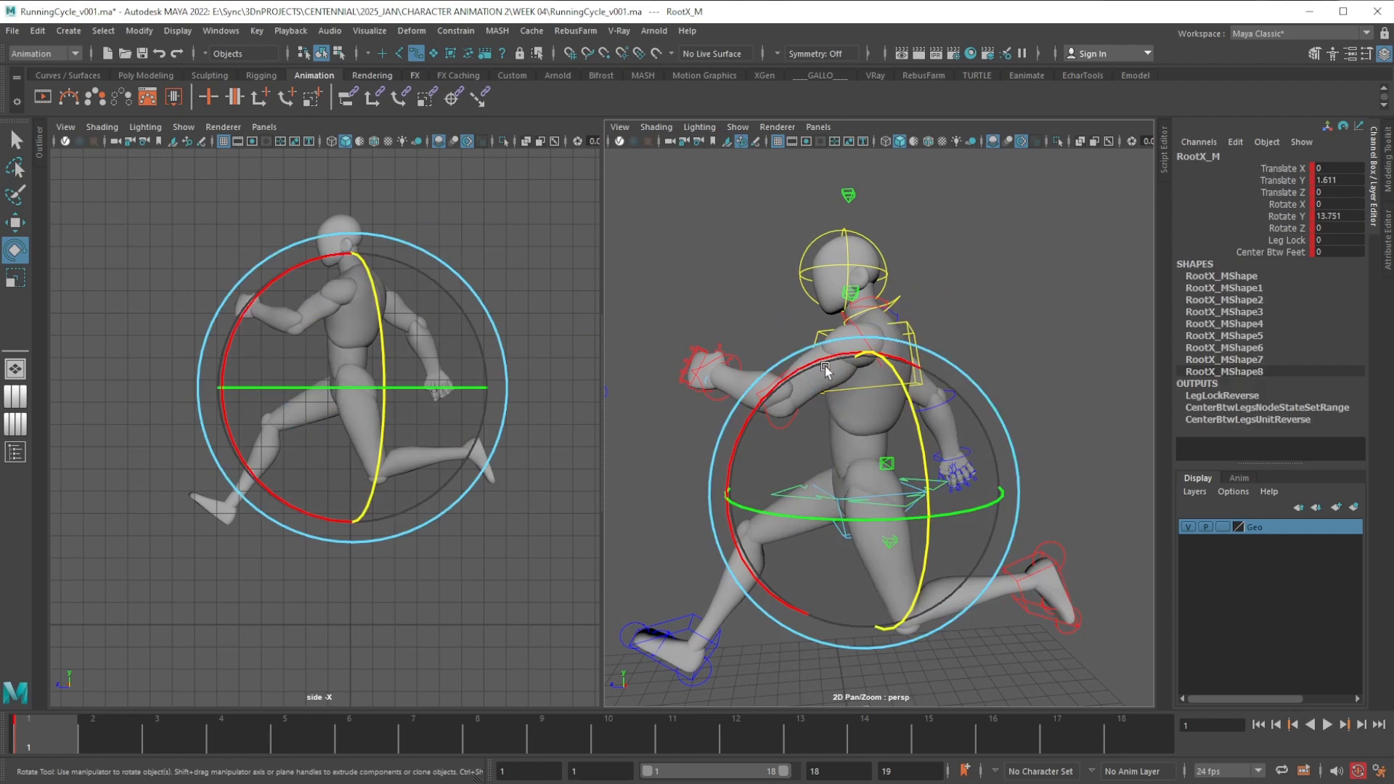
{"action": "left_click_drag", "start_coordinate": [825, 366], "coordinate": [801, 378]}
{"action": "middle_click_drag", "start_coordinate": [860, 467], "coordinate": [830, 443], "text": "alt"}
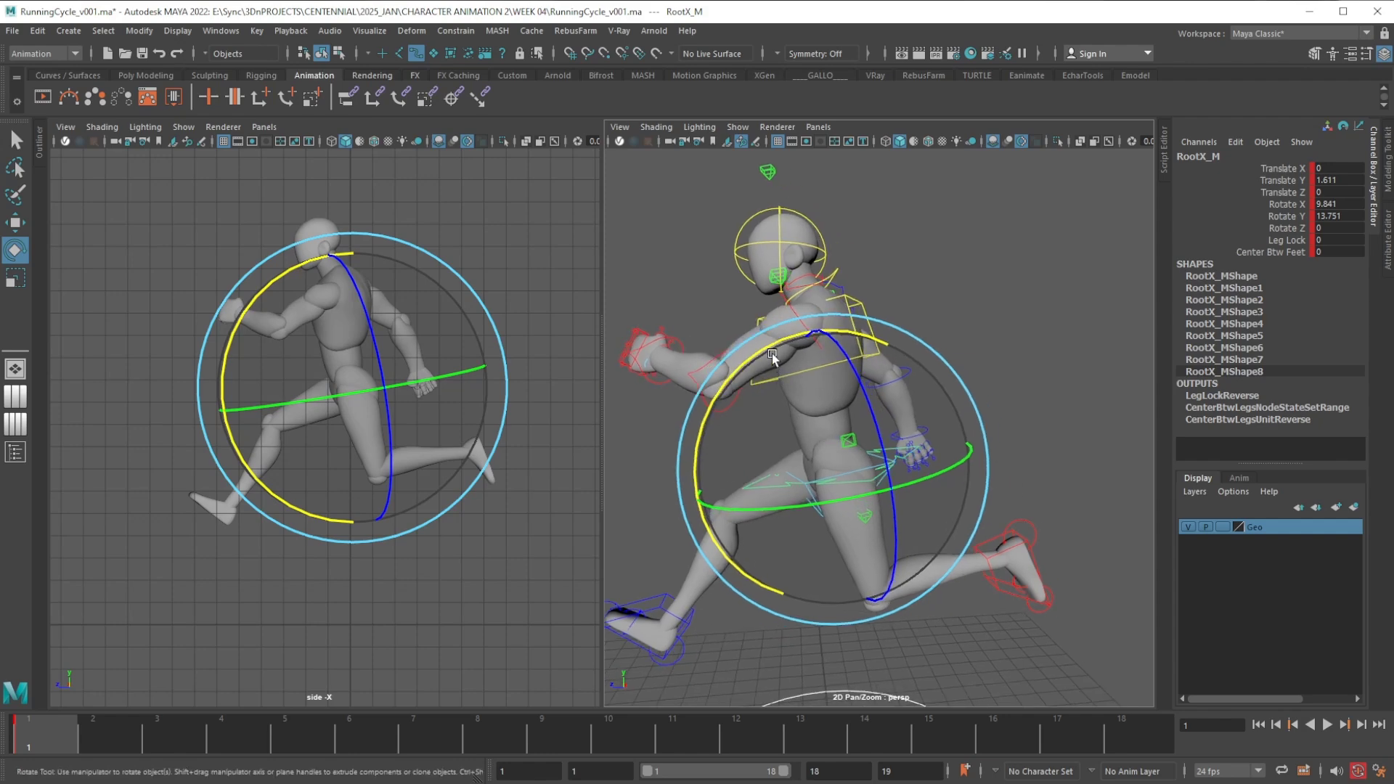
{"action": "left_click_drag", "start_coordinate": [769, 347], "coordinate": [767, 350]}
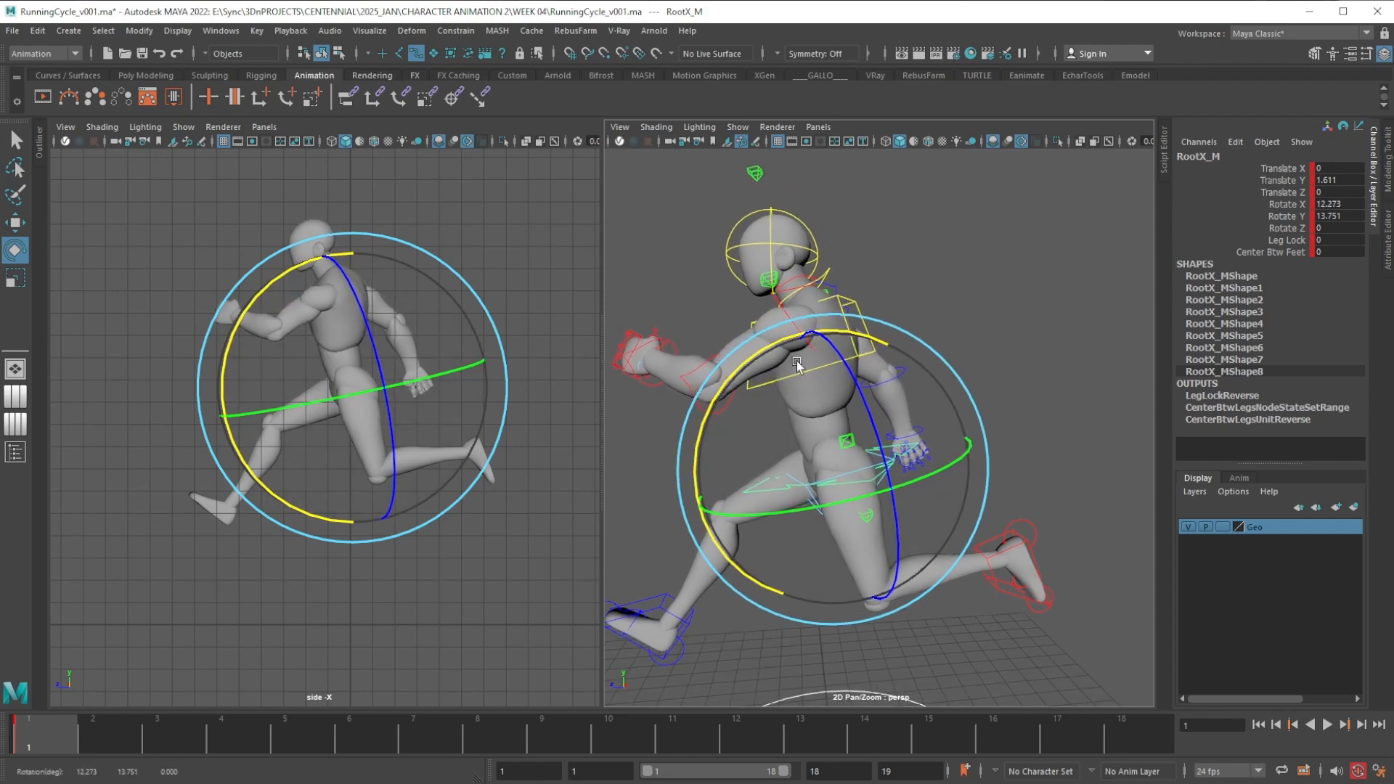
{"action": "left_click", "coordinate": [977, 332]}
Shift the chest control IKSpine3_M forward to about 0.37 in Translate Z and tilt it to about 7.3 in Rotate X
{"action": "left_click", "coordinate": [842, 359]}
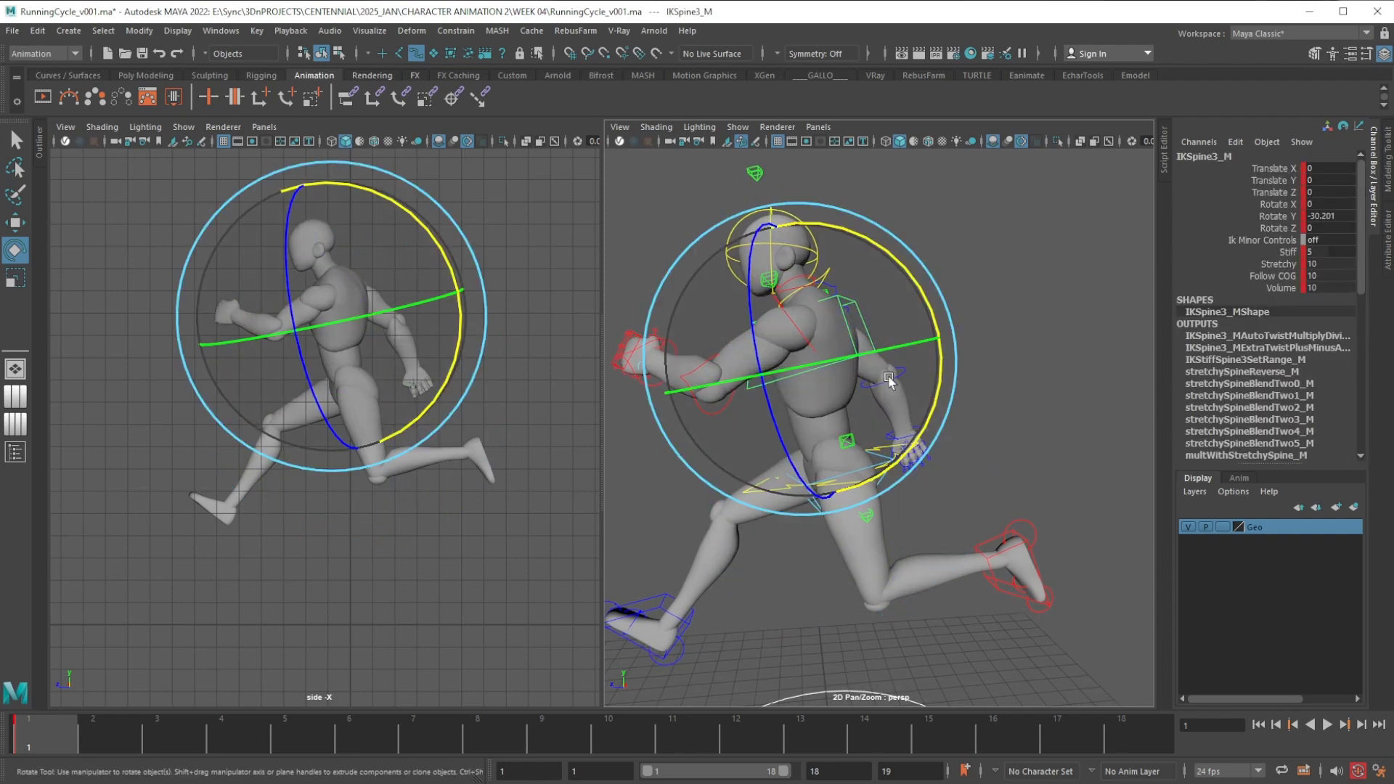
{"action": "key", "text": "w"}
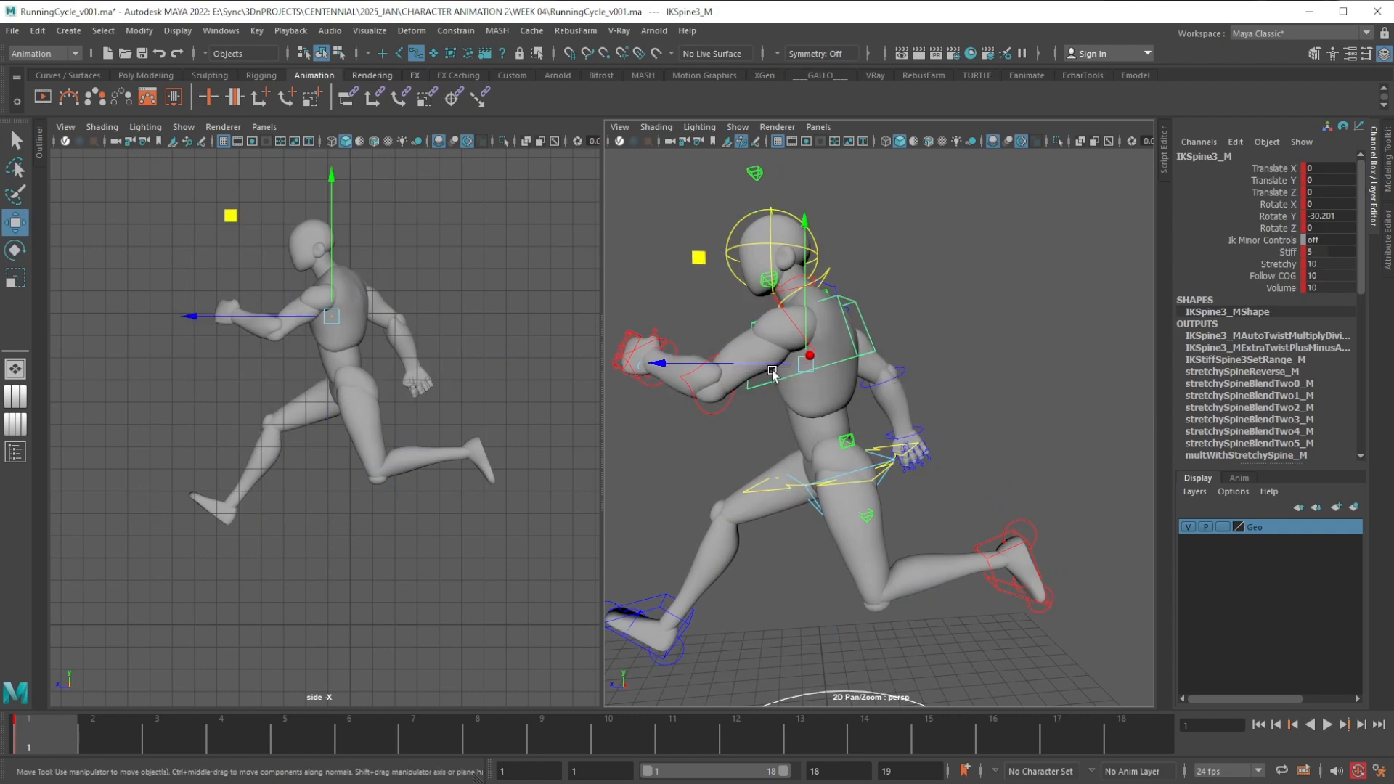
{"action": "left_click_drag", "start_coordinate": [772, 372], "coordinate": [767, 370]}
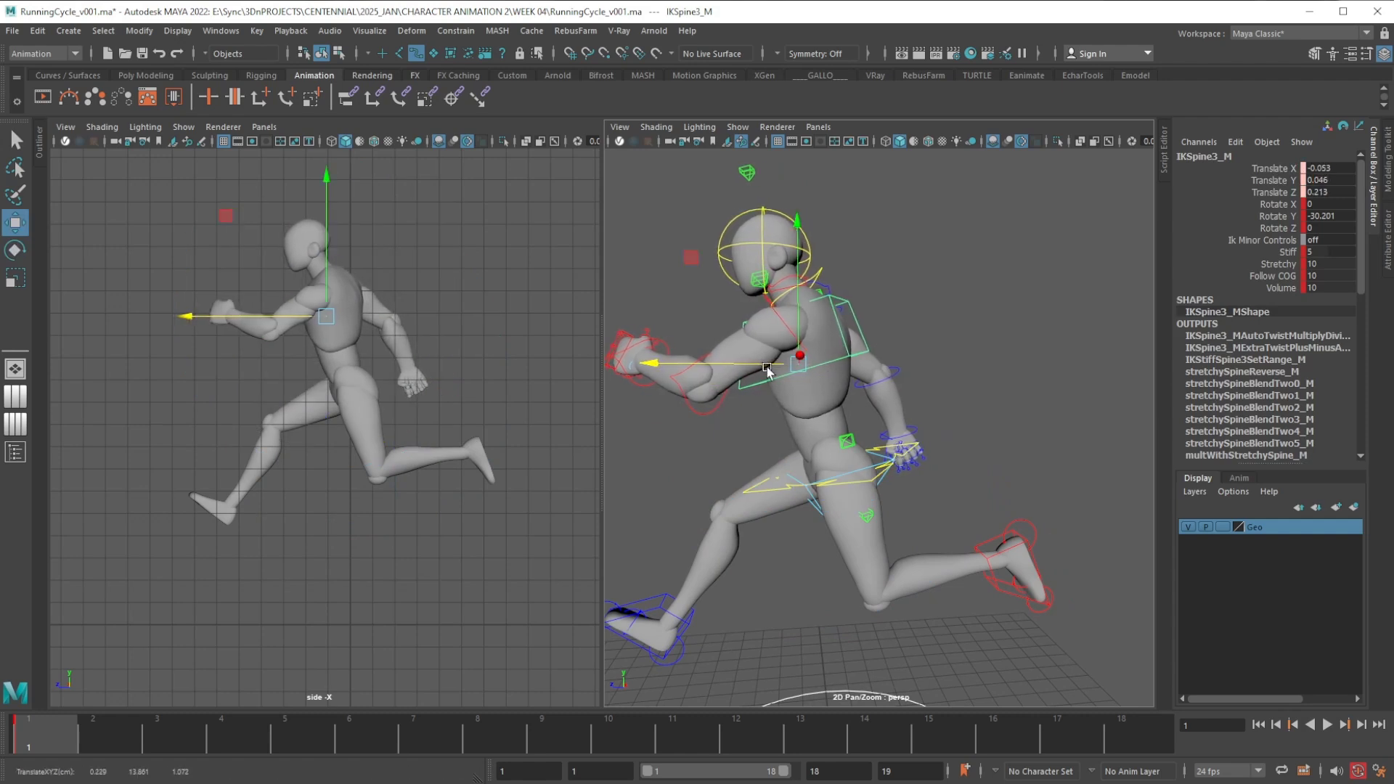
{"action": "key", "text": "e"}
{"action": "left_click_drag", "start_coordinate": [903, 277], "coordinate": [887, 263]}
{"action": "key", "text": "w"}
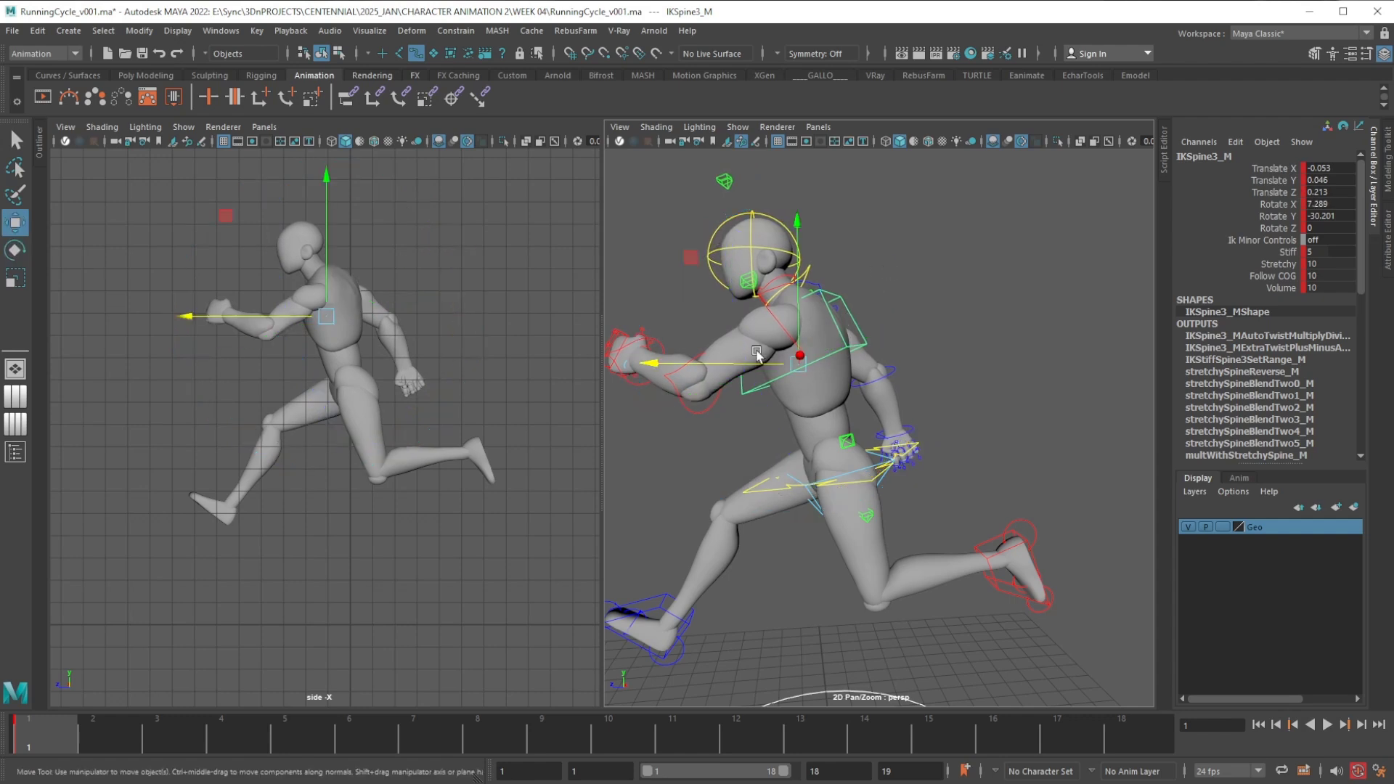
{"action": "left_click_drag", "start_coordinate": [698, 262], "coordinate": [890, 442]}
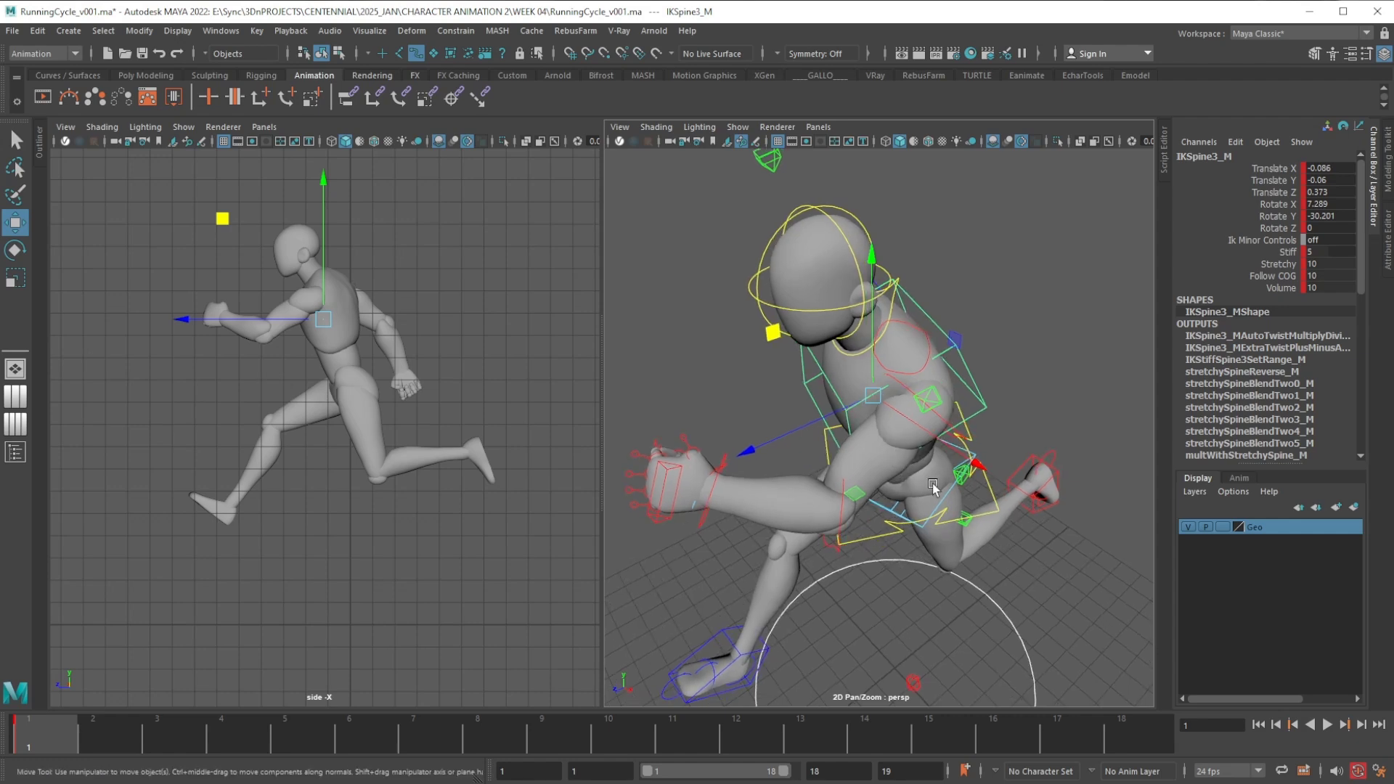
Try moving IKSpine3_M along single axes and within two-axis planes with the rig controls hidden, leaving the chest where it was
{"action": "left_click_drag", "start_coordinate": [933, 485], "coordinate": [938, 474], "text": "alt"}
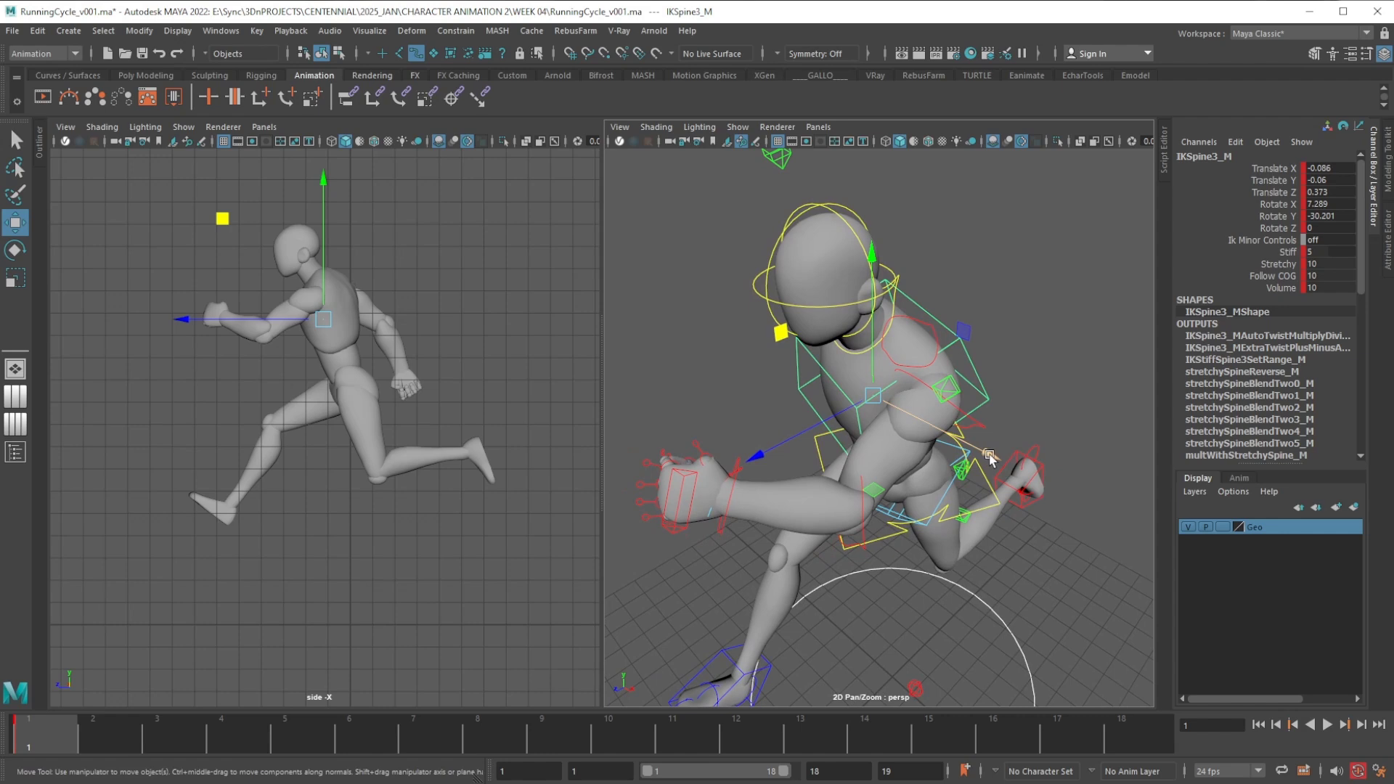
{"action": "key", "text": "alt+1"}
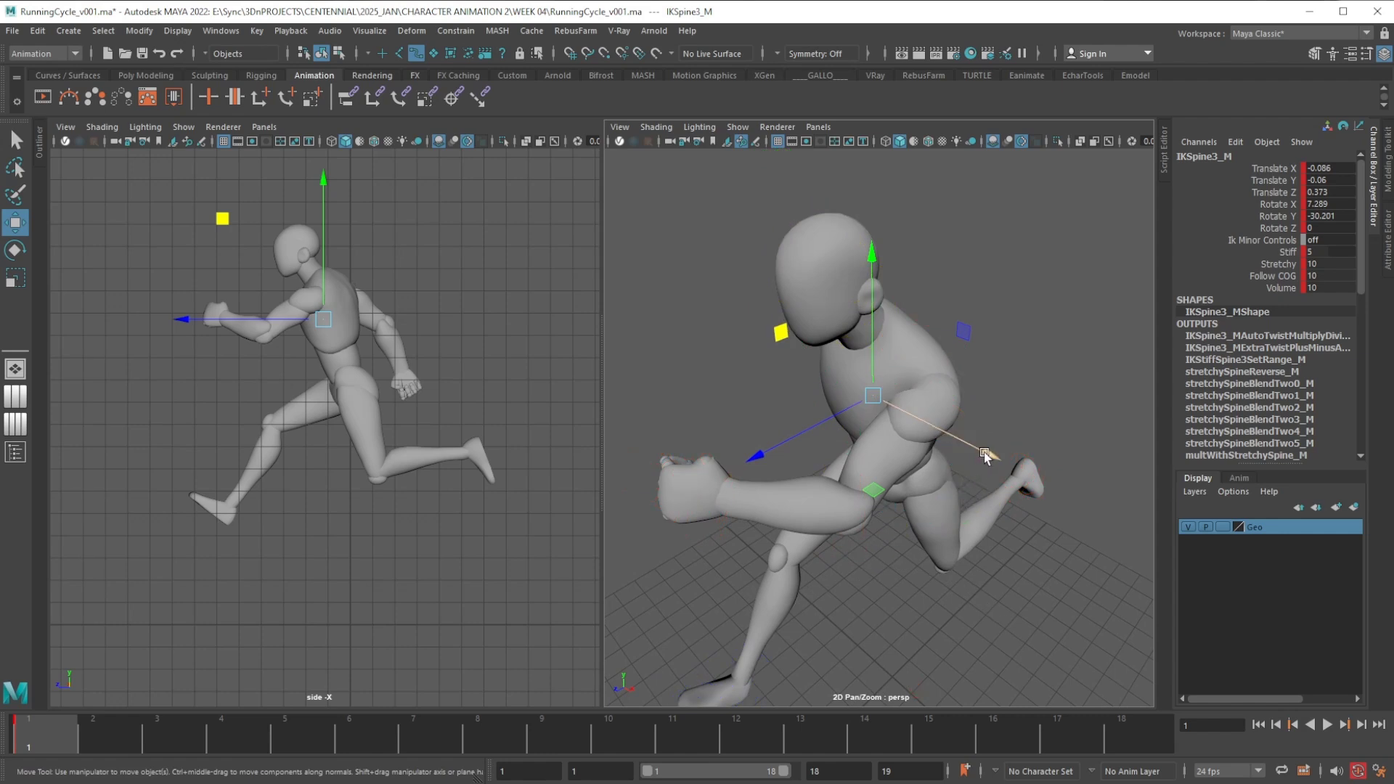
{"action": "left_click_drag", "start_coordinate": [988, 455], "coordinate": [836, 431]}
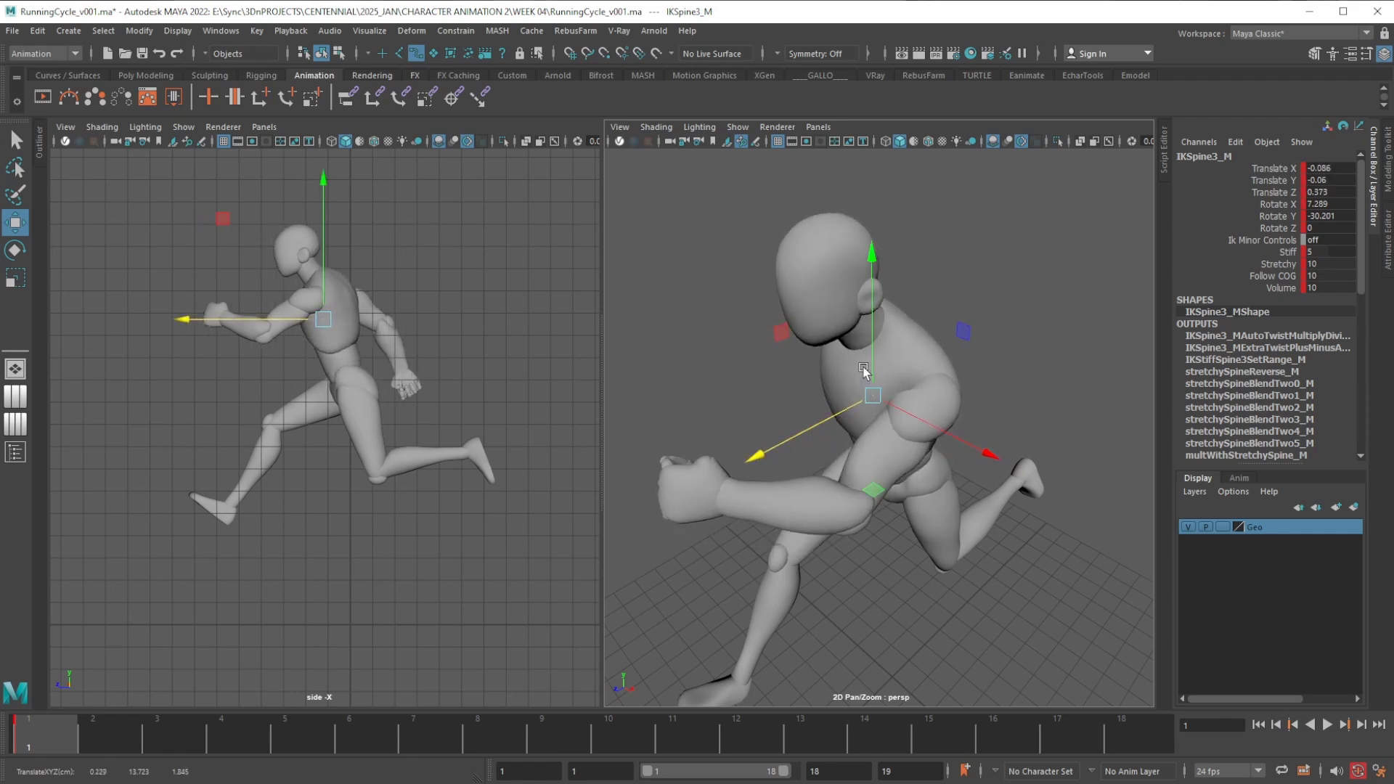
{"action": "left_click_drag", "start_coordinate": [871, 361], "coordinate": [871, 332]}
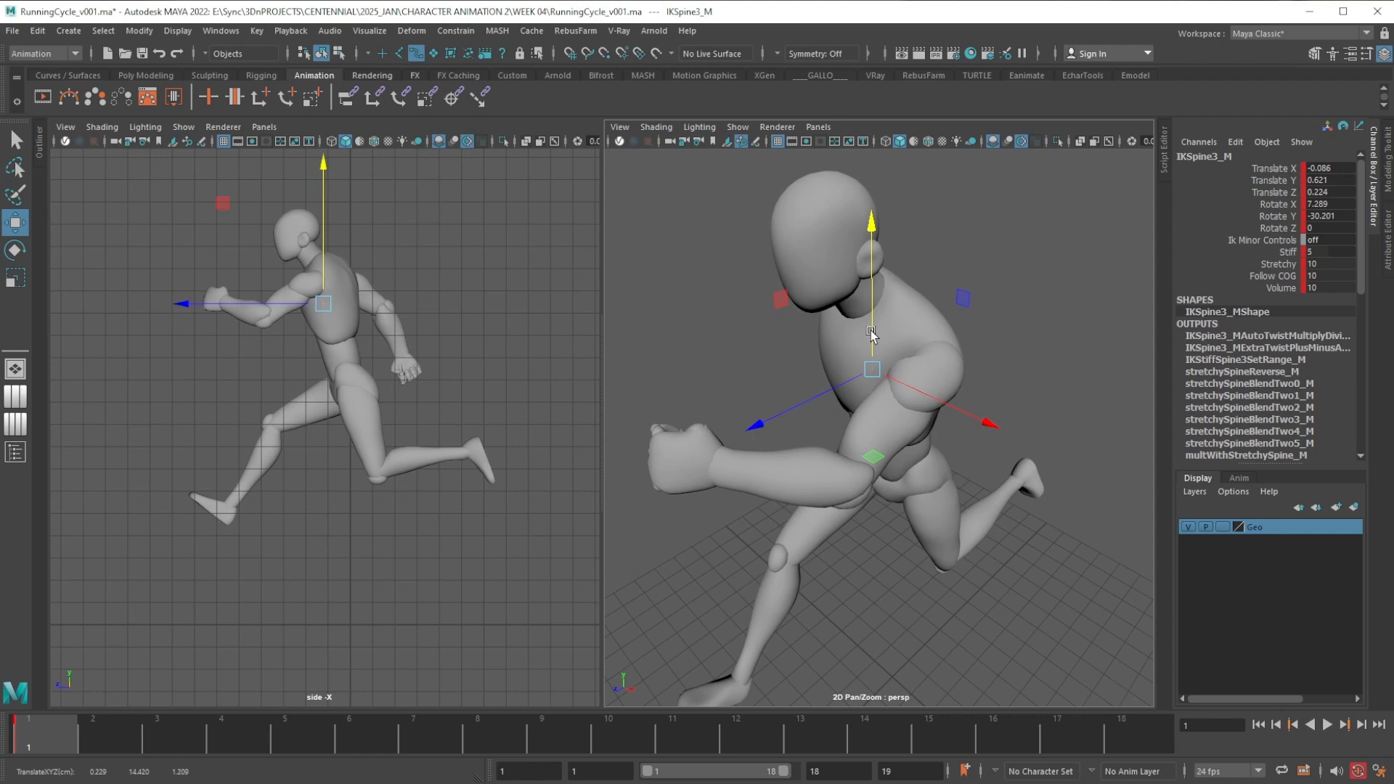
{"action": "key", "text": "ctrl+z"}
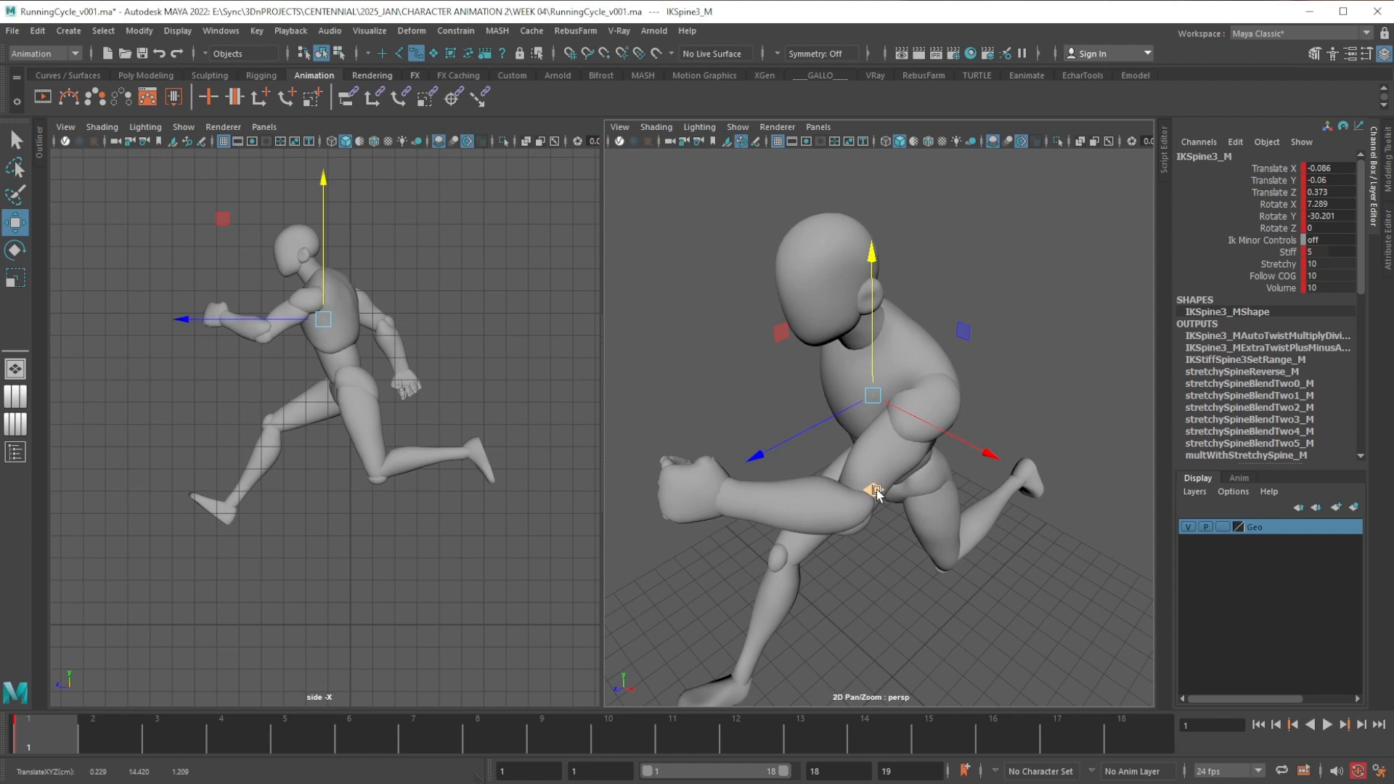
{"action": "left_click_drag", "start_coordinate": [877, 491], "coordinate": [904, 443]}
{"action": "key", "text": "ctrl+z"}
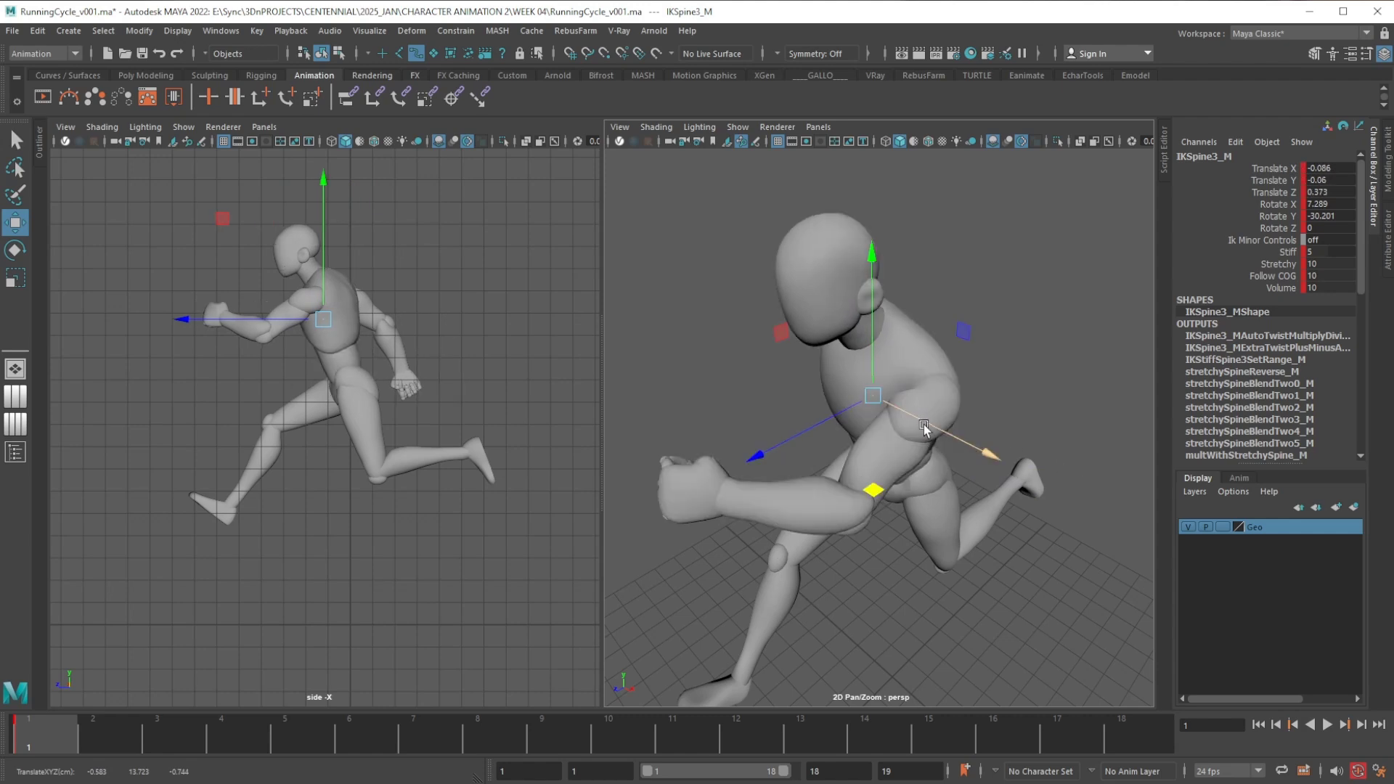
{"action": "left_click_drag", "start_coordinate": [781, 336], "coordinate": [832, 311]}
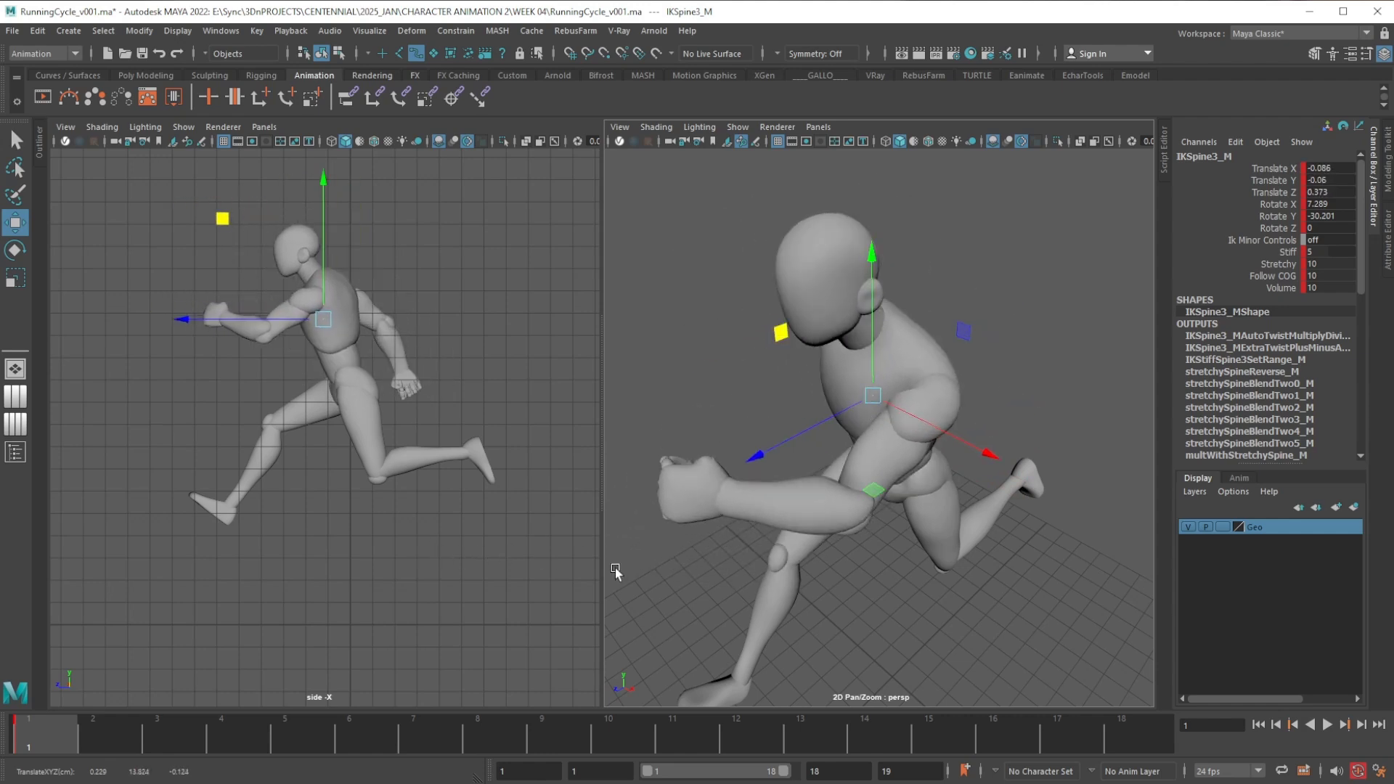
{"action": "key", "text": "alt+1"}
Adjust the height of the right foot control IKLeg_R to about 5.09 in Translate Y
{"action": "middle_click_drag", "start_coordinate": [780, 591], "coordinate": [816, 424], "text": "alt"}
{"action": "scroll", "coordinate": [821, 403], "scroll_direction": "up", "scroll_amount": 4}
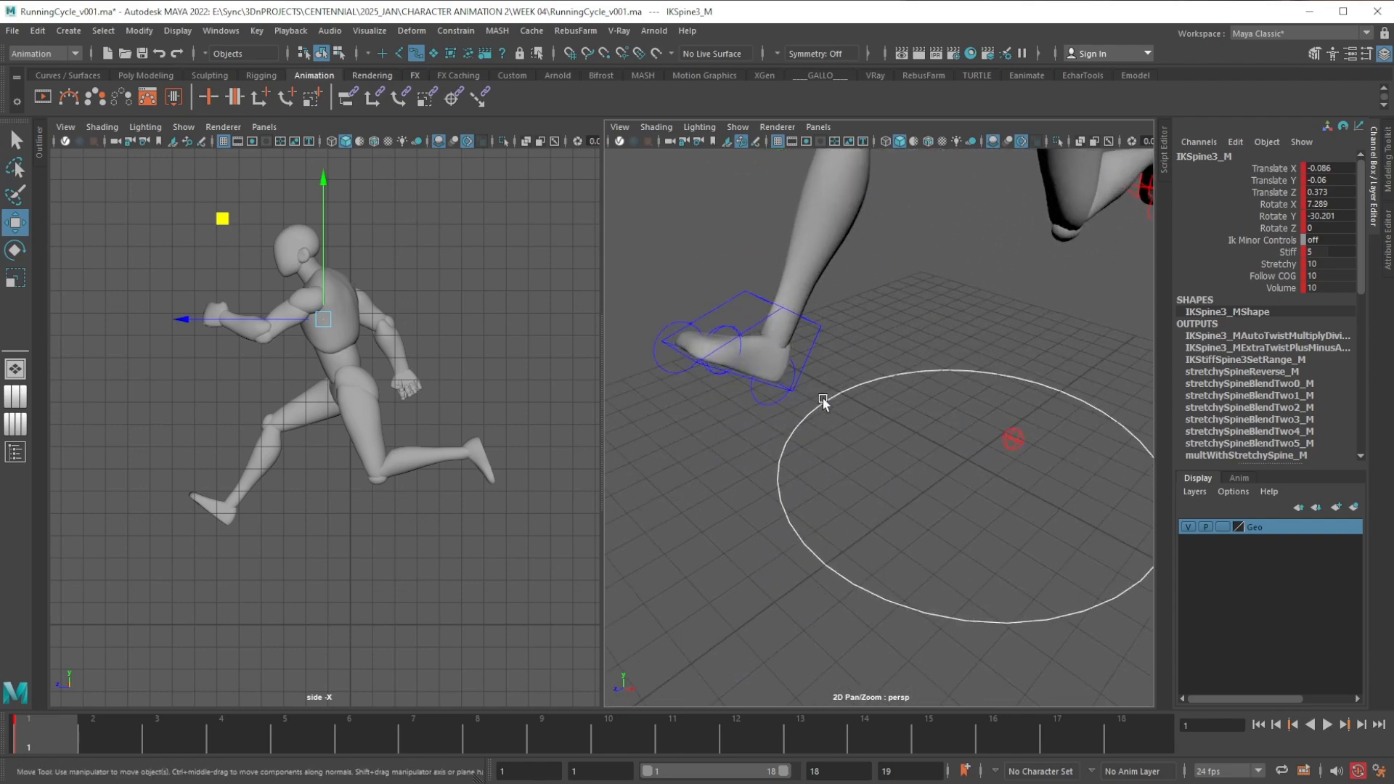
{"action": "left_click_drag", "start_coordinate": [822, 399], "coordinate": [760, 353], "text": "alt"}
{"action": "middle_click_drag", "start_coordinate": [760, 353], "coordinate": [794, 413], "text": "alt"}
{"action": "left_click_drag", "start_coordinate": [795, 413], "coordinate": [860, 392], "text": "alt"}
{"action": "left_click", "coordinate": [810, 485]}
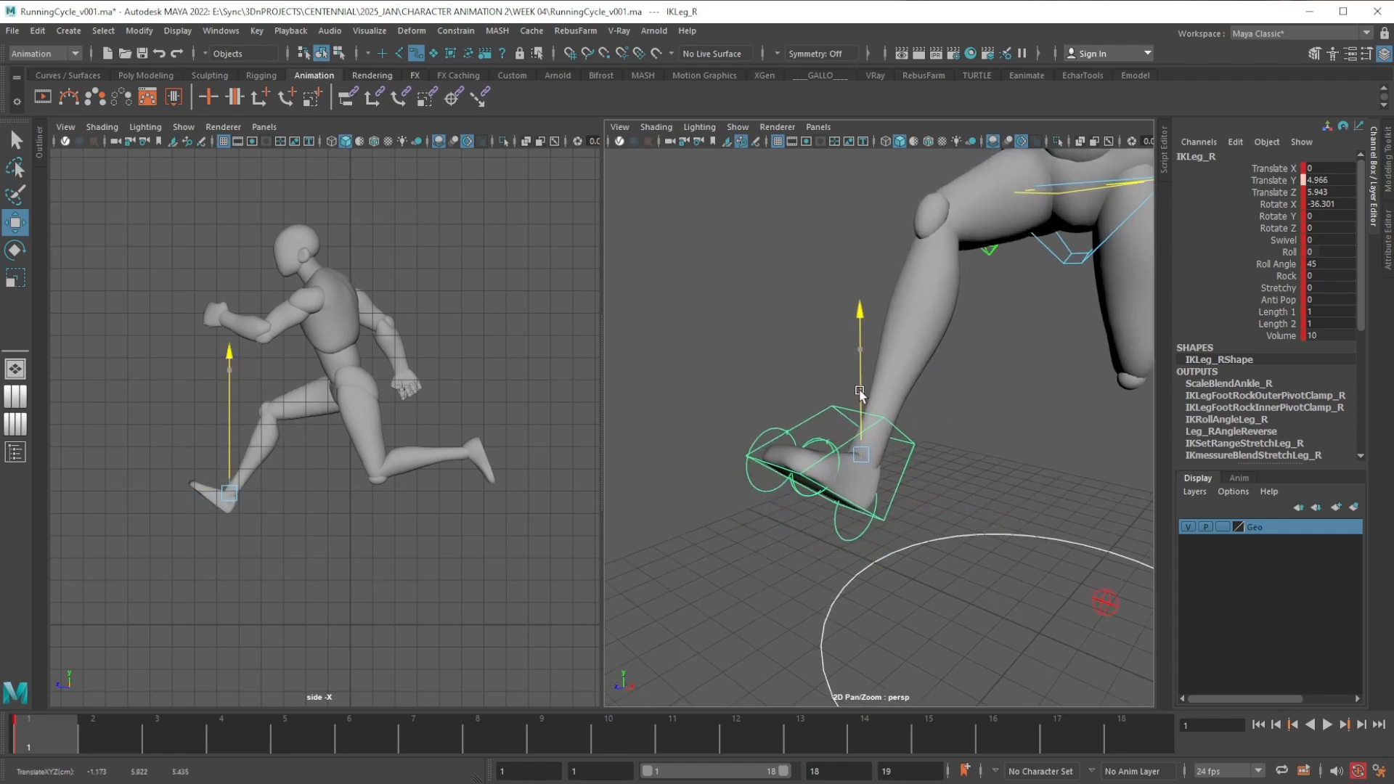
Try moving the right foot control farther forward and up, and undo both moves
{"action": "left_click_drag", "start_coordinate": [757, 491], "coordinate": [740, 498]}
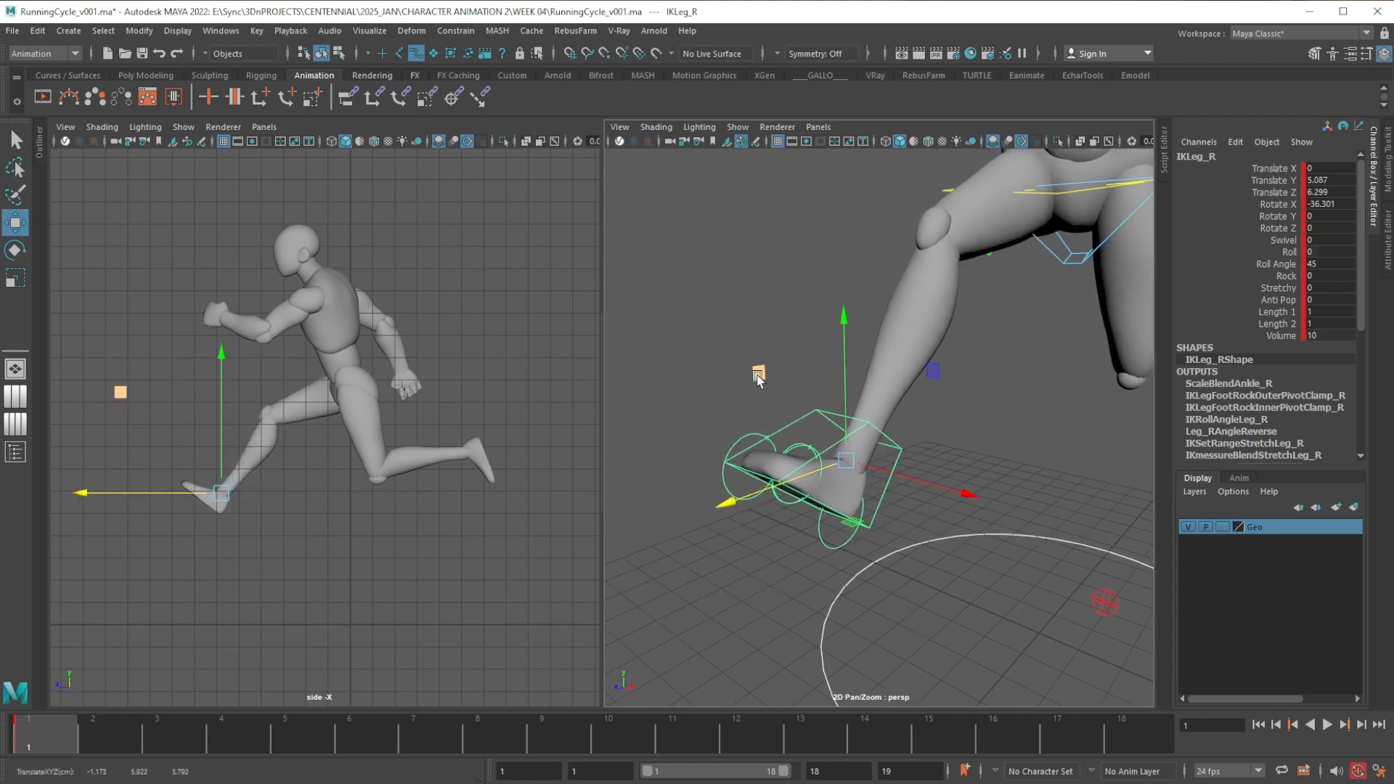
{"action": "mouse_move", "coordinate": [758, 379]}
{"action": "left_mouse_down"}
{"action": "mouse_move", "coordinate": [755, 342]}
{"action": "mouse_move", "coordinate": [738, 331]}
{"action": "mouse_move", "coordinate": [777, 354]}
{"action": "mouse_move", "coordinate": [724, 340]}
{"action": "mouse_move", "coordinate": [764, 387]}
{"action": "mouse_move", "coordinate": [761, 364]}
{"action": "left_mouse_up"}
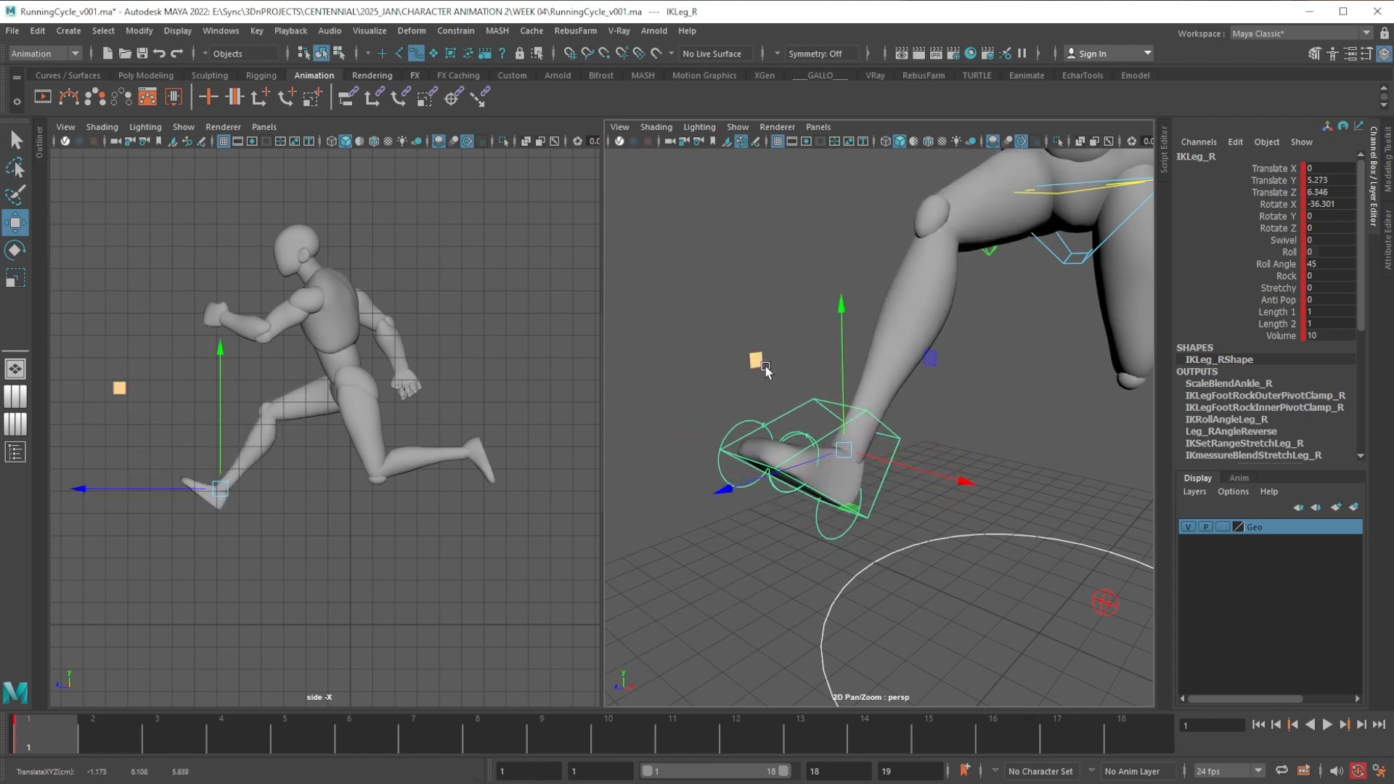
{"action": "key", "text": "ctrl+z"}
{"action": "key", "text": "ctrl+z"}
Tilt the chest slightly farther forward by rotating IKSpine3_M about its X axis
{"action": "scroll", "coordinate": [980, 325], "scroll_direction": "down", "scroll_amount": 7}
{"action": "middle_click_drag", "start_coordinate": [981, 320], "coordinate": [967, 369], "text": "alt"}
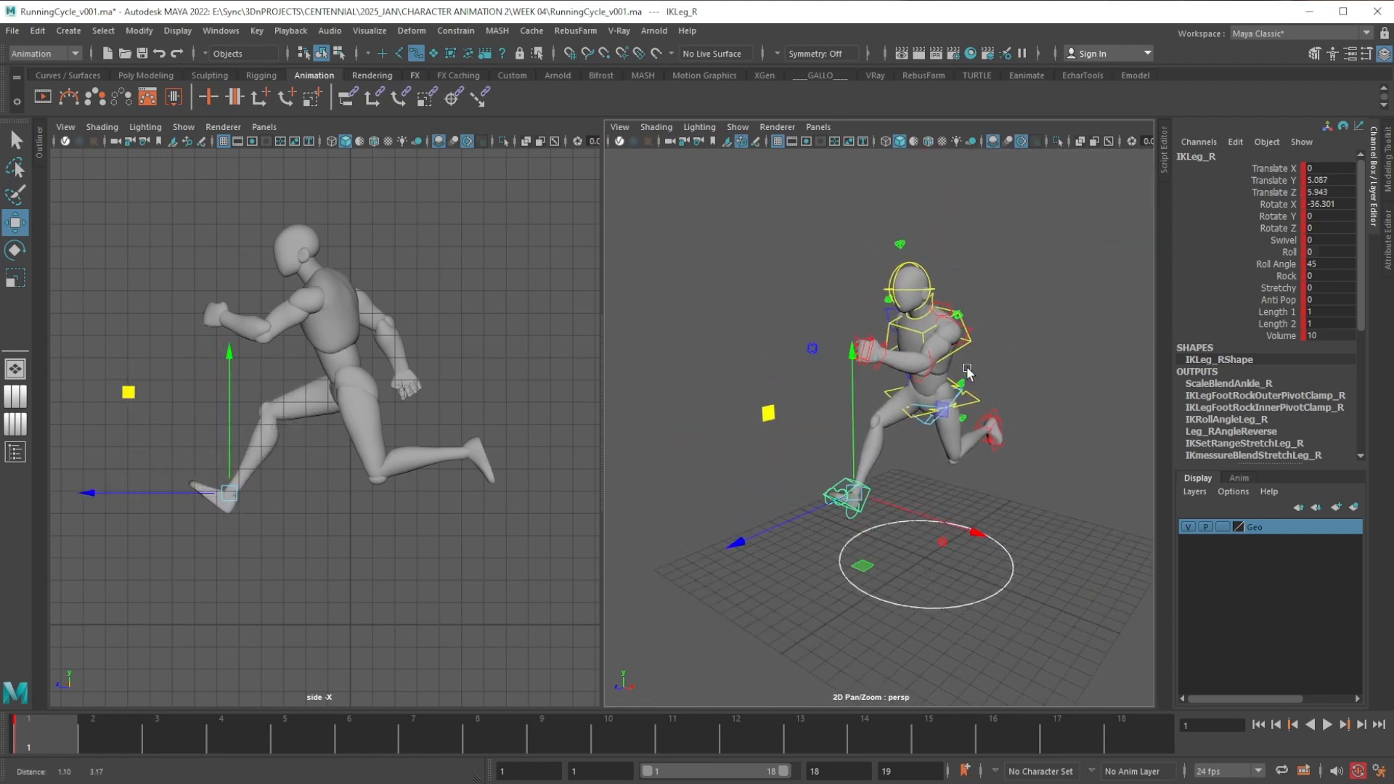
{"action": "scroll", "coordinate": [937, 414], "scroll_direction": "up", "scroll_amount": 7}
{"action": "left_click_drag", "start_coordinate": [924, 429], "coordinate": [1013, 429], "text": "alt"}
{"action": "middle_click_drag", "start_coordinate": [924, 301], "coordinate": [917, 396], "text": "alt"}
{"action": "left_click_drag", "start_coordinate": [887, 400], "coordinate": [927, 459], "text": "alt"}
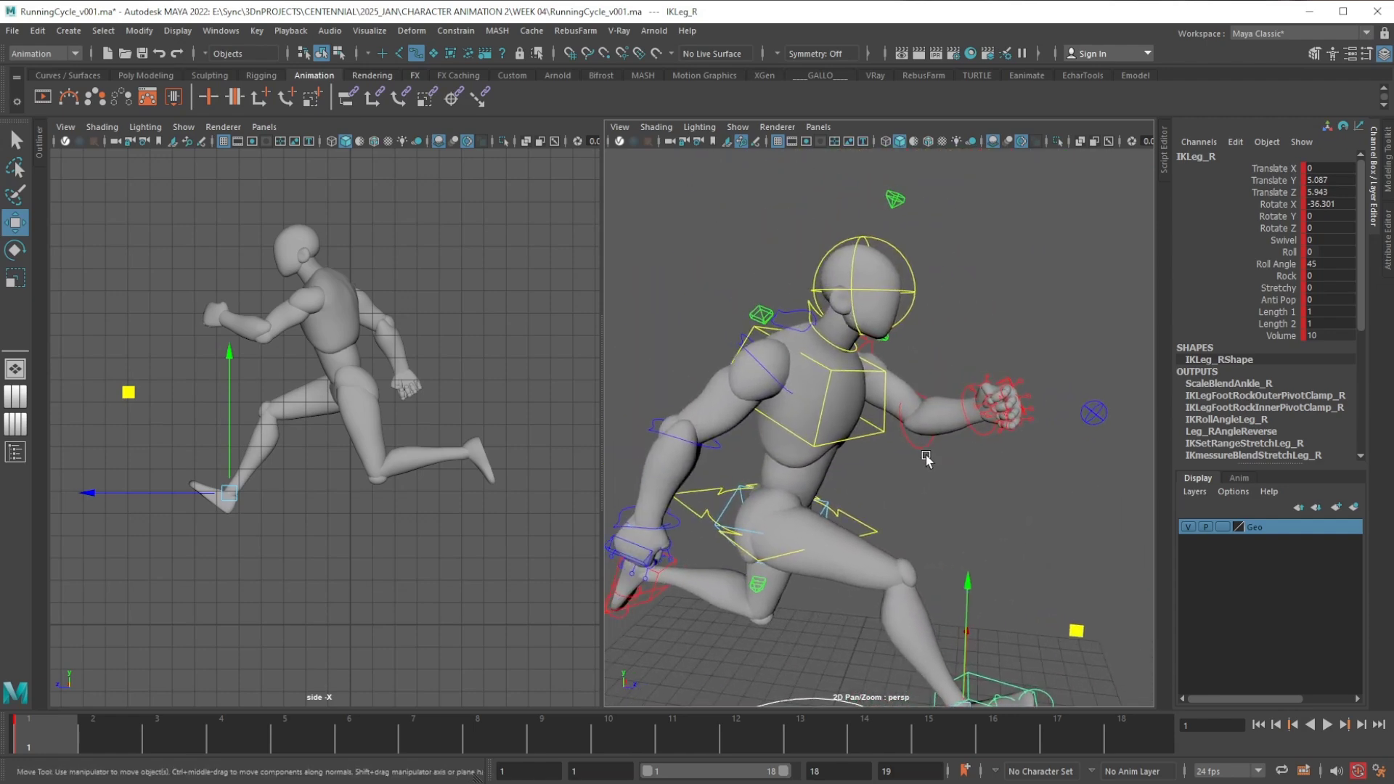
{"action": "left_click", "coordinate": [915, 303]}
{"action": "left_click_drag", "start_coordinate": [896, 364], "coordinate": [930, 365], "text": "alt"}
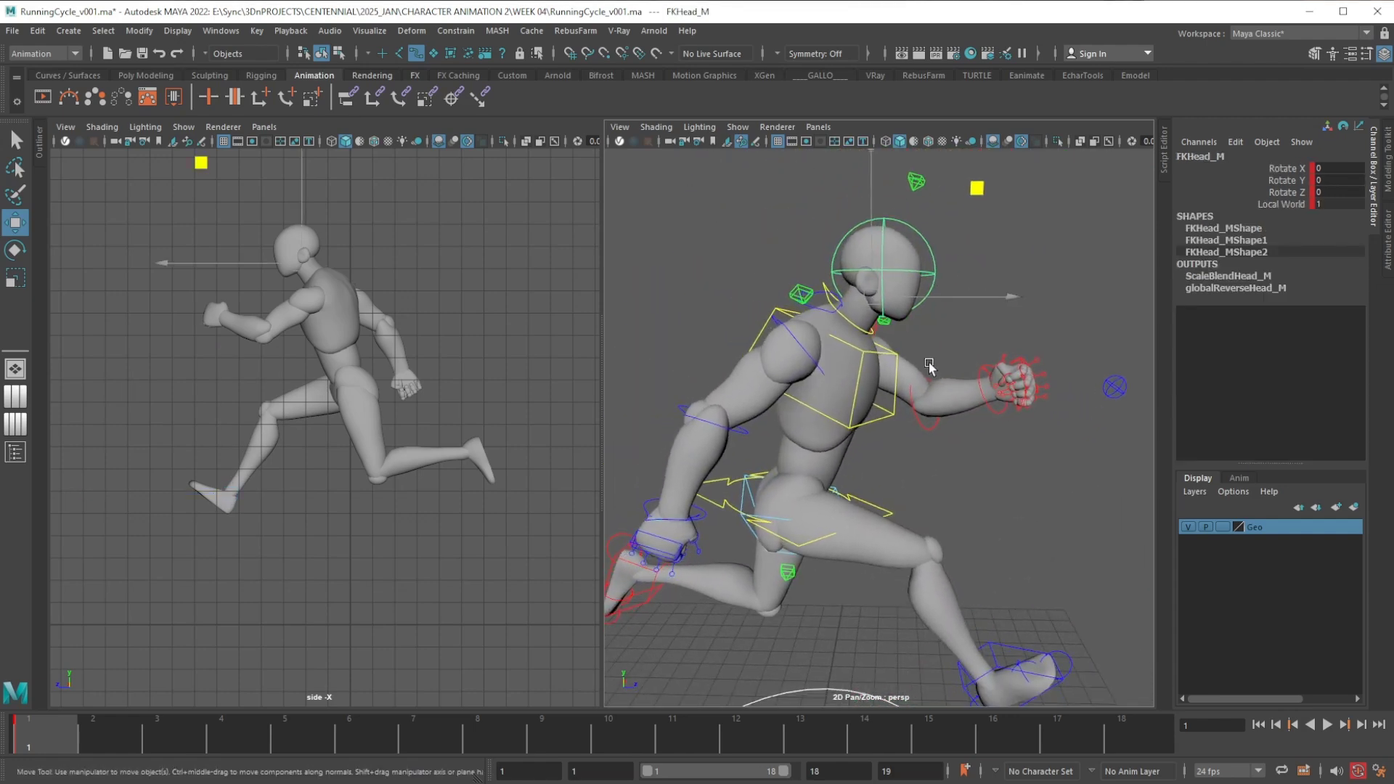
{"action": "left_click", "coordinate": [878, 419]}
{"action": "key", "text": "e"}
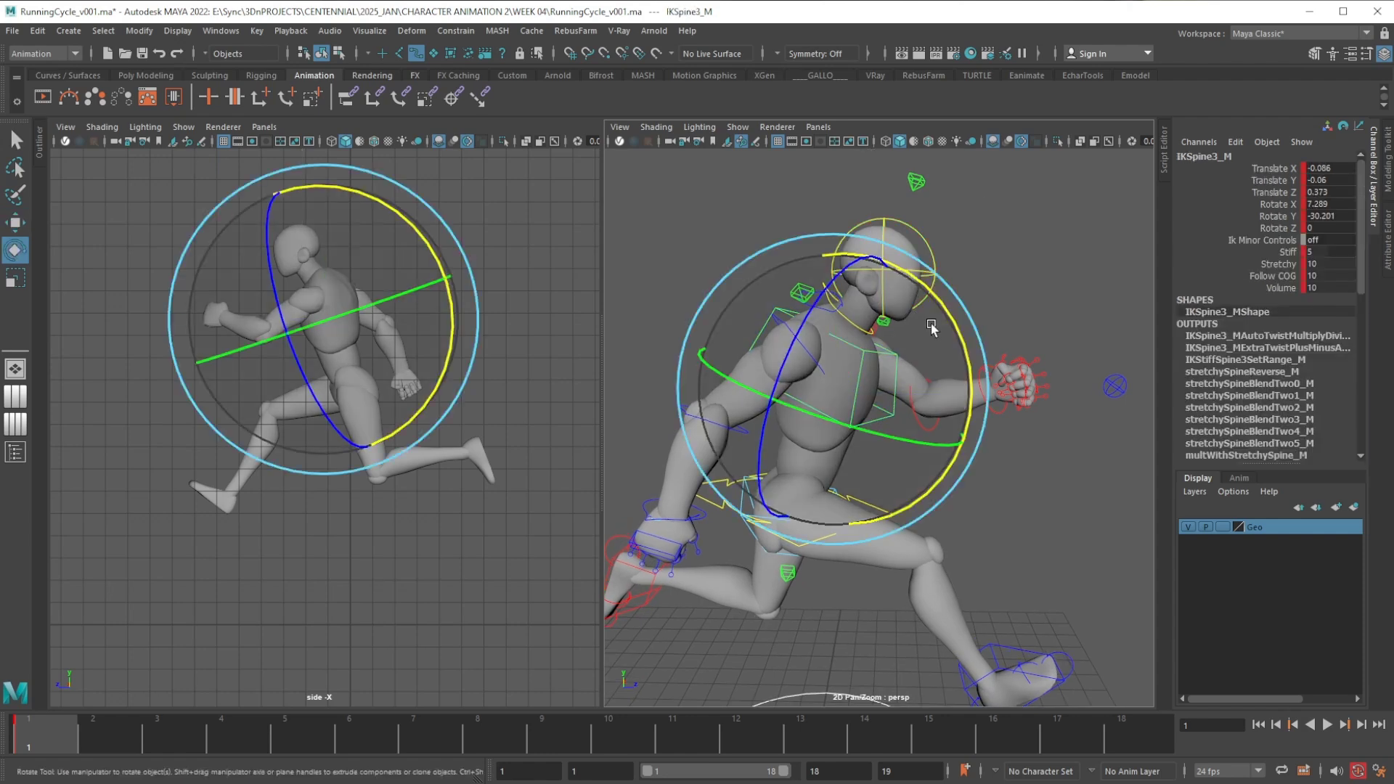
{"action": "left_click_drag", "start_coordinate": [951, 315], "coordinate": [955, 321]}
{"action": "left_click", "coordinate": [996, 258]}
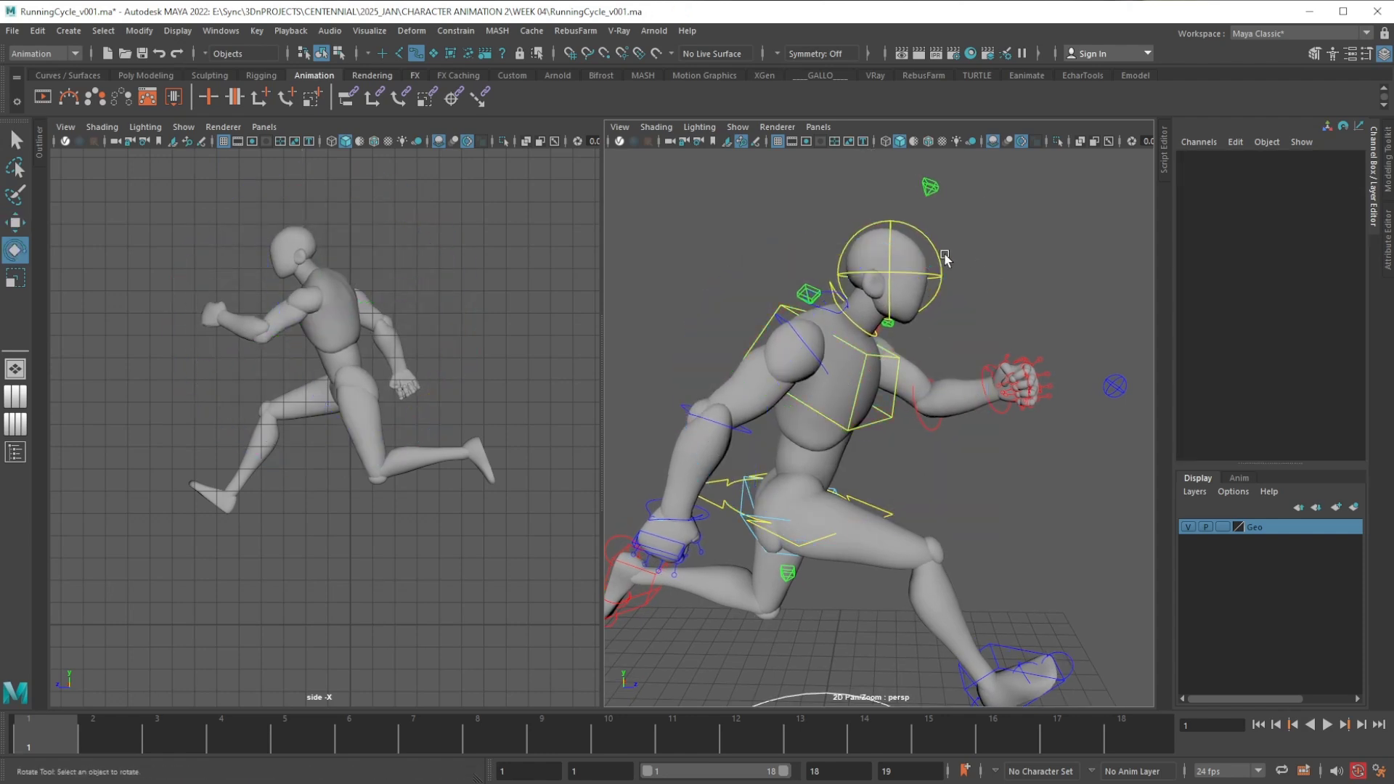
Tilt the head forward by rotating FKHead_M to about 11 in Z
{"action": "left_click", "coordinate": [944, 256]}
{"action": "left_click_drag", "start_coordinate": [1002, 263], "coordinate": [967, 465]}
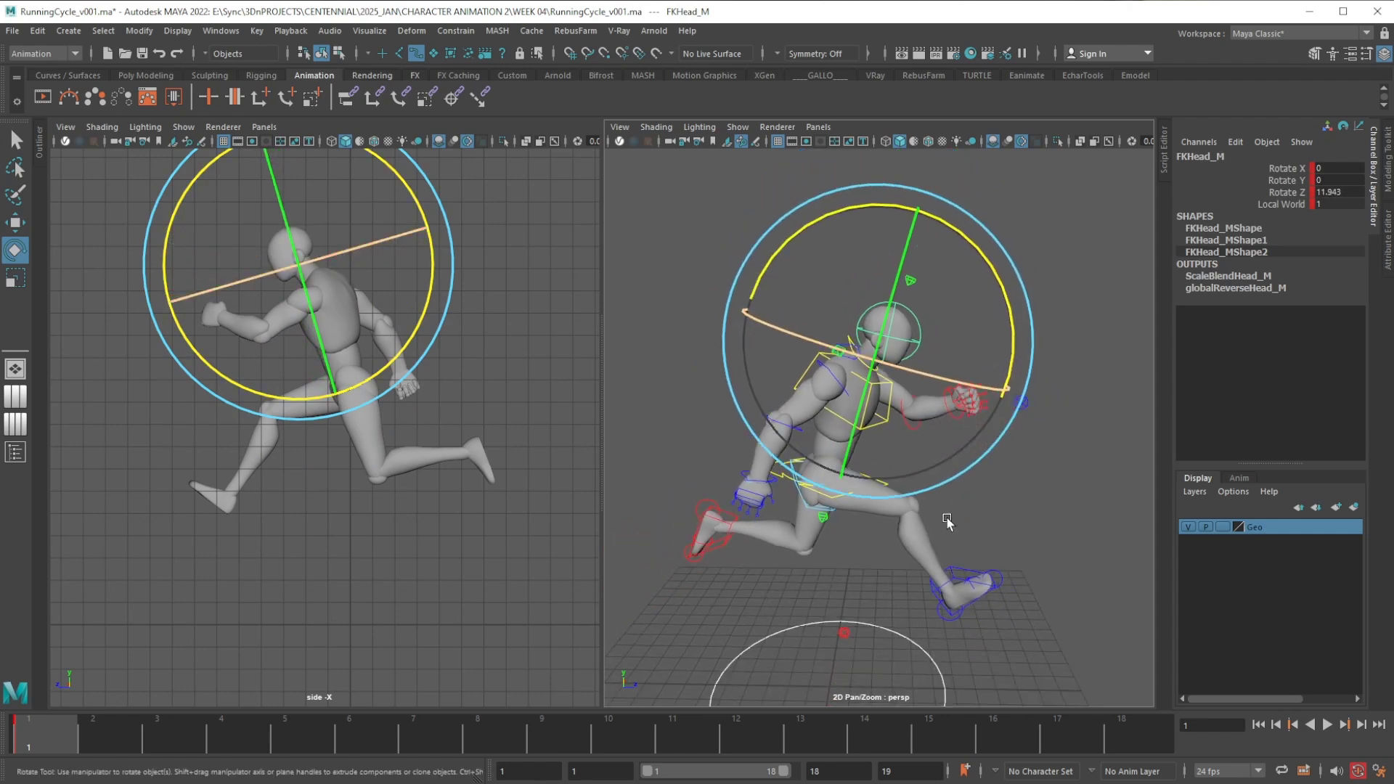
{"action": "left_click_drag", "start_coordinate": [1014, 328], "coordinate": [1015, 325]}
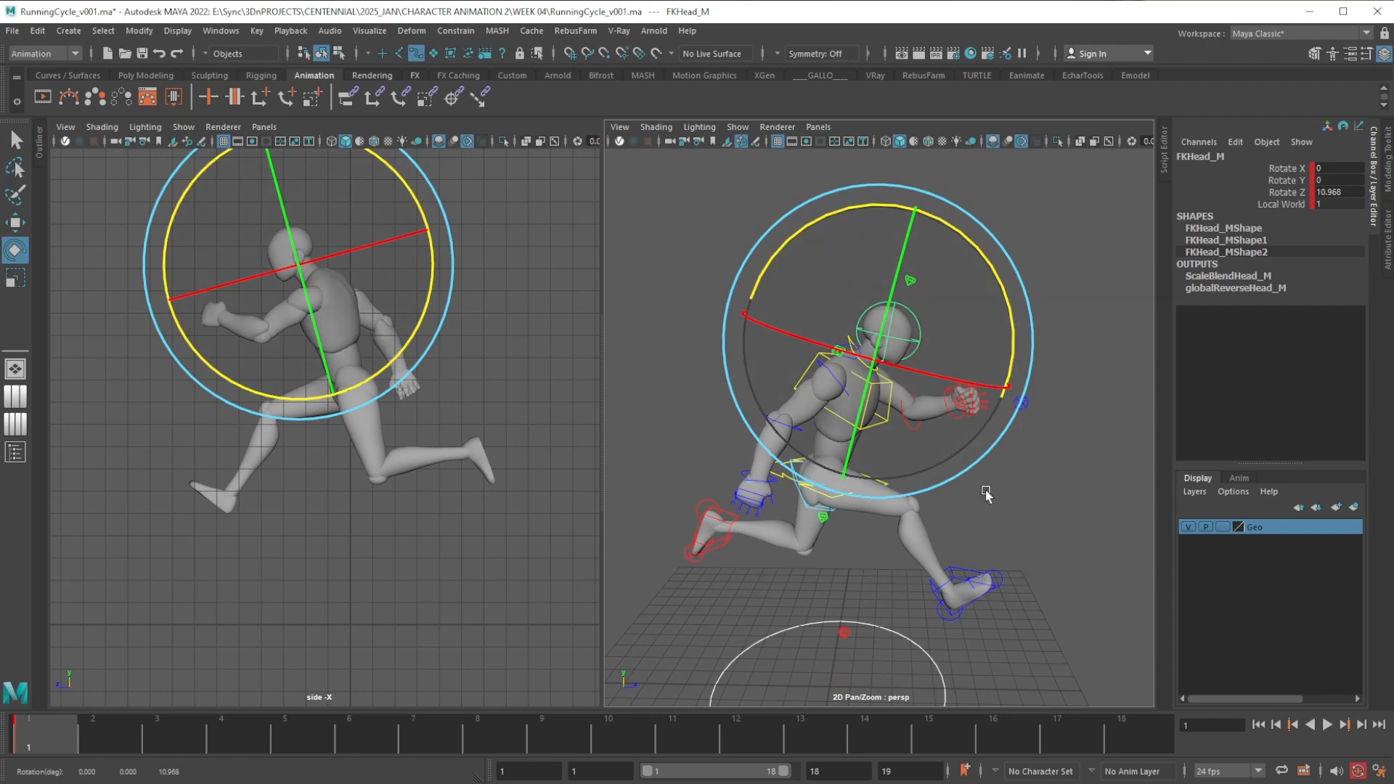
Select all rig controls, extend the playback range to frame 19, and key the starting pose at frame 19
{"action": "left_click_drag", "start_coordinate": [987, 491], "coordinate": [706, 489], "text": "alt"}
{"action": "scroll", "coordinate": [893, 473], "scroll_direction": "down", "scroll_amount": 8}
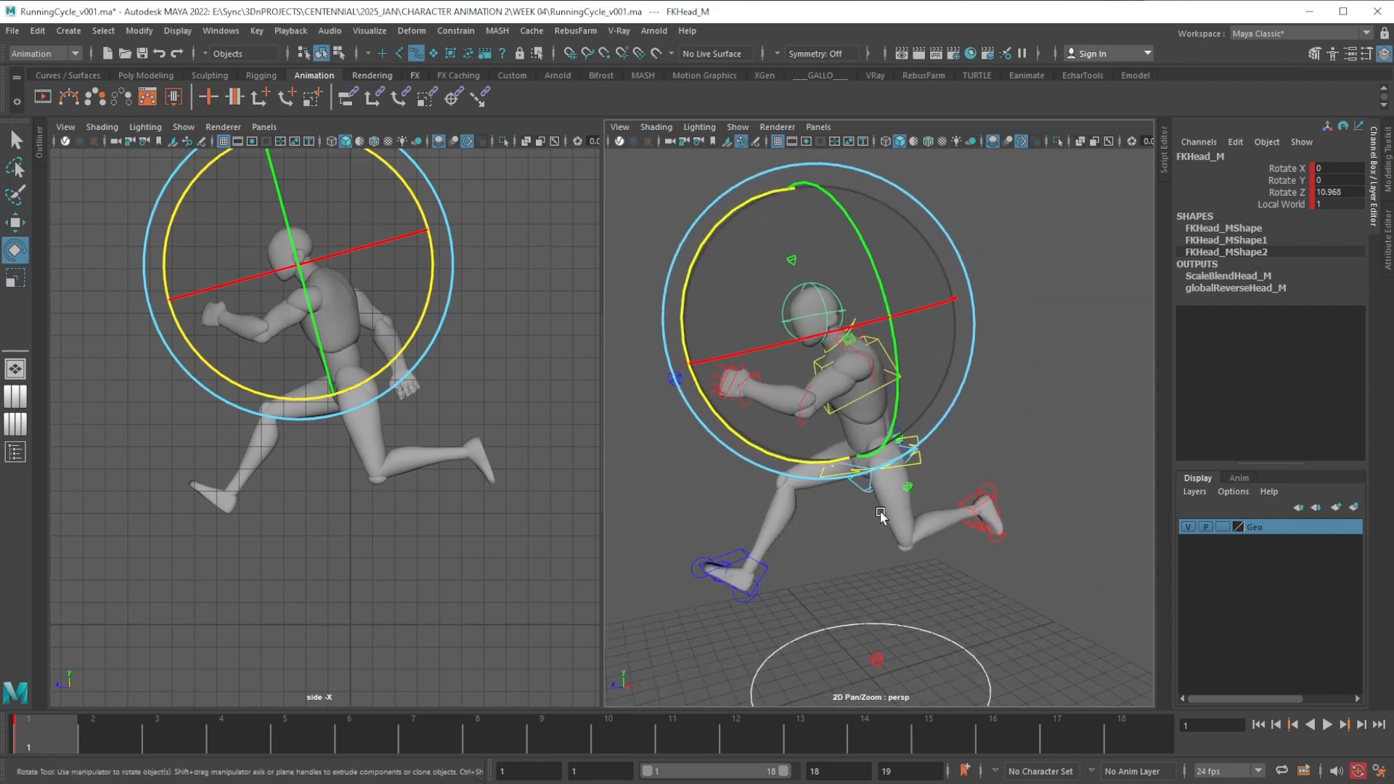
{"action": "key", "text": "w"}
{"action": "scroll", "coordinate": [903, 392], "scroll_direction": "up", "scroll_amount": 5}
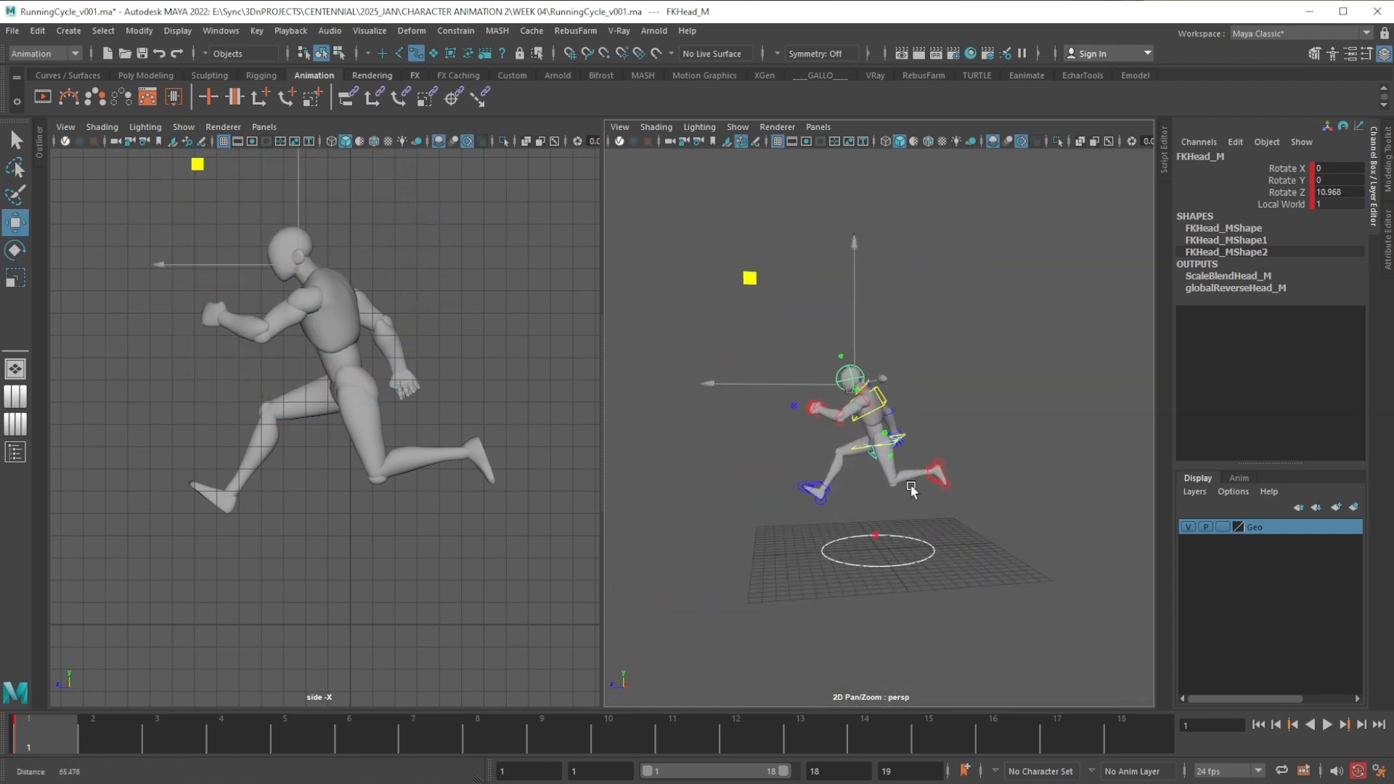
{"action": "left_click_drag", "start_coordinate": [1011, 231], "coordinate": [748, 625]}
{"action": "double_click", "coordinate": [737, 776]}
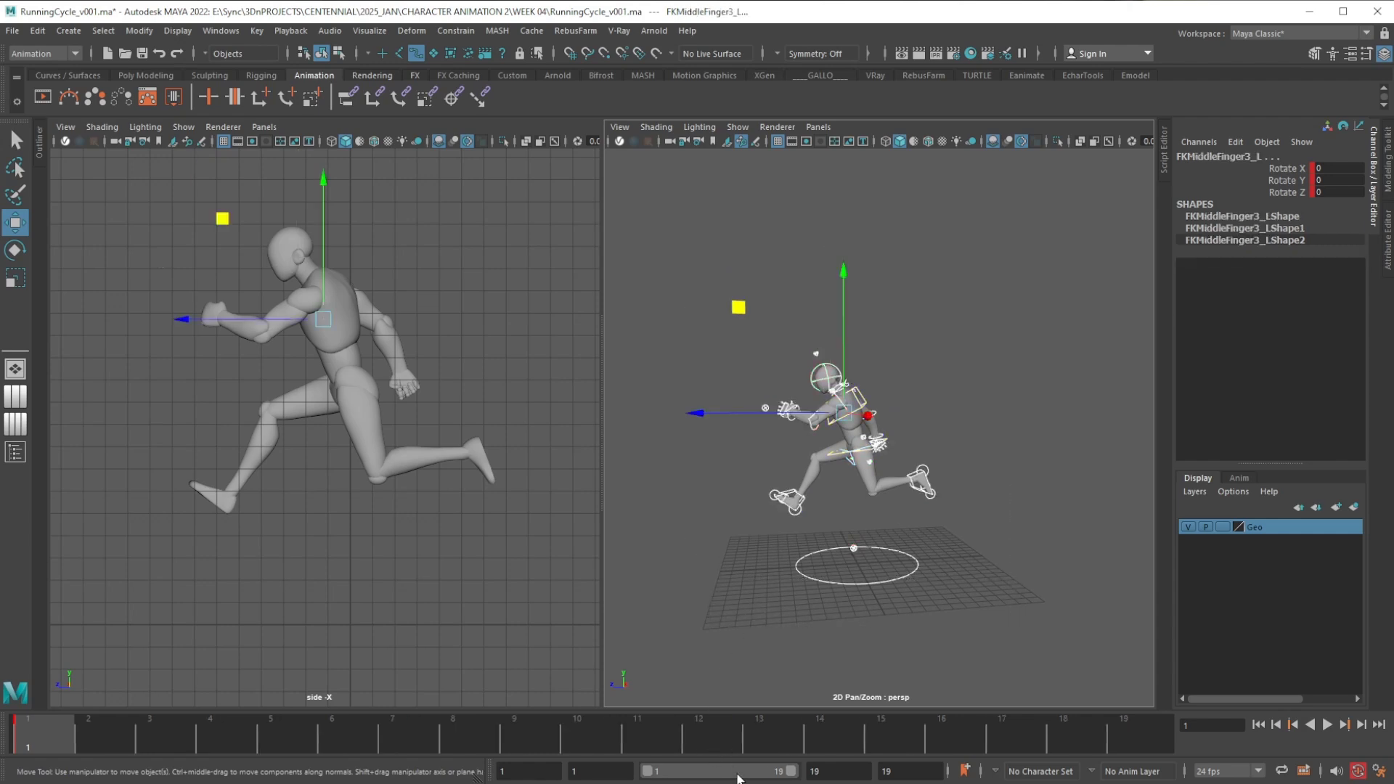
{"action": "left_click", "coordinate": [1136, 746]}
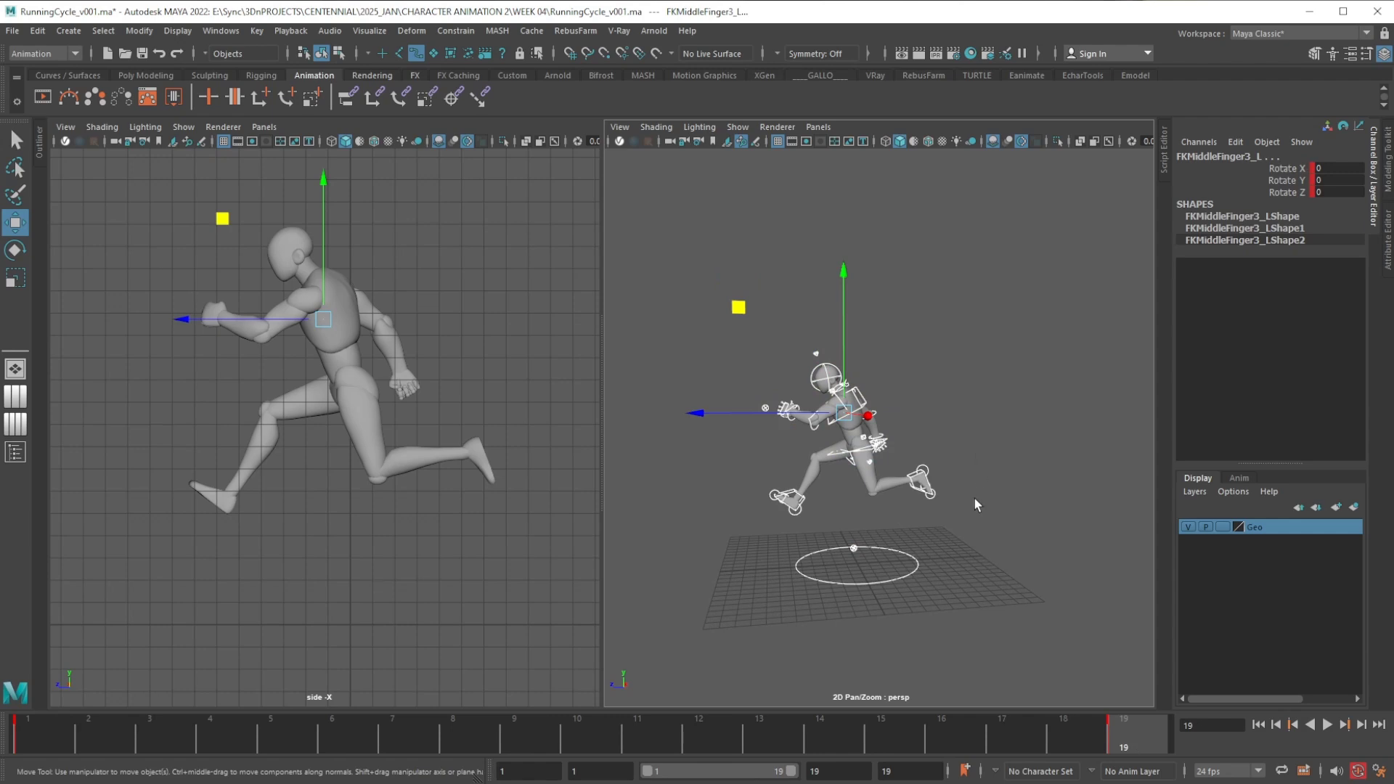
Reselect all rig controls and compare the poses at frames 1 and 19
{"action": "left_click", "coordinate": [984, 526]}
{"action": "left_click_drag", "start_coordinate": [1015, 614], "coordinate": [706, 246]}
{"action": "left_click", "coordinate": [53, 748]}
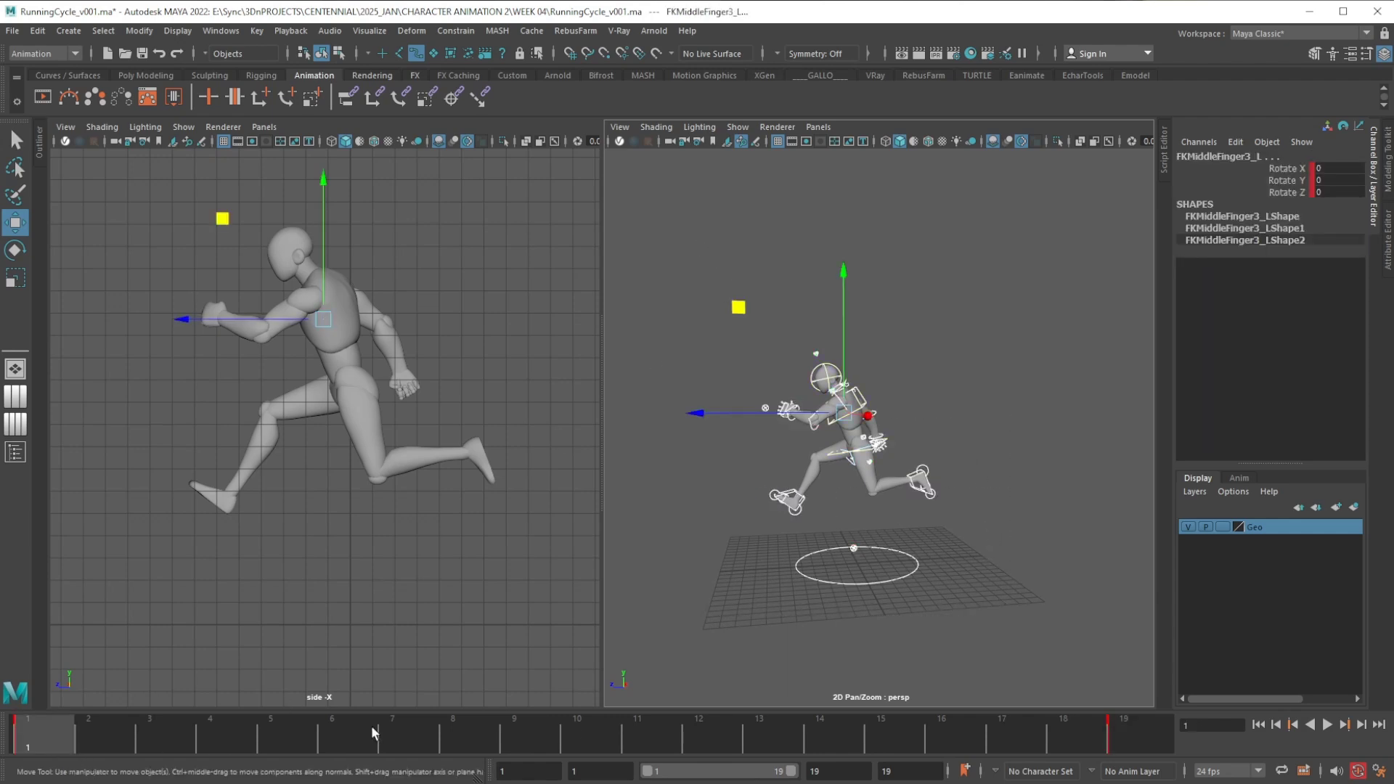
{"action": "left_click", "coordinate": [1136, 733]}
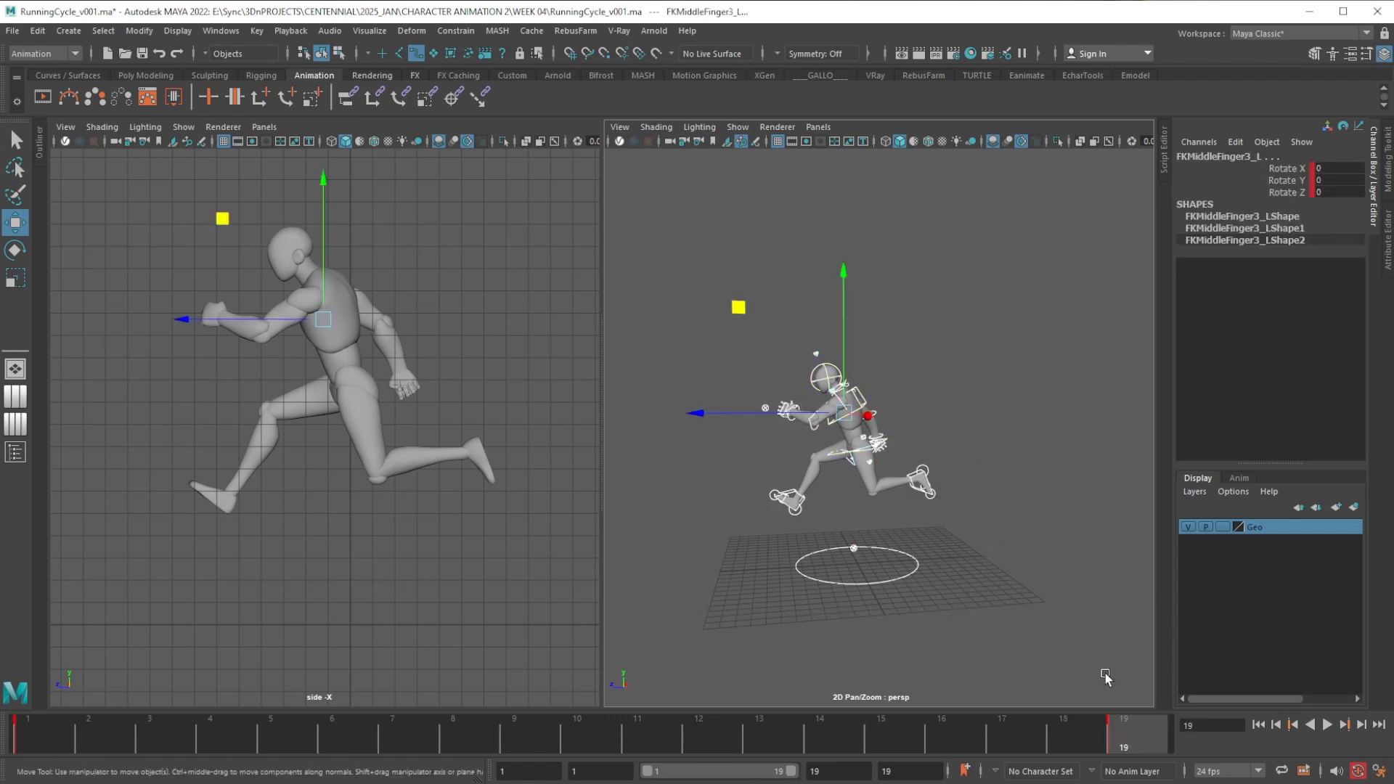
Scrub through the frames before the loop point and key the current pose on all rig controls at frame 10
{"action": "left_click", "coordinate": [65, 741]}
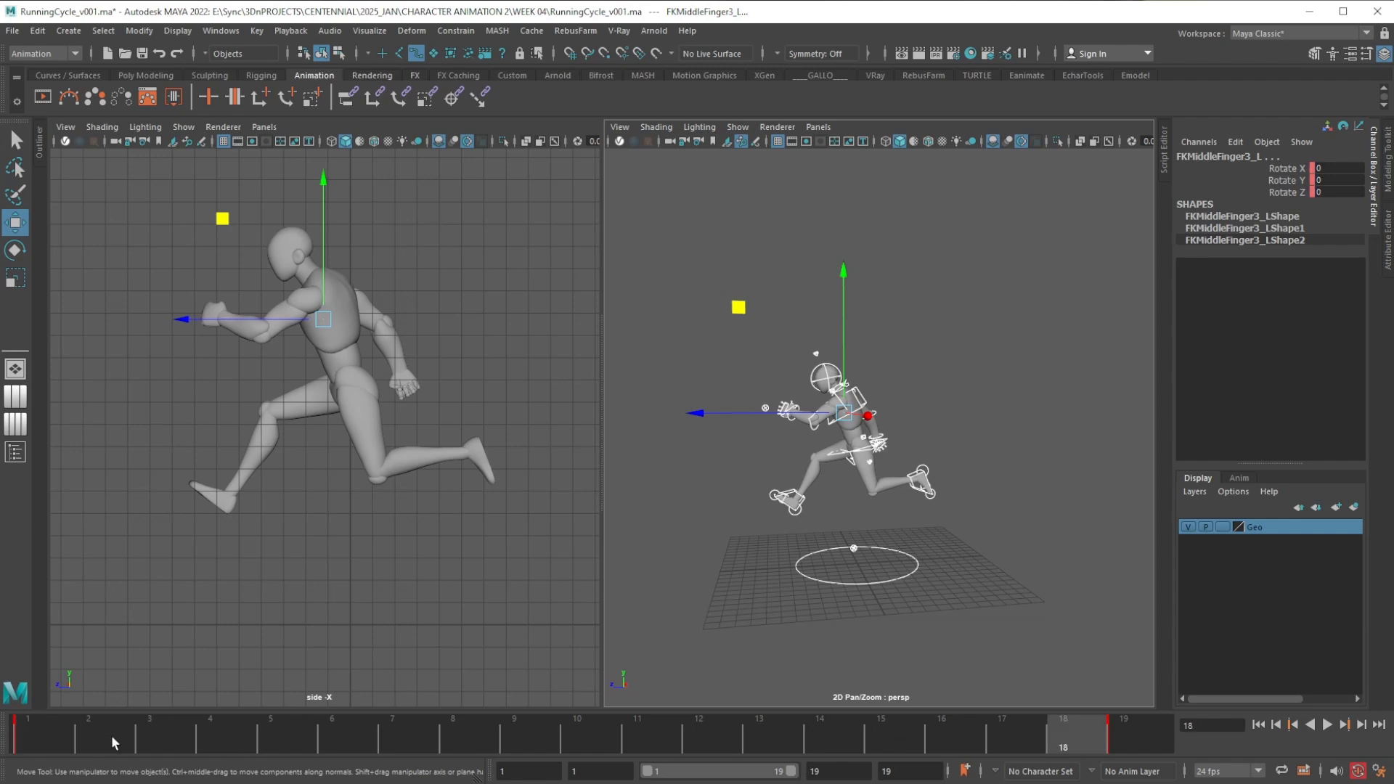
{"action": "left_click_drag", "start_coordinate": [36, 733], "coordinate": [132, 738]}
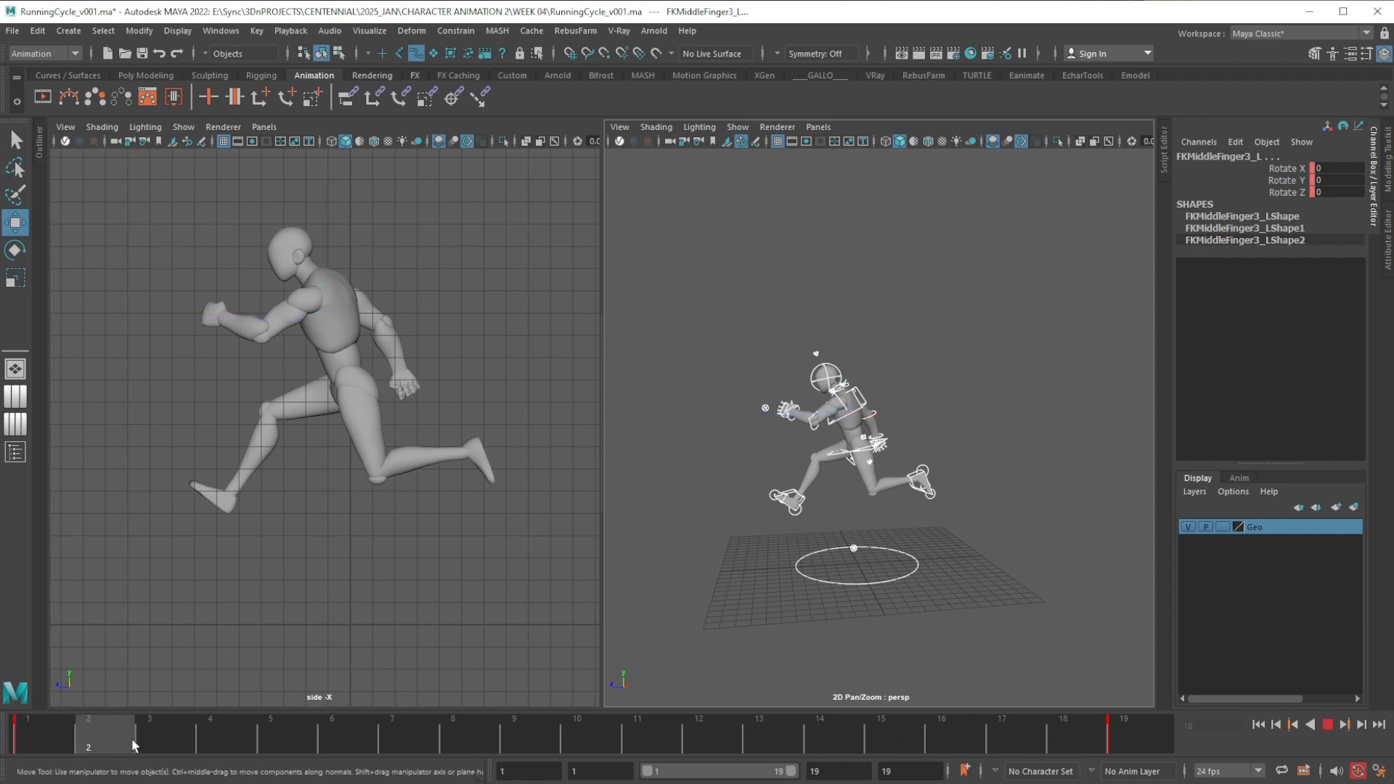
{"action": "left_click_drag", "start_coordinate": [482, 742], "coordinate": [519, 741]}
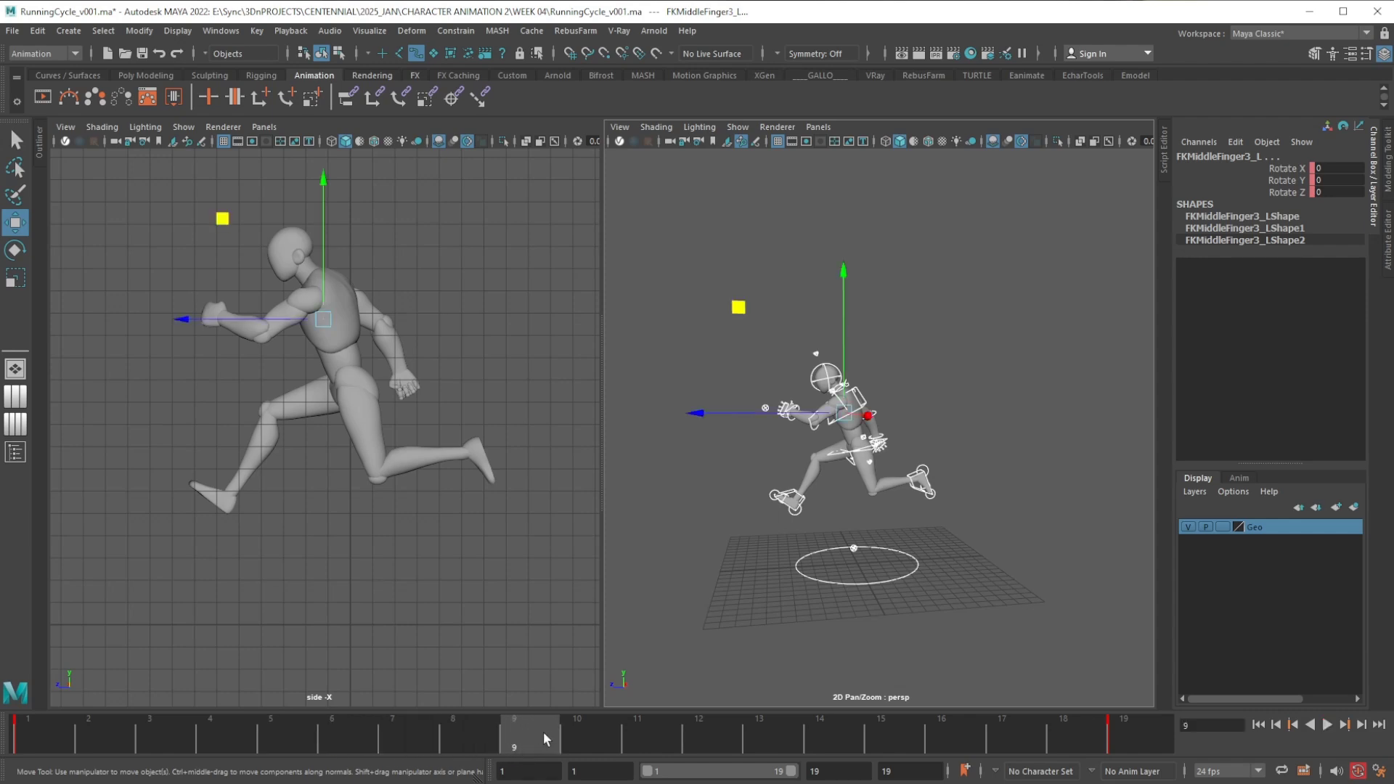
{"action": "left_click", "coordinate": [592, 730]}
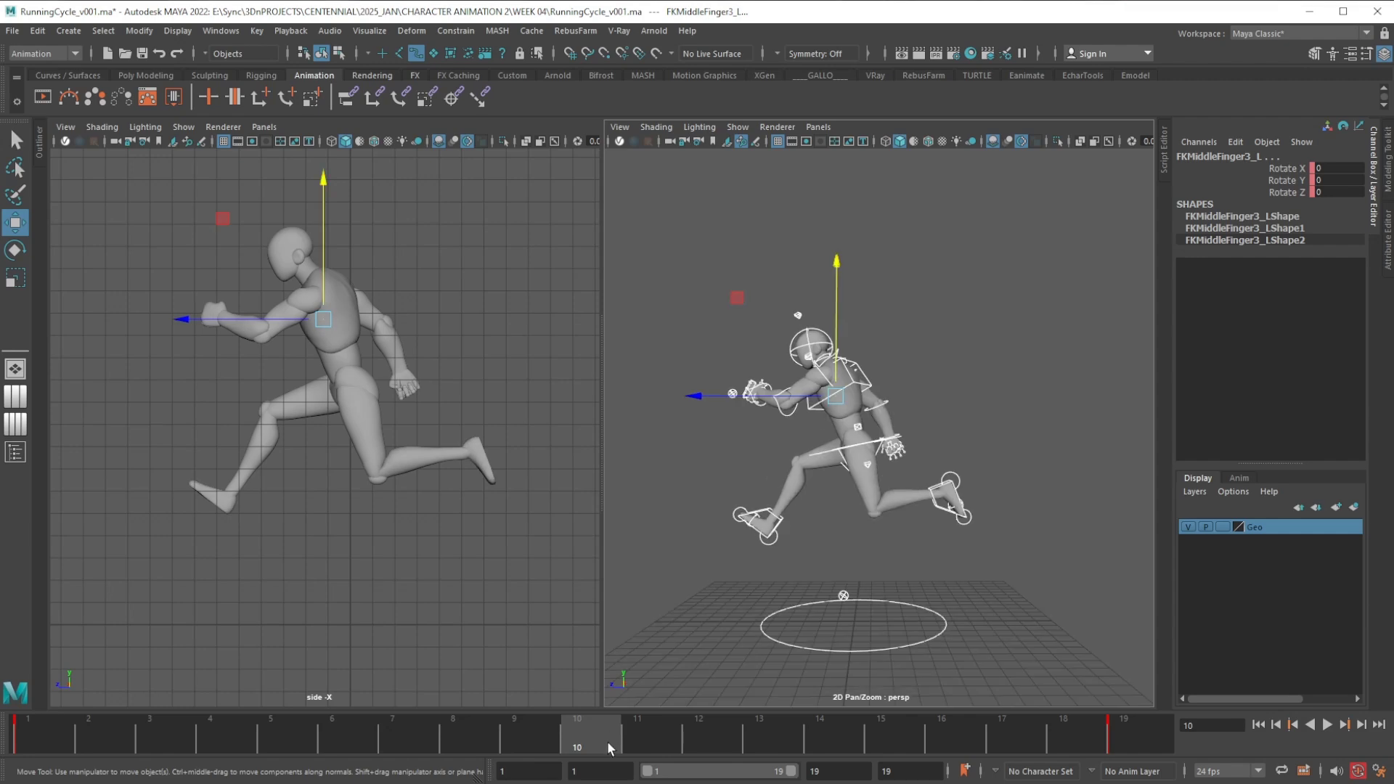
{"action": "key", "text": "s"}
Bring the left foot forward at frame 10, placing IKLeg_L at about 5.2 in Y and 5.9 in Z with Rotate X about -29
{"action": "scroll", "coordinate": [871, 516], "scroll_direction": "up", "scroll_amount": 3}
{"action": "scroll", "coordinate": [878, 563], "scroll_direction": "up", "scroll_amount": 3}
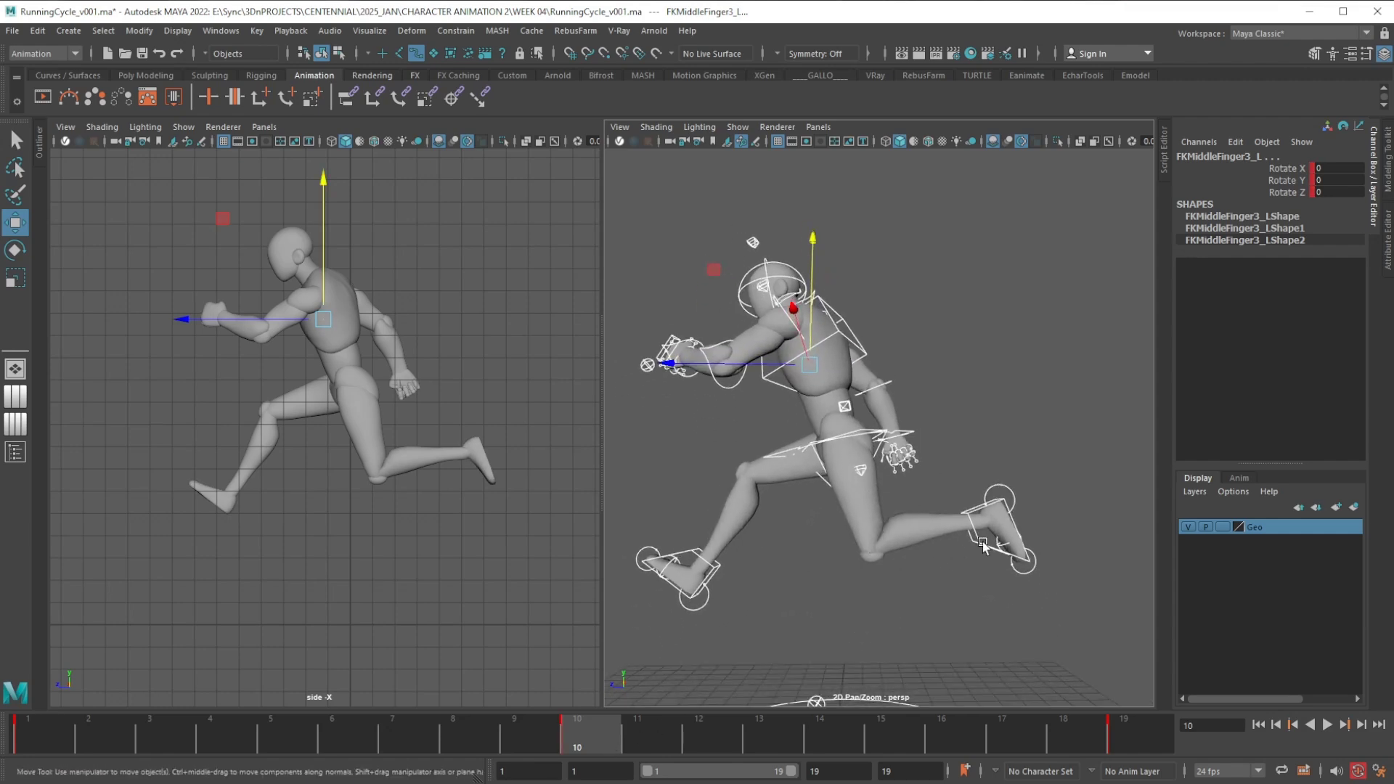
{"action": "left_click", "coordinate": [984, 543]}
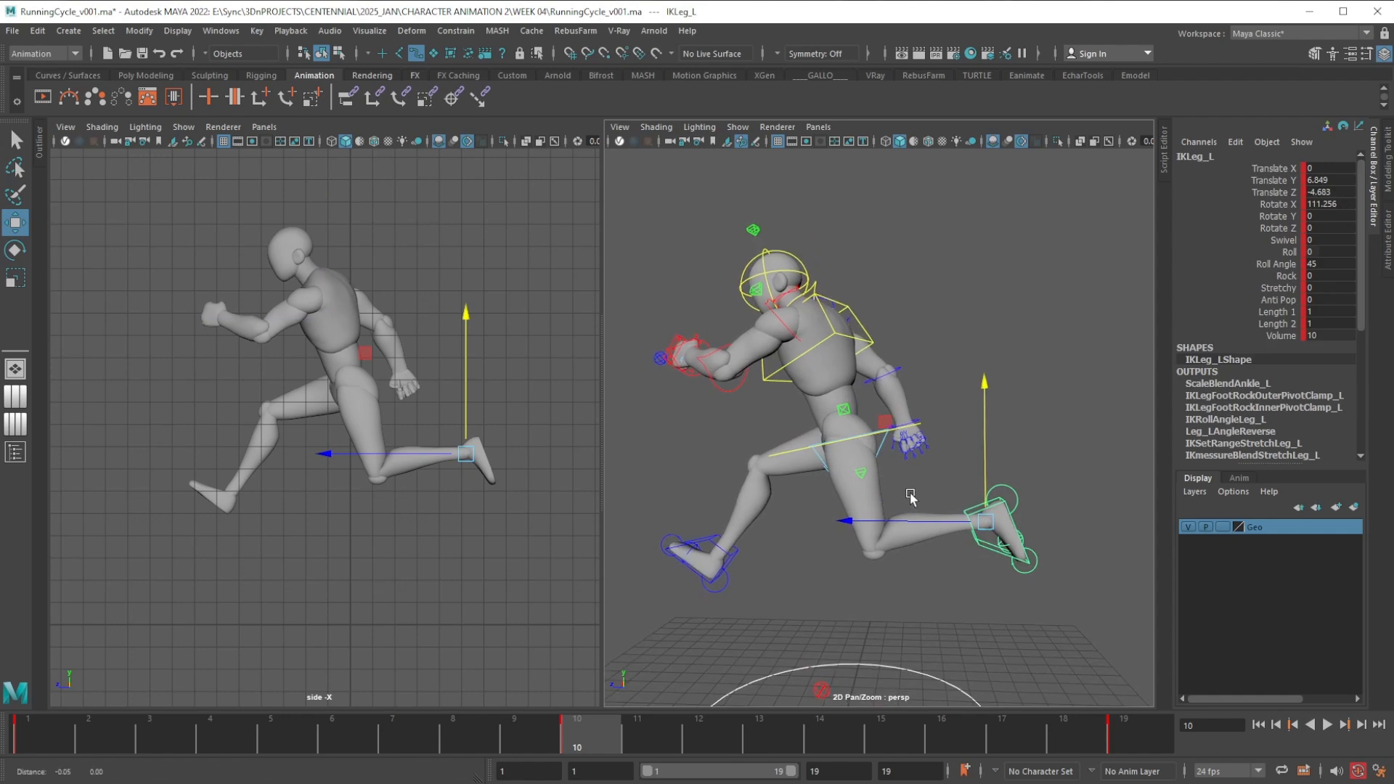
{"action": "middle_click_drag", "start_coordinate": [894, 500], "coordinate": [916, 490], "text": "alt"}
{"action": "middle_click_drag", "start_coordinate": [910, 425], "coordinate": [771, 452]}
{"action": "left_click_drag", "start_coordinate": [771, 452], "coordinate": [620, 436]}
{"action": "key", "text": "e"}
{"action": "left_click_drag", "start_coordinate": [772, 418], "coordinate": [736, 712]}
{"action": "key", "text": "w"}
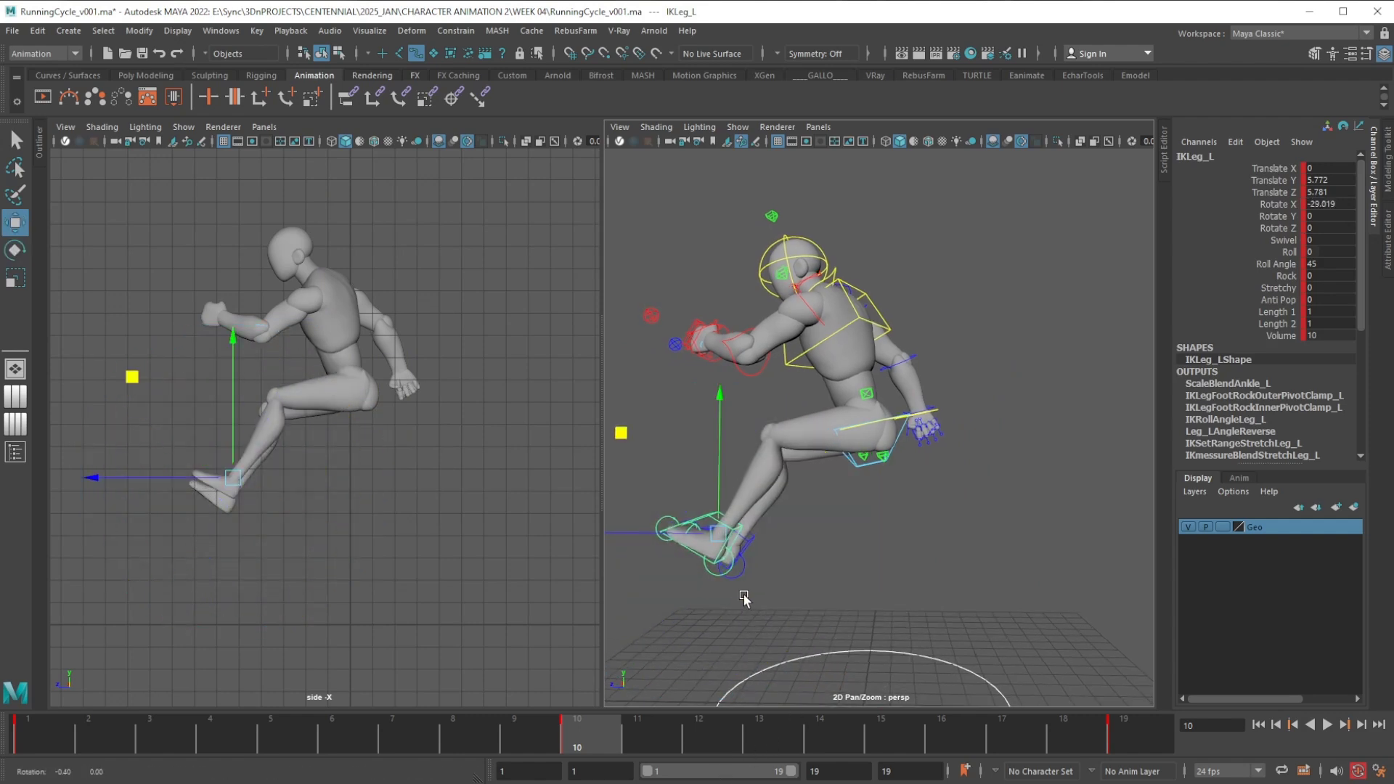
{"action": "left_click_drag", "start_coordinate": [620, 434], "coordinate": [616, 453]}
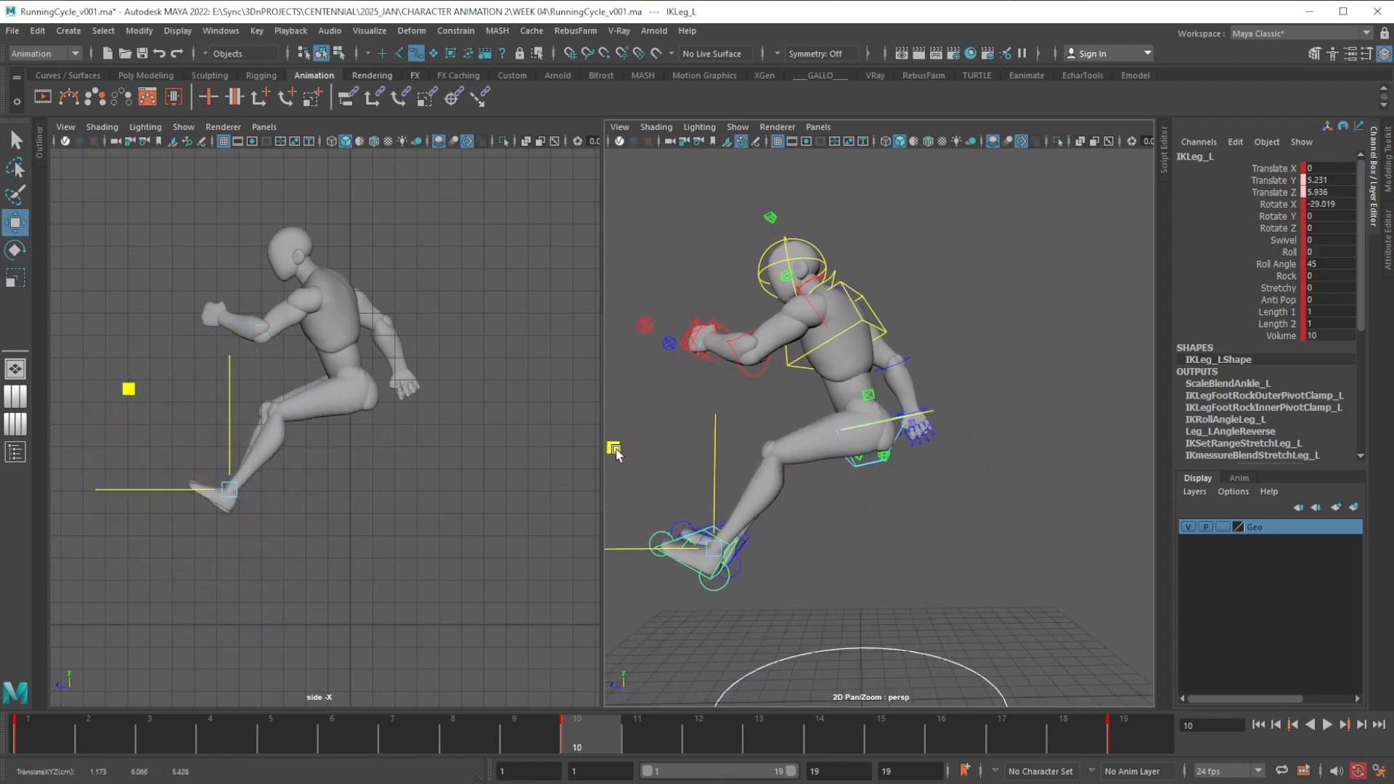
Kick the right foot back at frame 10, placing IKLeg_R at about 7.3 in Y and -4.5 in Z with Rotate X about 123
{"action": "left_click", "coordinate": [750, 541]}
{"action": "key", "text": "e"}
{"action": "left_click_drag", "start_coordinate": [806, 445], "coordinate": [522, 460]}
{"action": "key", "text": "w"}
{"action": "left_click_drag", "start_coordinate": [629, 443], "coordinate": [829, 433]}
{"action": "key", "text": "e"}
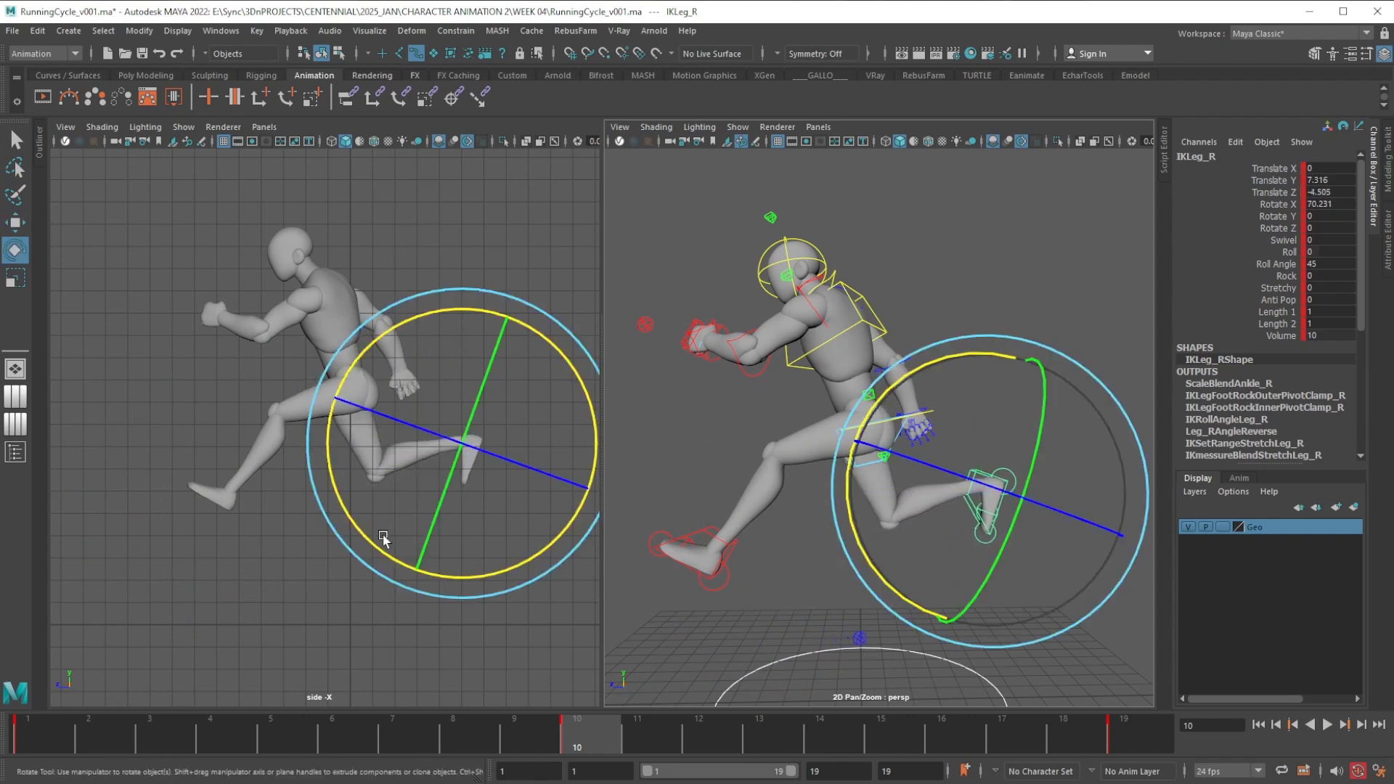
{"action": "left_click_drag", "start_coordinate": [399, 561], "coordinate": [481, 595]}
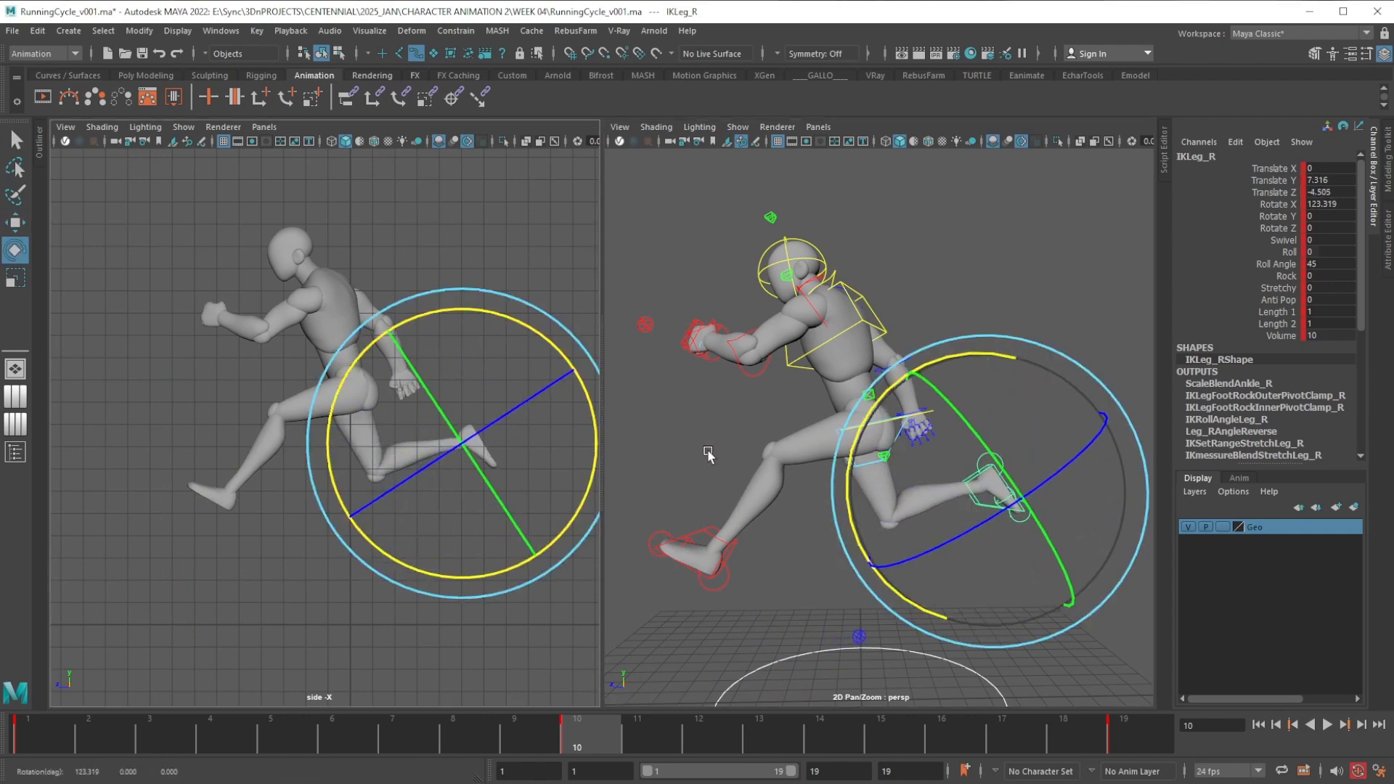
Rotate the pelvis control at frame 10 to reverse the hip twist for the swapped legs
{"action": "left_click", "coordinate": [1013, 241]}
{"action": "left_click", "coordinate": [932, 413]}
{"action": "left_click_drag", "start_coordinate": [902, 456], "coordinate": [1058, 479], "text": "alt"}
{"action": "left_click_drag", "start_coordinate": [903, 488], "coordinate": [734, 501], "text": "alt"}
Twist the chest at frame 10 in the direction opposite to the starting pose
{"action": "left_click", "coordinate": [898, 295]}
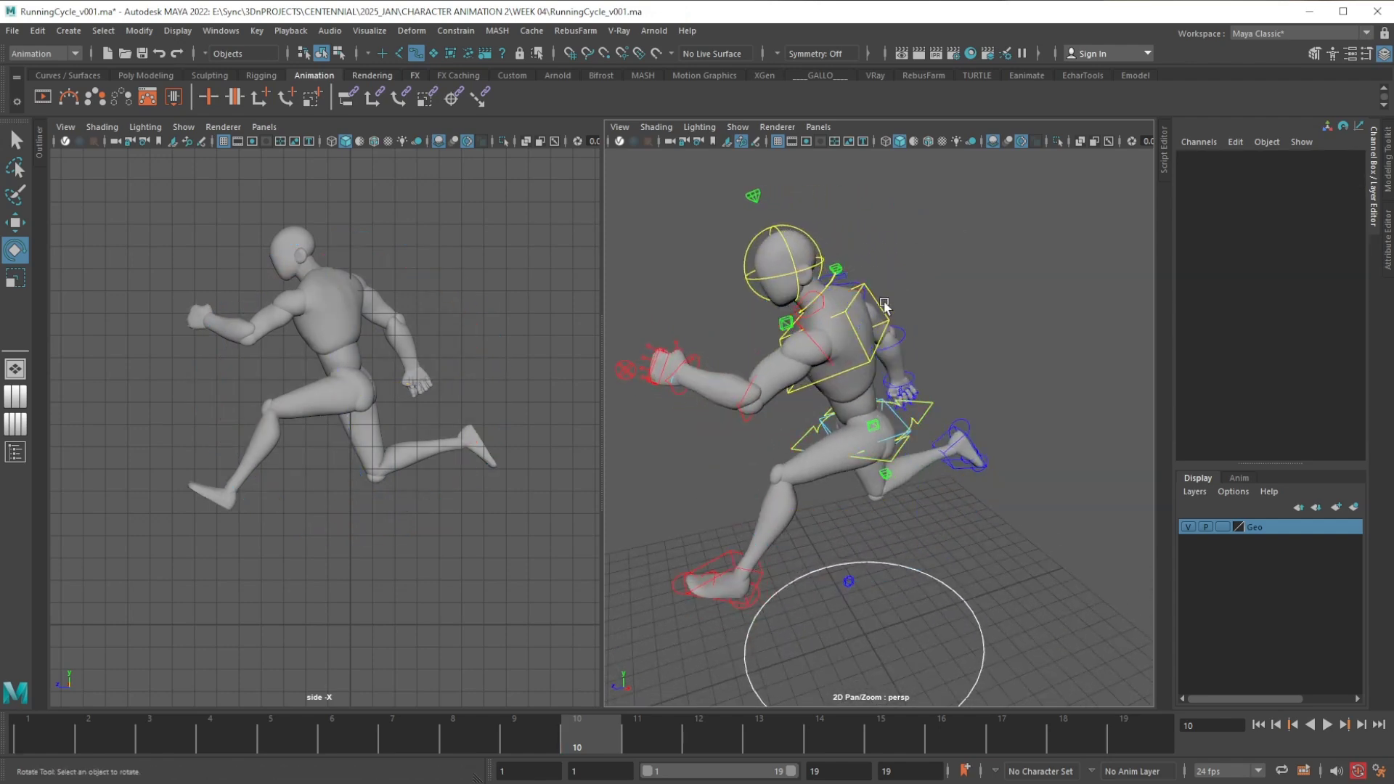
{"action": "left_click", "coordinate": [882, 304]}
{"action": "left_click_drag", "start_coordinate": [860, 357], "coordinate": [916, 343]}
{"action": "left_click", "coordinate": [1016, 258]}
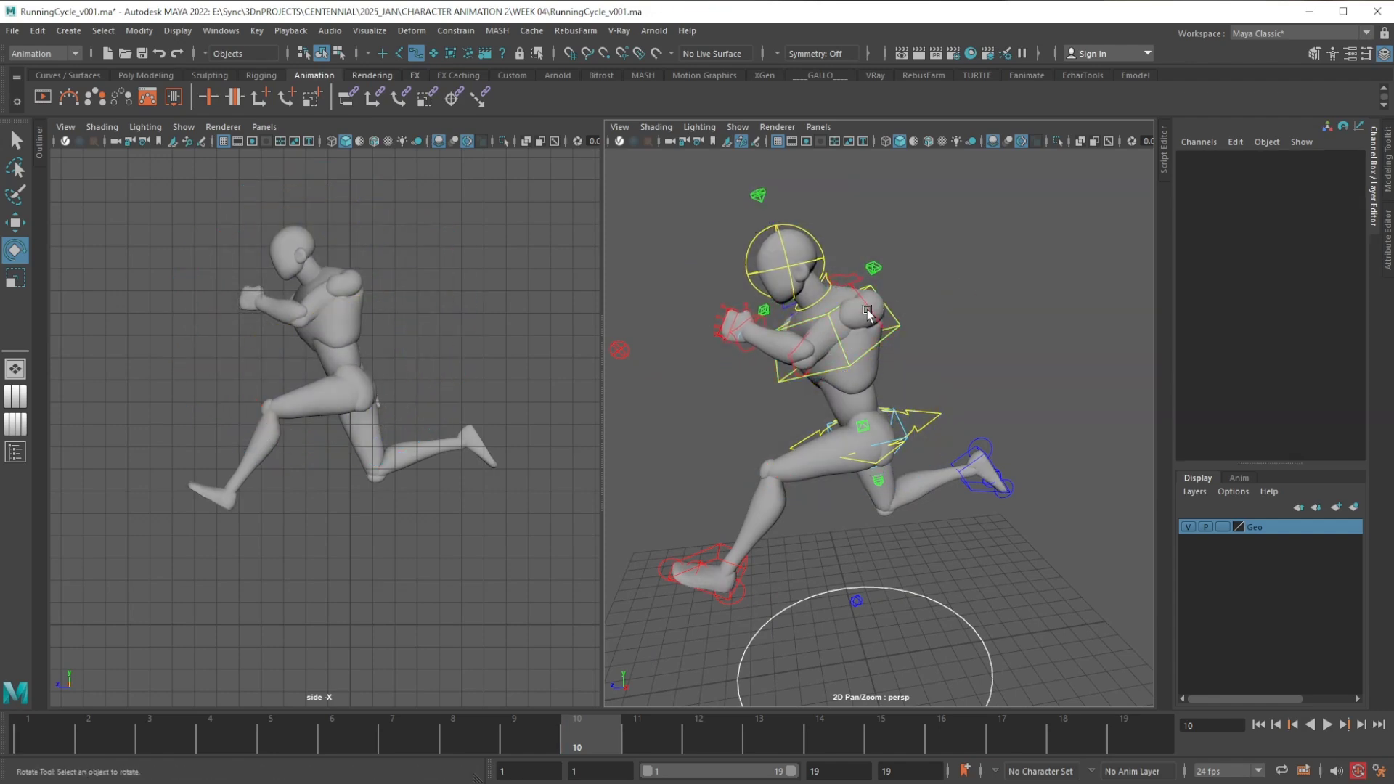
Swing the left arm down from the shoulder and adjust the IKSpine3_M chest twist to about 37 in Rotate Y
{"action": "left_click", "coordinate": [867, 309]}
{"action": "left_click_drag", "start_coordinate": [814, 425], "coordinate": [1022, 390]}
{"action": "left_click", "coordinate": [1022, 390]}
{"action": "left_click", "coordinate": [821, 370]}
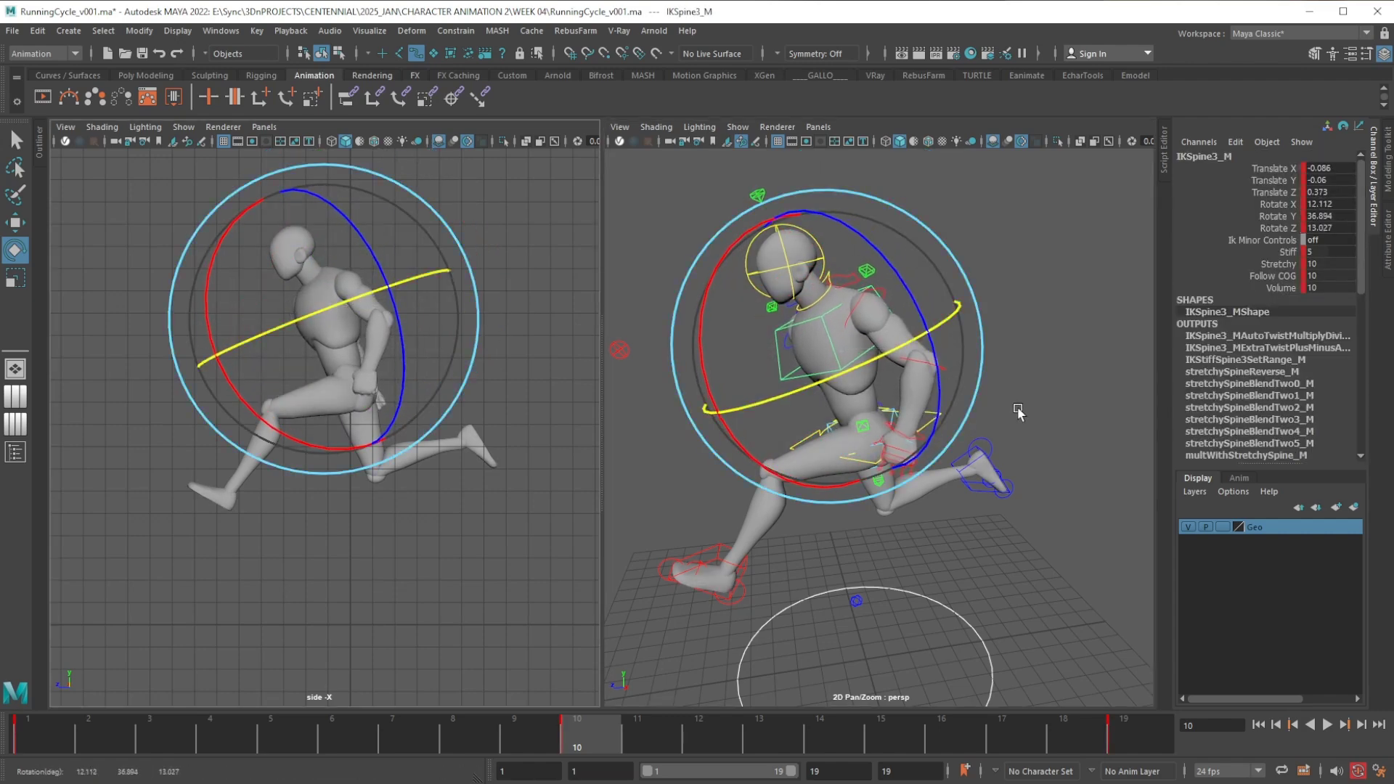
Swing the left upper arm backward at frame 10 by rotating FKShoulder_L
{"action": "left_click", "coordinate": [861, 325]}
{"action": "left_click", "coordinate": [861, 325]}
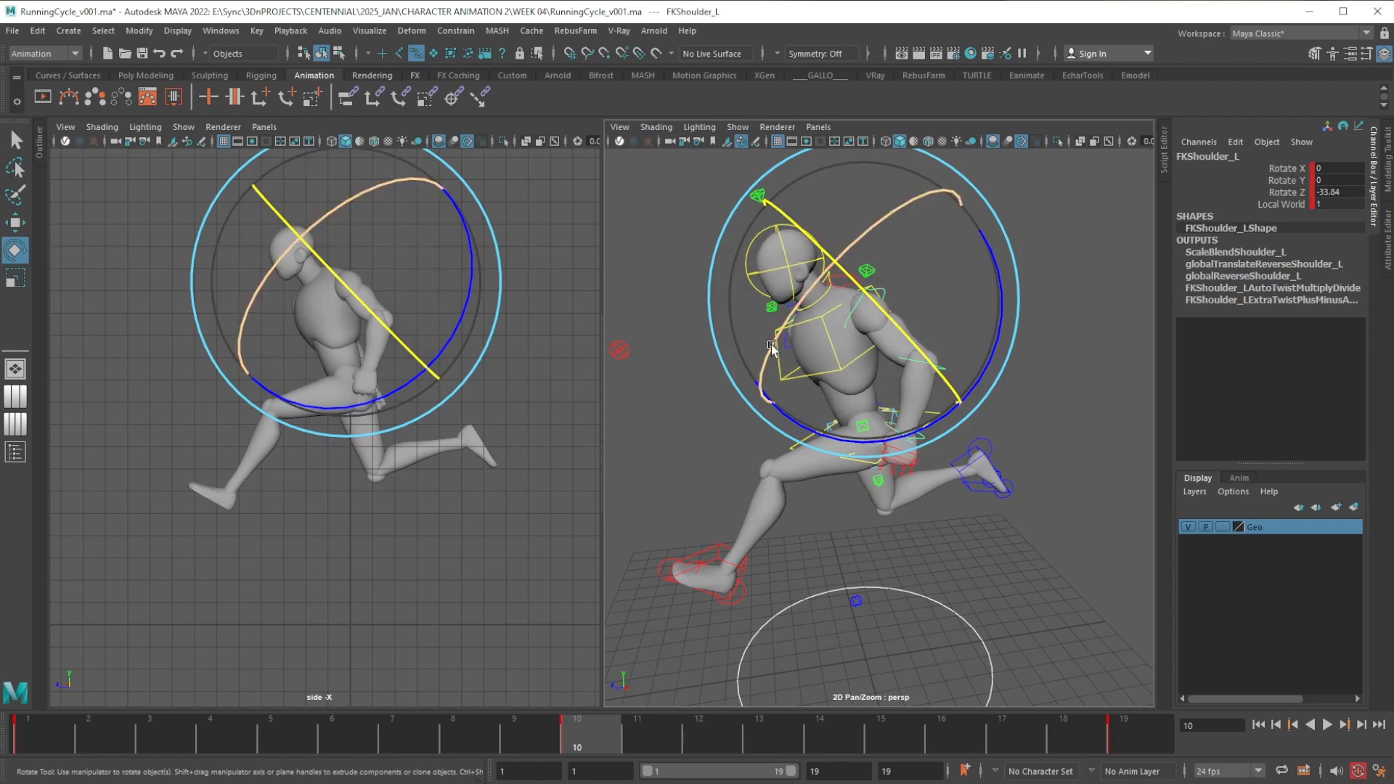
{"action": "left_click_drag", "start_coordinate": [796, 409], "coordinate": [841, 377]}
{"action": "left_click_drag", "start_coordinate": [788, 340], "coordinate": [1026, 398]}
Open the left elbow by rotating FKElbow_L so the forearm extends behind the body
{"action": "left_click", "coordinate": [981, 365]}
{"action": "left_click", "coordinate": [956, 344]}
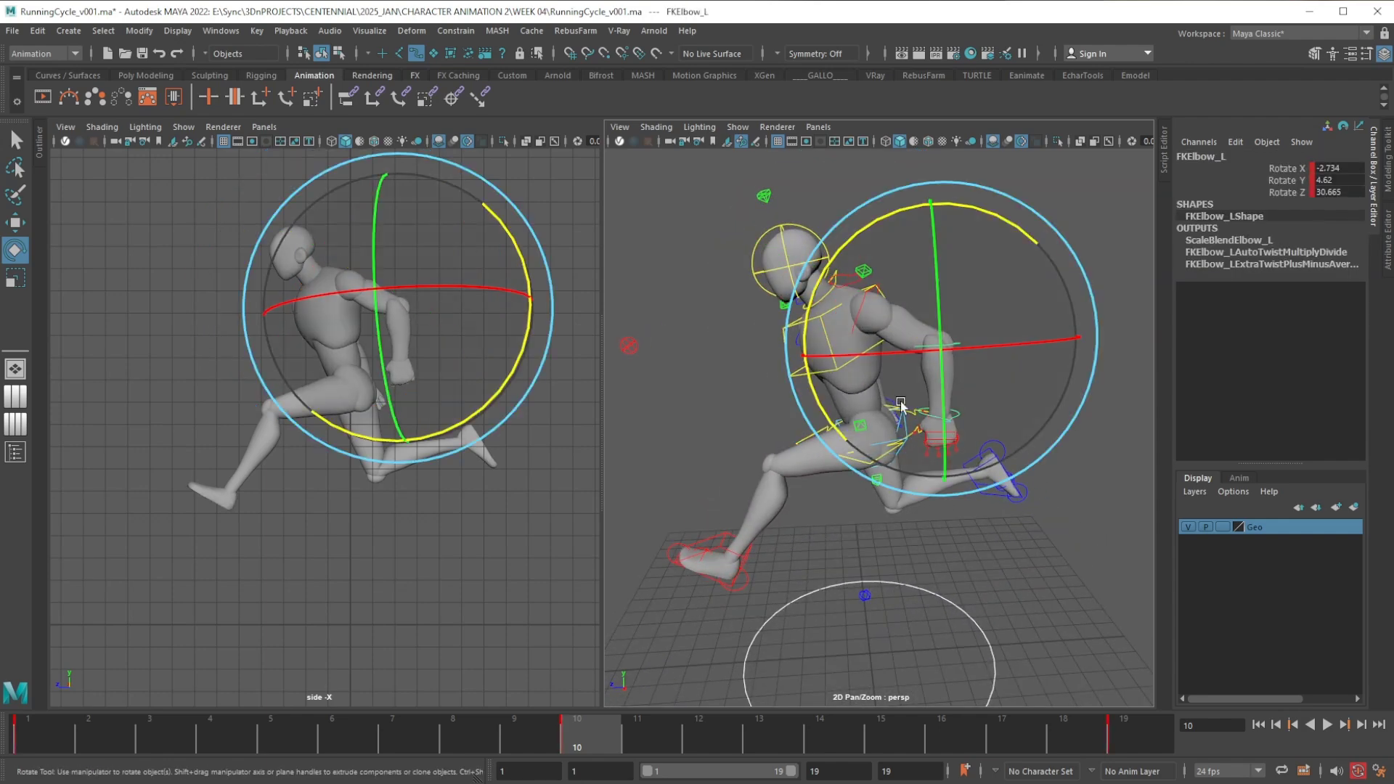
{"action": "left_click_drag", "start_coordinate": [828, 417], "coordinate": [716, 385]}
Swing the right upper arm forward and down at frame 10 by rotating FKShoulder_R
{"action": "left_click", "coordinate": [759, 363]}
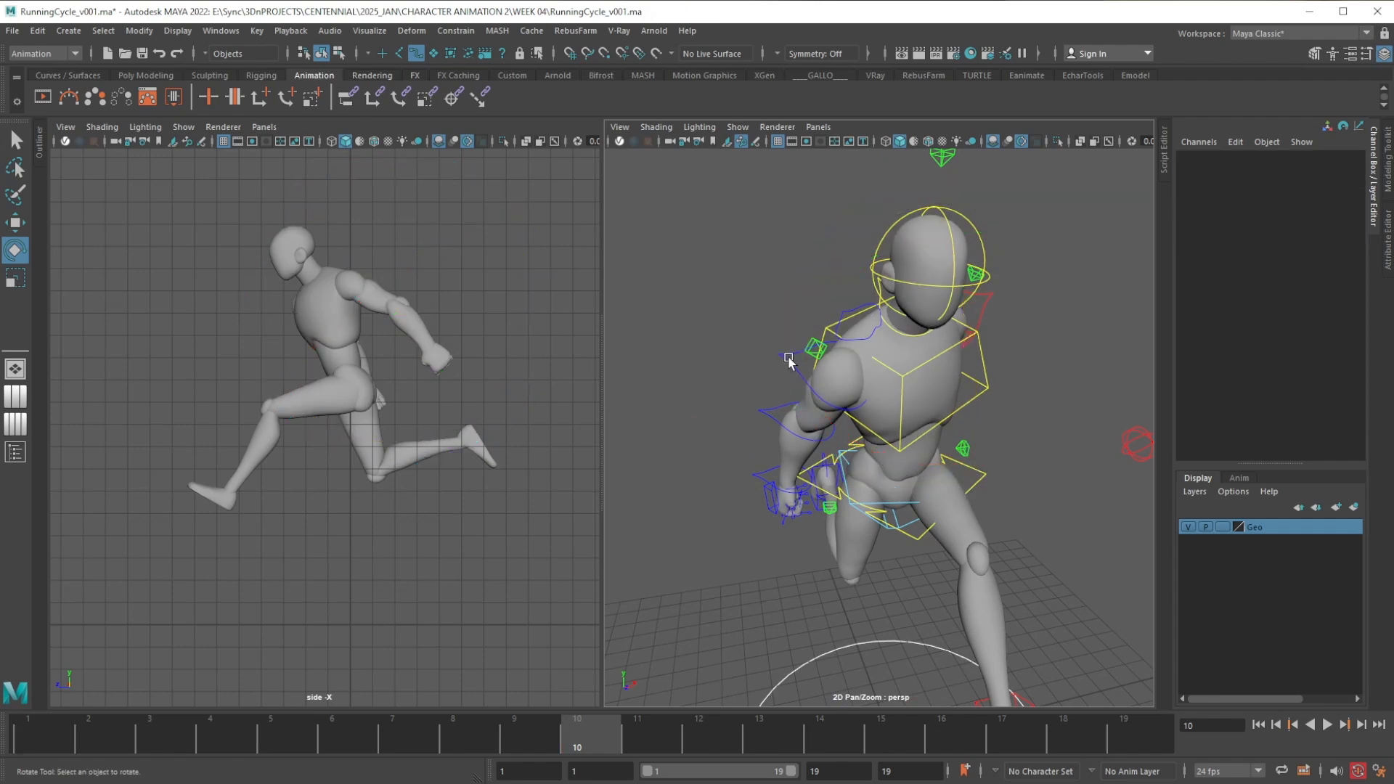
{"action": "left_click", "coordinate": [789, 358]}
{"action": "left_click_drag", "start_coordinate": [789, 359], "coordinate": [900, 351], "text": "alt"}
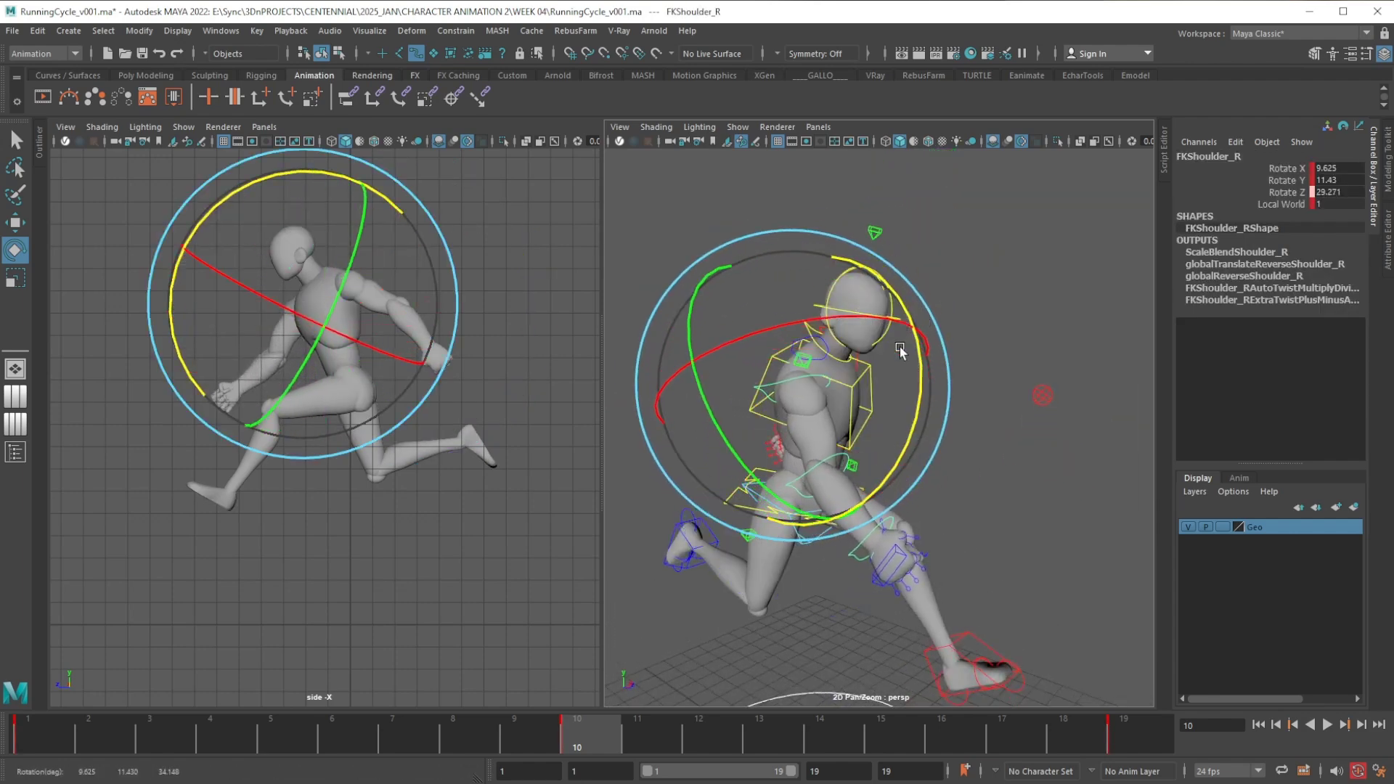
{"action": "left_click_drag", "start_coordinate": [919, 410], "coordinate": [825, 522]}
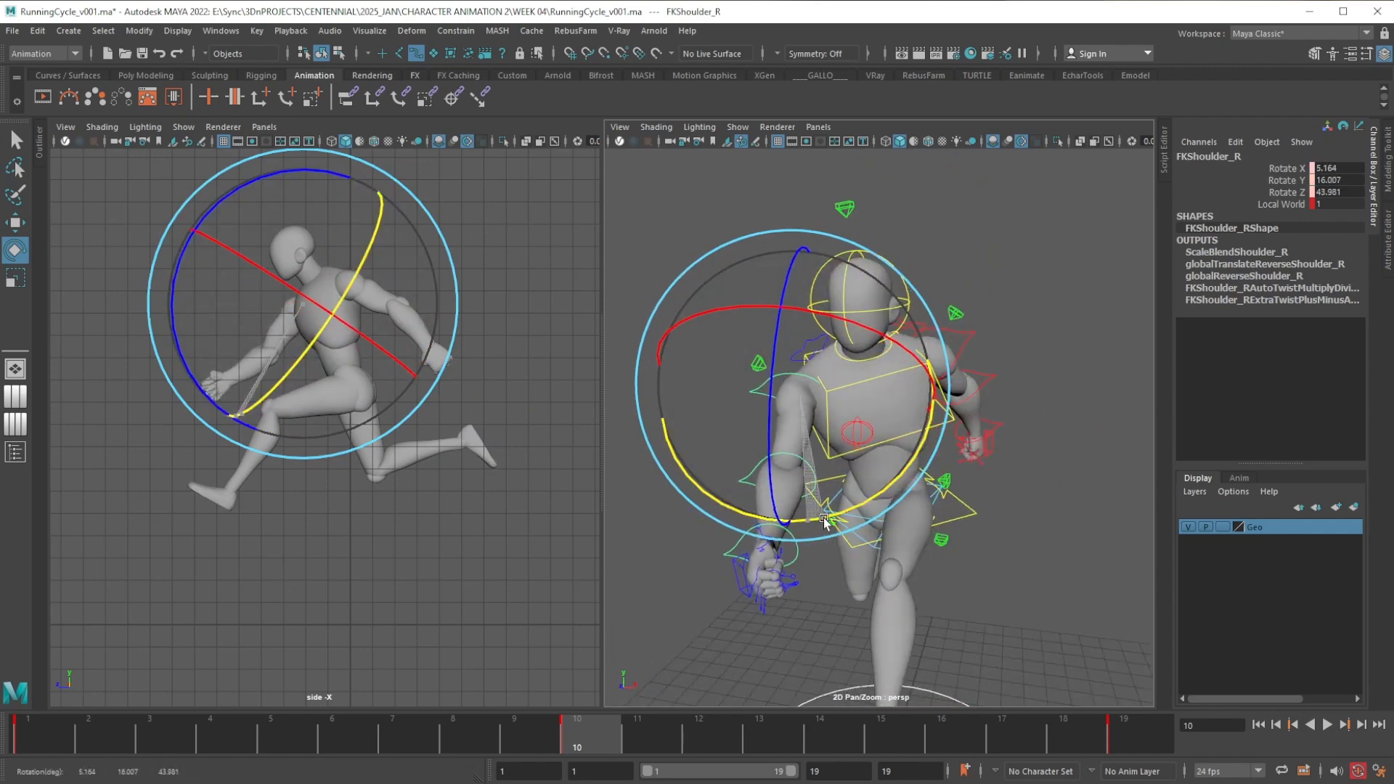
{"action": "left_click", "coordinate": [674, 549]}
Bend the right elbow so the forearm and fist rise in front of the body
{"action": "left_click", "coordinate": [759, 472]}
{"action": "left_click_drag", "start_coordinate": [763, 483], "coordinate": [888, 355], "text": "alt"}
{"action": "left_click_drag", "start_coordinate": [887, 507], "coordinate": [793, 509], "text": "alt"}
{"action": "left_click", "coordinate": [824, 483]}
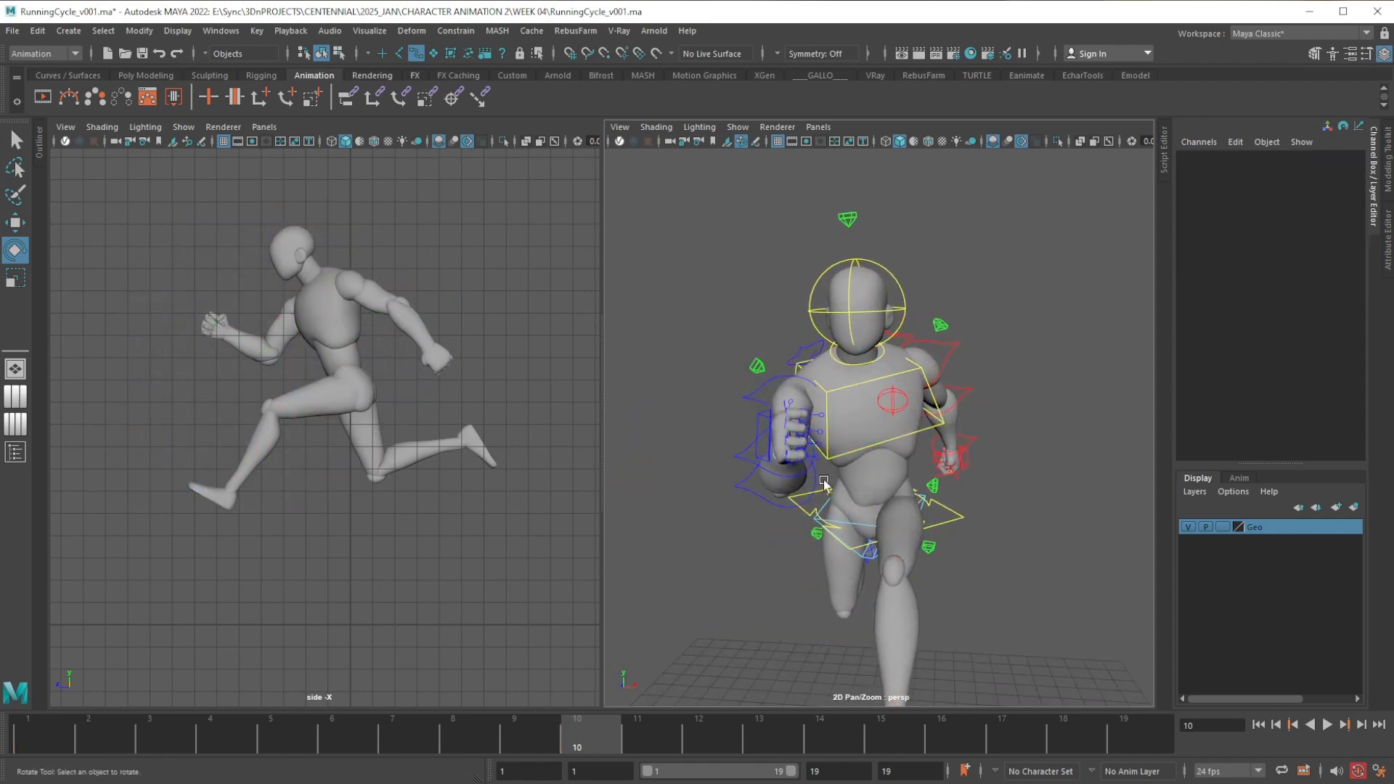
Adjust both wrists for the mirrored arm pose, rotating FKWrist_L to about 26 in Z
{"action": "left_click", "coordinate": [785, 438]}
{"action": "left_click_drag", "start_coordinate": [838, 385], "coordinate": [708, 529]}
{"action": "left_click_drag", "start_coordinate": [873, 543], "coordinate": [740, 418], "text": "alt"}
{"action": "left_click", "coordinate": [867, 457]}
{"action": "right_click_drag", "start_coordinate": [778, 528], "coordinate": [778, 473], "text": "alt"}
{"action": "middle_click_drag", "start_coordinate": [777, 473], "coordinate": [863, 454], "text": "alt"}
{"action": "left_click_drag", "start_coordinate": [841, 524], "coordinate": [910, 526], "text": "alt"}
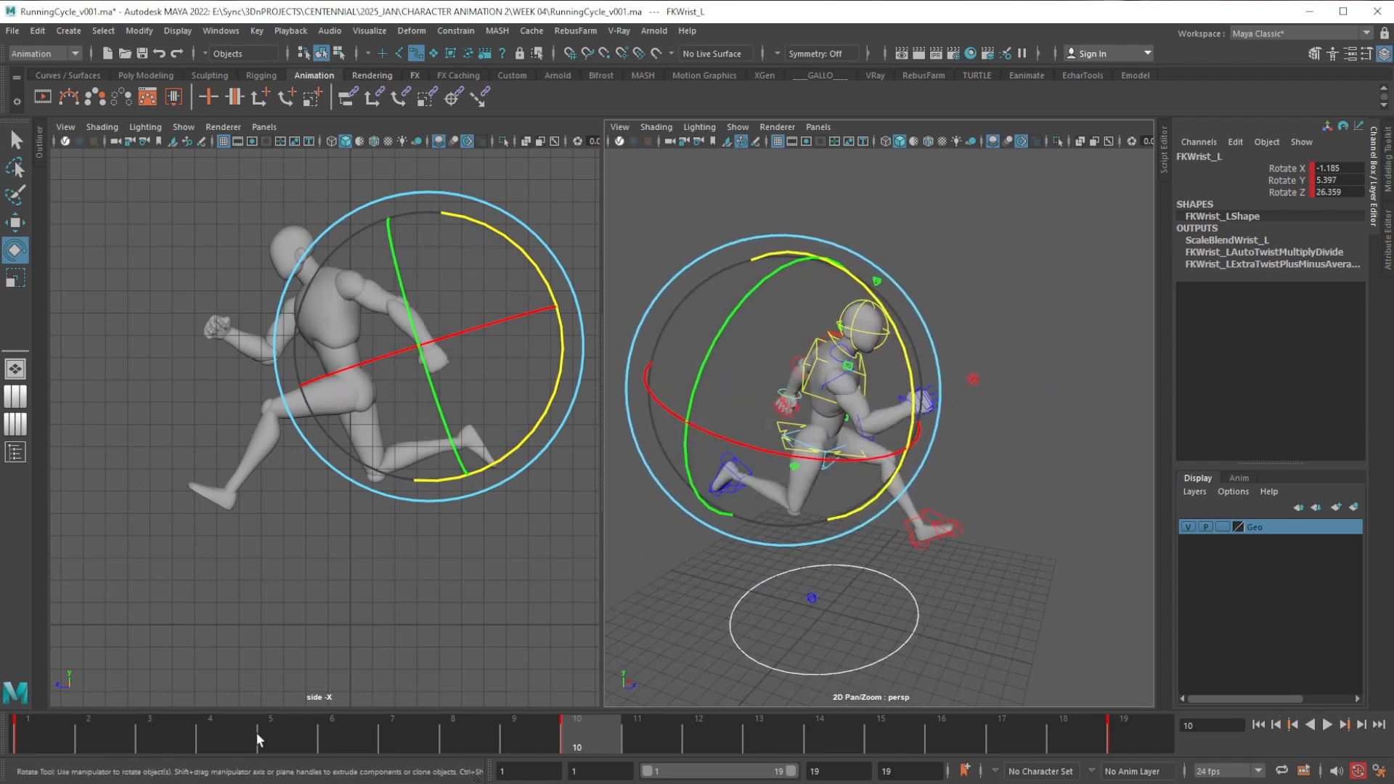
Play back and scrub the cycle, and key the left wrist control at frame 6
{"action": "key", "text": "alt+v"}
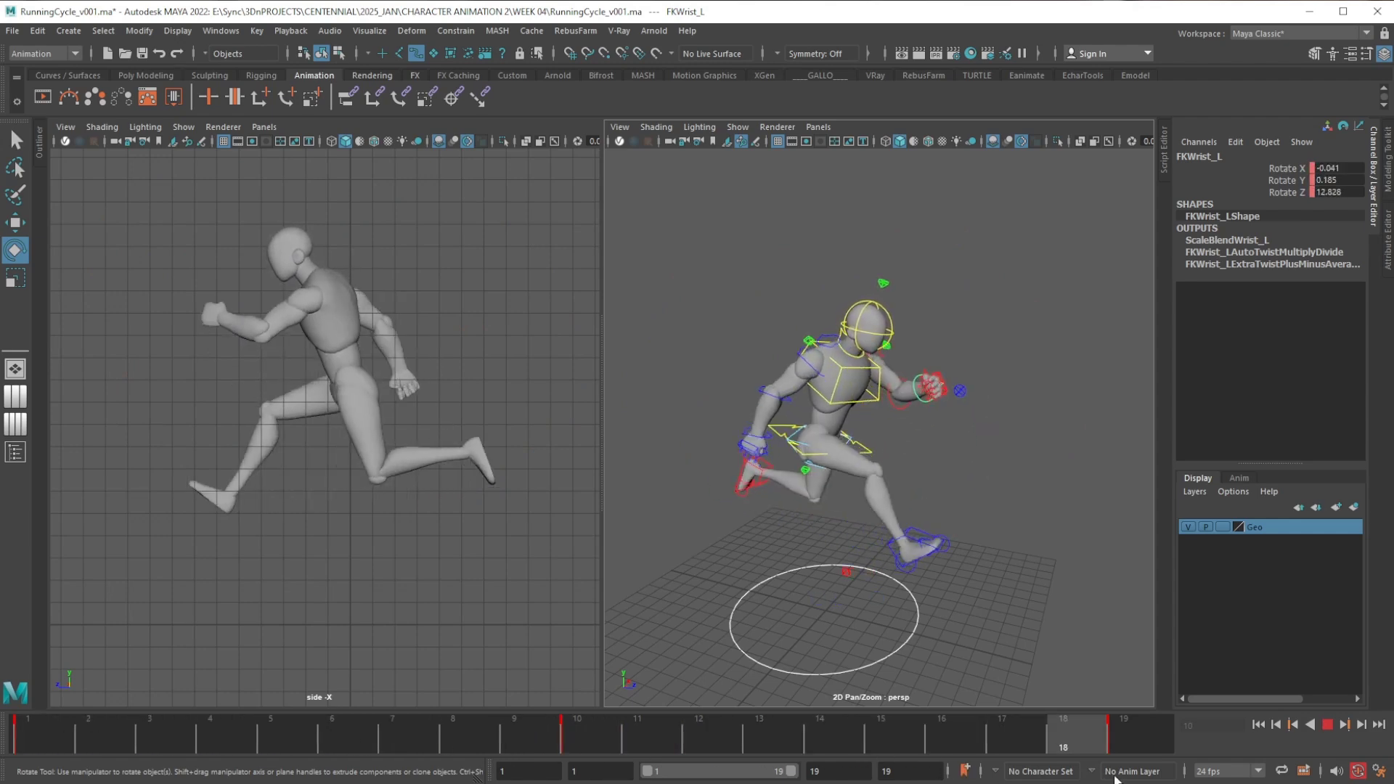
{"action": "left_click_drag", "start_coordinate": [41, 722], "coordinate": [334, 732]}
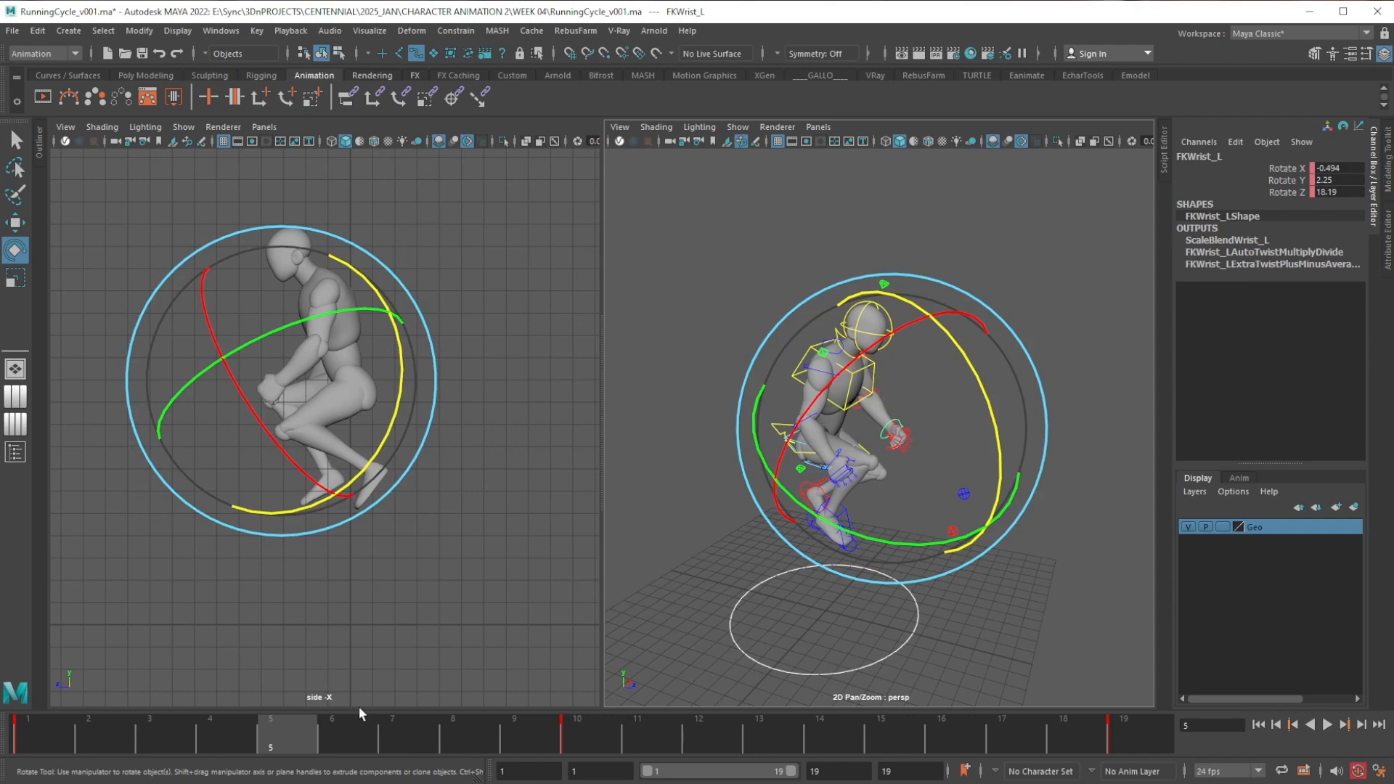
{"action": "left_click", "coordinate": [334, 738]}
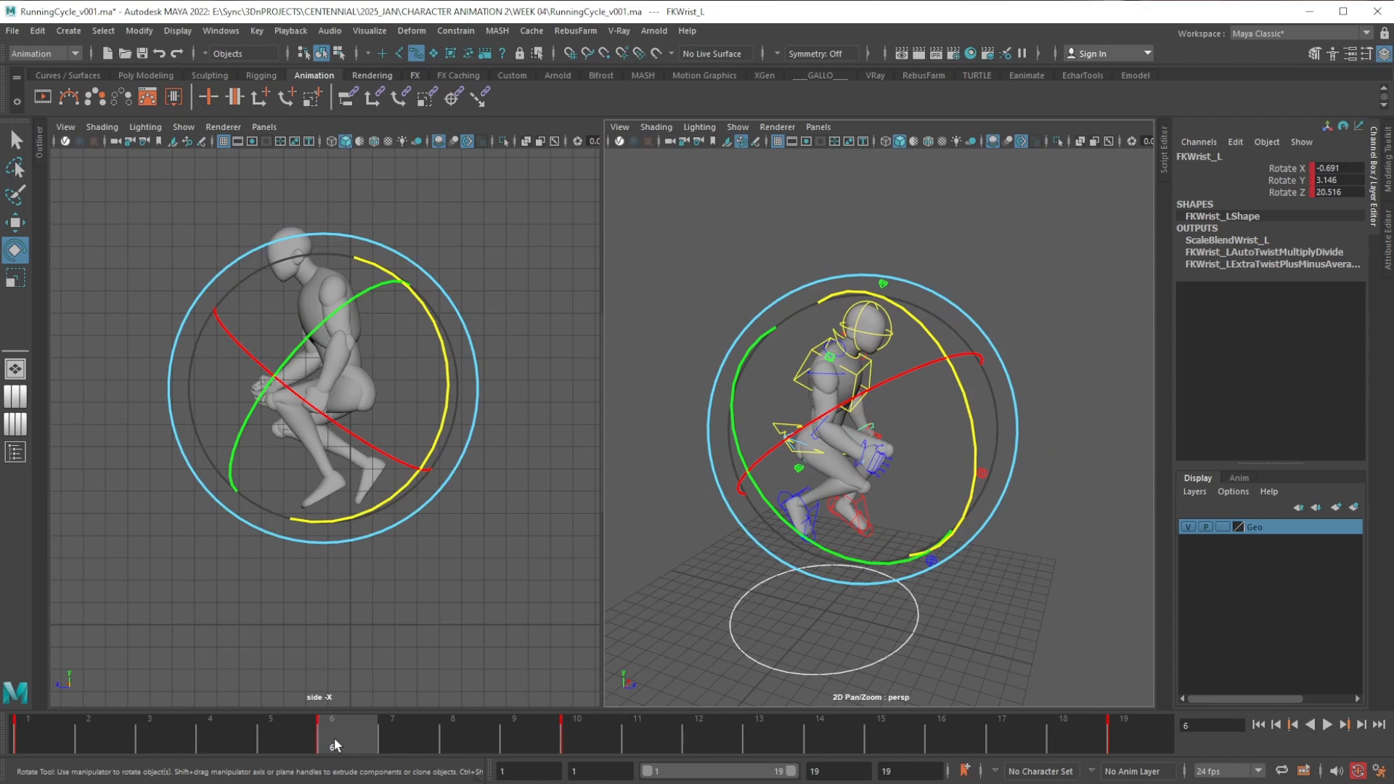
Lower the character's body toward the ground at frame 6 by moving the pelvis control down
{"action": "left_click_drag", "start_coordinate": [893, 573], "coordinate": [763, 556], "text": "alt"}
{"action": "right_click_drag", "start_coordinate": [851, 507], "coordinate": [912, 536], "text": "alt"}
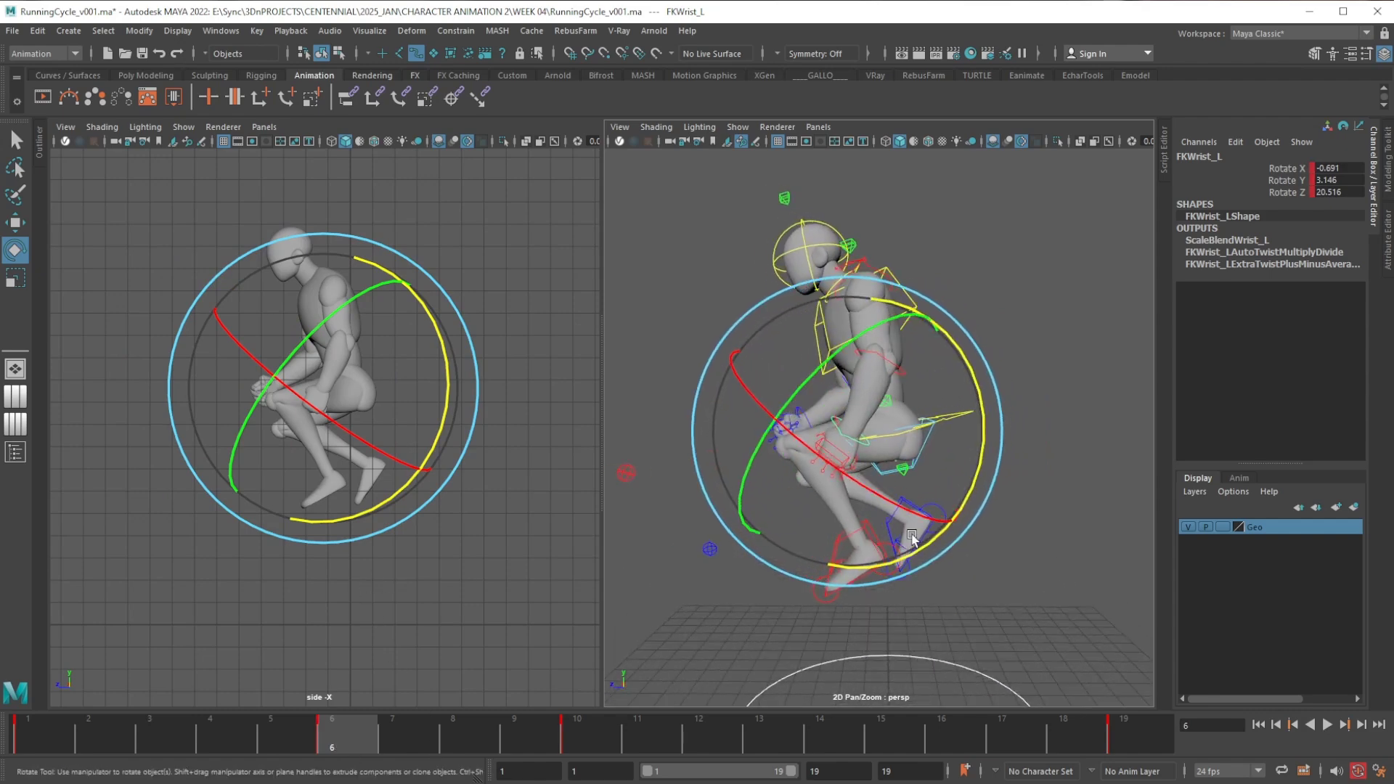
{"action": "middle_click_drag", "start_coordinate": [1069, 518], "coordinate": [1011, 331], "text": "alt"}
{"action": "left_click", "coordinate": [1011, 331]}
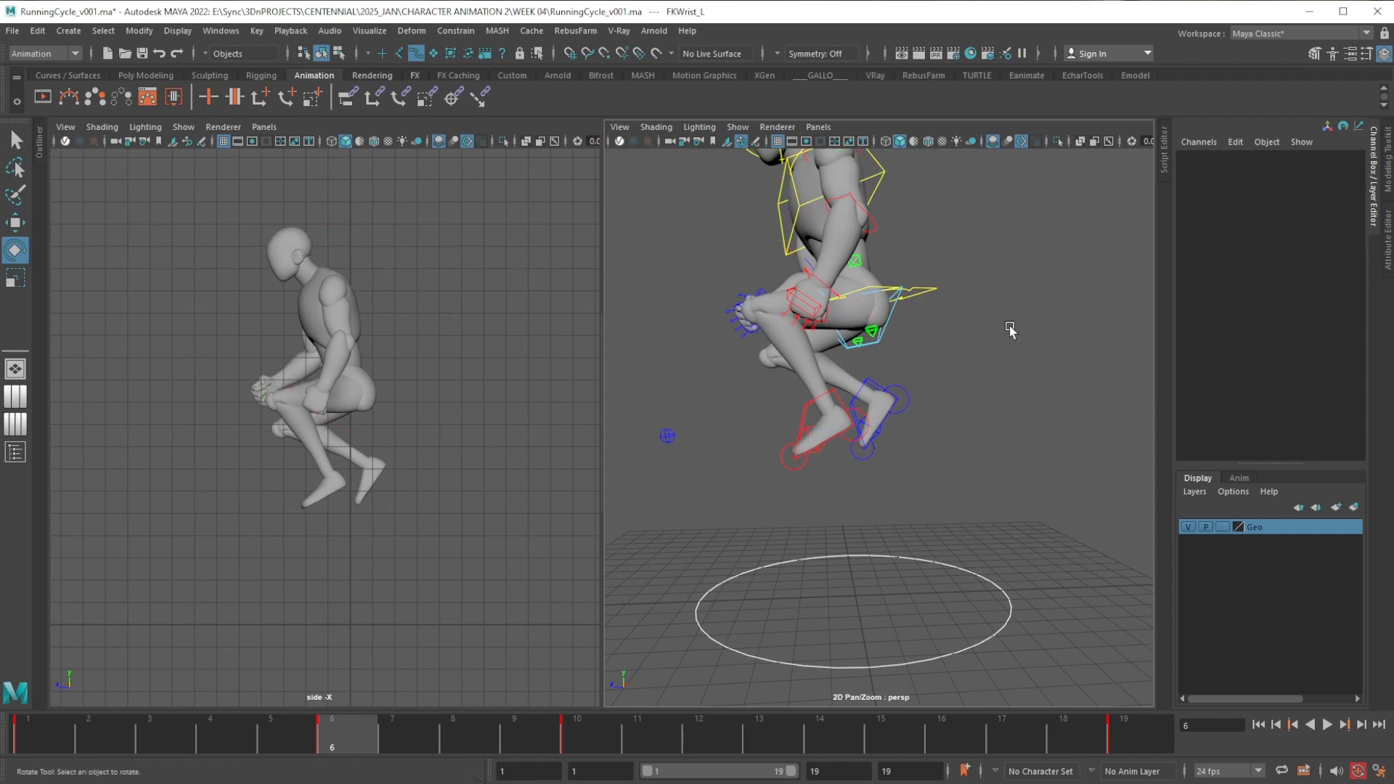
{"action": "left_click", "coordinate": [927, 288]}
{"action": "key", "text": "w"}
{"action": "left_click_drag", "start_coordinate": [851, 256], "coordinate": [830, 483]}
Lower both feet at frame 6, moving IKLeg_L to about 2.1 and IKLeg_R to about 2.4 in Translate Y
{"action": "left_click", "coordinate": [833, 433]}
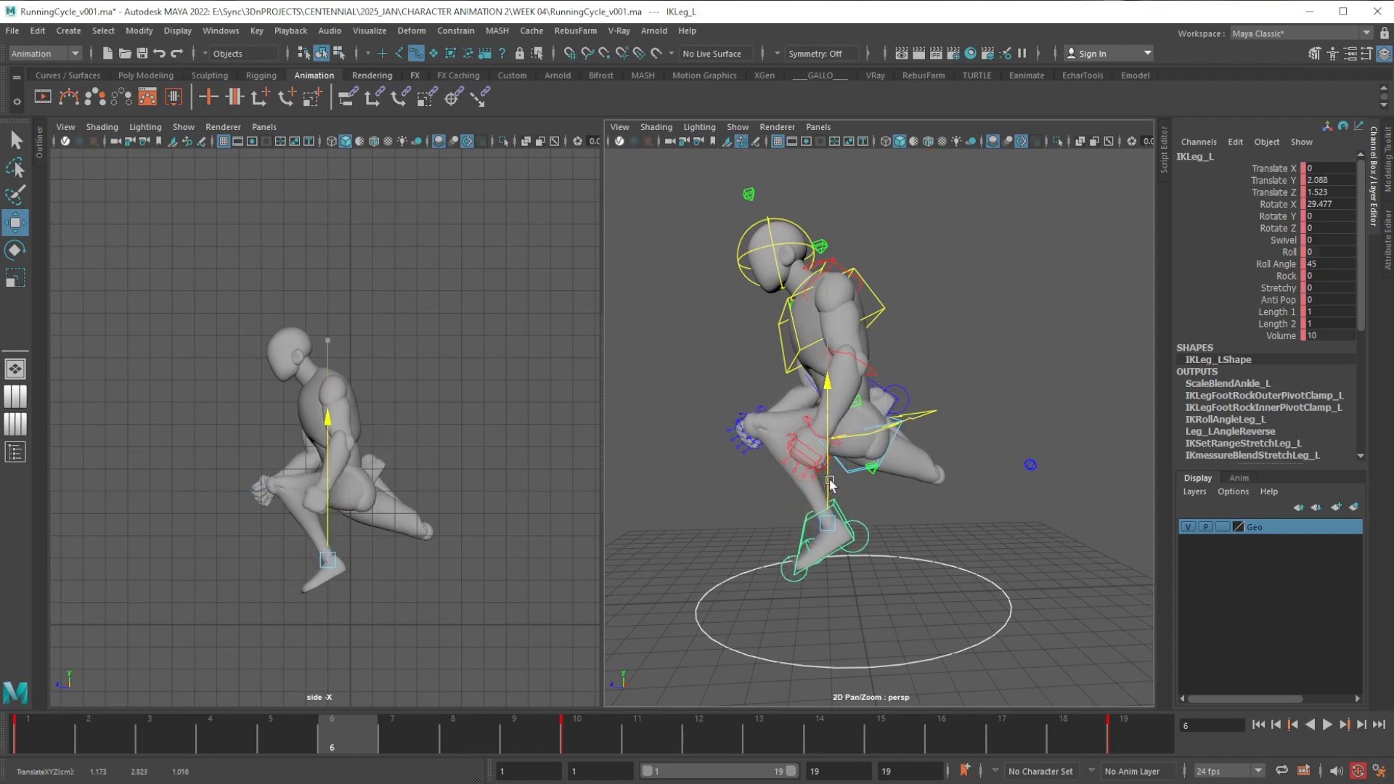
{"action": "left_click", "coordinate": [878, 385]}
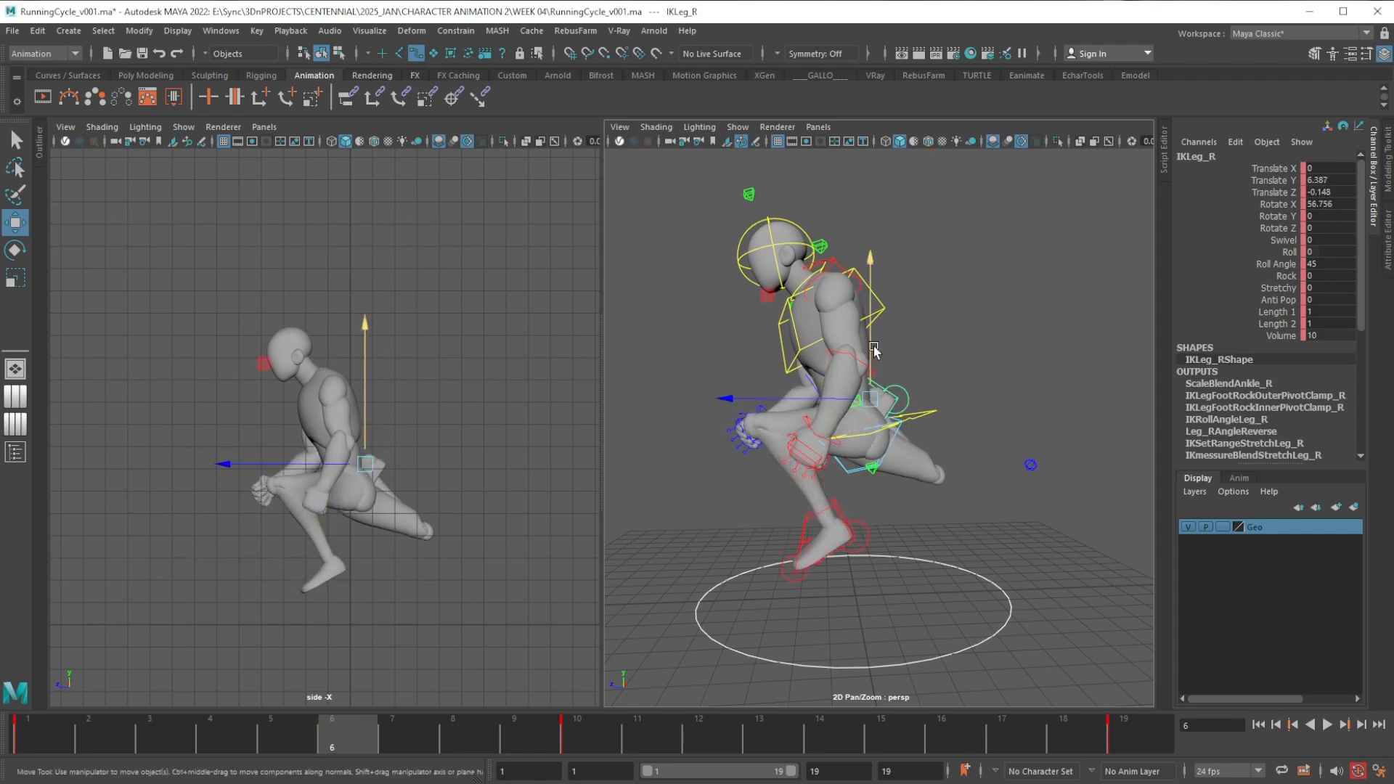
{"action": "left_click_drag", "start_coordinate": [877, 385], "coordinate": [875, 459]}
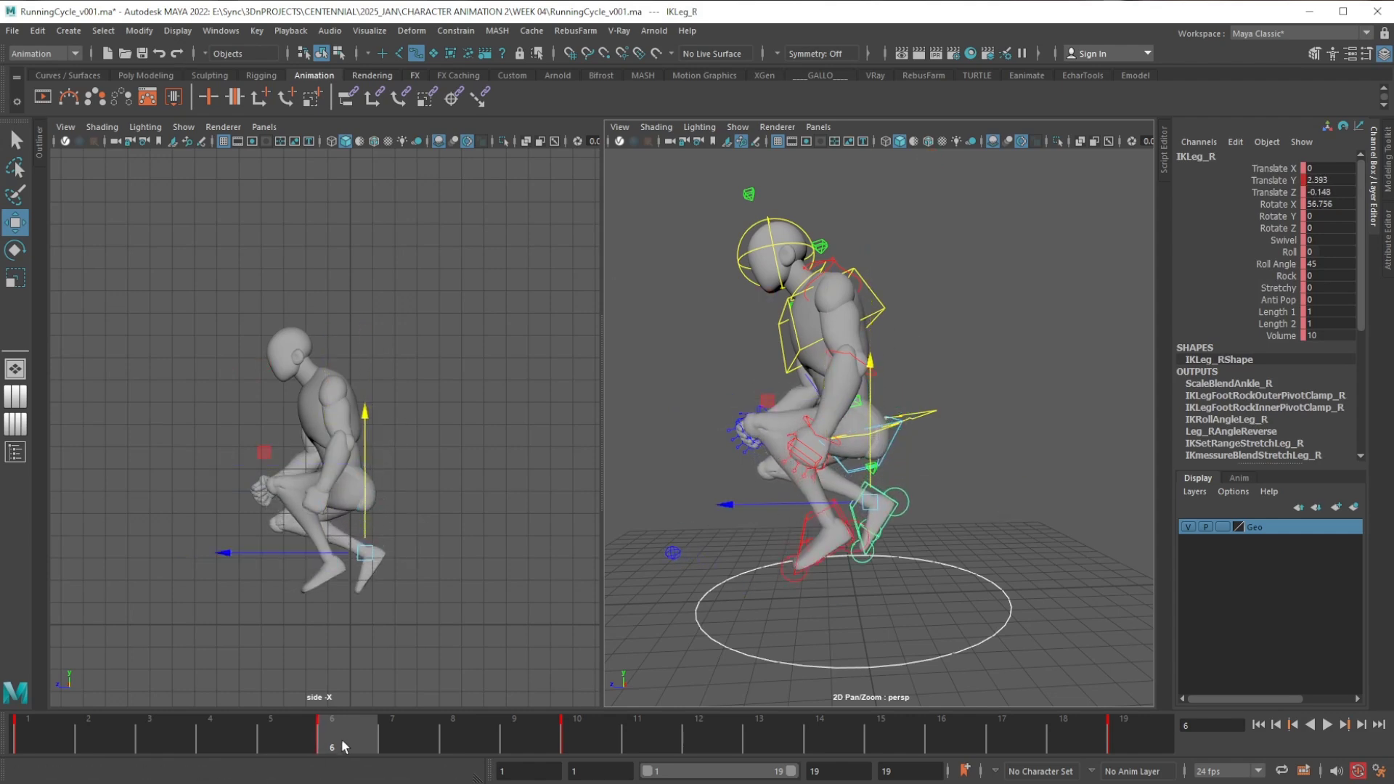
Check the frame 1 pose, and plant the right foot flat on the ground at frame 6, setting IKLeg_R's Translate Y and Rotate X to 0
{"action": "left_click", "coordinate": [46, 735]}
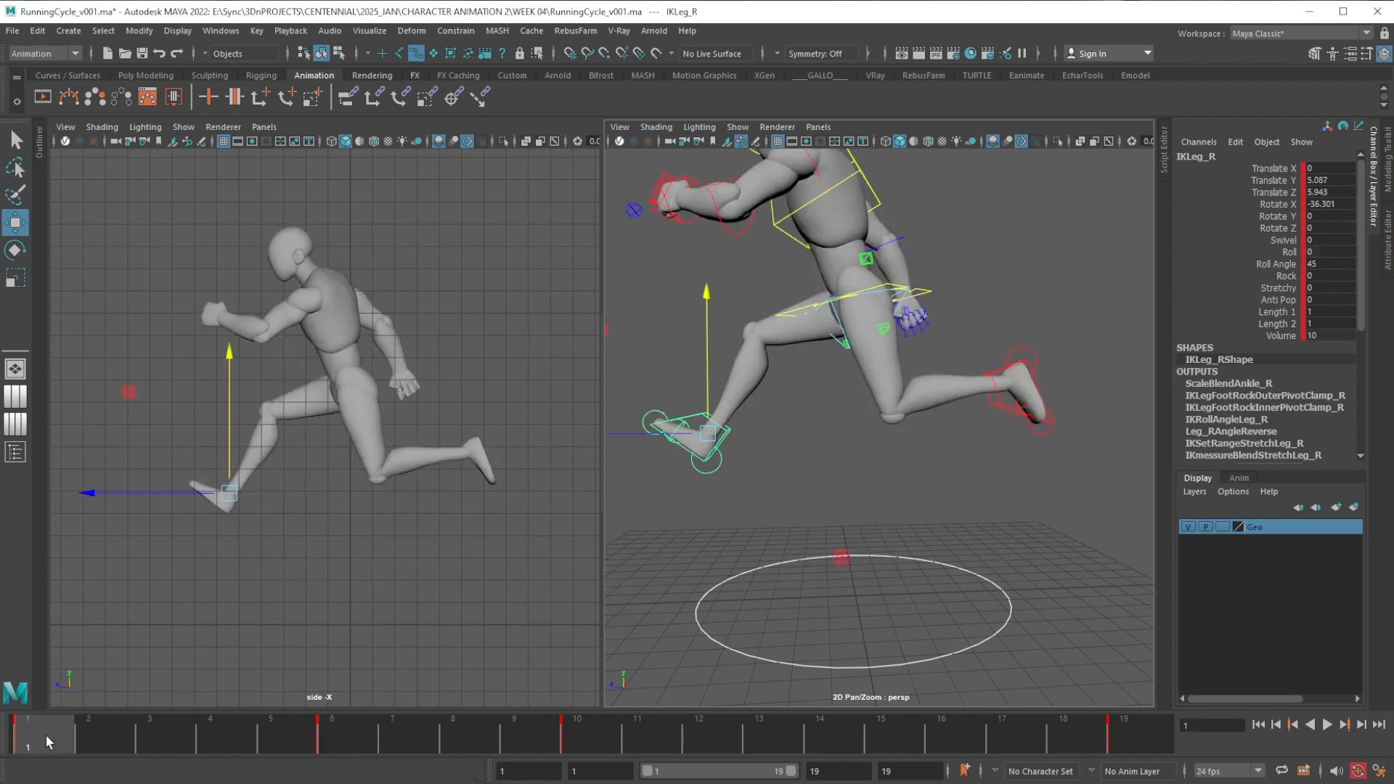
{"action": "scroll", "coordinate": [761, 548], "scroll_direction": "down", "scroll_amount": 4}
{"action": "left_click_drag", "start_coordinate": [761, 536], "coordinate": [772, 519], "text": "alt"}
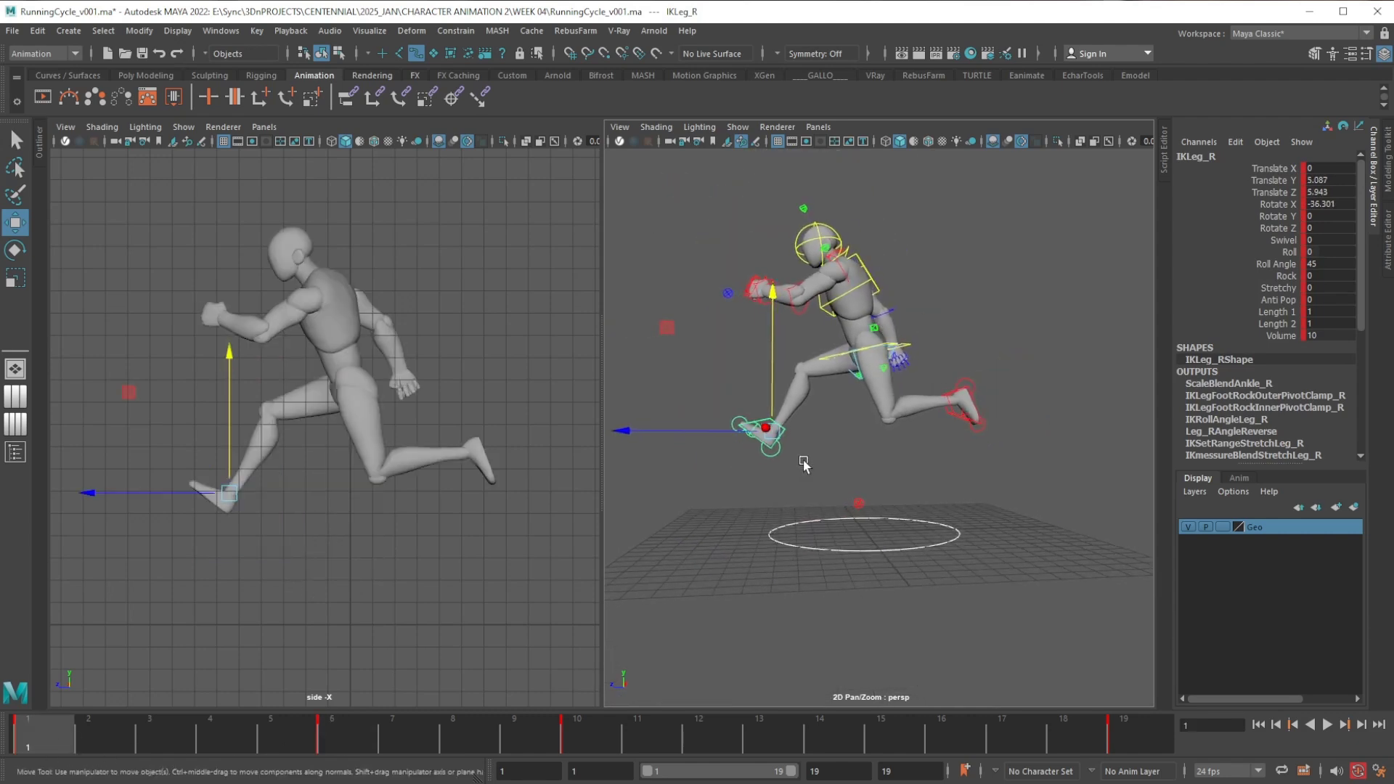
{"action": "scroll", "coordinate": [799, 523], "scroll_direction": "up", "scroll_amount": 4}
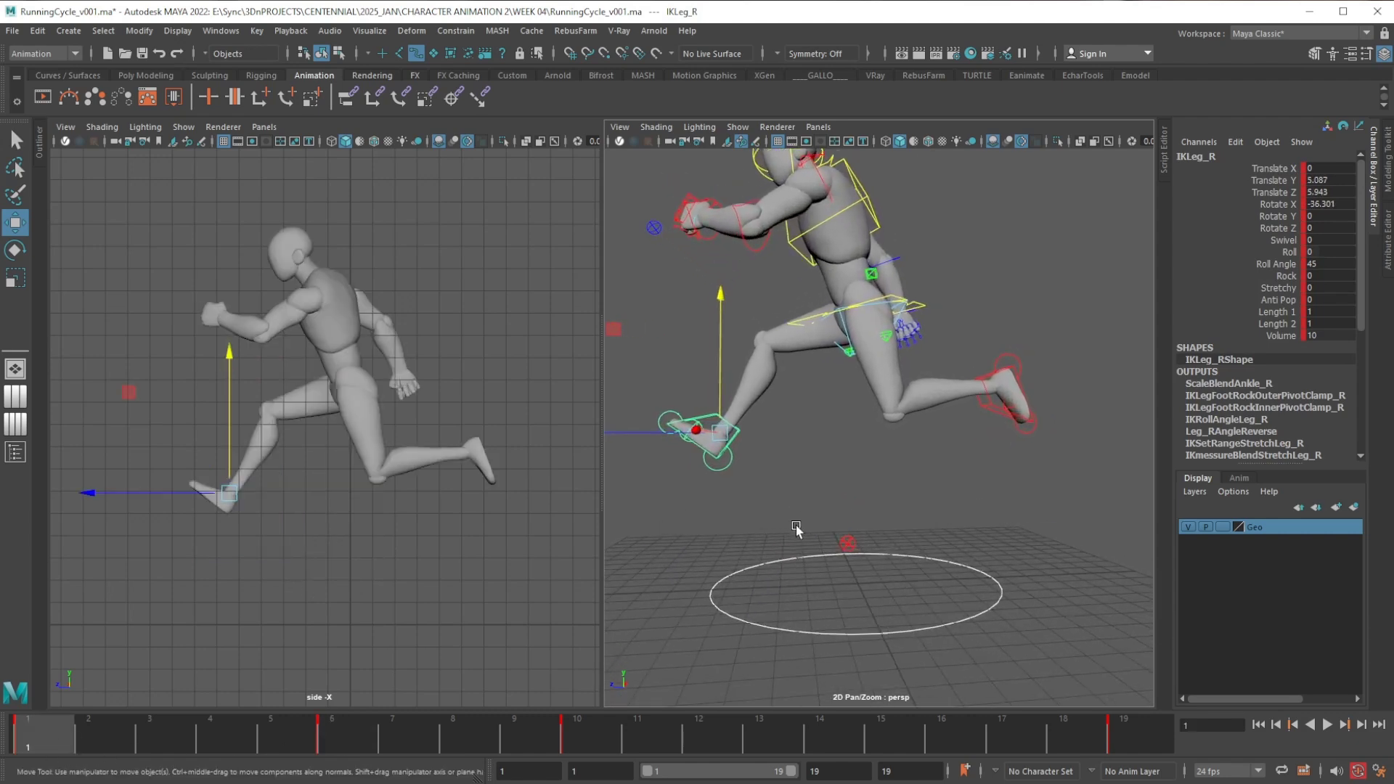
{"action": "left_click", "coordinate": [351, 730]}
{"action": "left_click_drag", "start_coordinate": [871, 445], "coordinate": [892, 530]}
{"action": "key", "text": "e"}
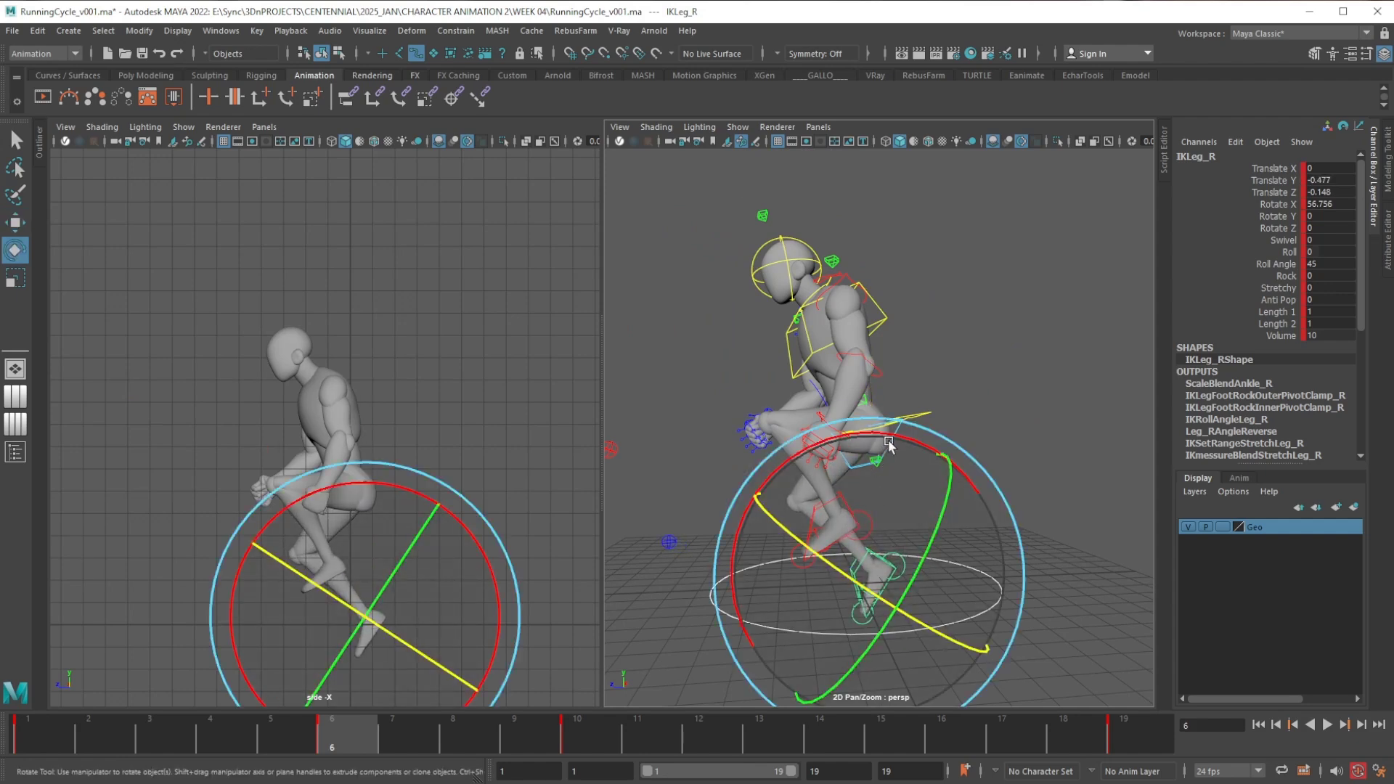
{"action": "left_click_drag", "start_coordinate": [887, 439], "coordinate": [977, 512]}
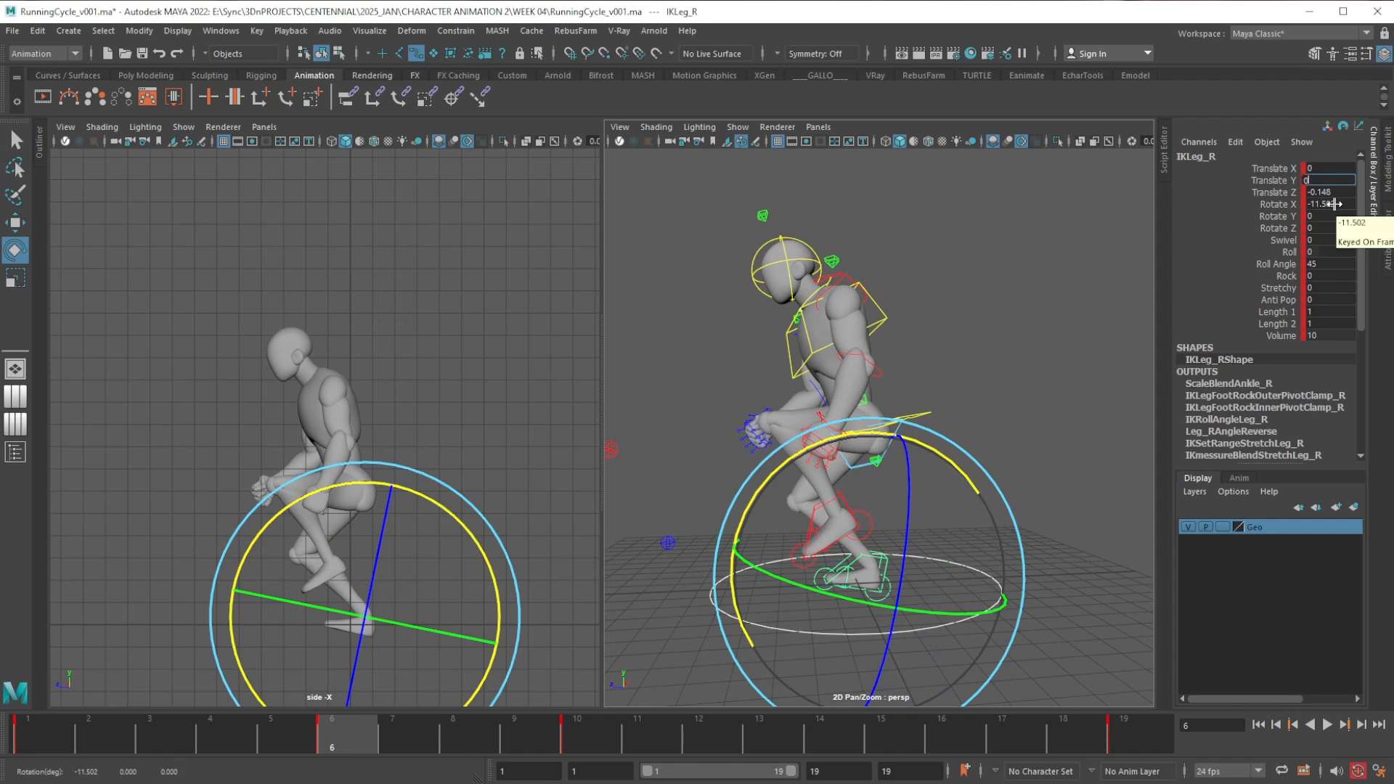
{"action": "double_click", "coordinate": [1335, 204]}
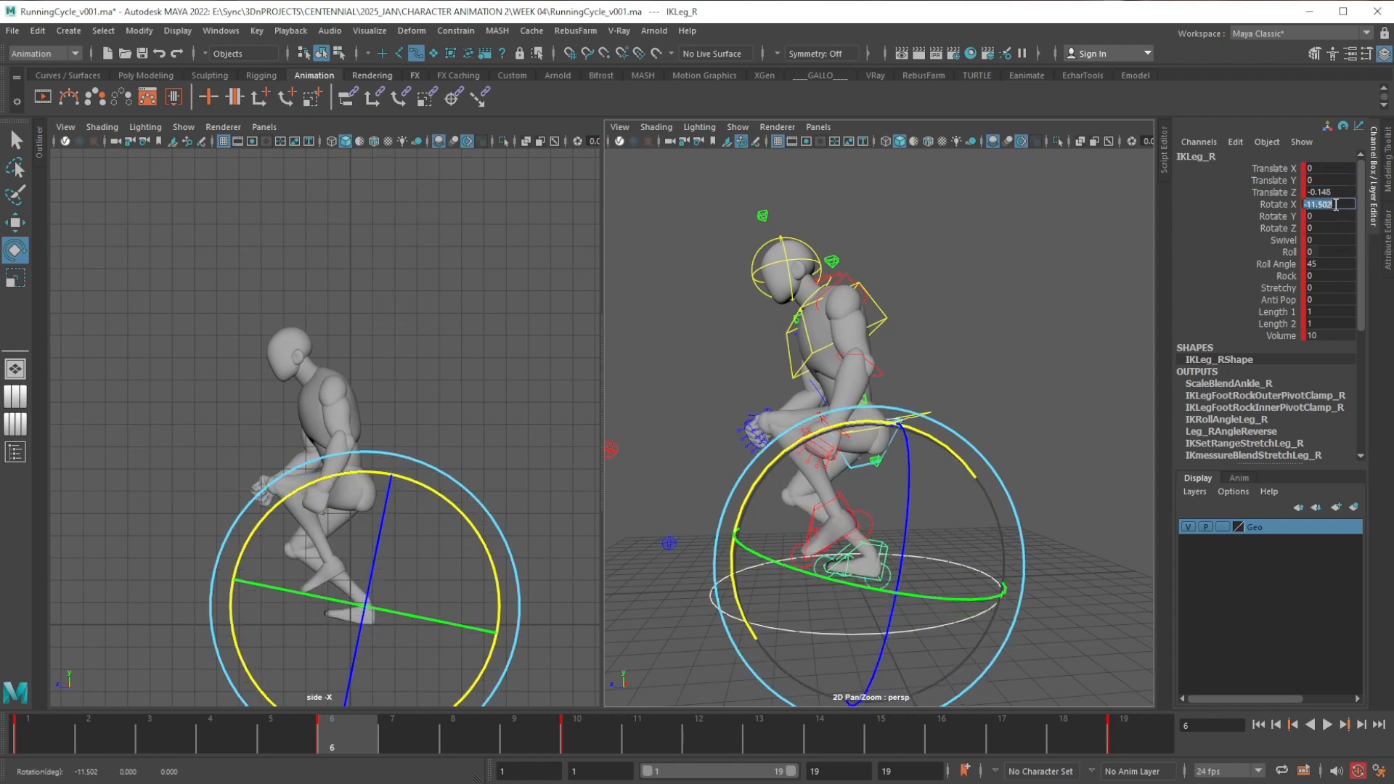
{"action": "type", "text": "0"}
{"action": "key", "text": "Return"}
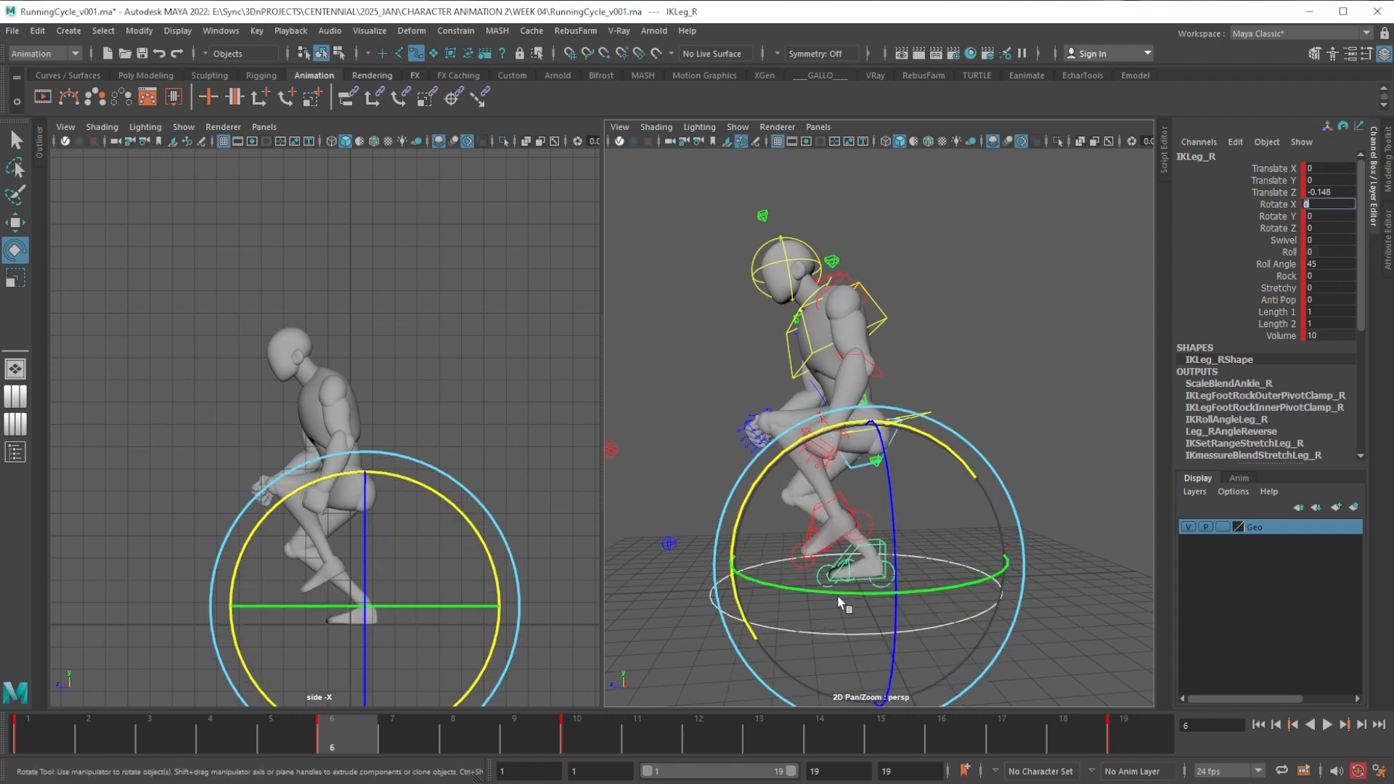
Raise the pelvis control at frame 6 until the planted right leg is nearly straight
{"action": "left_click", "coordinate": [930, 386]}
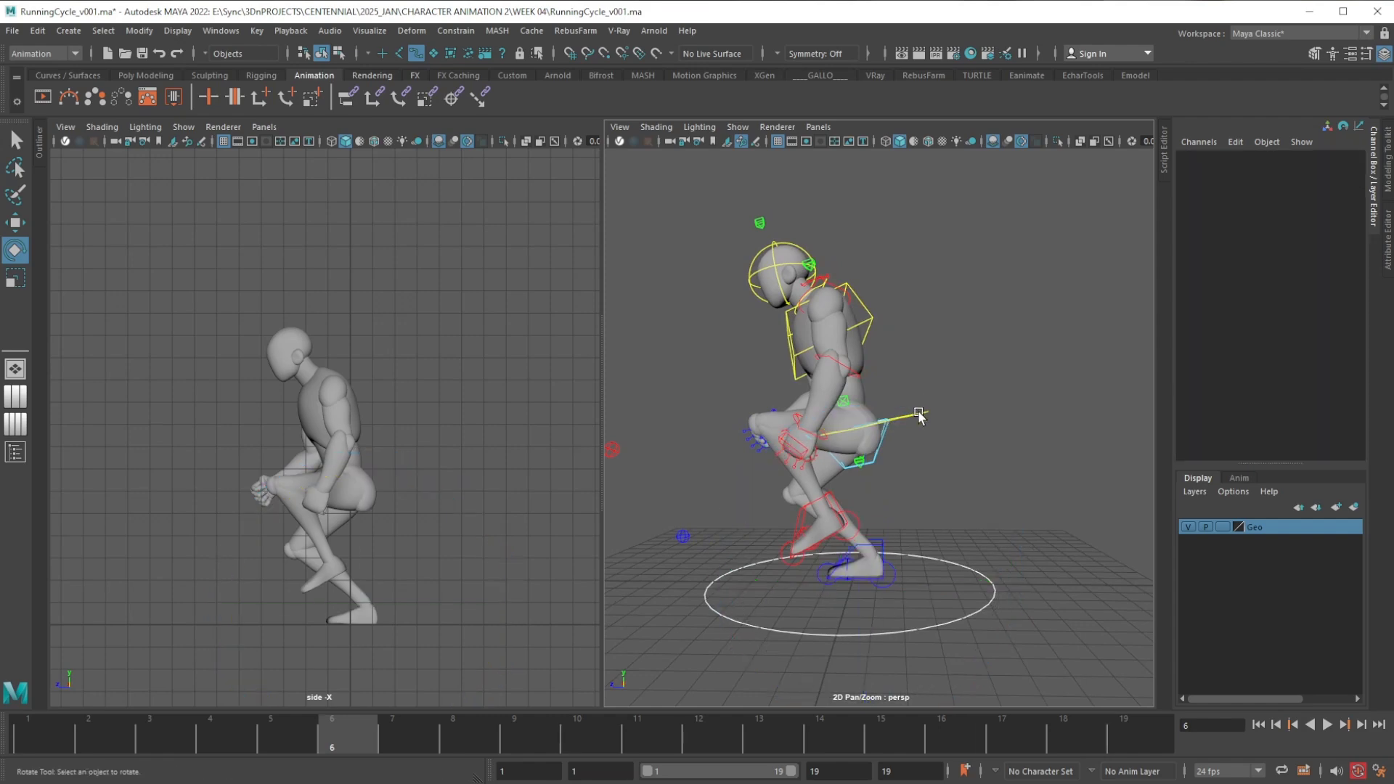
{"action": "left_click", "coordinate": [854, 450]}
{"action": "left_click_drag", "start_coordinate": [854, 450], "coordinate": [1111, 527], "text": "alt"}
{"action": "key", "text": "w"}
{"action": "left_click_drag", "start_coordinate": [850, 541], "coordinate": [948, 501], "text": "alt"}
{"action": "left_click_drag", "start_coordinate": [859, 404], "coordinate": [858, 341]}
{"action": "left_click_drag", "start_coordinate": [864, 459], "coordinate": [519, 464], "text": "alt"}
Tuck the left foot behind at frame 6, setting IKLeg_L to about Translate Y 3.1, Translate Z 0.37 and Rotate X 56.9
{"action": "left_click", "coordinate": [829, 494]}
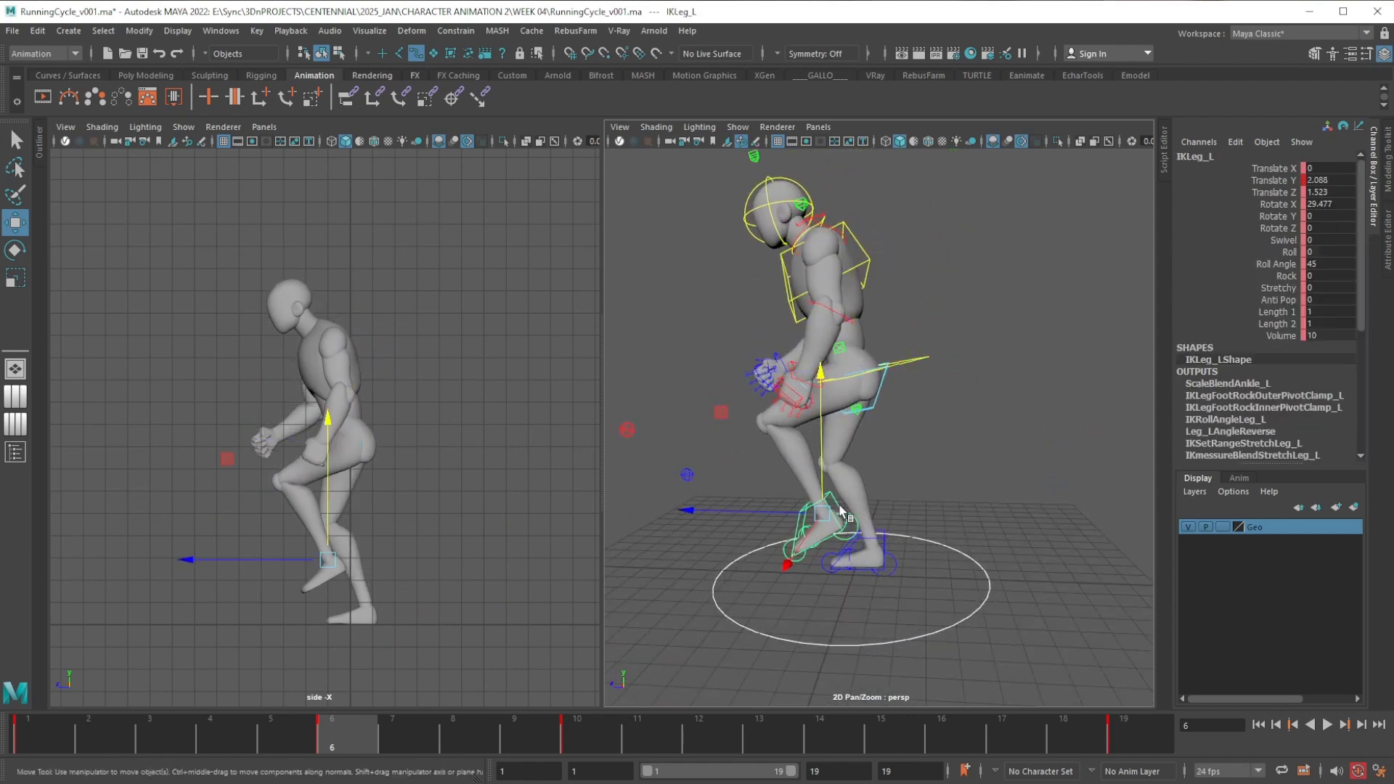
{"action": "key", "text": "e"}
{"action": "left_click_drag", "start_coordinate": [900, 440], "coordinate": [864, 390]}
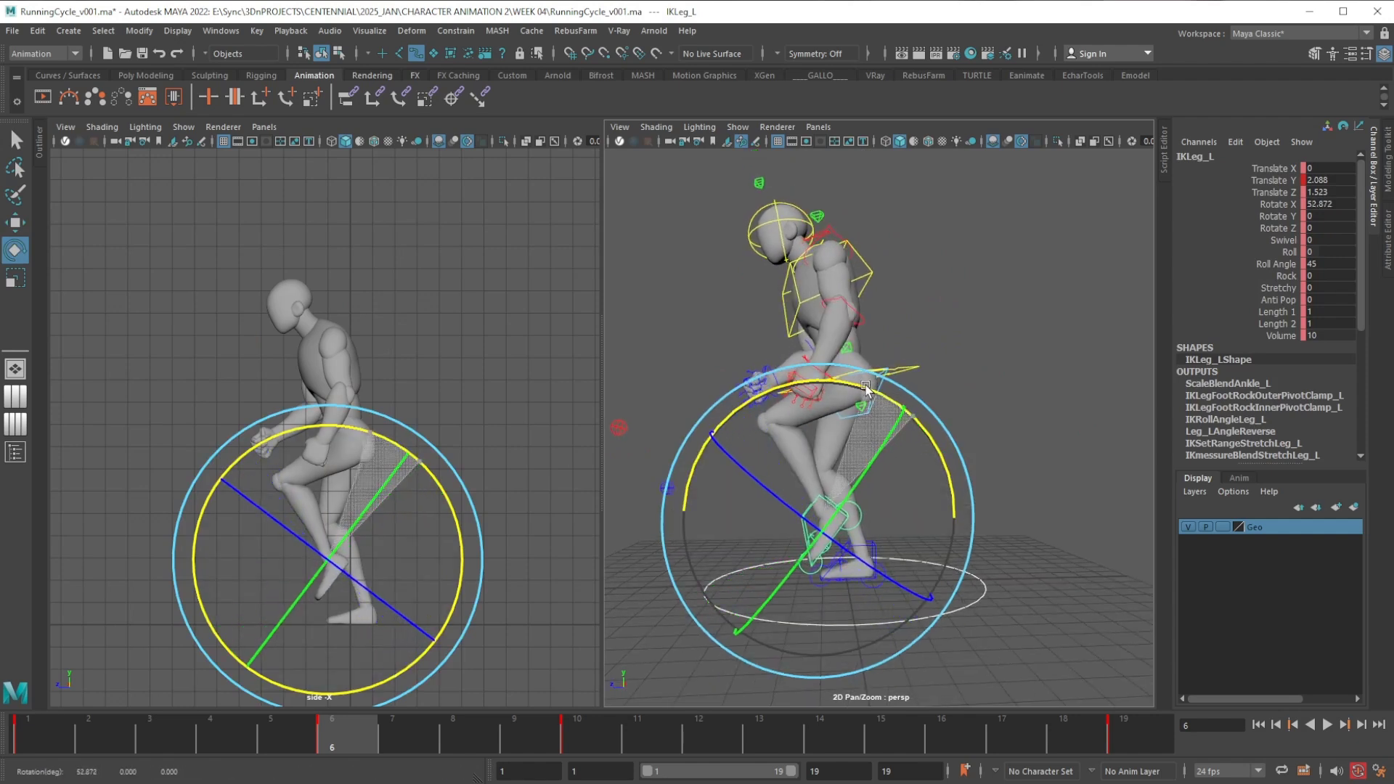
{"action": "key", "text": "w"}
{"action": "middle_click_drag", "start_coordinate": [738, 428], "coordinate": [765, 415]}
{"action": "key", "text": "e"}
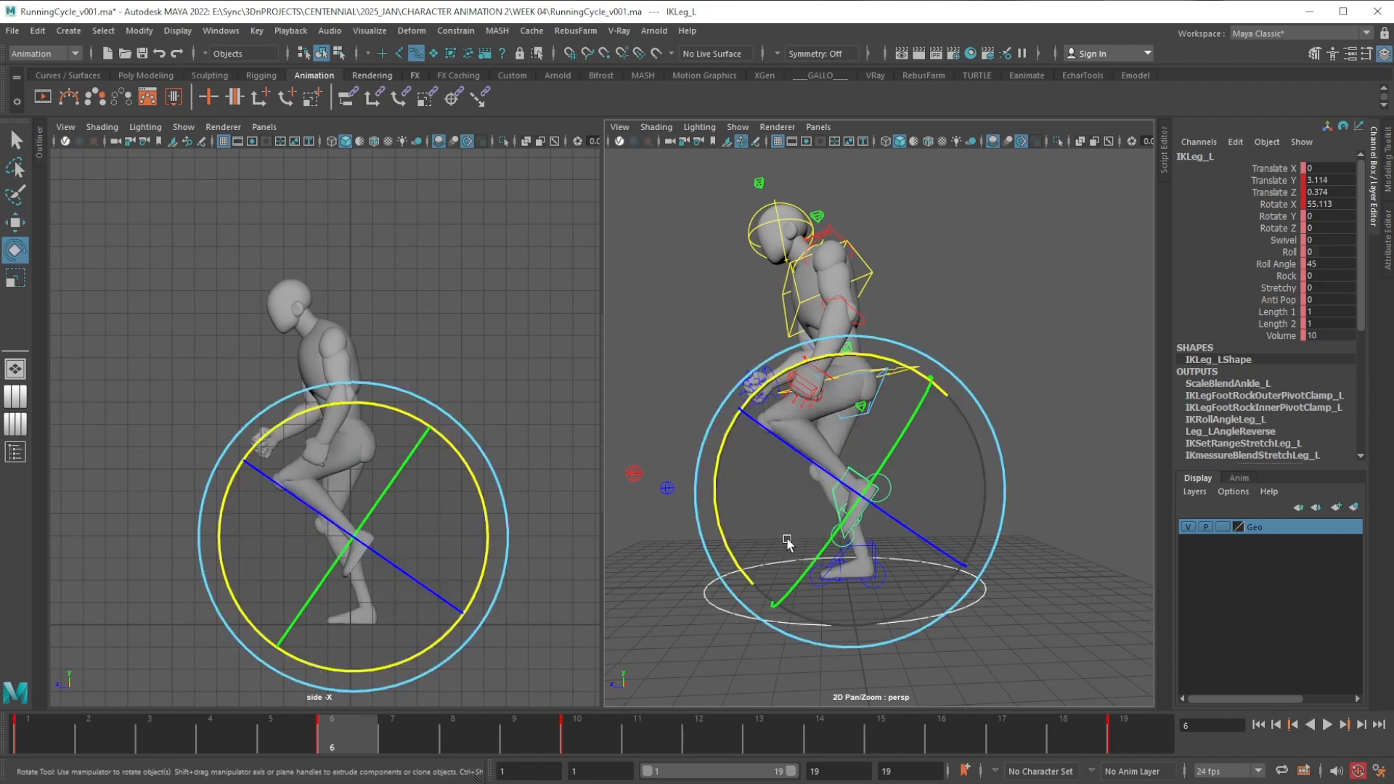
{"action": "left_click_drag", "start_coordinate": [725, 528], "coordinate": [727, 533]}
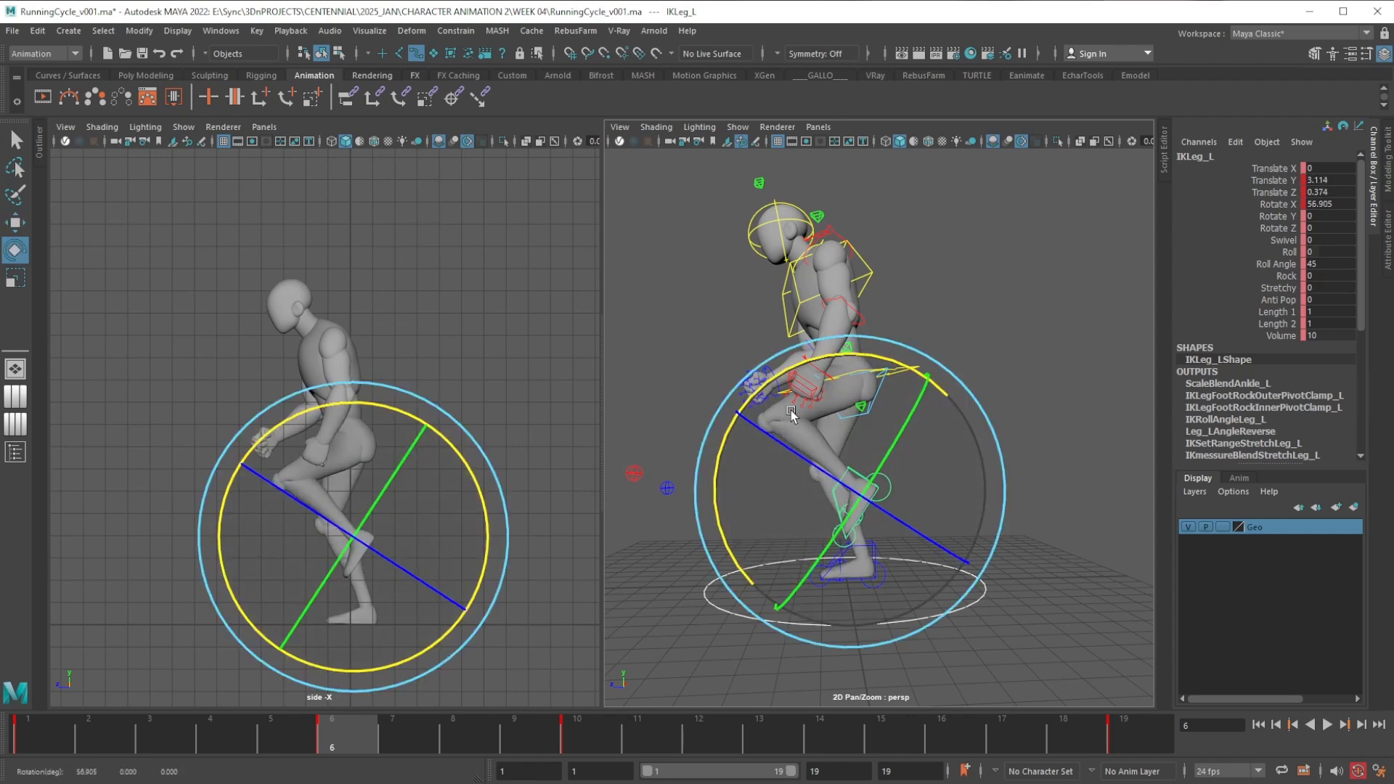
Check the frame 6 pose from several angles, and select and key all of the character's controls on that frame
{"action": "middle_click_drag", "start_coordinate": [799, 385], "coordinate": [787, 416], "text": "alt"}
{"action": "left_click_drag", "start_coordinate": [790, 377], "coordinate": [883, 413], "text": "alt"}
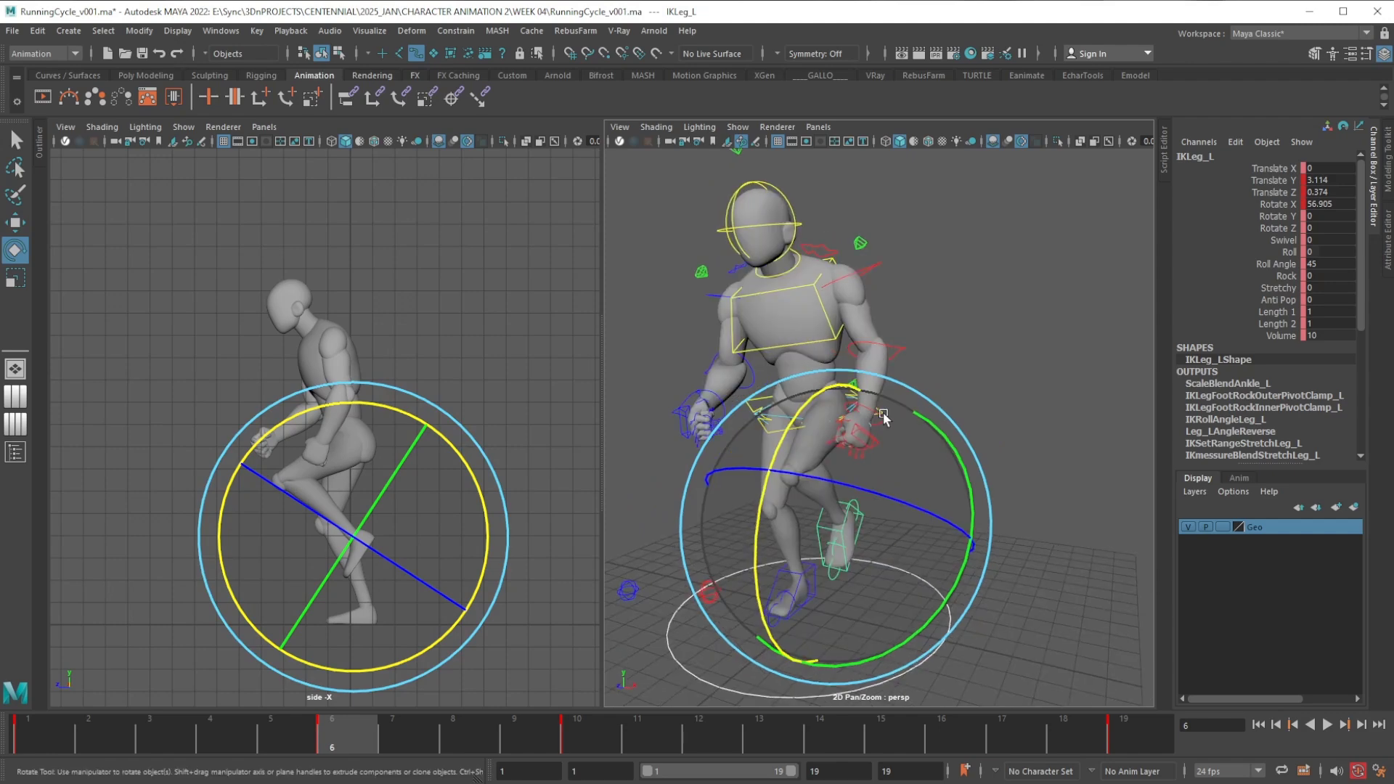
{"action": "right_click_drag", "start_coordinate": [888, 497], "coordinate": [864, 327], "text": "alt"}
{"action": "left_click_drag", "start_coordinate": [890, 388], "coordinate": [848, 395], "text": "alt"}
{"action": "left_click", "coordinate": [992, 250]}
{"action": "left_click_drag", "start_coordinate": [965, 288], "coordinate": [783, 501]}
{"action": "right_click_drag", "start_coordinate": [796, 498], "coordinate": [872, 524], "text": "alt"}
{"action": "left_click_drag", "start_coordinate": [872, 524], "coordinate": [822, 512], "text": "alt"}
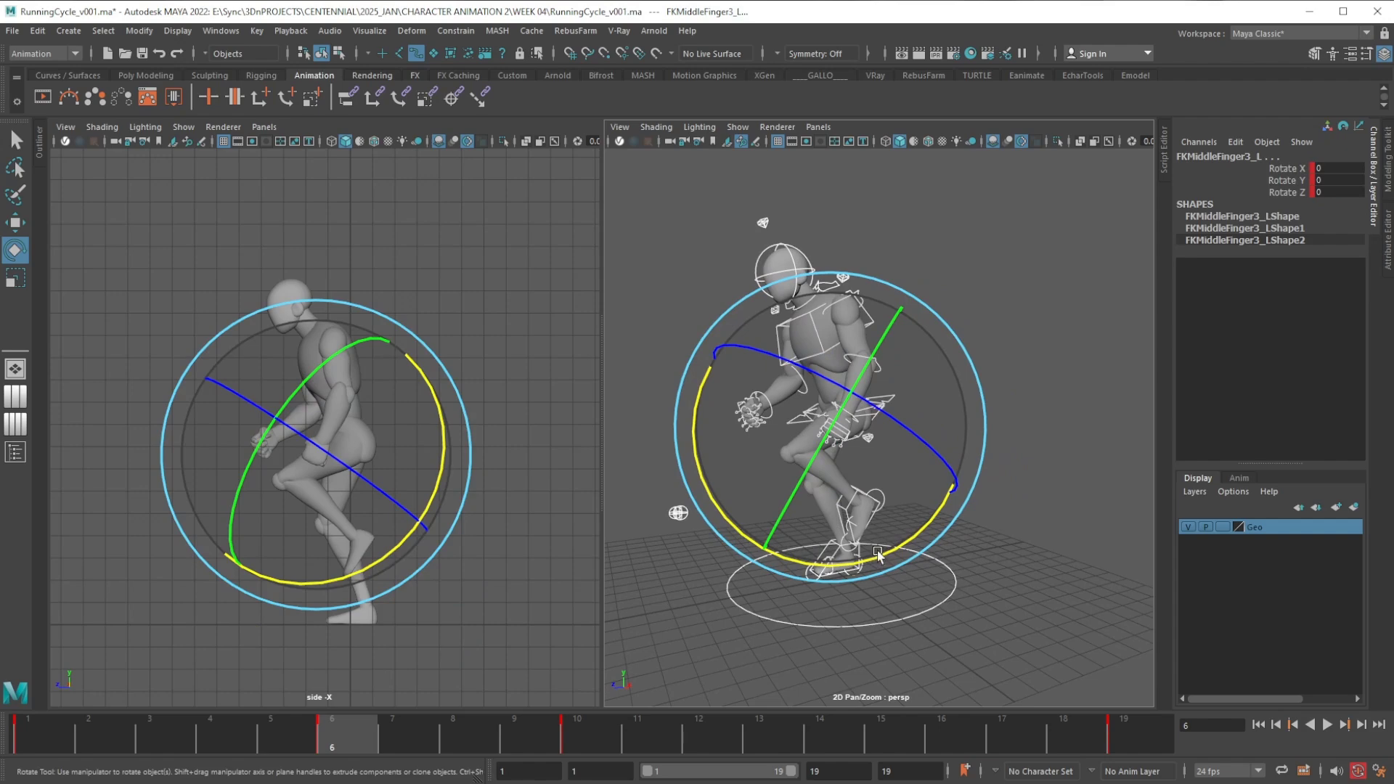
{"action": "left_click_drag", "start_coordinate": [831, 541], "coordinate": [759, 466], "text": "alt"}
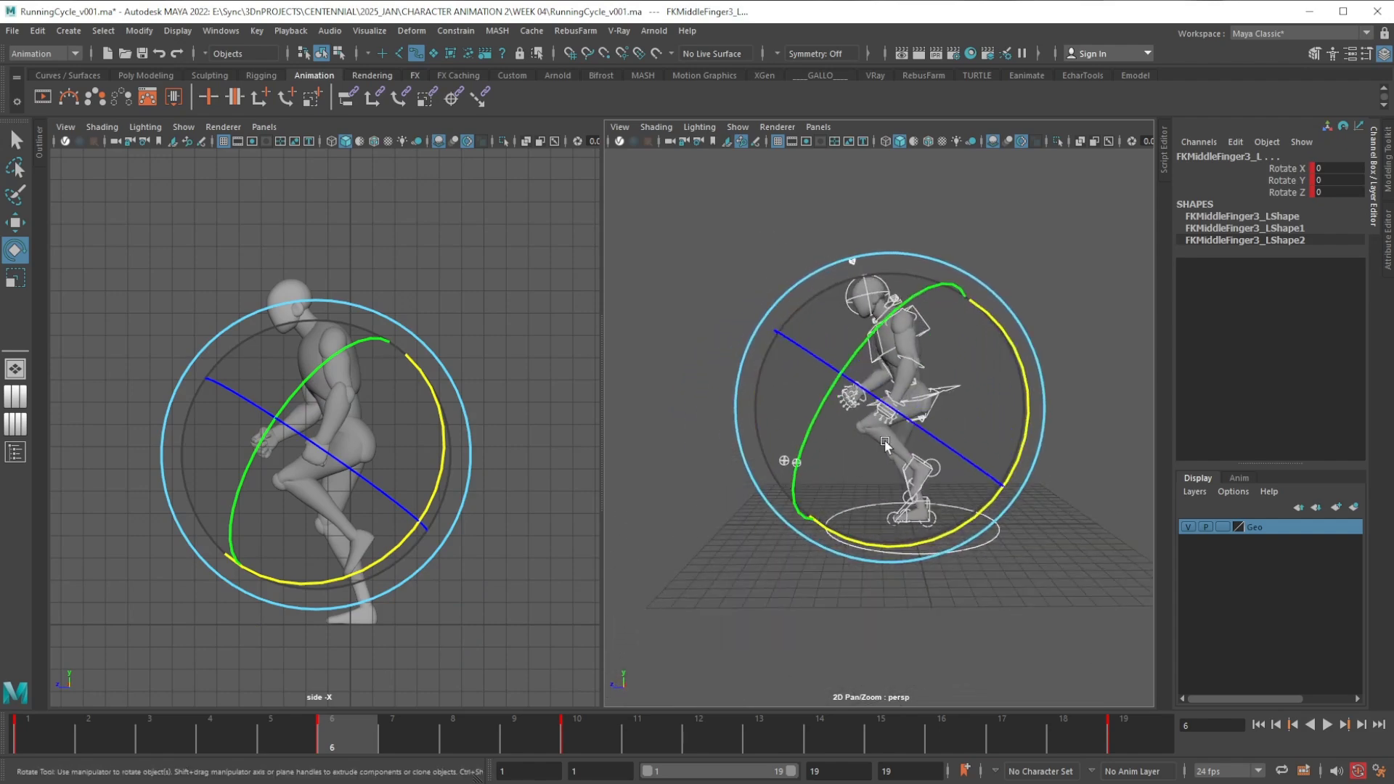
{"action": "right_click_drag", "start_coordinate": [807, 473], "coordinate": [886, 483], "text": "alt"}
{"action": "middle_click_drag", "start_coordinate": [908, 472], "coordinate": [880, 497], "text": "alt"}
{"action": "right_click_drag", "start_coordinate": [881, 500], "coordinate": [870, 508], "text": "alt"}
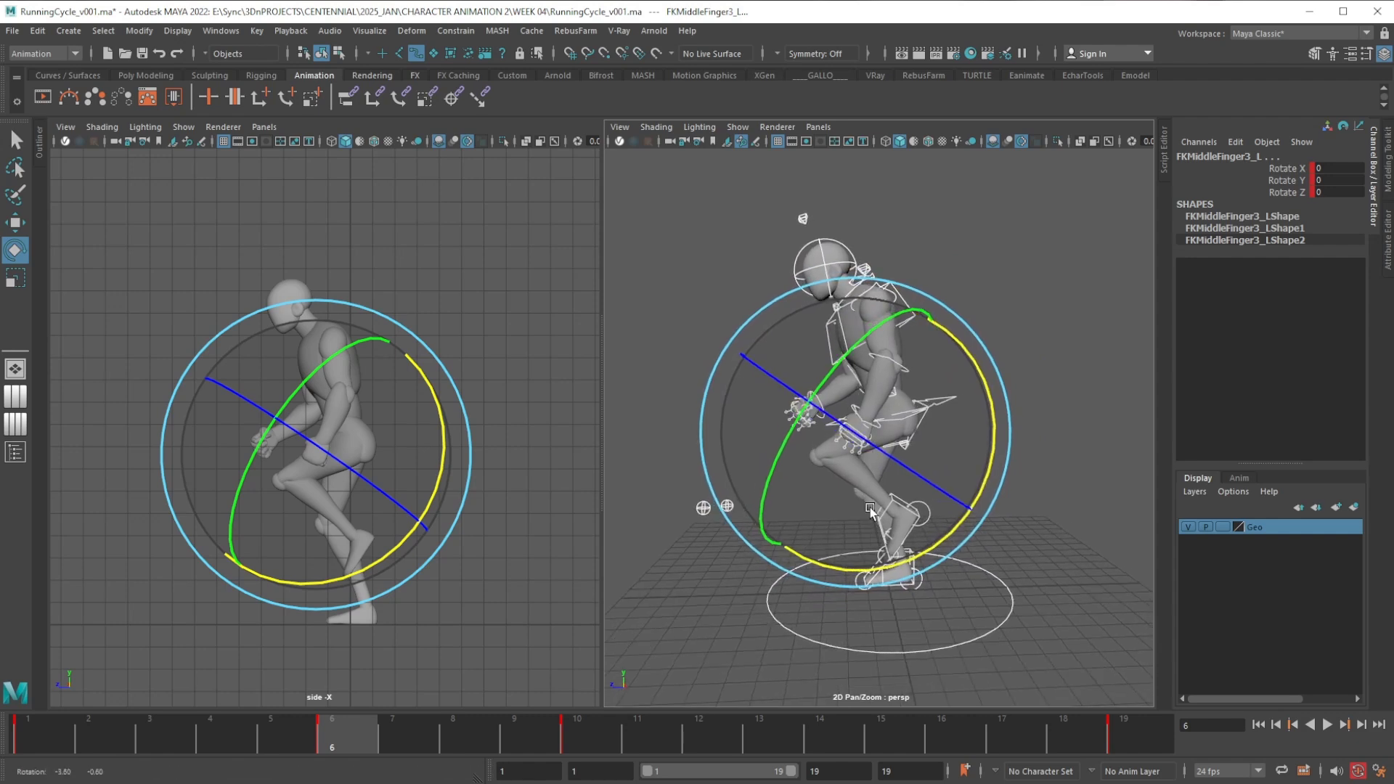
Key all of the character's controls at frame 15 and compare with the frame 6 pose
{"action": "left_click_drag", "start_coordinate": [58, 734], "coordinate": [572, 745]}
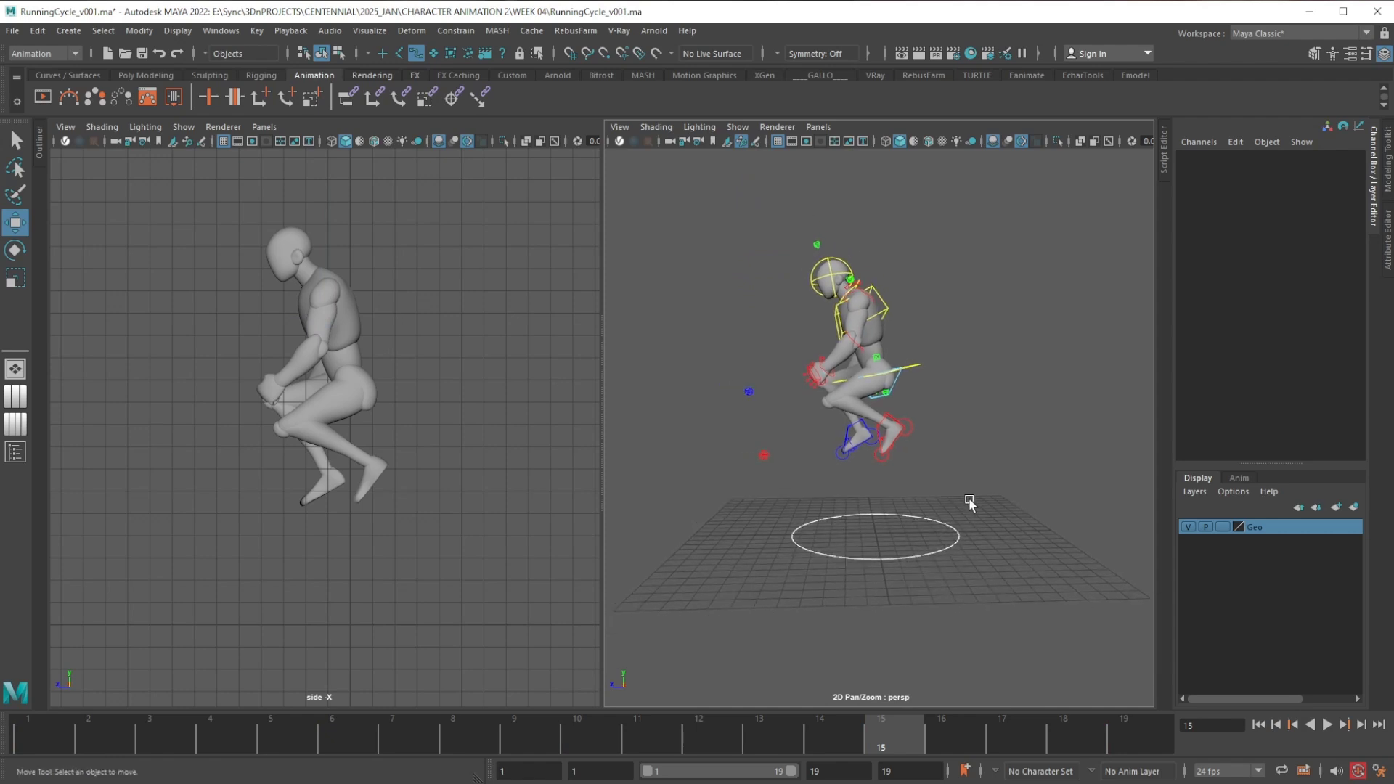
{"action": "left_click_drag", "start_coordinate": [997, 565], "coordinate": [686, 207]}
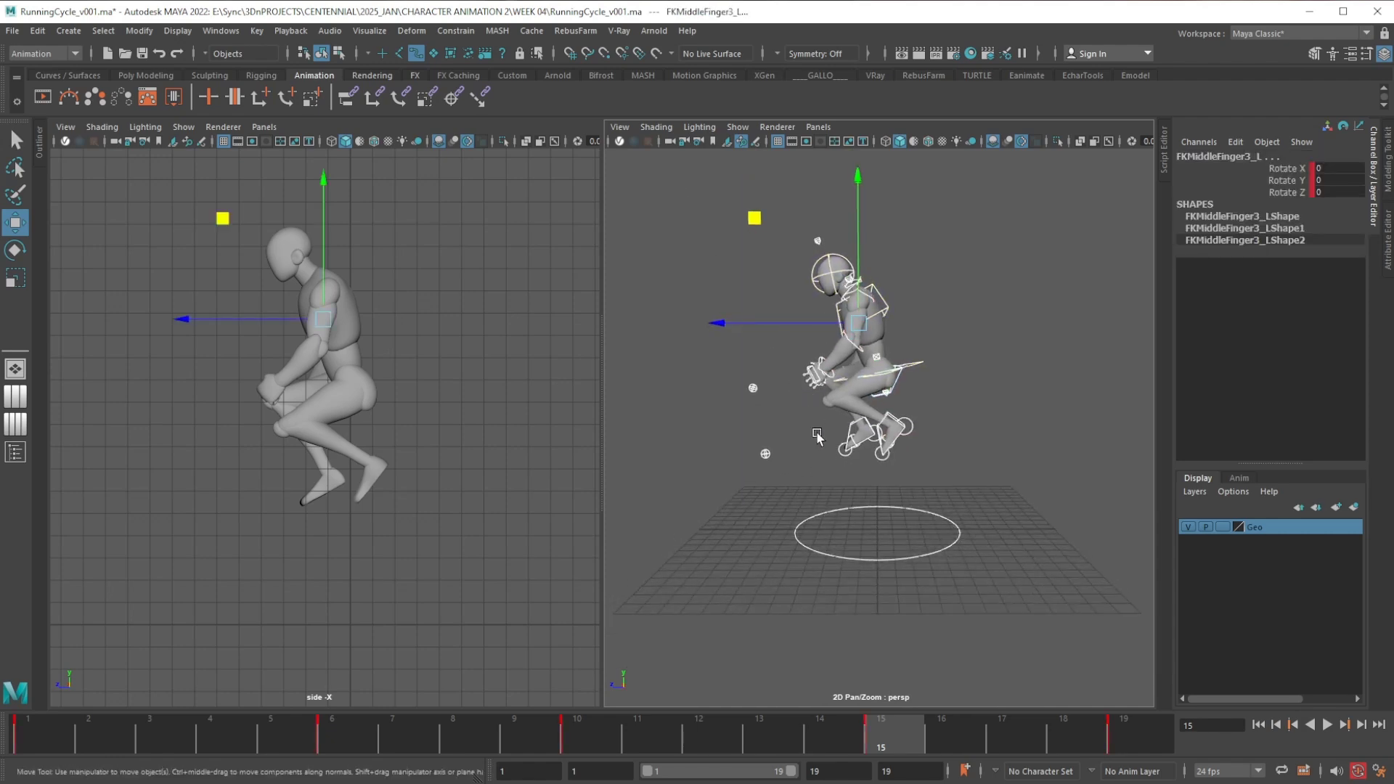
{"action": "middle_click_drag", "start_coordinate": [848, 477], "coordinate": [857, 478], "text": "alt"}
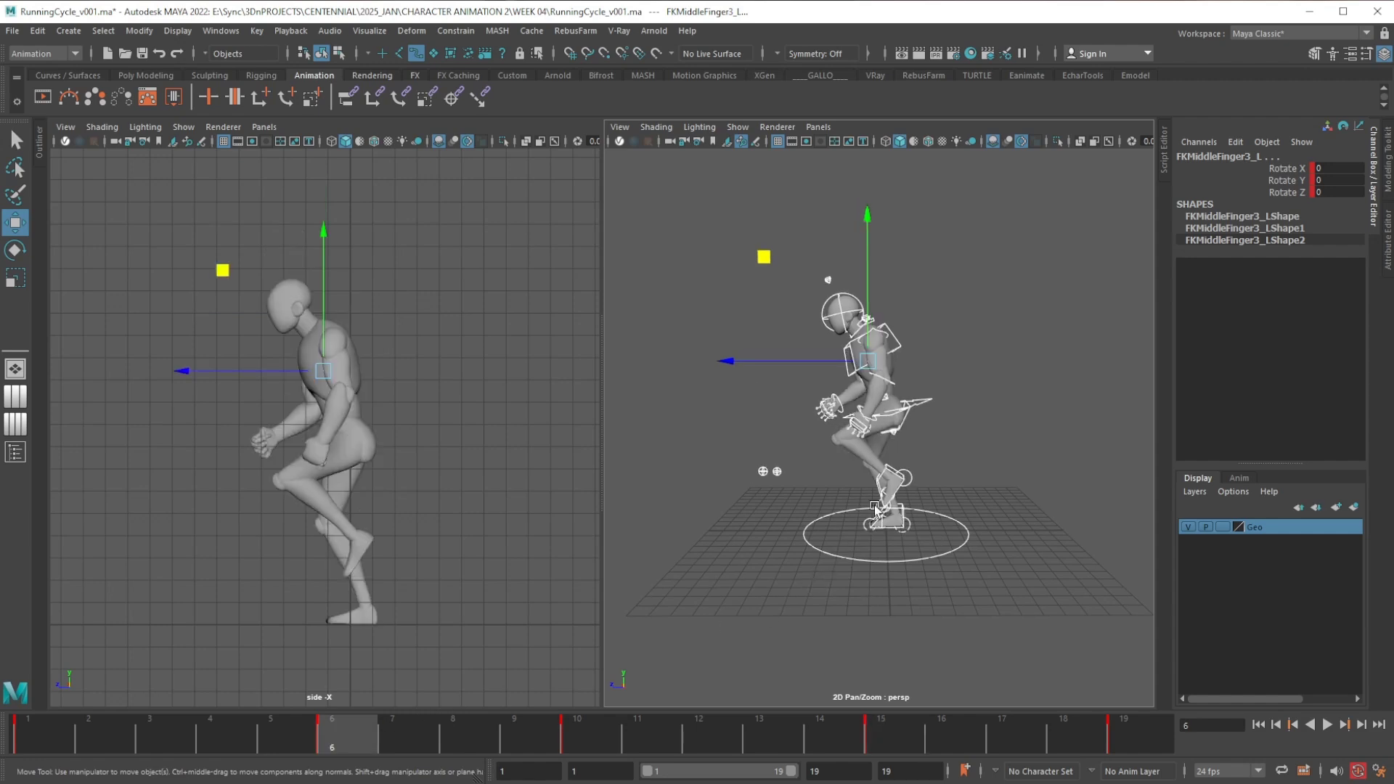
{"action": "right_click_drag", "start_coordinate": [875, 511], "coordinate": [899, 541], "text": "alt"}
{"action": "left_click", "coordinate": [980, 480]}
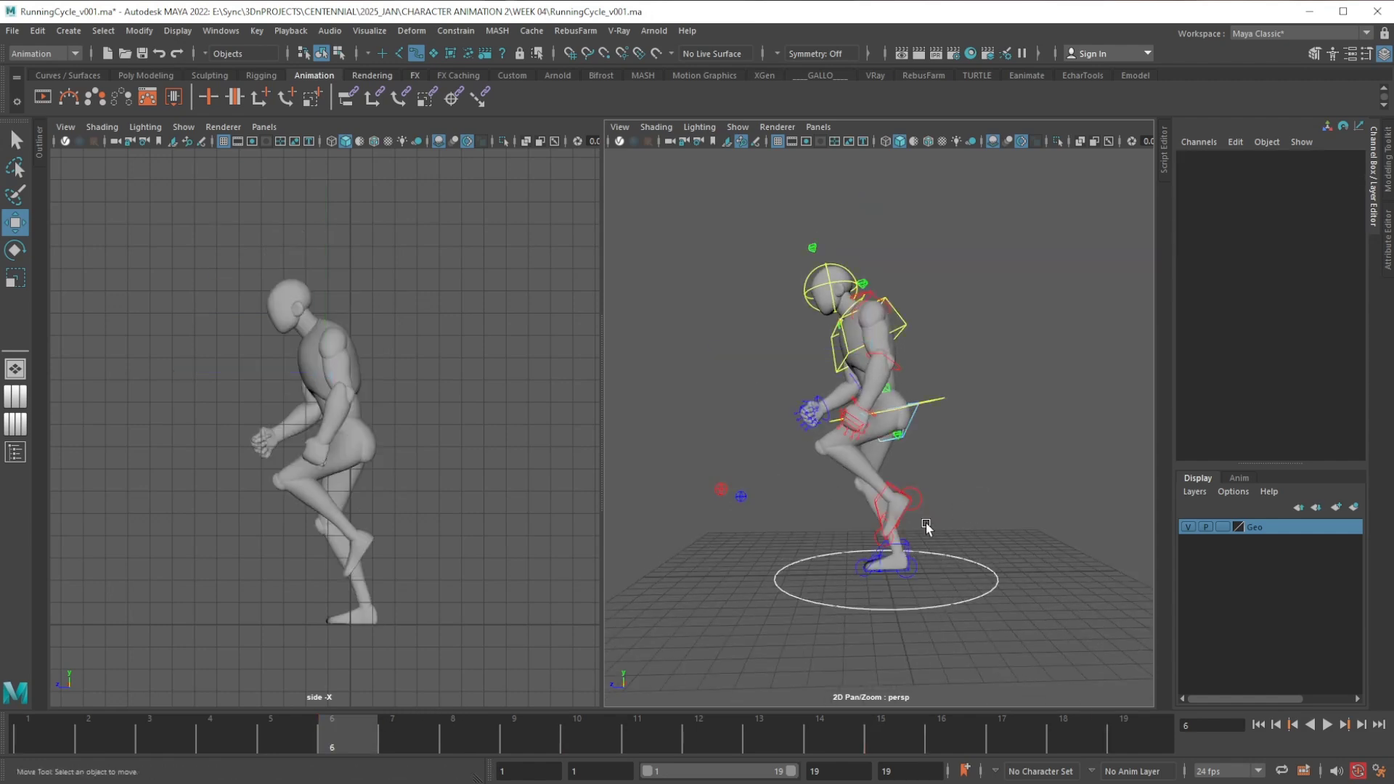
{"action": "scroll", "coordinate": [927, 525], "scroll_direction": "up", "scroll_amount": 3}
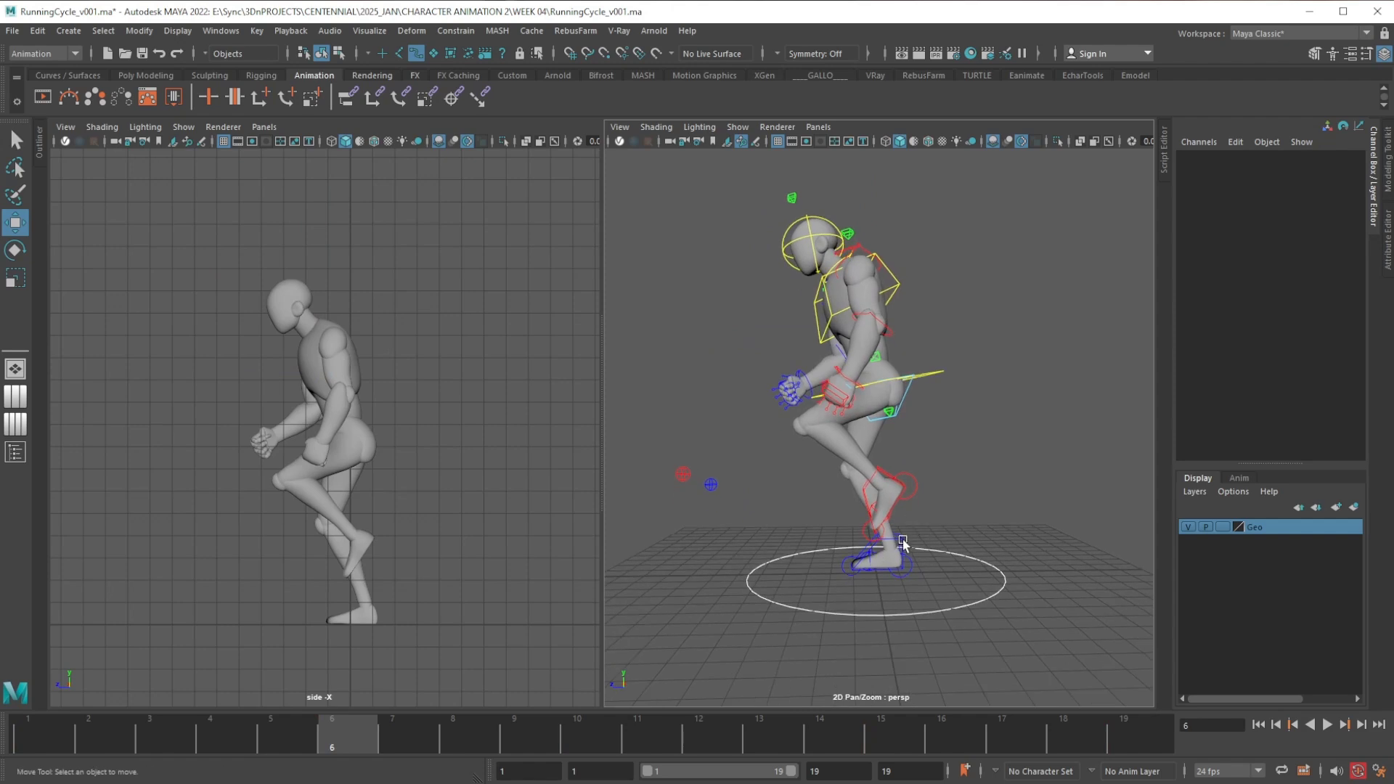
Plant the left foot flat at frame 15, setting IKLeg_L's Translate Y and Rotate X to 0 and Translate Z to about 0.16
{"action": "left_click", "coordinate": [882, 470]}
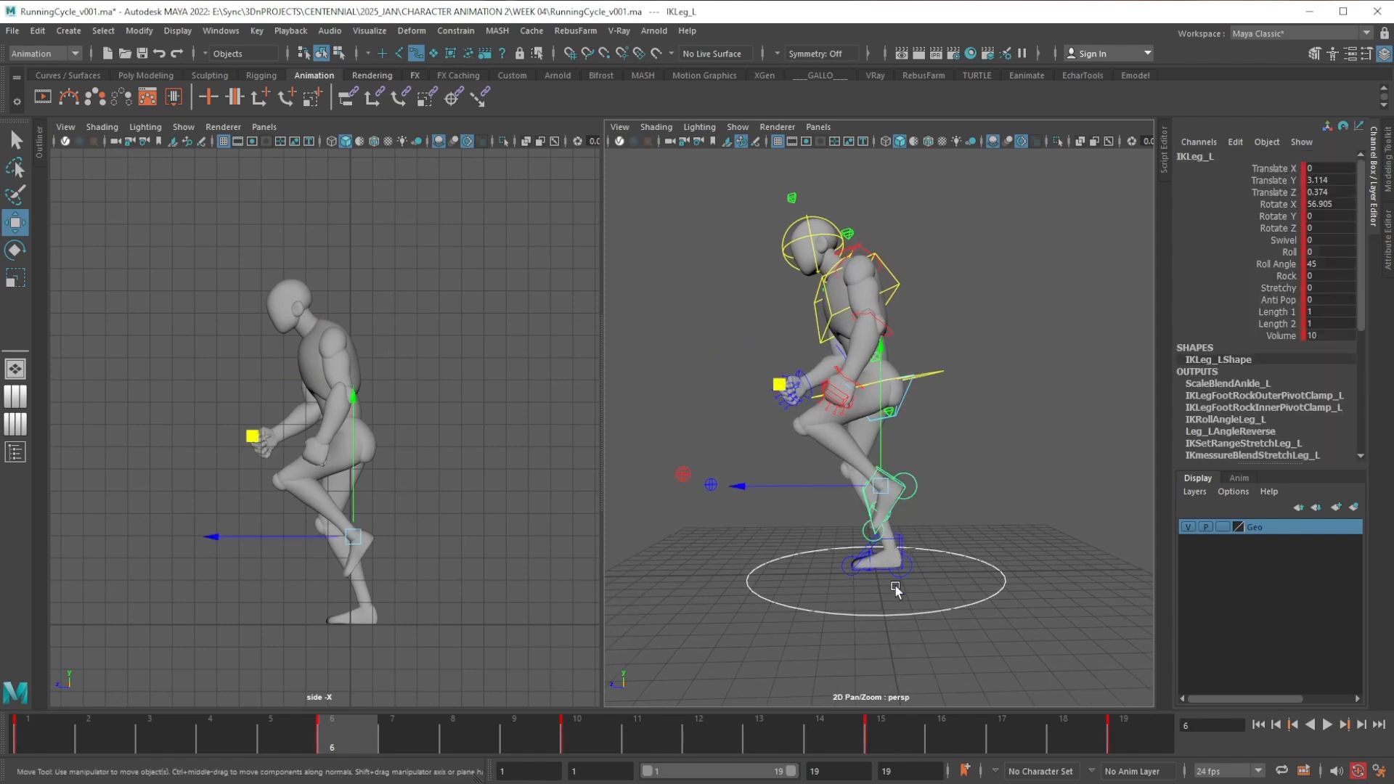
{"action": "left_click", "coordinate": [892, 728]}
{"action": "left_click_drag", "start_coordinate": [1281, 324], "coordinate": [1311, 270]}
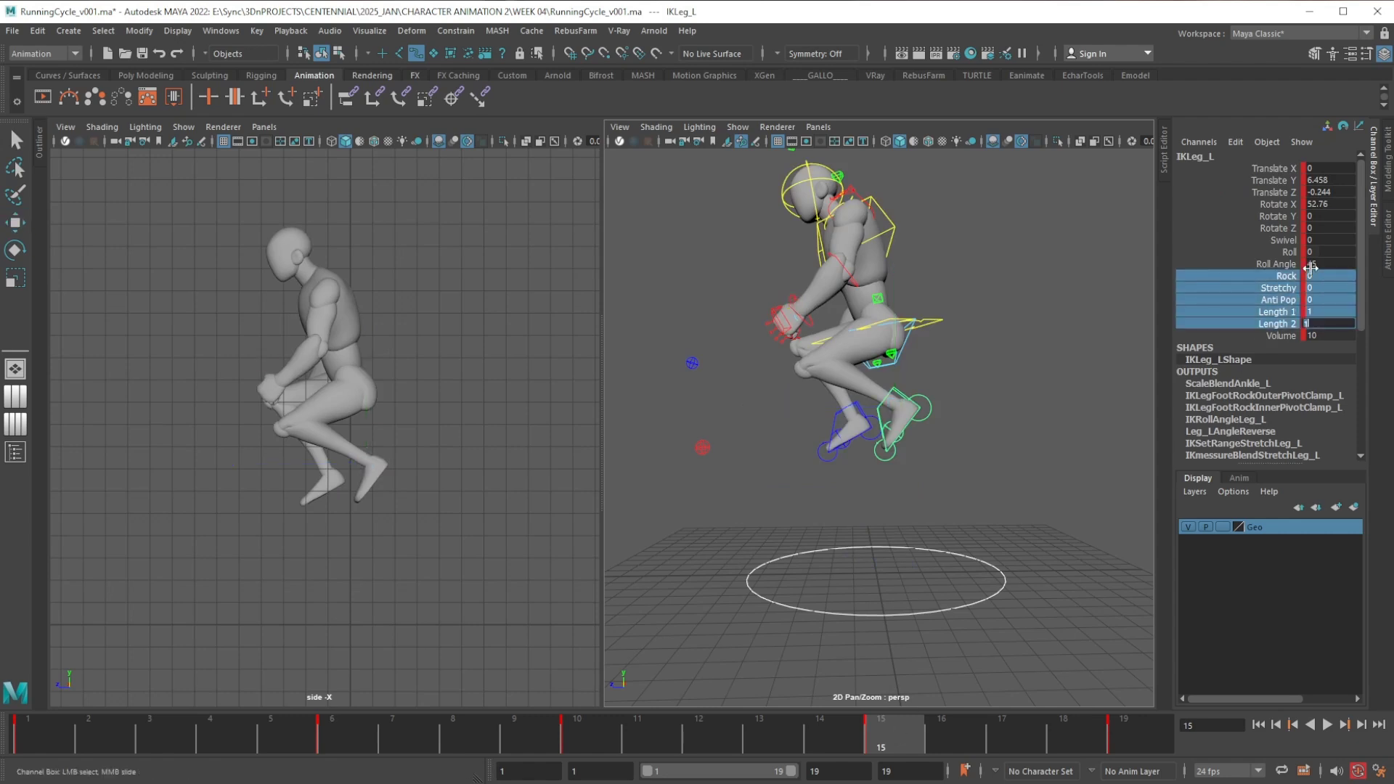
{"action": "left_click", "coordinate": [1327, 179]}
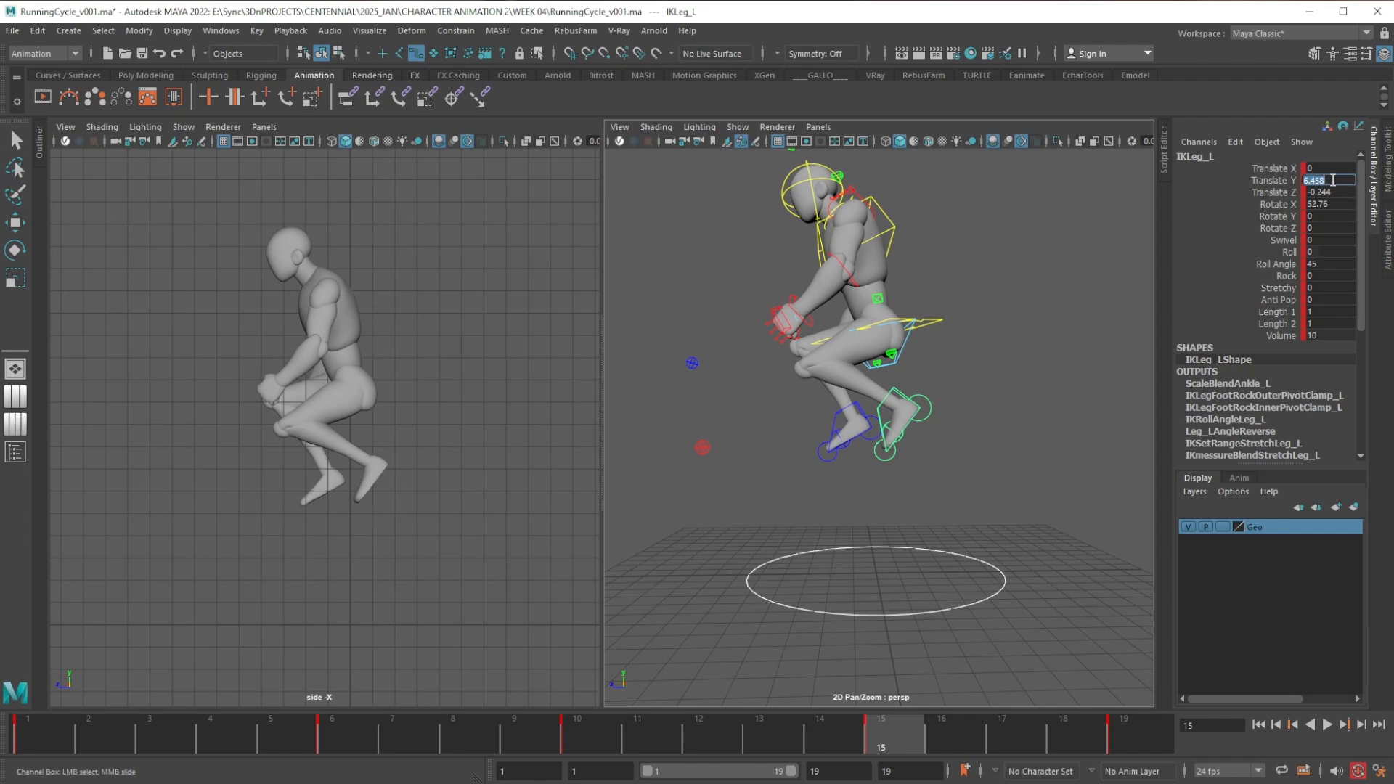
{"action": "type", "text": "0"}
{"action": "key", "text": "Tab"}
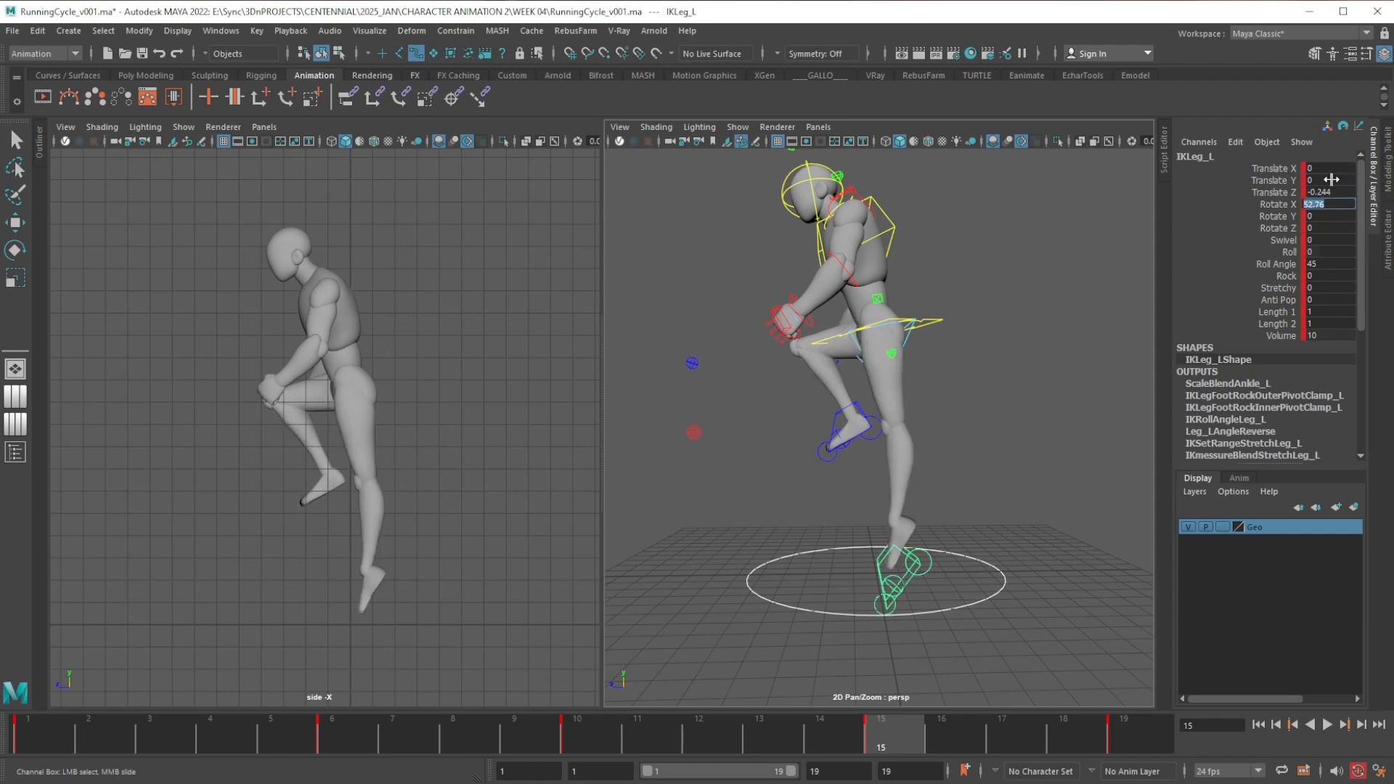
{"action": "key", "text": "Return"}
{"action": "middle_click_drag", "start_coordinate": [969, 566], "coordinate": [944, 554], "text": "alt"}
{"action": "key", "text": "w"}
{"action": "left_click_drag", "start_coordinate": [848, 554], "coordinate": [839, 556]}
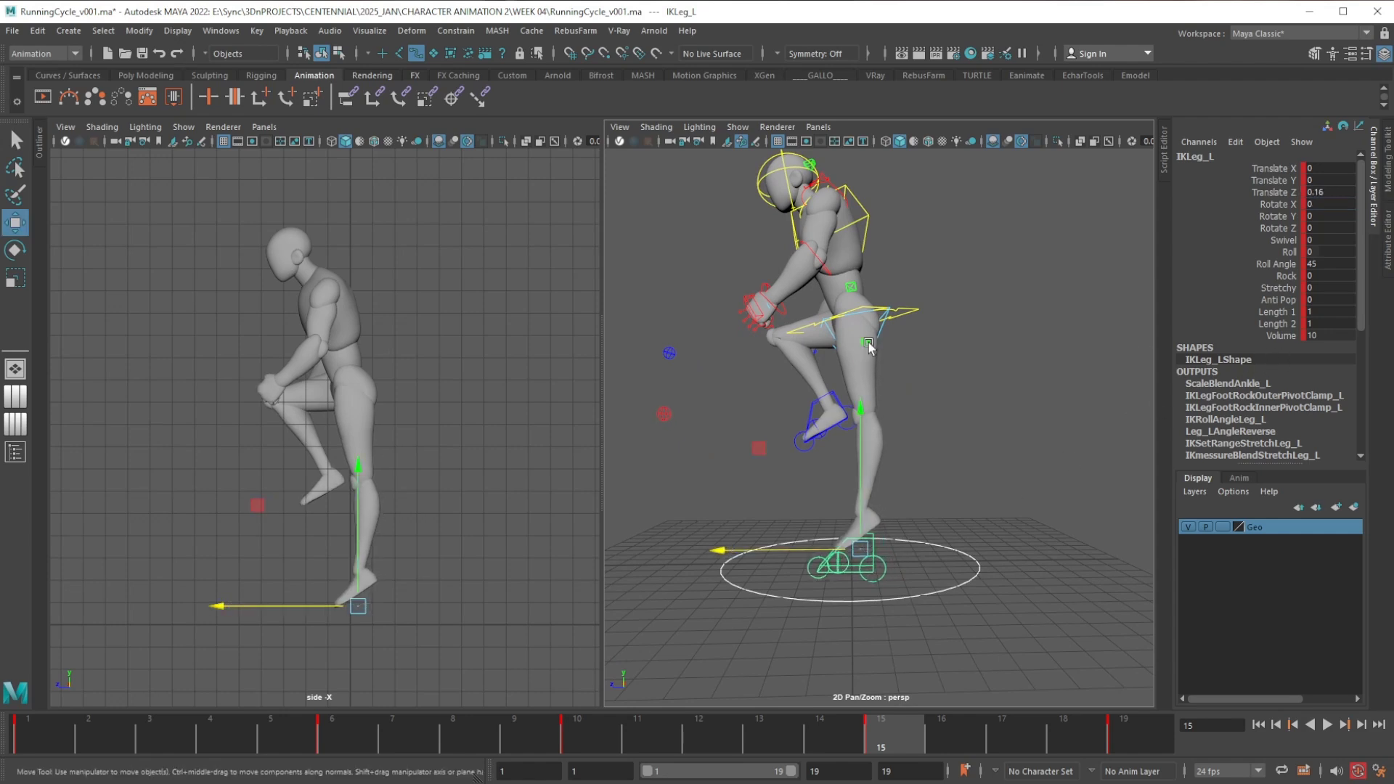
Swing the right foot back at frame 15, moving IKLeg_R to about Translate Y 3.6, Translate Z 0.2 and Rotate X 96.4
{"action": "left_click", "coordinate": [830, 399]}
{"action": "key", "text": "e"}
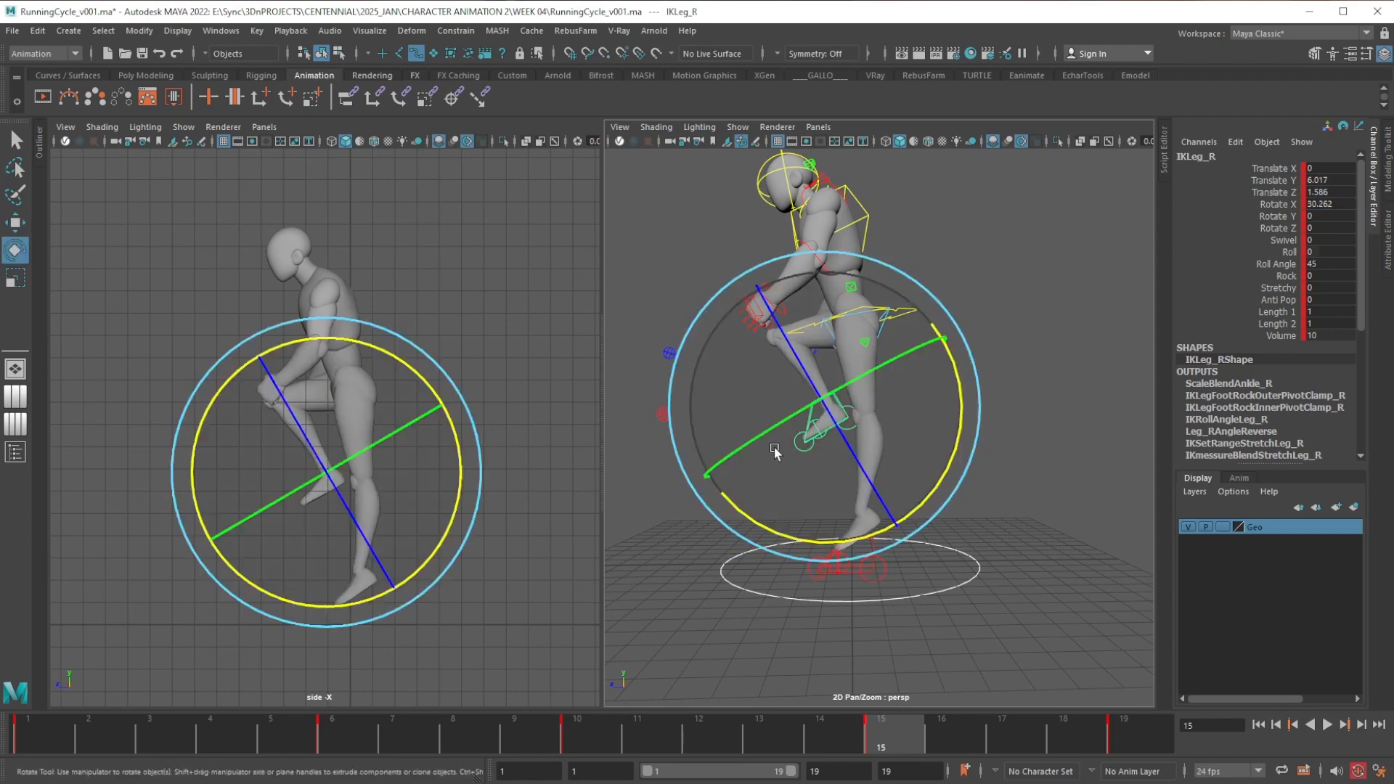
{"action": "left_click_drag", "start_coordinate": [779, 517], "coordinate": [929, 517]}
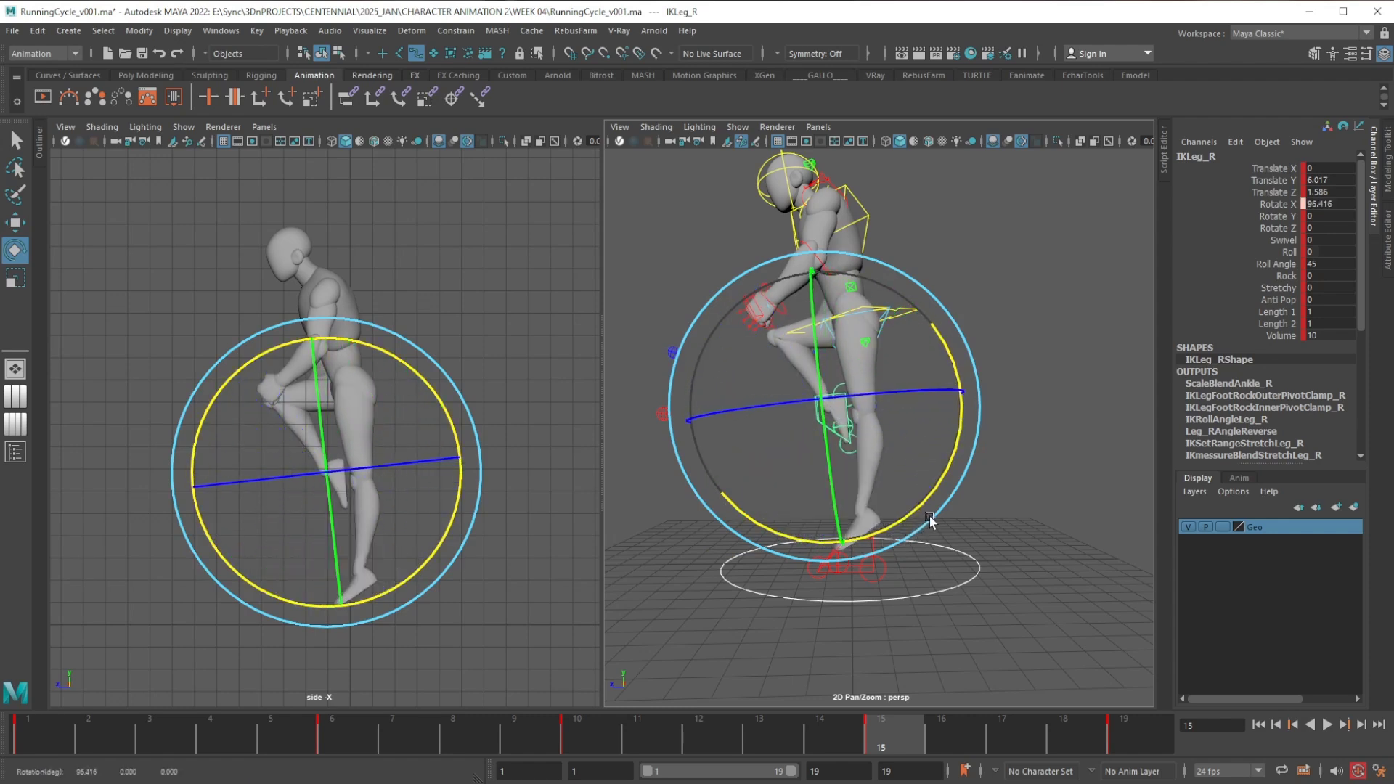
{"action": "key", "text": "w"}
{"action": "left_click_drag", "start_coordinate": [727, 308], "coordinate": [756, 361]}
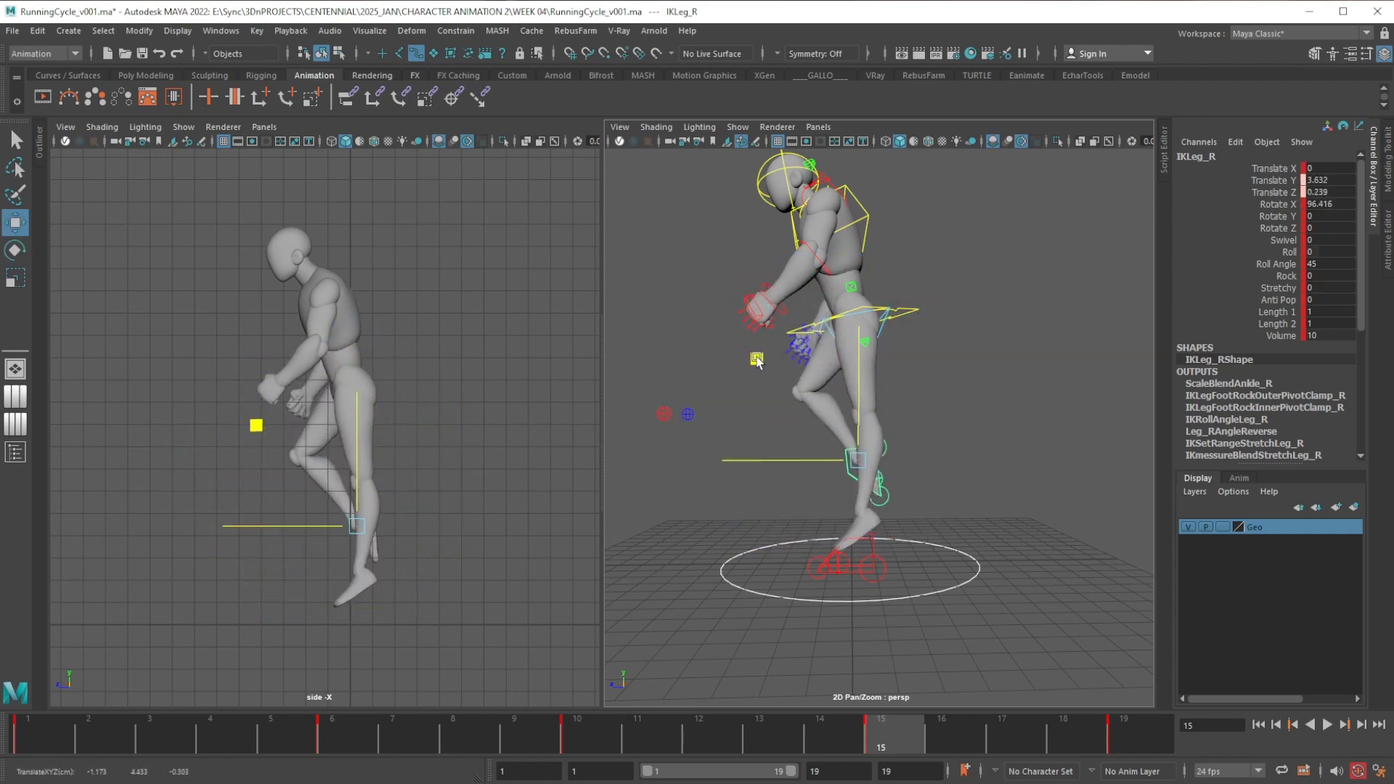
Lower RootX_M at frame 15 to about -0.65 in Translate Y, and rotate IKLeg_R to about 77.3 in X
{"action": "left_click", "coordinate": [904, 312]}
{"action": "left_click_drag", "start_coordinate": [855, 254], "coordinate": [853, 303]}
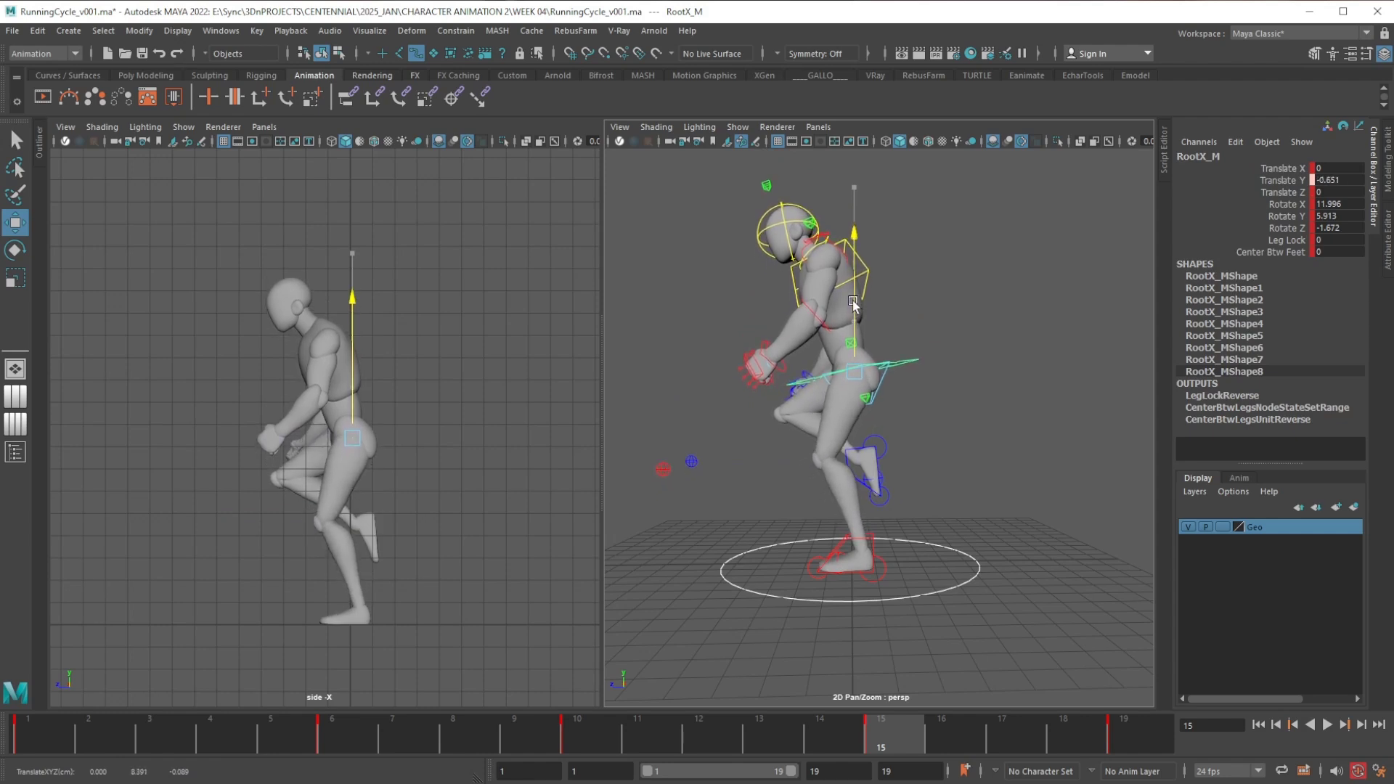
{"action": "left_click", "coordinate": [880, 476]}
{"action": "key", "text": "e"}
{"action": "left_click_drag", "start_coordinate": [947, 360], "coordinate": [965, 697]}
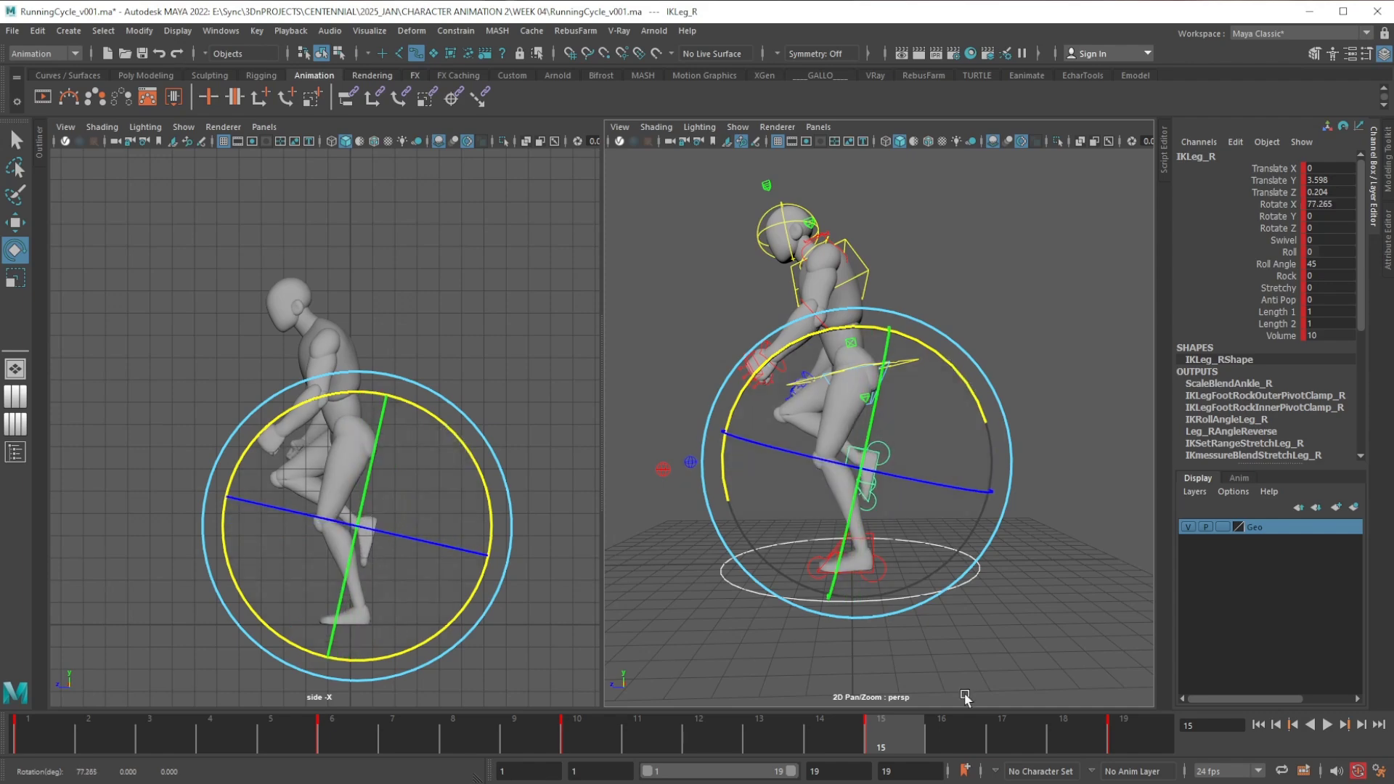
Play back the running cycle, and scrub from frame 1 to frame 6 to check the transition
{"action": "left_click", "coordinate": [1327, 726]}
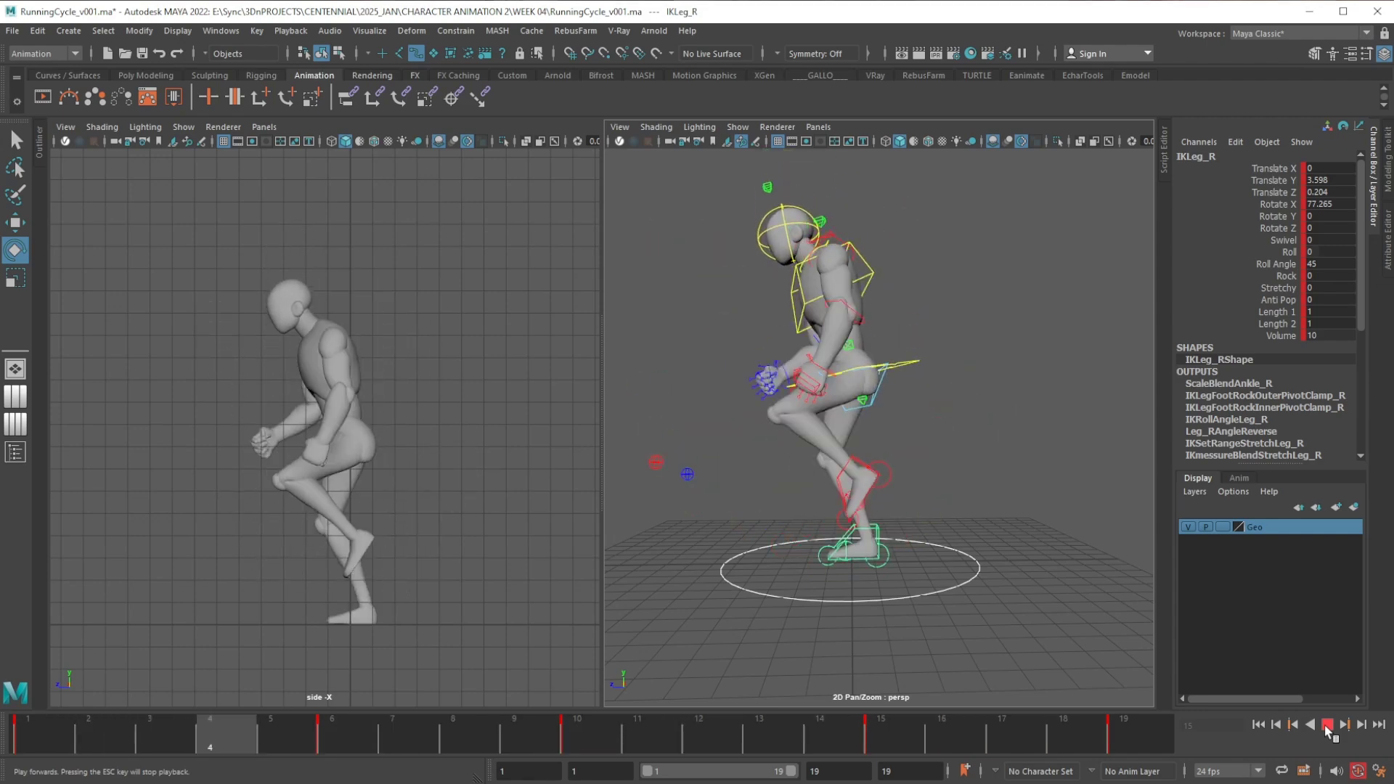
{"action": "left_click", "coordinate": [1327, 725]}
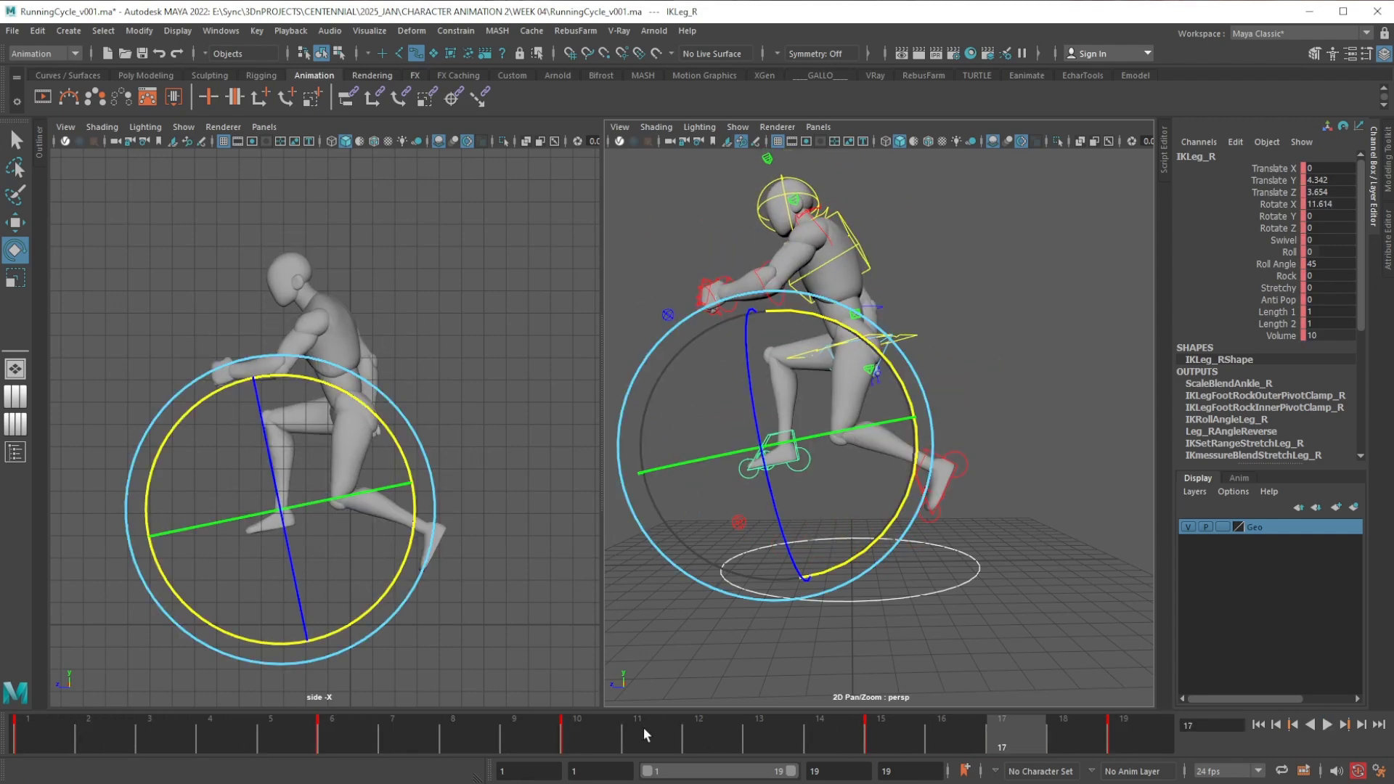
{"action": "left_click", "coordinate": [59, 739]}
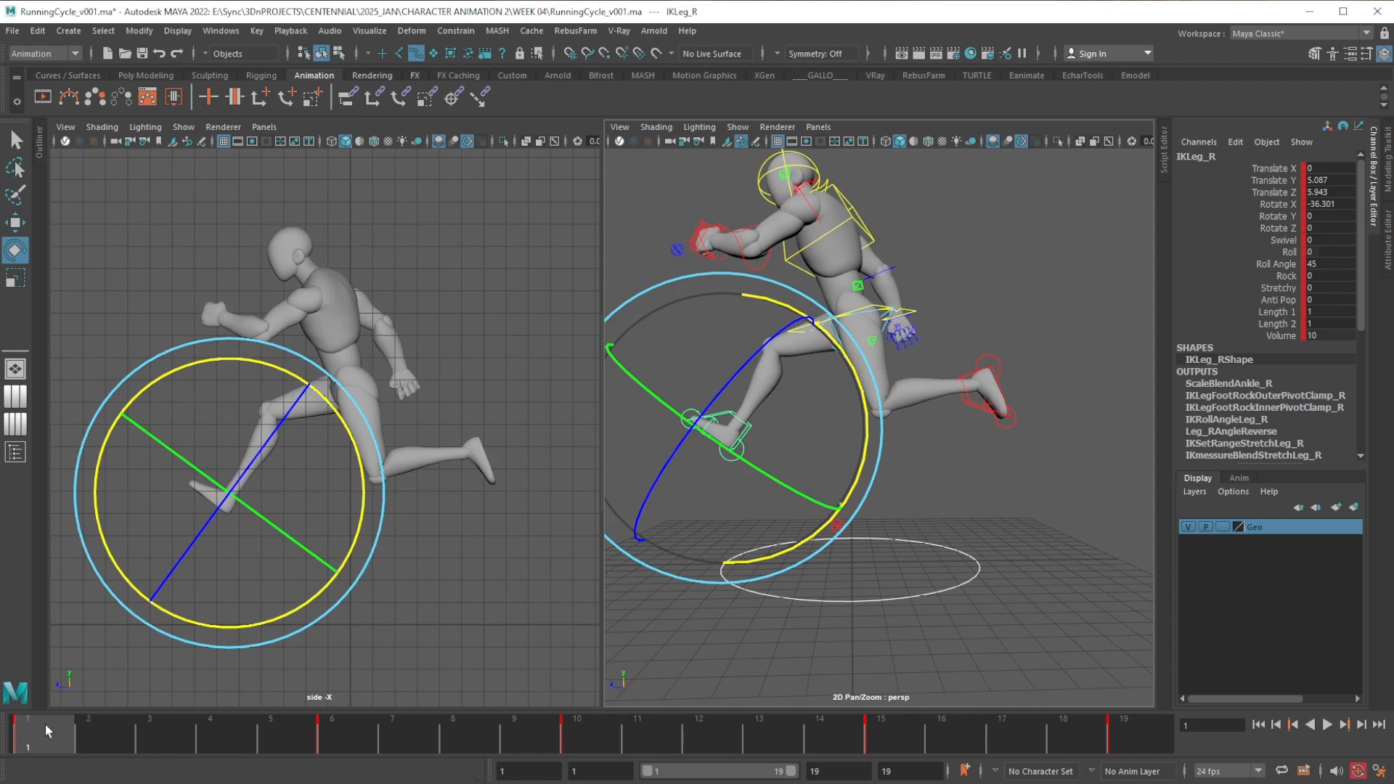
{"action": "left_click_drag", "start_coordinate": [55, 723], "coordinate": [350, 729]}
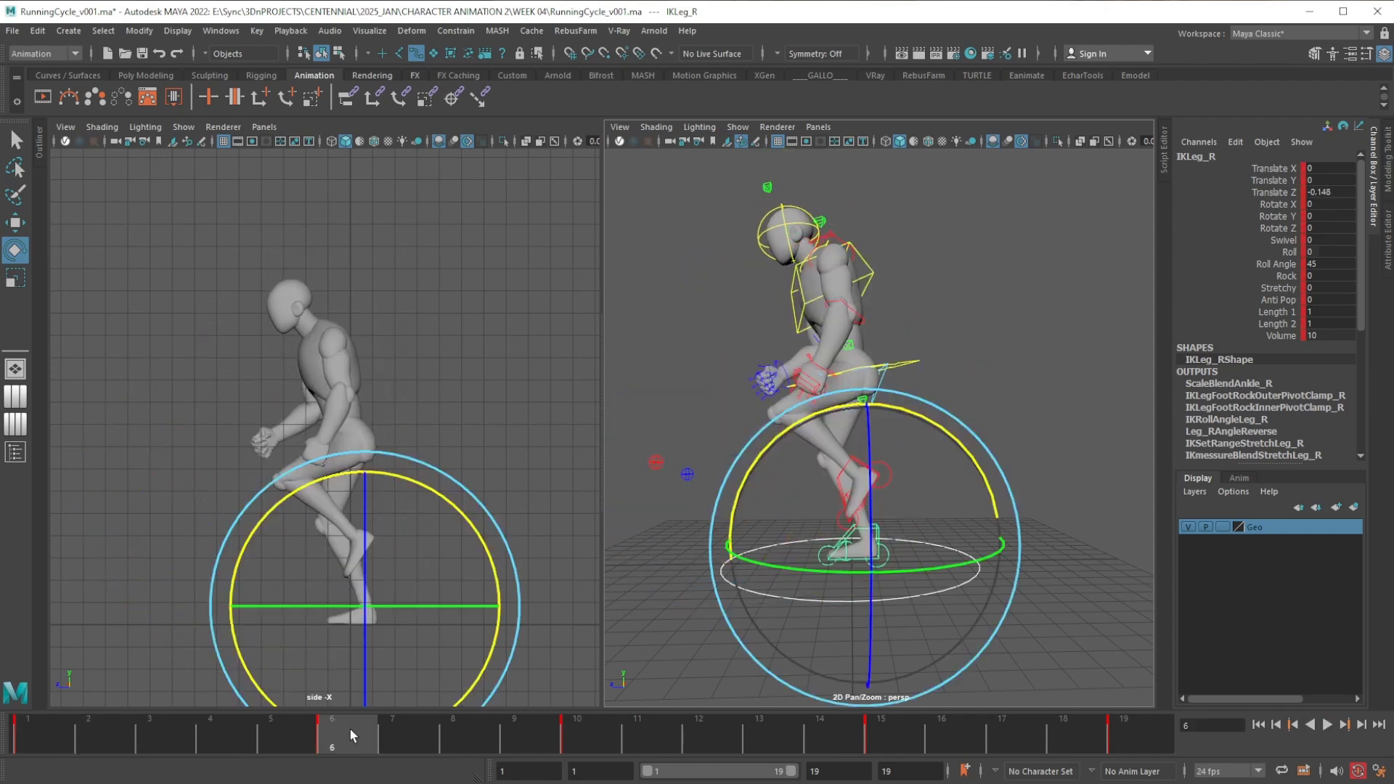
{"action": "right_click_drag", "start_coordinate": [943, 414], "coordinate": [947, 433], "text": "alt"}
{"action": "left_click_drag", "start_coordinate": [947, 434], "coordinate": [955, 423], "text": "alt"}
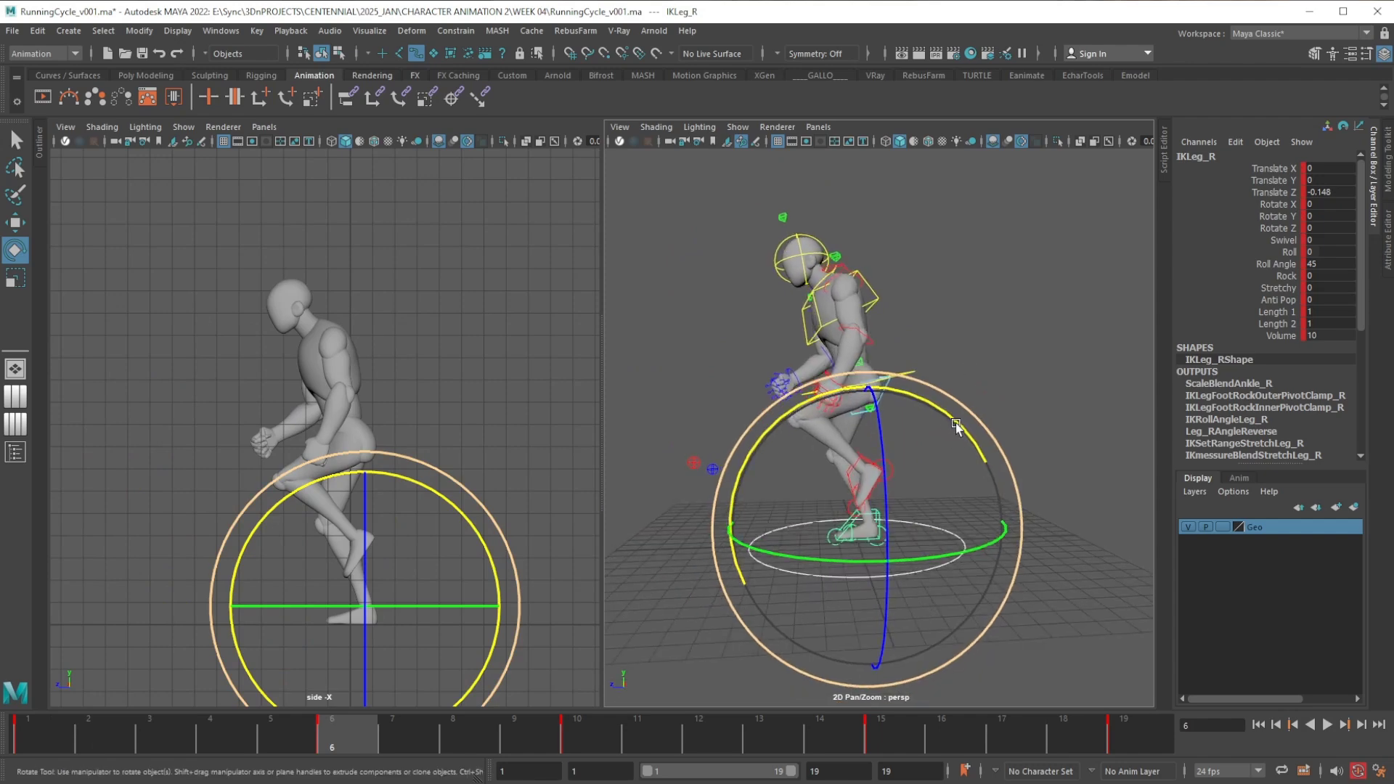
{"action": "right_click_drag", "start_coordinate": [1027, 246], "coordinate": [969, 374], "text": "alt"}
Select all of the character's controls and review the key poses at frames 1, 6, 10, 15 and 19
{"action": "left_click_drag", "start_coordinate": [1015, 228], "coordinate": [671, 625]}
{"action": "left_click", "coordinate": [40, 744]}
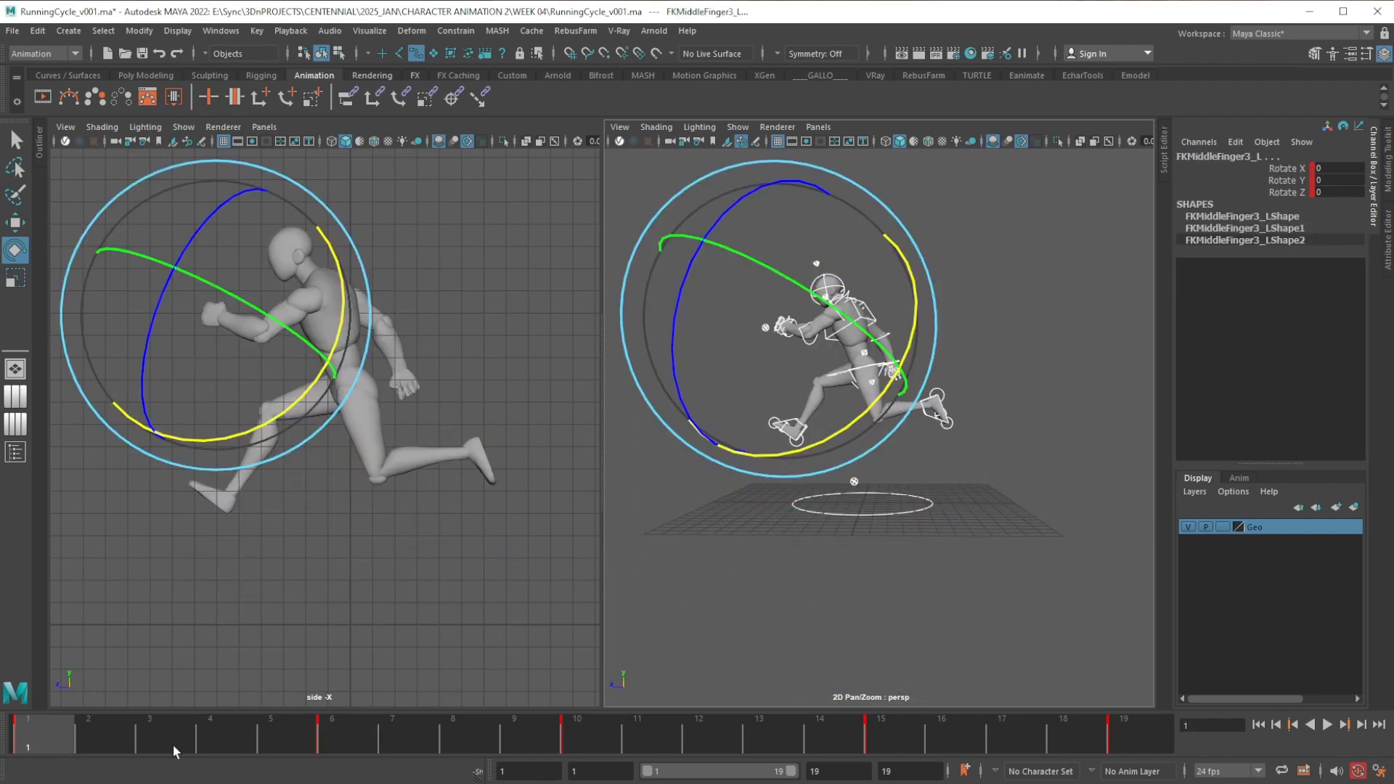
{"action": "left_click", "coordinate": [355, 723]}
{"action": "left_click", "coordinate": [599, 730]}
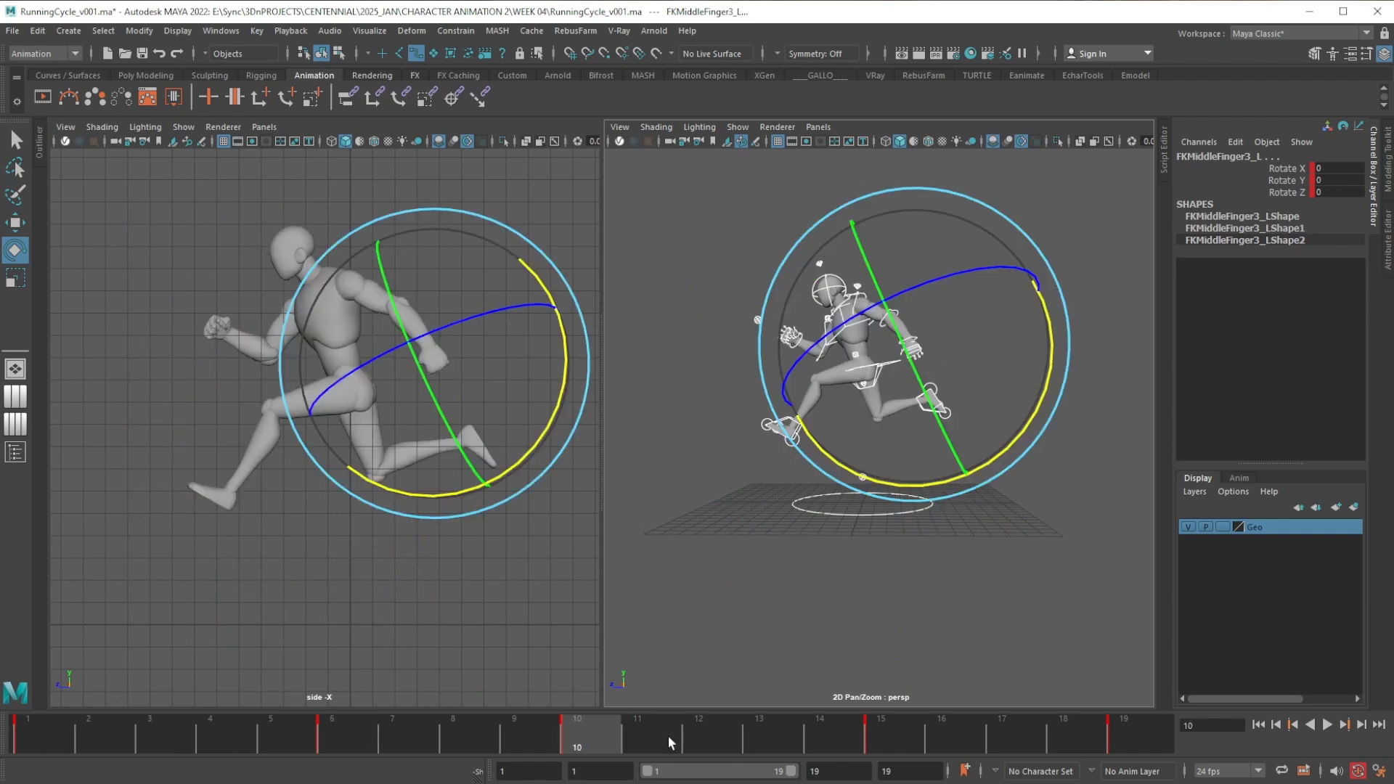
{"action": "left_click", "coordinate": [866, 736]}
{"action": "left_click", "coordinate": [1114, 744]}
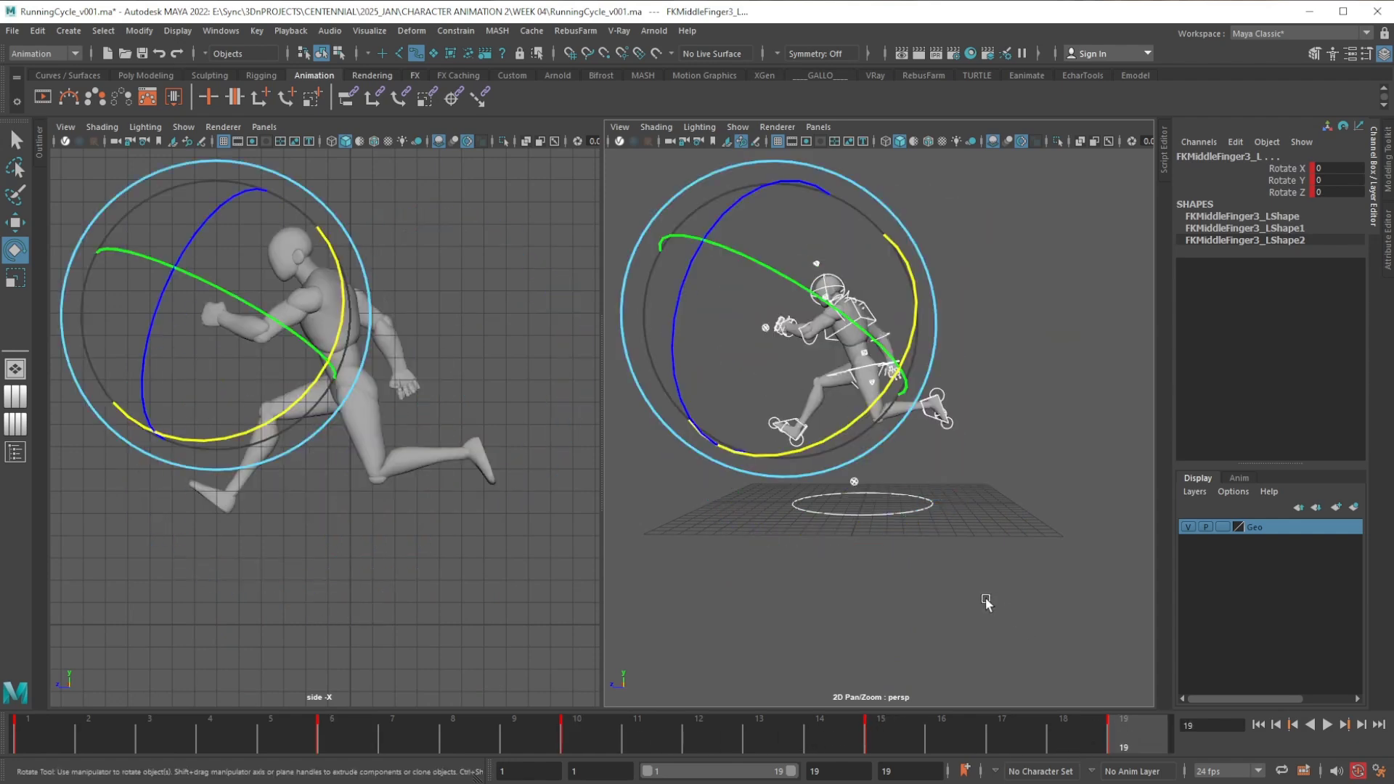
Play back the full cycle once more and examine the in-between pose at frame 3 in the side view
{"action": "left_click", "coordinate": [102, 735]}
{"action": "left_click", "coordinate": [63, 732]}
{"action": "double_click", "coordinate": [62, 733]}
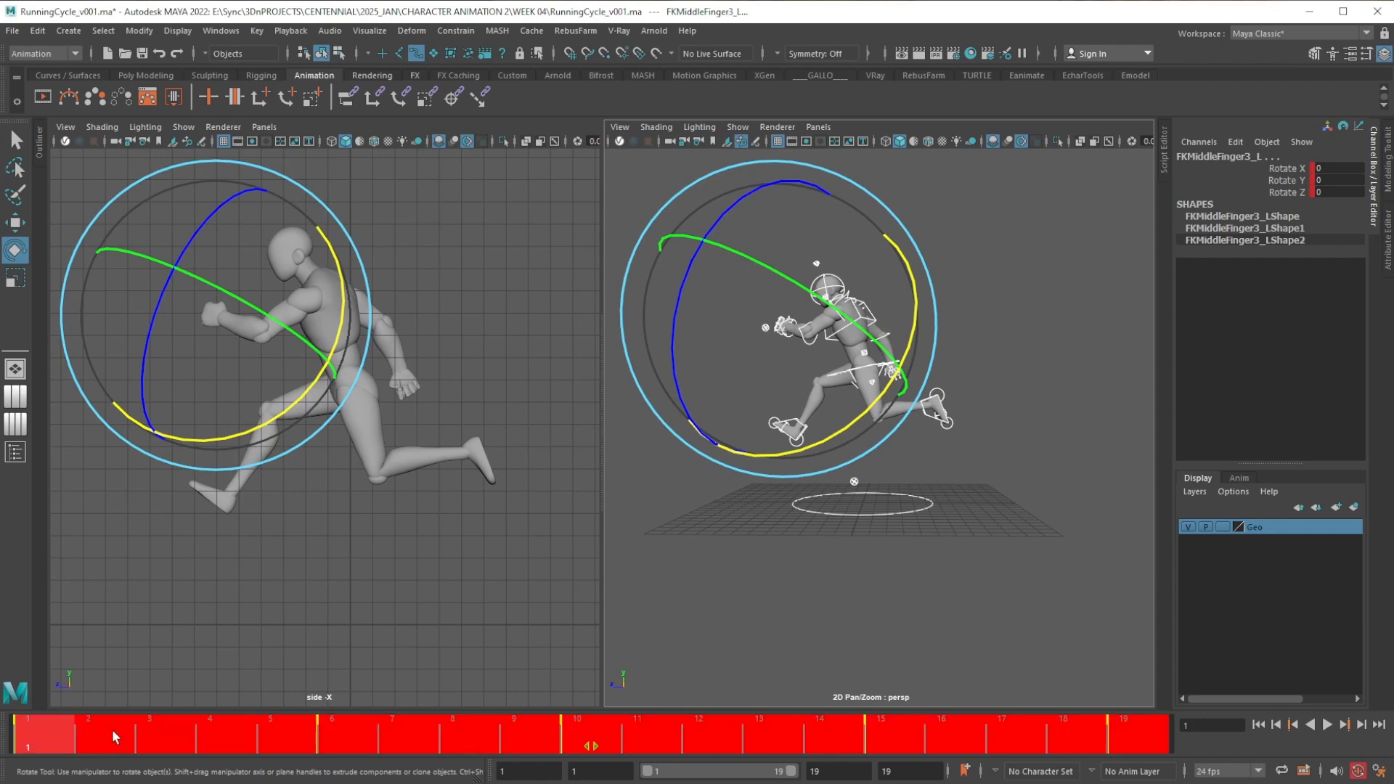
{"action": "left_click", "coordinate": [389, 743]}
{"action": "key", "text": "alt+v"}
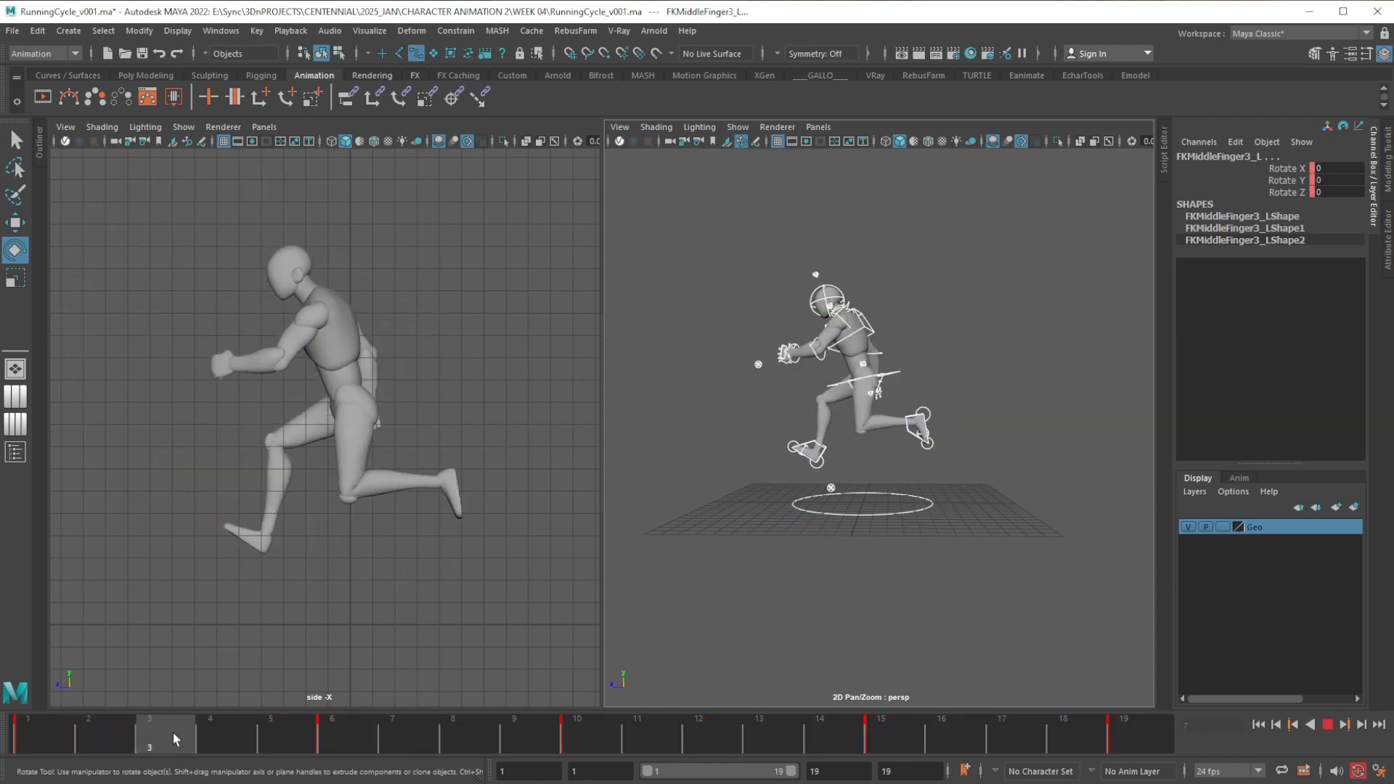
{"action": "left_click", "coordinate": [173, 734]}
{"action": "middle_click_drag", "start_coordinate": [279, 600], "coordinate": [334, 573], "text": "alt"}
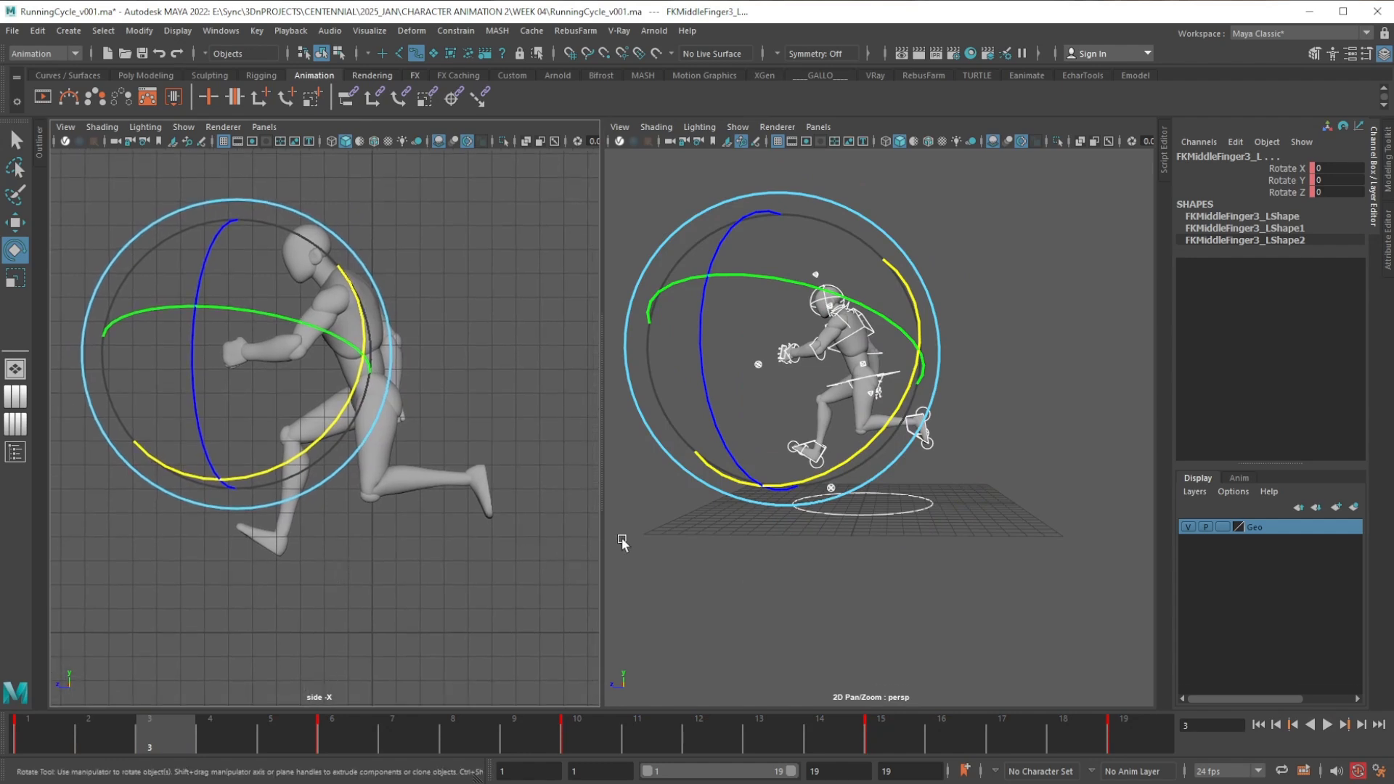
Select RootX_M, open its animation curves in the Graph Editor and frame them all
{"action": "left_click_drag", "start_coordinate": [836, 520], "coordinate": [870, 558], "text": "alt"}
{"action": "left_click", "coordinate": [858, 503]}
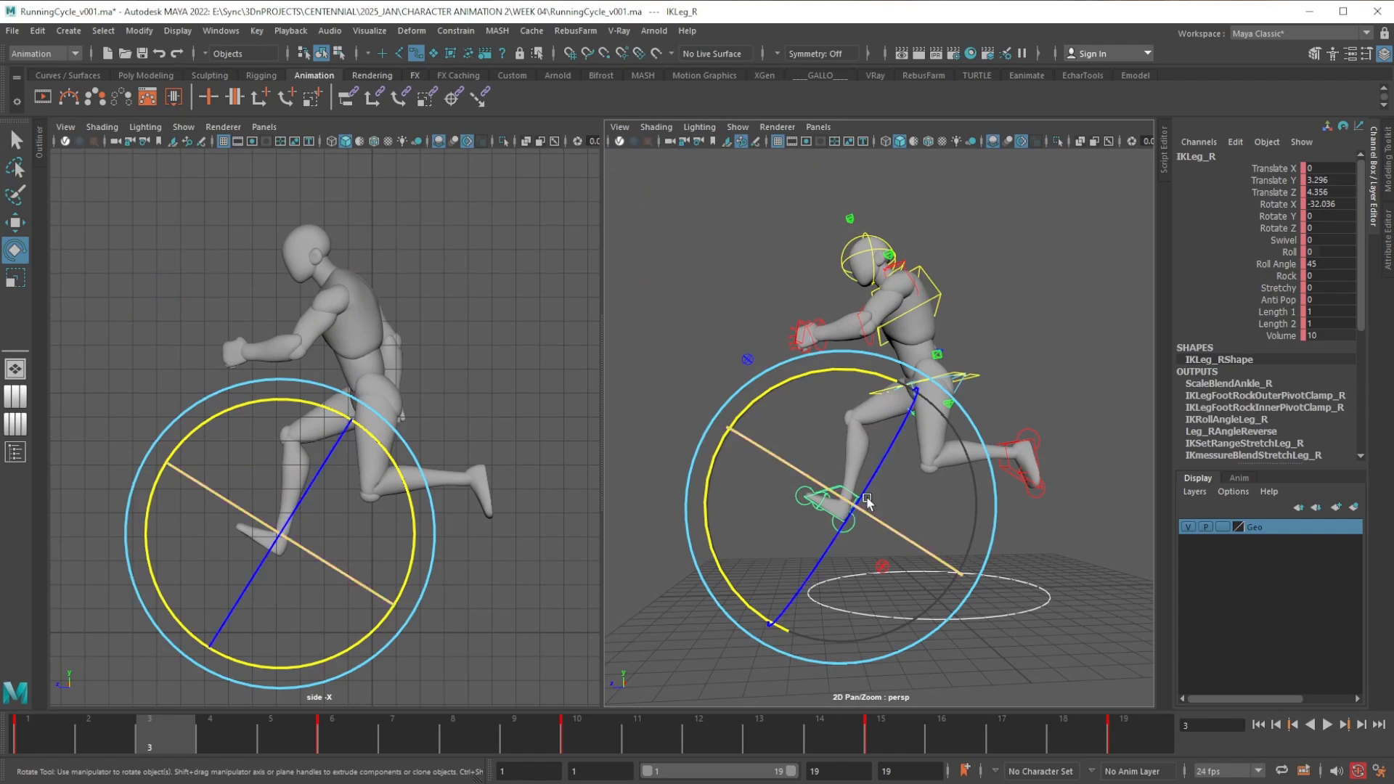
{"action": "left_click", "coordinate": [1032, 357]}
{"action": "left_click", "coordinate": [978, 377]}
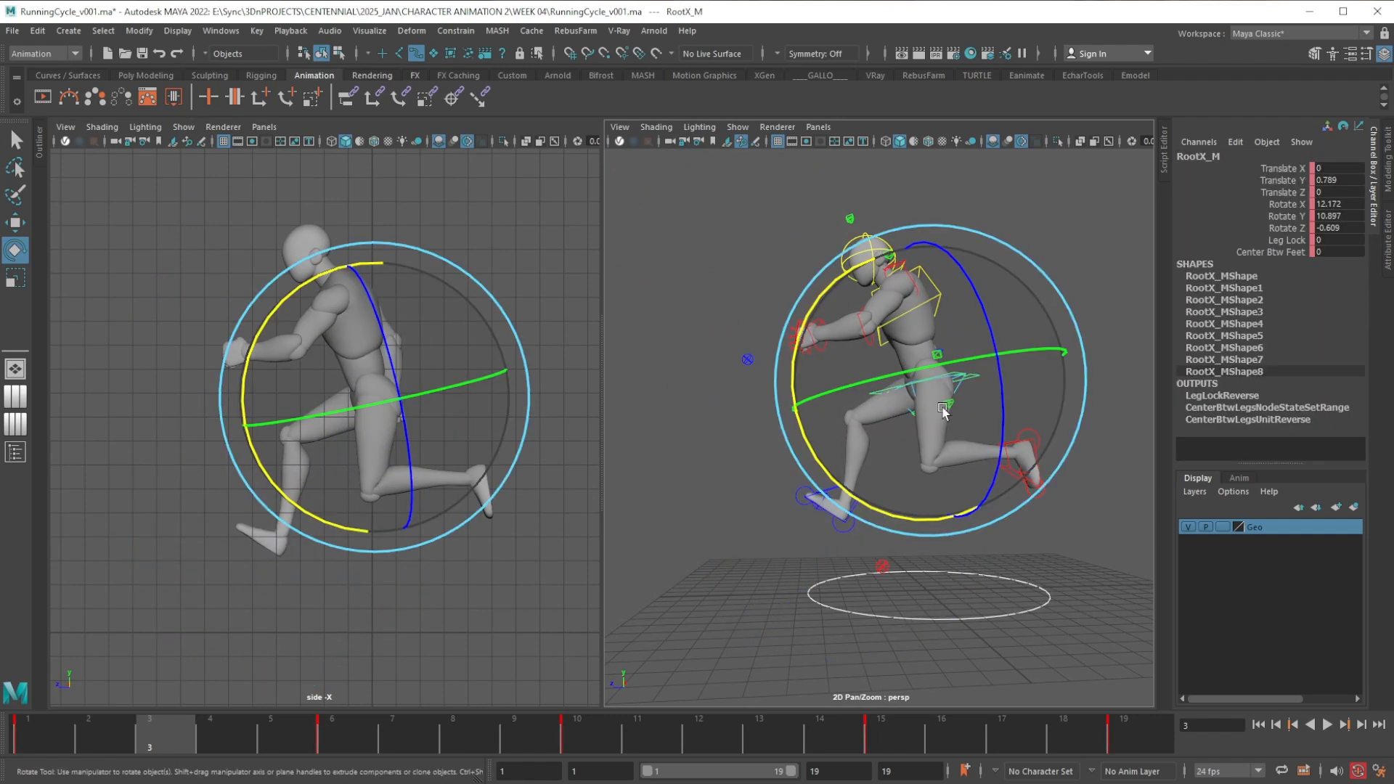
{"action": "key", "text": "w"}
{"action": "left_click_drag", "start_coordinate": [991, 446], "coordinate": [918, 435], "text": "alt"}
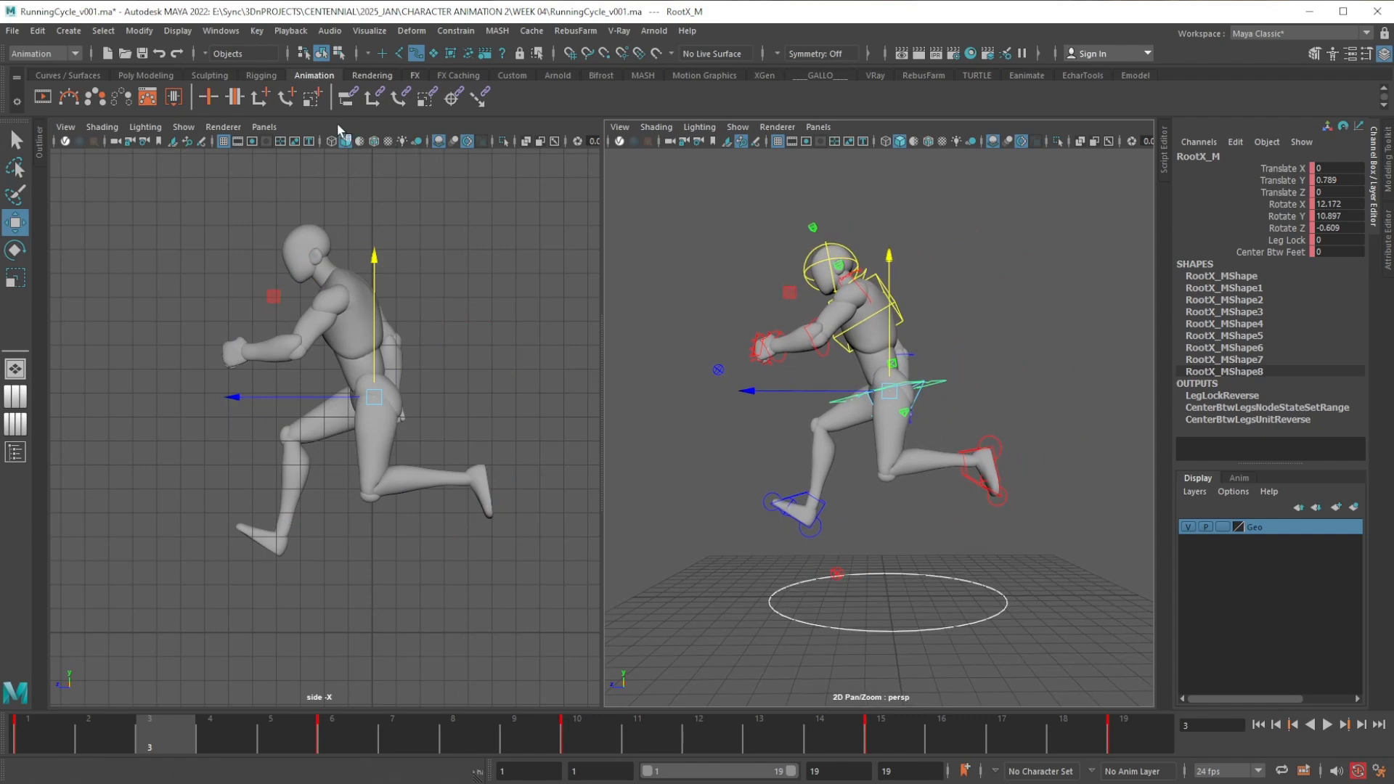
{"action": "left_click", "coordinate": [221, 30]}
{"action": "mouse_move", "coordinate": [322, 114]}
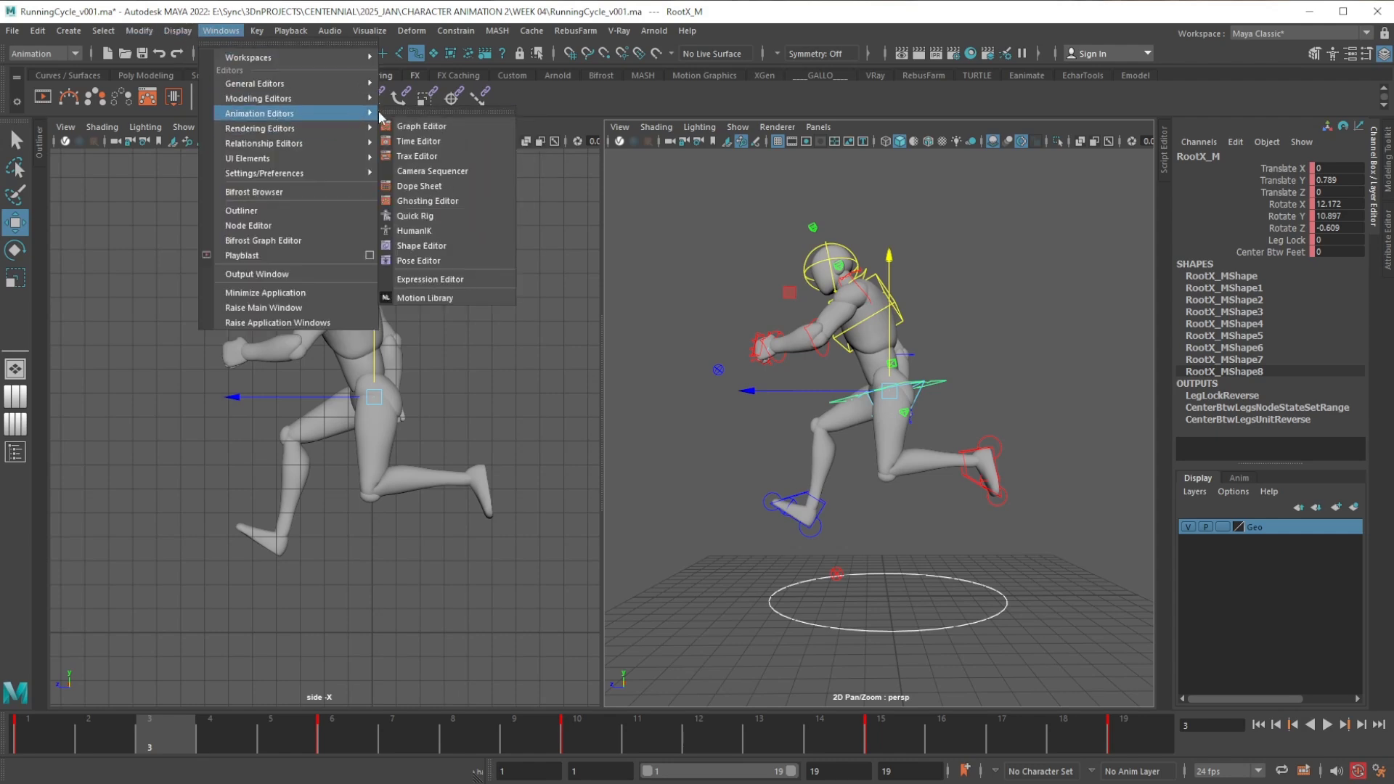
{"action": "left_click", "coordinate": [418, 127]}
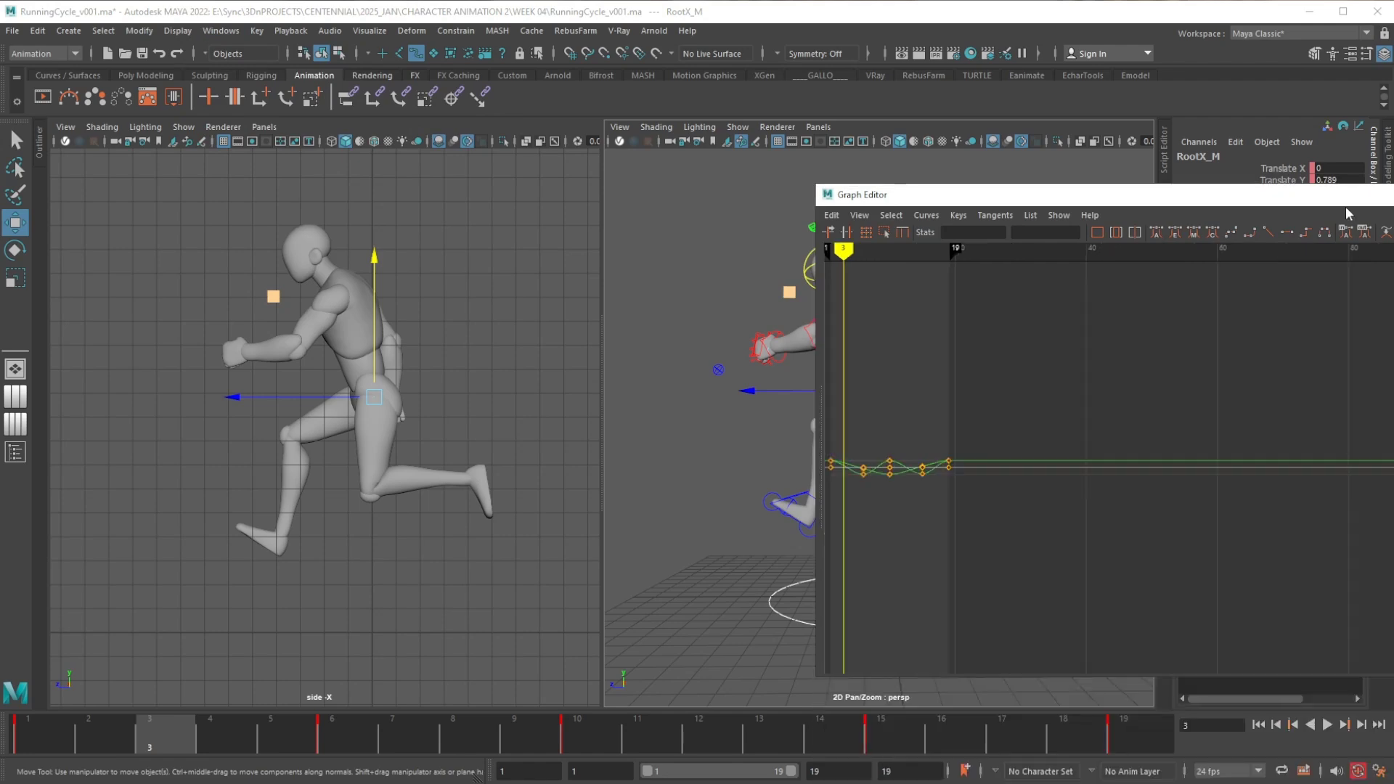
{"action": "left_click_drag", "start_coordinate": [1352, 206], "coordinate": [687, 142]}
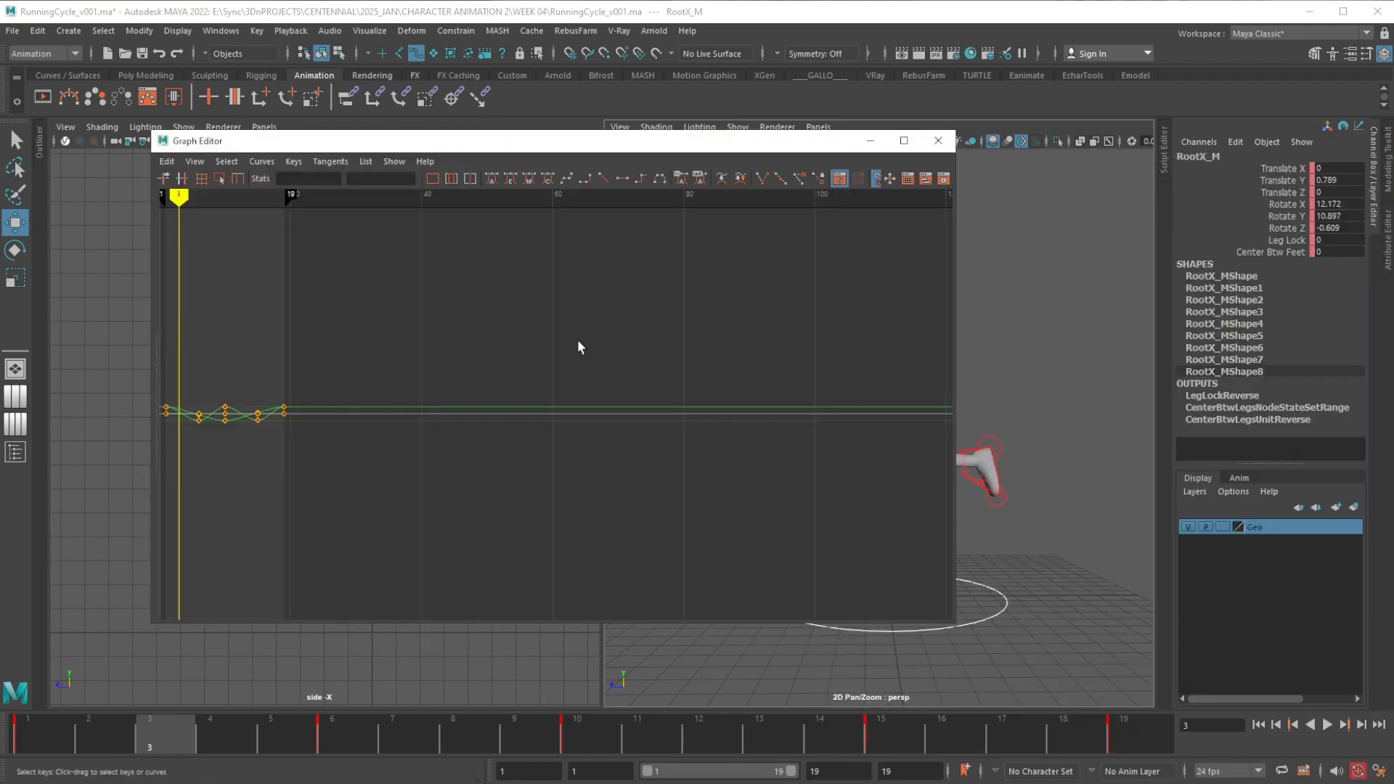
{"action": "key", "text": "f"}
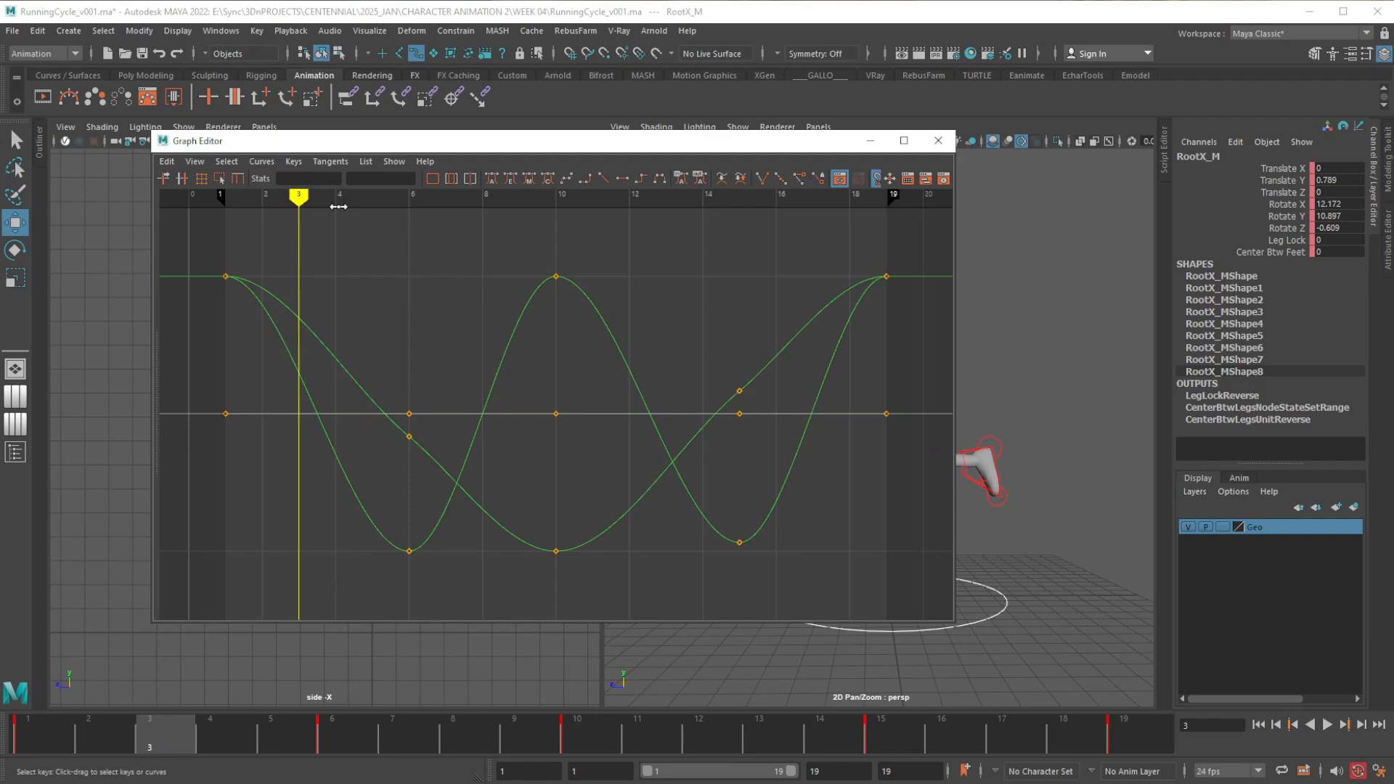
Give RootX_M's Translate Y keys at frames 6 and 15 linear tangents and play back the cycle
{"action": "left_click", "coordinate": [1296, 181]}
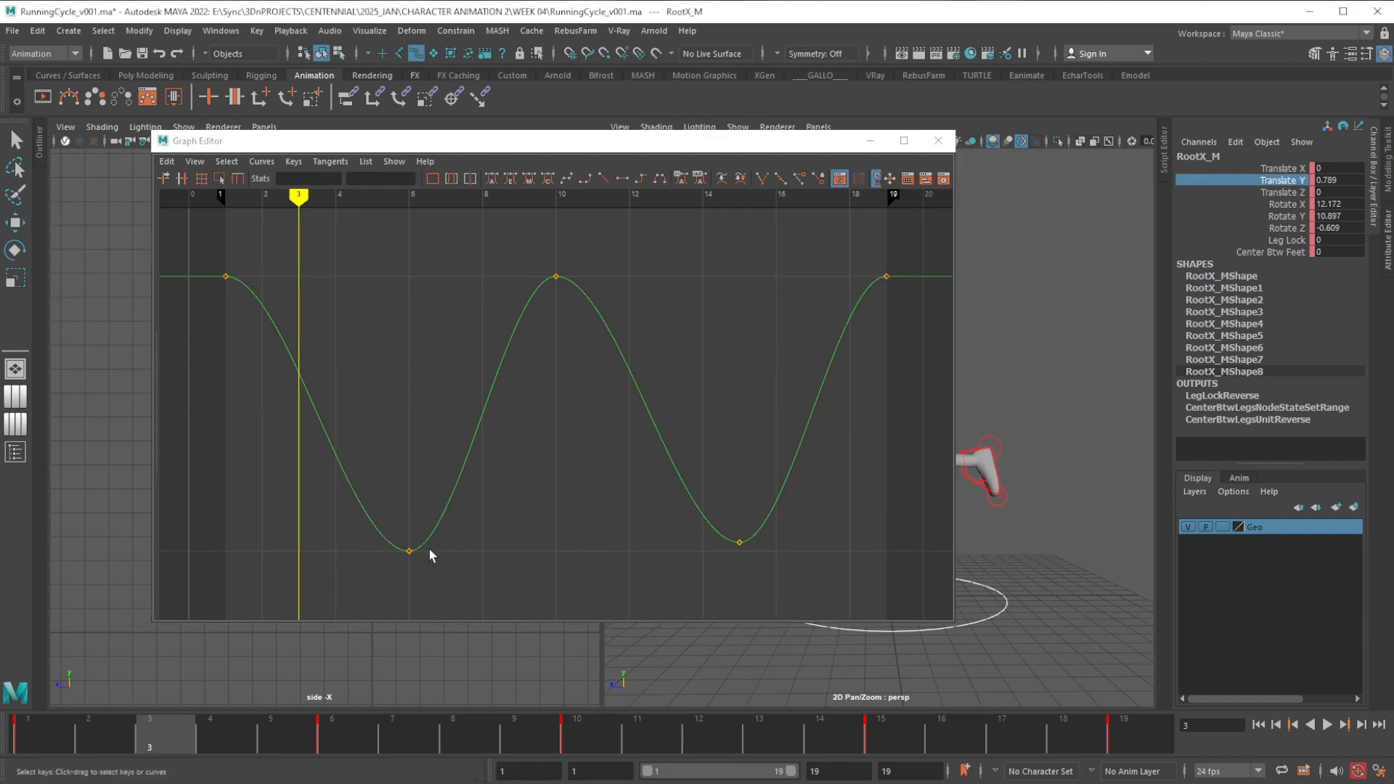
{"action": "left_click_drag", "start_coordinate": [372, 577], "coordinate": [786, 491]}
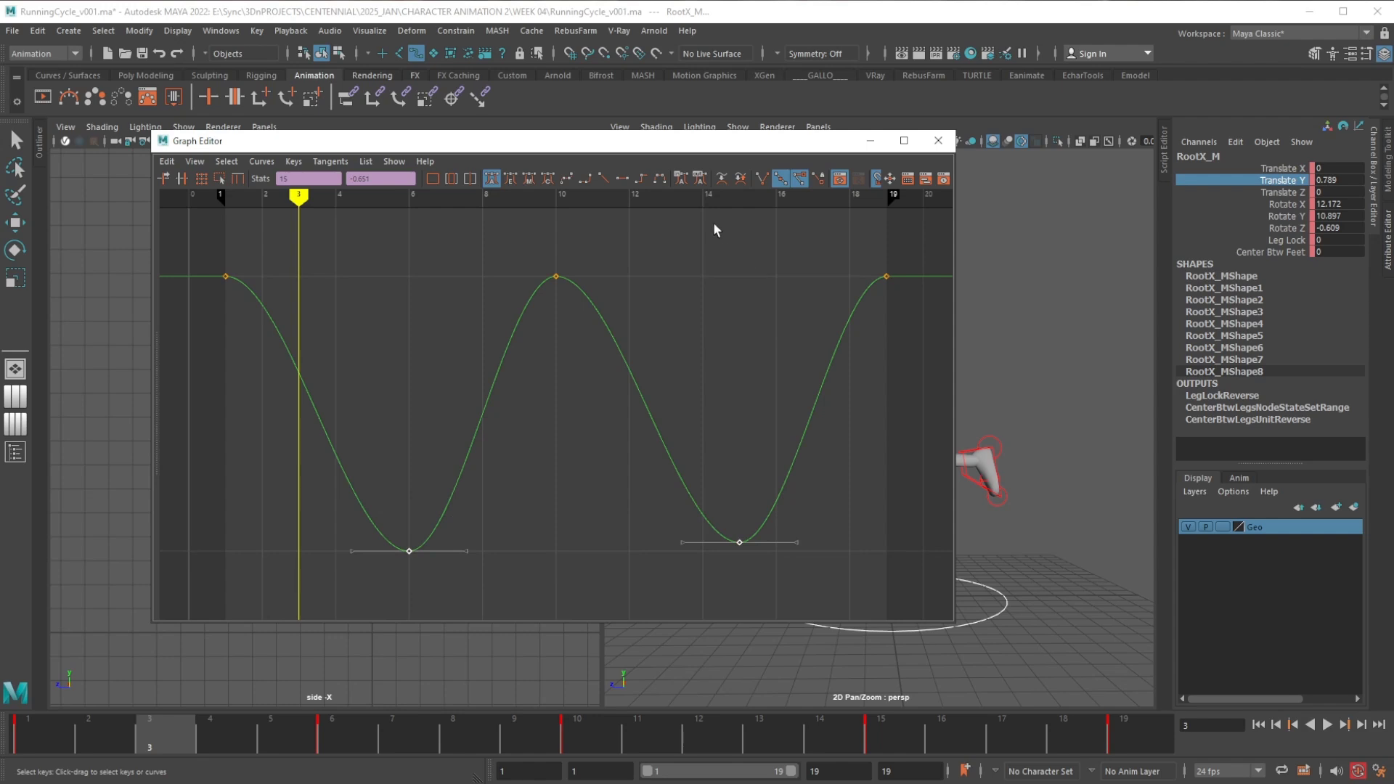
{"action": "left_click", "coordinate": [605, 178]}
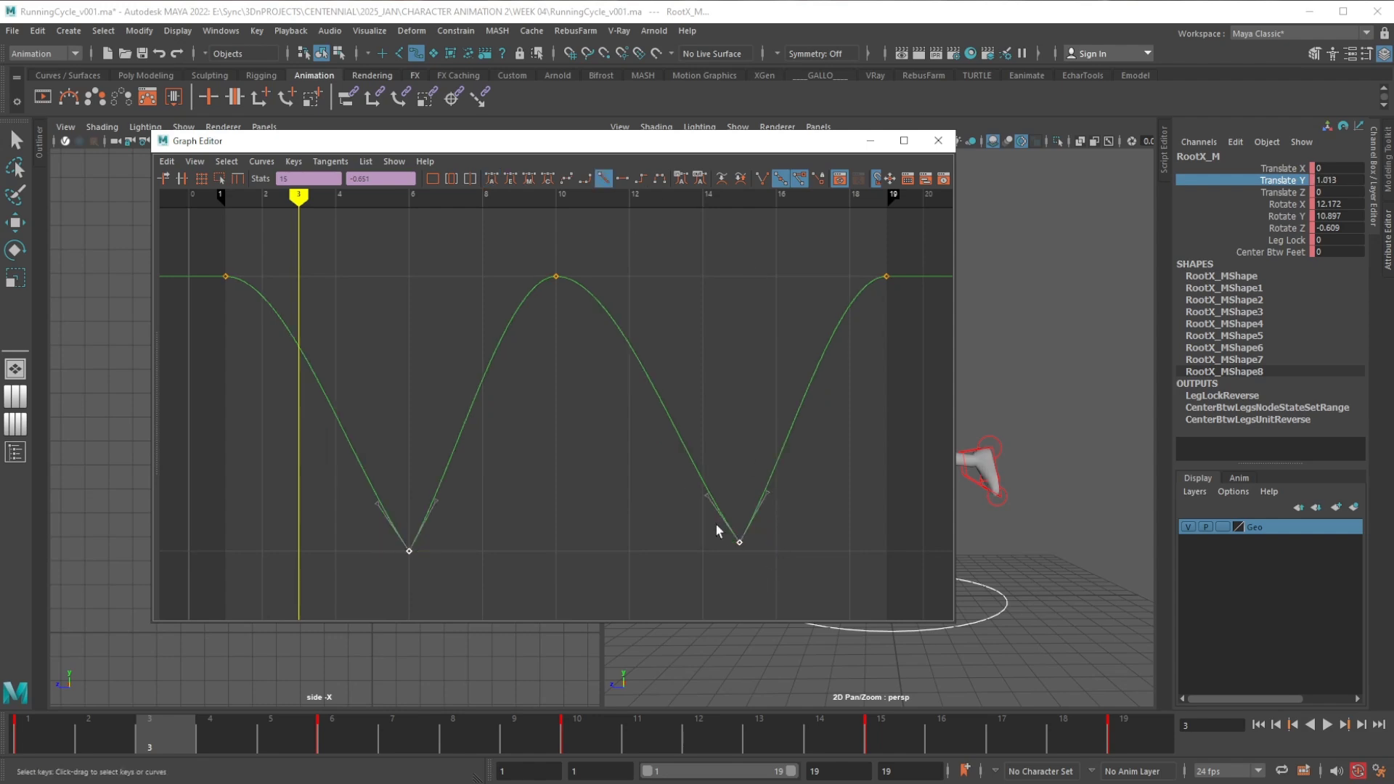
{"action": "left_click_drag", "start_coordinate": [396, 550], "coordinate": [783, 508]}
{"action": "left_click", "coordinate": [715, 252]}
{"action": "left_click_drag", "start_coordinate": [798, 142], "coordinate": [1393, 232]}
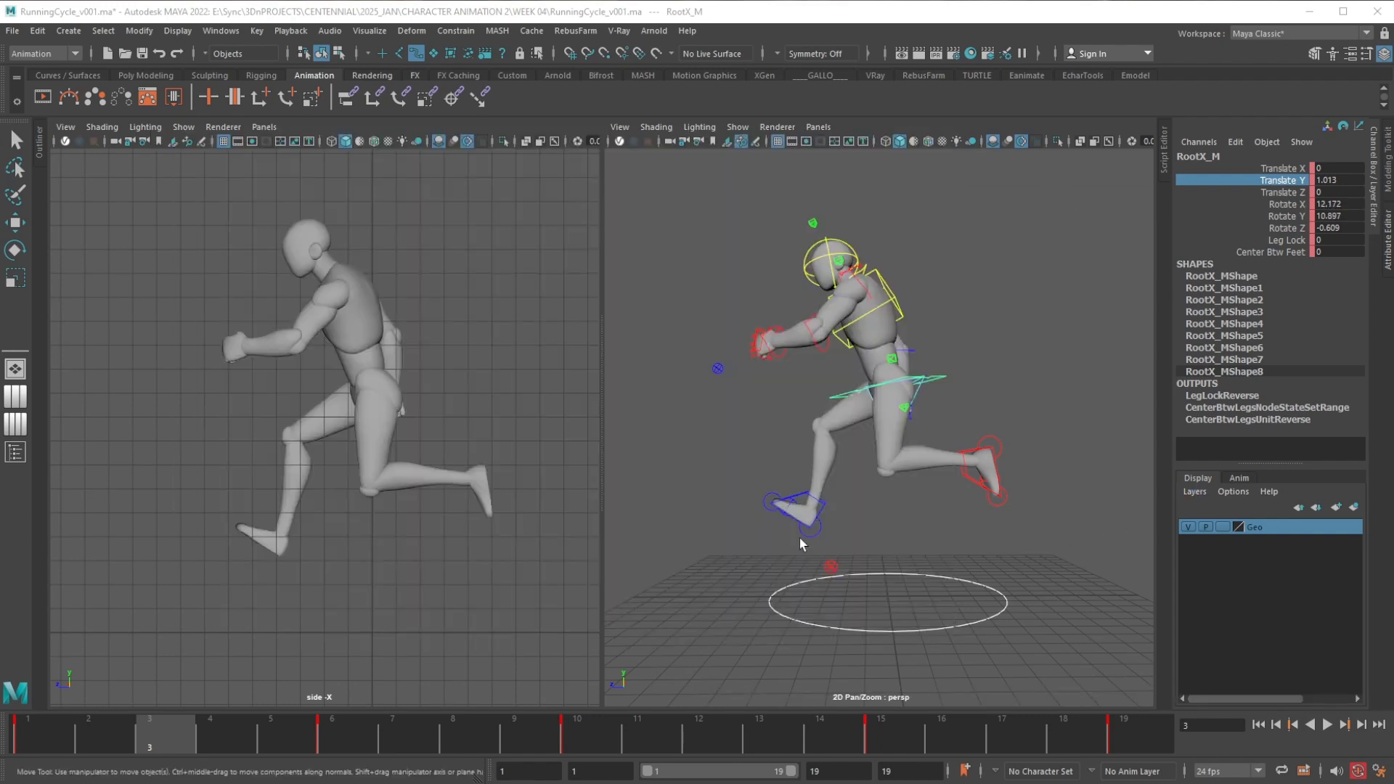
{"action": "key", "text": "alt+v"}
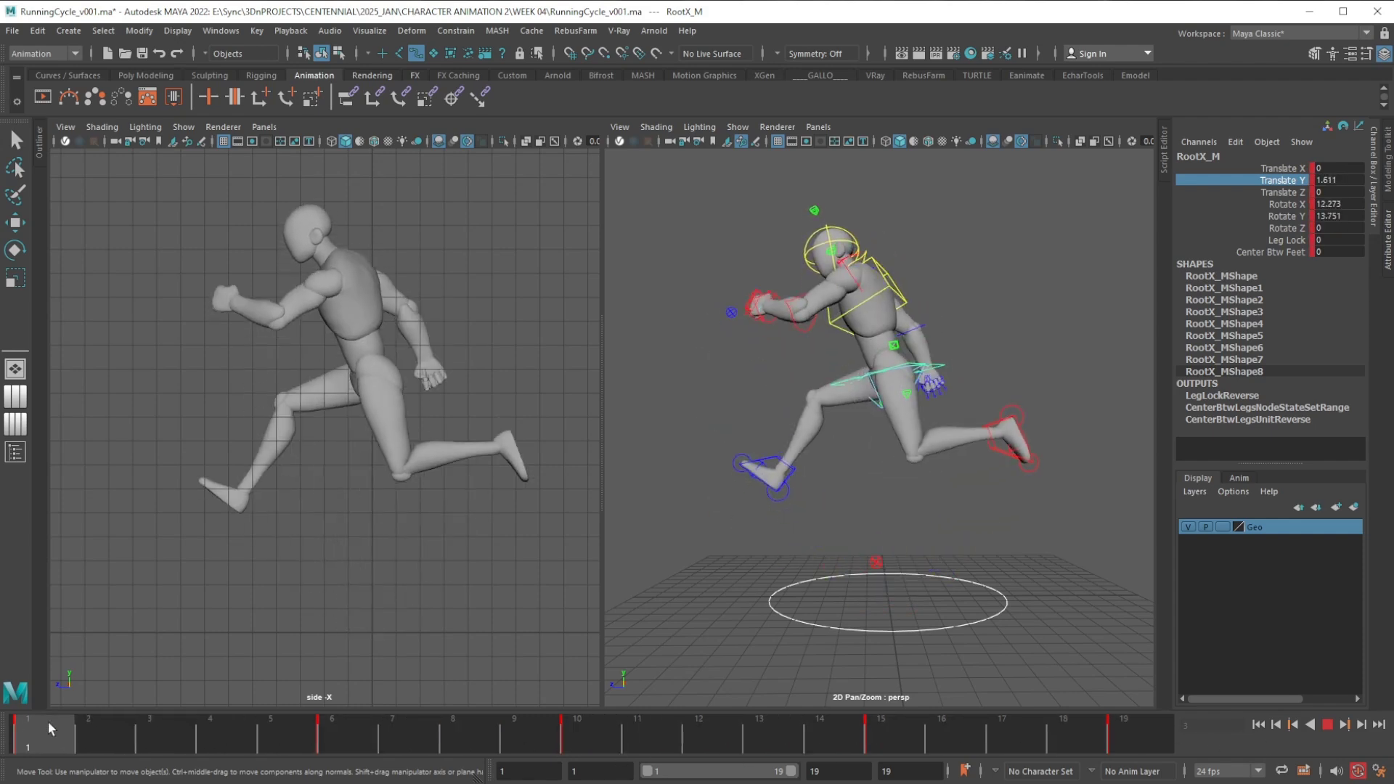
{"action": "key", "text": "alt+v"}
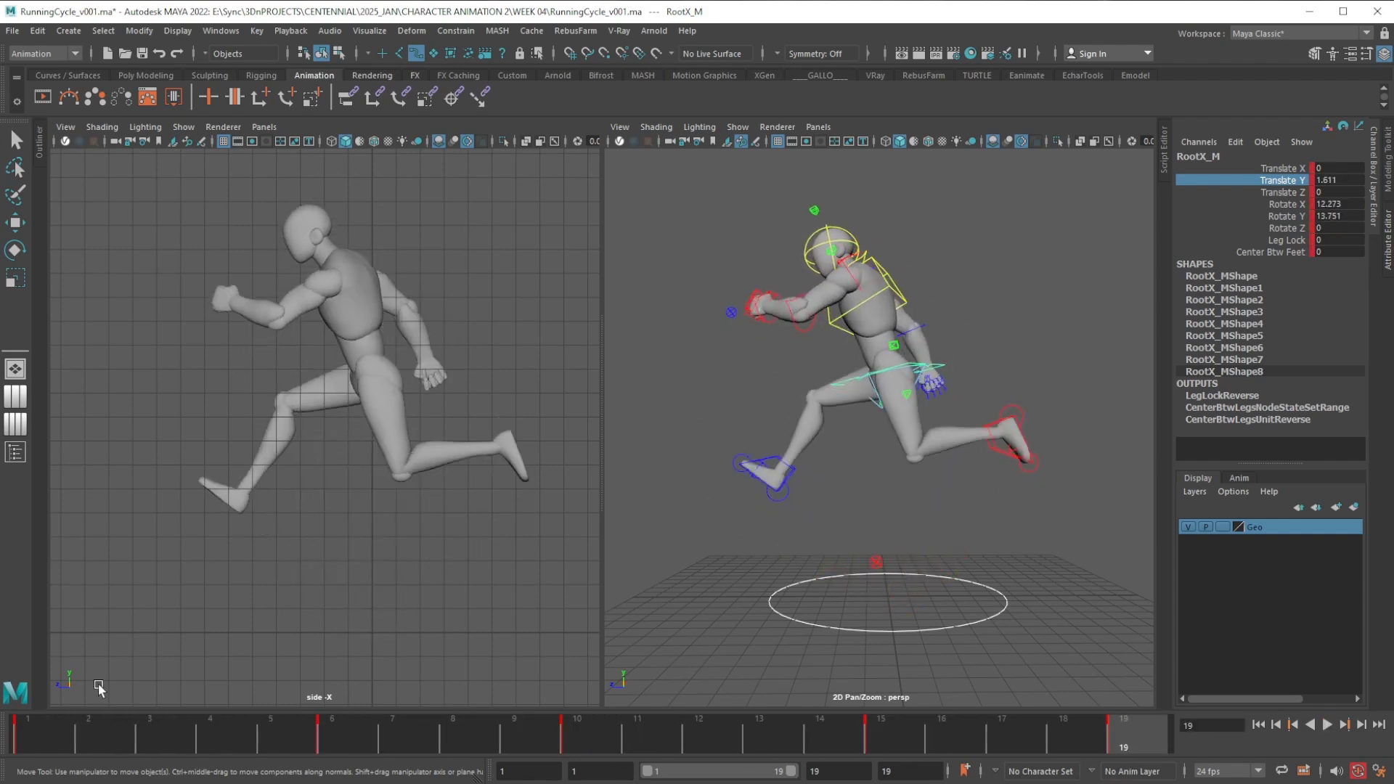
At frame 3, move IKLeg_R forward and down to about 2.72 in Translate Y and 5.36 in Translate Z
{"action": "left_click", "coordinate": [168, 738]}
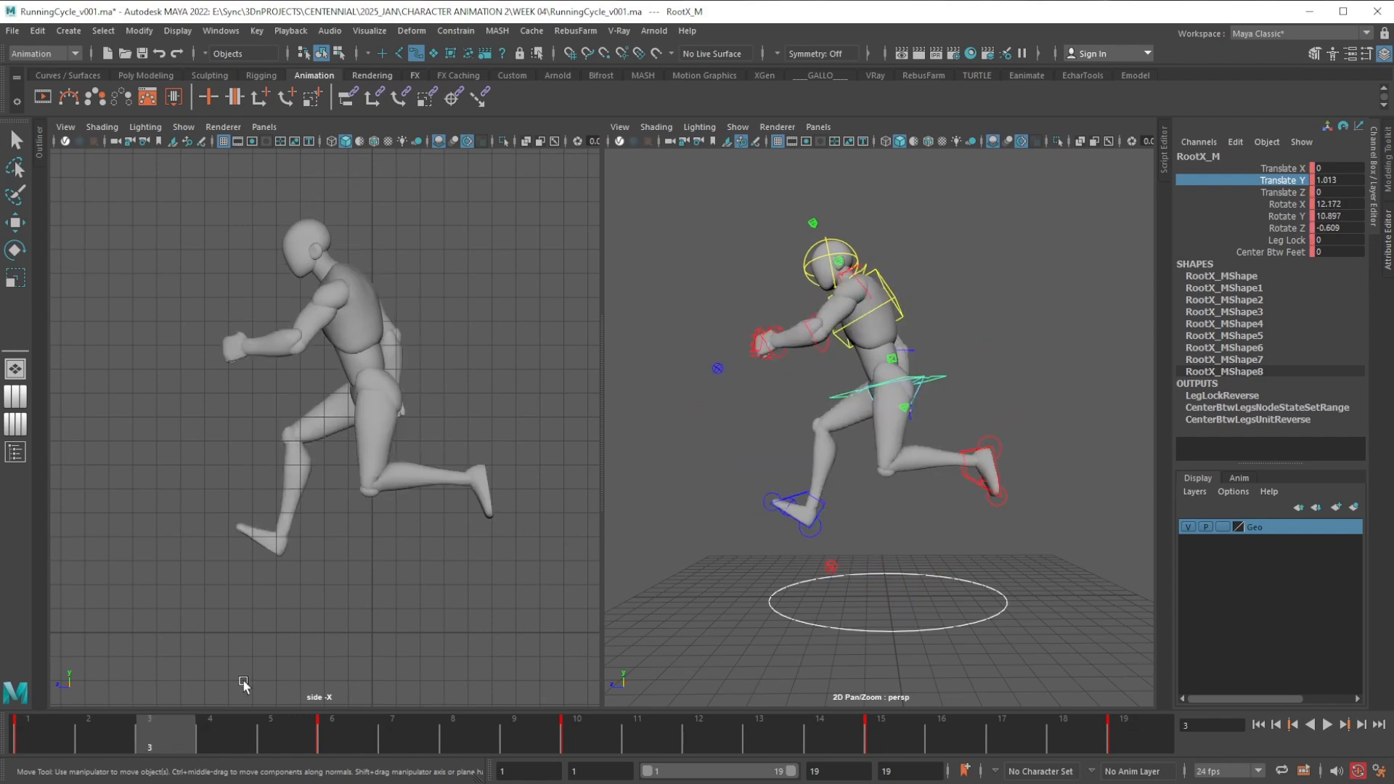
{"action": "left_click_drag", "start_coordinate": [812, 535], "coordinate": [822, 519], "text": "alt"}
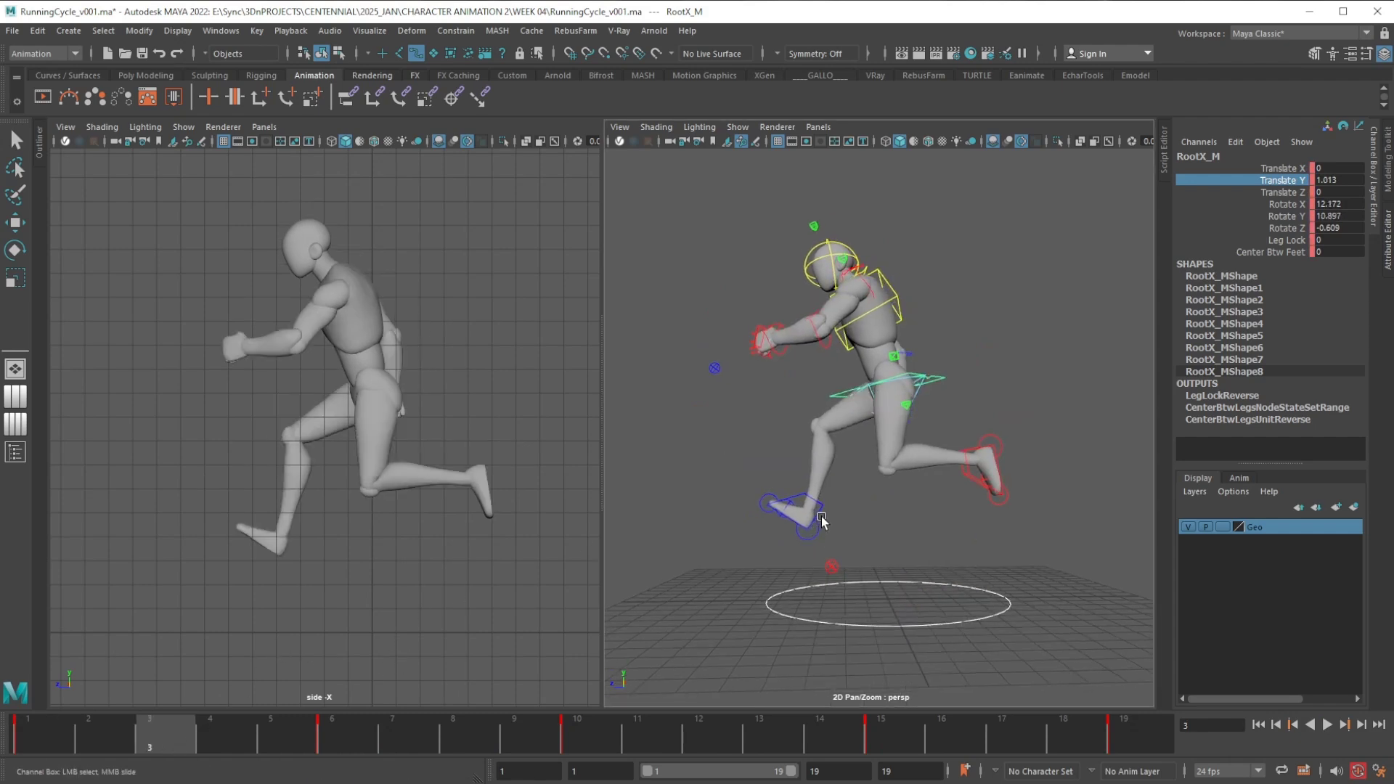
{"action": "left_click", "coordinate": [821, 506]}
{"action": "key", "text": "w"}
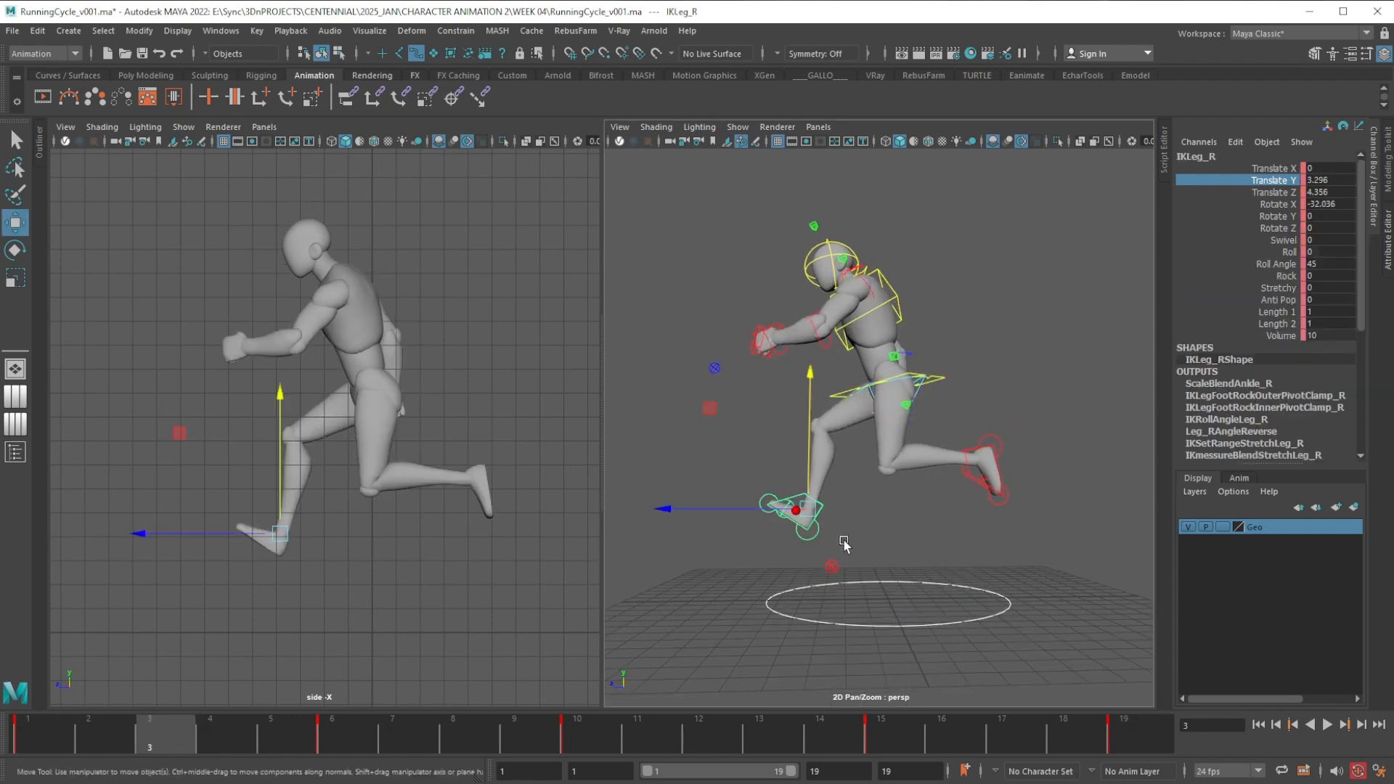
{"action": "middle_click_drag", "start_coordinate": [709, 405], "coordinate": [693, 429]}
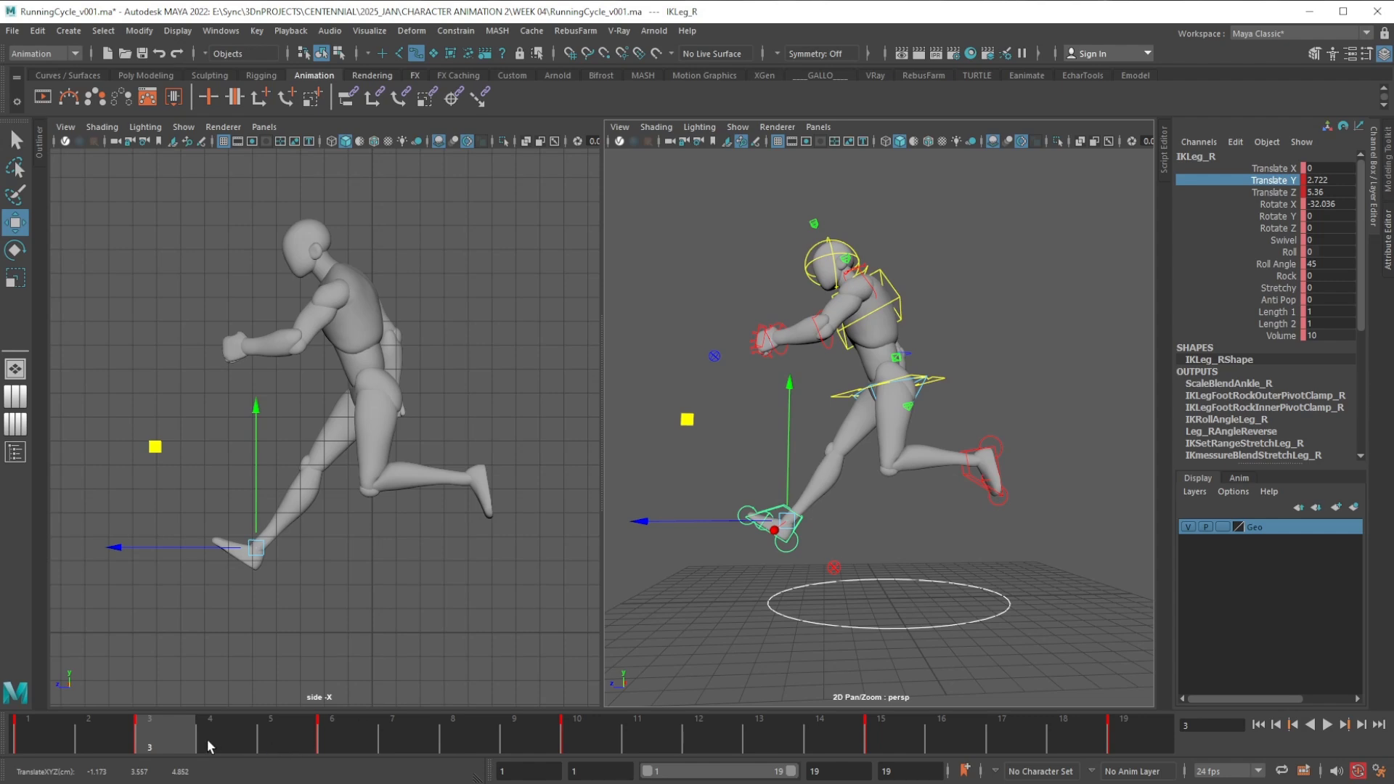
At frame 6, lower RootX_M to about -0.84 in Translate Y
{"action": "left_click_drag", "start_coordinate": [207, 739], "coordinate": [336, 739]}
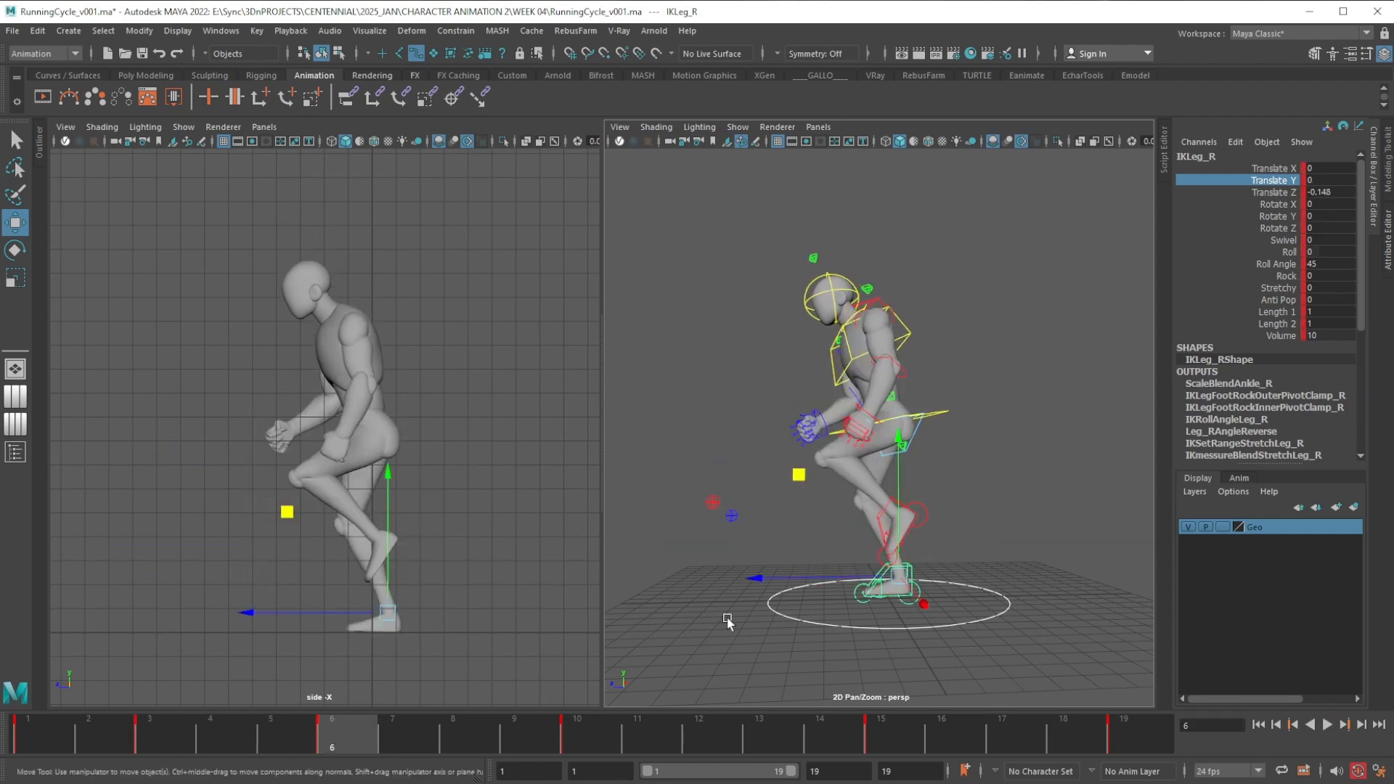
{"action": "left_click", "coordinate": [945, 412]}
{"action": "left_click_drag", "start_coordinate": [888, 365], "coordinate": [888, 370]}
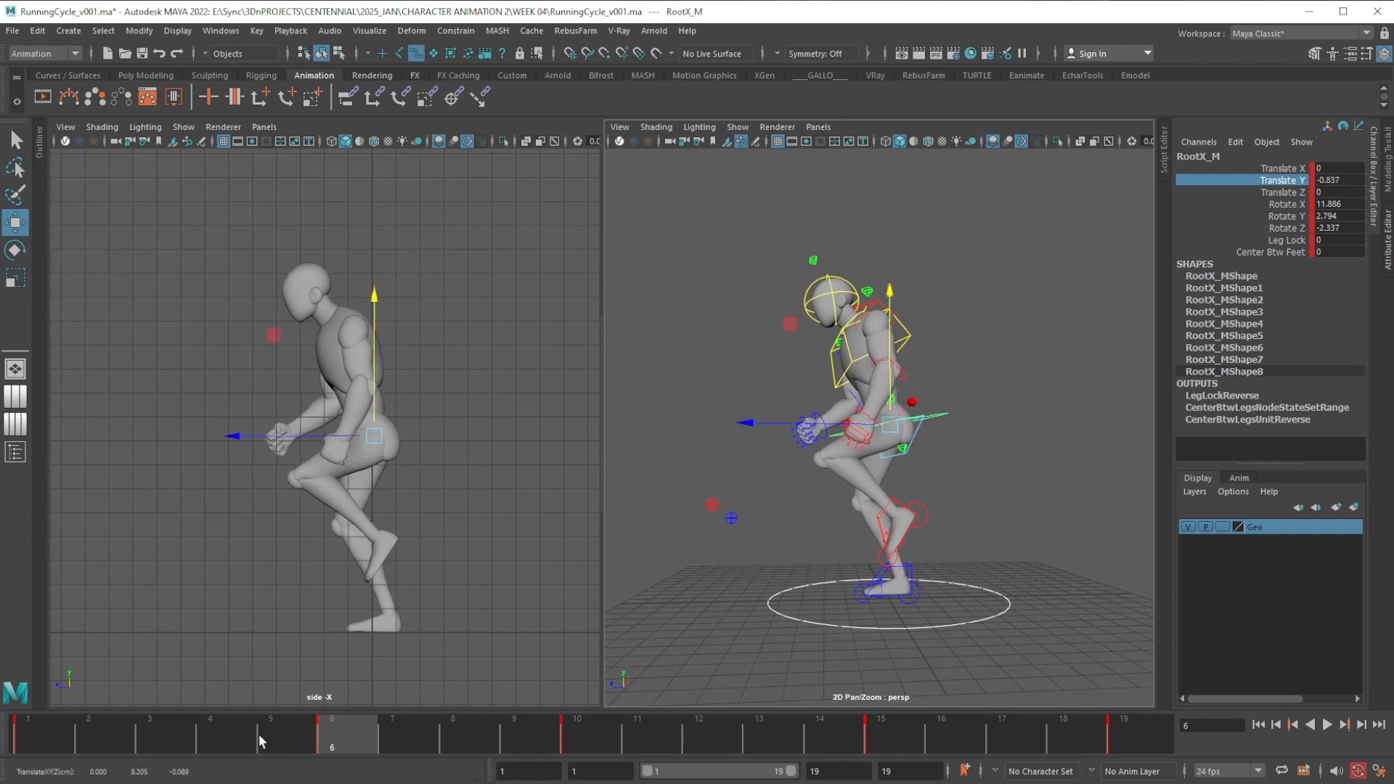
Examine the pose at frame 4 and bring RootX_M's curves in the Graph Editor back into view
{"action": "left_click", "coordinate": [218, 737]}
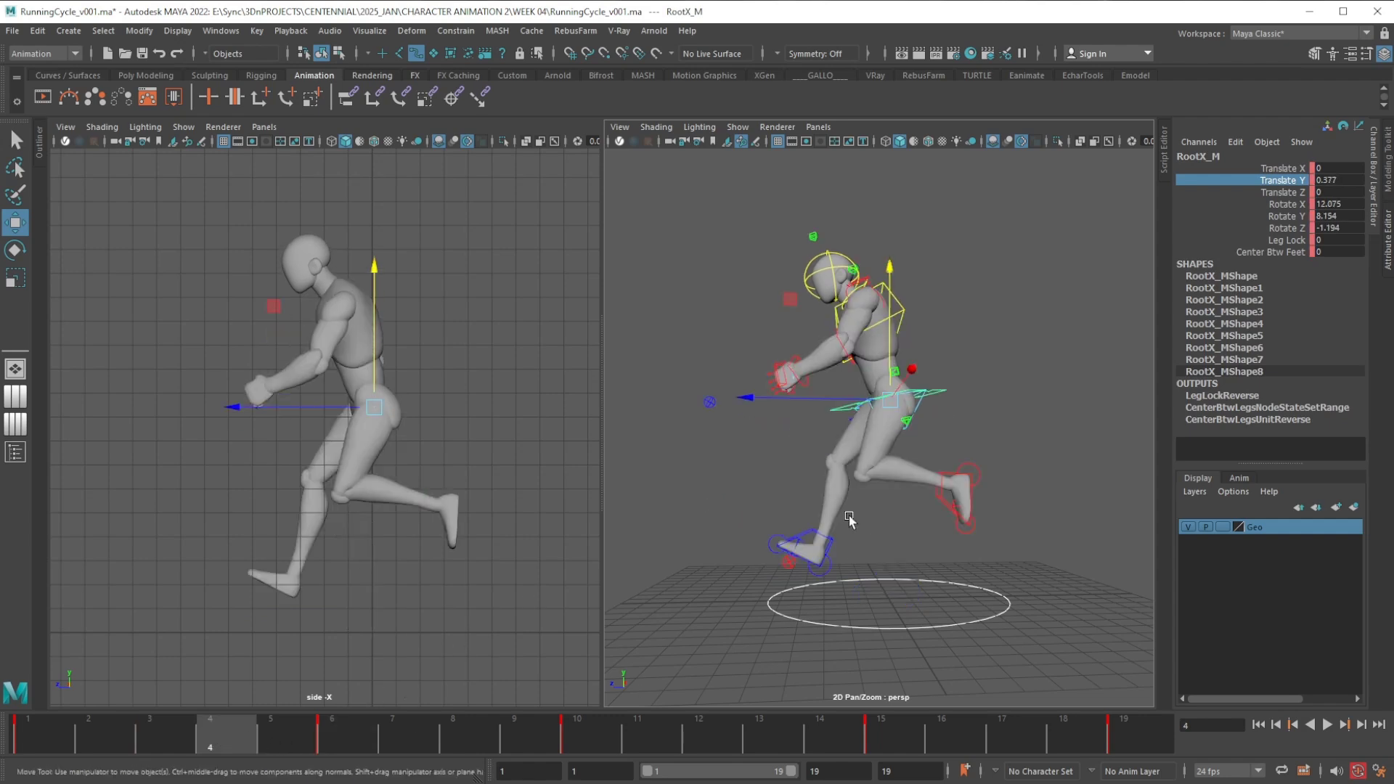
{"action": "left_click_drag", "start_coordinate": [887, 565], "coordinate": [864, 566], "text": "alt"}
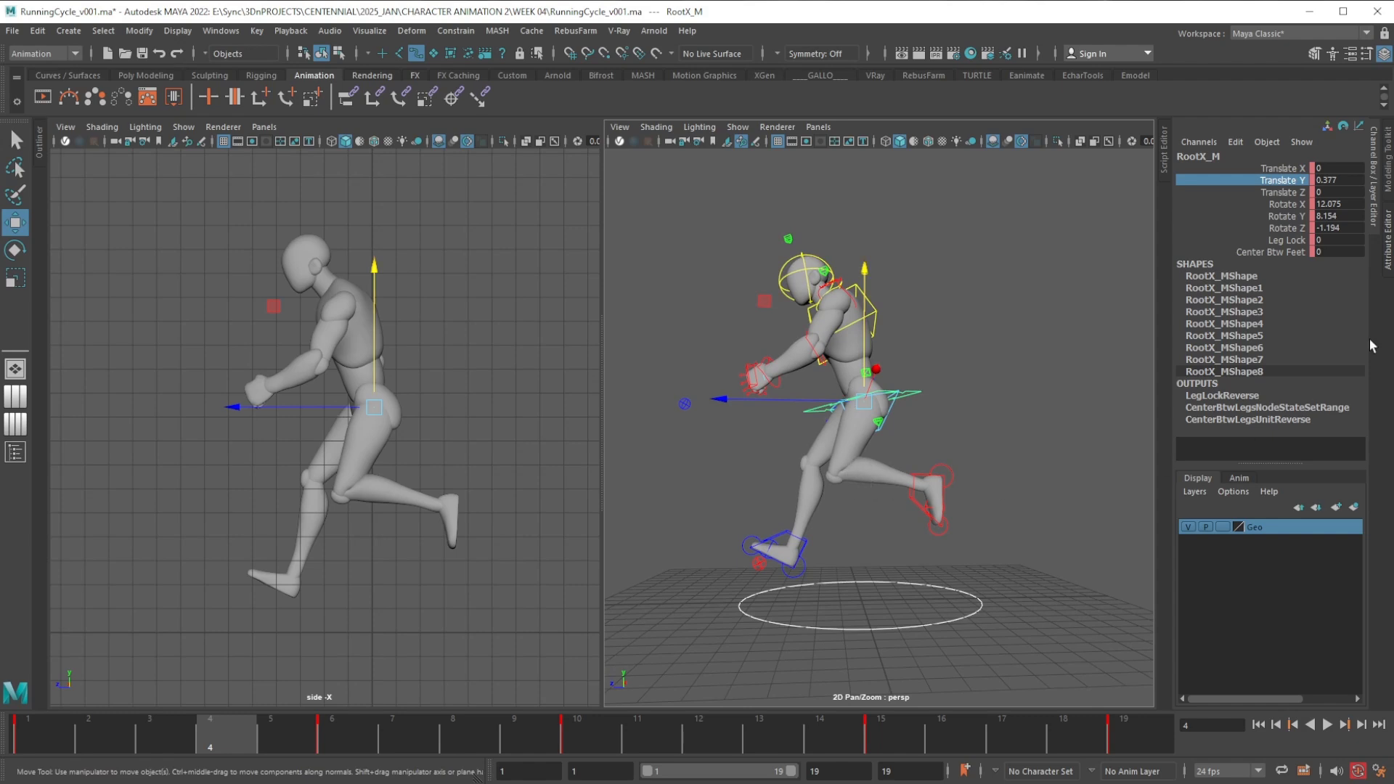
{"action": "left_click_drag", "start_coordinate": [1393, 280], "coordinate": [679, 172]}
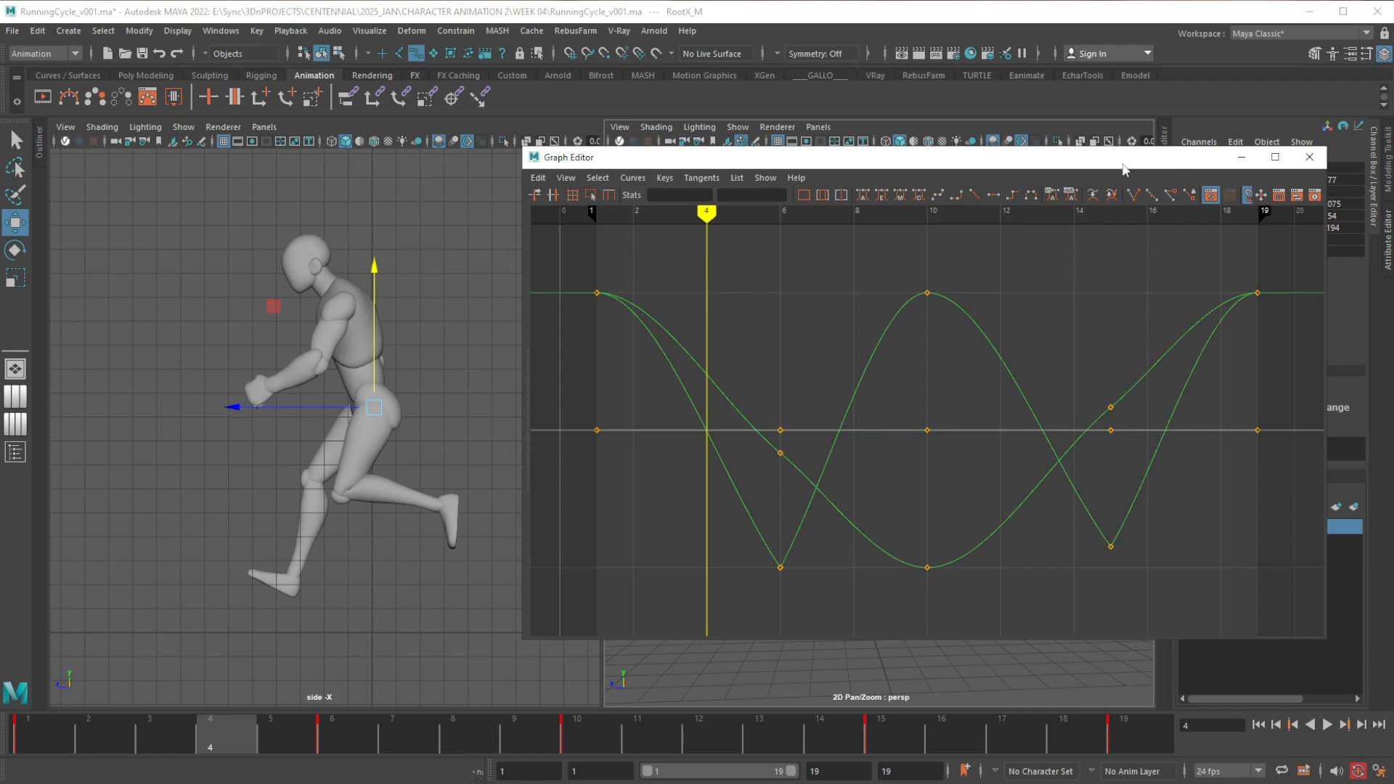
{"action": "left_click_drag", "start_coordinate": [1124, 168], "coordinate": [944, 191]}
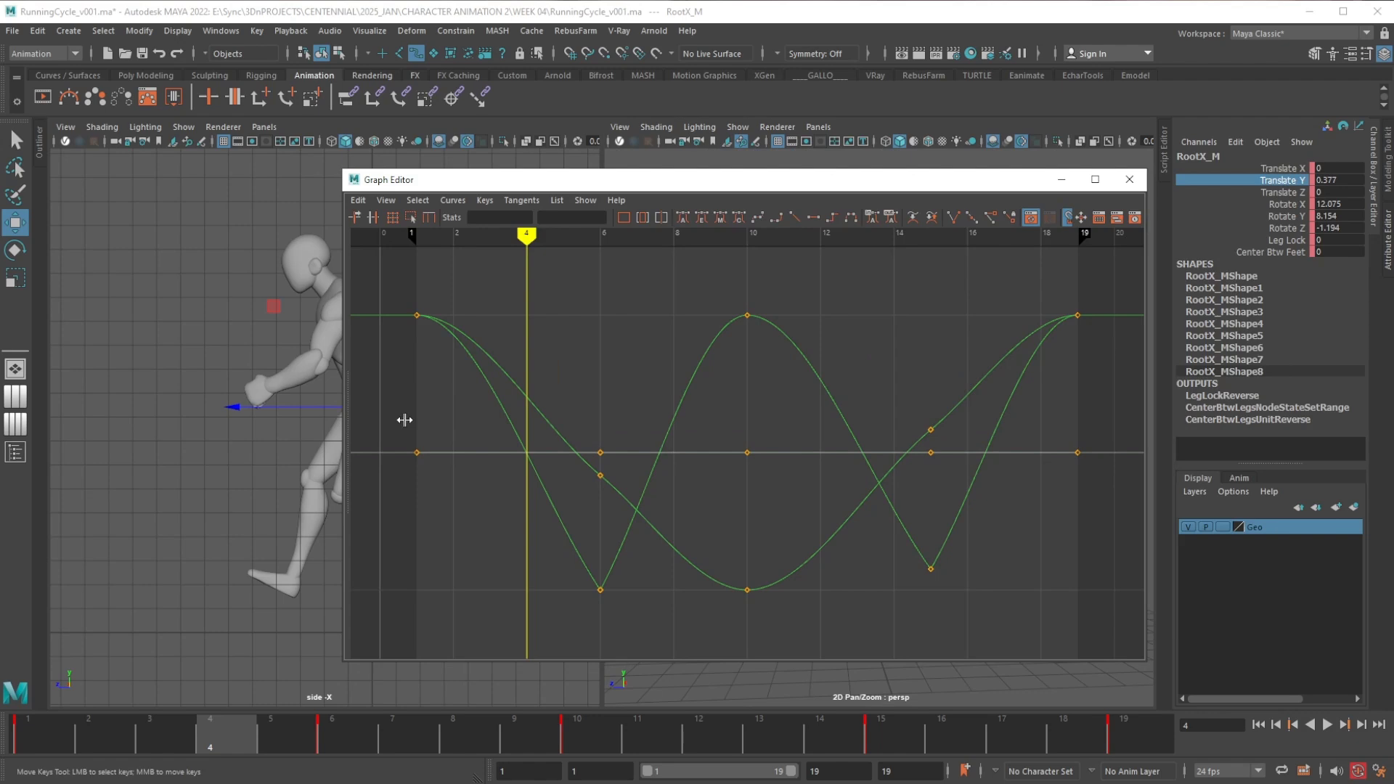
{"action": "left_click_drag", "start_coordinate": [404, 420], "coordinate": [458, 420]}
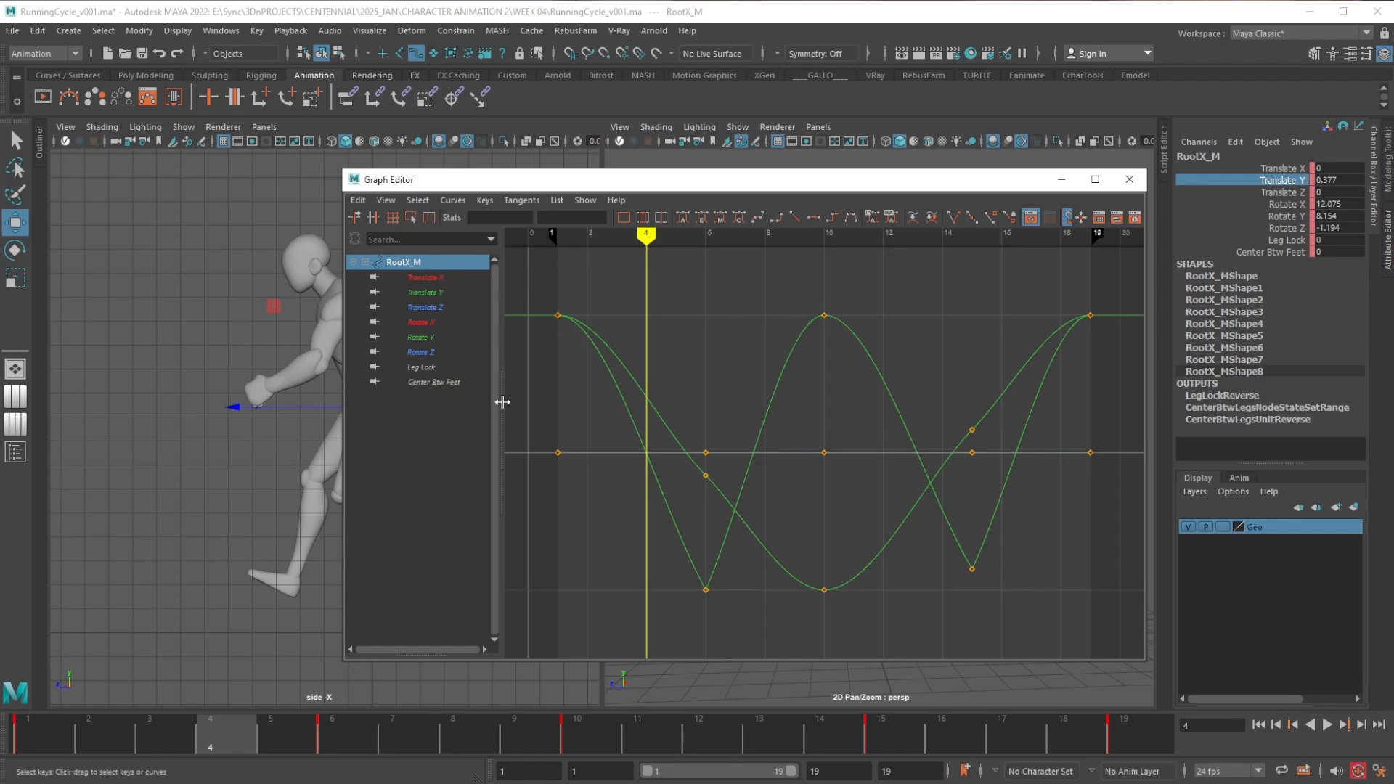
{"action": "mouse_move", "coordinate": [452, 403]}
{"action": "left_mouse_down"}
{"action": "mouse_move", "coordinate": [364, 411]}
{"action": "mouse_move", "coordinate": [452, 414]}
{"action": "left_mouse_up"}
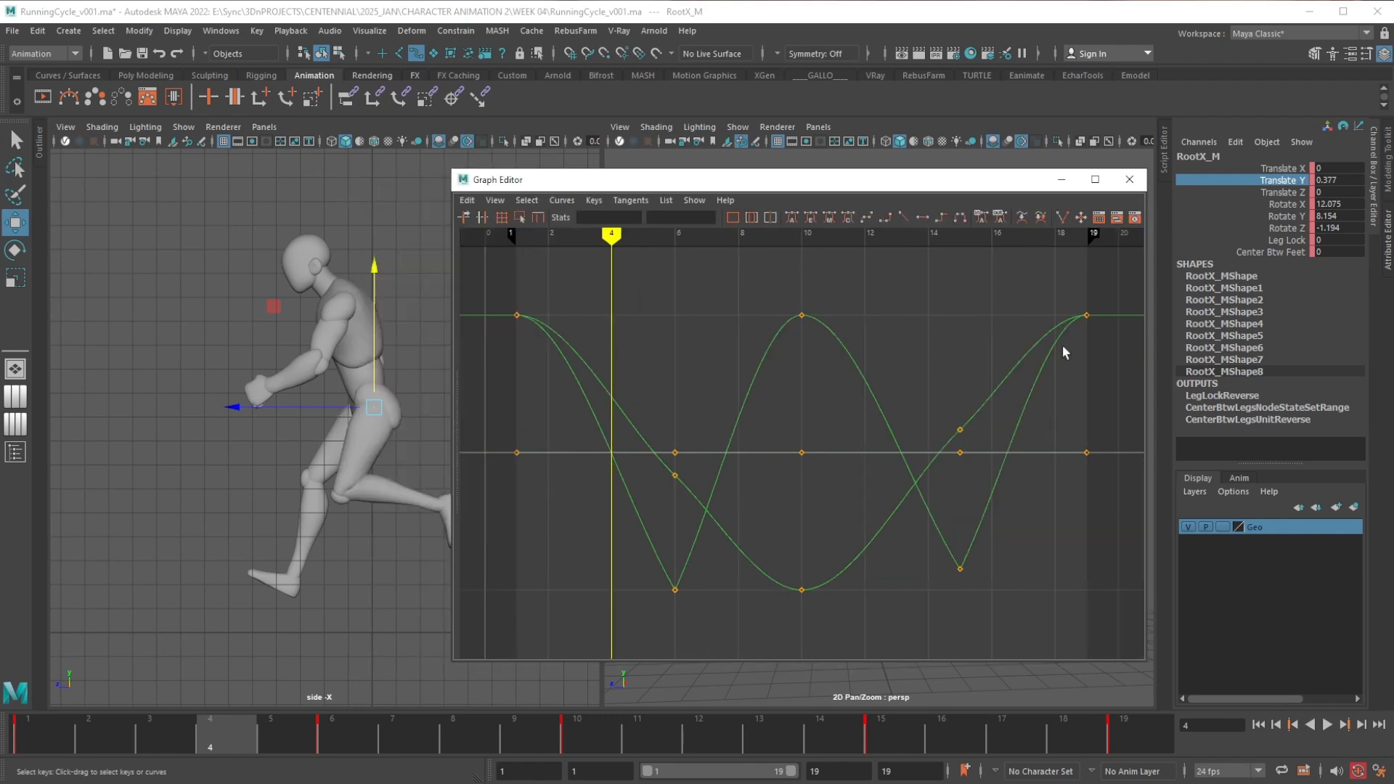
Lower RootX_M's Translate Y keys at frames 1, 10 and 19 together to about 0.22
{"action": "left_click", "coordinate": [1291, 193]}
{"action": "left_click", "coordinate": [1290, 182]}
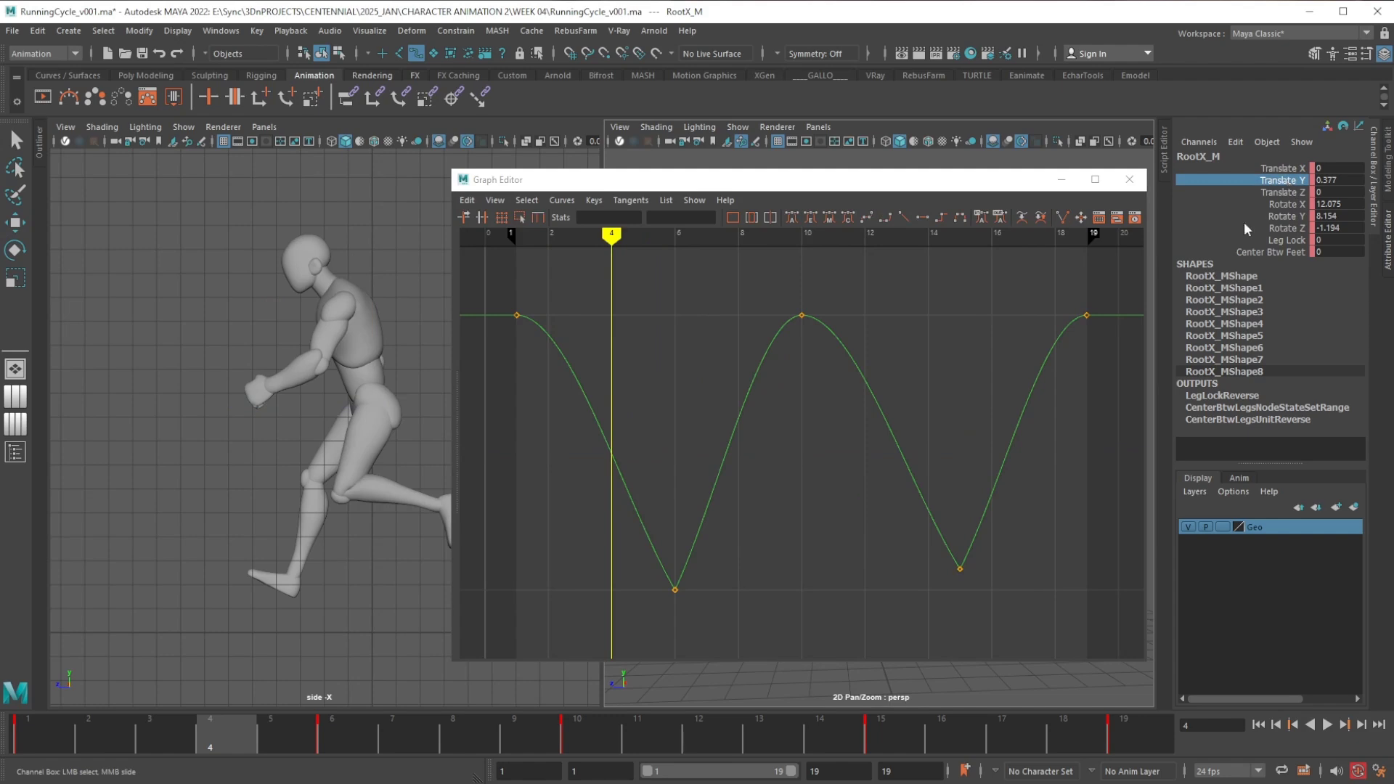
{"action": "left_click_drag", "start_coordinate": [496, 284], "coordinate": [1109, 386]}
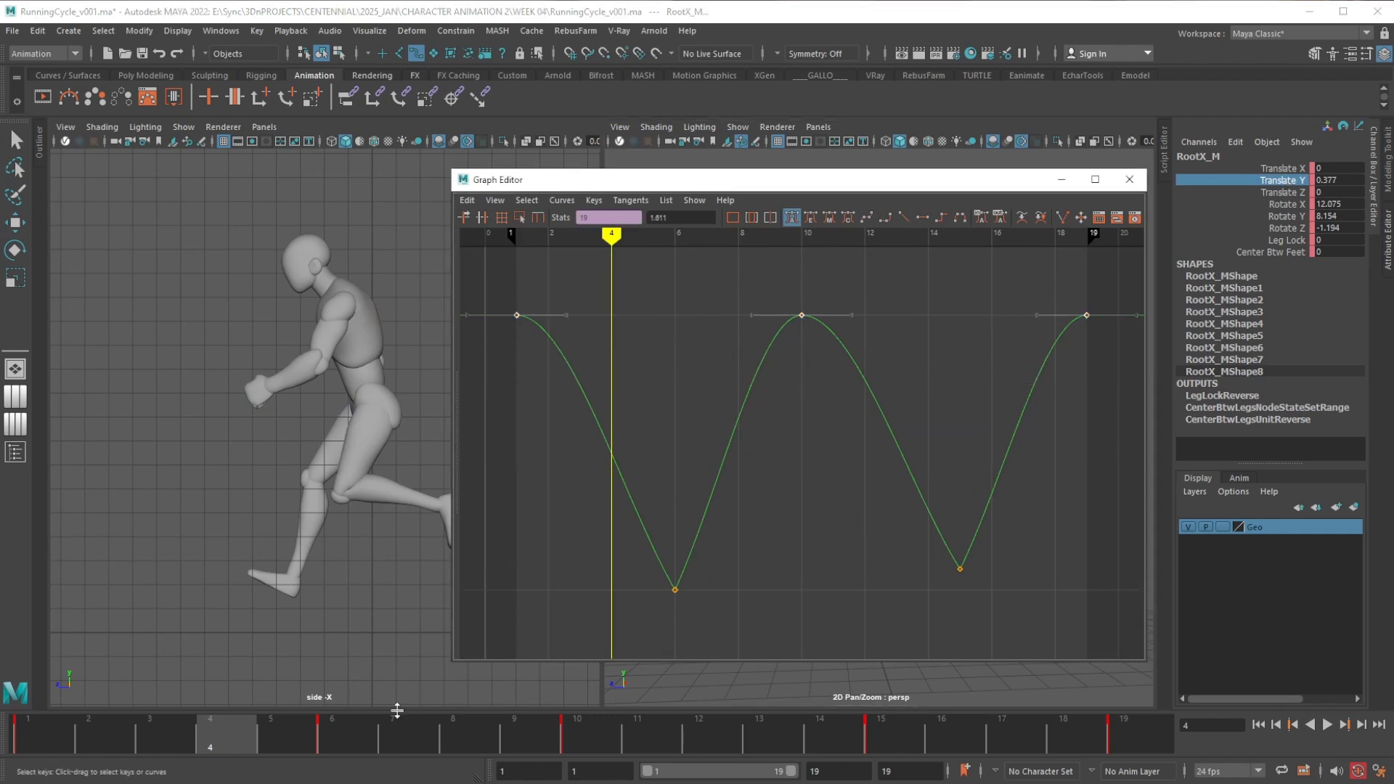
{"action": "left_click", "coordinate": [344, 742]}
{"action": "left_click", "coordinate": [587, 726]}
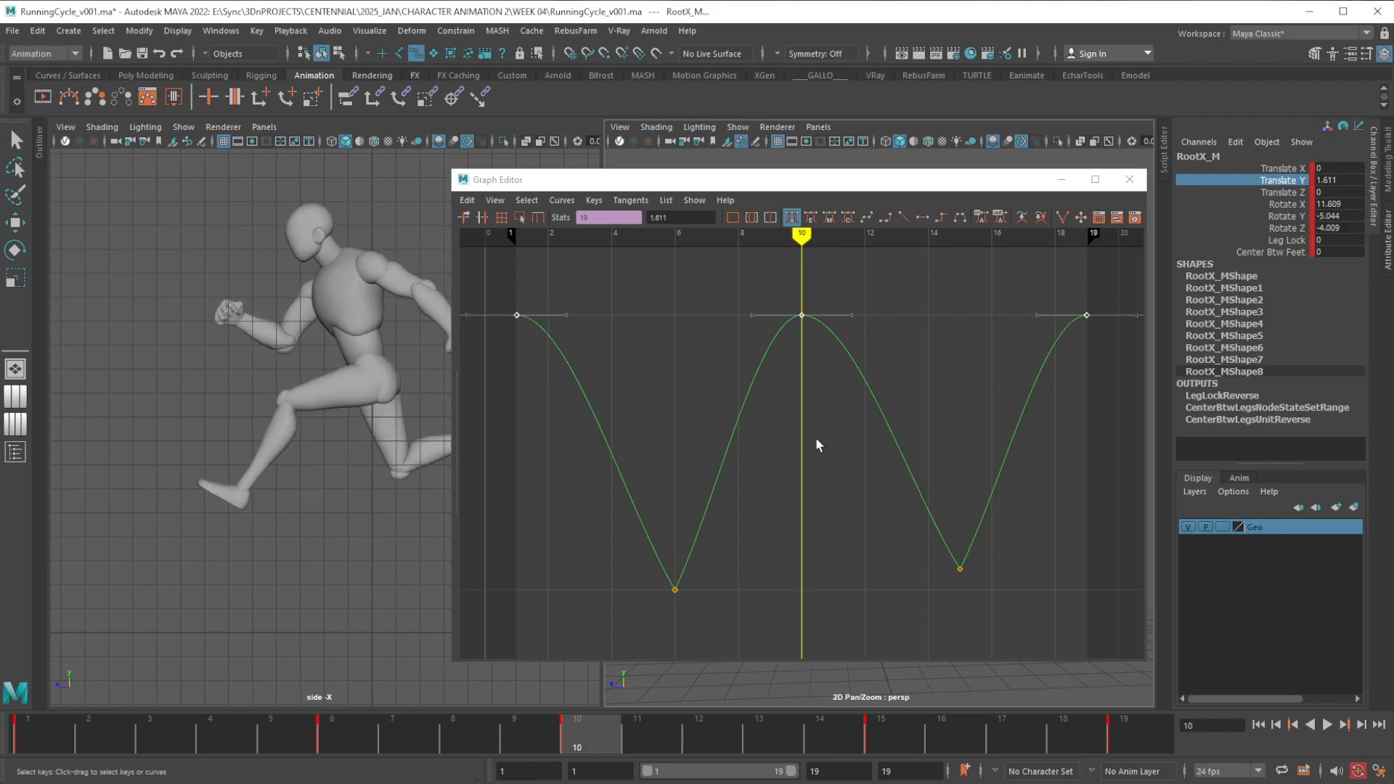
{"action": "middle_click_drag", "start_coordinate": [825, 374], "coordinate": [824, 525], "text": "shift"}
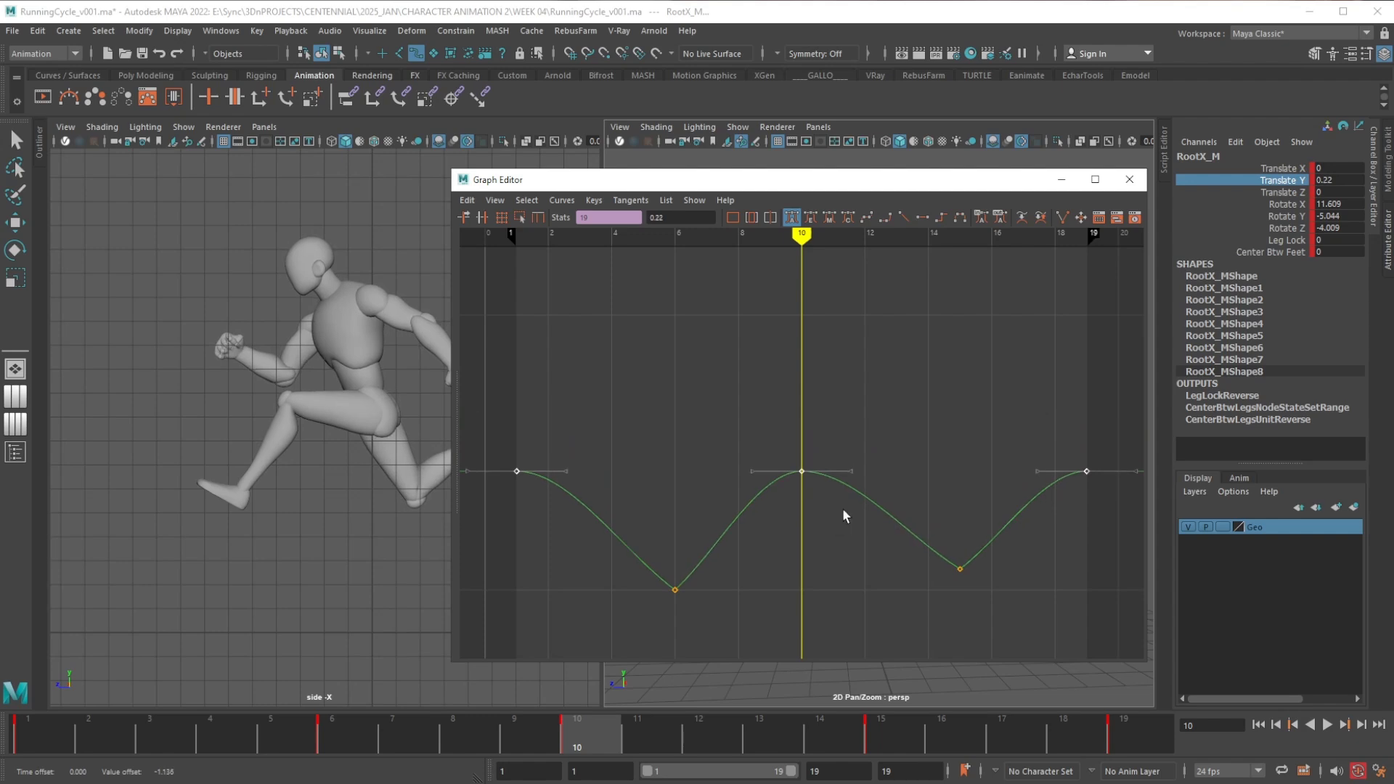
{"action": "left_click", "coordinate": [1048, 187]}
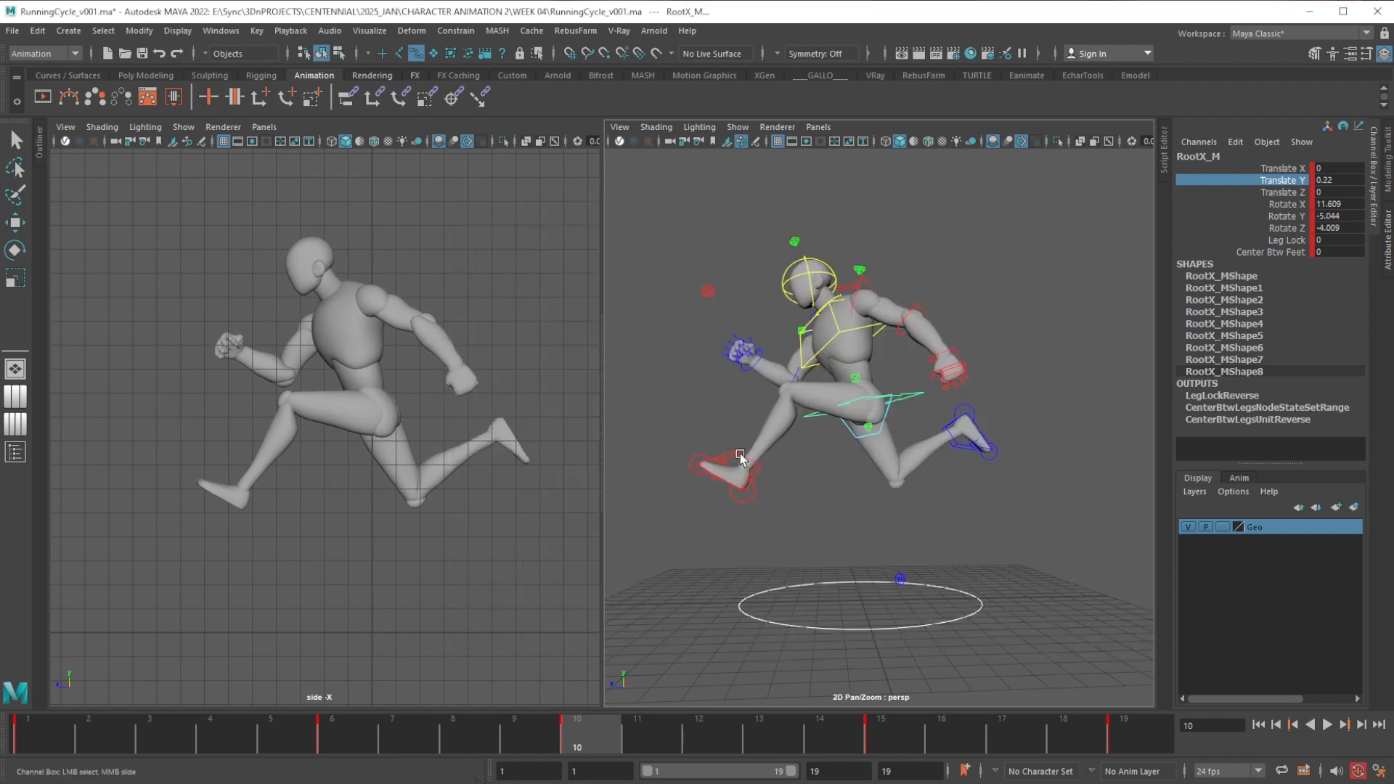
Lower both IK leg controls together at frame 1, bringing IKLeg_R to about 3.58 in Translate Y, and copy that frame's keys
{"action": "left_click", "coordinate": [973, 432]}
{"action": "left_click", "coordinate": [726, 472], "text": "shift"}
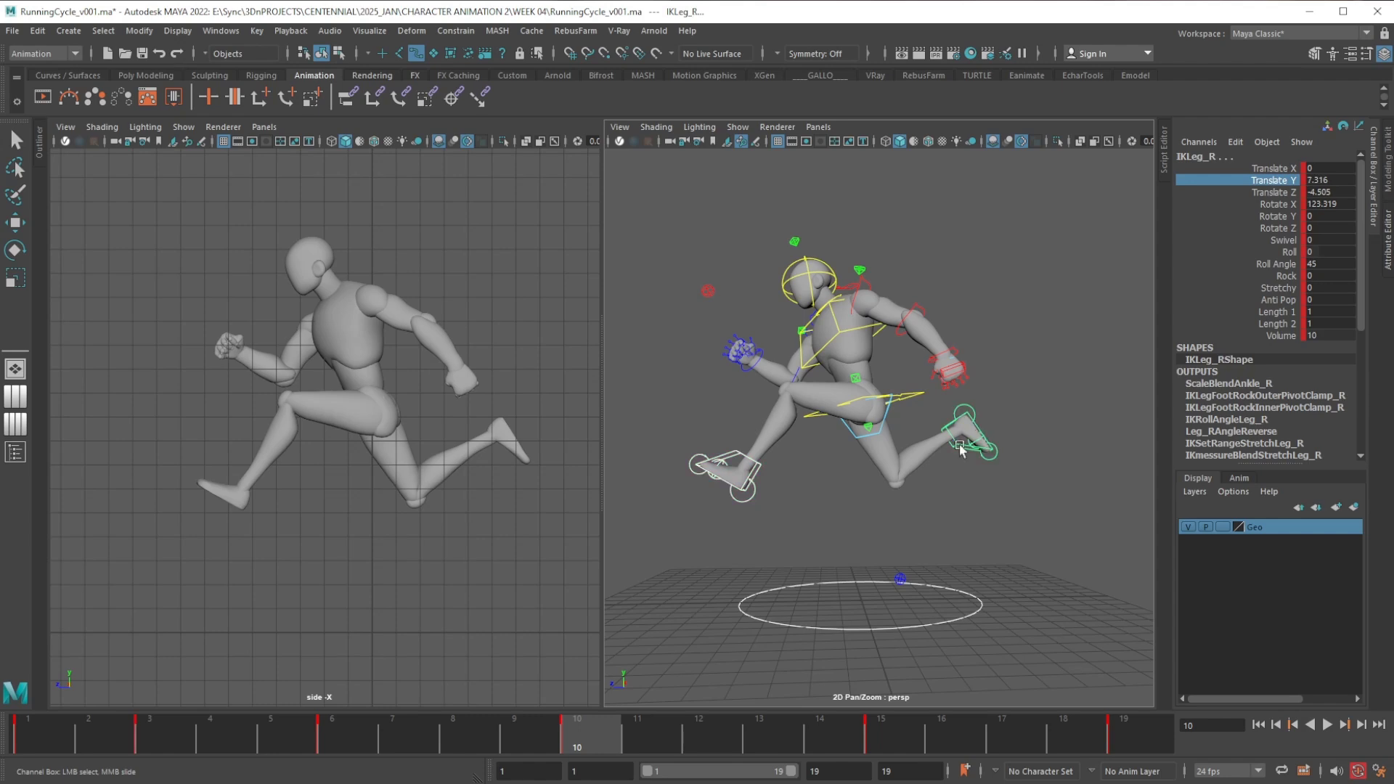
{"action": "left_click", "coordinate": [56, 738]}
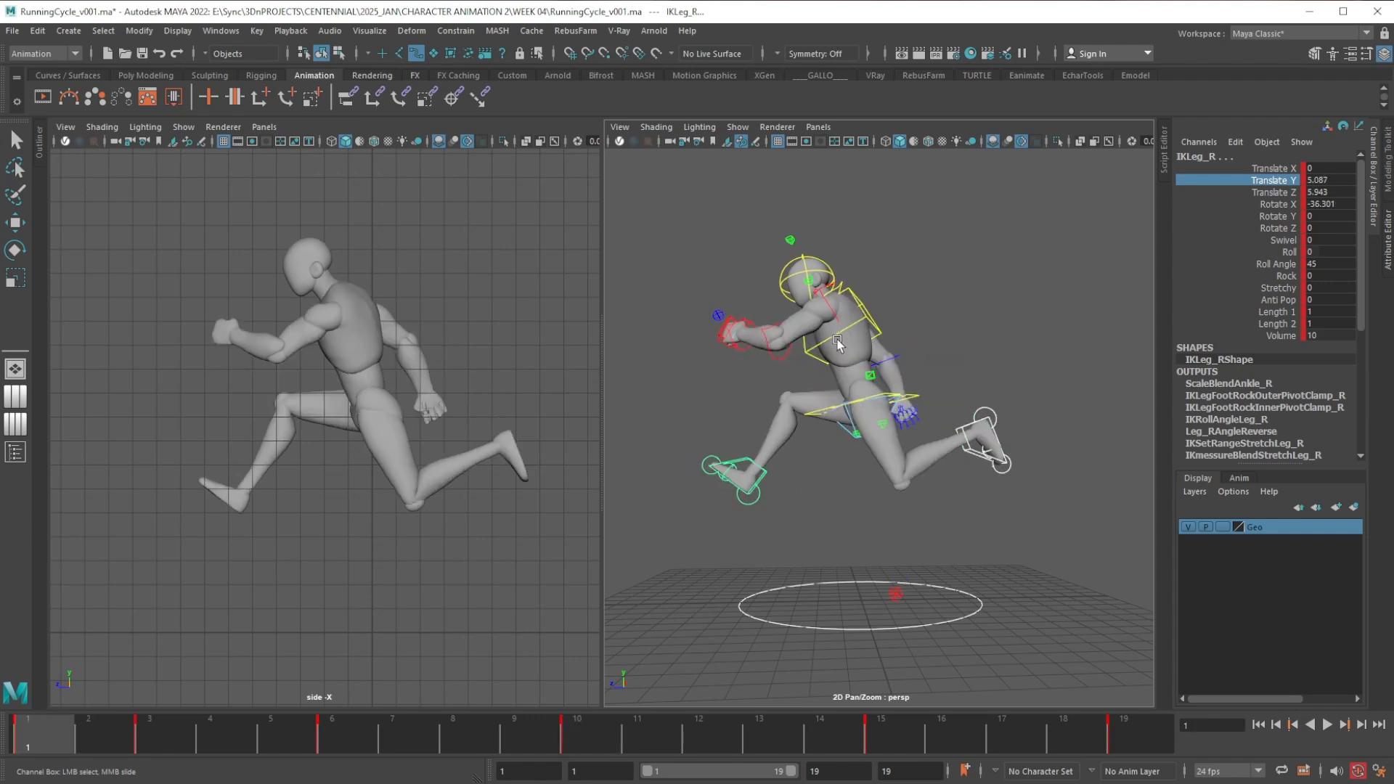
{"action": "key", "text": "w"}
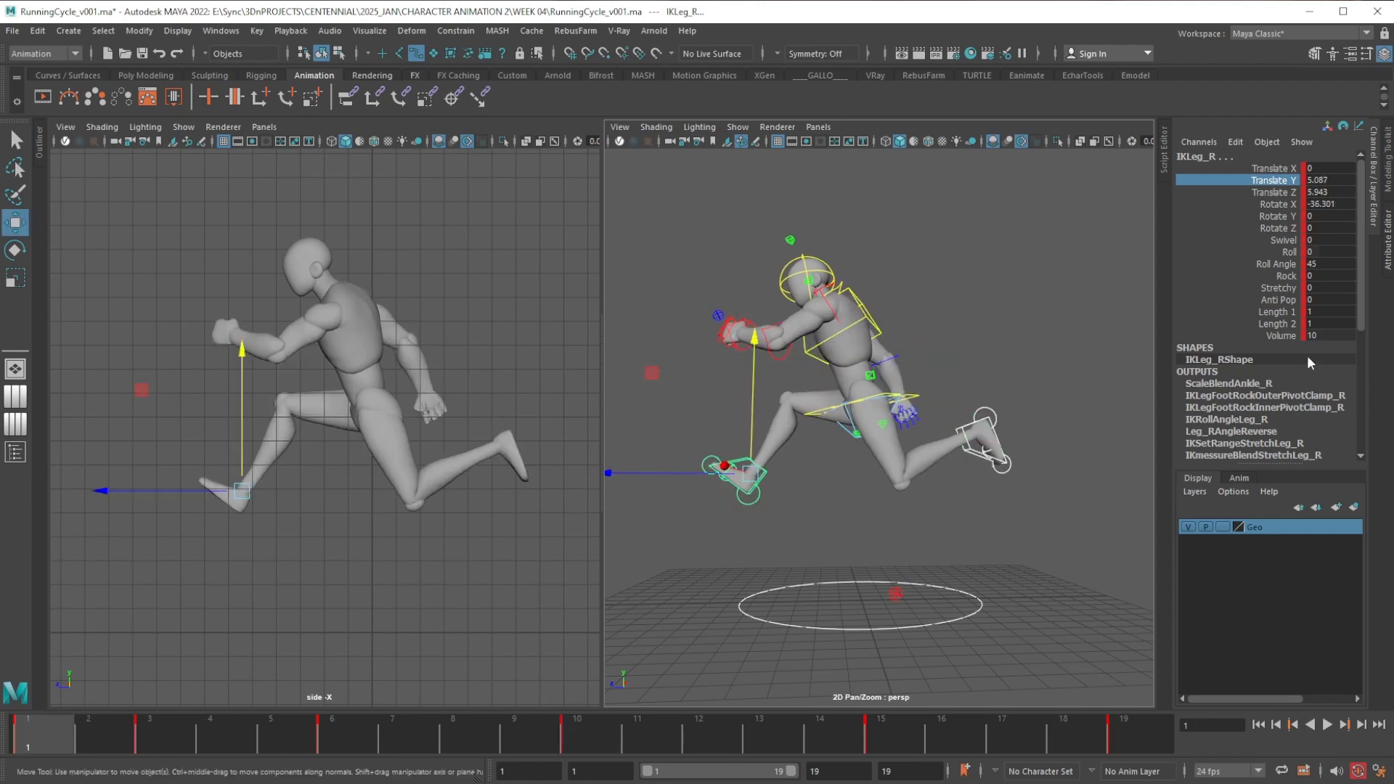
{"action": "left_click_drag", "start_coordinate": [752, 348], "coordinate": [750, 376]}
{"action": "right_click", "coordinate": [67, 728]}
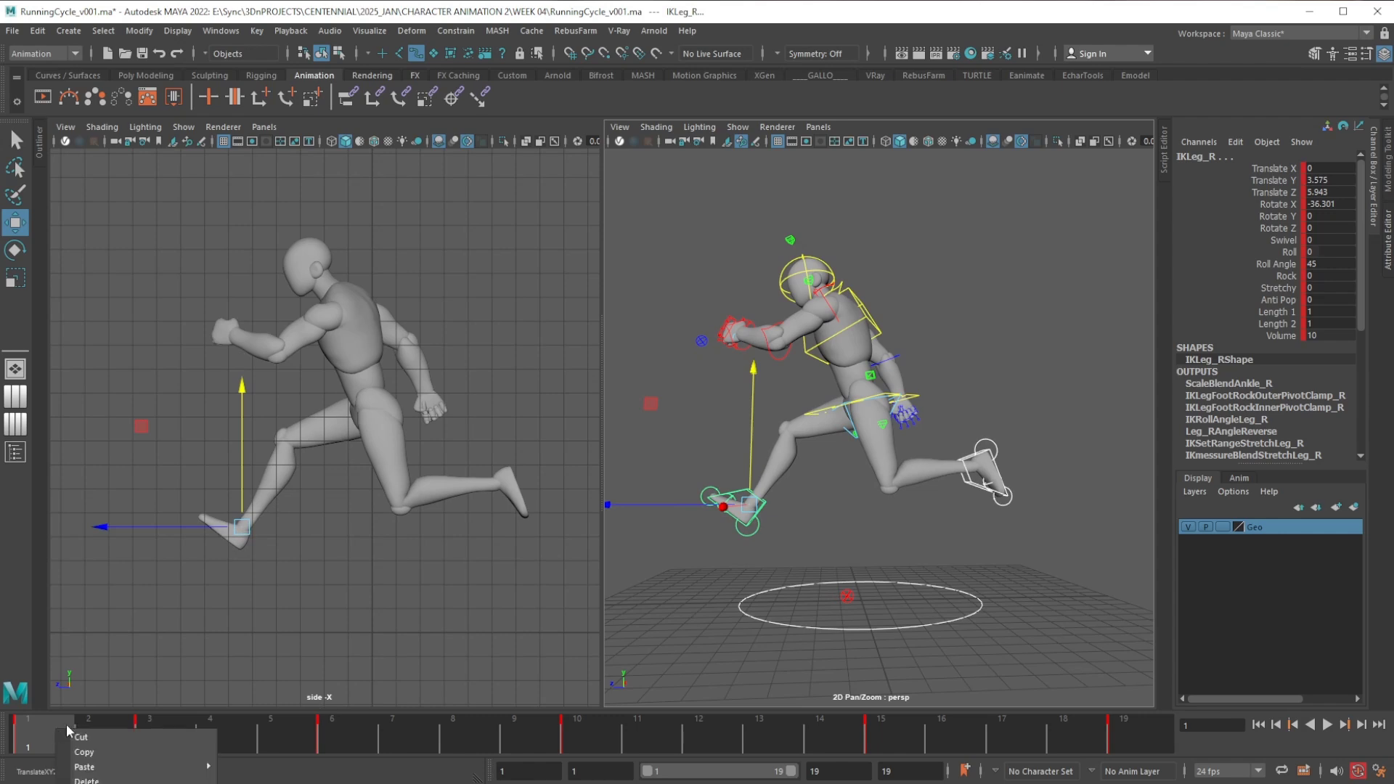
{"action": "left_click", "coordinate": [105, 749]}
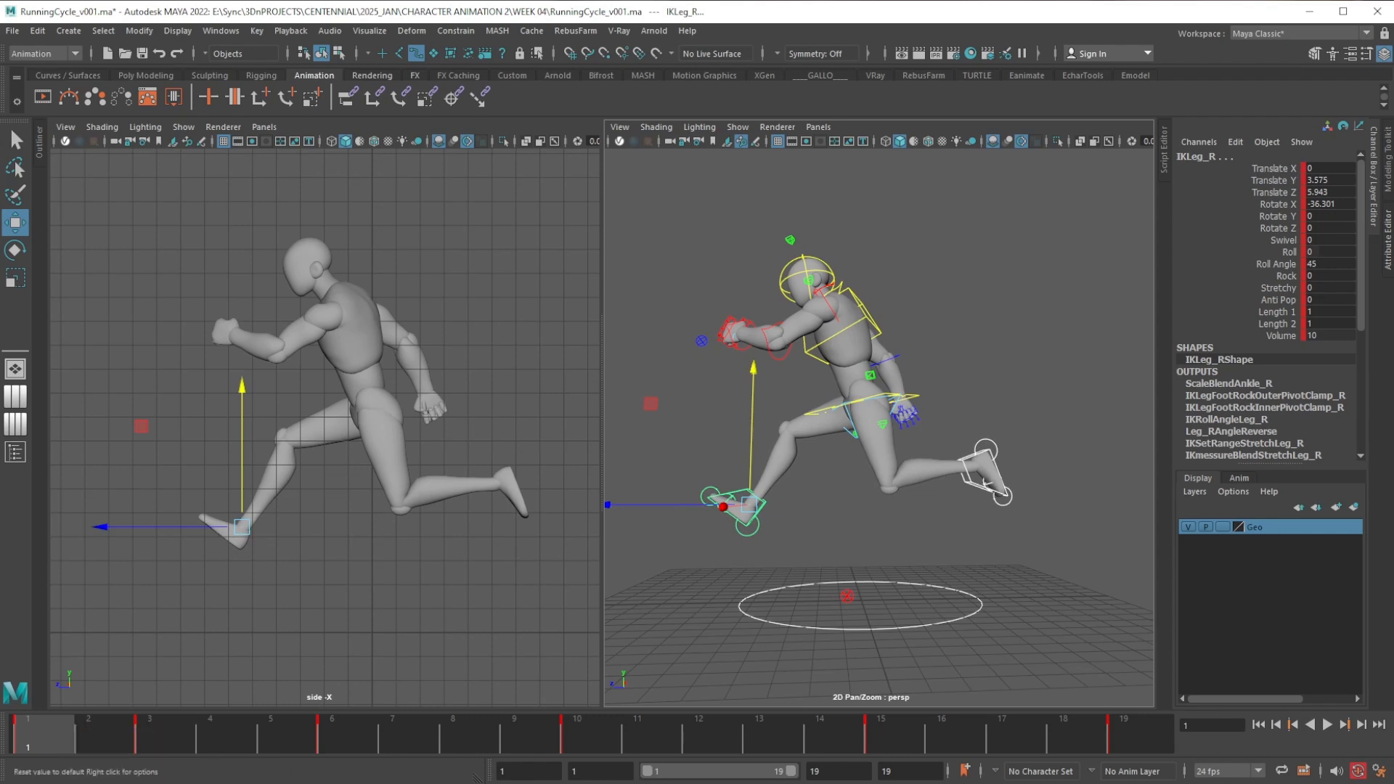
Paste the copied frame 1 keys at frame 19, and lower both IK leg controls at frame 10, bringing IKLeg_R to about 5.35 in Translate Y
{"action": "left_click", "coordinate": [1127, 739]}
{"action": "right_click", "coordinate": [1127, 738]}
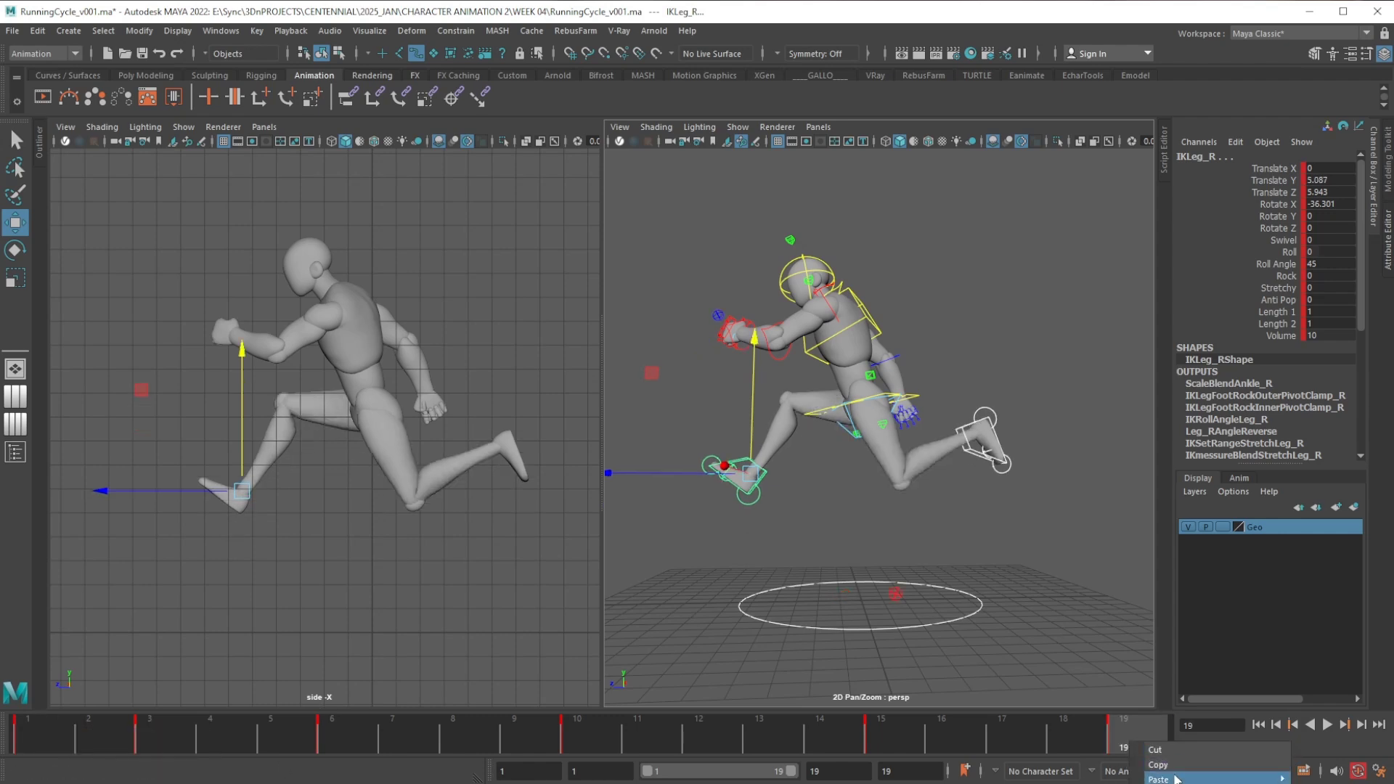
{"action": "mouse_move", "coordinate": [1249, 779]}
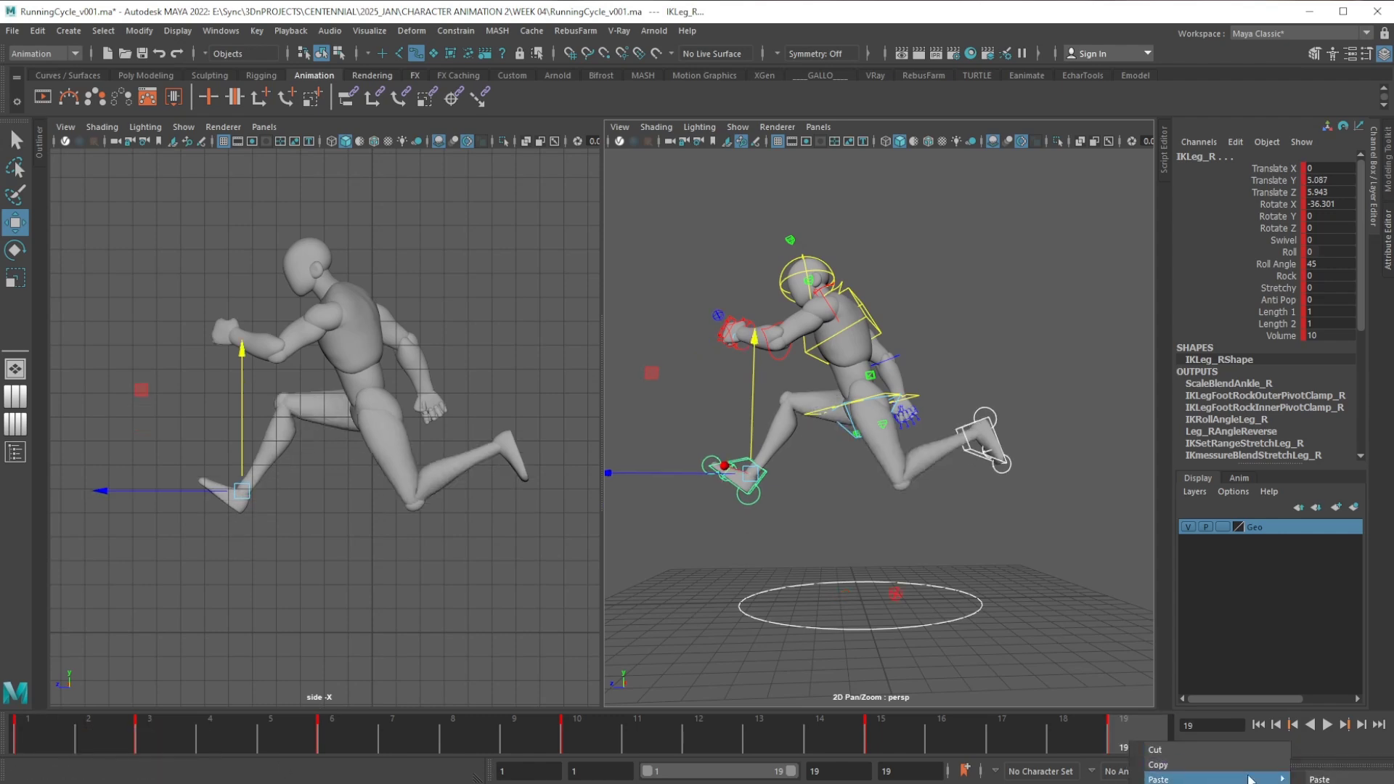
{"action": "left_click", "coordinate": [1319, 779]}
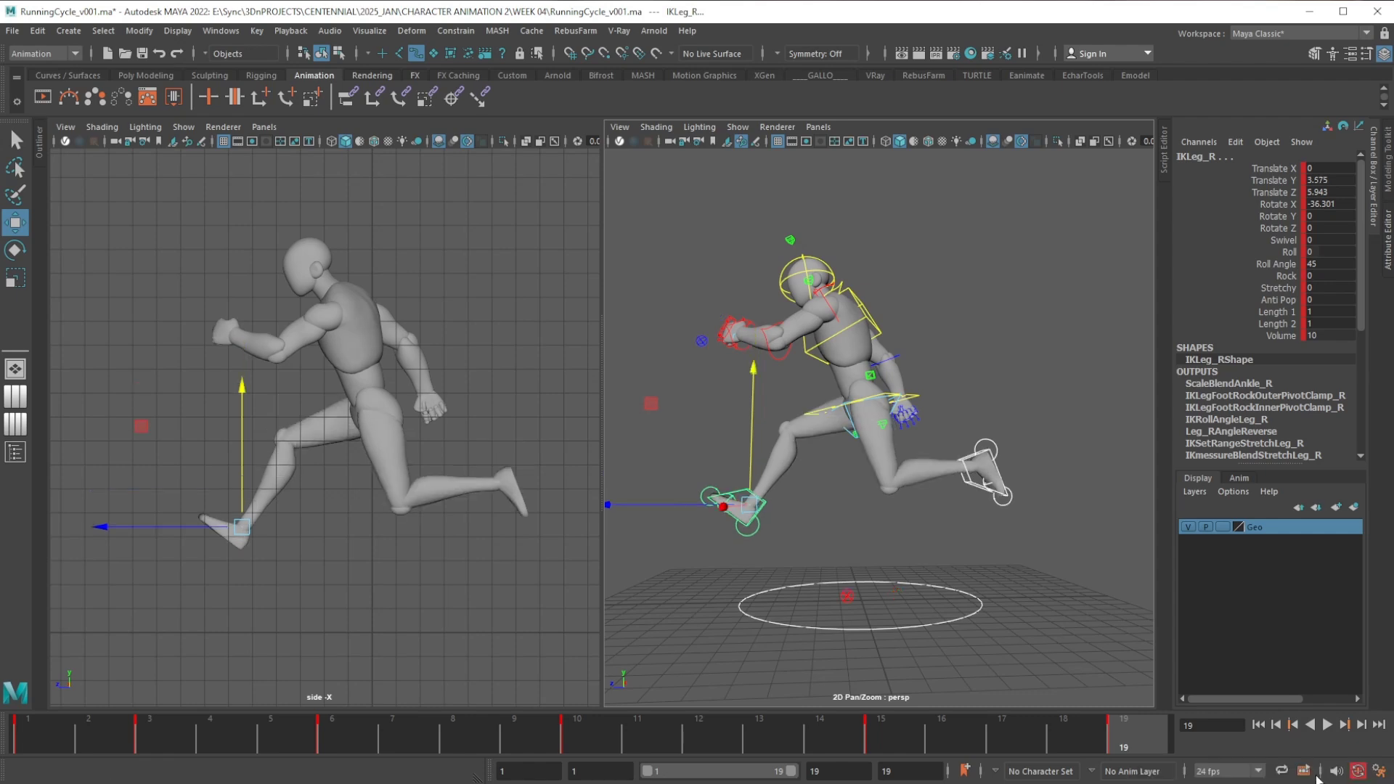
{"action": "left_click", "coordinate": [578, 737]}
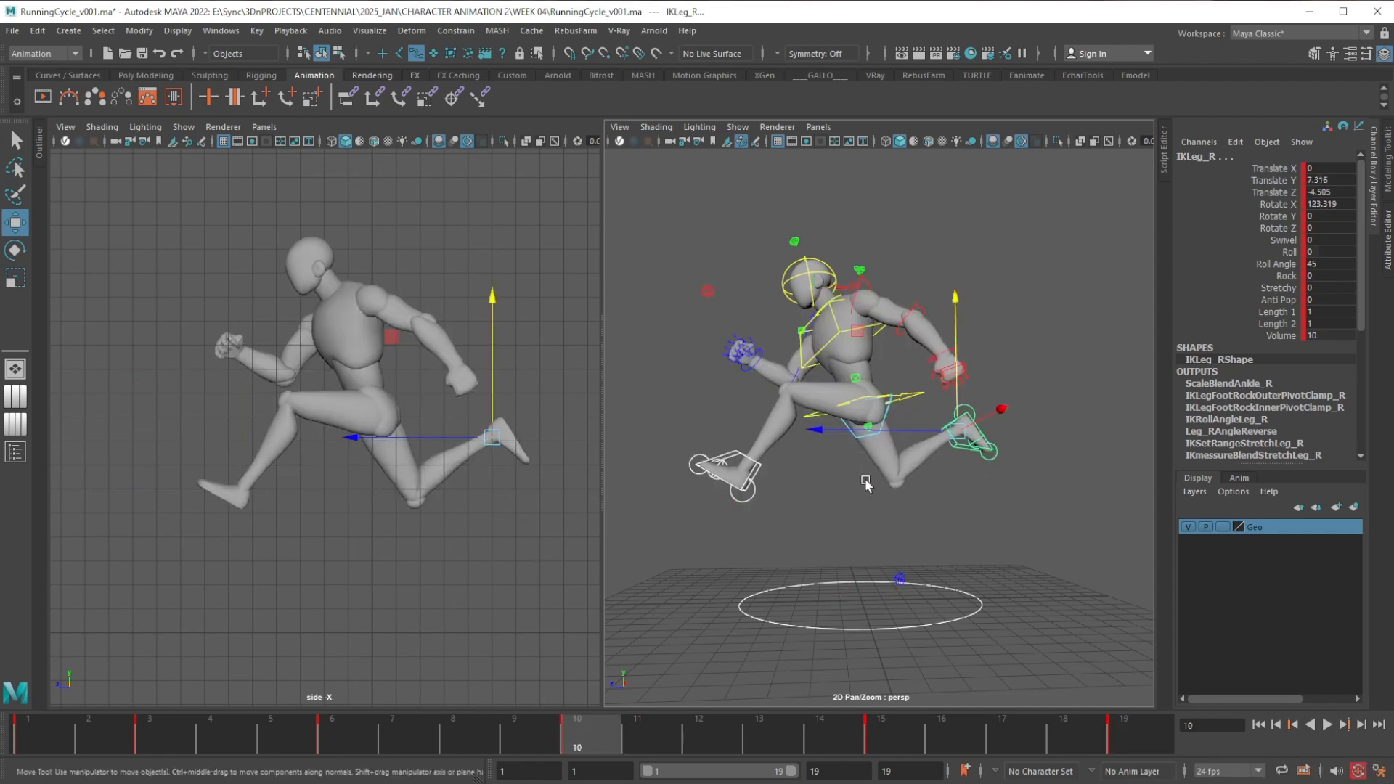
{"action": "left_click_drag", "start_coordinate": [956, 345], "coordinate": [956, 383]}
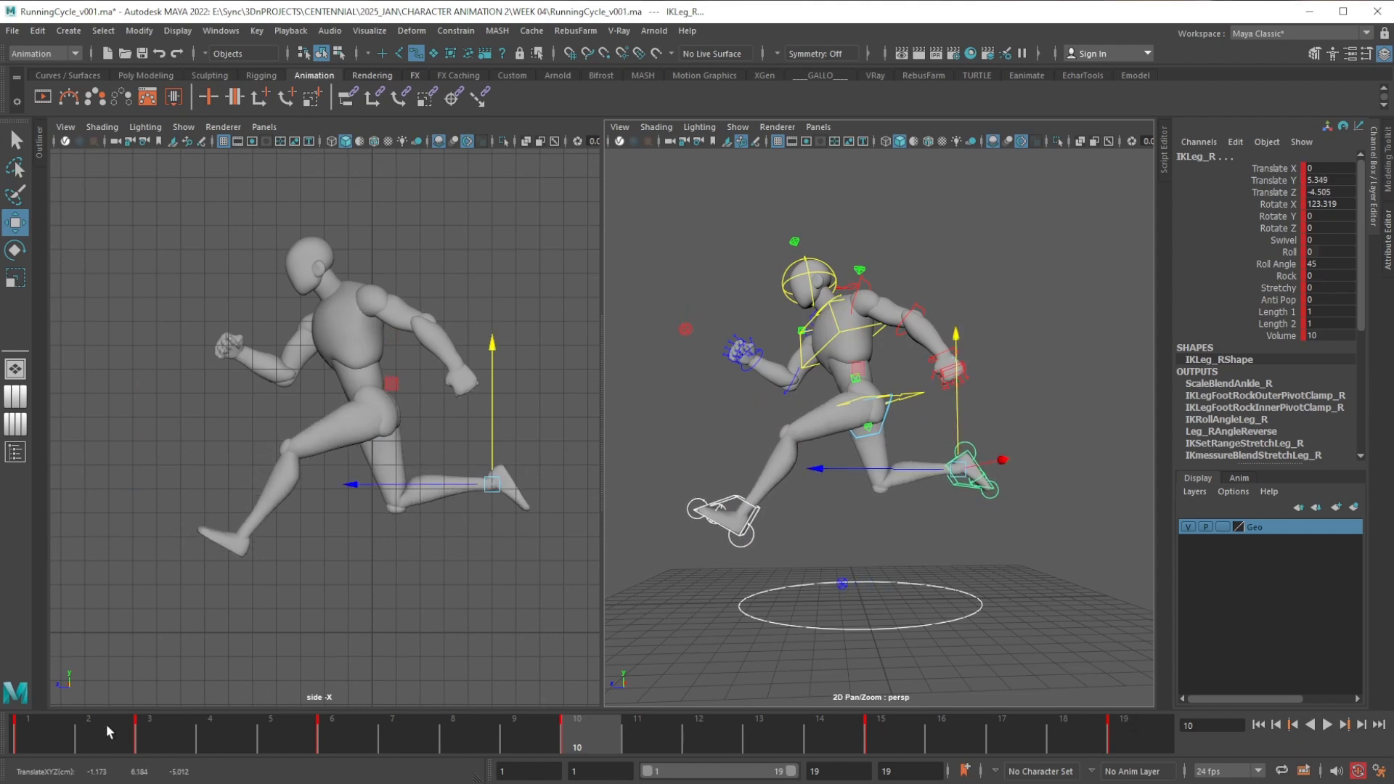
Play back the run cycle and scrub through its first frames to check the motion with the lowered feet
{"action": "left_click", "coordinate": [50, 726]}
{"action": "key", "text": "alt+v"}
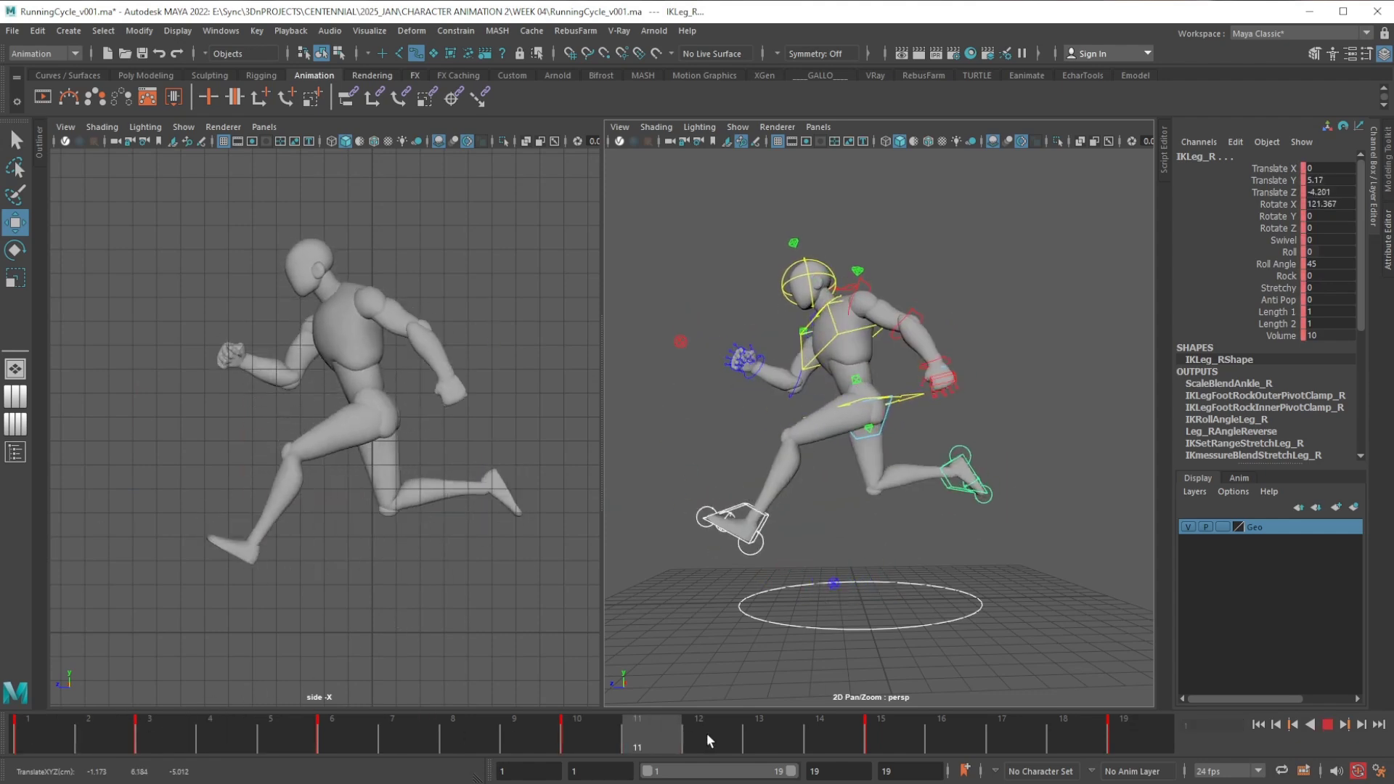
{"action": "key", "text": "alt+v"}
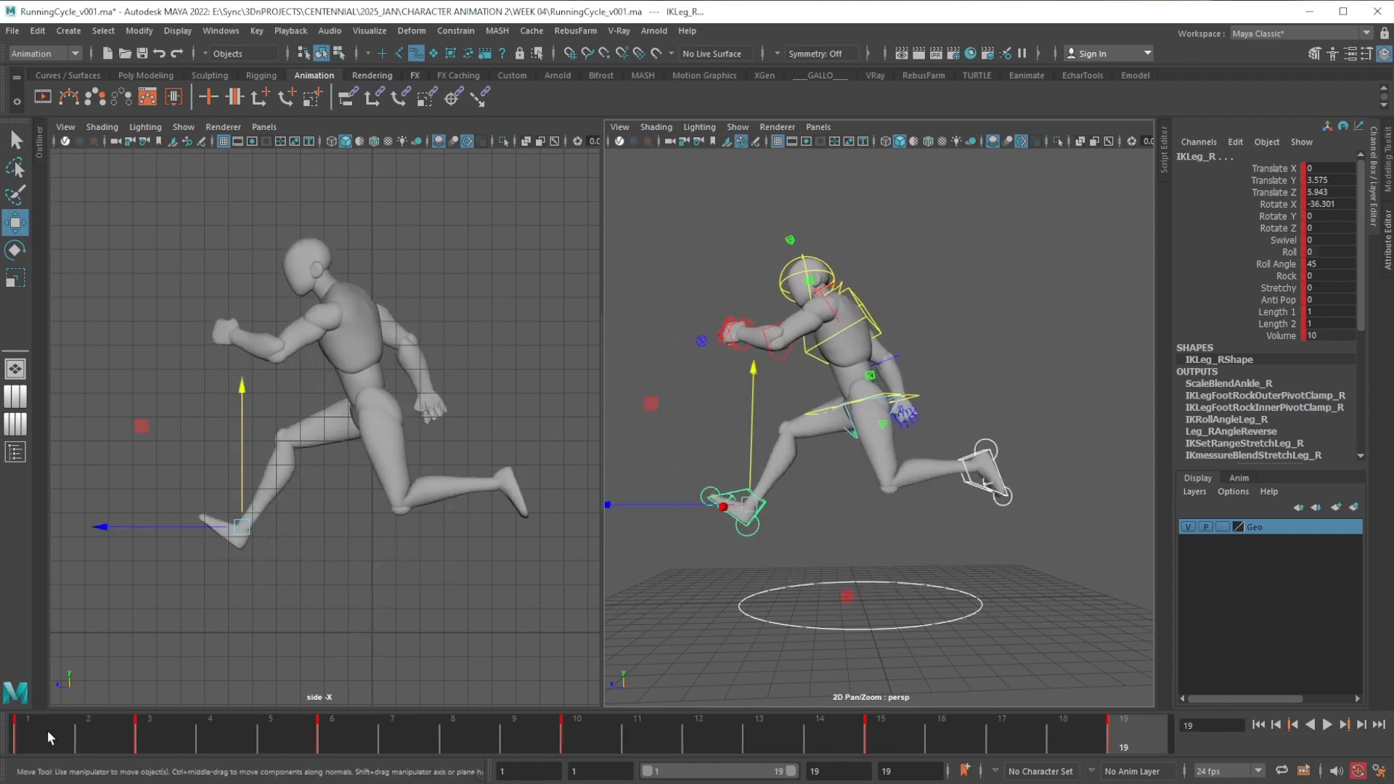
{"action": "left_click_drag", "start_coordinate": [46, 731], "coordinate": [156, 731]}
{"action": "left_click", "coordinate": [1328, 725]}
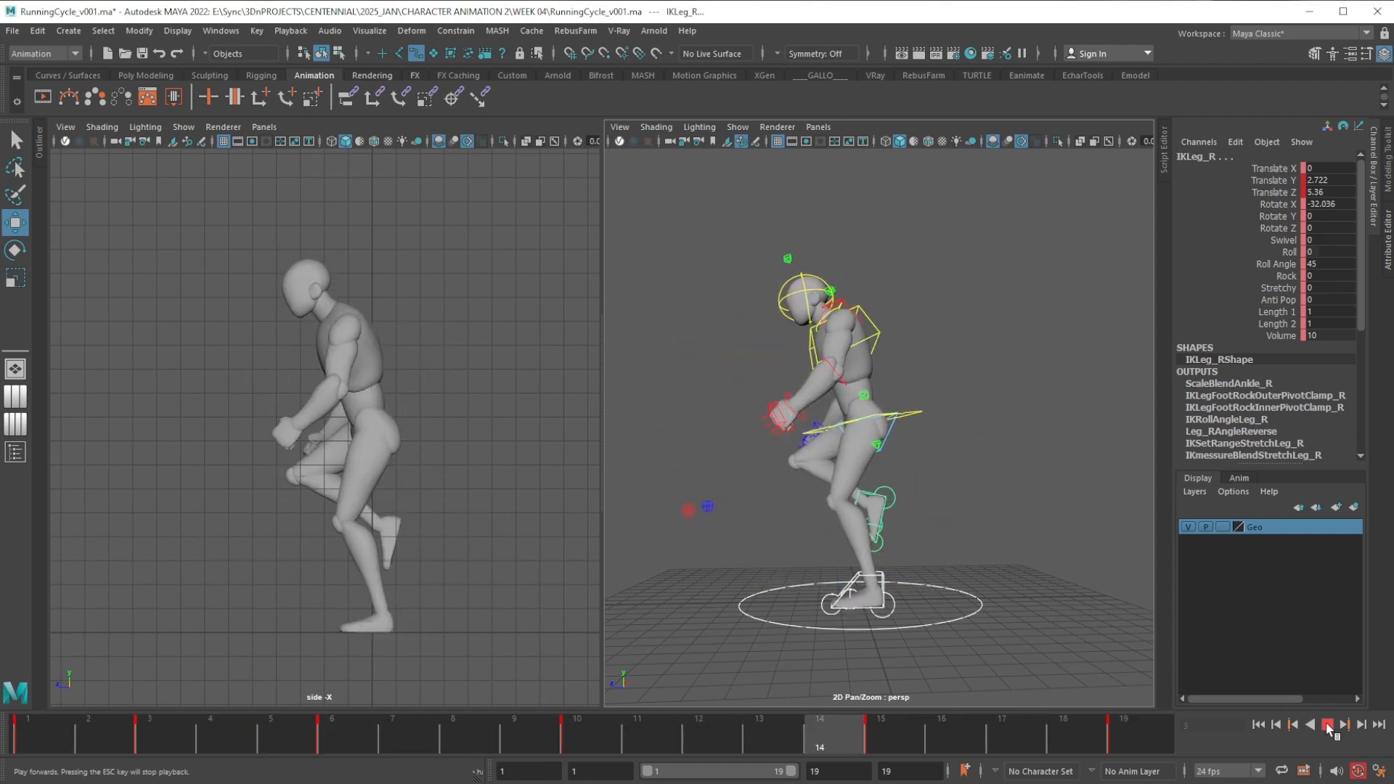
{"action": "left_click", "coordinate": [1329, 726]}
Delete the IK leg controls' keys at frame 3
{"action": "left_click", "coordinate": [167, 729]}
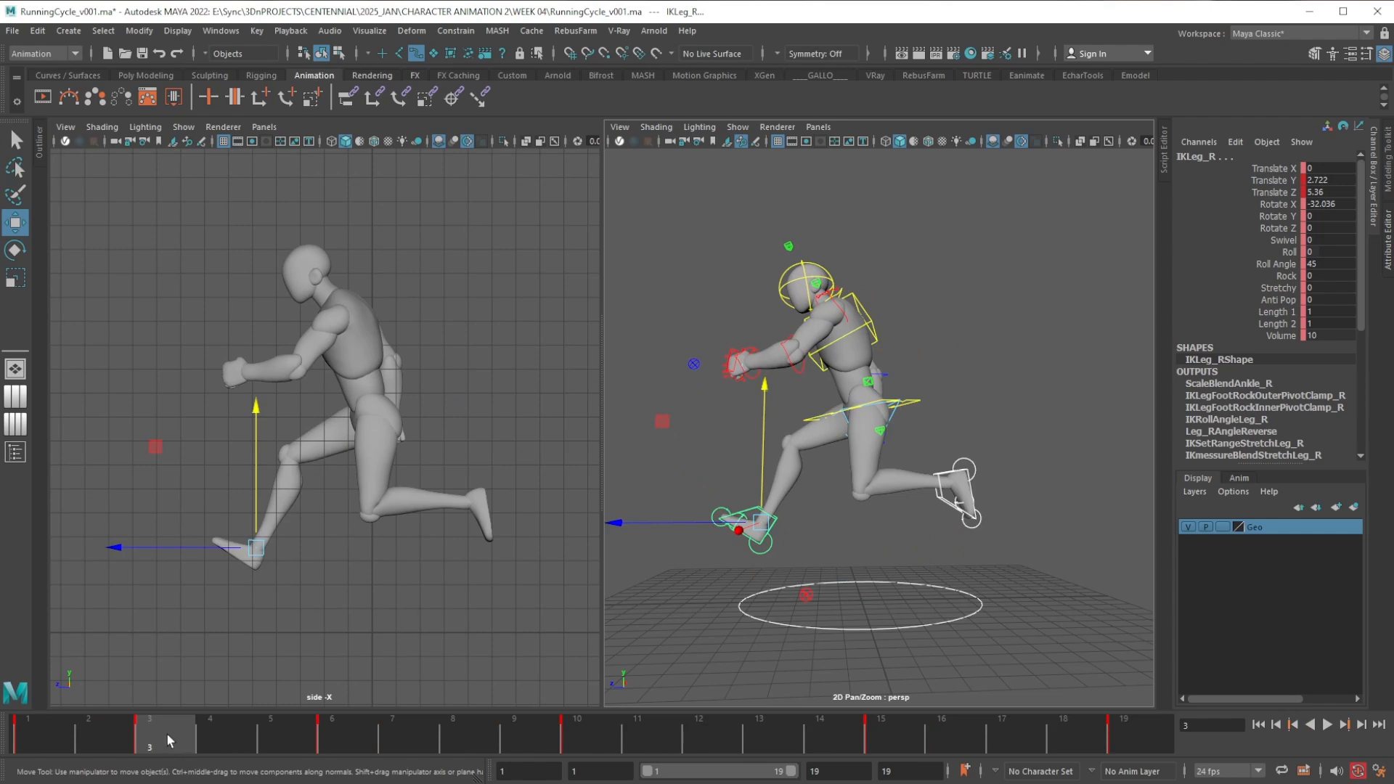
{"action": "right_click", "coordinate": [167, 734]}
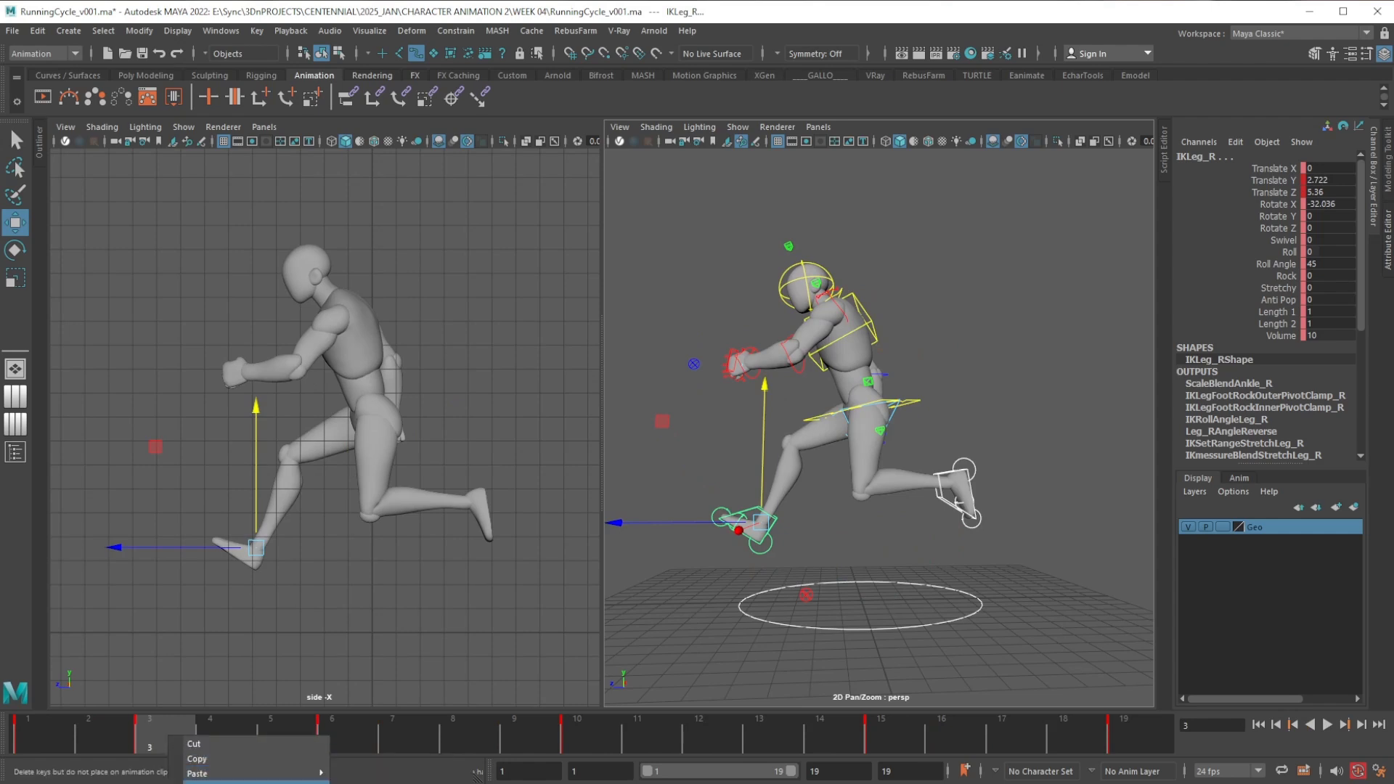
{"action": "left_click", "coordinate": [211, 782]}
At frame 4, move only IKLeg_R forward and down to about 0.61 in Translate Y and 4.06 in Translate Z, with Rotate X about -24.1
{"action": "left_click", "coordinate": [219, 737]}
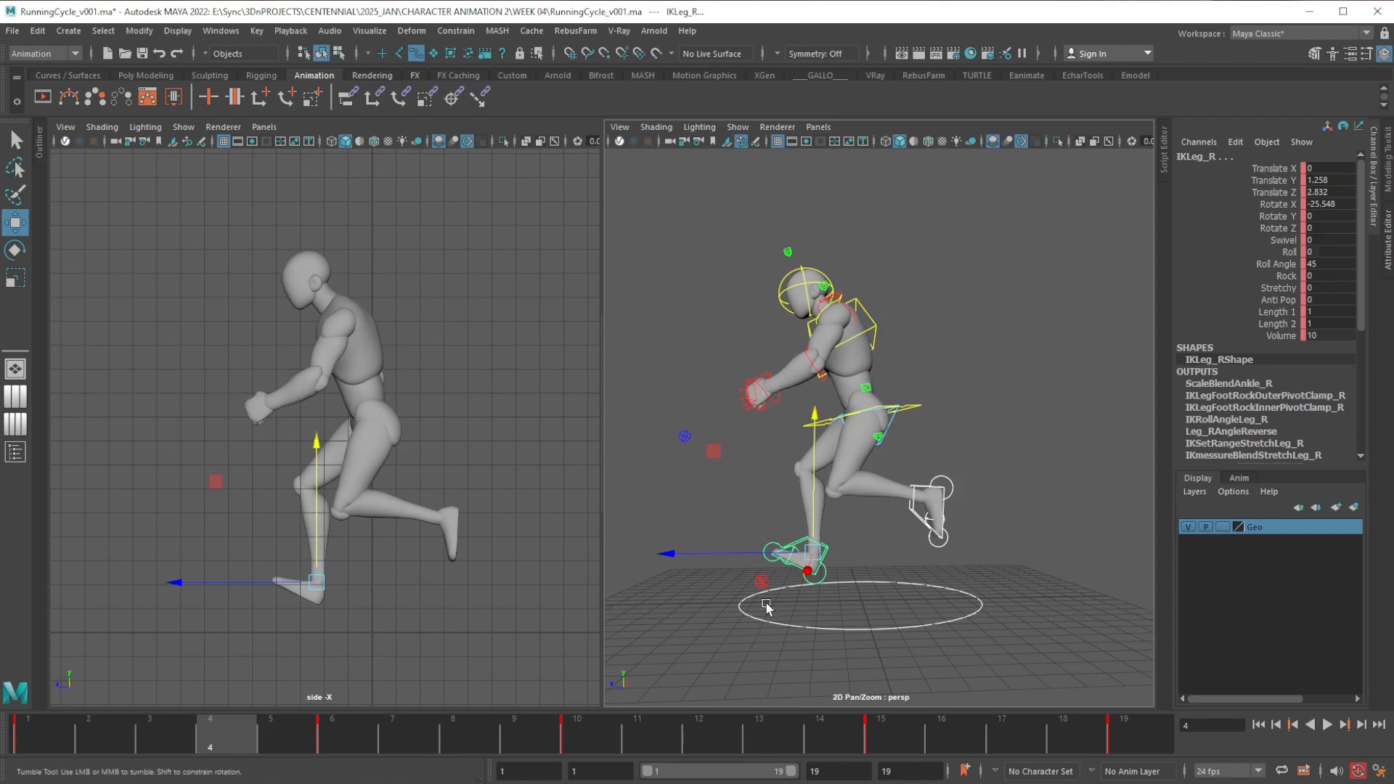
{"action": "left_click_drag", "start_coordinate": [766, 606], "coordinate": [770, 602], "text": "alt"}
{"action": "right_click_drag", "start_coordinate": [787, 573], "coordinate": [790, 535], "text": "alt"}
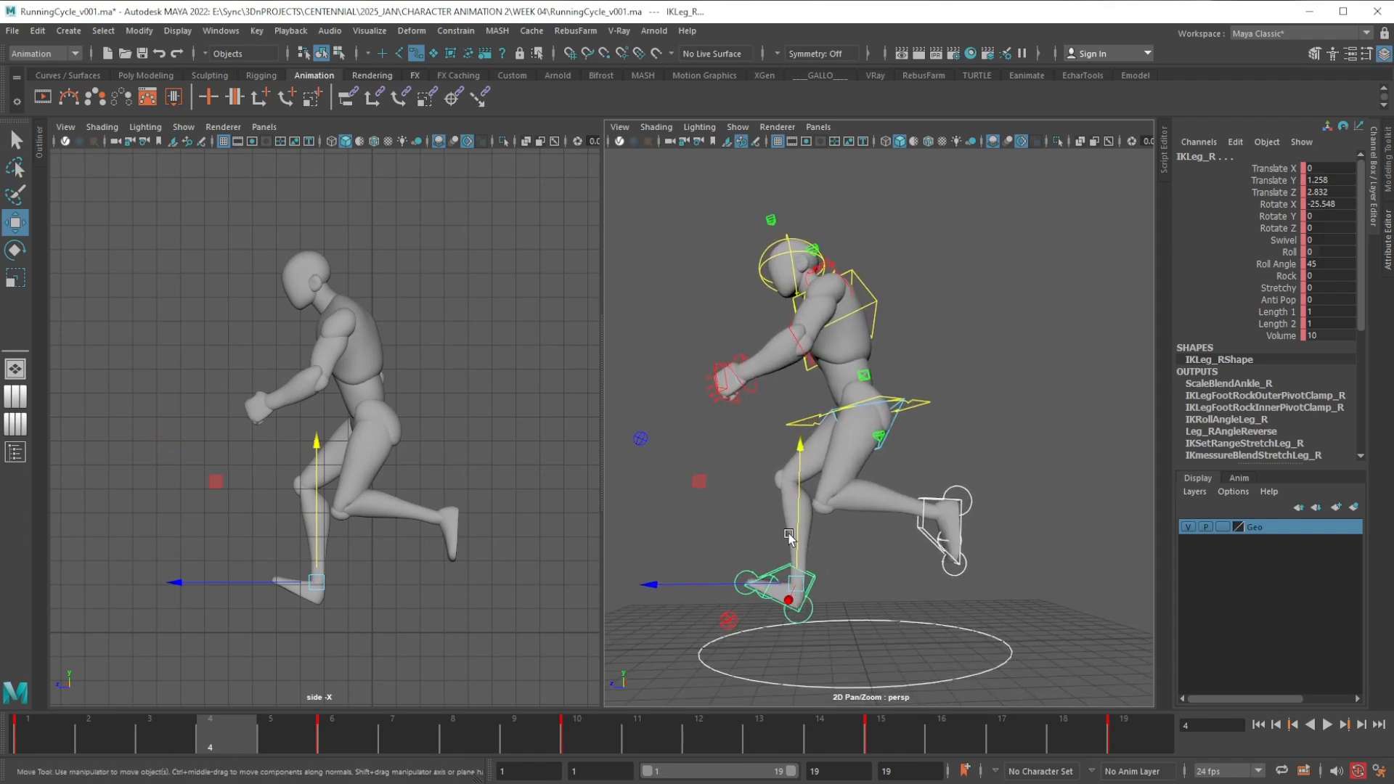
{"action": "left_click_drag", "start_coordinate": [706, 485], "coordinate": [688, 494]}
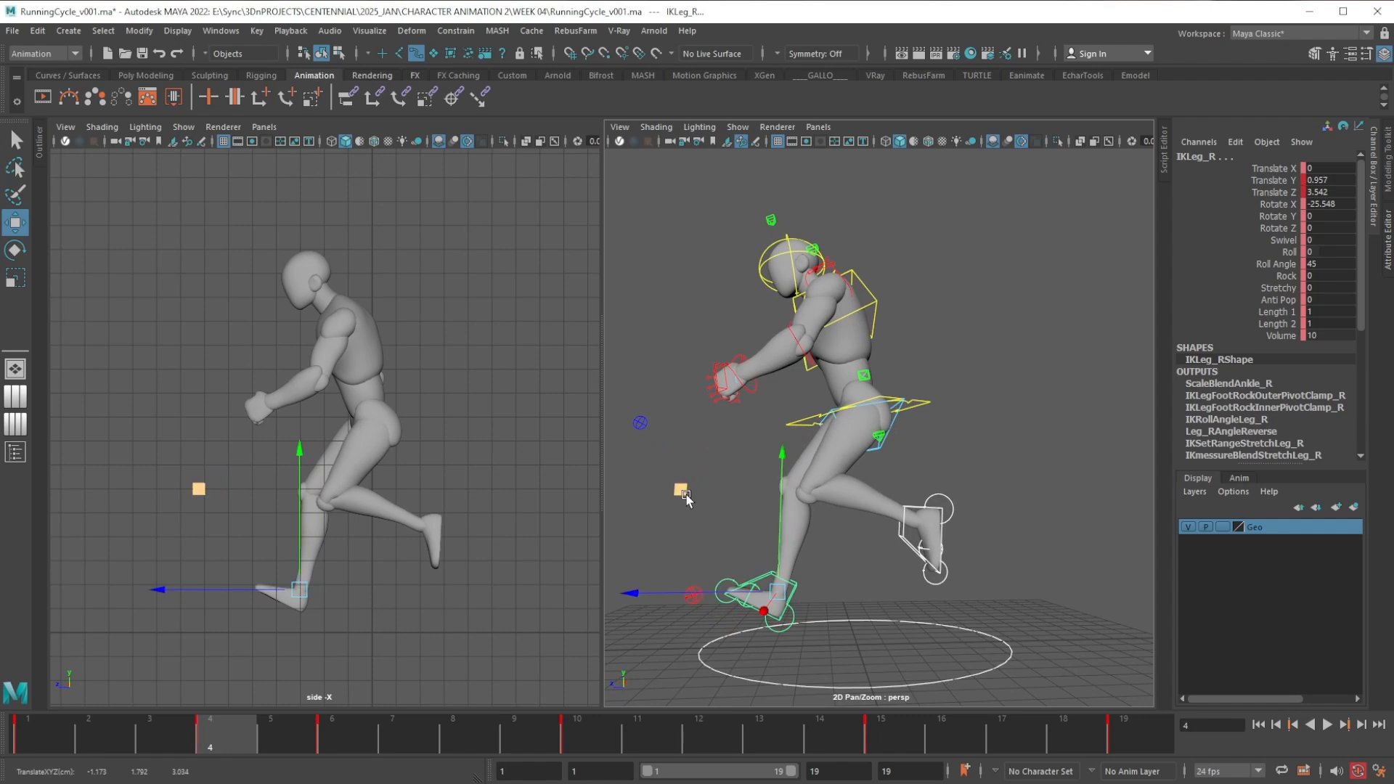
{"action": "key", "text": "ctrl+z"}
{"action": "left_click", "coordinate": [766, 563]}
{"action": "left_click", "coordinate": [780, 572]}
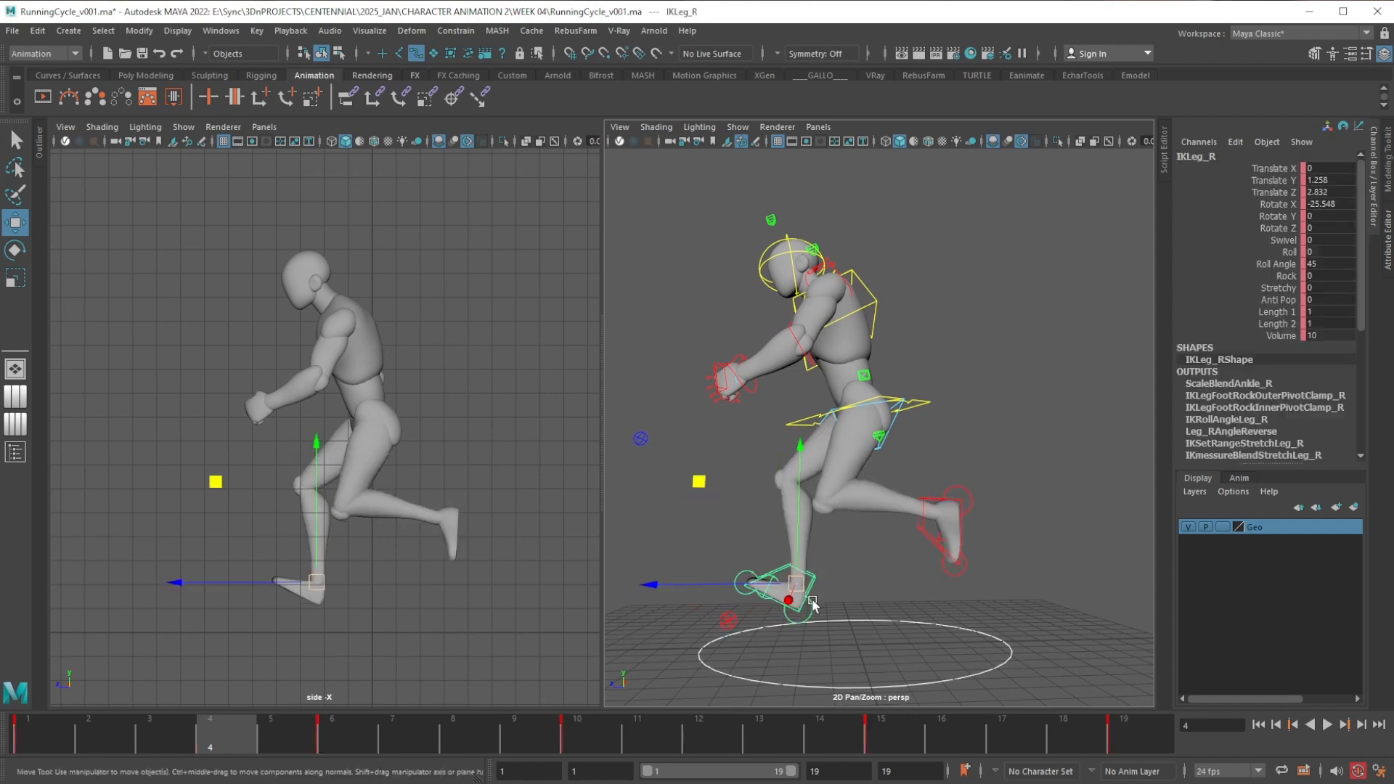
{"action": "left_click_drag", "start_coordinate": [705, 486], "coordinate": [798, 550]}
{"action": "mouse_move", "coordinate": [668, 494]}
{"action": "left_mouse_down"}
{"action": "mouse_move", "coordinate": [655, 500]}
{"action": "mouse_move", "coordinate": [672, 499]}
{"action": "left_mouse_up"}
{"action": "left_click_drag", "start_coordinate": [696, 488], "coordinate": [694, 487]}
At frame 4, move IKLeg_L up and forward to about 4.73 in Translate Y and -1.43 in Translate Z, and rotate it to about 107.9 in X
{"action": "left_click_drag", "start_coordinate": [892, 544], "coordinate": [1004, 504], "text": "alt"}
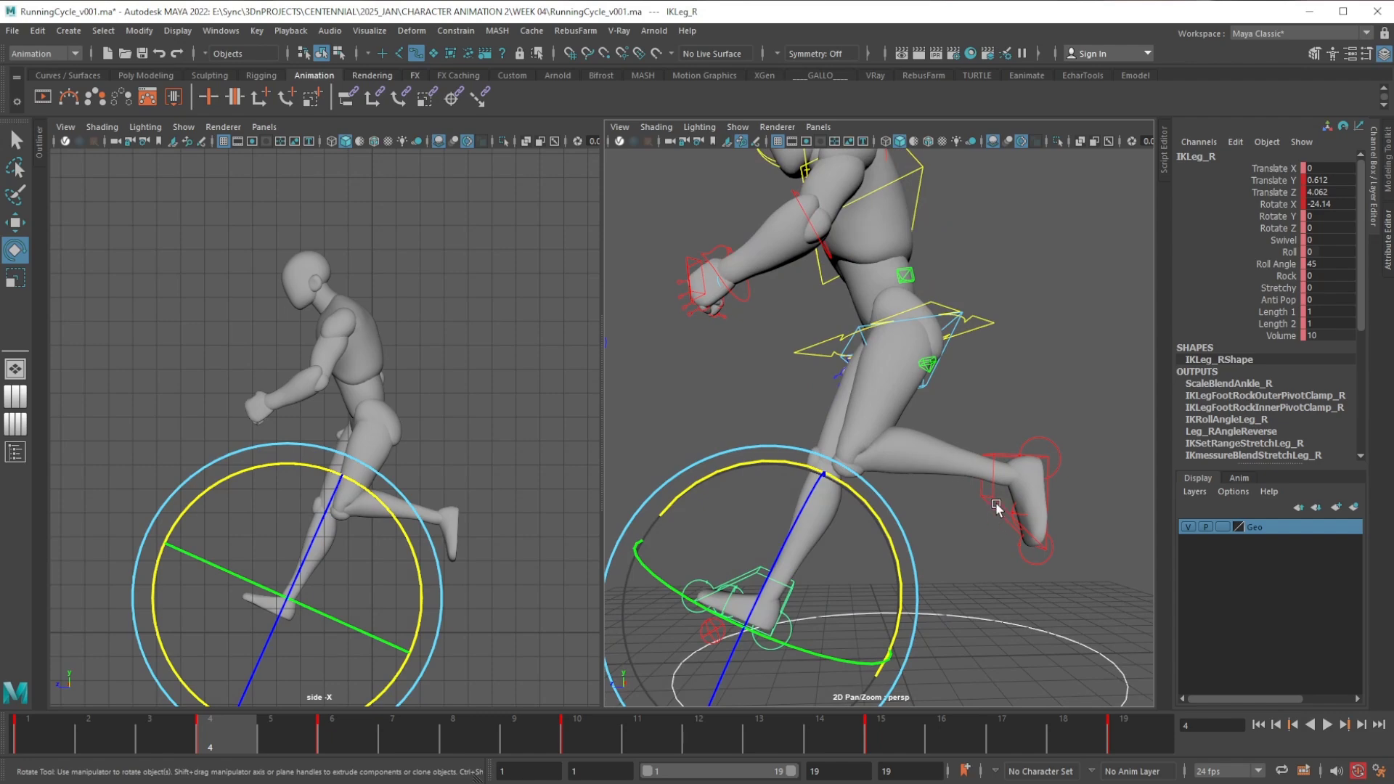
{"action": "left_click", "coordinate": [996, 505]}
{"action": "right_click_drag", "start_coordinate": [1006, 534], "coordinate": [987, 554], "text": "alt"}
{"action": "middle_click_drag", "start_coordinate": [986, 554], "coordinate": [957, 581], "text": "alt"}
{"action": "key", "text": "w"}
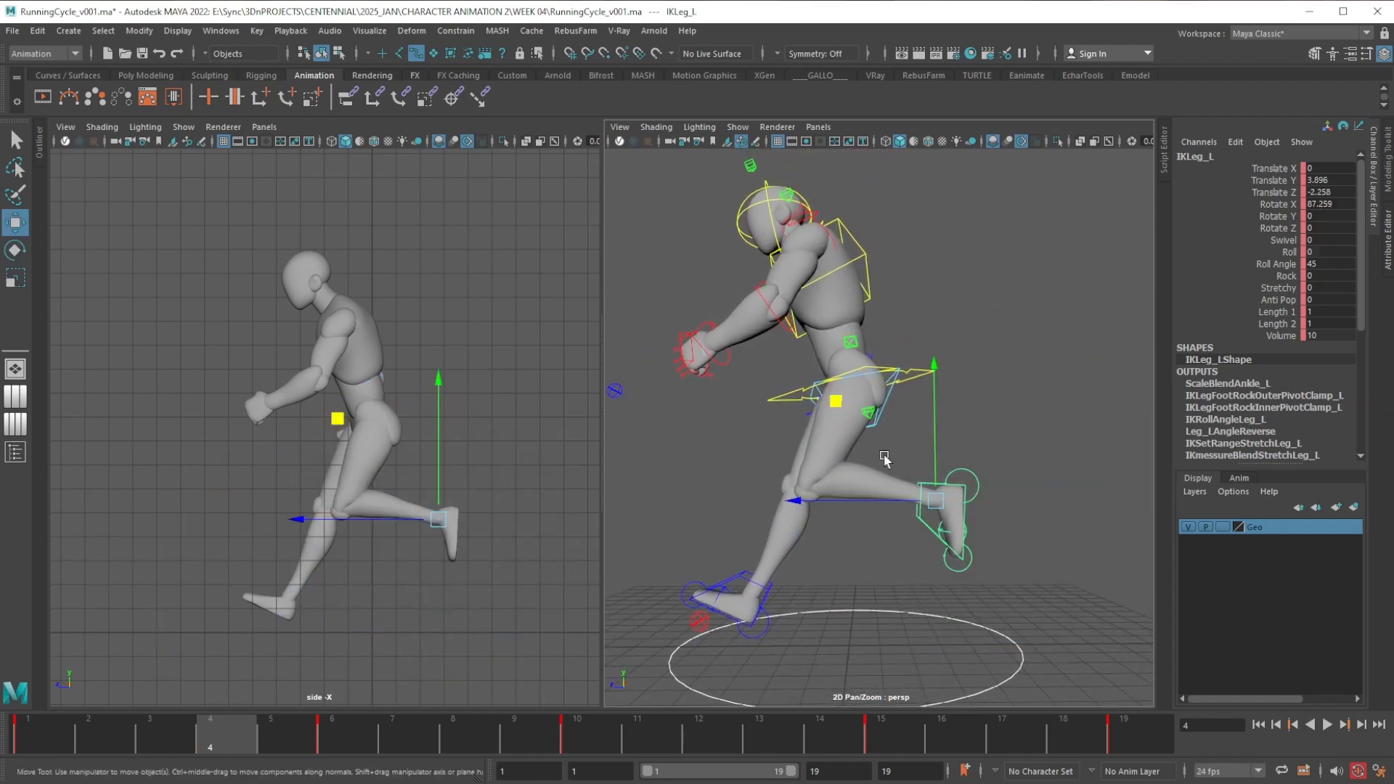
{"action": "left_click_drag", "start_coordinate": [836, 401], "coordinate": [812, 383]}
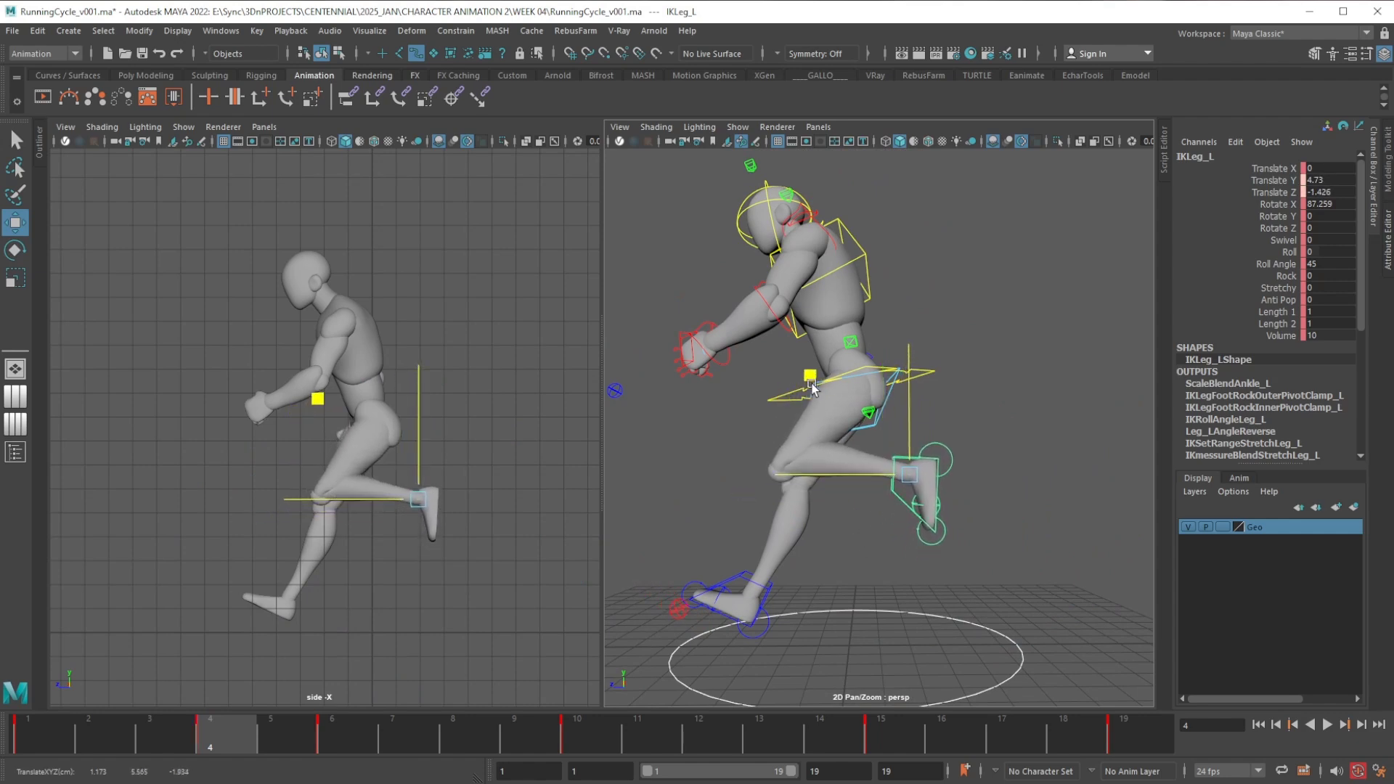
{"action": "key", "text": "e"}
{"action": "left_click_drag", "start_coordinate": [799, 553], "coordinate": [812, 577]}
{"action": "mouse_move", "coordinate": [250, 734]}
{"action": "left_mouse_down"}
{"action": "mouse_move", "coordinate": [325, 729]}
{"action": "mouse_move", "coordinate": [236, 734]}
{"action": "left_mouse_up"}
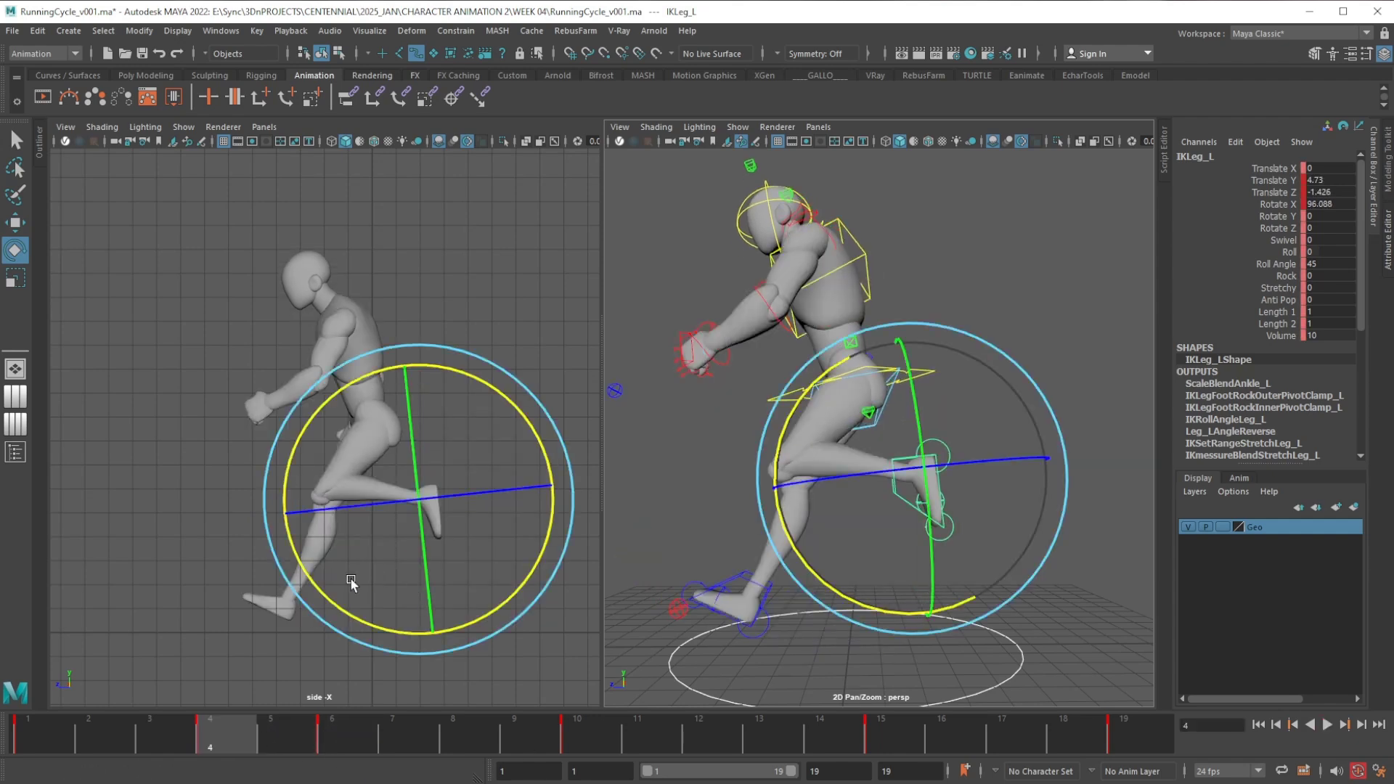
{"action": "mouse_move", "coordinate": [351, 583]}
{"action": "left_mouse_down"}
{"action": "mouse_move", "coordinate": [321, 590]}
{"action": "mouse_move", "coordinate": [351, 605]}
{"action": "left_mouse_up"}
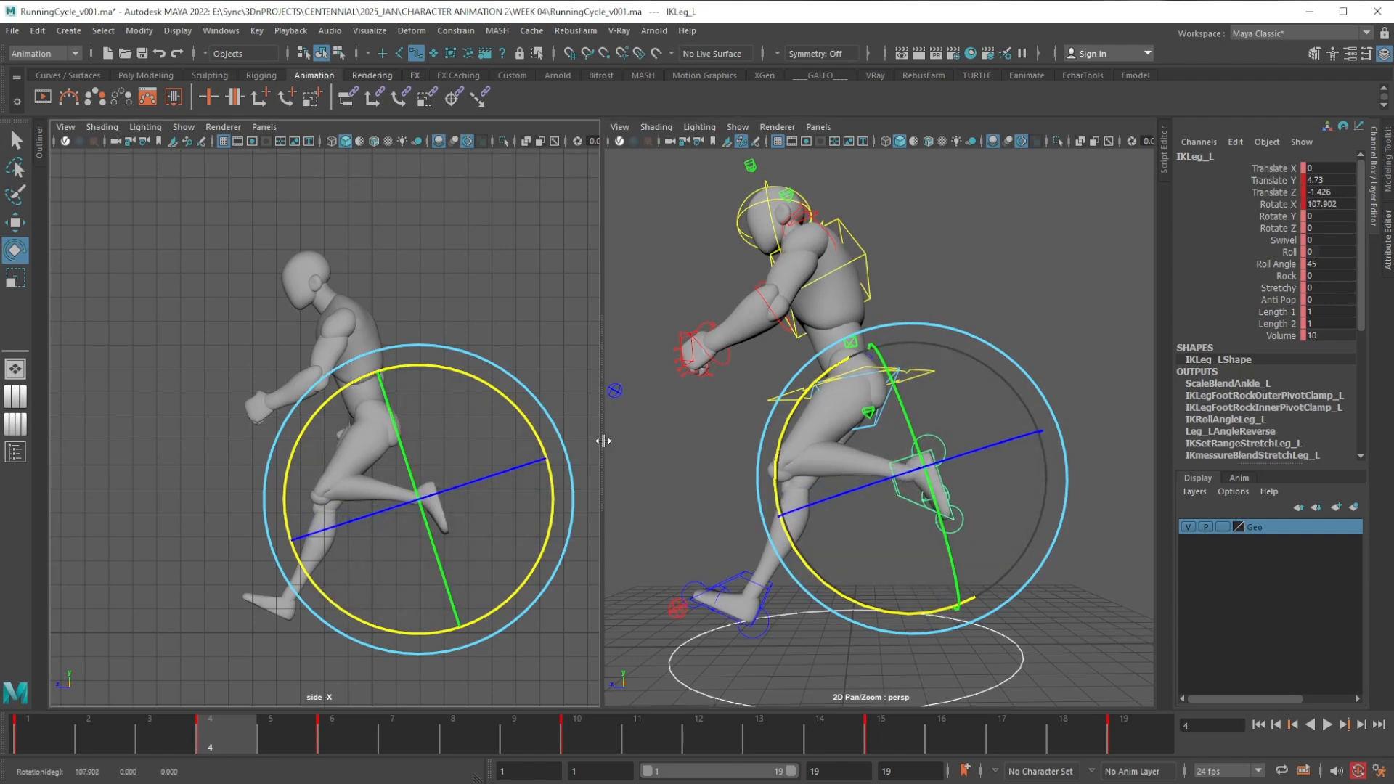
Scrub from frame 1 to frame 4 to examine how the legs move into the adjusted pose
{"action": "middle_click_drag", "start_coordinate": [734, 451], "coordinate": [728, 486], "text": "alt"}
{"action": "scroll", "coordinate": [751, 474], "scroll_direction": "down", "scroll_amount": 3}
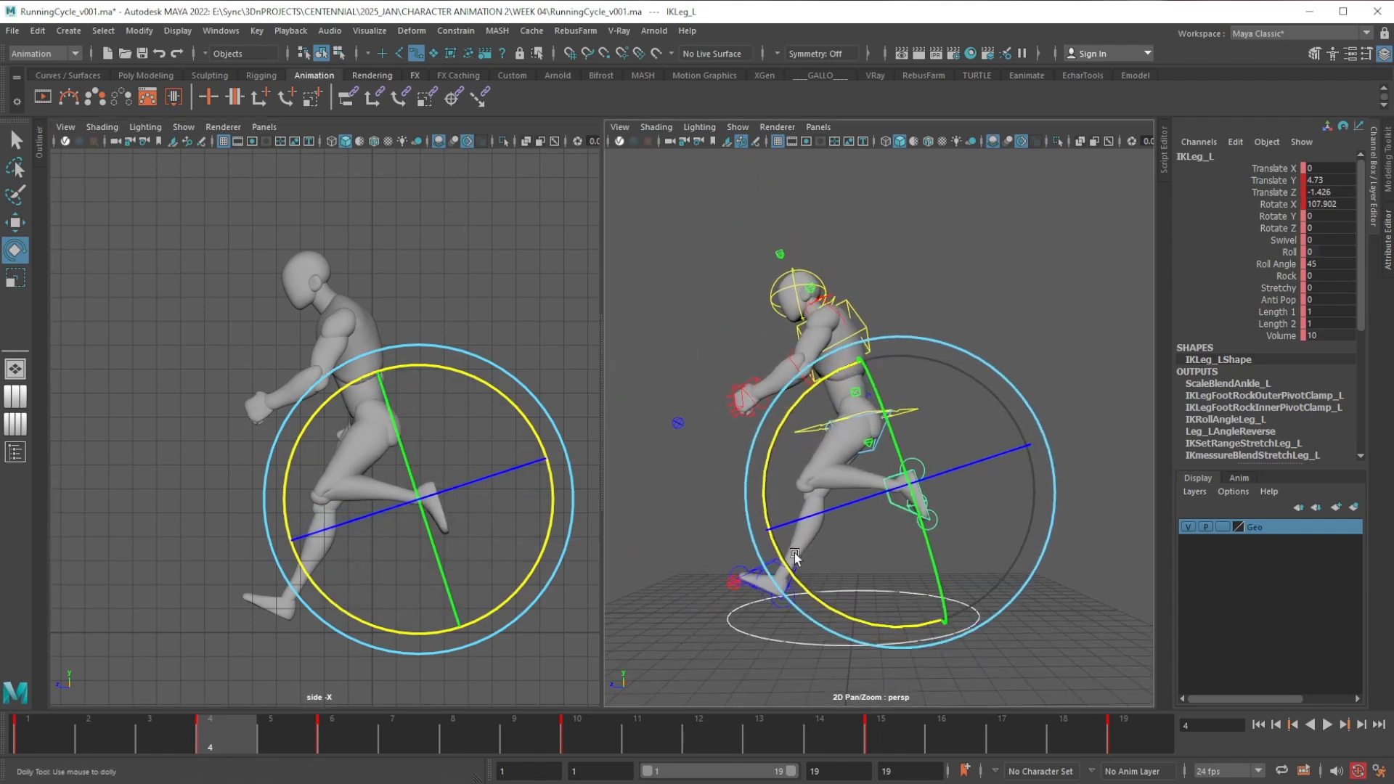
{"action": "scroll", "coordinate": [793, 550], "scroll_direction": "down", "scroll_amount": 1}
{"action": "left_click_drag", "start_coordinate": [788, 541], "coordinate": [789, 554], "text": "alt"}
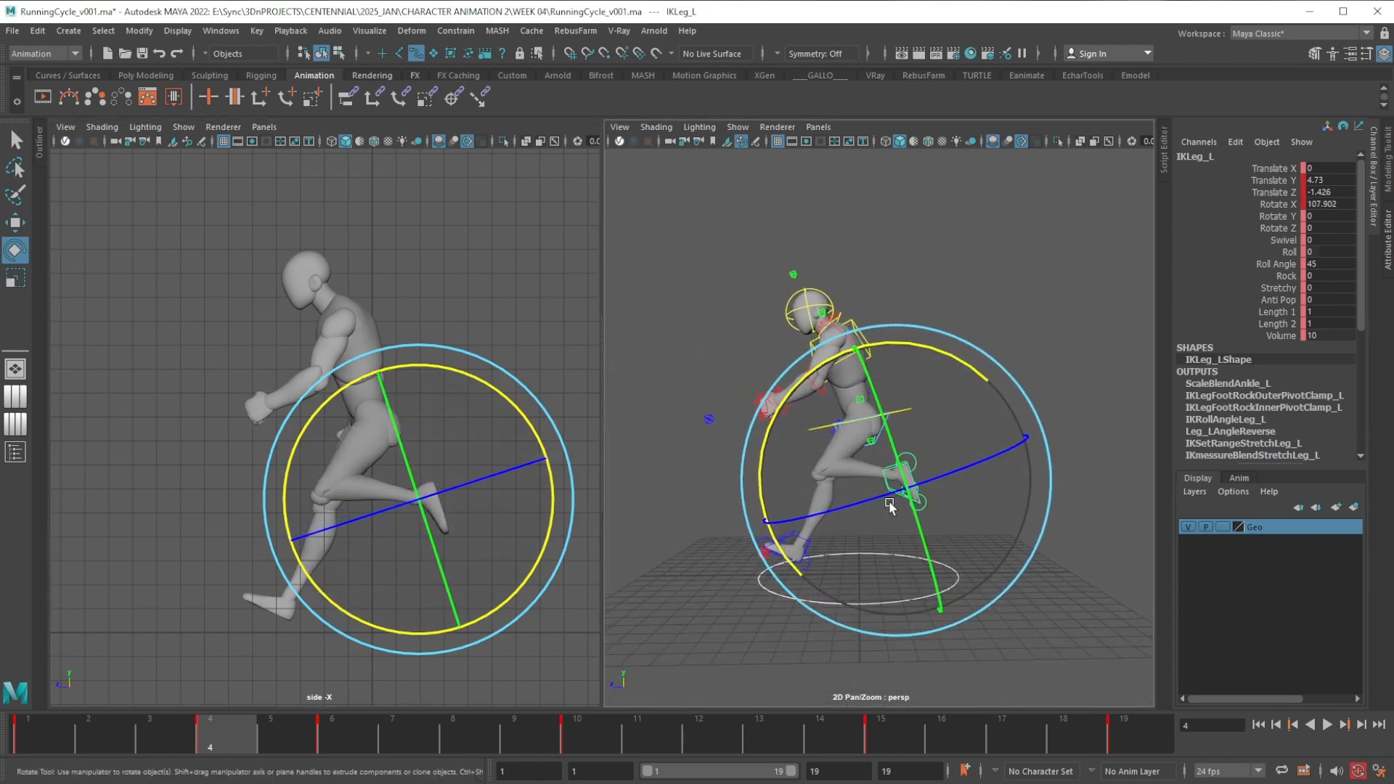
{"action": "left_click_drag", "start_coordinate": [63, 740], "coordinate": [234, 768]}
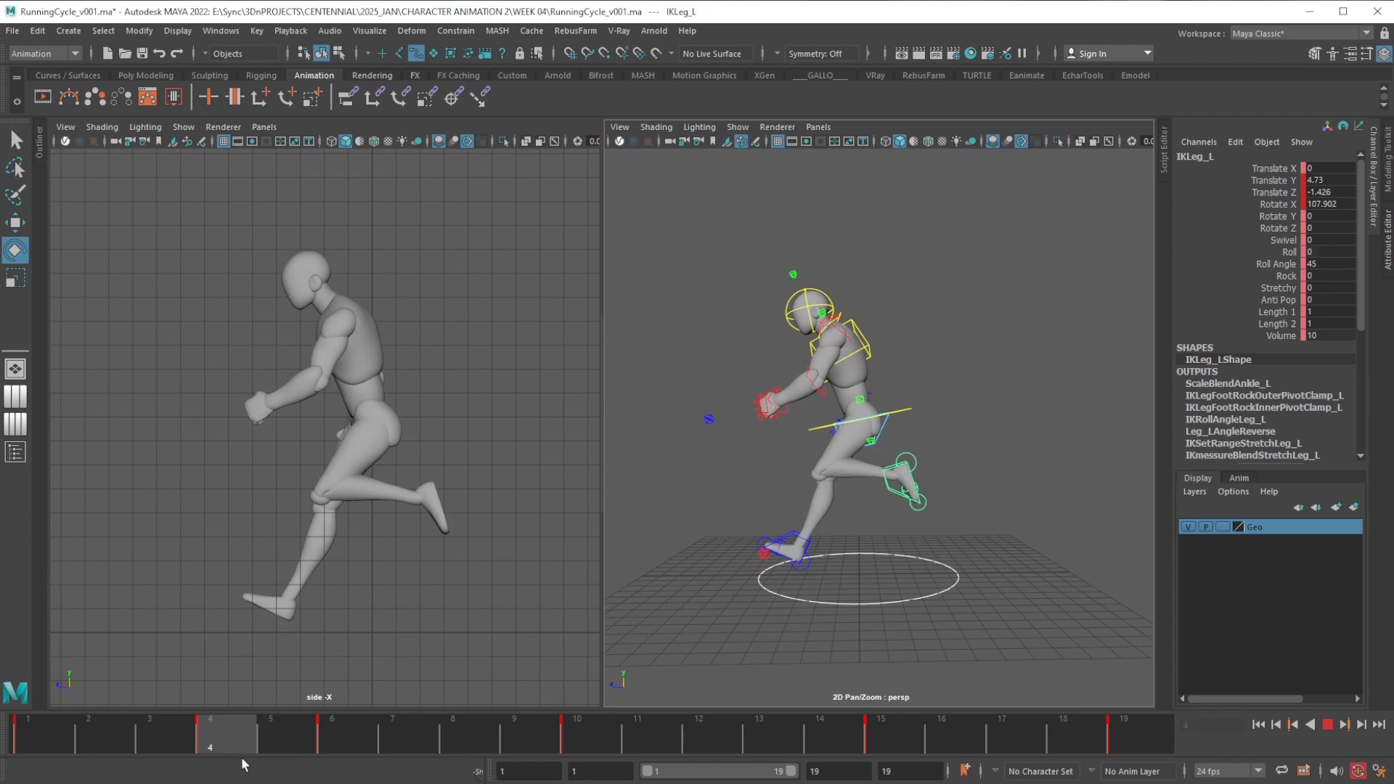
At frame 13, move IKLeg_L forward and down to about 0.58 in Translate Y and 3.73 in Translate Z
{"action": "left_click_drag", "start_coordinate": [241, 757], "coordinate": [757, 740]}
{"action": "scroll", "coordinate": [842, 574], "scroll_direction": "up", "scroll_amount": 5}
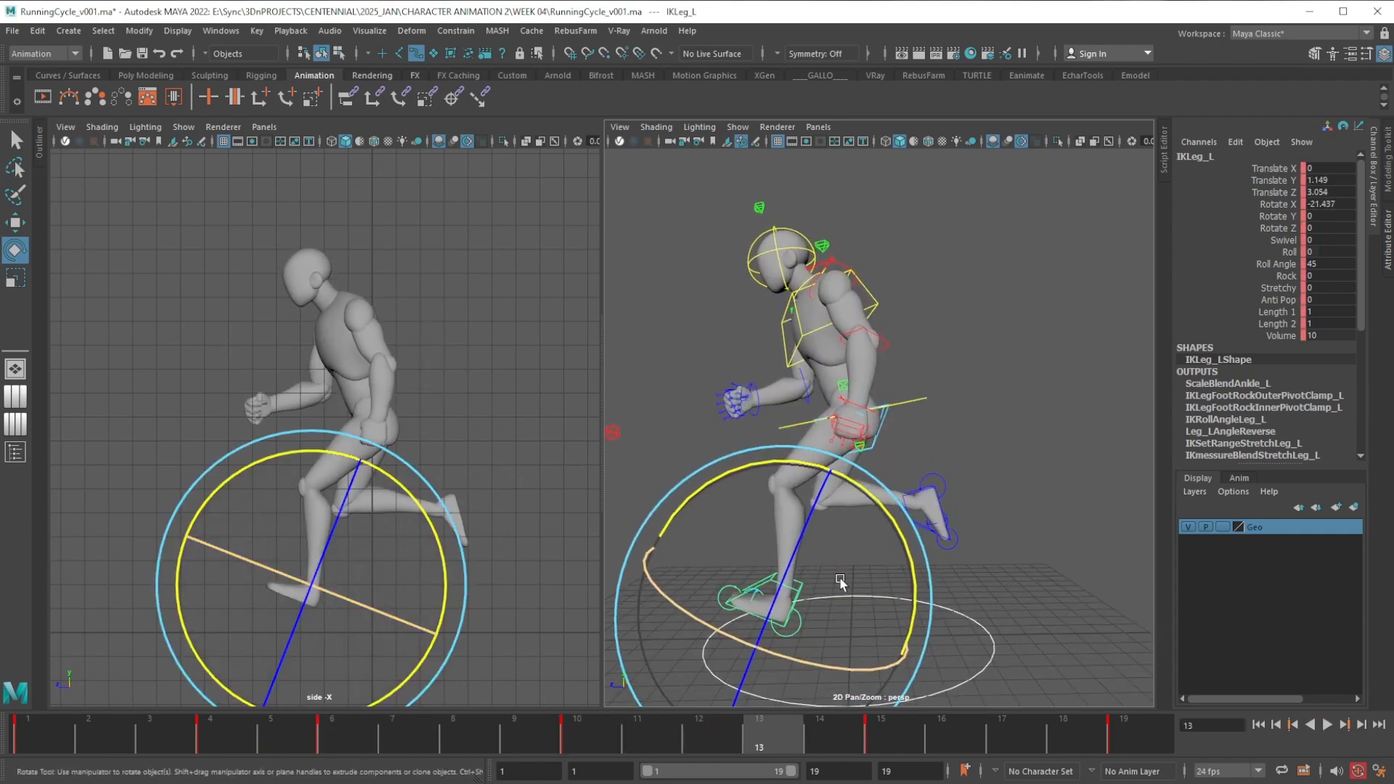
{"action": "scroll", "coordinate": [846, 559], "scroll_direction": "down", "scroll_amount": 5}
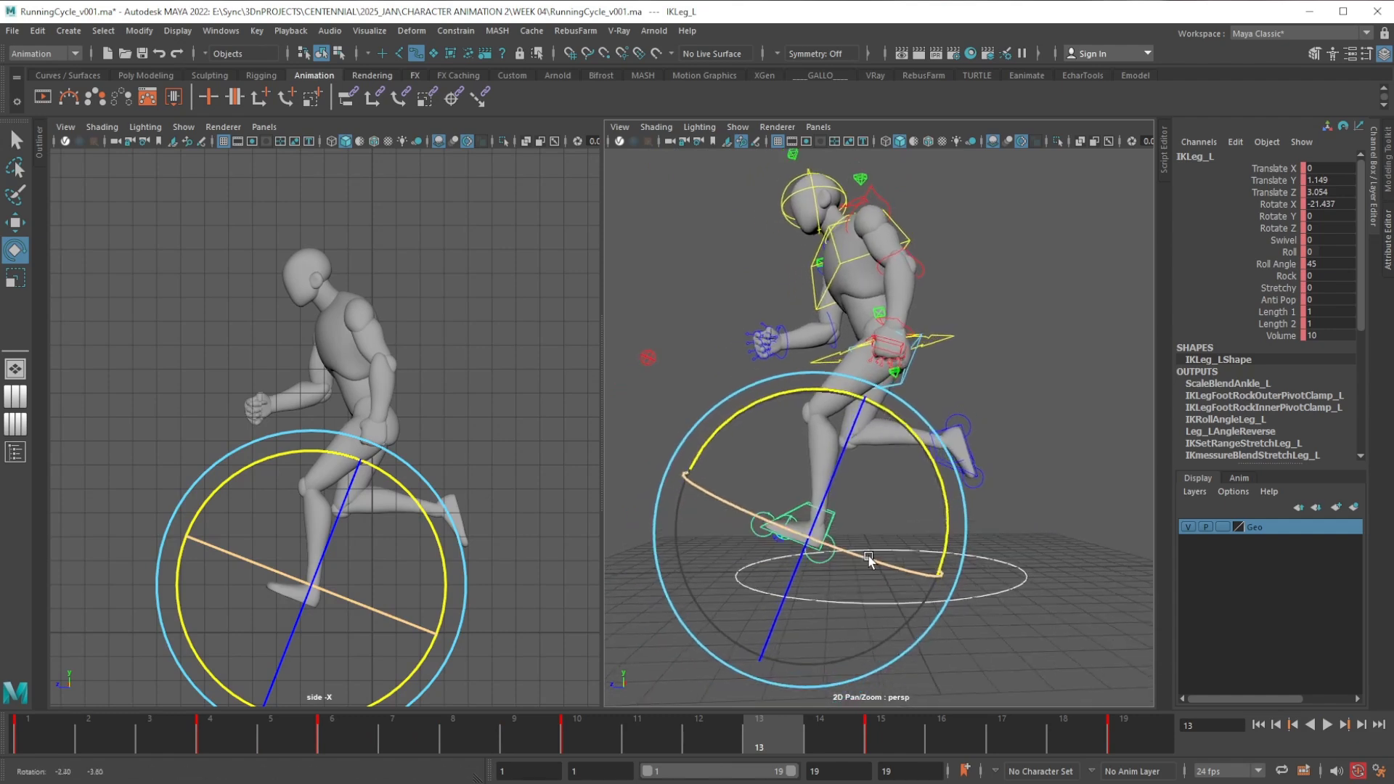
{"action": "key", "text": "w"}
{"action": "middle_click_drag", "start_coordinate": [713, 436], "coordinate": [698, 446]}
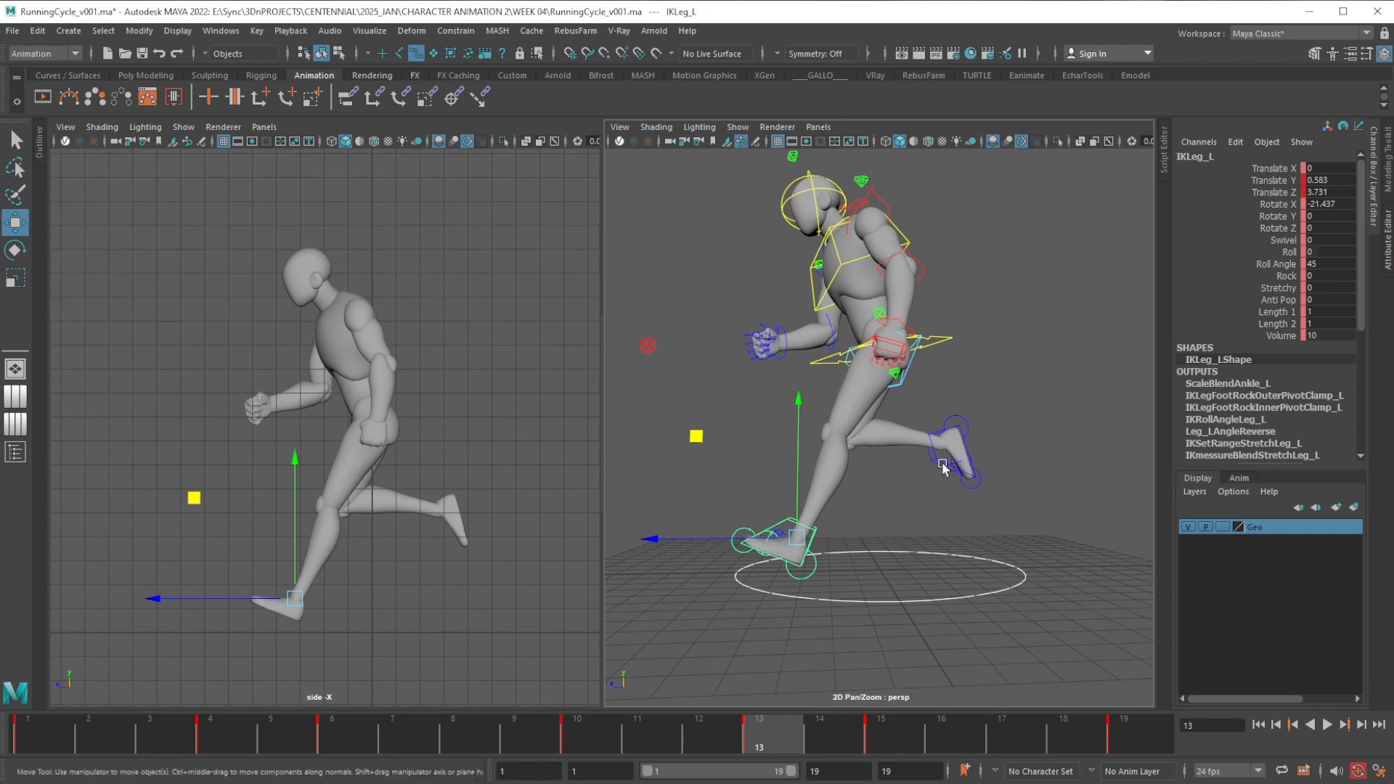
At frame 13, raise IKLeg_R to about 5.39 in Translate Y and -2.43 in Translate Z, and rotate it to about 119 in X
{"action": "left_click", "coordinate": [954, 478]}
{"action": "middle_click_drag", "start_coordinate": [845, 353], "coordinate": [851, 320]}
{"action": "key", "text": "e"}
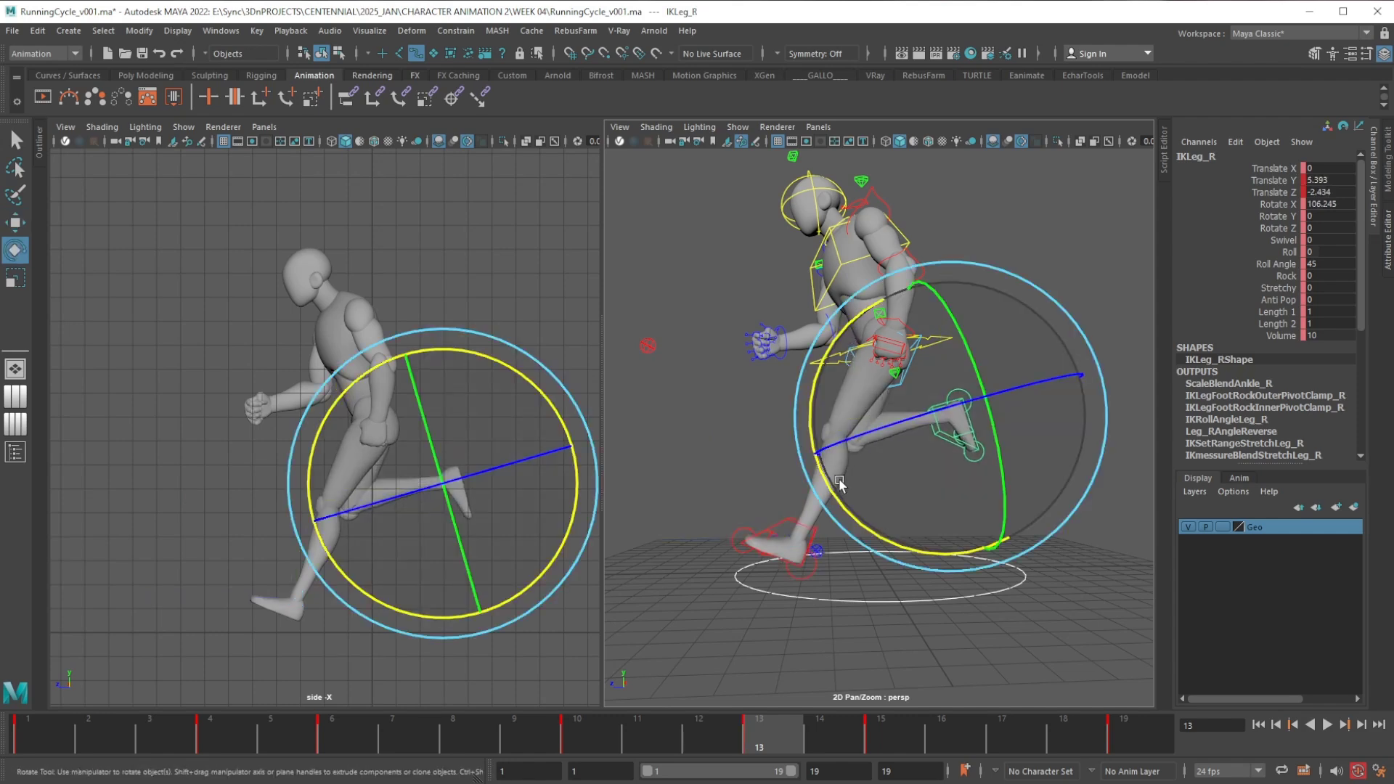
{"action": "left_click_drag", "start_coordinate": [841, 485], "coordinate": [843, 508]}
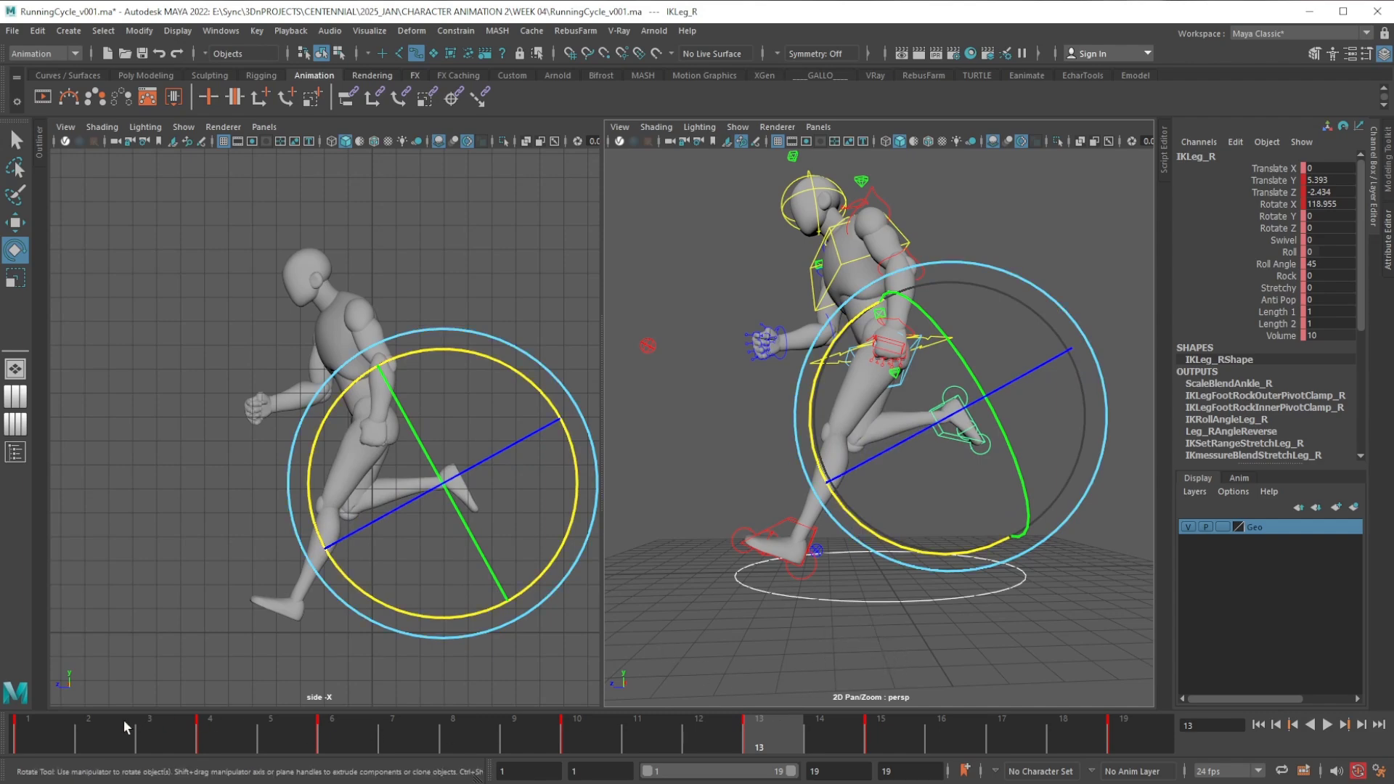
Play back the cycle and scrub frames 1 to 3 to examine the front leg's reach before contact
{"action": "key", "text": "alt+v"}
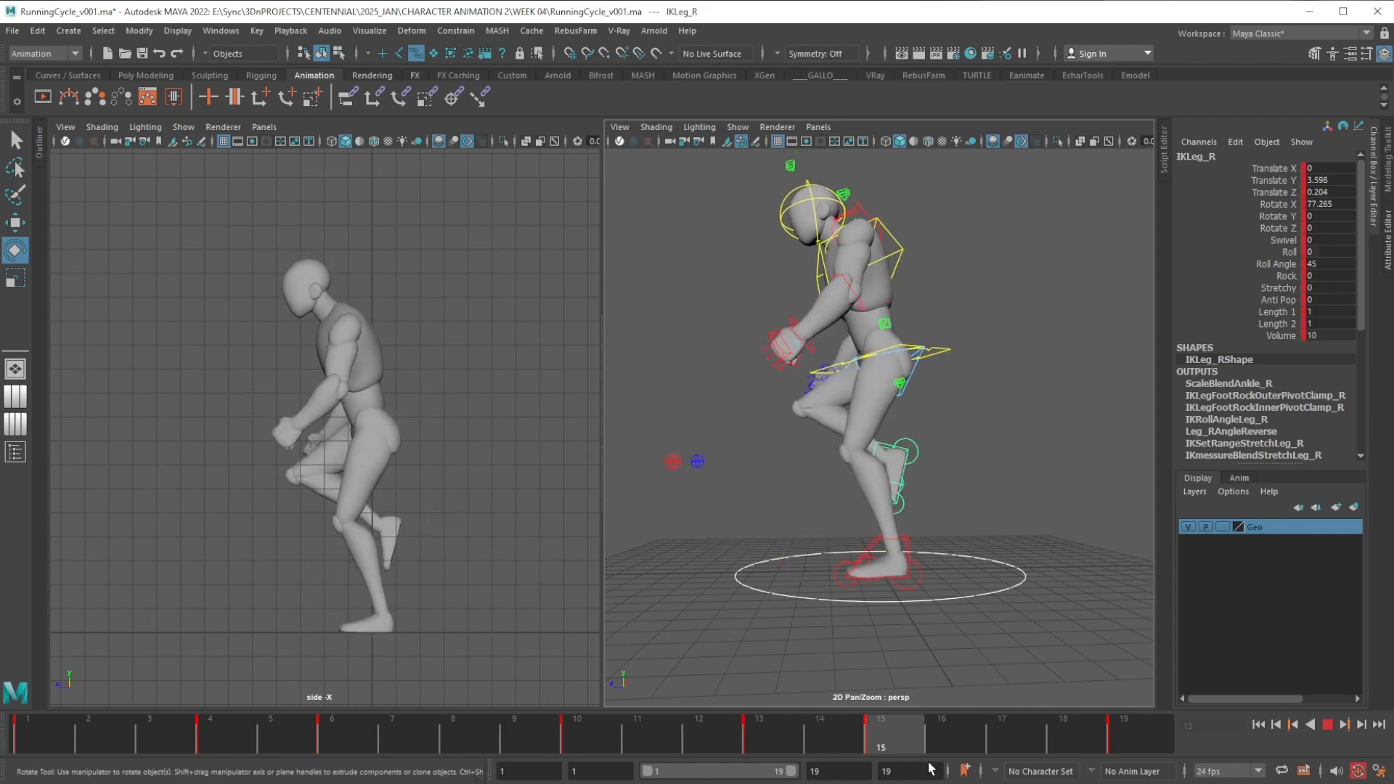
{"action": "key", "text": "alt+v"}
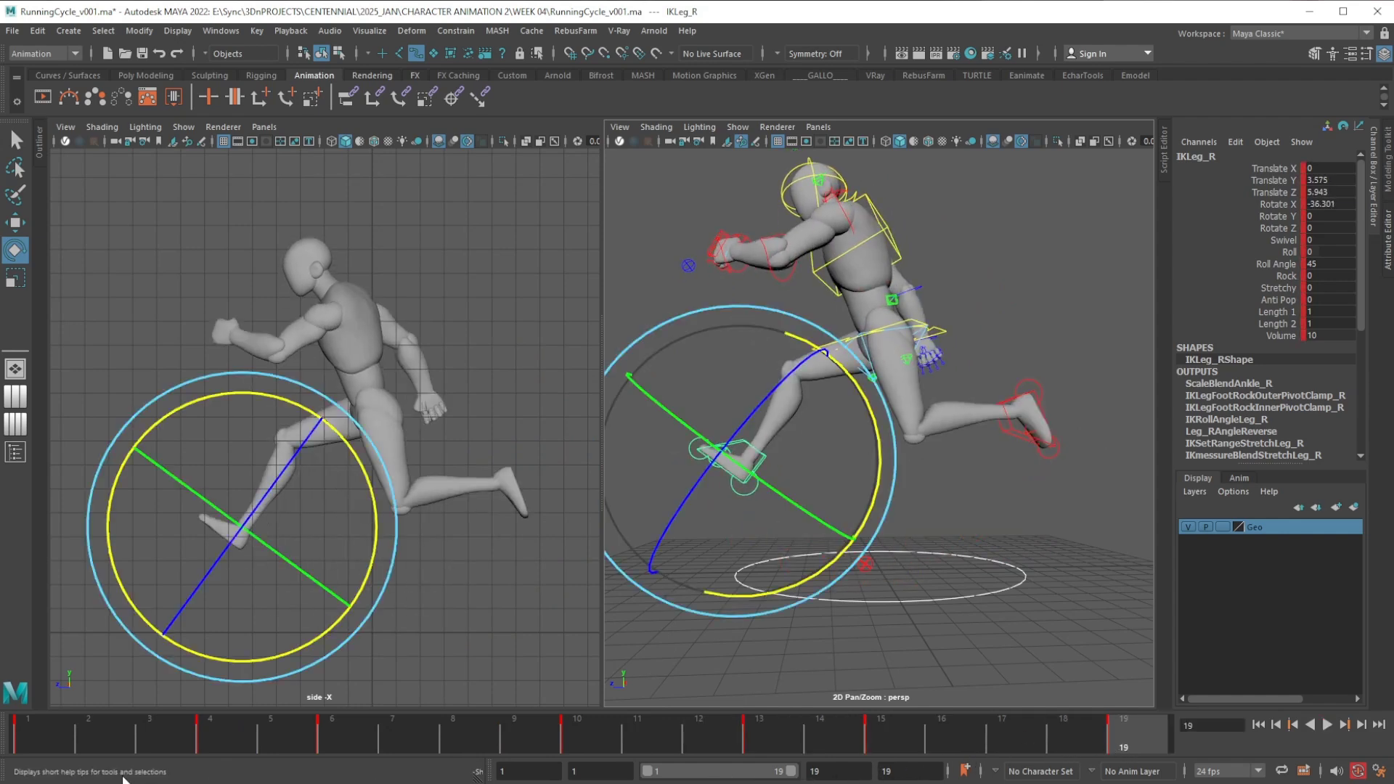
{"action": "left_click", "coordinate": [54, 726]}
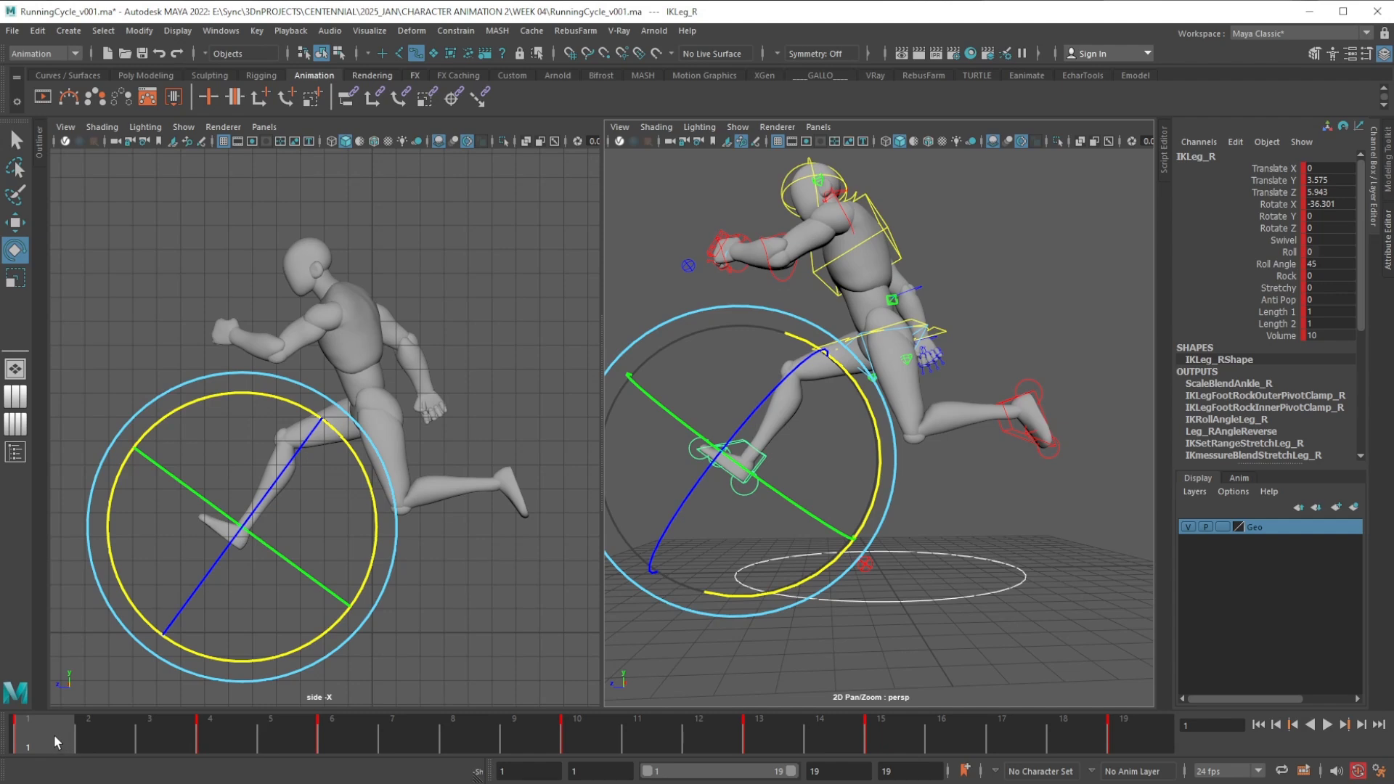
{"action": "left_click", "coordinate": [85, 734]}
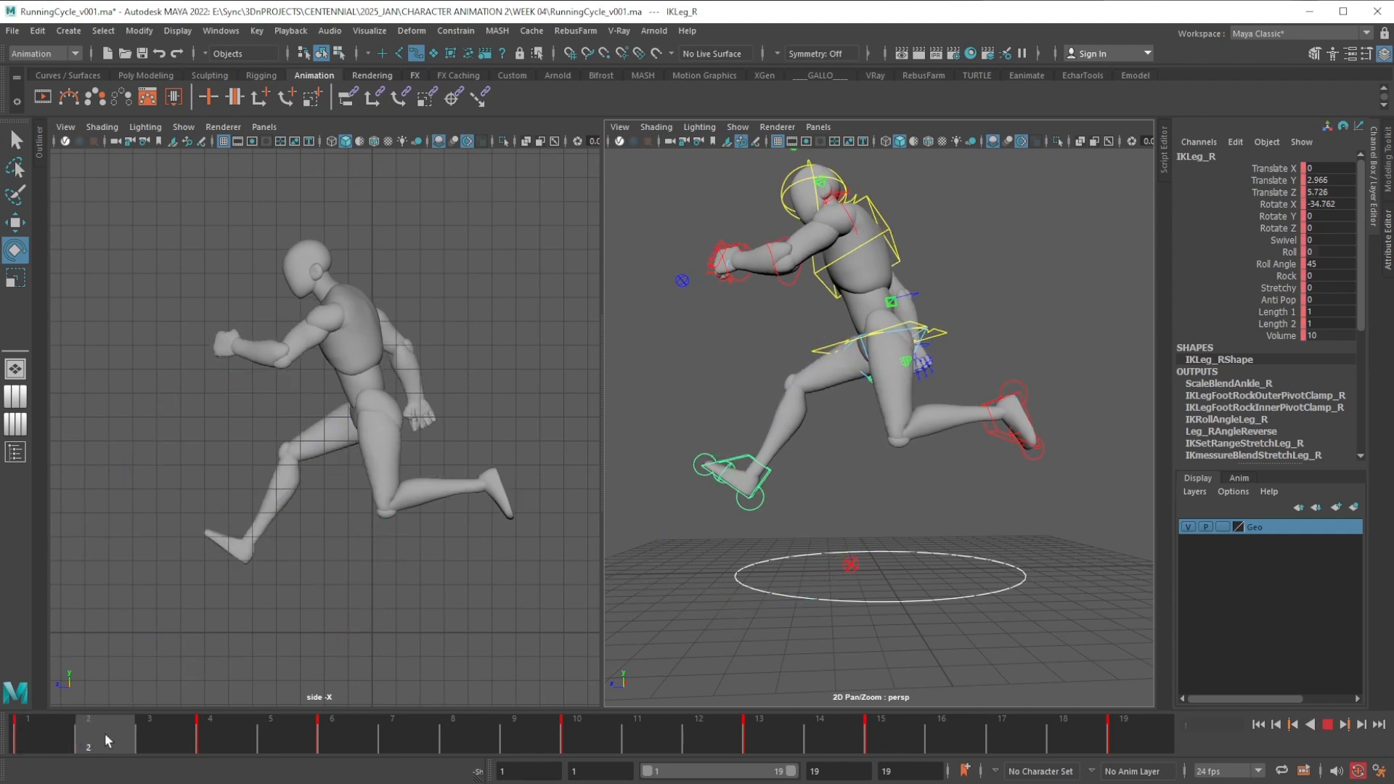
{"action": "left_click_drag", "start_coordinate": [132, 730], "coordinate": [33, 735]}
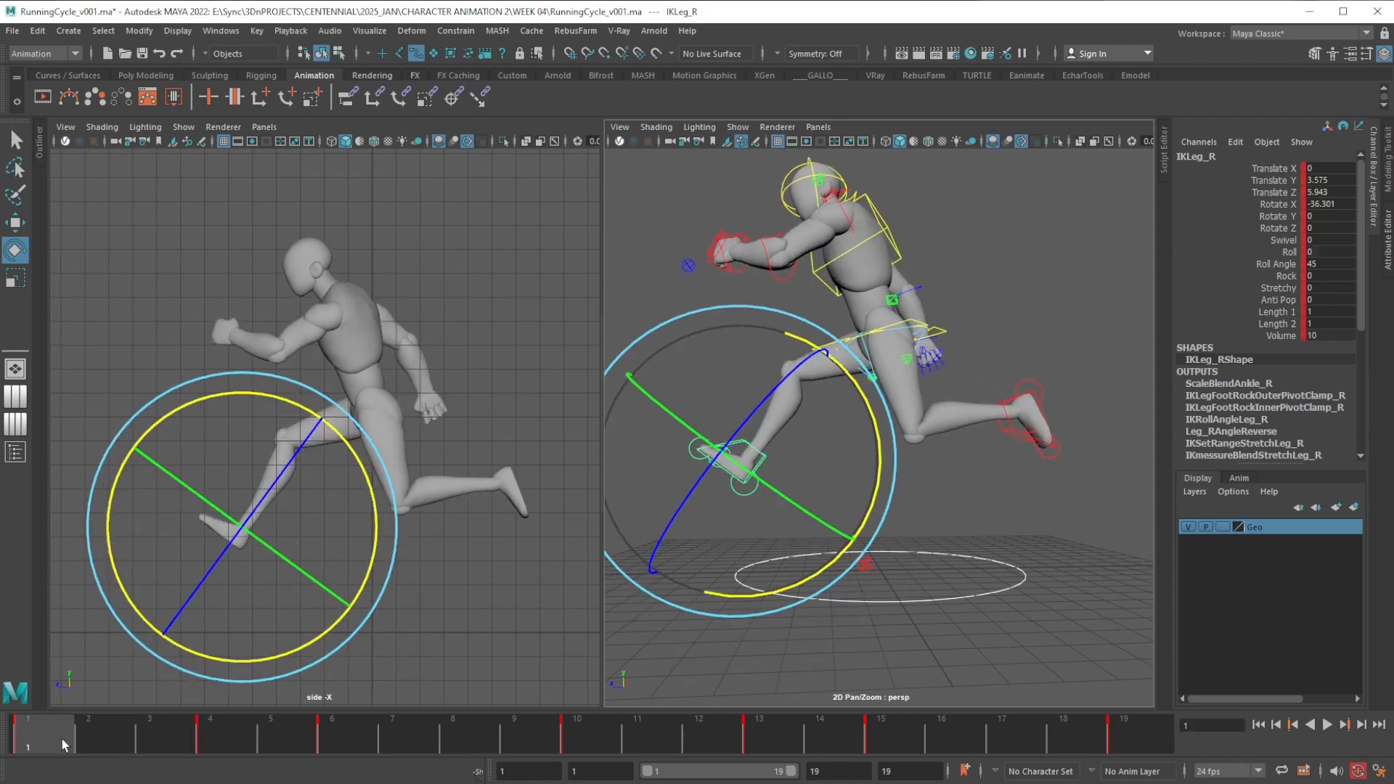
At frame 2, extend IKLeg_R forward to about 2.56 in Translate Y and 6.16 in Translate Z, and rotate it to about -53.7 in X
{"action": "left_click", "coordinate": [105, 738]}
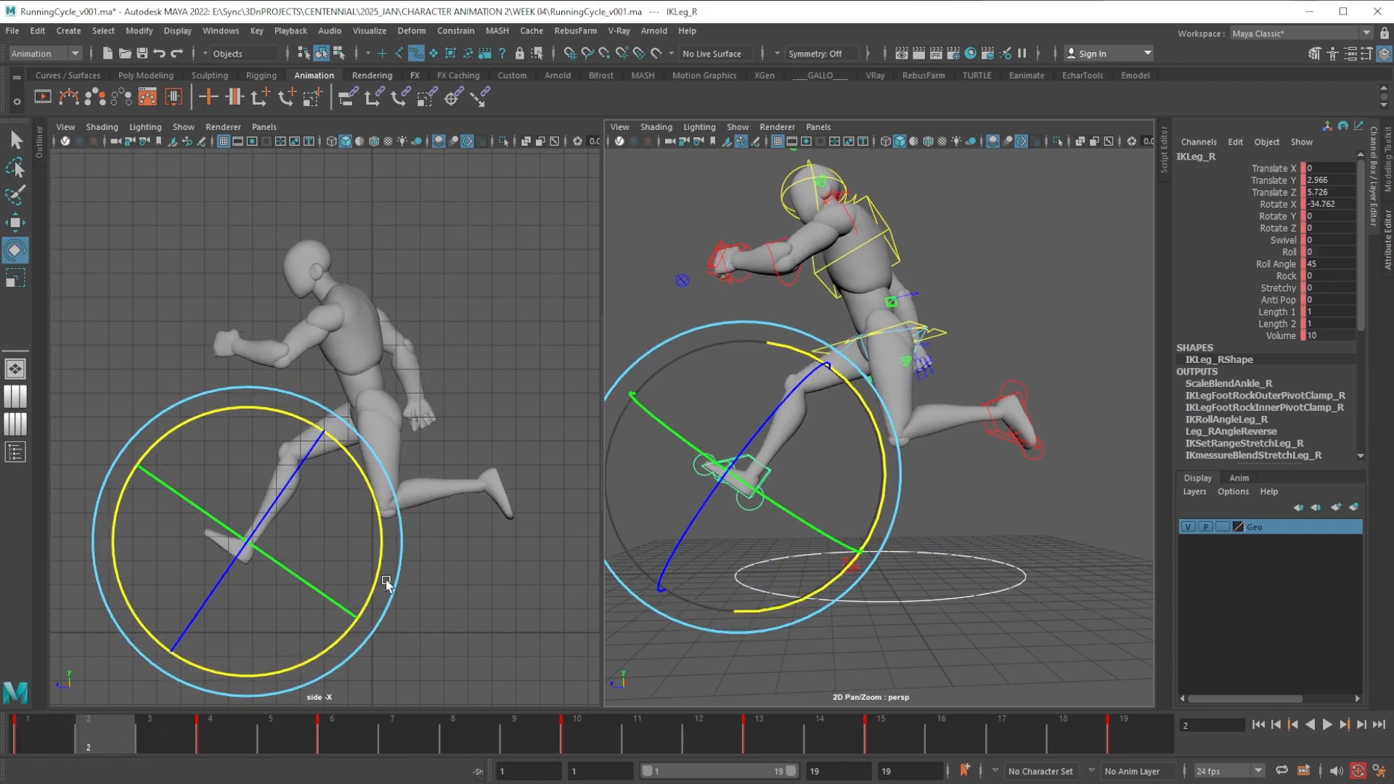
{"action": "key", "text": "w"}
{"action": "middle_click_drag", "start_coordinate": [186, 478], "coordinate": [142, 465]}
{"action": "key", "text": "e"}
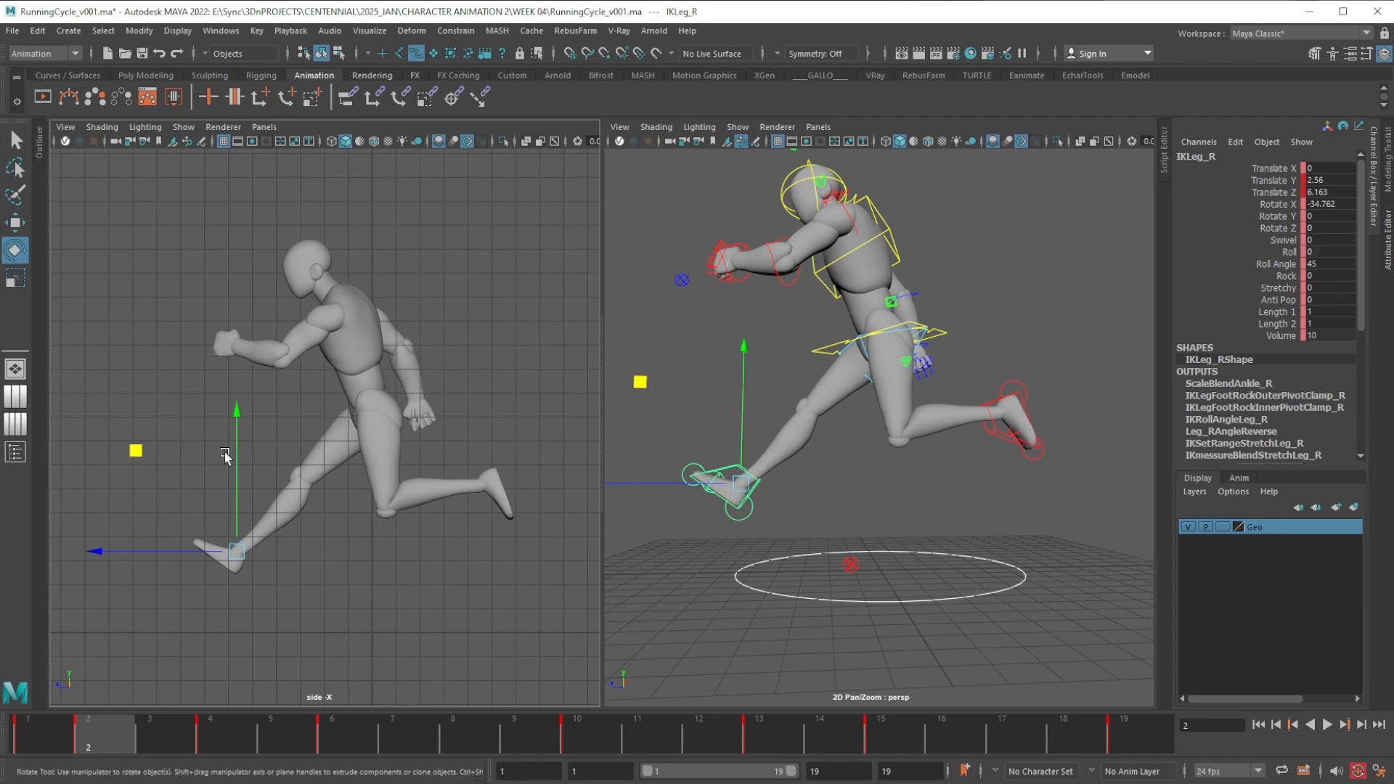
{"action": "left_click_drag", "start_coordinate": [278, 436], "coordinate": [299, 463]}
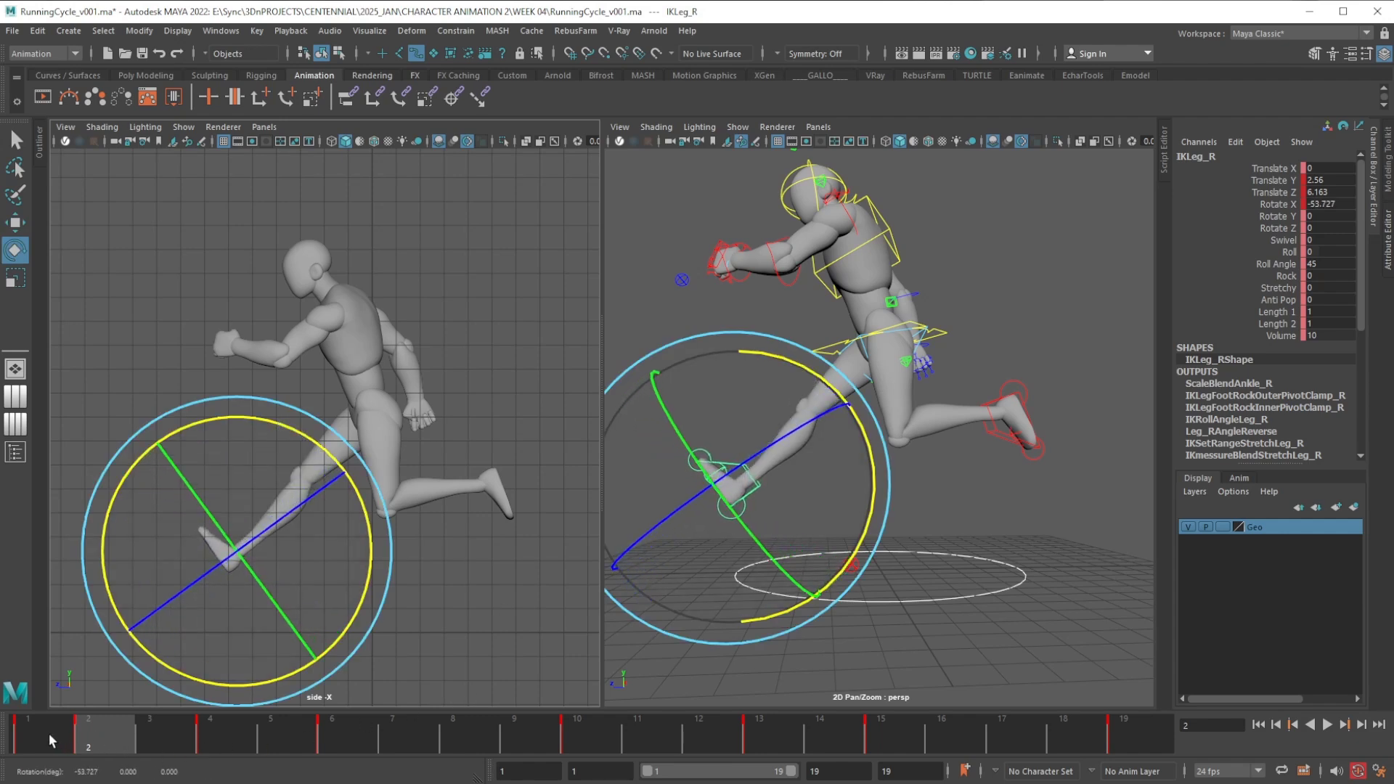
Scrub between frames 1 and 2 and play back the cycle to examine the front leg's extension
{"action": "left_click_drag", "start_coordinate": [50, 739], "coordinate": [111, 742]}
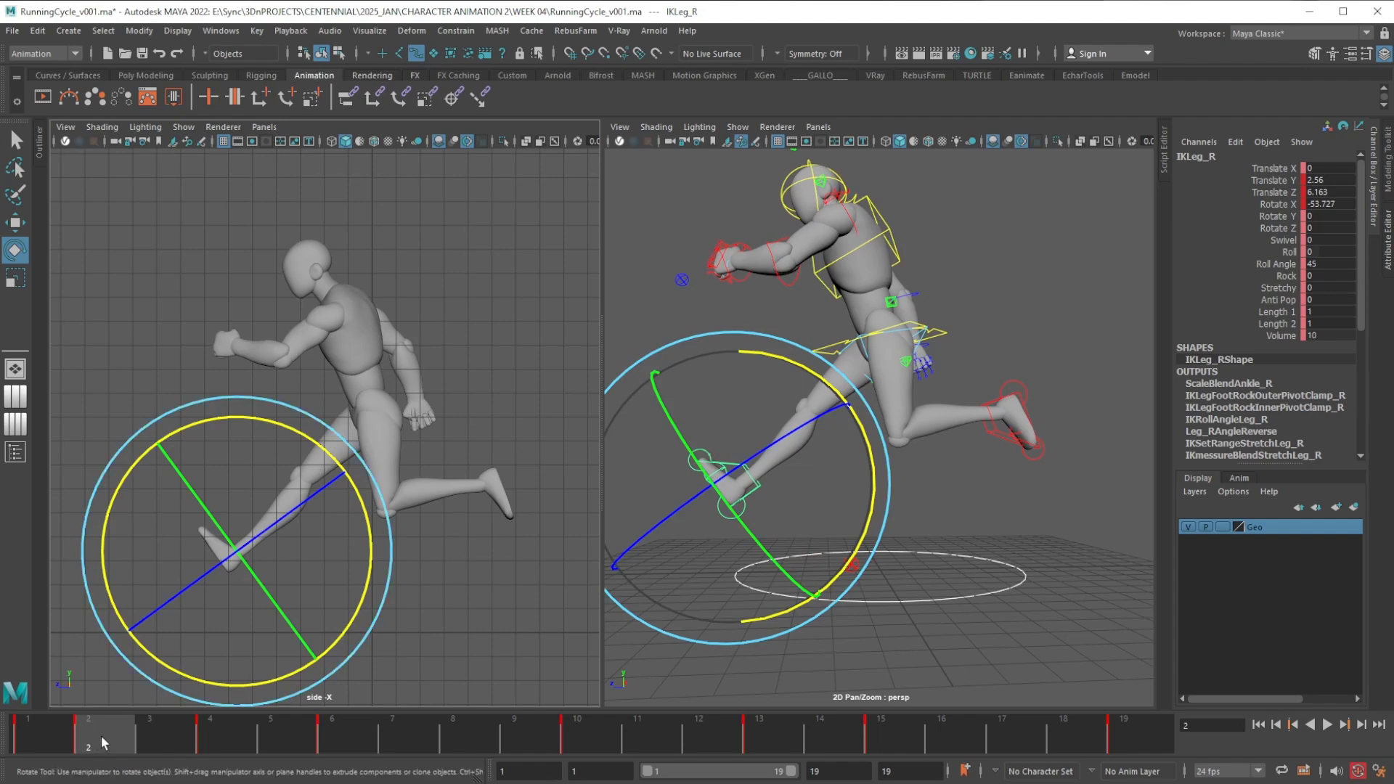
{"action": "left_click", "coordinate": [51, 732]}
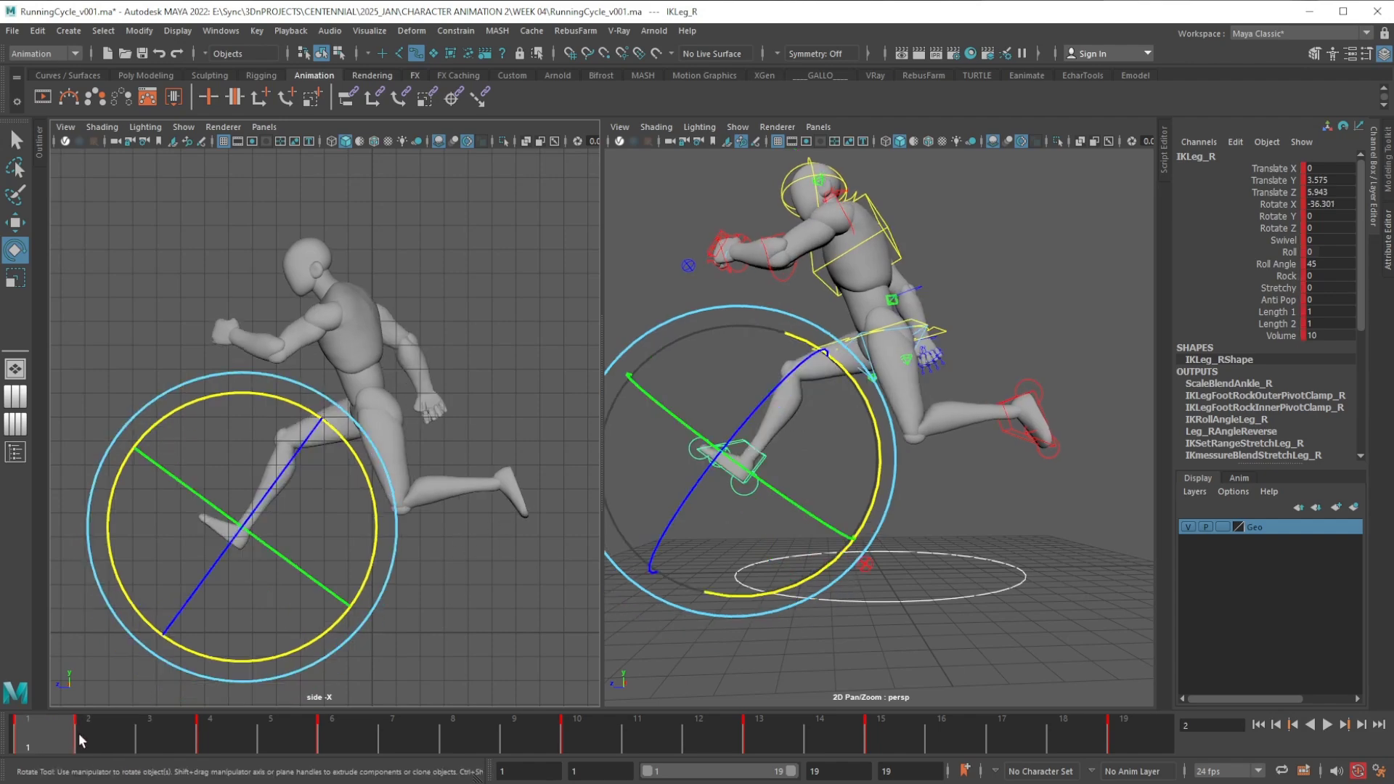
{"action": "left_click_drag", "start_coordinate": [79, 735], "coordinate": [103, 738]}
{"action": "left_click", "coordinate": [100, 736]}
{"action": "key", "text": "alt+v"}
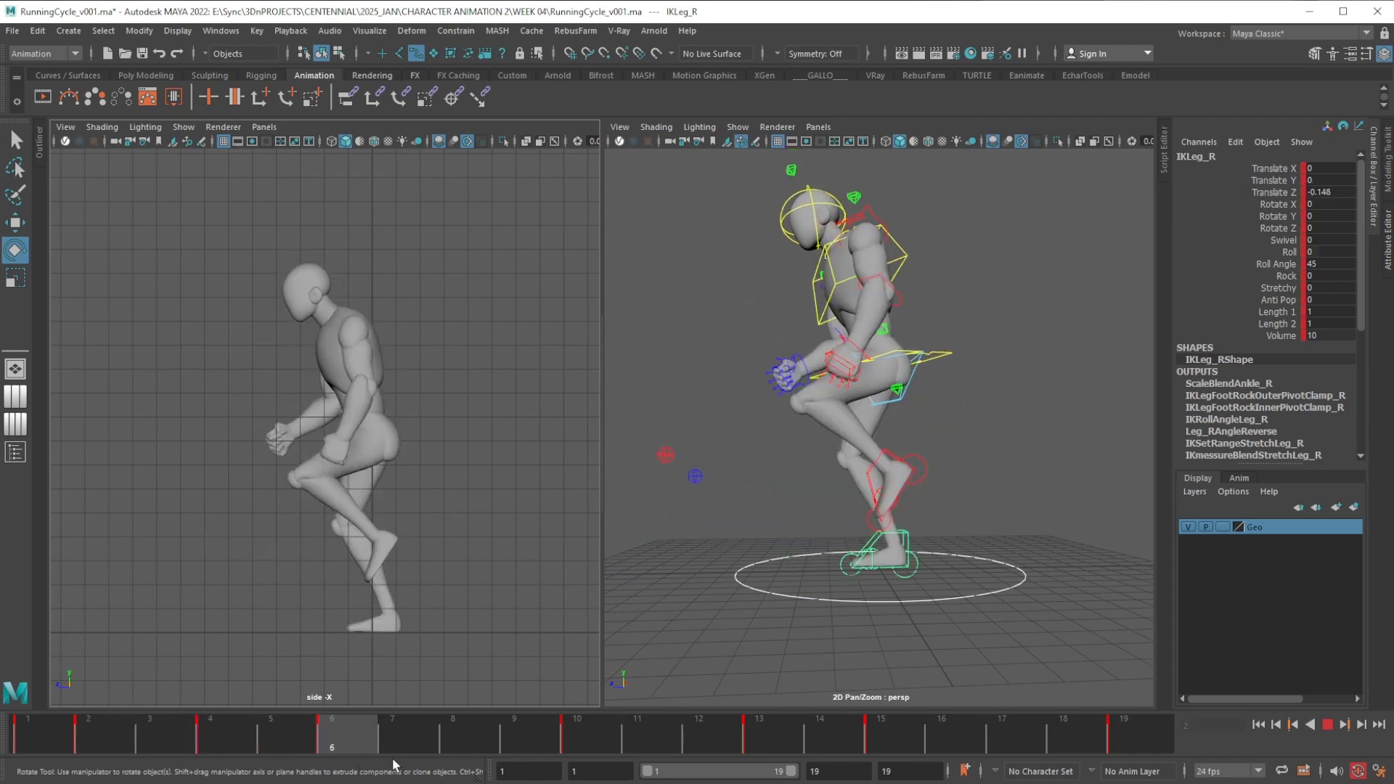
At frame 11, extend IKLeg_L forward to about 6.17 in Translate Z and rotate it to about -52.2 in X
{"action": "left_click", "coordinate": [647, 733]}
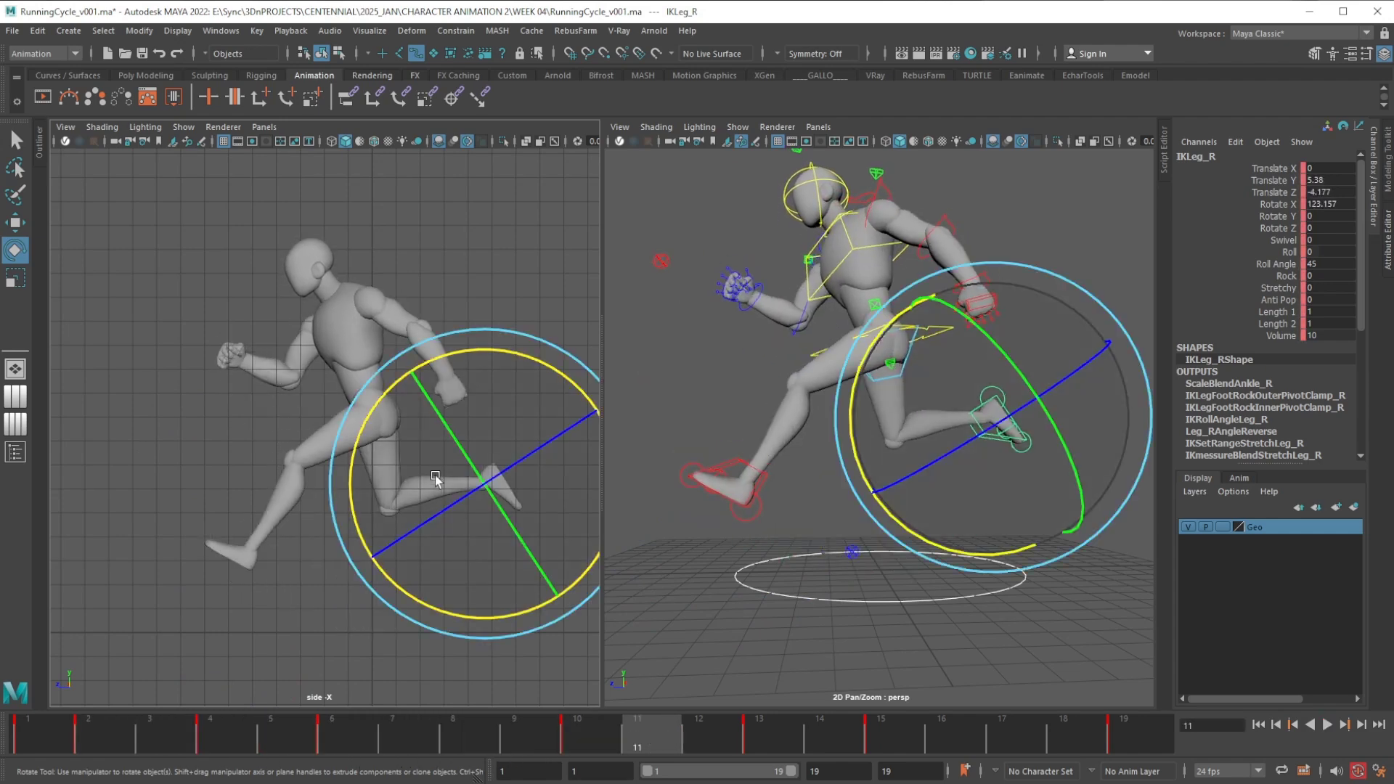
{"action": "left_click", "coordinate": [770, 480]}
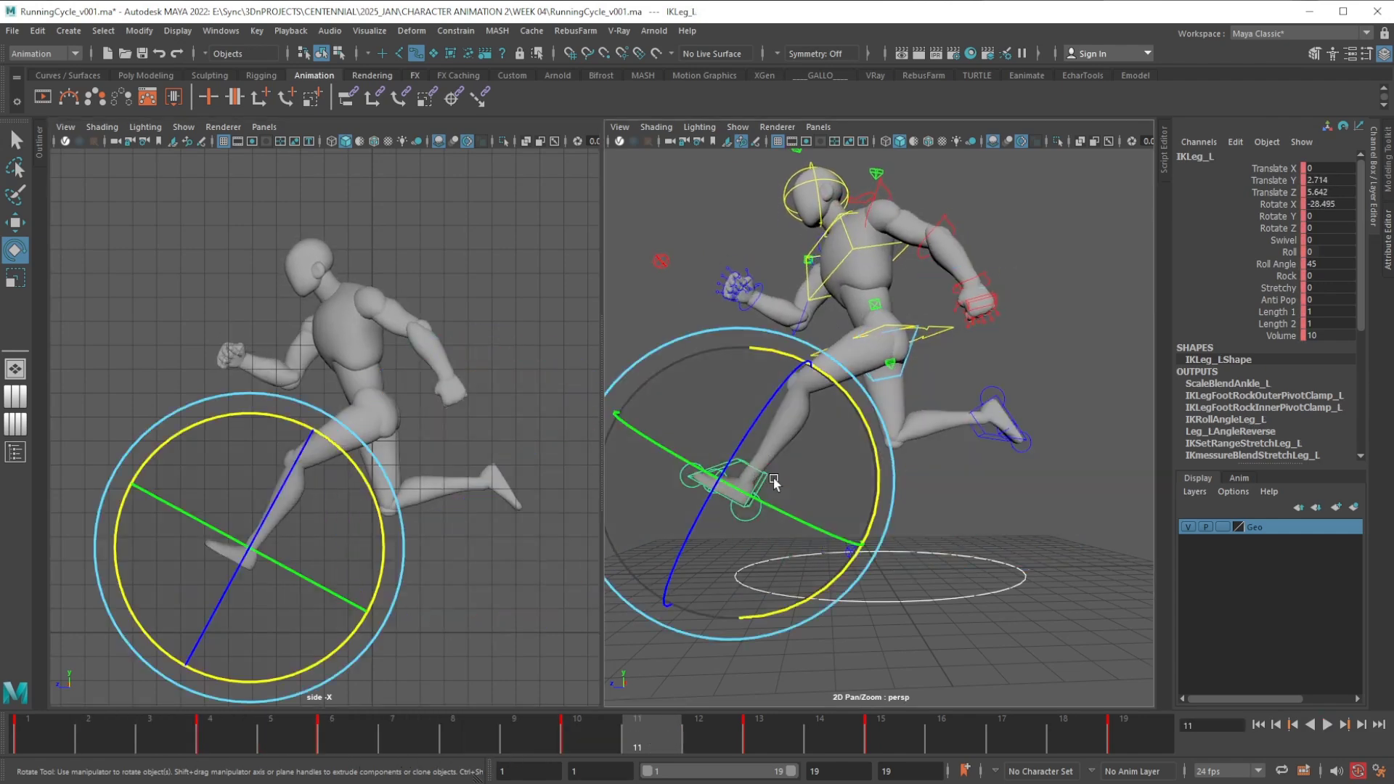
{"action": "key", "text": "w"}
{"action": "middle_click_drag", "start_coordinate": [146, 454], "coordinate": [137, 455]}
{"action": "key", "text": "e"}
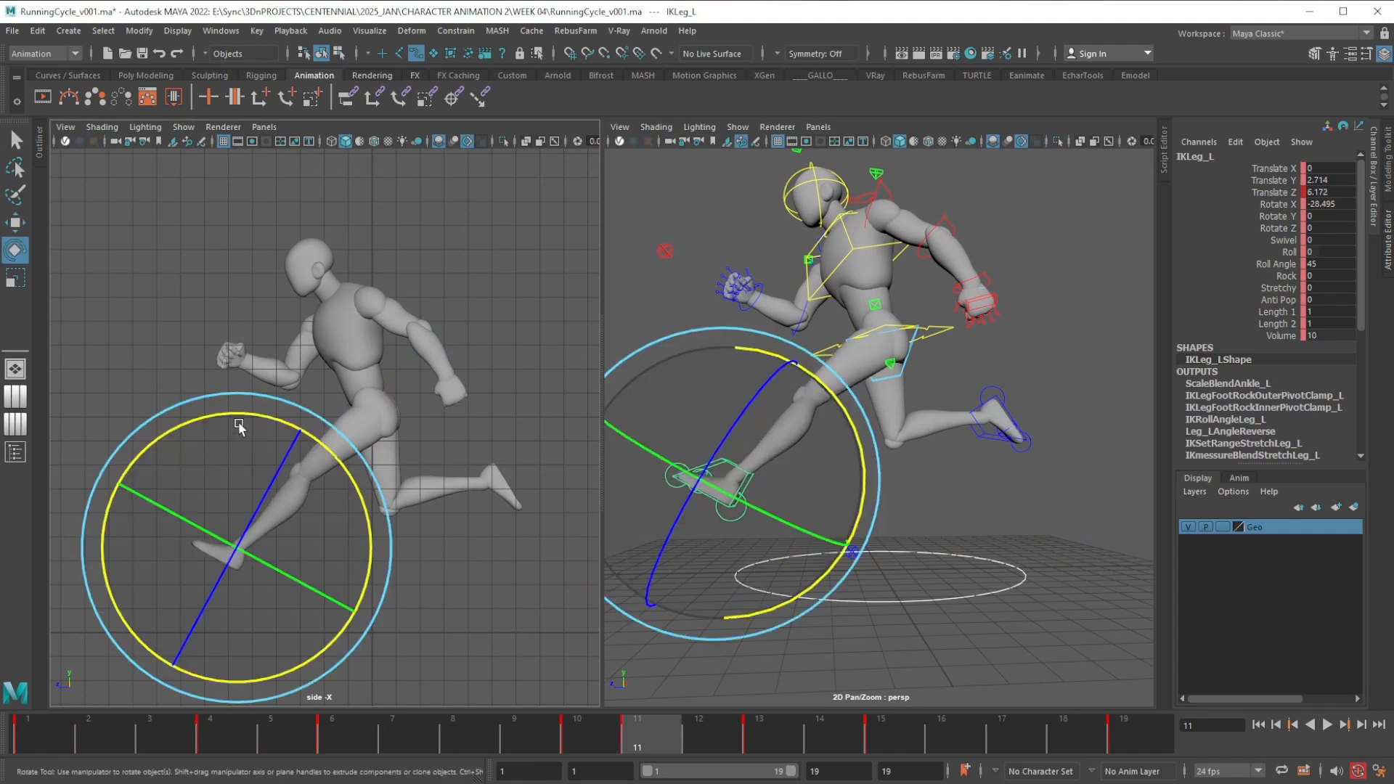
{"action": "left_click_drag", "start_coordinate": [239, 427], "coordinate": [331, 494]}
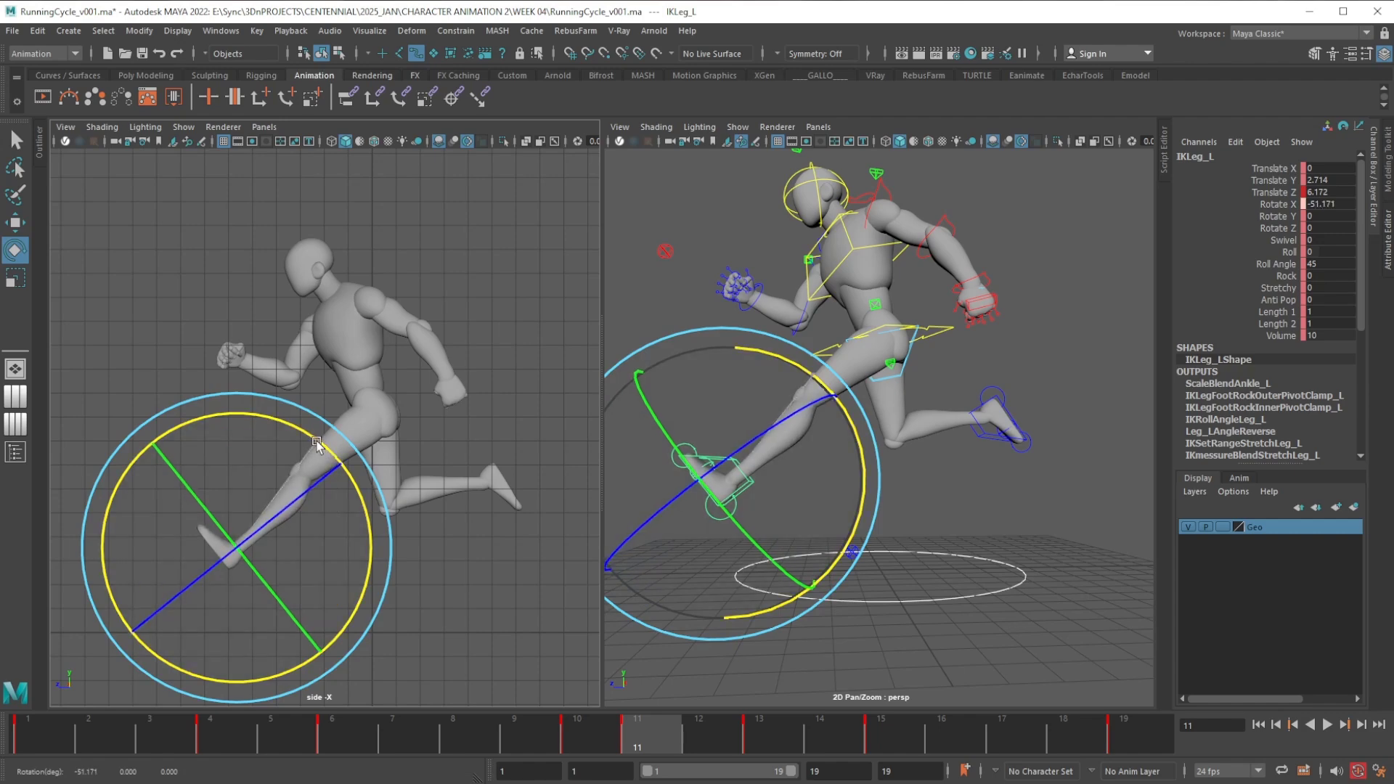
{"action": "left_click_drag", "start_coordinate": [316, 441], "coordinate": [319, 442]}
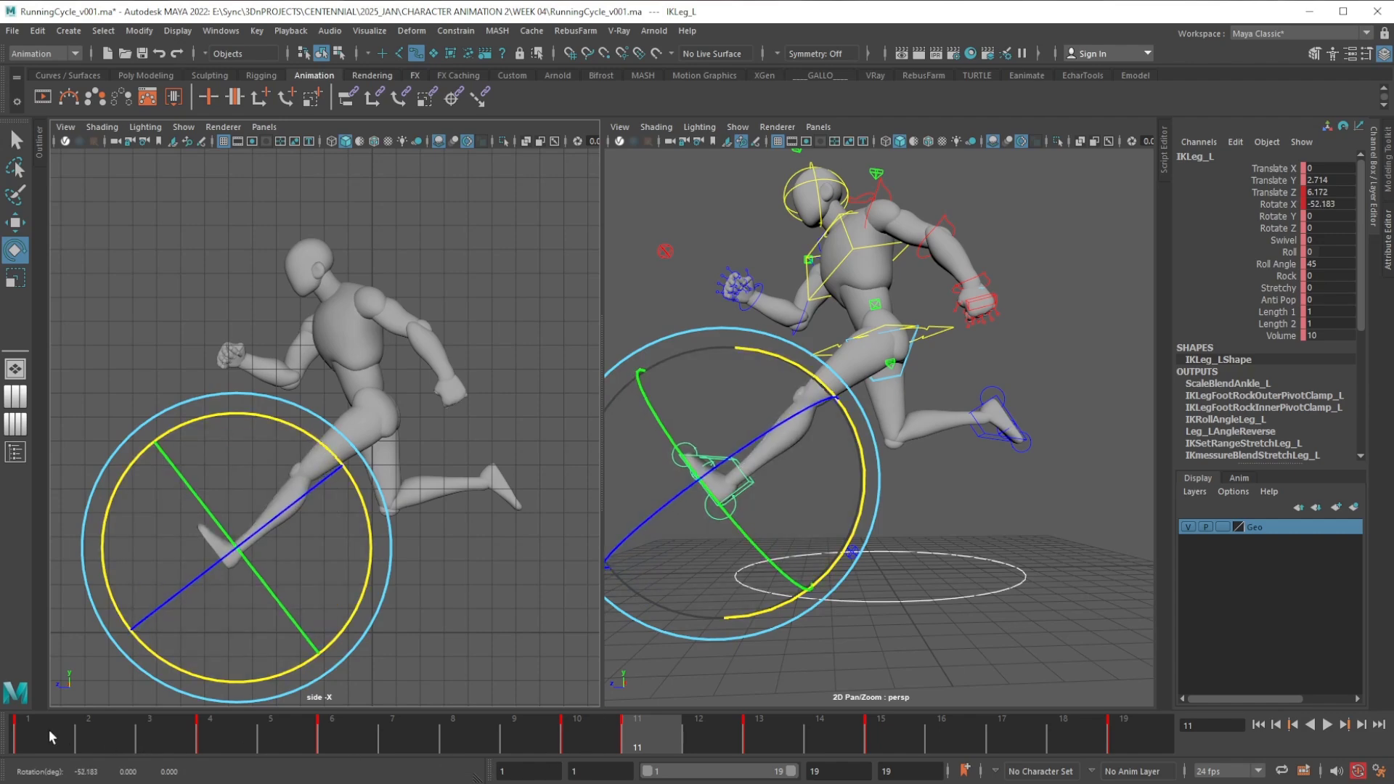
Scrub and play back the full cycle, then inspect the leading foot's path from frame 2 to frame 6
{"action": "left_click_drag", "start_coordinate": [49, 729], "coordinate": [1127, 735]}
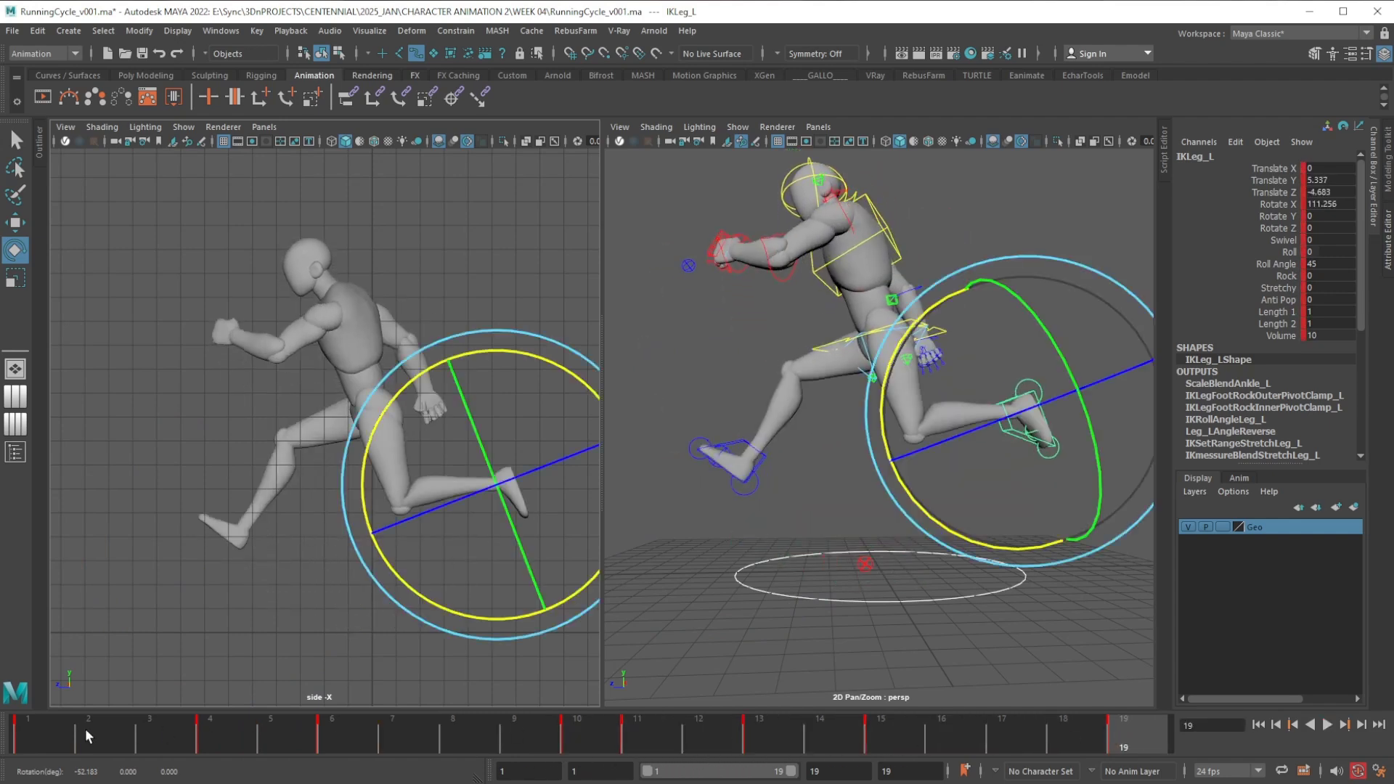
{"action": "left_click_drag", "start_coordinate": [42, 731], "coordinate": [1114, 743]}
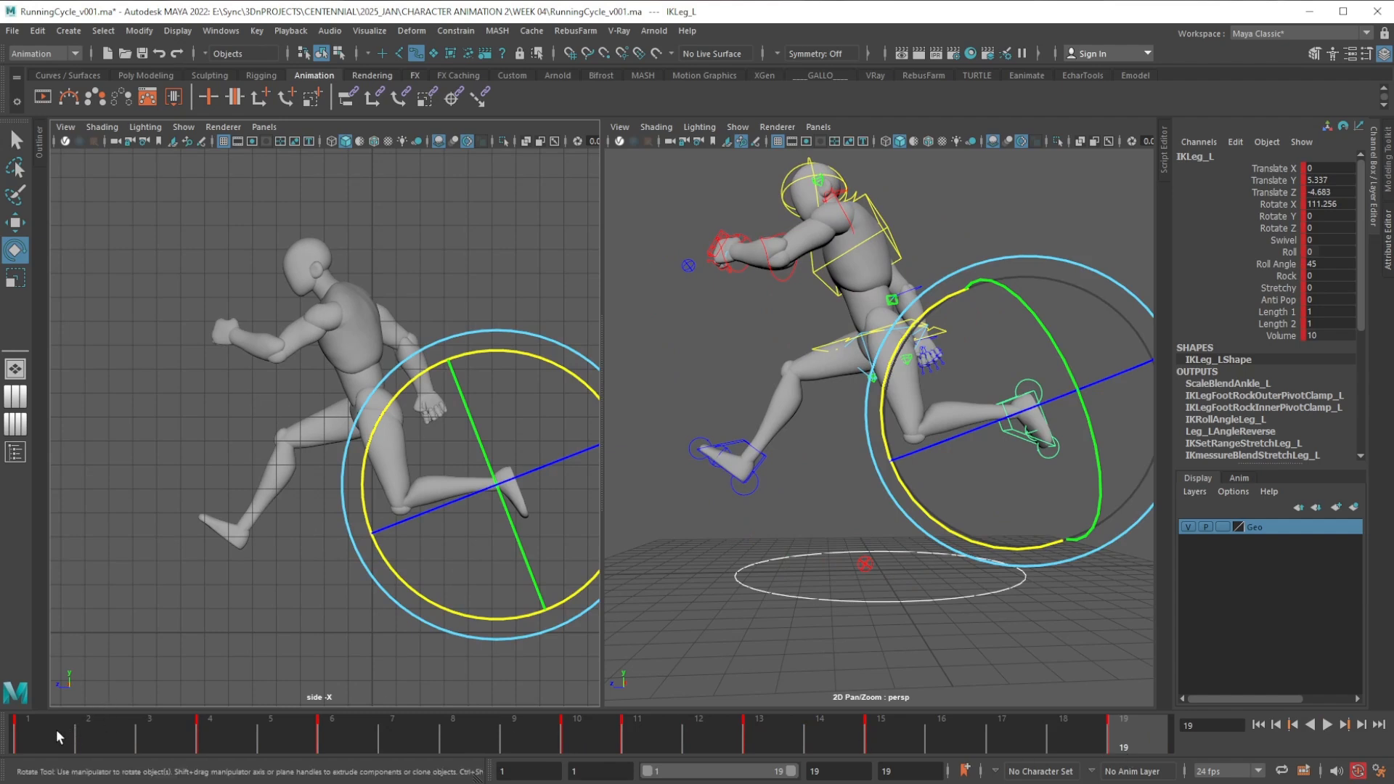
{"action": "key", "text": "alt+v"}
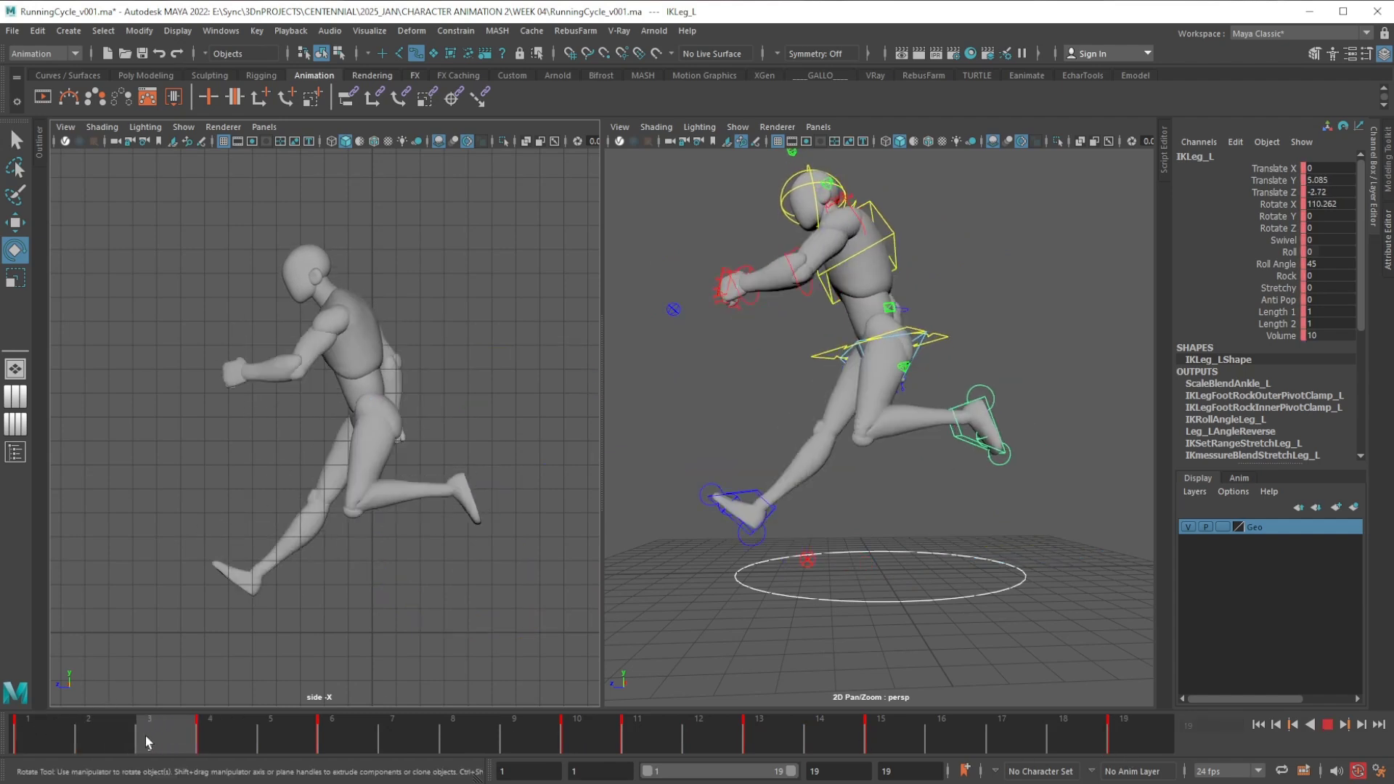
{"action": "left_click_drag", "start_coordinate": [145, 735], "coordinate": [111, 720]}
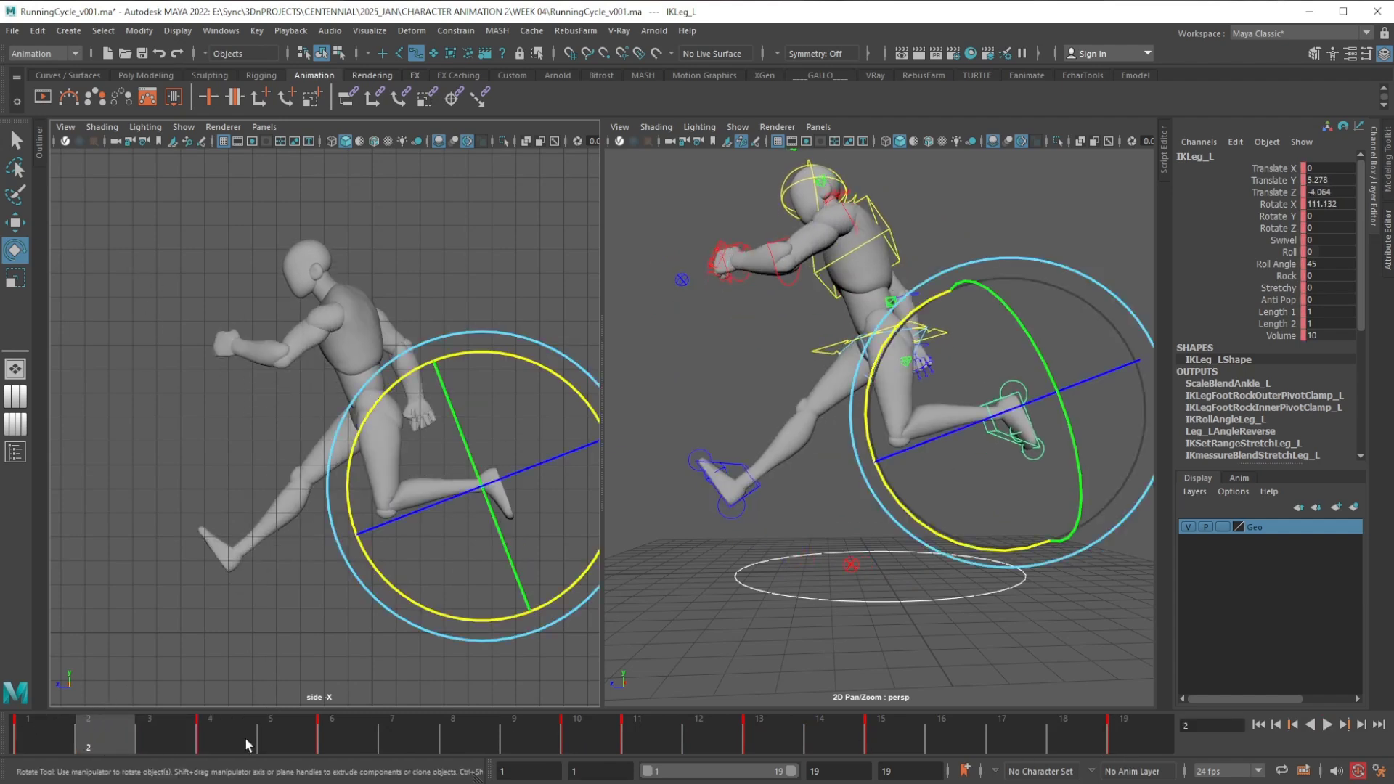
{"action": "left_click_drag", "start_coordinate": [245, 738], "coordinate": [340, 721]}
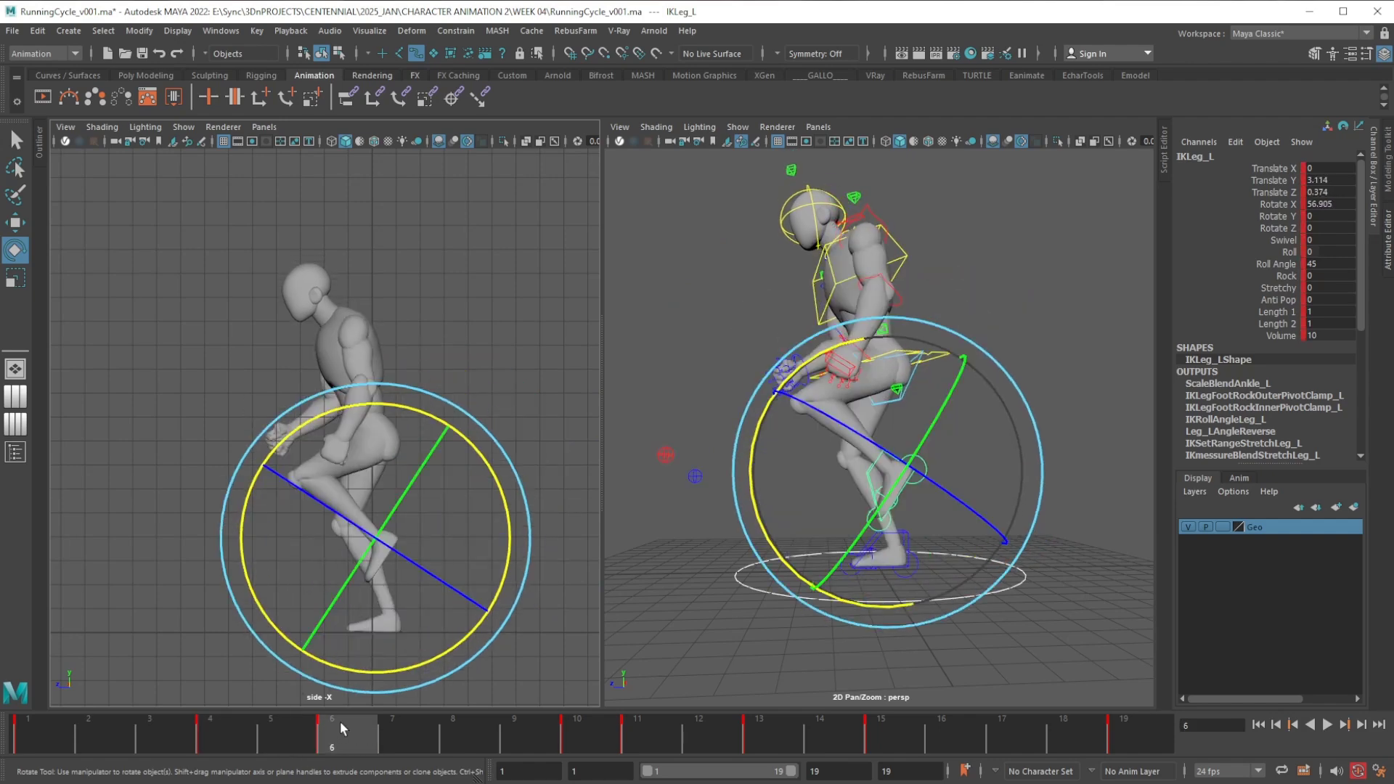
Open the Grease Pencil for the side view, add a drawing frame at frame 6, and set the pencil color to magenta
{"action": "left_click", "coordinate": [201, 141]}
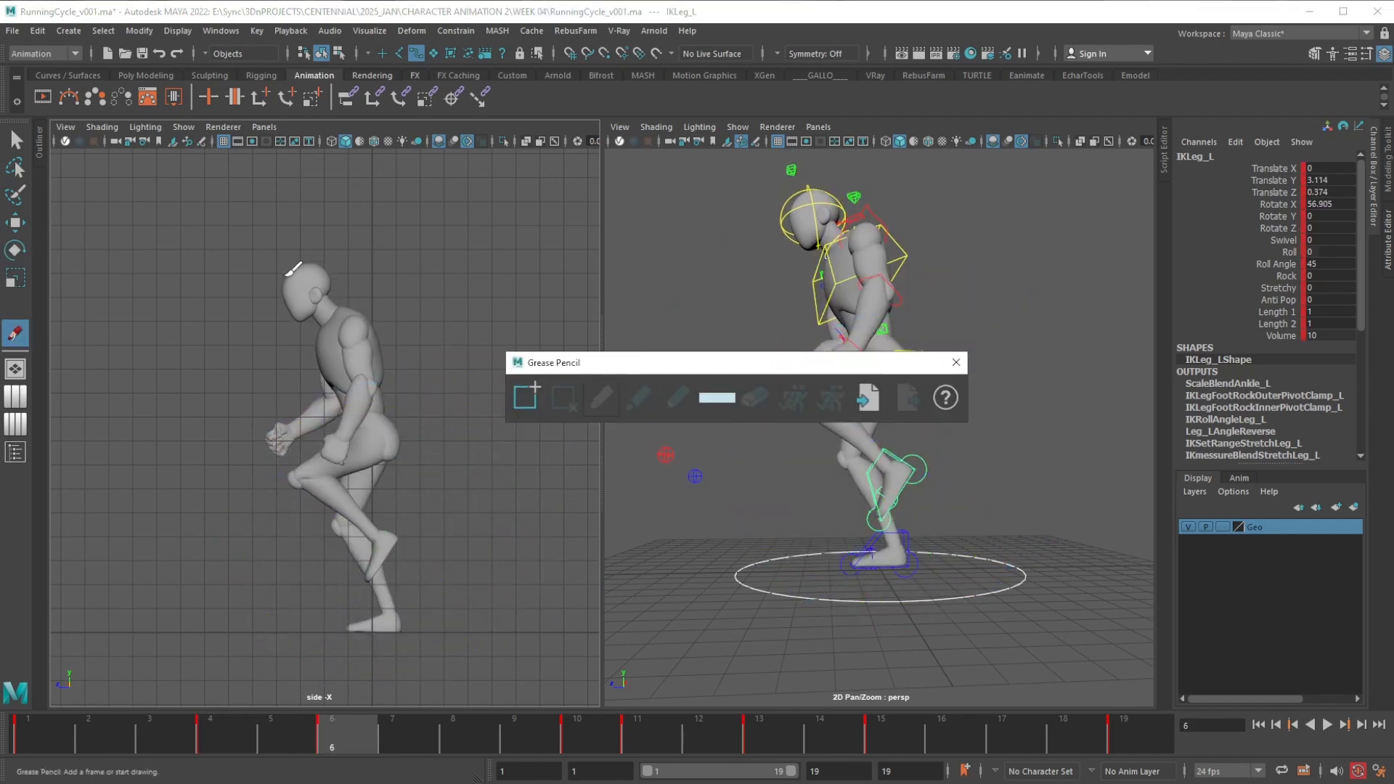
{"action": "left_click_drag", "start_coordinate": [623, 371], "coordinate": [675, 328]}
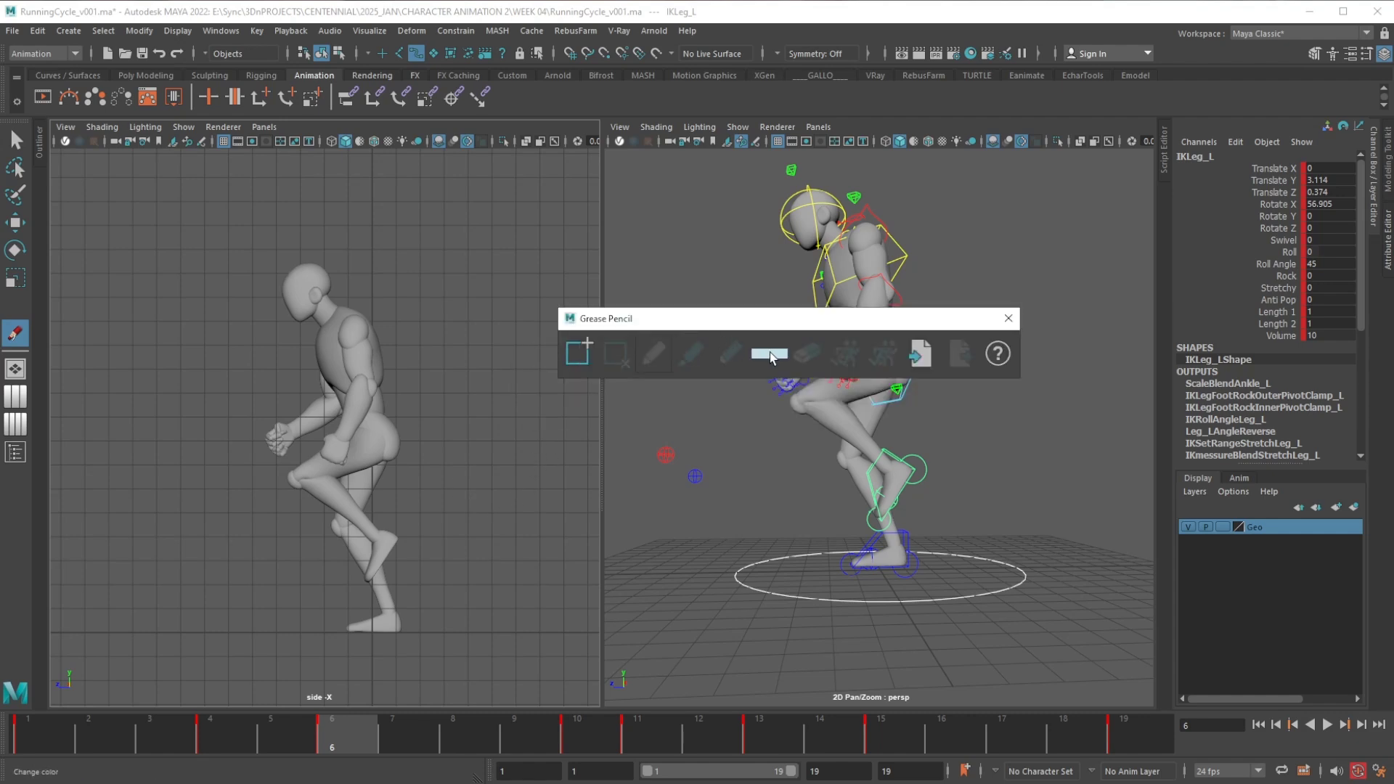
{"action": "left_click", "coordinate": [585, 358]}
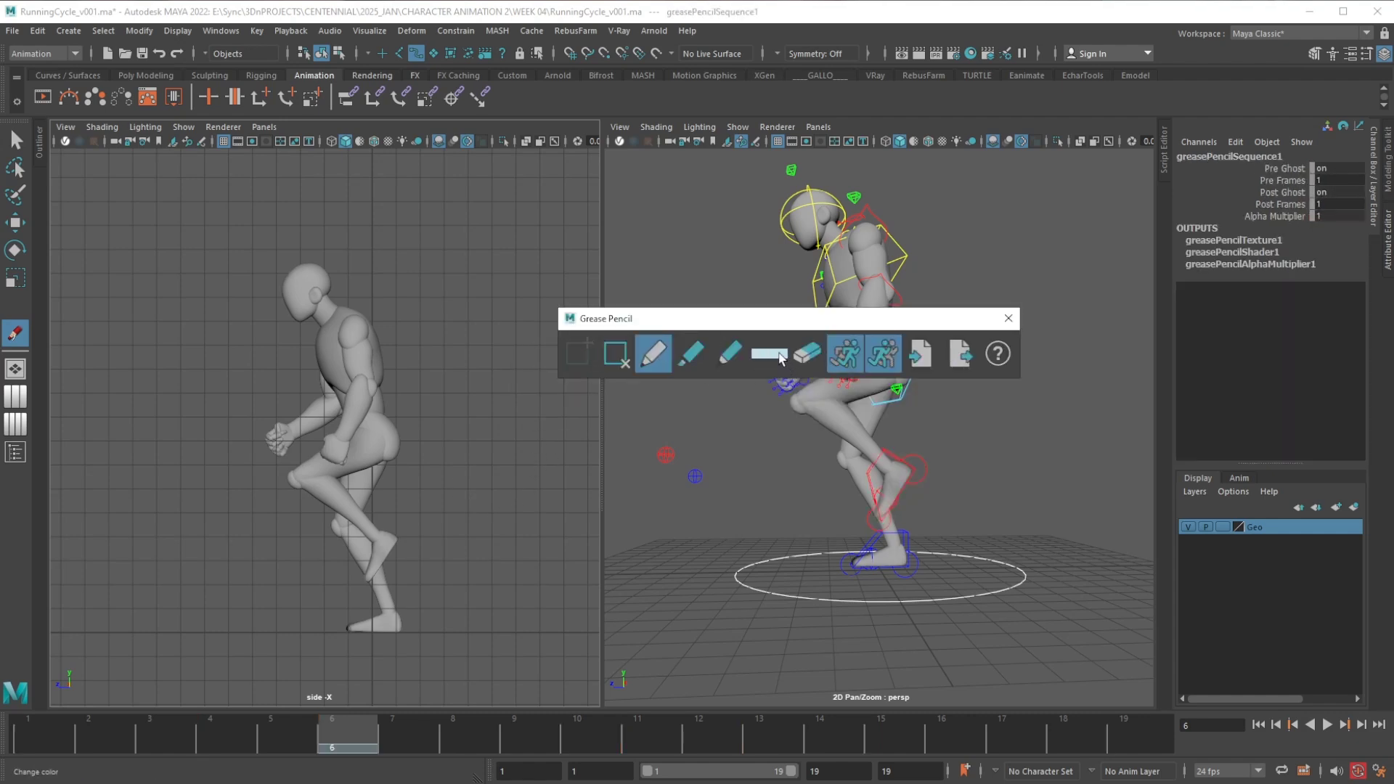
{"action": "left_click", "coordinate": [776, 353]}
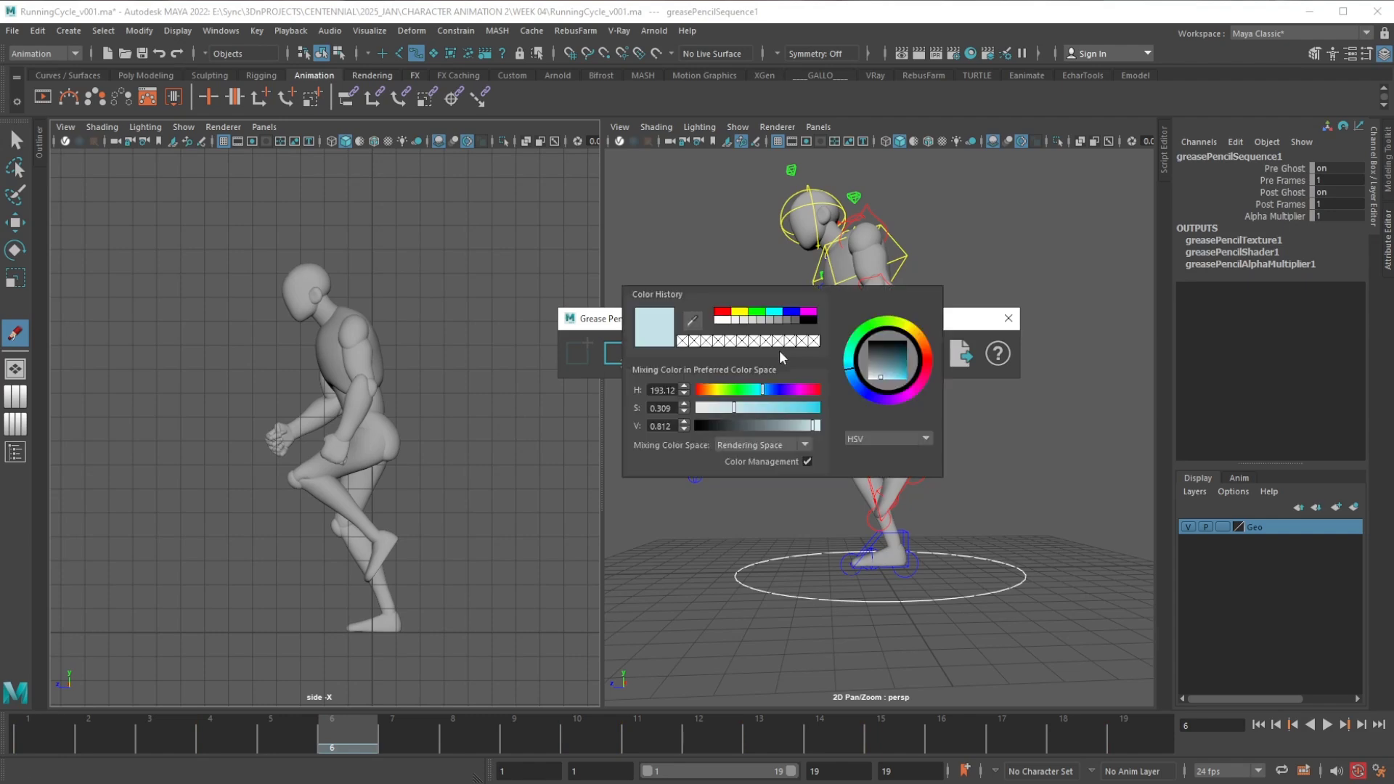
{"action": "left_click", "coordinate": [810, 314]}
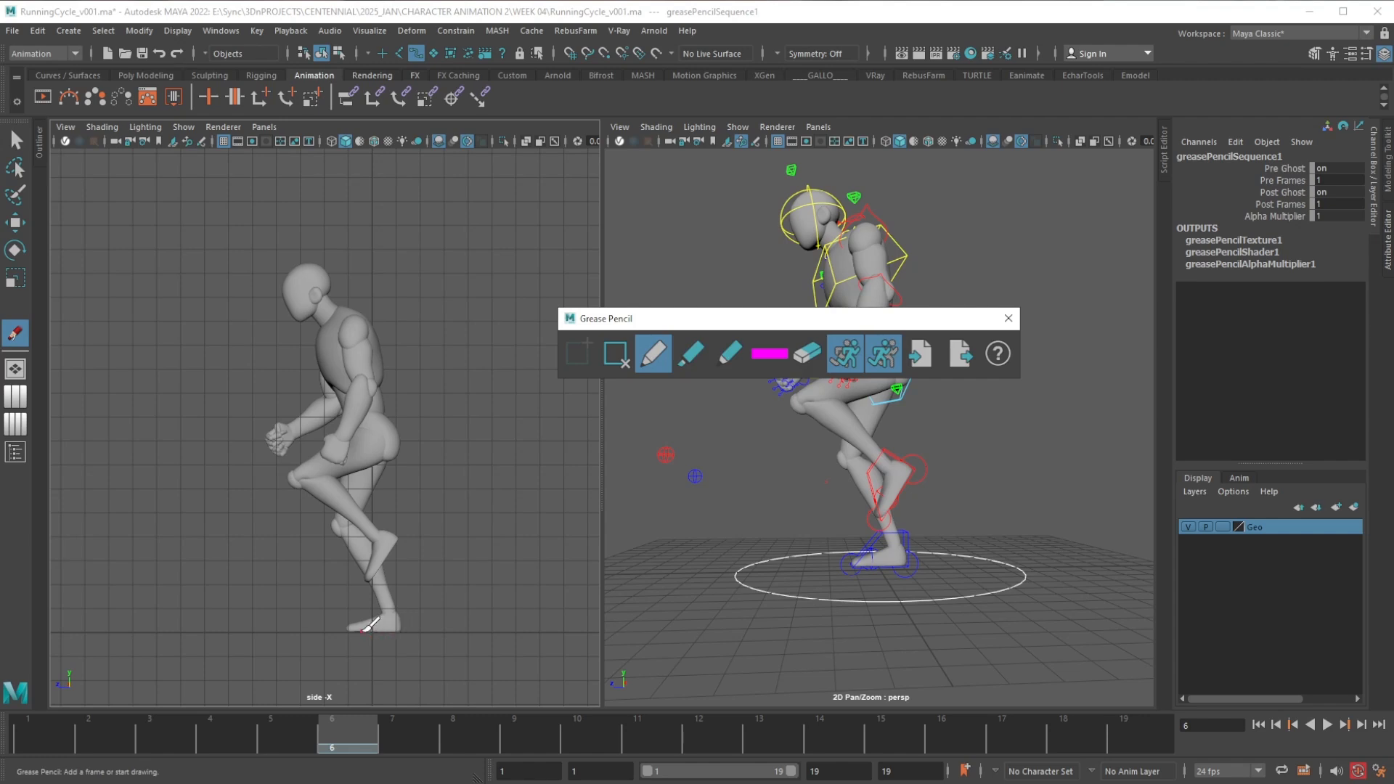
Draw a line under the planted foot at frame 6 and an arc from the toe to the ground at frame 2, then close the Grease Pencil
{"action": "left_click_drag", "start_coordinate": [399, 629], "coordinate": [349, 632]}
{"action": "left_click", "coordinate": [46, 733]}
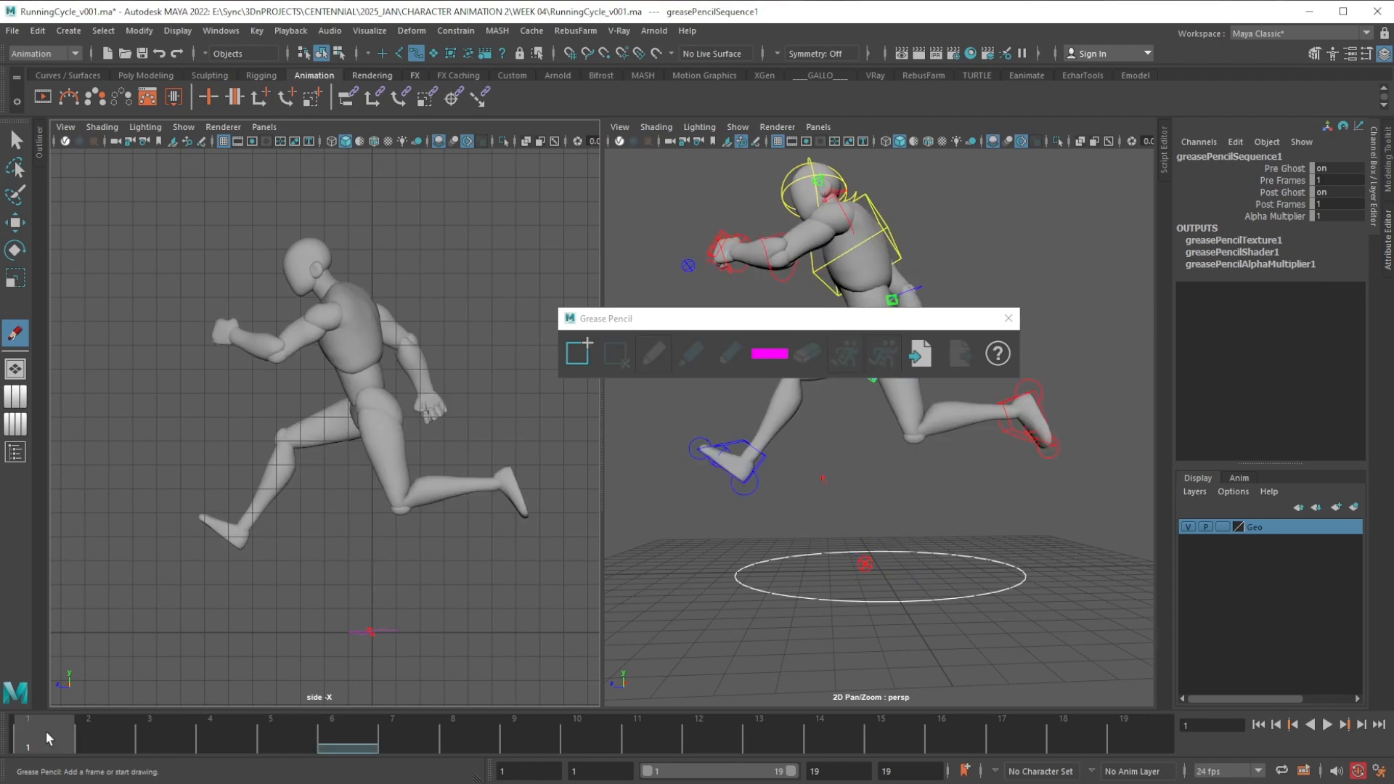
{"action": "left_click", "coordinate": [106, 729]}
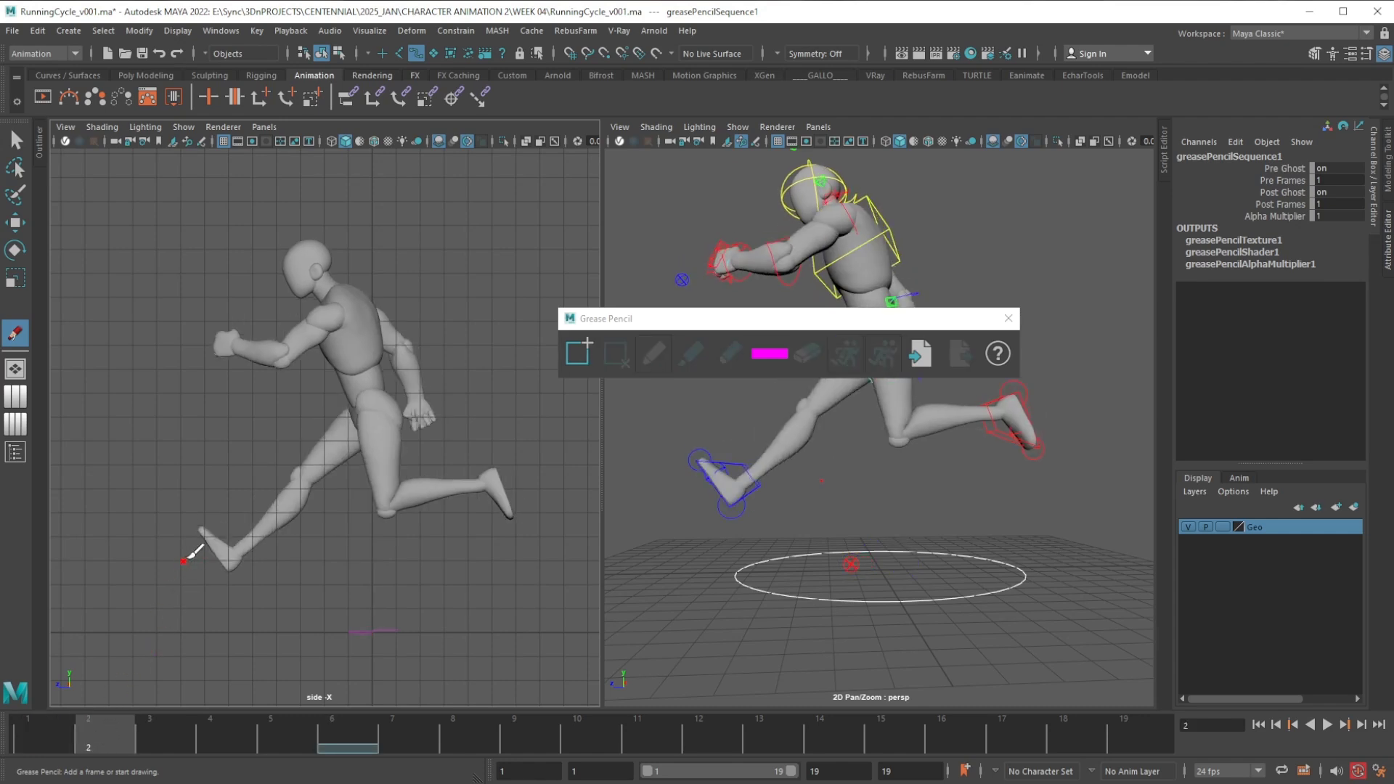
{"action": "mouse_move", "coordinate": [202, 534]}
{"action": "left_mouse_down"}
{"action": "mouse_move", "coordinate": [244, 587]}
{"action": "mouse_move", "coordinate": [299, 622]}
{"action": "mouse_move", "coordinate": [392, 633]}
{"action": "mouse_move", "coordinate": [358, 629]}
{"action": "left_mouse_up"}
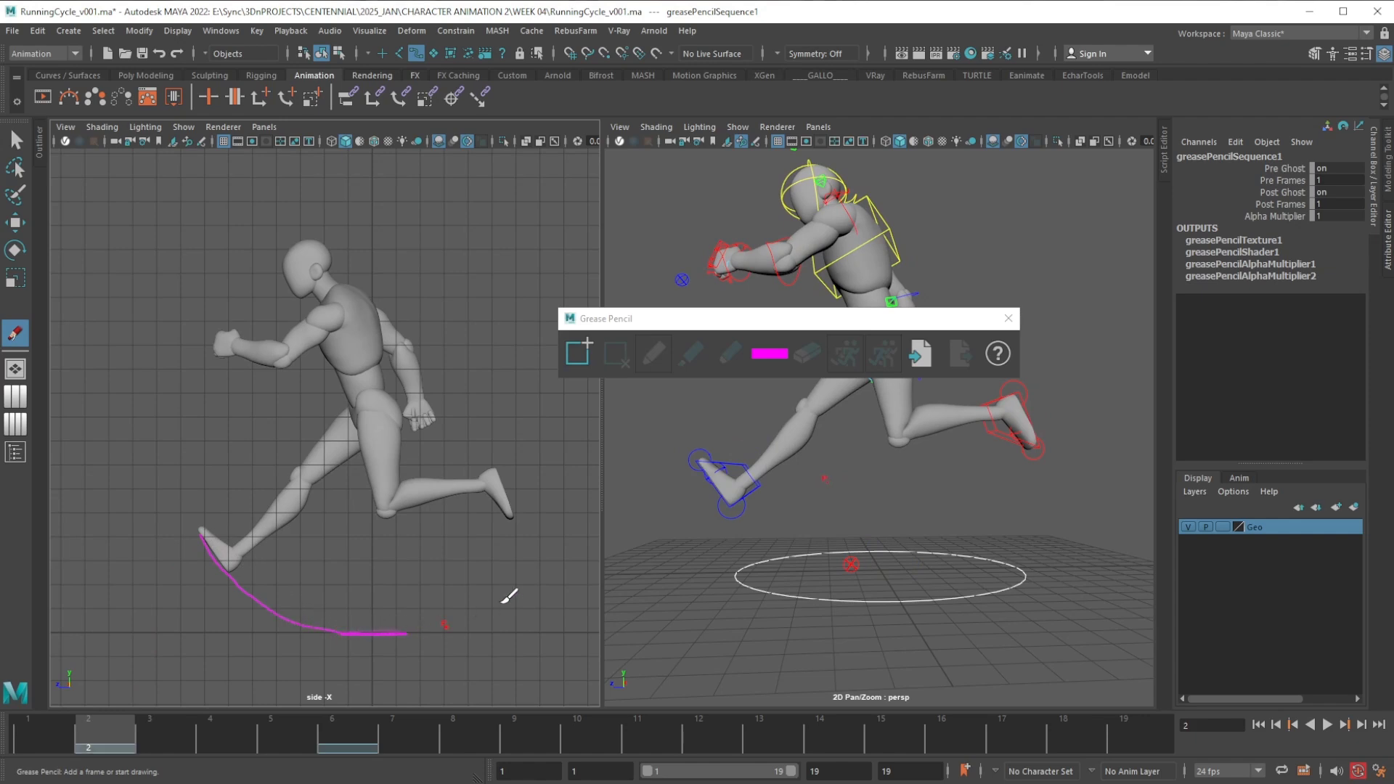
{"action": "left_click_drag", "start_coordinate": [665, 327], "coordinate": [710, 260]}
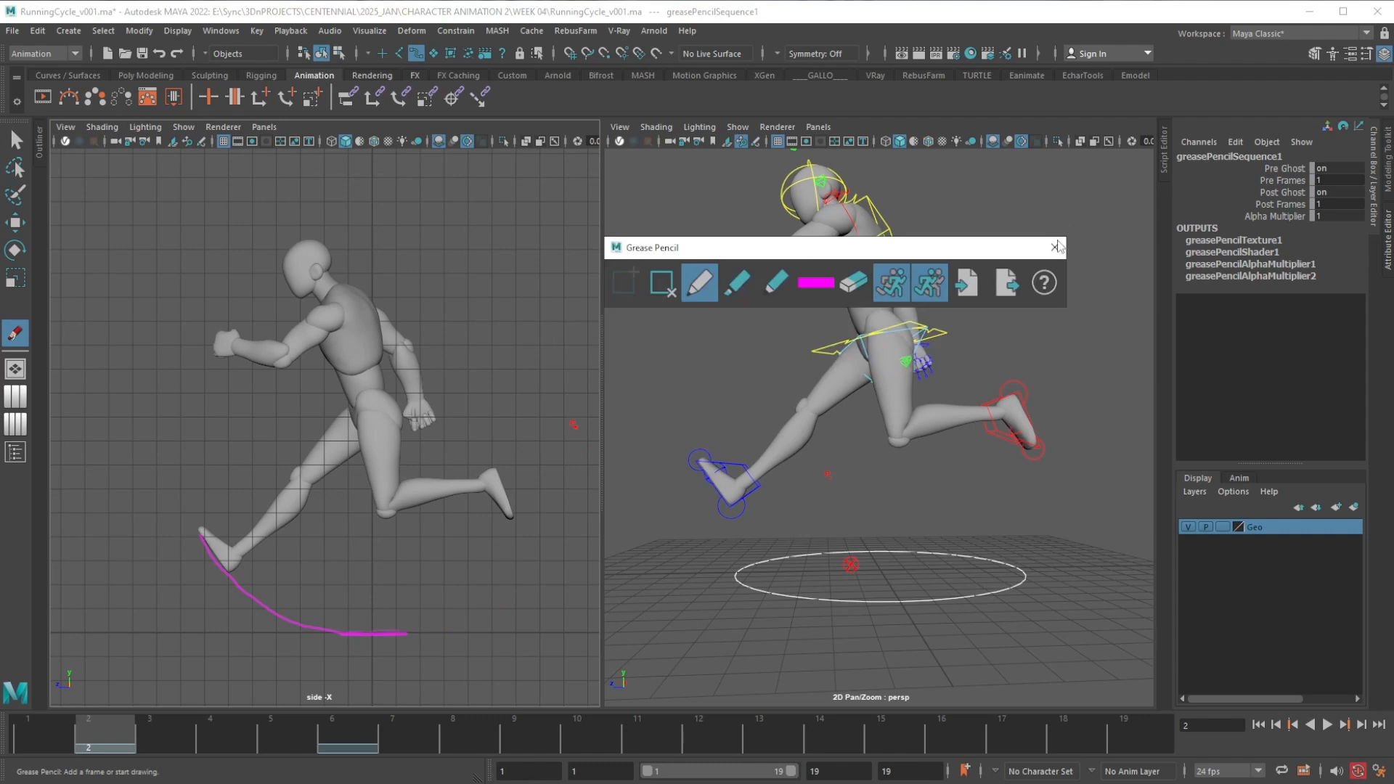
{"action": "left_click", "coordinate": [1053, 251]}
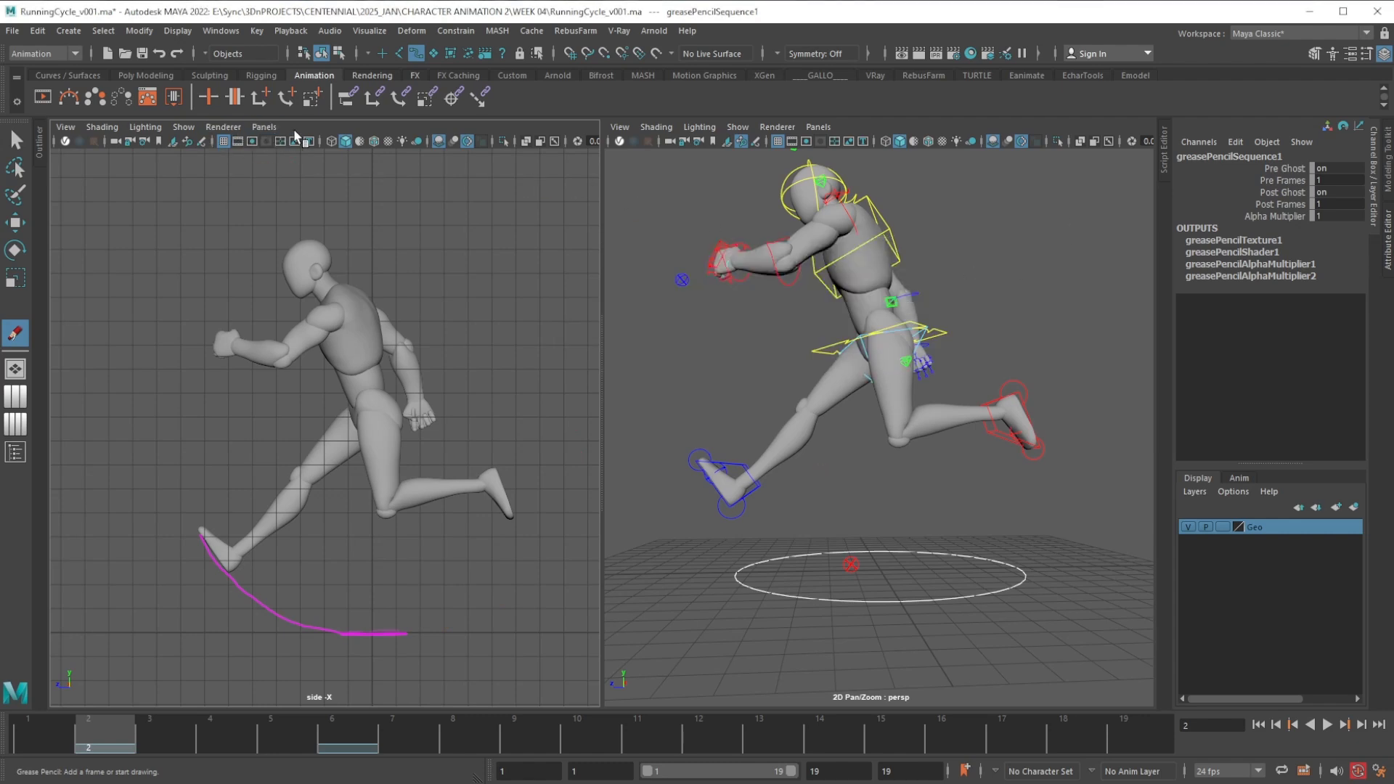
Rotate IKLeg_R so the foot follows the drawn arc, to about -49 in X at frame 3 and -39.9 at frame 4
{"action": "key", "text": "w"}
{"action": "left_click", "coordinate": [755, 488]}
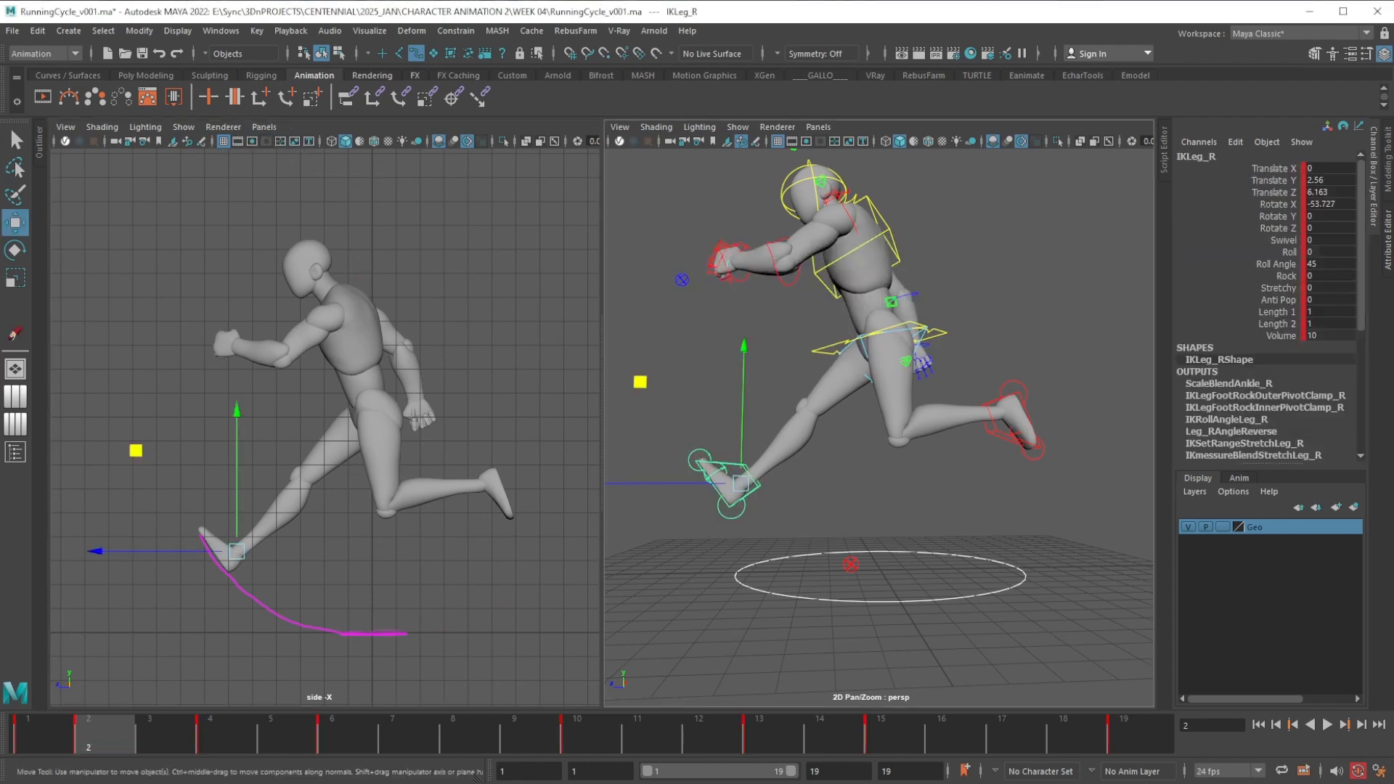
{"action": "left_click", "coordinate": [55, 739]}
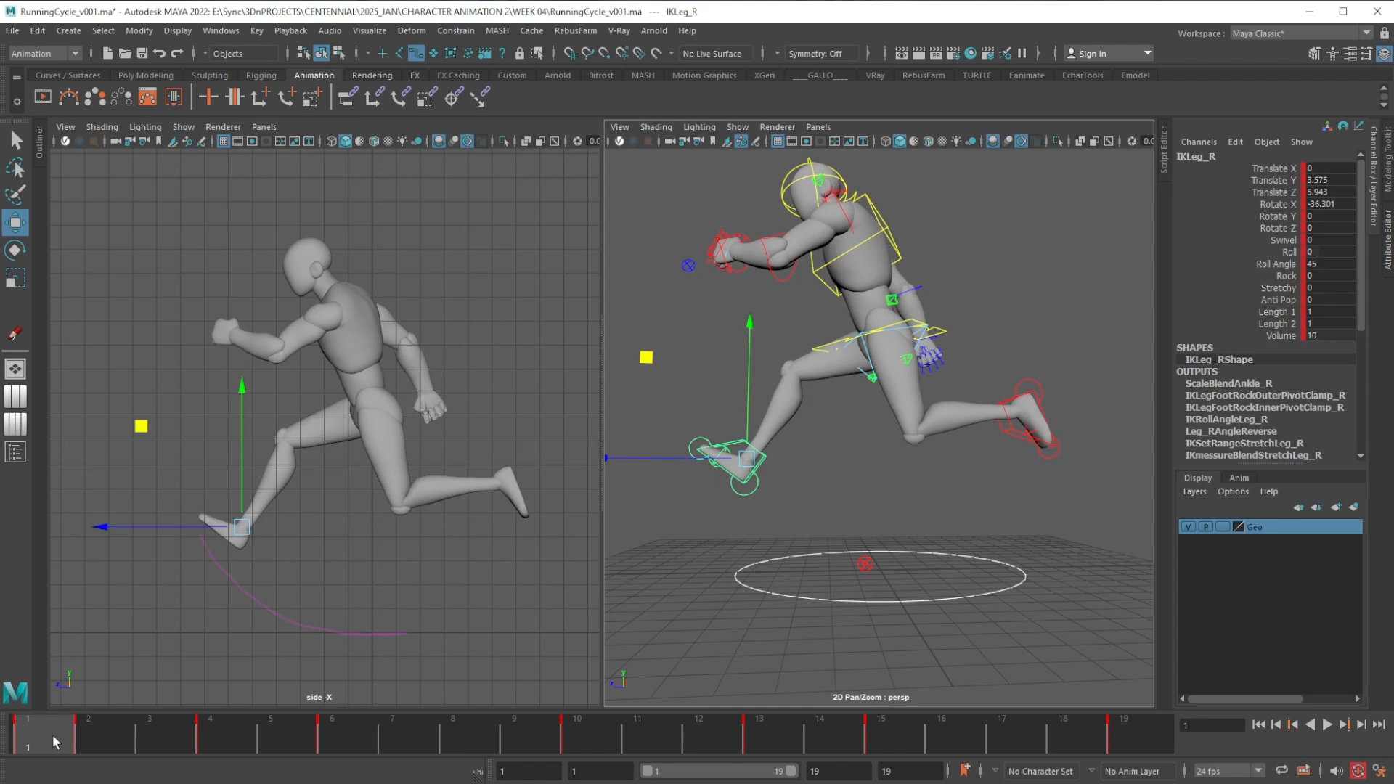
{"action": "left_click_drag", "start_coordinate": [52, 735], "coordinate": [168, 729]}
{"action": "left_click_drag", "start_coordinate": [281, 459], "coordinate": [305, 472]}
{"action": "left_click", "coordinate": [230, 741]}
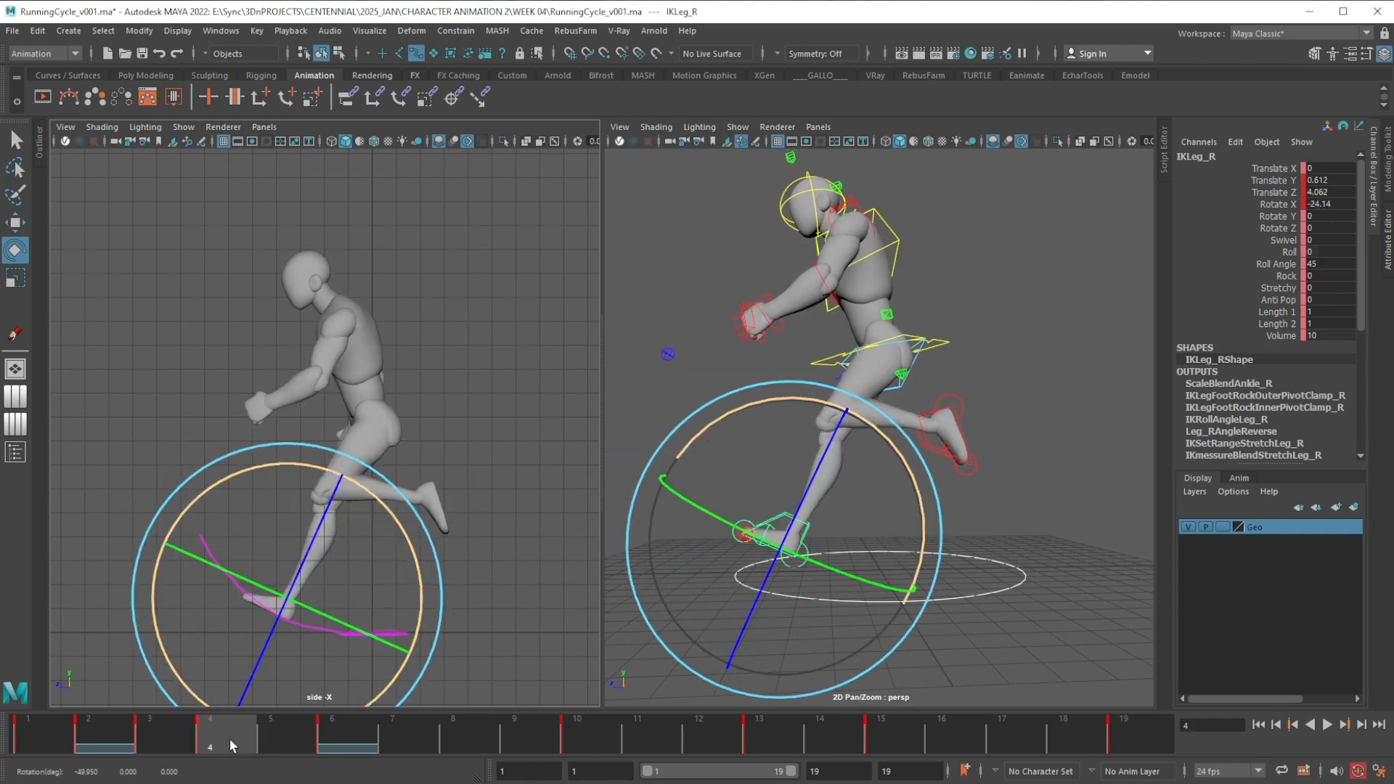
{"action": "left_click_drag", "start_coordinate": [215, 482], "coordinate": [238, 486]}
At frame 5, plant IKLeg_R flat on the ground by setting its Translate Y and Rotate X to 0
{"action": "left_click", "coordinate": [274, 732]}
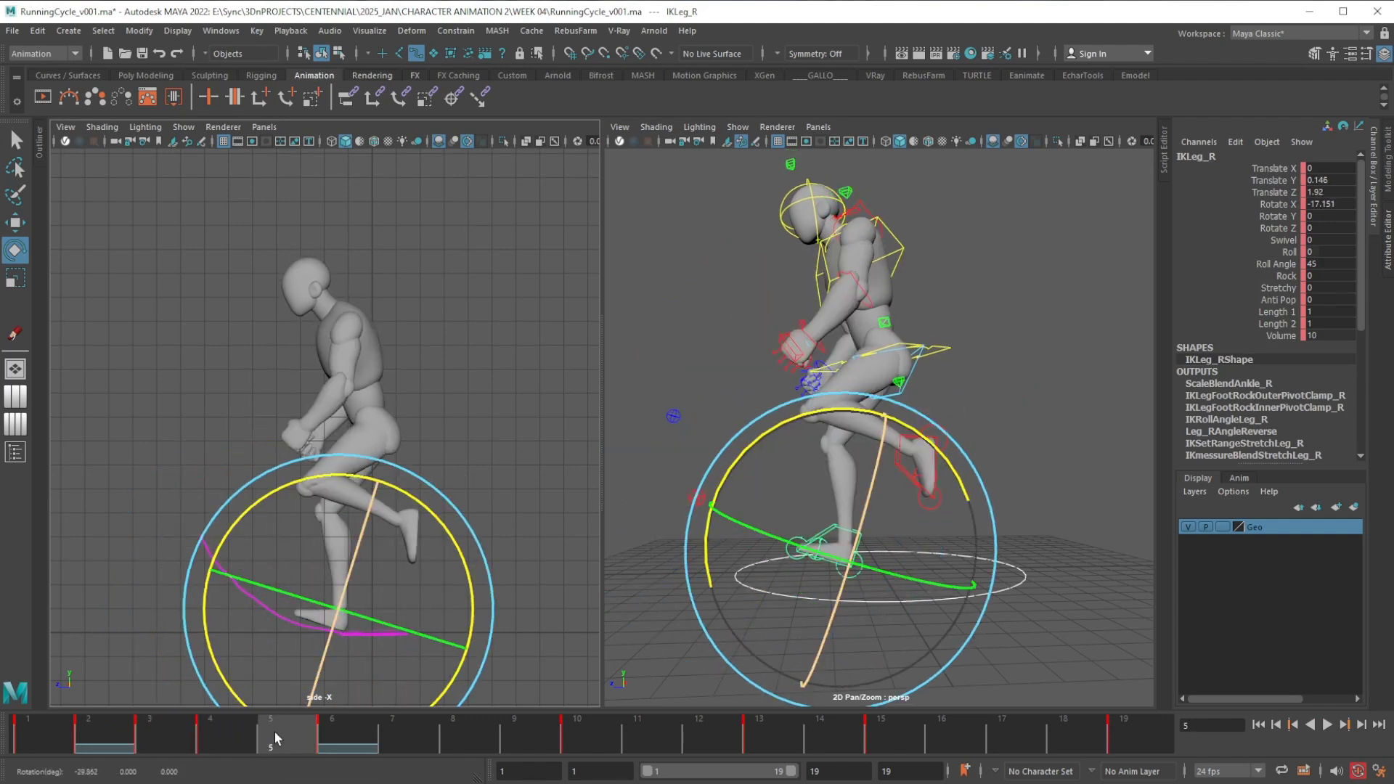
{"action": "key", "text": "w"}
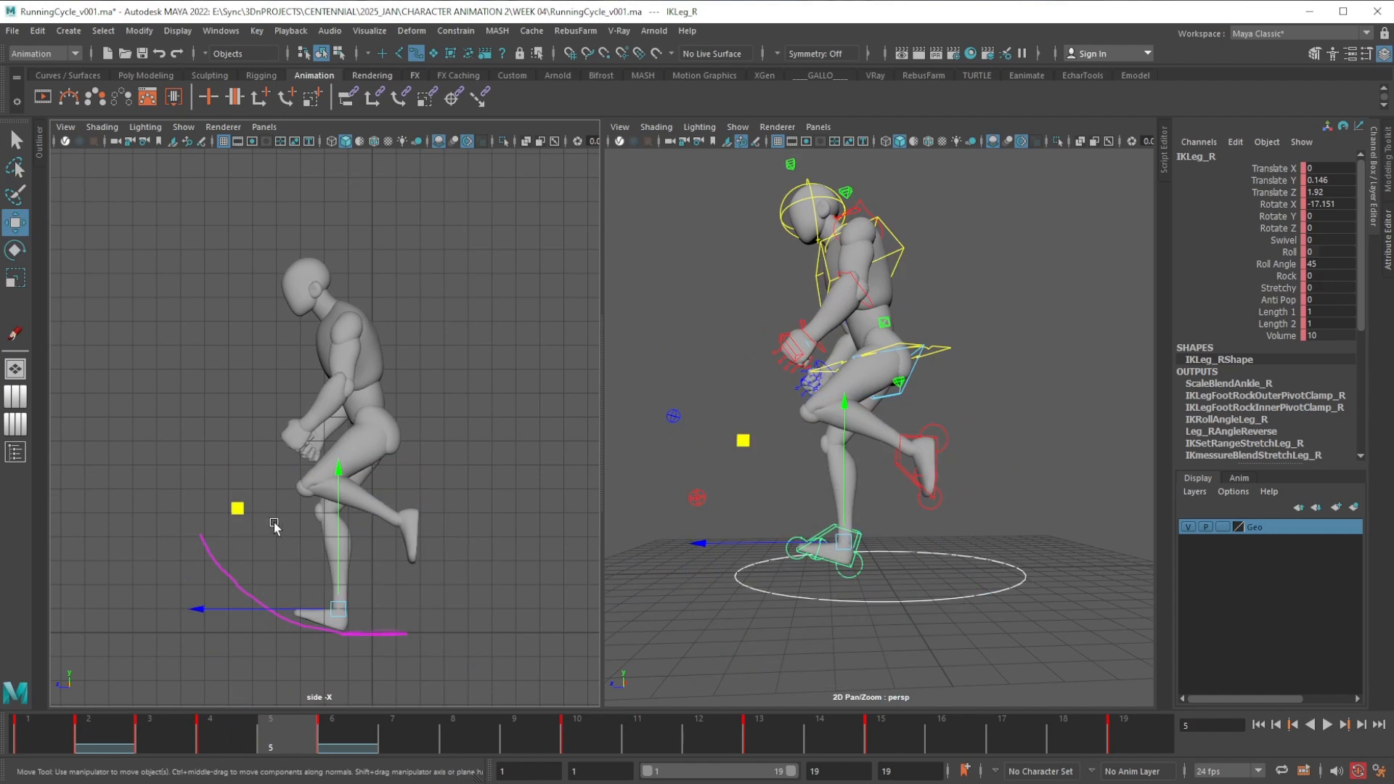
{"action": "left_click_drag", "start_coordinate": [339, 526], "coordinate": [247, 512]}
{"action": "key", "text": "e"}
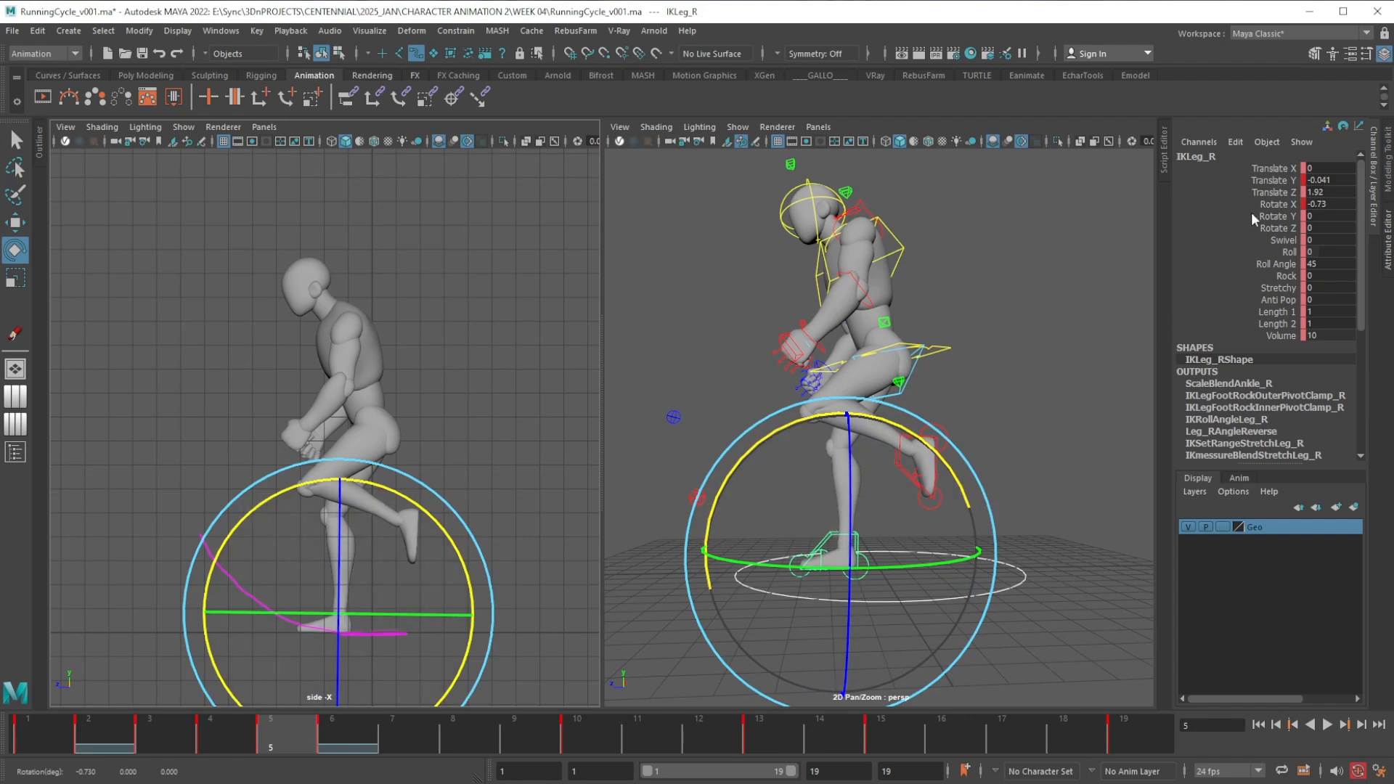
{"action": "left_click", "coordinate": [1329, 180]}
{"action": "type", "text": "0"}
{"action": "key", "text": "Return"}
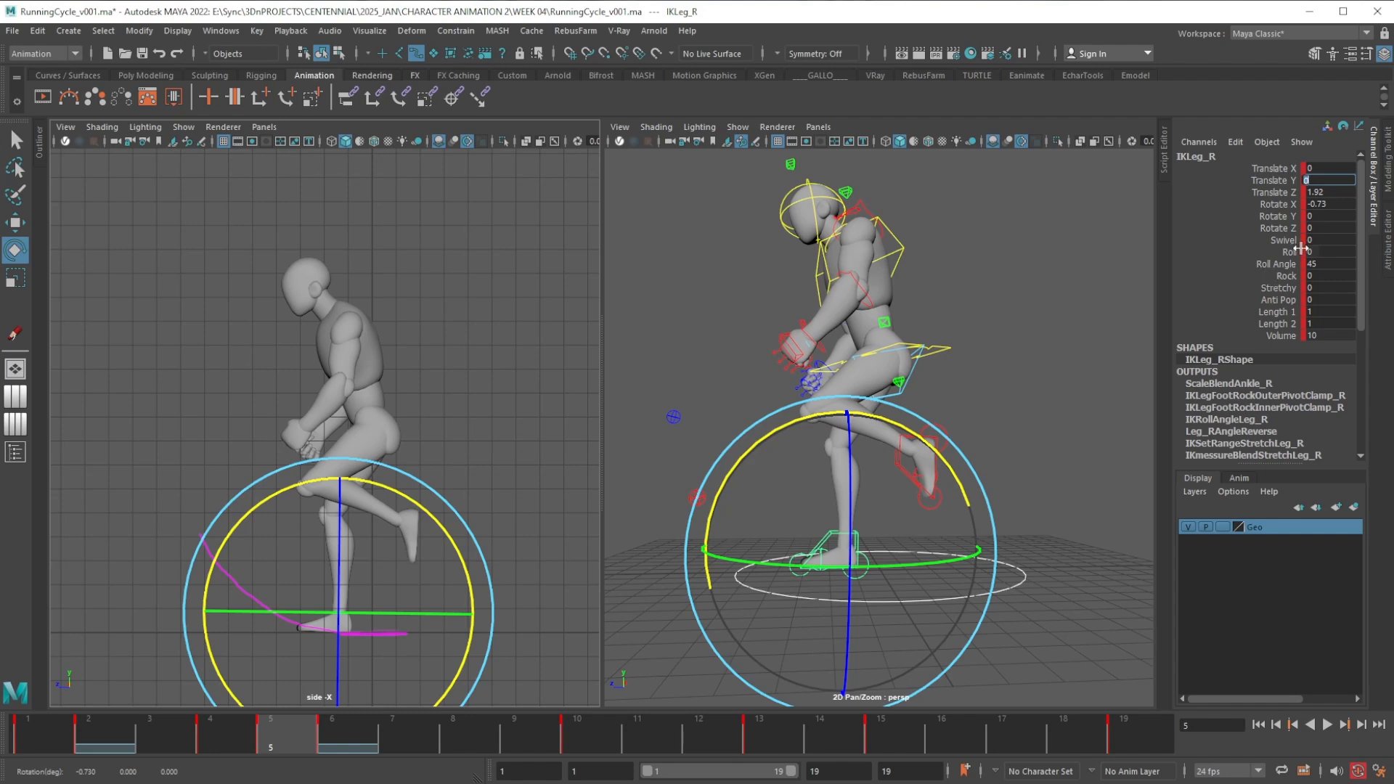
{"action": "left_click", "coordinate": [1329, 204]}
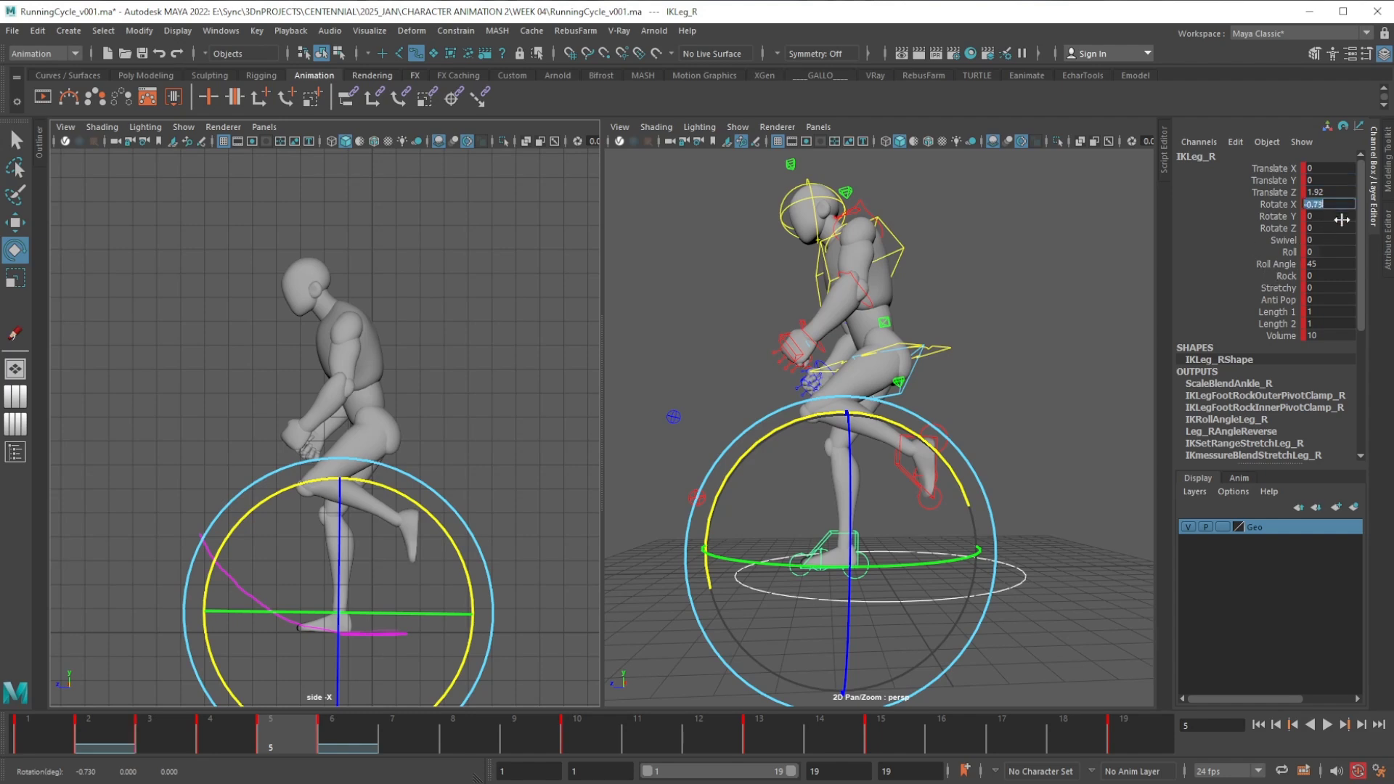
{"action": "type", "text": "0"}
{"action": "key", "text": "Return"}
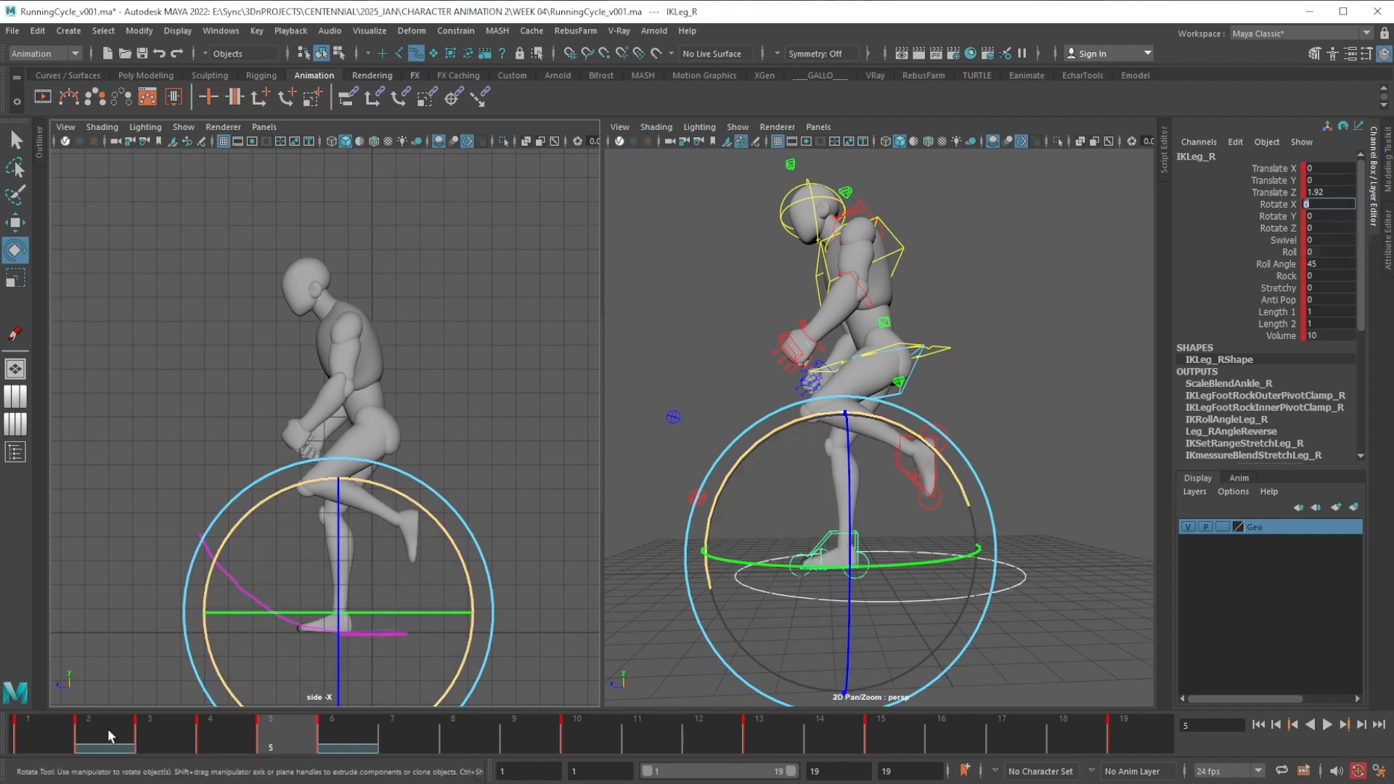
Rotate IKLeg_L at frames 12 and 13 so the foot follows the drawn arc, to about -31.8 in X at frame 13
{"action": "left_click_drag", "start_coordinate": [108, 729], "coordinate": [581, 708]}
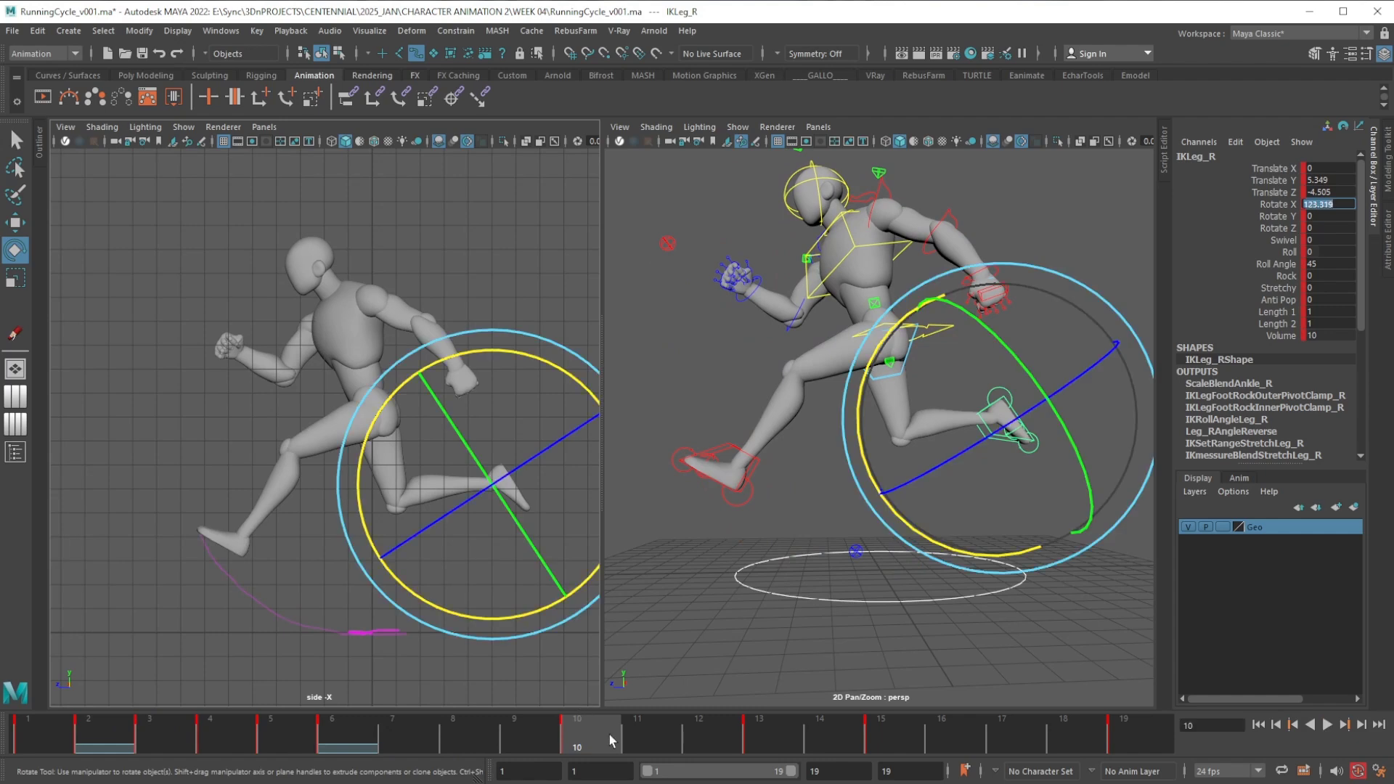
{"action": "left_click_drag", "start_coordinate": [609, 733], "coordinate": [634, 729]}
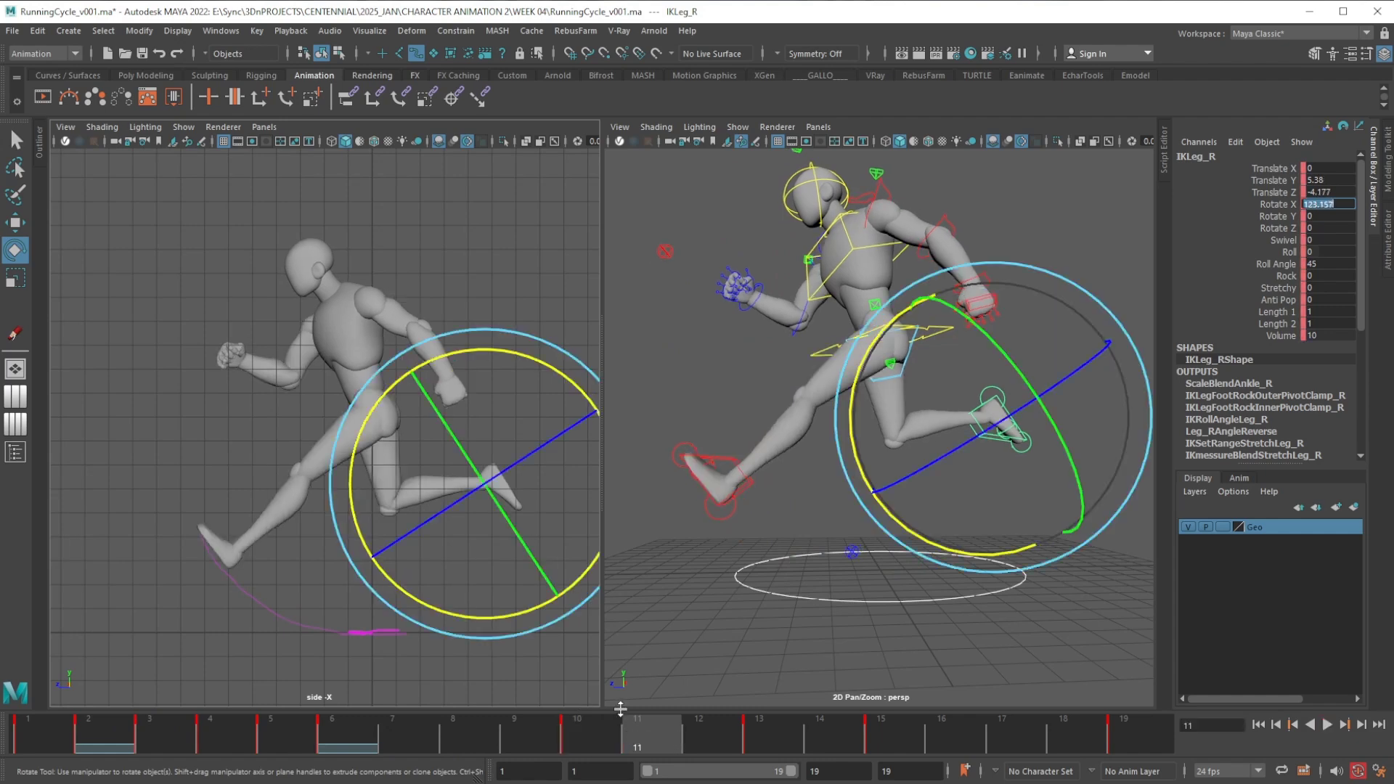
{"action": "left_click", "coordinate": [753, 490]}
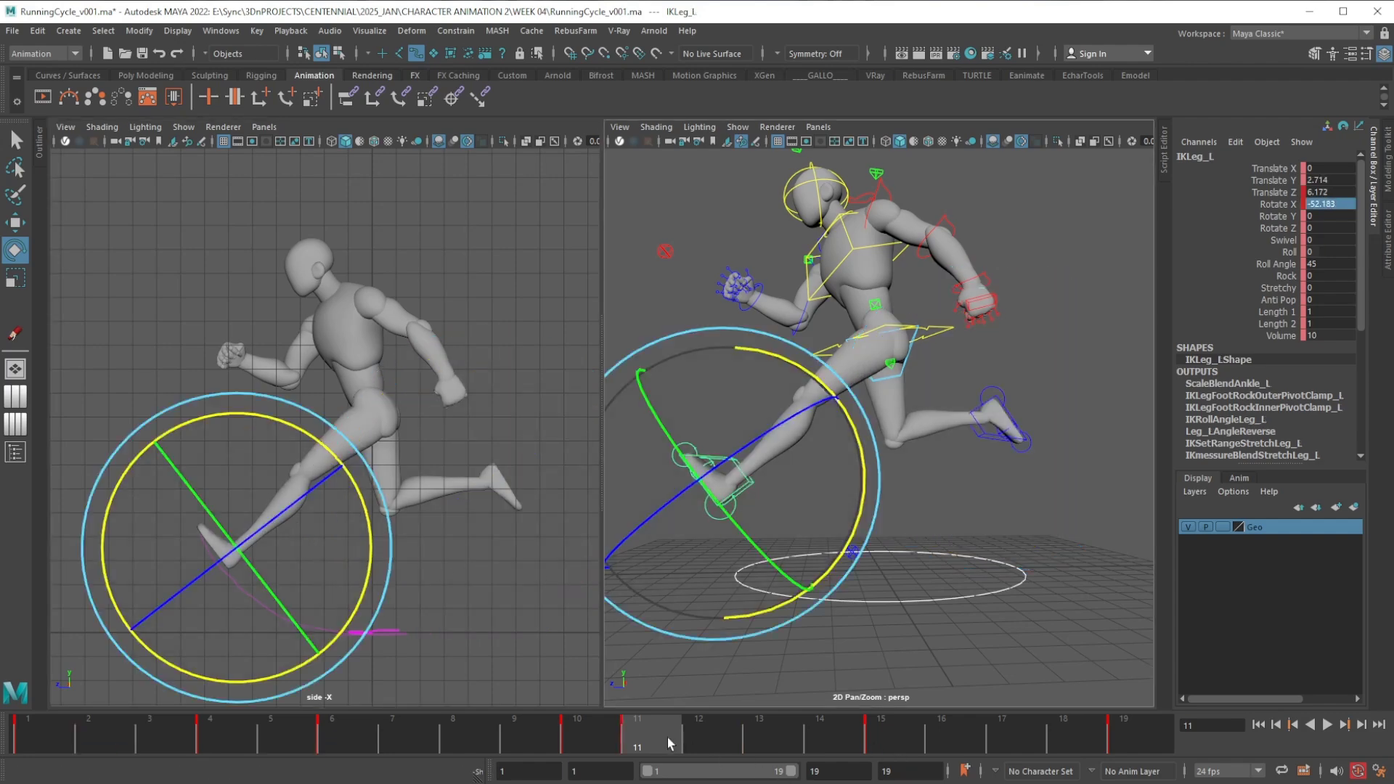
{"action": "left_click_drag", "start_coordinate": [668, 738], "coordinate": [712, 735]}
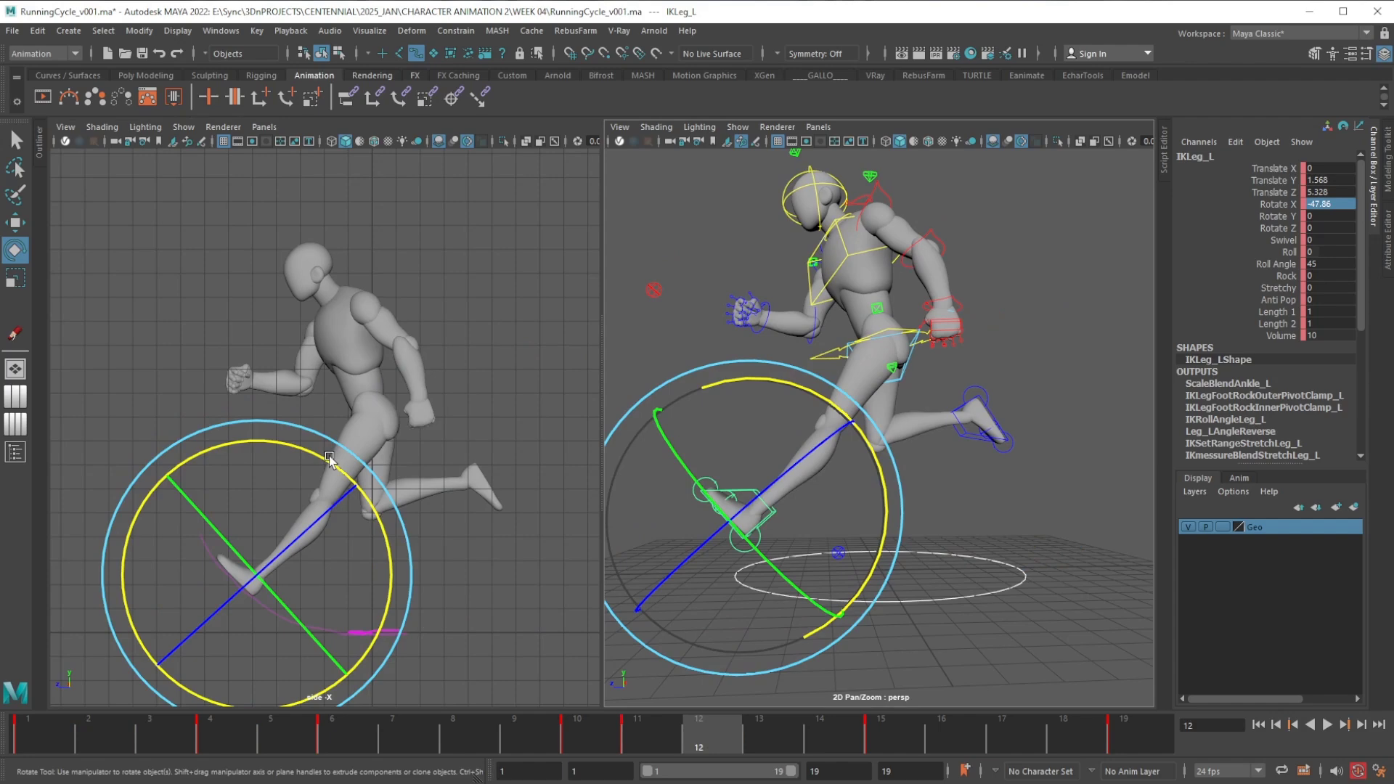
{"action": "left_click", "coordinate": [783, 739]}
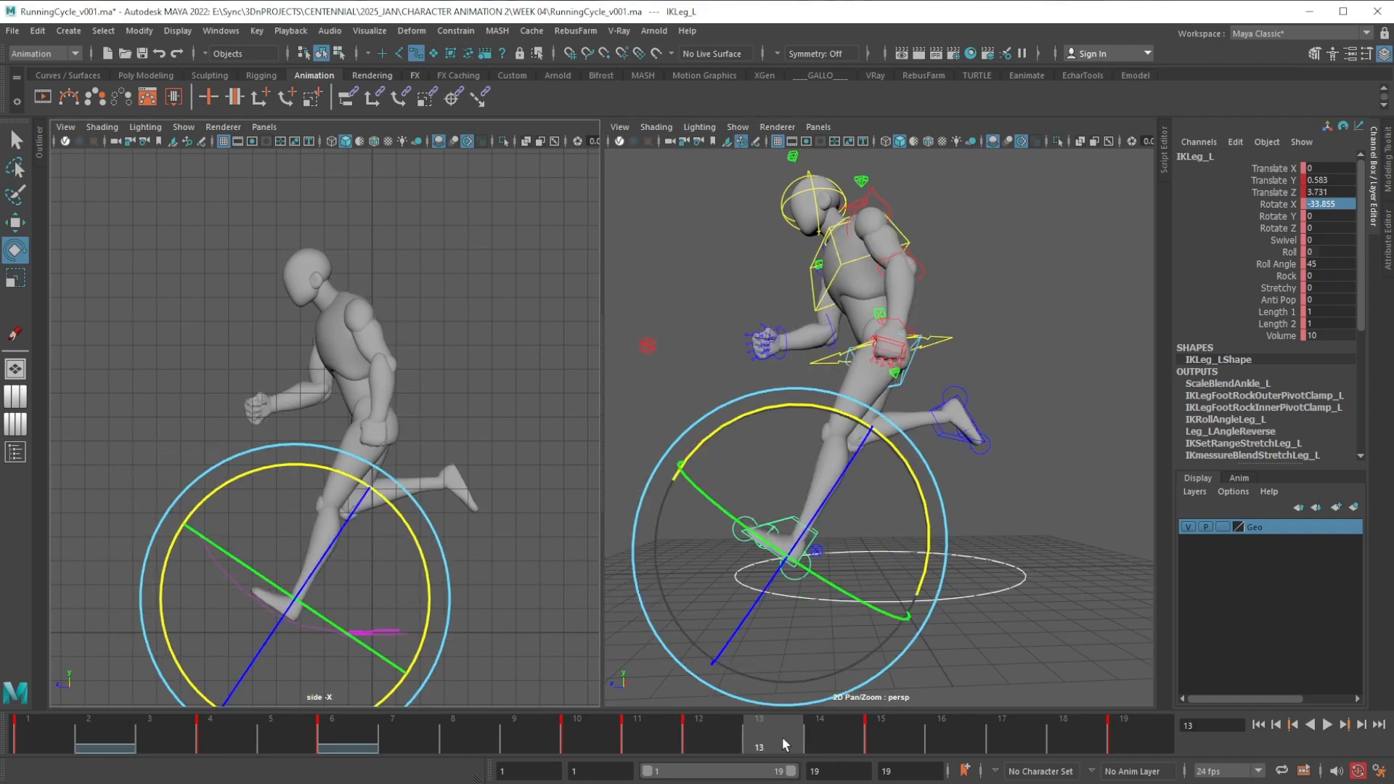
{"action": "left_click_drag", "start_coordinate": [343, 469], "coordinate": [342, 477]}
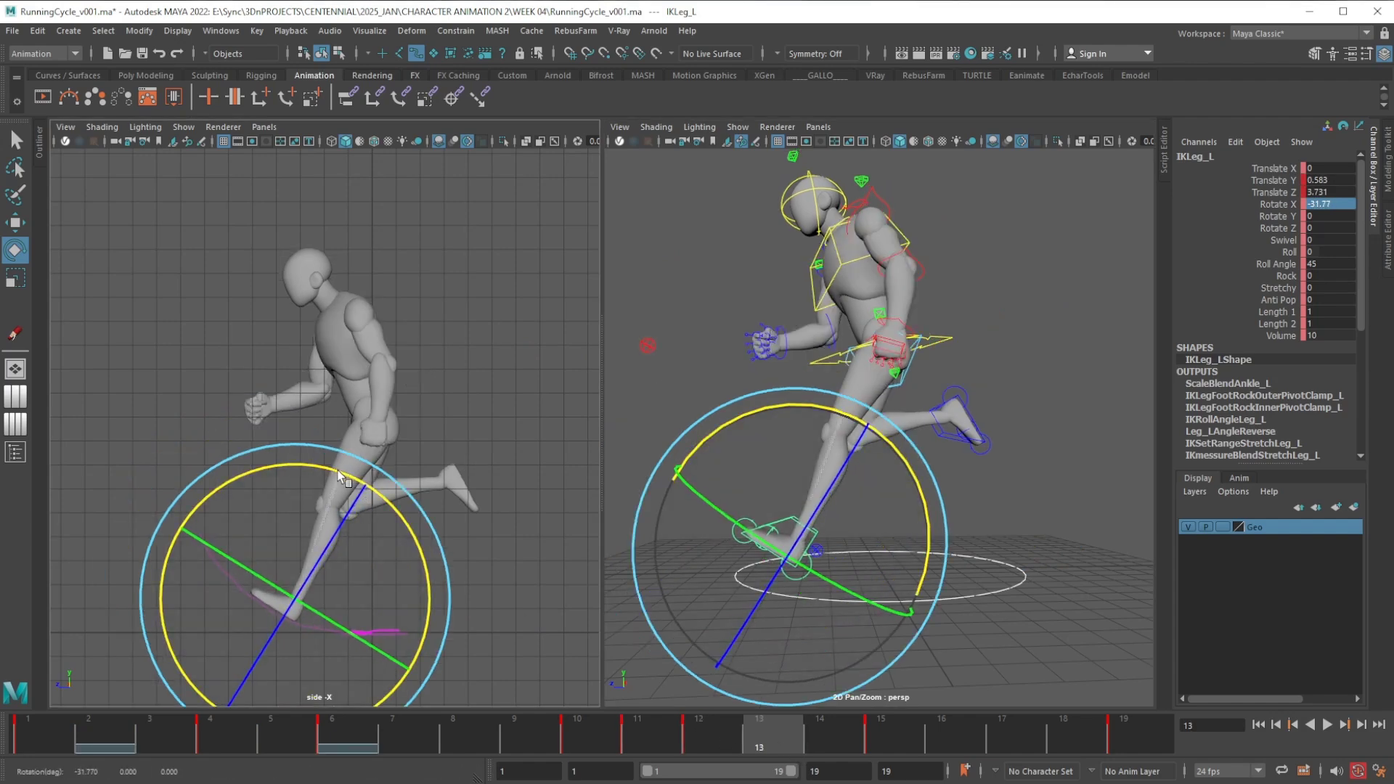
At frame 14, key IKLeg_L and plant it flat on the ground with Translate Y and Rotate X set to 0
{"action": "left_click", "coordinate": [830, 741]}
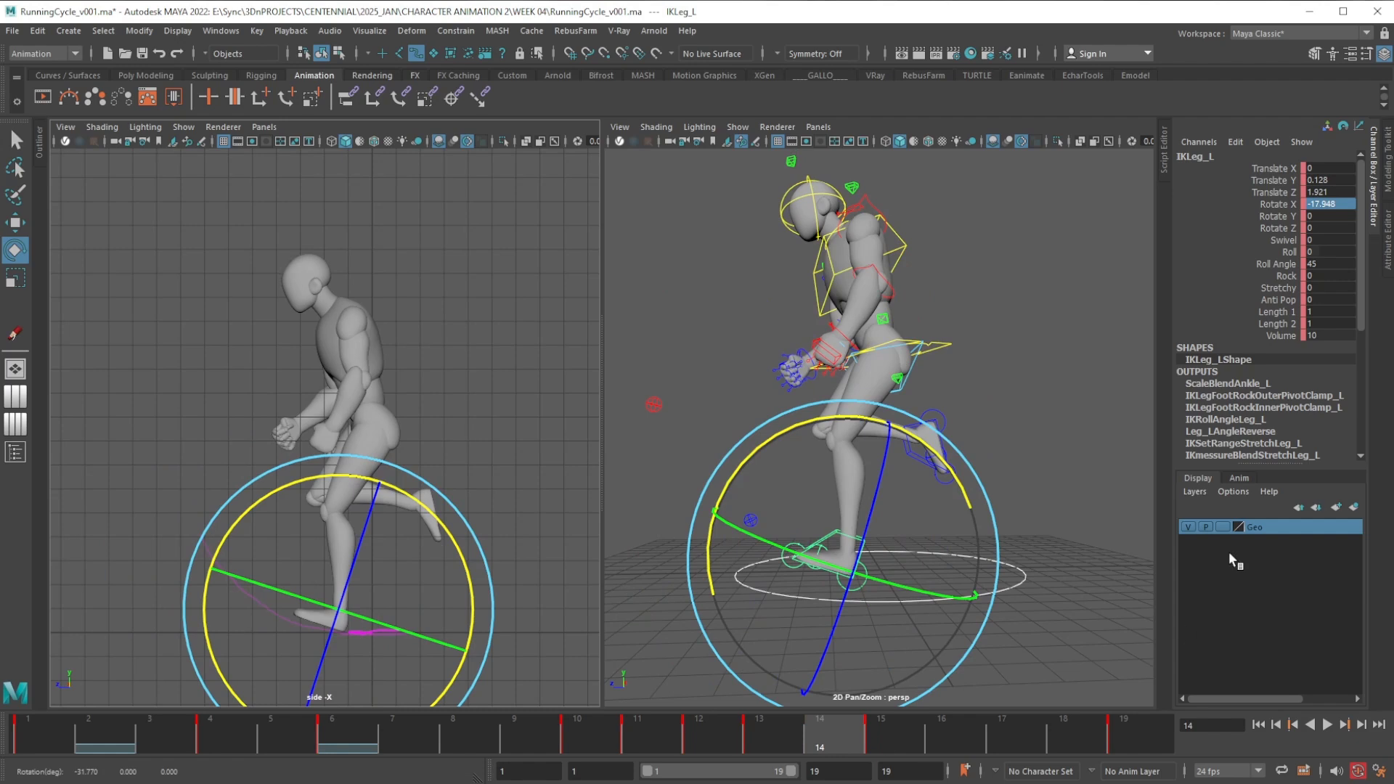
{"action": "left_click", "coordinate": [1305, 347]}
{"action": "key", "text": "s"}
{"action": "left_click", "coordinate": [1335, 180]}
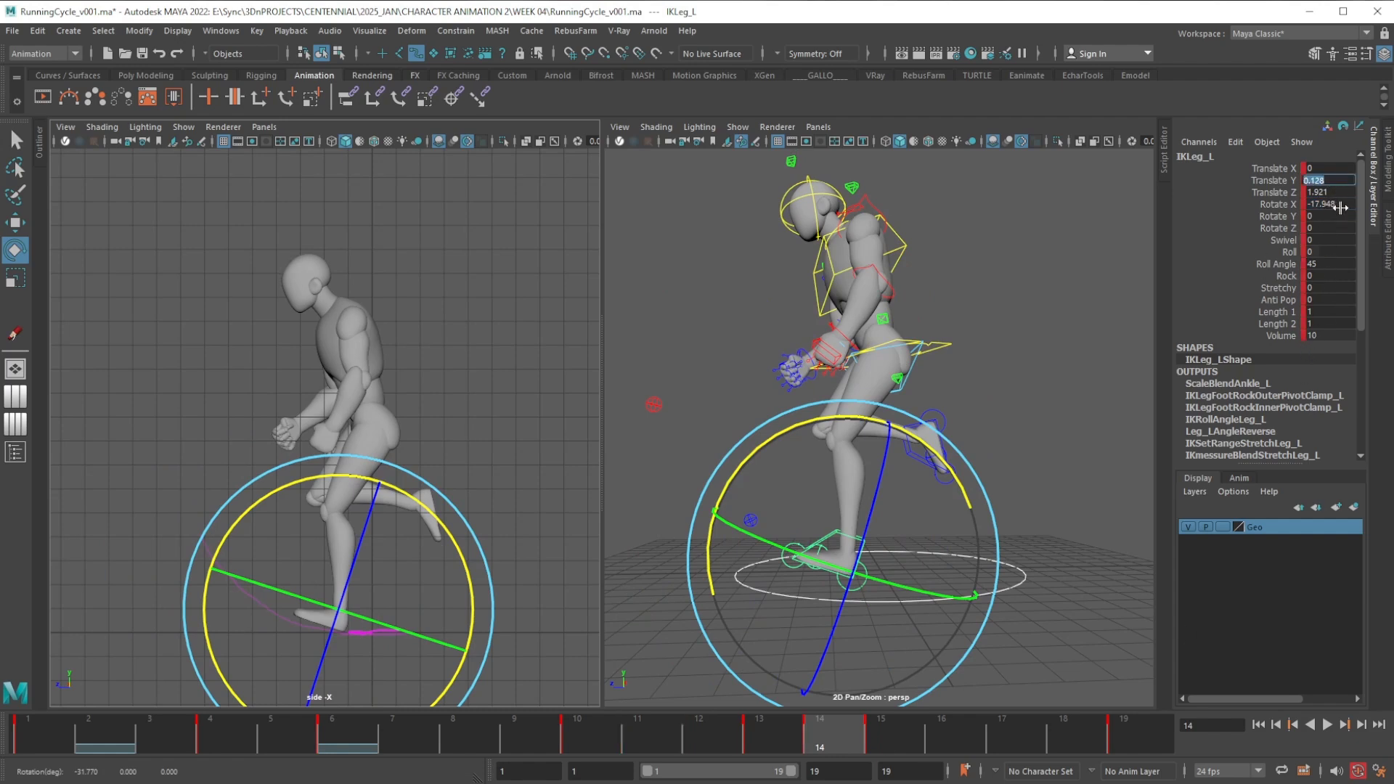
{"action": "type", "text": "0"}
{"action": "left_click", "coordinate": [1341, 205]}
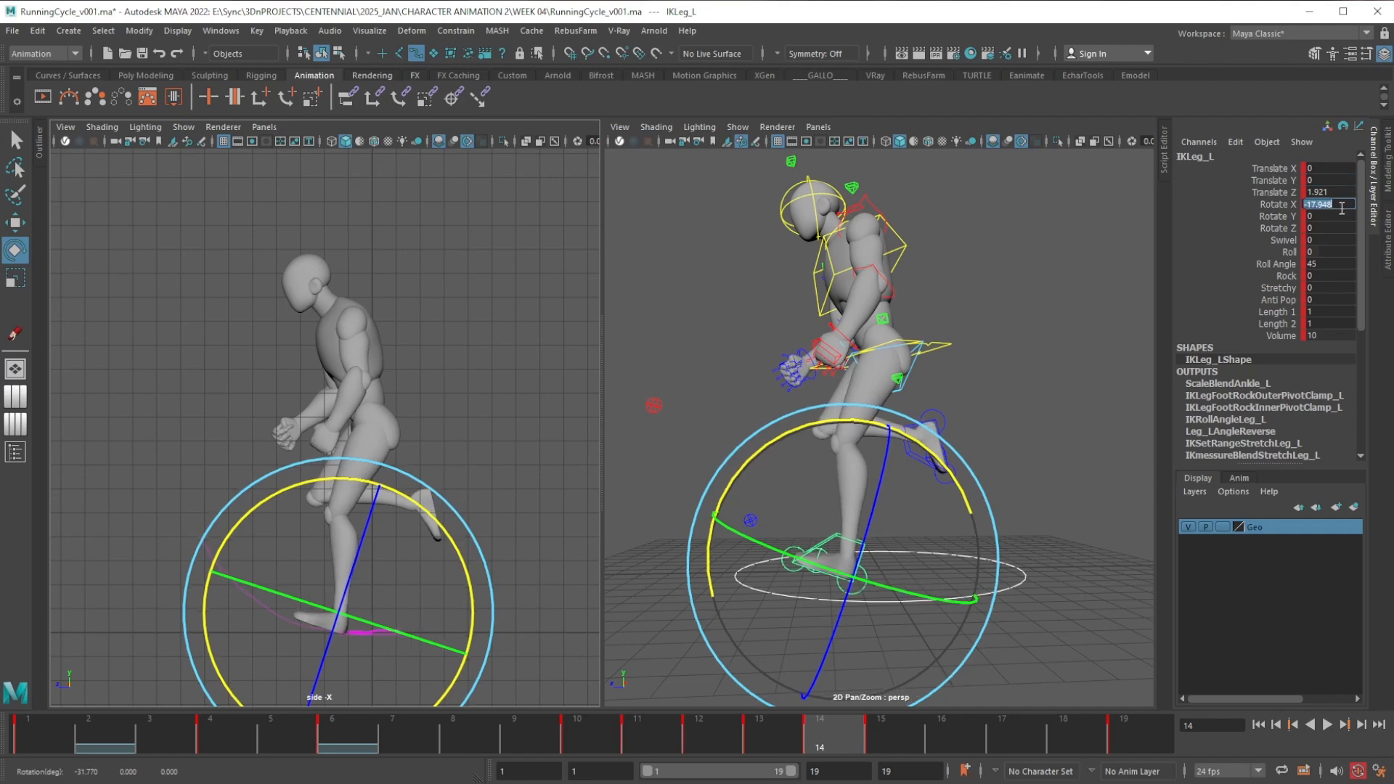
{"action": "type", "text": "0"}
{"action": "key", "text": "Return"}
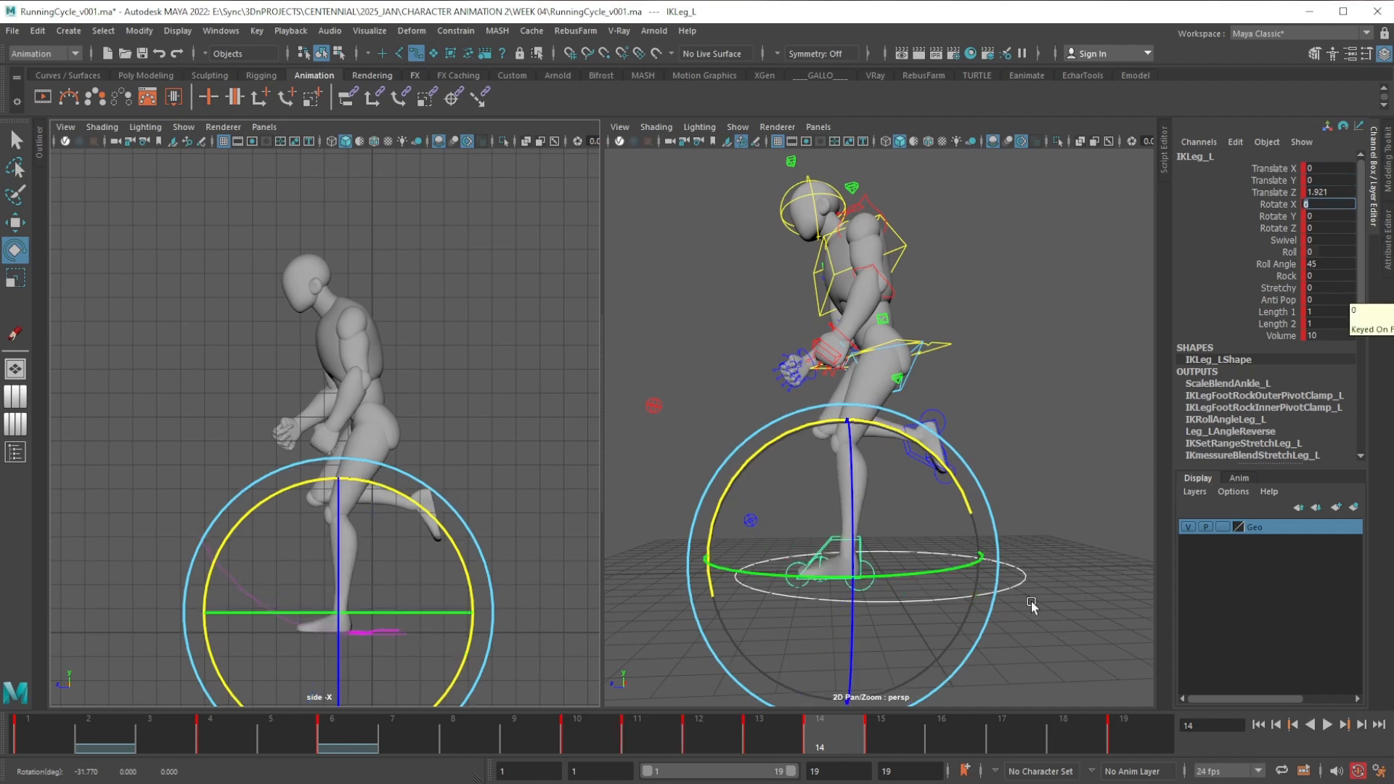
Play back the running cycle and examine IKLeg_R against the drawn path at frame 2
{"action": "key", "text": "alt+v"}
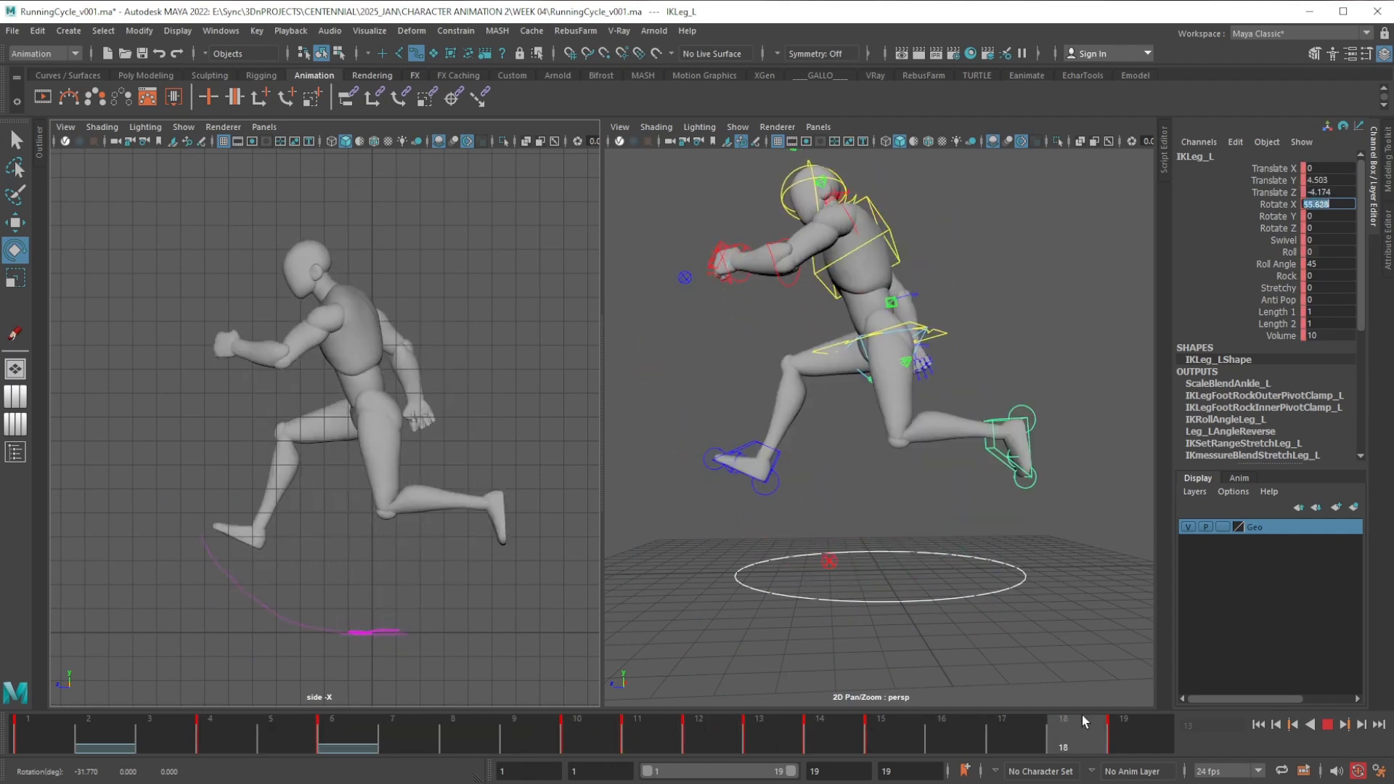
{"action": "key", "text": "alt+v"}
{"action": "left_click", "coordinate": [47, 722]}
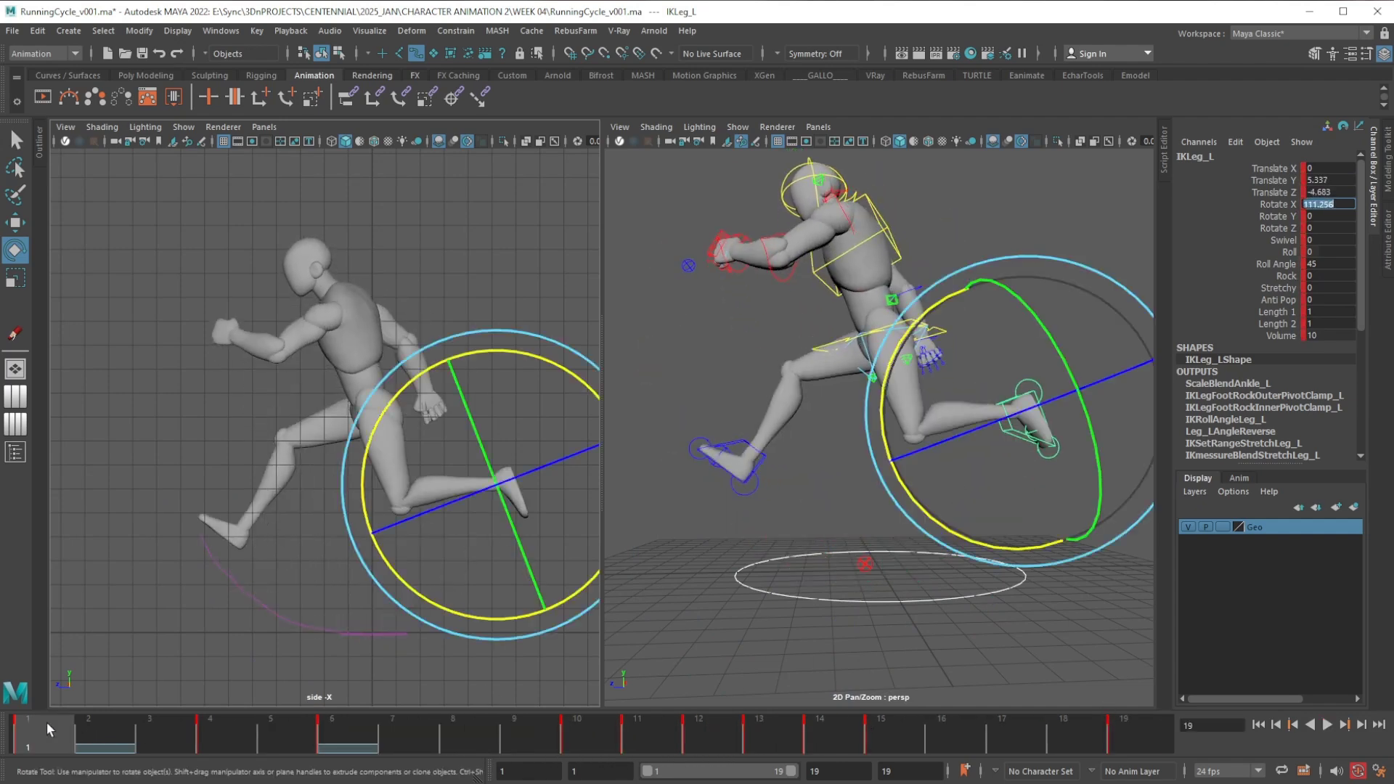
{"action": "left_click_drag", "start_coordinate": [64, 722], "coordinate": [89, 740]}
{"action": "left_click", "coordinate": [744, 464]}
{"action": "key", "text": "w"}
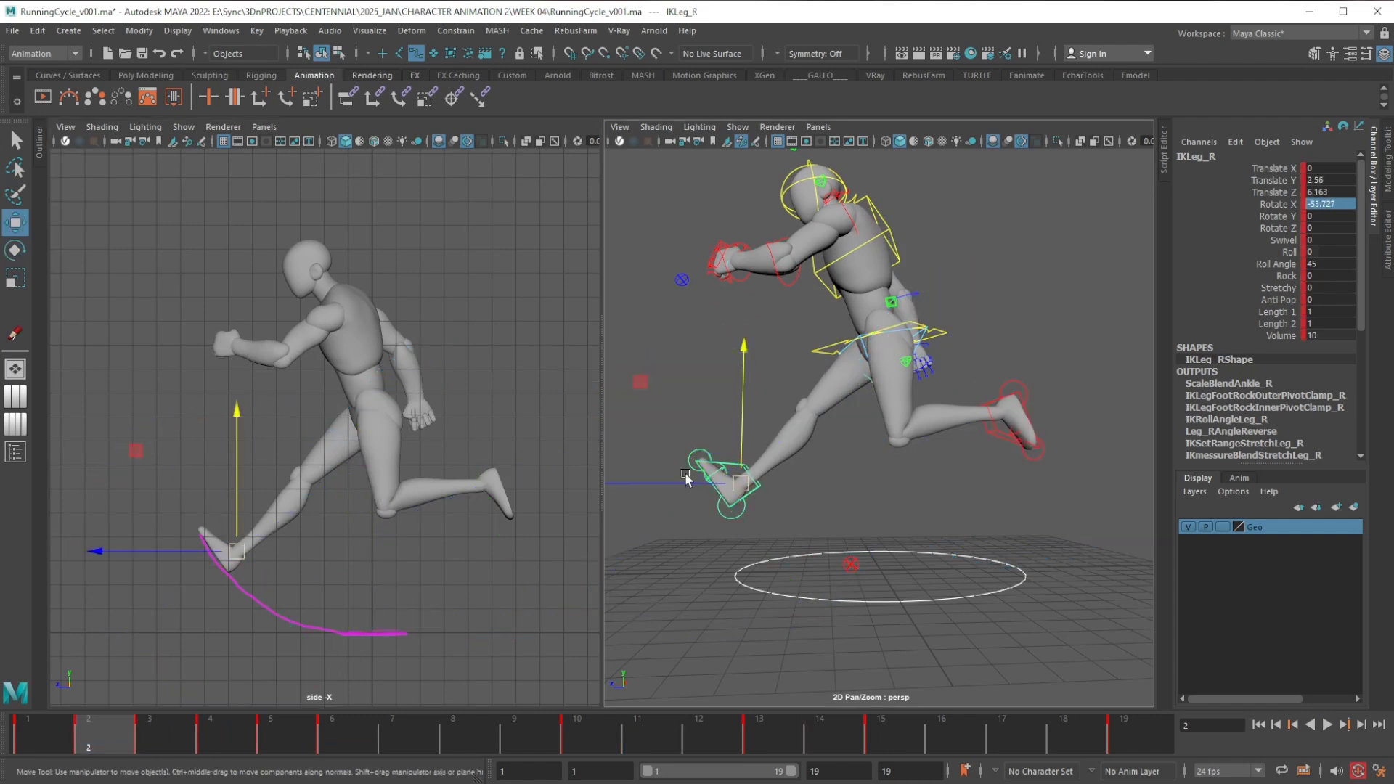
{"action": "mouse_move", "coordinate": [97, 726]}
{"action": "left_mouse_down"}
{"action": "mouse_move", "coordinate": [59, 728]}
{"action": "mouse_move", "coordinate": [395, 738]}
{"action": "mouse_move", "coordinate": [46, 743]}
{"action": "mouse_move", "coordinate": [99, 736]}
{"action": "left_mouse_up"}
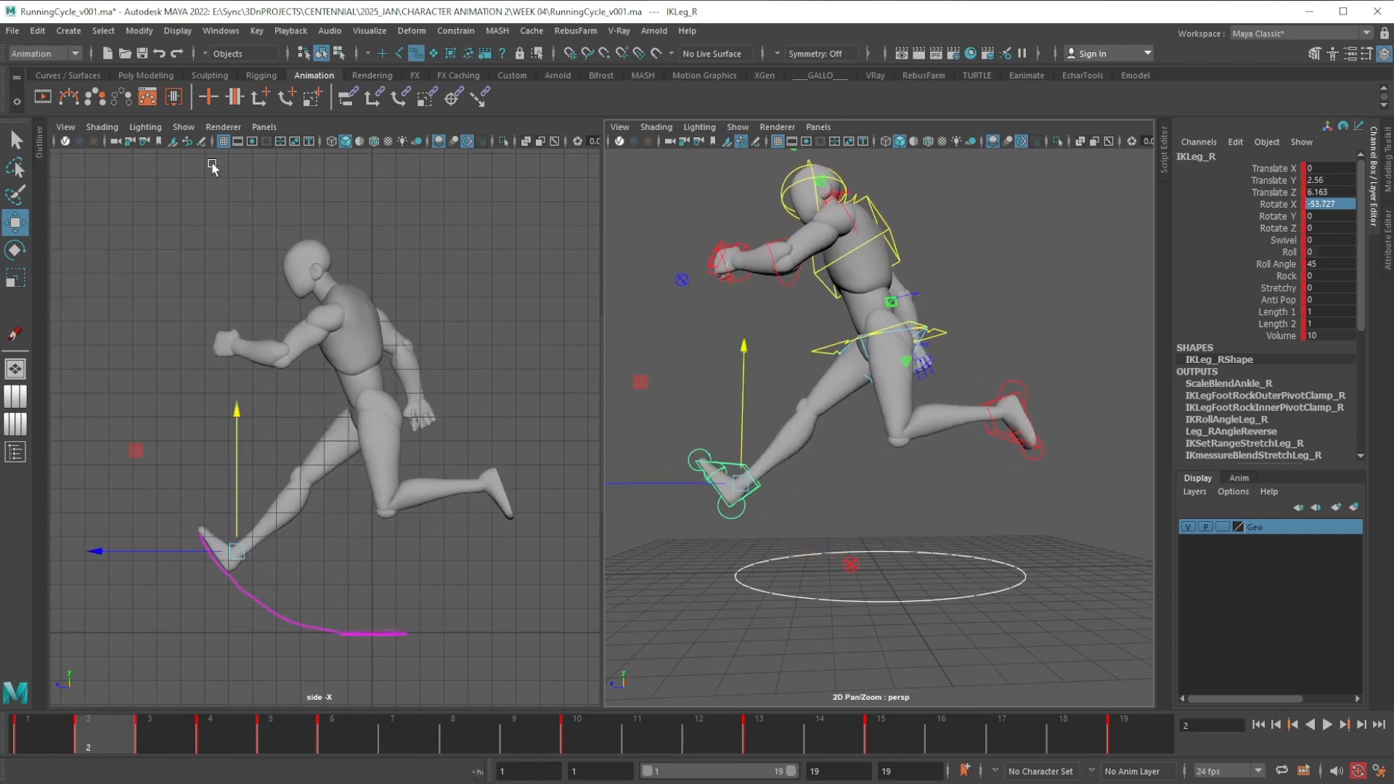
Open the Grease Pencil for the side view, add a drawing frame at frame 2, and set the pencil color to green
{"action": "left_click", "coordinate": [202, 141]}
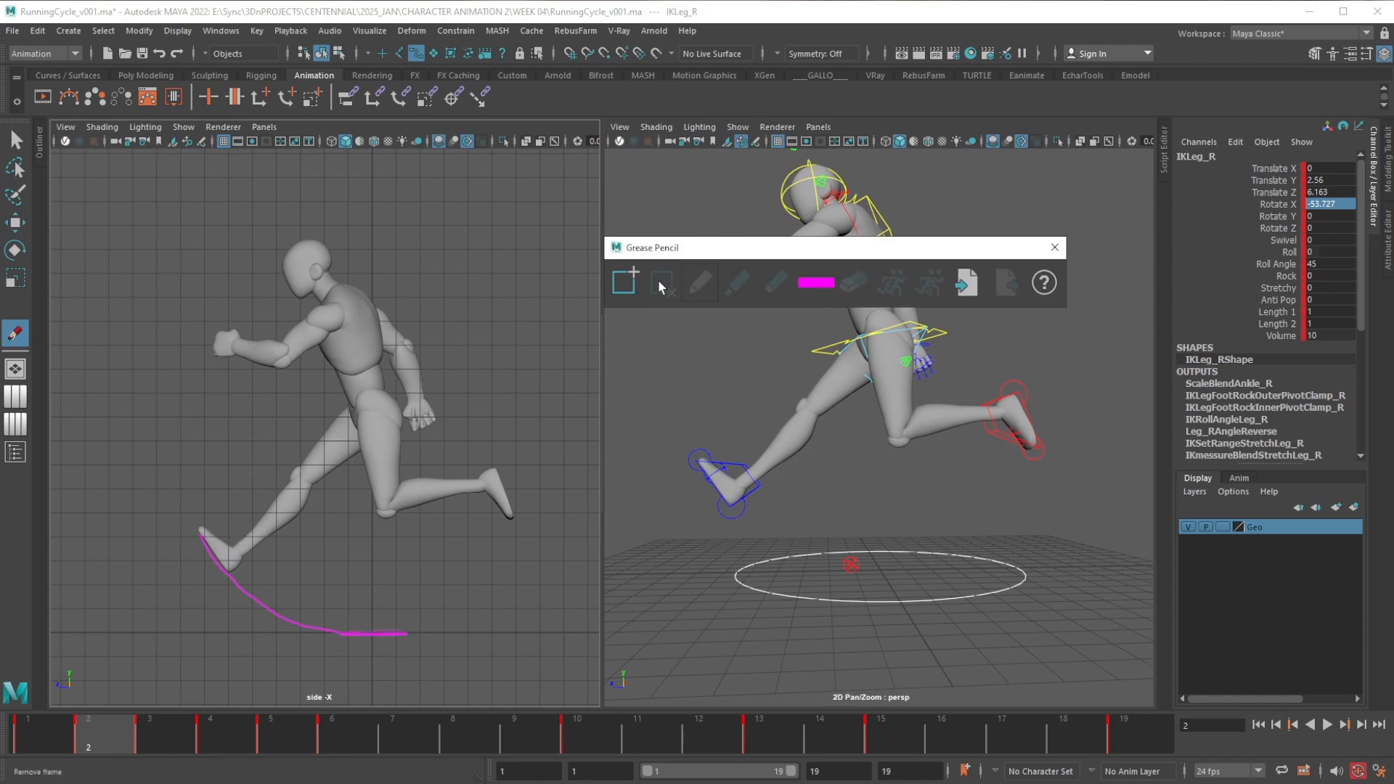
{"action": "left_click", "coordinate": [626, 283]}
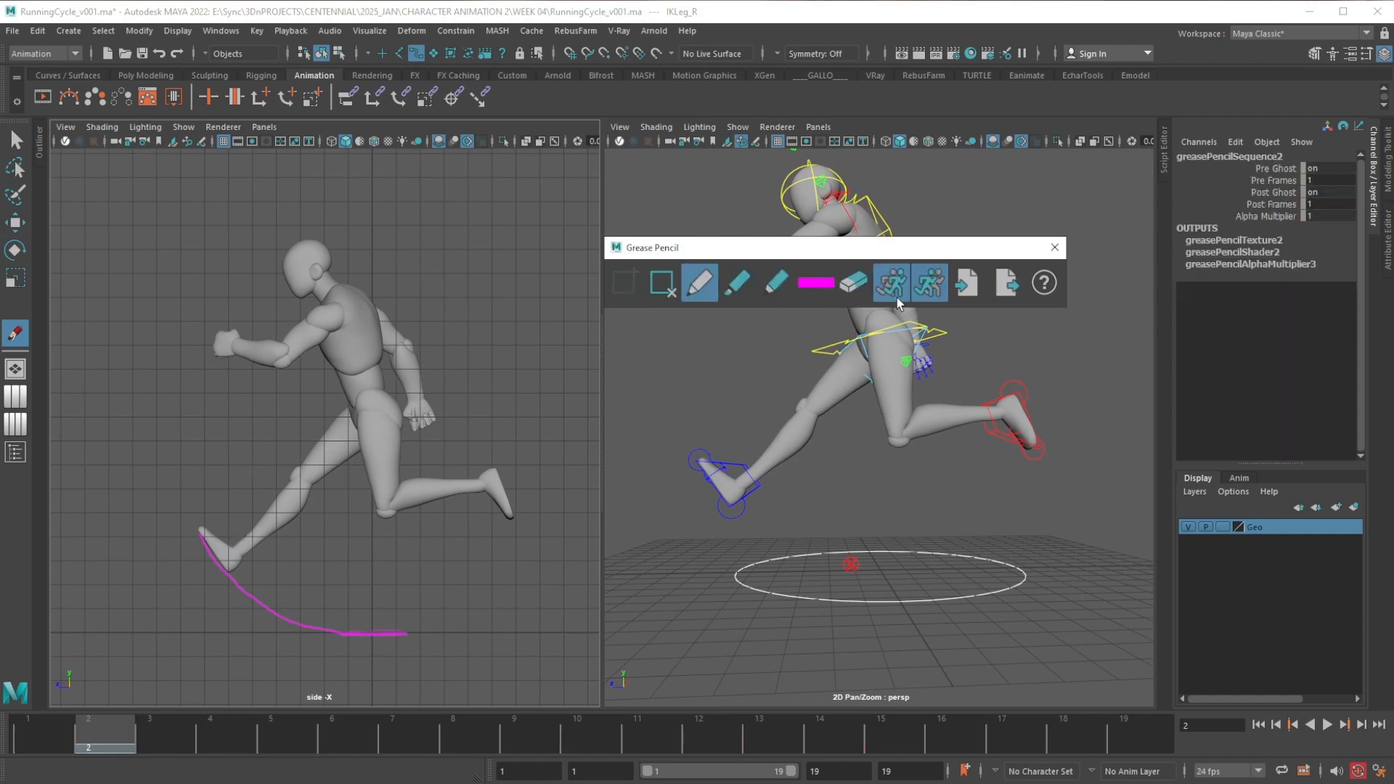
{"action": "left_click", "coordinate": [819, 284]}
{"action": "left_click", "coordinate": [810, 246]}
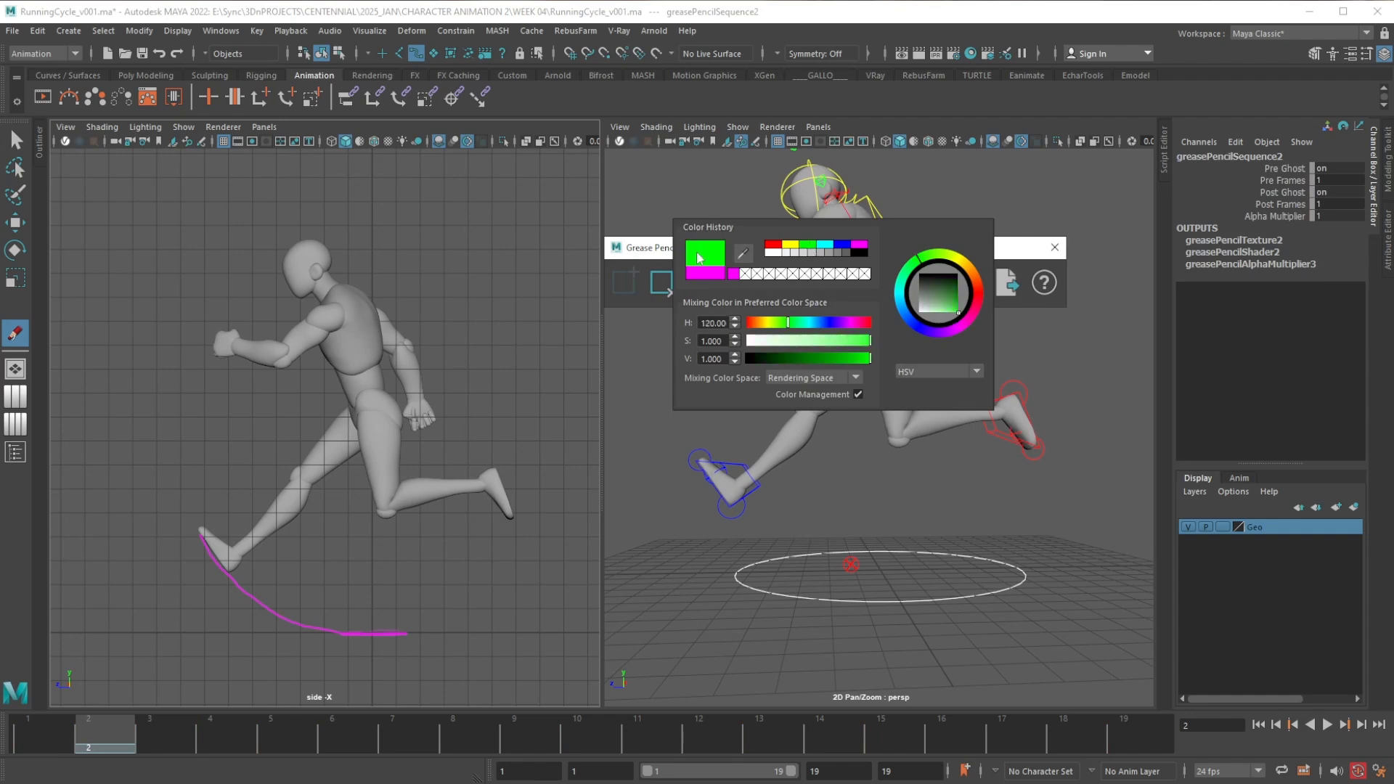
Draw small green circles marking the leading foot's position at frames 2, 3 and 4
{"action": "mouse_move", "coordinate": [227, 555]}
{"action": "left_mouse_down"}
{"action": "mouse_move", "coordinate": [215, 545]}
{"action": "mouse_move", "coordinate": [229, 549]}
{"action": "left_mouse_up"}
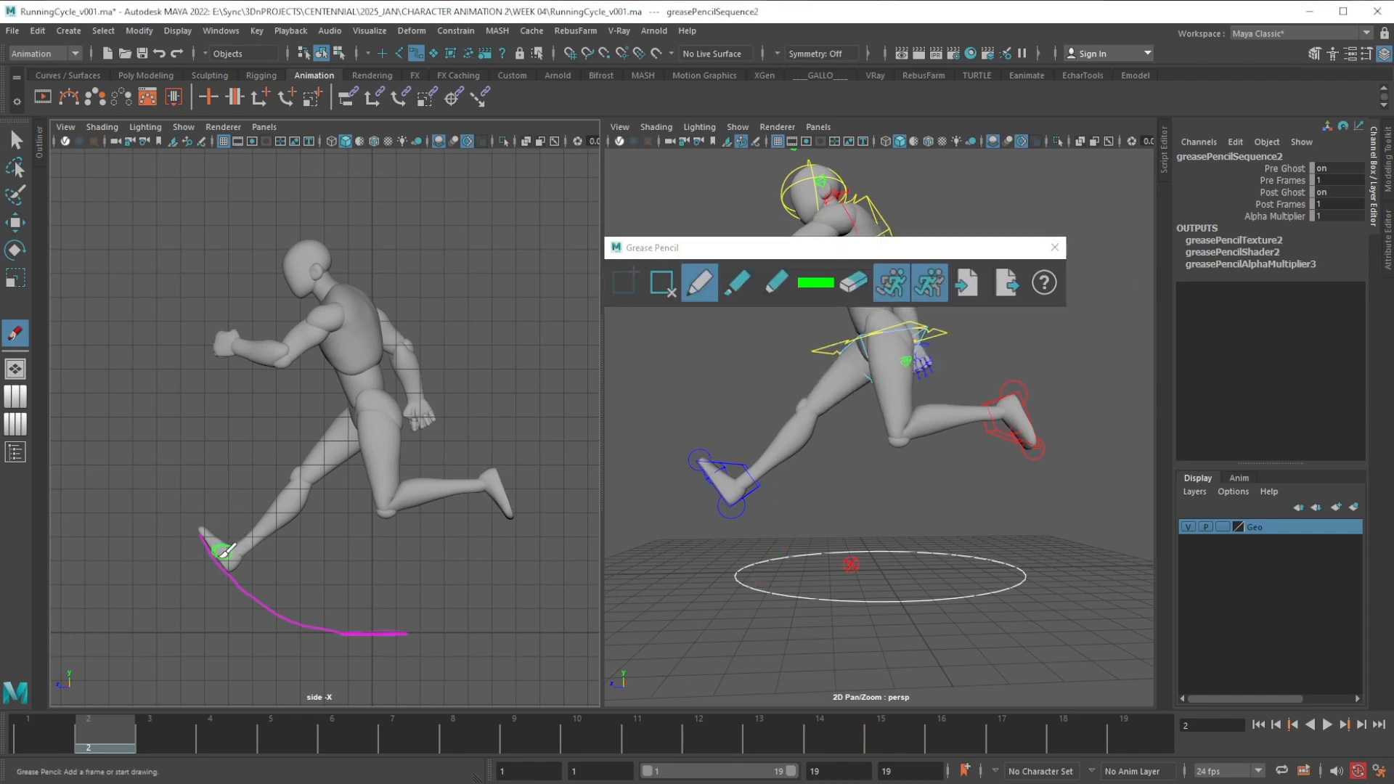
{"action": "left_click", "coordinate": [180, 733]}
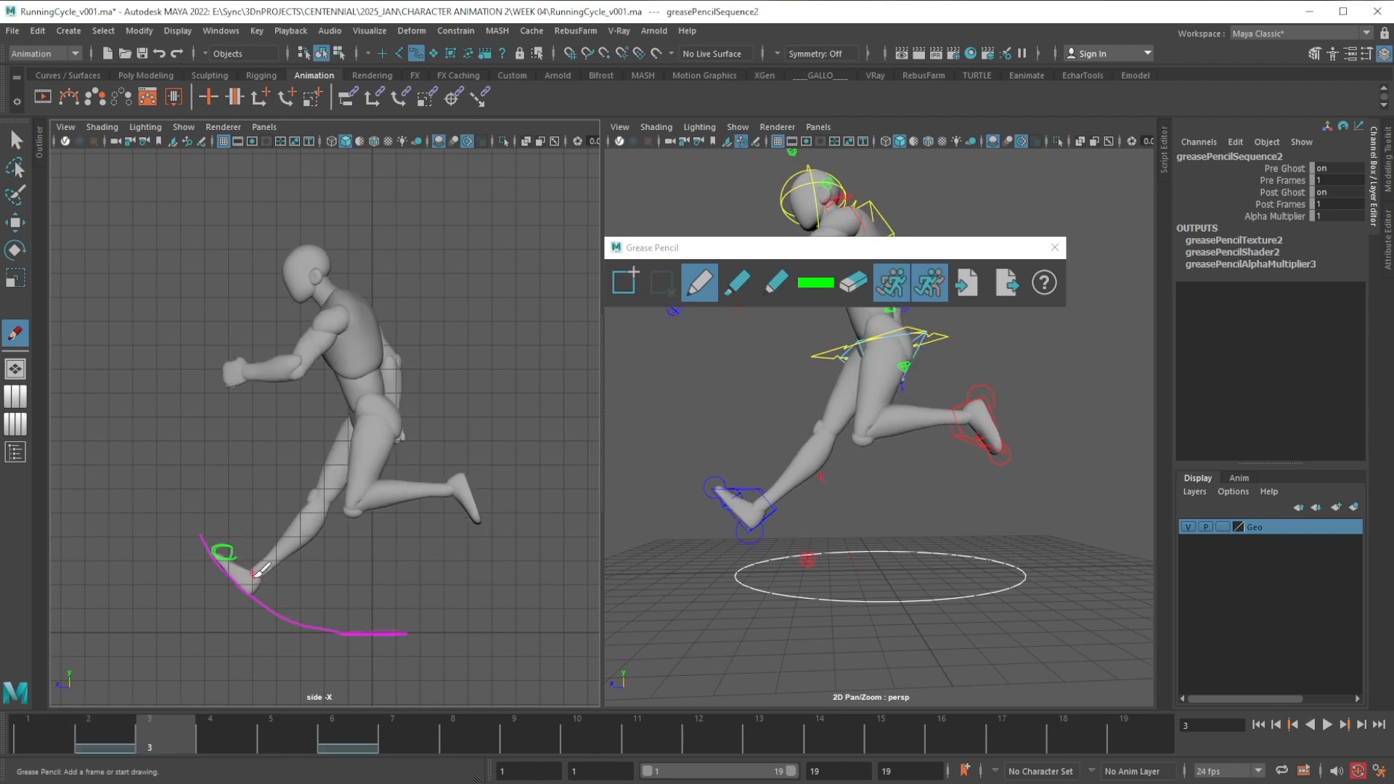
{"action": "mouse_move", "coordinate": [250, 573]}
{"action": "left_mouse_down"}
{"action": "mouse_move", "coordinate": [236, 580]}
{"action": "mouse_move", "coordinate": [251, 573]}
{"action": "left_mouse_up"}
{"action": "key", "text": "alt+period"}
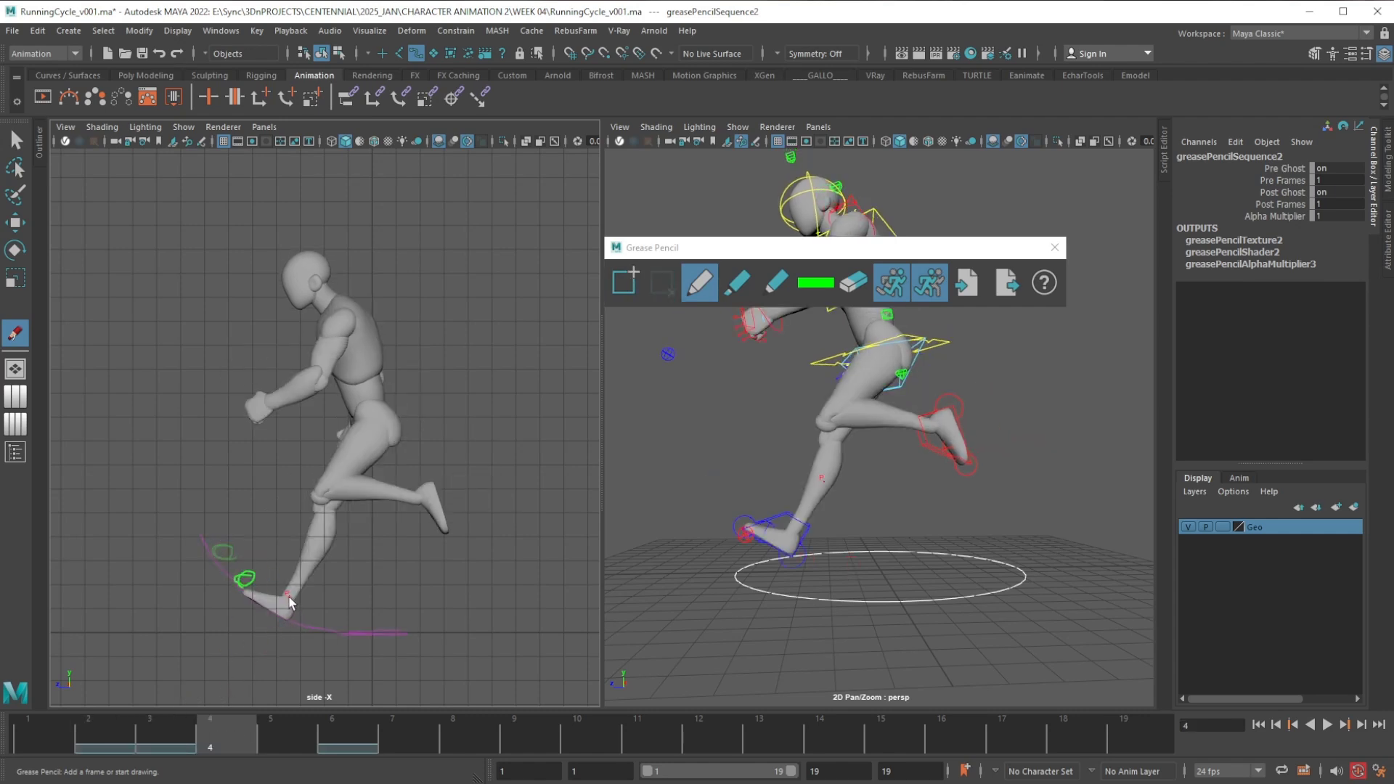
{"action": "left_click_drag", "start_coordinate": [286, 604], "coordinate": [271, 615]}
Increase the number of pre-frame and post-frame ghosts displayed for the Grease Pencil drawings
{"action": "right_click", "coordinate": [892, 282]}
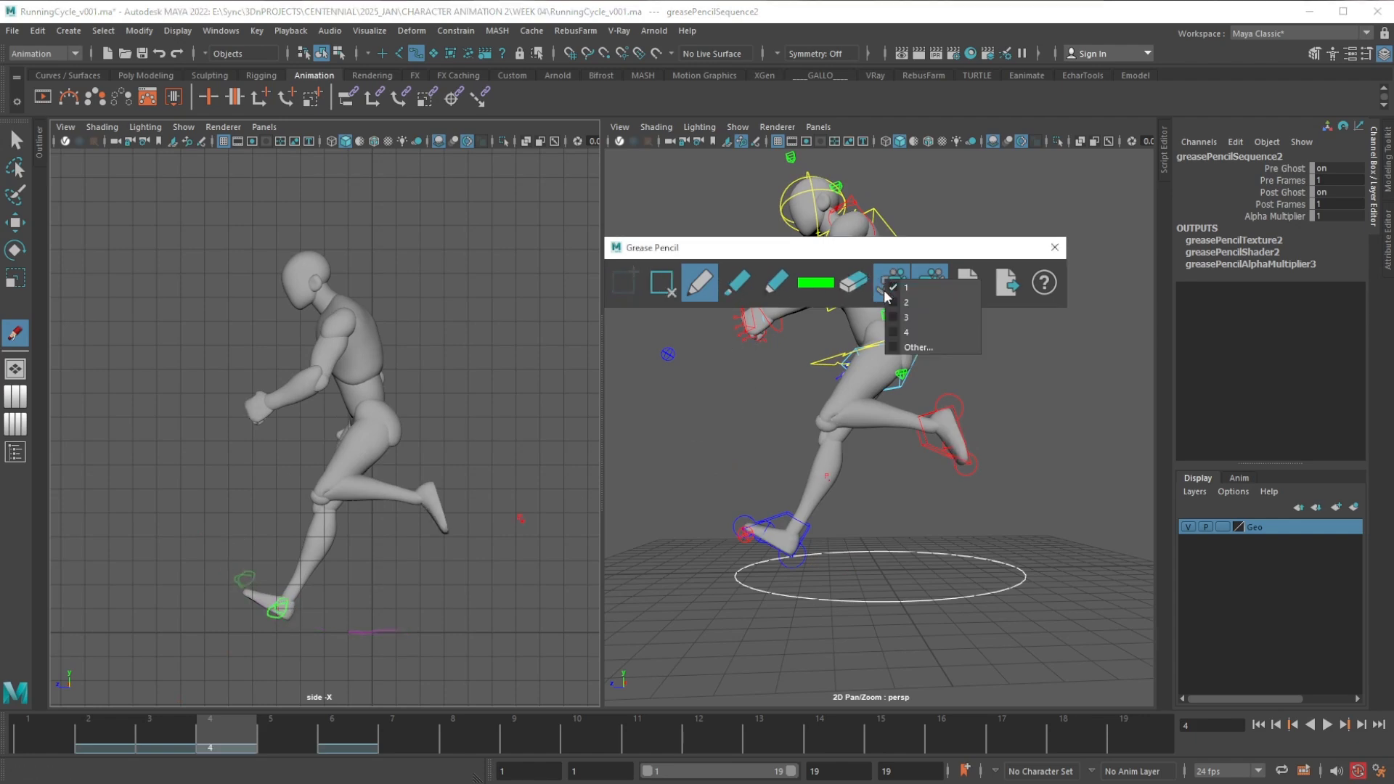
{"action": "left_click", "coordinate": [913, 347]}
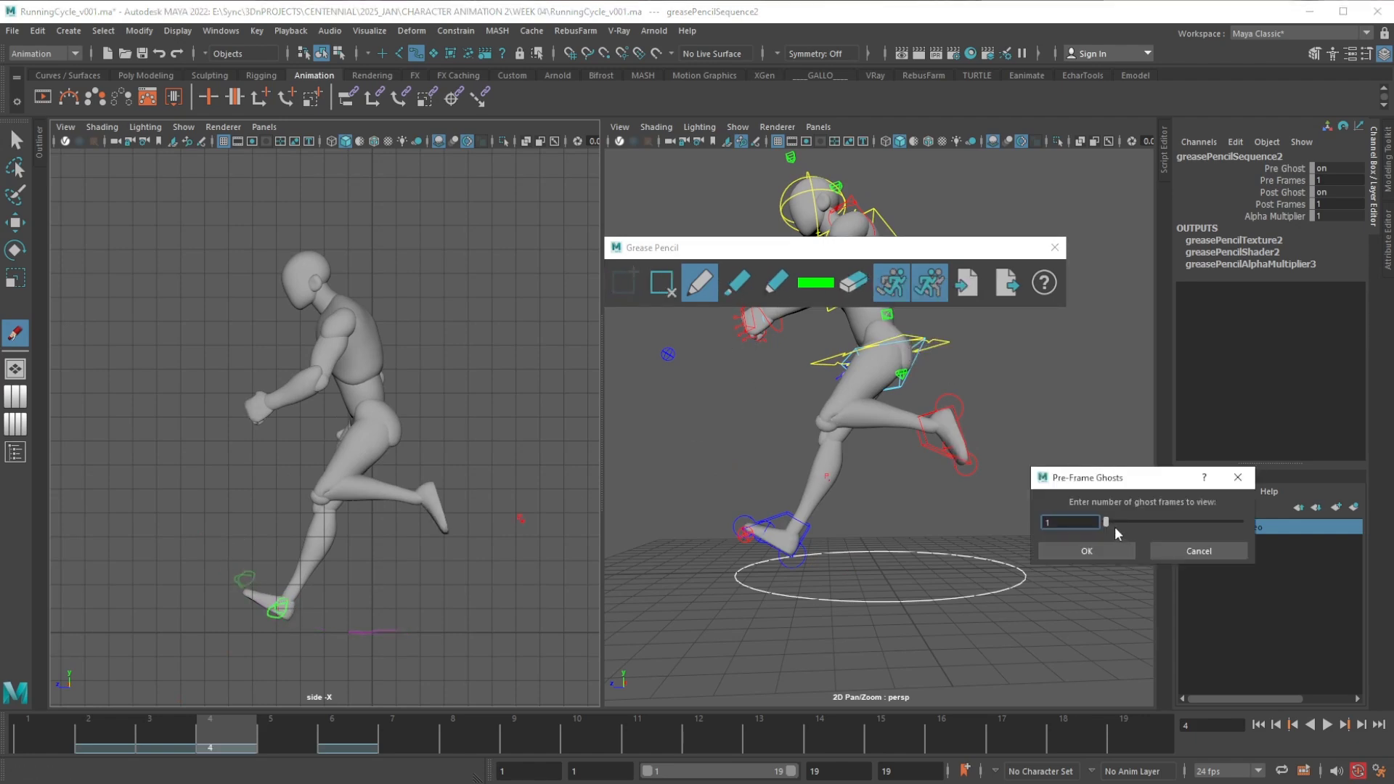
{"action": "left_click", "coordinate": [1179, 524]}
{"action": "left_click", "coordinate": [1087, 551]}
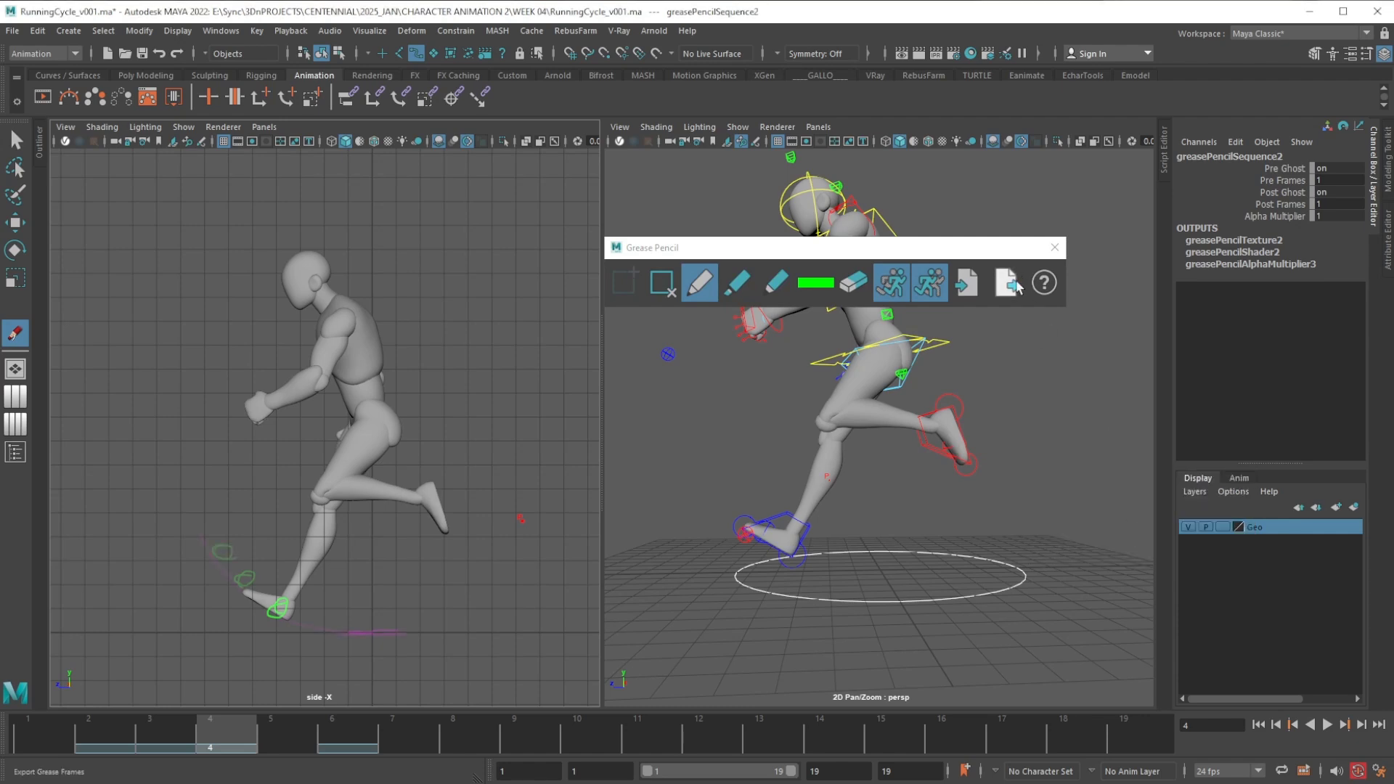
{"action": "right_click", "coordinate": [930, 282]}
{"action": "left_click", "coordinate": [966, 358]}
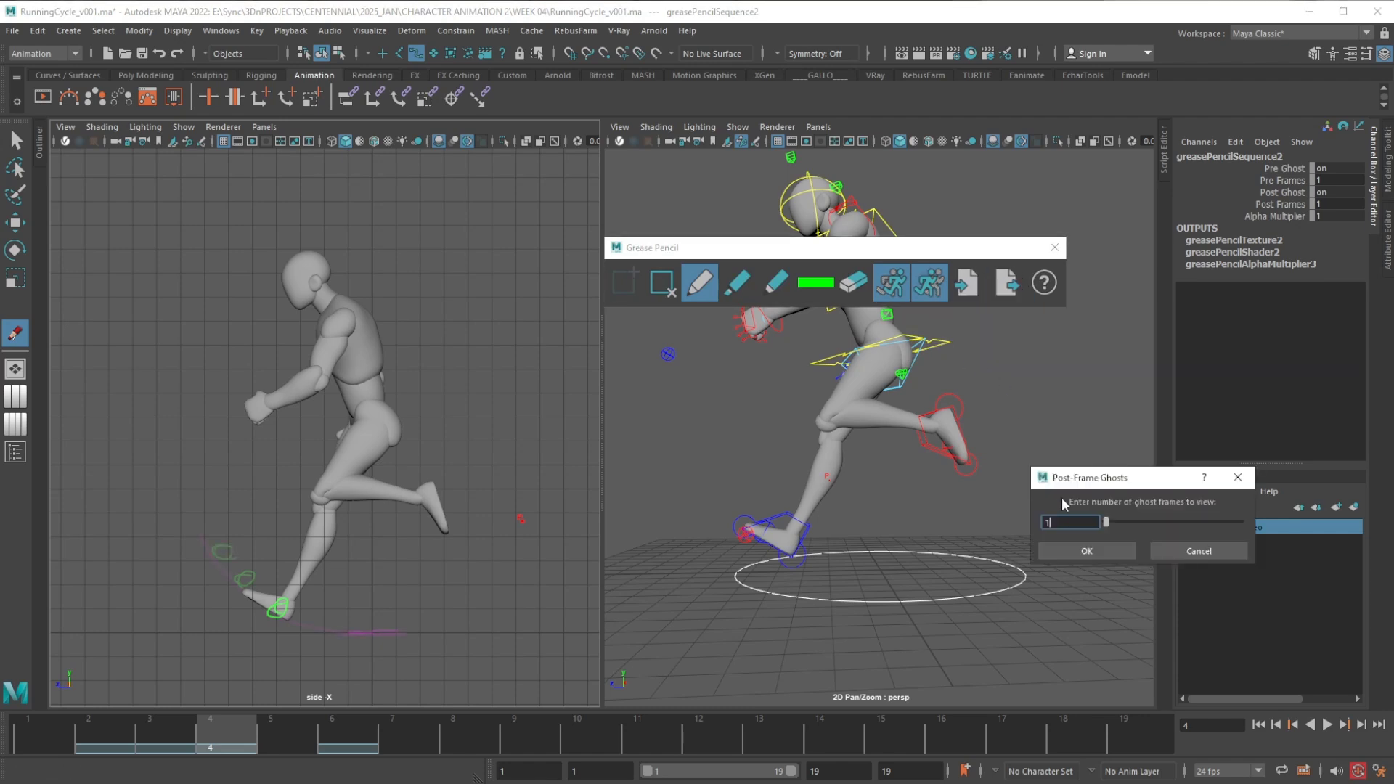
{"action": "left_click", "coordinate": [1114, 552]}
Circle the planted foot's heel in green at frames 5 and 6
{"action": "left_click", "coordinate": [313, 725]}
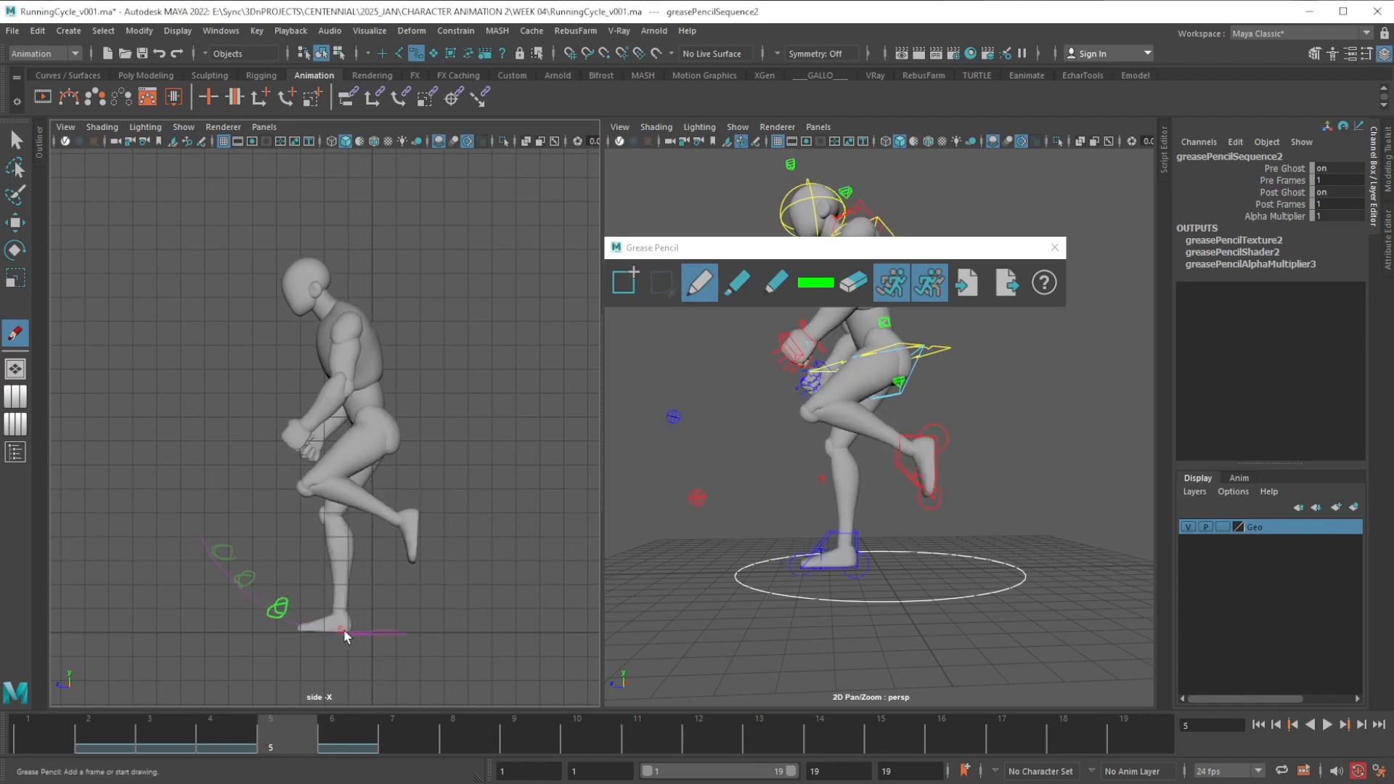
{"action": "mouse_move", "coordinate": [337, 623]}
{"action": "left_mouse_down"}
{"action": "mouse_move", "coordinate": [349, 626]}
{"action": "mouse_move", "coordinate": [331, 627]}
{"action": "left_mouse_up"}
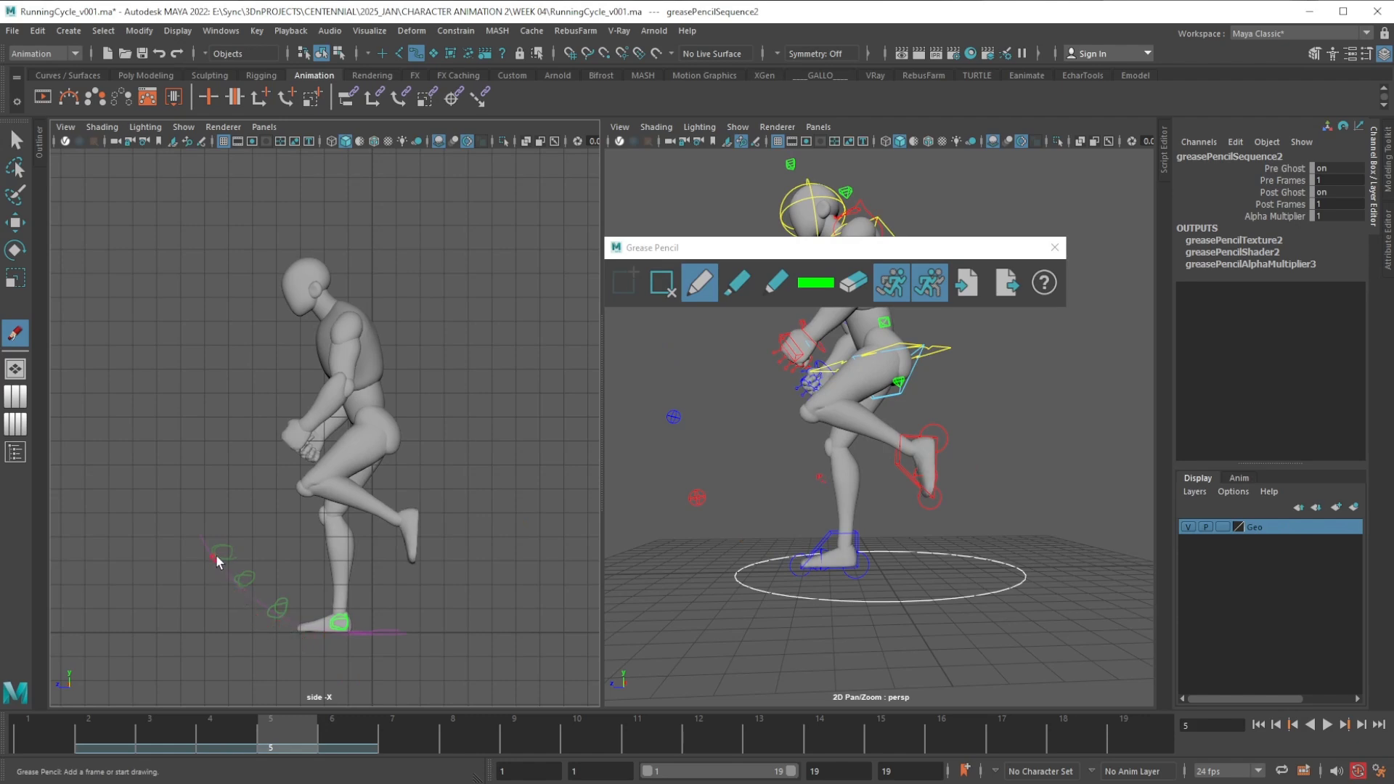
{"action": "left_click", "coordinate": [354, 730]}
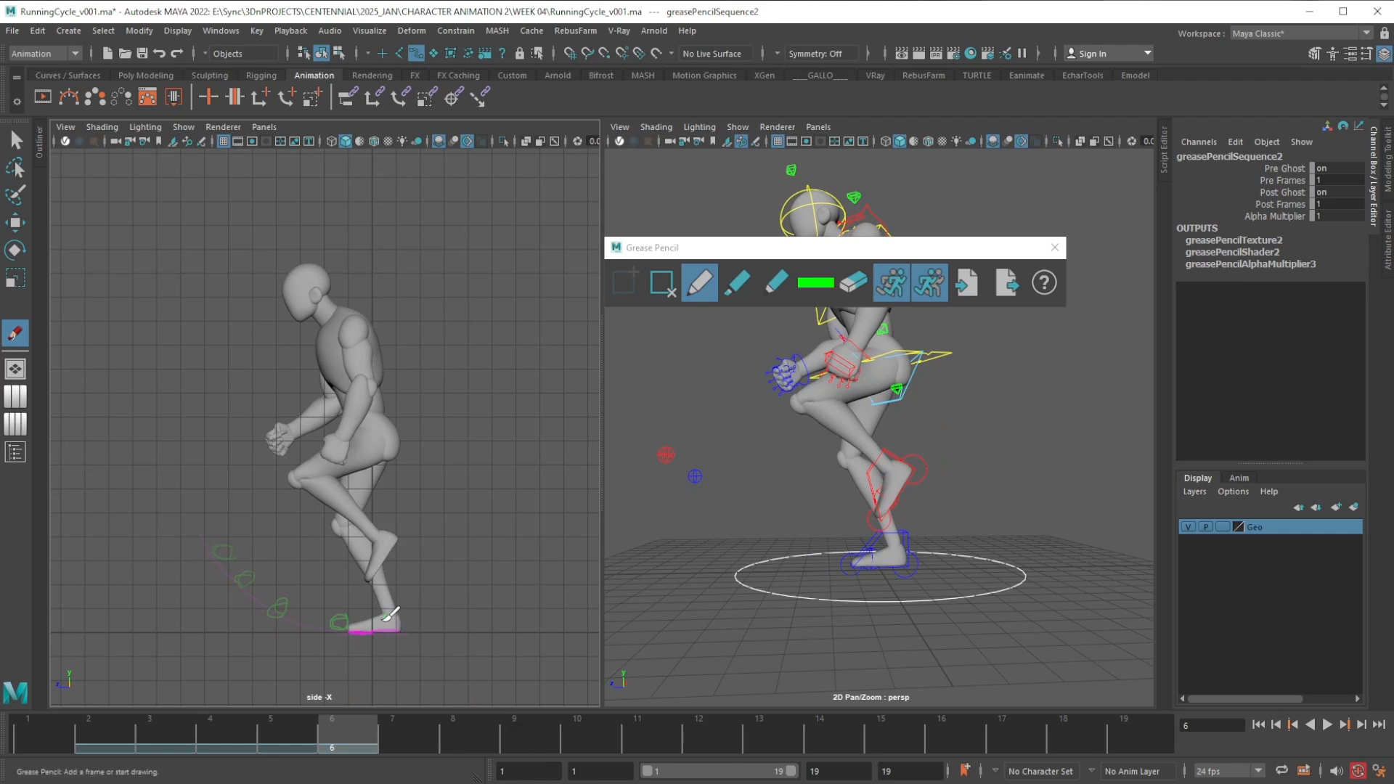
{"action": "mouse_move", "coordinate": [386, 619]}
{"action": "left_mouse_down"}
{"action": "mouse_move", "coordinate": [399, 627]}
{"action": "mouse_move", "coordinate": [396, 613]}
{"action": "left_mouse_up"}
Circle the intended heel positions behind the body at frames 7 and 8, and sketch the foot's full looping path at frame 9
{"action": "left_click", "coordinate": [417, 738]}
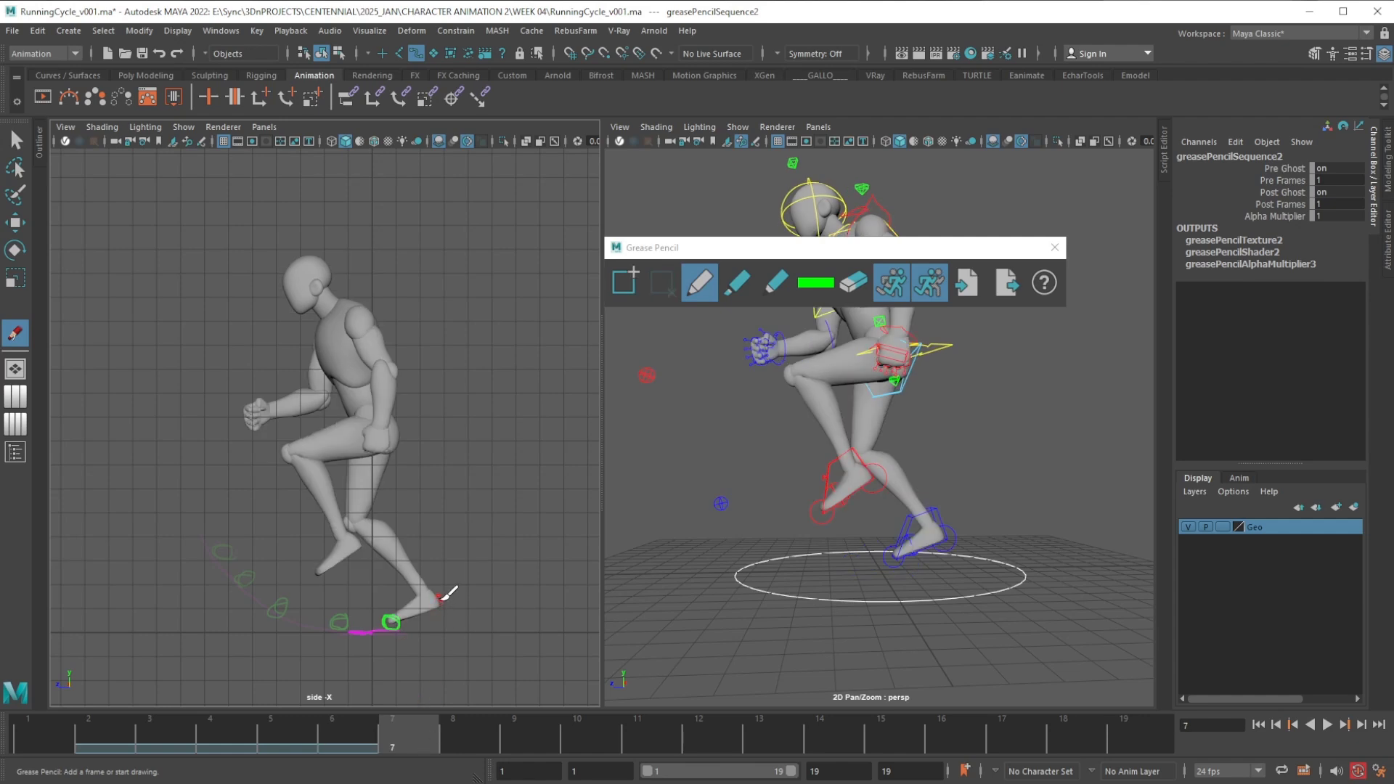
{"action": "left_click_drag", "start_coordinate": [439, 606], "coordinate": [456, 598]}
{"action": "left_click", "coordinate": [477, 733]}
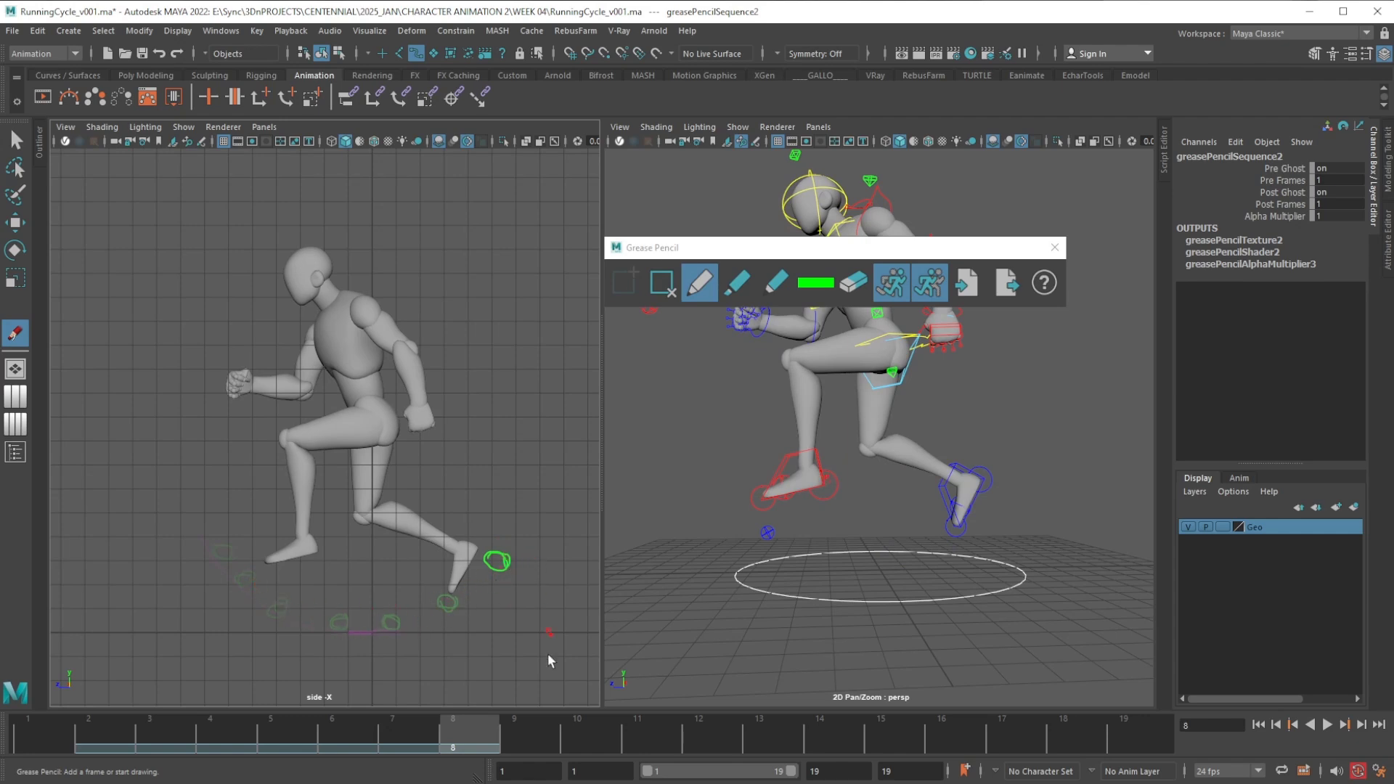
{"action": "left_click", "coordinate": [542, 734]}
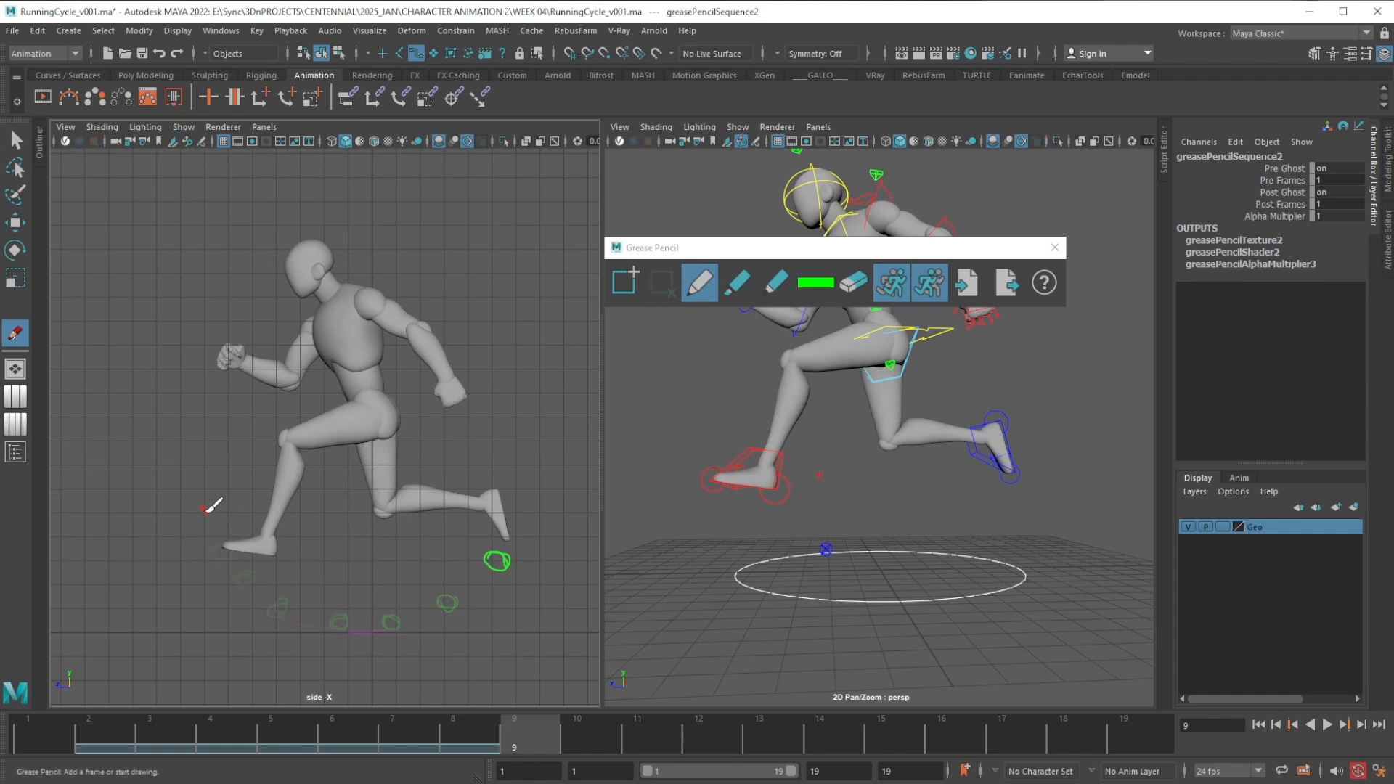
{"action": "mouse_move", "coordinate": [205, 508]}
{"action": "left_mouse_down"}
{"action": "mouse_move", "coordinate": [247, 570]}
{"action": "mouse_move", "coordinate": [286, 591]}
{"action": "mouse_move", "coordinate": [426, 623]}
{"action": "mouse_move", "coordinate": [496, 593]}
{"action": "mouse_move", "coordinate": [541, 538]}
{"action": "mouse_move", "coordinate": [530, 479]}
{"action": "mouse_move", "coordinate": [494, 456]}
{"action": "mouse_move", "coordinate": [454, 468]}
{"action": "mouse_move", "coordinate": [356, 565]}
{"action": "mouse_move", "coordinate": [237, 486]}
{"action": "mouse_move", "coordinate": [212, 488]}
{"action": "mouse_move", "coordinate": [212, 517]}
{"action": "left_mouse_up"}
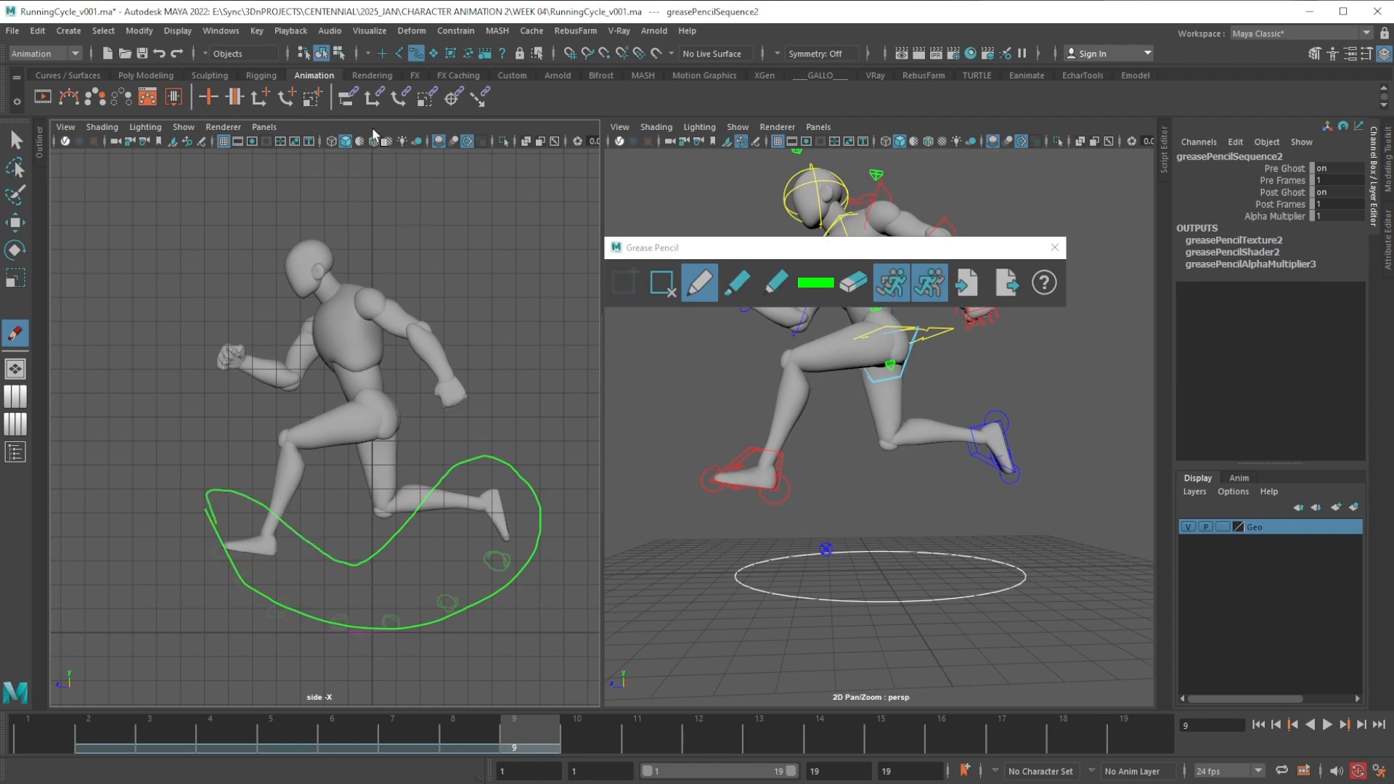
Lower the right foot control (IKLeg_R) toward the ground at frame 7 and key it there
{"action": "left_click", "coordinate": [666, 482]}
{"action": "key", "text": "w"}
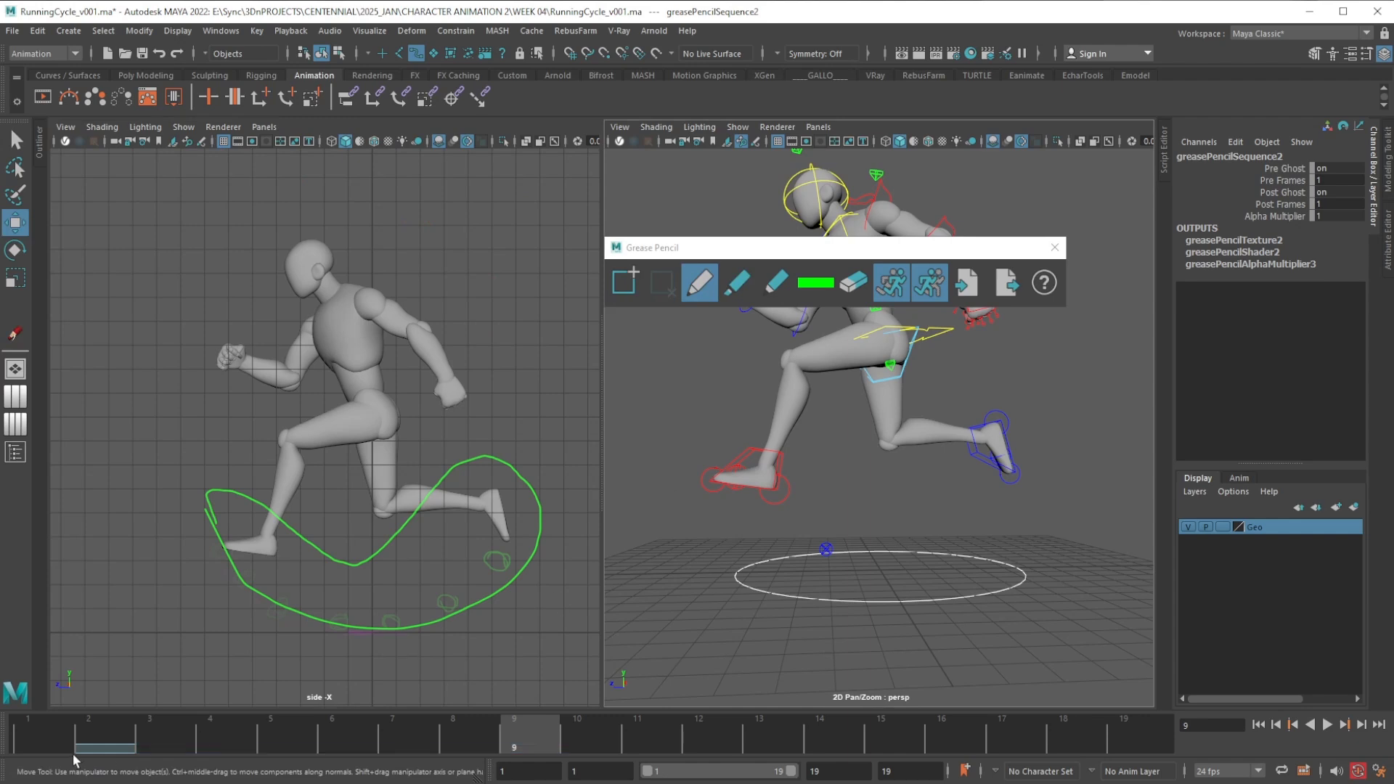
{"action": "left_click", "coordinate": [58, 743]}
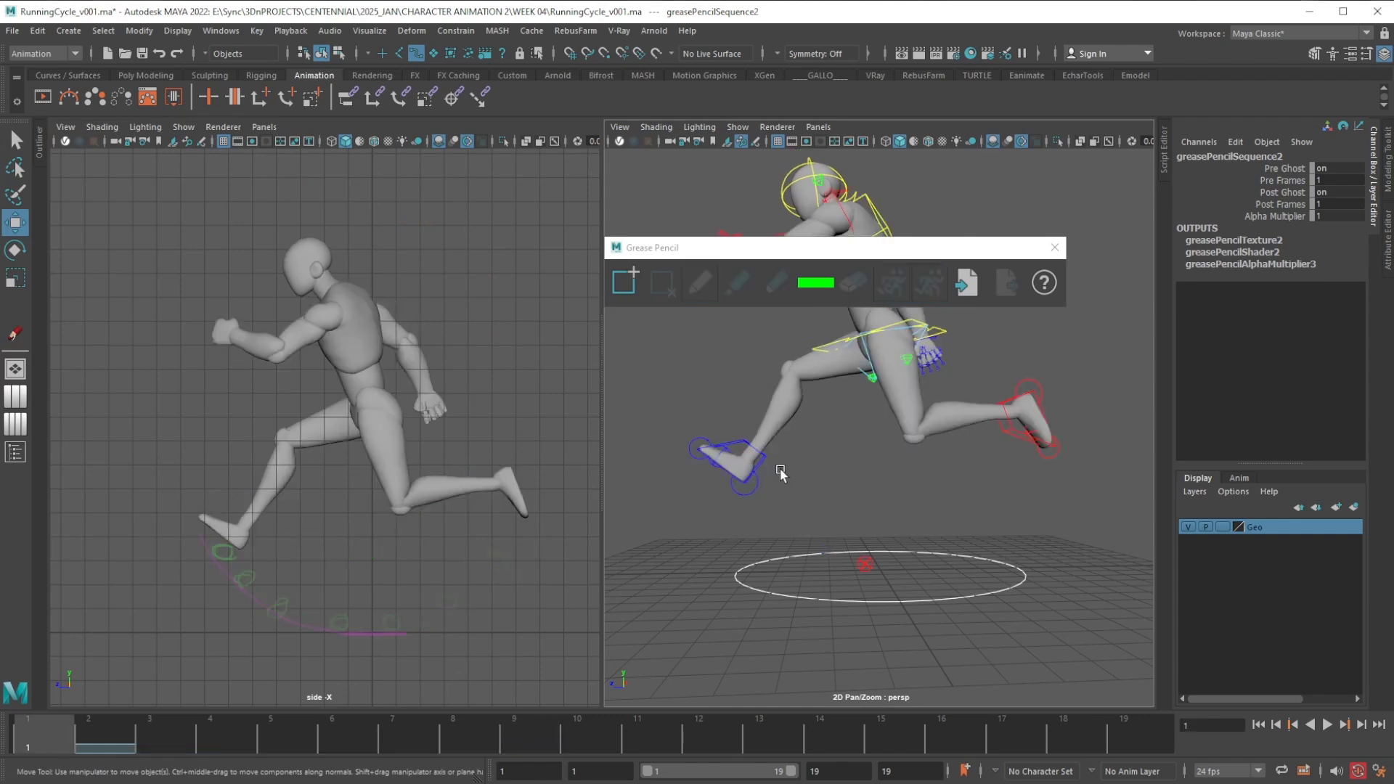
{"action": "left_click", "coordinate": [762, 458]}
{"action": "mouse_move", "coordinate": [118, 743]}
{"action": "left_mouse_down"}
{"action": "mouse_move", "coordinate": [110, 734]}
{"action": "mouse_move", "coordinate": [353, 744]}
{"action": "left_mouse_up"}
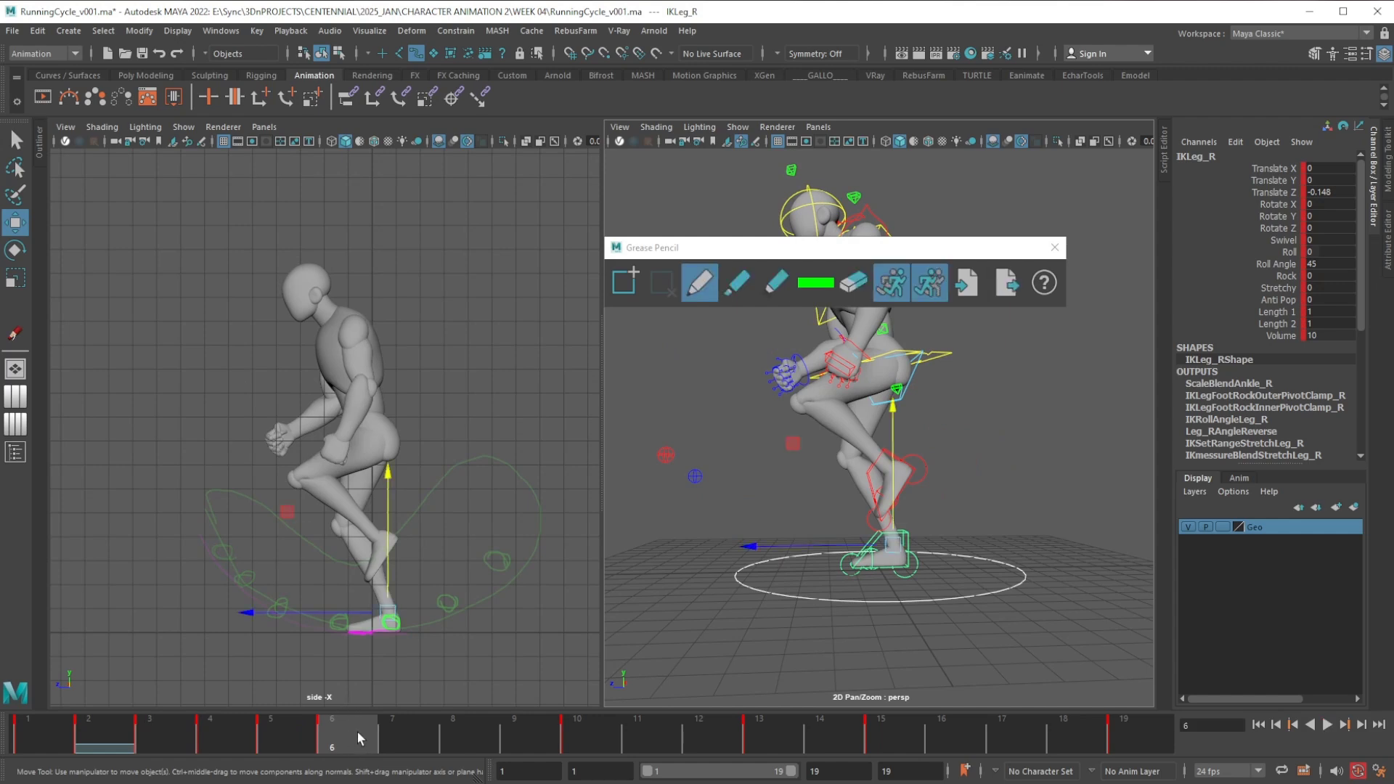
{"action": "left_click", "coordinate": [420, 725]}
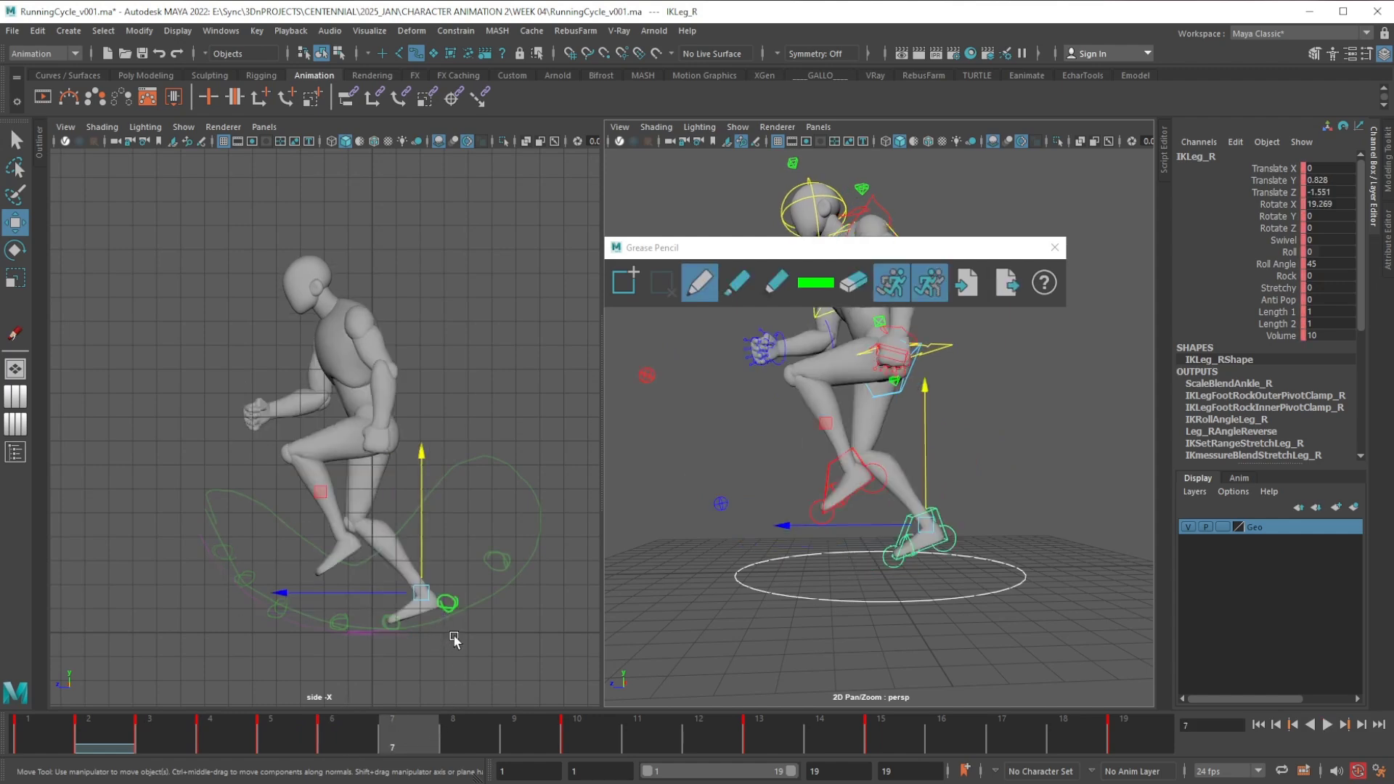
{"action": "left_click_drag", "start_coordinate": [426, 546], "coordinate": [424, 561]}
{"action": "key", "text": "s"}
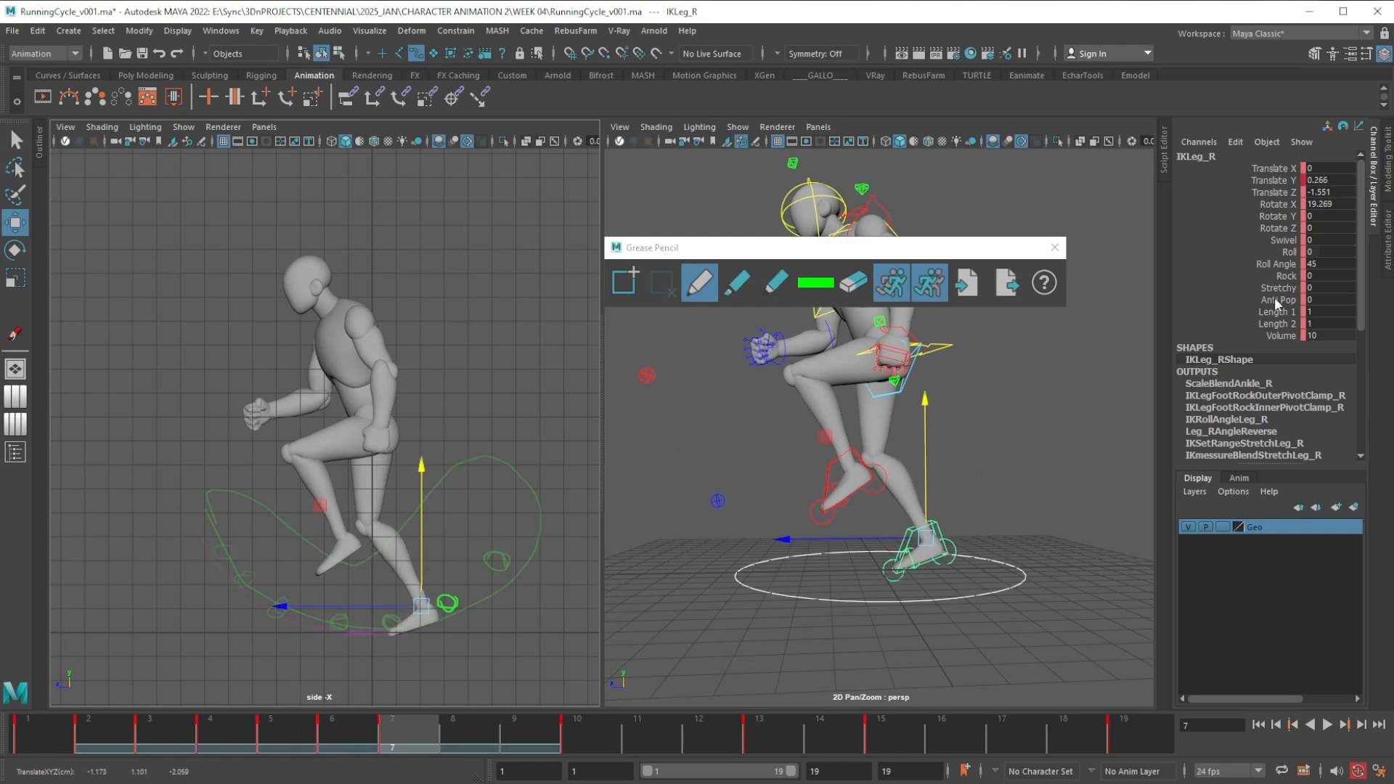
{"action": "left_click", "coordinate": [365, 745]}
{"action": "left_click", "coordinate": [412, 734]}
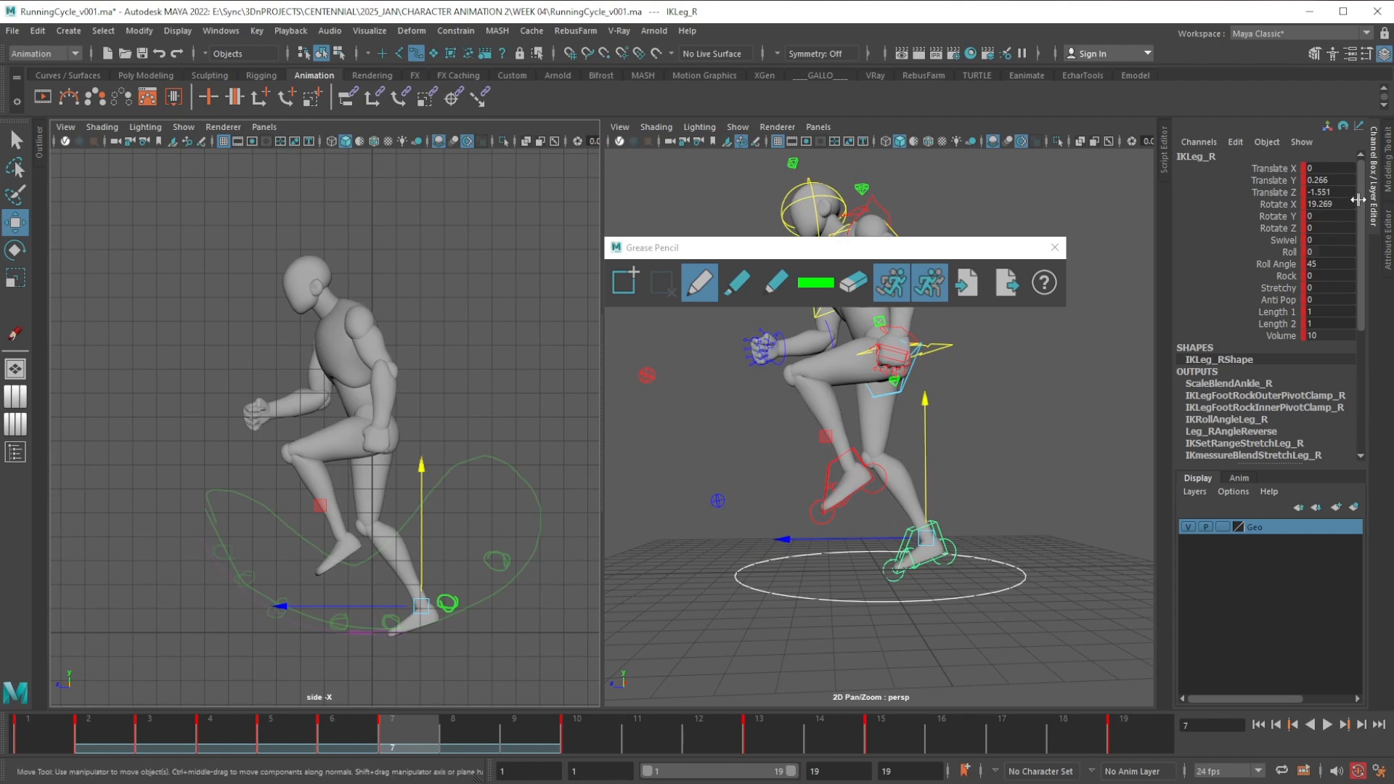
Set the right foot's Translate Y and Rotate X to 0 at frame 7 so it sits flat on the ground
{"action": "left_click", "coordinate": [1340, 180]}
{"action": "key", "text": "Return"}
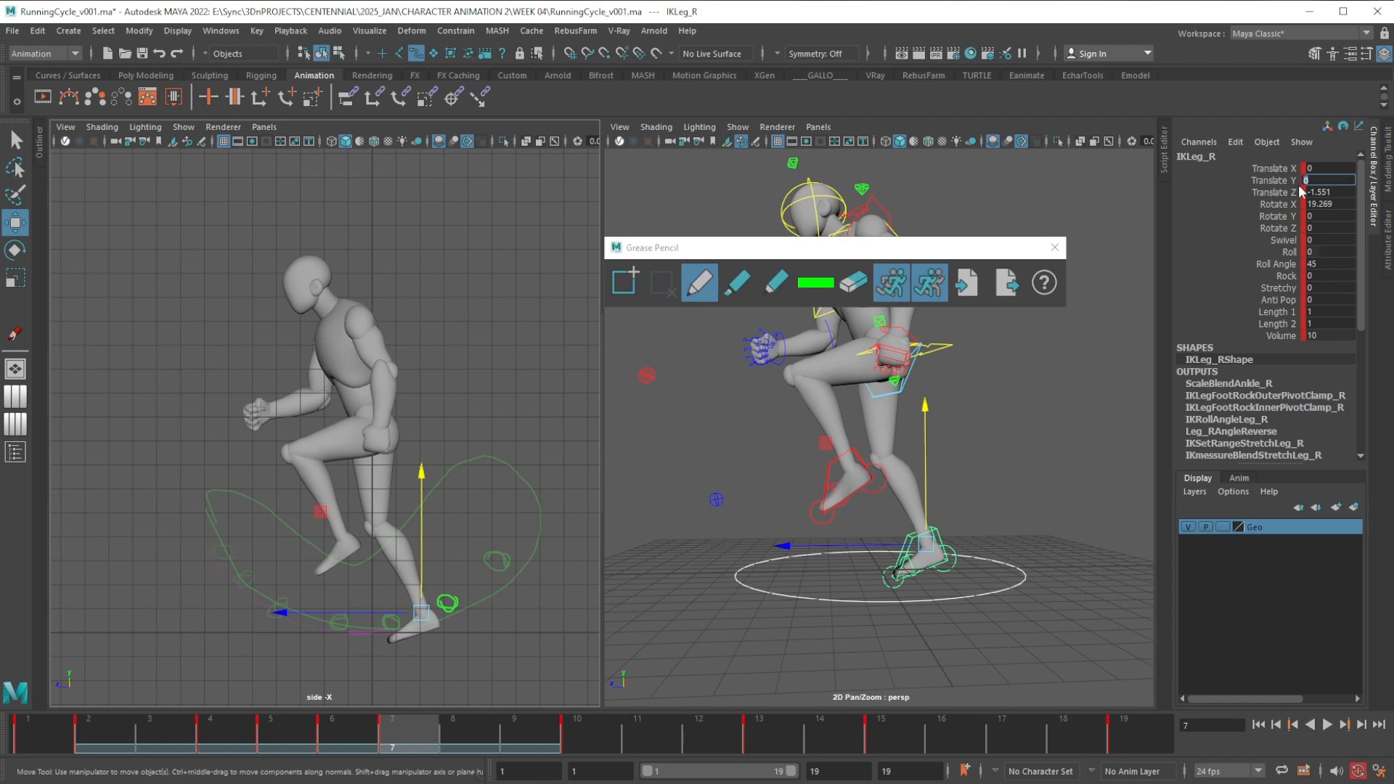
{"action": "left_click", "coordinate": [1343, 204]}
{"action": "type", "text": "0"}
{"action": "key", "text": "Return"}
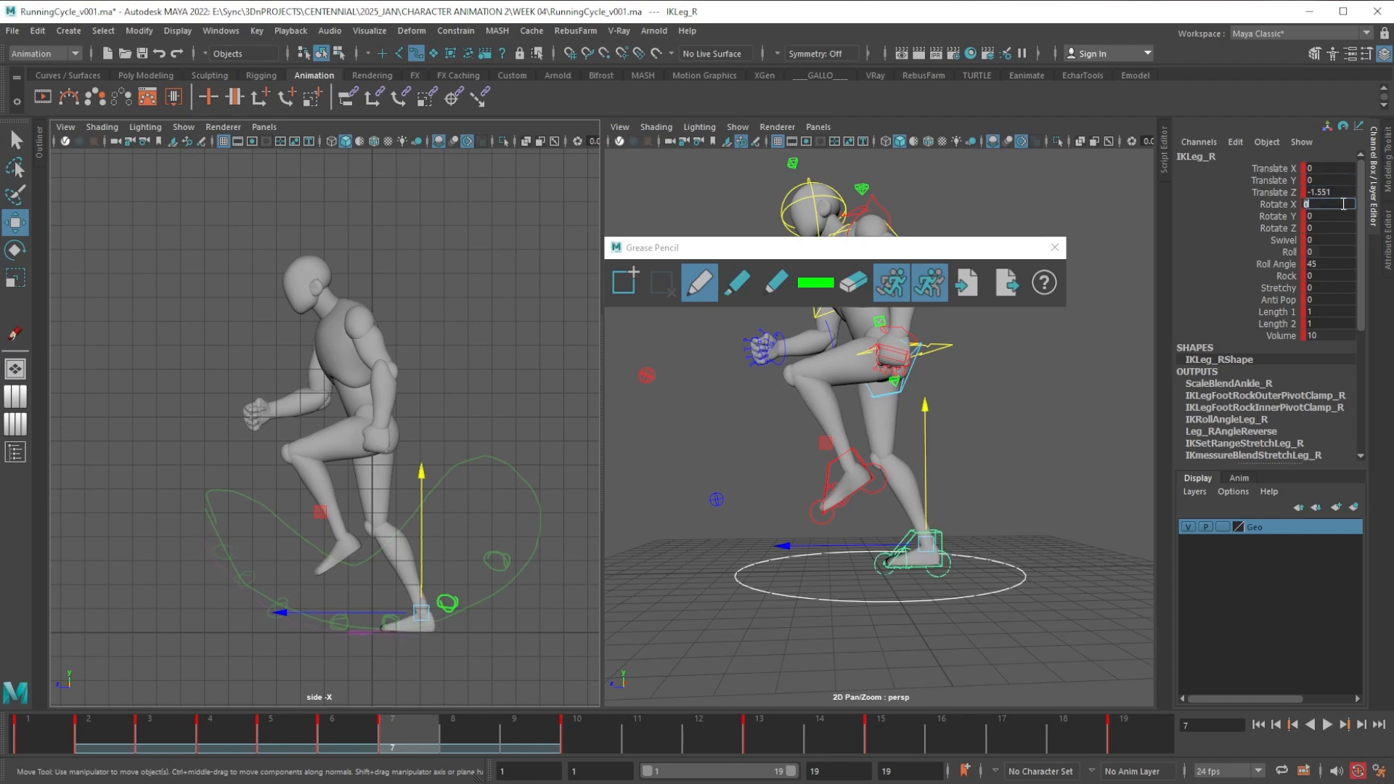
Roll the right foot to 3.7 at frame 7 and move it back to the drawn heel circle, about Translate Z -2.799
{"action": "left_click", "coordinate": [1296, 253]}
{"action": "middle_click_drag", "start_coordinate": [408, 533], "coordinate": [464, 571]}
{"action": "key", "text": "w"}
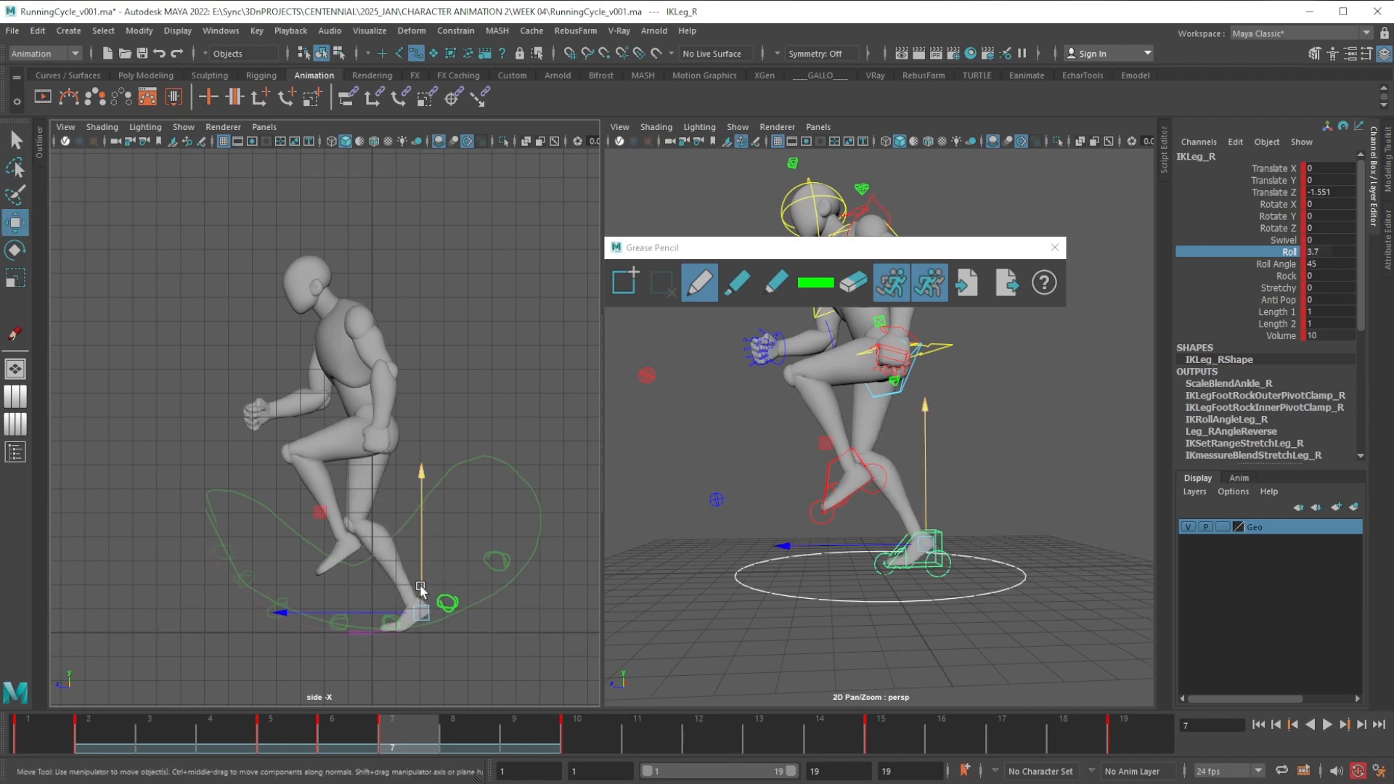
{"action": "left_click_drag", "start_coordinate": [443, 612], "coordinate": [416, 613]}
{"action": "left_click_drag", "start_coordinate": [417, 611], "coordinate": [417, 610]}
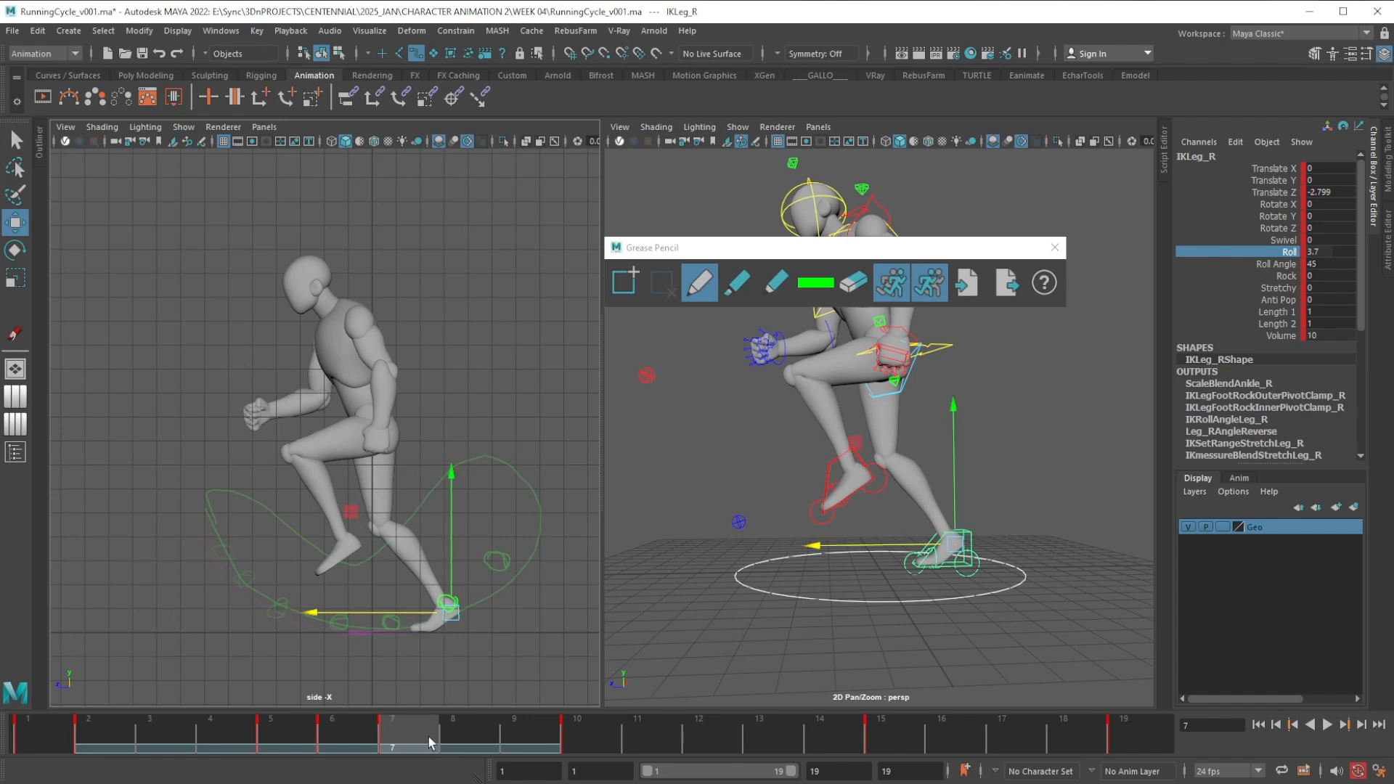
{"action": "left_click", "coordinate": [1294, 344]}
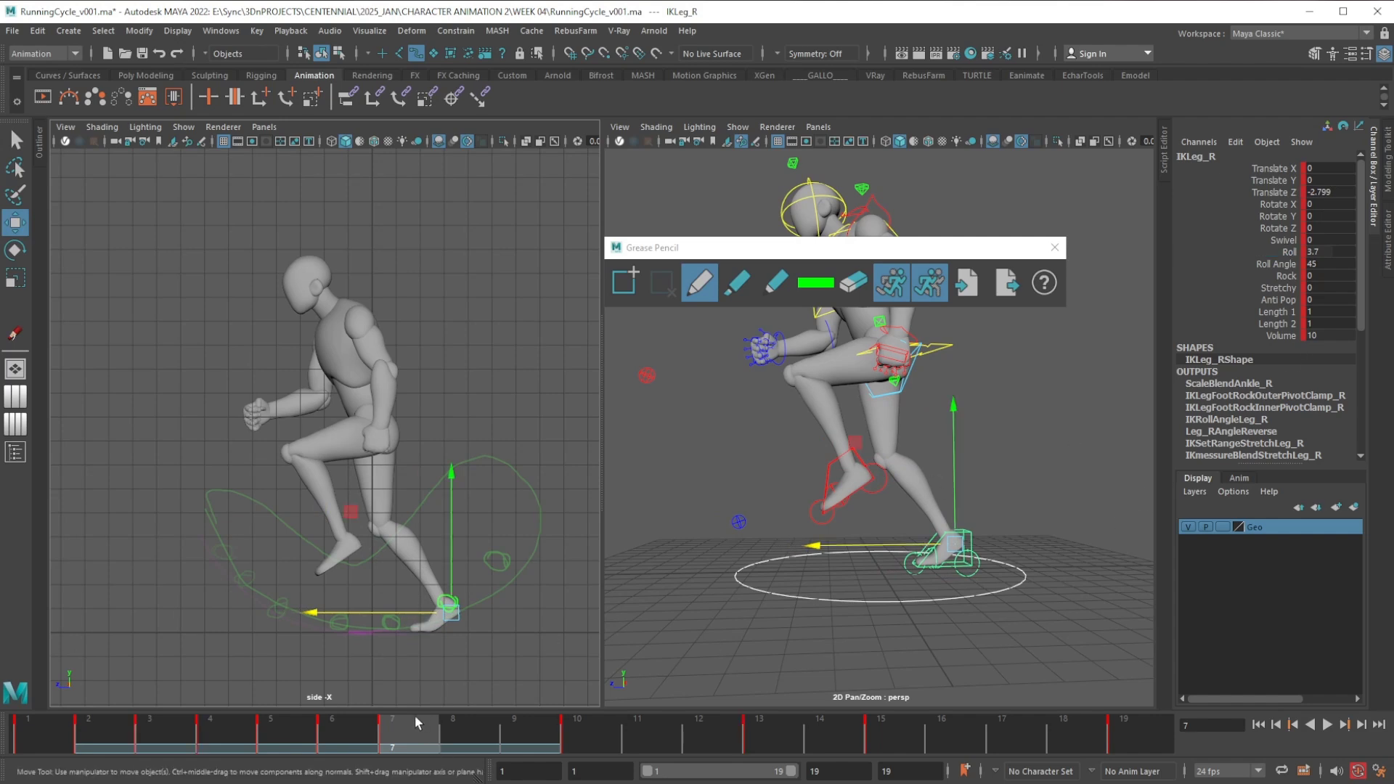
Key the right foot control at frame 8 and set its Roll to 0
{"action": "left_click", "coordinate": [468, 726]}
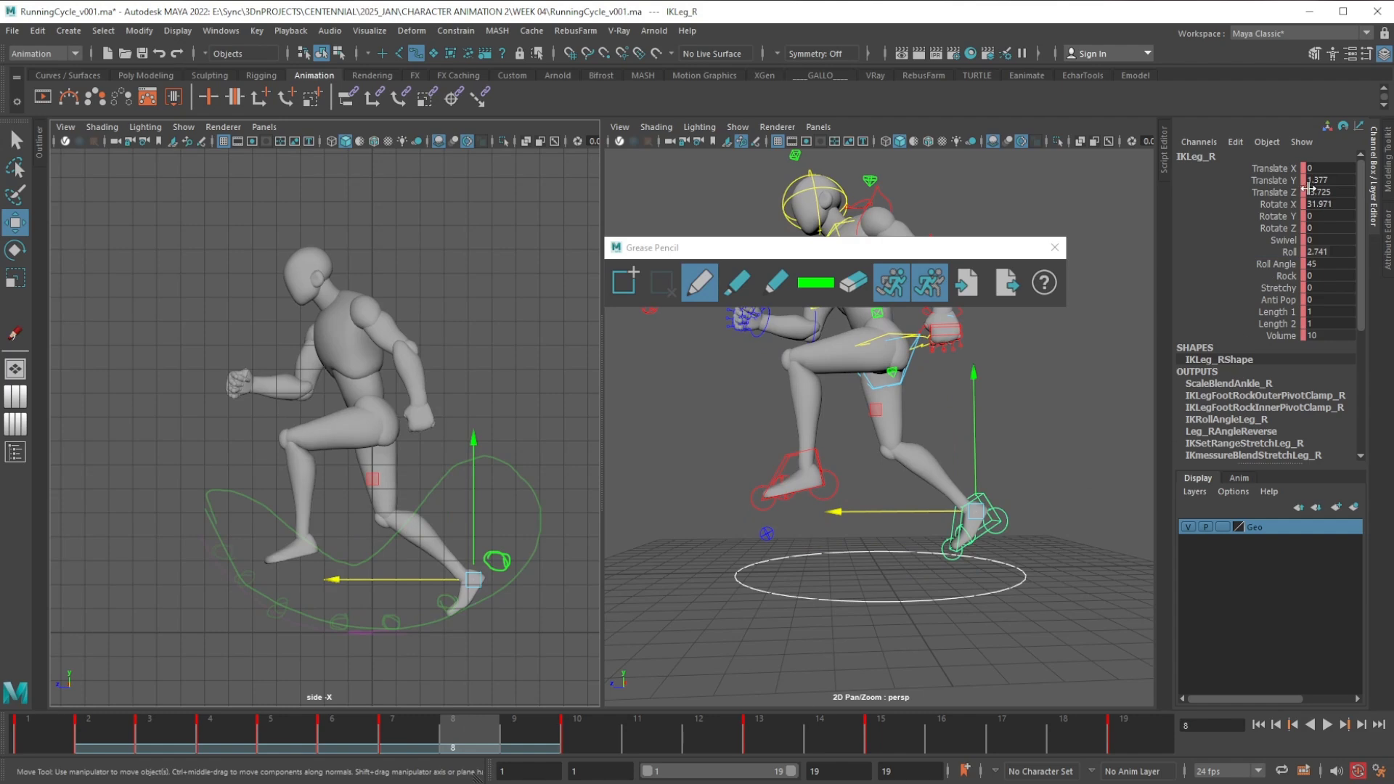
{"action": "key", "text": "s"}
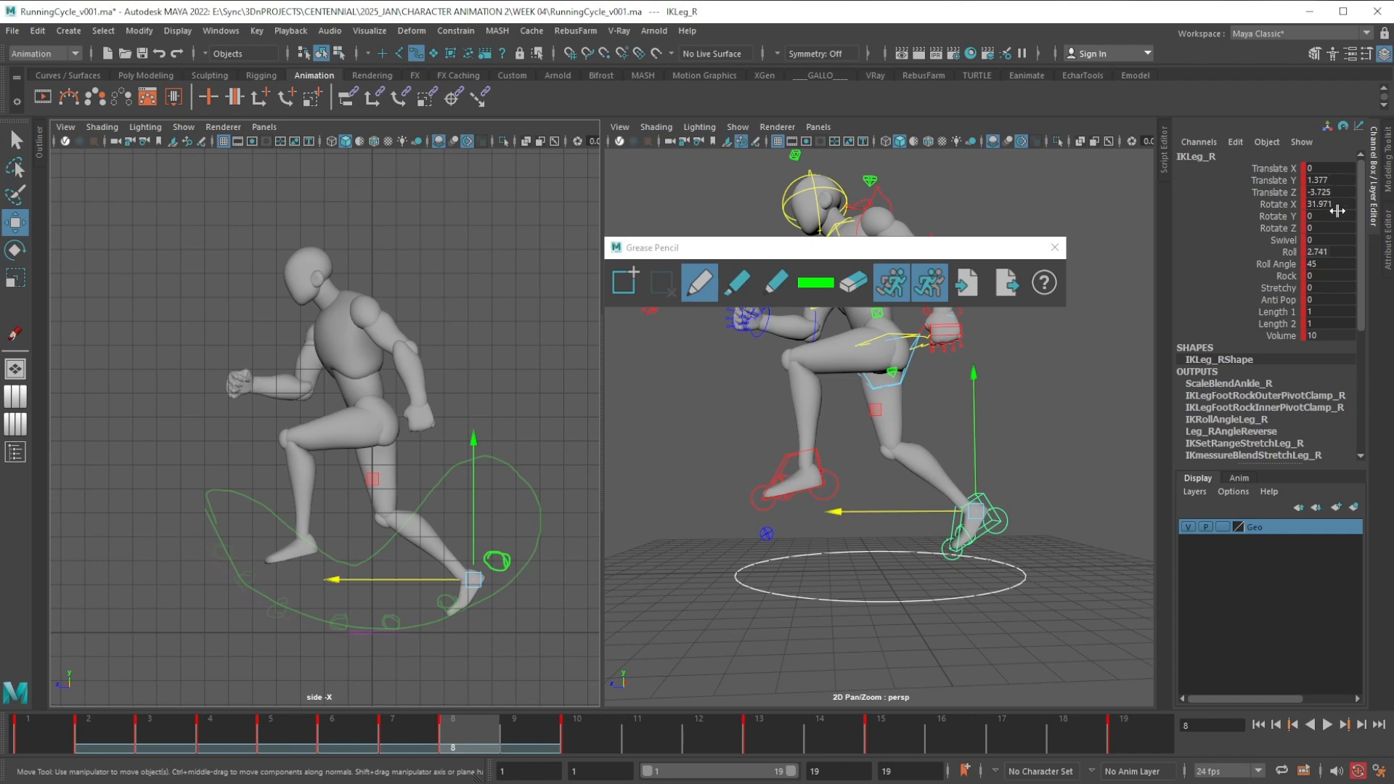
{"action": "double_click", "coordinate": [1335, 252]}
{"action": "type", "text": "0"}
{"action": "key", "text": "Return"}
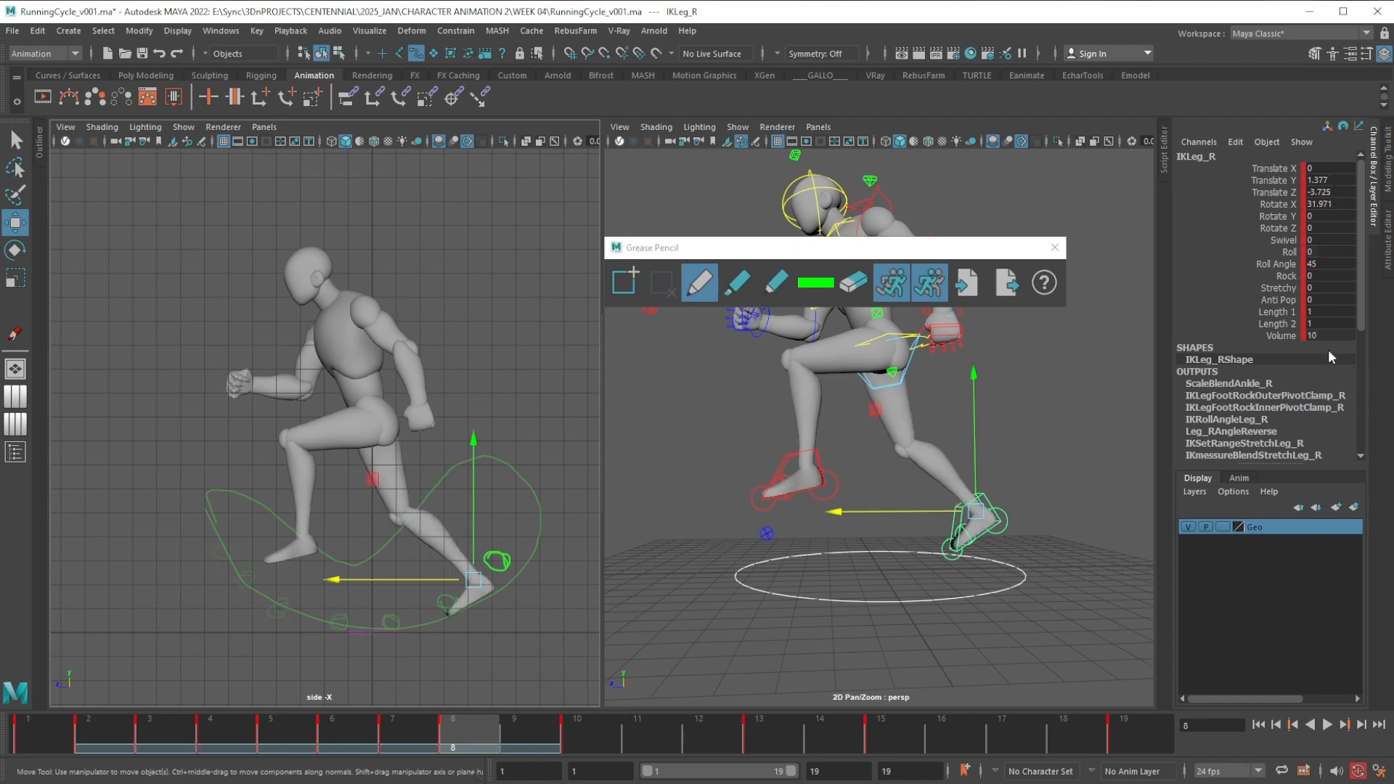
Rotate the right foot to about 77.292 on X at frame 8 and align its heel with the drawn circle, about Translate Y 2.032, Z -4.38
{"action": "key", "text": "e"}
{"action": "left_click_drag", "start_coordinate": [430, 520], "coordinate": [425, 490]}
{"action": "key", "text": "w"}
{"action": "middle_click_drag", "start_coordinate": [372, 486], "coordinate": [398, 457]}
{"action": "key", "text": "e"}
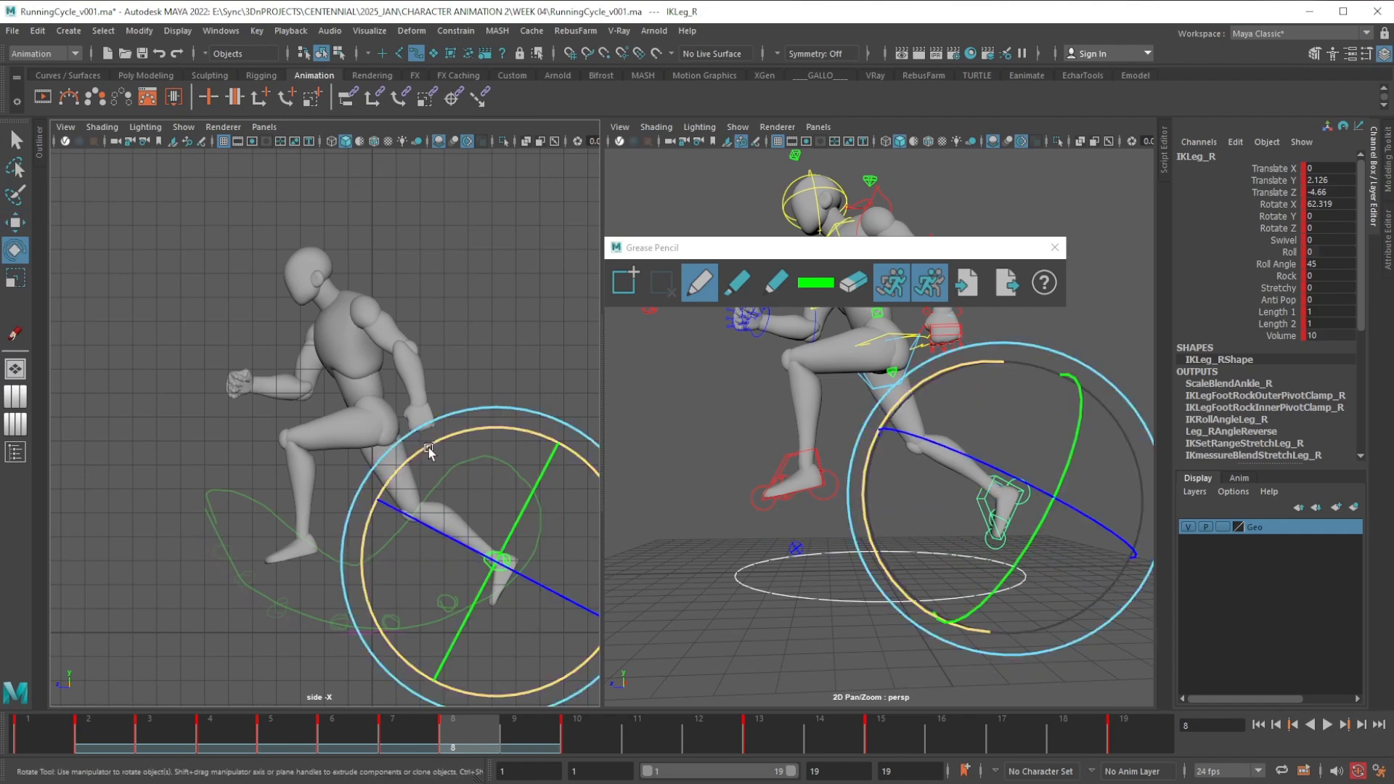
{"action": "left_click", "coordinate": [403, 734]}
{"action": "left_click_drag", "start_coordinate": [403, 734], "coordinate": [451, 722]}
{"action": "key", "text": "w"}
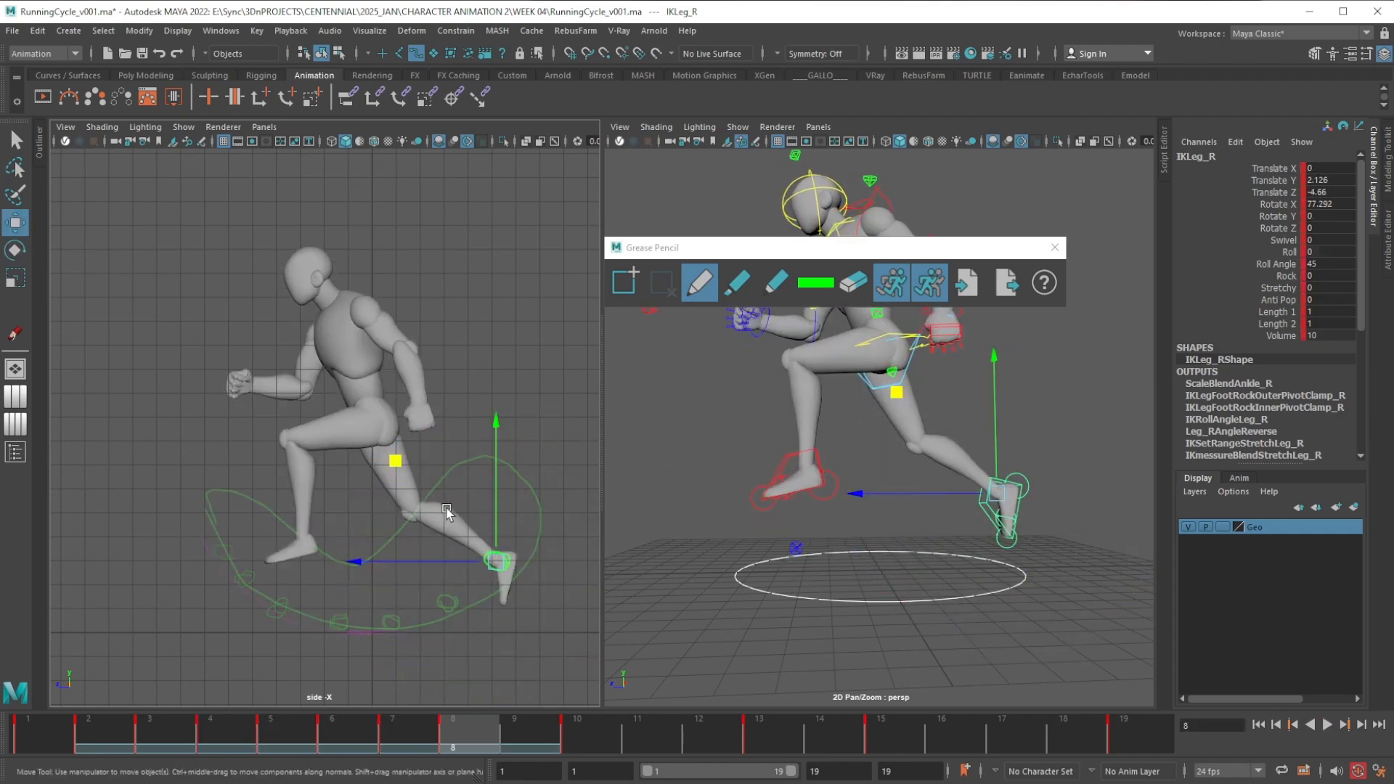
{"action": "left_click_drag", "start_coordinate": [407, 468], "coordinate": [400, 470]}
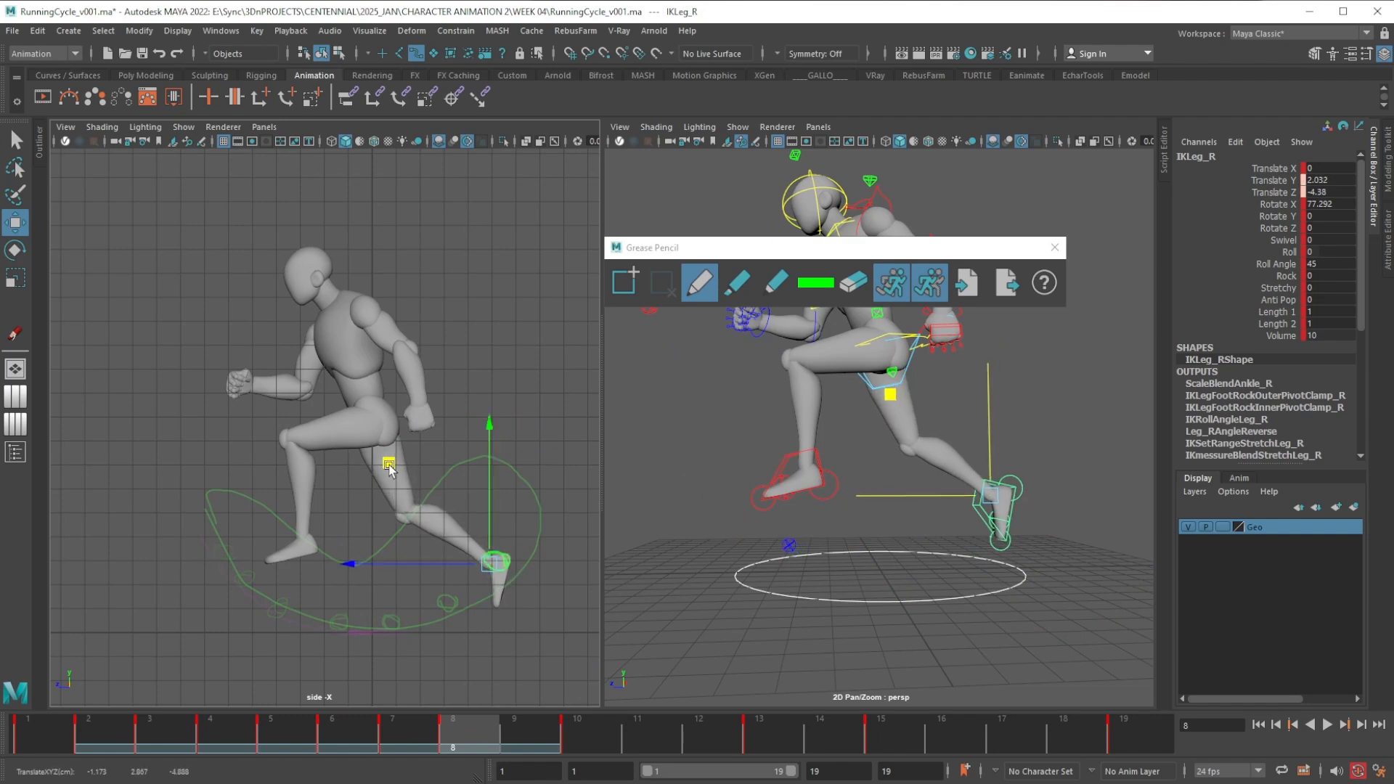
Move the right foot back onto the drawn path at frame 10, about Translate Y 5.069, Z -5.035, and delete its key at frame 13
{"action": "left_click_drag", "start_coordinate": [478, 740], "coordinate": [578, 763]}
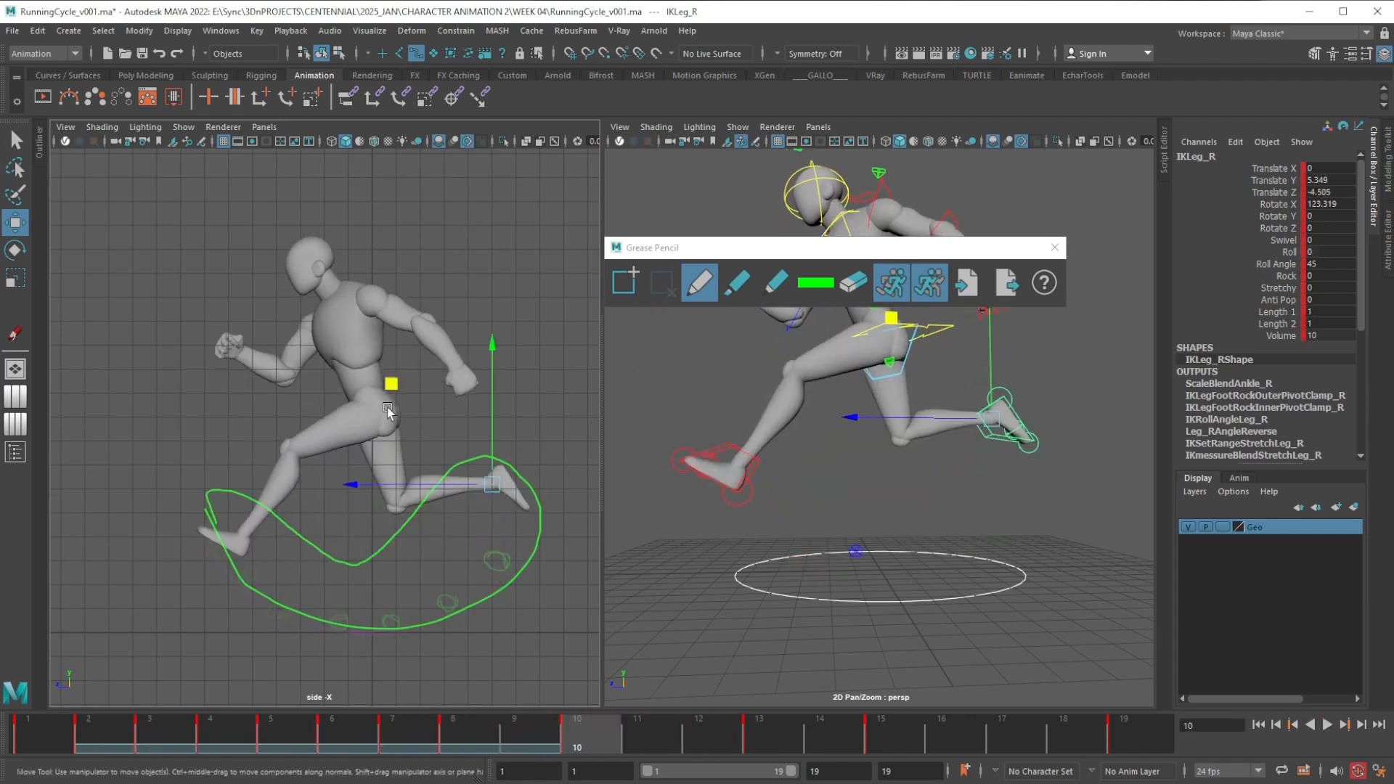
{"action": "left_click_drag", "start_coordinate": [395, 390], "coordinate": [405, 398]}
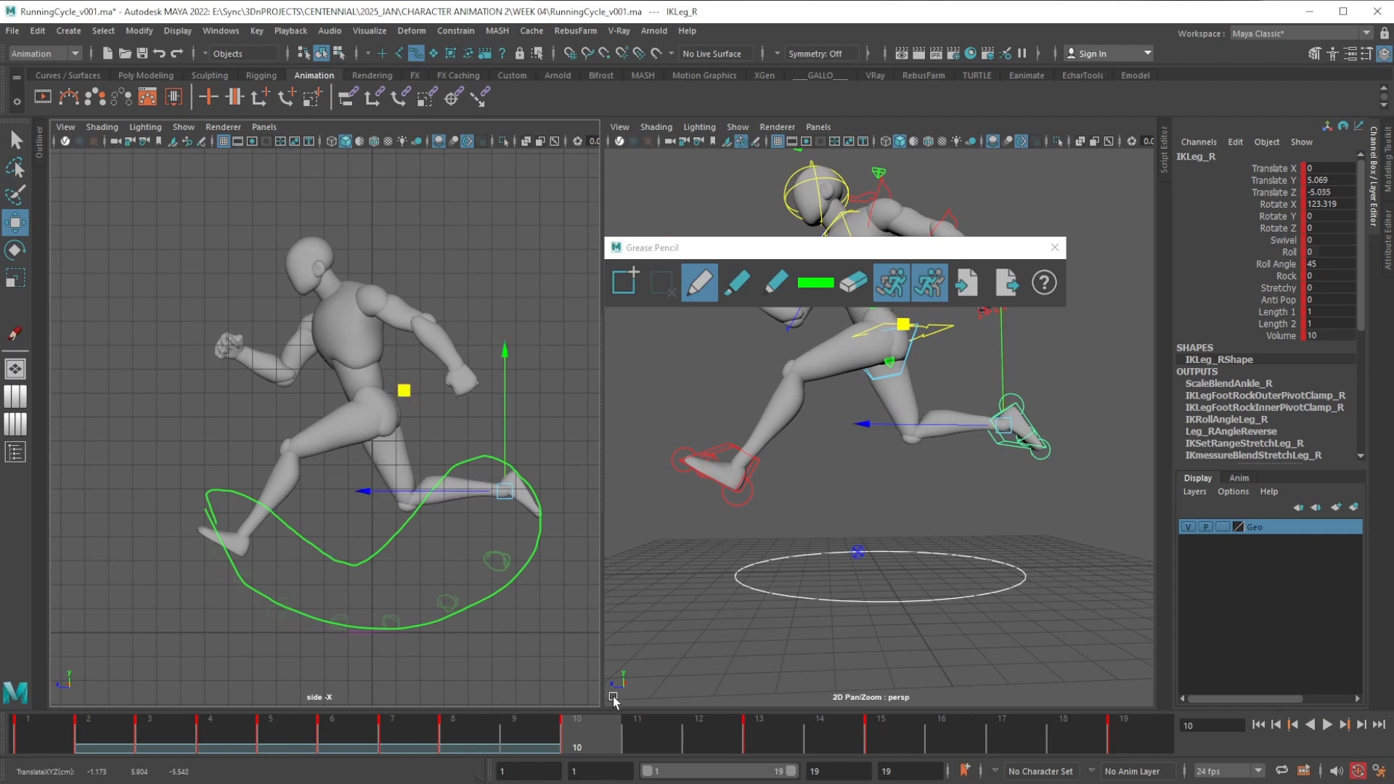
{"action": "left_click_drag", "start_coordinate": [605, 742], "coordinate": [763, 724]}
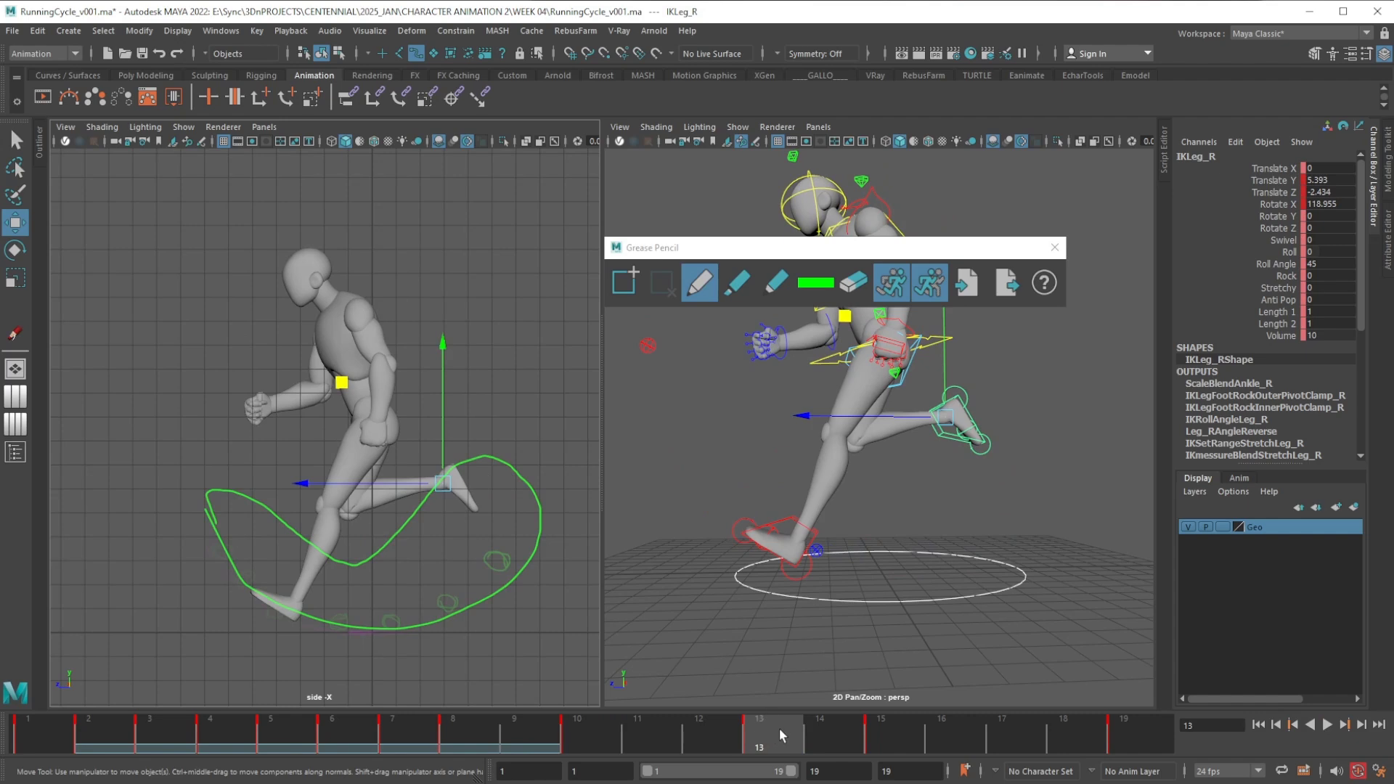
{"action": "right_click", "coordinate": [779, 729]}
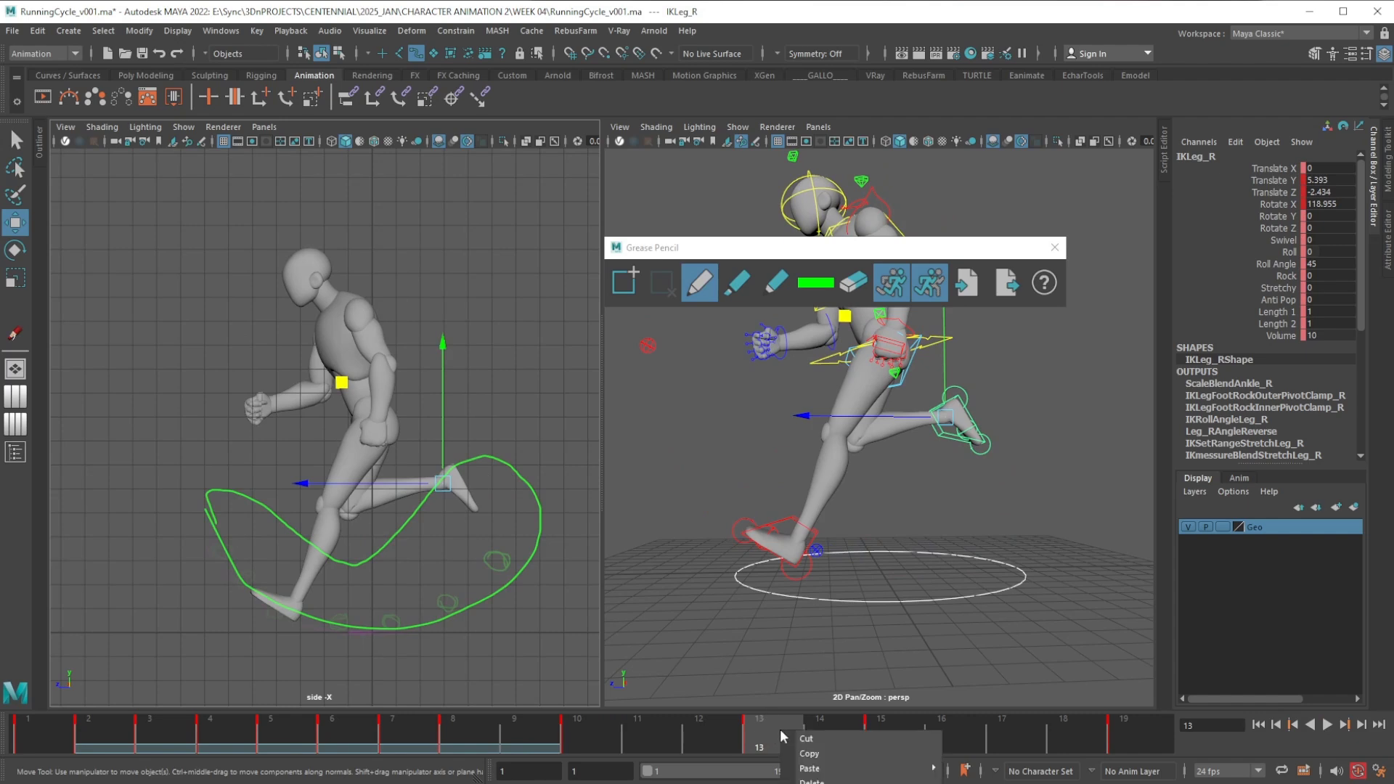
{"action": "left_click", "coordinate": [830, 780]}
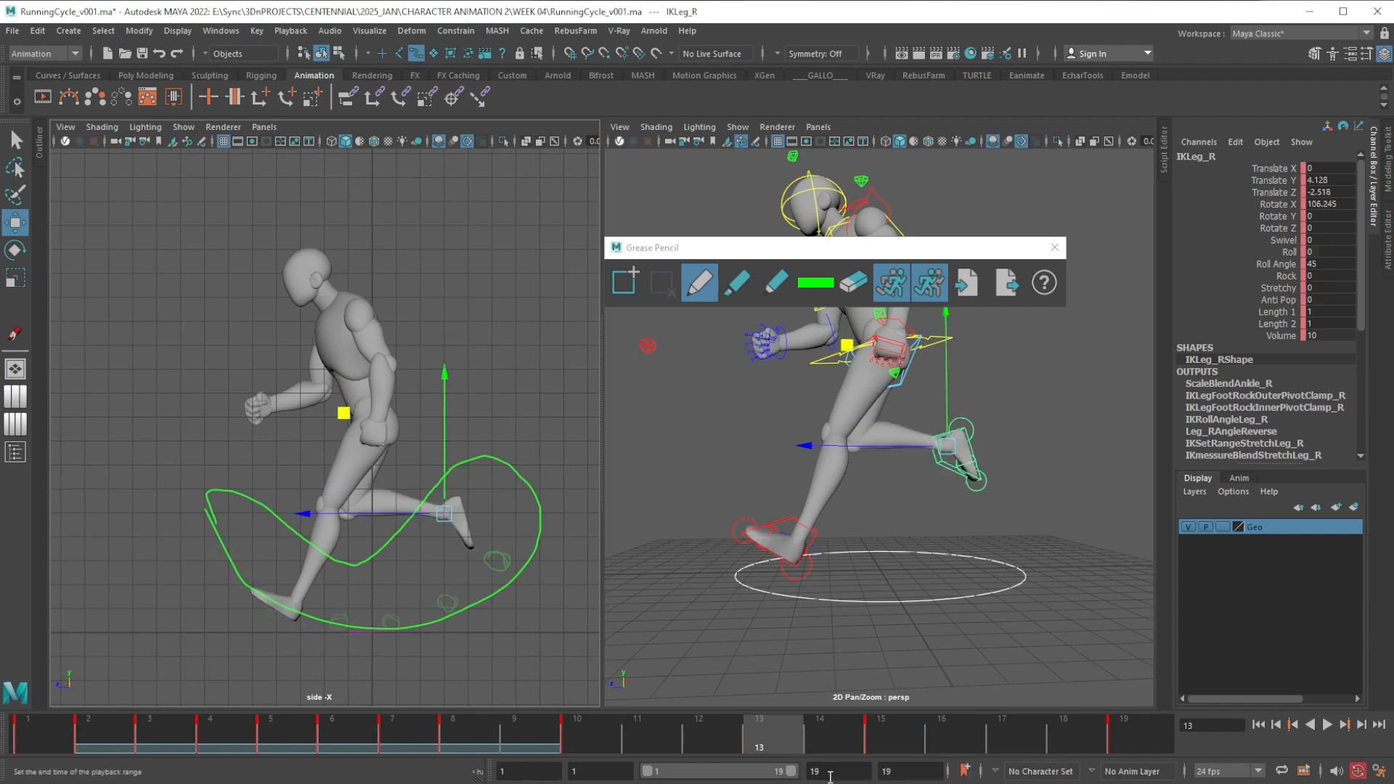
Key the right foot at frame 12 raised to the path's rear peak, about Translate Y 6.524, Z -3.121 and Rotate X 150.565
{"action": "left_click", "coordinate": [713, 731]}
{"action": "key", "text": "s"}
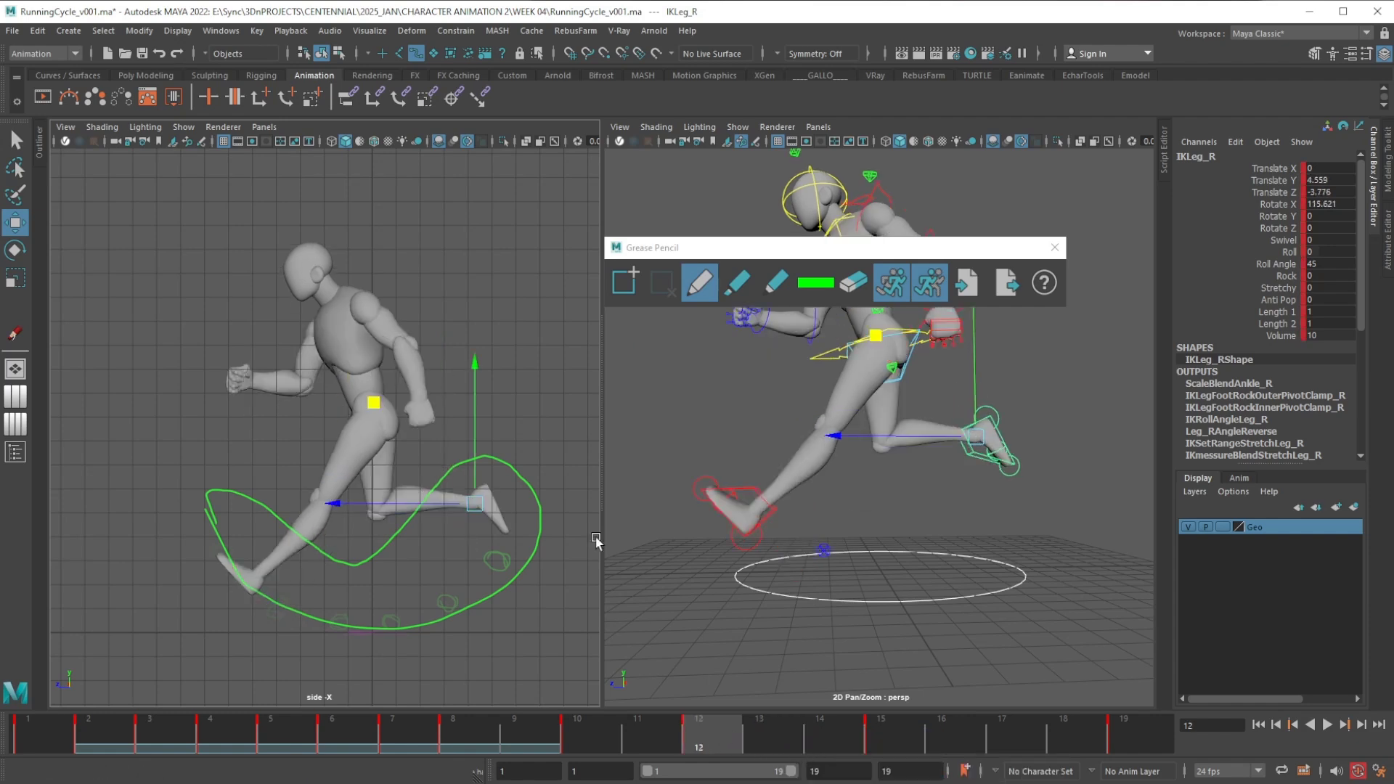
{"action": "middle_click_drag", "start_coordinate": [376, 408], "coordinate": [391, 434]}
{"action": "key", "text": "e"}
{"action": "key", "text": "w"}
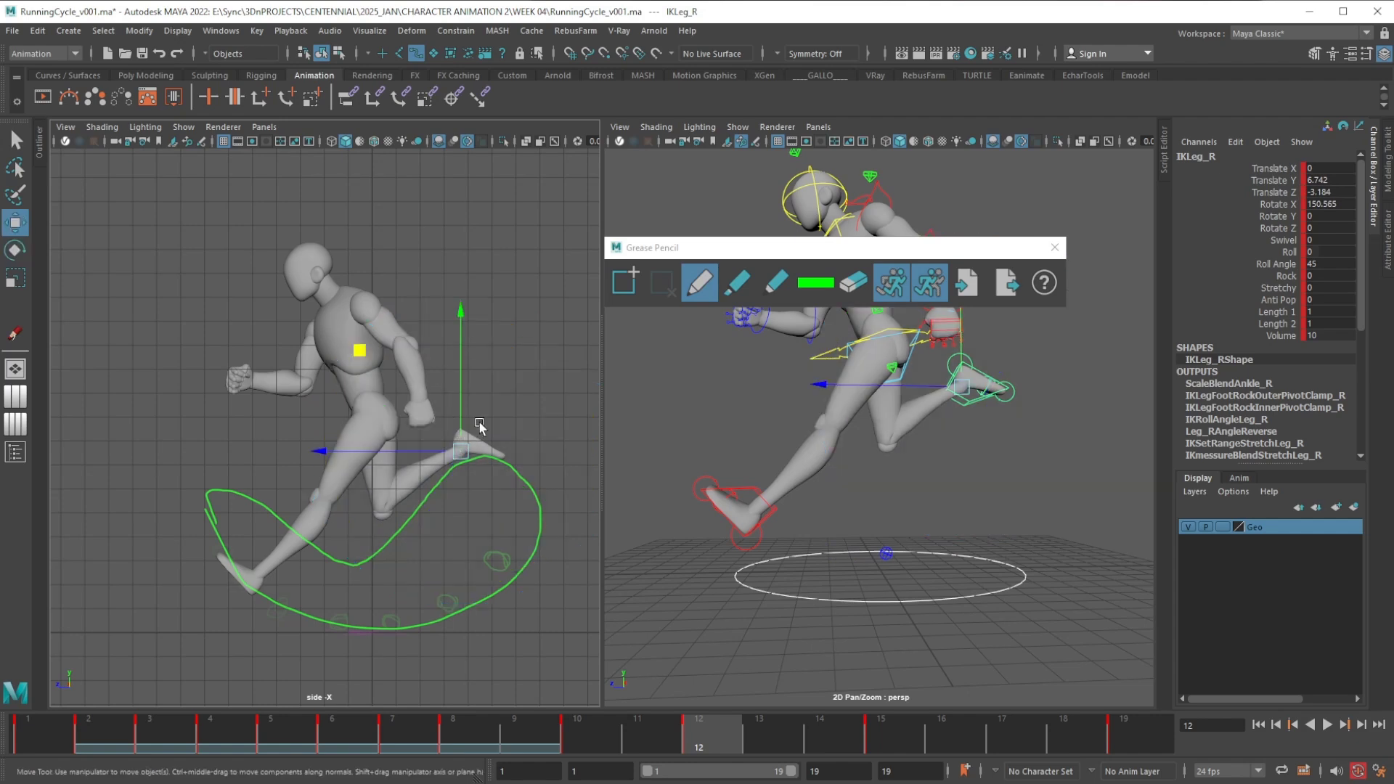
{"action": "middle_click_drag", "start_coordinate": [362, 361], "coordinate": [363, 372]}
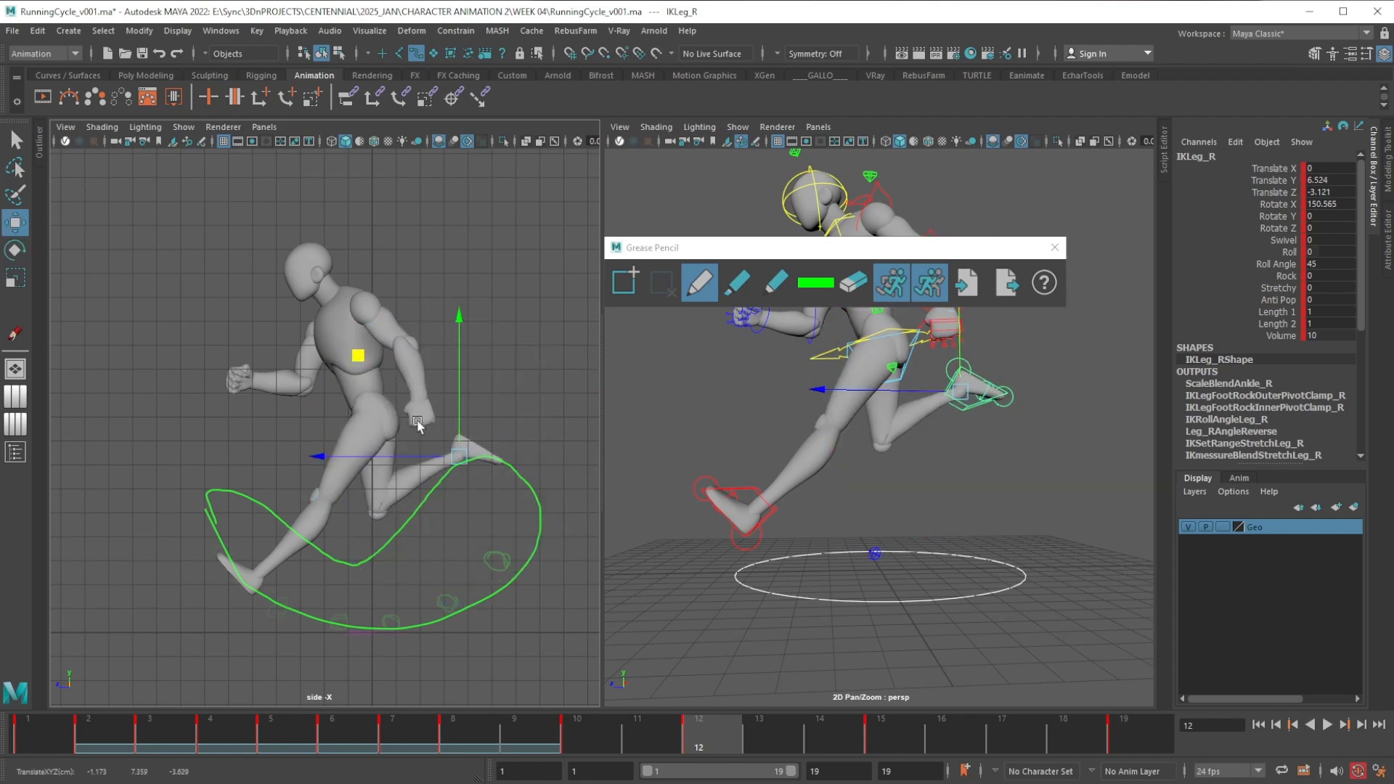
Scrub and play back the running cycle to review the right foot's motion
{"action": "left_click_drag", "start_coordinate": [734, 739], "coordinate": [1177, 705]}
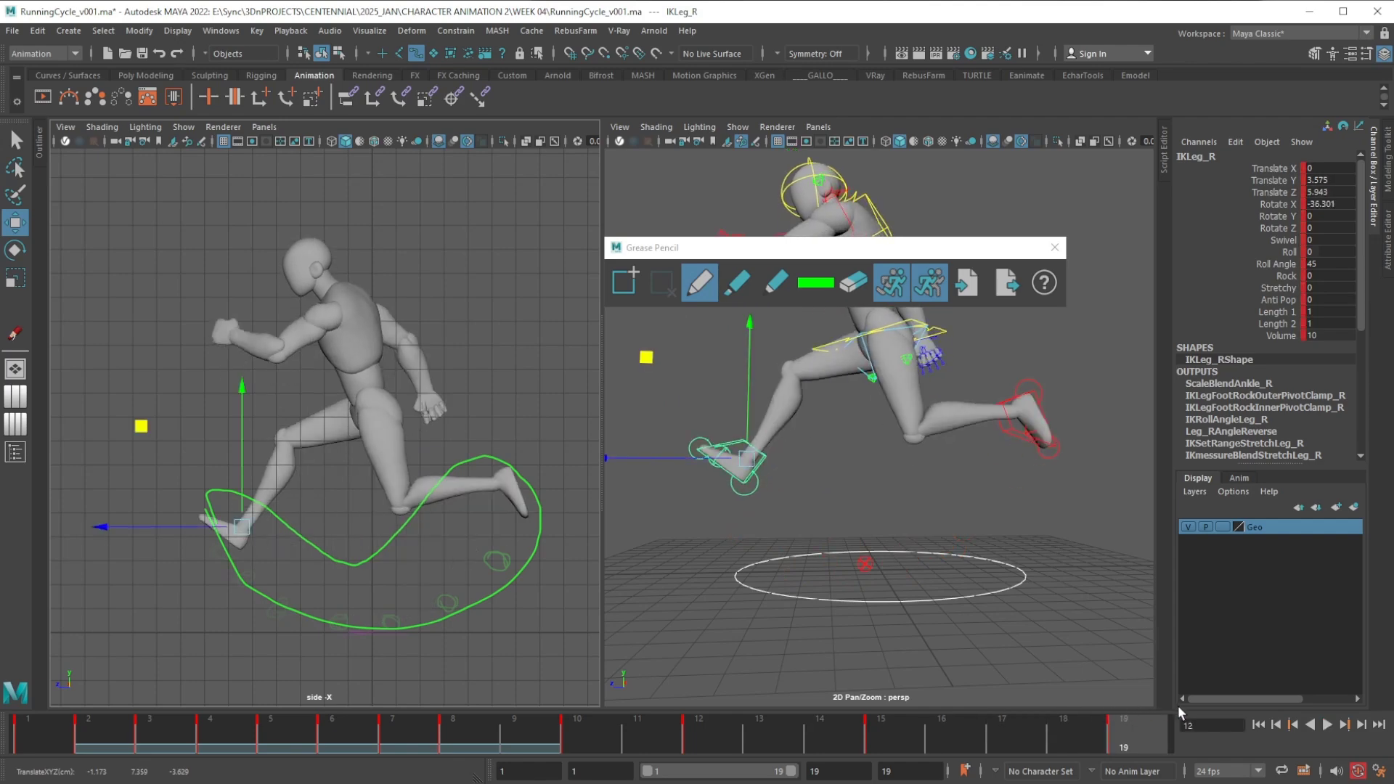
{"action": "left_click", "coordinate": [1327, 724]}
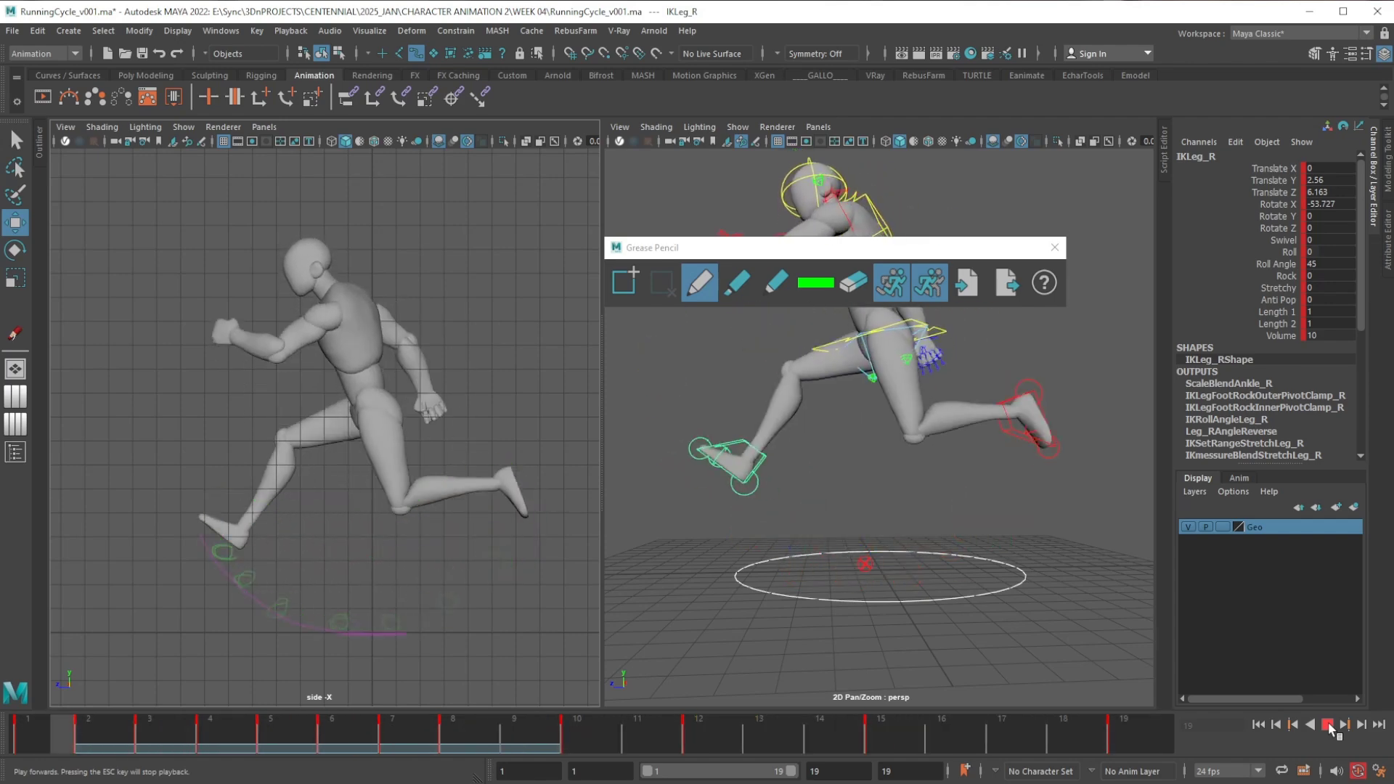
{"action": "left_click", "coordinate": [1327, 725]}
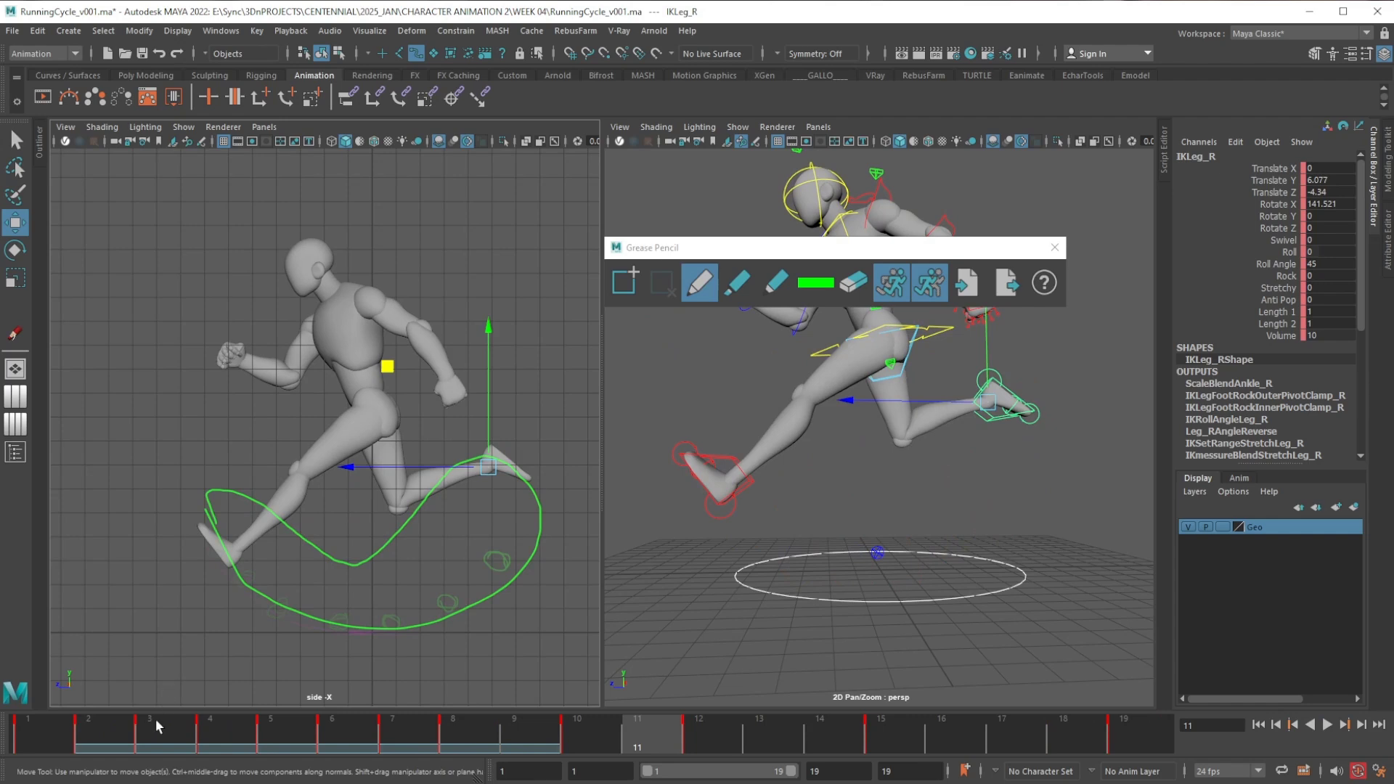
Select the left foot control and step through frames 1 and 10 to 16 to examine its position against the drawn path
{"action": "left_click", "coordinate": [749, 483]}
{"action": "left_click", "coordinate": [49, 738]}
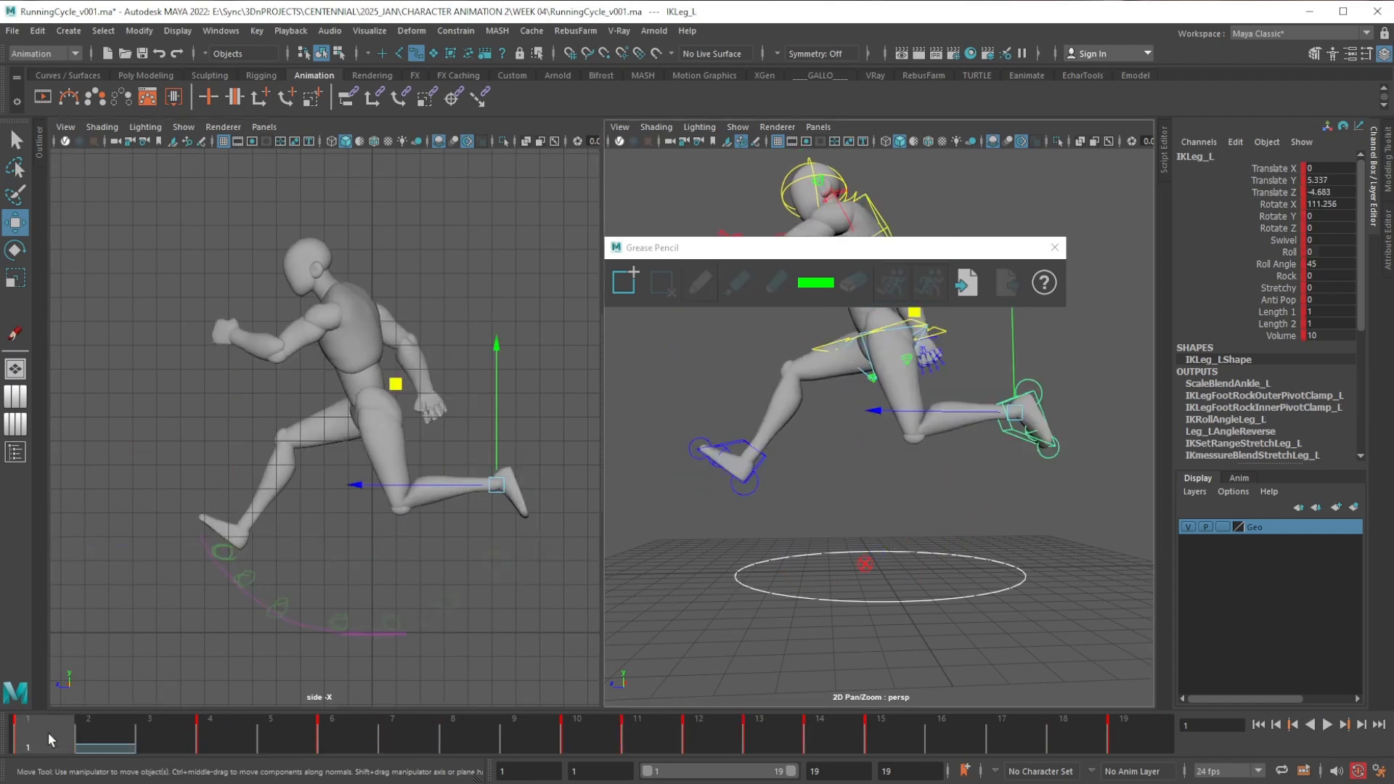
{"action": "left_click", "coordinate": [604, 732]}
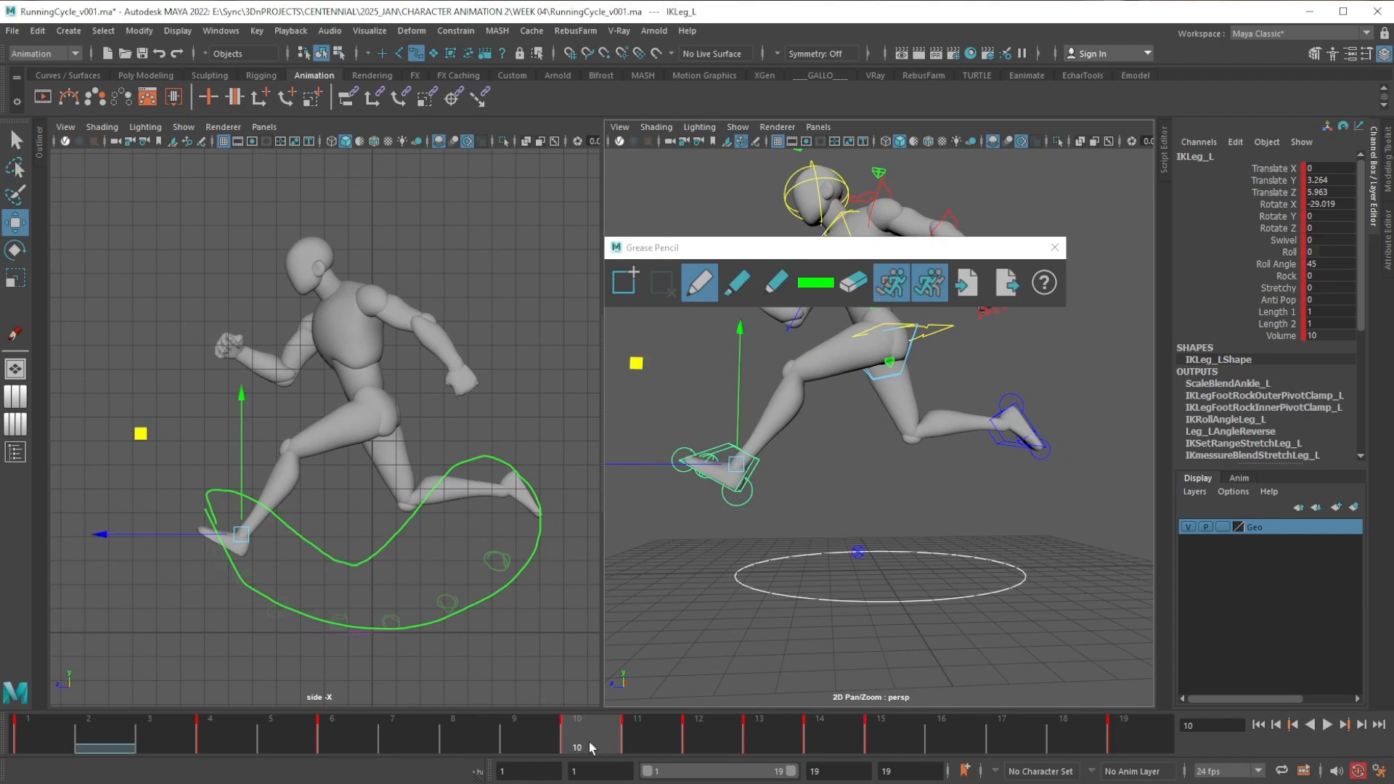
{"action": "left_click", "coordinate": [648, 729]}
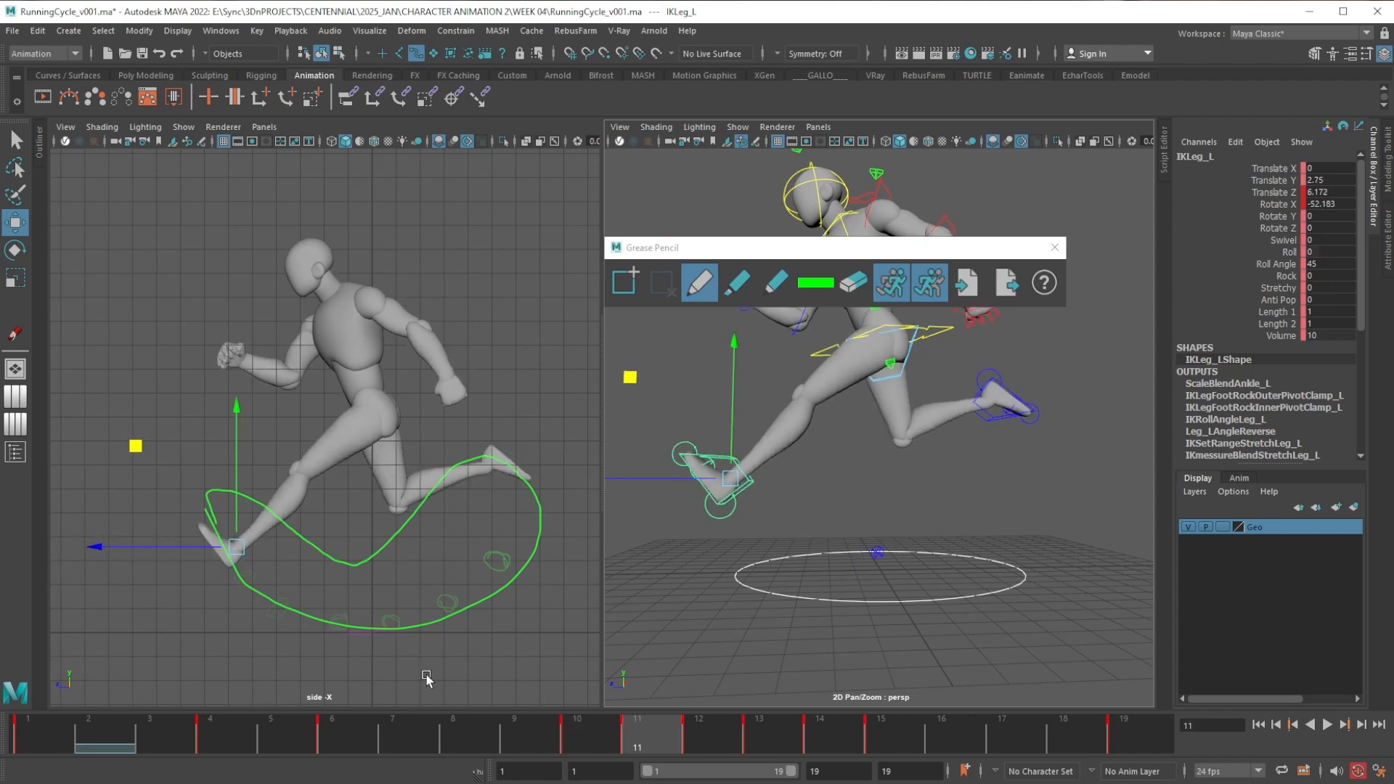
{"action": "left_click", "coordinate": [706, 737]}
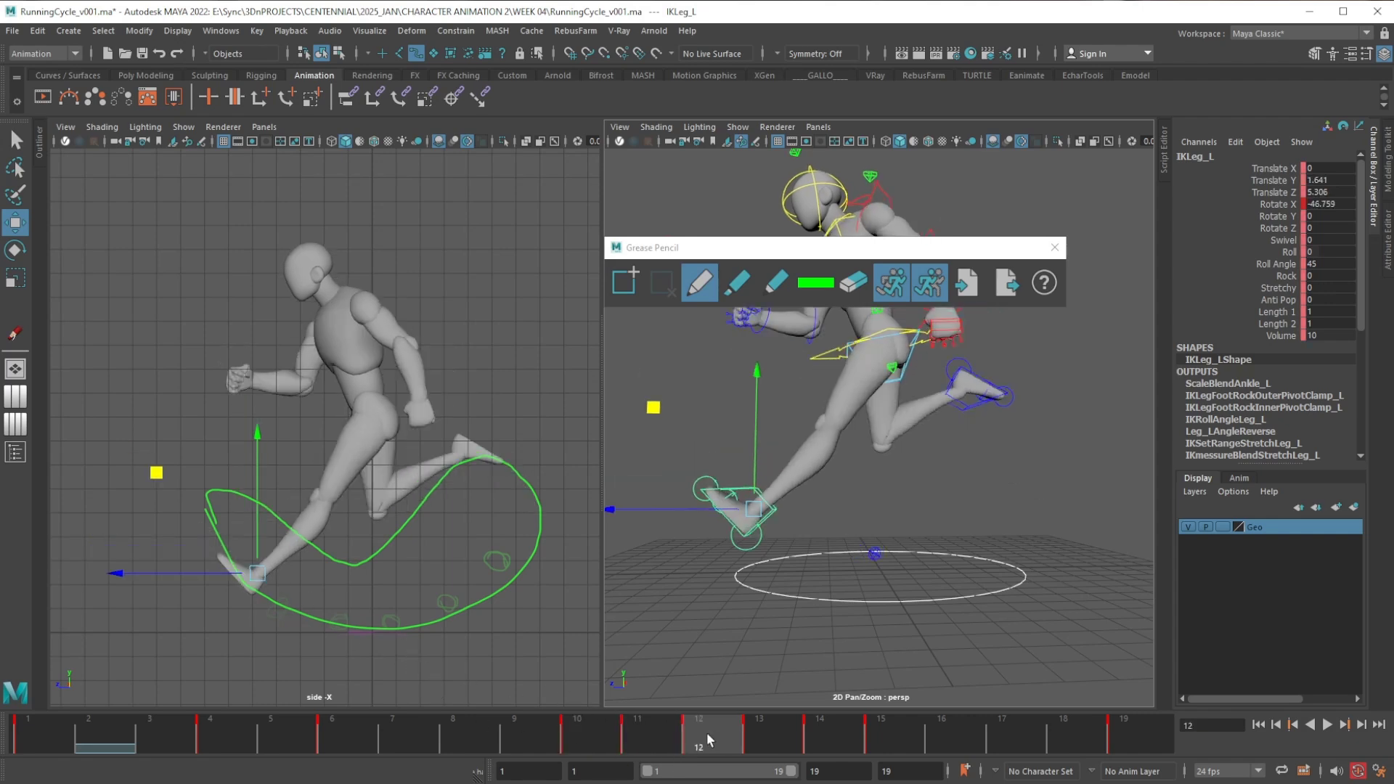
{"action": "left_click", "coordinate": [764, 730]}
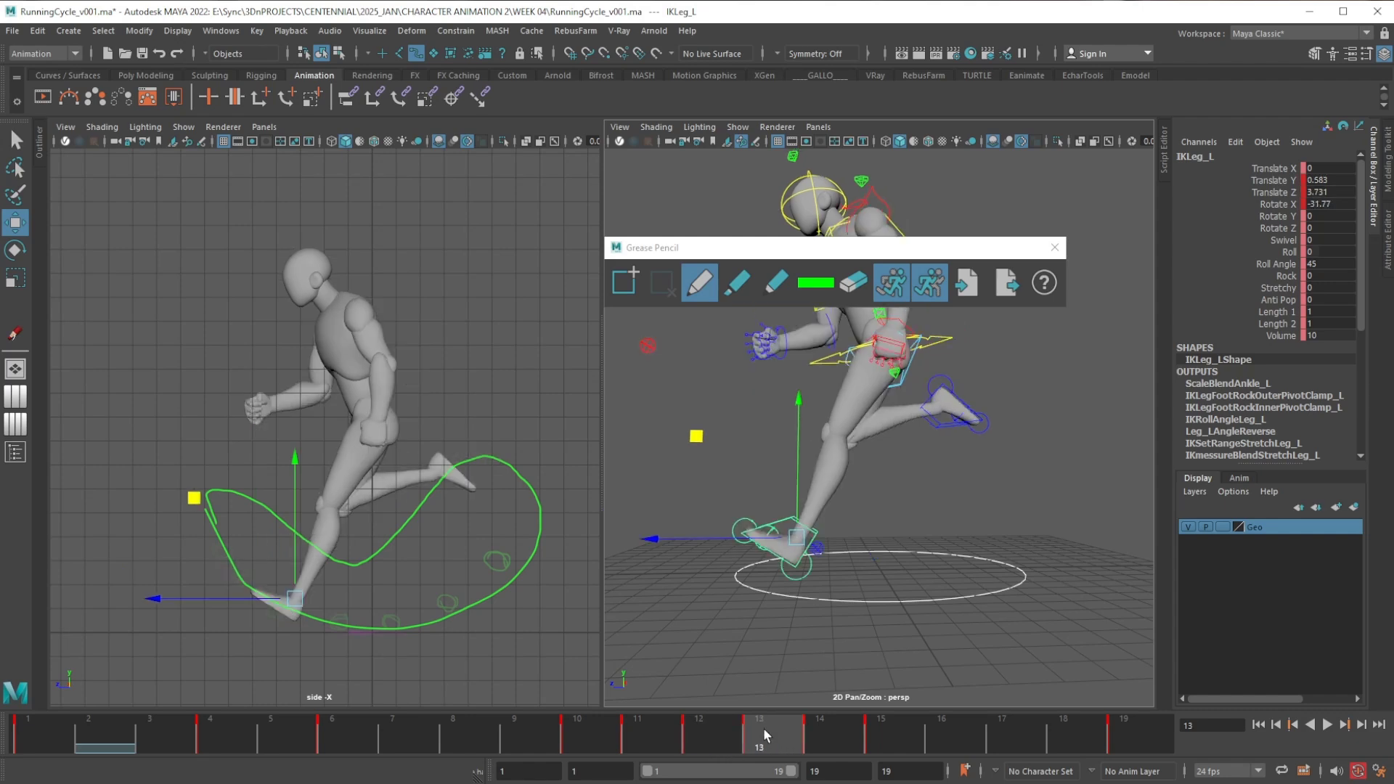
{"action": "left_click", "coordinate": [831, 731]}
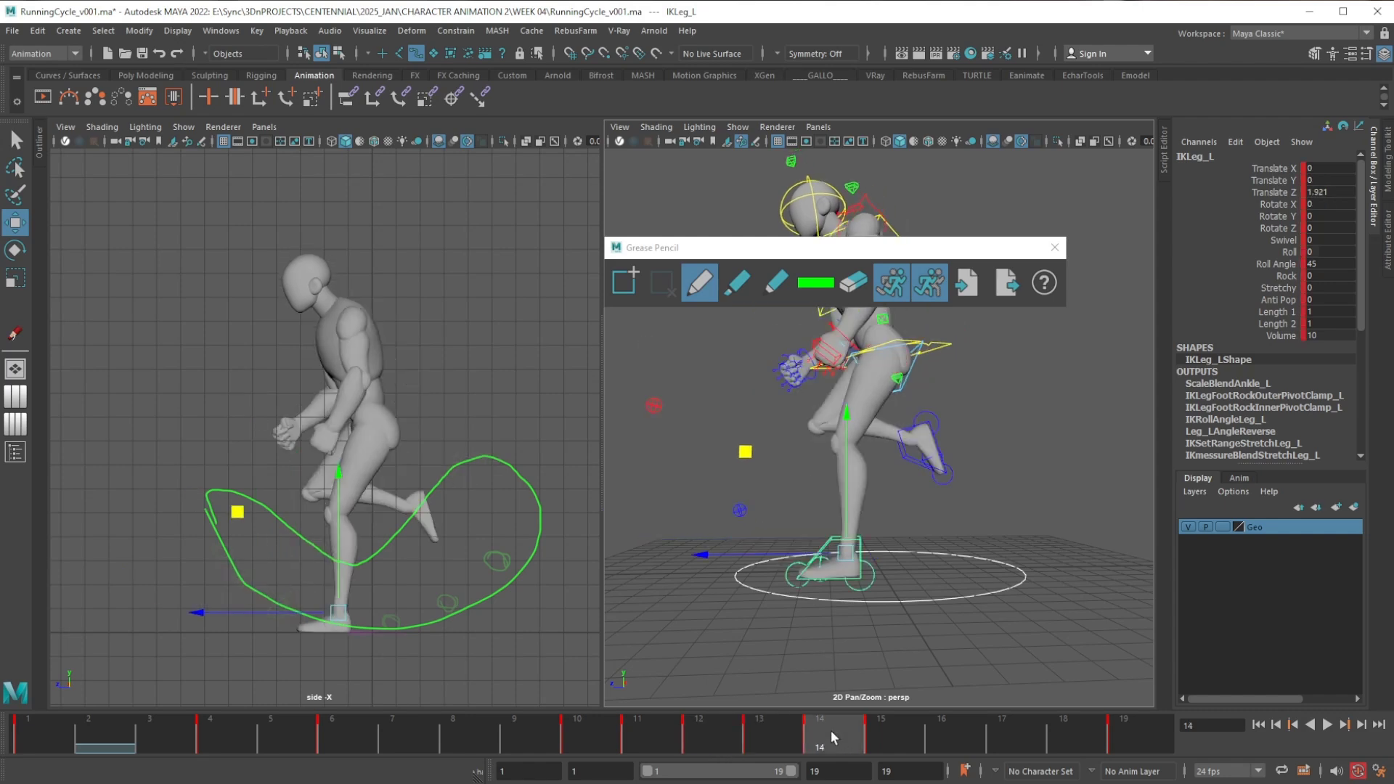
{"action": "left_click", "coordinate": [900, 735]}
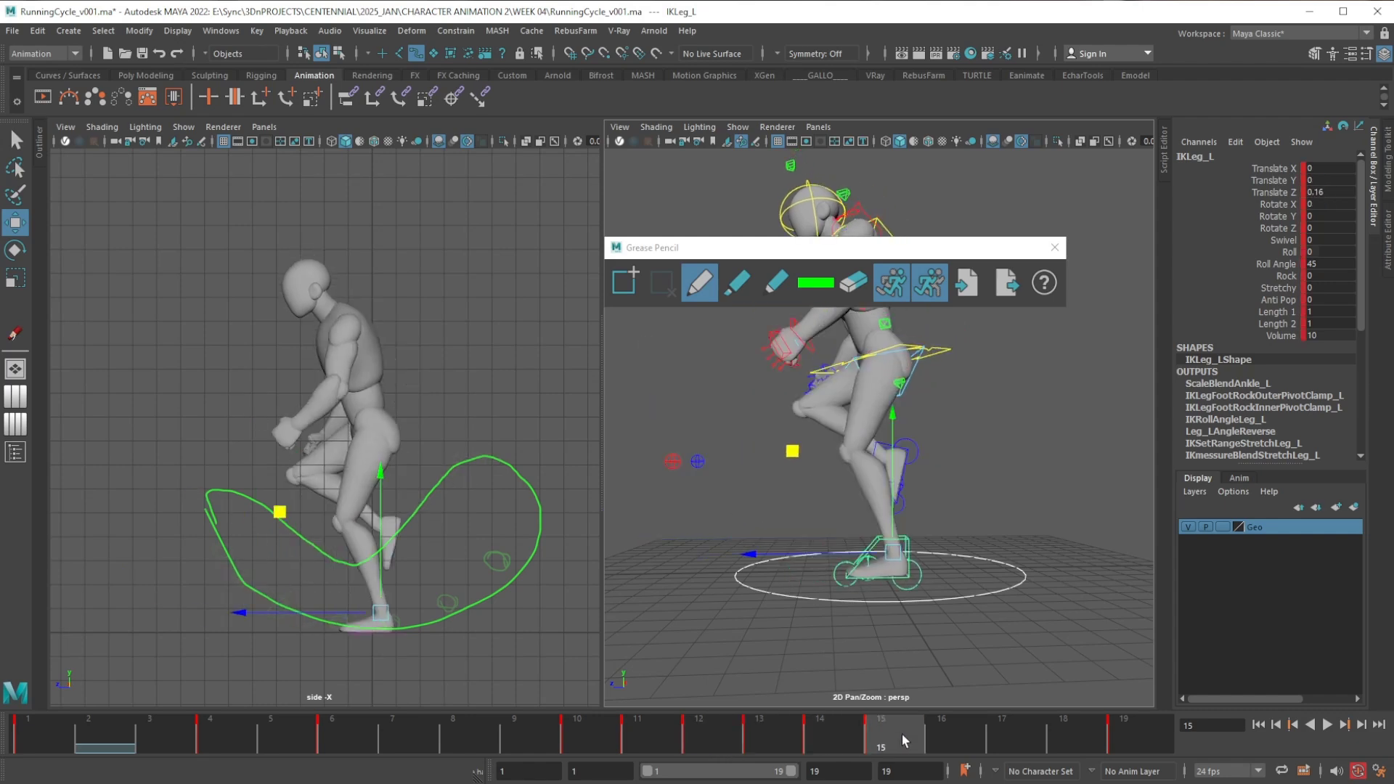
{"action": "left_click", "coordinate": [956, 730]}
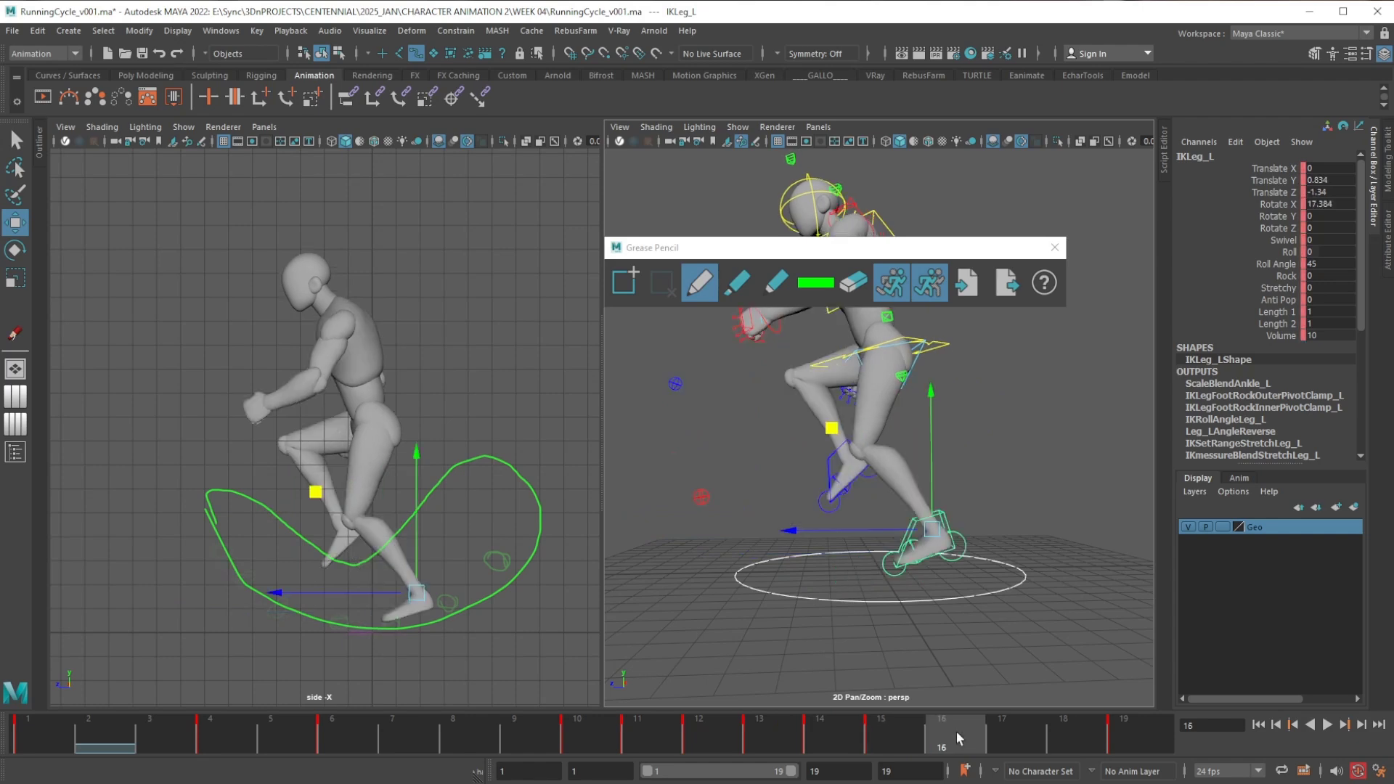
{"action": "left_click", "coordinate": [900, 734]}
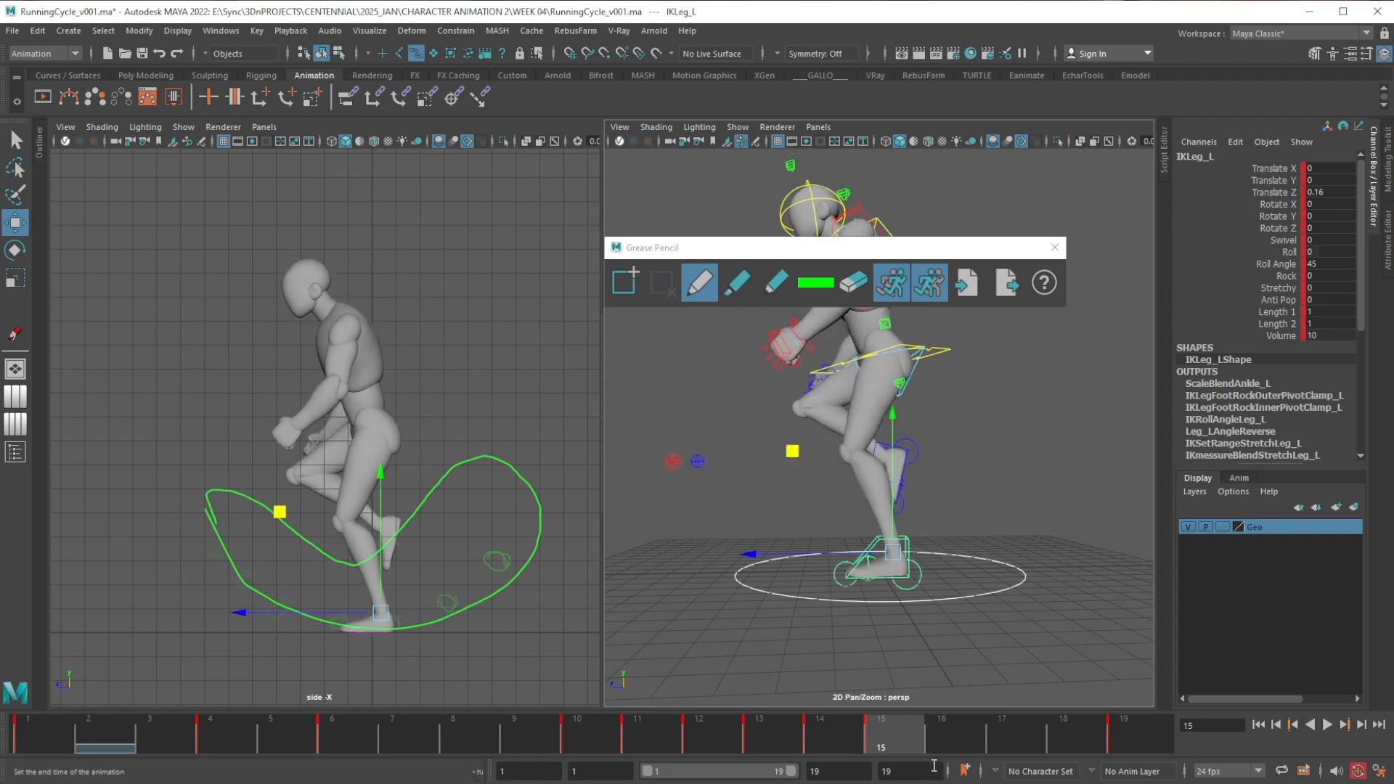
Set the left foot's Translate Y and Rotate X to 0 at frame 16
{"action": "left_click", "coordinate": [944, 731]}
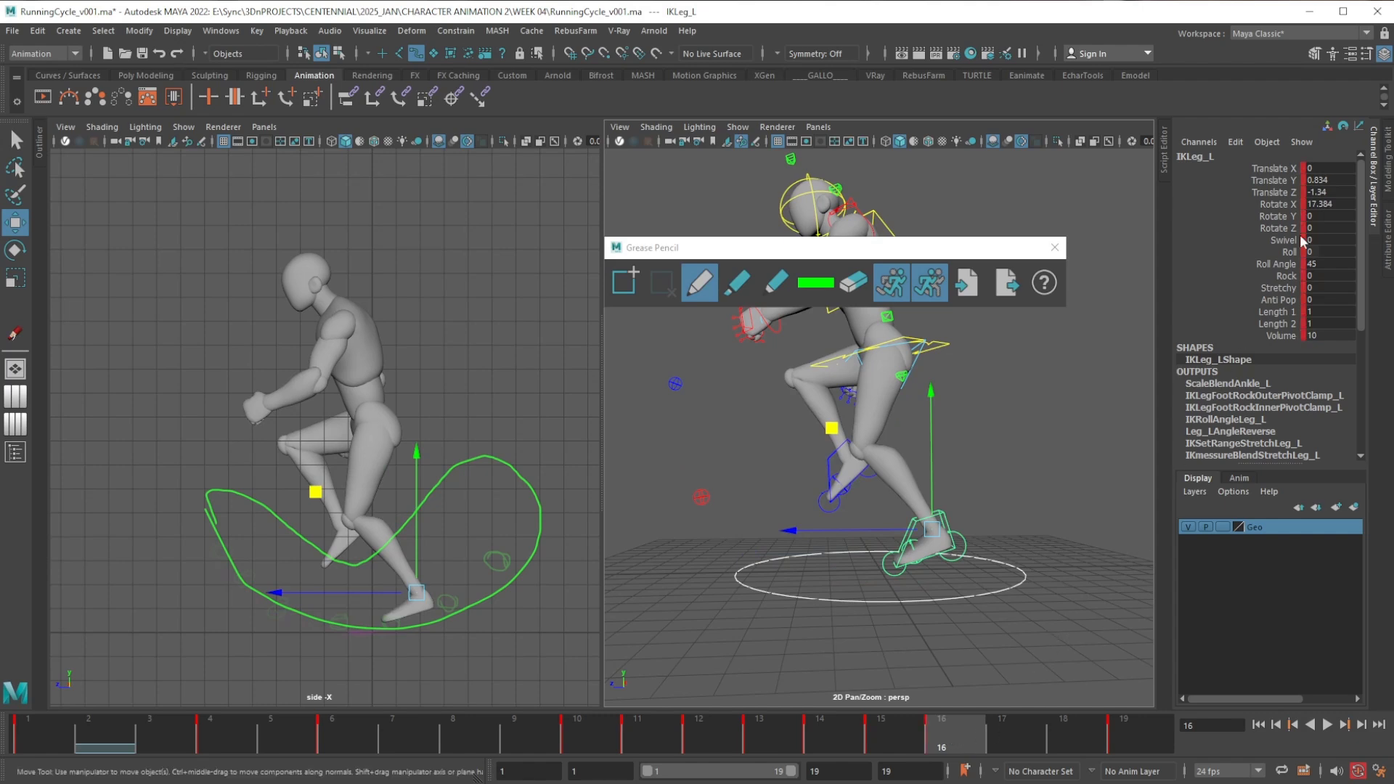
{"action": "double_click", "coordinate": [1329, 181]}
{"action": "type", "text": "0"}
{"action": "key", "text": "Tab"}
{"action": "type", "text": "0"}
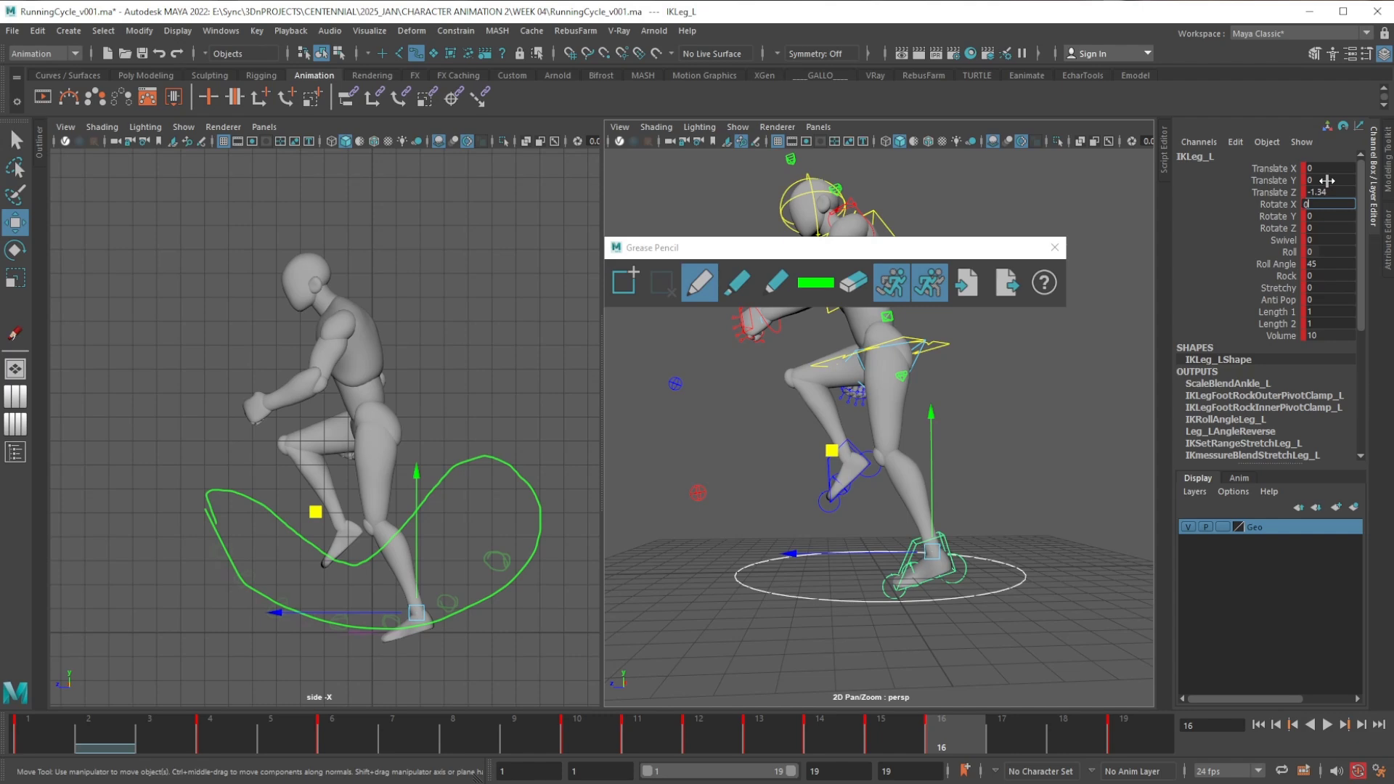
{"action": "key", "text": "Return"}
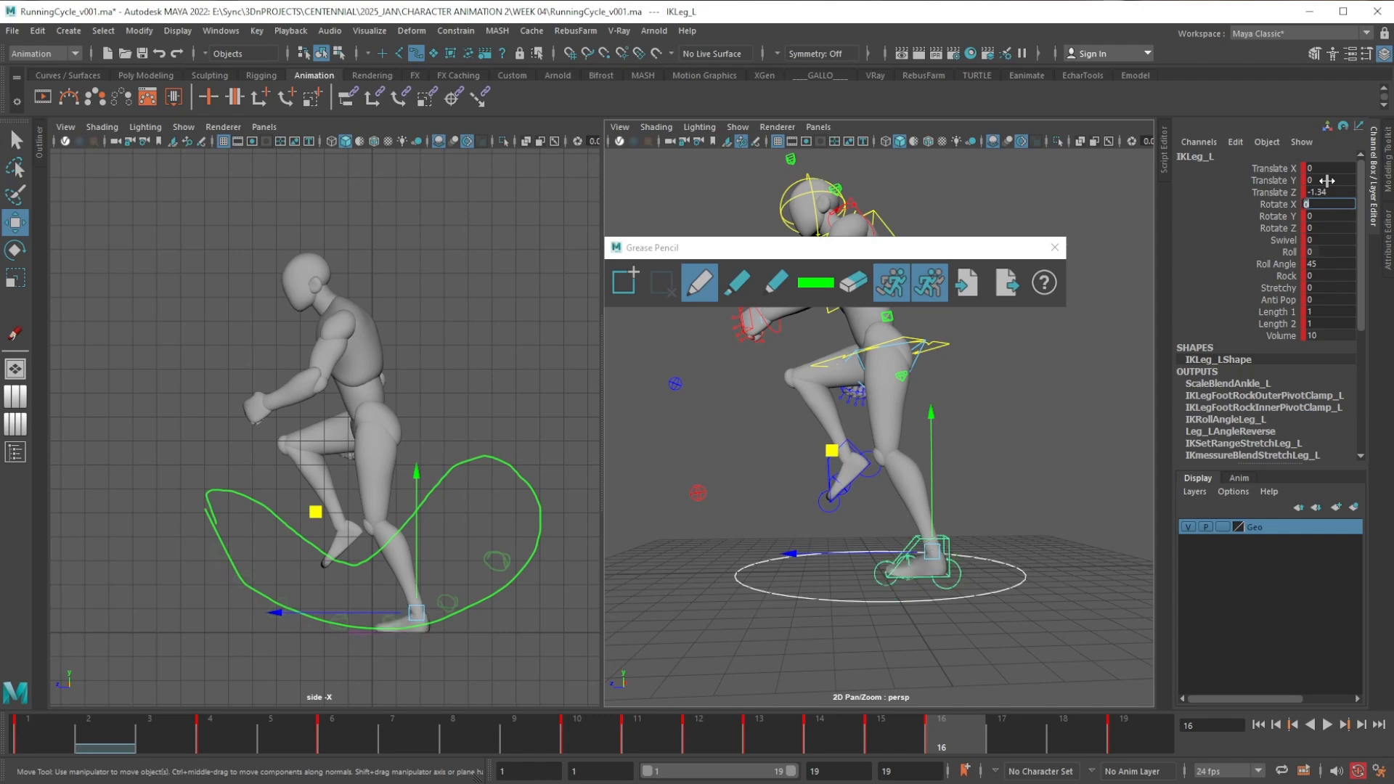
Set the left foot's Roll to 3 at frame 16 and slide it back along the ground to about Translate Z -2.743
{"action": "left_click", "coordinate": [1289, 252]}
{"action": "middle_click_drag", "start_coordinate": [452, 577], "coordinate": [472, 578]}
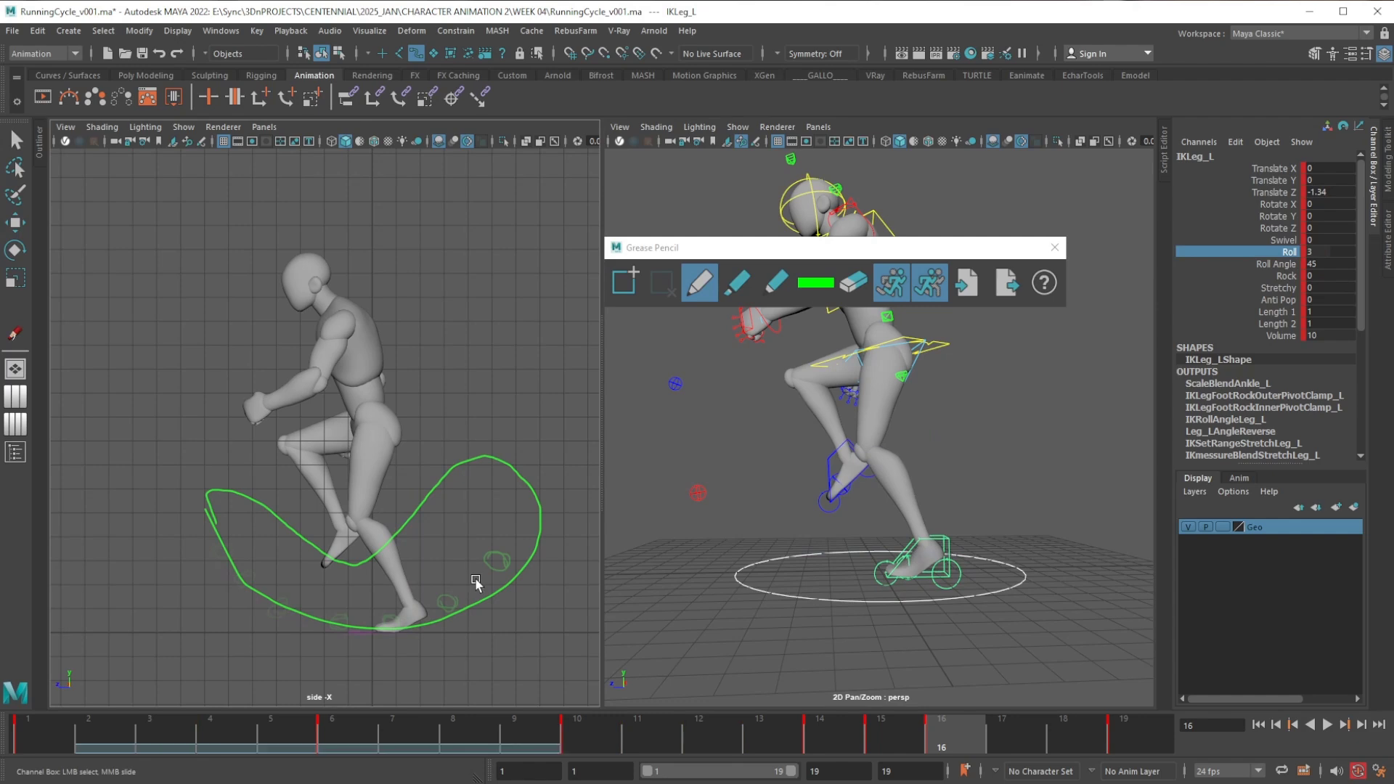
{"action": "key", "text": "w"}
{"action": "left_click", "coordinate": [1323, 342]}
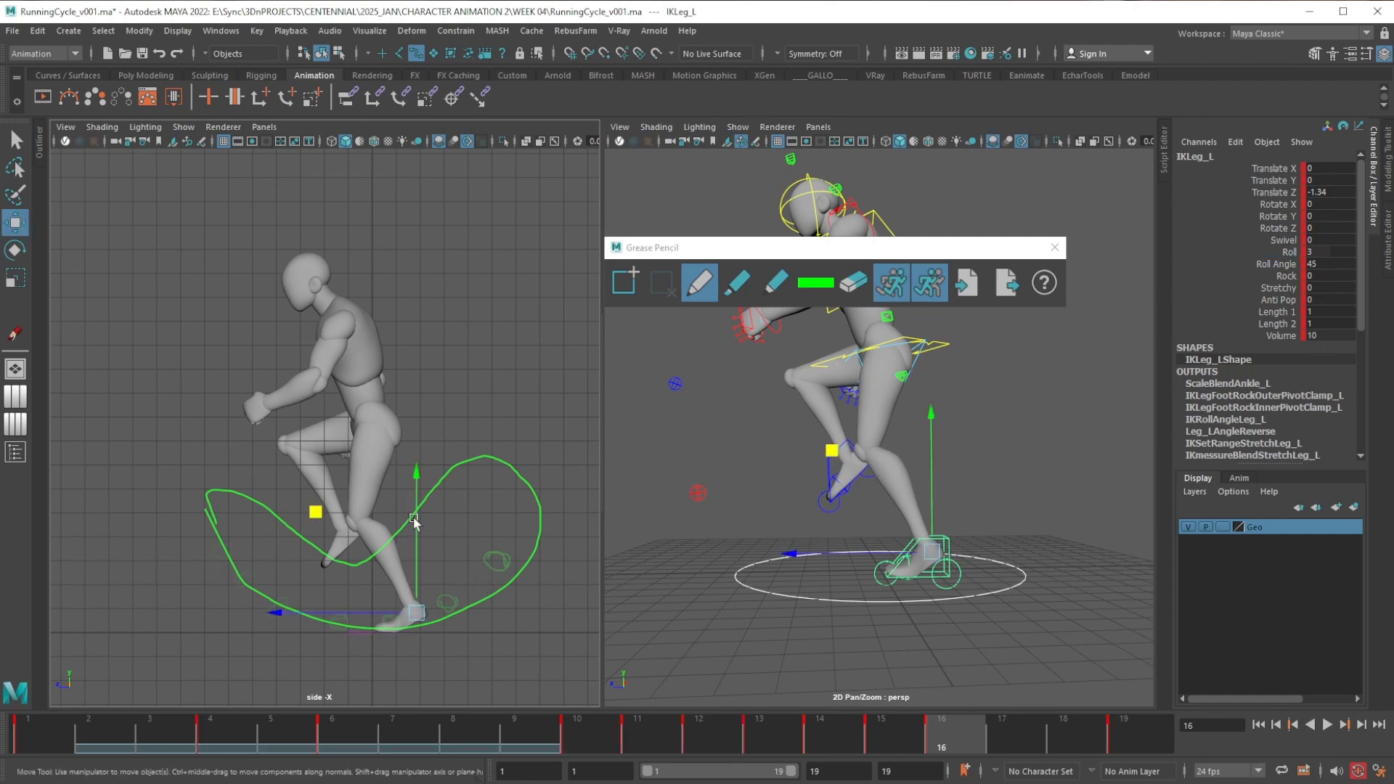
{"action": "left_click_drag", "start_coordinate": [339, 613], "coordinate": [372, 616]}
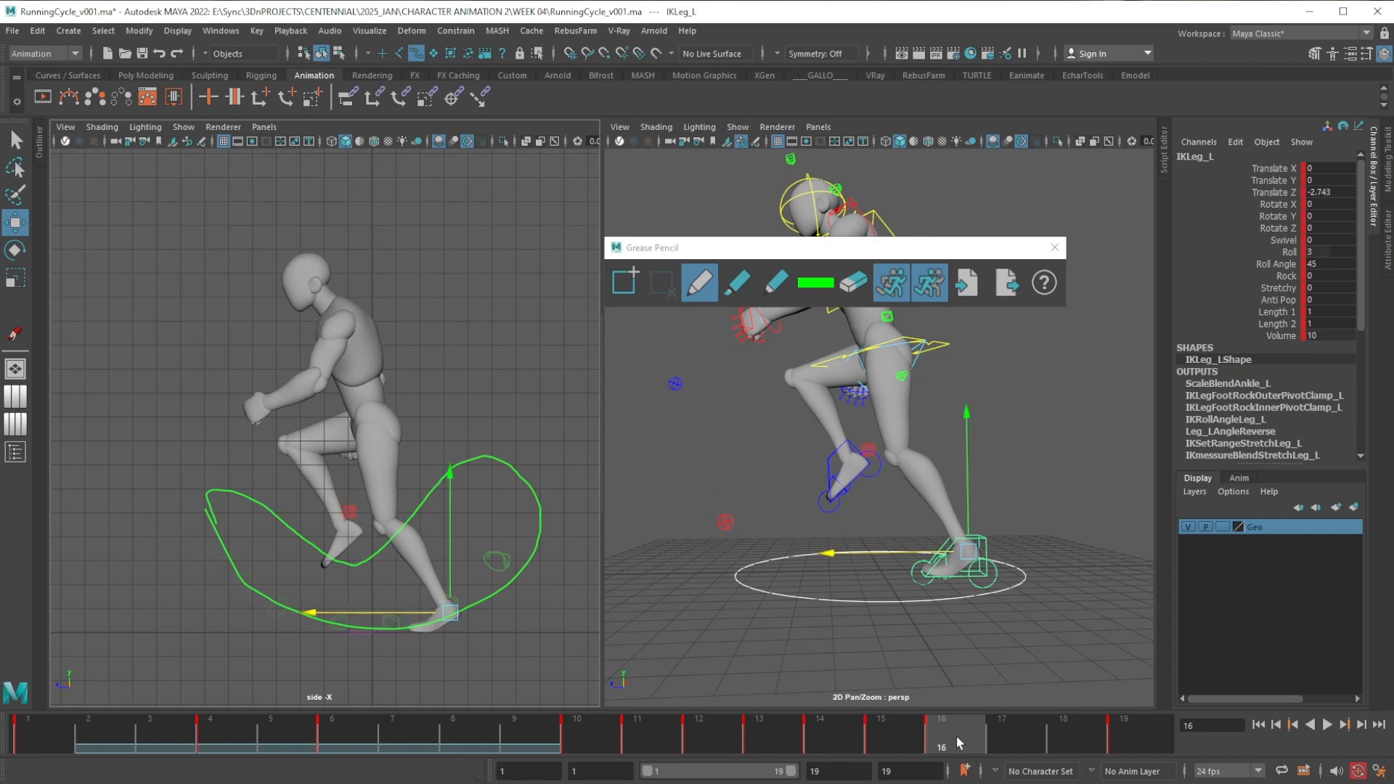
At frame 17, set the left foot's Roll to 0 and pose it on the path, about Translate Y 1.883, Z -4.377 and Rotate X 68.886
{"action": "left_click", "coordinate": [1021, 733]}
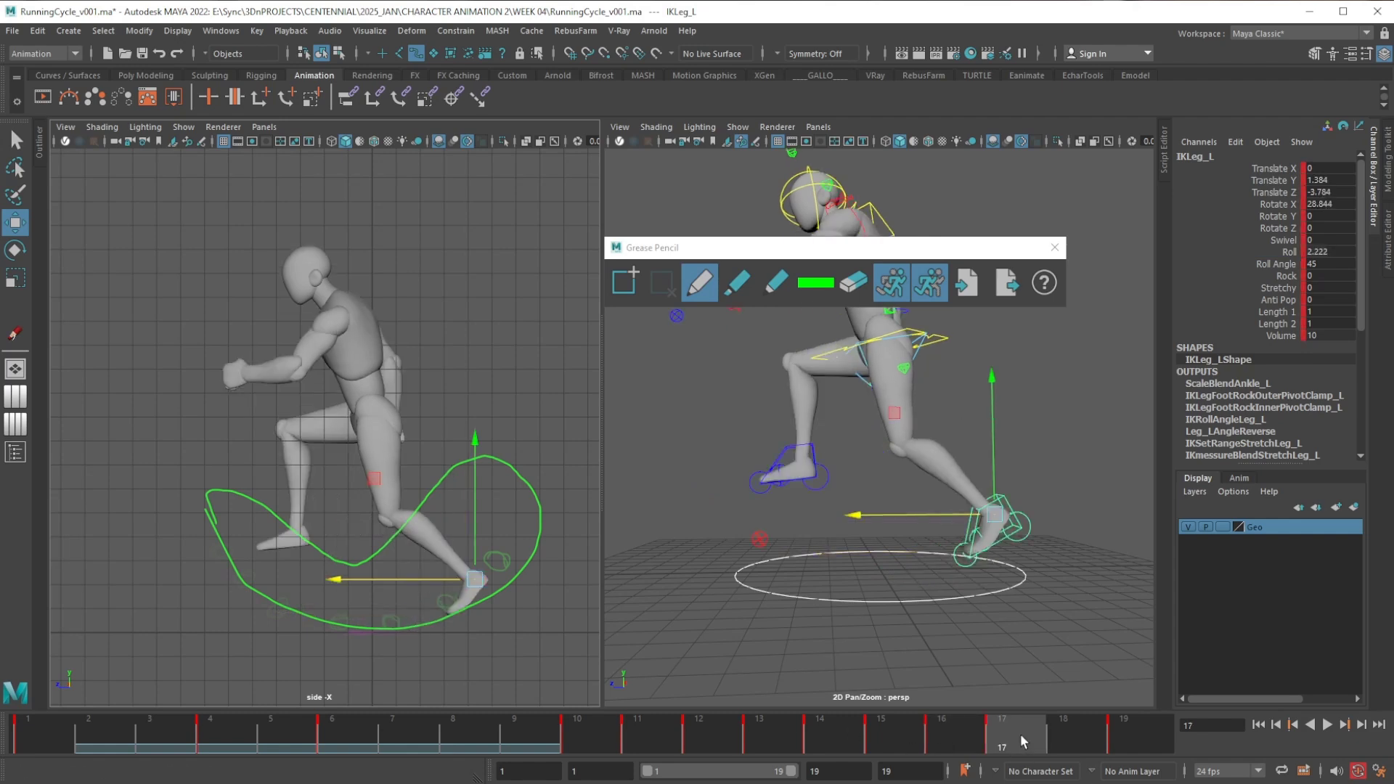
{"action": "left_click", "coordinate": [1332, 252]}
{"action": "type", "text": "0"}
{"action": "key", "text": "Return"}
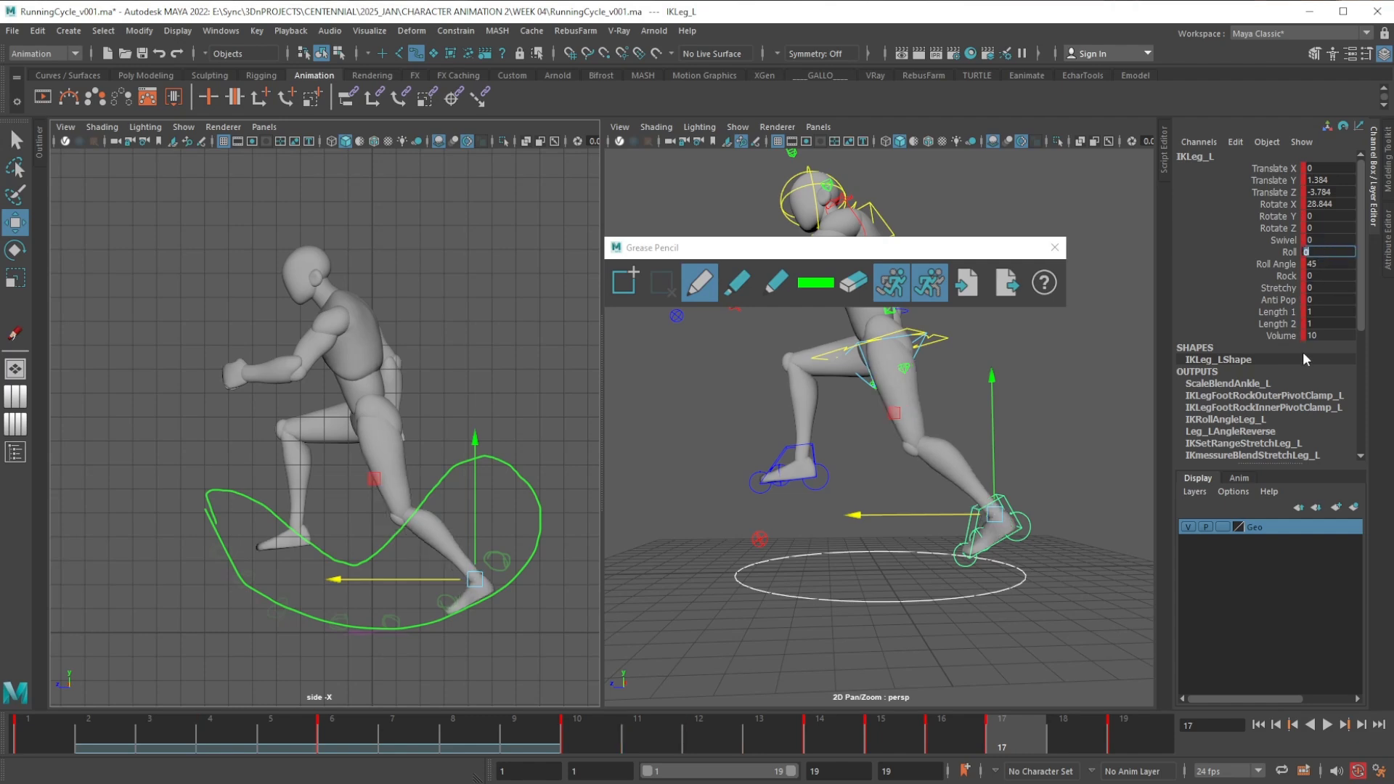
{"action": "key", "text": "e"}
{"action": "left_click_drag", "start_coordinate": [469, 459], "coordinate": [398, 485]}
{"action": "key", "text": "w"}
{"action": "key", "text": "e"}
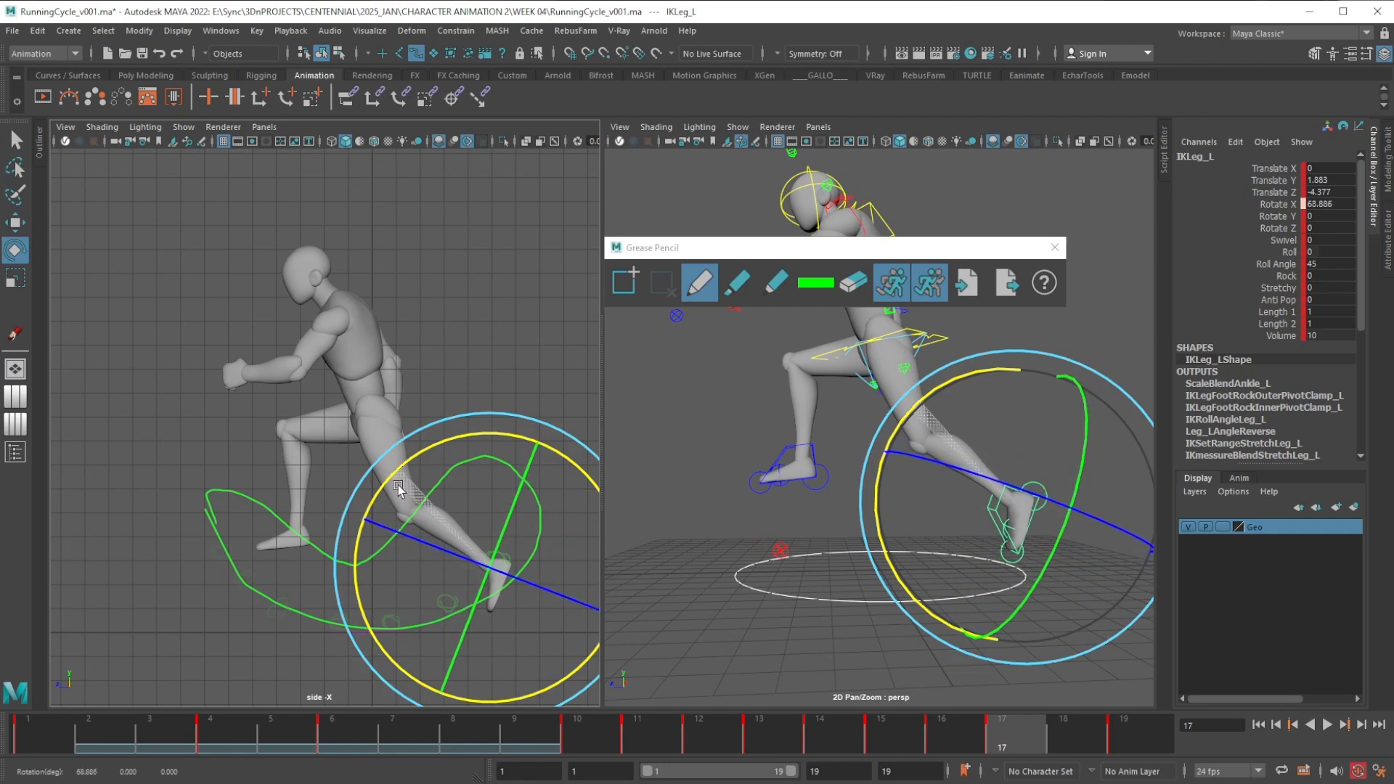
At frame 19, move the left foot back to about Translate Z -5.245 and rotate it to about 124.921 on X
{"action": "left_click_drag", "start_coordinate": [1030, 743], "coordinate": [1084, 726]}
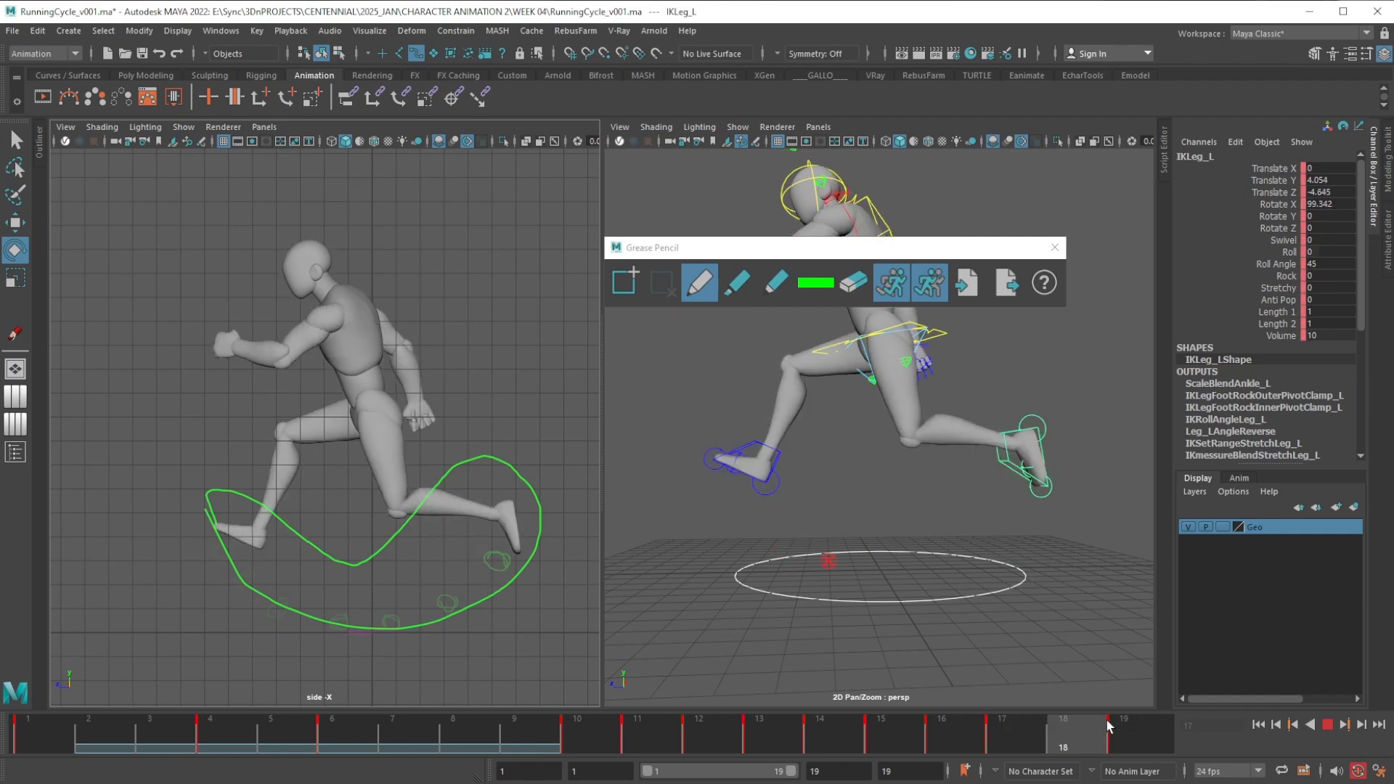
{"action": "left_click", "coordinate": [1109, 726]}
{"action": "key", "text": "w"}
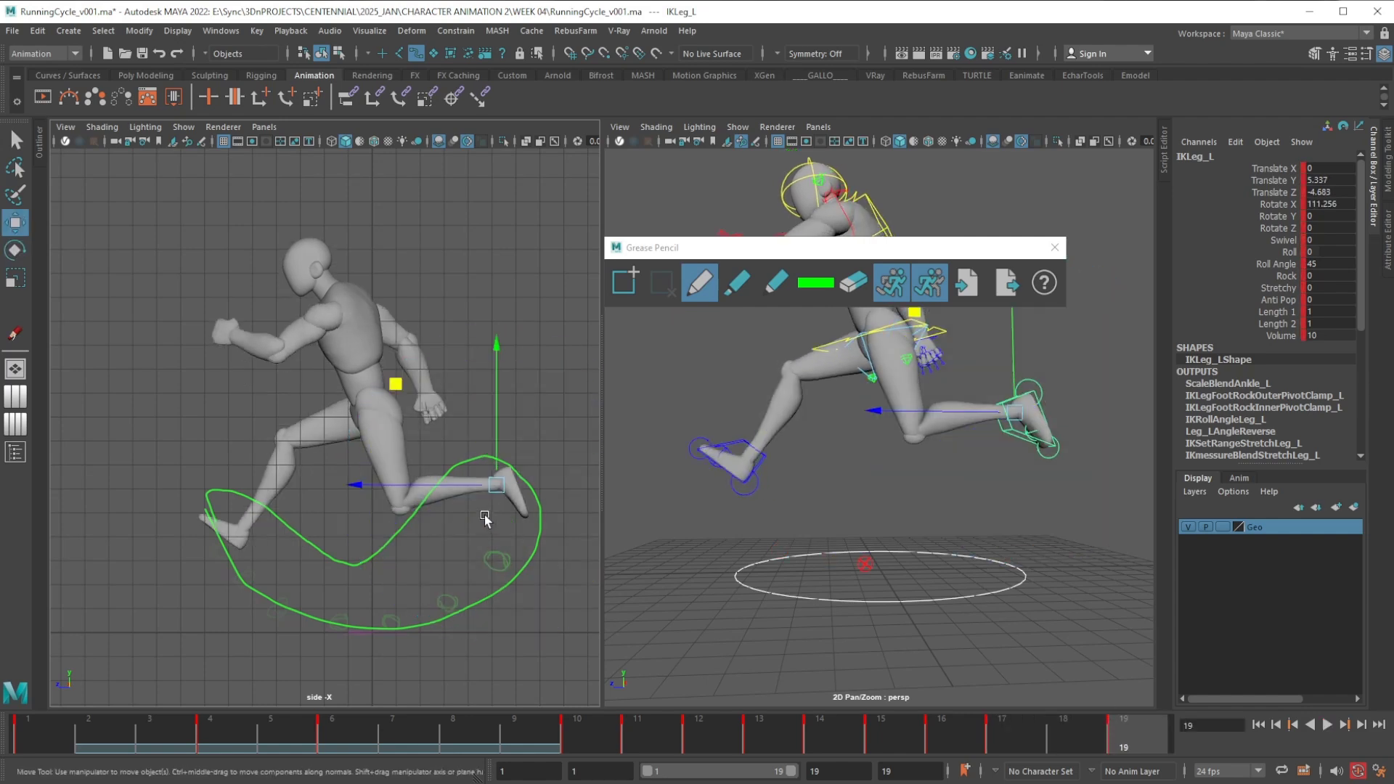
{"action": "left_click_drag", "start_coordinate": [441, 485], "coordinate": [431, 517]}
{"action": "key", "text": "e"}
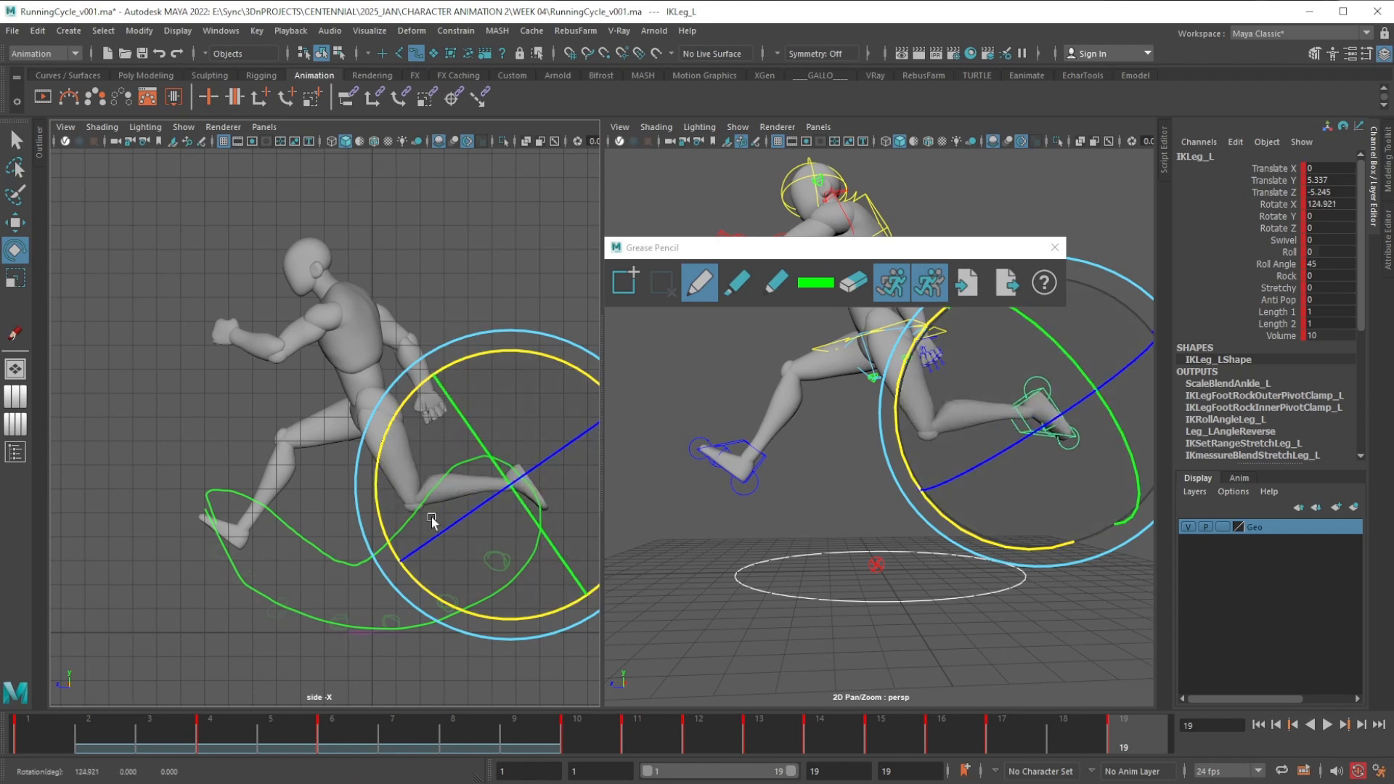
Copy the left foot's key from frame 19 and paste it at frame 1
{"action": "right_click", "coordinate": [1141, 749]}
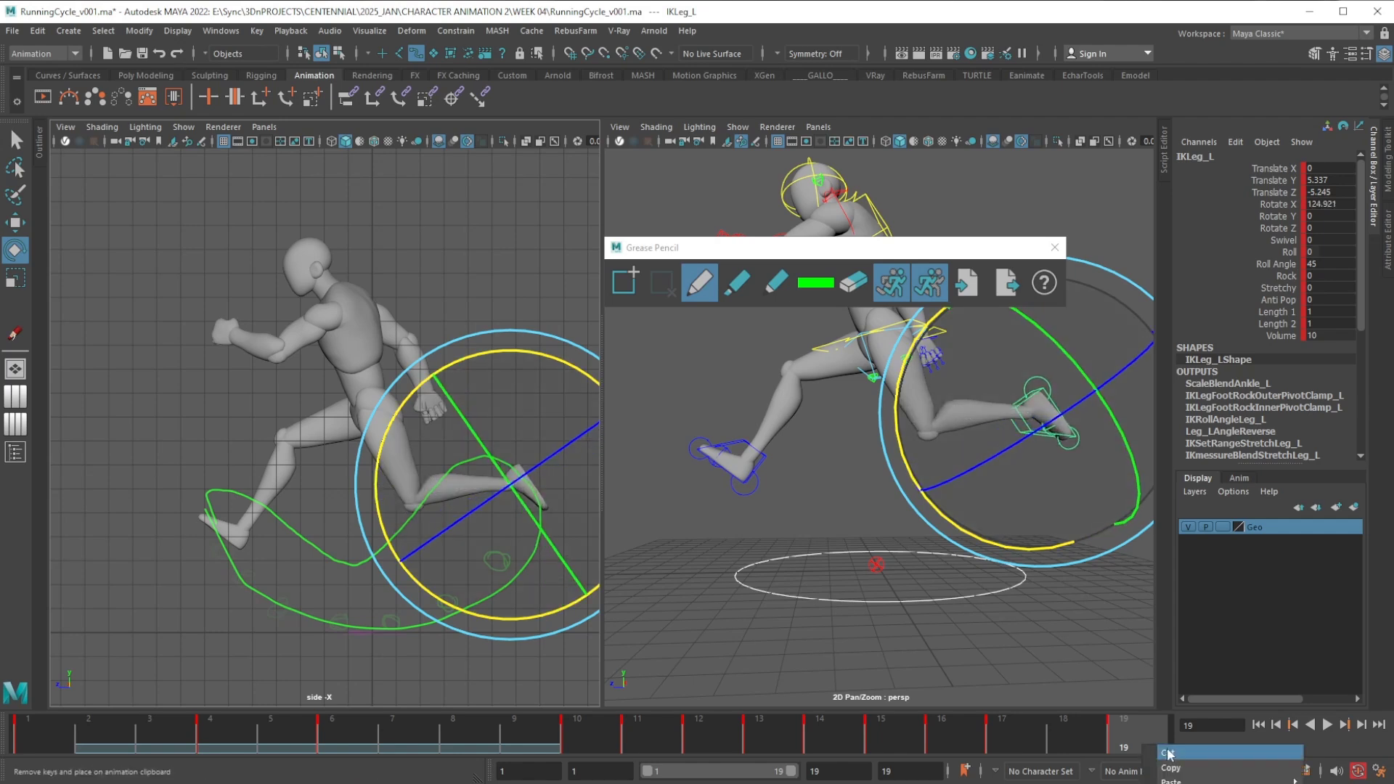
{"action": "left_click", "coordinate": [1190, 770]}
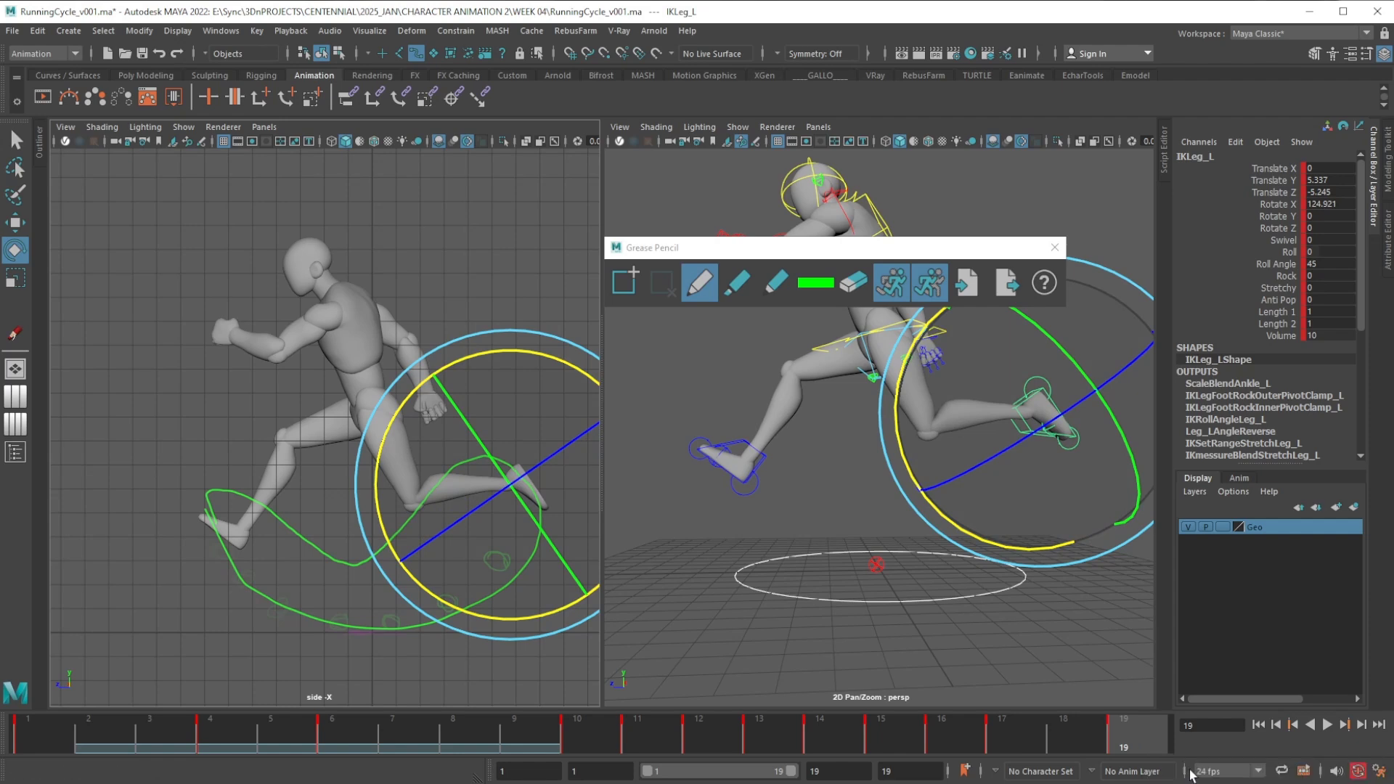
{"action": "left_click", "coordinate": [33, 724]}
{"action": "right_click", "coordinate": [45, 732]}
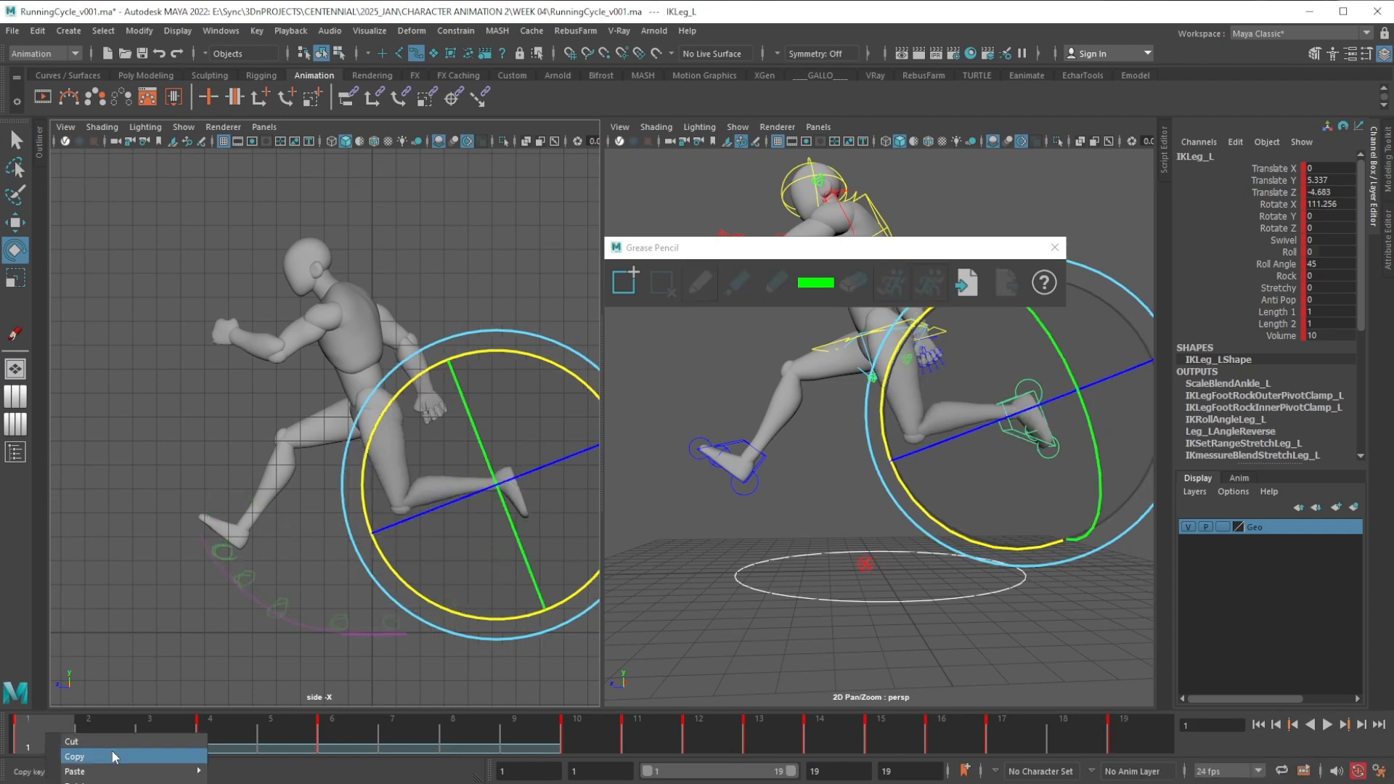
{"action": "mouse_move", "coordinate": [149, 772]}
{"action": "left_click", "coordinate": [234, 771]}
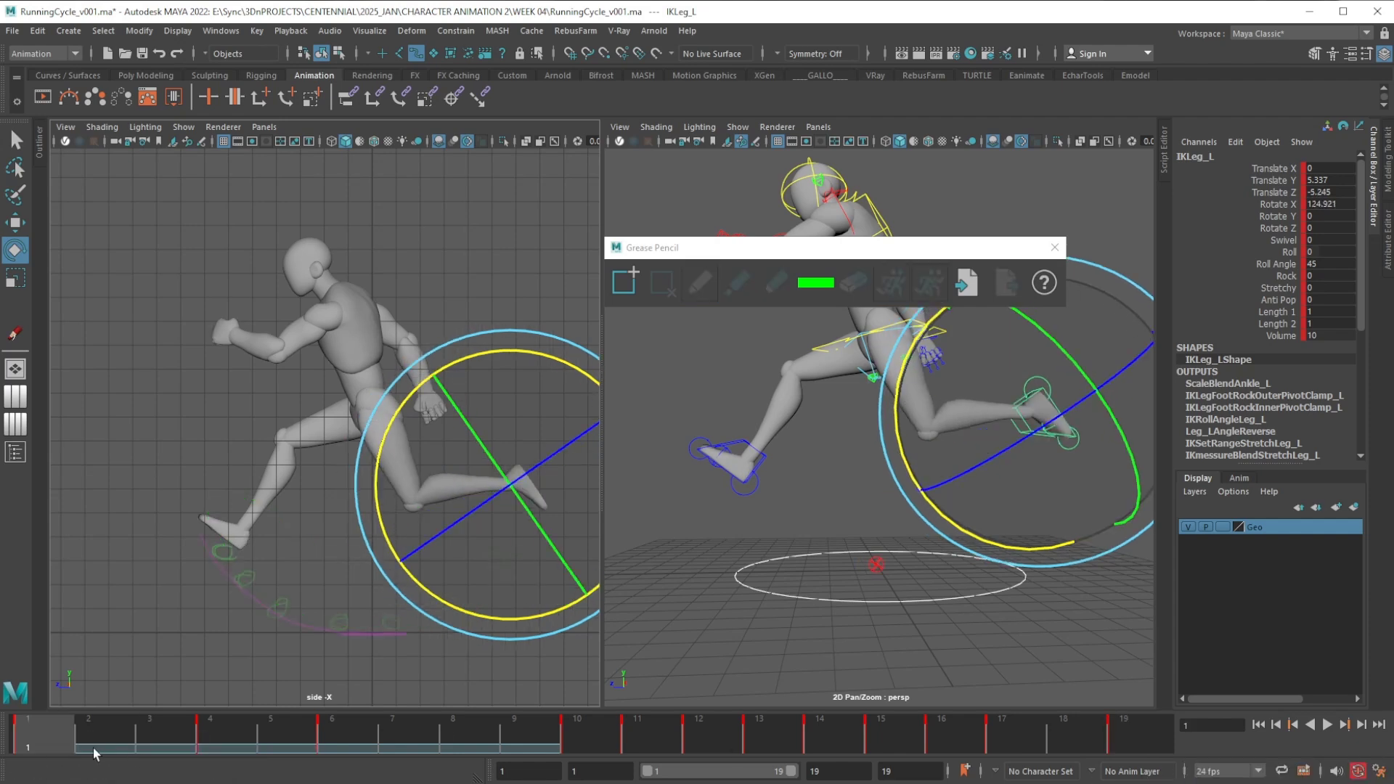
Delete the left foot's key at frame 4
{"action": "left_click", "coordinate": [217, 726]}
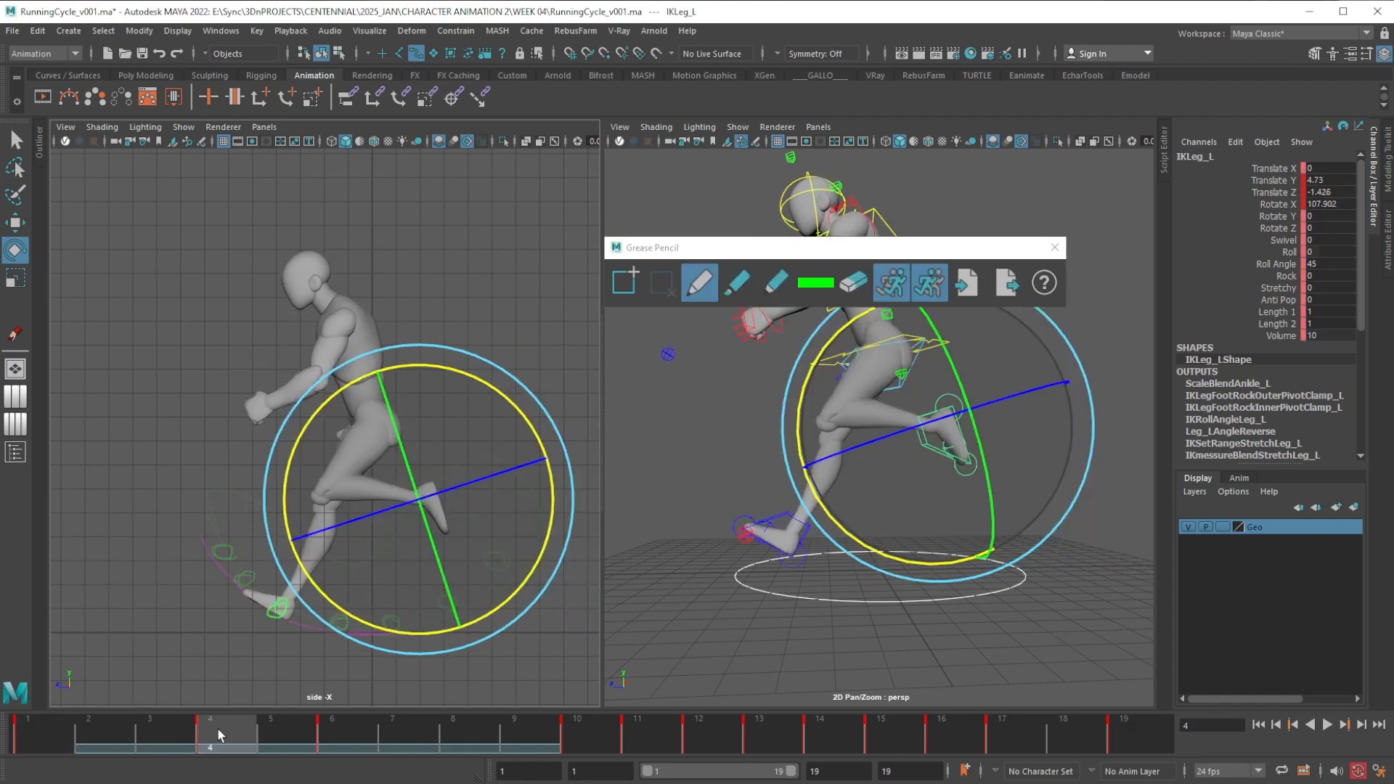
{"action": "right_click", "coordinate": [217, 728]}
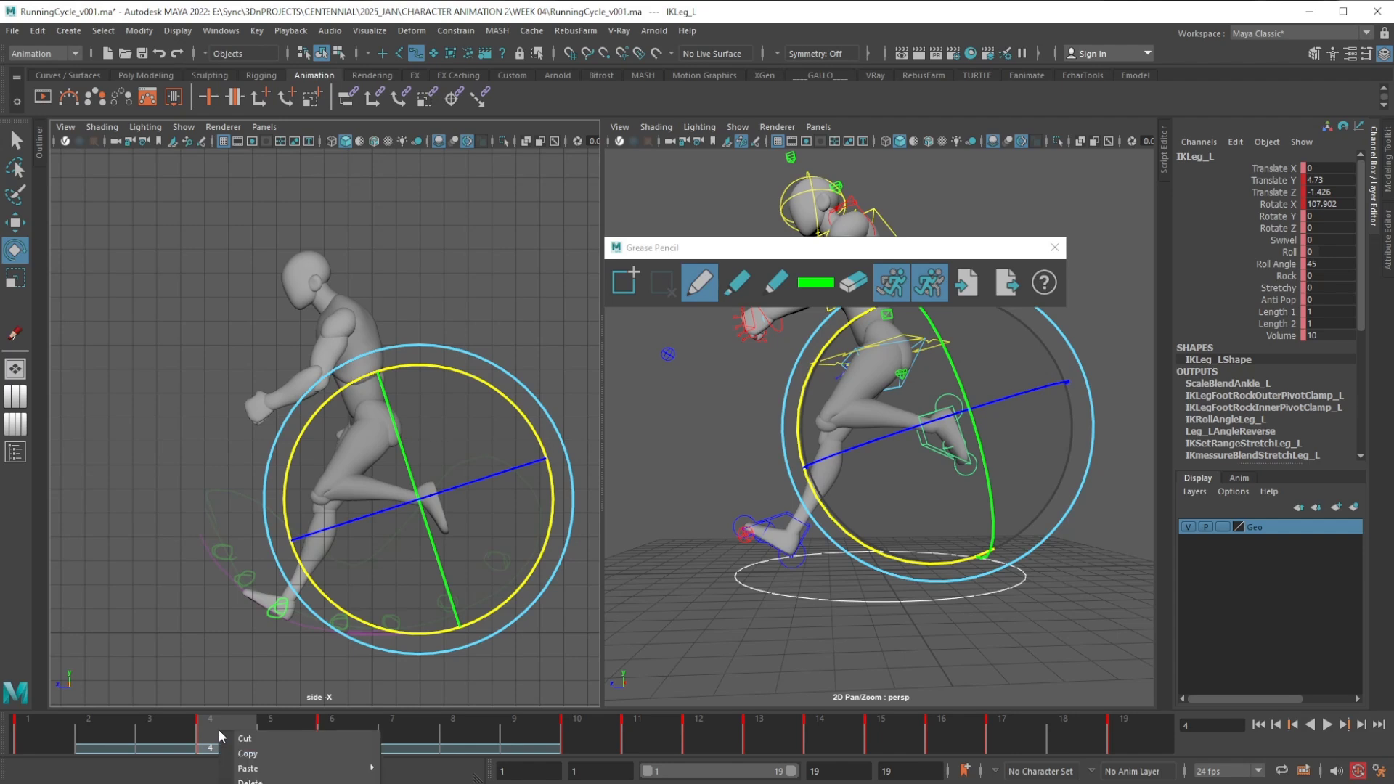
{"action": "left_click", "coordinate": [301, 781]}
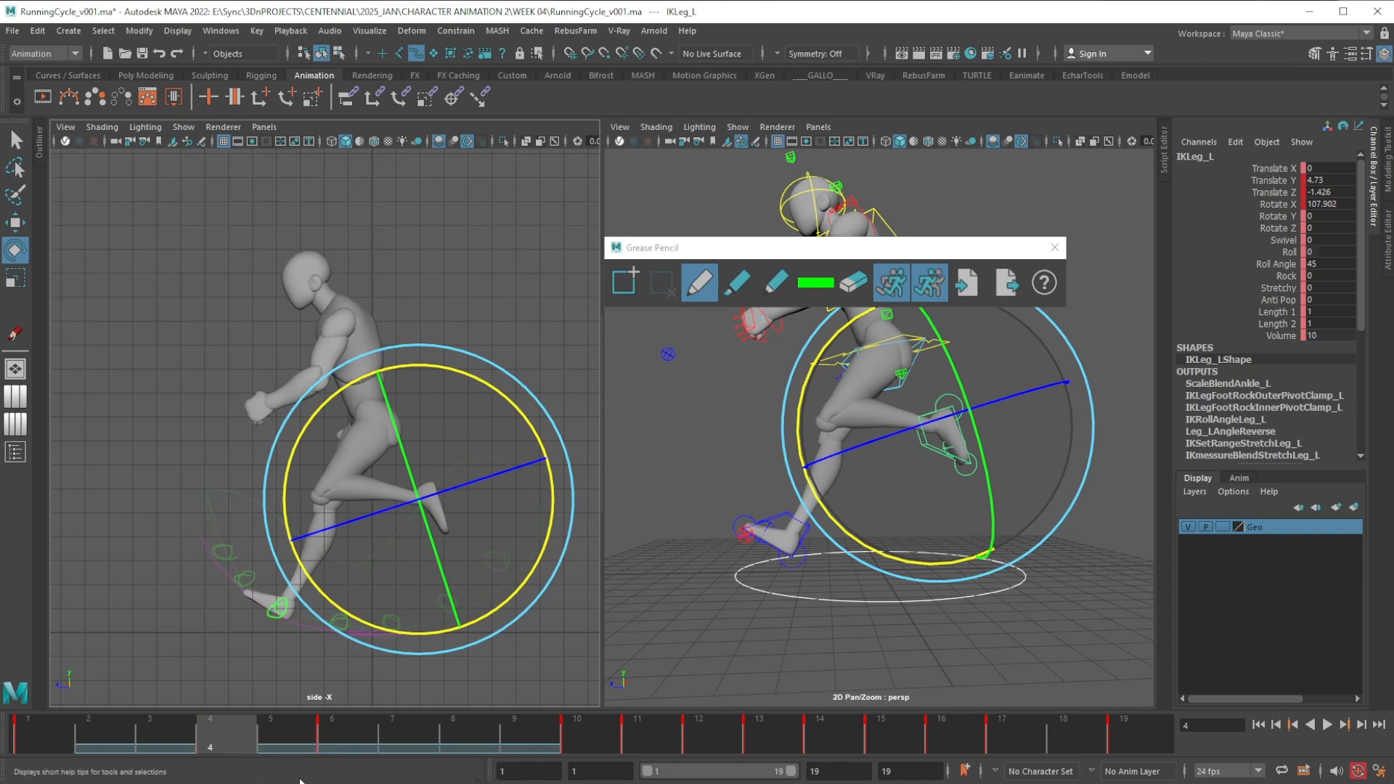
Key the left foot at frame 3 raised to the path's rear peak, about Translate Y 5.895, Z -2.867 and Rotate X 127.94
{"action": "left_click", "coordinate": [166, 732]}
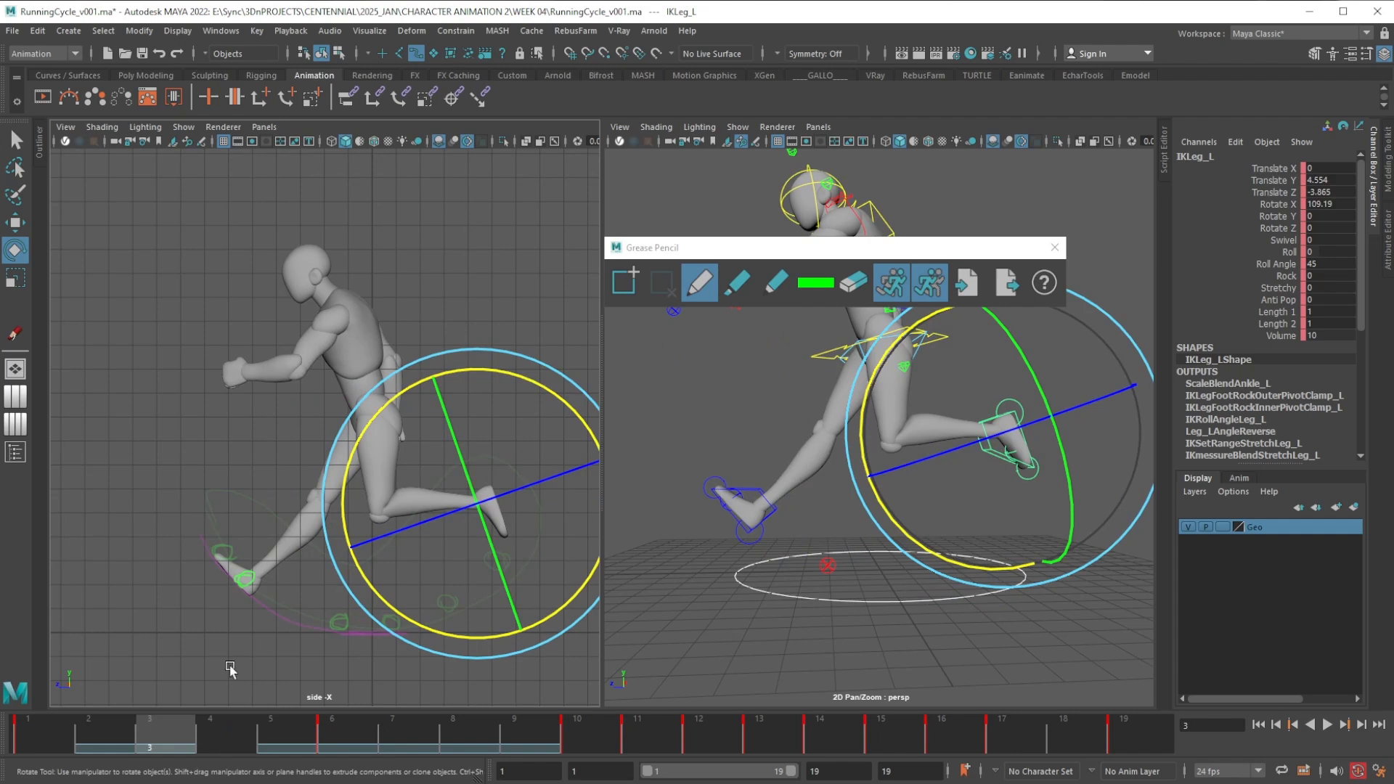
{"action": "key", "text": "w"}
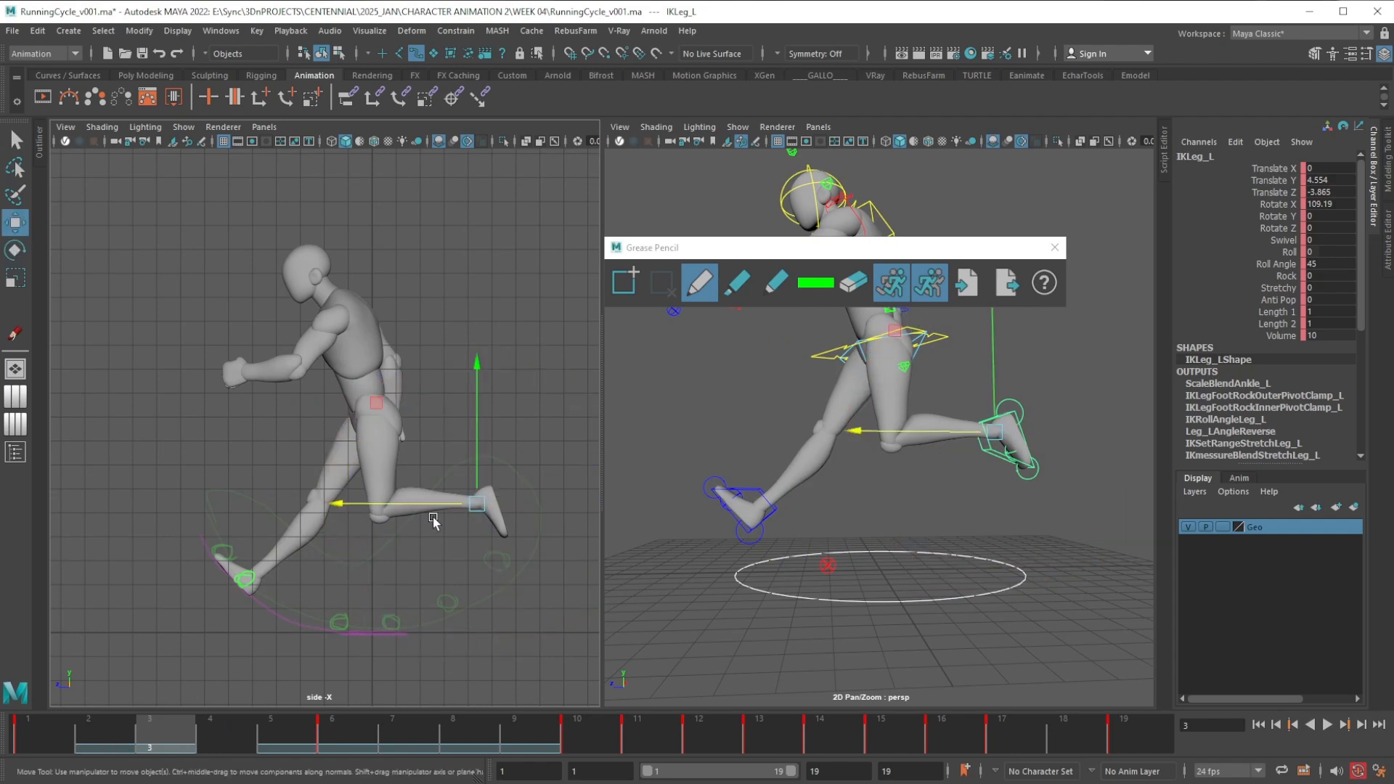
{"action": "left_click_drag", "start_coordinate": [378, 405], "coordinate": [360, 374]}
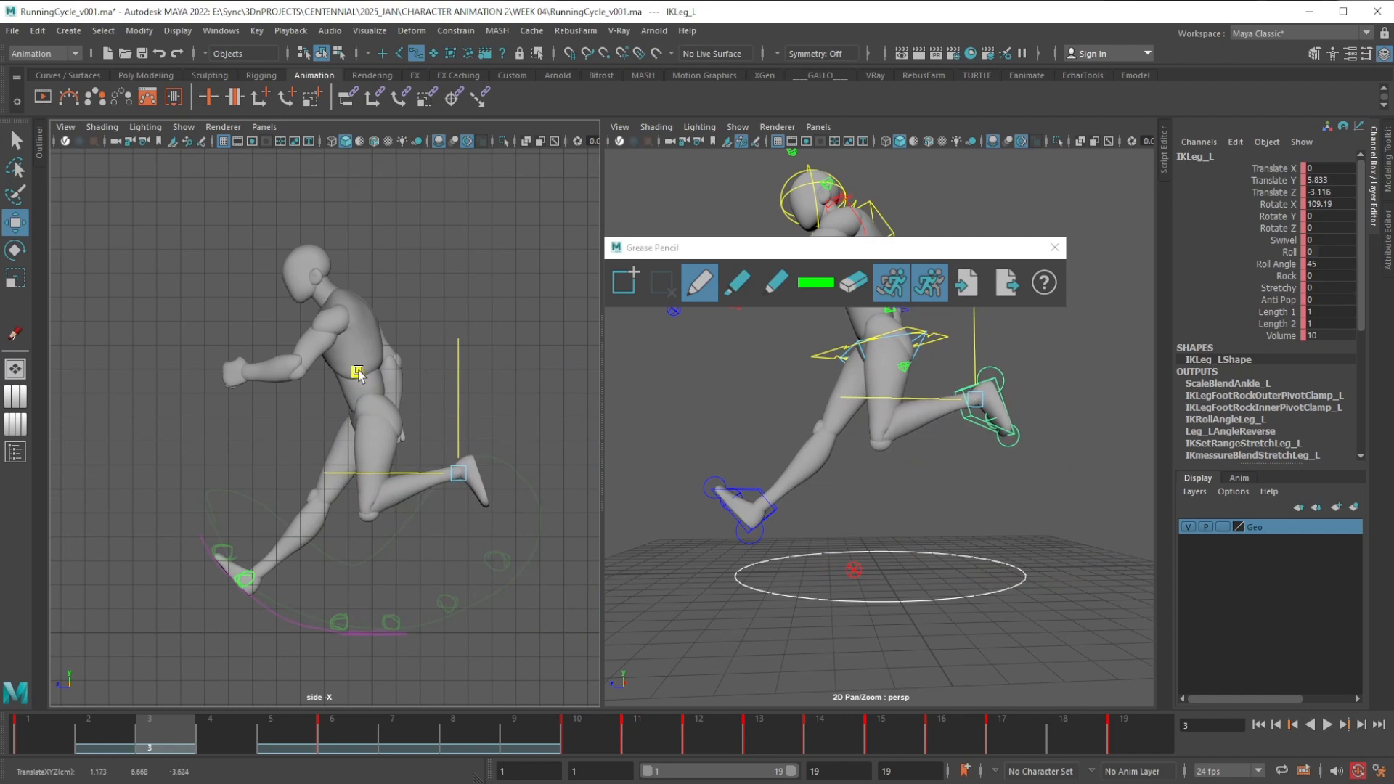
{"action": "key", "text": "e"}
{"action": "left_click_drag", "start_coordinate": [335, 497], "coordinate": [350, 512]}
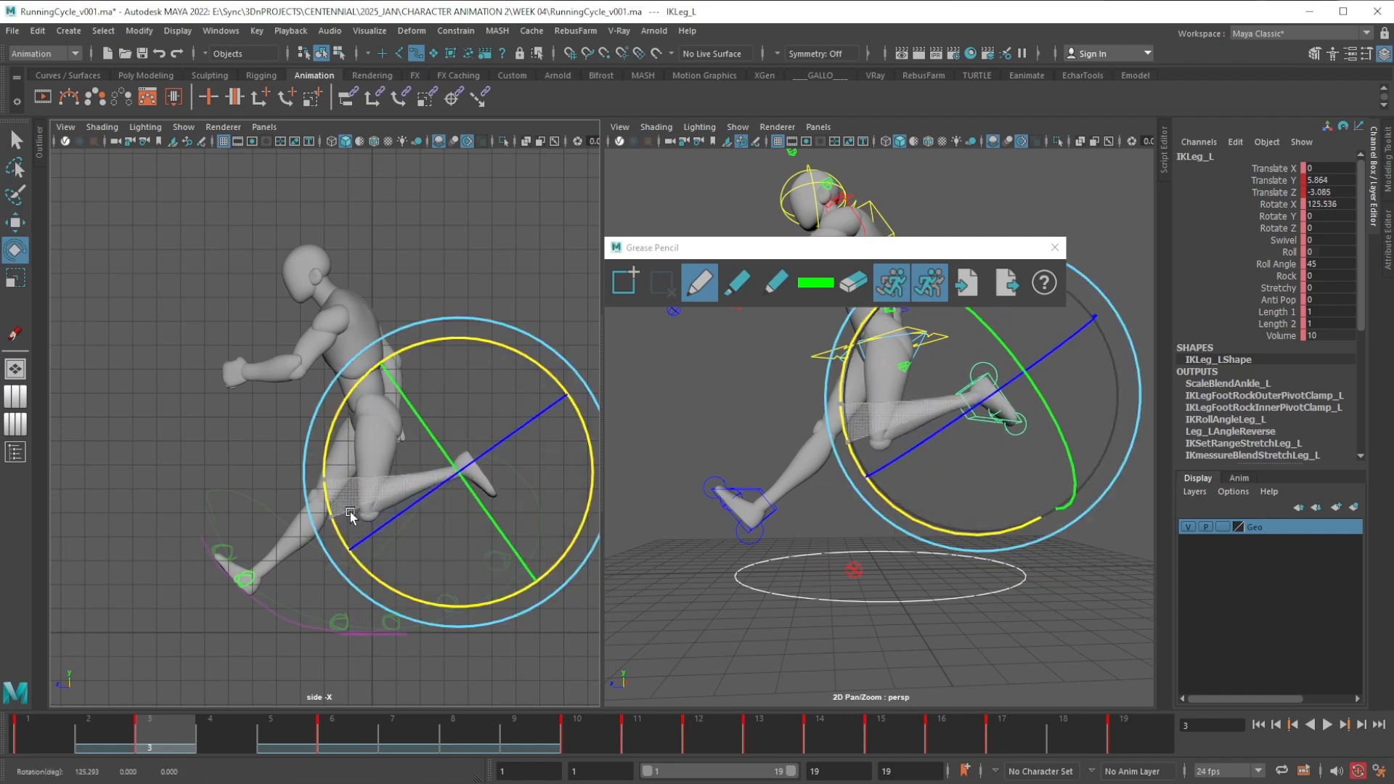
{"action": "key", "text": "w"}
{"action": "middle_click_drag", "start_coordinate": [358, 370], "coordinate": [353, 369]}
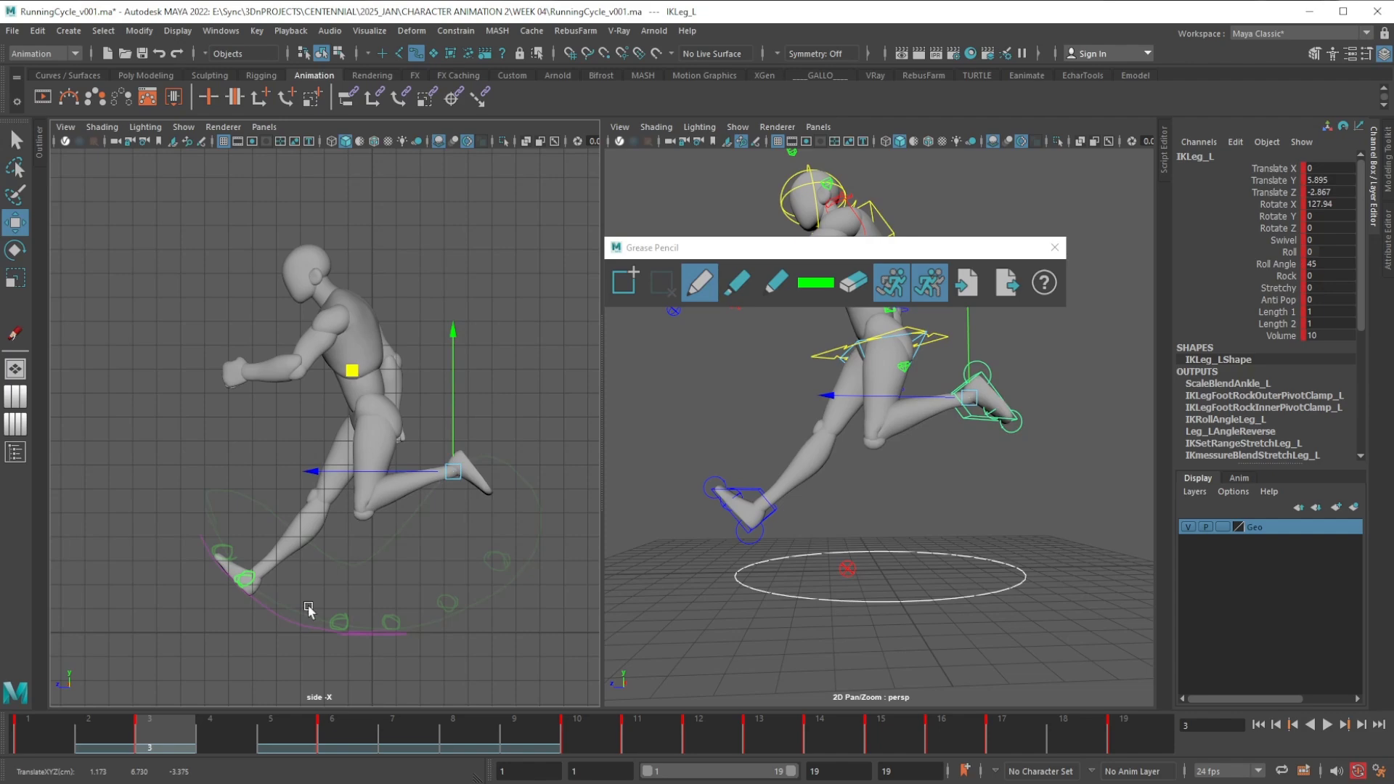
Scrub the early frames and play back the running cycle to review the left foot's motion
{"action": "left_click_drag", "start_coordinate": [58, 736], "coordinate": [482, 725]}
{"action": "left_click", "coordinate": [1328, 724]}
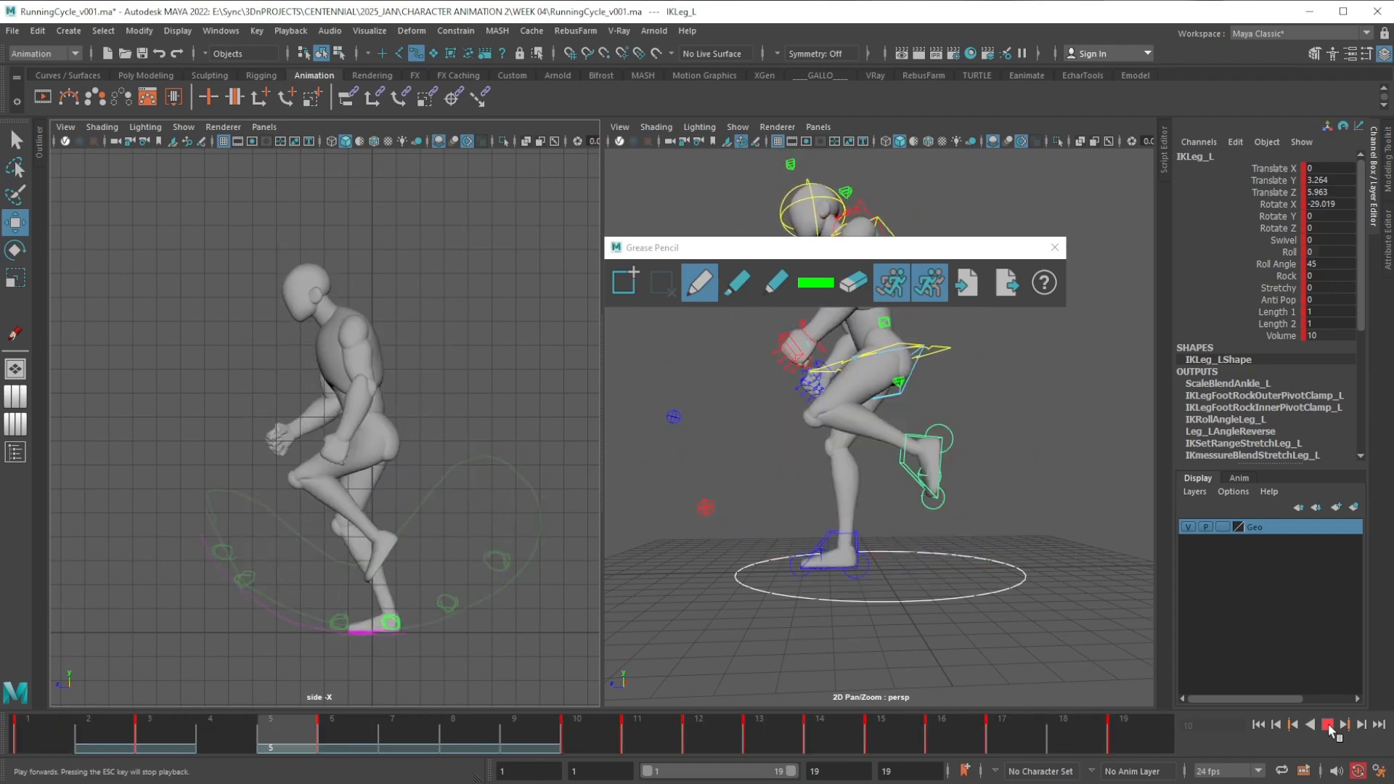
{"action": "left_click", "coordinate": [1328, 725]}
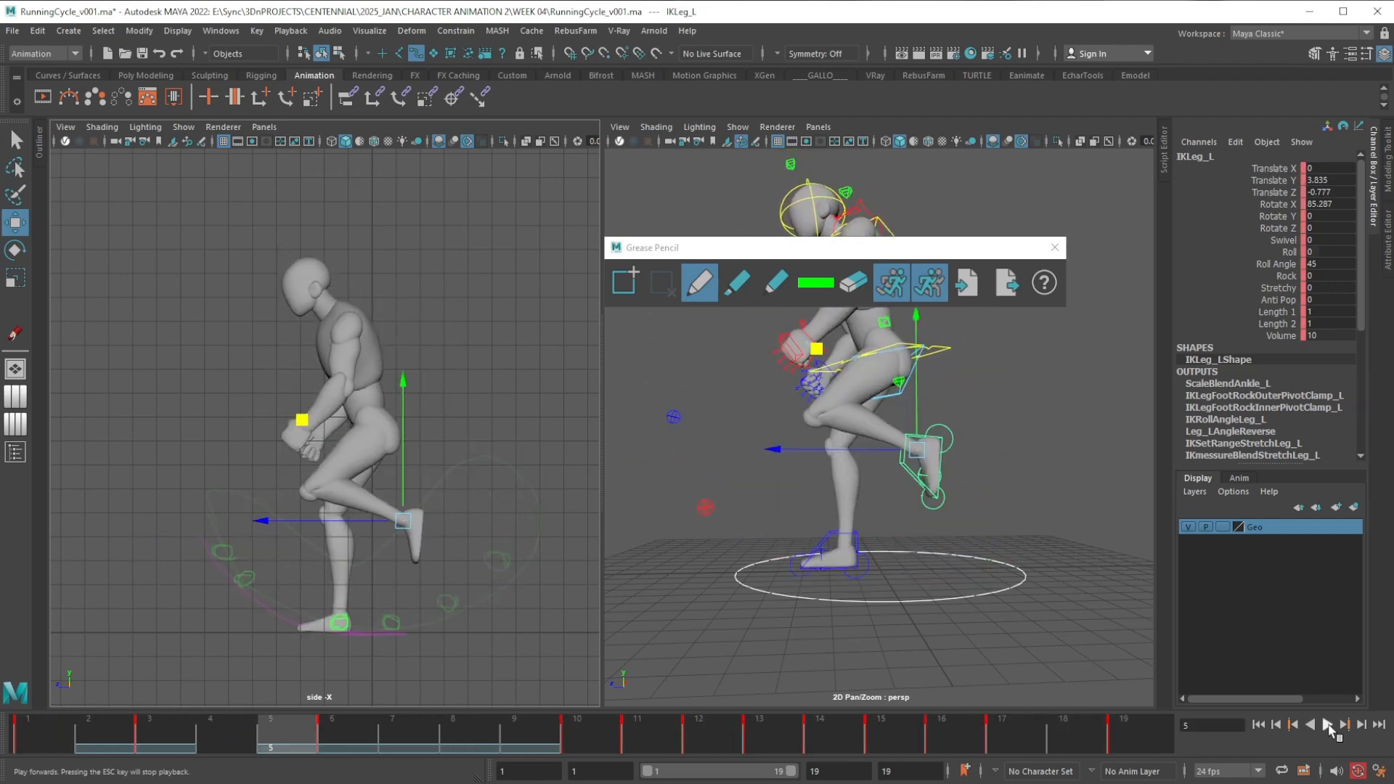
Delete the selected Grease Pencil guide frames and close the Grease Pencil tool
{"action": "right_click", "coordinate": [527, 735]}
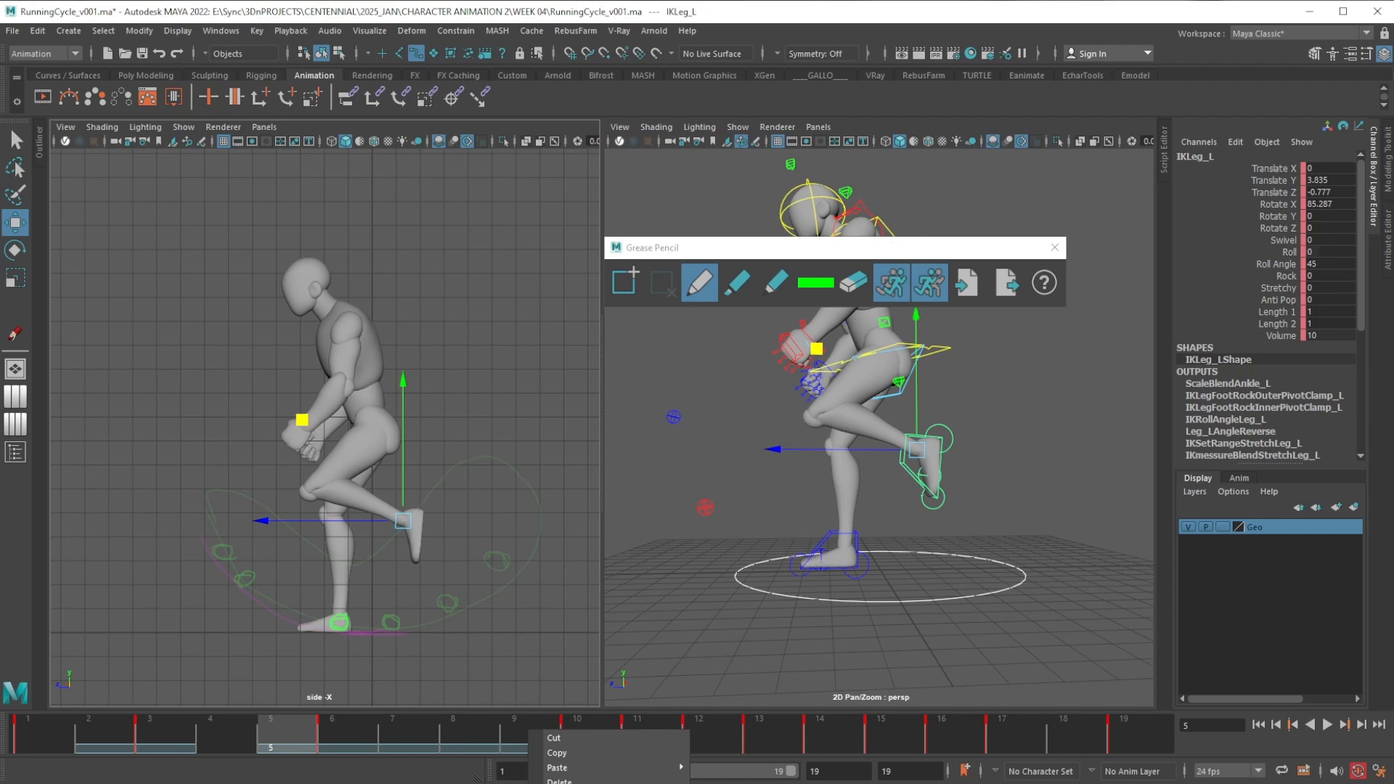
{"action": "left_click", "coordinate": [559, 781]}
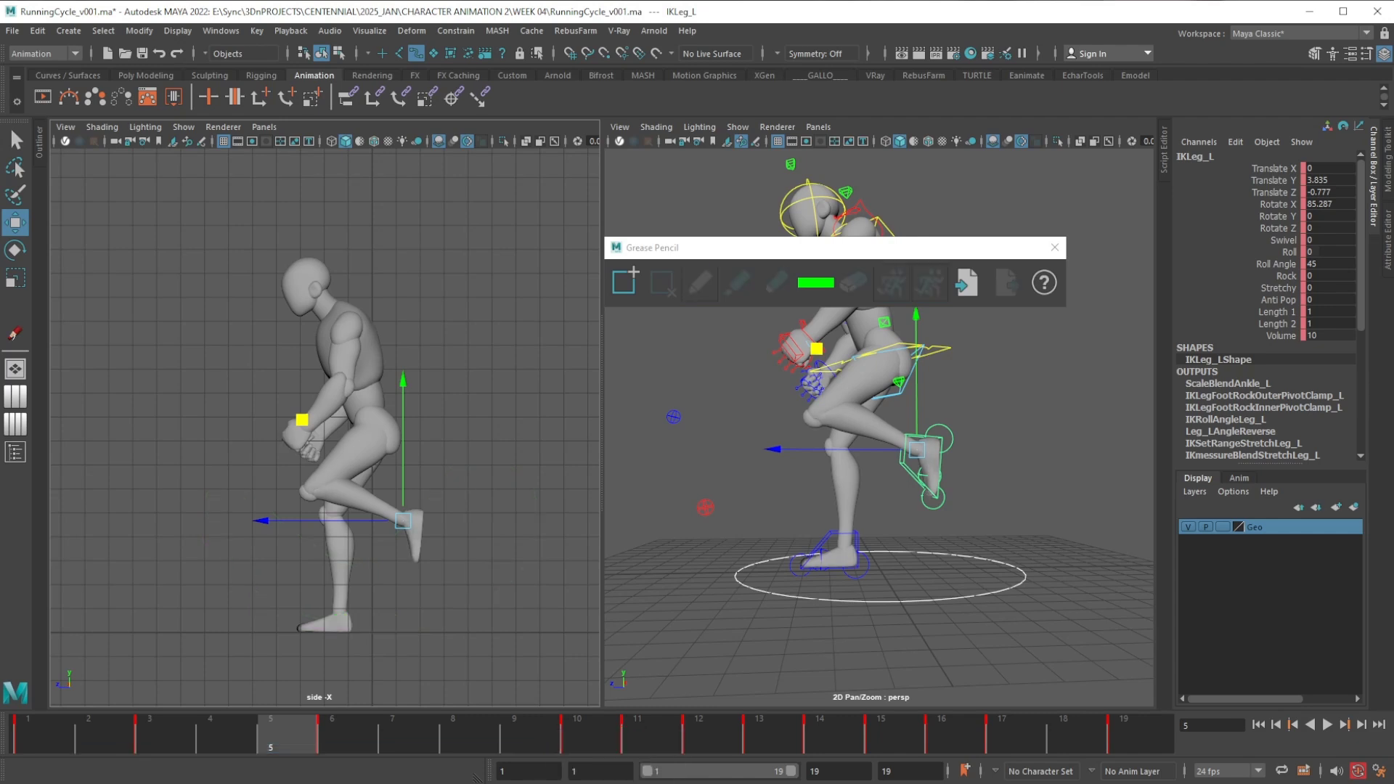
{"action": "left_click", "coordinate": [1055, 248]}
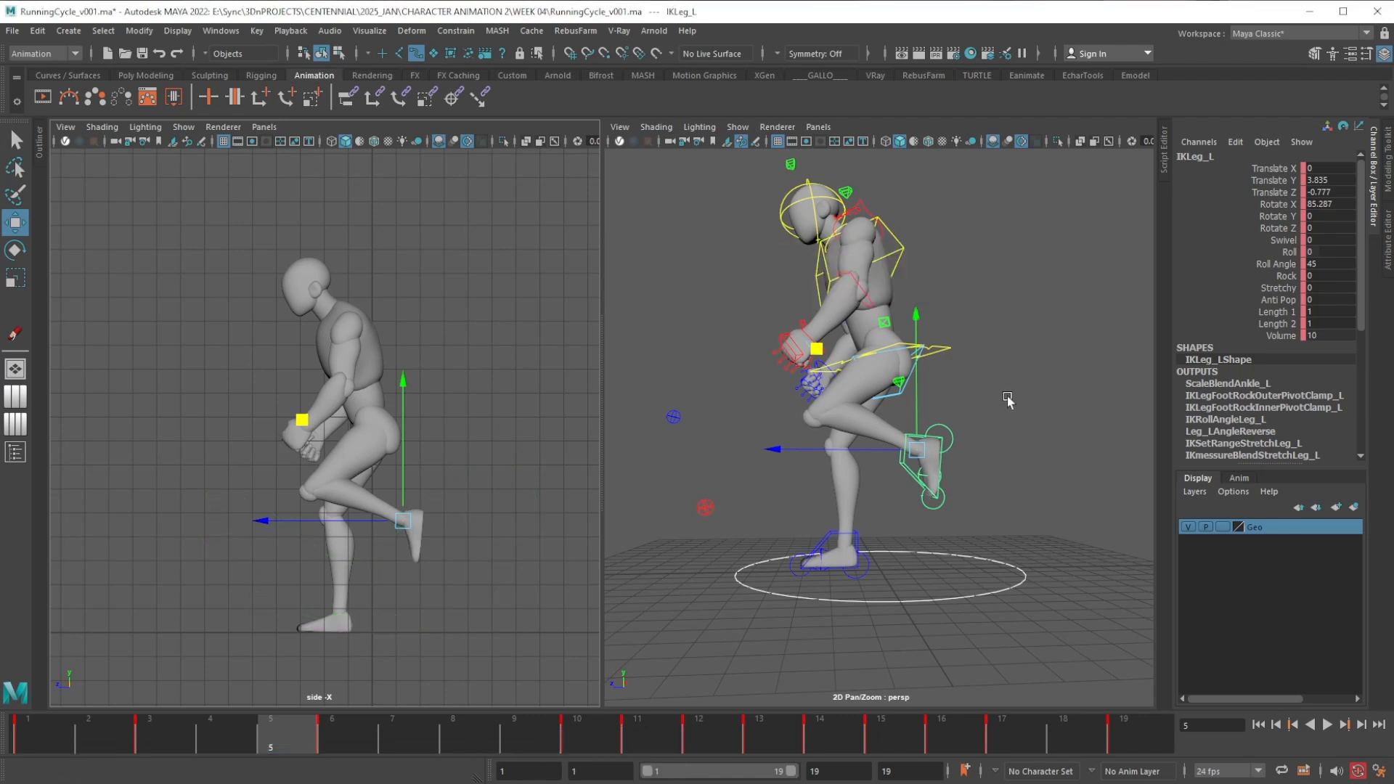
Nudge the left foot at frame 12 slightly up and back to about Translate Y 1.703, Z 5.244, and play back the cycle
{"action": "key", "text": "alt+v"}
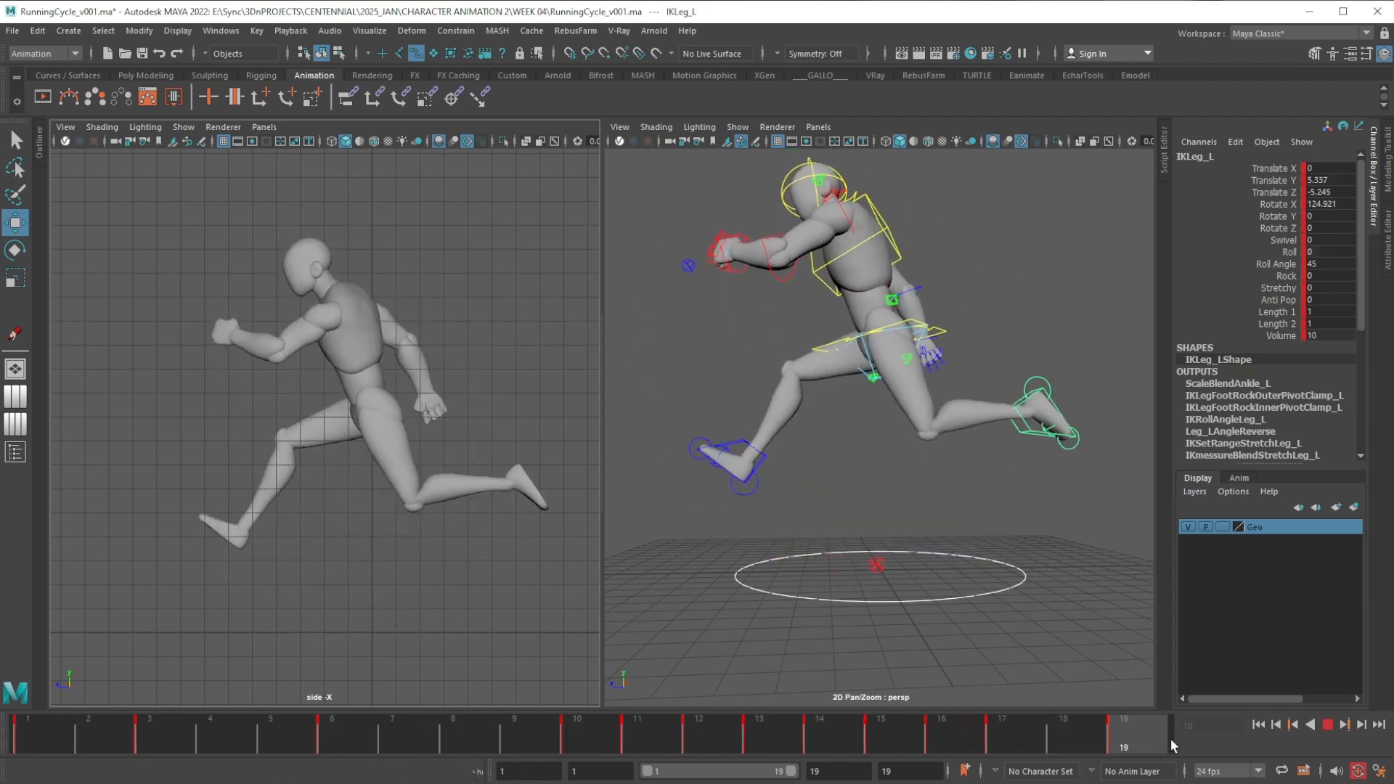
{"action": "left_click_drag", "start_coordinate": [671, 738], "coordinate": [694, 738]}
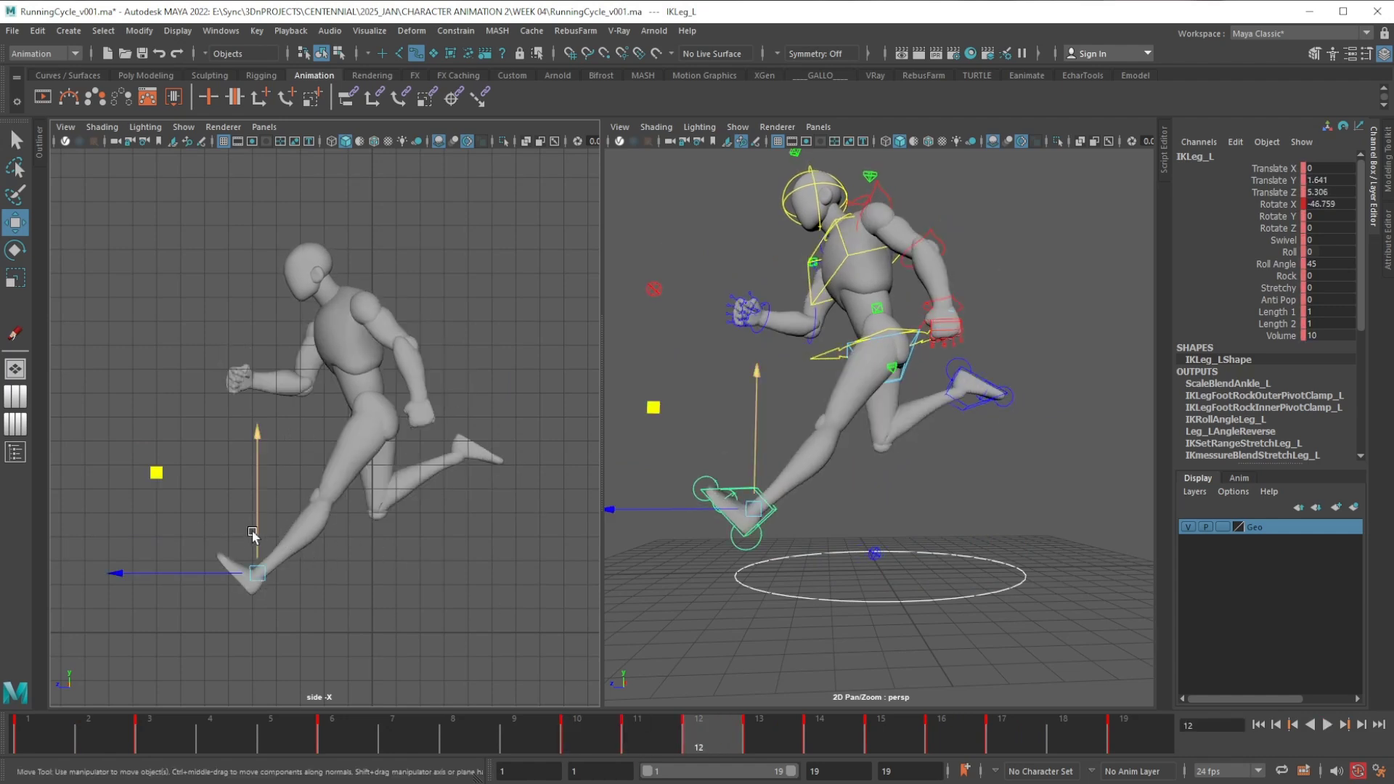
{"action": "left_click_drag", "start_coordinate": [161, 477], "coordinate": [162, 479]}
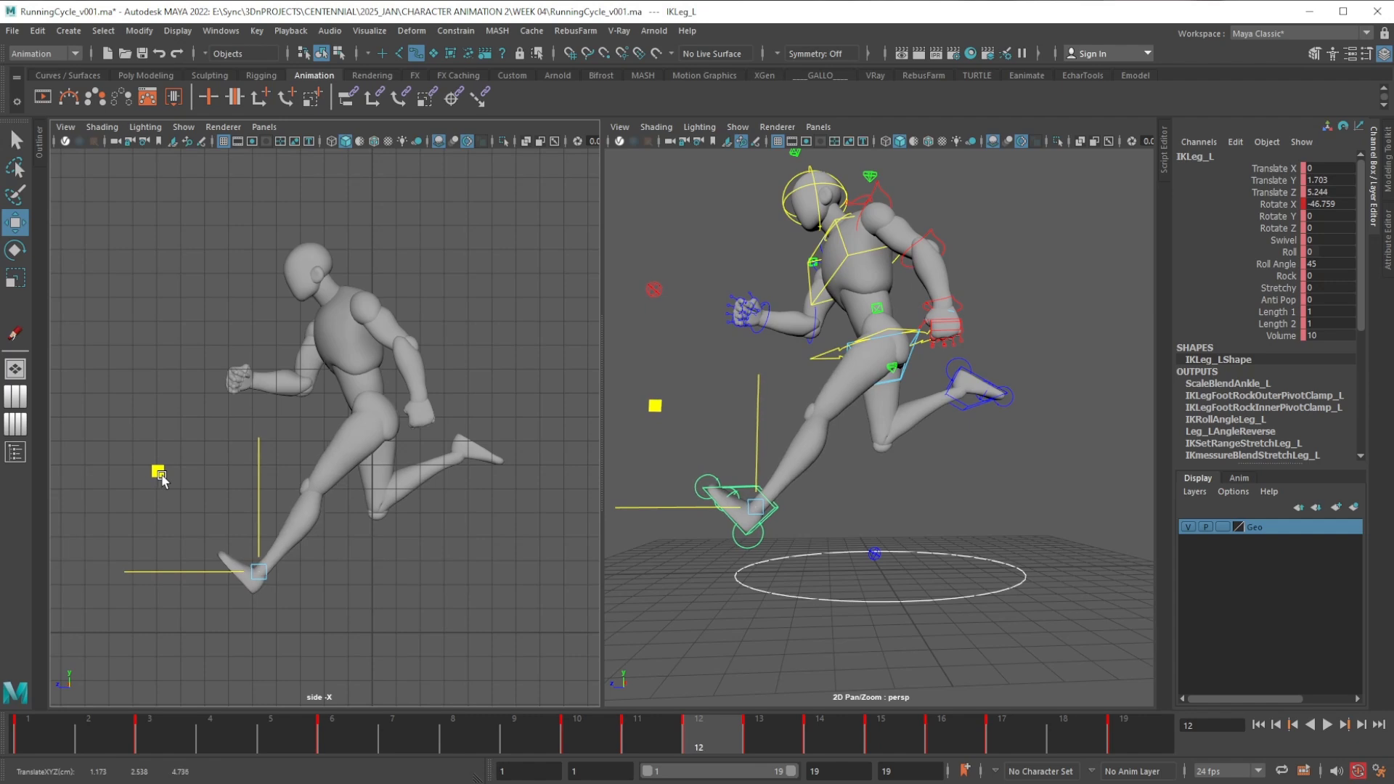
{"action": "left_click", "coordinate": [44, 728]}
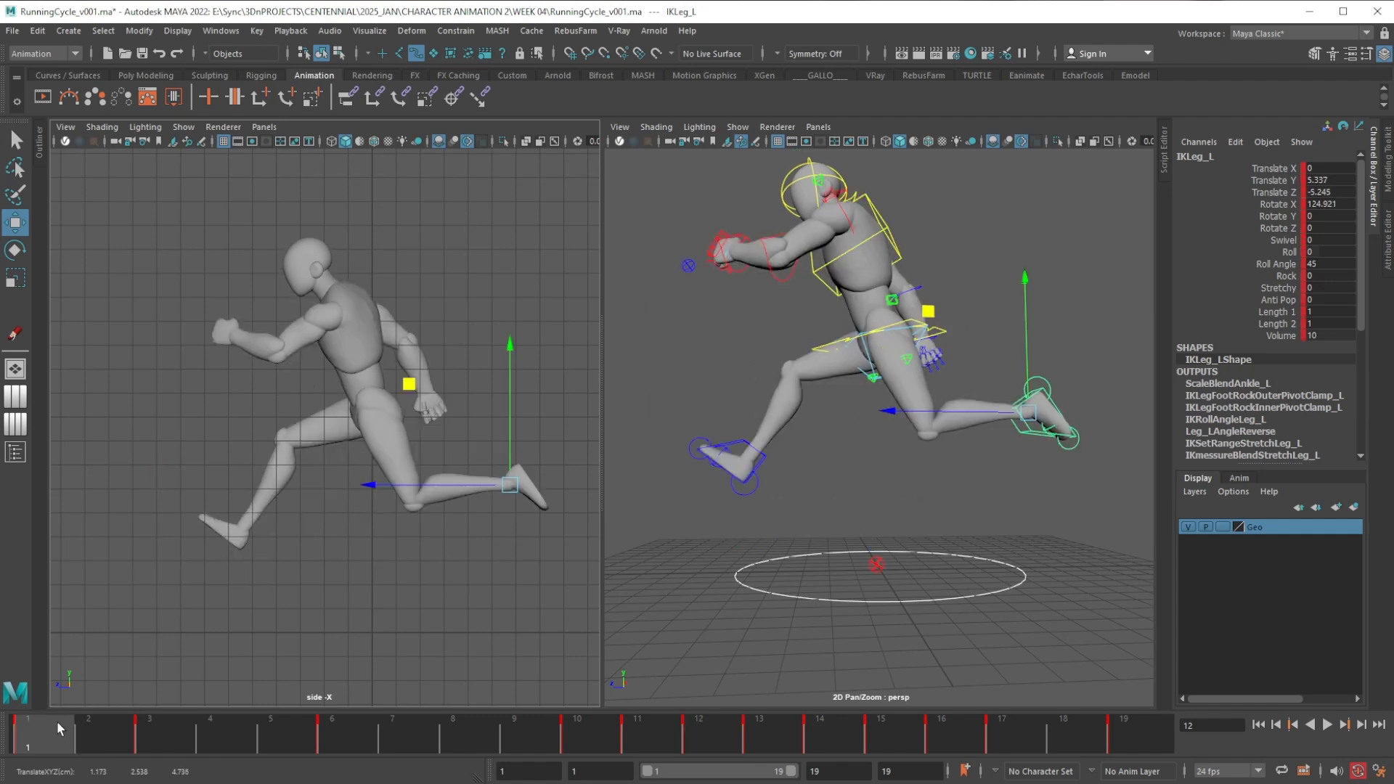
{"action": "key", "text": "alt+v"}
{"action": "key", "text": "alt+v"}
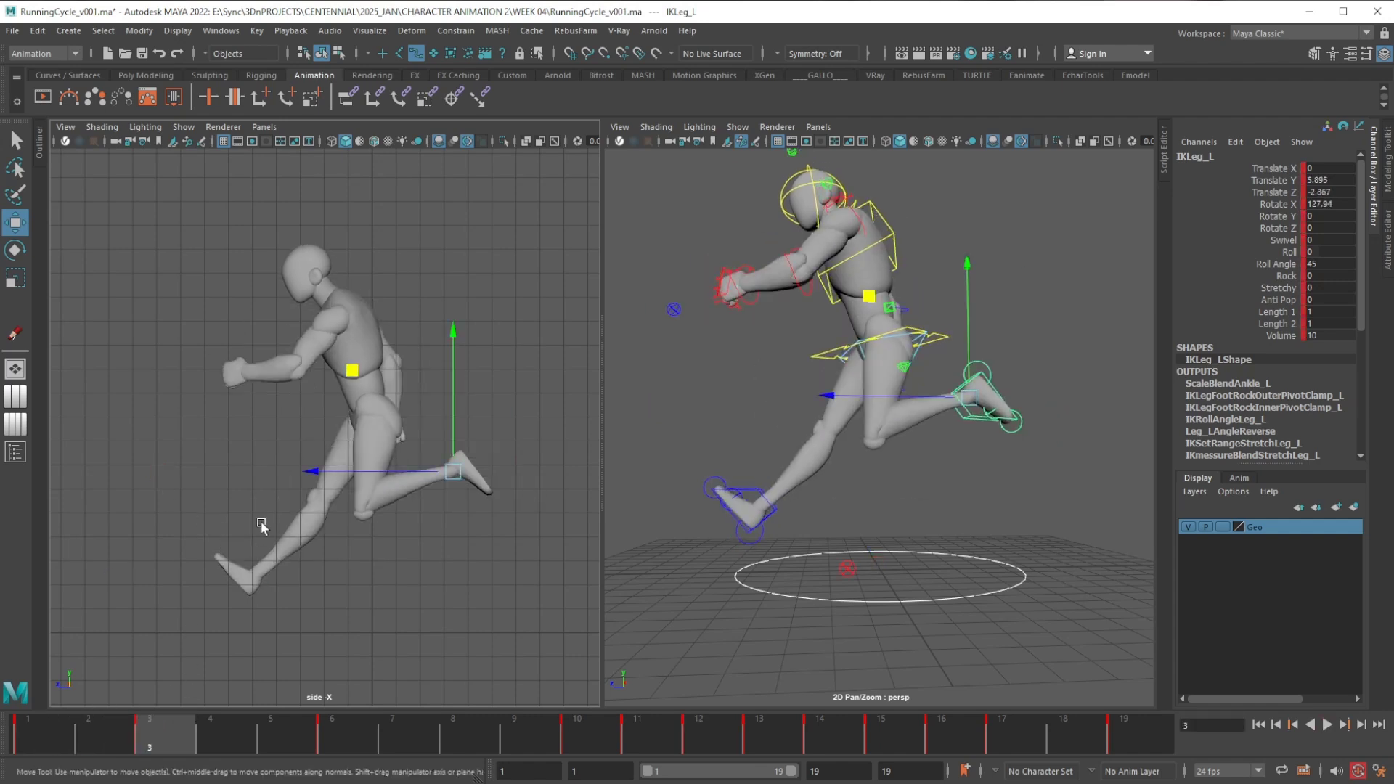
Nudge the right foot at frame 3 up and back to about Translate Y 1.644, Z 5.377, and review the playback
{"action": "left_click", "coordinate": [767, 501]}
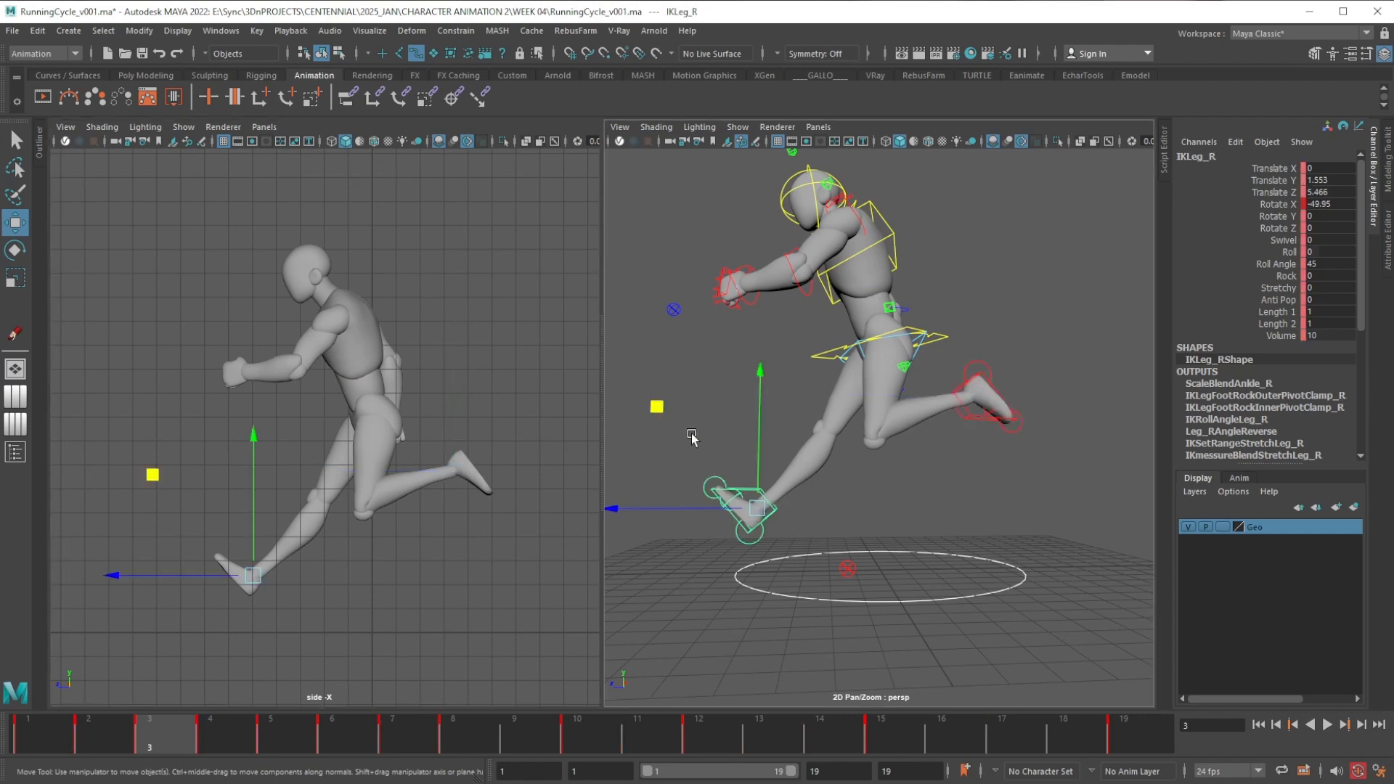
{"action": "left_click_drag", "start_coordinate": [657, 406], "coordinate": [662, 412]}
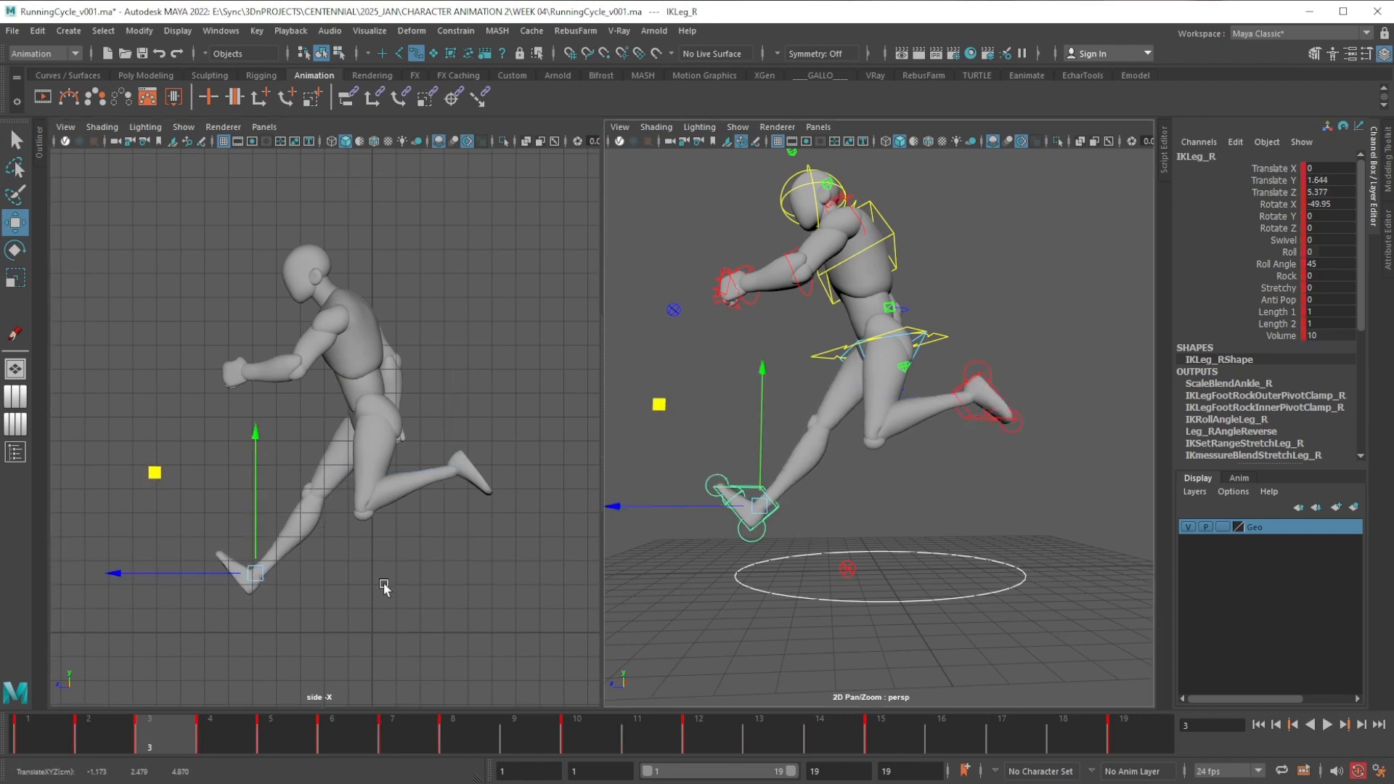
{"action": "key", "text": "alt+v"}
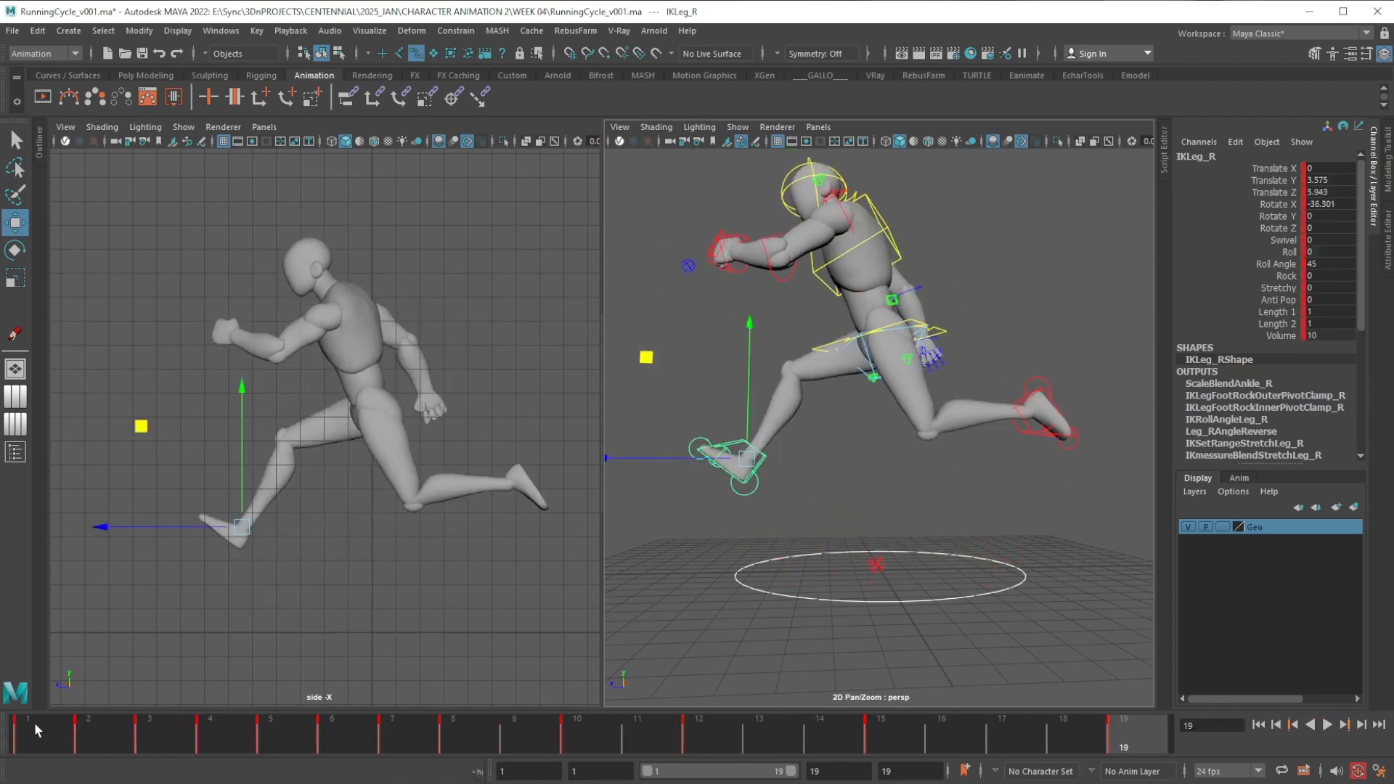
{"action": "key", "text": "alt+v"}
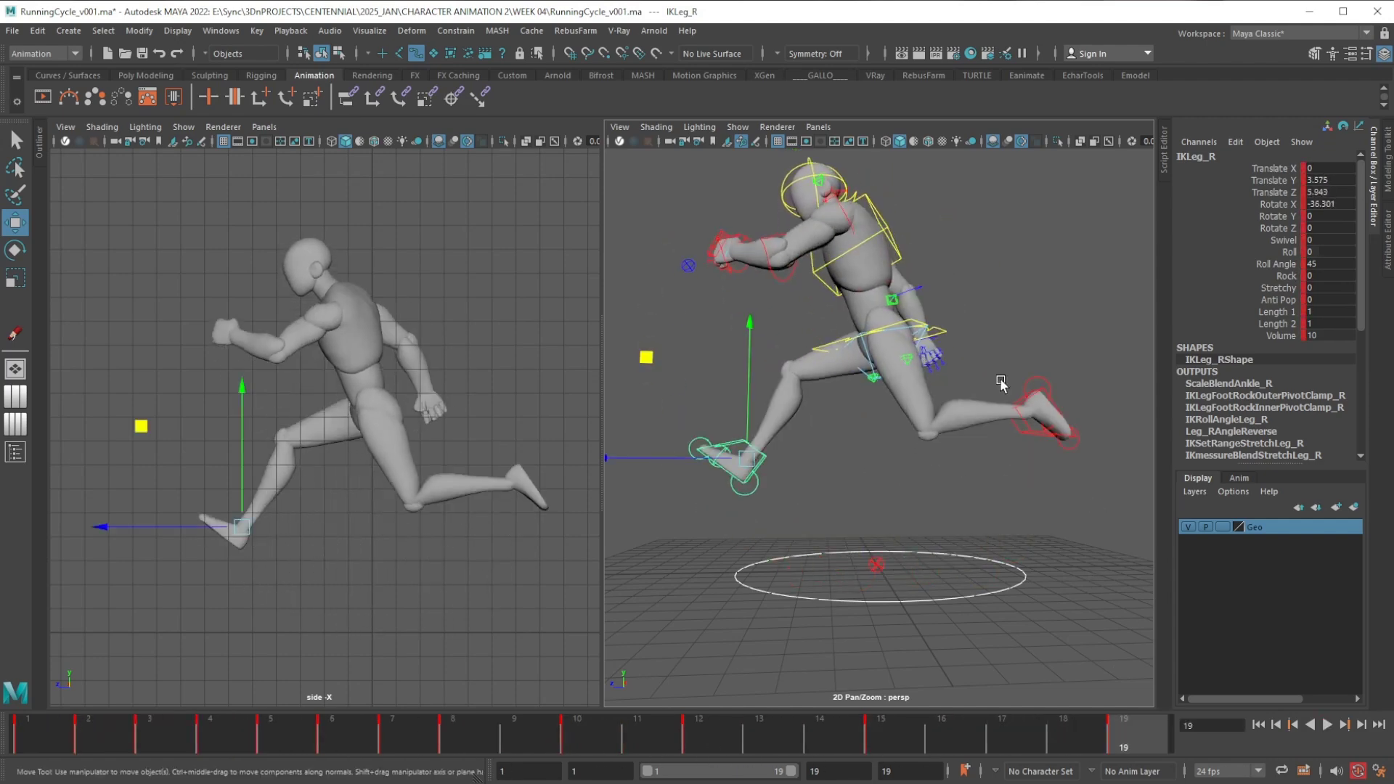
Select the chest's spine control and scrub repeatedly through frames 1 to 19 to examine the upper body's motion
{"action": "left_click", "coordinate": [895, 253]}
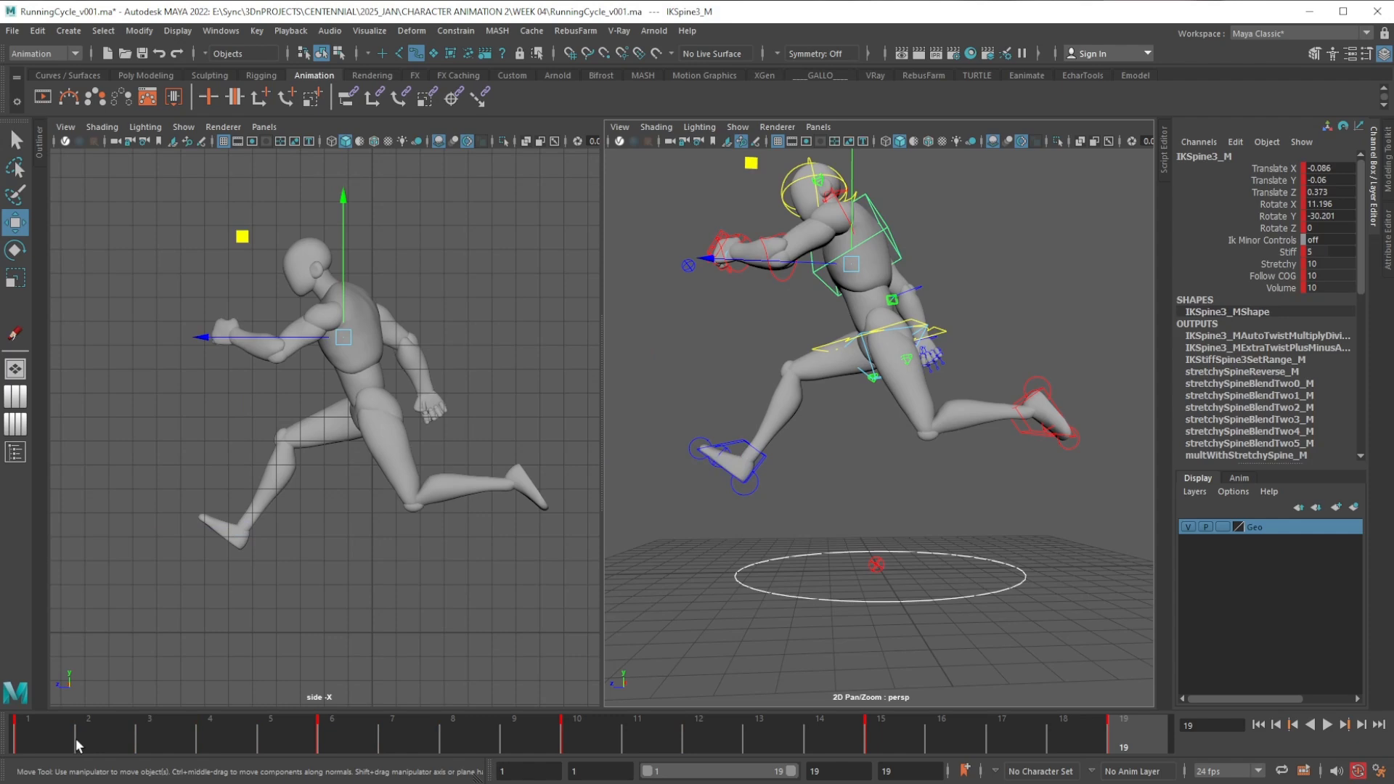
{"action": "left_click_drag", "start_coordinate": [76, 738], "coordinate": [1157, 738]}
{"action": "left_click_drag", "start_coordinate": [48, 732], "coordinate": [1137, 748]}
{"action": "left_click_drag", "start_coordinate": [40, 727], "coordinate": [1128, 725]}
Go to frame 6, select the hips' root control and open its animation curves in the Graph Editor
{"action": "left_click", "coordinate": [345, 735]}
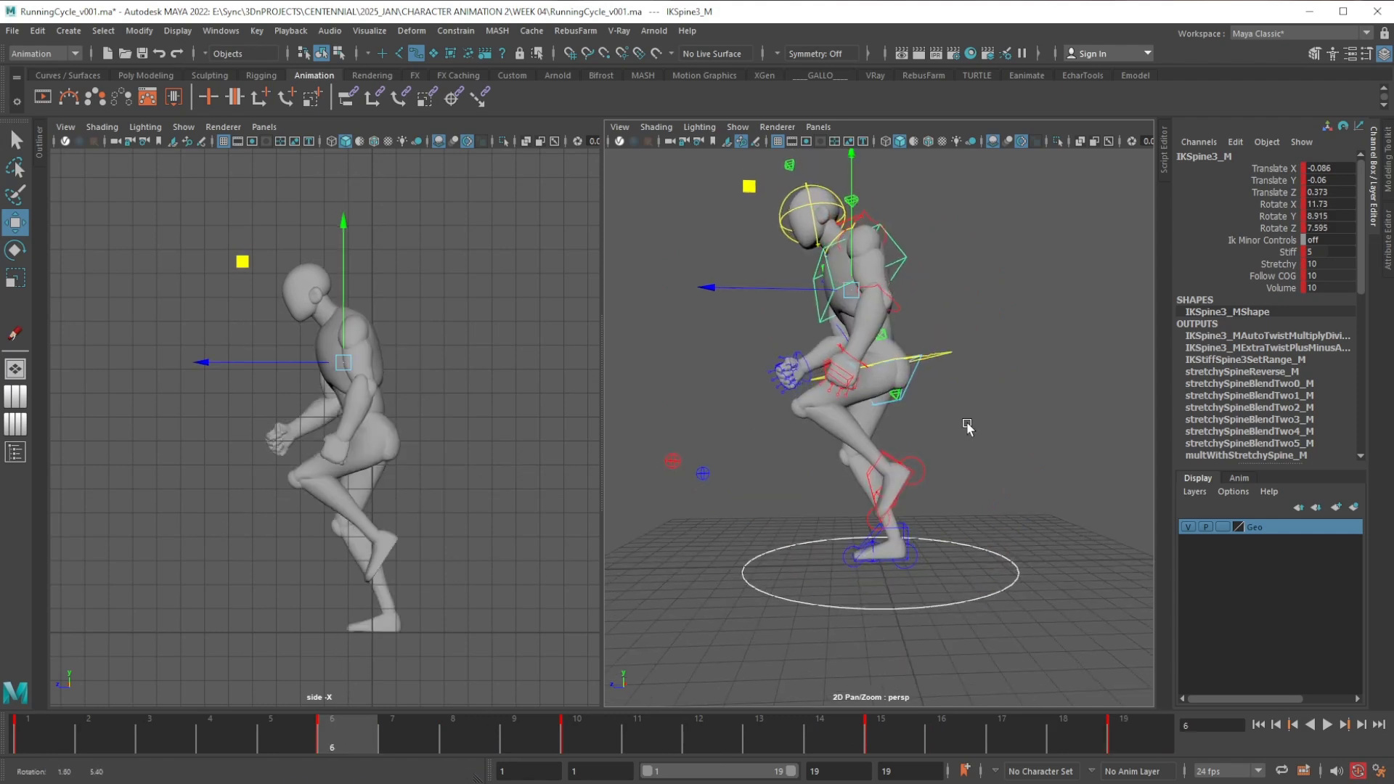
{"action": "left_click", "coordinate": [936, 356]}
{"action": "middle_click_drag", "start_coordinate": [952, 409], "coordinate": [937, 430], "text": "alt"}
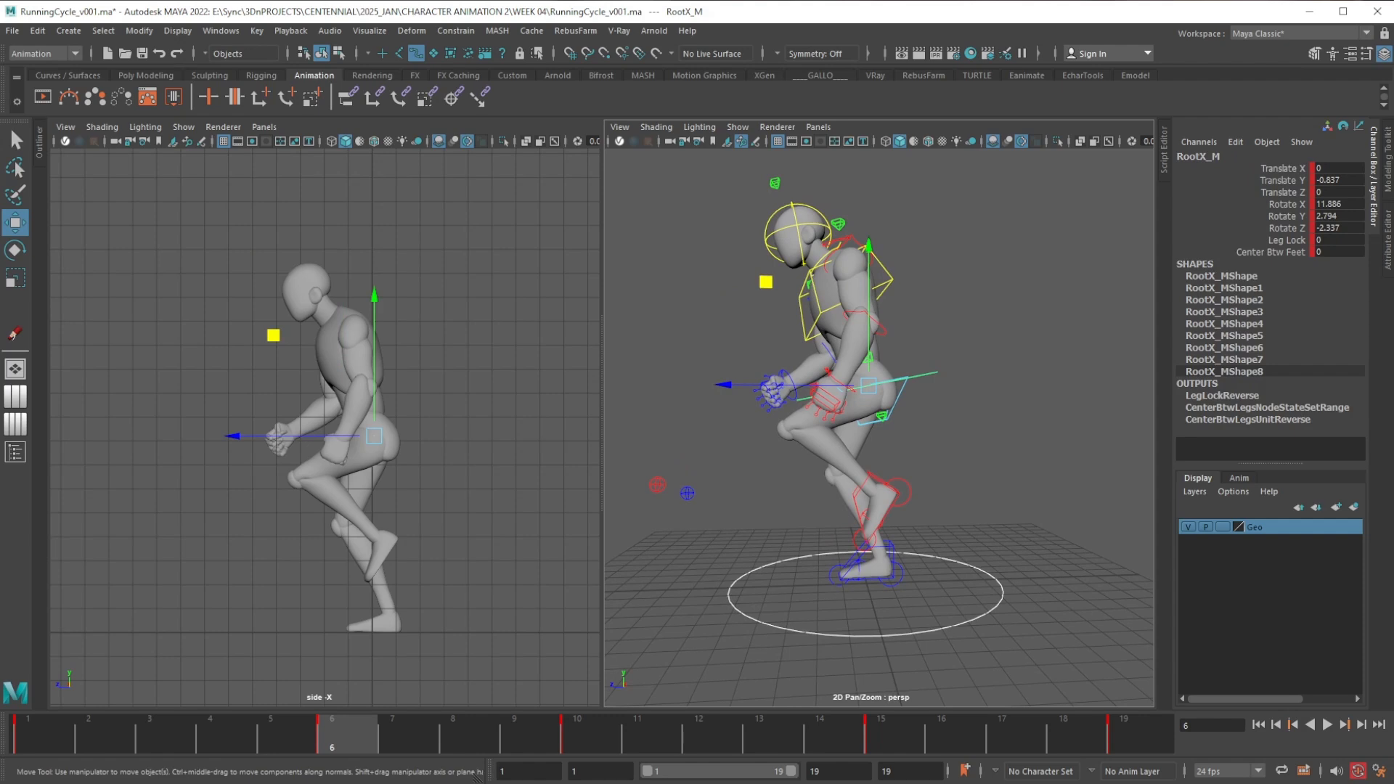
{"action": "left_click", "coordinate": [221, 31]}
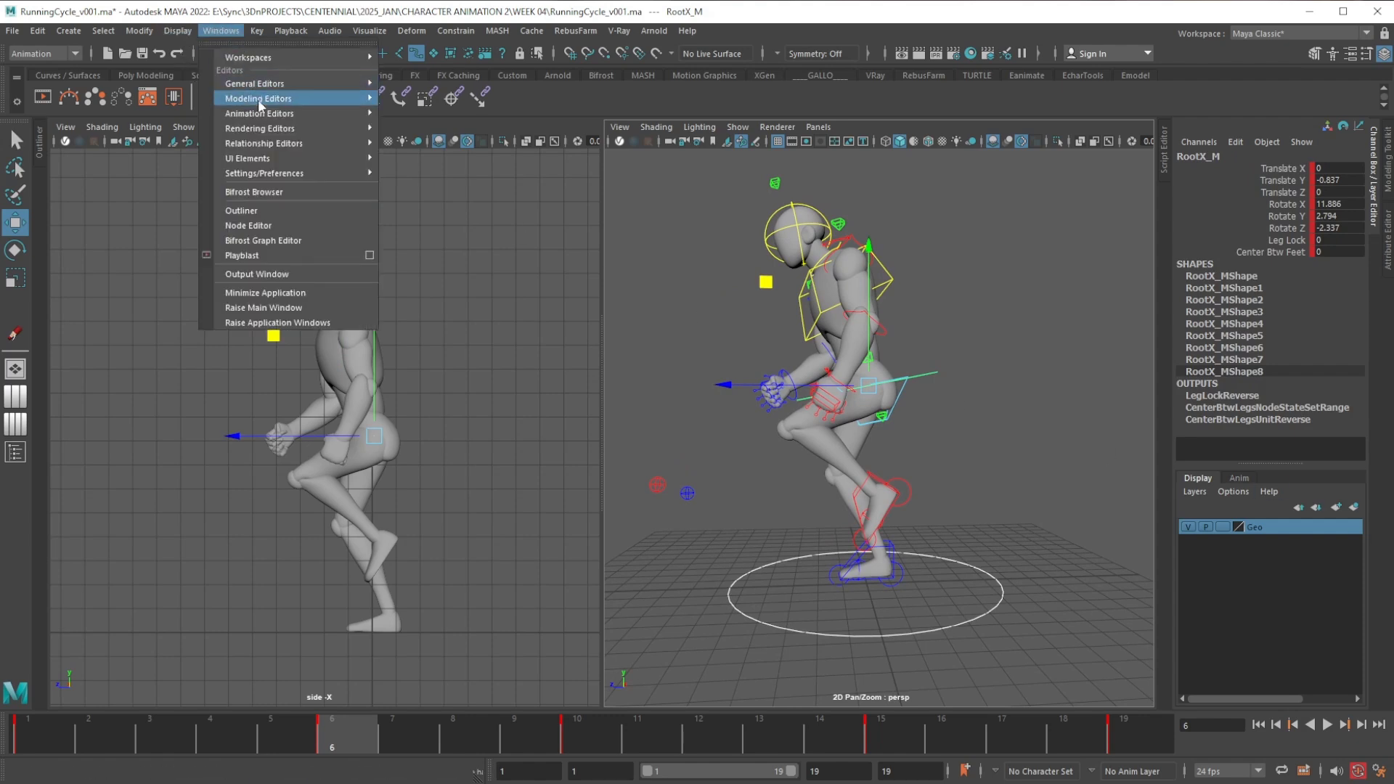
{"action": "mouse_move", "coordinate": [291, 113]}
{"action": "left_click", "coordinate": [421, 114]}
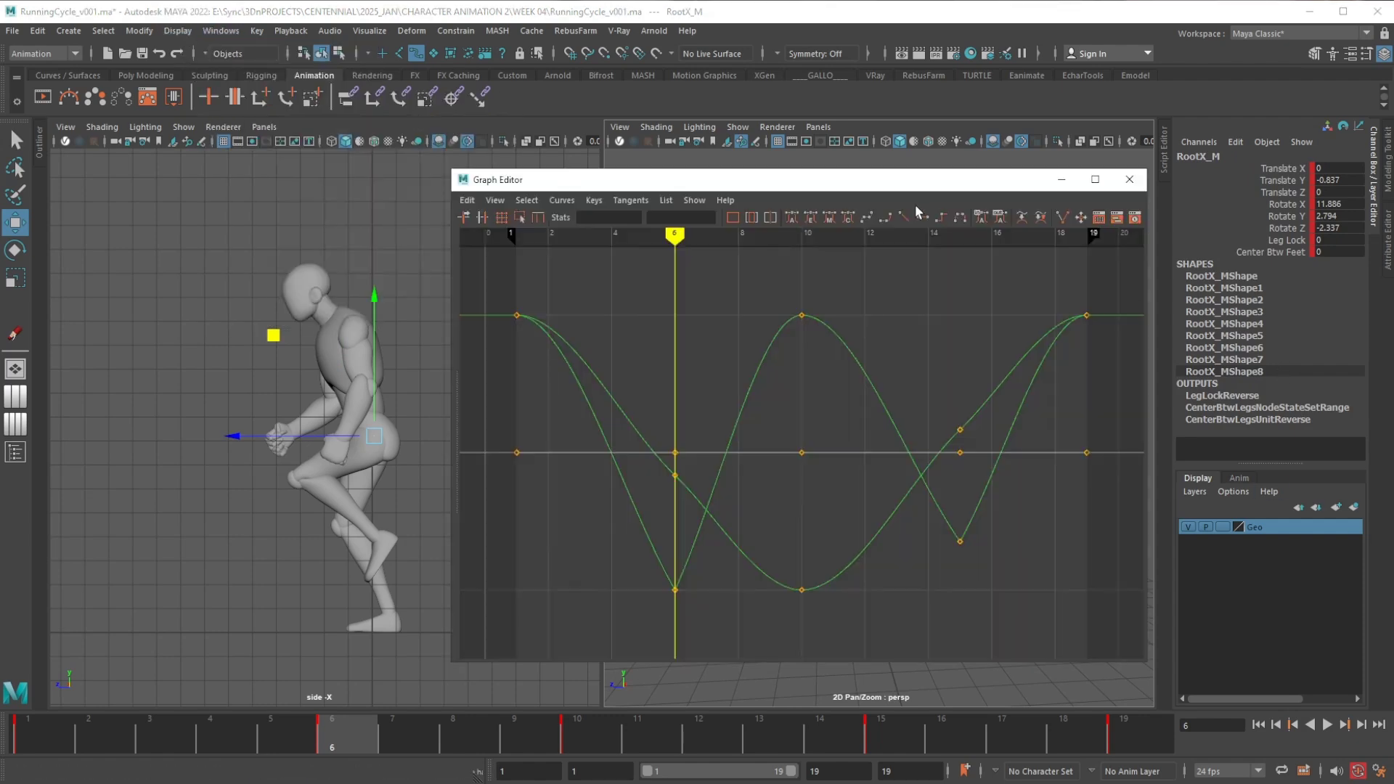
Raise the hip control's Translate Y key at frame 6 to about -0.656 to match frame 15, and close the Graph Editor
{"action": "left_click", "coordinate": [1285, 181]}
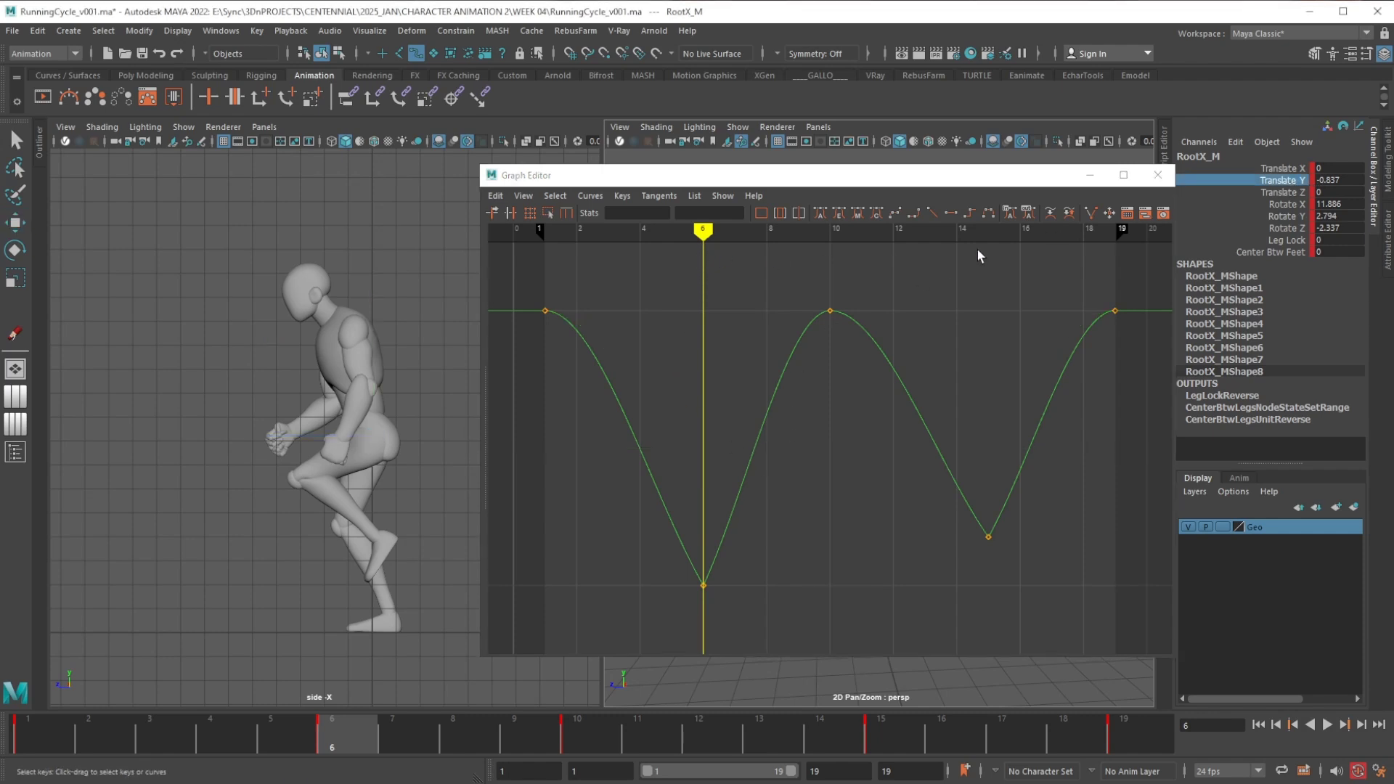
{"action": "mouse_move", "coordinate": [996, 230]}
{"action": "left_mouse_down"}
{"action": "mouse_move", "coordinate": [1018, 231]}
{"action": "mouse_move", "coordinate": [993, 235]}
{"action": "left_mouse_up"}
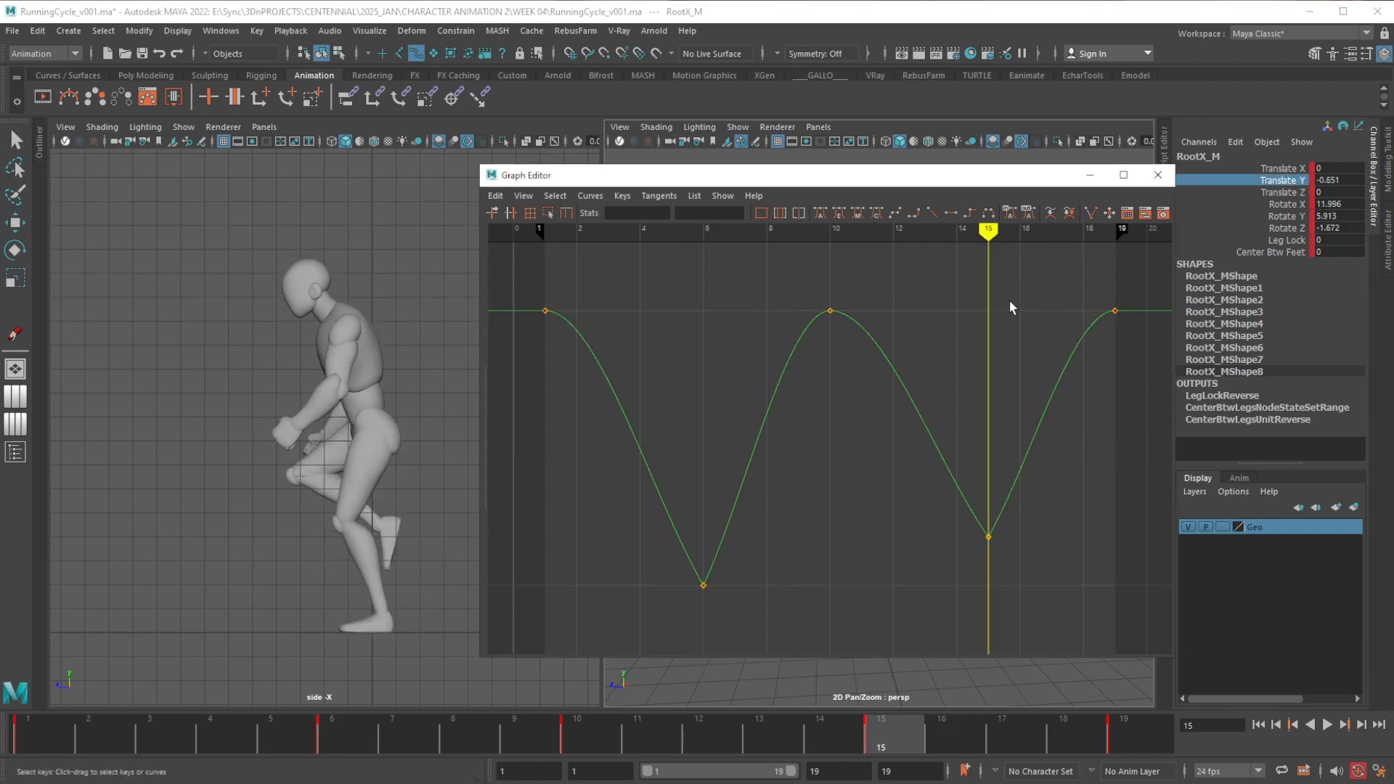
{"action": "left_click_drag", "start_coordinate": [741, 239], "coordinate": [702, 280]}
{"action": "left_click_drag", "start_coordinate": [713, 597], "coordinate": [723, 599]}
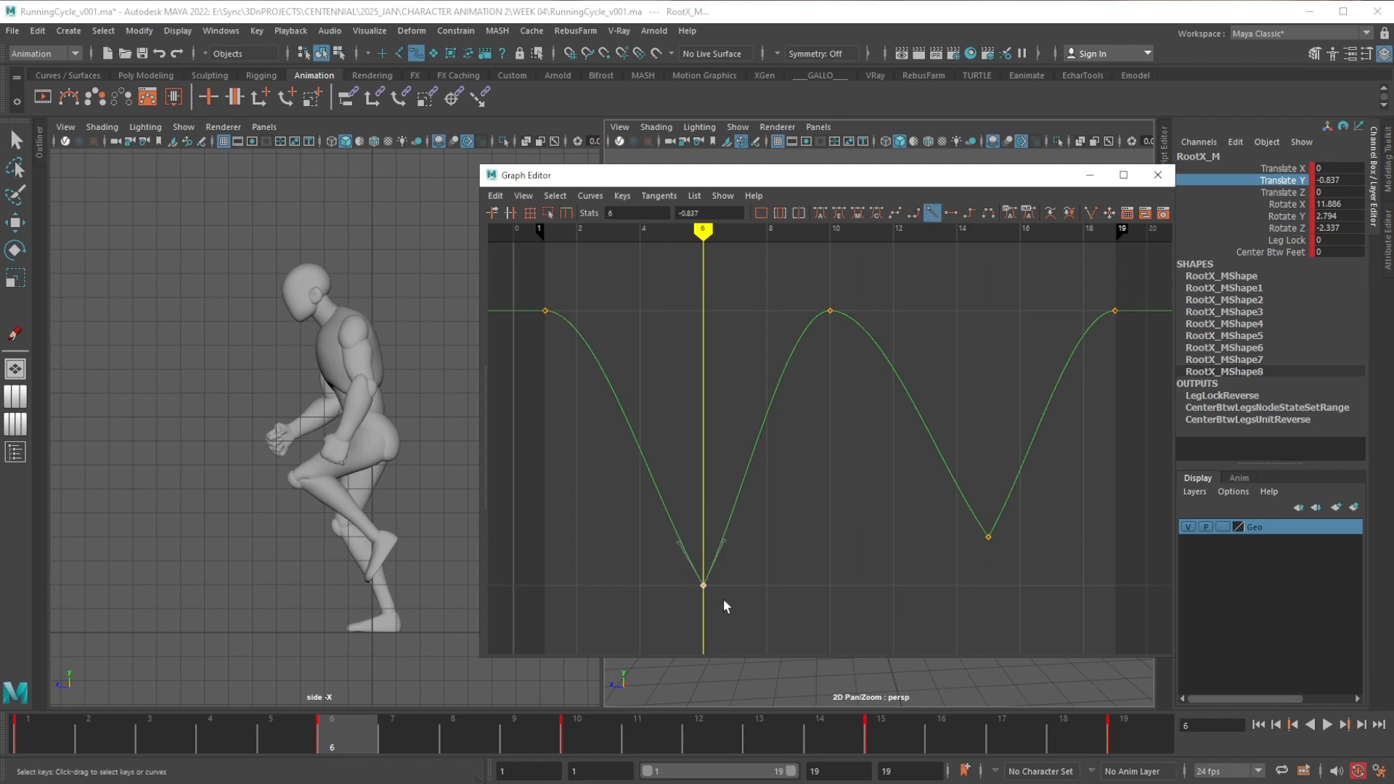
{"action": "middle_click_drag", "start_coordinate": [723, 598], "coordinate": [722, 551], "text": "shift"}
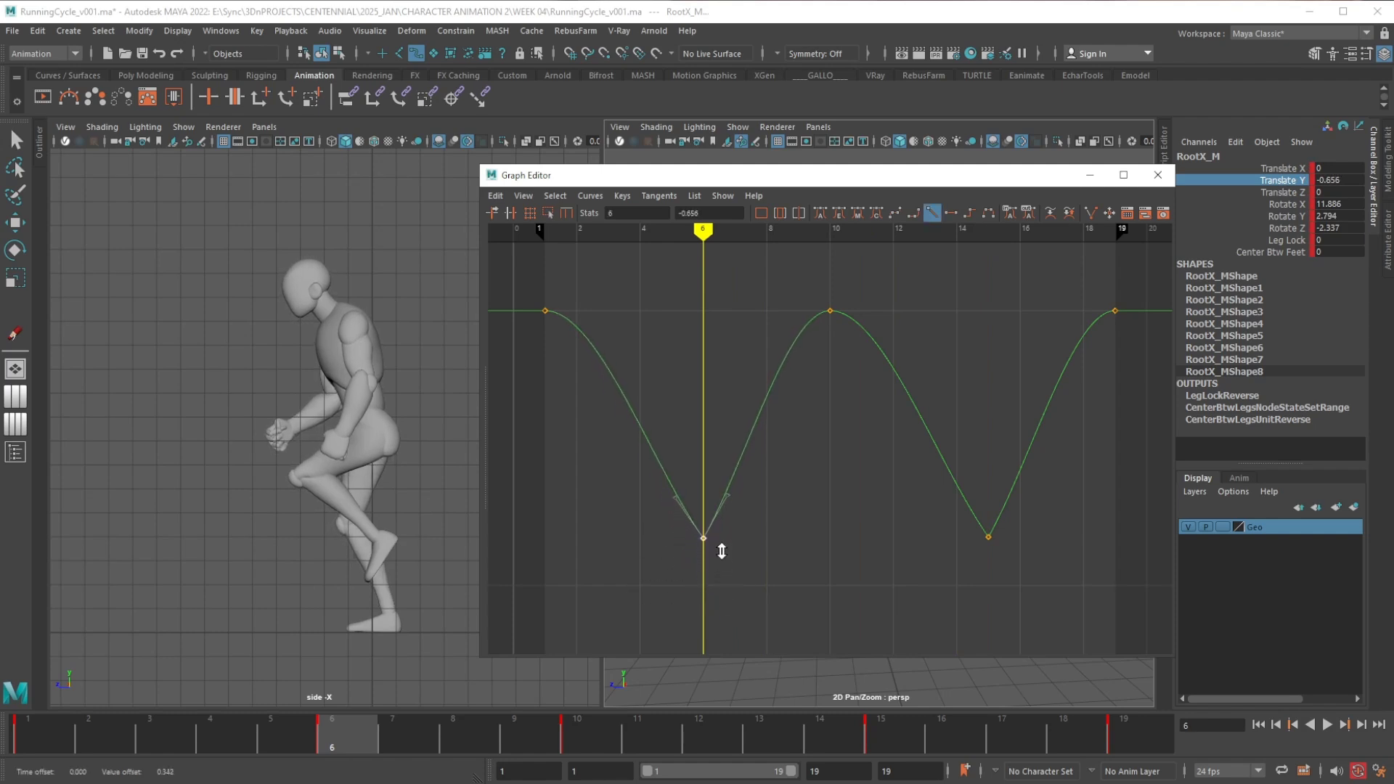
{"action": "left_click", "coordinate": [1019, 232]}
{"action": "left_click", "coordinate": [989, 232]}
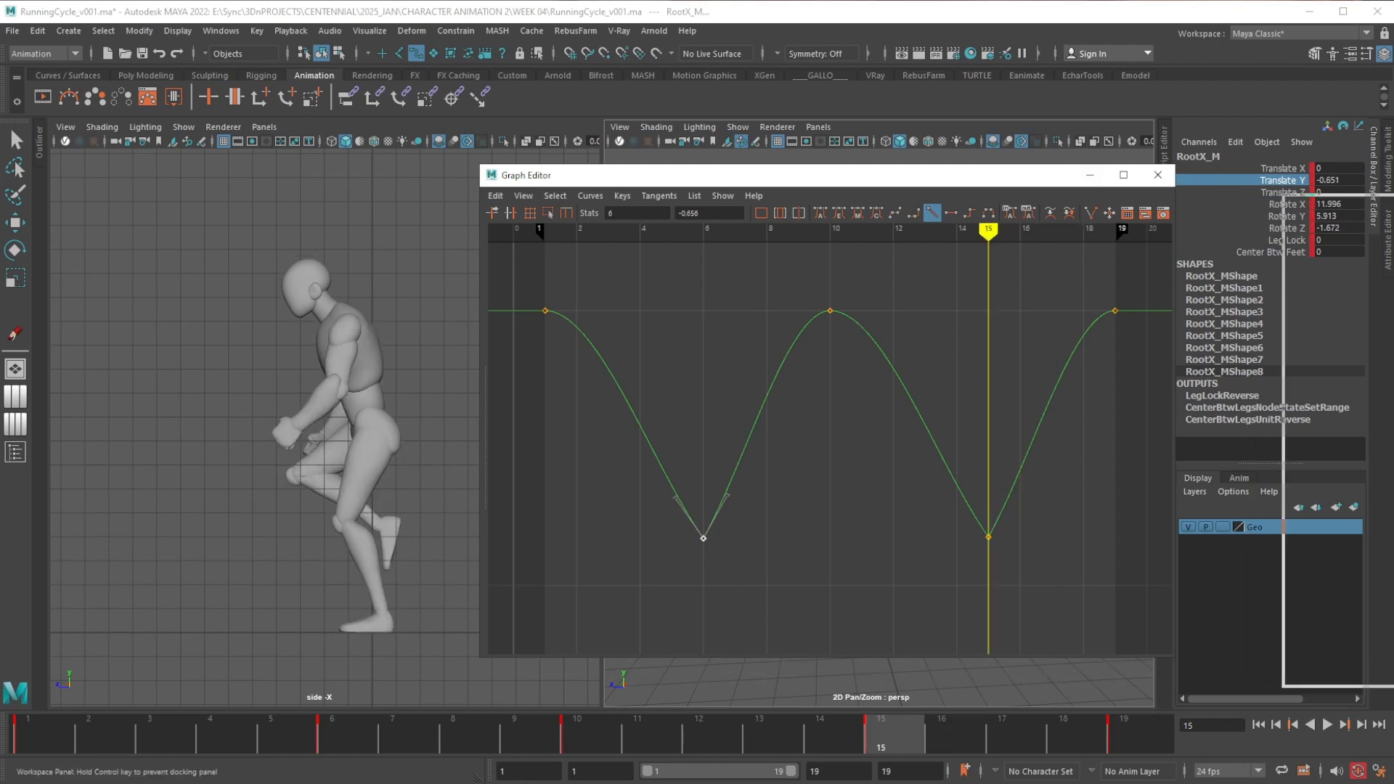
{"action": "left_click", "coordinate": [1158, 175]}
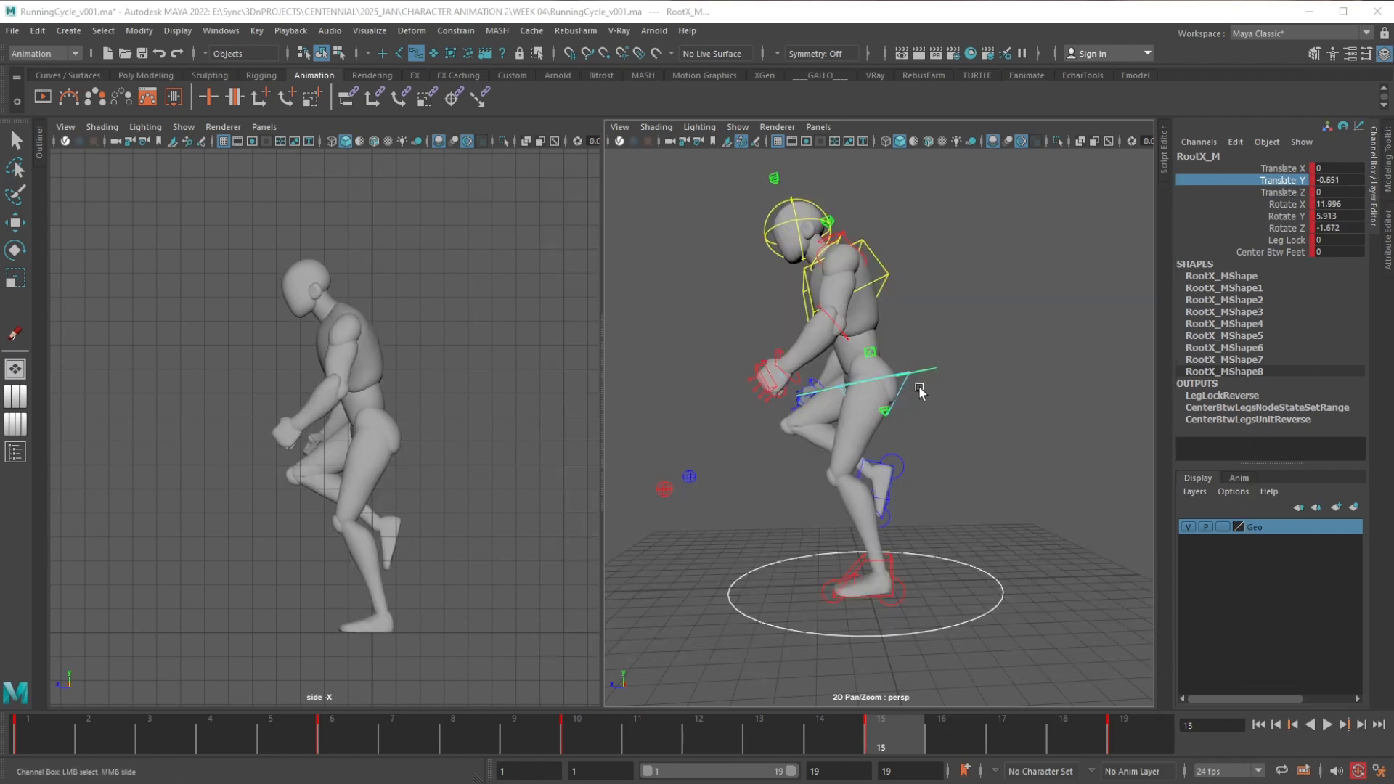
Set keys on the chest control IKSpine3_M at frames 7 and 16
{"action": "left_click", "coordinate": [886, 279]}
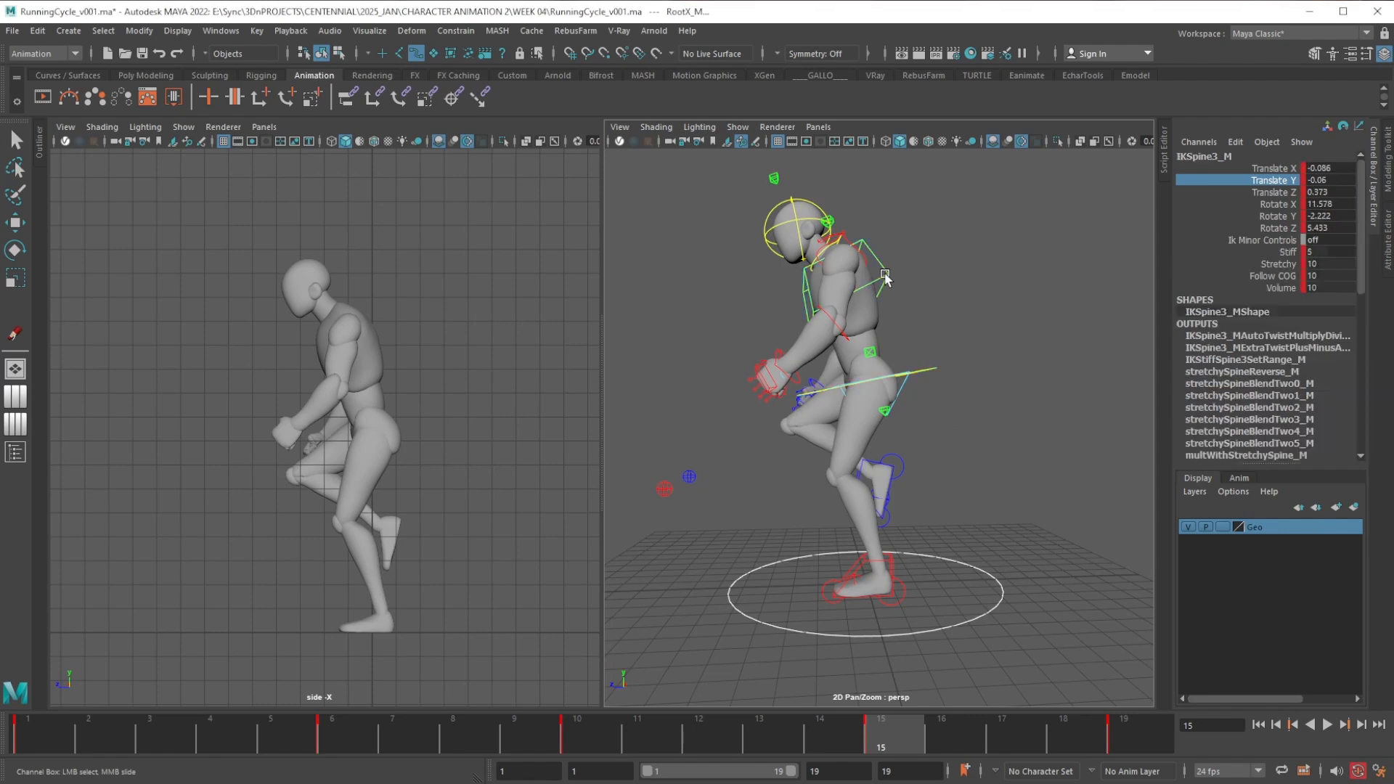
{"action": "left_click", "coordinate": [331, 747]}
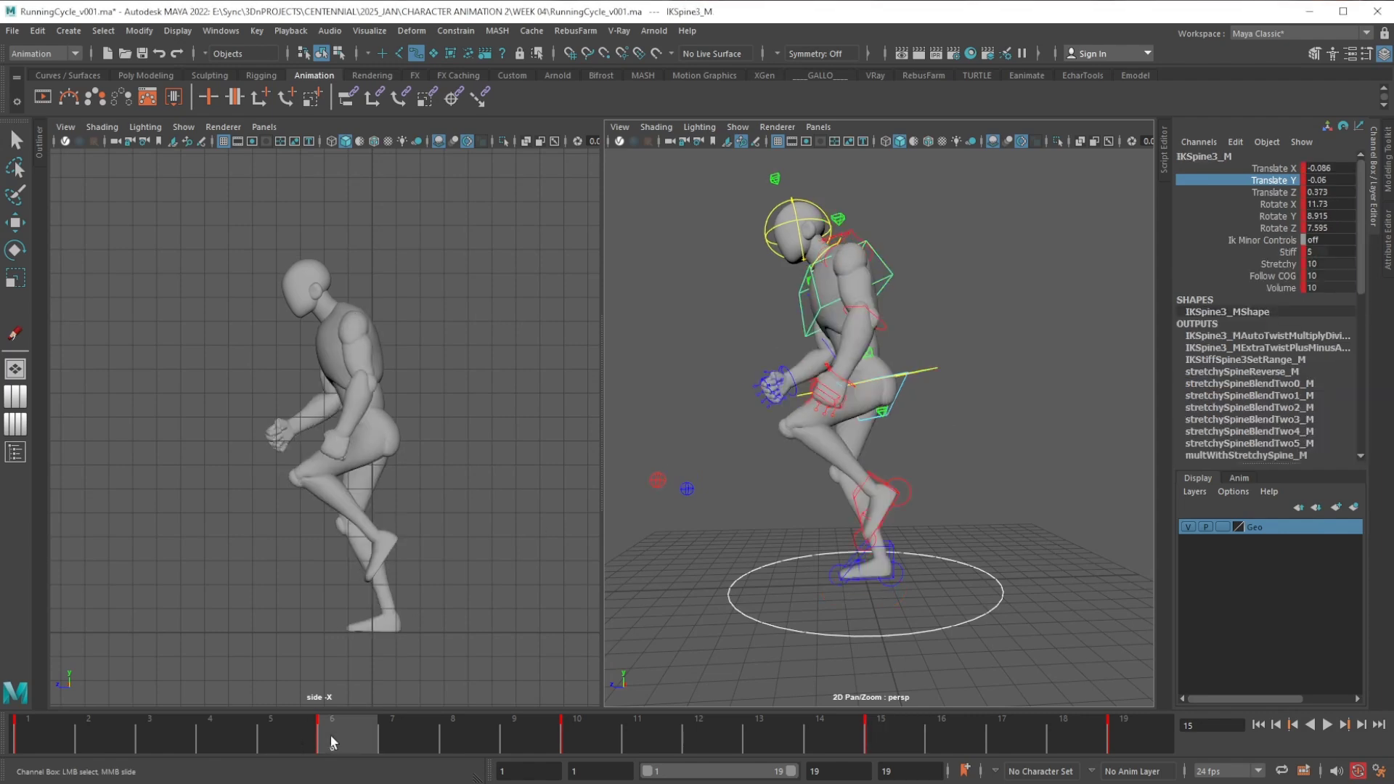
{"action": "left_click", "coordinate": [1298, 299]}
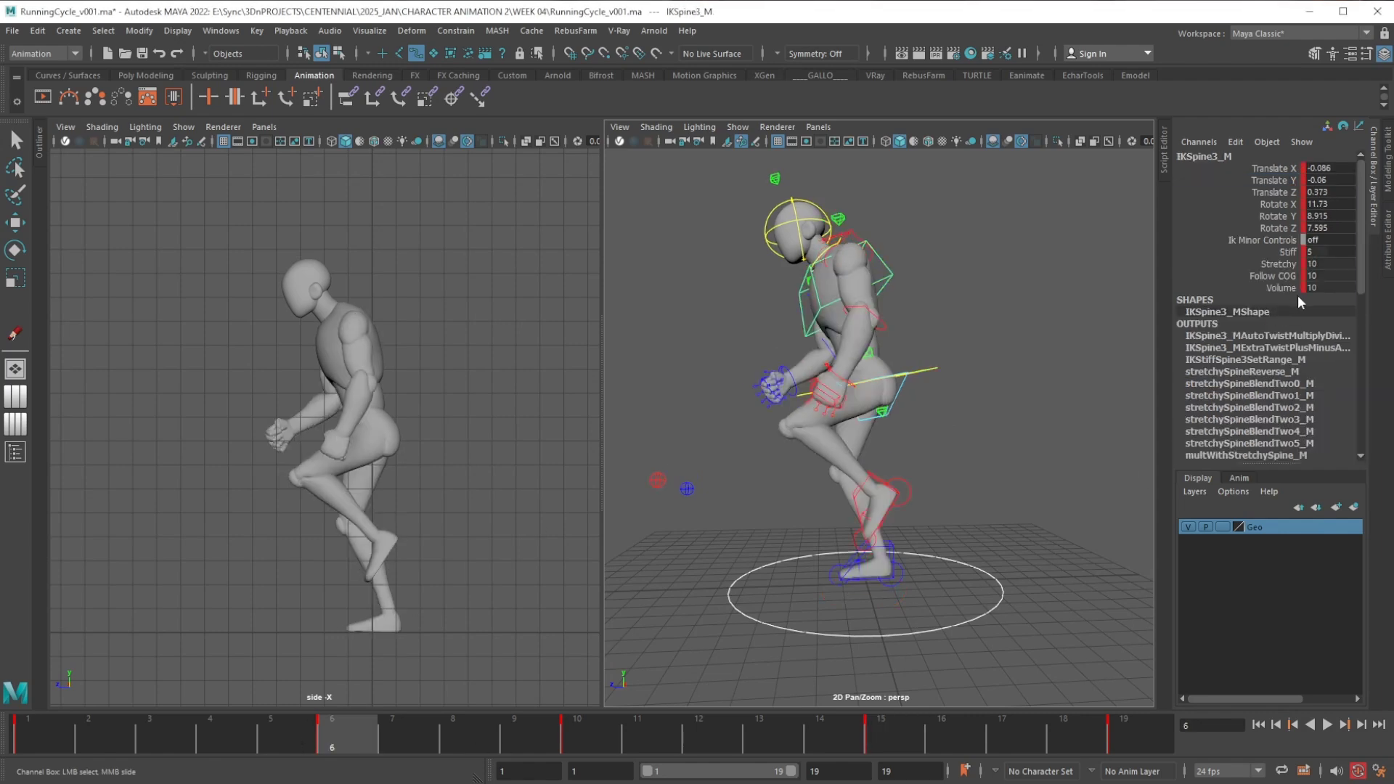
{"action": "left_click", "coordinate": [398, 729]}
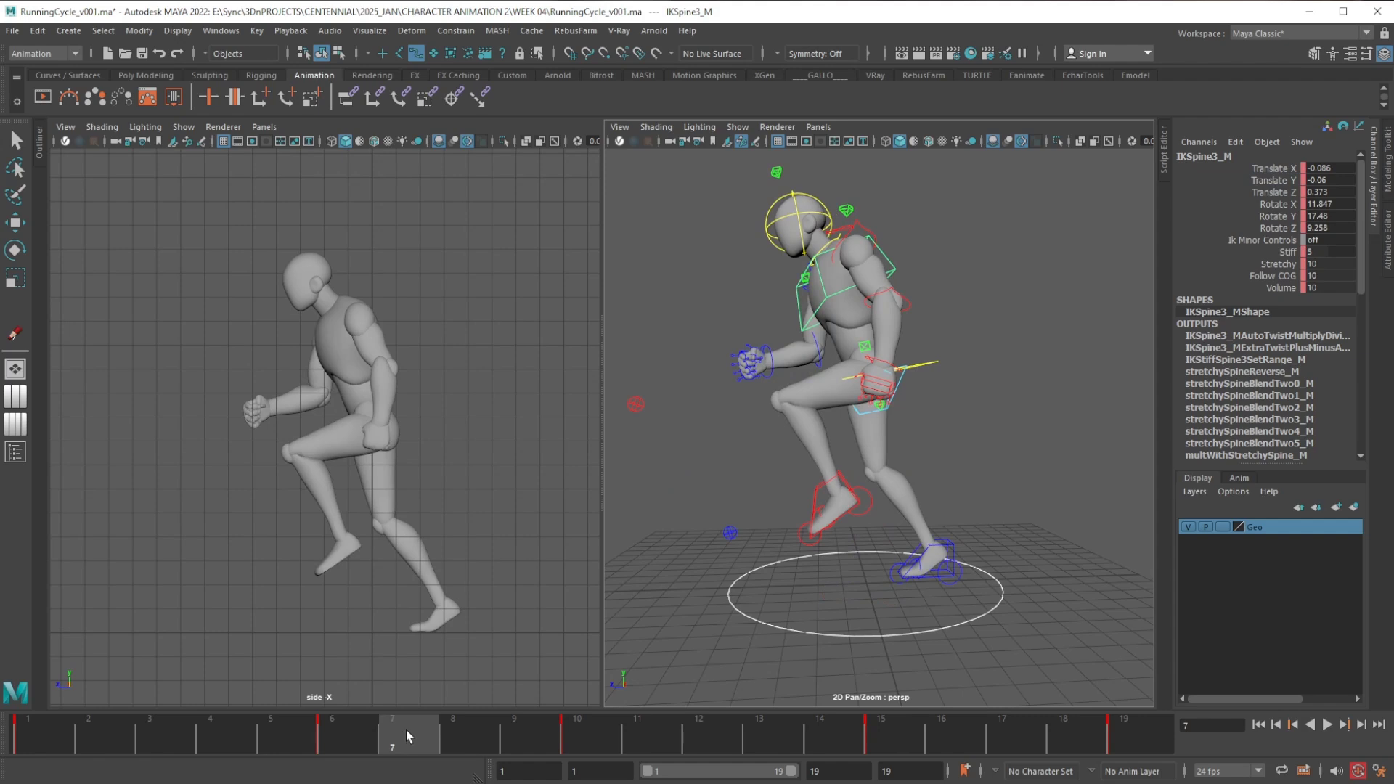
{"action": "key", "text": "s"}
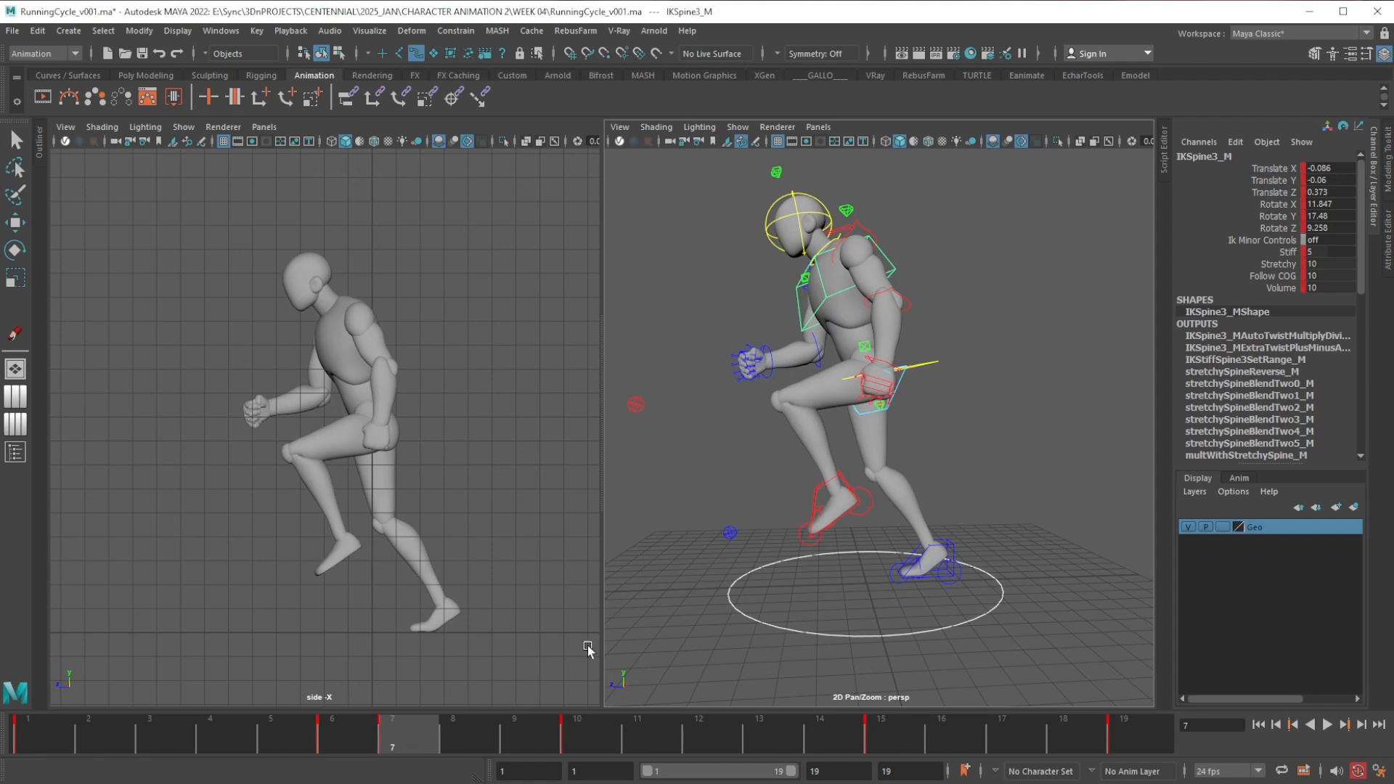
{"action": "left_click", "coordinate": [944, 735]}
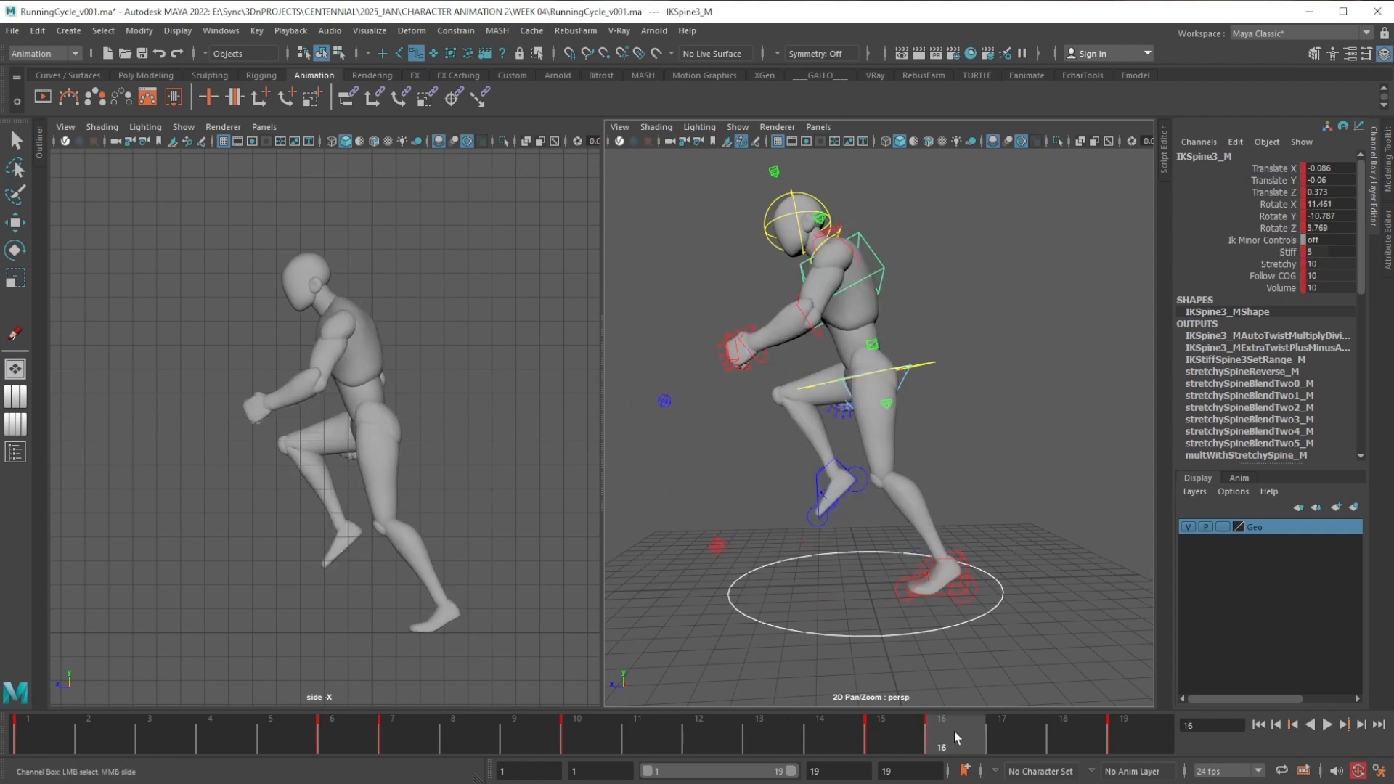
Delete the chest control's keys at frames 6 and 15
{"action": "left_click", "coordinate": [348, 731]}
{"action": "right_click", "coordinate": [343, 735]}
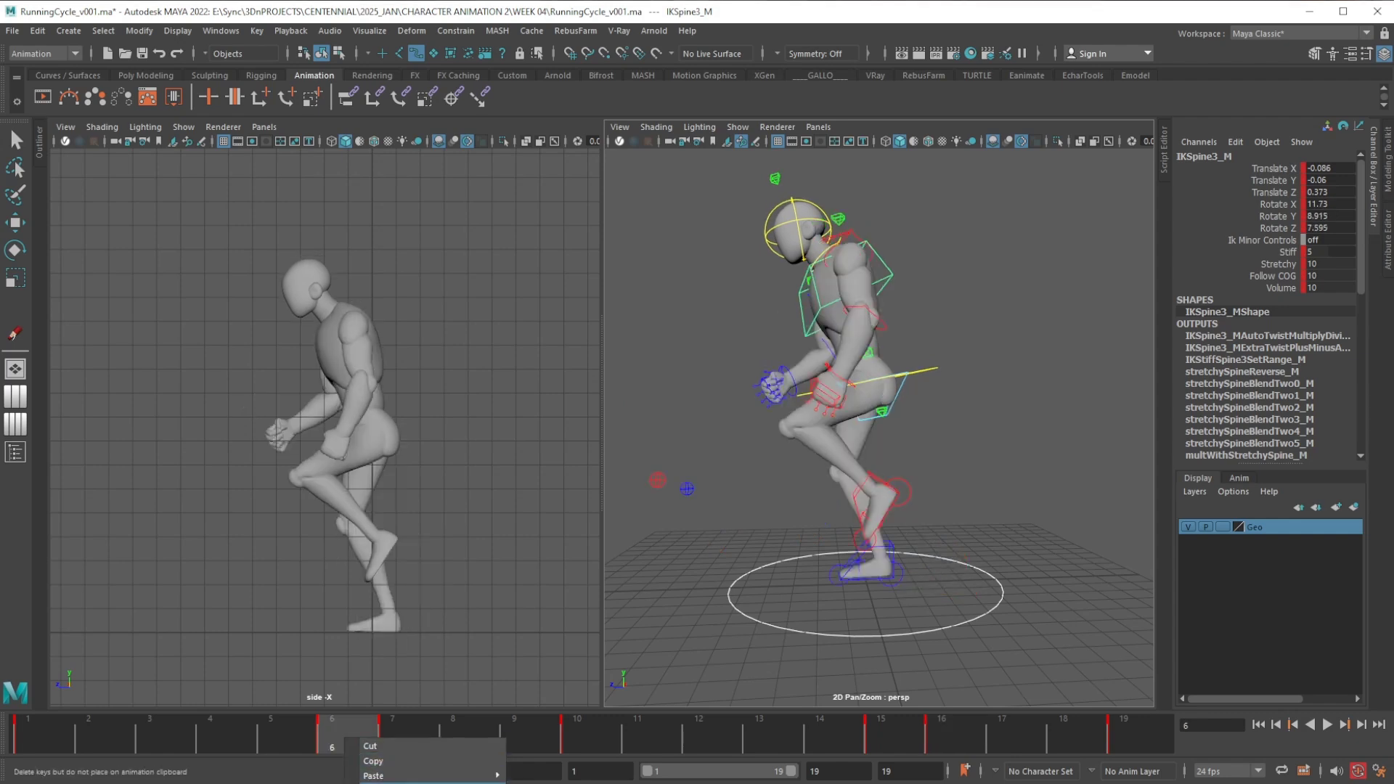
{"action": "left_click", "coordinate": [378, 783]}
{"action": "left_click", "coordinate": [896, 735]}
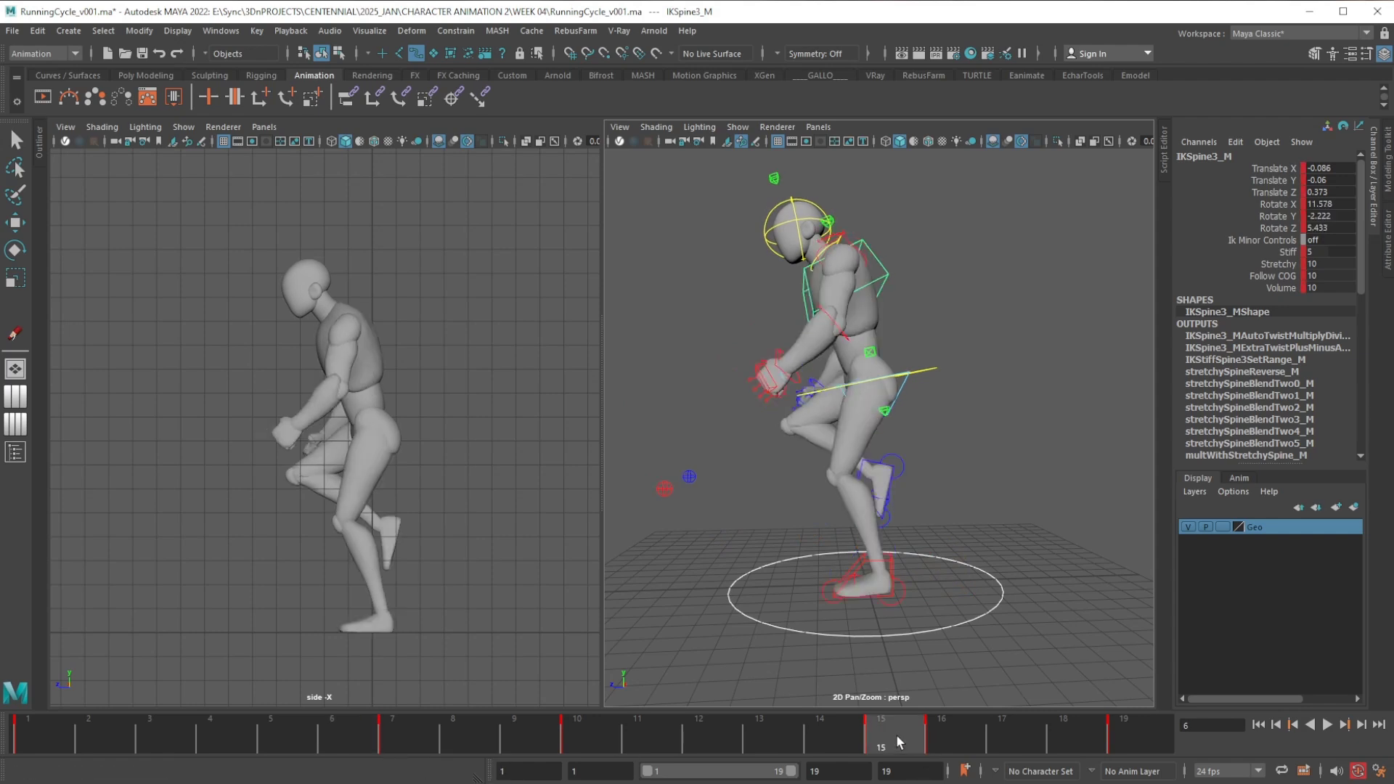
{"action": "right_click", "coordinate": [890, 736]}
{"action": "left_click", "coordinate": [944, 783]}
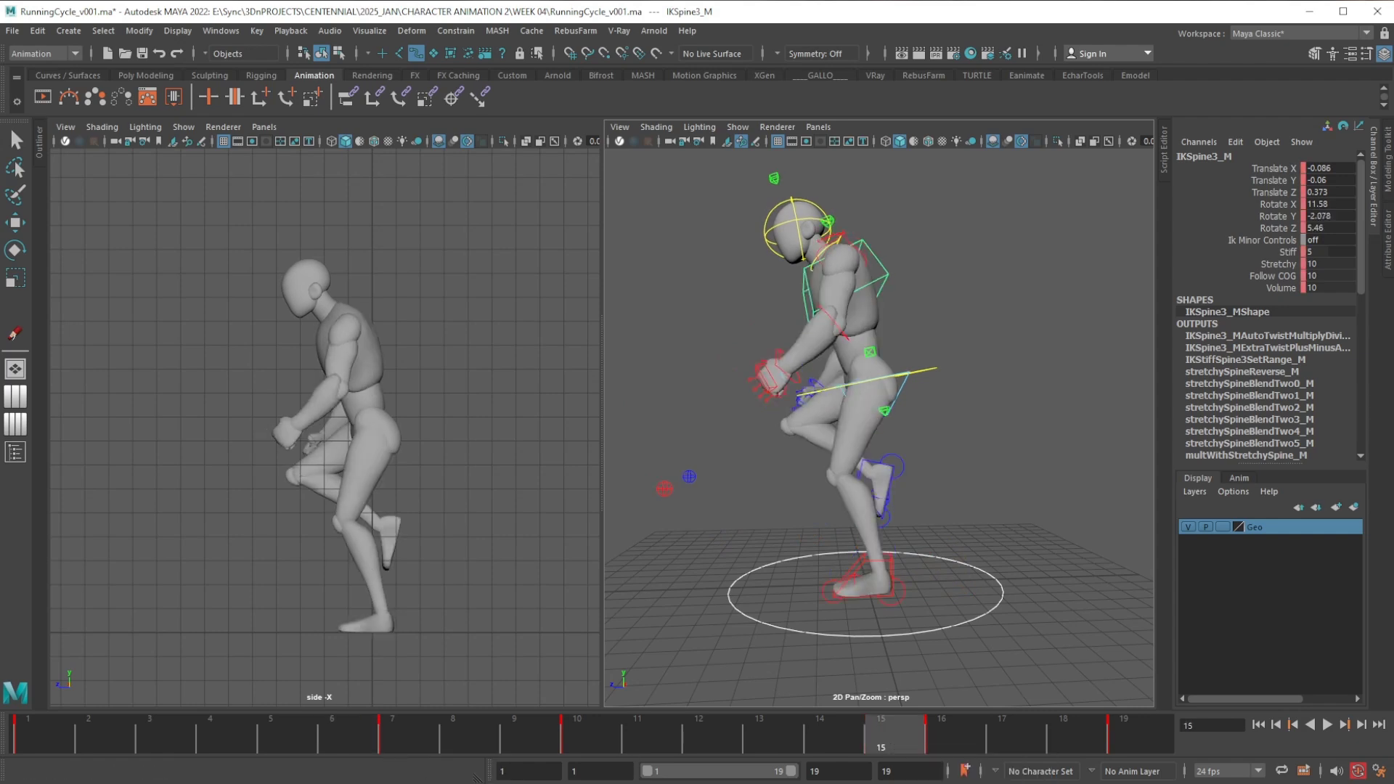
At frame 7, lean the chest forward to about 16.7 Rotate X and shift it to about -0.25 Translate Y and 0.54 Translate Z
{"action": "left_click_drag", "start_coordinate": [89, 735], "coordinate": [414, 717]}
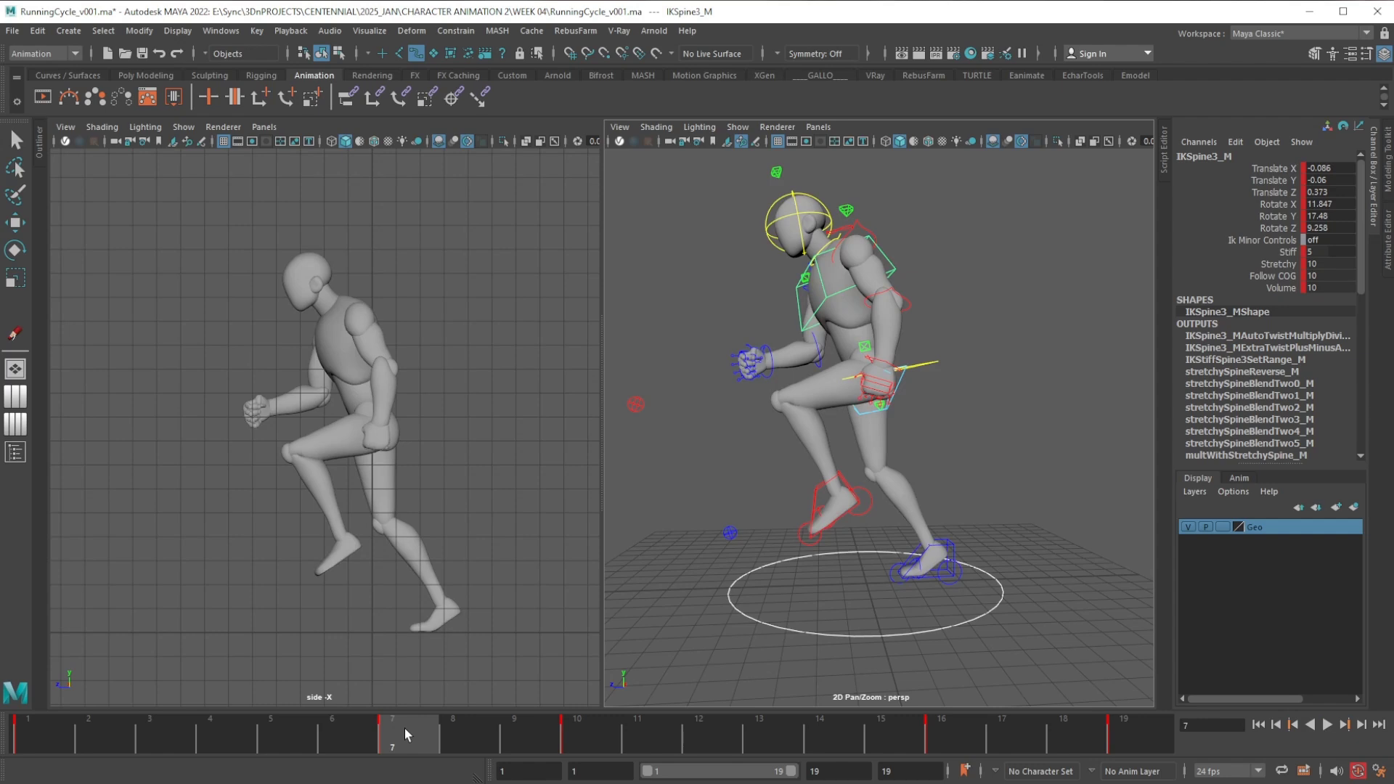
{"action": "key", "text": "e"}
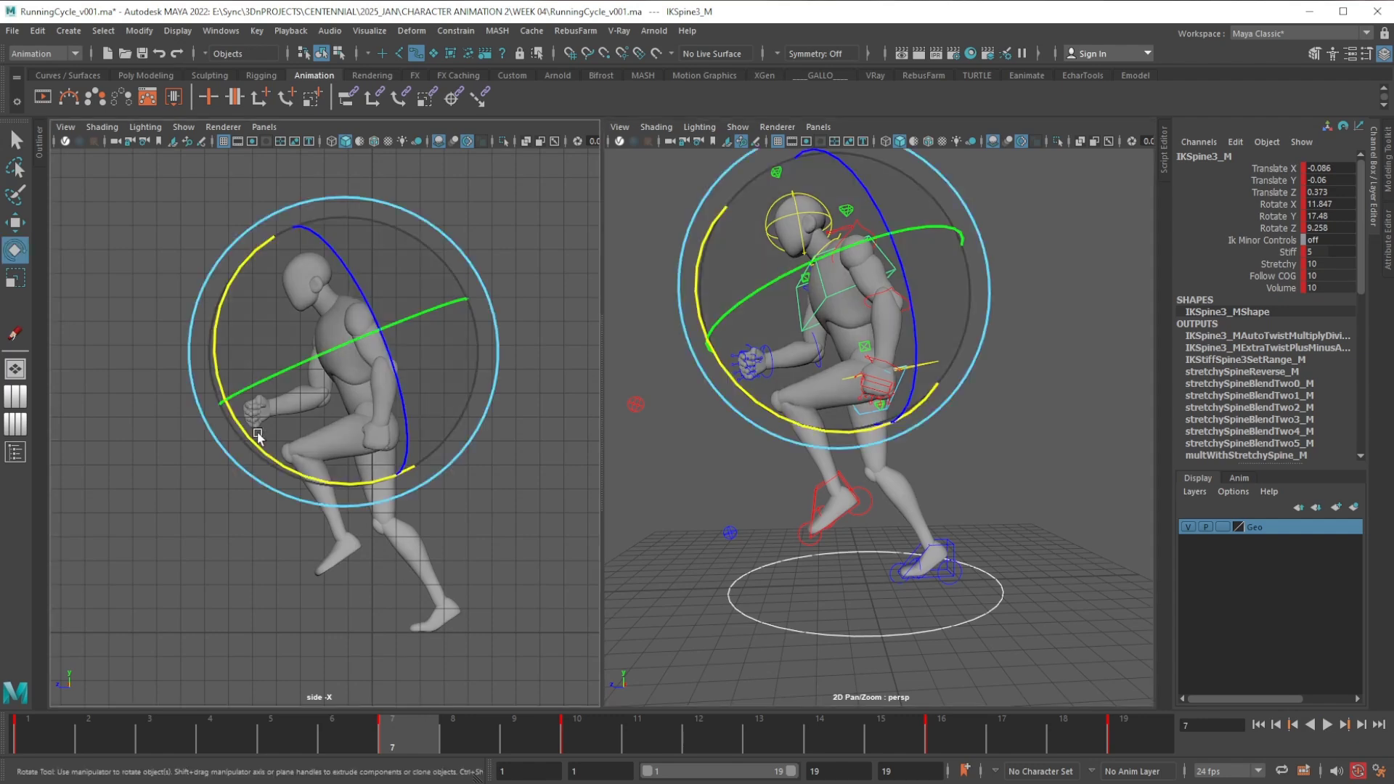
{"action": "left_click_drag", "start_coordinate": [241, 434], "coordinate": [253, 443]}
{"action": "key", "text": "w"}
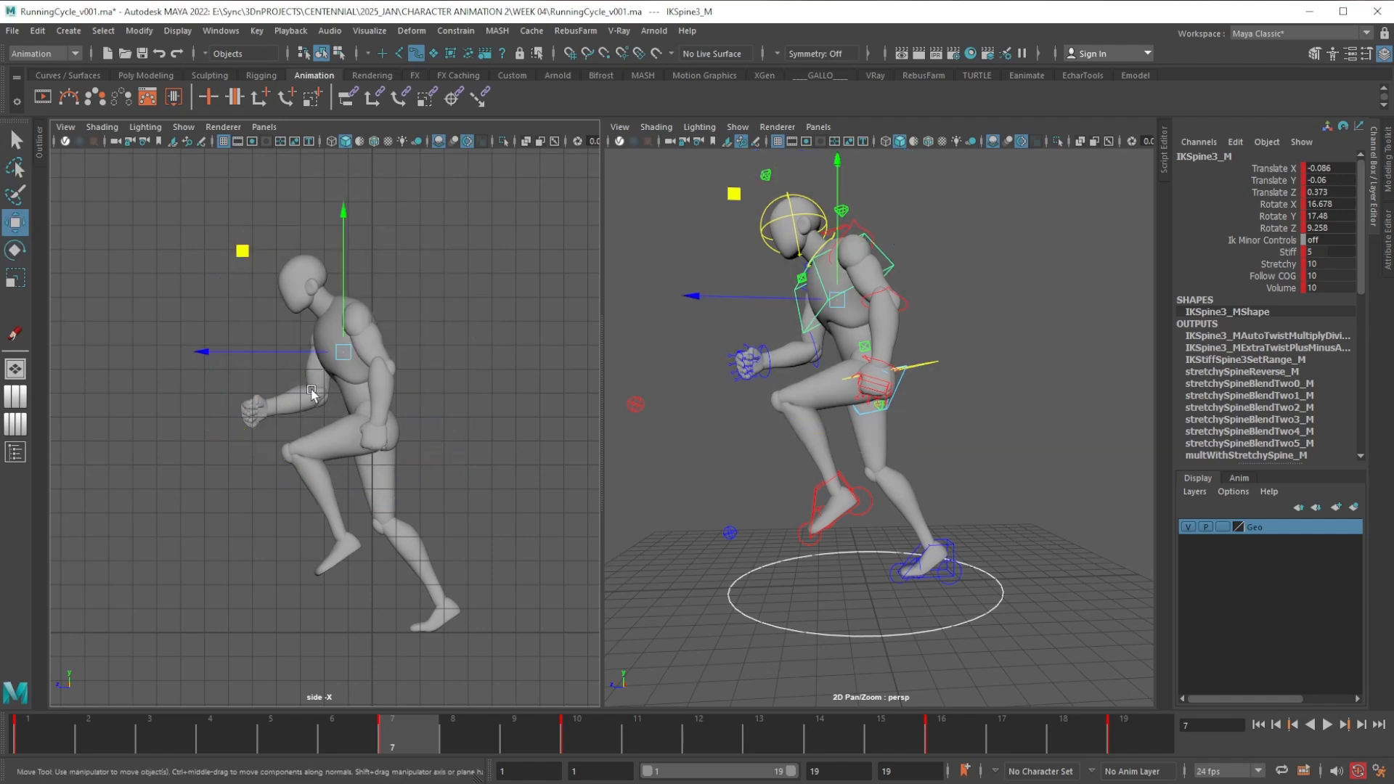
{"action": "left_click_drag", "start_coordinate": [320, 357], "coordinate": [318, 356]}
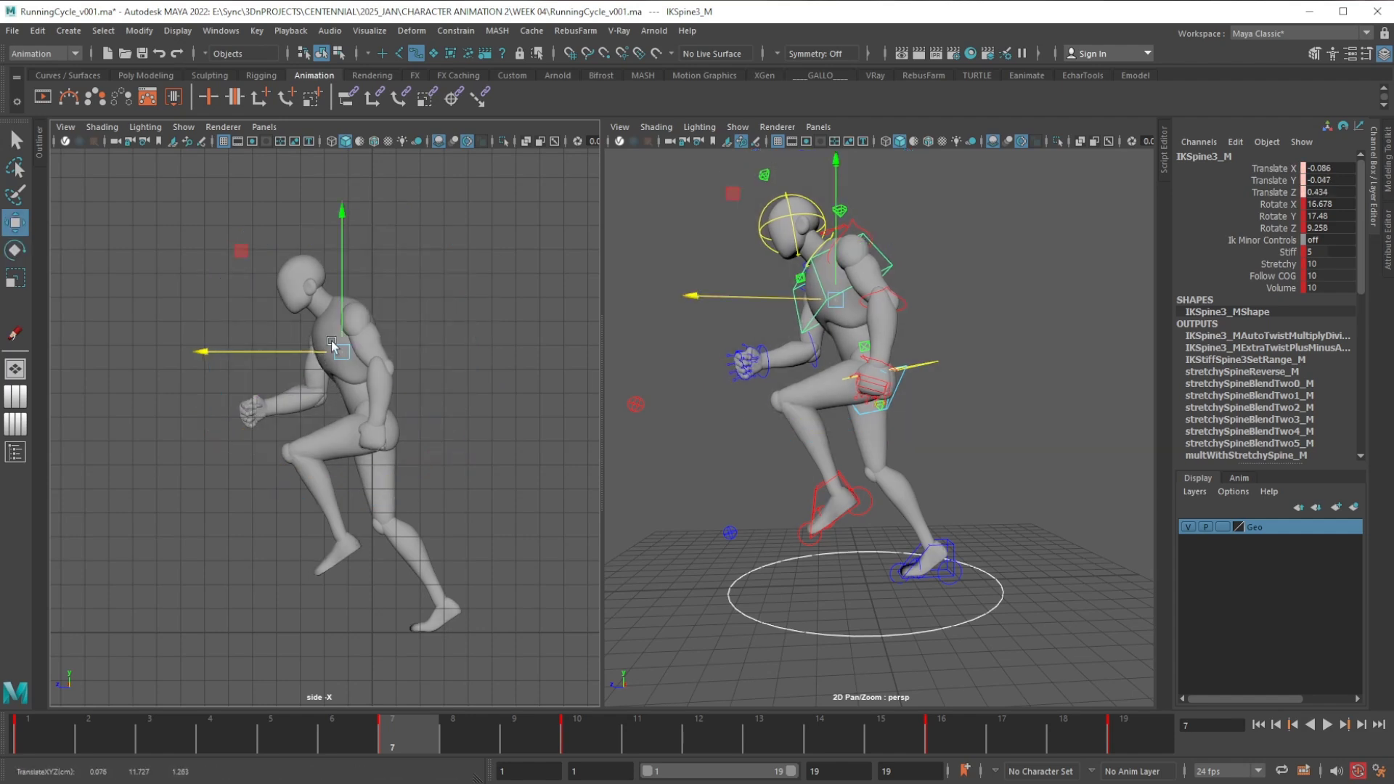
{"action": "left_click_drag", "start_coordinate": [342, 307], "coordinate": [319, 360]}
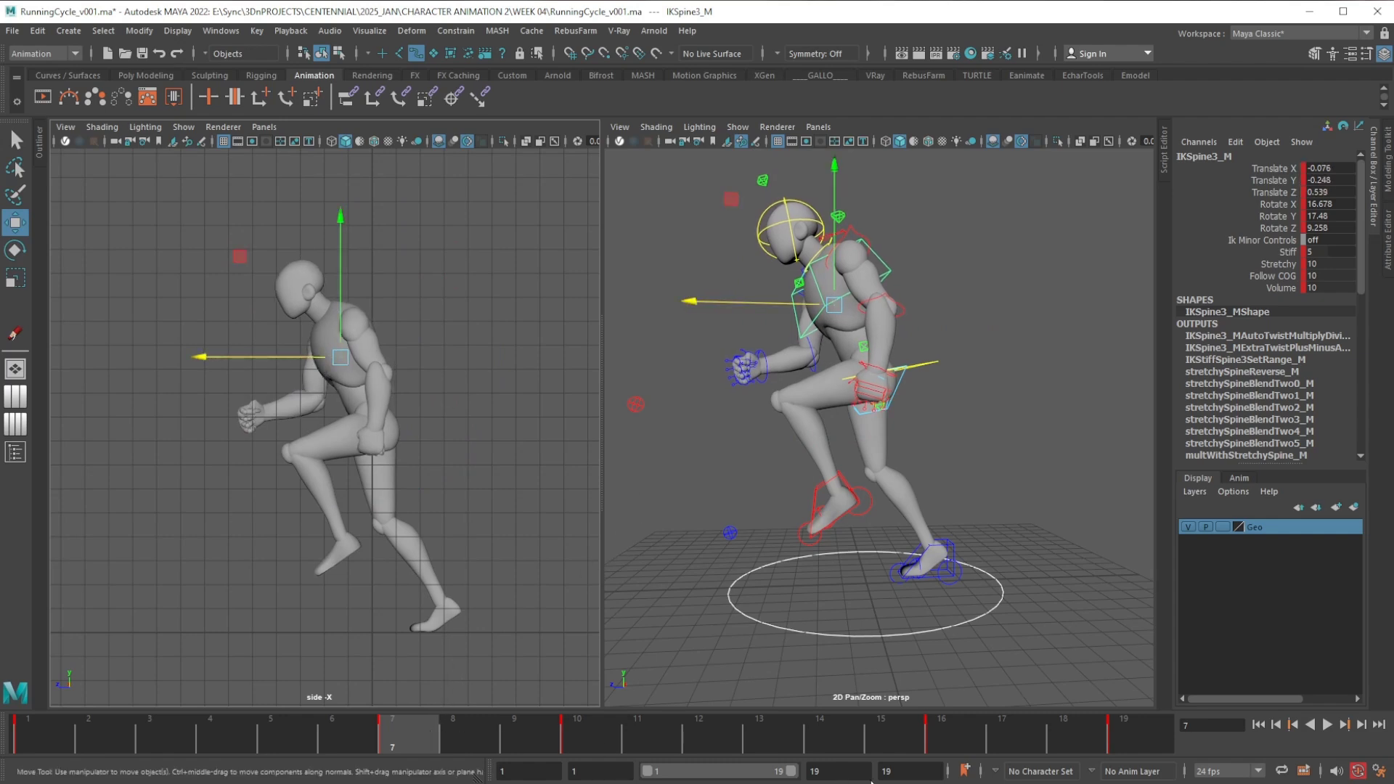
At frame 16, lean the chest forward to about 14.5 Rotate X and shift it to about -0.18 Translate Y and 0.56 Translate Z
{"action": "left_click", "coordinate": [947, 730]}
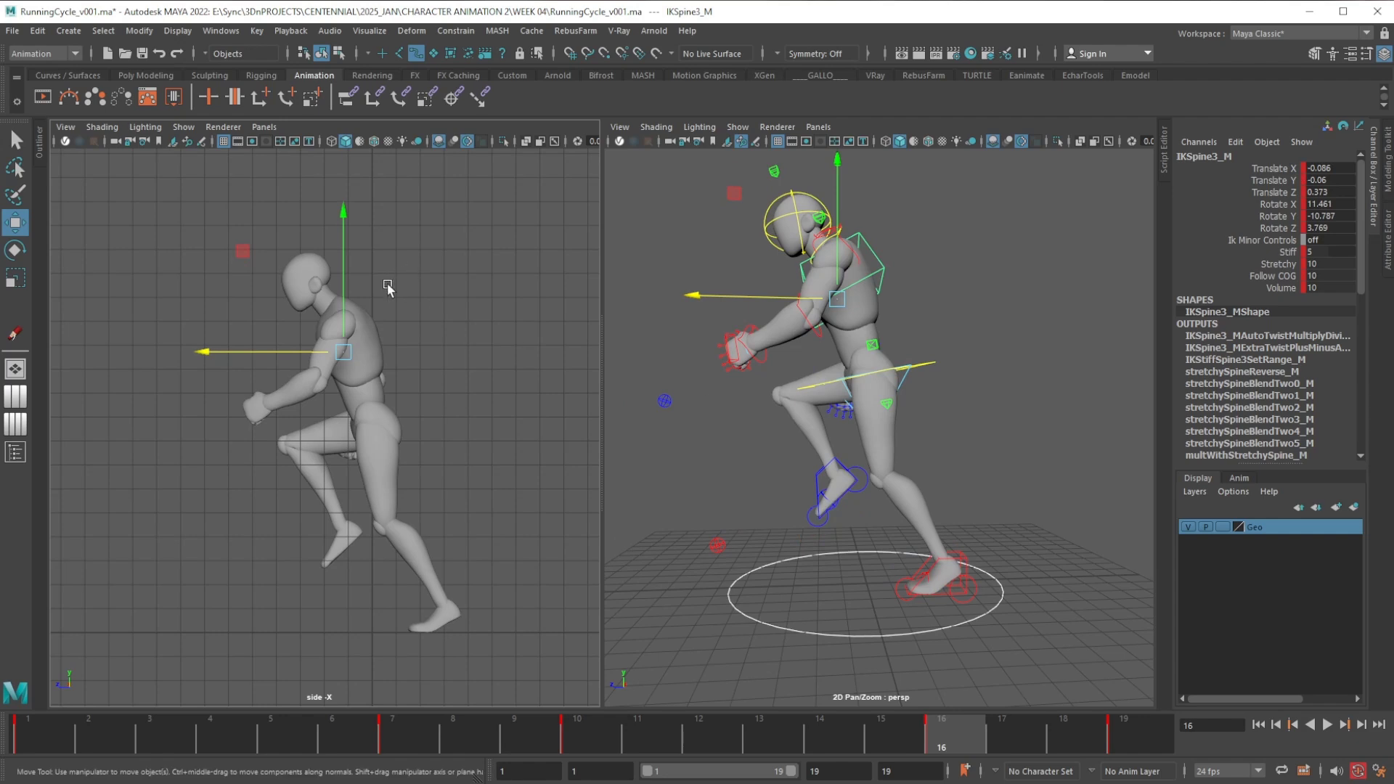
{"action": "left_click_drag", "start_coordinate": [320, 352], "coordinate": [344, 321]}
{"action": "key", "text": "e"}
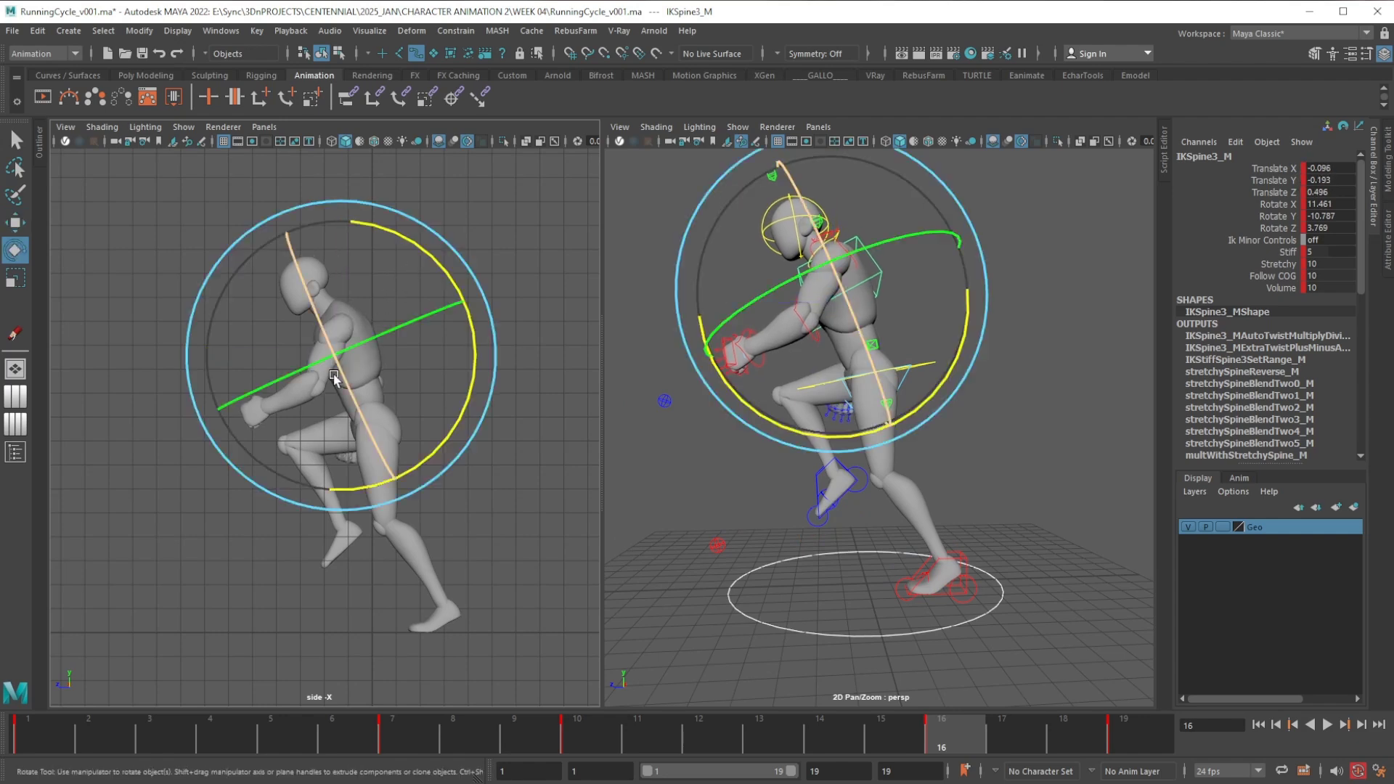
{"action": "left_click_drag", "start_coordinate": [469, 391], "coordinate": [467, 401]}
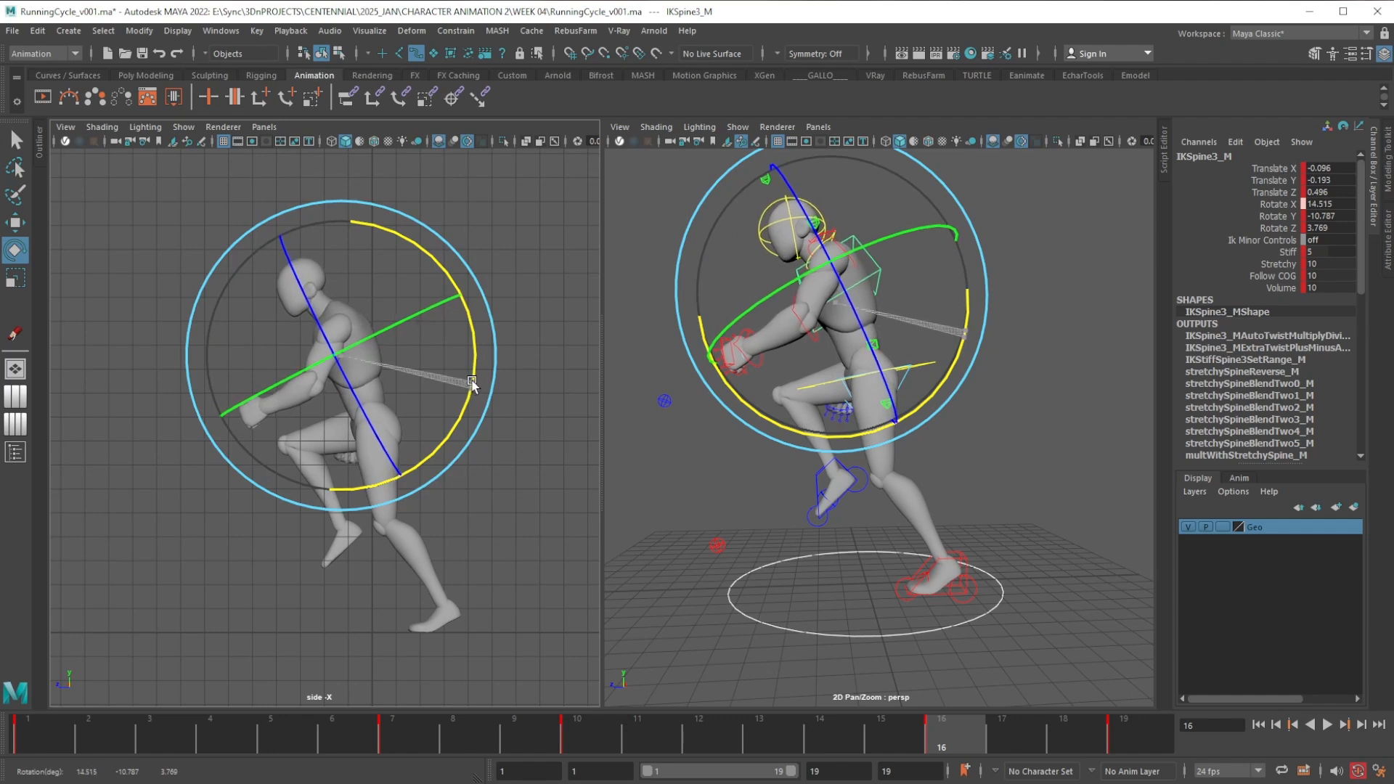
{"action": "key", "text": "w"}
{"action": "left_click_drag", "start_coordinate": [311, 356], "coordinate": [309, 356]}
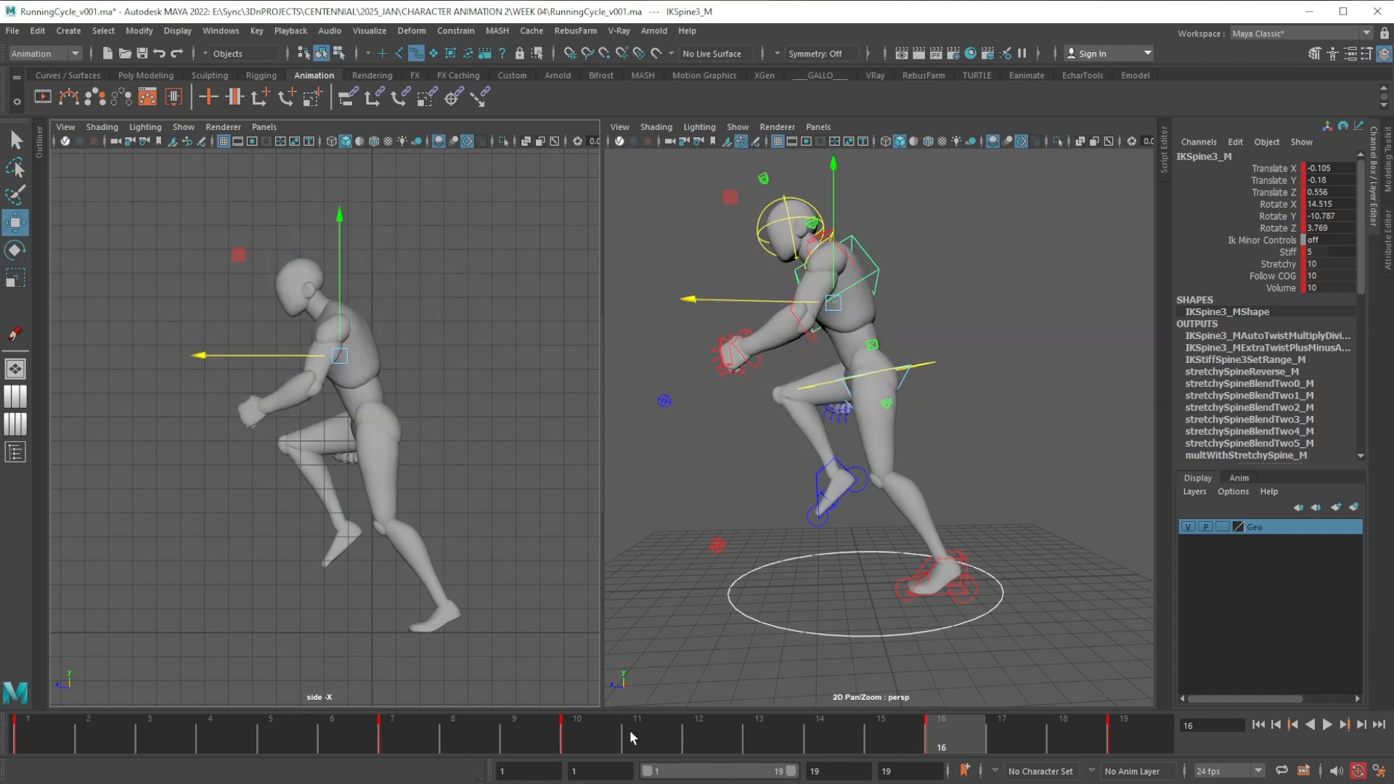
Play back the cycle, and key the chest at frame 5 with about 13.7 Rotate X, -0.15 Translate Y and 0.42 Translate Z
{"action": "key", "text": "alt+v"}
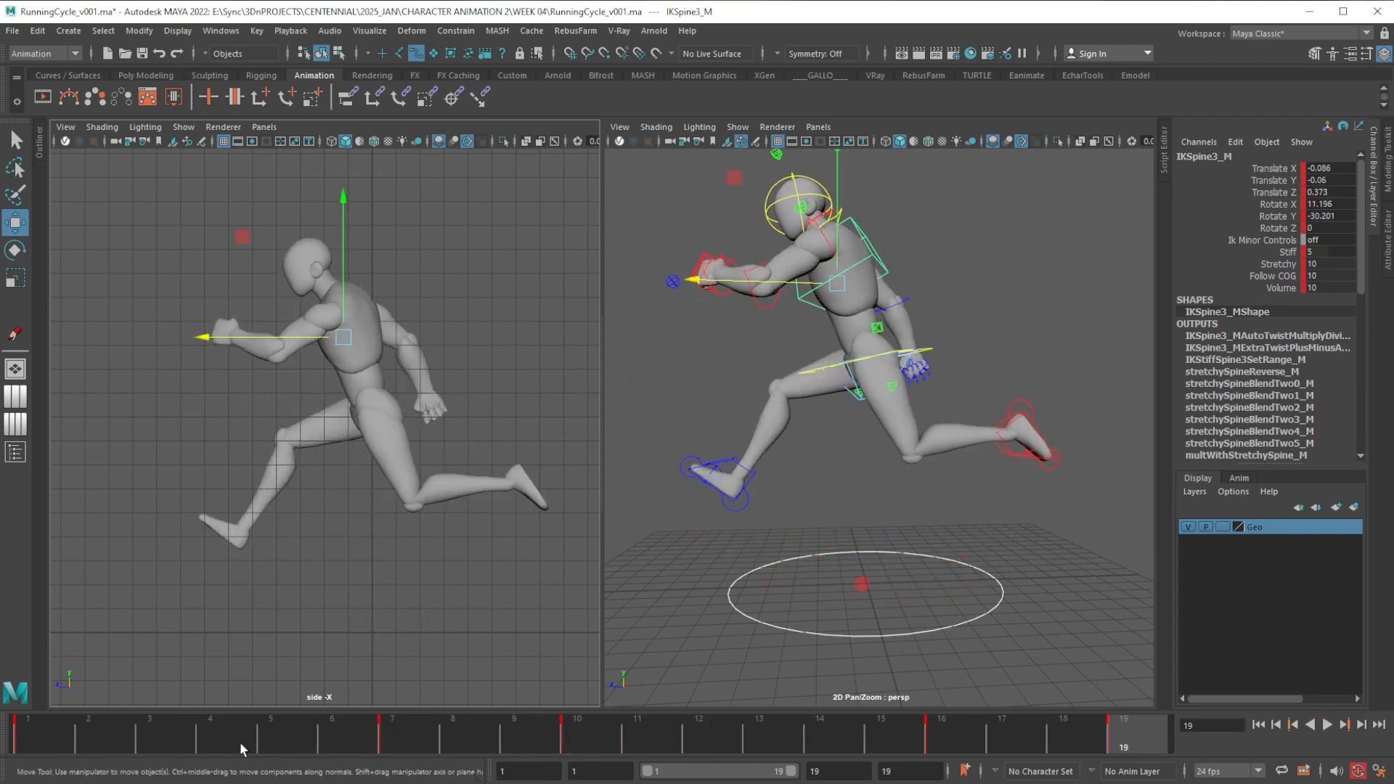
{"action": "left_click", "coordinate": [55, 729]}
{"action": "key", "text": "alt+v"}
{"action": "left_click_drag", "start_coordinate": [262, 719], "coordinate": [234, 726]}
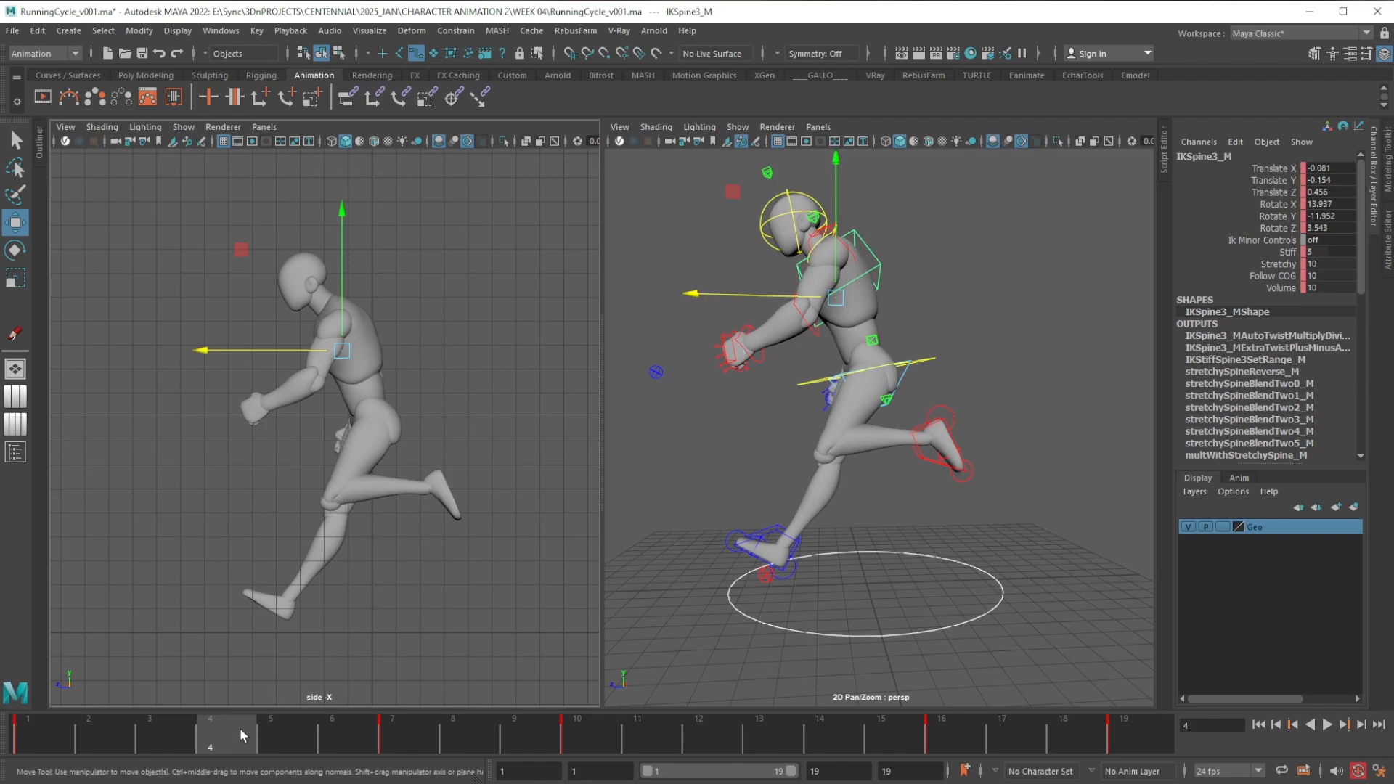
{"action": "left_click", "coordinate": [403, 731]}
{"action": "left_click_drag", "start_coordinate": [402, 731], "coordinate": [281, 735]}
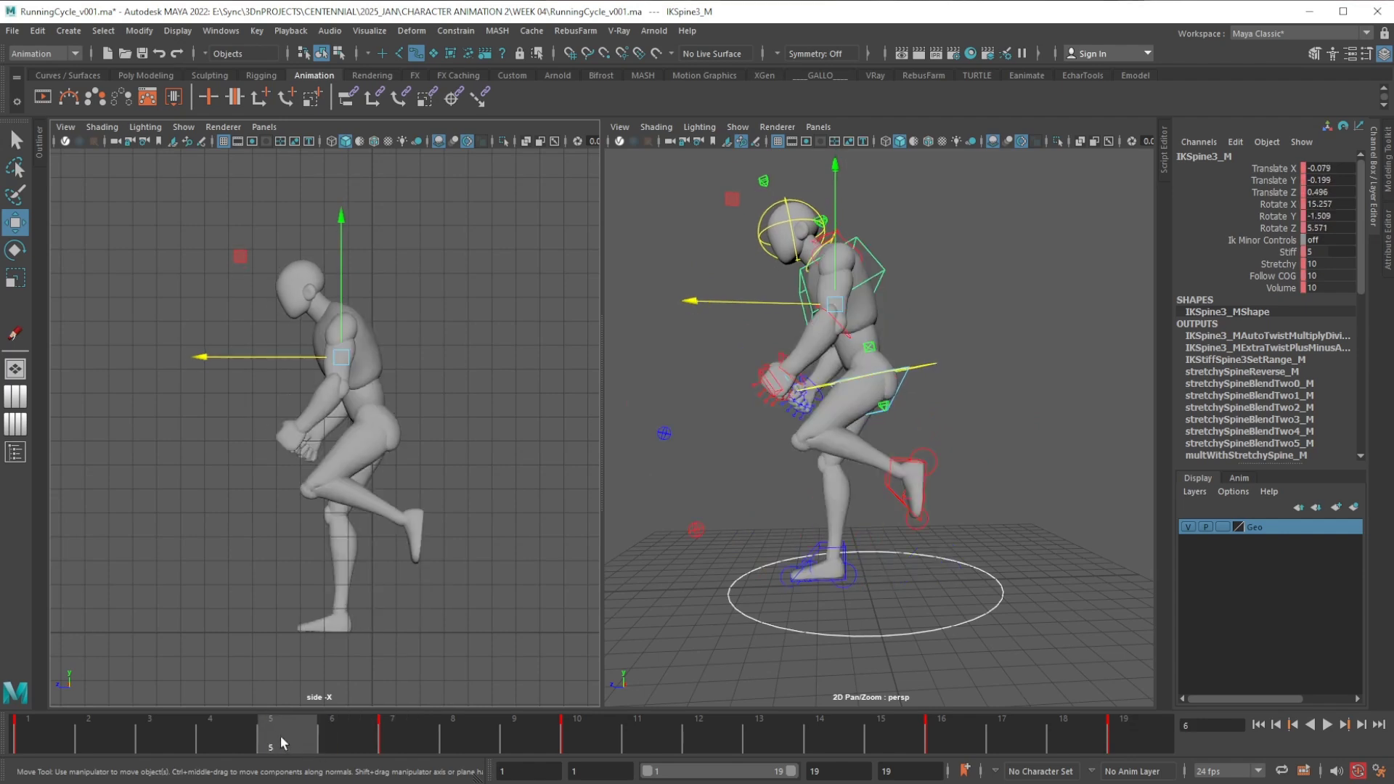
{"action": "key", "text": "s"}
{"action": "key", "text": "e"}
{"action": "left_click_drag", "start_coordinate": [212, 331], "coordinate": [284, 365]}
{"action": "key", "text": "w"}
{"action": "left_click_drag", "start_coordinate": [342, 324], "coordinate": [341, 321]}
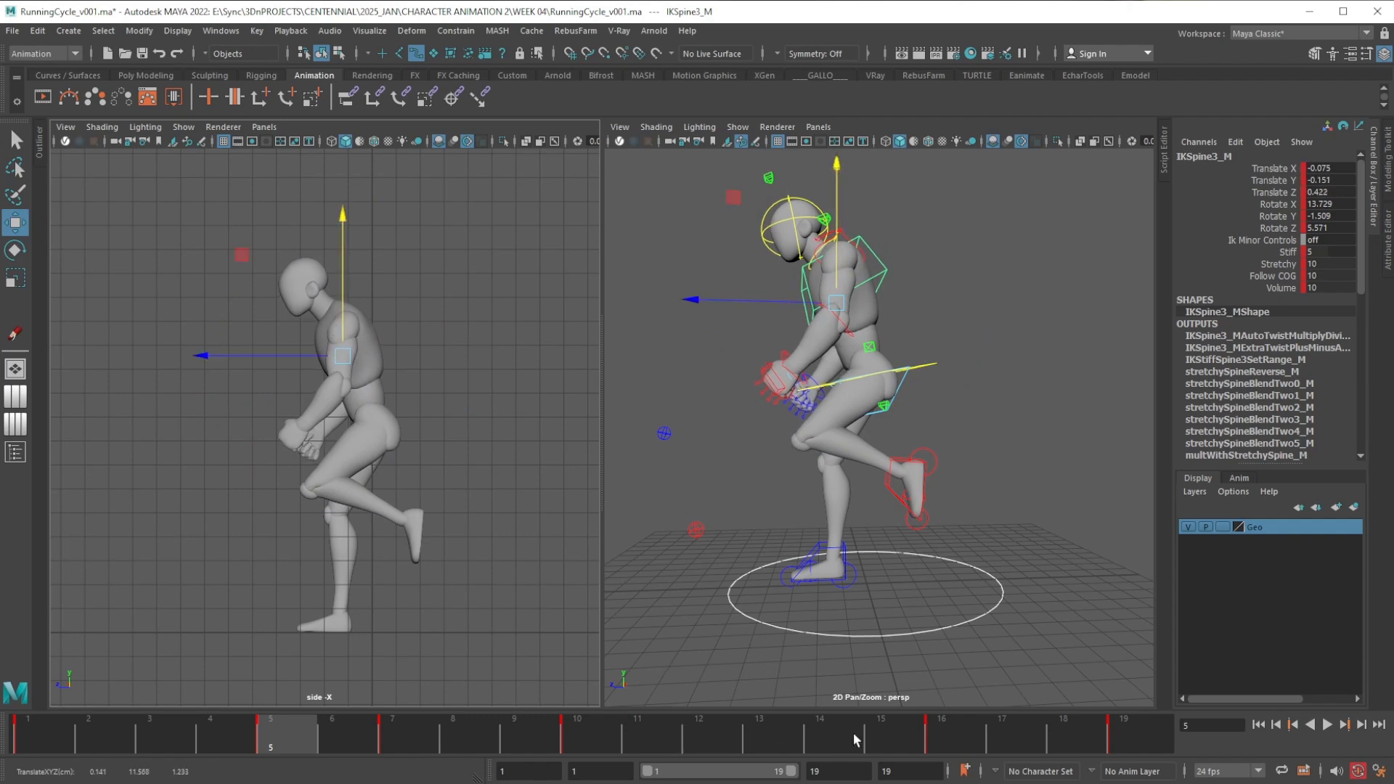
Key the chest at frame 14 with about 12.8 Rotate X, -0.125 Translate Y and 0.47 Translate Z, and play back the cycle
{"action": "left_click", "coordinate": [828, 729]}
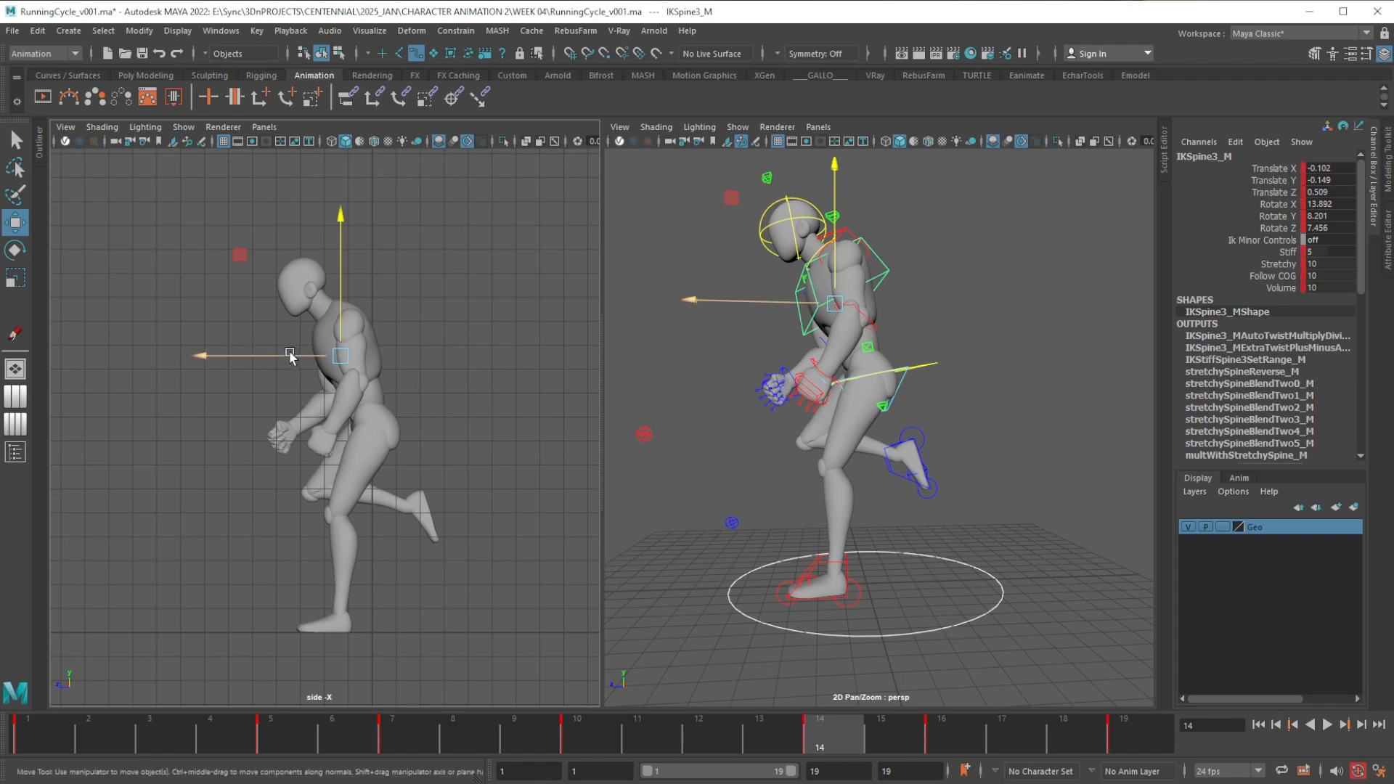
{"action": "left_click_drag", "start_coordinate": [340, 349], "coordinate": [303, 361]}
{"action": "key", "text": "e"}
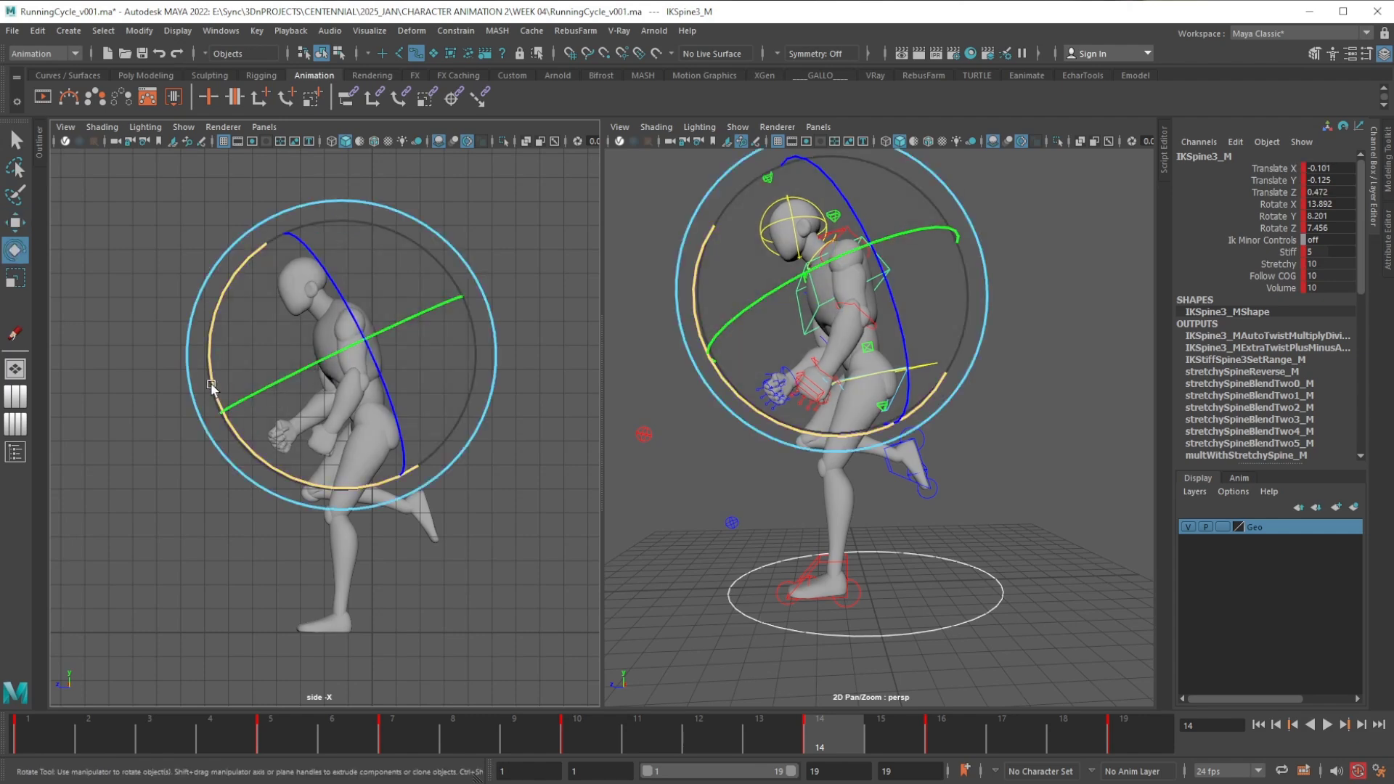
{"action": "left_click_drag", "start_coordinate": [211, 387], "coordinate": [210, 395]}
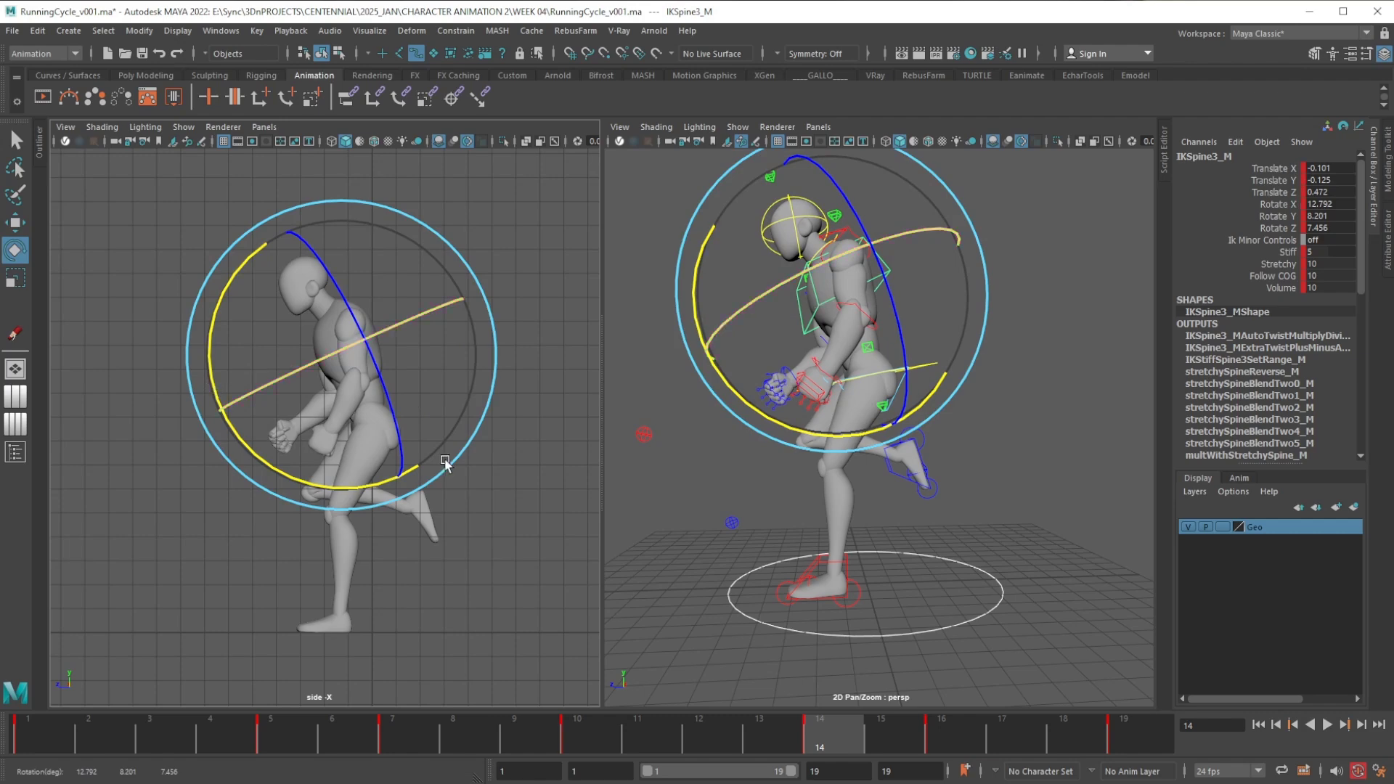
{"action": "left_click", "coordinate": [1328, 726]}
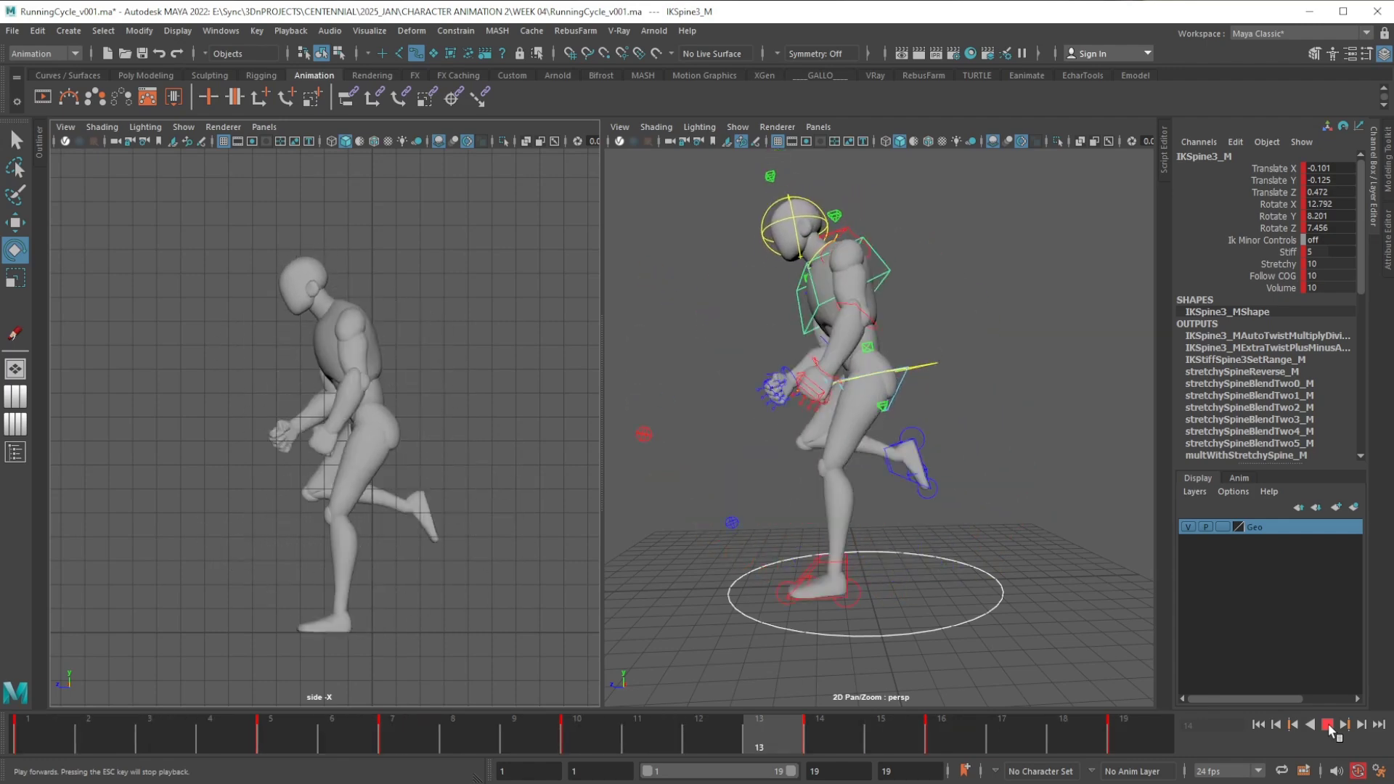
{"action": "left_click", "coordinate": [1328, 725]}
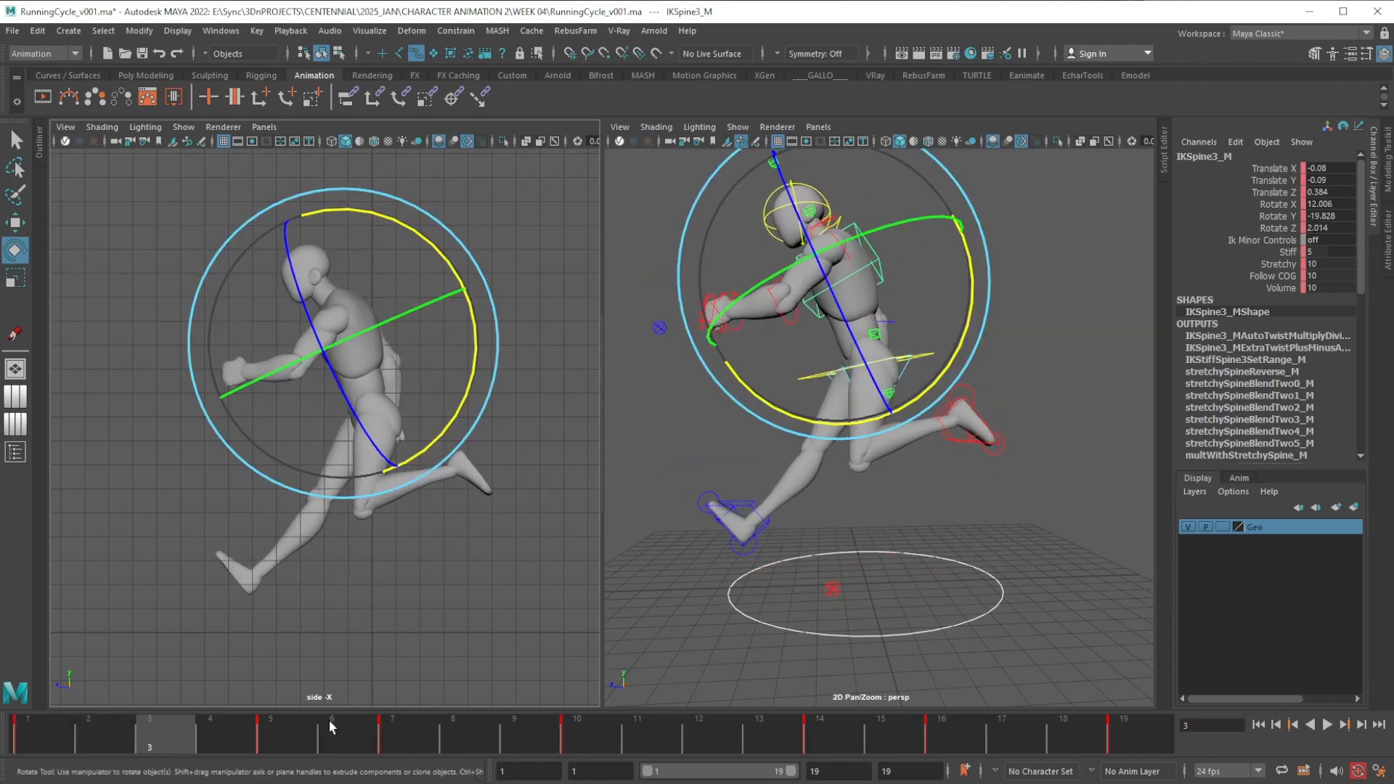
Delete the head control's keys at frames 6, 10 and 15 in the Graph Editor, keeping the first and last keys
{"action": "left_click_drag", "start_coordinate": [58, 726], "coordinate": [699, 722]}
{"action": "key", "text": "w"}
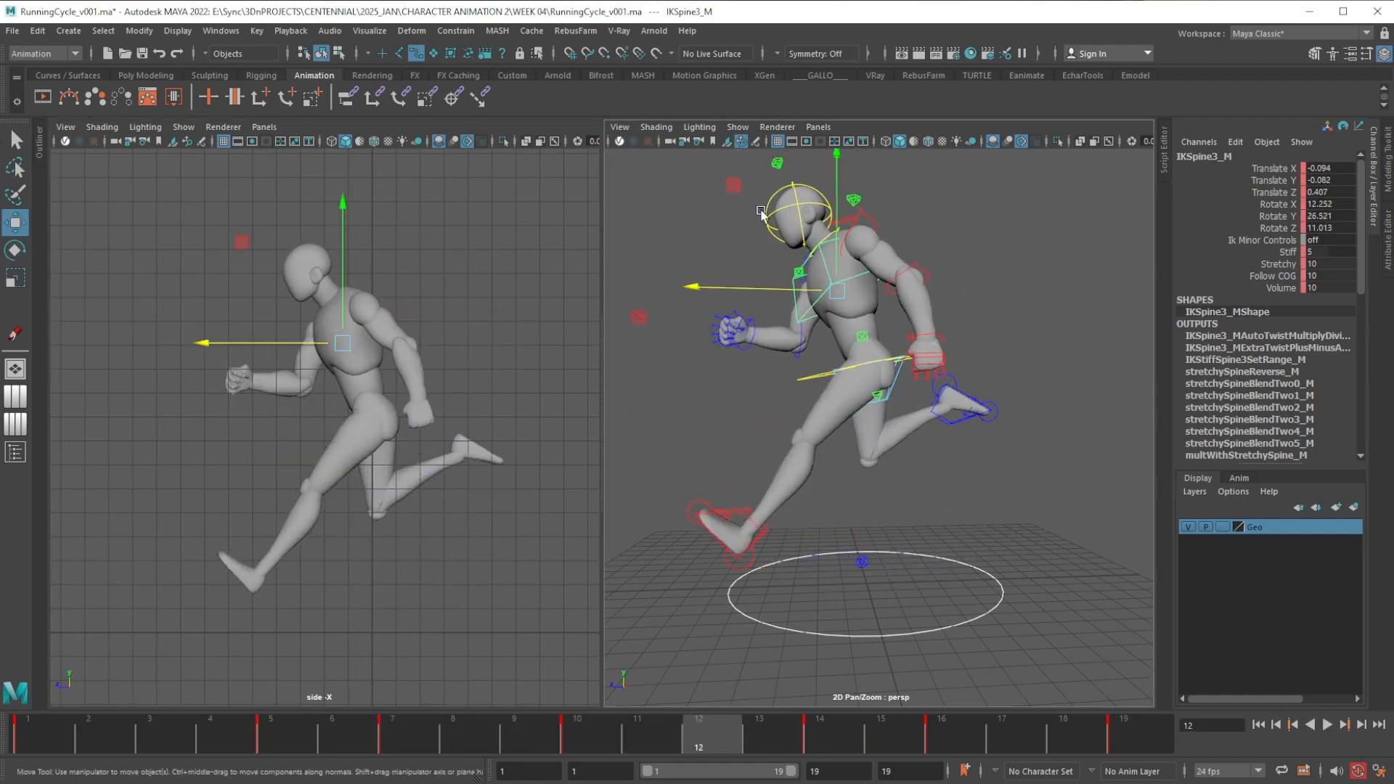
{"action": "left_click", "coordinate": [769, 218]}
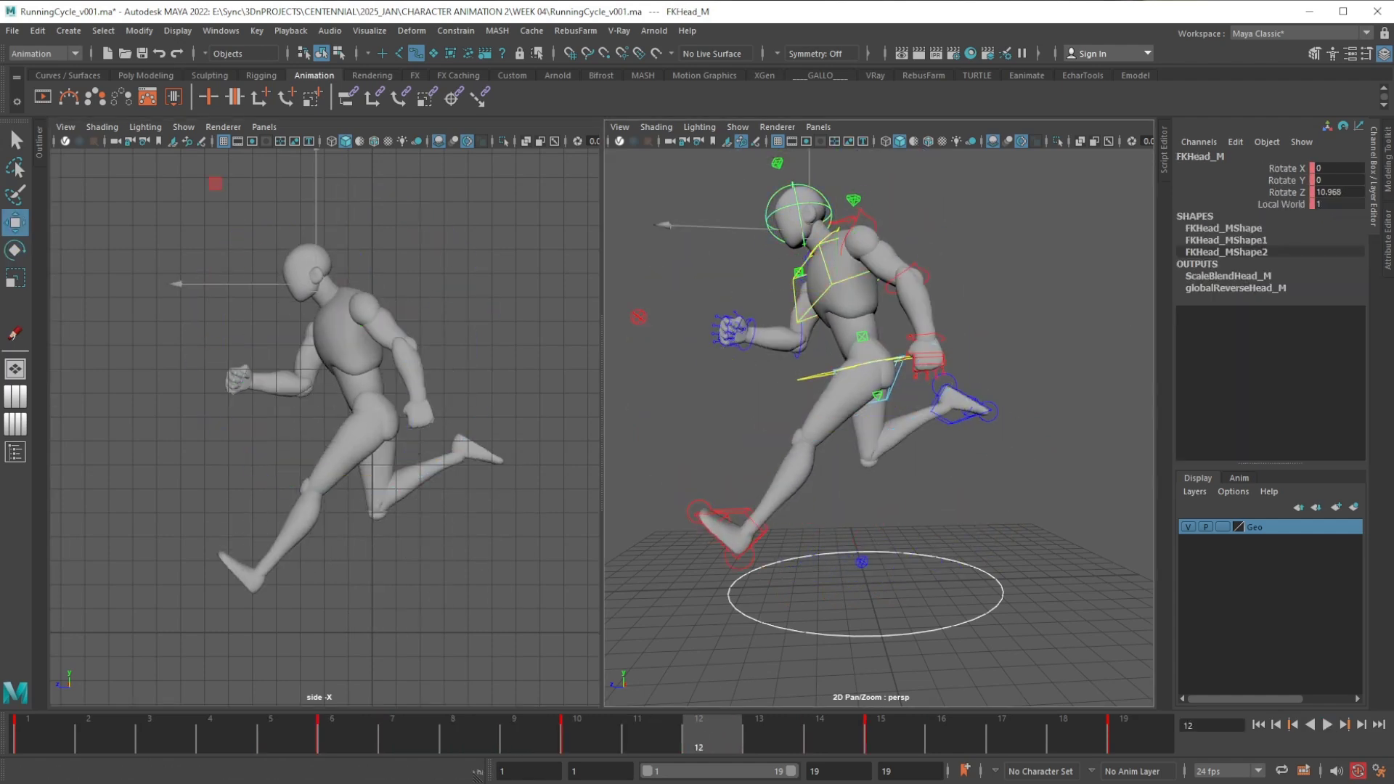
{"action": "left_click_drag", "start_coordinate": [1393, 238], "coordinate": [811, 195]}
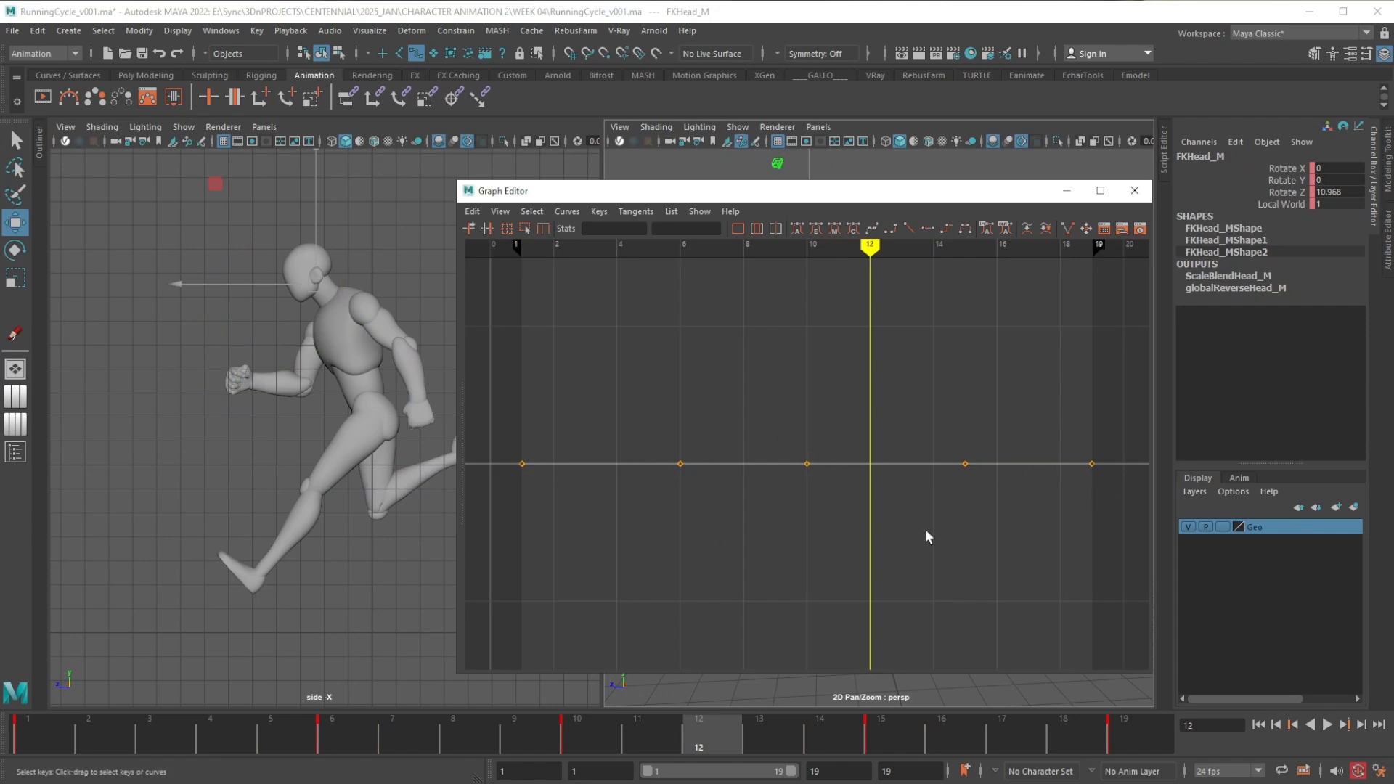
{"action": "left_click_drag", "start_coordinate": [639, 427], "coordinate": [1036, 536]}
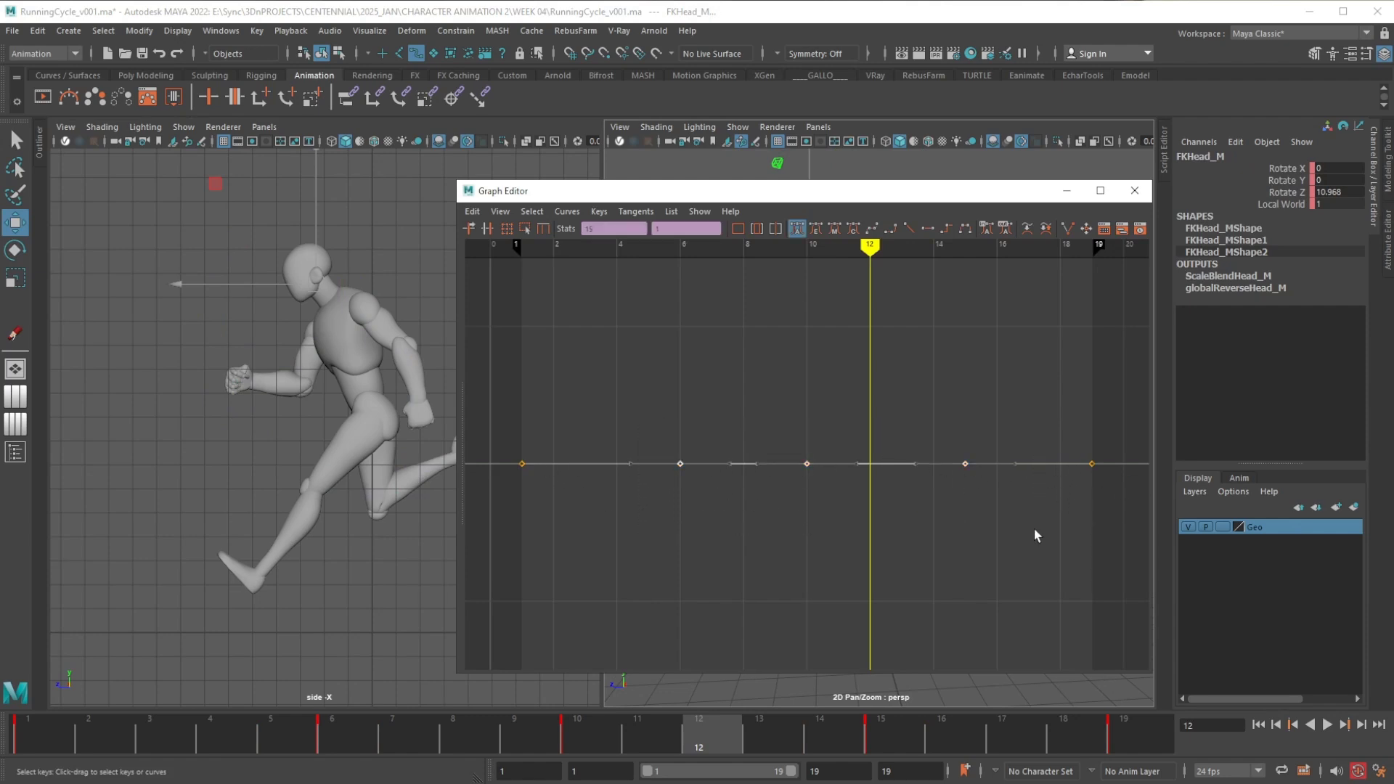
{"action": "key", "text": "Delete"}
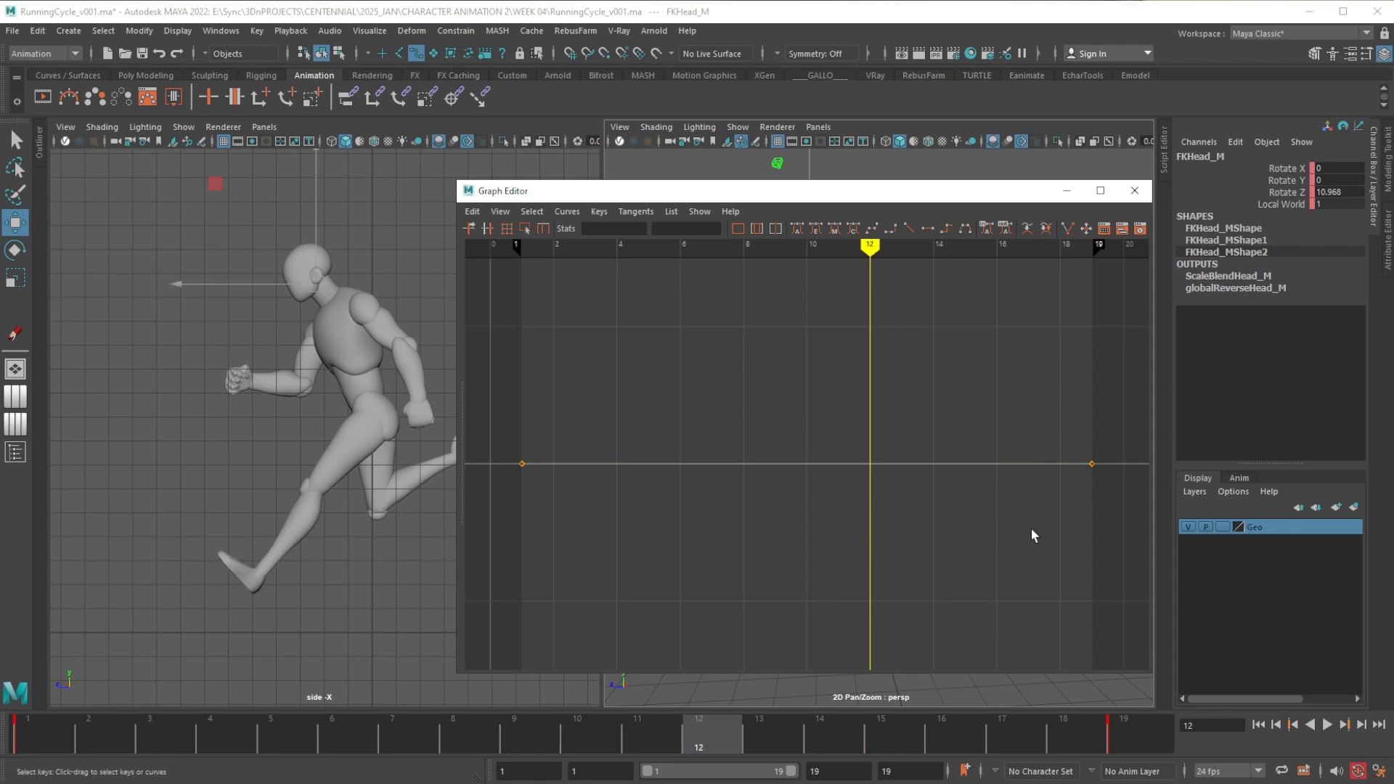
{"action": "left_click_drag", "start_coordinate": [875, 191], "coordinate": [1393, 290]}
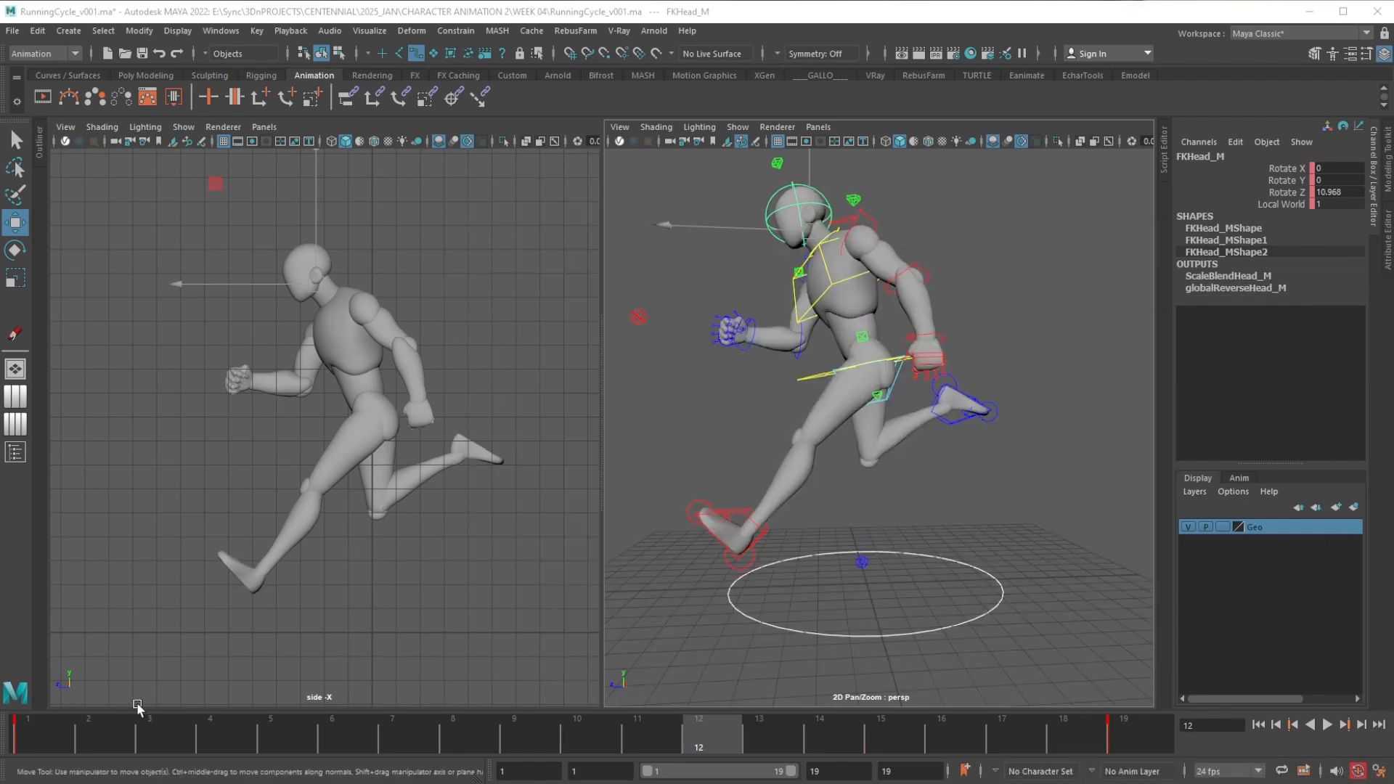
Play back the cycle, check the chest's key timing, and key the head's existing pose at frames 7 and 16
{"action": "key", "text": "alt+v"}
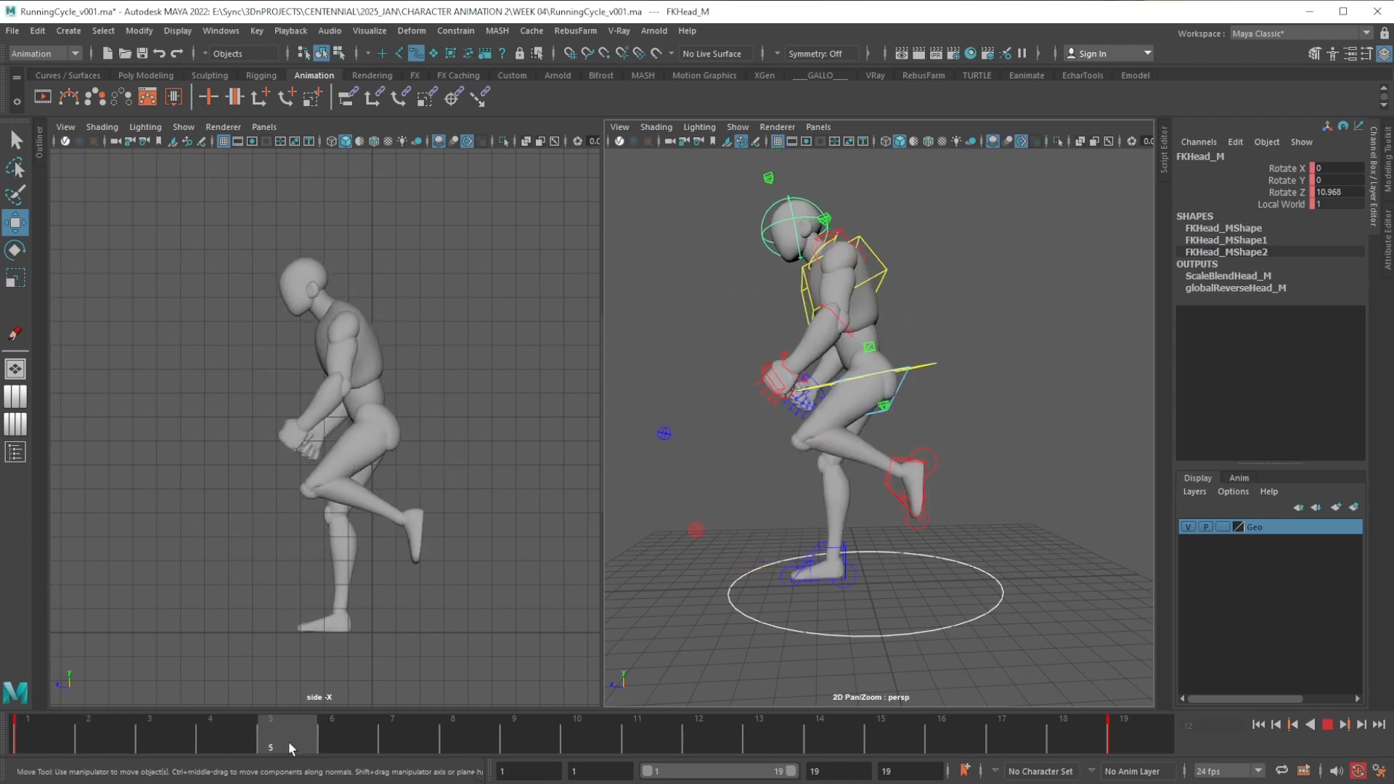
{"action": "key", "text": "alt+v"}
{"action": "left_click", "coordinate": [826, 288]}
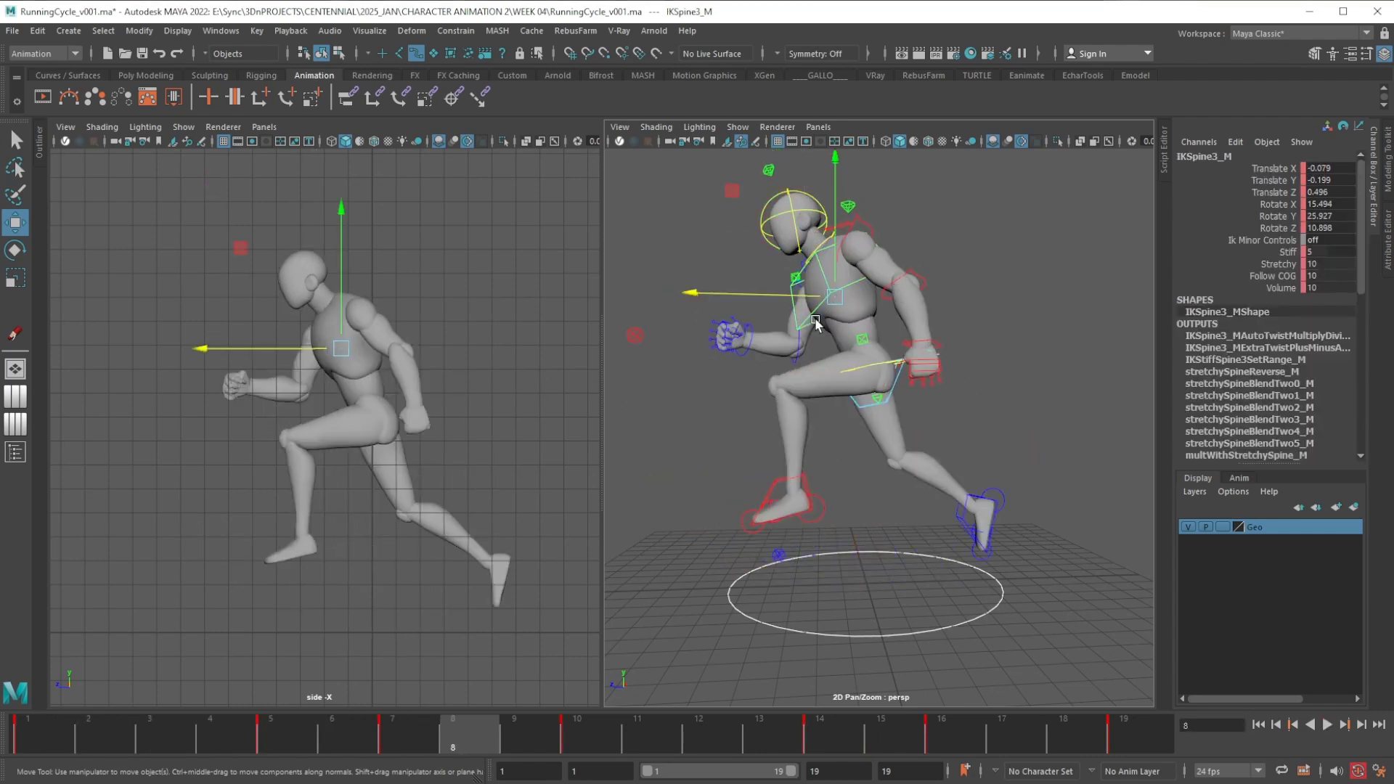
{"action": "left_click", "coordinate": [396, 738]}
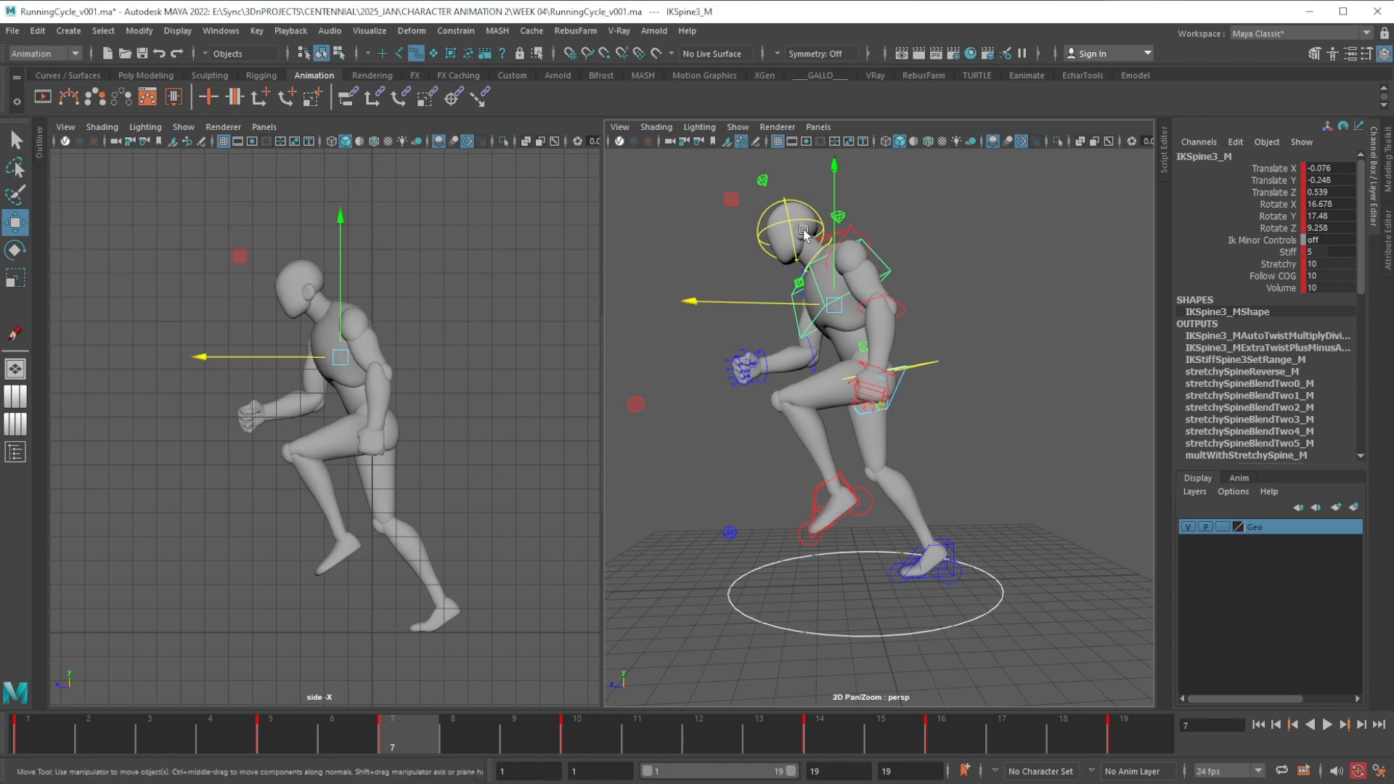
{"action": "left_click", "coordinate": [765, 230]}
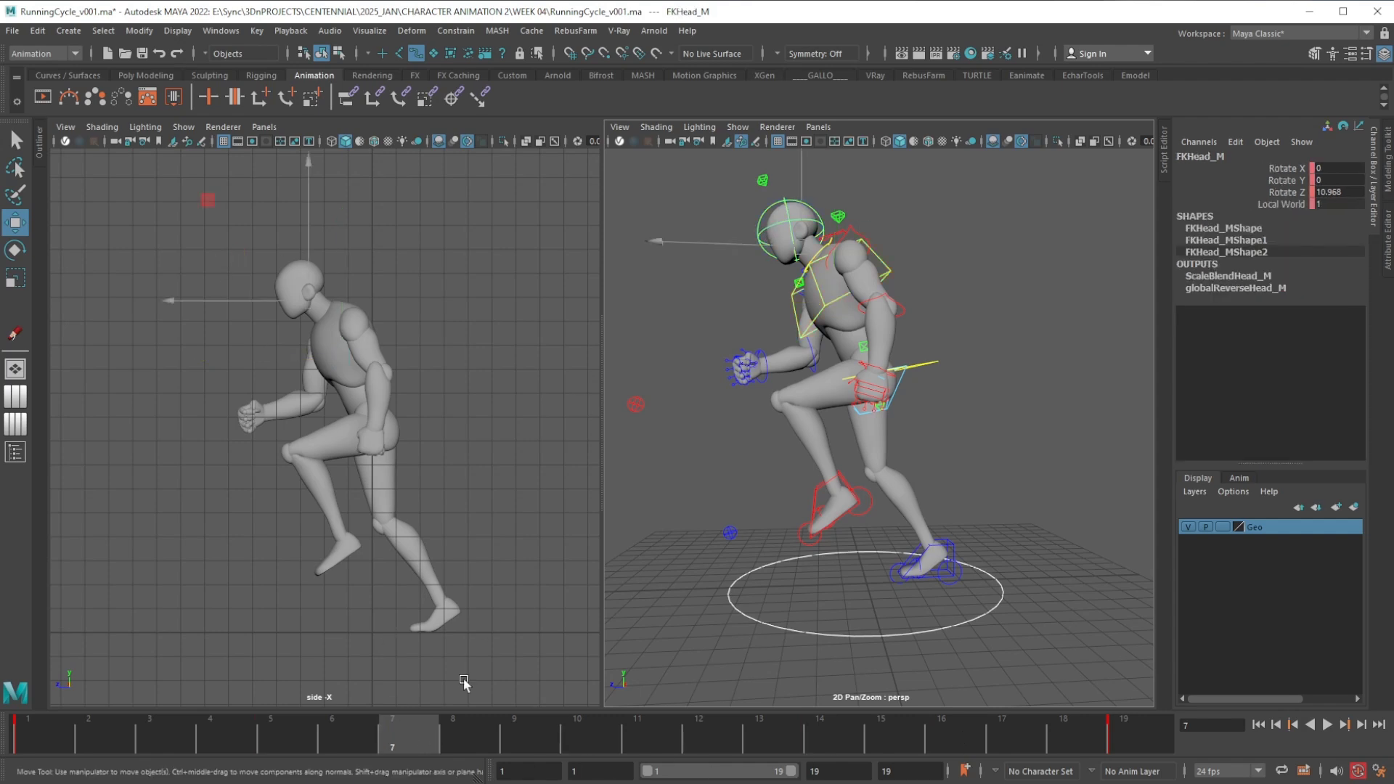
{"action": "key", "text": "s"}
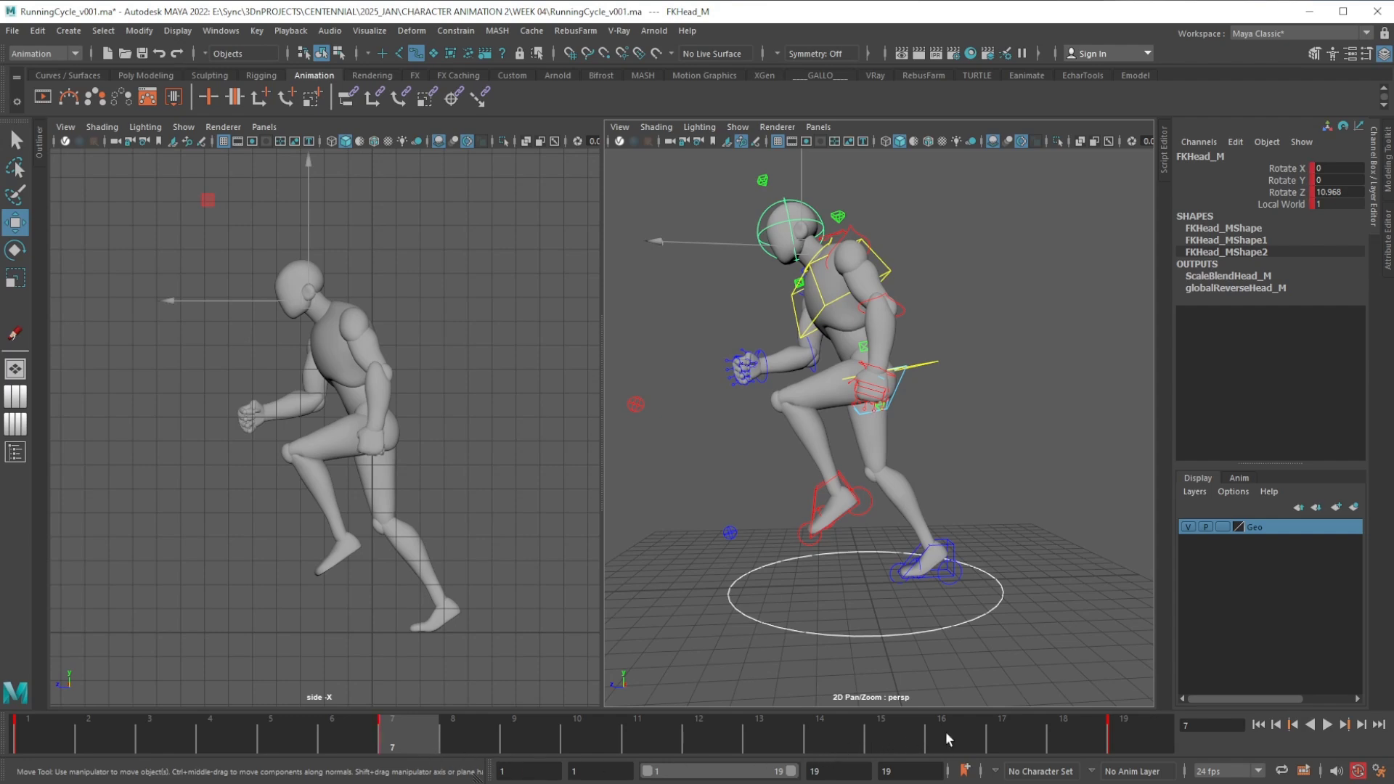
{"action": "left_click", "coordinate": [946, 734]}
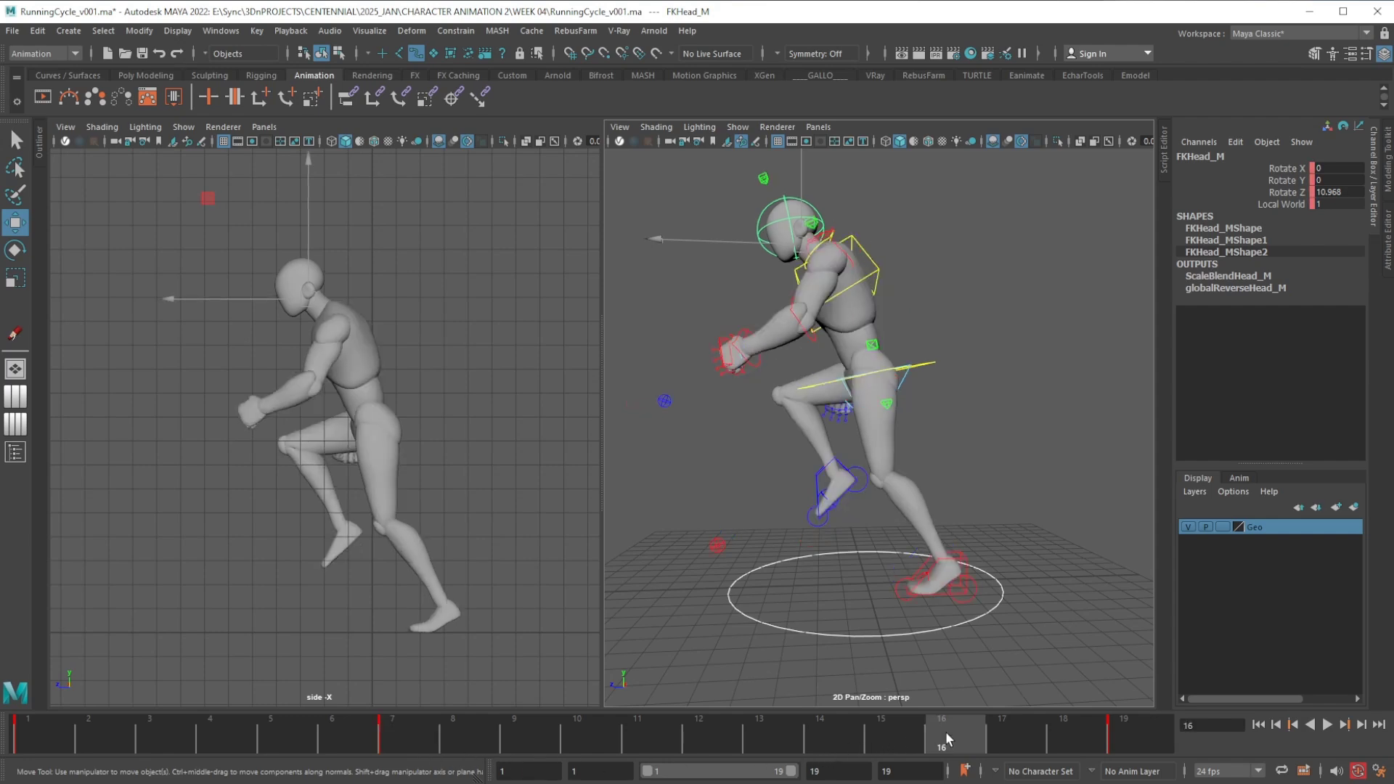
{"action": "key", "text": "s"}
Key the head at frame 8 and tilt it down to about 15.6 Rotate Z
{"action": "left_click", "coordinate": [473, 730]}
{"action": "key", "text": "s"}
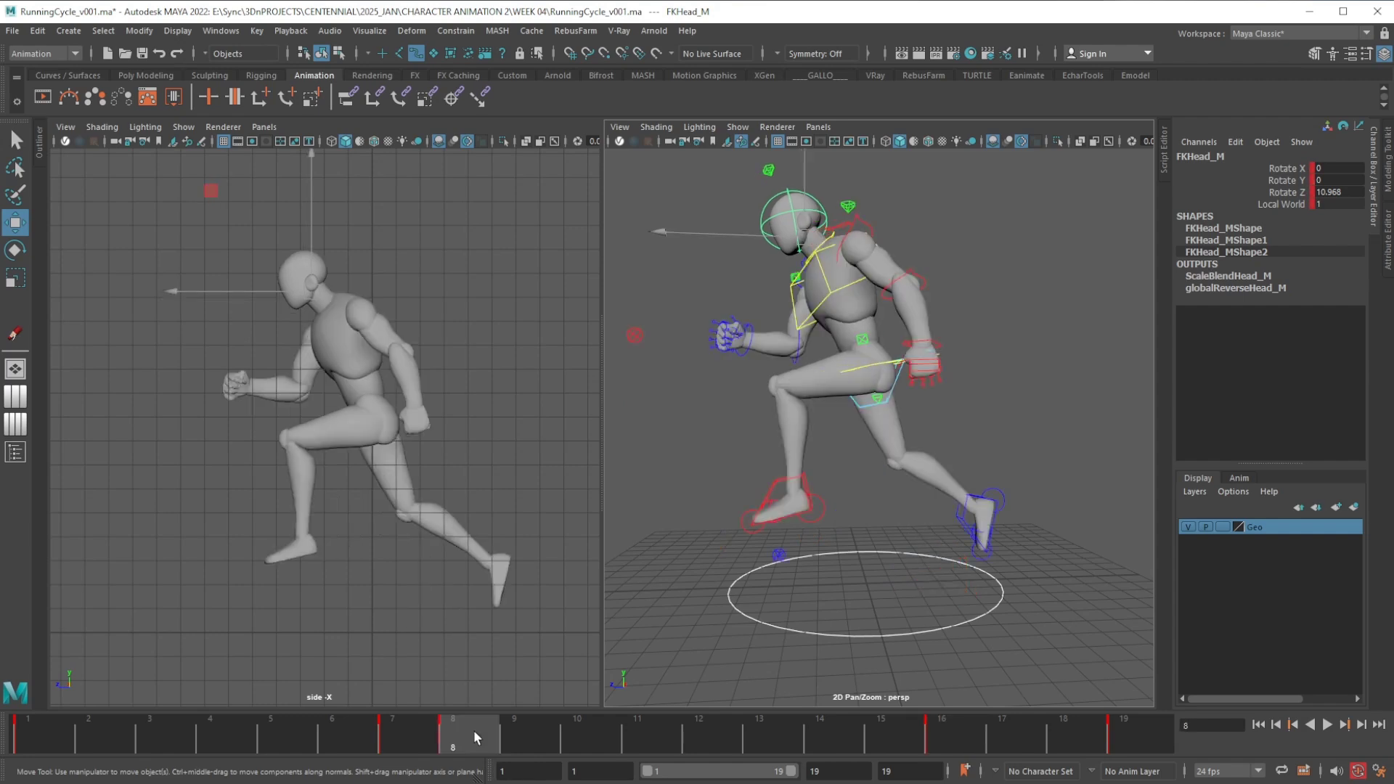
{"action": "key", "text": "e"}
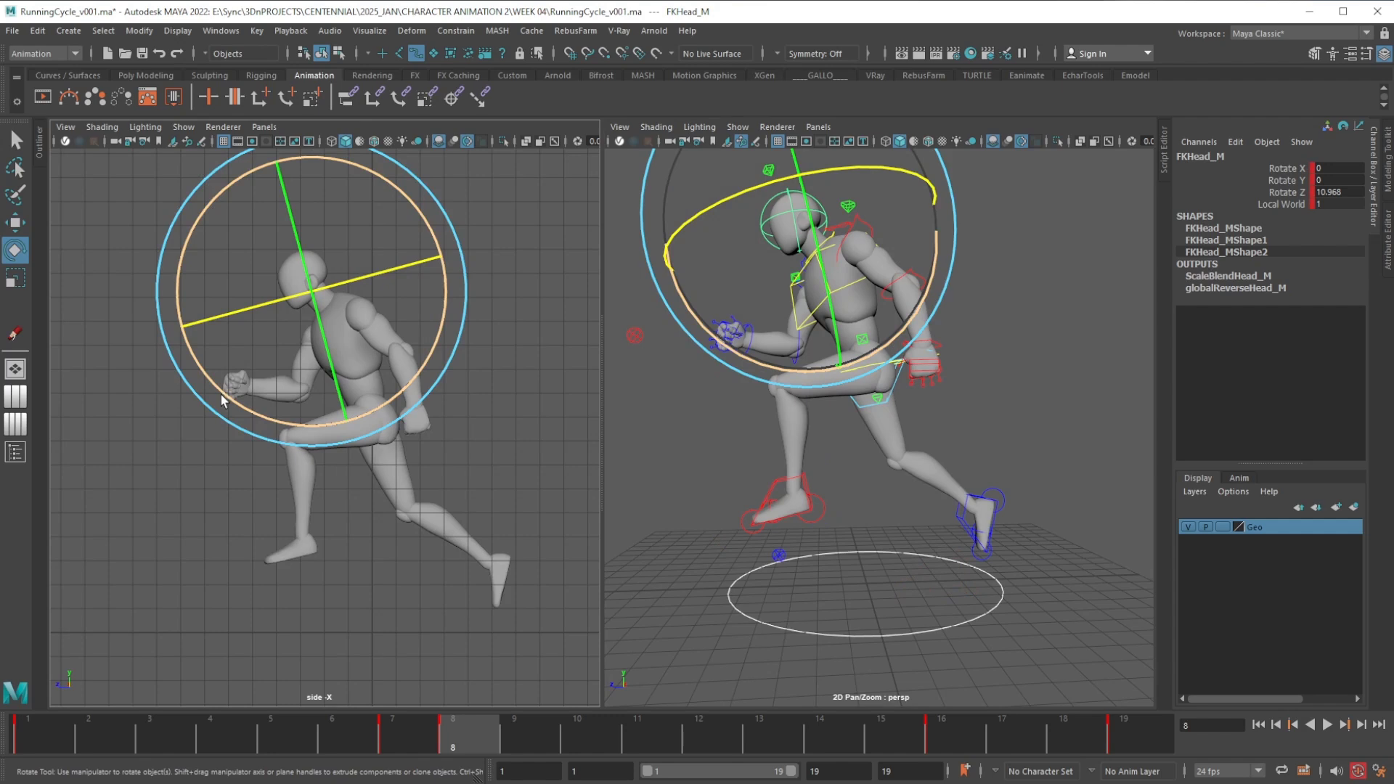
{"action": "left_click_drag", "start_coordinate": [224, 390], "coordinate": [234, 407]}
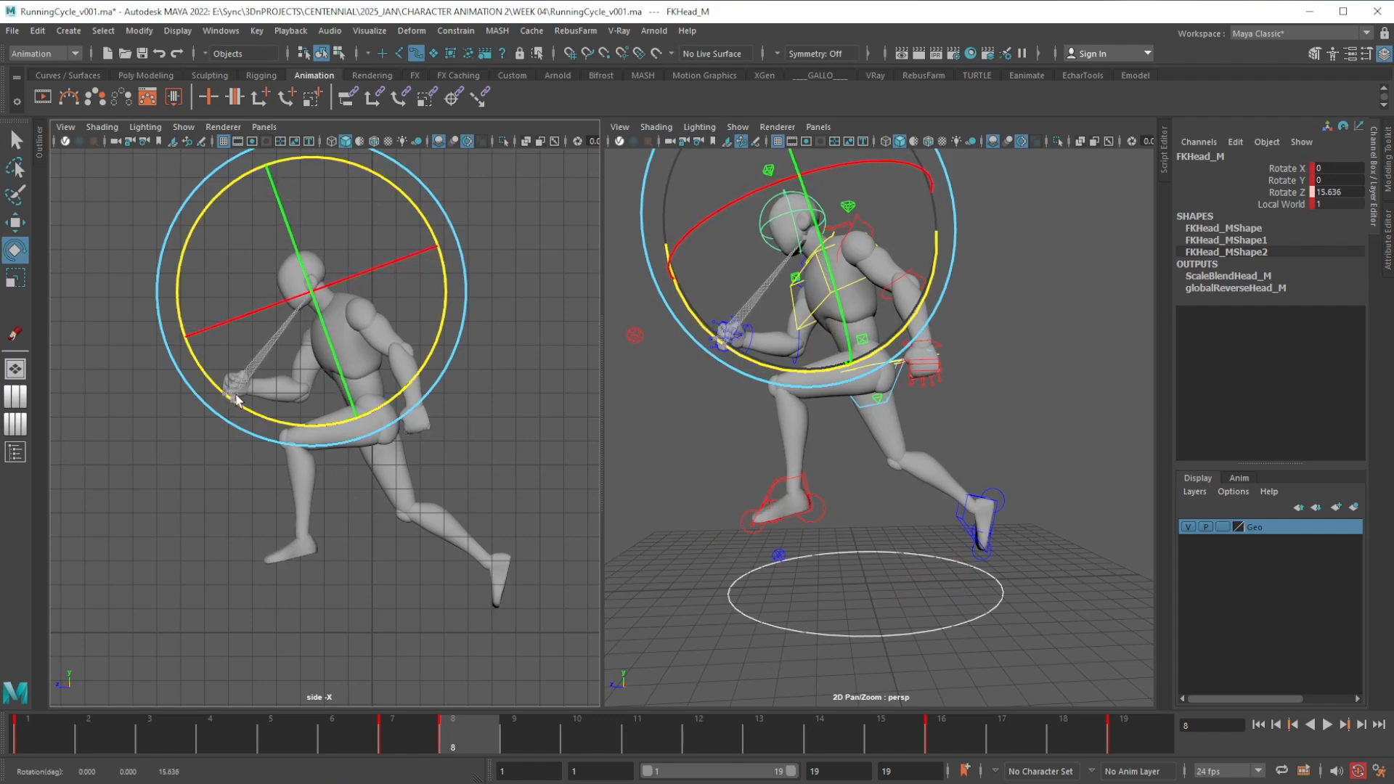
Tilt the head down to about 15.9 Rotate Z at frame 17 and compare the pose with frame 16
{"action": "left_click", "coordinate": [1015, 734]}
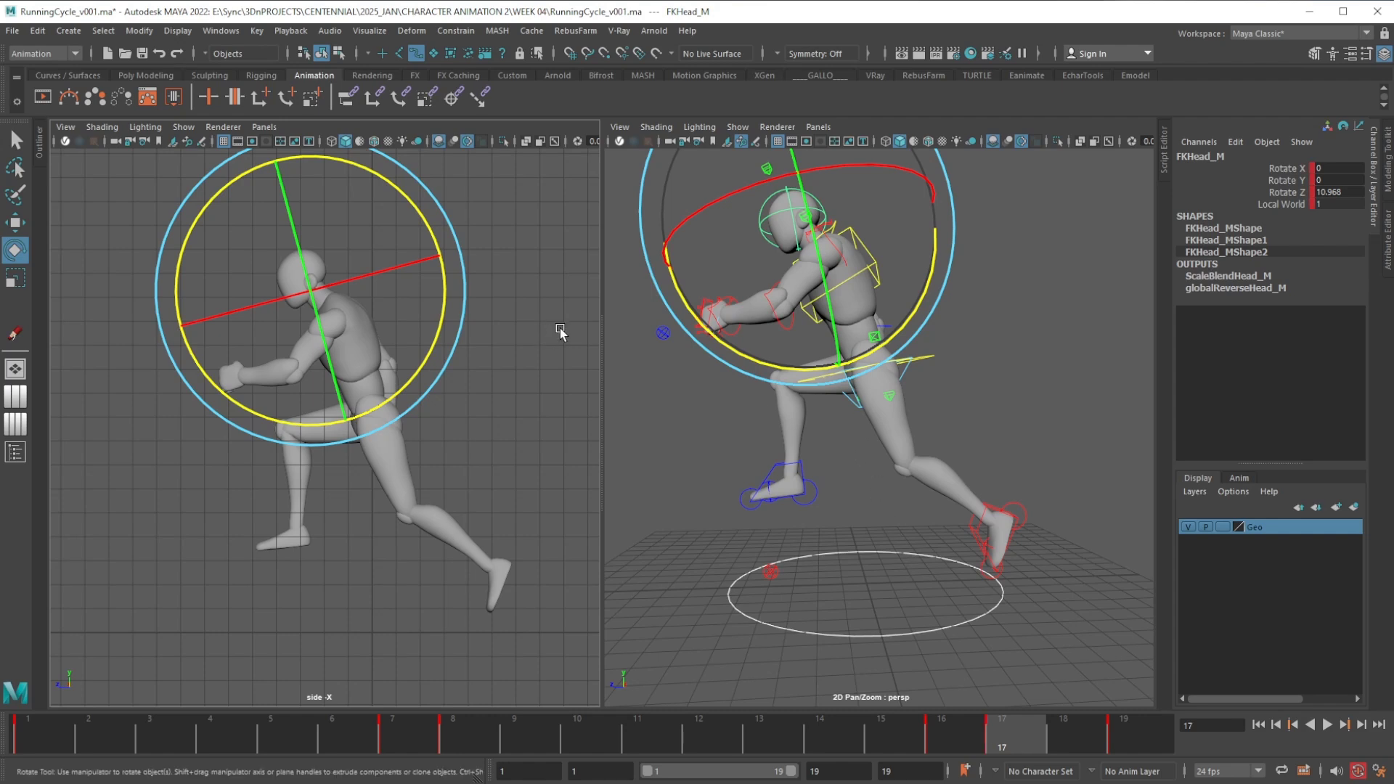
{"action": "left_click_drag", "start_coordinate": [368, 411], "coordinate": [381, 404]}
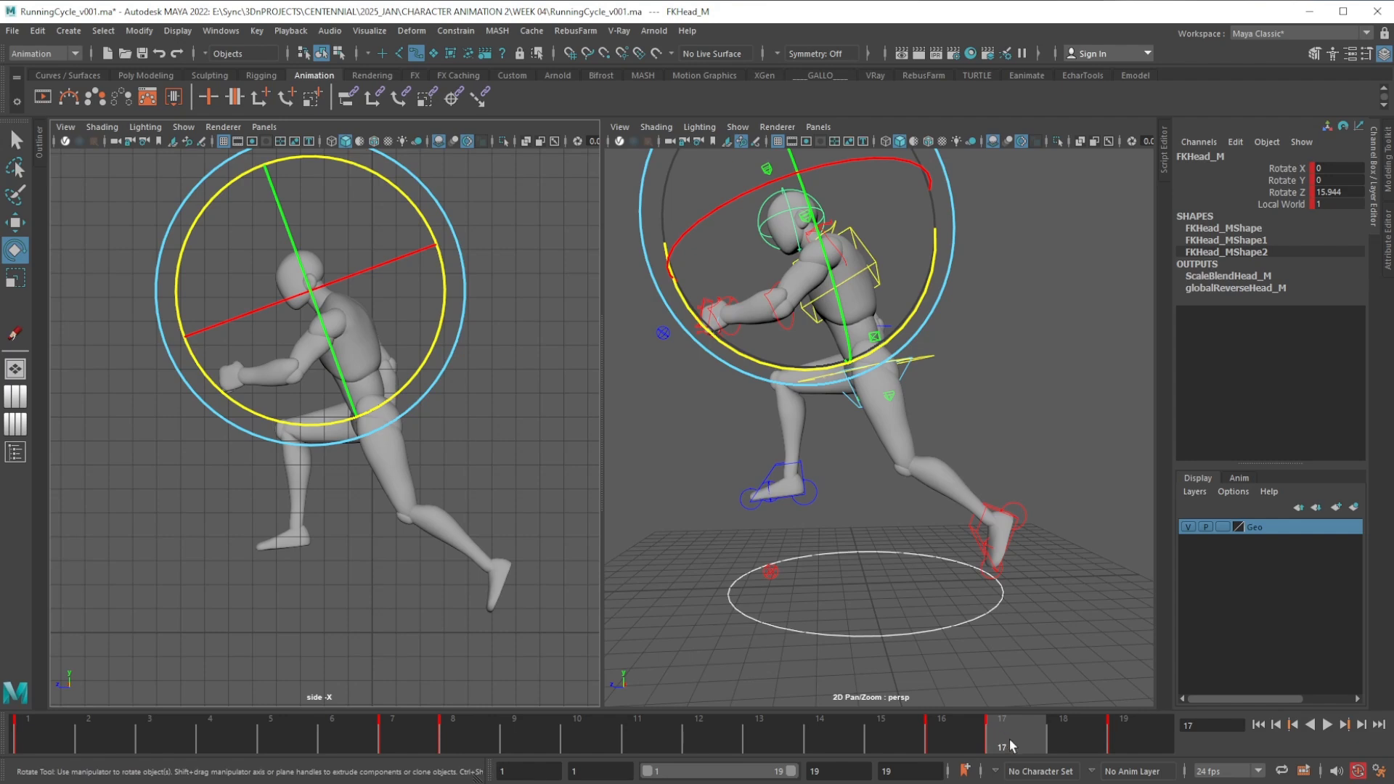
{"action": "left_click", "coordinate": [944, 732]}
{"action": "left_click", "coordinate": [1002, 735]}
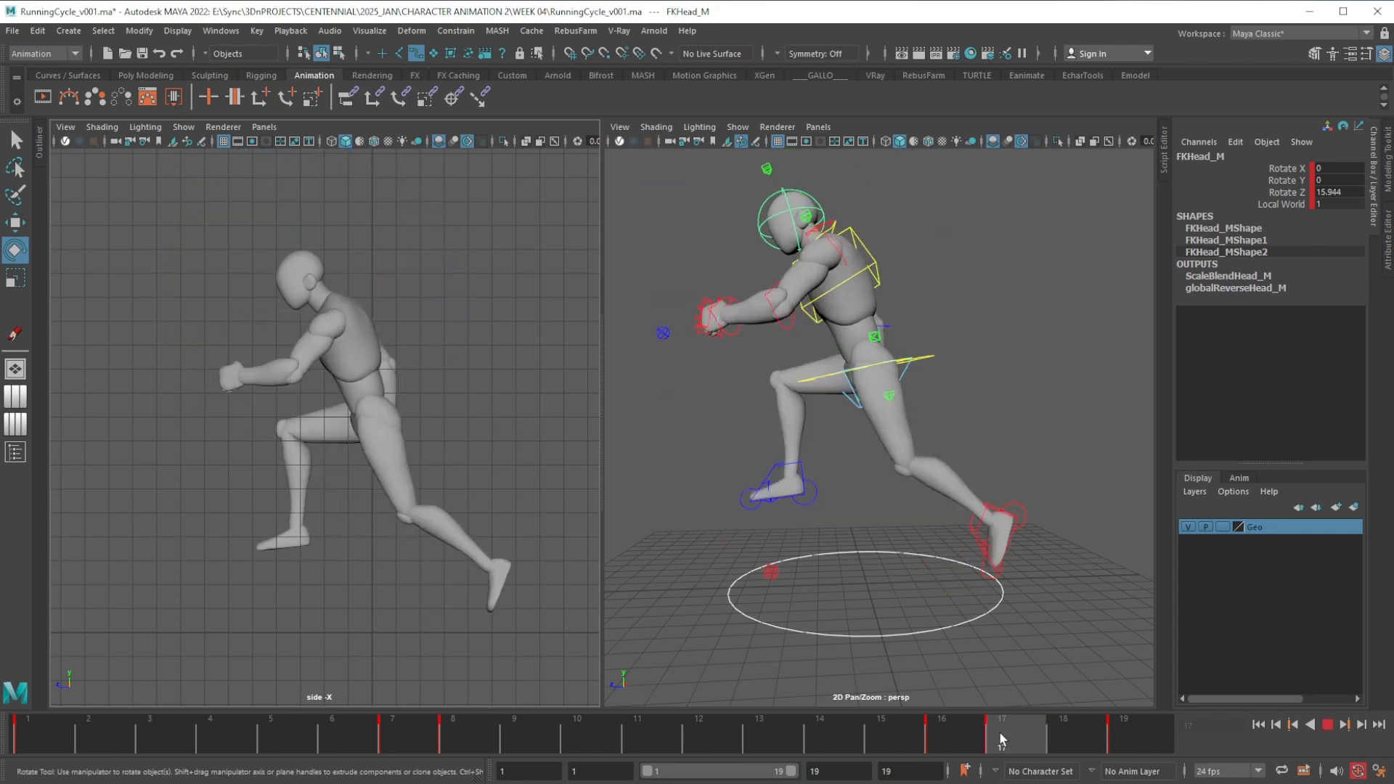
{"action": "left_click", "coordinate": [959, 739]}
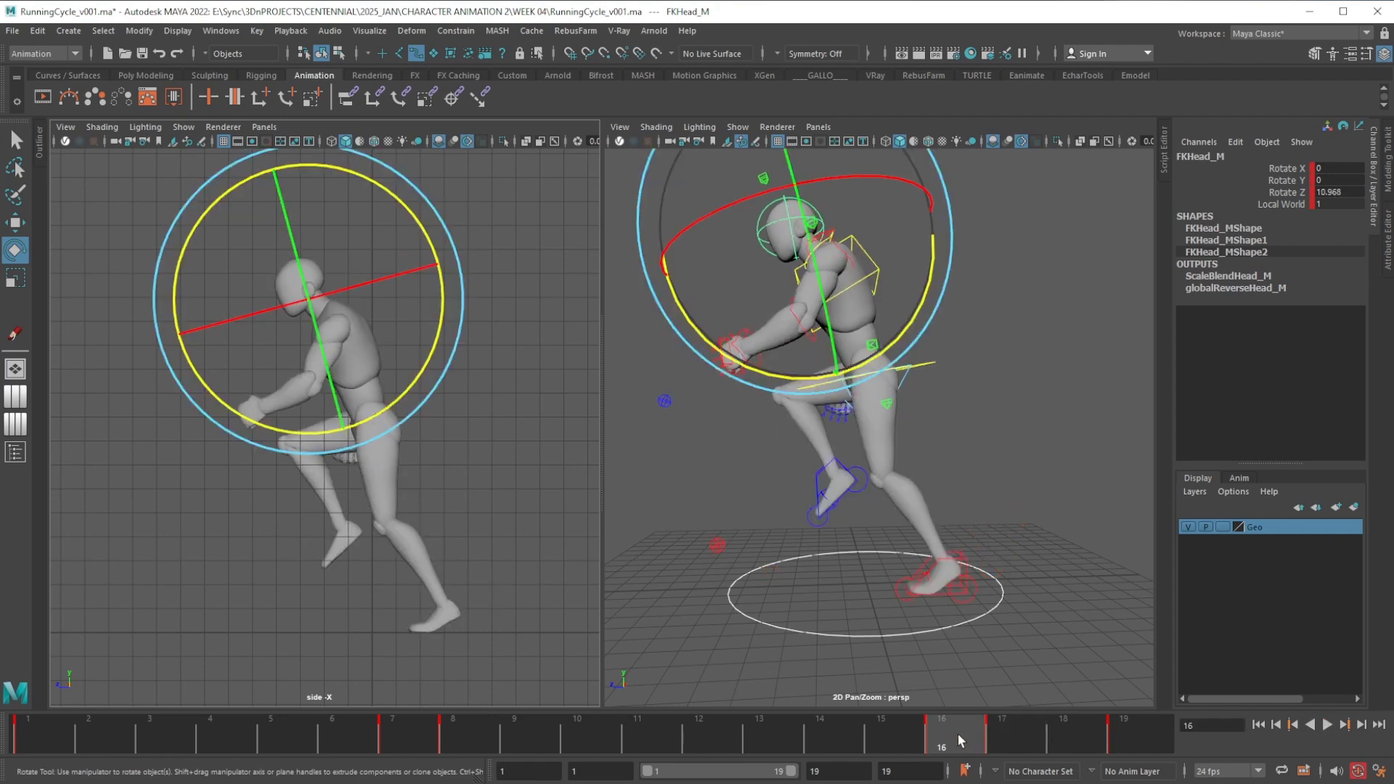
{"action": "left_click", "coordinate": [998, 731]}
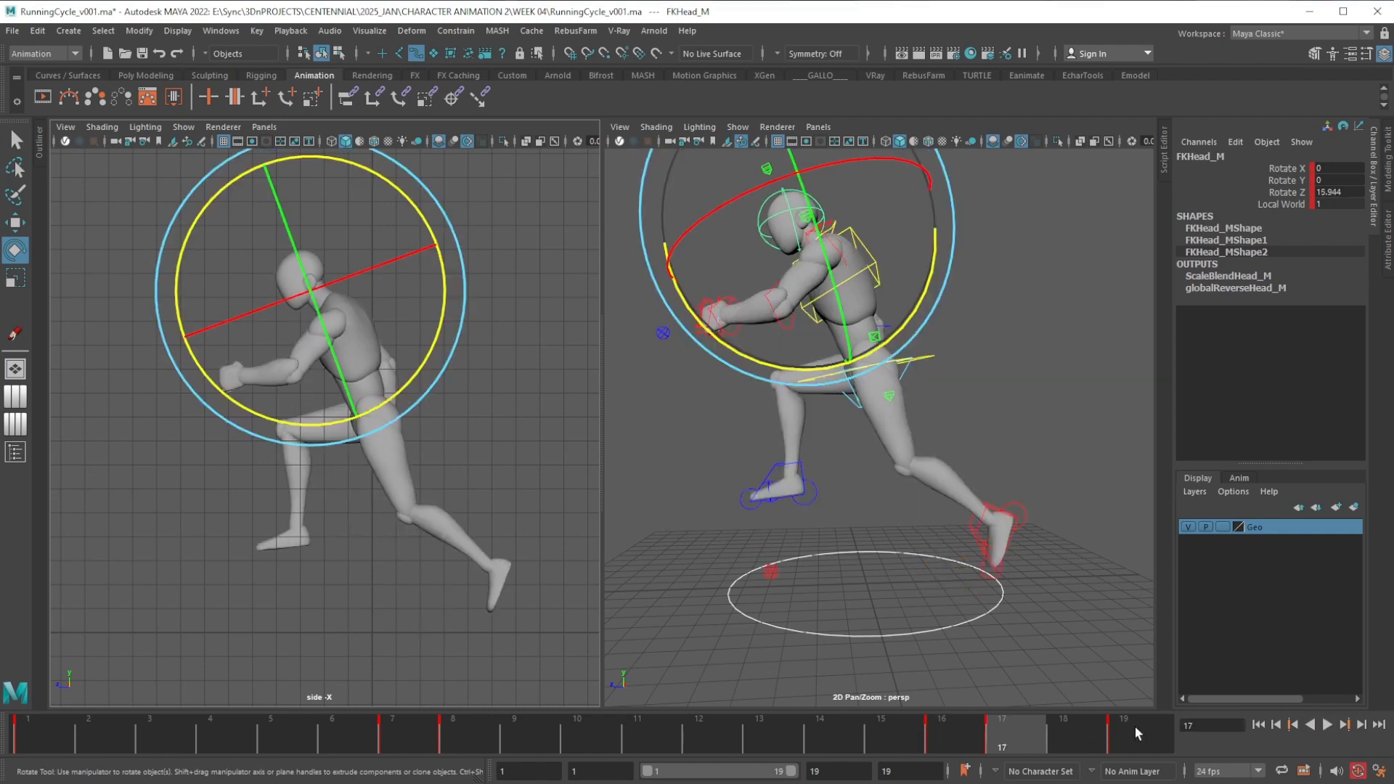
Key the head's in-between pose at frame 10 and bring up its curves in the Graph Editor
{"action": "left_click", "coordinate": [1135, 726]}
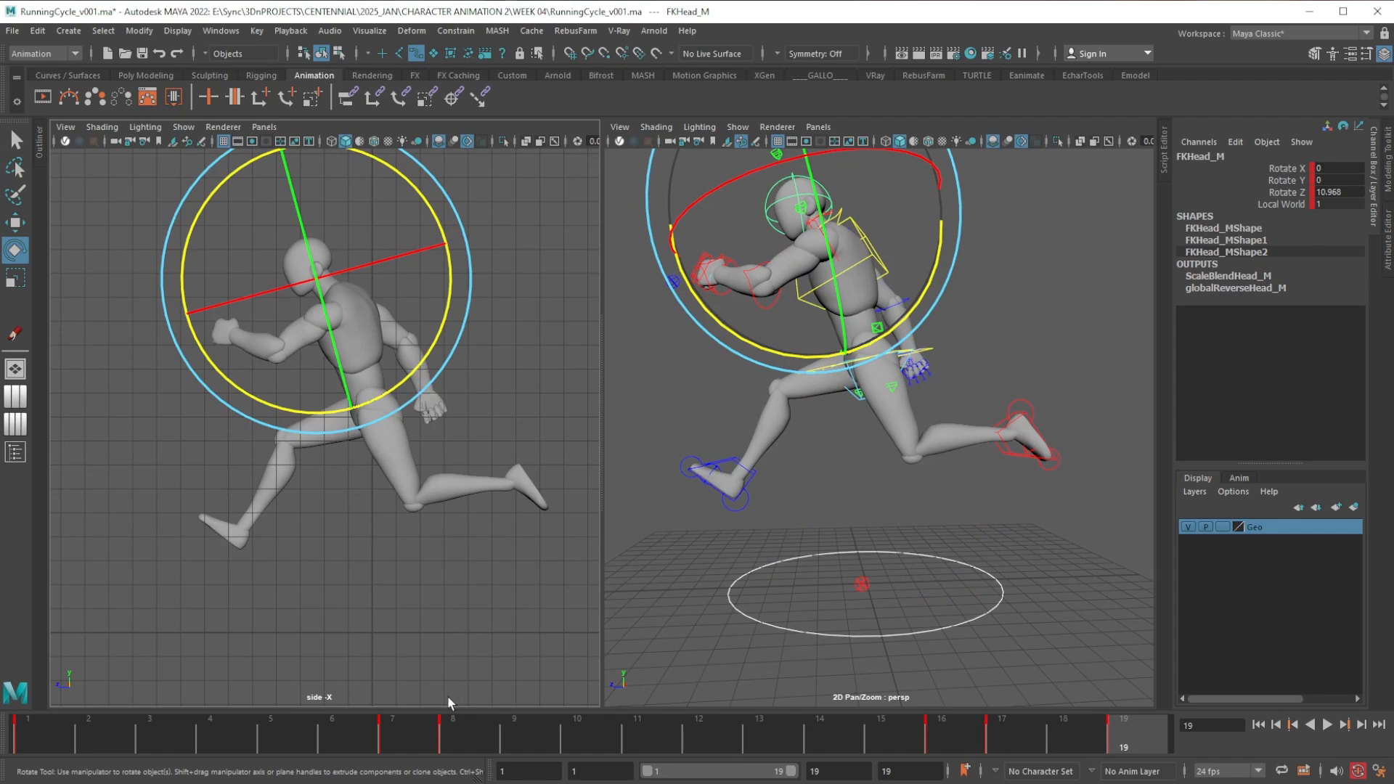
{"action": "left_click", "coordinate": [469, 732]}
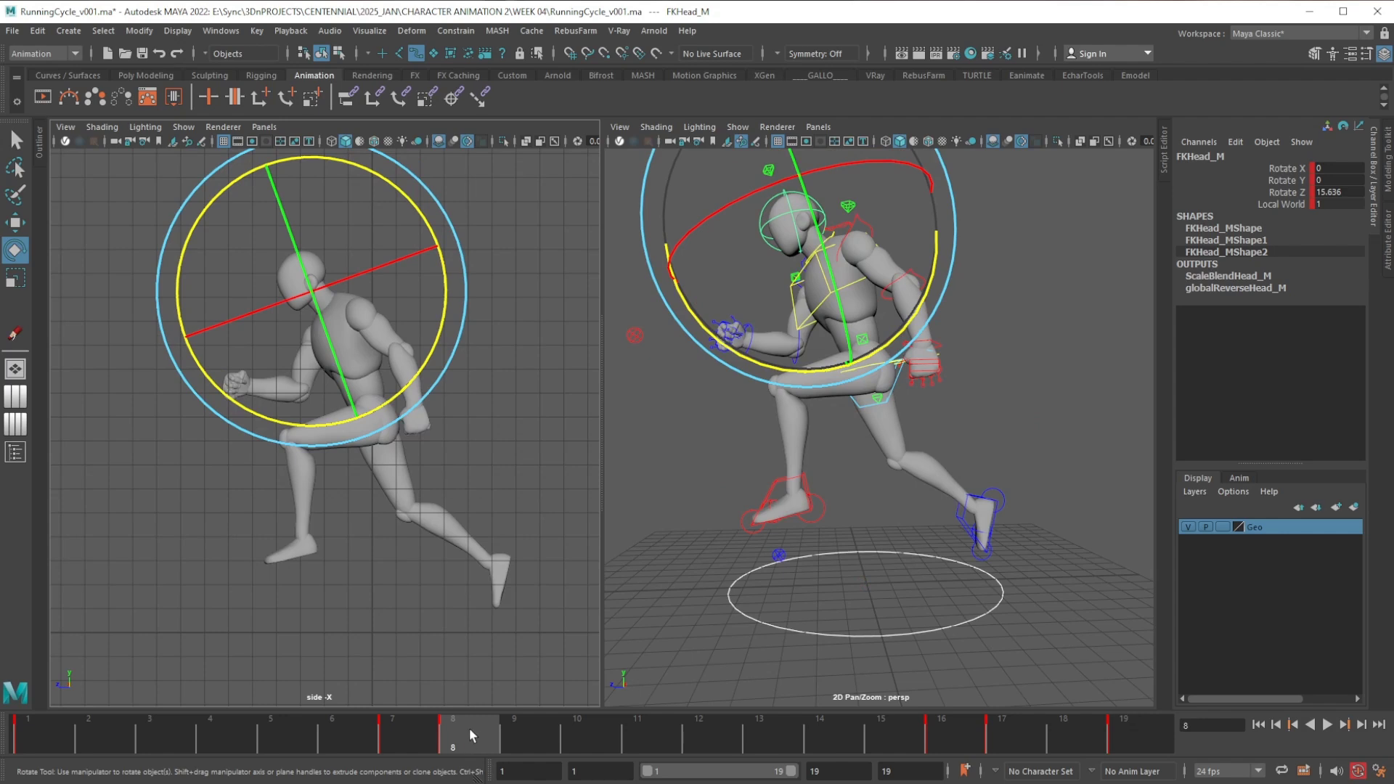
{"action": "left_click_drag", "start_coordinate": [466, 734], "coordinate": [577, 730]}
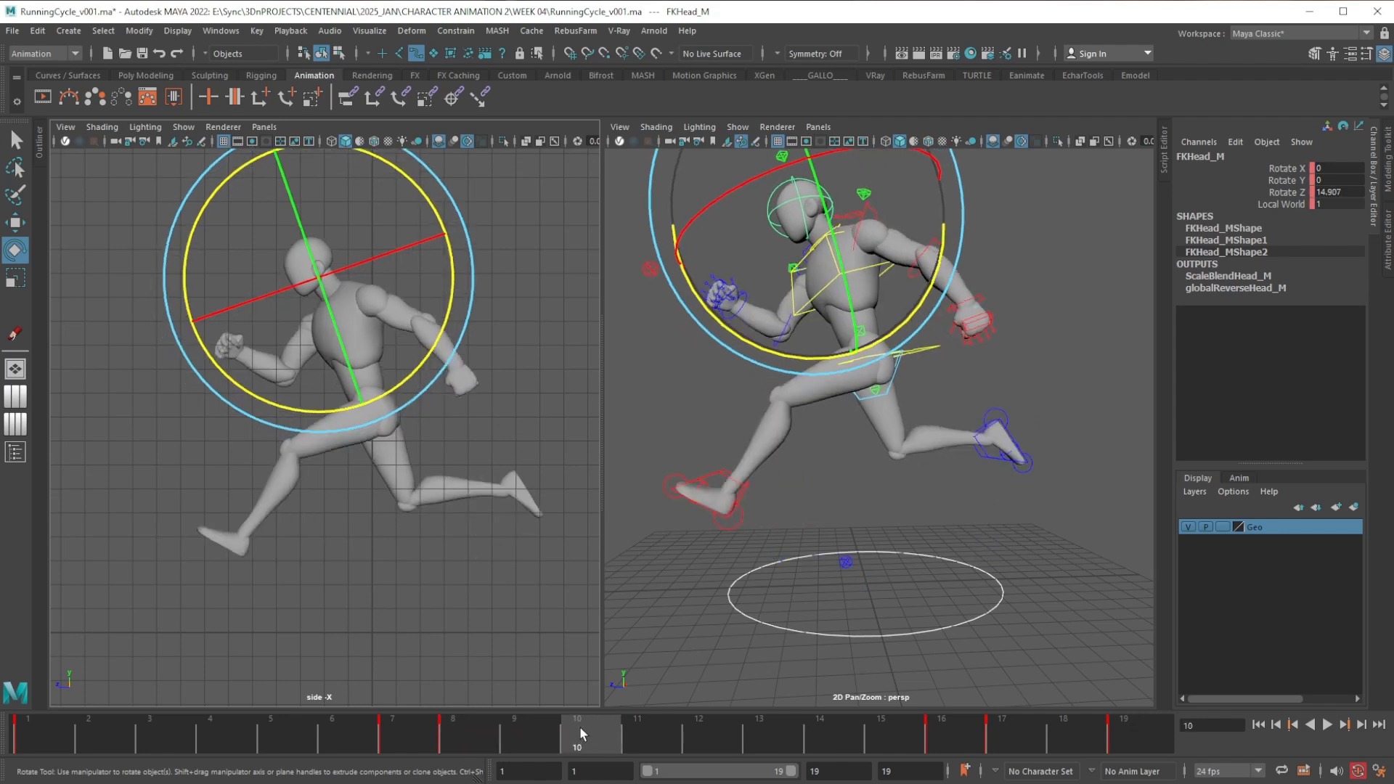
{"action": "key", "text": "s"}
{"action": "left_click_drag", "start_coordinate": [1393, 244], "coordinate": [880, 180]}
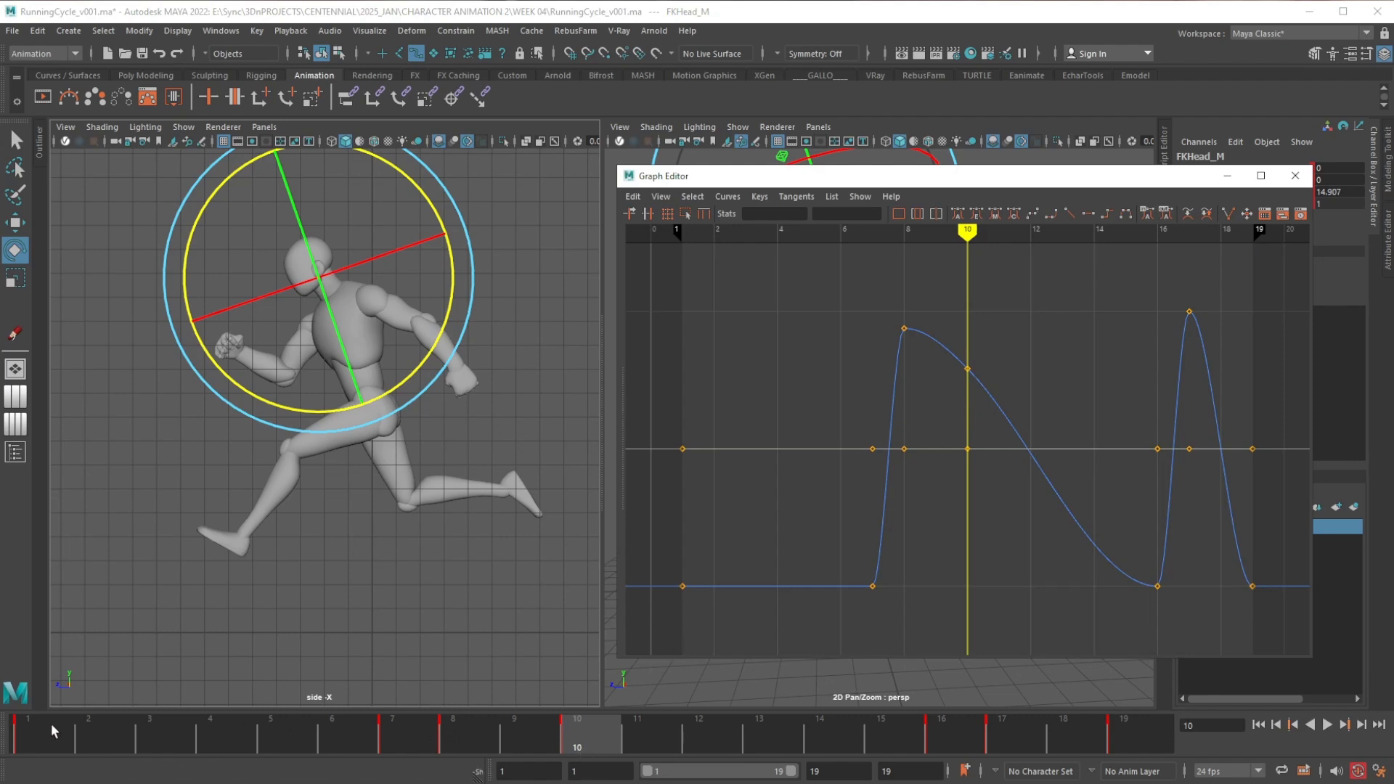
Copy the head's frame 1 key onto frame 10, put the Graph Editor aside and play back the cycle
{"action": "left_click", "coordinate": [51, 723]}
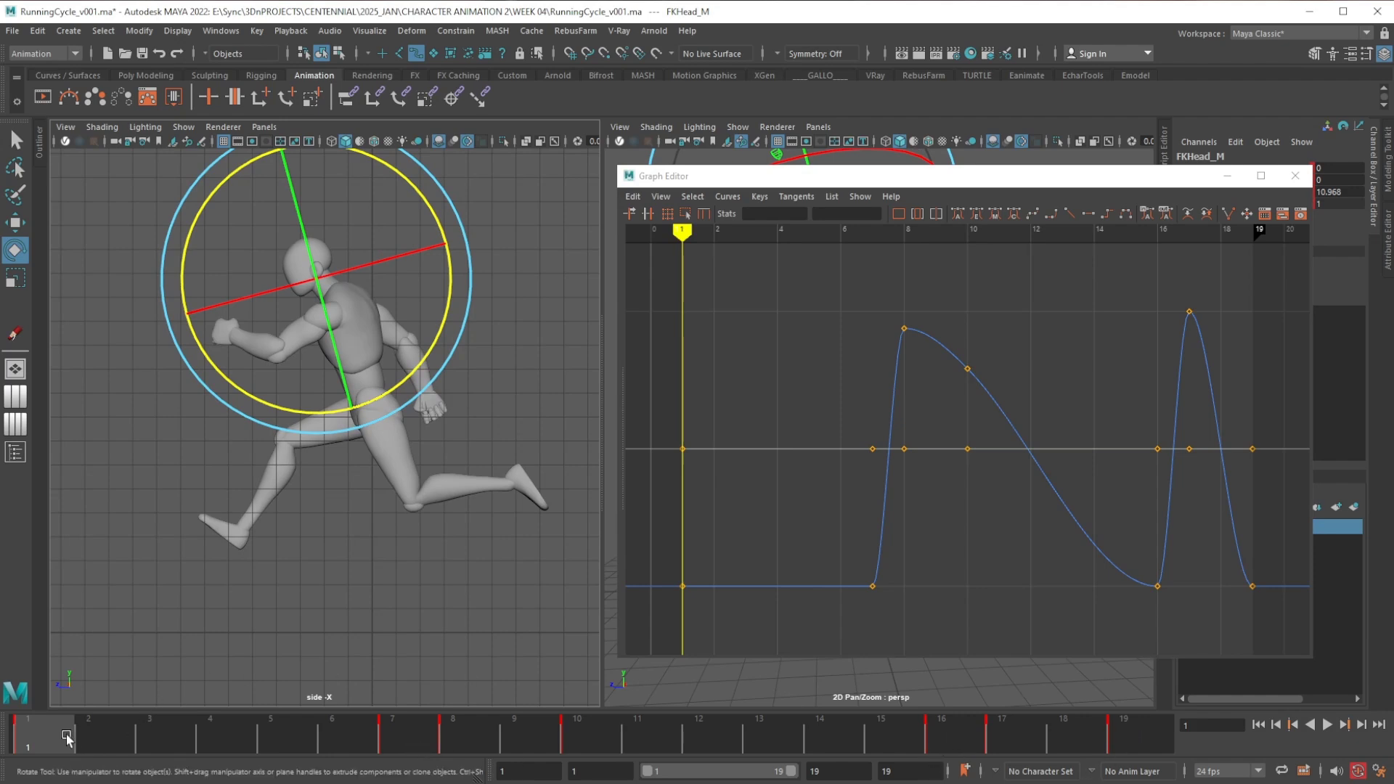
{"action": "right_click", "coordinate": [45, 733]}
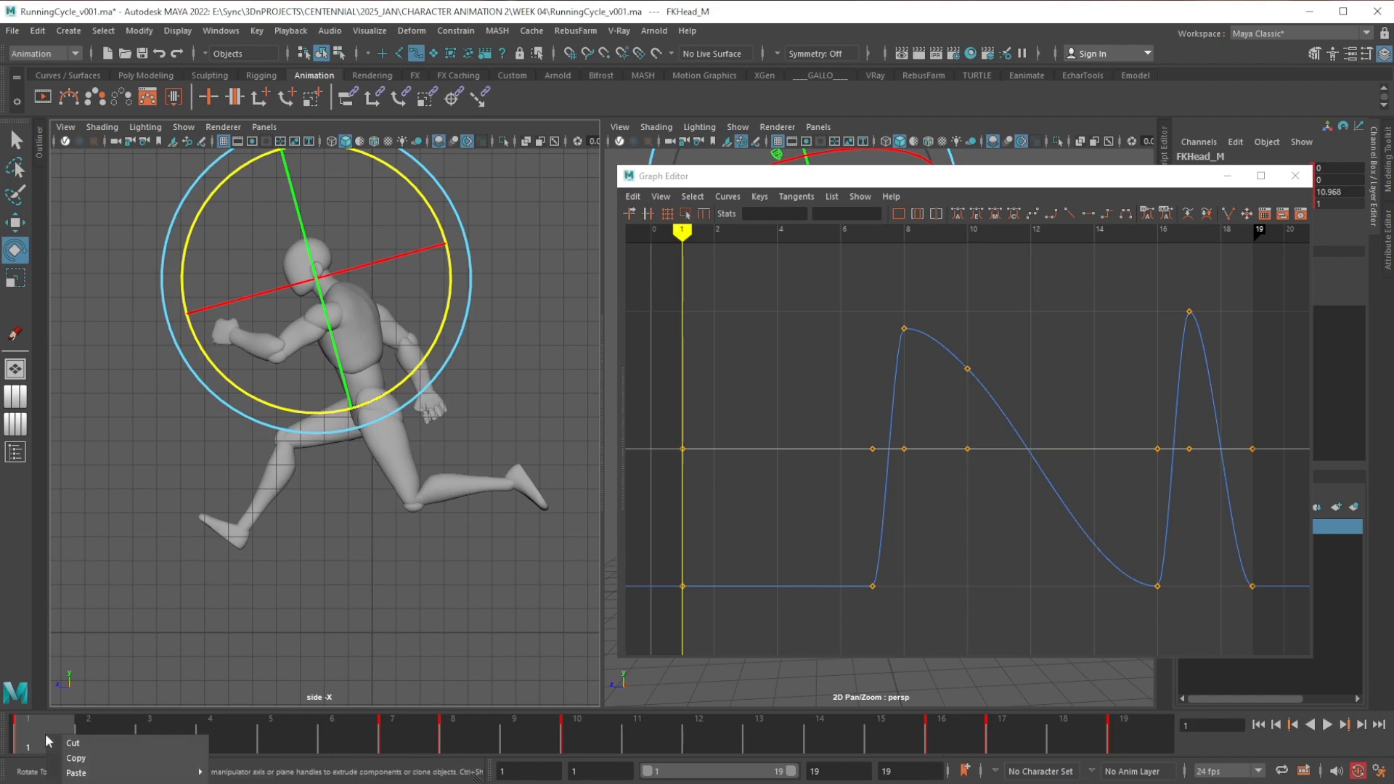
{"action": "left_click", "coordinate": [96, 759]}
{"action": "left_click", "coordinate": [596, 726]}
{"action": "right_click", "coordinate": [594, 734]}
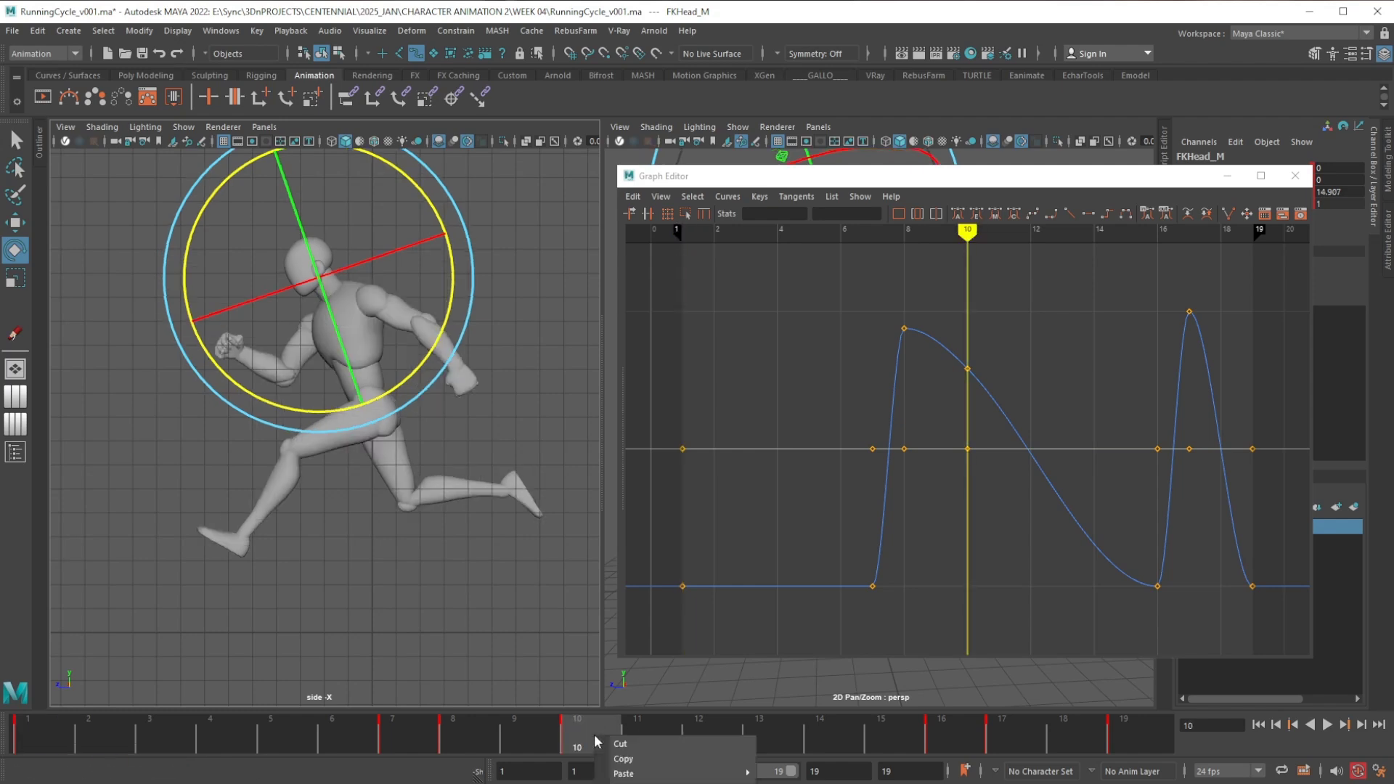
{"action": "mouse_move", "coordinate": [708, 776]}
{"action": "left_click", "coordinate": [781, 774]}
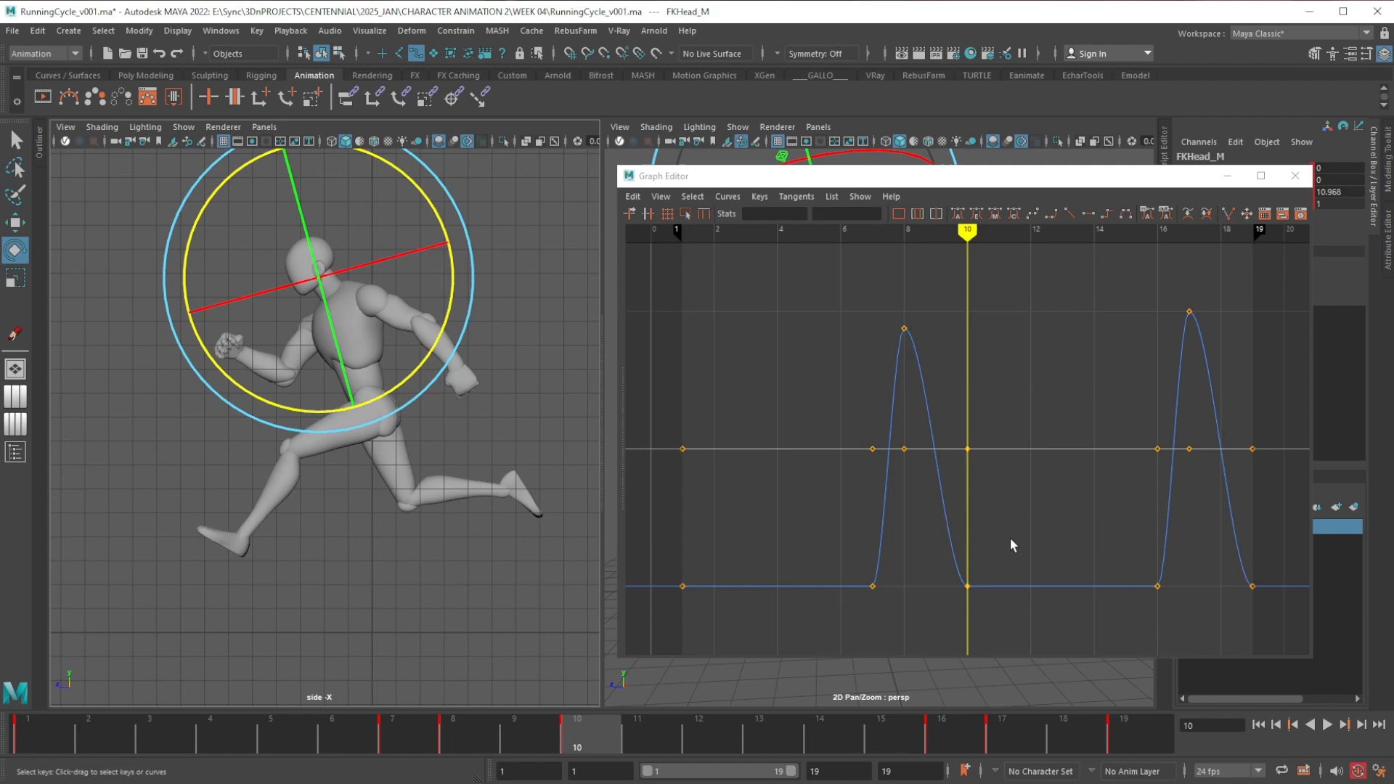
{"action": "left_click_drag", "start_coordinate": [1021, 184], "coordinate": [1393, 222]}
{"action": "left_click", "coordinate": [1331, 726]}
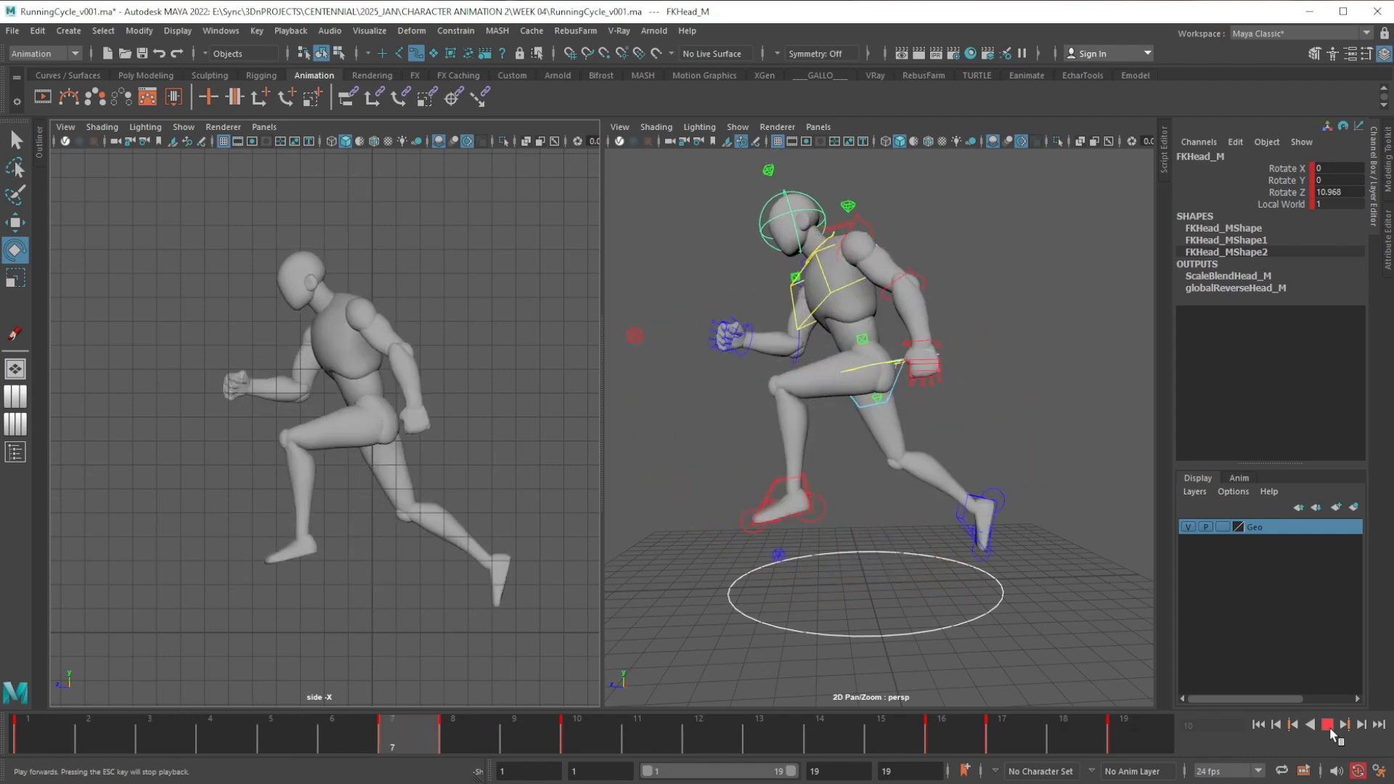
{"action": "left_click", "coordinate": [1328, 725]}
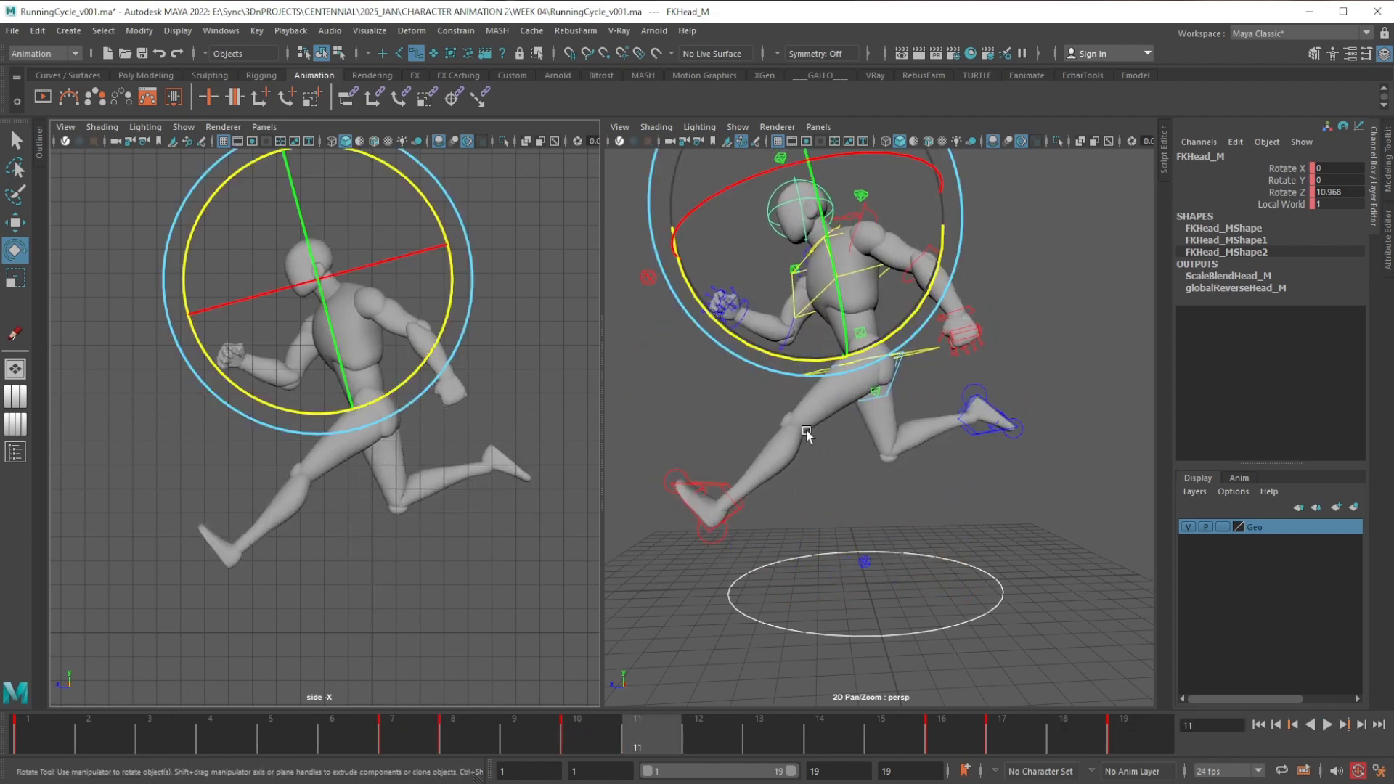
Bring up the left shoulder control's curves in the Graph Editor and compare the poses at frames 1 and 10
{"action": "right_click_drag", "start_coordinate": [806, 429], "coordinate": [818, 489], "text": "alt"}
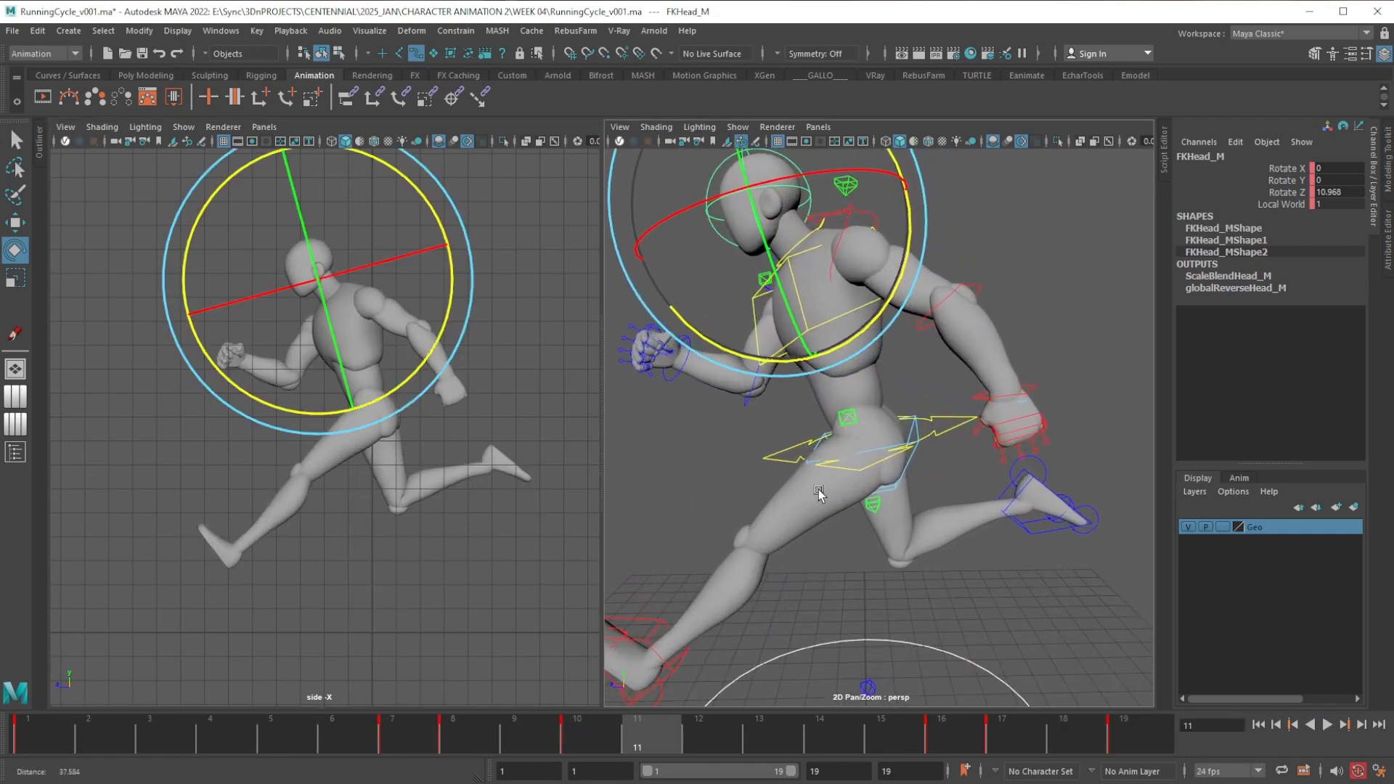
{"action": "middle_click_drag", "start_coordinate": [796, 477], "coordinate": [828, 494], "text": "alt"}
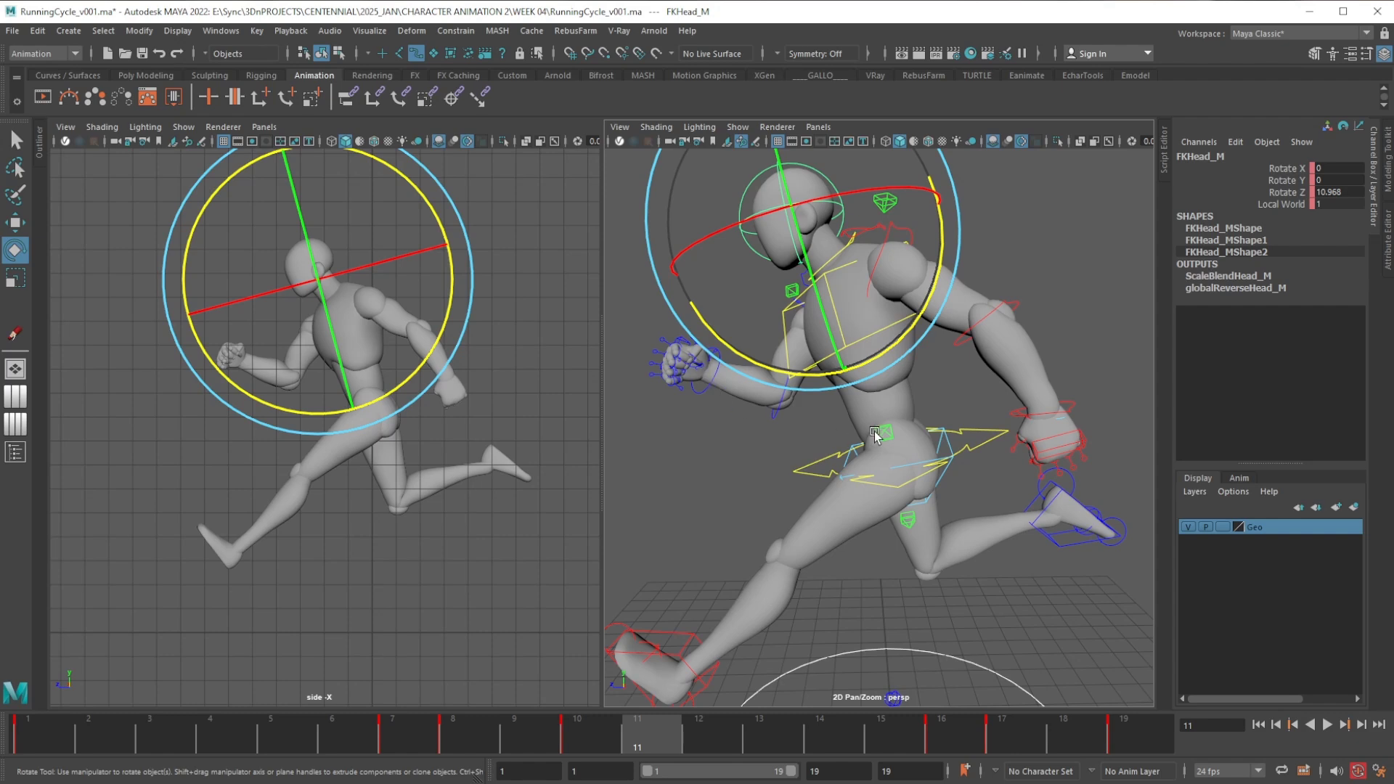
{"action": "mouse_move", "coordinate": [859, 499]}
{"action": "left_mouse_down", "text": "alt"}
{"action": "mouse_move", "coordinate": [879, 523]}
{"action": "mouse_move", "coordinate": [871, 496]}
{"action": "left_mouse_up", "text": "alt"}
{"action": "key", "text": "w"}
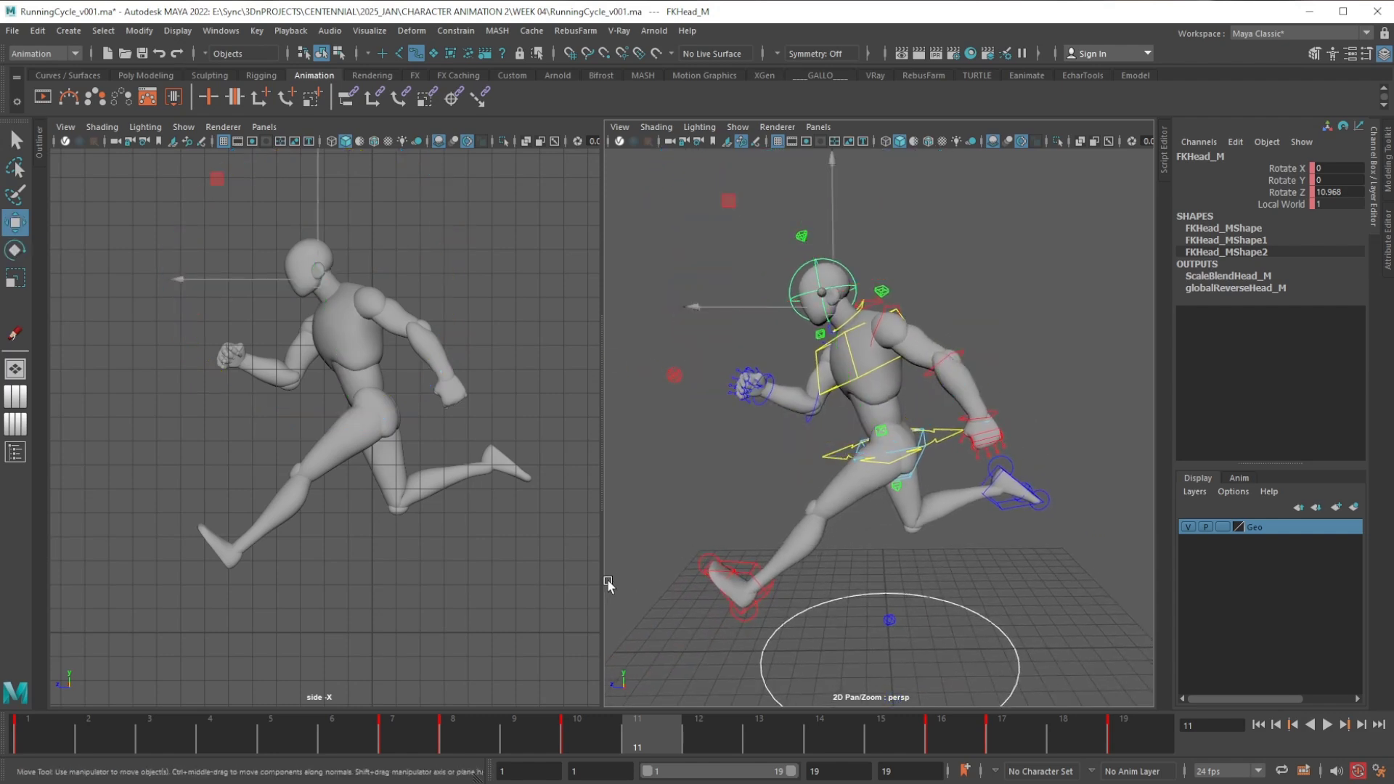
{"action": "left_click", "coordinate": [882, 314]}
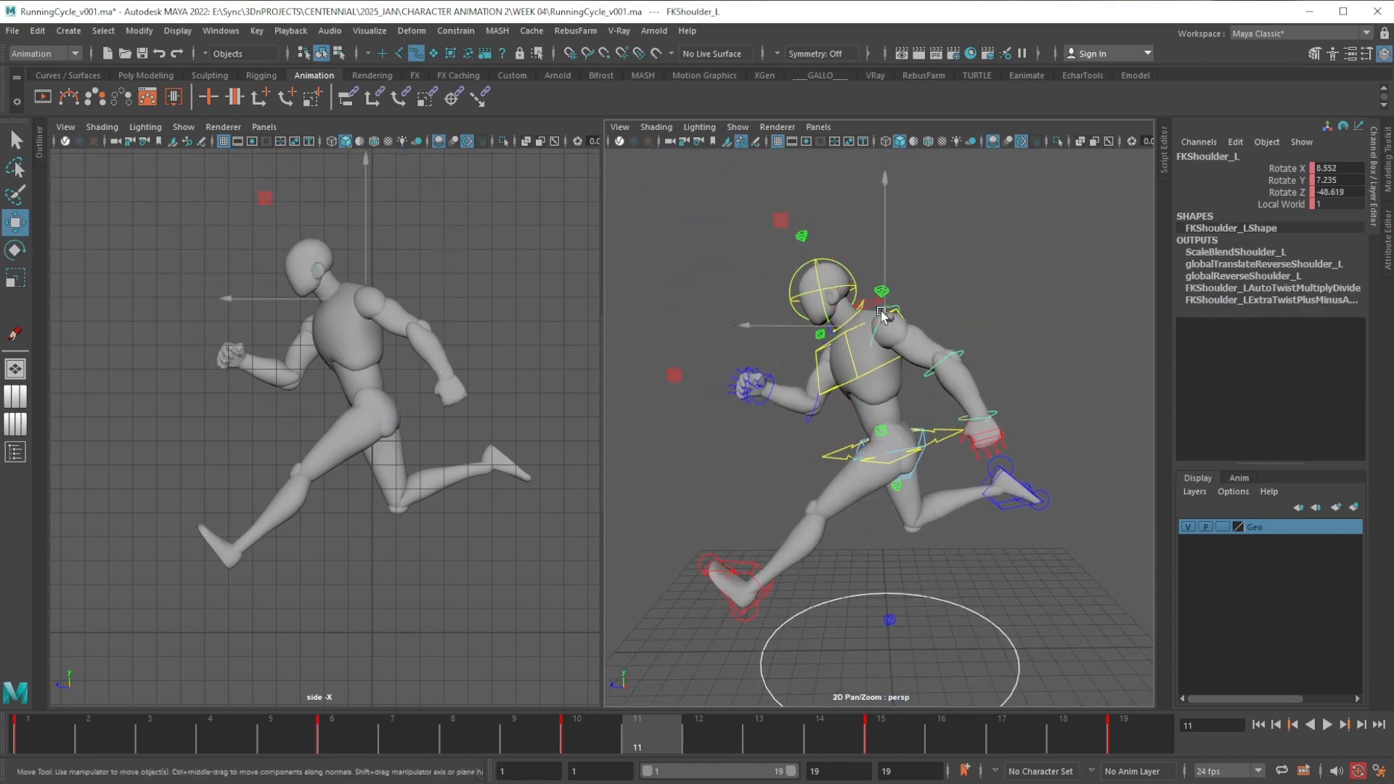
{"action": "scroll", "coordinate": [944, 385], "scroll_direction": "up", "scroll_amount": 2}
{"action": "scroll", "coordinate": [951, 419], "scroll_direction": "down", "scroll_amount": 1}
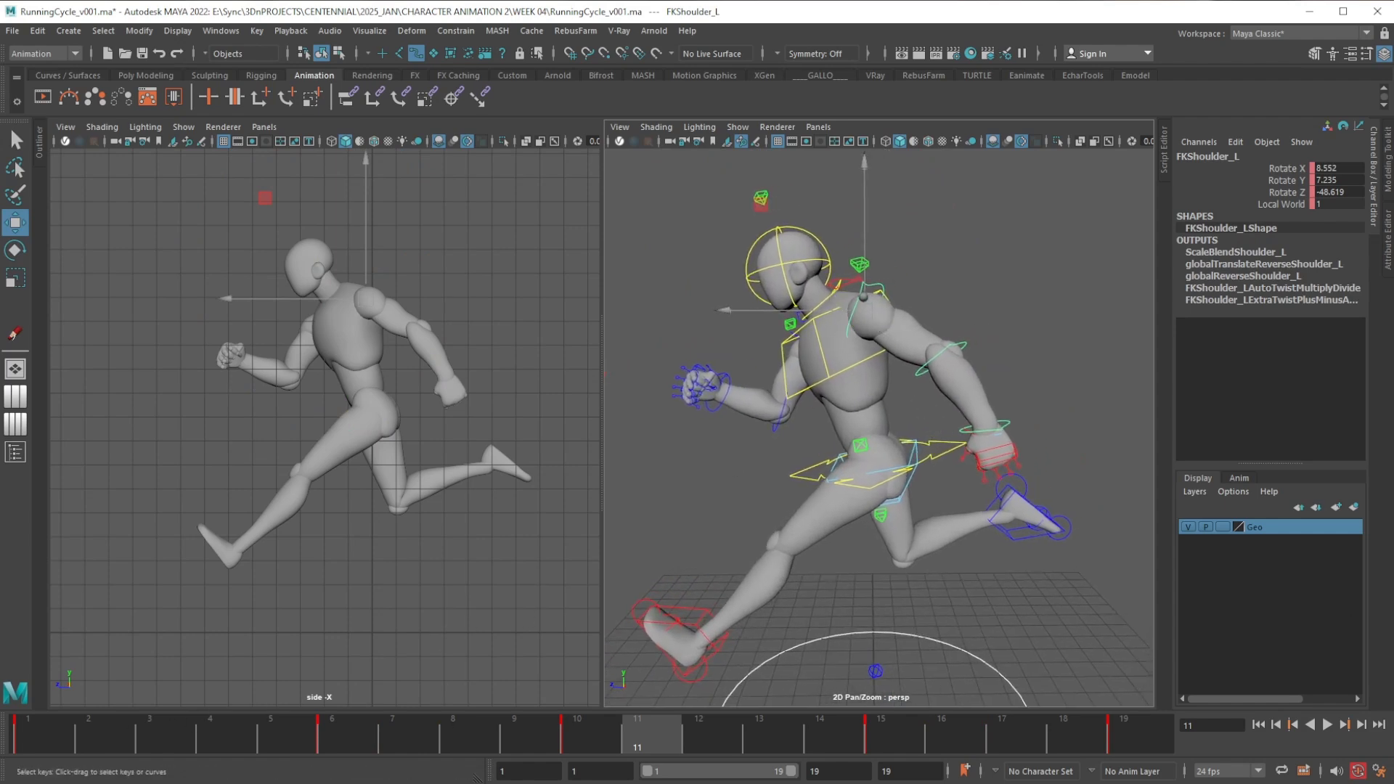
{"action": "left_click_drag", "start_coordinate": [1393, 187], "coordinate": [848, 167]}
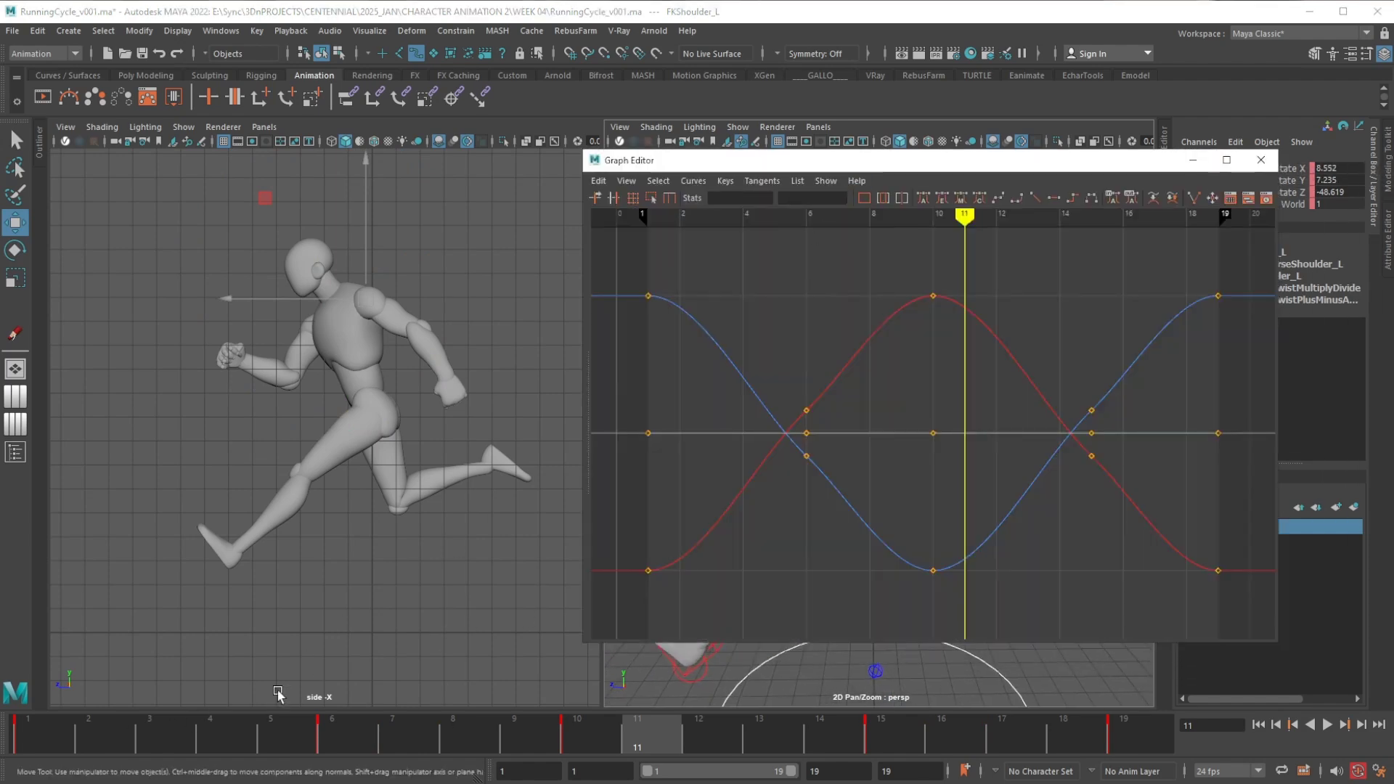
{"action": "left_click", "coordinate": [47, 729]}
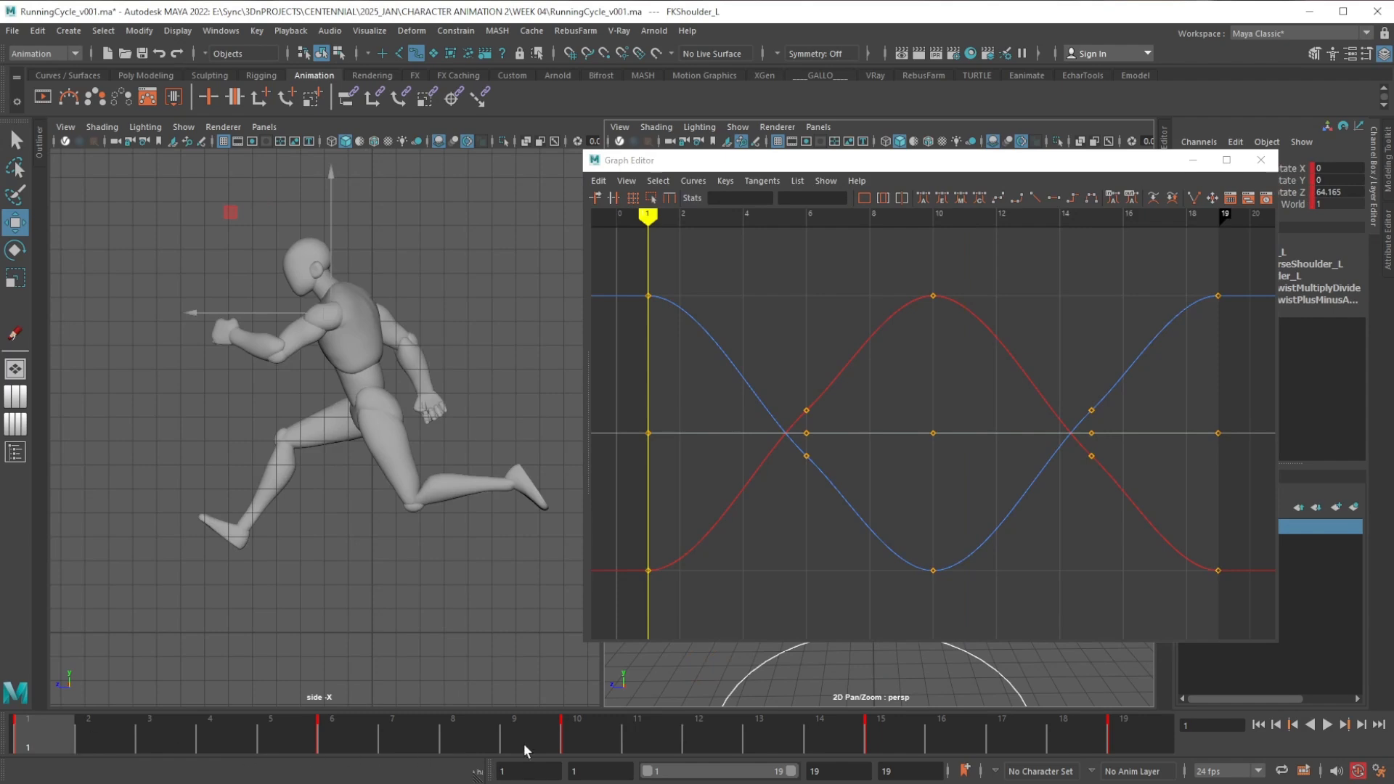
{"action": "left_click", "coordinate": [597, 733]}
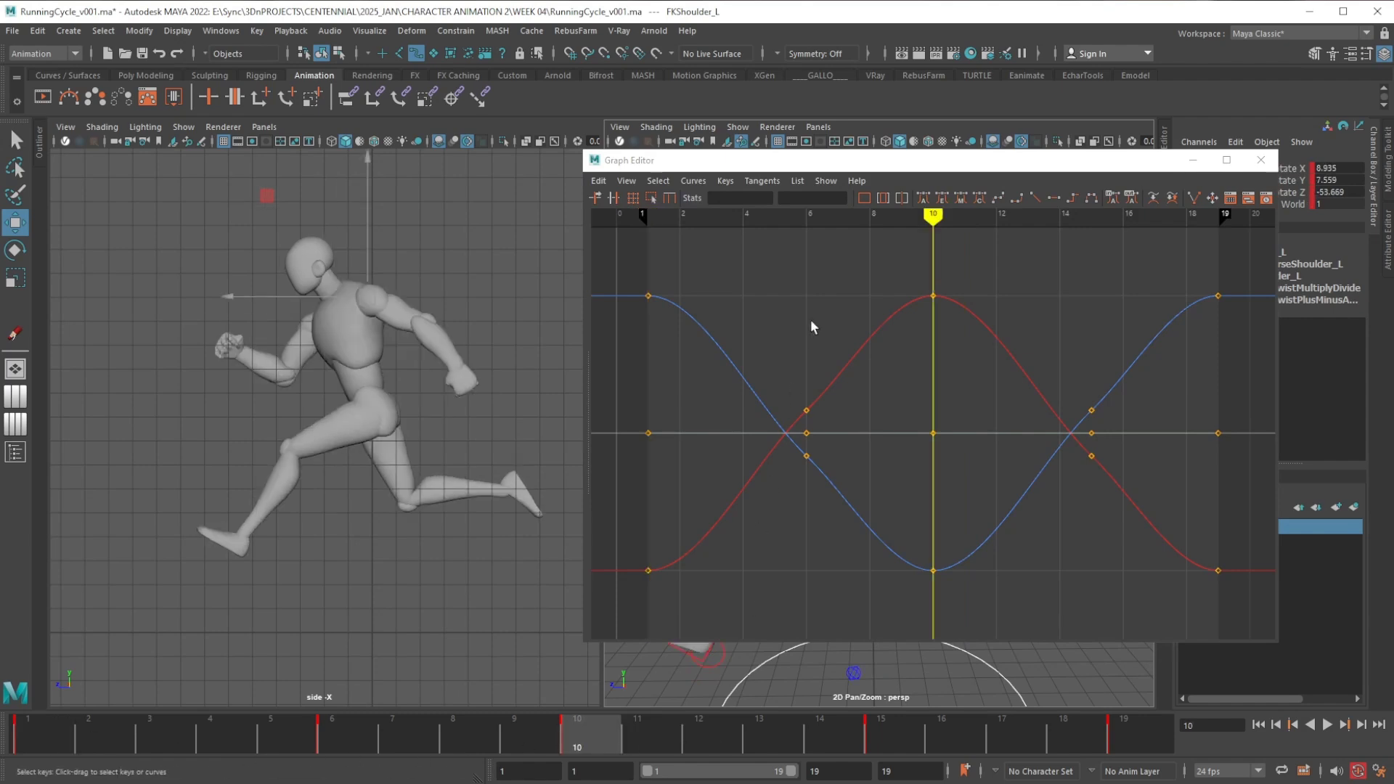
Delete the left shoulder's in-between keys at frames 6 and 15, return to frame 1 and put the Graph Editor aside
{"action": "left_click_drag", "start_coordinate": [787, 334], "coordinate": [863, 603]}
{"action": "key", "text": "Delete"}
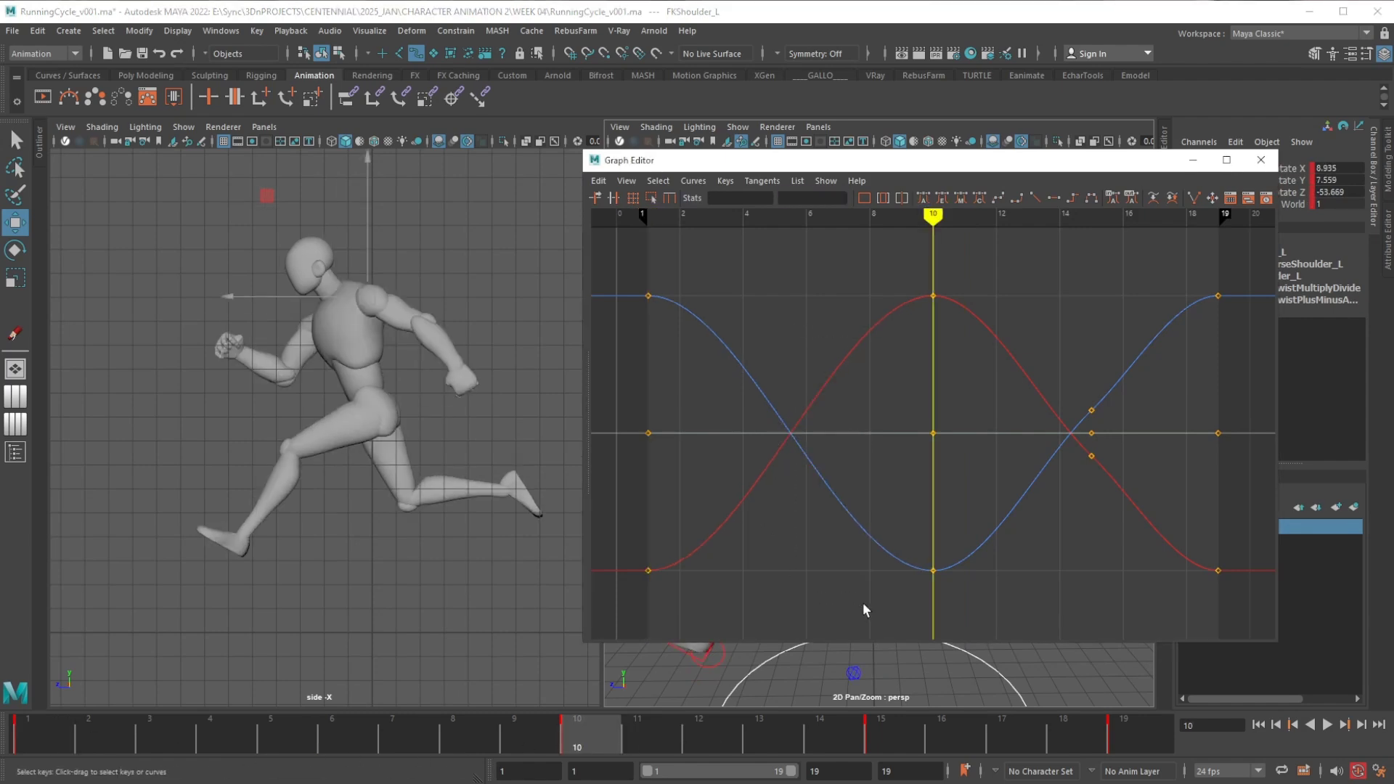
{"action": "key", "text": "."}
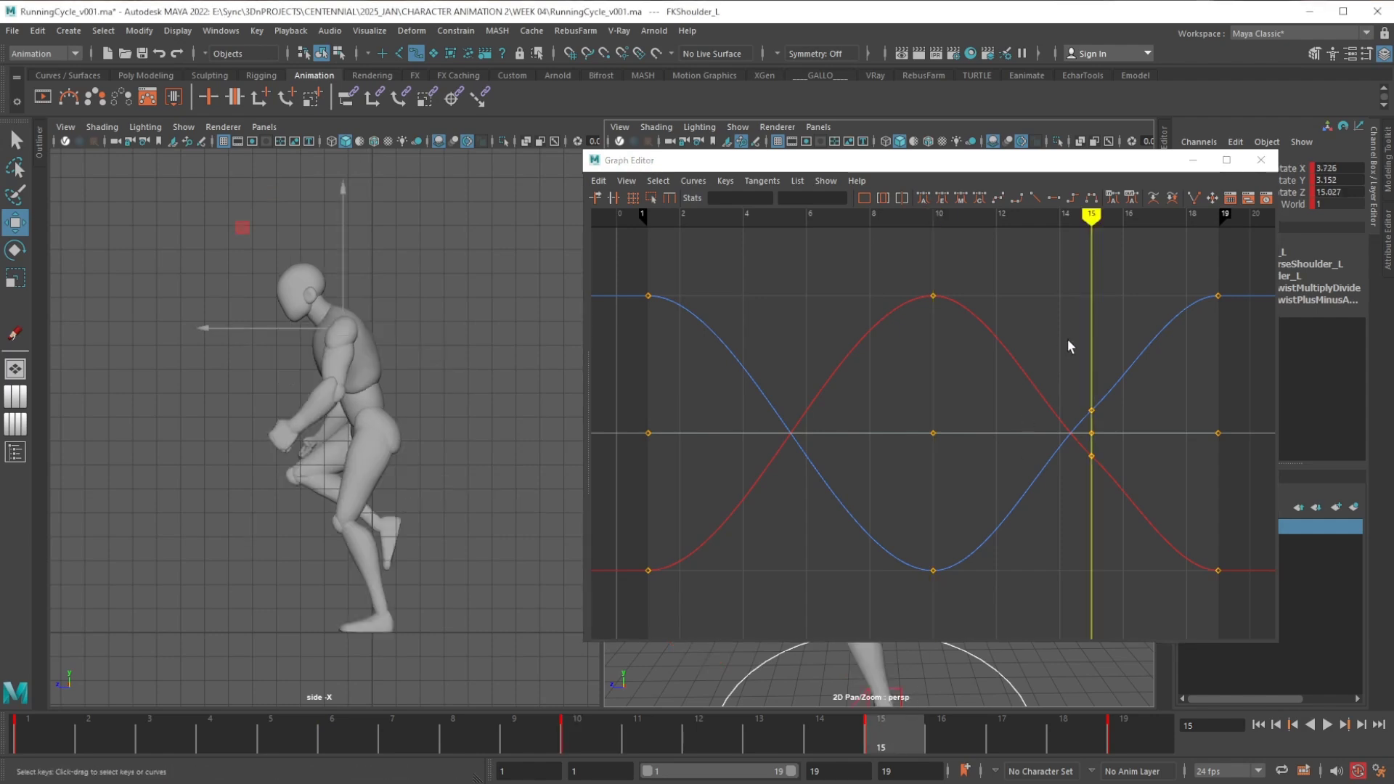
{"action": "left_click_drag", "start_coordinate": [1067, 339], "coordinate": [1118, 481]}
{"action": "key", "text": "Delete"}
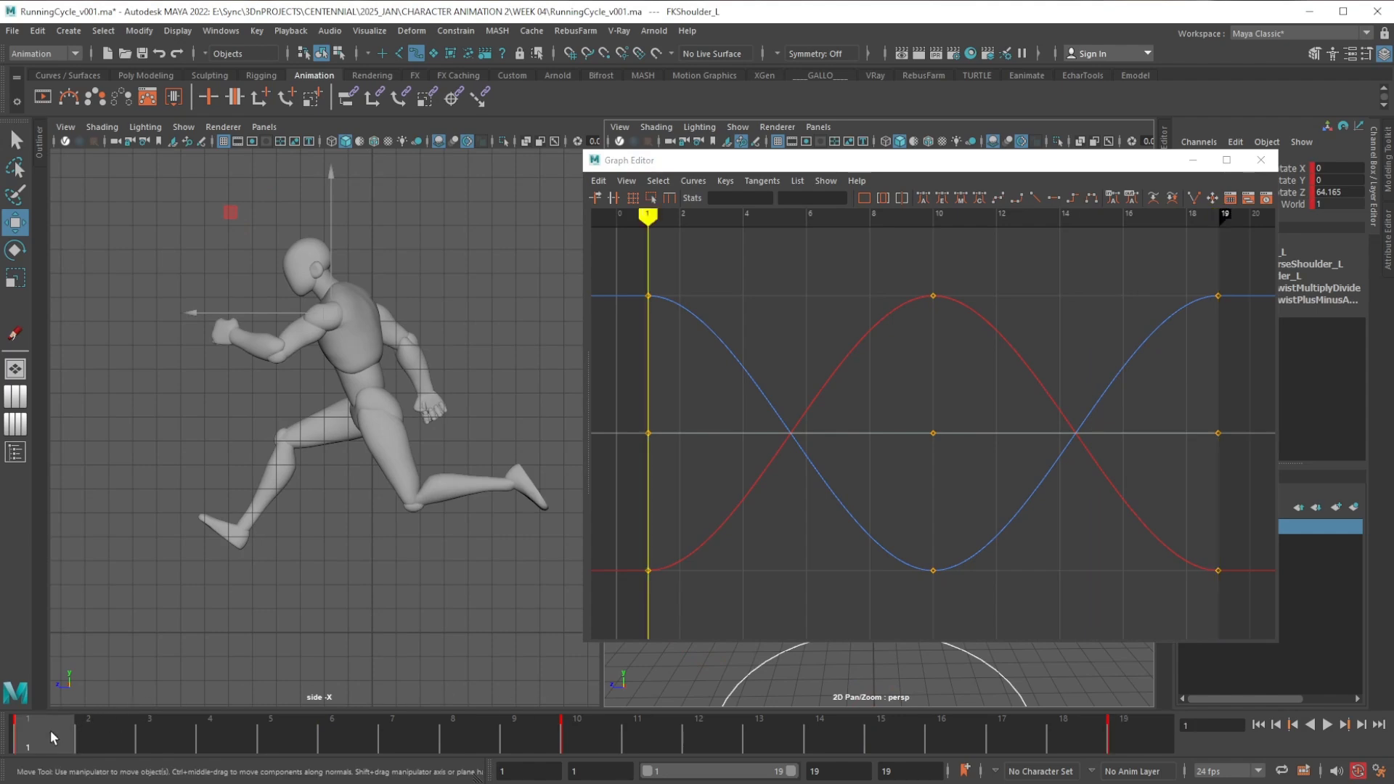
{"action": "left_click", "coordinate": [54, 739]}
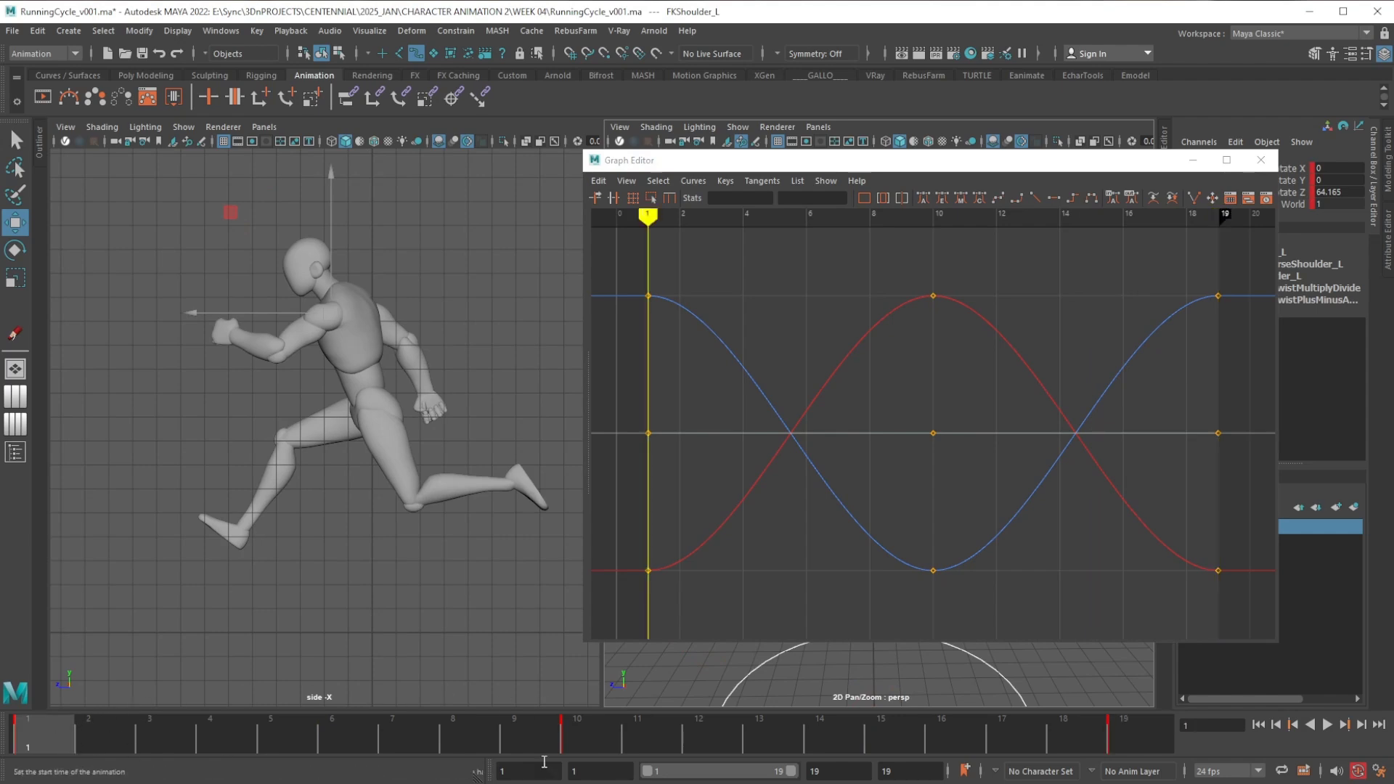
{"action": "left_click_drag", "start_coordinate": [981, 164], "coordinate": [1393, 239]}
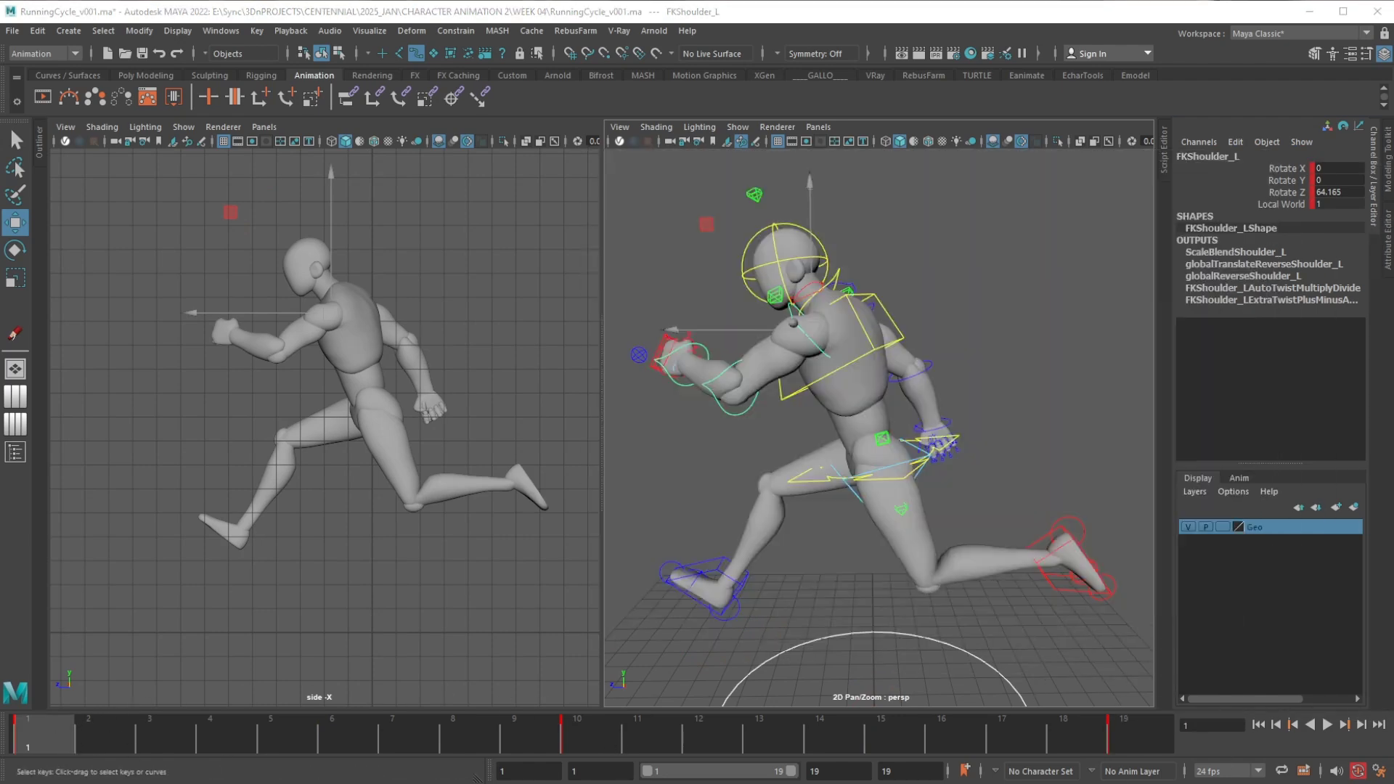
Shift the left elbow control's key from frame 10 to frame 11 so the forearm drags behind the shoulder
{"action": "left_click", "coordinate": [724, 411]}
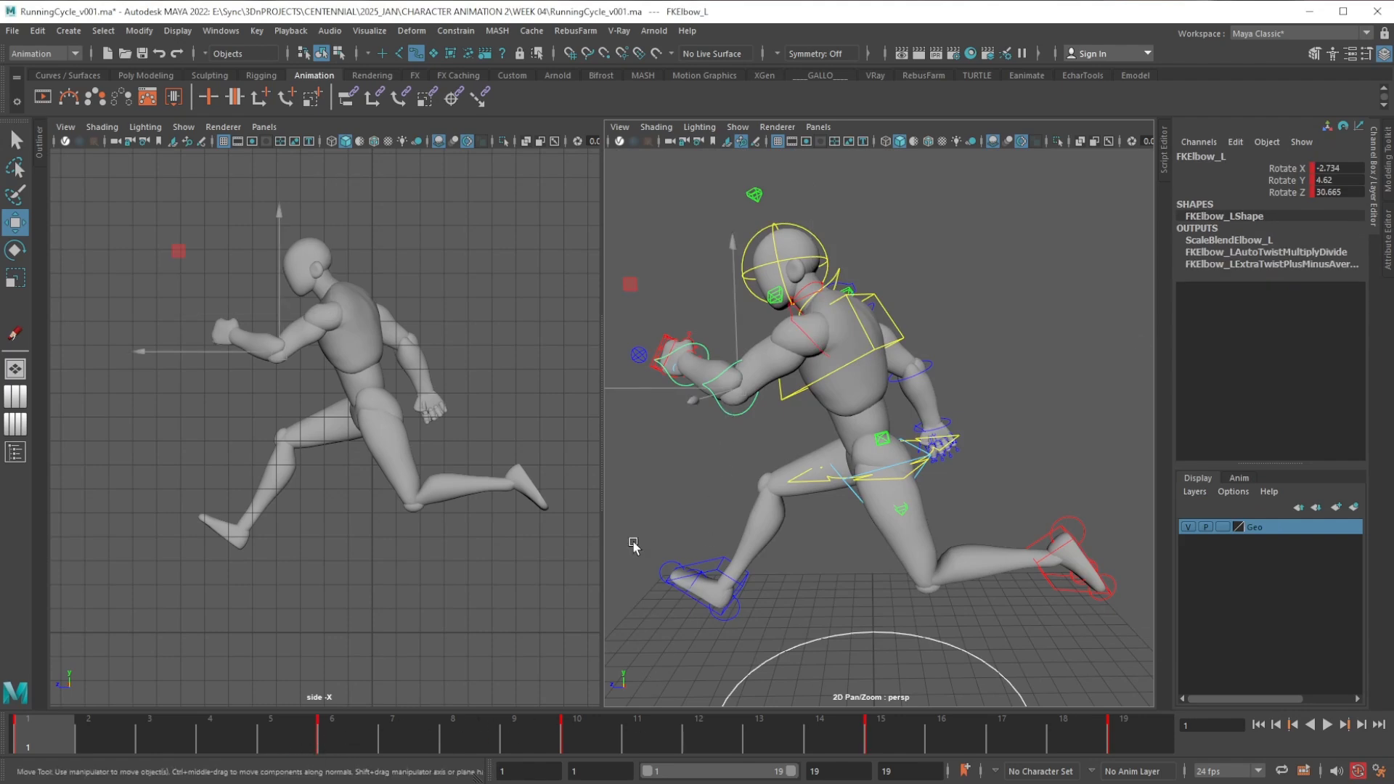
{"action": "left_click", "coordinate": [602, 738]}
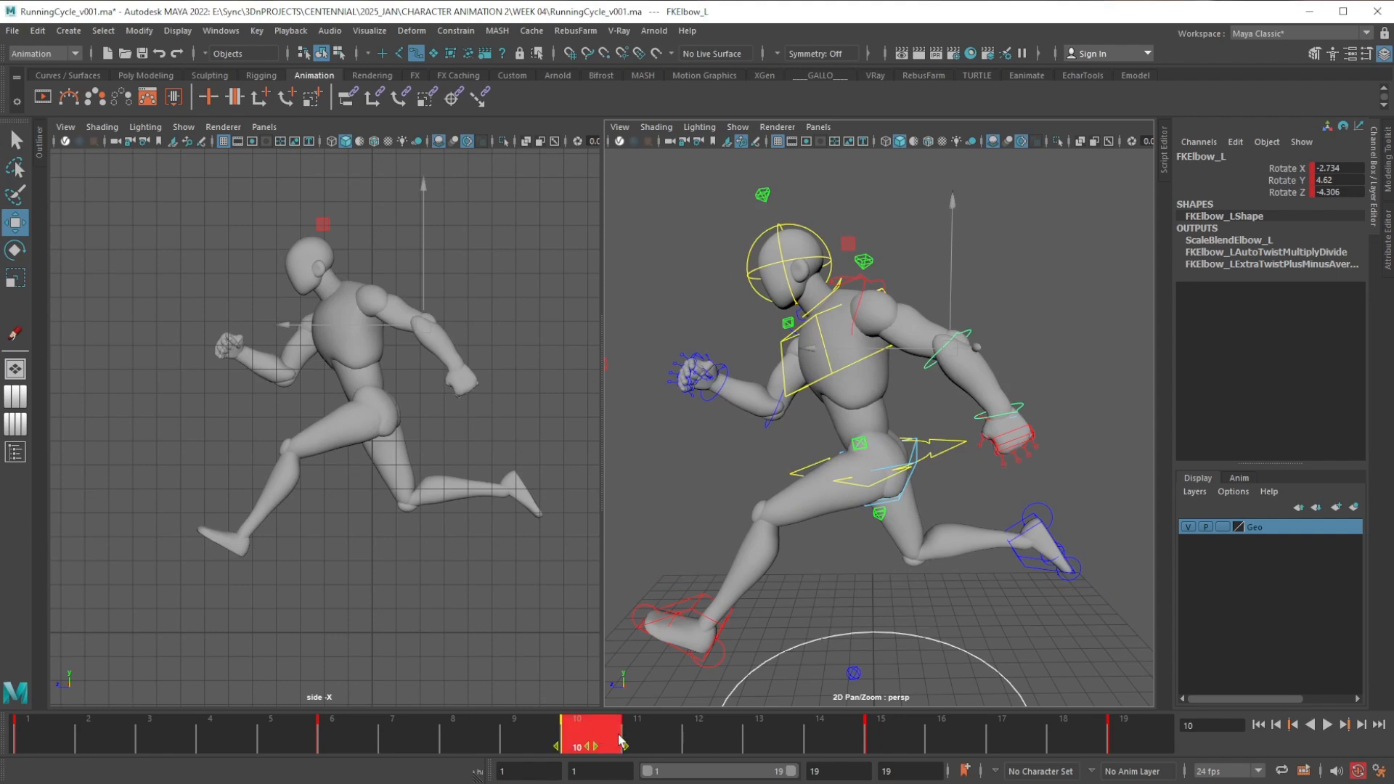
{"action": "left_click_drag", "start_coordinate": [619, 735], "coordinate": [664, 741]}
{"action": "left_click", "coordinate": [729, 732]}
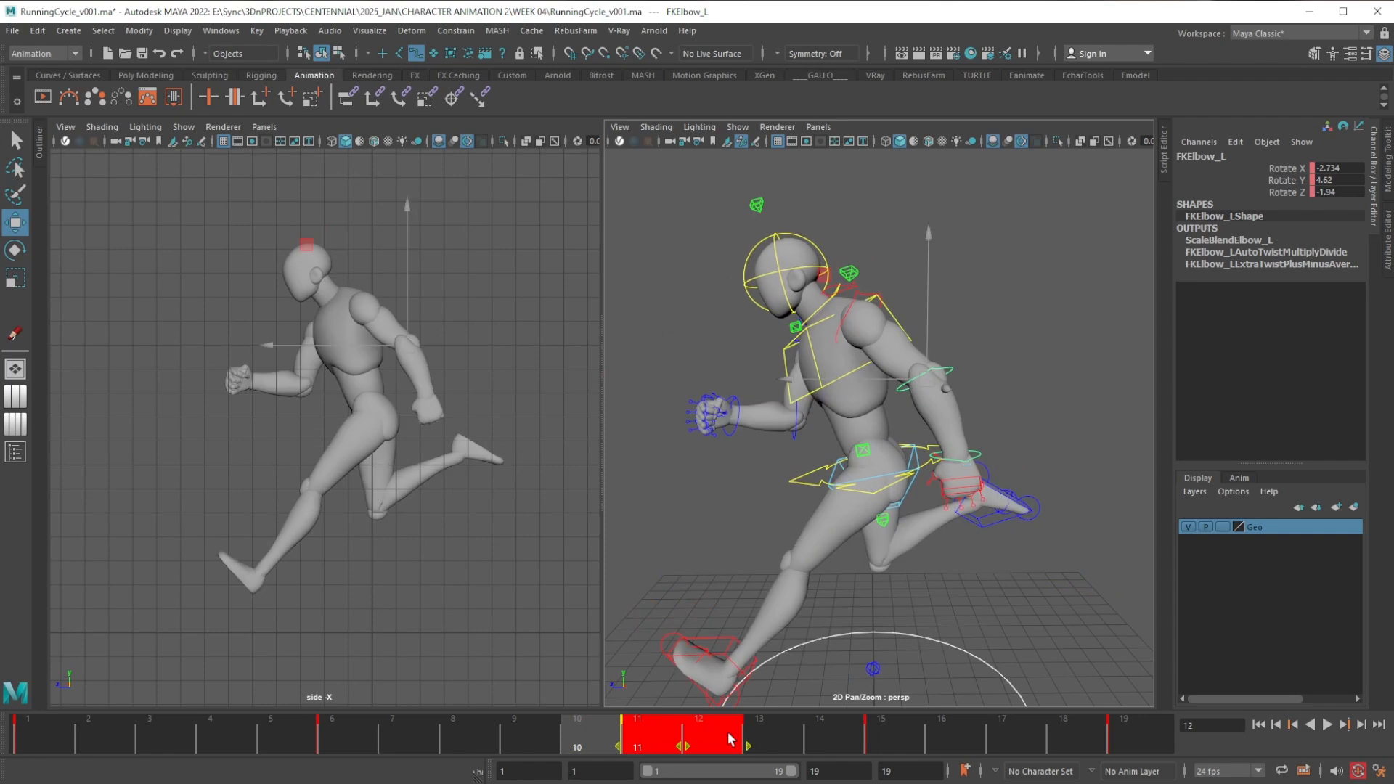
Delete the left elbow's in-between keys at frames 6 and 15 in the Graph Editor and put the editor aside
{"action": "left_click_drag", "start_coordinate": [1393, 234], "coordinate": [773, 143]}
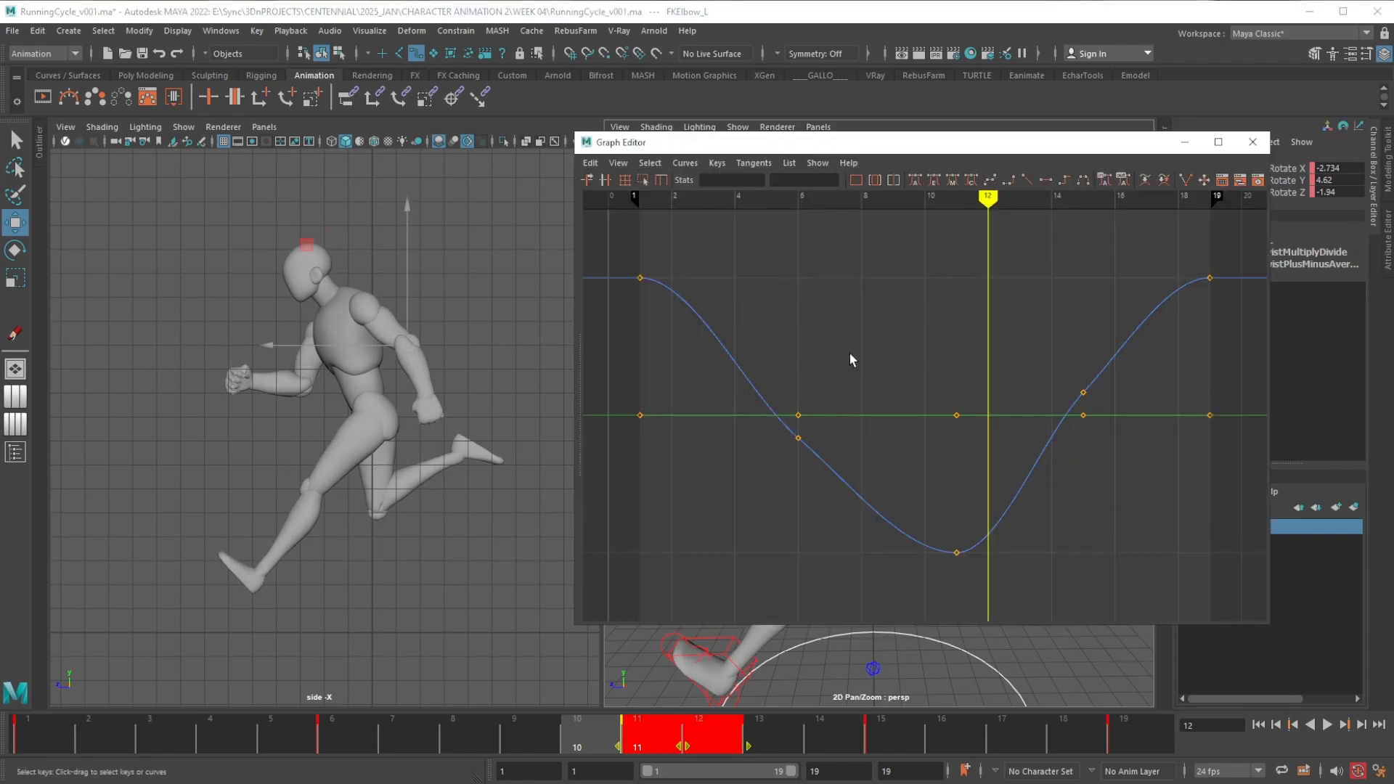
{"action": "left_click_drag", "start_coordinate": [849, 354], "coordinate": [756, 512]}
{"action": "key", "text": "Delete"}
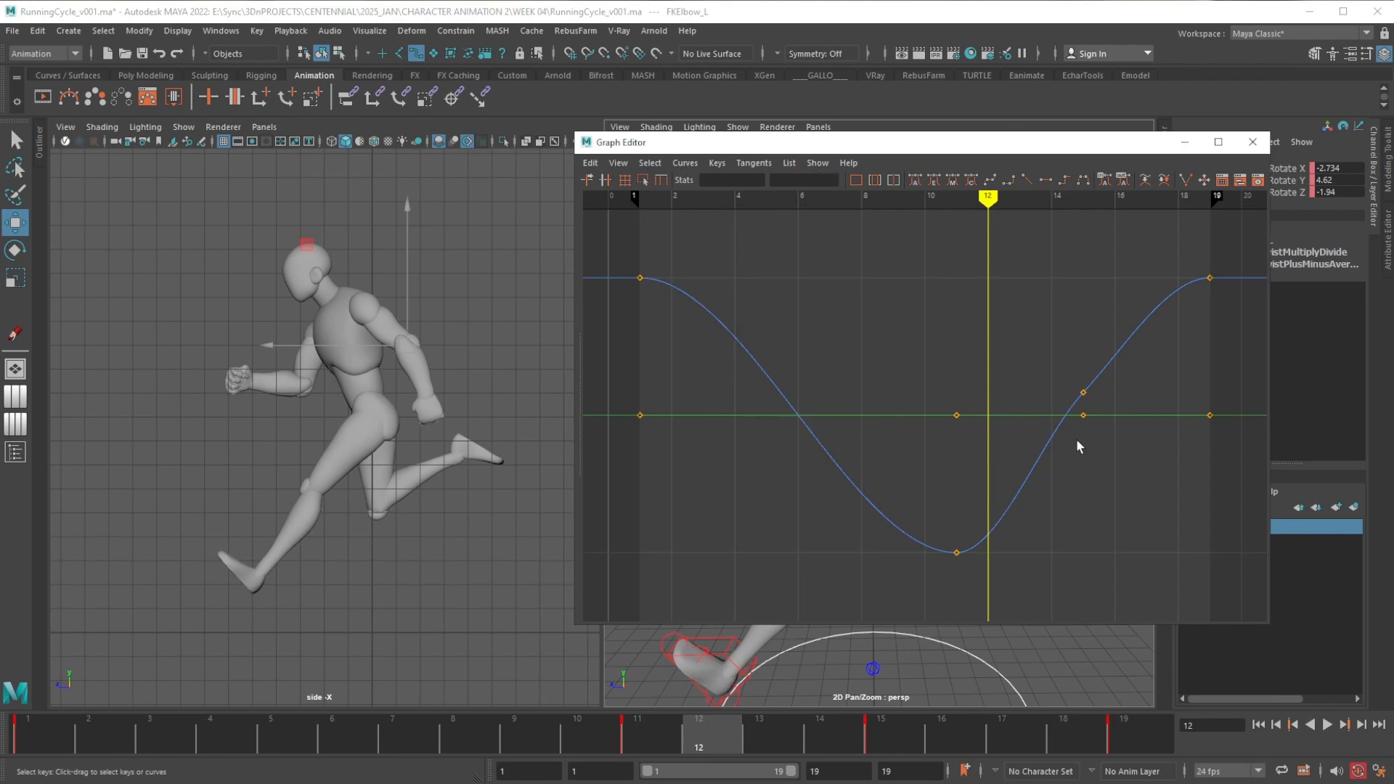
{"action": "left_click_drag", "start_coordinate": [1078, 391], "coordinate": [1099, 455]}
{"action": "key", "text": "Delete"}
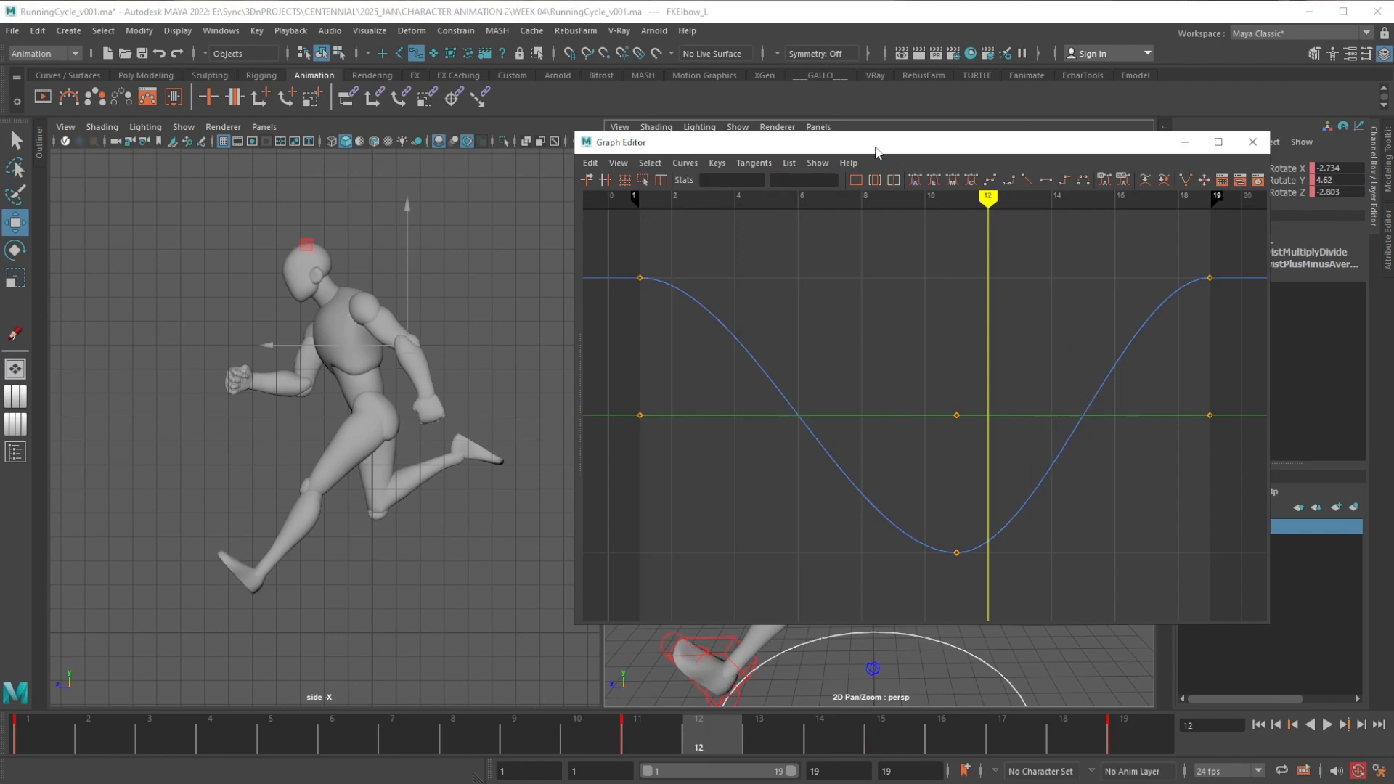
{"action": "left_click_drag", "start_coordinate": [870, 147], "coordinate": [1393, 277]}
Bend the left elbow further at frame 2 to about 35.3 Rotate Z and check the arm from another angle
{"action": "left_click", "coordinate": [99, 730]}
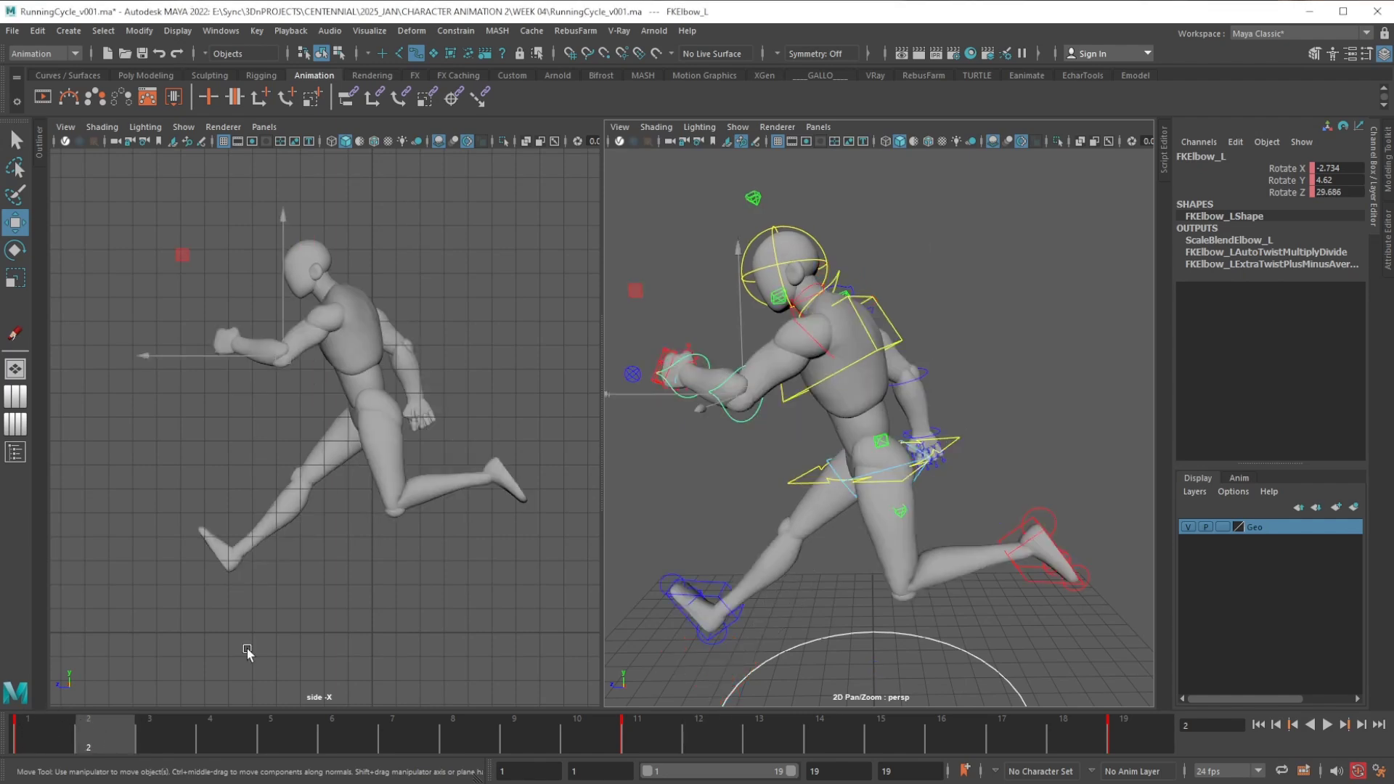
{"action": "middle_click_drag", "start_coordinate": [706, 481], "coordinate": [725, 503], "text": "alt"}
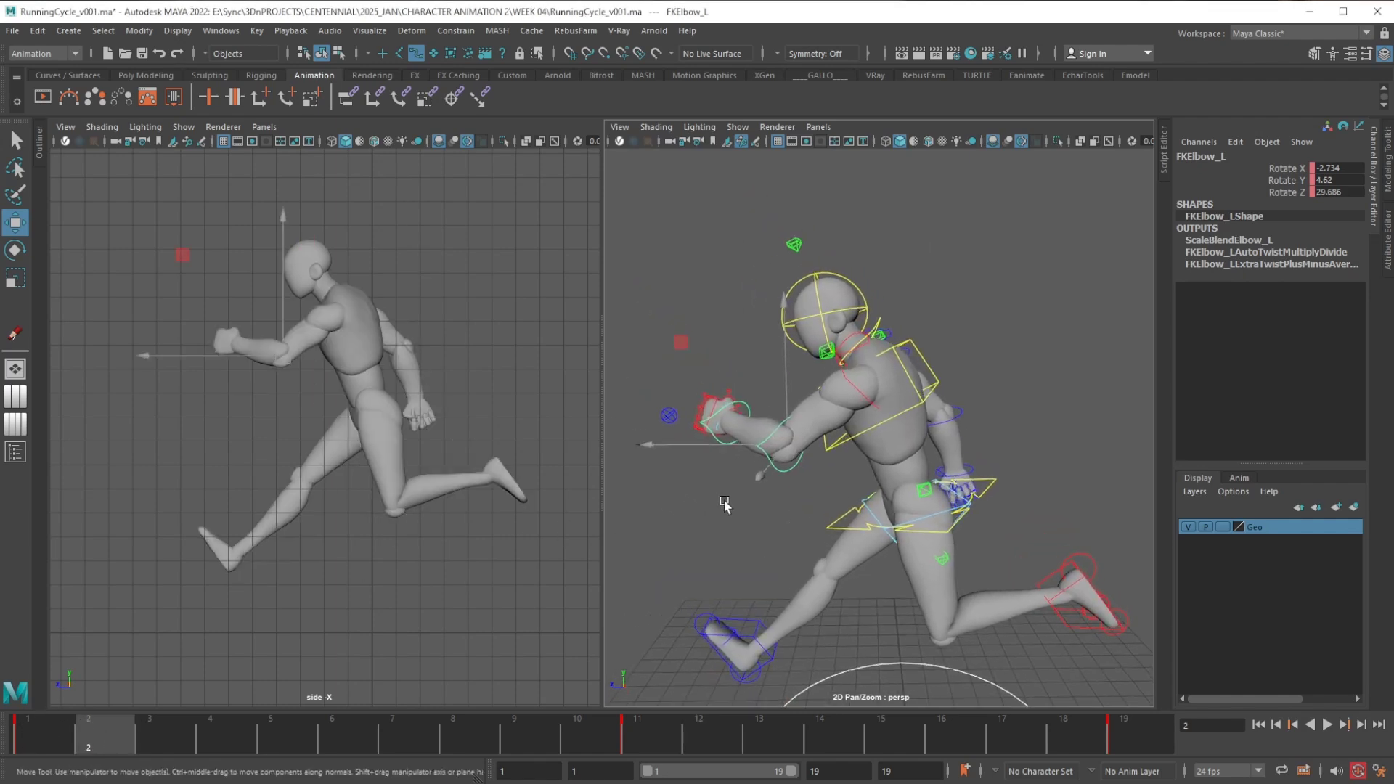
{"action": "key", "text": "e"}
{"action": "scroll", "coordinate": [756, 483], "scroll_direction": "up", "scroll_amount": 5}
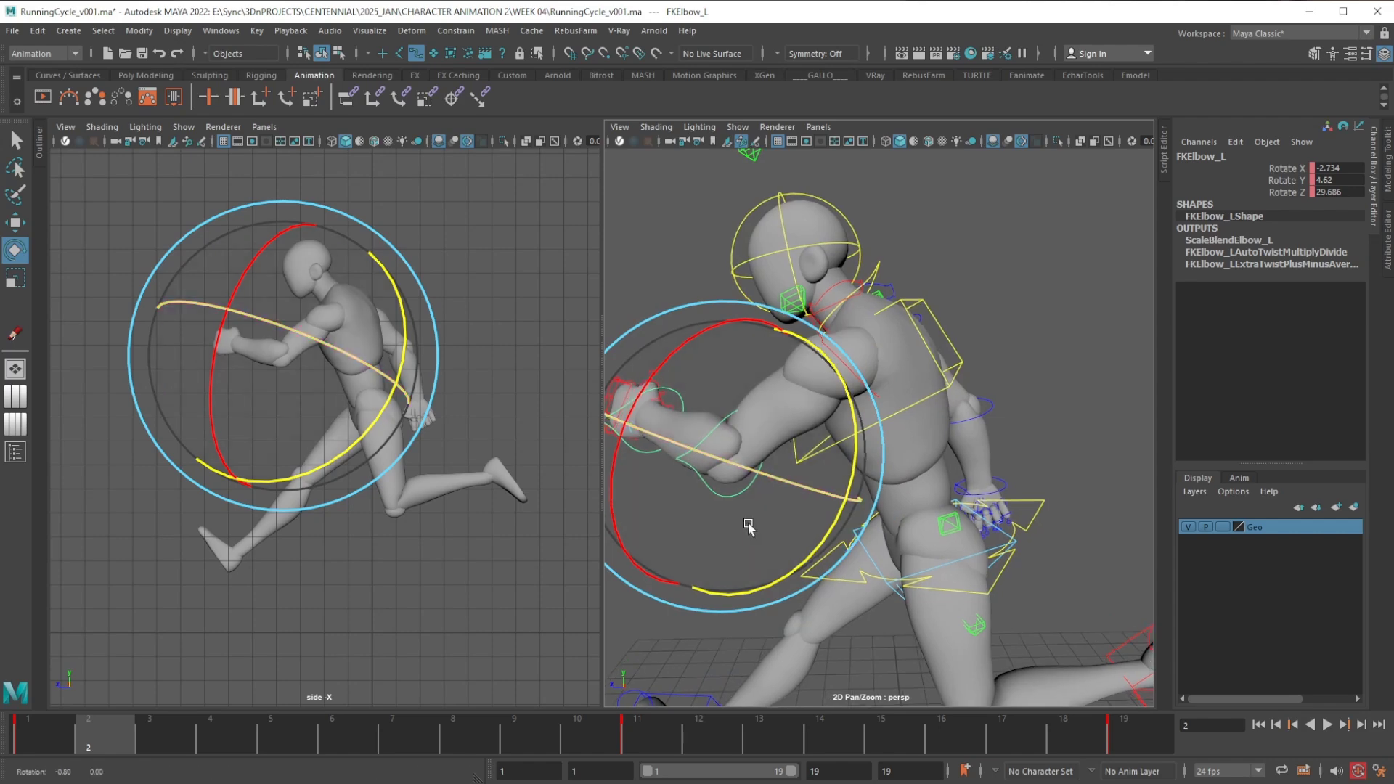
{"action": "left_click_drag", "start_coordinate": [748, 527], "coordinate": [810, 552], "text": "alt"}
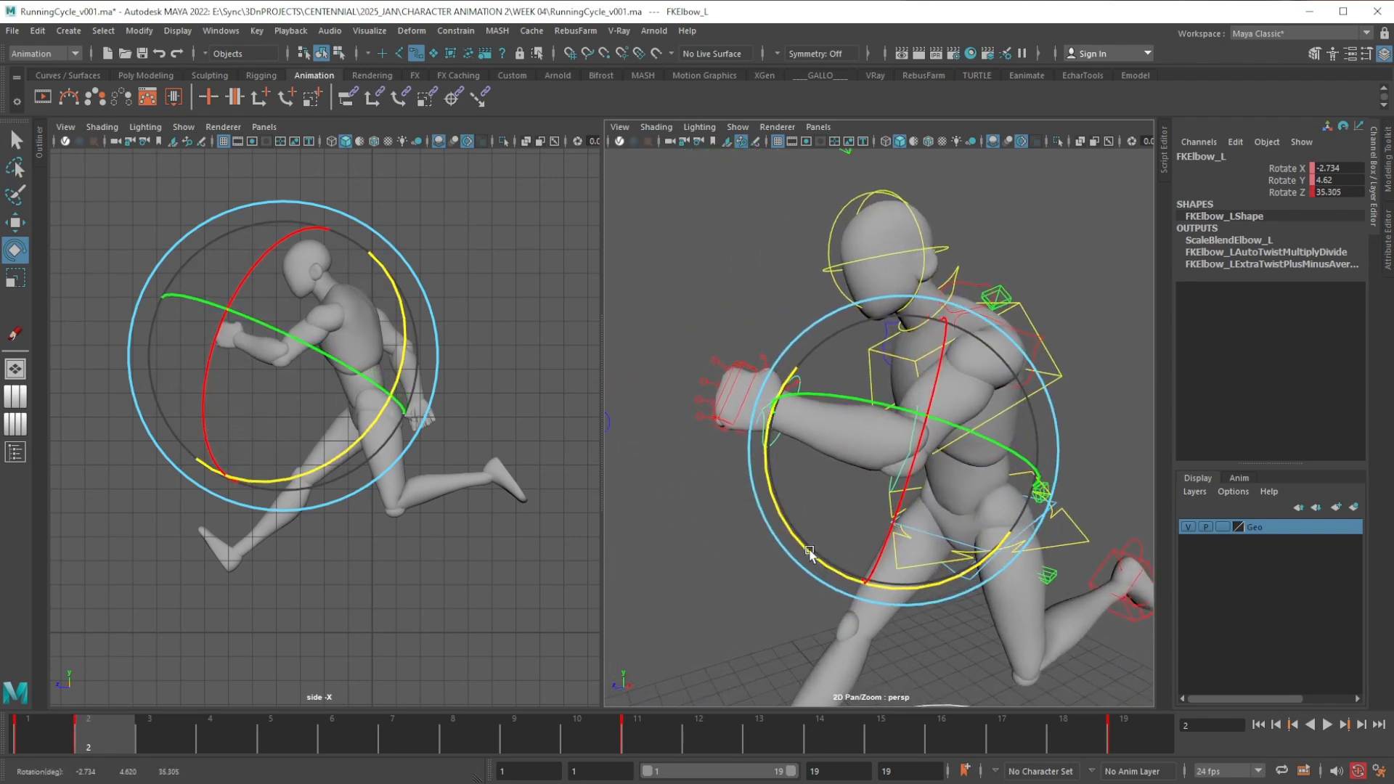
{"action": "left_click_drag", "start_coordinate": [924, 569], "coordinate": [897, 575], "text": "alt"}
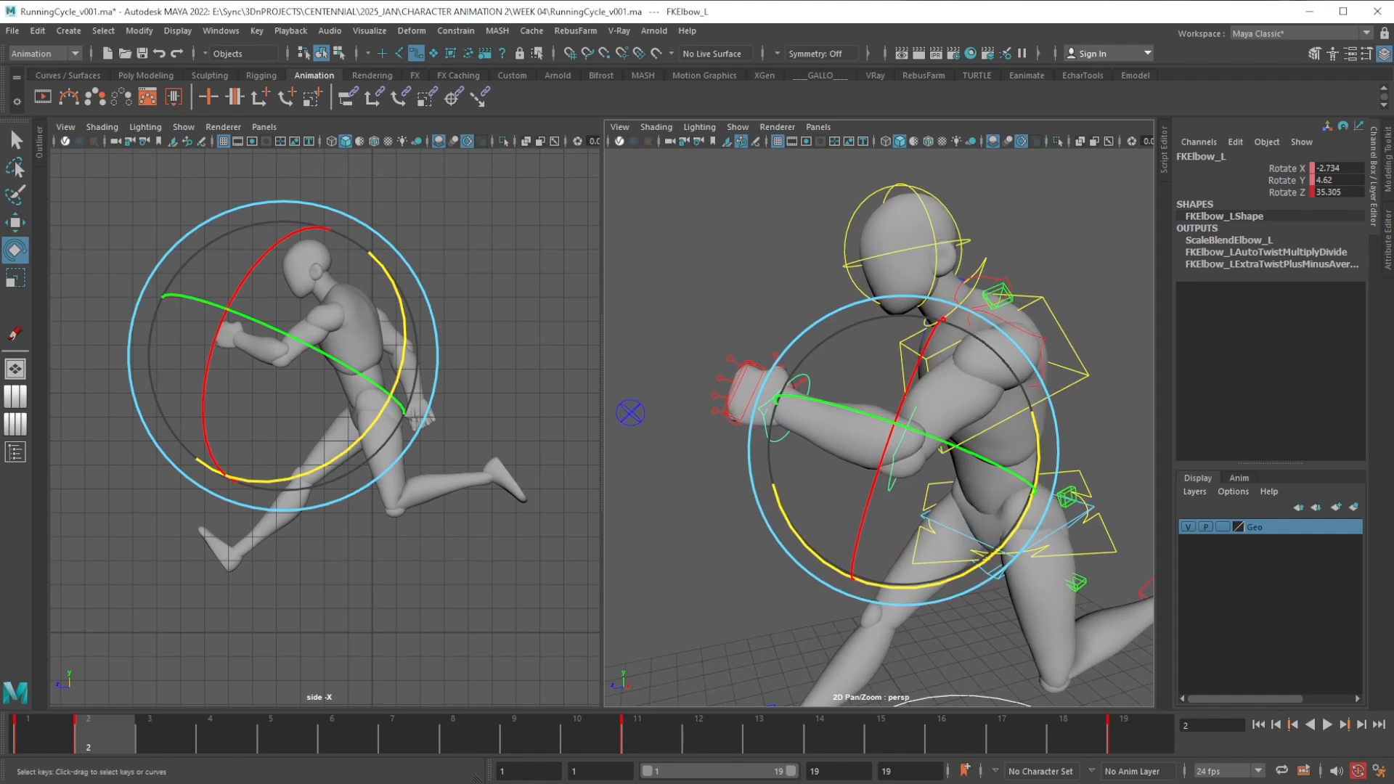
Set linear tangents on the left elbow's Rotate Z keys at frames 1 and 19, and put the Graph Editor aside
{"action": "left_click_drag", "start_coordinate": [1221, 247], "coordinate": [892, 185]}
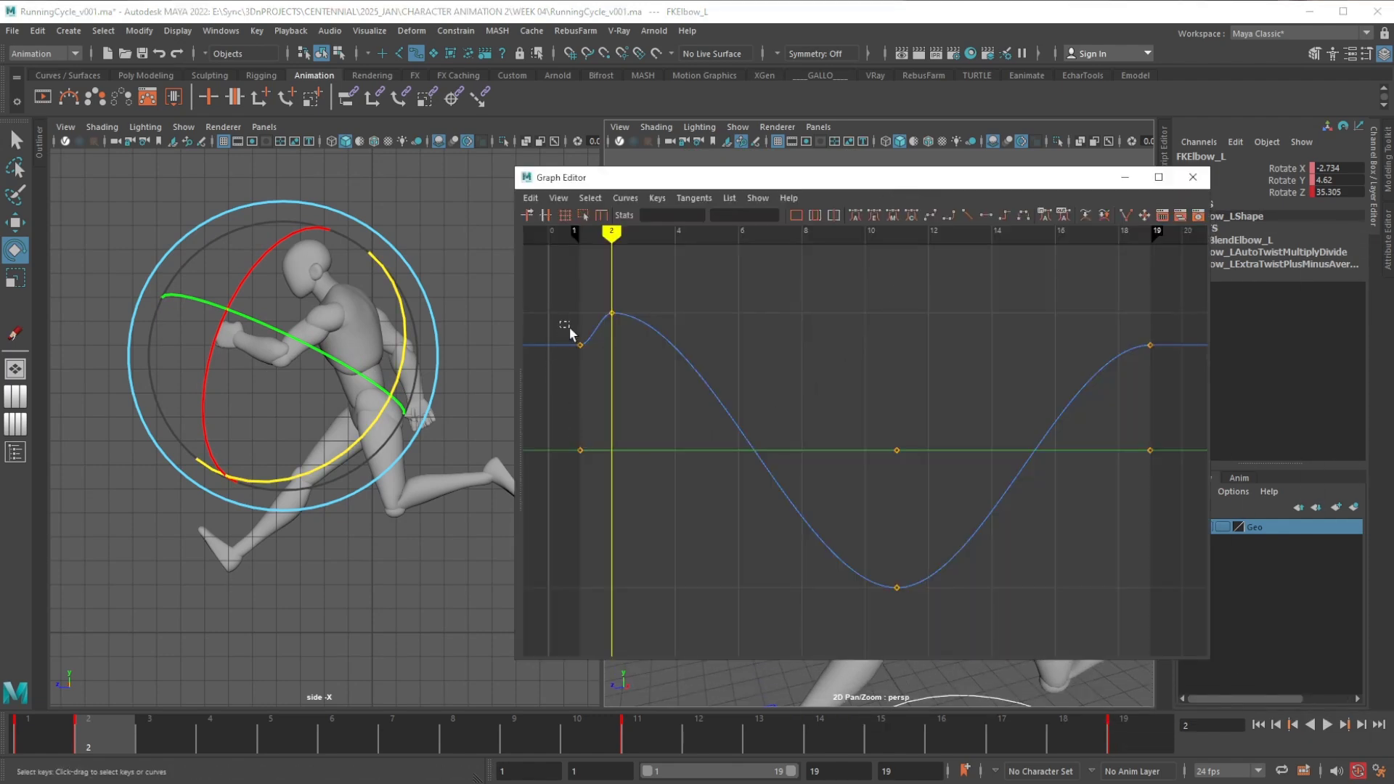
{"action": "left_click_drag", "start_coordinate": [570, 332], "coordinate": [621, 393]}
{"action": "left_click_drag", "start_coordinate": [1145, 332], "coordinate": [1161, 381]}
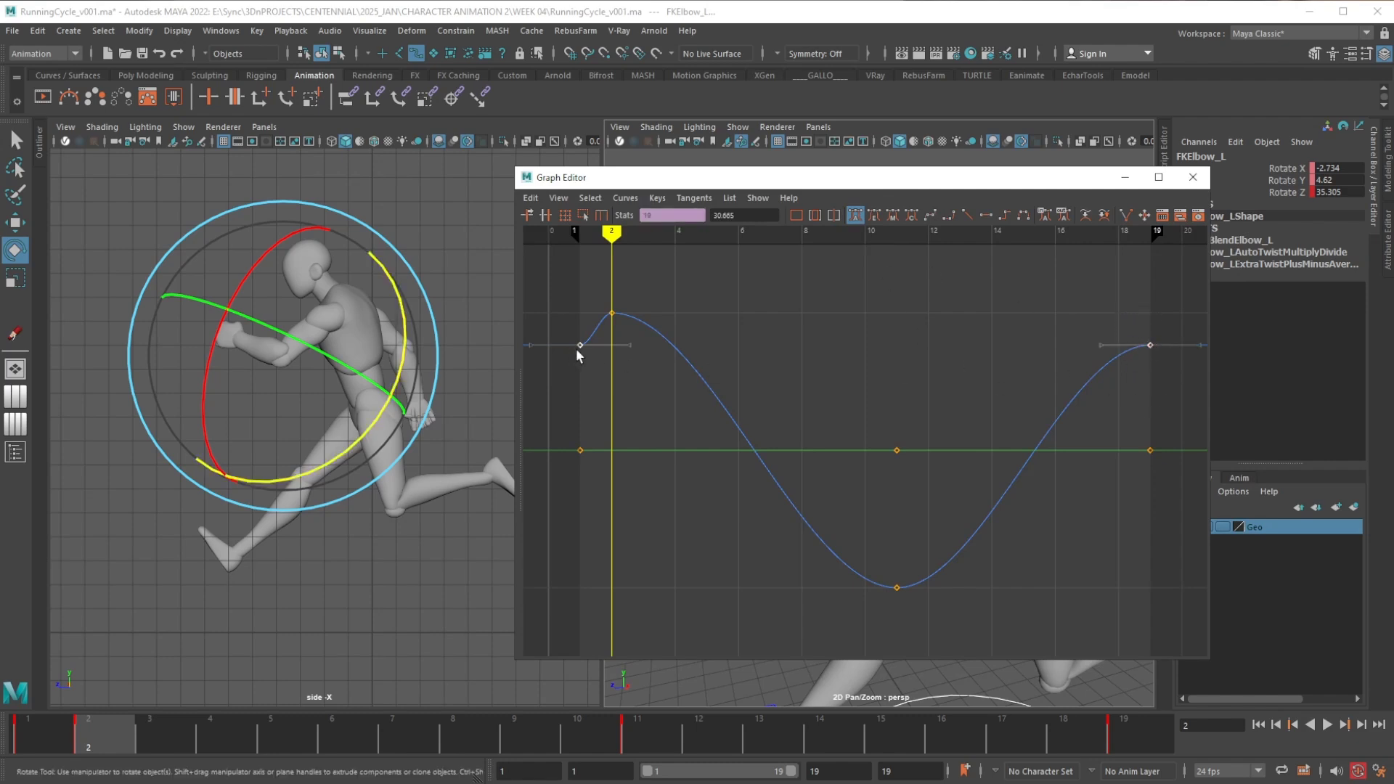
{"action": "left_click", "coordinate": [969, 215]}
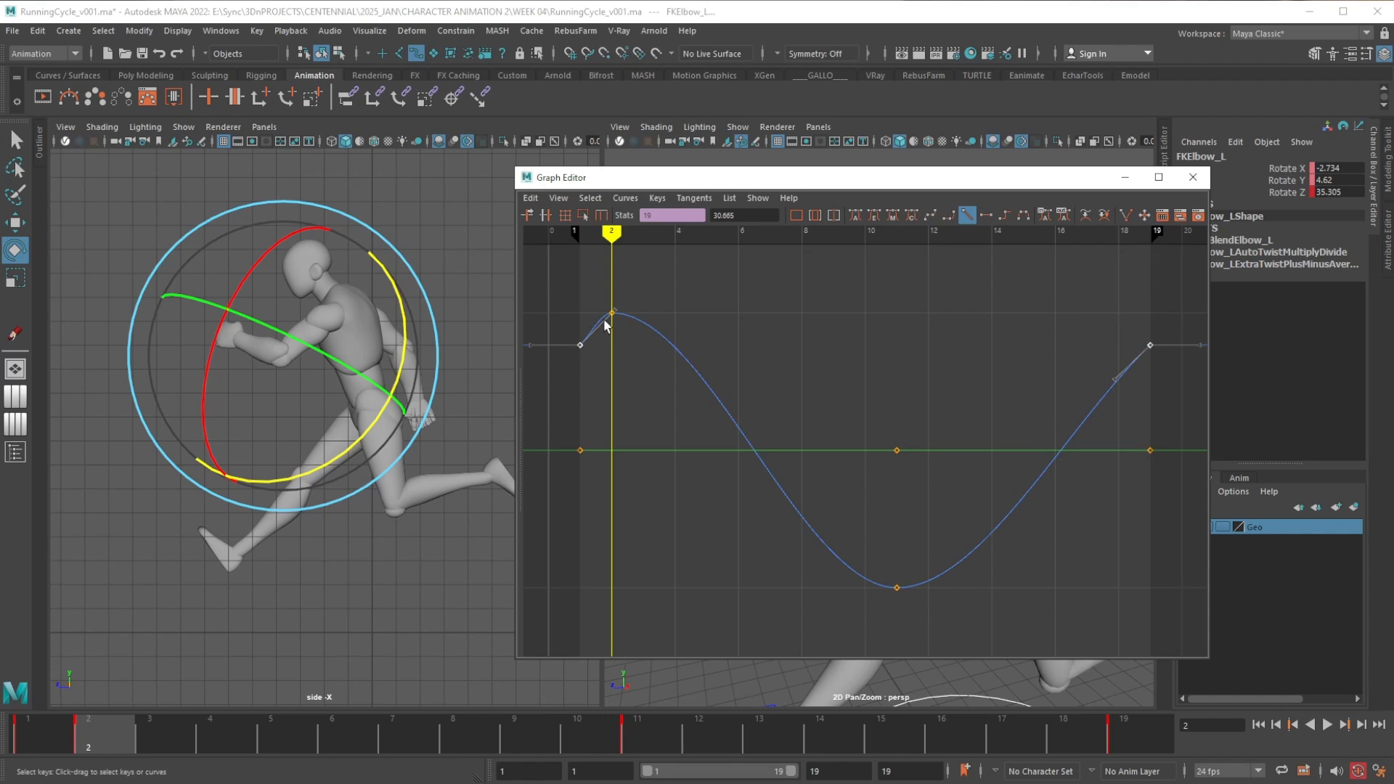
{"action": "left_click_drag", "start_coordinate": [819, 178], "coordinate": [1339, 341]}
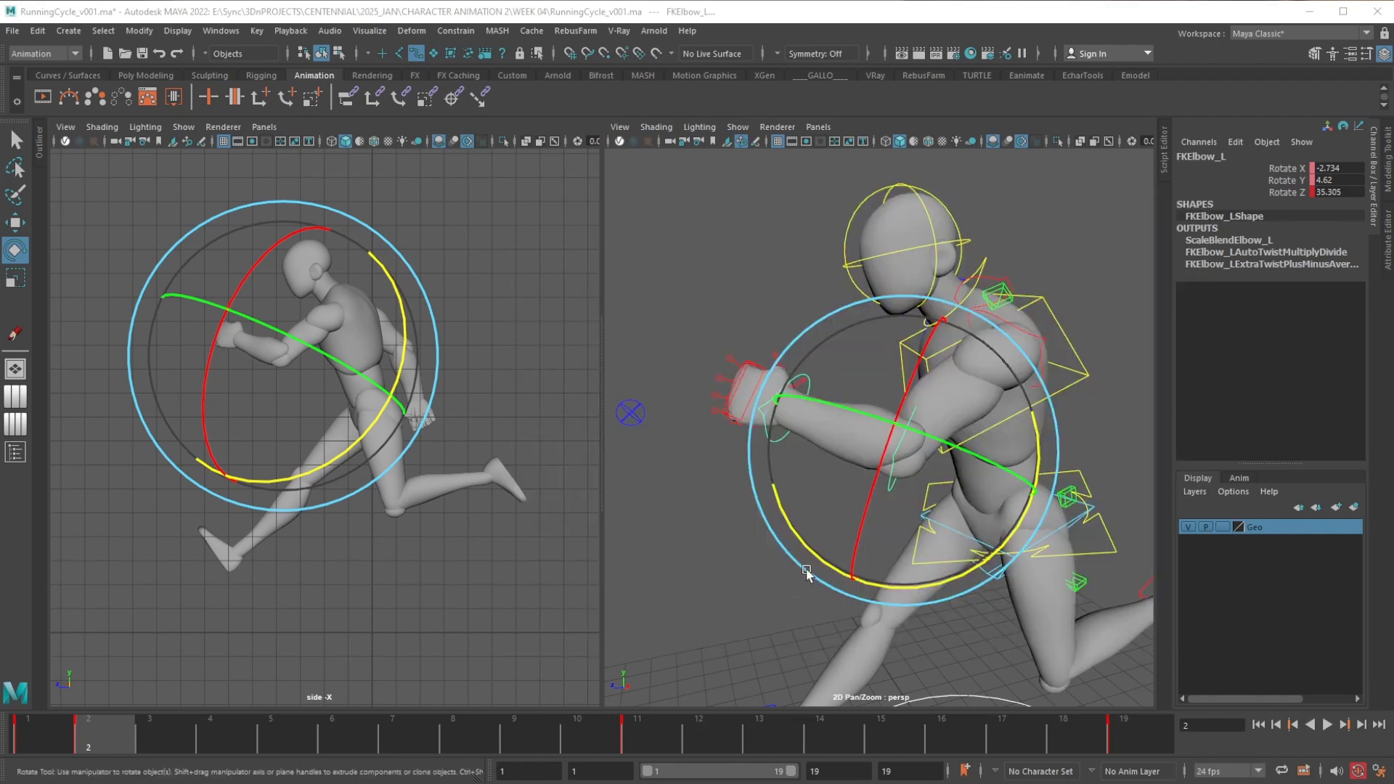
Scrub through the run cycle and play it back to check the left arm's overlapping motion
{"action": "middle_click_drag", "start_coordinate": [807, 572], "coordinate": [784, 561], "text": "alt"}
{"action": "mouse_move", "coordinate": [84, 726]}
{"action": "left_mouse_down"}
{"action": "mouse_move", "coordinate": [466, 734]}
{"action": "mouse_move", "coordinate": [830, 768]}
{"action": "mouse_move", "coordinate": [1145, 748]}
{"action": "left_mouse_up"}
{"action": "left_click", "coordinate": [1328, 725]}
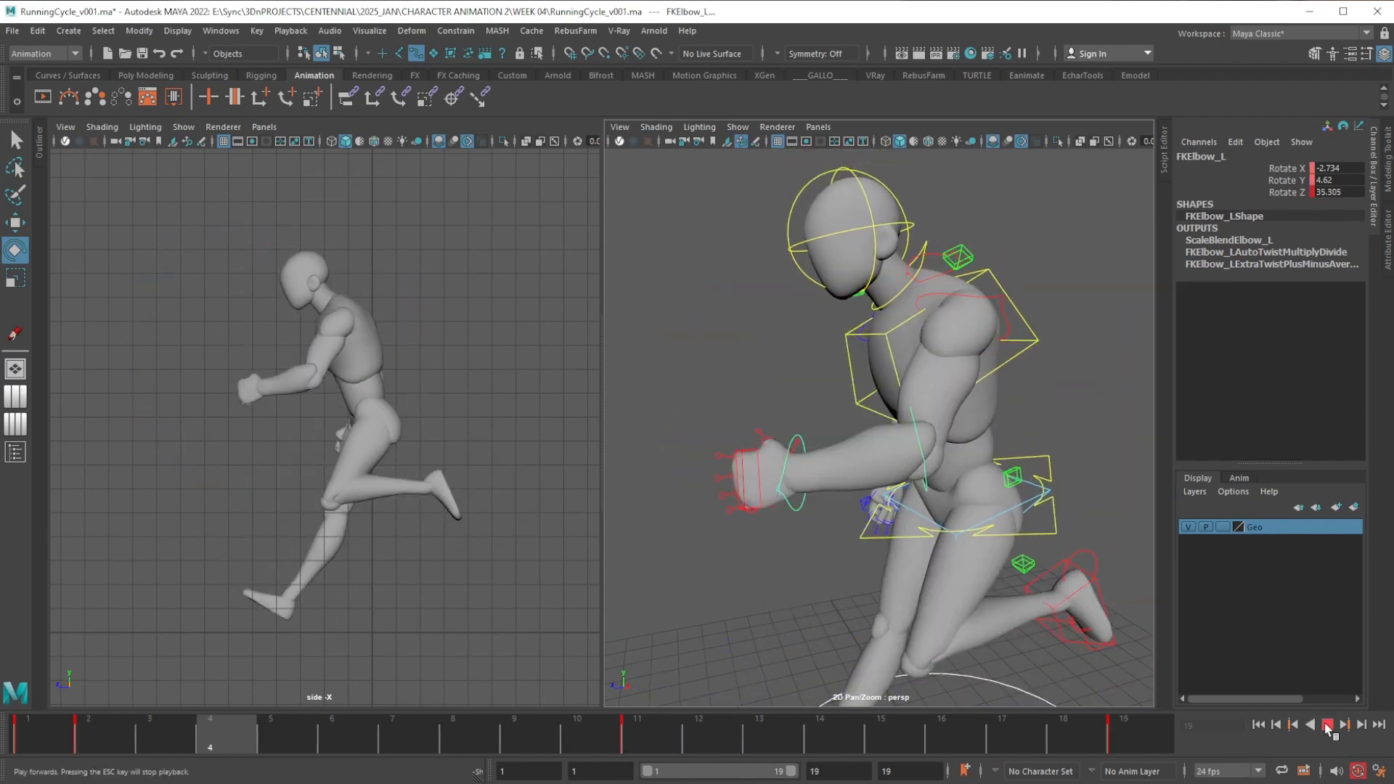
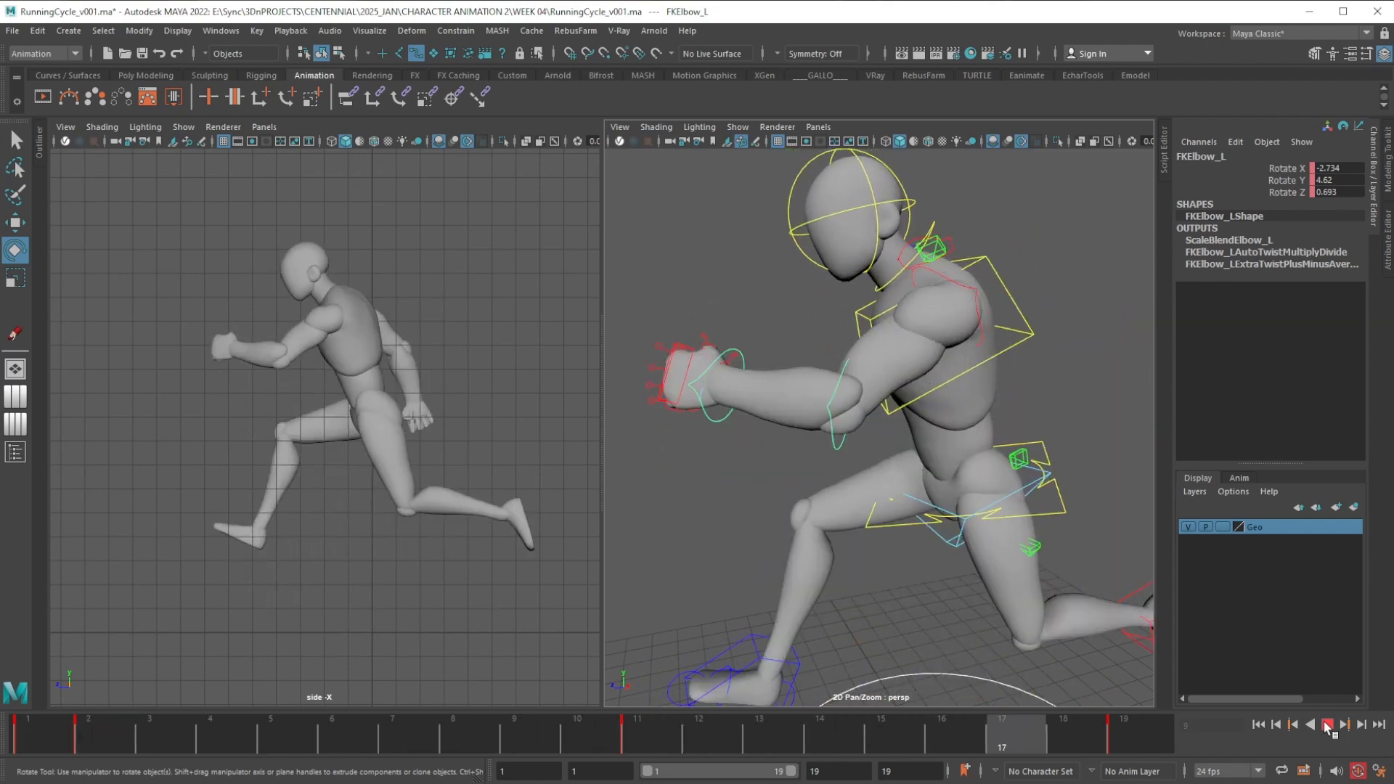
{"action": "left_click", "coordinate": [1328, 725]}
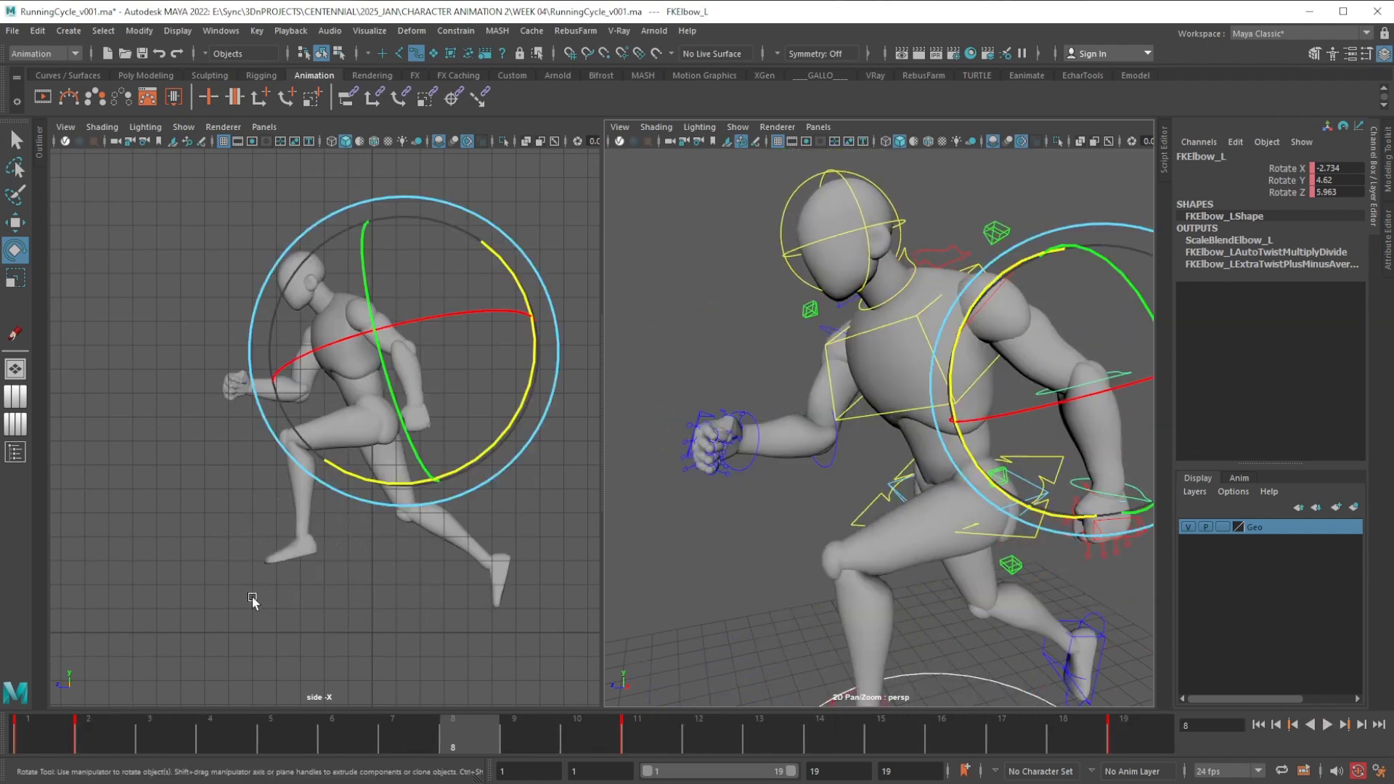
At frame 11, compare the left wrist's key timing with the left elbow's and leave the wrist control selected
{"action": "left_click_drag", "start_coordinate": [690, 735], "coordinate": [656, 730]}
{"action": "left_click_drag", "start_coordinate": [1040, 514], "coordinate": [1043, 438], "text": "alt"}
{"action": "left_click", "coordinate": [1038, 437]}
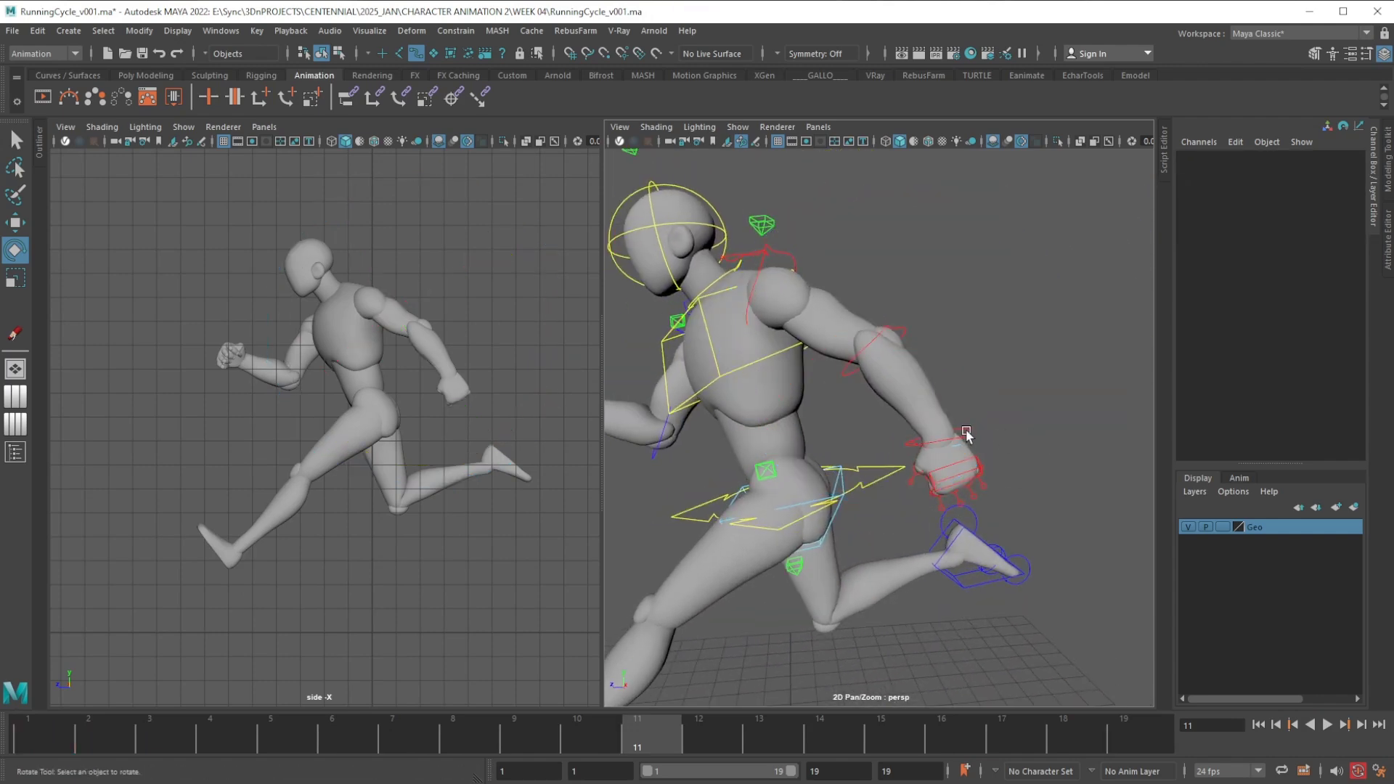
{"action": "left_click", "coordinate": [966, 434]}
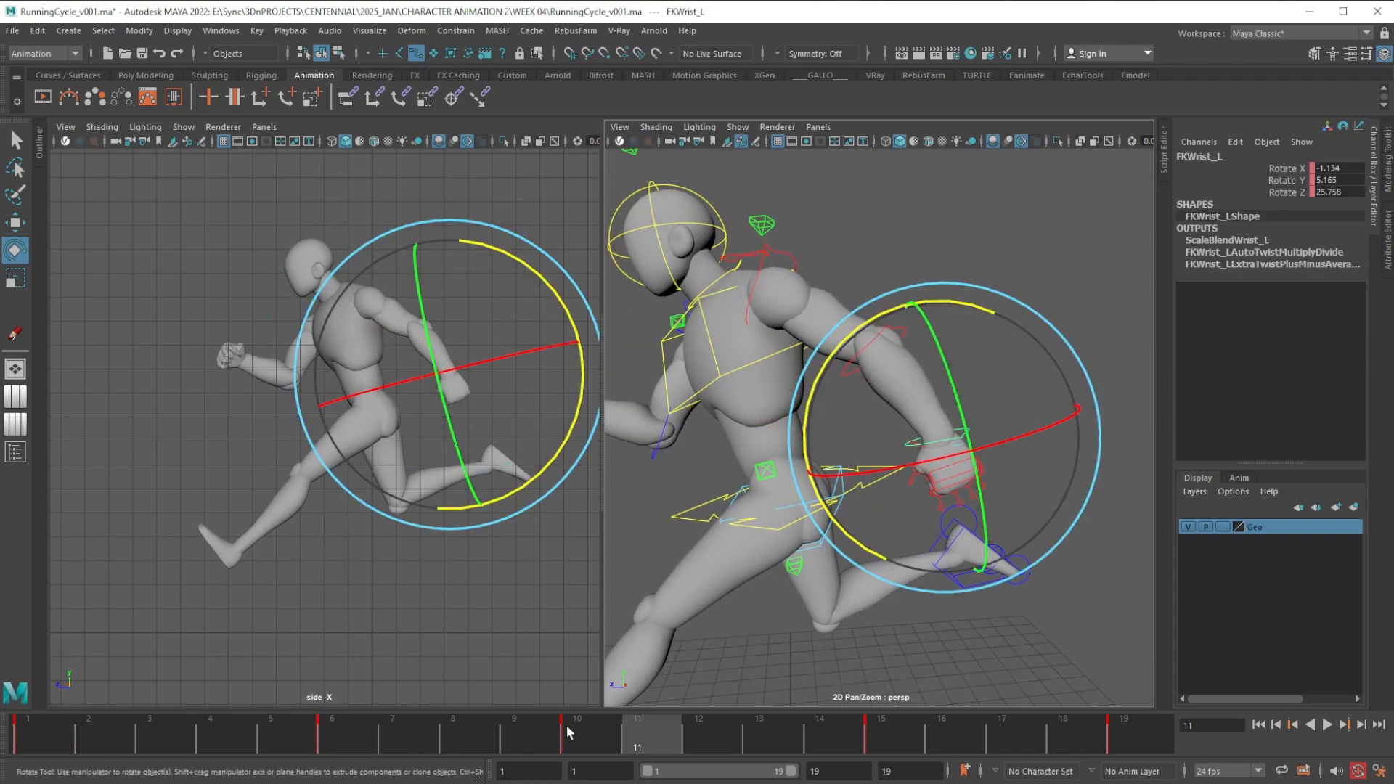
{"action": "left_click", "coordinate": [917, 347]}
{"action": "left_click", "coordinate": [903, 334]}
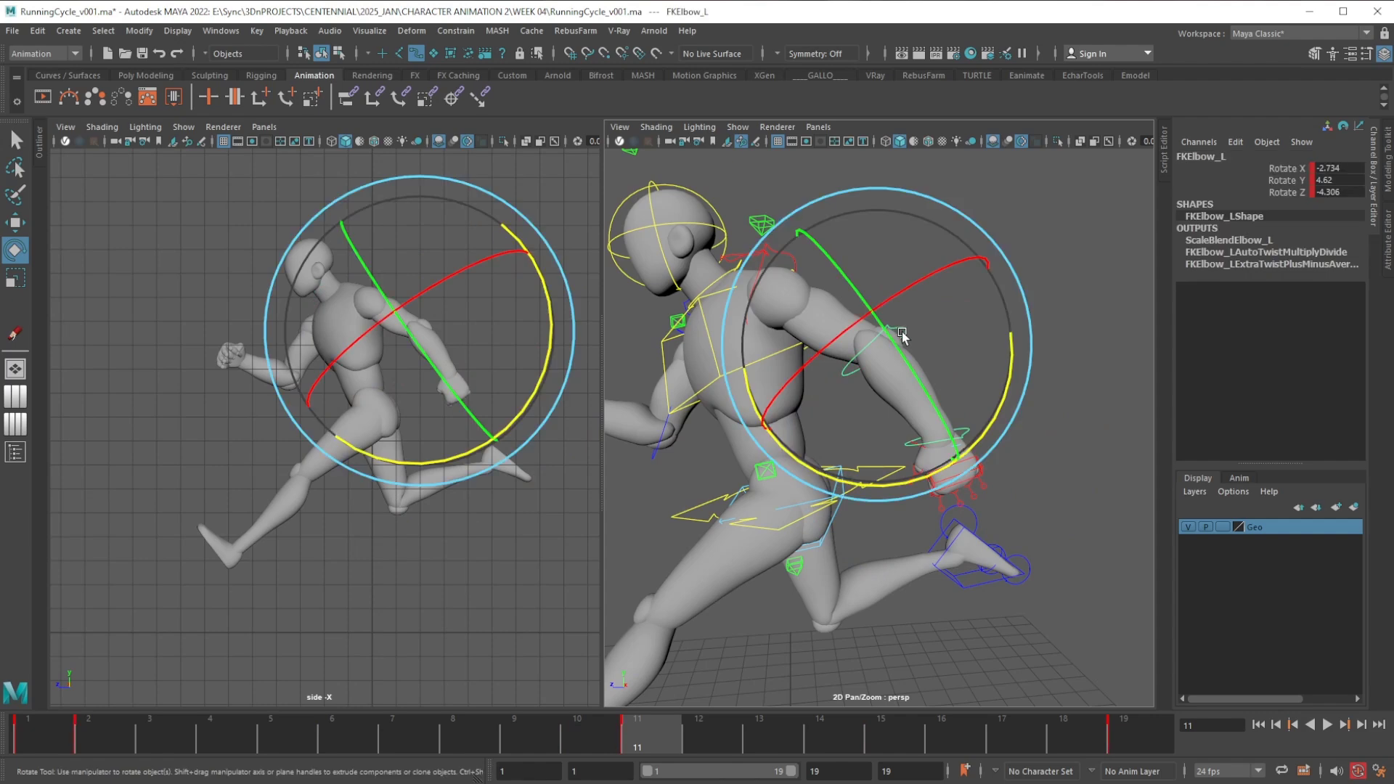
{"action": "left_click", "coordinate": [1099, 442]}
{"action": "left_click", "coordinate": [961, 438]}
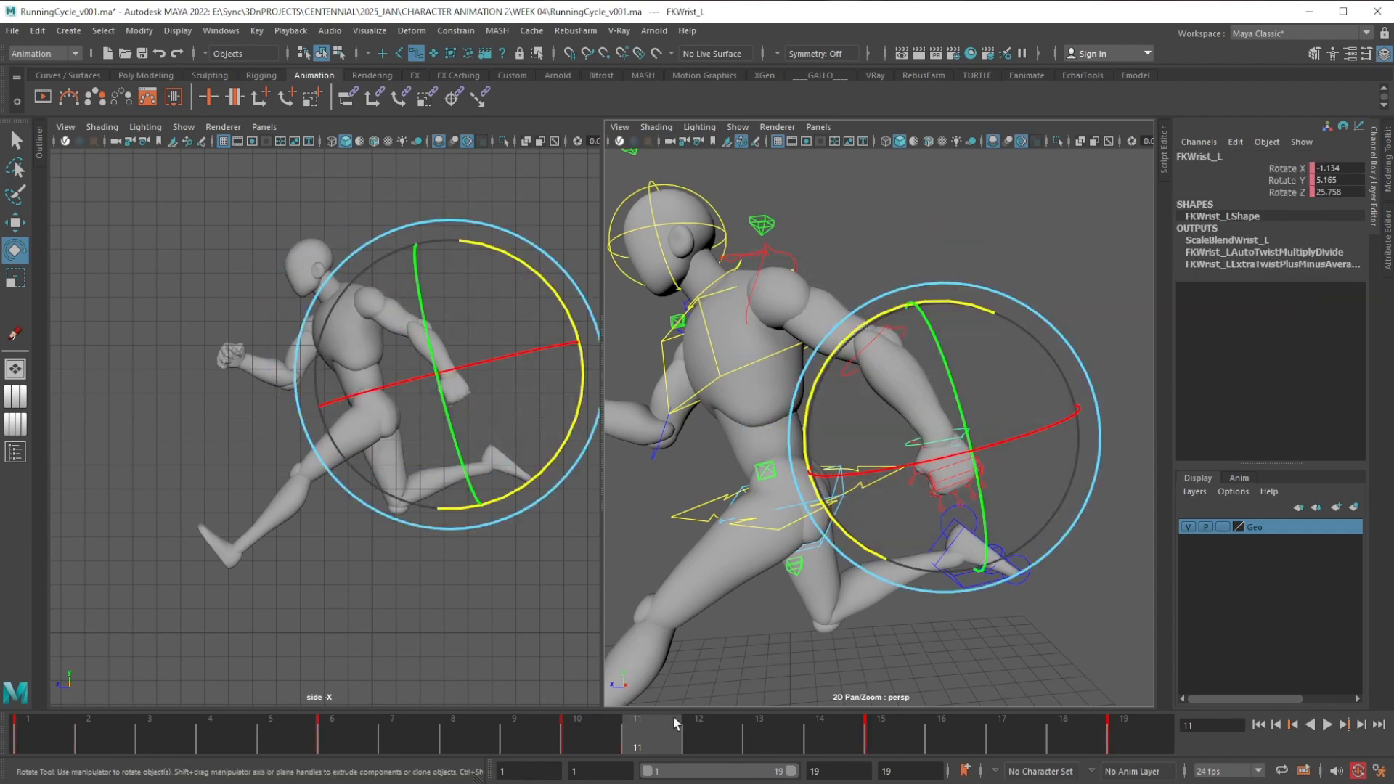
Key the left wrist at frame 11 and rotate it to about 20.5 Rotate Z
{"action": "key", "text": "s"}
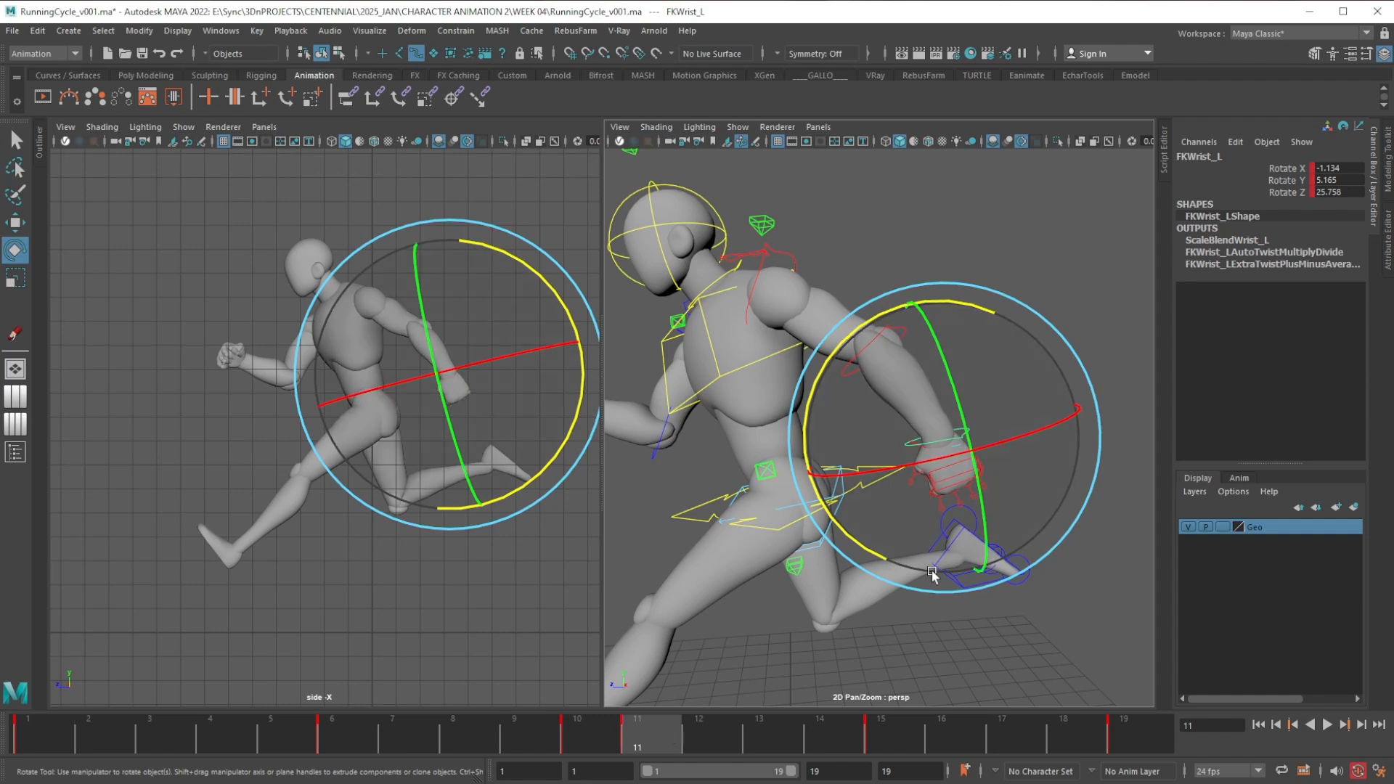
{"action": "middle_click_drag", "start_coordinate": [953, 372], "coordinate": [895, 416], "text": "alt"}
{"action": "left_click_drag", "start_coordinate": [970, 372], "coordinate": [961, 368]}
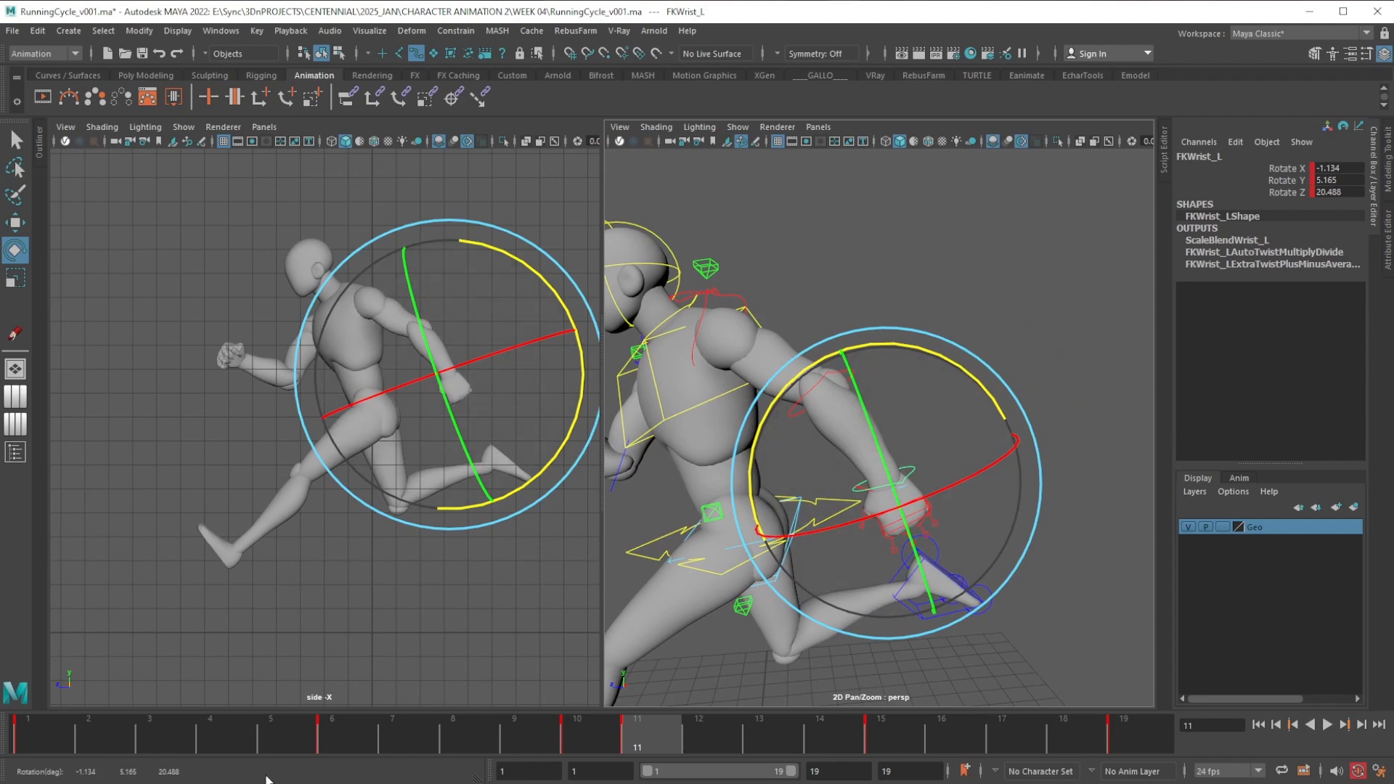
Rotate the left wrist at frame 2 to about 25.2 Rotate Z and key it
{"action": "left_click", "coordinate": [103, 724]}
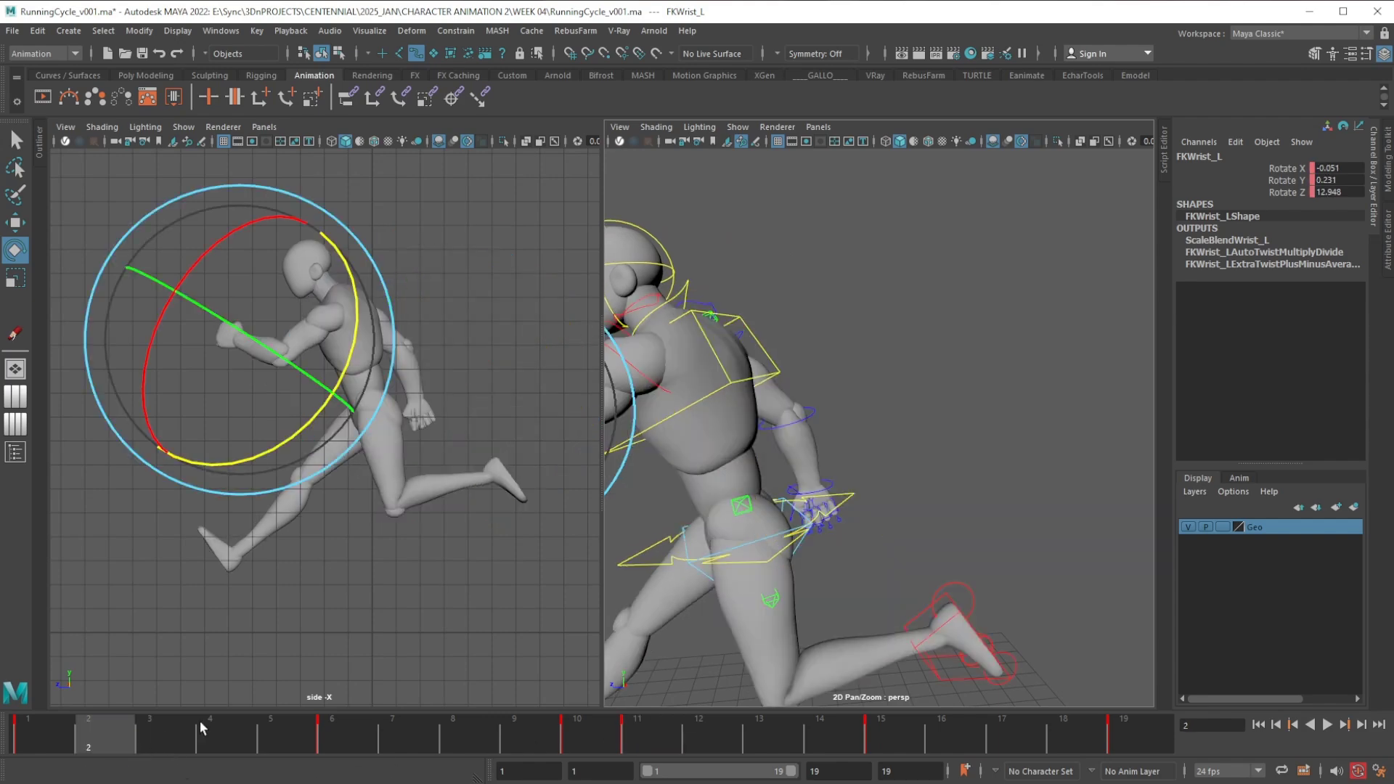
{"action": "middle_click_drag", "start_coordinate": [753, 583], "coordinate": [872, 596], "text": "alt"}
{"action": "left_click_drag", "start_coordinate": [834, 594], "coordinate": [880, 585], "text": "alt"}
{"action": "mouse_move", "coordinate": [844, 590]}
{"action": "left_mouse_down", "text": "alt"}
{"action": "mouse_move", "coordinate": [930, 586]}
{"action": "mouse_move", "coordinate": [828, 575]}
{"action": "left_mouse_up", "text": "alt"}
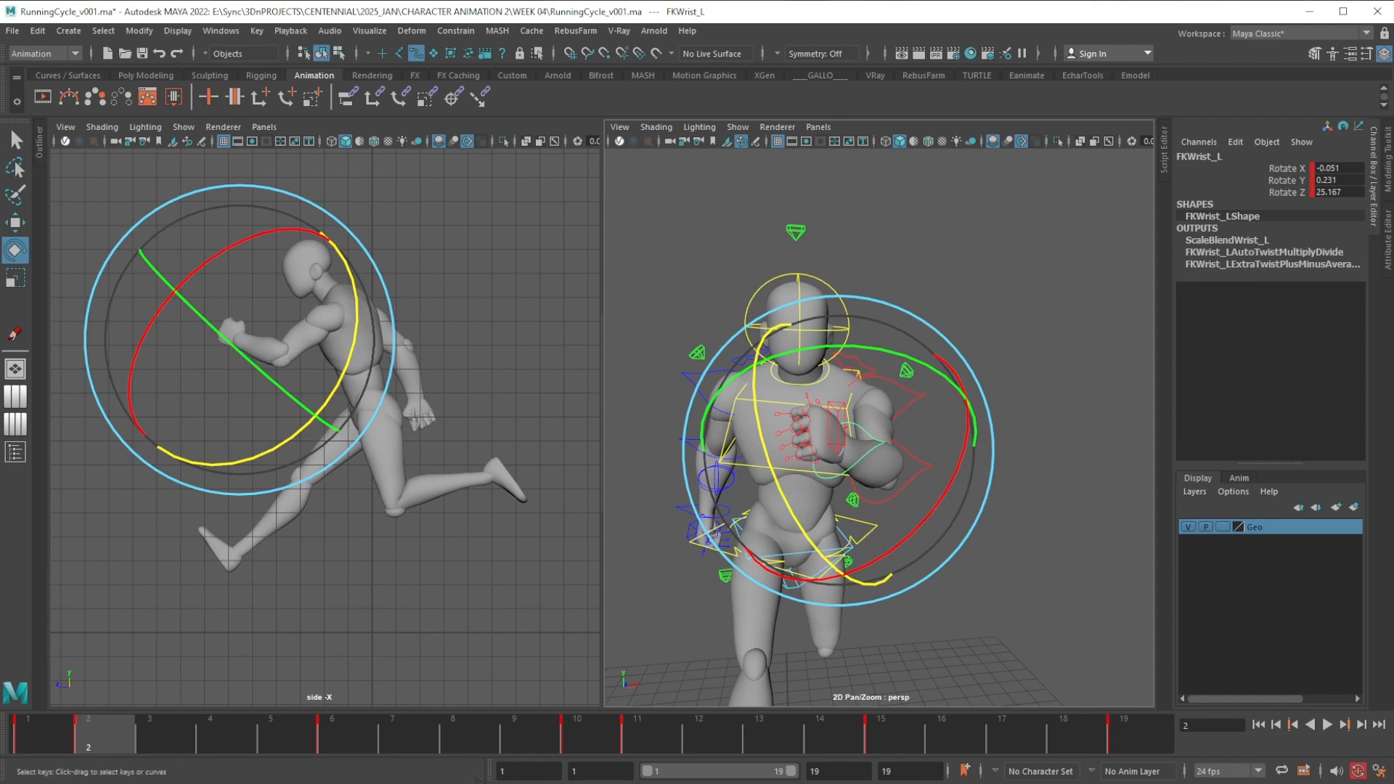
Delete the left wrist's rotation keys at frames 6, 10 and 15 while its curves are shown in the Graph Editor
{"action": "left_click_drag", "start_coordinate": [1393, 249], "coordinate": [970, 190]}
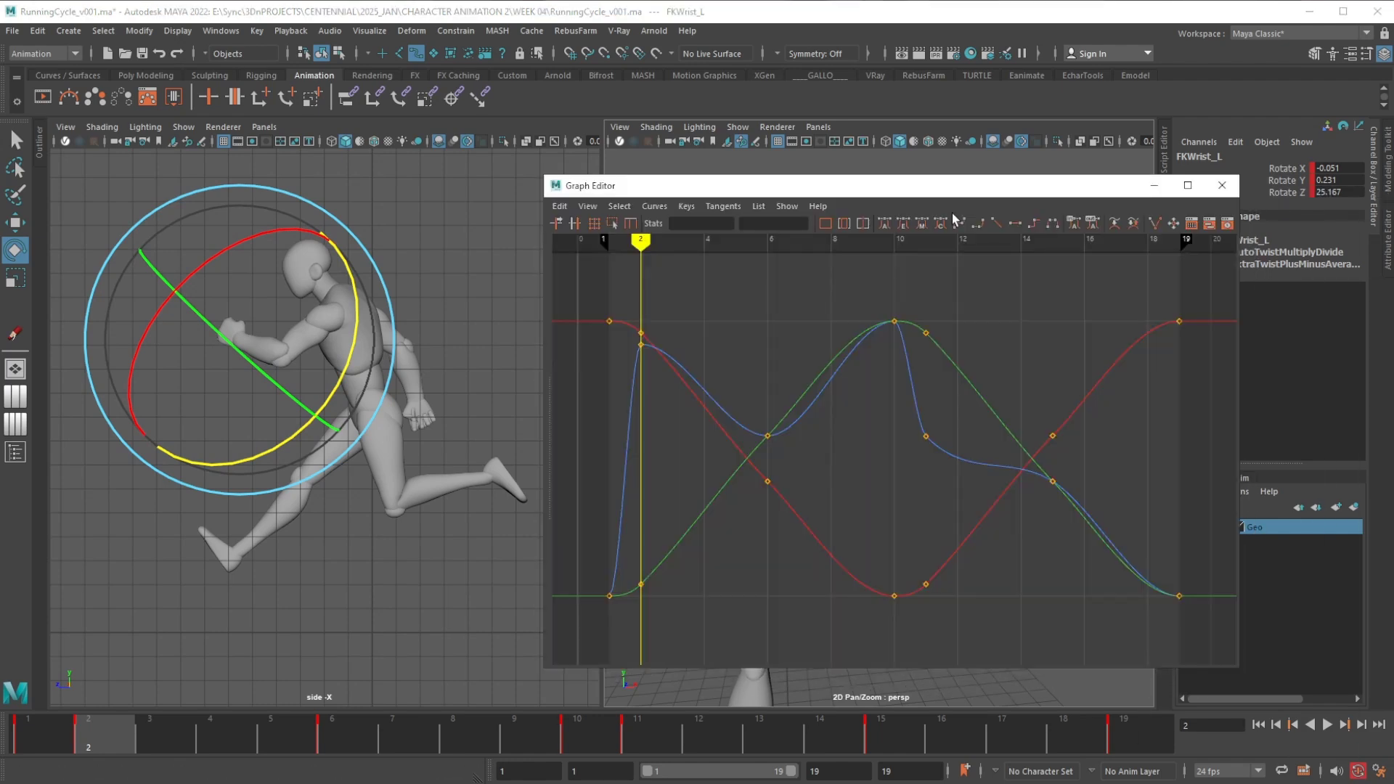
{"action": "left_click", "coordinate": [347, 730]}
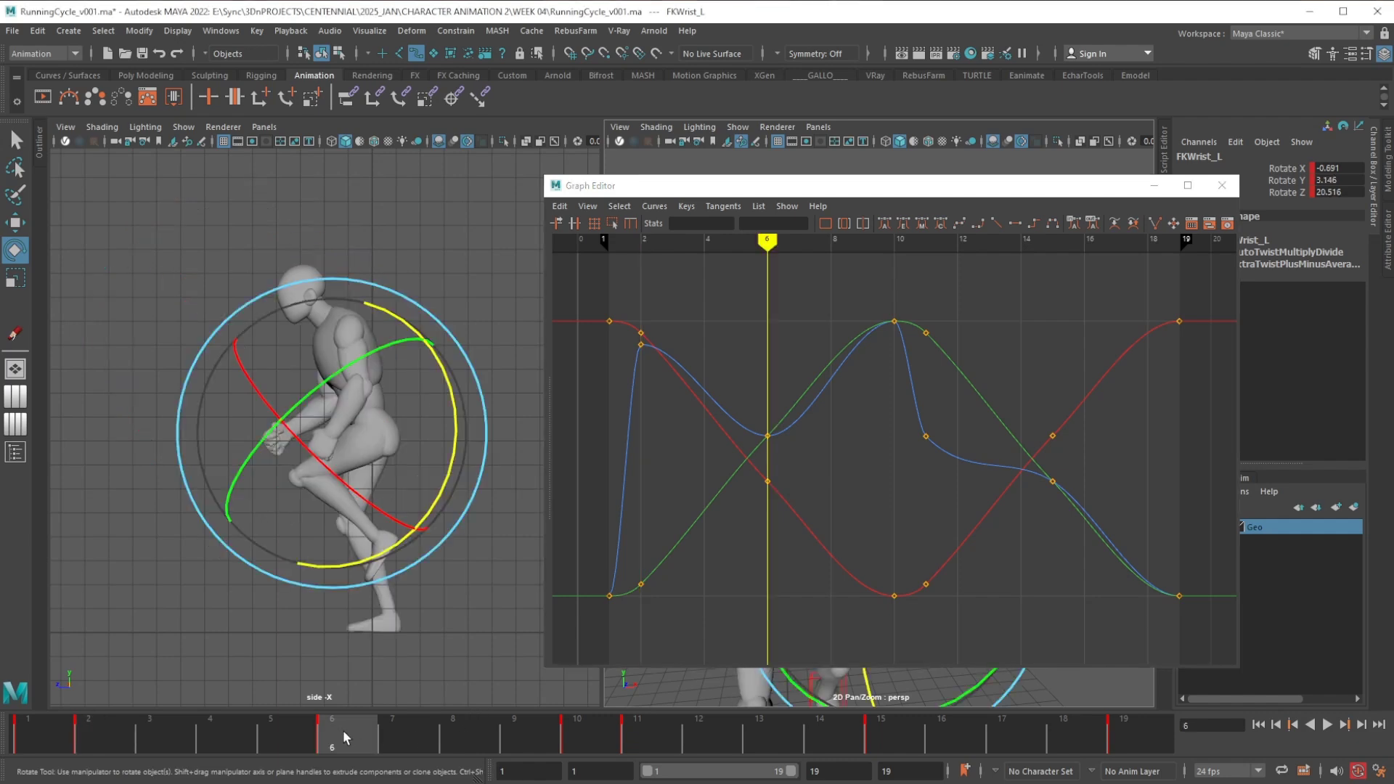
{"action": "right_click", "coordinate": [343, 730]}
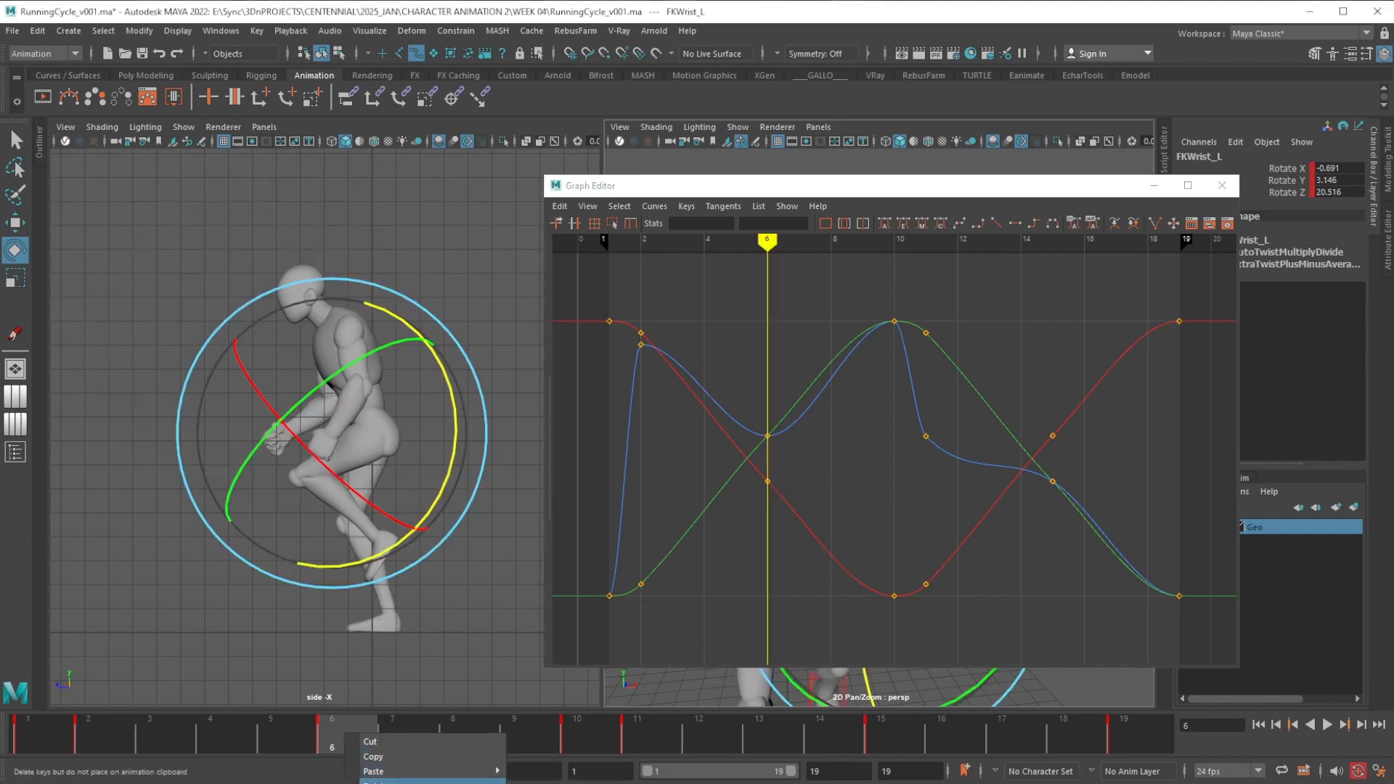
{"action": "left_click", "coordinate": [392, 782]}
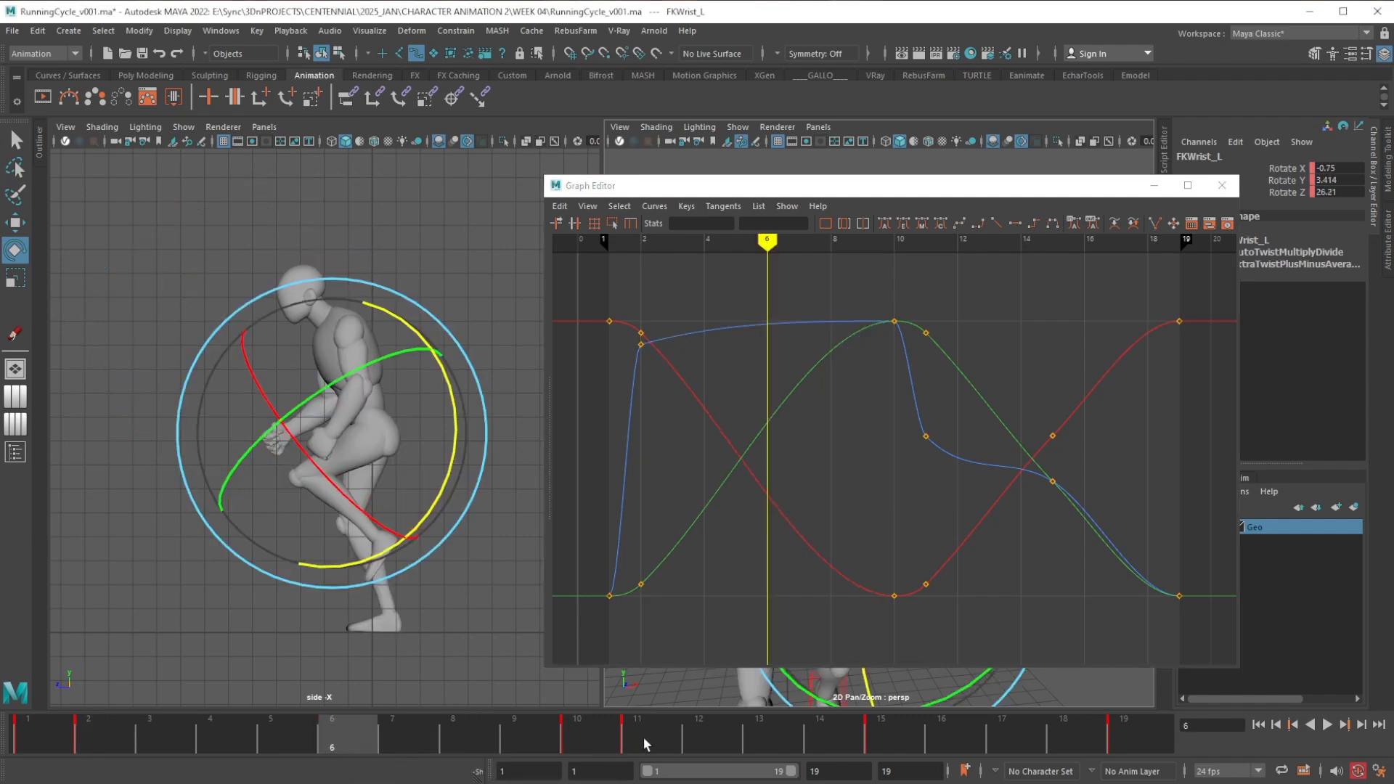
{"action": "left_click", "coordinate": [587, 736]}
{"action": "right_click", "coordinate": [586, 739]}
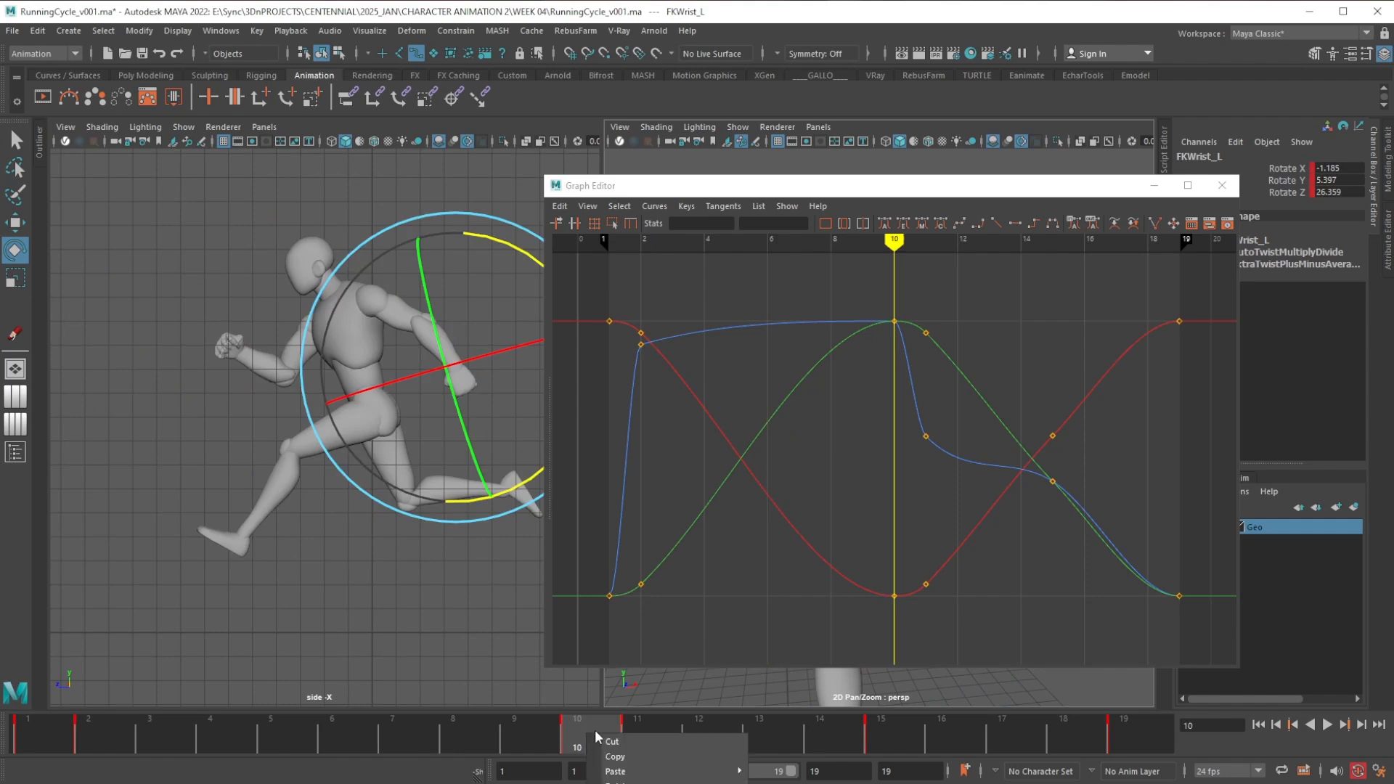
{"action": "left_click", "coordinate": [632, 781]}
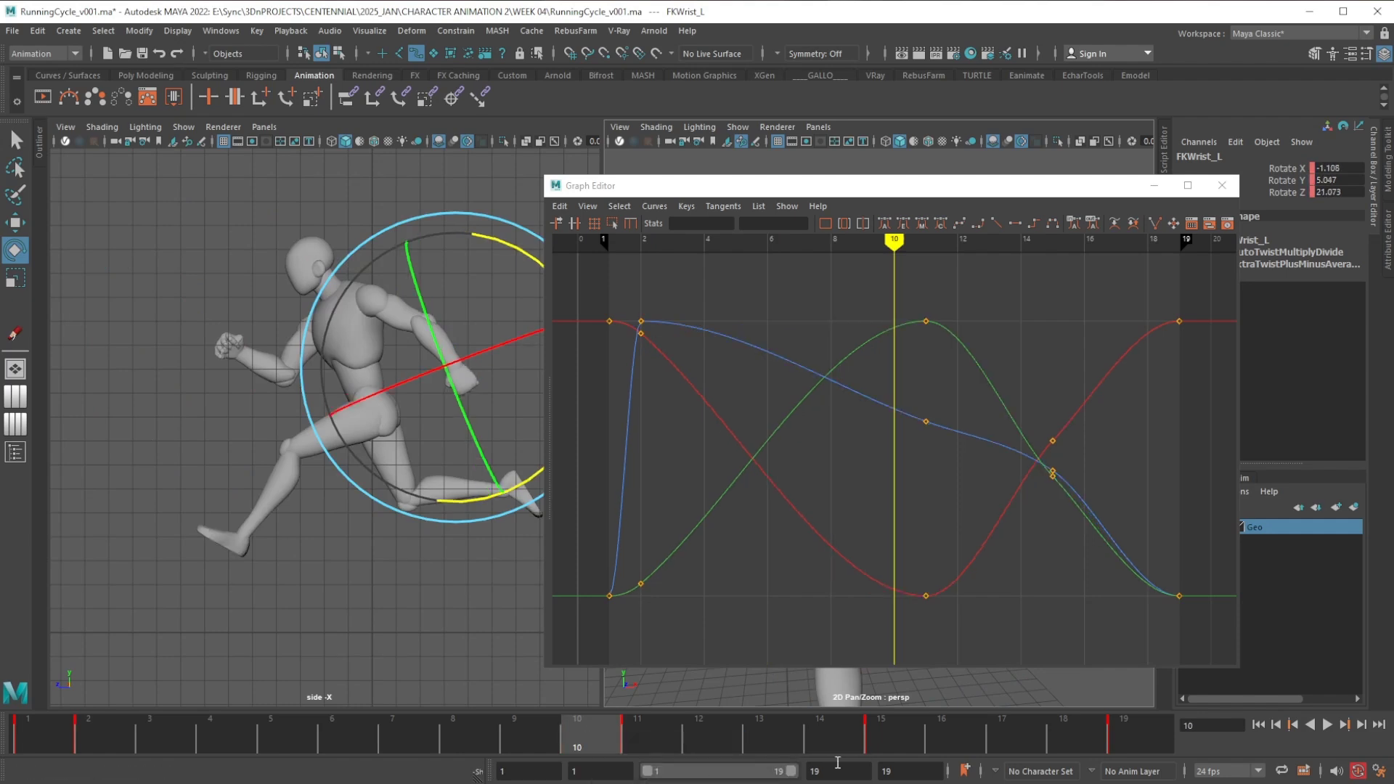
{"action": "left_click", "coordinate": [892, 741]}
{"action": "right_click", "coordinate": [899, 740]}
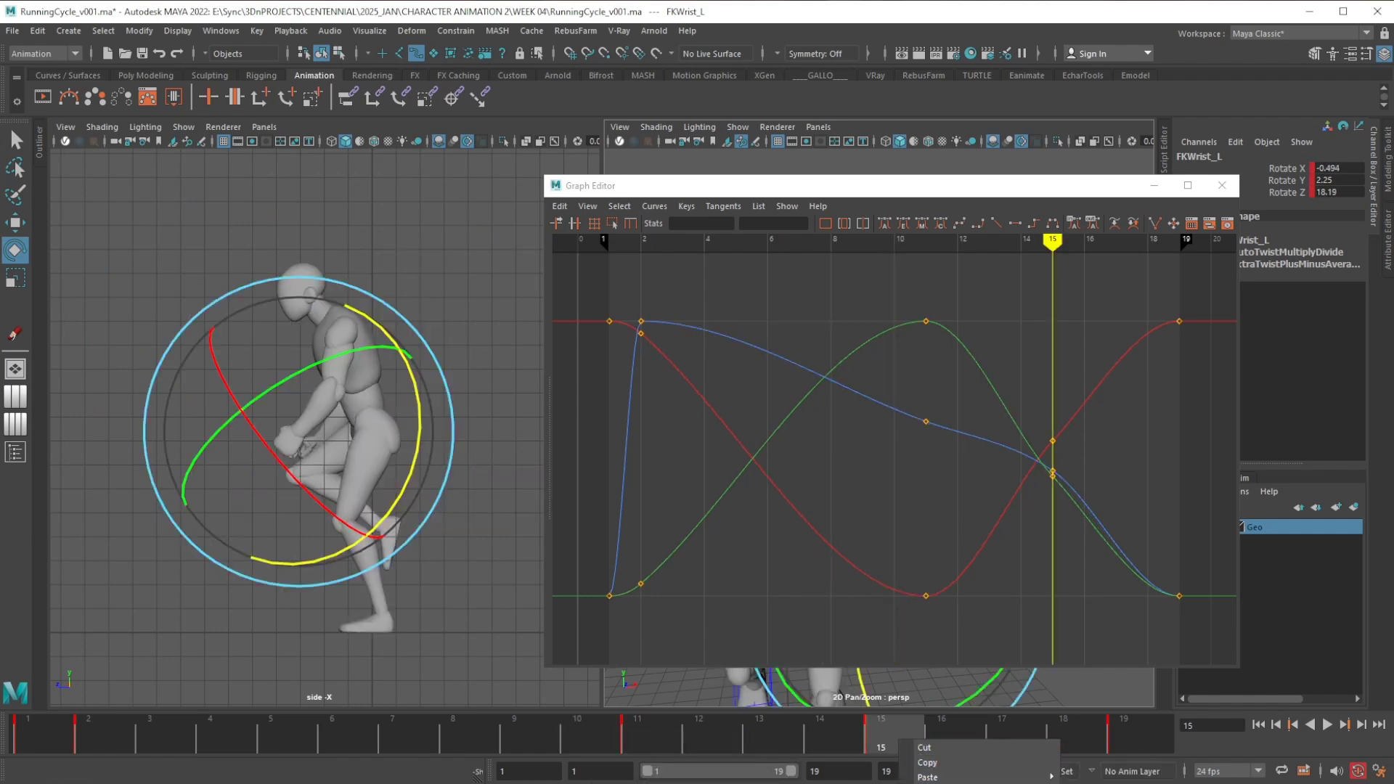
{"action": "left_click", "coordinate": [937, 782]}
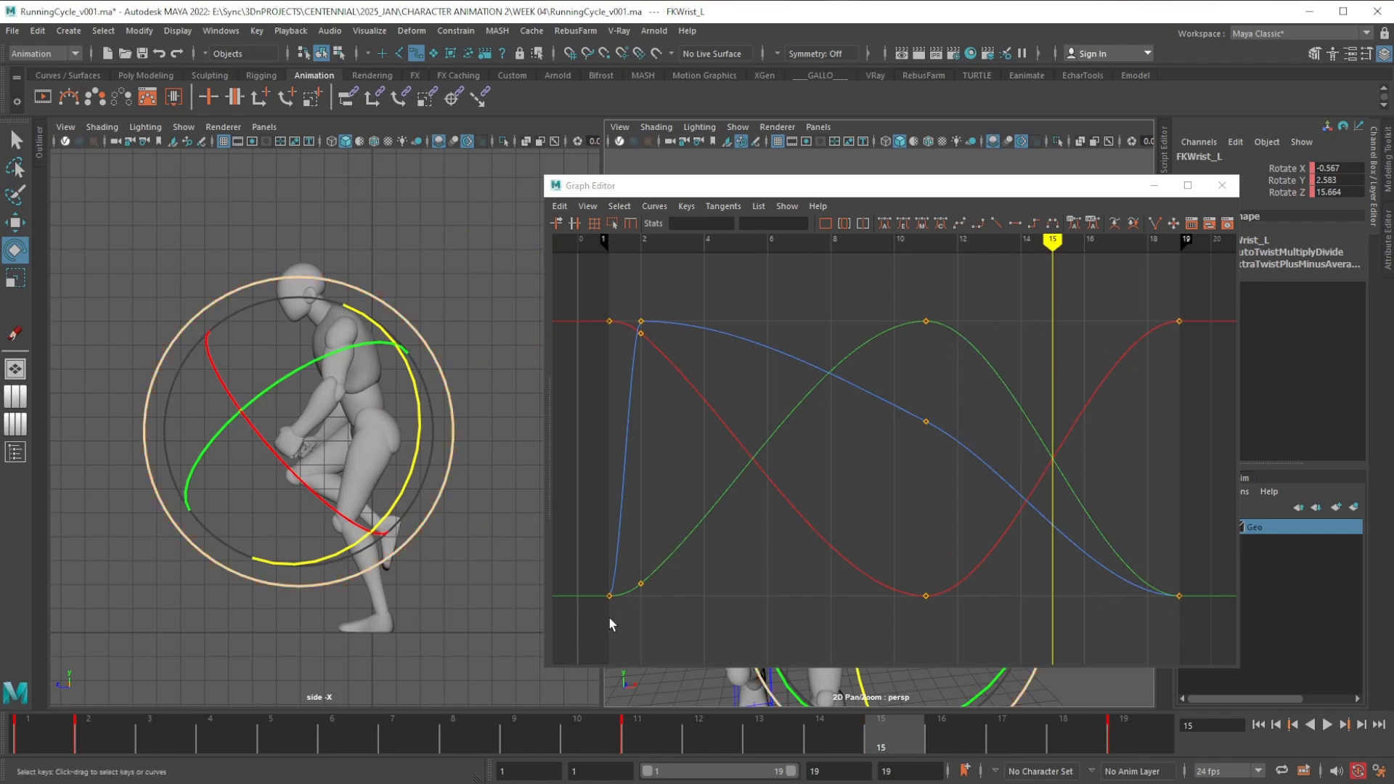
Examine the left wrist's Rotate Z curve on its own, close the Graph Editor and play back the run cycle
{"action": "left_click_drag", "start_coordinate": [1120, 187], "coordinate": [1036, 165]}
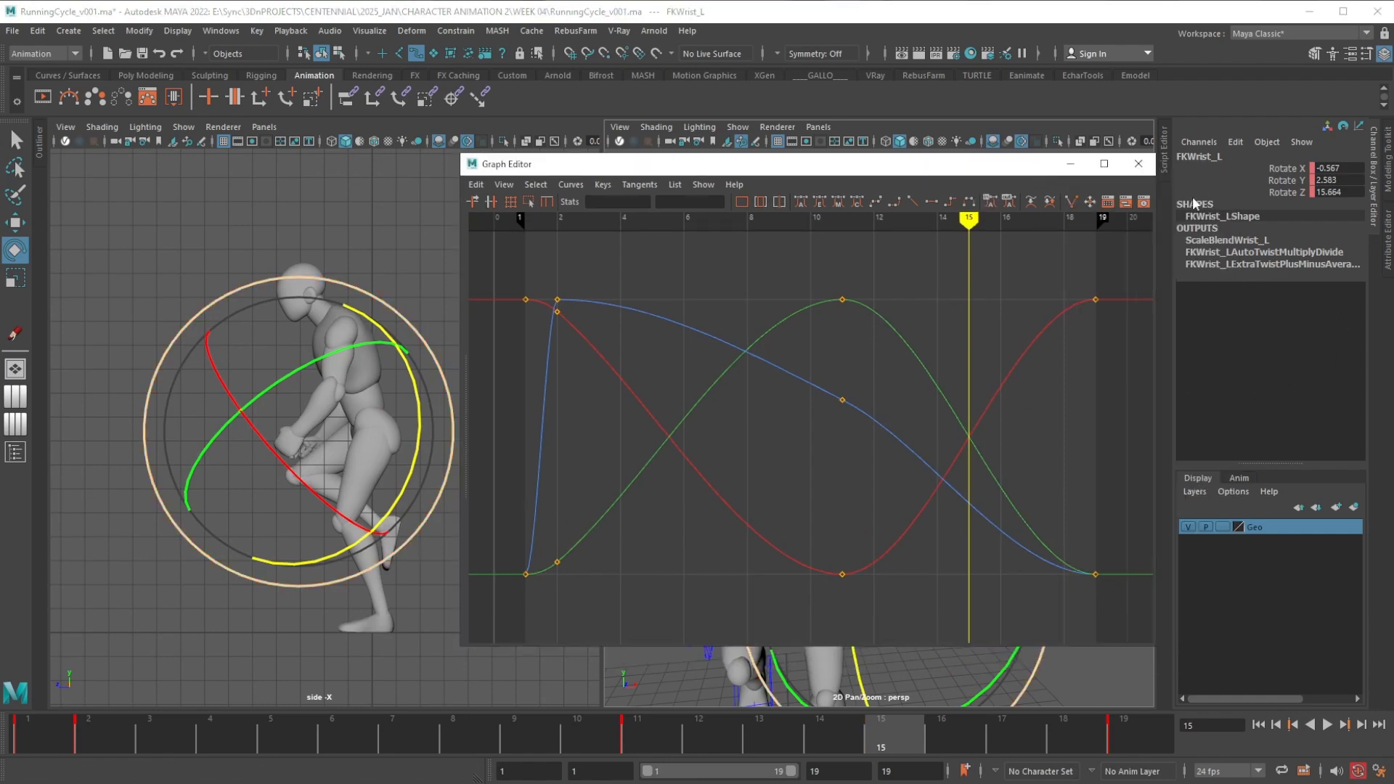
{"action": "left_click", "coordinate": [1292, 193]}
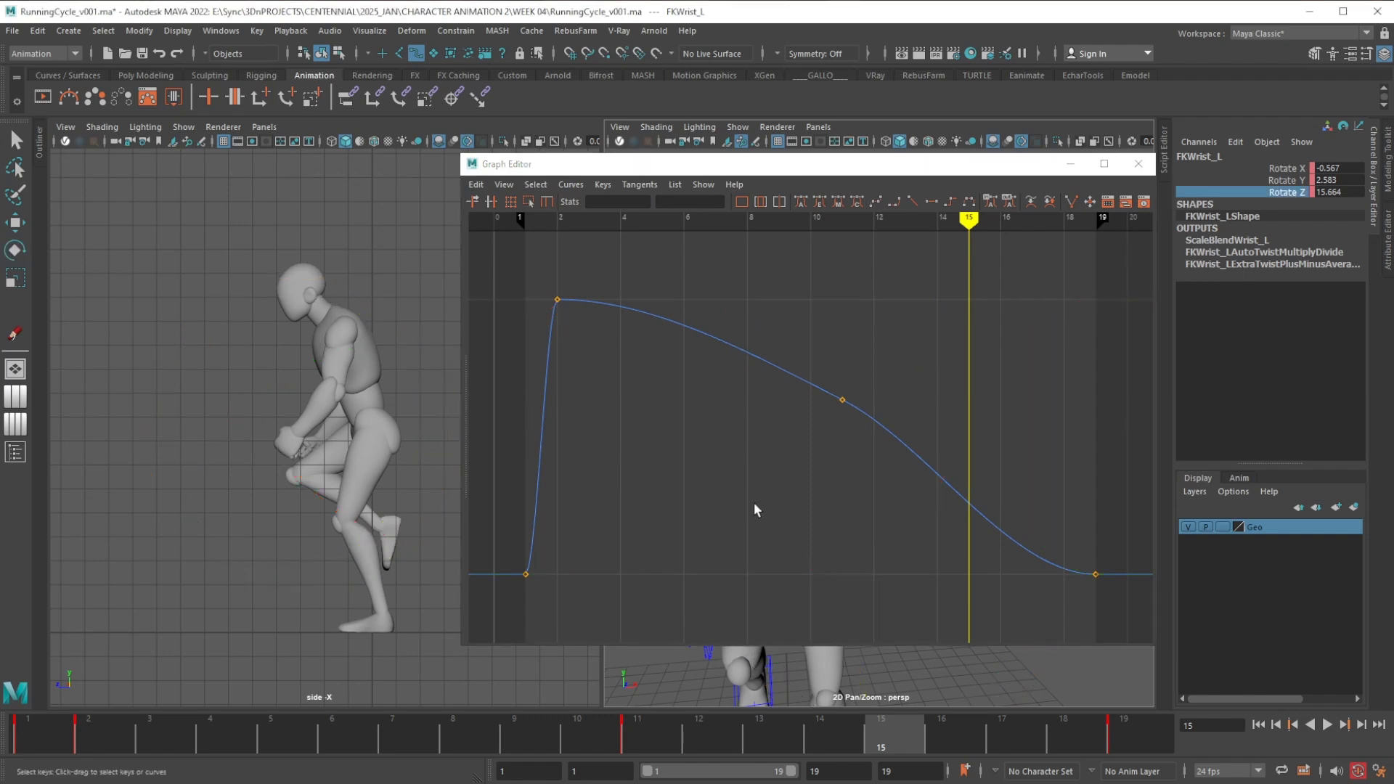
{"action": "left_click_drag", "start_coordinate": [605, 525], "coordinate": [581, 541]}
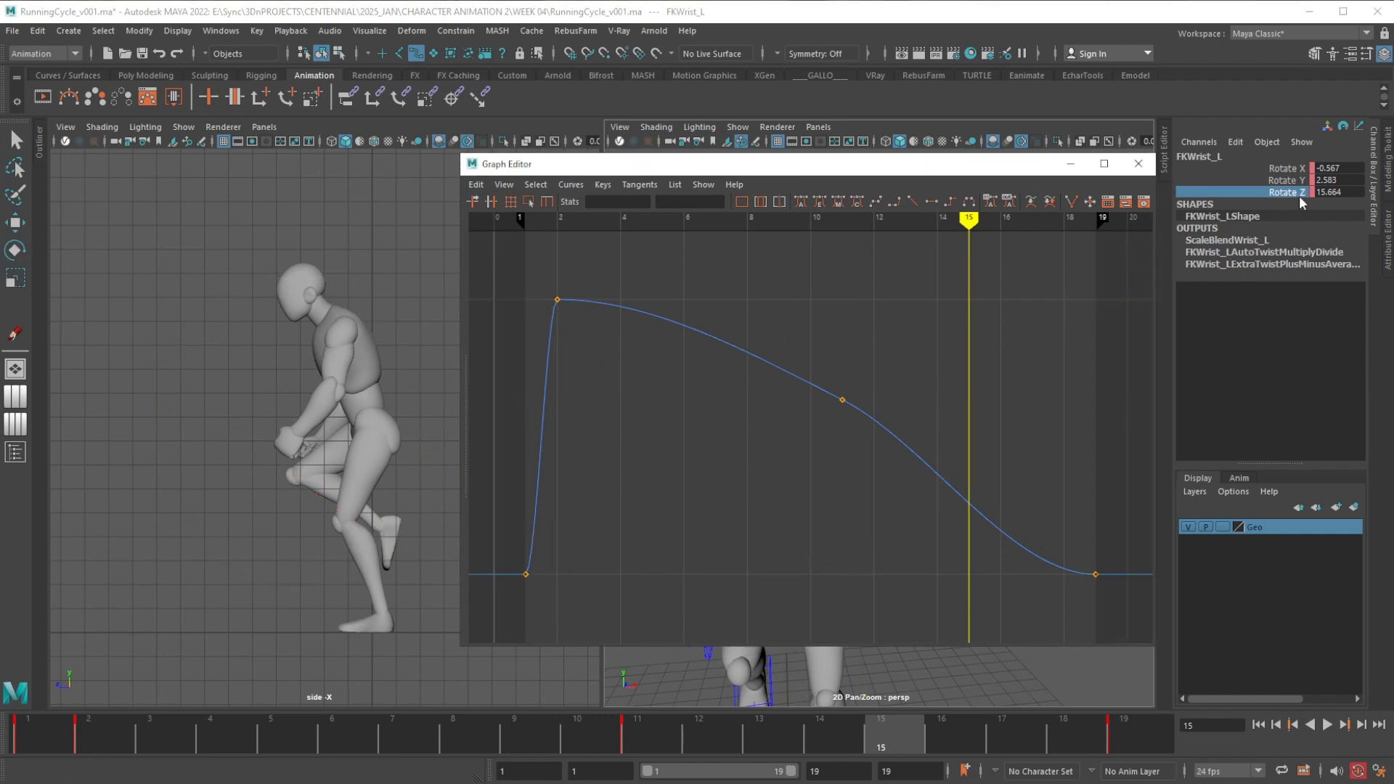
{"action": "left_click", "coordinate": [1301, 204]}
{"action": "left_click", "coordinate": [1138, 164]}
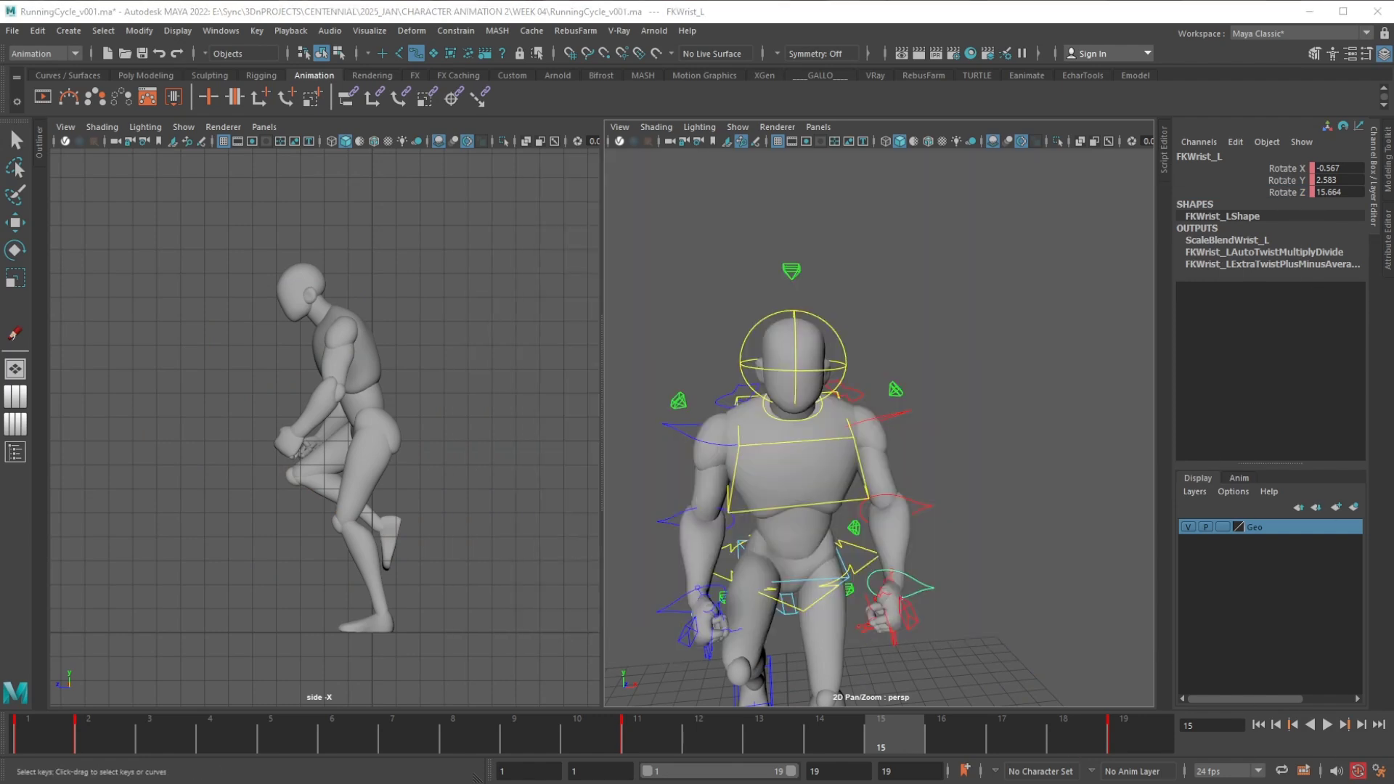
{"action": "left_click", "coordinate": [1327, 725]}
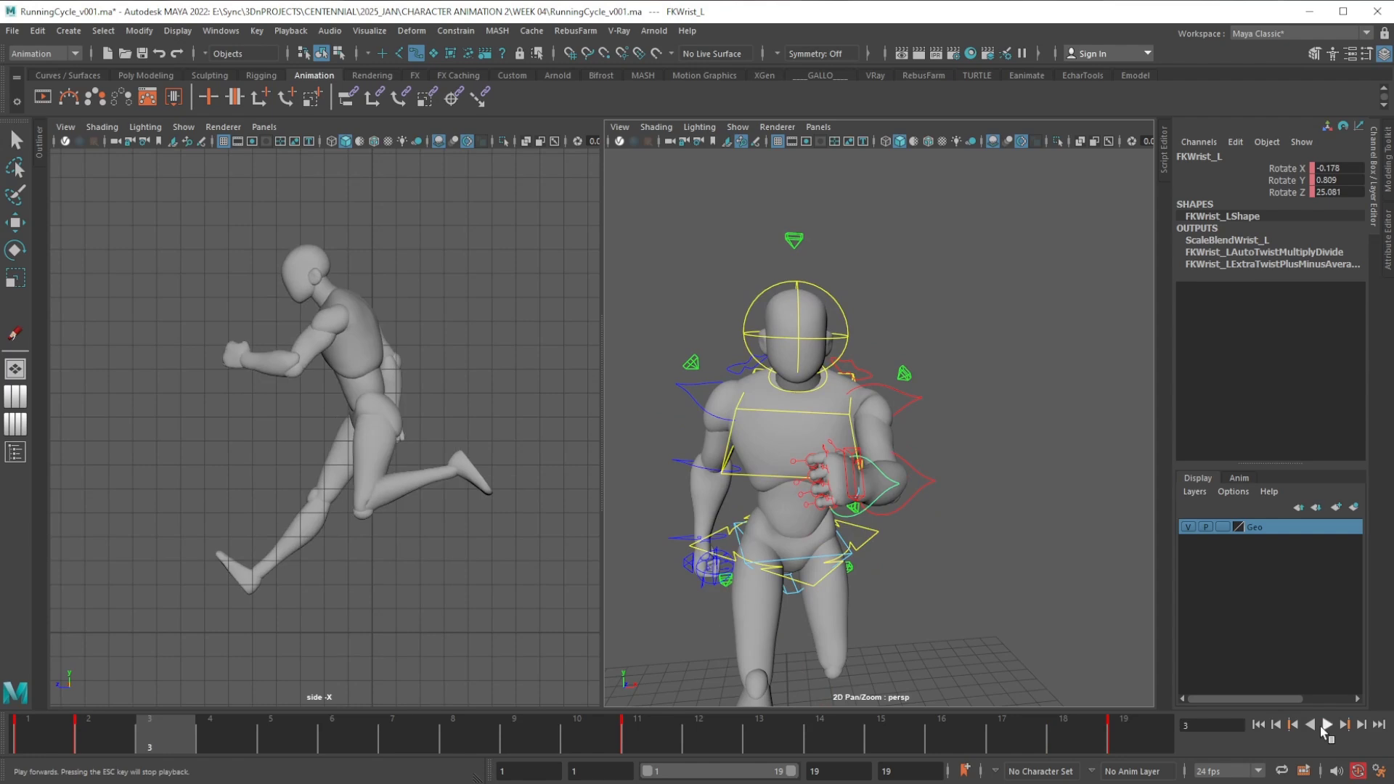
{"action": "left_click", "coordinate": [1332, 729]}
Delete the right shoulder control's keys at frames 6 and 15 in the Graph Editor
{"action": "left_click_drag", "start_coordinate": [715, 526], "coordinate": [711, 425], "text": "alt"}
{"action": "key", "text": "e"}
{"action": "left_click", "coordinate": [757, 429]}
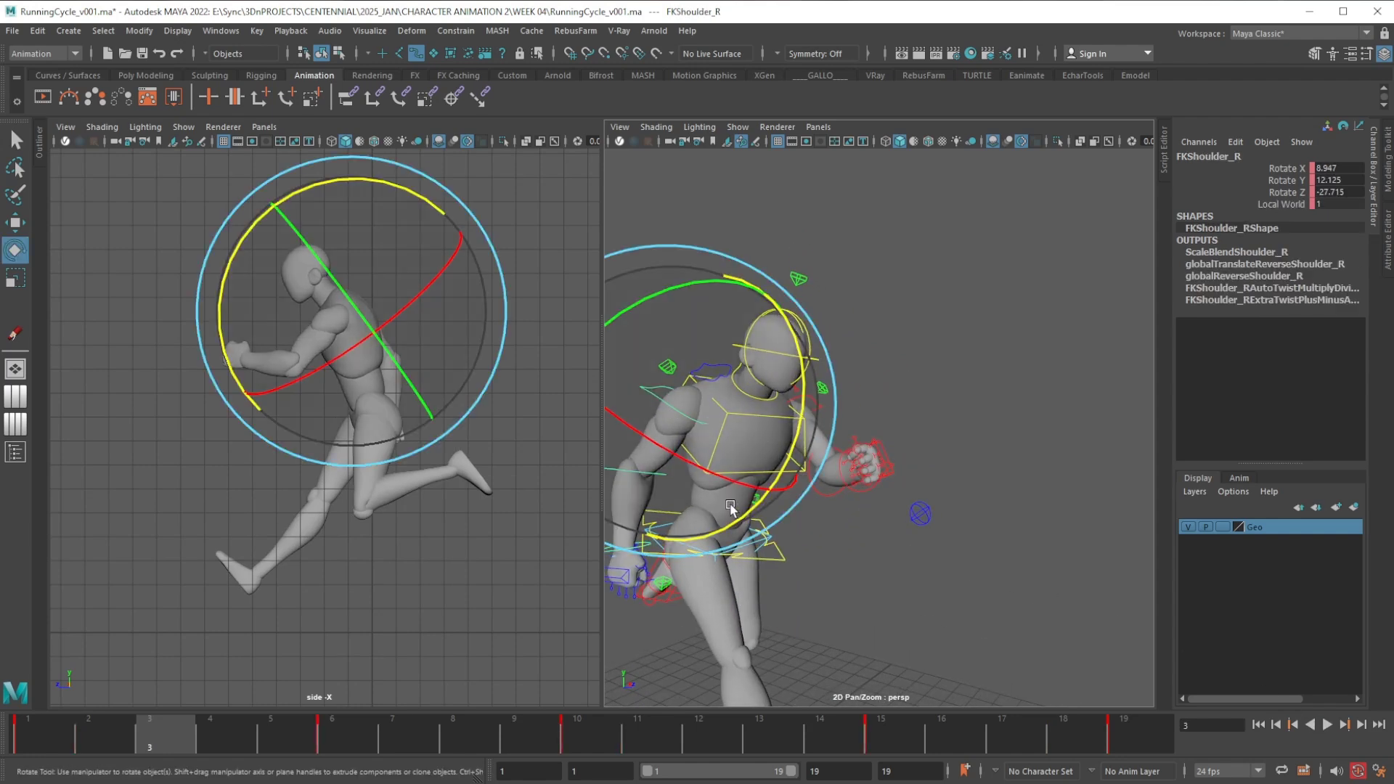
{"action": "left_click_drag", "start_coordinate": [731, 509], "coordinate": [752, 497], "text": "alt"}
{"action": "left_click_drag", "start_coordinate": [1393, 217], "coordinate": [1031, 166]}
{"action": "left_click_drag", "start_coordinate": [838, 360], "coordinate": [870, 495]}
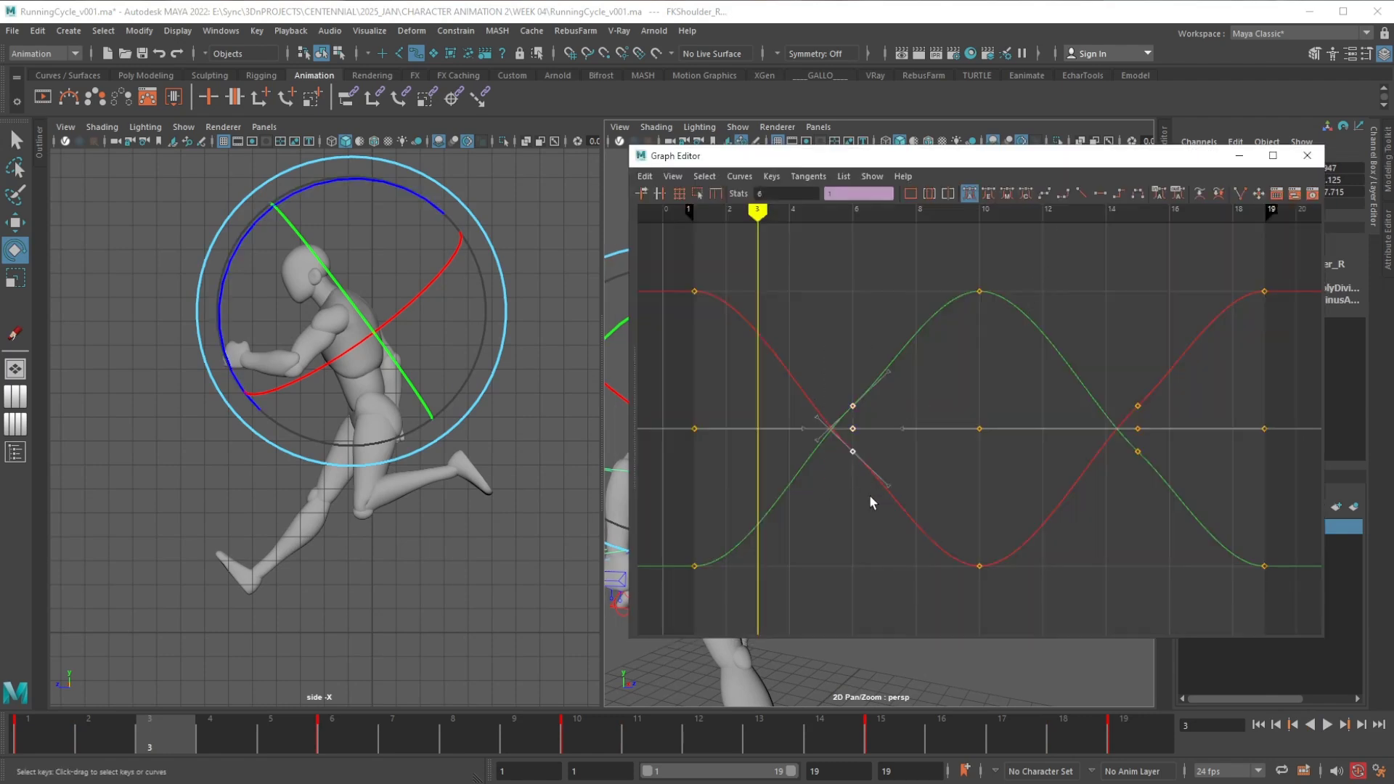
{"action": "key", "text": "Delete"}
{"action": "left_click_drag", "start_coordinate": [1117, 347], "coordinate": [1156, 494]}
{"action": "key", "text": "Delete"}
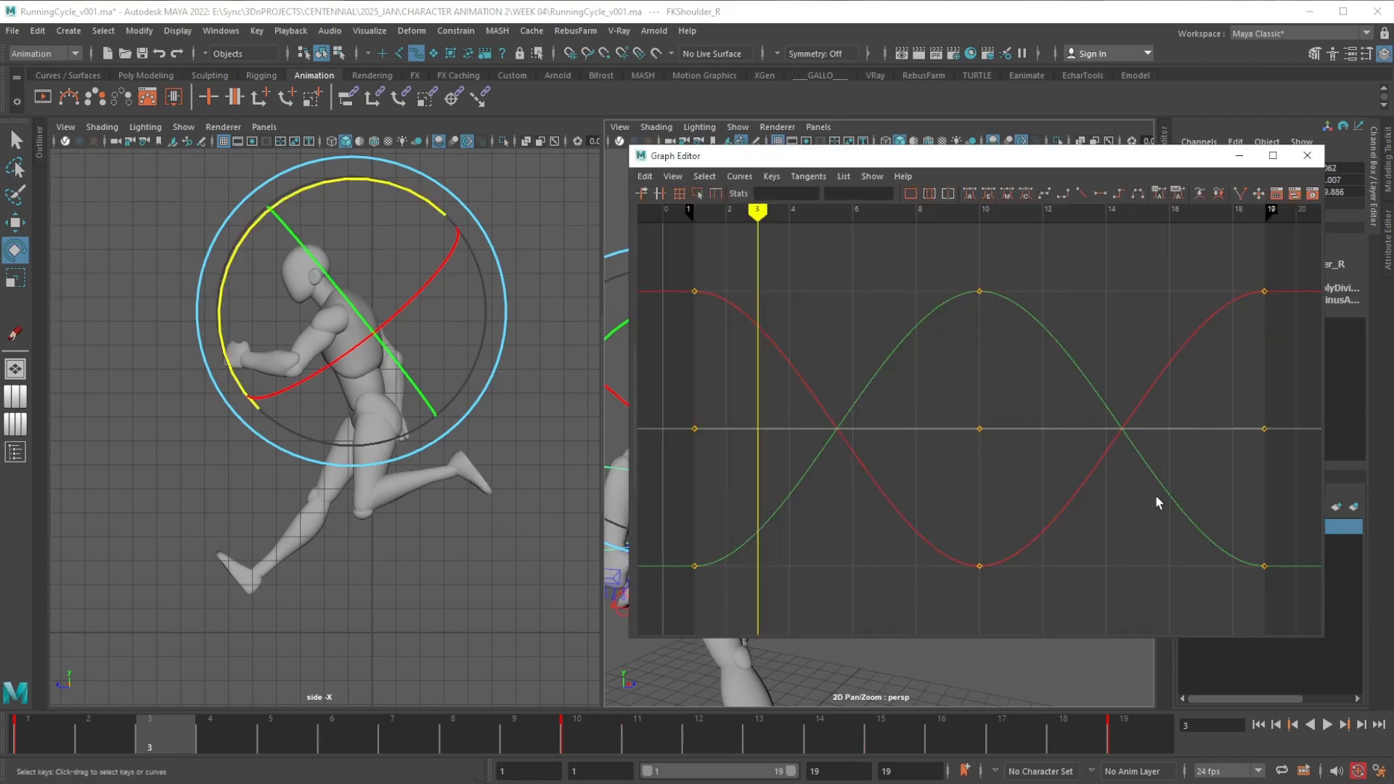
Select the right elbow control at frame 10 and delete its keys at frames 6 and 15
{"action": "left_click_drag", "start_coordinate": [1024, 156], "coordinate": [1045, 148]}
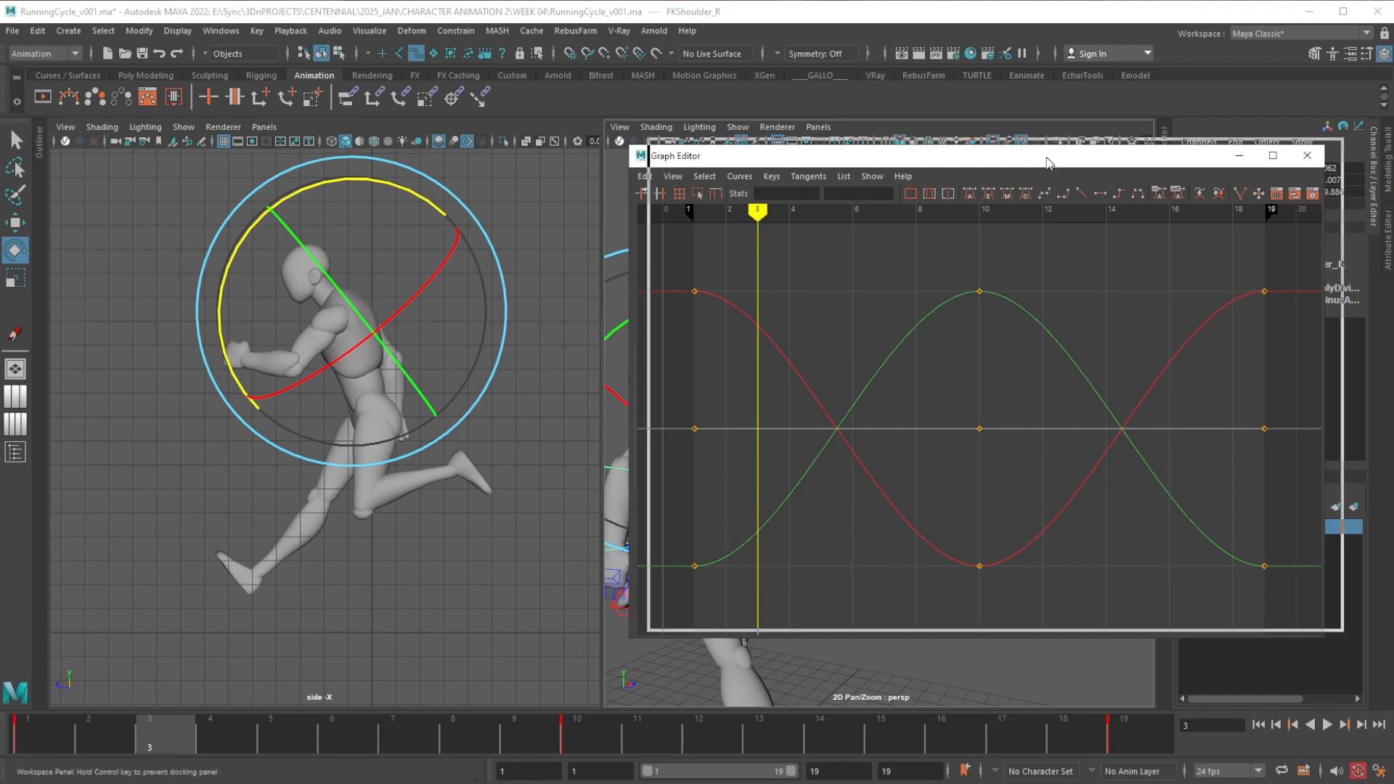
{"action": "left_click", "coordinate": [1000, 209]}
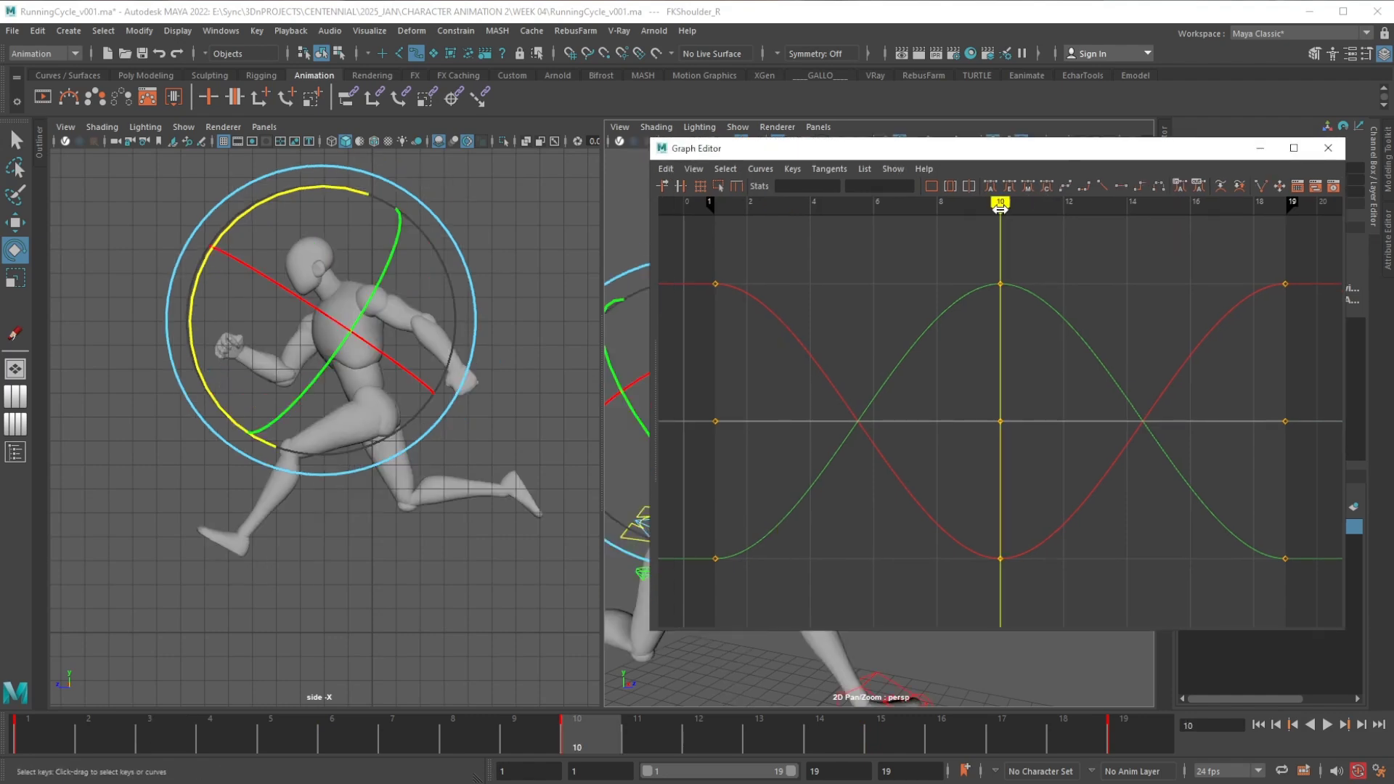
{"action": "left_click_drag", "start_coordinate": [1009, 153], "coordinate": [1137, 142]}
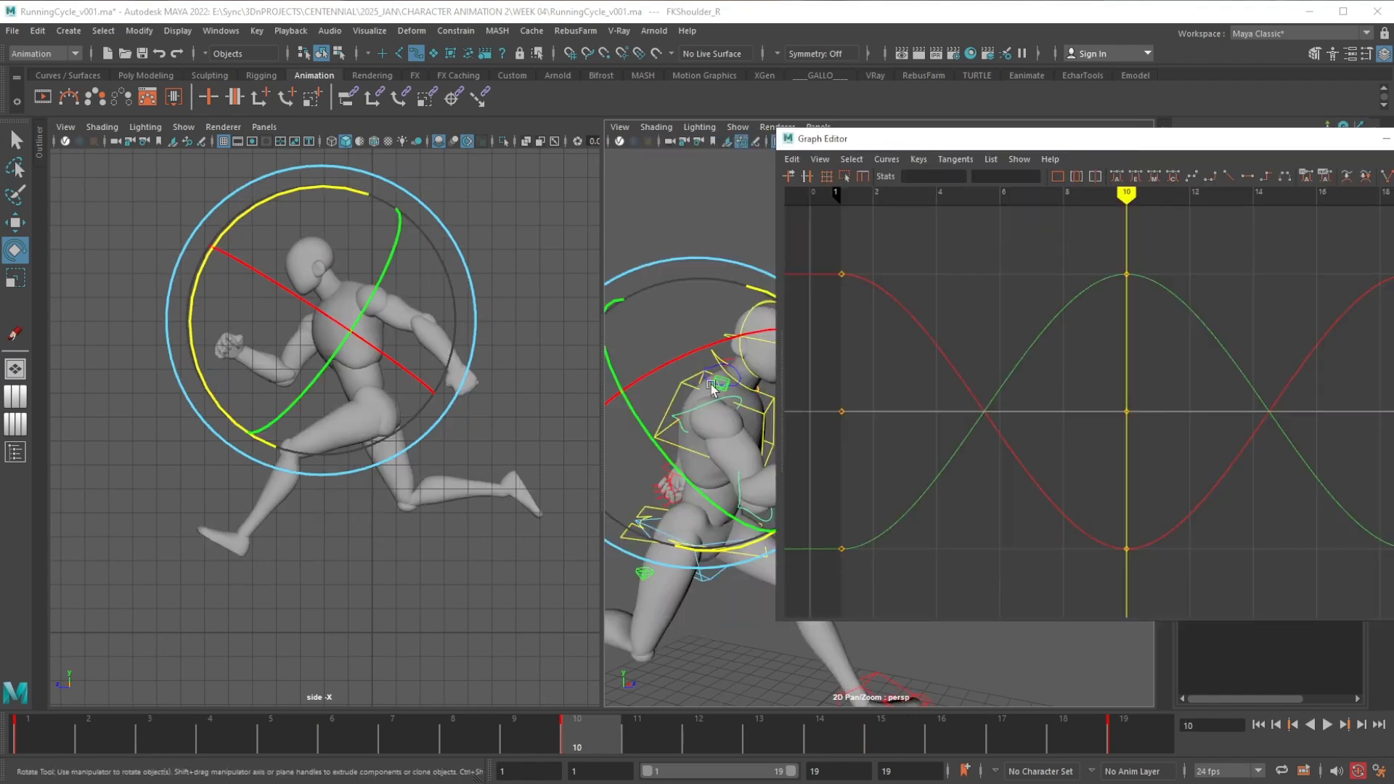
{"action": "middle_click_drag", "start_coordinate": [738, 502], "coordinate": [710, 480], "text": "alt"}
{"action": "left_click", "coordinate": [683, 458]}
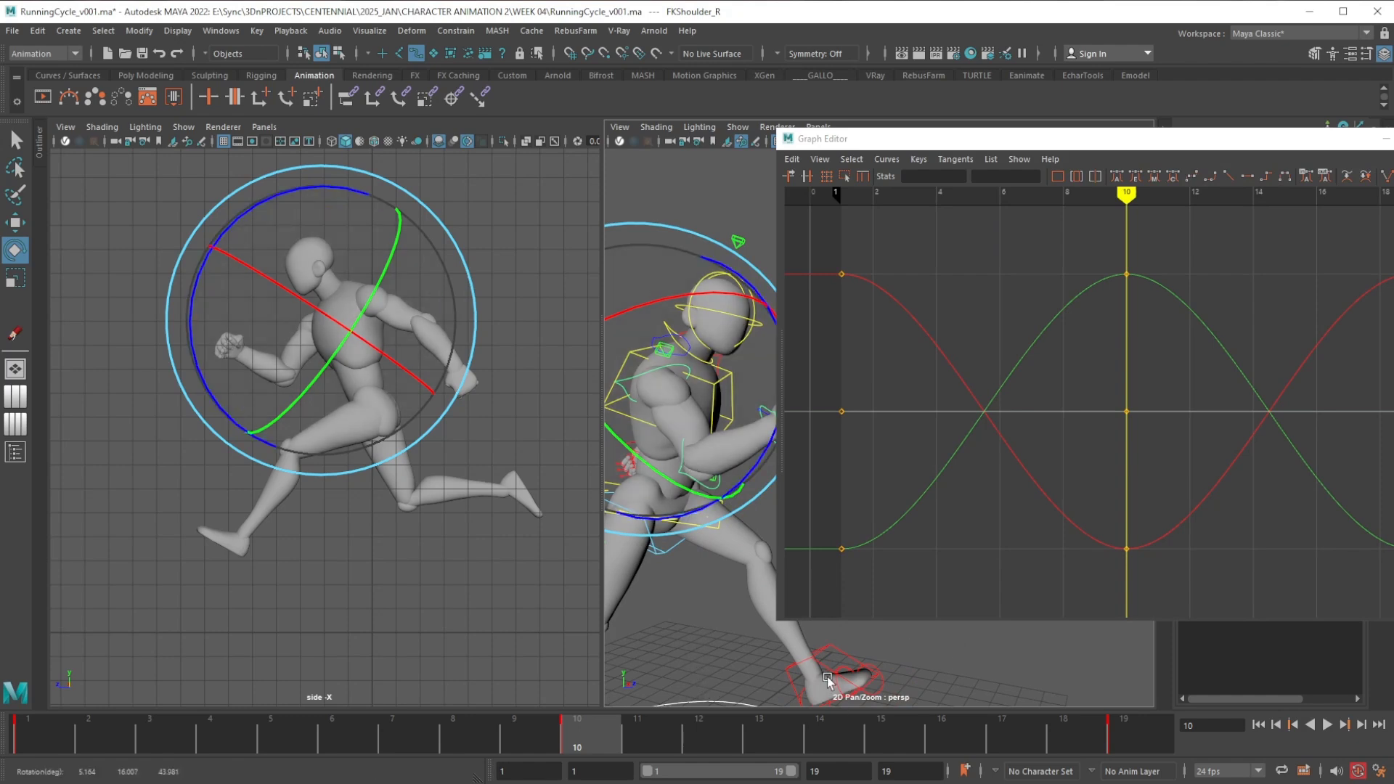
{"action": "left_click", "coordinate": [721, 600]}
{"action": "key", "text": "w"}
{"action": "left_click", "coordinate": [687, 458]}
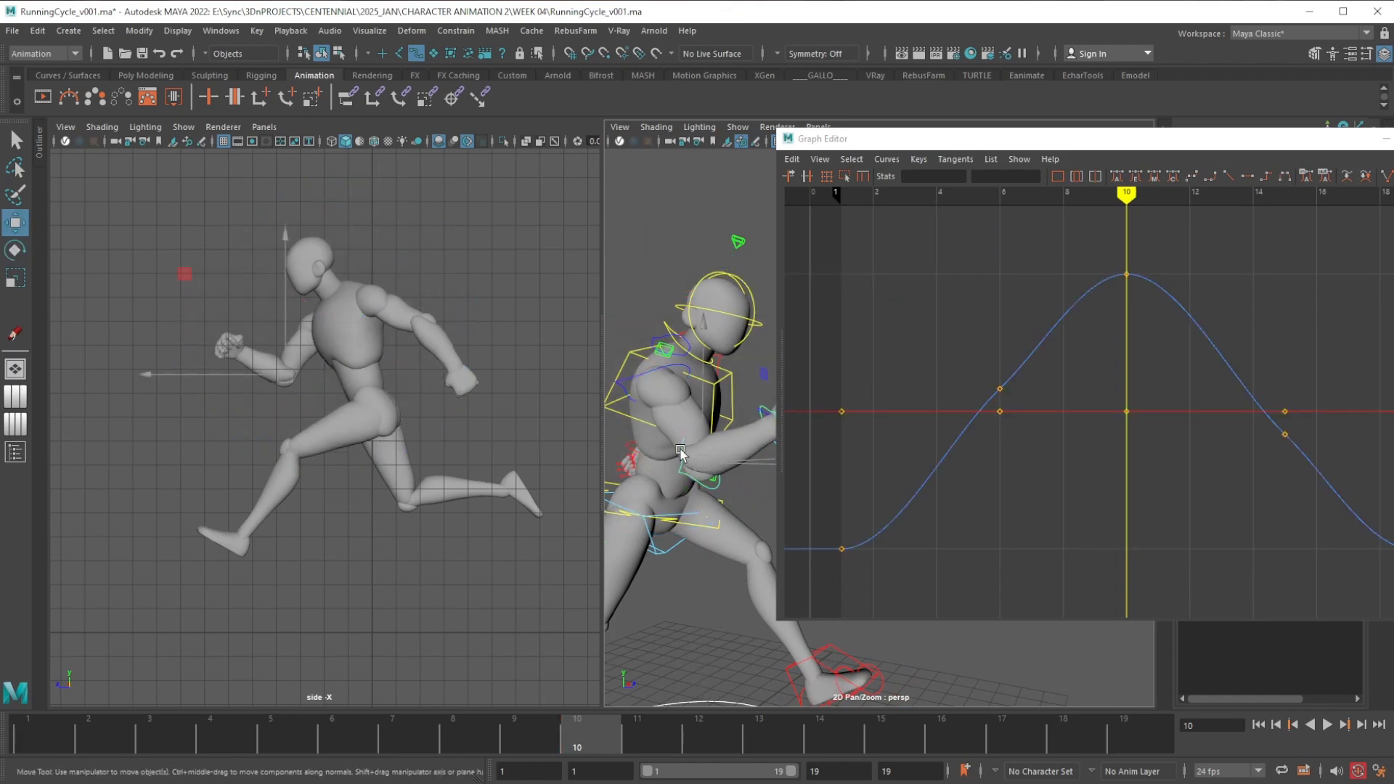
{"action": "left_click_drag", "start_coordinate": [987, 346], "coordinate": [1019, 459]}
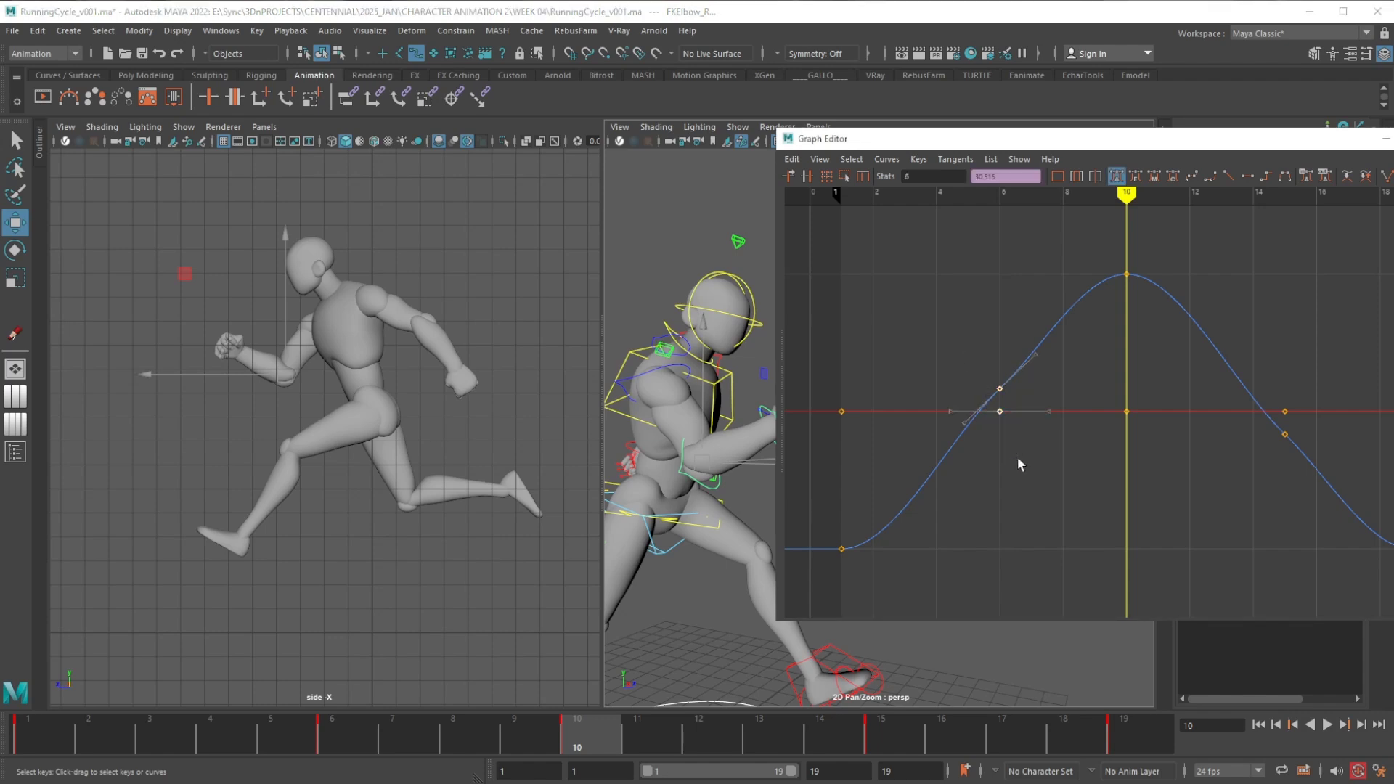
{"action": "key", "text": "Delete"}
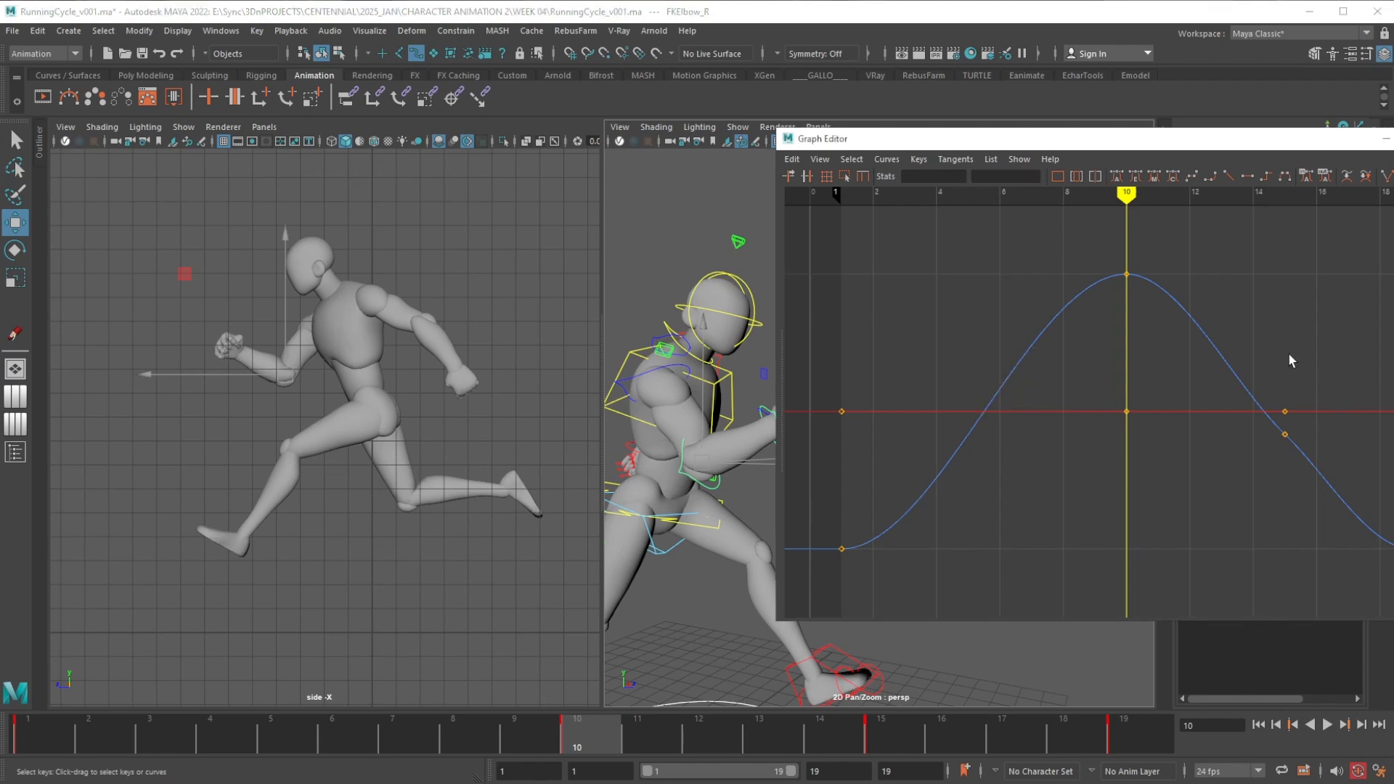
{"action": "left_click_drag", "start_coordinate": [1272, 350], "coordinate": [1307, 475]}
{"action": "key", "text": "Delete"}
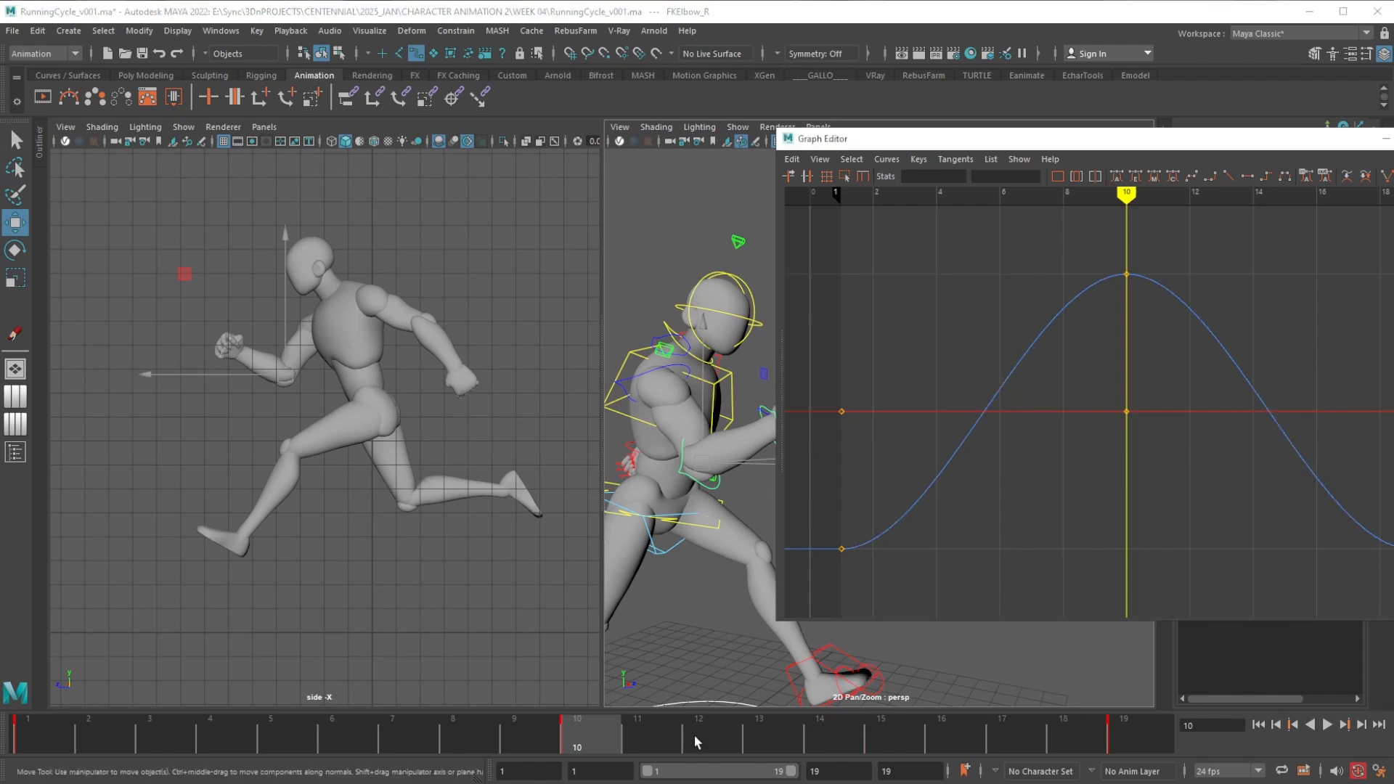
Bend the right elbow further at frame 11 so its Rotate Z curve peaks one frame after the shoulder's
{"action": "left_click", "coordinate": [670, 730]}
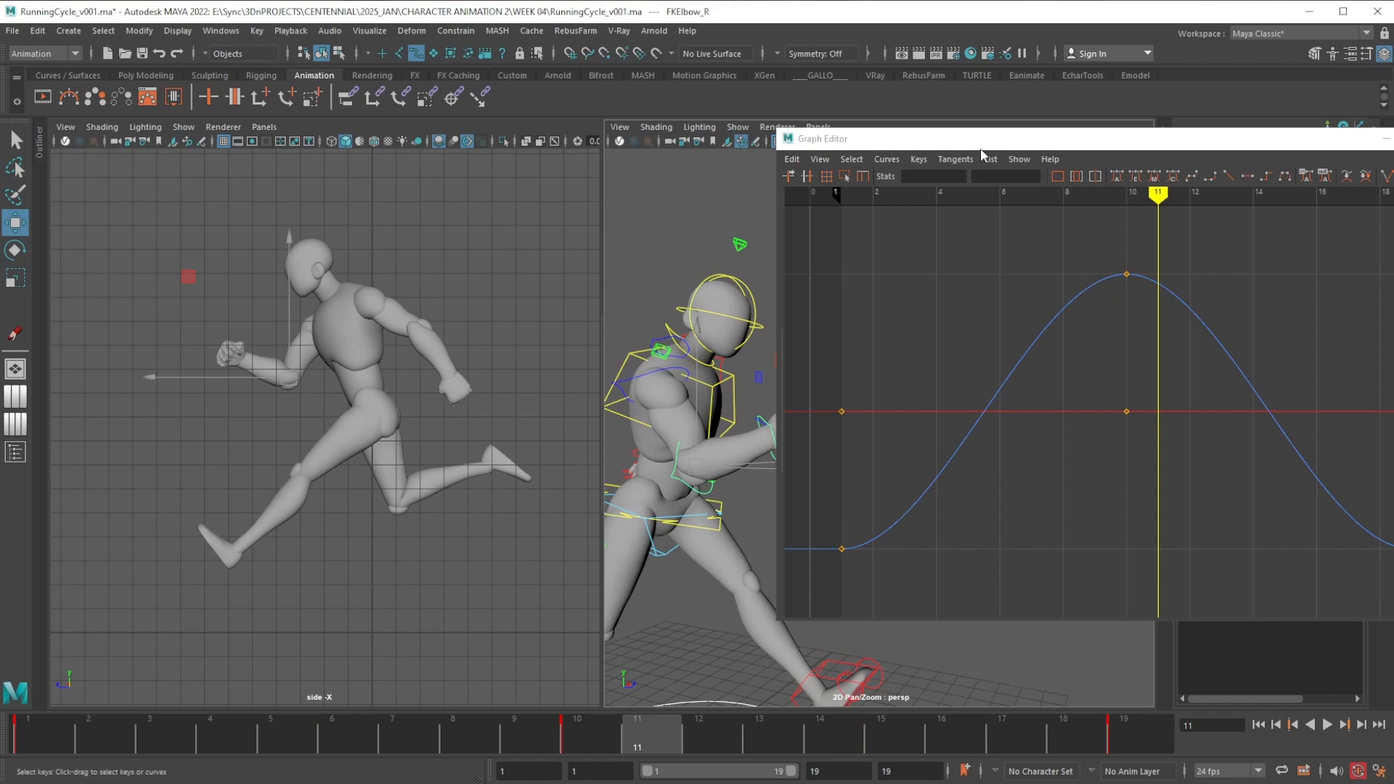
{"action": "left_click_drag", "start_coordinate": [982, 148], "coordinate": [1084, 141]}
{"action": "left_click_drag", "start_coordinate": [732, 496], "coordinate": [840, 556], "text": "alt"}
{"action": "key", "text": "e"}
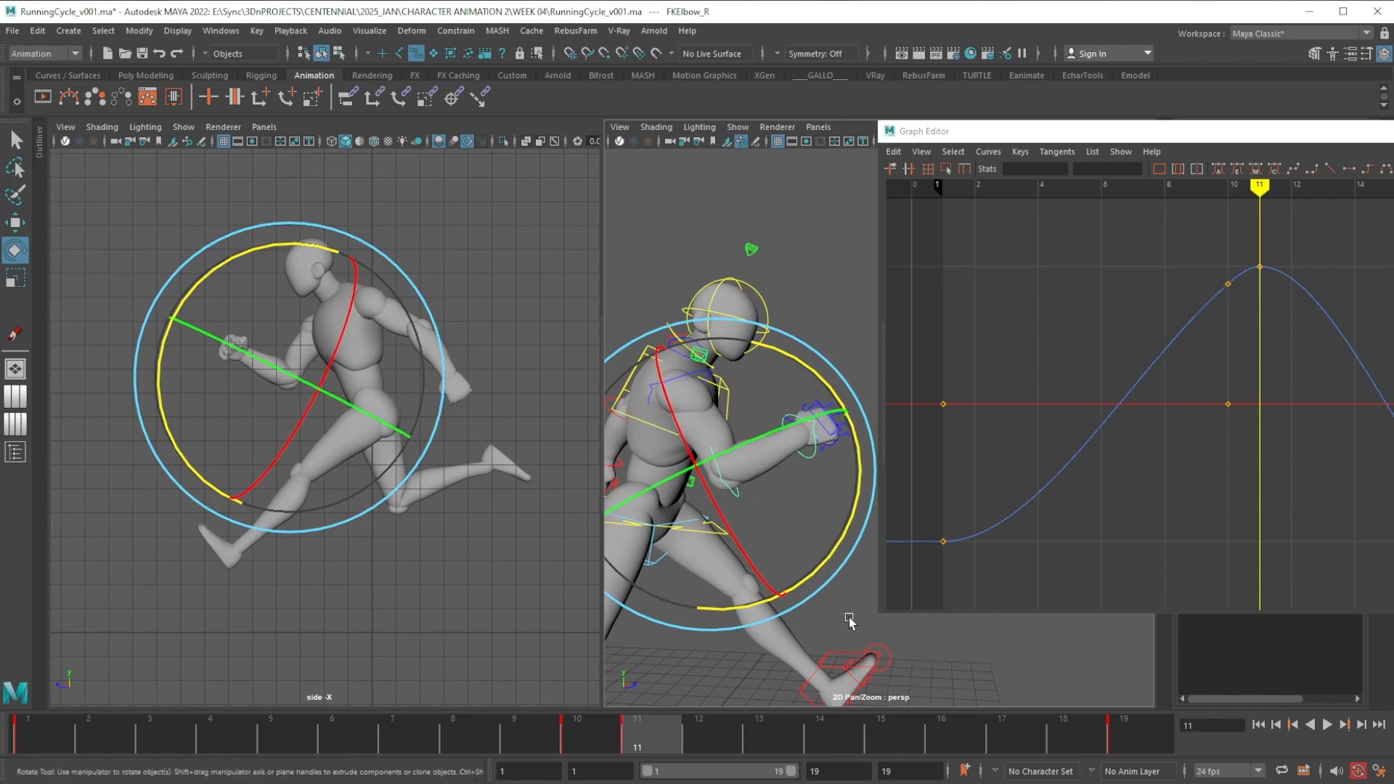
Select the right wrist control and delete its rotation keys at frames 6 and 15
{"action": "left_click", "coordinate": [817, 471]}
{"action": "left_click", "coordinate": [811, 458]}
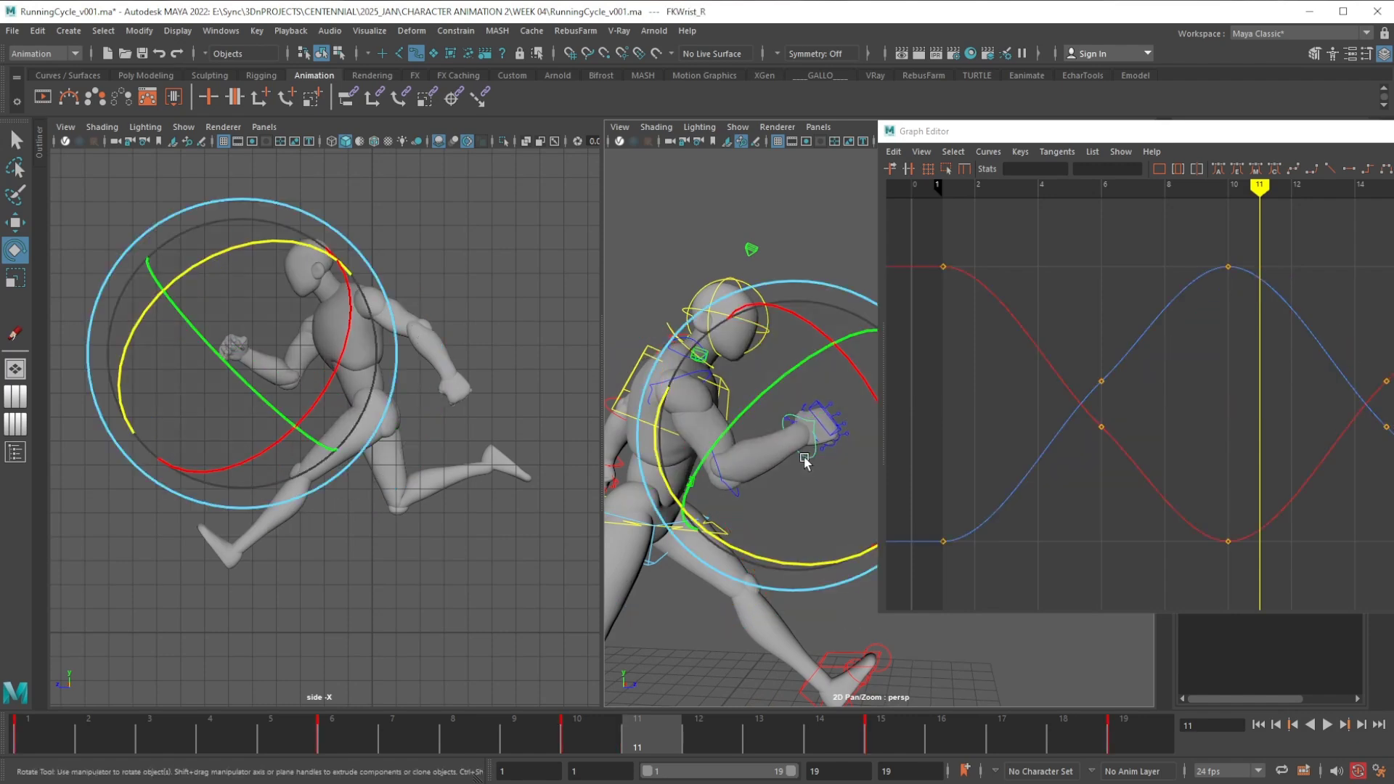
{"action": "left_click_drag", "start_coordinate": [1242, 462], "coordinate": [1391, 488]}
{"action": "key", "text": "Delete"}
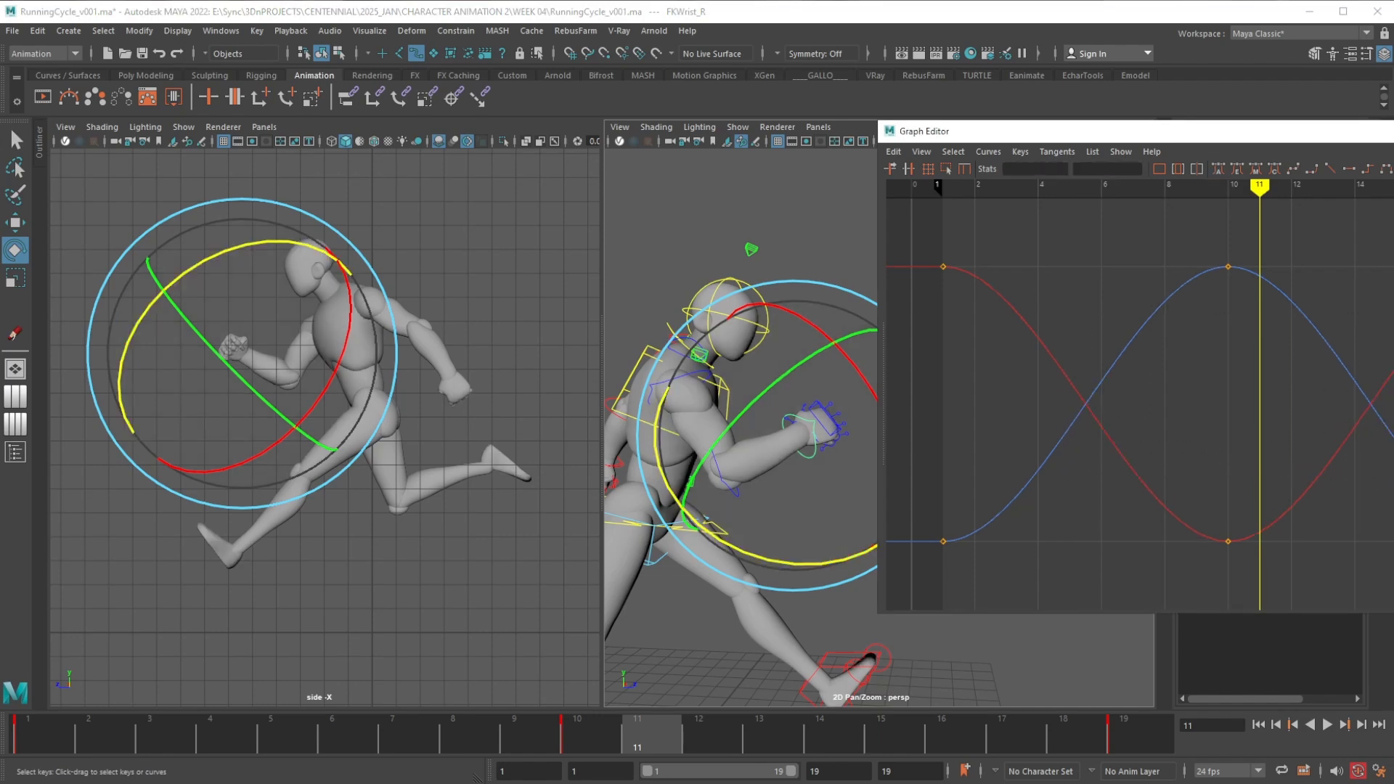
Rotate and key the right wrist at frame 11 to about 29.7 Rotate Z, and run through the cycle to check it
{"action": "left_click", "coordinate": [663, 746]}
{"action": "left_click_drag", "start_coordinate": [746, 558], "coordinate": [779, 556]}
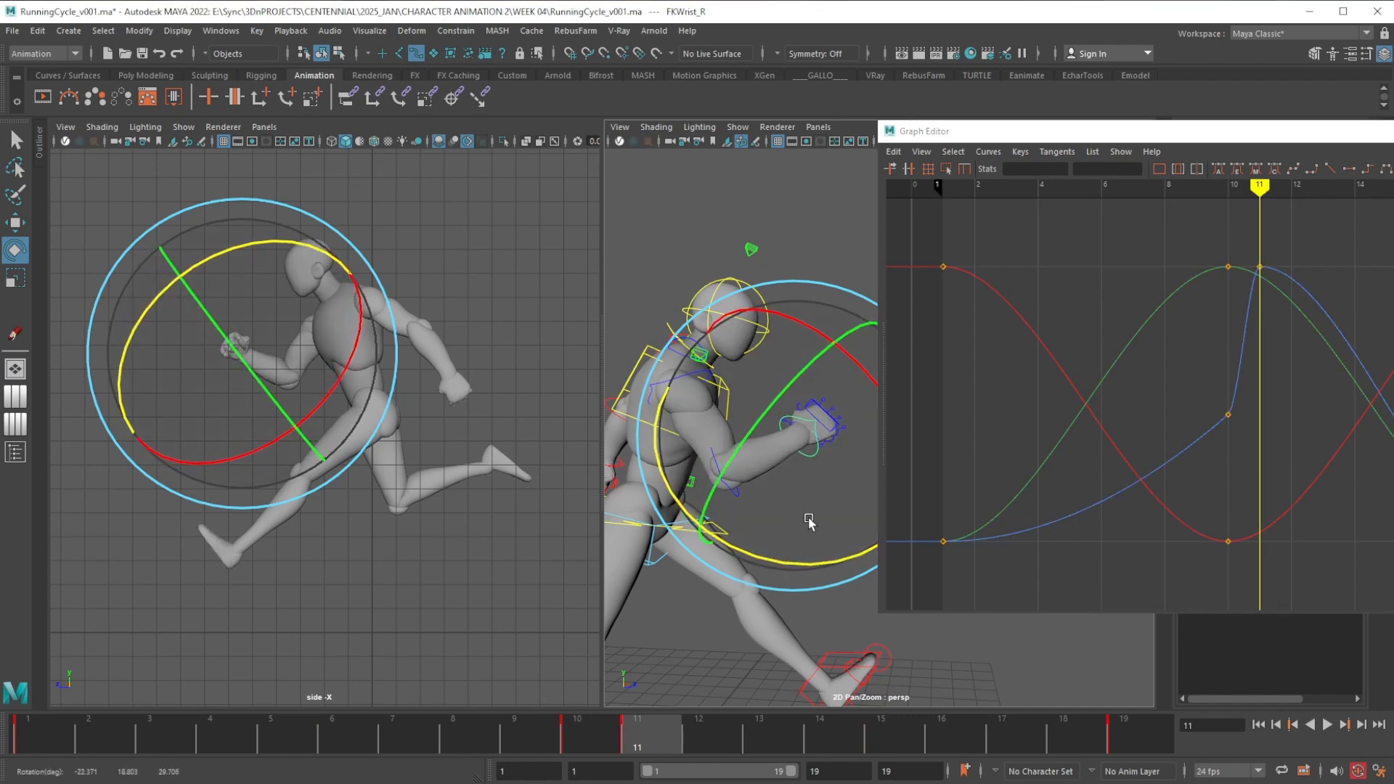
{"action": "key", "text": "s"}
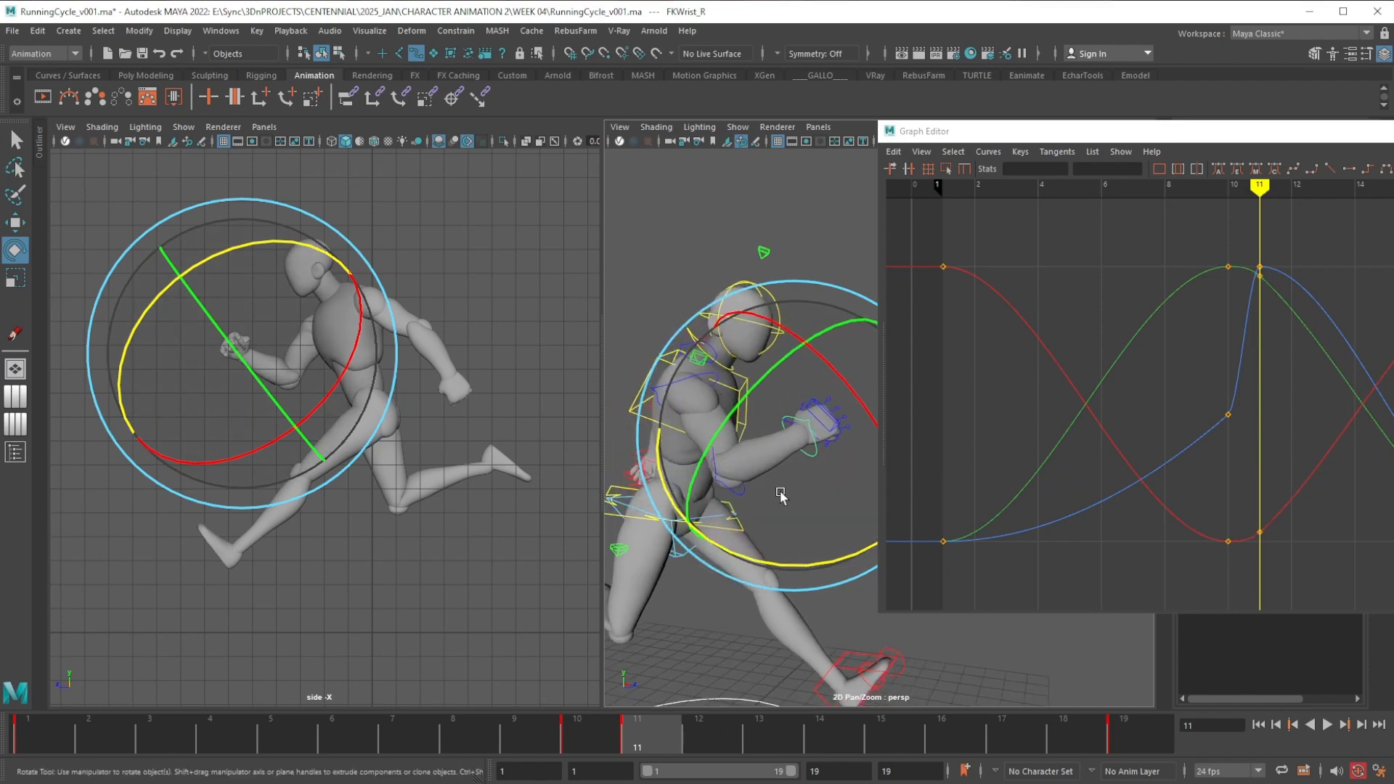
{"action": "left_click", "coordinate": [70, 735]}
{"action": "key", "text": "alt+v"}
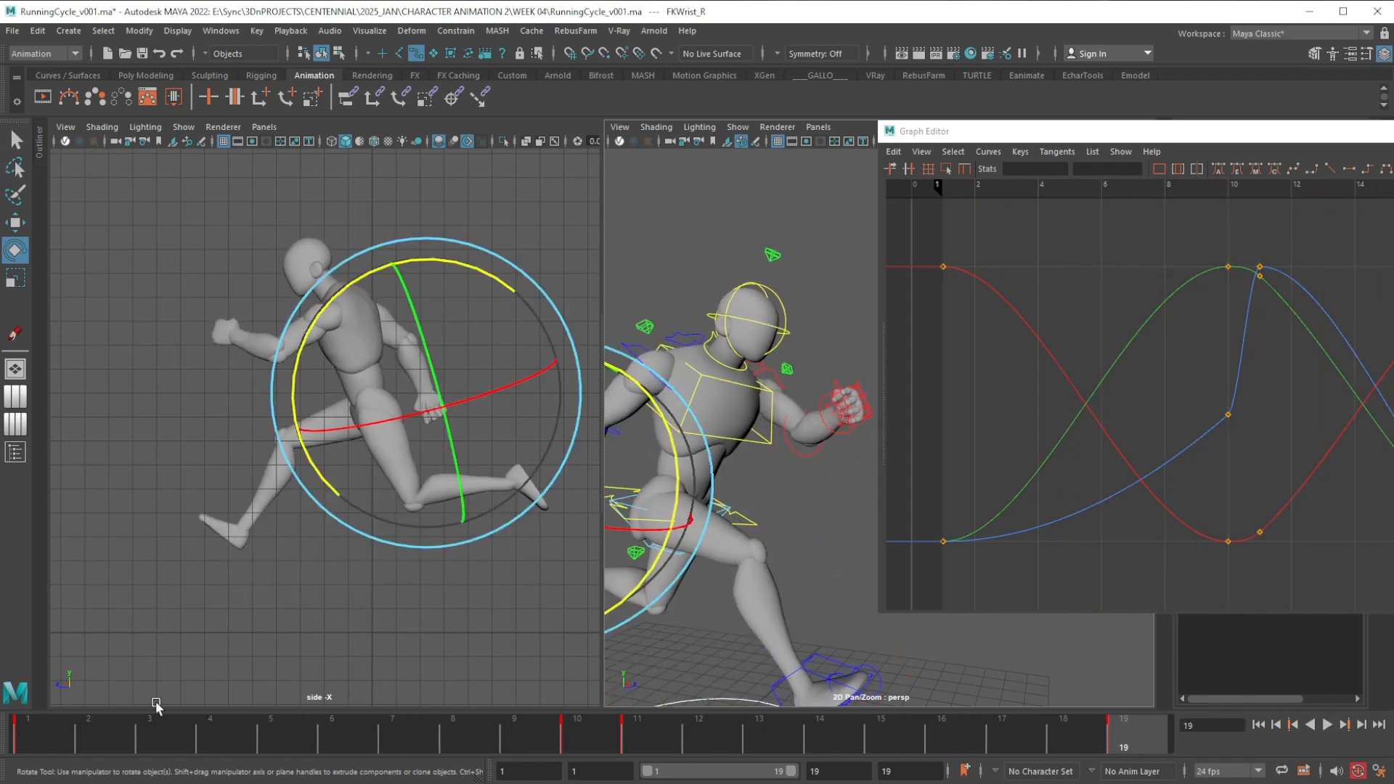
At frame 2, rotate the right wrist to about 11.06 Rotate Z and the right elbow to about -4.4 Rotate Z
{"action": "left_click", "coordinate": [50, 743]}
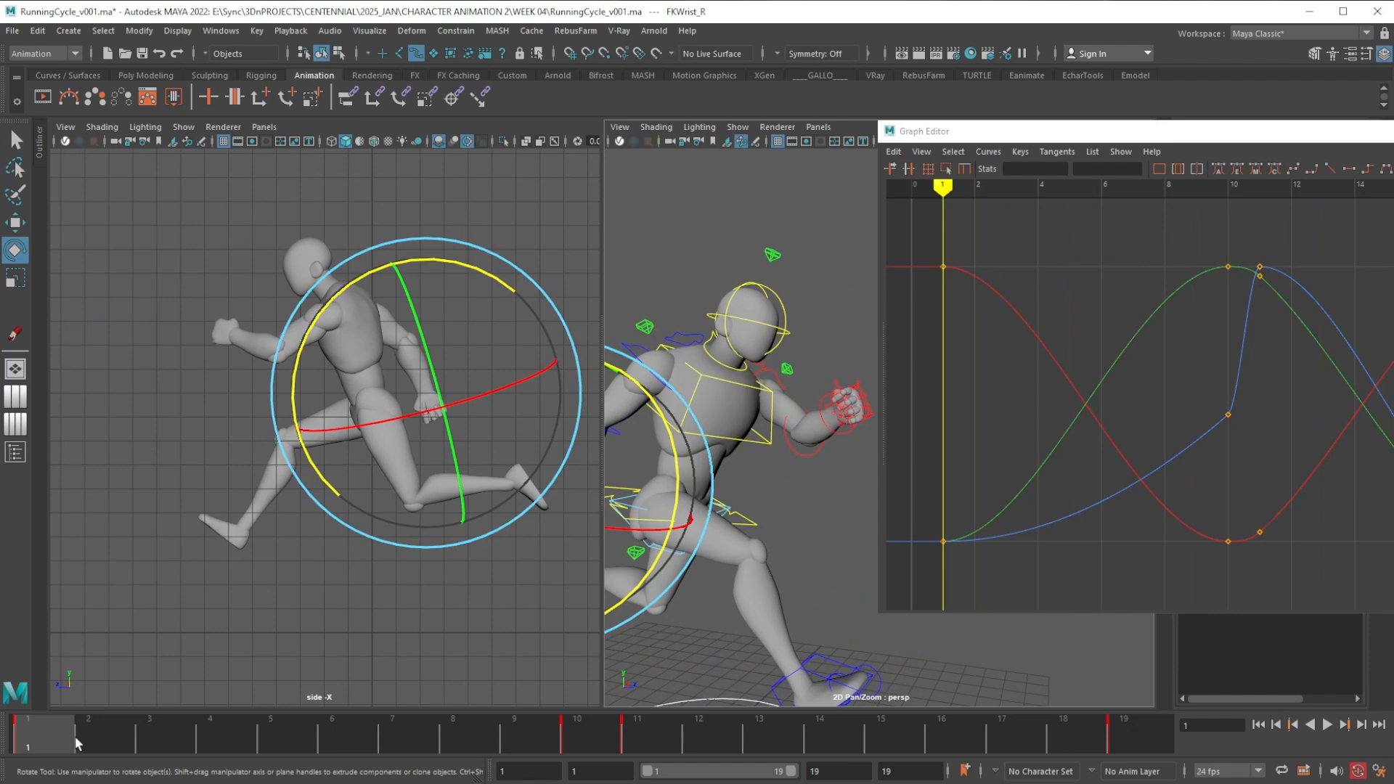
{"action": "left_click", "coordinate": [98, 734]}
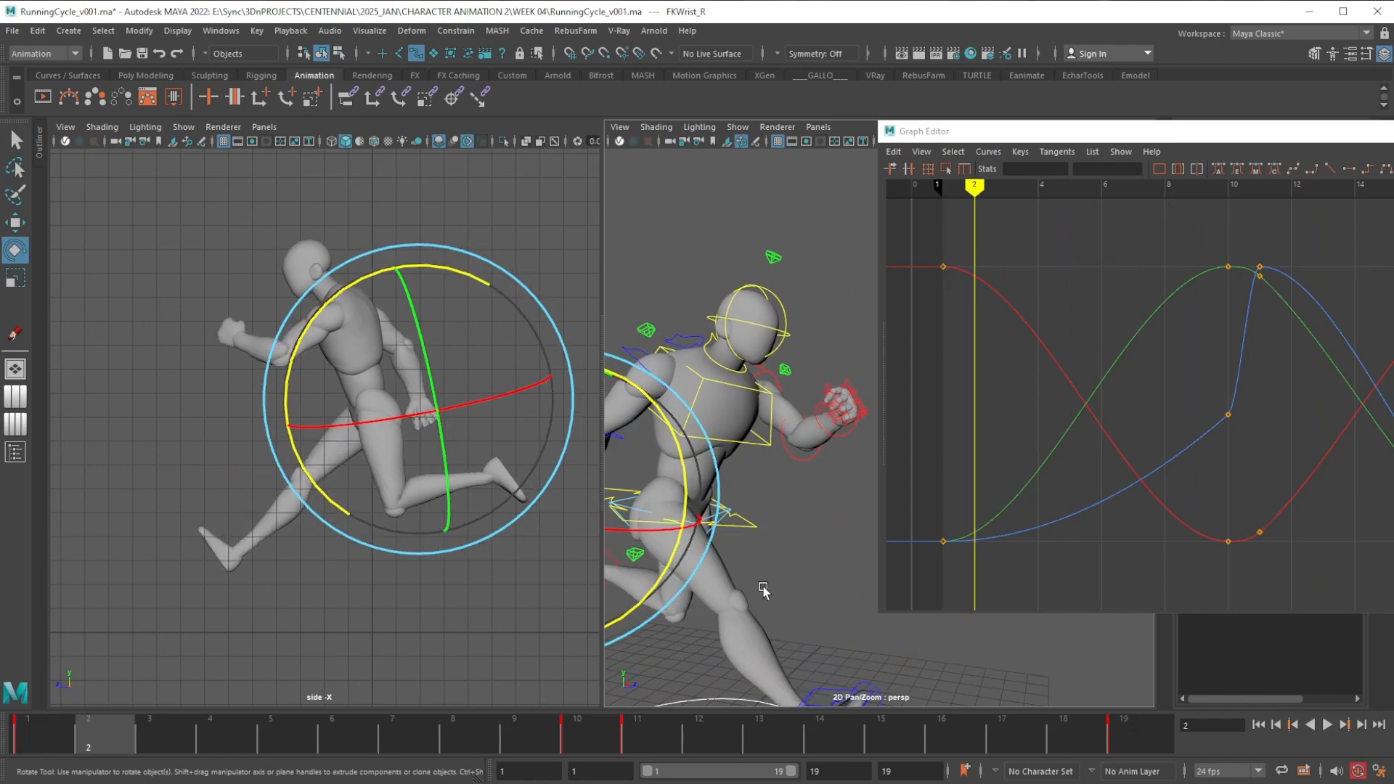
{"action": "mouse_move", "coordinate": [763, 590]}
{"action": "left_mouse_down", "text": "alt"}
{"action": "mouse_move", "coordinate": [734, 556]}
{"action": "mouse_move", "coordinate": [752, 574]}
{"action": "left_mouse_up", "text": "alt"}
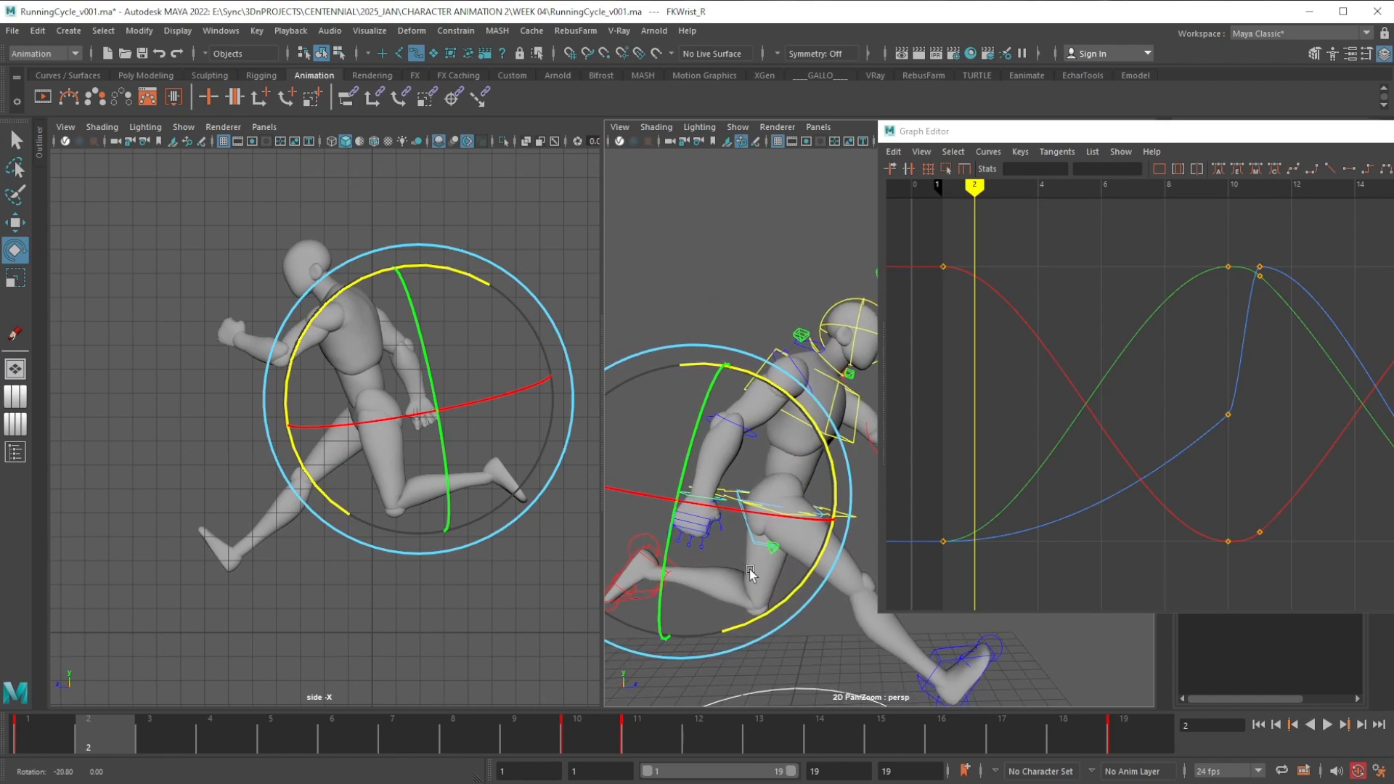
{"action": "left_click_drag", "start_coordinate": [816, 433], "coordinate": [829, 443]}
{"action": "left_click", "coordinate": [771, 307]}
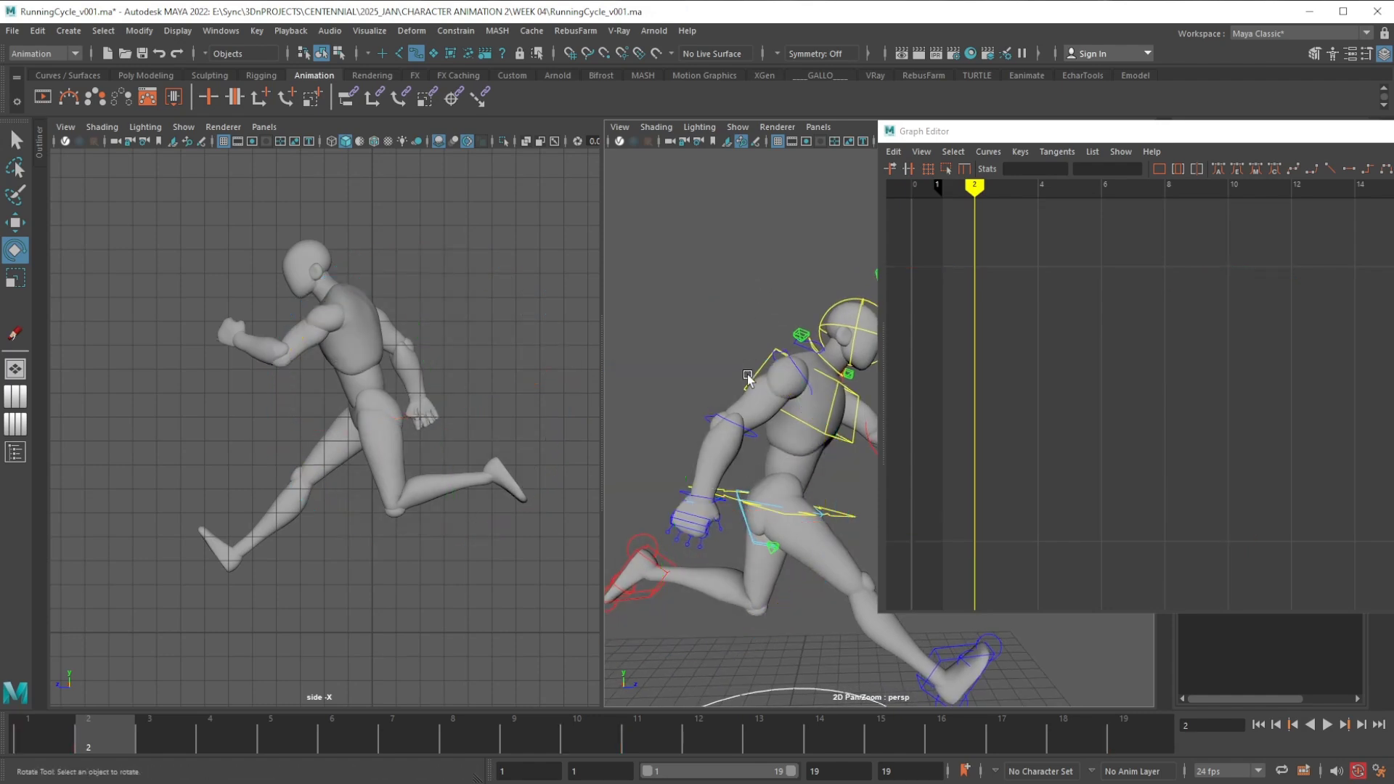
{"action": "left_click", "coordinate": [747, 431]}
{"action": "left_click_drag", "start_coordinate": [828, 541], "coordinate": [809, 535]}
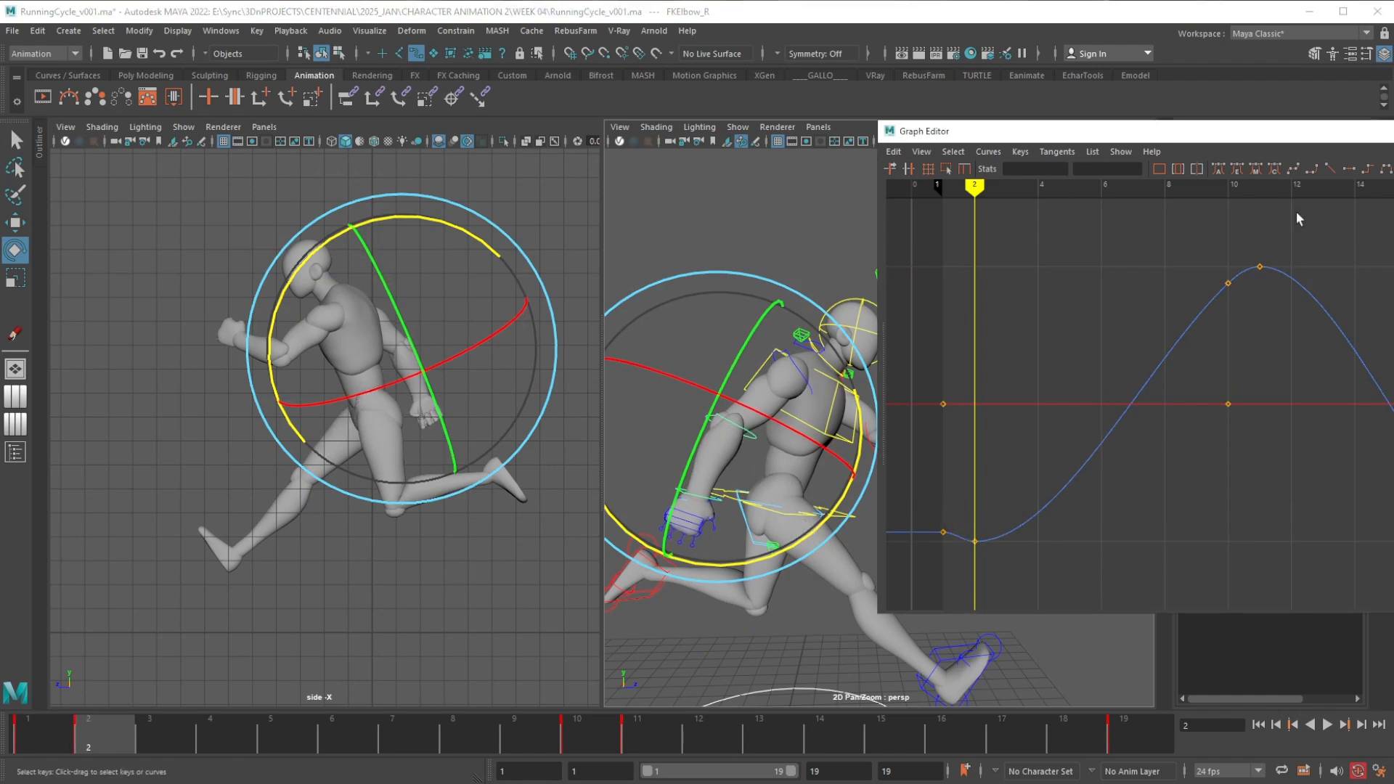
Set the first and last keys of the right elbow's Rotate Z curve, at frames 1 and 19, to linear tangents
{"action": "left_click_drag", "start_coordinate": [1310, 137], "coordinate": [991, 110]}
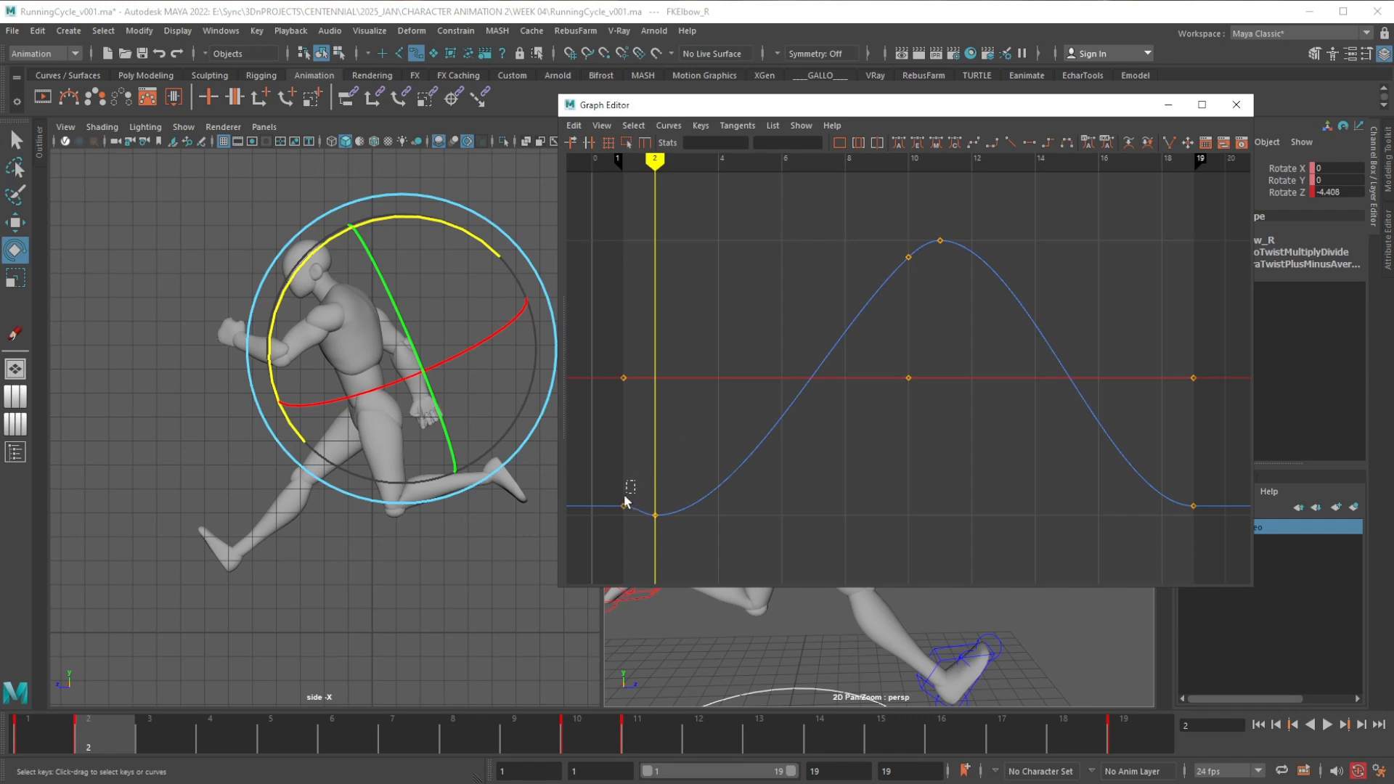
{"action": "left_click", "coordinate": [625, 501]}
{"action": "left_click_drag", "start_coordinate": [1206, 511], "coordinate": [1228, 470]}
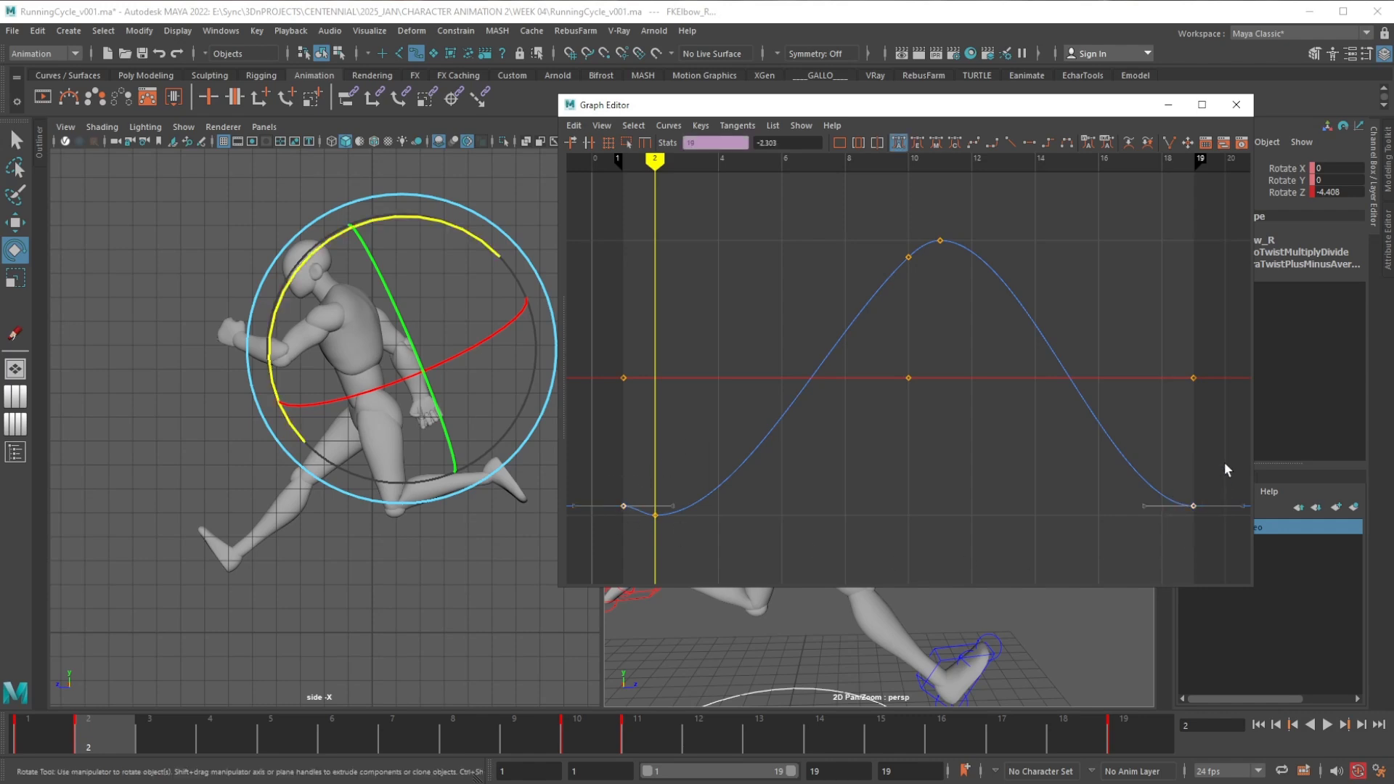
{"action": "left_click", "coordinate": [1010, 142]}
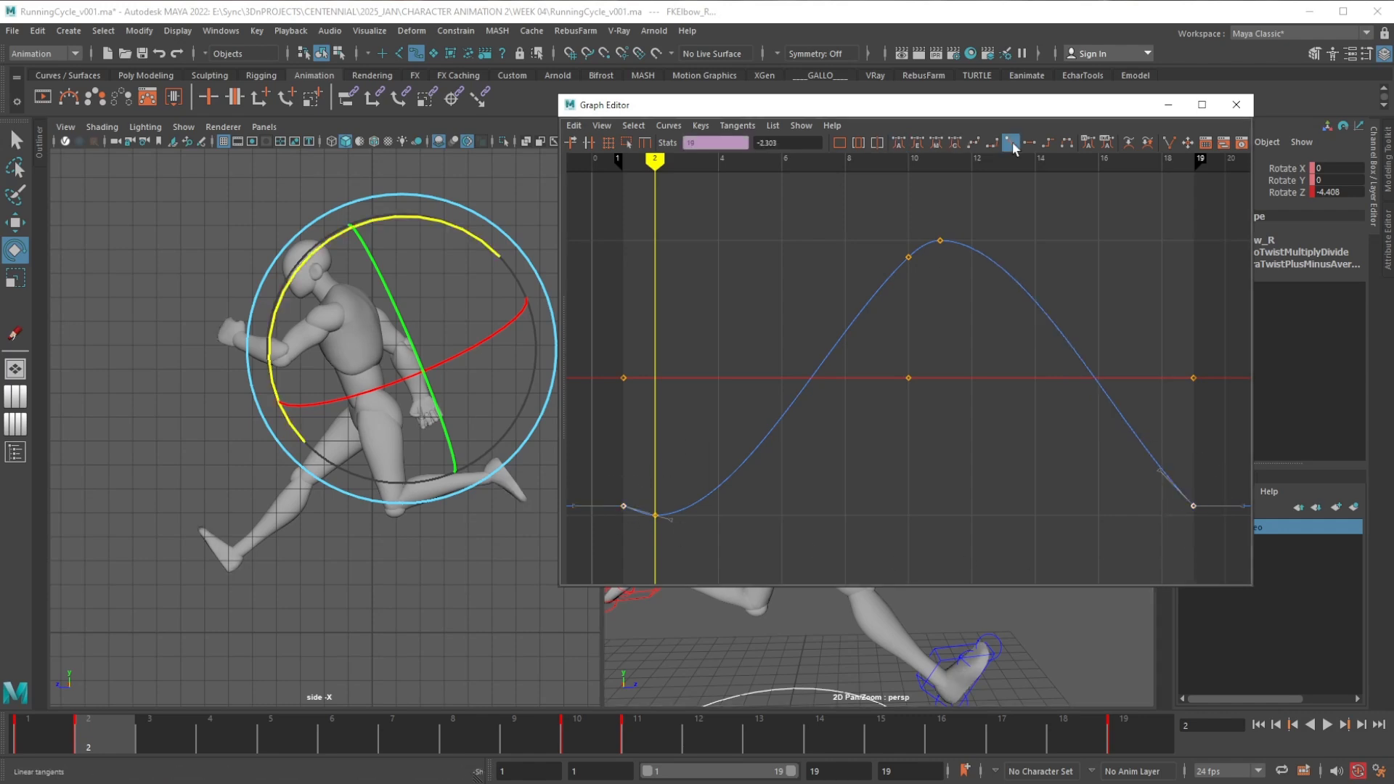
{"action": "left_click", "coordinate": [1114, 272]}
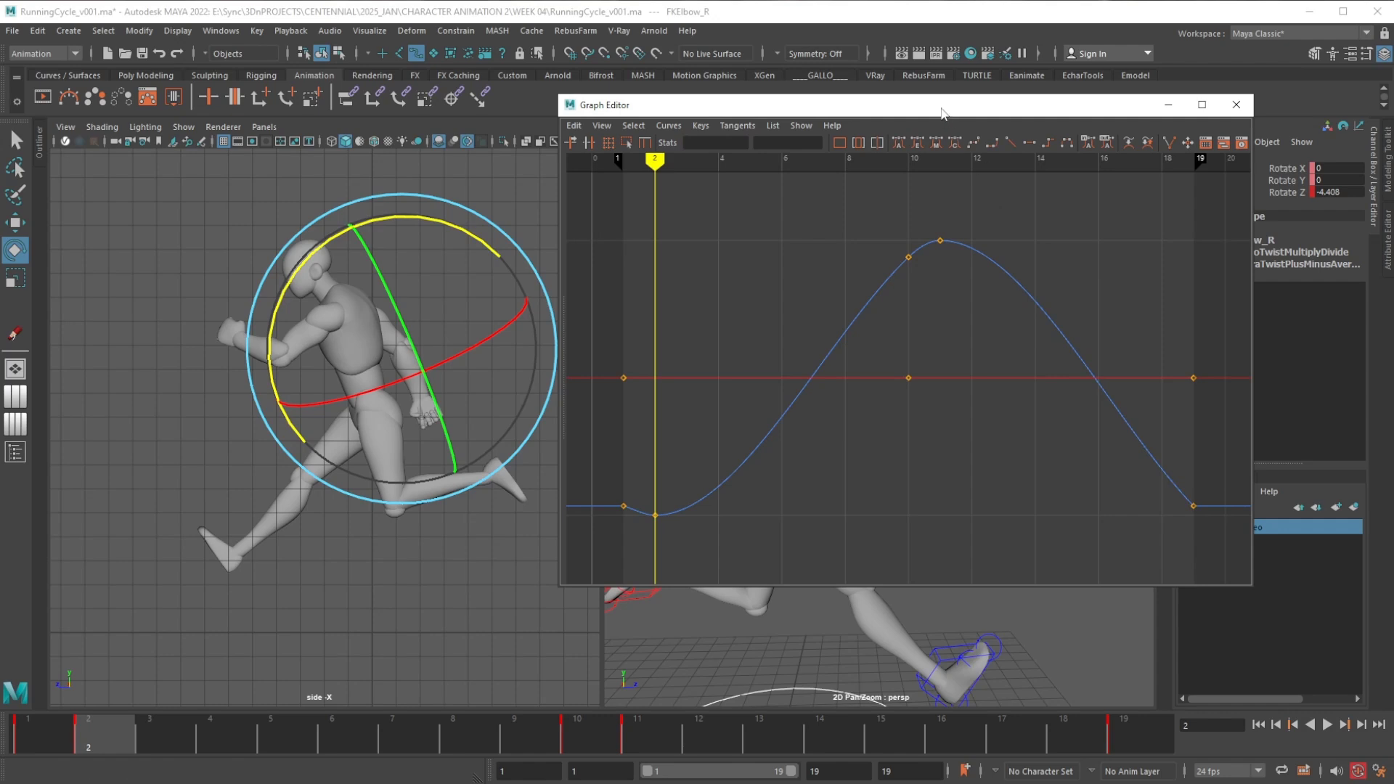
Isolate the right wrist's Rotate Z curve and give its keys at frames 1 and 19 linear tangents
{"action": "left_click_drag", "start_coordinate": [942, 112], "coordinate": [447, 131]}
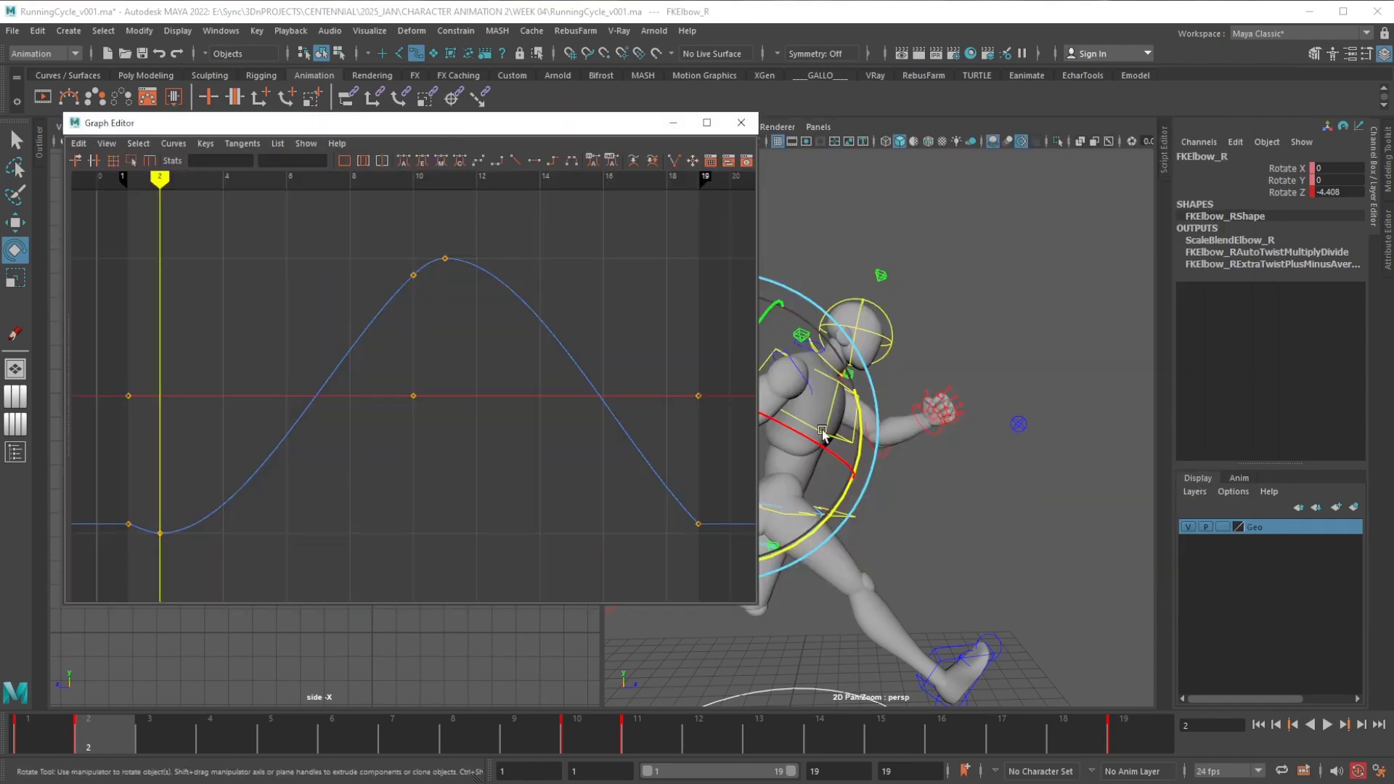
{"action": "left_click_drag", "start_coordinate": [624, 129], "coordinate": [521, 159]}
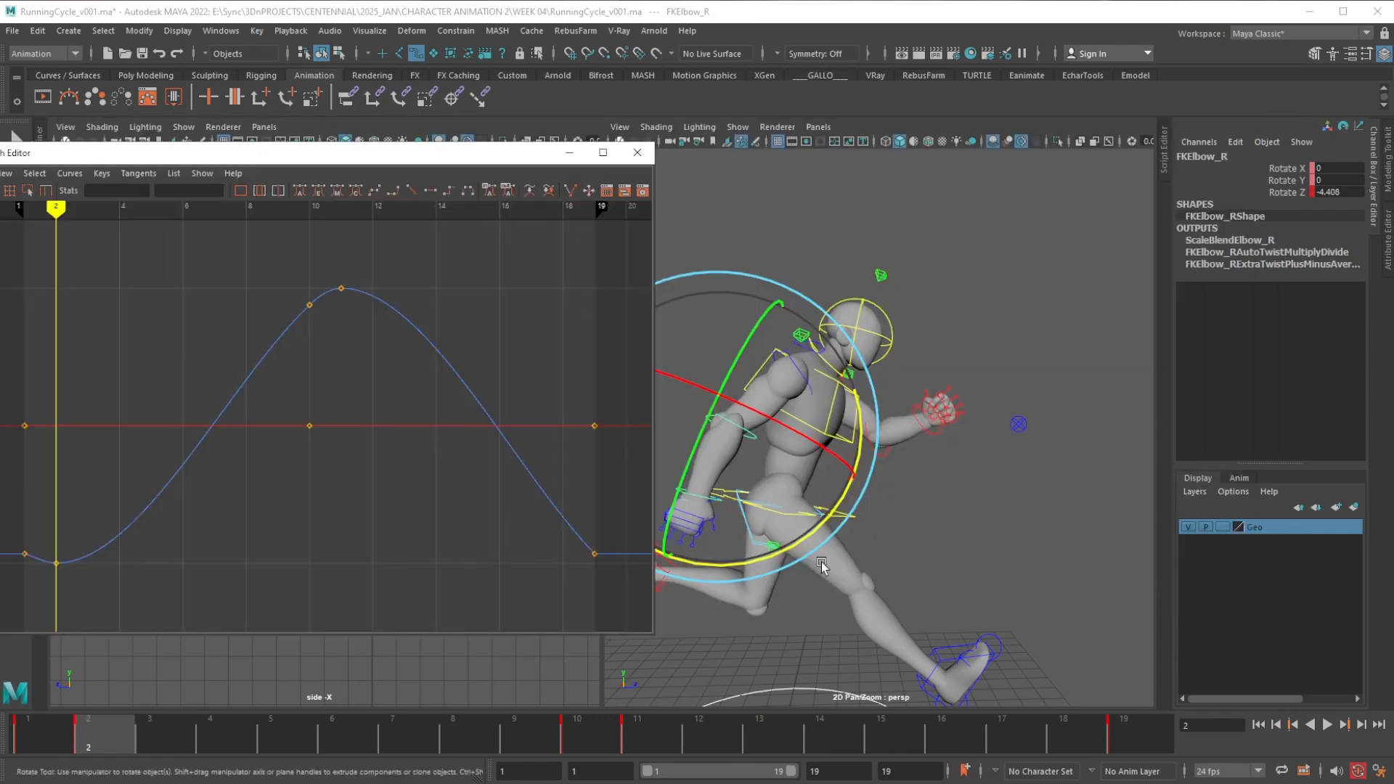
{"action": "left_click", "coordinate": [929, 508]}
{"action": "left_click", "coordinate": [703, 498]}
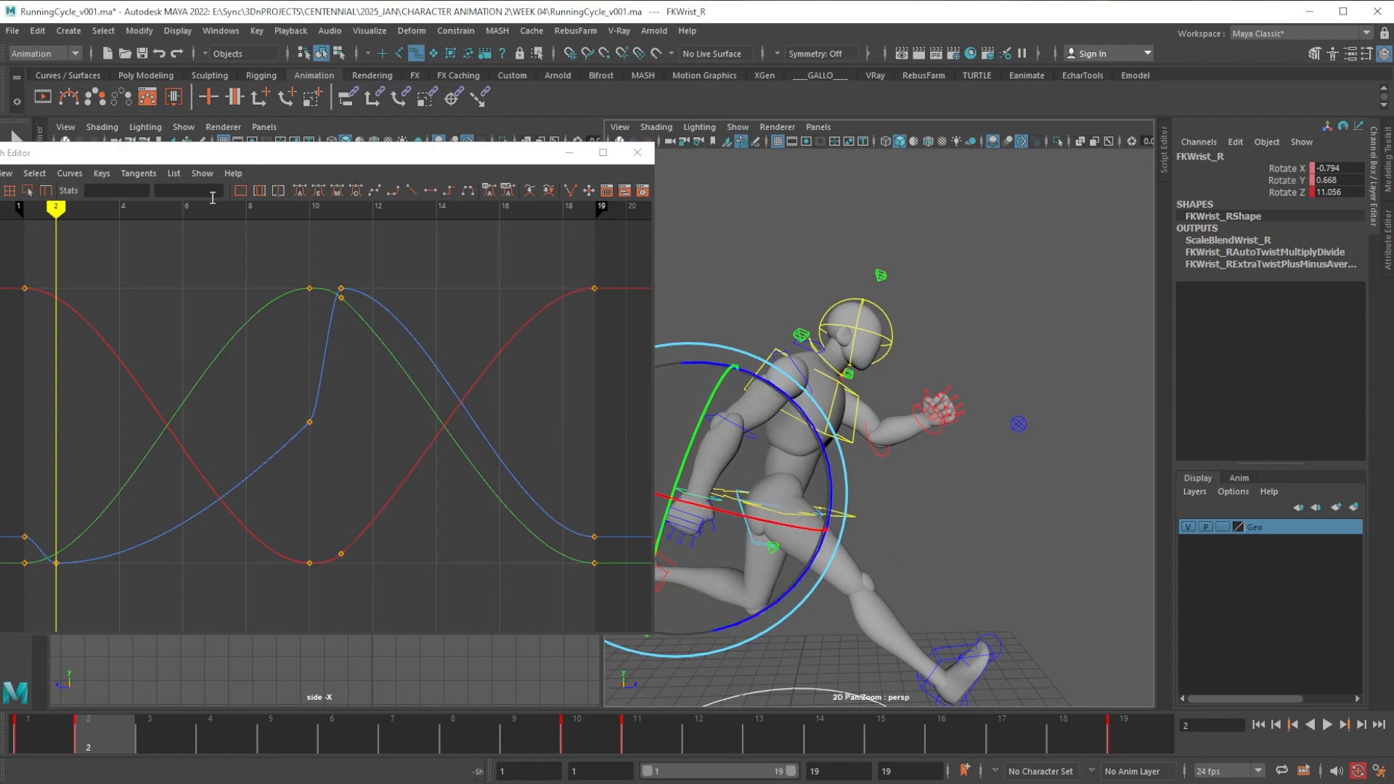
{"action": "left_click", "coordinate": [1295, 191]}
{"action": "left_click_drag", "start_coordinate": [29, 514], "coordinate": [6, 564]}
{"action": "left_click_drag", "start_coordinate": [577, 483], "coordinate": [612, 567], "text": "shift"}
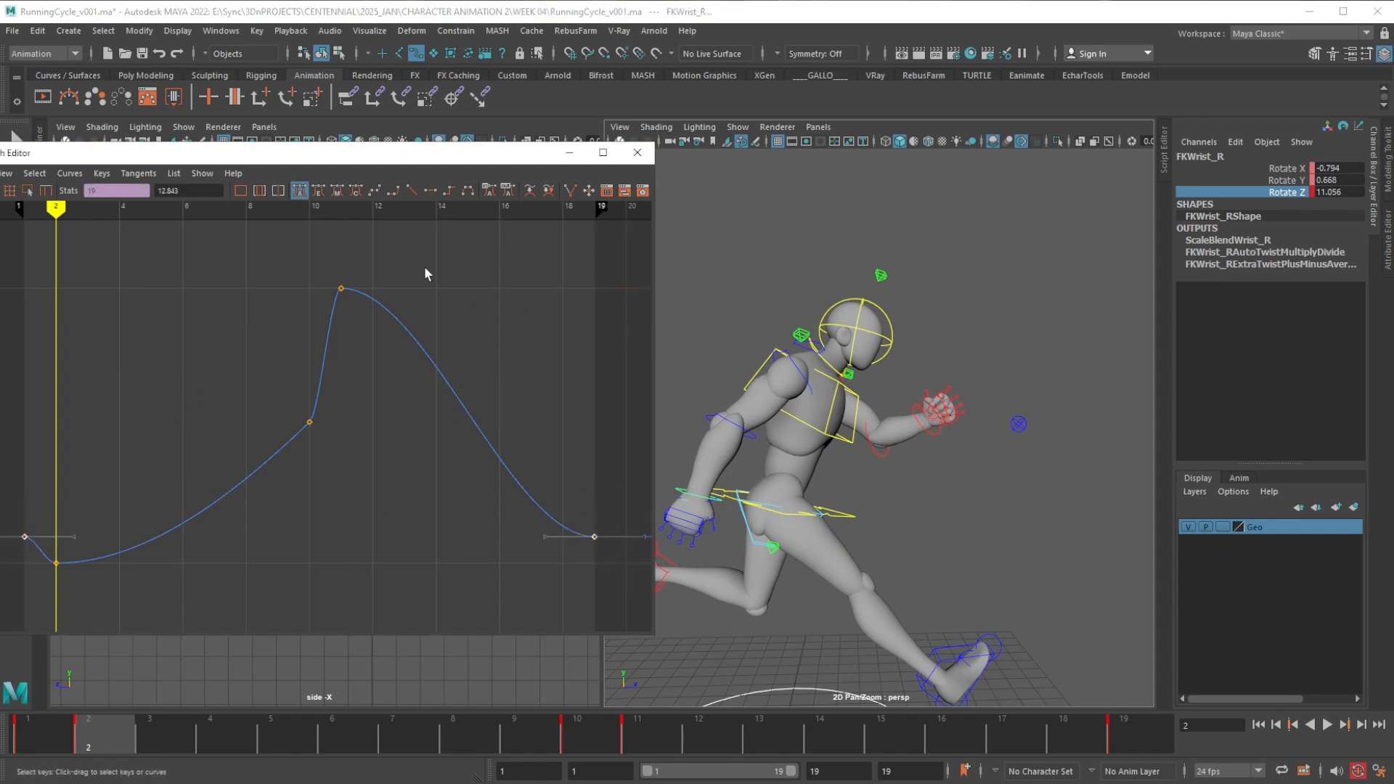
{"action": "left_click", "coordinate": [418, 192]}
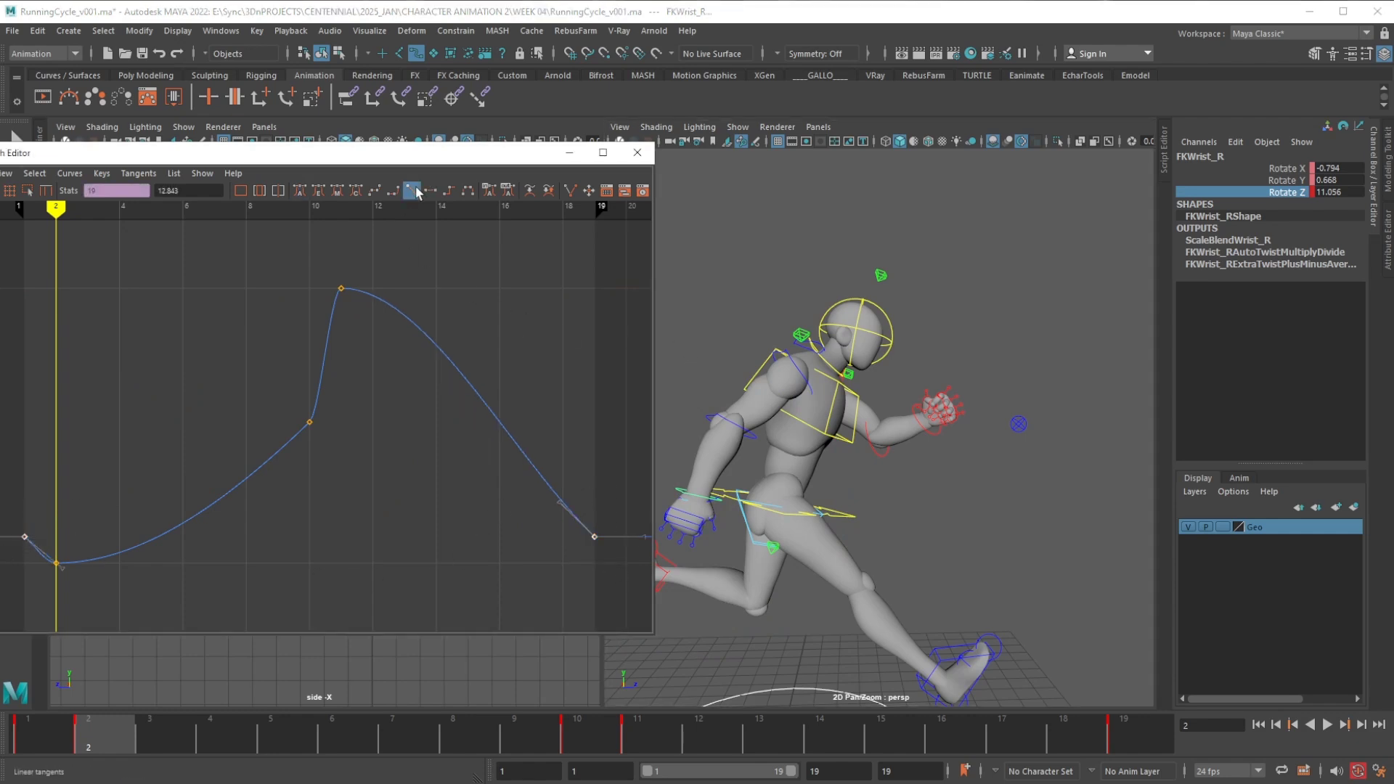
{"action": "left_click", "coordinate": [482, 334]}
Play back the run cycle in a front view and examine the left foot's placement at frame 11
{"action": "left_click", "coordinate": [618, 161]}
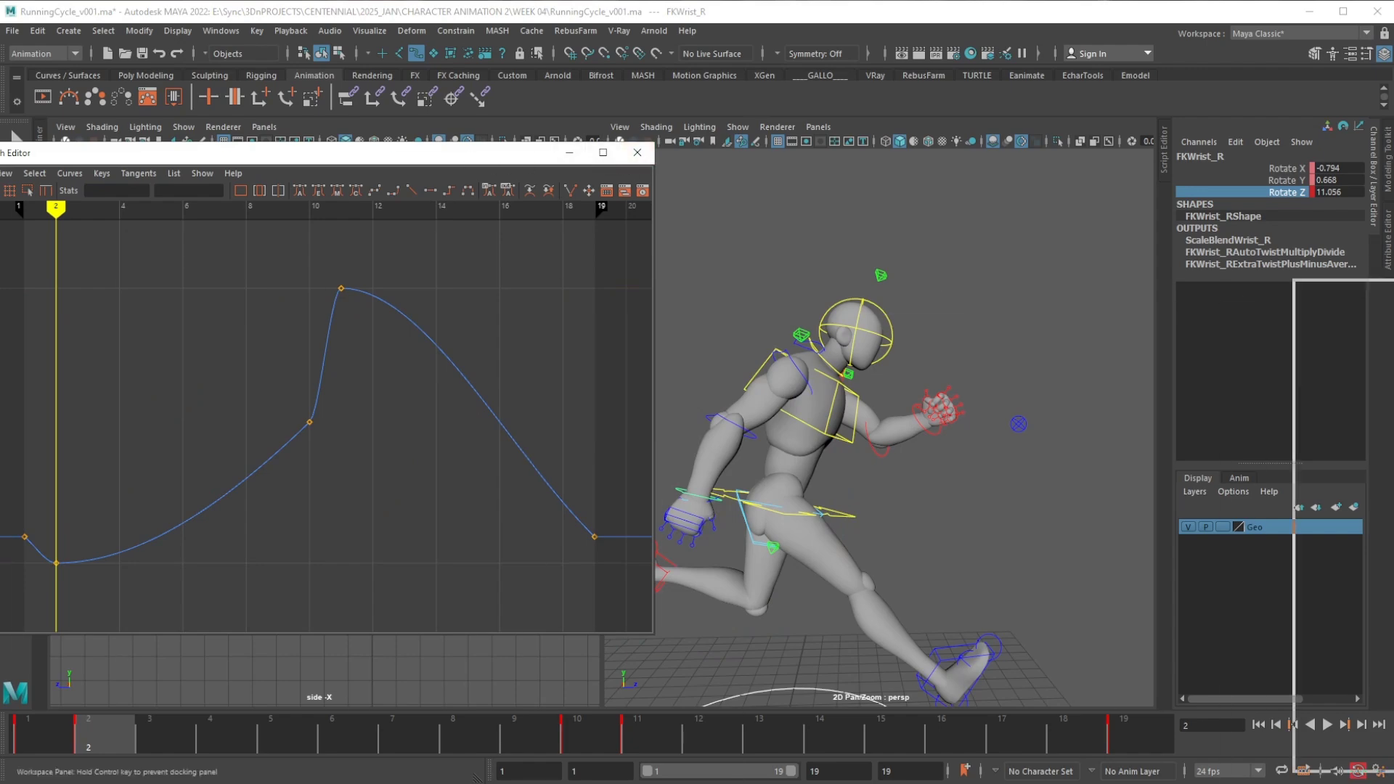
{"action": "left_click", "coordinate": [1328, 725]}
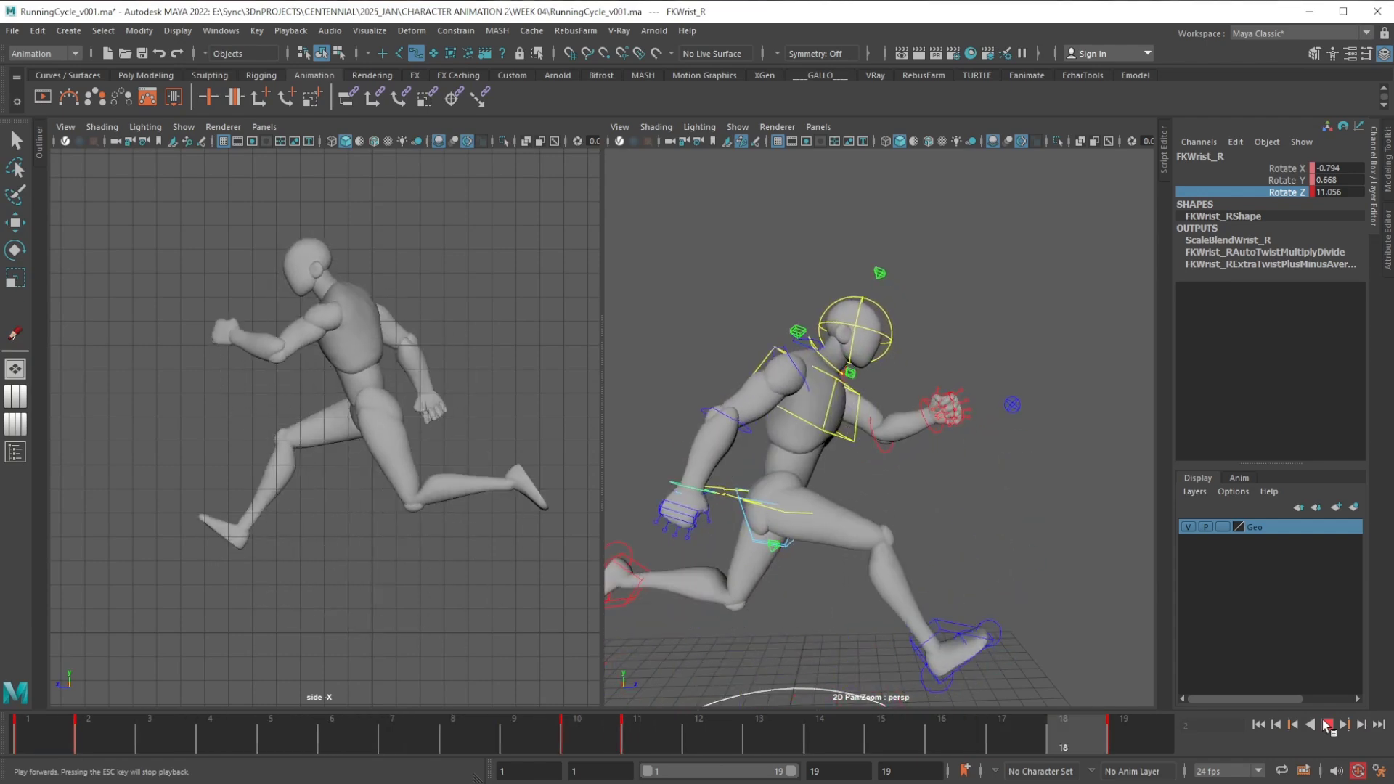
{"action": "right_click_drag", "start_coordinate": [1010, 646], "coordinate": [982, 443], "text": "alt"}
{"action": "left_click_drag", "start_coordinate": [973, 557], "coordinate": [792, 548], "text": "alt"}
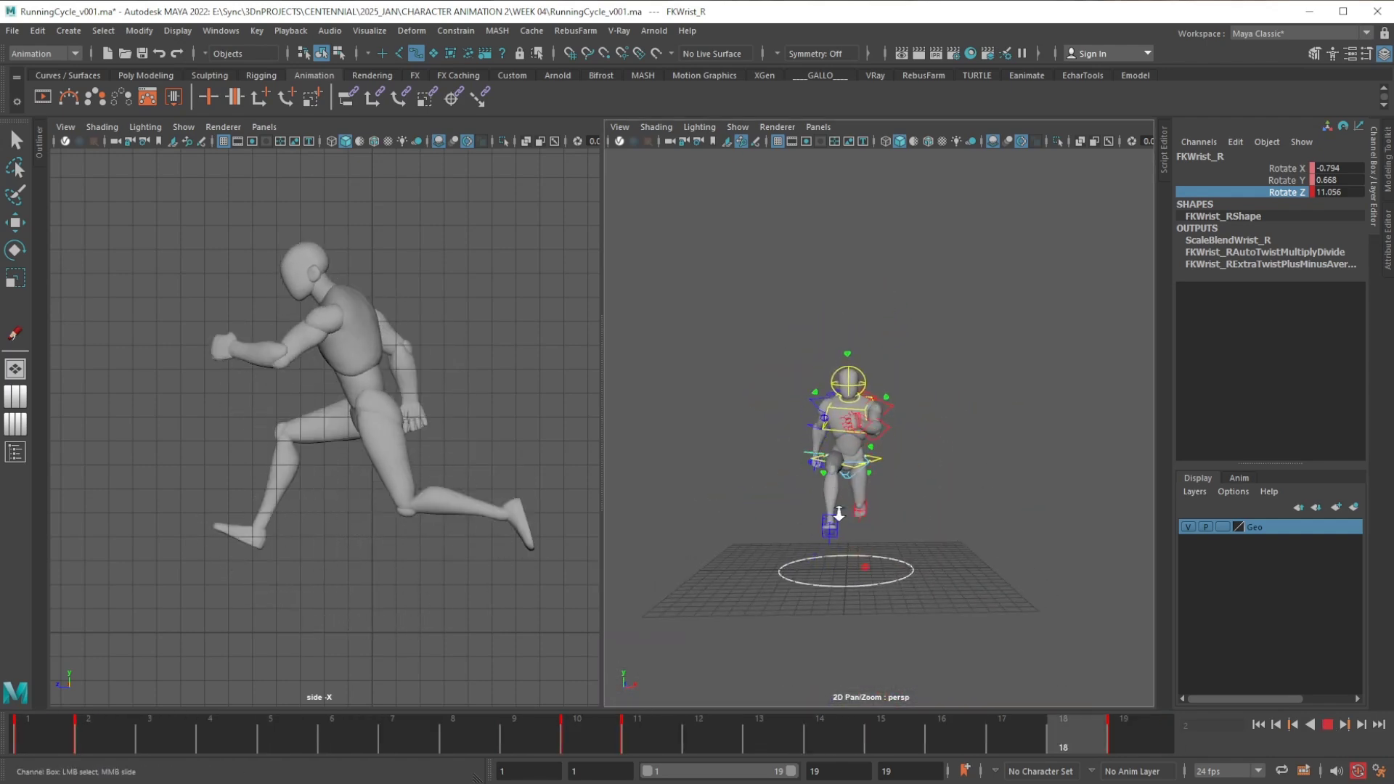
{"action": "right_click_drag", "start_coordinate": [837, 510], "coordinate": [854, 615], "text": "alt"}
{"action": "middle_click_drag", "start_coordinate": [853, 616], "coordinate": [878, 560], "text": "alt"}
{"action": "right_click_drag", "start_coordinate": [914, 607], "coordinate": [915, 552], "text": "alt"}
{"action": "middle_click_drag", "start_coordinate": [915, 552], "coordinate": [903, 562], "text": "alt"}
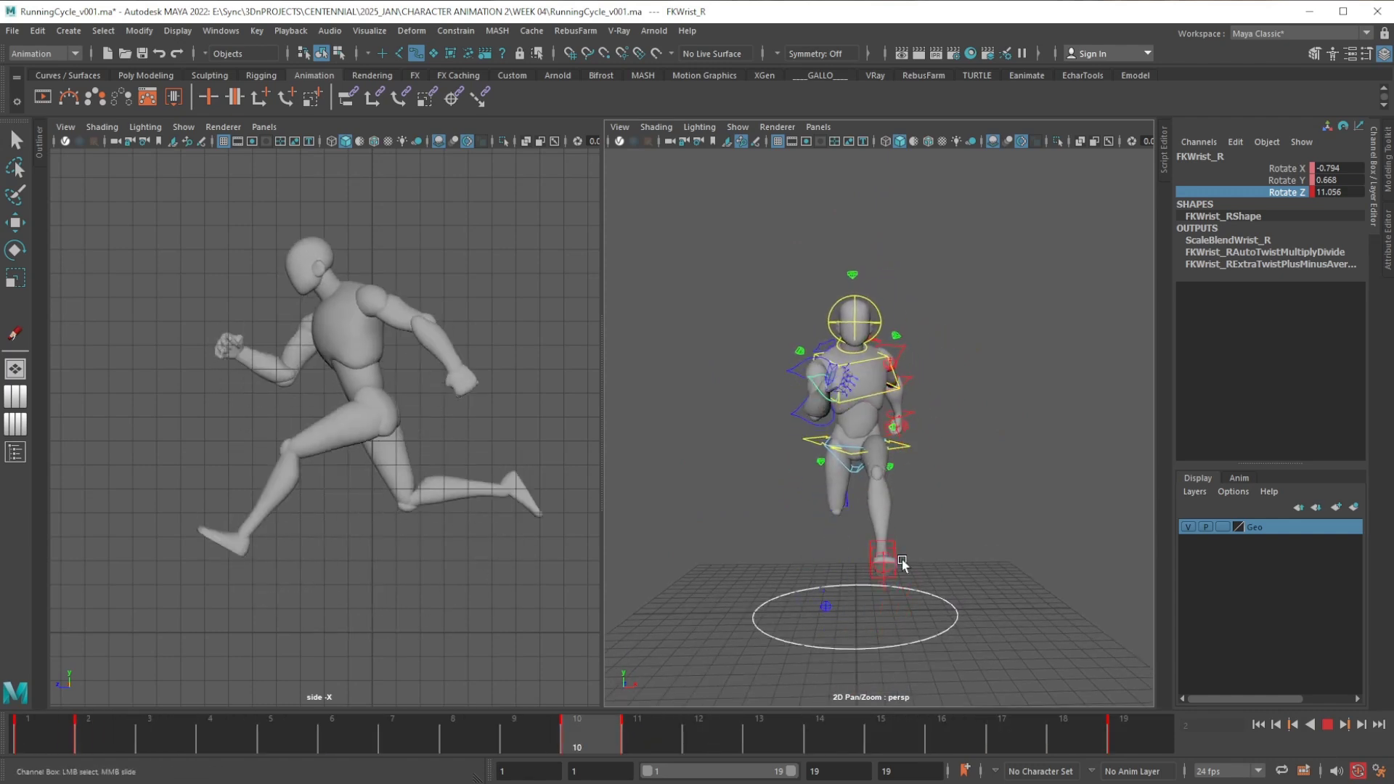
{"action": "left_click", "coordinate": [1327, 724]}
{"action": "middle_click_drag", "start_coordinate": [964, 594], "coordinate": [971, 575], "text": "alt"}
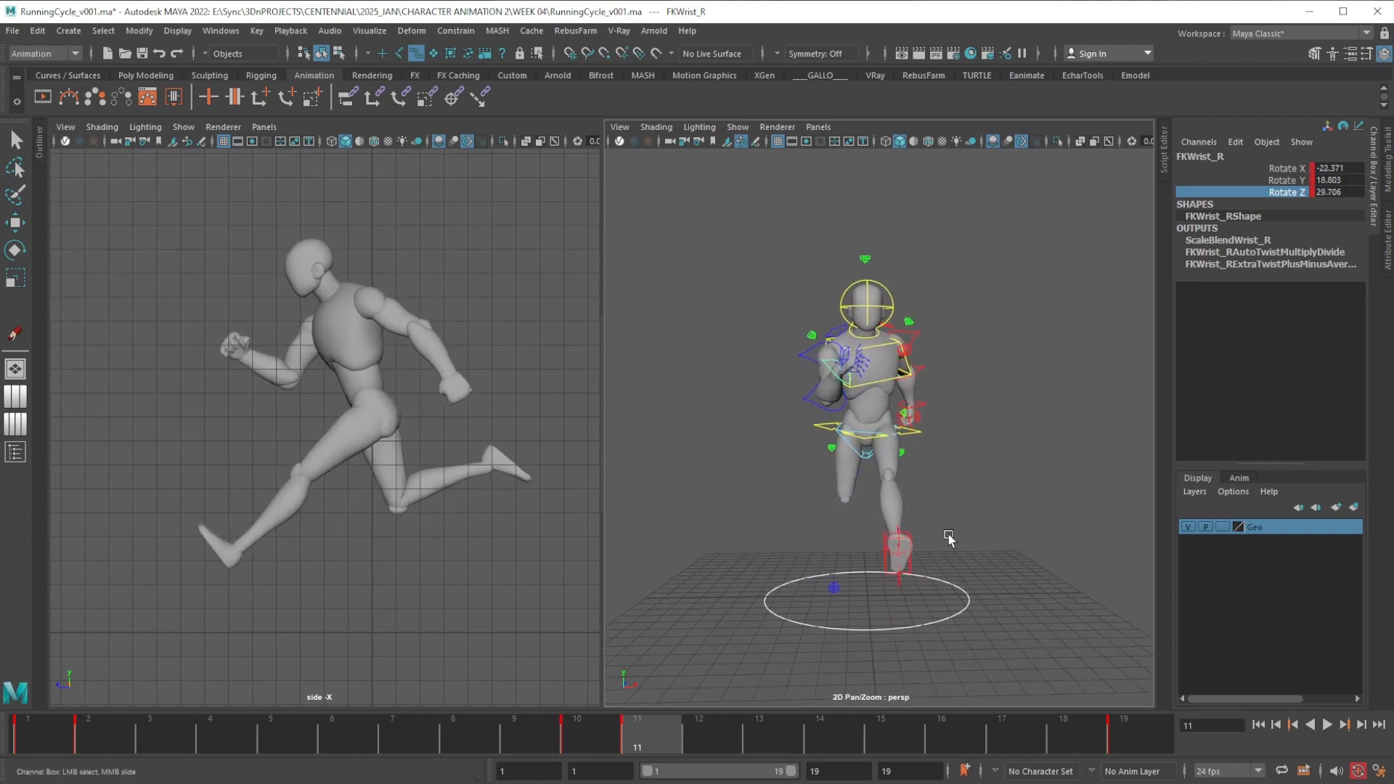
{"action": "right_click_drag", "start_coordinate": [949, 536], "coordinate": [950, 551], "text": "alt"}
{"action": "left_click", "coordinate": [913, 560]}
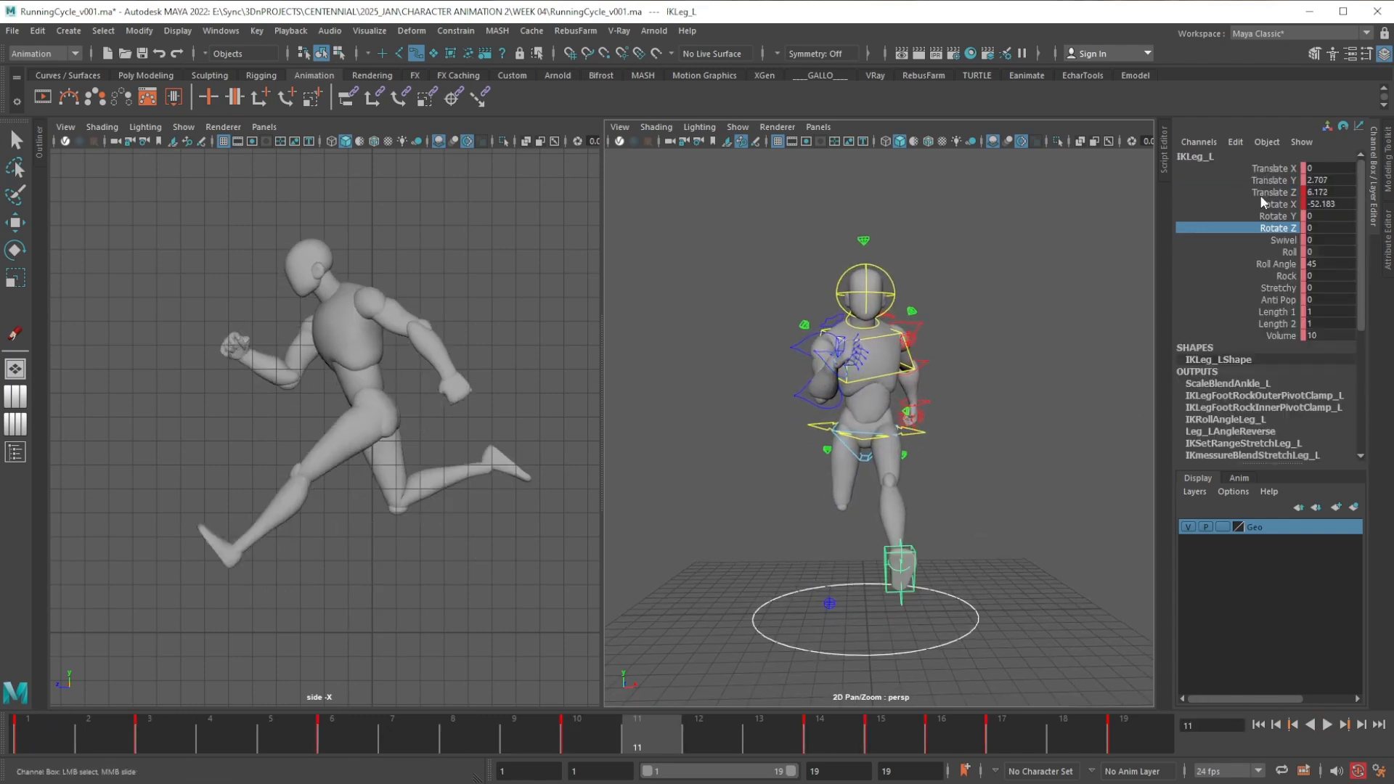
{"action": "left_click", "coordinate": [1263, 374]}
{"action": "middle_click_drag", "start_coordinate": [977, 517], "coordinate": [968, 473], "text": "alt"}
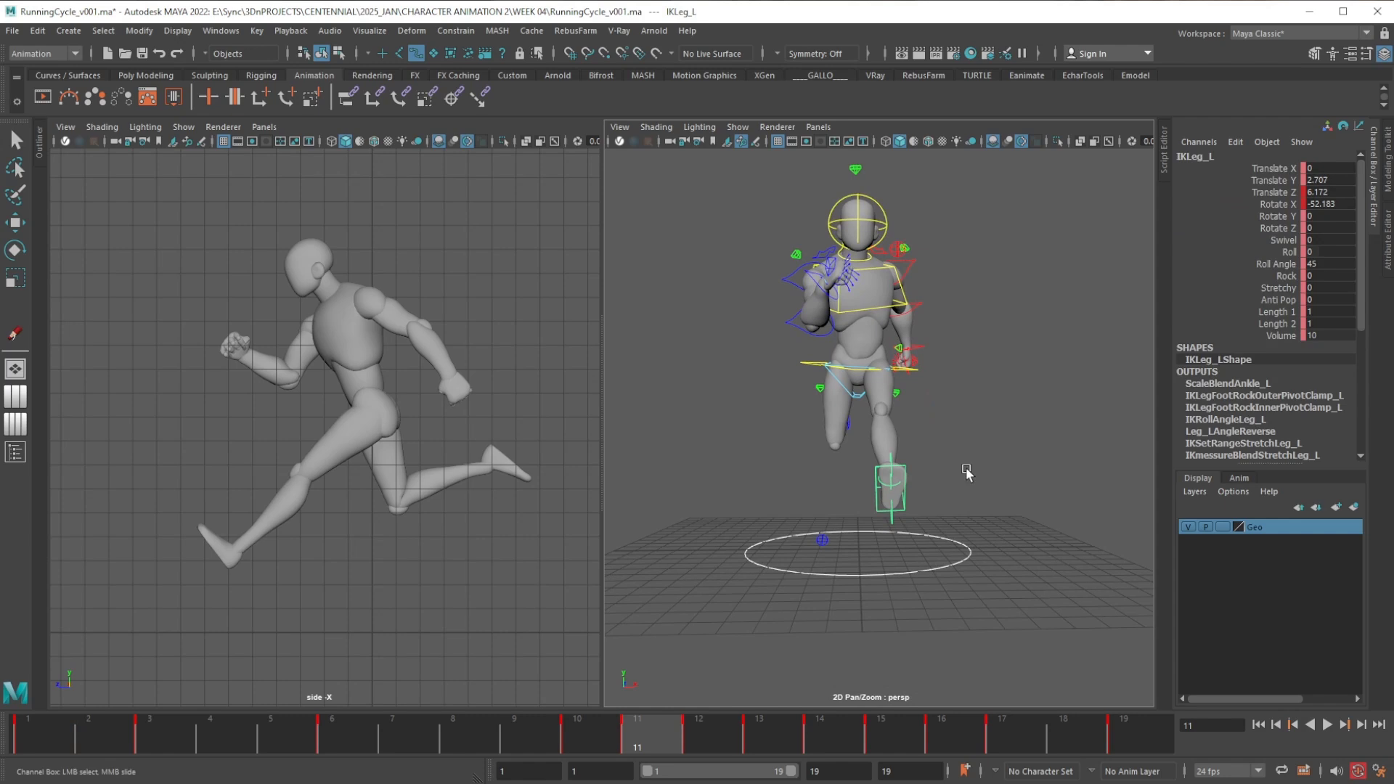
{"action": "right_click_drag", "start_coordinate": [968, 472], "coordinate": [956, 473], "text": "alt"}
{"action": "middle_click_drag", "start_coordinate": [954, 474], "coordinate": [952, 489], "text": "alt"}
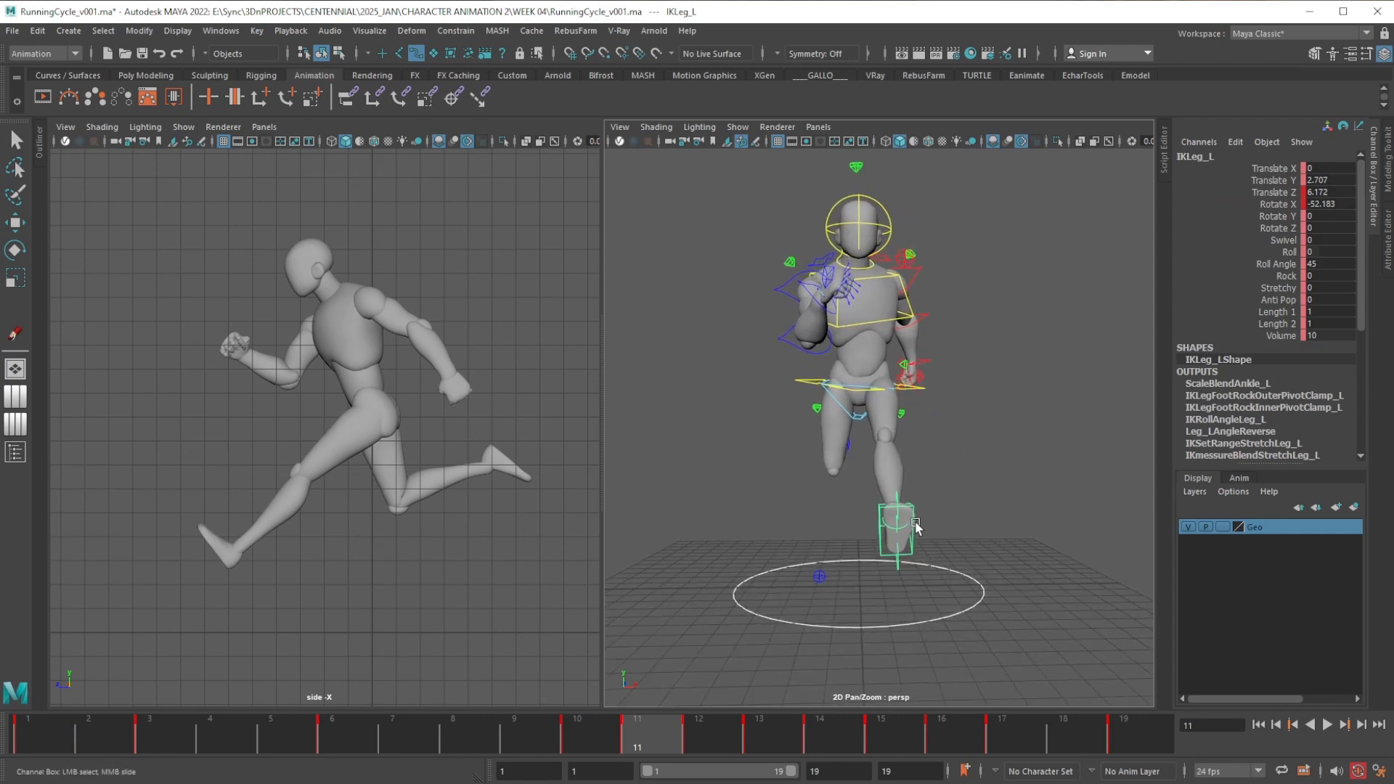
At frame 1, move the right foot control inward to Translate X 0.371 and rotate it to about -6.07 Rotate Y and 6.09 Rotate Z
{"action": "left_click", "coordinate": [52, 741]}
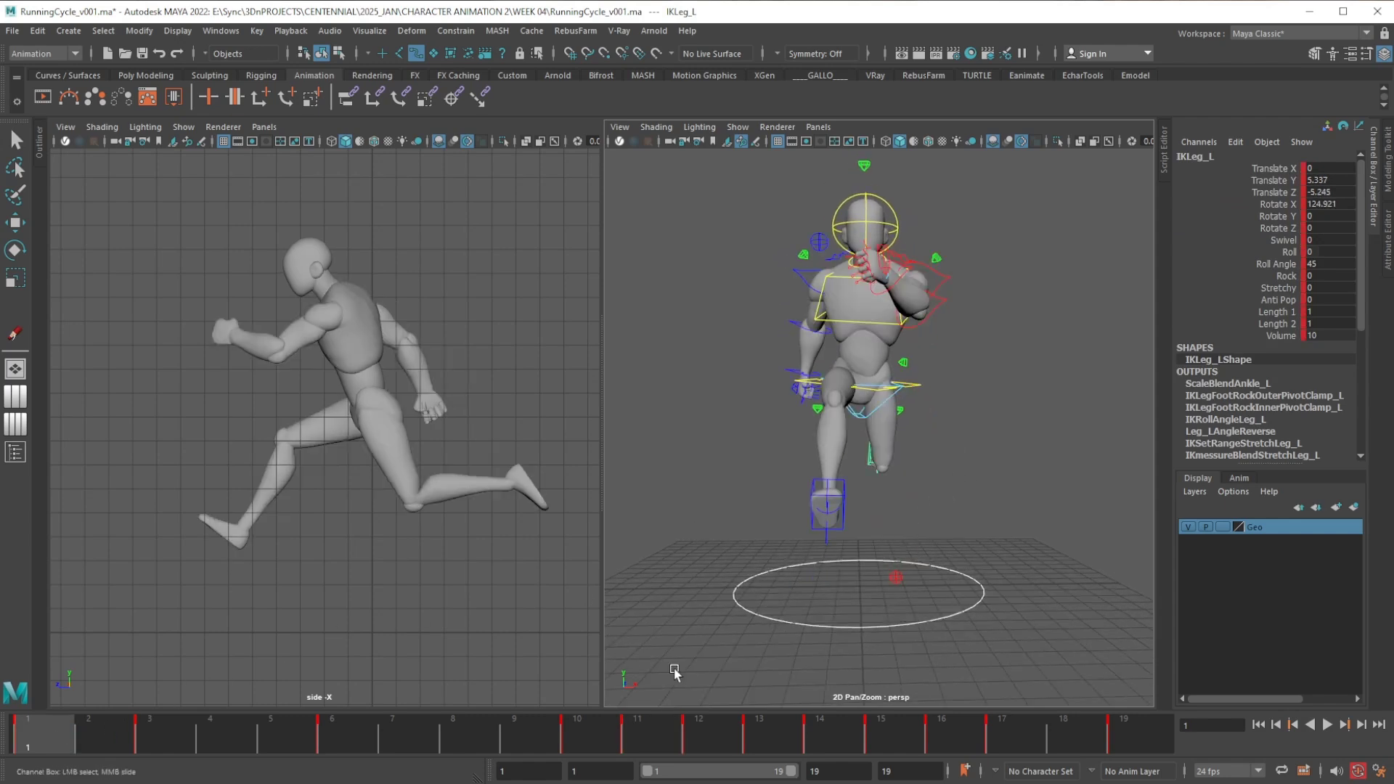
{"action": "left_click", "coordinate": [842, 495]}
{"action": "key", "text": "e"}
{"action": "key", "text": "w"}
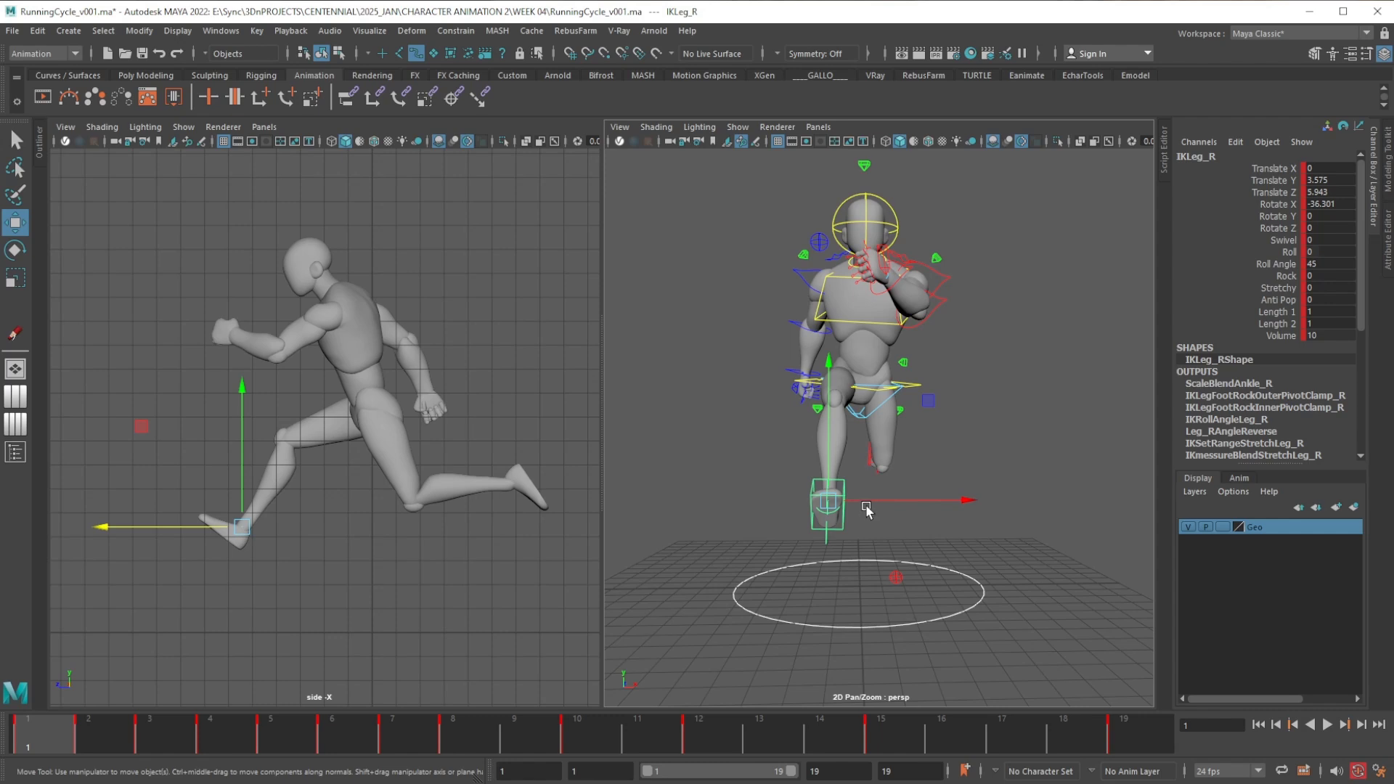
{"action": "left_click_drag", "start_coordinate": [866, 509], "coordinate": [881, 503]}
{"action": "key", "text": "e"}
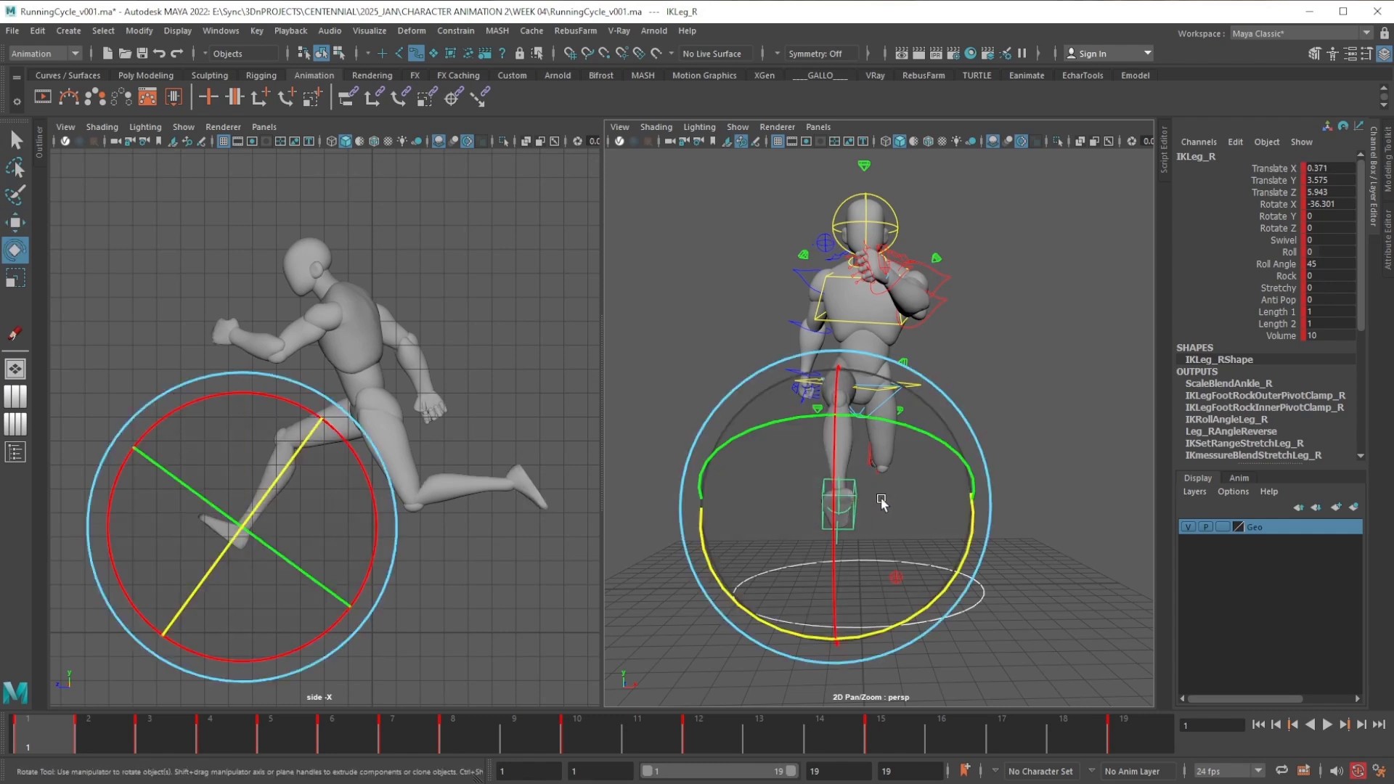
{"action": "mouse_move", "coordinate": [907, 438]}
{"action": "left_mouse_down"}
{"action": "mouse_move", "coordinate": [889, 428]}
{"action": "mouse_move", "coordinate": [933, 438]}
{"action": "left_mouse_up"}
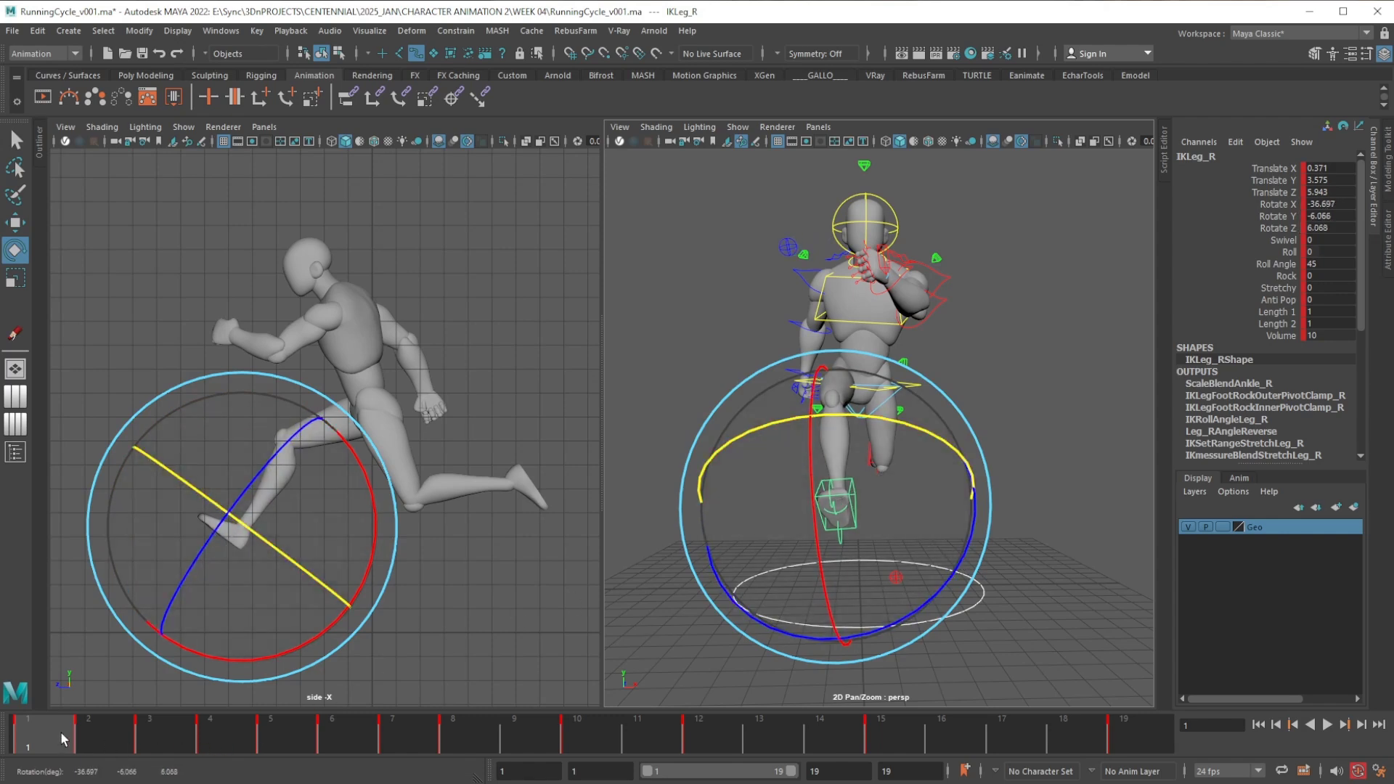
At frame 2, move the right foot control to Translate X 0.342 and rotate it to about -4.45 Rotate Y and 6.08 Rotate Z
{"action": "left_click", "coordinate": [110, 733]}
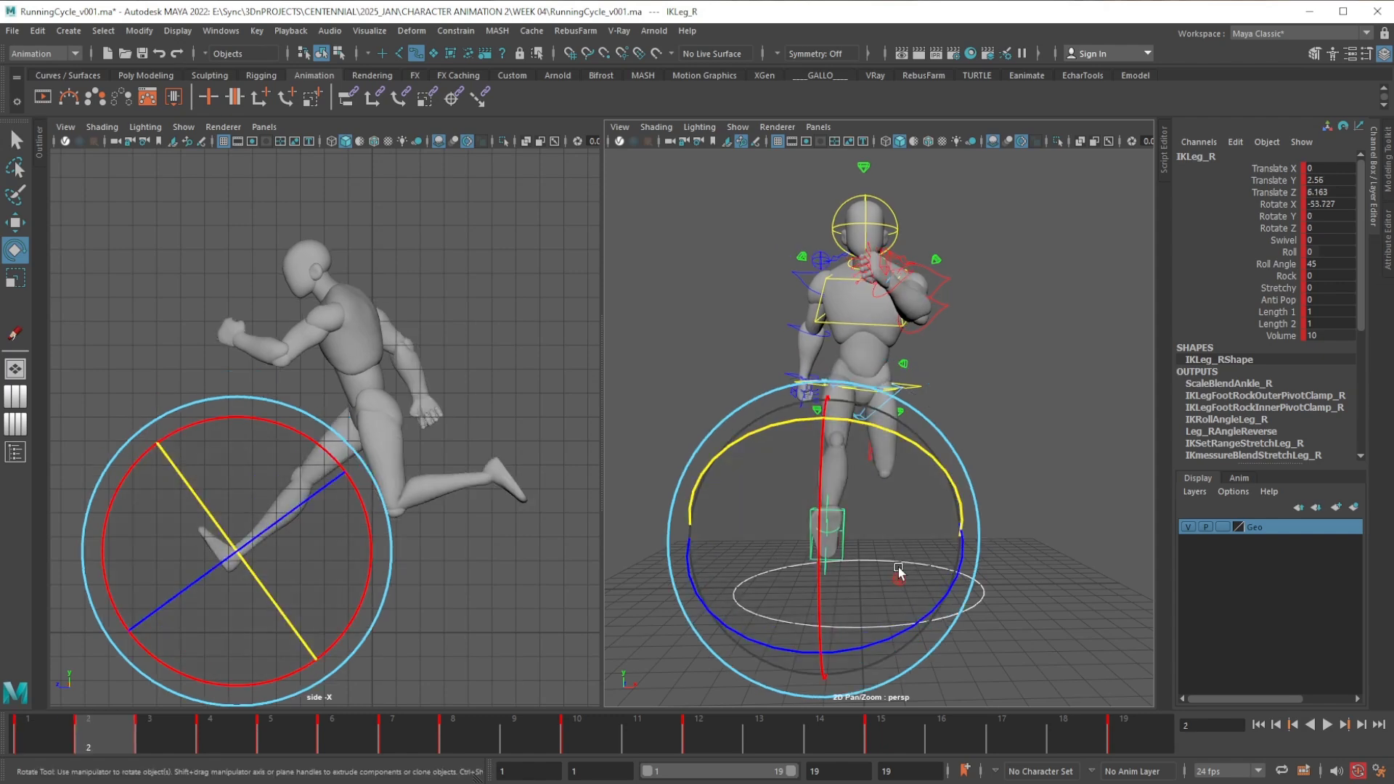
{"action": "key", "text": "w"}
{"action": "left_click_drag", "start_coordinate": [893, 529], "coordinate": [899, 532]}
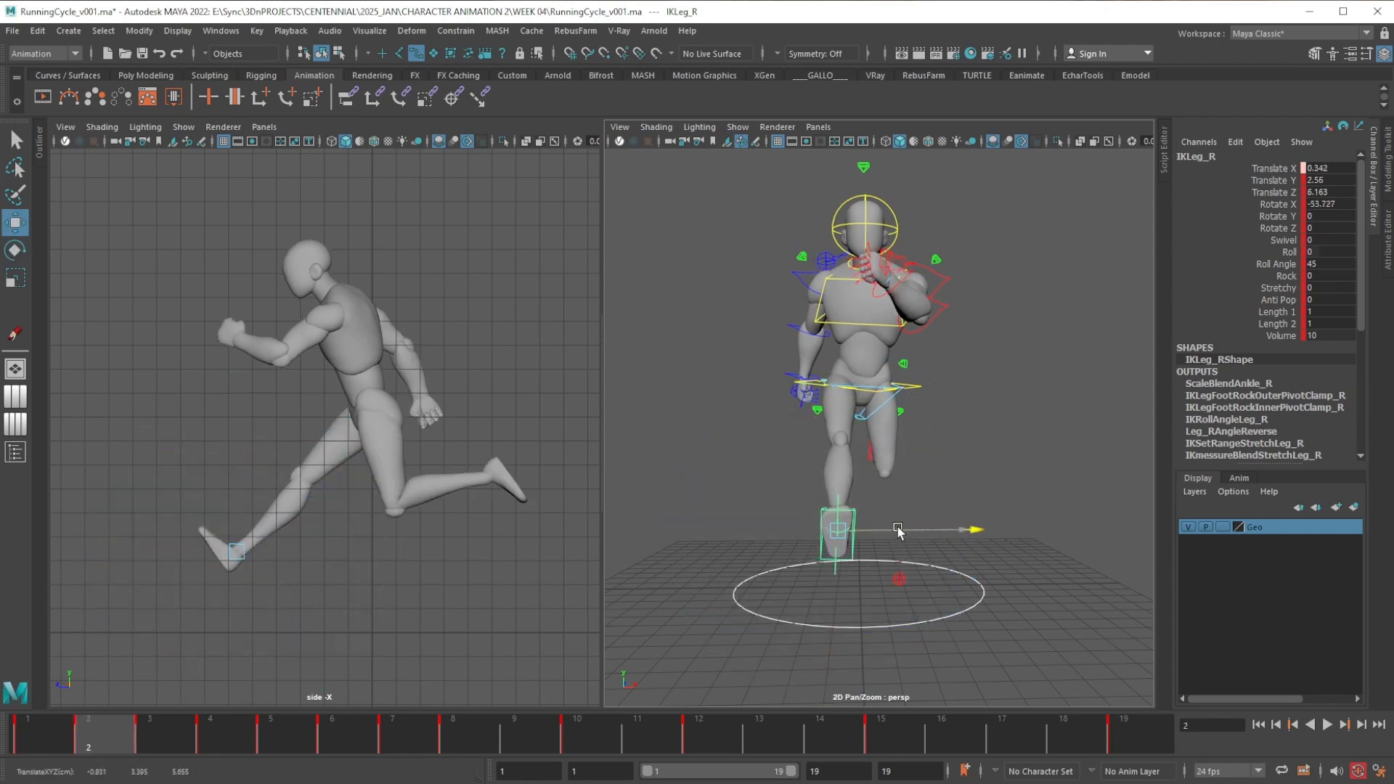
{"action": "key", "text": "e"}
{"action": "left_click_drag", "start_coordinate": [907, 465], "coordinate": [918, 438]}
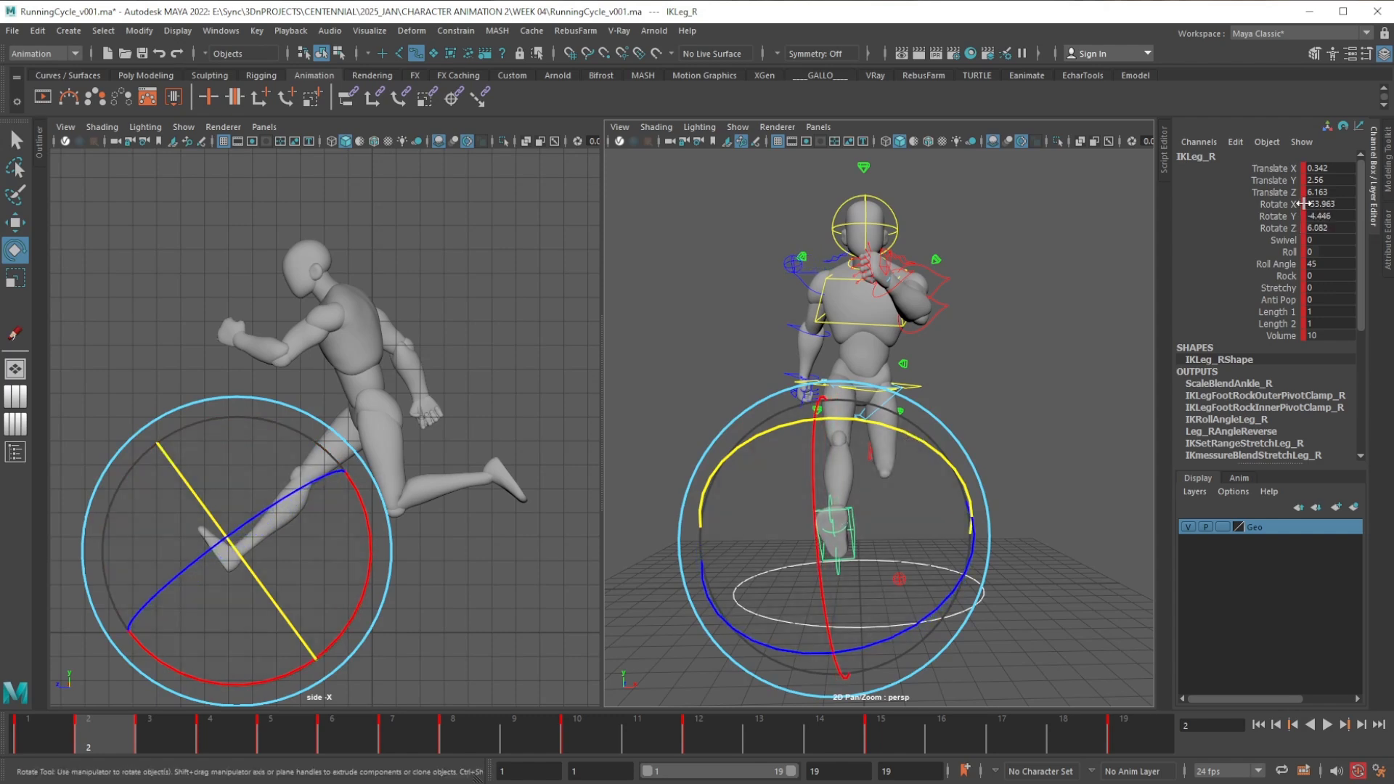
Examine the right foot control's placement and movement axes at frame 2 from a three-quarter angle
{"action": "key", "text": "w"}
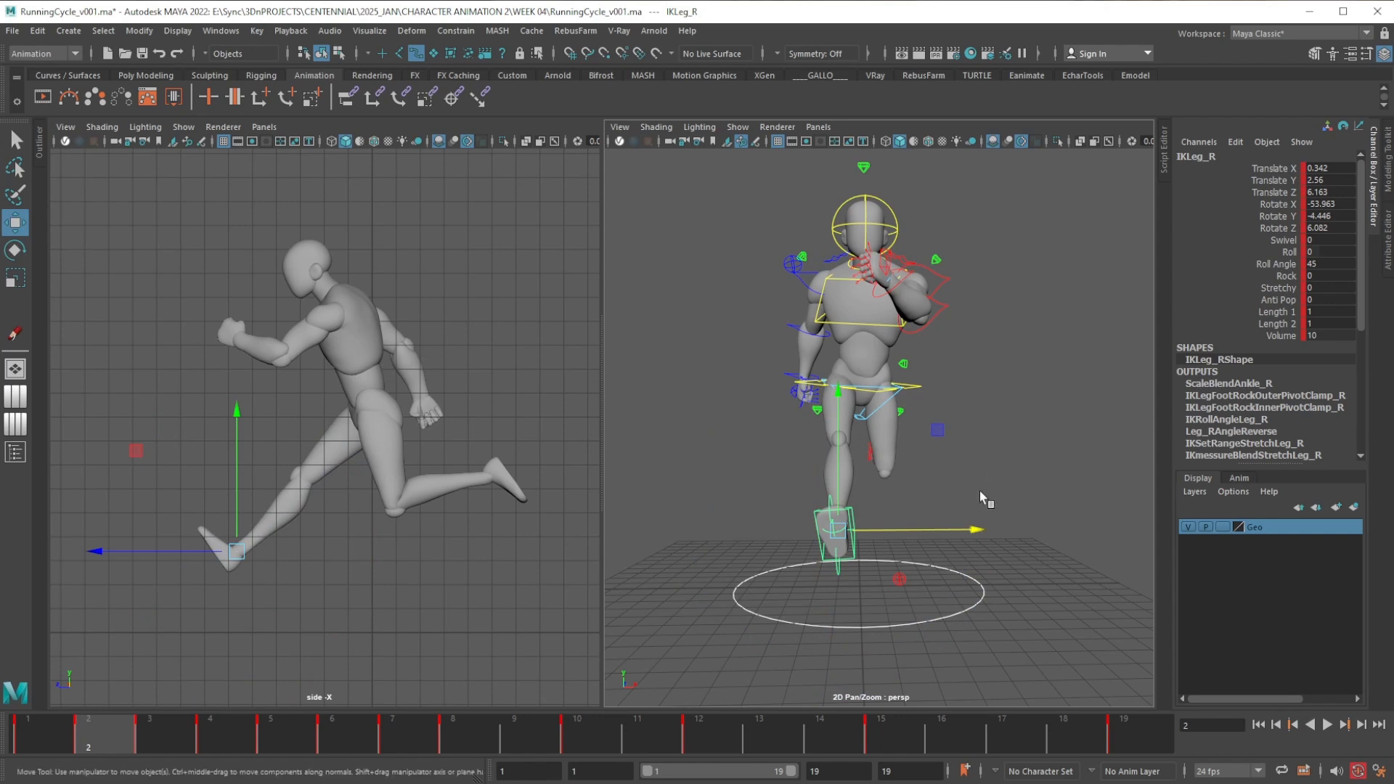
{"action": "left_click_drag", "start_coordinate": [993, 476], "coordinate": [897, 528], "text": "alt"}
{"action": "mouse_move", "coordinate": [966, 590]}
{"action": "left_mouse_down", "text": "alt"}
{"action": "mouse_move", "coordinate": [933, 573]}
{"action": "mouse_move", "coordinate": [951, 591]}
{"action": "left_mouse_up", "text": "alt"}
{"action": "left_click", "coordinate": [944, 626]}
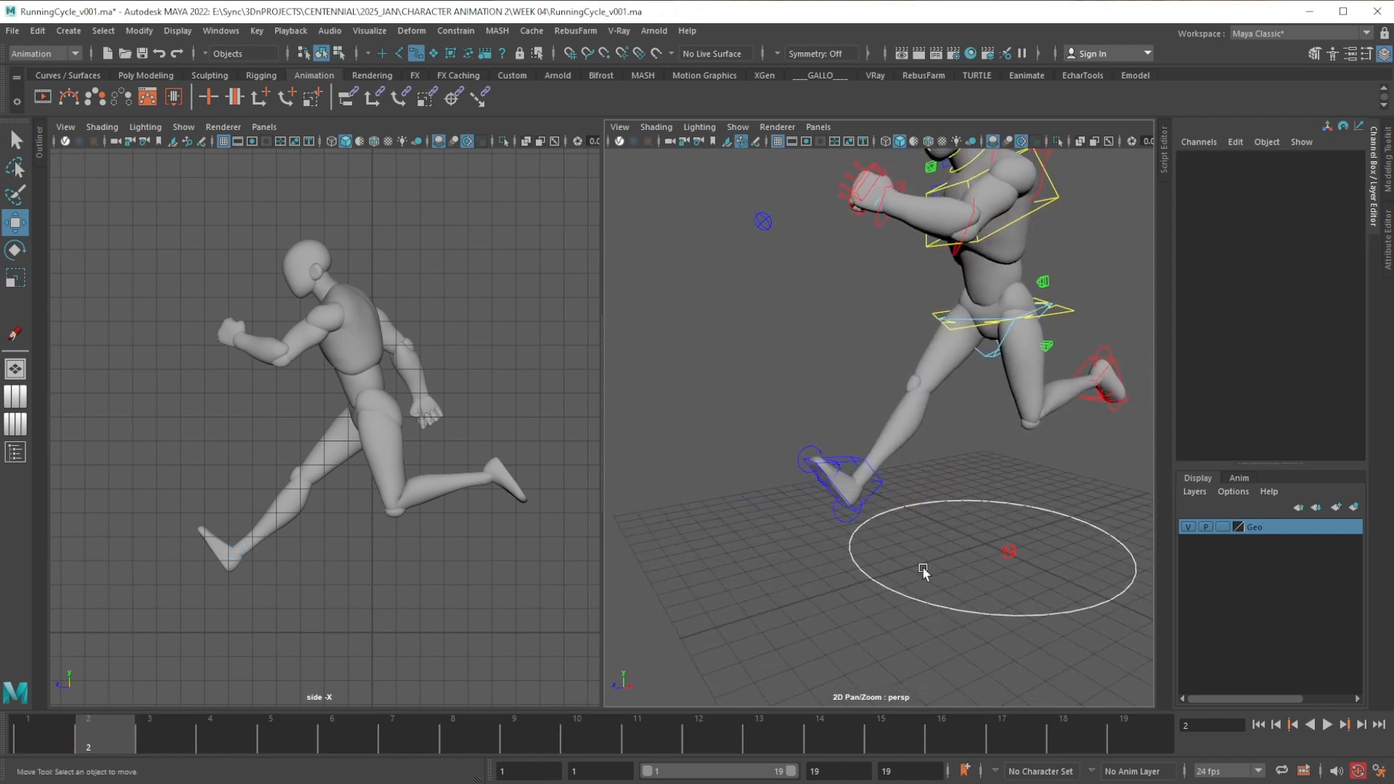
{"action": "left_click", "coordinate": [877, 484]}
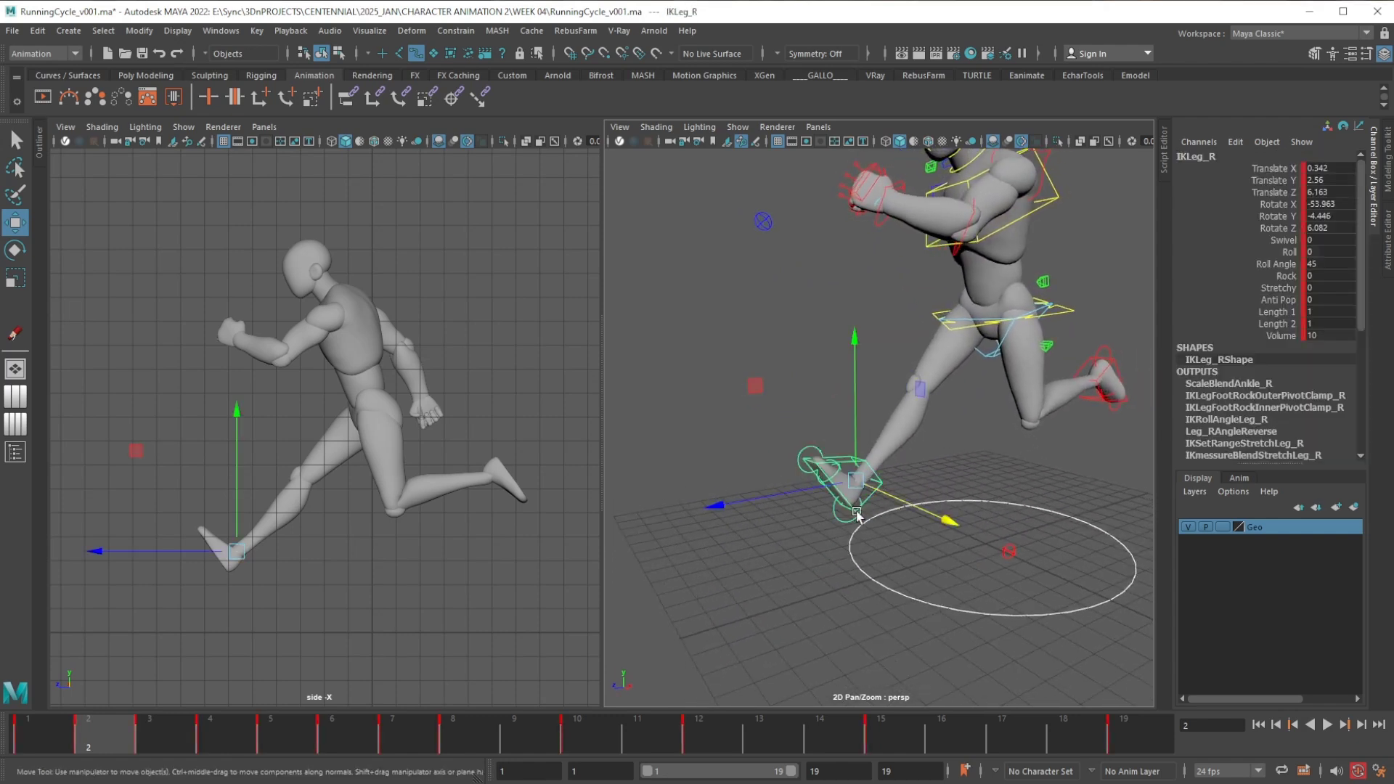
{"action": "left_click_drag", "start_coordinate": [857, 516], "coordinate": [845, 407], "text": "alt"}
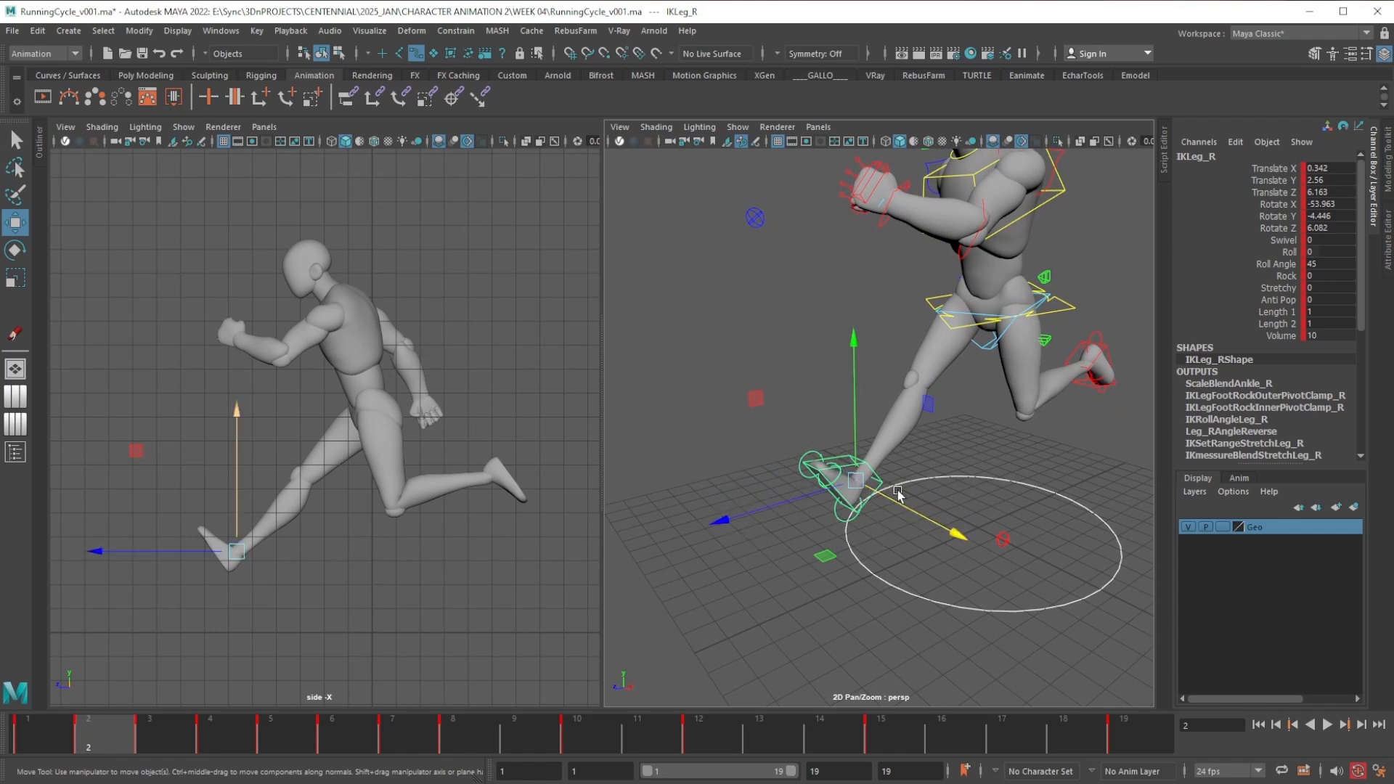
{"action": "left_click", "coordinate": [854, 418]}
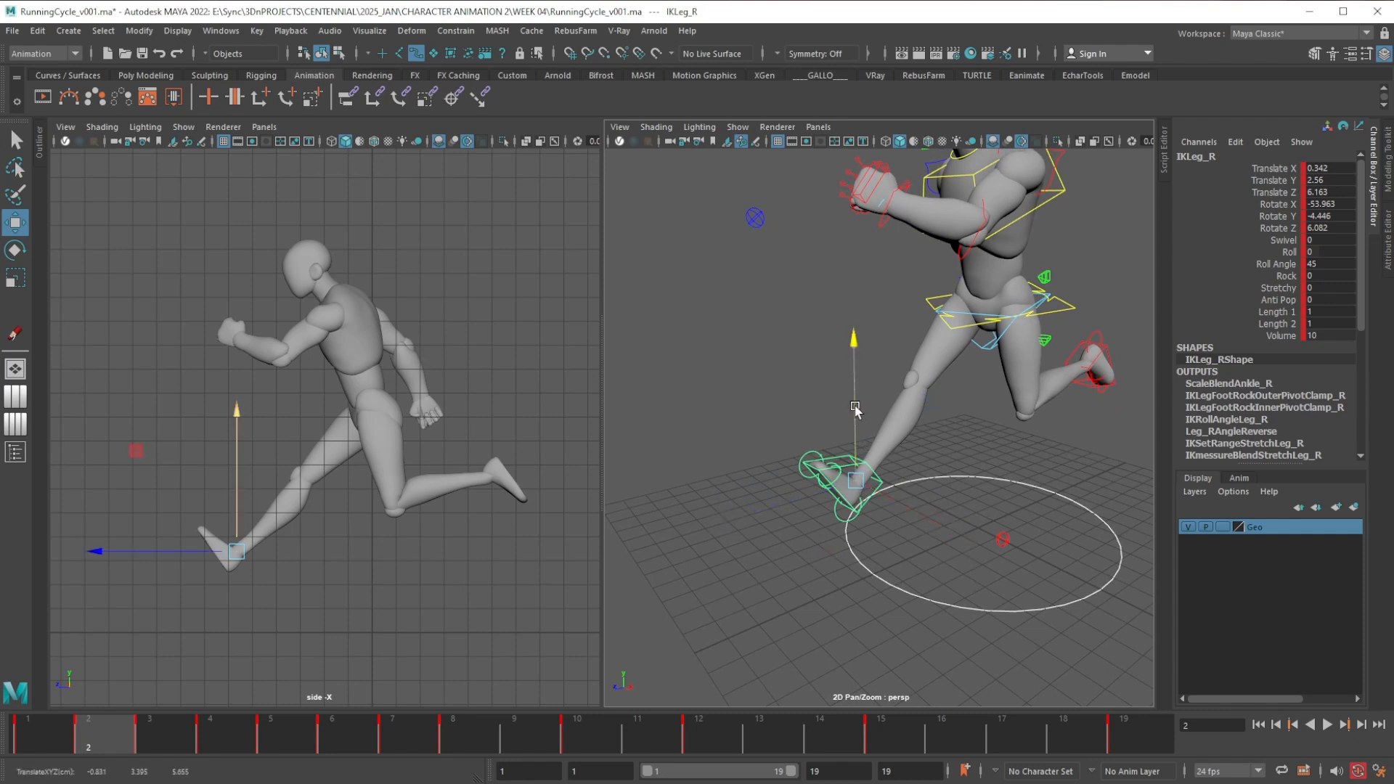
{"action": "left_click", "coordinate": [791, 504]}
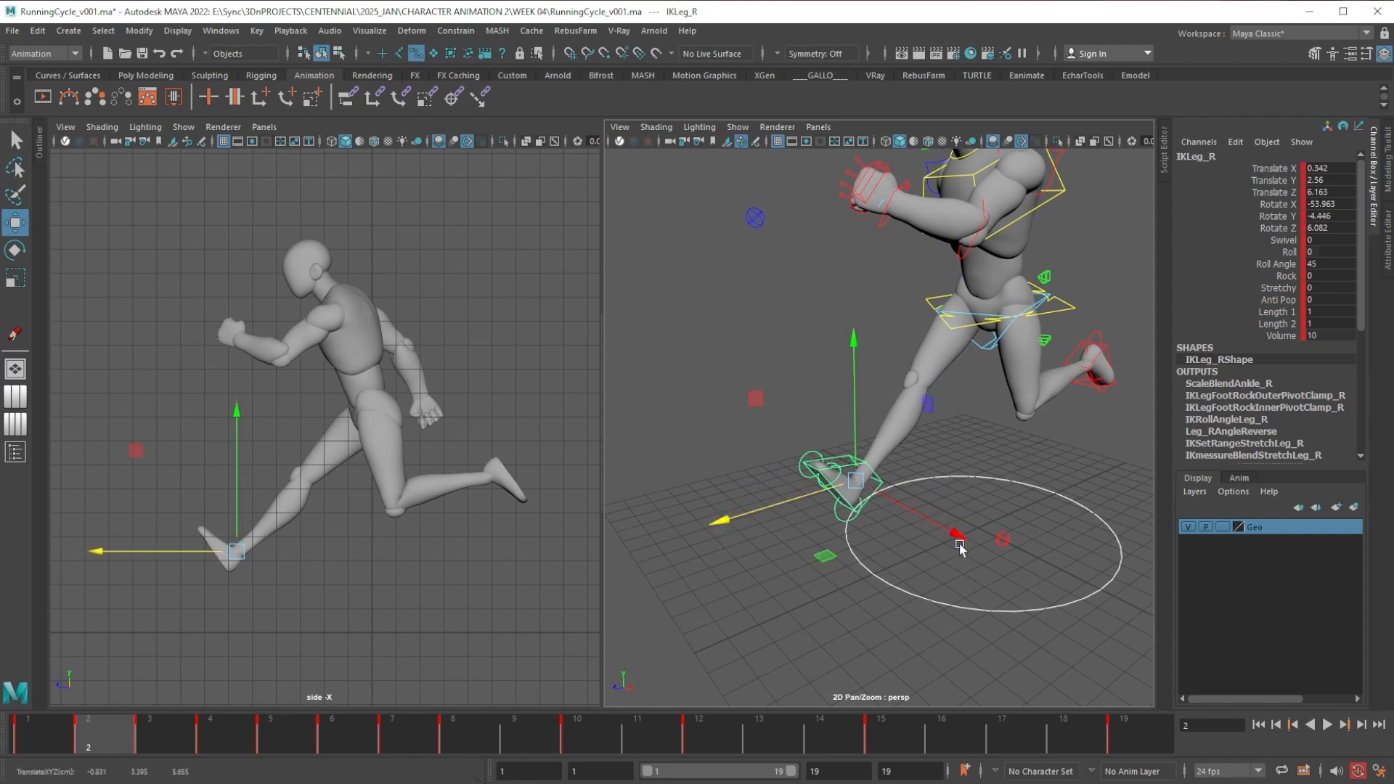
Open the Graph Editor for the right foot control and reveal its list of animated channels
{"action": "left_click", "coordinate": [854, 419]}
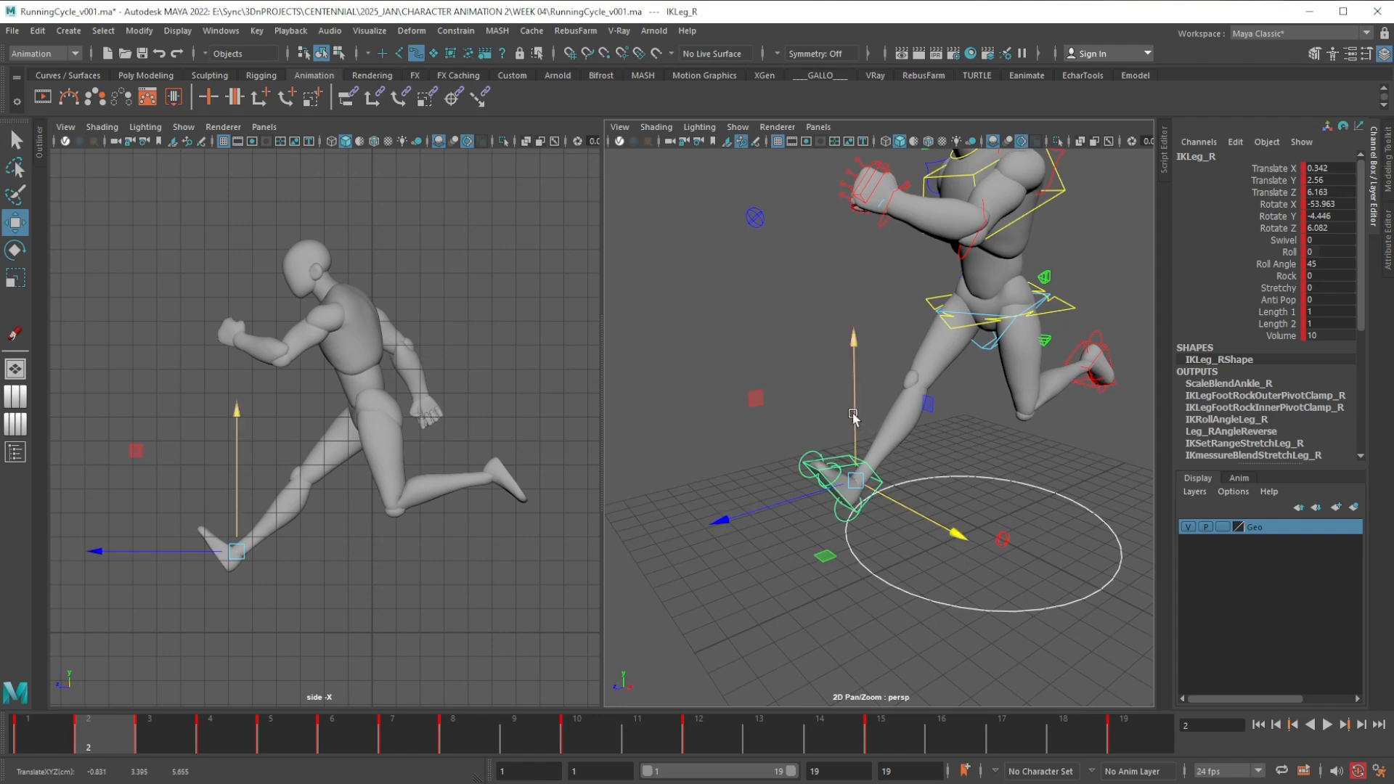
{"action": "left_click", "coordinate": [795, 499]}
{"action": "left_click", "coordinate": [916, 514]}
{"action": "left_click", "coordinate": [816, 499]}
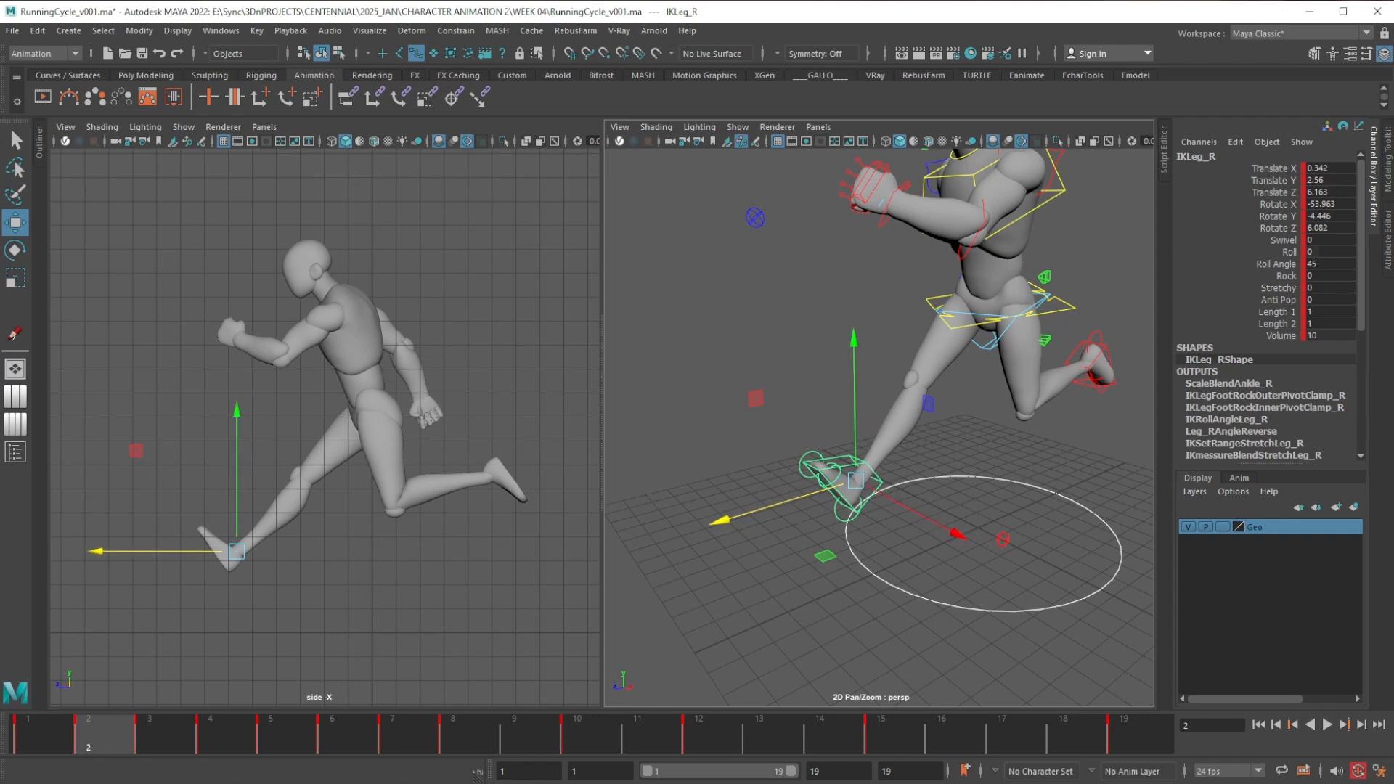
{"action": "left_click_drag", "start_coordinate": [1393, 248], "coordinate": [338, 149]}
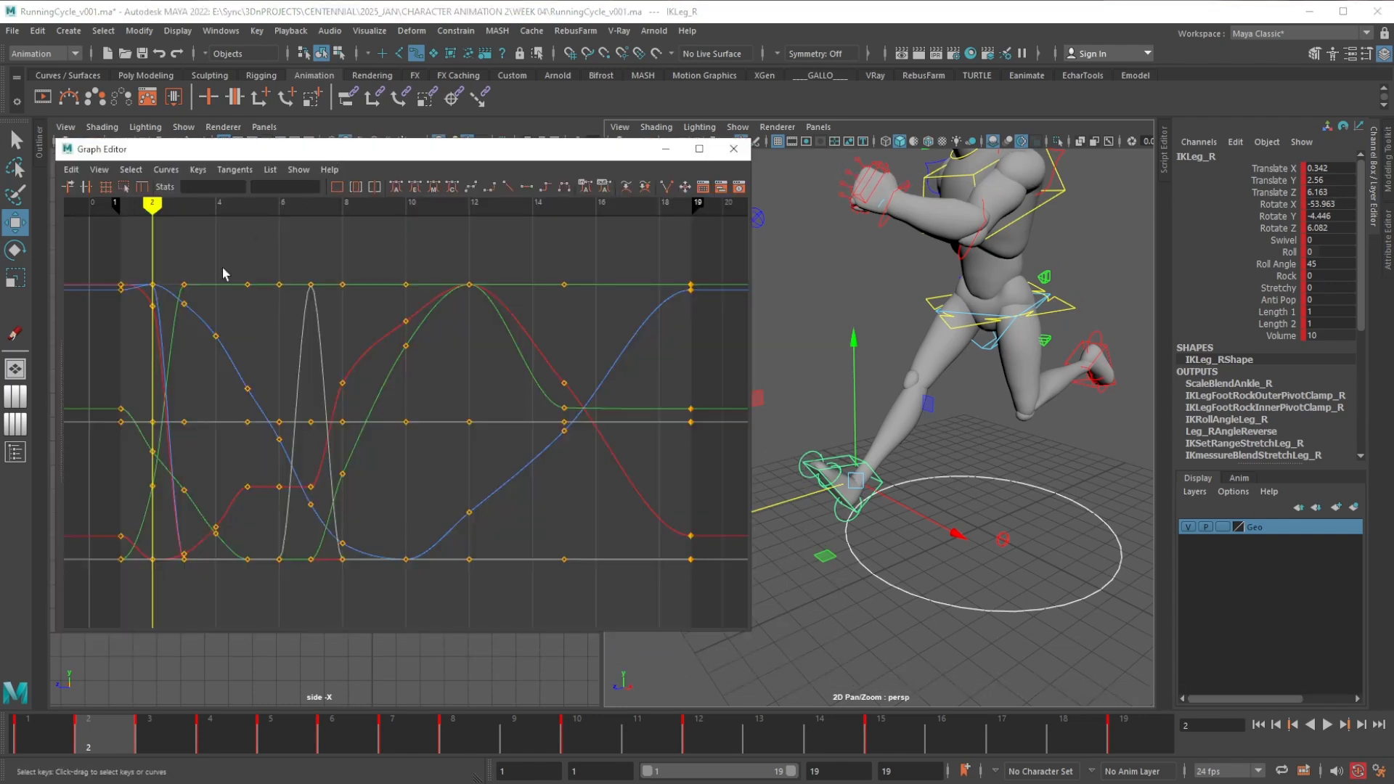
{"action": "left_click_drag", "start_coordinate": [75, 360], "coordinate": [166, 360]}
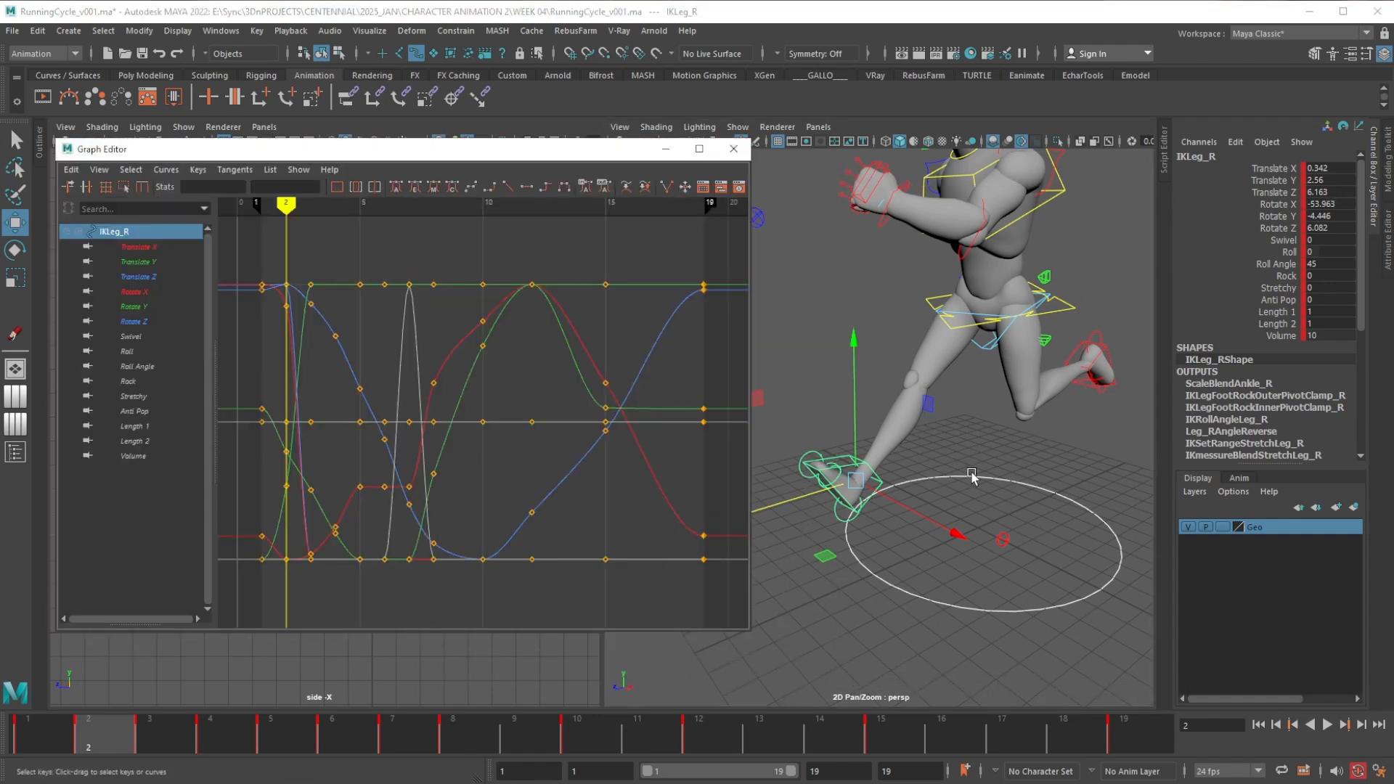
{"action": "middle_click_drag", "start_coordinate": [934, 513], "coordinate": [958, 506], "text": "alt"}
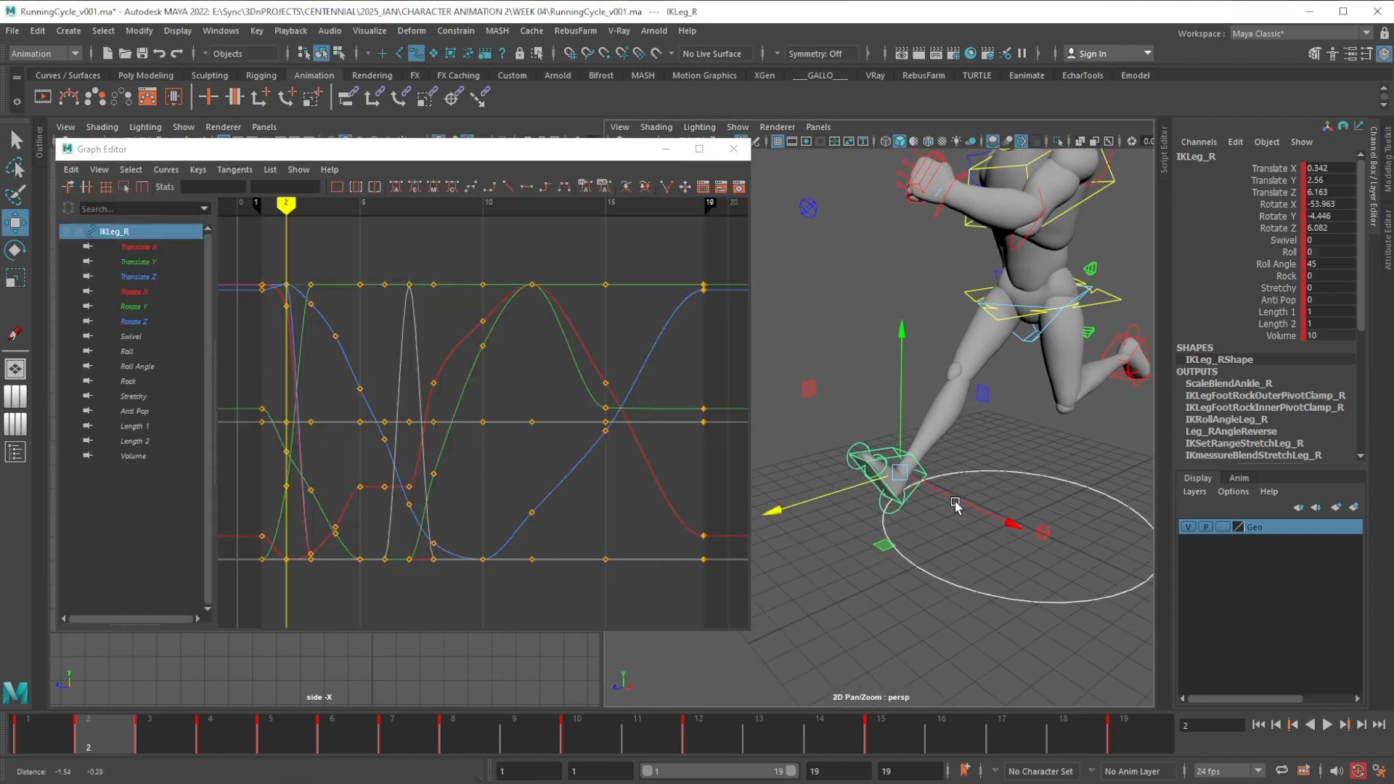
{"action": "left_click", "coordinate": [1001, 513]}
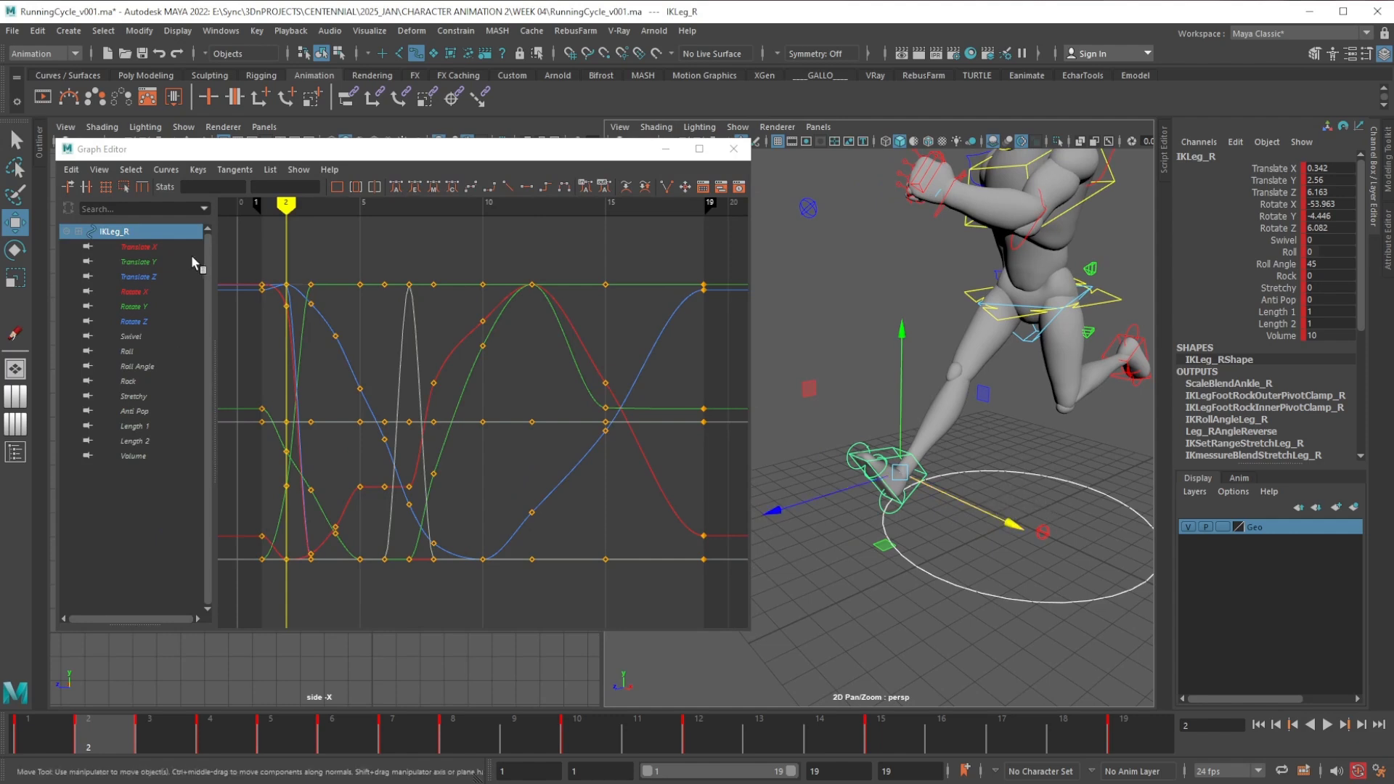
Inspect the right foot control's Translate X, Translate Y and Translate Z curves one at a time
{"action": "left_click", "coordinate": [138, 247]}
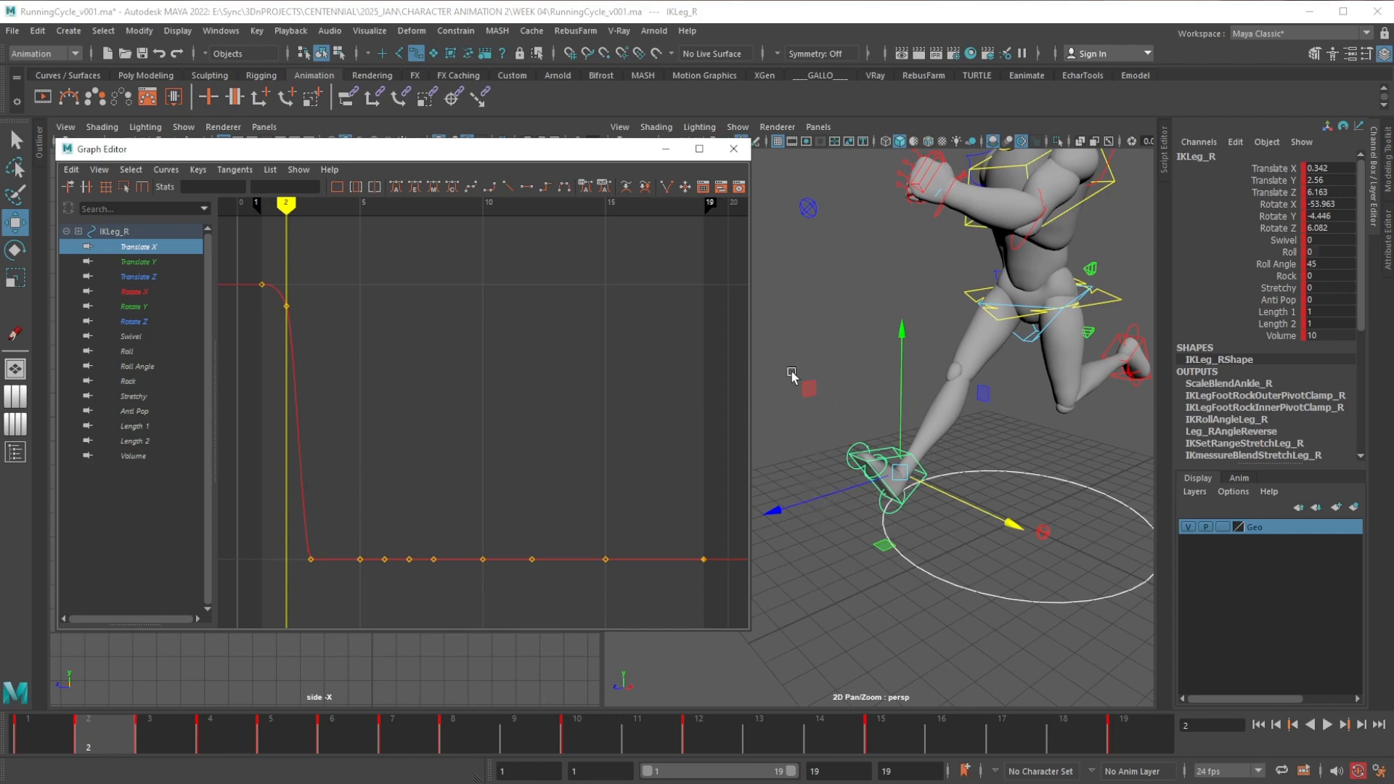
{"action": "left_click", "coordinate": [146, 261]}
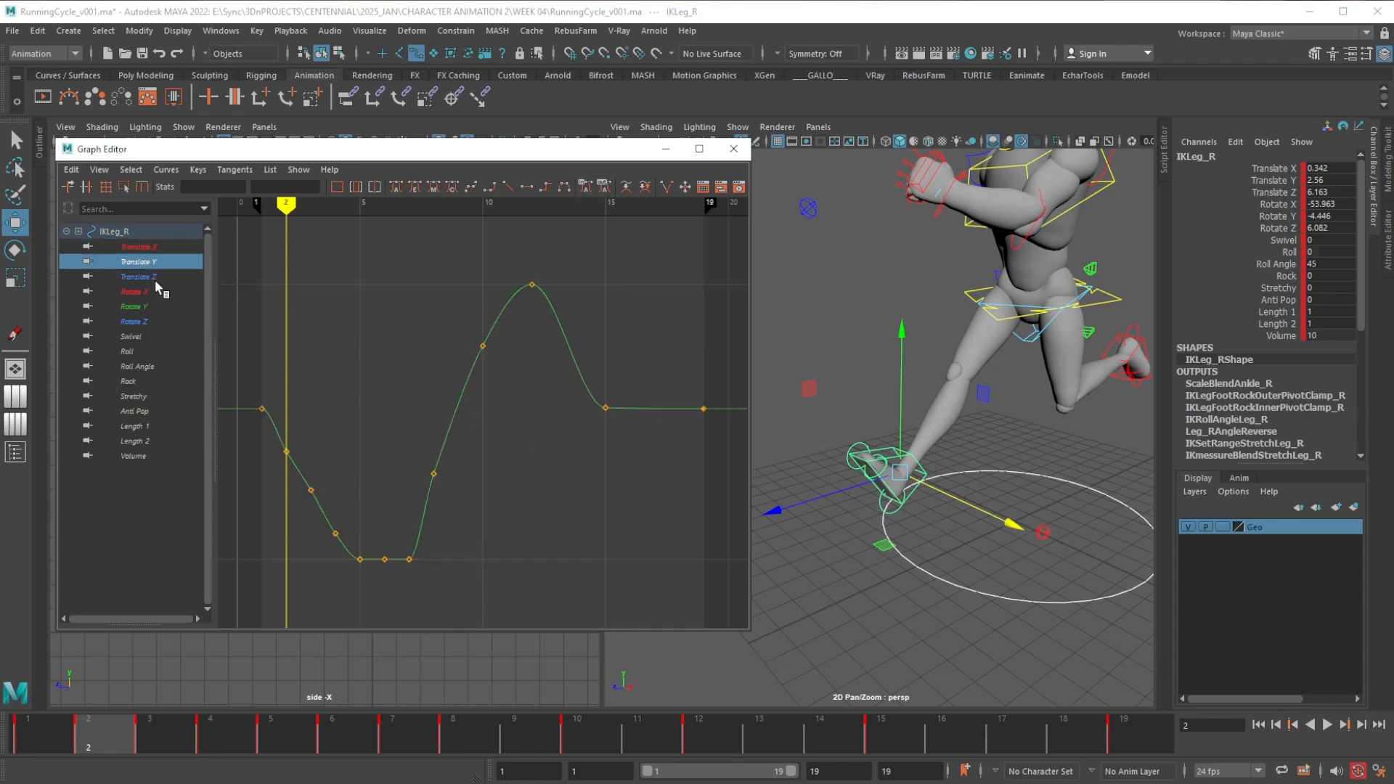
{"action": "left_click", "coordinate": [155, 280]}
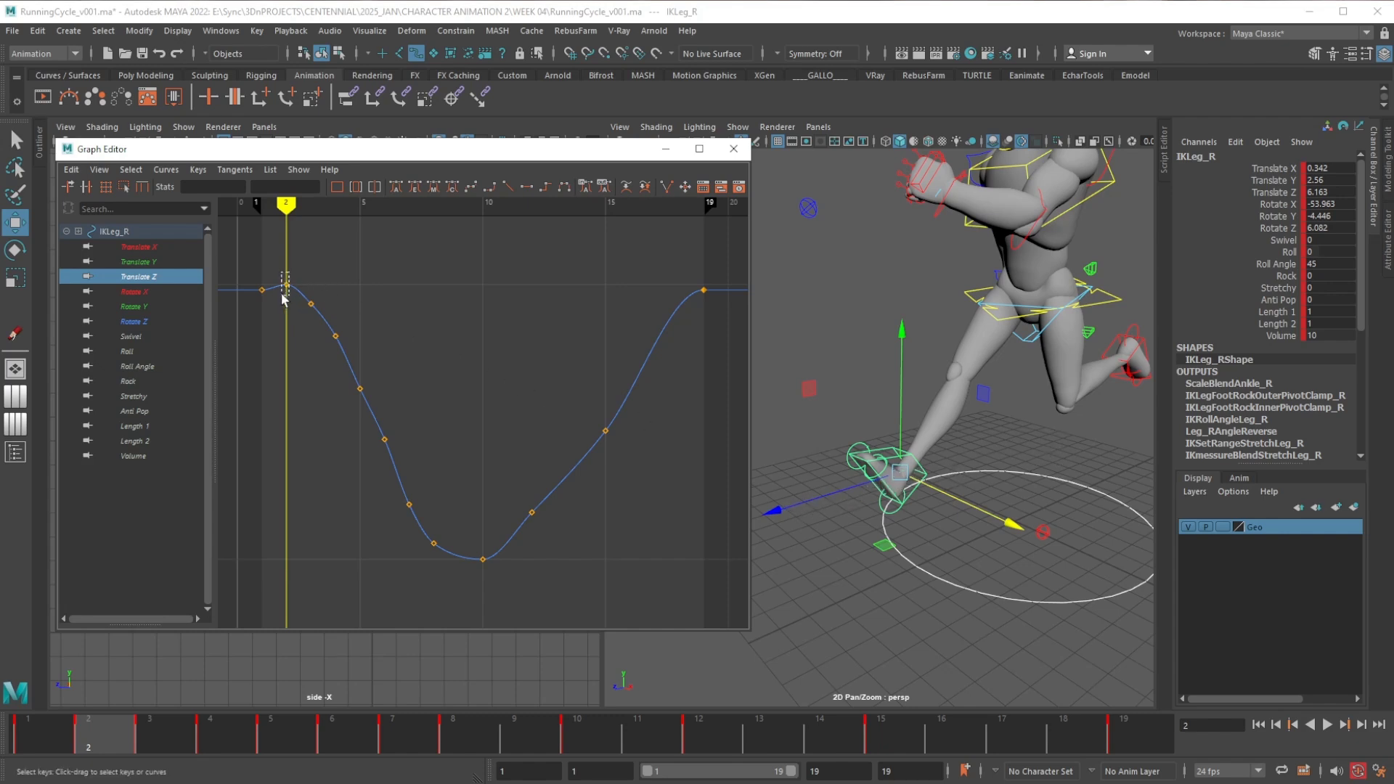
Try shifting the frame 2 key of the right foot's Translate Z curve vertically
{"action": "left_click_drag", "start_coordinate": [283, 299], "coordinate": [283, 297]}
{"action": "middle_click_drag", "start_coordinate": [284, 298], "coordinate": [314, 399], "text": "shift"}
{"action": "middle_click_drag", "start_coordinate": [313, 299], "coordinate": [317, 256], "text": "shift"}
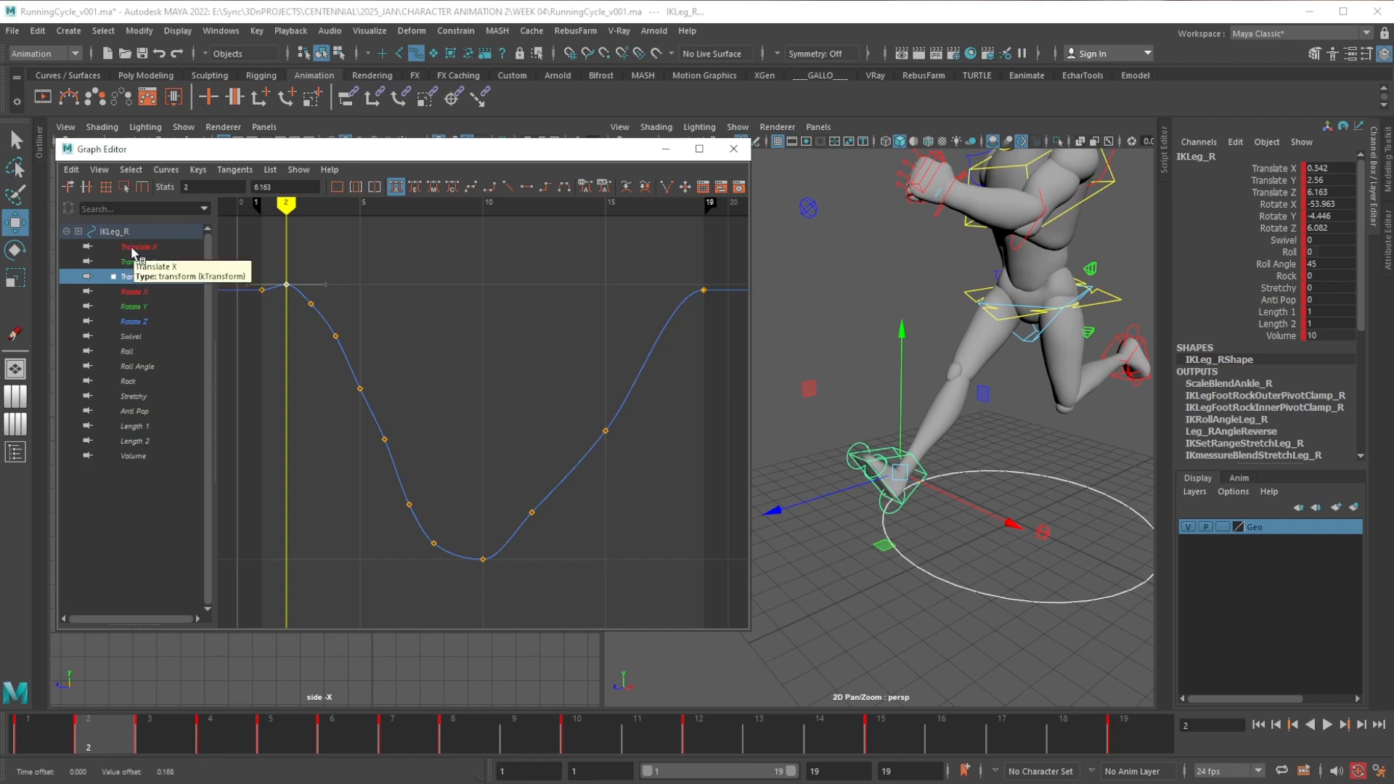
Compare the right foot's placement at frames 1 and 2 from the front and from a three-quarter angle
{"action": "left_click_drag", "start_coordinate": [886, 575], "coordinate": [984, 546], "text": "alt"}
{"action": "left_click", "coordinate": [51, 729]}
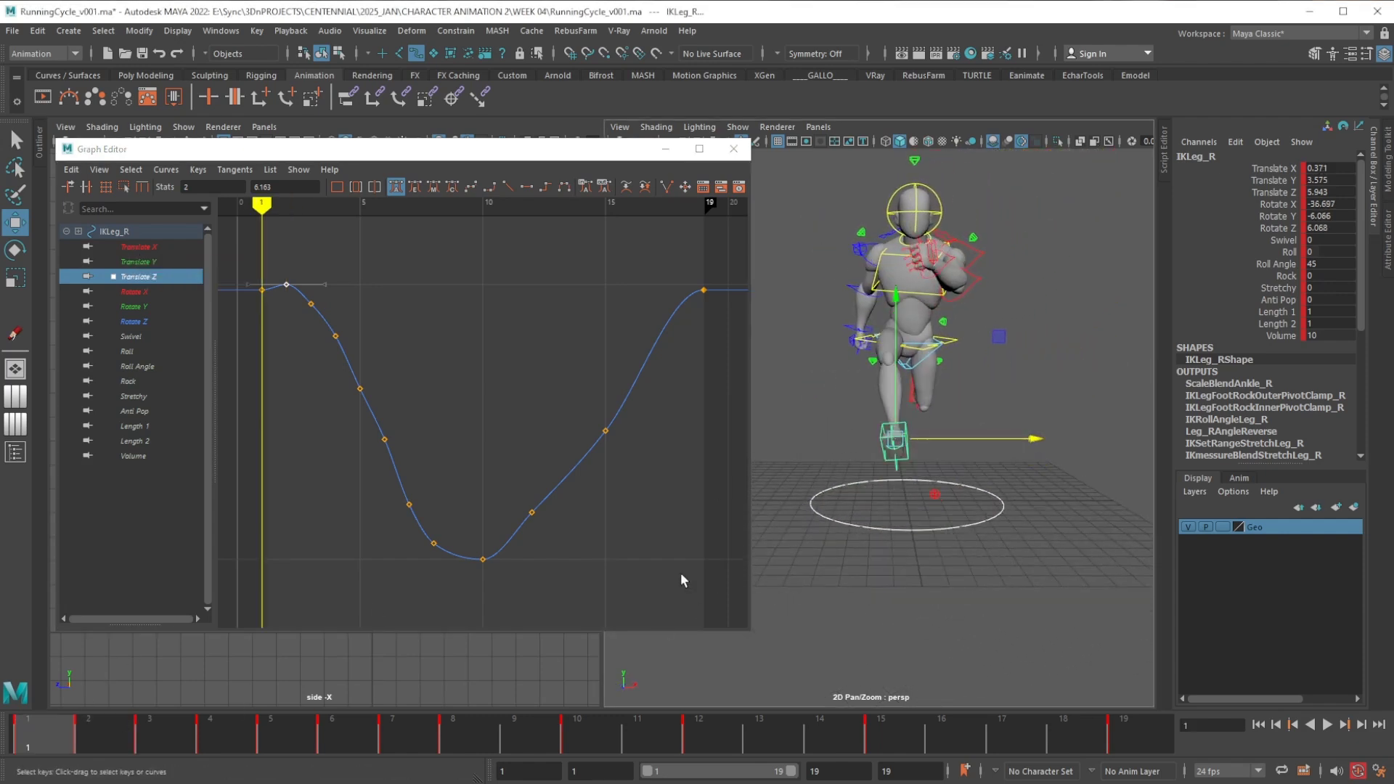
{"action": "left_click", "coordinate": [107, 734]}
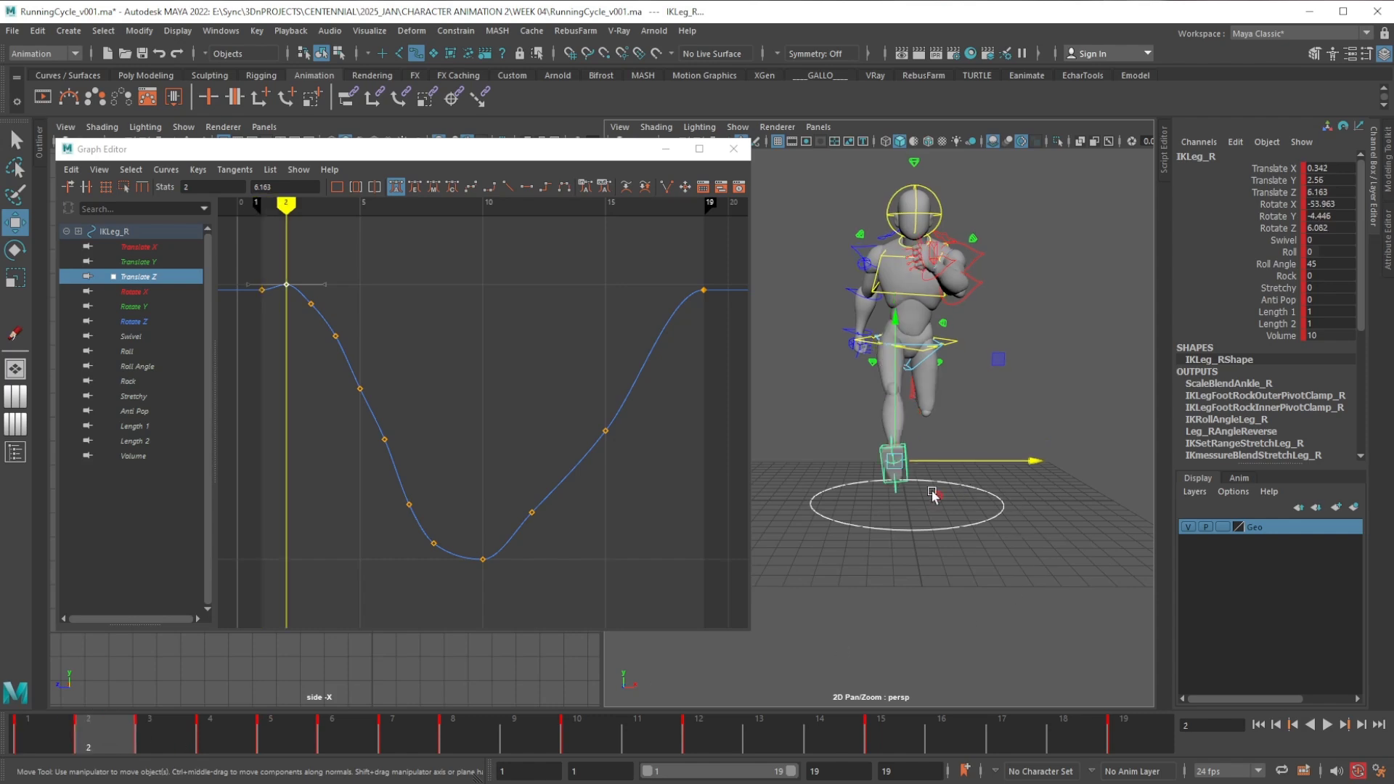
{"action": "left_click", "coordinate": [51, 735]}
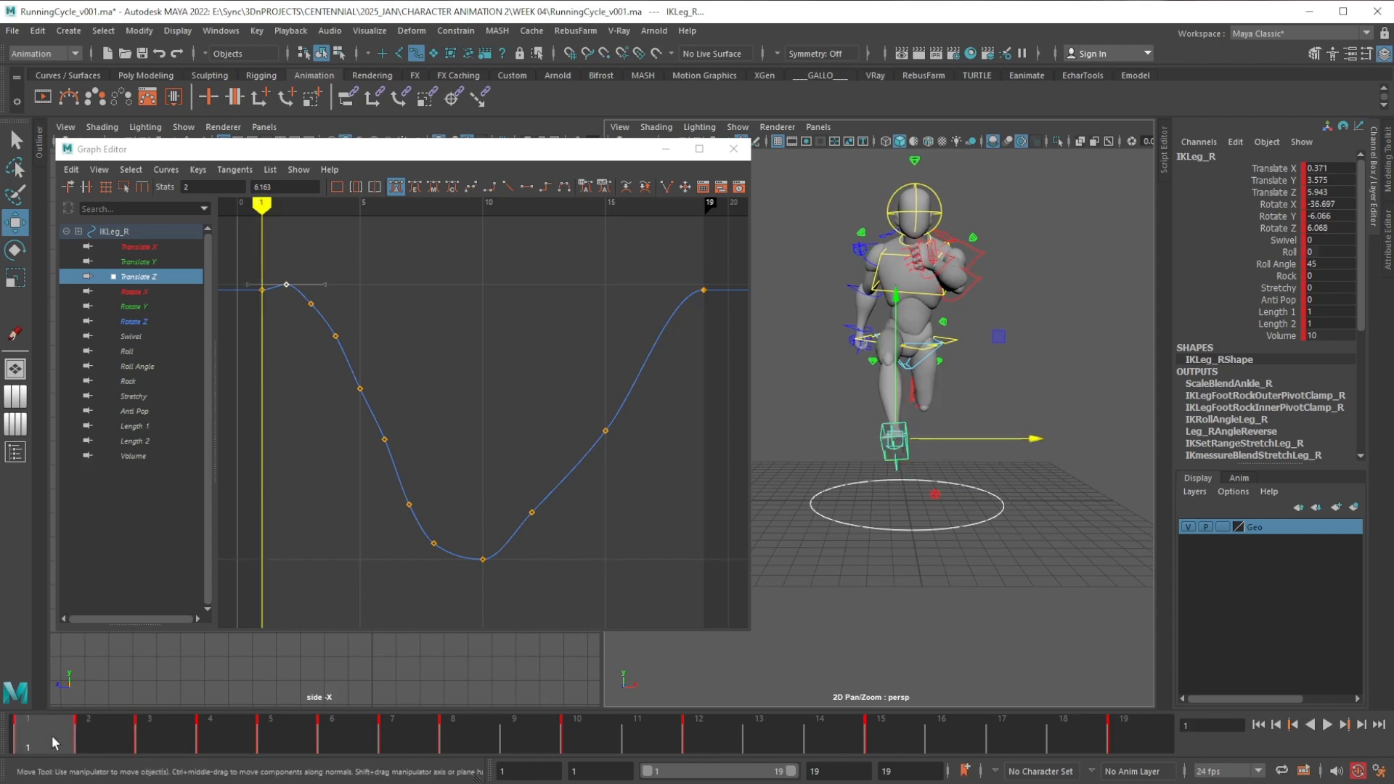
{"action": "left_click", "coordinate": [106, 734]}
{"action": "left_click_drag", "start_coordinate": [965, 454], "coordinate": [883, 501]}
{"action": "key", "text": "ctrl+z"}
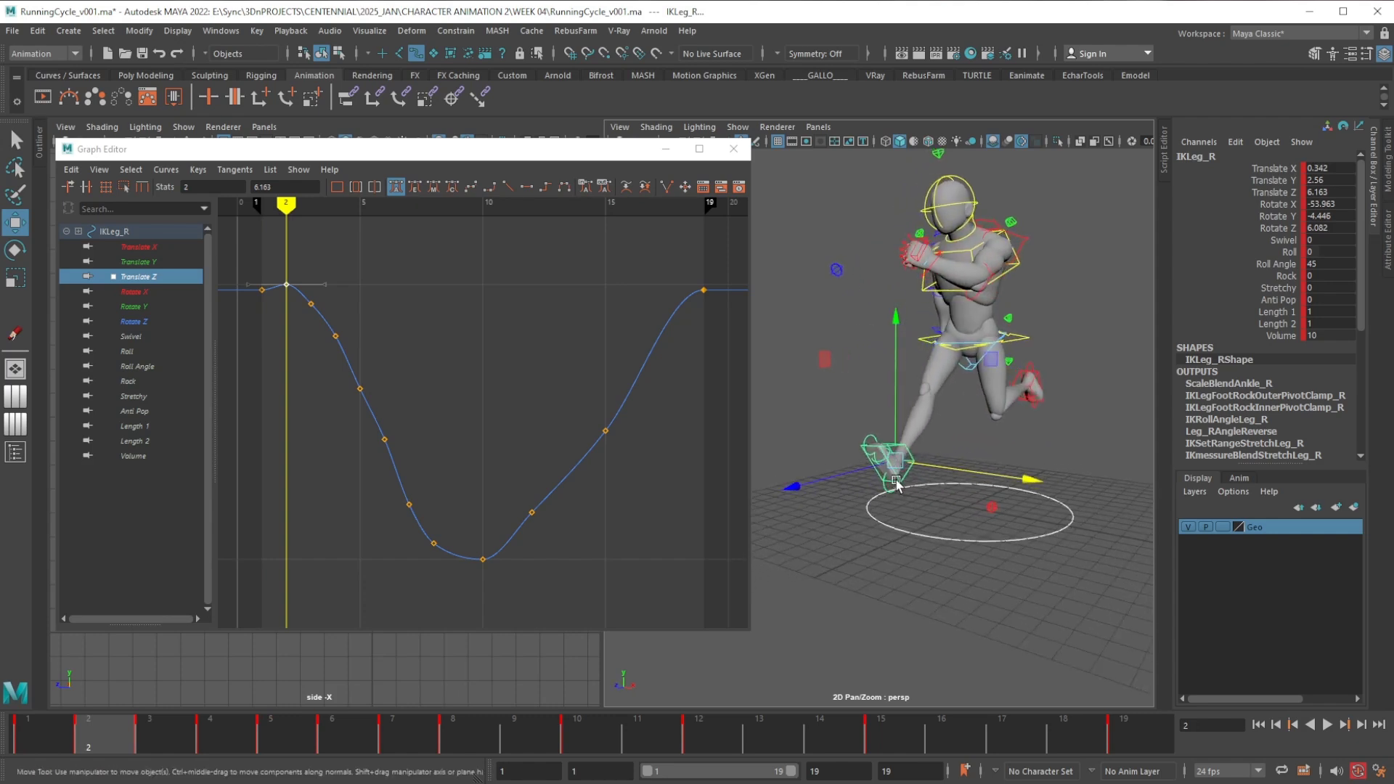
{"action": "right_click_drag", "start_coordinate": [883, 501], "coordinate": [992, 481], "text": "alt"}
{"action": "left_click_drag", "start_coordinate": [991, 481], "coordinate": [980, 491], "text": "alt"}
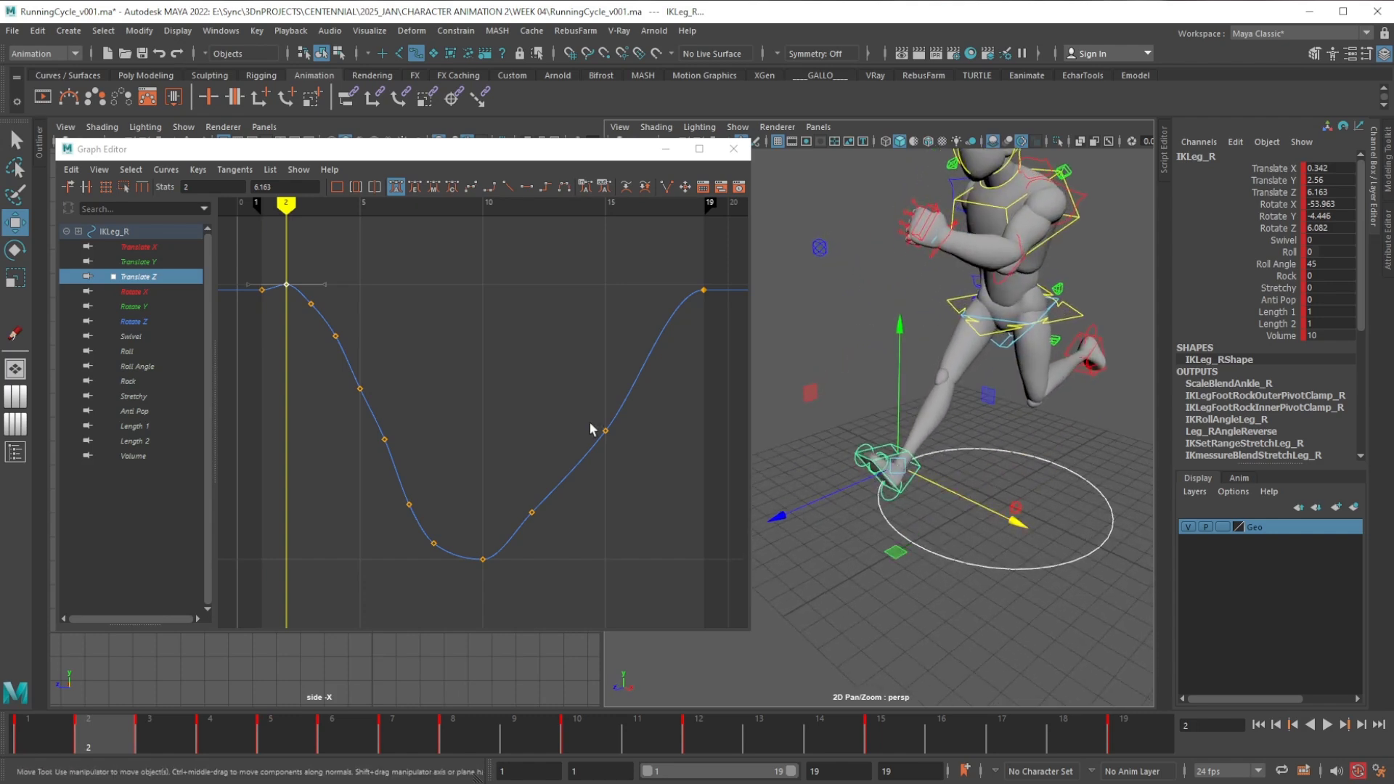
Isolate the right foot's Translate X curve and raise its frame 2 key to 0.366
{"action": "left_click", "coordinate": [137, 247]}
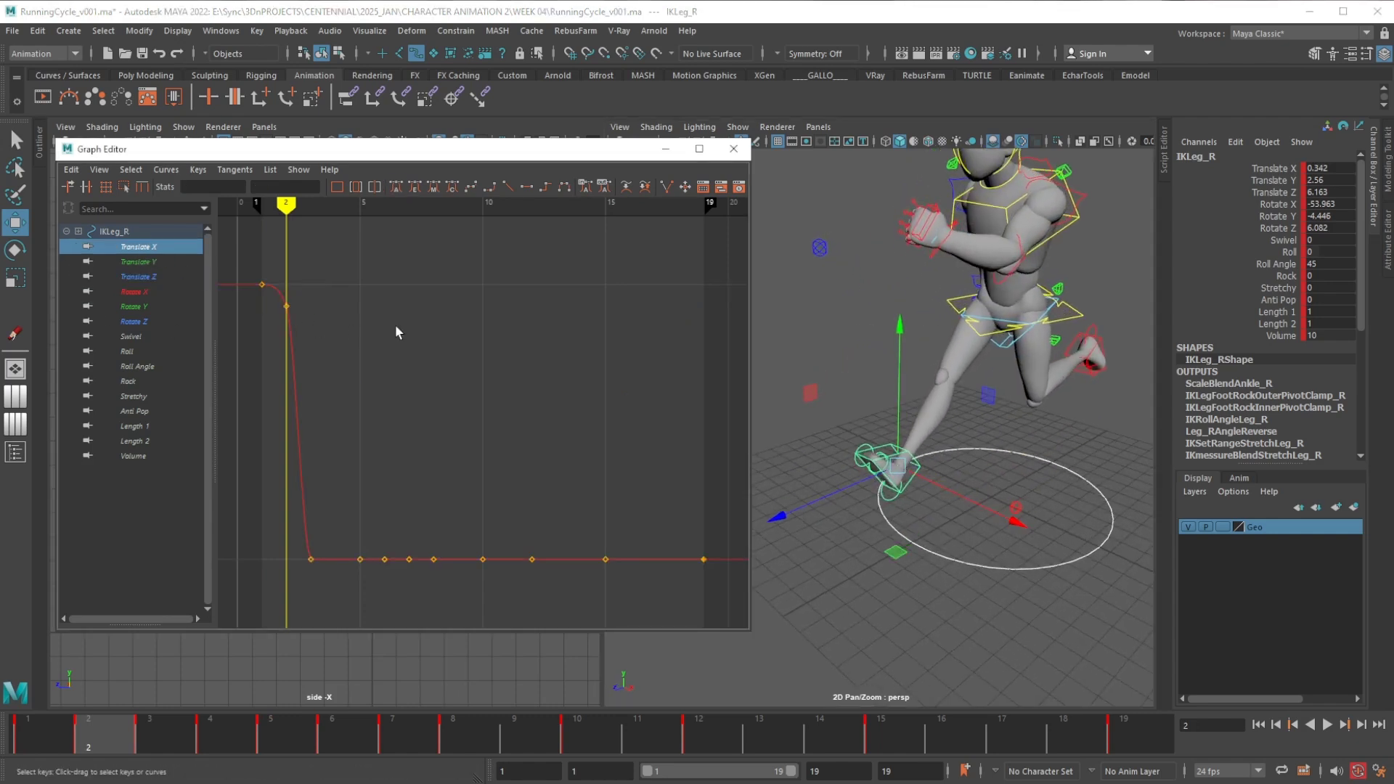
{"action": "left_click_drag", "start_coordinate": [86, 712], "coordinate": [52, 729]}
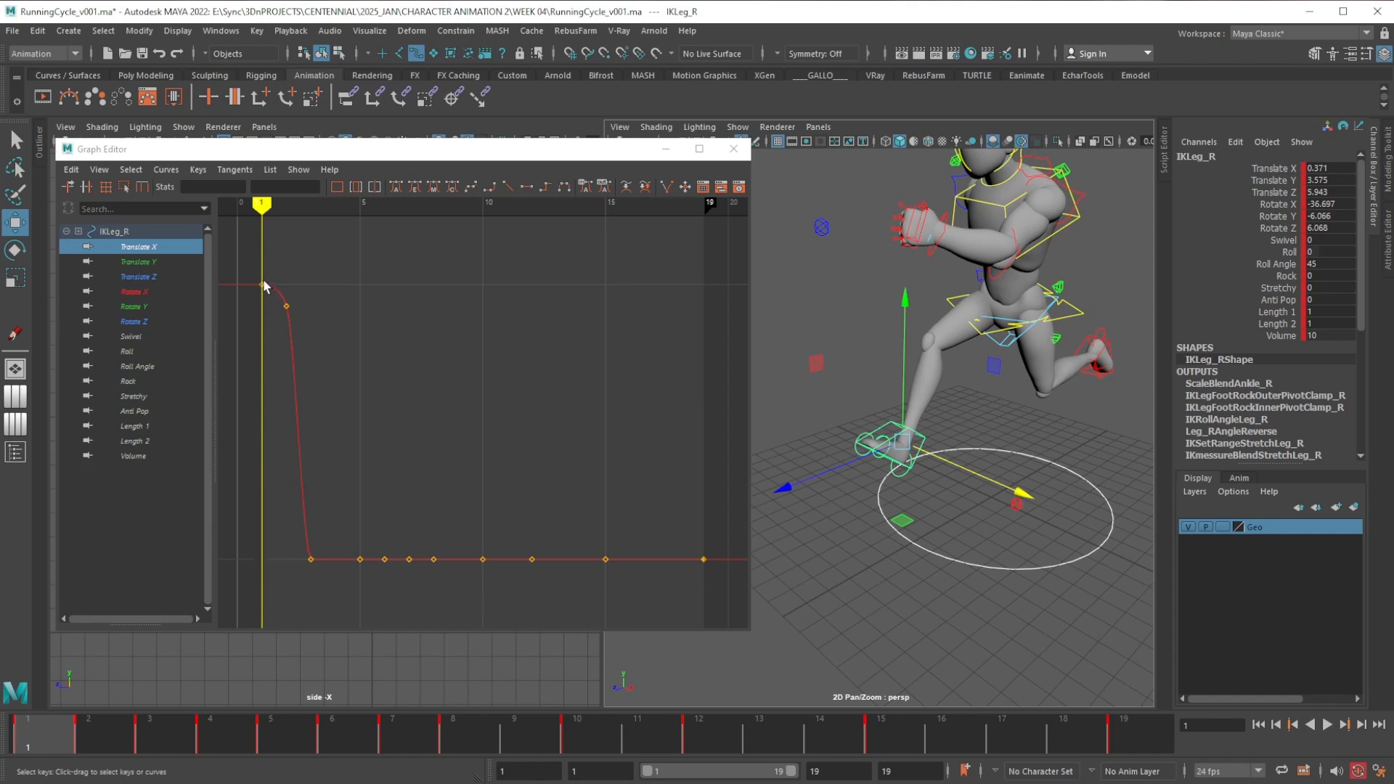
{"action": "left_click", "coordinate": [116, 731]}
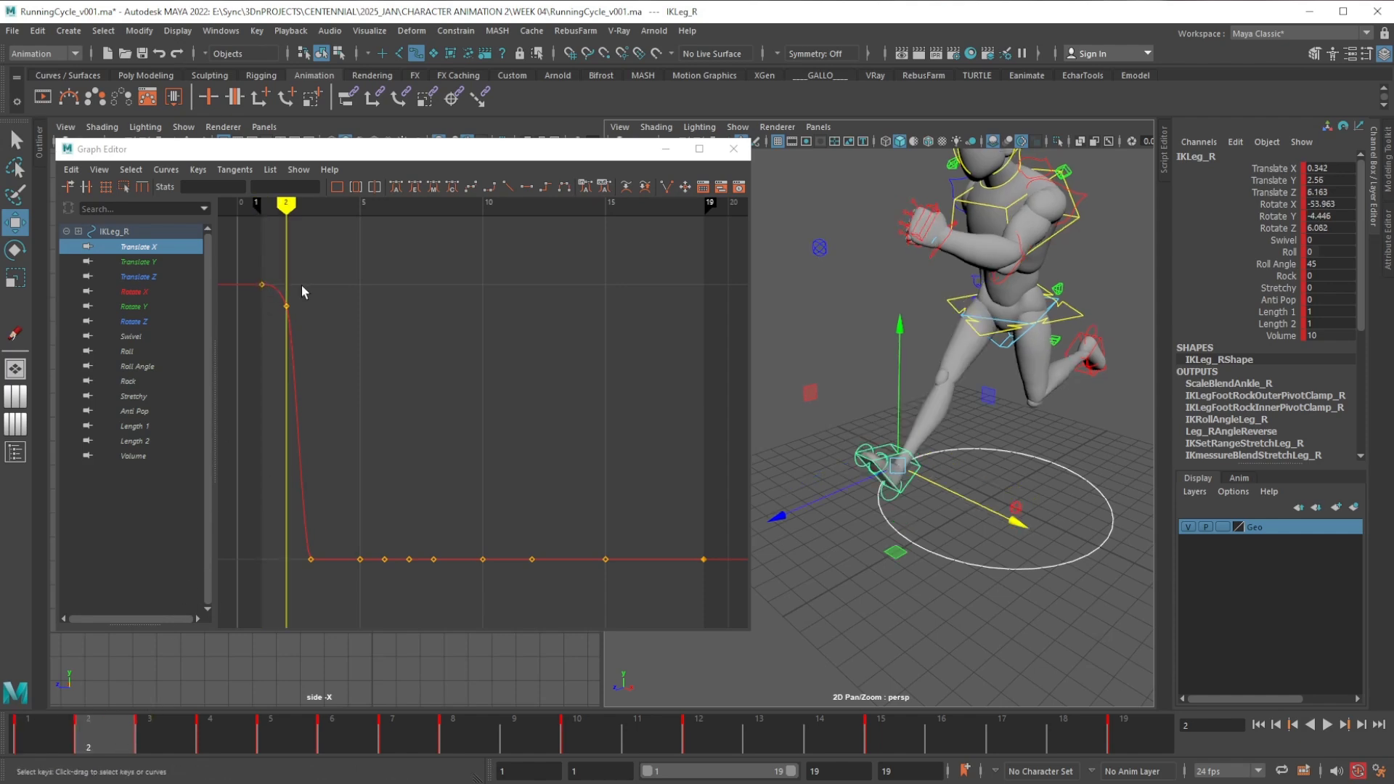
{"action": "left_click_drag", "start_coordinate": [304, 285], "coordinate": [279, 324]}
{"action": "middle_click_drag", "start_coordinate": [290, 333], "coordinate": [291, 315], "text": "shift"}
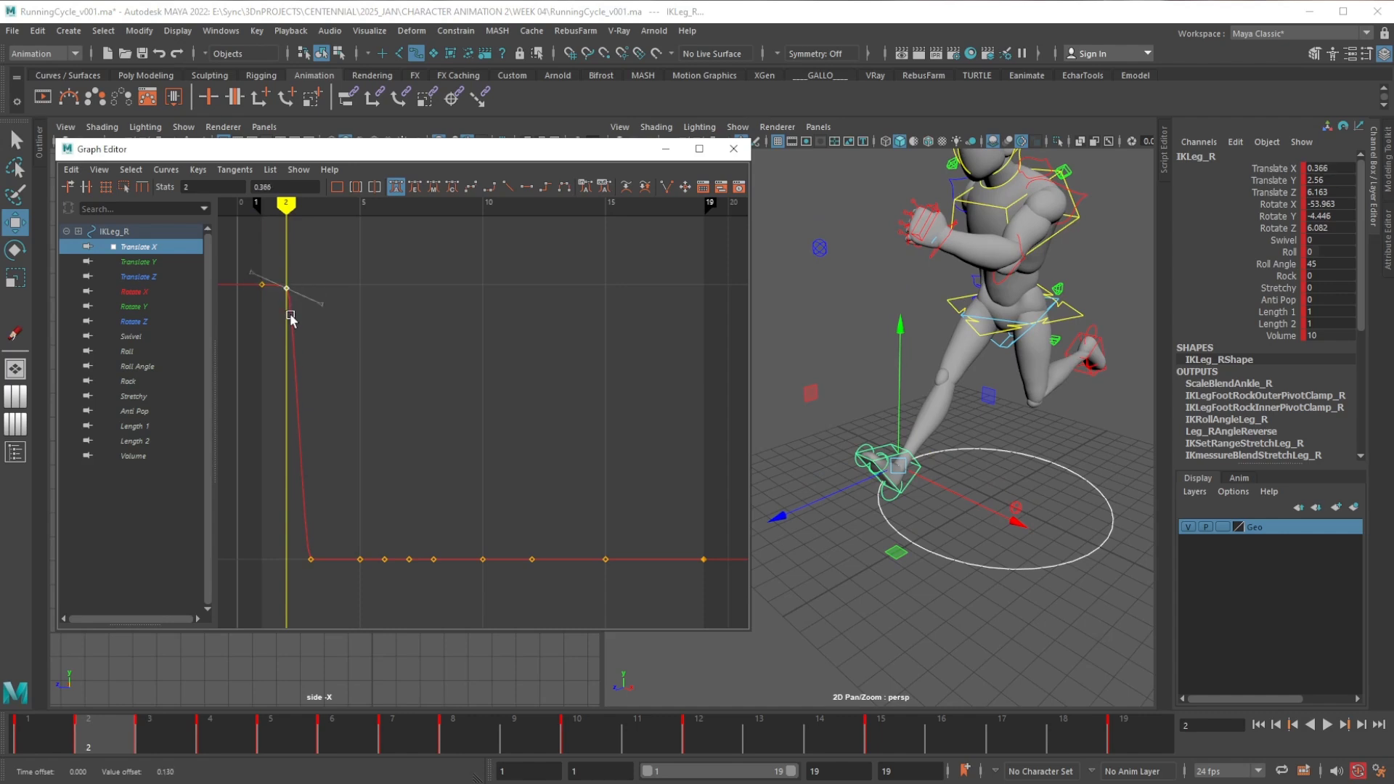
Raise all the right foot's Translate X keys from frame 3 through frame 19 to 0.372
{"action": "left_click_drag", "start_coordinate": [878, 617], "coordinate": [912, 603], "text": "alt"}
{"action": "left_click", "coordinate": [146, 726]}
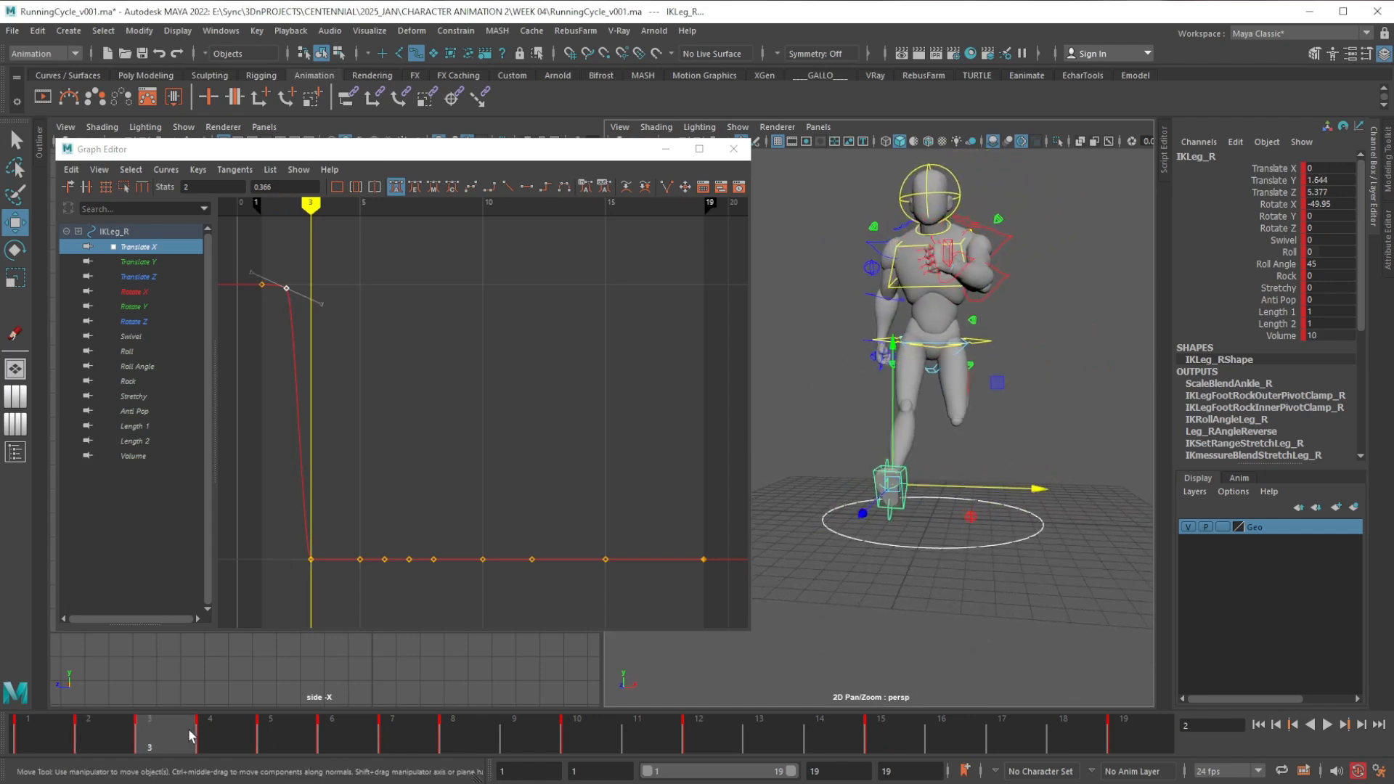
{"action": "left_click_drag", "start_coordinate": [189, 729], "coordinate": [321, 733]}
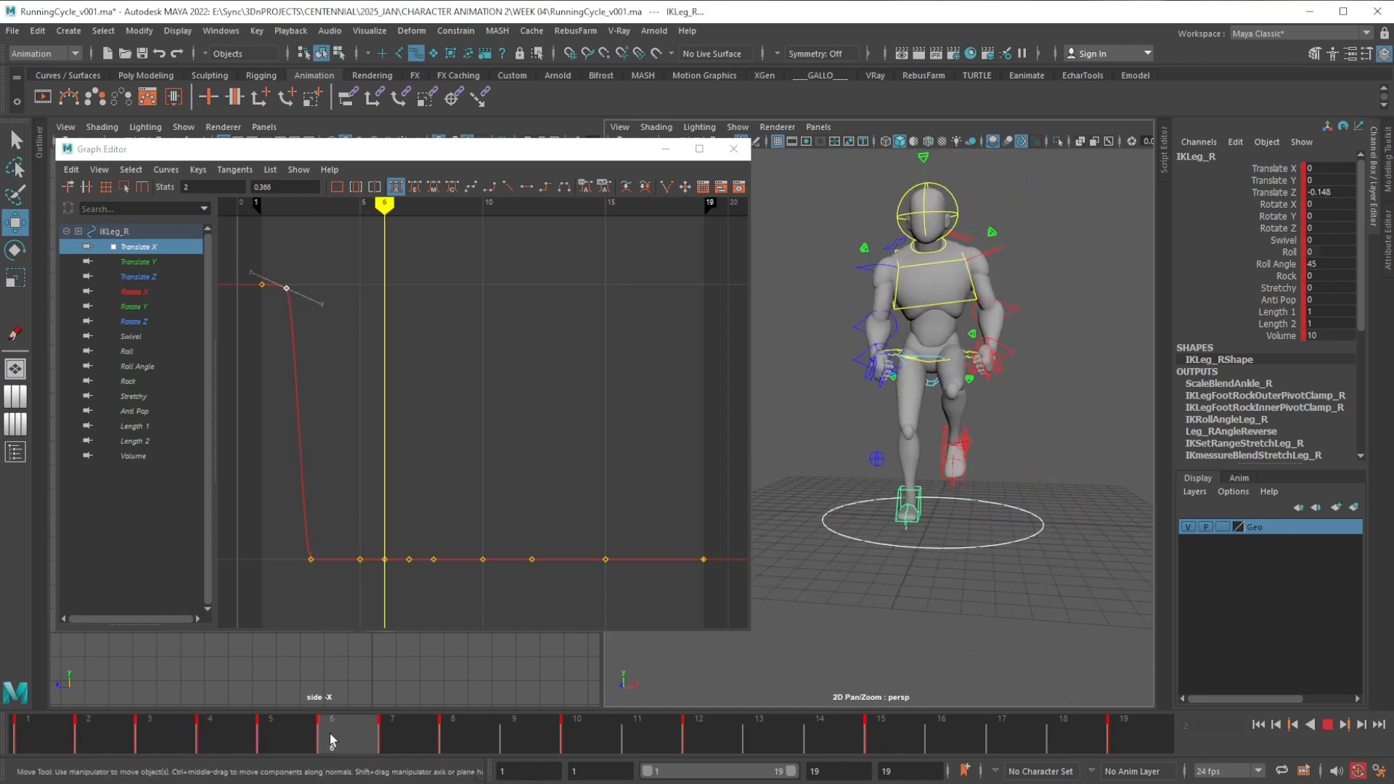
{"action": "right_click_drag", "start_coordinate": [880, 570], "coordinate": [932, 570], "text": "alt"}
{"action": "middle_click_drag", "start_coordinate": [932, 570], "coordinate": [851, 526], "text": "alt"}
{"action": "left_click_drag", "start_coordinate": [255, 513], "coordinate": [727, 583]}
{"action": "middle_click_drag", "start_coordinate": [604, 595], "coordinate": [616, 318], "text": "shift"}
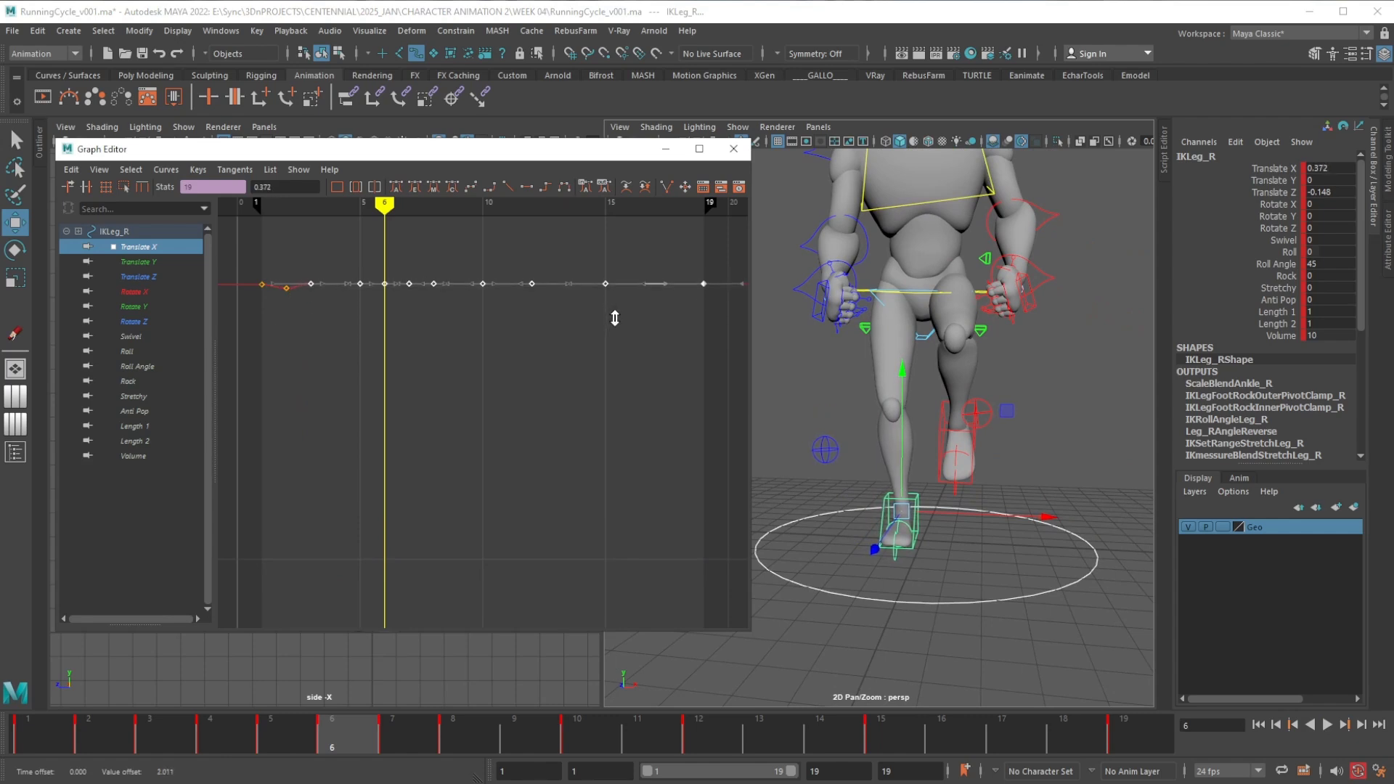
Lower the Translate X keys from frame 3 onward to 0.371, level with the frame 1 key
{"action": "left_click_drag", "start_coordinate": [885, 579], "coordinate": [910, 532], "text": "alt"}
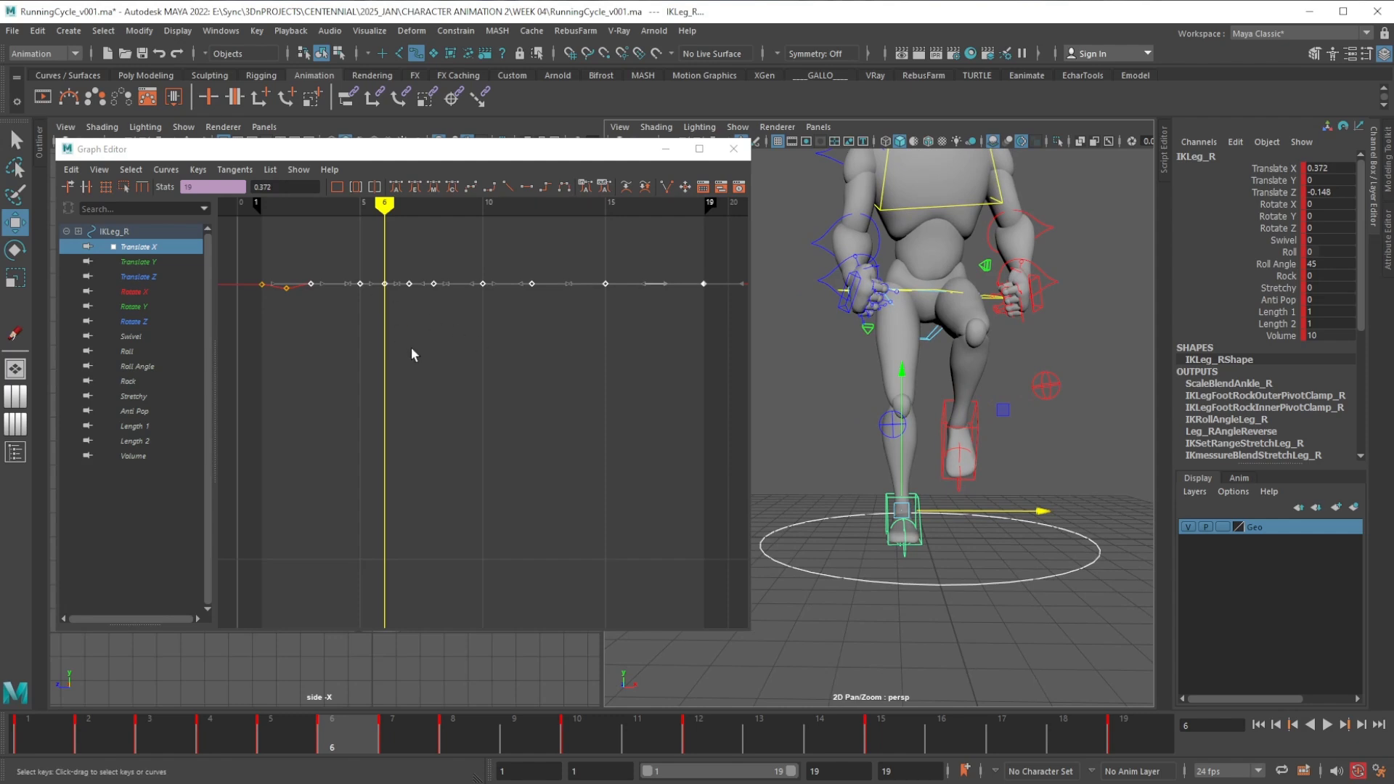
{"action": "middle_click_drag", "start_coordinate": [411, 350], "coordinate": [502, 516], "text": "alt"}
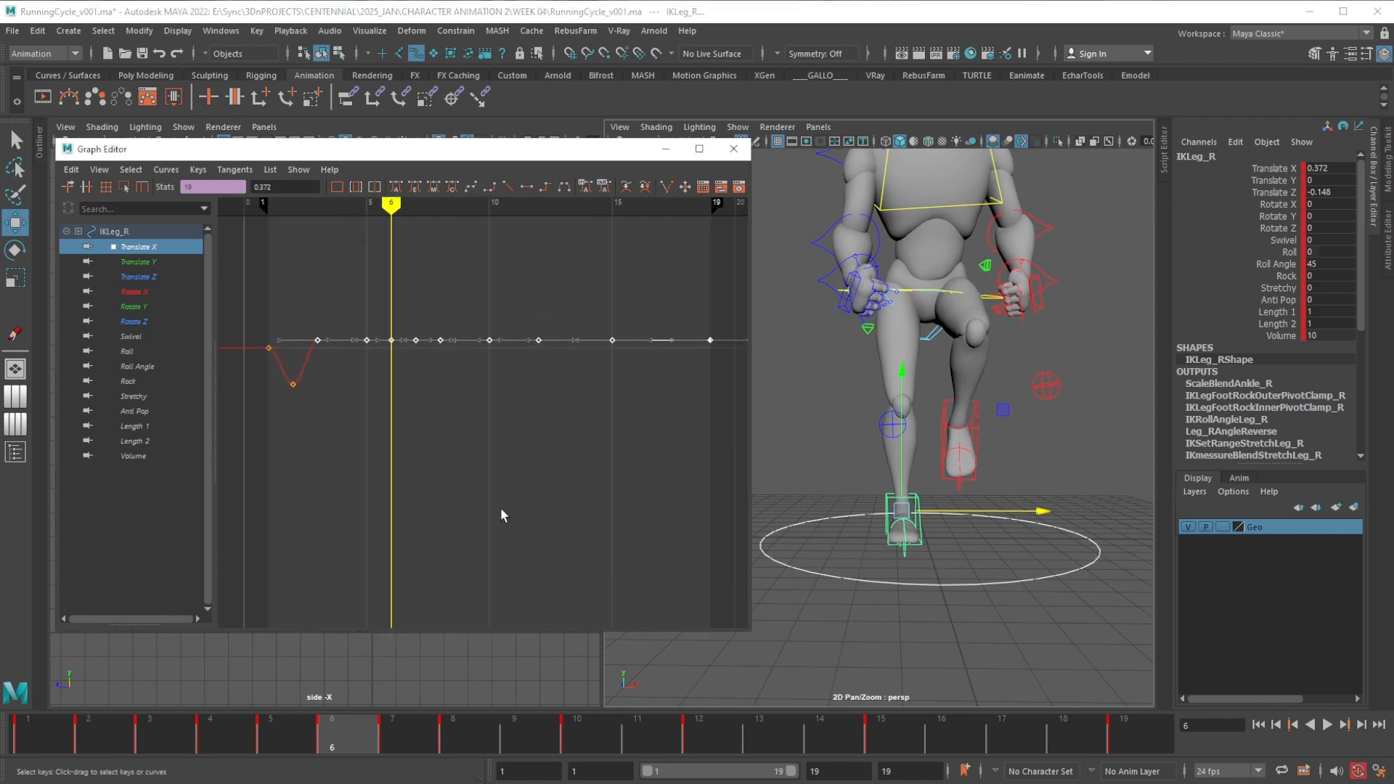
{"action": "right_click_drag", "start_coordinate": [501, 509], "coordinate": [501, 474], "text": "alt+shift"}
{"action": "middle_click_drag", "start_coordinate": [526, 457], "coordinate": [523, 491], "text": "alt"}
{"action": "right_click_drag", "start_coordinate": [490, 430], "coordinate": [513, 420], "text": "alt+shift"}
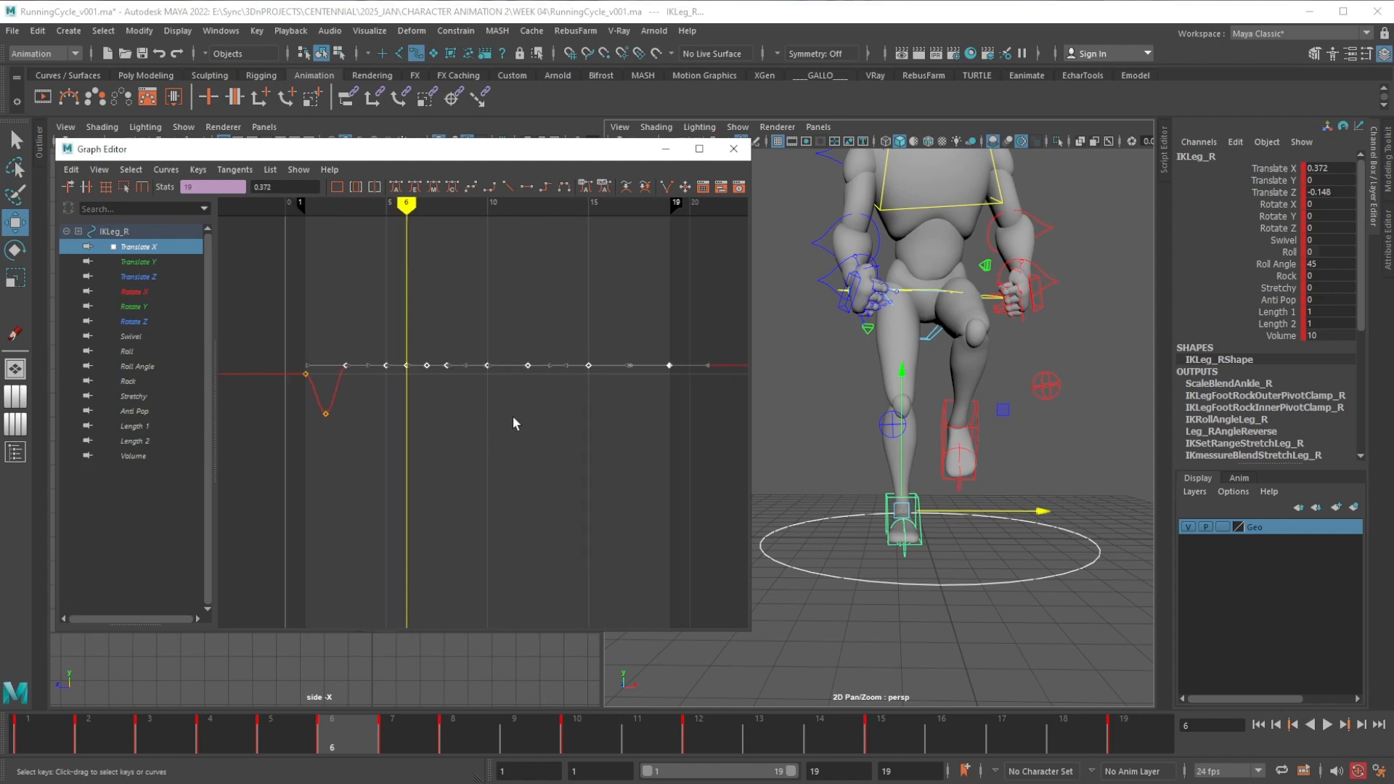
{"action": "middle_click_drag", "start_coordinate": [520, 393], "coordinate": [521, 405], "text": "shift"}
{"action": "right_click_drag", "start_coordinate": [520, 403], "coordinate": [516, 537], "text": "alt+shift"}
{"action": "middle_click_drag", "start_coordinate": [506, 551], "coordinate": [492, 438], "text": "alt"}
{"action": "left_click", "coordinate": [492, 438]}
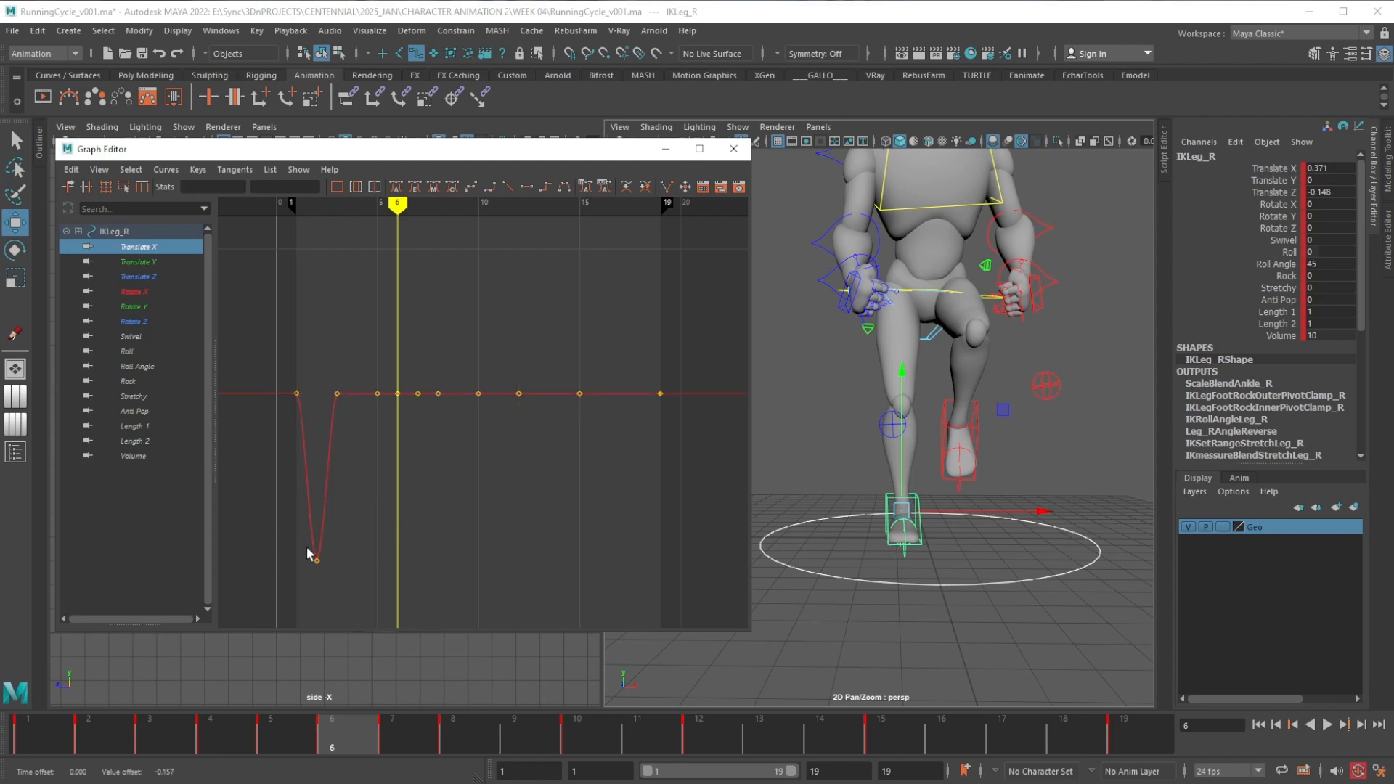
Raise the frame 2 Translate X key to 0.371 so the curve is flat, and scrub through the run to check it
{"action": "left_click_drag", "start_coordinate": [333, 569], "coordinate": [334, 570]}
{"action": "middle_click_drag", "start_coordinate": [351, 563], "coordinate": [358, 401], "text": "shift"}
{"action": "left_click", "coordinate": [494, 422]}
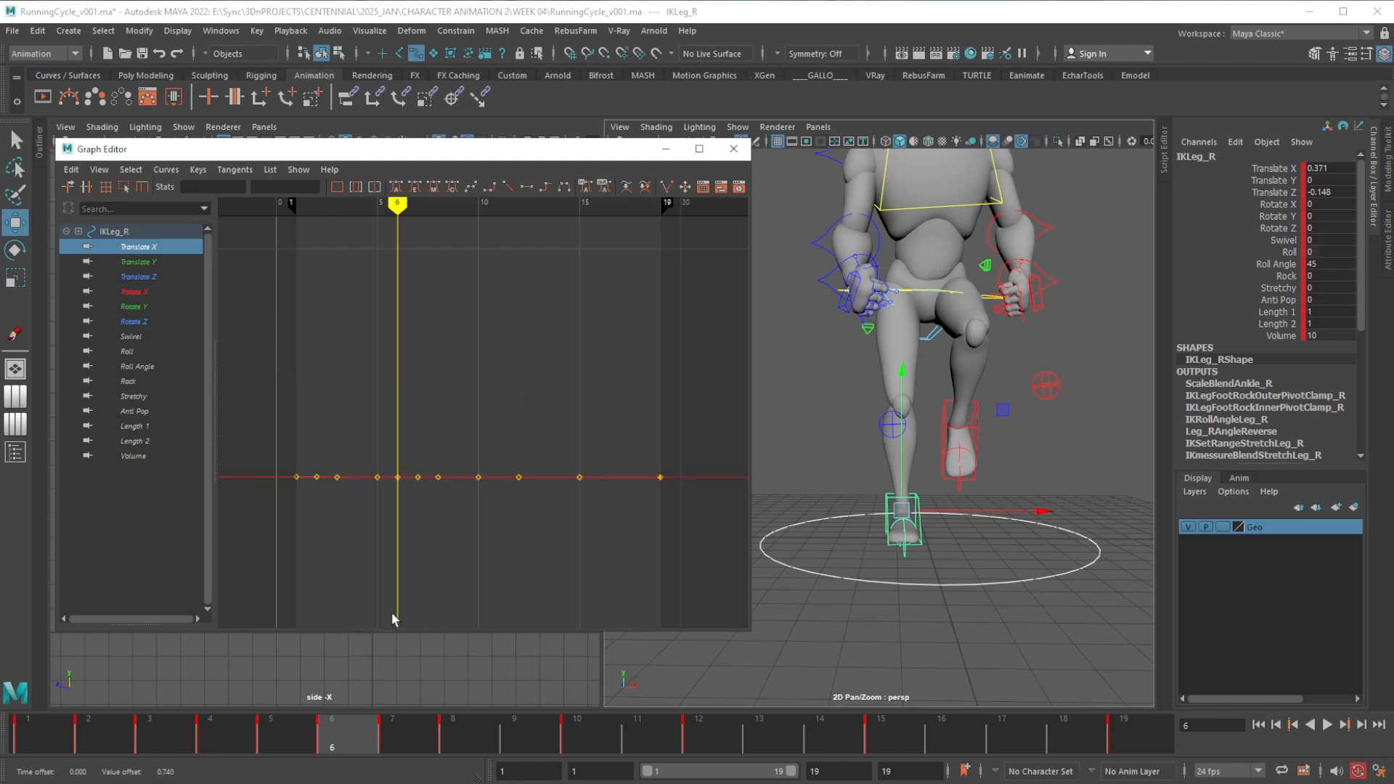
{"action": "left_click_drag", "start_coordinate": [47, 725], "coordinate": [514, 721]}
Copy the right foot control's frame 1 keys and paste them at frame 19
{"action": "left_click", "coordinate": [42, 727]}
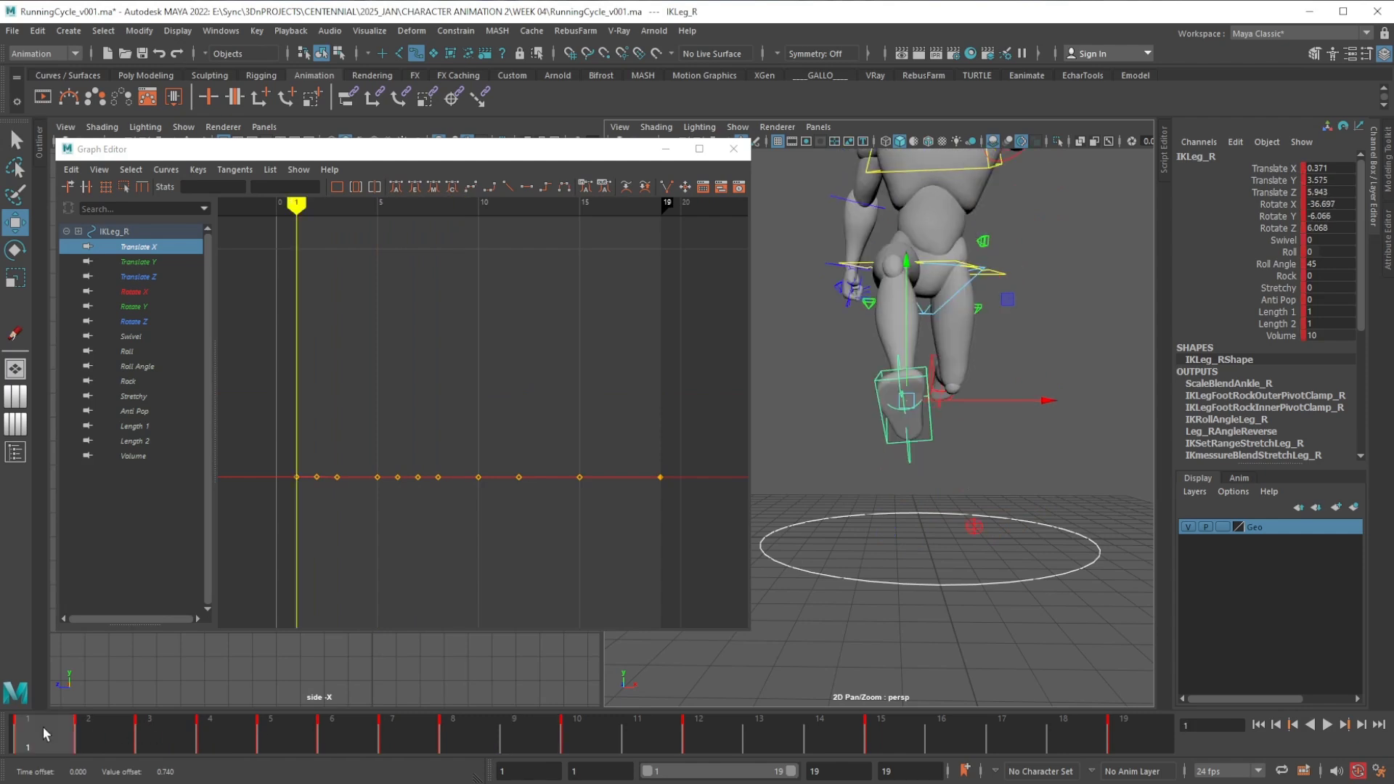
{"action": "right_click", "coordinate": [55, 729]}
{"action": "left_click", "coordinate": [85, 752]}
{"action": "left_click", "coordinate": [1139, 738]}
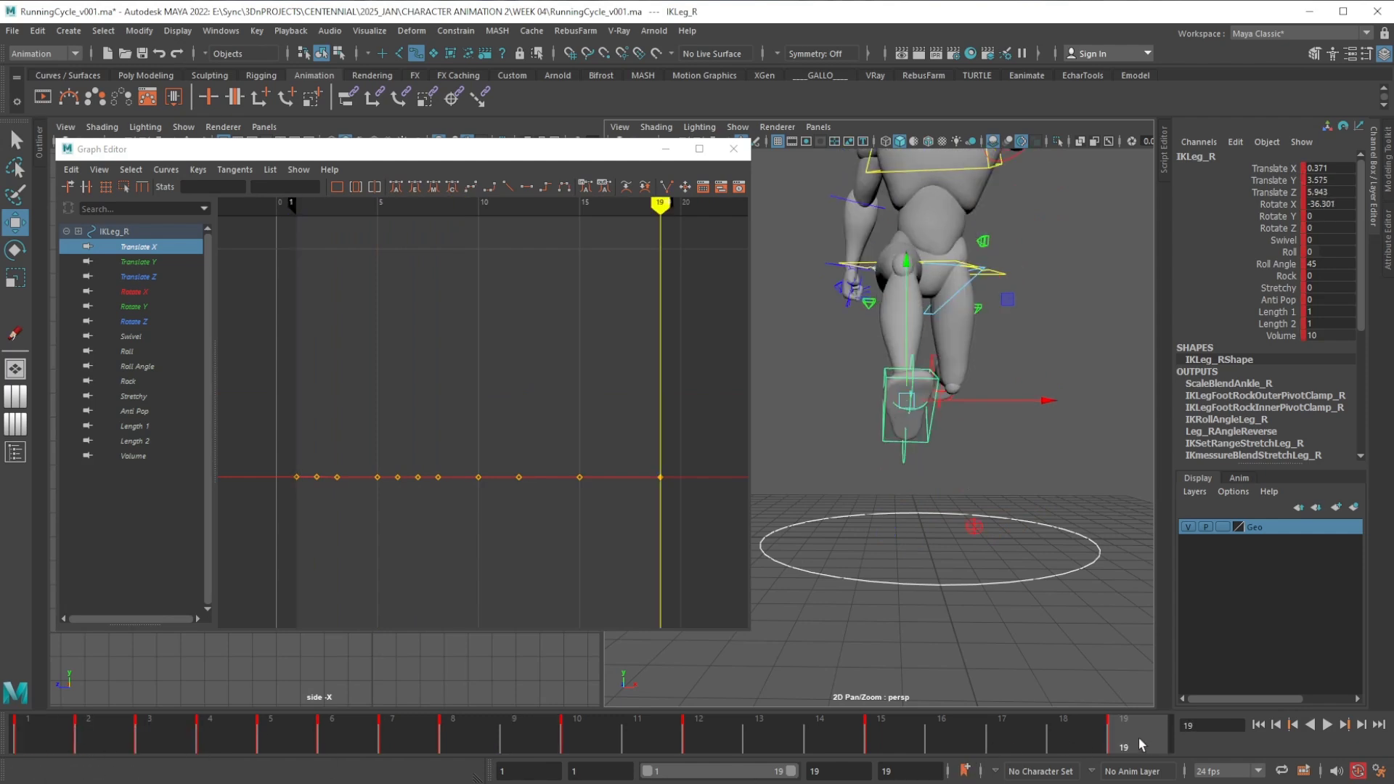
{"action": "right_click", "coordinate": [1138, 738]}
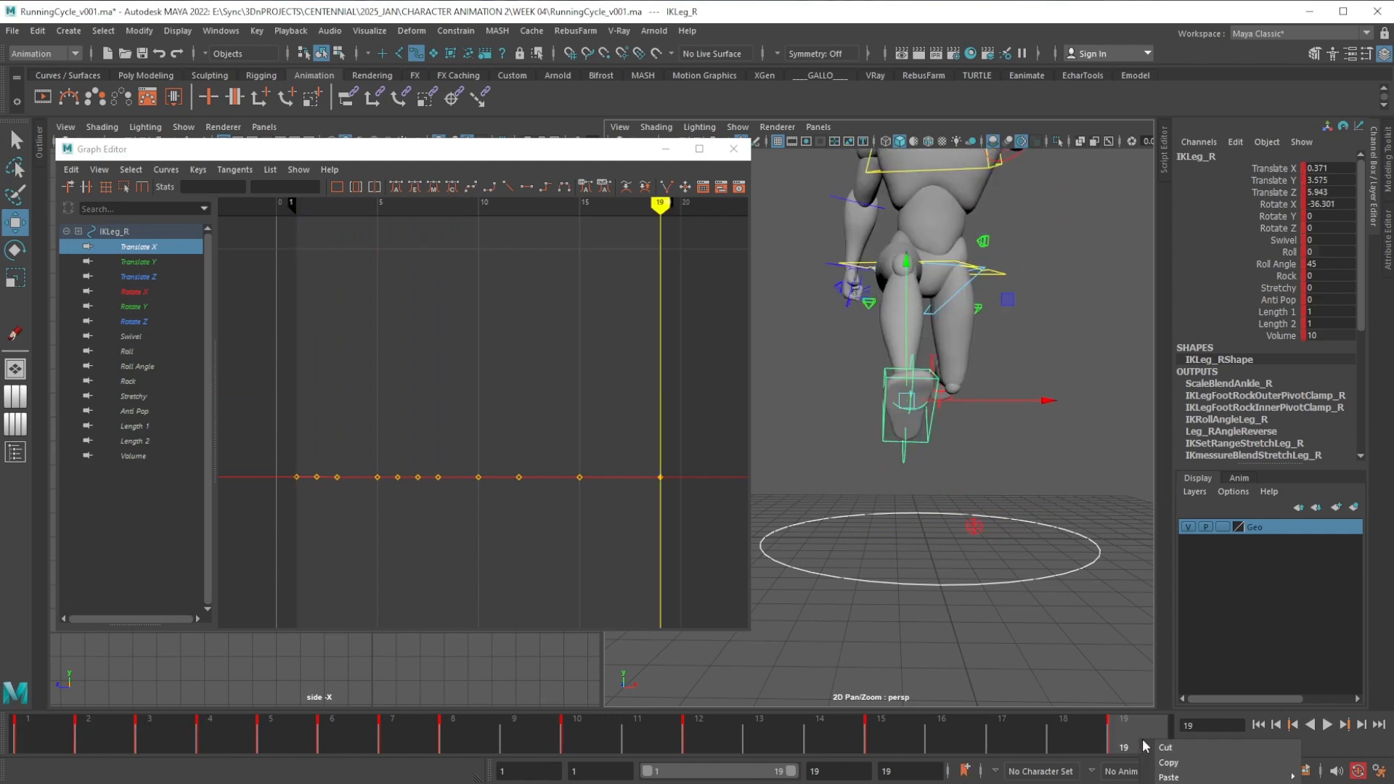
{"action": "mouse_move", "coordinate": [1185, 779]}
{"action": "left_click", "coordinate": [1331, 777]}
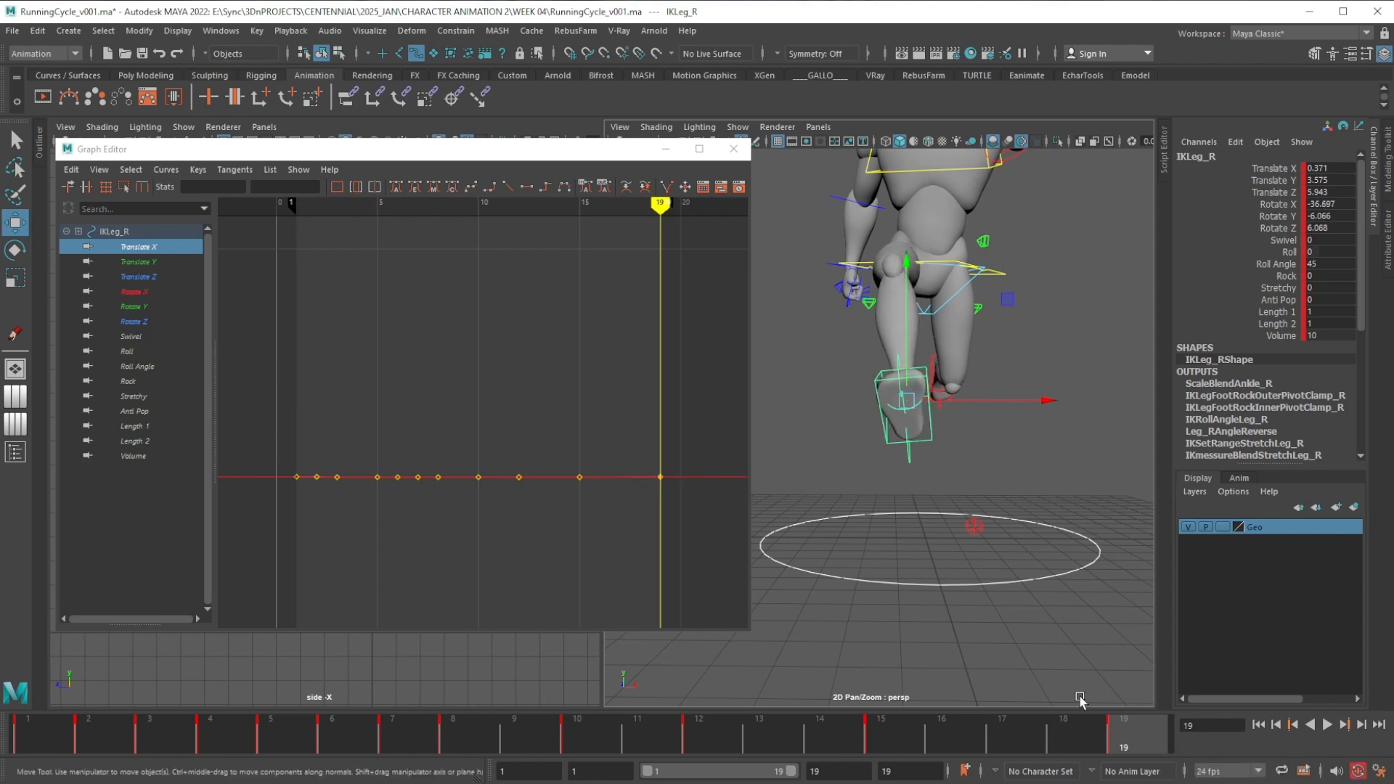
Examine the right foot's Rotate X curve and its rotation axes at frame 2 from a low side angle
{"action": "left_click_drag", "start_coordinate": [55, 726], "coordinate": [134, 738]}
{"action": "left_click", "coordinate": [155, 294]}
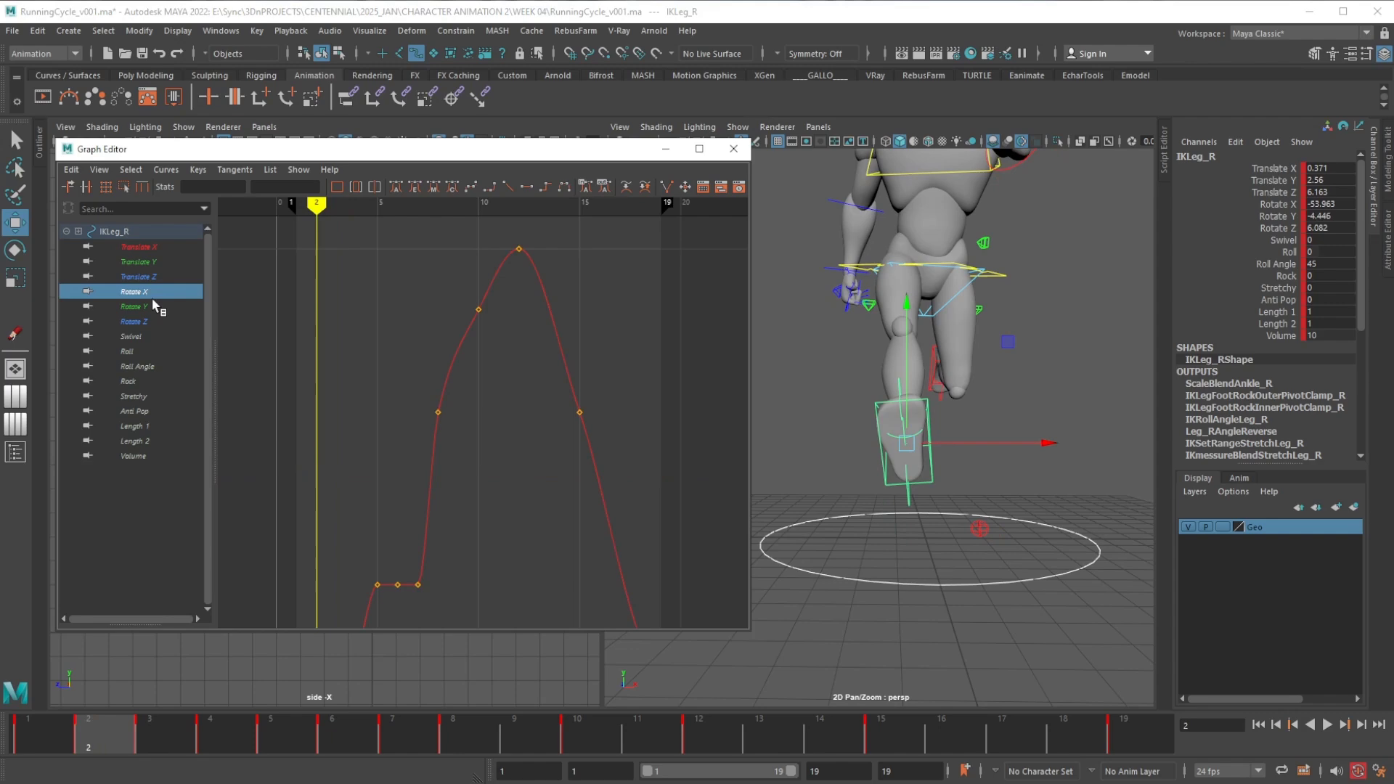
{"action": "left_click_drag", "start_coordinate": [937, 552], "coordinate": [876, 538], "text": "alt"}
{"action": "key", "text": "e"}
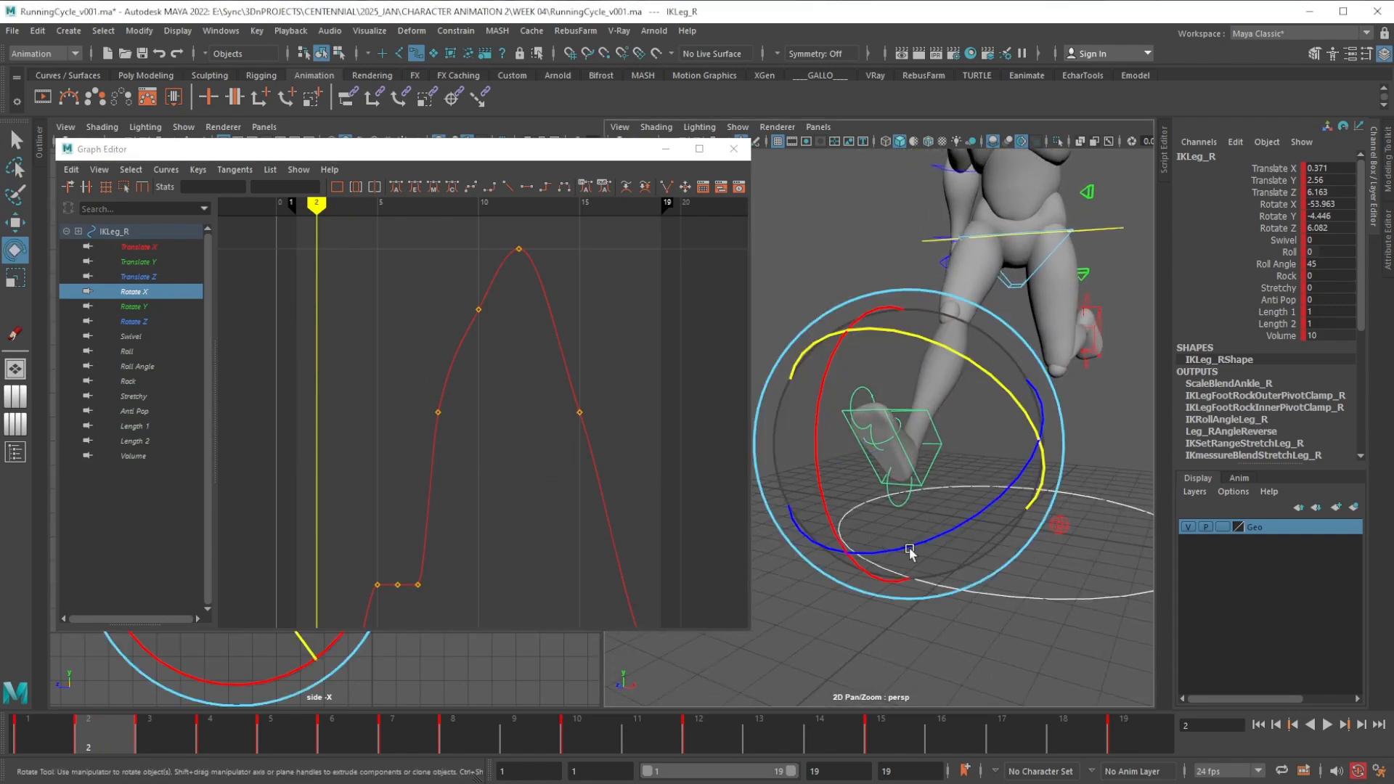
{"action": "middle_click_drag", "start_coordinate": [912, 554], "coordinate": [977, 594], "text": "alt"}
{"action": "left_click_drag", "start_coordinate": [969, 587], "coordinate": [864, 580], "text": "alt"}
{"action": "middle_click_drag", "start_coordinate": [969, 606], "coordinate": [913, 581], "text": "alt"}
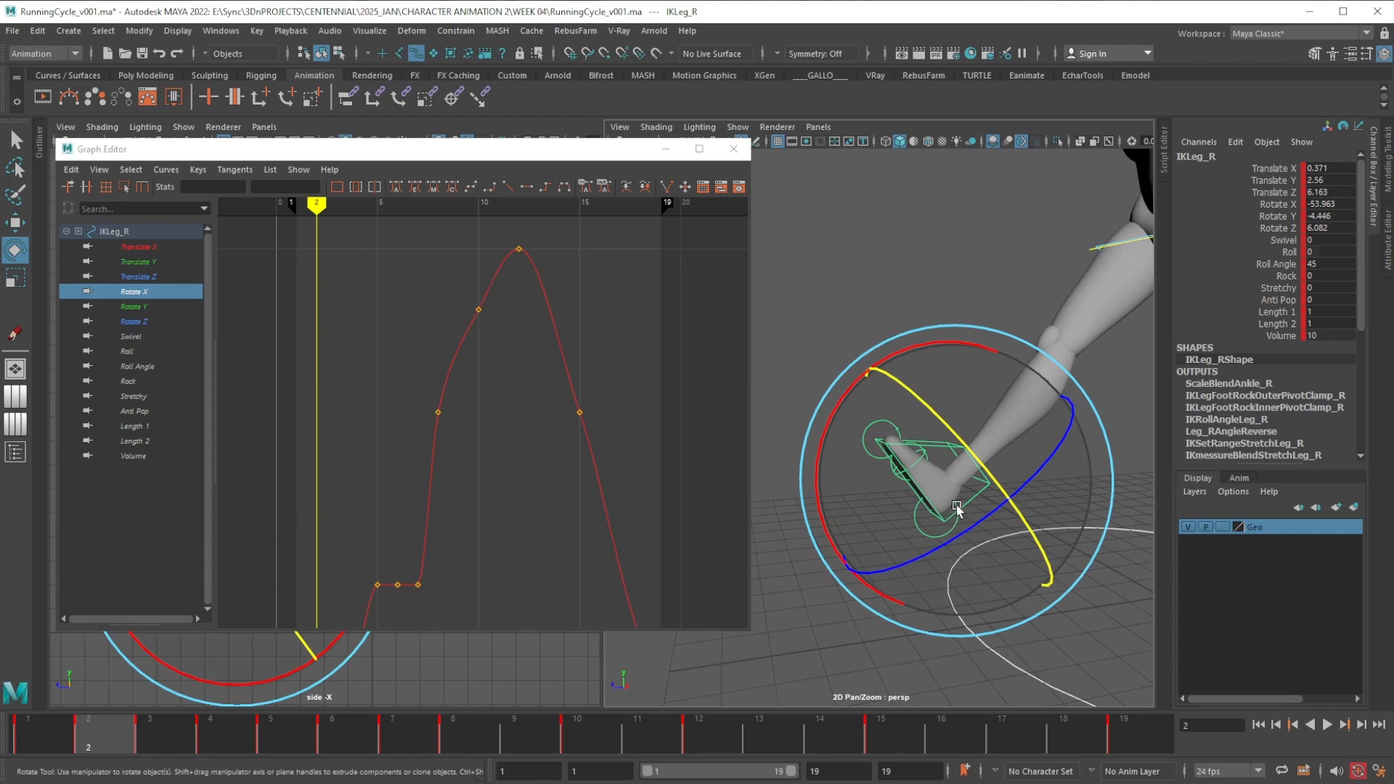
{"action": "mouse_move", "coordinate": [948, 490]}
{"action": "left_mouse_down"}
{"action": "mouse_move", "coordinate": [915, 476]}
{"action": "mouse_move", "coordinate": [944, 495]}
{"action": "left_mouse_up"}
{"action": "left_click_drag", "start_coordinate": [976, 609], "coordinate": [944, 592], "text": "alt"}
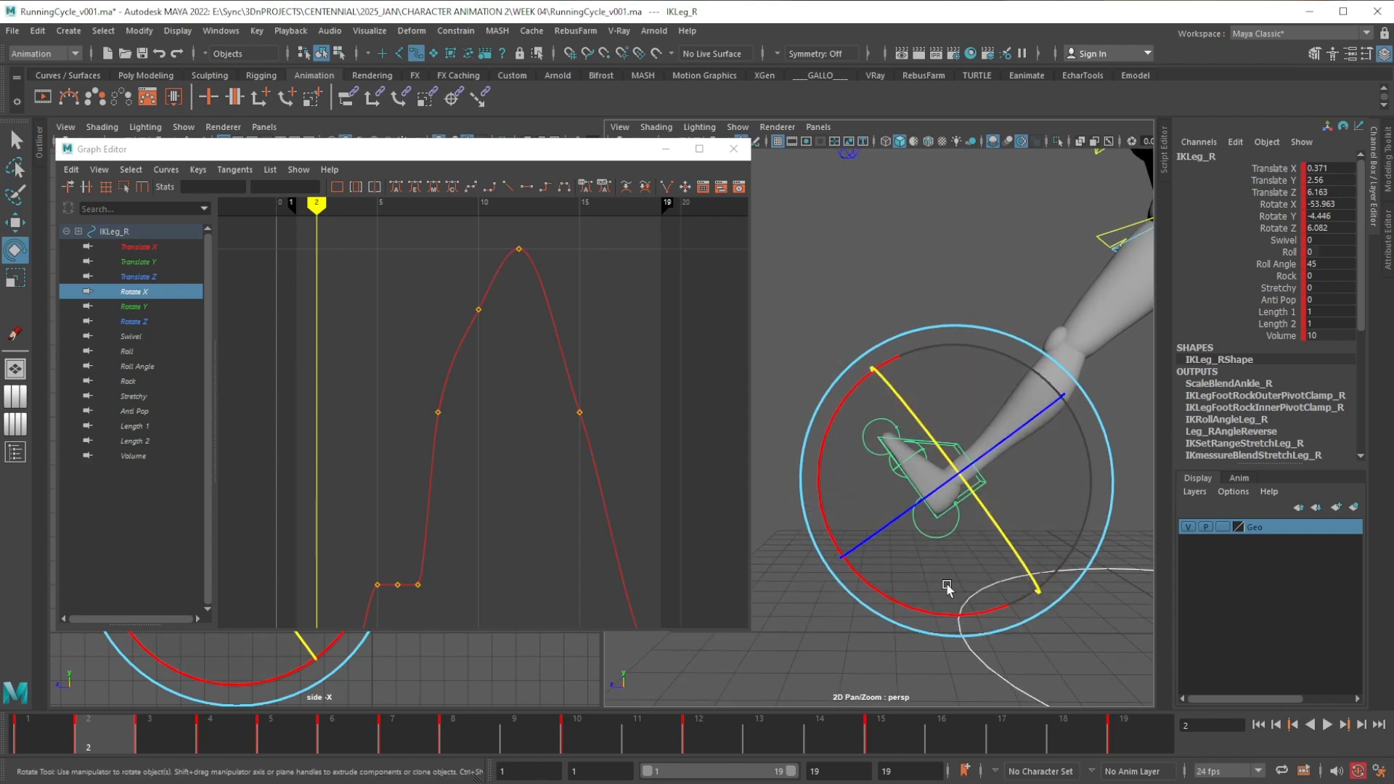
Compare the right foot's rotation axes at frame 2 from several viewing angles
{"action": "left_click_drag", "start_coordinate": [866, 531], "coordinate": [969, 529], "text": "alt"}
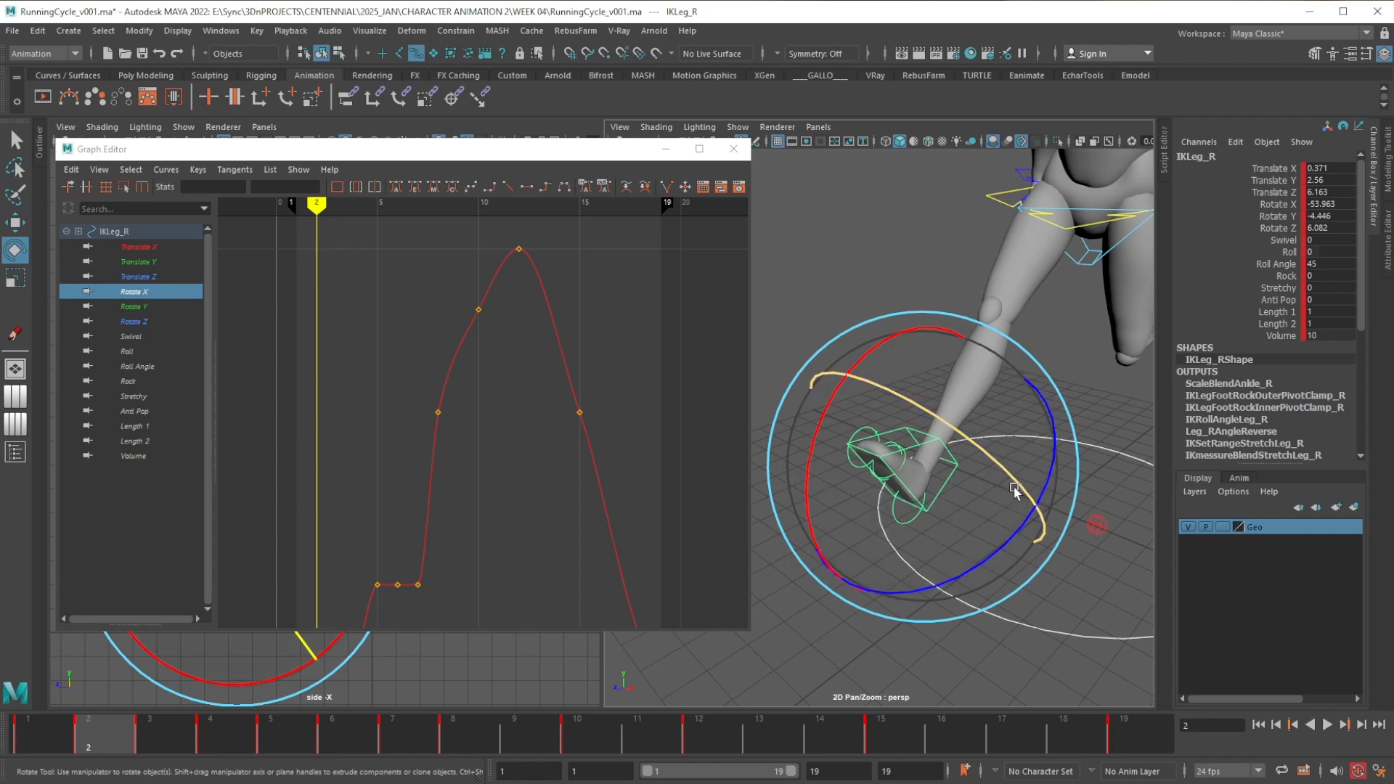
{"action": "left_click", "coordinate": [1000, 539]}
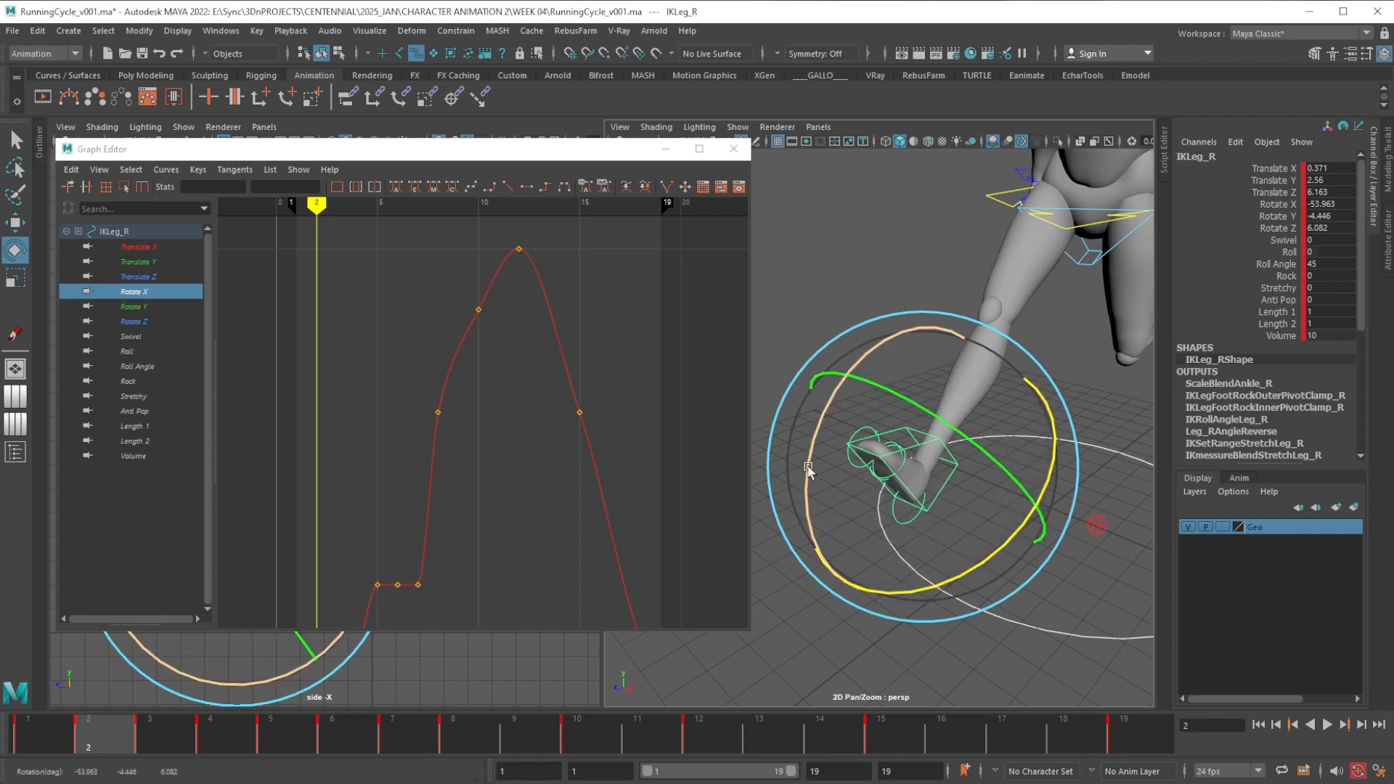
{"action": "left_click", "coordinate": [999, 463]}
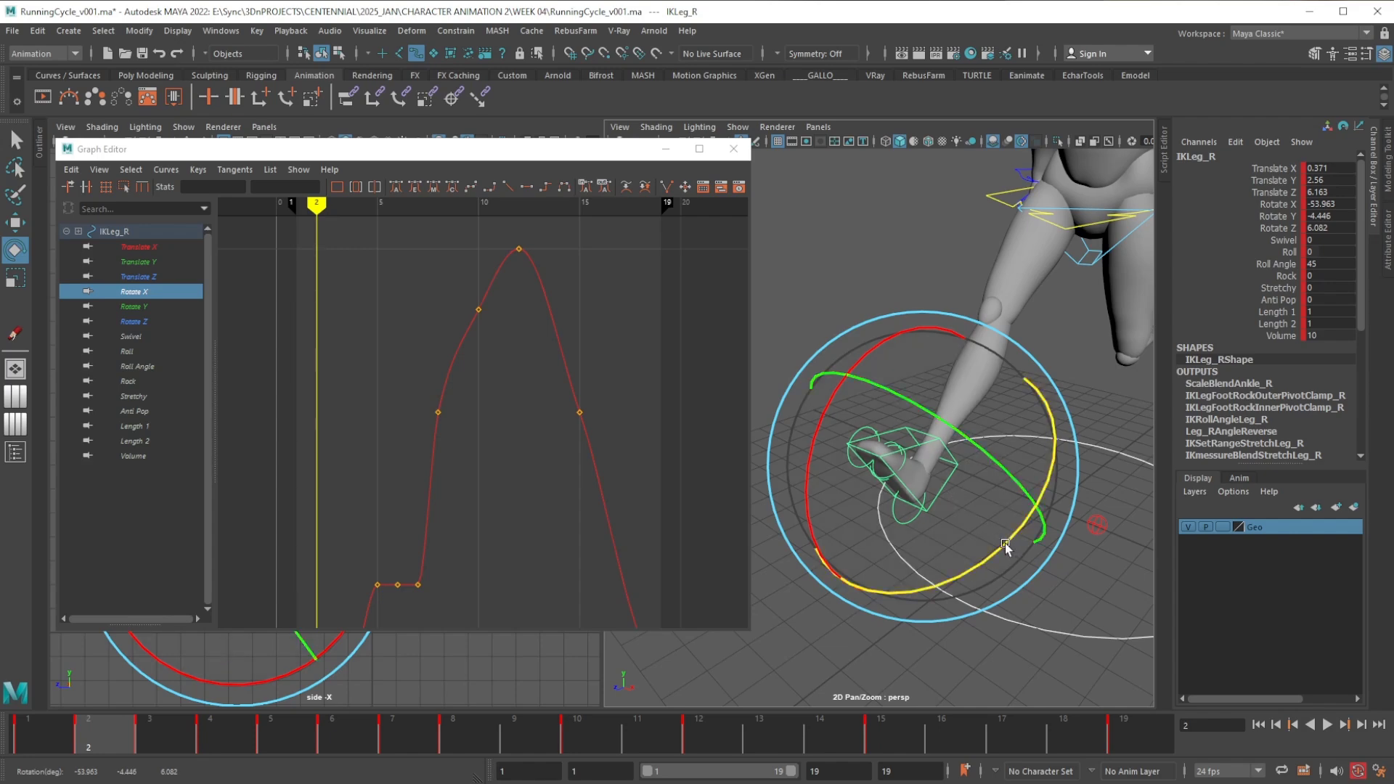
{"action": "left_click_drag", "start_coordinate": [934, 556], "coordinate": [984, 536], "text": "alt"}
Check the right foot from the front at frames 1 and 2, and turn it to a Rotate Y of -6.002 at frame 3
{"action": "left_click", "coordinate": [53, 739]}
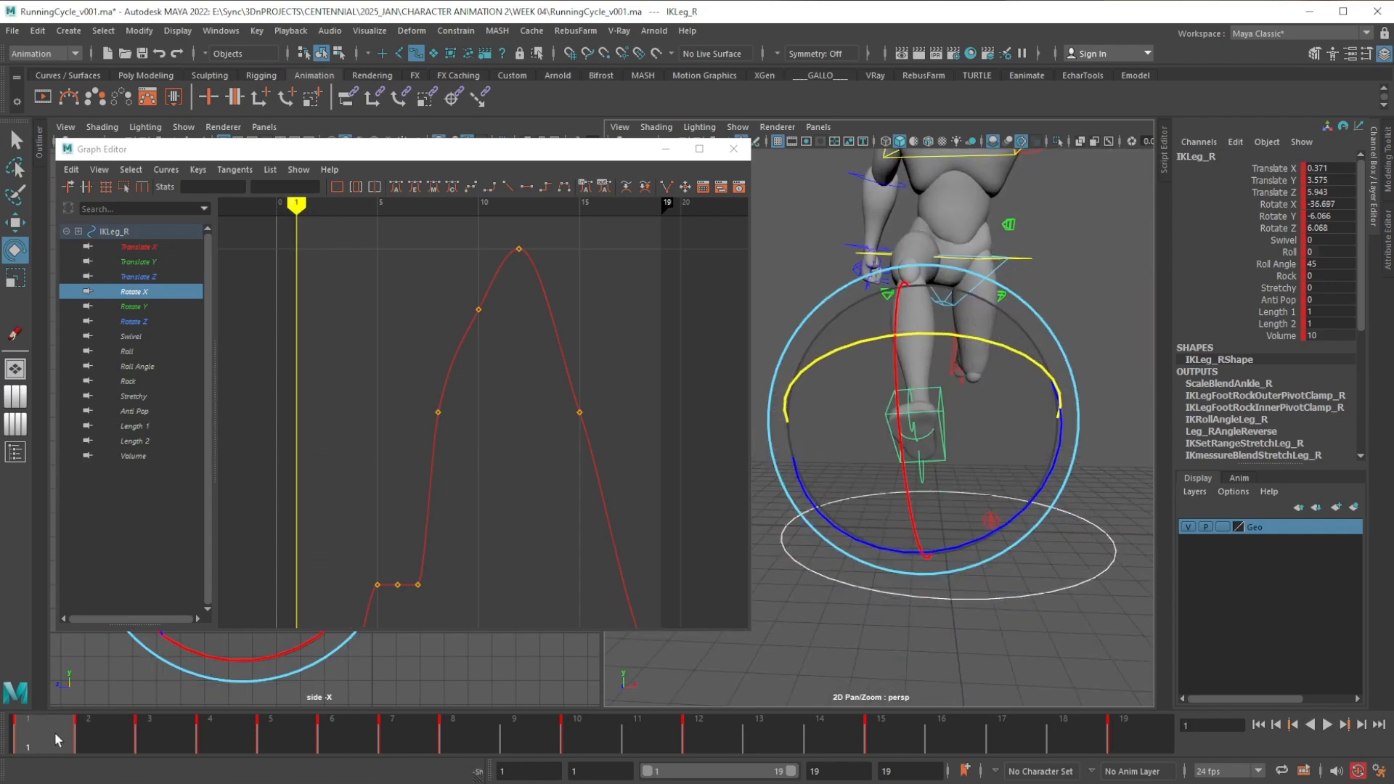
{"action": "left_click_drag", "start_coordinate": [1028, 358], "coordinate": [1024, 400]}
{"action": "left_click", "coordinate": [132, 752]}
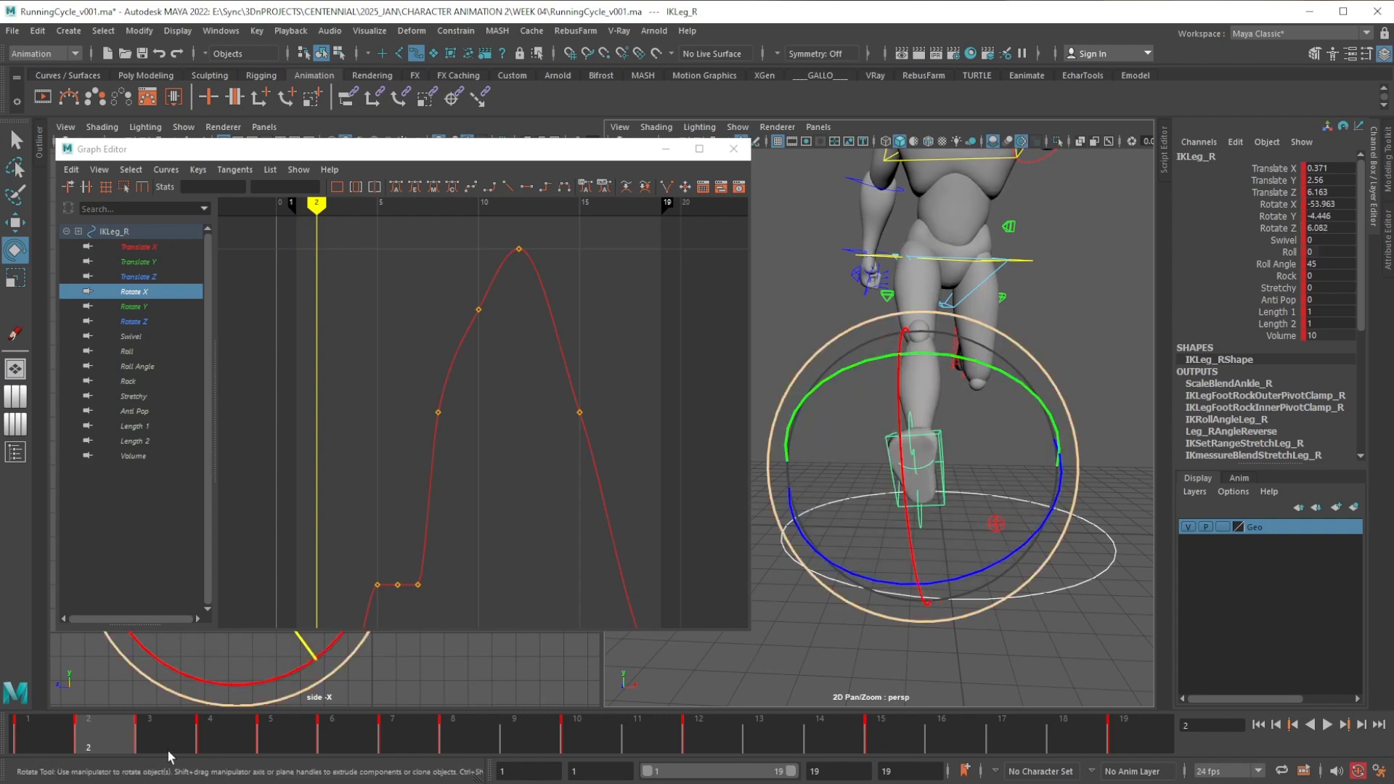
{"action": "key", "text": "period"}
{"action": "left_click_drag", "start_coordinate": [1050, 459], "coordinate": [1038, 451]}
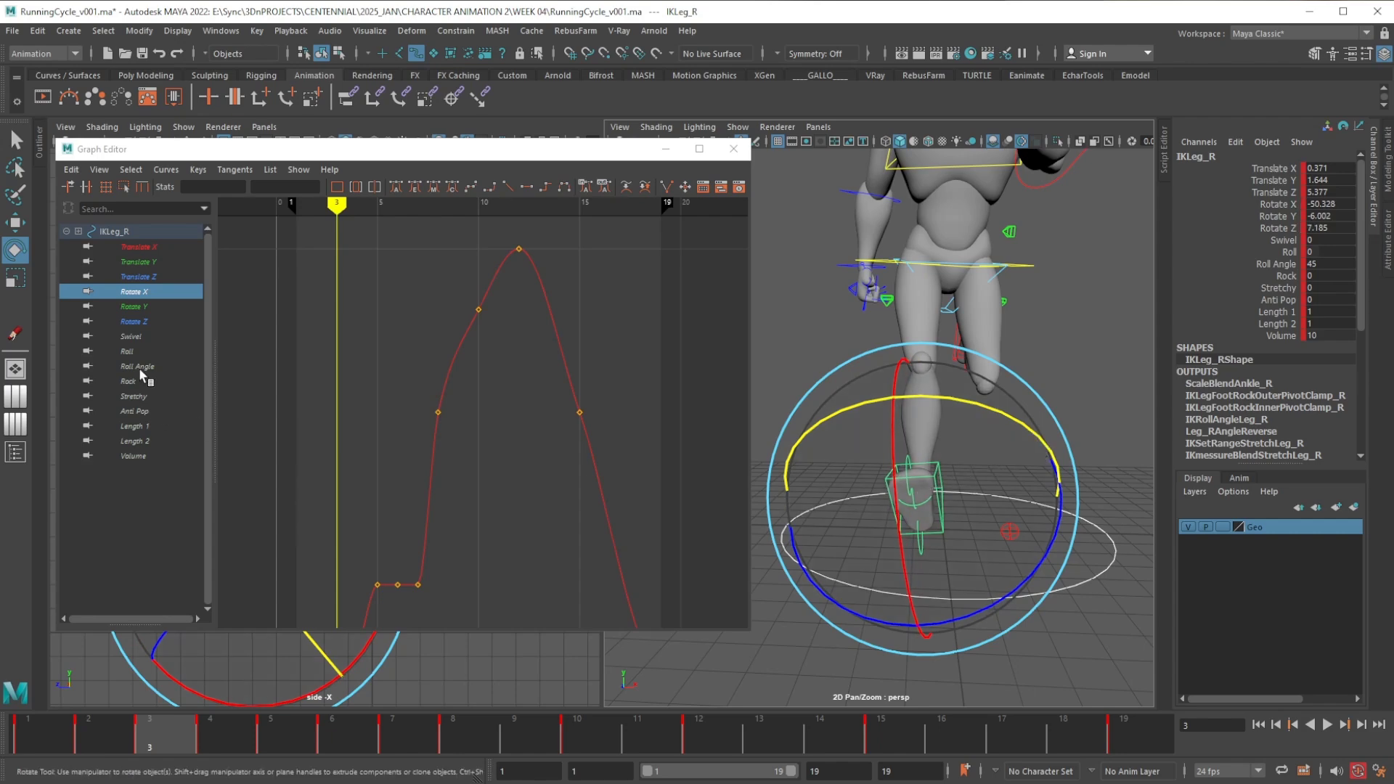
Isolate the right foot's Rotate Y curve and lower its frame 5 key to -5.913
{"action": "left_click", "coordinate": [144, 308]}
{"action": "left_click_drag", "start_coordinate": [843, 556], "coordinate": [871, 490], "text": "alt"}
{"action": "left_click", "coordinate": [225, 747]}
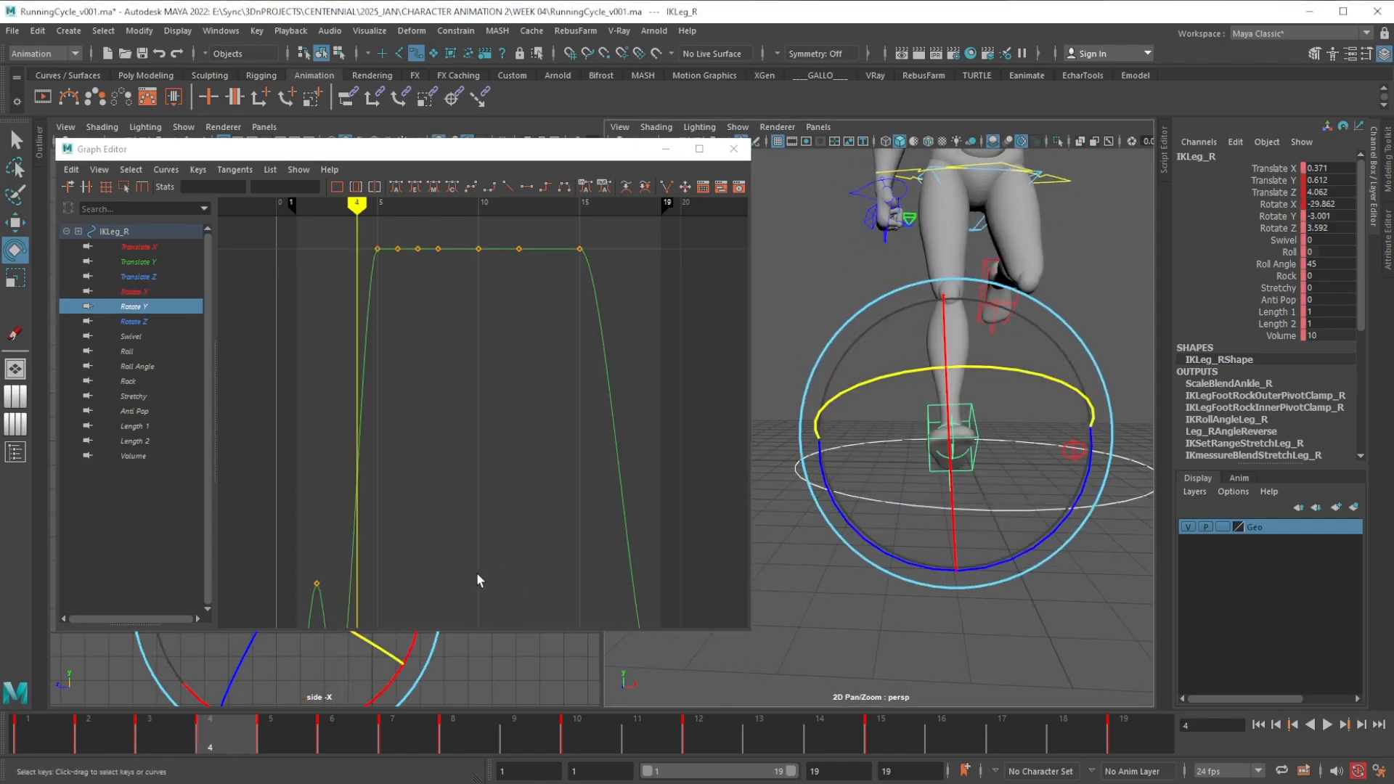
{"action": "key", "text": "f"}
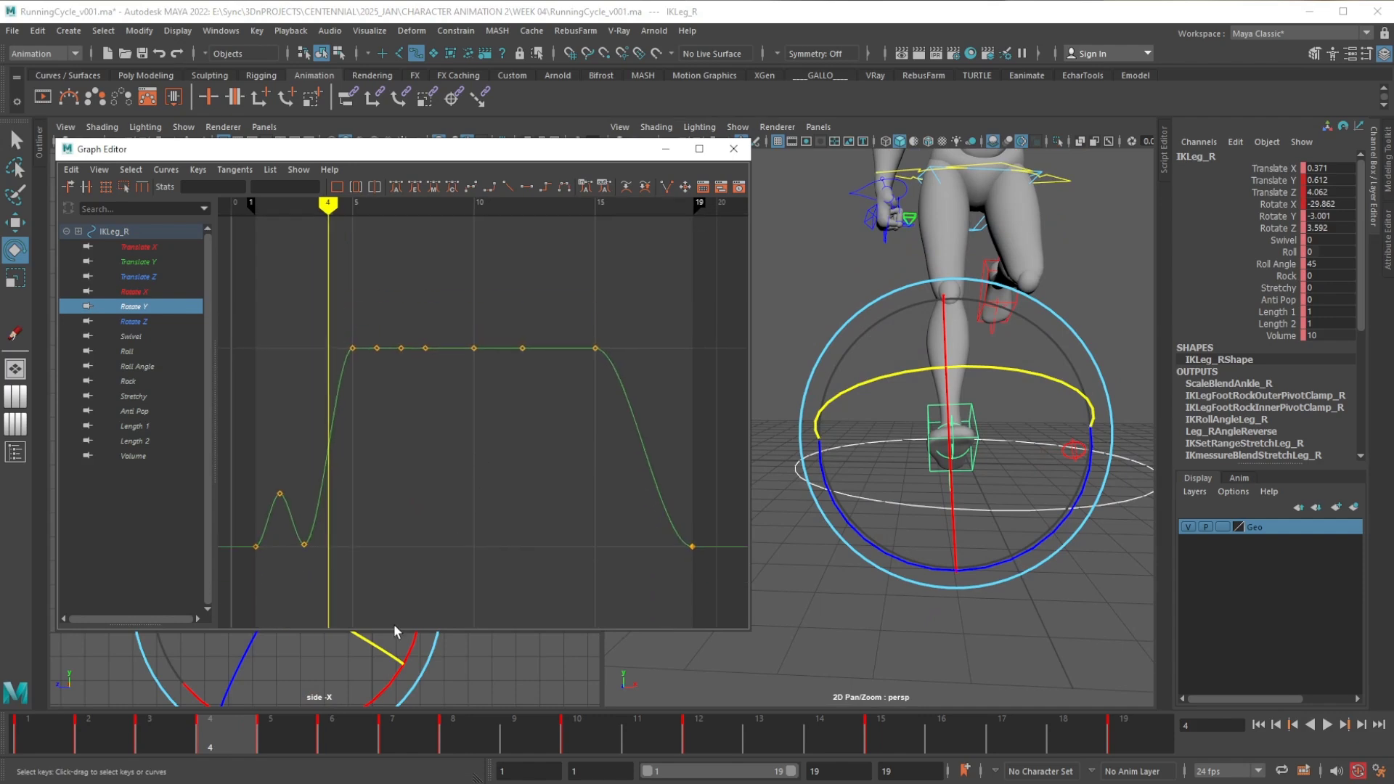
{"action": "left_click", "coordinate": [287, 733]}
{"action": "left_click_drag", "start_coordinate": [336, 340], "coordinate": [364, 367]}
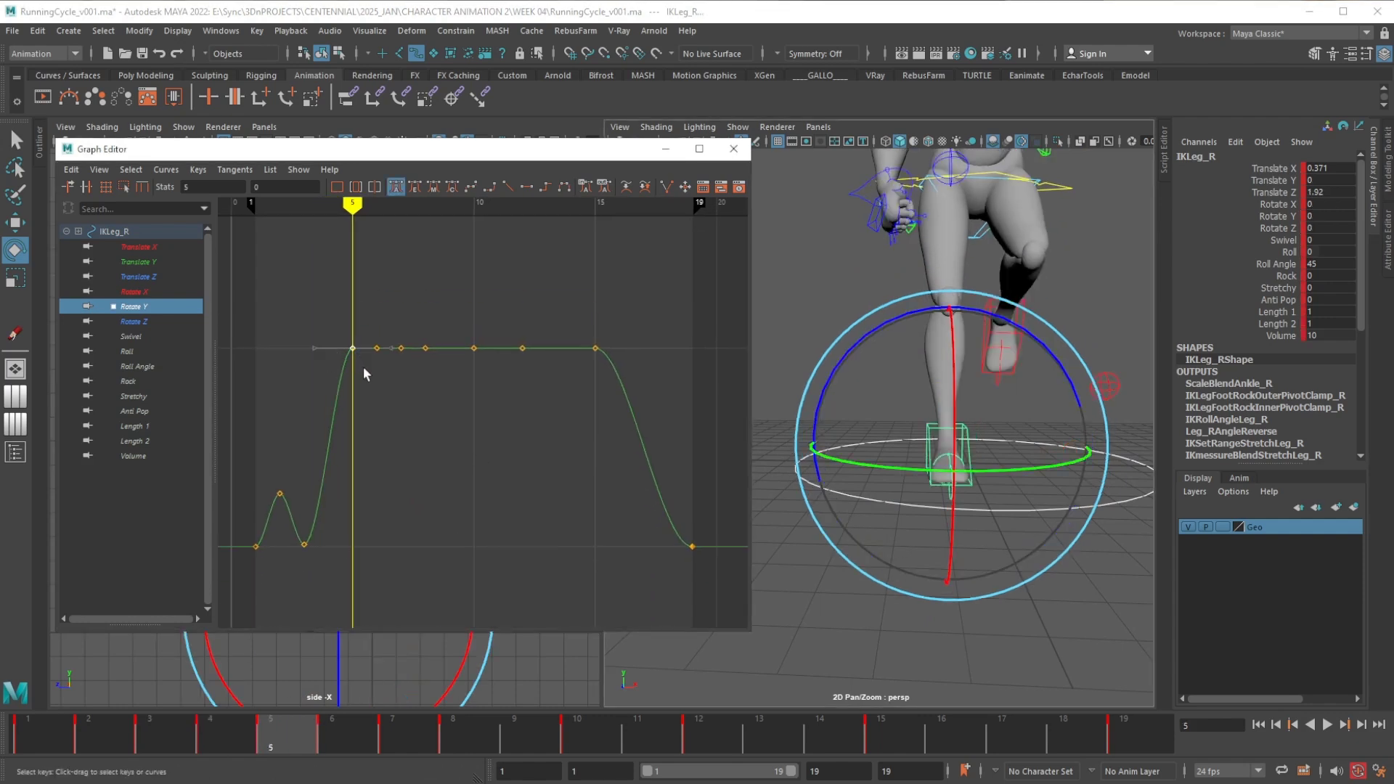
{"action": "middle_click_drag", "start_coordinate": [363, 367], "coordinate": [363, 569]}
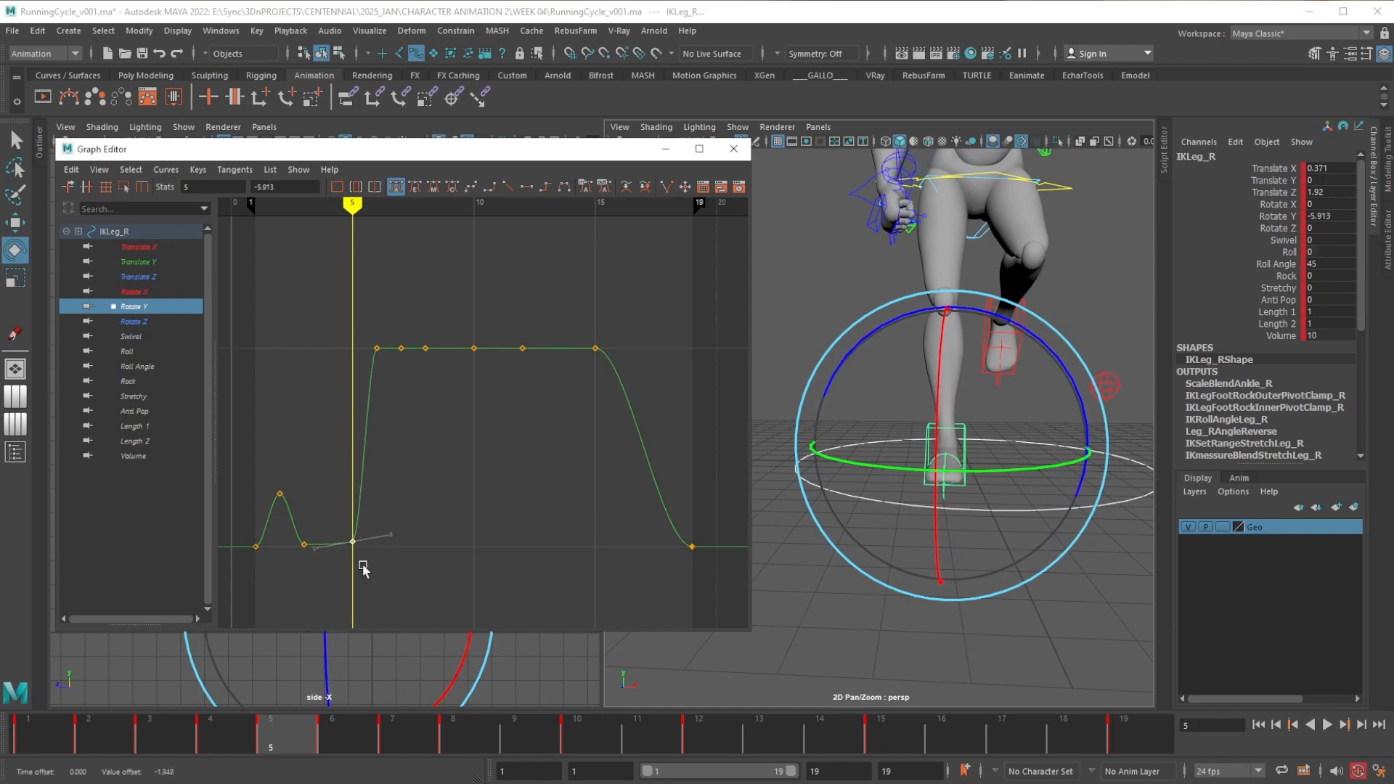
Lower the right foot's Rotate Y keys at frames 6 and 7 to -5.913, level with the frame 5 key
{"action": "left_click", "coordinate": [354, 735]}
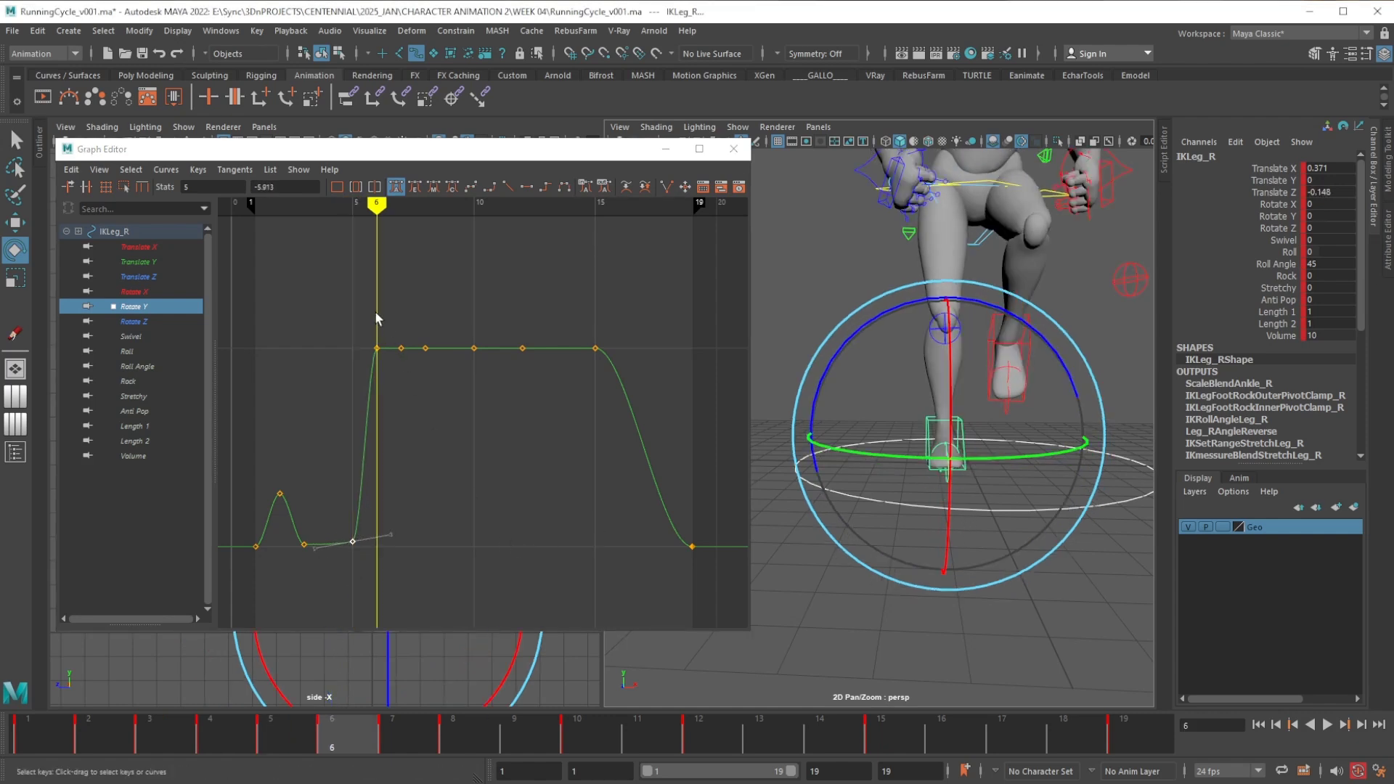
{"action": "left_click_drag", "start_coordinate": [354, 312], "coordinate": [385, 365]}
{"action": "middle_click_drag", "start_coordinate": [385, 364], "coordinate": [388, 555]}
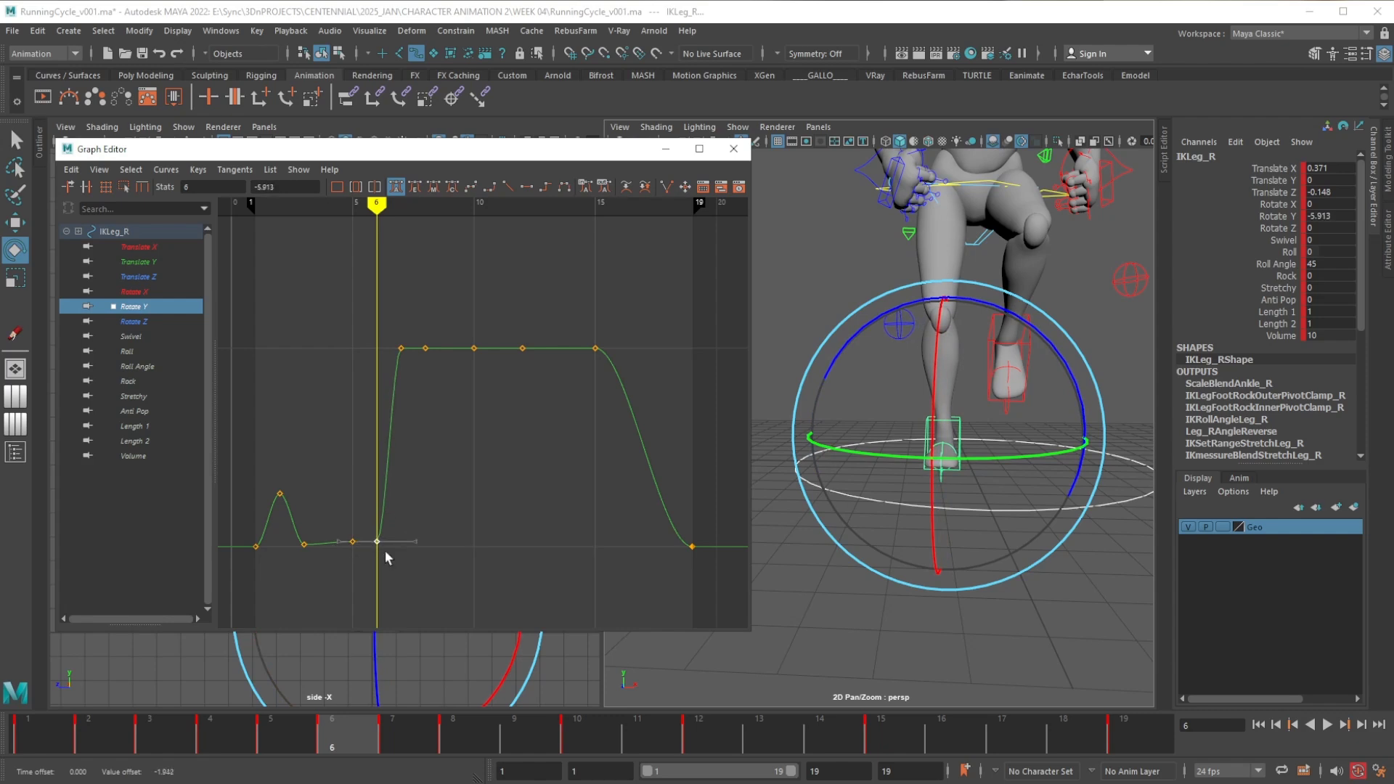
{"action": "key", "text": "period"}
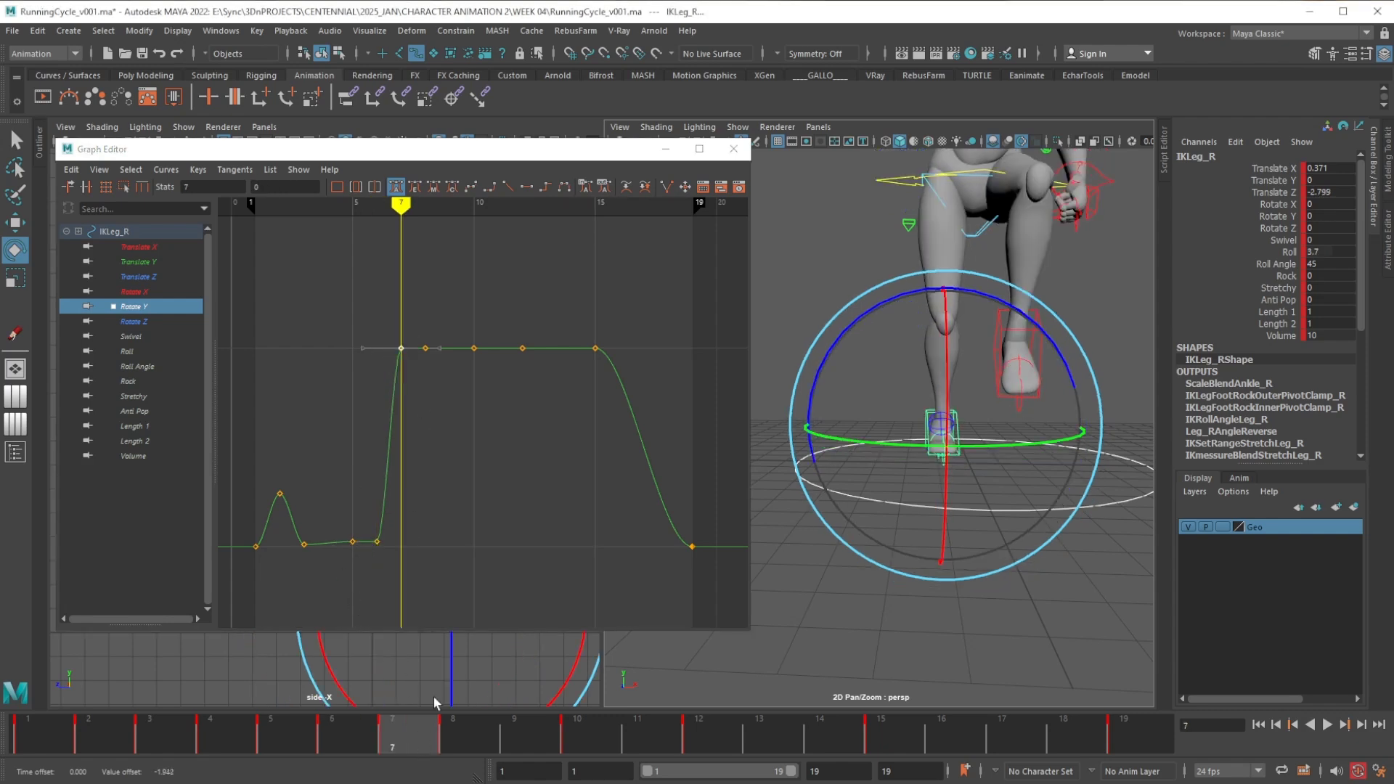
{"action": "middle_click_drag", "start_coordinate": [420, 417], "coordinate": [416, 576]}
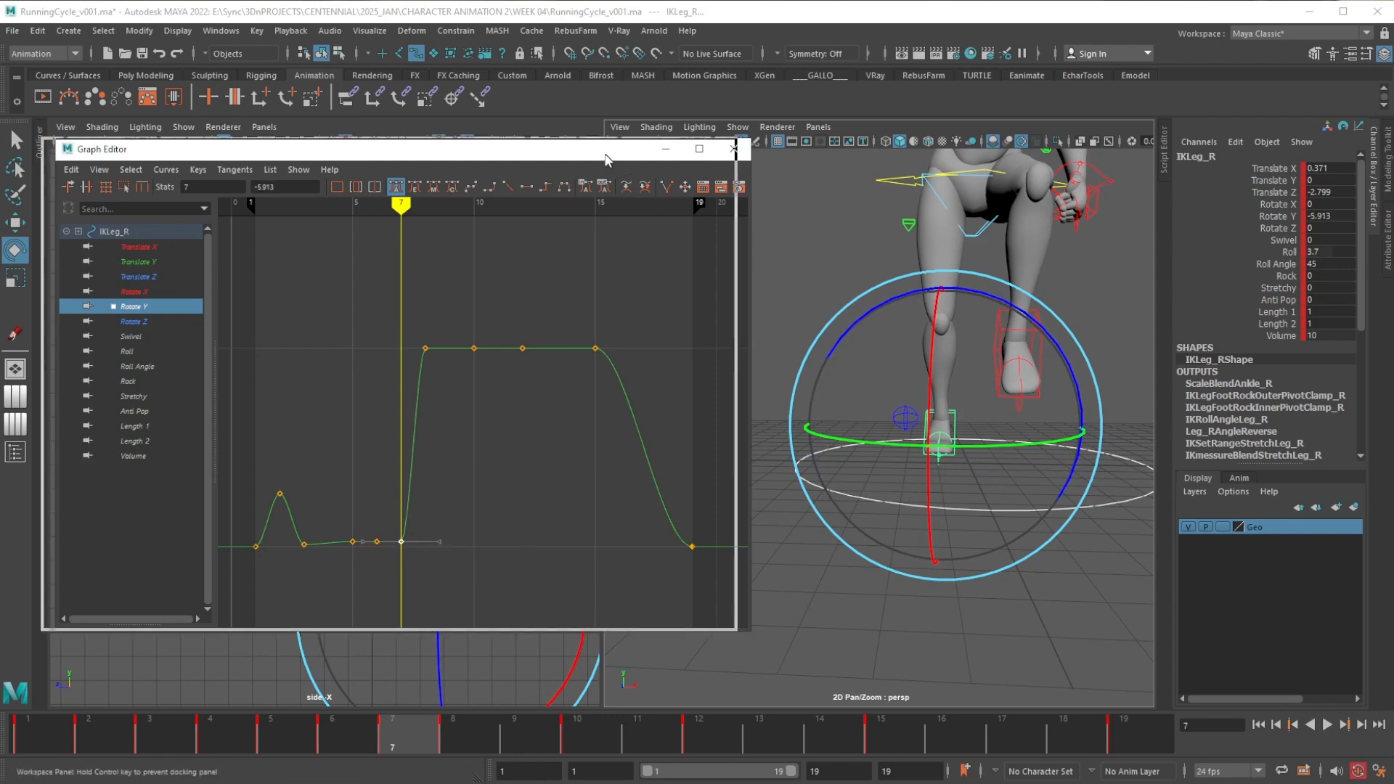
Move the Graph Editor aside and rotate the right foot at frame 8 to about Y -1.118, Z -4.964 and at frame 10 to Y 3.583, Z -5.466
{"action": "left_click_drag", "start_coordinate": [621, 156], "coordinate": [1393, 279]}
{"action": "left_click_drag", "start_coordinate": [1082, 498], "coordinate": [980, 525], "text": "alt"}
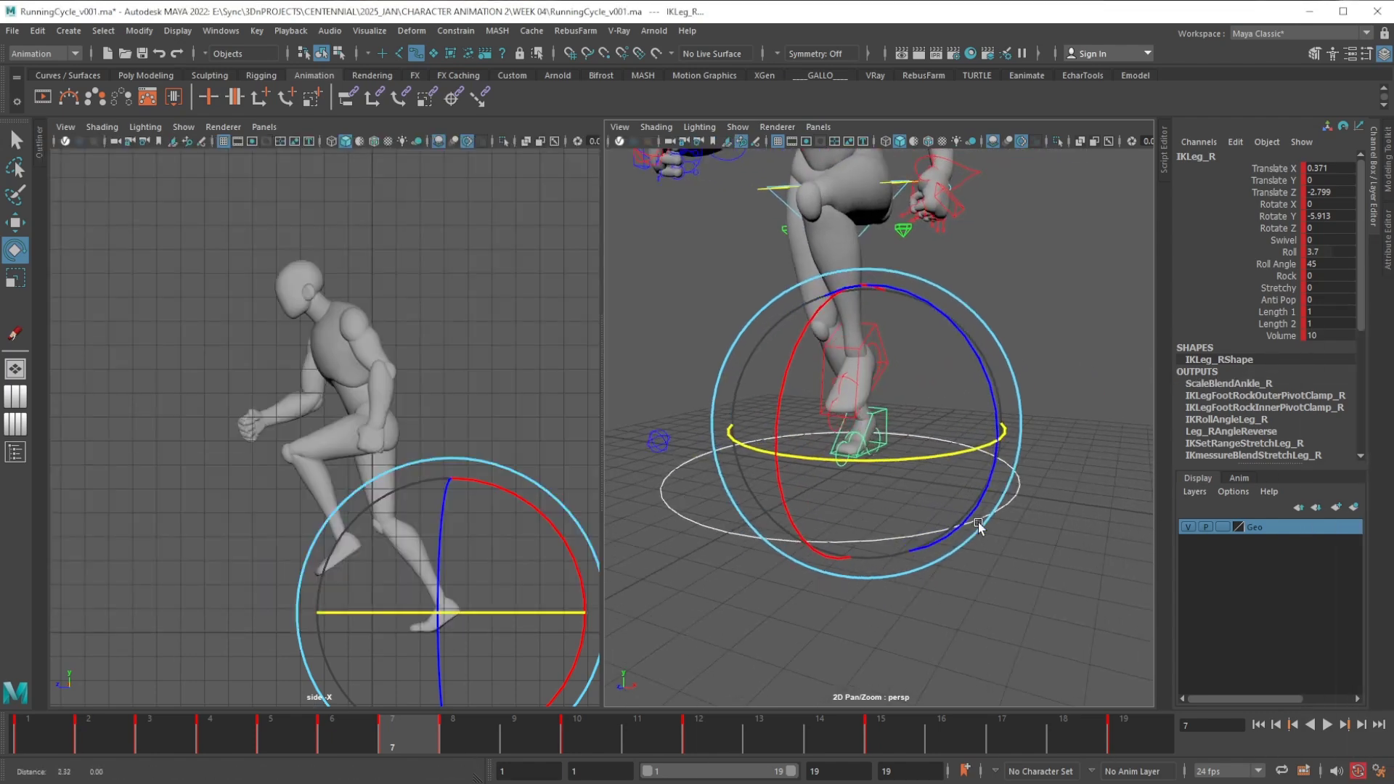
{"action": "middle_click_drag", "start_coordinate": [980, 525], "coordinate": [933, 507], "text": "alt"}
{"action": "left_click", "coordinate": [491, 733]}
{"action": "left_click_drag", "start_coordinate": [829, 560], "coordinate": [881, 569], "text": "alt"}
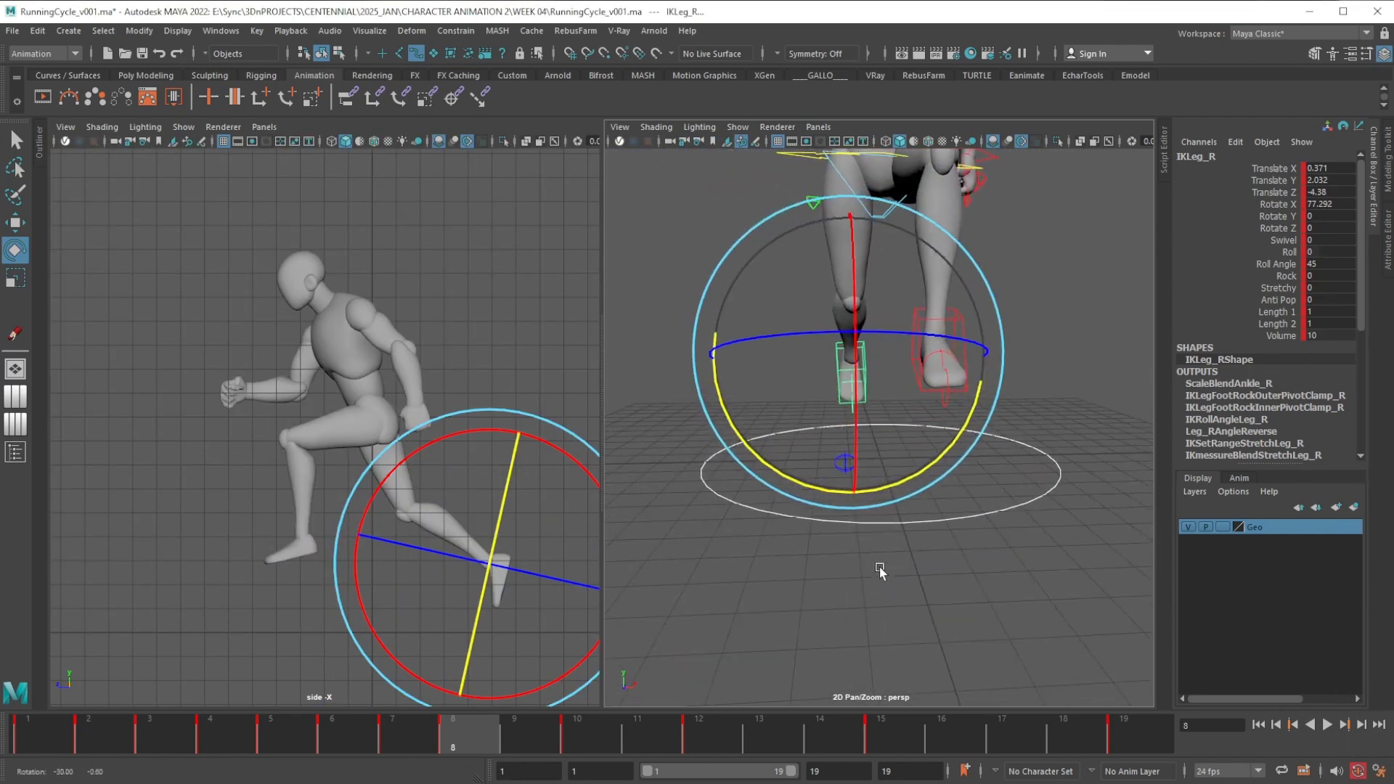
{"action": "left_click_drag", "start_coordinate": [927, 464], "coordinate": [922, 467]}
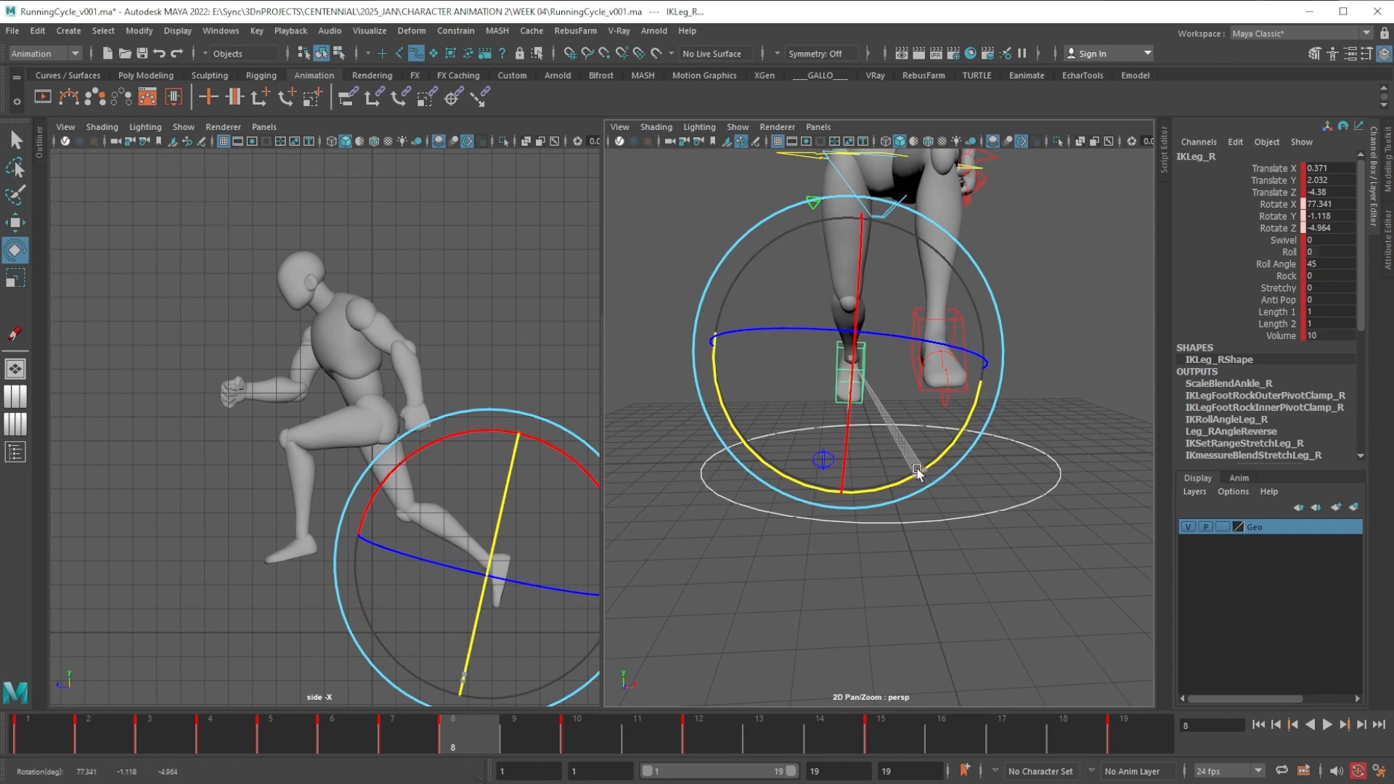
{"action": "left_click", "coordinate": [611, 739]}
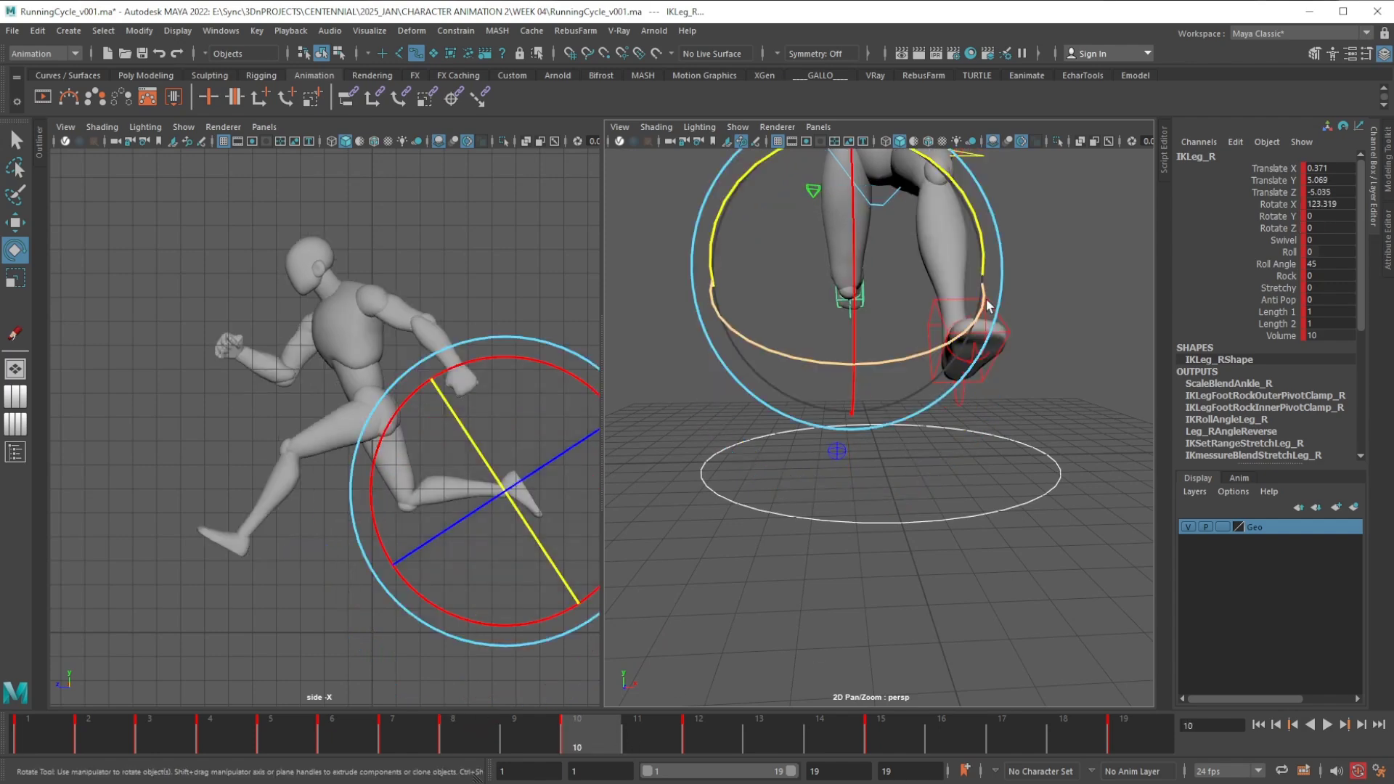
{"action": "left_click_drag", "start_coordinate": [979, 250], "coordinate": [826, 430]}
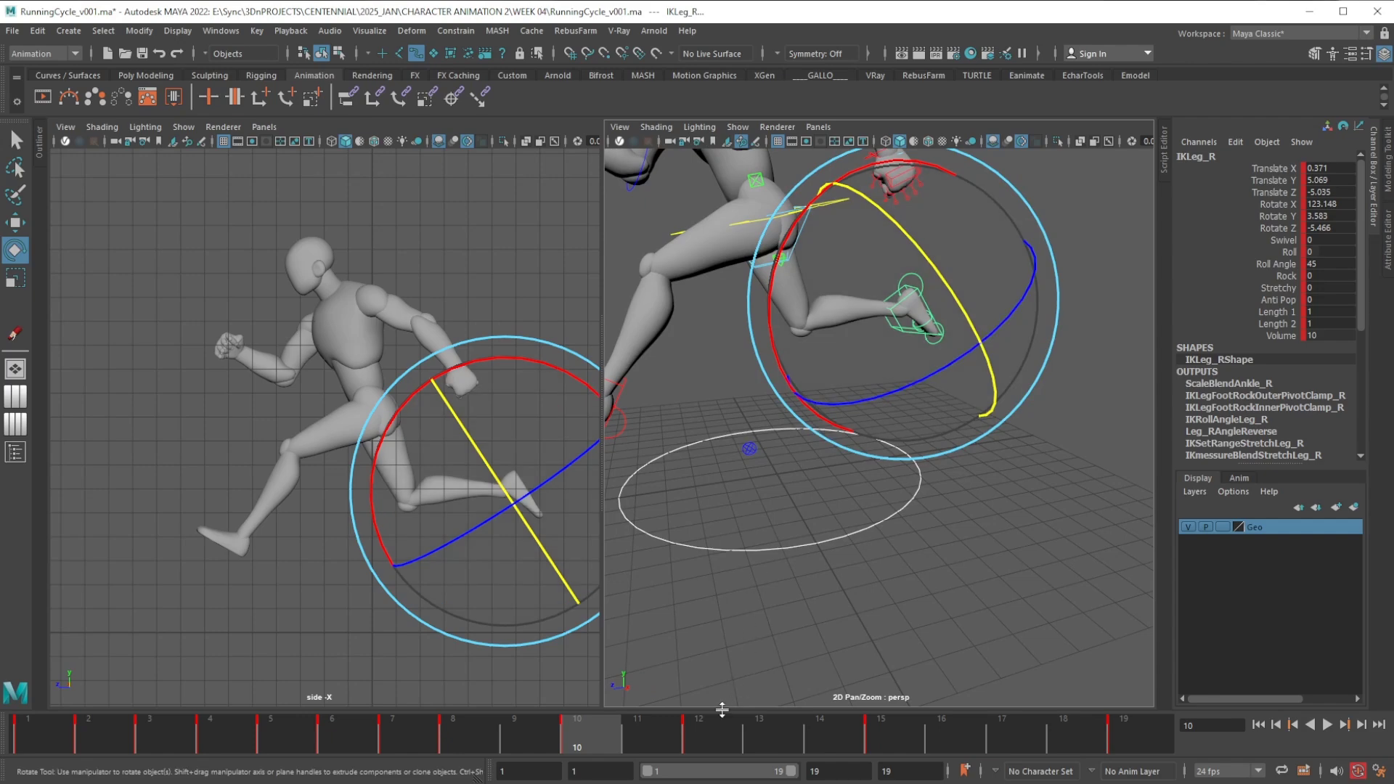
Rotate the right foot at frame 15 to Rotate Y 1.430 and Rotate Z 6.342, and scrub the run to check it
{"action": "left_click", "coordinate": [699, 737]}
{"action": "left_click_drag", "start_coordinate": [781, 625], "coordinate": [828, 528], "text": "alt"}
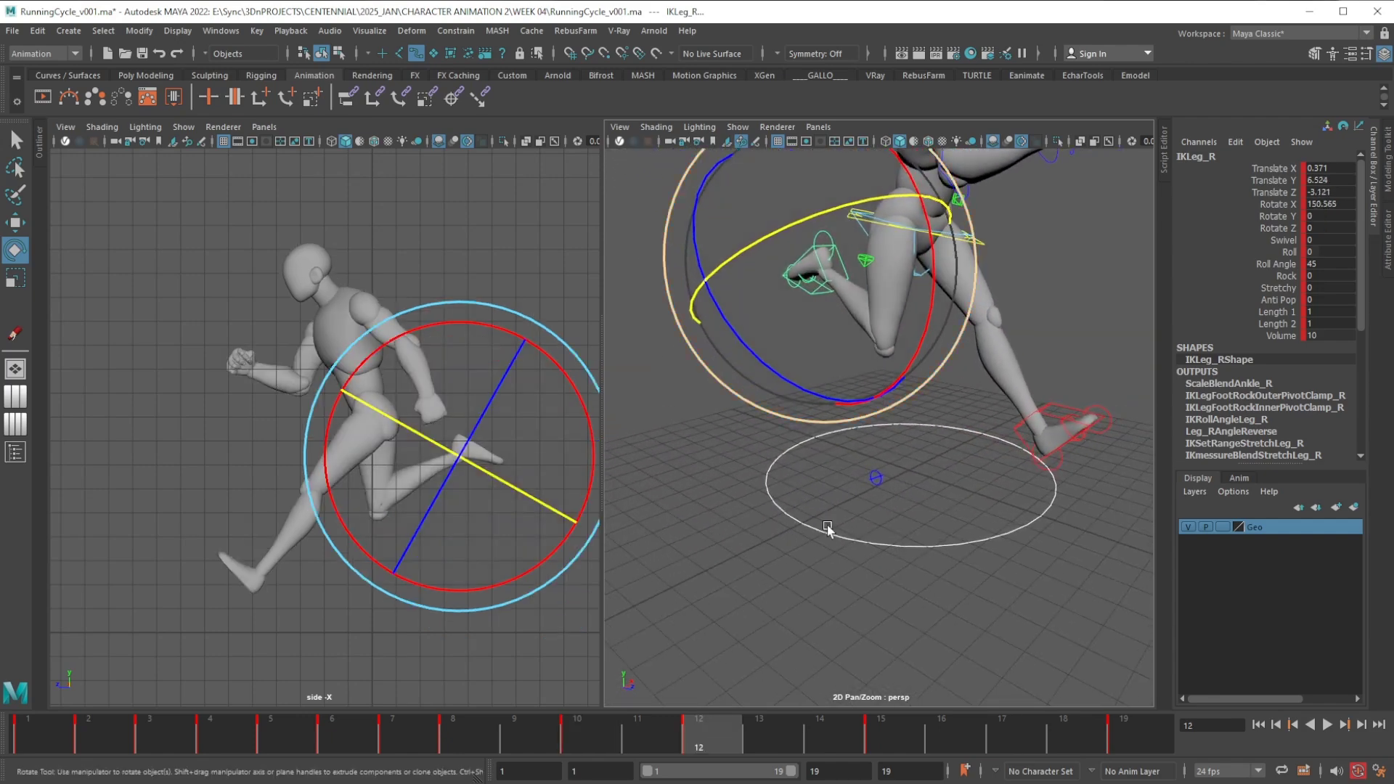
{"action": "left_click", "coordinate": [900, 738]}
{"action": "left_click_drag", "start_coordinate": [969, 537], "coordinate": [883, 464], "text": "alt"}
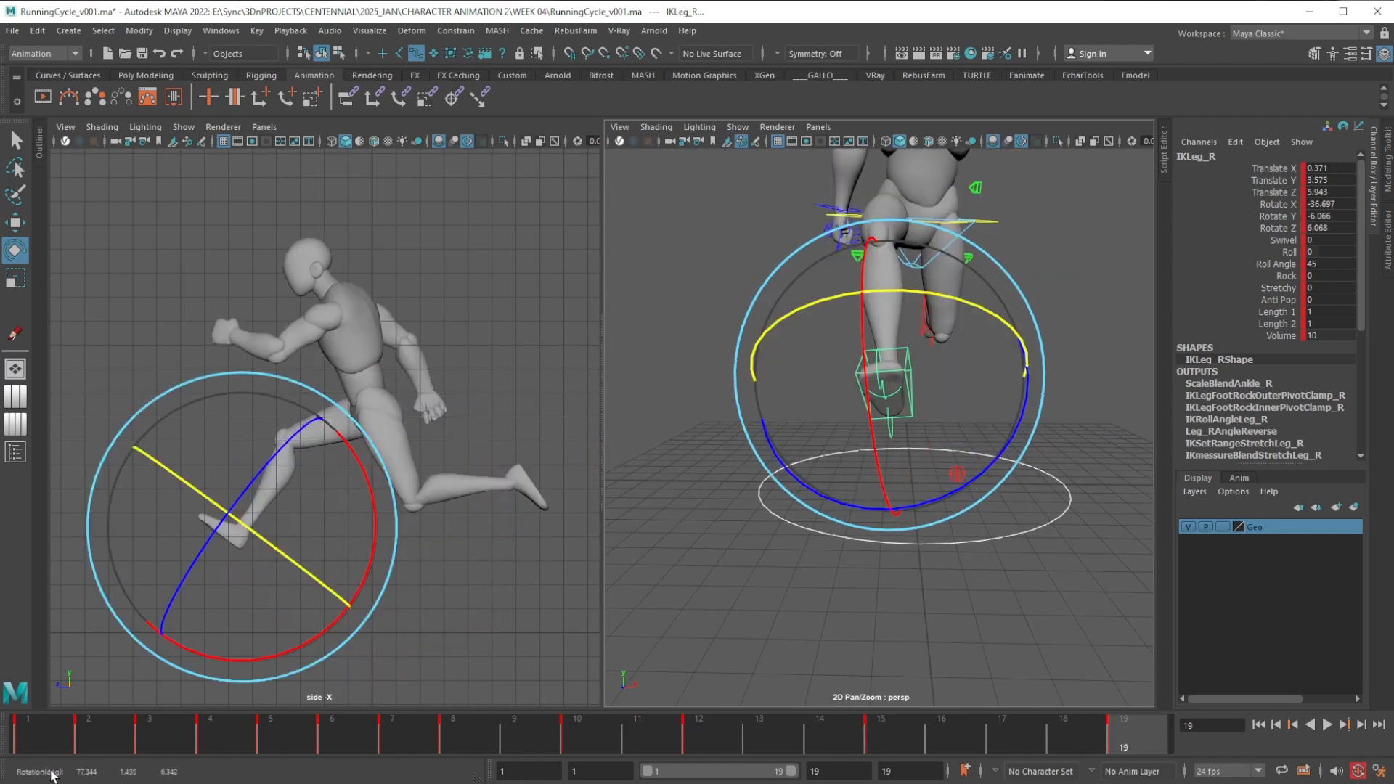
{"action": "left_click_drag", "start_coordinate": [46, 735], "coordinate": [678, 747]}
Rotate the left foot control at frame 1 to Y -1.653, Z 2.369 and at frame 3 to about Y -2.165, Z 2.779
{"action": "left_click", "coordinate": [53, 734]}
{"action": "left_click", "coordinate": [1048, 291]}
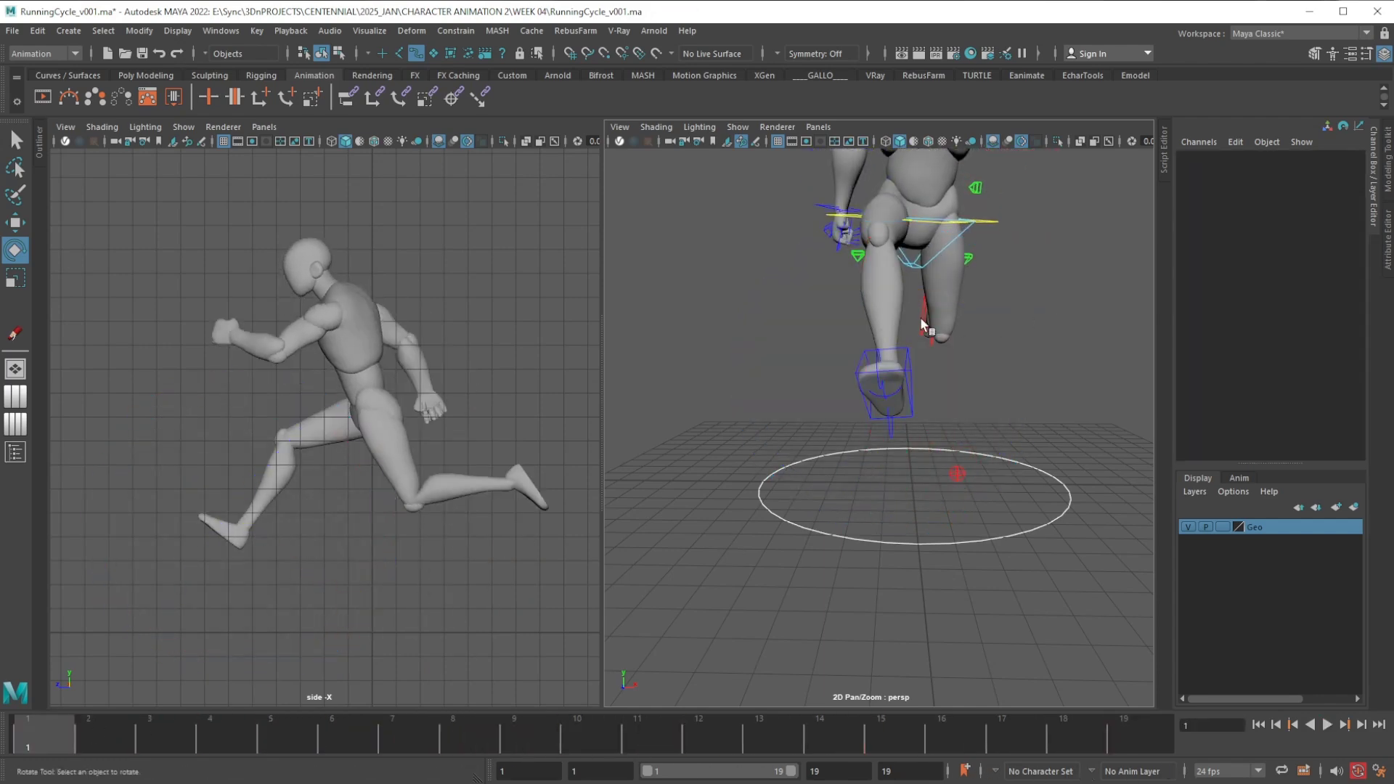
{"action": "left_click", "coordinate": [964, 385]}
{"action": "left_click_drag", "start_coordinate": [965, 376], "coordinate": [915, 400], "text": "alt"}
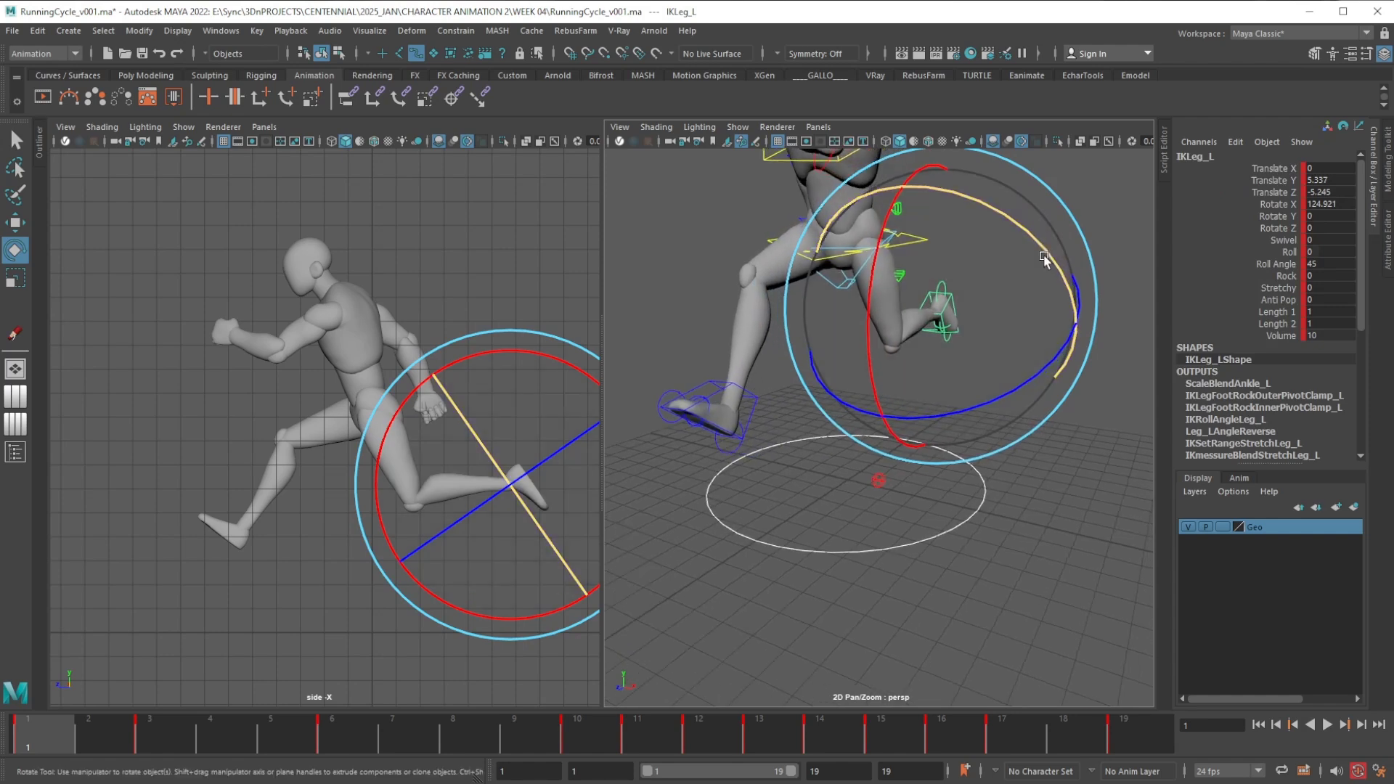
{"action": "left_click_drag", "start_coordinate": [1044, 252], "coordinate": [1026, 268]}
{"action": "left_click", "coordinate": [181, 743]}
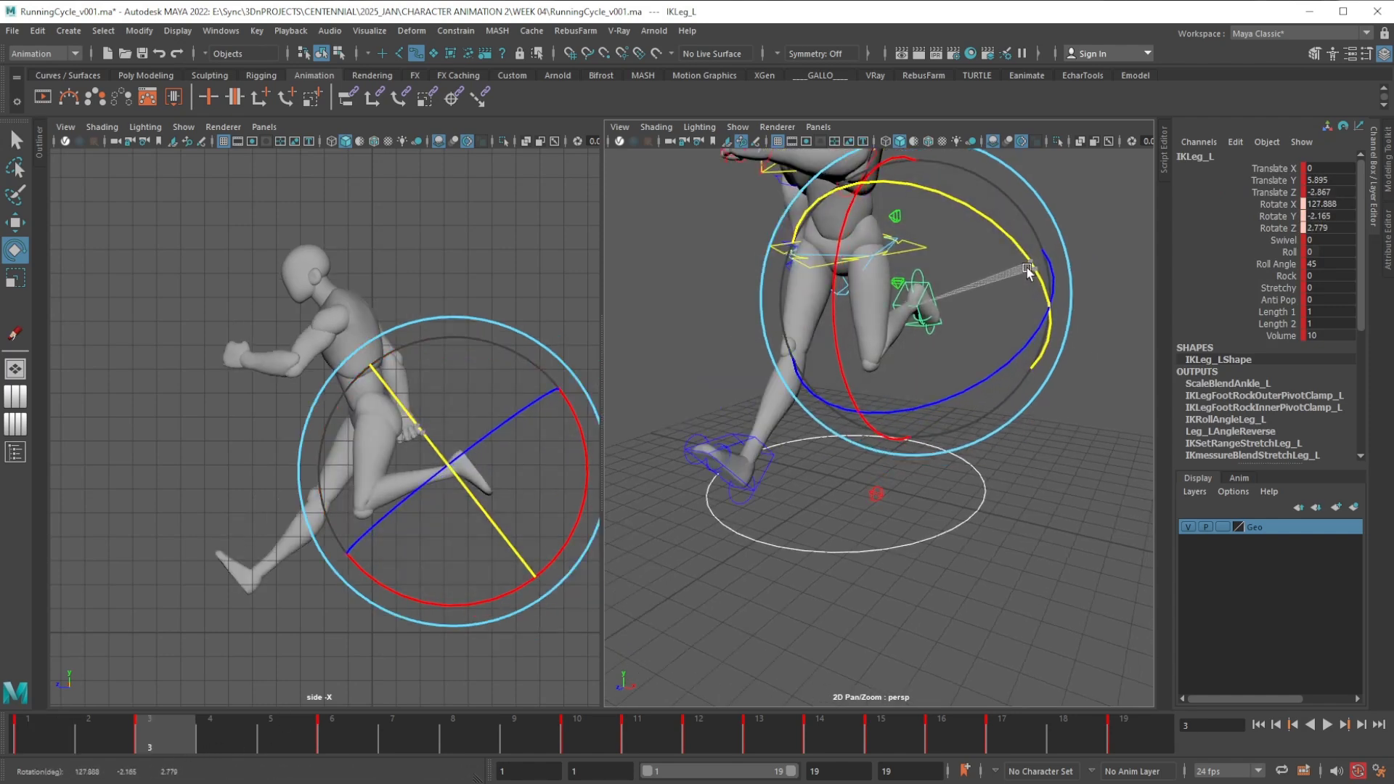
Rotate the left foot at frame 6 to about Rotate X 62.986, Rotate Y -2.447 and Rotate Z -3.76
{"action": "left_click", "coordinate": [346, 739]}
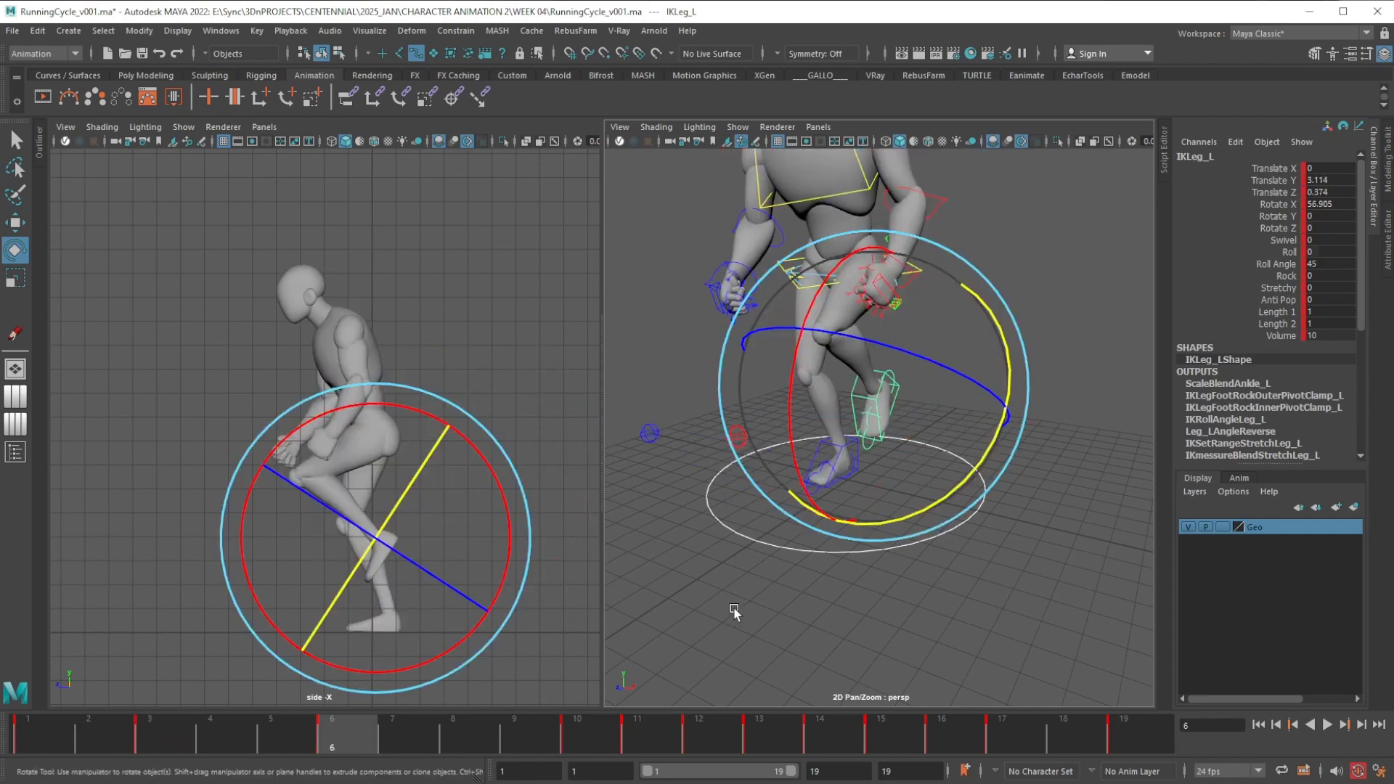
{"action": "middle_click_drag", "start_coordinate": [937, 566], "coordinate": [908, 556]}
{"action": "left_click_drag", "start_coordinate": [908, 551], "coordinate": [815, 544], "text": "alt"}
{"action": "left_click_drag", "start_coordinate": [741, 420], "coordinate": [743, 449]}
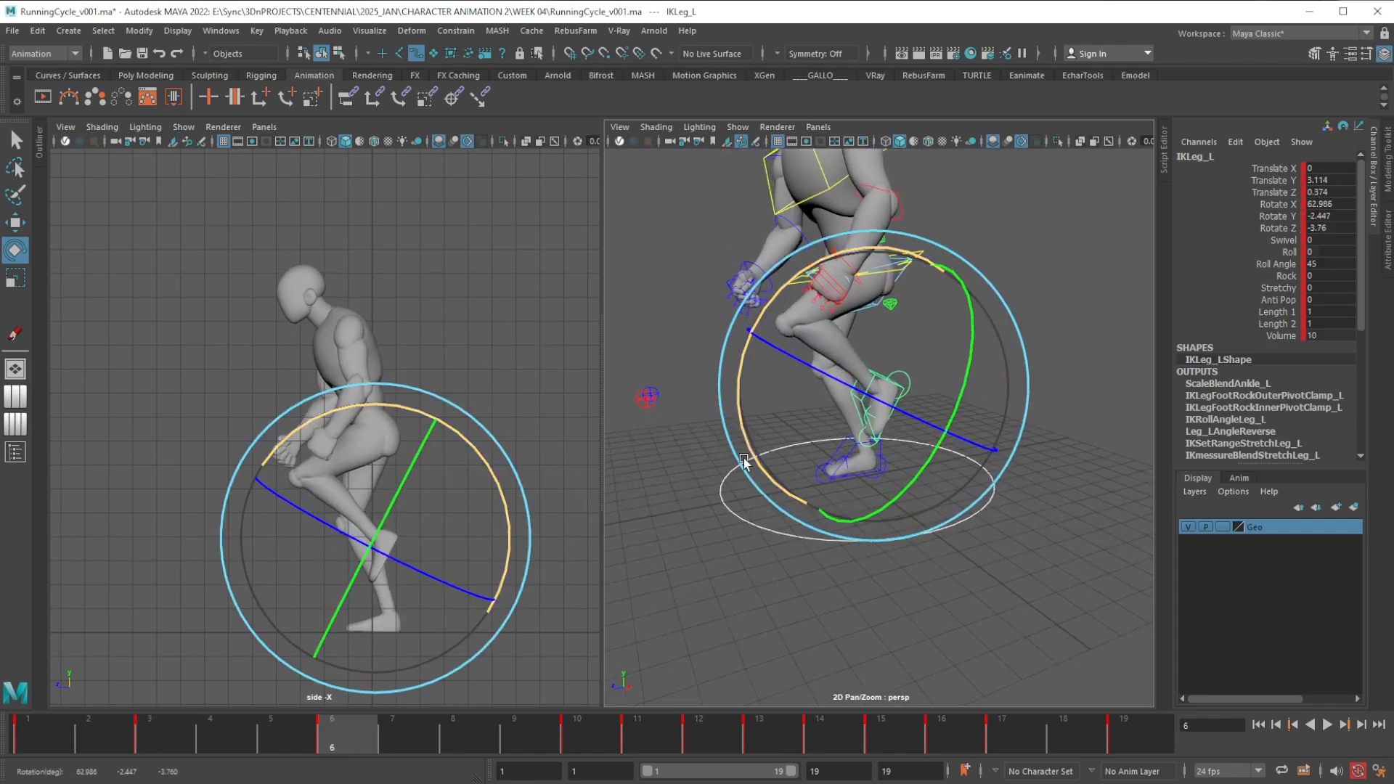
Turn the left foot at frame 10 to Rotate Y 2.633 and Rotate Z -1.462, aligning it with the leg
{"action": "left_click", "coordinate": [600, 738]}
{"action": "left_click_drag", "start_coordinate": [854, 609], "coordinate": [966, 574], "text": "alt"}
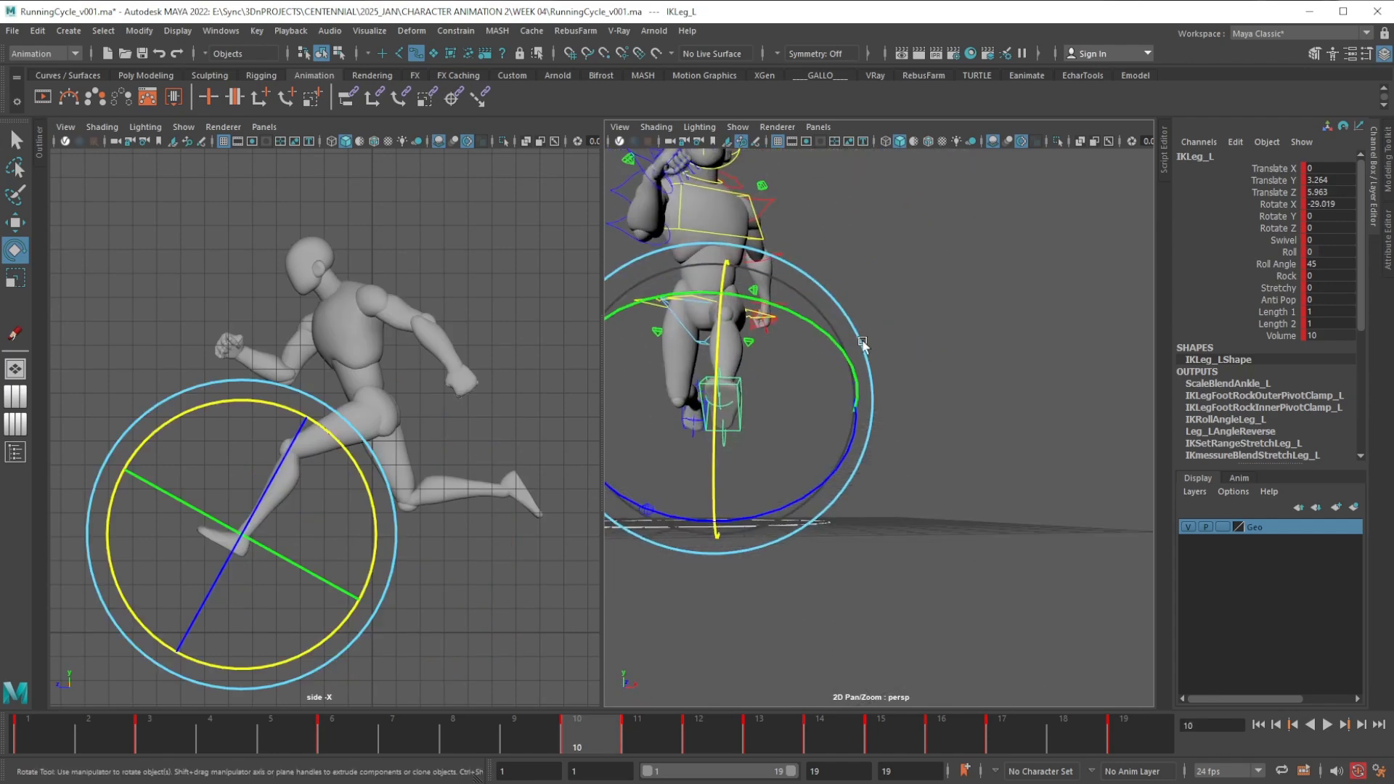
{"action": "left_click_drag", "start_coordinate": [809, 320], "coordinate": [818, 326]}
{"action": "left_click_drag", "start_coordinate": [857, 472], "coordinate": [877, 546], "text": "alt"}
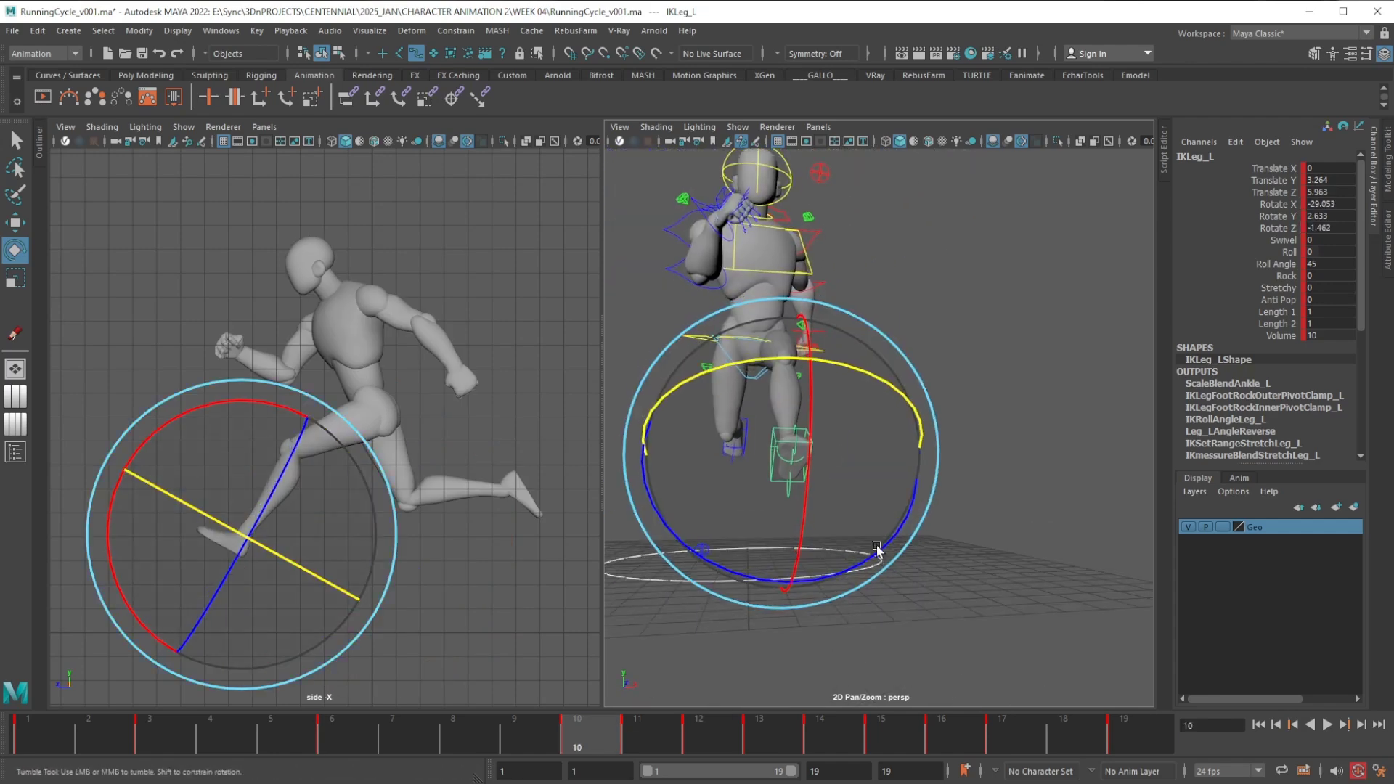
Adjust the left foot's turn at frame 11, and rotate it at frame 13 to about Rotate Y 7.855 and Rotate Z -6.675
{"action": "left_click", "coordinate": [660, 738]}
{"action": "mouse_move", "coordinate": [886, 392]}
{"action": "left_mouse_down"}
{"action": "mouse_move", "coordinate": [898, 386]}
{"action": "mouse_move", "coordinate": [879, 409]}
{"action": "left_mouse_up"}
{"action": "left_click", "coordinate": [708, 737]}
{"action": "left_click", "coordinate": [779, 730]}
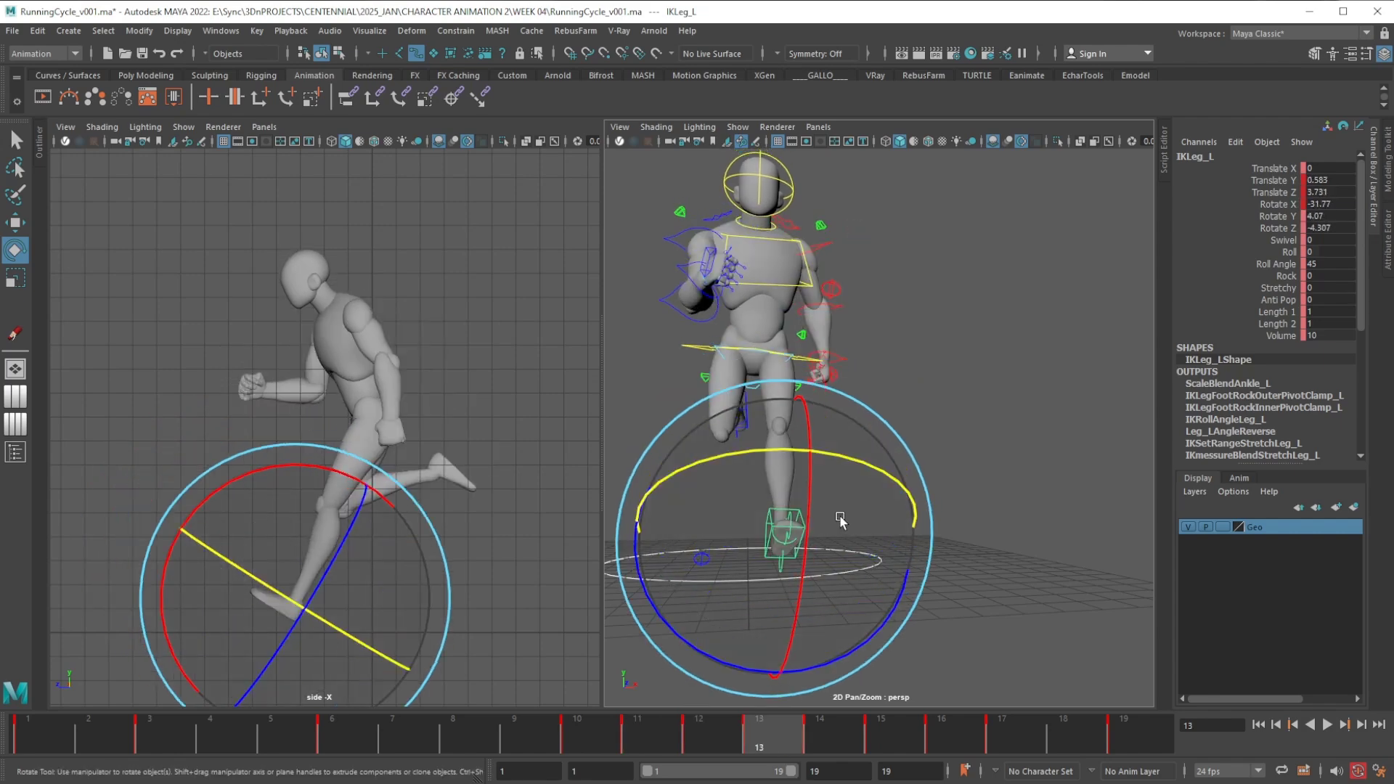
{"action": "left_click_drag", "start_coordinate": [856, 463], "coordinate": [867, 470]}
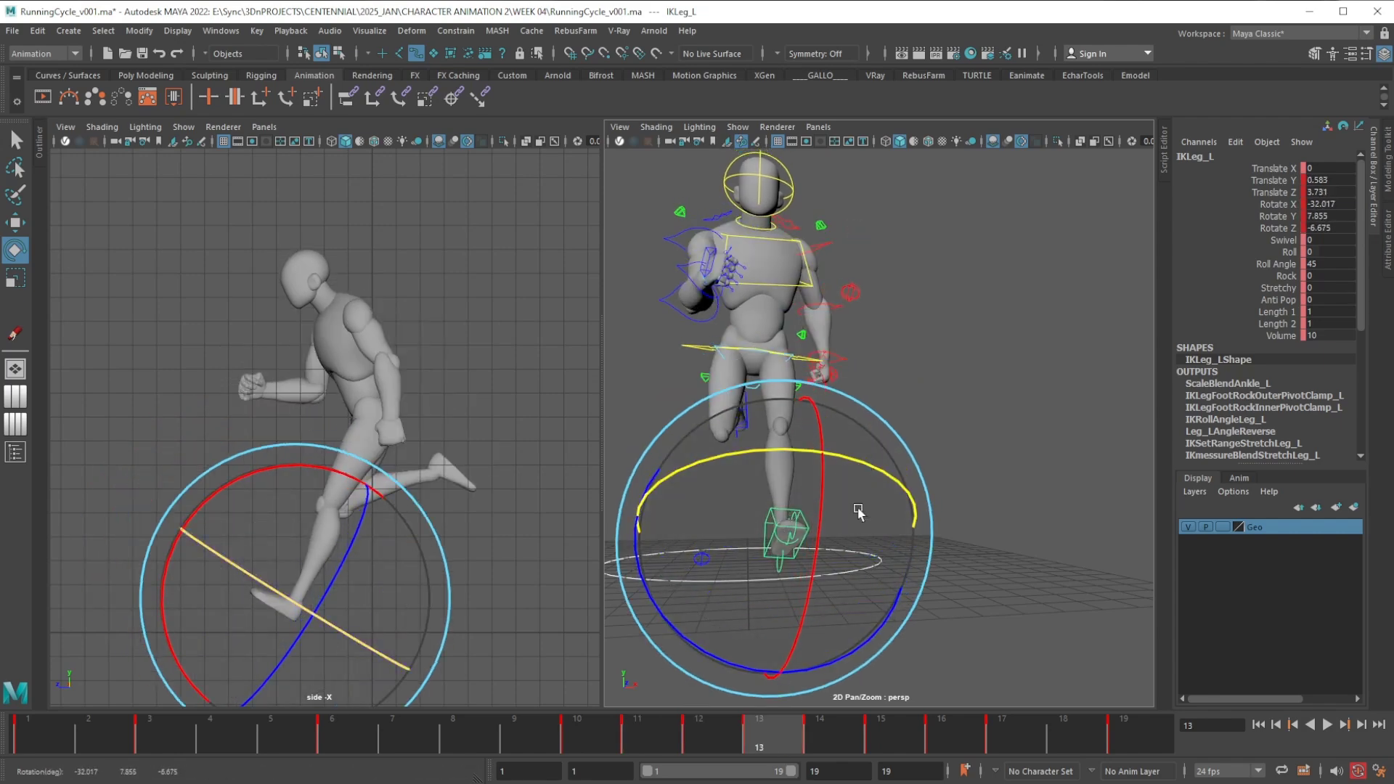
Go through the left foot's frames 14 to 17 and turn it to Rotate Y 1.055 and Rotate Z 2.735 at frame 17
{"action": "left_click", "coordinate": [822, 739]}
{"action": "left_click_drag", "start_coordinate": [818, 557], "coordinate": [903, 542]}
{"action": "left_click", "coordinate": [882, 738]}
{"action": "left_click", "coordinate": [953, 730]}
{"action": "left_click", "coordinate": [1009, 738]}
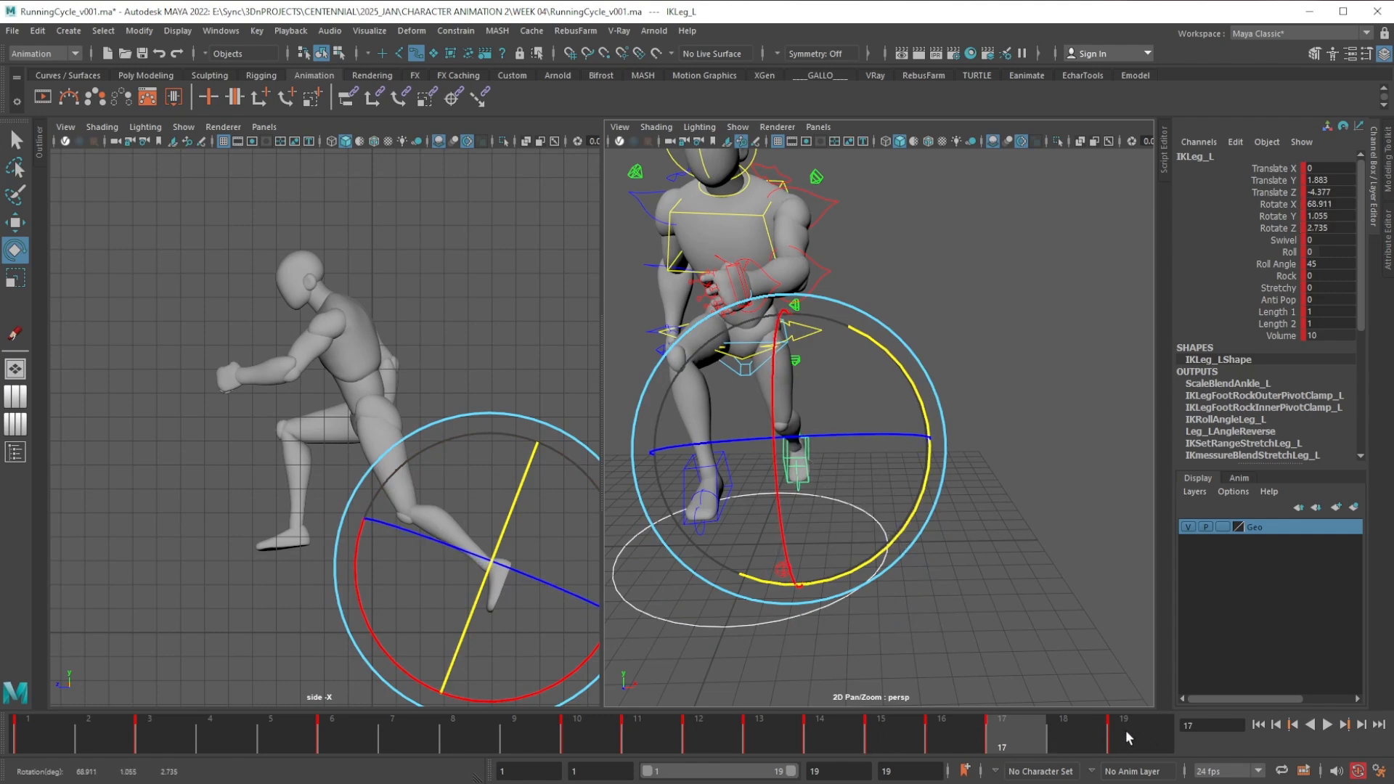
Copy the left foot control's frame 1 keys and paste them at frame 19
{"action": "left_click_drag", "start_coordinate": [1126, 730], "coordinate": [49, 733]}
{"action": "right_click", "coordinate": [41, 730]}
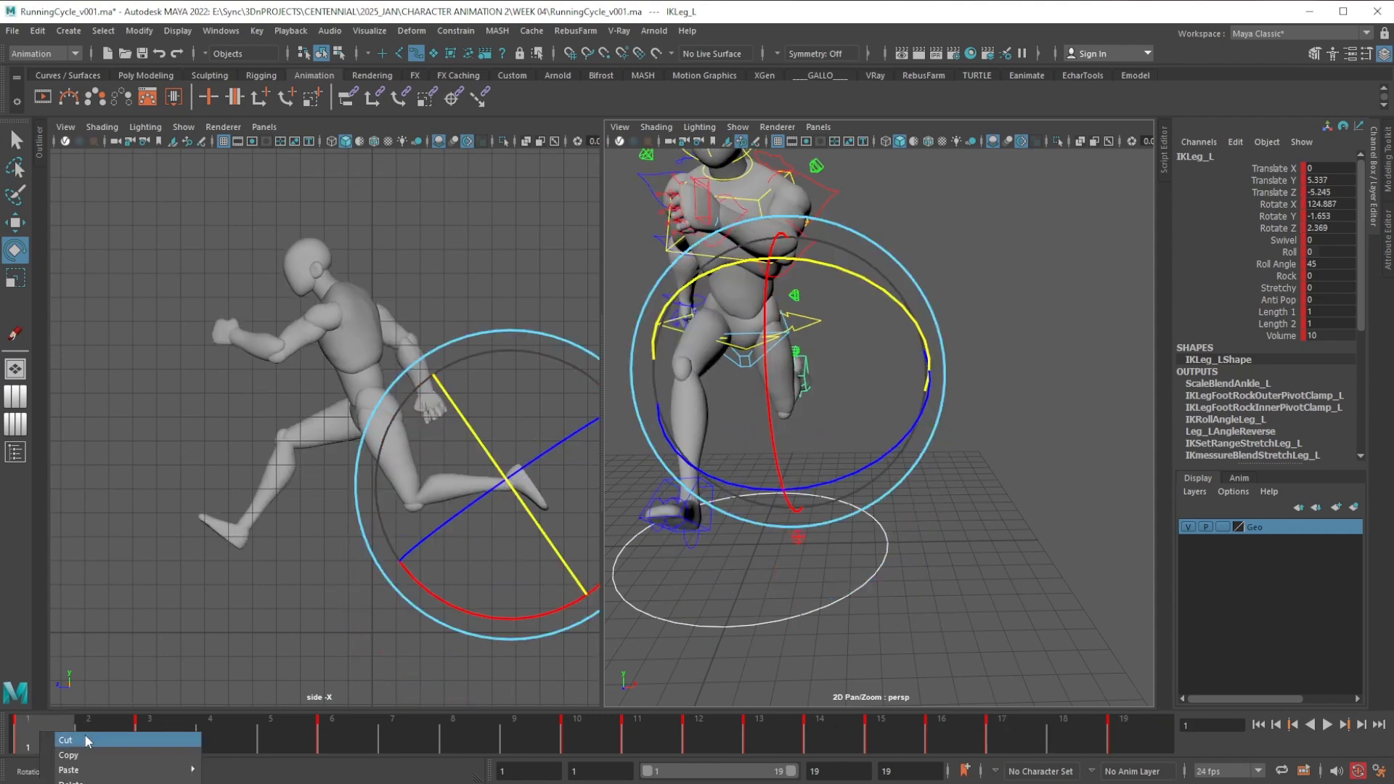
{"action": "left_click", "coordinate": [84, 755]}
{"action": "left_click", "coordinate": [1136, 739]}
{"action": "right_click", "coordinate": [1161, 720]}
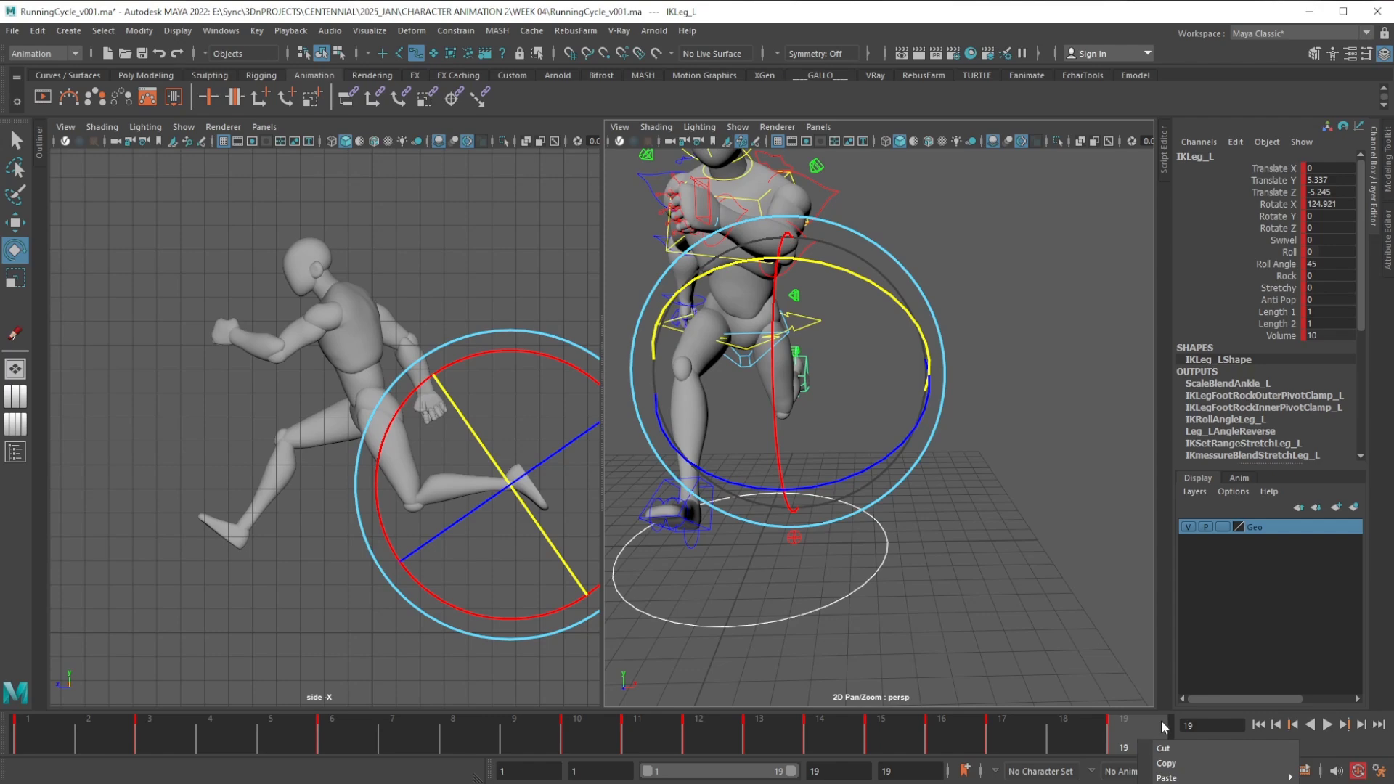
{"action": "mouse_move", "coordinate": [1222, 779]}
{"action": "left_click", "coordinate": [1328, 778]}
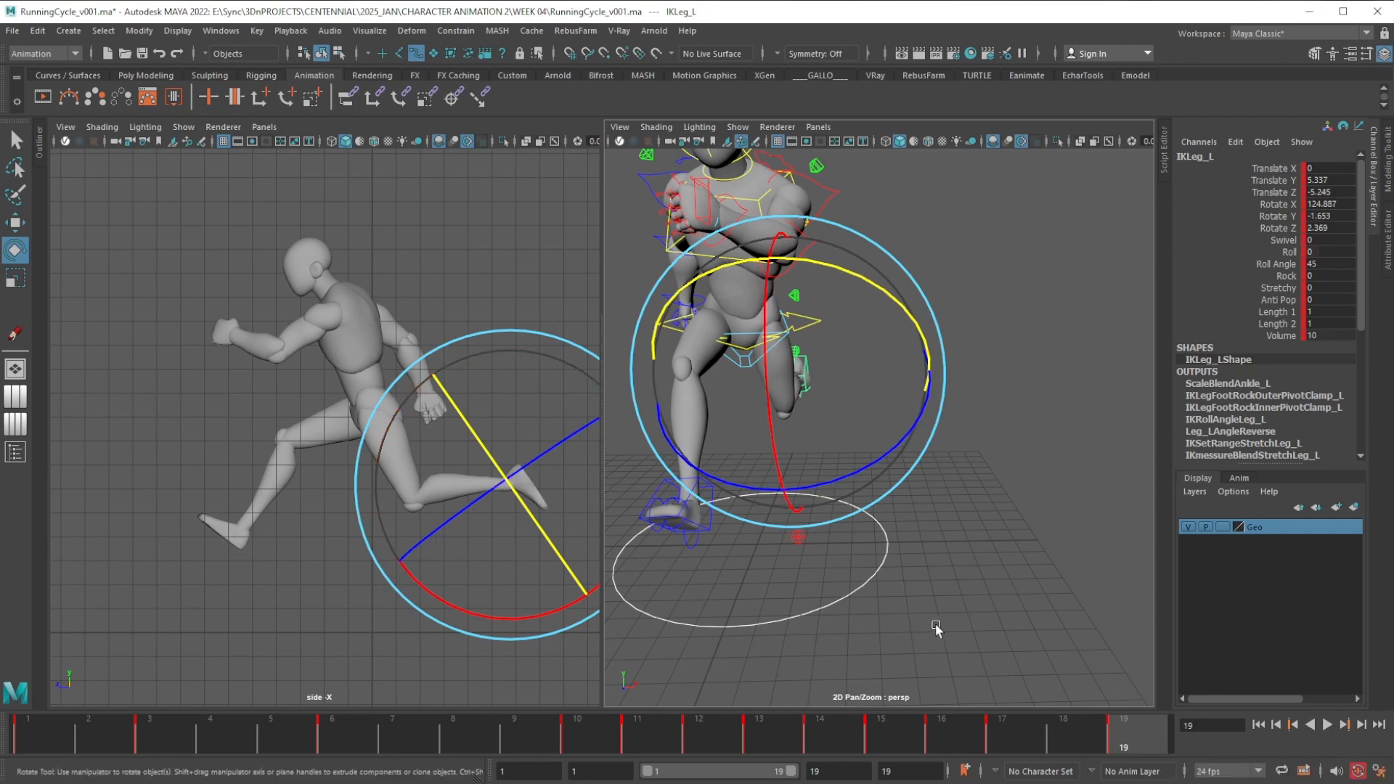
Hide the rig controls and clear the selection to view the whole character from the front for playback
{"action": "left_click_drag", "start_coordinate": [935, 625], "coordinate": [904, 561], "text": "alt"}
{"action": "key", "text": "alt+1"}
{"action": "left_click", "coordinate": [1062, 501]}
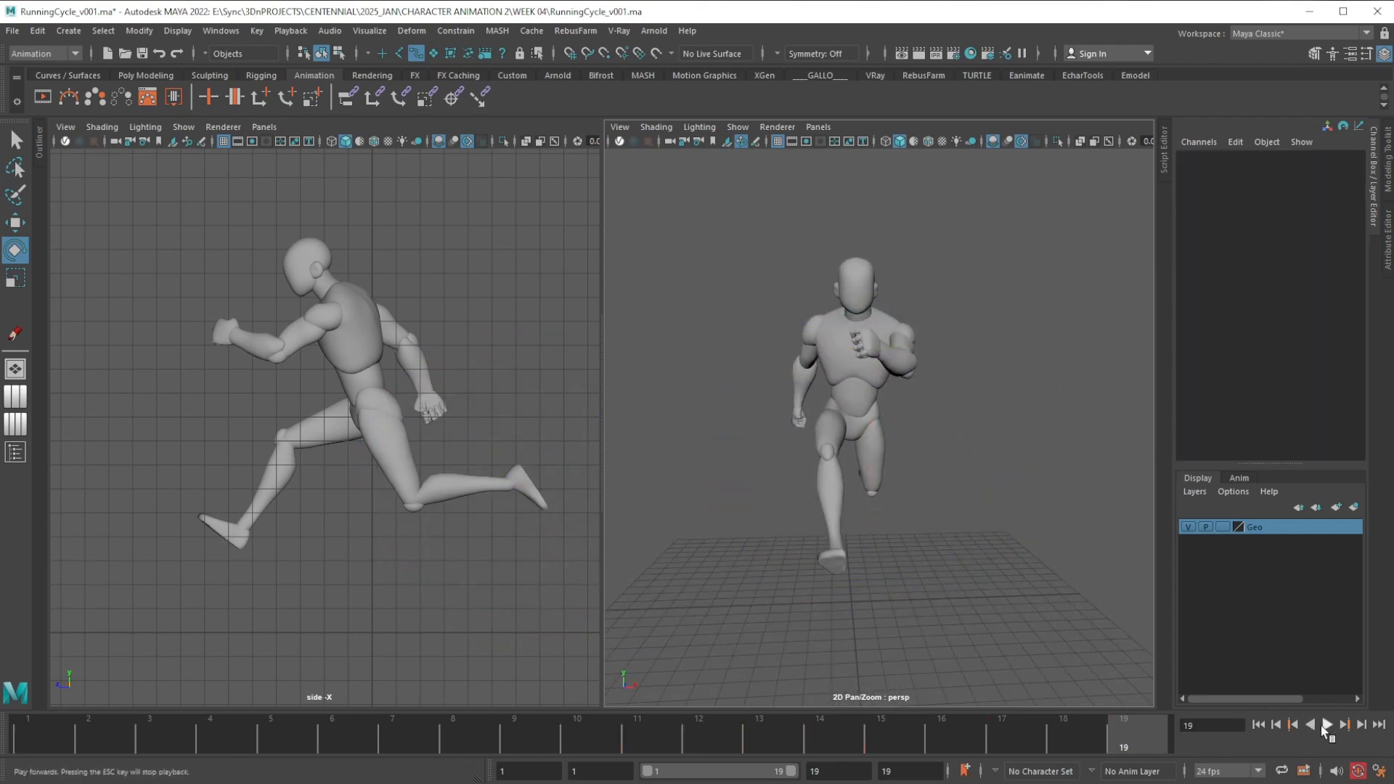
Play the run cycle and shorten the playback range to end at frame 18 to check the loop
{"action": "left_click", "coordinate": [1326, 726]}
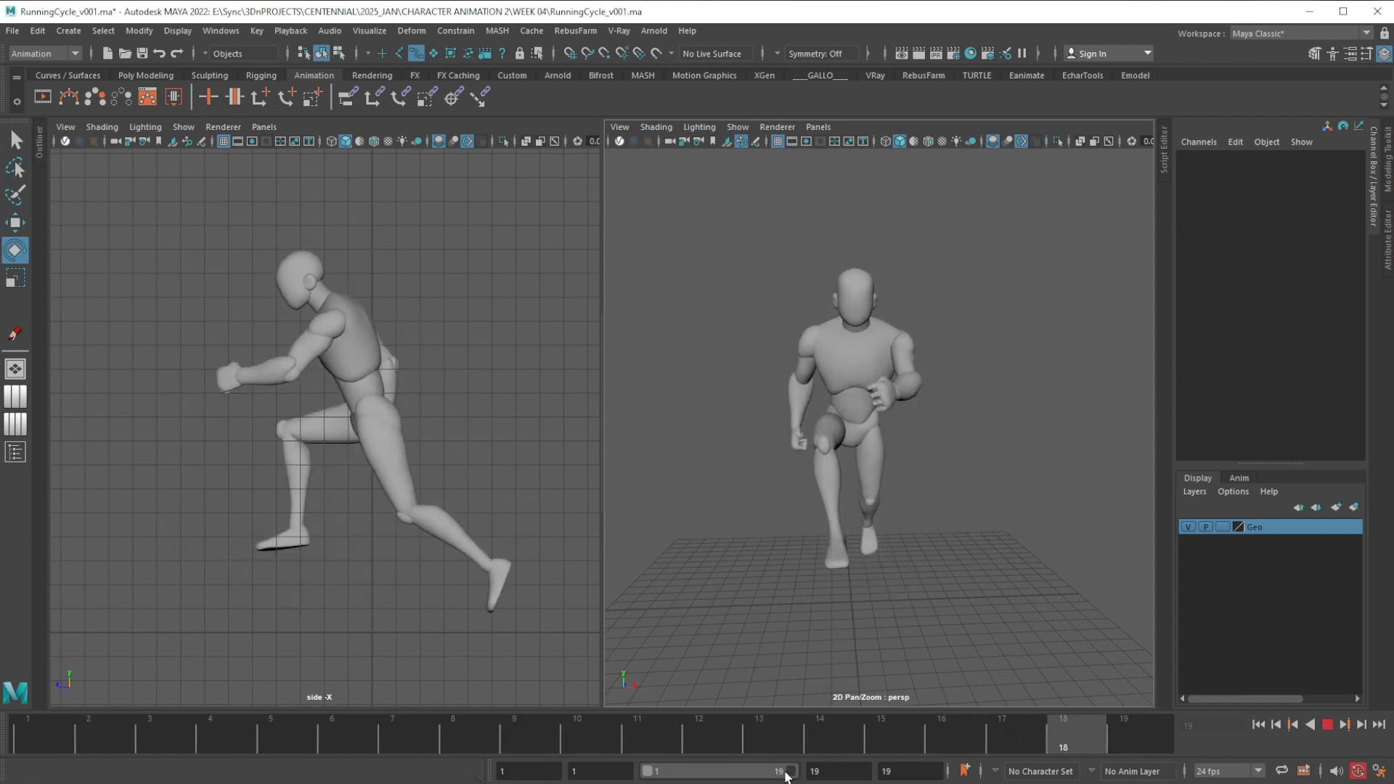
{"action": "left_click_drag", "start_coordinate": [788, 772], "coordinate": [780, 773]}
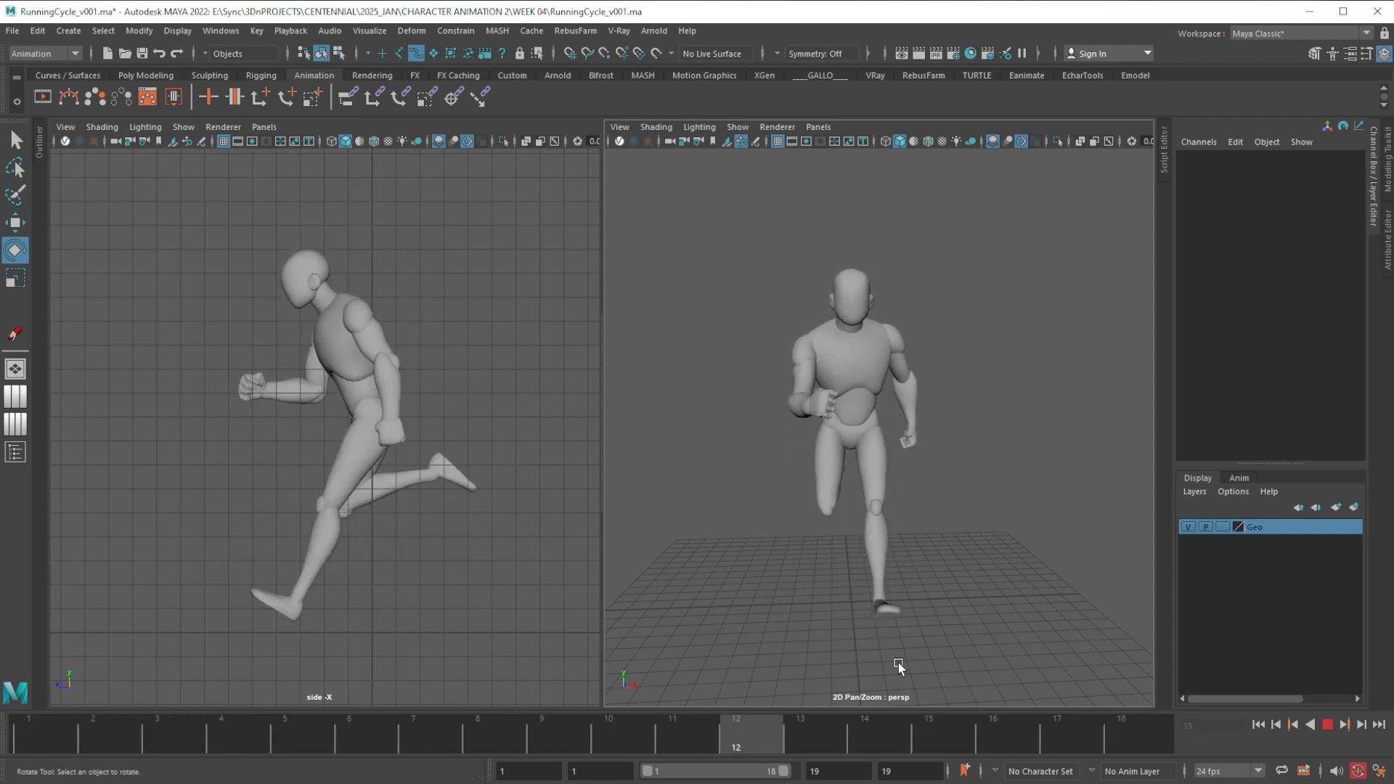
{"action": "left_click", "coordinate": [1328, 724]}
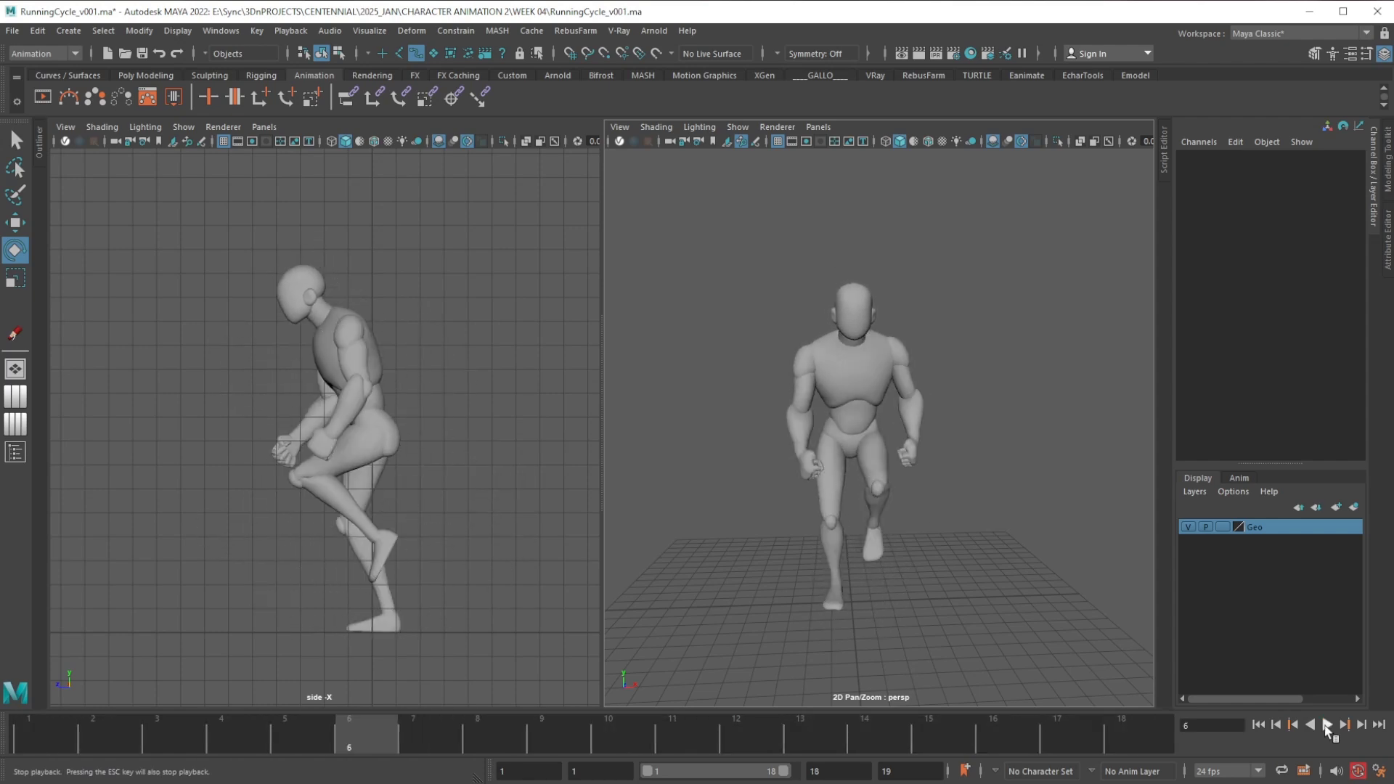
Show the rig controls again in the perspective view and activate the Move tool, with the character seen from its side
{"action": "scroll", "coordinate": [992, 601], "scroll_direction": "down", "scroll_amount": 1}
{"action": "key", "text": "alt+1"}
{"action": "middle_click_drag", "start_coordinate": [997, 620], "coordinate": [996, 619], "text": "alt"}
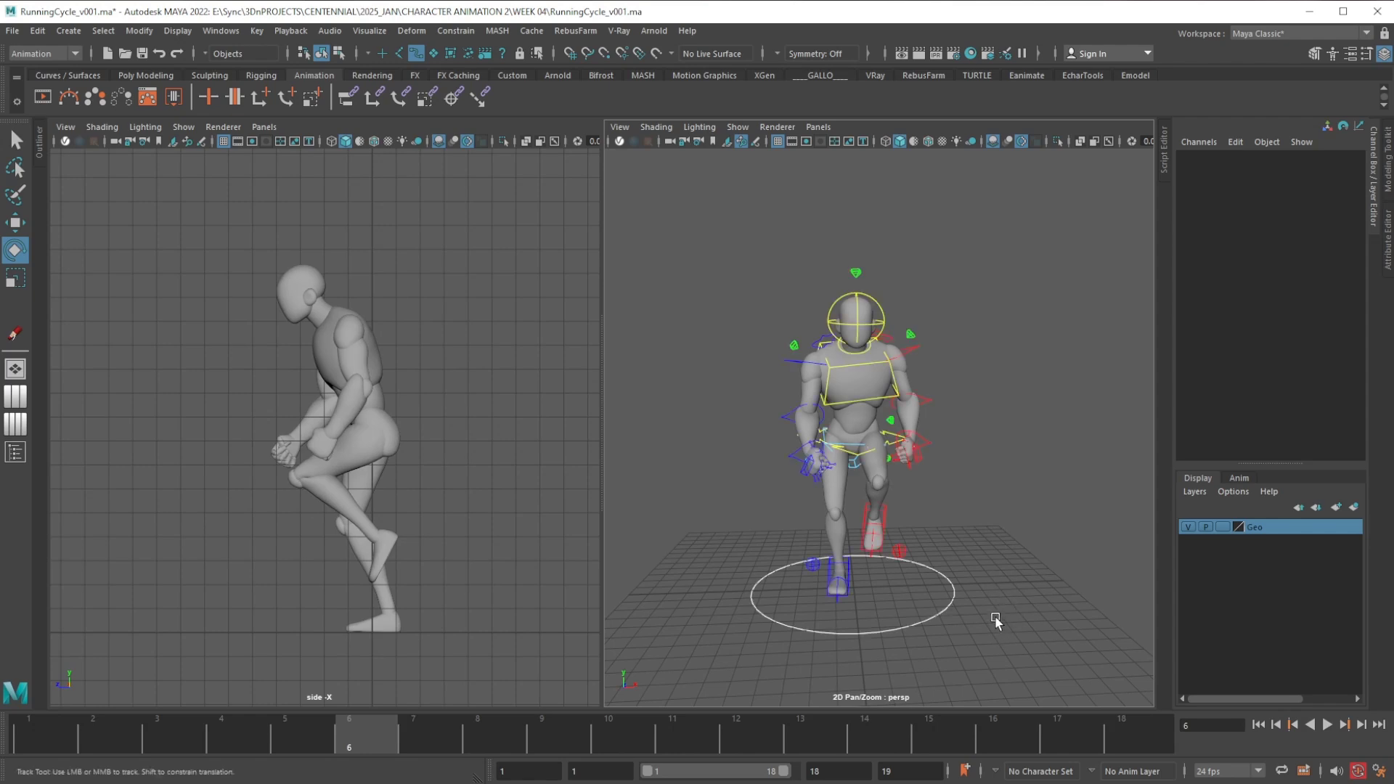
{"action": "left_click_drag", "start_coordinate": [996, 620], "coordinate": [1014, 659], "text": "alt"}
{"action": "key", "text": "w"}
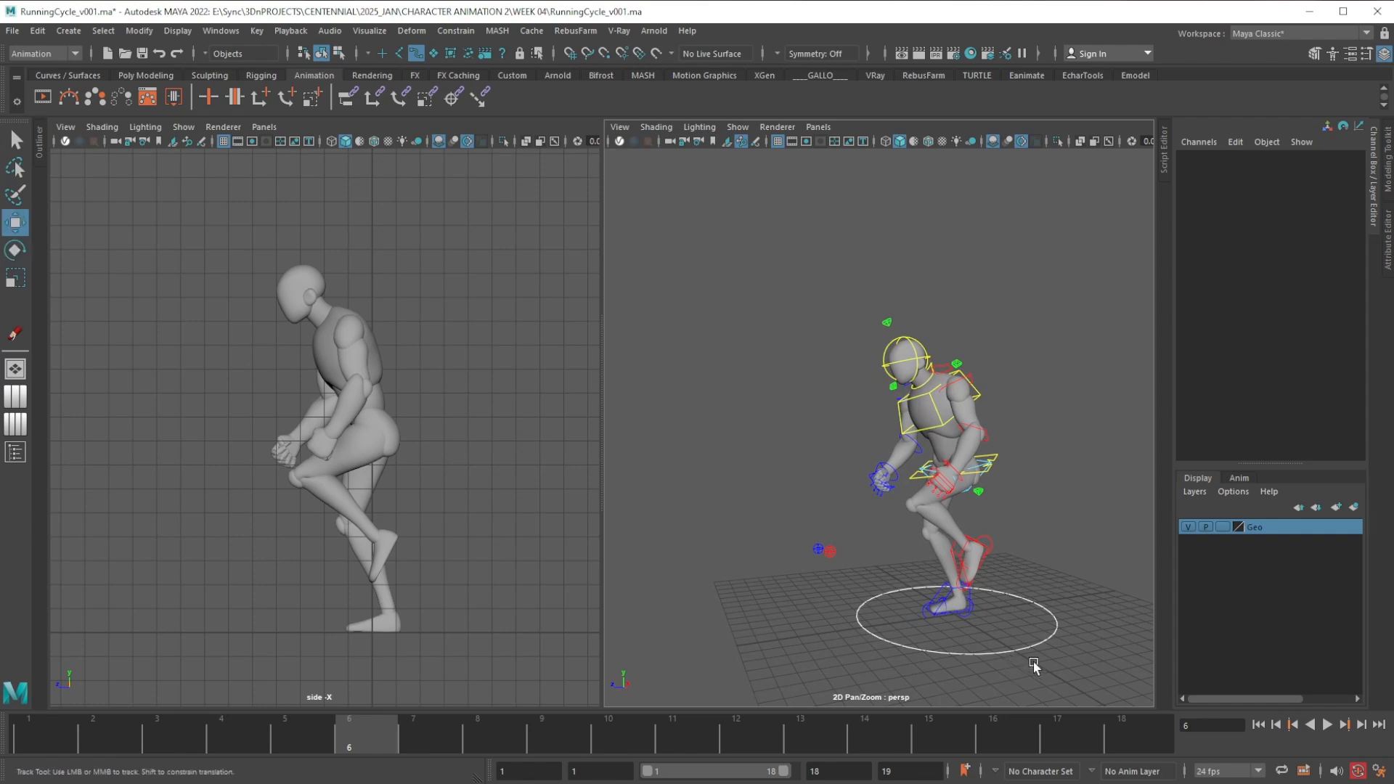
{"action": "right_click_drag", "start_coordinate": [1033, 660], "coordinate": [1015, 570], "text": "alt"}
{"action": "middle_click_drag", "start_coordinate": [1034, 611], "coordinate": [1045, 626], "text": "alt"}
{"action": "left_click_drag", "start_coordinate": [1024, 640], "coordinate": [1015, 647], "text": "alt"}
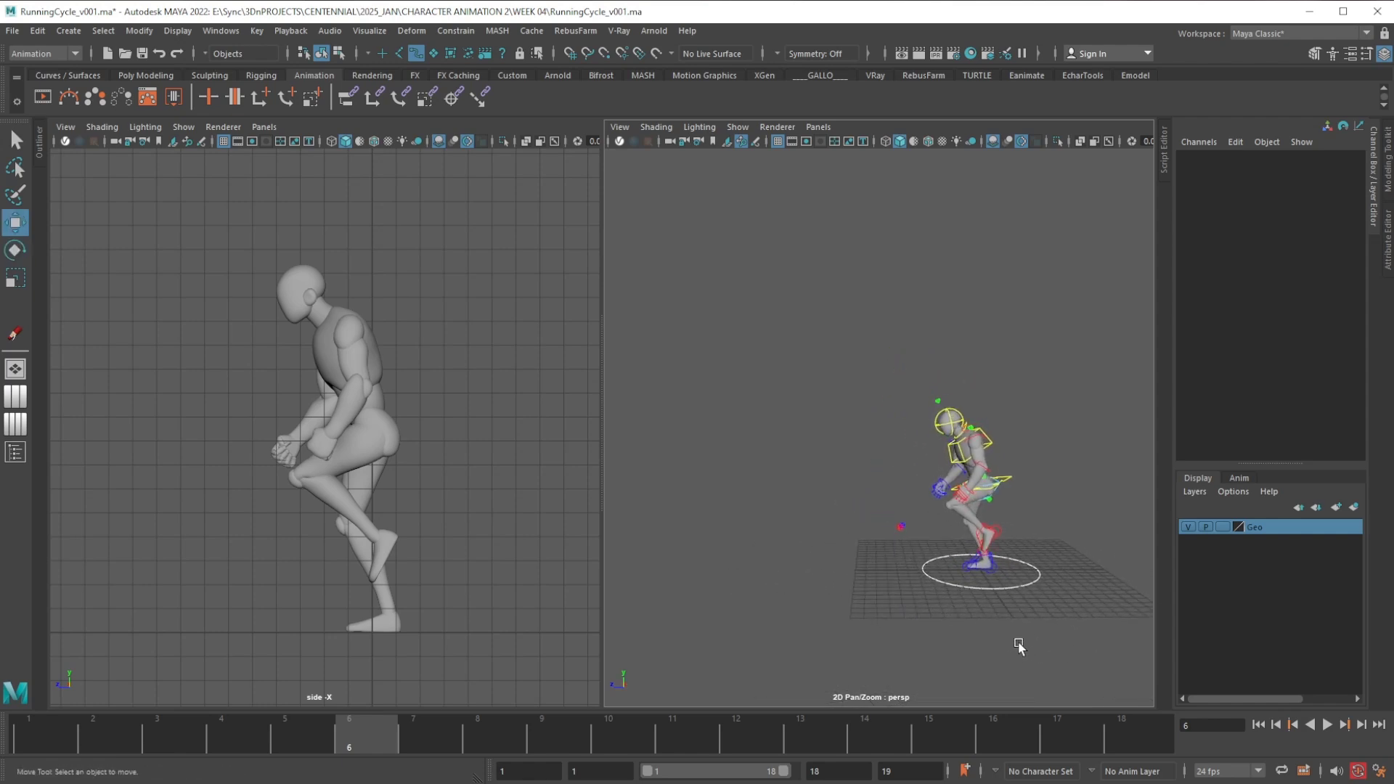
Select the Main ground control and delete its keys from frame 6 through frame 15
{"action": "left_click", "coordinate": [1019, 589]}
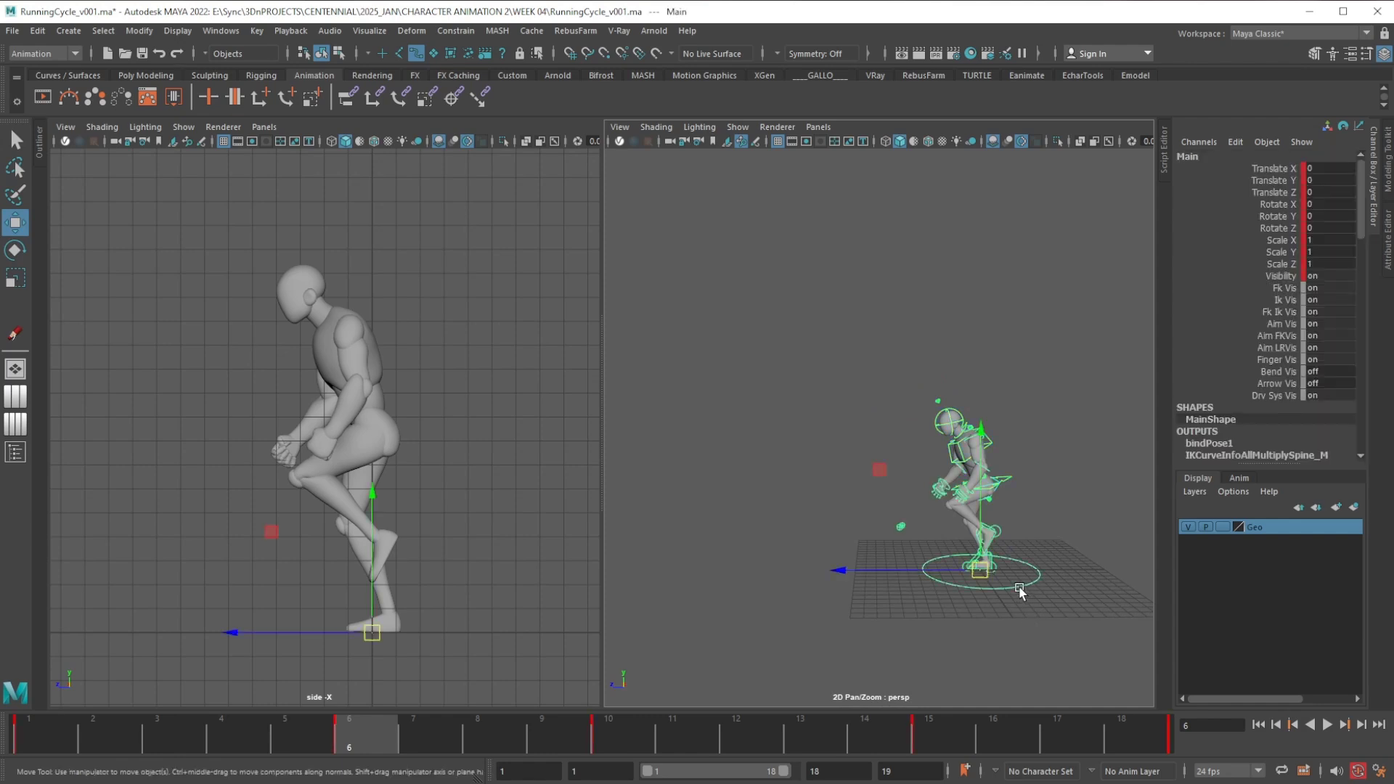
{"action": "left_click_drag", "start_coordinate": [1019, 589], "coordinate": [1014, 630], "text": "alt"}
{"action": "right_click_drag", "start_coordinate": [1014, 632], "coordinate": [1018, 646], "text": "alt"}
{"action": "left_click_drag", "start_coordinate": [1042, 633], "coordinate": [1086, 665], "text": "alt"}
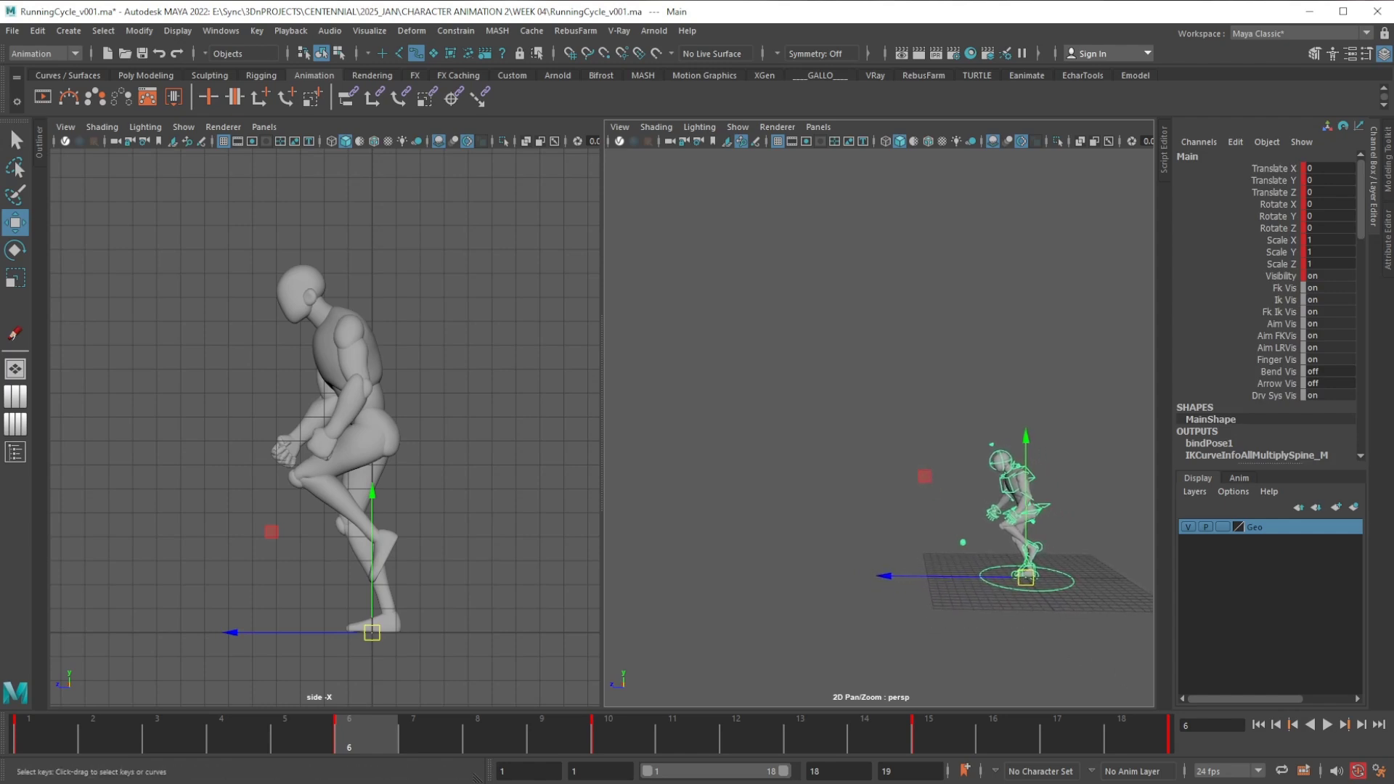
{"action": "middle_click_drag", "start_coordinate": [995, 596], "coordinate": [1005, 597], "text": "alt"}
{"action": "right_click_drag", "start_coordinate": [1005, 597], "coordinate": [1016, 555], "text": "alt"}
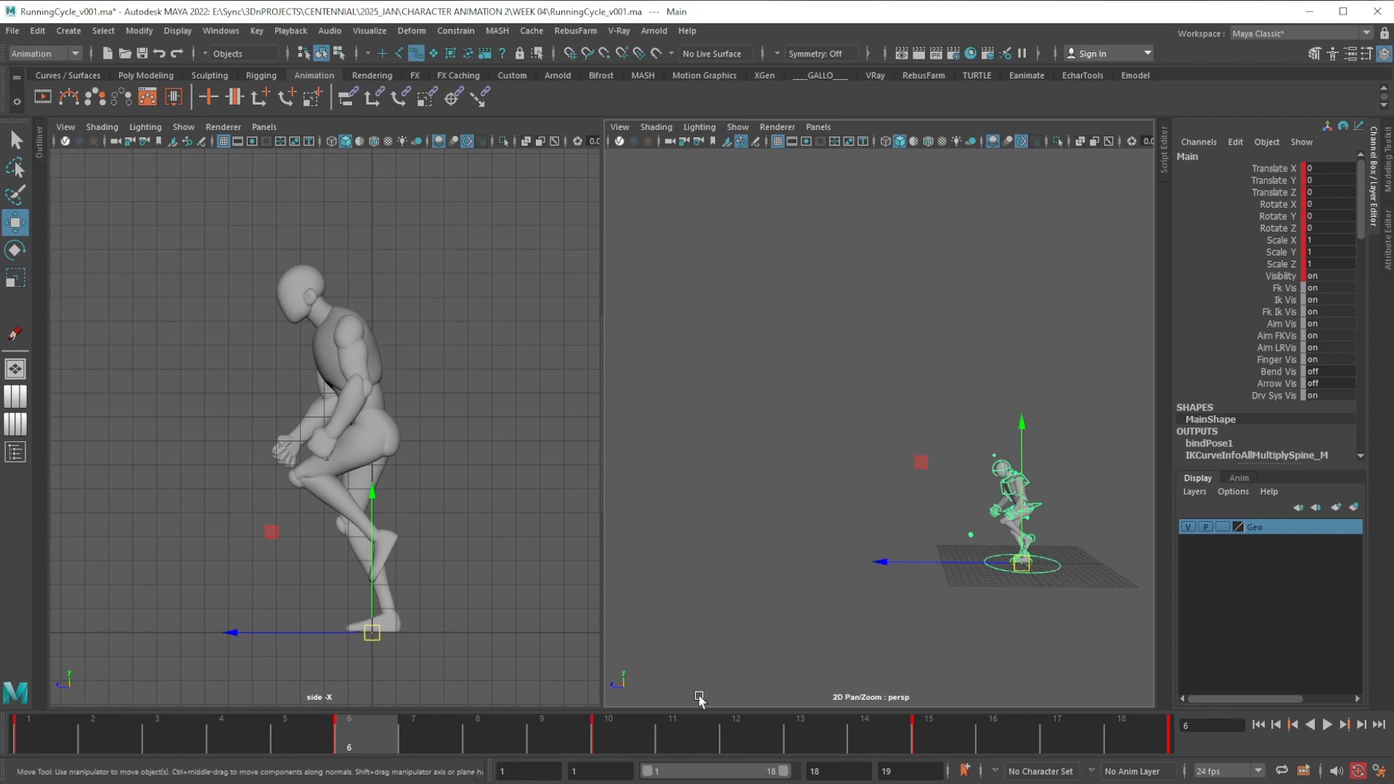
{"action": "left_click_drag", "start_coordinate": [368, 739], "coordinate": [912, 734], "text": "shift"}
{"action": "right_click", "coordinate": [857, 736]}
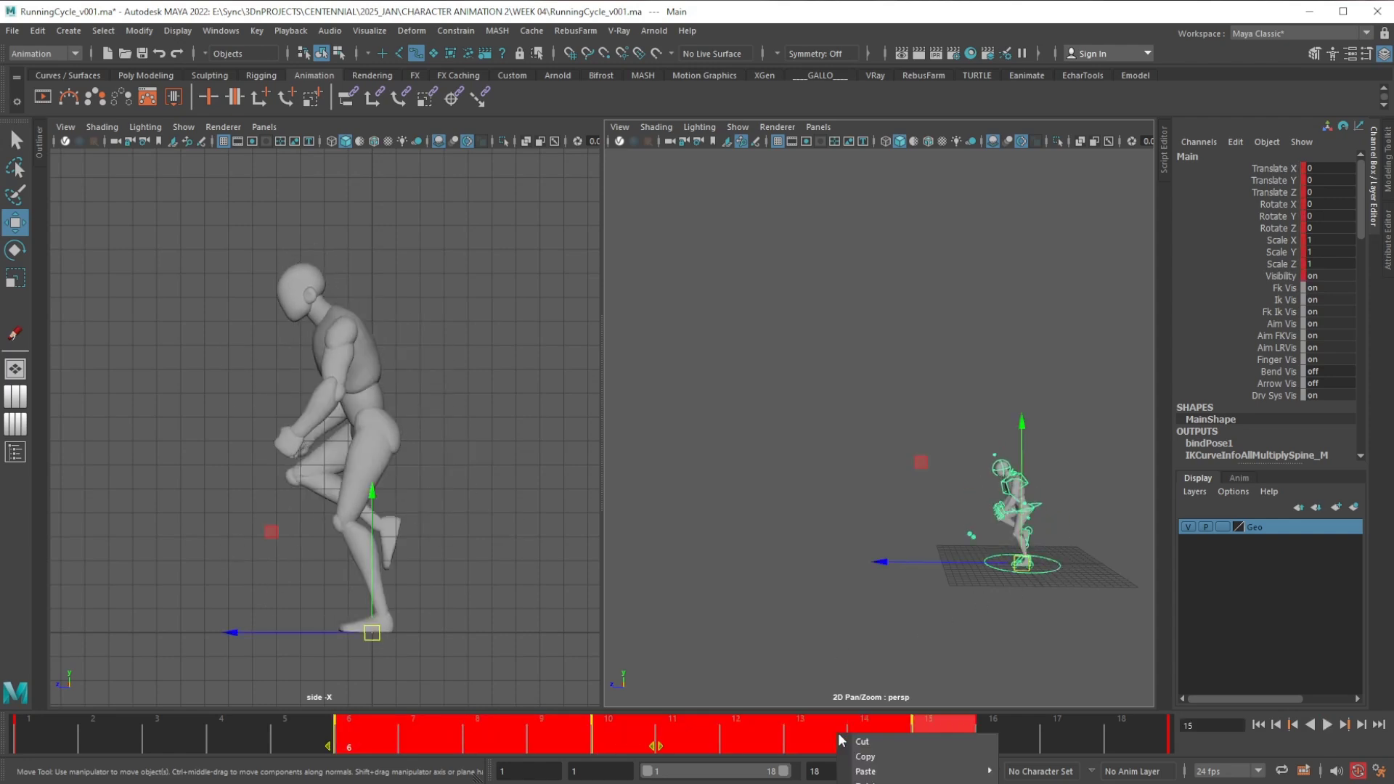
{"action": "left_click", "coordinate": [893, 764]}
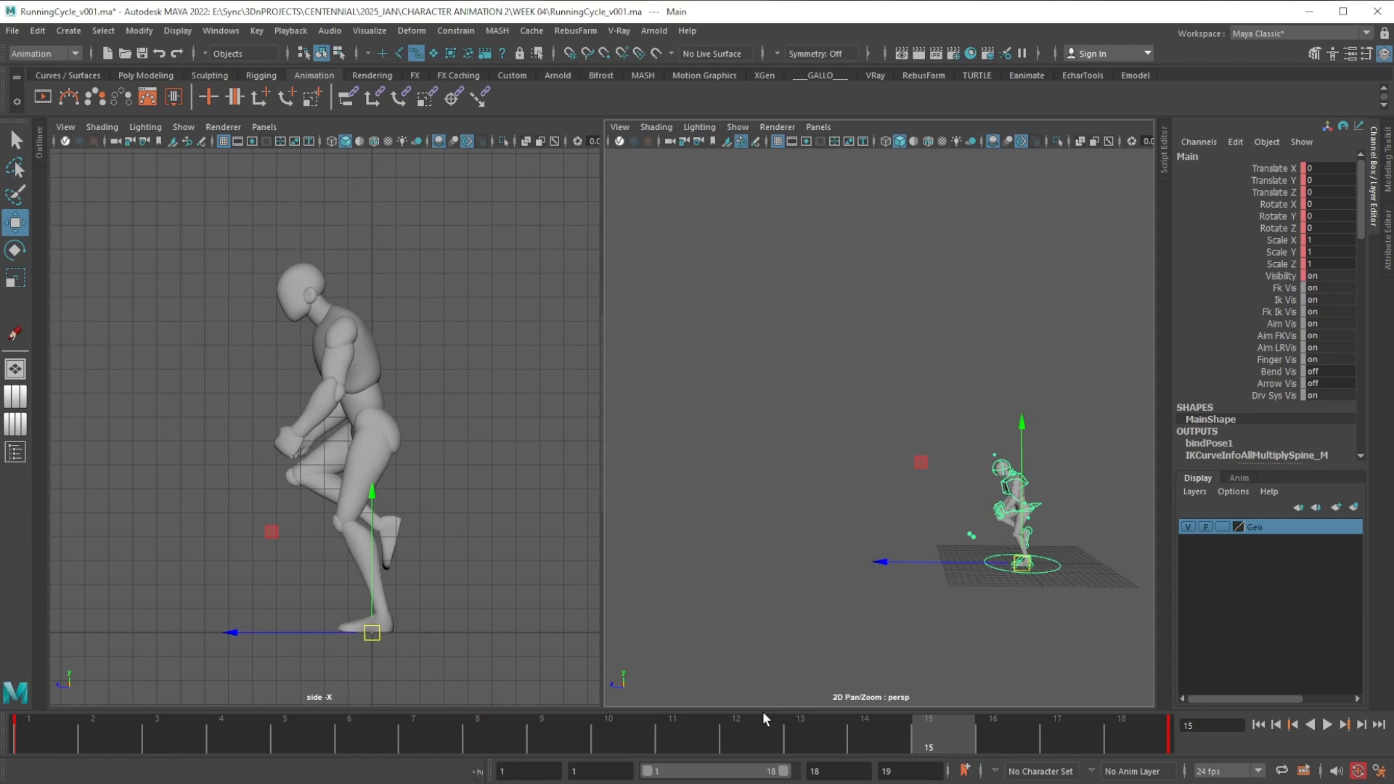
{"action": "key", "text": "alt+shift+v"}
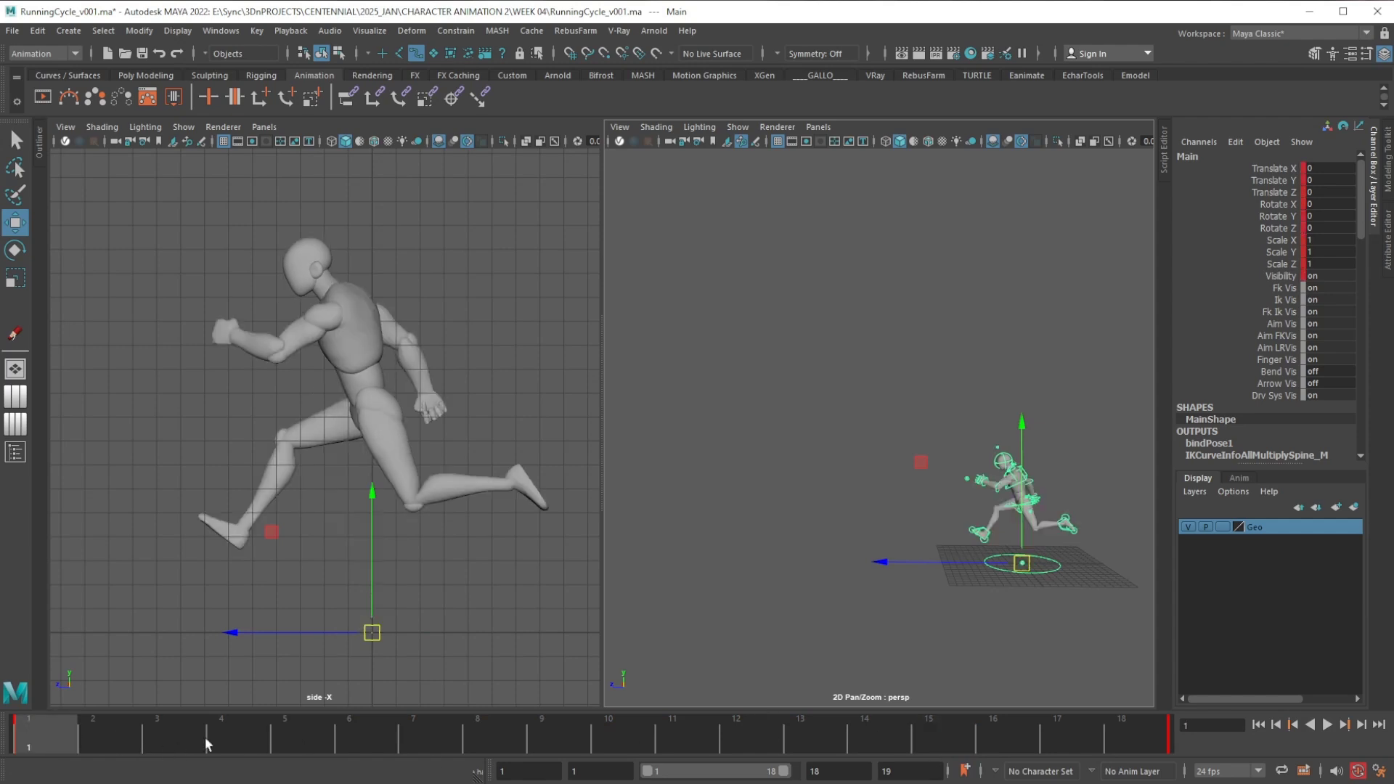
Extend the playback range to frame 19 and move the Main control forward there to about Translate Z 55.204
{"action": "double_click", "coordinate": [736, 775]}
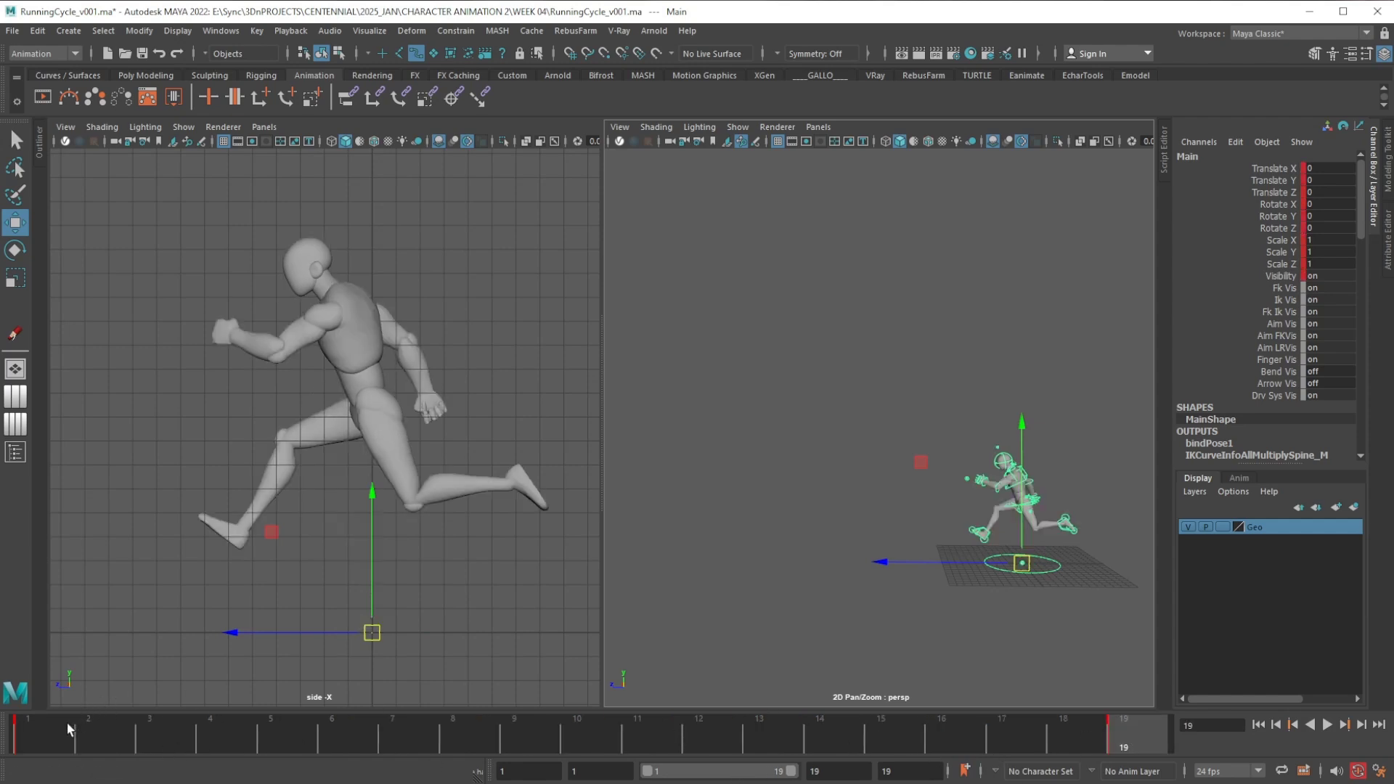
{"action": "left_click", "coordinate": [922, 563]}
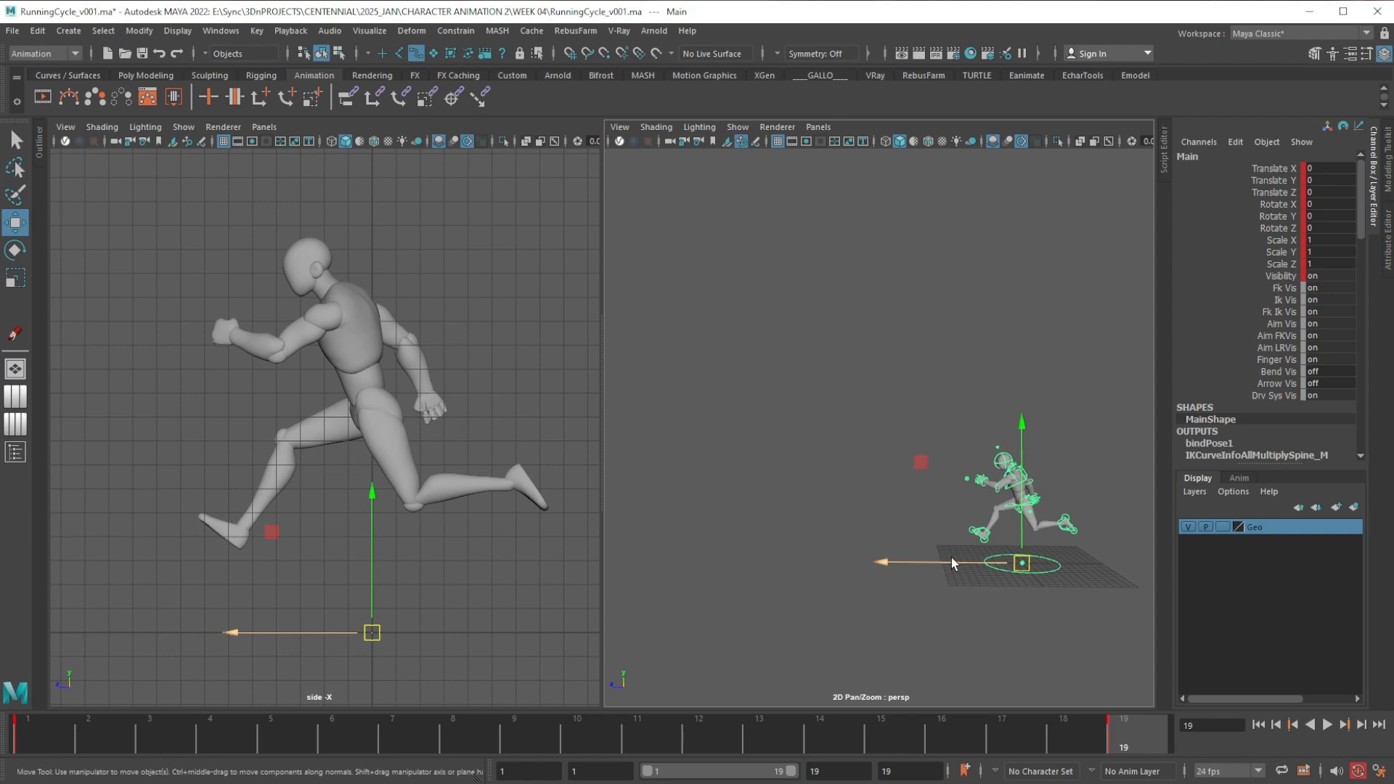
{"action": "left_click_drag", "start_coordinate": [951, 563], "coordinate": [591, 577]}
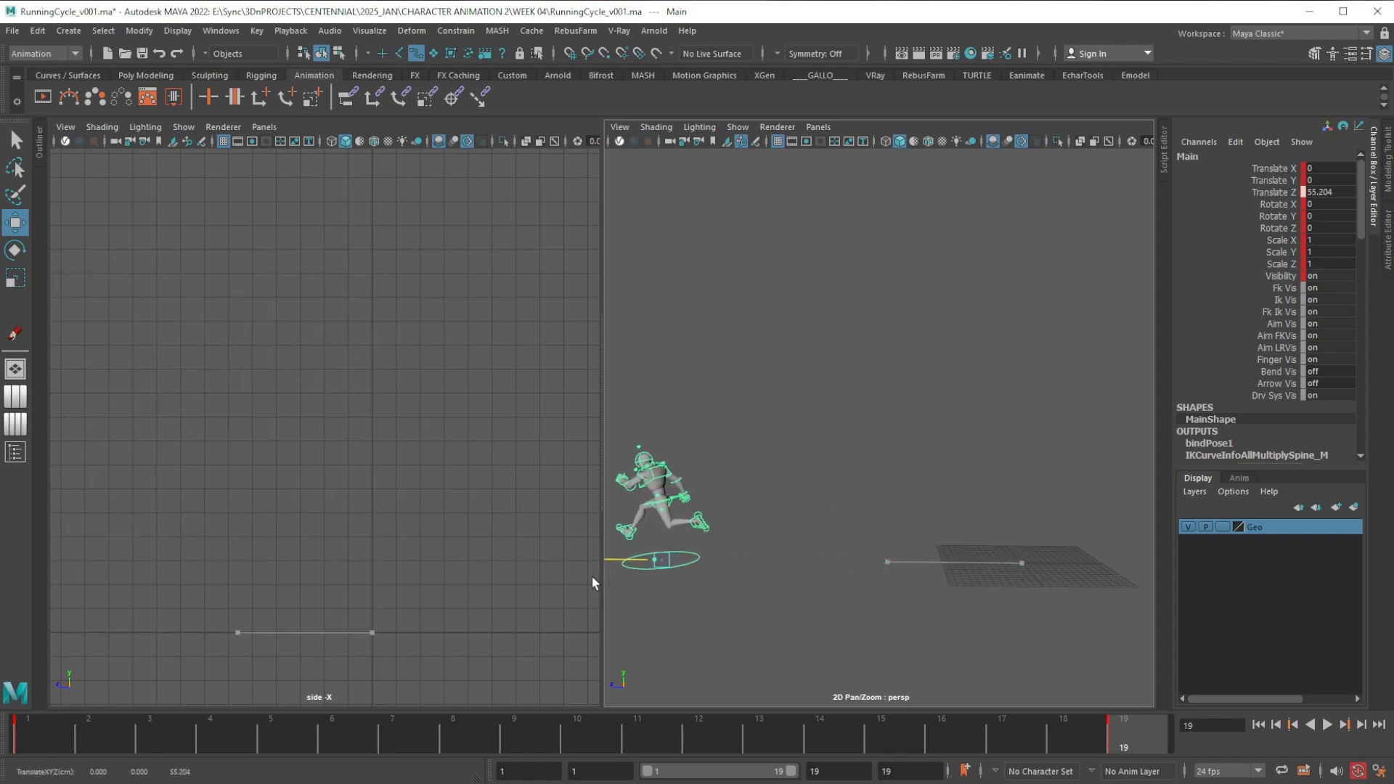
{"action": "middle_click_drag", "start_coordinate": [722, 569], "coordinate": [846, 596], "text": "alt"}
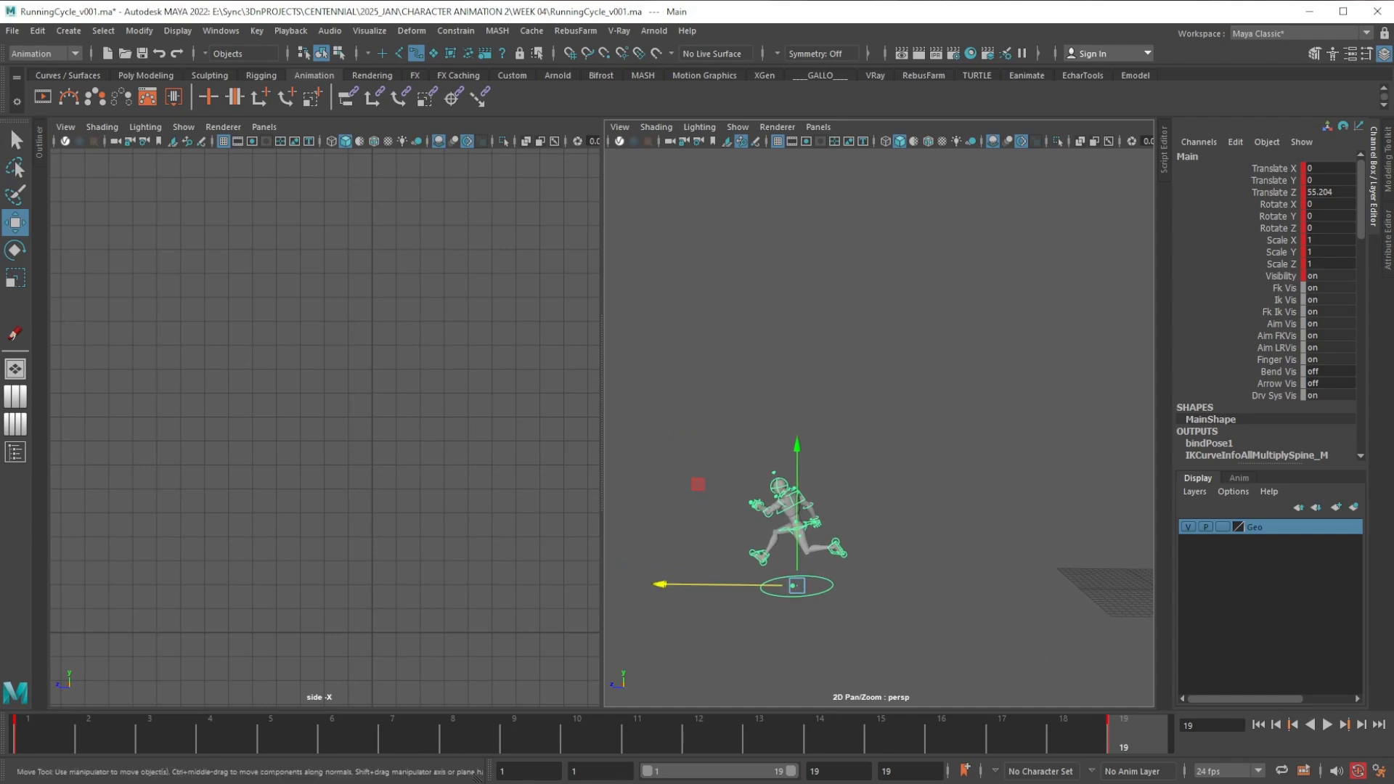
{"action": "left_click_drag", "start_coordinate": [112, 733], "coordinate": [1124, 780]}
Bring up the Main control's curves in the Graph Editor and set both Pre Infinity and Post Infinity to Linear
{"action": "left_click_drag", "start_coordinate": [1393, 198], "coordinate": [680, 163]}
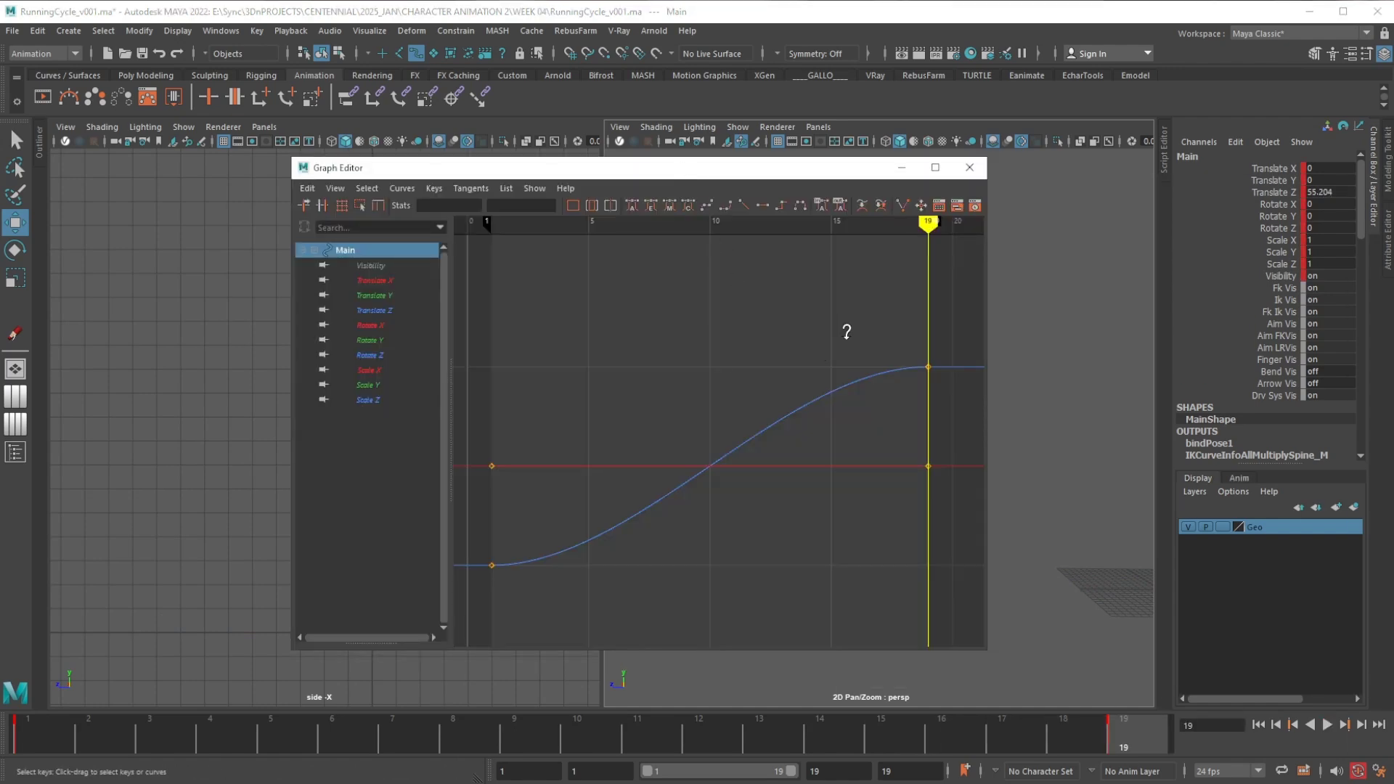
{"action": "right_click_drag", "start_coordinate": [846, 332], "coordinate": [836, 340], "text": "alt+shift"}
{"action": "left_click_drag", "start_coordinate": [451, 382], "coordinate": [317, 375]}
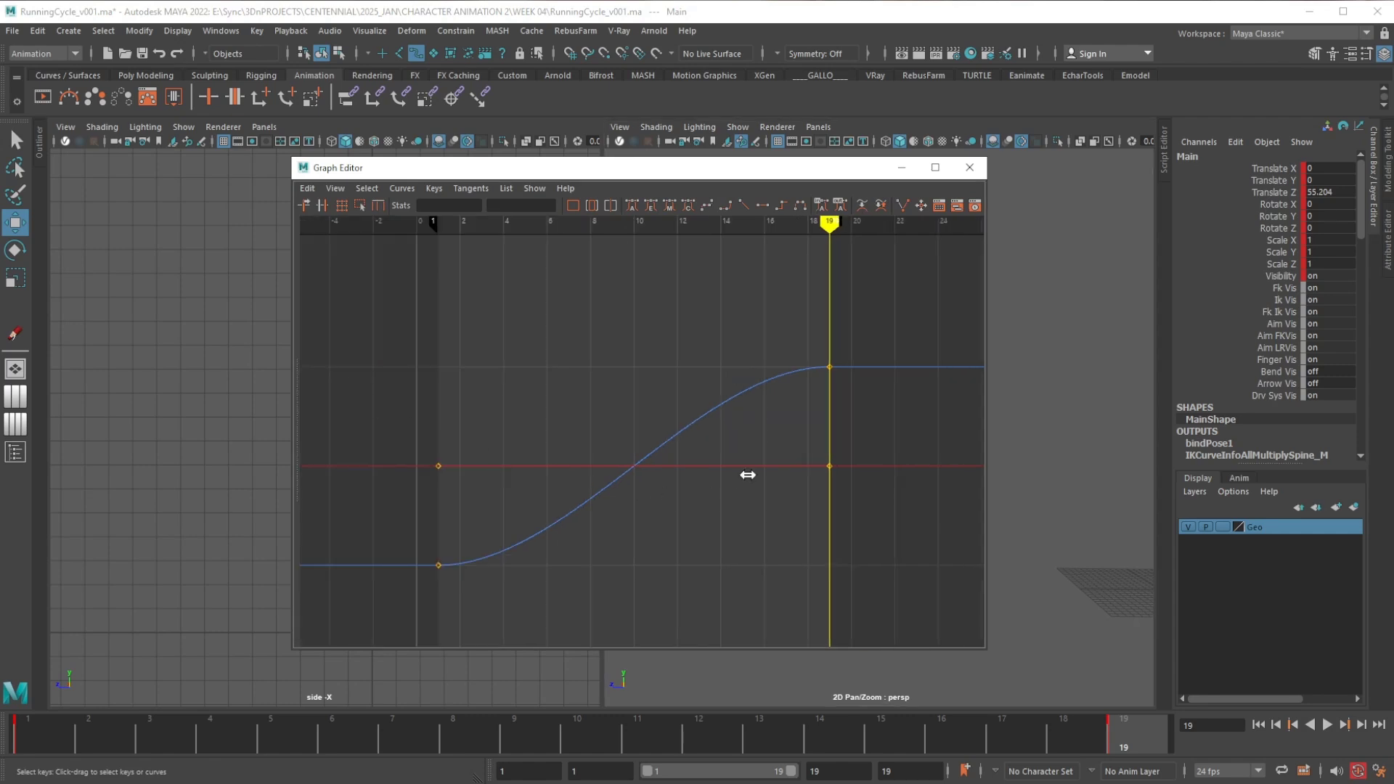
{"action": "left_click", "coordinate": [411, 190]}
{"action": "mouse_move", "coordinate": [337, 191]}
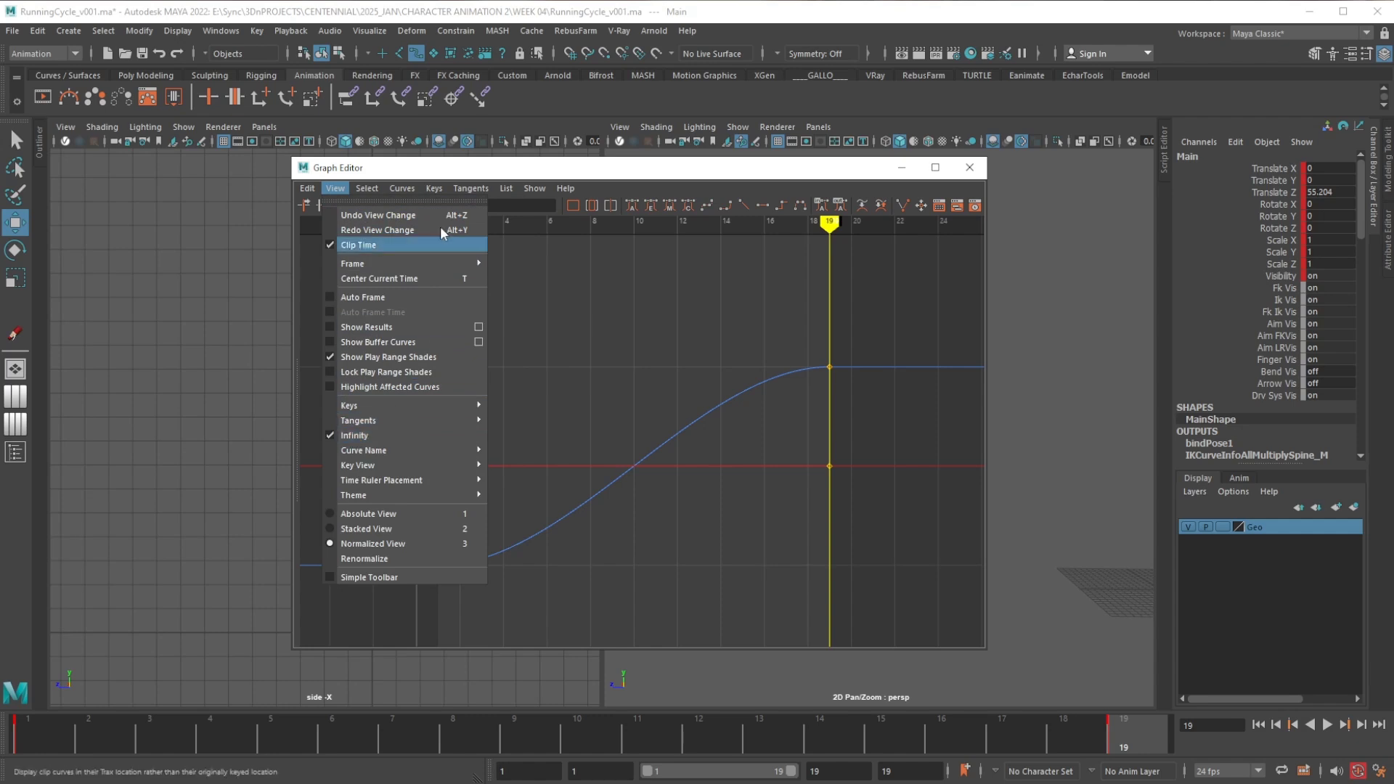
{"action": "left_click", "coordinate": [444, 166]}
{"action": "left_click", "coordinate": [408, 192]}
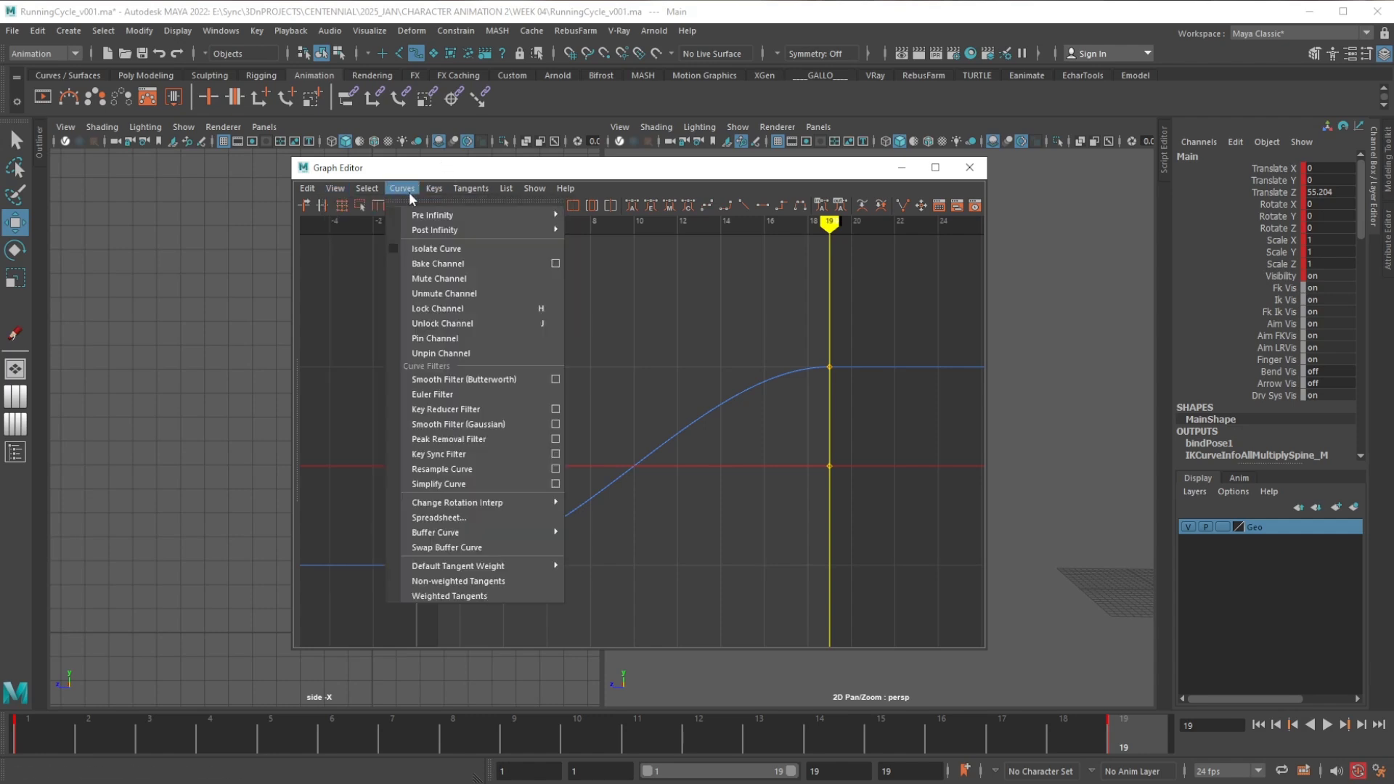
{"action": "mouse_move", "coordinate": [499, 216]}
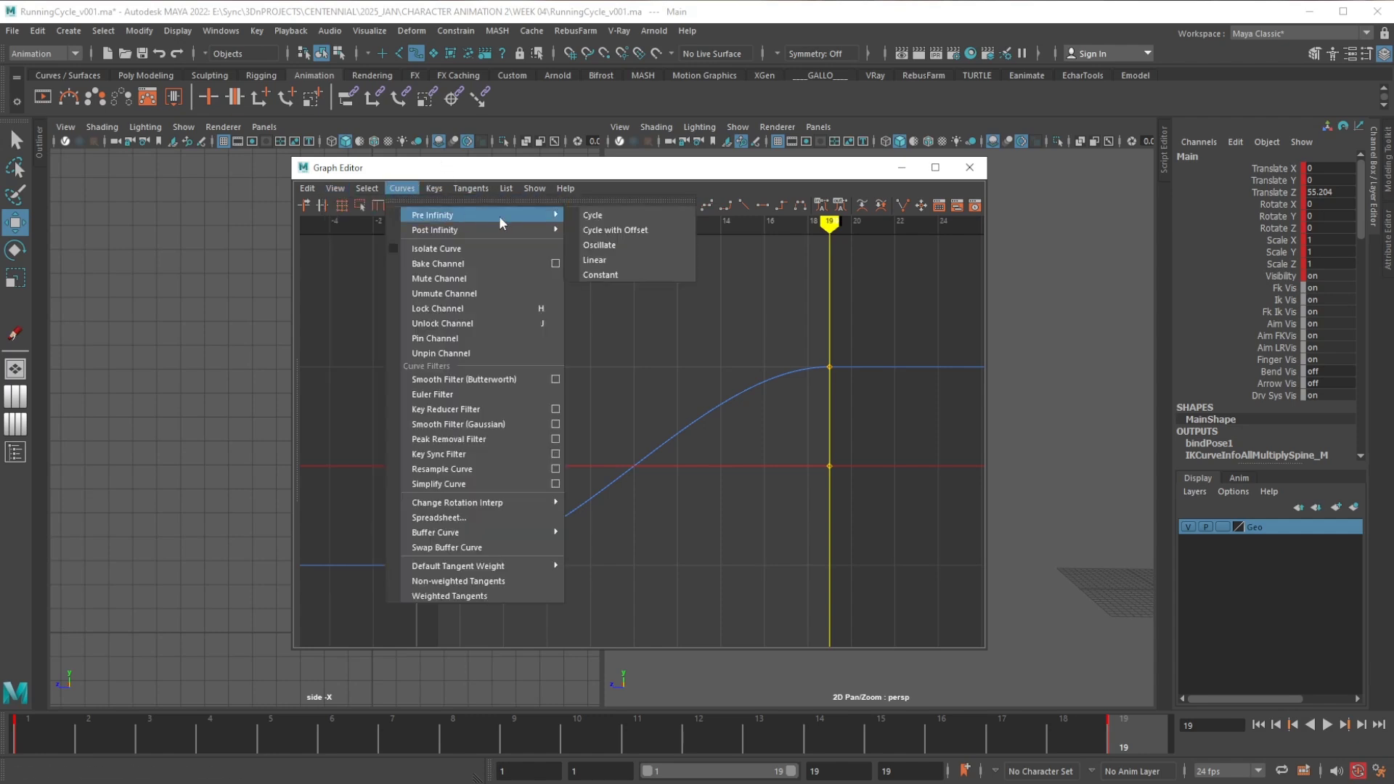
{"action": "left_click", "coordinate": [606, 263]}
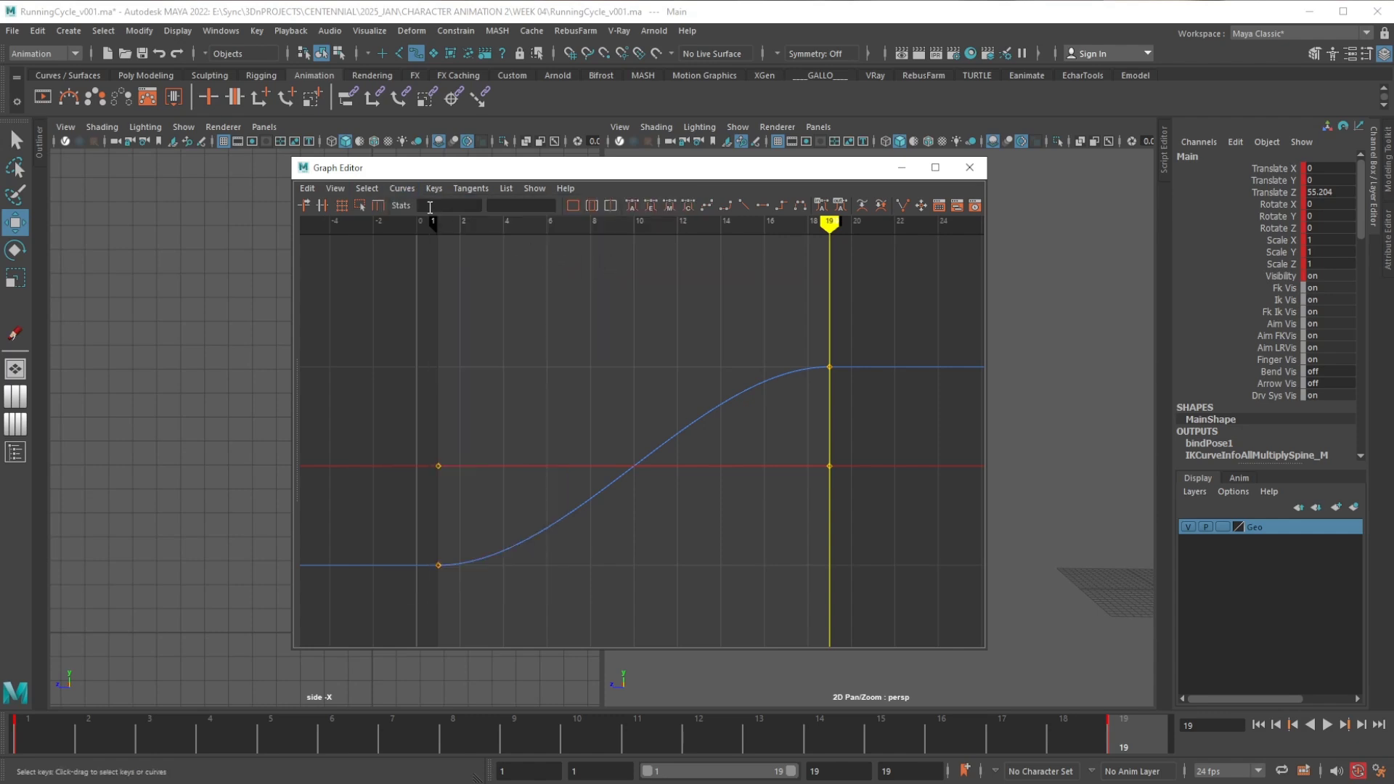
{"action": "left_click", "coordinate": [404, 190]}
{"action": "mouse_move", "coordinate": [438, 228]}
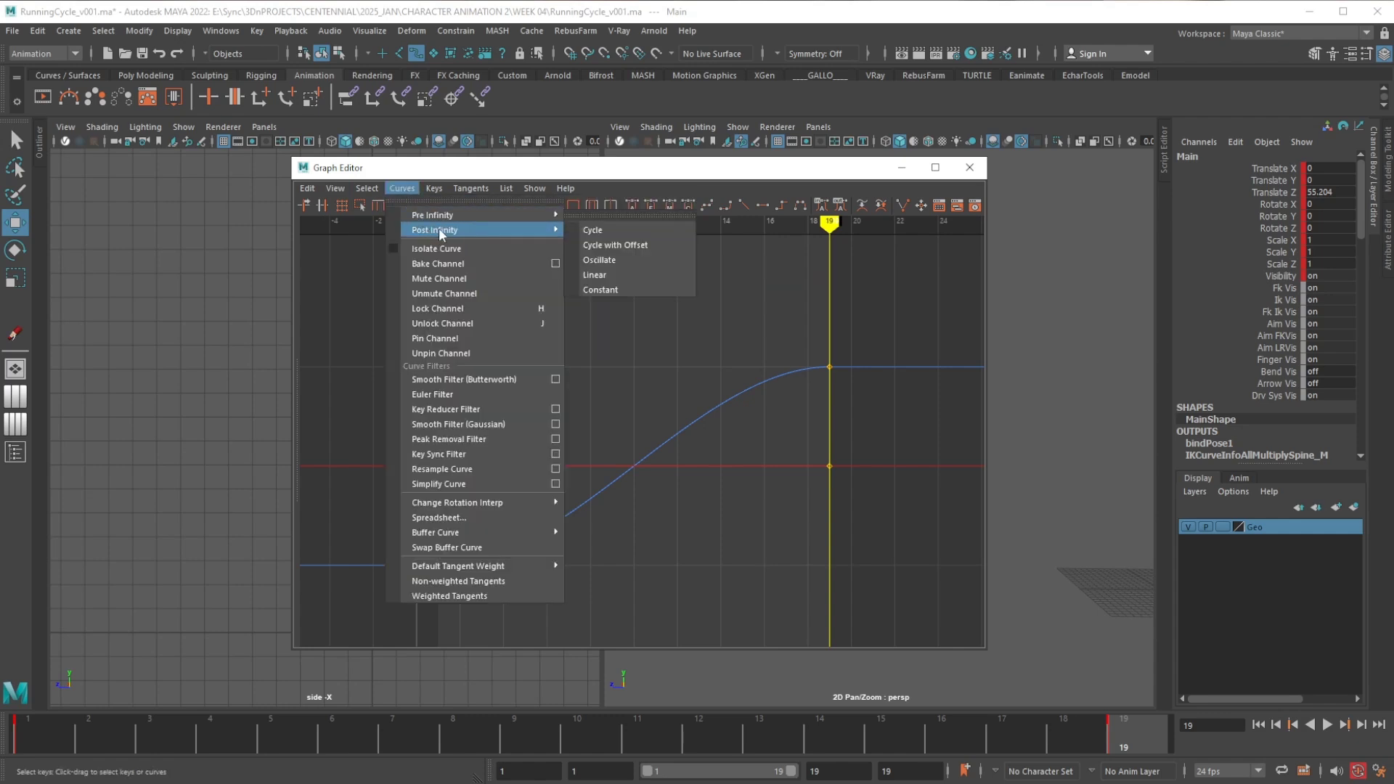
{"action": "left_click", "coordinate": [597, 272]}
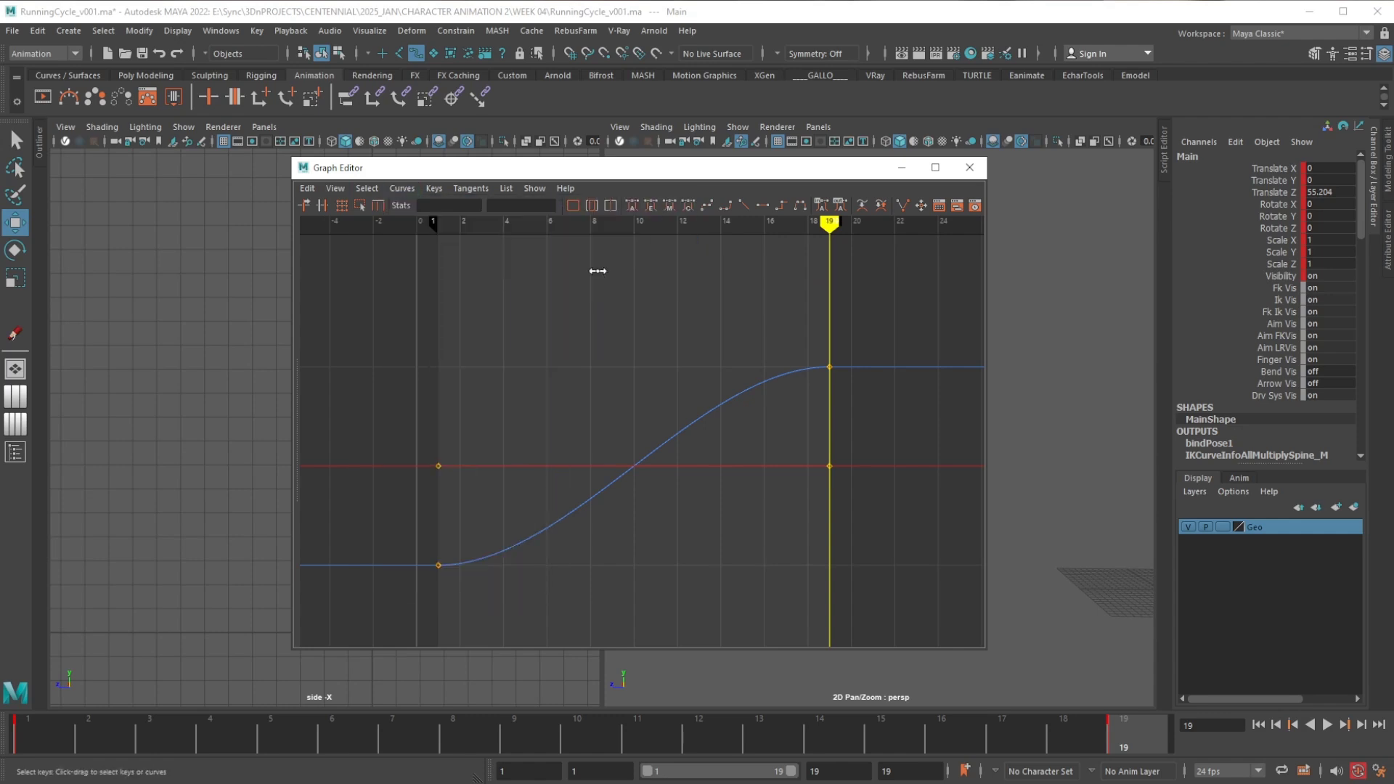
Apply spline tangents to the Main control's Translate Z keys at frames 1 and 19
{"action": "left_click_drag", "start_coordinate": [802, 374], "coordinate": [802, 374]}
{"action": "left_click_drag", "start_coordinate": [414, 552], "coordinate": [414, 552]}
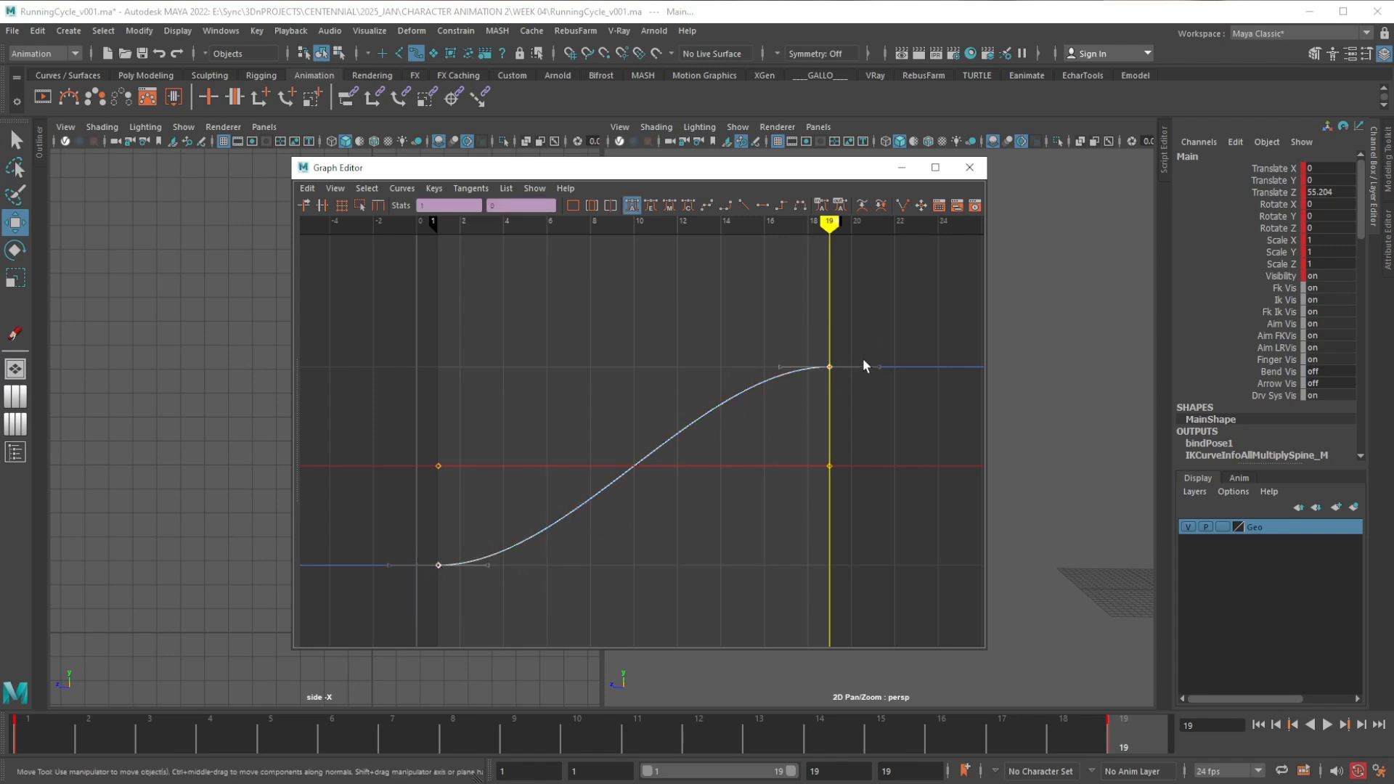
{"action": "left_click", "coordinate": [708, 206]}
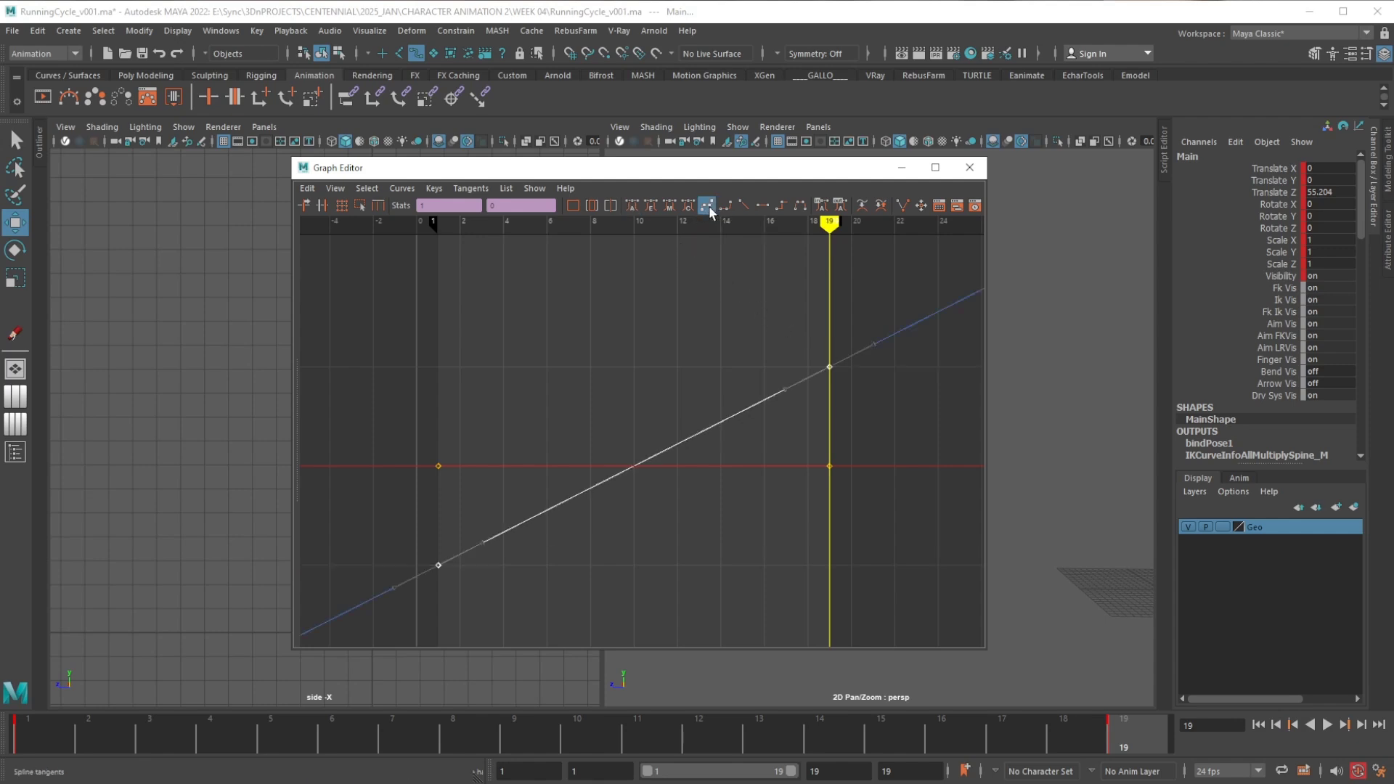
{"action": "left_click", "coordinate": [739, 321]}
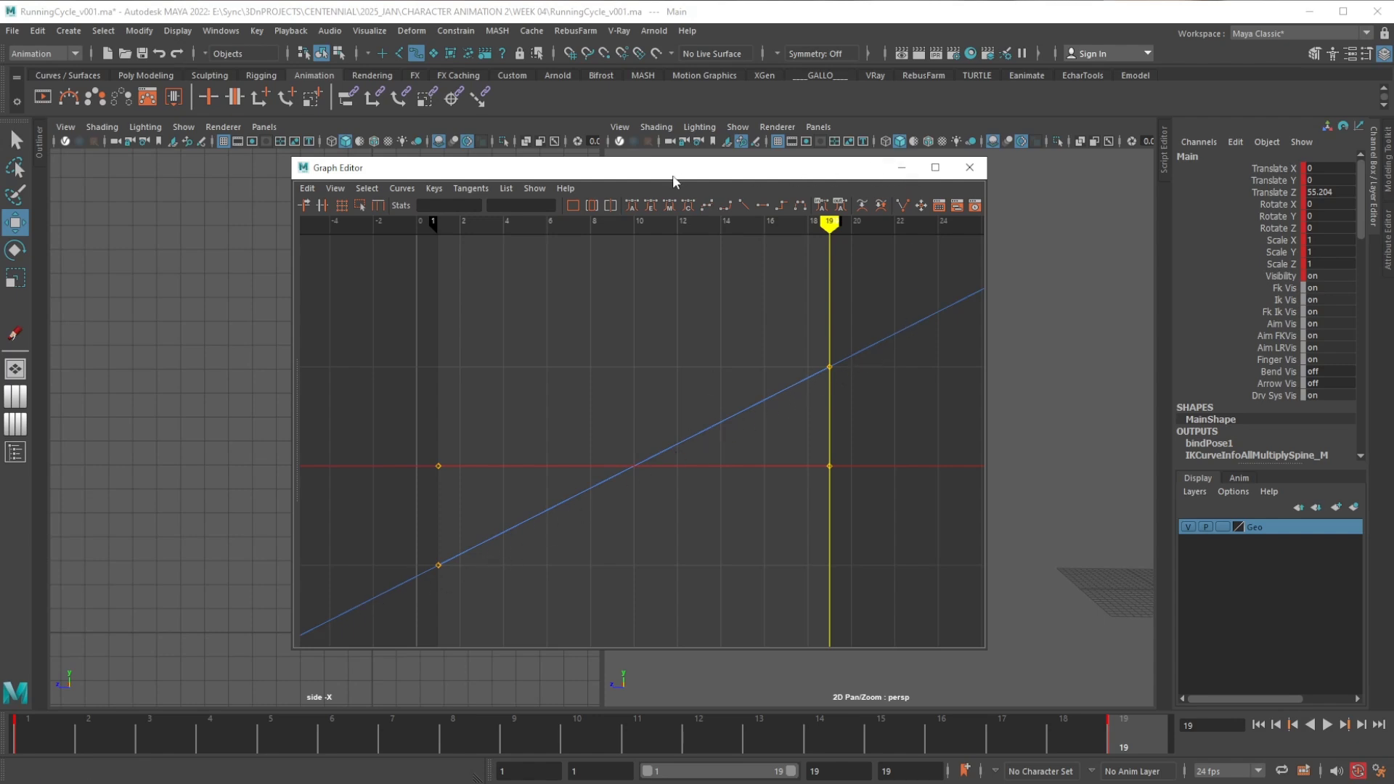
Move the Graph Editor out of the way and play the animation from frame 1 to check the forward travel
{"action": "left_click_drag", "start_coordinate": [672, 174], "coordinate": [1393, 201]}
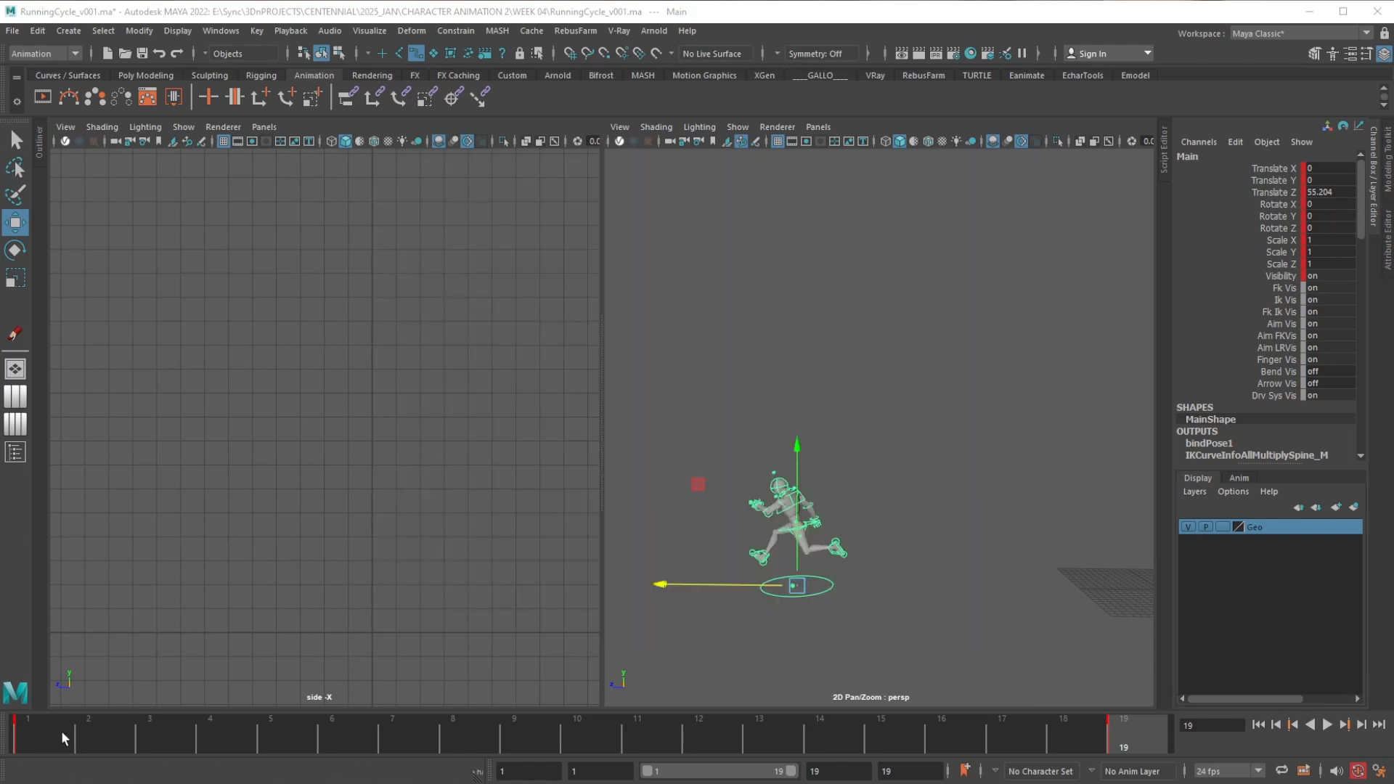
{"action": "left_click", "coordinate": [61, 731]}
{"action": "left_click", "coordinate": [1328, 724]}
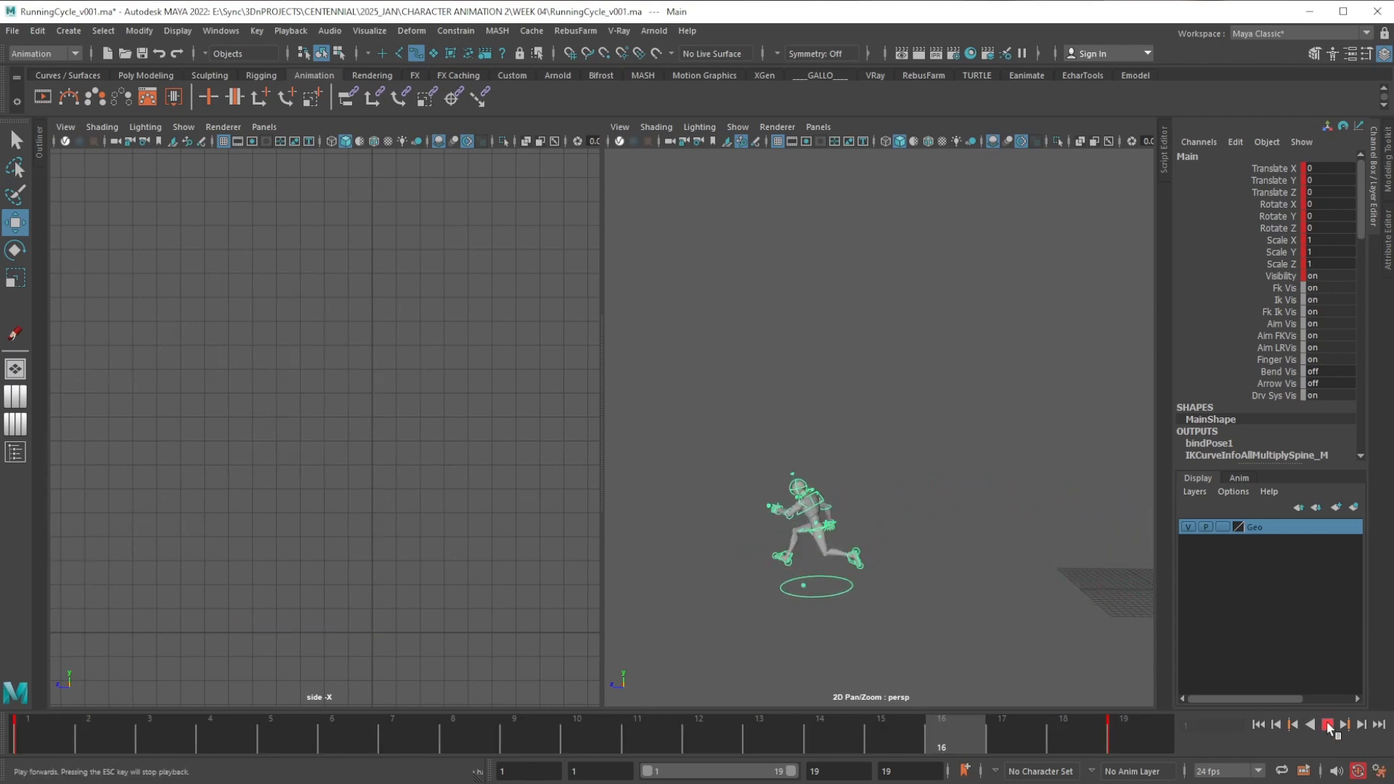
{"action": "left_click", "coordinate": [1327, 725]}
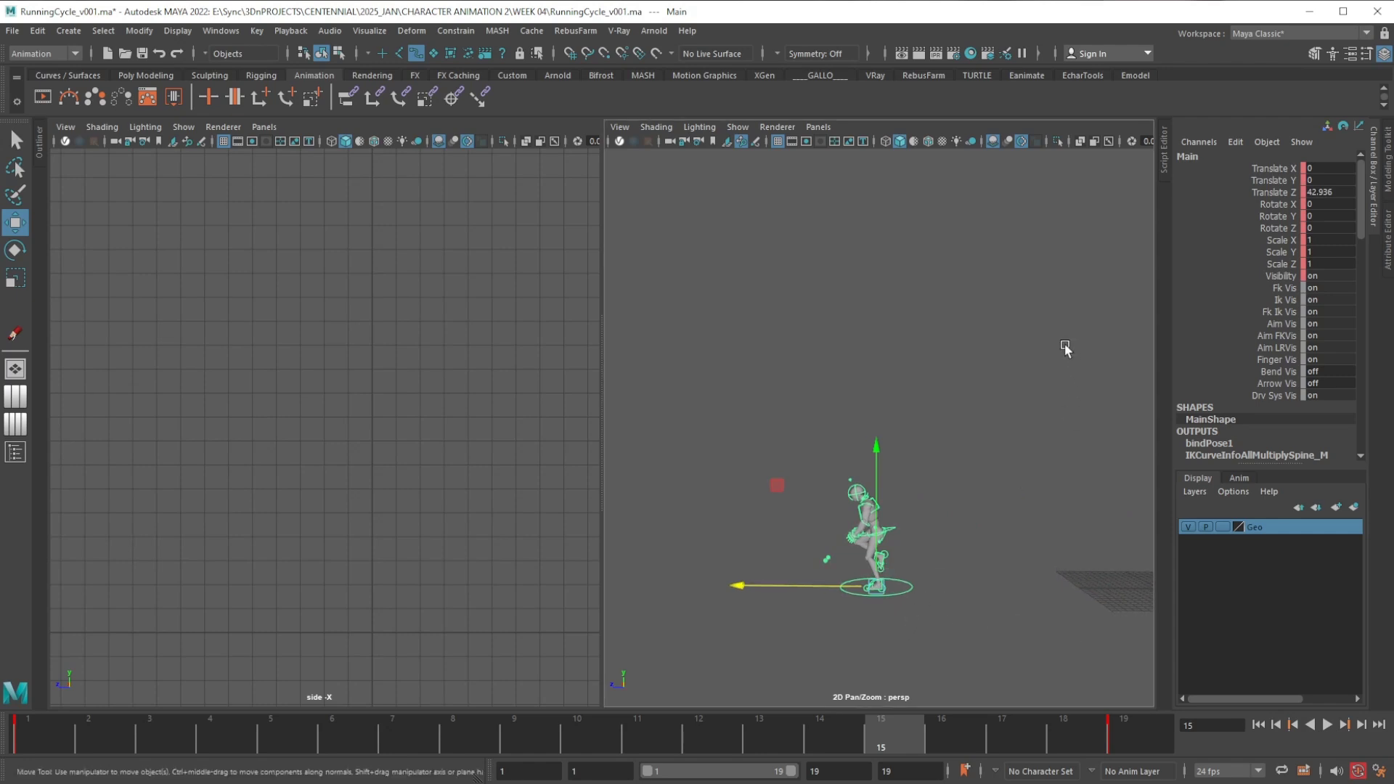
Select all rig controls except Main and set Pre Infinity to Cycle for their curves in the Graph Editor
{"action": "left_click_drag", "start_coordinate": [1060, 330], "coordinate": [739, 636]}
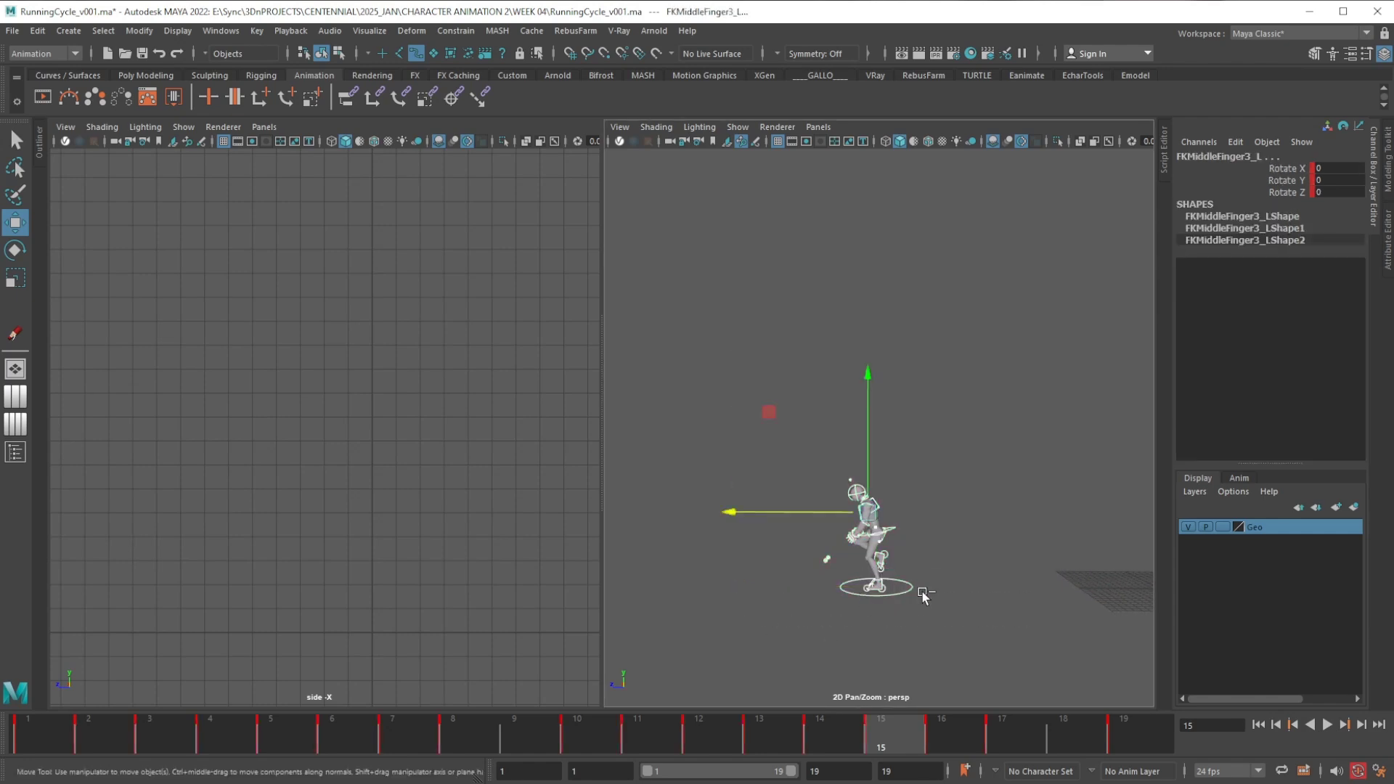
{"action": "left_click_drag", "start_coordinate": [947, 612], "coordinate": [904, 592]}
{"action": "left_click_drag", "start_coordinate": [1393, 196], "coordinate": [451, 173]}
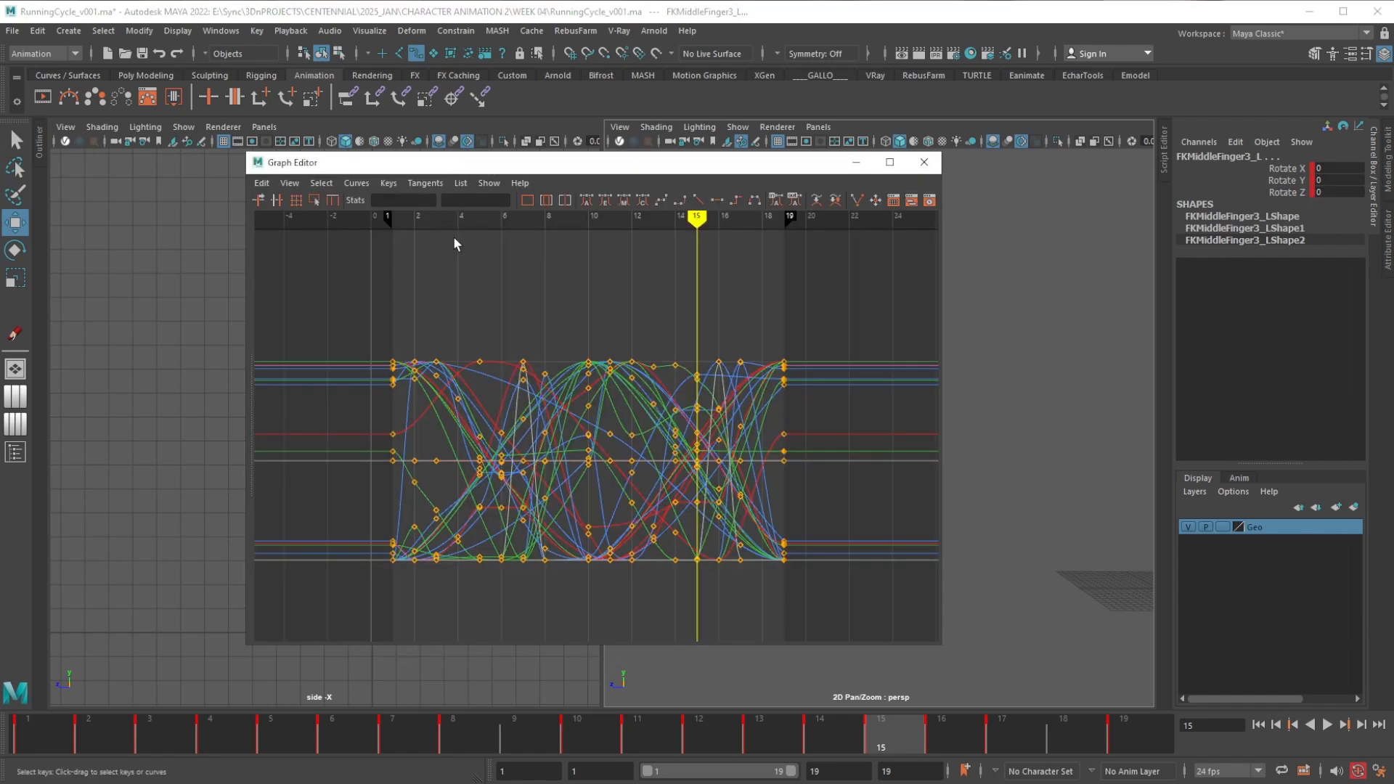
{"action": "left_click", "coordinate": [366, 185]}
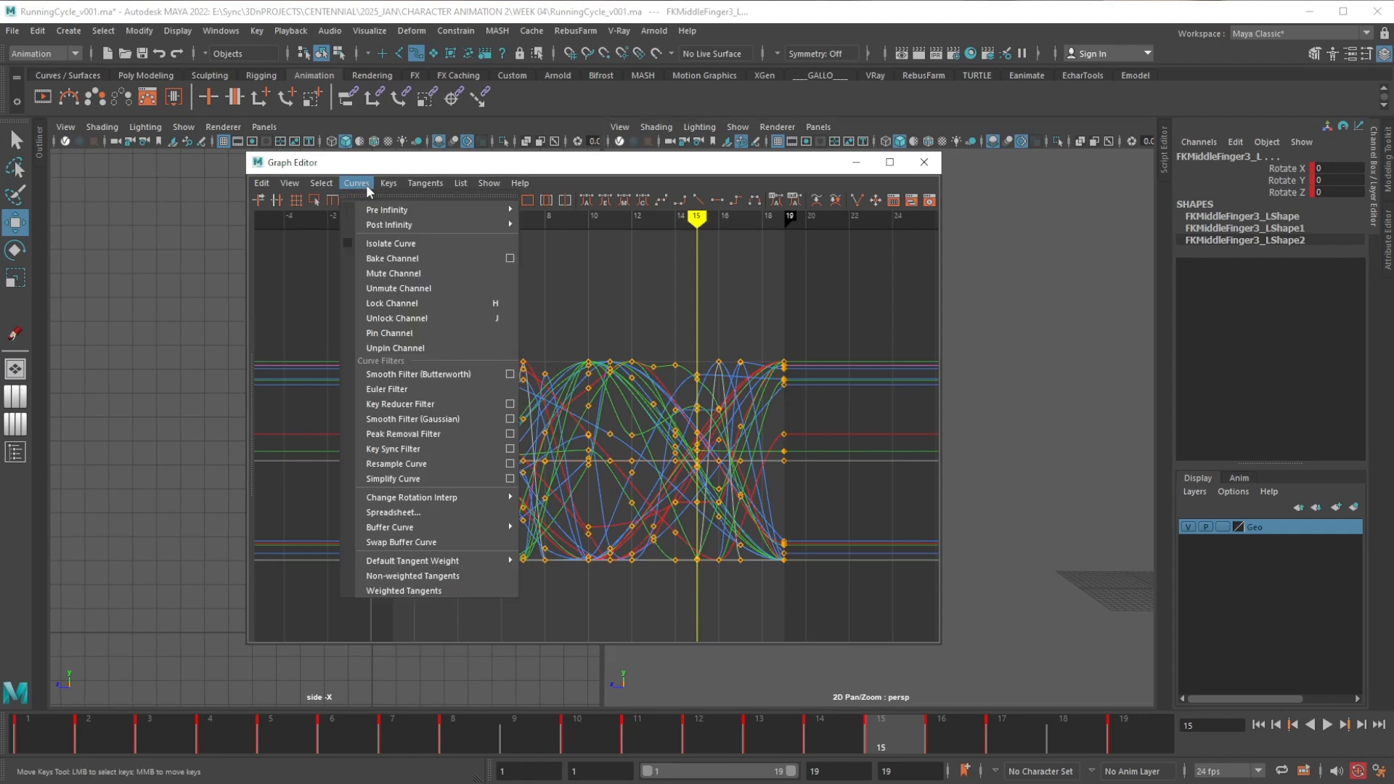
{"action": "mouse_move", "coordinate": [427, 215]}
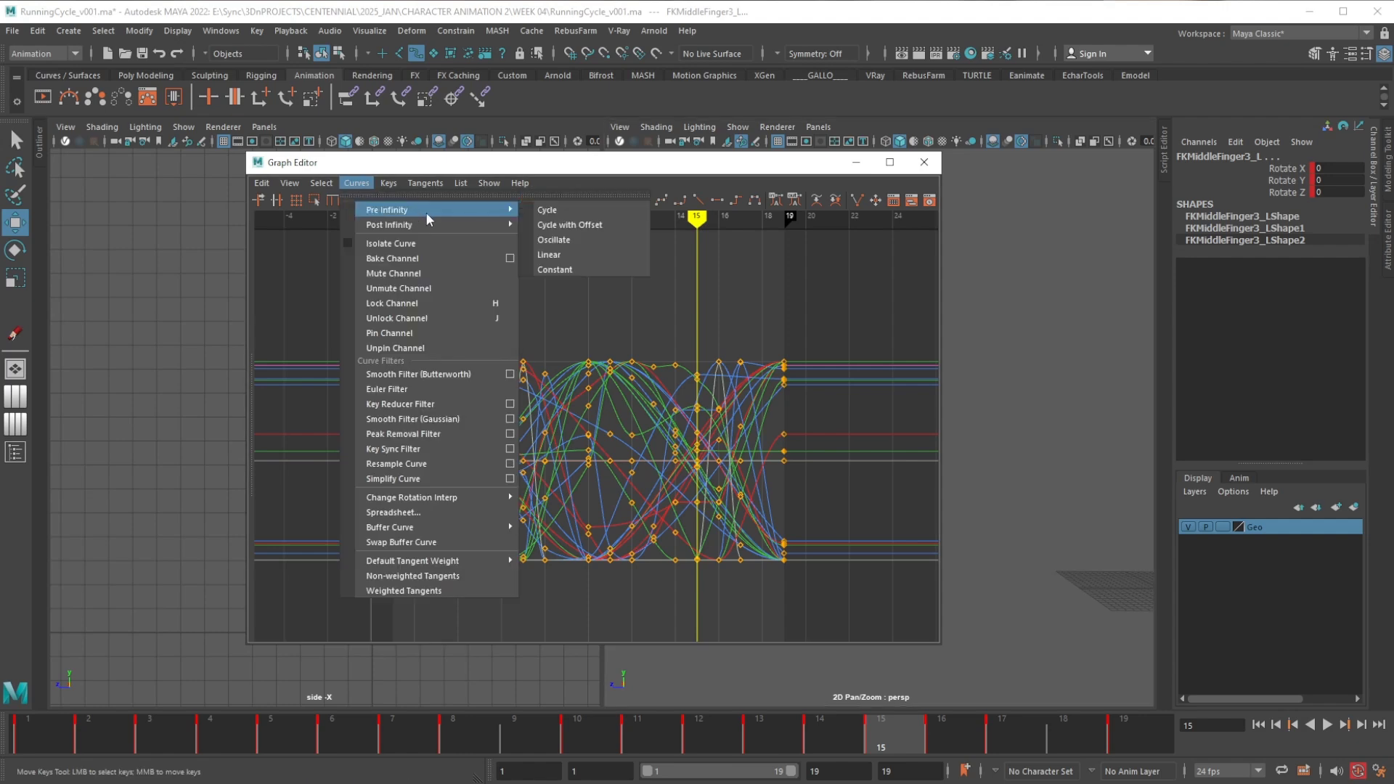
{"action": "left_click", "coordinate": [552, 210]}
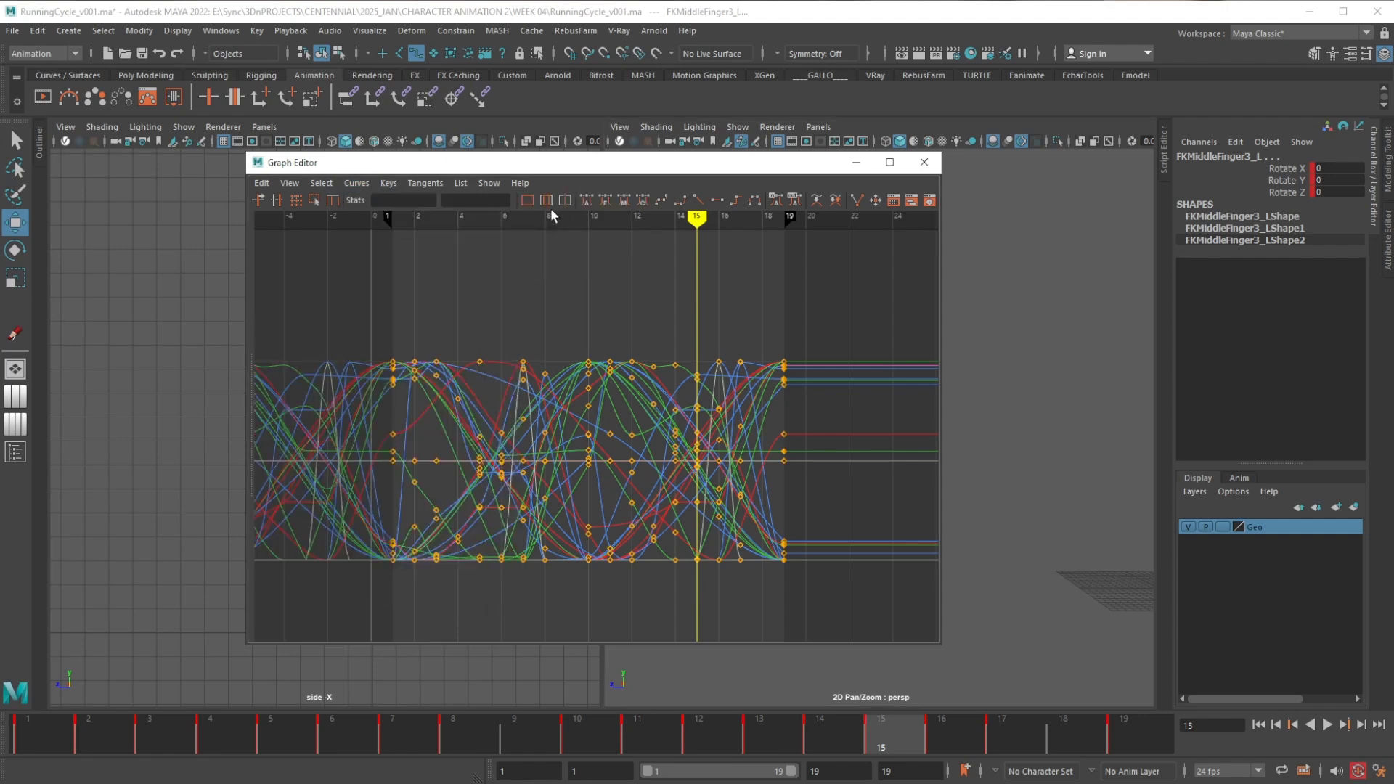
Set Post Infinity to Cycle for the selected controls' curves, check the repeating curves and close the Graph Editor
{"action": "left_click", "coordinate": [364, 184]}
{"action": "mouse_move", "coordinate": [400, 225]}
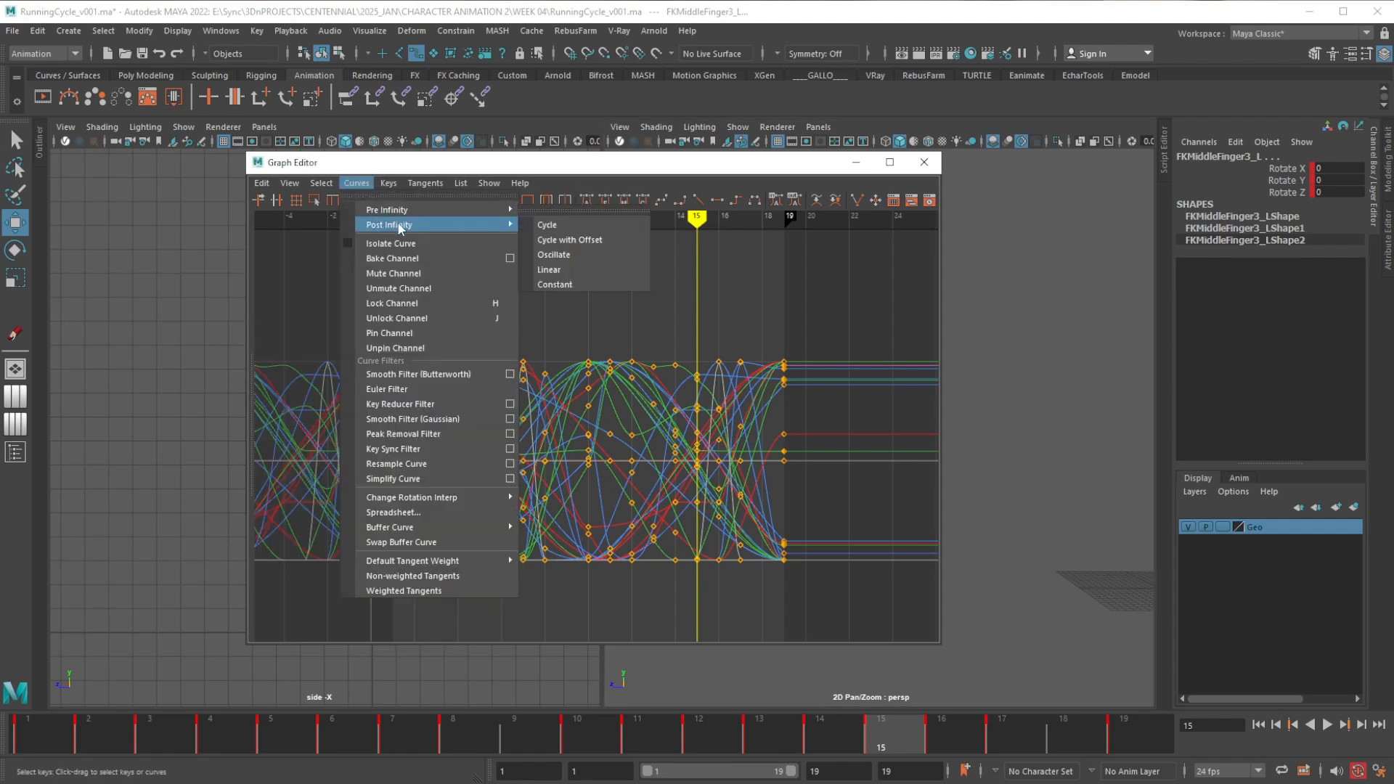
{"action": "left_click", "coordinate": [554, 226]}
{"action": "right_click_drag", "start_coordinate": [796, 439], "coordinate": [756, 434], "text": "alt+shift"}
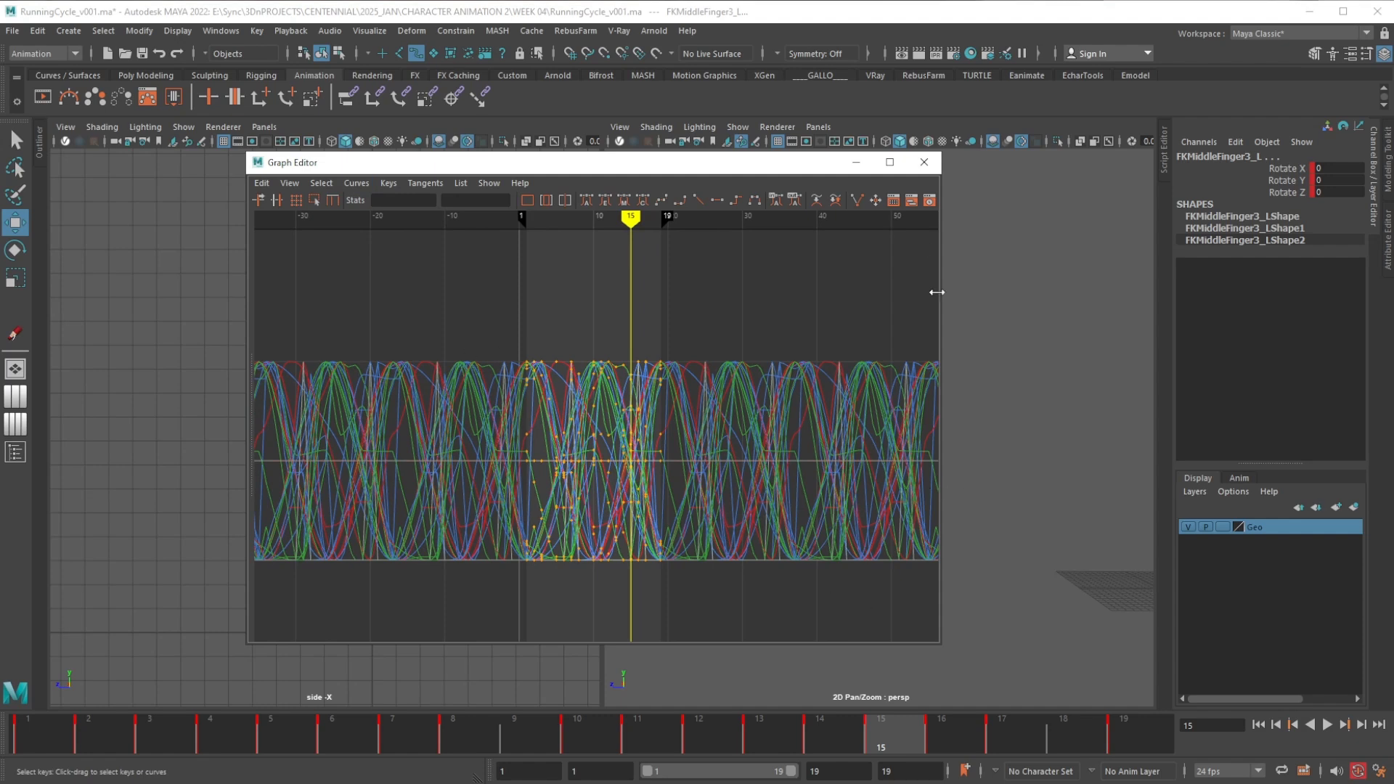
{"action": "left_click", "coordinate": [924, 162]}
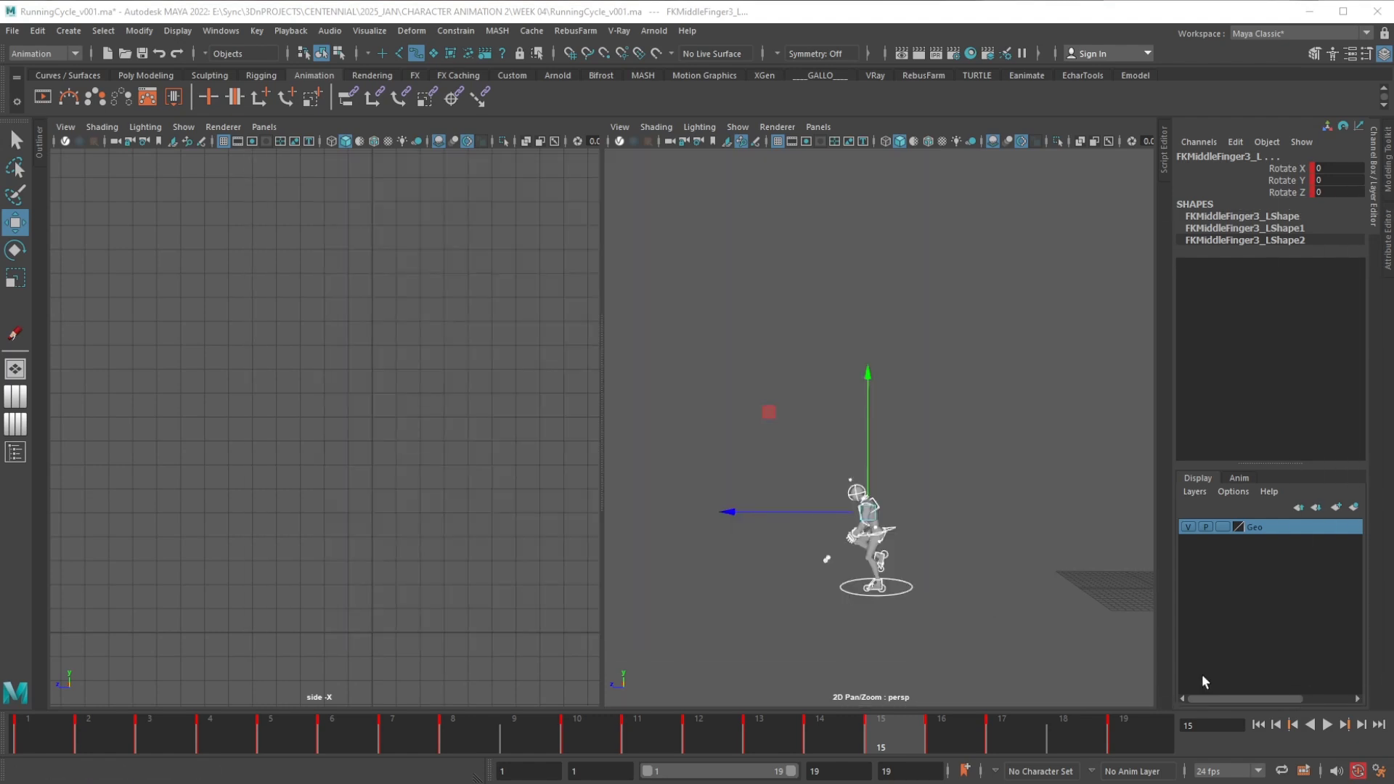
Scrub the animation from frame 1 to 19 to check the forward run, and return to frame 1 with the character framed closely
{"action": "left_click_drag", "start_coordinate": [54, 726], "coordinate": [1111, 730]}
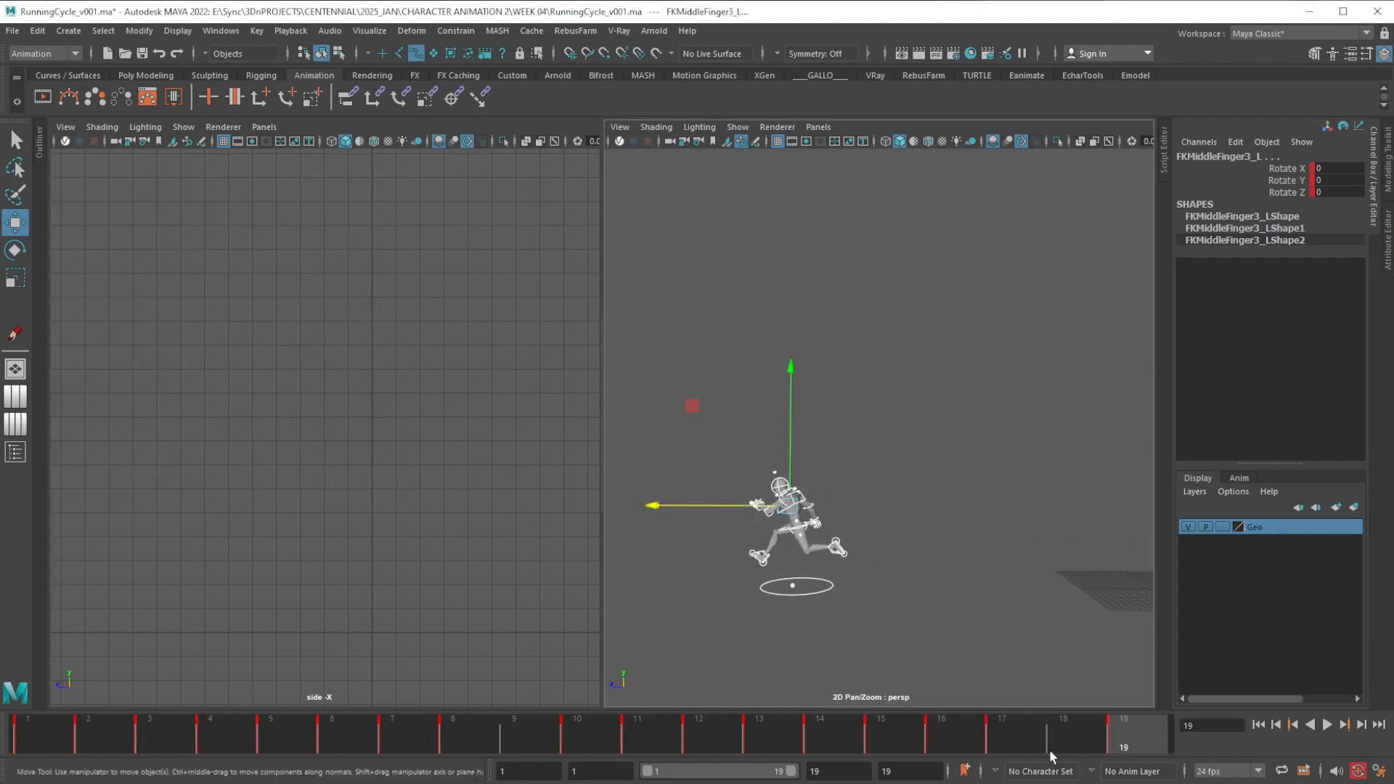
{"action": "left_click", "coordinate": [59, 747]}
{"action": "middle_click_drag", "start_coordinate": [1057, 561], "coordinate": [840, 521], "text": "alt"}
{"action": "right_click_drag", "start_coordinate": [952, 484], "coordinate": [984, 610], "text": "alt"}
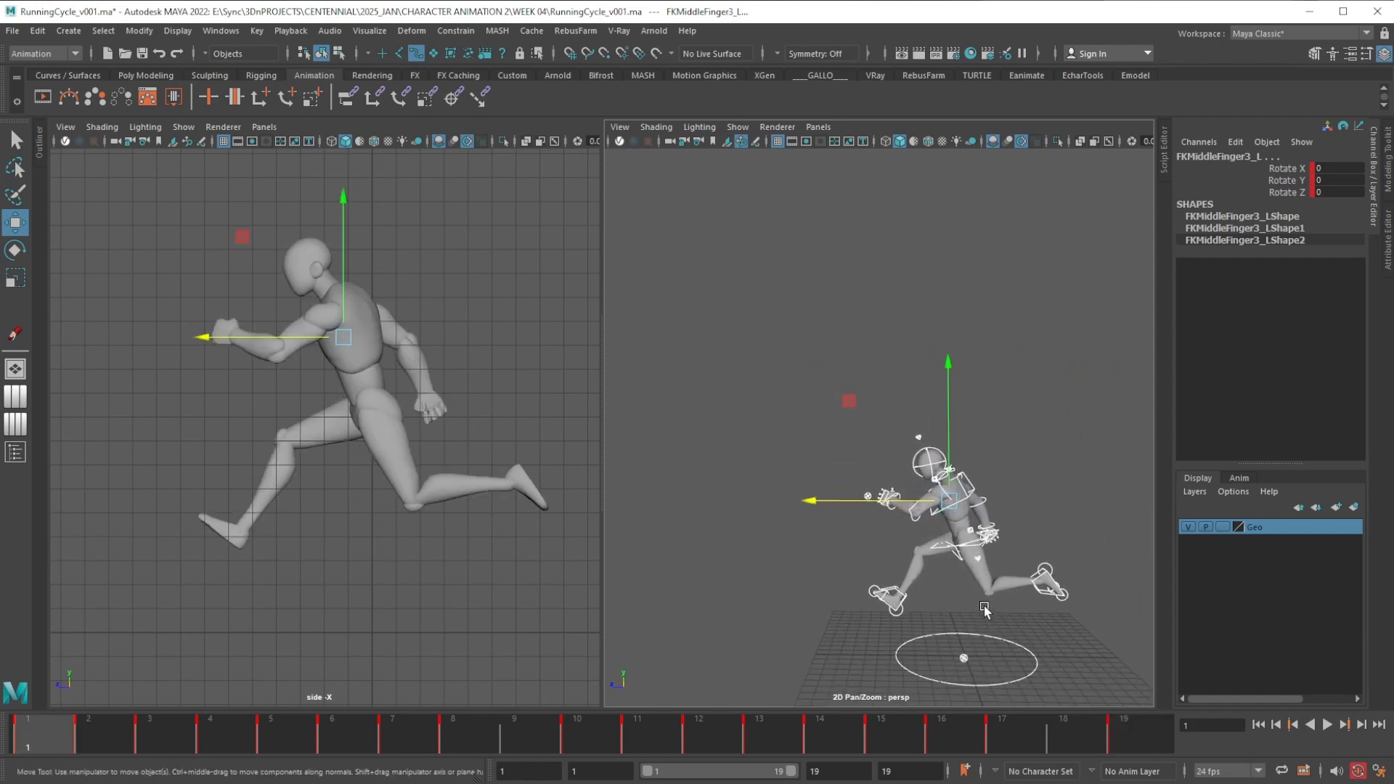
{"action": "middle_click_drag", "start_coordinate": [985, 610], "coordinate": [928, 503], "text": "alt"}
{"action": "right_click_drag", "start_coordinate": [927, 502], "coordinate": [933, 590], "text": "alt"}
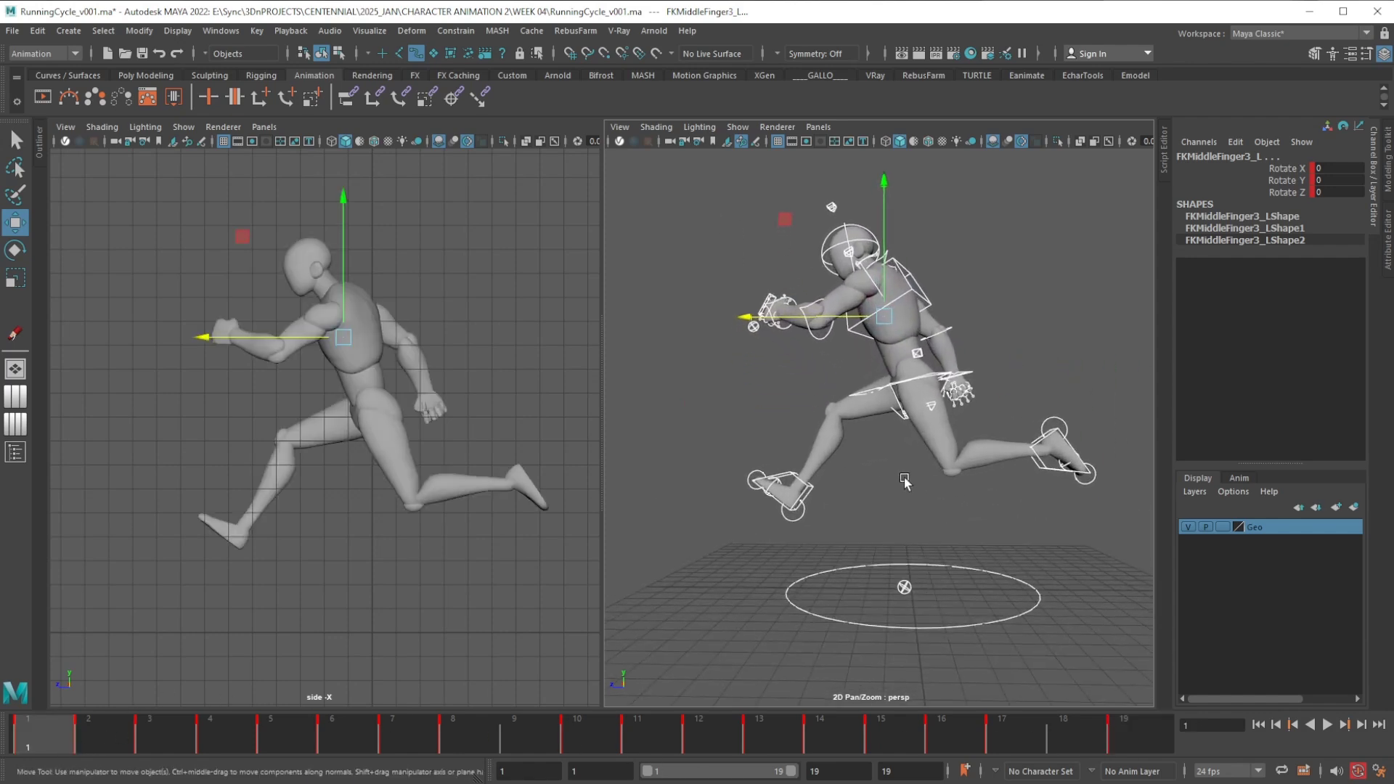
{"action": "scroll", "coordinate": [904, 481], "scroll_direction": "up", "scroll_amount": 5}
Step through frames 1 to 6 and examine the right foot in the side view for sliding while it is planted
{"action": "left_click", "coordinate": [81, 731]}
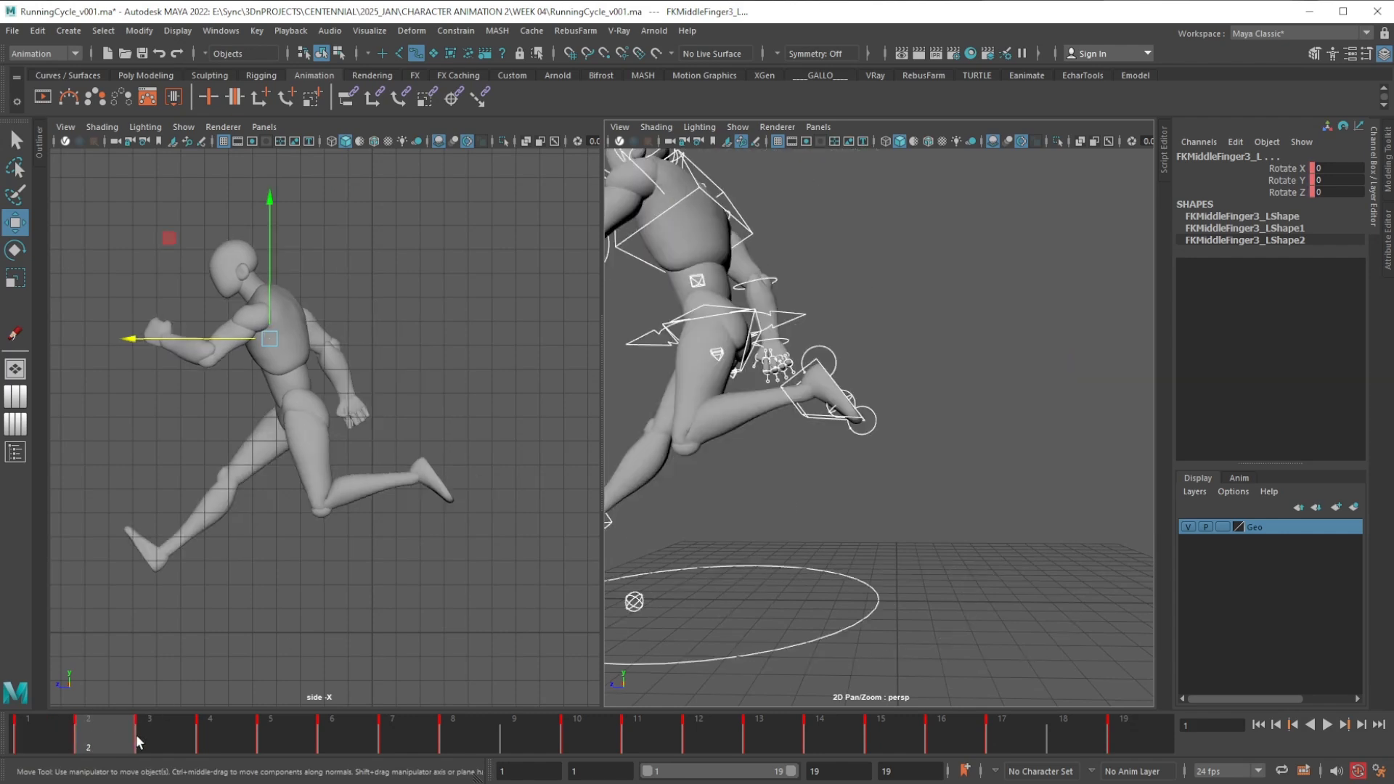
{"action": "left_click_drag", "start_coordinate": [137, 737], "coordinate": [154, 735]}
{"action": "middle_click_drag", "start_coordinate": [815, 592], "coordinate": [964, 569], "text": "alt"}
{"action": "left_click_drag", "start_coordinate": [850, 578], "coordinate": [789, 579], "text": "alt"}
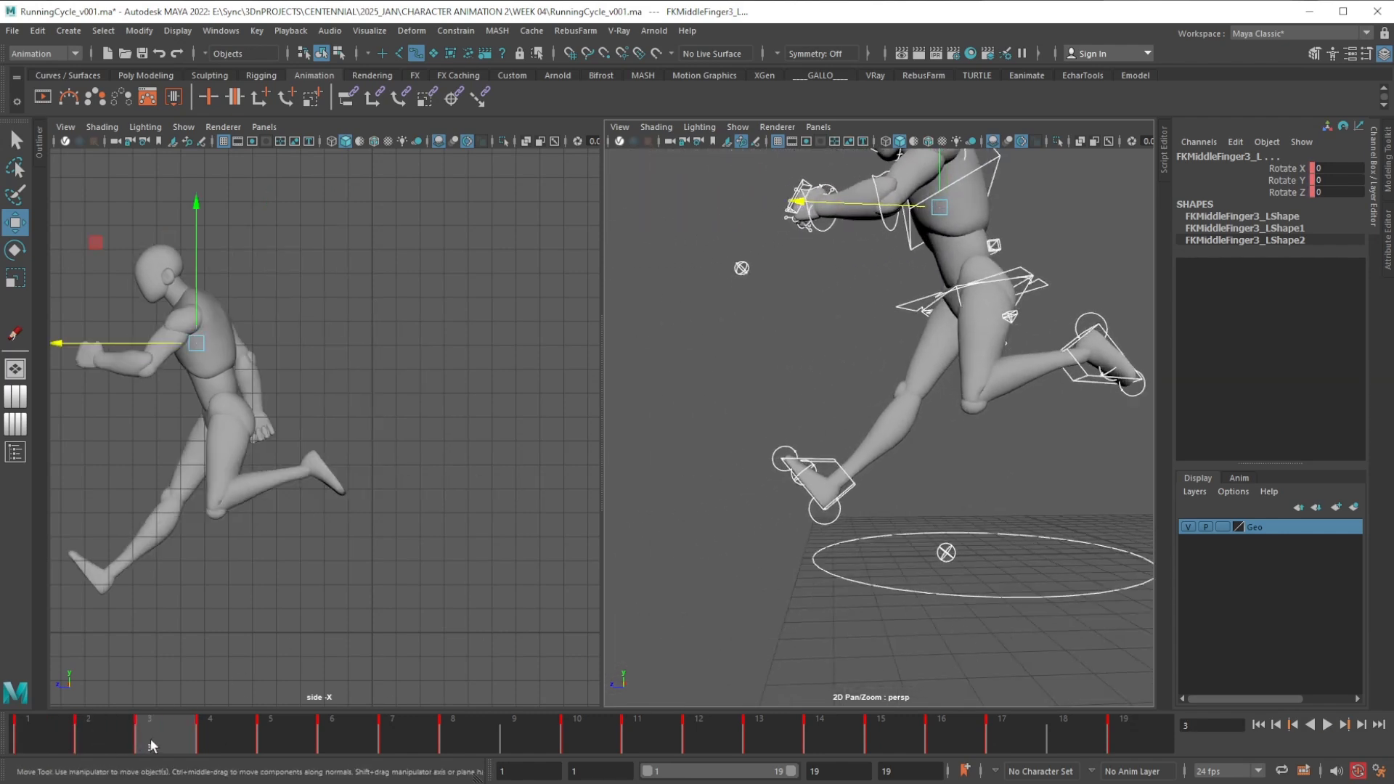
{"action": "left_click_drag", "start_coordinate": [152, 746], "coordinate": [274, 743]}
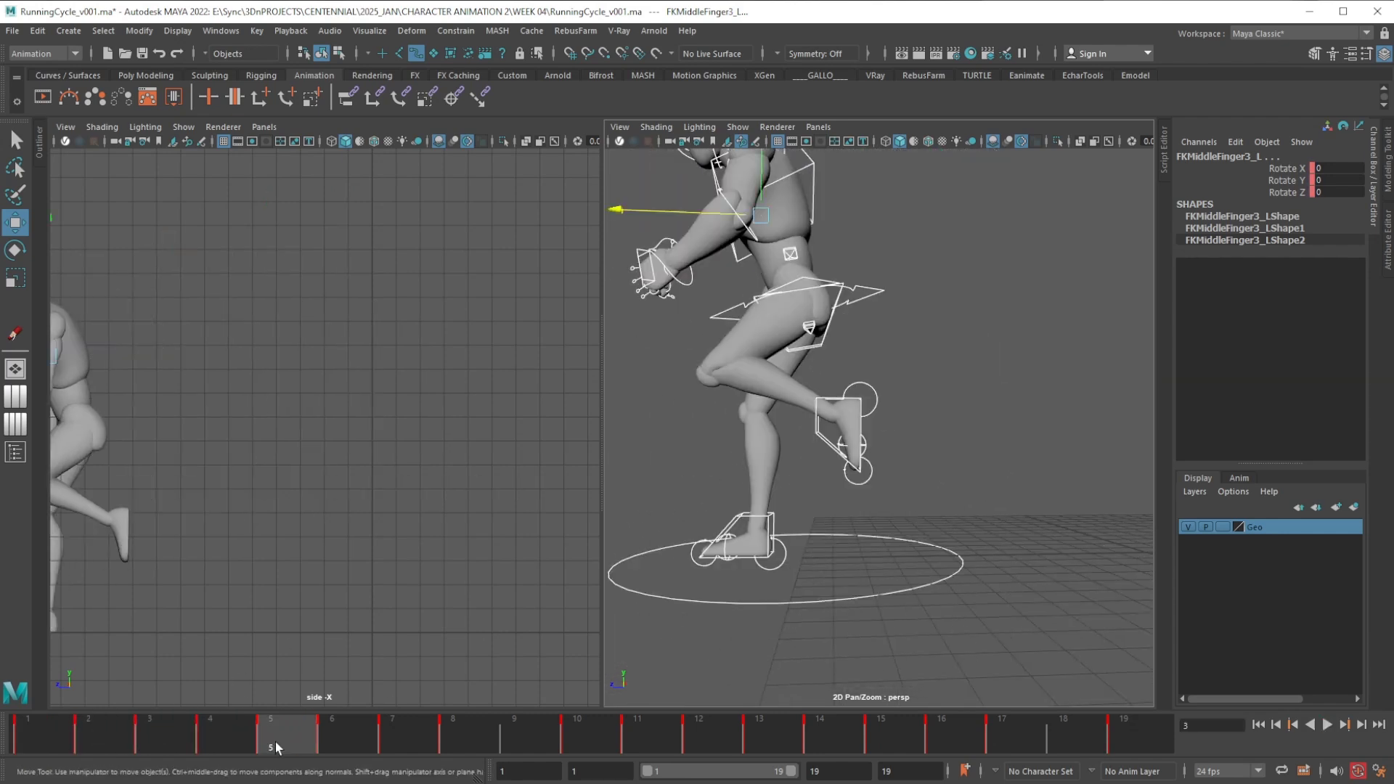
{"action": "middle_click_drag", "start_coordinate": [209, 621], "coordinate": [492, 538], "text": "alt"}
{"action": "right_click_drag", "start_coordinate": [468, 467], "coordinate": [399, 607], "text": "alt"}
{"action": "middle_click_drag", "start_coordinate": [399, 607], "coordinate": [395, 488], "text": "alt"}
{"action": "right_click_drag", "start_coordinate": [395, 488], "coordinate": [345, 515], "text": "alt"}
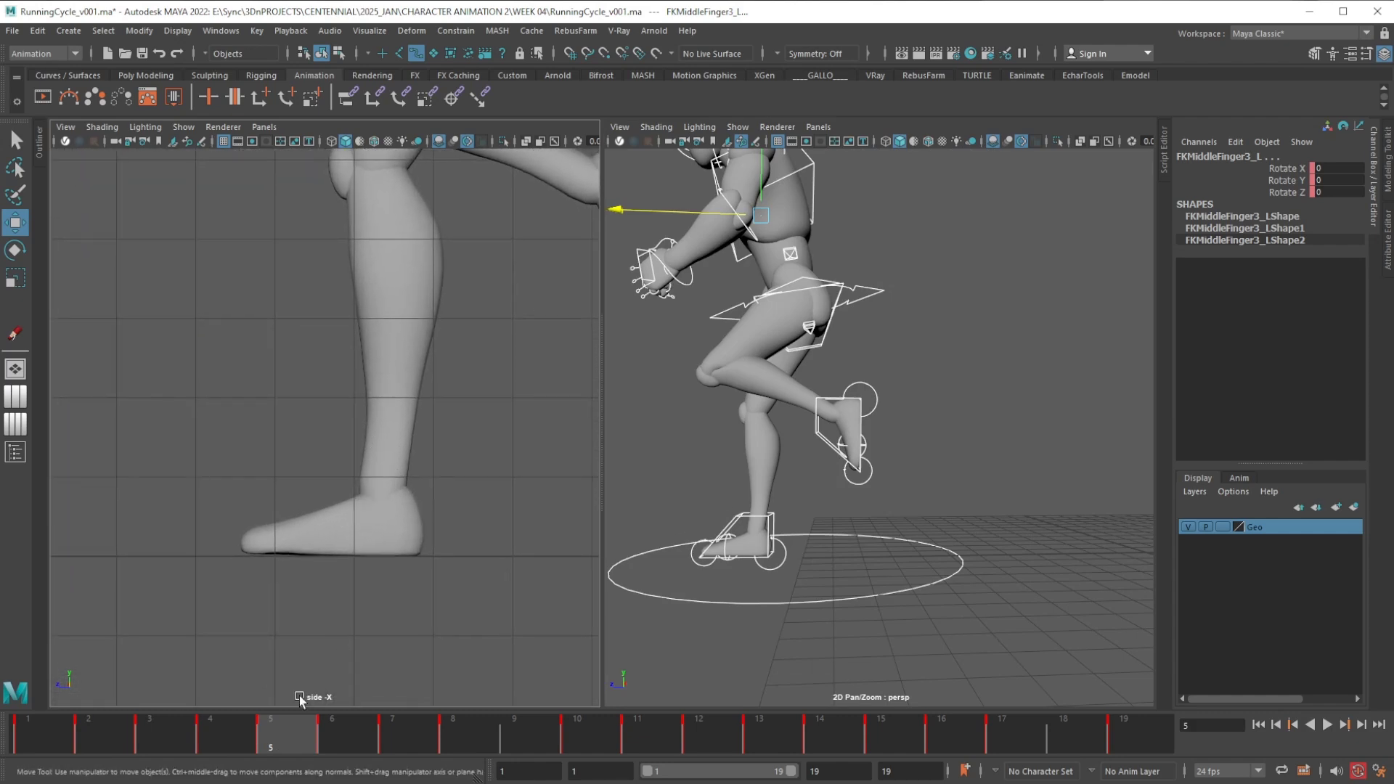
{"action": "mouse_move", "coordinate": [295, 734]}
{"action": "left_mouse_down"}
{"action": "mouse_move", "coordinate": [343, 734]}
{"action": "mouse_move", "coordinate": [288, 742]}
{"action": "mouse_move", "coordinate": [320, 739]}
{"action": "left_mouse_up"}
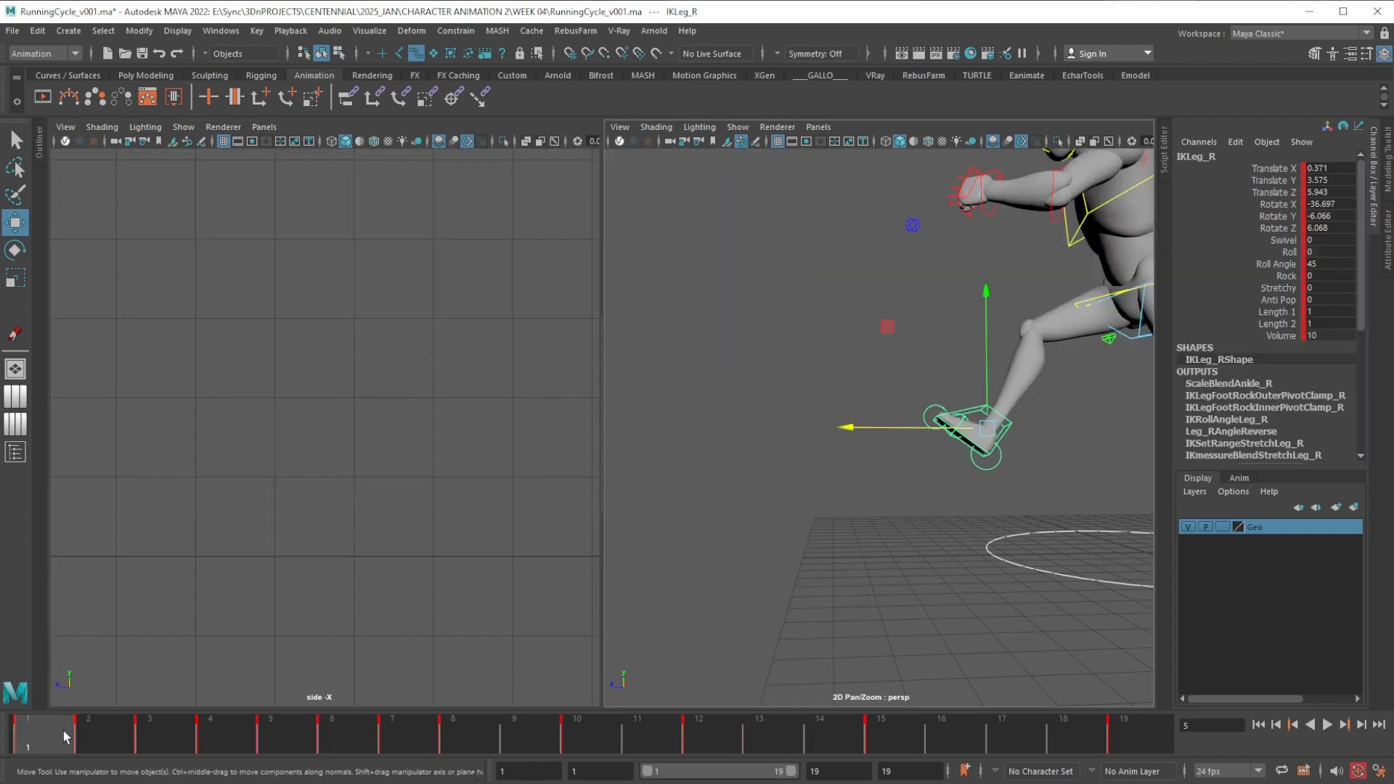
{"action": "left_click_drag", "start_coordinate": [64, 731], "coordinate": [151, 727]}
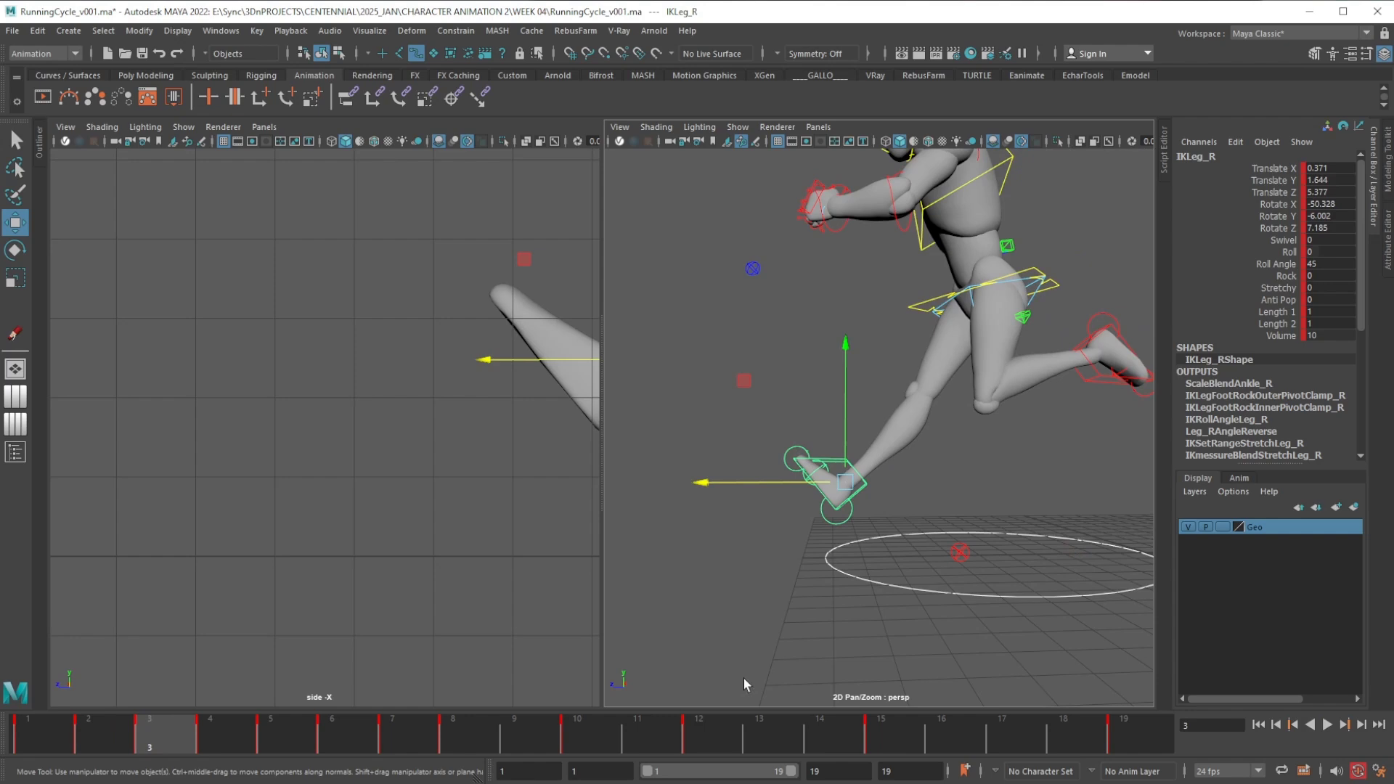
Select the Main control and examine its forward-travel curve in the Graph Editor against the foot contact on frames 5 and 6
{"action": "left_click", "coordinate": [868, 582]}
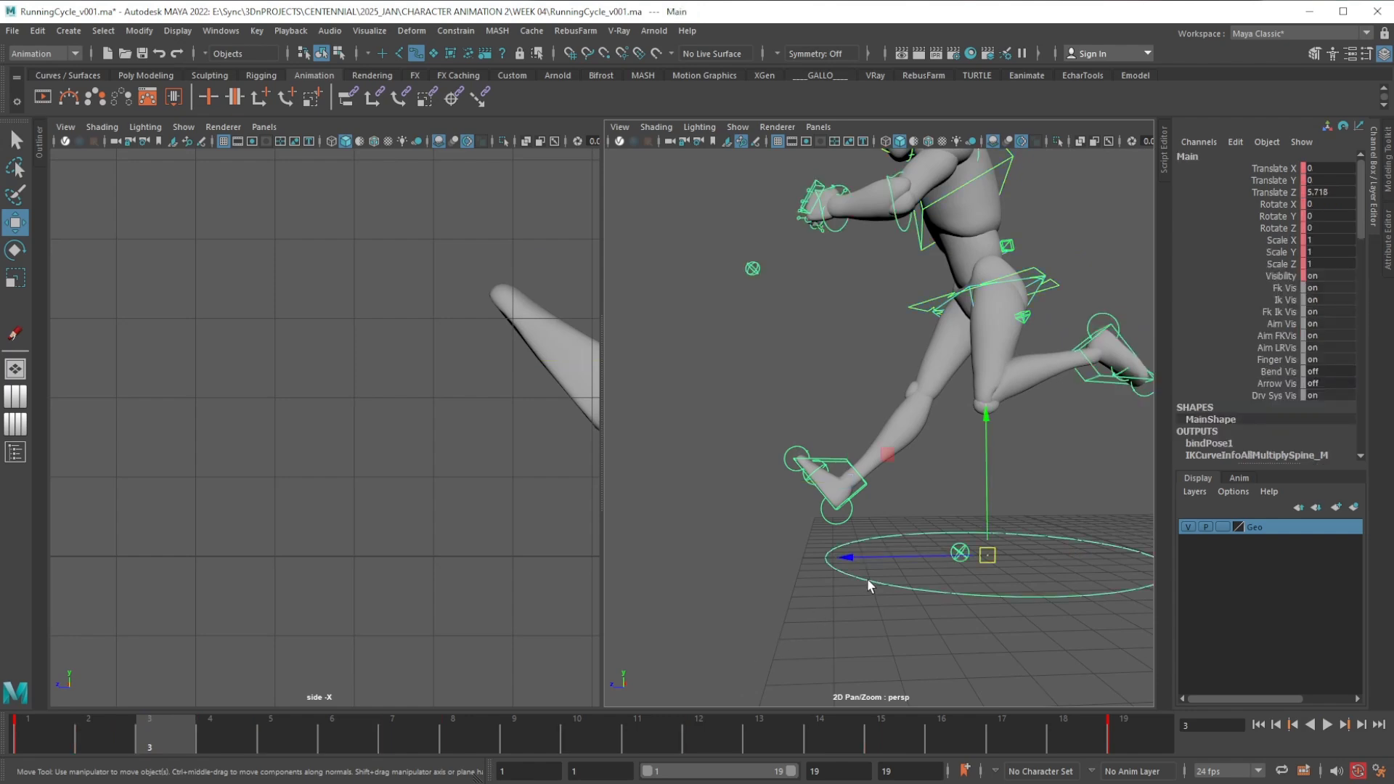
{"action": "left_click_drag", "start_coordinate": [1393, 209], "coordinate": [496, 187]}
{"action": "left_click_drag", "start_coordinate": [630, 193], "coordinate": [1235, 285]}
{"action": "left_click_drag", "start_coordinate": [102, 729], "coordinate": [355, 730]}
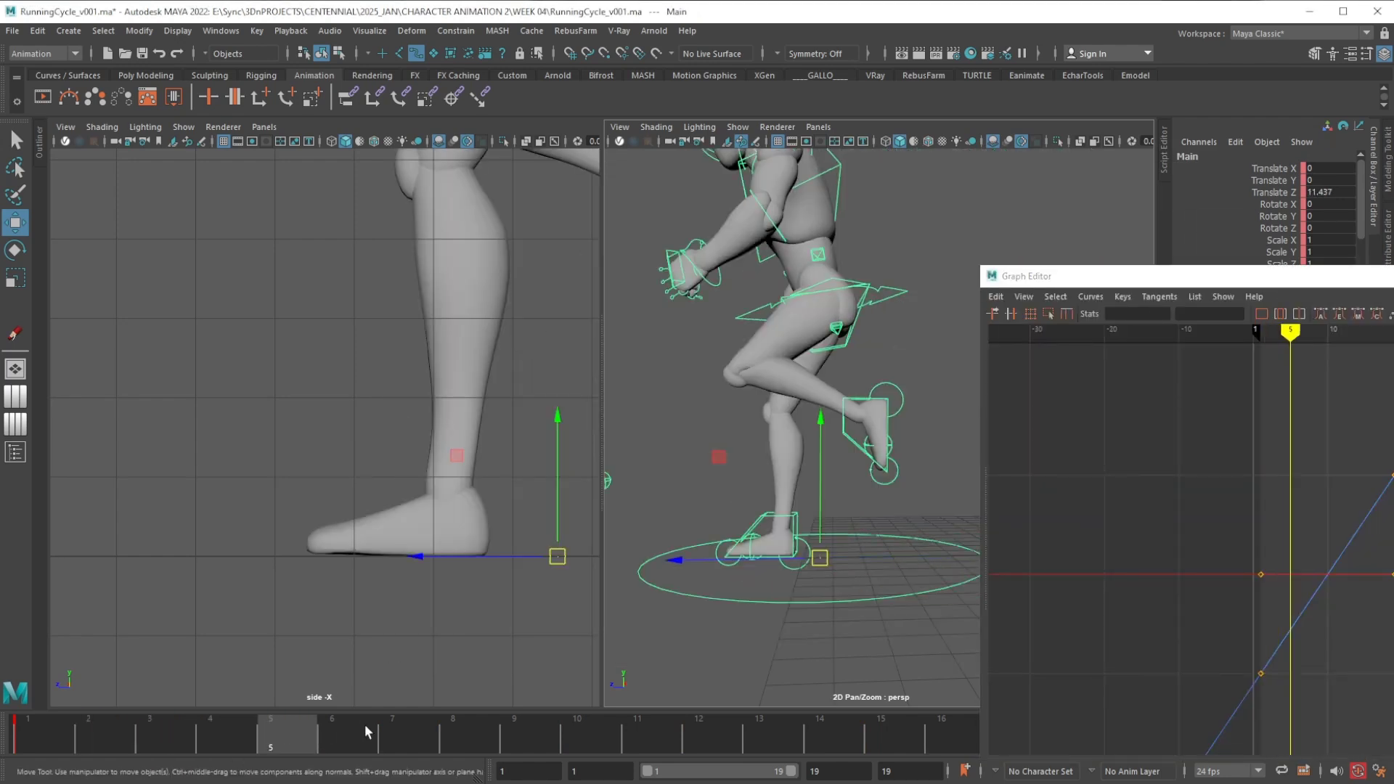
{"action": "left_click_drag", "start_coordinate": [1236, 280], "coordinate": [1031, 182]}
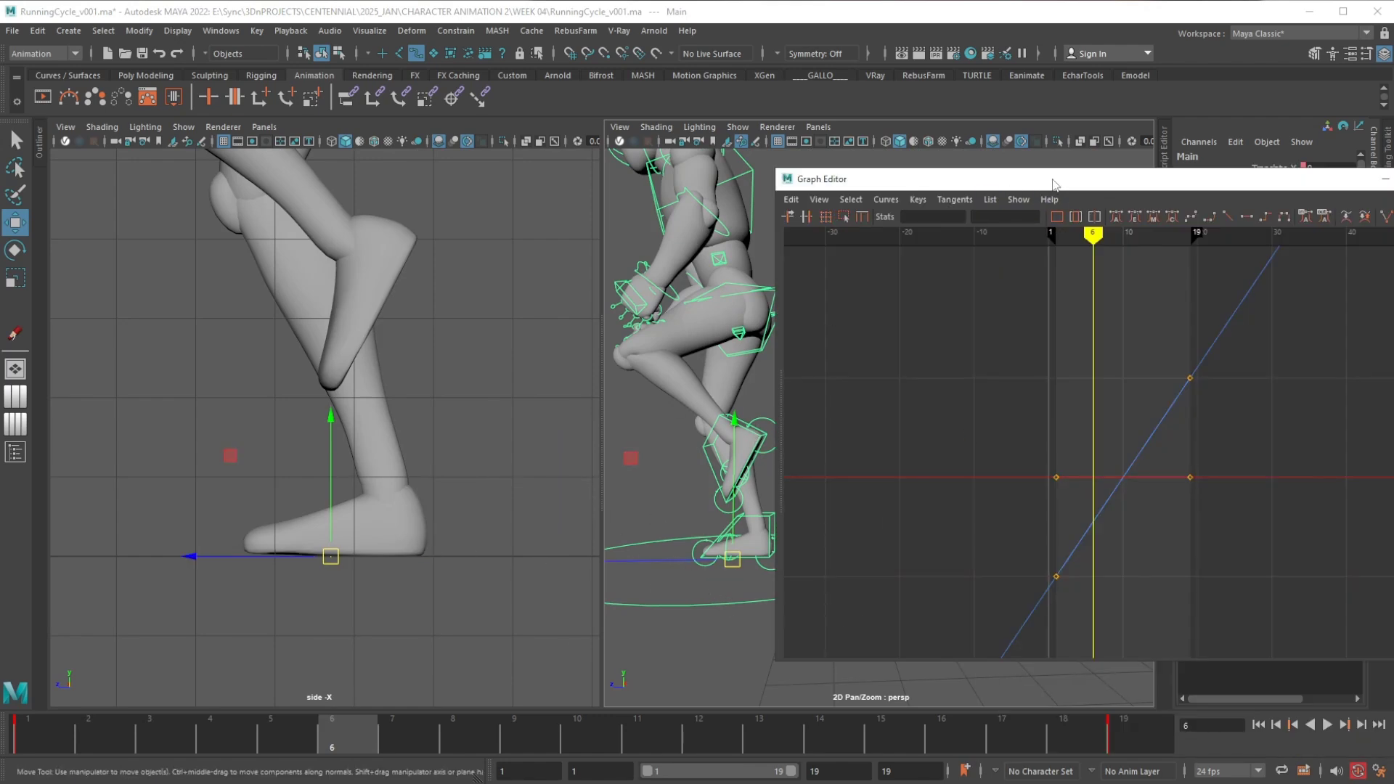
{"action": "left_click_drag", "start_coordinate": [1055, 184], "coordinate": [1393, 226]}
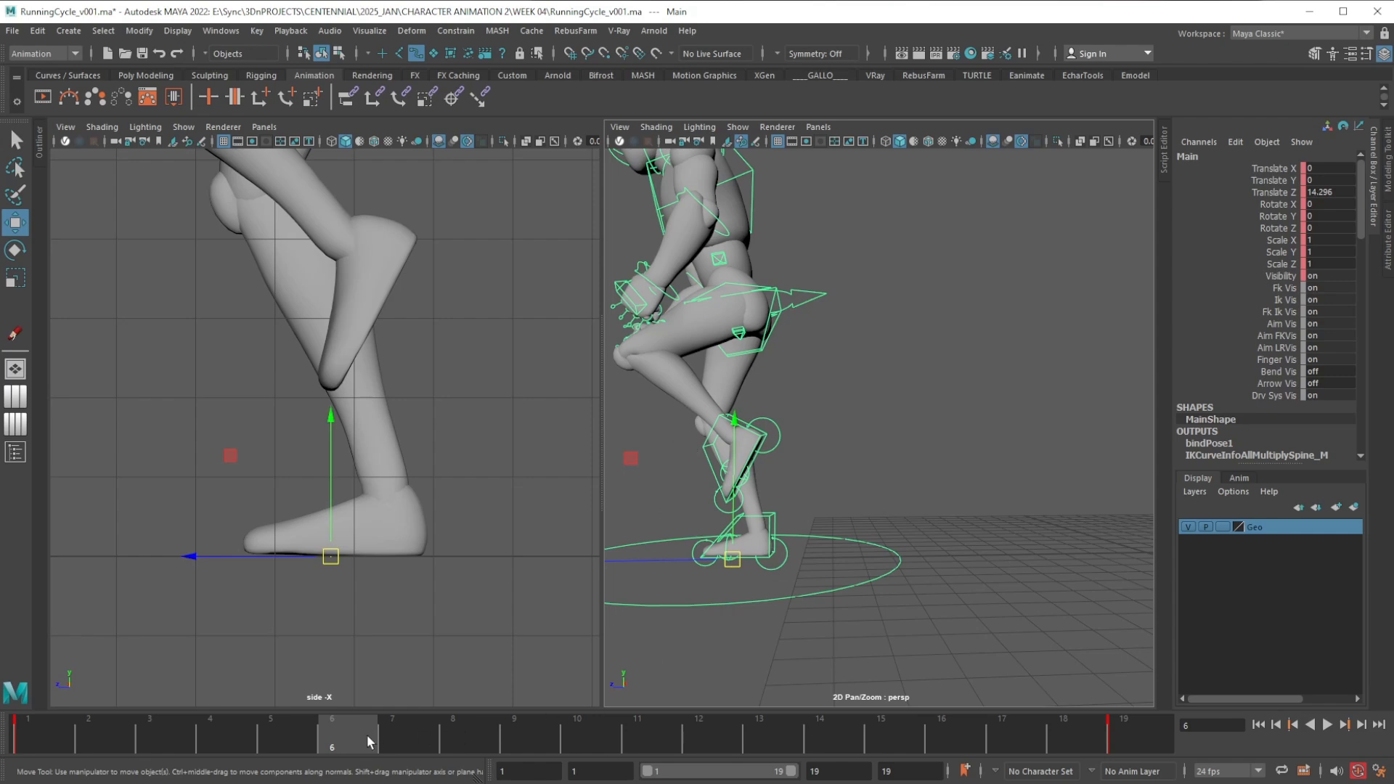
Compare the right foot on frames 4 to 6, and trace its planted sole with the Grease Pencil in the side view at frame 6
{"action": "mouse_move", "coordinate": [364, 735]}
{"action": "left_mouse_down"}
{"action": "mouse_move", "coordinate": [241, 734]}
{"action": "mouse_move", "coordinate": [453, 725]}
{"action": "mouse_move", "coordinate": [237, 730]}
{"action": "mouse_move", "coordinate": [491, 725]}
{"action": "mouse_move", "coordinate": [354, 735]}
{"action": "left_mouse_up"}
{"action": "left_click", "coordinate": [265, 737]}
{"action": "left_click", "coordinate": [233, 729]}
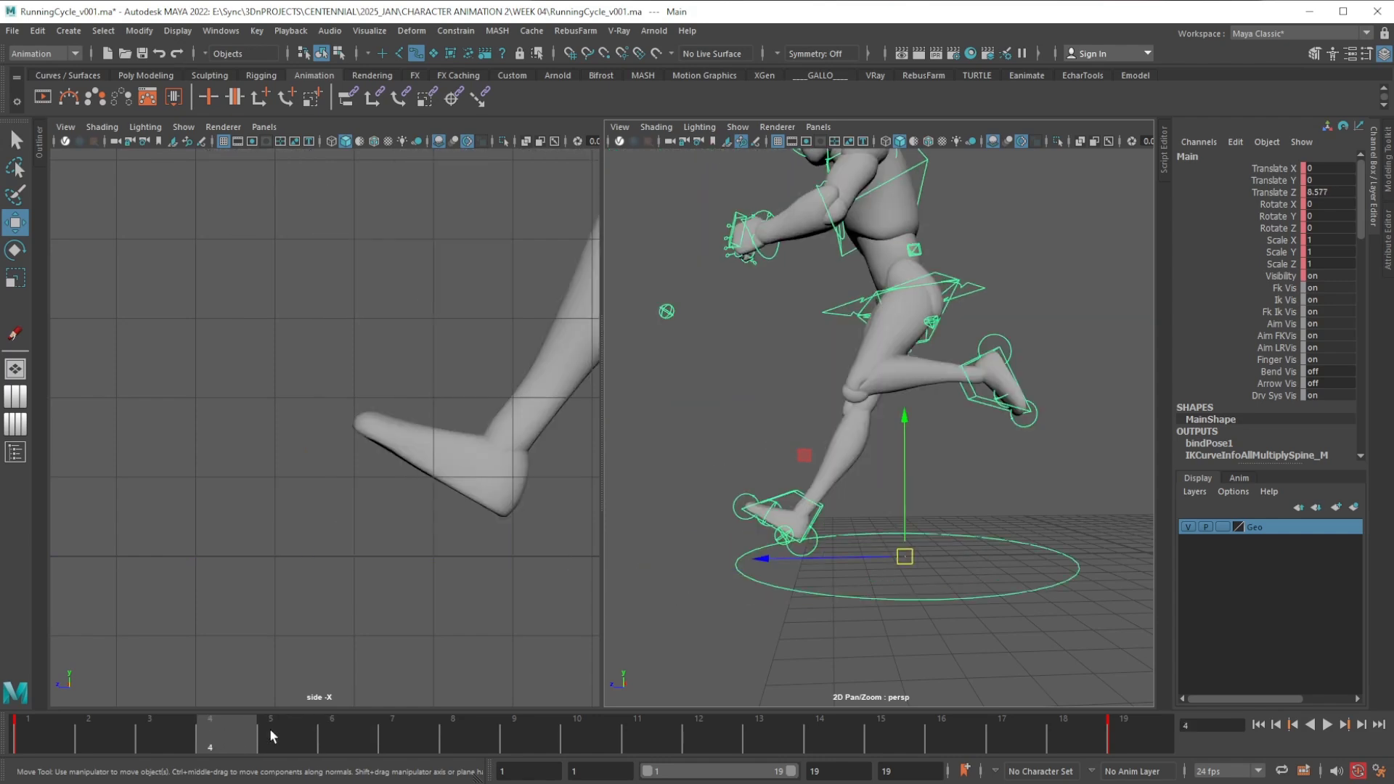
{"action": "left_click", "coordinate": [271, 729]}
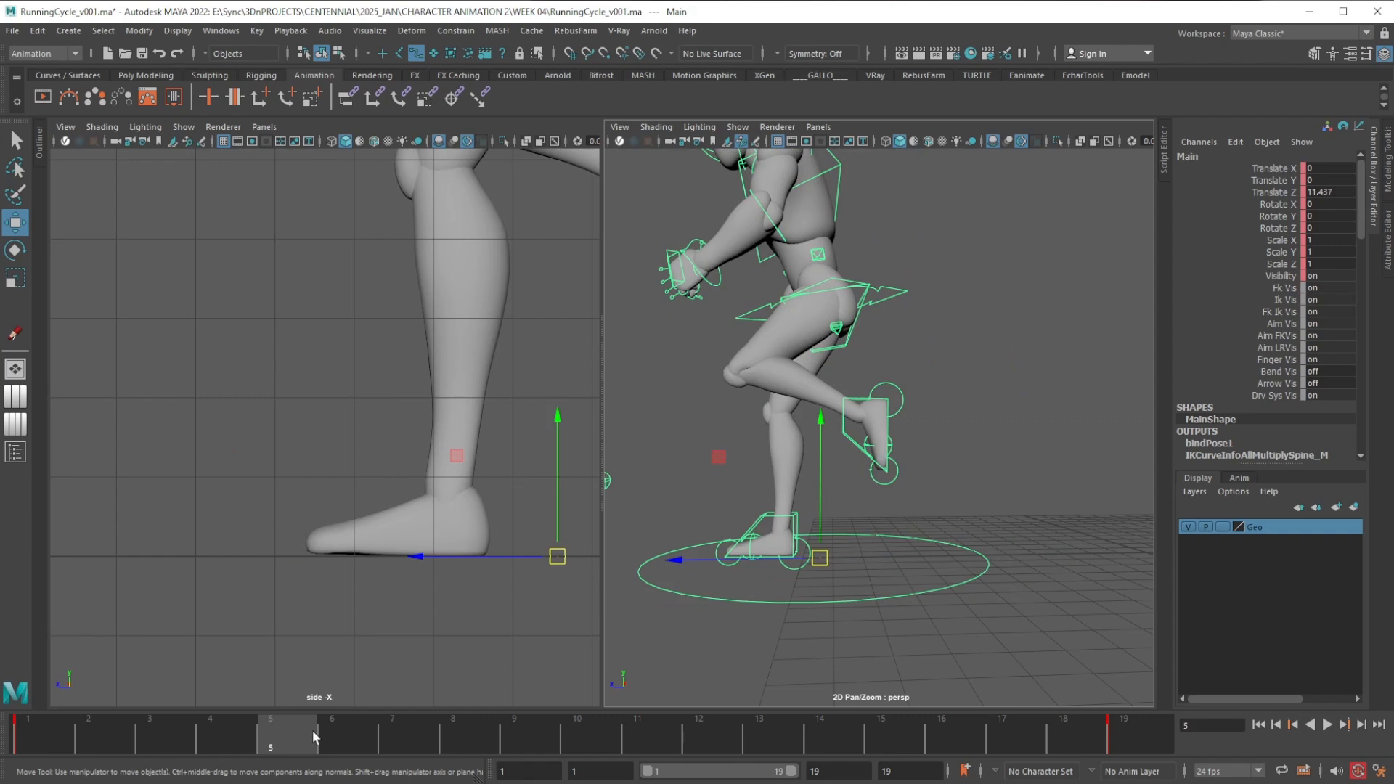
{"action": "left_click_drag", "start_coordinate": [300, 734], "coordinate": [333, 736]}
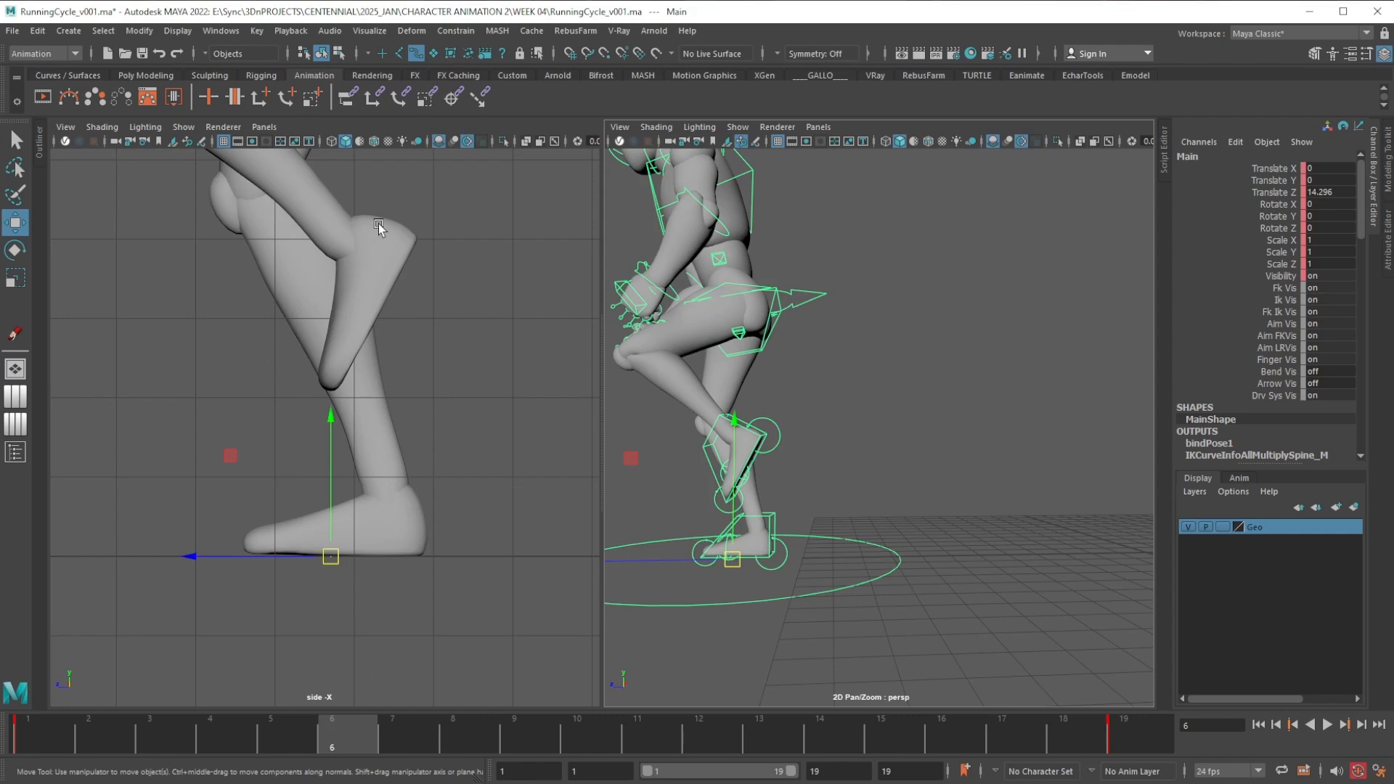
{"action": "left_click", "coordinate": [203, 141]}
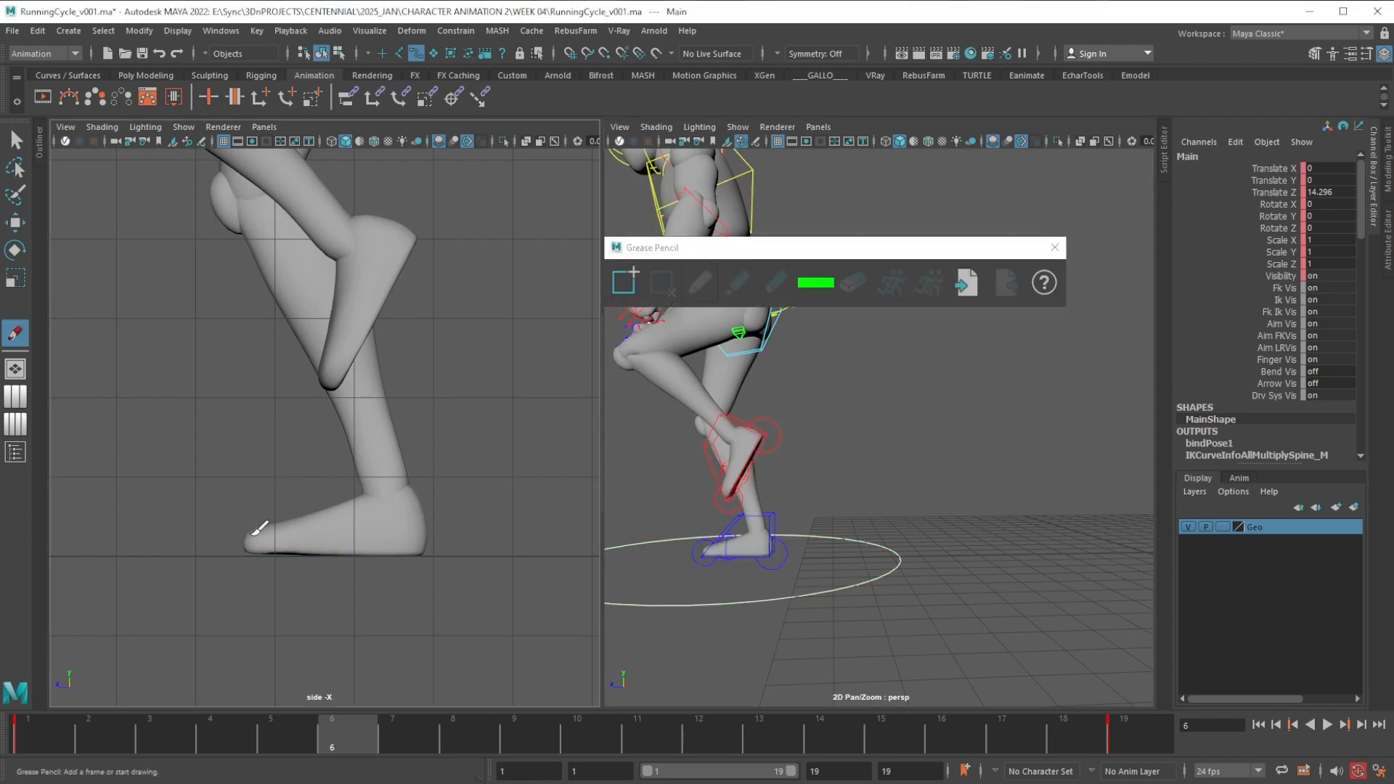
{"action": "mouse_move", "coordinate": [250, 534]}
{"action": "left_mouse_down"}
{"action": "mouse_move", "coordinate": [296, 554]}
{"action": "mouse_move", "coordinate": [412, 553]}
{"action": "left_mouse_up"}
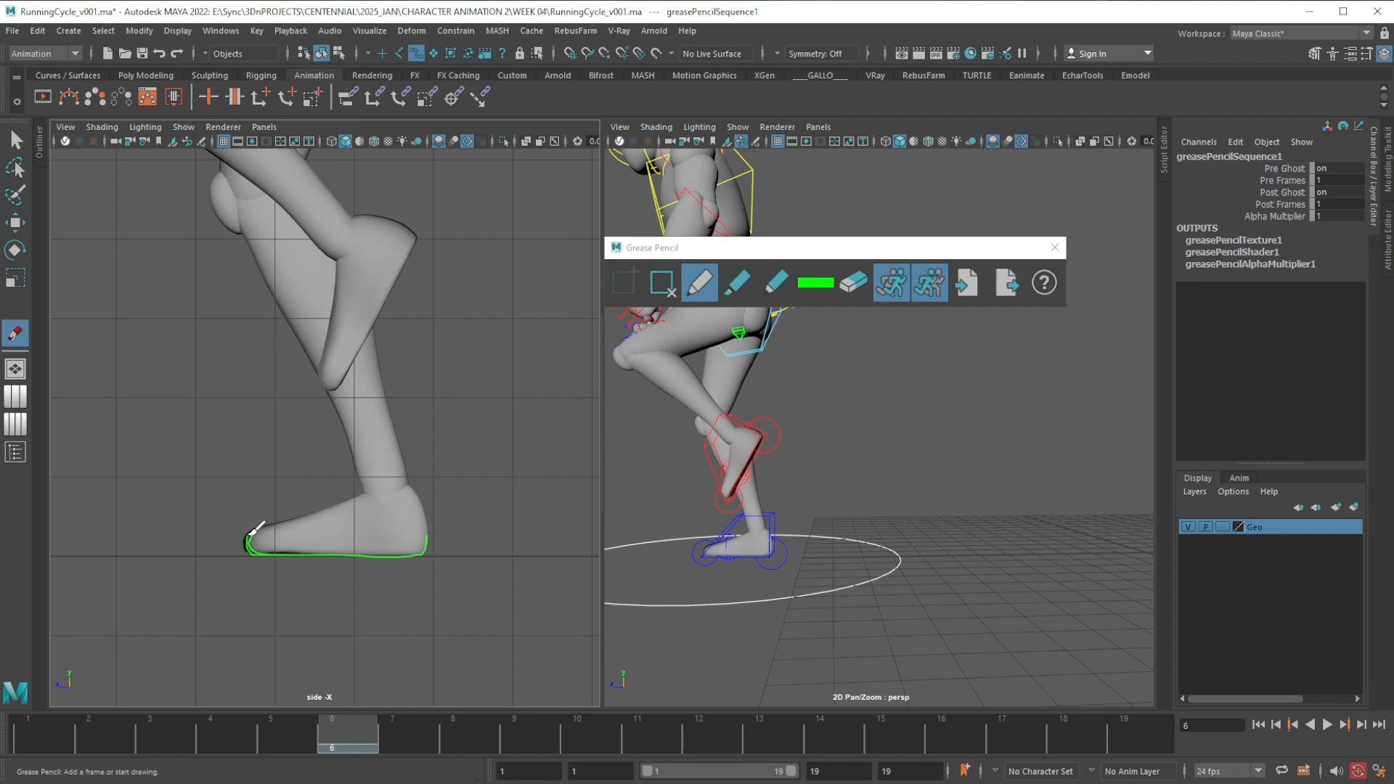
At frame 5, move the right foot IK control forward to Translate Z 2.683 so the foot matches the traced outline
{"action": "left_click", "coordinate": [297, 727]}
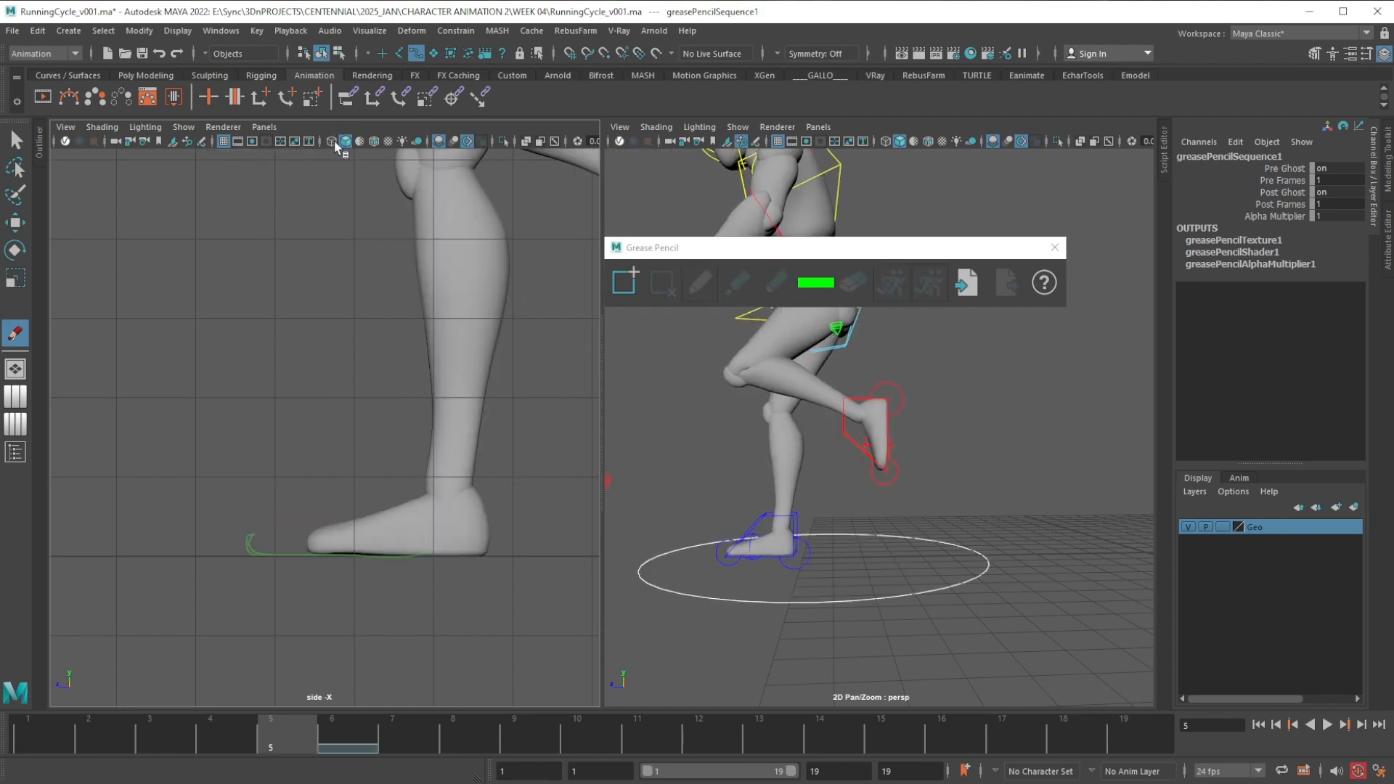
{"action": "key", "text": "w"}
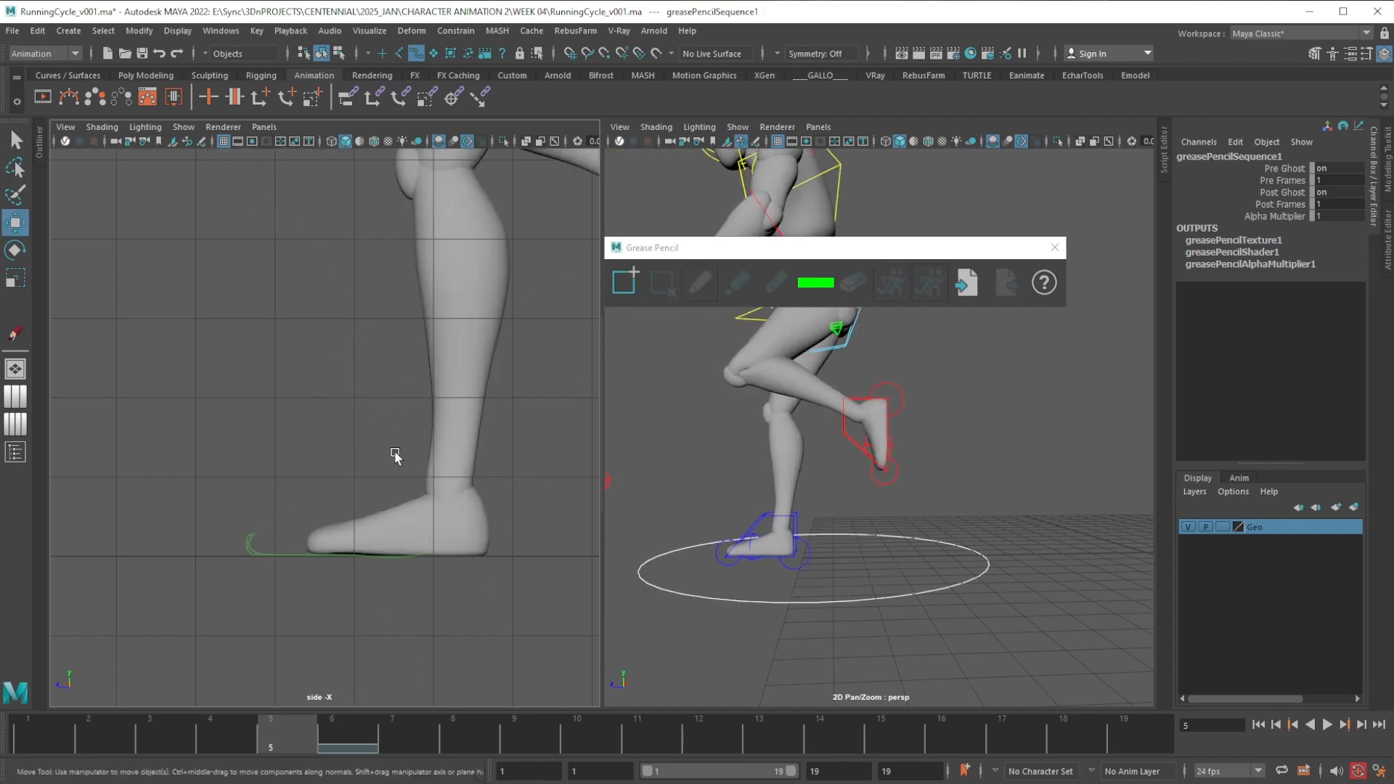
{"action": "left_click", "coordinate": [797, 517]}
{"action": "left_click_drag", "start_coordinate": [397, 491], "coordinate": [334, 487]}
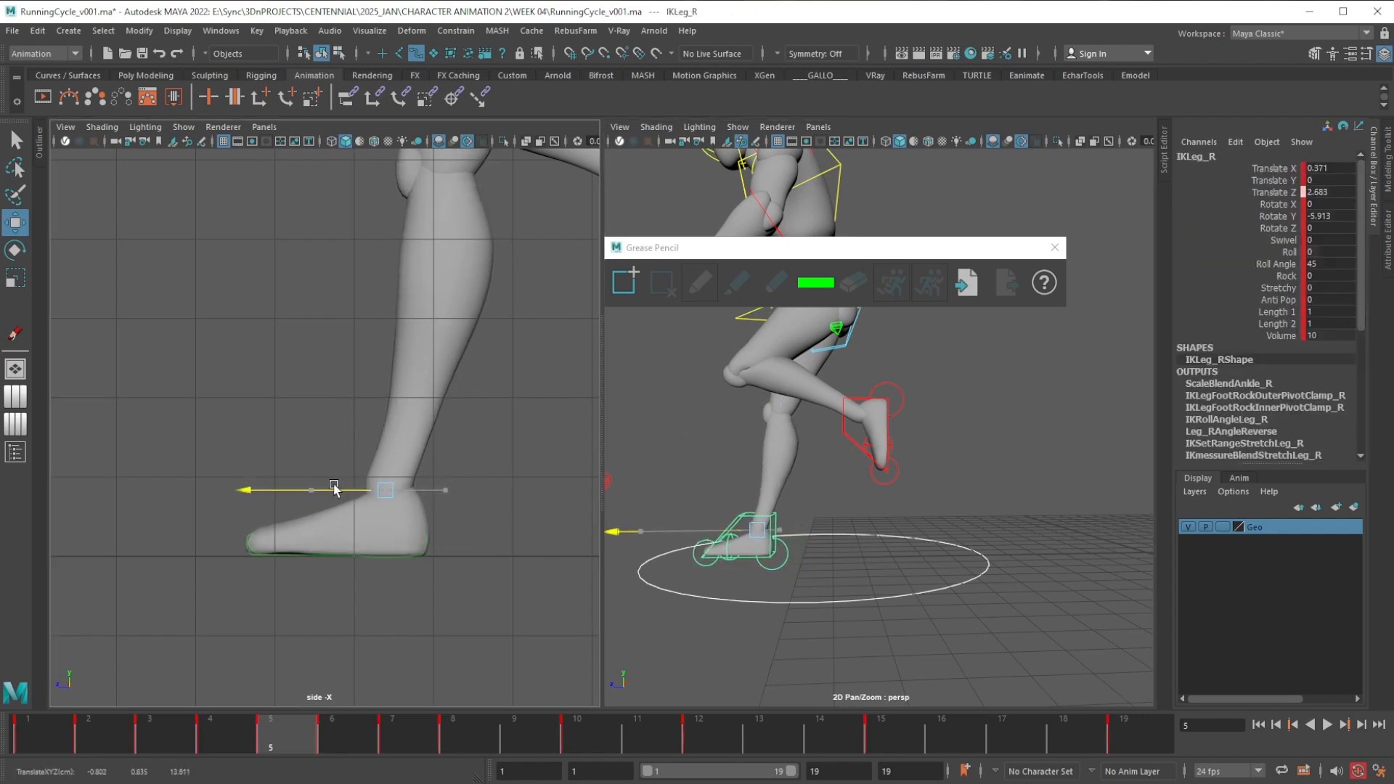
Move the right foot IK control backward at frame 7 to match the traced outline, and play the animation to check the contact
{"action": "left_click", "coordinate": [349, 738]}
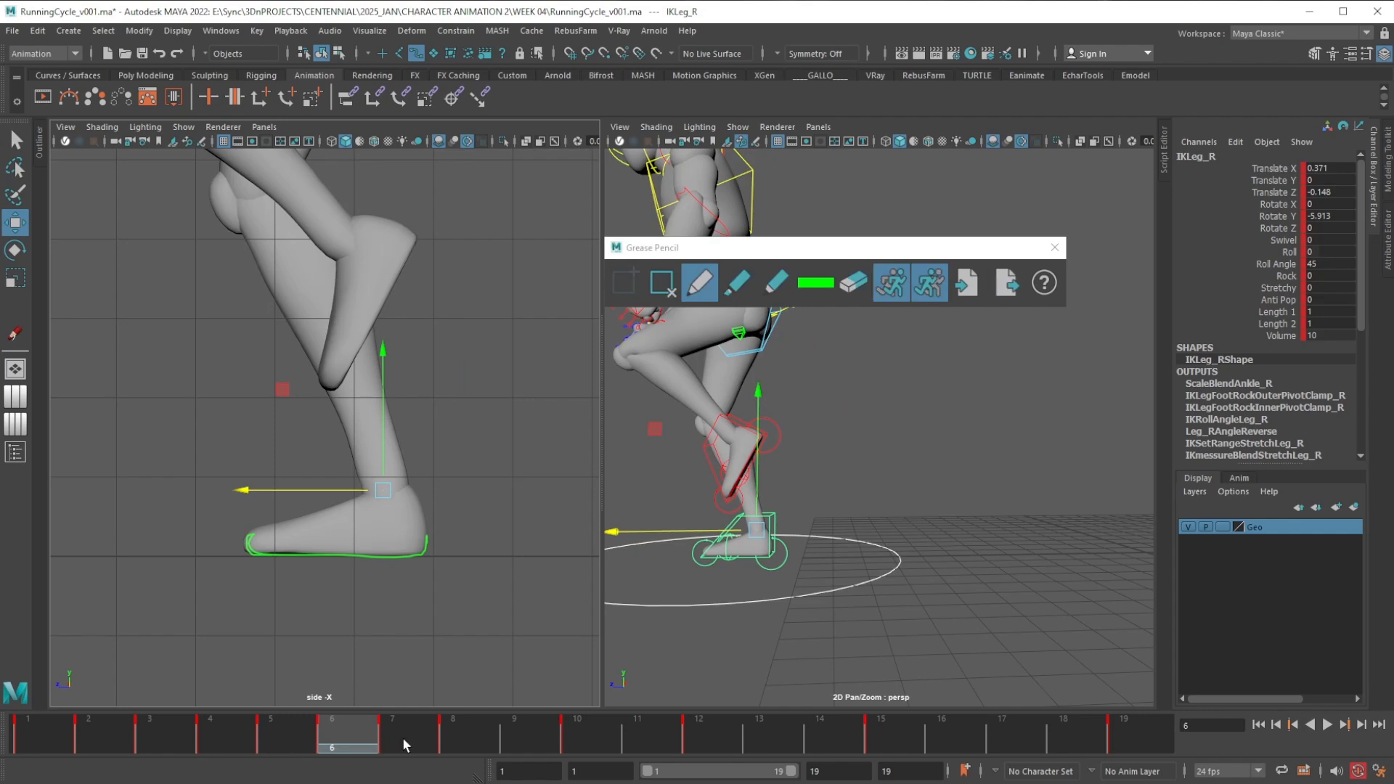
{"action": "left_click", "coordinate": [403, 738]}
{"action": "left_click_drag", "start_coordinate": [286, 487], "coordinate": [321, 498]}
{"action": "key", "text": "alt+v"}
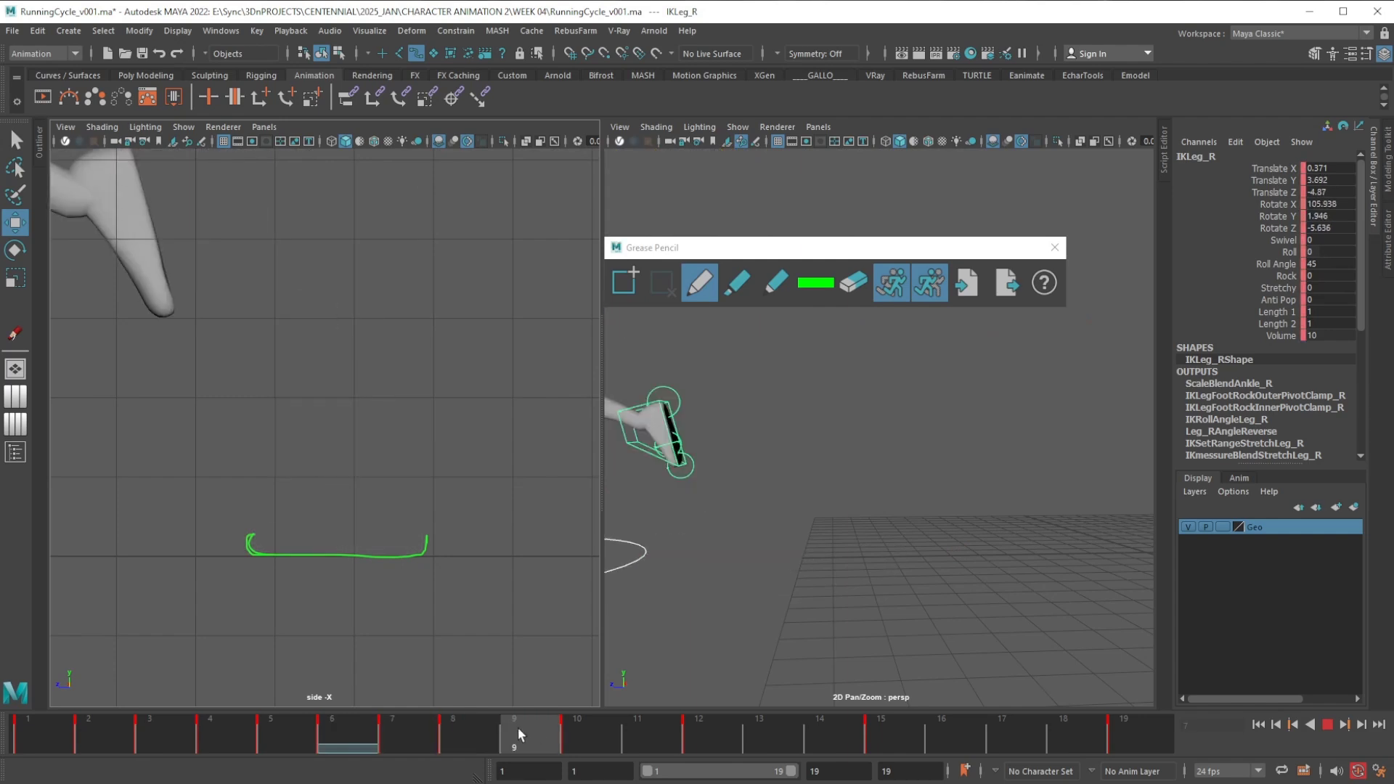
Select the left foot IK control and, at frame 15, frame the side view so its planted foot lines up with the traced outline
{"action": "left_click", "coordinate": [568, 729]}
{"action": "scroll", "coordinate": [723, 564], "scroll_direction": "down", "scroll_amount": 5}
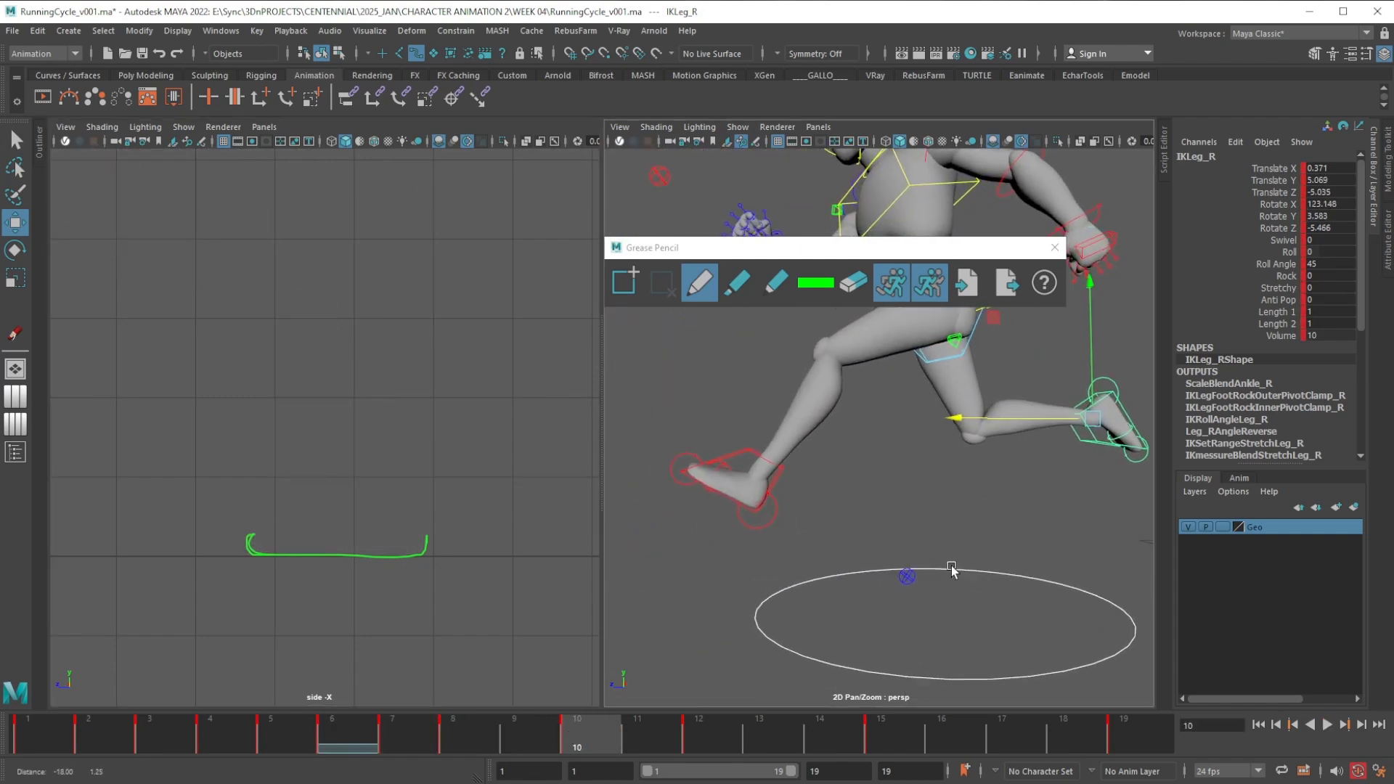
{"action": "left_click", "coordinate": [778, 473]}
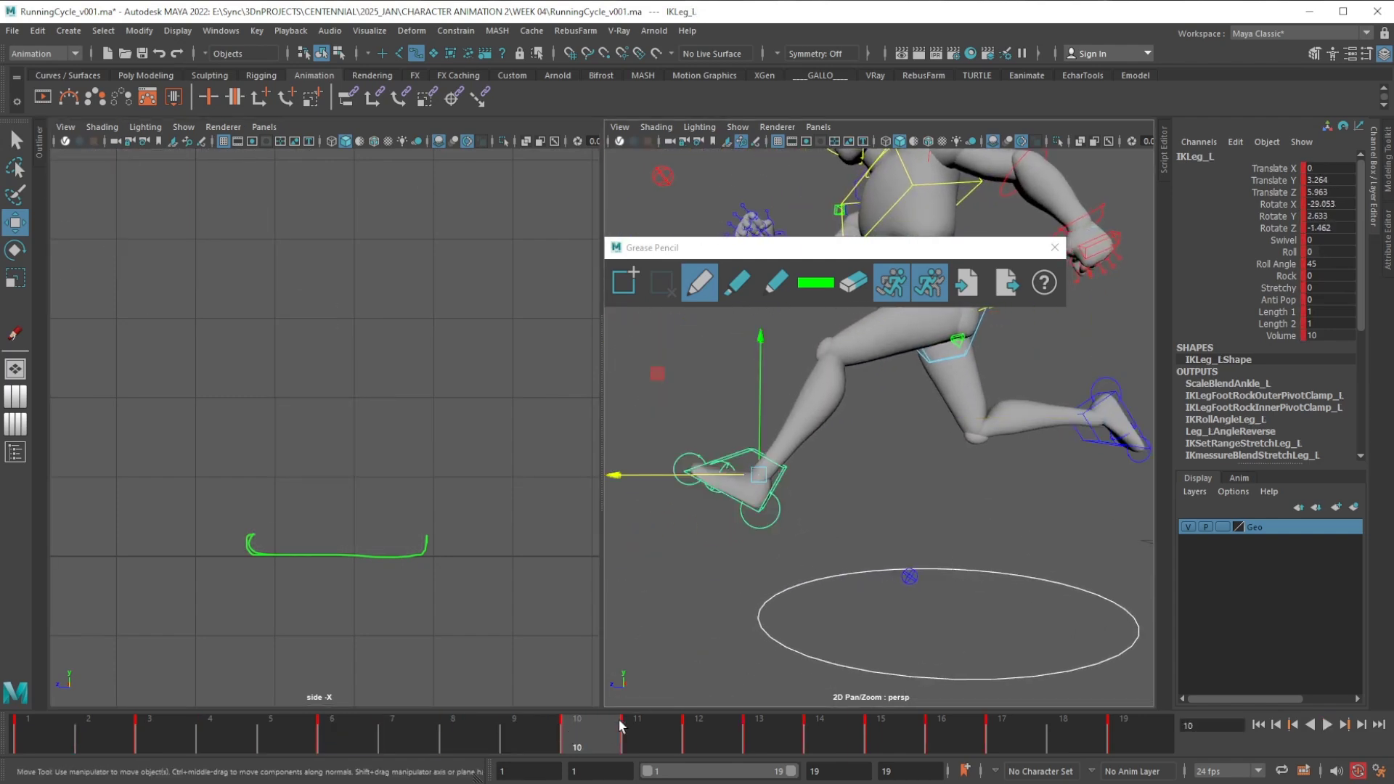
{"action": "left_click_drag", "start_coordinate": [605, 732], "coordinate": [699, 729]}
{"action": "middle_click_drag", "start_coordinate": [650, 572], "coordinate": [896, 494], "text": "alt"}
{"action": "left_click_drag", "start_coordinate": [730, 729], "coordinate": [960, 733]}
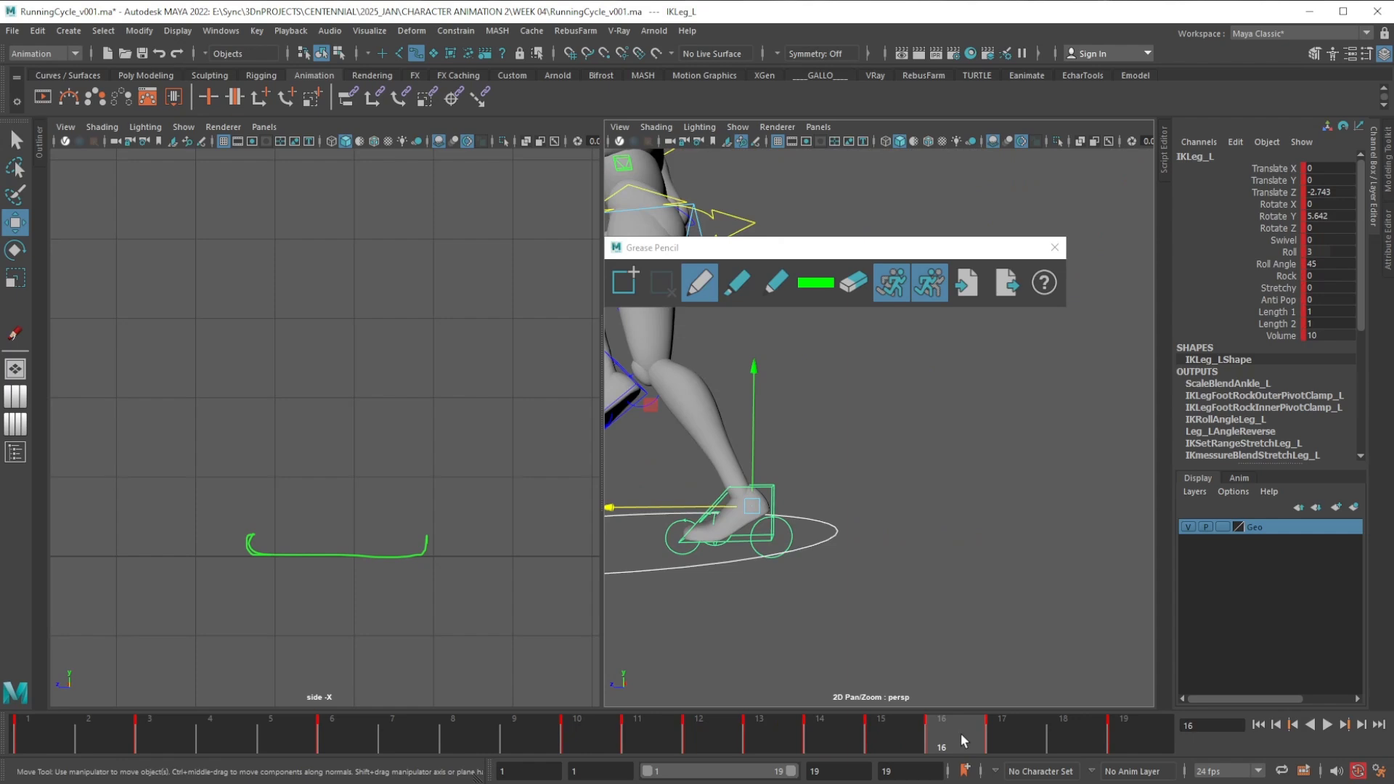
{"action": "left_click", "coordinate": [902, 728]}
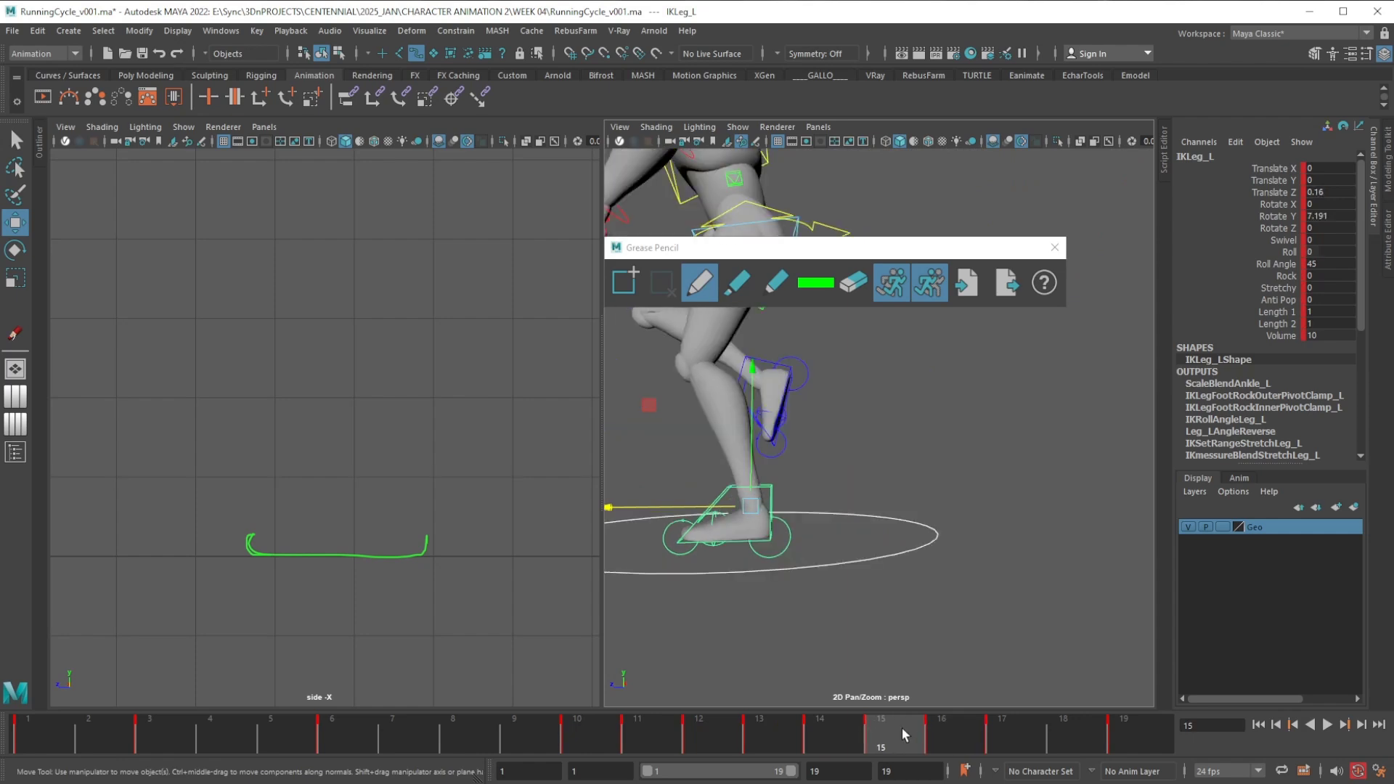
{"action": "mouse_move", "coordinate": [278, 557]}
{"action": "middle_mouse_down", "text": "alt"}
{"action": "mouse_move", "coordinate": [672, 549]}
{"action": "mouse_move", "coordinate": [485, 566]}
{"action": "mouse_move", "coordinate": [1084, 579]}
{"action": "middle_mouse_up", "text": "alt"}
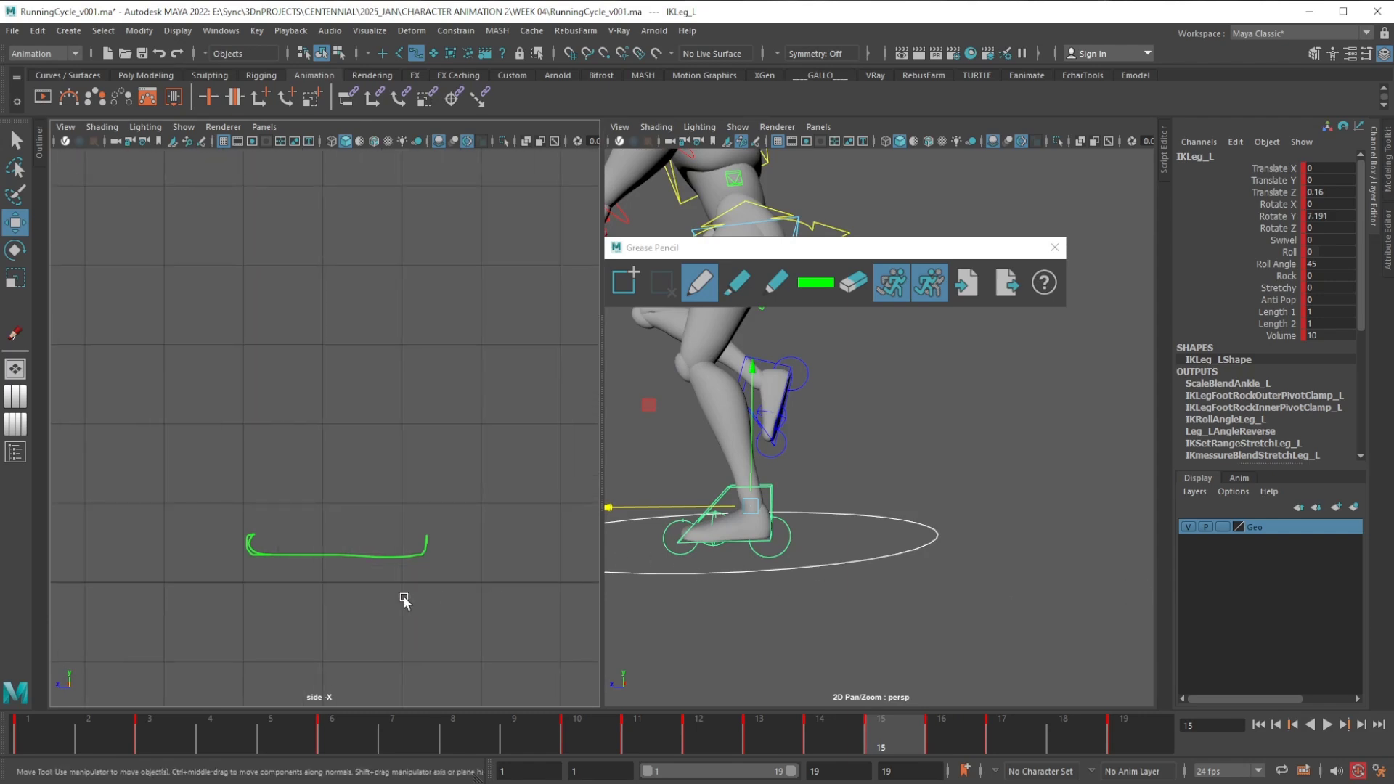
{"action": "key", "text": "f"}
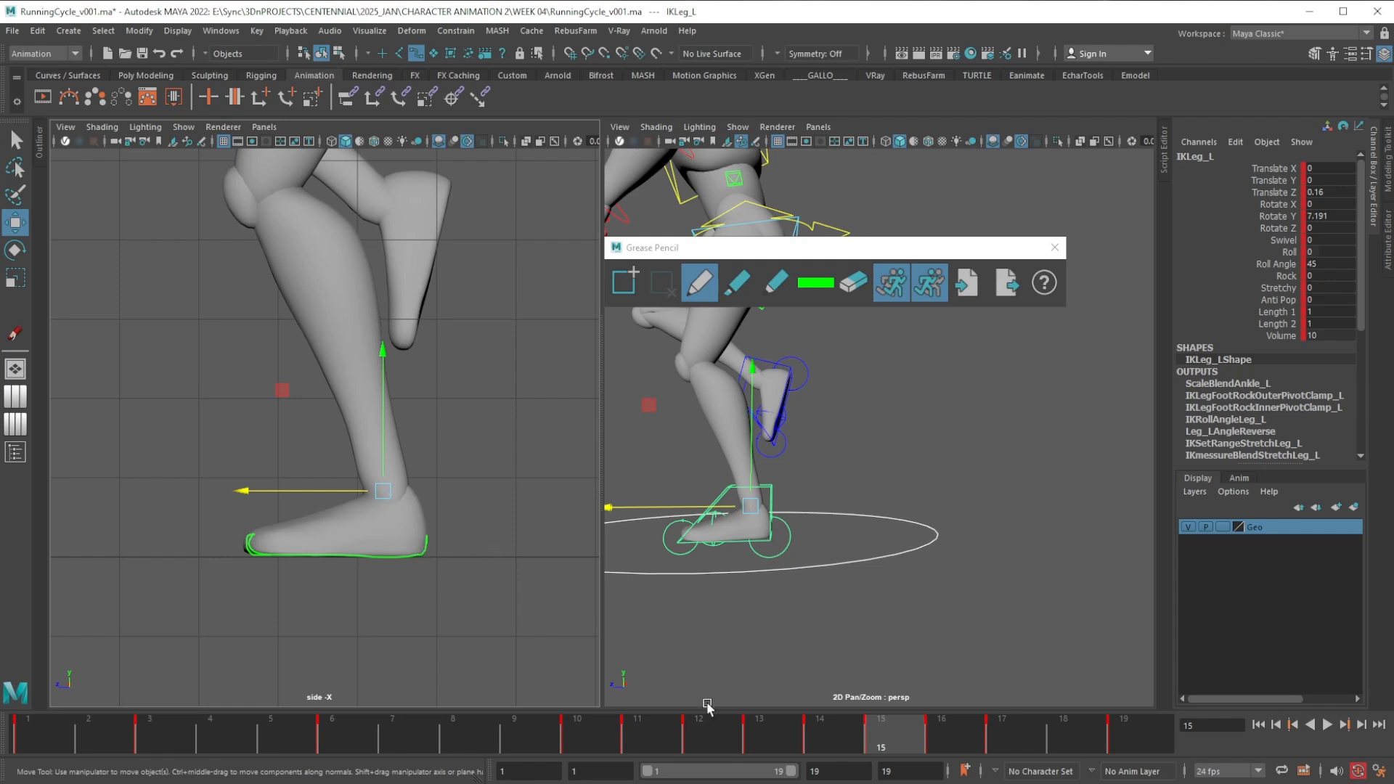
At frame 14, move the left foot IK control forward to Translate Z 3.004 to match the outline, and go to frame 16
{"action": "left_click", "coordinate": [841, 737]}
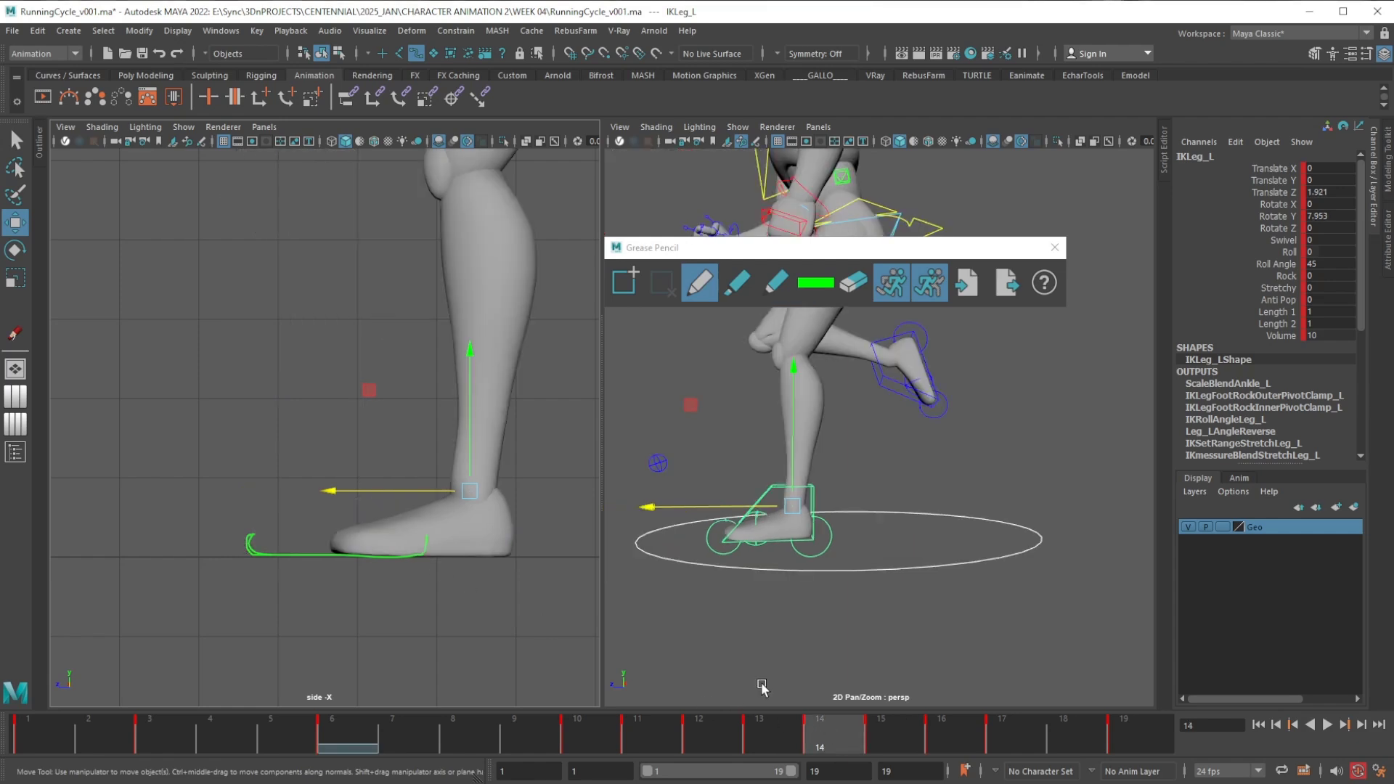
{"action": "left_click_drag", "start_coordinate": [430, 497], "coordinate": [341, 501]}
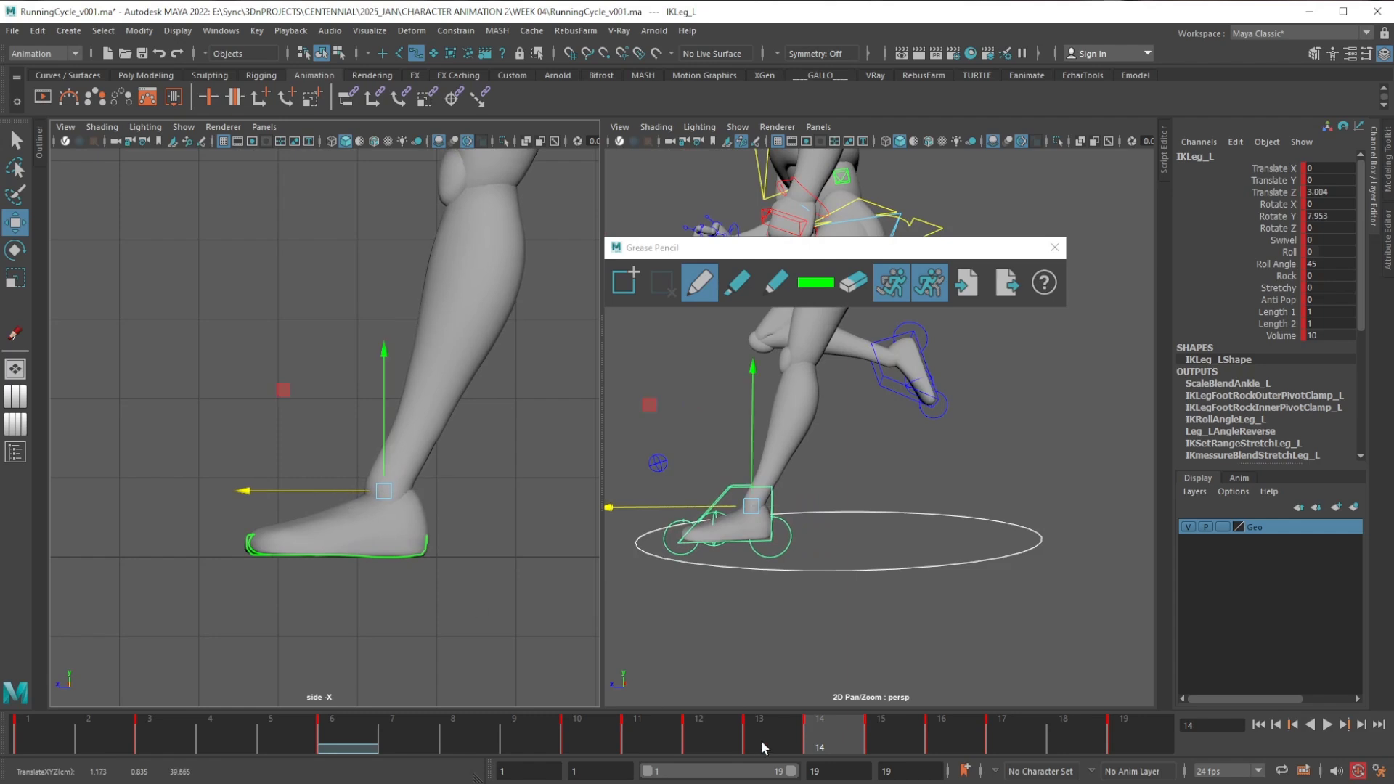
{"action": "left_click", "coordinate": [965, 733]}
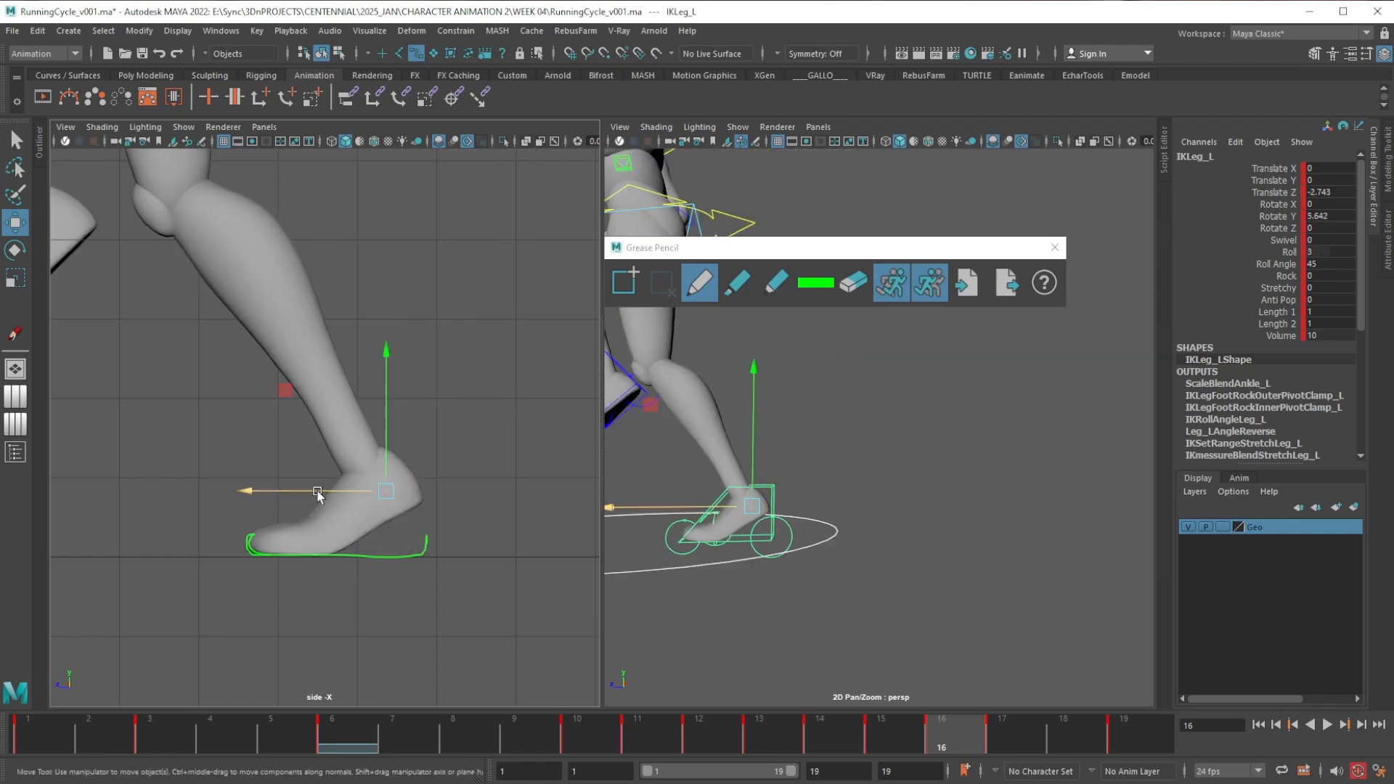
Adjust the left foot IK control at frame 16 to match the outline, return to frame 14 and close the Grease Pencil tools
{"action": "left_click_drag", "start_coordinate": [323, 493], "coordinate": [317, 495]}
{"action": "left_click", "coordinate": [851, 744]}
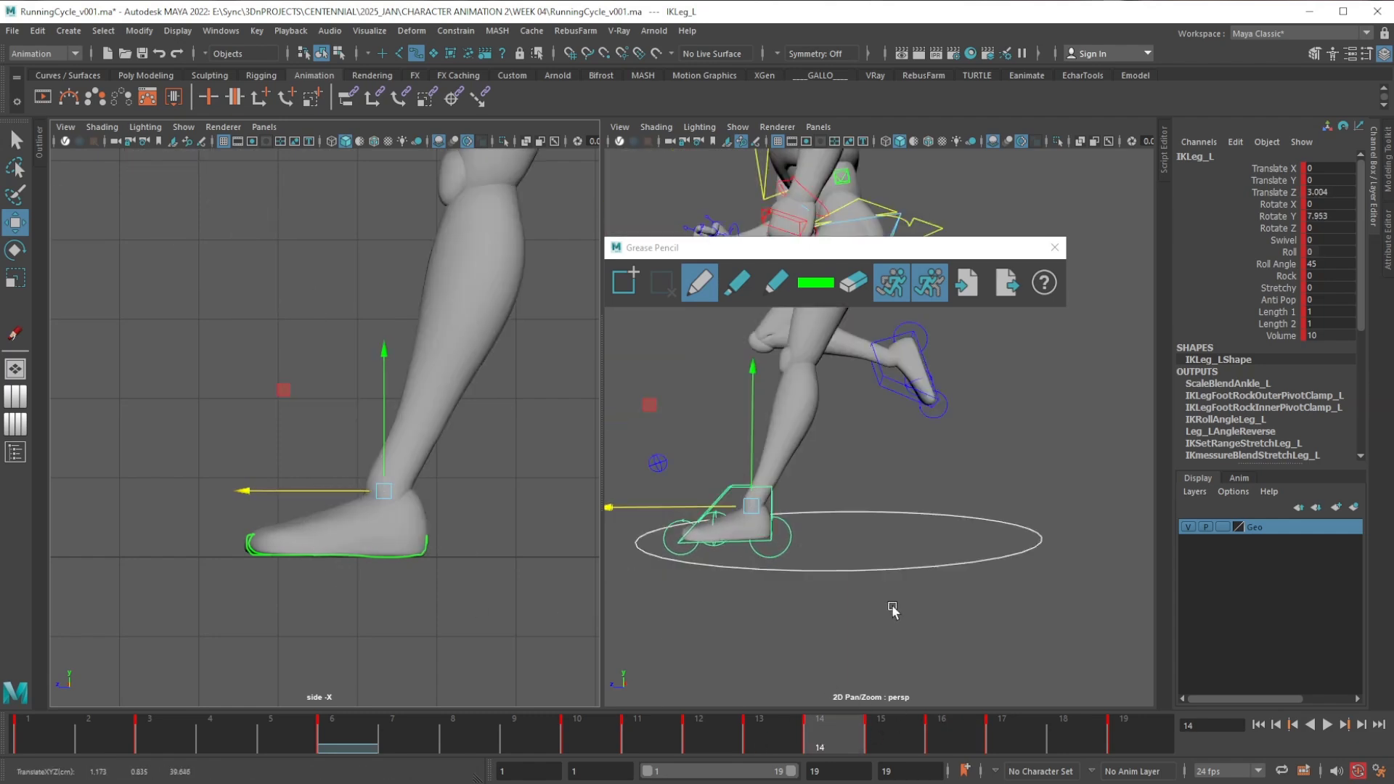
{"action": "middle_click_drag", "start_coordinate": [847, 512], "coordinate": [847, 581], "text": "alt"}
{"action": "right_click_drag", "start_coordinate": [846, 581], "coordinate": [810, 578], "text": "alt"}
{"action": "left_click_drag", "start_coordinate": [810, 579], "coordinate": [854, 592], "text": "alt"}
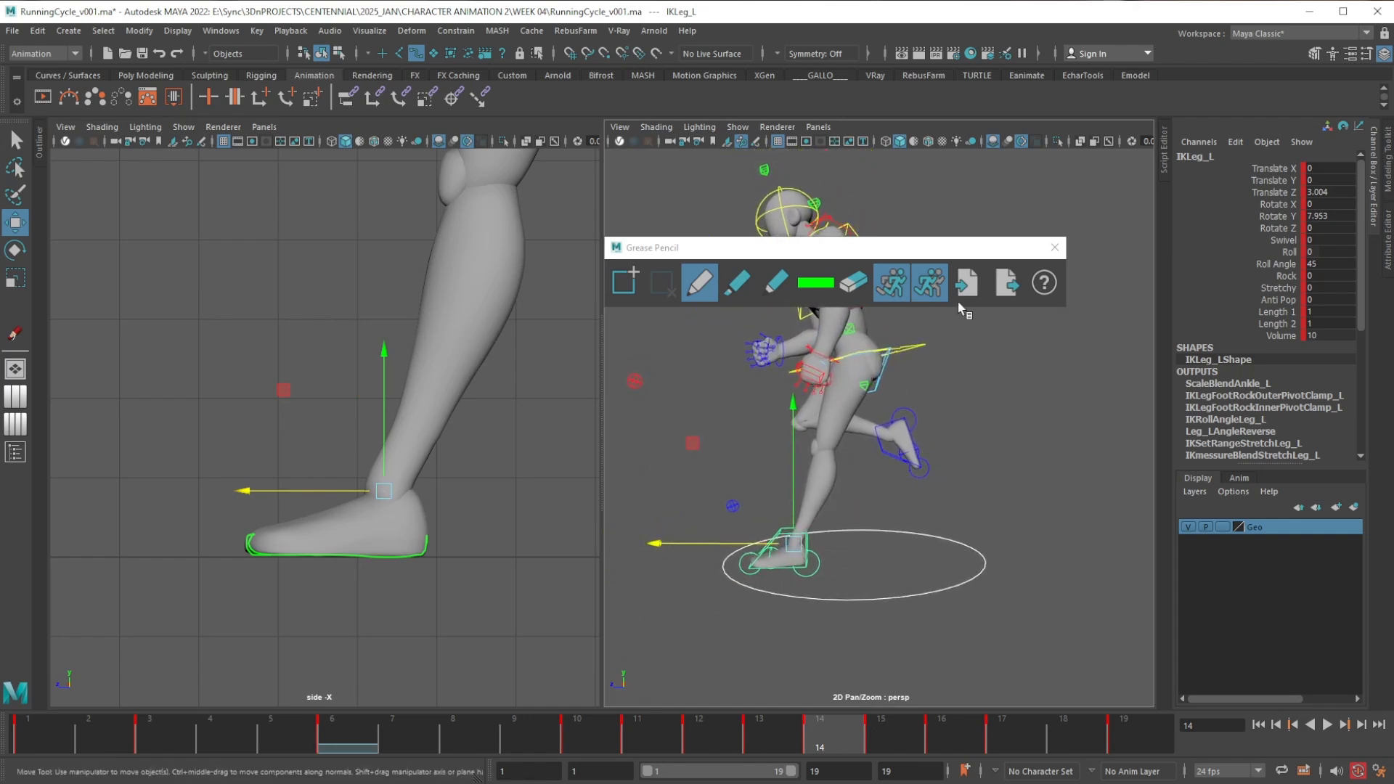
{"action": "left_click", "coordinate": [1054, 248]}
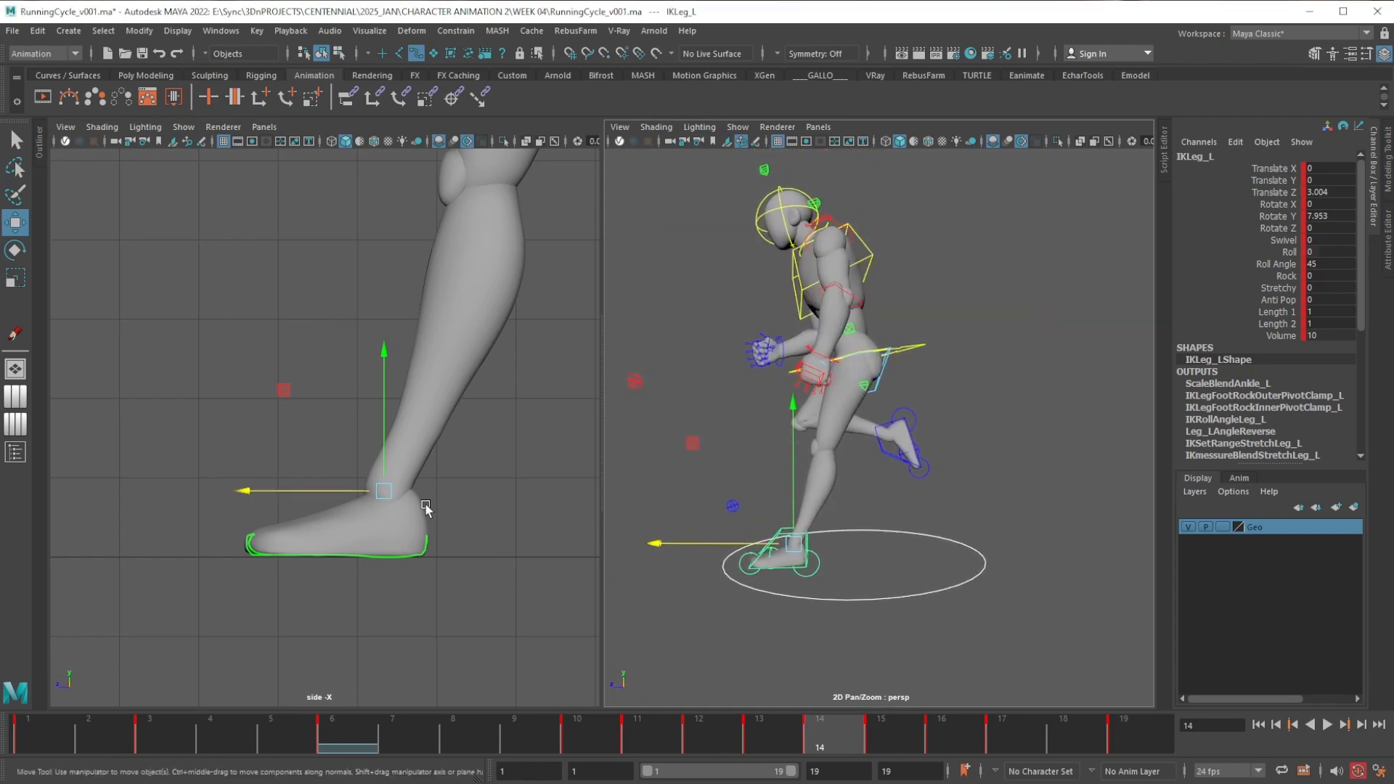
Move the left foot IK control to Translate Z 2.665 at frame 14, realign the outline, and match frames 15 and 16, reaching -3.054
{"action": "left_click_drag", "start_coordinate": [350, 493], "coordinate": [374, 493]}
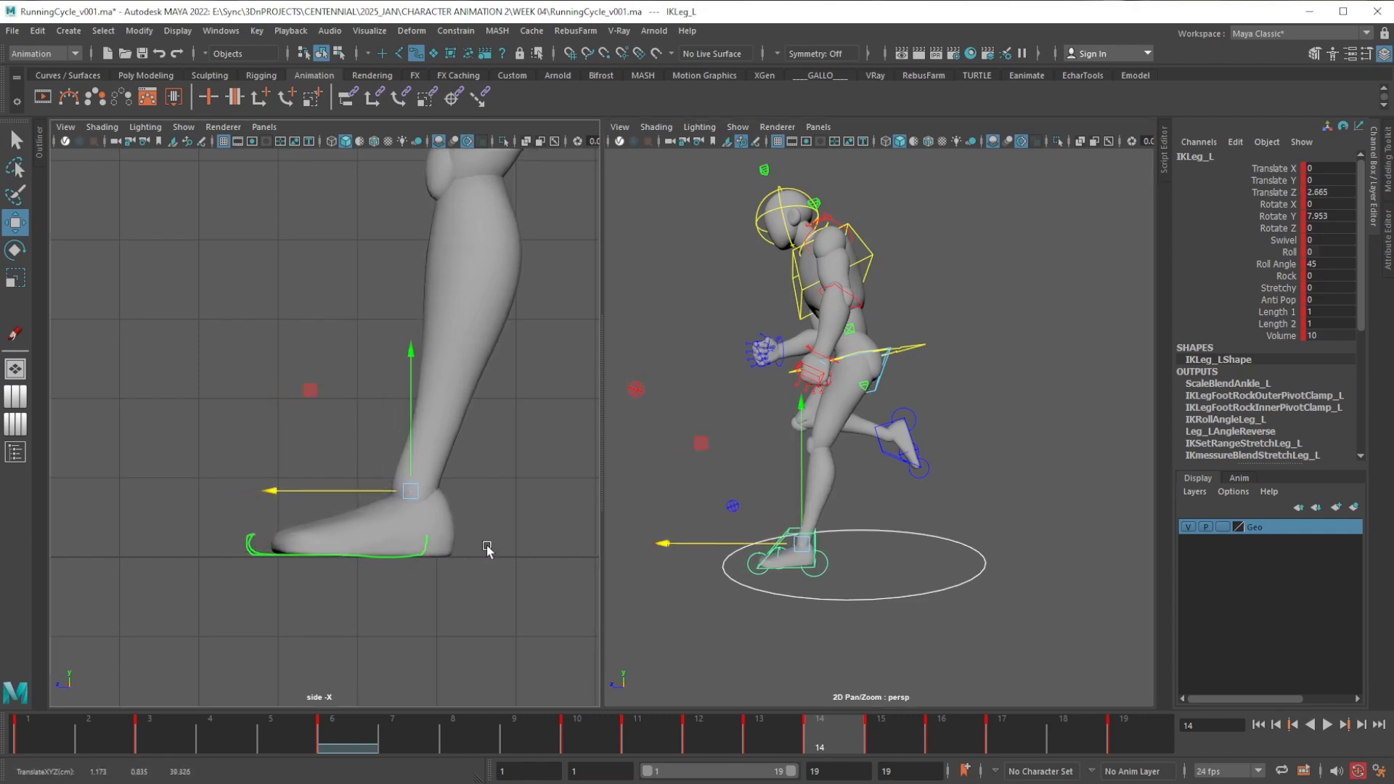
{"action": "middle_click_drag", "start_coordinate": [486, 550], "coordinate": [462, 550], "text": "alt"}
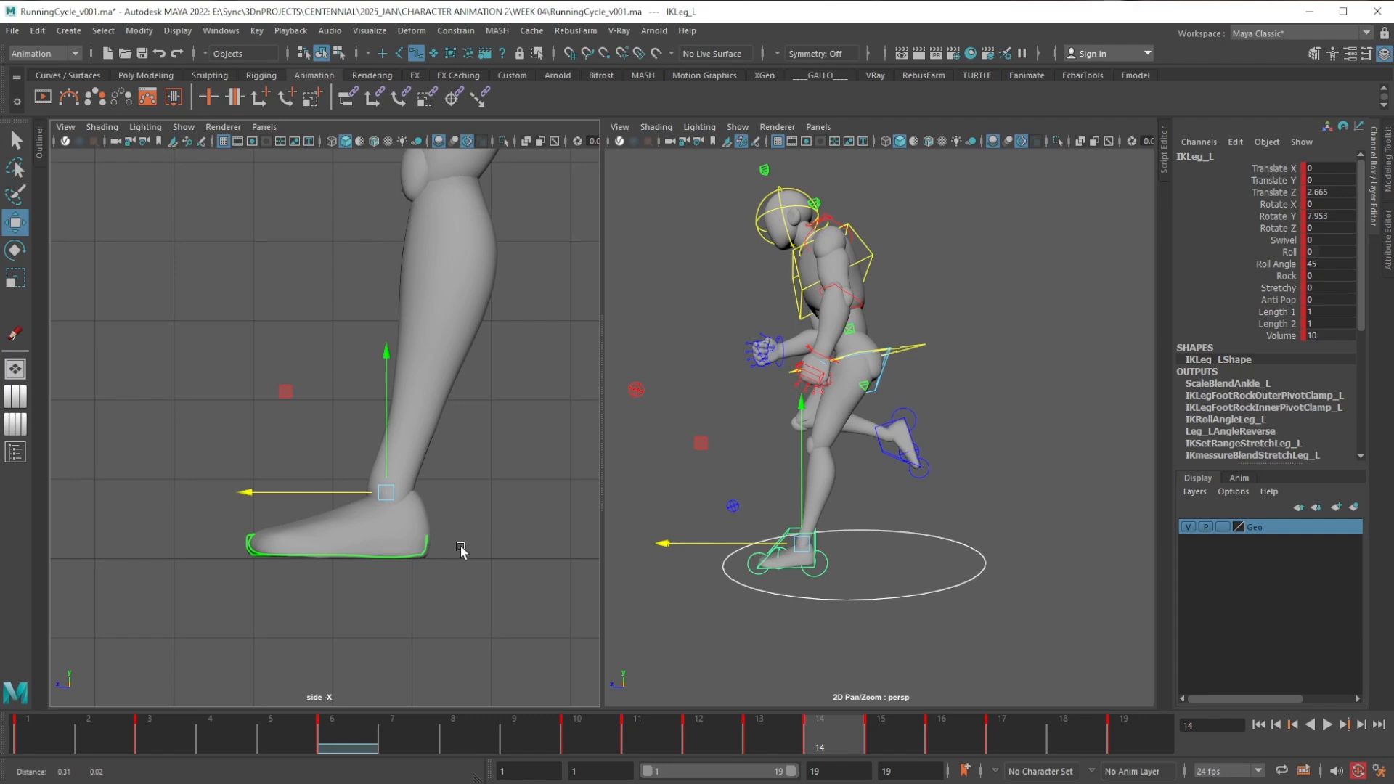
{"action": "left_click", "coordinate": [912, 730]}
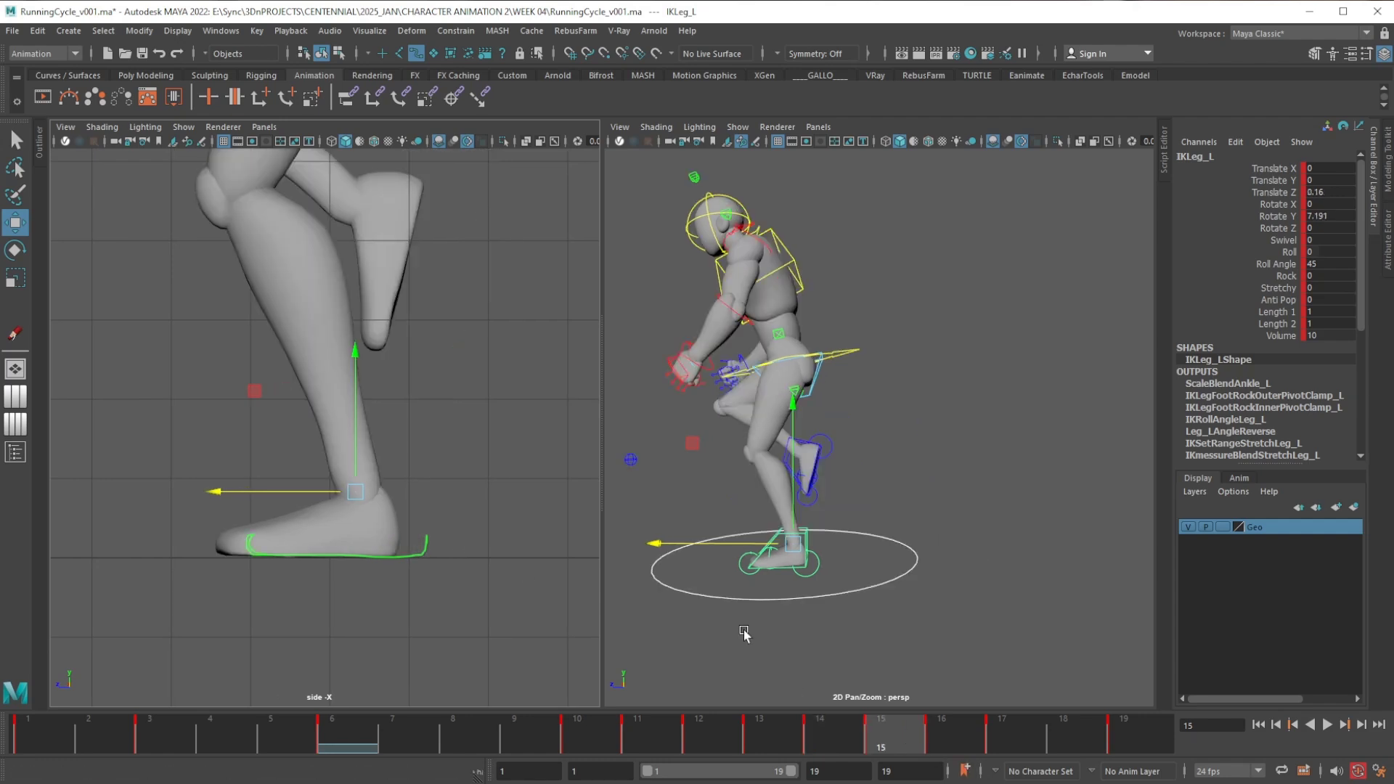
{"action": "mouse_move", "coordinate": [296, 492]}
{"action": "left_mouse_down"}
{"action": "mouse_move", "coordinate": [321, 495]}
{"action": "mouse_move", "coordinate": [297, 495]}
{"action": "left_mouse_up"}
{"action": "left_click", "coordinate": [953, 739]}
{"action": "left_click_drag", "start_coordinate": [303, 493], "coordinate": [301, 494]}
Play the animation in wide side and perspective views to check the forward run for foot sliding
{"action": "left_click", "coordinate": [1329, 725]}
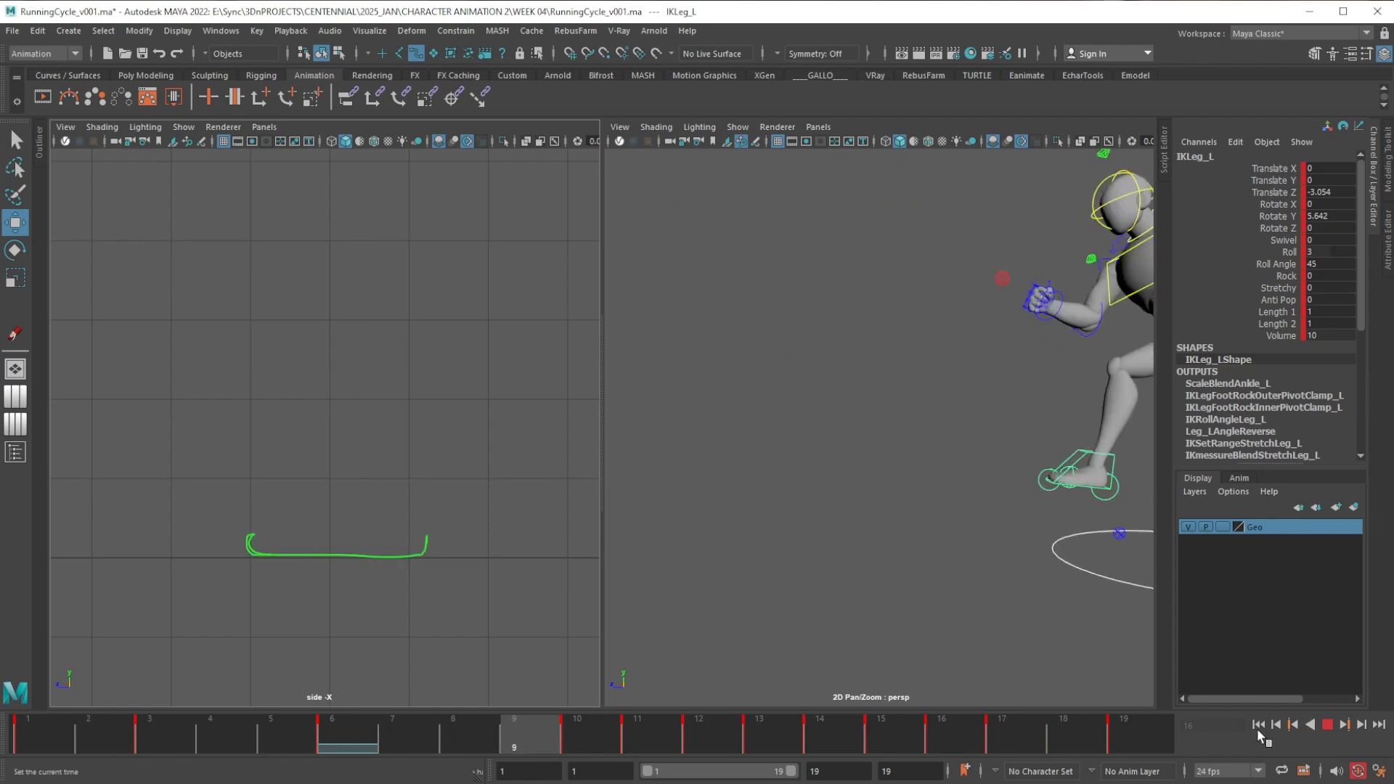
{"action": "left_click", "coordinate": [1329, 726]}
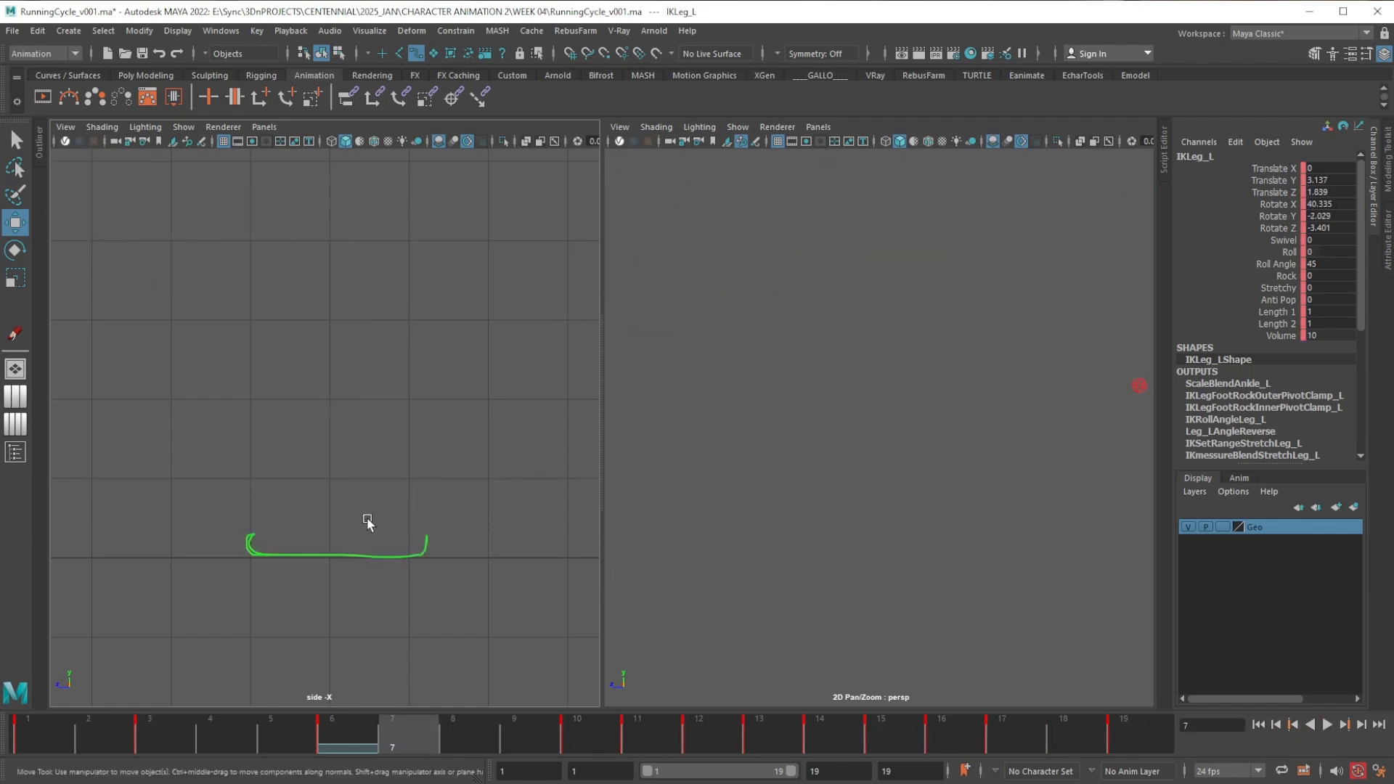
{"action": "left_click", "coordinate": [355, 731]}
{"action": "right_click", "coordinate": [350, 734]}
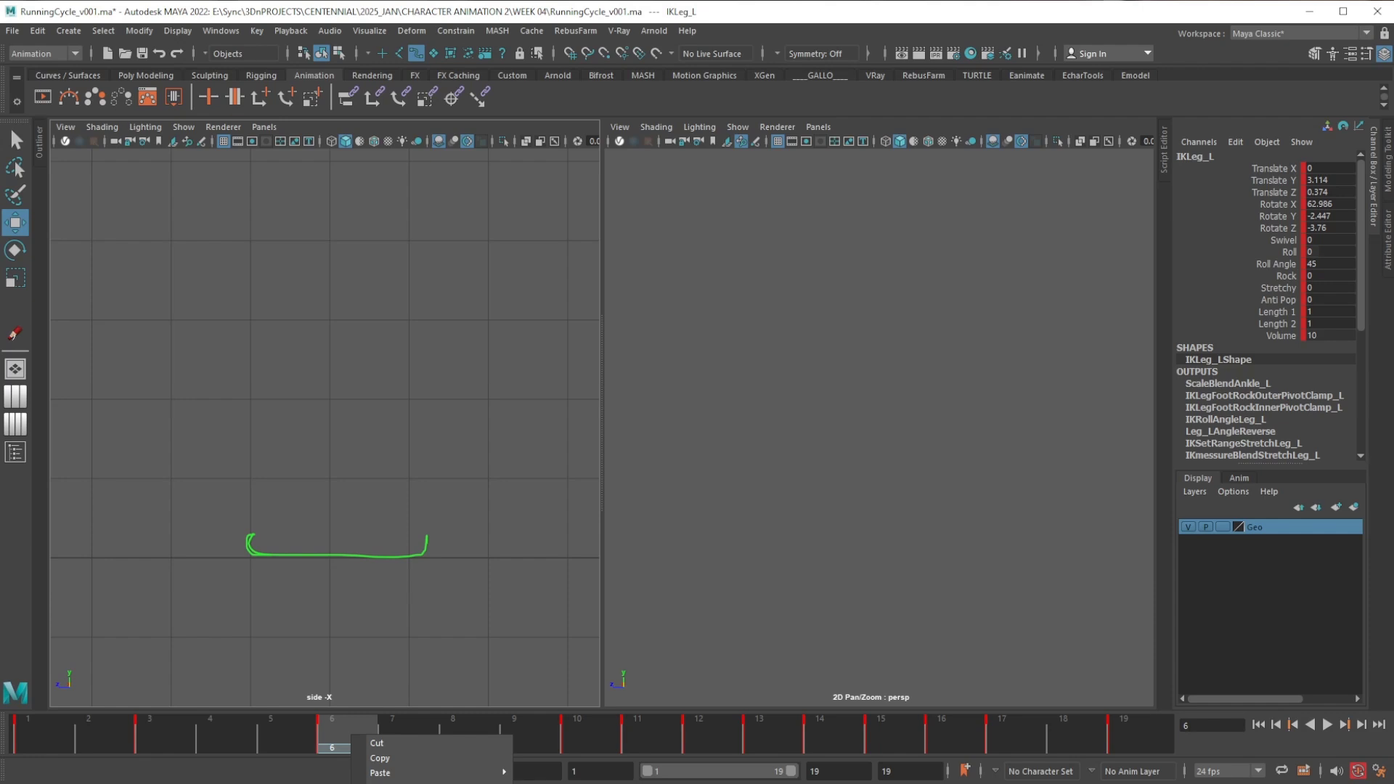
{"action": "key", "text": "Escape"}
{"action": "scroll", "coordinate": [421, 603], "scroll_direction": "down", "scroll_amount": 10}
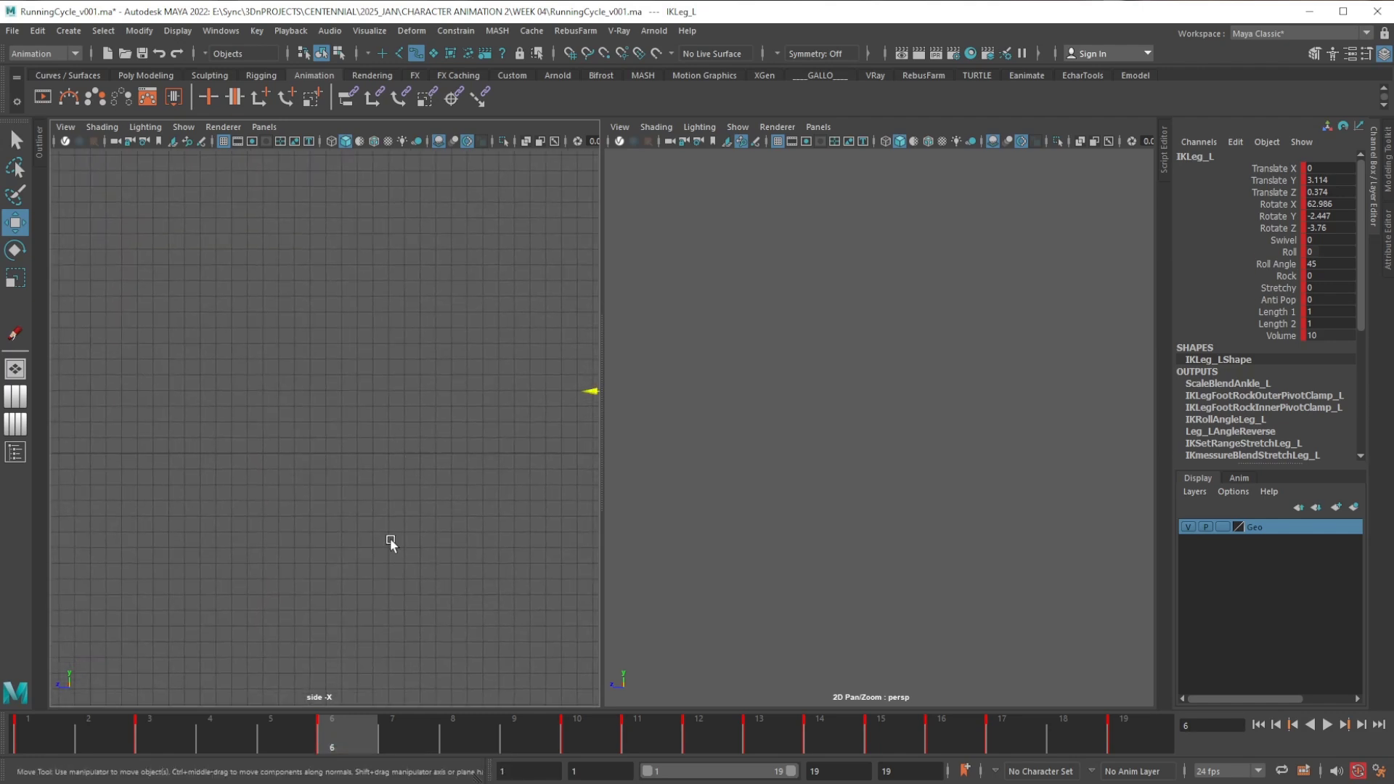
{"action": "scroll", "coordinate": [391, 538], "scroll_direction": "down", "scroll_amount": 2}
{"action": "middle_click_drag", "start_coordinate": [459, 531], "coordinate": [403, 625], "text": "alt"}
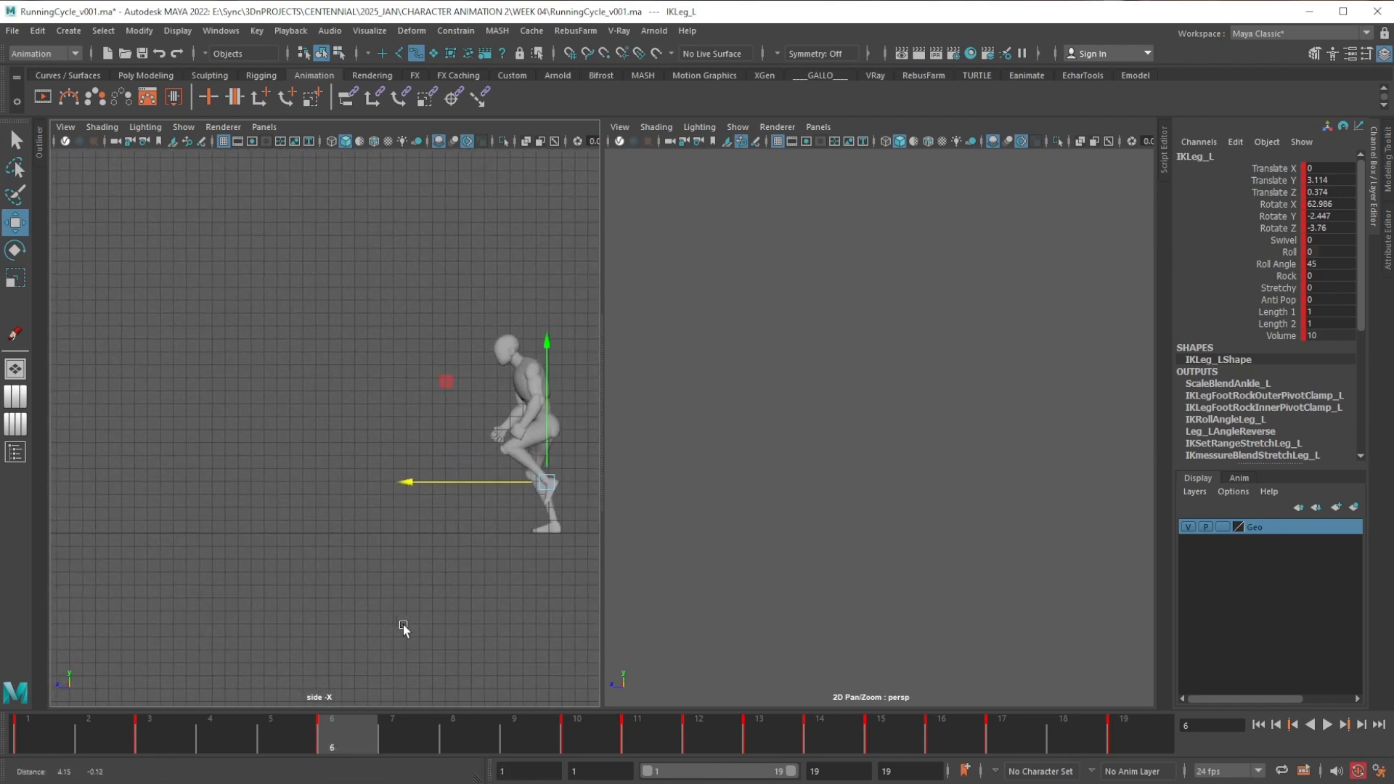
{"action": "left_click", "coordinate": [1328, 725]}
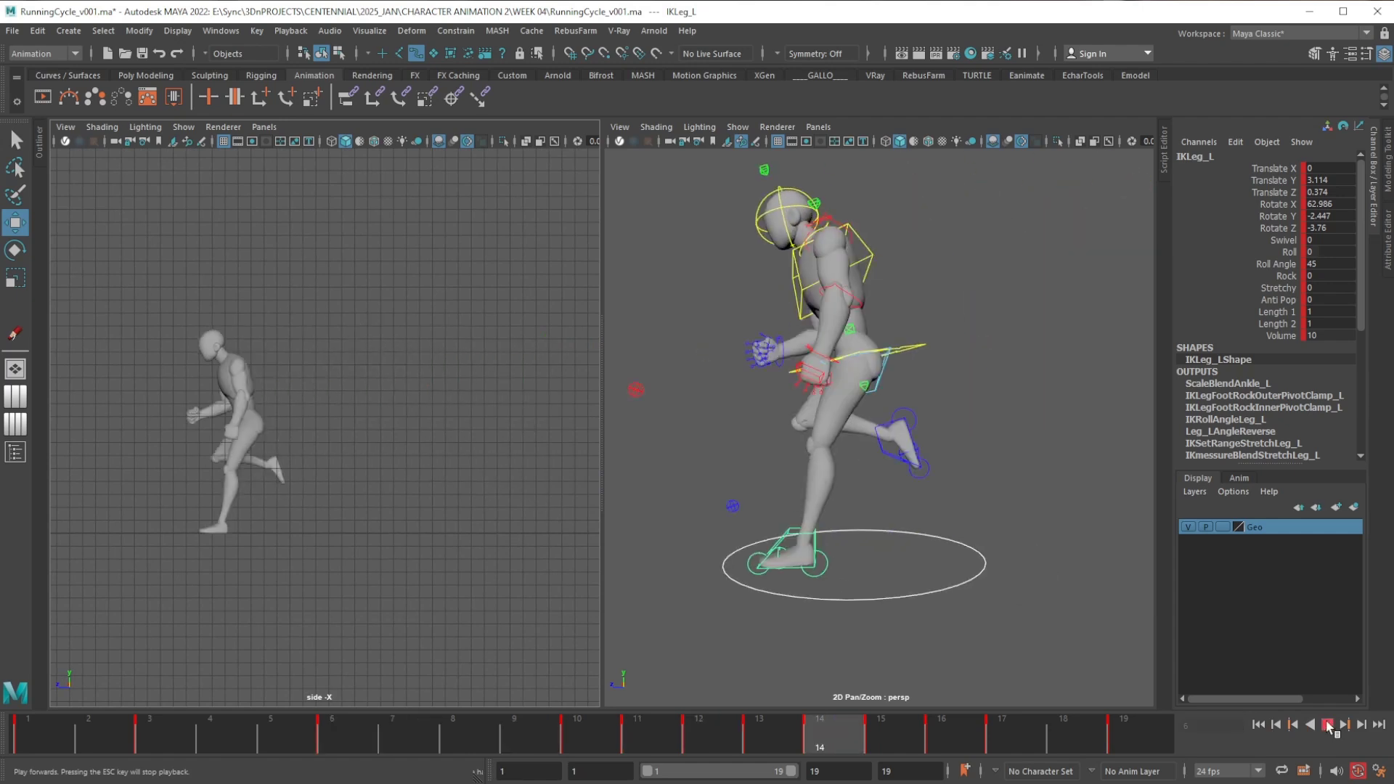
{"action": "right_click_drag", "start_coordinate": [912, 563], "coordinate": [861, 232], "text": "alt"}
{"action": "left_click_drag", "start_coordinate": [911, 541], "coordinate": [915, 591], "text": "alt"}
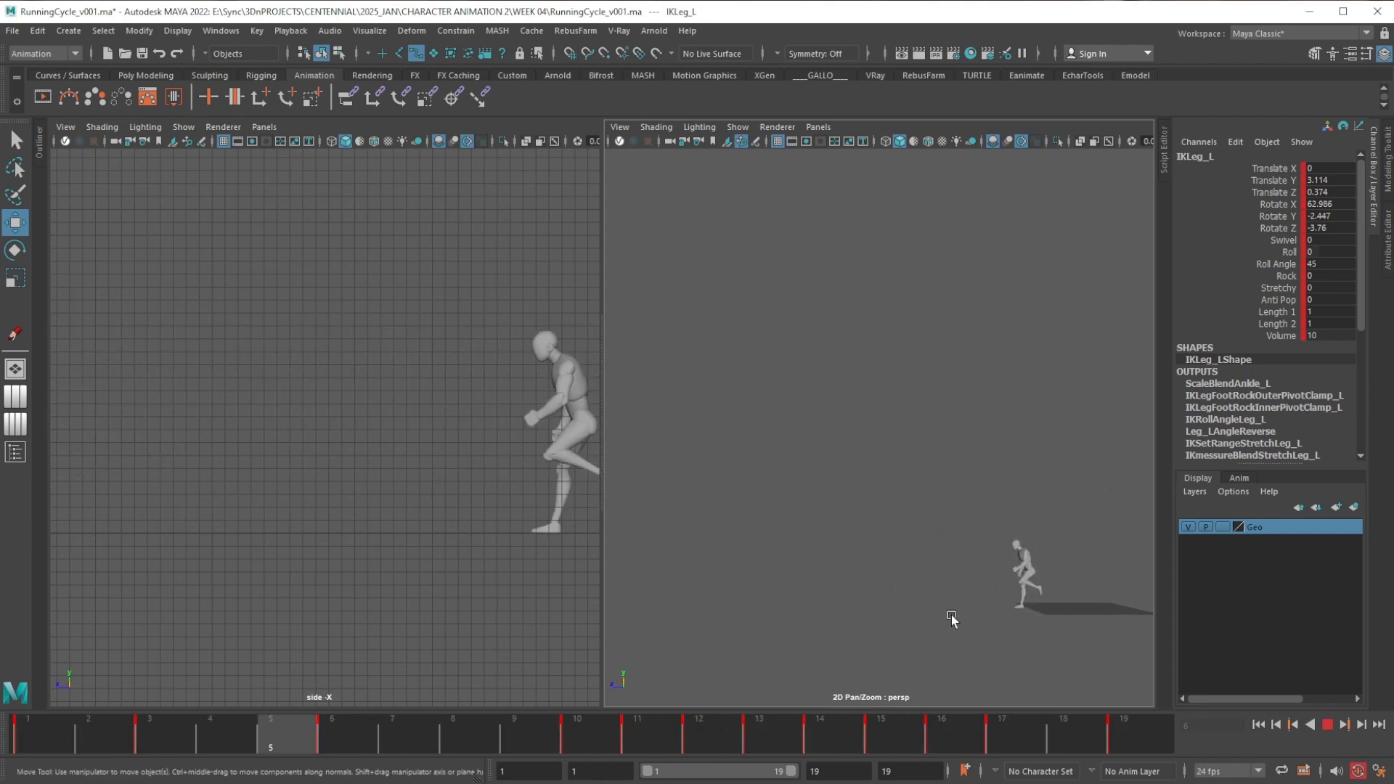
{"action": "right_click_drag", "start_coordinate": [1002, 616], "coordinate": [944, 475], "text": "alt"}
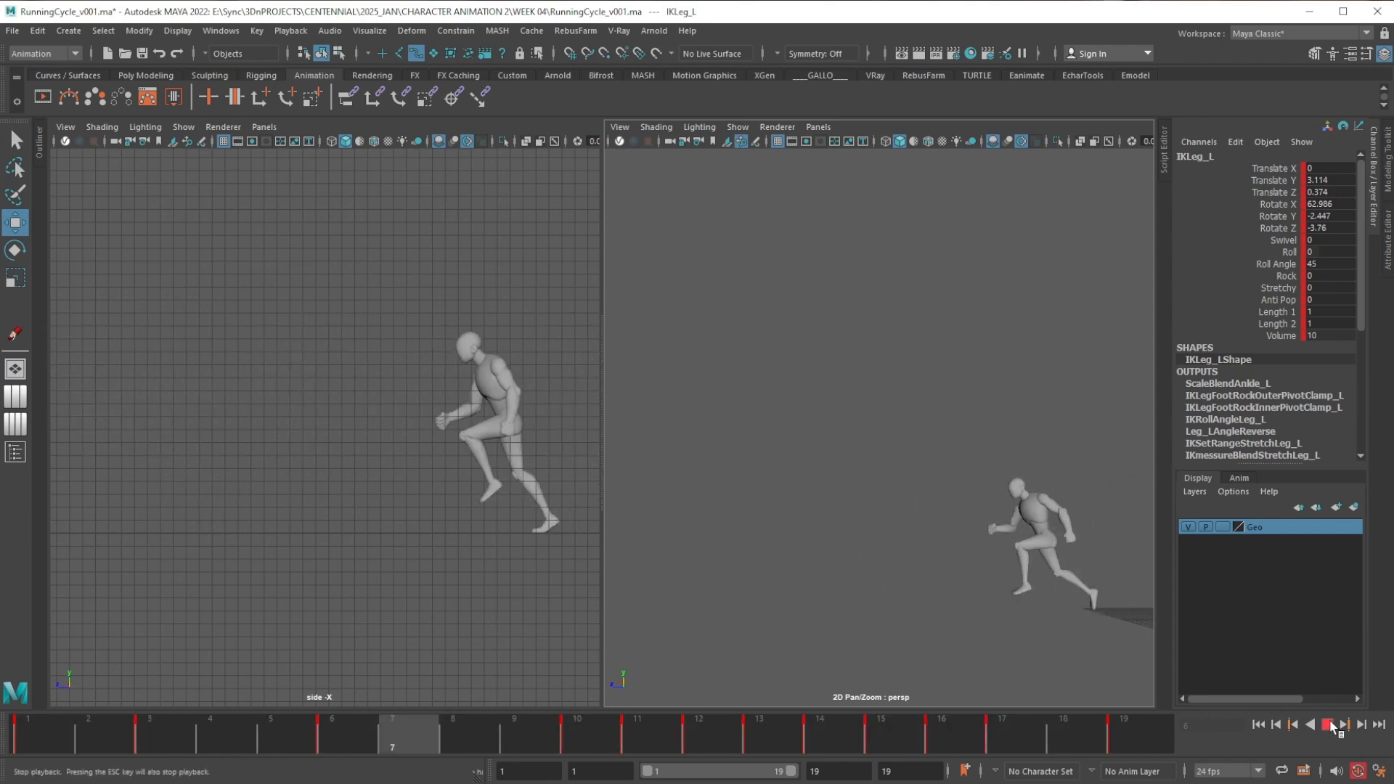
{"action": "left_click", "coordinate": [1333, 725]}
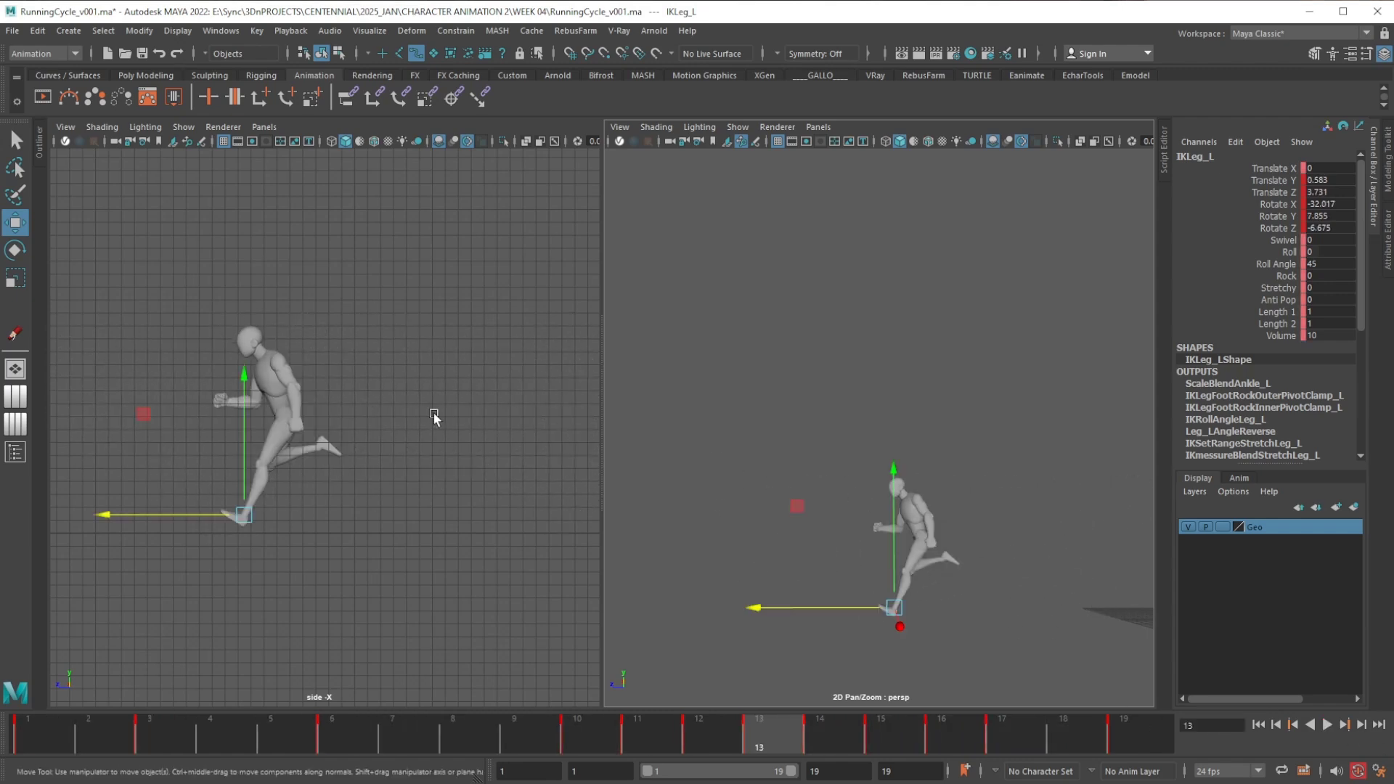
Examine the character's frame 13 pose from the front and the side in the perspective view
{"action": "left_click_drag", "start_coordinate": [849, 556], "coordinate": [934, 613], "text": "alt"}
{"action": "middle_click_drag", "start_coordinate": [934, 613], "coordinate": [899, 570], "text": "alt"}
{"action": "right_click_drag", "start_coordinate": [899, 570], "coordinate": [908, 591], "text": "alt"}
{"action": "middle_click_drag", "start_coordinate": [908, 591], "coordinate": [923, 559], "text": "alt"}
{"action": "right_click_drag", "start_coordinate": [923, 559], "coordinate": [933, 650], "text": "alt"}
{"action": "middle_click_drag", "start_coordinate": [933, 650], "coordinate": [937, 561], "text": "alt"}
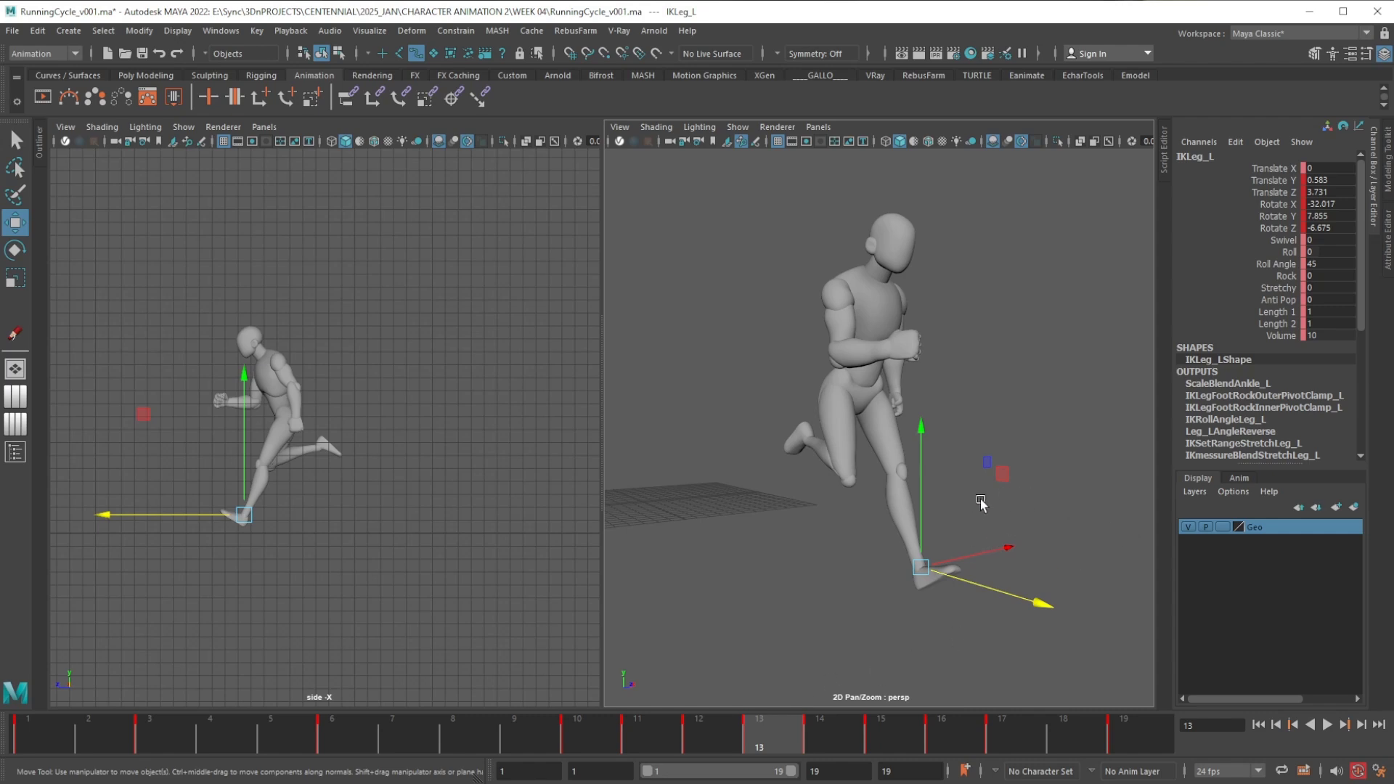
{"action": "left_click_drag", "start_coordinate": [986, 530], "coordinate": [896, 564], "text": "alt"}
{"action": "scroll", "coordinate": [911, 573], "scroll_direction": "up", "scroll_amount": 3}
{"action": "right_click_drag", "start_coordinate": [879, 551], "coordinate": [879, 563], "text": "alt"}
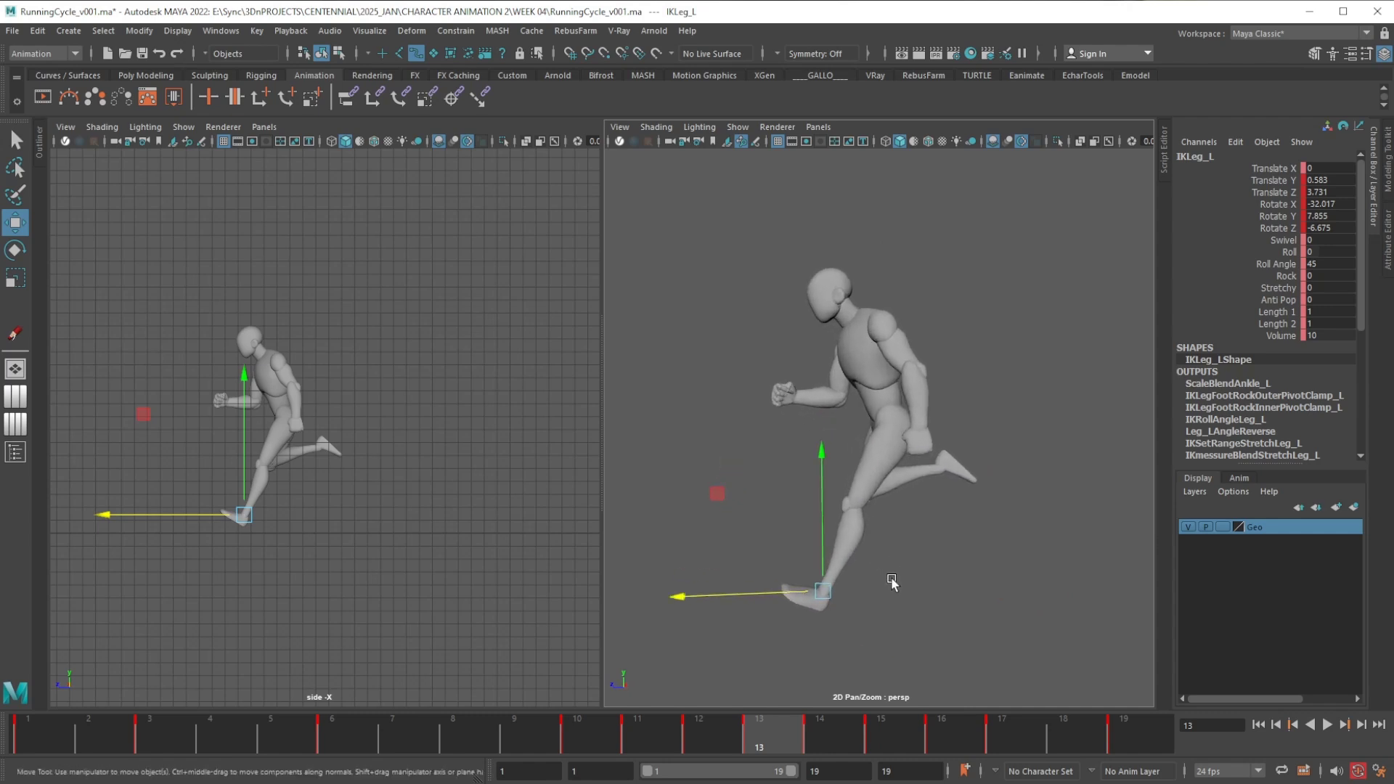
{"action": "left_click_drag", "start_coordinate": [893, 582], "coordinate": [881, 576], "text": "alt"}
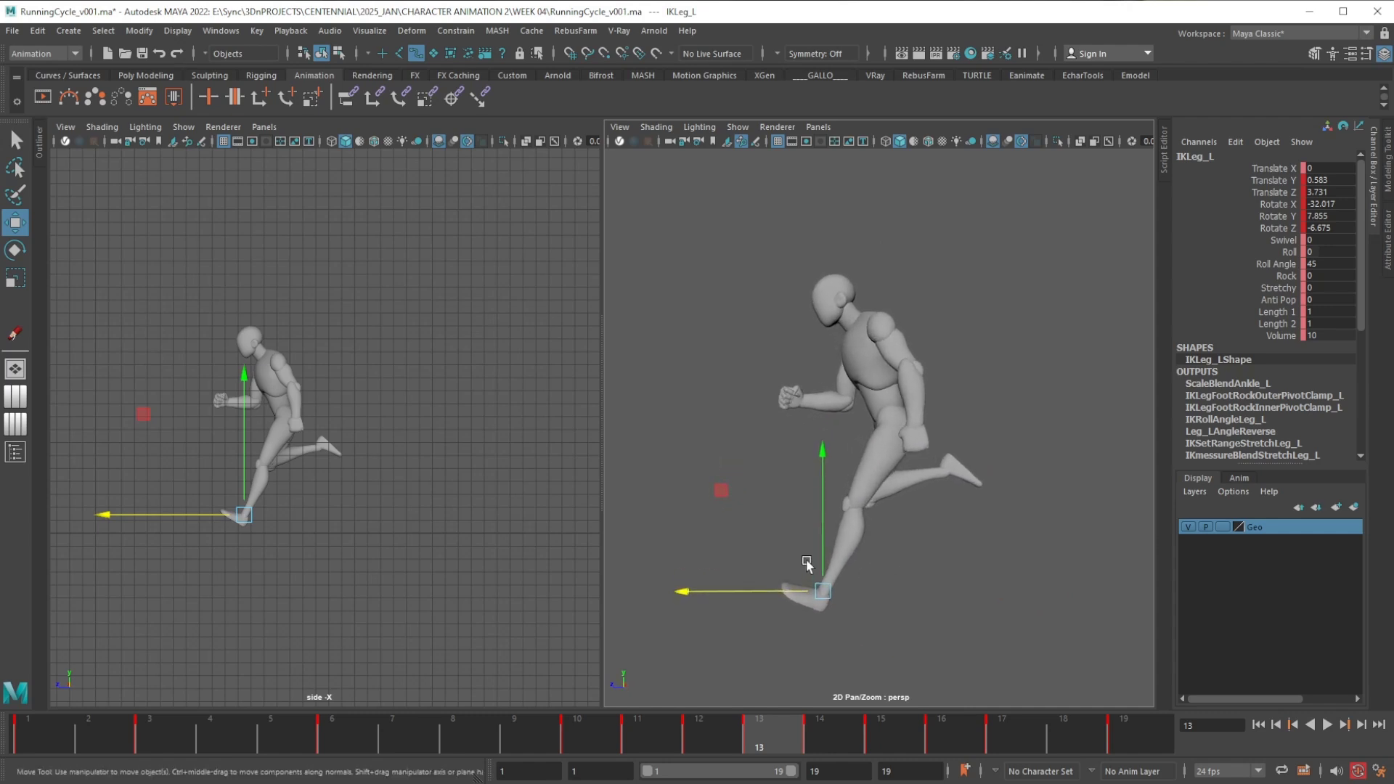
{"action": "right_click_drag", "start_coordinate": [938, 626], "coordinate": [916, 513], "text": "alt"}
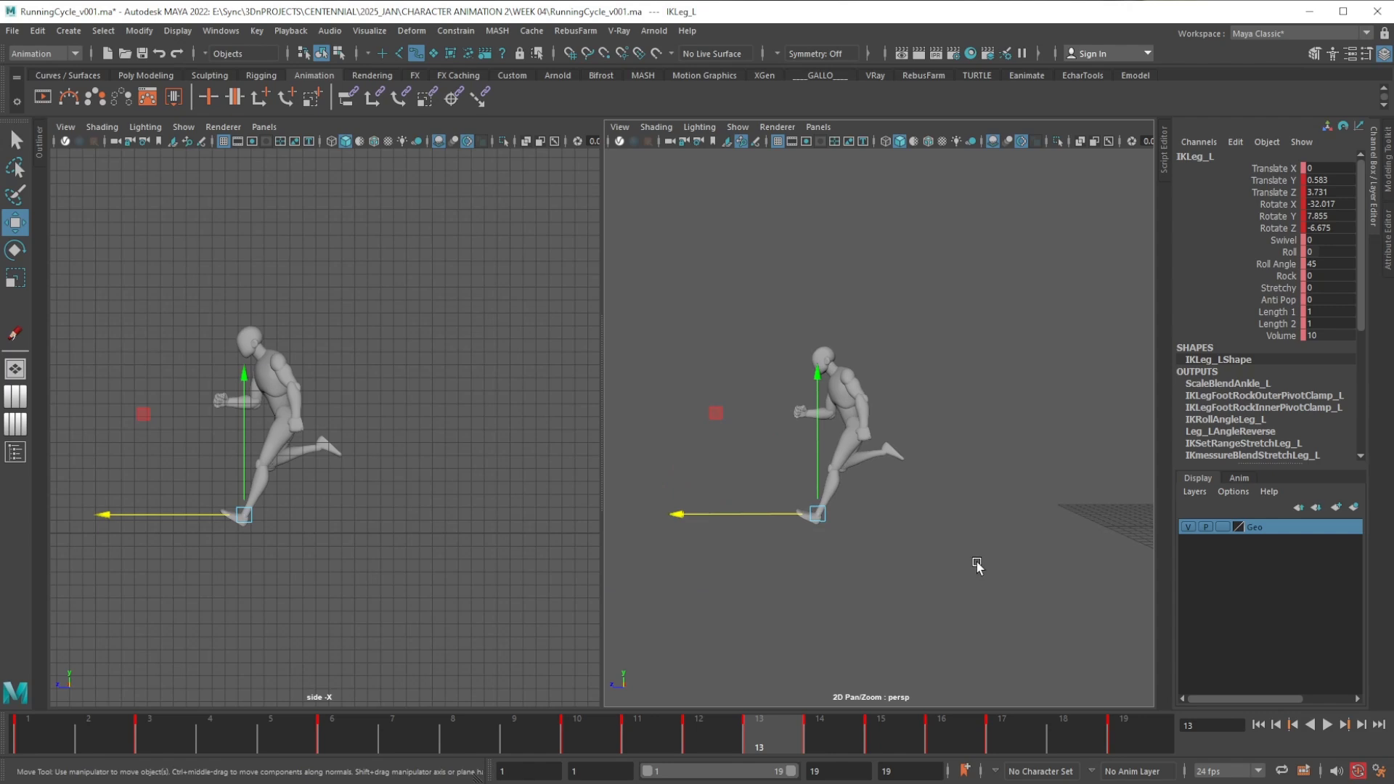
Show the rig's control curves, select the Main control, and bring the Graph Editor into view at frame 1
{"action": "key", "text": "alt+1"}
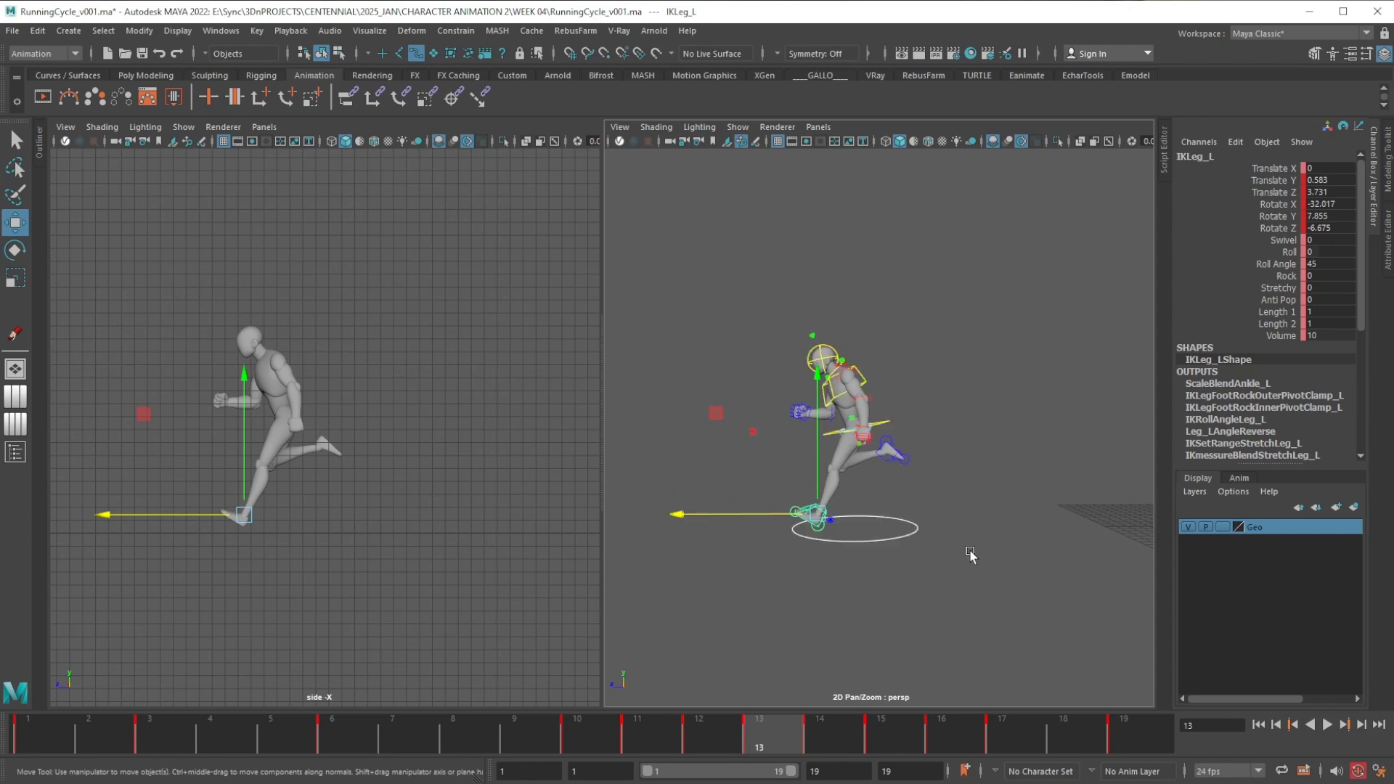
{"action": "left_click", "coordinate": [891, 539]}
{"action": "right_click_drag", "start_coordinate": [903, 536], "coordinate": [925, 597], "text": "alt"}
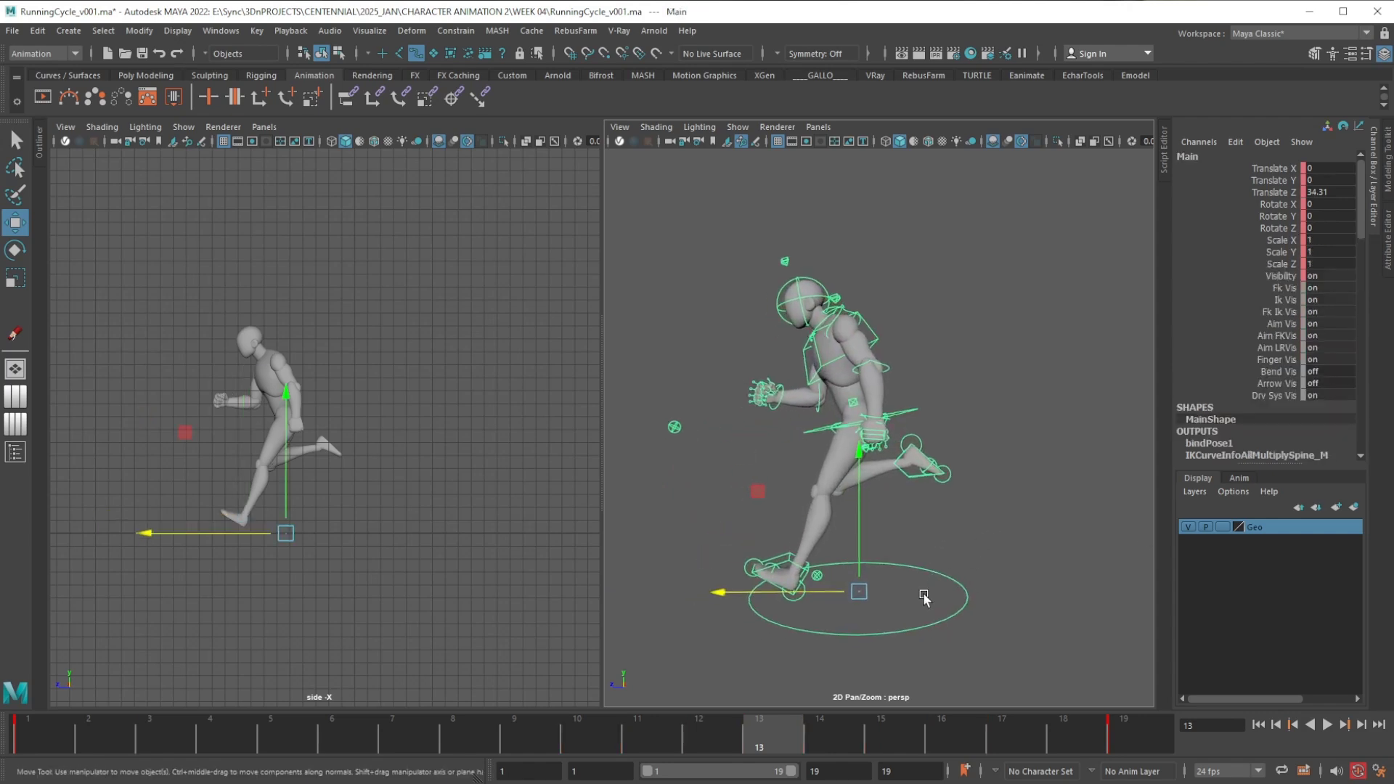
{"action": "left_click_drag", "start_coordinate": [901, 566], "coordinate": [920, 557], "text": "alt"}
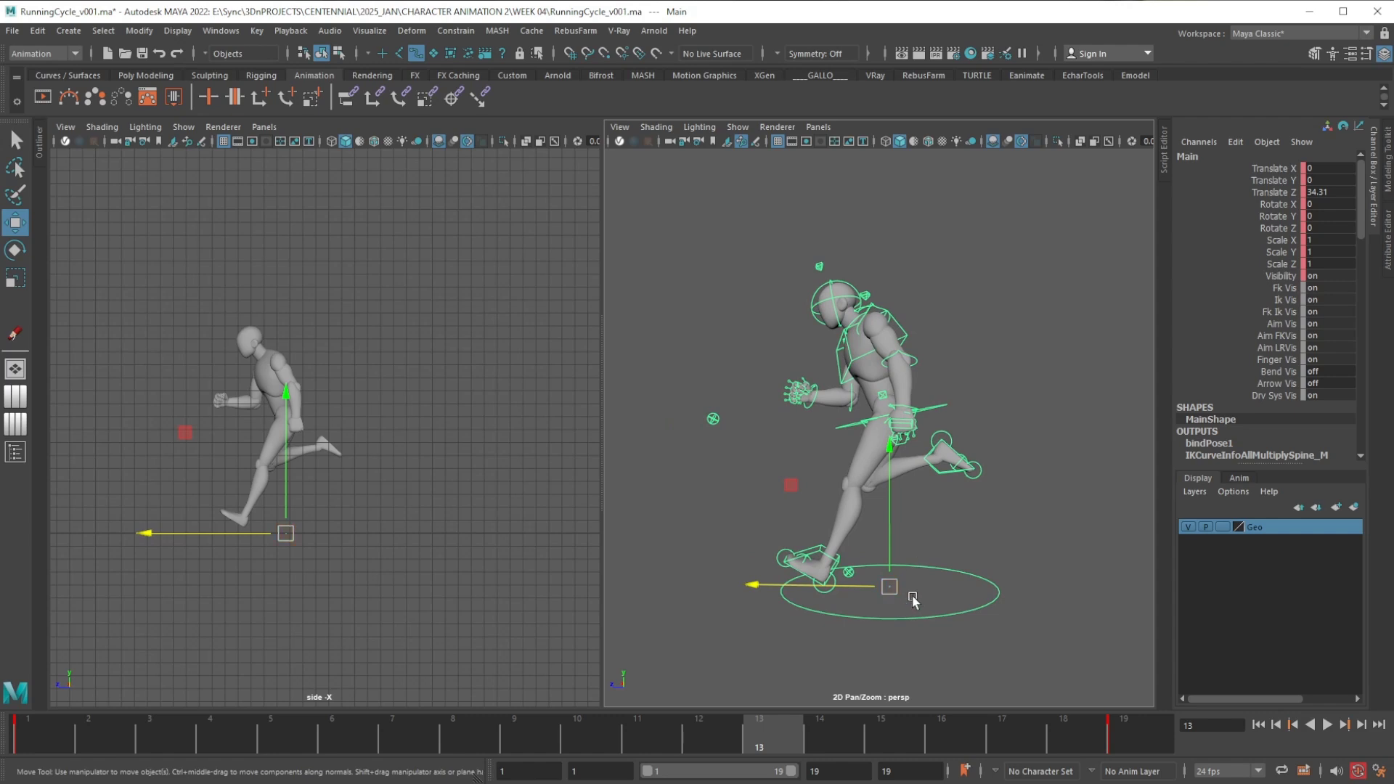
{"action": "left_click", "coordinate": [45, 729]}
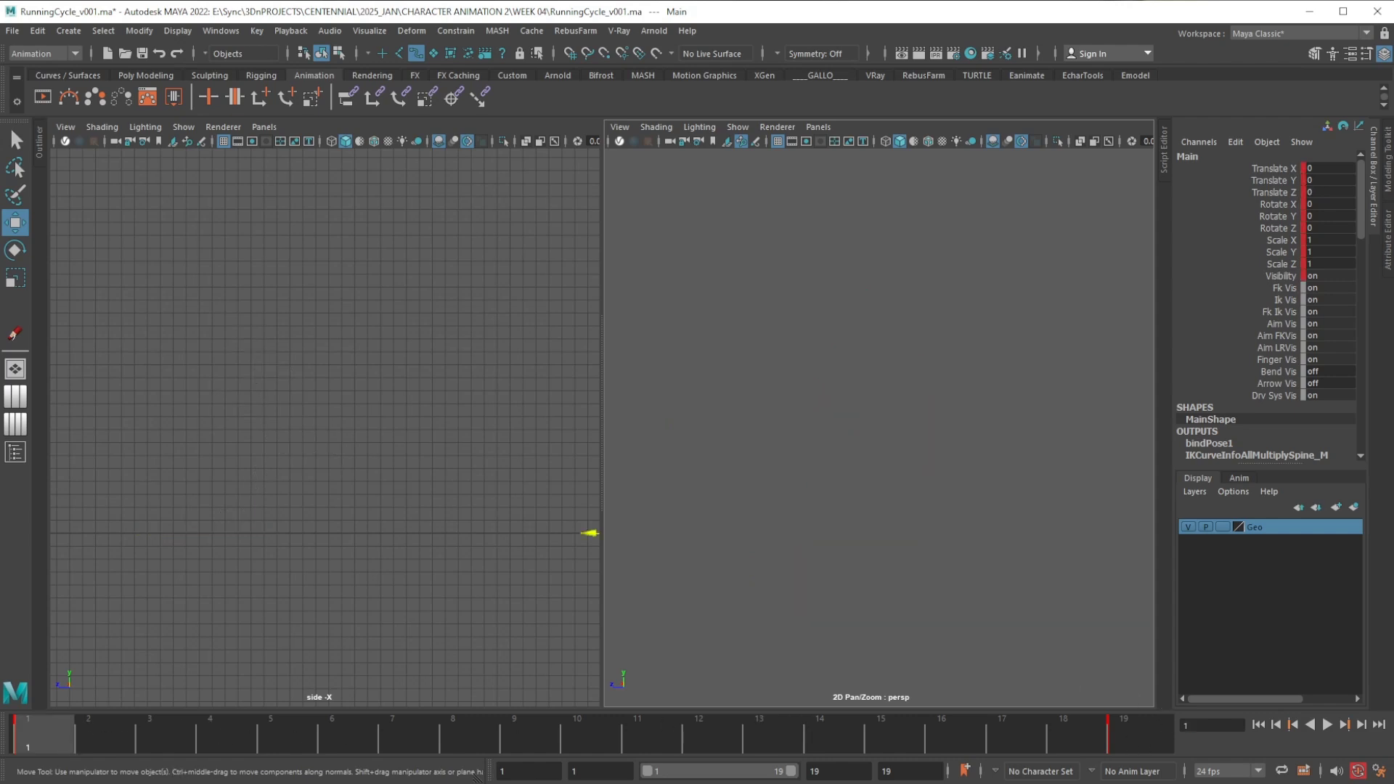
{"action": "left_click_drag", "start_coordinate": [1393, 149], "coordinate": [524, 144]}
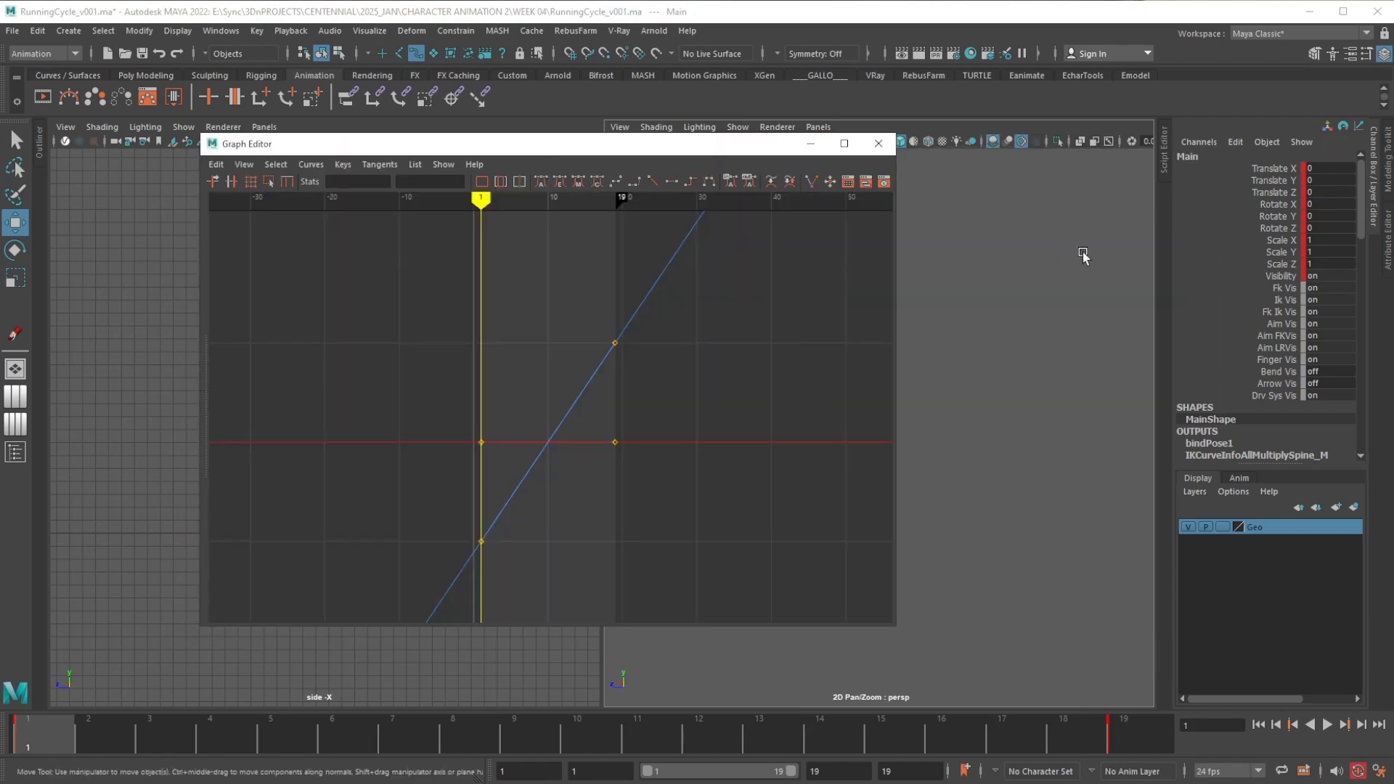
Mute the Main control's Translate Z channel and move the Graph Editor out of the way
{"action": "left_click", "coordinate": [1278, 228]}
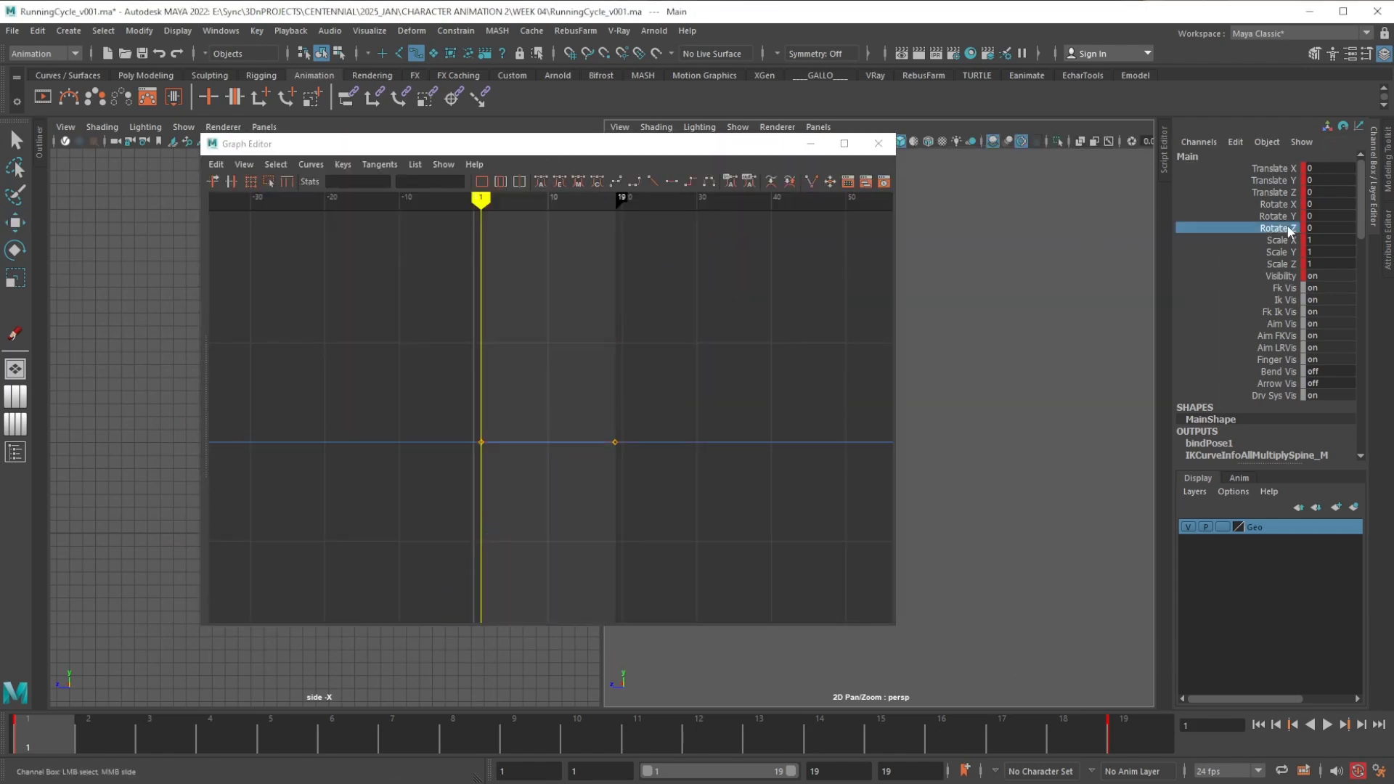
{"action": "left_click", "coordinate": [1278, 192]}
{"action": "right_click", "coordinate": [1282, 193]}
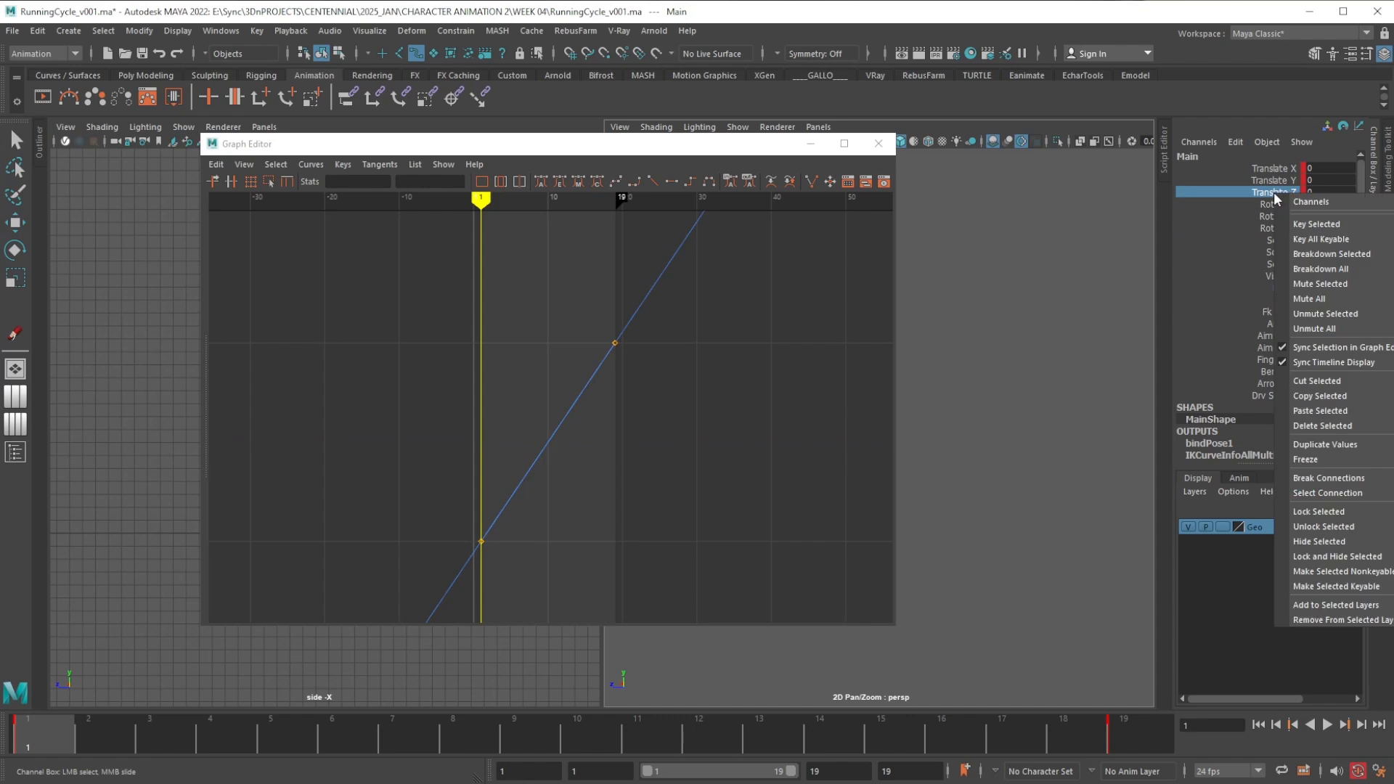
{"action": "left_click", "coordinate": [1323, 284]}
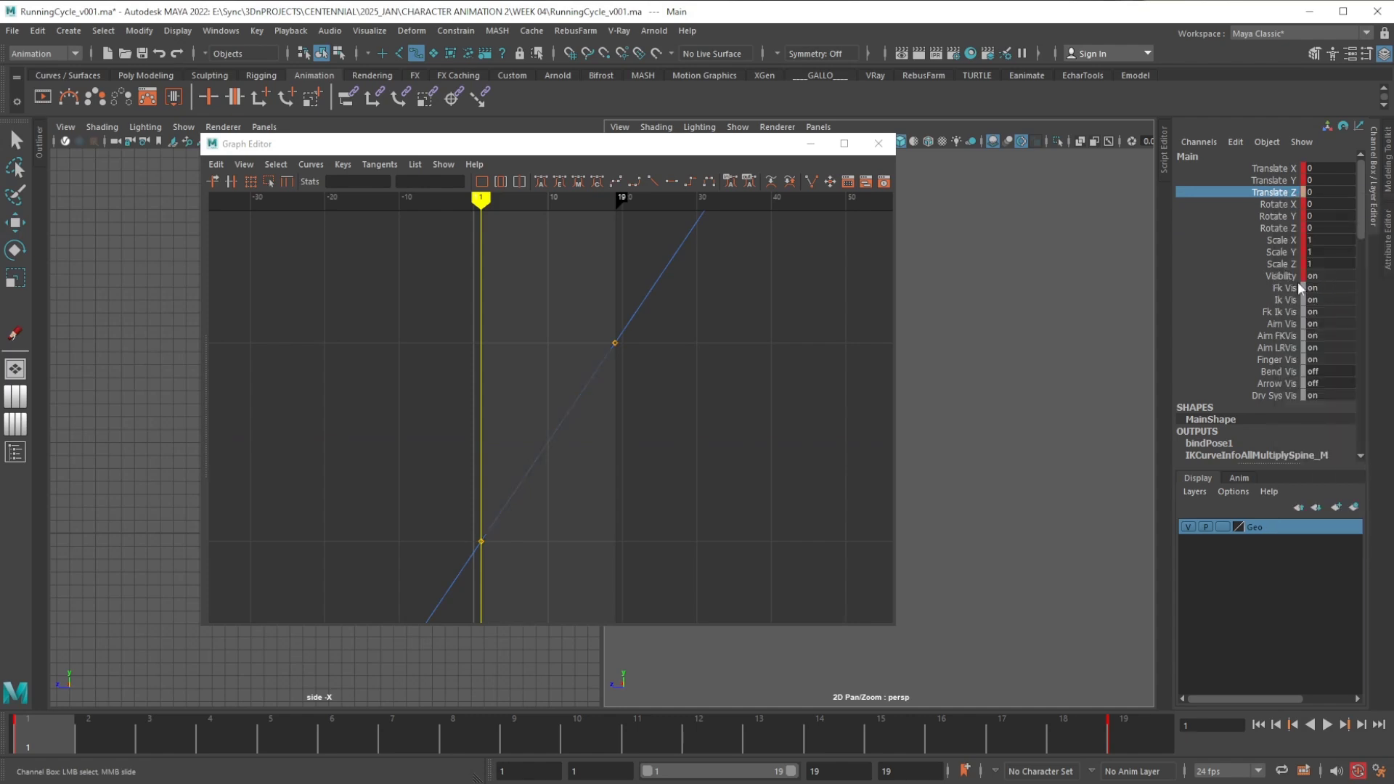
{"action": "left_click_drag", "start_coordinate": [742, 144], "coordinate": [1393, 364]}
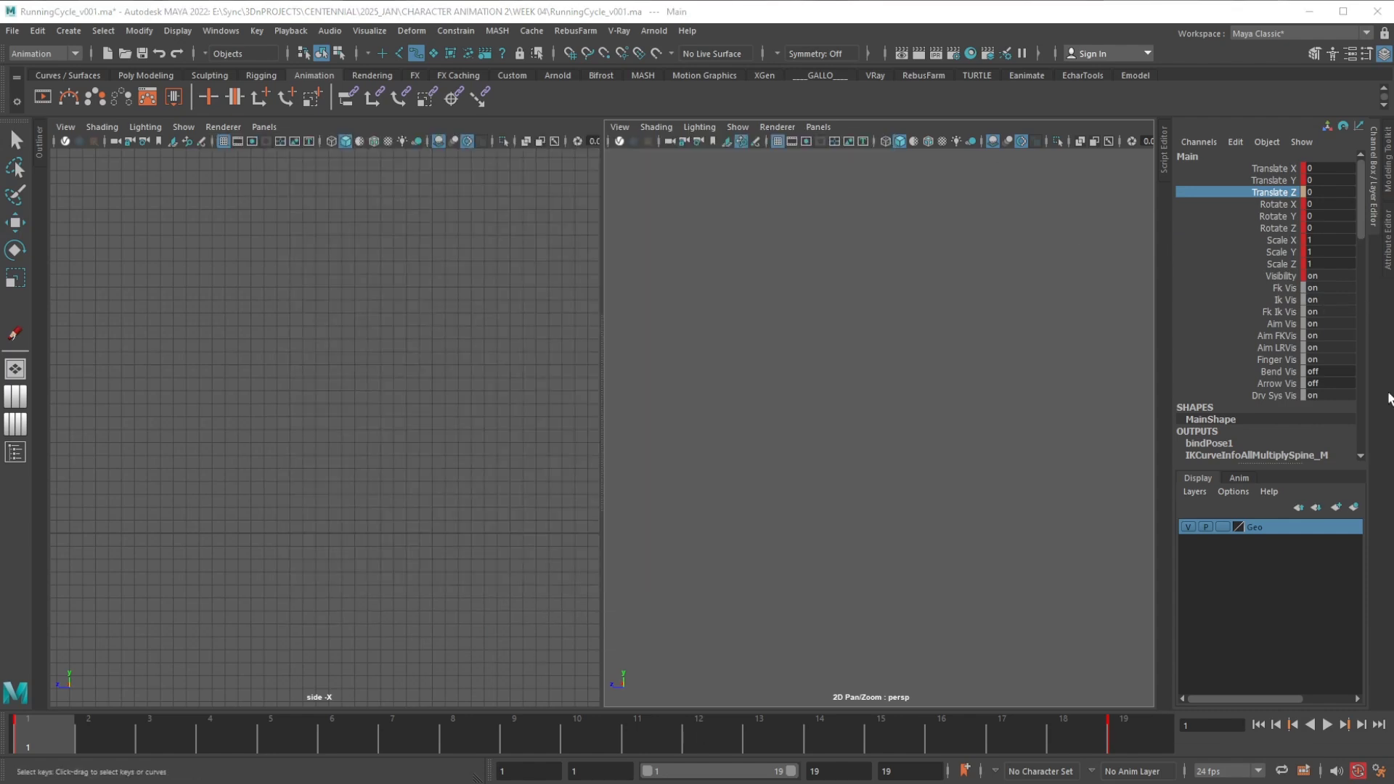
Frame the character in the side and perspective views and play the run cycle in place
{"action": "middle_click_drag", "start_coordinate": [478, 559], "coordinate": [106, 573], "text": "alt"}
{"action": "right_click_drag", "start_coordinate": [218, 534], "coordinate": [426, 578], "text": "alt"}
{"action": "key", "text": "f"}
{"action": "middle_click_drag", "start_coordinate": [962, 439], "coordinate": [857, 441], "text": "alt"}
{"action": "right_click_drag", "start_coordinate": [857, 441], "coordinate": [843, 580], "text": "alt"}
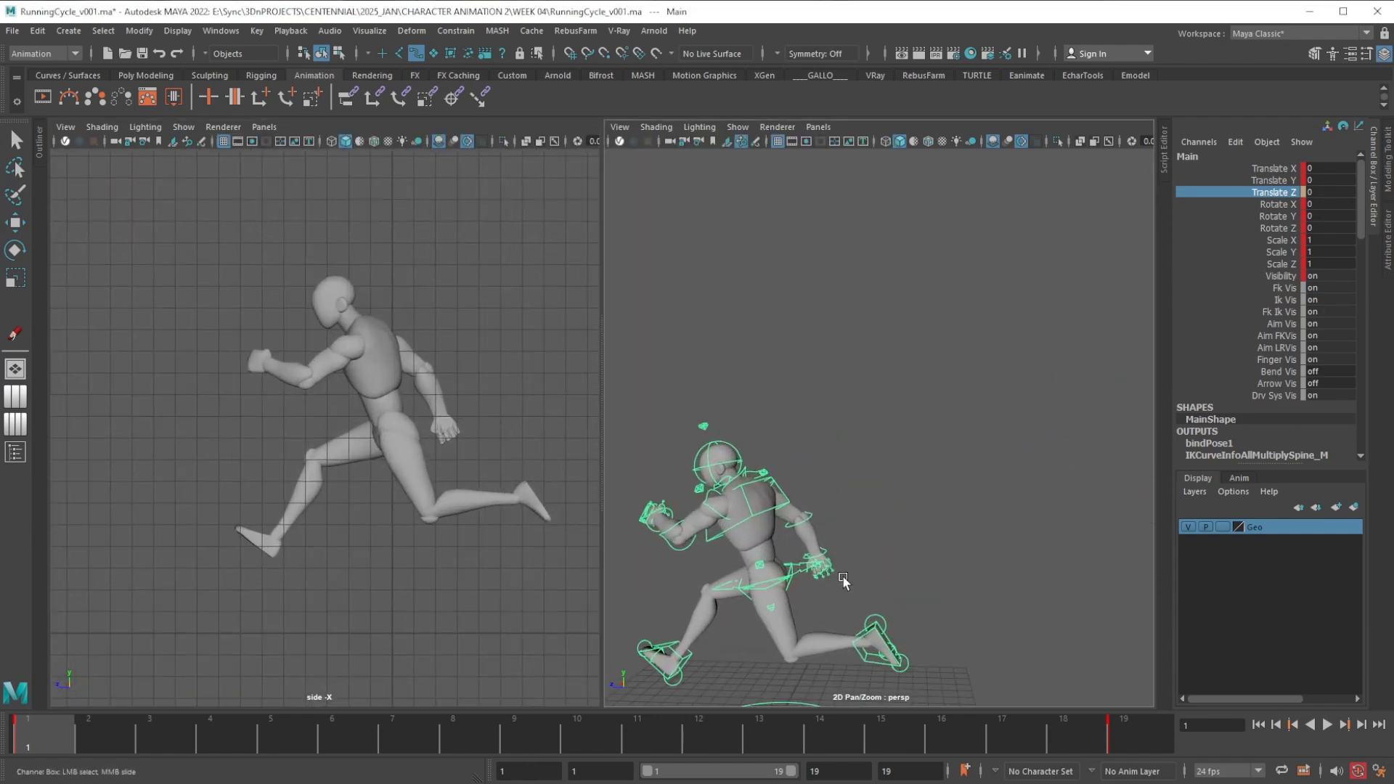
{"action": "middle_click_drag", "start_coordinate": [843, 580], "coordinate": [939, 468], "text": "alt"}
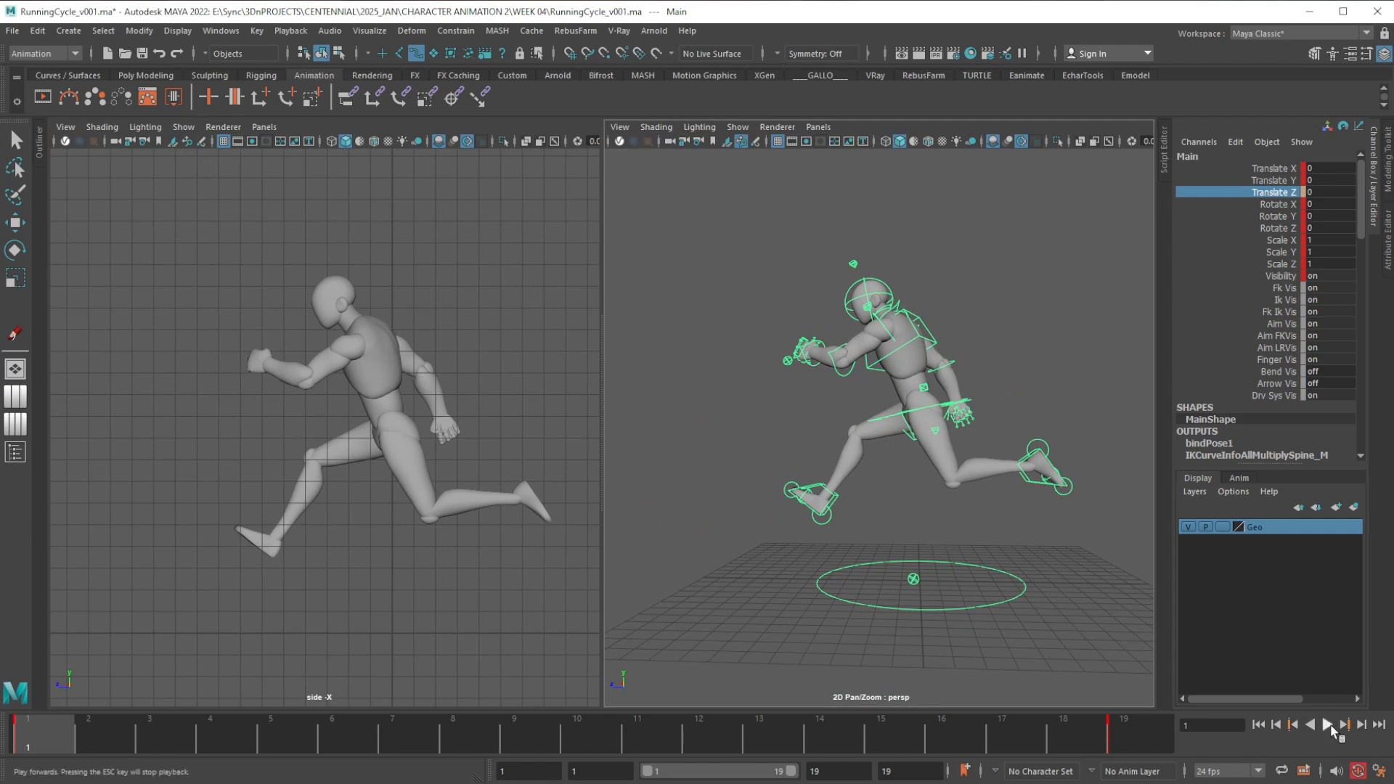
{"action": "left_click", "coordinate": [1330, 726]}
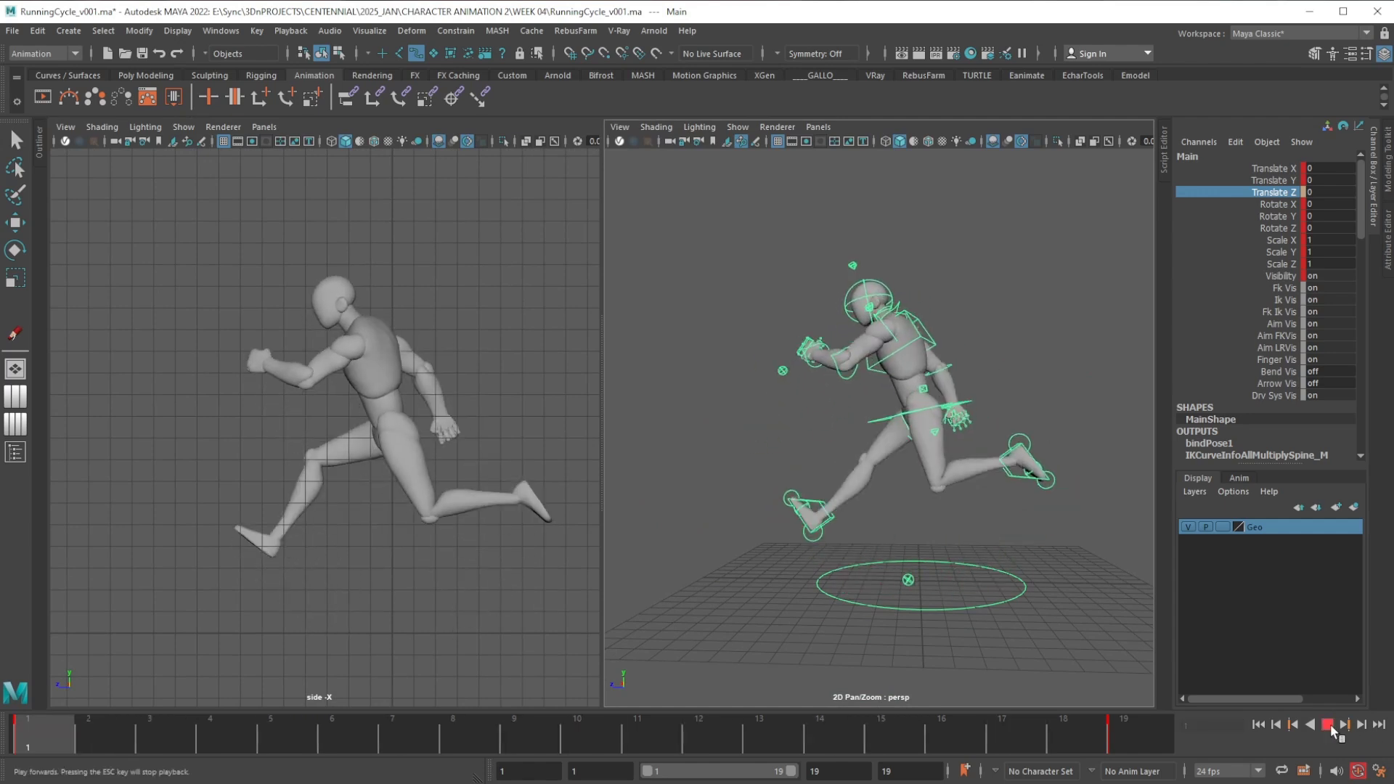
{"action": "left_click", "coordinate": [1330, 726]}
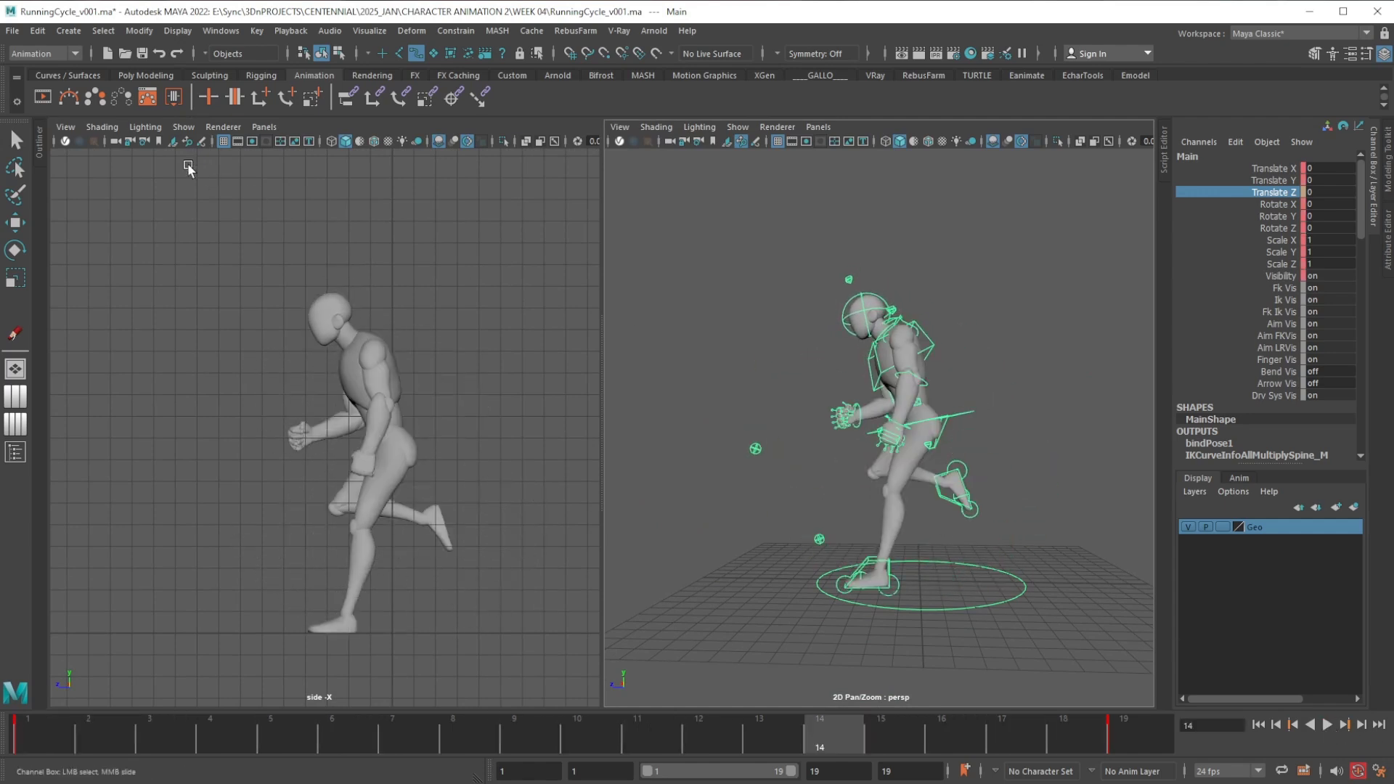
Save the scene, then save a copy as RunningCycle_v002.ma in the WEEK 04 folder
{"action": "left_click", "coordinate": [147, 53]}
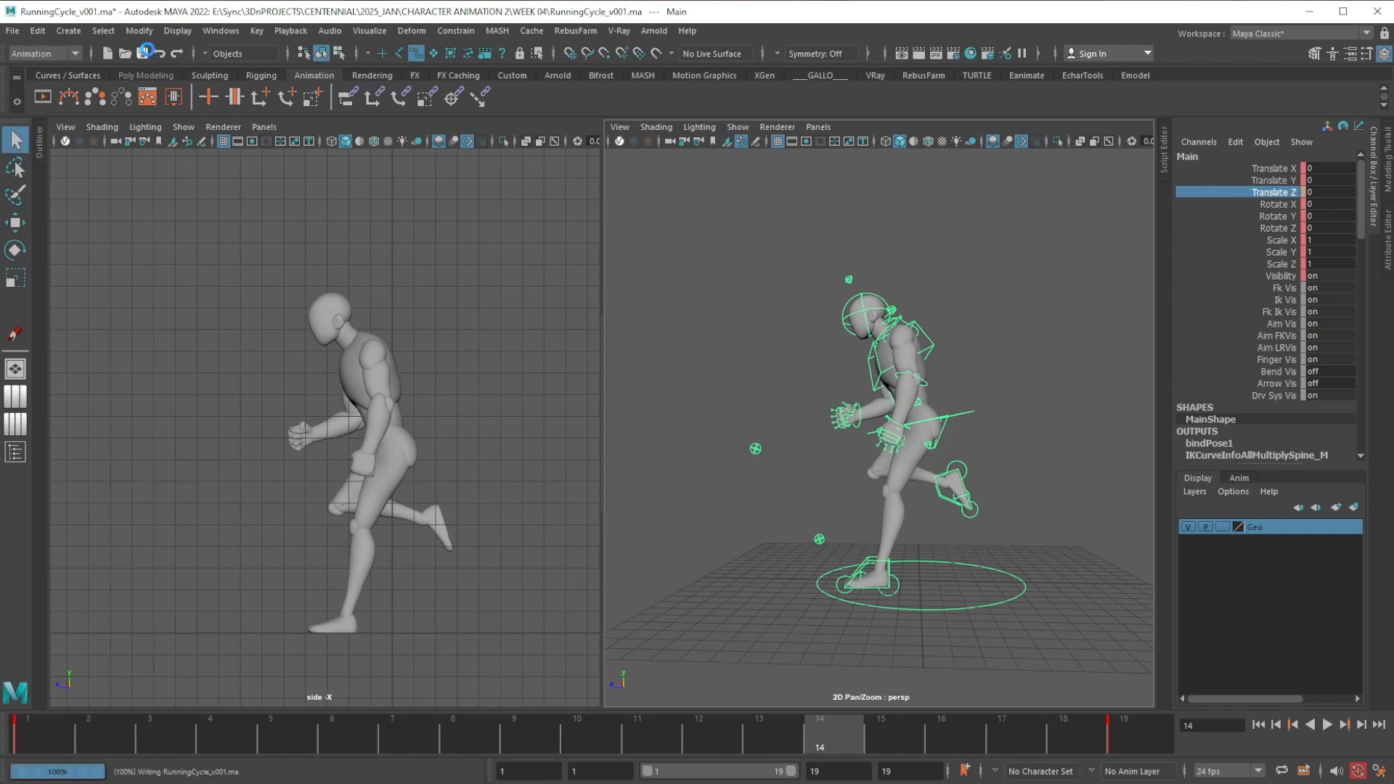
{"action": "left_click", "coordinate": [12, 30]}
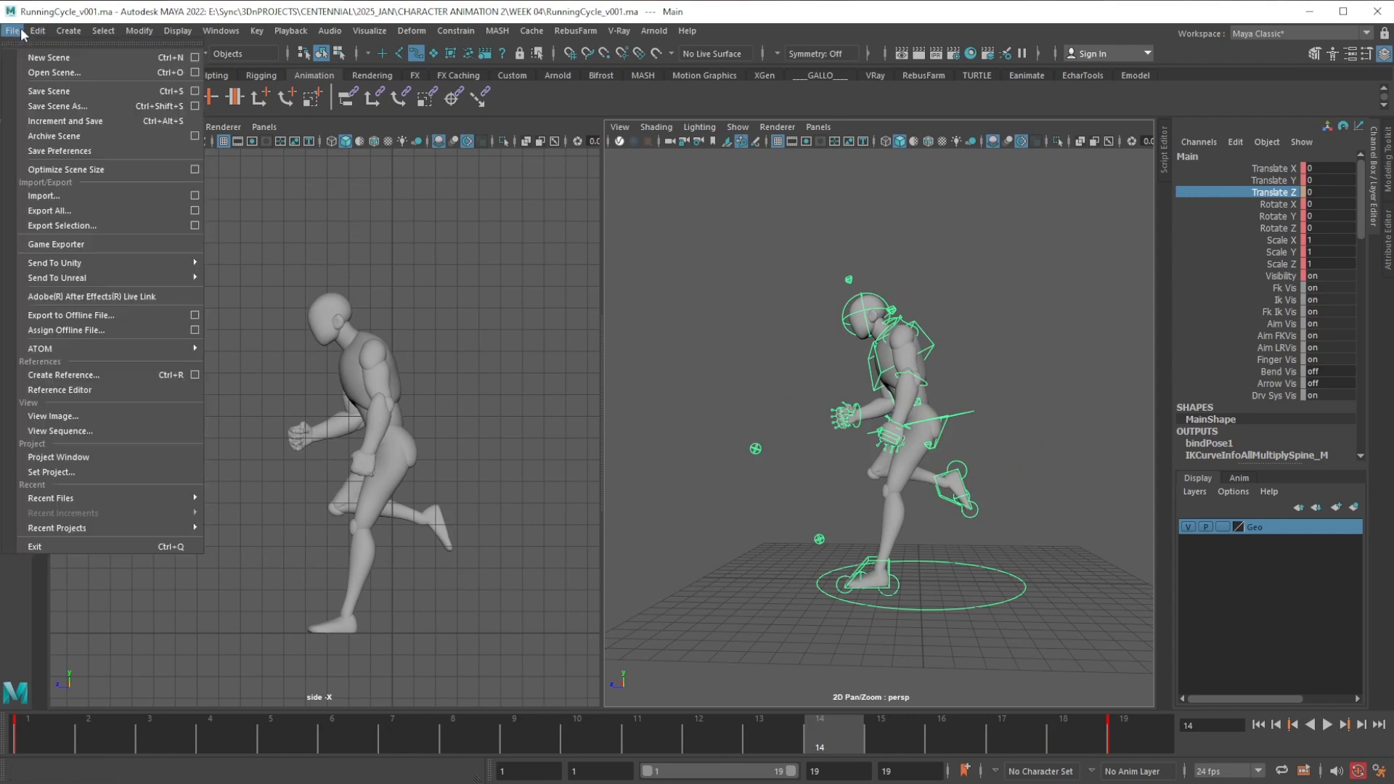
{"action": "left_click", "coordinate": [45, 107]}
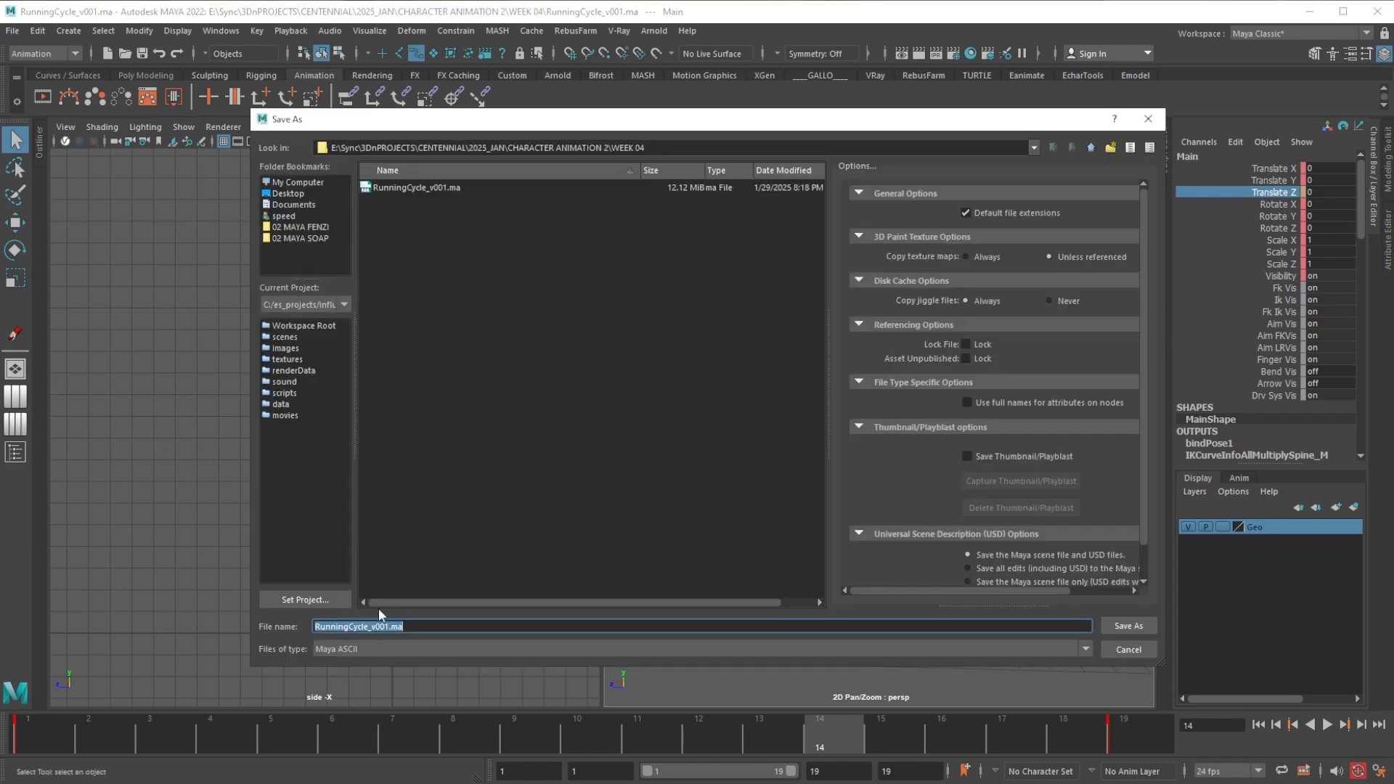
{"action": "left_click", "coordinate": [387, 628]}
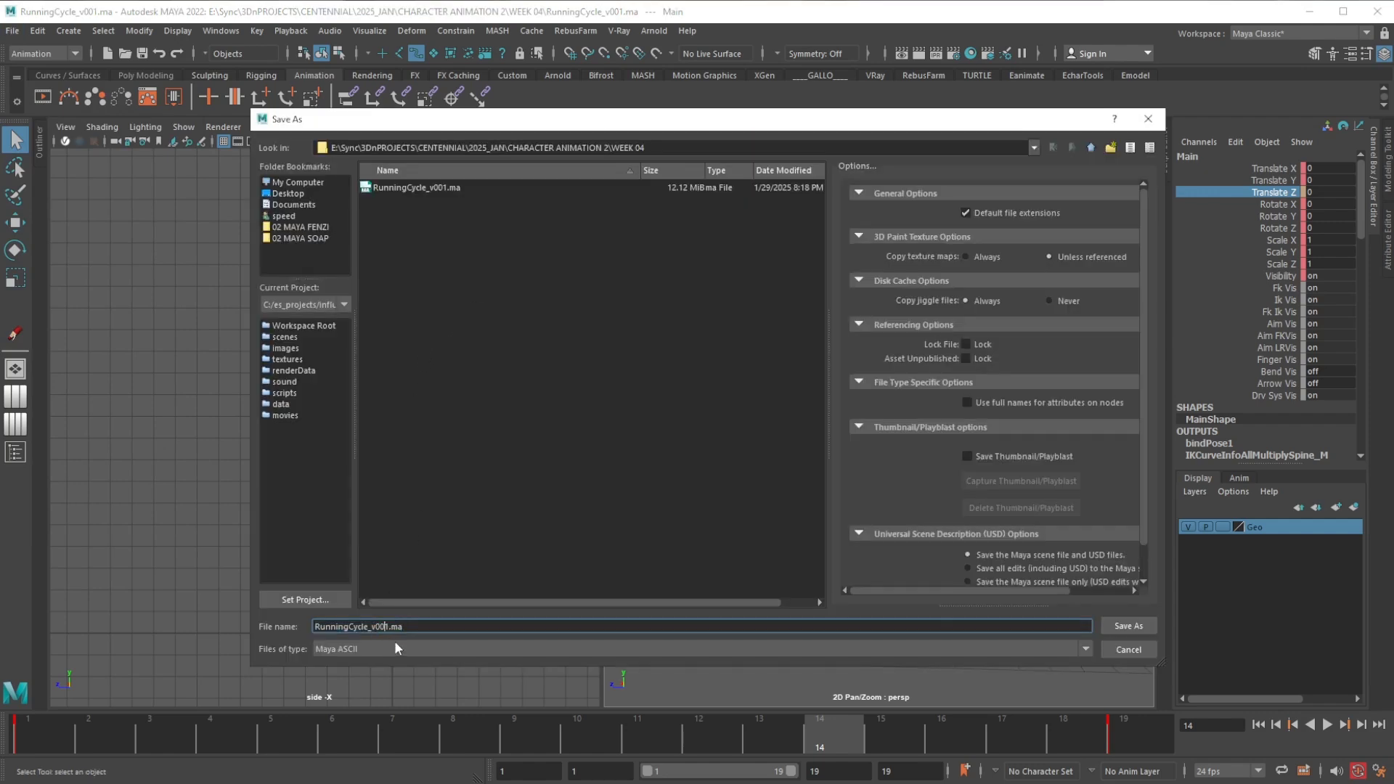
{"action": "key", "text": "Return"}
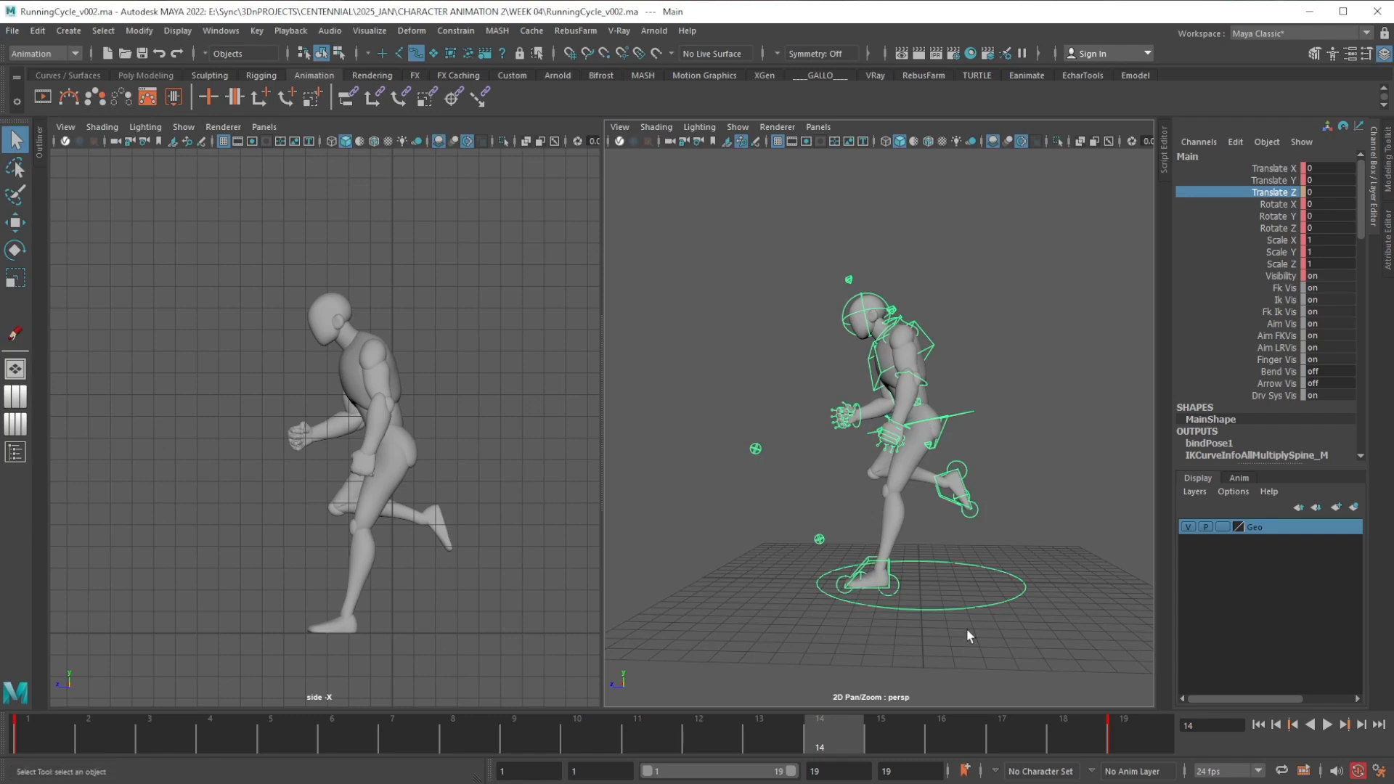
Select the RootX_M hip control in the perspective view and activate the Move tool
{"action": "middle_click_drag", "start_coordinate": [948, 516], "coordinate": [892, 544], "text": "alt"}
{"action": "left_click", "coordinate": [1318, 420]}
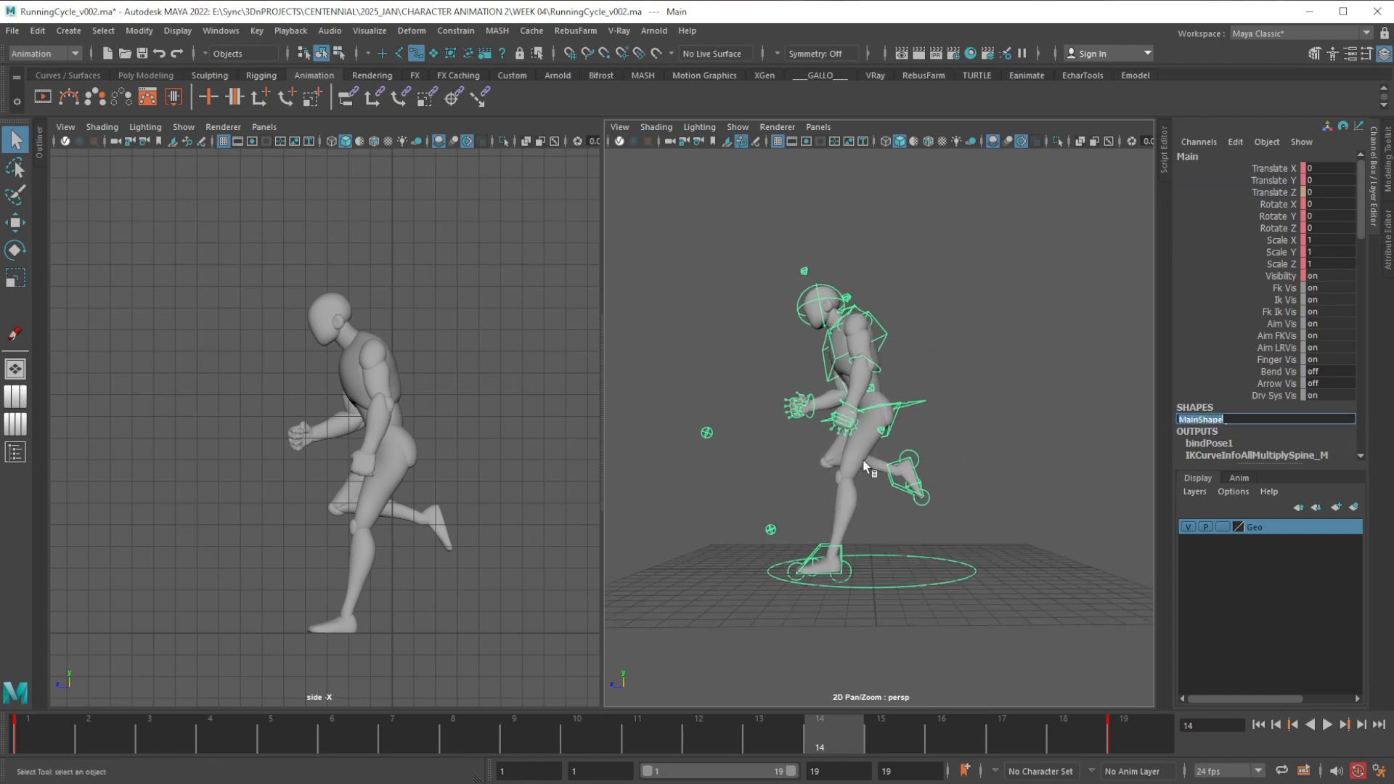
{"action": "middle_click_drag", "start_coordinate": [868, 467], "coordinate": [900, 496], "text": "alt"}
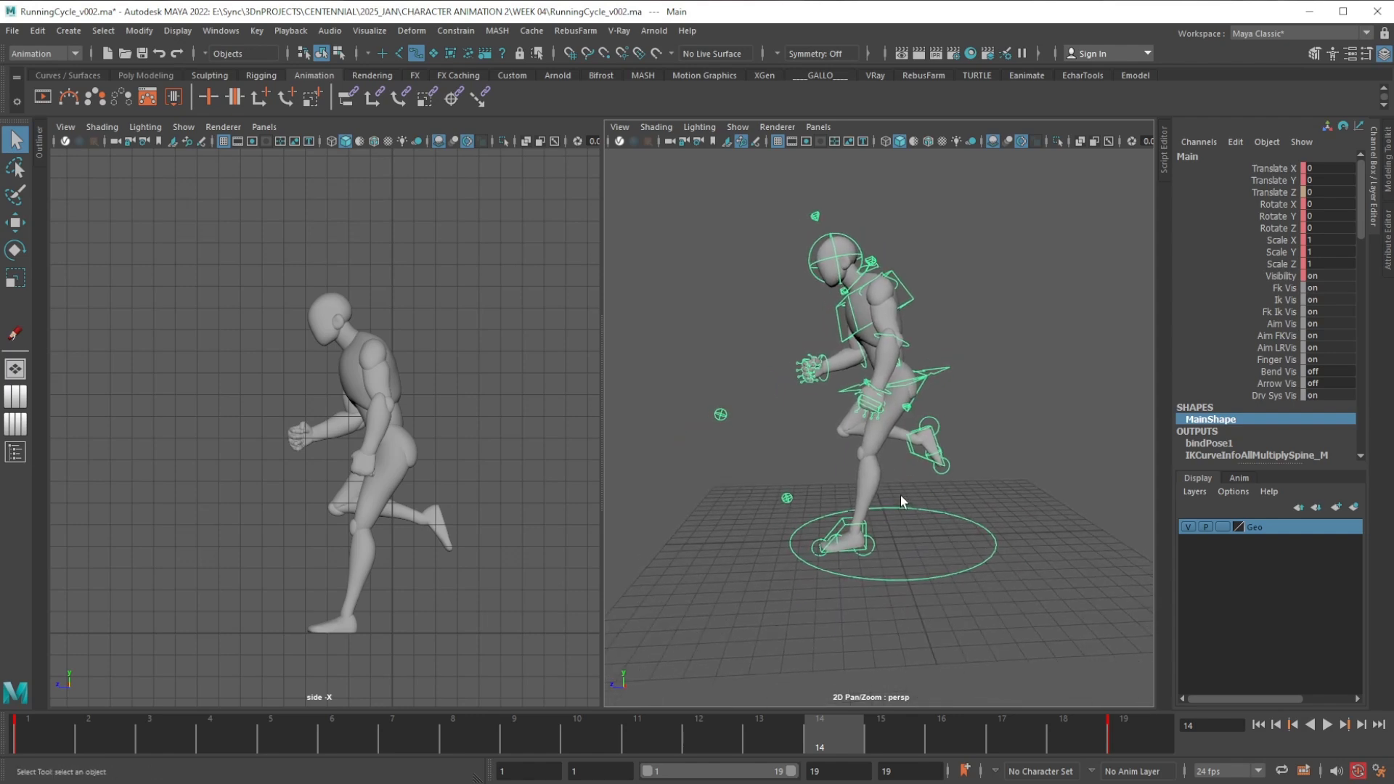
{"action": "left_click_drag", "start_coordinate": [900, 495], "coordinate": [906, 512], "text": "alt"}
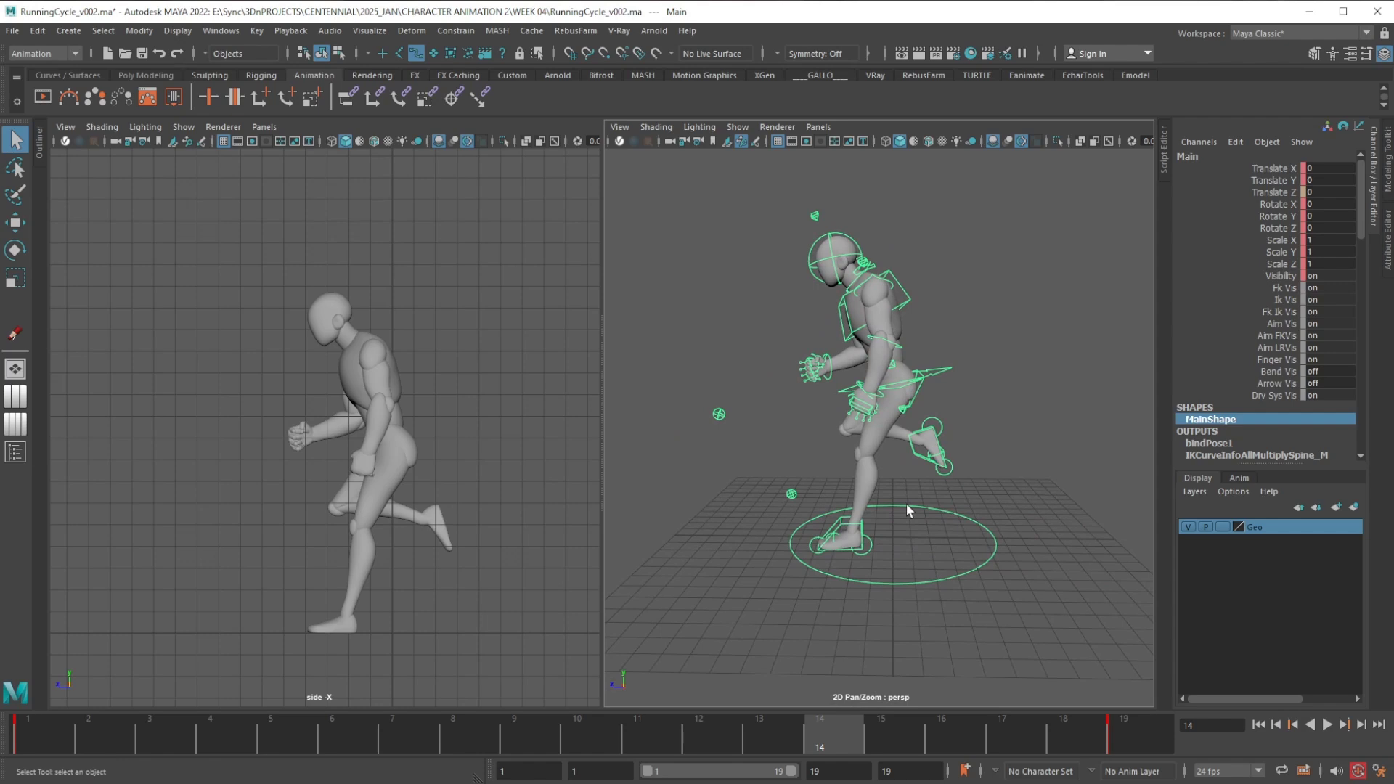
{"action": "left_click_drag", "start_coordinate": [902, 557], "coordinate": [922, 513], "text": "alt"}
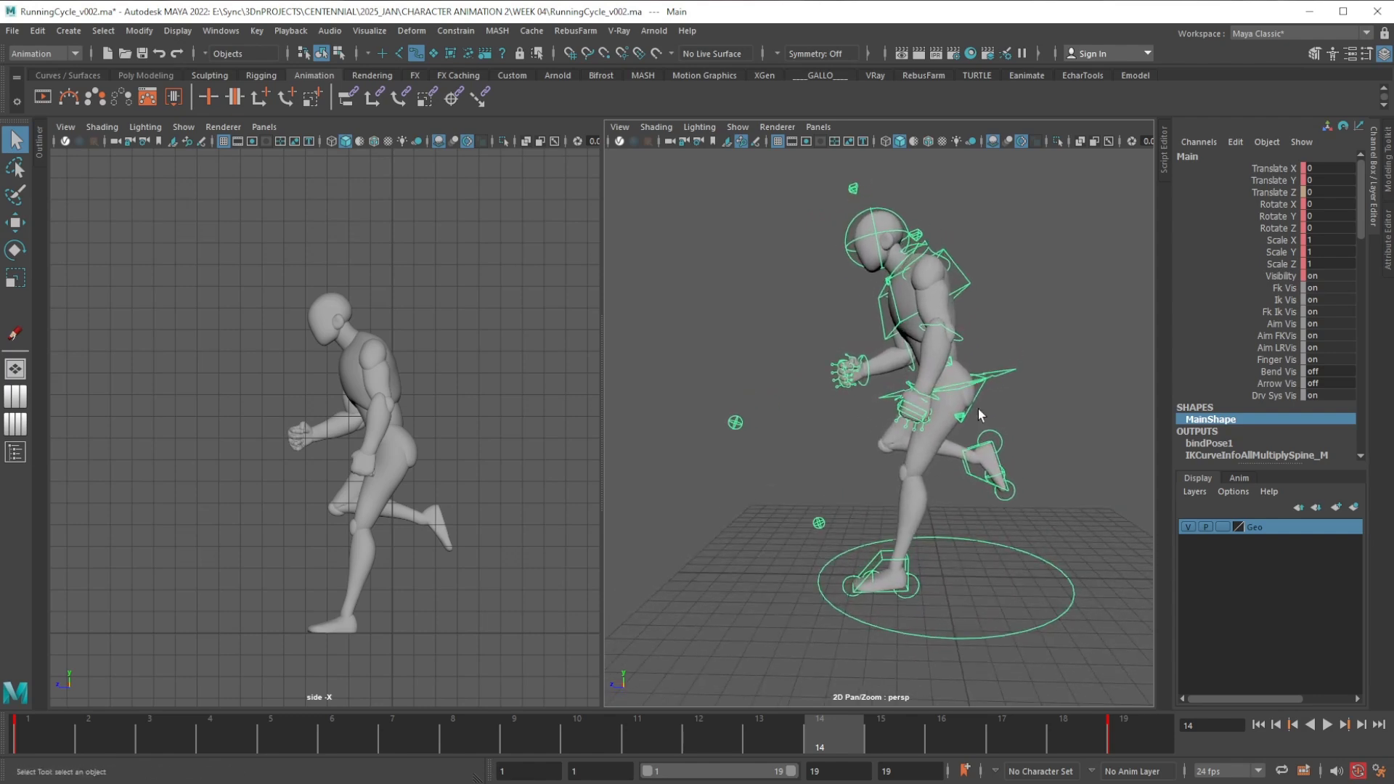
{"action": "left_click", "coordinate": [1003, 375]}
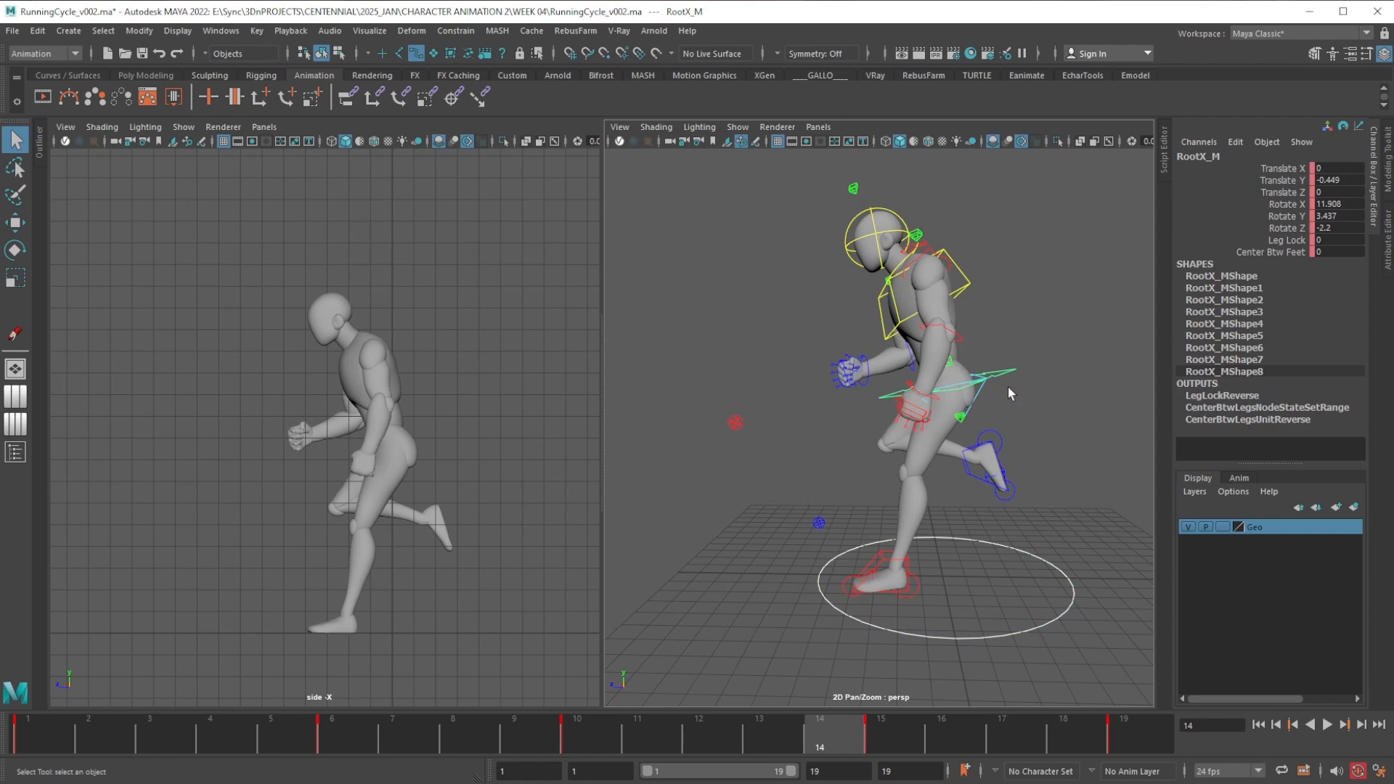
{"action": "key", "text": "w"}
{"action": "middle_click_drag", "start_coordinate": [1008, 391], "coordinate": [971, 404], "text": "alt"}
{"action": "left_click_drag", "start_coordinate": [928, 427], "coordinate": [928, 430], "text": "alt"}
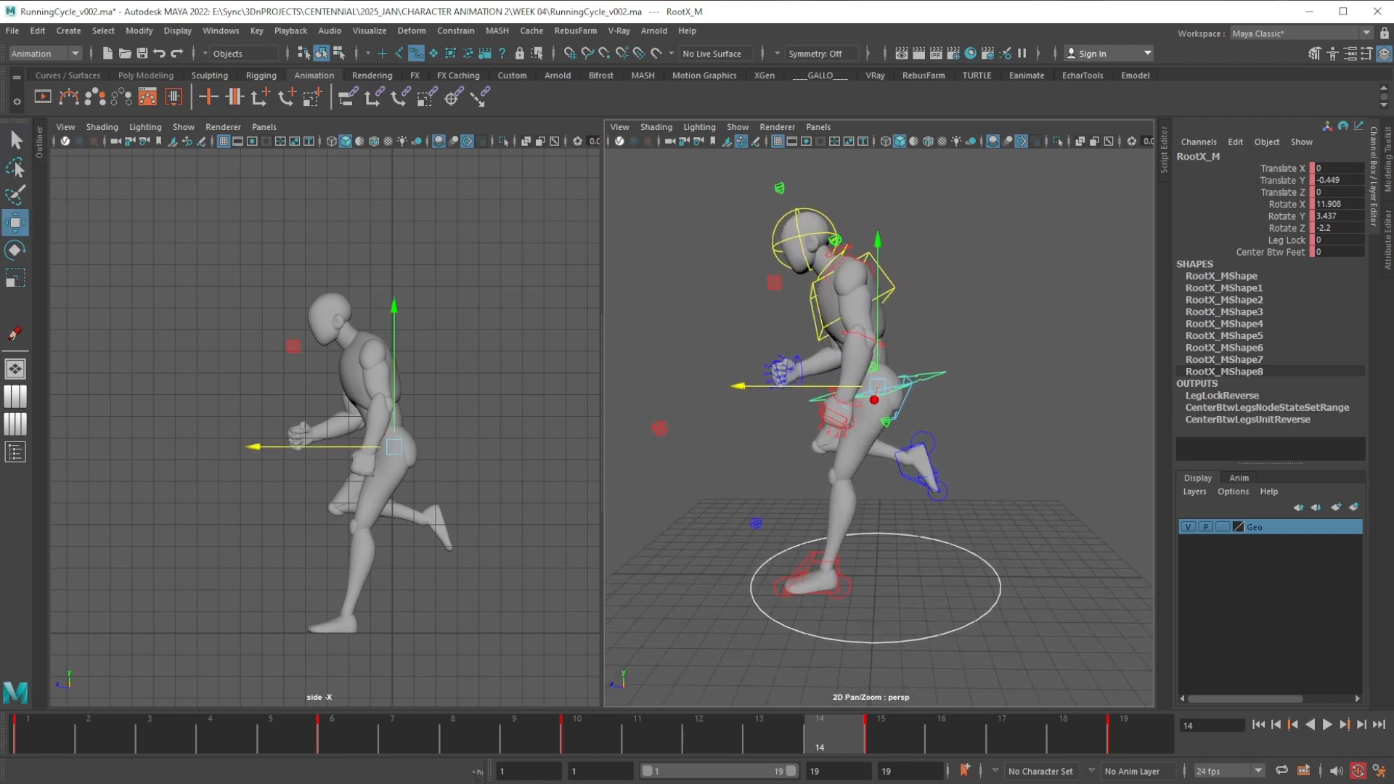
Bring the Graph Editor beside the character, shrink it, frame all the hip curves, and go to frame 1
{"action": "left_click_drag", "start_coordinate": [1393, 171], "coordinate": [363, 173]}
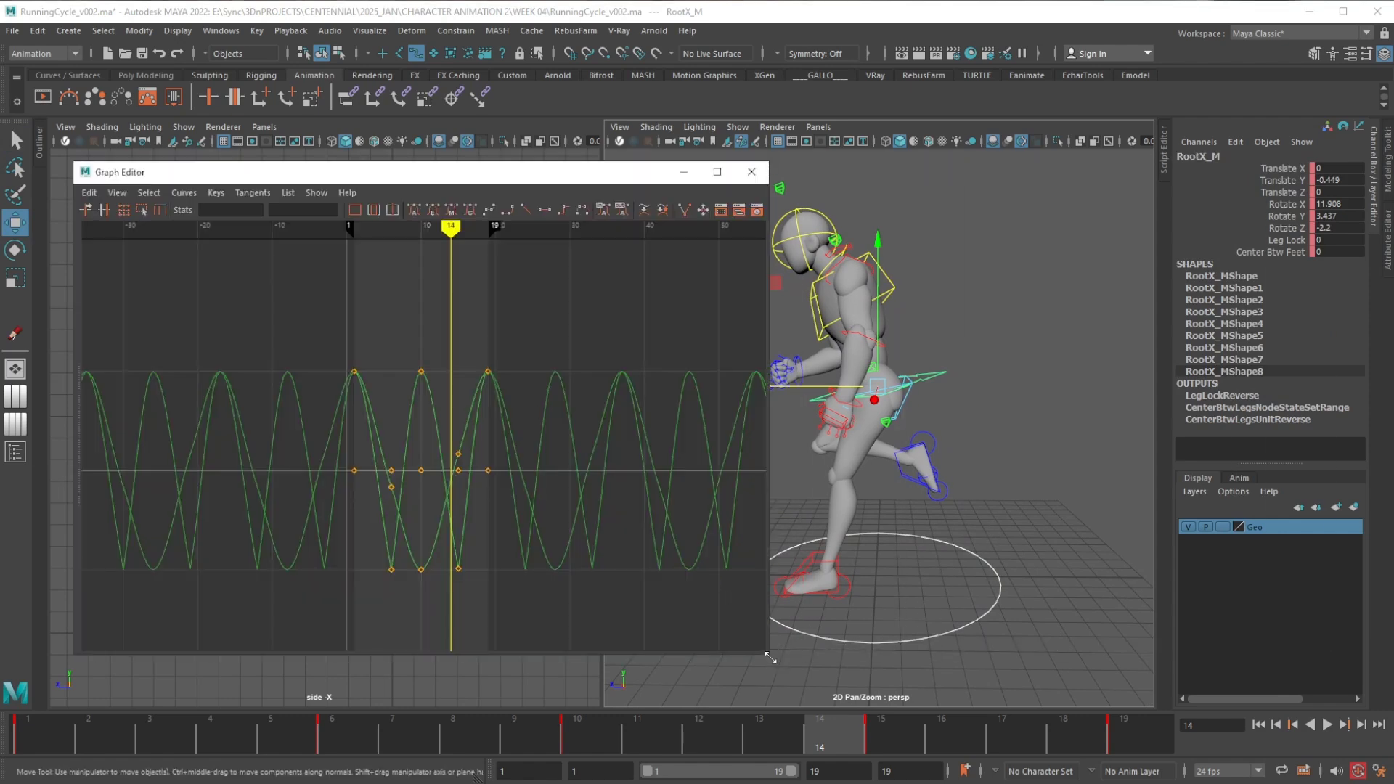
{"action": "left_click_drag", "start_coordinate": [771, 658], "coordinate": [713, 639]}
{"action": "key", "text": "f"}
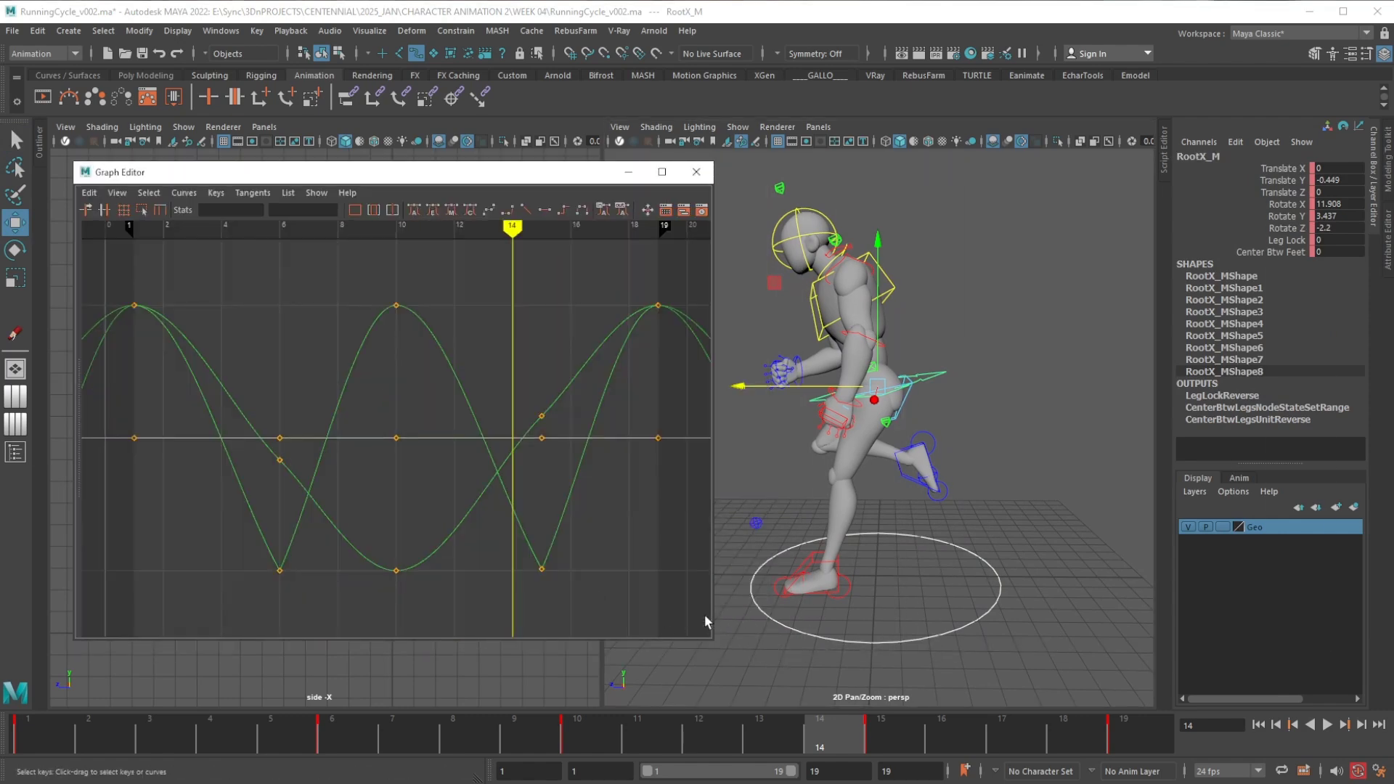
{"action": "key", "text": "a"}
{"action": "middle_click_drag", "start_coordinate": [854, 439], "coordinate": [905, 455], "text": "alt"}
{"action": "left_click_drag", "start_coordinate": [913, 449], "coordinate": [766, 532], "text": "alt"}
{"action": "left_click", "coordinate": [56, 740]}
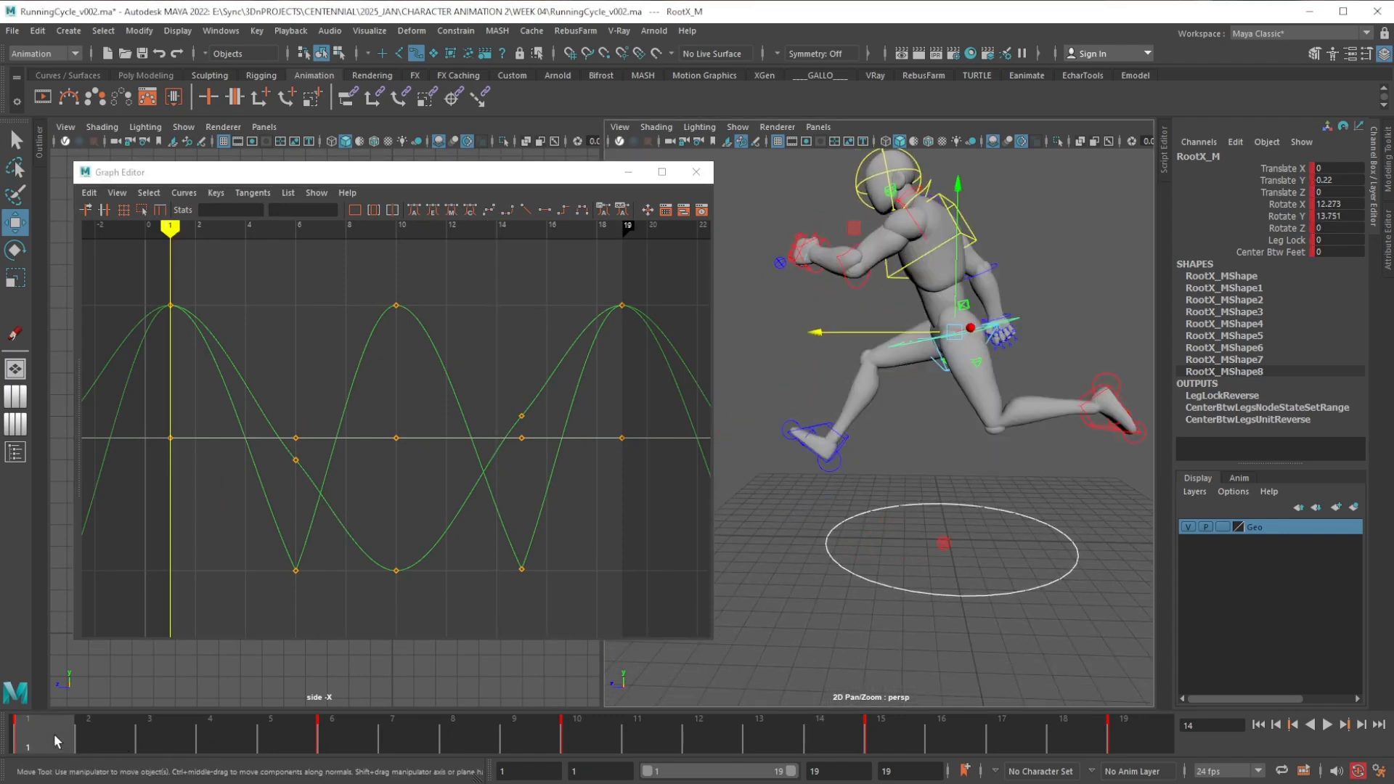
{"action": "left_click_drag", "start_coordinate": [1027, 403], "coordinate": [955, 523], "text": "alt"}
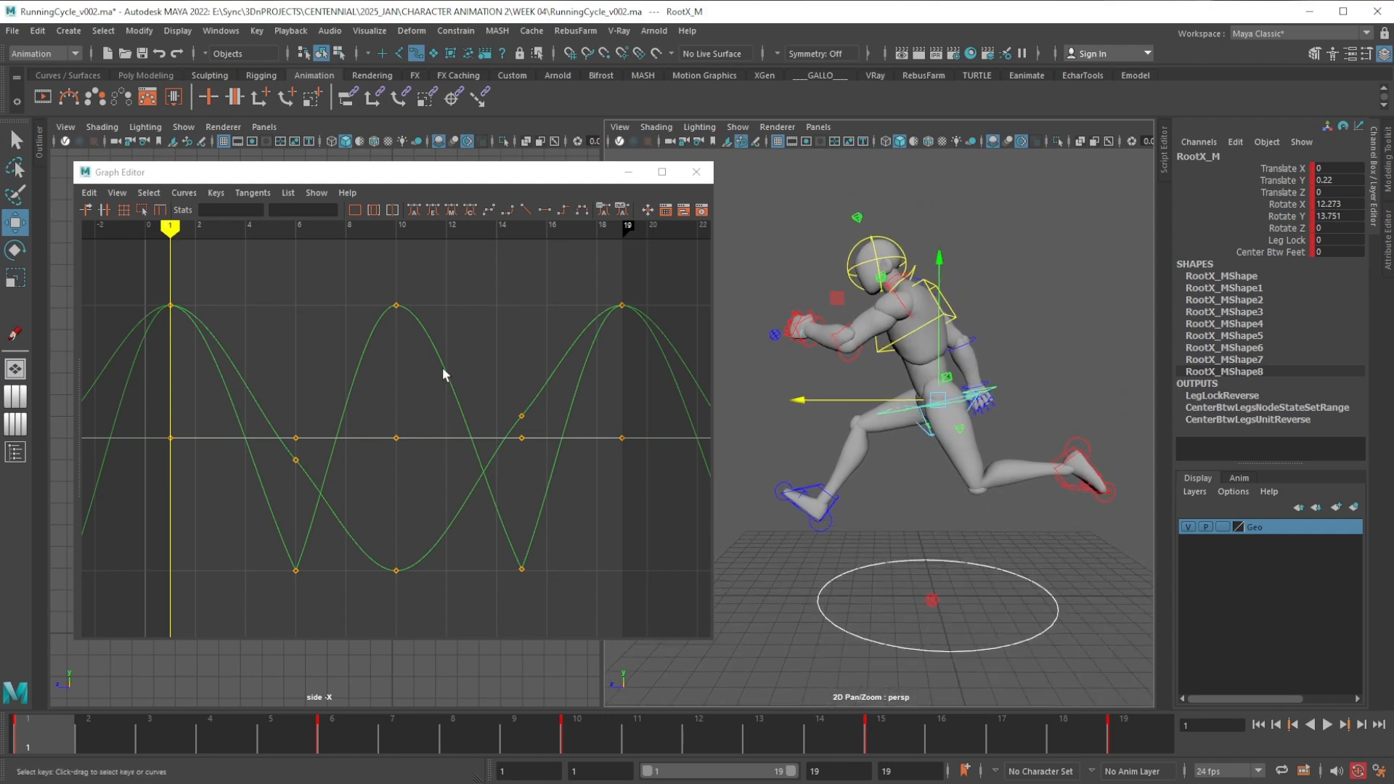
Isolate RootX_M's Translate Y curve and lower its peak keys at frames 1, 10 and 19 to about -0.02
{"action": "left_click", "coordinate": [1284, 180]}
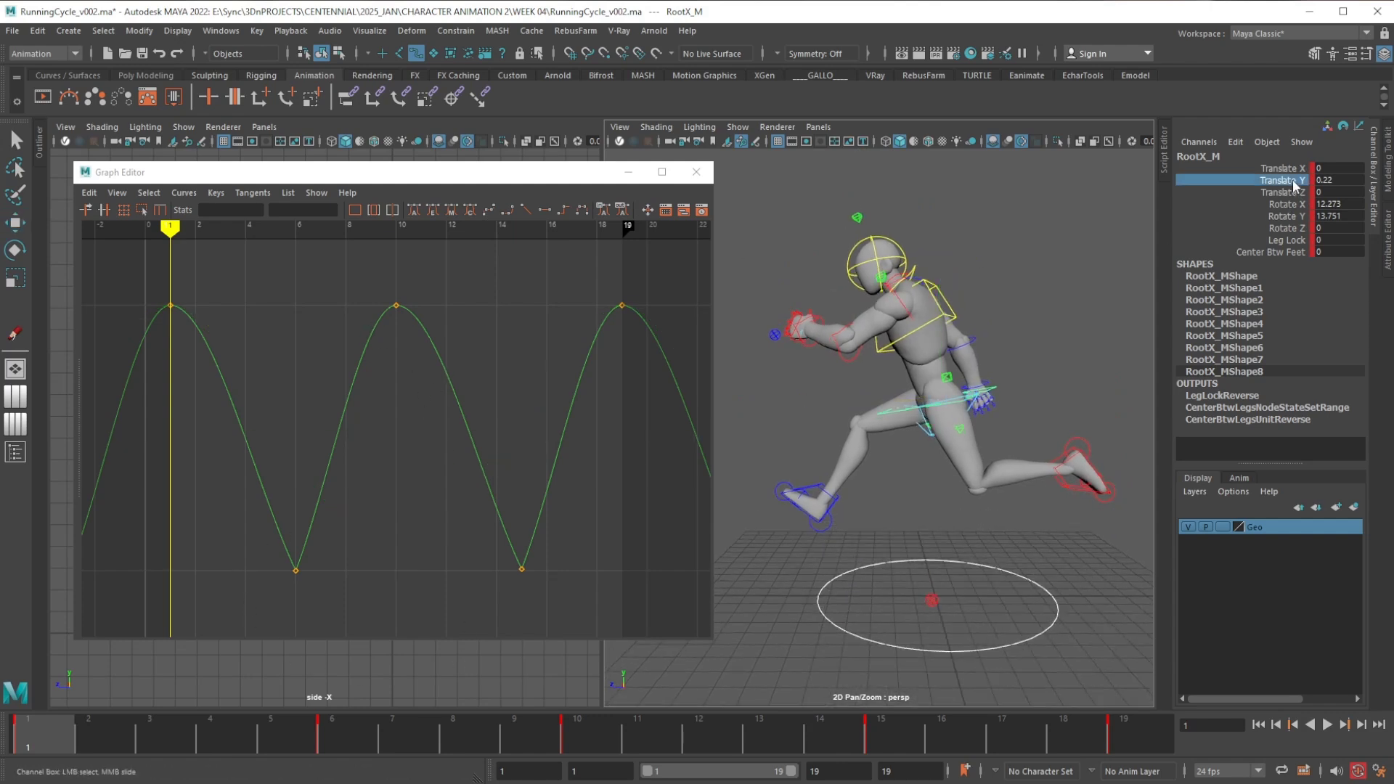
{"action": "left_click_drag", "start_coordinate": [134, 292], "coordinate": [663, 351]}
{"action": "middle_click_drag", "start_coordinate": [559, 352], "coordinate": [559, 429], "text": "shift"}
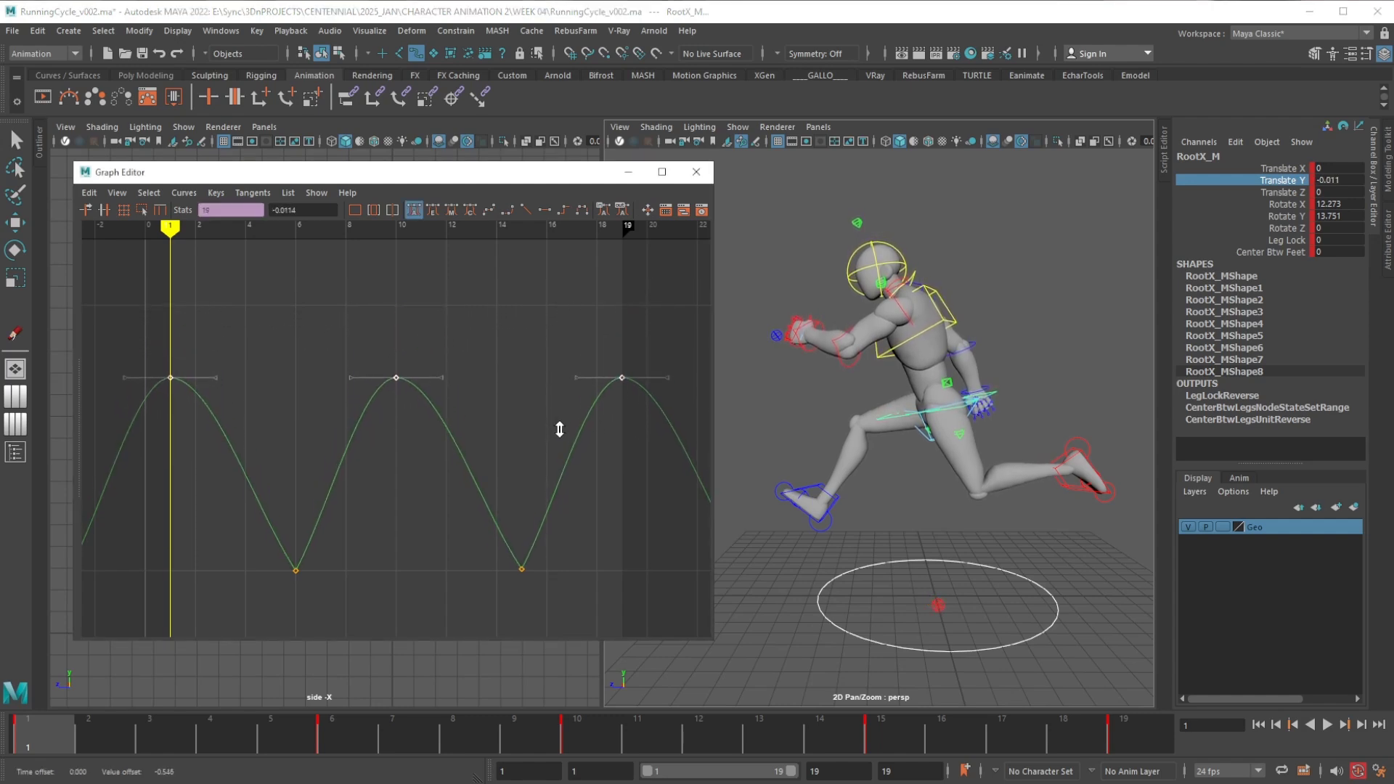
Raise the low Translate Y keys at frames 6 and 15 to about -0.5, play the cycle, and return to frame 1
{"action": "left_click_drag", "start_coordinate": [109, 735], "coordinate": [334, 741]}
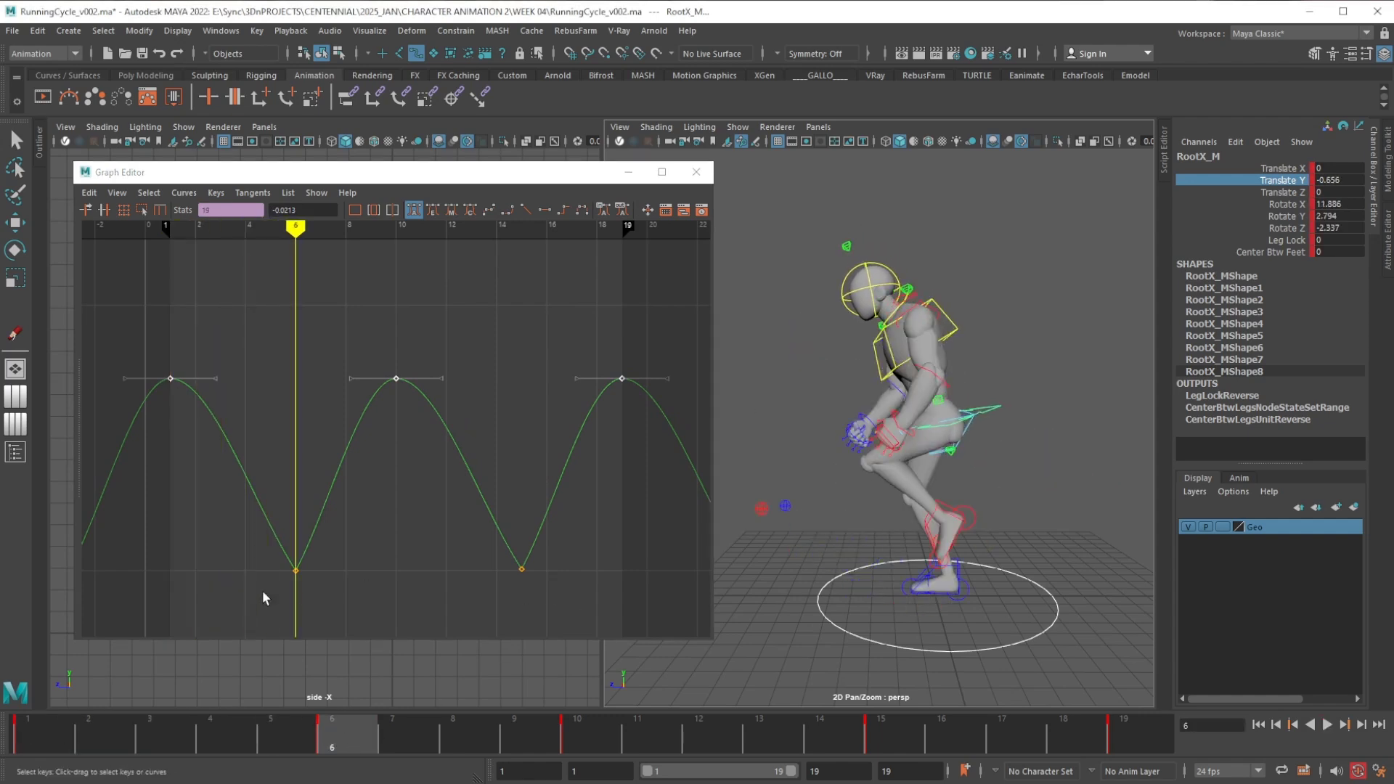
{"action": "left_click_drag", "start_coordinate": [233, 592], "coordinate": [550, 536]}
{"action": "middle_click_drag", "start_coordinate": [551, 534], "coordinate": [550, 469], "text": "shift"}
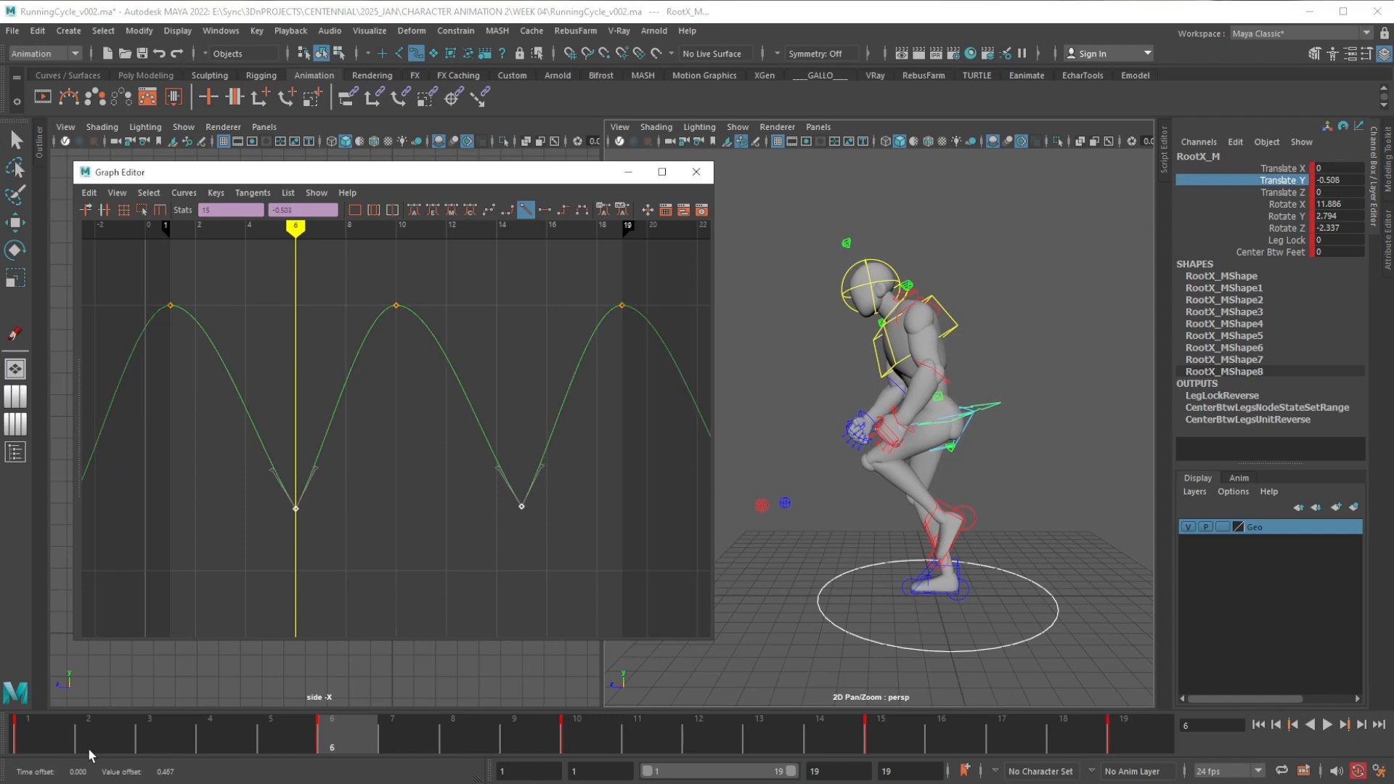
{"action": "key", "text": "alt+v"}
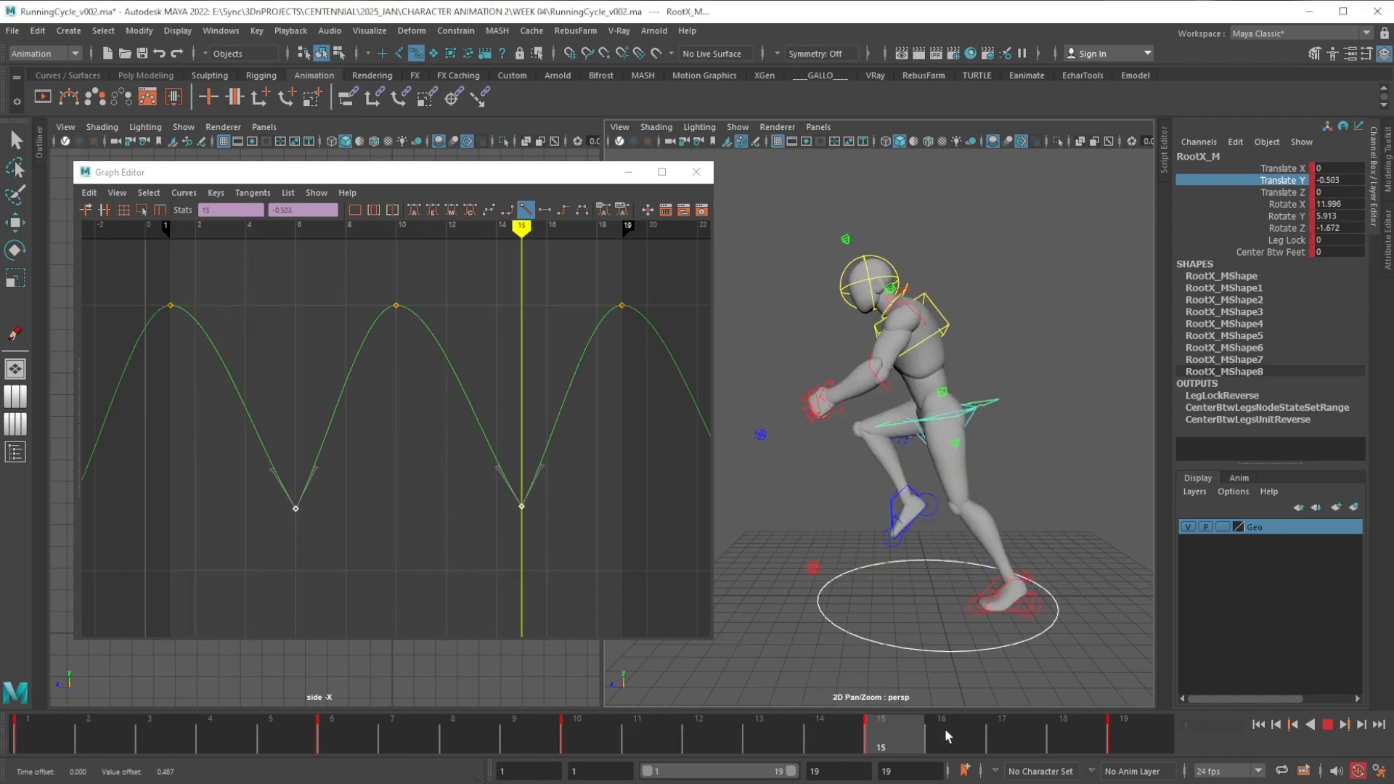
{"action": "key", "text": "alt+v"}
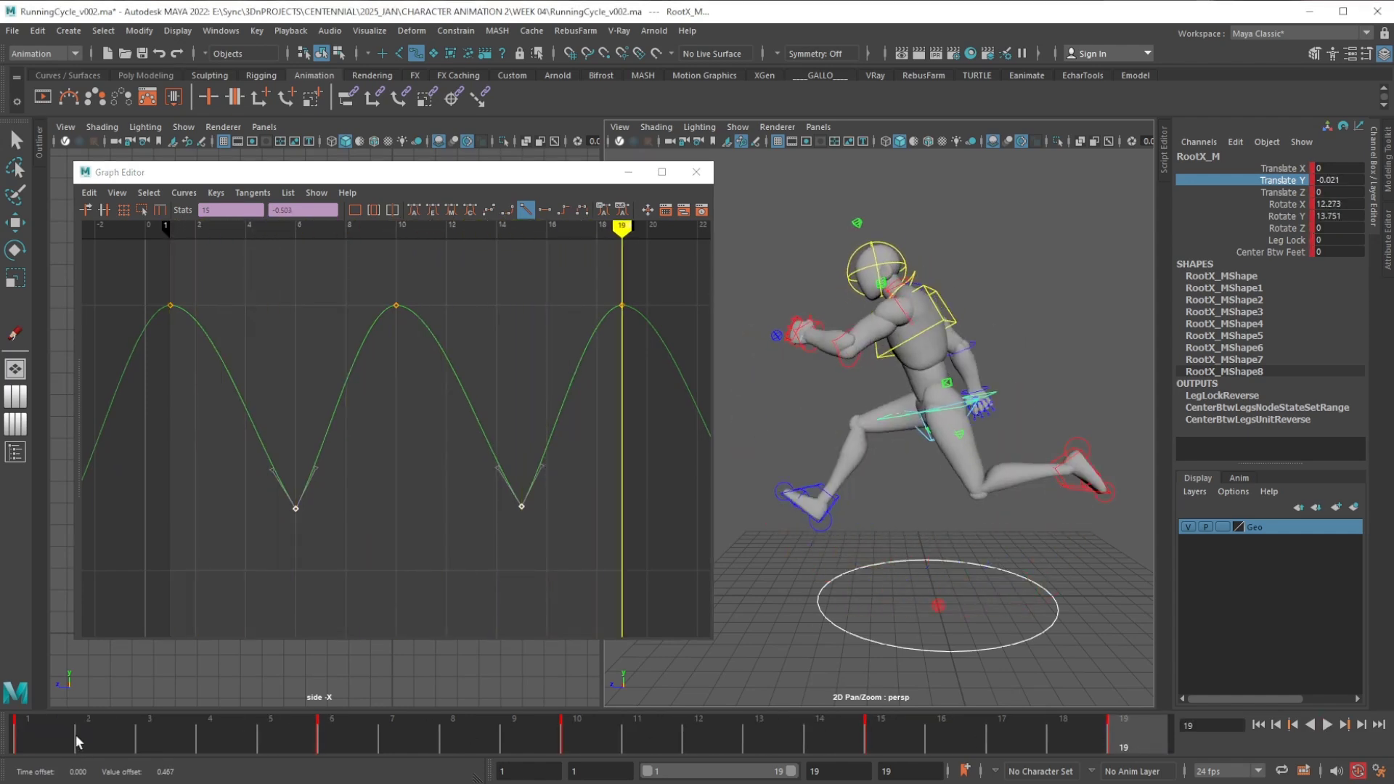
{"action": "key", "text": "alt+shift+v"}
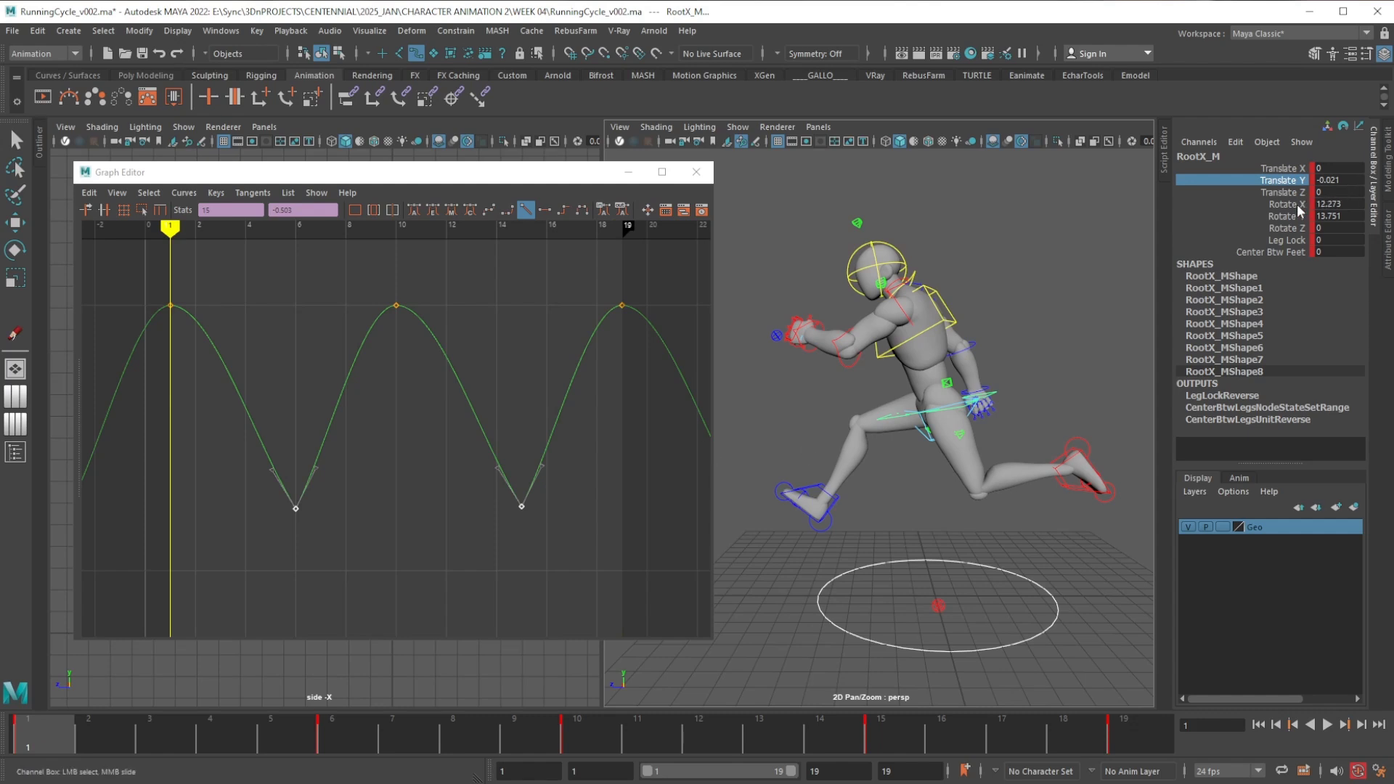
Isolate RootX_M's Rotate X curve and delete its in-between keys at frames 6 and 15
{"action": "left_click", "coordinate": [1285, 204]}
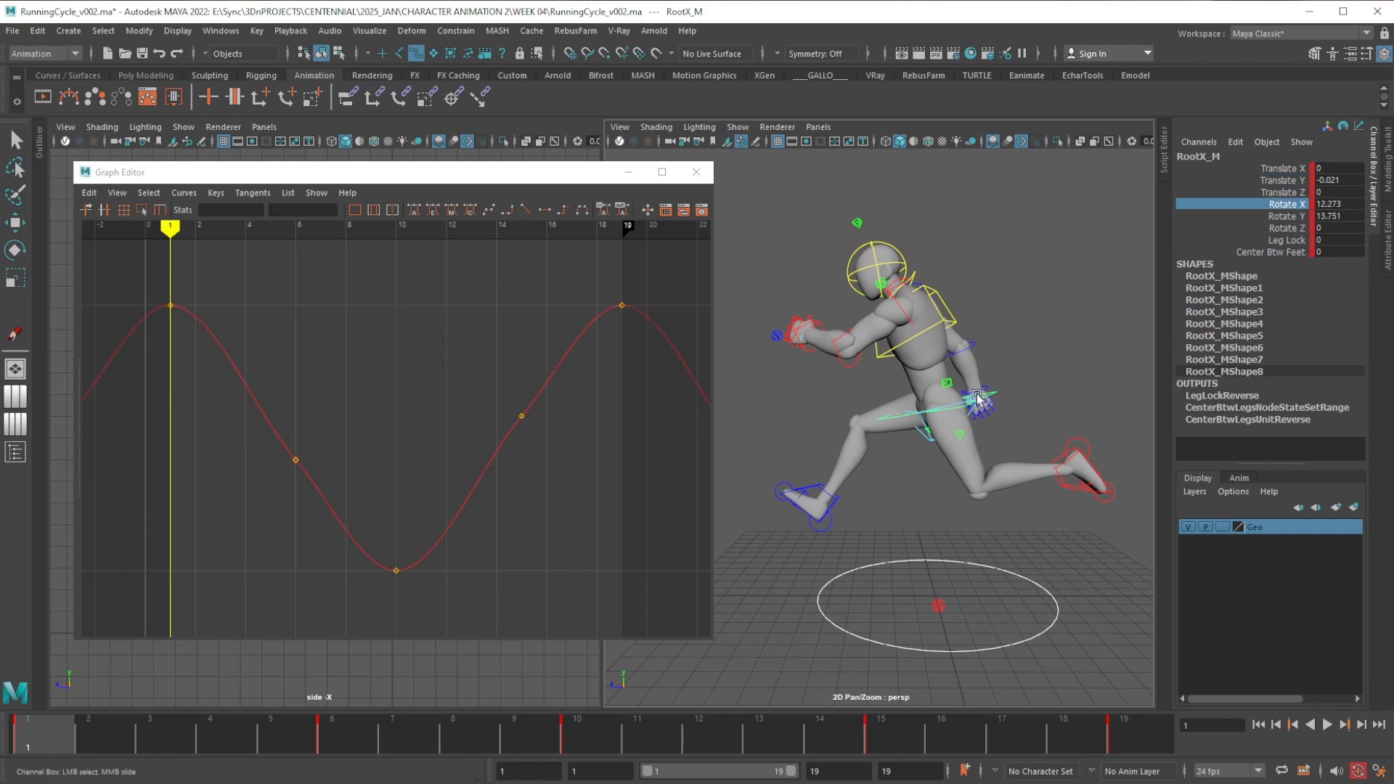
{"action": "key", "text": "e"}
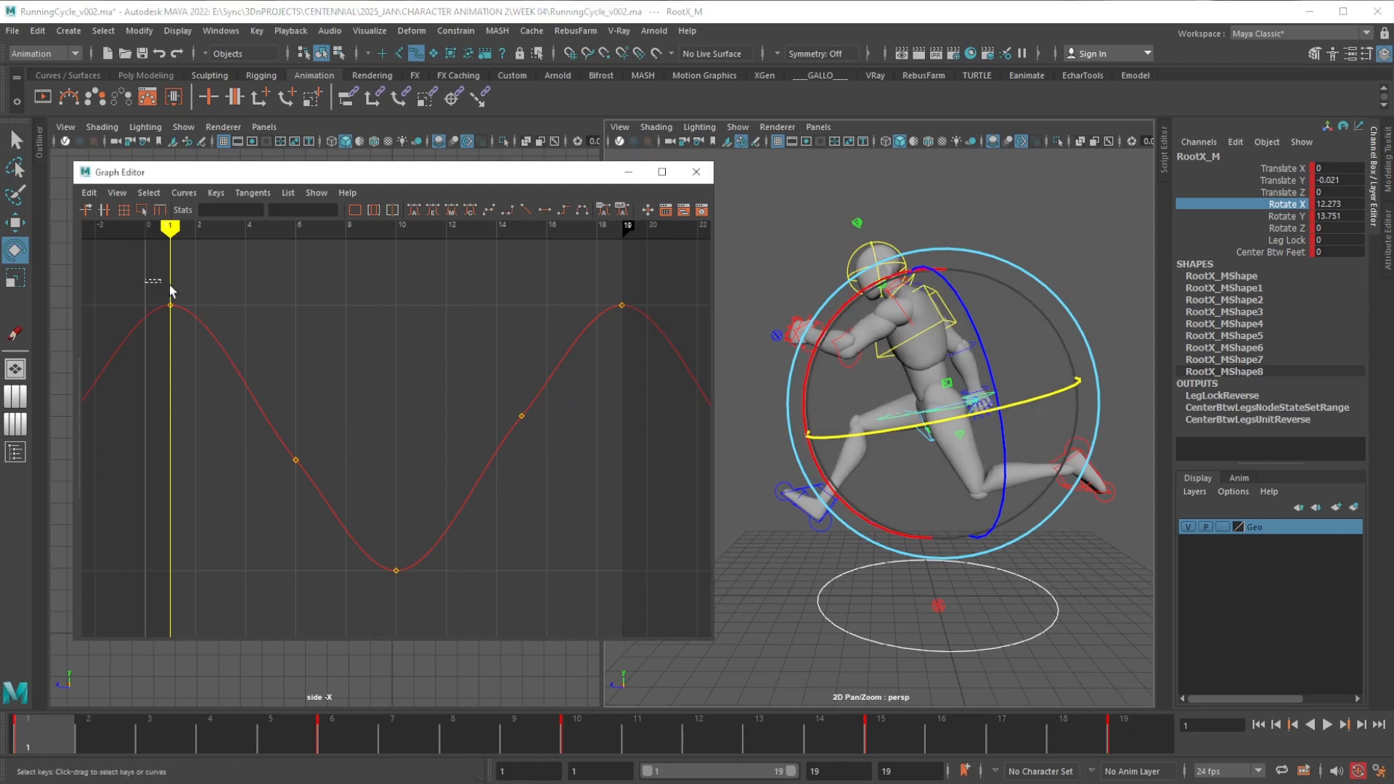
{"action": "left_click_drag", "start_coordinate": [145, 280], "coordinate": [672, 609]}
{"action": "left_click", "coordinate": [380, 416]}
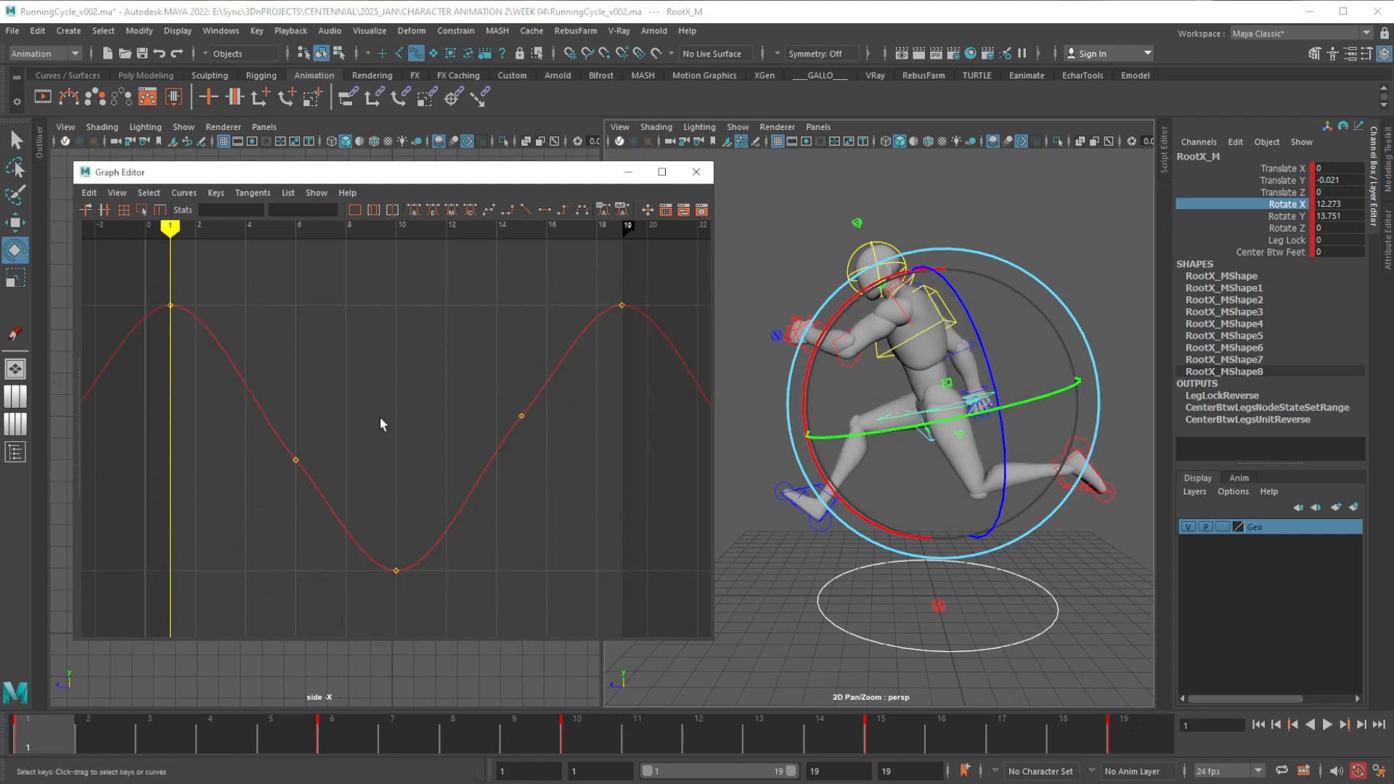
{"action": "left_click_drag", "start_coordinate": [264, 327], "coordinate": [573, 499]}
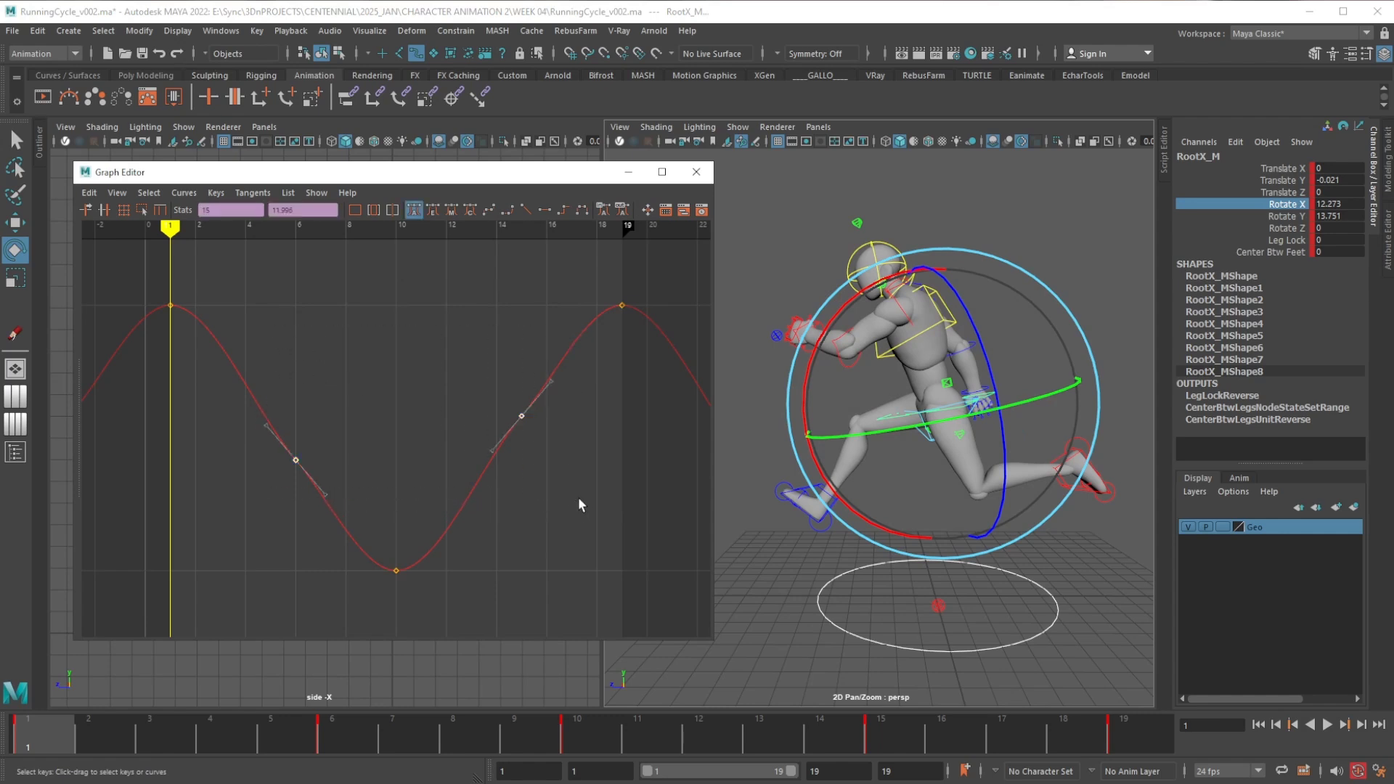
{"action": "key", "text": "Delete"}
Raise the remaining Rotate X keys together so the hips lean forward about 20.8 at frame 1
{"action": "left_click_drag", "start_coordinate": [612, 517], "coordinate": [668, 593]}
{"action": "right_click_drag", "start_coordinate": [511, 341], "coordinate": [504, 394], "text": "alt+shift"}
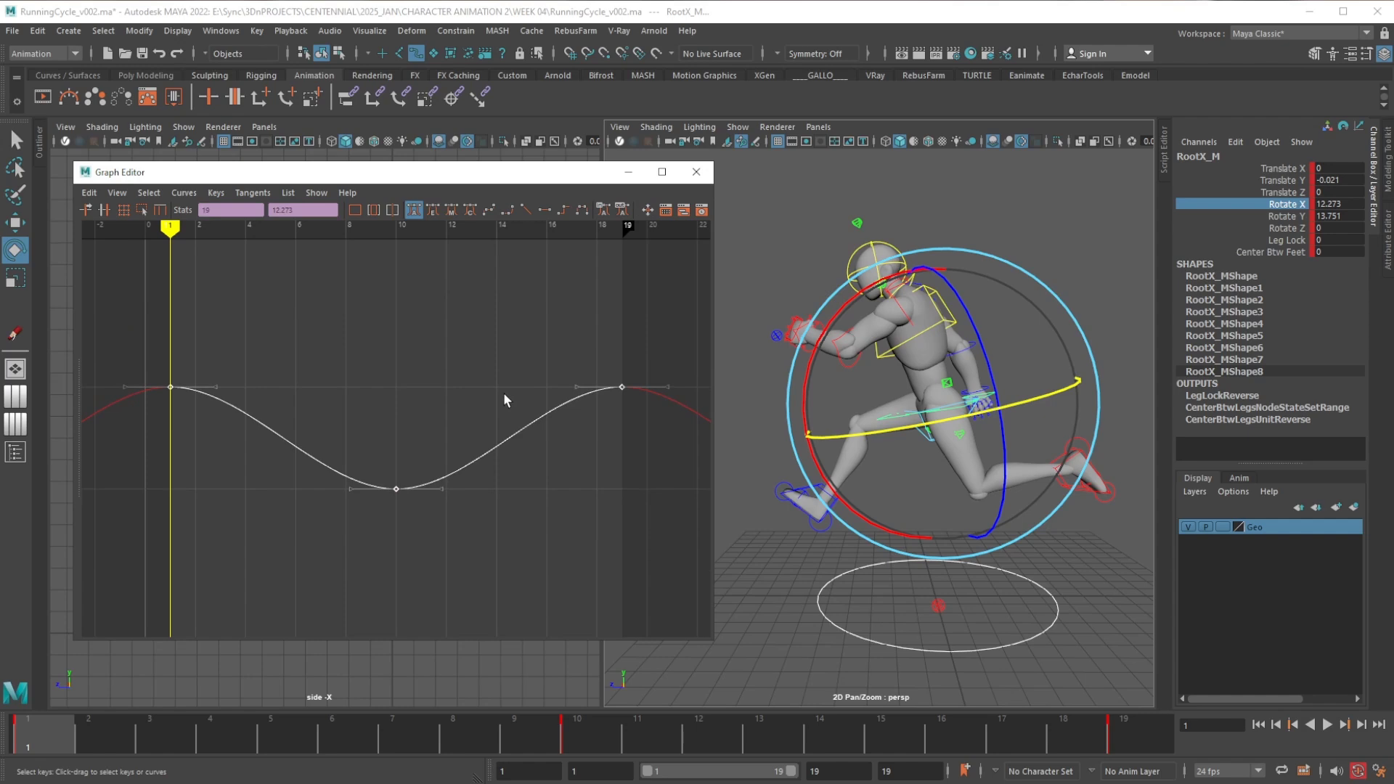
{"action": "middle_click_drag", "start_coordinate": [491, 312], "coordinate": [476, 273], "text": "shift"}
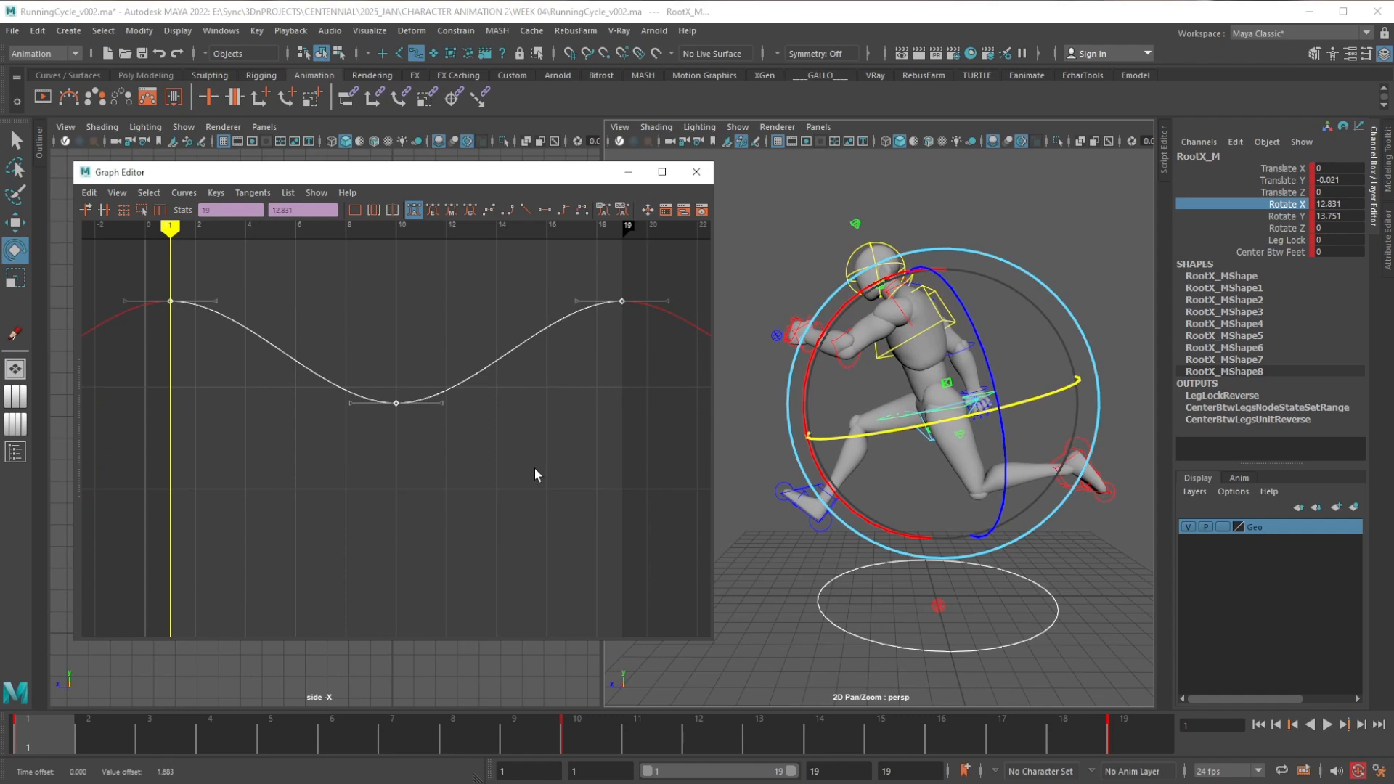
{"action": "mouse_move", "coordinate": [535, 470]}
{"action": "middle_mouse_down", "text": "alt"}
{"action": "mouse_move", "coordinate": [529, 445]}
{"action": "mouse_move", "coordinate": [531, 544]}
{"action": "mouse_move", "coordinate": [541, 315]}
{"action": "mouse_move", "coordinate": [545, 446]}
{"action": "middle_mouse_up", "text": "alt"}
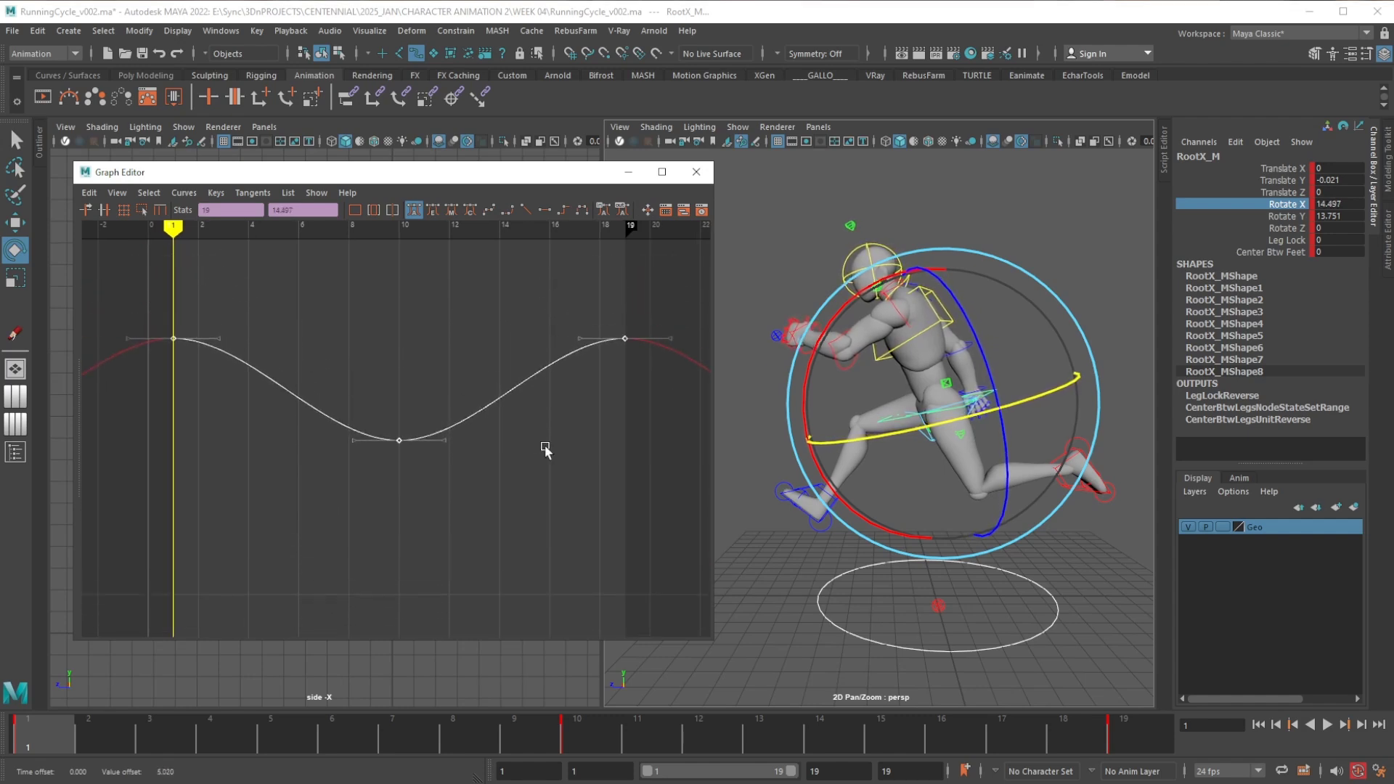
{"action": "right_click_drag", "start_coordinate": [549, 440], "coordinate": [550, 481], "text": "alt+shift"}
{"action": "middle_click_drag", "start_coordinate": [562, 382], "coordinate": [558, 269], "text": "shift"}
{"action": "middle_click_drag", "start_coordinate": [559, 352], "coordinate": [566, 280], "text": "alt"}
{"action": "left_click", "coordinate": [536, 342]}
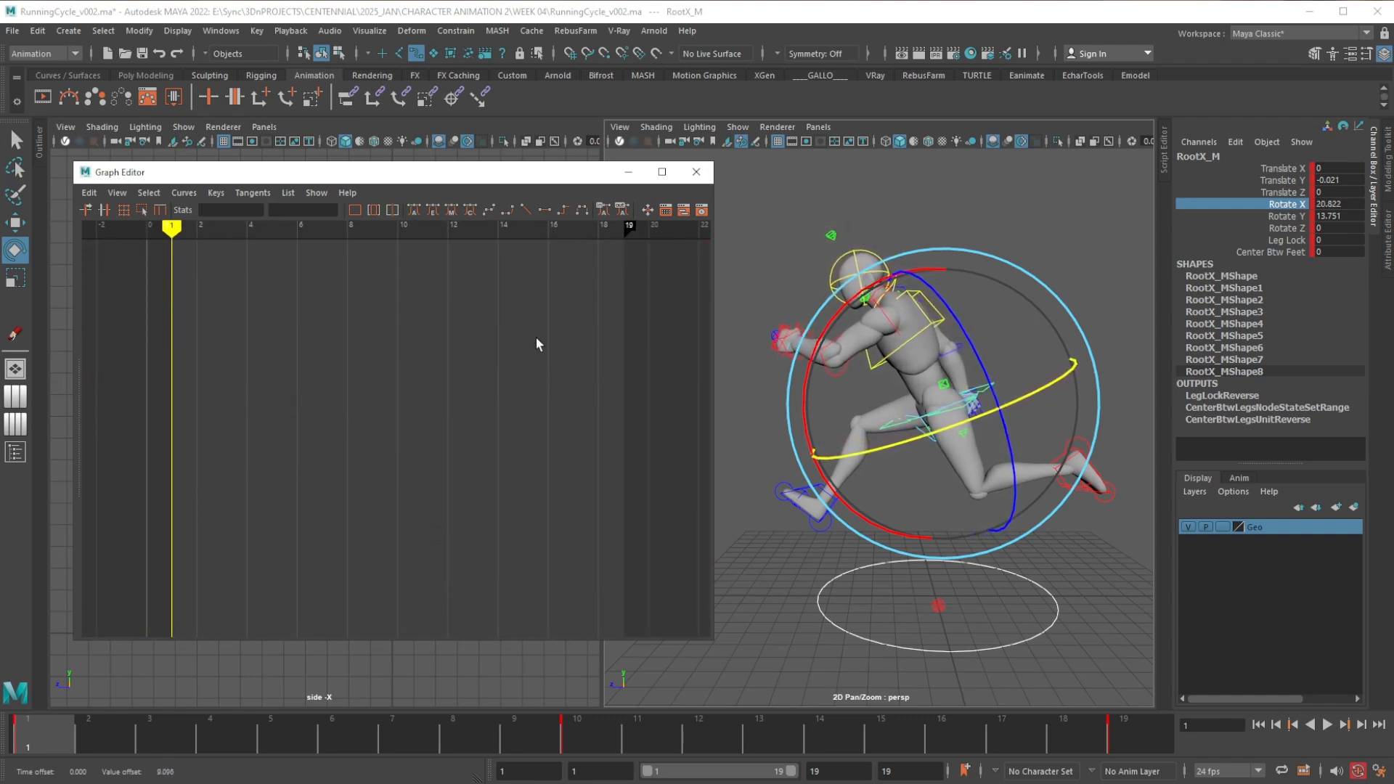
Rotate the hip control forward at frame 10 to a Rotate X of about 35.7 and redisplay that channel's curve
{"action": "left_click", "coordinate": [579, 729]}
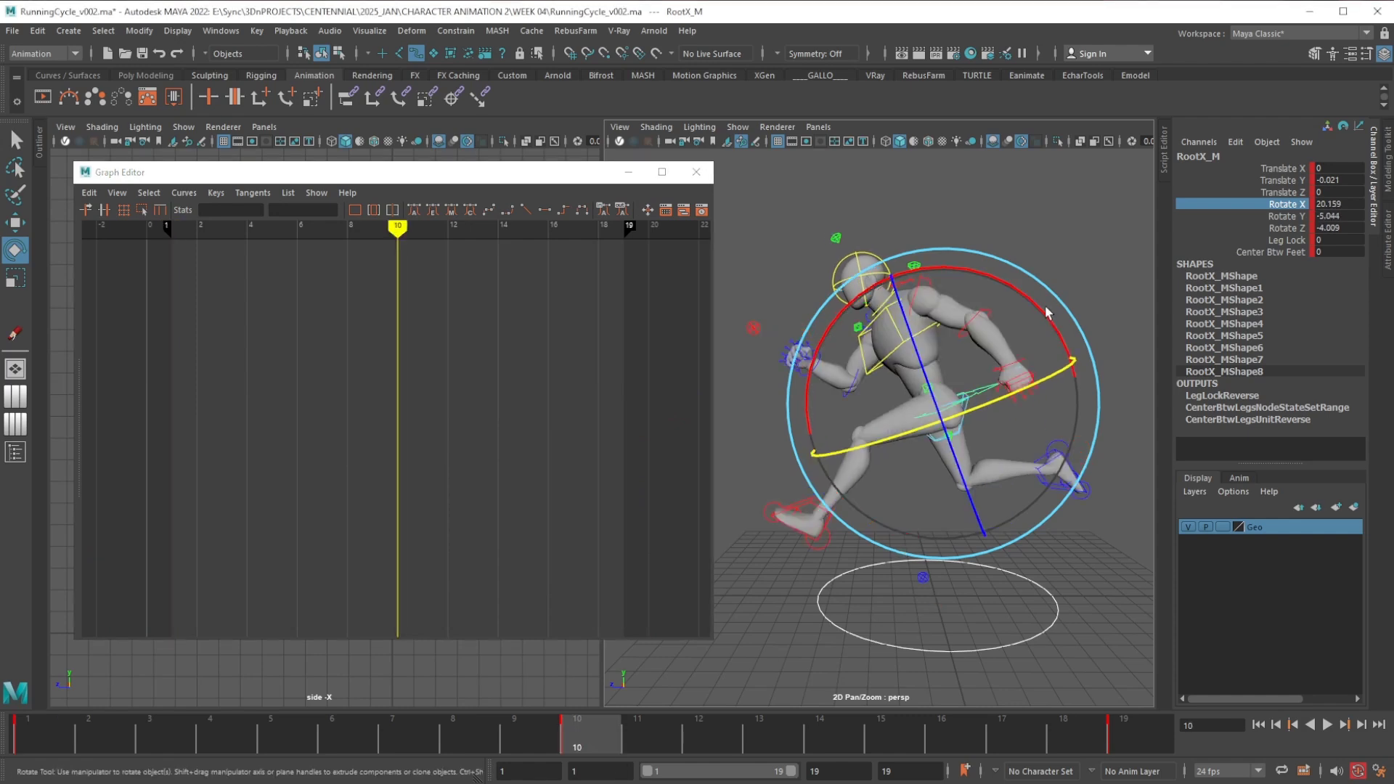
{"action": "left_click_drag", "start_coordinate": [1046, 312], "coordinate": [1015, 293]}
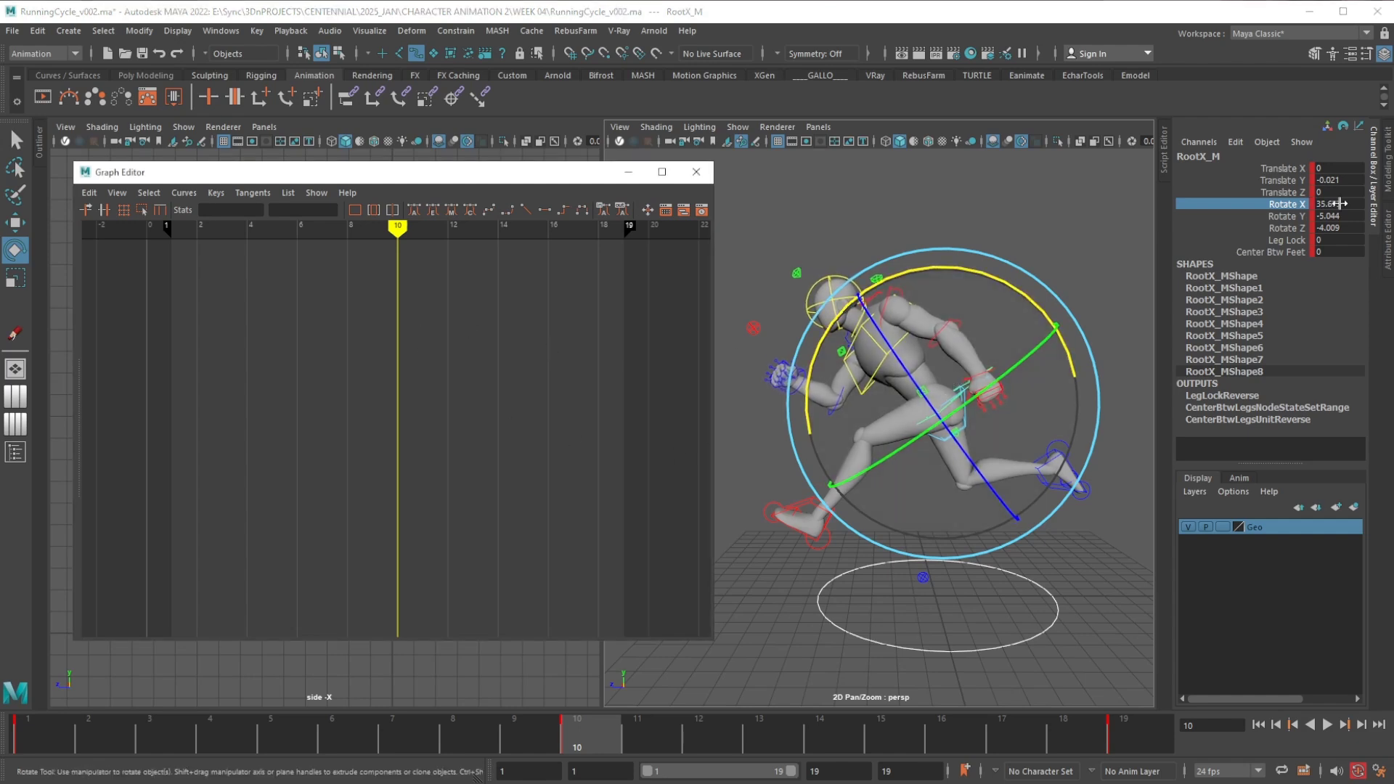
{"action": "left_click", "coordinate": [1303, 217]}
{"action": "left_click", "coordinate": [1298, 206]}
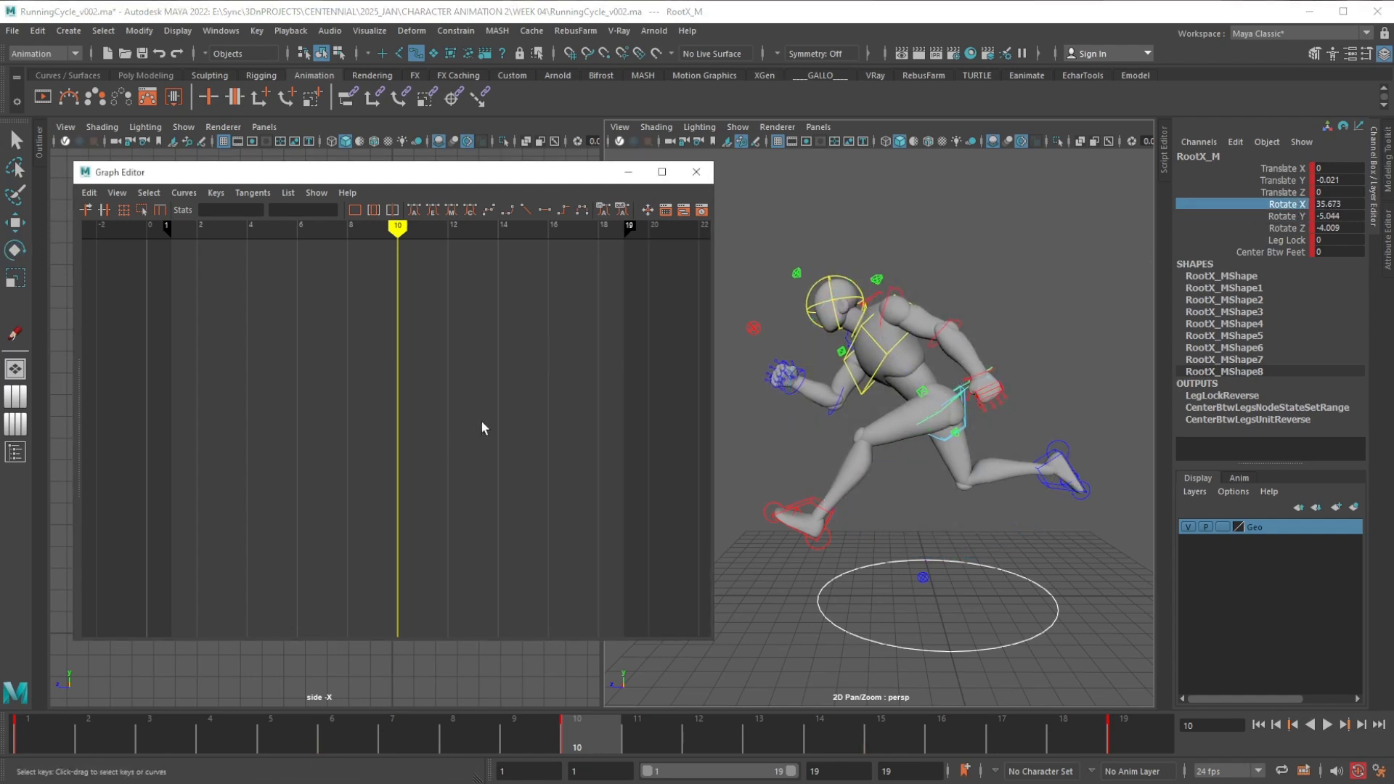
Raise RootX_M's Rotate X keys at frames 1 and 19 together to about 38.6
{"action": "key", "text": "f"}
{"action": "right_click_drag", "start_coordinate": [650, 459], "coordinate": [564, 464], "text": "alt+shift"}
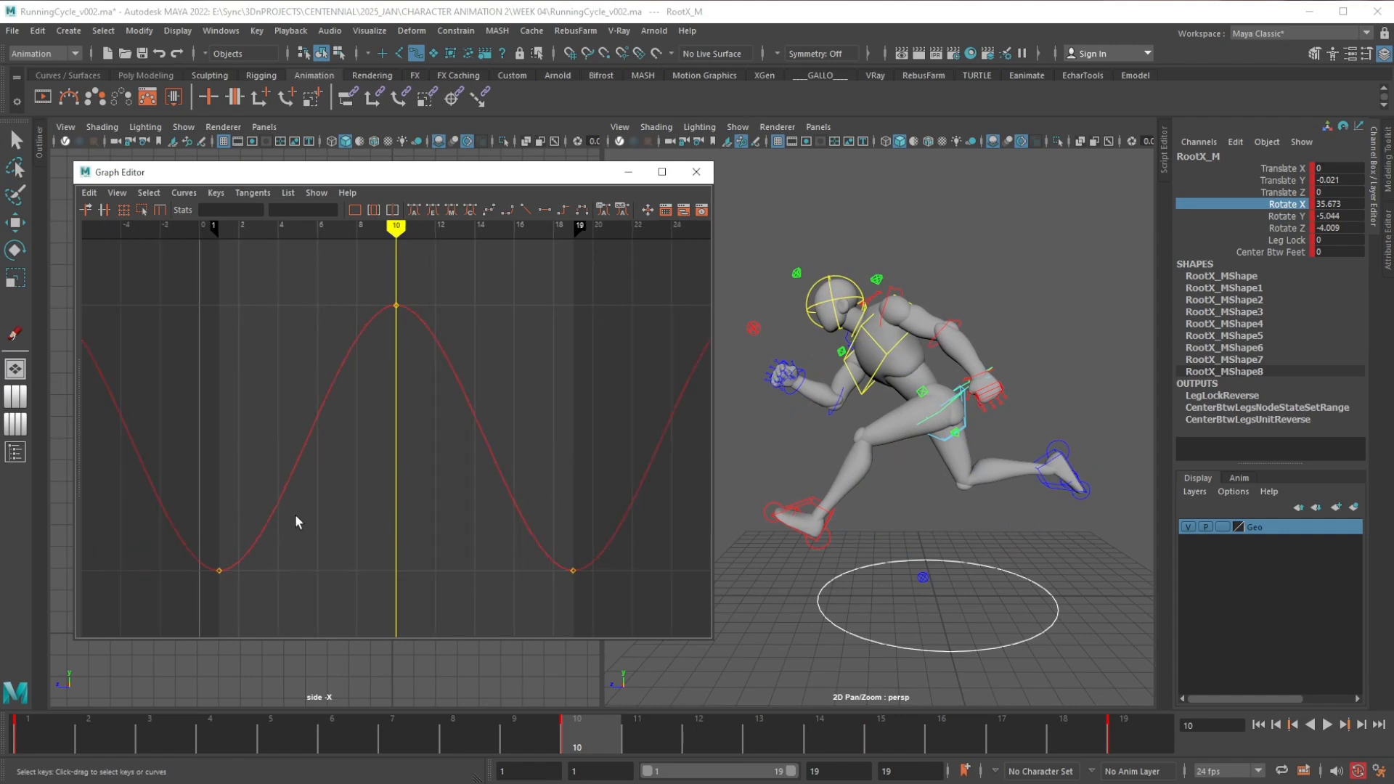
{"action": "left_click_drag", "start_coordinate": [194, 491], "coordinate": [586, 602]}
{"action": "left_click", "coordinate": [36, 740]}
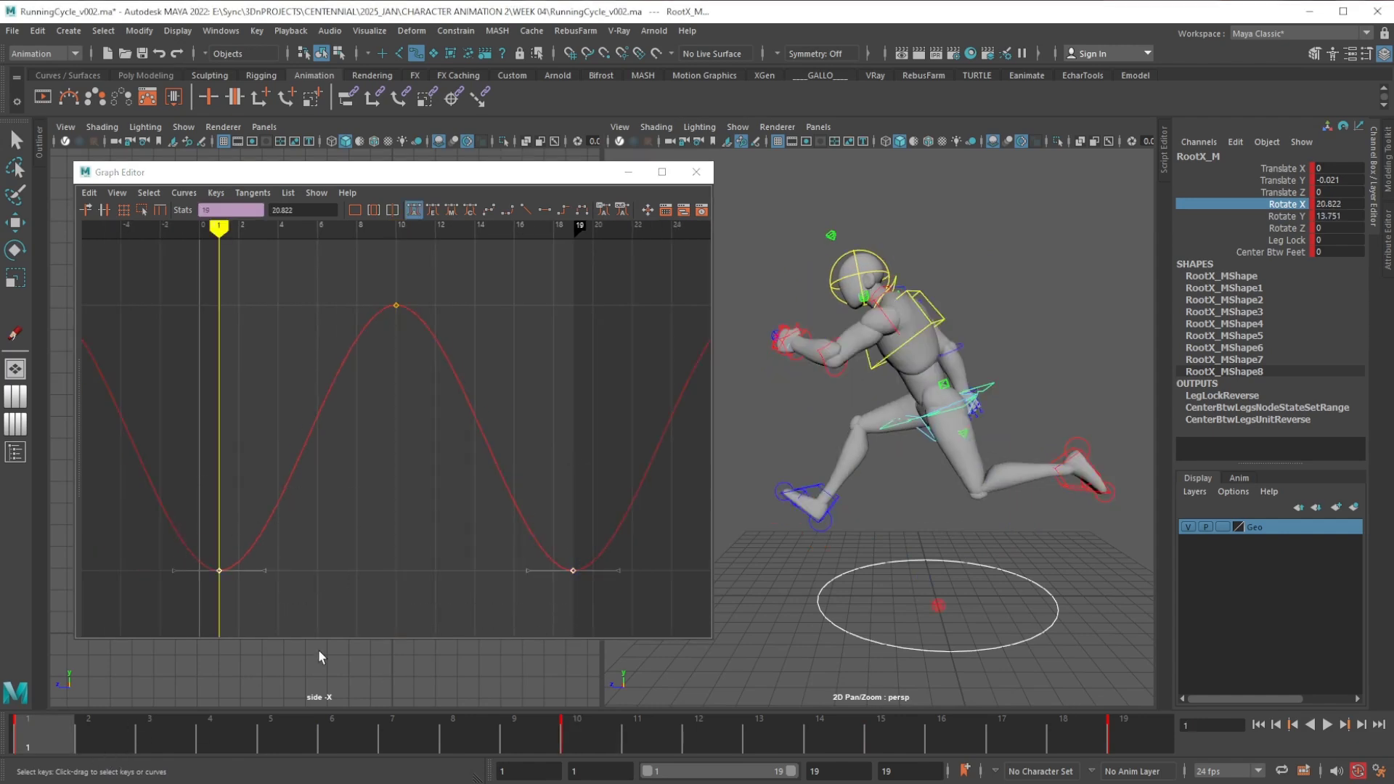
{"action": "key", "text": "w"}
{"action": "middle_click_drag", "start_coordinate": [399, 541], "coordinate": [412, 235], "text": "shift"}
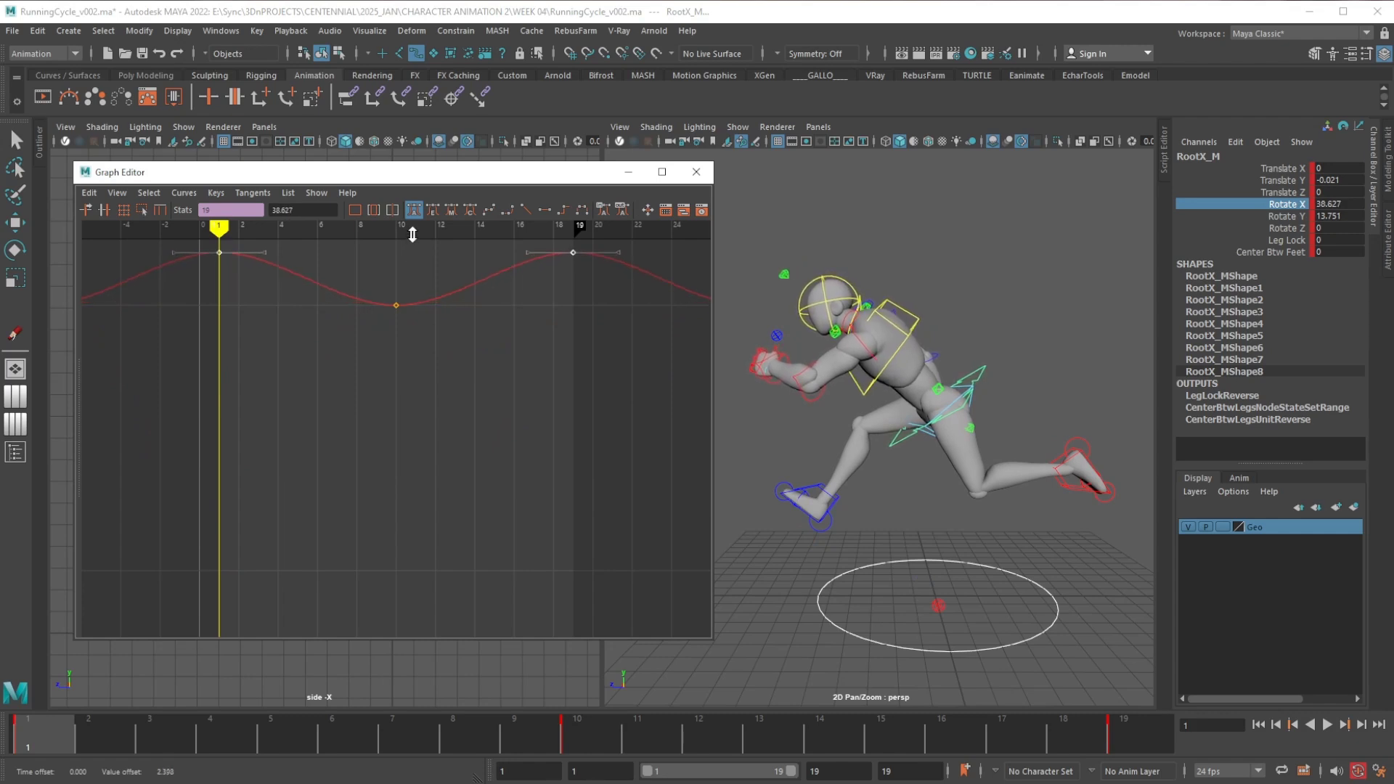
Lower the selected Rotate X keys at frames 1 and 19 to about 35.7 and play the cycle
{"action": "middle_click_drag", "start_coordinate": [409, 333], "coordinate": [415, 407], "text": "alt"}
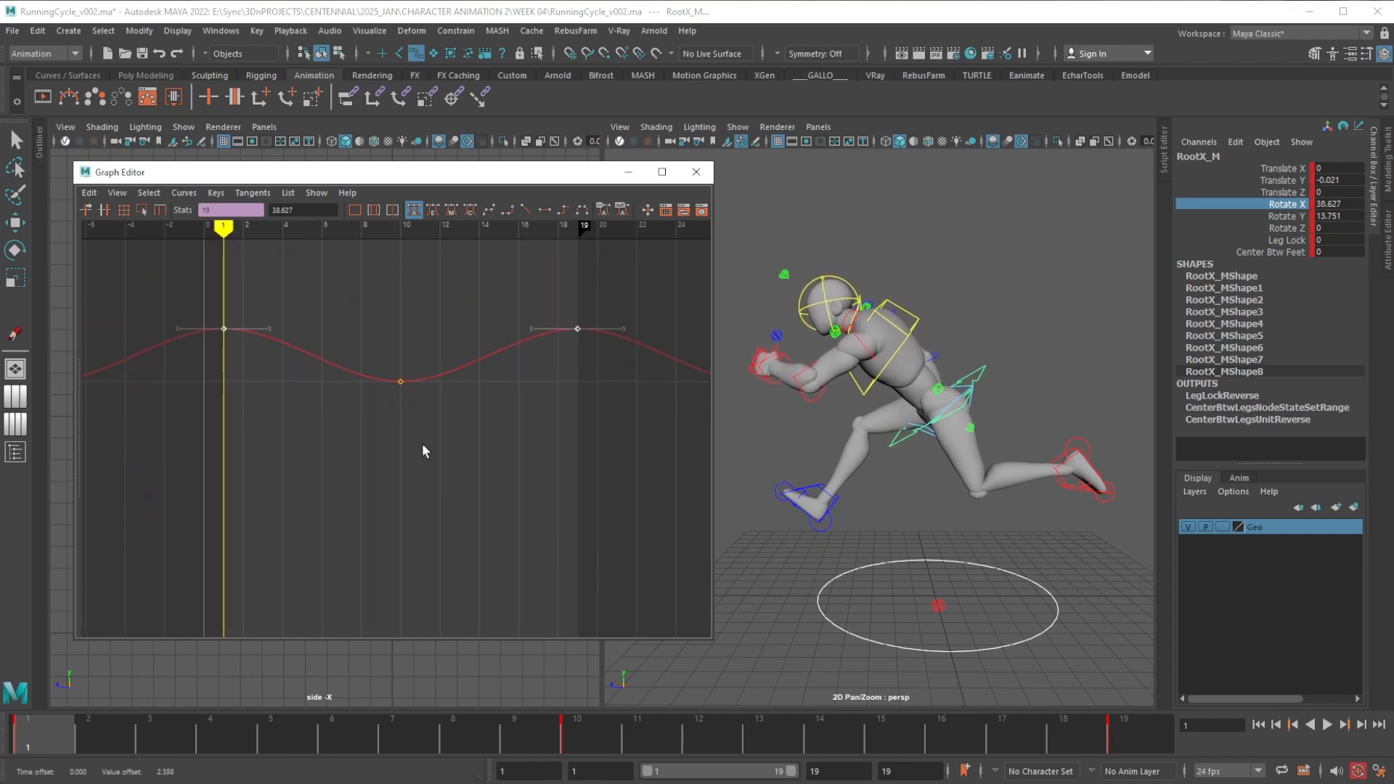
{"action": "right_click_drag", "start_coordinate": [423, 320], "coordinate": [429, 443], "text": "alt+shift"}
{"action": "middle_click_drag", "start_coordinate": [426, 472], "coordinate": [421, 617], "text": "shift"}
{"action": "middle_click_drag", "start_coordinate": [444, 587], "coordinate": [439, 647], "text": "alt"}
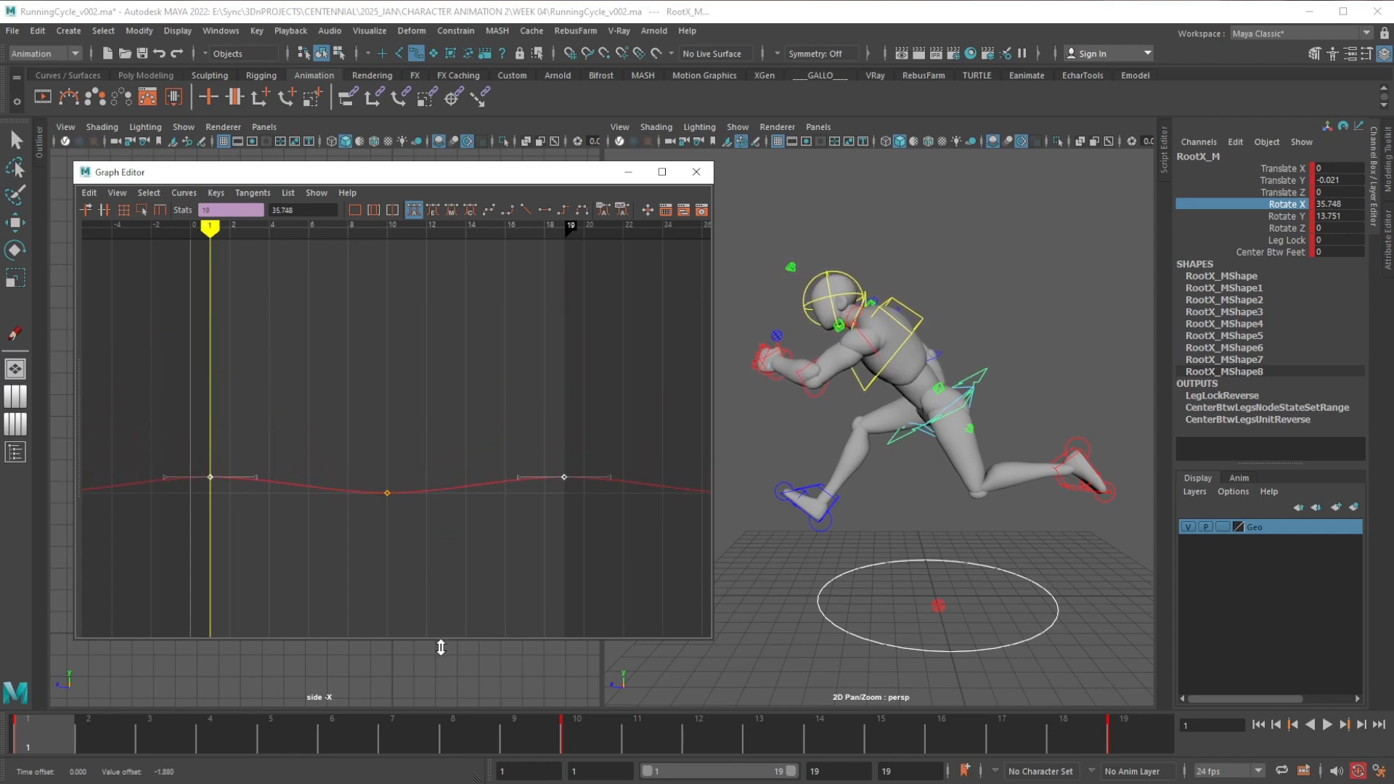
{"action": "left_click", "coordinate": [451, 610]}
{"action": "key", "text": "a"}
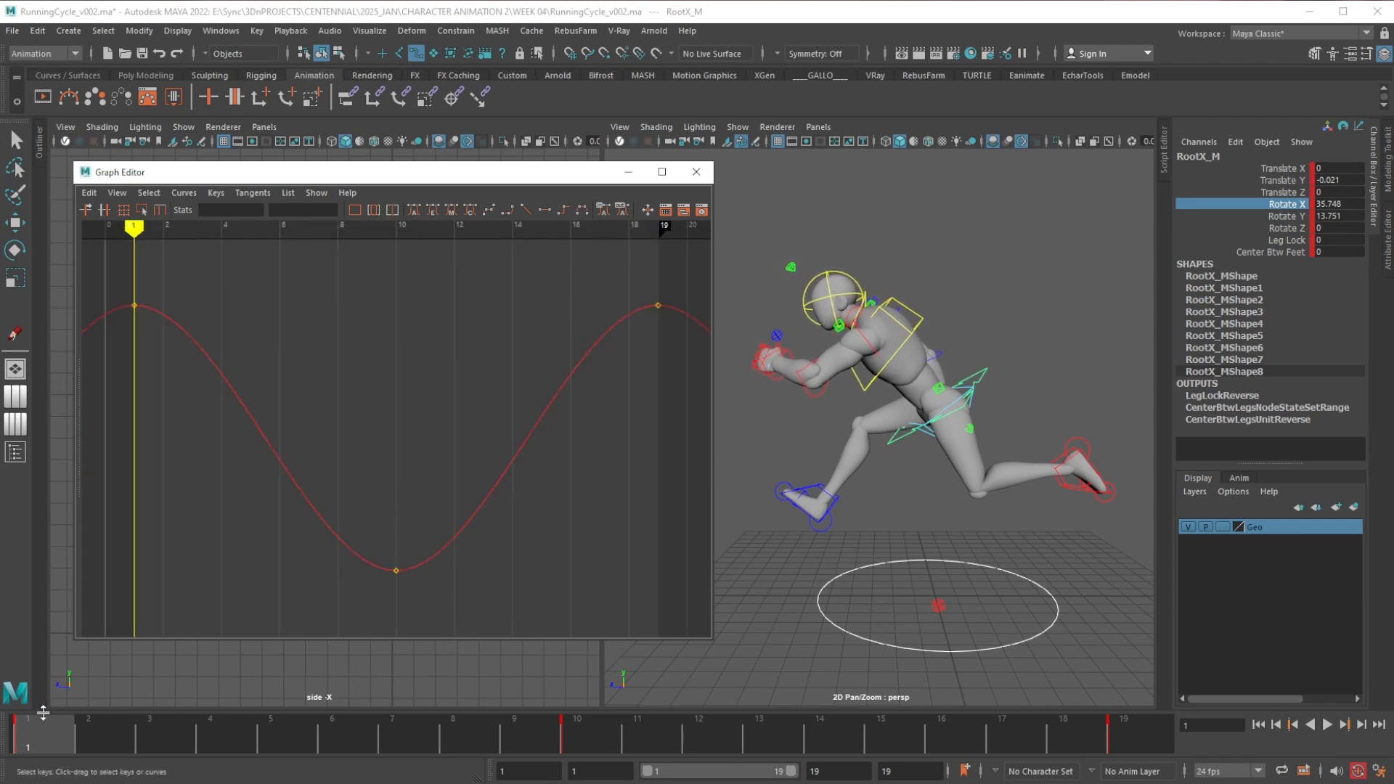
{"action": "key", "text": "alt+v"}
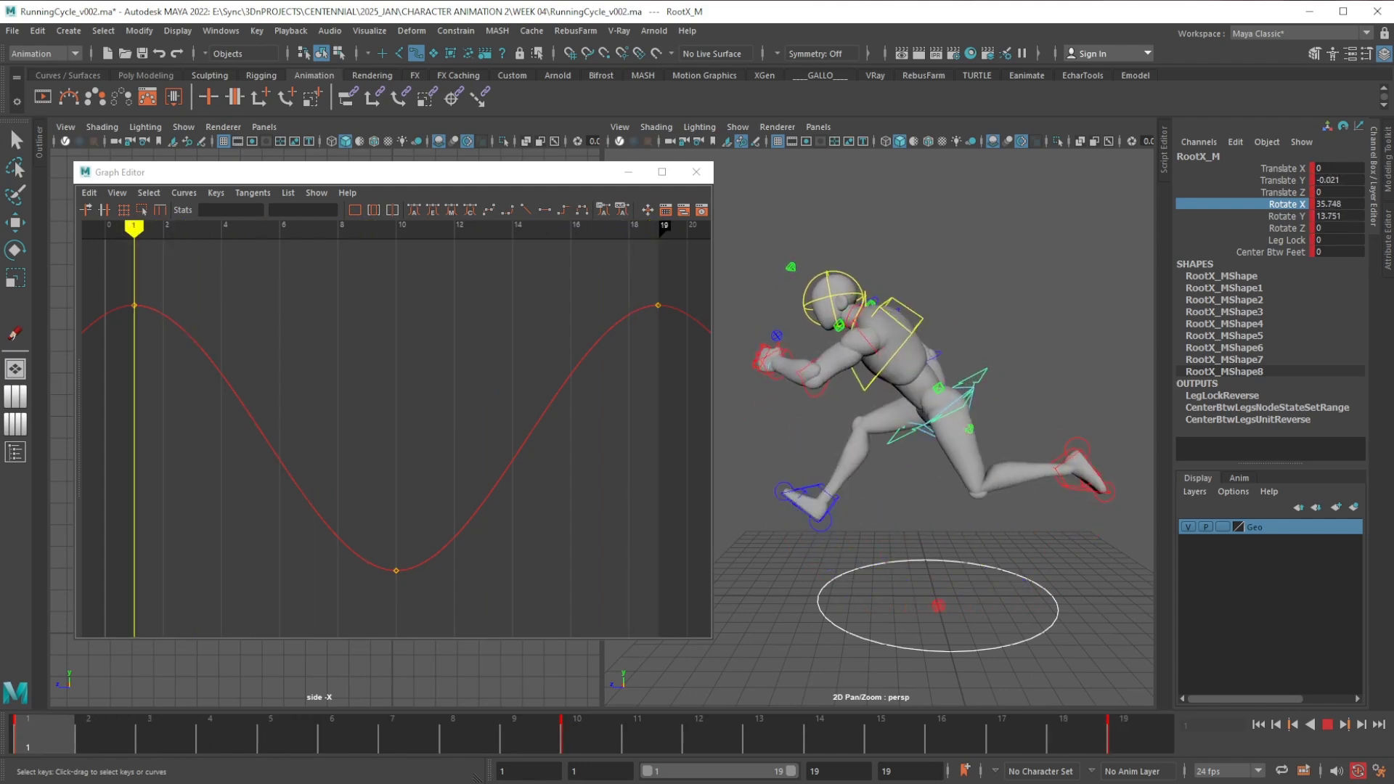
{"action": "key", "text": "alt+v"}
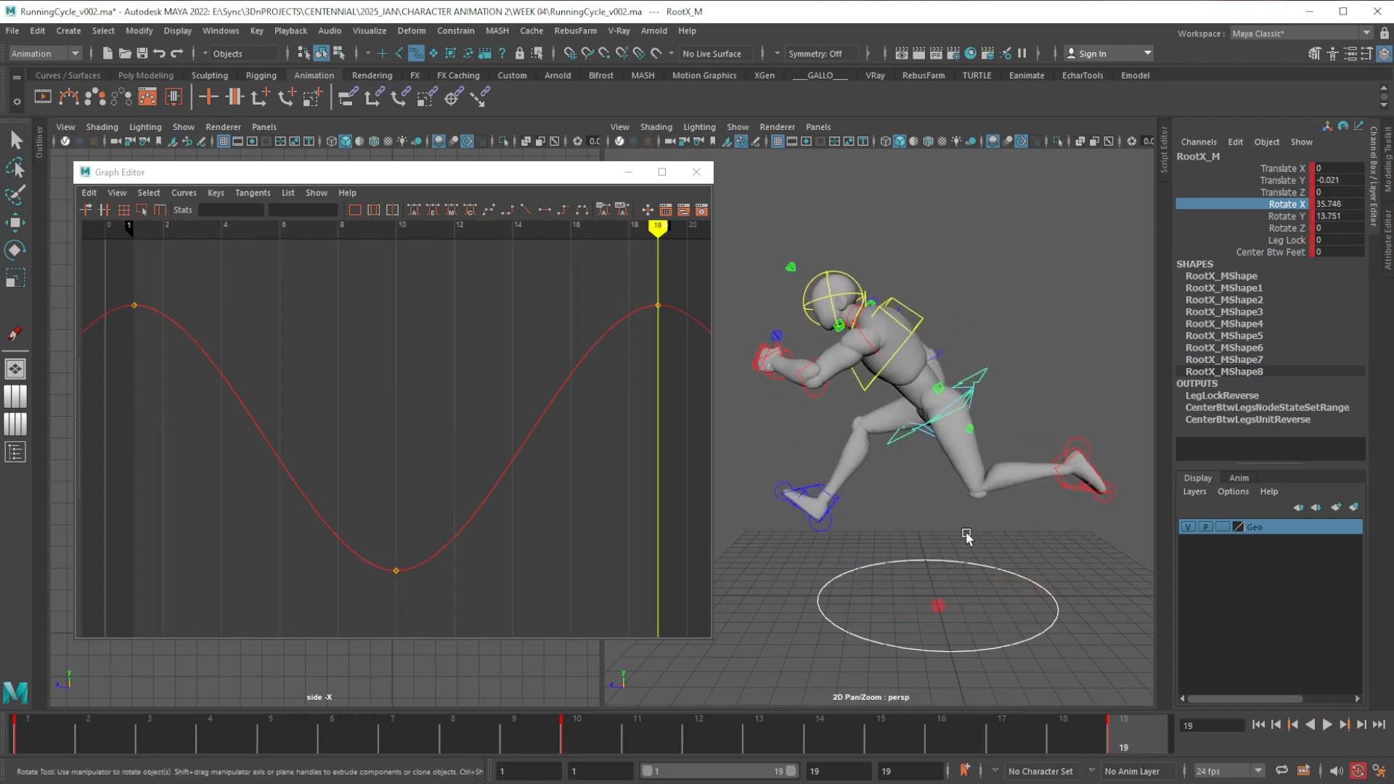
Select the head control FKHead_M and isolate its Rotate Z curve in the Graph Editor
{"action": "left_click", "coordinate": [852, 278]}
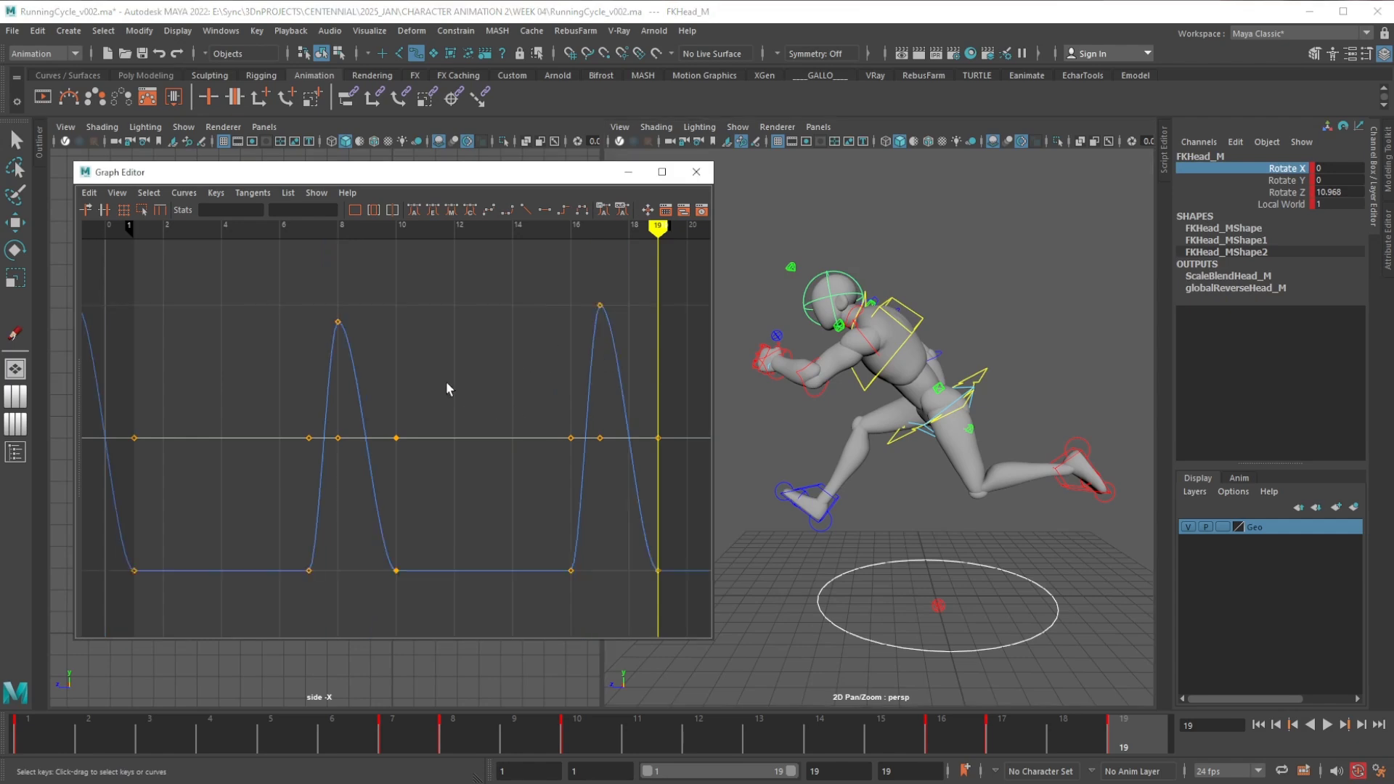
{"action": "mouse_move", "coordinate": [459, 469]}
{"action": "right_mouse_down", "text": "alt"}
{"action": "mouse_move", "coordinate": [463, 386]}
{"action": "mouse_move", "coordinate": [495, 343]}
{"action": "mouse_move", "coordinate": [497, 451]}
{"action": "mouse_move", "coordinate": [482, 367]}
{"action": "mouse_move", "coordinate": [433, 476]}
{"action": "right_mouse_up", "text": "alt"}
{"action": "middle_click_drag", "start_coordinate": [433, 476], "coordinate": [583, 414], "text": "alt"}
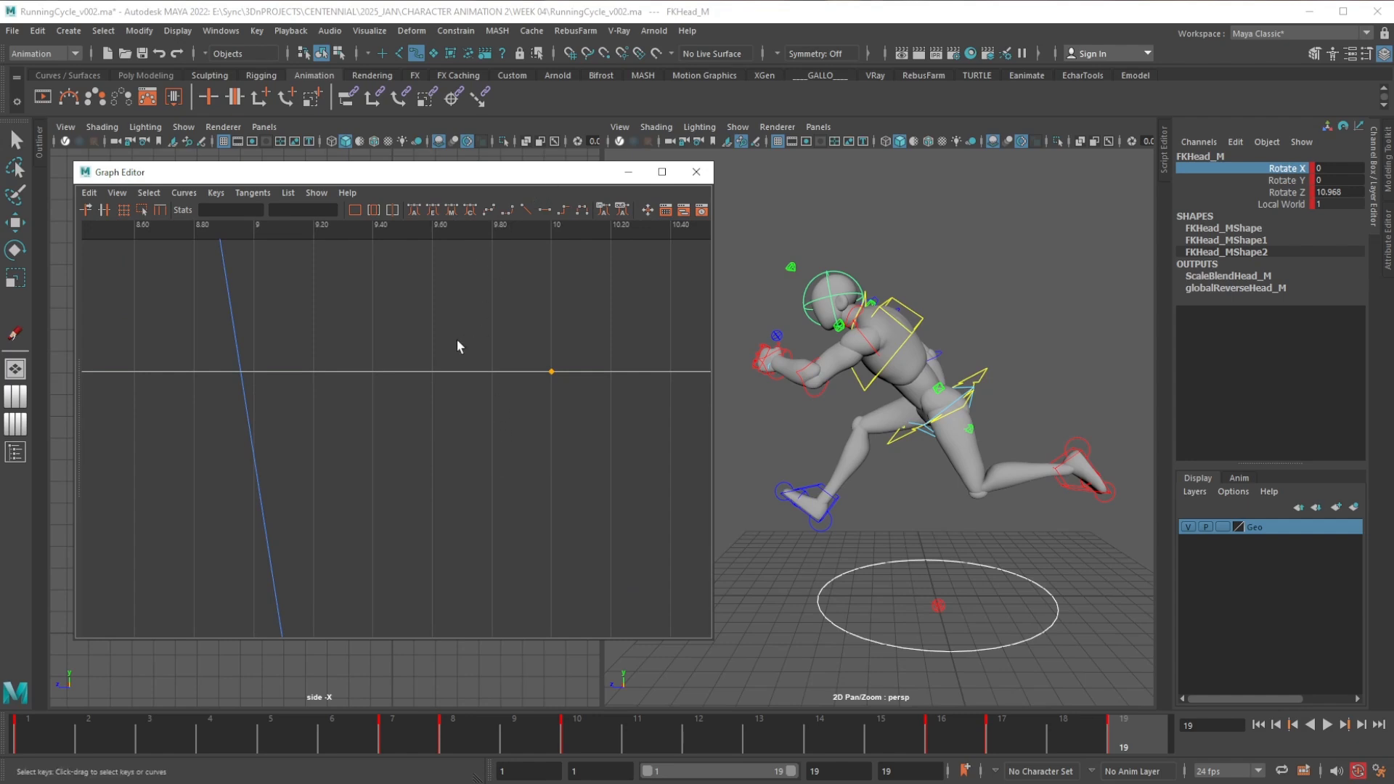
{"action": "key", "text": "a"}
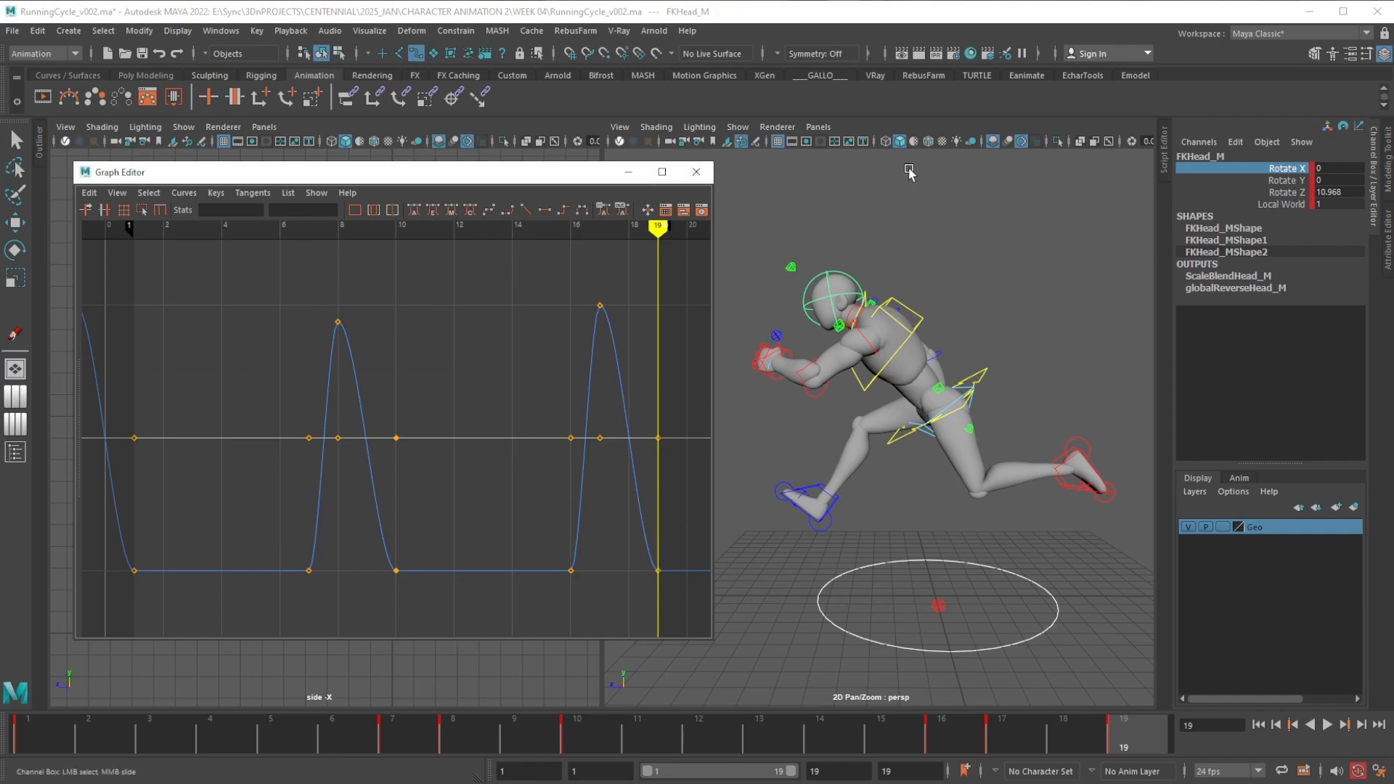
{"action": "left_click", "coordinate": [936, 128]}
{"action": "key", "text": "e"}
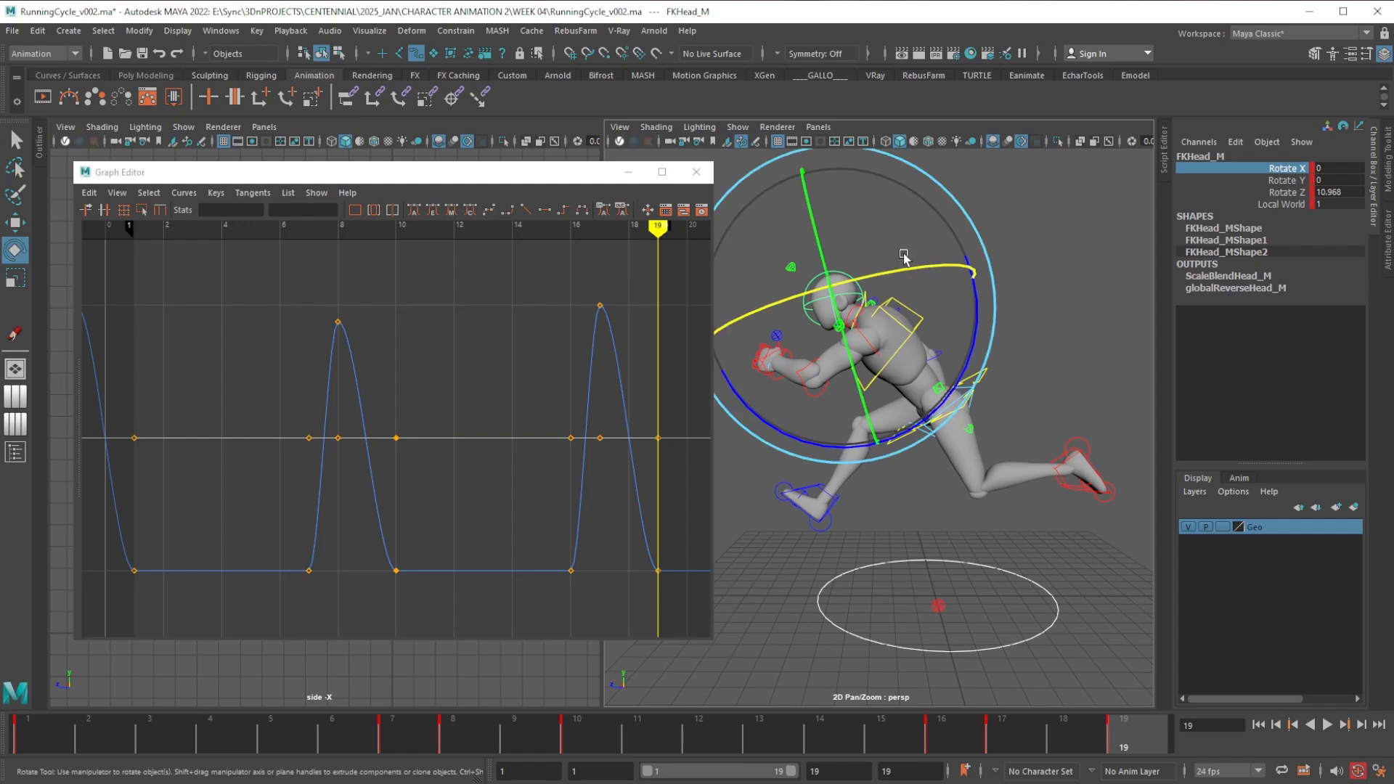
{"action": "left_click_drag", "start_coordinate": [870, 405], "coordinate": [1267, 229], "text": "alt"}
{"action": "left_click", "coordinate": [1289, 192]}
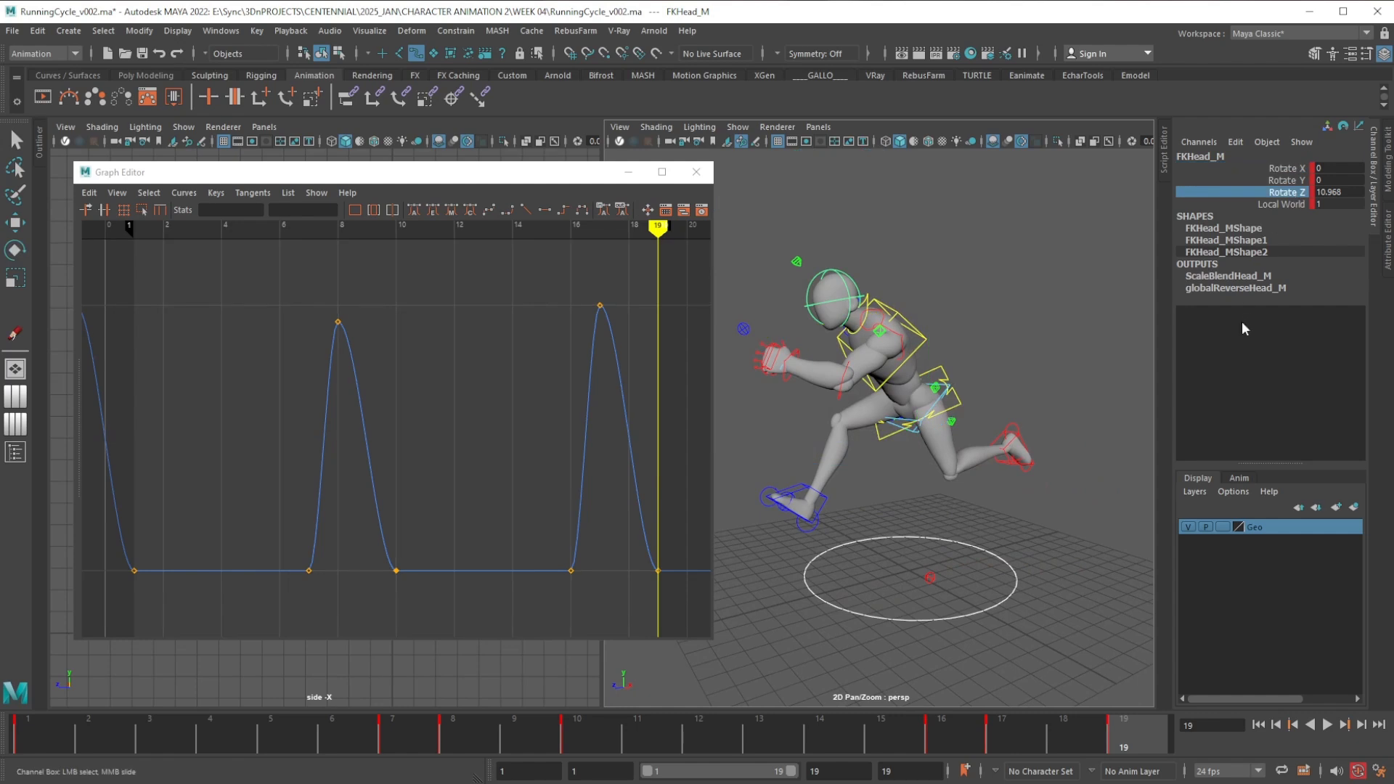
Shift all keys of the head control's Rotate Z curve up together, reaching 34.847 at frame 19
{"action": "left_click_drag", "start_coordinate": [116, 249], "coordinate": [704, 609]}
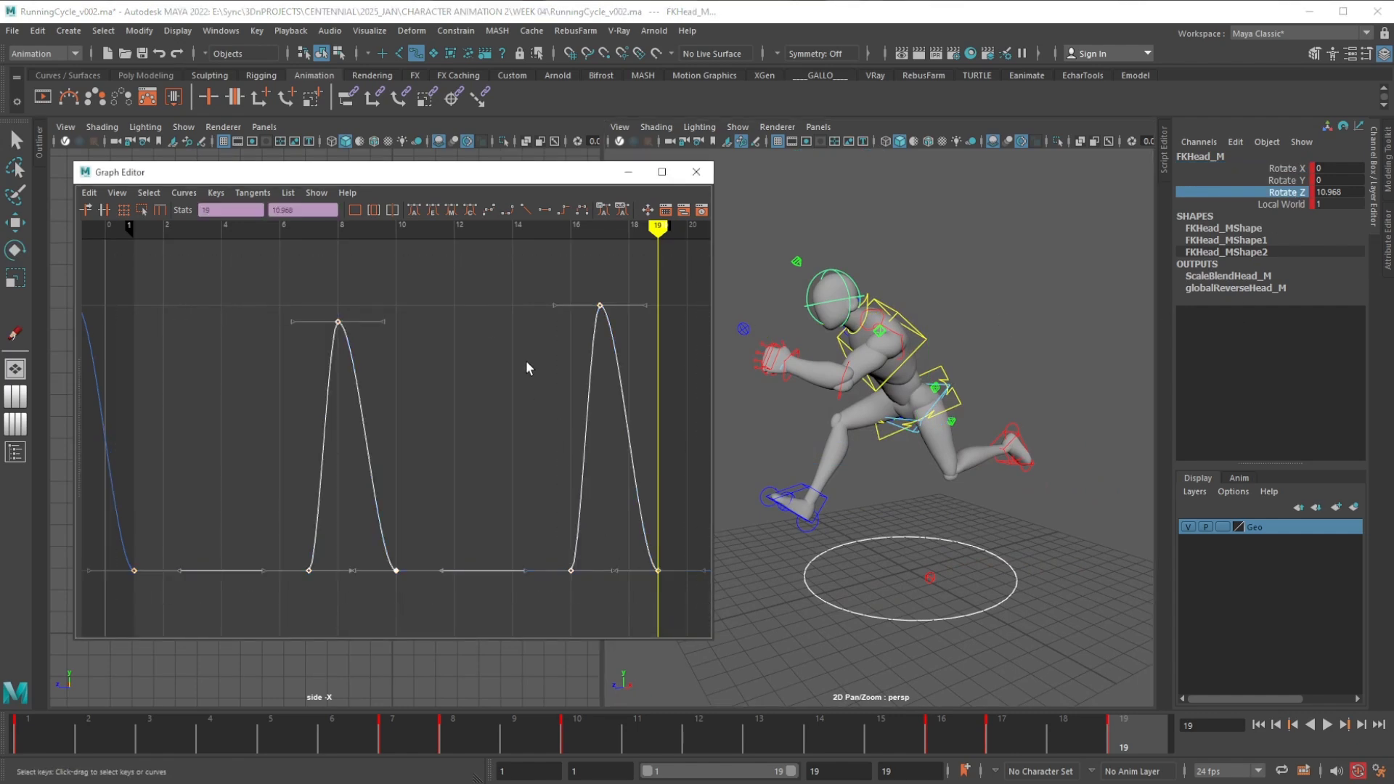
{"action": "right_click_drag", "start_coordinate": [526, 348], "coordinate": [525, 456], "text": "alt+shift"}
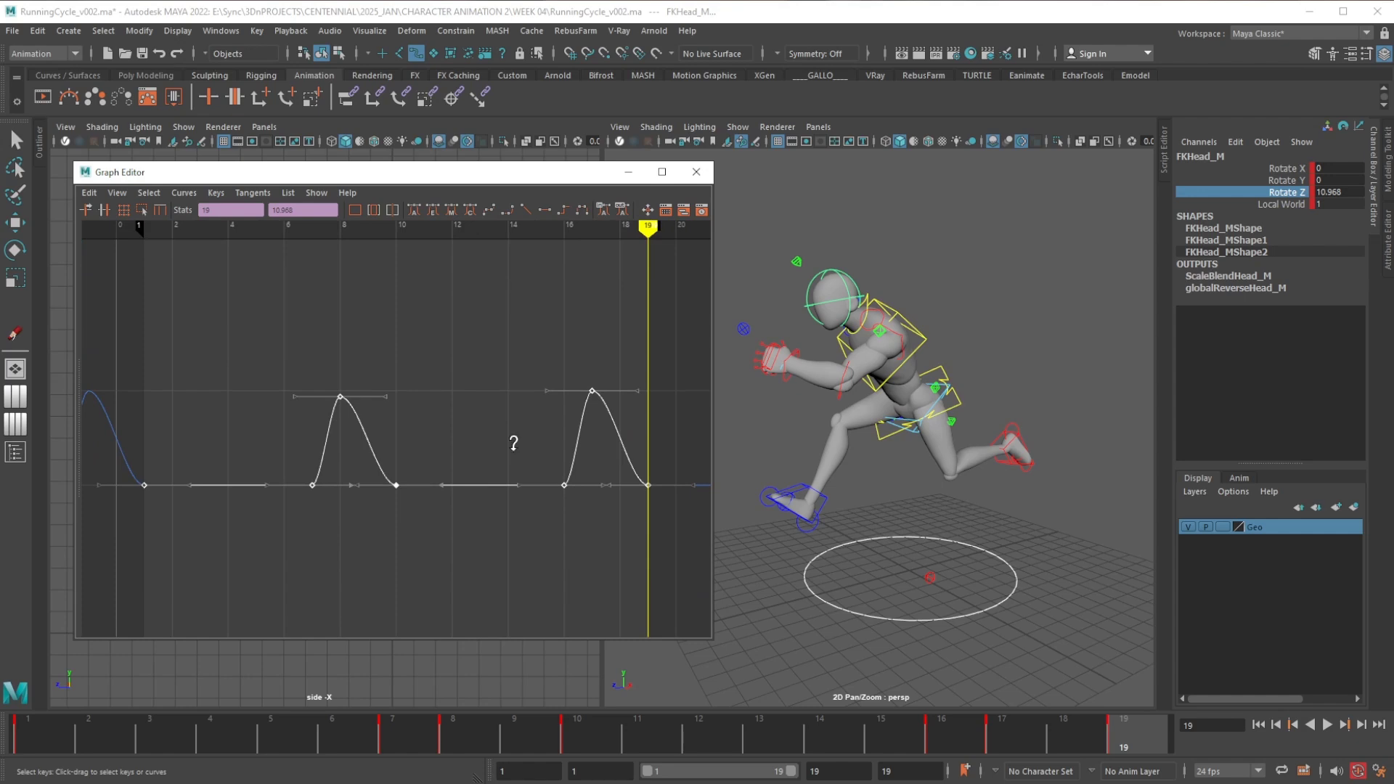
{"action": "mouse_move", "coordinate": [514, 445]}
{"action": "right_mouse_down", "text": "alt+shift"}
{"action": "mouse_move", "coordinate": [516, 393]}
{"action": "mouse_move", "coordinate": [516, 460]}
{"action": "mouse_move", "coordinate": [516, 414]}
{"action": "mouse_move", "coordinate": [501, 464]}
{"action": "right_mouse_up", "text": "alt+shift"}
{"action": "right_click_drag", "start_coordinate": [501, 361], "coordinate": [514, 387], "text": "alt+shift"}
{"action": "left_click", "coordinate": [514, 378]}
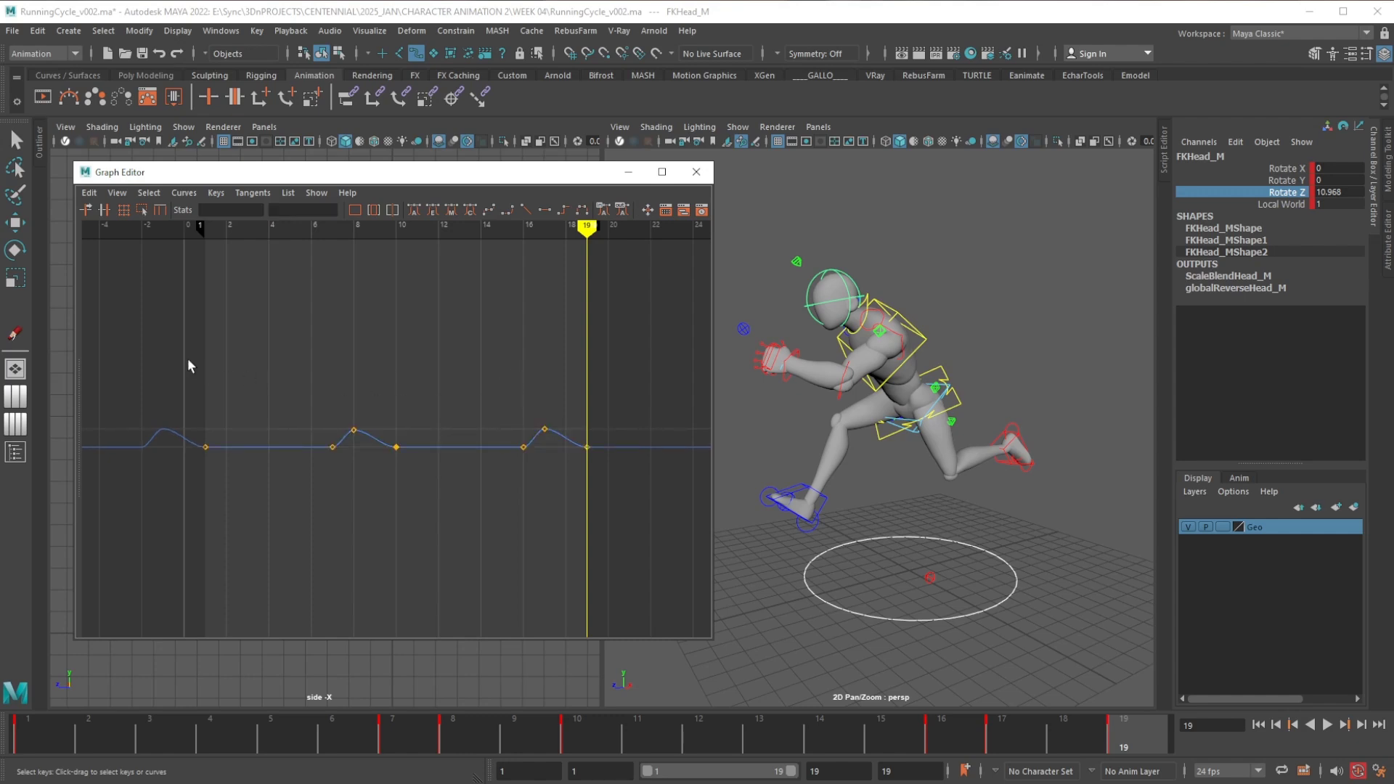
{"action": "left_click_drag", "start_coordinate": [187, 359], "coordinate": [621, 490]}
{"action": "middle_click_drag", "start_coordinate": [512, 369], "coordinate": [538, 278], "text": "shift"}
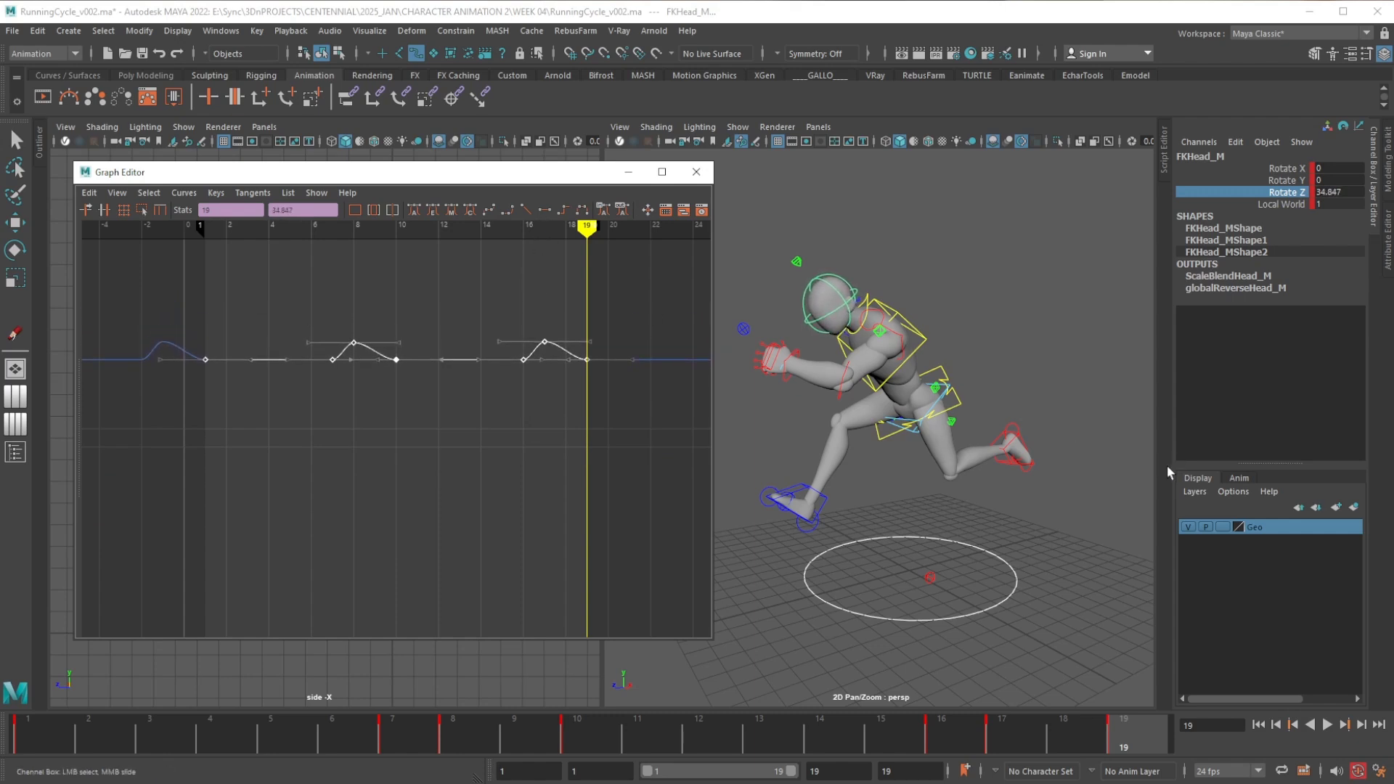
Shift the entire Translate Y curve of the upper spine control IKSpine3_M down to -0.203 at frame 19
{"action": "middle_click_drag", "start_coordinate": [1000, 506], "coordinate": [1009, 498], "text": "alt"}
{"action": "left_click_drag", "start_coordinate": [1010, 497], "coordinate": [953, 471], "text": "alt"}
{"action": "middle_click_drag", "start_coordinate": [948, 438], "coordinate": [942, 466], "text": "alt"}
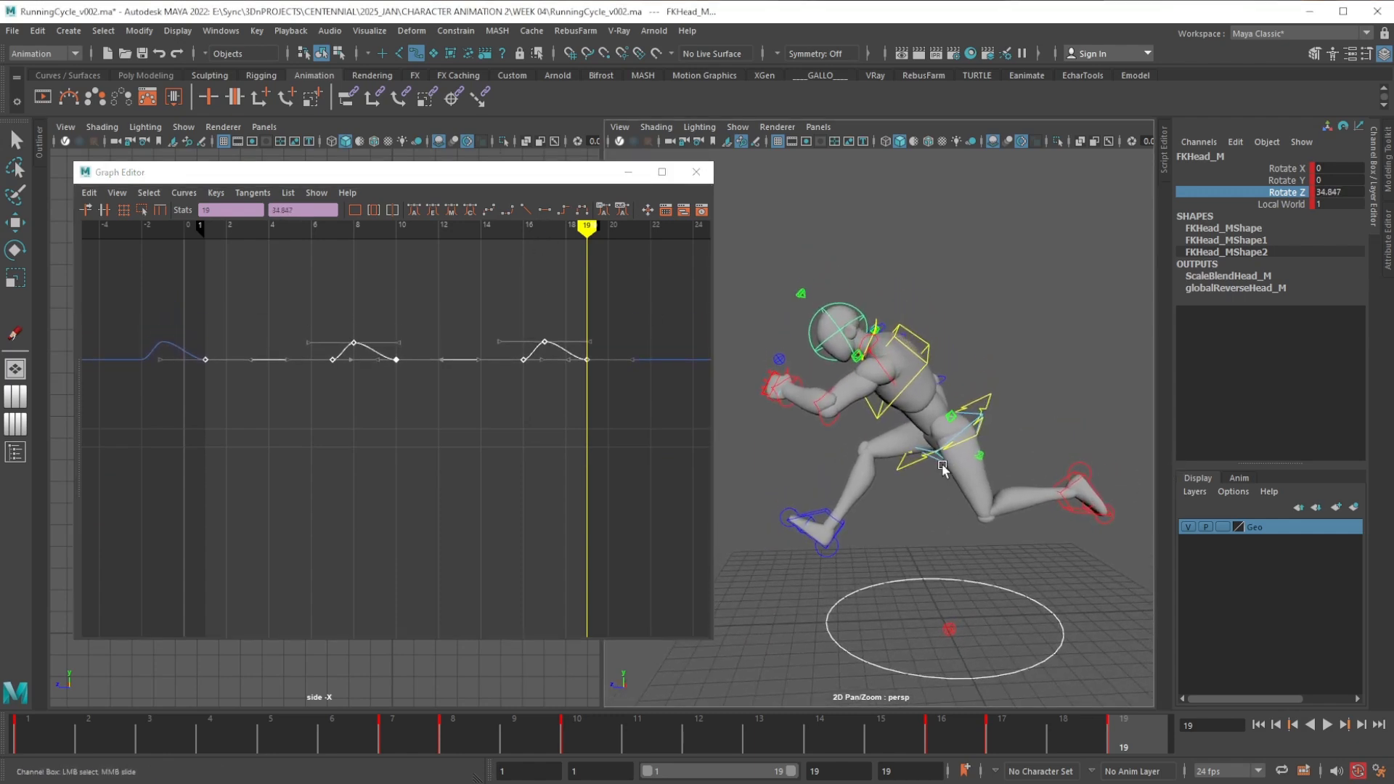
{"action": "left_click", "coordinate": [923, 364]}
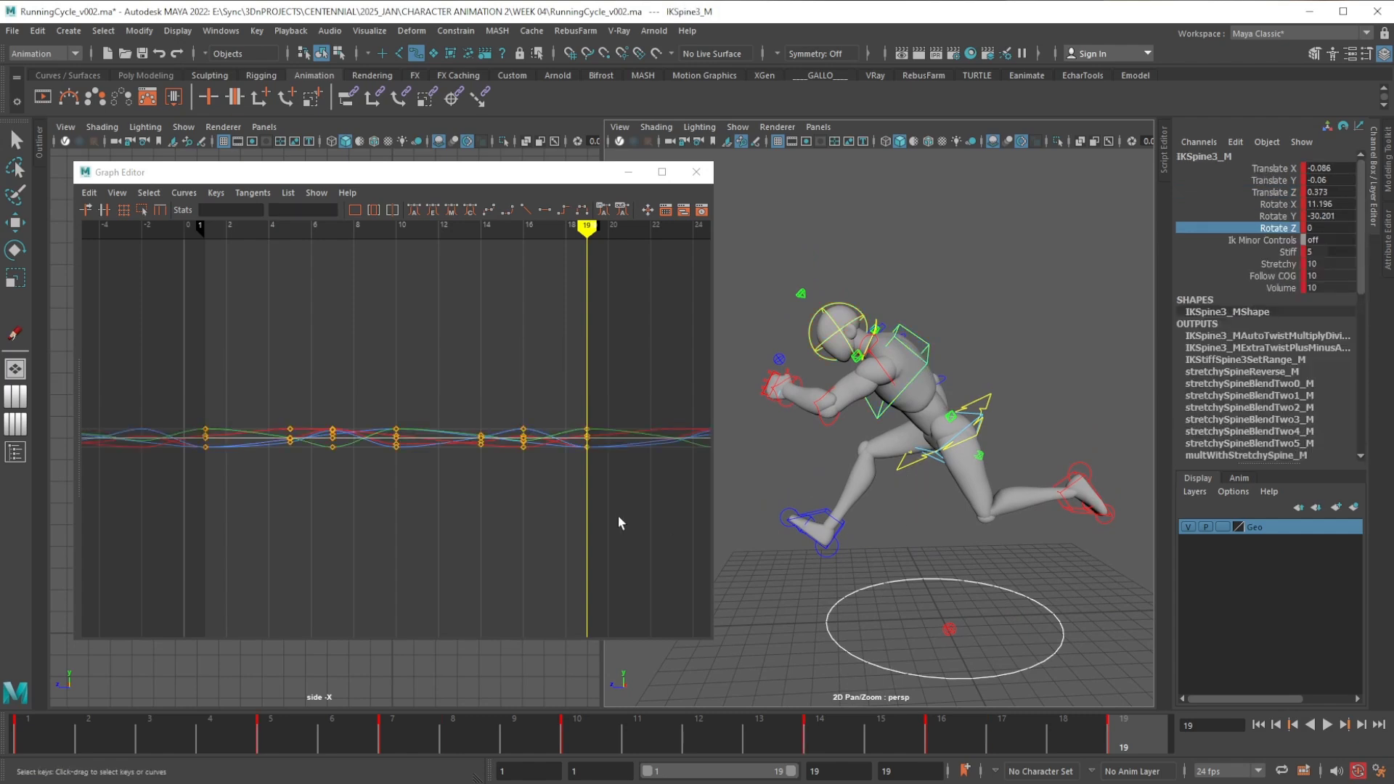
{"action": "left_click", "coordinate": [1299, 310]}
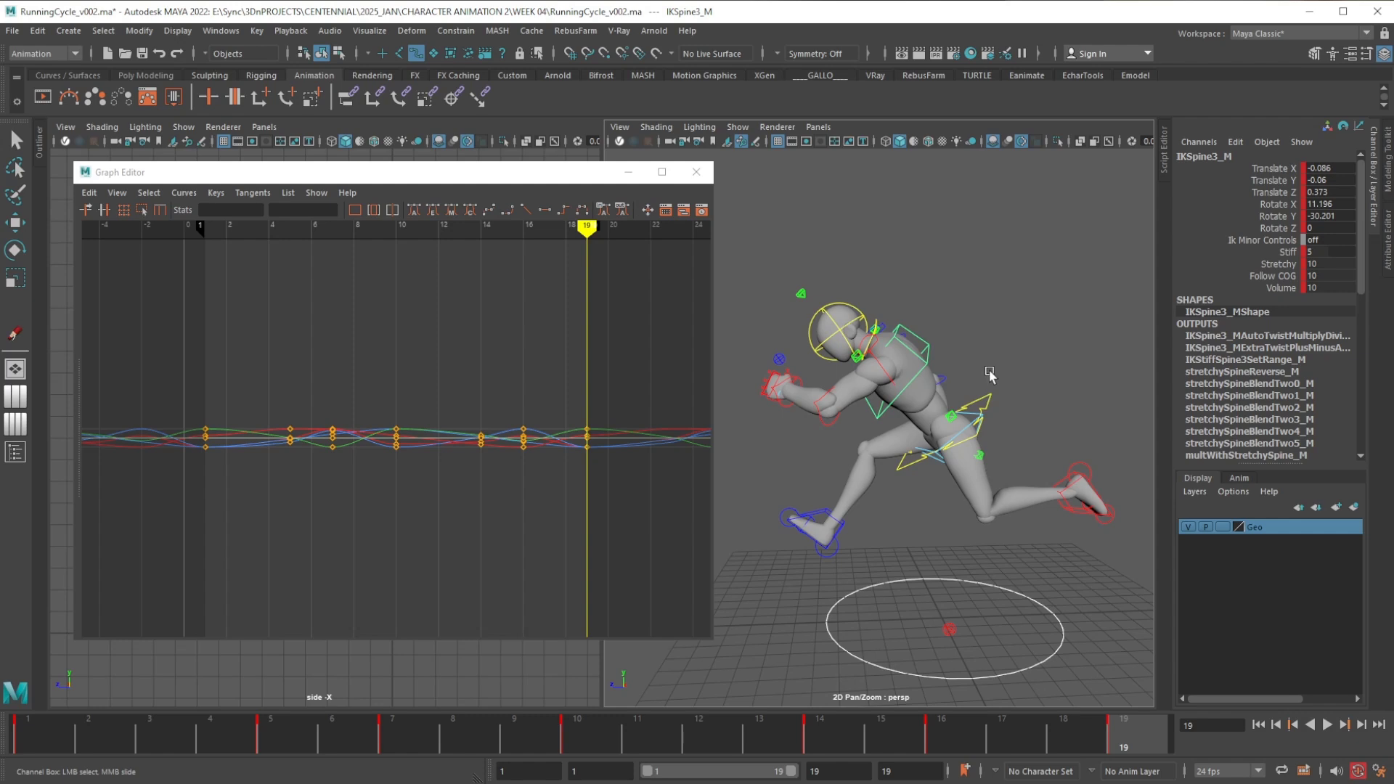
{"action": "key", "text": "w"}
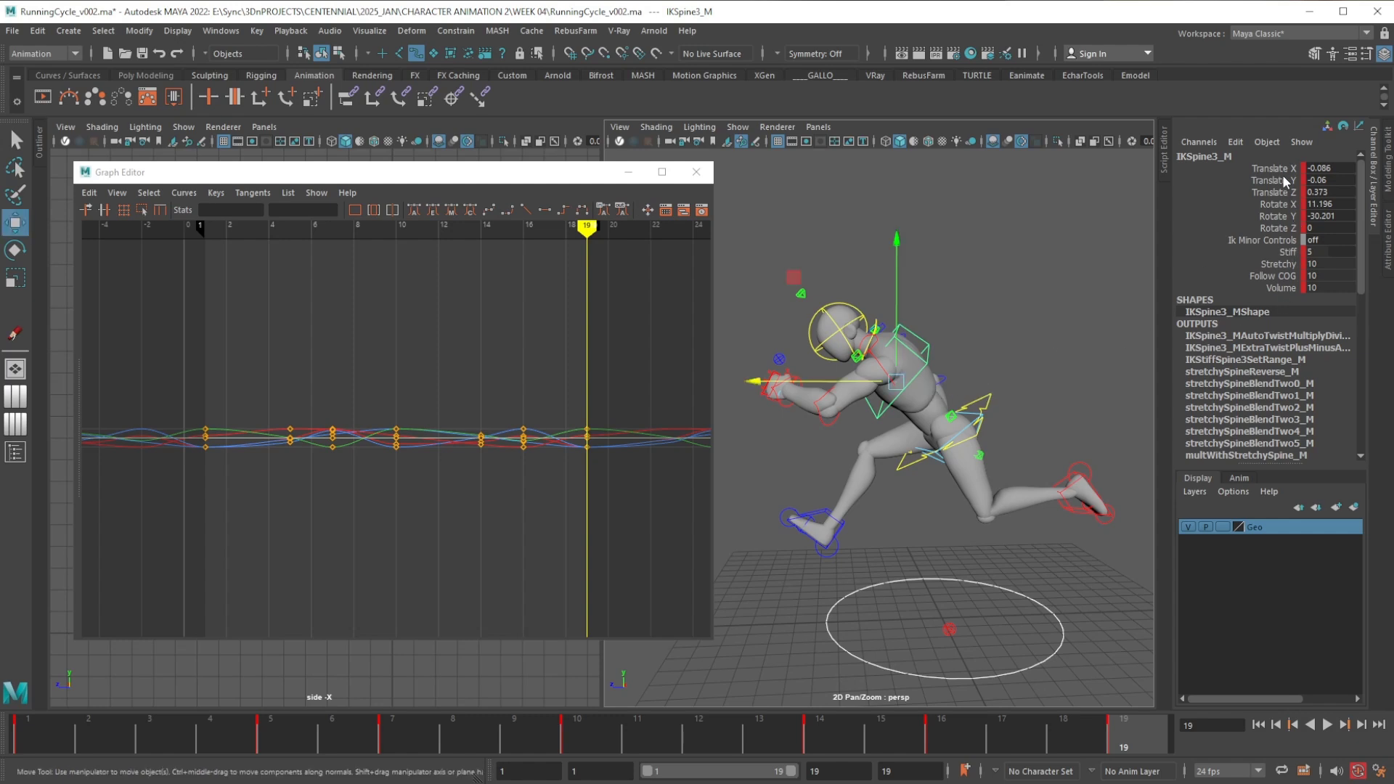
{"action": "left_click", "coordinate": [1286, 181]}
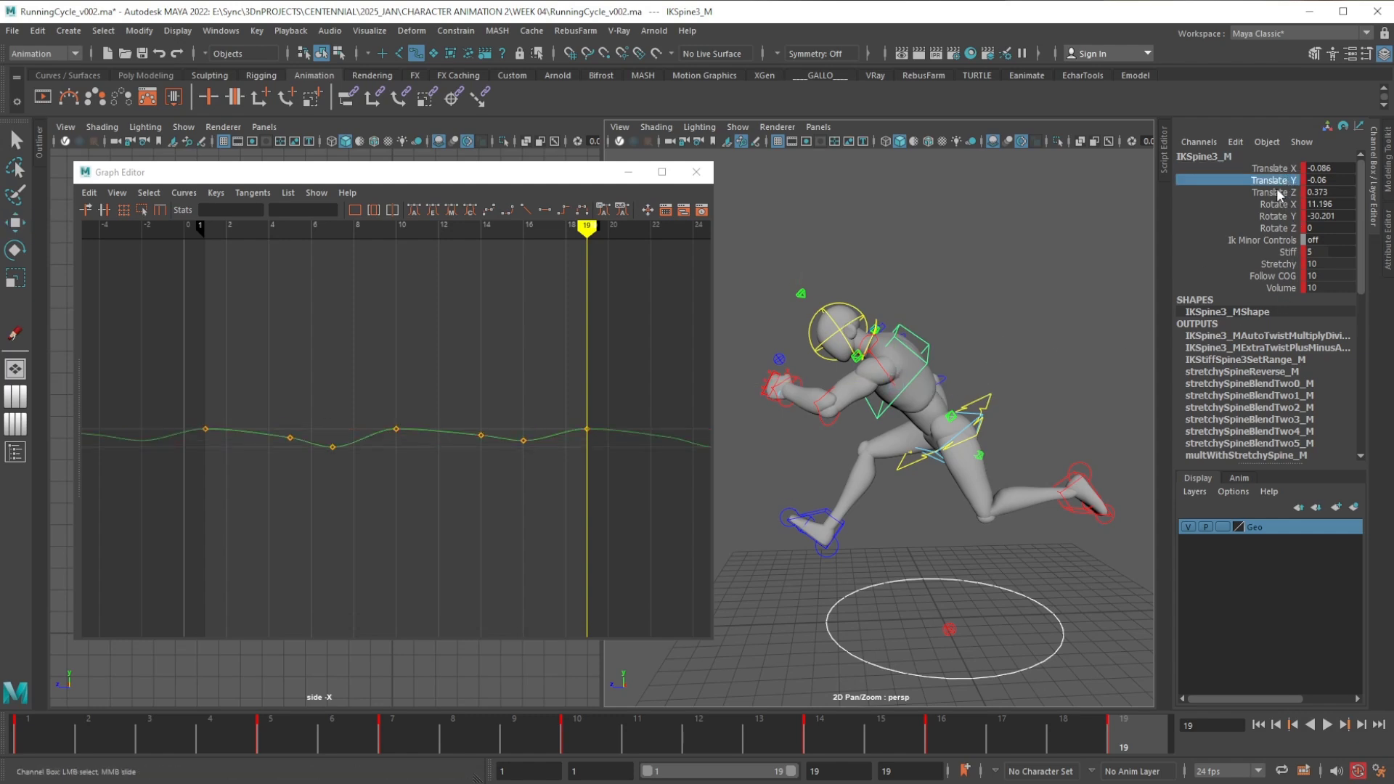
{"action": "left_click", "coordinate": [1275, 192]}
{"action": "key", "text": "w"}
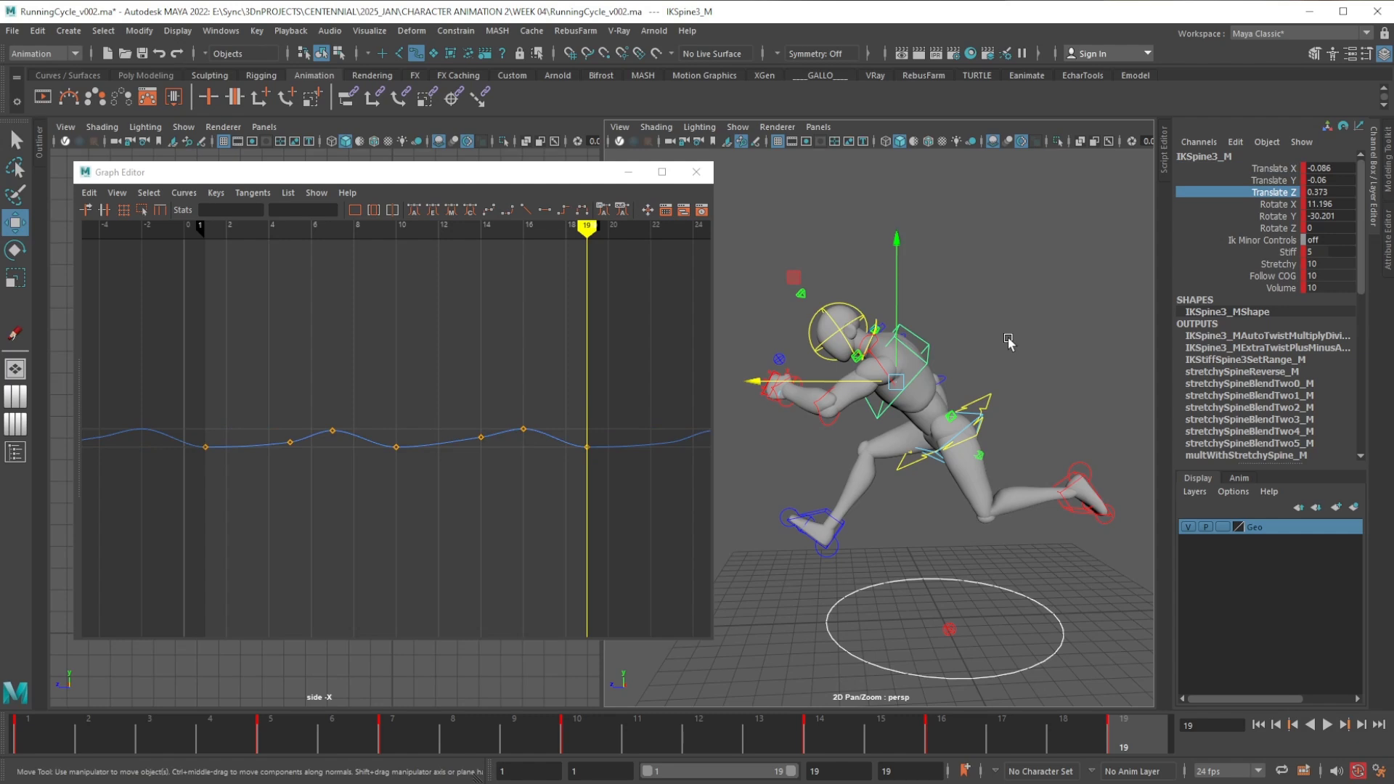
{"action": "left_click", "coordinate": [1286, 180]}
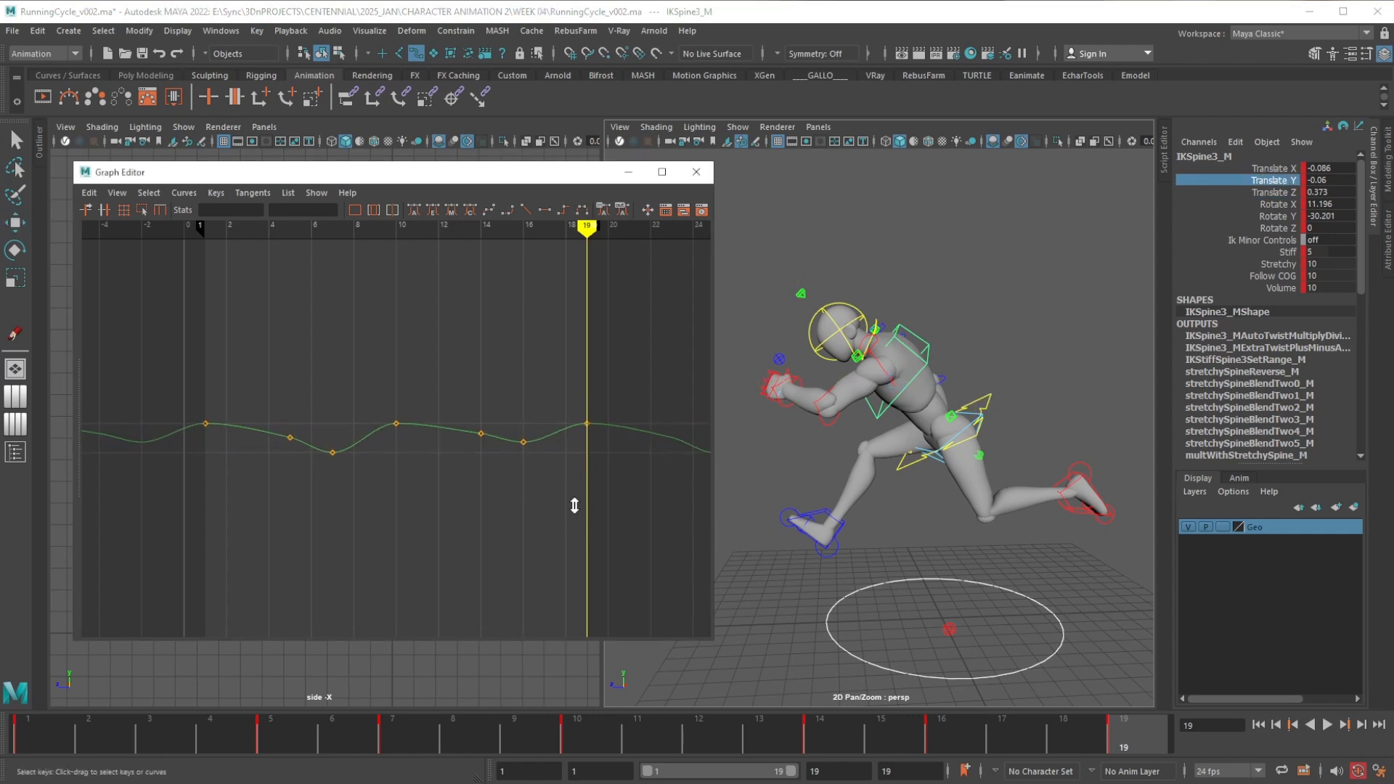
{"action": "right_click_drag", "start_coordinate": [574, 505], "coordinate": [336, 434], "text": "alt+shift"}
{"action": "left_click_drag", "start_coordinate": [285, 405], "coordinate": [611, 481]}
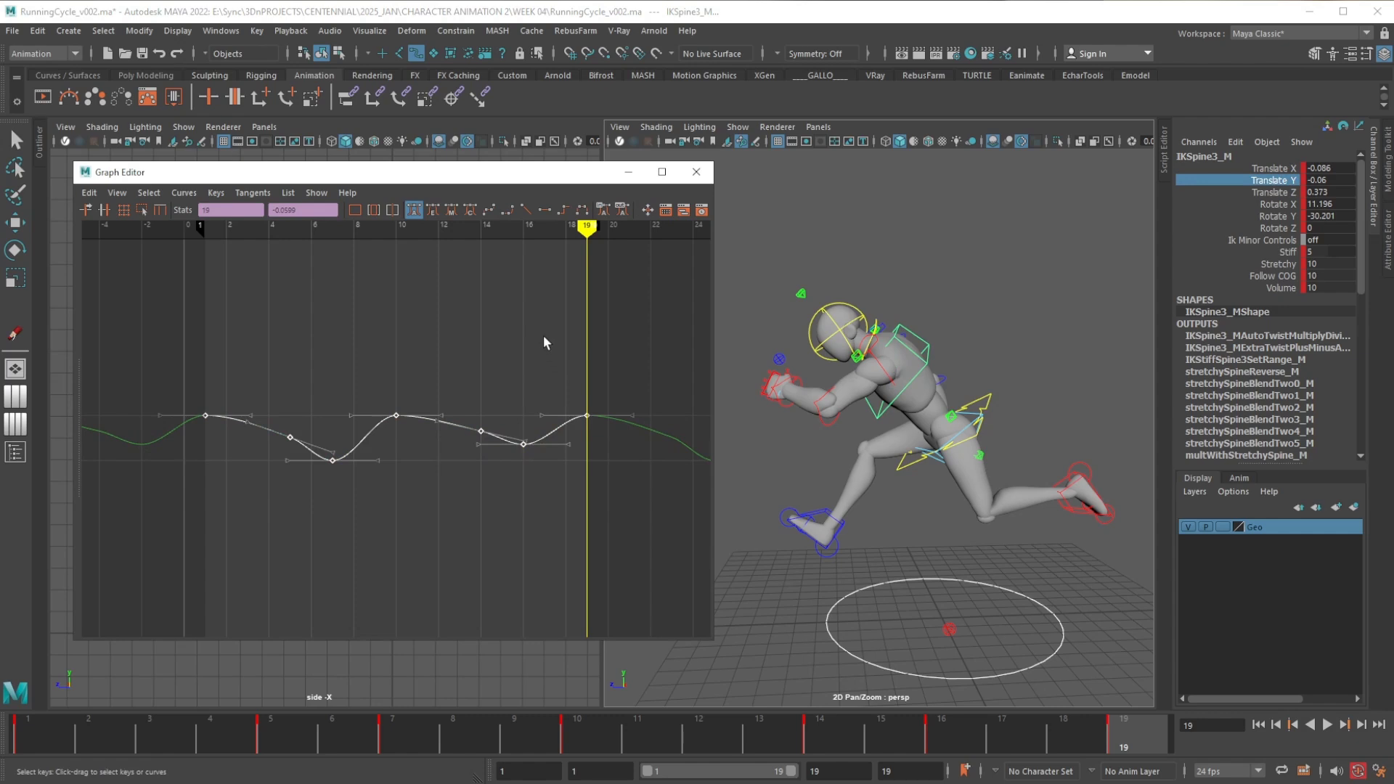
{"action": "middle_click_drag", "start_coordinate": [545, 343], "coordinate": [554, 390], "text": "shift"}
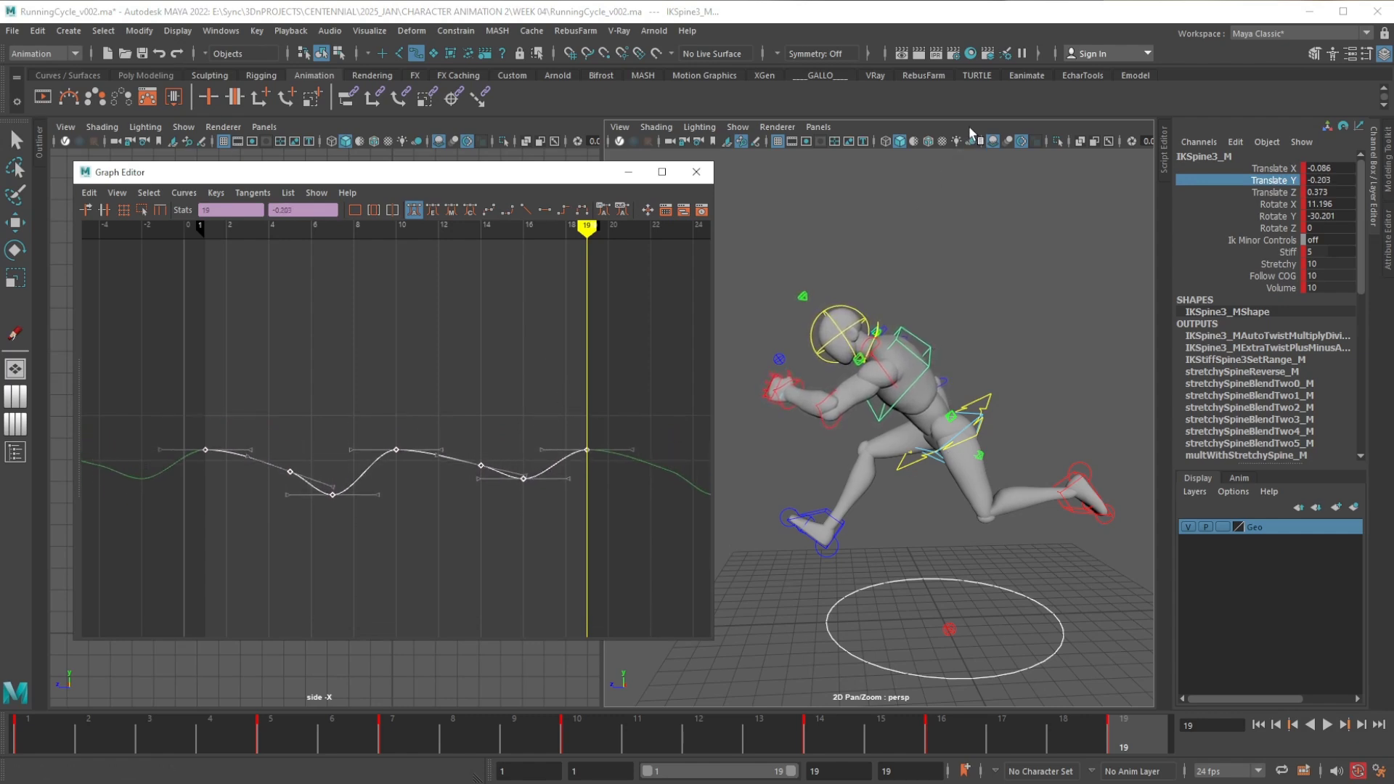
Shift all keys of the upper spine control's Translate Z curve up to 0.761 at frame 19
{"action": "key", "text": "w"}
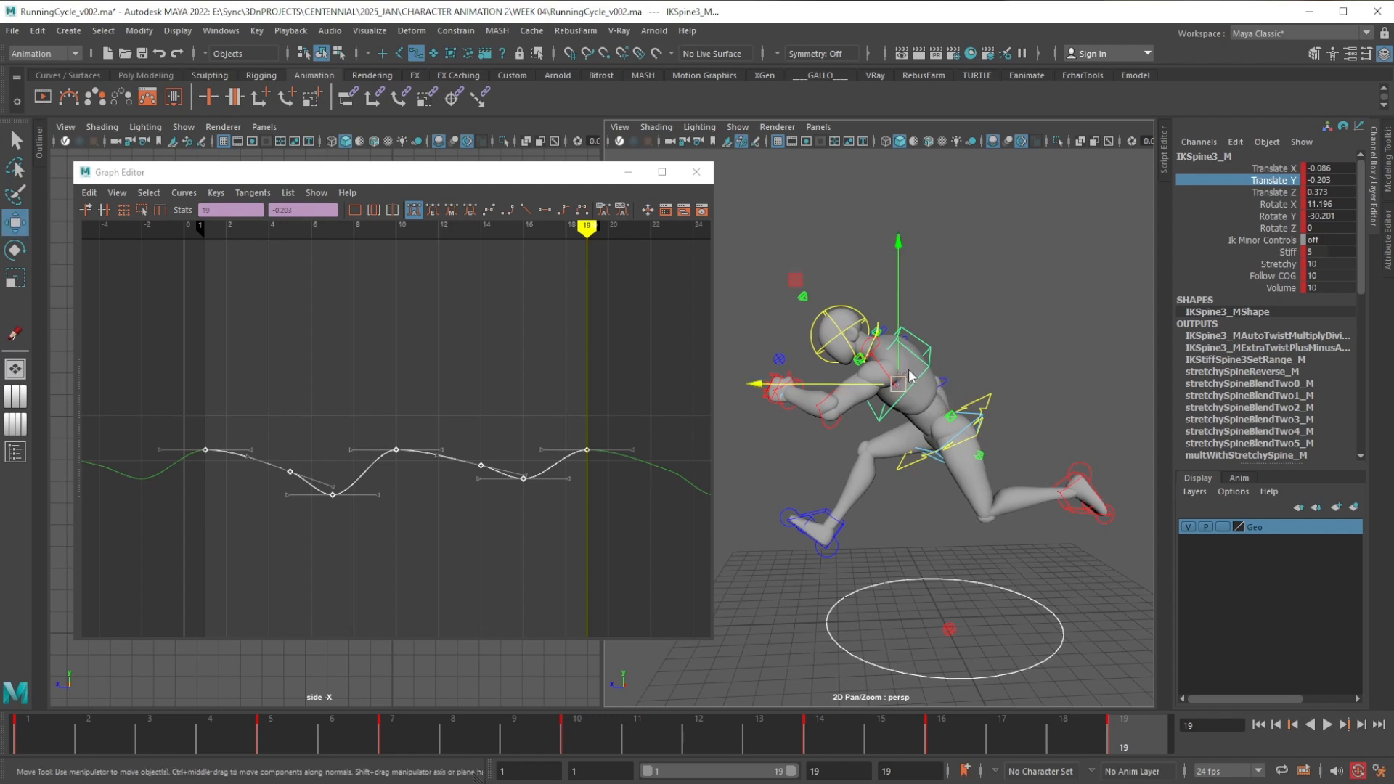
{"action": "left_click_drag", "start_coordinate": [910, 376], "coordinate": [875, 354]}
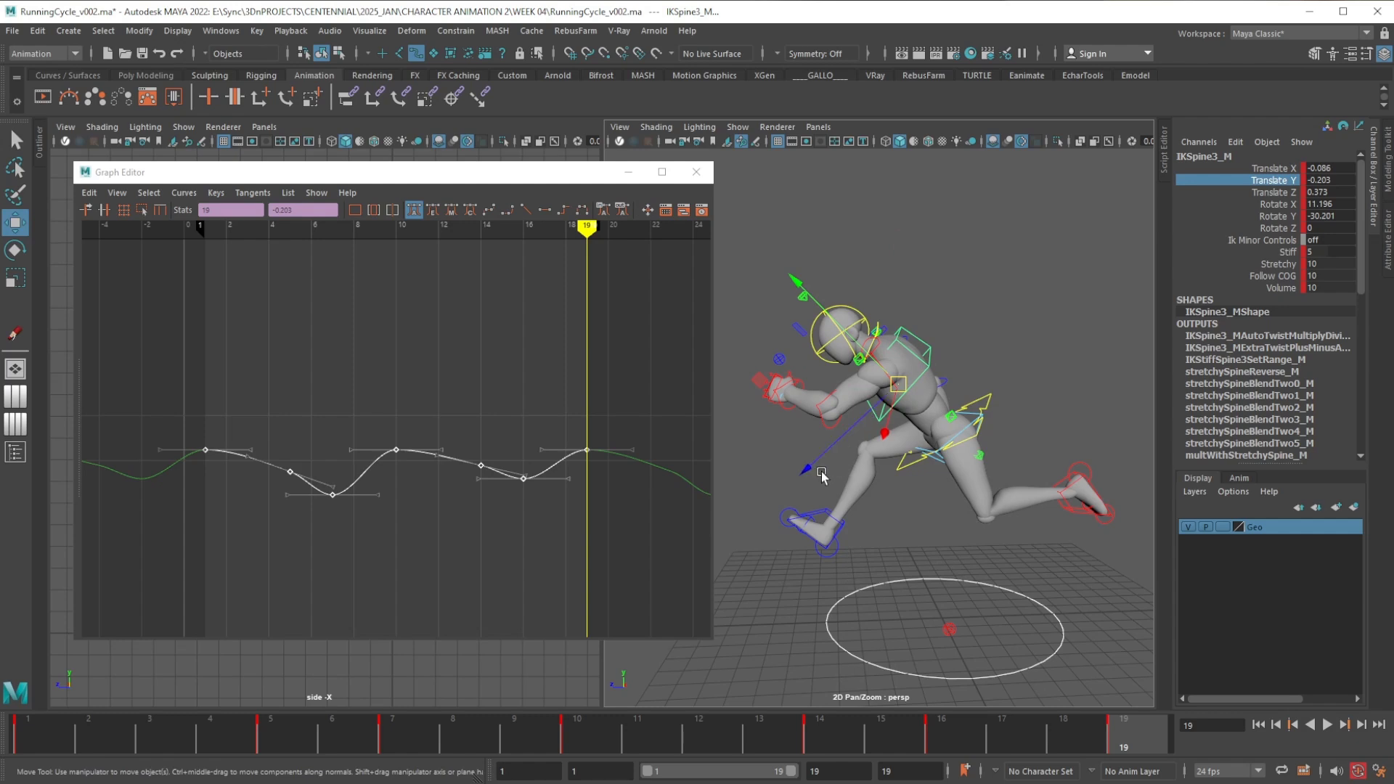
{"action": "left_click", "coordinate": [1281, 196]}
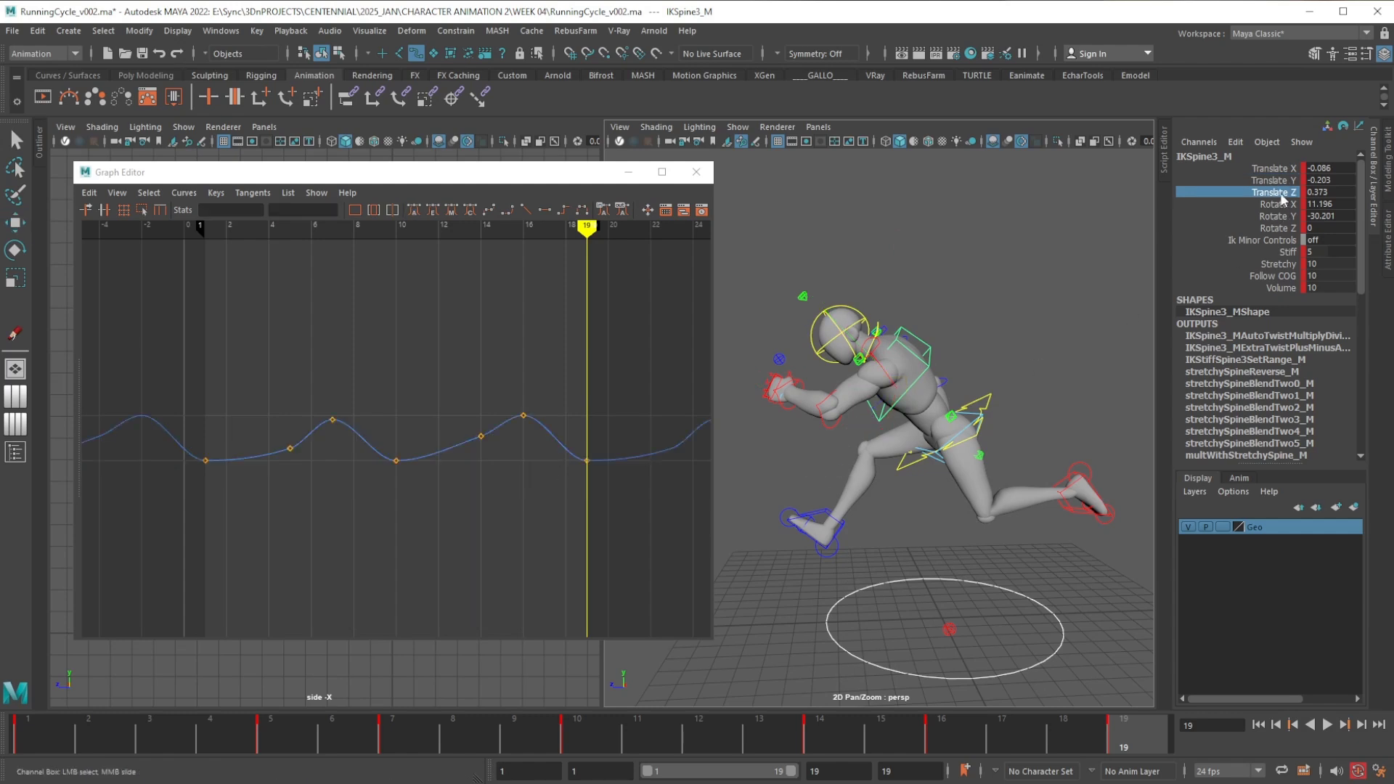
{"action": "left_click_drag", "start_coordinate": [185, 362], "coordinate": [607, 491]}
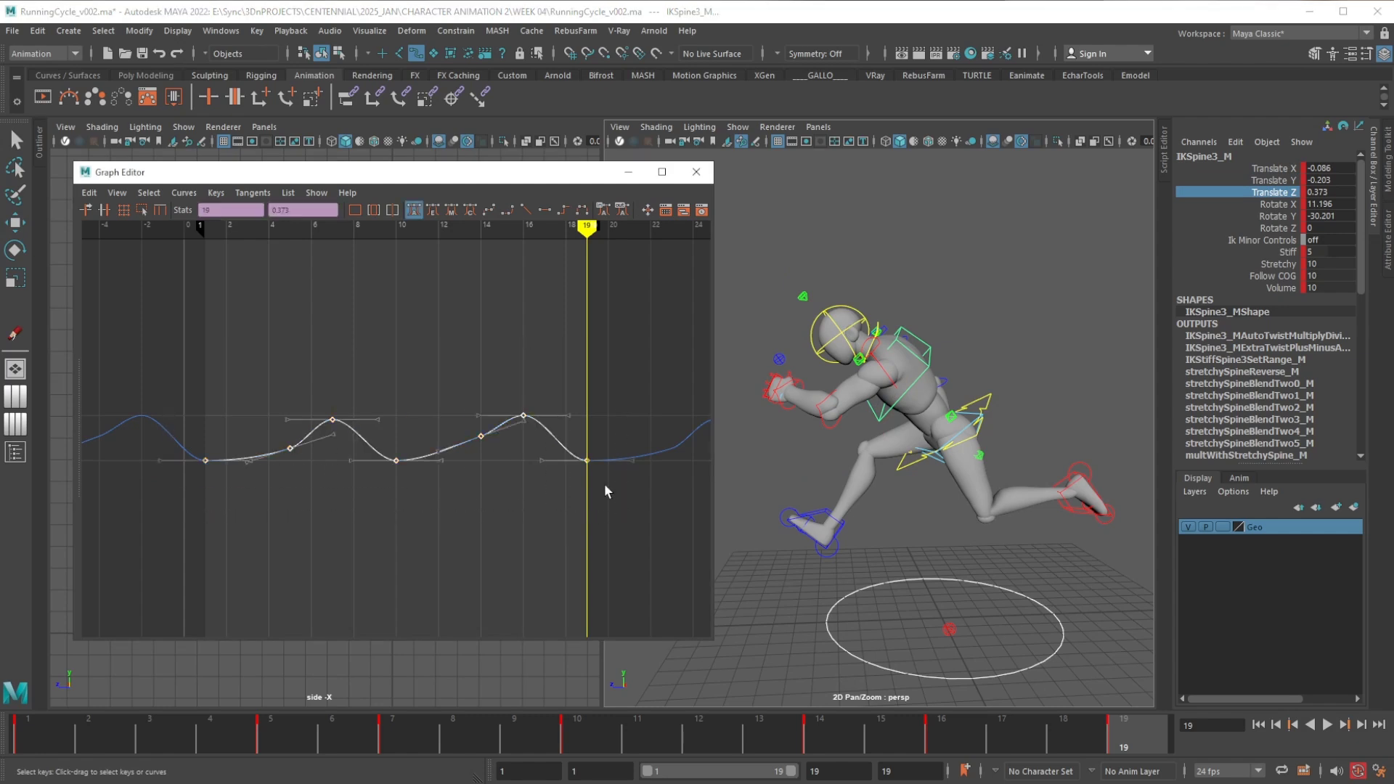
{"action": "middle_click_drag", "start_coordinate": [559, 361], "coordinate": [582, 263], "text": "shift"}
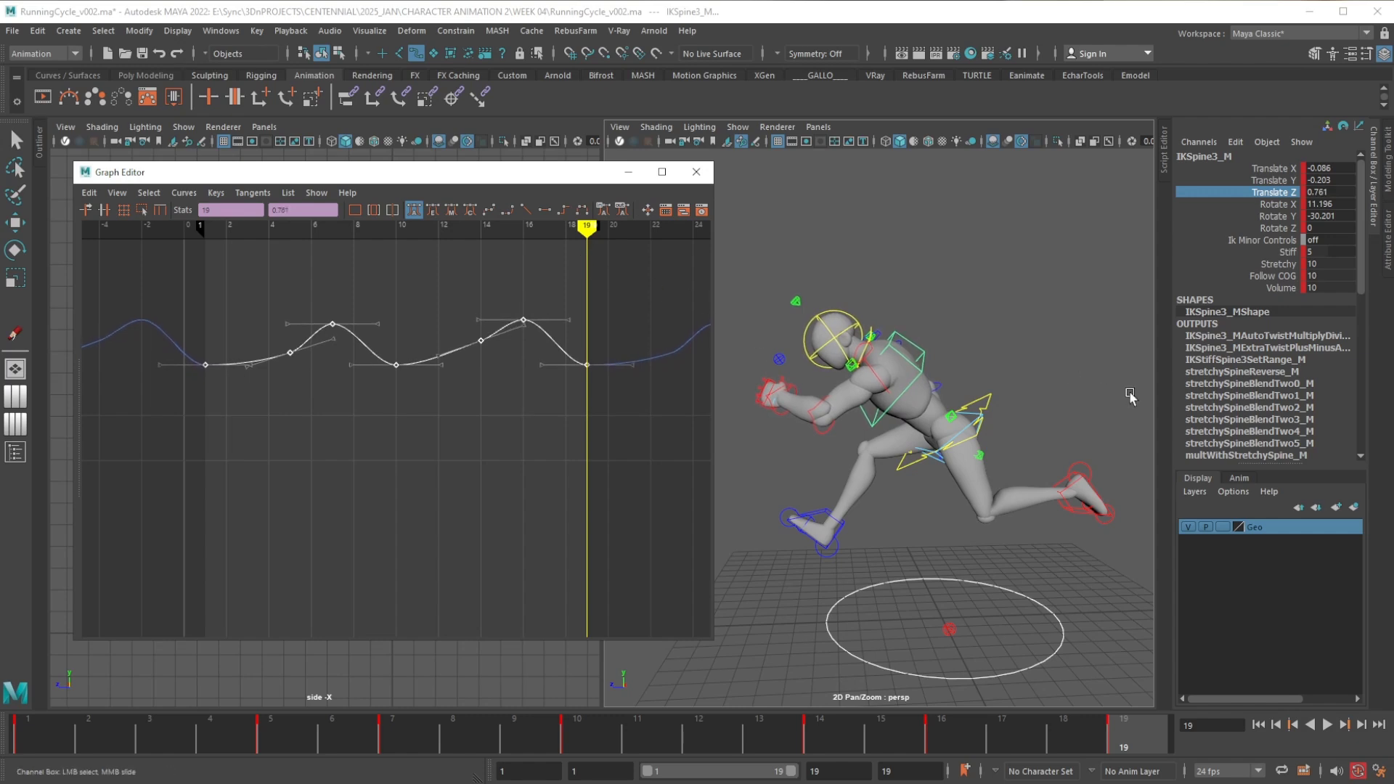
Lower the upper spine control's entire Rotate X curve to 4.849 at frame 19 to reduce the forward lean
{"action": "left_click", "coordinate": [1277, 206]}
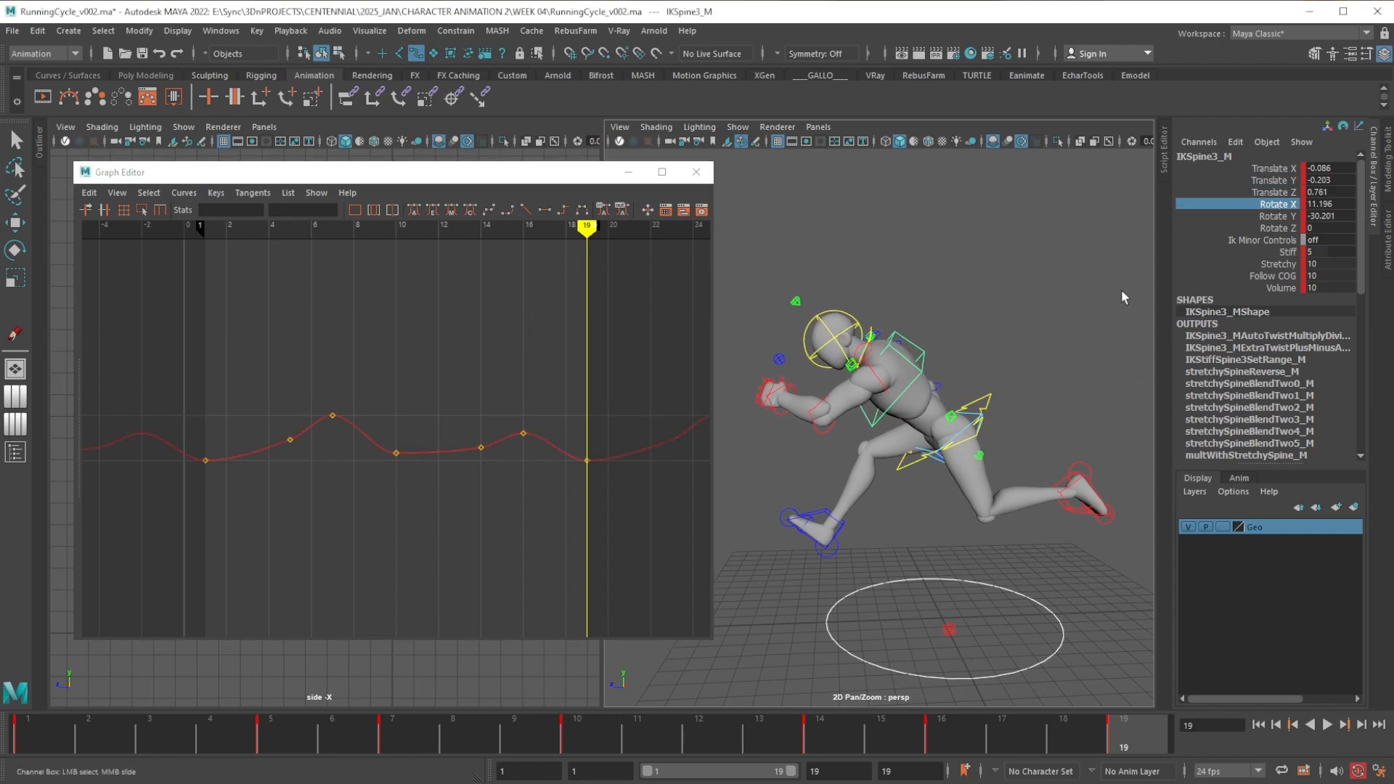
{"action": "key", "text": "e"}
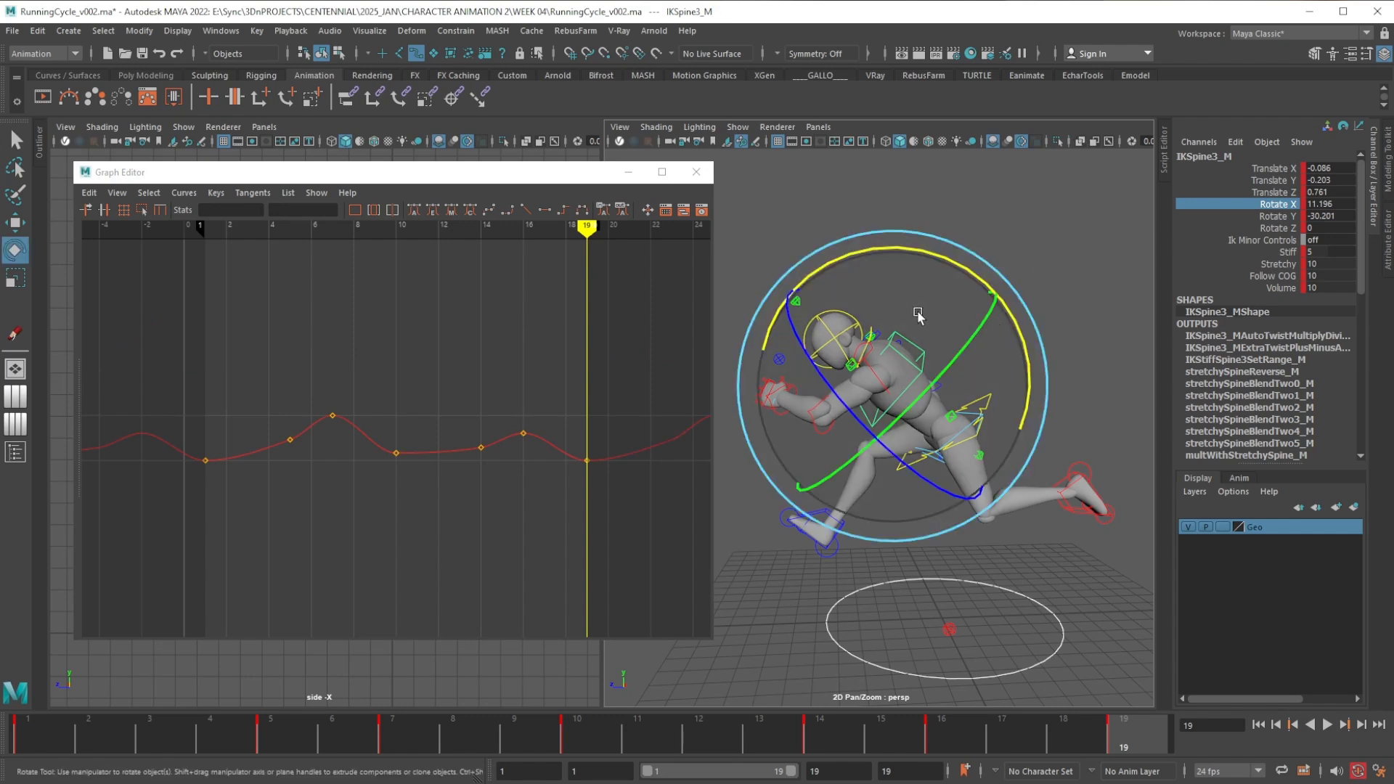
{"action": "left_click_drag", "start_coordinate": [964, 267], "coordinate": [931, 294], "text": "alt"}
{"action": "left_click", "coordinate": [915, 283]}
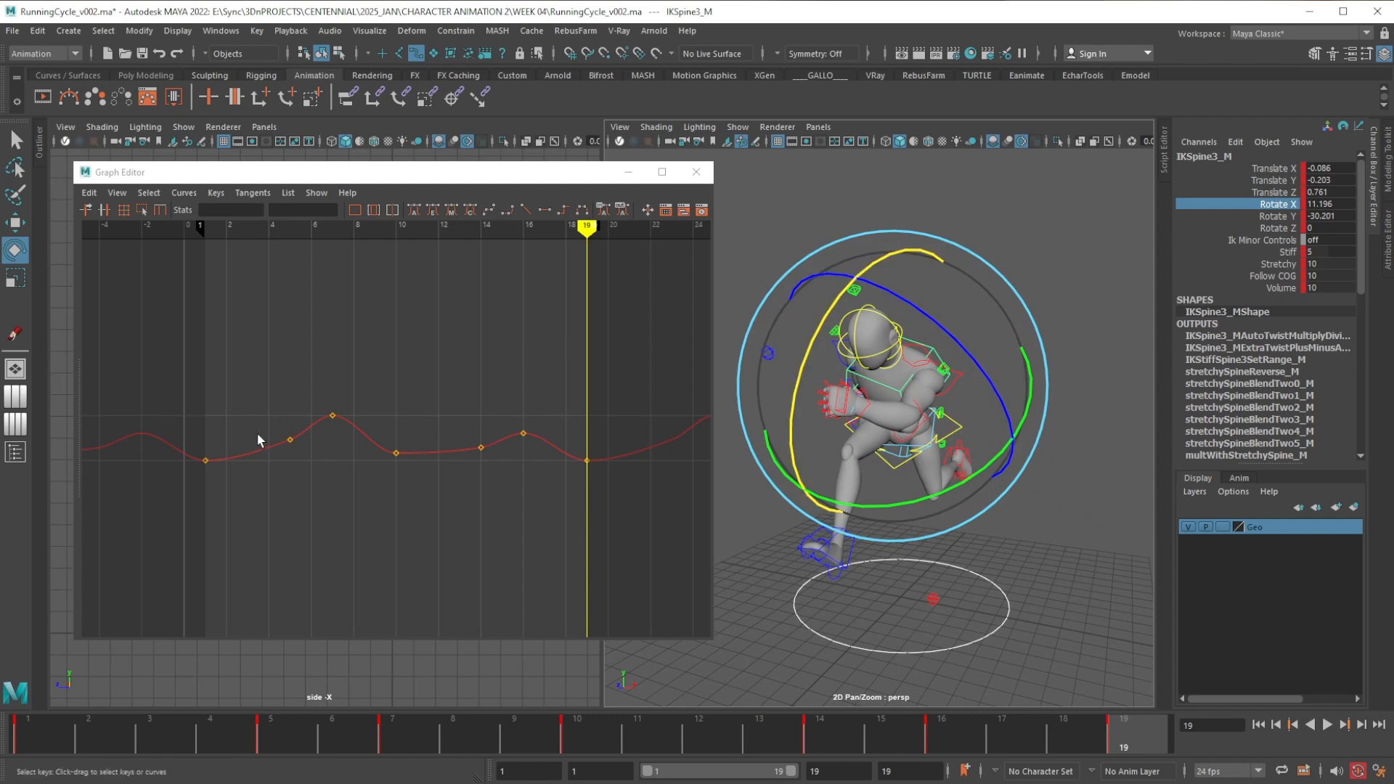
{"action": "left_click_drag", "start_coordinate": [174, 351], "coordinate": [649, 536]}
{"action": "middle_click_drag", "start_coordinate": [569, 515], "coordinate": [566, 647], "text": "shift"}
{"action": "left_click_drag", "start_coordinate": [857, 465], "coordinate": [821, 481], "text": "alt"}
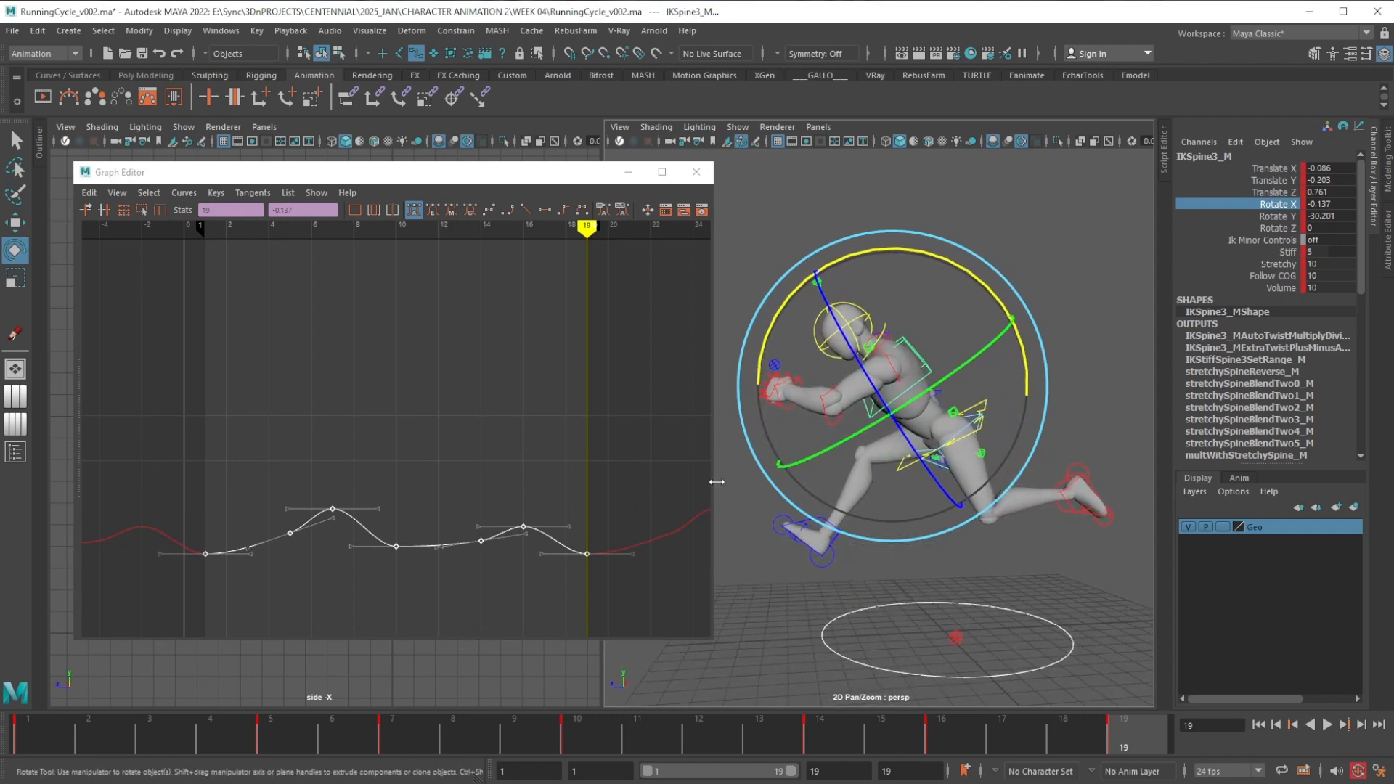
{"action": "middle_click_drag", "start_coordinate": [521, 423], "coordinate": [520, 376], "text": "shift"}
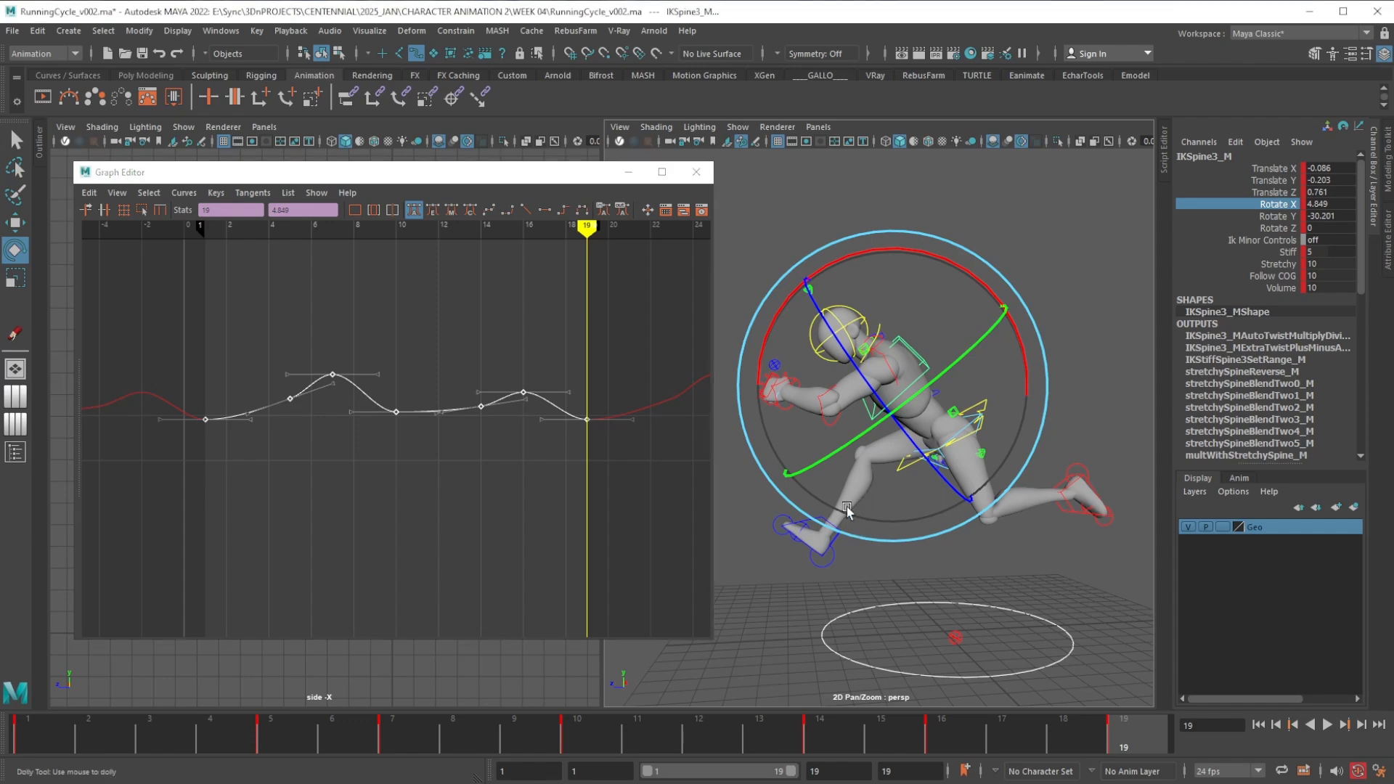
Play the run cycle and examine the torso and head posture from the side
{"action": "left_click_drag", "start_coordinate": [879, 488], "coordinate": [858, 506], "text": "alt"}
{"action": "left_click", "coordinate": [1328, 727]}
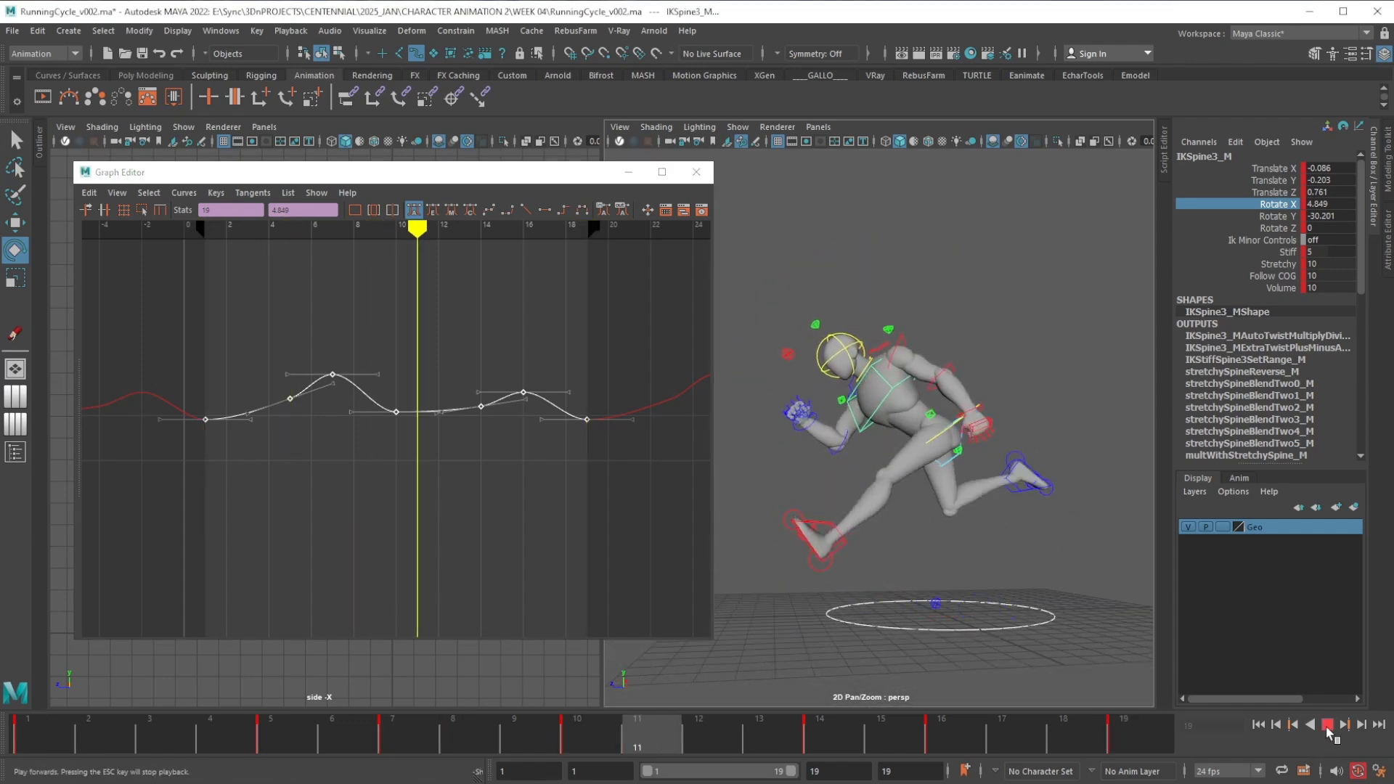
{"action": "left_click_drag", "start_coordinate": [1038, 568], "coordinate": [1027, 578], "text": "alt"}
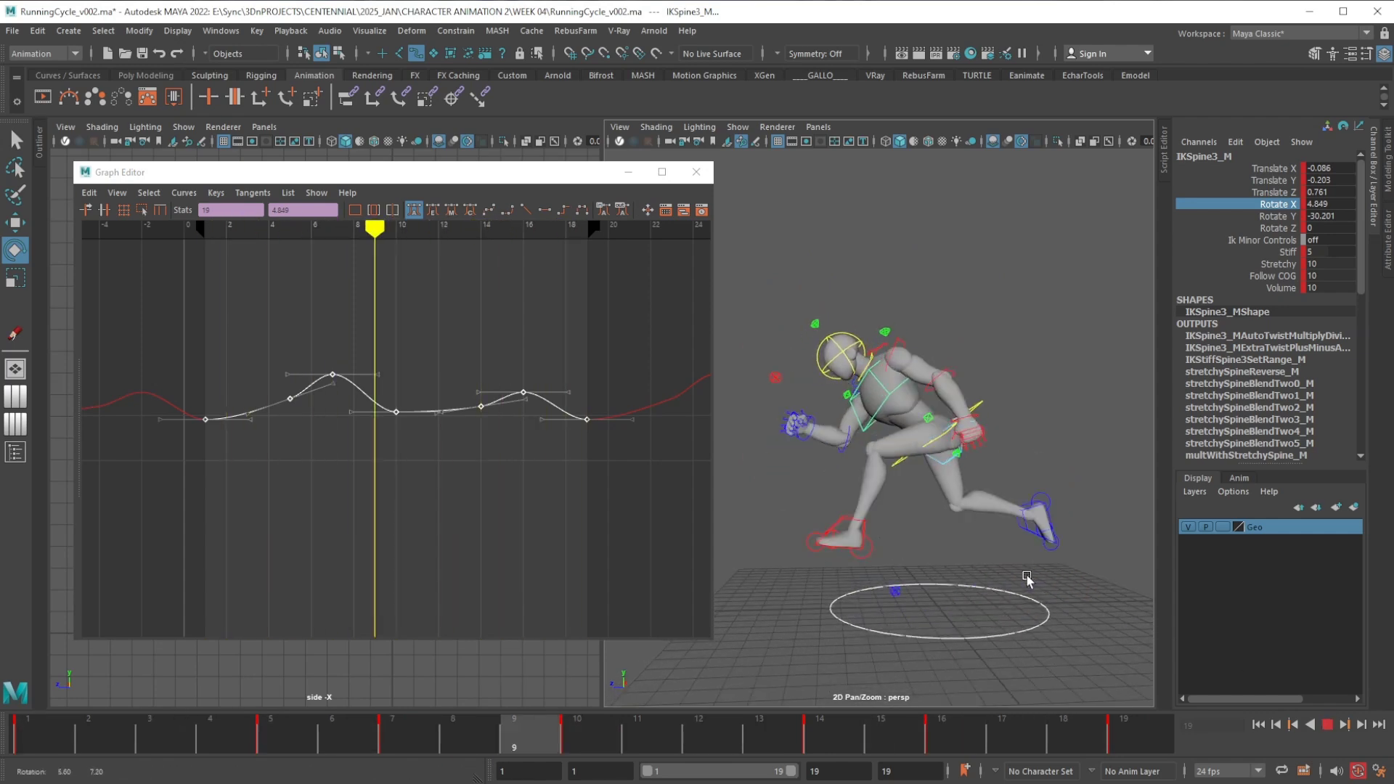
{"action": "left_click", "coordinate": [1328, 726]}
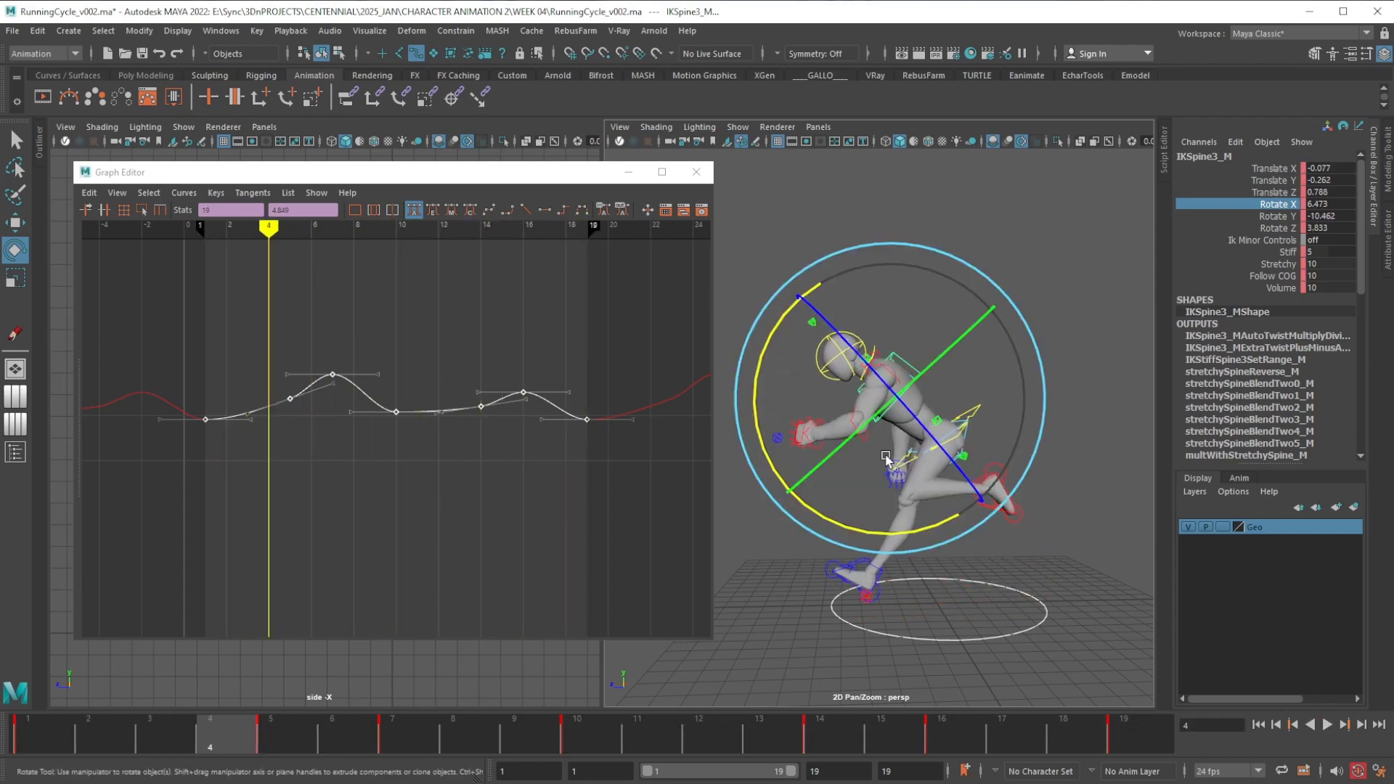
At frame 2, rotate the left elbow control FKElbow_L inward across the chest to X -12.077, Y 17.209, Z 37.088
{"action": "left_click_drag", "start_coordinate": [886, 456], "coordinate": [998, 431], "text": "alt"}
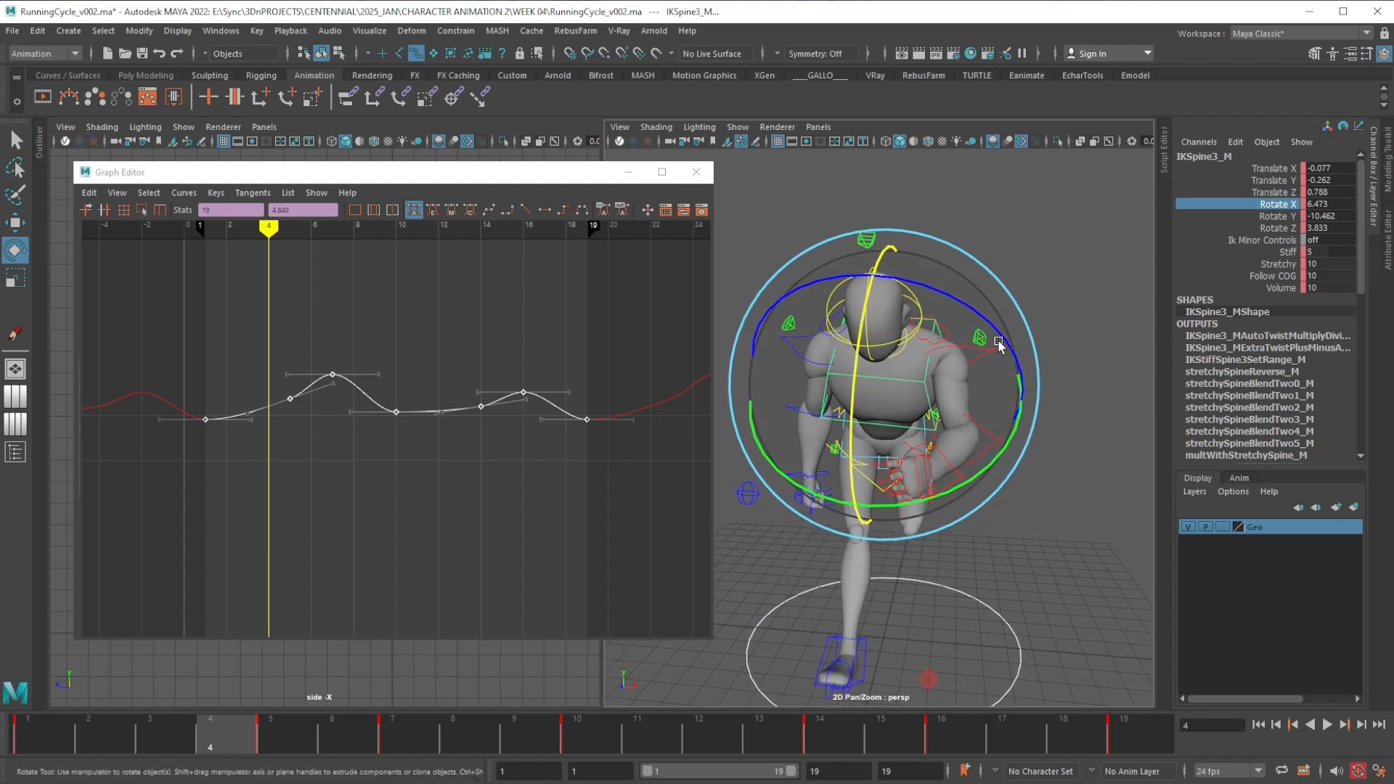
{"action": "left_click", "coordinate": [1042, 282]}
{"action": "left_click", "coordinate": [999, 440]}
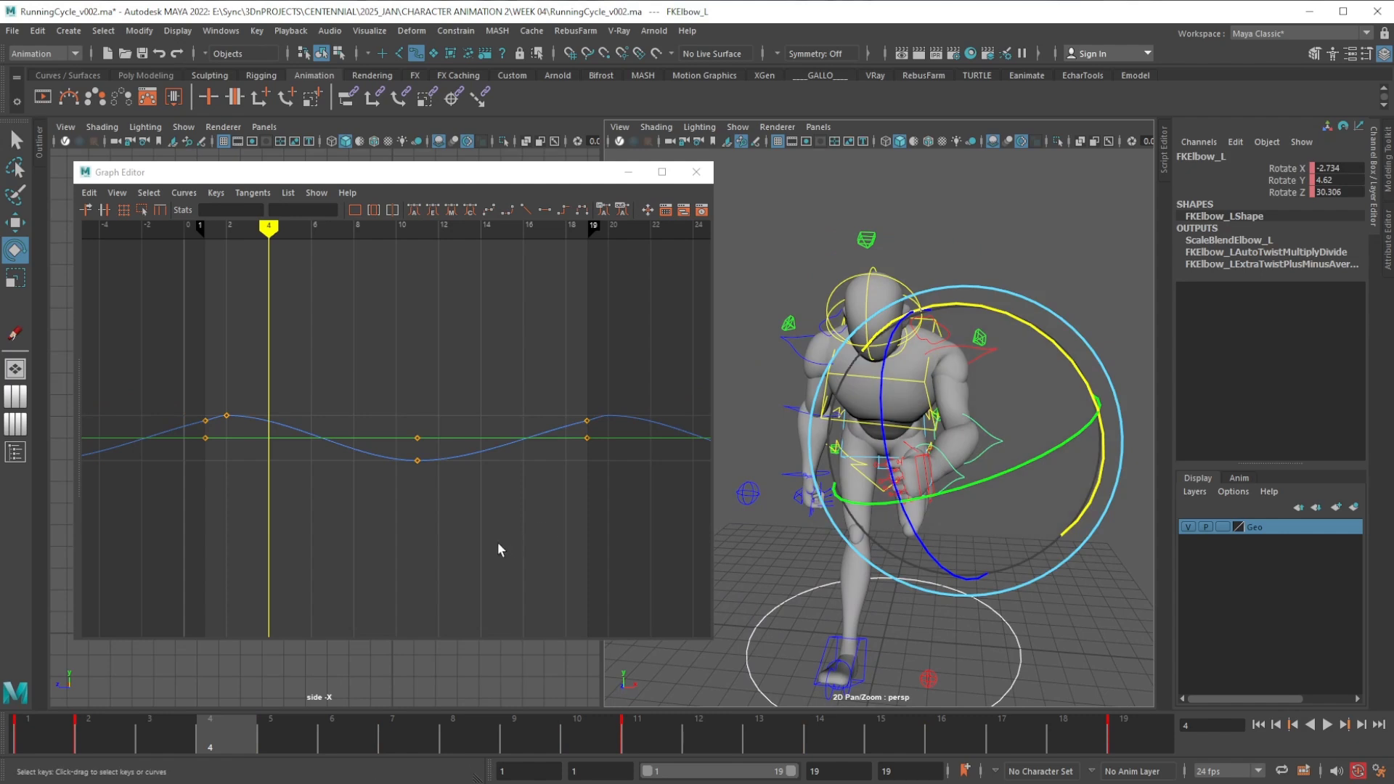
{"action": "key", "text": "f"}
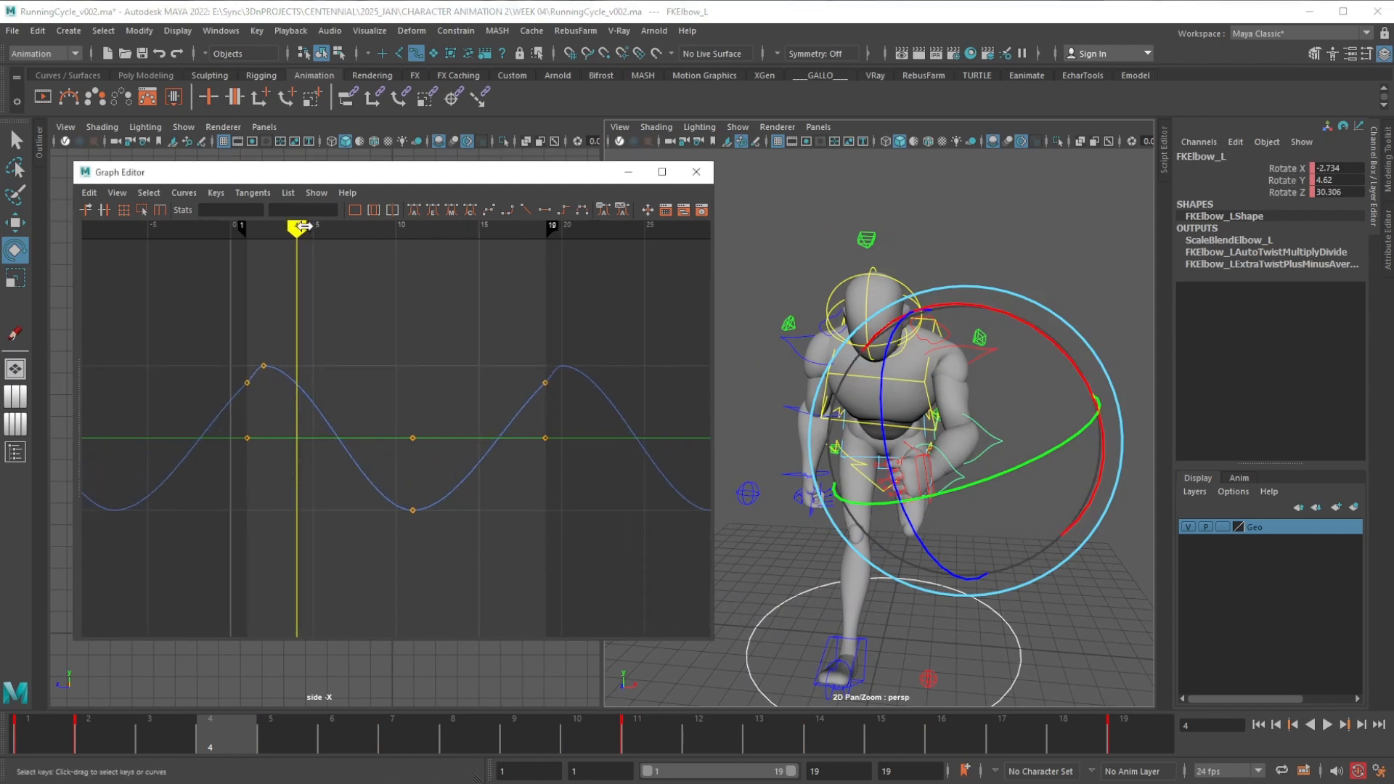
{"action": "left_click_drag", "start_coordinate": [303, 225], "coordinate": [262, 231]}
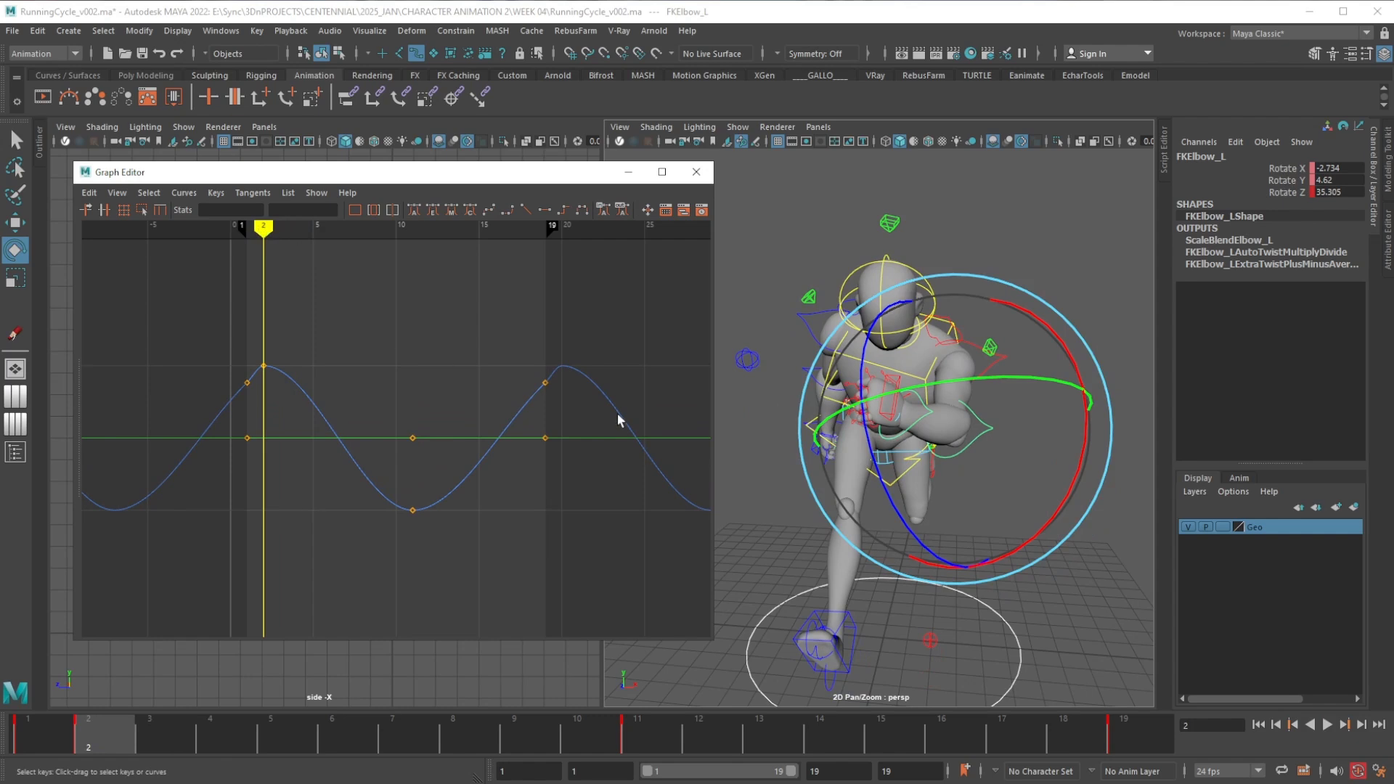
{"action": "key", "text": "q"}
{"action": "left_click", "coordinate": [1286, 169]}
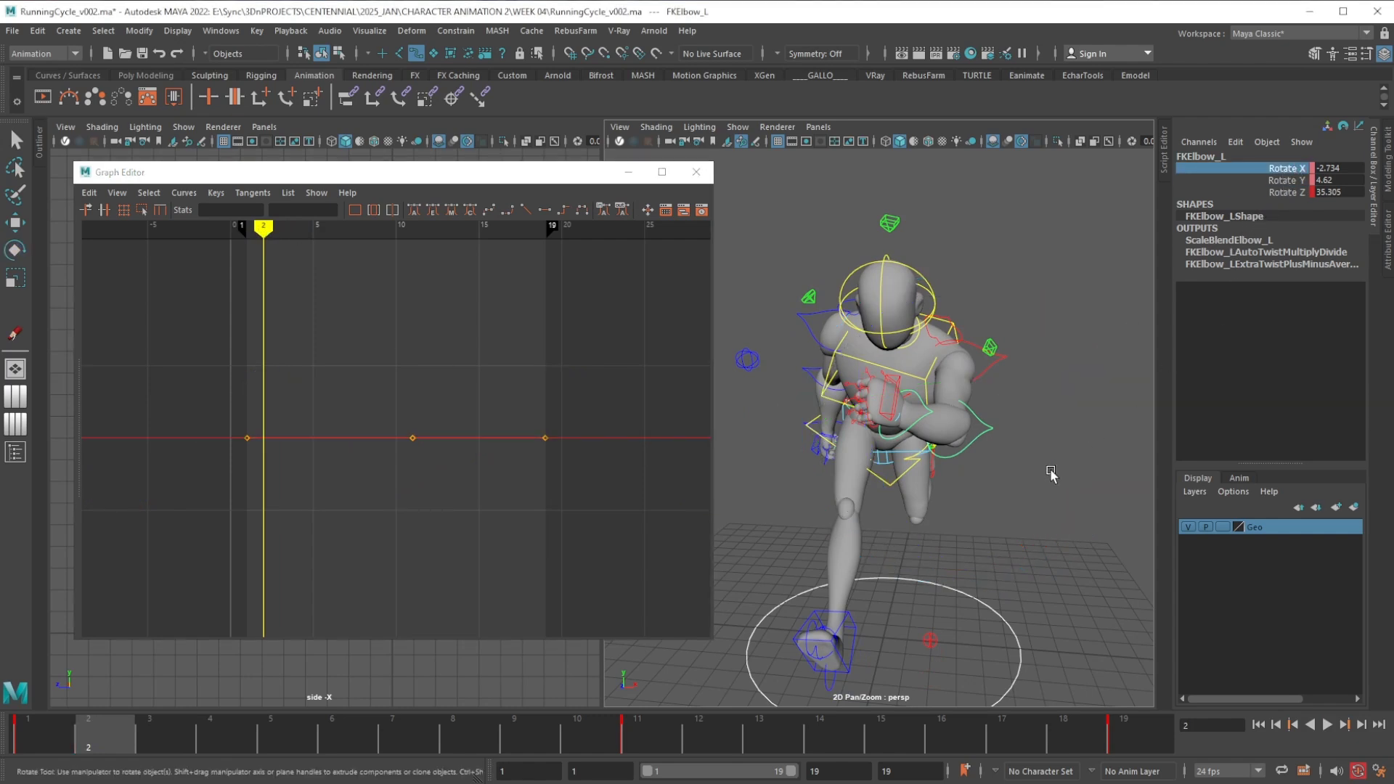
{"action": "key", "text": "e"}
{"action": "left_click_drag", "start_coordinate": [1031, 381], "coordinate": [987, 380]}
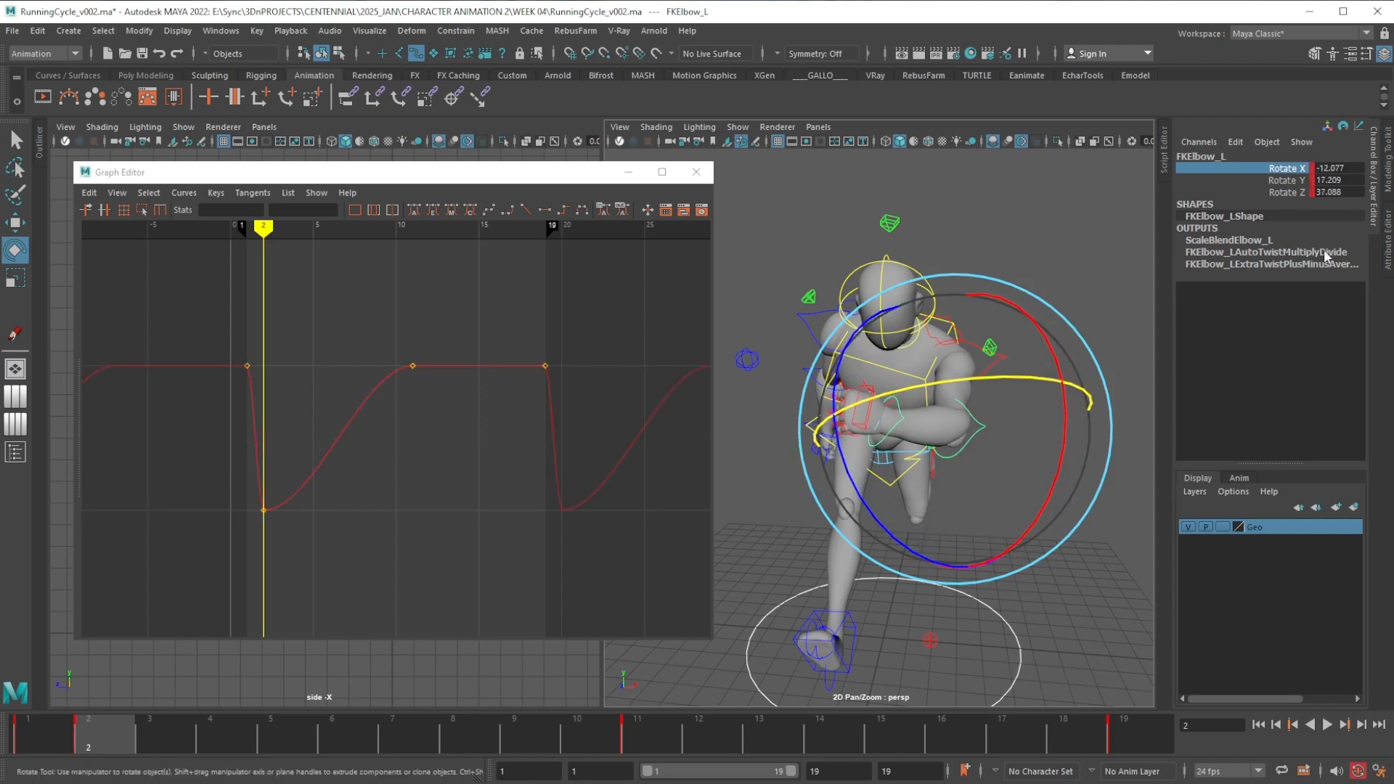
At frame 1, rotate the left elbow control inward to X -7.195, Y 11.978, Z 31.311
{"action": "left_click", "coordinate": [1290, 192], "text": "shift"}
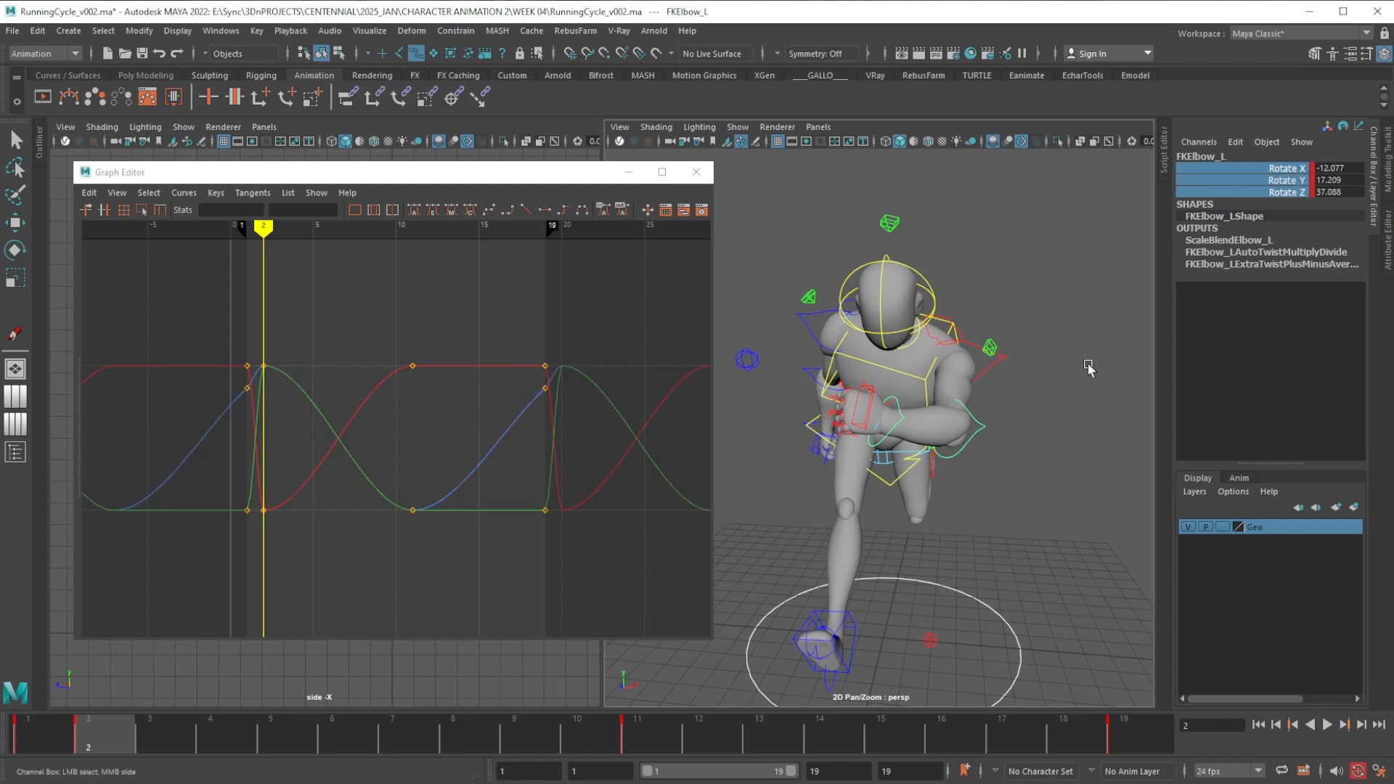
{"action": "left_click", "coordinate": [50, 733]}
{"action": "left_click_drag", "start_coordinate": [880, 543], "coordinate": [894, 514], "text": "alt"}
{"action": "key", "text": "e"}
{"action": "mouse_move", "coordinate": [978, 363]}
{"action": "left_mouse_down"}
{"action": "mouse_move", "coordinate": [947, 372]}
{"action": "mouse_move", "coordinate": [980, 361]}
{"action": "left_mouse_up"}
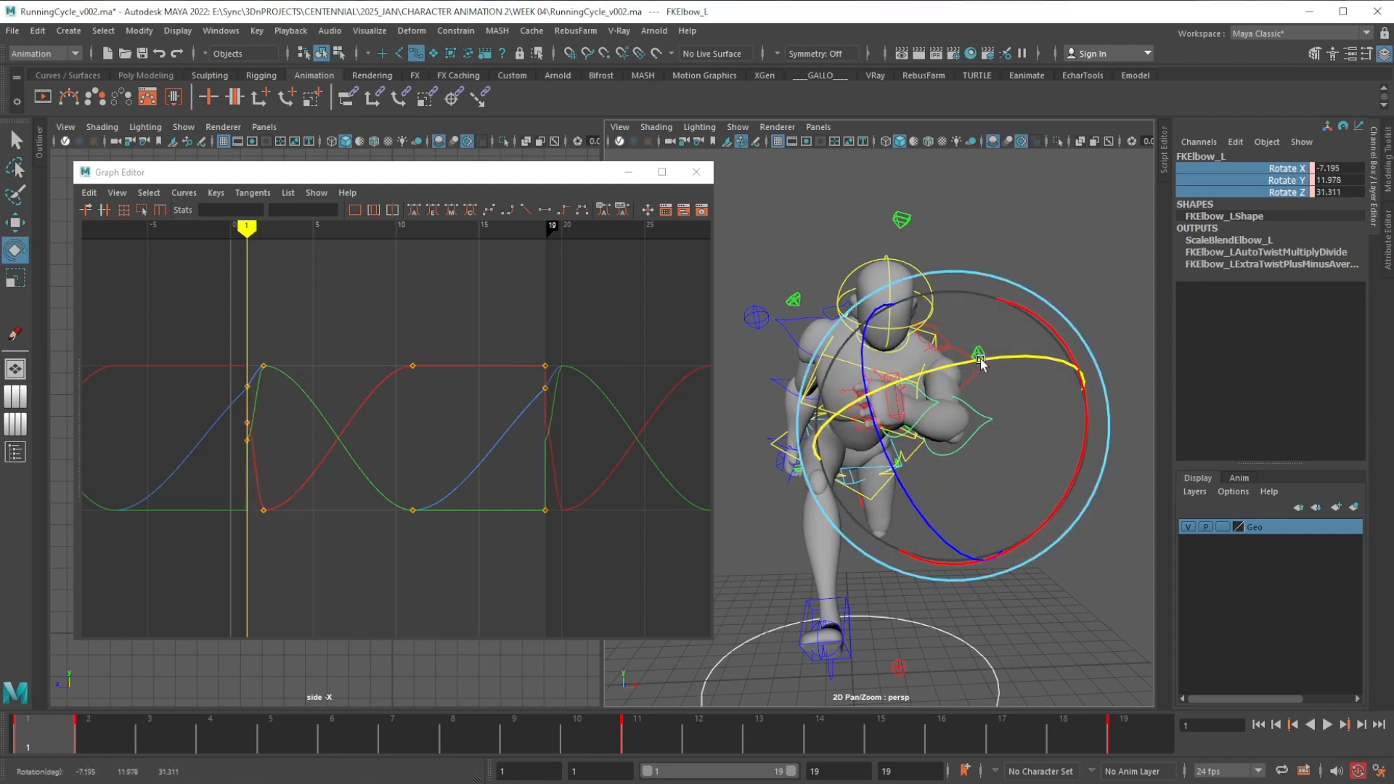
{"action": "right_click_drag", "start_coordinate": [416, 459], "coordinate": [386, 423], "text": "alt+shift"}
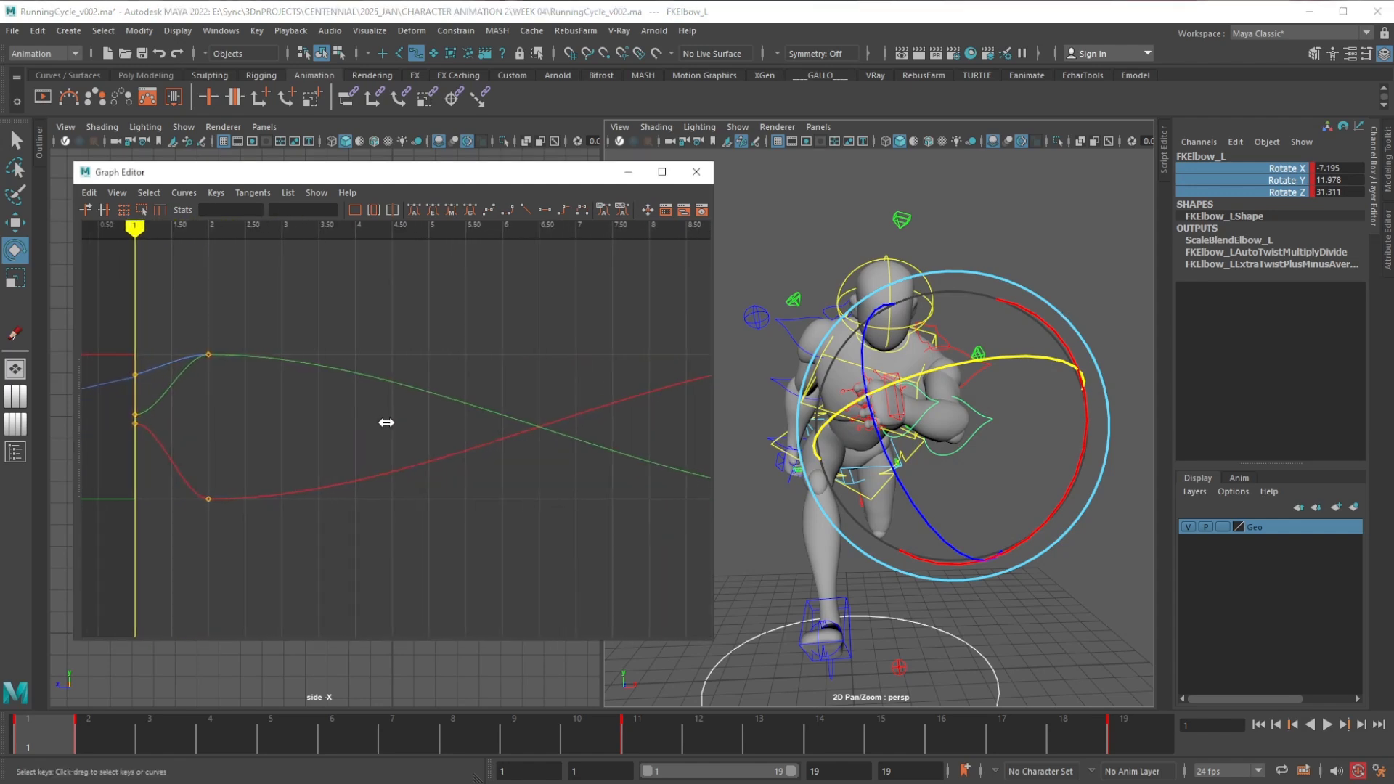
At frame 1, bend the left elbow control further inward to X -9.728, Y 15.972, Z 52.766
{"action": "middle_click_drag", "start_coordinate": [410, 428], "coordinate": [400, 436], "text": "alt"}
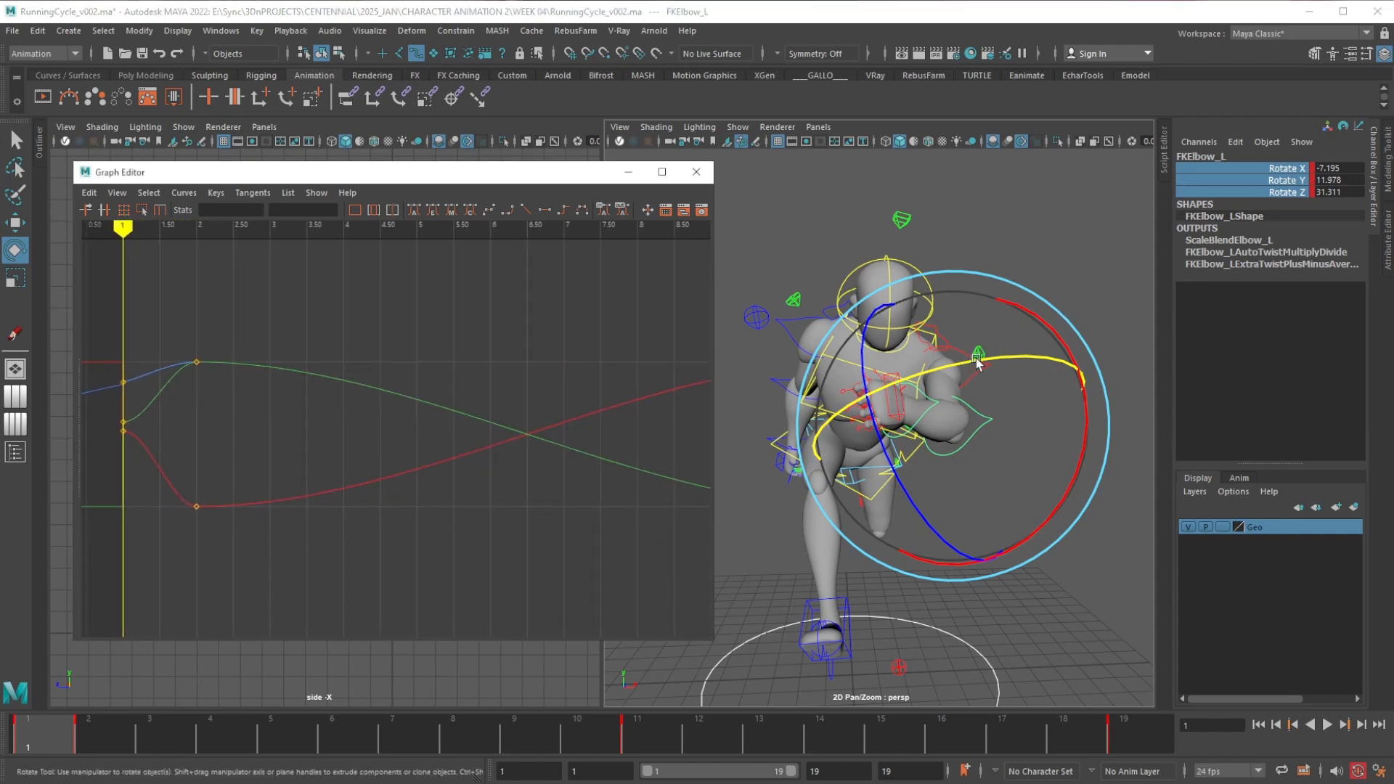
{"action": "left_click_drag", "start_coordinate": [978, 363], "coordinate": [962, 363]}
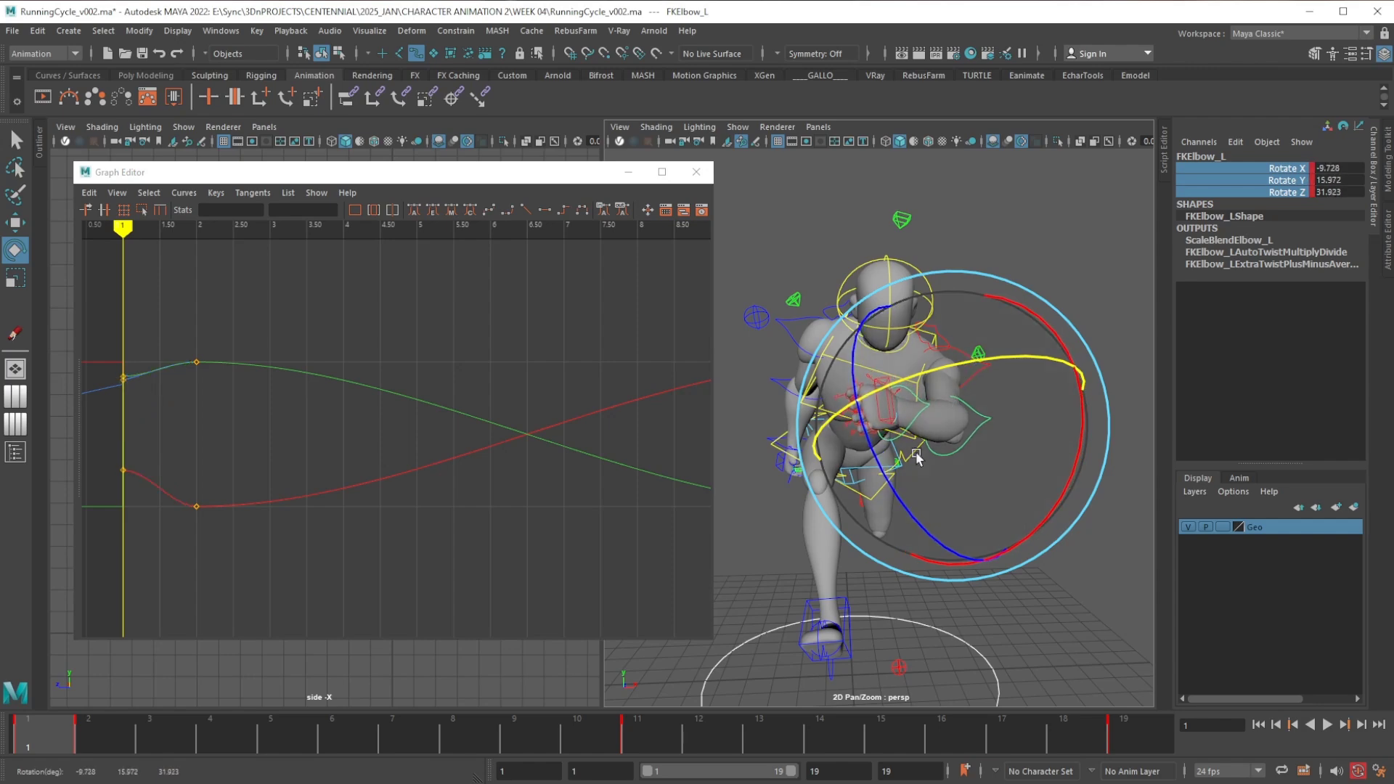
{"action": "left_click_drag", "start_coordinate": [896, 490], "coordinate": [818, 473]}
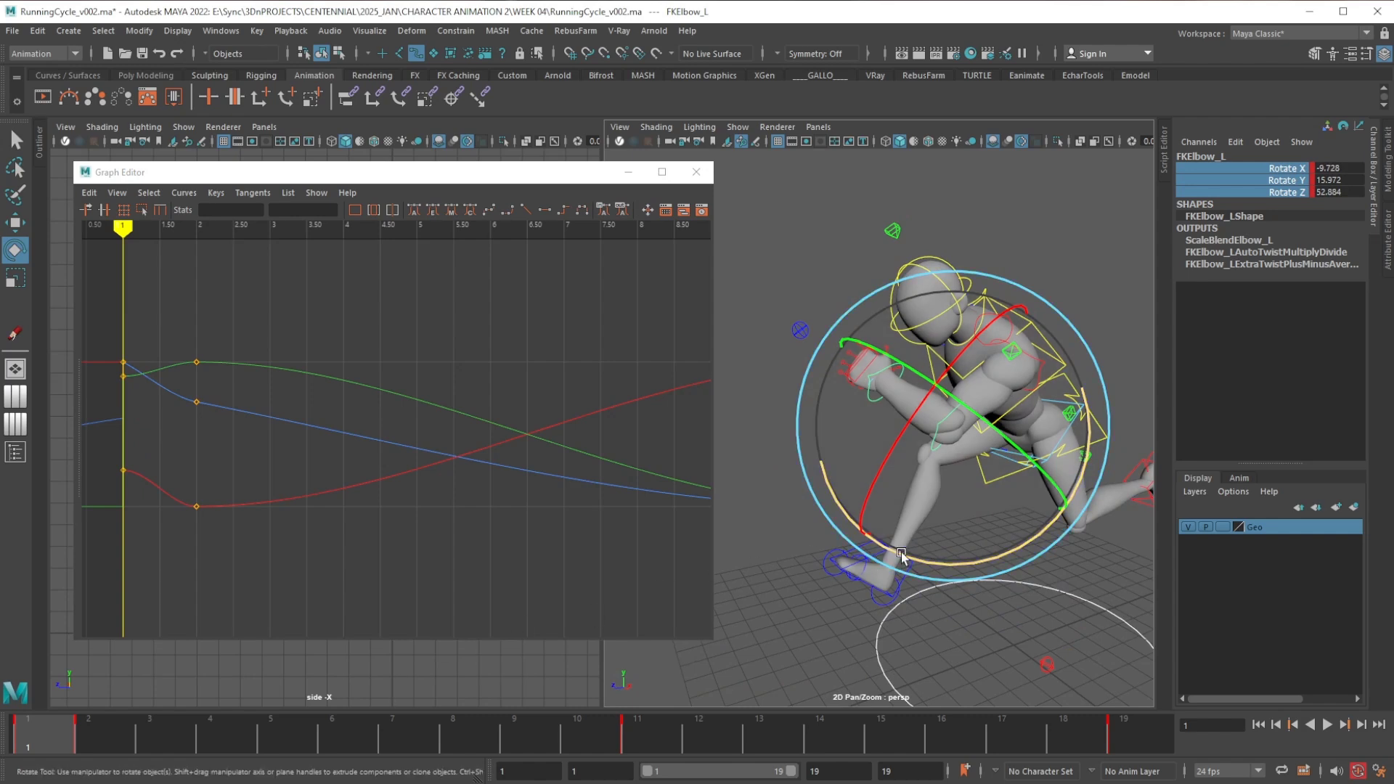
{"action": "left_click_drag", "start_coordinate": [901, 552], "coordinate": [899, 550]}
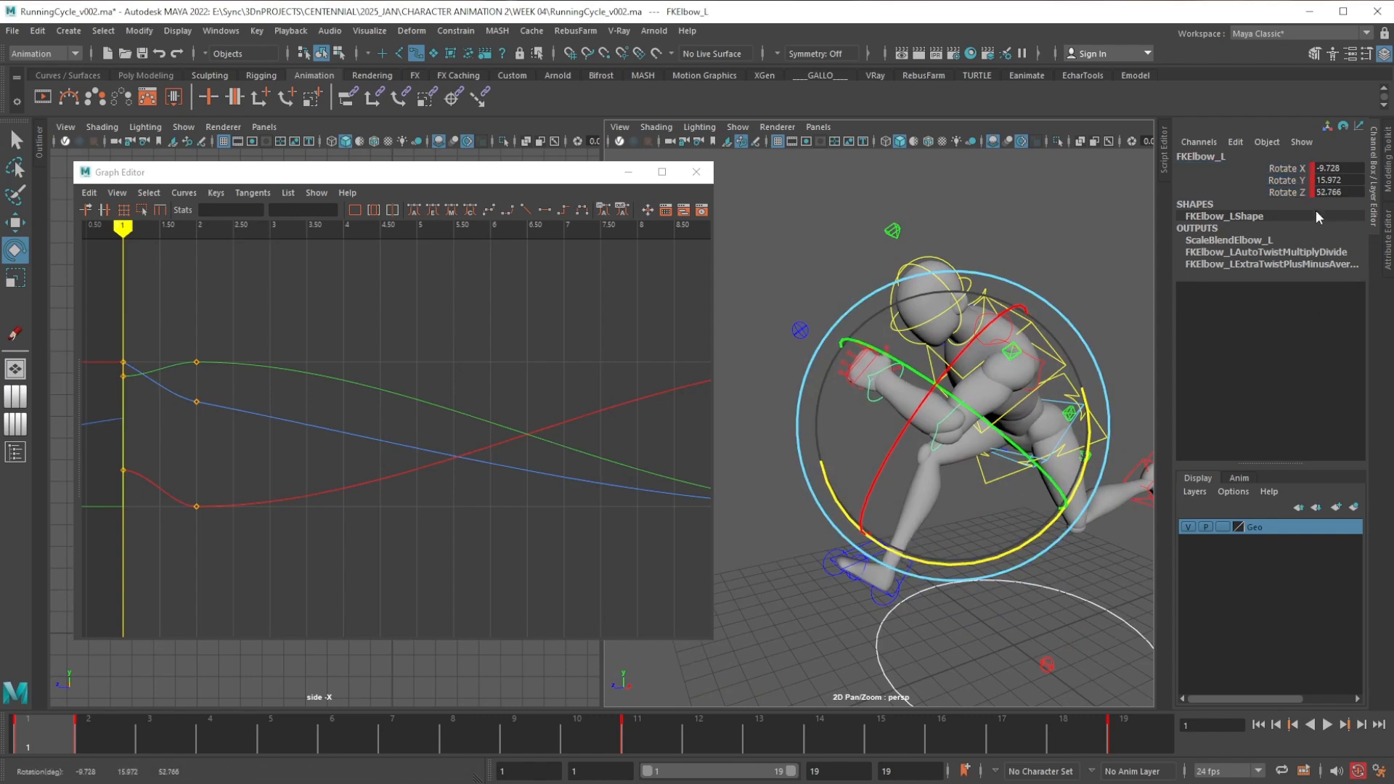
Delete the left elbow control's keys at frame 2
{"action": "left_click_drag", "start_coordinate": [978, 595], "coordinate": [903, 585], "text": "alt"}
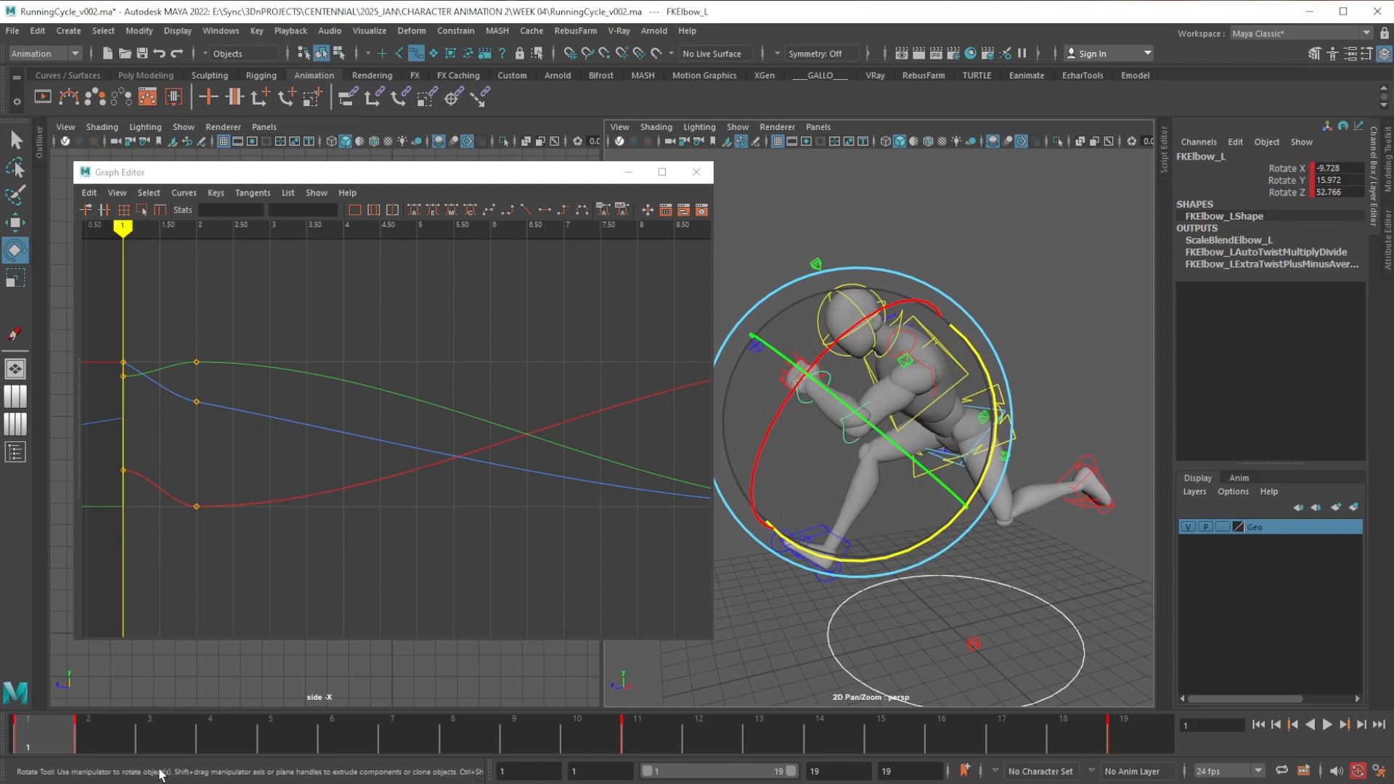
{"action": "left_click", "coordinate": [117, 734]}
{"action": "right_click", "coordinate": [102, 734]}
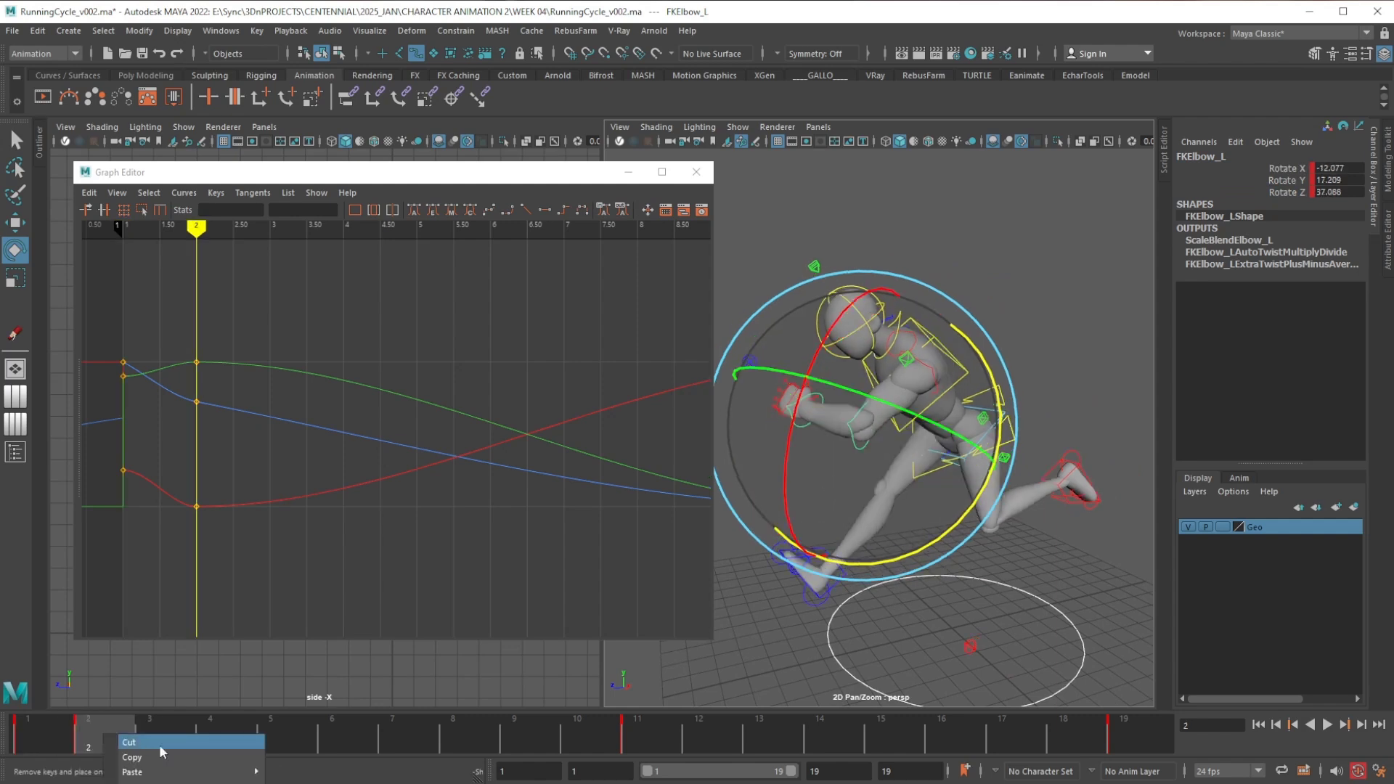
{"action": "left_click", "coordinate": [166, 782]}
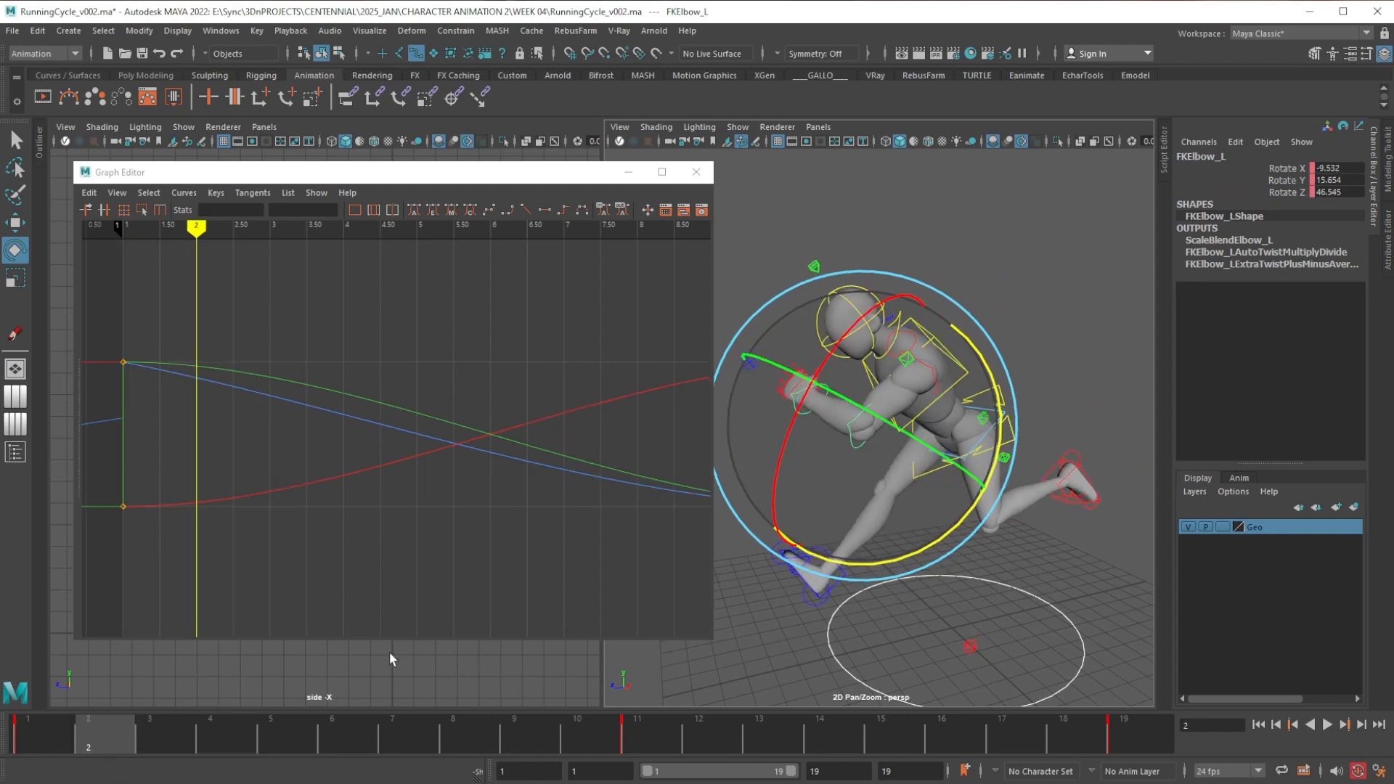
At frame 1, rotate the left elbow control across the chest to X -14.614, Y 19.418, Z 54.461
{"action": "left_click", "coordinate": [49, 730]}
{"action": "left_click_drag", "start_coordinate": [785, 500], "coordinate": [992, 523], "text": "alt"}
{"action": "left_click_drag", "start_coordinate": [916, 393], "coordinate": [890, 383]}
{"action": "left_click_drag", "start_coordinate": [842, 485], "coordinate": [839, 488]}
Select the left wrist control FKWrist_L and delete its keys at frame 2
{"action": "left_click_drag", "start_coordinate": [951, 564], "coordinate": [887, 416], "text": "alt"}
{"action": "key", "text": "w"}
{"action": "left_click", "coordinate": [878, 417]}
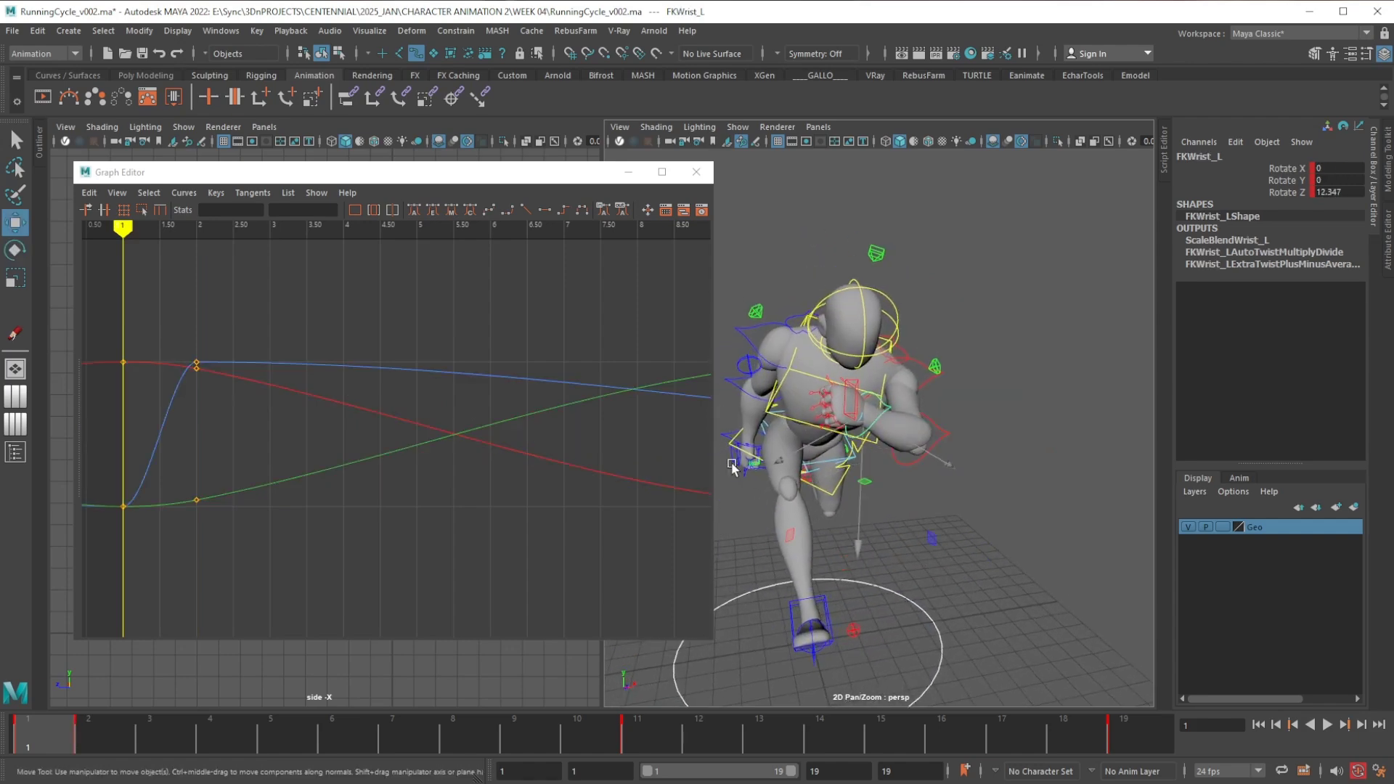
{"action": "left_click", "coordinate": [110, 727]}
{"action": "right_click", "coordinate": [104, 748]}
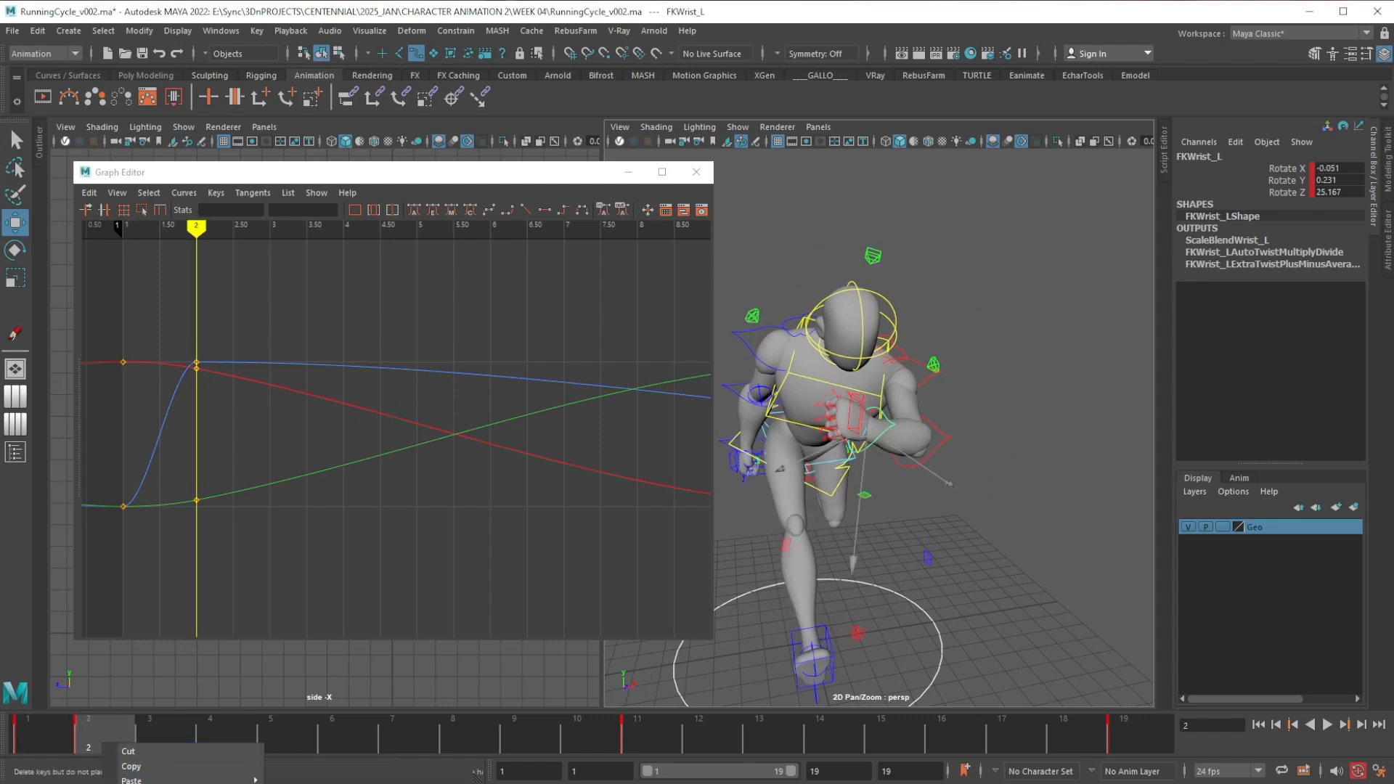
{"action": "left_click", "coordinate": [135, 783]}
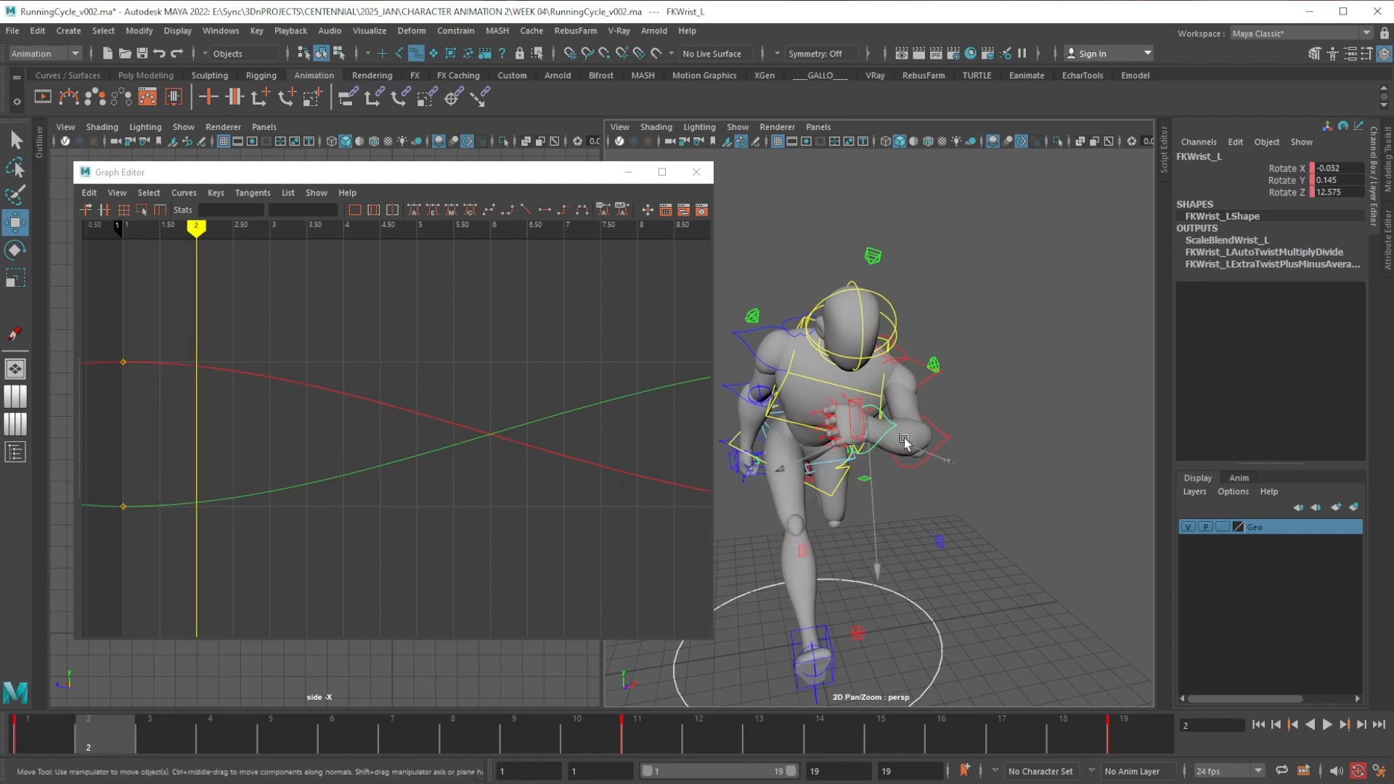
At frame 2, try rotating the left wrist control to X 10.467, Y 18.86, Z 35.799
{"action": "key", "text": "e"}
{"action": "left_click_drag", "start_coordinate": [935, 529], "coordinate": [838, 491]}
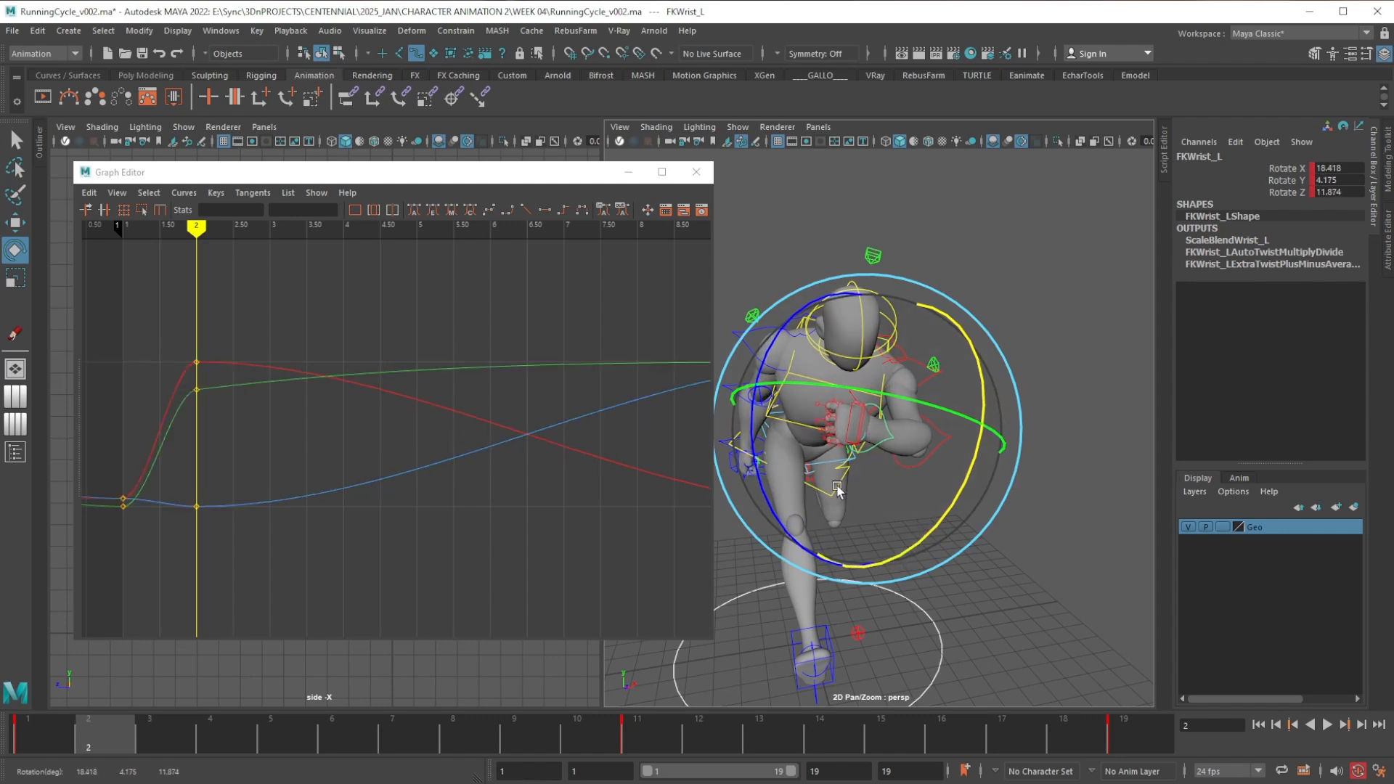
{"action": "left_click_drag", "start_coordinate": [760, 472], "coordinate": [763, 395]}
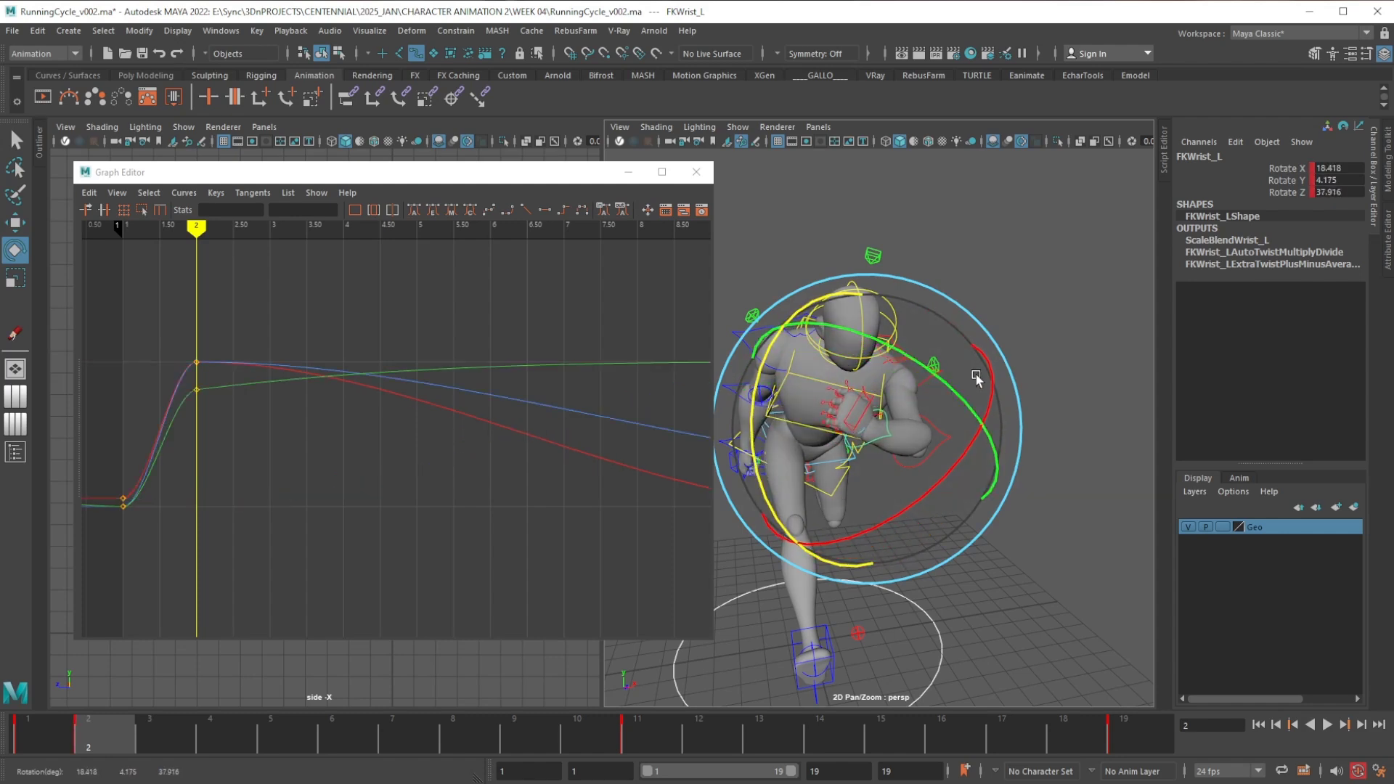
{"action": "left_click_drag", "start_coordinate": [970, 398], "coordinate": [924, 345]}
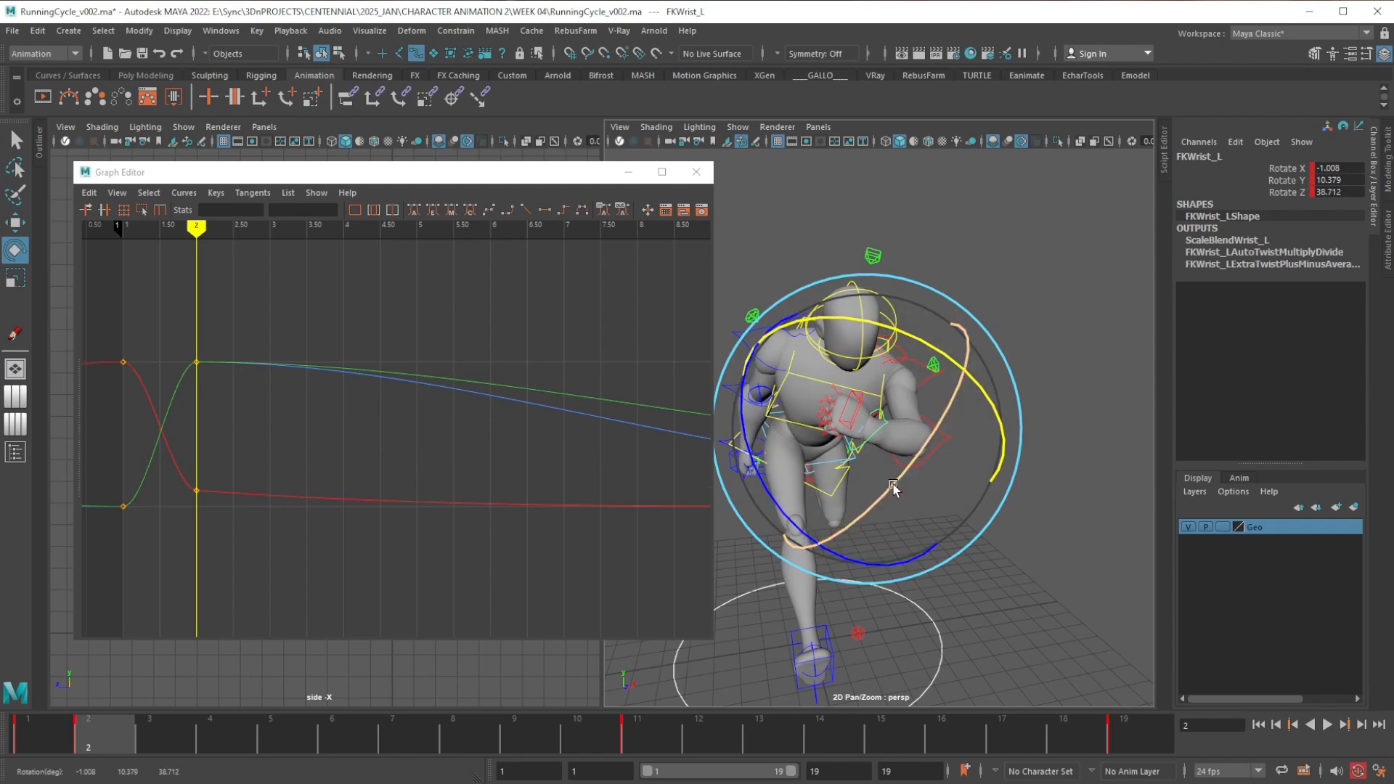
{"action": "left_click_drag", "start_coordinate": [893, 485], "coordinate": [866, 516]}
{"action": "left_click_drag", "start_coordinate": [870, 561], "coordinate": [687, 460], "text": "alt"}
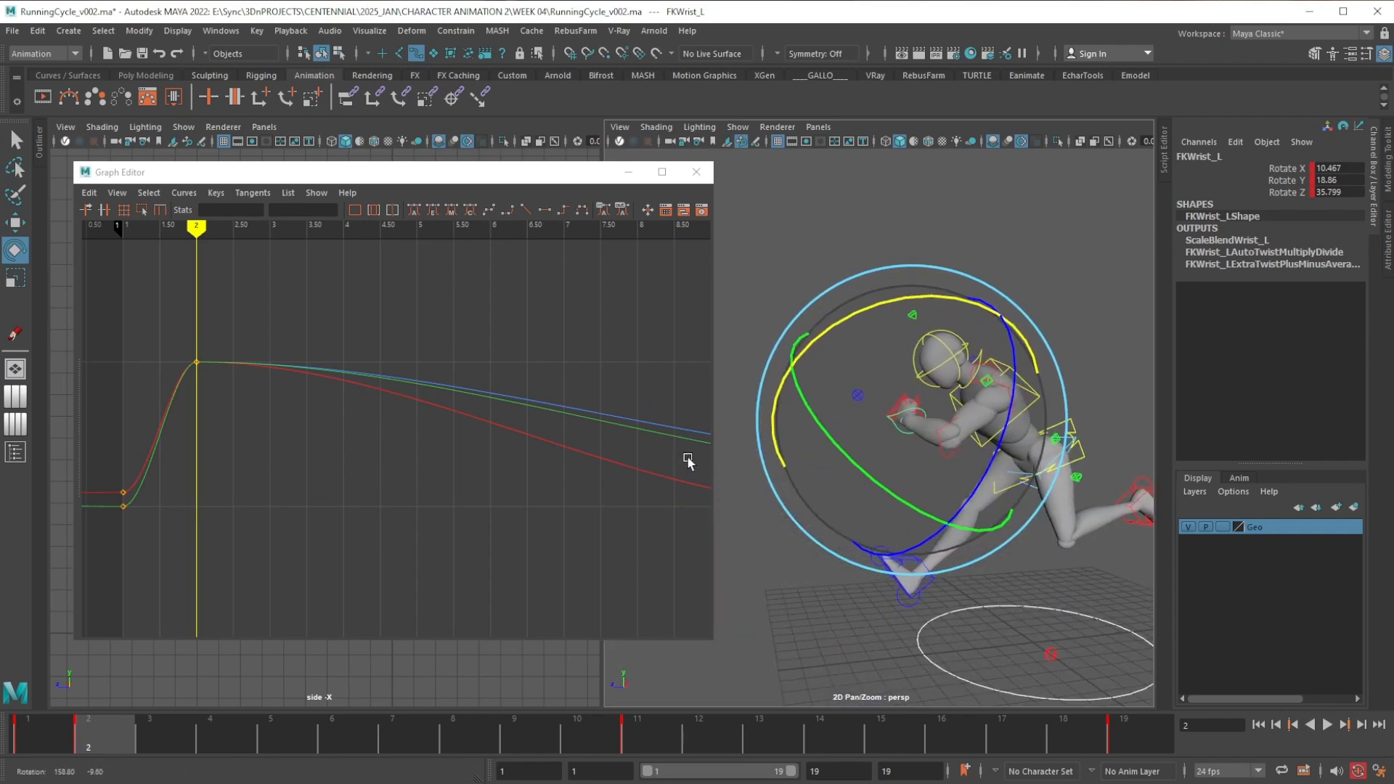
Examine the left shoulder control's pose and rotation curves around frames 1 and 2
{"action": "middle_click_drag", "start_coordinate": [1107, 467], "coordinate": [1024, 516], "text": "alt"}
{"action": "scroll", "coordinate": [990, 464], "scroll_direction": "up", "scroll_amount": 5}
{"action": "left_click", "coordinate": [990, 451]}
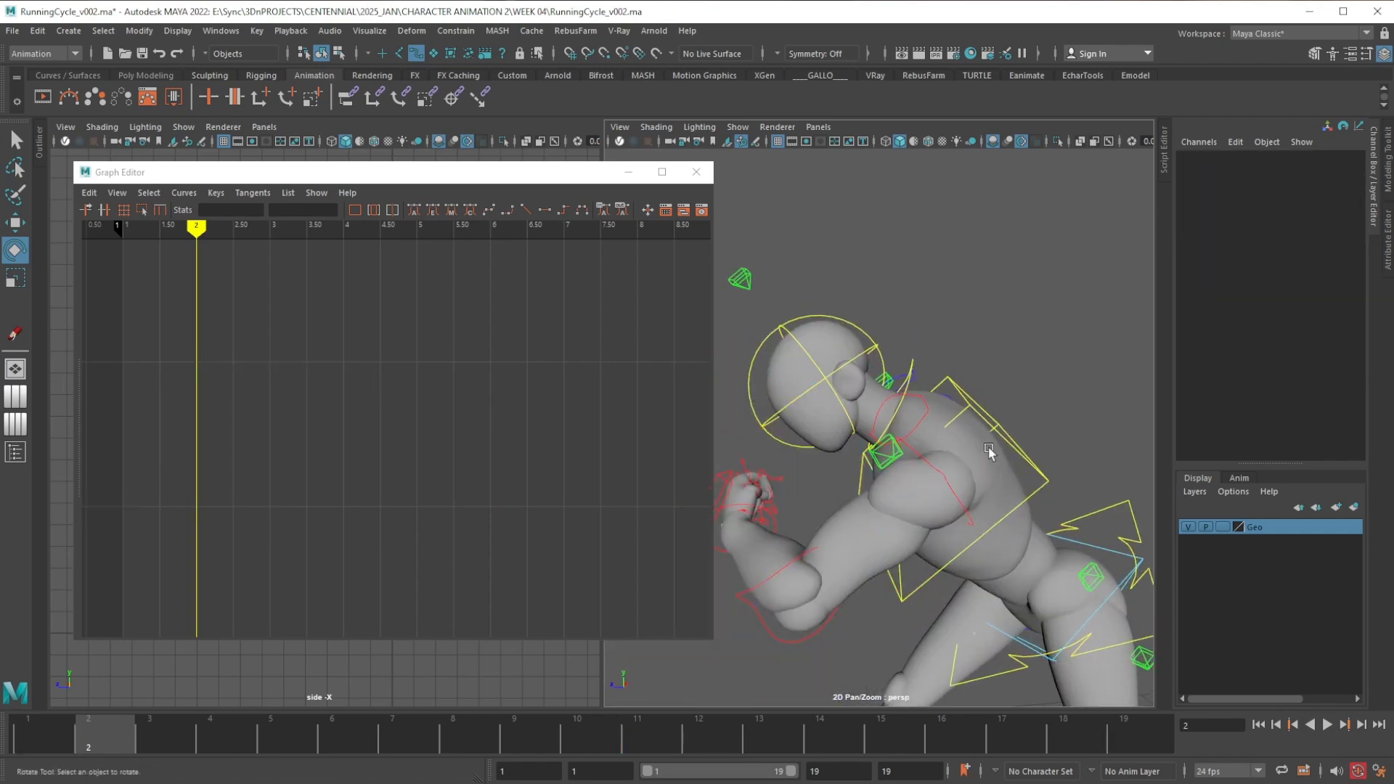
{"action": "left_click", "coordinate": [949, 488]}
{"action": "scroll", "coordinate": [931, 549], "scroll_direction": "down", "scroll_amount": 4}
{"action": "mouse_move", "coordinate": [889, 597]}
{"action": "left_mouse_down"}
{"action": "mouse_move", "coordinate": [907, 600]}
{"action": "mouse_move", "coordinate": [864, 616]}
{"action": "mouse_move", "coordinate": [993, 615]}
{"action": "mouse_move", "coordinate": [898, 584]}
{"action": "left_mouse_up"}
{"action": "left_click", "coordinate": [55, 734]}
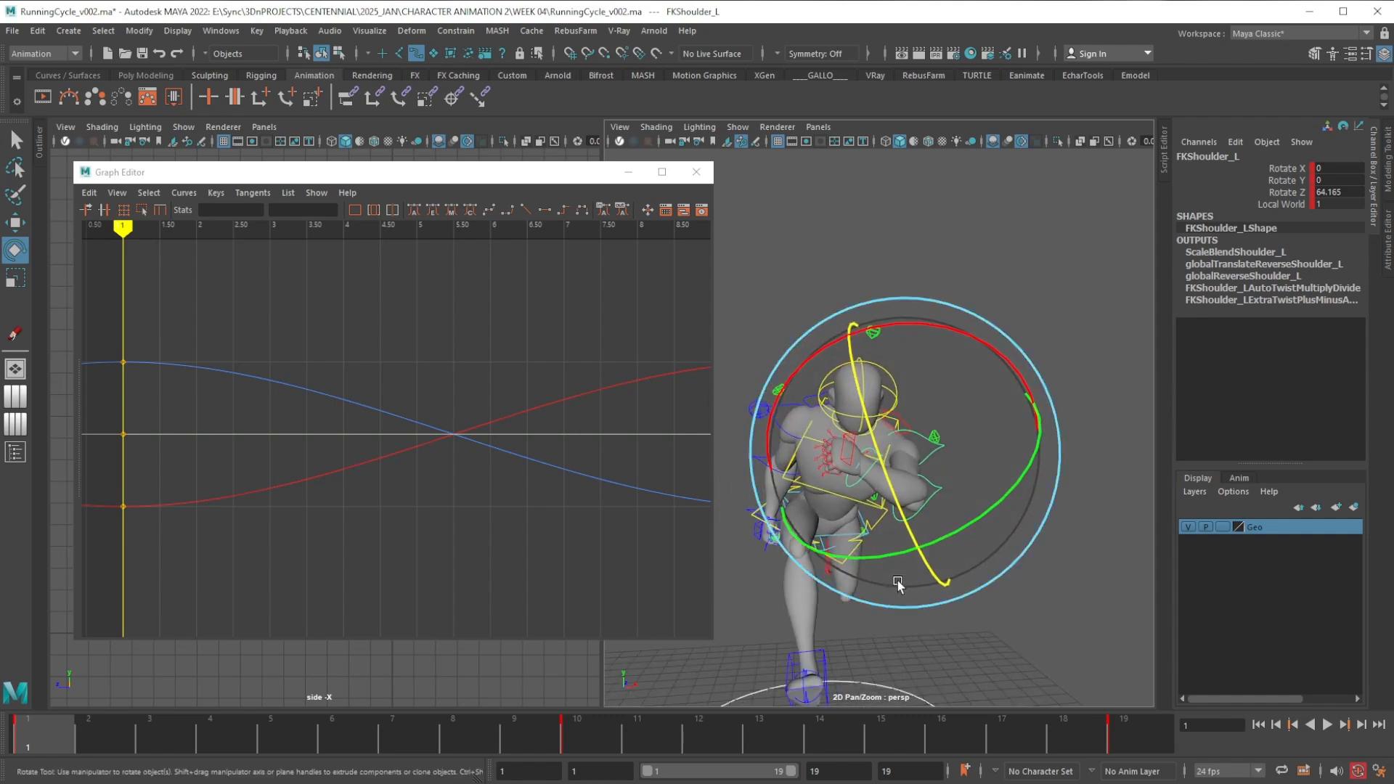
Remove the left wrist control's new rotation keys at frame 2 and return to frame 1
{"action": "left_click", "coordinate": [1019, 314]}
{"action": "left_click", "coordinate": [865, 472]}
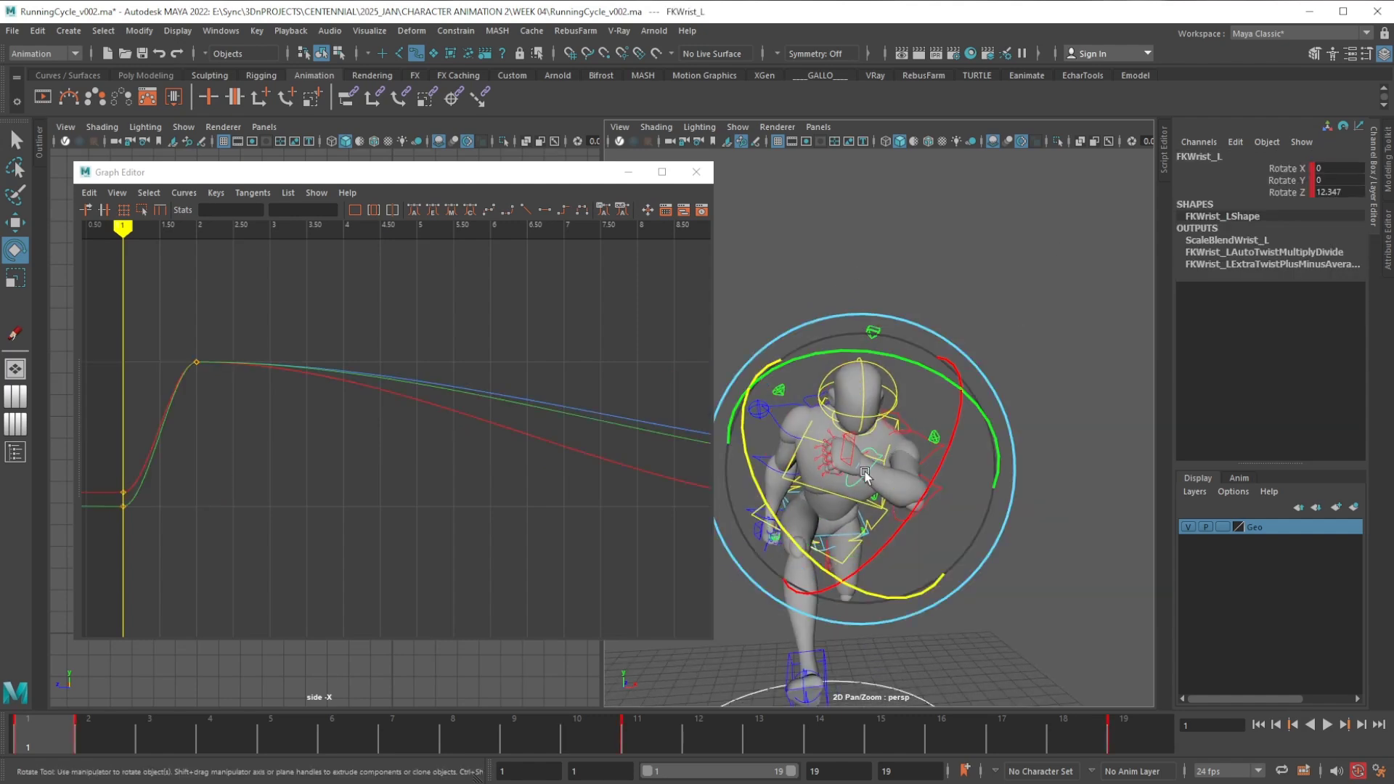
{"action": "left_click", "coordinate": [98, 735]}
{"action": "right_click", "coordinate": [98, 735]}
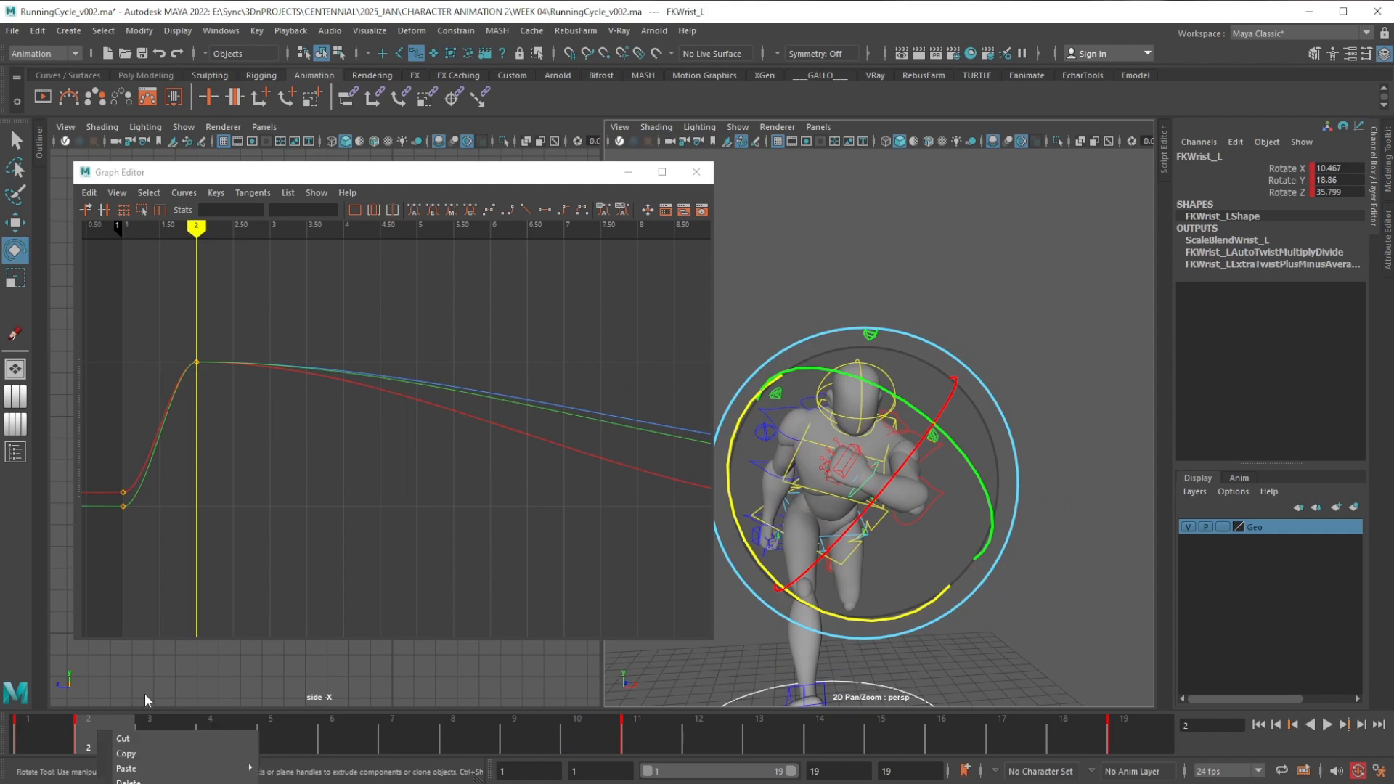
{"action": "left_click", "coordinate": [162, 779]}
{"action": "left_click", "coordinate": [62, 744]}
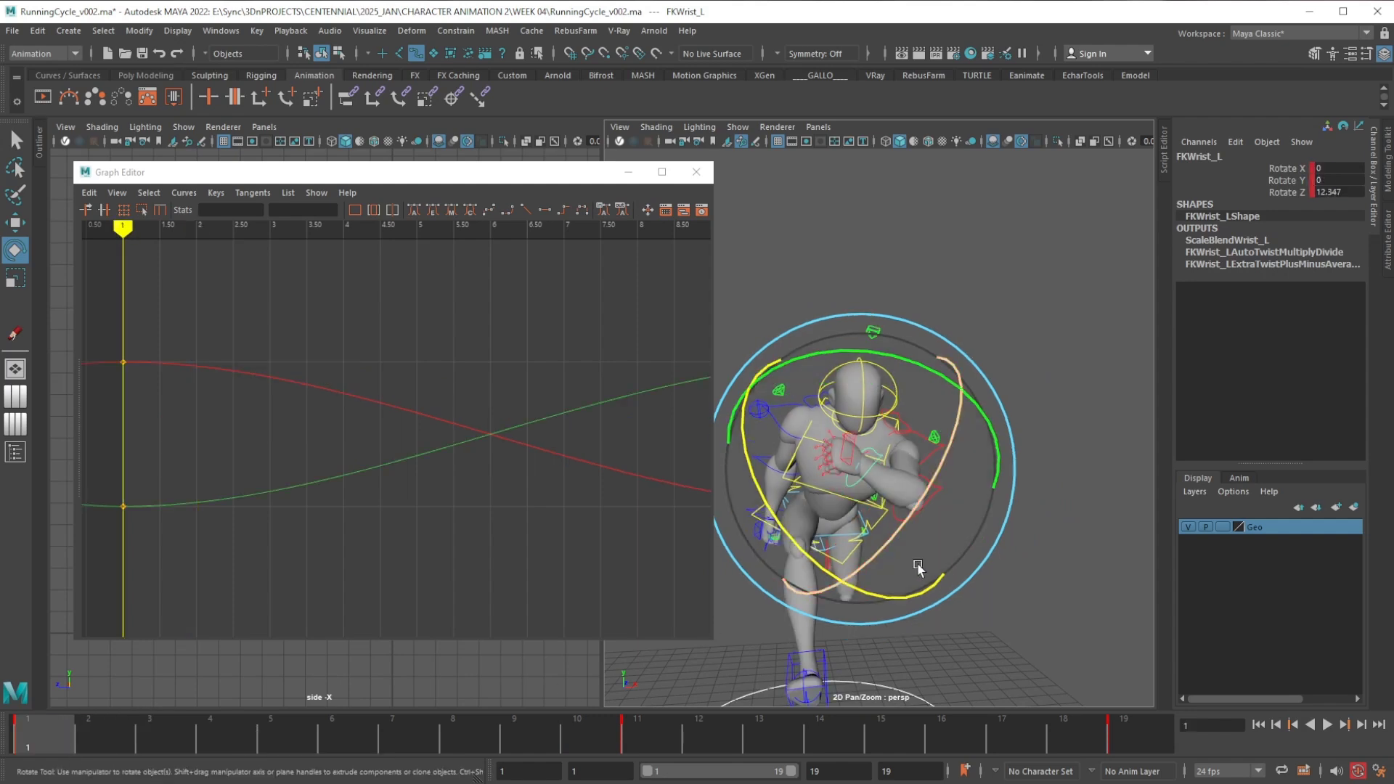
At frame 10, rotate the left shoulder control FKShoulder_L to Rotate Z -96.556 so the arm swings higher behind the body
{"action": "left_click", "coordinate": [992, 519]}
{"action": "left_click", "coordinate": [937, 497]}
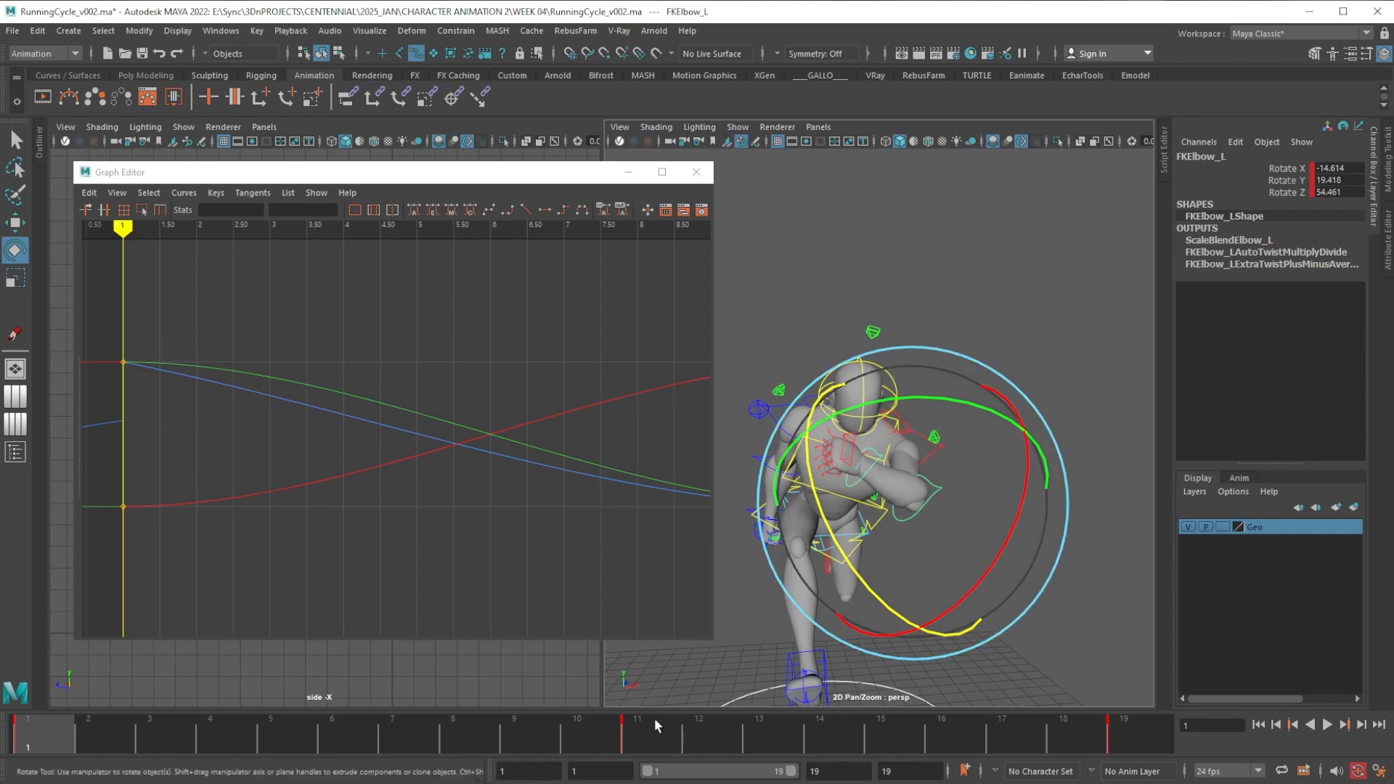
{"action": "left_click", "coordinate": [650, 738]}
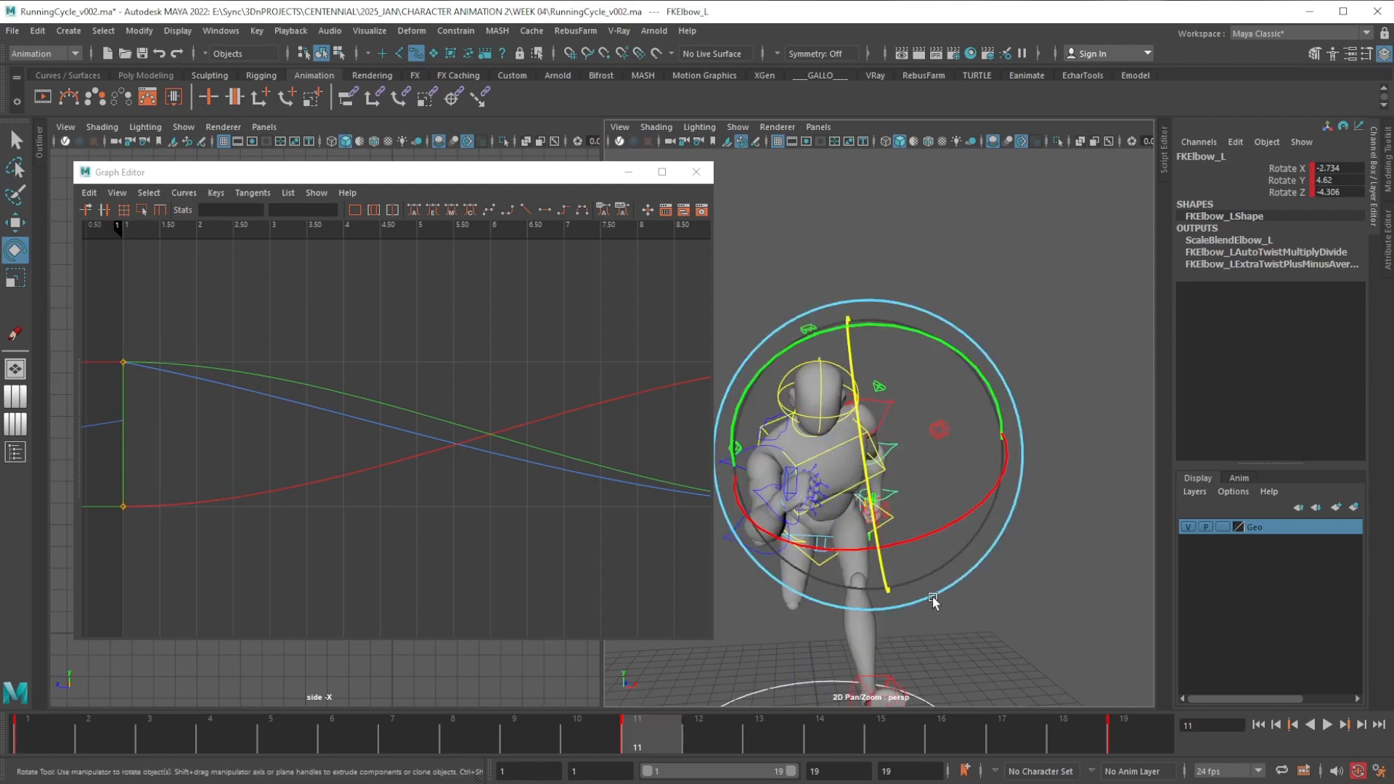
{"action": "left_click_drag", "start_coordinate": [935, 592], "coordinate": [829, 588], "text": "alt"}
{"action": "middle_click_drag", "start_coordinate": [887, 551], "coordinate": [904, 560], "text": "alt"}
{"action": "left_click_drag", "start_coordinate": [904, 560], "coordinate": [954, 561], "text": "alt"}
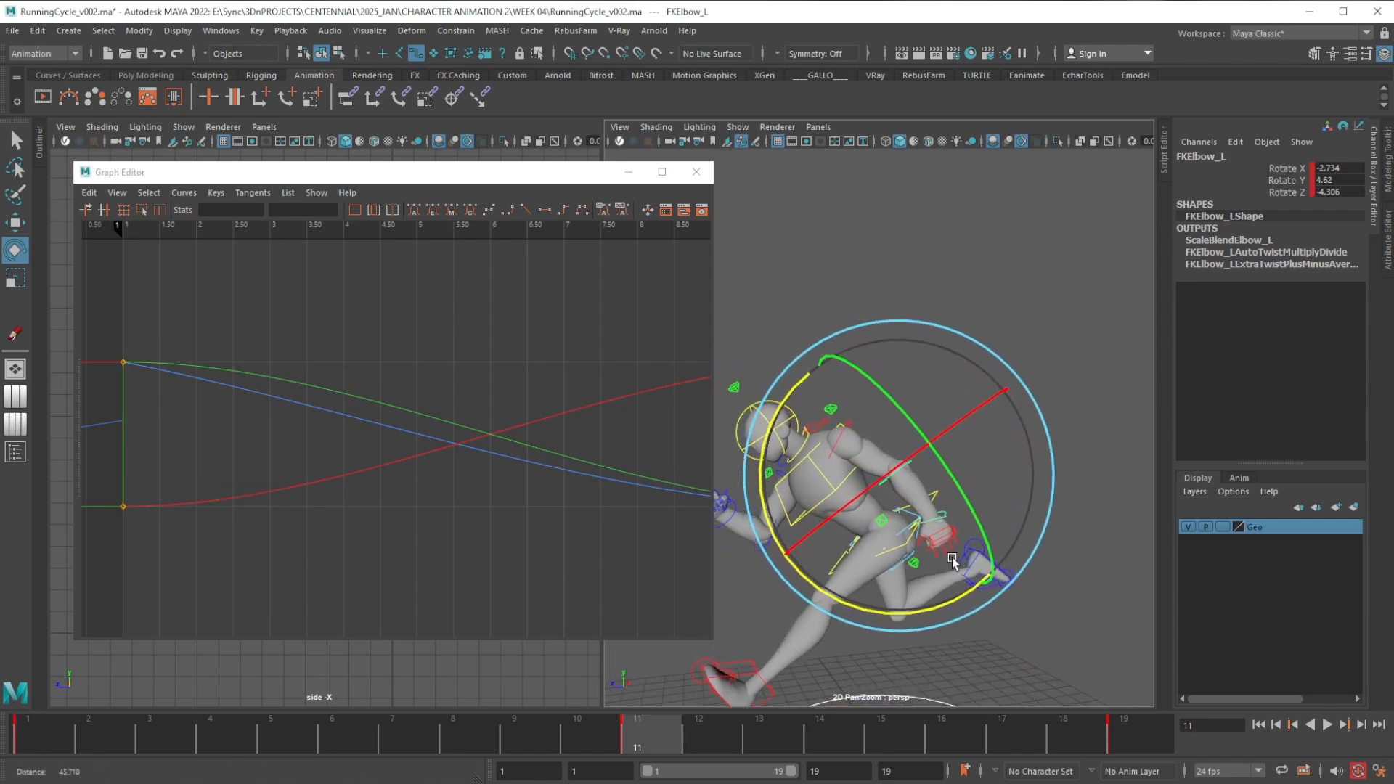
{"action": "scroll", "coordinate": [954, 578], "scroll_direction": "up", "scroll_amount": 3}
{"action": "middle_click_drag", "start_coordinate": [960, 588], "coordinate": [959, 597], "text": "alt"}
{"action": "left_click", "coordinate": [1047, 340]}
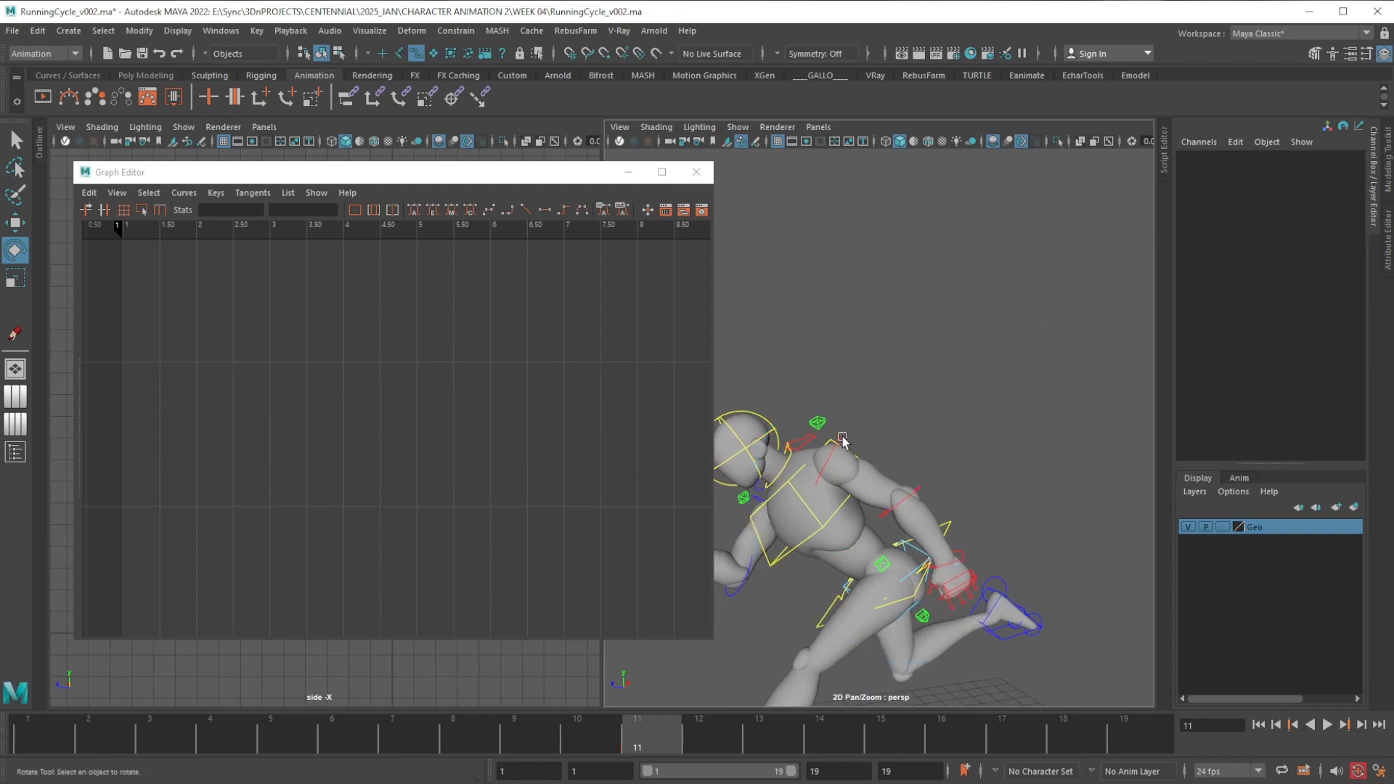
{"action": "left_click", "coordinate": [841, 438]}
{"action": "left_click_drag", "start_coordinate": [669, 731], "coordinate": [607, 734]}
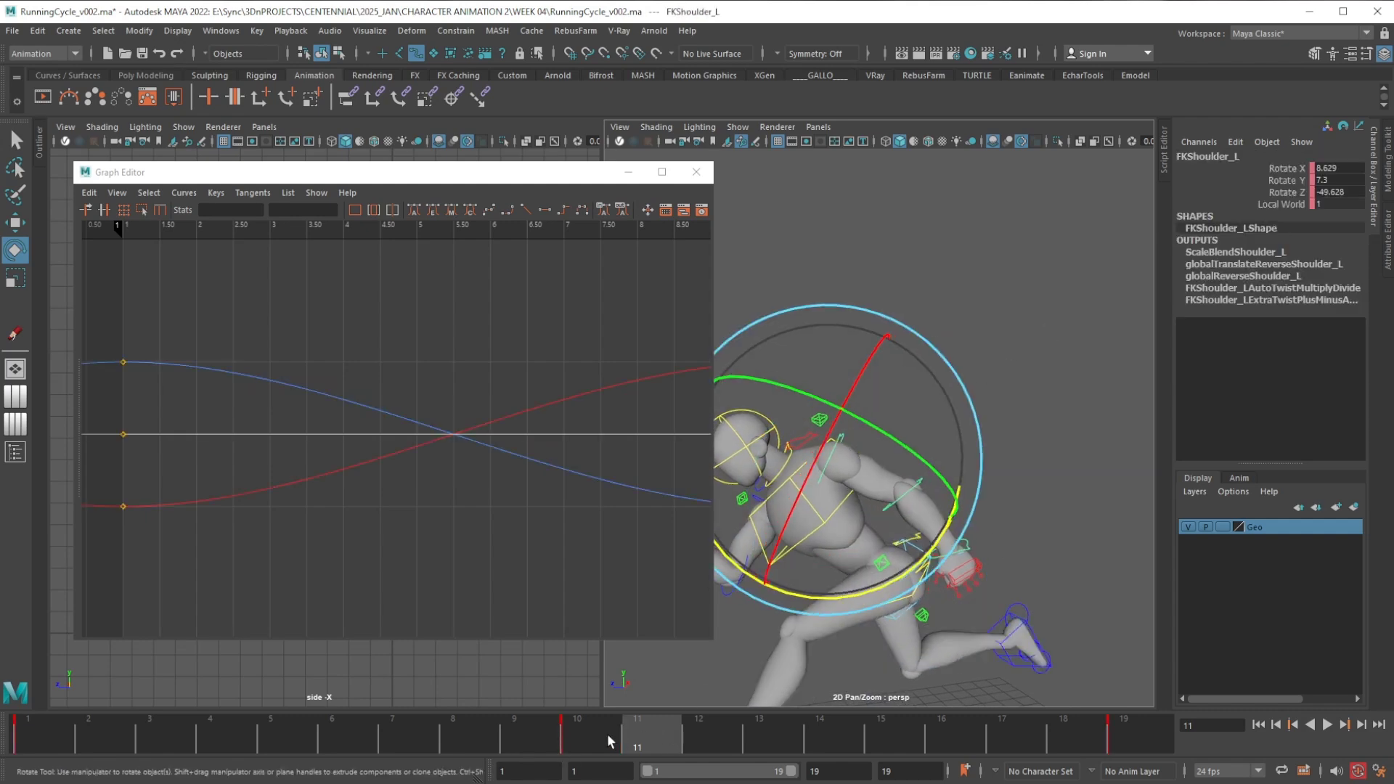
{"action": "left_click_drag", "start_coordinate": [806, 597], "coordinate": [924, 598]}
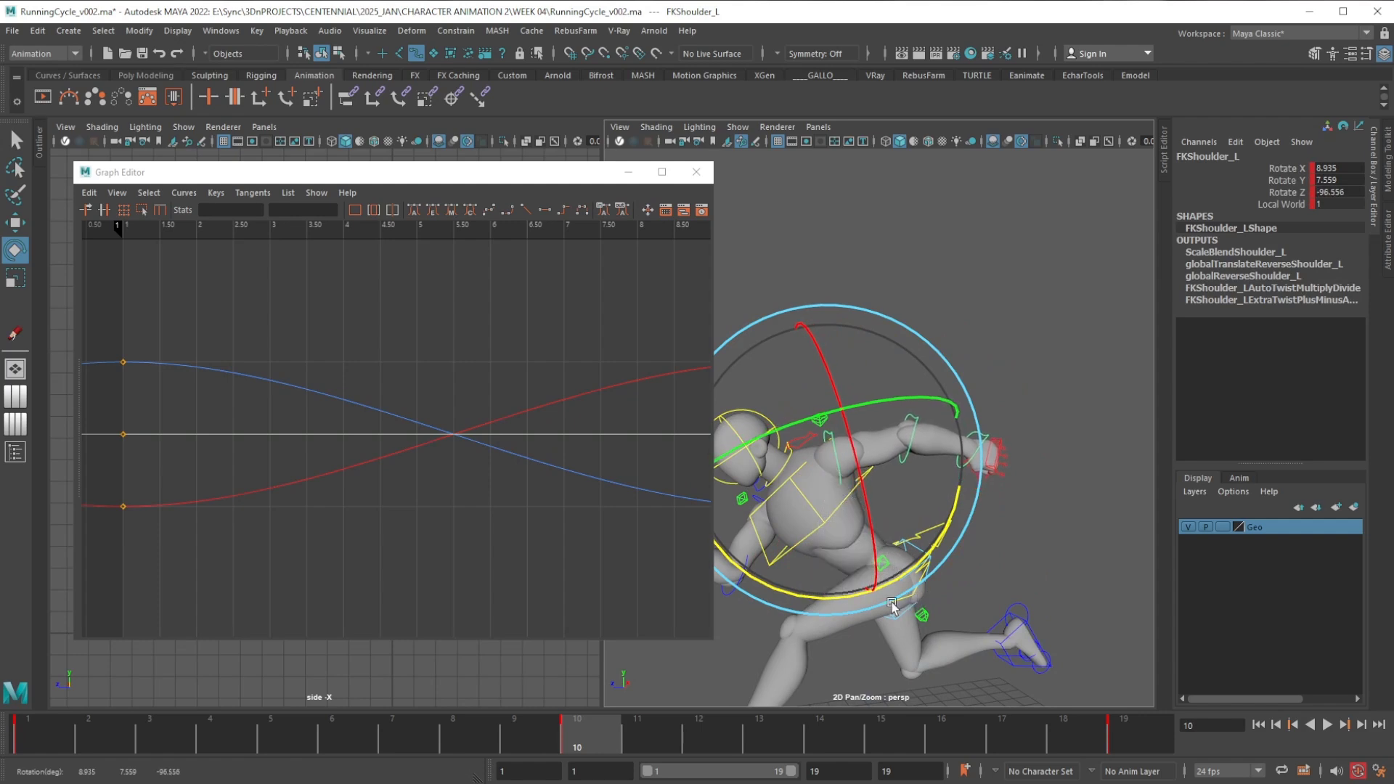
At frame 11, rotate the left elbow control to straighten the forearm in the backswing
{"action": "left_click_drag", "start_coordinate": [868, 494], "coordinate": [950, 524], "text": "alt"}
{"action": "middle_click_drag", "start_coordinate": [952, 469], "coordinate": [974, 537], "text": "alt"}
{"action": "left_click_drag", "start_coordinate": [974, 537], "coordinate": [943, 449], "text": "alt"}
{"action": "left_click", "coordinate": [842, 438]}
{"action": "left_click", "coordinate": [832, 440]}
{"action": "left_click", "coordinate": [646, 726]}
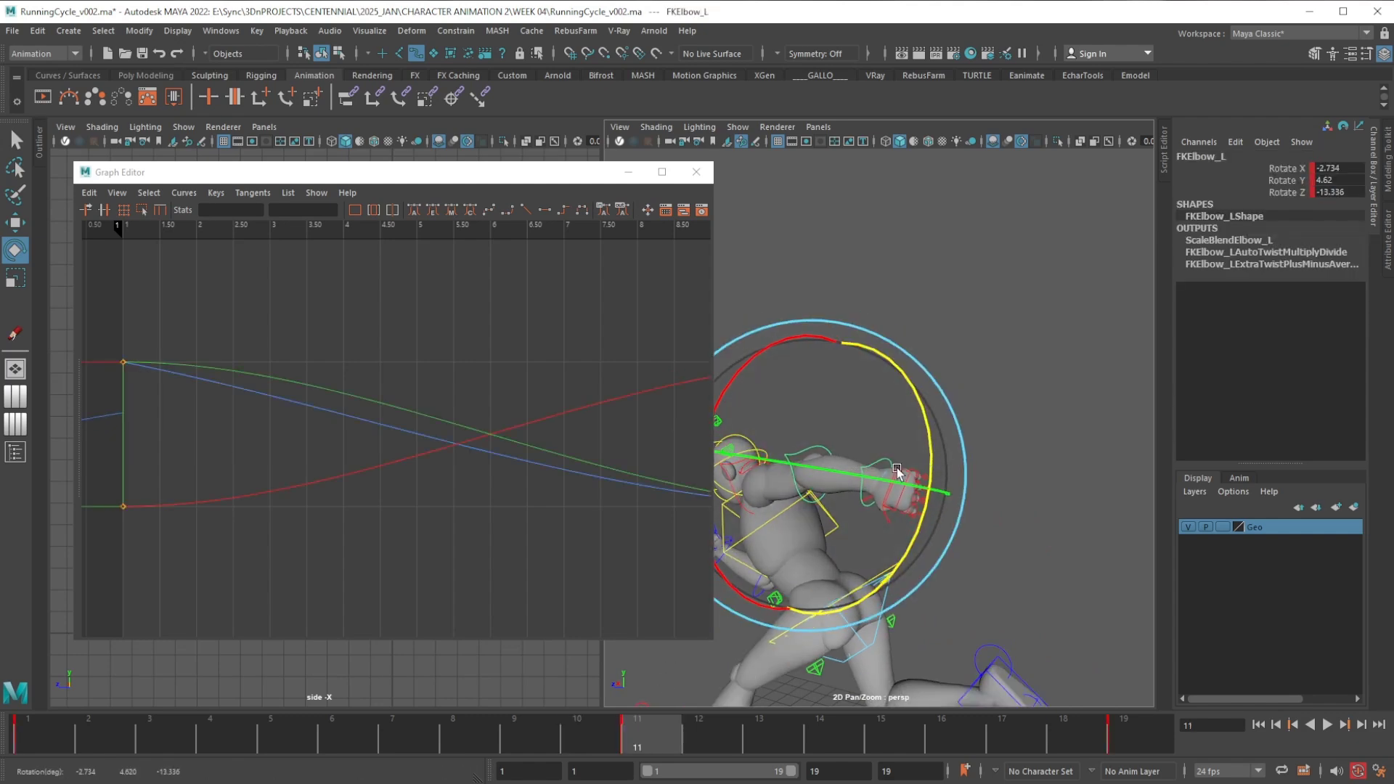
{"action": "left_click_drag", "start_coordinate": [881, 482], "coordinate": [925, 494]}
Compare the left shoulder control's pose at frames 1 and 19
{"action": "left_click", "coordinate": [1106, 432]}
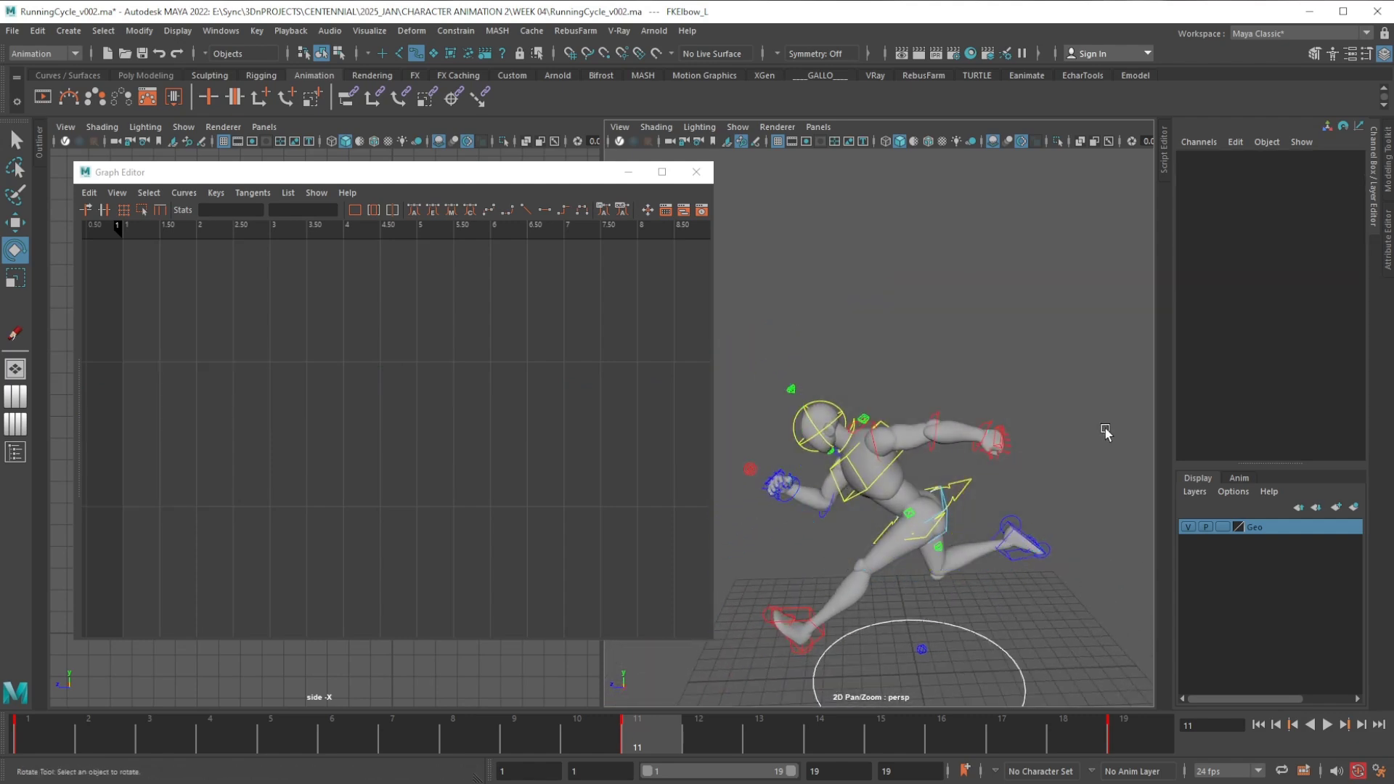
{"action": "left_click", "coordinate": [939, 423]}
{"action": "left_click", "coordinate": [1030, 343]}
{"action": "left_click", "coordinate": [875, 448]}
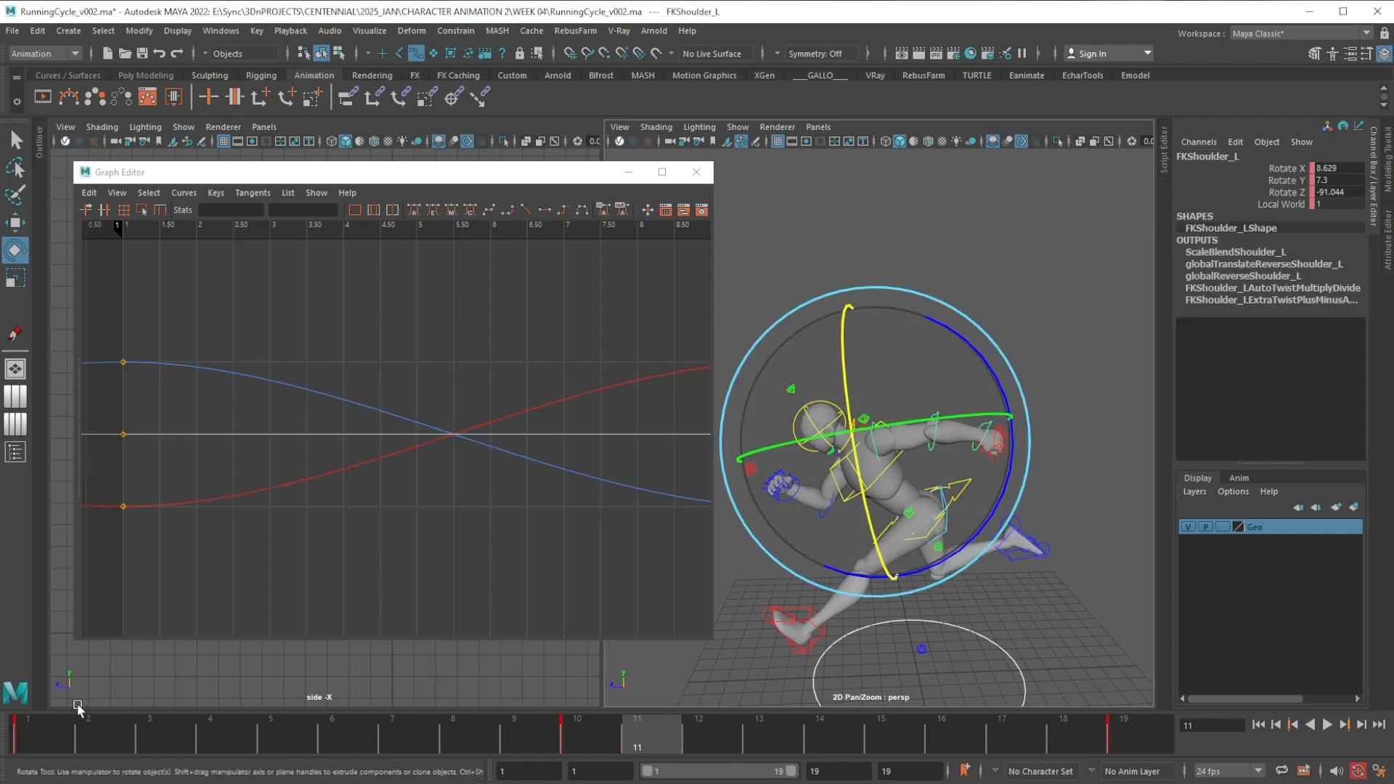
{"action": "left_click", "coordinate": [44, 741]}
{"action": "left_click", "coordinate": [1144, 739]}
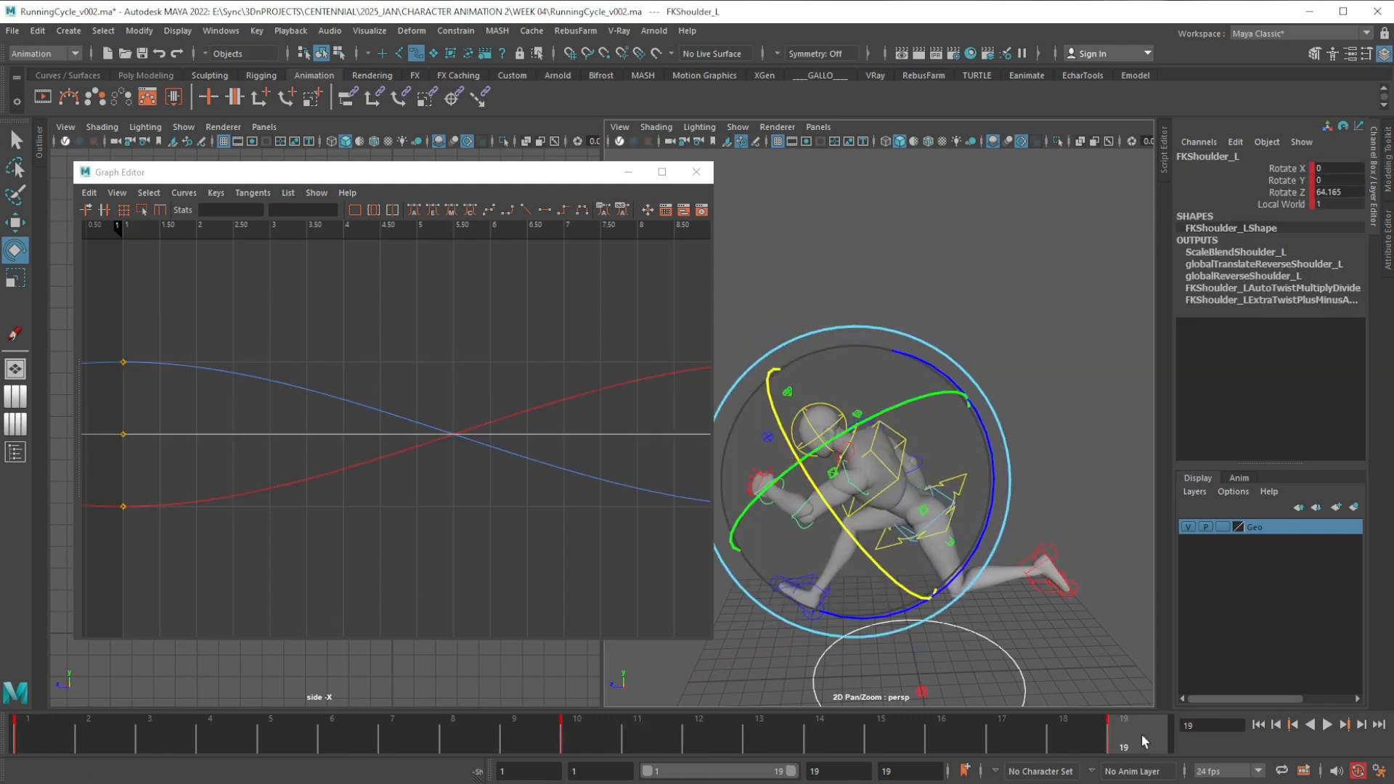
Copy the left elbow and wrist controls' keys from frame 1 and paste them at frame 19 to match the cycle's ends
{"action": "left_click", "coordinate": [774, 537]}
{"action": "left_click", "coordinate": [801, 528]}
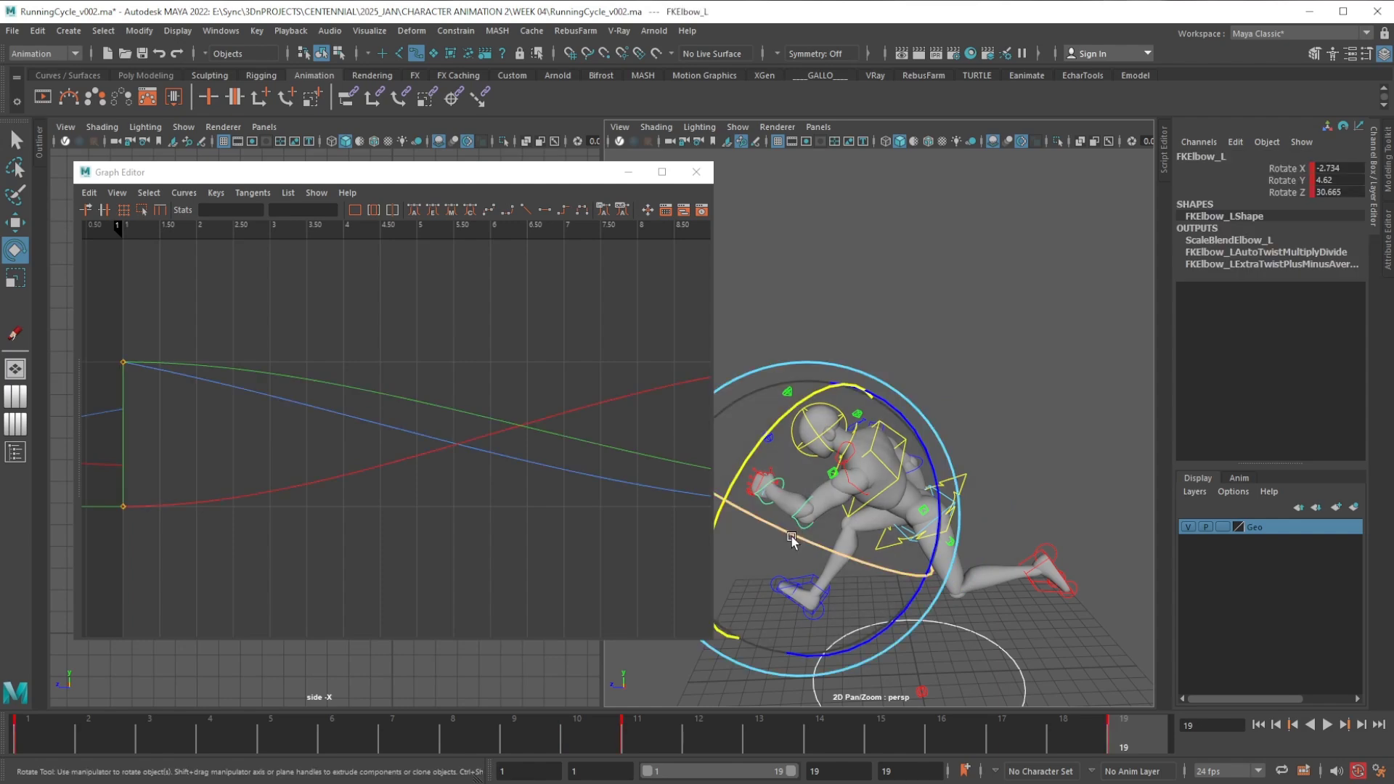
{"action": "key", "text": "w"}
{"action": "left_click", "coordinate": [769, 506]}
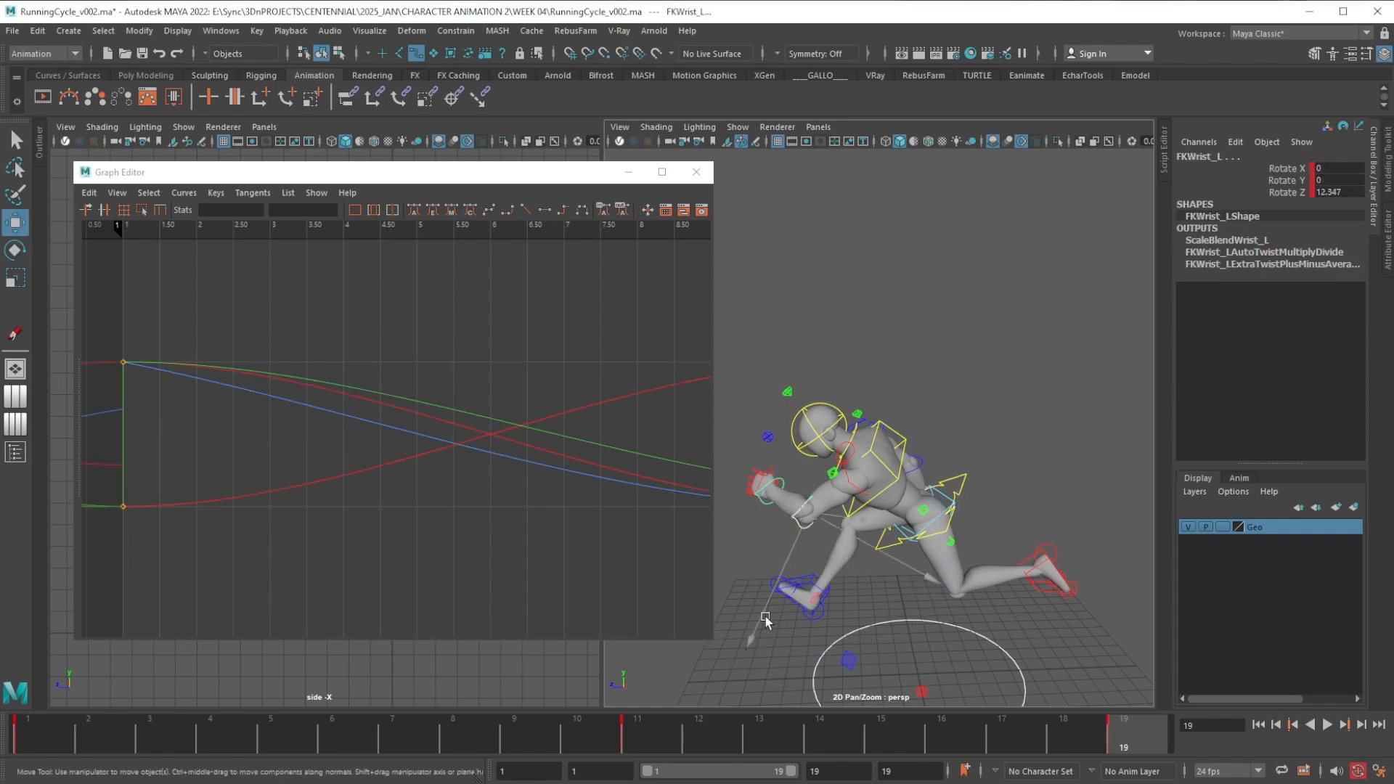
{"action": "left_click", "coordinate": [42, 732]}
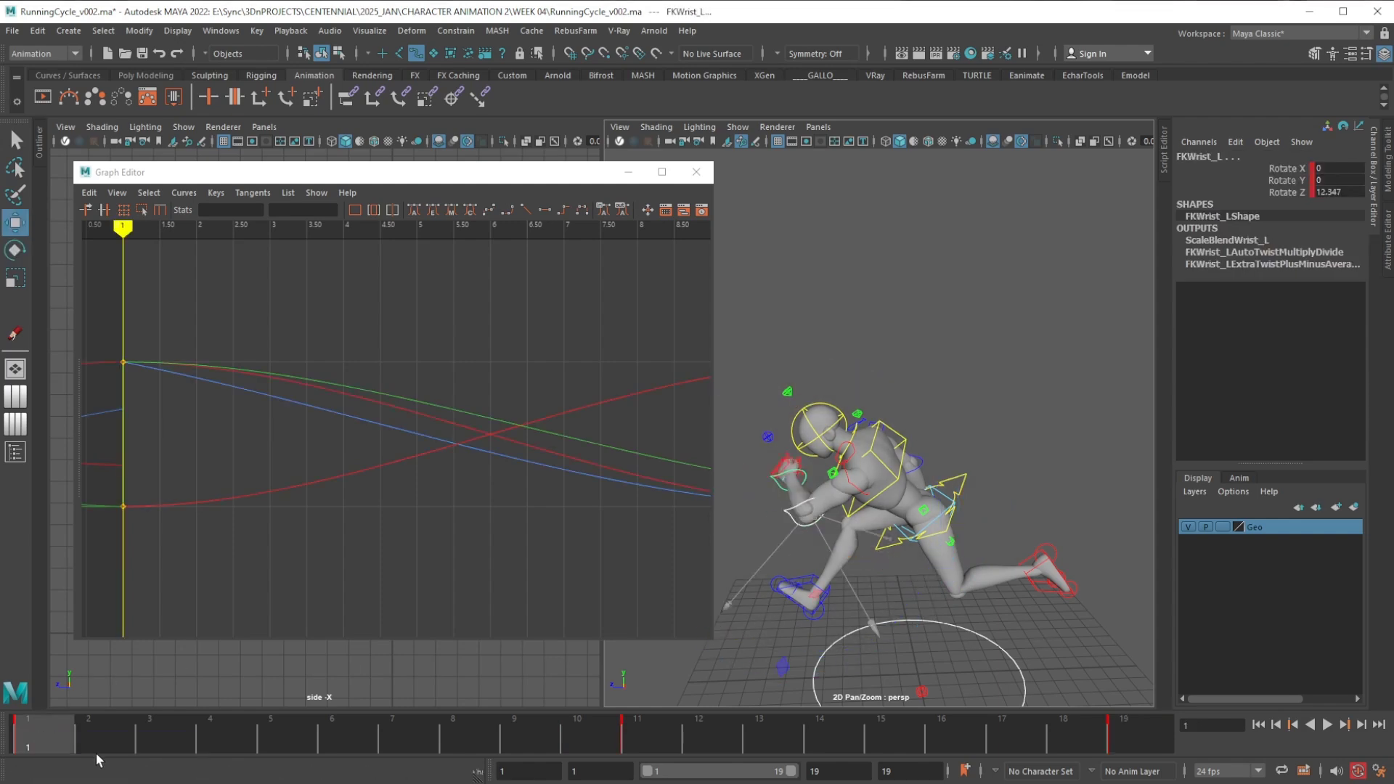
{"action": "left_click", "coordinate": [1109, 744]}
{"action": "right_click", "coordinate": [1145, 738]}
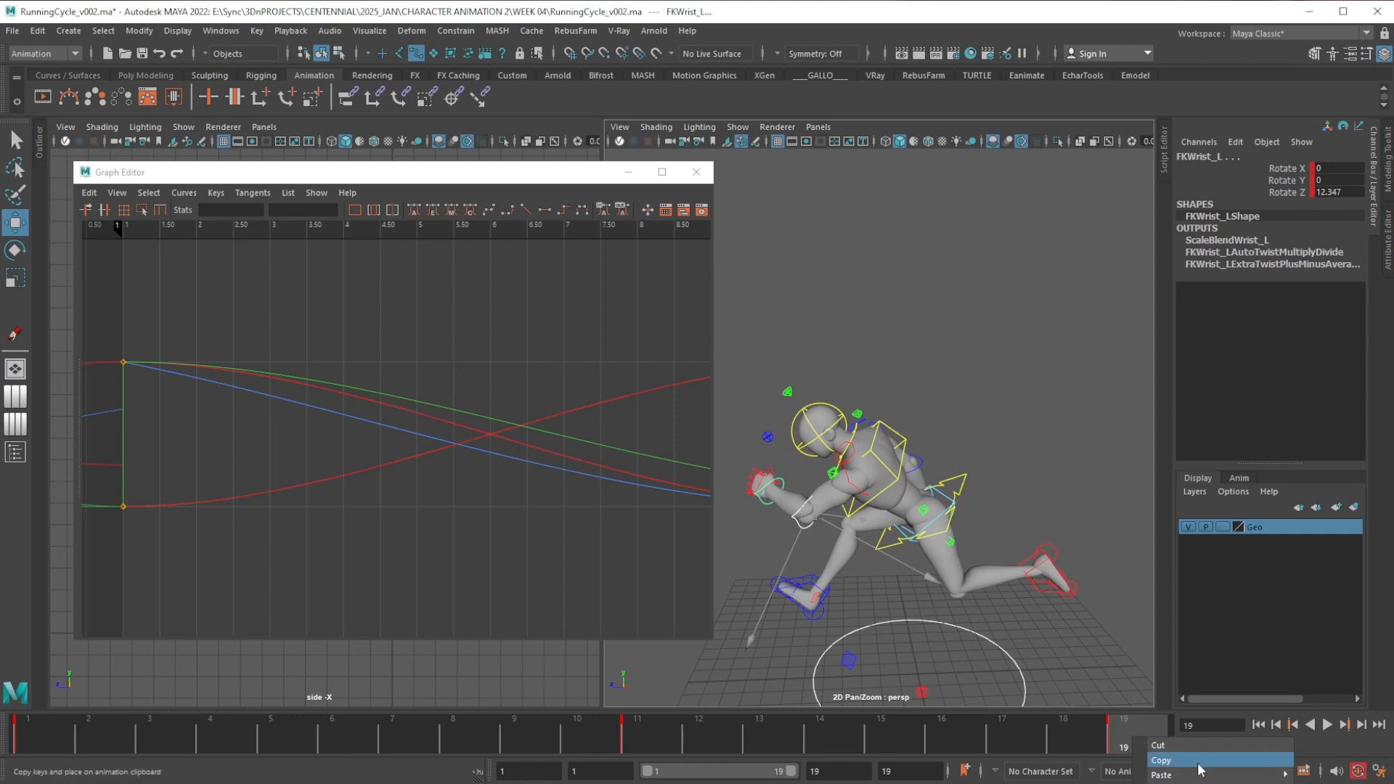
{"action": "mouse_move", "coordinate": [1209, 777]}
{"action": "left_click", "coordinate": [1322, 775]}
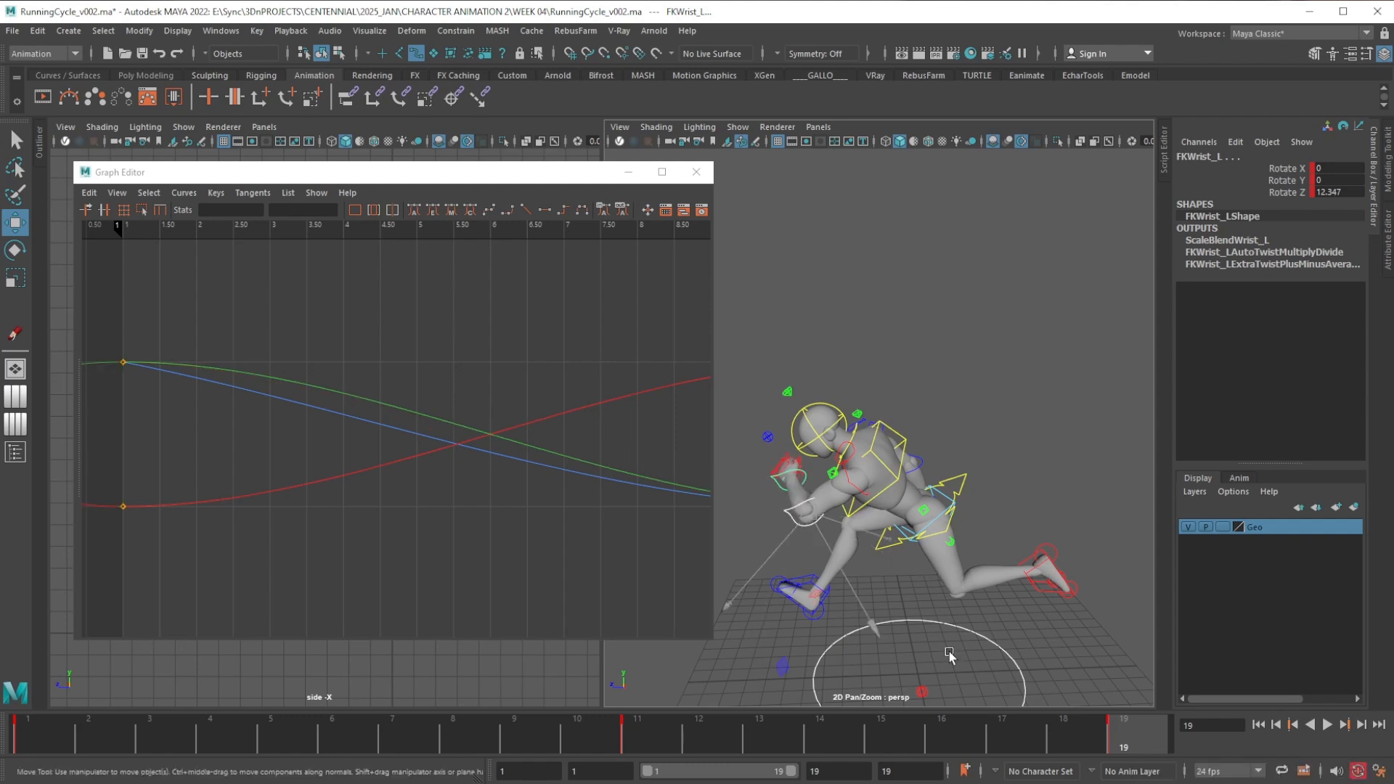
{"action": "left_click_drag", "start_coordinate": [950, 654], "coordinate": [892, 396], "text": "alt"}
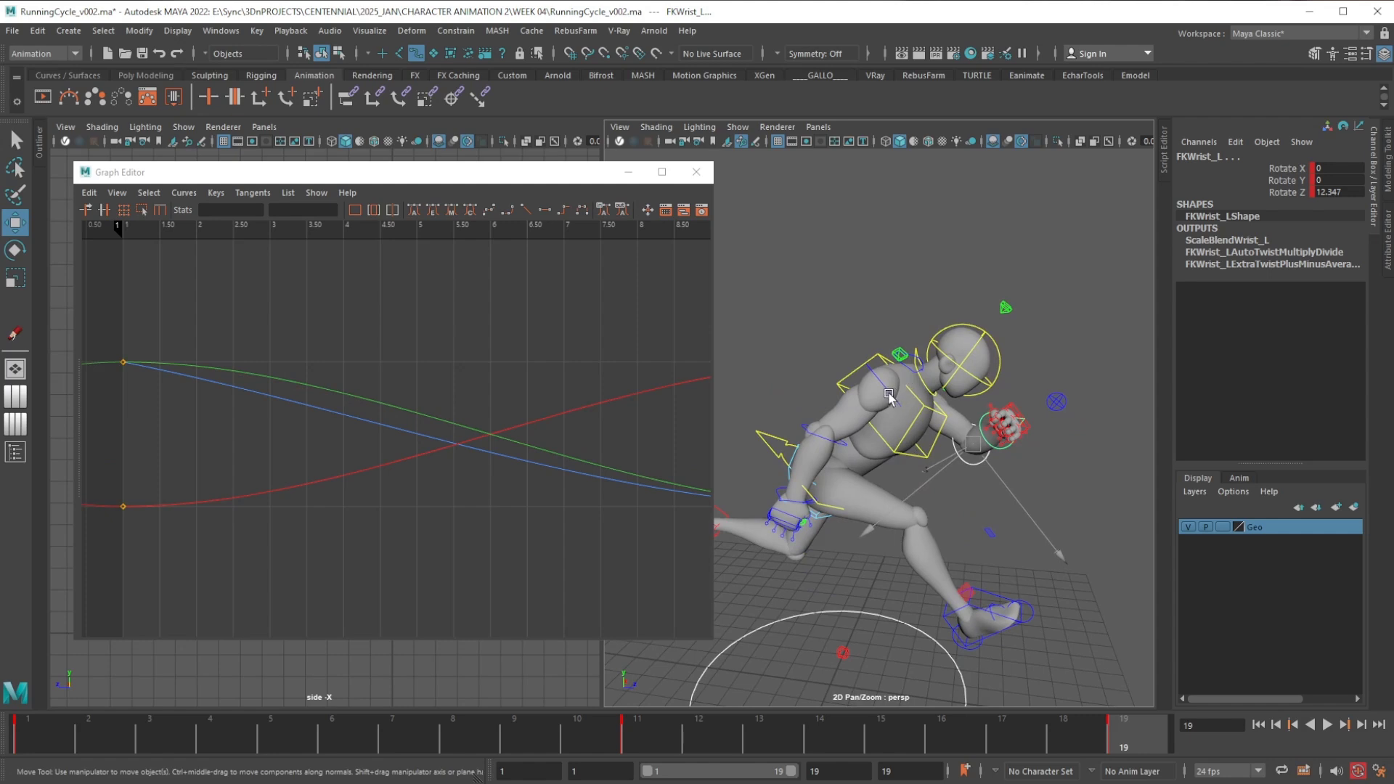
At frame 1, rotate the right shoulder control FKShoulder_R to Rotate Z -87.509 so the arm swings up behind the body
{"action": "left_click", "coordinate": [890, 395]}
{"action": "left_click", "coordinate": [32, 731]}
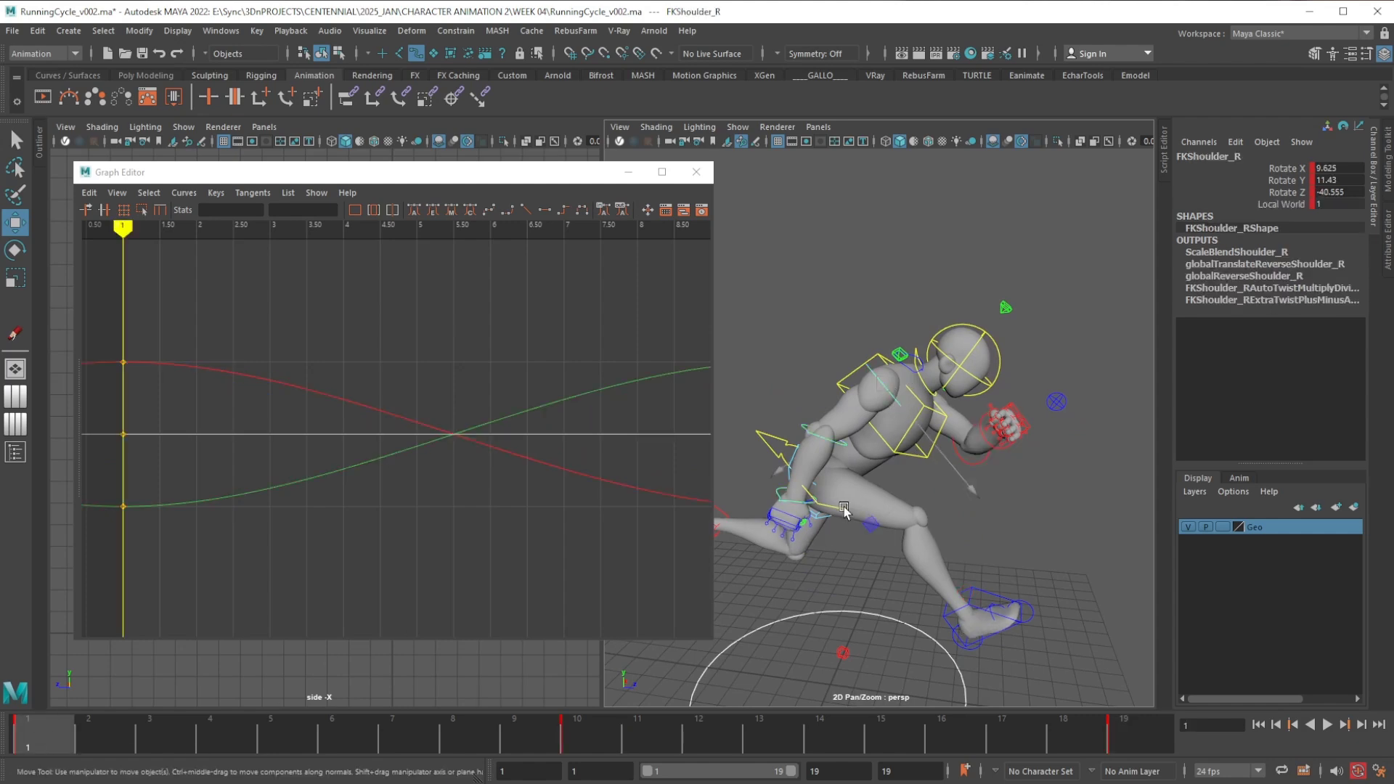
{"action": "middle_click_drag", "start_coordinate": [844, 507], "coordinate": [873, 505], "text": "alt"}
{"action": "key", "text": "e"}
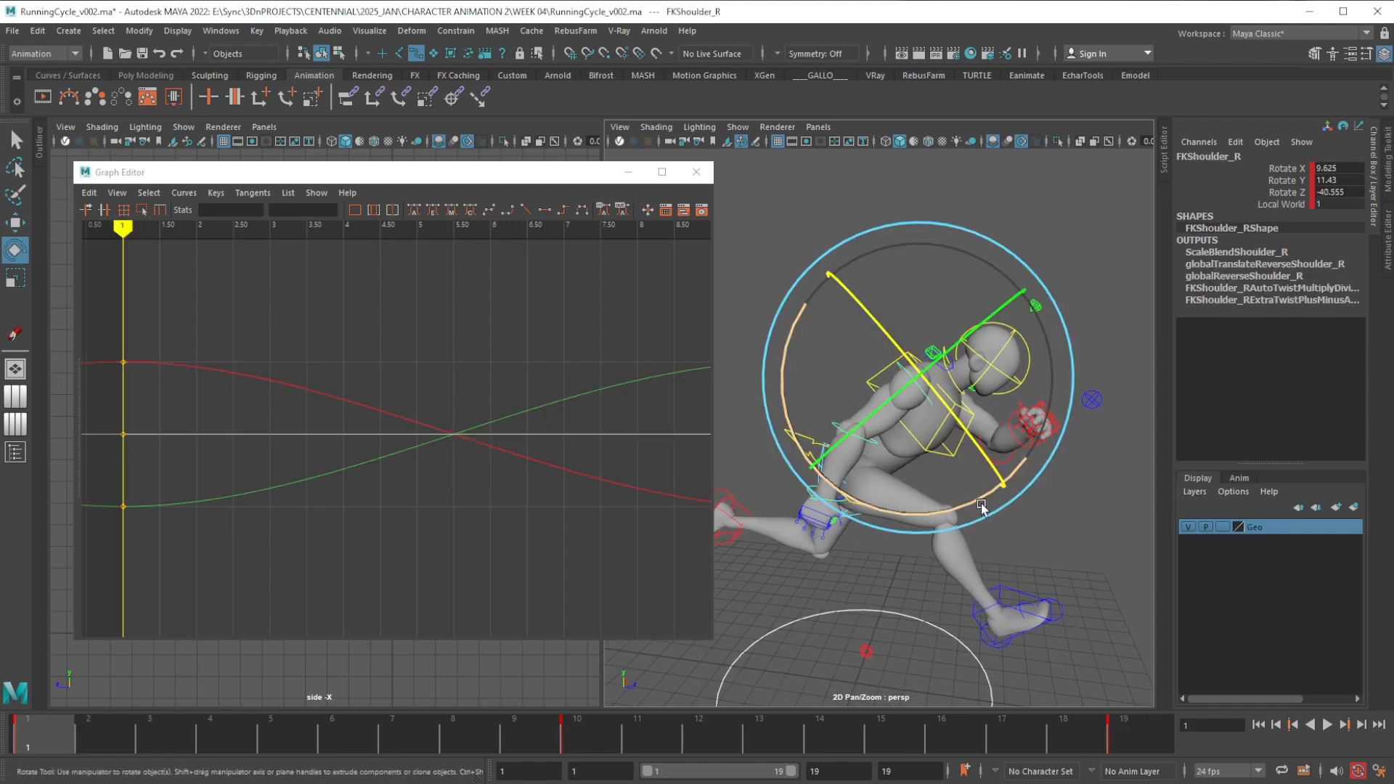
{"action": "mouse_move", "coordinate": [982, 507]}
{"action": "left_mouse_down"}
{"action": "mouse_move", "coordinate": [937, 513]}
{"action": "mouse_move", "coordinate": [877, 490]}
{"action": "left_mouse_up"}
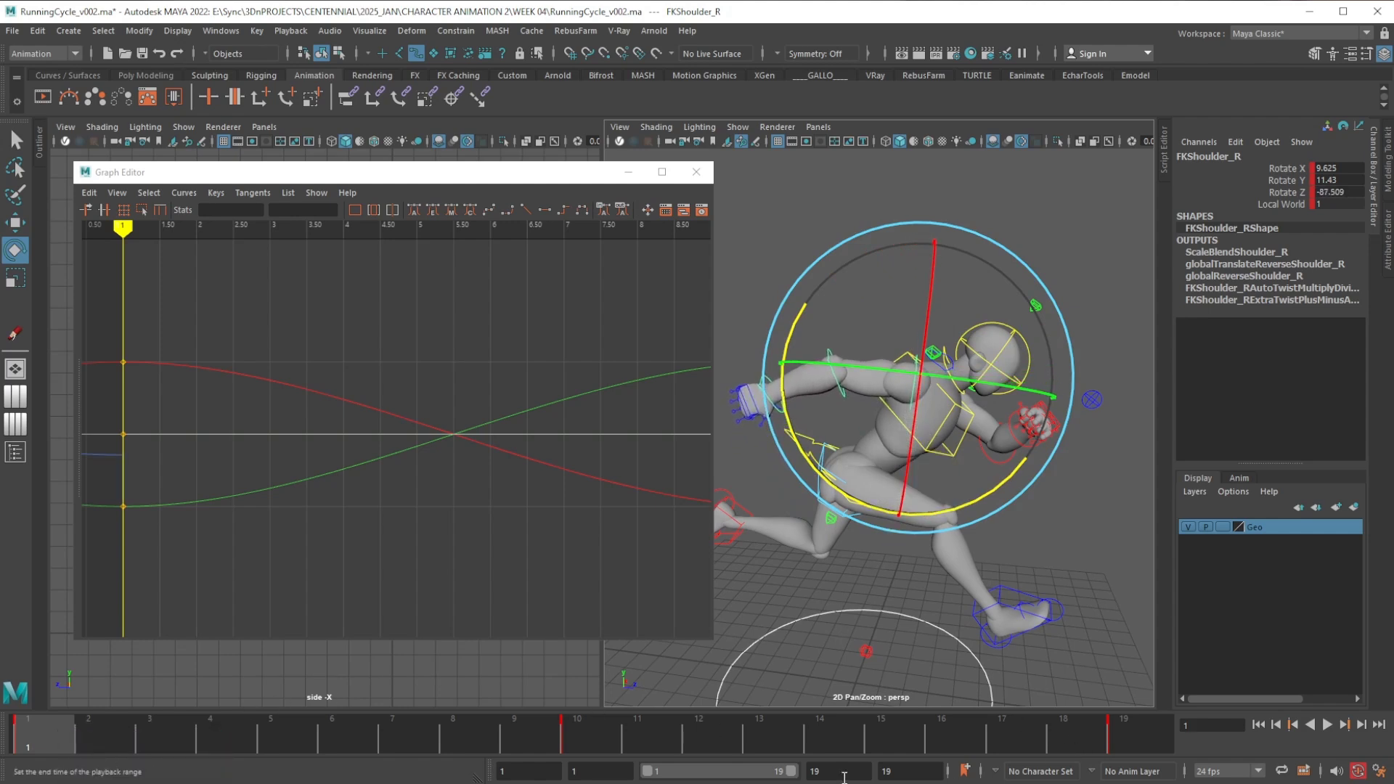
Paste the right shoulder control's frame 1 key at frame 19 to match the cycle's ends
{"action": "left_click", "coordinate": [1145, 745]}
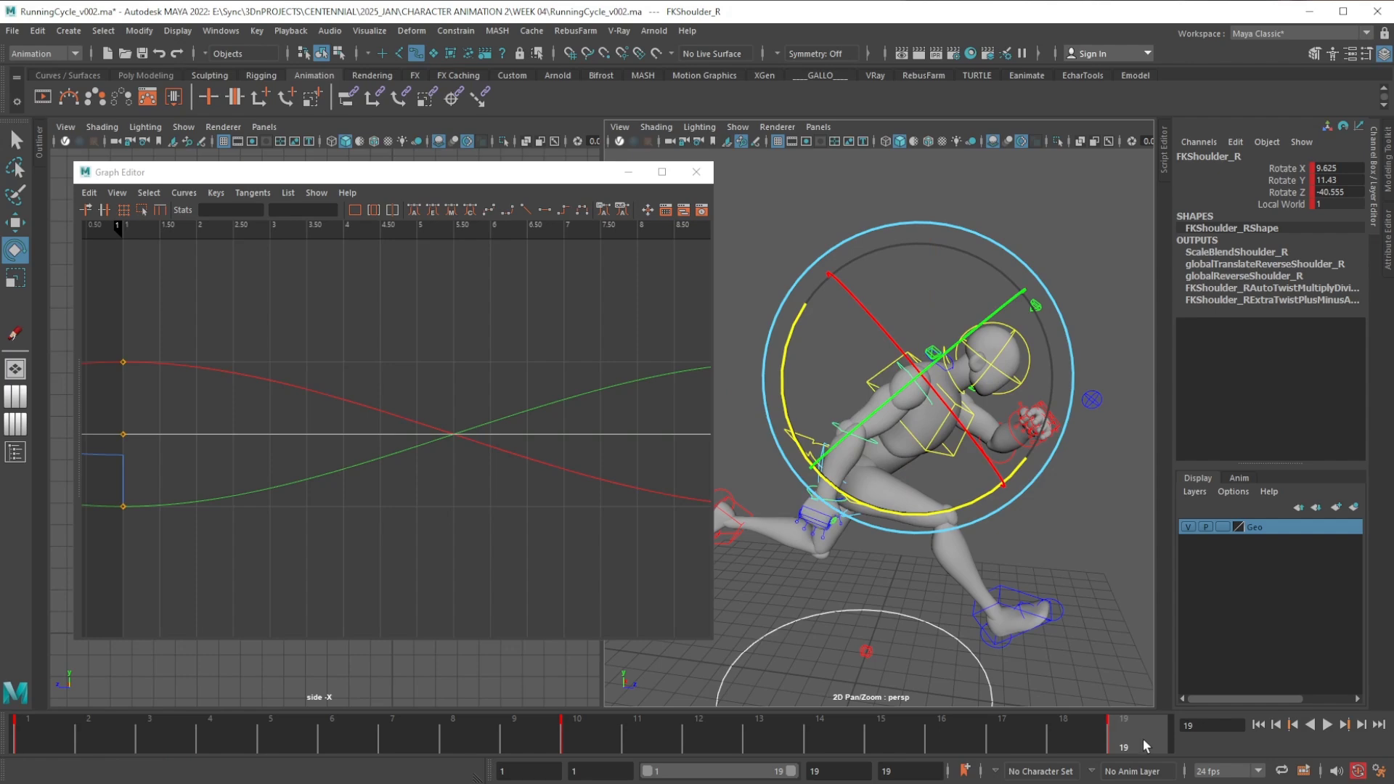
{"action": "right_click", "coordinate": [1160, 742]}
{"action": "mouse_move", "coordinate": [1203, 781]}
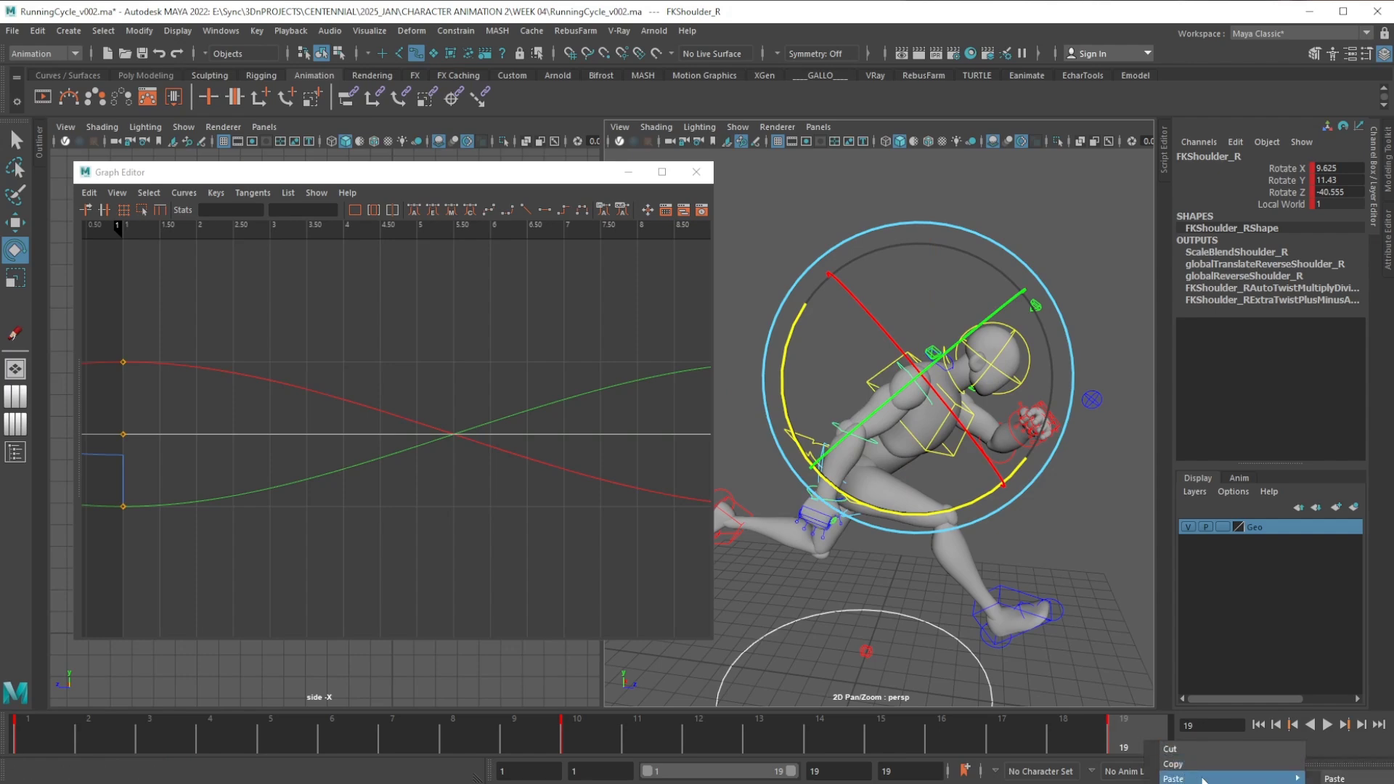
{"action": "left_click", "coordinate": [1340, 779]}
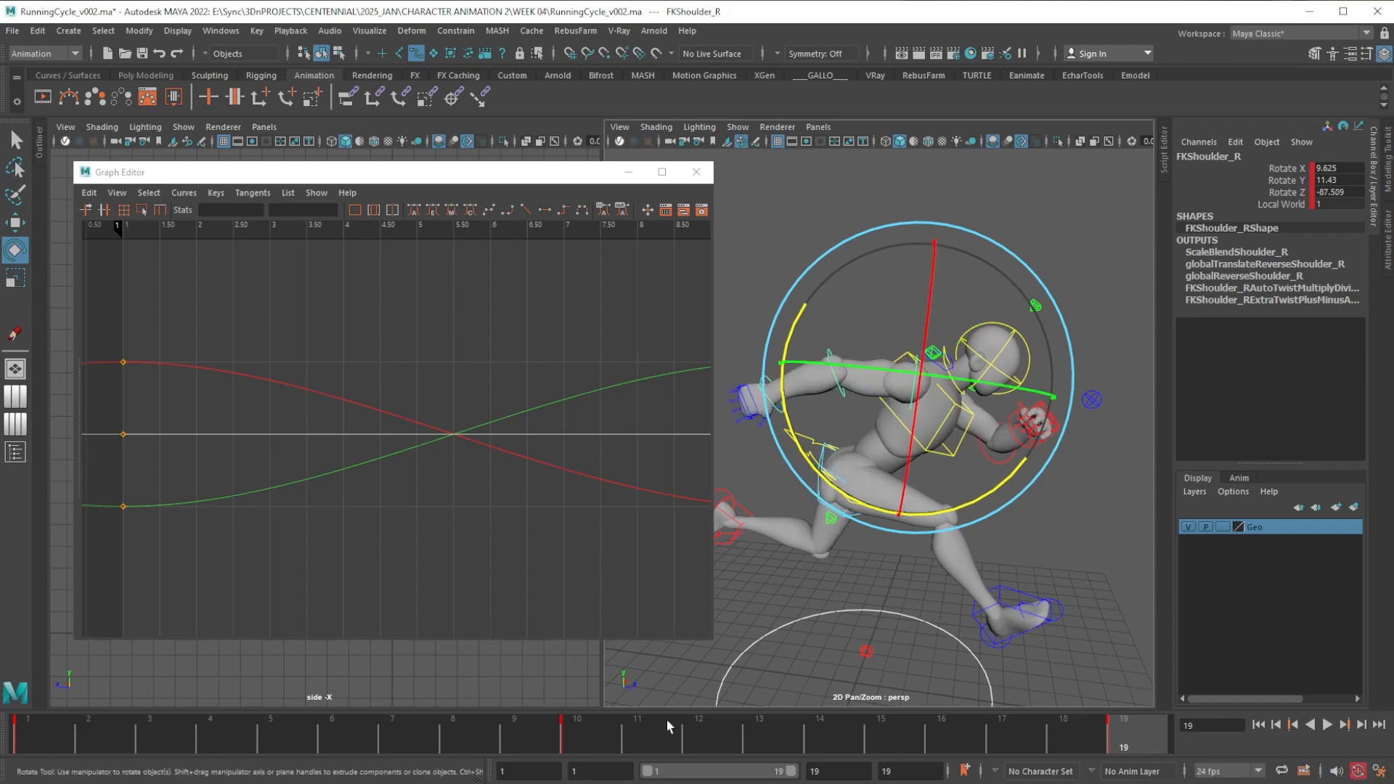
At frame 10, rotate the right shoulder control to Rotate X 2.282, Y 18.815 and Z 44.844
{"action": "left_click", "coordinate": [585, 726]}
{"action": "left_click_drag", "start_coordinate": [923, 600], "coordinate": [755, 584], "text": "alt"}
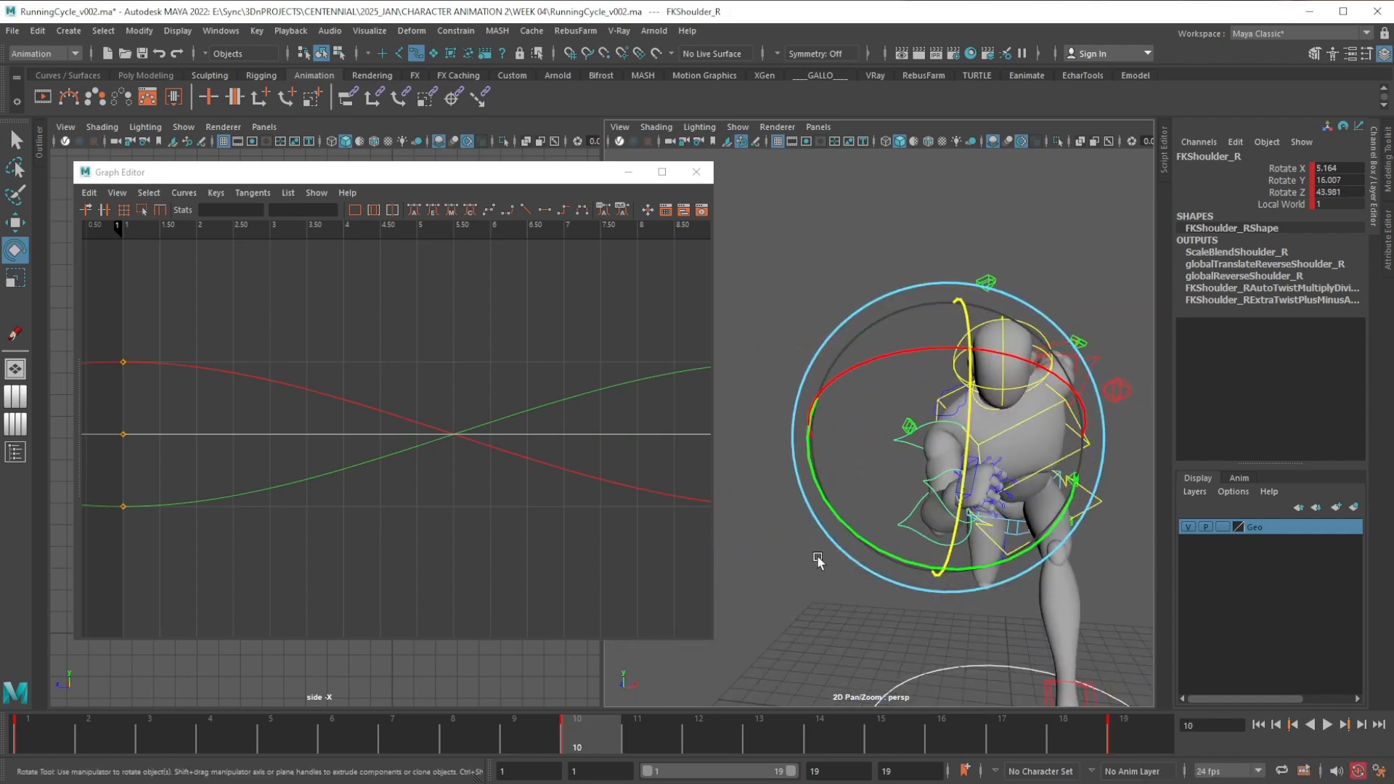
{"action": "left_click_drag", "start_coordinate": [827, 545], "coordinate": [851, 522]}
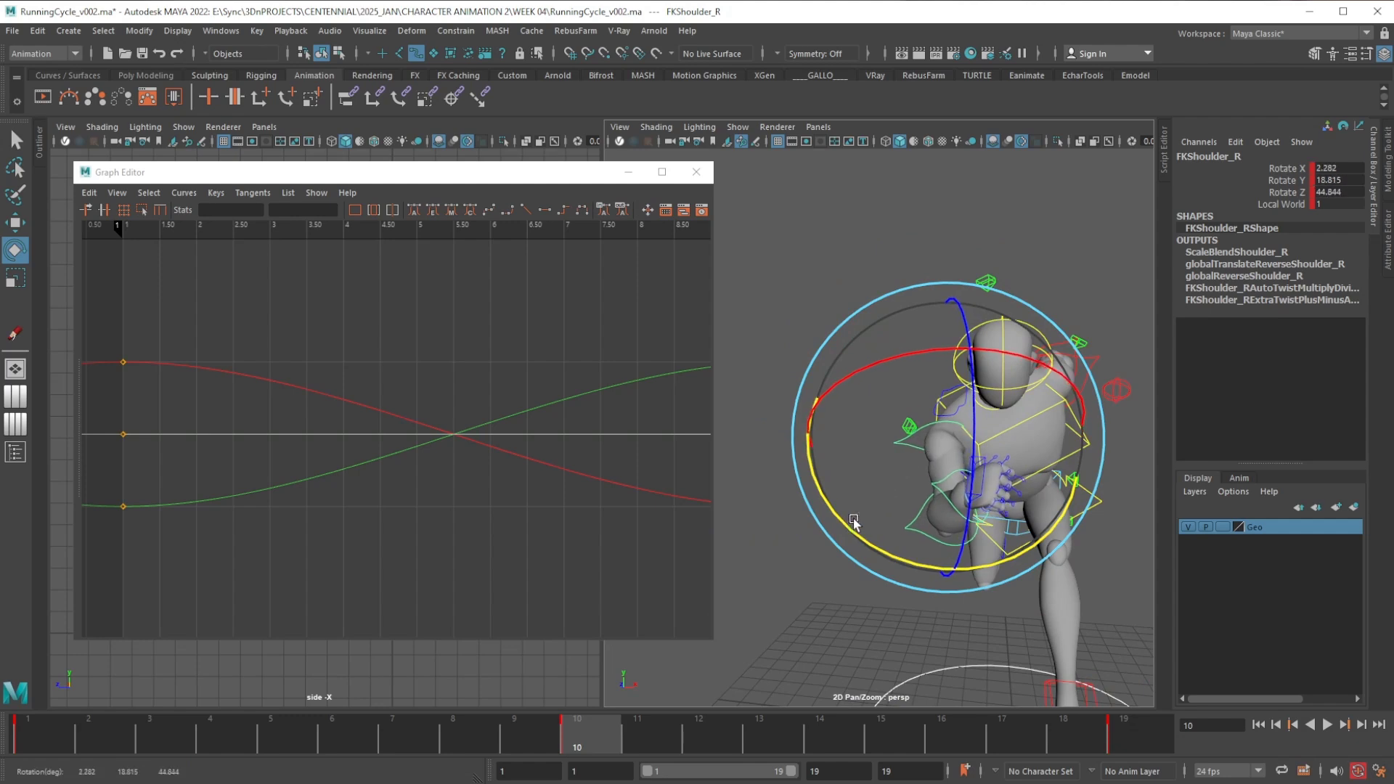
{"action": "key", "text": "f"}
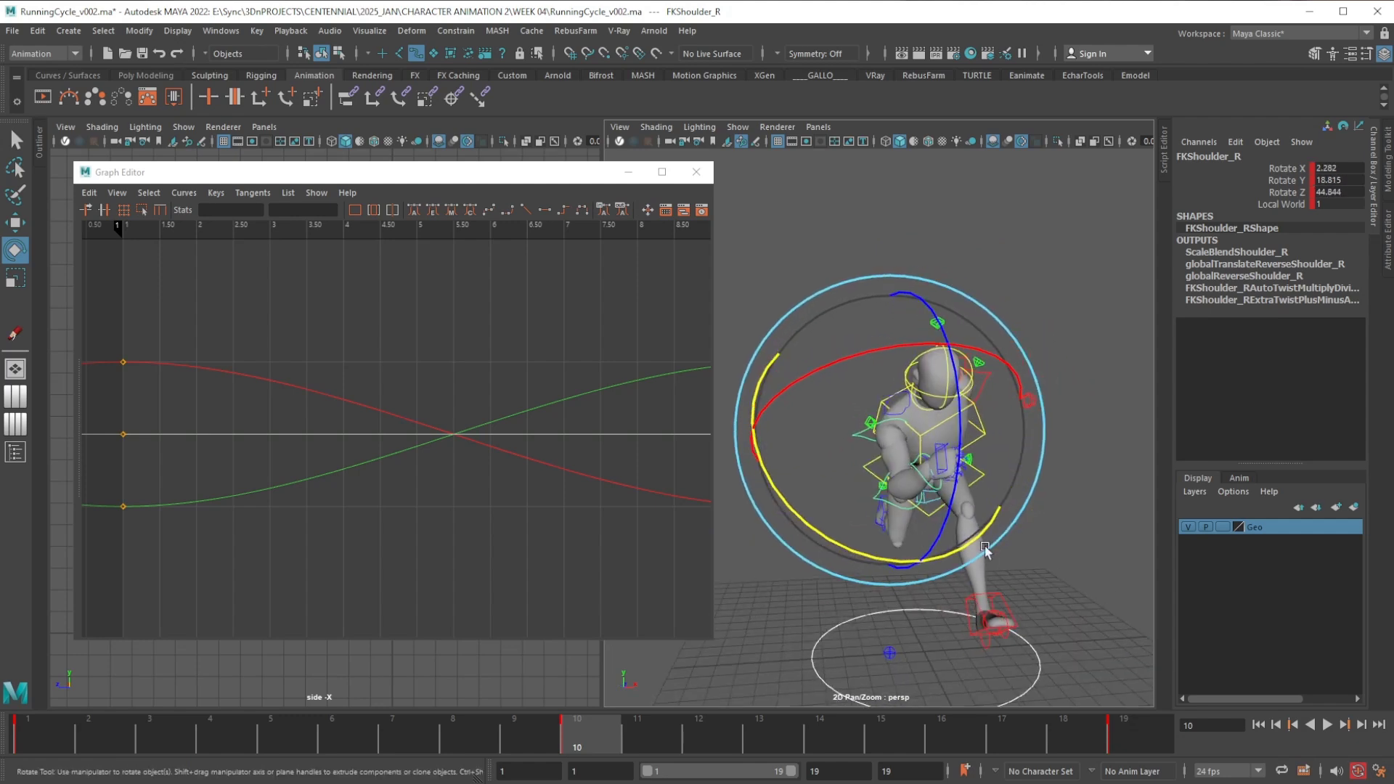
At frame 1, straighten the right elbow control FKElbow_R to Rotate X 0.159, Y 0.91 and Z -9.939
{"action": "left_click", "coordinate": [952, 537]}
{"action": "left_click", "coordinate": [896, 512]}
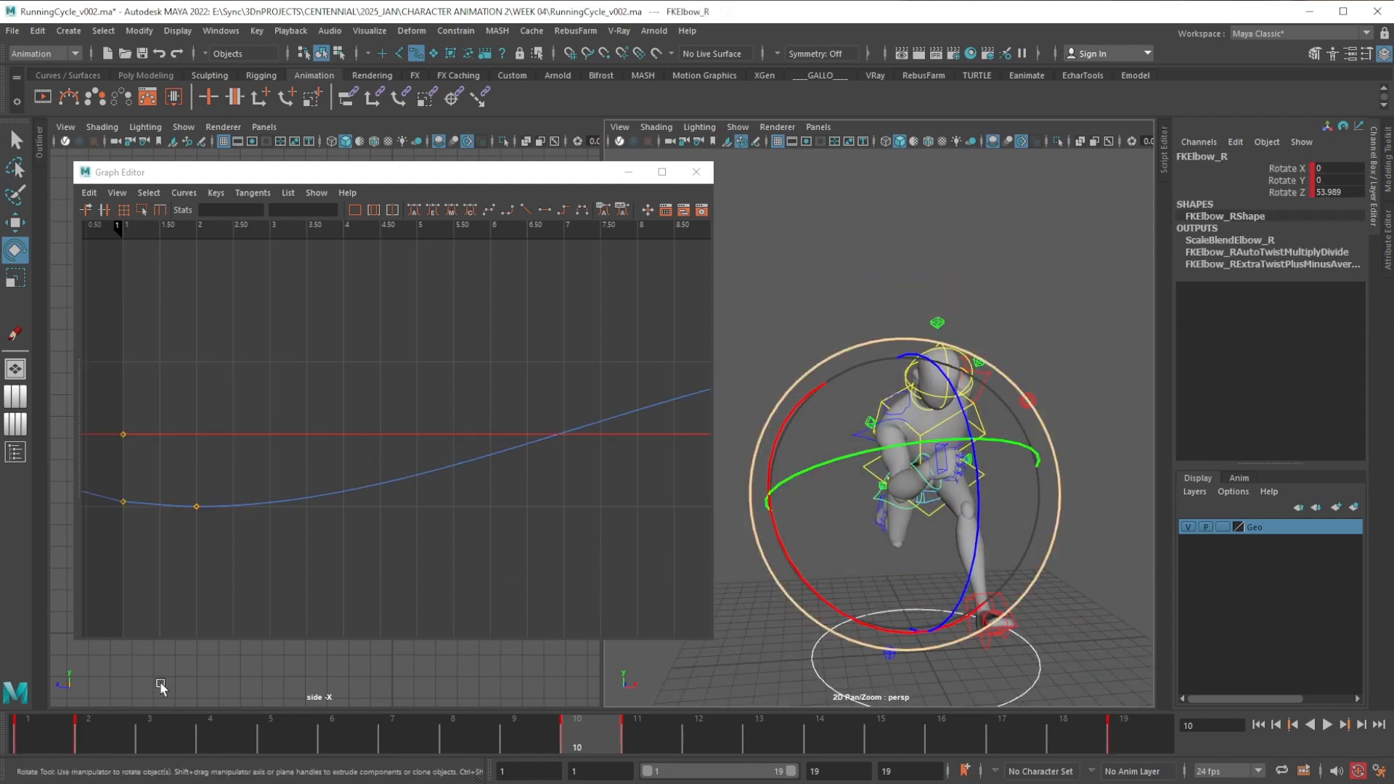
{"action": "left_click", "coordinate": [56, 740]}
{"action": "left_click_drag", "start_coordinate": [885, 496], "coordinate": [874, 531], "text": "alt"}
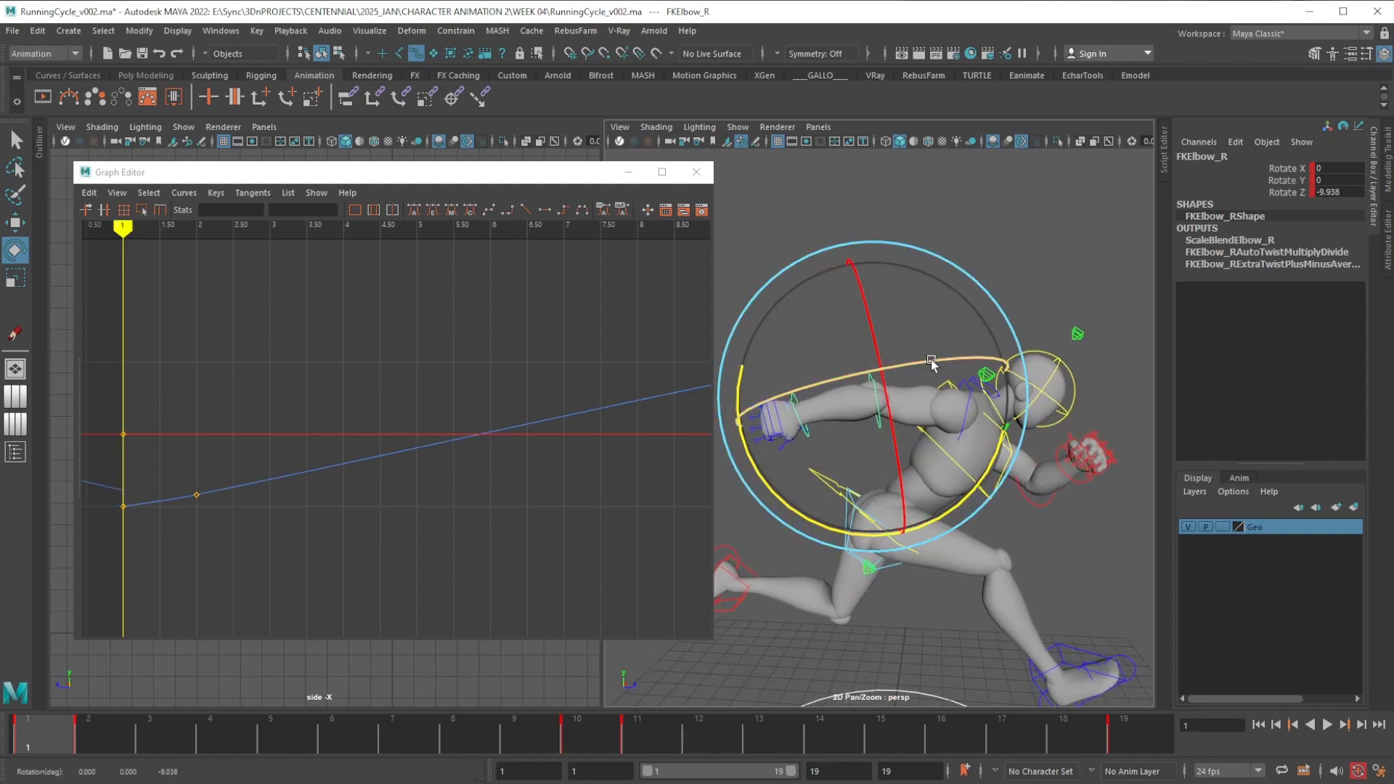
{"action": "left_click_drag", "start_coordinate": [930, 363], "coordinate": [879, 443], "text": "alt"}
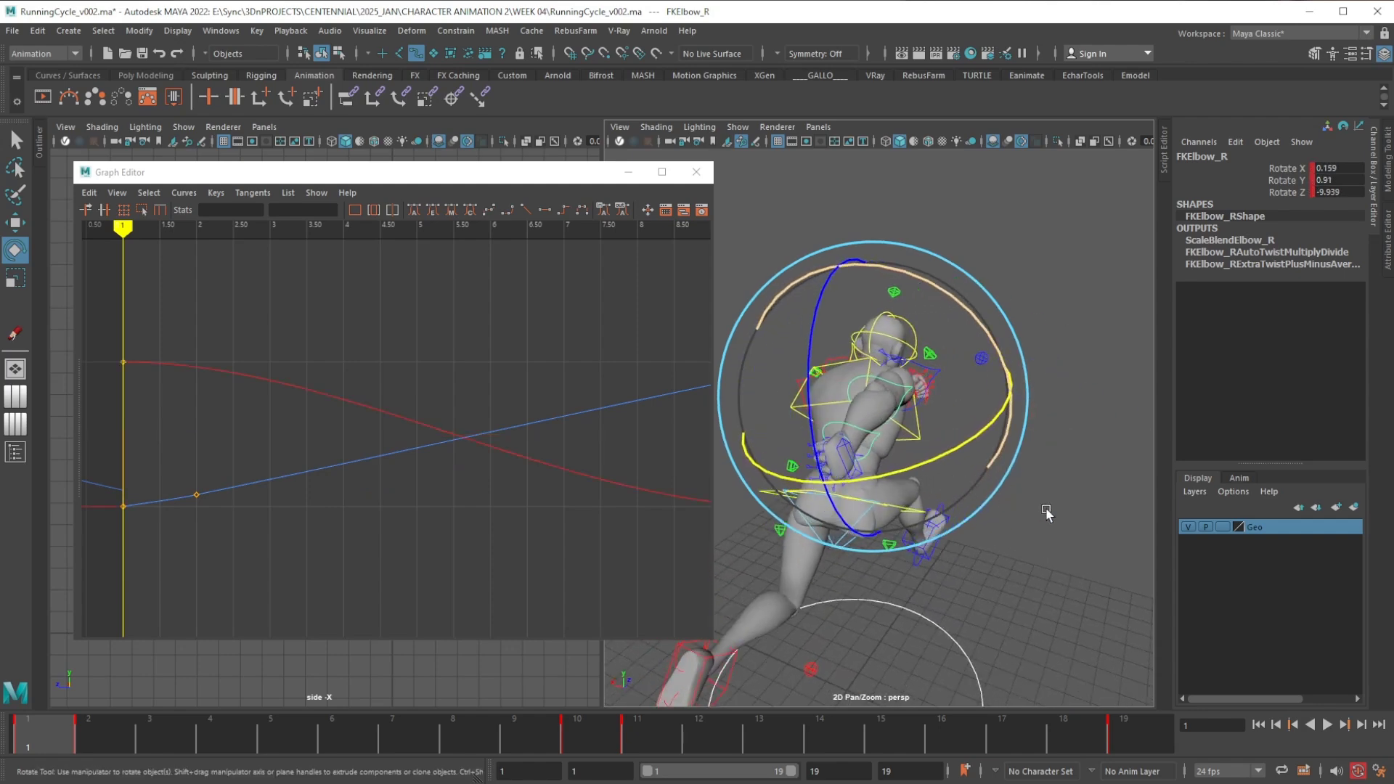
At frame 1, rotate the right wrist control FKWrist_R to Rotate X -1.908, Y 12.295 and Z 14.869
{"action": "left_click", "coordinate": [872, 434]}
{"action": "left_click", "coordinate": [873, 434]}
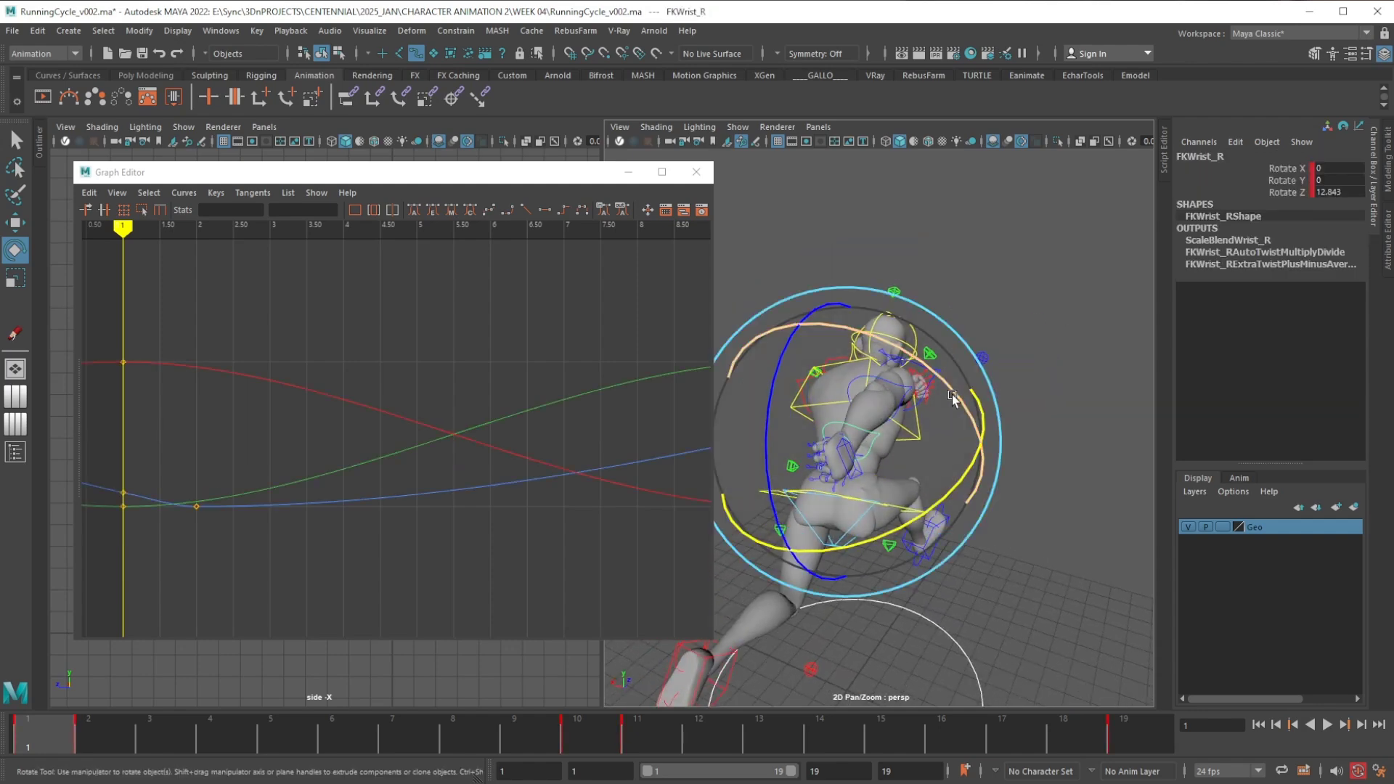
{"action": "left_click_drag", "start_coordinate": [952, 394], "coordinate": [996, 480]}
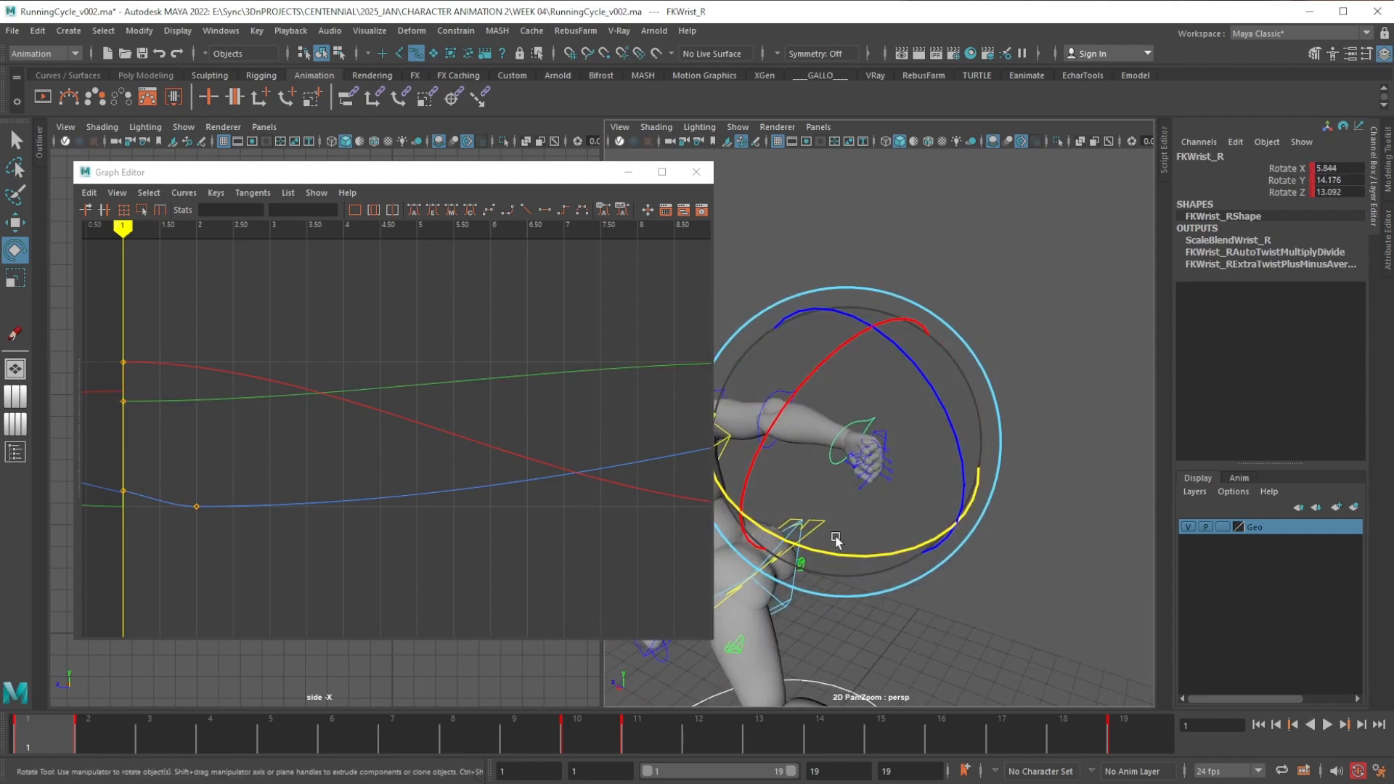
{"action": "left_click_drag", "start_coordinate": [763, 445], "coordinate": [778, 438]}
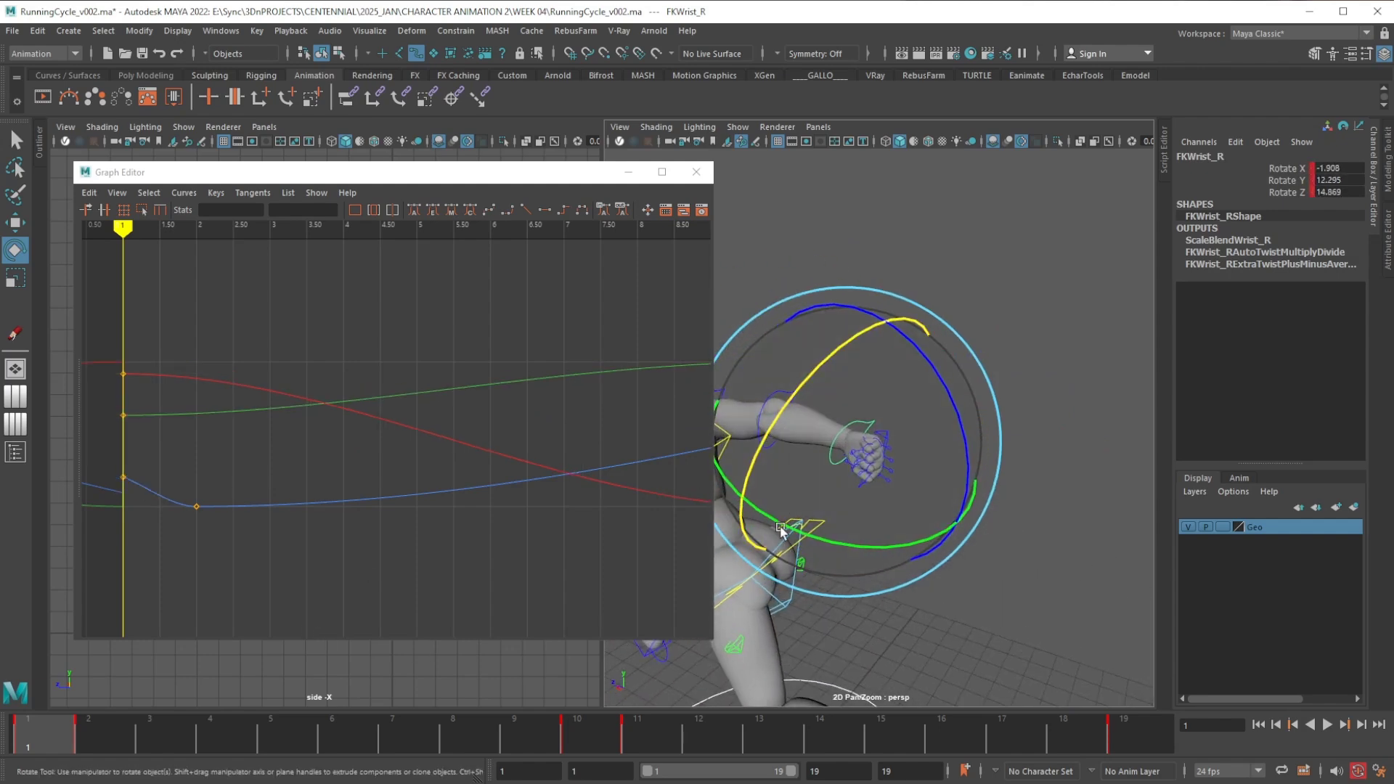
{"action": "left_click_drag", "start_coordinate": [829, 516], "coordinate": [918, 423], "text": "alt"}
Copy the right elbow and wrist controls' keys from frame 1 and paste them at frame 19
{"action": "key", "text": "w"}
{"action": "left_click", "coordinate": [880, 398], "text": "shift"}
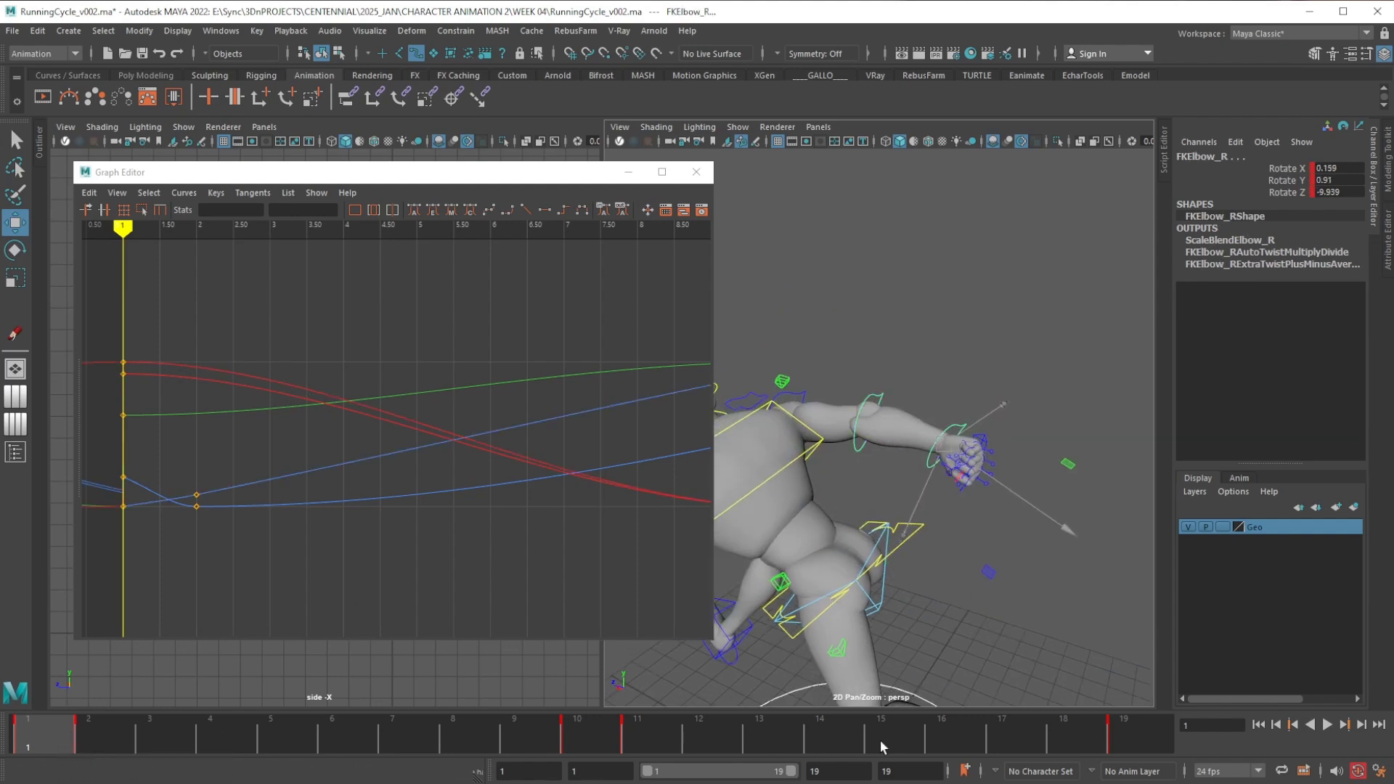
{"action": "left_click", "coordinate": [1124, 735]}
{"action": "right_click", "coordinate": [1138, 734]}
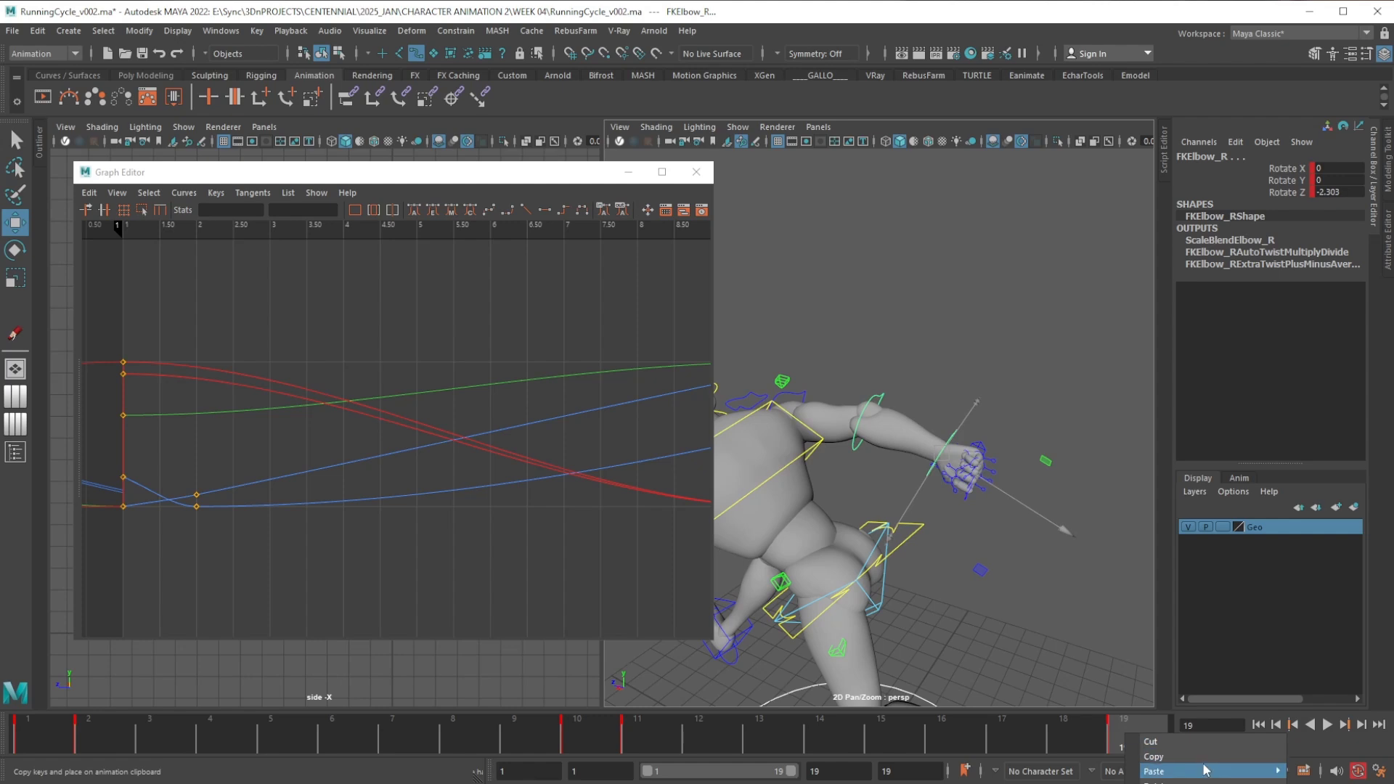
{"action": "left_click", "coordinate": [1304, 774]}
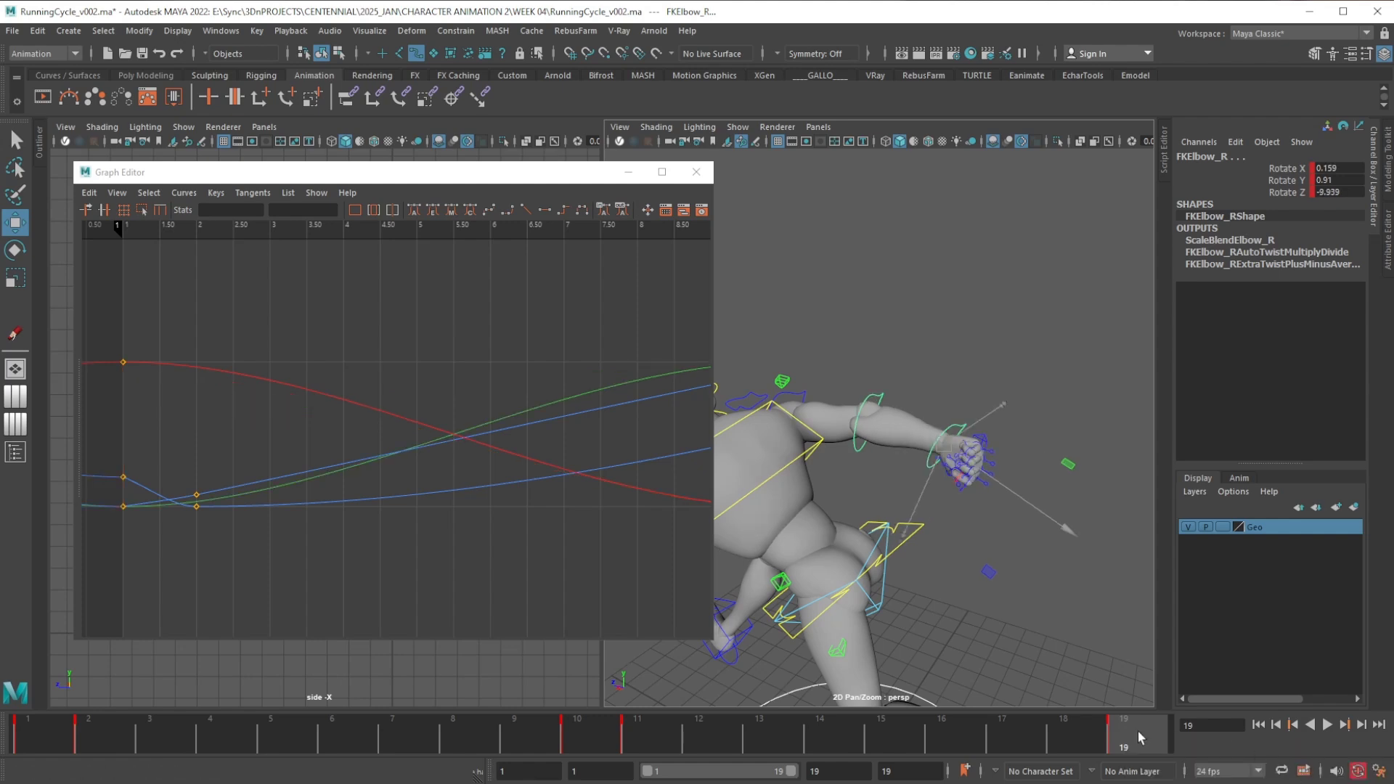
Delete the right elbow and wrist controls' keys at frame 2
{"action": "left_click", "coordinate": [112, 731]}
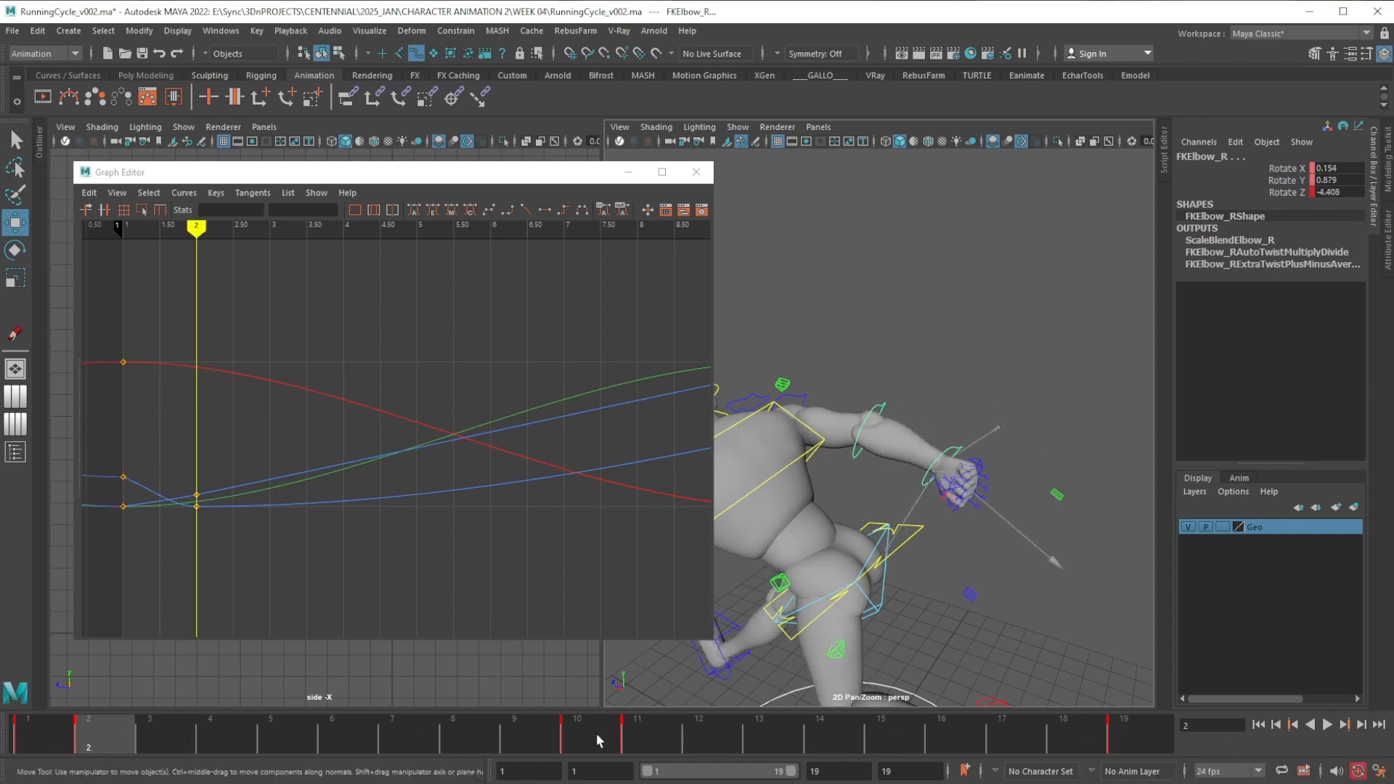
{"action": "middle_click_drag", "start_coordinate": [756, 665], "coordinate": [919, 590]}
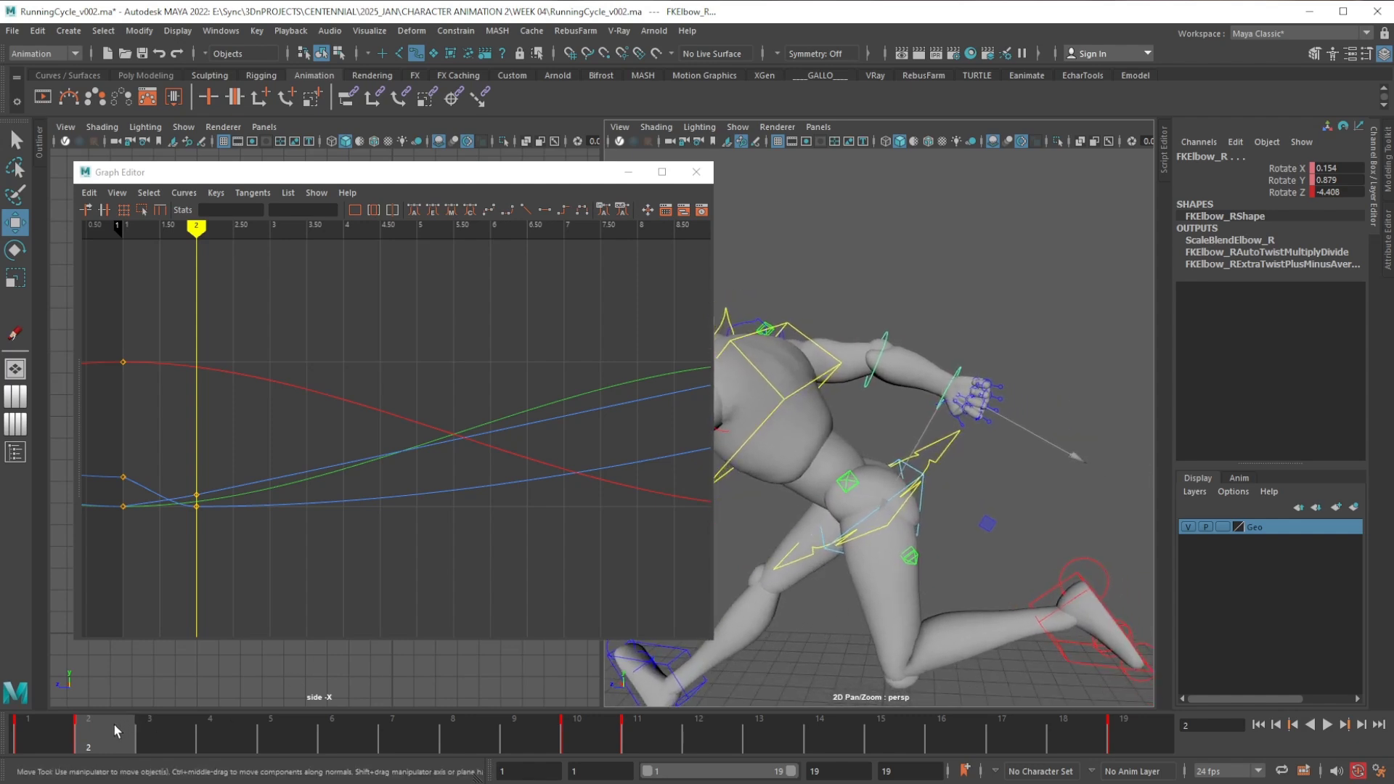
{"action": "right_click_drag", "start_coordinate": [106, 725], "coordinate": [202, 779]}
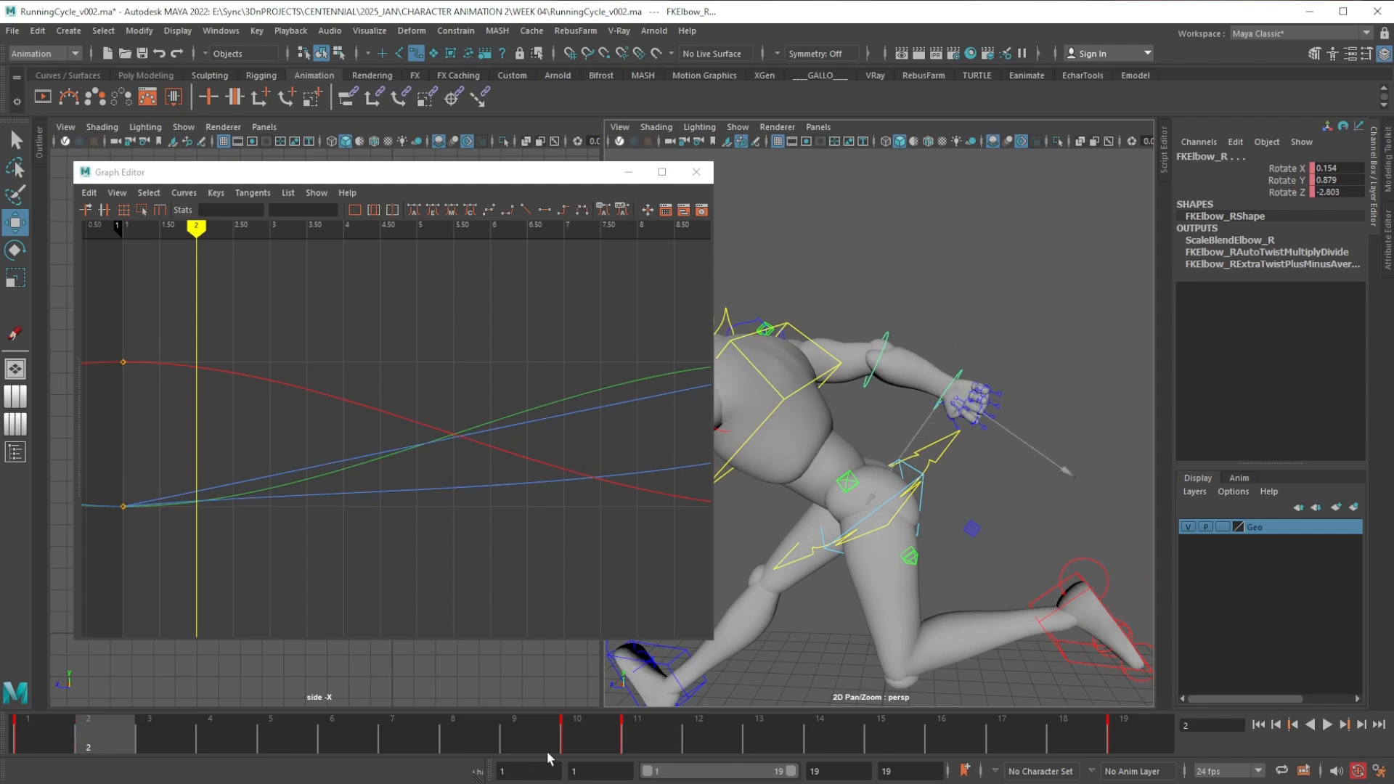
At frame 10, bend the right elbow control to Rotate X -23.234, Y 46.675 and Z 80.548 to raise the forearm
{"action": "left_click", "coordinate": [589, 734]}
{"action": "scroll", "coordinate": [870, 600], "scroll_direction": "down", "scroll_amount": 3}
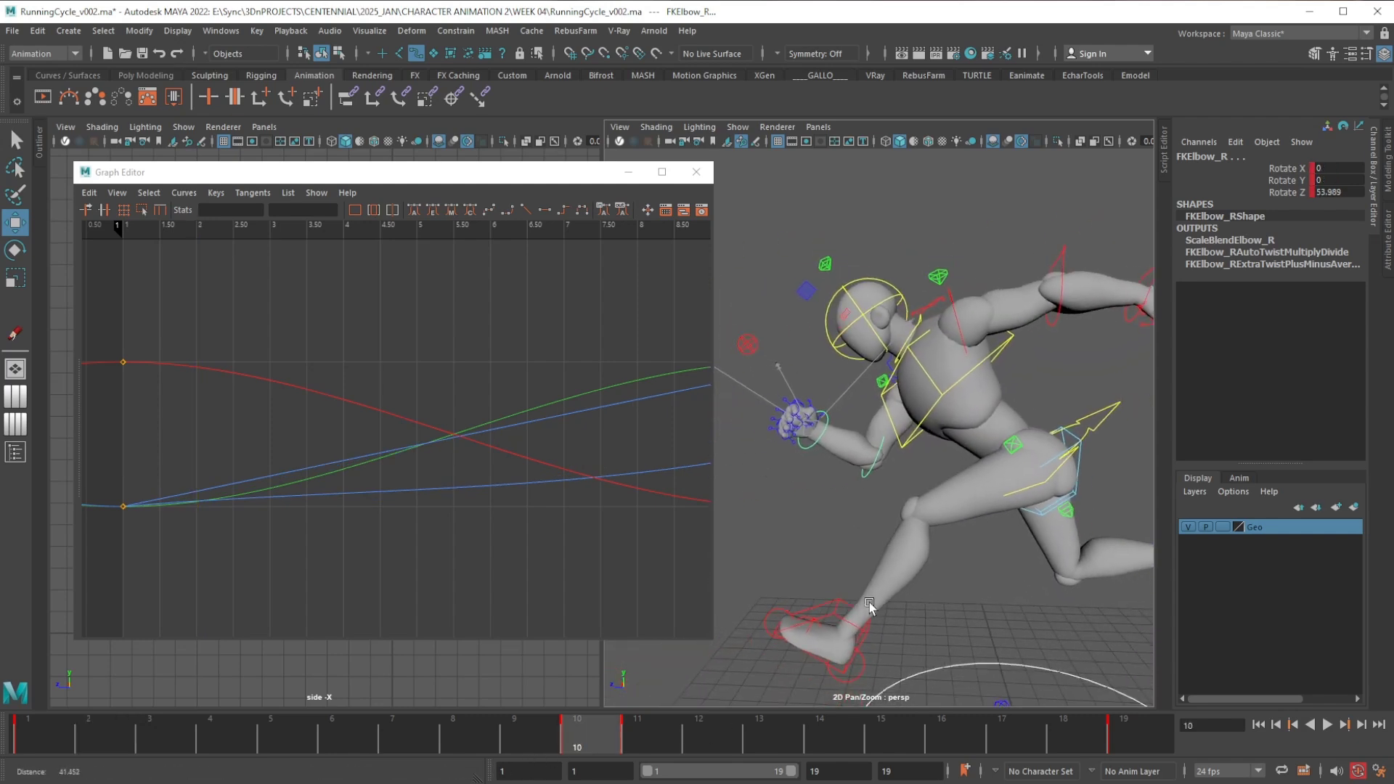
{"action": "scroll", "coordinate": [886, 557], "scroll_direction": "up", "scroll_amount": 3}
{"action": "left_click", "coordinate": [877, 473]}
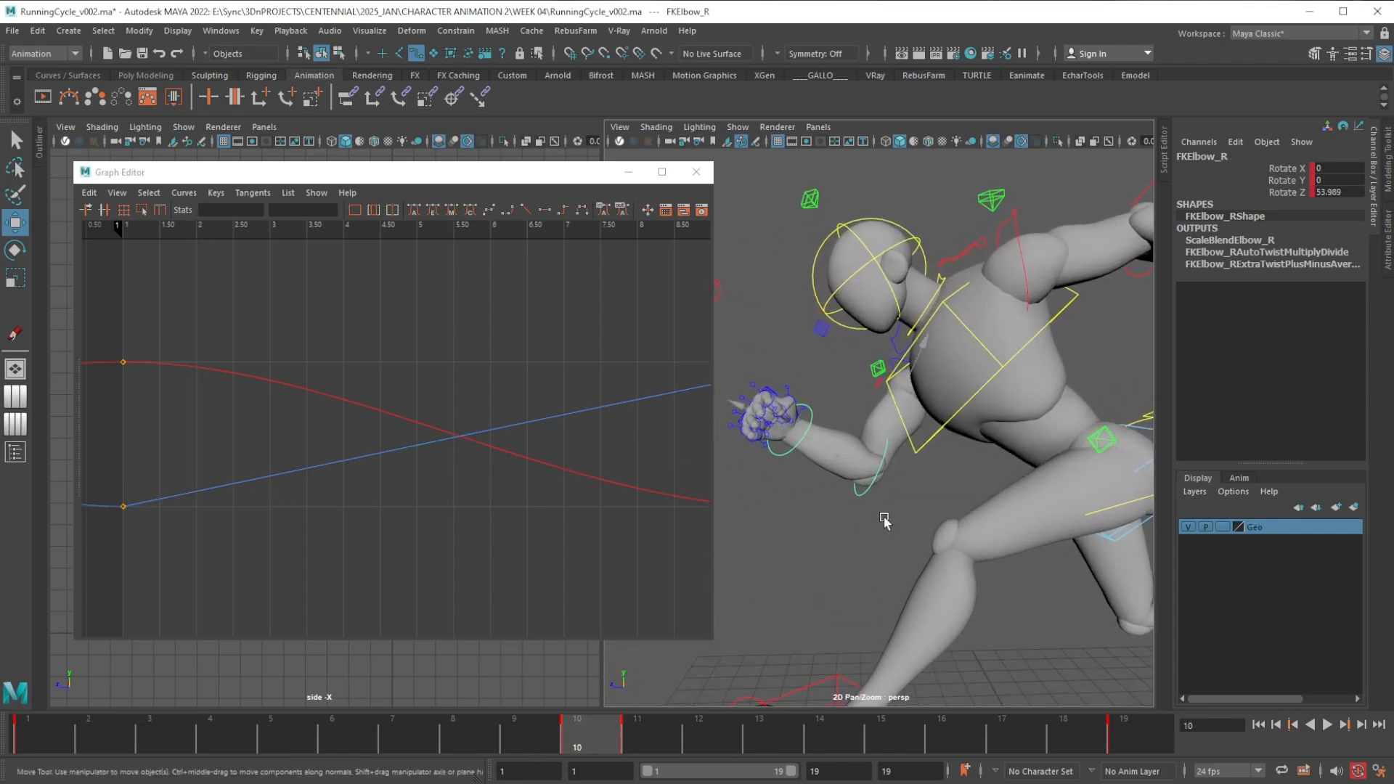
{"action": "key", "text": "e"}
{"action": "left_click_drag", "start_coordinate": [877, 472], "coordinate": [992, 514]}
{"action": "left_click", "coordinate": [786, 602]}
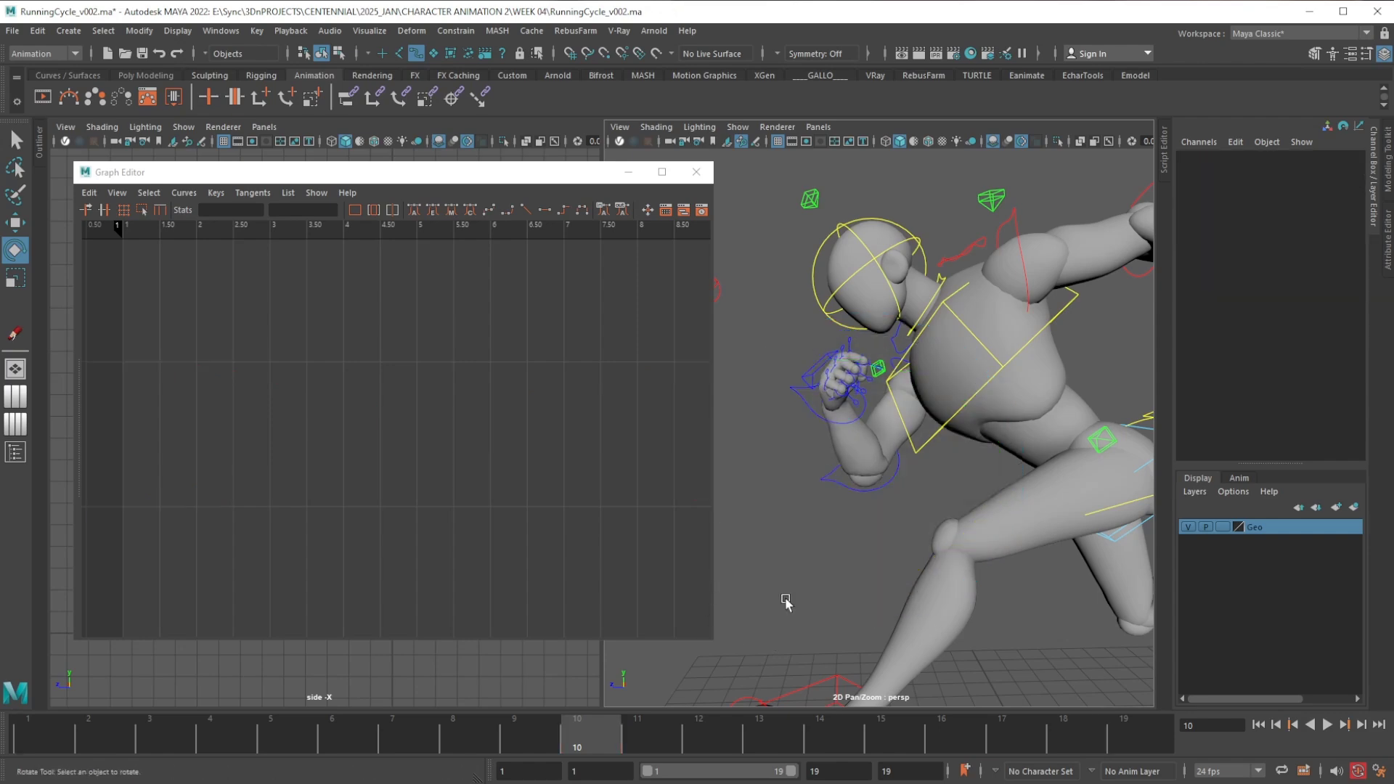
At frame 10, rotate the right wrist control to X 3.172, Y 30.293, Z 14.438, and delete its frame 11 key
{"action": "left_click", "coordinate": [821, 421]}
{"action": "left_click_drag", "start_coordinate": [834, 504], "coordinate": [911, 495]}
{"action": "left_click_drag", "start_coordinate": [826, 477], "coordinate": [968, 409], "text": "alt"}
{"action": "mouse_move", "coordinate": [819, 398]}
{"action": "left_mouse_down"}
{"action": "mouse_move", "coordinate": [828, 407]}
{"action": "mouse_move", "coordinate": [818, 396]}
{"action": "left_mouse_up"}
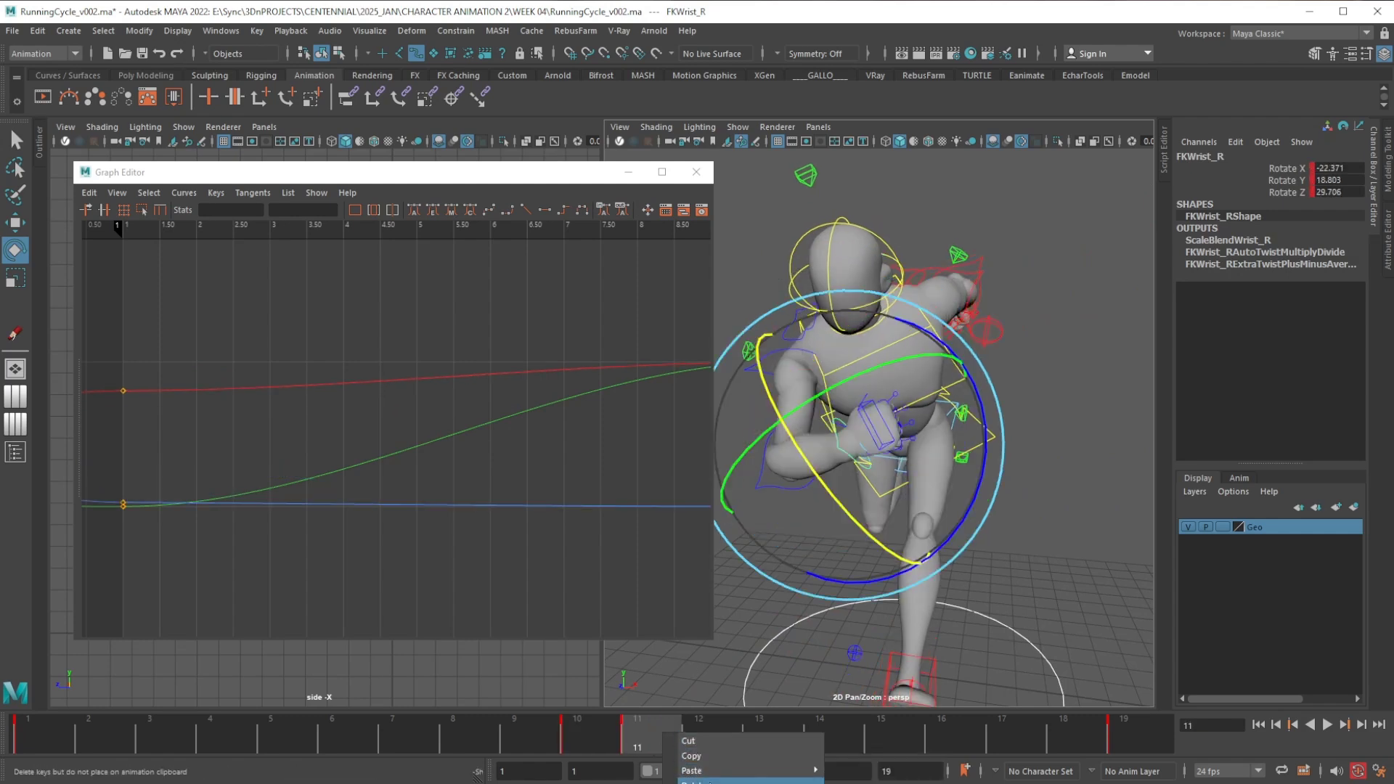
{"action": "left_click", "coordinate": [652, 735]}
Play and scrub the run cycle from frame 1, examining the right arm's swing from the front and side
{"action": "left_click", "coordinate": [47, 726]}
{"action": "key", "text": "alt+v"}
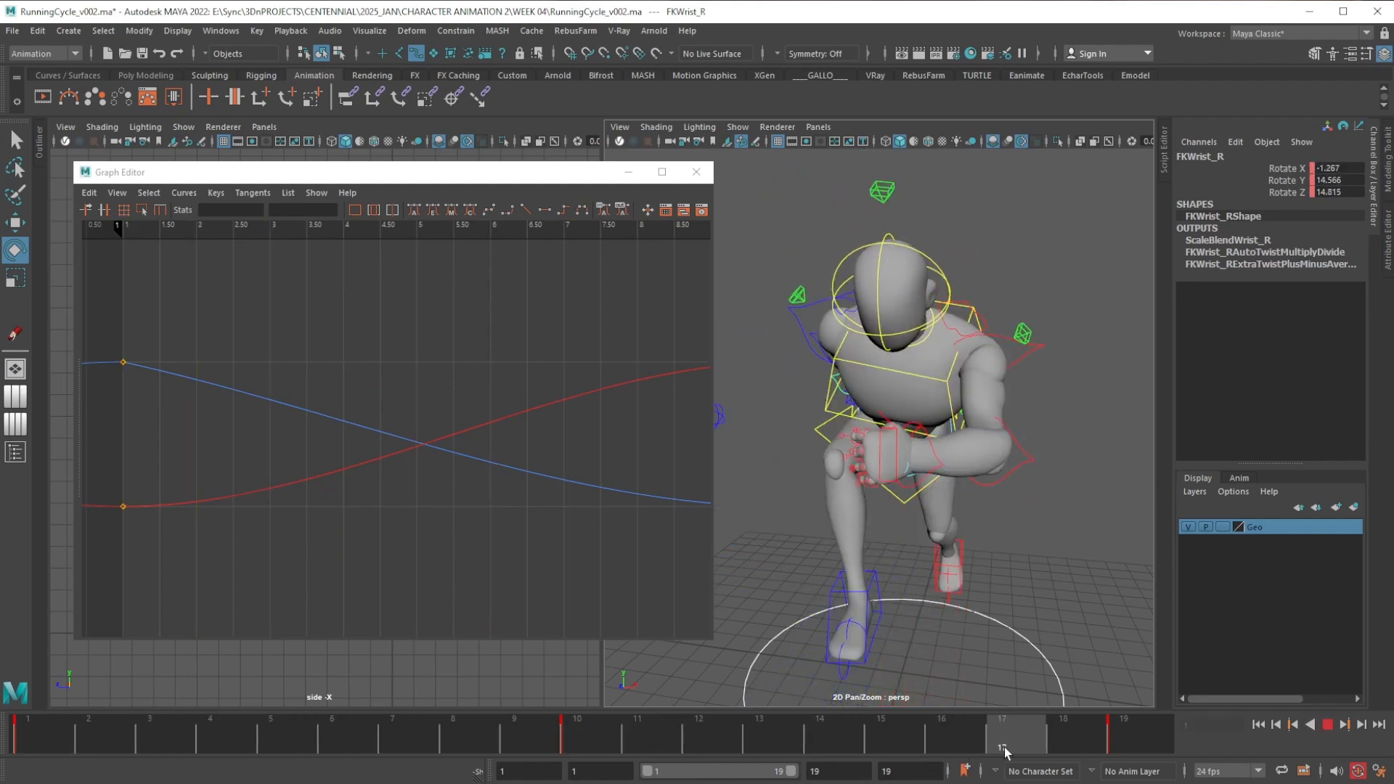
{"action": "left_click_drag", "start_coordinate": [948, 754], "coordinate": [86, 687]}
{"action": "left_click_drag", "start_coordinate": [776, 634], "coordinate": [717, 623], "text": "alt"}
{"action": "left_click_drag", "start_coordinate": [896, 565], "coordinate": [942, 553], "text": "alt"}
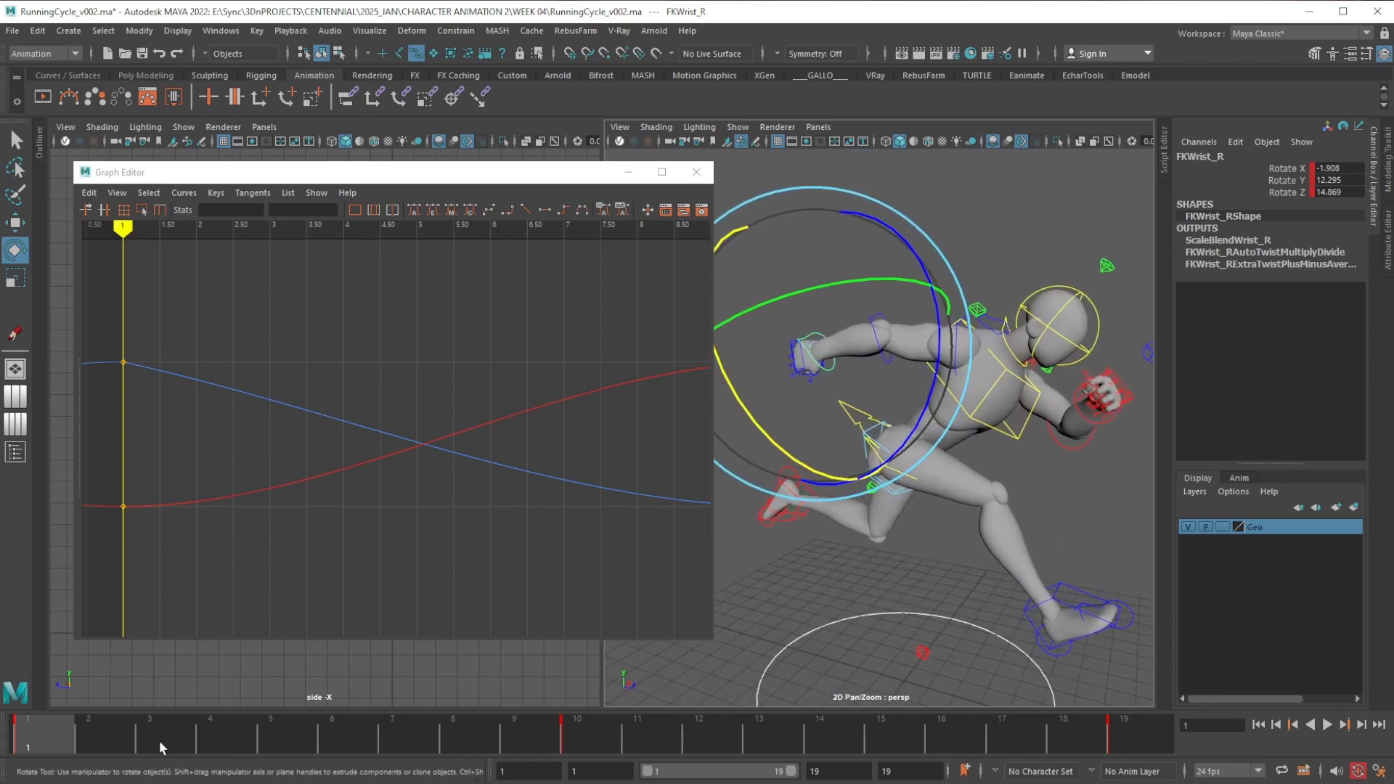
{"action": "mouse_move", "coordinate": [72, 732]}
{"action": "left_mouse_down"}
{"action": "mouse_move", "coordinate": [275, 748]}
{"action": "mouse_move", "coordinate": [235, 754]}
{"action": "mouse_move", "coordinate": [265, 741]}
{"action": "left_mouse_up"}
{"action": "left_click_drag", "start_coordinate": [930, 610], "coordinate": [754, 633], "text": "alt"}
At frame 5, rotate the right elbow control to X 3.896, Y 3.439, Z 37.426, moving the forearm away from the body
{"action": "mouse_move", "coordinate": [285, 739]}
{"action": "left_mouse_down"}
{"action": "mouse_move", "coordinate": [238, 742]}
{"action": "mouse_move", "coordinate": [263, 743]}
{"action": "left_mouse_up"}
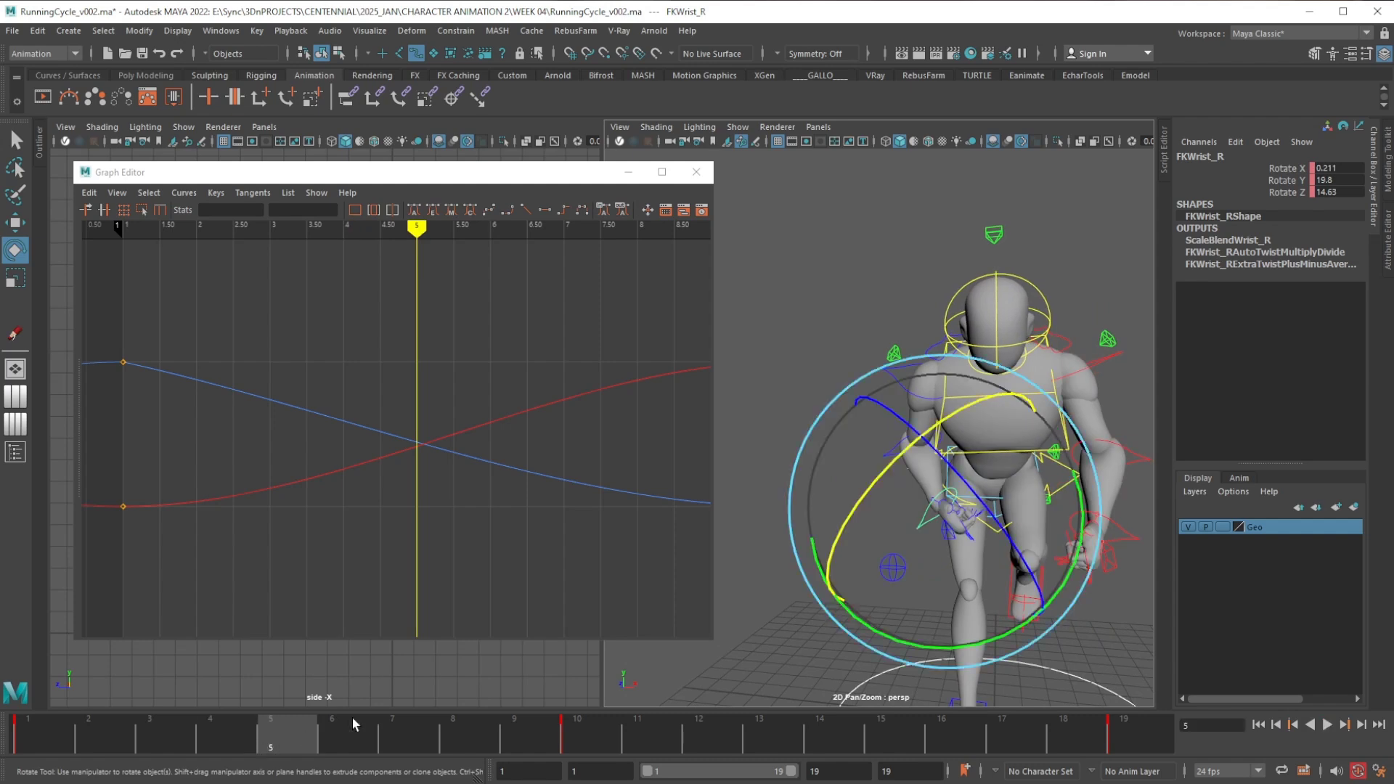
{"action": "left_click_drag", "start_coordinate": [857, 518], "coordinate": [937, 569], "text": "alt"}
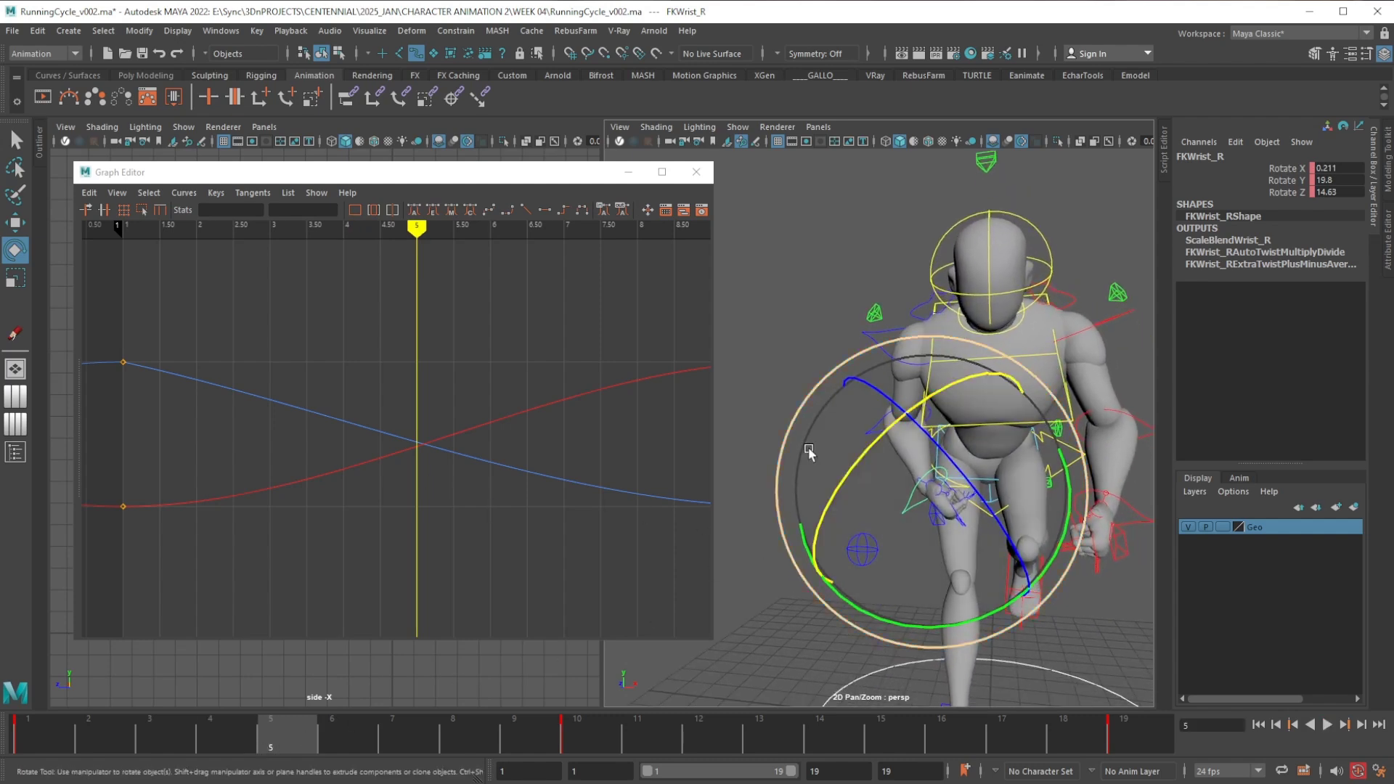
{"action": "left_click", "coordinate": [794, 278]}
{"action": "left_click", "coordinate": [884, 424]}
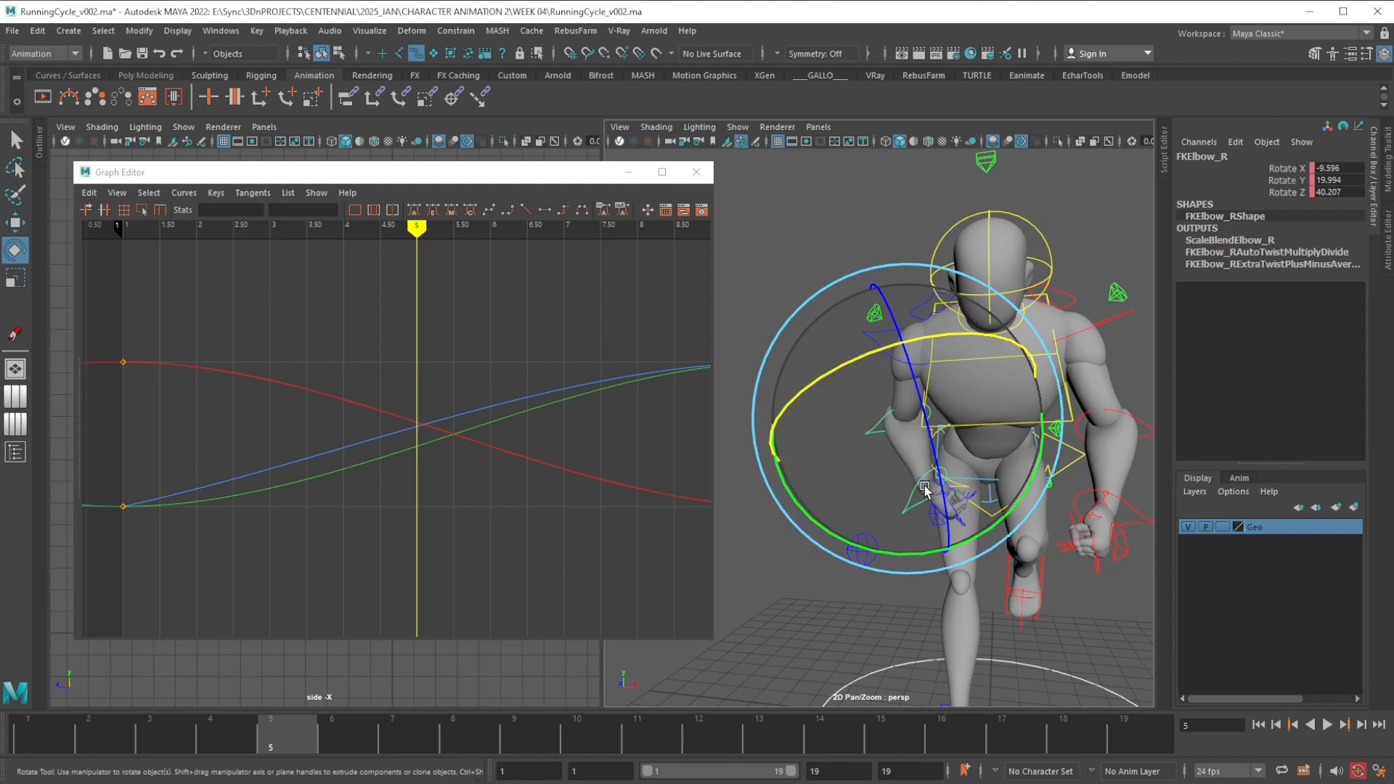
{"action": "left_click_drag", "start_coordinate": [969, 541], "coordinate": [950, 588]}
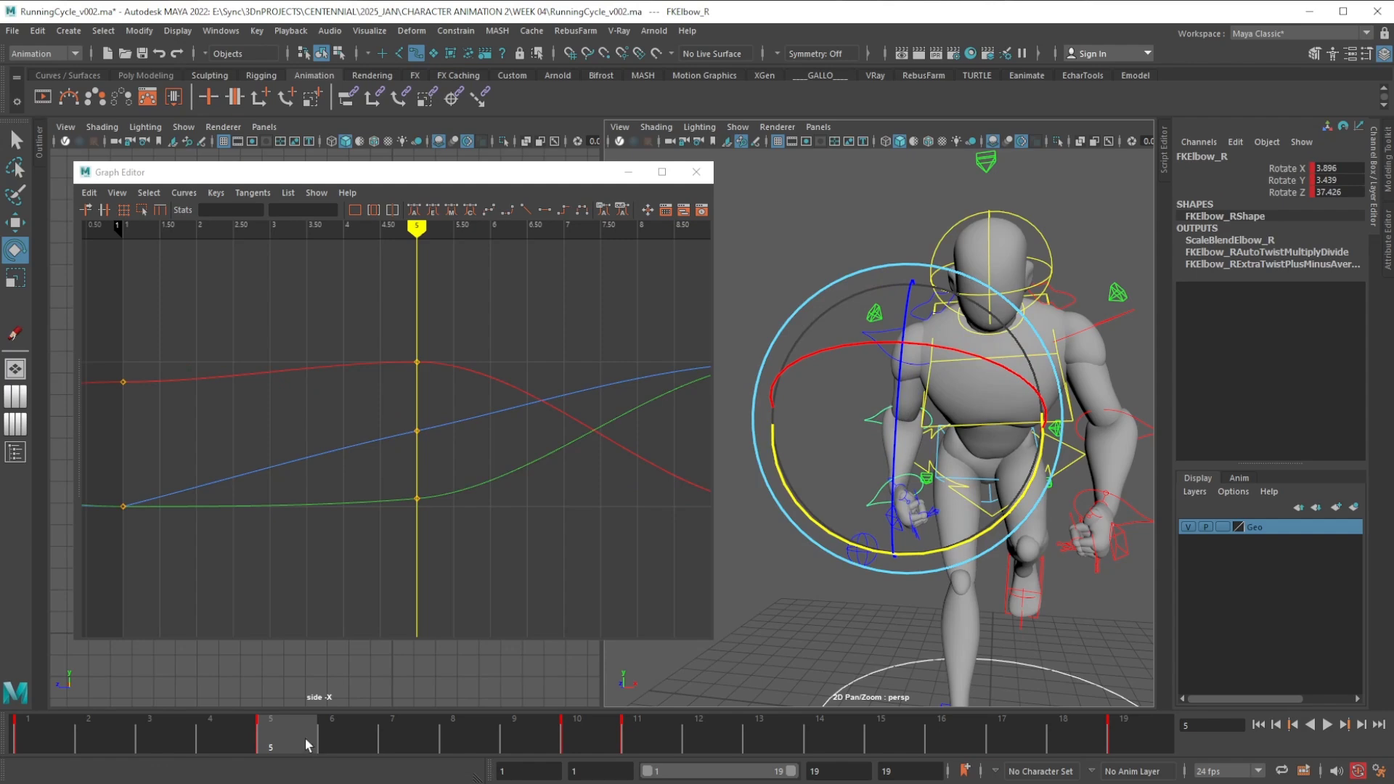
Select the right elbow and wrist controls, delete their remaining frame 11 key, and return to frame 10
{"action": "left_click_drag", "start_coordinate": [305, 738], "coordinate": [583, 729]}
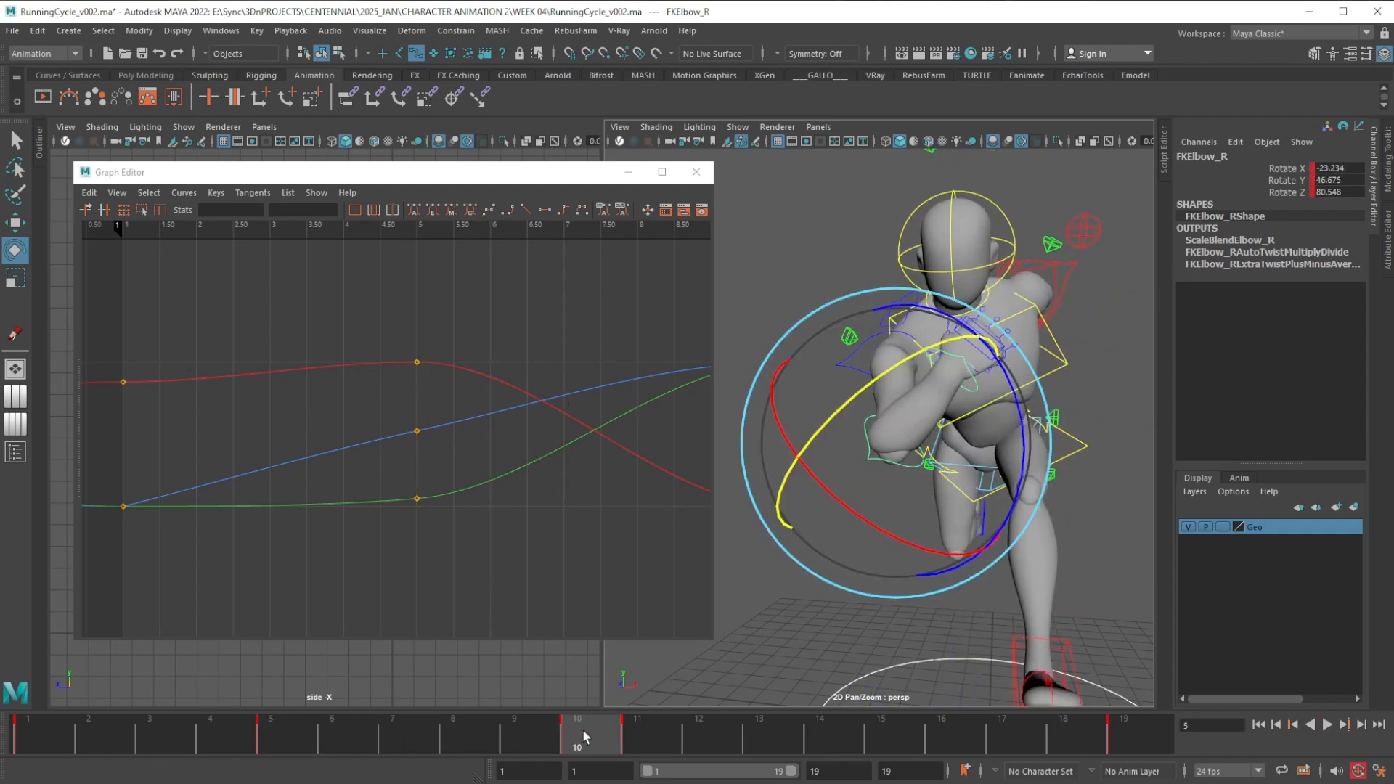
{"action": "left_click_drag", "start_coordinate": [779, 583], "coordinate": [936, 593], "text": "alt"}
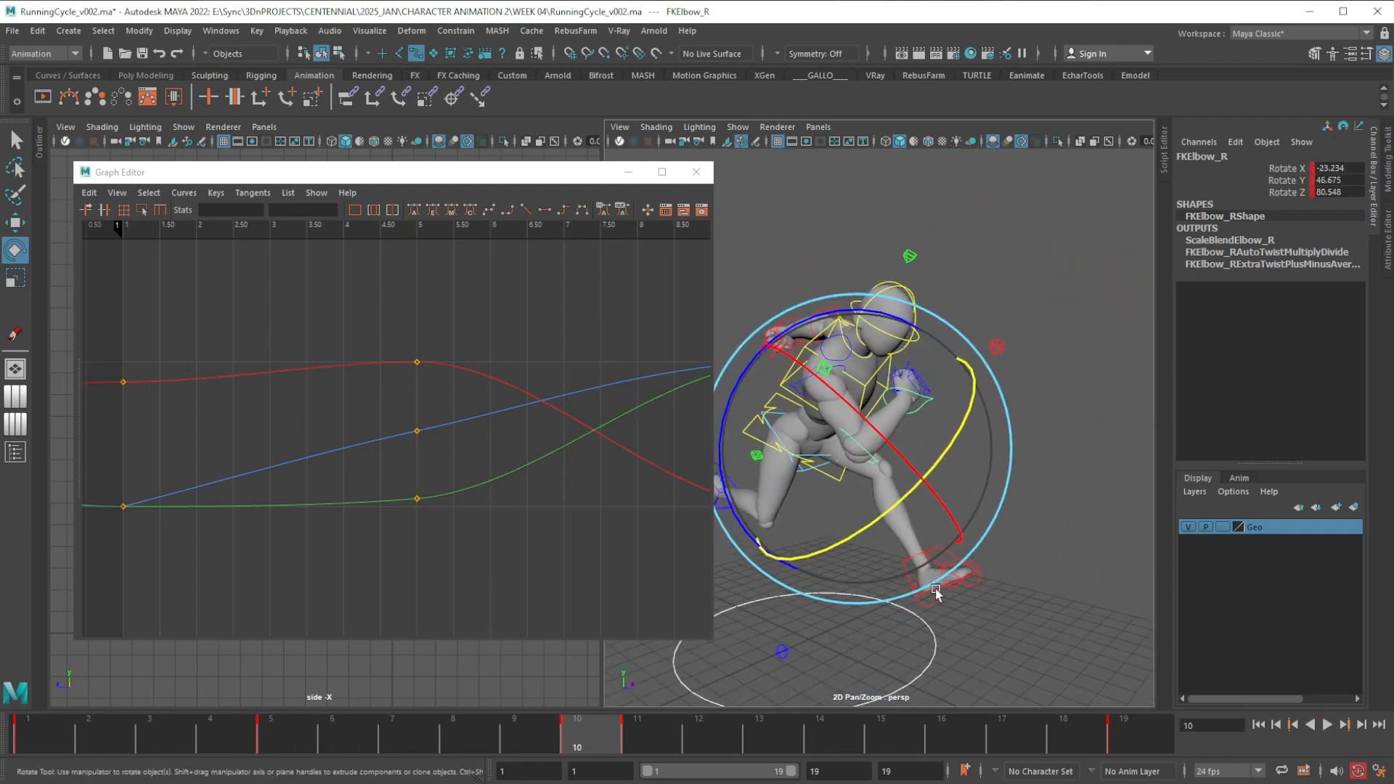
{"action": "left_click", "coordinate": [1024, 555]}
{"action": "left_click", "coordinate": [871, 457]}
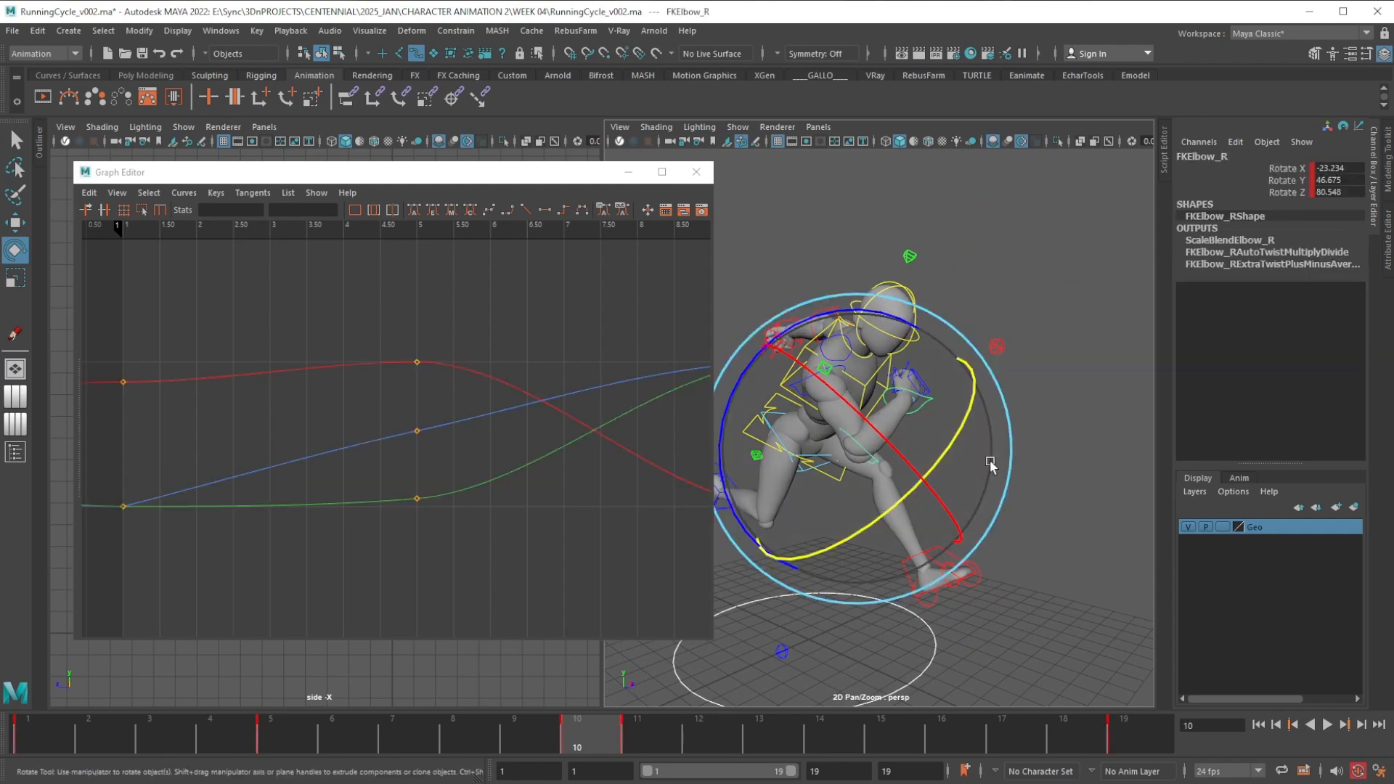
{"action": "key", "text": "w"}
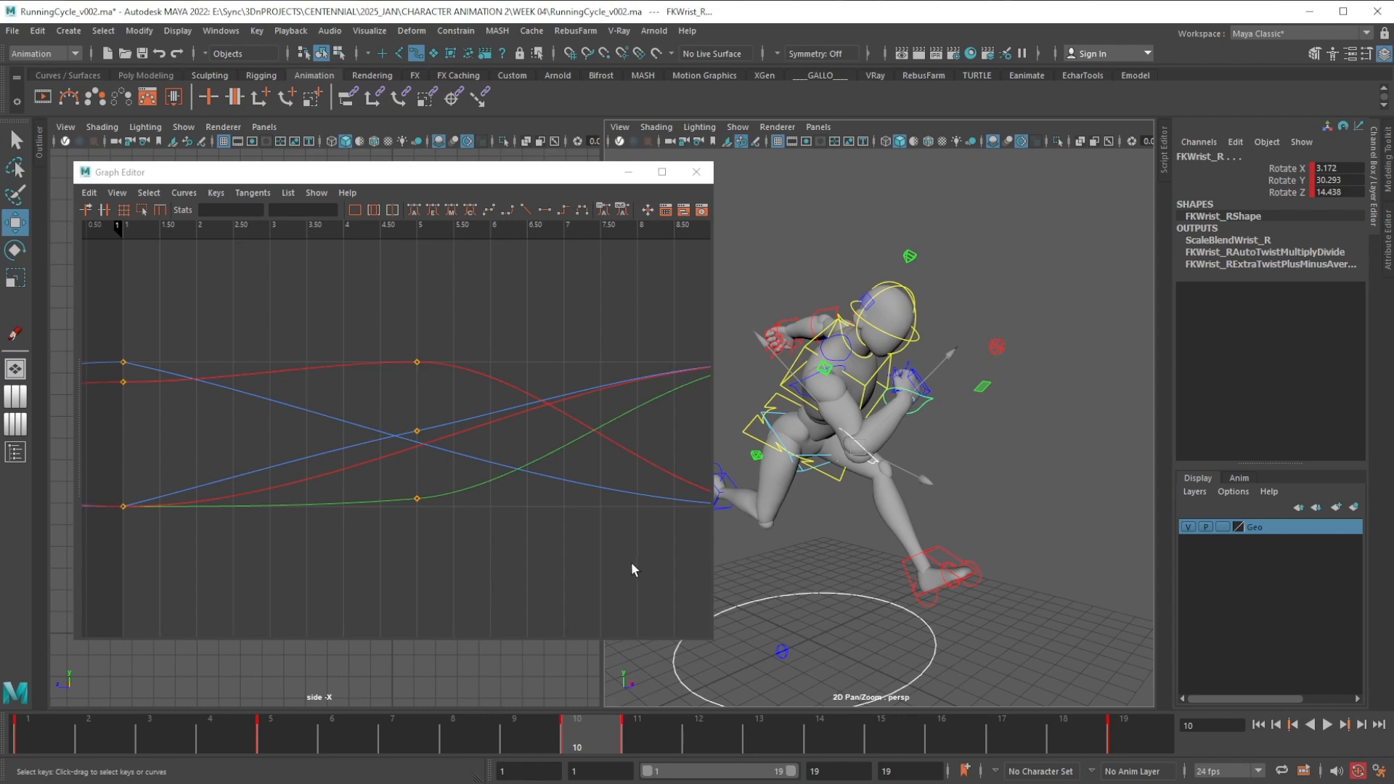
{"action": "right_click_drag", "start_coordinate": [632, 563], "coordinate": [615, 562], "text": "alt+shift"}
{"action": "middle_click_drag", "start_coordinate": [624, 558], "coordinate": [563, 561], "text": "alt"}
{"action": "right_click_drag", "start_coordinate": [662, 563], "coordinate": [630, 564], "text": "alt+shift"}
{"action": "middle_click_drag", "start_coordinate": [631, 564], "coordinate": [456, 575], "text": "alt"}
{"action": "right_click_drag", "start_coordinate": [539, 569], "coordinate": [514, 565], "text": "alt+shift"}
{"action": "middle_click_drag", "start_coordinate": [518, 565], "coordinate": [563, 537], "text": "alt"}
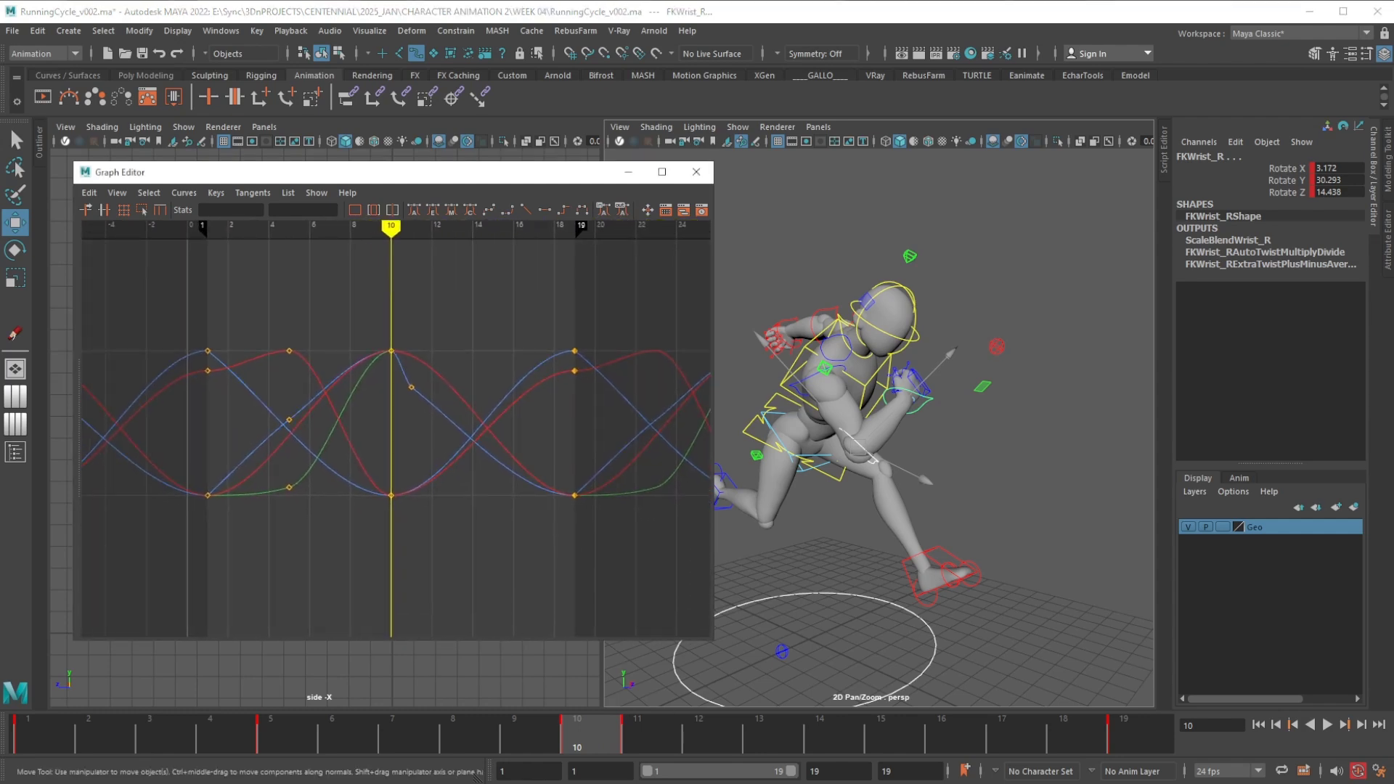
{"action": "left_click", "coordinate": [663, 750]}
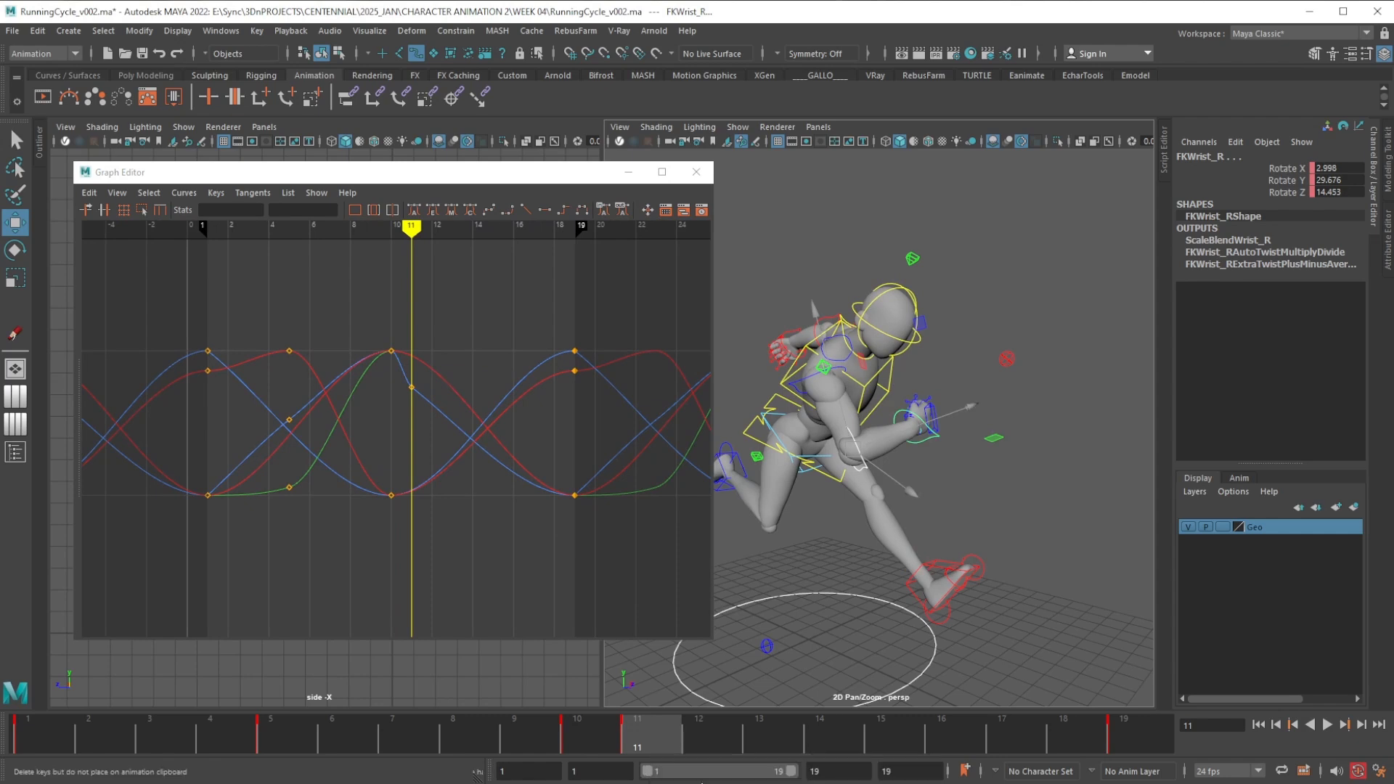
{"action": "key", "text": "Delete"}
{"action": "left_click", "coordinate": [589, 744]}
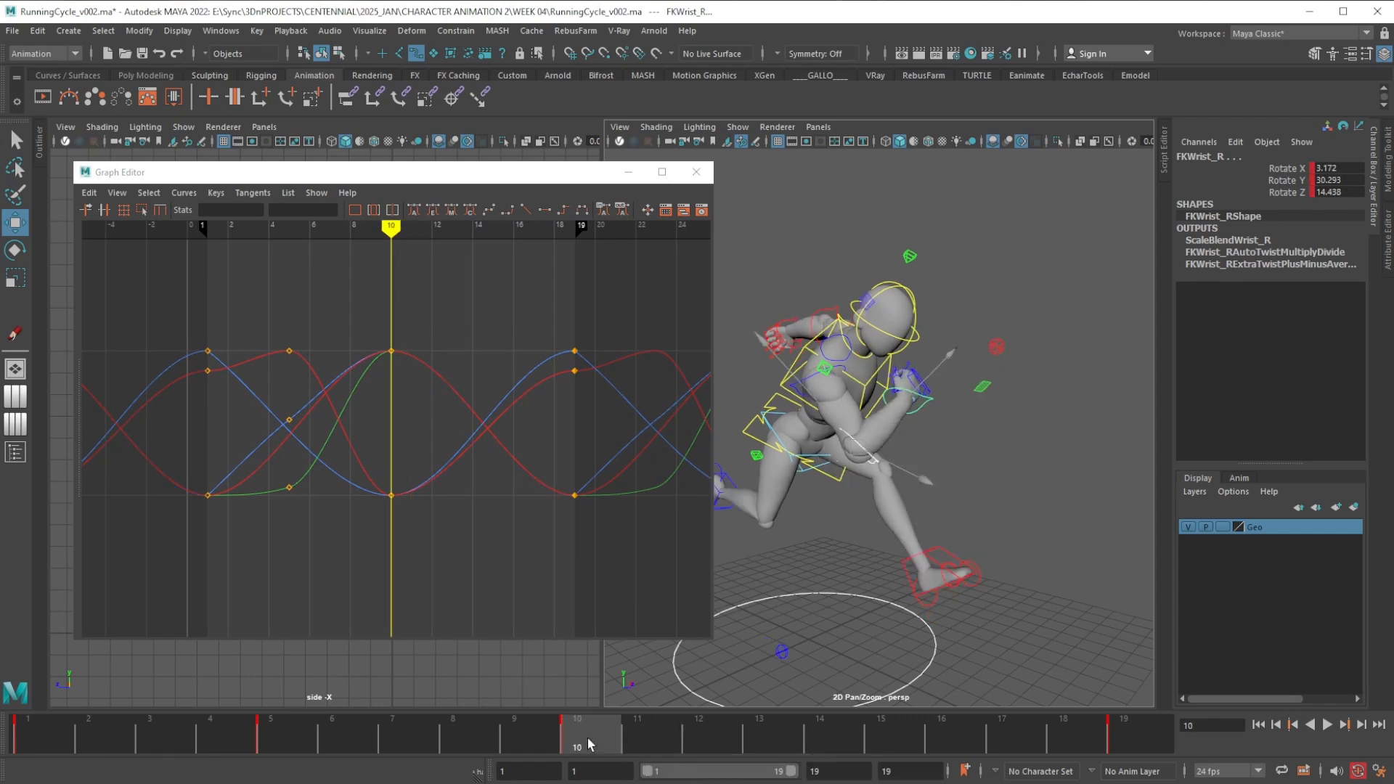
At frame 11, rotate the right elbow control to X -27.887, Y 45.823, Z 85.938, bending the forearm further
{"action": "left_click", "coordinate": [643, 740]}
{"action": "left_click_drag", "start_coordinate": [763, 581], "coordinate": [912, 438], "text": "alt"}
{"action": "left_click", "coordinate": [843, 586]}
{"action": "key", "text": "e"}
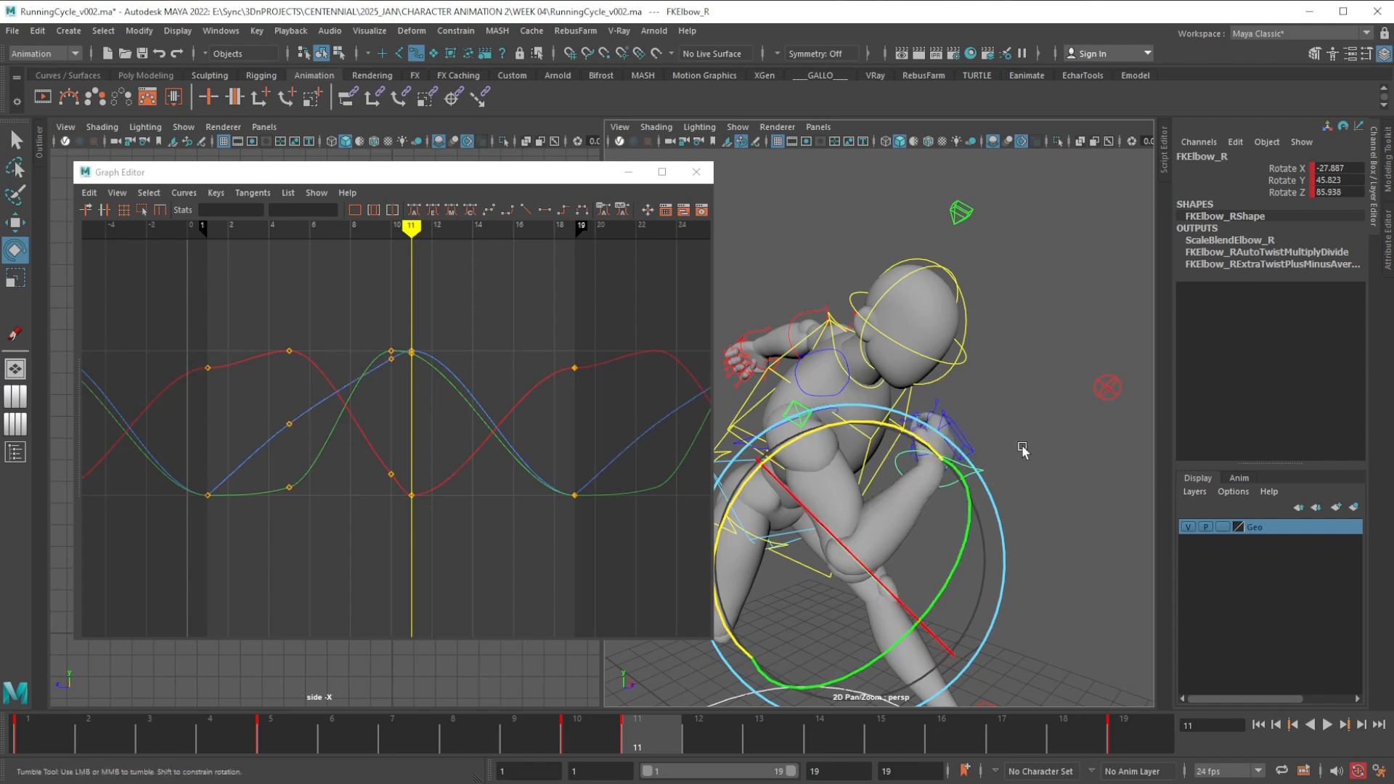
At frame 11, rotate the right wrist control to X 1.269 and Y 35.155, and turn it further around Z
{"action": "left_click_drag", "start_coordinate": [1022, 450], "coordinate": [1019, 454], "text": "alt"}
{"action": "left_click", "coordinate": [996, 469]}
{"action": "left_click", "coordinate": [973, 491]}
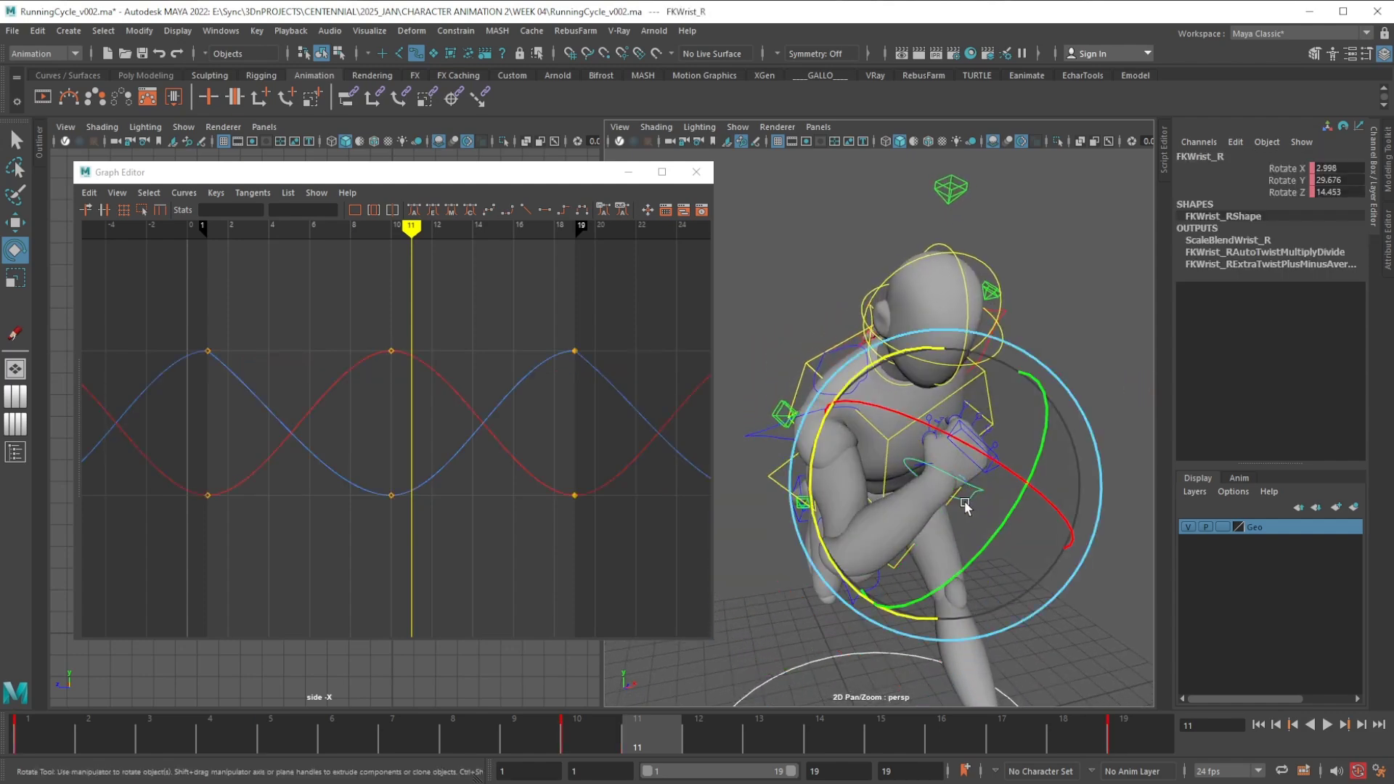
{"action": "left_click_drag", "start_coordinate": [974, 535], "coordinate": [1002, 537]}
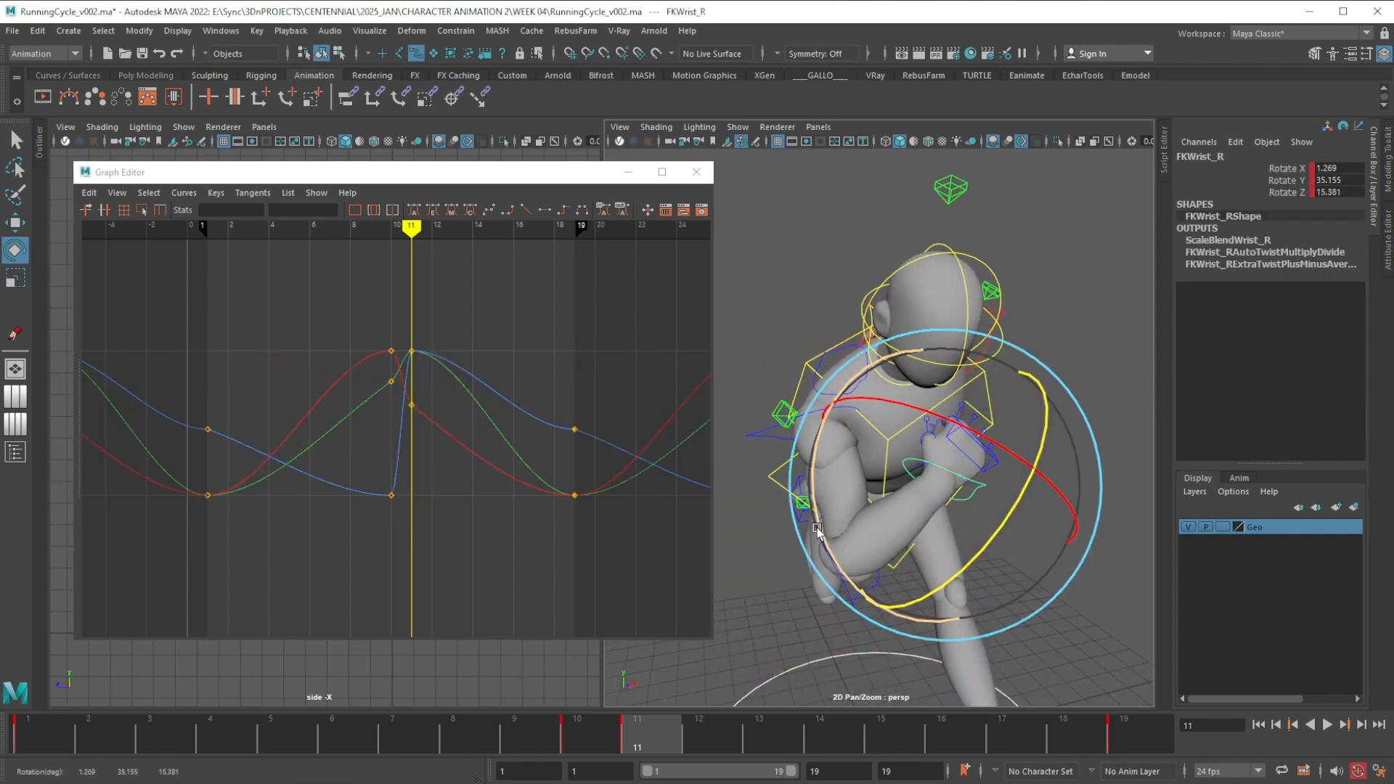
{"action": "left_click_drag", "start_coordinate": [817, 528], "coordinate": [799, 561]}
At frame 15, rotate the right elbow control to X 5.059, Y -4.832, Z 35.278 and key it
{"action": "scroll", "coordinate": [884, 551], "scroll_direction": "down", "scroll_amount": 6}
{"action": "left_click_drag", "start_coordinate": [687, 741], "coordinate": [891, 738]}
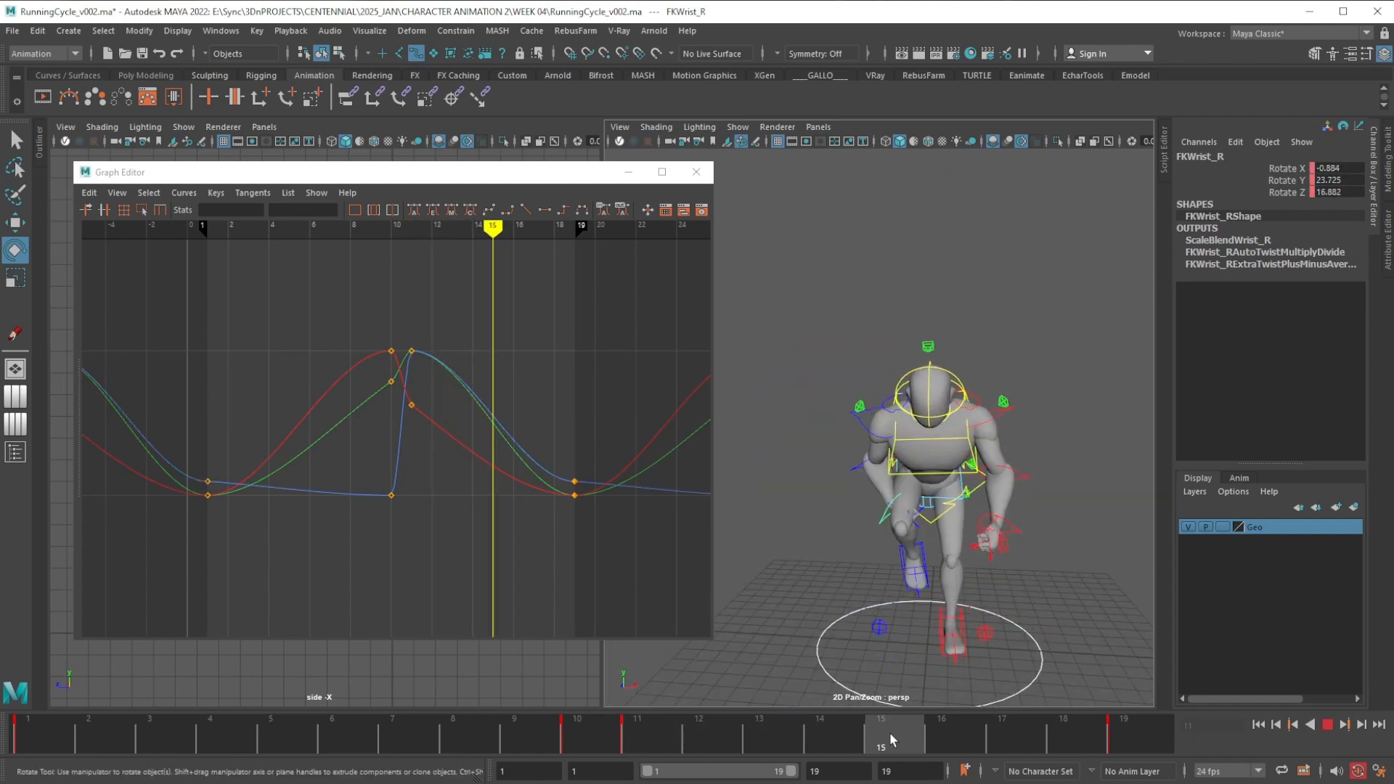
{"action": "scroll", "coordinate": [828, 599], "scroll_direction": "up", "scroll_amount": 5}
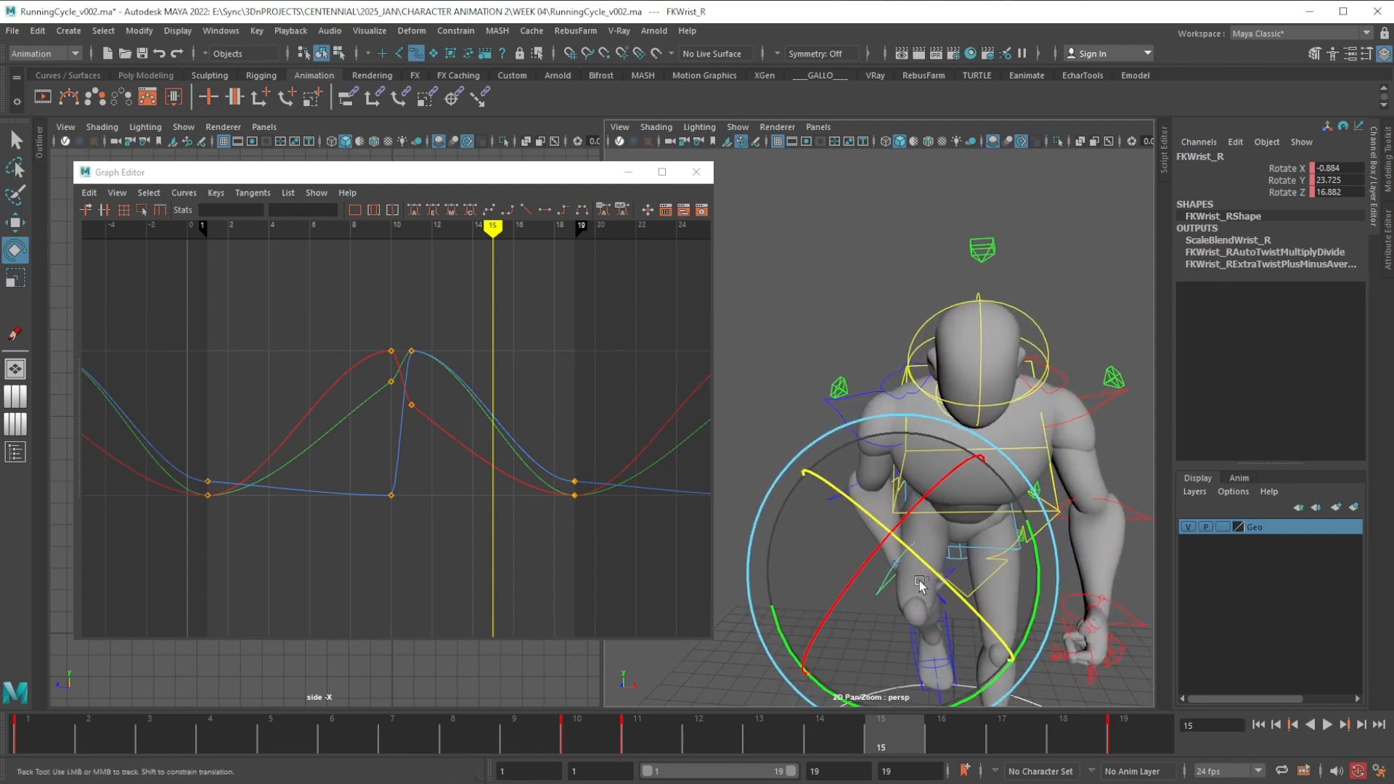
{"action": "left_click_drag", "start_coordinate": [827, 600], "coordinate": [1122, 472], "text": "alt"}
{"action": "left_click", "coordinate": [788, 455]}
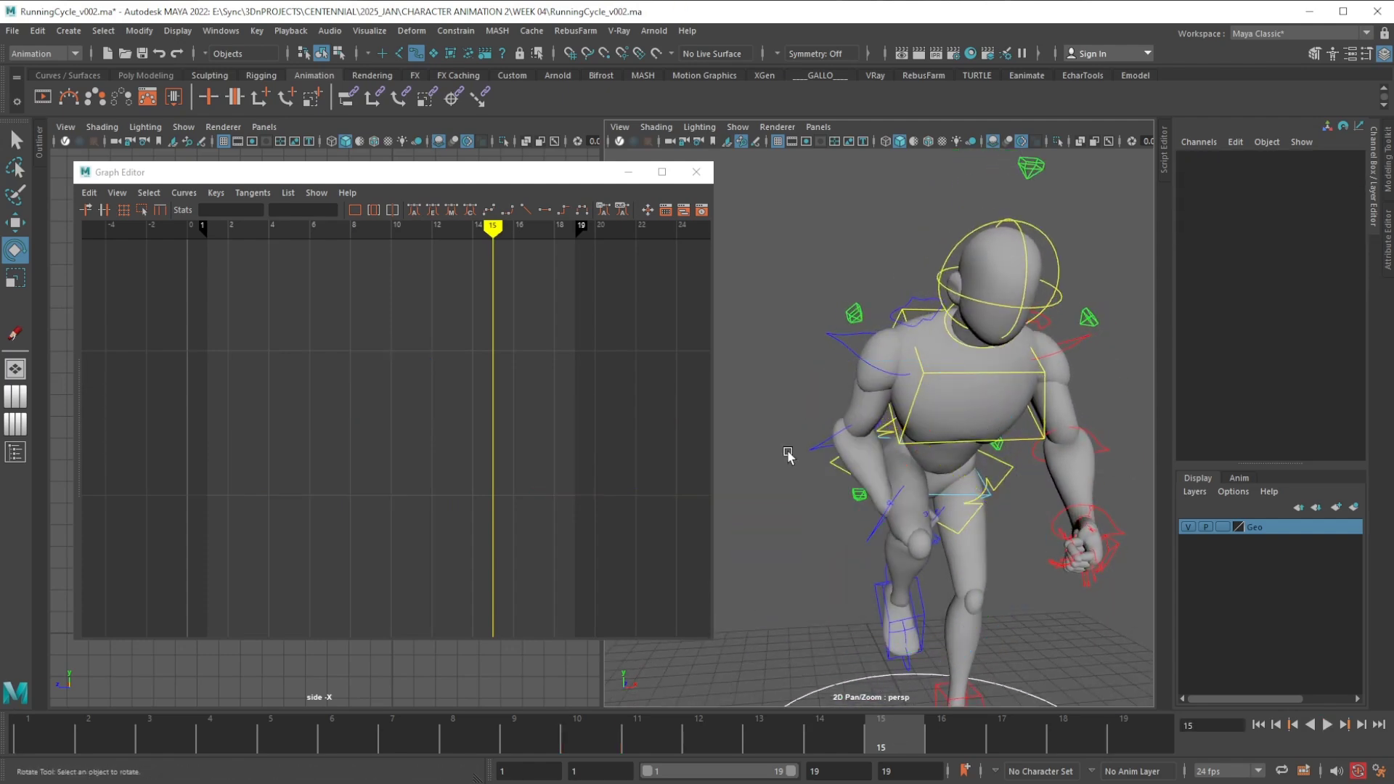
{"action": "left_click", "coordinate": [820, 448]}
{"action": "left_click_drag", "start_coordinate": [839, 572], "coordinate": [778, 607]}
{"action": "key", "text": "s"}
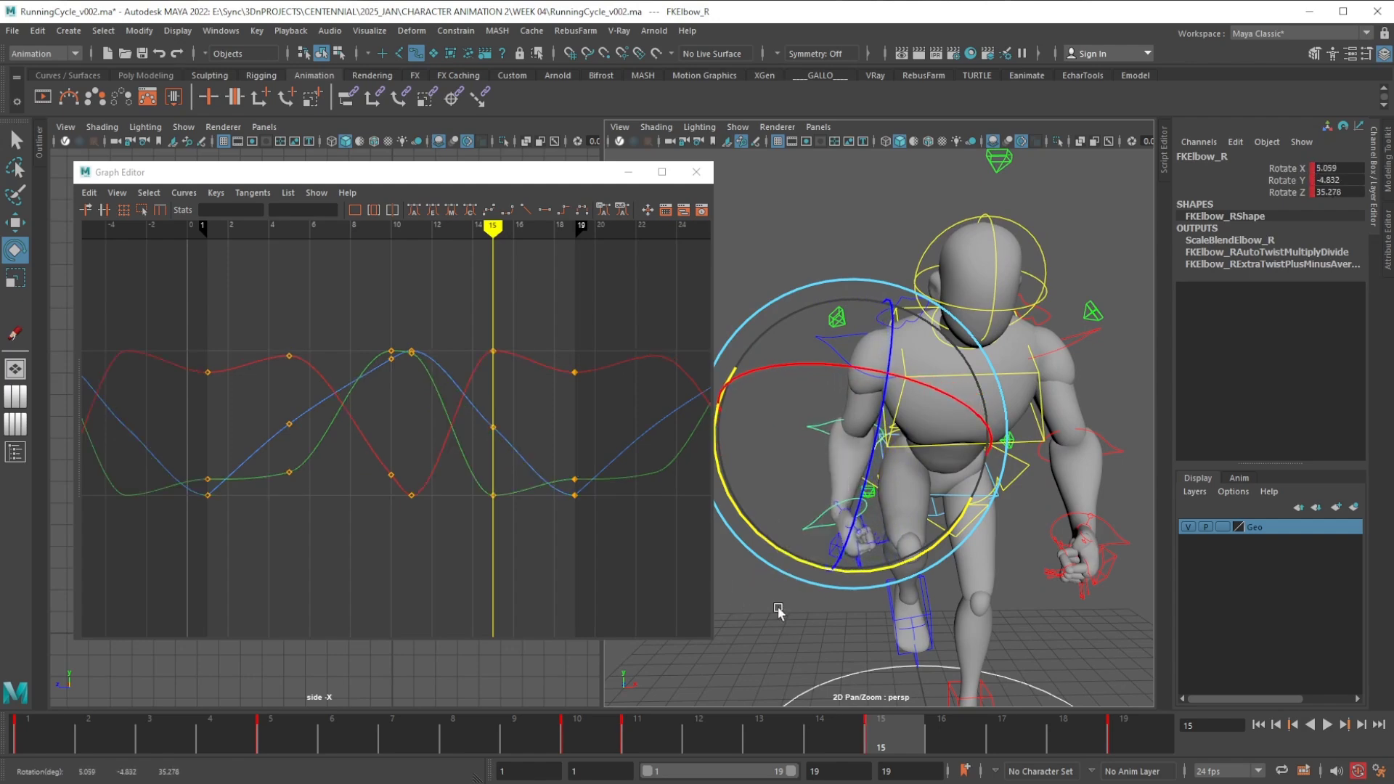
At frame 2, rotate the left elbow control to bend the forearm further across the chest
{"action": "scroll", "coordinate": [906, 518], "scroll_direction": "down", "scroll_amount": 3}
{"action": "left_click_drag", "start_coordinate": [906, 519], "coordinate": [934, 558], "text": "alt"}
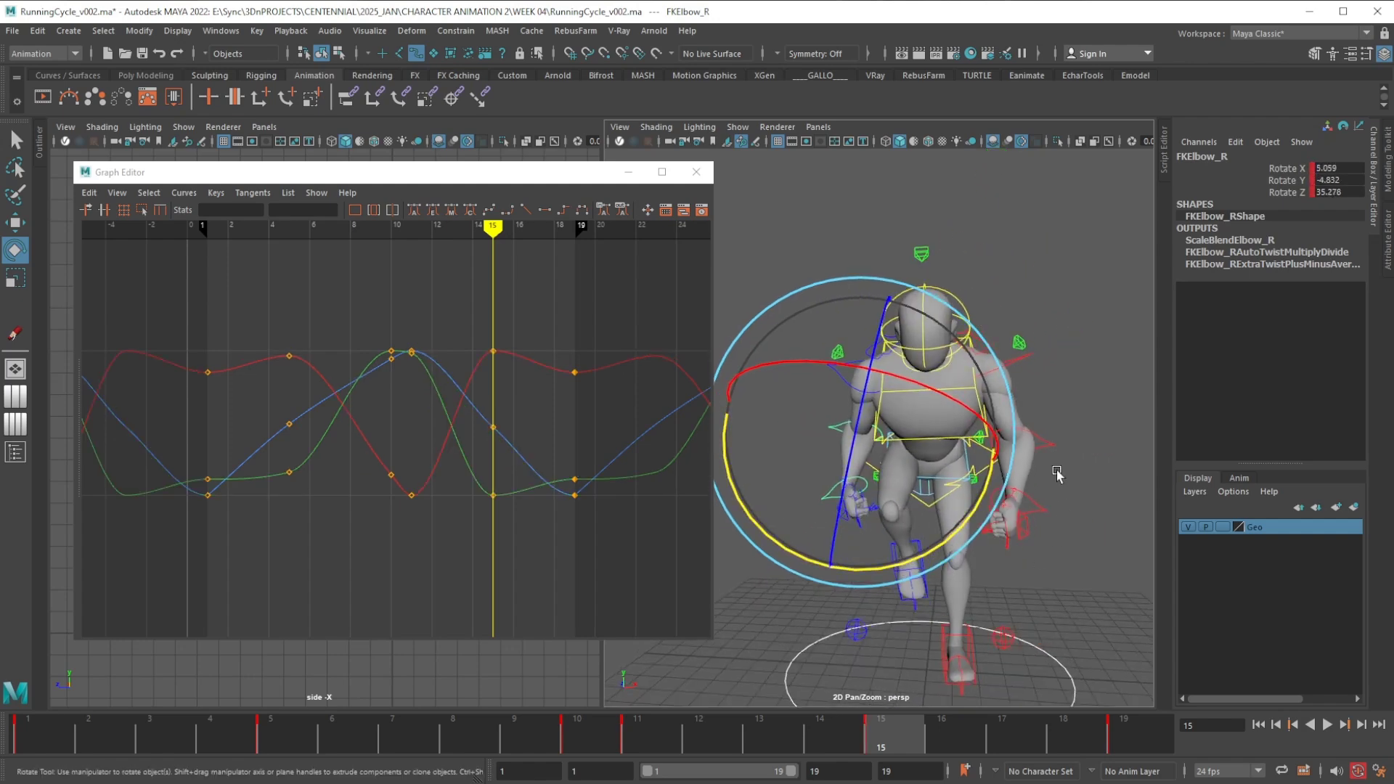
{"action": "left_click", "coordinate": [1059, 446]}
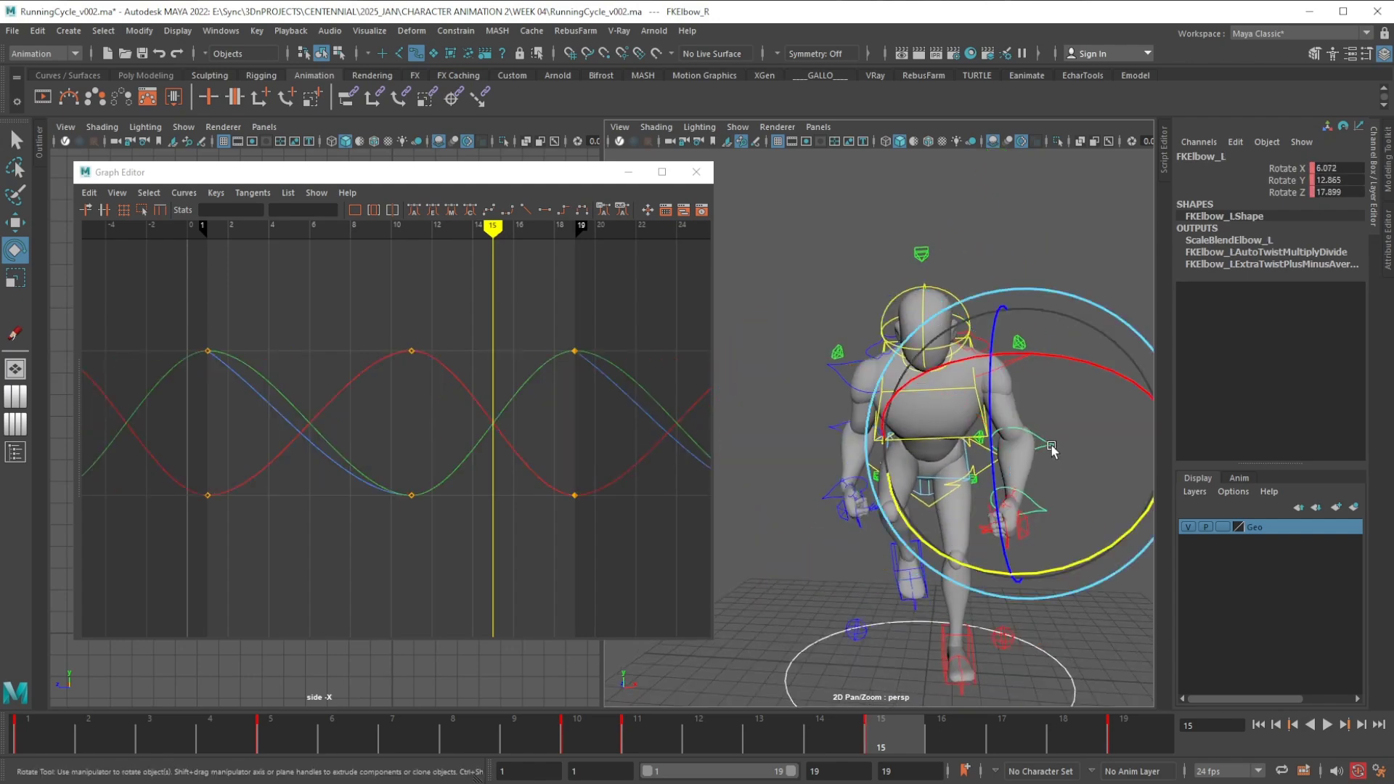
{"action": "left_click", "coordinate": [54, 733]}
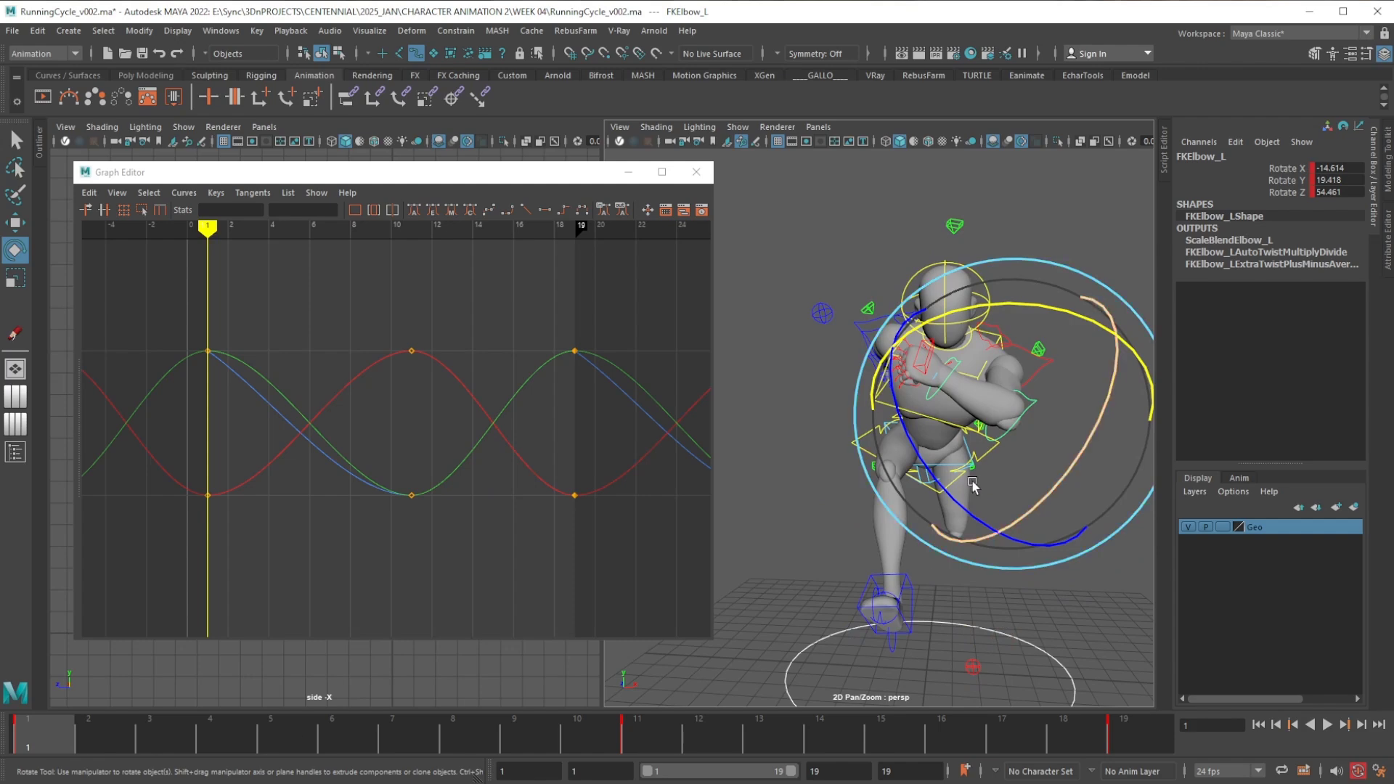
{"action": "left_click_drag", "start_coordinate": [972, 483], "coordinate": [991, 499], "text": "alt"}
{"action": "right_click_drag", "start_coordinate": [966, 485], "coordinate": [1015, 488], "text": "alt"}
{"action": "left_click_drag", "start_coordinate": [957, 471], "coordinate": [907, 501], "text": "alt"}
{"action": "left_click", "coordinate": [125, 729]}
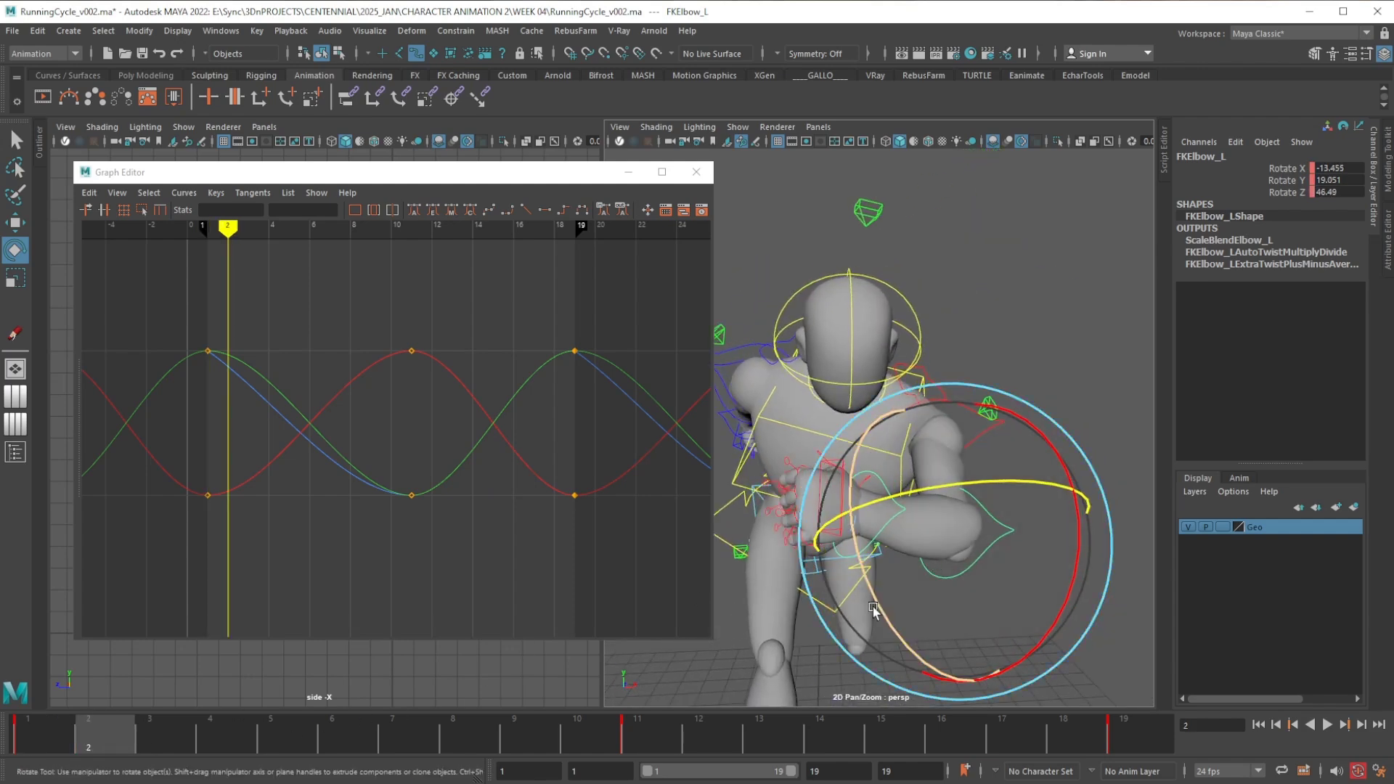
{"action": "mouse_move", "coordinate": [868, 581]}
{"action": "left_mouse_down"}
{"action": "mouse_move", "coordinate": [916, 486]}
{"action": "mouse_move", "coordinate": [891, 553]}
{"action": "mouse_move", "coordinate": [857, 578]}
{"action": "mouse_move", "coordinate": [853, 566]}
{"action": "left_mouse_up"}
At frame 2, rotate the left wrist control to X -2.219, Y 5.347, Z 23.76
{"action": "left_click", "coordinate": [1079, 351]}
{"action": "left_click", "coordinate": [866, 489]}
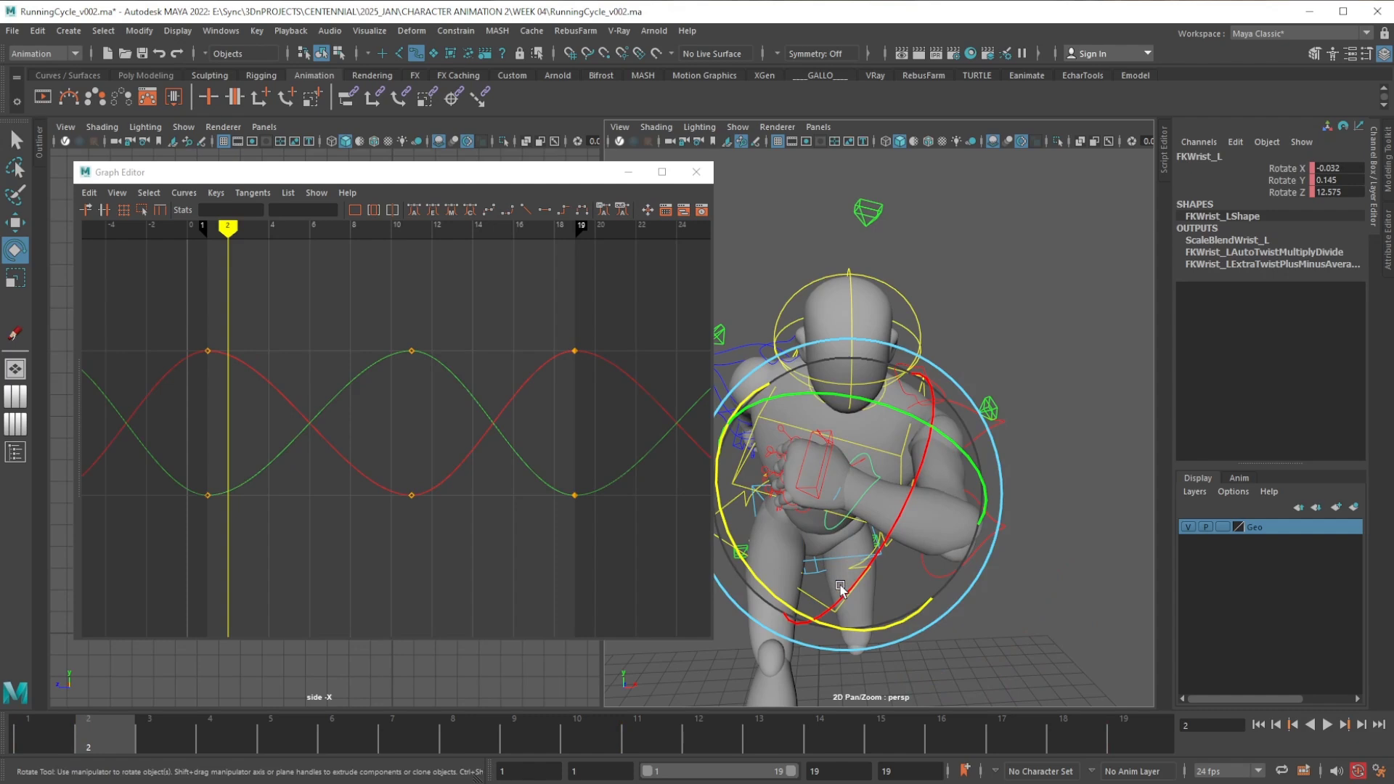
{"action": "left_click_drag", "start_coordinate": [773, 595], "coordinate": [883, 479]}
{"action": "left_click_drag", "start_coordinate": [911, 415], "coordinate": [898, 411]}
{"action": "left_click_drag", "start_coordinate": [770, 590], "coordinate": [775, 584]}
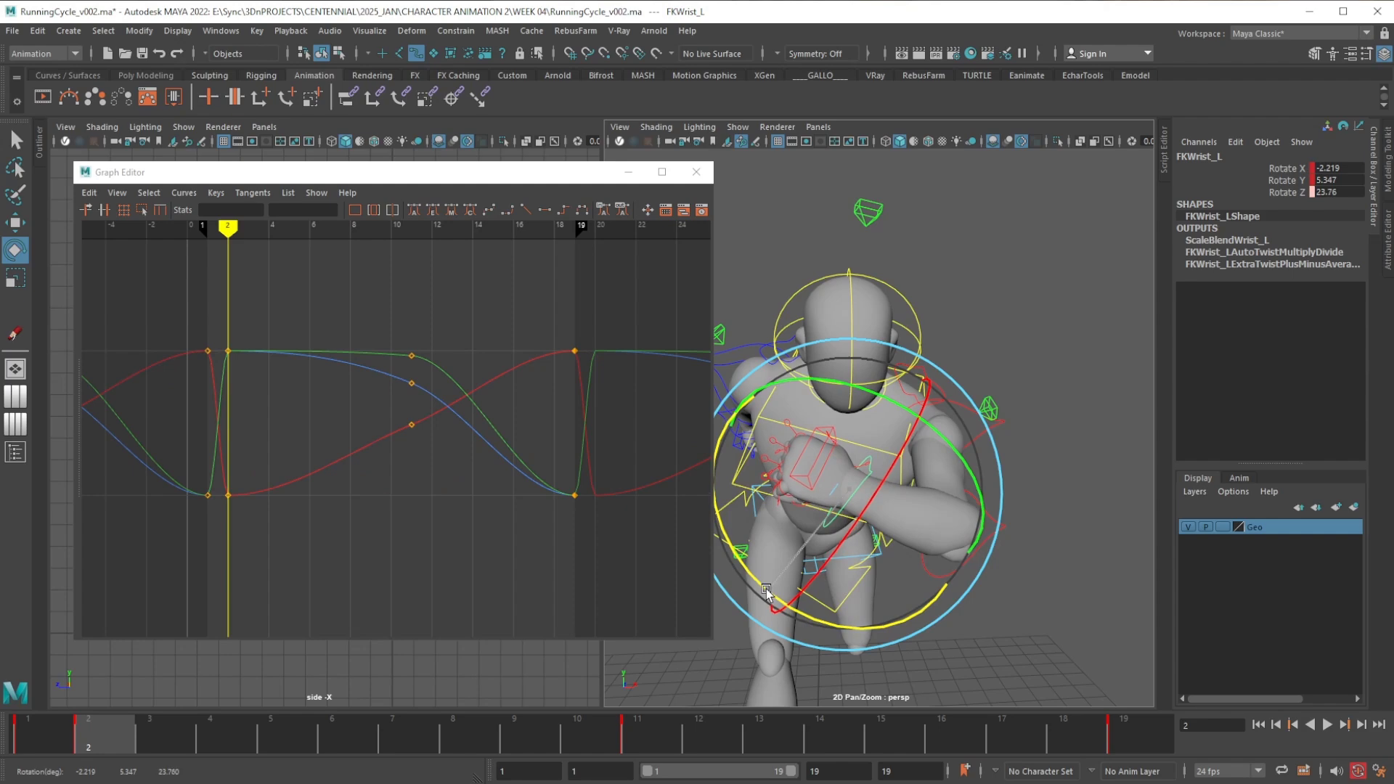
{"action": "left_click", "coordinate": [1014, 545]}
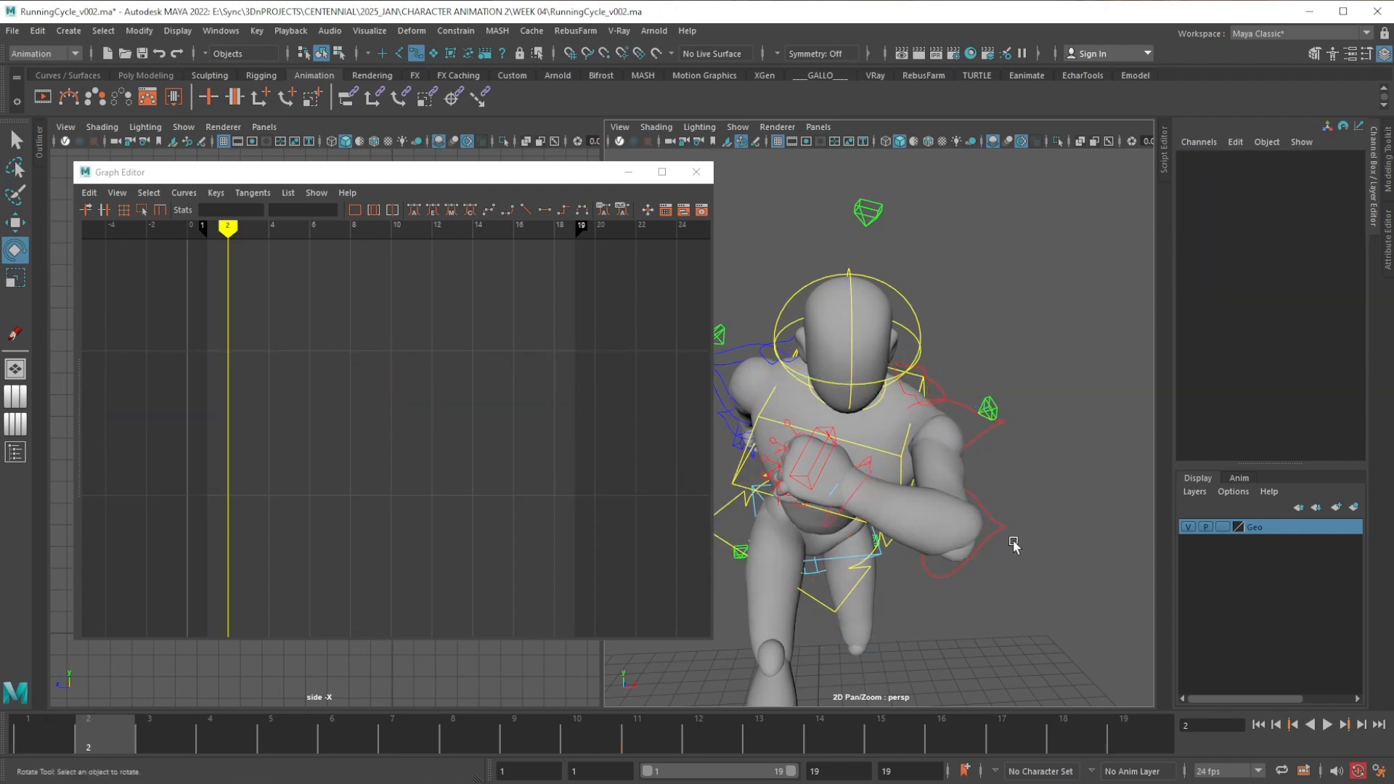
At frame 6, rotate the left shoulder control slightly around Y to adjust how the arm hangs beside the torso
{"action": "left_click", "coordinate": [994, 541]}
{"action": "left_click_drag", "start_coordinate": [157, 726], "coordinate": [331, 740]}
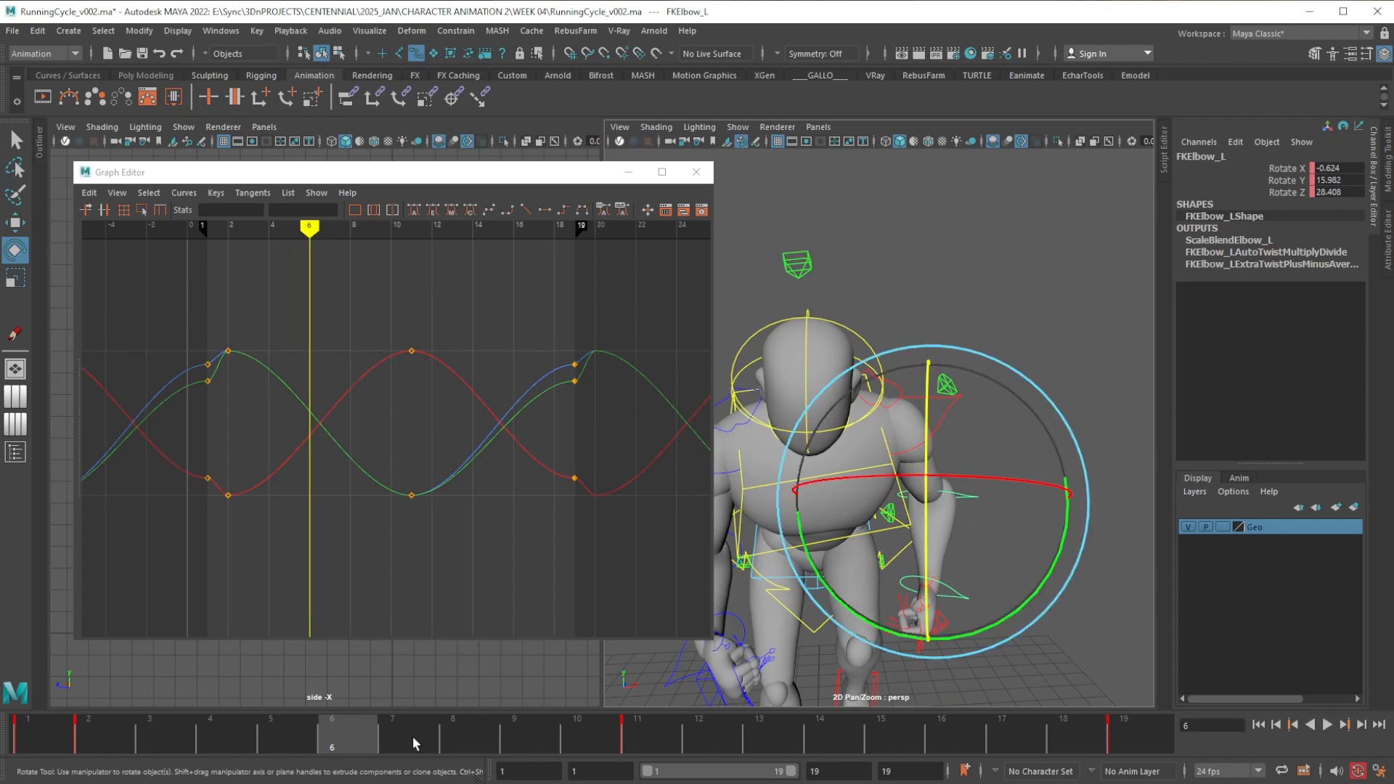
{"action": "left_click_drag", "start_coordinate": [873, 525], "coordinate": [891, 511], "text": "alt"}
{"action": "middle_click_drag", "start_coordinate": [892, 511], "coordinate": [919, 487], "text": "alt"}
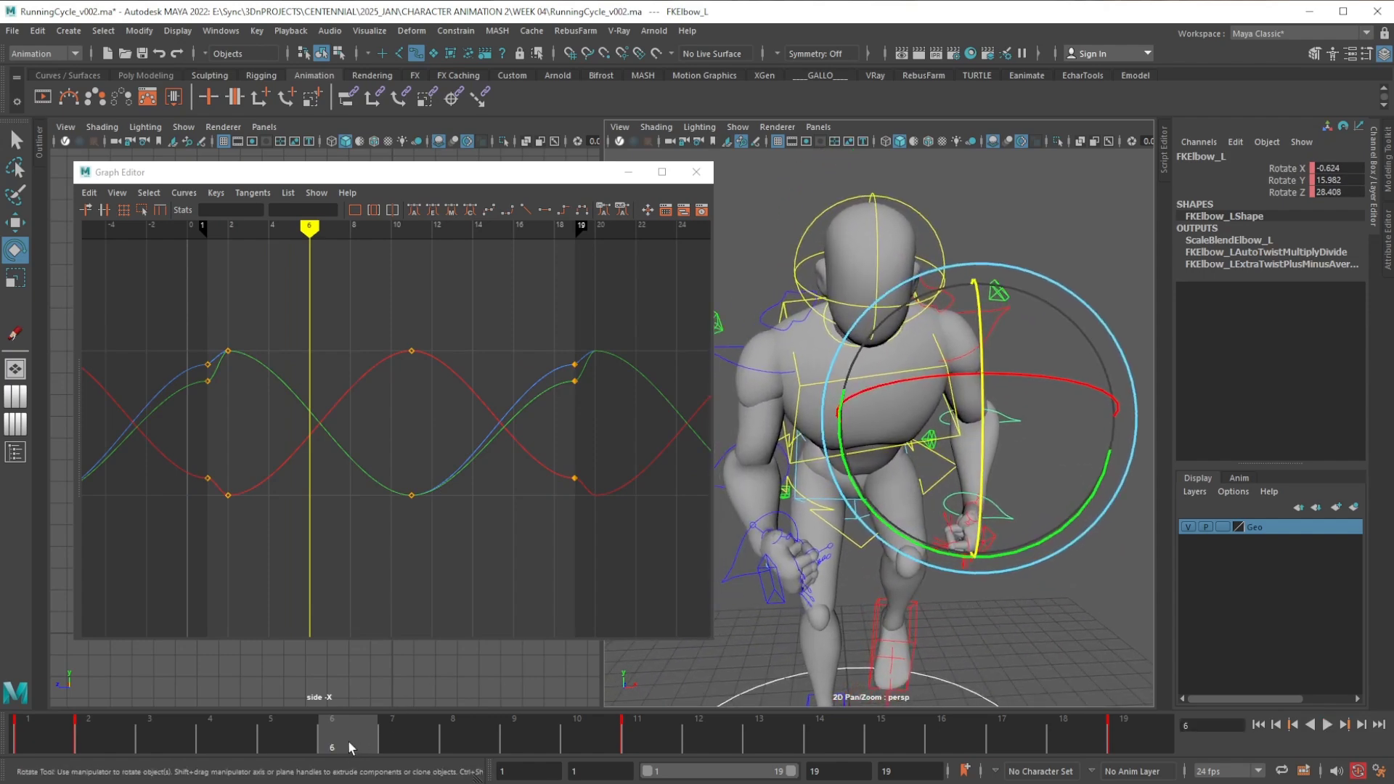
{"action": "mouse_move", "coordinate": [348, 743]}
{"action": "left_mouse_down"}
{"action": "mouse_move", "coordinate": [248, 738]}
{"action": "mouse_move", "coordinate": [326, 730]}
{"action": "left_mouse_up"}
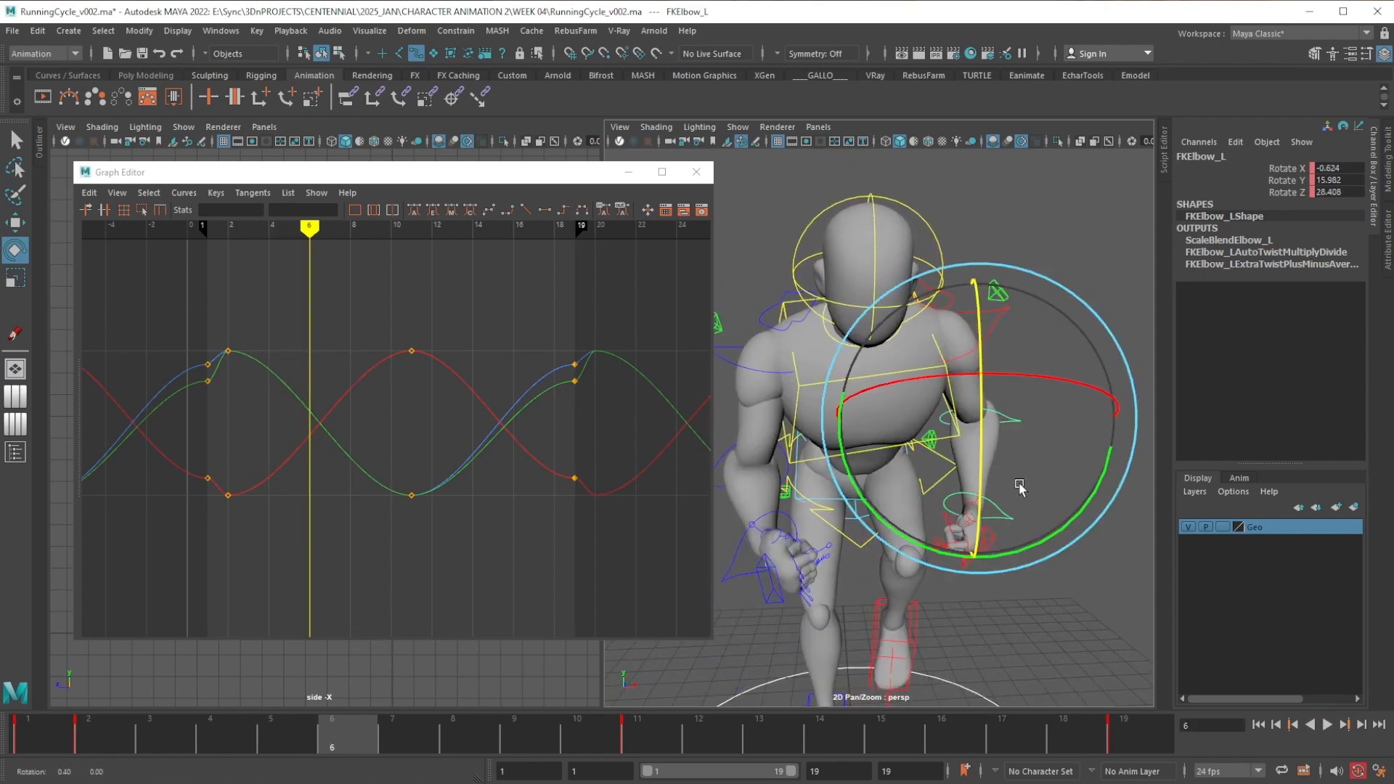
{"action": "left_click_drag", "start_coordinate": [1020, 486], "coordinate": [1011, 482], "text": "alt"}
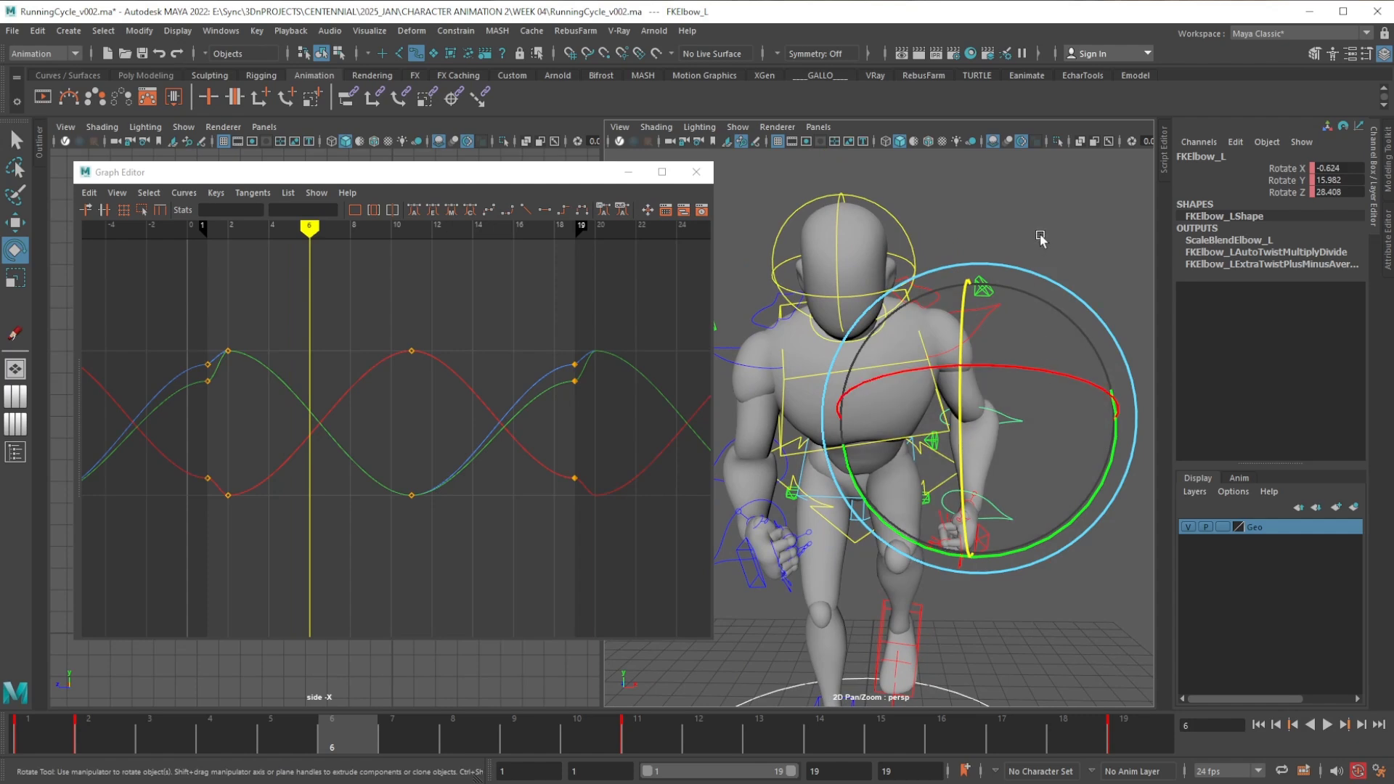
{"action": "left_click", "coordinate": [1026, 294]}
{"action": "left_click", "coordinate": [997, 312]}
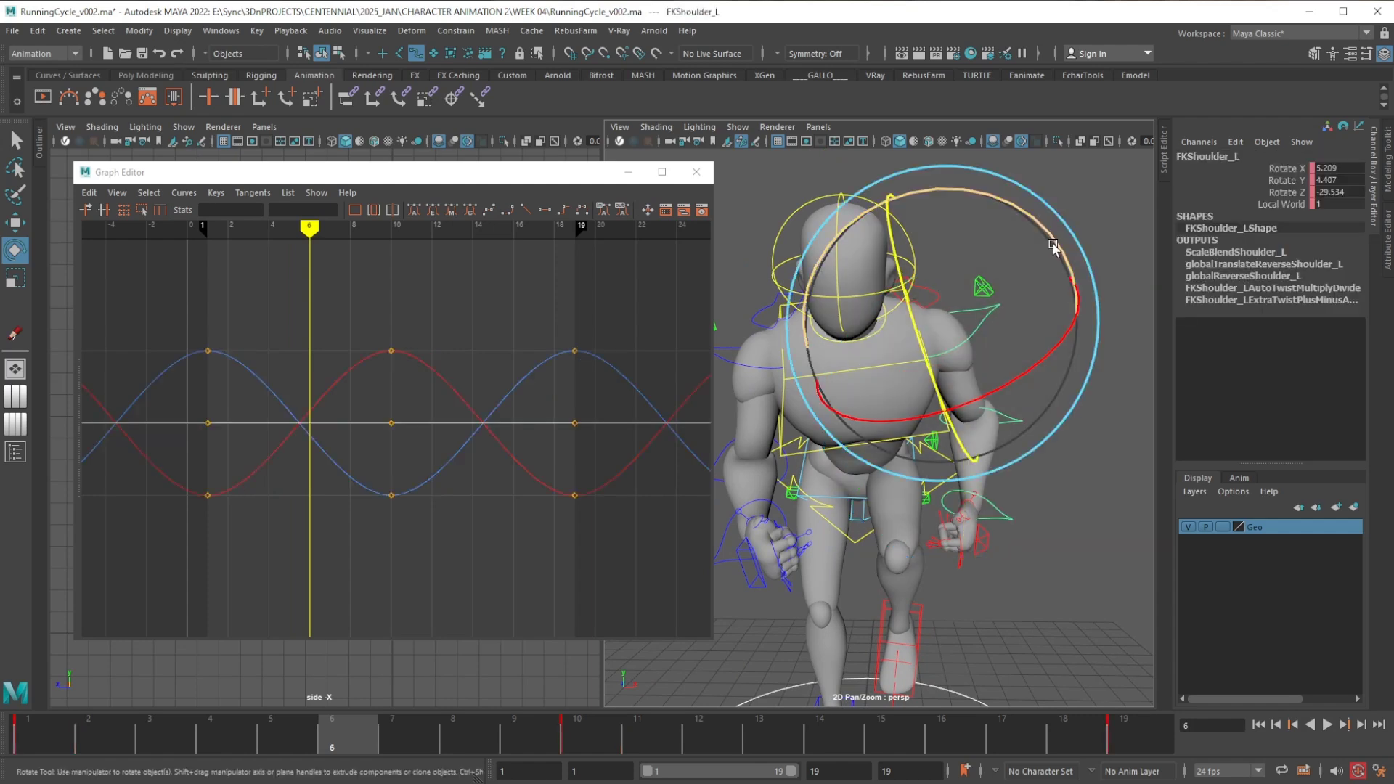
{"action": "left_click_drag", "start_coordinate": [1054, 247], "coordinate": [1060, 254]}
At frame 6, rotate the left elbow control to X 0.834, Y 13.355, Z 28.039
{"action": "left_click", "coordinate": [1051, 491]}
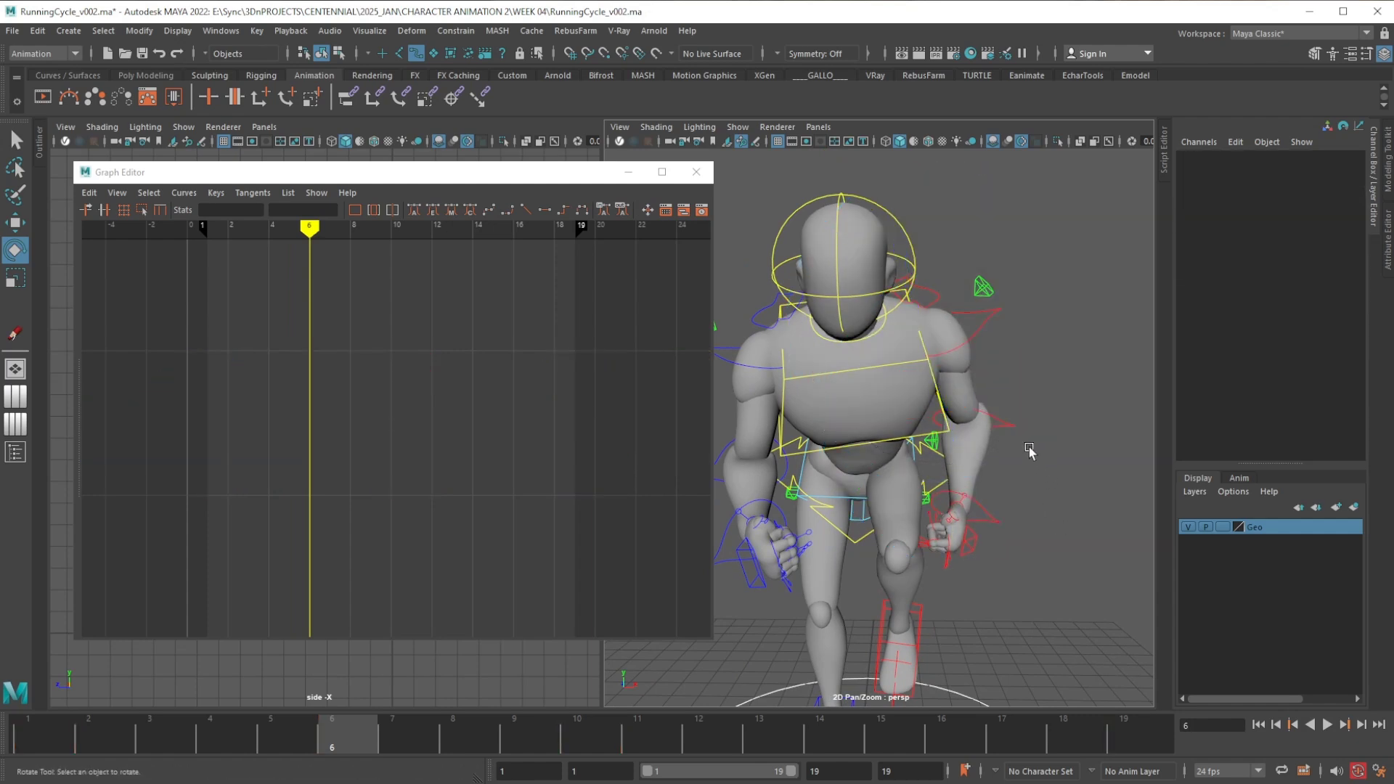
{"action": "left_click", "coordinate": [1008, 430]}
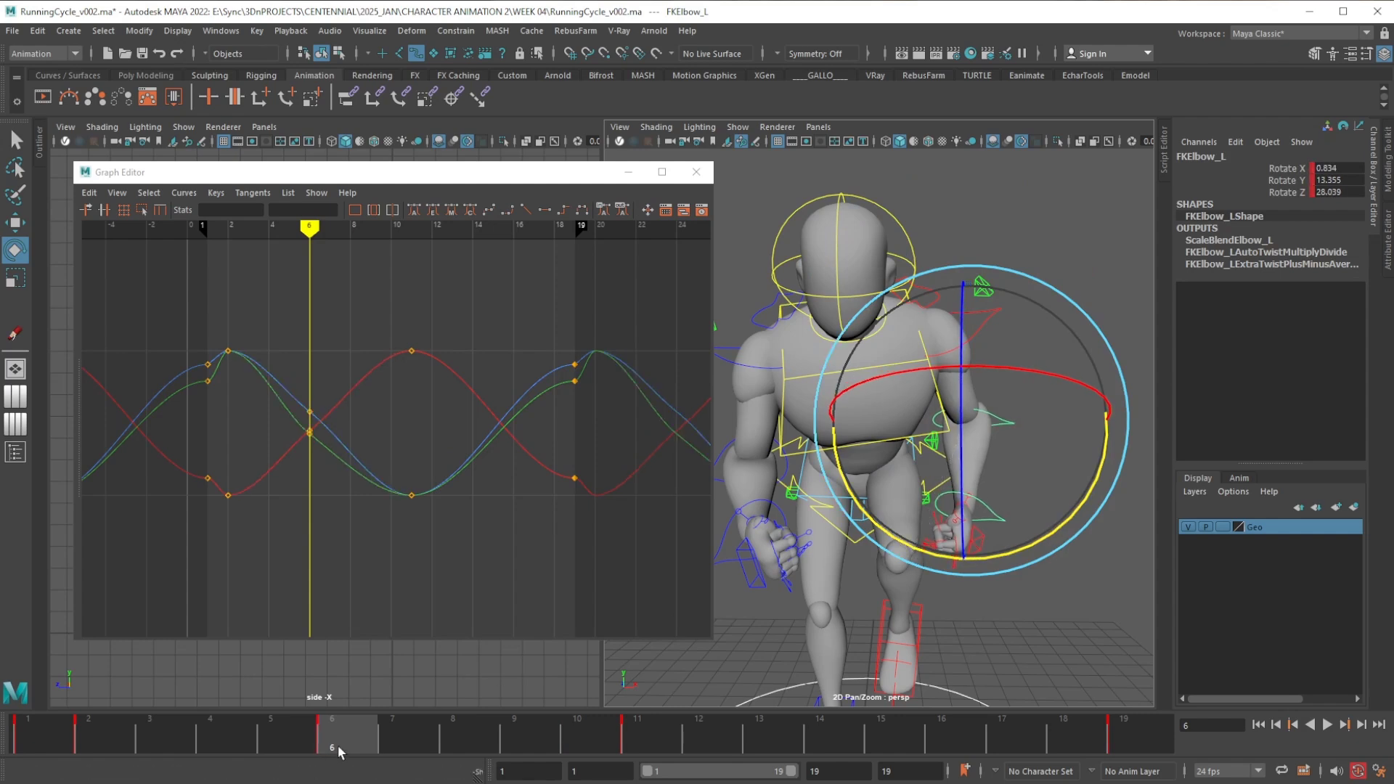
{"action": "left_click", "coordinate": [1093, 658]}
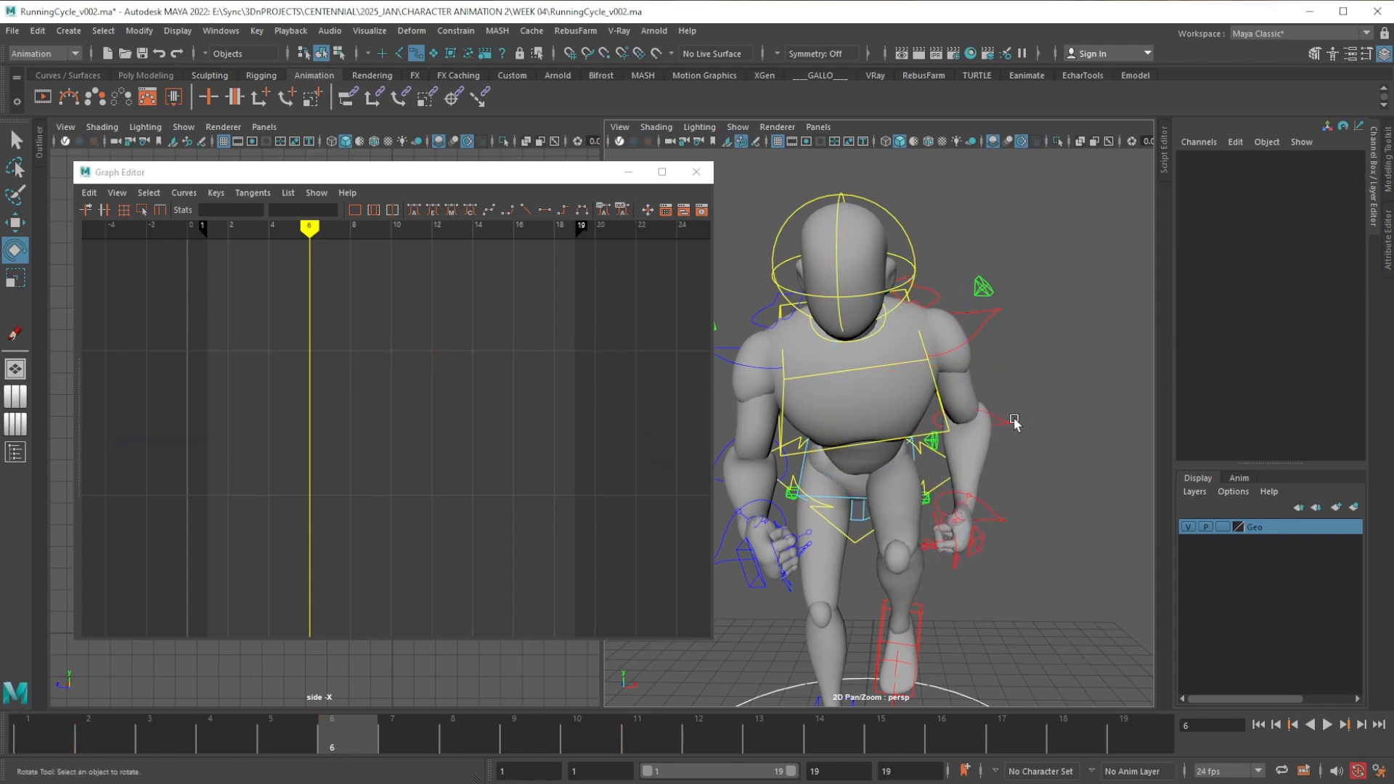
Copy the left elbow and wrist controls' frame 1 keys and paste them at frame 19
{"action": "left_click", "coordinate": [1015, 423]}
{"action": "left_click", "coordinate": [1011, 509]}
{"action": "key", "text": "w"}
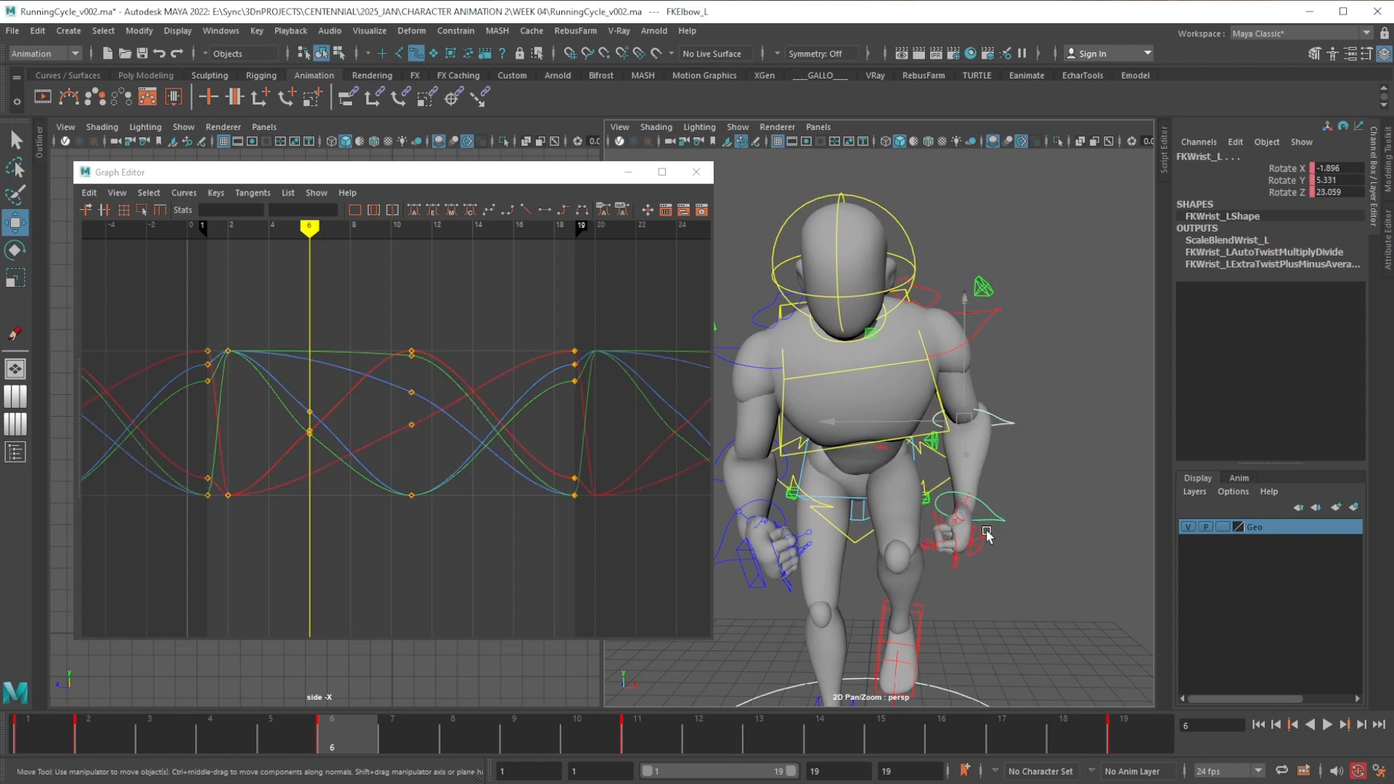
{"action": "left_click", "coordinate": [46, 726]}
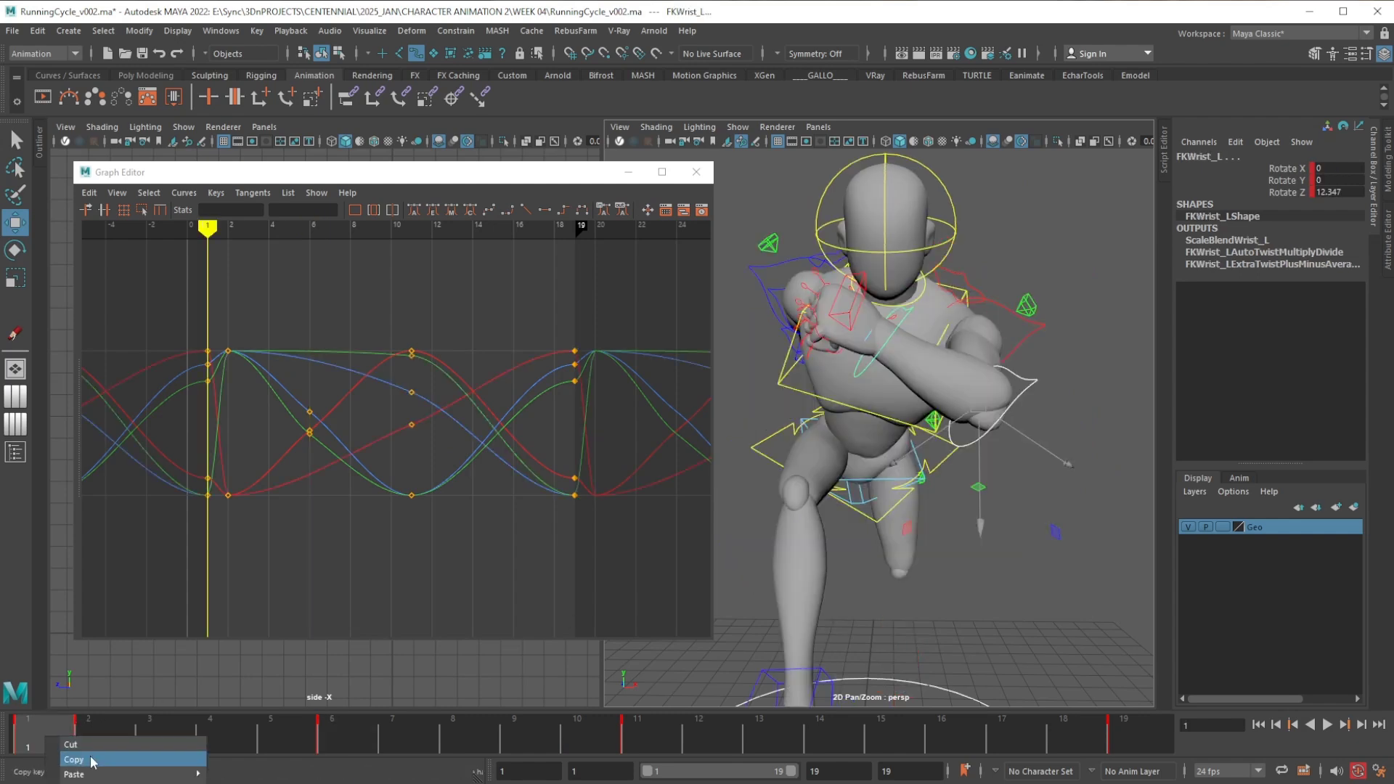
{"action": "left_click", "coordinate": [1125, 735]}
{"action": "right_click", "coordinate": [1125, 735]}
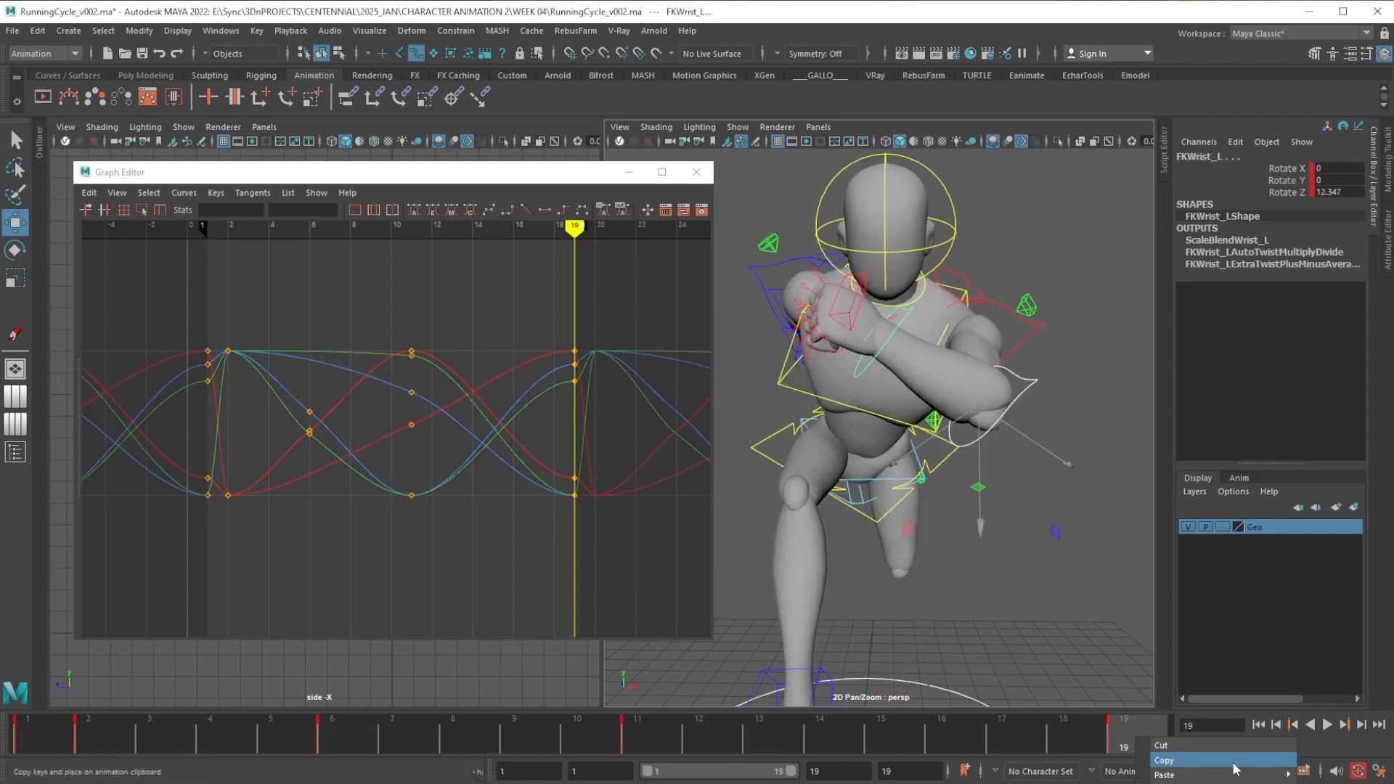
{"action": "mouse_move", "coordinate": [1273, 778]}
{"action": "left_click", "coordinate": [1323, 776]}
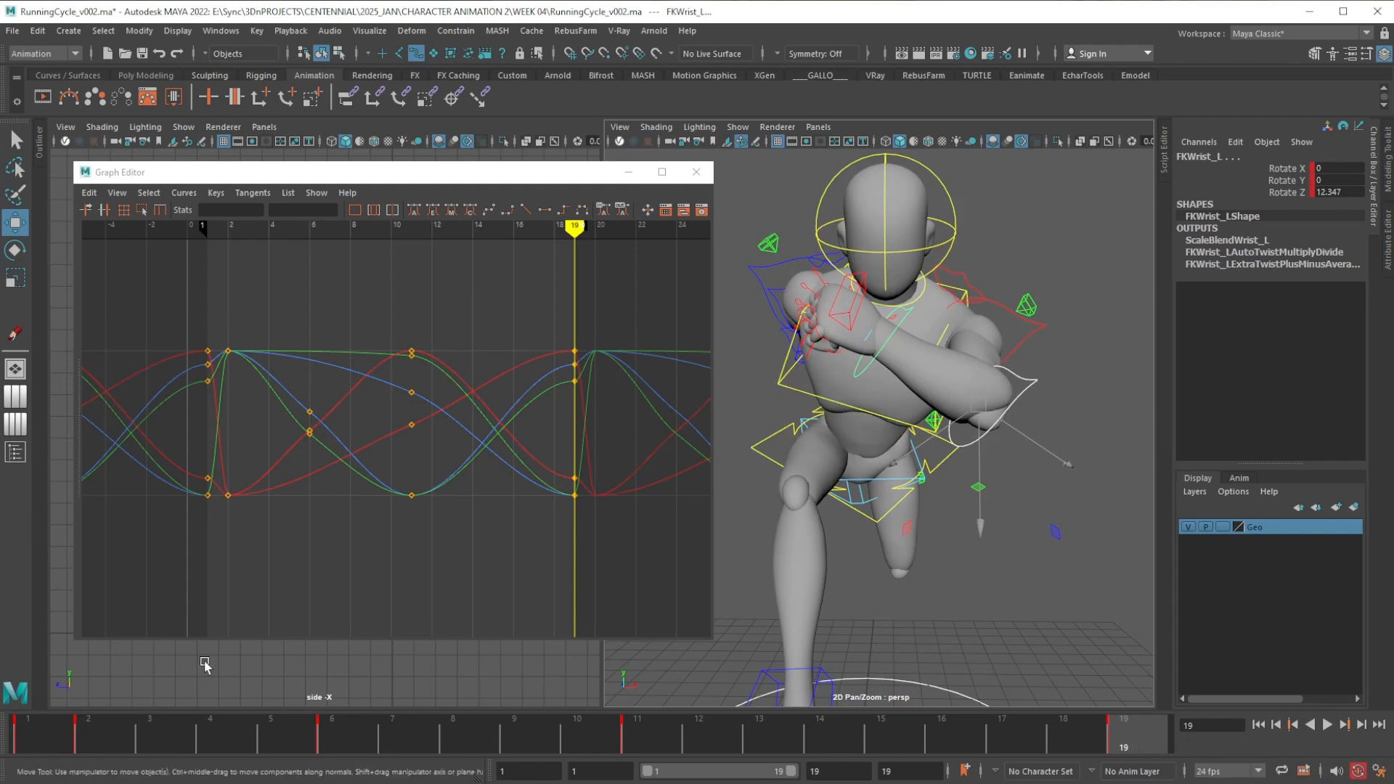
At frame 14, rotate the left shoulder control to bring the arm closer to the torso
{"action": "left_click", "coordinate": [341, 738]}
{"action": "left_click_drag", "start_coordinate": [498, 745], "coordinate": [856, 751]}
{"action": "left_click", "coordinate": [980, 316]}
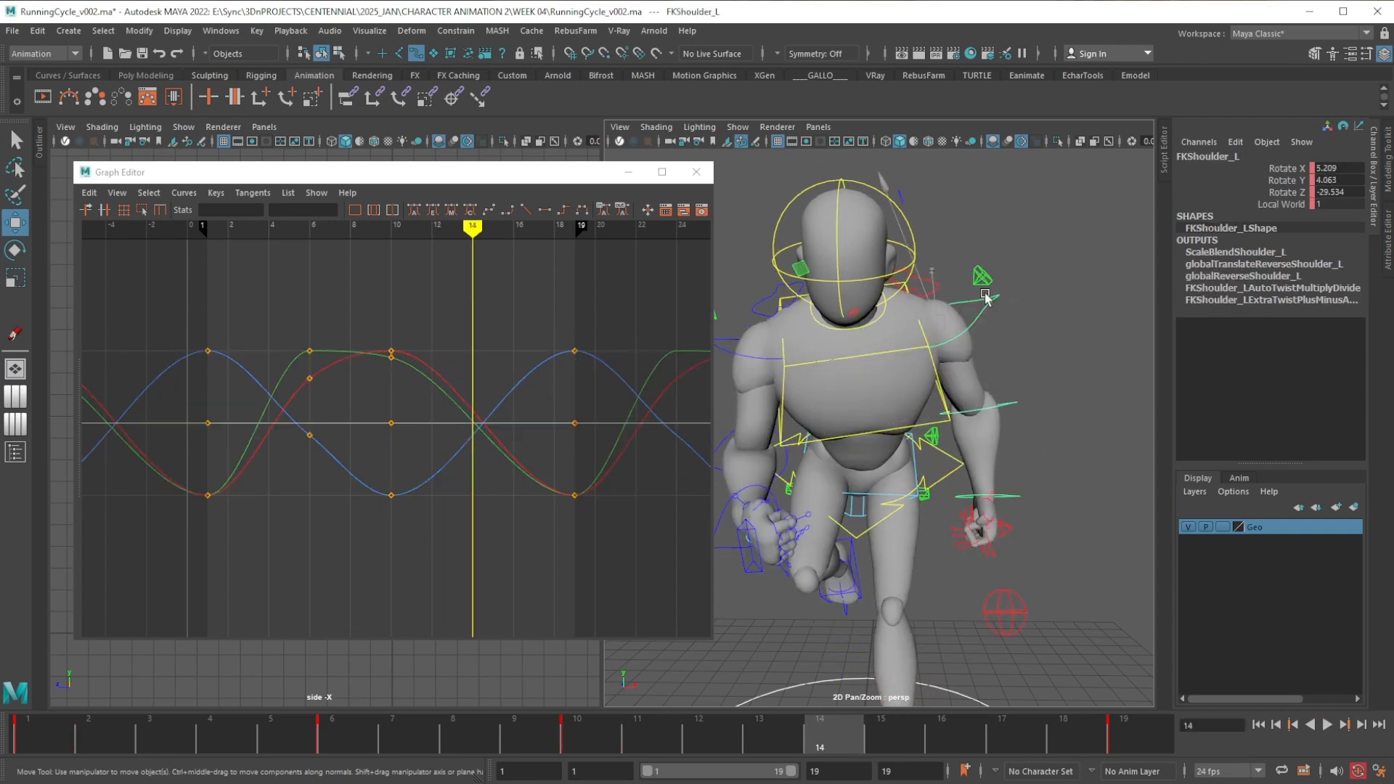
{"action": "key", "text": "e"}
{"action": "left_click_drag", "start_coordinate": [1049, 231], "coordinate": [1075, 232]}
{"action": "left_click", "coordinate": [1023, 434]}
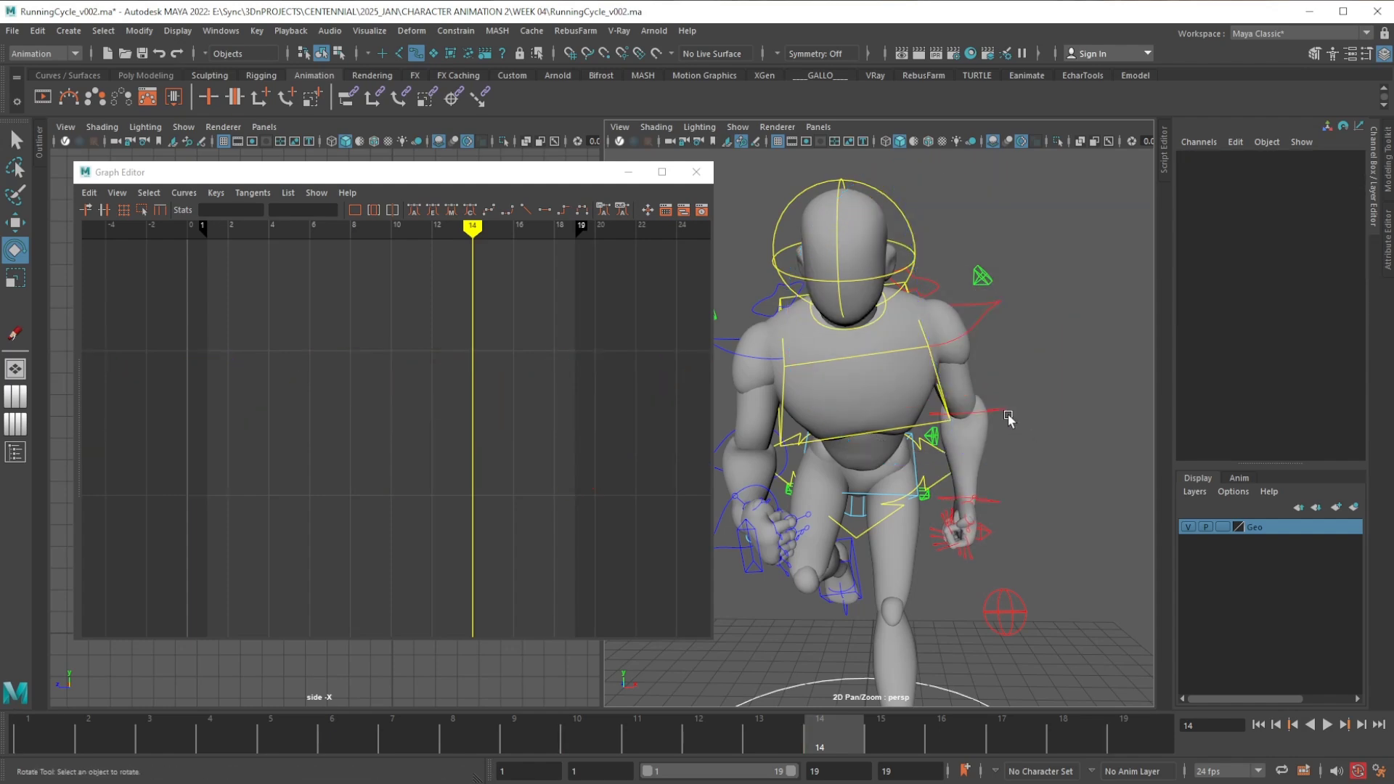
At frame 14, rotate the left elbow control slightly around Y and key the pose
{"action": "left_click", "coordinate": [1001, 410]}
{"action": "left_click_drag", "start_coordinate": [918, 543], "coordinate": [911, 543]}
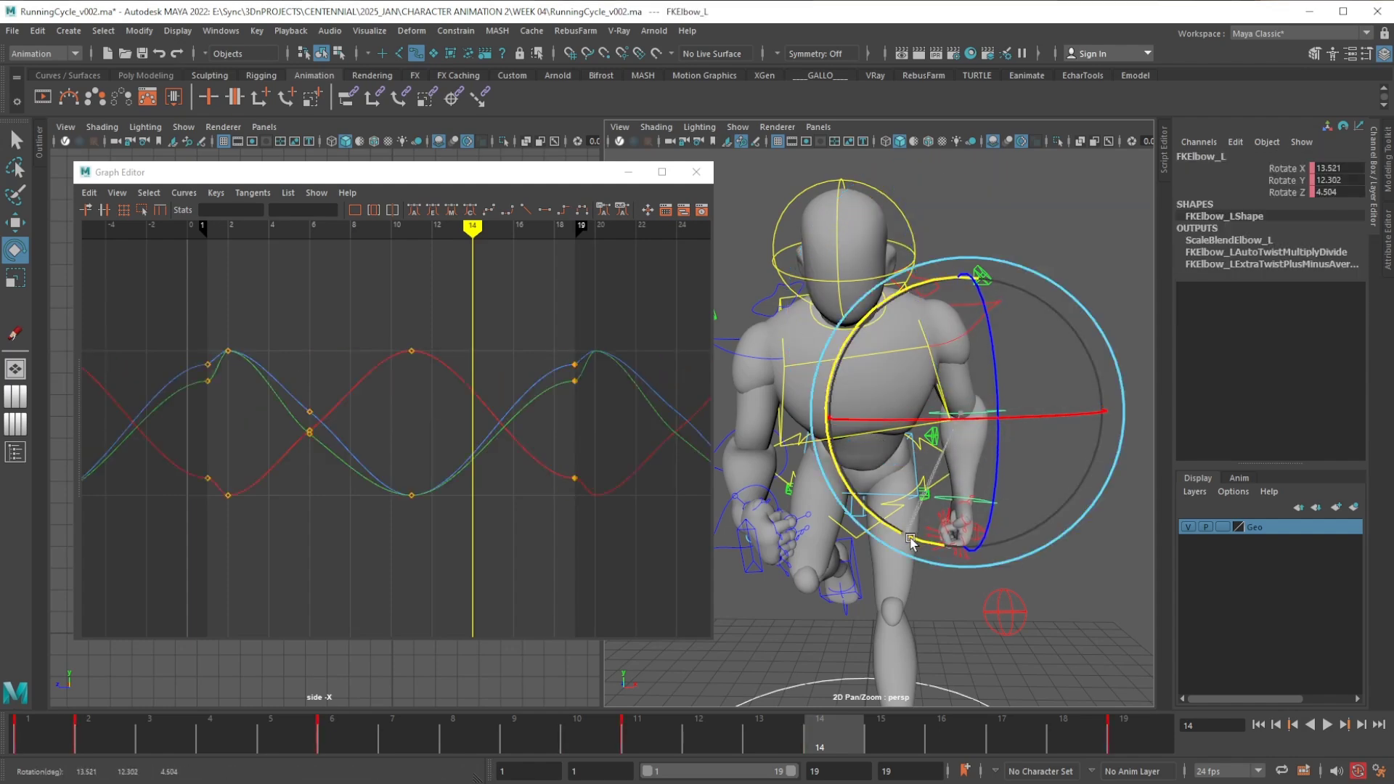
{"action": "key", "text": "s"}
Scrub and play back the run cycle to examine the left arm's swing from several angles
{"action": "left_click_drag", "start_coordinate": [69, 741], "coordinate": [577, 734]}
{"action": "left_click_drag", "start_coordinate": [864, 436], "coordinate": [894, 597], "text": "alt"}
{"action": "middle_click_drag", "start_coordinate": [894, 597], "coordinate": [918, 582], "text": "alt"}
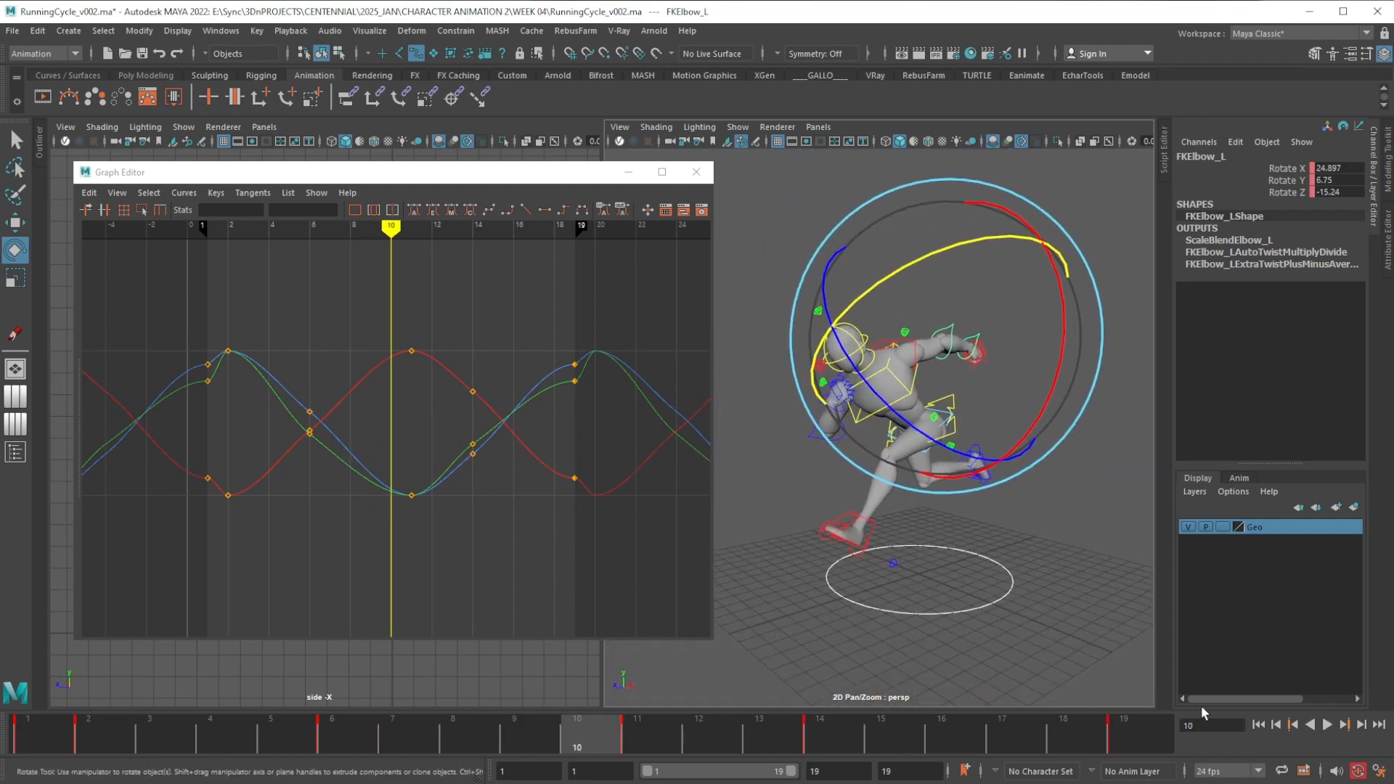
{"action": "left_click", "coordinate": [1328, 725]}
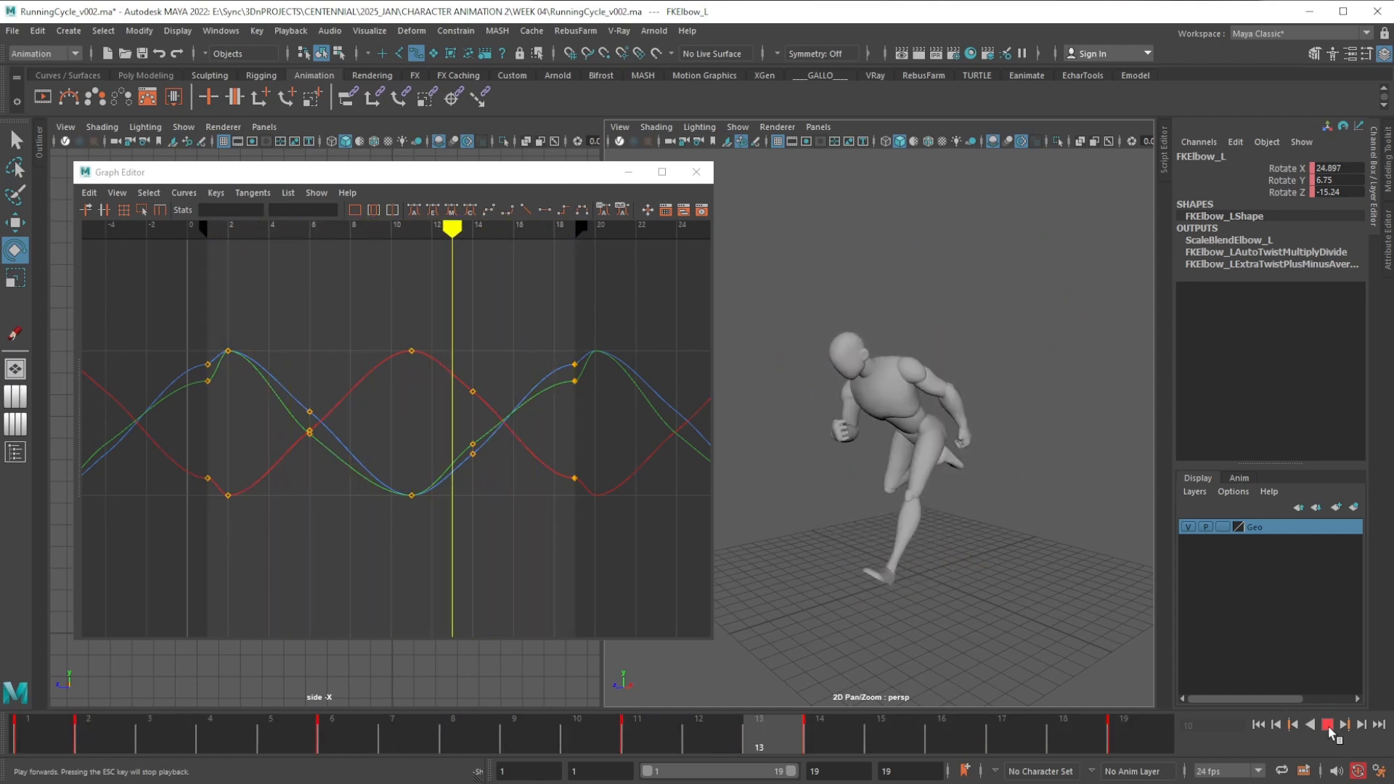
{"action": "left_click", "coordinate": [1328, 726]}
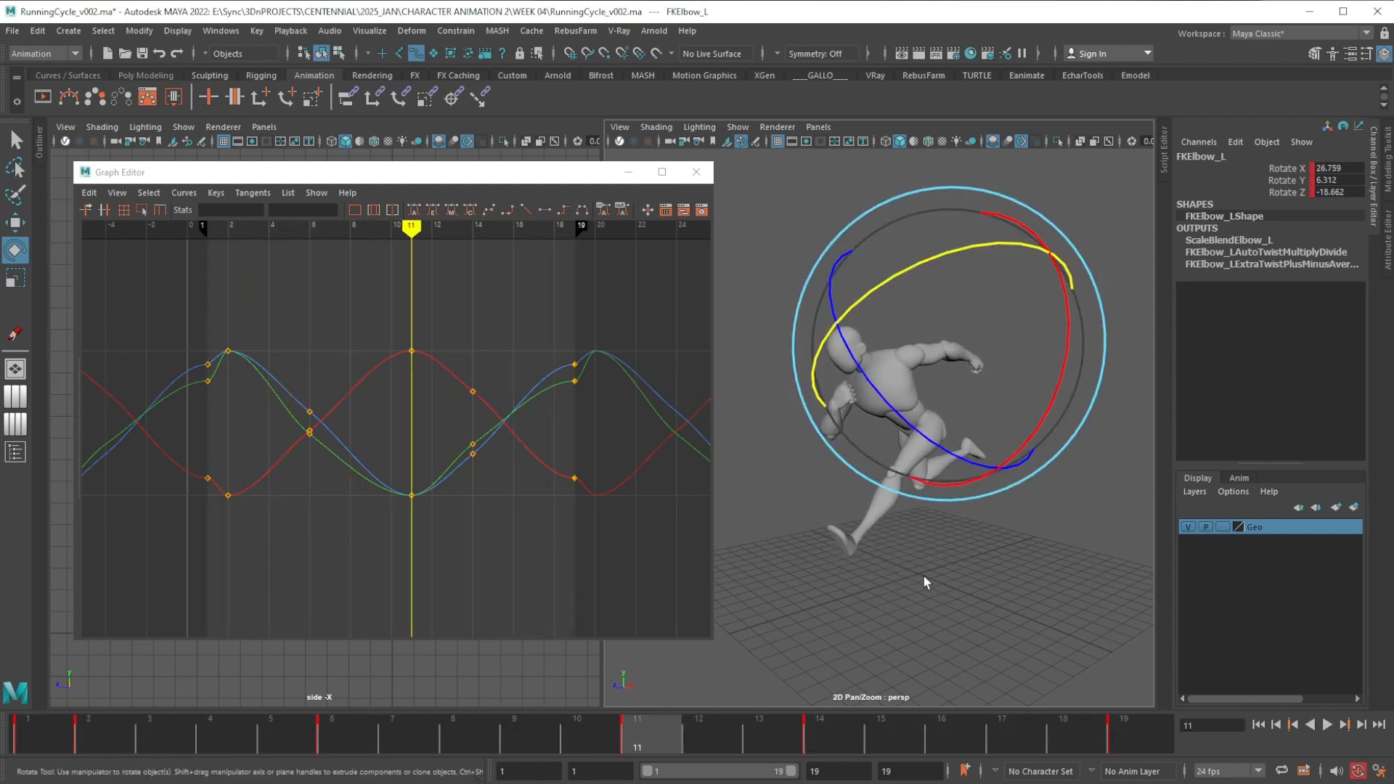
{"action": "left_click_drag", "start_coordinate": [924, 577], "coordinate": [898, 526], "text": "alt"}
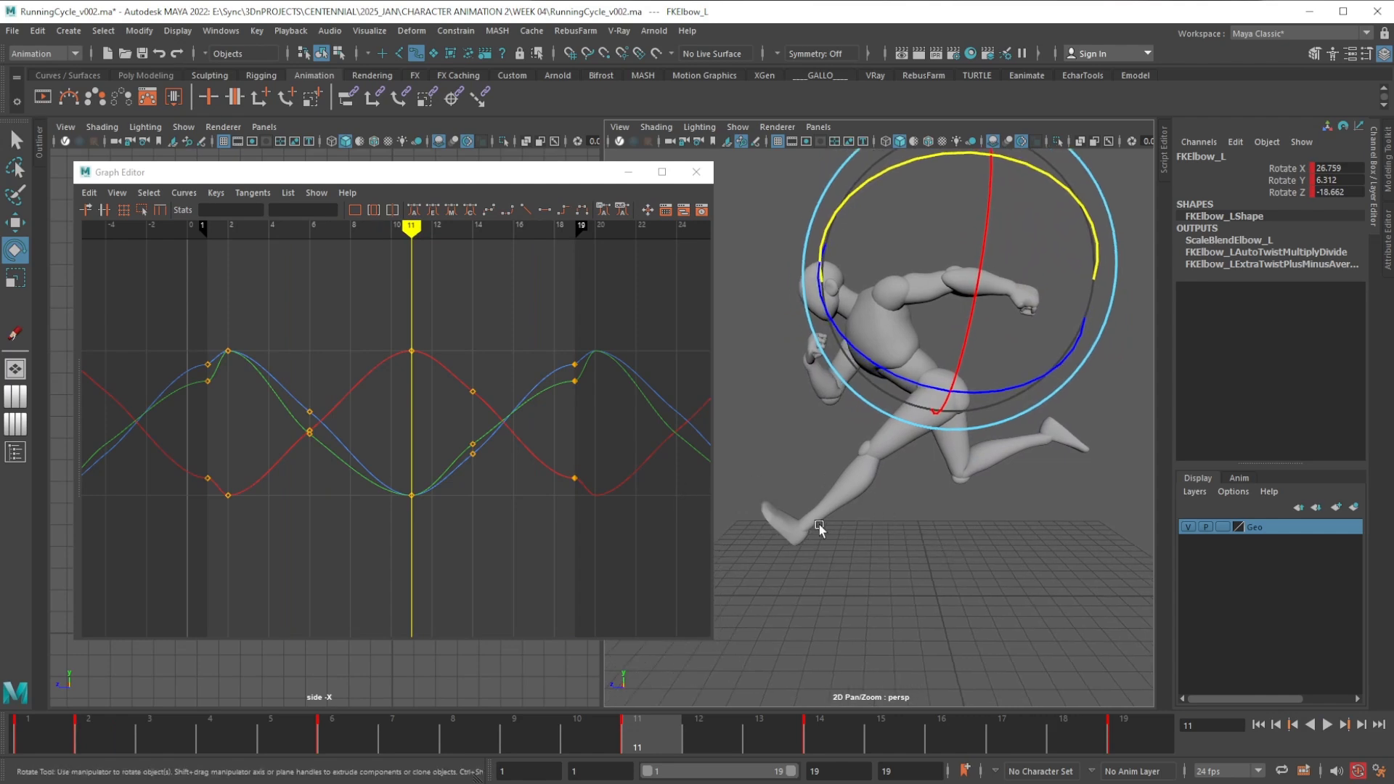
{"action": "left_click", "coordinate": [1000, 517]}
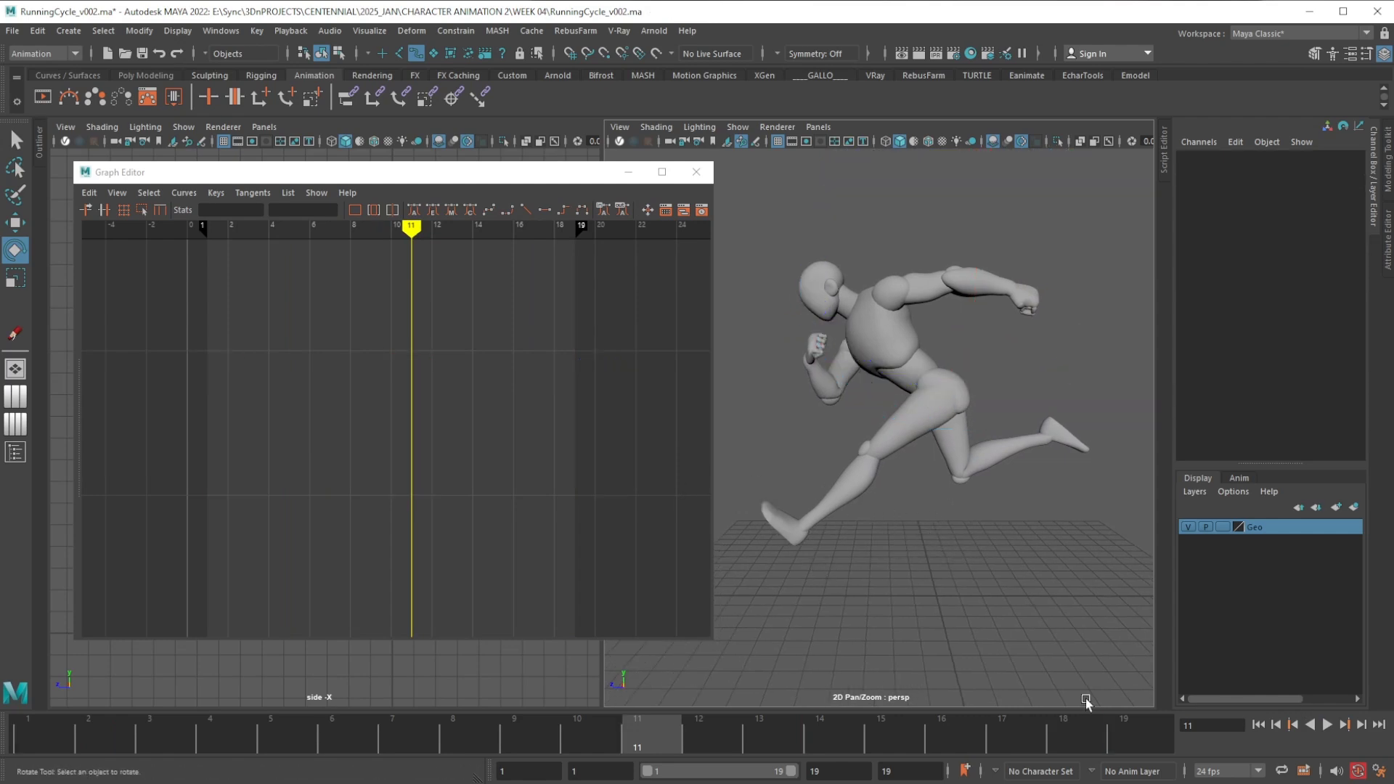
{"action": "key", "text": "alt+1"}
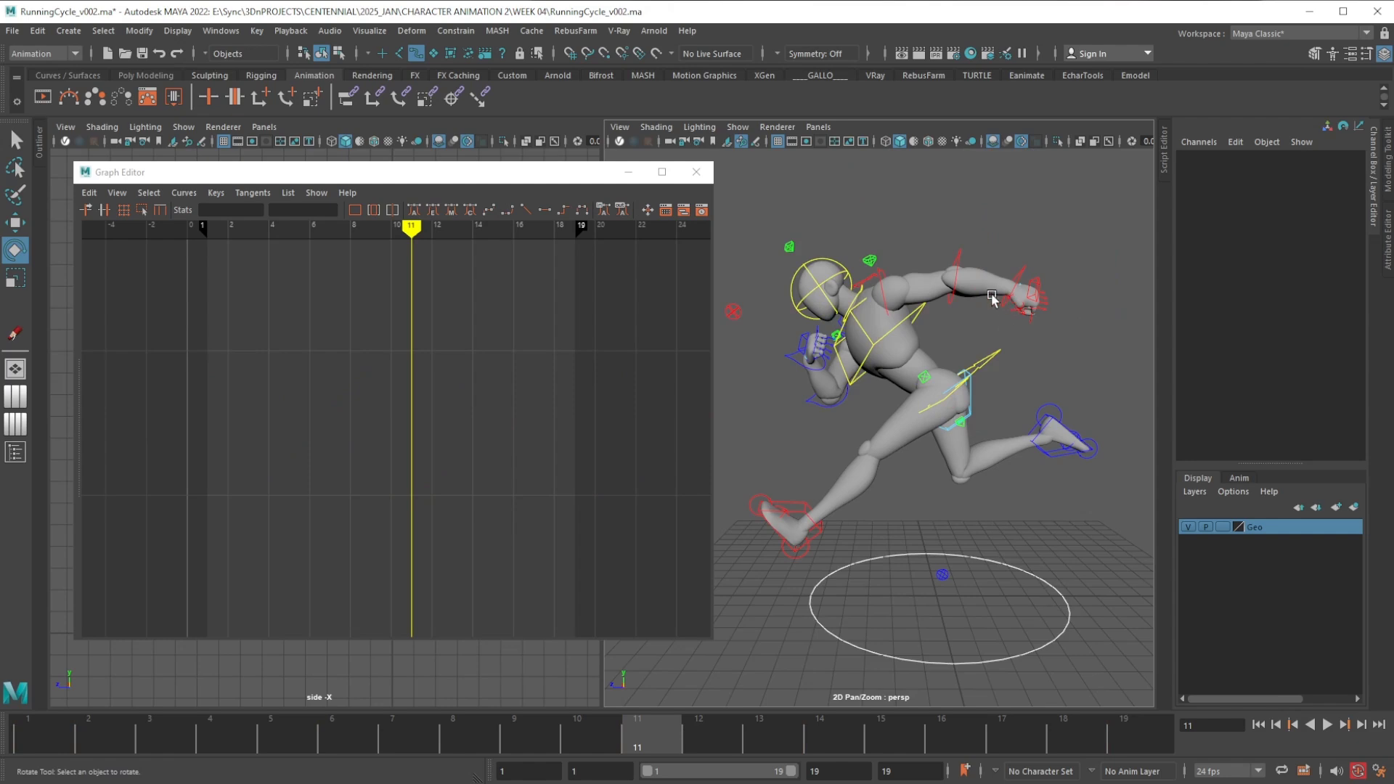
Set the tangents of the left elbow control's rotation keys at frames 1 and 19 to linear
{"action": "left_click", "coordinate": [954, 294]}
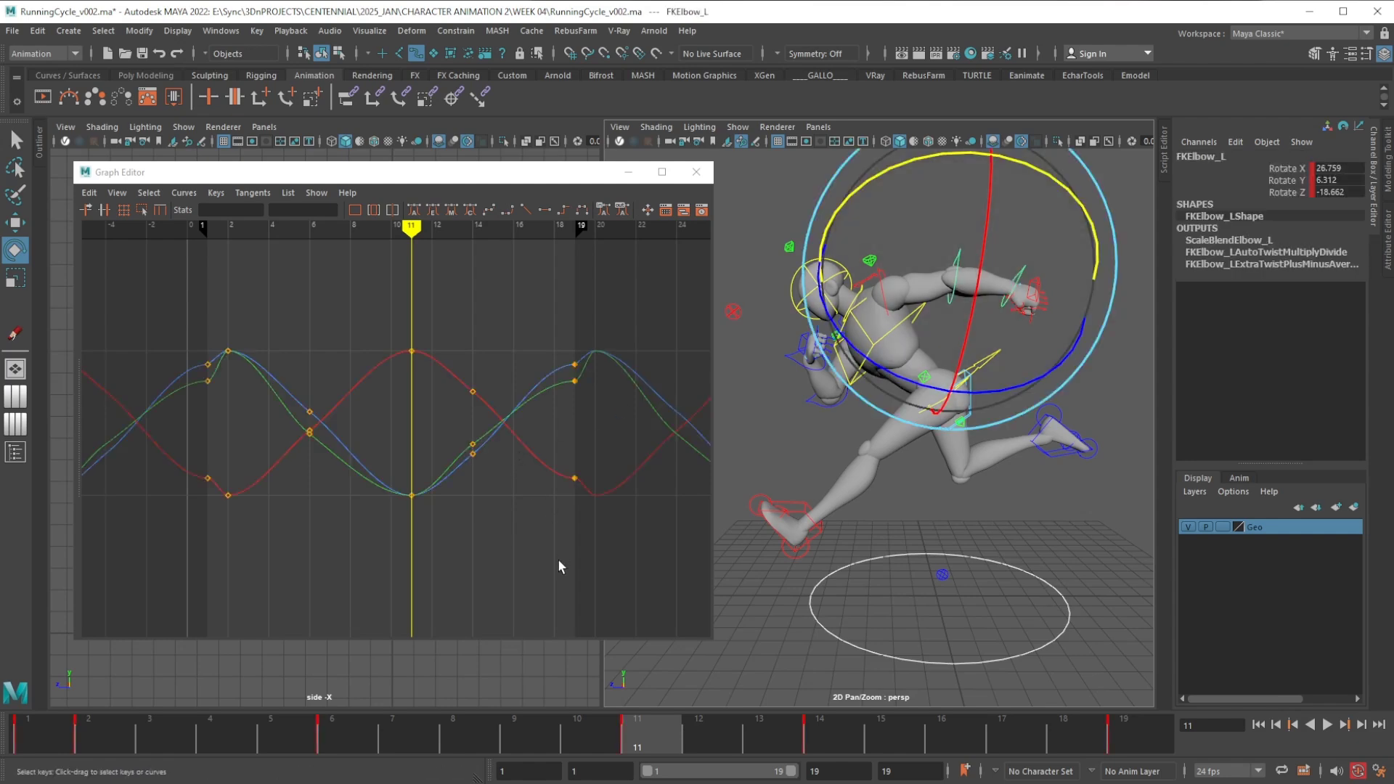
{"action": "left_click_drag", "start_coordinate": [558, 559], "coordinate": [586, 355]}
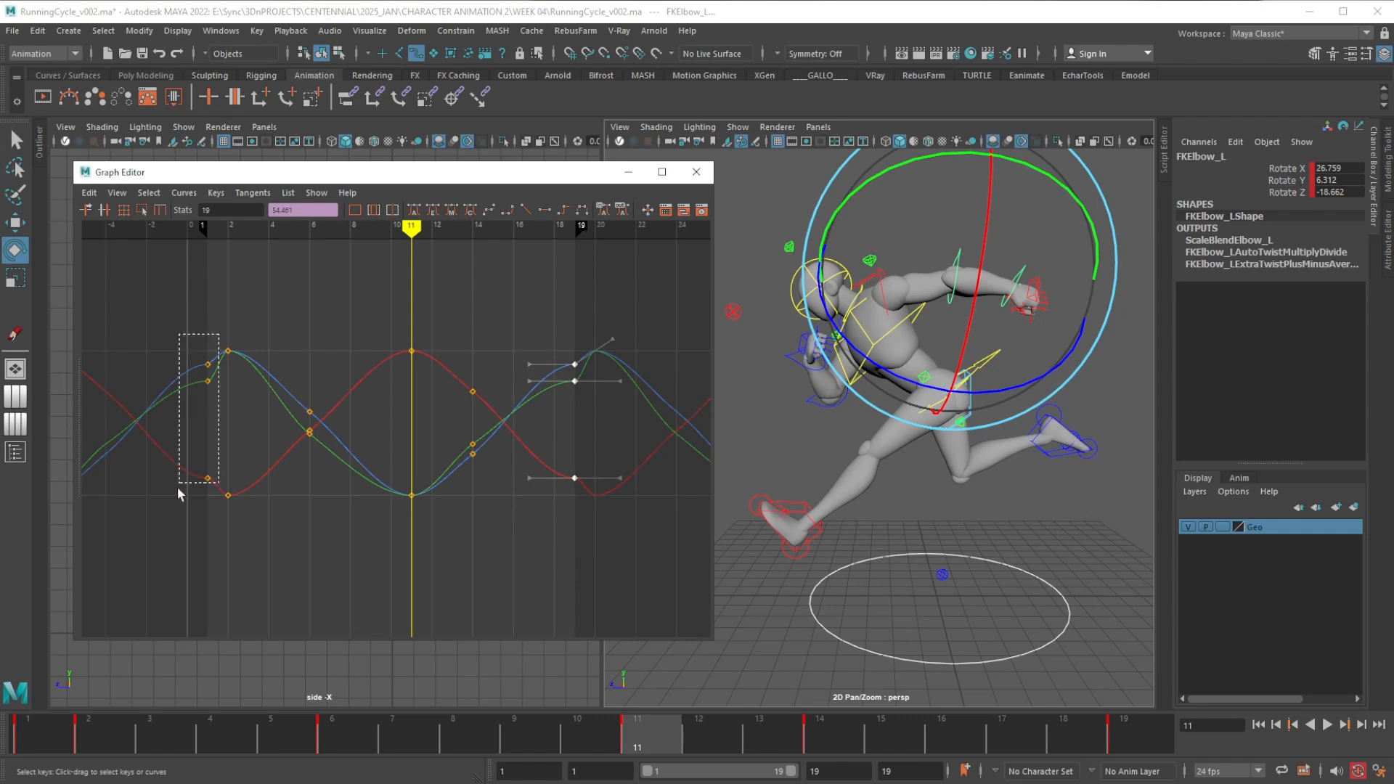
{"action": "left_click_drag", "start_coordinate": [177, 486], "coordinate": [175, 491], "text": "shift"}
{"action": "left_click", "coordinate": [530, 212]}
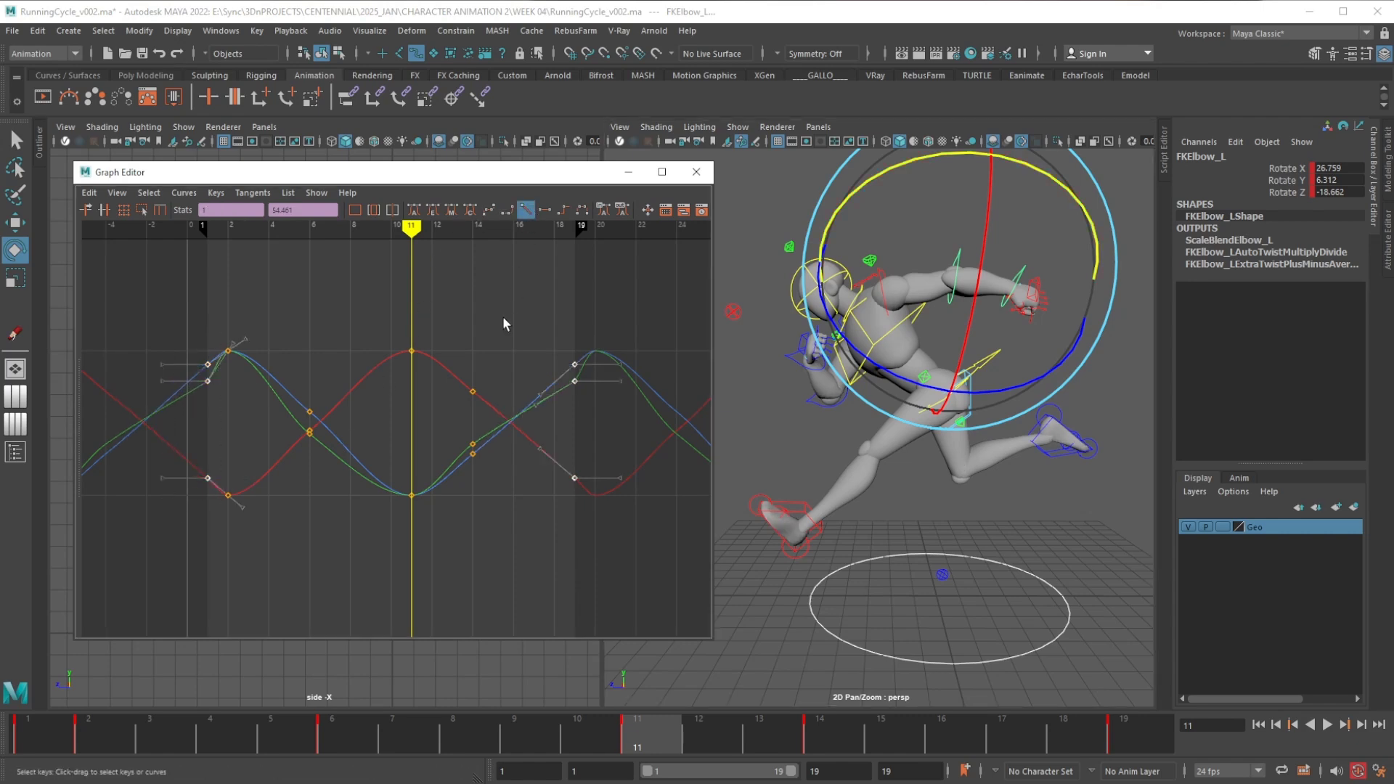
{"action": "left_click", "coordinate": [547, 323]}
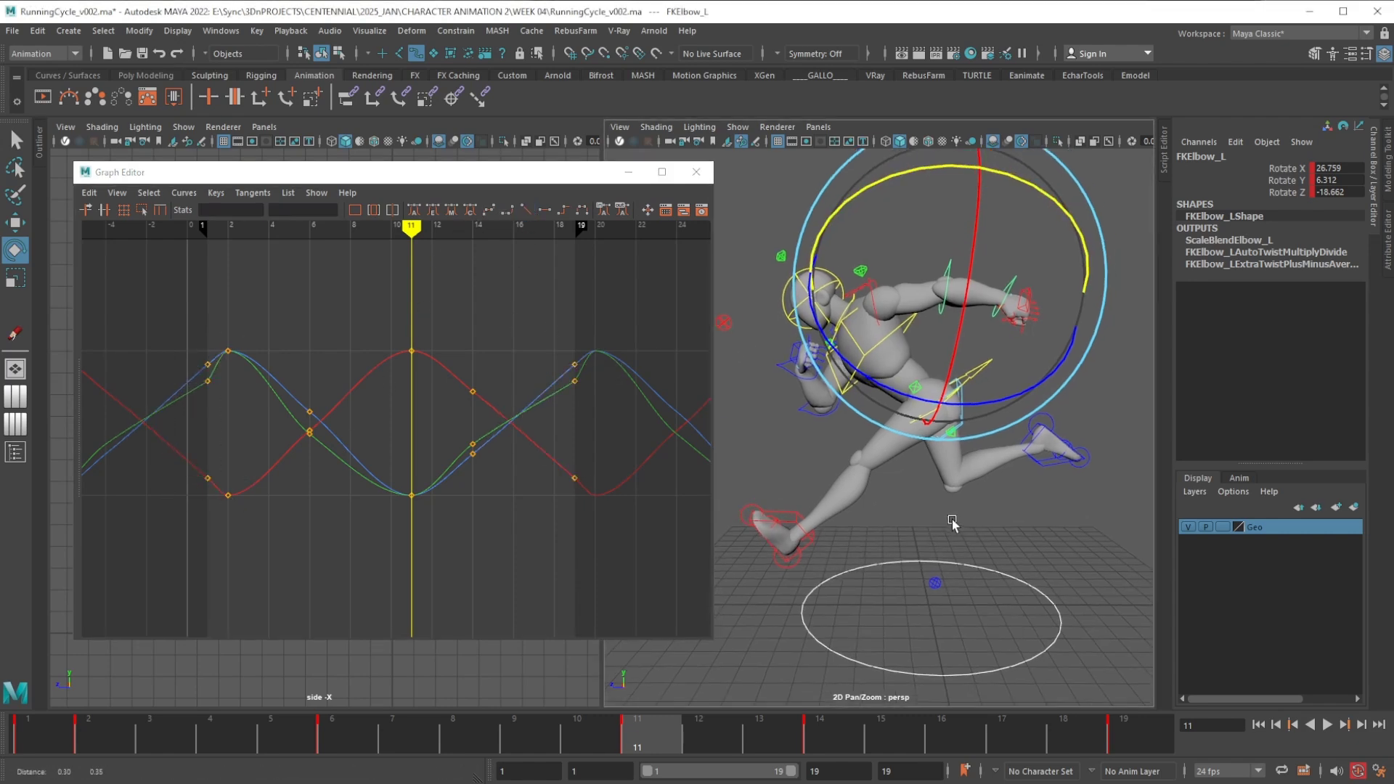
Examine the left and right leg IK controls' curves and the leg motion in the opening frames
{"action": "left_click", "coordinate": [1015, 523]}
{"action": "middle_click_drag", "start_coordinate": [1015, 524], "coordinate": [968, 500], "text": "alt"}
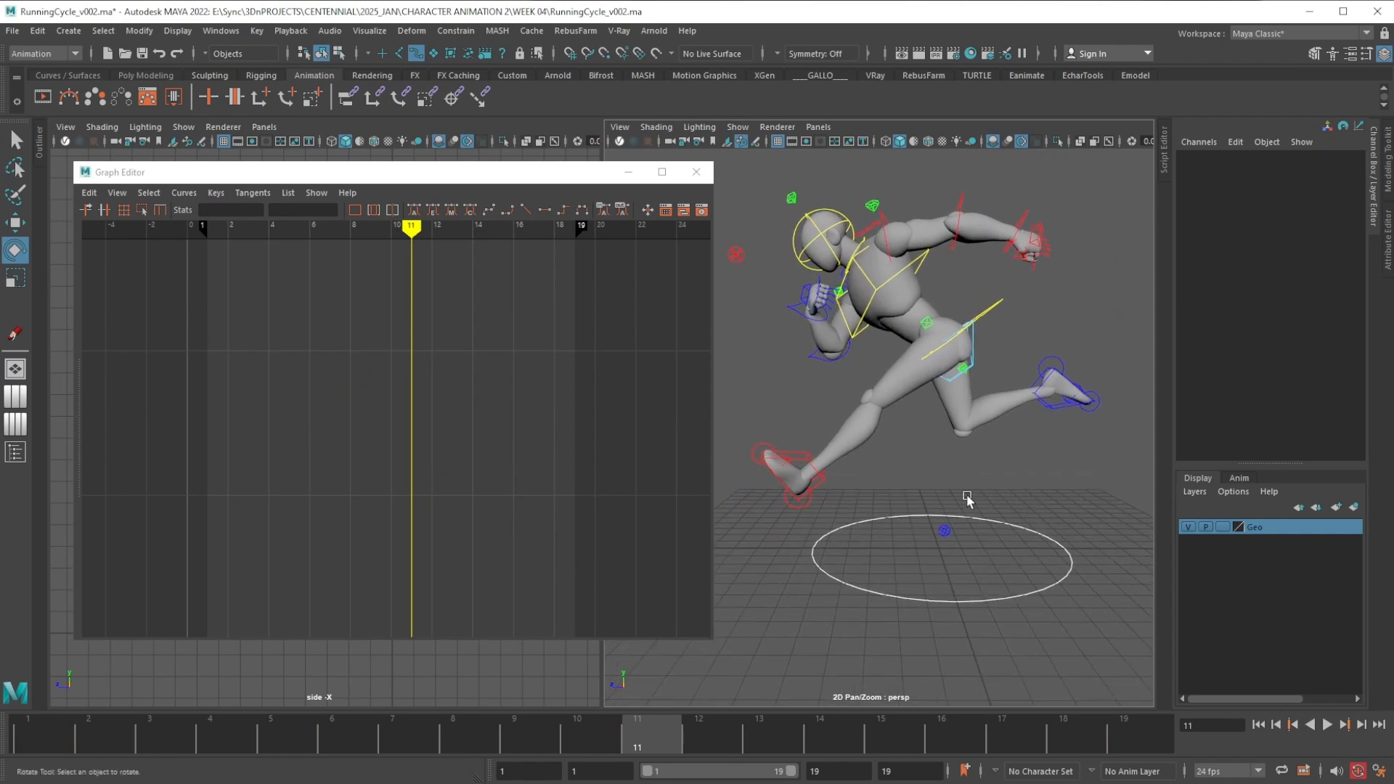
{"action": "left_click", "coordinate": [827, 484]}
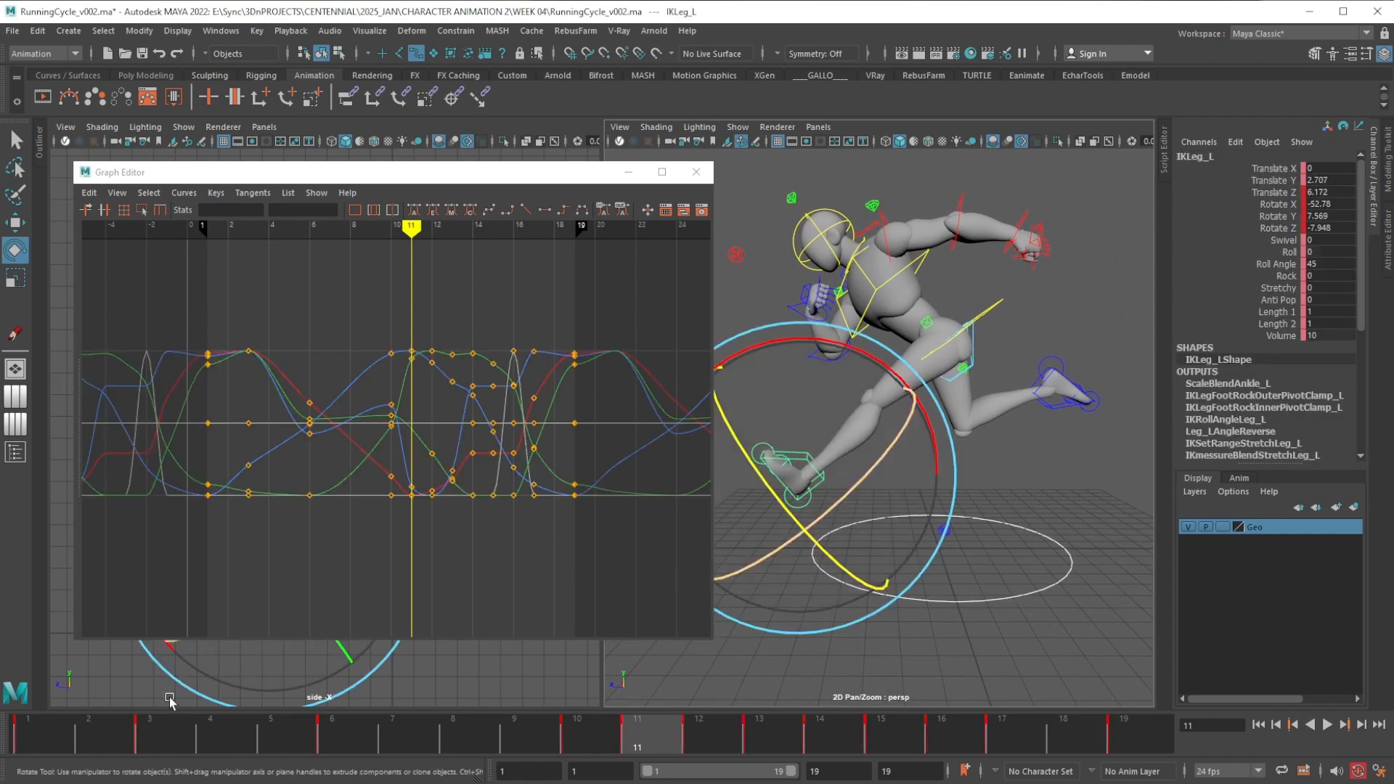
{"action": "left_click", "coordinate": [53, 733]}
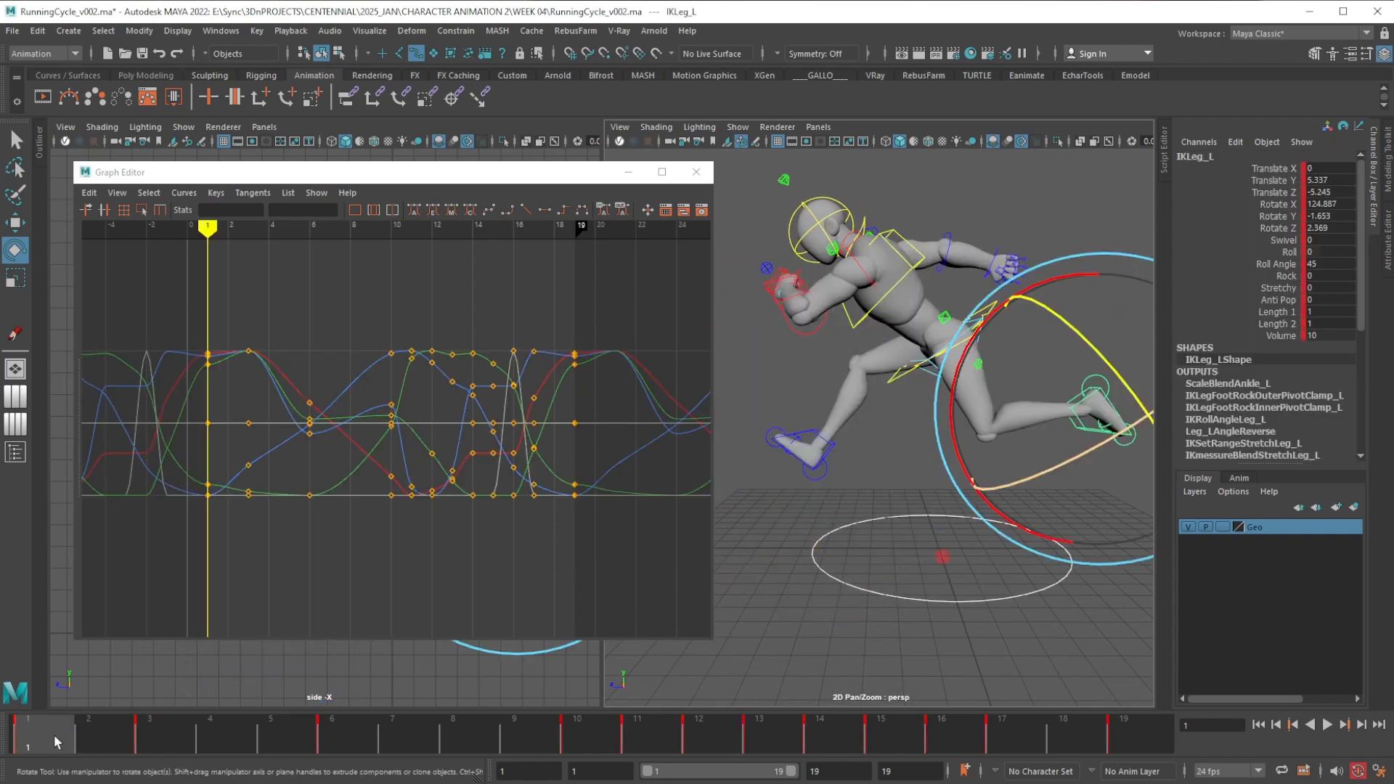
{"action": "left_click", "coordinate": [830, 442]}
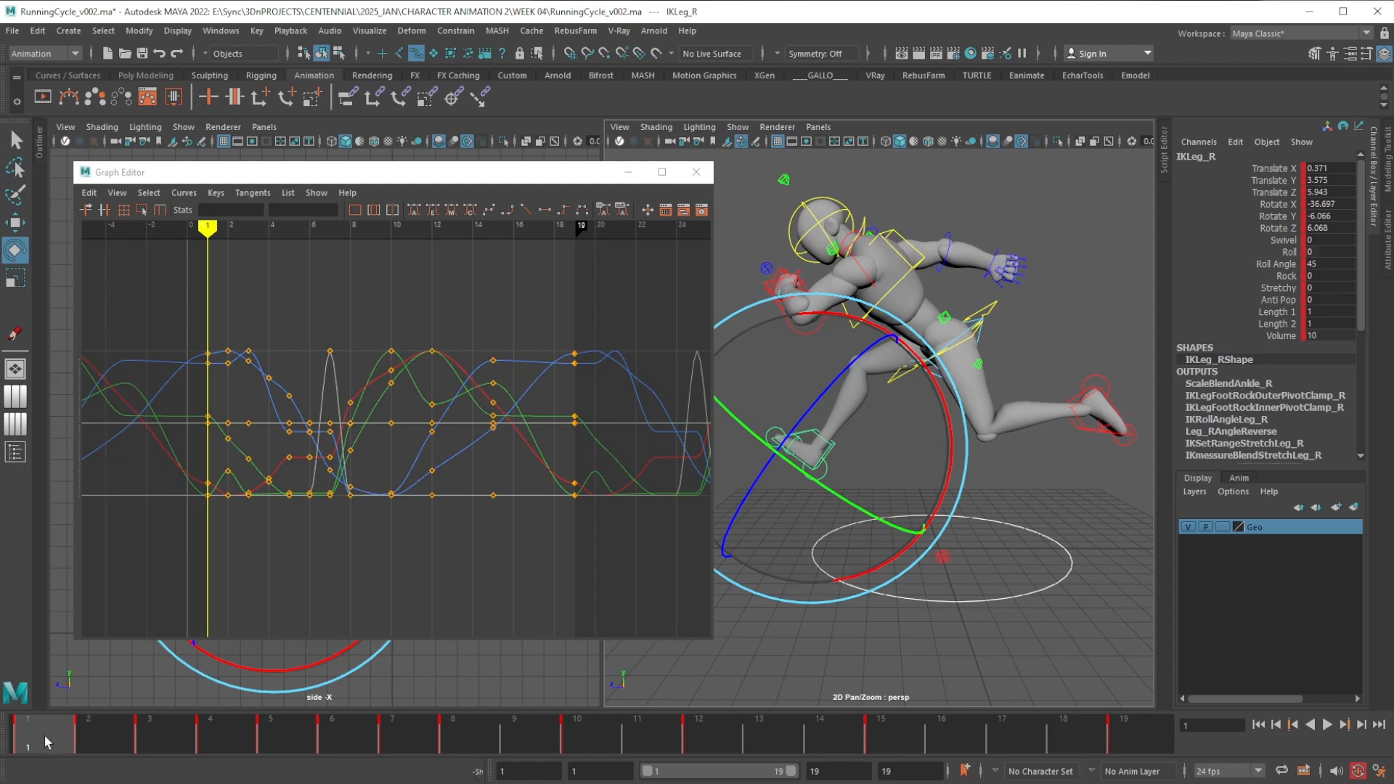
{"action": "key", "text": "alt+v"}
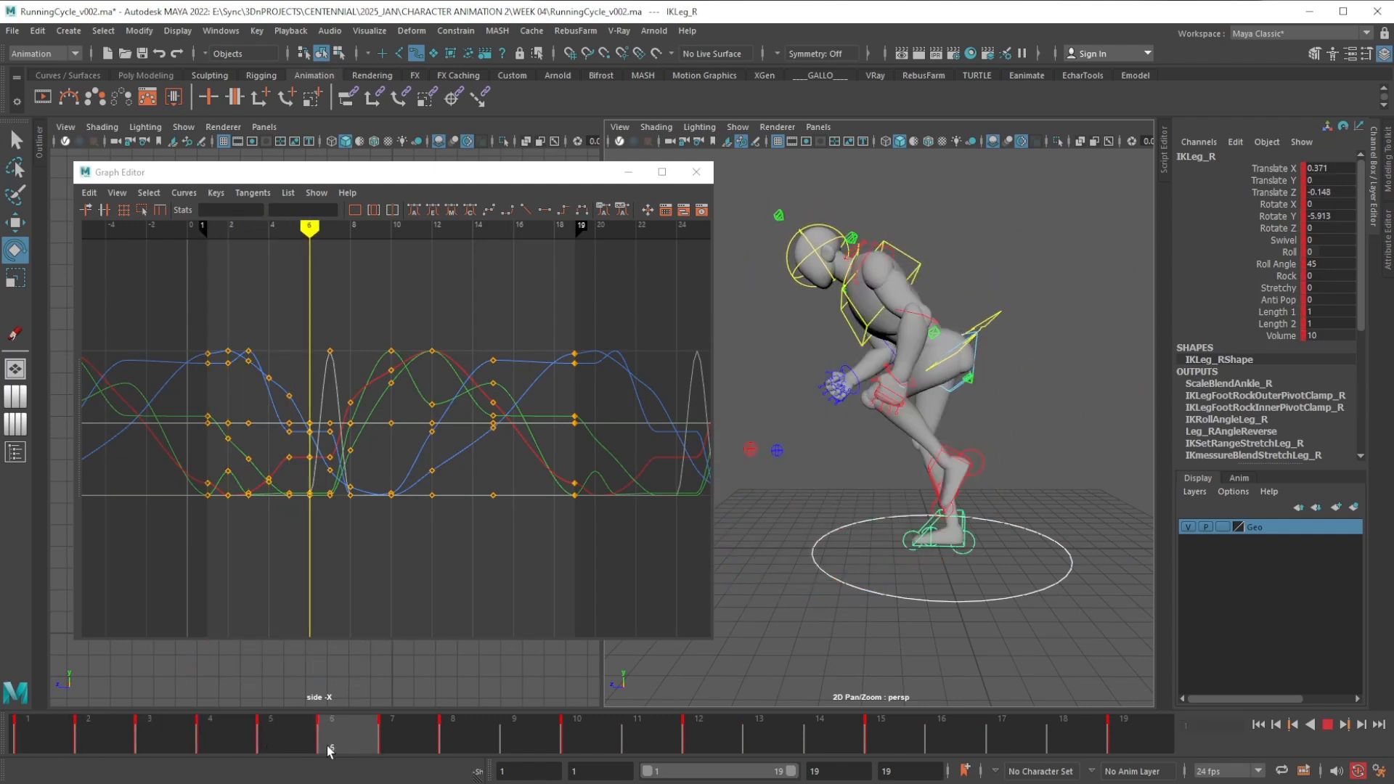
{"action": "left_click_drag", "start_coordinate": [329, 750], "coordinate": [36, 745]}
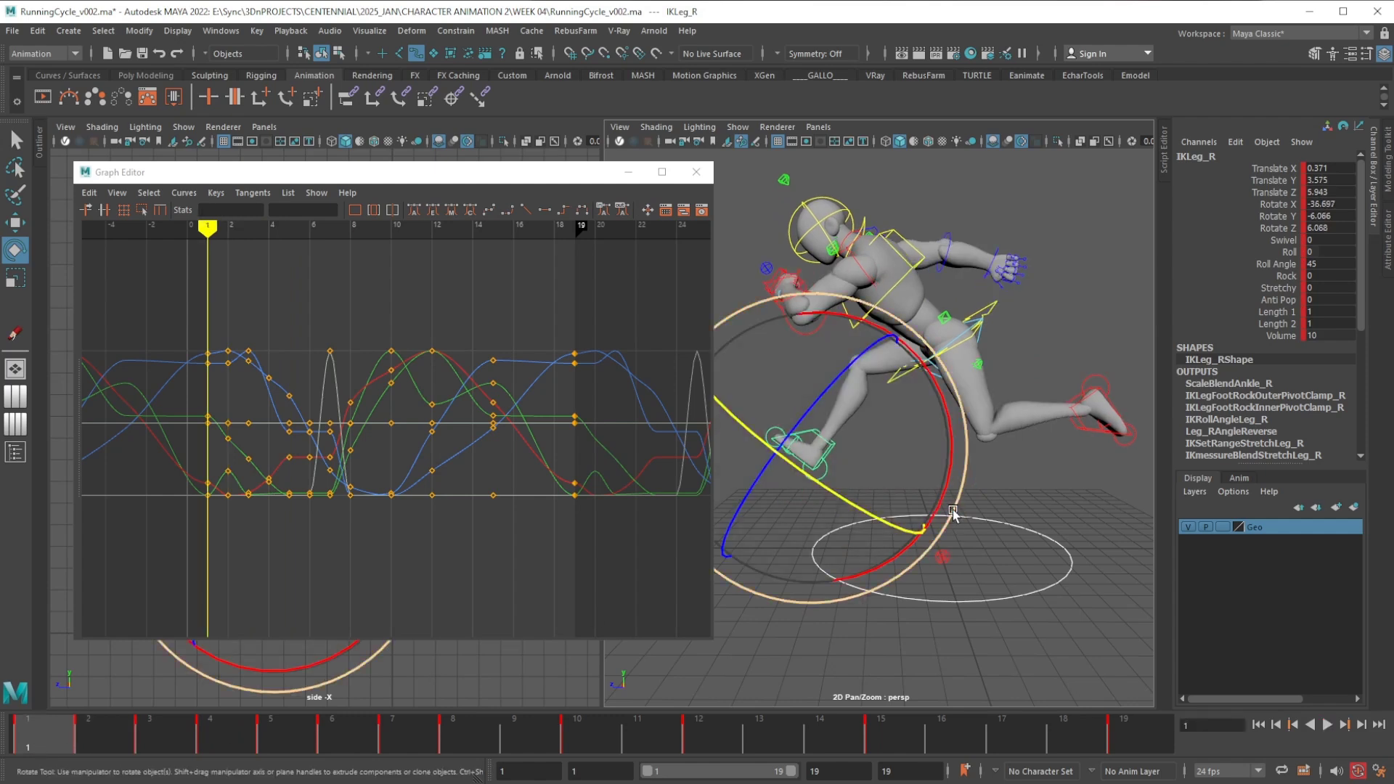
At frame 1, lower the right leg IK control to Translate X 0.768, Y 1.285, Z 4.505
{"action": "key", "text": "w"}
{"action": "middle_click_drag", "start_coordinate": [894, 524], "coordinate": [909, 522], "text": "alt"}
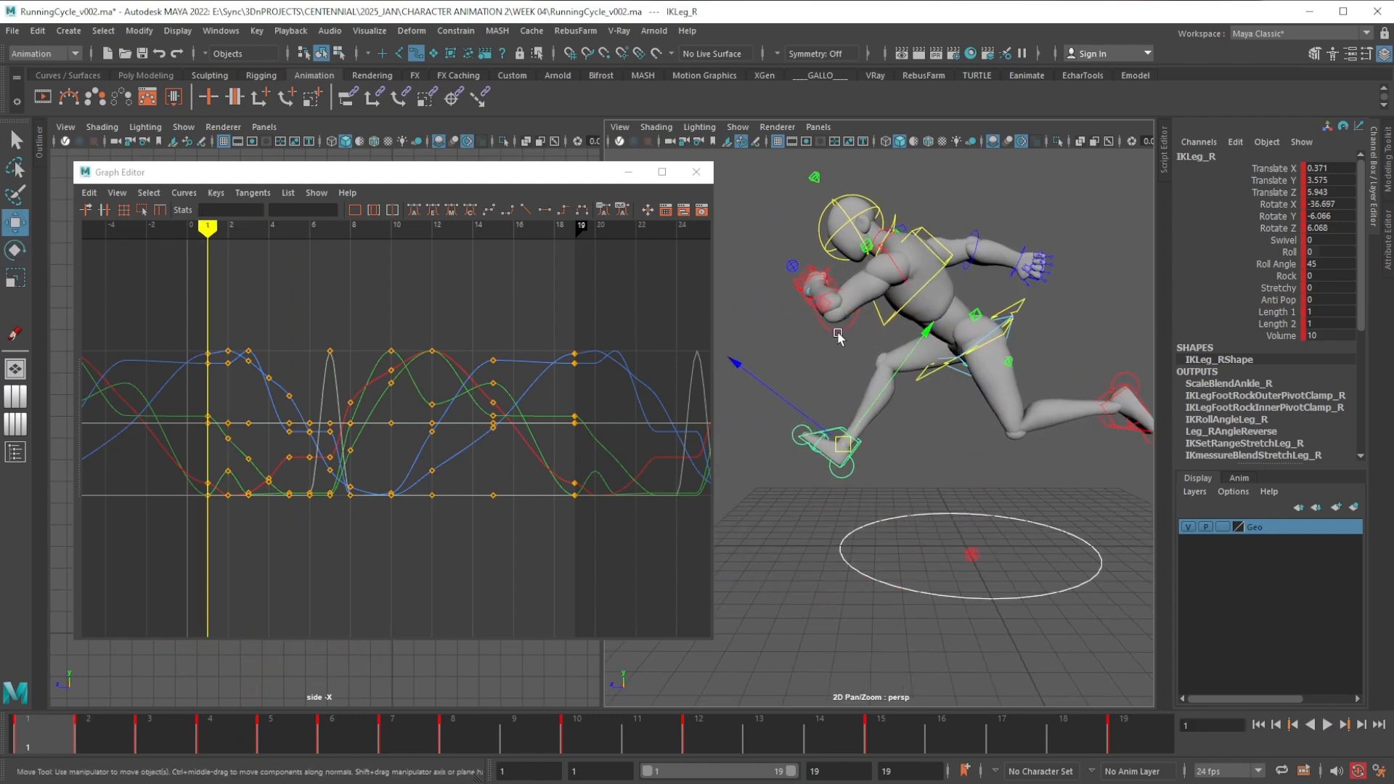
{"action": "middle_click_drag", "start_coordinate": [839, 338], "coordinate": [855, 370], "text": "alt"}
{"action": "left_click_drag", "start_coordinate": [835, 299], "coordinate": [872, 354]}
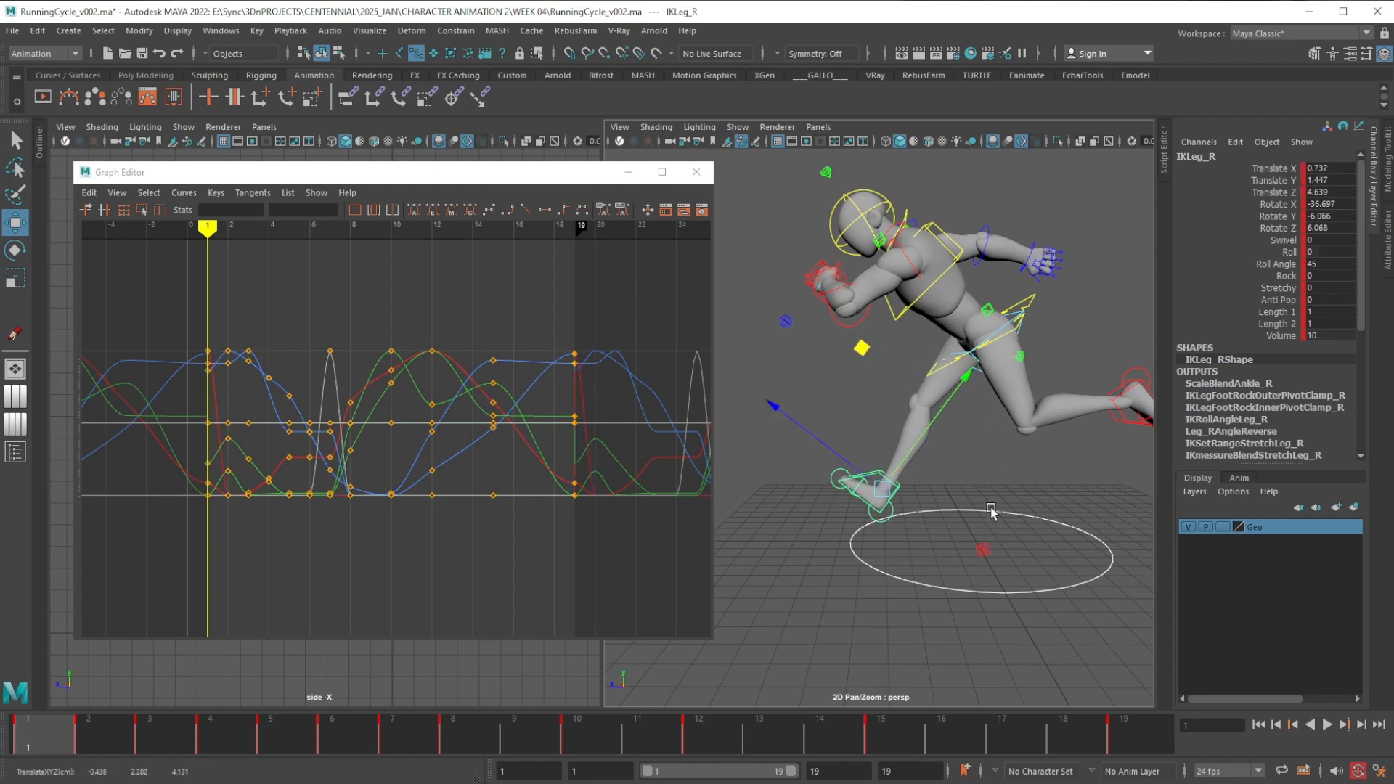
{"action": "middle_click_drag", "start_coordinate": [901, 516], "coordinate": [872, 512], "text": "alt"}
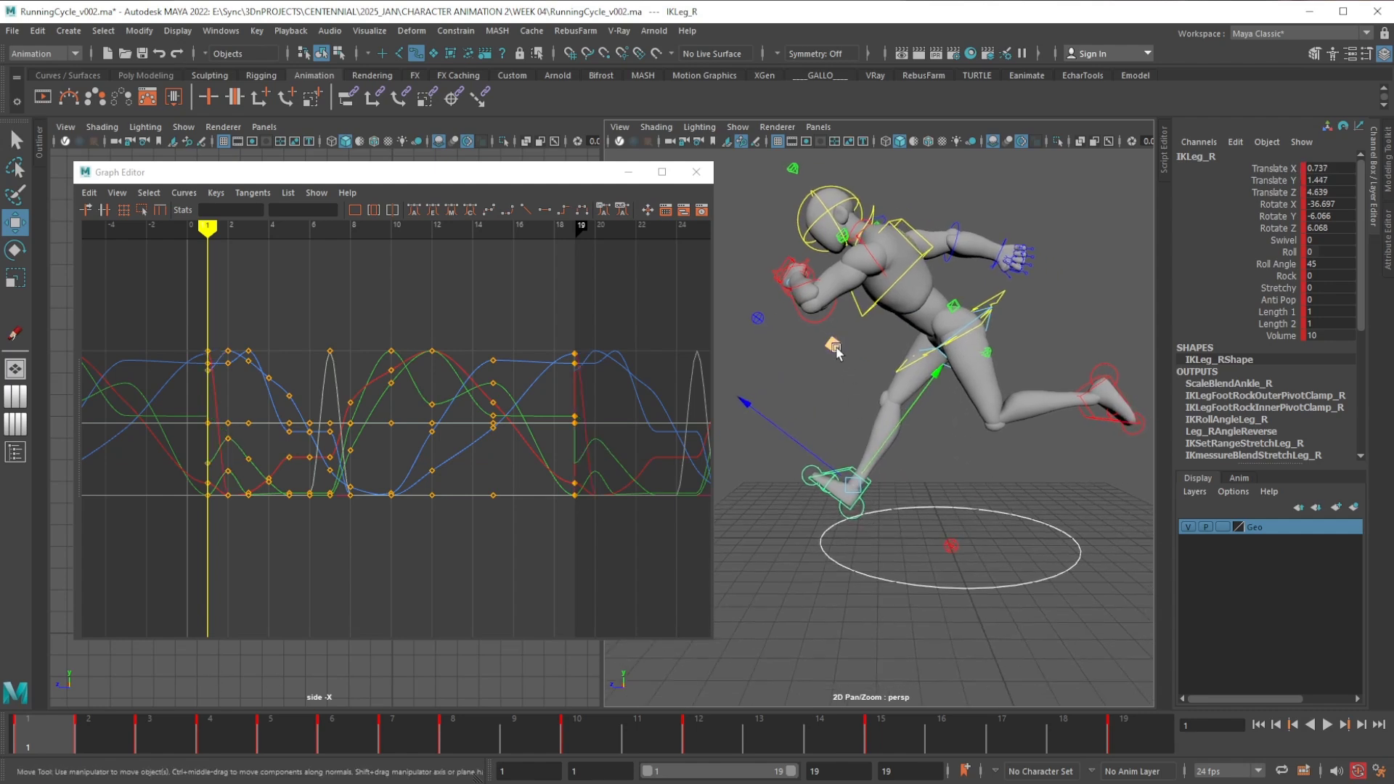
{"action": "left_click_drag", "start_coordinate": [831, 346], "coordinate": [837, 353]}
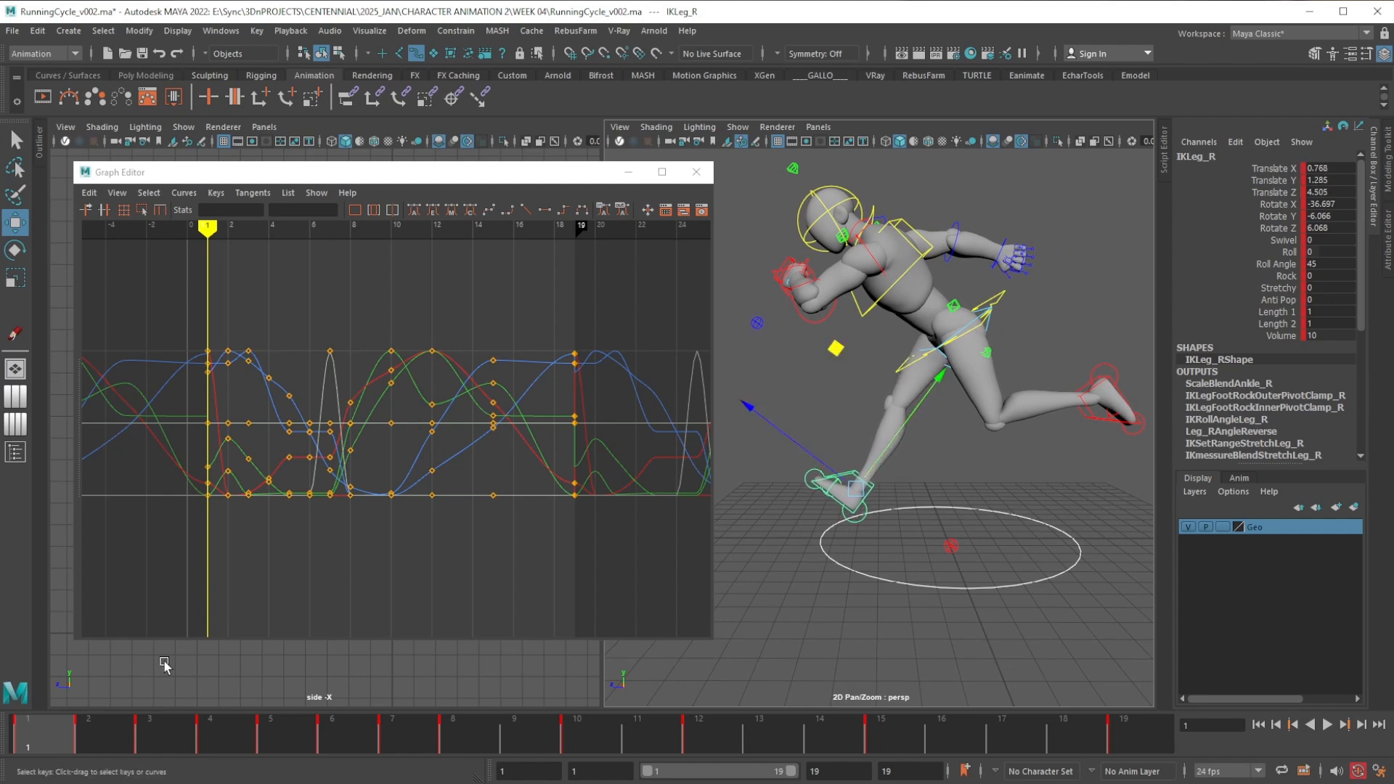
Delete the right leg IK control's keys at frames 2, 3 and 4
{"action": "left_click", "coordinate": [109, 735]}
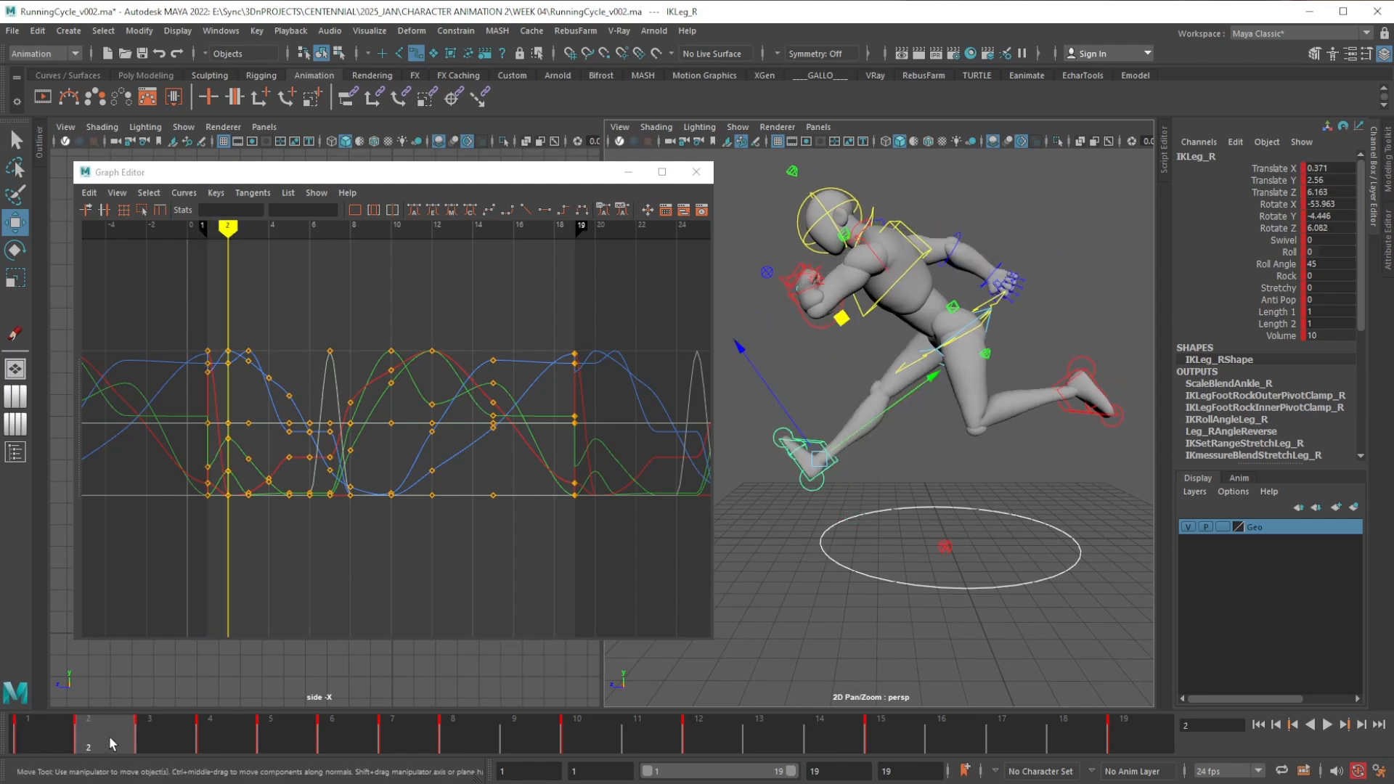
{"action": "left_click_drag", "start_coordinate": [865, 492], "coordinate": [866, 485], "text": "alt"}
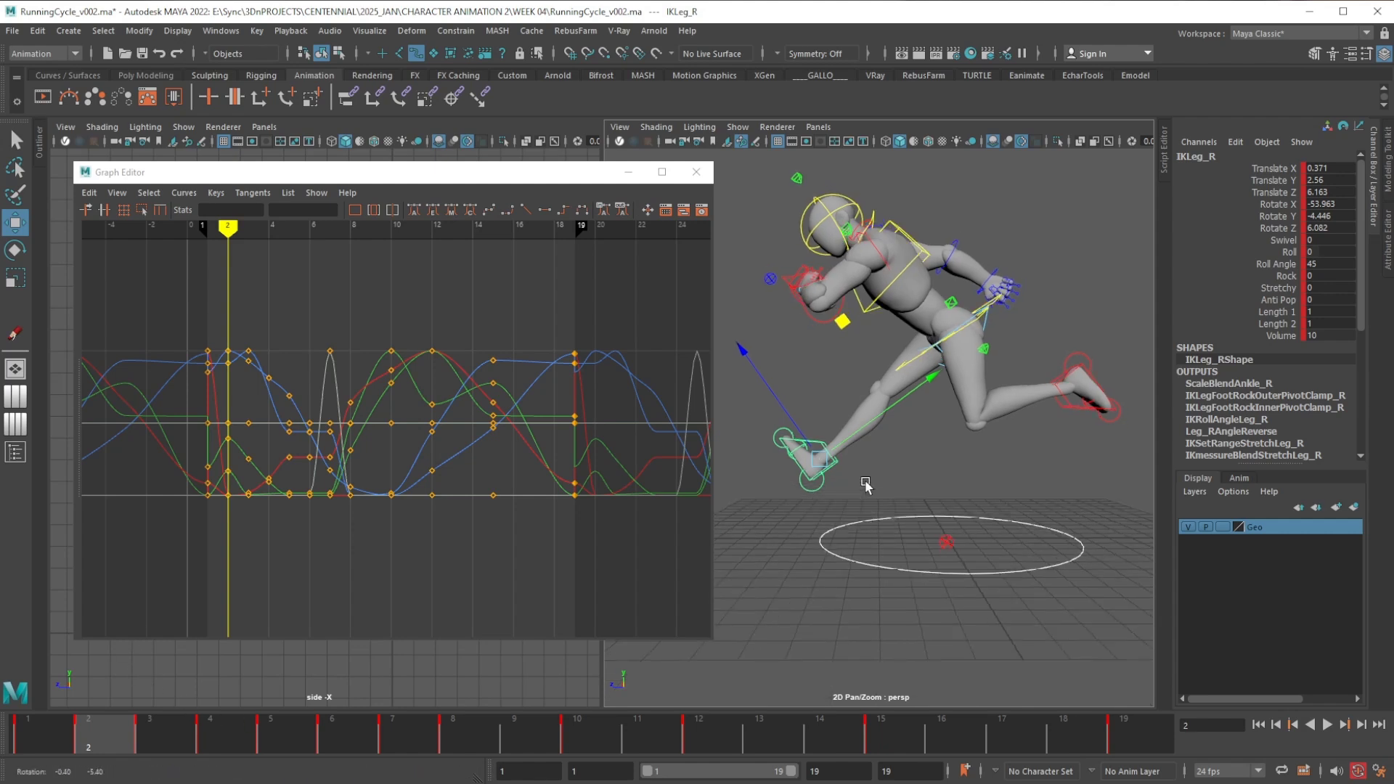
{"action": "right_click", "coordinate": [109, 726]}
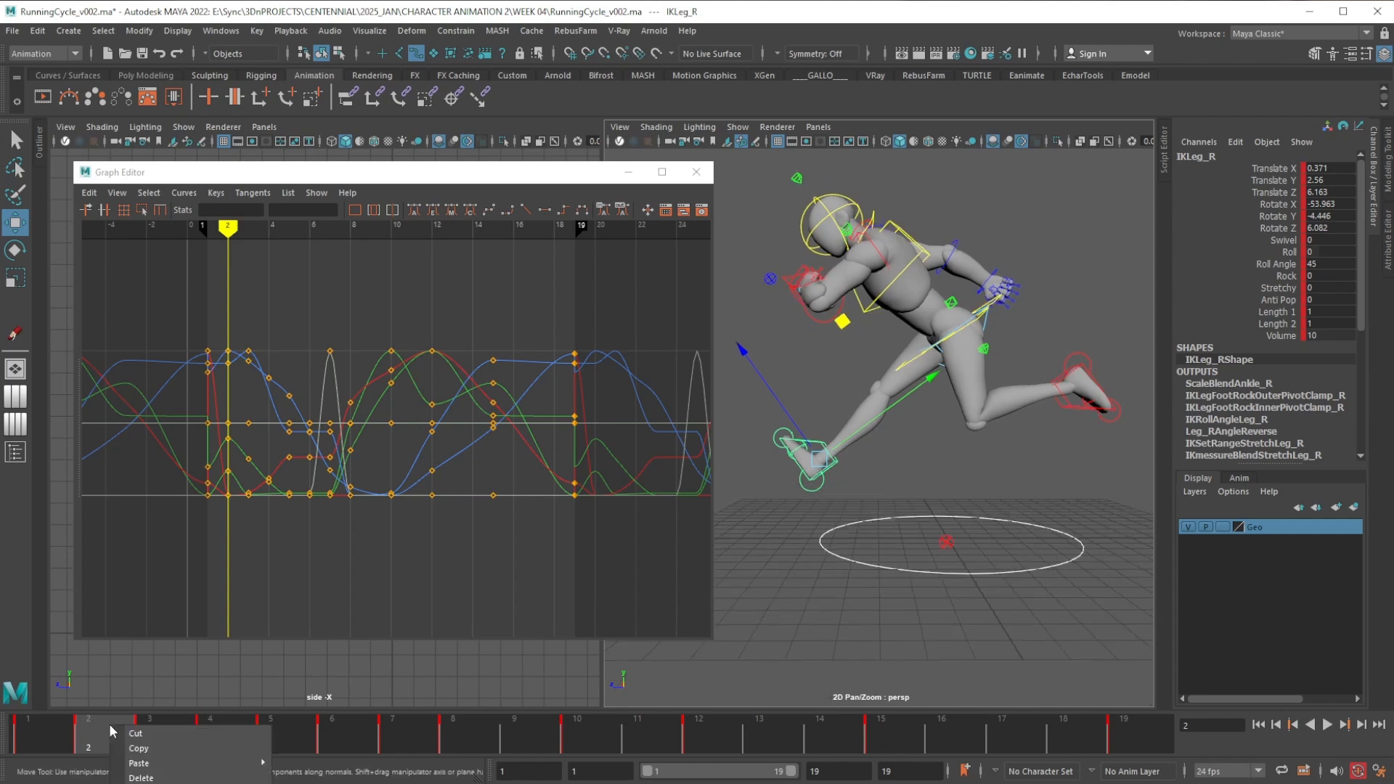
{"action": "left_click", "coordinate": [157, 774]}
{"action": "left_click", "coordinate": [164, 738]}
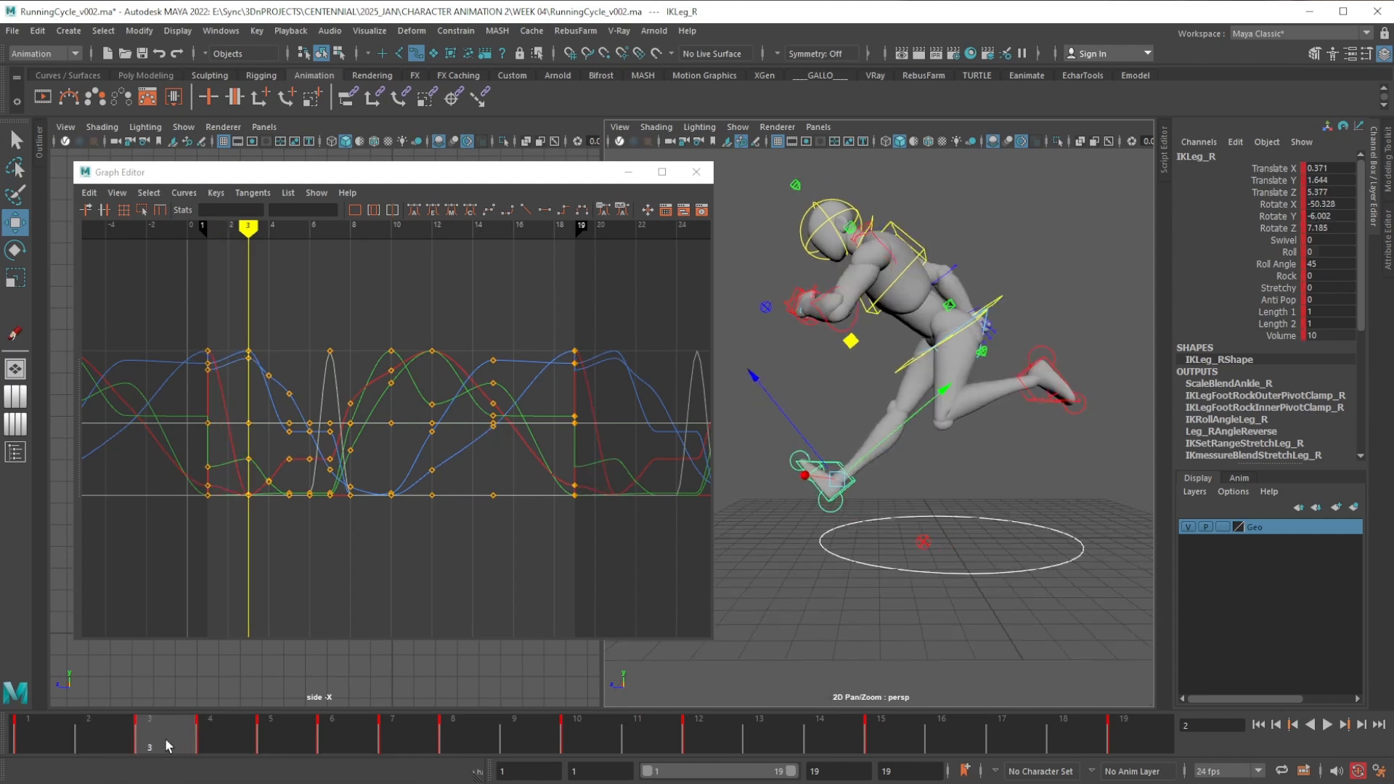
{"action": "right_click", "coordinate": [163, 738]}
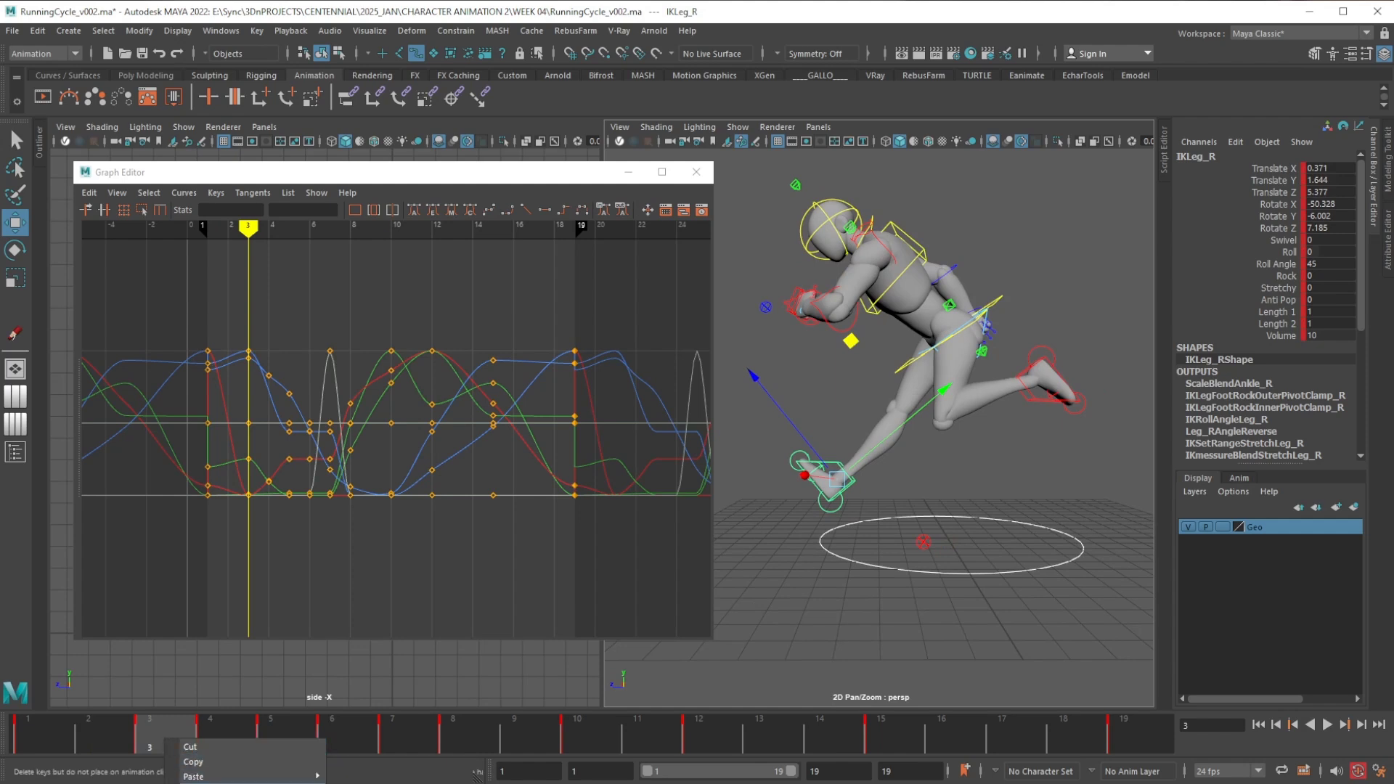
{"action": "left_click", "coordinate": [236, 768]}
{"action": "left_click_drag", "start_coordinate": [233, 738], "coordinate": [334, 741]}
{"action": "left_click", "coordinate": [229, 738]}
{"action": "right_click", "coordinate": [233, 737]}
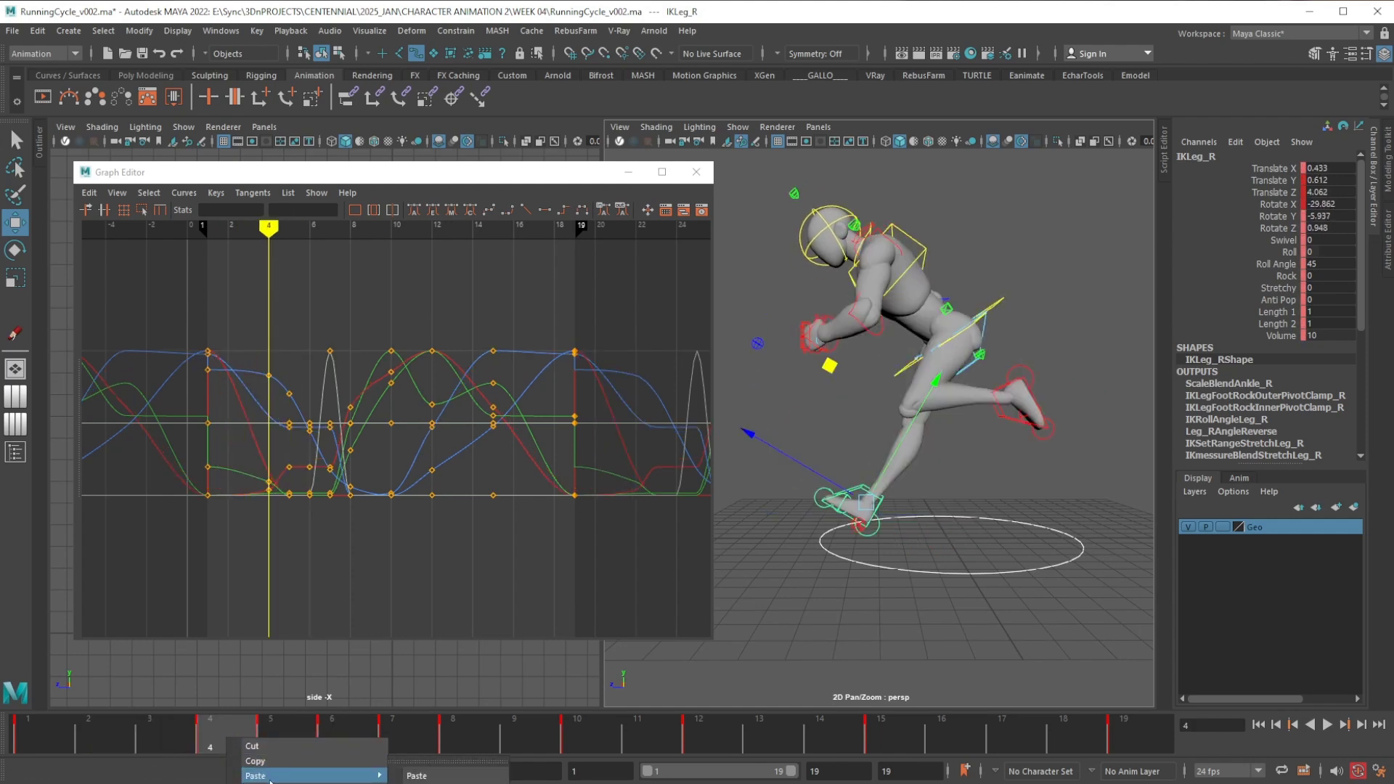
{"action": "left_click", "coordinate": [232, 738]}
At frame 5, rotate the right leg IK control to X -23.155 and raise it to Translate Y 0.101
{"action": "left_click_drag", "start_coordinate": [233, 740], "coordinate": [290, 730]}
{"action": "mouse_move", "coordinate": [898, 535]}
{"action": "middle_mouse_down", "text": "alt"}
{"action": "mouse_move", "coordinate": [887, 569]}
{"action": "mouse_move", "coordinate": [894, 554]}
{"action": "middle_mouse_up", "text": "alt"}
{"action": "key", "text": "e"}
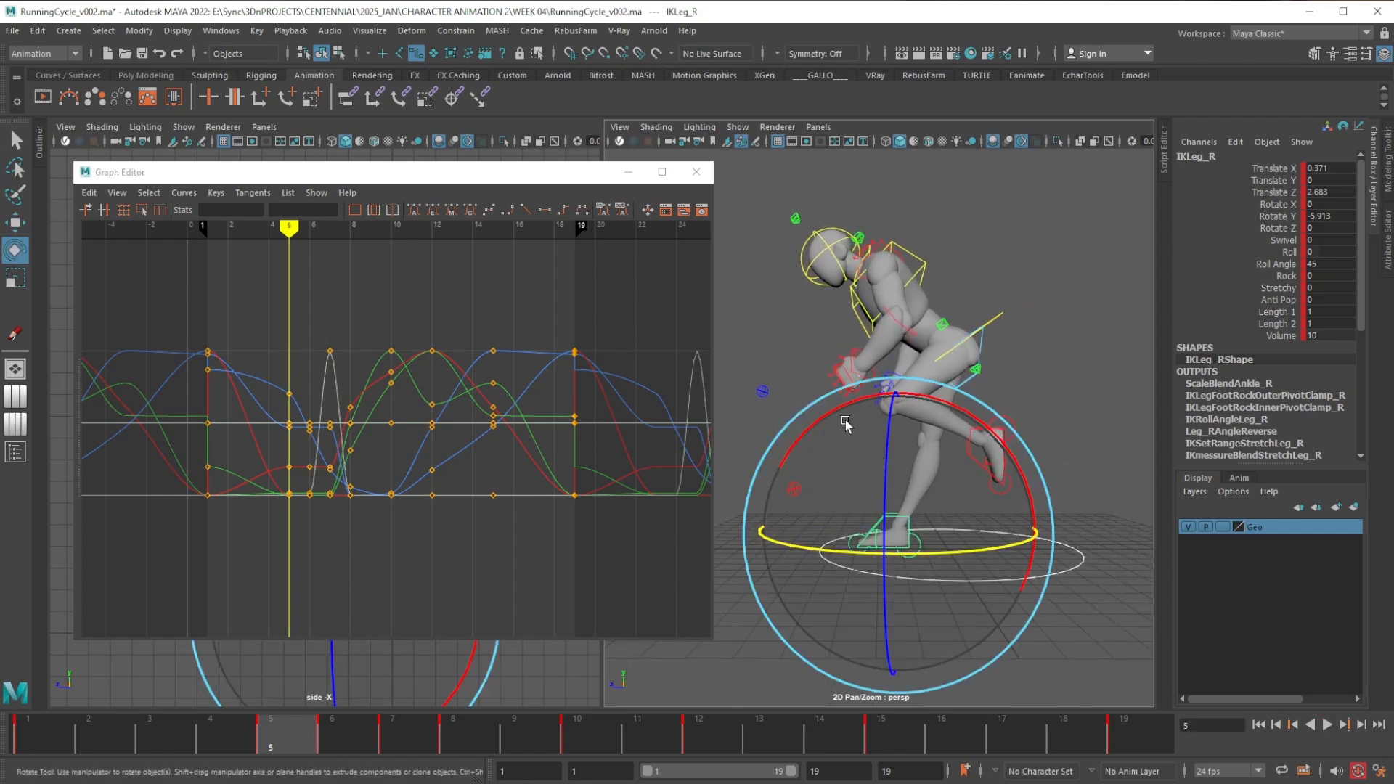
{"action": "left_click_drag", "start_coordinate": [846, 425], "coordinate": [853, 465]}
{"action": "key", "text": "w"}
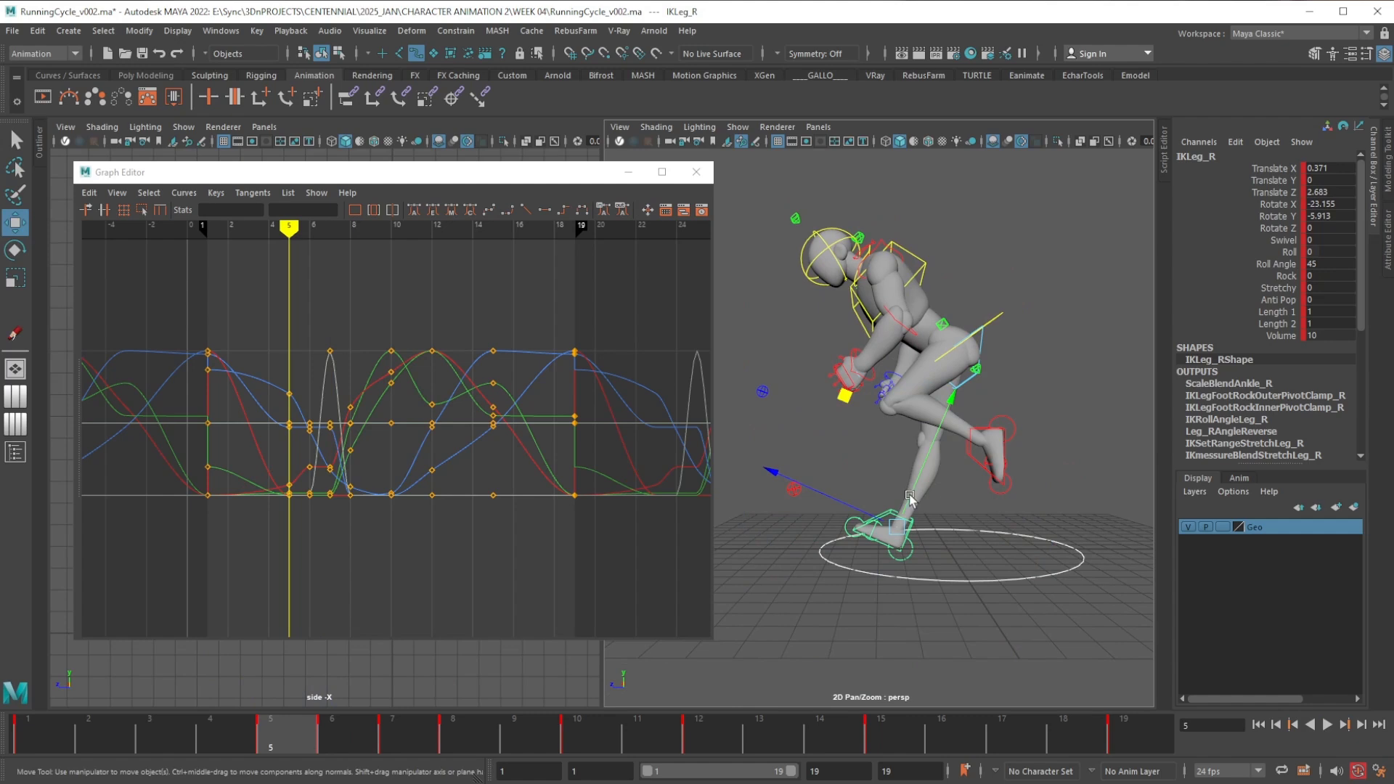
{"action": "left_click_drag", "start_coordinate": [908, 505], "coordinate": [908, 497]}
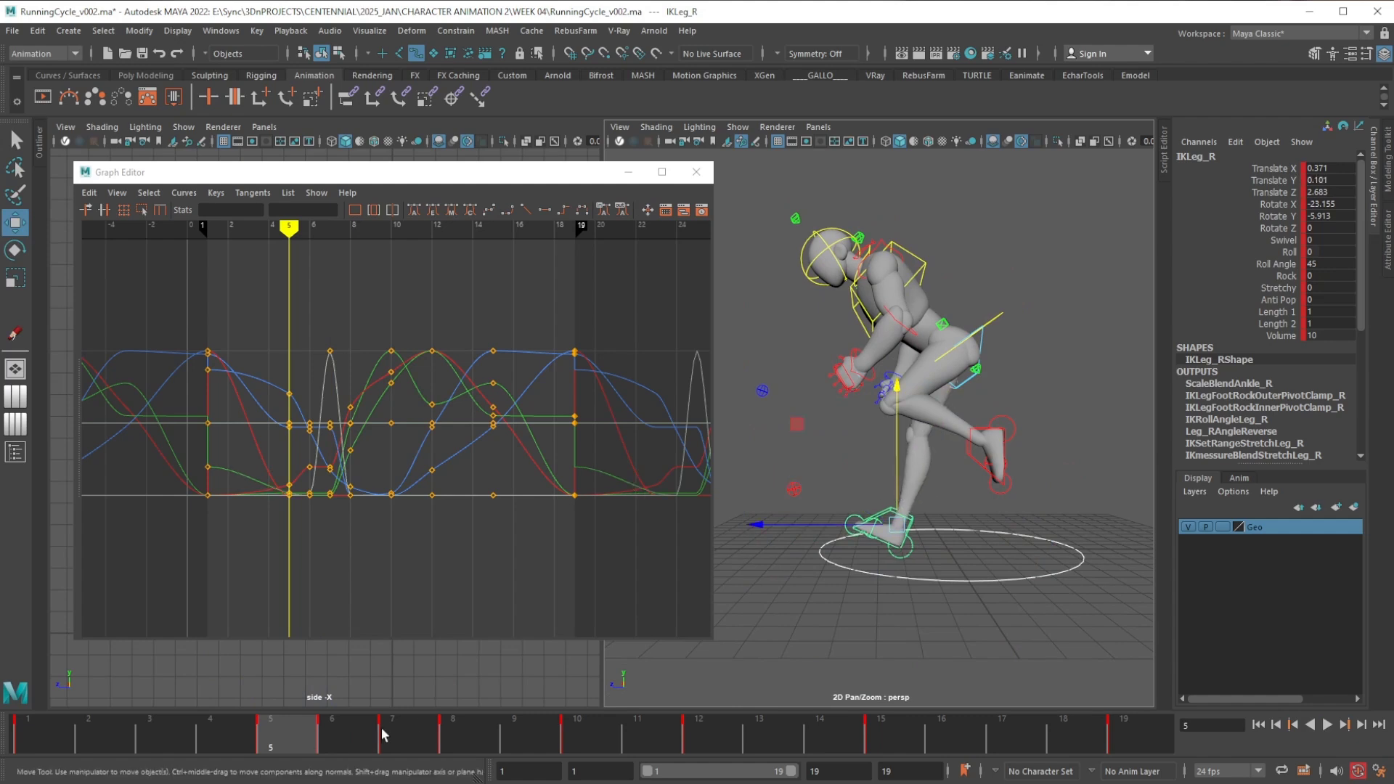
Scrub and play back the cycle to examine the right foot's landing and swing
{"action": "left_click_drag", "start_coordinate": [319, 743], "coordinate": [421, 746]}
{"action": "key", "text": "alt+v"}
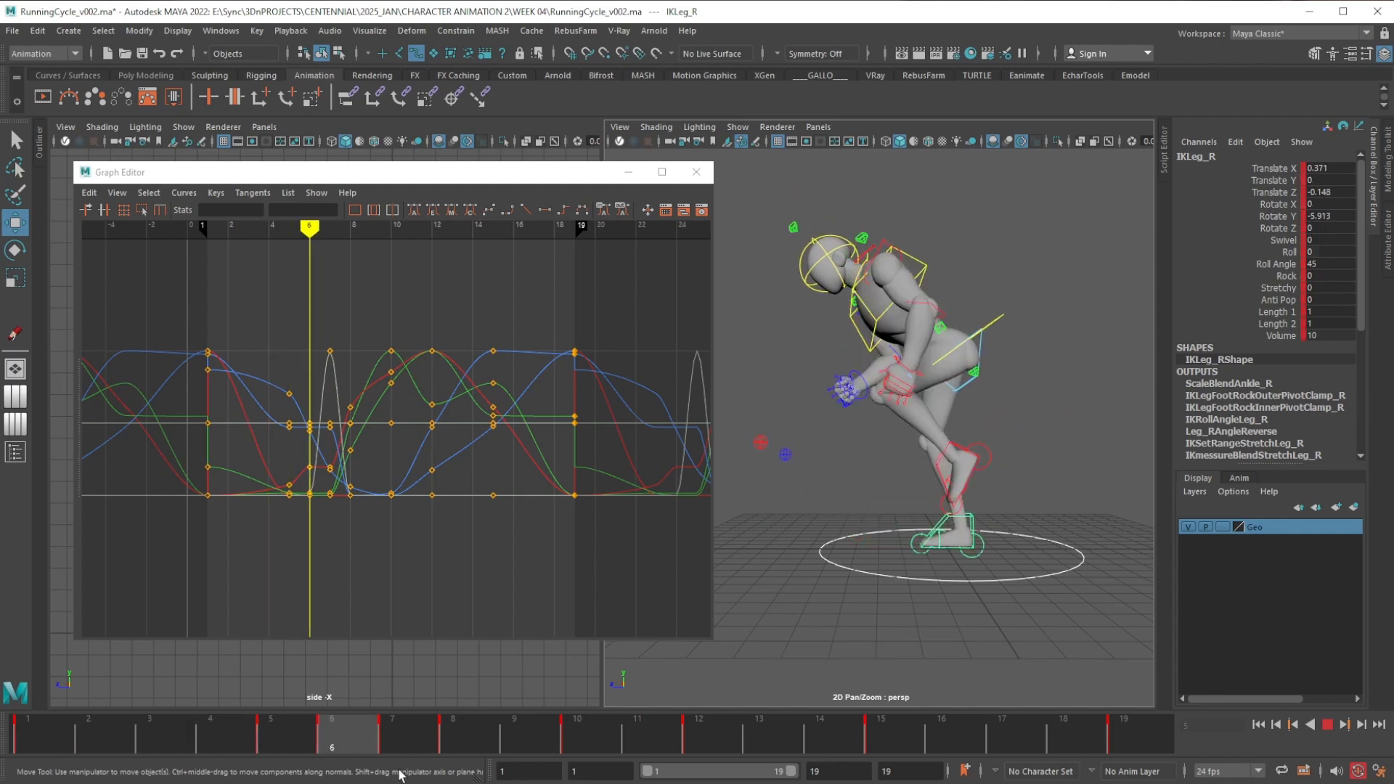
{"action": "key", "text": "alt+v"}
{"action": "left_click_drag", "start_coordinate": [27, 741], "coordinate": [626, 781]}
{"action": "left_click_drag", "start_coordinate": [499, 741], "coordinate": [748, 737]}
{"action": "left_click_drag", "start_coordinate": [912, 592], "coordinate": [915, 607], "text": "alt"}
{"action": "middle_click_drag", "start_coordinate": [942, 641], "coordinate": [906, 654], "text": "alt"}
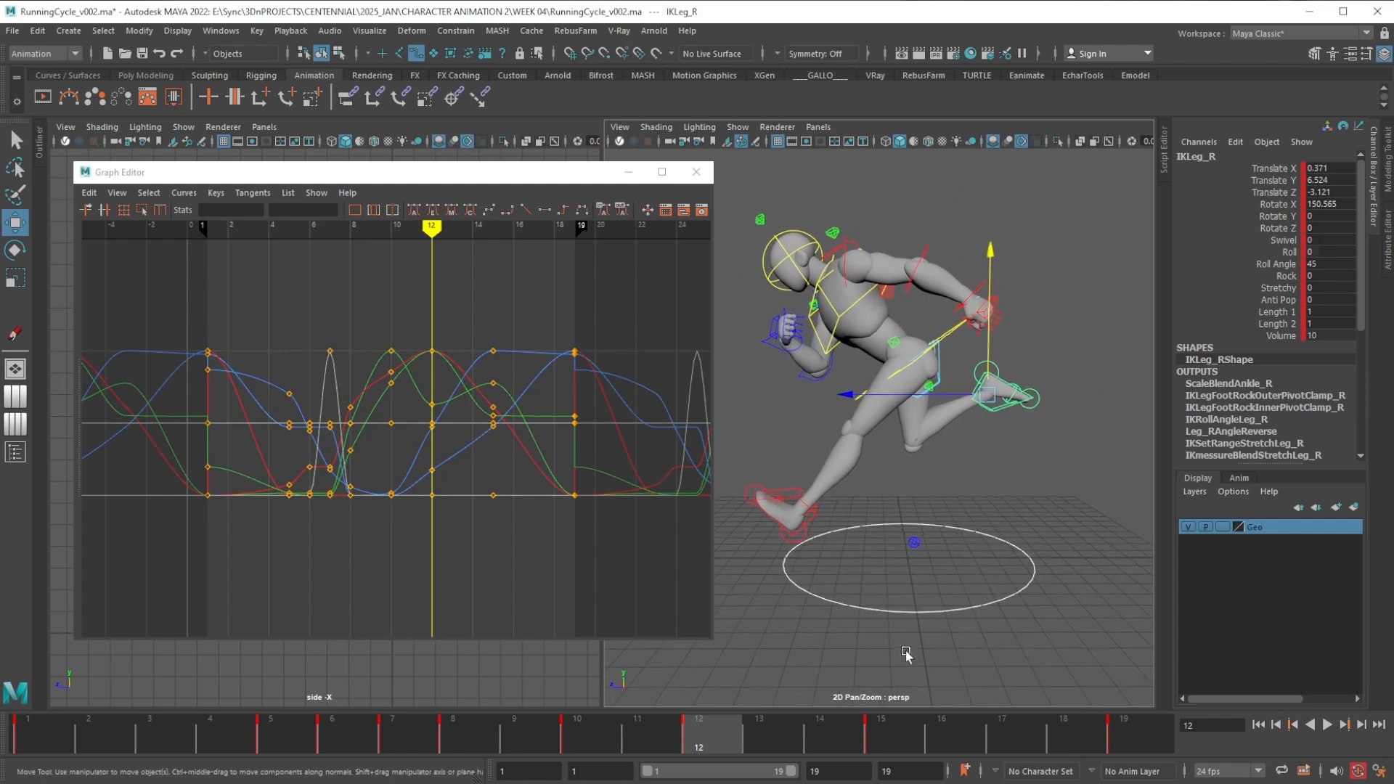
{"action": "right_click_drag", "start_coordinate": [906, 653], "coordinate": [892, 618], "text": "alt"}
{"action": "key", "text": "alt+v"}
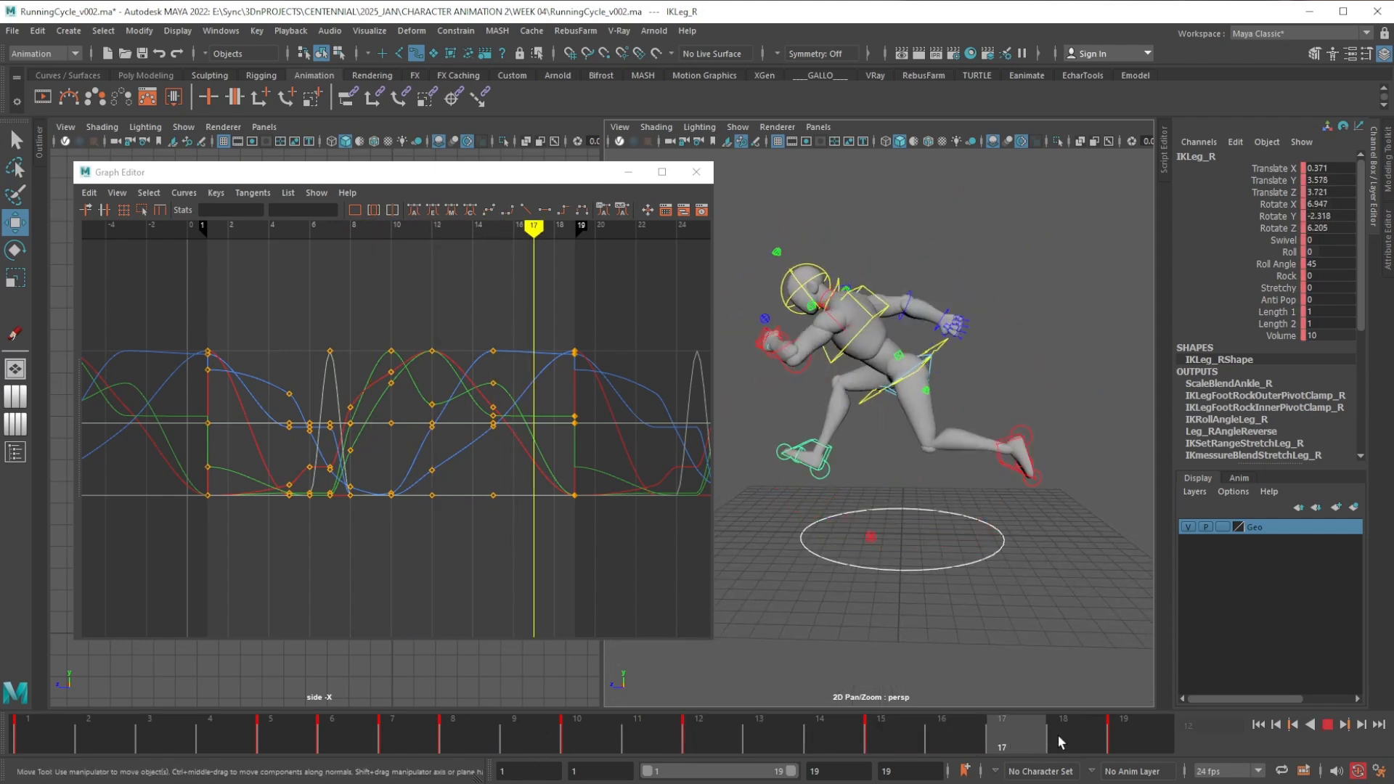
Copy the right leg IK control's pose from frame 1 and paste it at frame 19
{"action": "left_click", "coordinate": [29, 741]}
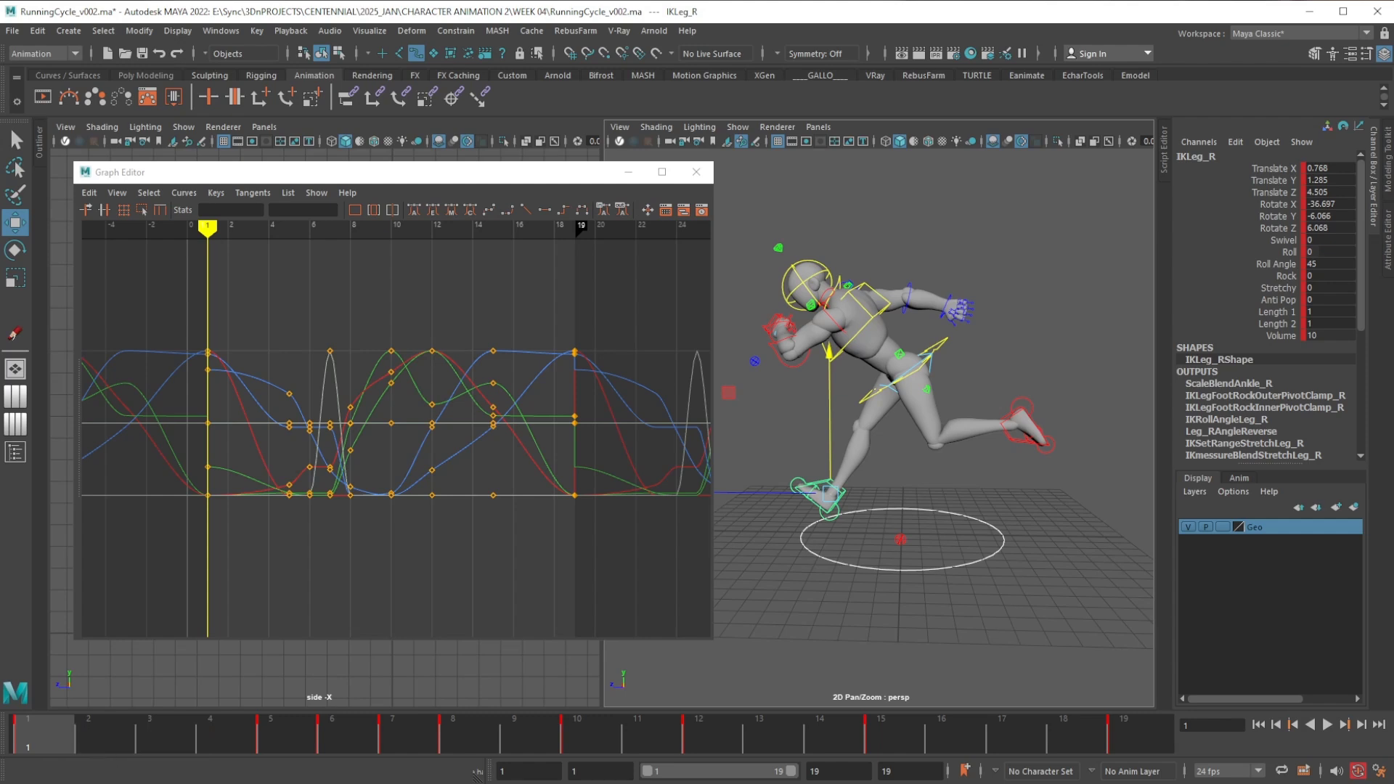
{"action": "left_click", "coordinate": [1153, 751]}
{"action": "right_click", "coordinate": [1147, 740]}
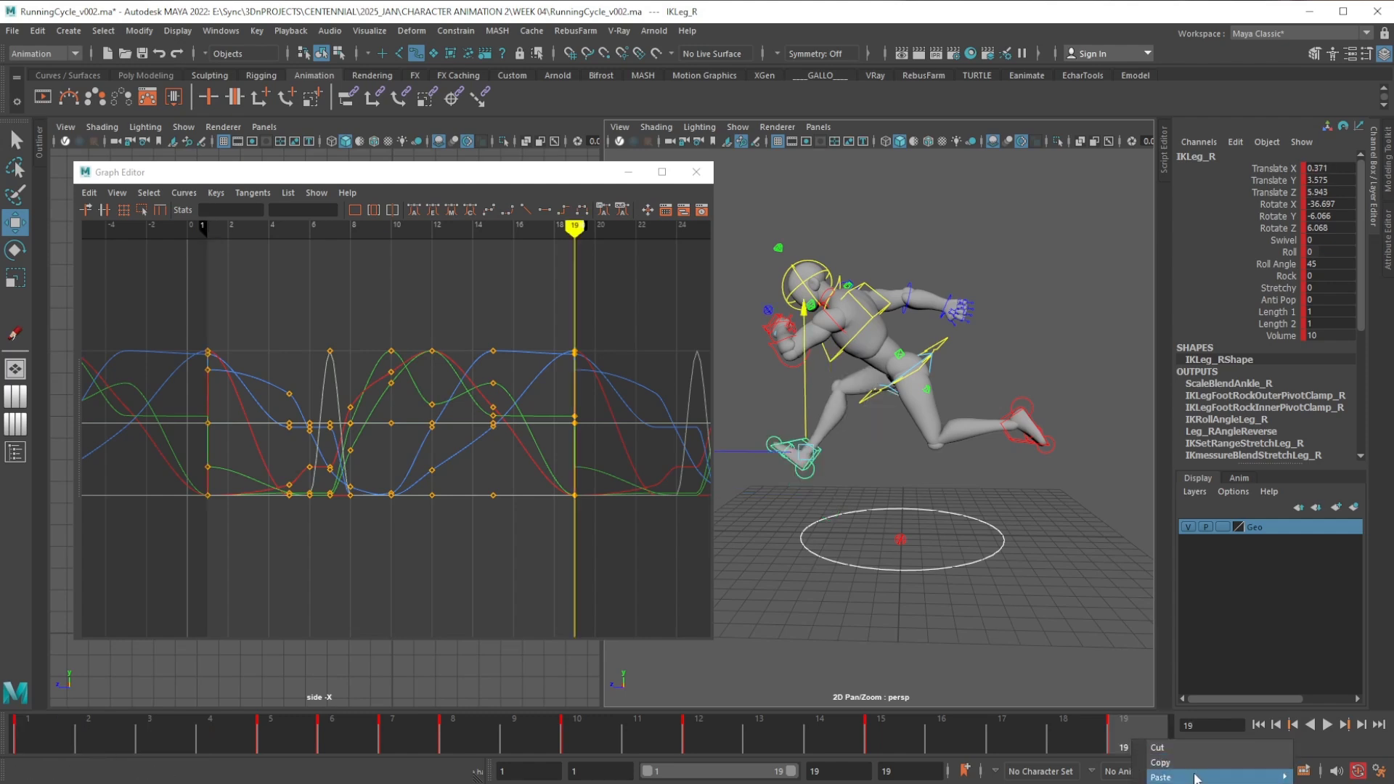
{"action": "left_click", "coordinate": [1326, 778]}
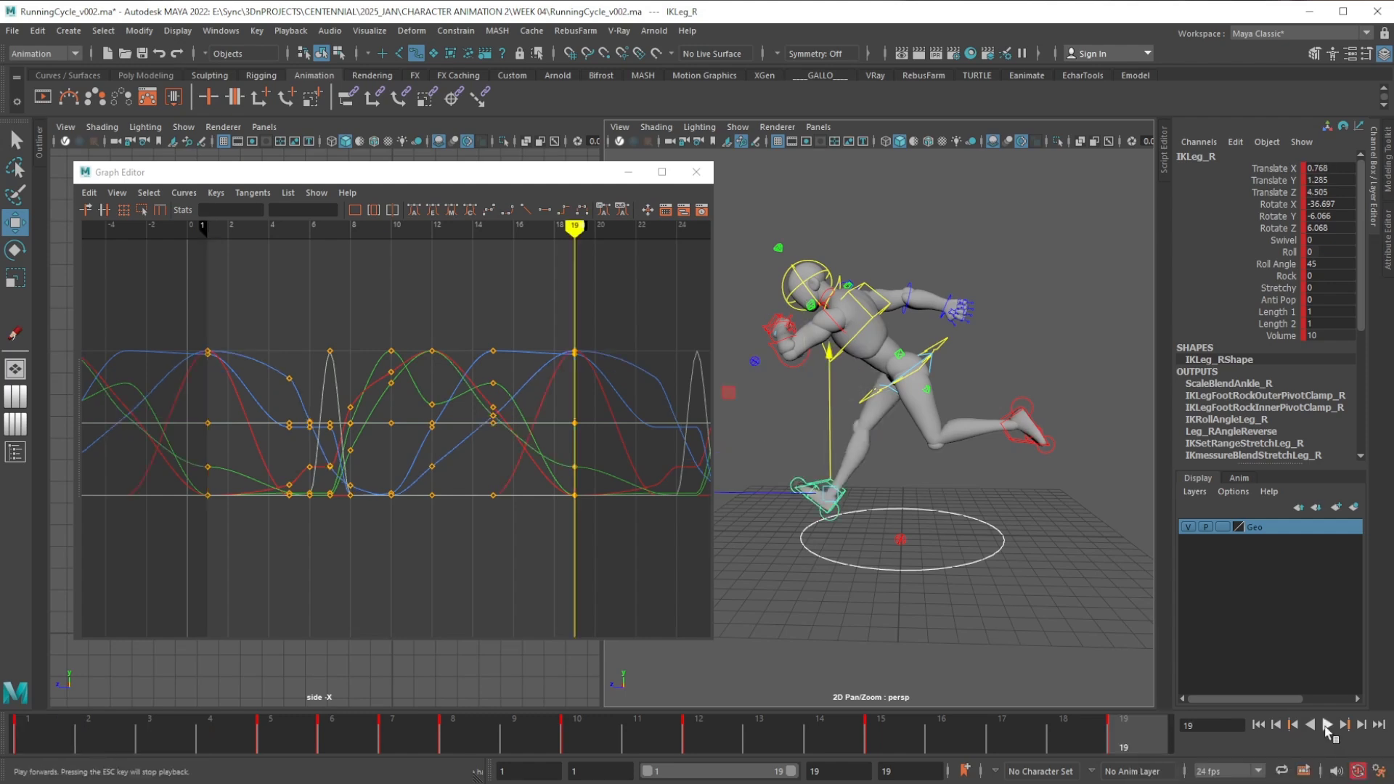
Shorten the playback range to end at frame 18 and play back the cycle to check the loop
{"action": "left_click", "coordinate": [1328, 726]}
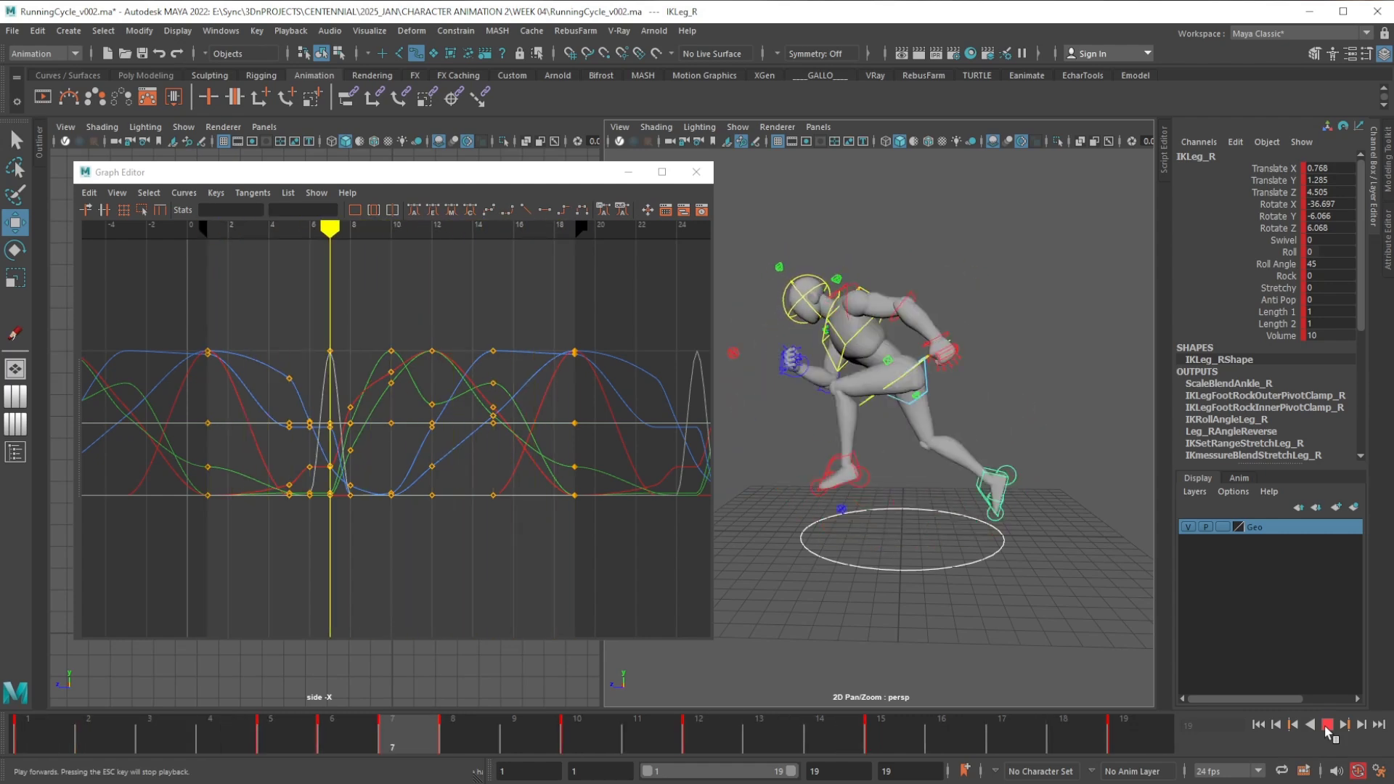
{"action": "left_click", "coordinate": [1327, 725]}
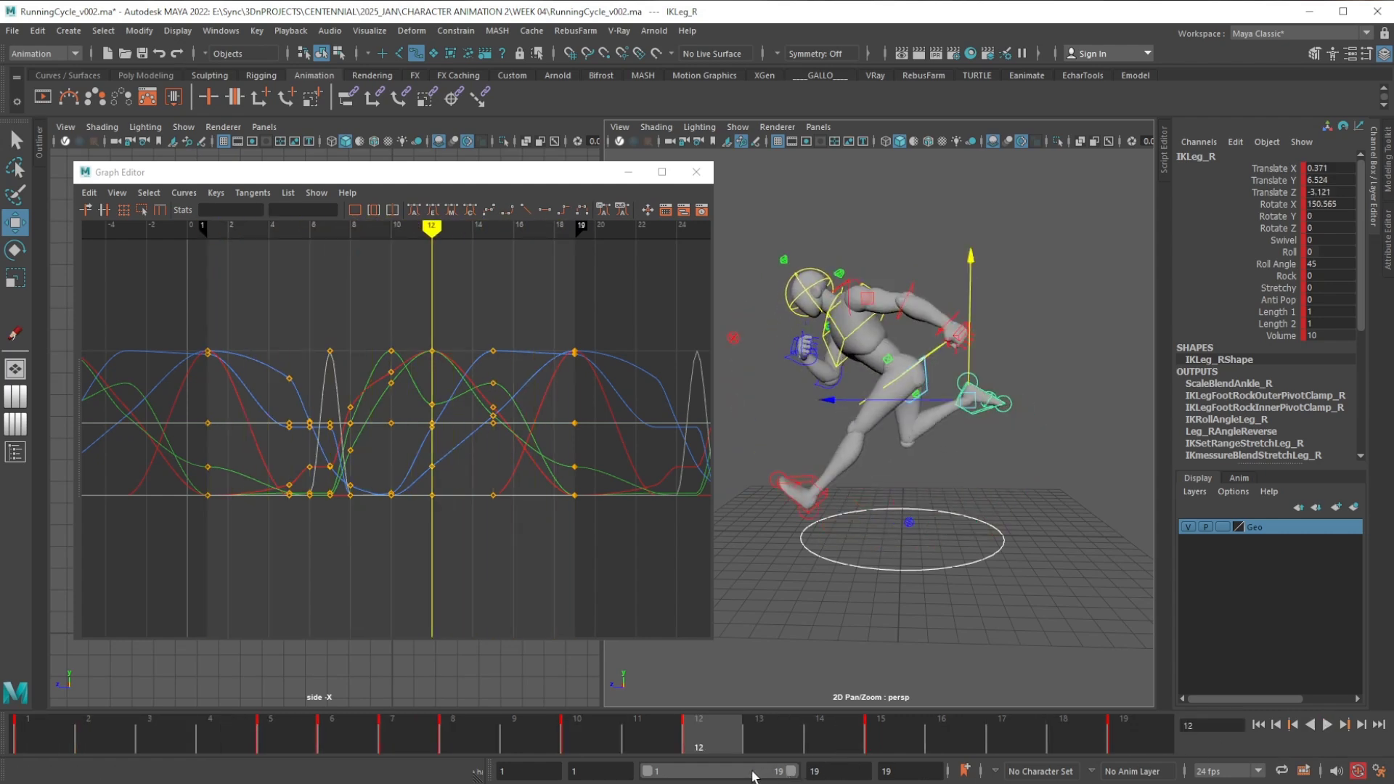
{"action": "left_click_drag", "start_coordinate": [791, 772], "coordinate": [783, 772]}
{"action": "left_click", "coordinate": [1334, 728]}
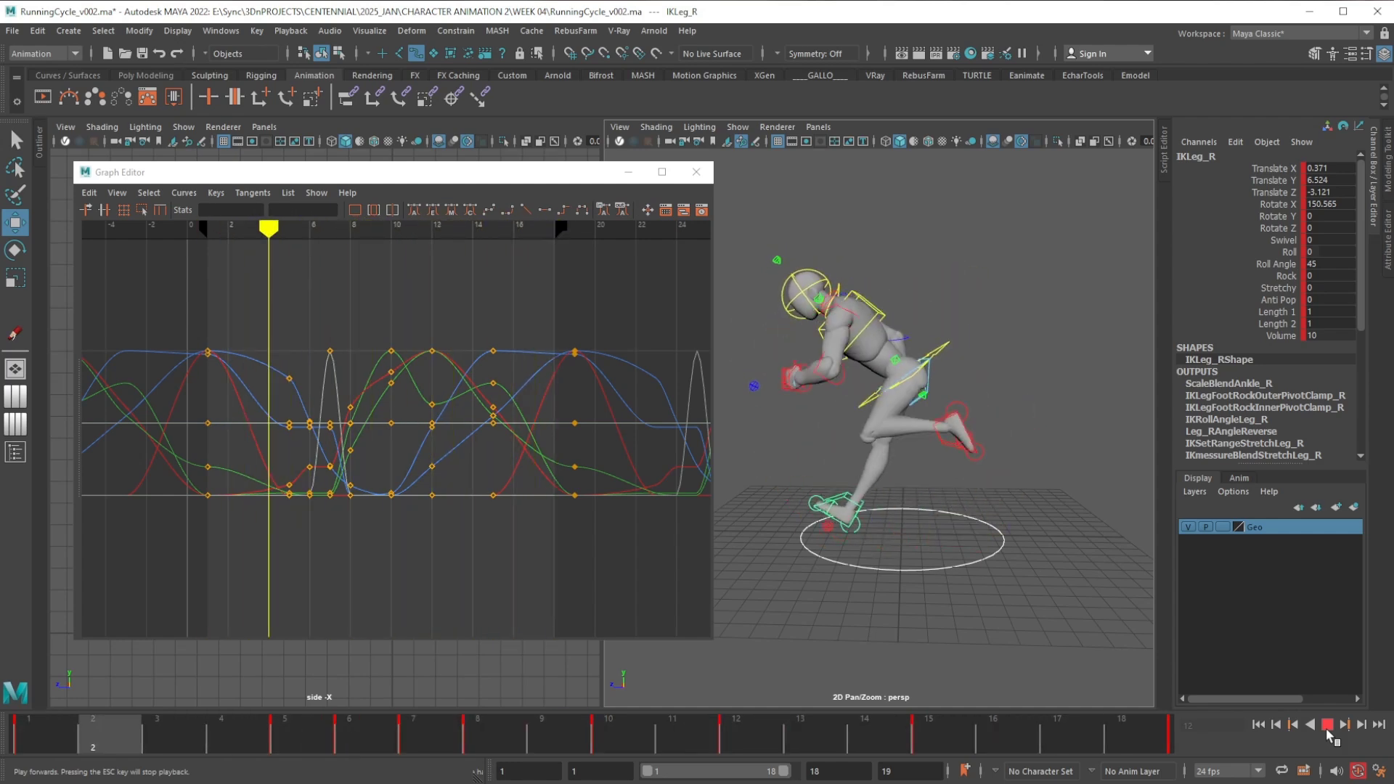
{"action": "left_click", "coordinate": [1327, 725]}
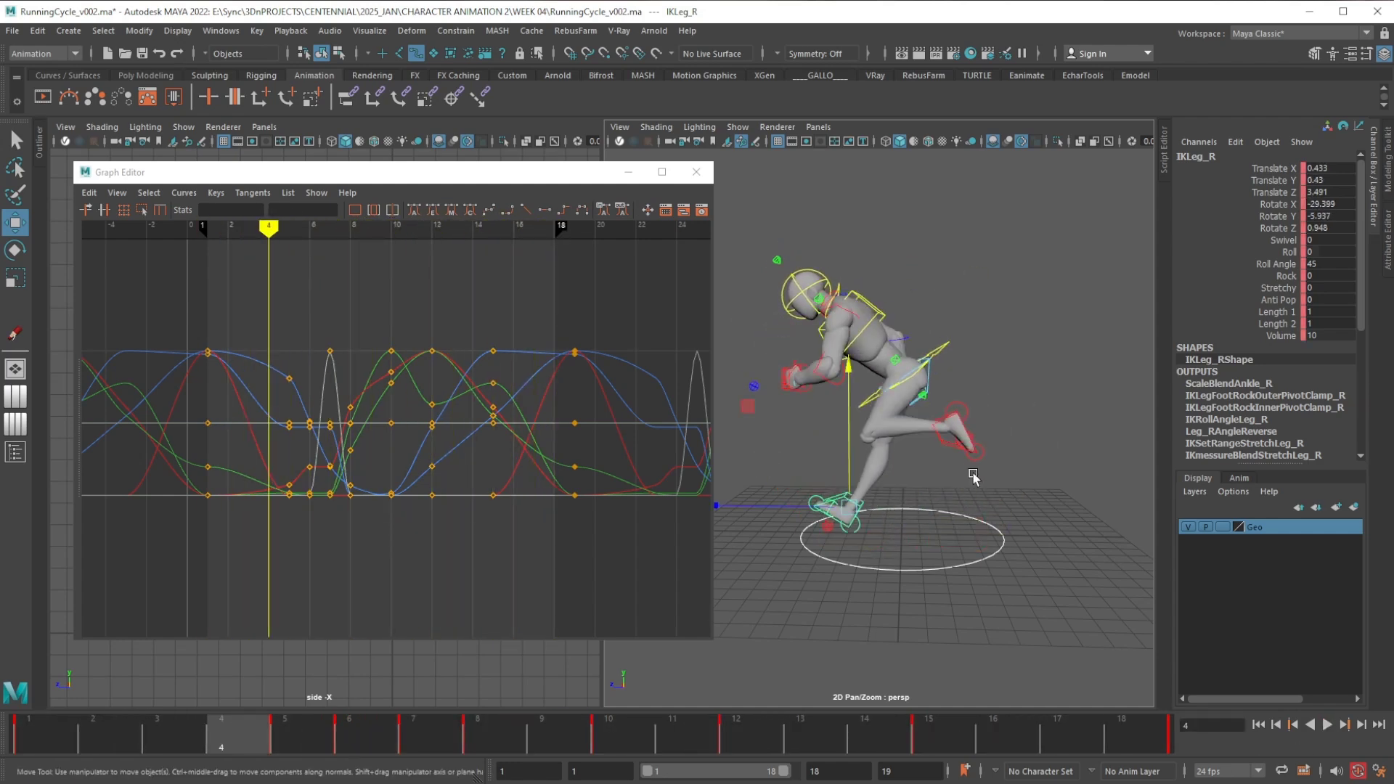
At frame 10, lower the left leg IK control to Translate Y 1.58, Z 4.936
{"action": "left_click", "coordinate": [953, 448]}
{"action": "left_click", "coordinate": [51, 729]}
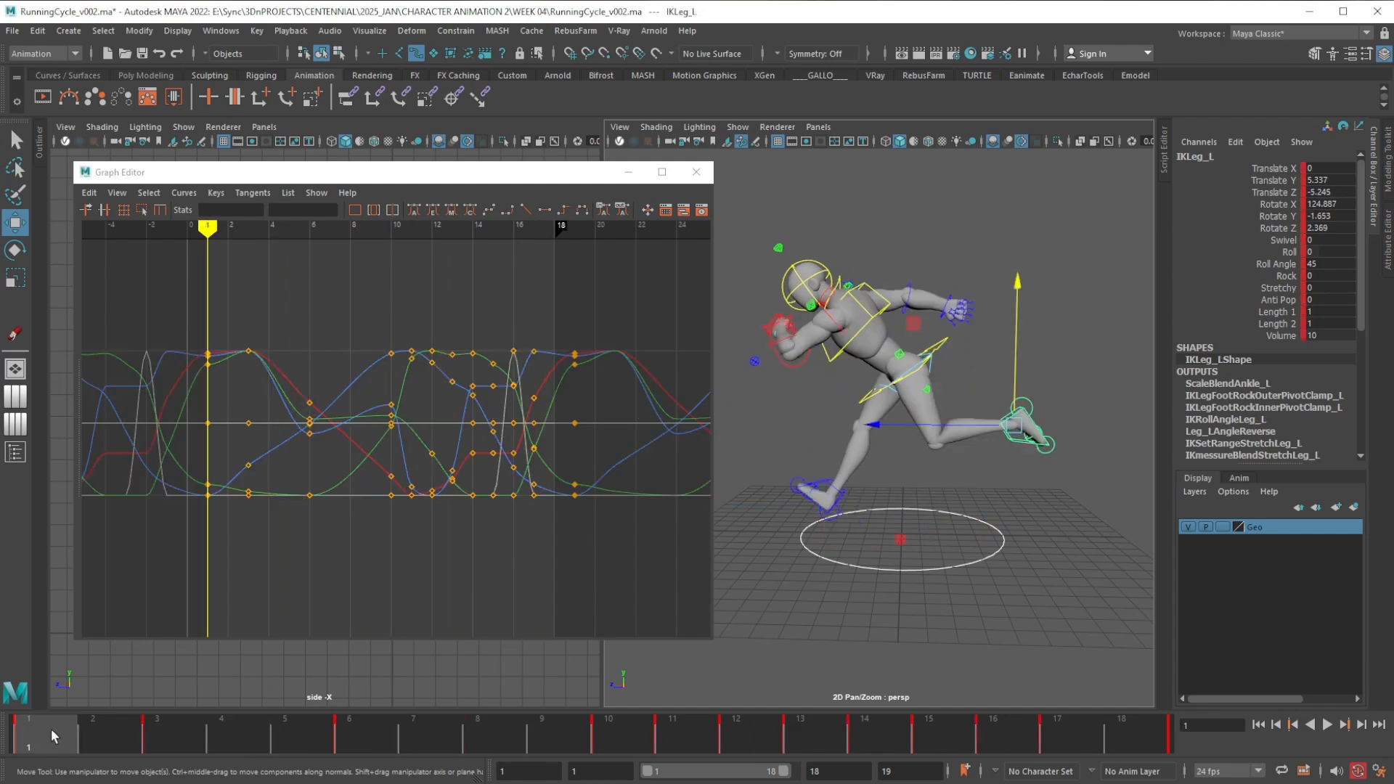
{"action": "mouse_move", "coordinate": [45, 733]}
{"action": "left_mouse_down"}
{"action": "mouse_move", "coordinate": [369, 755]}
{"action": "mouse_move", "coordinate": [610, 748]}
{"action": "left_mouse_up"}
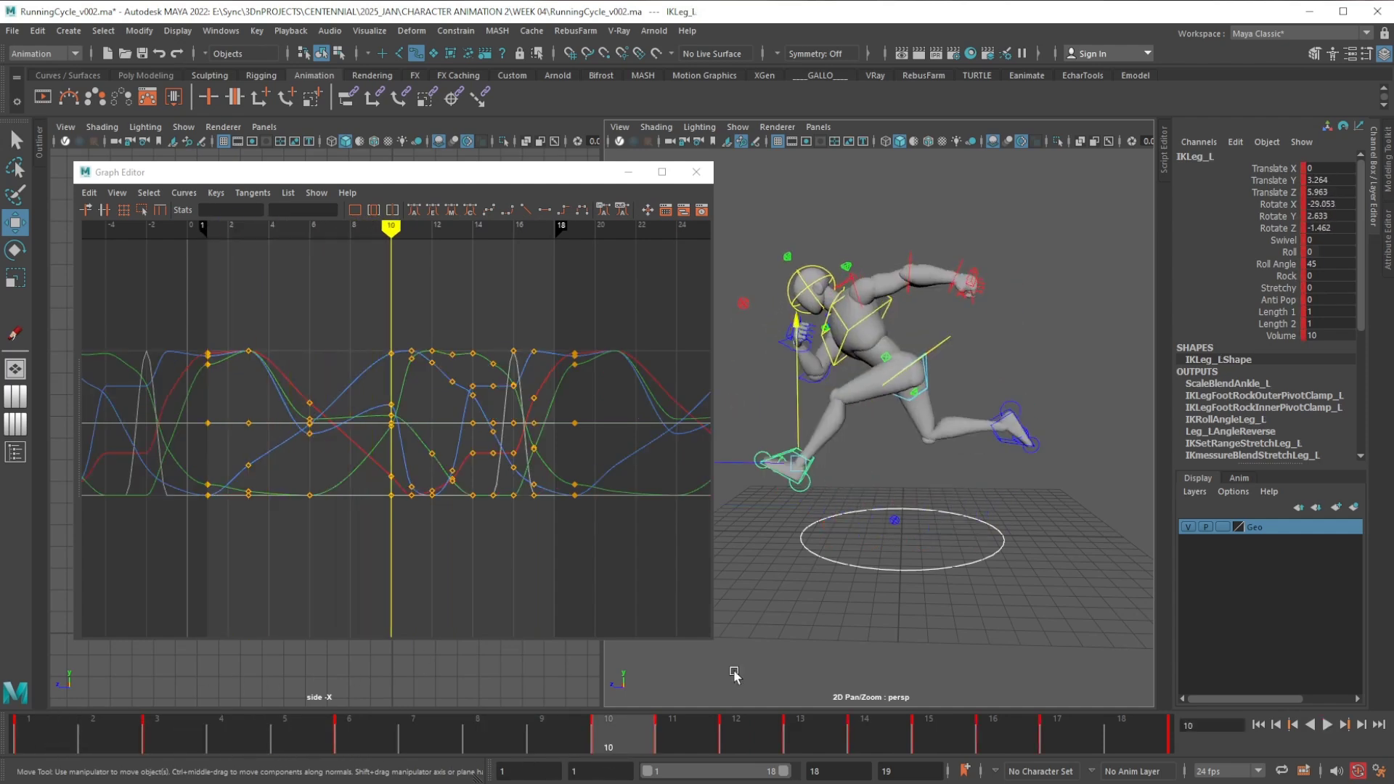
{"action": "left_click_drag", "start_coordinate": [793, 414], "coordinate": [802, 365], "text": "alt"}
{"action": "middle_click_drag", "start_coordinate": [818, 423], "coordinate": [864, 428], "text": "alt"}
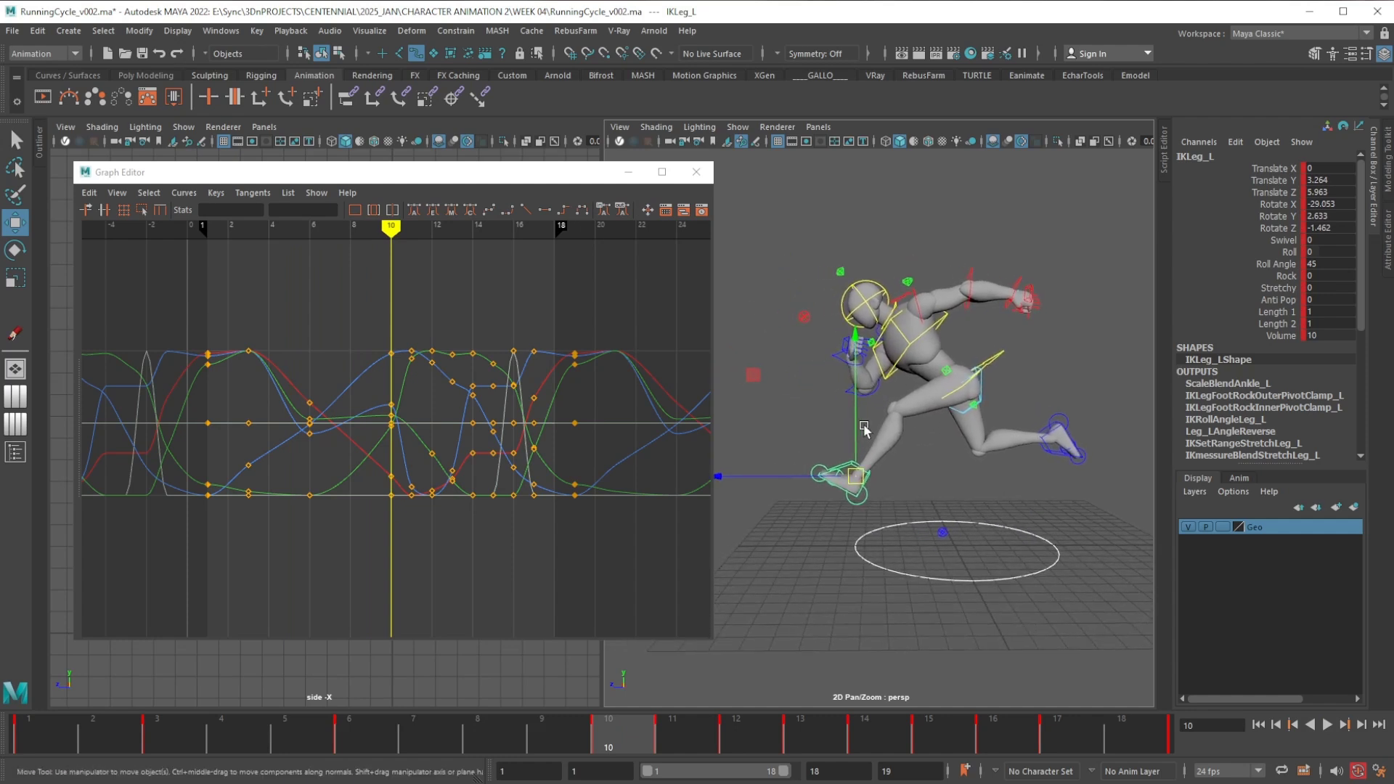
{"action": "middle_click_drag", "start_coordinate": [757, 382], "coordinate": [774, 413]}
{"action": "left_click_drag", "start_coordinate": [540, 174], "coordinate": [1393, 537]}
{"action": "middle_click_drag", "start_coordinate": [930, 538], "coordinate": [893, 530], "text": "alt"}
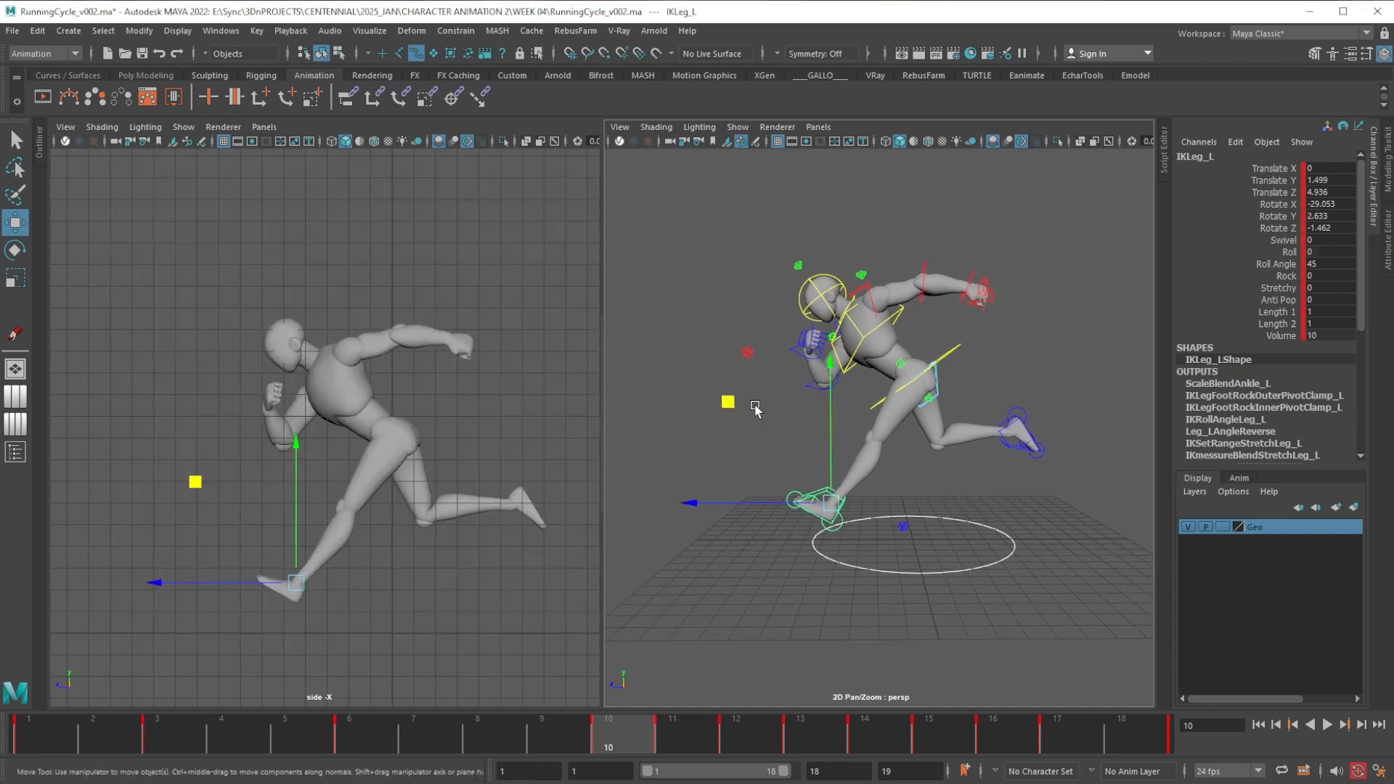
{"action": "middle_click_drag", "start_coordinate": [730, 408], "coordinate": [732, 407]}
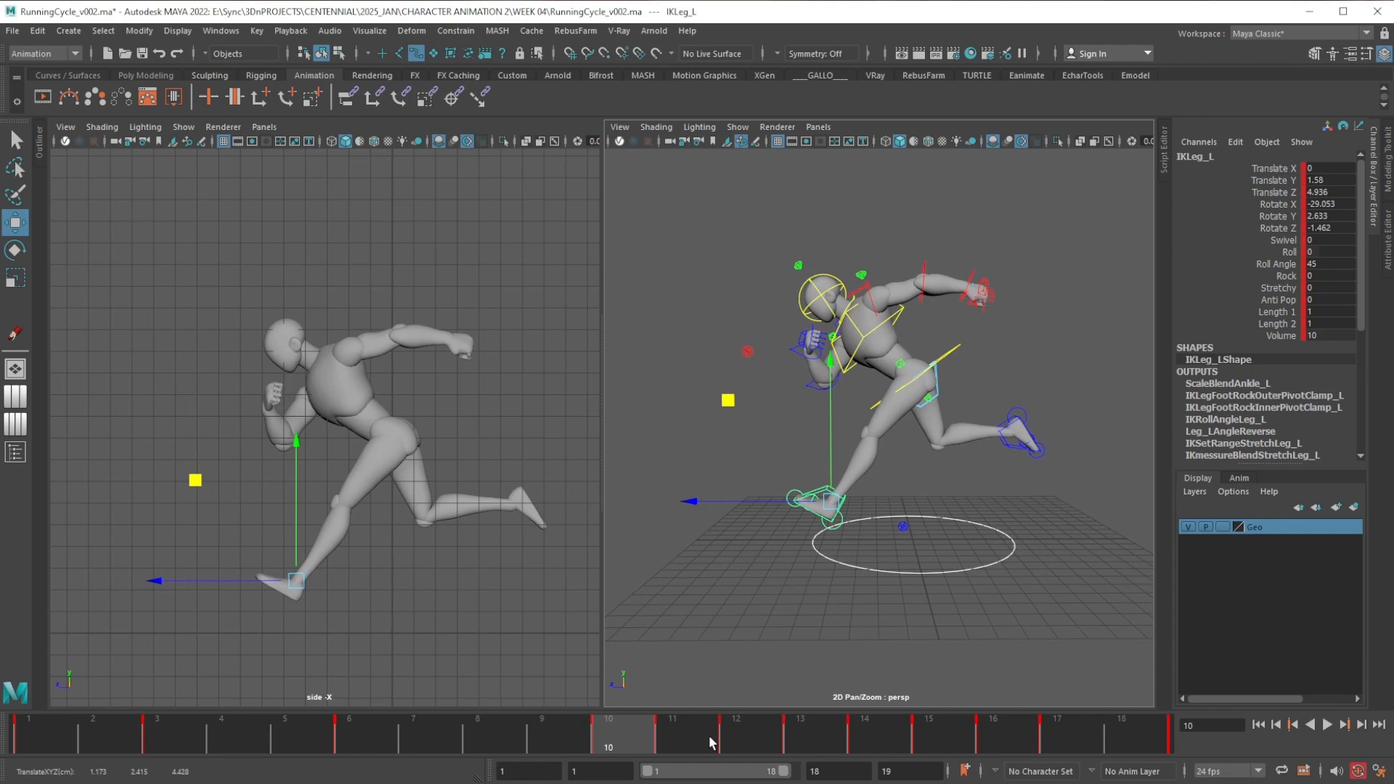
Delete the left leg IK control's keys at frames 11, 12 and 13
{"action": "left_click", "coordinate": [687, 737]}
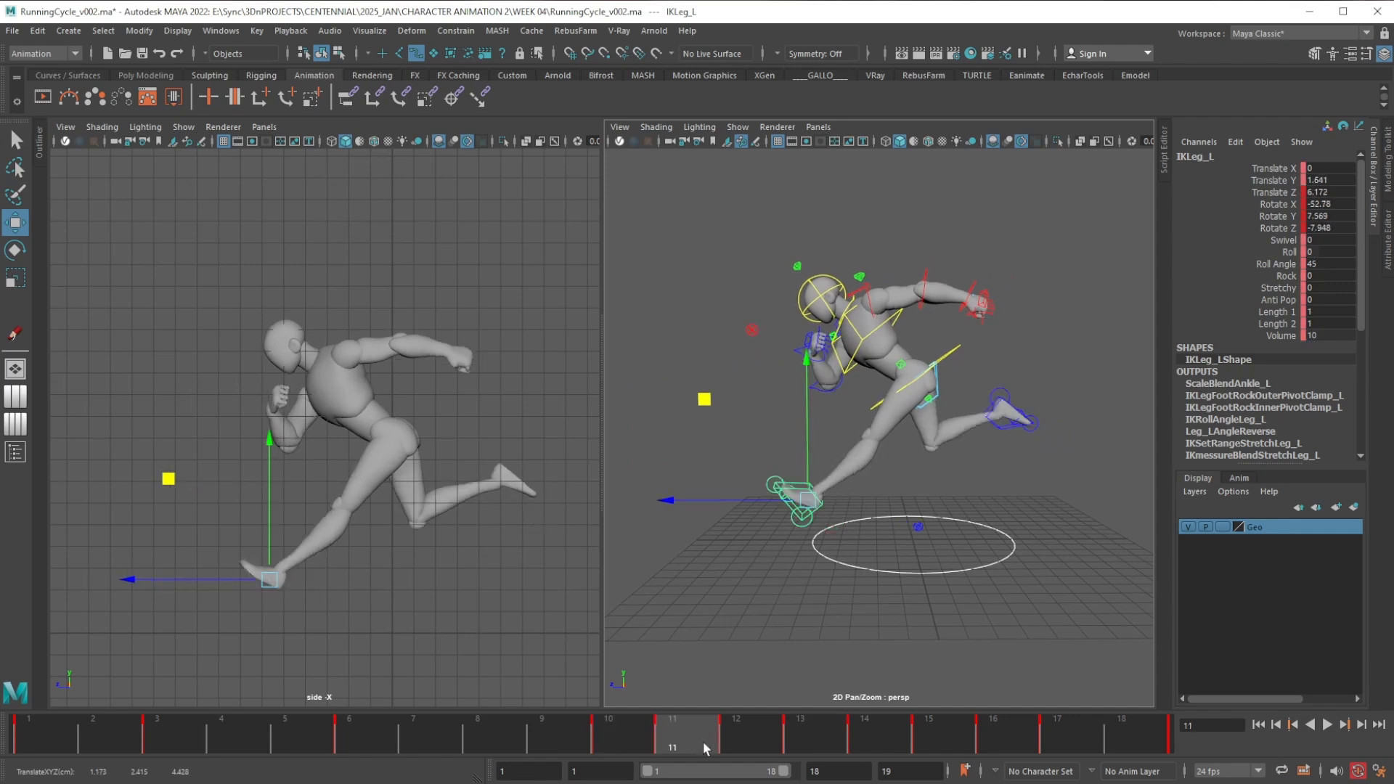
{"action": "right_click", "coordinate": [708, 743]}
{"action": "left_click", "coordinate": [752, 762]}
{"action": "left_click", "coordinate": [755, 748]}
{"action": "right_click", "coordinate": [758, 744]}
{"action": "left_click", "coordinate": [948, 781]}
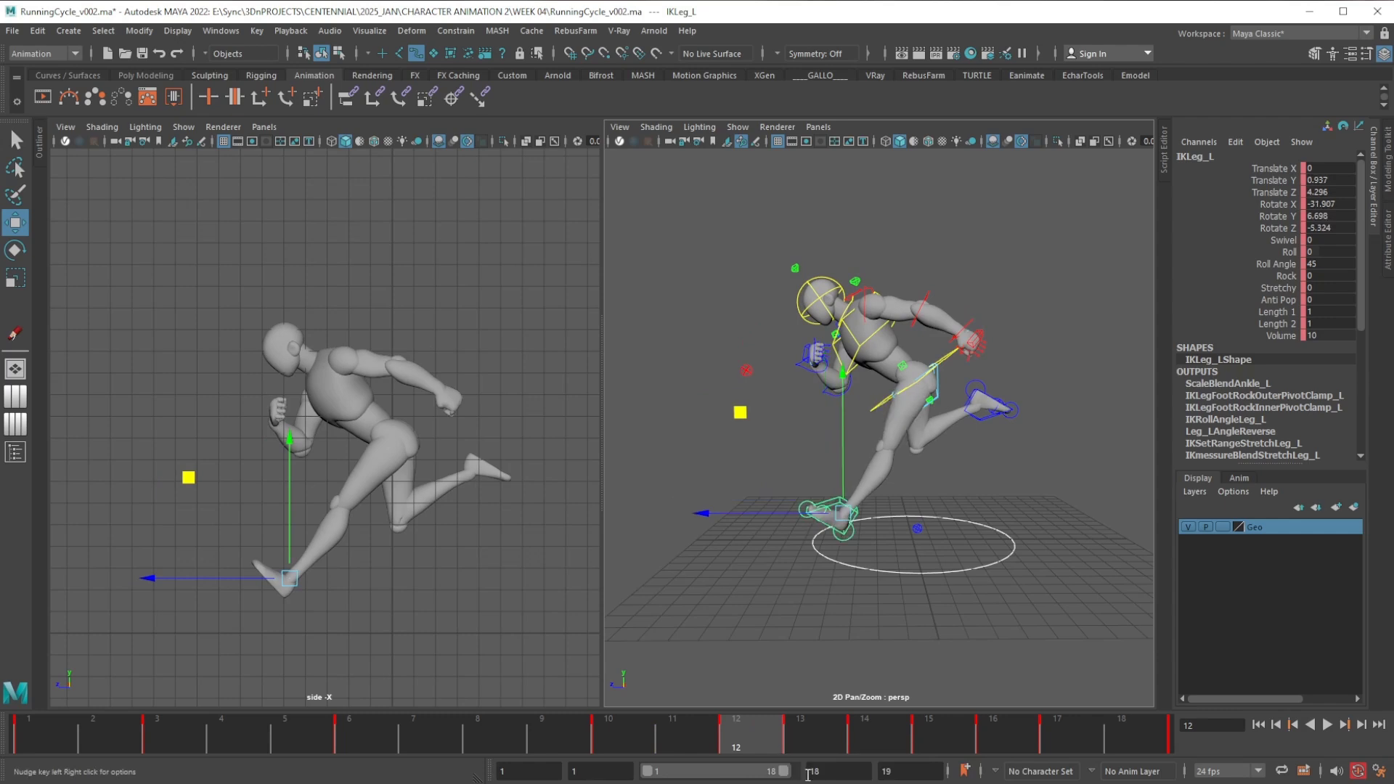
{"action": "left_click", "coordinate": [817, 742]}
{"action": "right_click", "coordinate": [820, 741]}
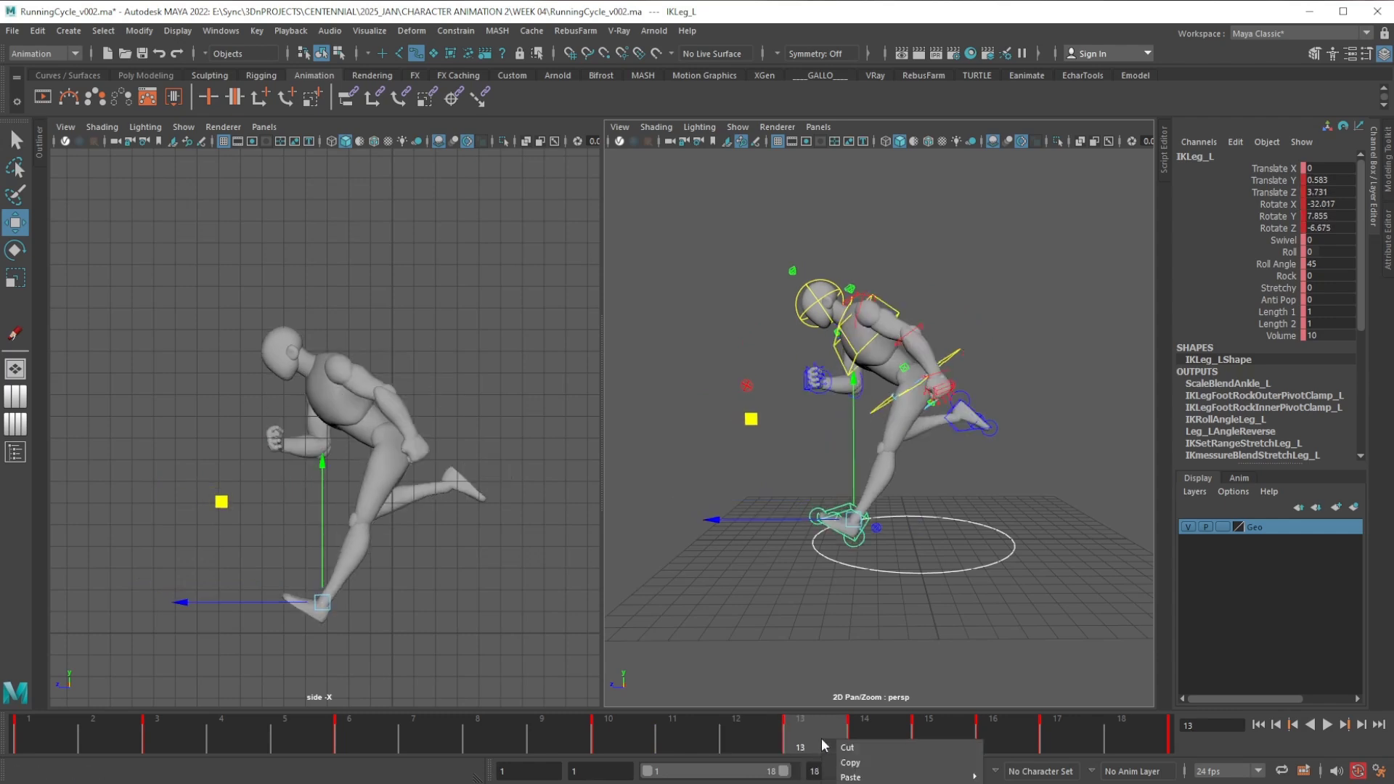
{"action": "left_click", "coordinate": [863, 781]}
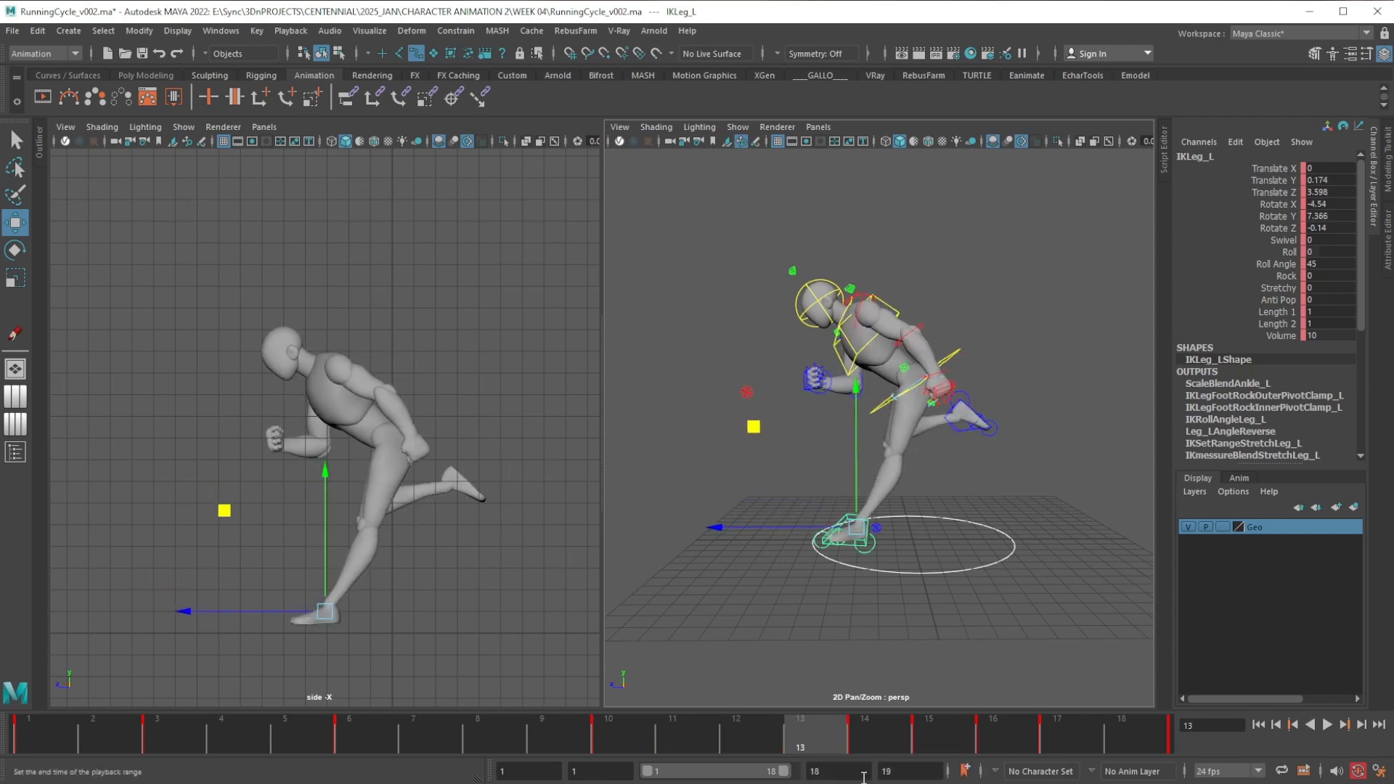
At frame 14, rotate the left leg IK control to about X -24 and raise it slightly
{"action": "left_click", "coordinate": [866, 739]}
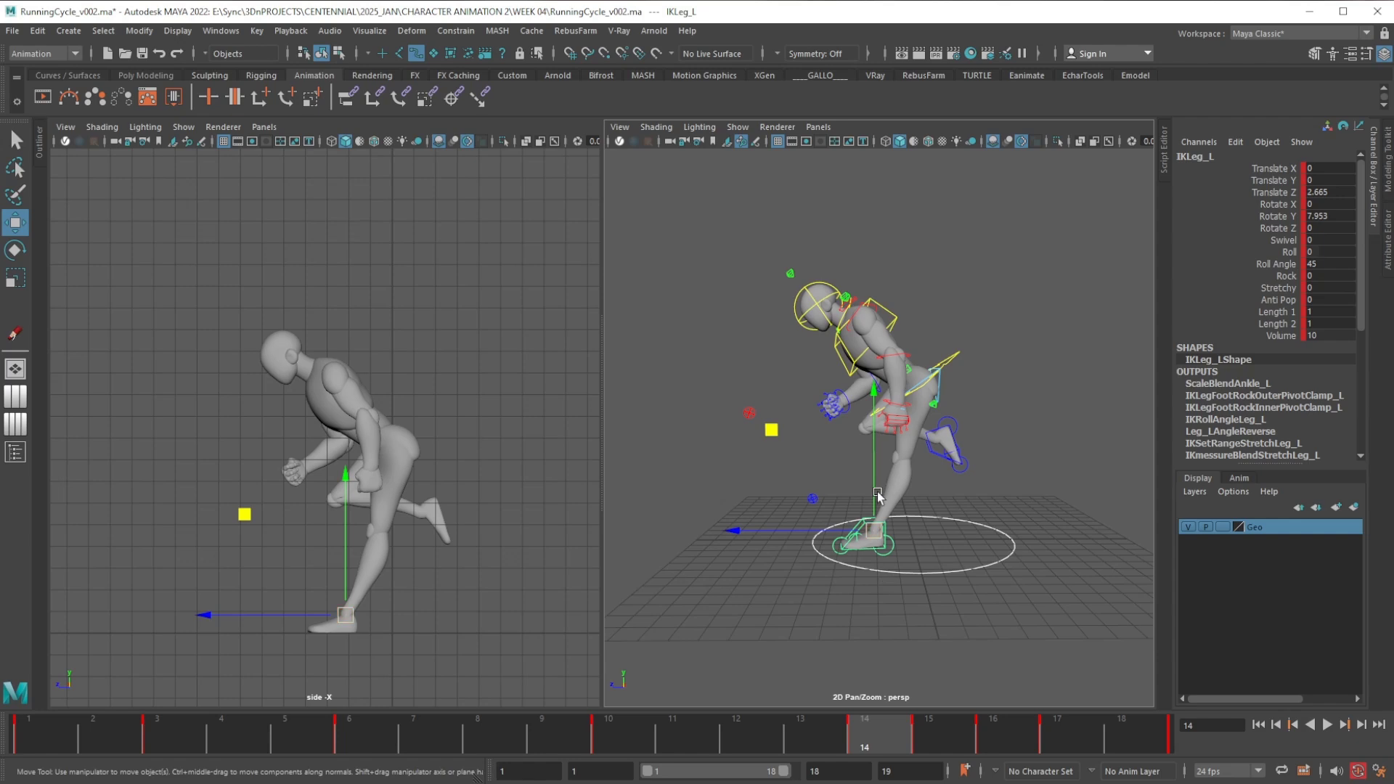
{"action": "key", "text": "e"}
{"action": "left_click_drag", "start_coordinate": [814, 407], "coordinate": [872, 408]}
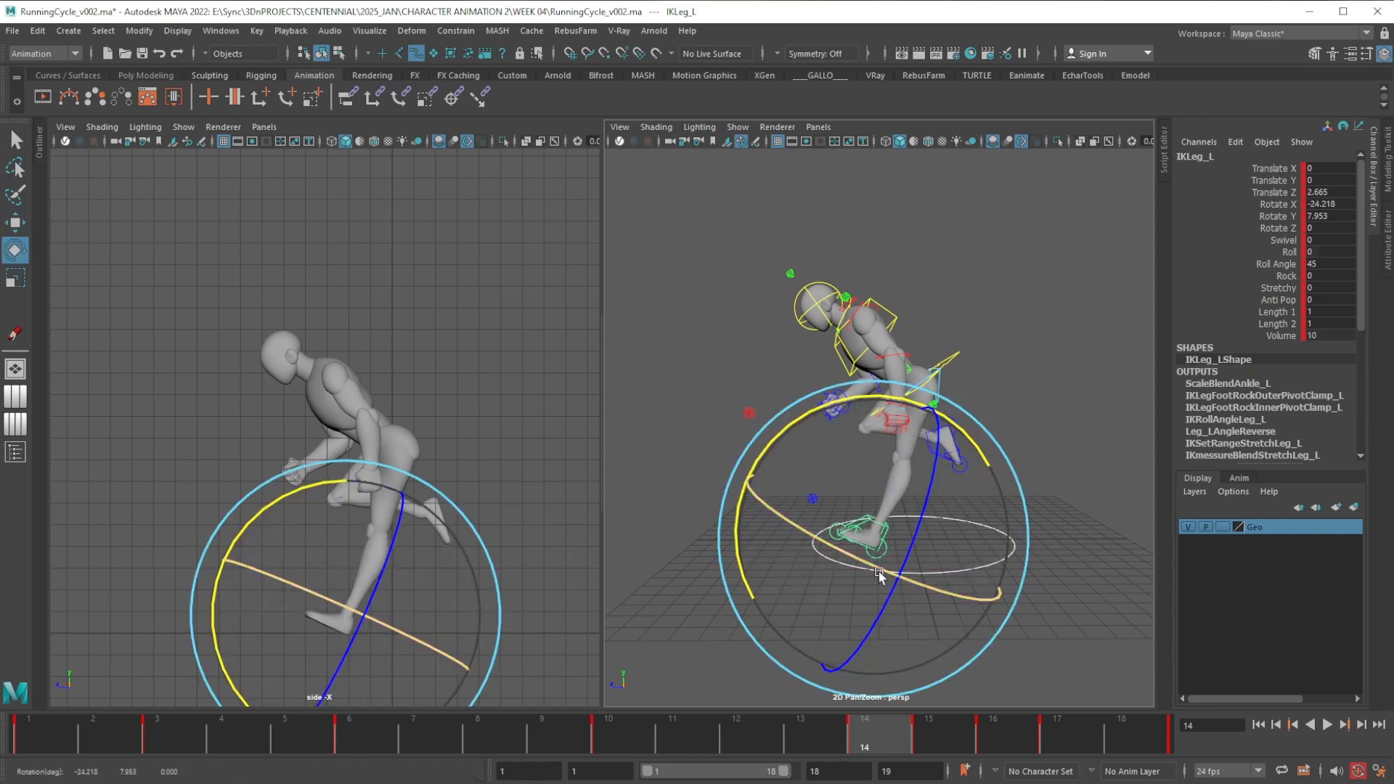
{"action": "left_click_drag", "start_coordinate": [879, 571], "coordinate": [874, 568]}
{"action": "key", "text": "w"}
{"action": "left_click_drag", "start_coordinate": [875, 503], "coordinate": [875, 492]}
Scrub and play back the cycle to examine the left foot's landing
{"action": "left_click_drag", "start_coordinate": [892, 738], "coordinate": [1188, 752]}
{"action": "left_click", "coordinate": [1328, 726]}
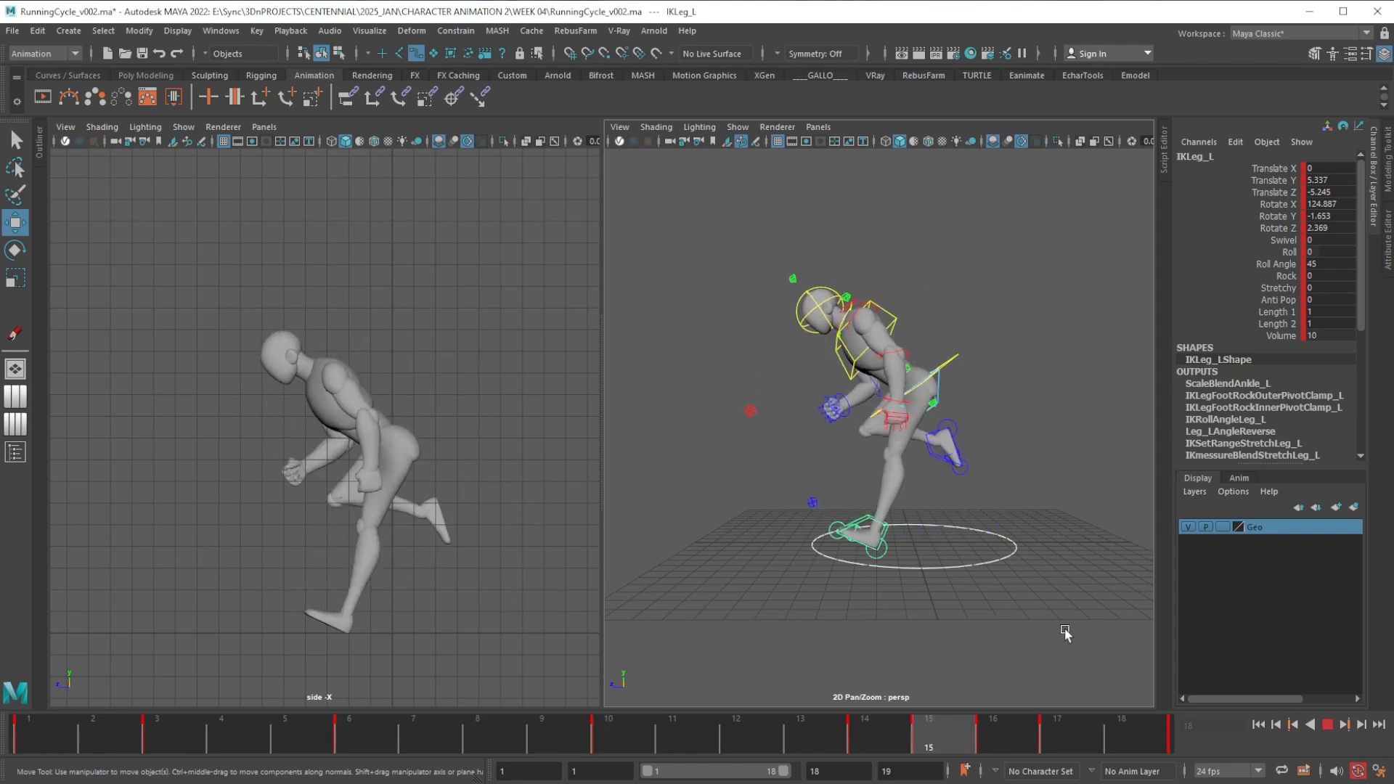
{"action": "left_click", "coordinate": [247, 735]}
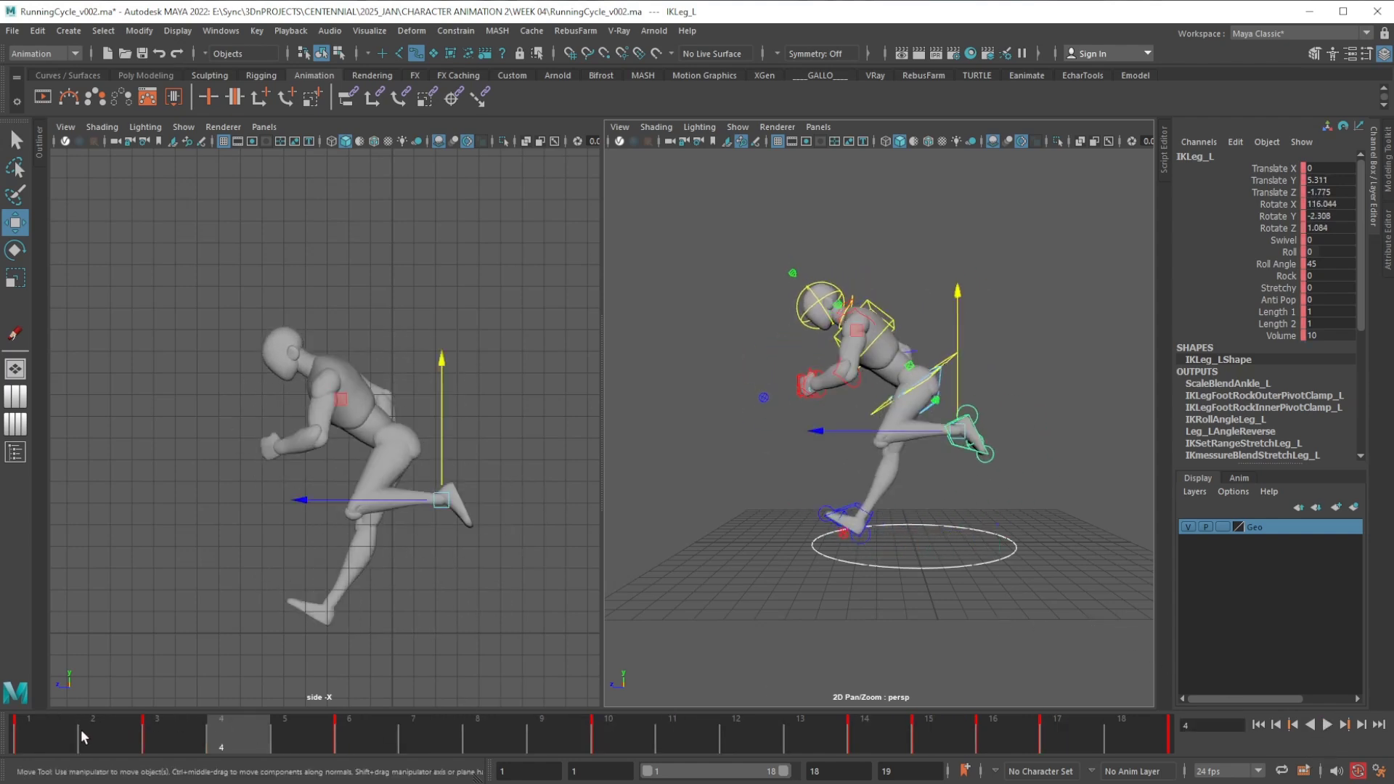
{"action": "key", "text": "alt+v"}
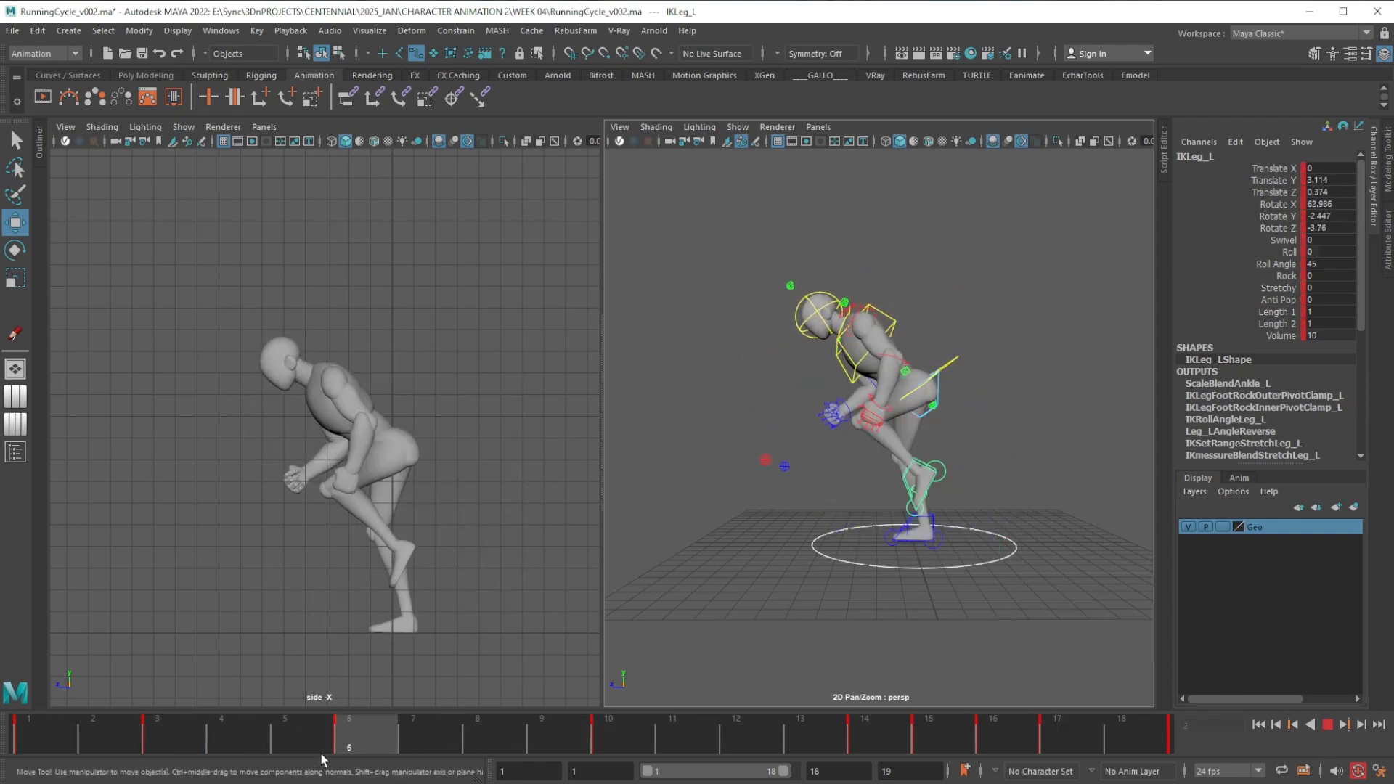
{"action": "key", "text": "alt+v"}
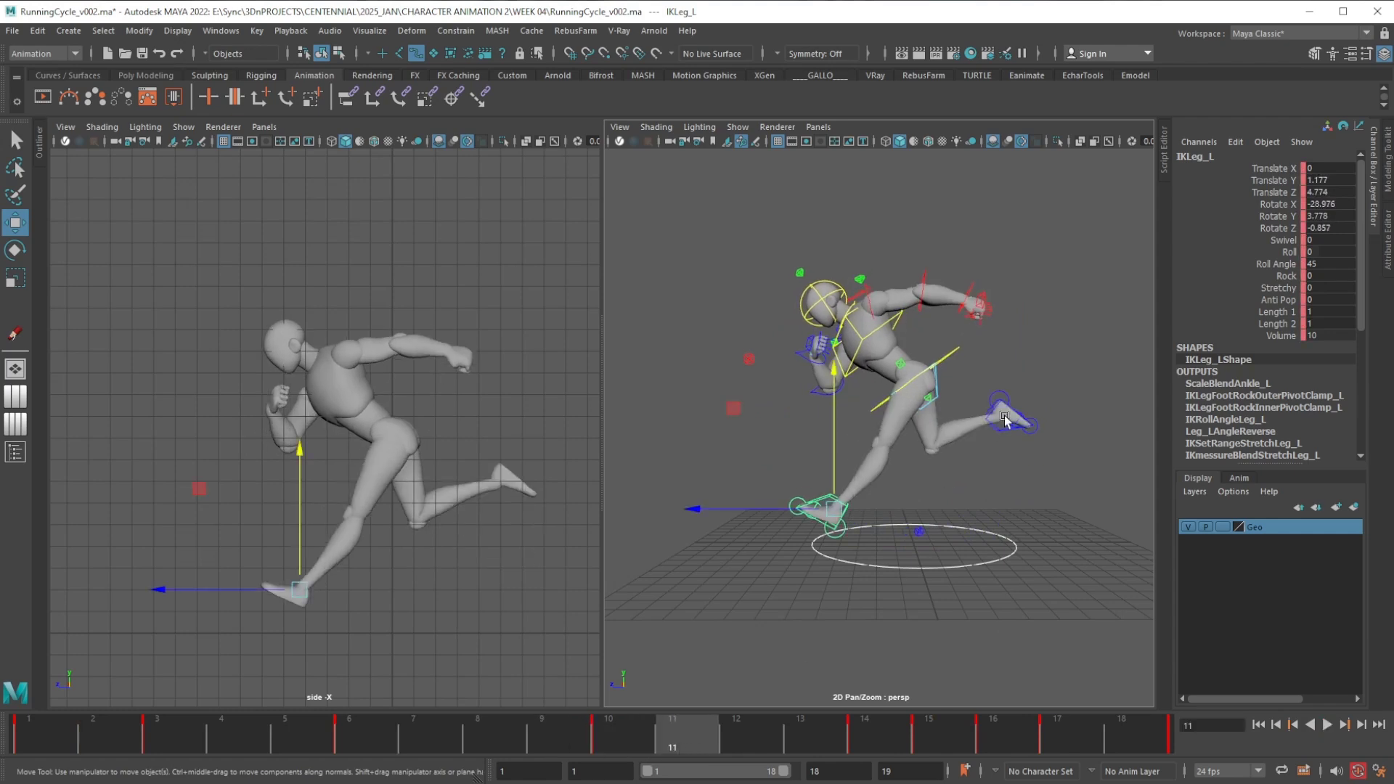
At frame 3, move the right leg IK control up and forward to Translate Y 1.157, Z 4.354, and play back the result
{"action": "left_click", "coordinate": [1011, 430]}
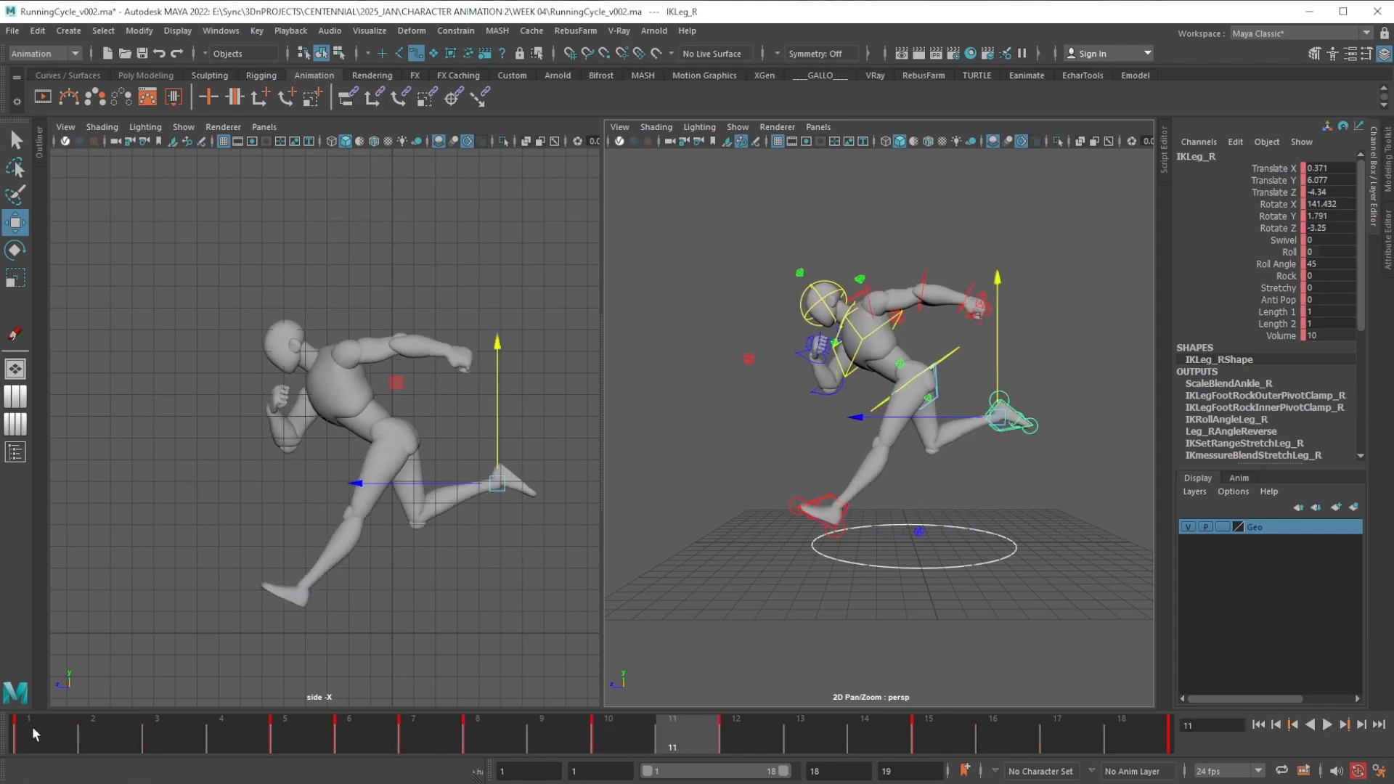
{"action": "left_click_drag", "start_coordinate": [37, 725], "coordinate": [171, 734]}
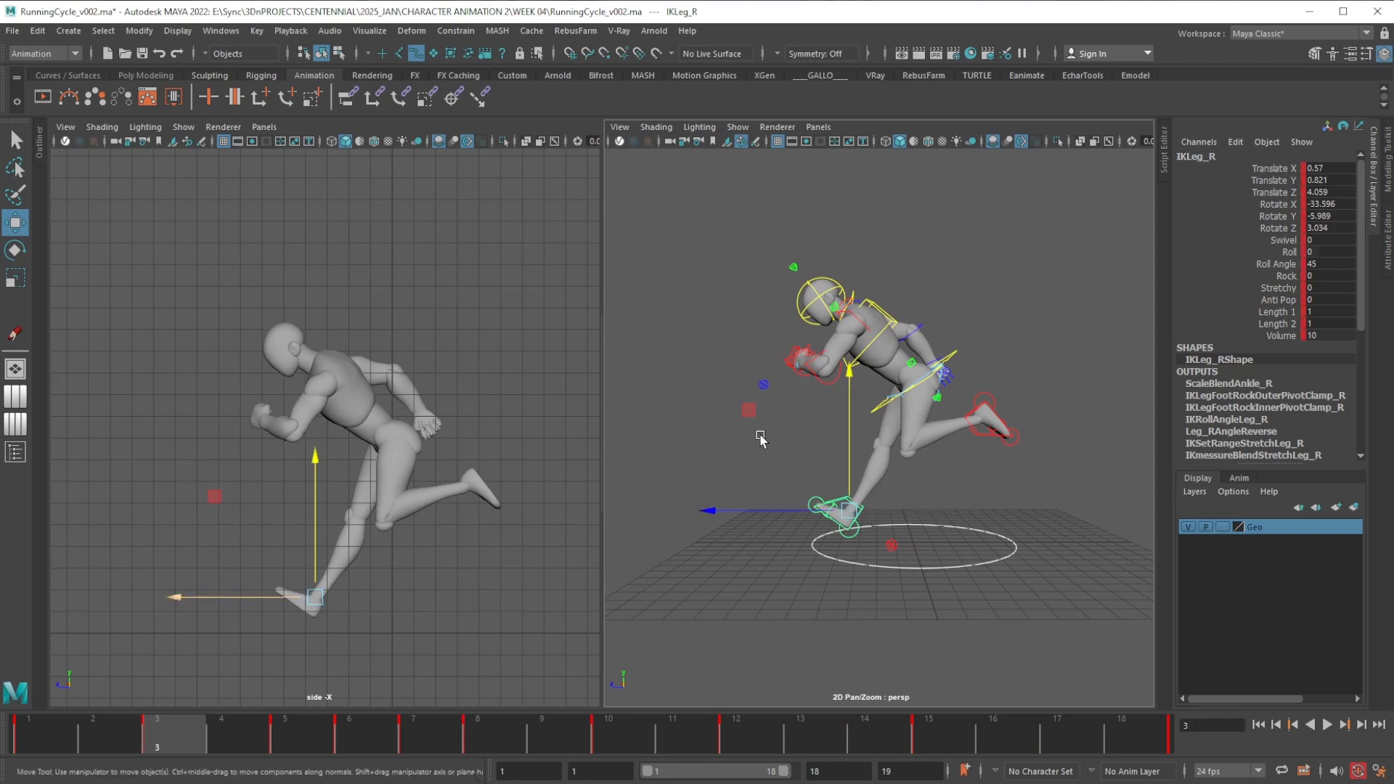
{"action": "left_click_drag", "start_coordinate": [748, 410], "coordinate": [745, 413]}
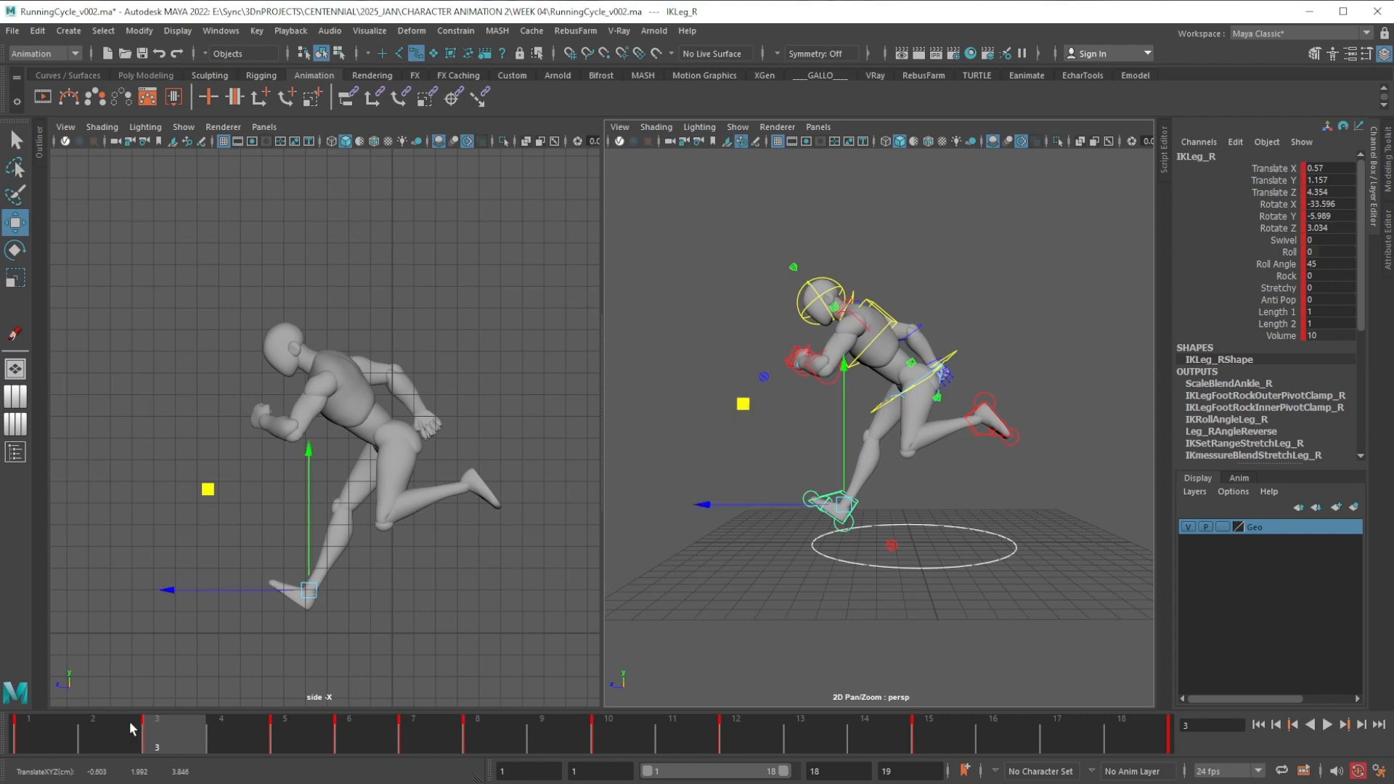
{"action": "key", "text": "alt+v"}
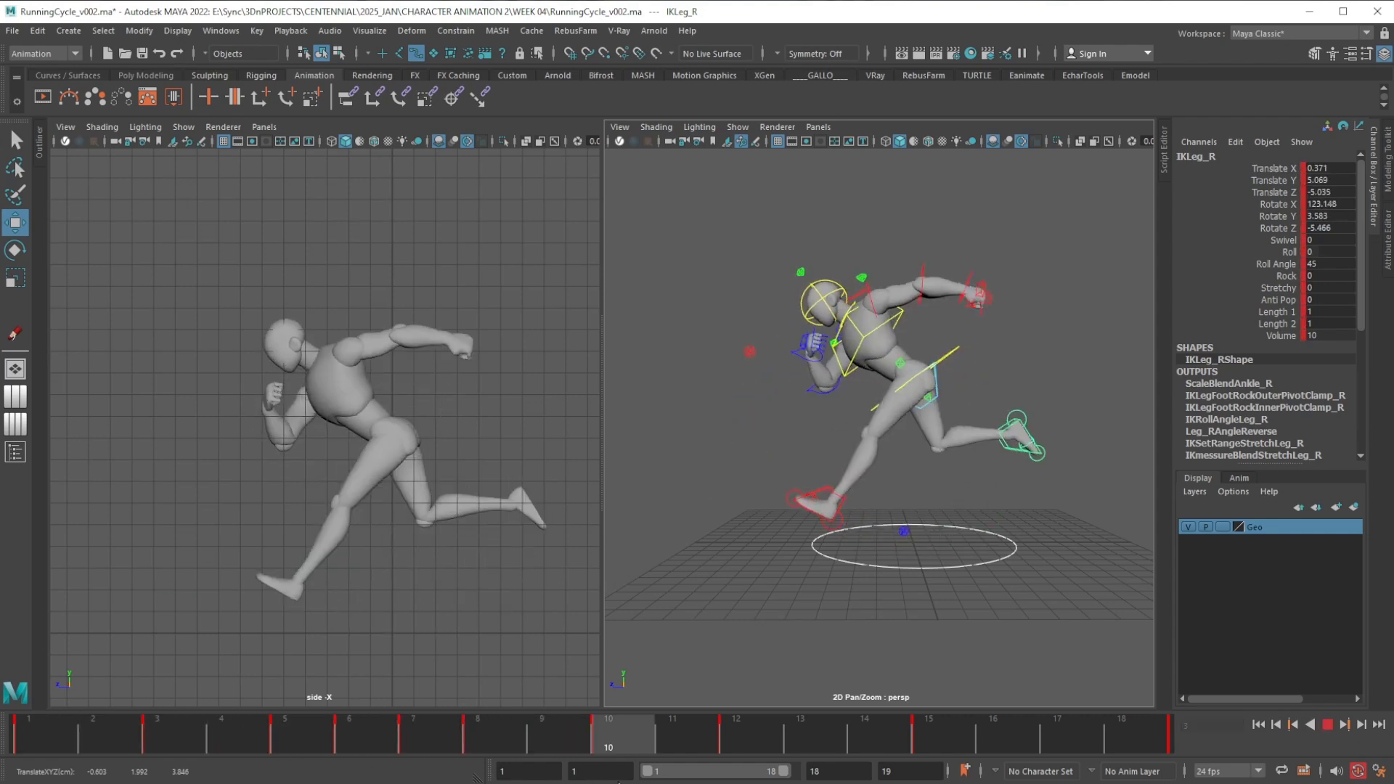
{"action": "key", "text": "alt+v"}
At frame 12, key the left leg IK control and raise it to Translate Y 1.314, Z 4.67
{"action": "left_click", "coordinate": [828, 493]}
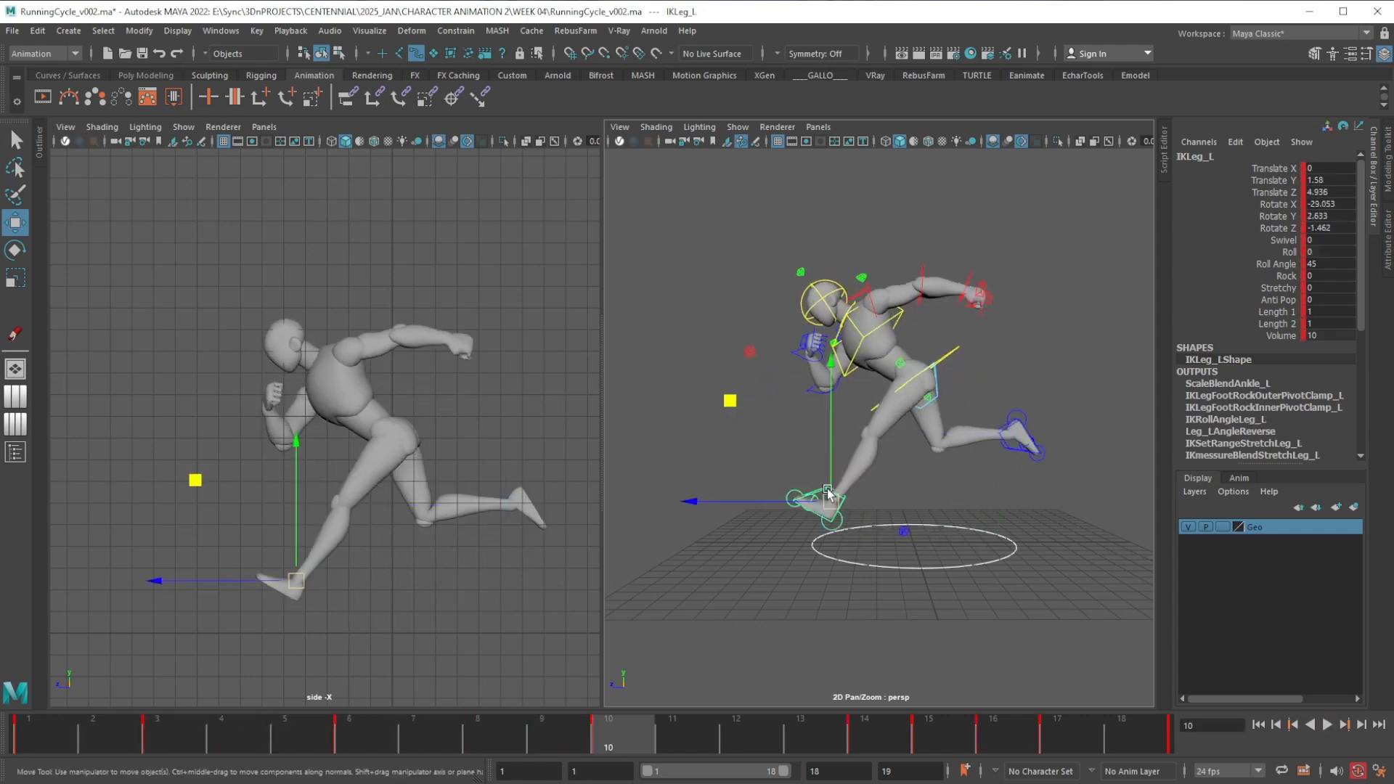
{"action": "left_click", "coordinate": [752, 741]}
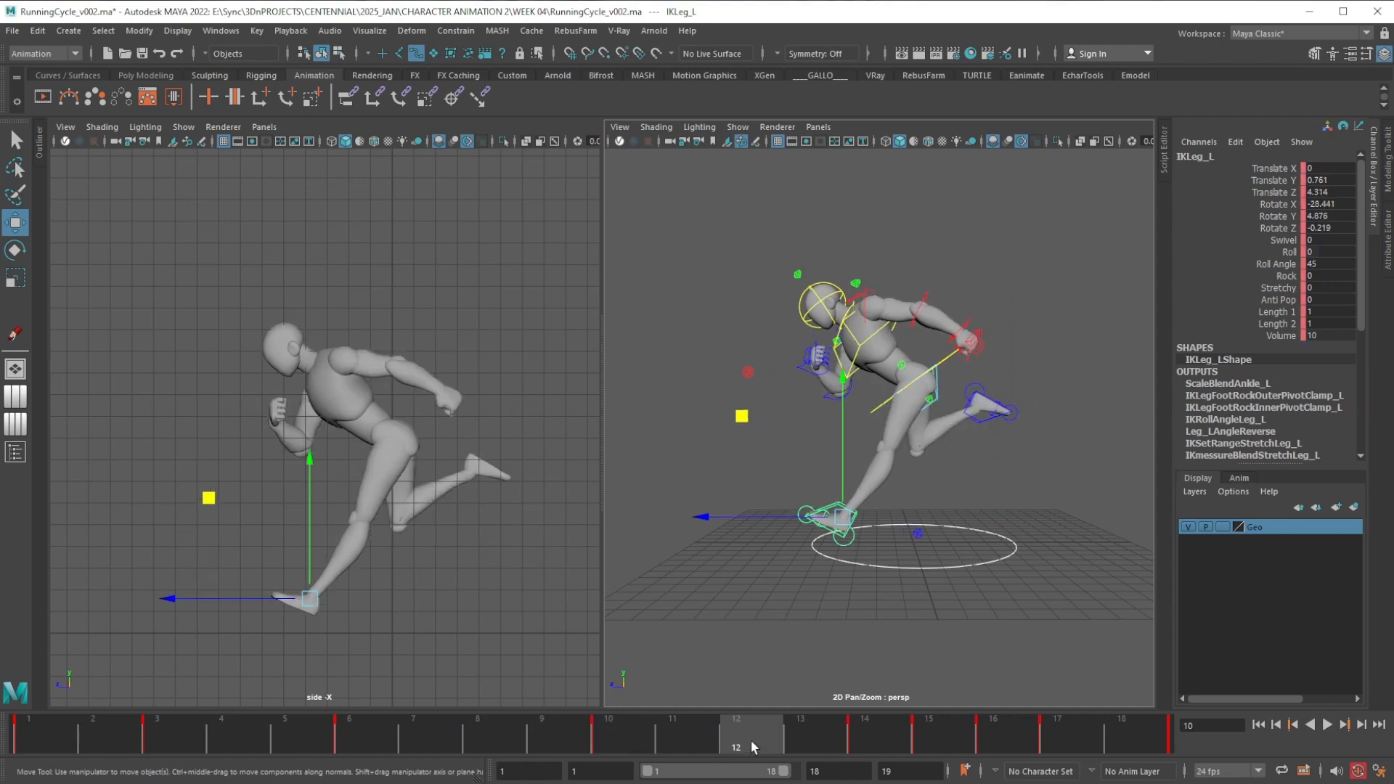
{"action": "key", "text": "s"}
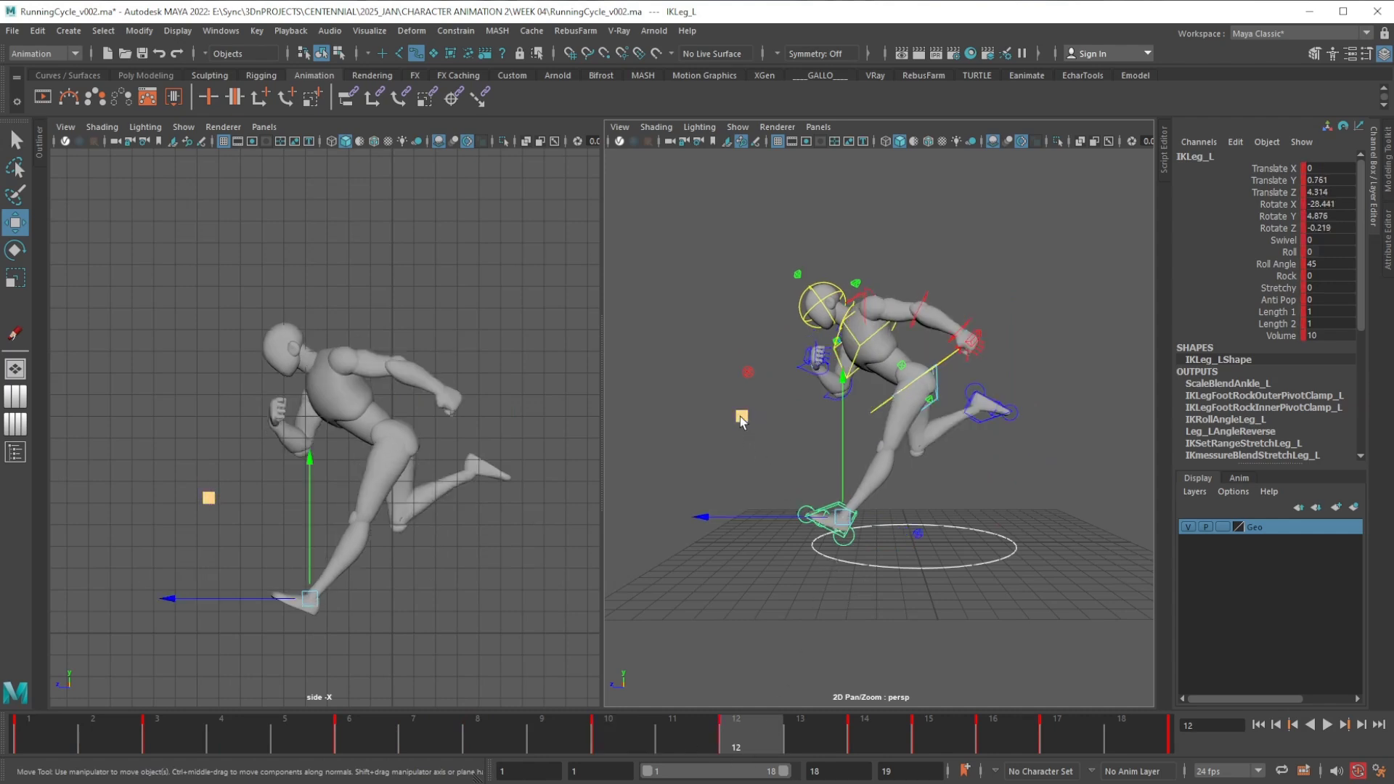
{"action": "middle_click_drag", "start_coordinate": [742, 420], "coordinate": [736, 403]}
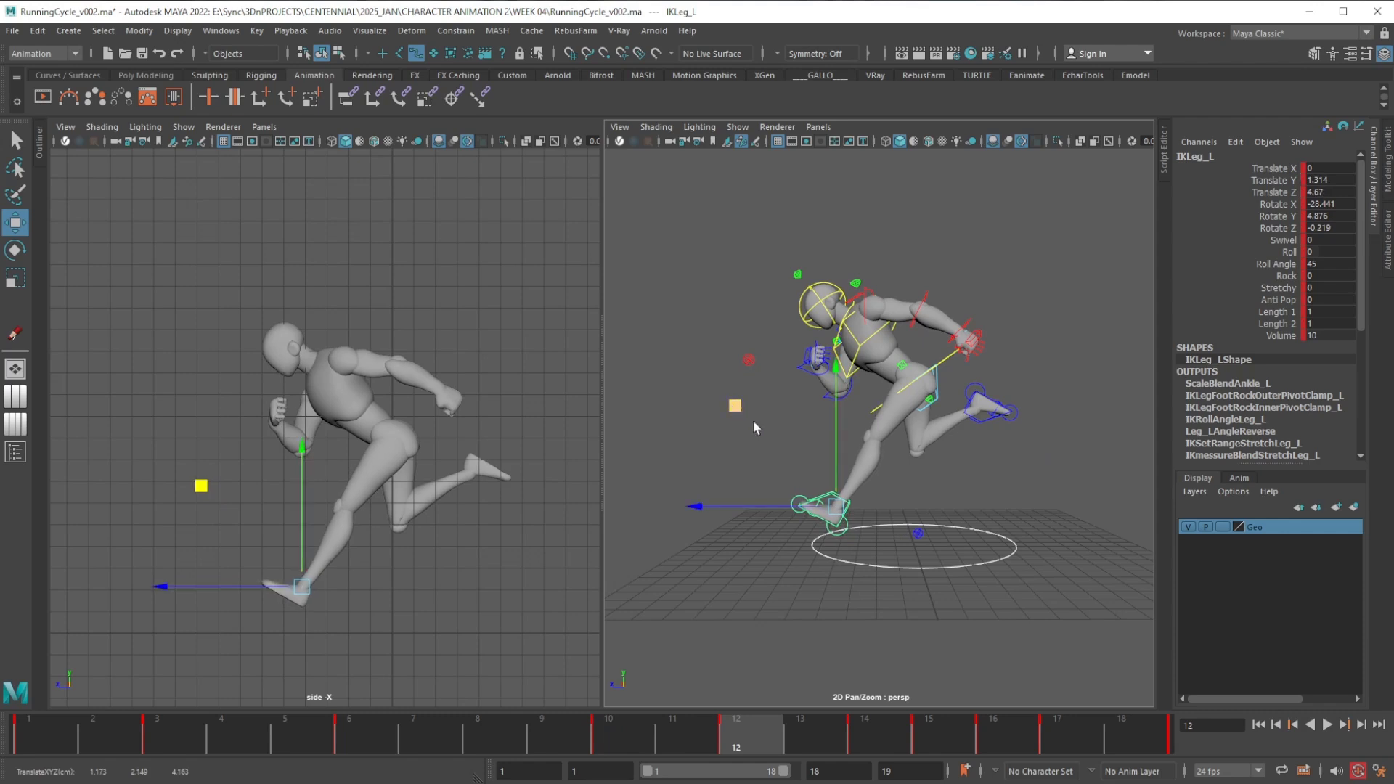
Play back the cycle to compare the landings of both feet
{"action": "left_click", "coordinate": [1328, 725]}
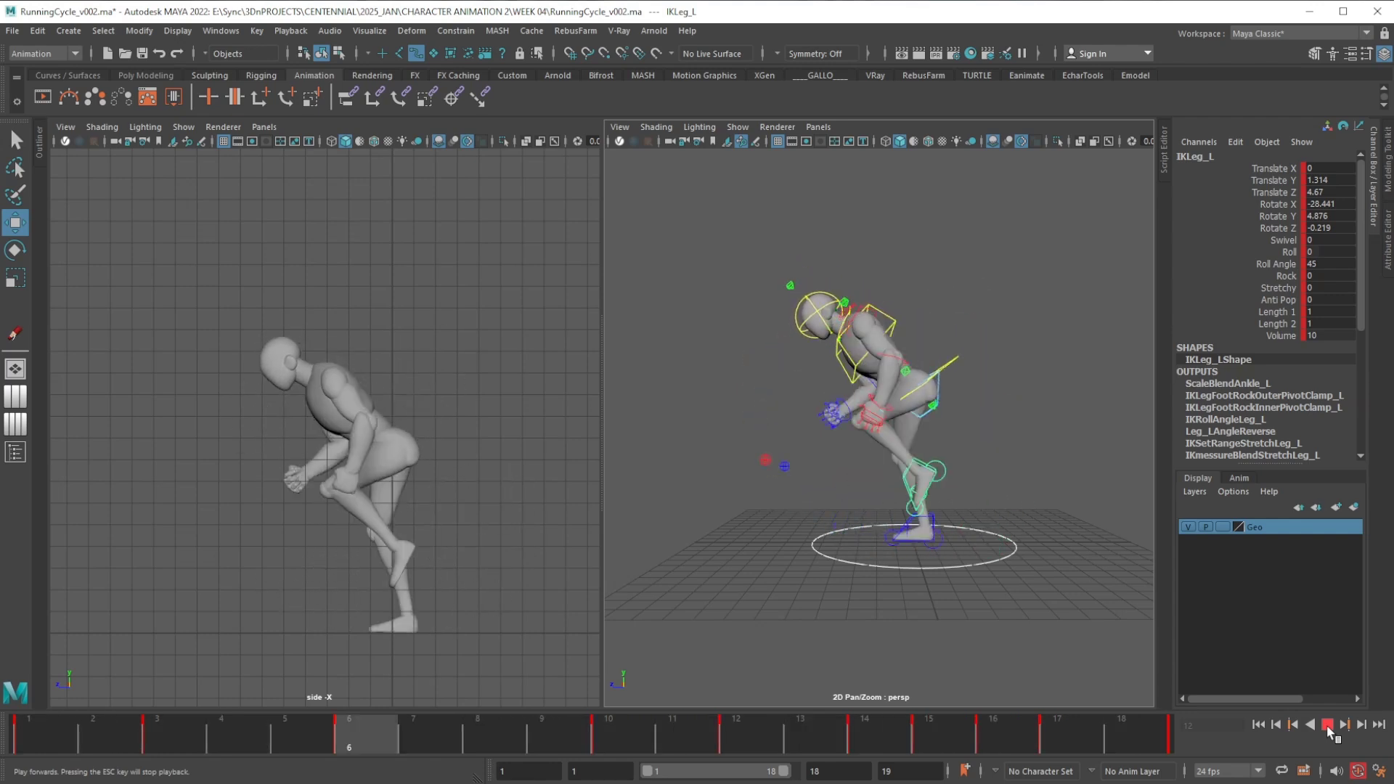
{"action": "left_click", "coordinate": [1328, 727]}
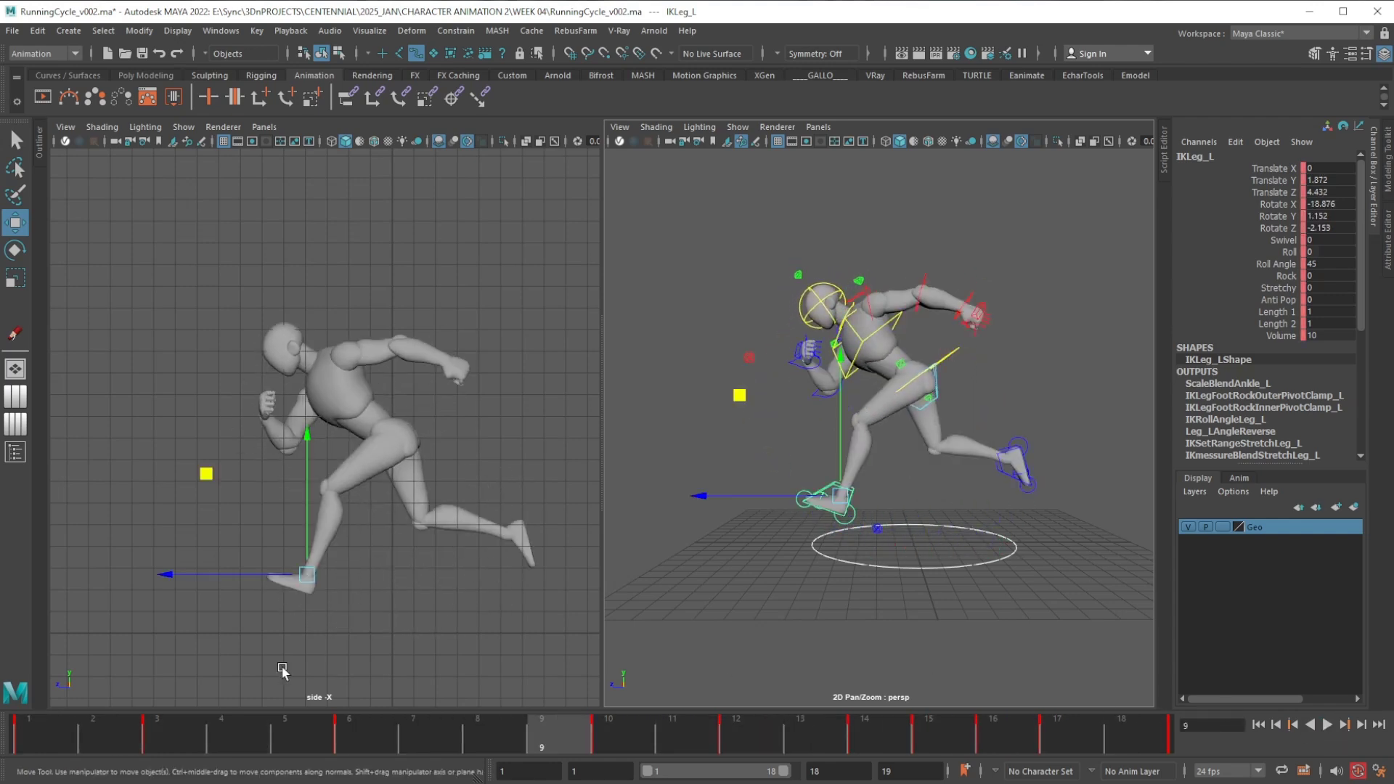
{"action": "left_click", "coordinate": [64, 729]}
{"action": "key", "text": "alt+v"}
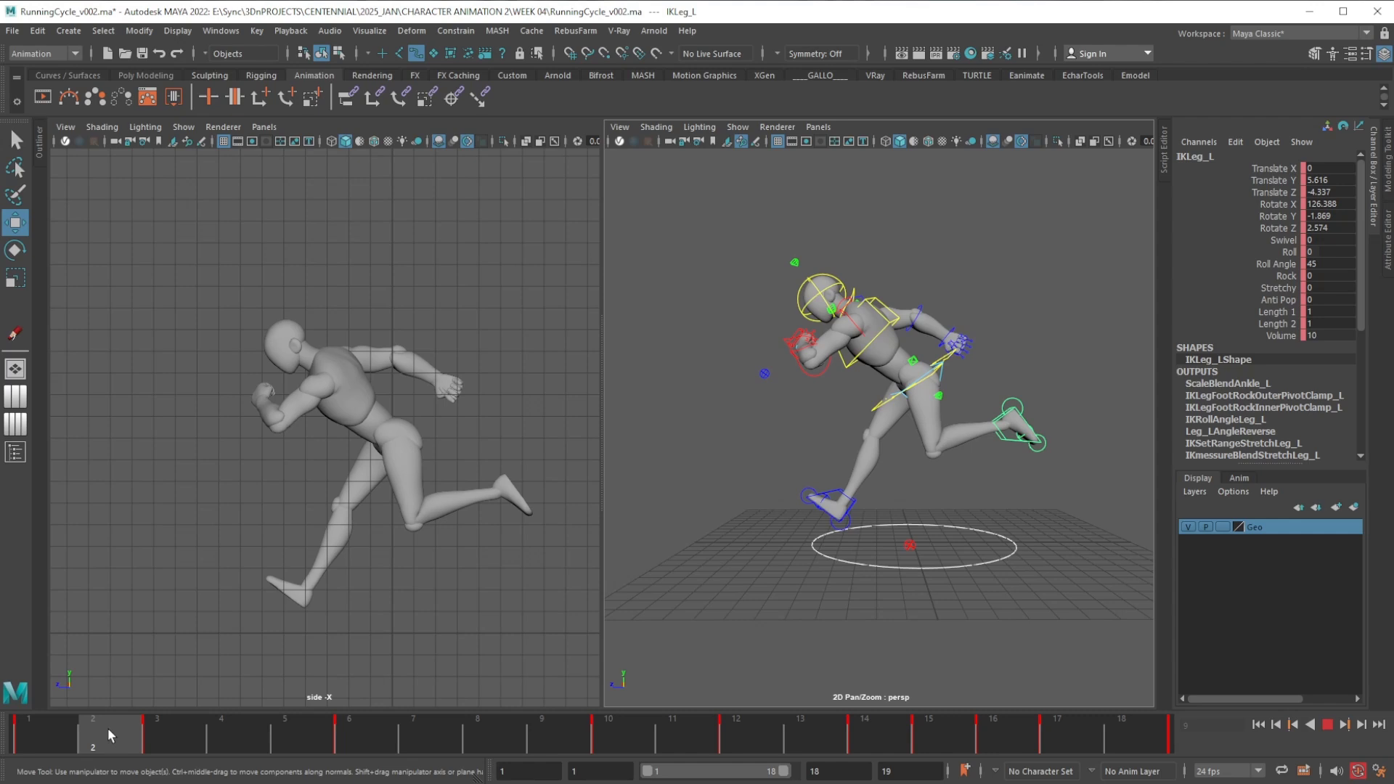
At frame 11, key the left leg IK control at Translate Y 1.505, Z 4.784 and check frames 12 and 13
{"action": "left_click", "coordinate": [51, 737]}
{"action": "left_click_drag", "start_coordinate": [81, 739], "coordinate": [673, 740]}
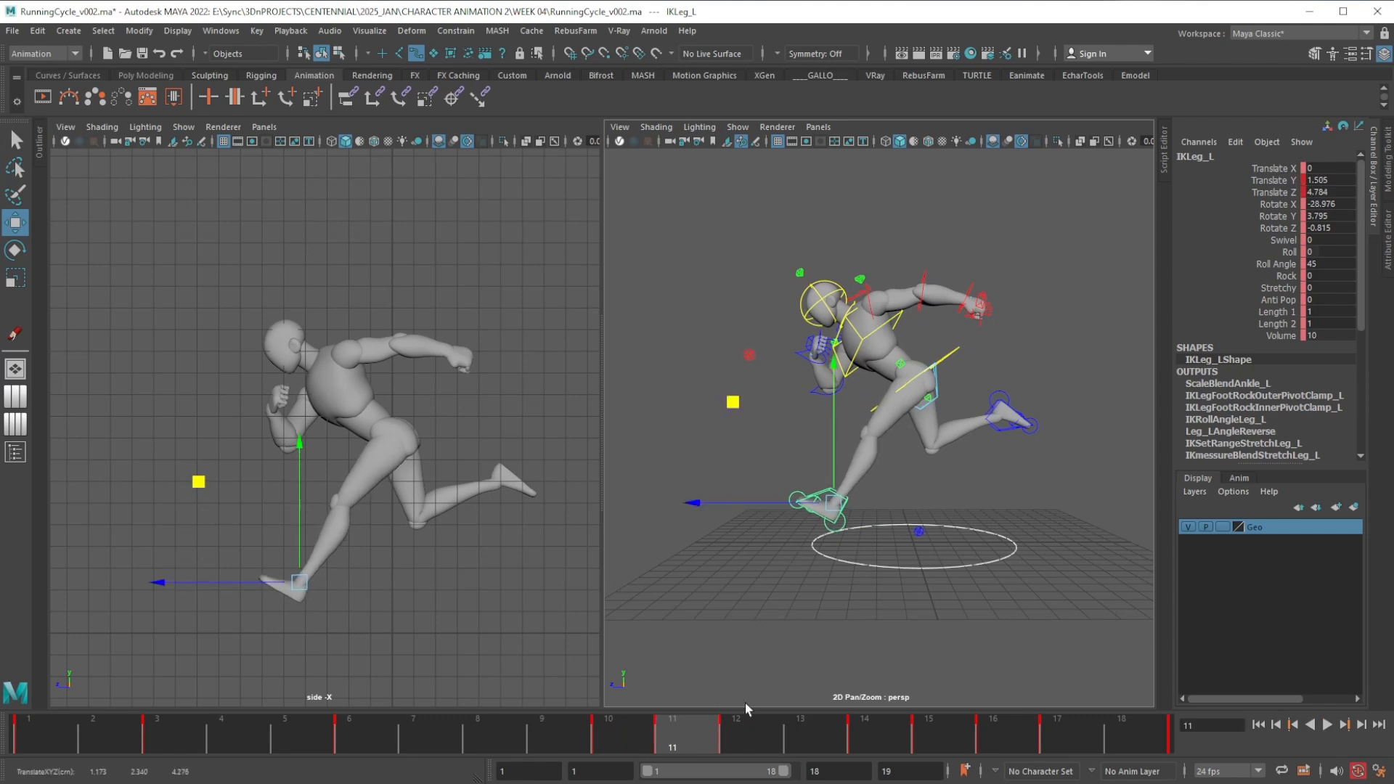
{"action": "left_click", "coordinate": [755, 734]}
{"action": "left_click", "coordinate": [806, 724]}
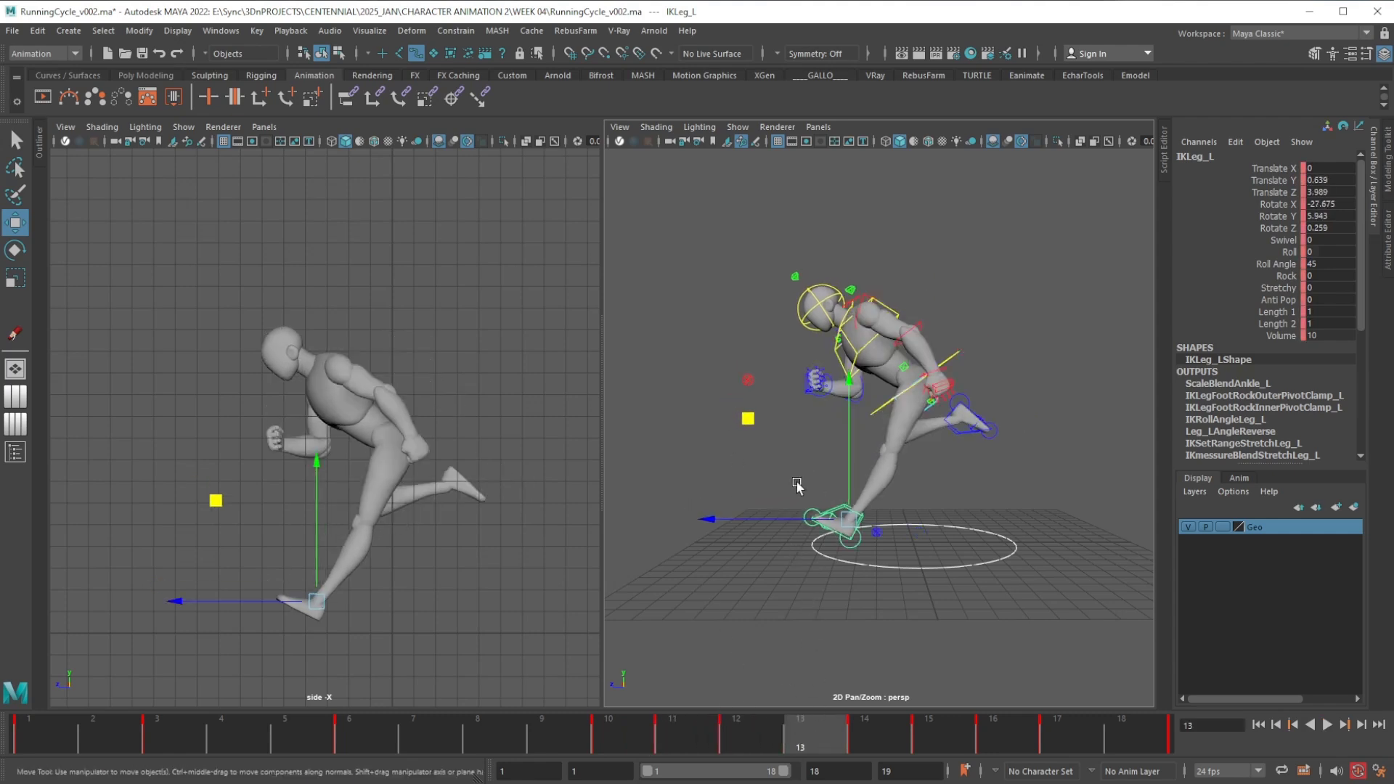
At frame 13, move the left leg IK control to about Translate Y 0.757, Z 3.949 and scrub through the following frames
{"action": "middle_click_drag", "start_coordinate": [755, 438], "coordinate": [750, 414]}
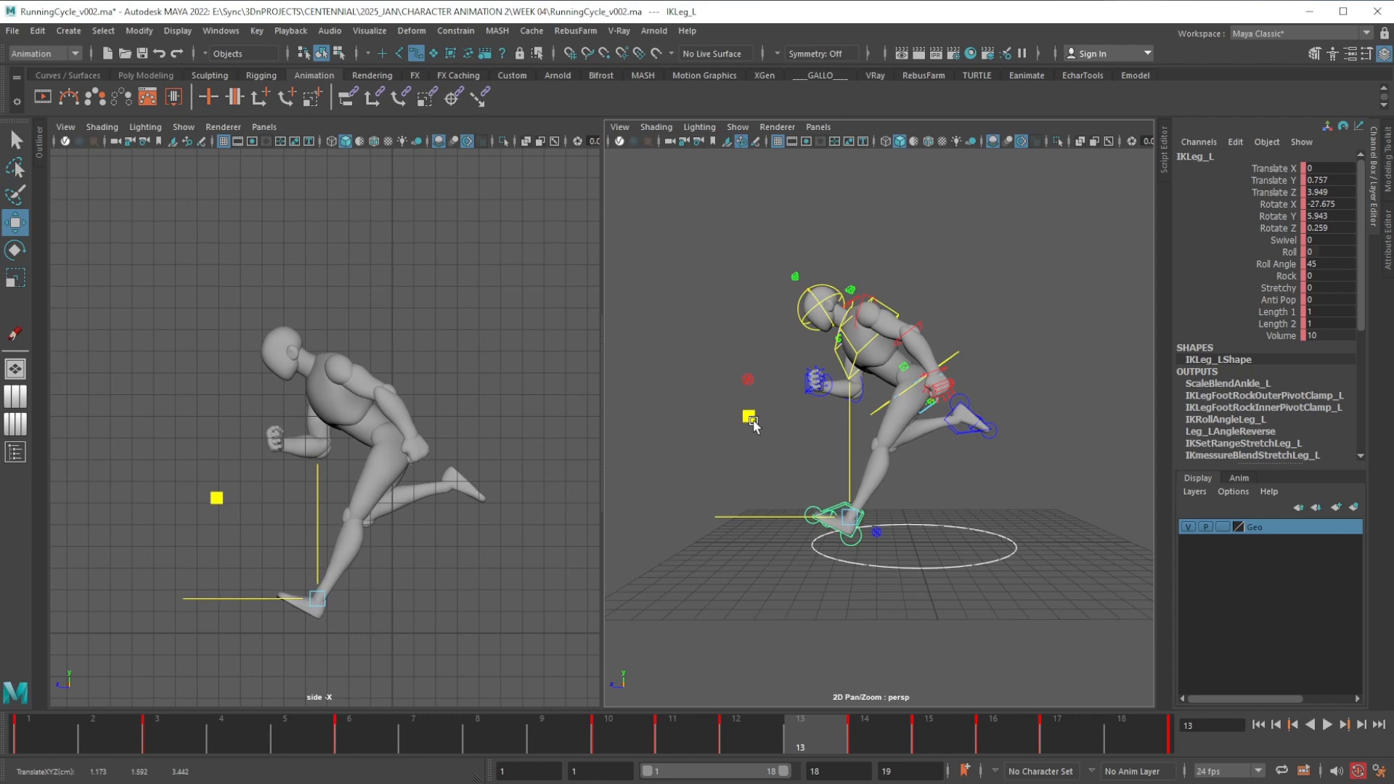
{"action": "left_click_drag", "start_coordinate": [861, 737], "coordinate": [1068, 733]}
At frame 4, move the right leg IK control slightly up and back to Translate Y 0.741, Z 3.752
{"action": "left_click", "coordinate": [867, 479]}
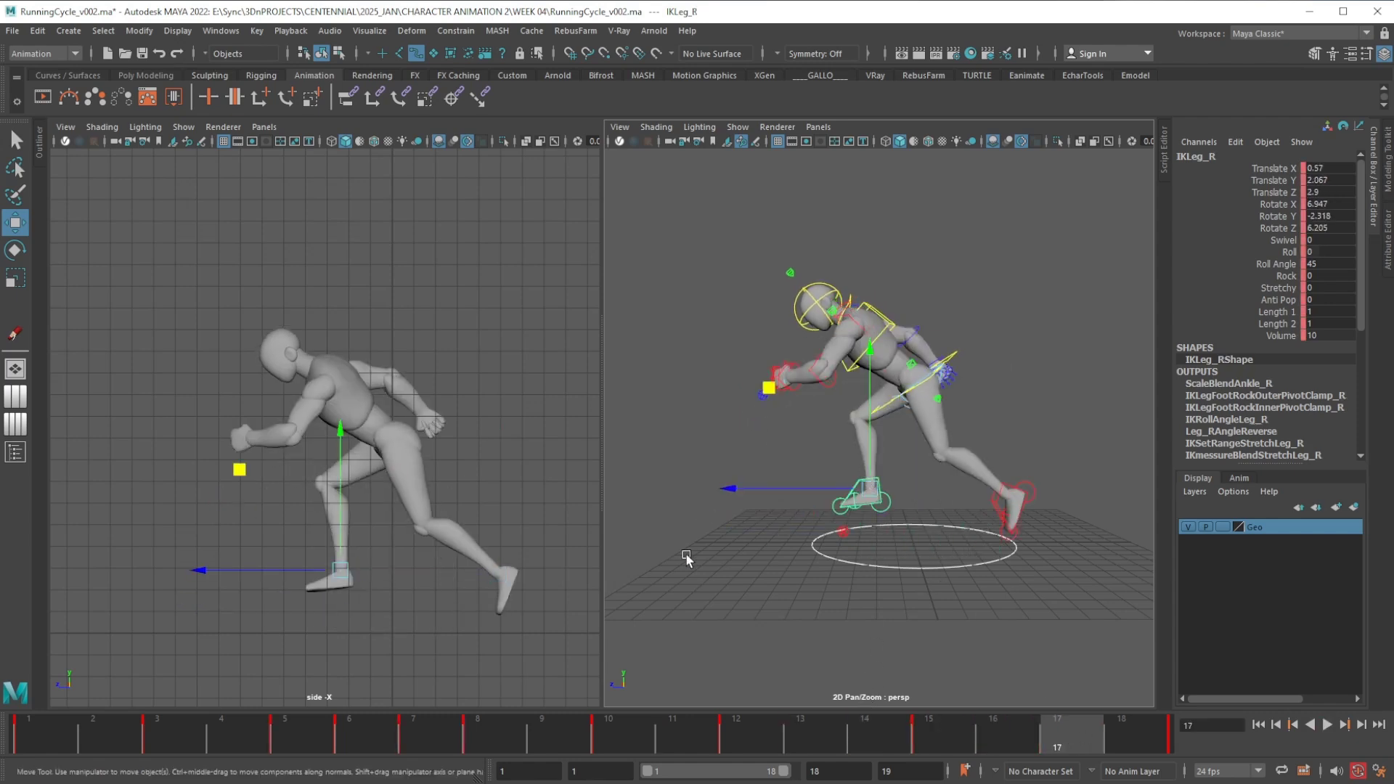
{"action": "left_click", "coordinate": [35, 729]}
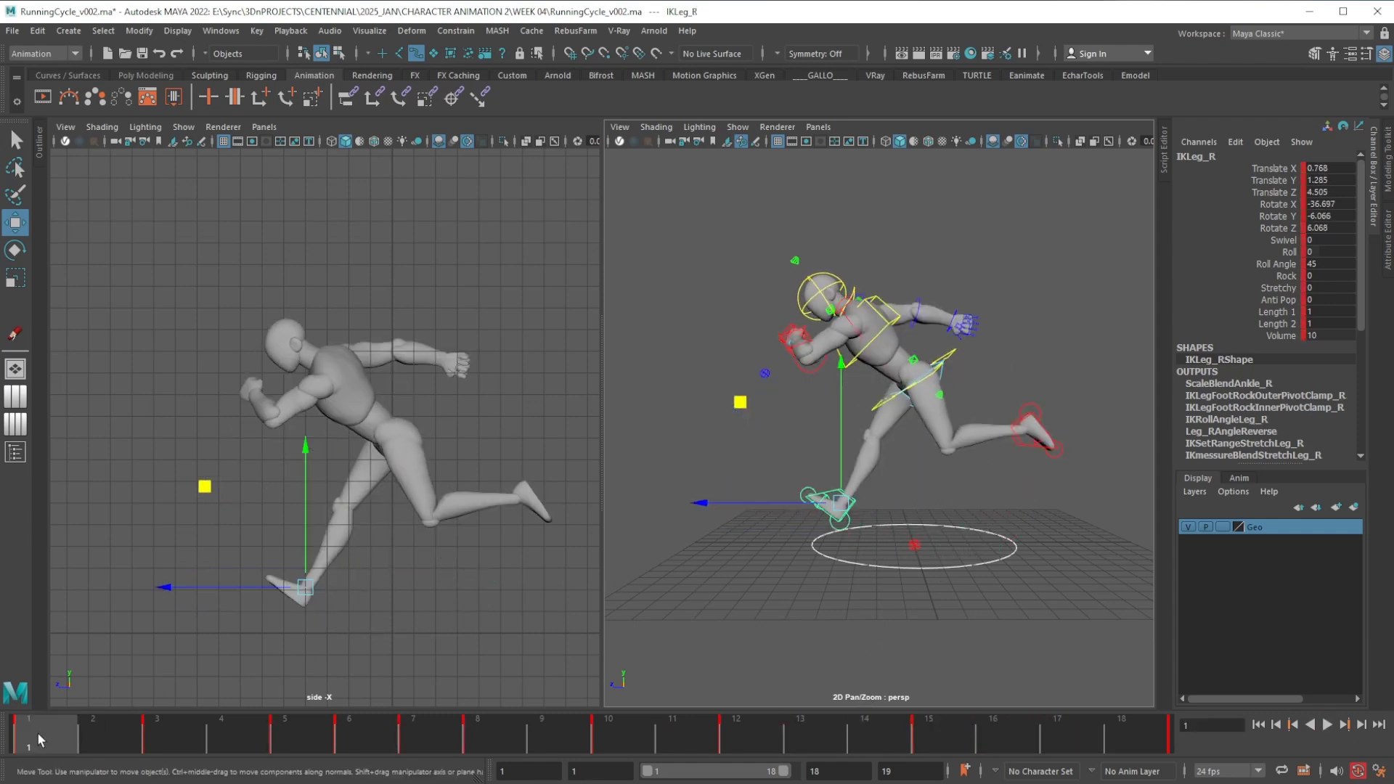
{"action": "left_click", "coordinate": [77, 730]}
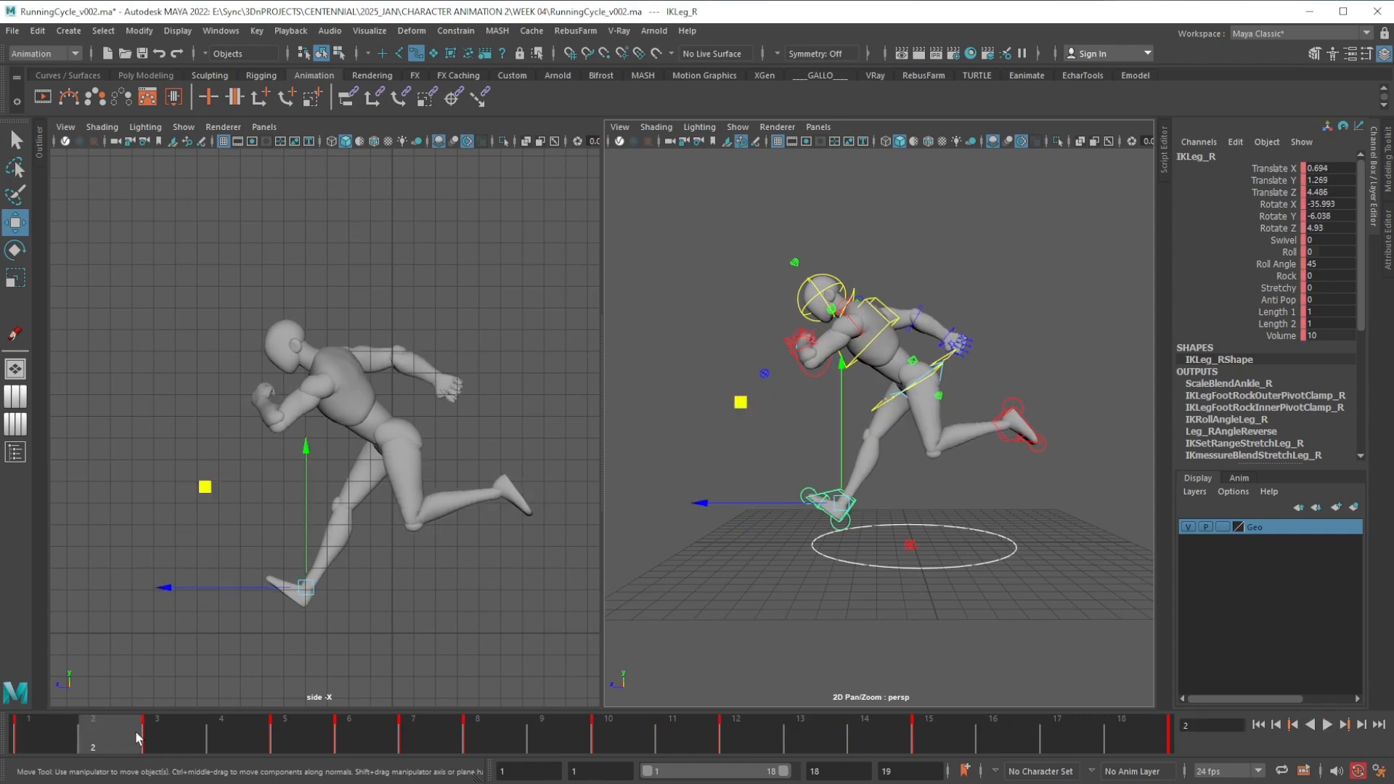
{"action": "left_click_drag", "start_coordinate": [135, 730], "coordinate": [237, 739]}
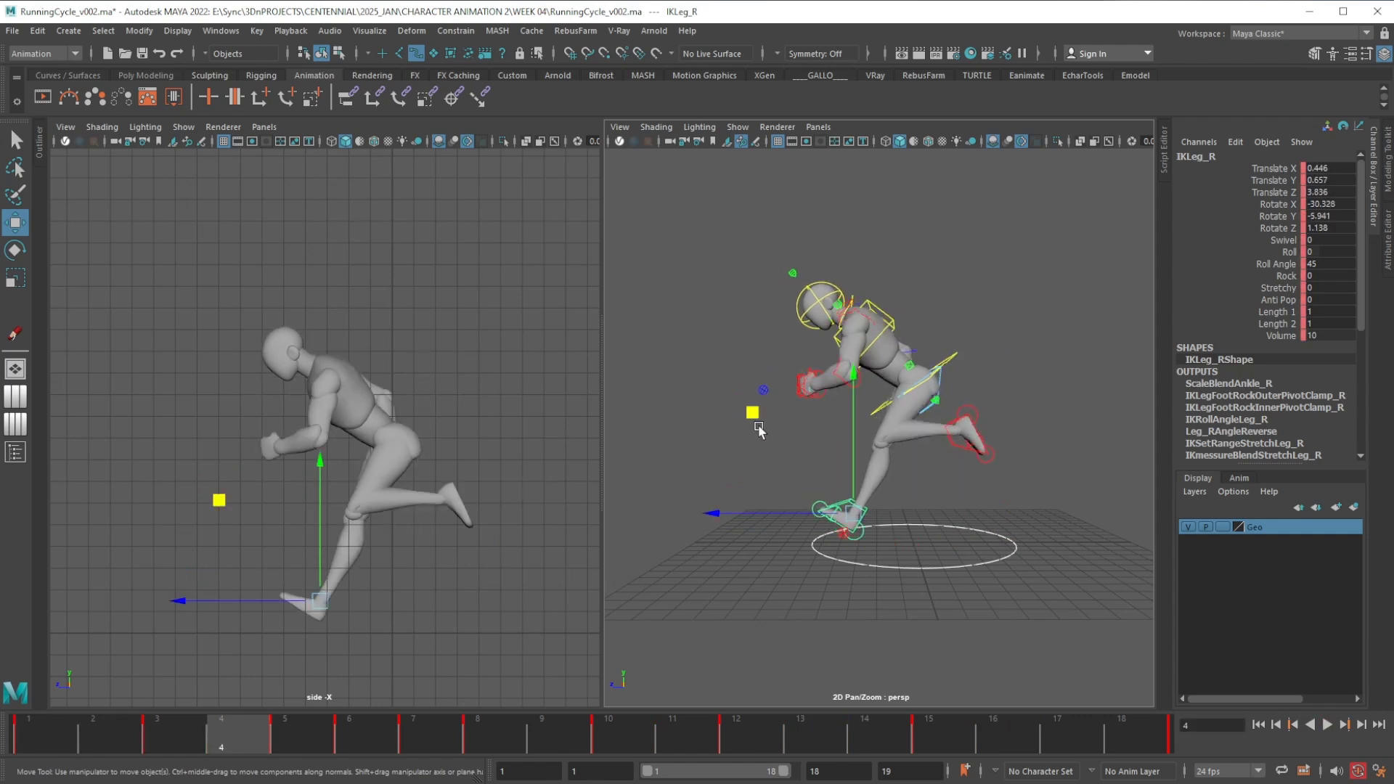
{"action": "left_click_drag", "start_coordinate": [756, 416], "coordinate": [757, 415]}
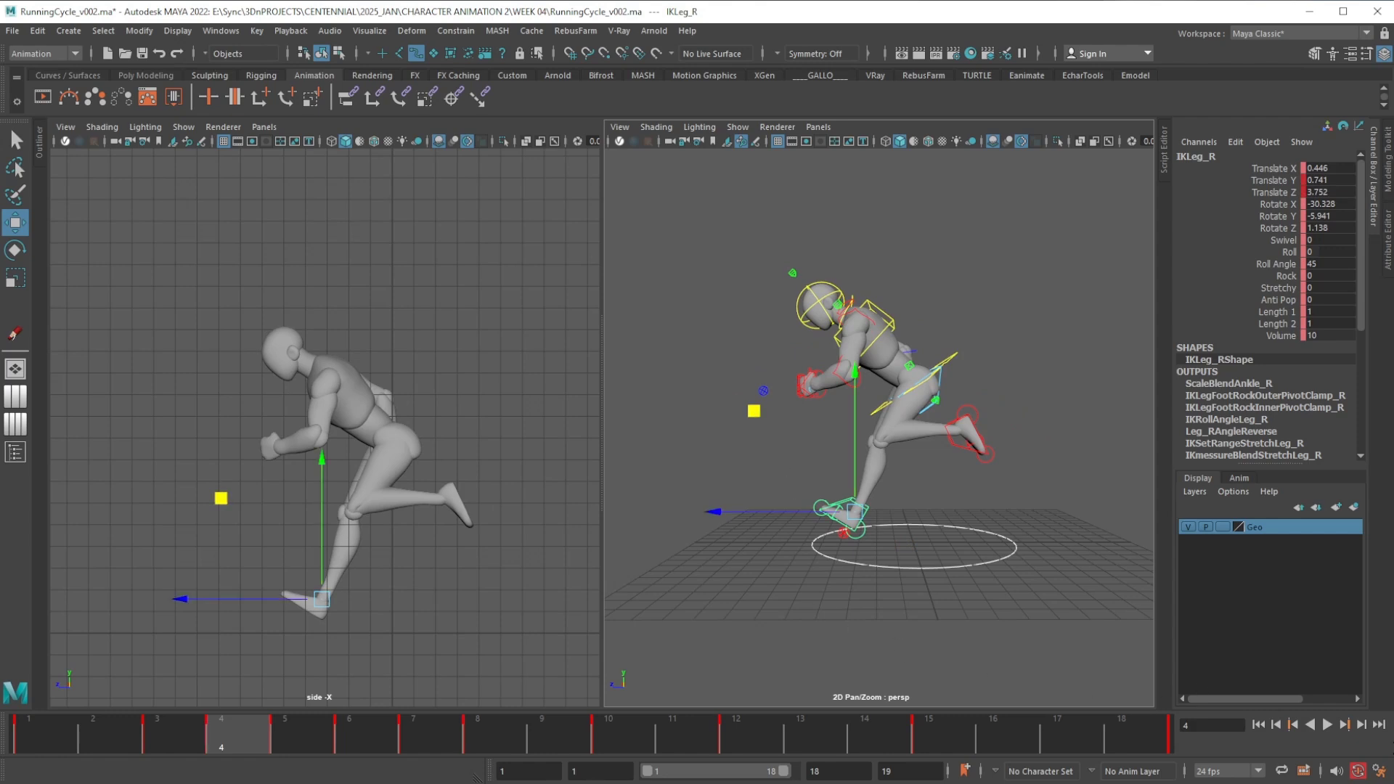
Play back the run cycle to check the foot landings, and save the scene
{"action": "left_click", "coordinate": [1327, 725]}
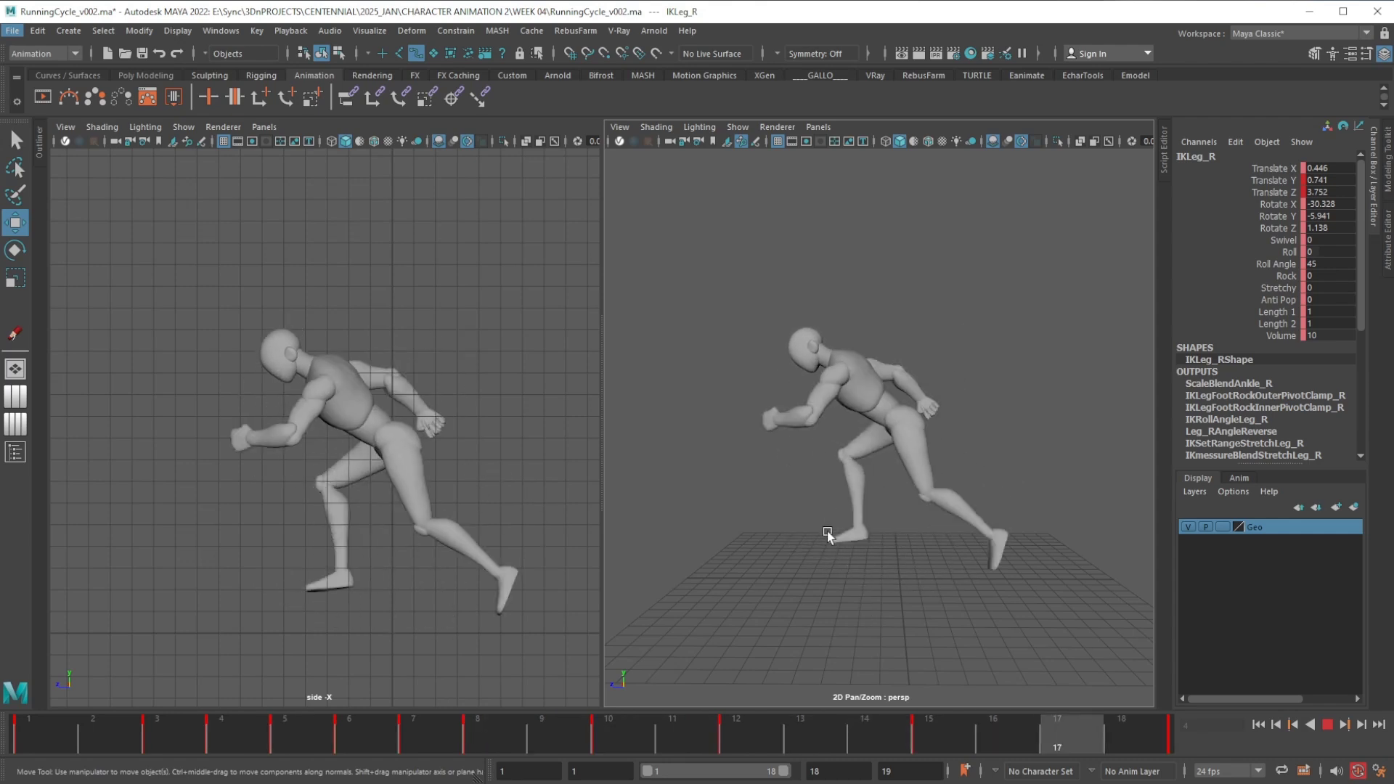
{"action": "left_click", "coordinate": [1327, 725]}
{"action": "left_click", "coordinate": [142, 53]}
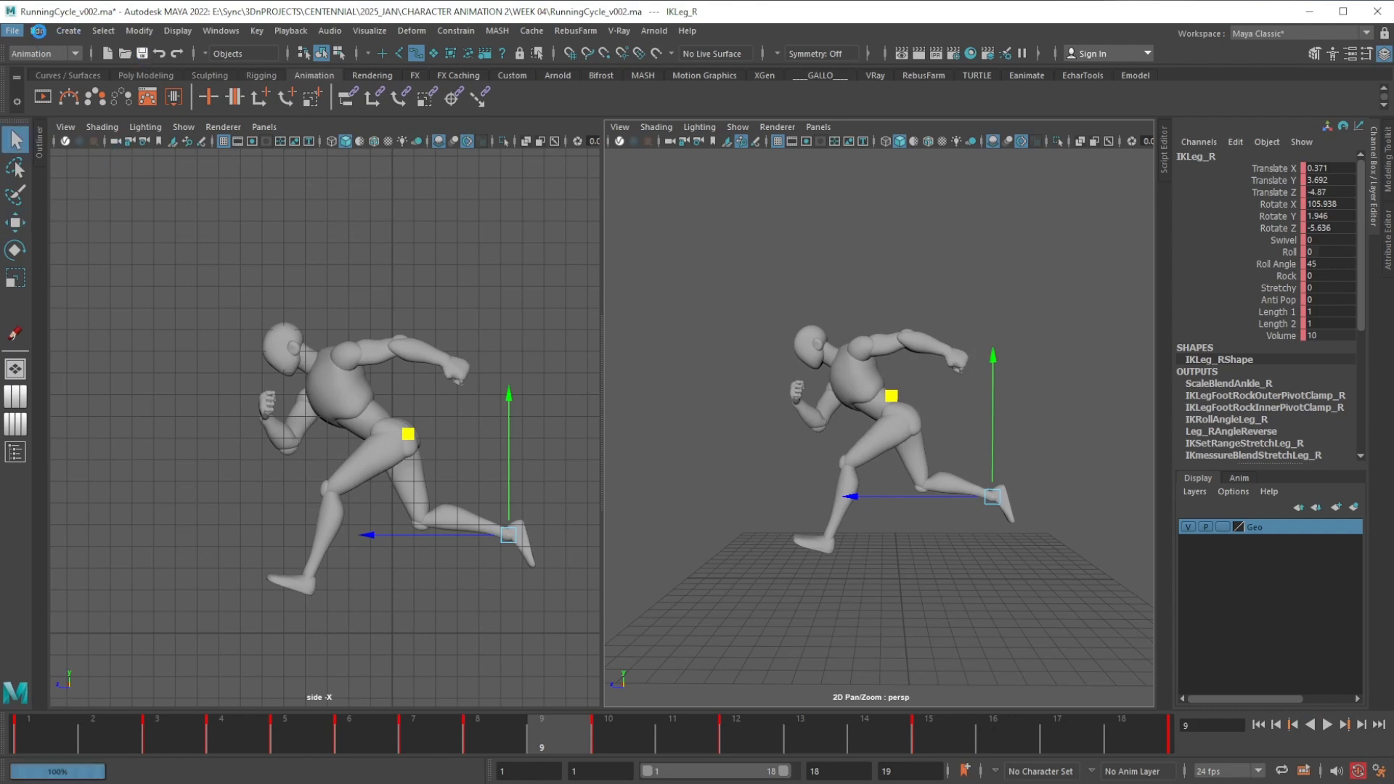
Save the scene as a new version named RunningCycle_v003.ma
{"action": "key", "text": "w"}
{"action": "left_click", "coordinate": [13, 31]}
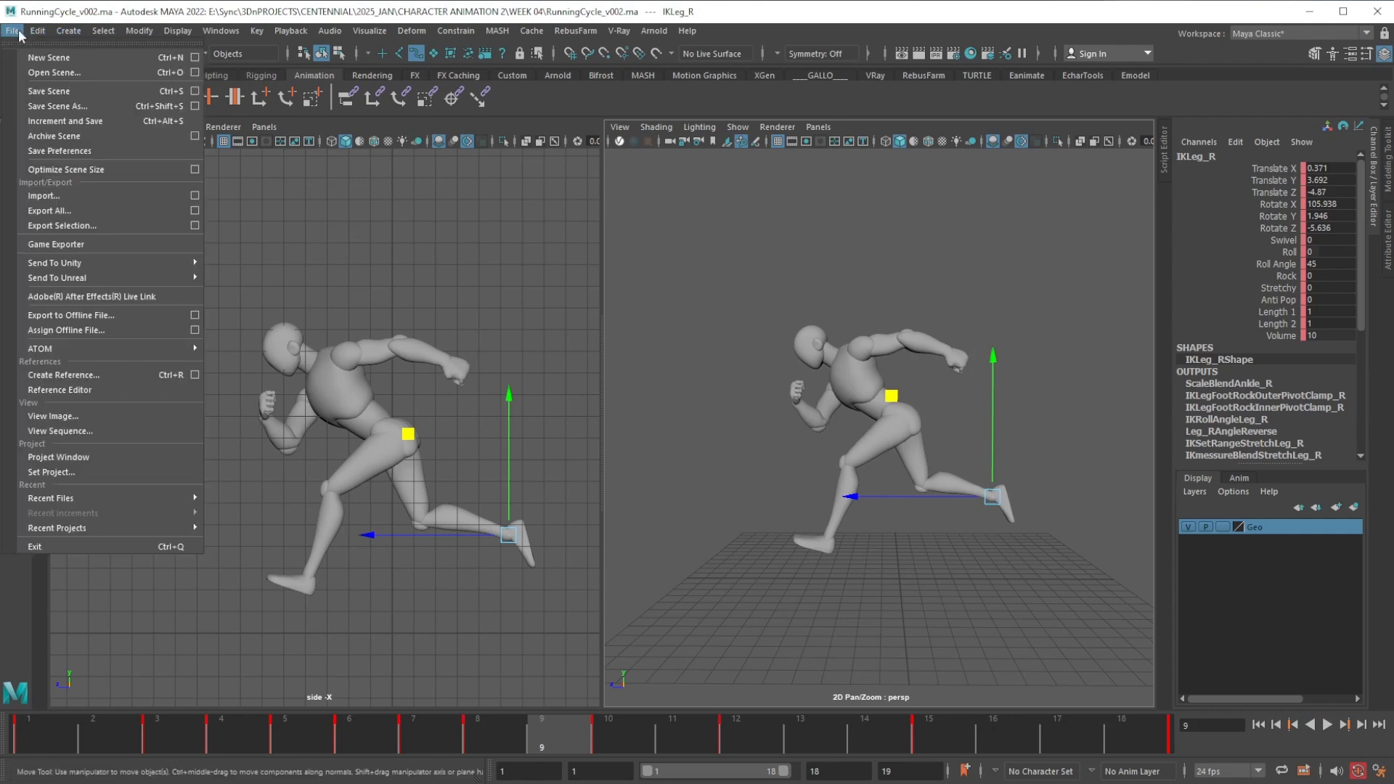
{"action": "left_click", "coordinate": [45, 103]}
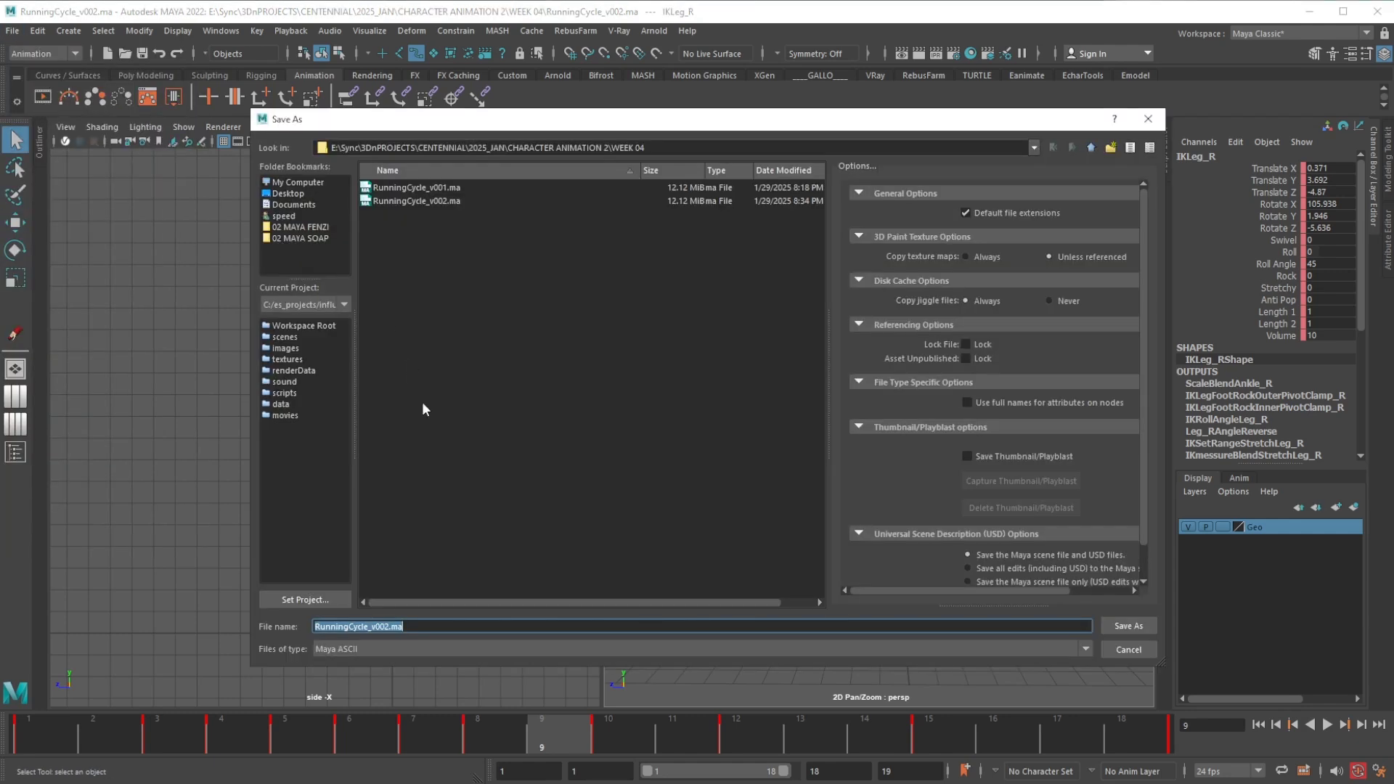
{"action": "left_click", "coordinate": [386, 629]}
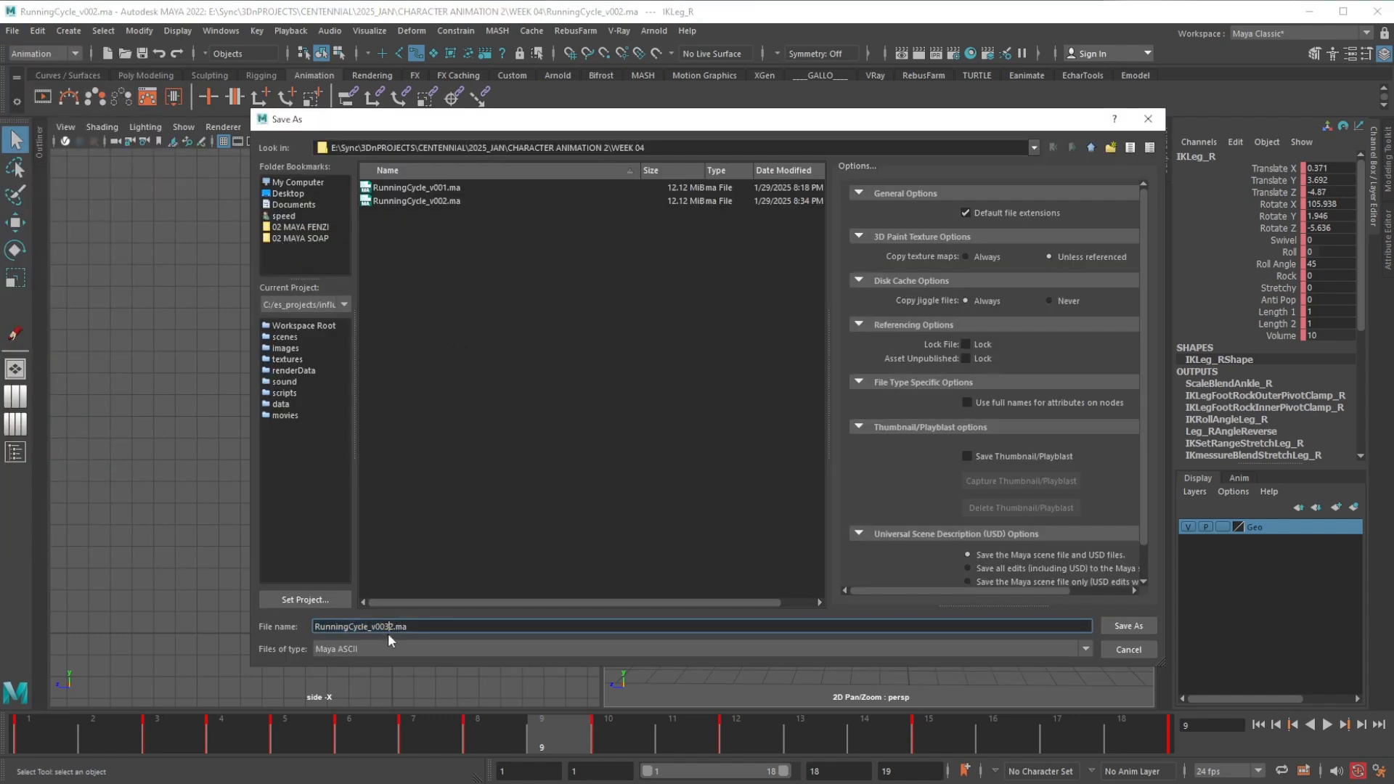
{"action": "type", "text": "3"}
{"action": "key", "text": "Return"}
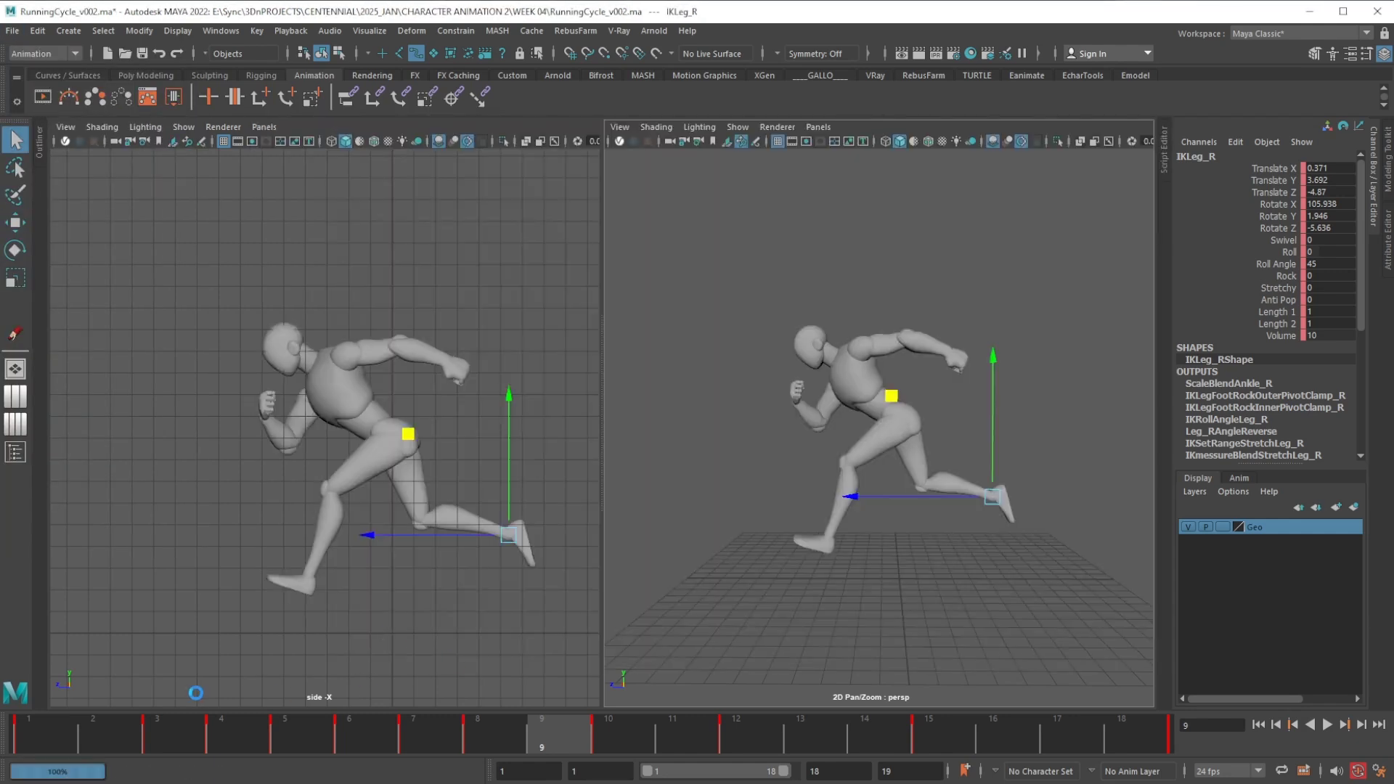
At frame 1, show the rig controls in the perspective view and rotate the root control upright to Rotate X -0.16
{"action": "left_click", "coordinate": [46, 732]}
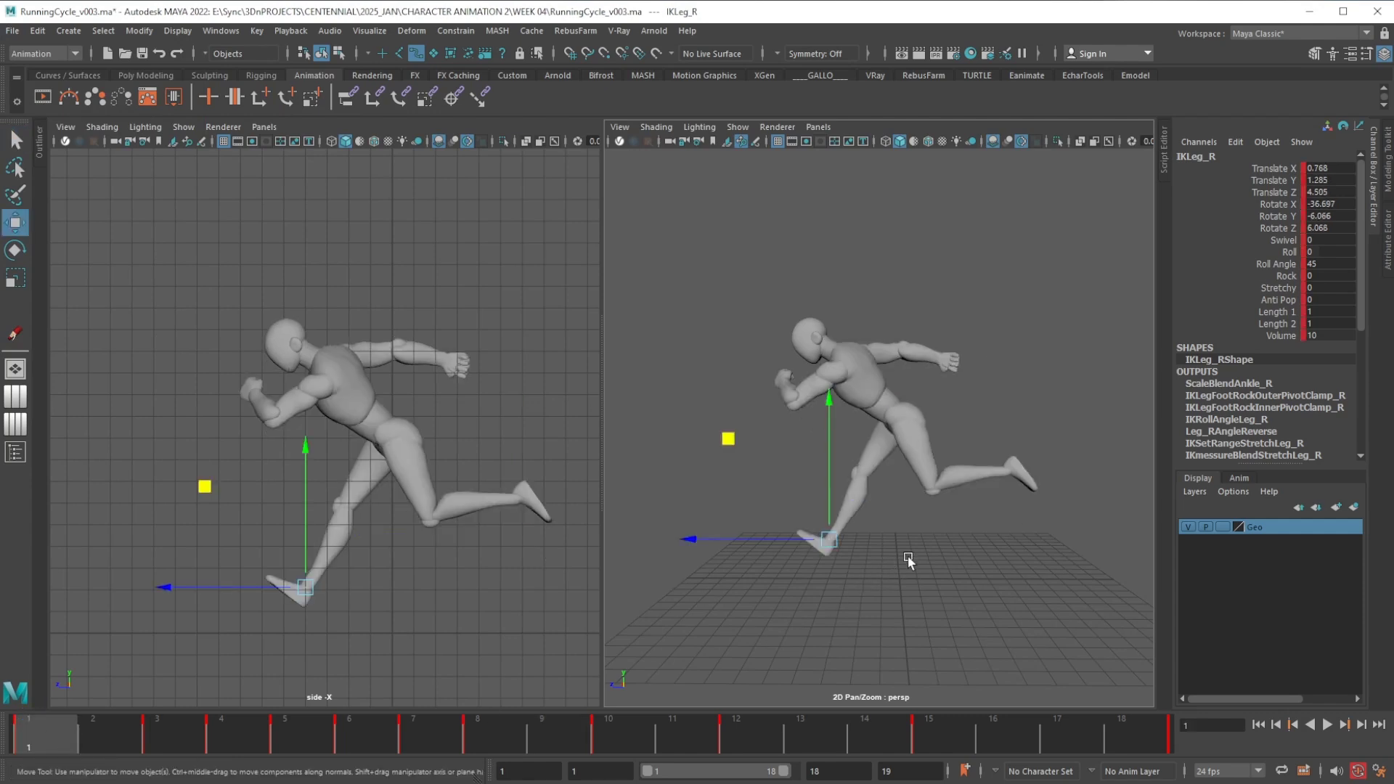
{"action": "middle_click_drag", "start_coordinate": [936, 550], "coordinate": [918, 564], "text": "alt"}
{"action": "right_click_drag", "start_coordinate": [898, 456], "coordinate": [903, 470], "text": "alt"}
{"action": "key", "text": "alt+1"}
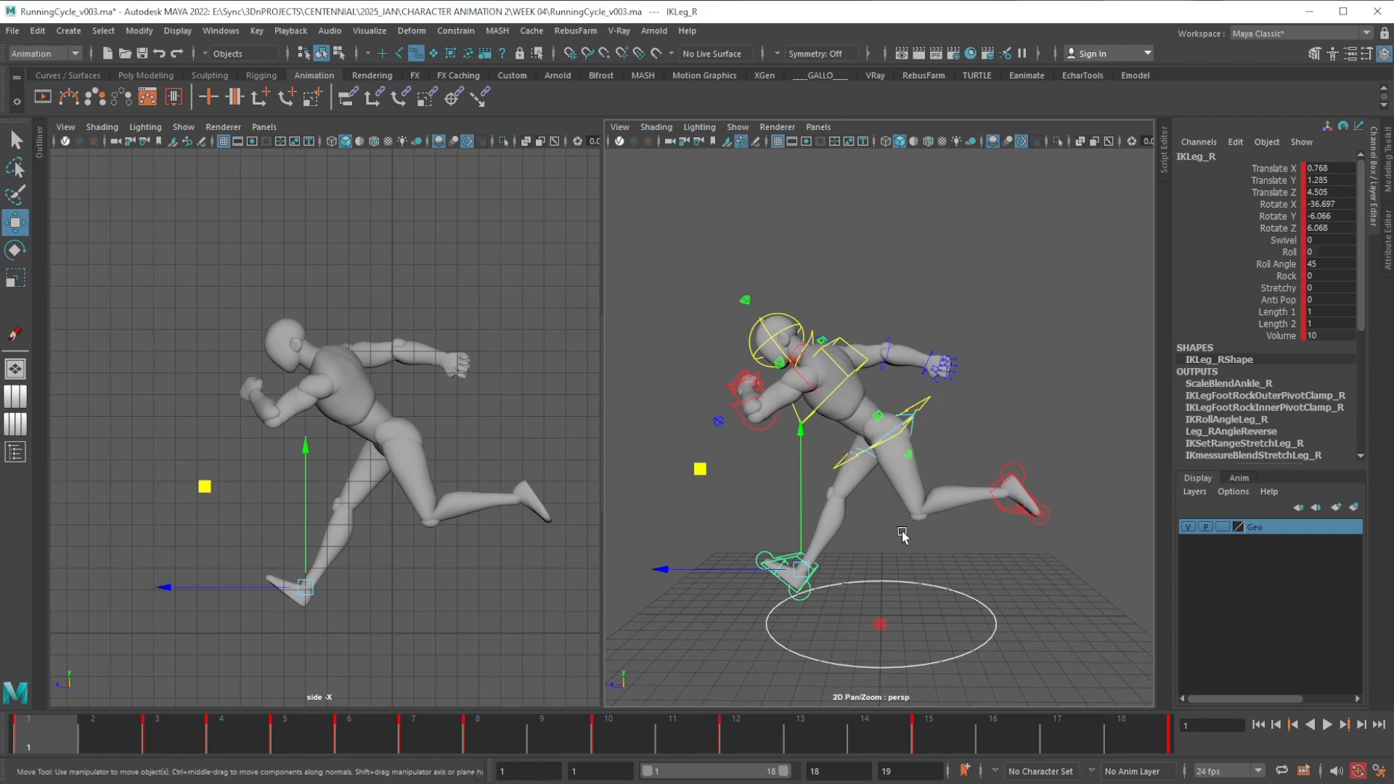
{"action": "left_click_drag", "start_coordinate": [926, 469], "coordinate": [922, 472], "text": "alt"}
{"action": "left_click", "coordinate": [927, 409]}
{"action": "key", "text": "e"}
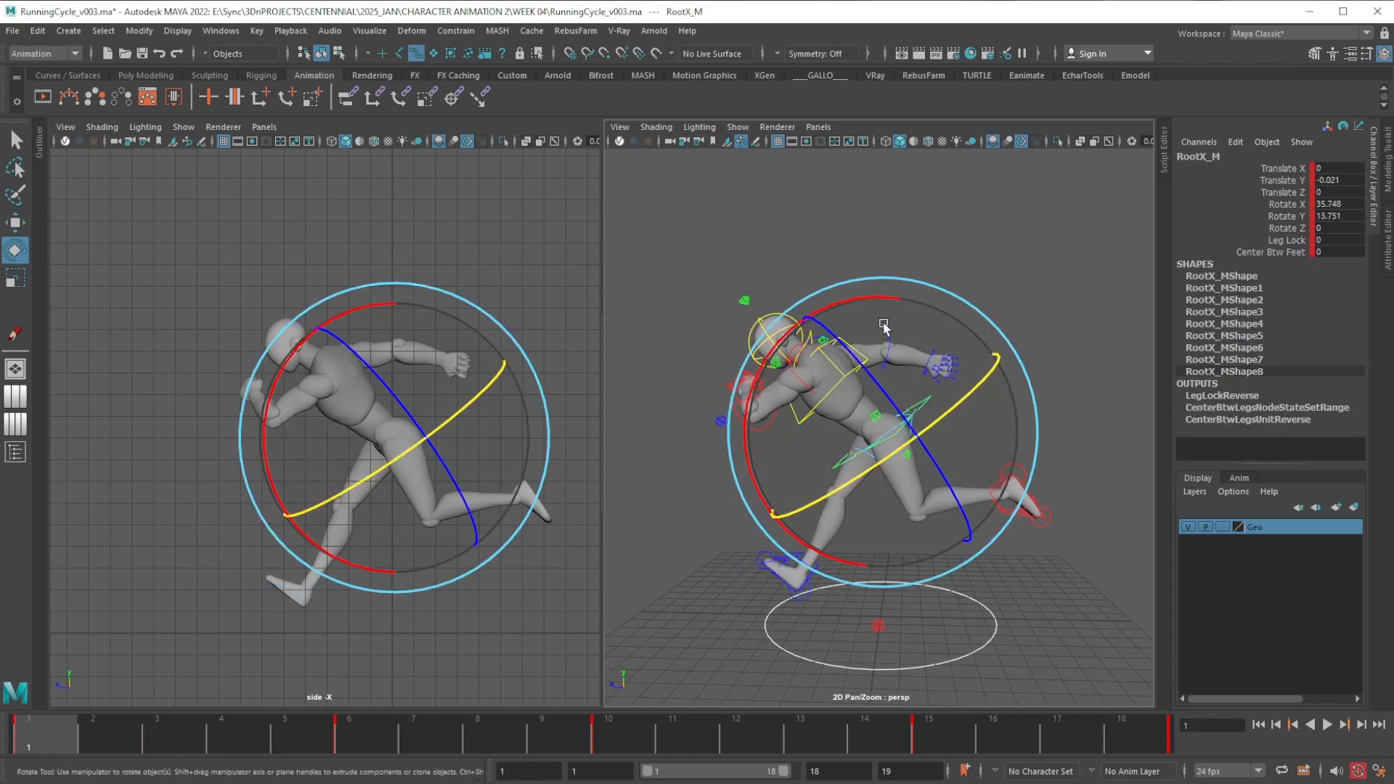
{"action": "left_click_drag", "start_coordinate": [883, 319], "coordinate": [926, 439]}
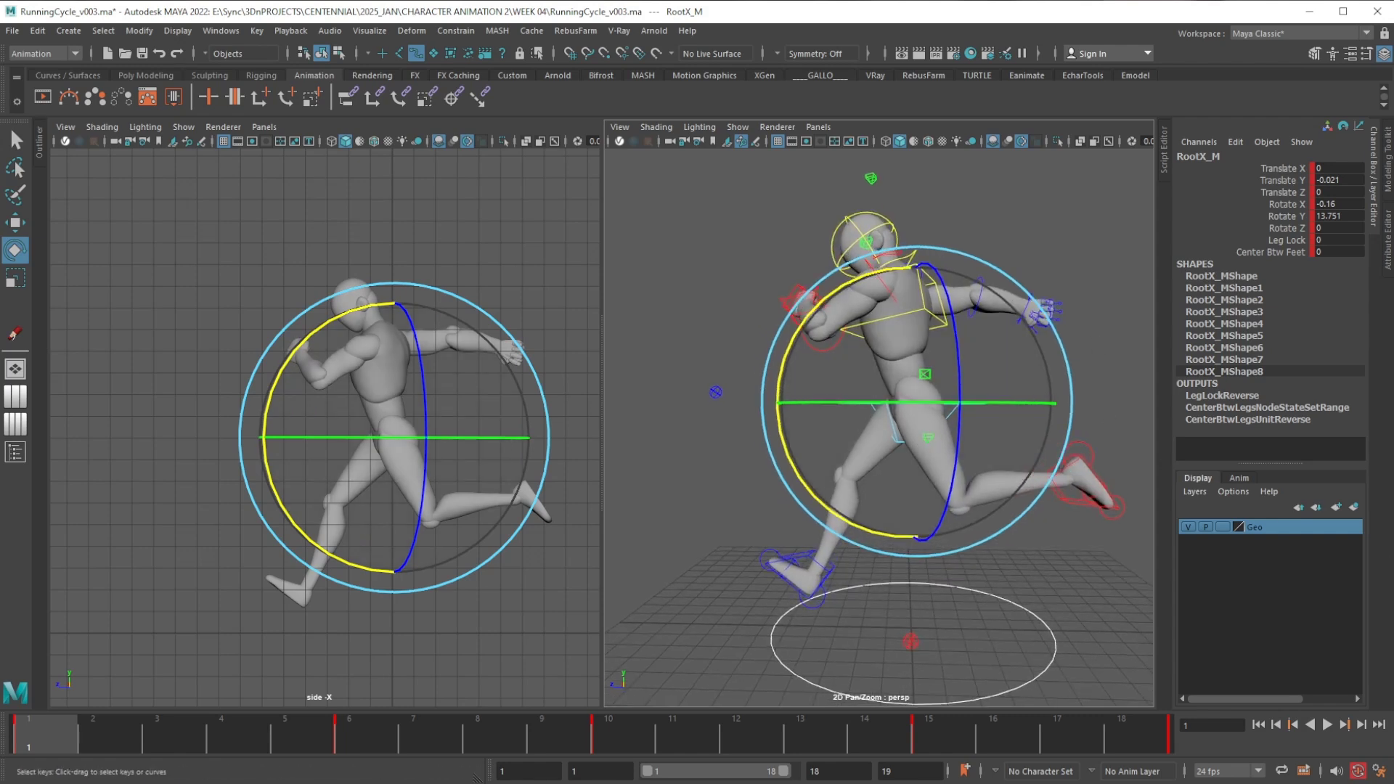
Copy the root control's Rotate X key at frame 1 and extend the playback range to frame 19
{"action": "left_click_drag", "start_coordinate": [1393, 276], "coordinate": [922, 151]}
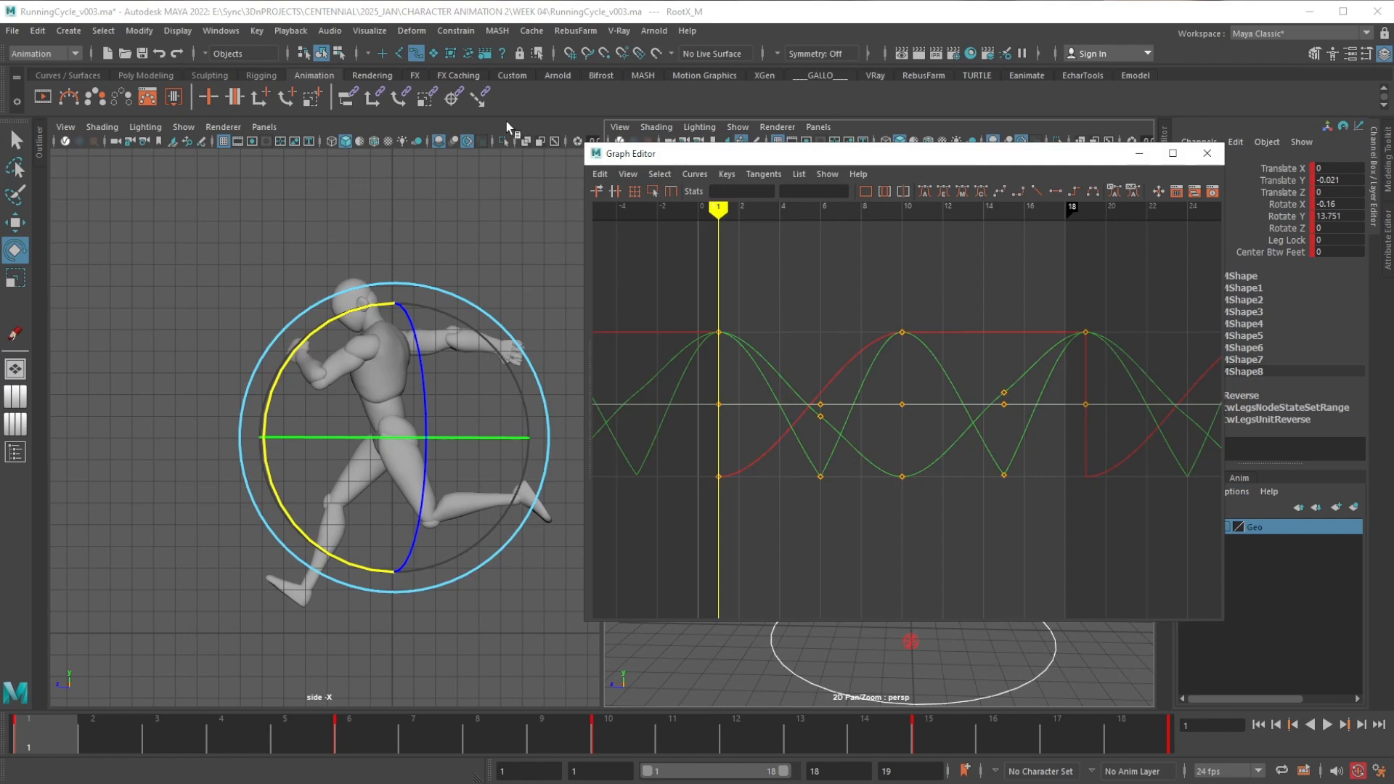
{"action": "middle_click_drag", "start_coordinate": [463, 325], "coordinate": [398, 338], "text": "alt"}
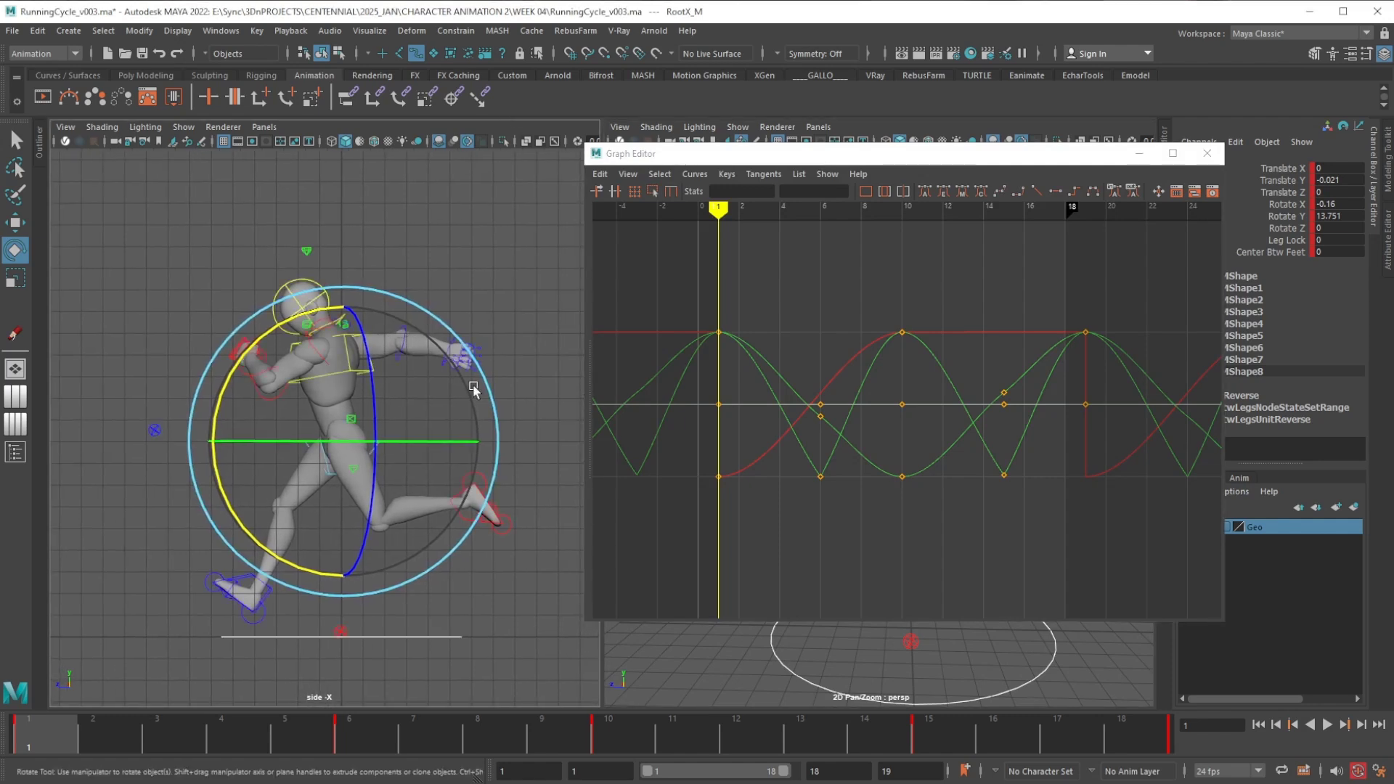
{"action": "left_click", "coordinate": [1292, 205]}
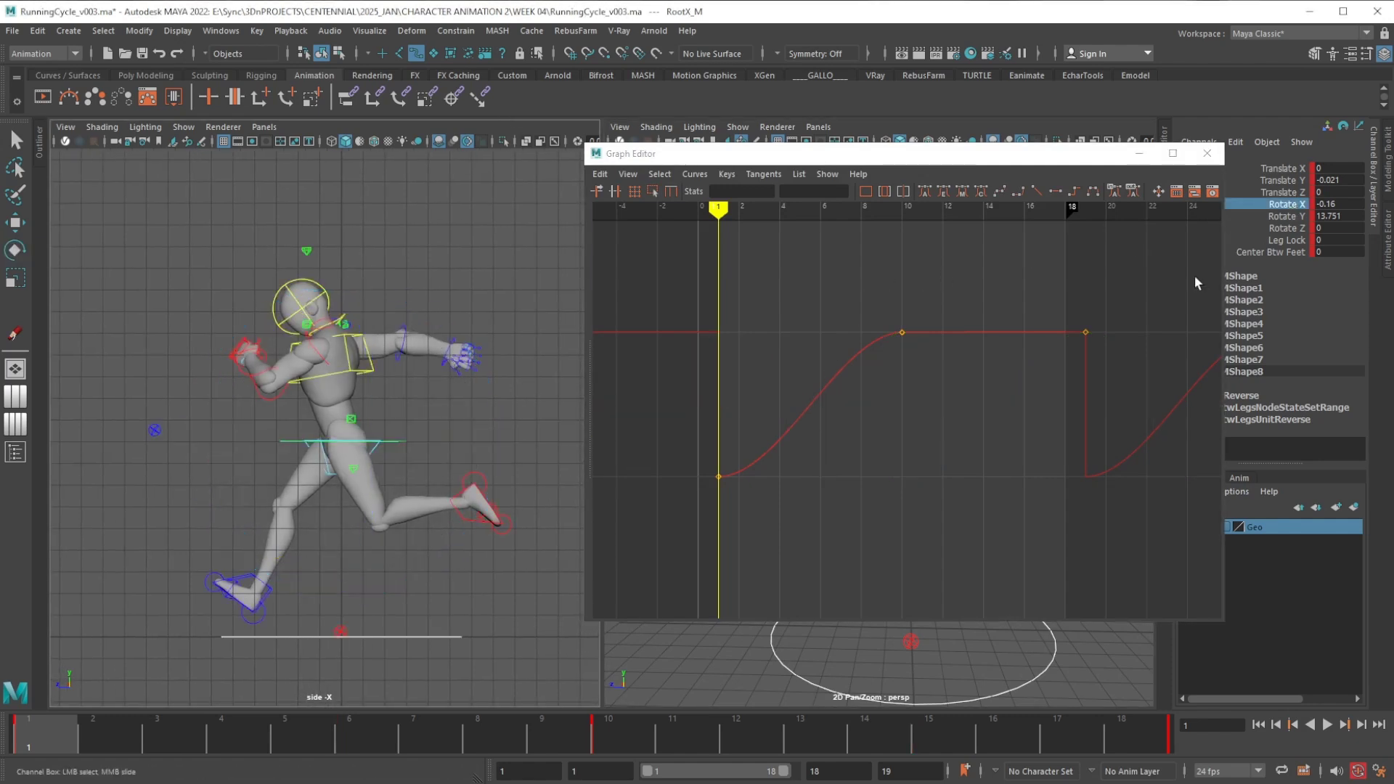
{"action": "right_click", "coordinate": [42, 732]}
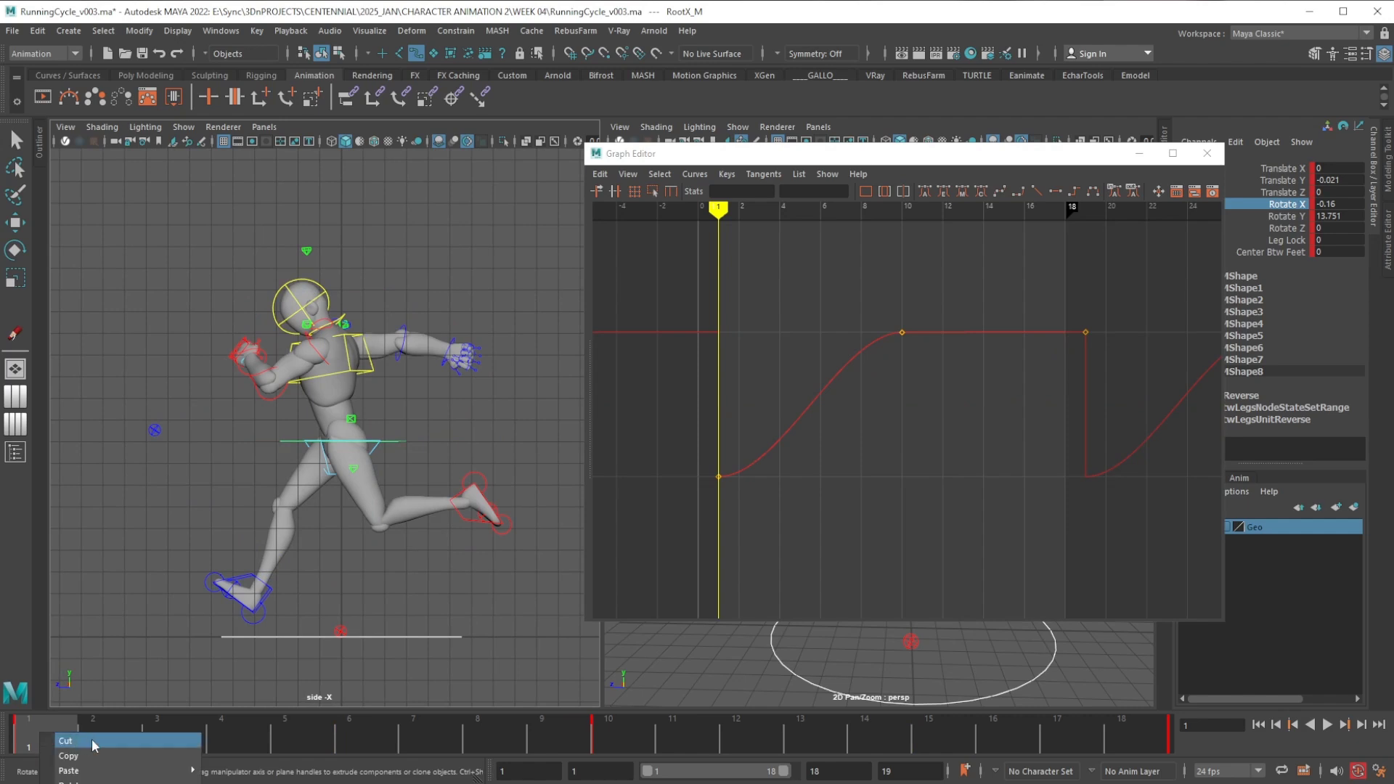
{"action": "left_click", "coordinate": [109, 764]}
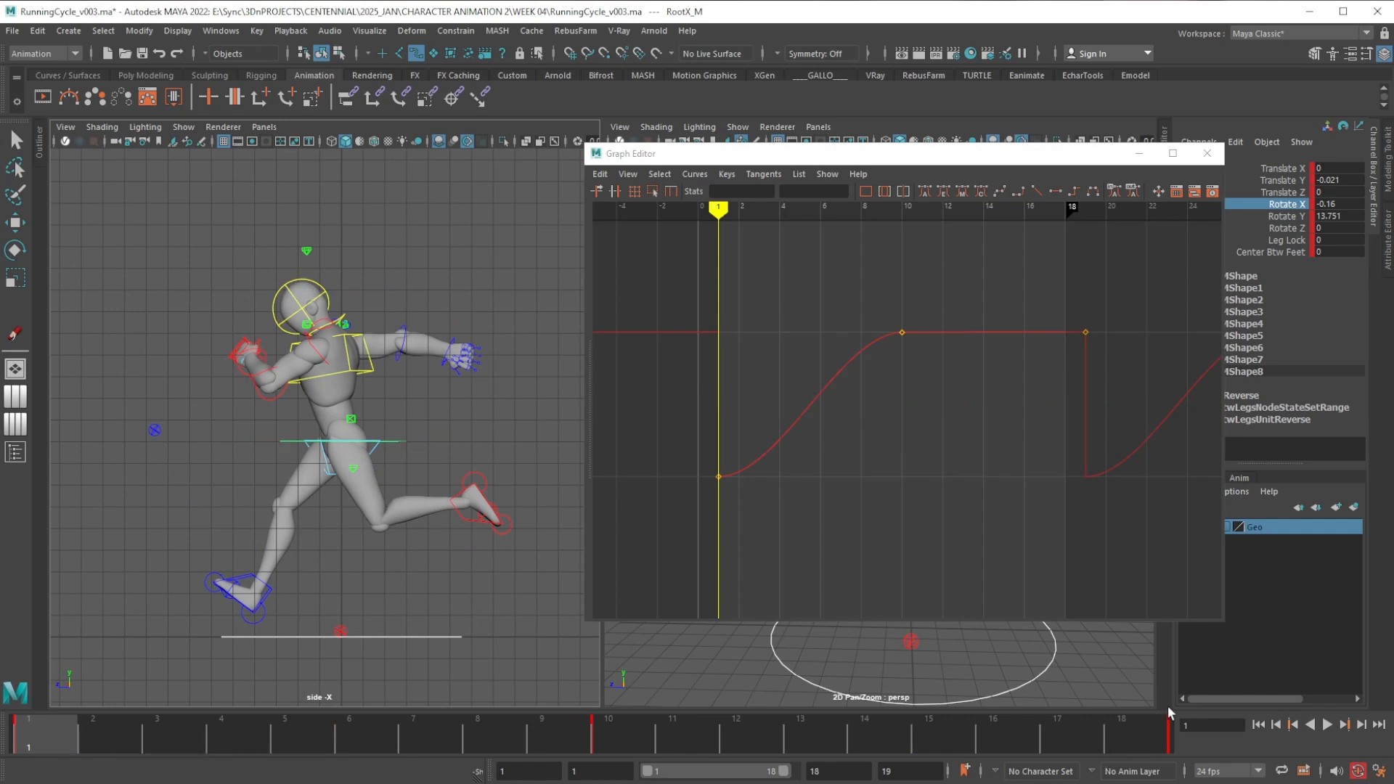
{"action": "double_click", "coordinate": [741, 771]}
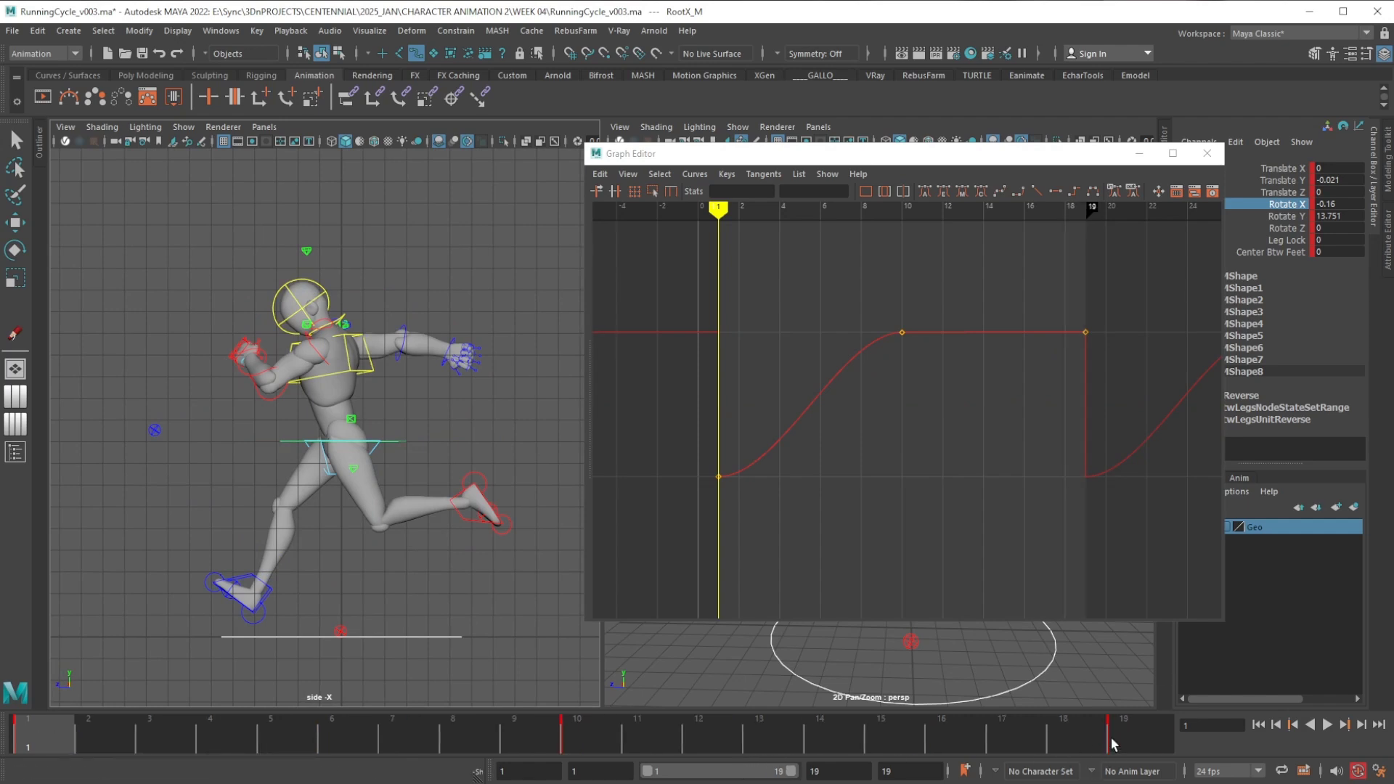
Paste the copied Rotate X key onto frame 19 and lower the root's frame 10 key to 1.04 in the Graph Editor
{"action": "left_click", "coordinate": [1139, 734]}
{"action": "right_click", "coordinate": [1140, 734]}
{"action": "mouse_move", "coordinate": [1167, 776]}
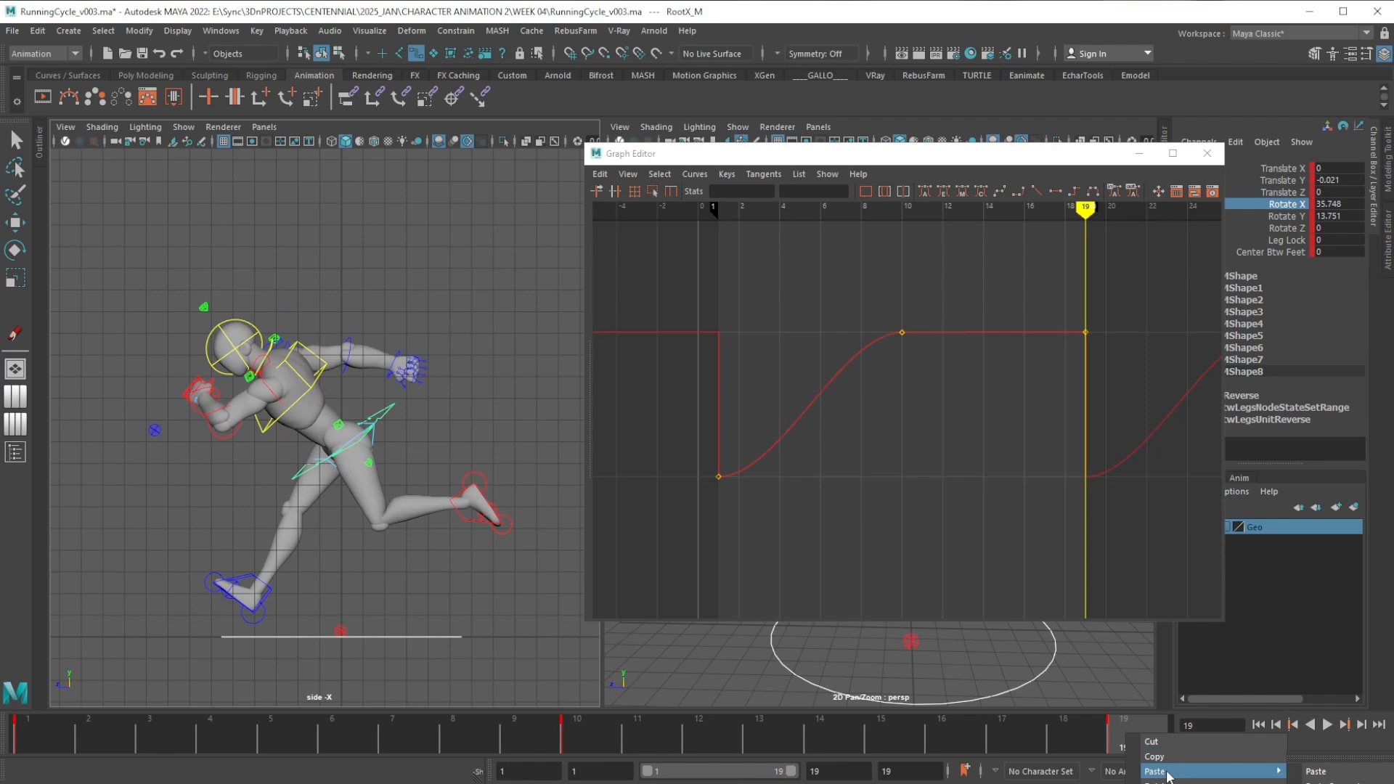
{"action": "left_click", "coordinate": [1316, 771]}
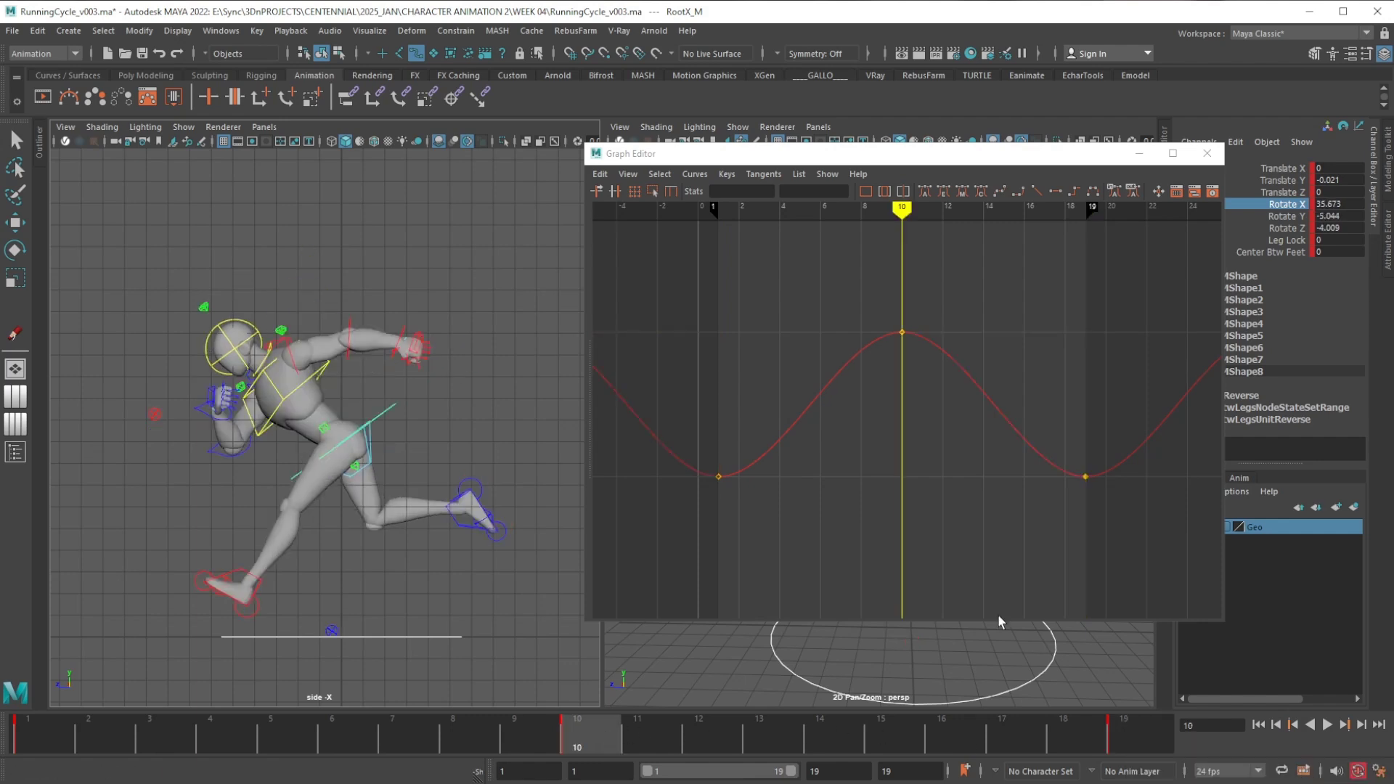
{"action": "left_click", "coordinate": [902, 332]}
{"action": "middle_click_drag", "start_coordinate": [918, 345], "coordinate": [910, 488], "text": "shift"}
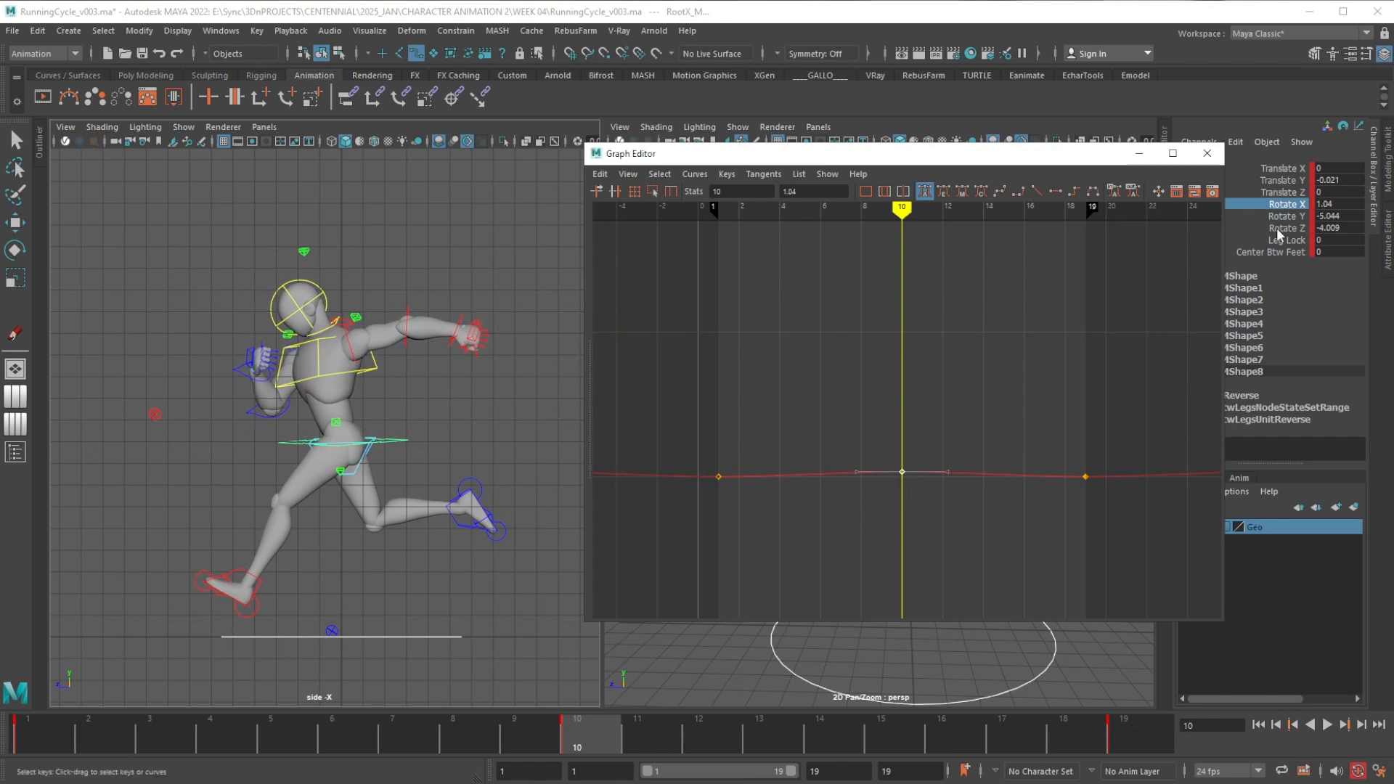
Shift all of the upper spine control's Rotate X keys down together so that frame 10 reads -6.474
{"action": "left_click", "coordinate": [377, 368]}
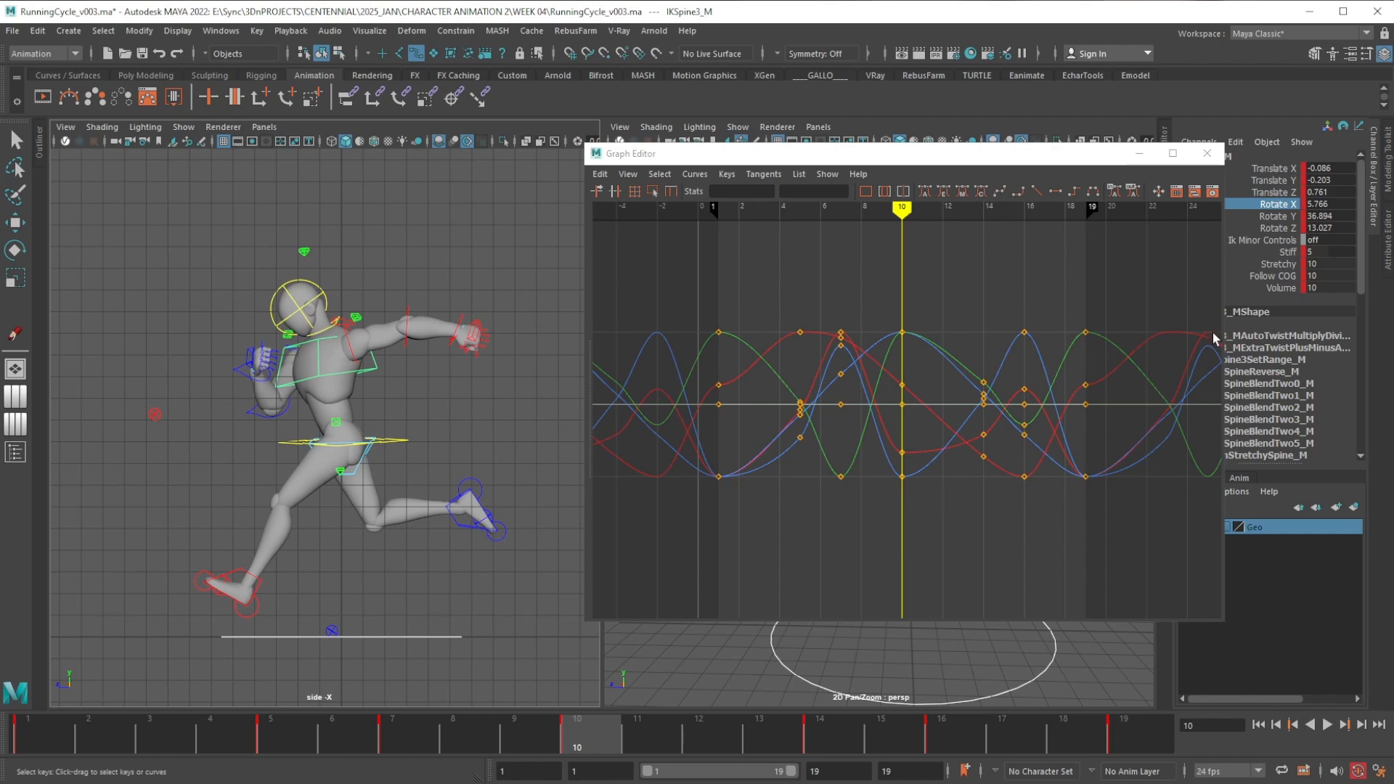
{"action": "left_click", "coordinate": [1285, 294]}
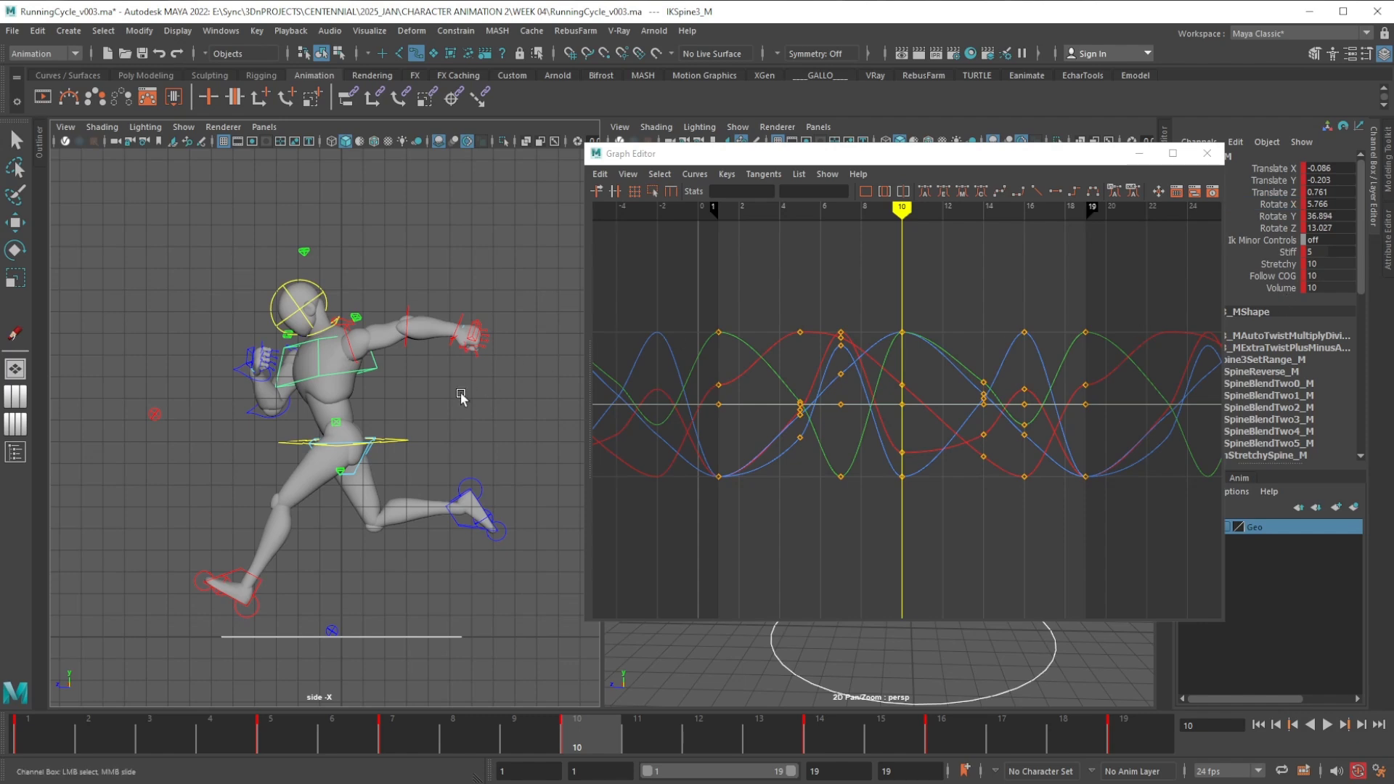
{"action": "key", "text": "e"}
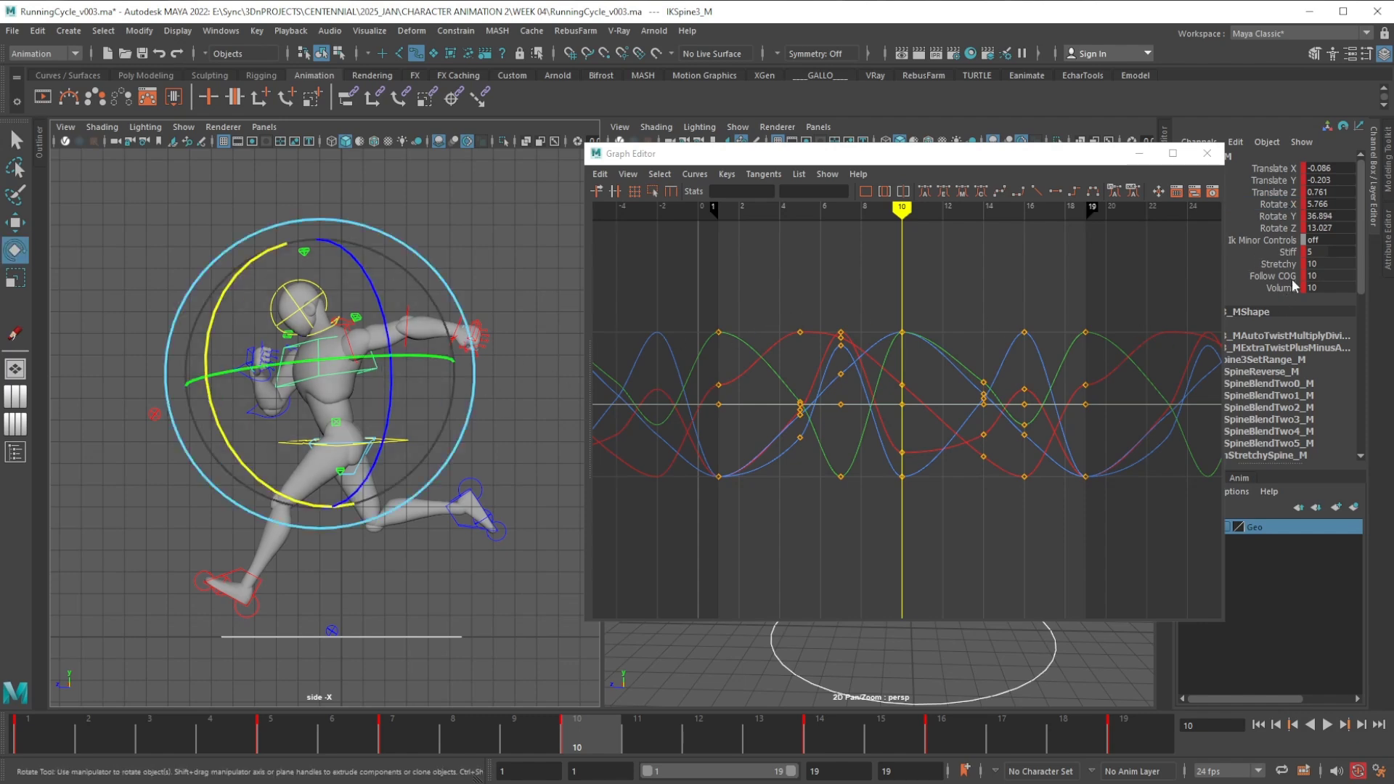
{"action": "left_click", "coordinate": [1281, 204]}
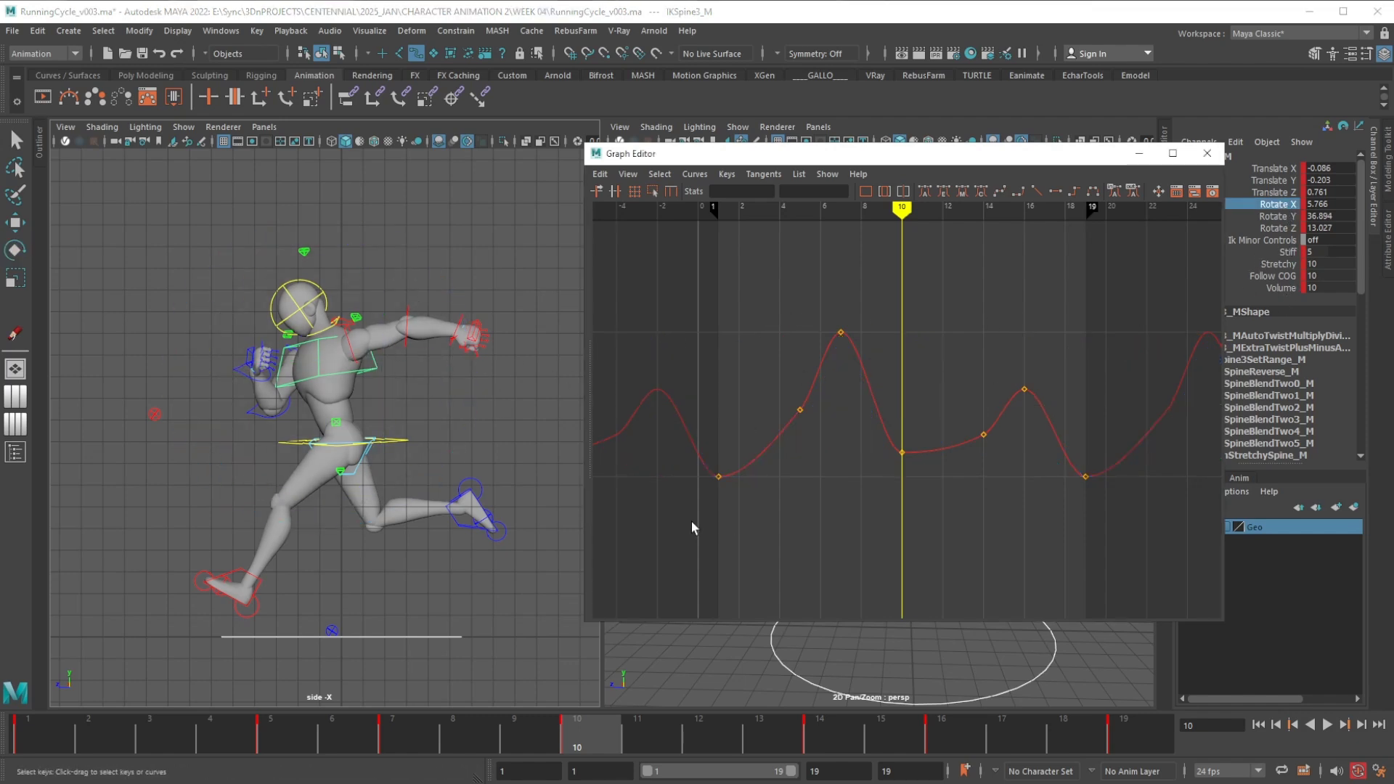
{"action": "left_click_drag", "start_coordinate": [687, 524], "coordinate": [1108, 285]}
{"action": "middle_click_drag", "start_coordinate": [1000, 311], "coordinate": [978, 441], "text": "shift"}
{"action": "right_click_drag", "start_coordinate": [978, 376], "coordinate": [979, 399], "text": "alt+shift"}
{"action": "middle_click_drag", "start_coordinate": [978, 412], "coordinate": [965, 255], "text": "alt"}
{"action": "middle_click_drag", "start_coordinate": [963, 297], "coordinate": [952, 389], "text": "shift"}
Shift all of the upper spine control's Translate Z keys down together so that frame 10 reads about 0.463
{"action": "left_click", "coordinate": [1271, 168]}
{"action": "key", "text": "w"}
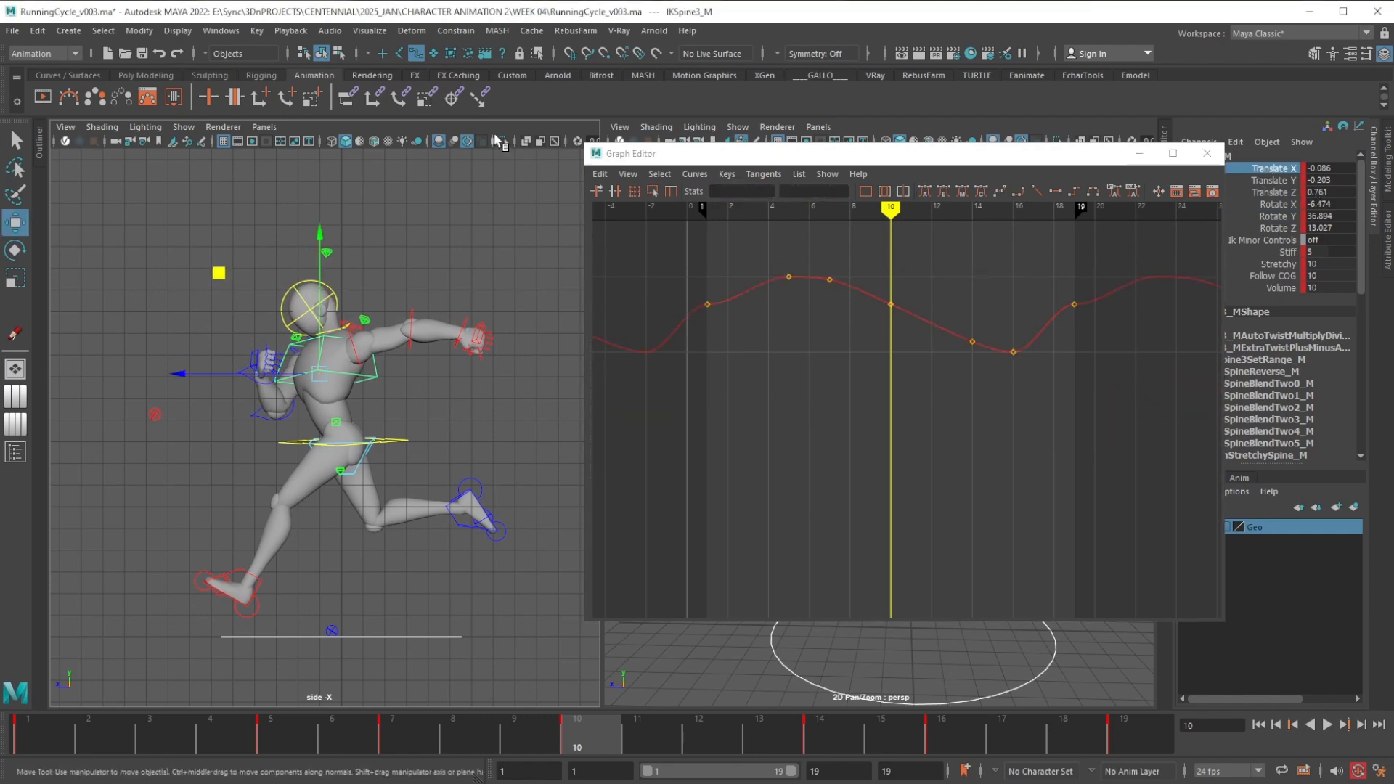
{"action": "left_click", "coordinate": [1277, 193]}
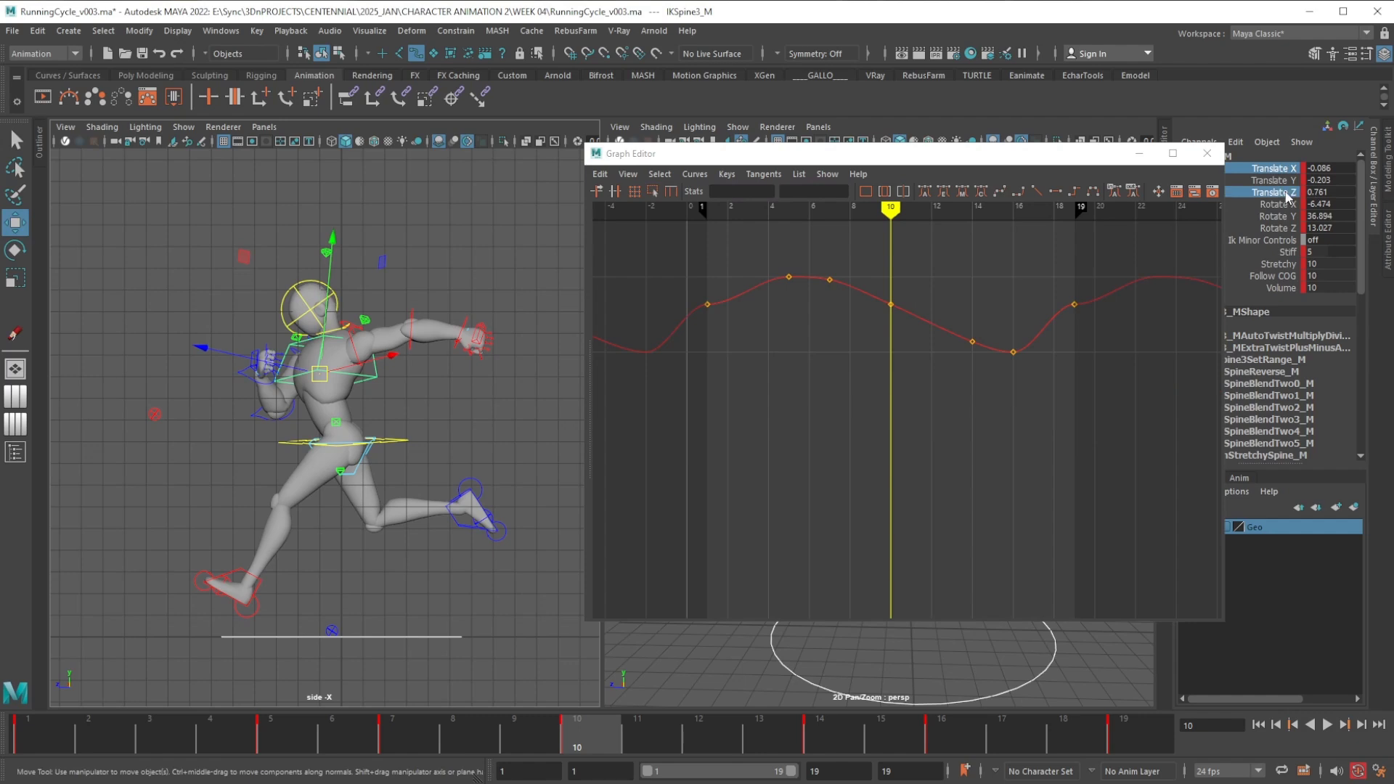
{"action": "left_click_drag", "start_coordinate": [657, 248], "coordinate": [1082, 419]}
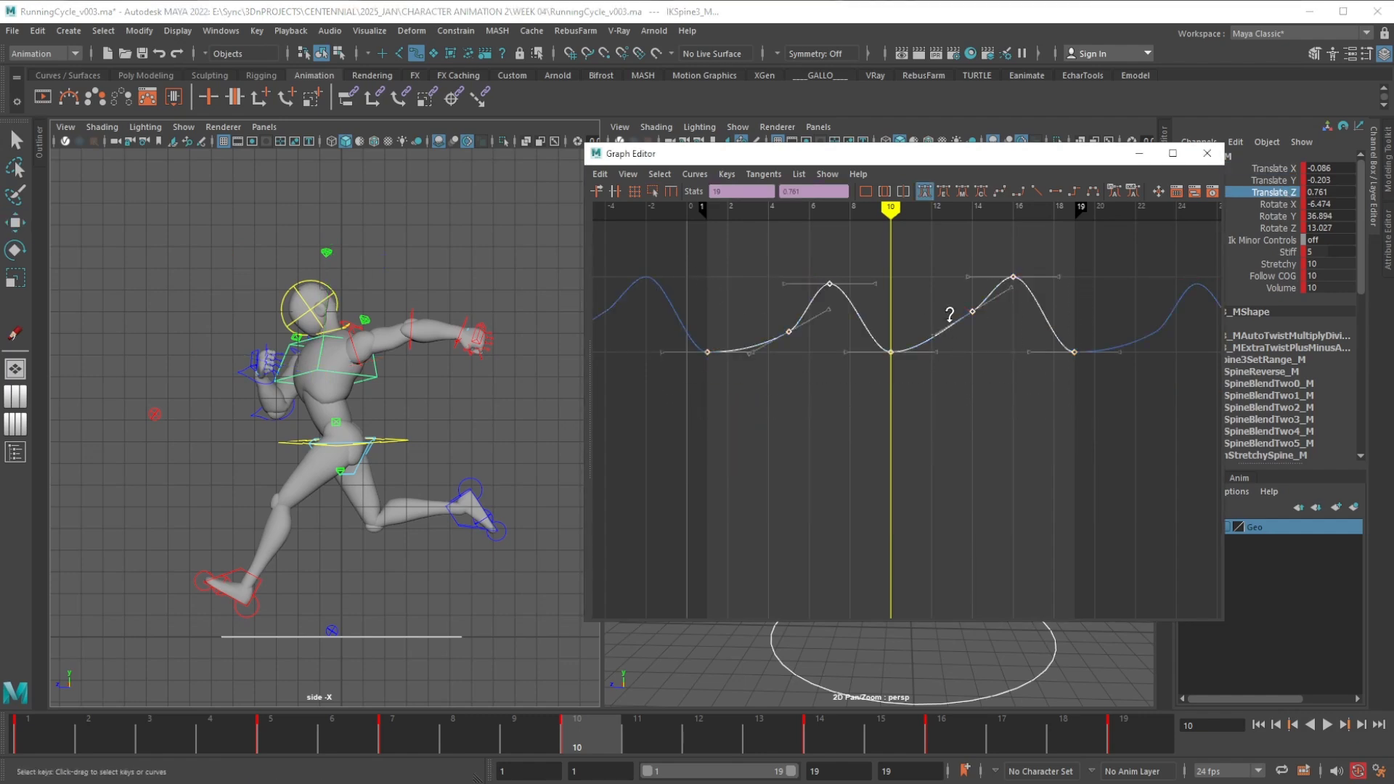
{"action": "middle_click_drag", "start_coordinate": [946, 312], "coordinate": [945, 447], "text": "shift"}
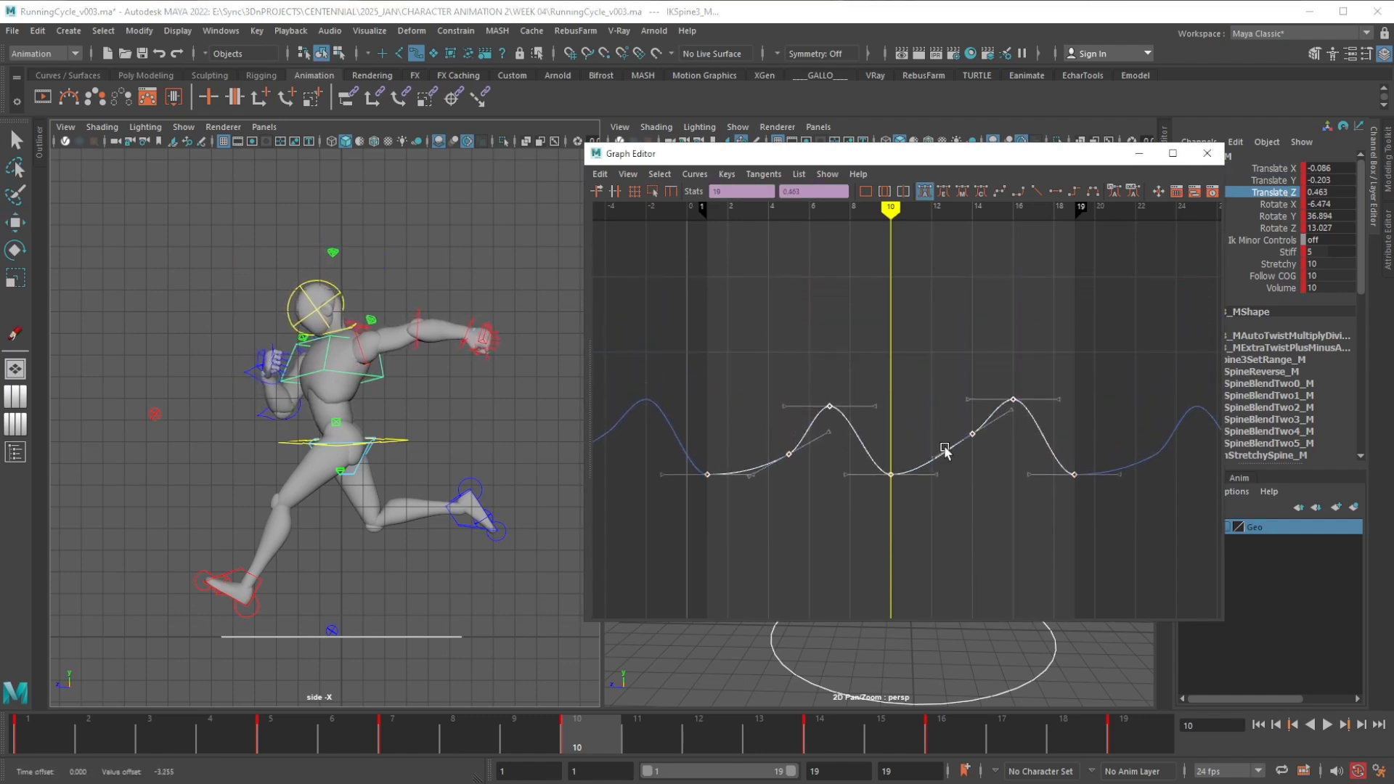
Shift all of the head control's Rotate Z keys down together so that frame 10 reads about -16.964
{"action": "left_click", "coordinate": [334, 283]}
{"action": "key", "text": "w"}
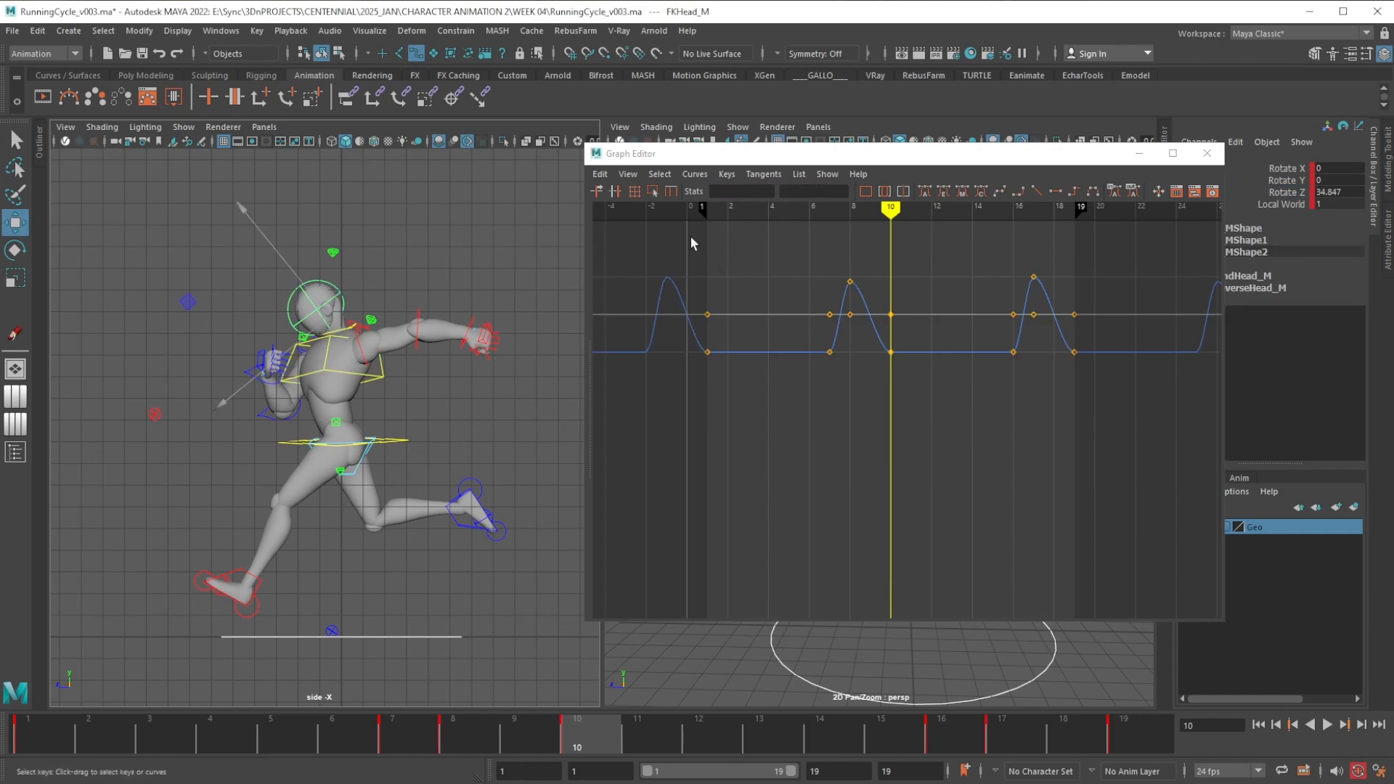
{"action": "left_click_drag", "start_coordinate": [686, 236], "coordinate": [1026, 242]}
{"action": "left_click", "coordinate": [1283, 191]}
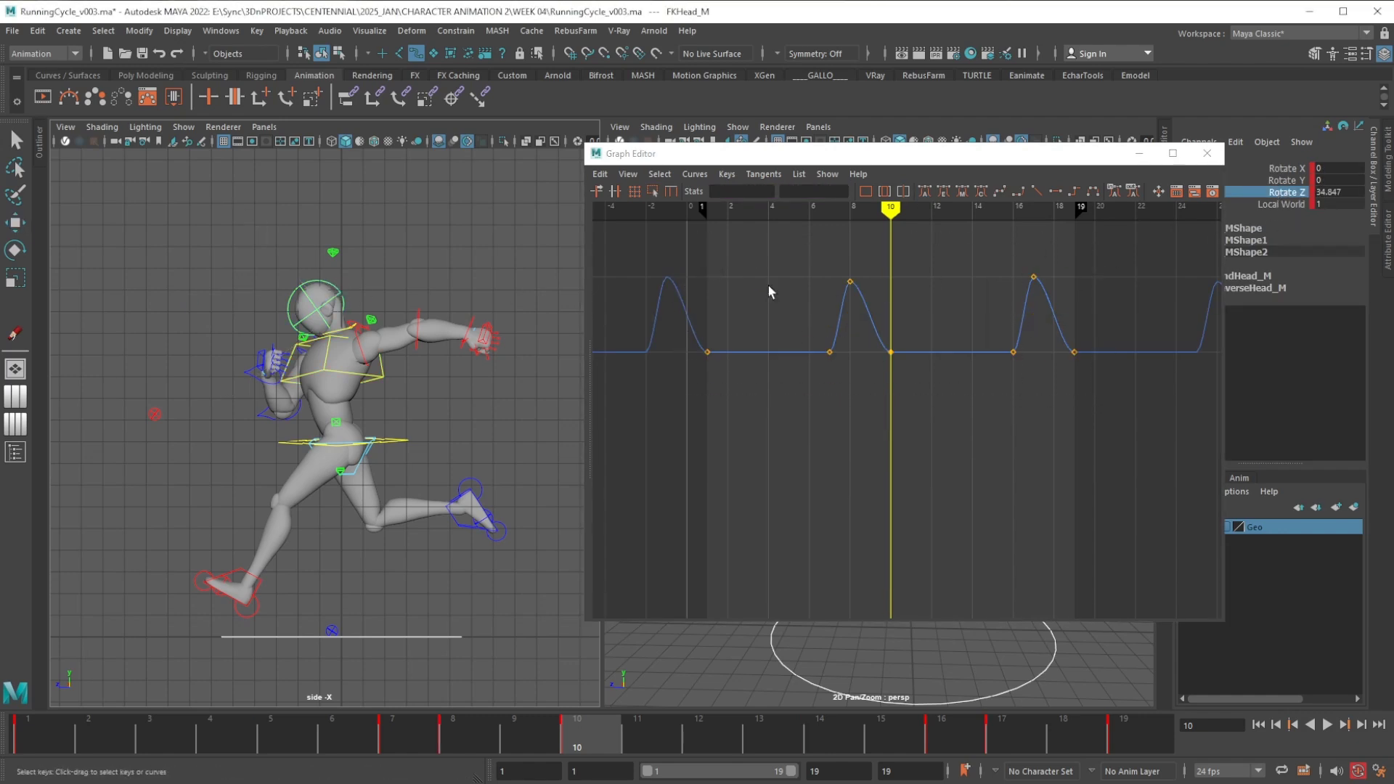
{"action": "left_click_drag", "start_coordinate": [667, 243], "coordinate": [1188, 406]}
{"action": "middle_click_drag", "start_coordinate": [987, 314], "coordinate": [970, 456]}
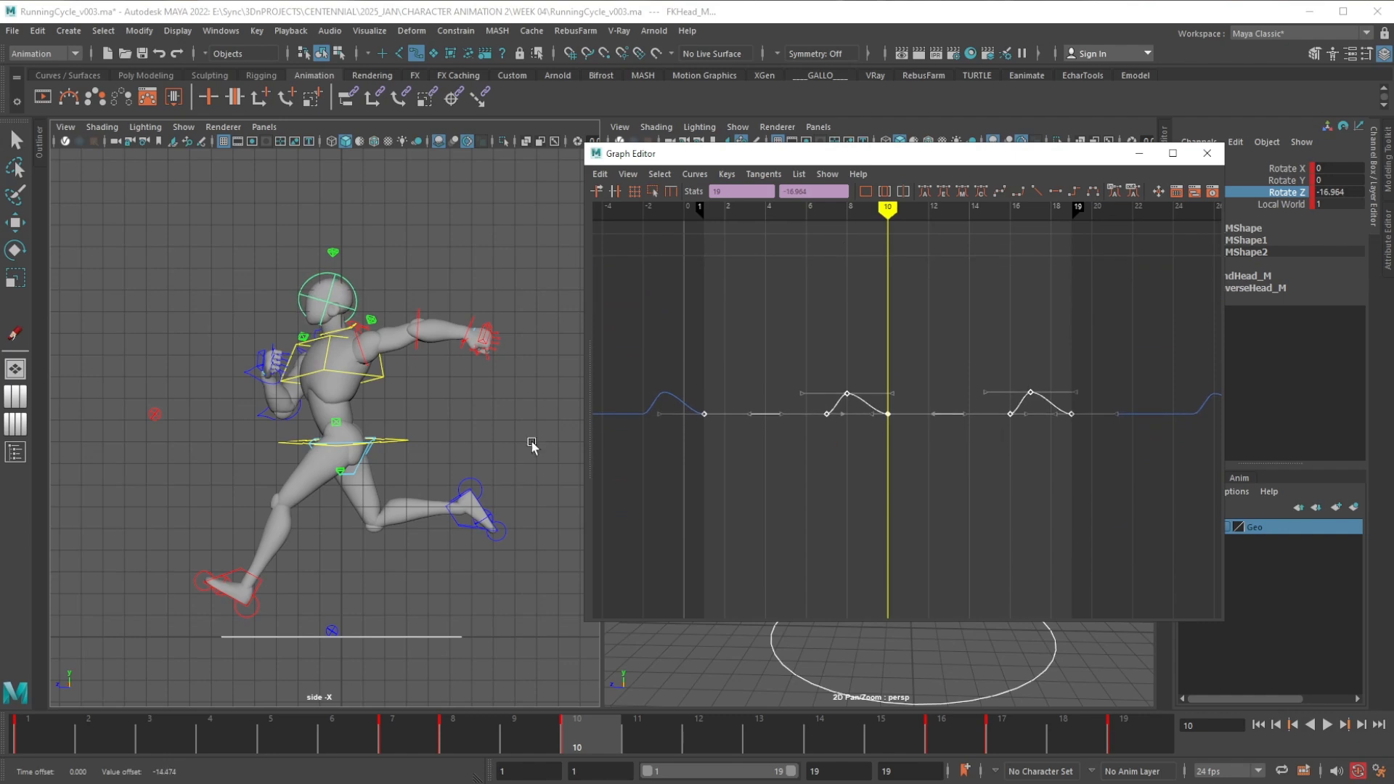
Lower the left shoulder's forward swing at frame 1 by rotating its control to a Rotate Z of about 41.486
{"action": "left_click", "coordinate": [369, 340]}
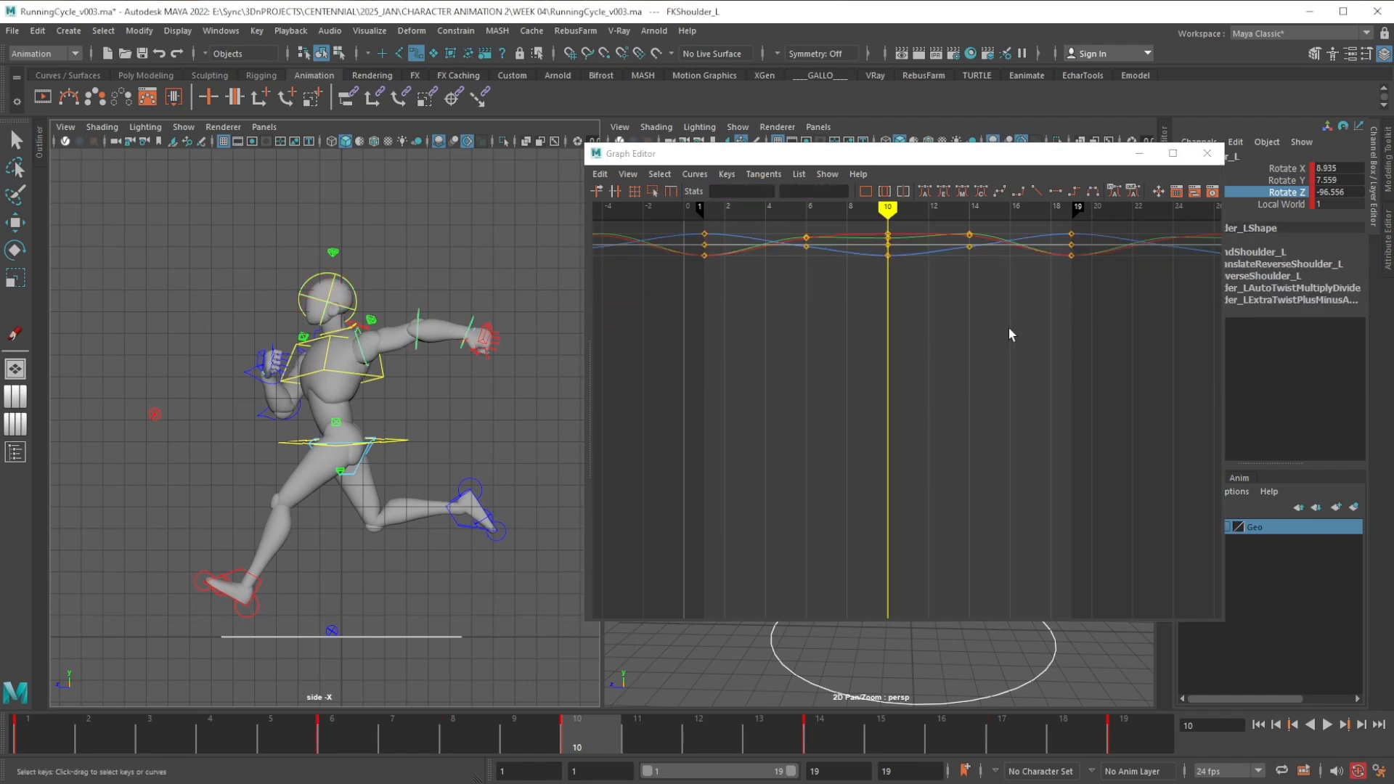
{"action": "middle_click_drag", "start_coordinate": [979, 324], "coordinate": [957, 439], "text": "alt"}
{"action": "right_click_drag", "start_coordinate": [957, 439], "coordinate": [944, 423], "text": "alt+shift"}
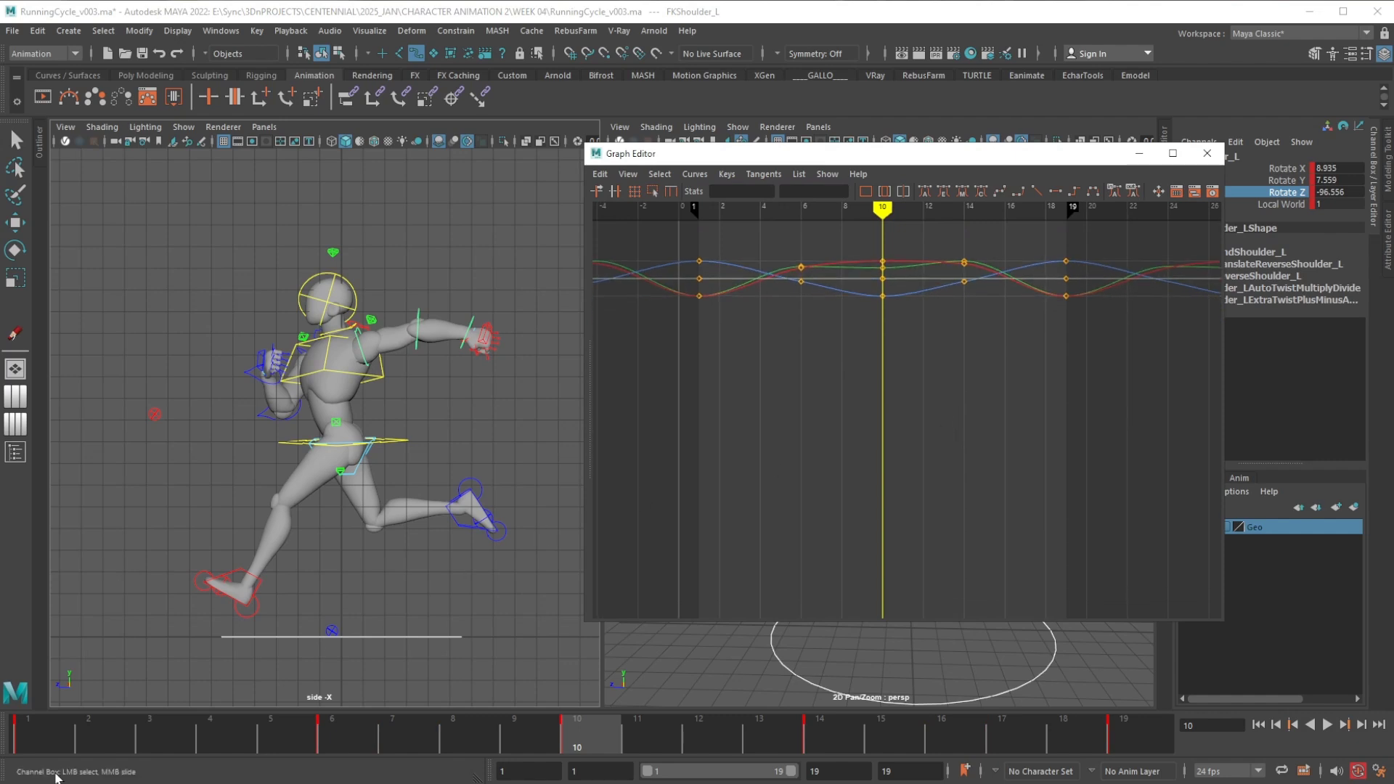
{"action": "key", "text": "alt+shift+v"}
{"action": "key", "text": "e"}
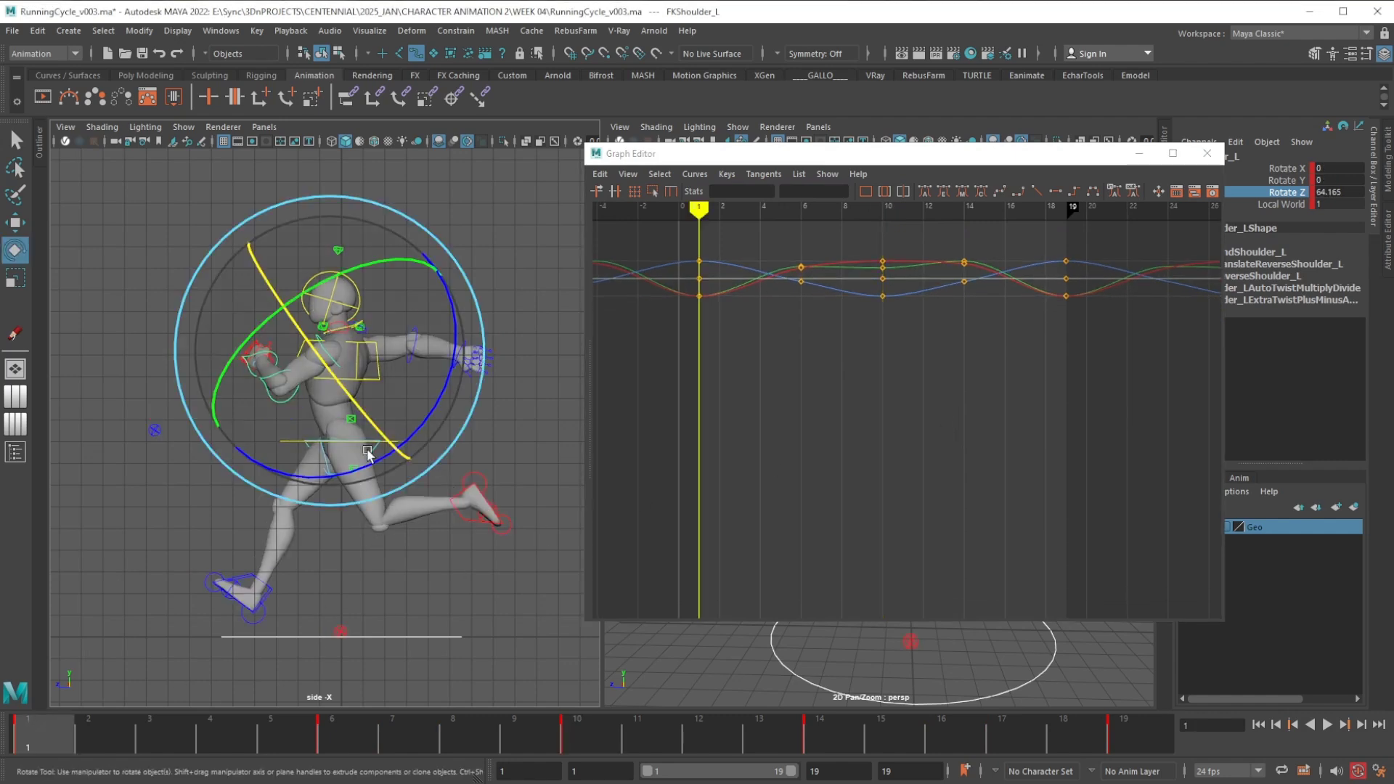
{"action": "left_click_drag", "start_coordinate": [346, 464], "coordinate": [416, 463]}
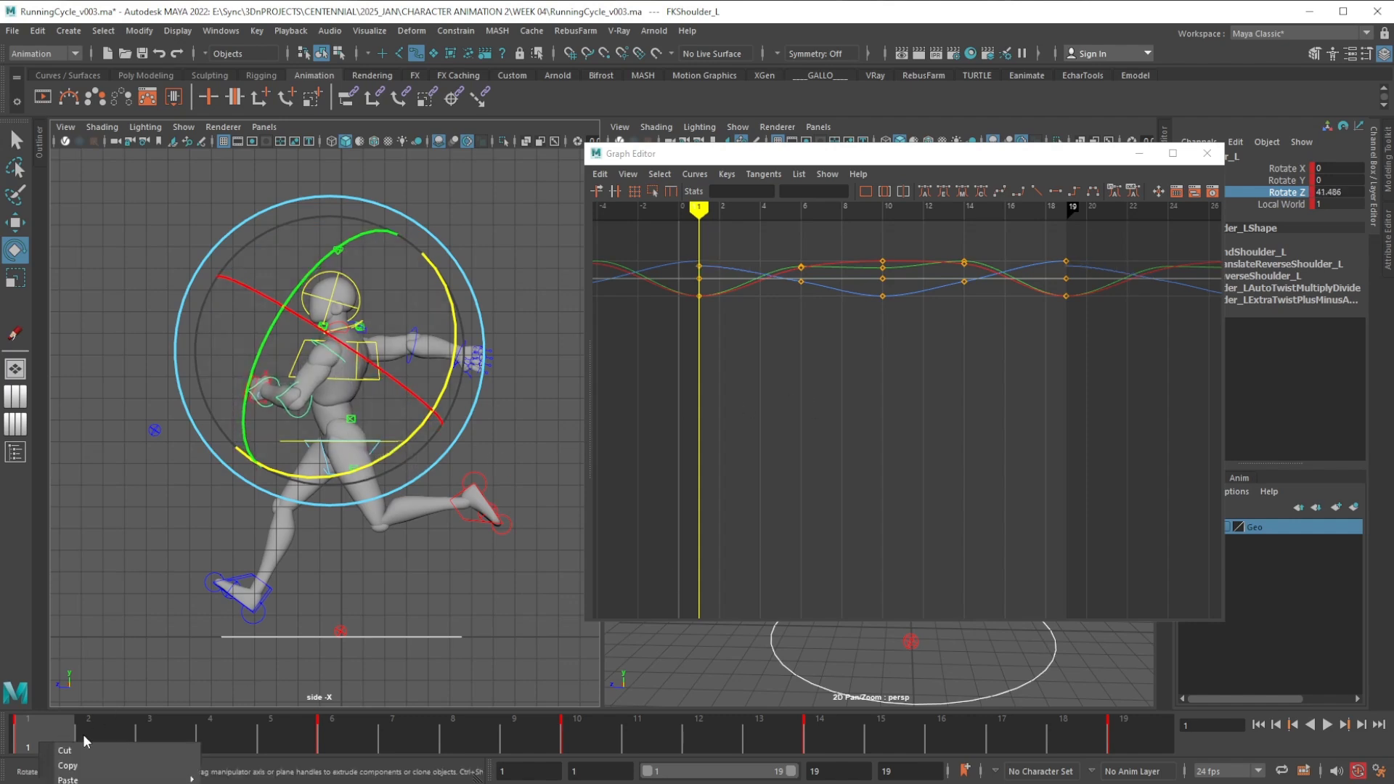
Paste the left shoulder's frame 1 Rotate Z key onto frame 19 to match the loop ends
{"action": "left_click", "coordinate": [1121, 733]}
{"action": "right_click", "coordinate": [1123, 736]}
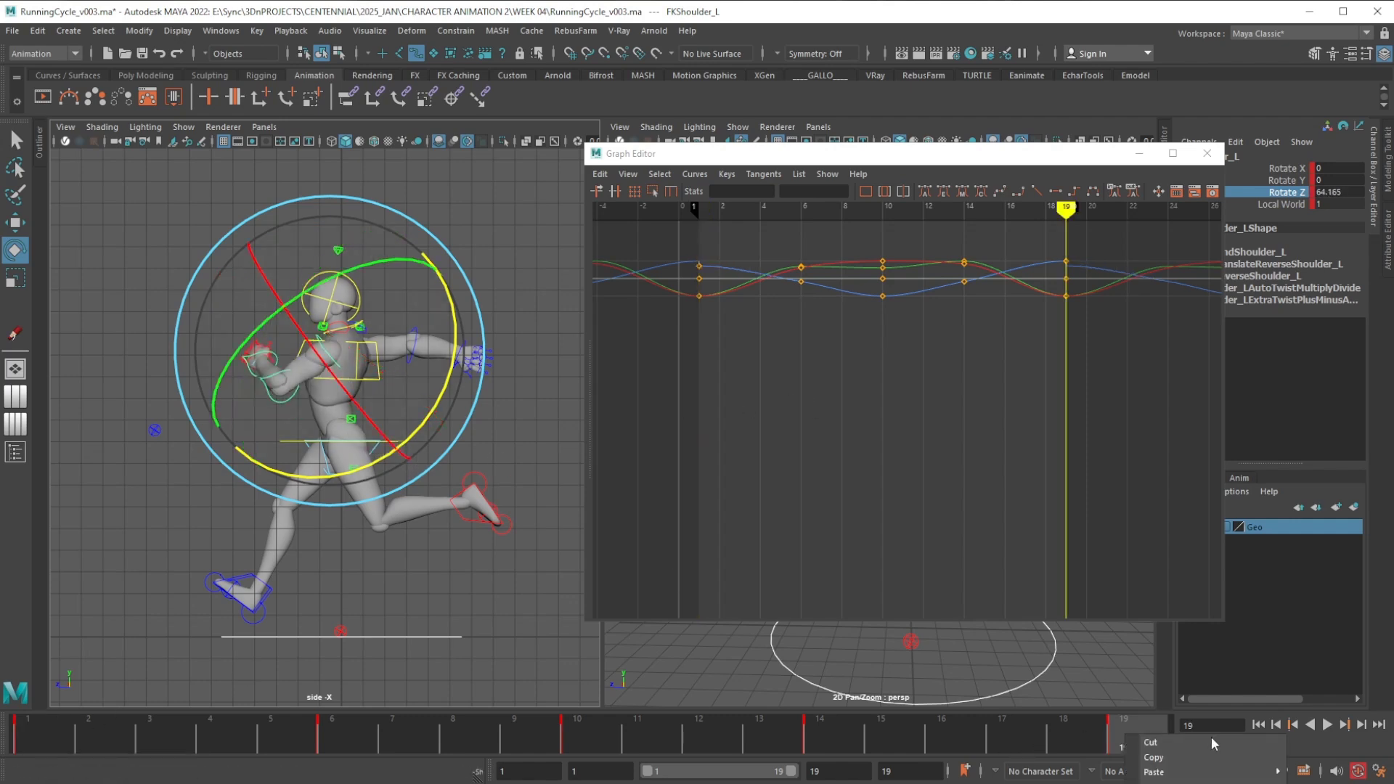
{"action": "left_click", "coordinate": [1316, 772]}
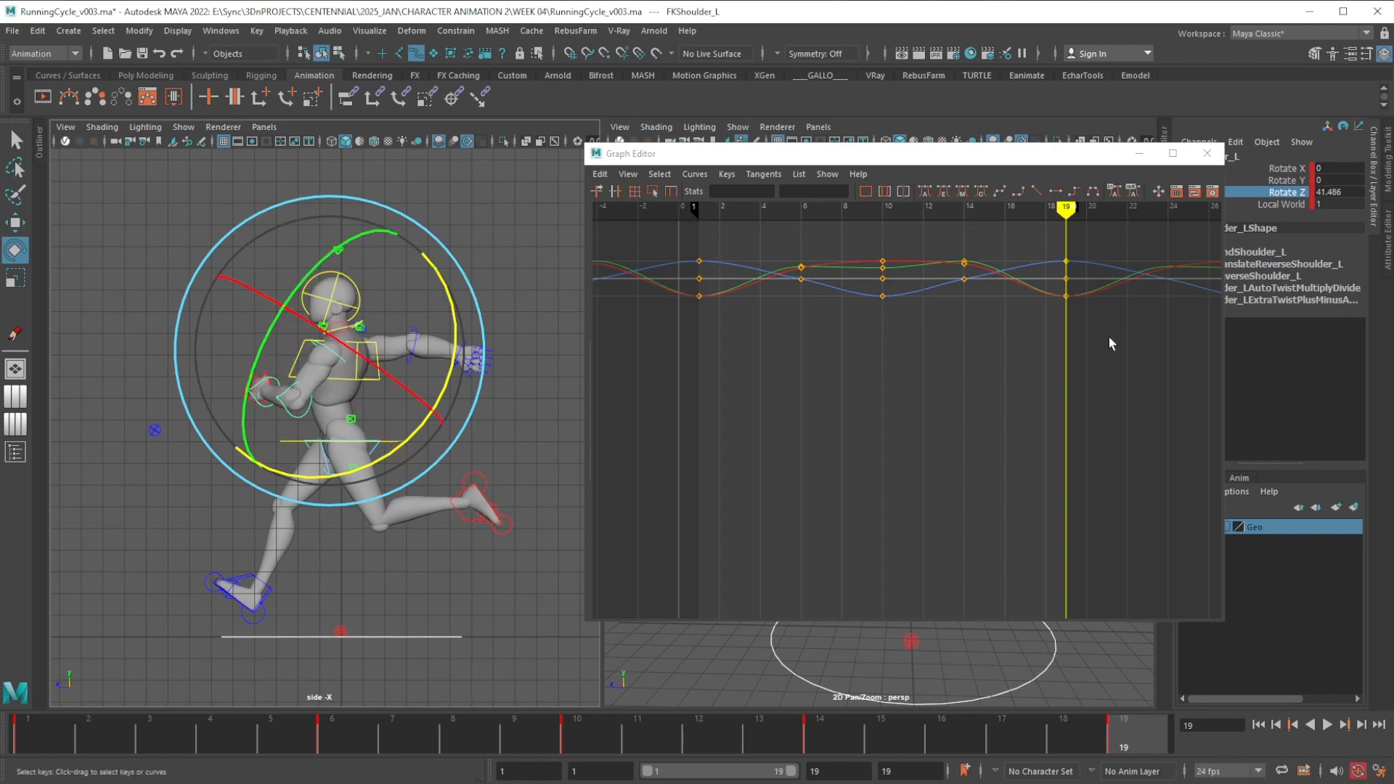
{"action": "left_click", "coordinate": [1030, 164]}
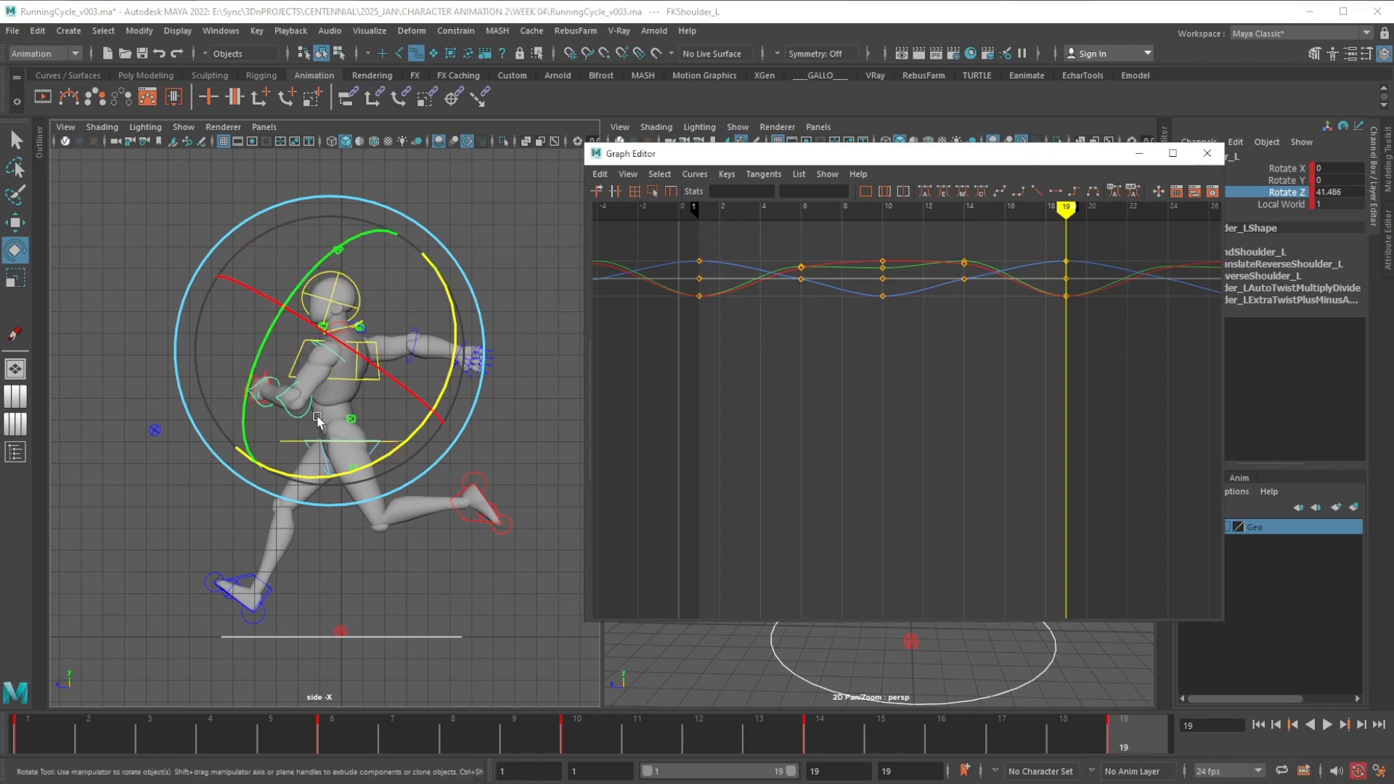
Move the Graph Editor off the perspective view and reduce the left shoulder's backward swing at frame 10
{"action": "scroll", "coordinate": [317, 417], "scroll_direction": "up", "scroll_amount": 1}
{"action": "left_click_drag", "start_coordinate": [1090, 151], "coordinate": [450, 174]}
{"action": "left_click_drag", "start_coordinate": [967, 315], "coordinate": [914, 492], "text": "alt"}
{"action": "left_click", "coordinate": [358, 742]}
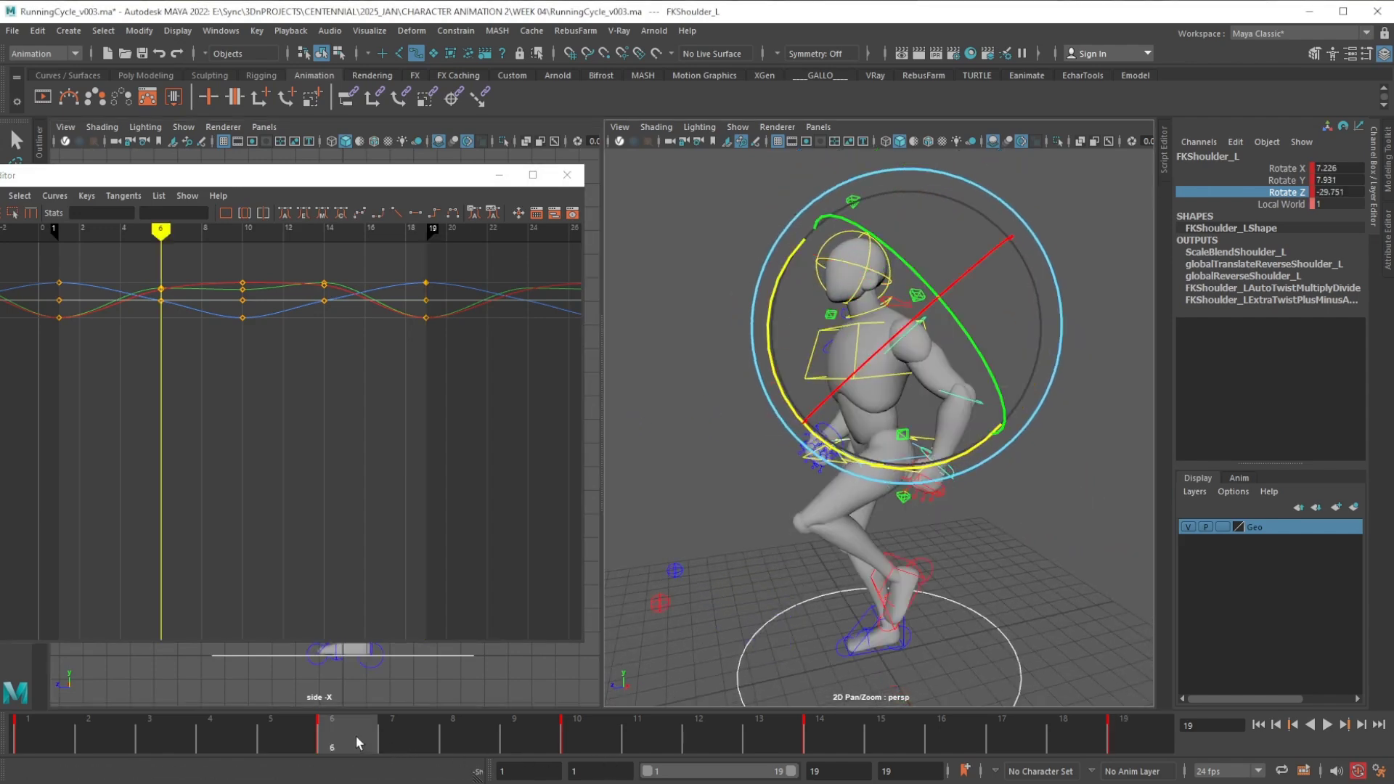
{"action": "left_click", "coordinate": [564, 730]}
{"action": "left_click_drag", "start_coordinate": [981, 432], "coordinate": [1032, 437], "text": "alt"}
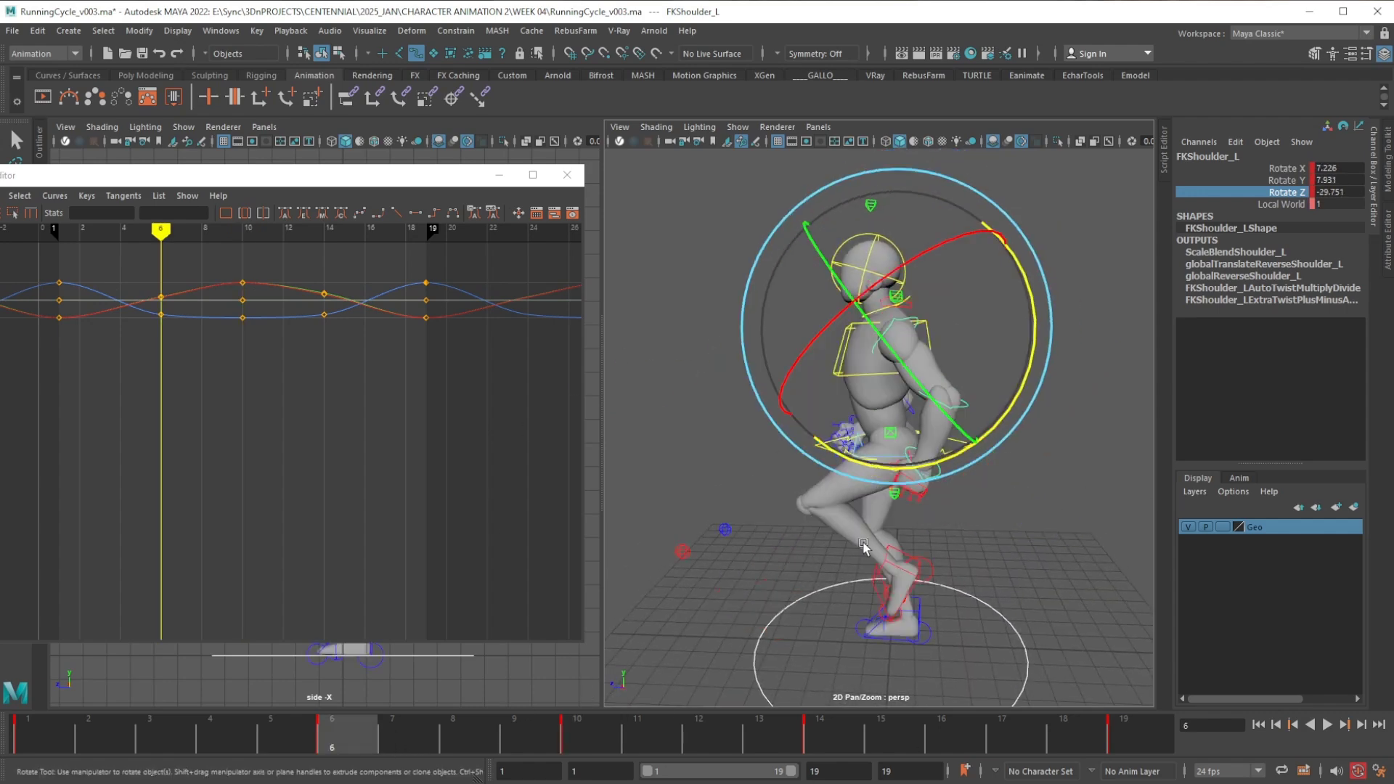
Delete the left shoulder's Rotate Z keys at frames 6 and 14
{"action": "right_click", "coordinate": [333, 736]}
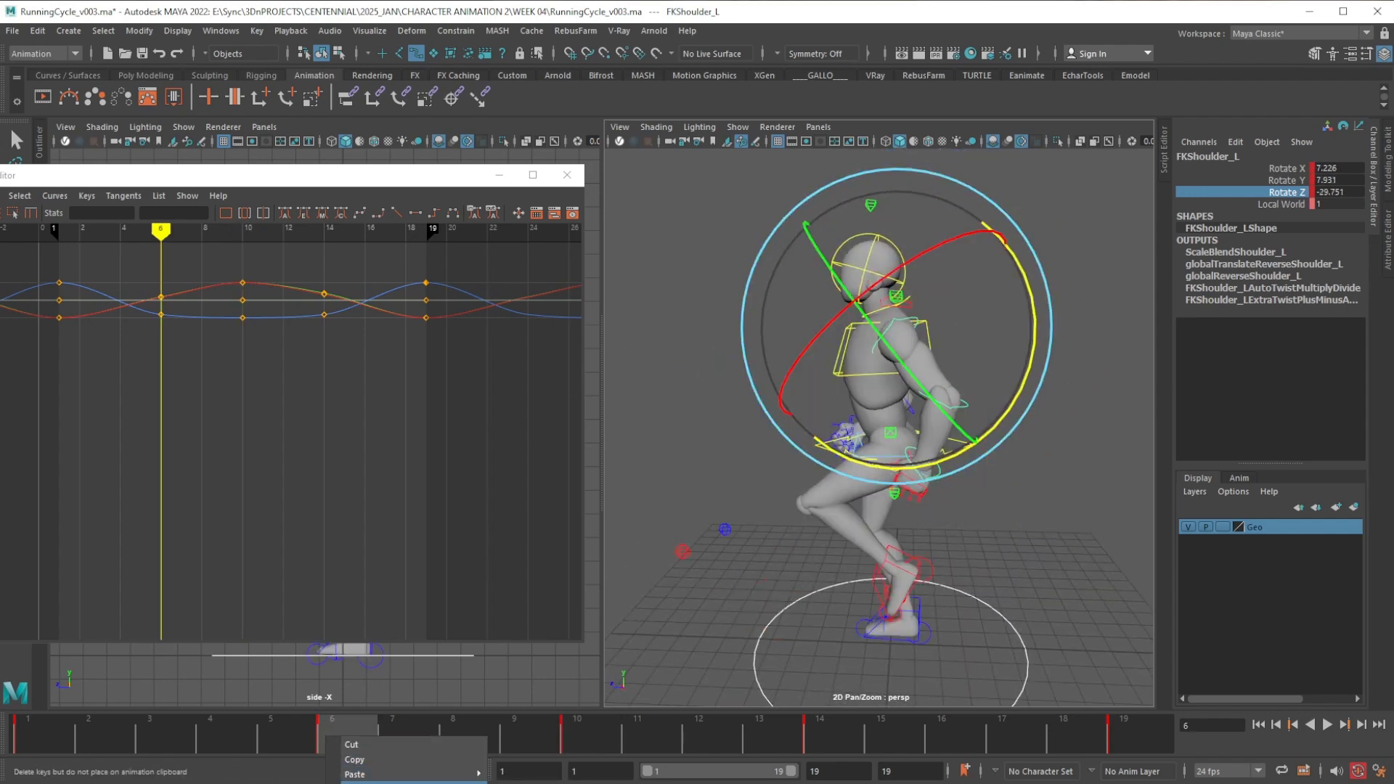
{"action": "left_click", "coordinate": [414, 783]}
{"action": "left_click", "coordinate": [821, 737]}
{"action": "right_click", "coordinate": [843, 745]}
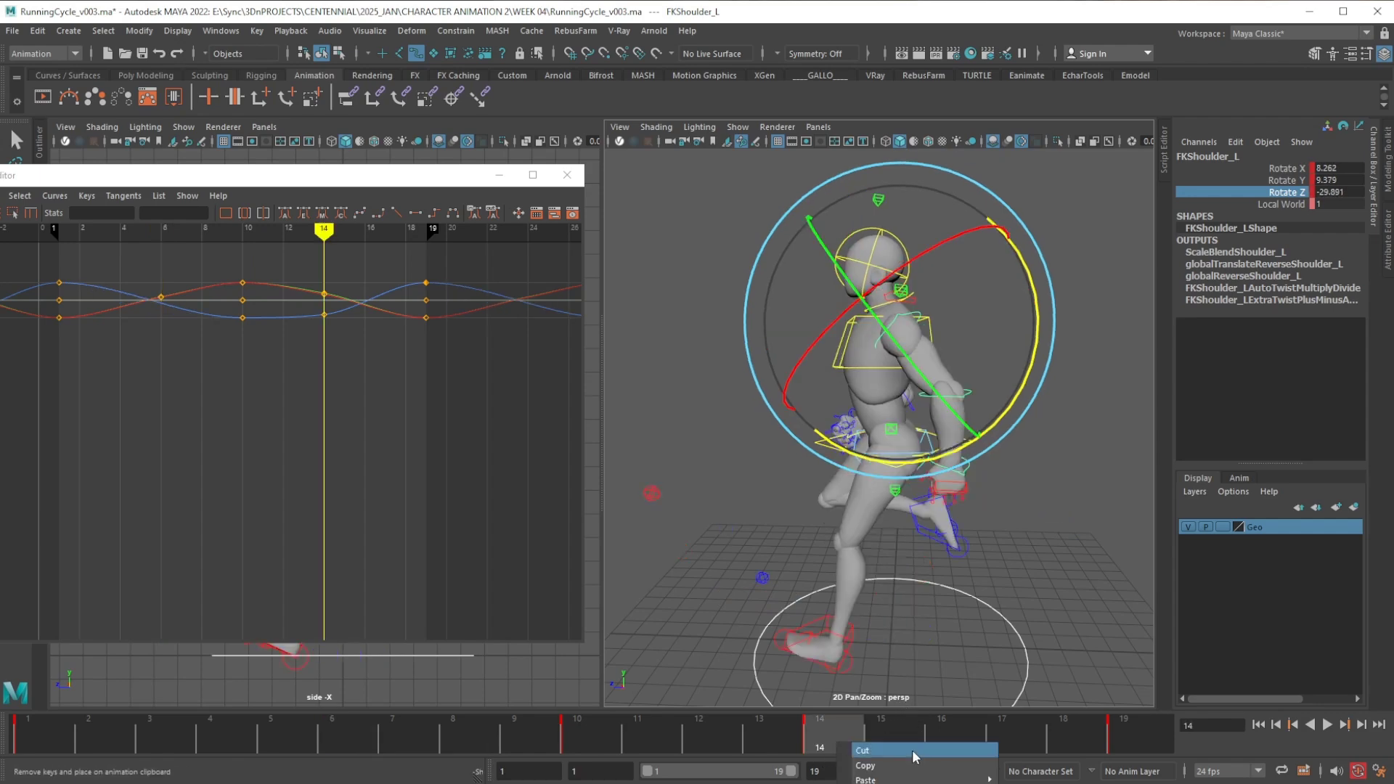
{"action": "mouse_move", "coordinate": [908, 780]}
{"action": "left_click", "coordinate": [1027, 780]}
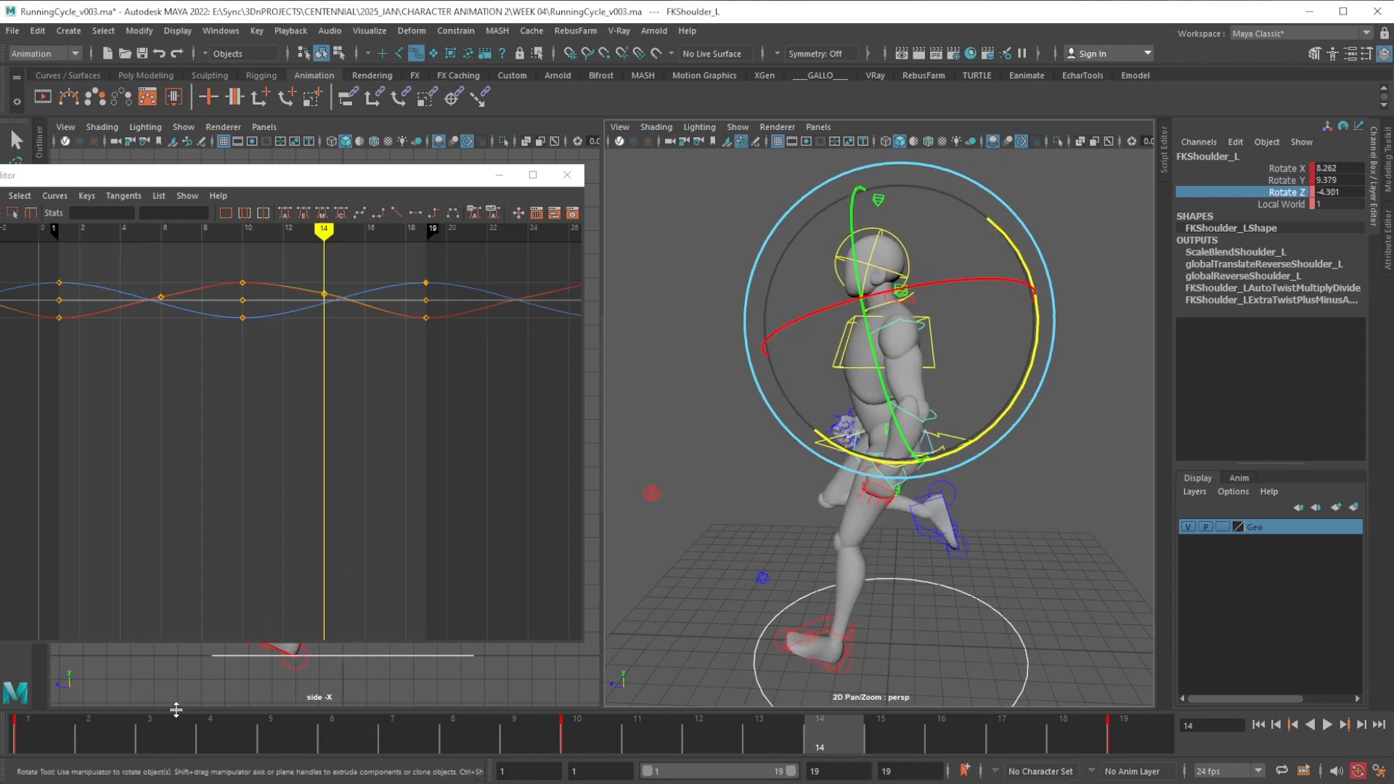
At frame 1, rotate the left elbow control to about -0.877, 7.785, 75.669 so the forearm folds up toward the chest
{"action": "left_click", "coordinate": [59, 746]}
{"action": "left_click_drag", "start_coordinate": [857, 451], "coordinate": [950, 419], "text": "alt"}
{"action": "left_click", "coordinate": [950, 419]}
{"action": "left_click", "coordinate": [909, 398]}
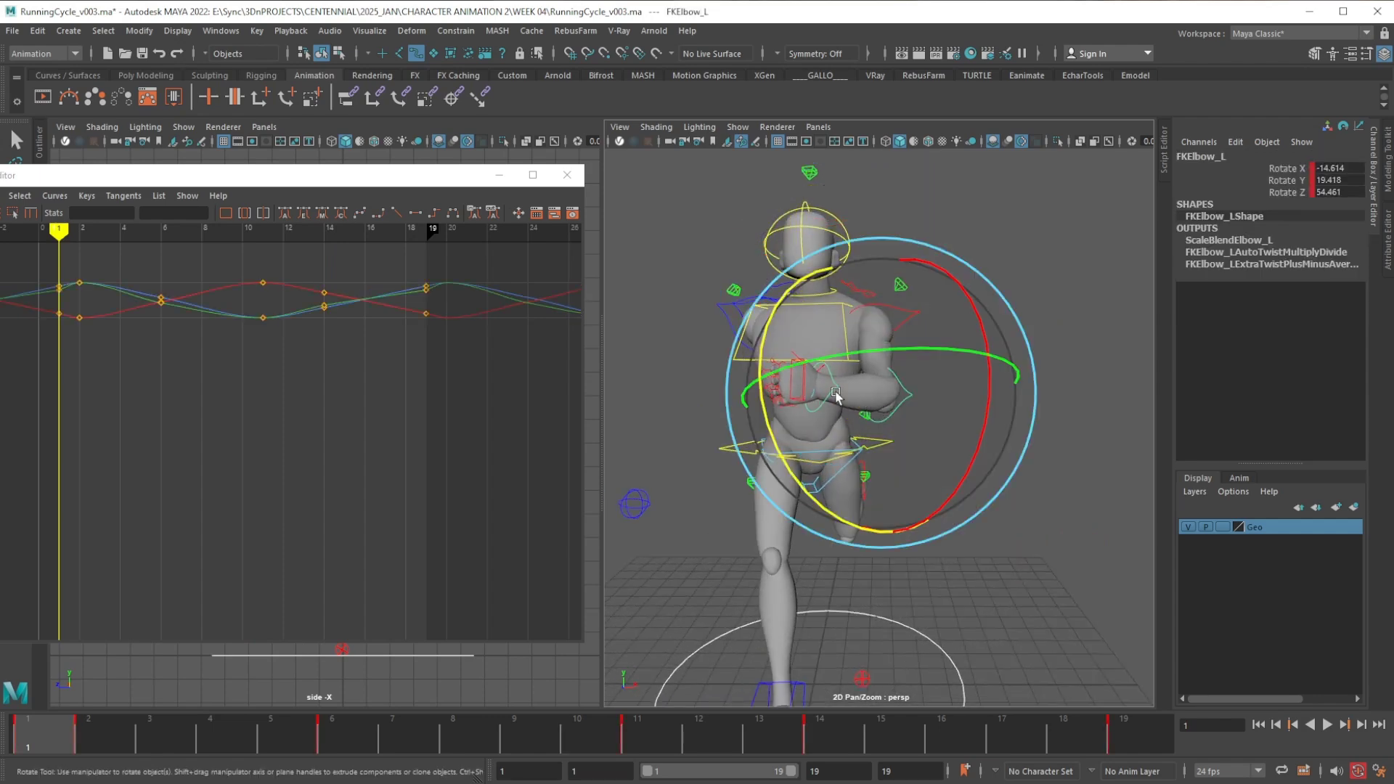
{"action": "left_click_drag", "start_coordinate": [827, 358], "coordinate": [892, 355]}
{"action": "left_click_drag", "start_coordinate": [818, 444], "coordinate": [938, 313]}
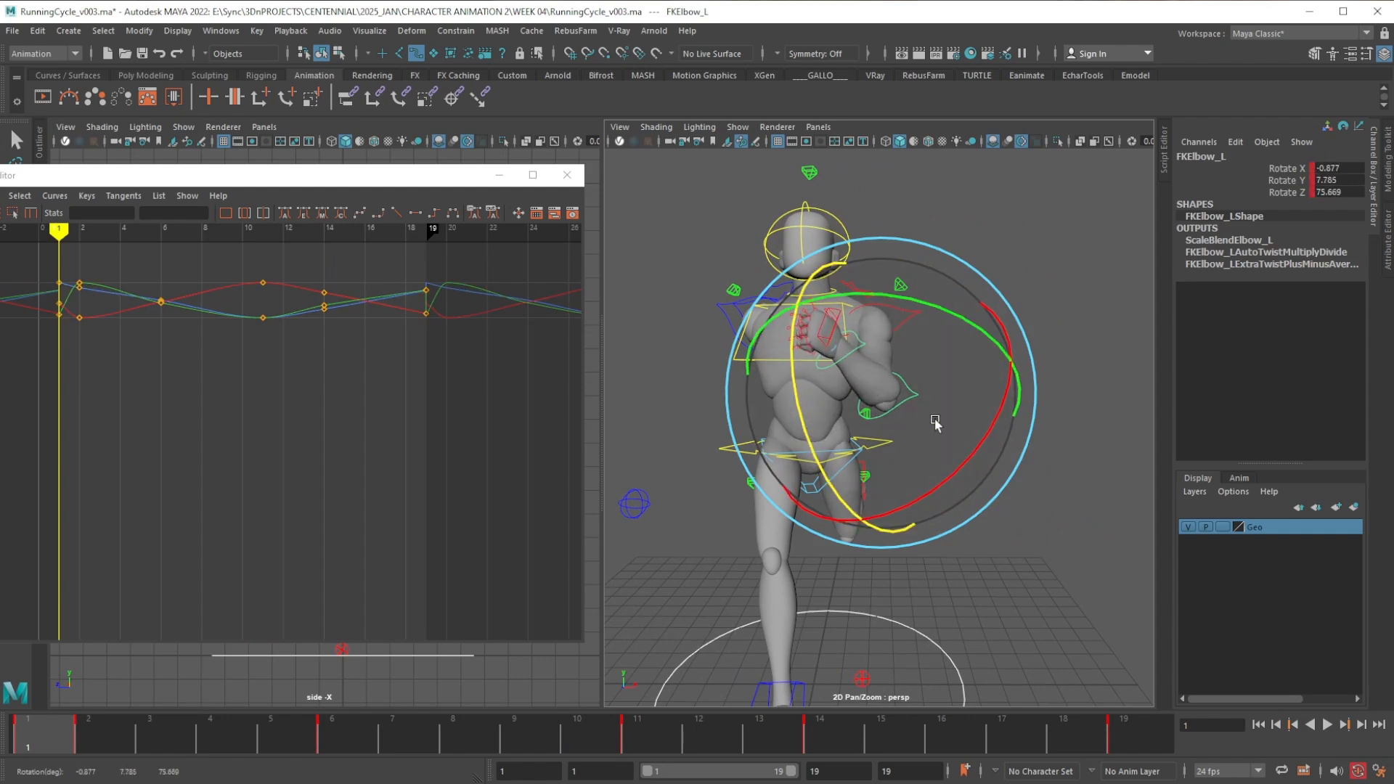
{"action": "left_click", "coordinate": [1062, 296]}
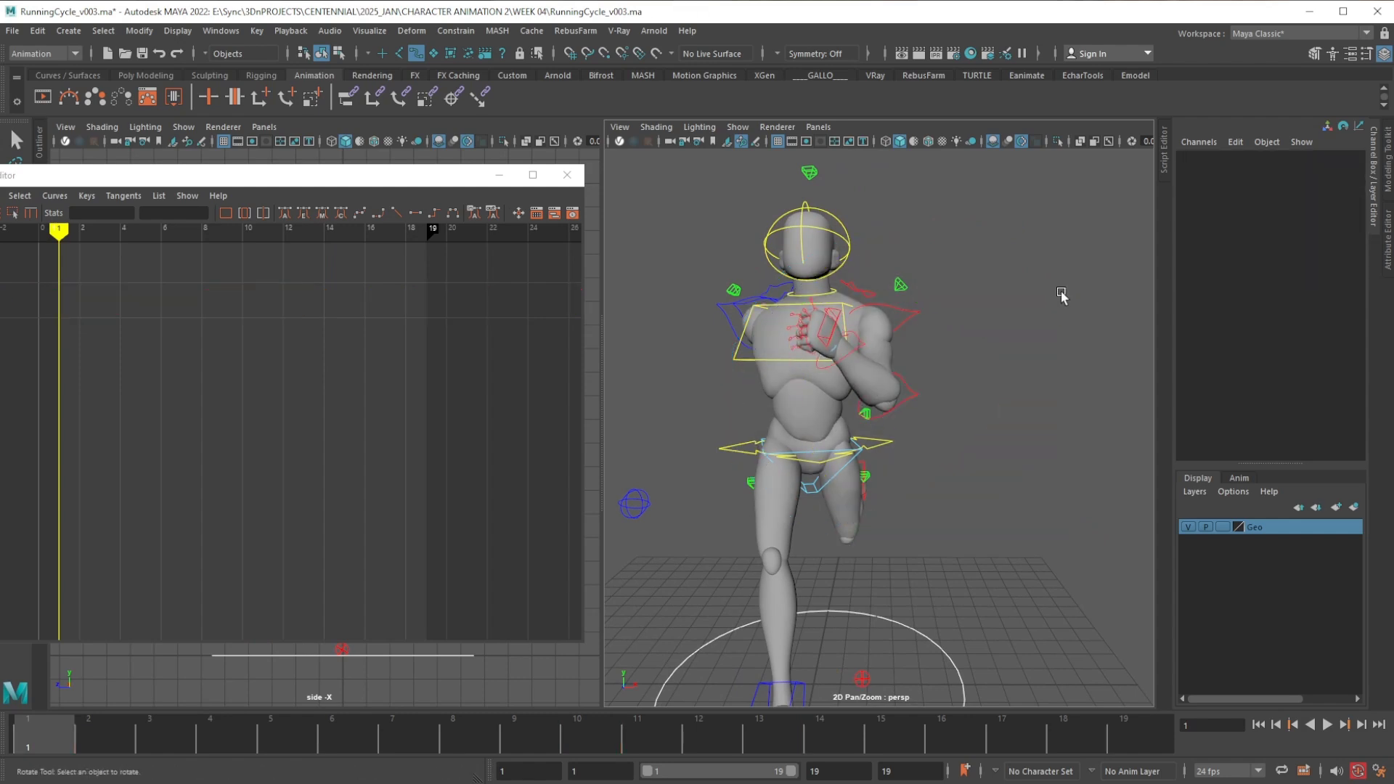
Rotate the left wrist control at frame 1 to about 17.562, 11.776, 20.04
{"action": "left_click", "coordinate": [855, 335]}
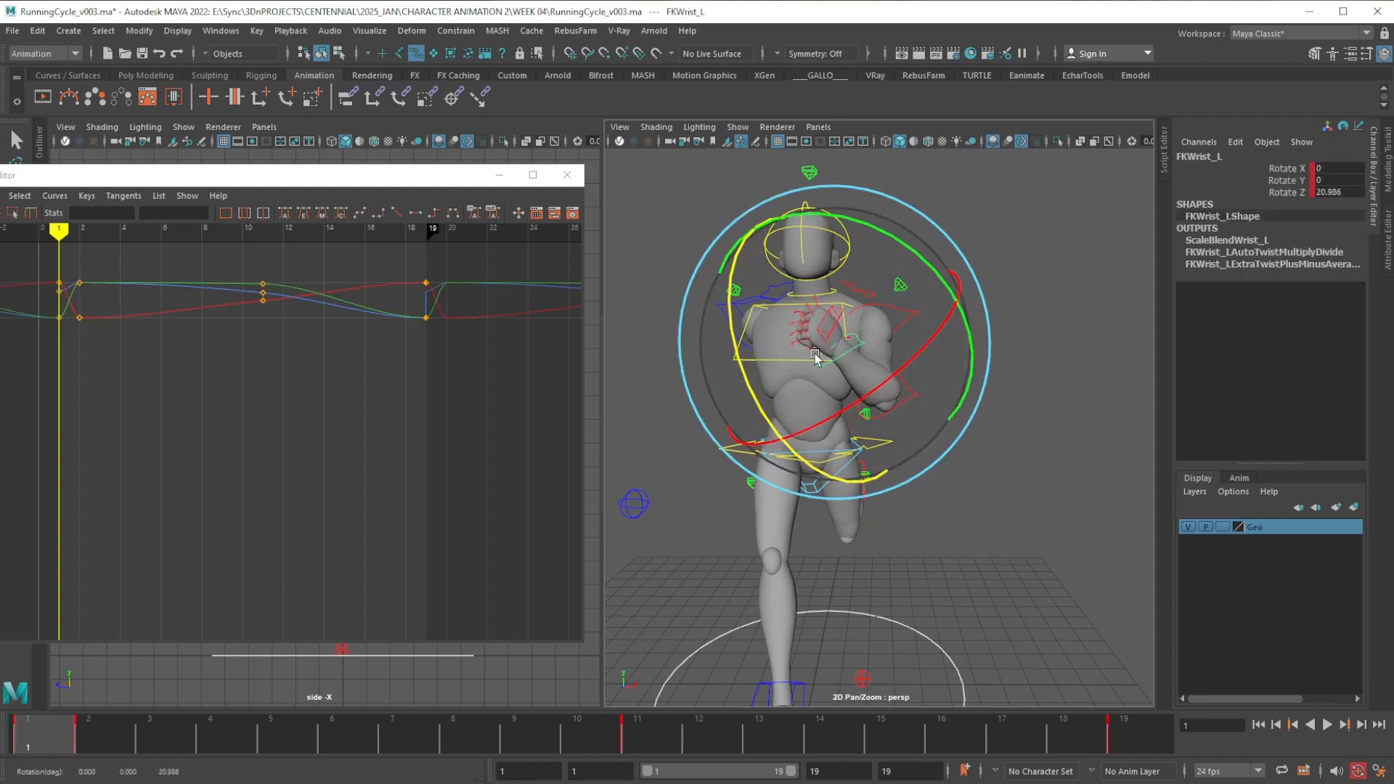
{"action": "left_click_drag", "start_coordinate": [887, 381], "coordinate": [904, 358]}
{"action": "middle_click_drag", "start_coordinate": [907, 340], "coordinate": [882, 421], "text": "alt"}
{"action": "left_click_drag", "start_coordinate": [882, 421], "coordinate": [777, 459], "text": "alt"}
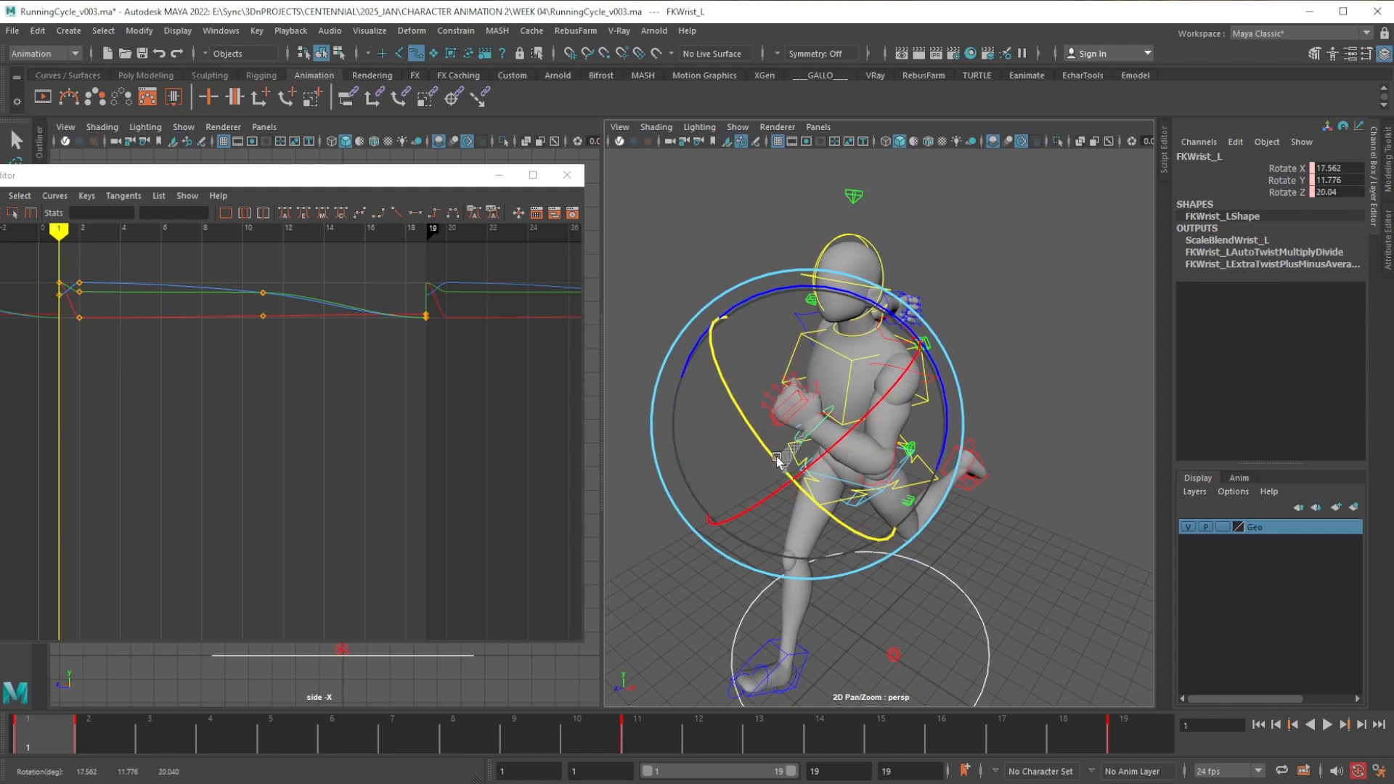
{"action": "left_click_drag", "start_coordinate": [843, 535], "coordinate": [805, 498], "text": "alt"}
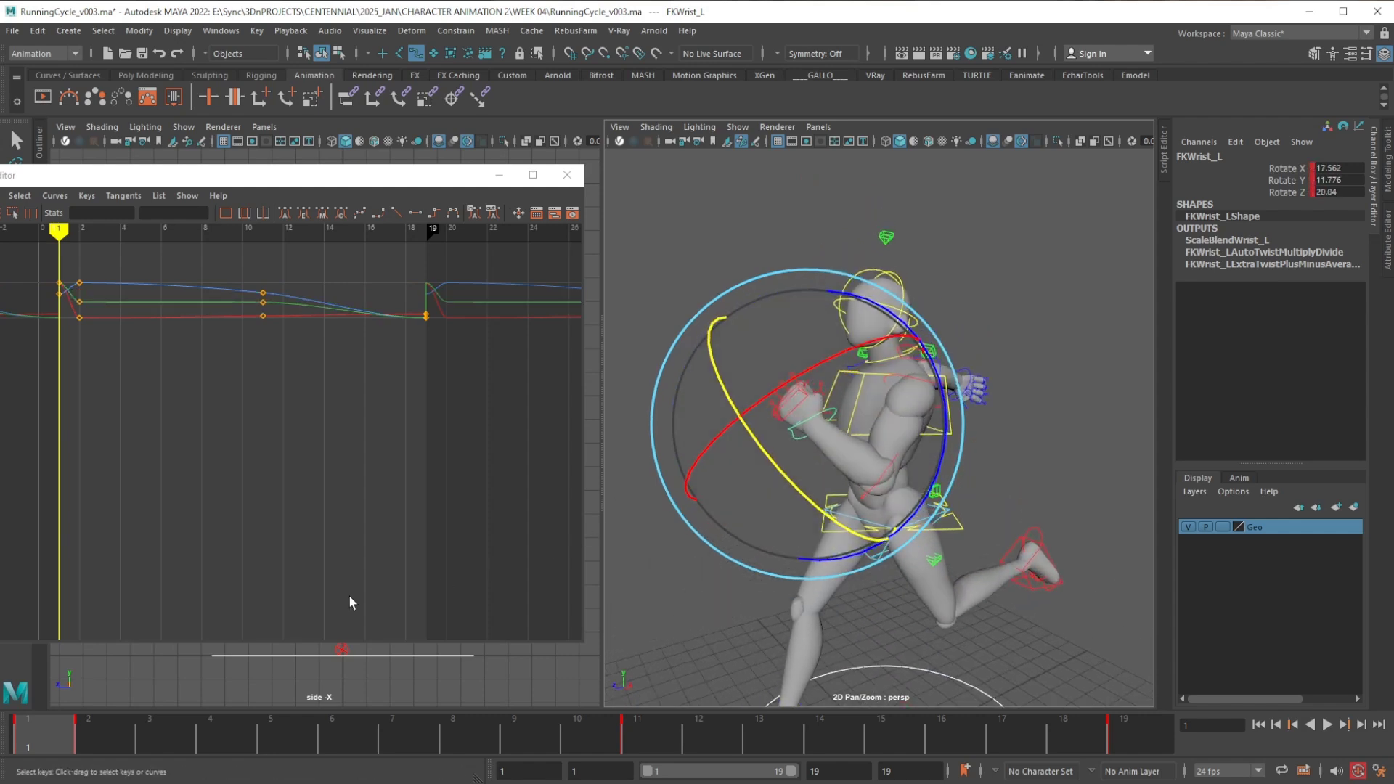
Delete the left wrist's keys at frame 2 and copy its frame 1 keys
{"action": "left_click", "coordinate": [109, 732]}
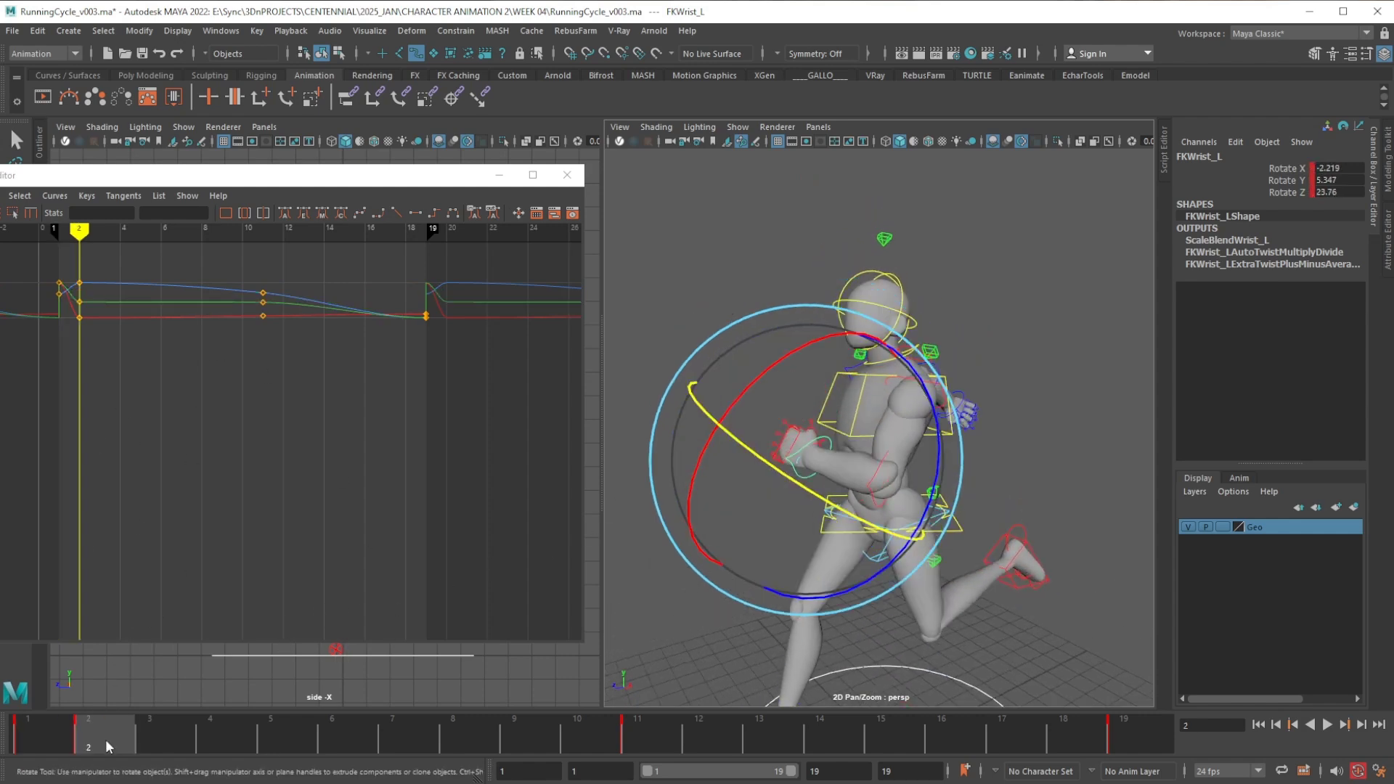
{"action": "right_click", "coordinate": [106, 739]}
{"action": "left_click", "coordinate": [135, 783]}
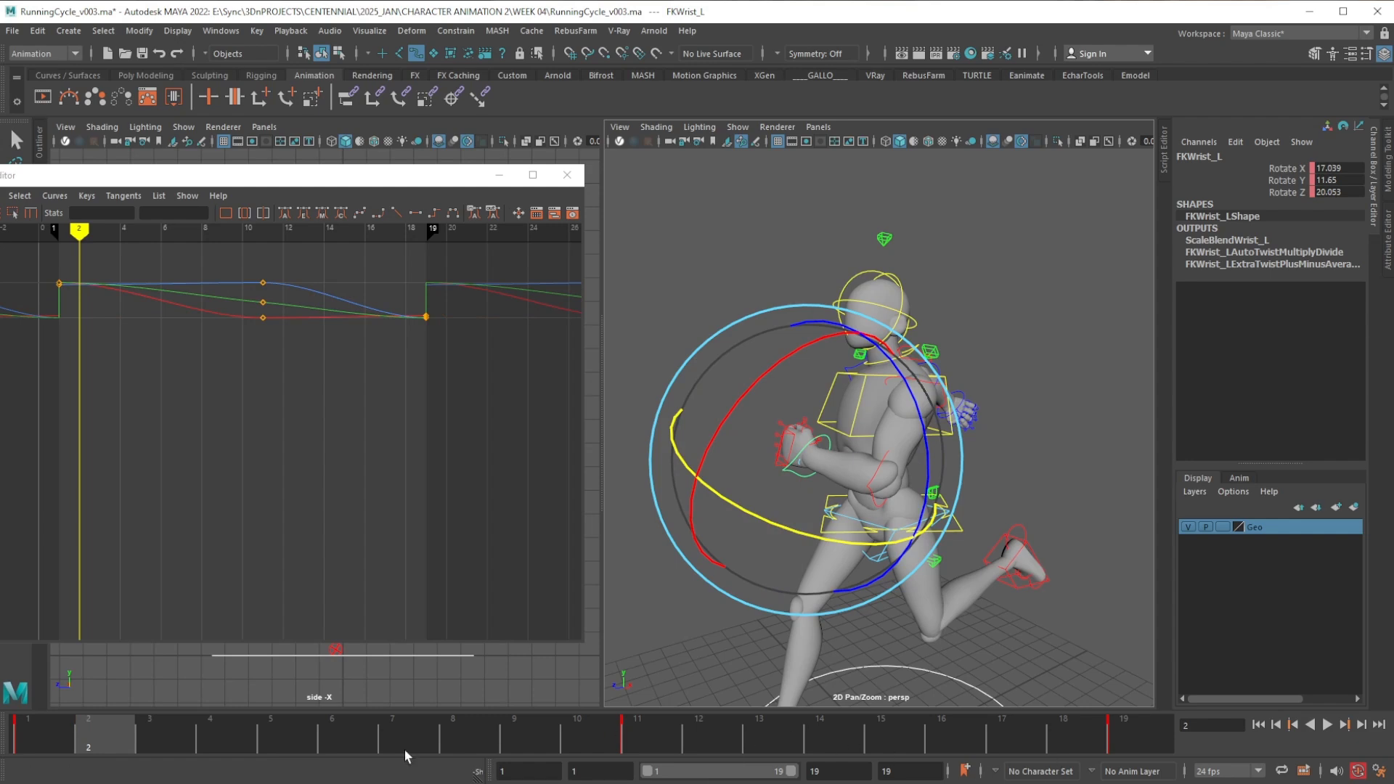
{"action": "left_click", "coordinate": [53, 735]}
{"action": "right_click", "coordinate": [38, 733]}
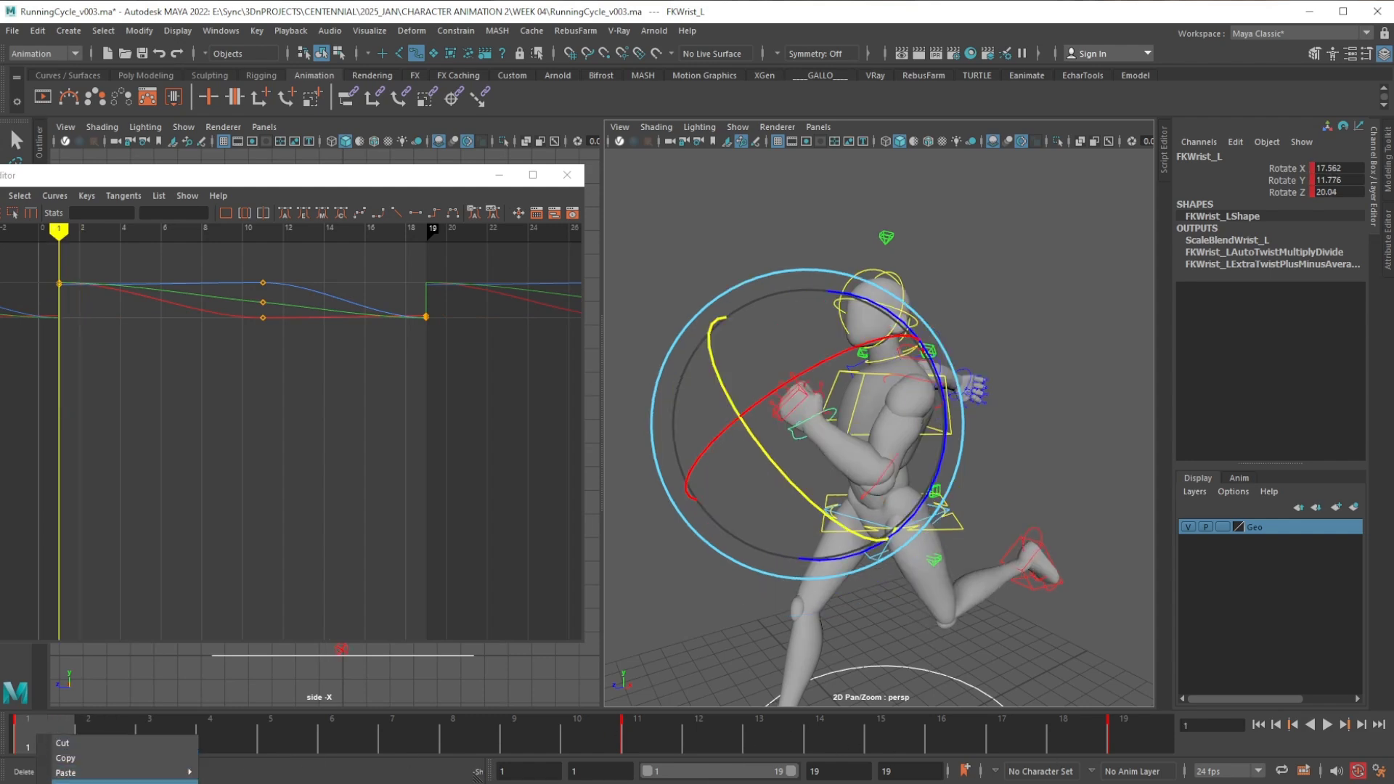
{"action": "left_click", "coordinate": [115, 758]}
Copy the frame 1 keys of the left elbow and wrist controls together and paste them onto frame 19
{"action": "left_click", "coordinate": [882, 479]}
{"action": "left_click", "coordinate": [889, 470]}
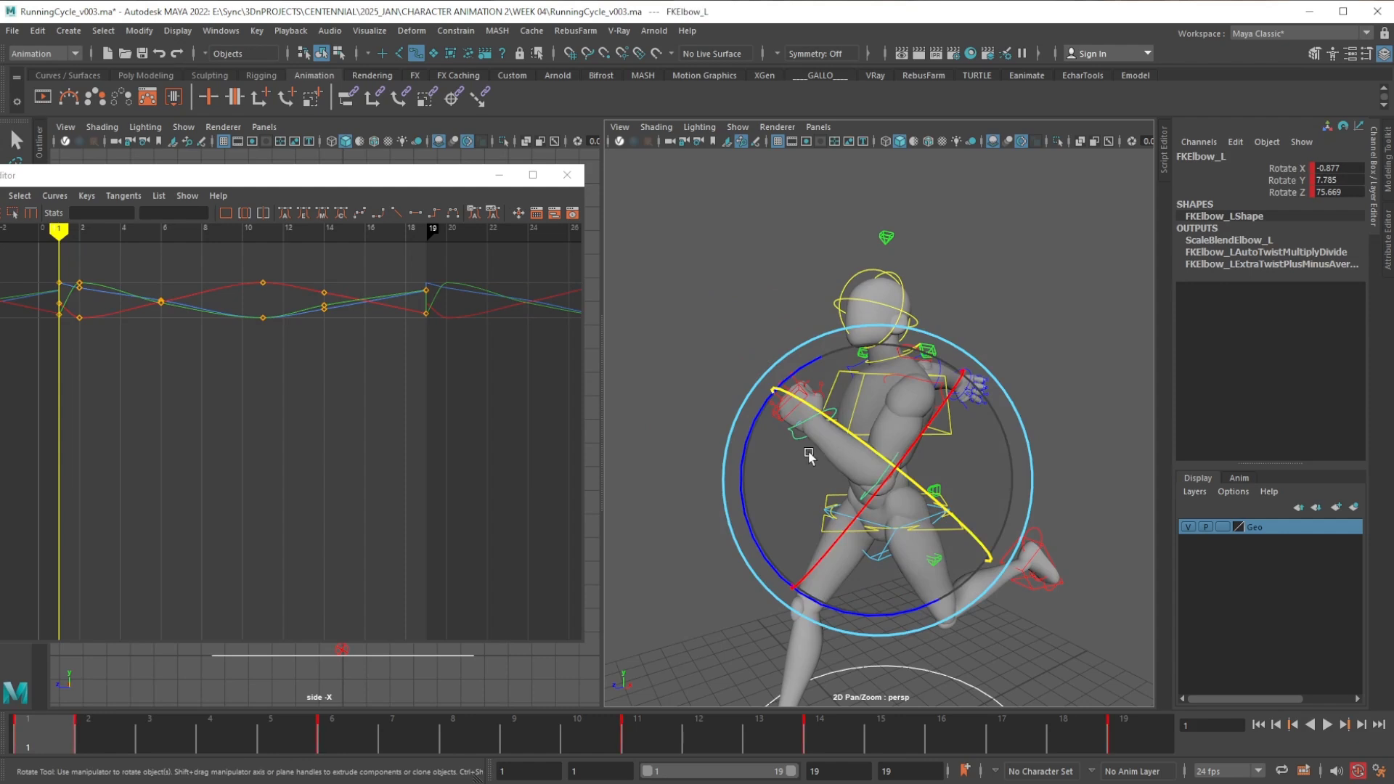
{"action": "key", "text": "w"}
{"action": "left_click", "coordinate": [800, 442]}
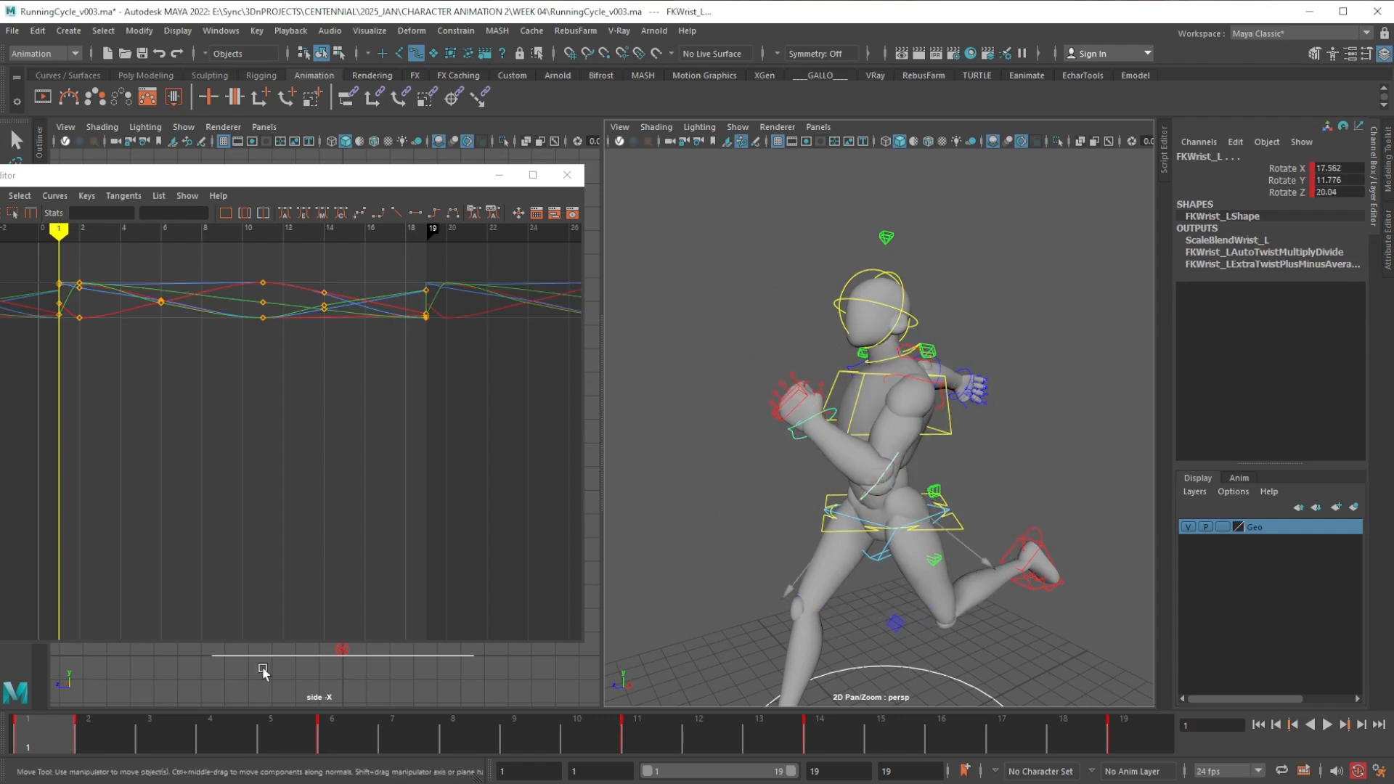
{"action": "right_click", "coordinate": [68, 729]}
{"action": "left_click", "coordinate": [115, 751]}
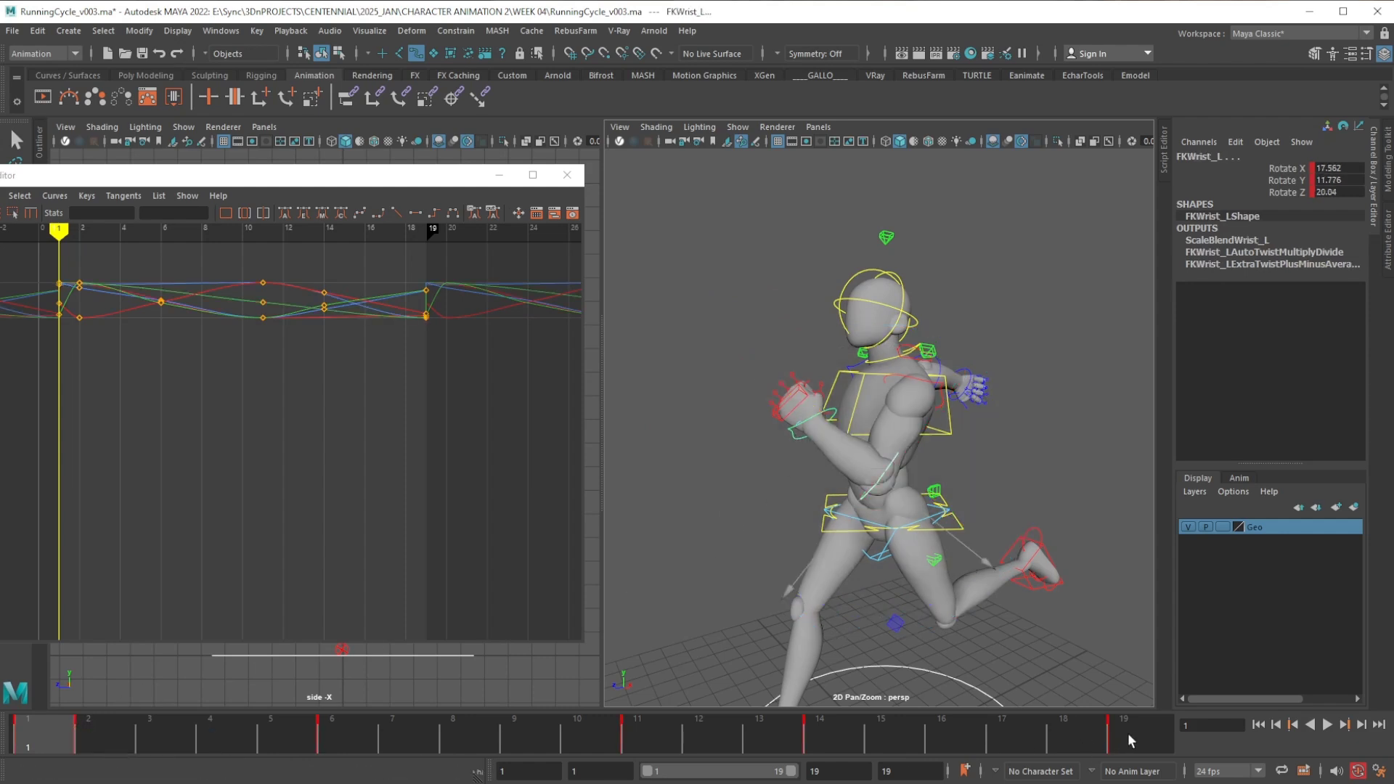
{"action": "left_click", "coordinate": [1129, 737]}
{"action": "right_click", "coordinate": [1130, 744]}
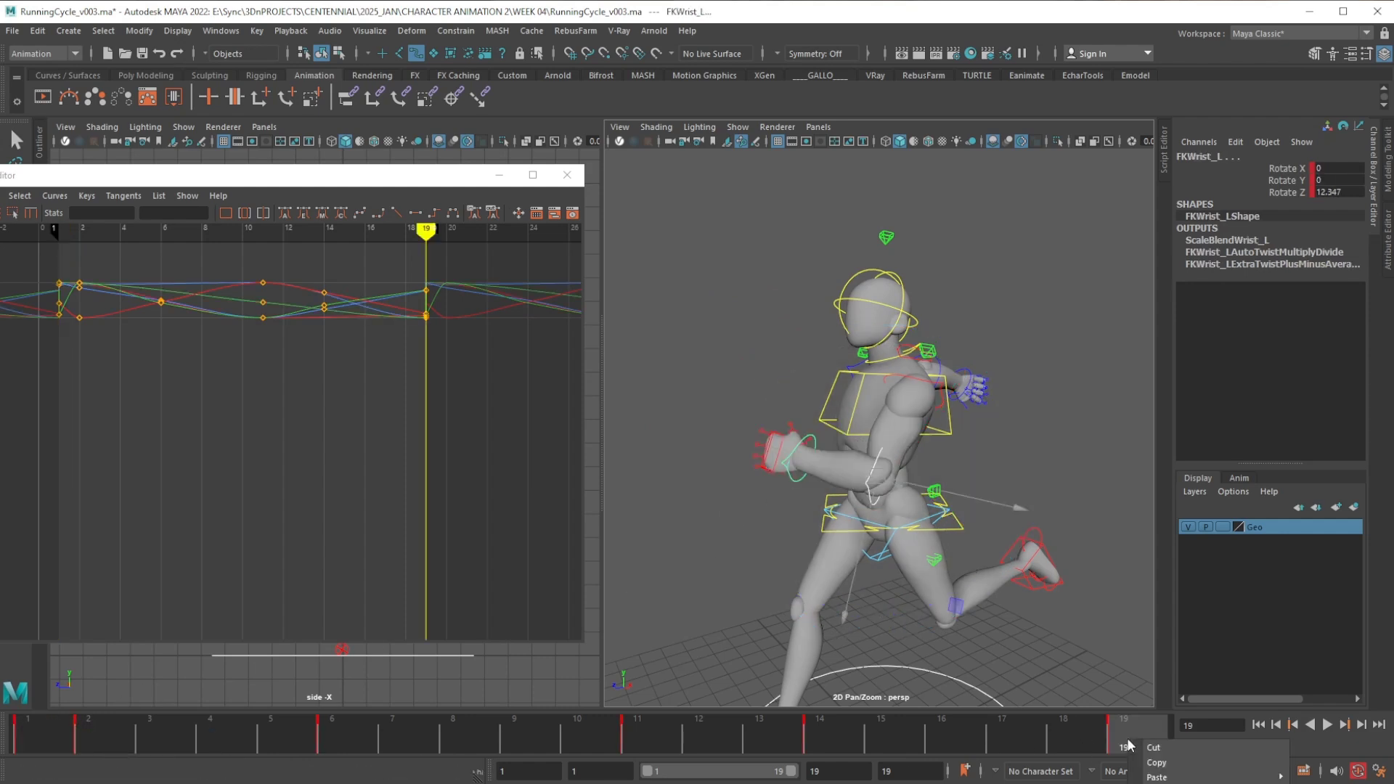
{"action": "mouse_move", "coordinate": [1188, 779]}
{"action": "left_click", "coordinate": [1306, 778]}
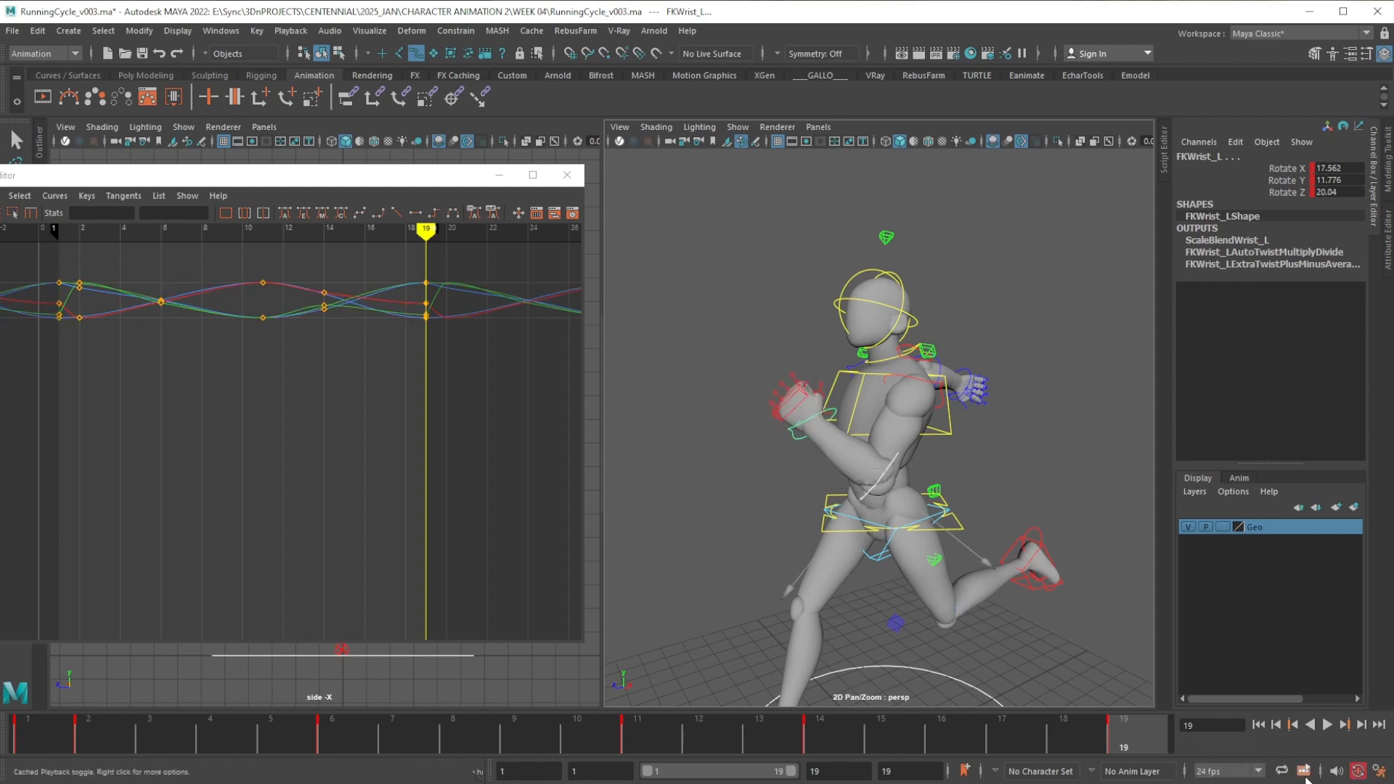
Delete the left elbow and wrist keys at frames 6, 2 and 14
{"action": "left_click", "coordinate": [360, 739]}
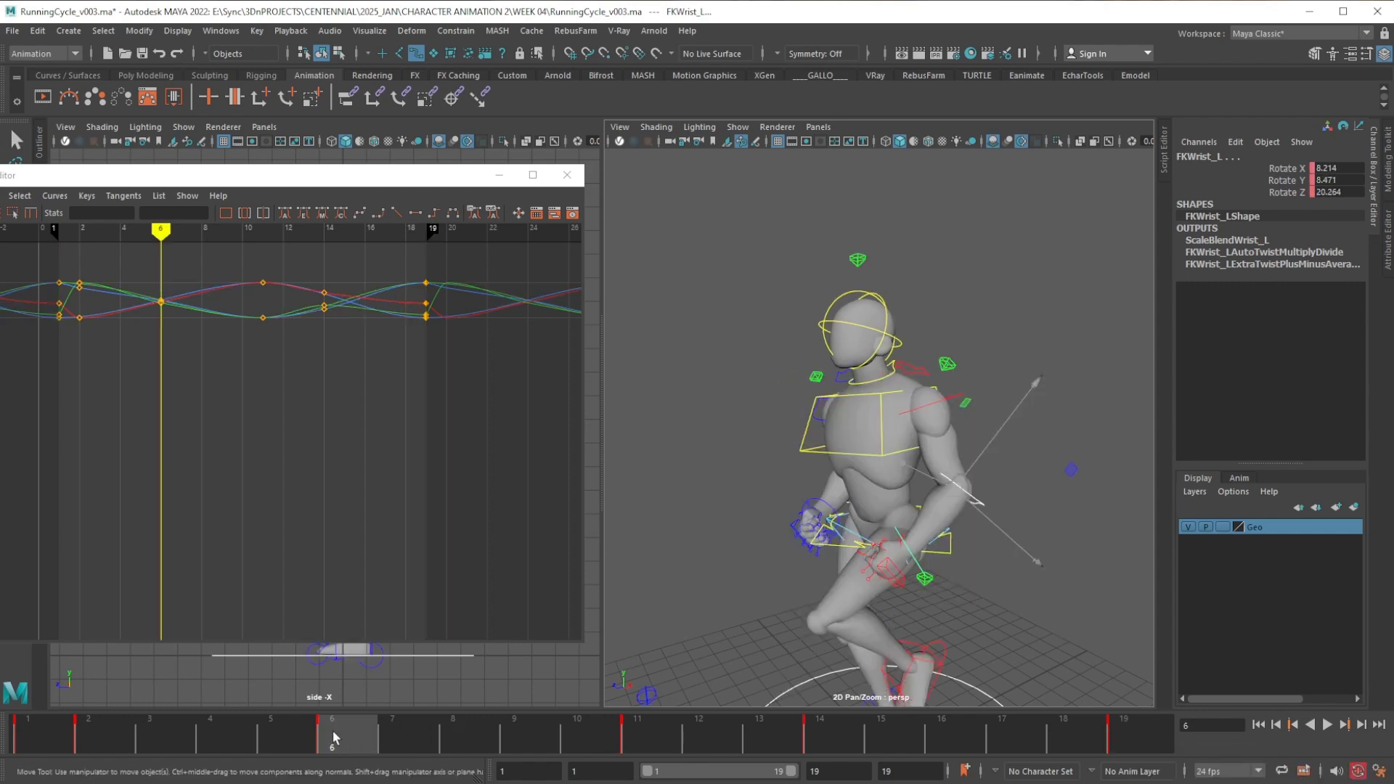
{"action": "right_click", "coordinate": [353, 734]}
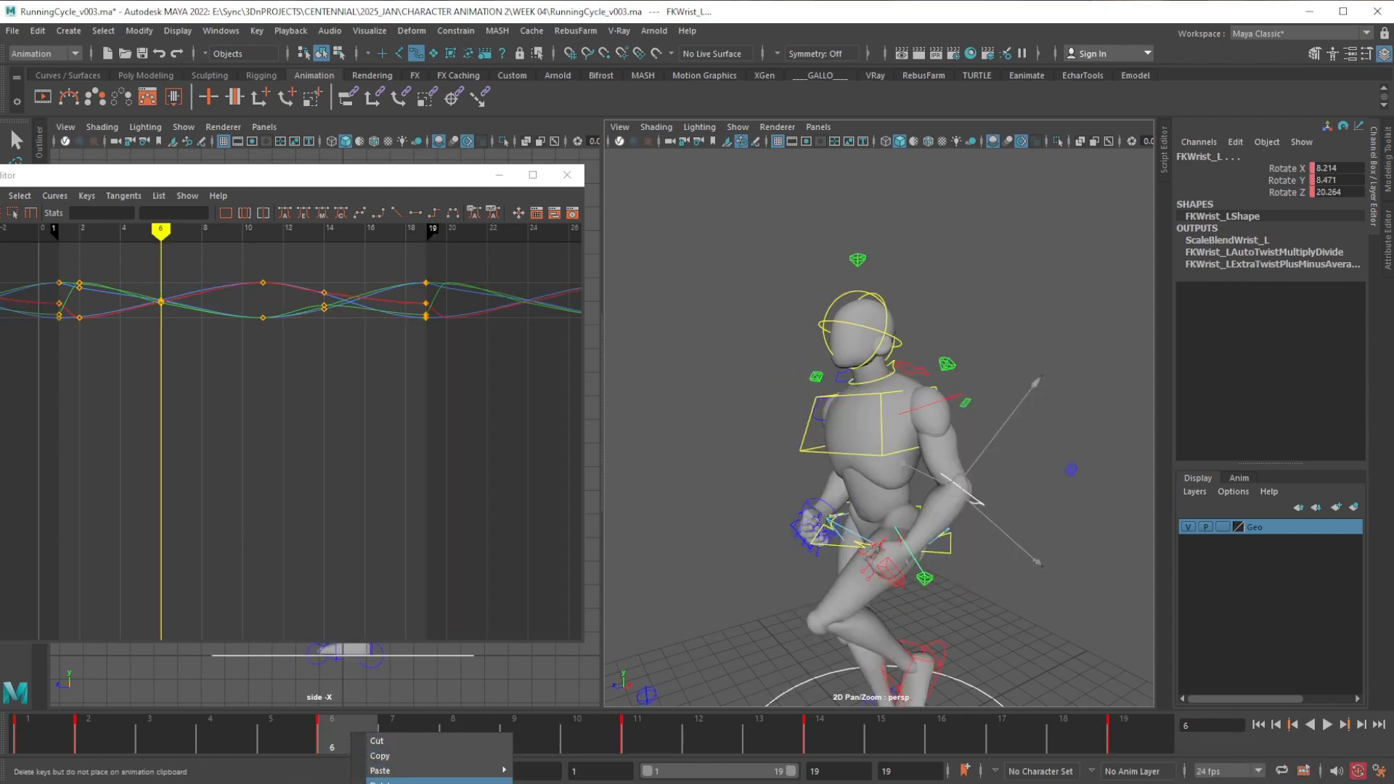
{"action": "left_click", "coordinate": [411, 781]}
{"action": "left_click", "coordinate": [99, 735]}
{"action": "right_click", "coordinate": [99, 735]}
{"action": "left_click", "coordinate": [156, 781]}
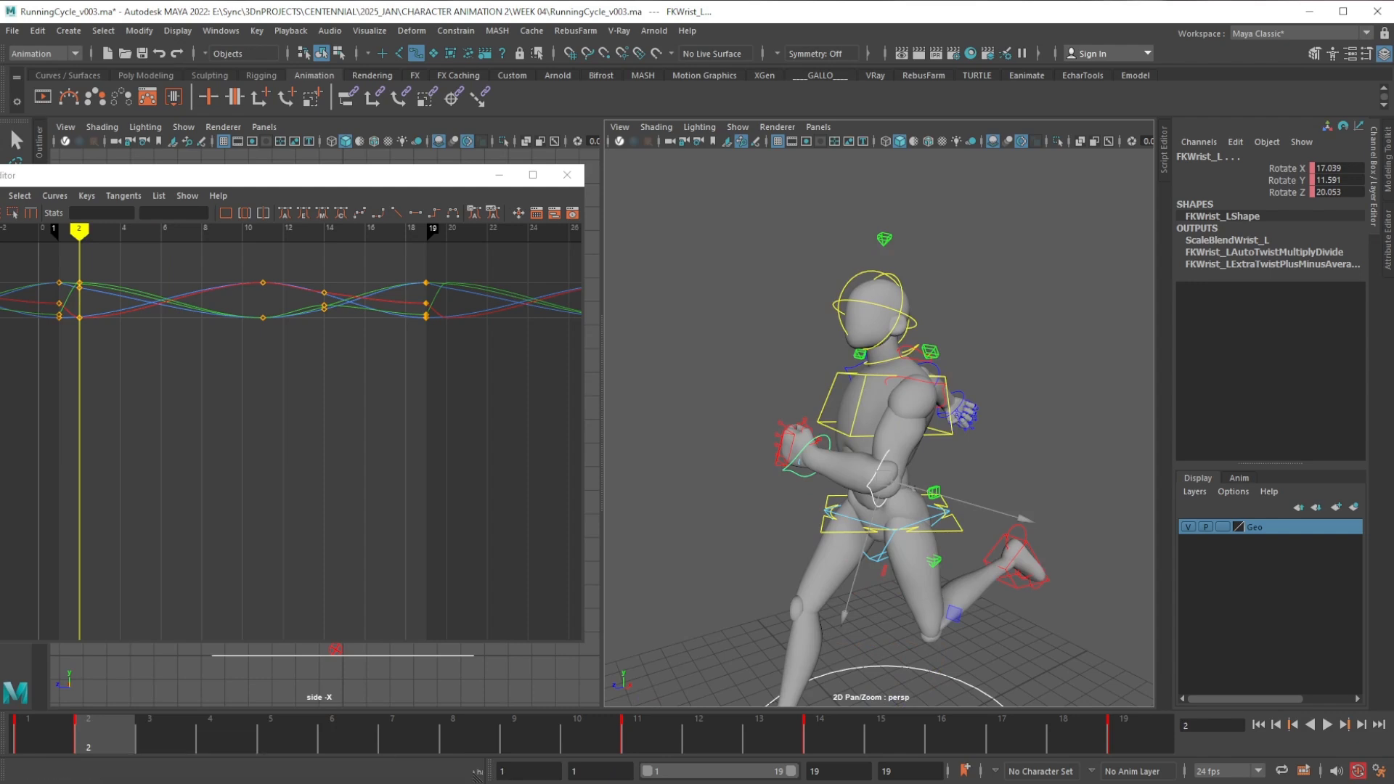
{"action": "left_click", "coordinate": [830, 735]}
{"action": "right_click", "coordinate": [831, 734]}
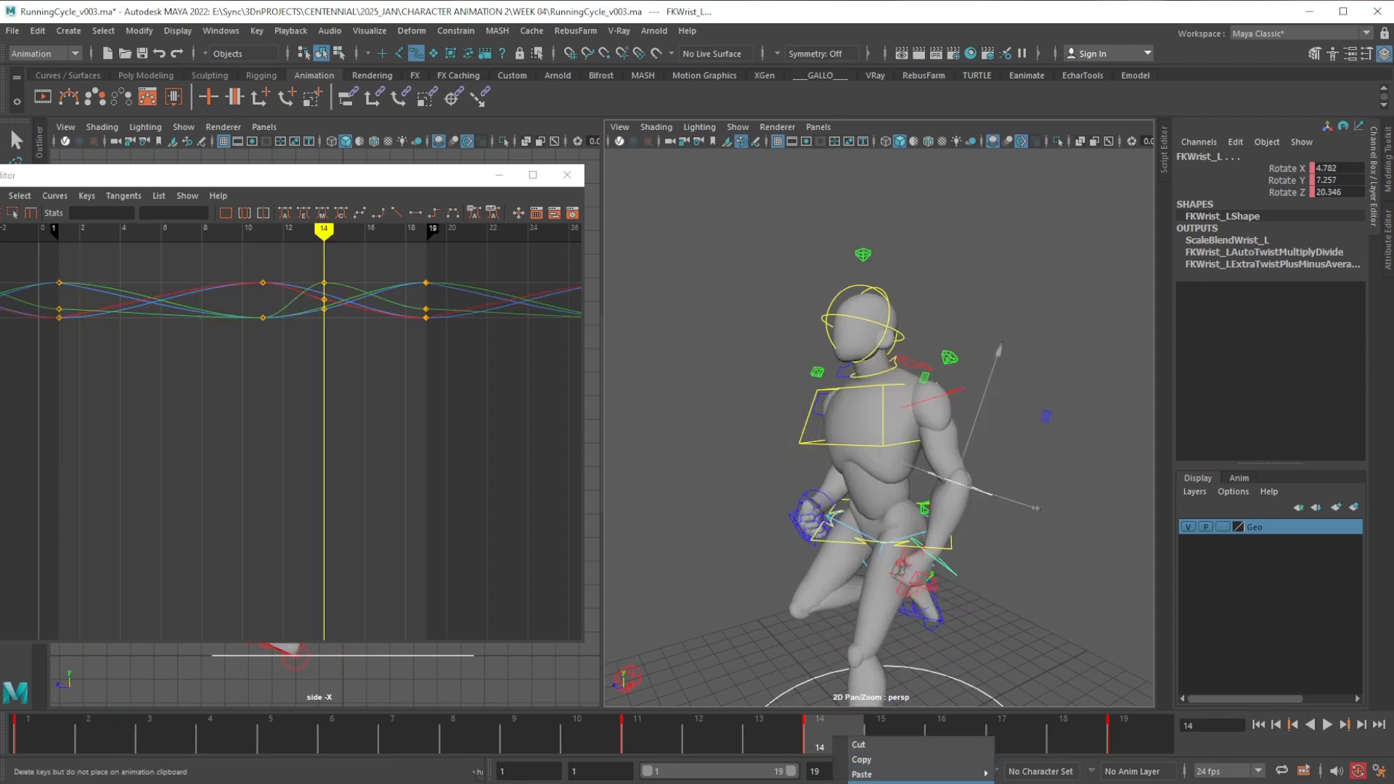
{"action": "left_click", "coordinate": [888, 781]}
Rotate the left elbow control at frame 11 to adjust the forearm in the backward arm swing
{"action": "left_click", "coordinate": [657, 739]}
{"action": "left_click_drag", "start_coordinate": [955, 600], "coordinate": [995, 453], "text": "alt"}
{"action": "left_click", "coordinate": [1002, 429]}
{"action": "key", "text": "e"}
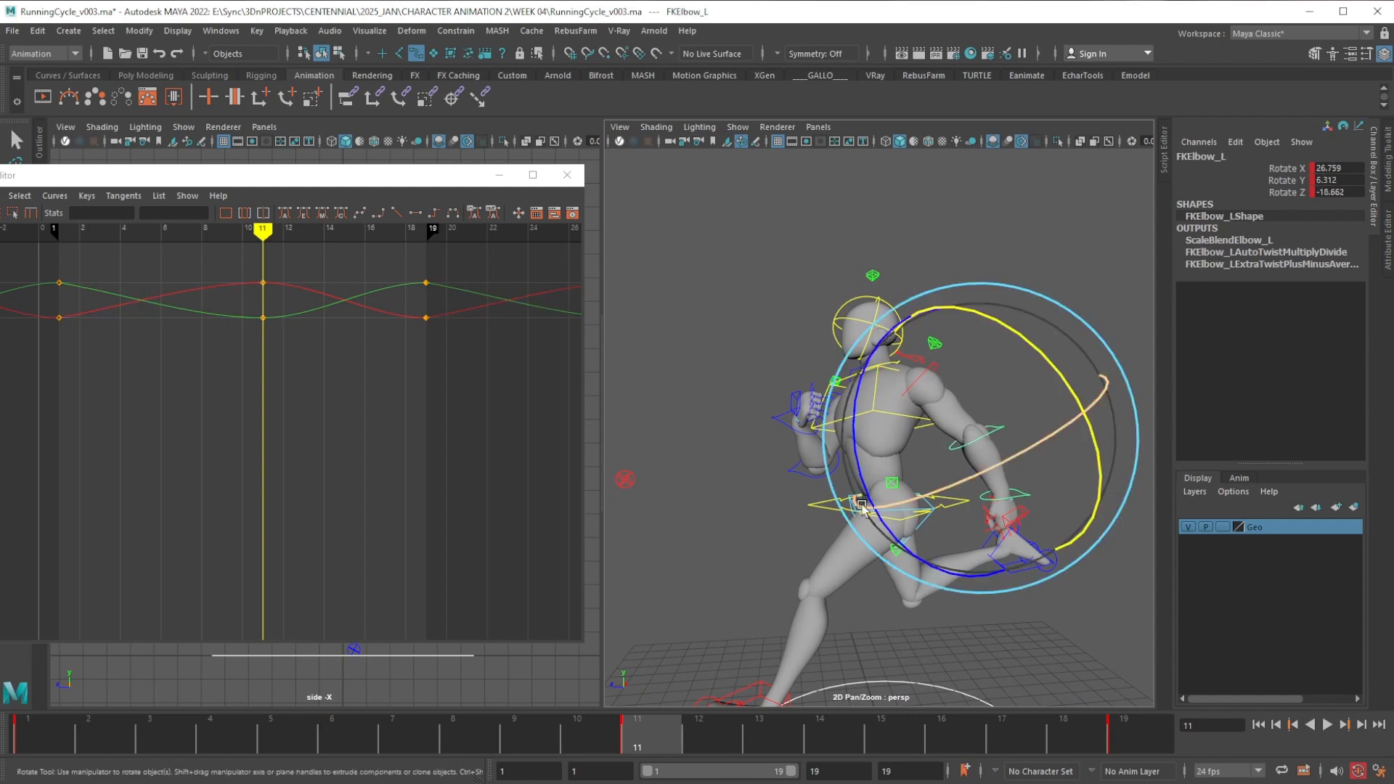
{"action": "left_click_drag", "start_coordinate": [866, 496], "coordinate": [1034, 530]}
Rotate the left wrist control at frame 11 to about 20.3, 17.9, 28.6 to curl the hand in the backward swing
{"action": "left_click_drag", "start_coordinate": [1053, 570], "coordinate": [1061, 610], "text": "alt"}
{"action": "left_click", "coordinate": [1061, 610]}
{"action": "left_click", "coordinate": [868, 505]}
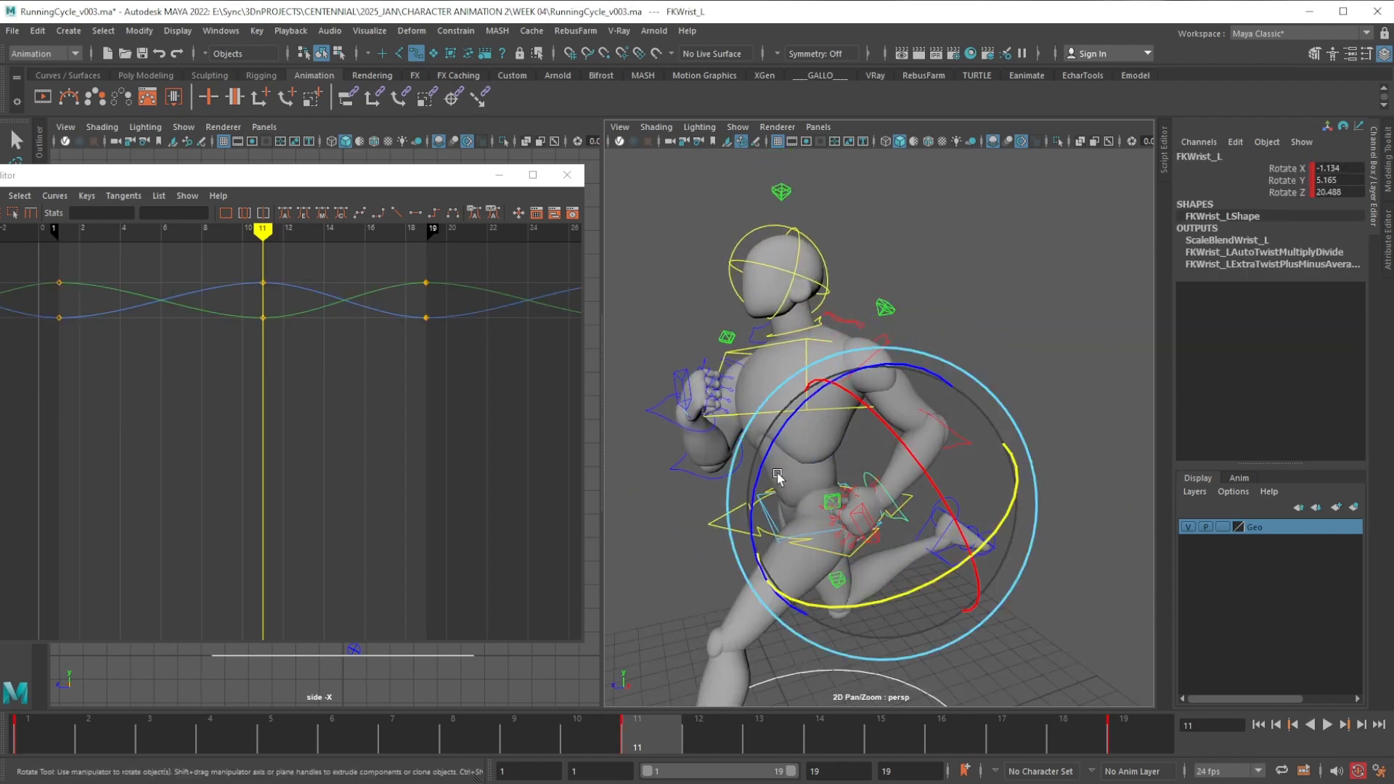
{"action": "left_click_drag", "start_coordinate": [932, 450], "coordinate": [875, 571]}
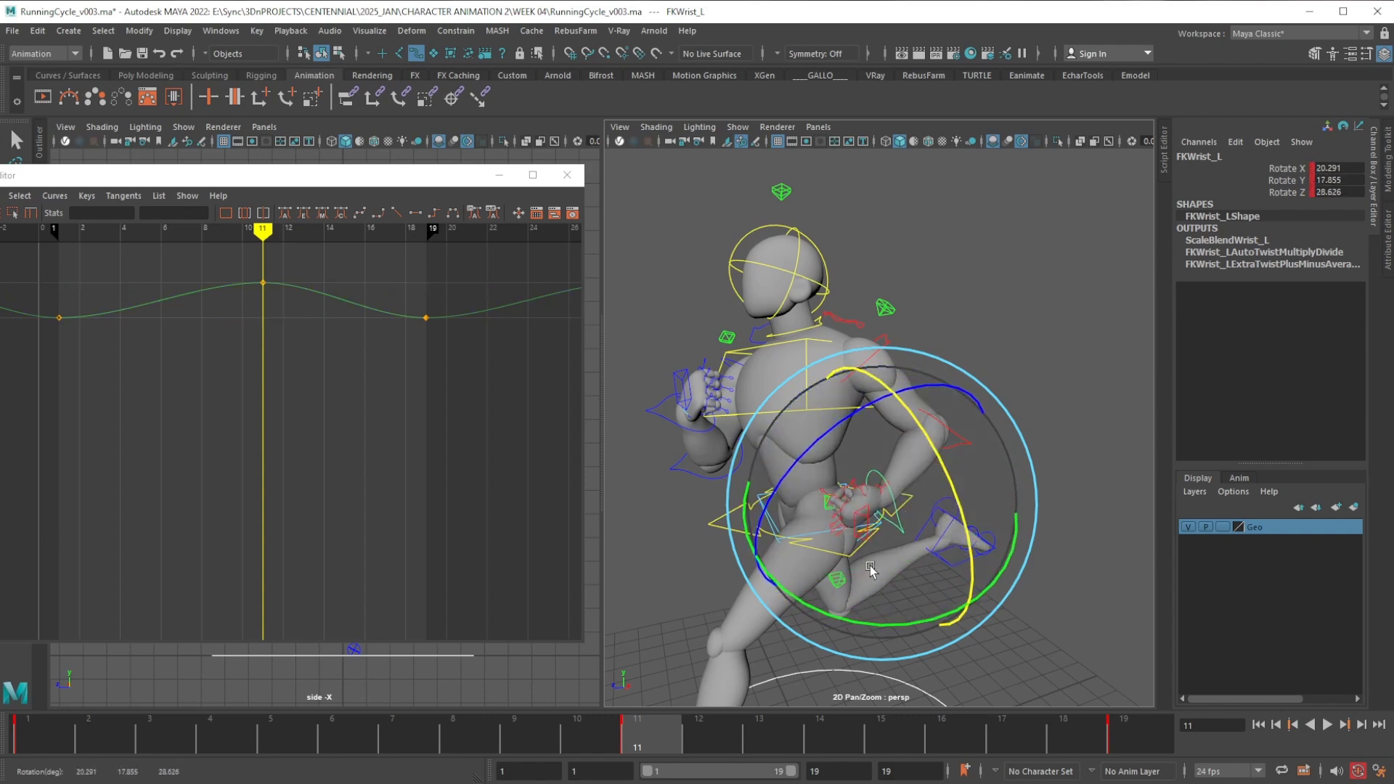
Rotate the left wrist control at frame 1 to about 25.1, 23.8, 18.6
{"action": "left_click", "coordinate": [45, 740]}
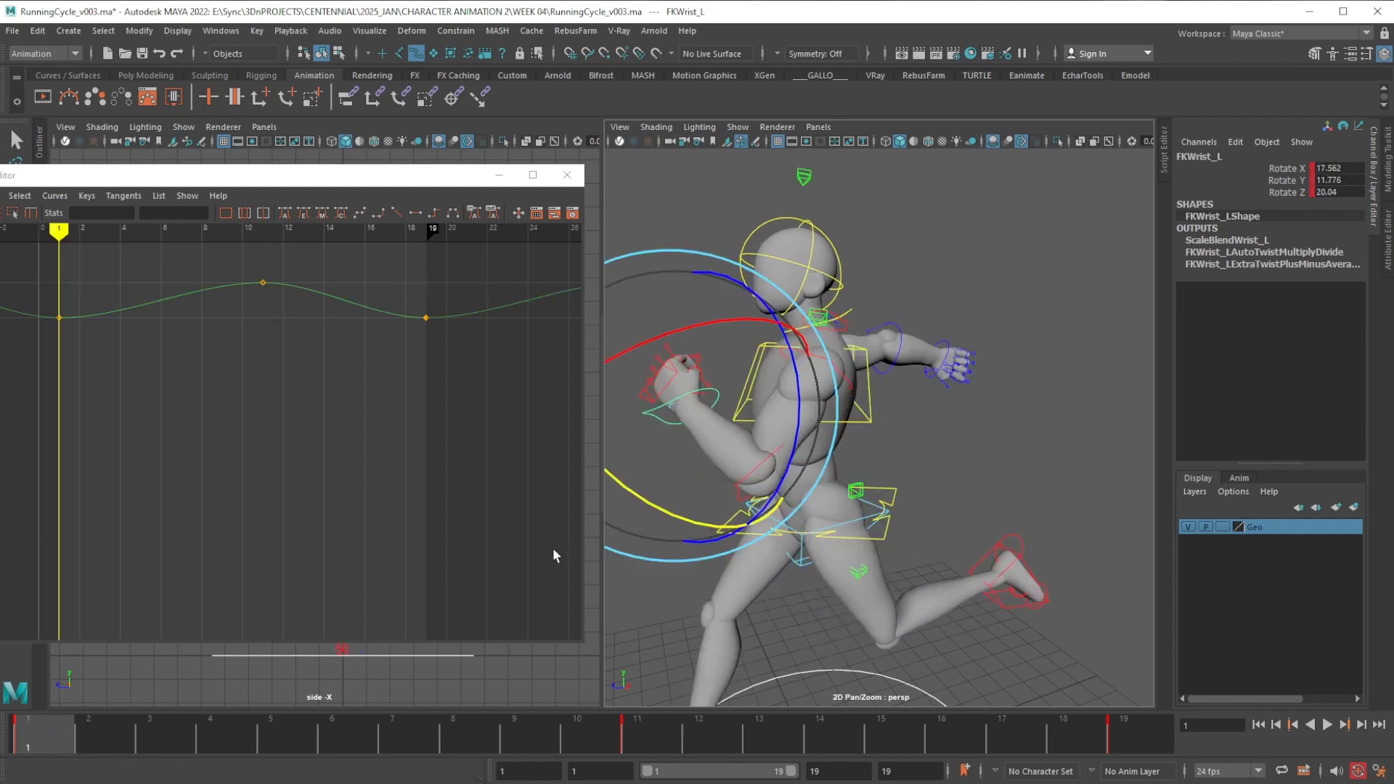
{"action": "left_click_drag", "start_coordinate": [755, 321], "coordinate": [729, 329]}
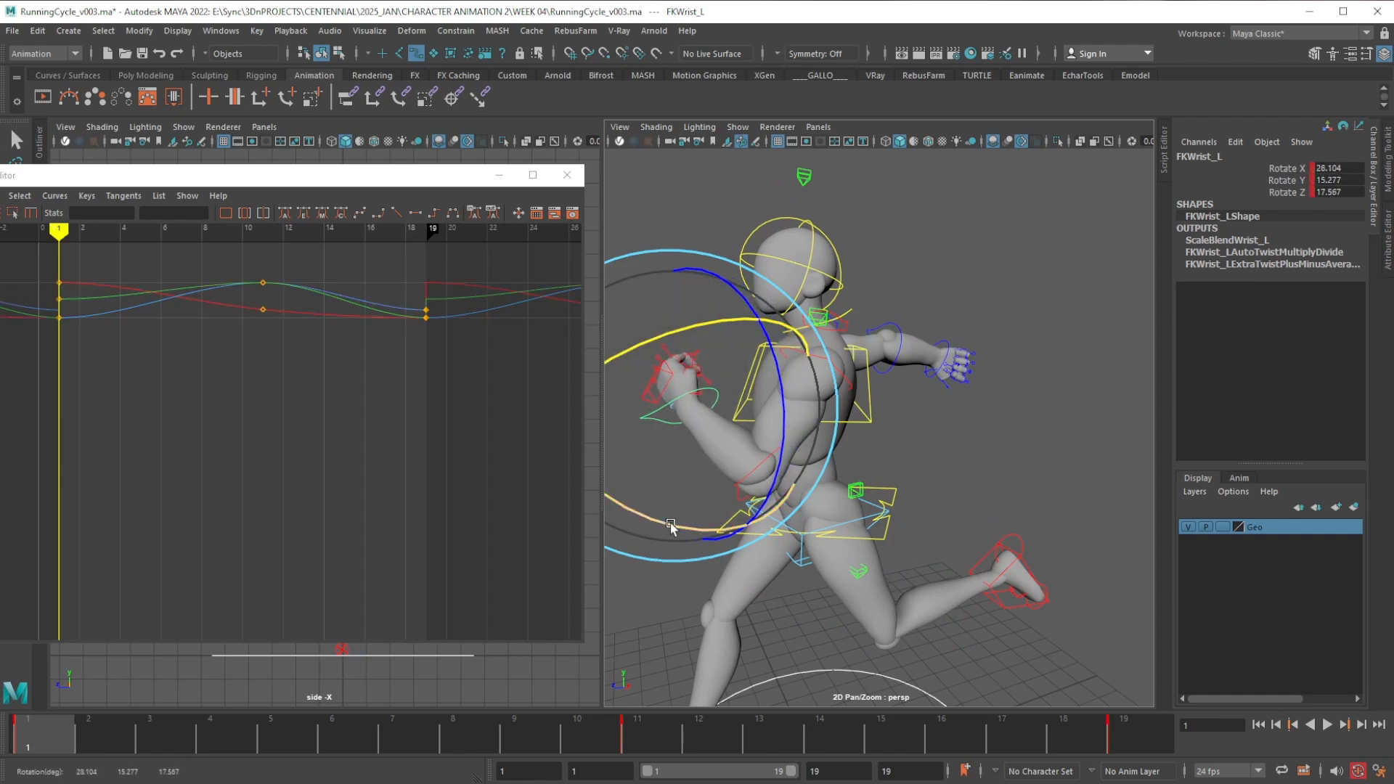
{"action": "left_click_drag", "start_coordinate": [649, 516], "coordinate": [647, 514]}
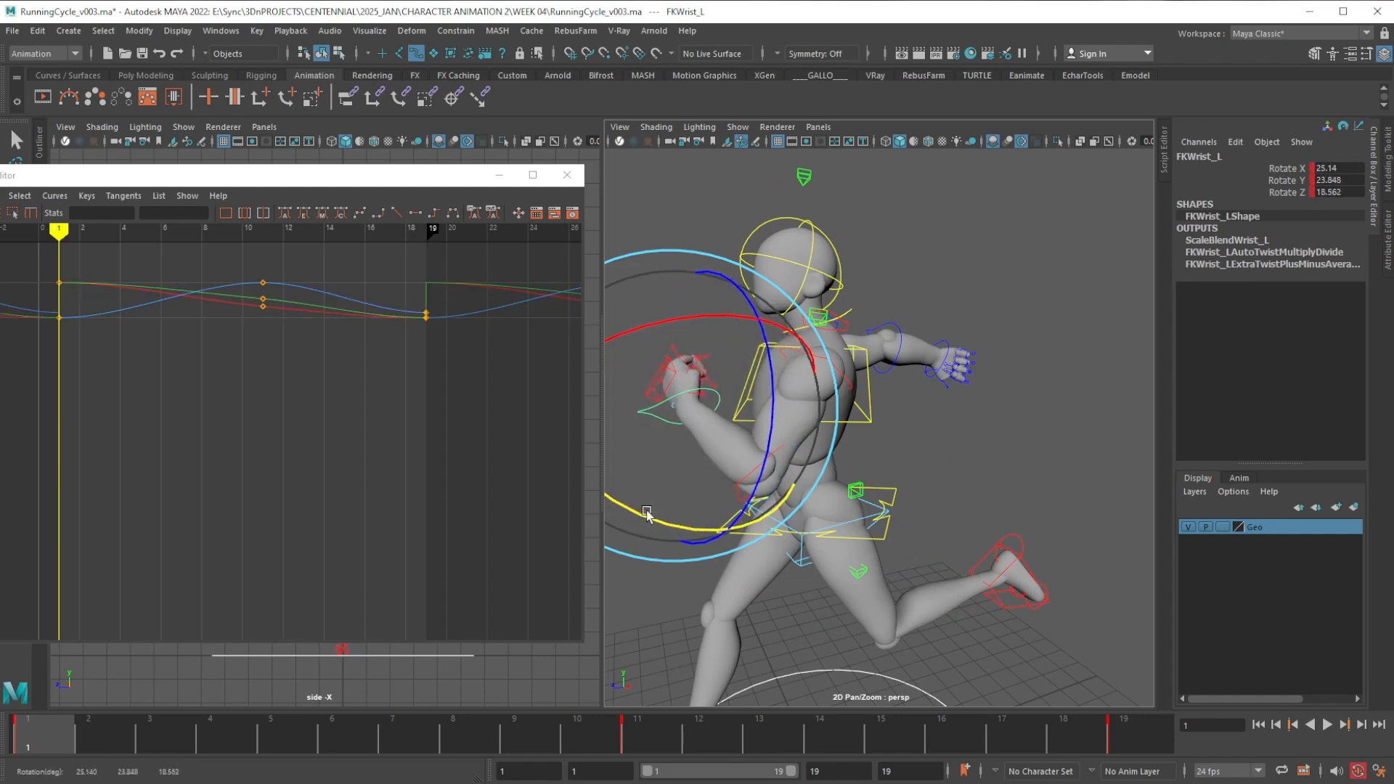
Key the left elbow and wrist controls at frame 2 and rotate the wrist to about 23.9, 26.6, 21.2
{"action": "left_click", "coordinate": [128, 735]}
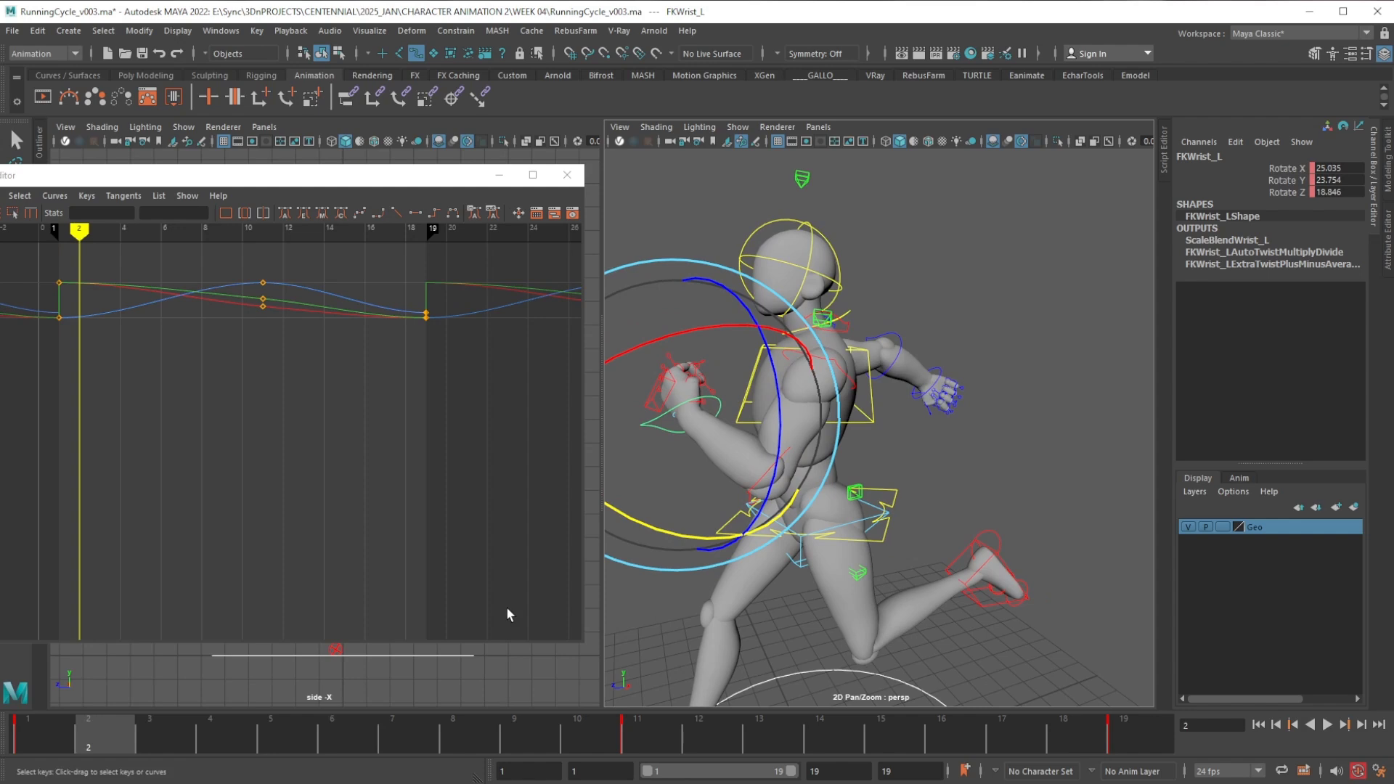
{"action": "left_click", "coordinate": [793, 477]}
{"action": "left_click", "coordinate": [778, 470]}
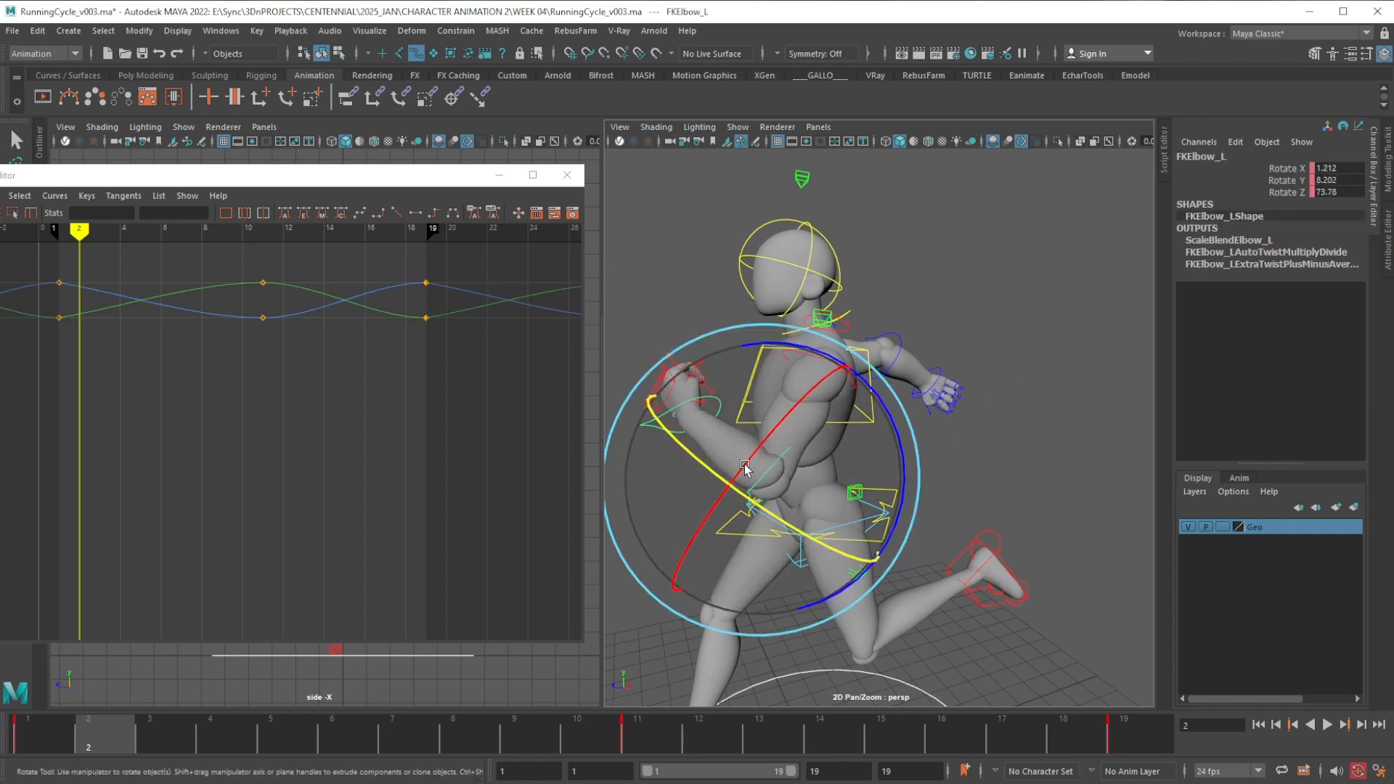
{"action": "key", "text": "w"}
{"action": "left_click", "coordinate": [661, 430]}
{"action": "key", "text": "e"}
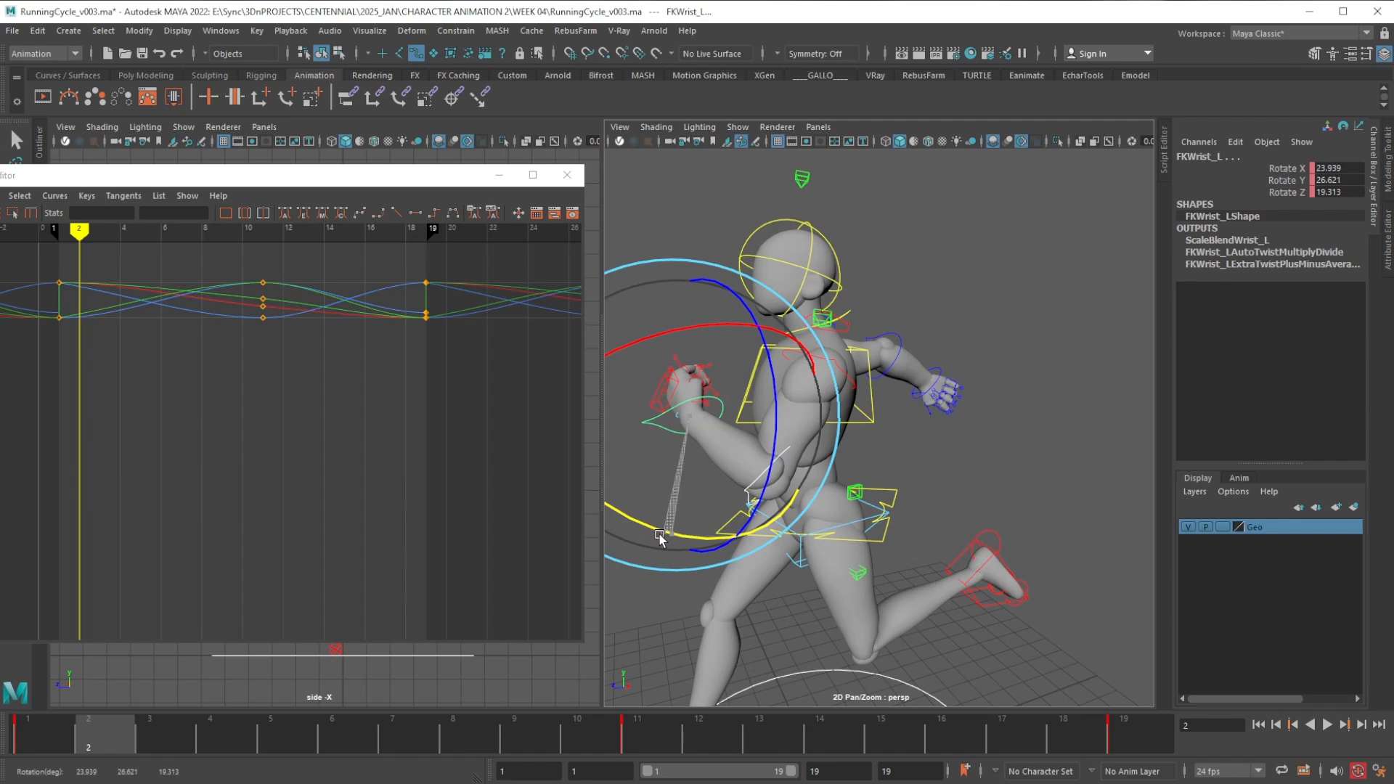
{"action": "key", "text": "s"}
{"action": "left_click_drag", "start_coordinate": [659, 538], "coordinate": [821, 520], "text": "alt"}
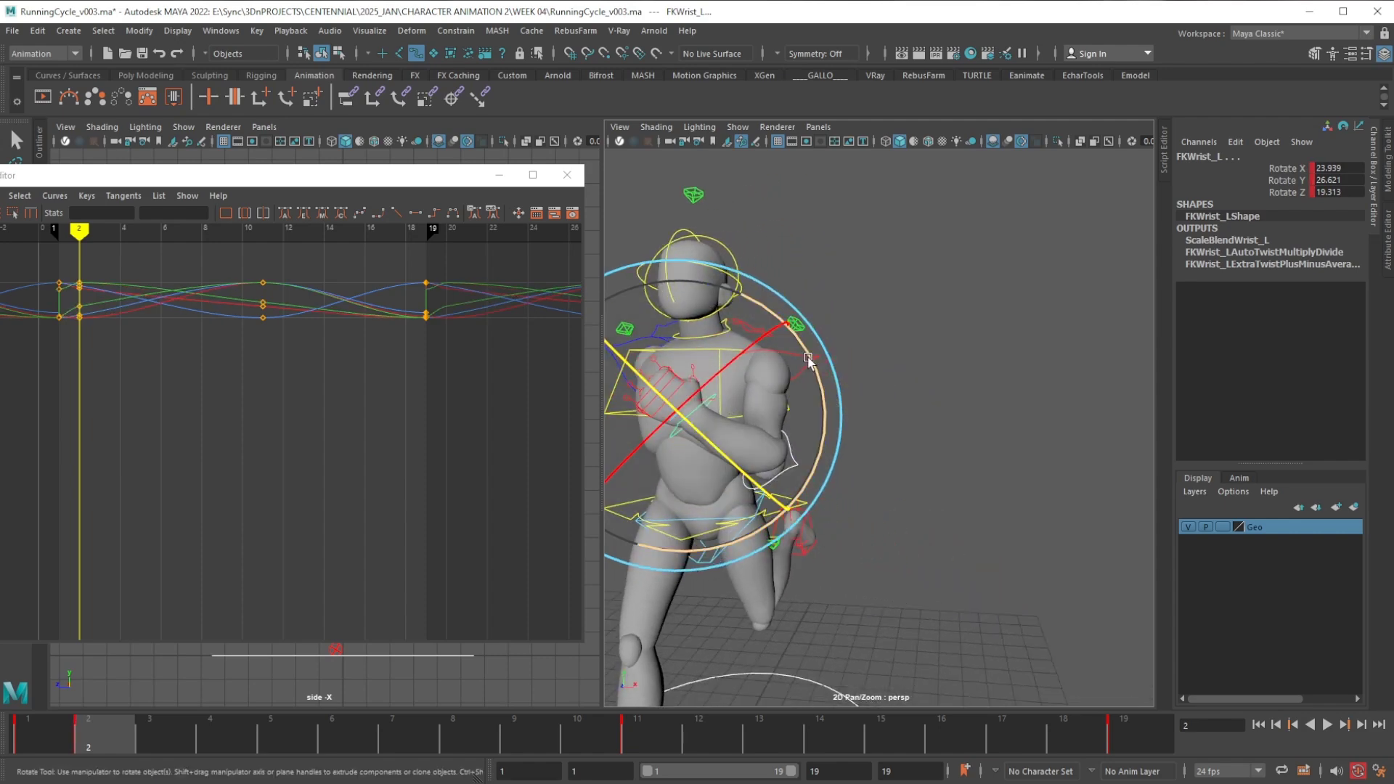
{"action": "left_click_drag", "start_coordinate": [808, 360], "coordinate": [812, 364]}
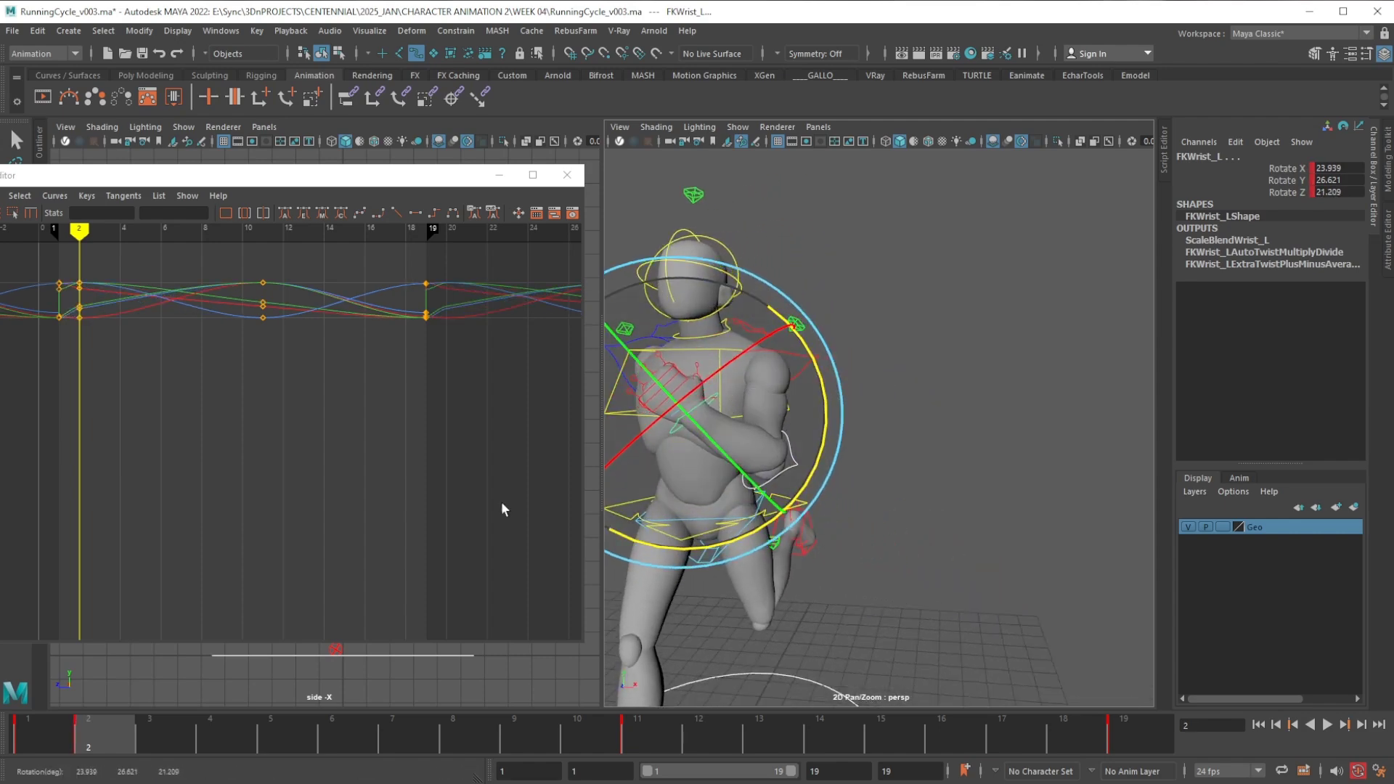
Copy the left elbow and wrist keys from frame 1 and paste them onto frame 19
{"action": "left_click", "coordinate": [56, 722]}
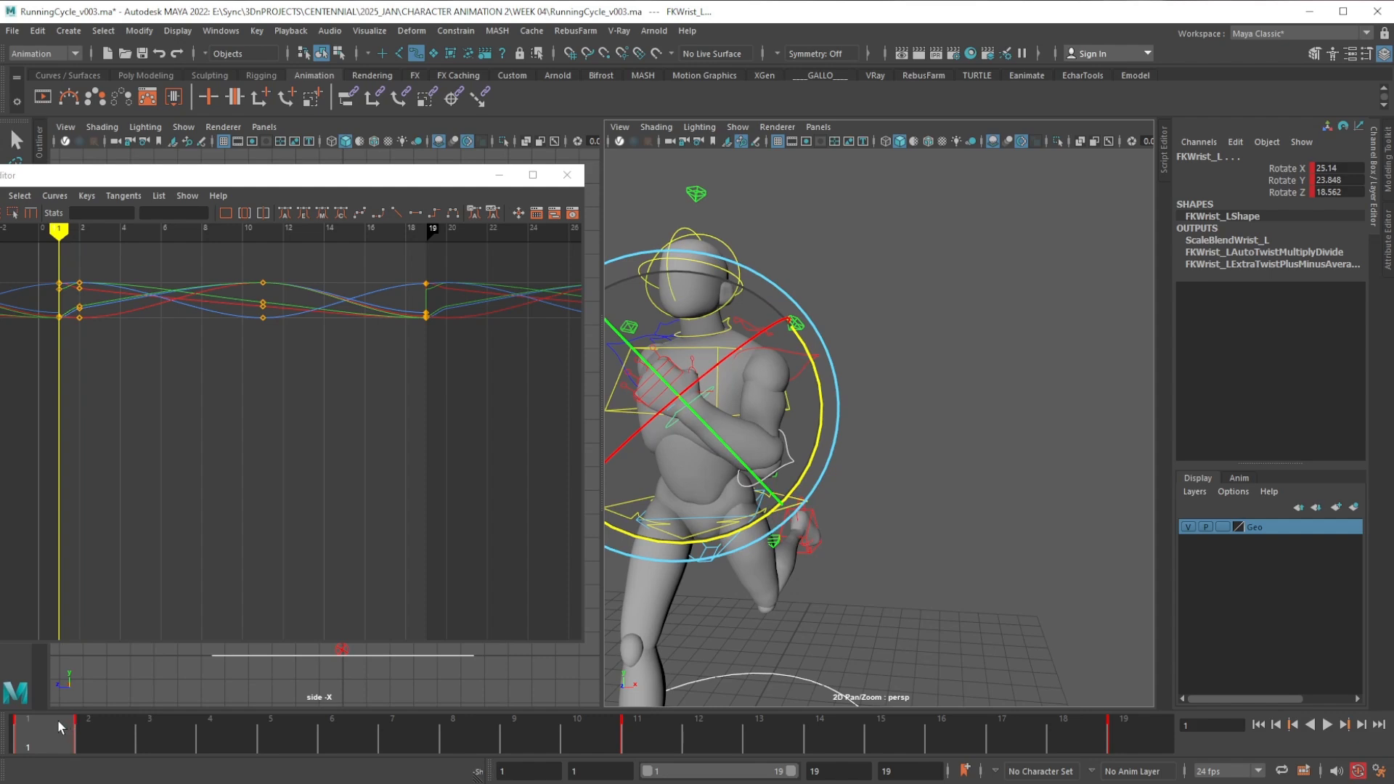
{"action": "right_click", "coordinate": [73, 723]}
{"action": "left_click", "coordinate": [109, 748]}
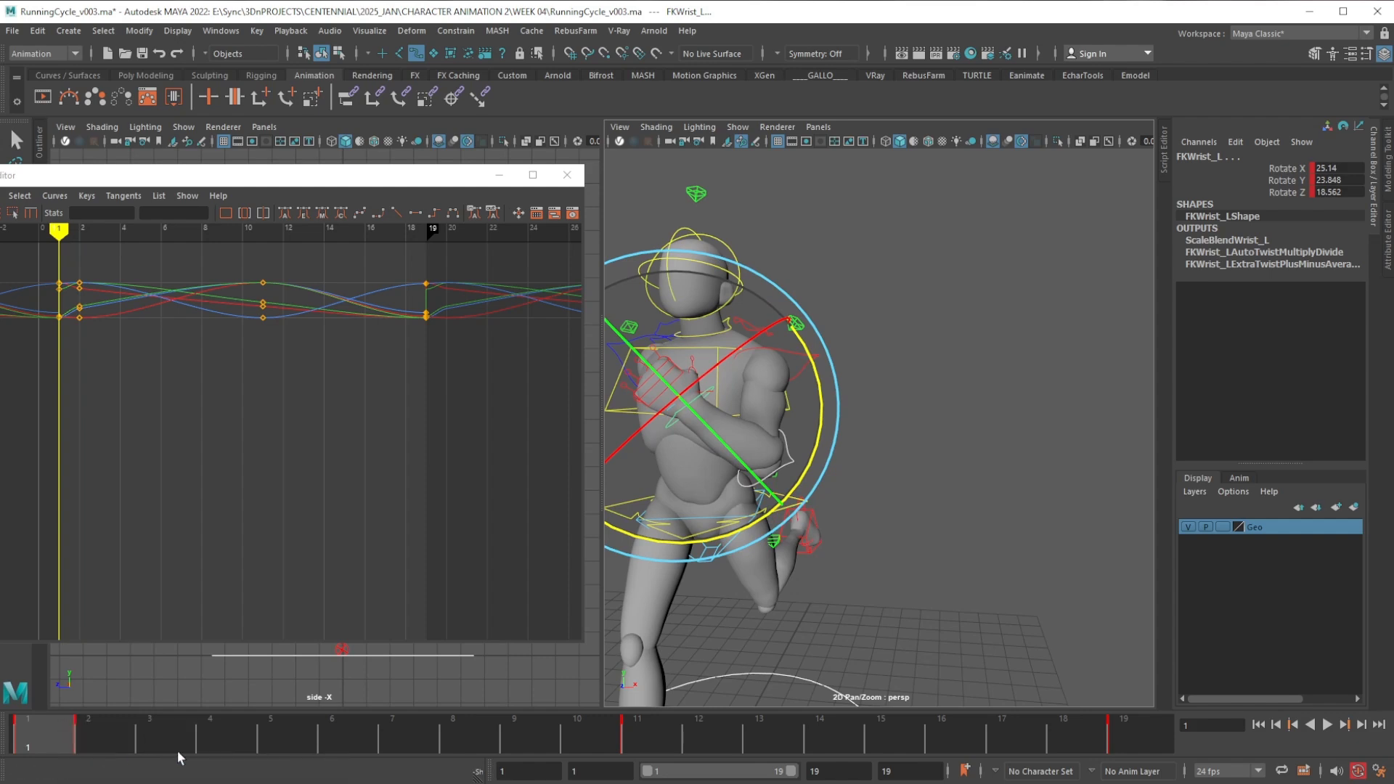
{"action": "left_click", "coordinate": [1115, 732]}
{"action": "right_click", "coordinate": [1116, 731]}
{"action": "mouse_move", "coordinate": [1178, 771]}
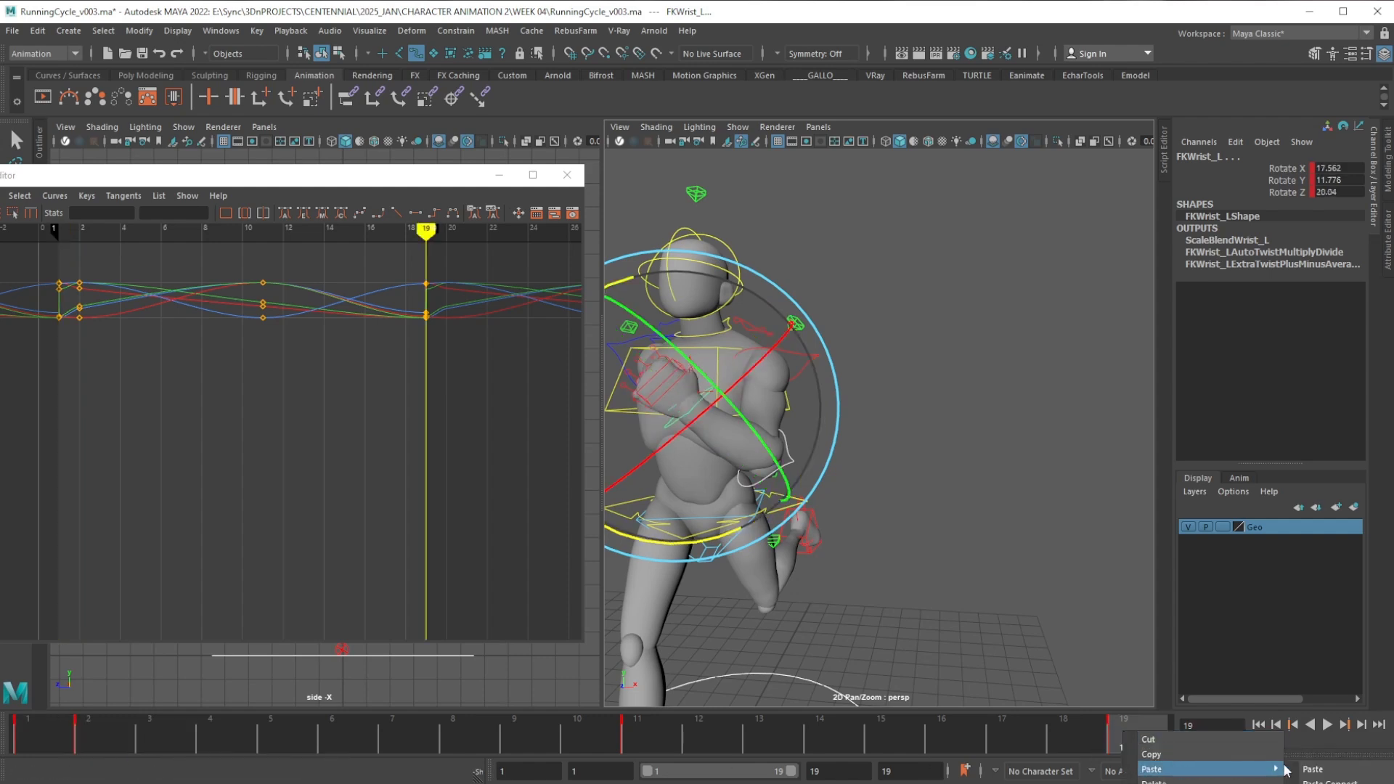
{"action": "left_click", "coordinate": [1307, 771]}
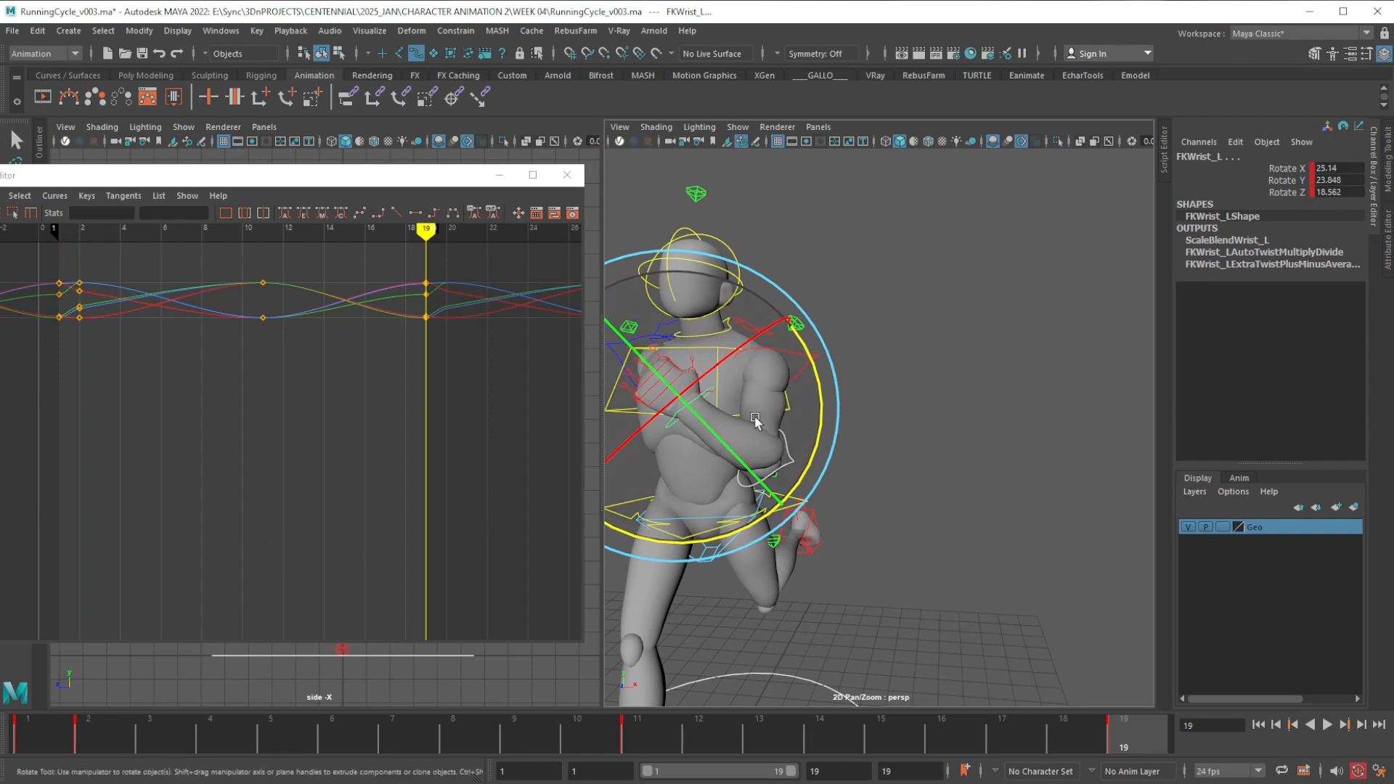
Rotate the right shoulder control at frame 1 to about 12.3, 14.6, -45.7 to lower the arm in its backward swing
{"action": "scroll", "coordinate": [795, 426], "scroll_direction": "up", "scroll_amount": 2}
{"action": "left_click_drag", "start_coordinate": [795, 426], "coordinate": [799, 482], "text": "alt"}
{"action": "right_click_drag", "start_coordinate": [799, 482], "coordinate": [819, 479], "text": "alt"}
{"action": "middle_click_drag", "start_coordinate": [818, 479], "coordinate": [899, 473], "text": "alt"}
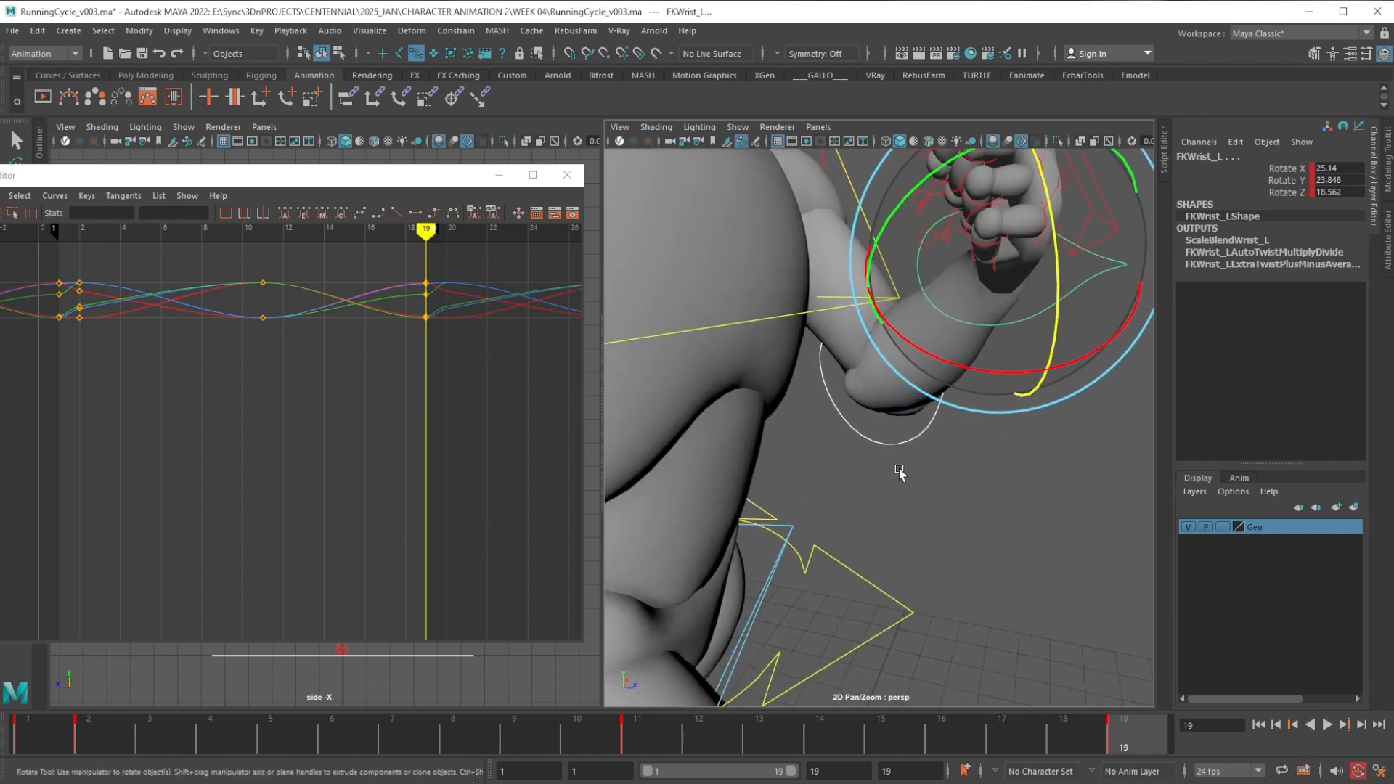
{"action": "right_click_drag", "start_coordinate": [899, 472], "coordinate": [839, 457], "text": "alt"}
{"action": "left_click_drag", "start_coordinate": [838, 457], "coordinate": [777, 421], "text": "alt"}
{"action": "left_click", "coordinate": [746, 336]}
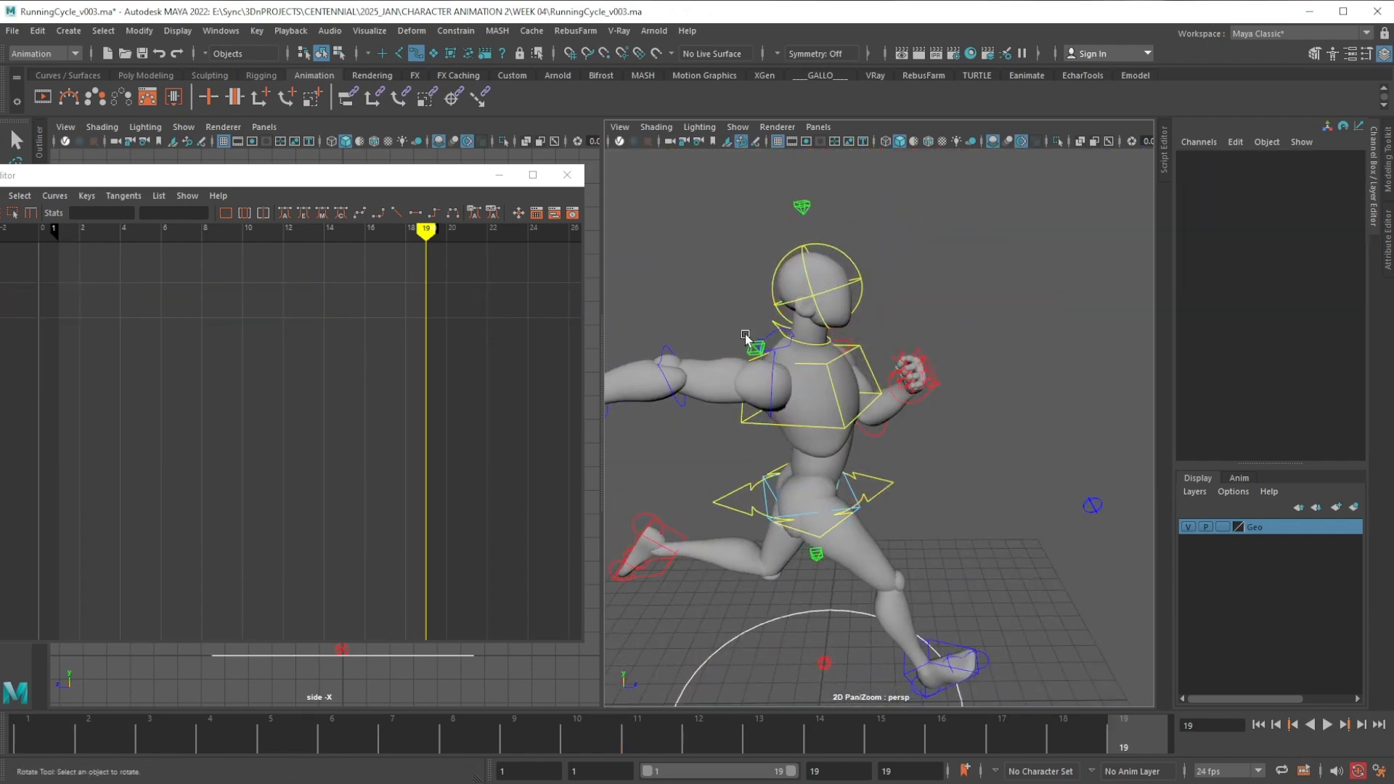
{"action": "left_click", "coordinate": [772, 367]}
{"action": "left_click", "coordinate": [62, 737]}
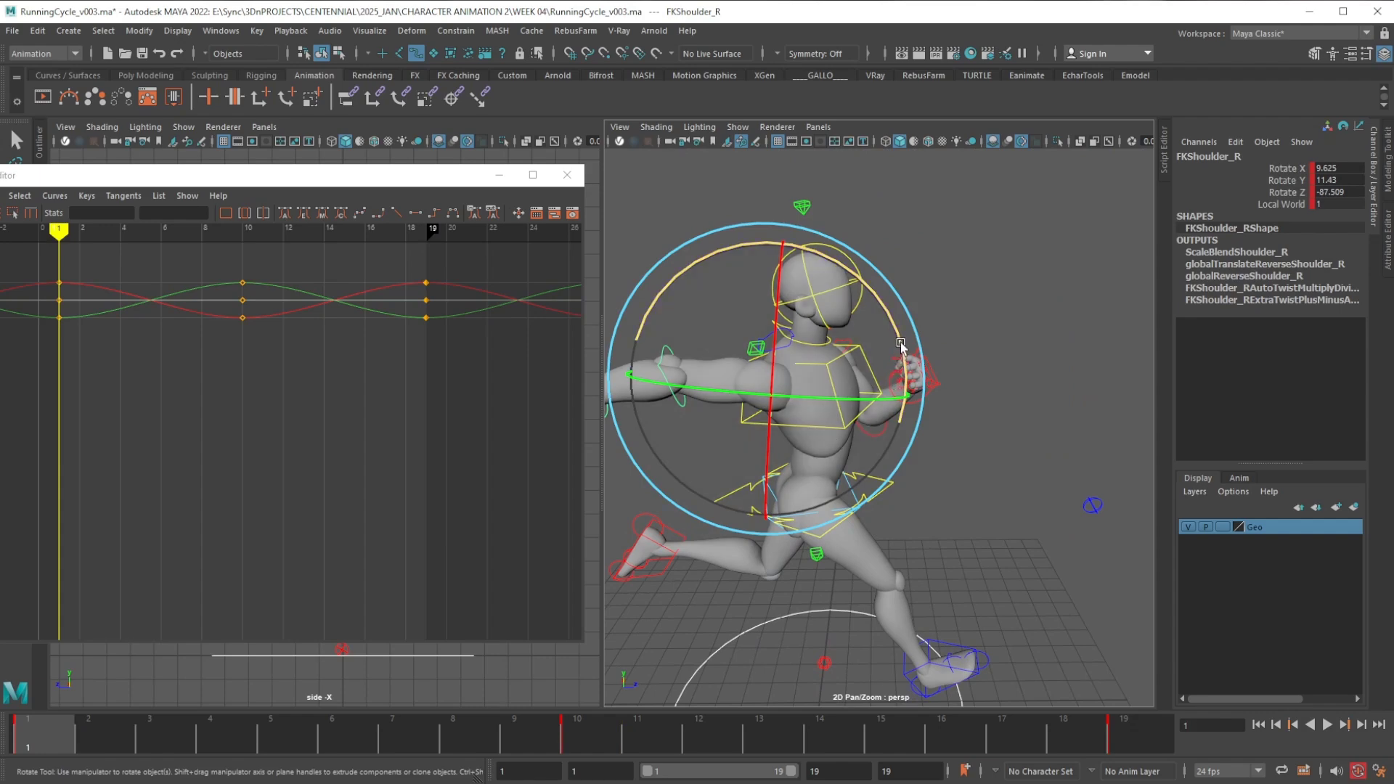
{"action": "left_click_drag", "start_coordinate": [900, 342], "coordinate": [851, 424]}
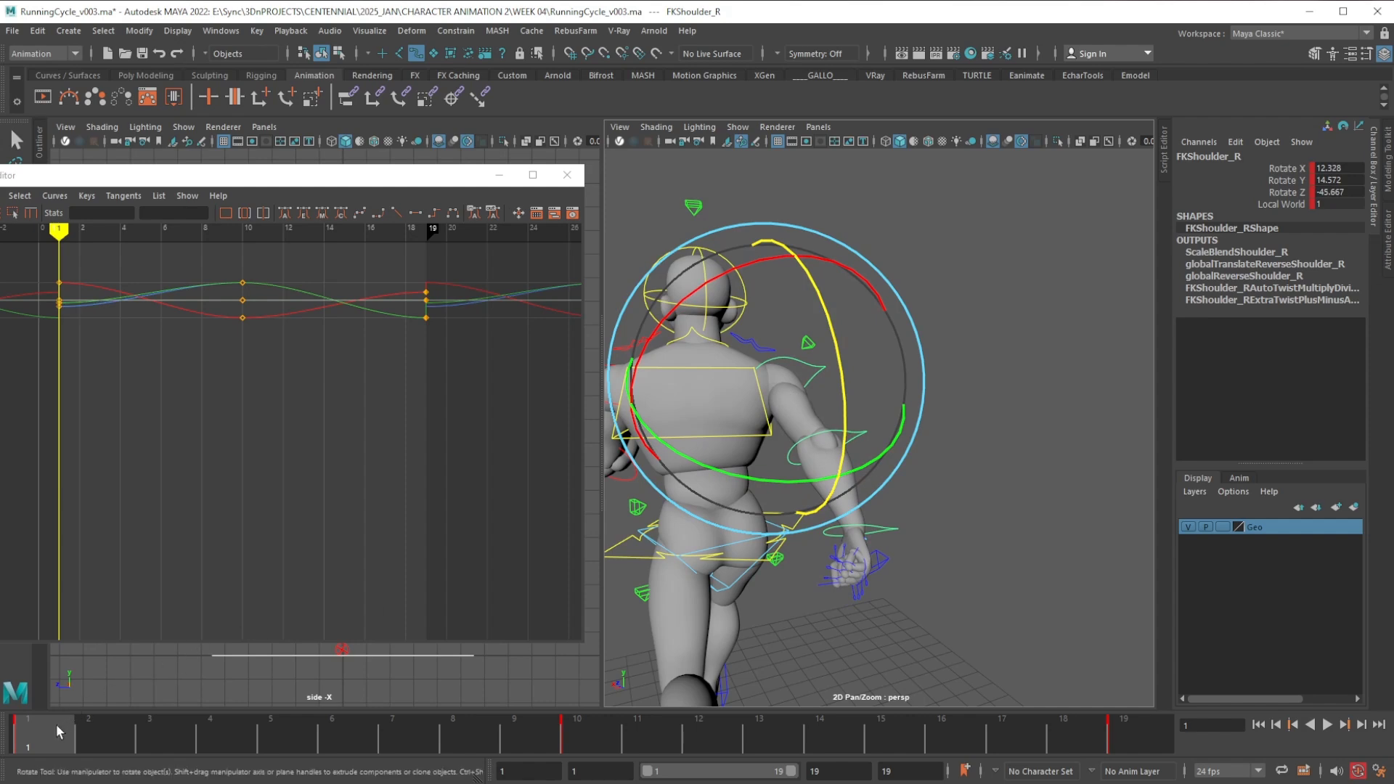
Paste the right shoulder's frame 1 keys onto frame 19 and rotate the shoulder at frame 10 to about 2.3, 18.8, 62.1
{"action": "left_click", "coordinate": [1103, 753]}
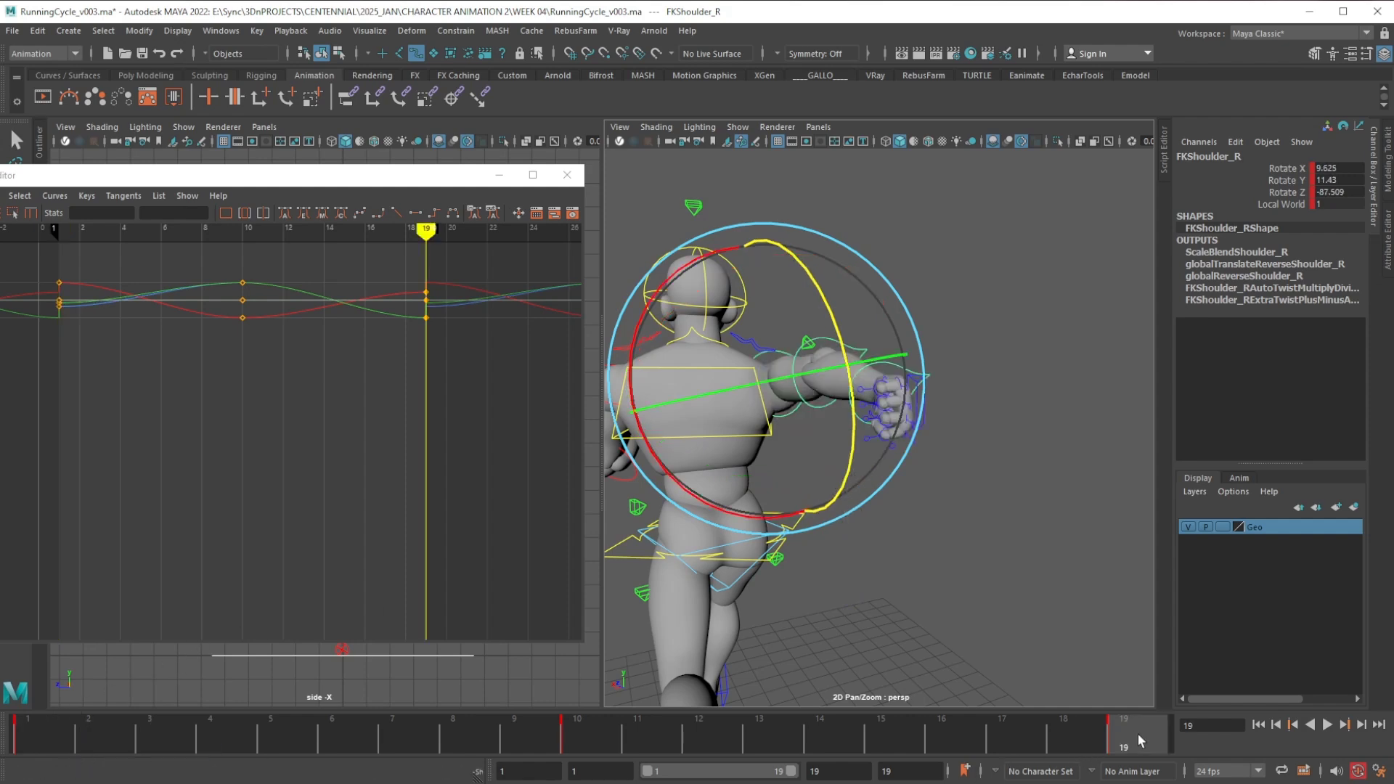
{"action": "right_click", "coordinate": [1156, 737]}
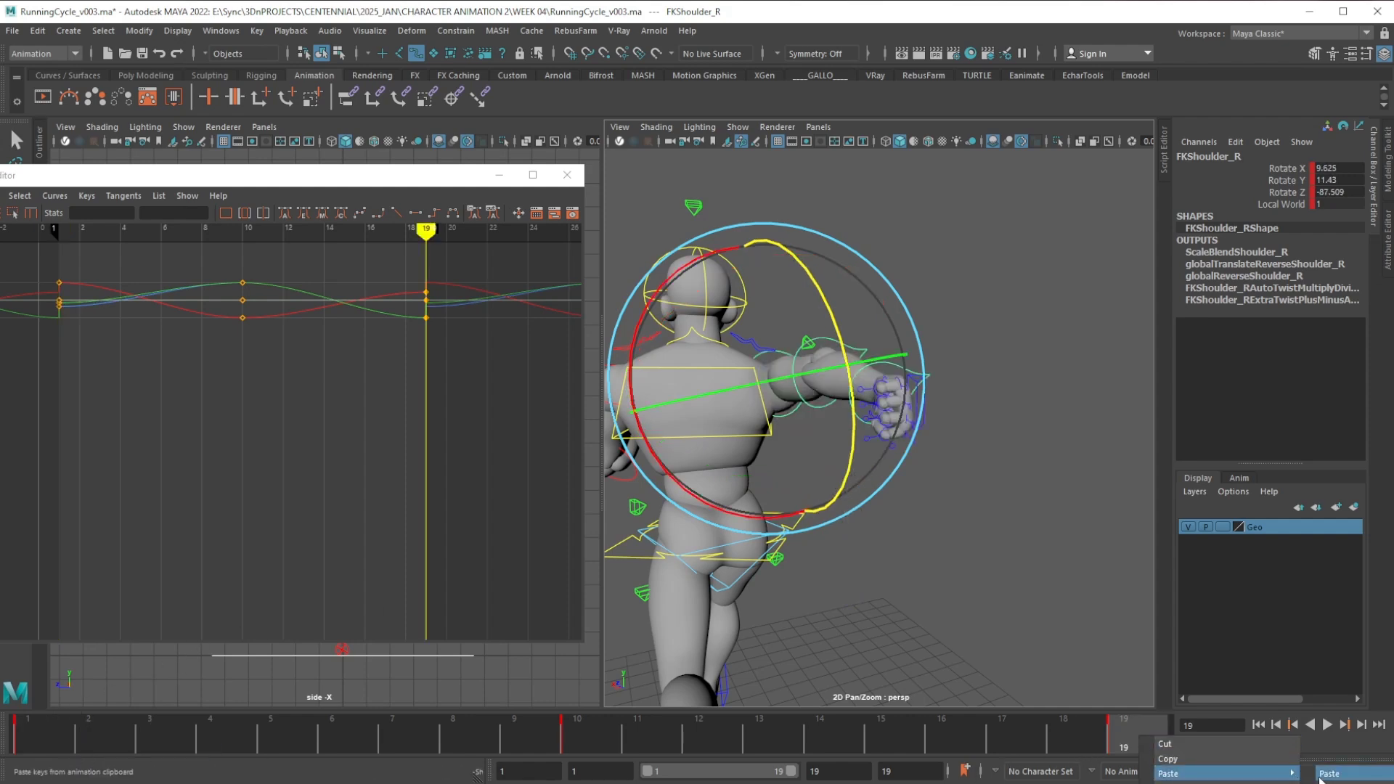
{"action": "left_click", "coordinate": [1321, 776]}
{"action": "left_click_drag", "start_coordinate": [963, 480], "coordinate": [842, 445], "text": "alt"}
{"action": "left_click", "coordinate": [565, 719]}
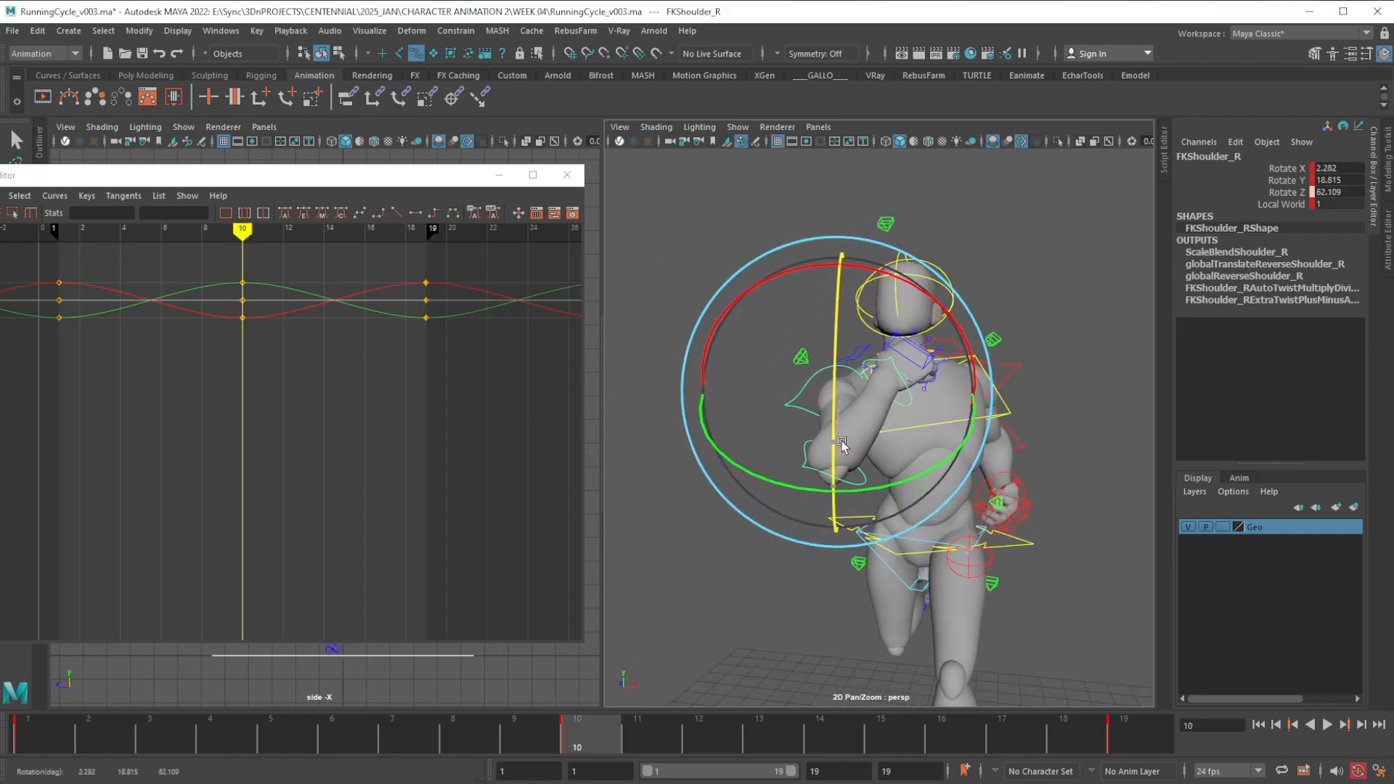
Rotate the right elbow control at frame 10 to about -5, 36.1, 72.9 for the forward arm swing
{"action": "left_click_drag", "start_coordinate": [746, 639], "coordinate": [996, 374], "text": "alt"}
{"action": "left_click", "coordinate": [960, 485]}
{"action": "left_click", "coordinate": [963, 465]}
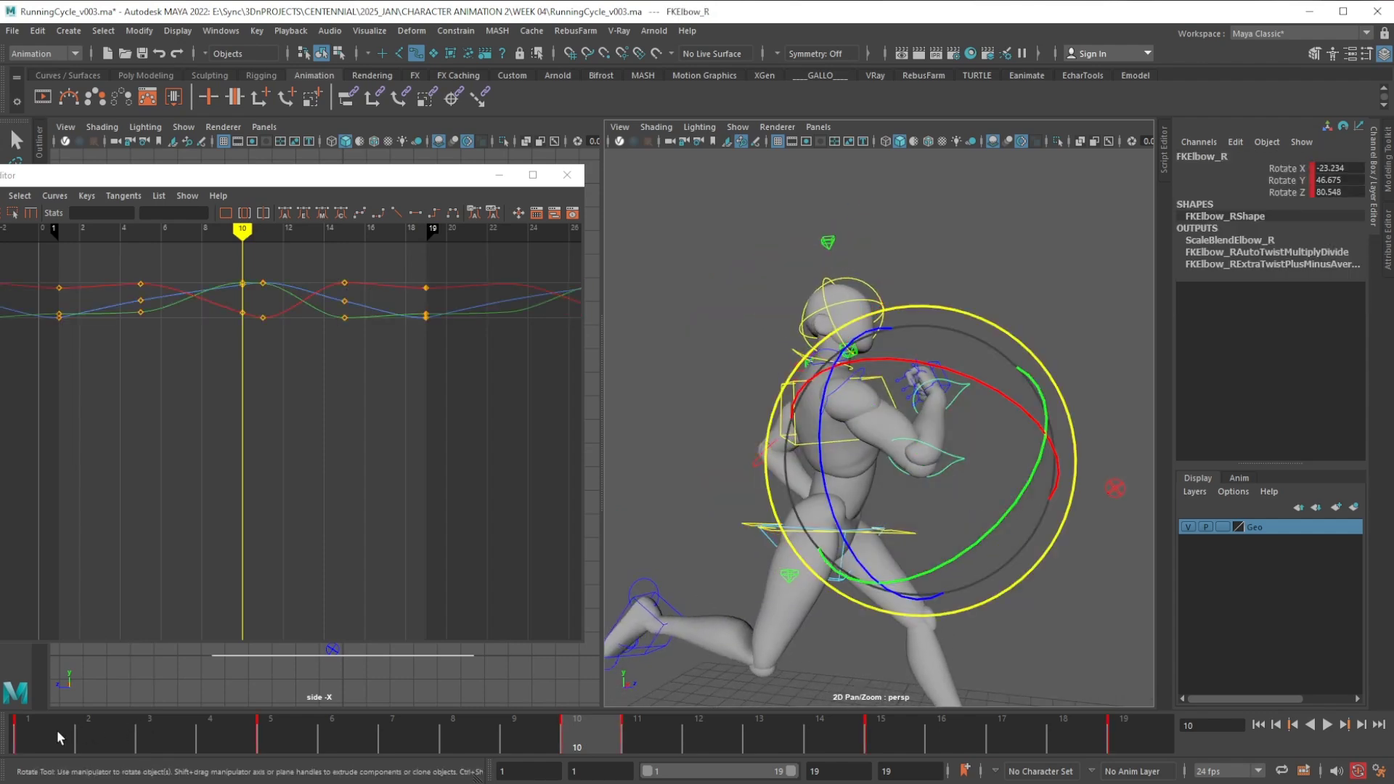
{"action": "left_click_drag", "start_coordinate": [1023, 501], "coordinate": [715, 506]}
{"action": "left_click_drag", "start_coordinate": [990, 351], "coordinate": [948, 369]}
{"action": "left_click_drag", "start_coordinate": [910, 403], "coordinate": [1021, 447], "text": "alt"}
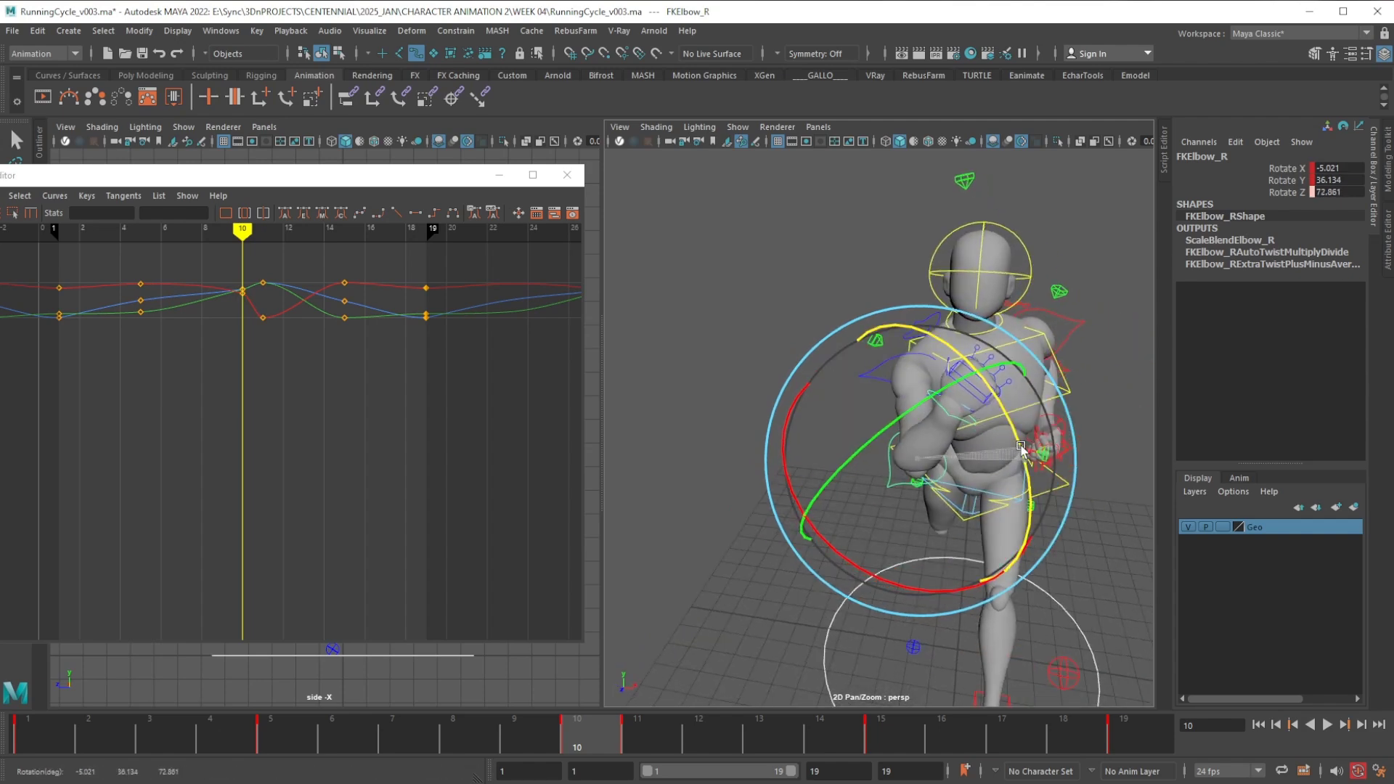
Delete the right elbow's keys at frames 11, 5 and 15
{"action": "left_click", "coordinate": [676, 747]}
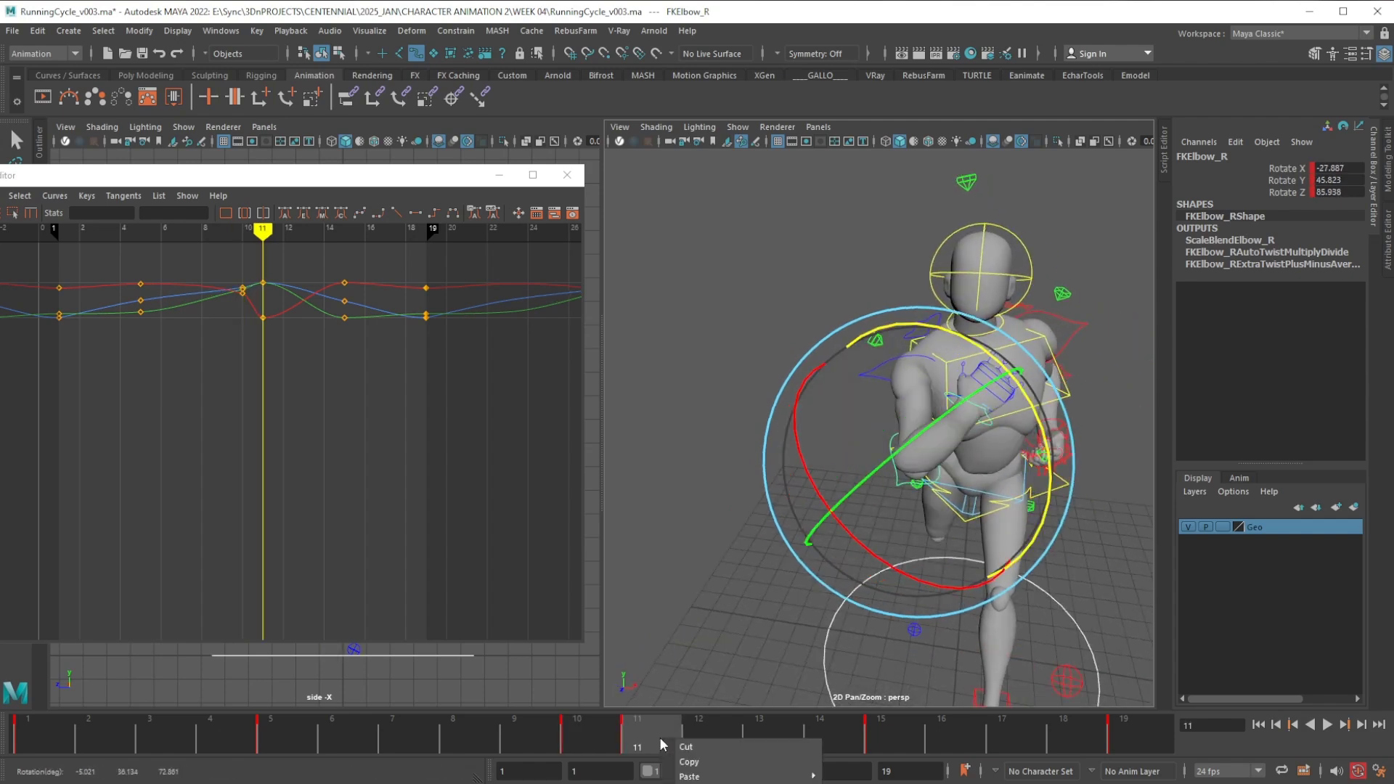
{"action": "left_click", "coordinate": [311, 748]}
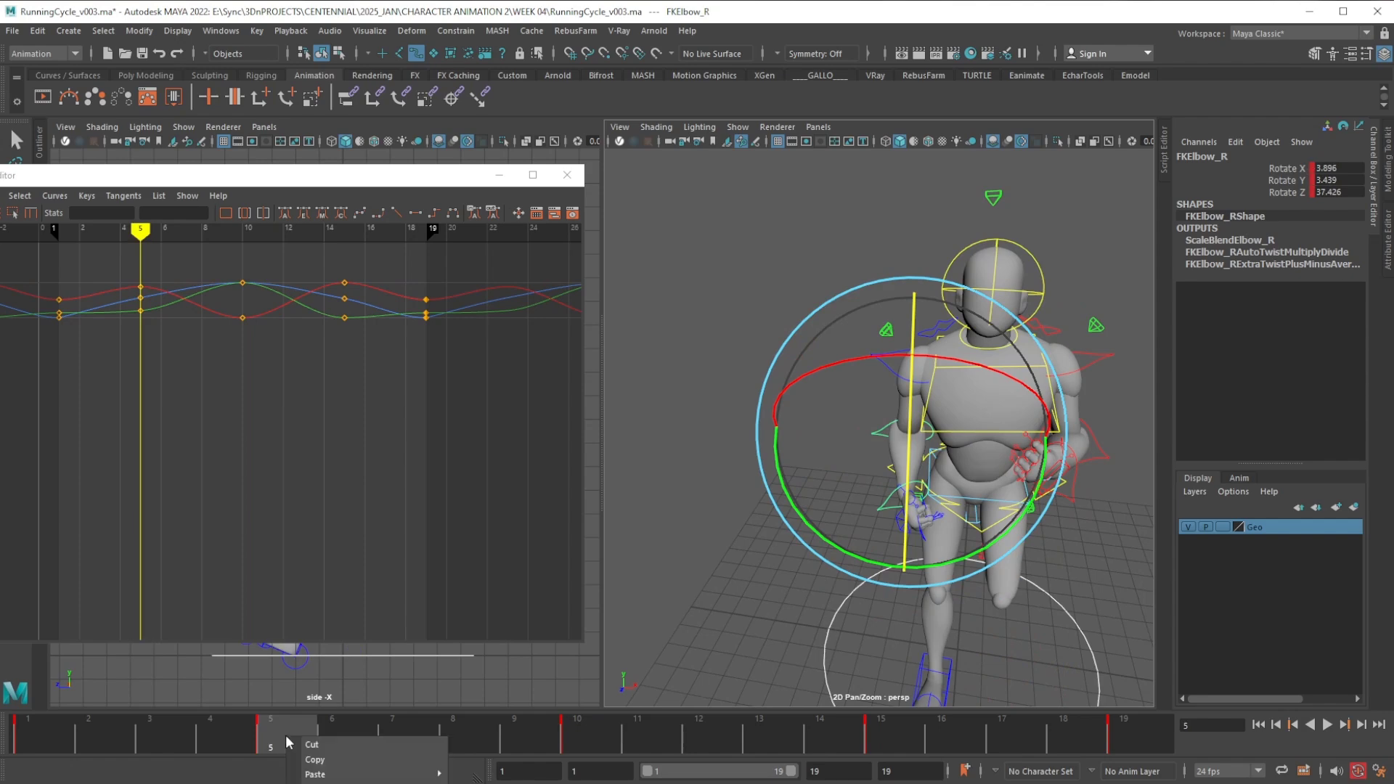
{"action": "left_click", "coordinate": [896, 740]}
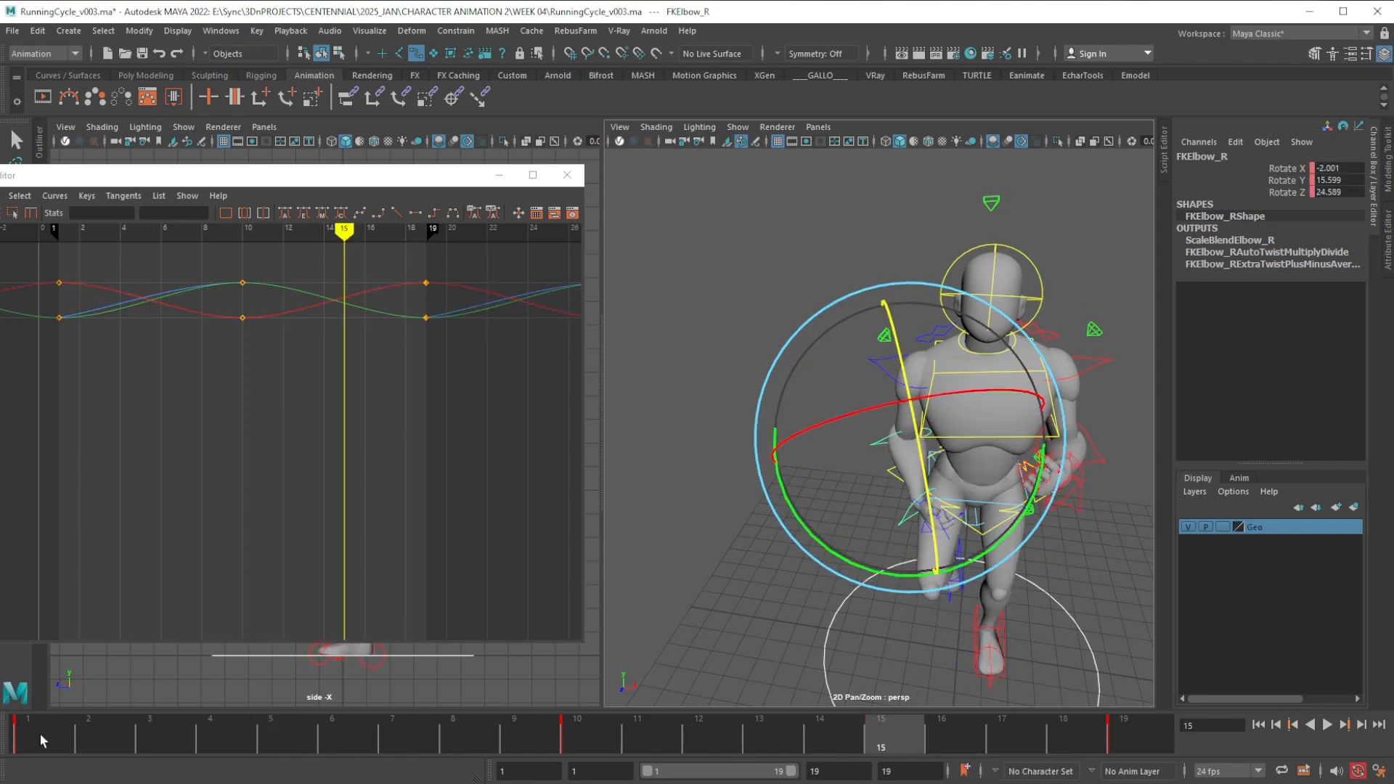
Bend the right elbow at frame 1 by rotating its control to about 7, -1.9, 67.9
{"action": "left_click", "coordinate": [41, 733]}
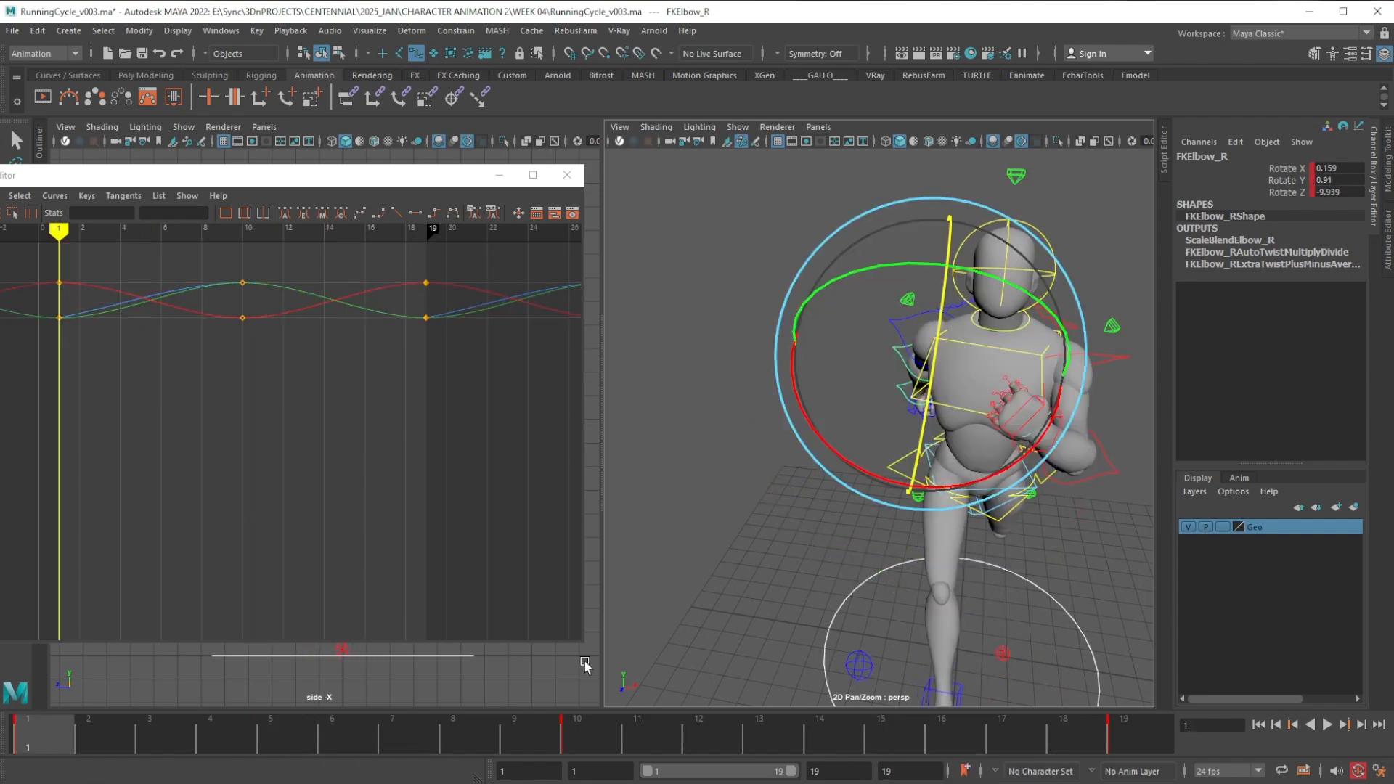
{"action": "left_click_drag", "start_coordinate": [1003, 363], "coordinate": [1060, 356], "text": "alt"}
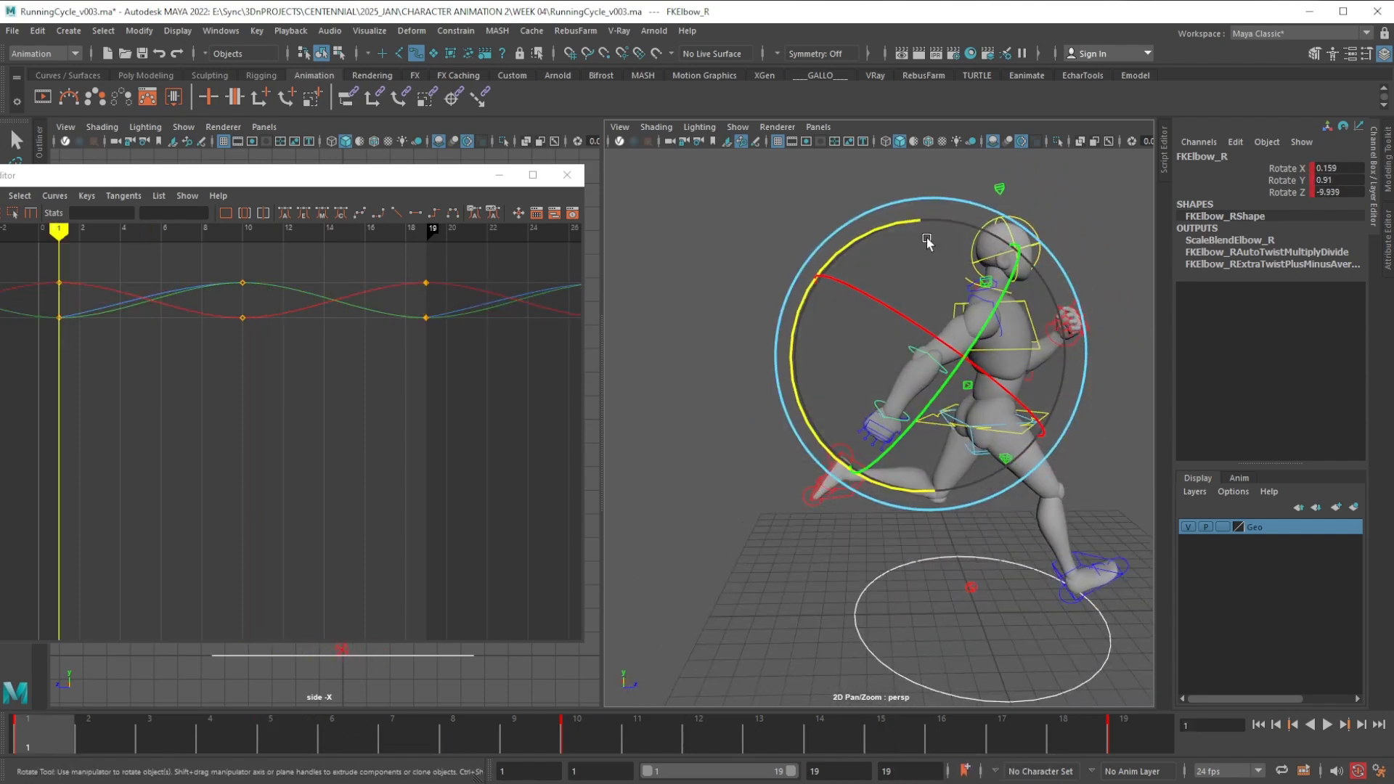
{"action": "left_click_drag", "start_coordinate": [927, 240], "coordinate": [808, 373]}
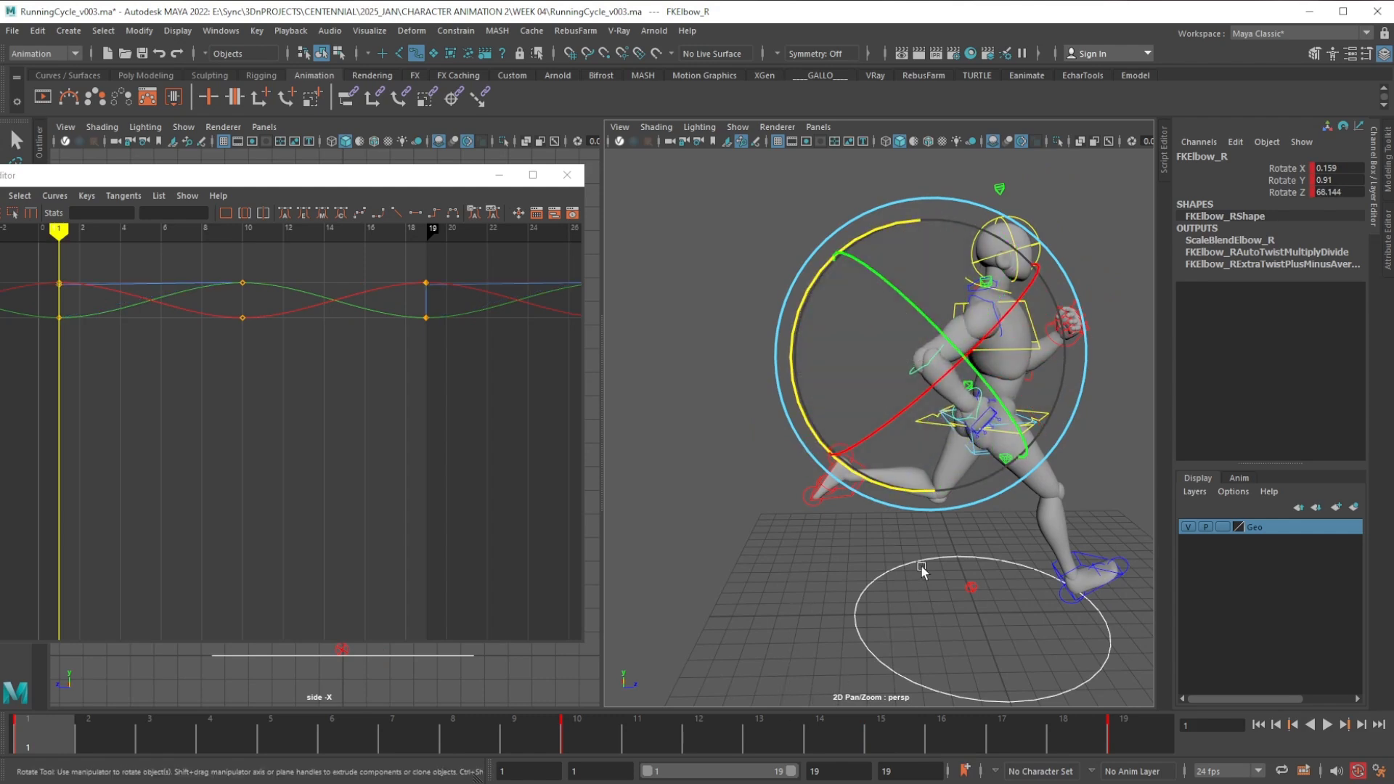
{"action": "left_click_drag", "start_coordinate": [921, 566], "coordinate": [901, 598], "text": "alt"}
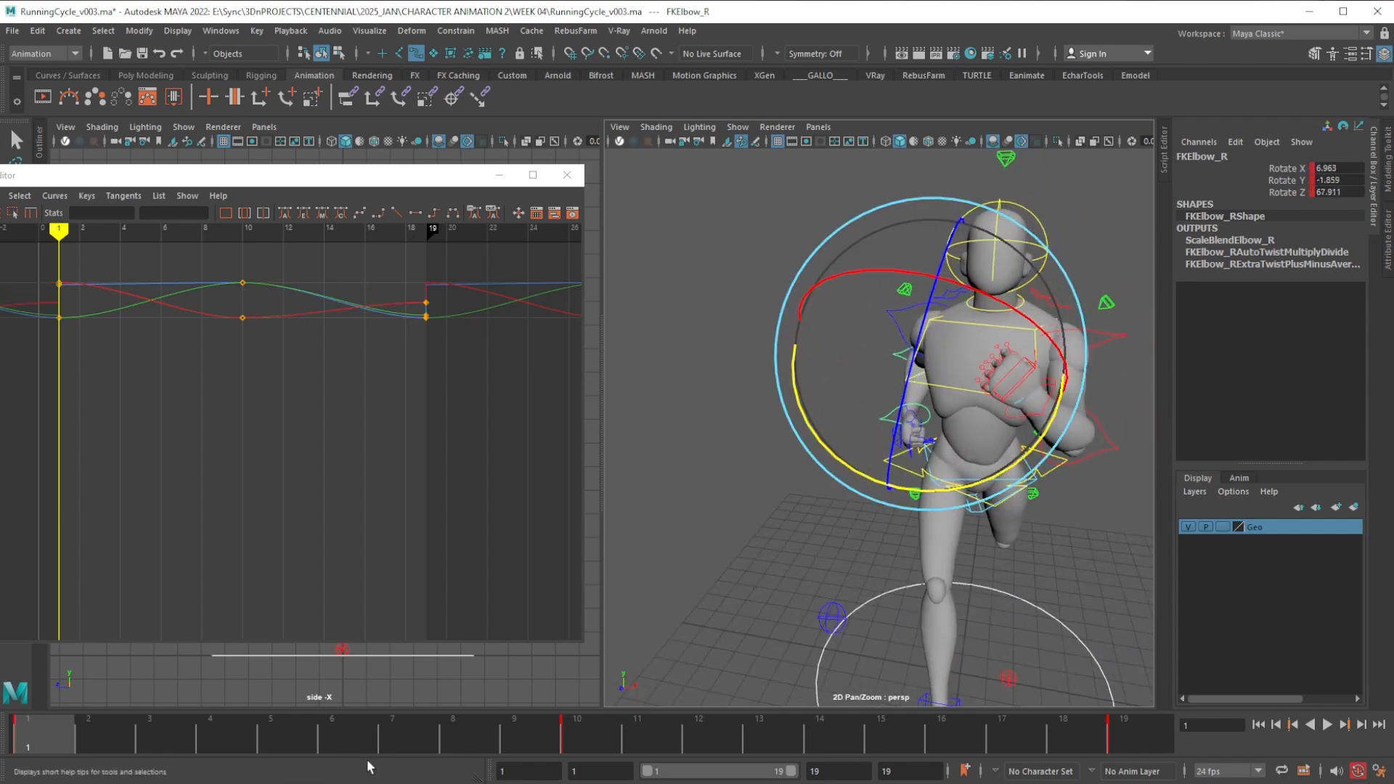
{"action": "left_click", "coordinate": [52, 724]}
{"action": "right_click", "coordinate": [65, 735]}
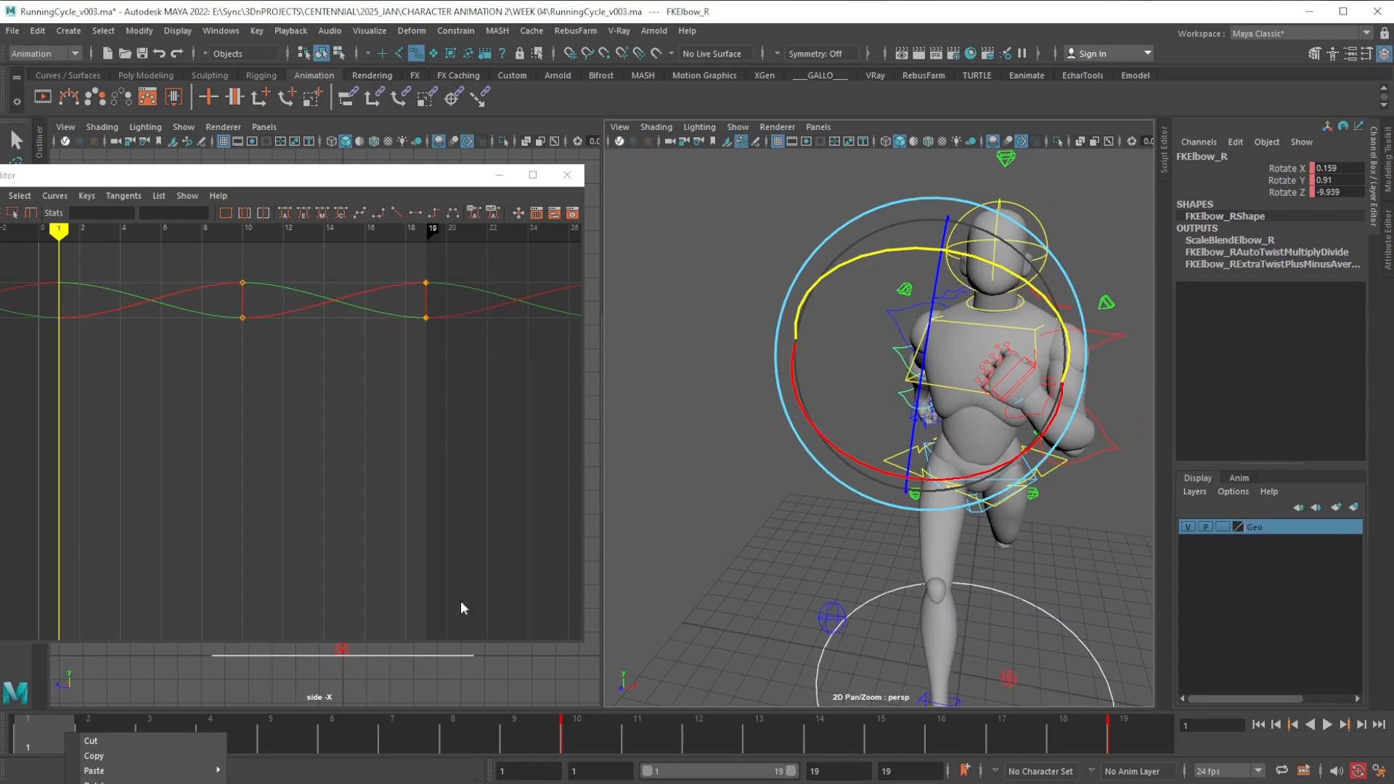
{"action": "left_click", "coordinate": [852, 508]}
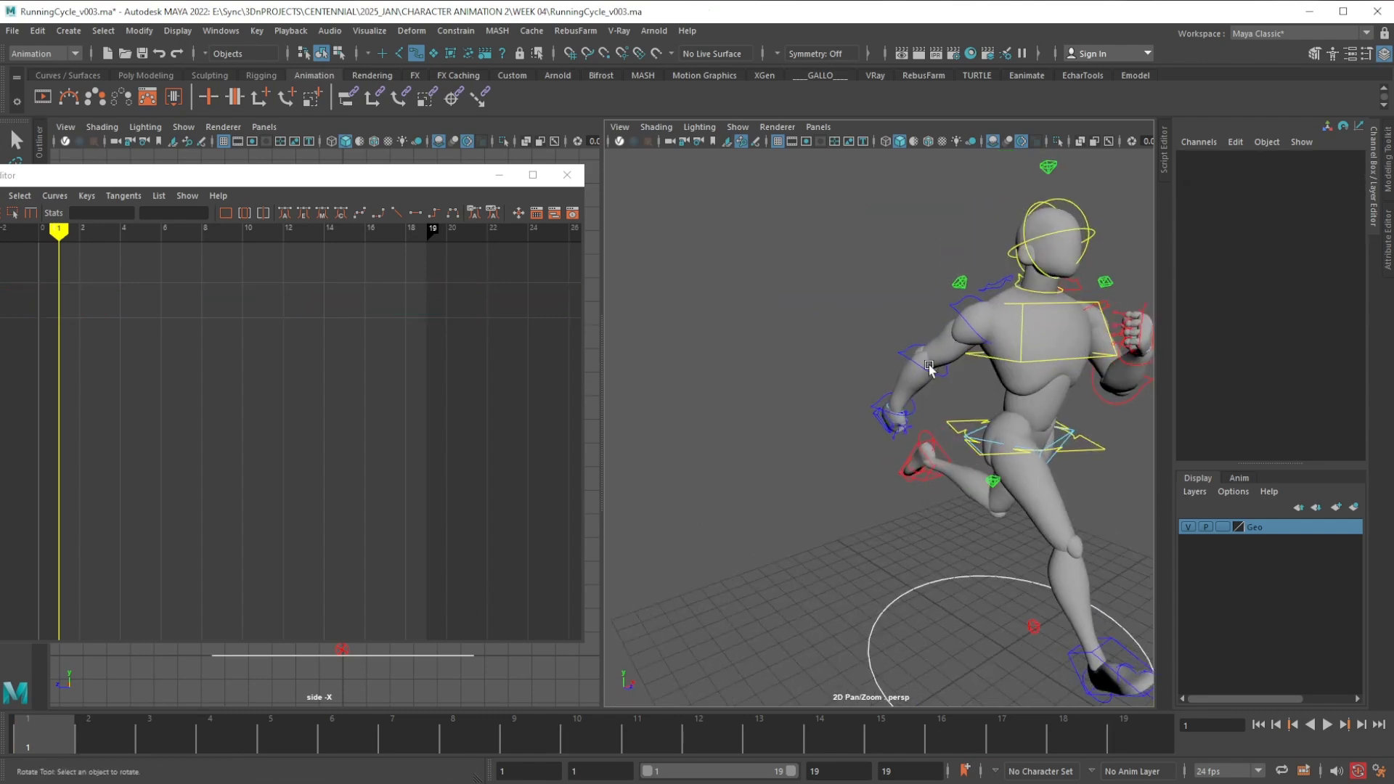
{"action": "left_click", "coordinate": [930, 366]}
{"action": "key", "text": "ctrl+z"}
{"action": "key", "text": "ctrl+z"}
{"action": "key", "text": "ctrl+z"}
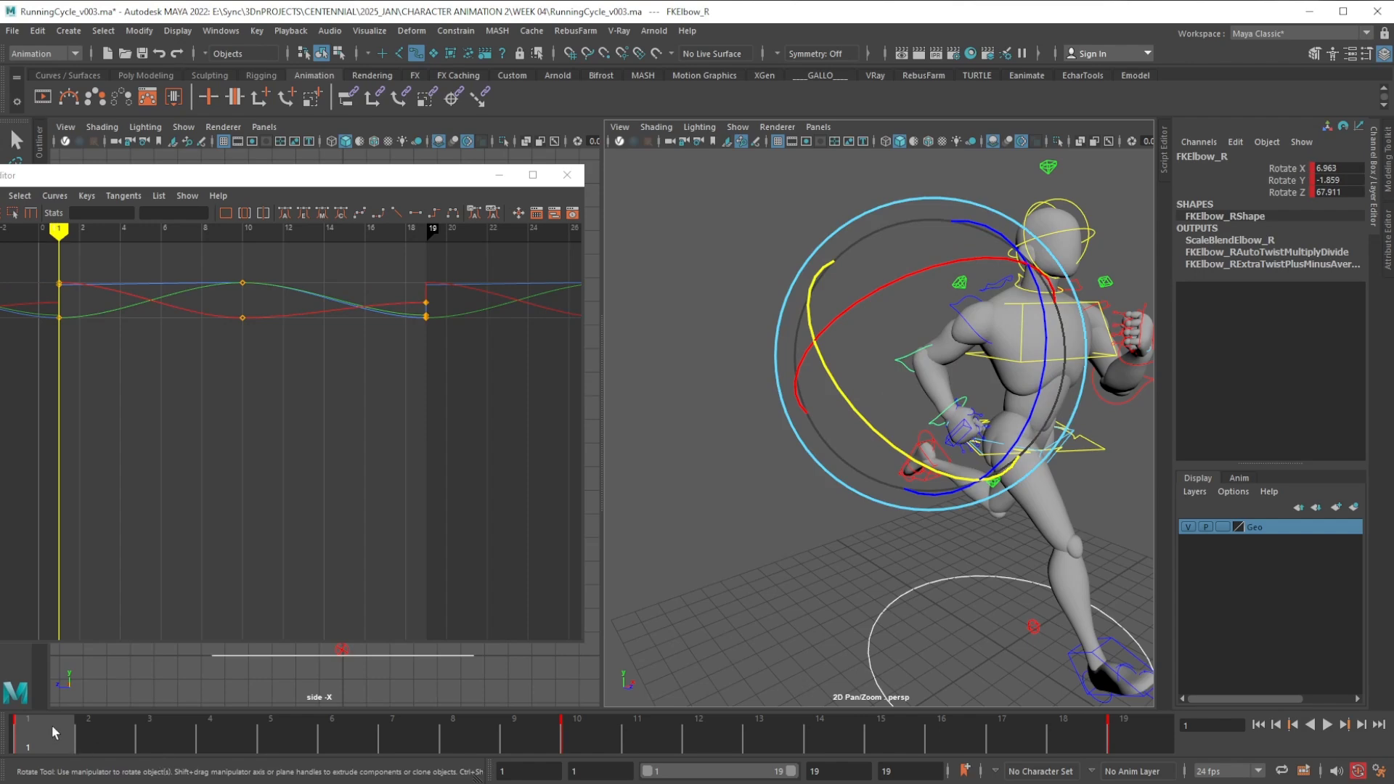
Copy the right elbow's frame 1 keys onto frame 19 and deselect the control
{"action": "left_click", "coordinate": [1138, 741]}
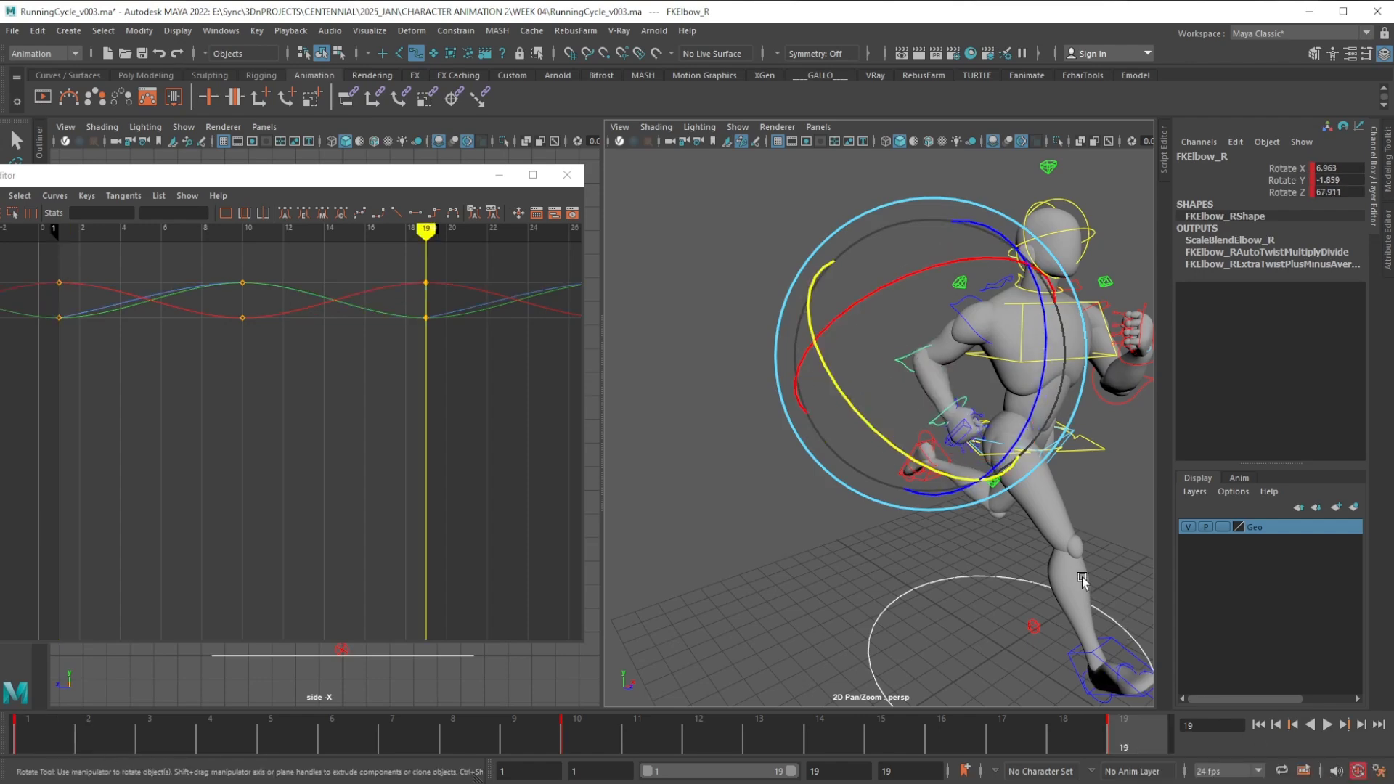
{"action": "left_click_drag", "start_coordinate": [1080, 578], "coordinate": [1091, 539], "text": "alt"}
{"action": "left_click", "coordinate": [1090, 539]}
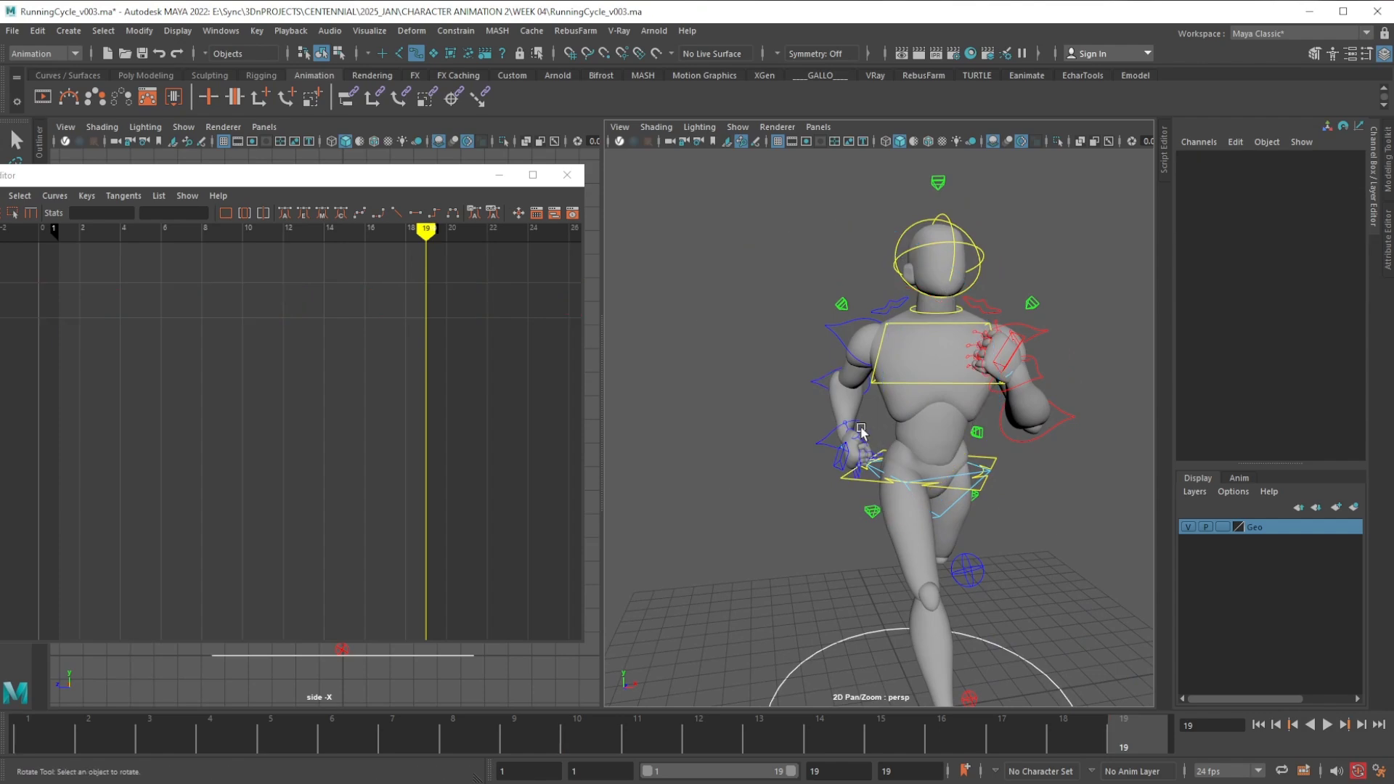
Delete the right wrist control's keys at frame 11
{"action": "left_click", "coordinate": [865, 427]}
{"action": "left_click", "coordinate": [643, 734]}
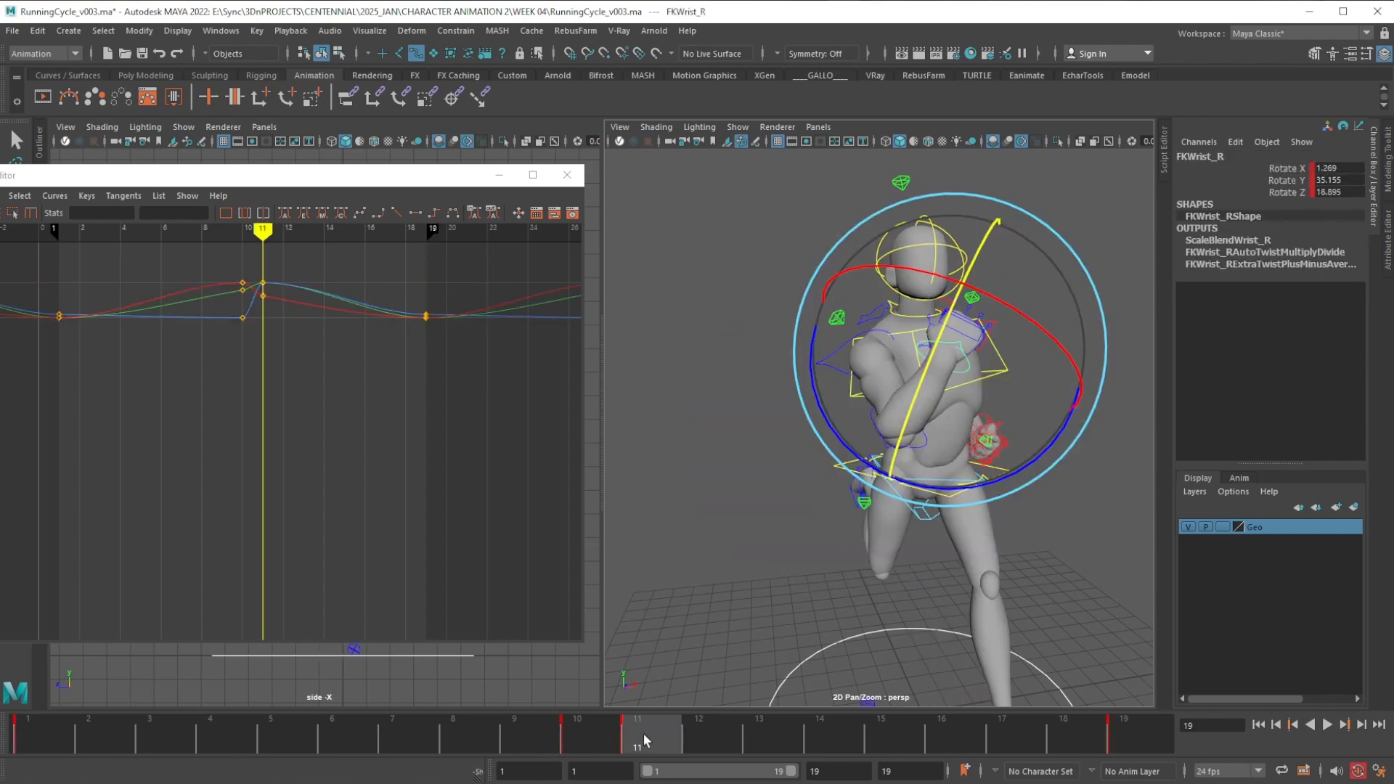
{"action": "right_click", "coordinate": [644, 734]}
{"action": "left_click", "coordinate": [670, 743]}
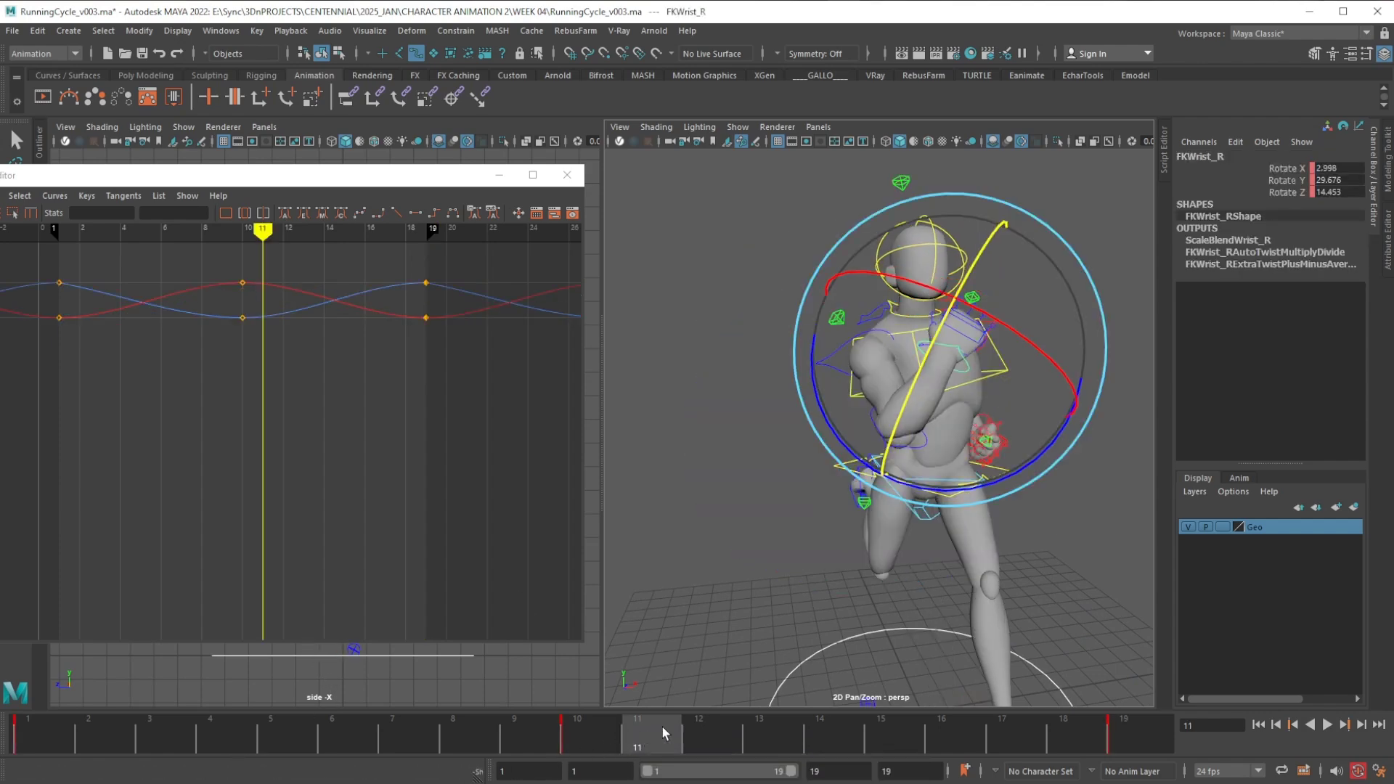
Rotate the right wrist control at frame 1 to about 16, 18.3, 9.2
{"action": "left_click", "coordinate": [600, 721]}
{"action": "left_click_drag", "start_coordinate": [944, 421], "coordinate": [986, 328], "text": "alt"}
{"action": "left_click_drag", "start_coordinate": [821, 594], "coordinate": [986, 537], "text": "alt"}
{"action": "left_click", "coordinate": [64, 735]}
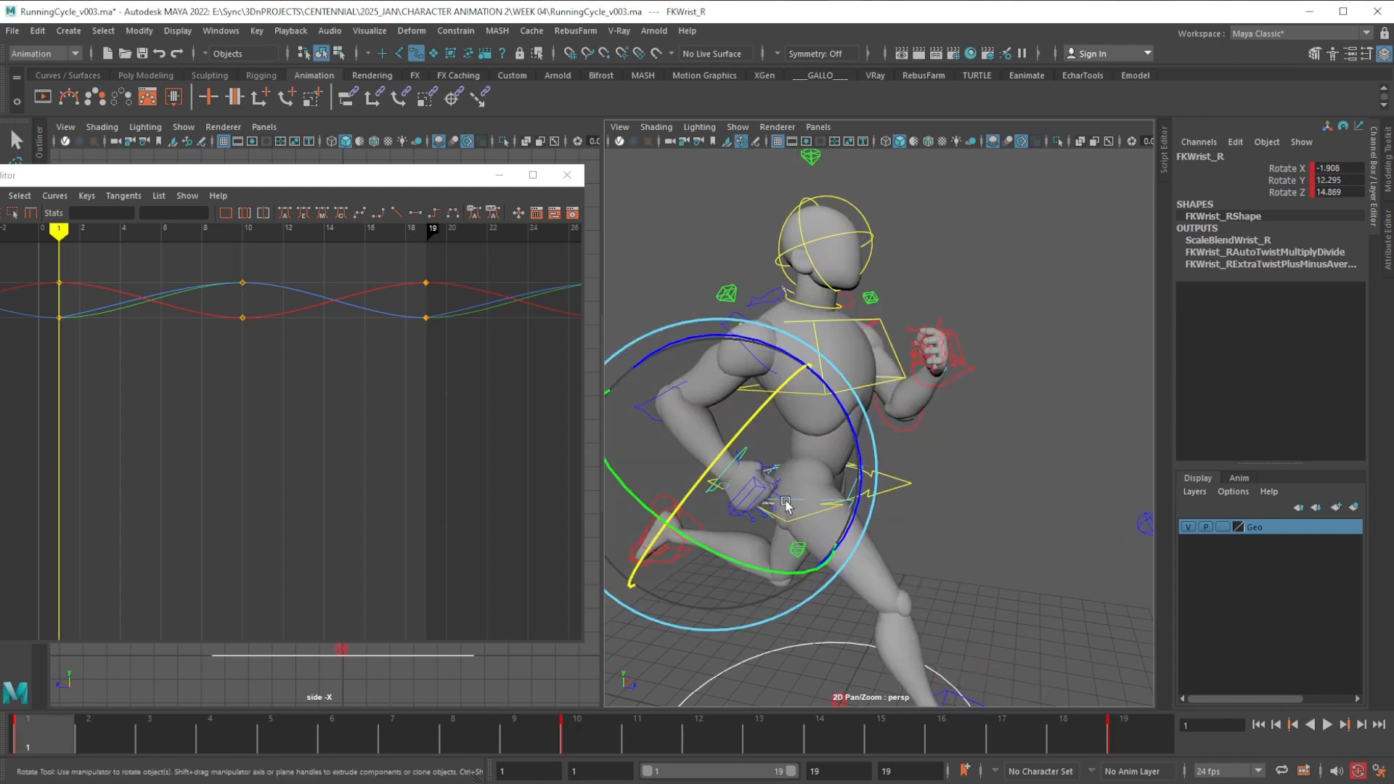
{"action": "left_click_drag", "start_coordinate": [755, 420], "coordinate": [718, 468]}
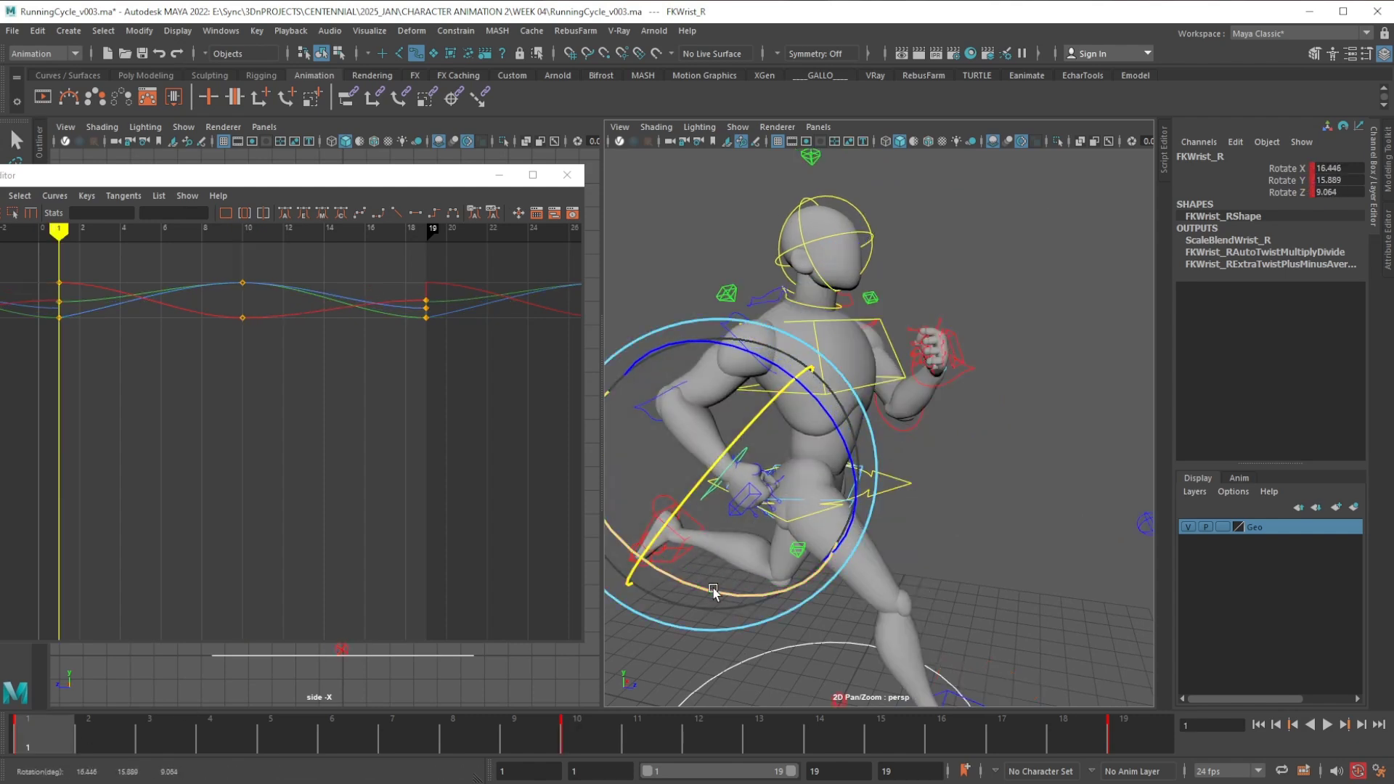
{"action": "left_click_drag", "start_coordinate": [714, 588], "coordinate": [719, 590]}
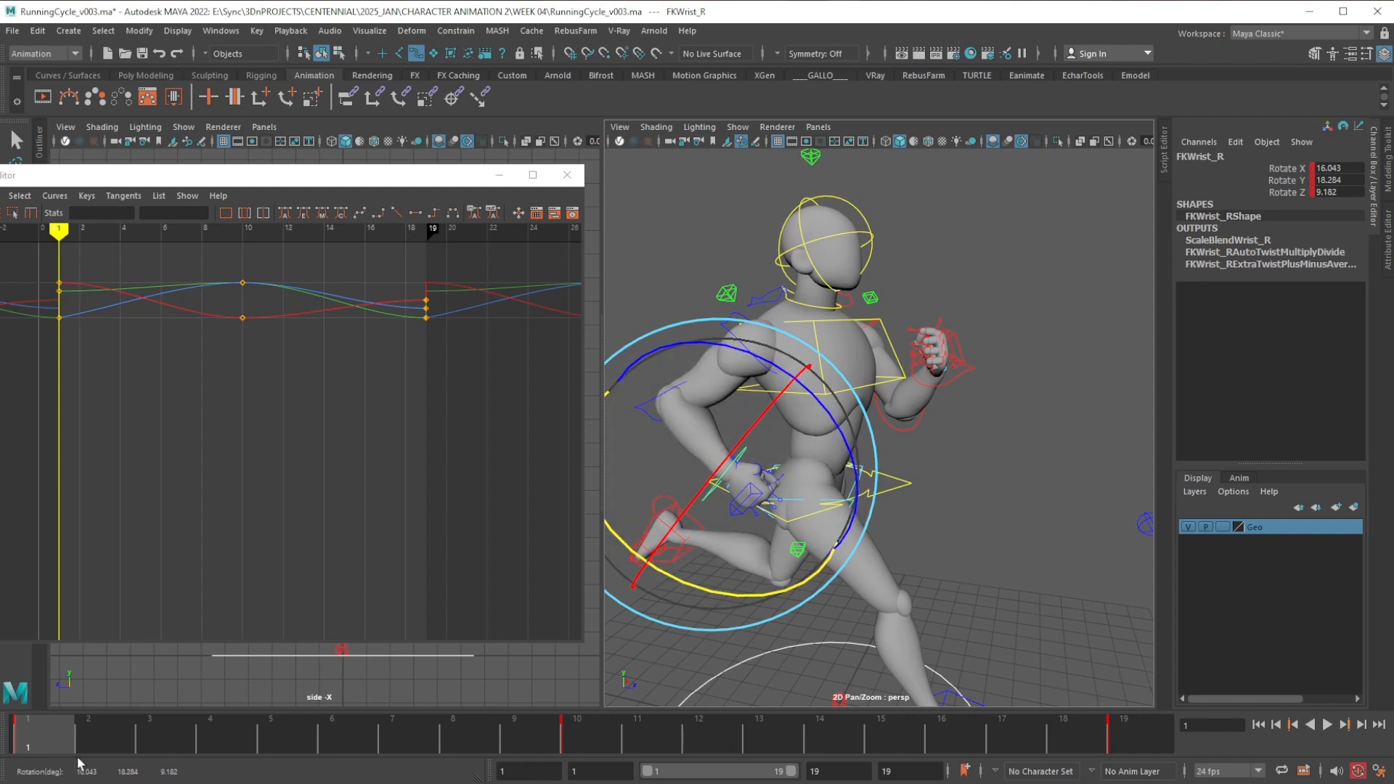
Copy the right wrist's frame 1 keys onto frame 19
{"action": "right_click", "coordinate": [1130, 732]}
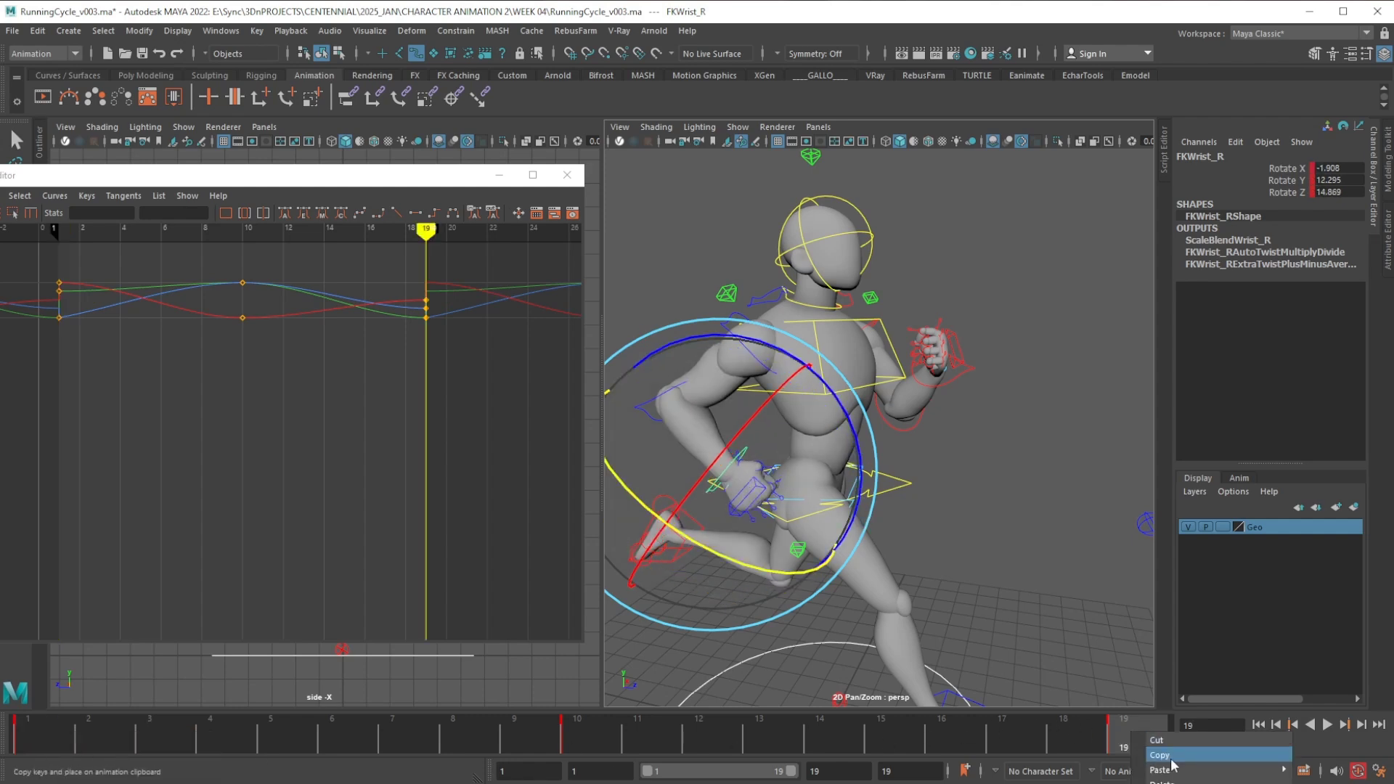
{"action": "mouse_move", "coordinate": [1234, 769]}
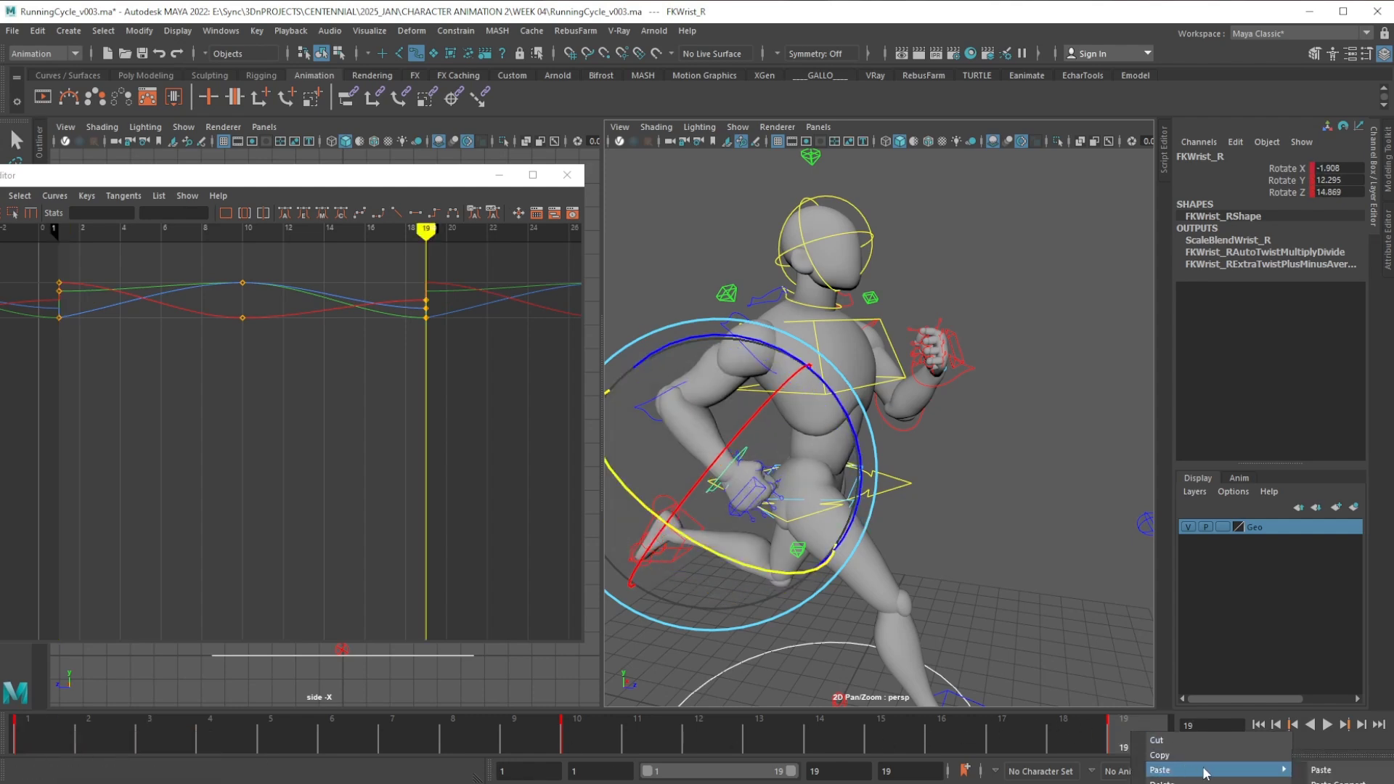
{"action": "left_click", "coordinate": [1318, 771]}
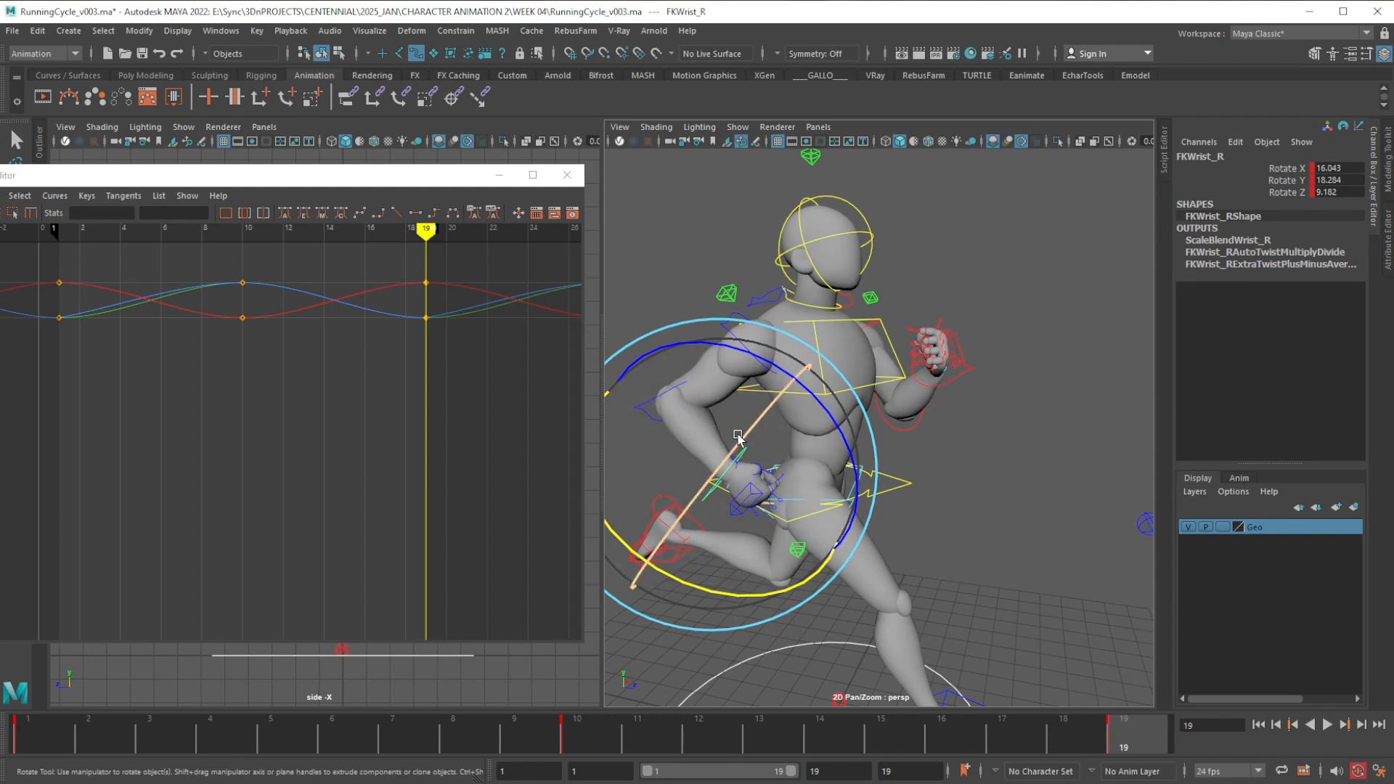
Rotate the right elbow and wrist controls together at frame 11, with the elbow at about -5.8, 35.1, 79, and play the loop
{"action": "key", "text": "w"}
{"action": "left_click", "coordinate": [644, 428]}
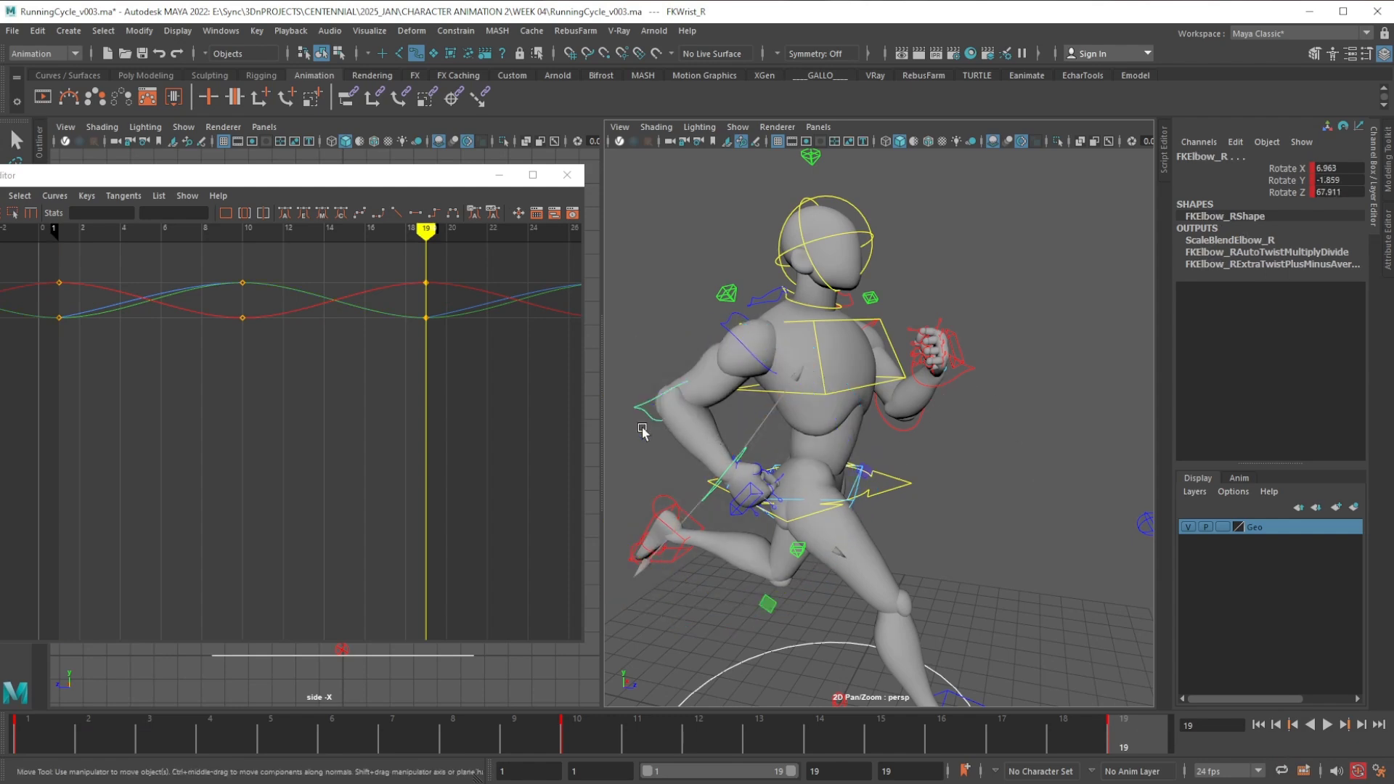
{"action": "left_click", "coordinate": [579, 728]}
{"action": "left_click", "coordinate": [640, 735]}
{"action": "key", "text": "e"}
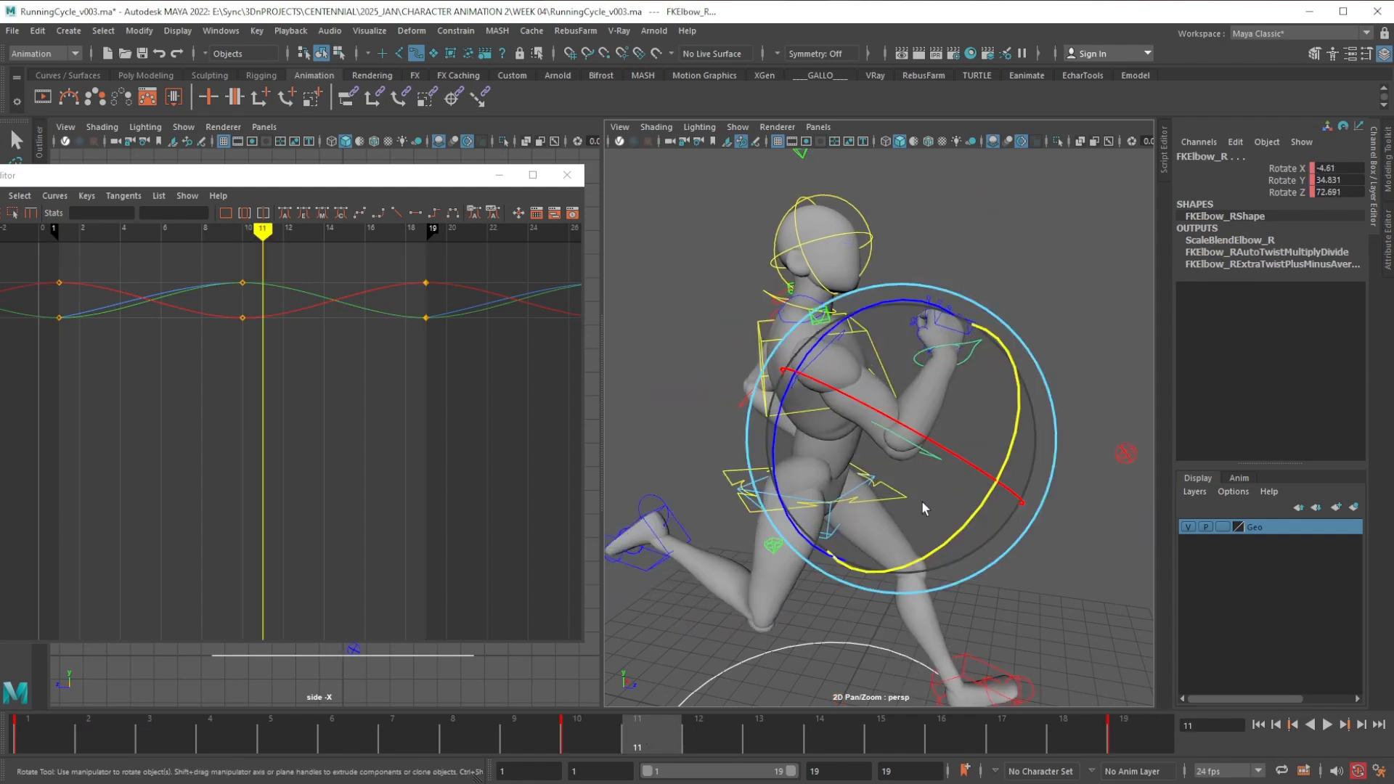
{"action": "left_click_drag", "start_coordinate": [952, 533], "coordinate": [780, 409]}
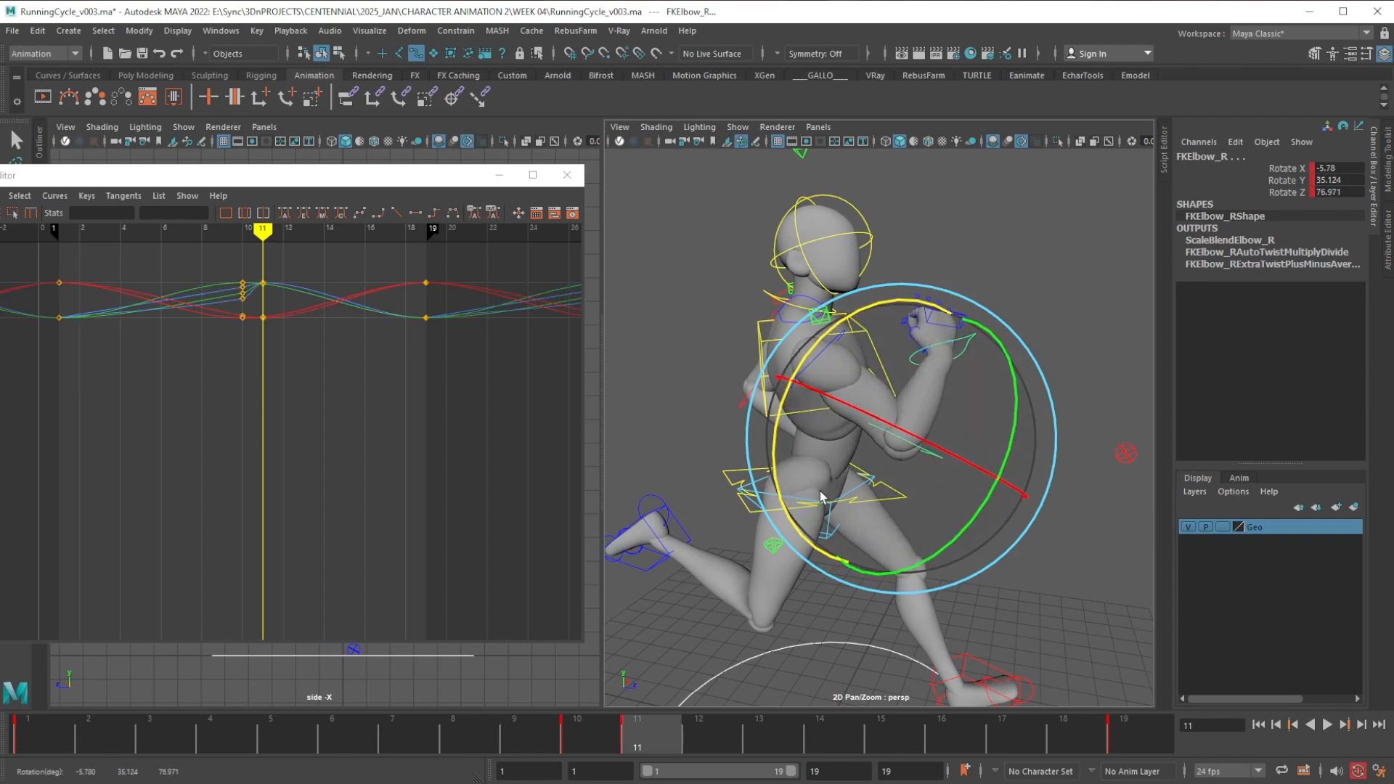
{"action": "key", "text": "alt+v"}
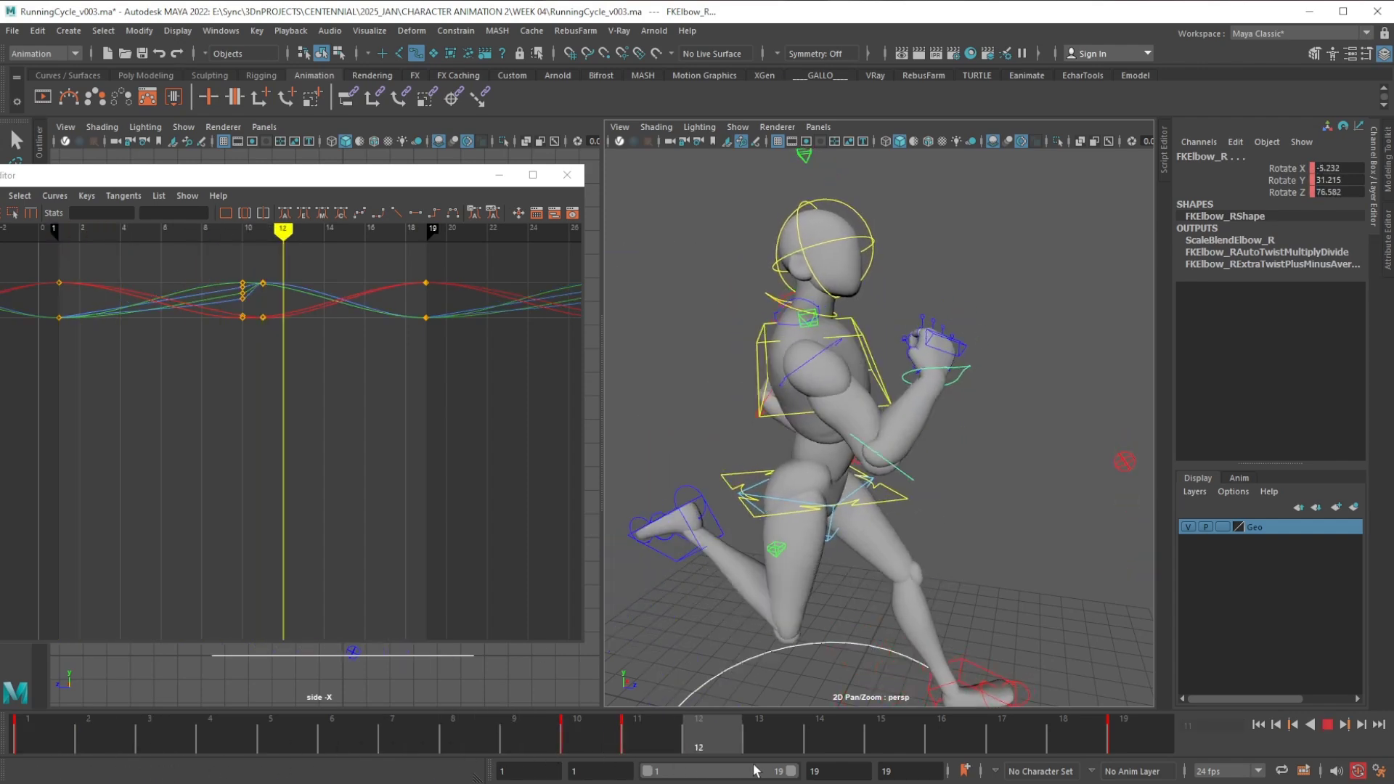
{"action": "key", "text": "alt+v"}
Lower the head control's whole Rotate Z curve, bringing frame 19 to about -24.9
{"action": "left_click", "coordinate": [870, 320]}
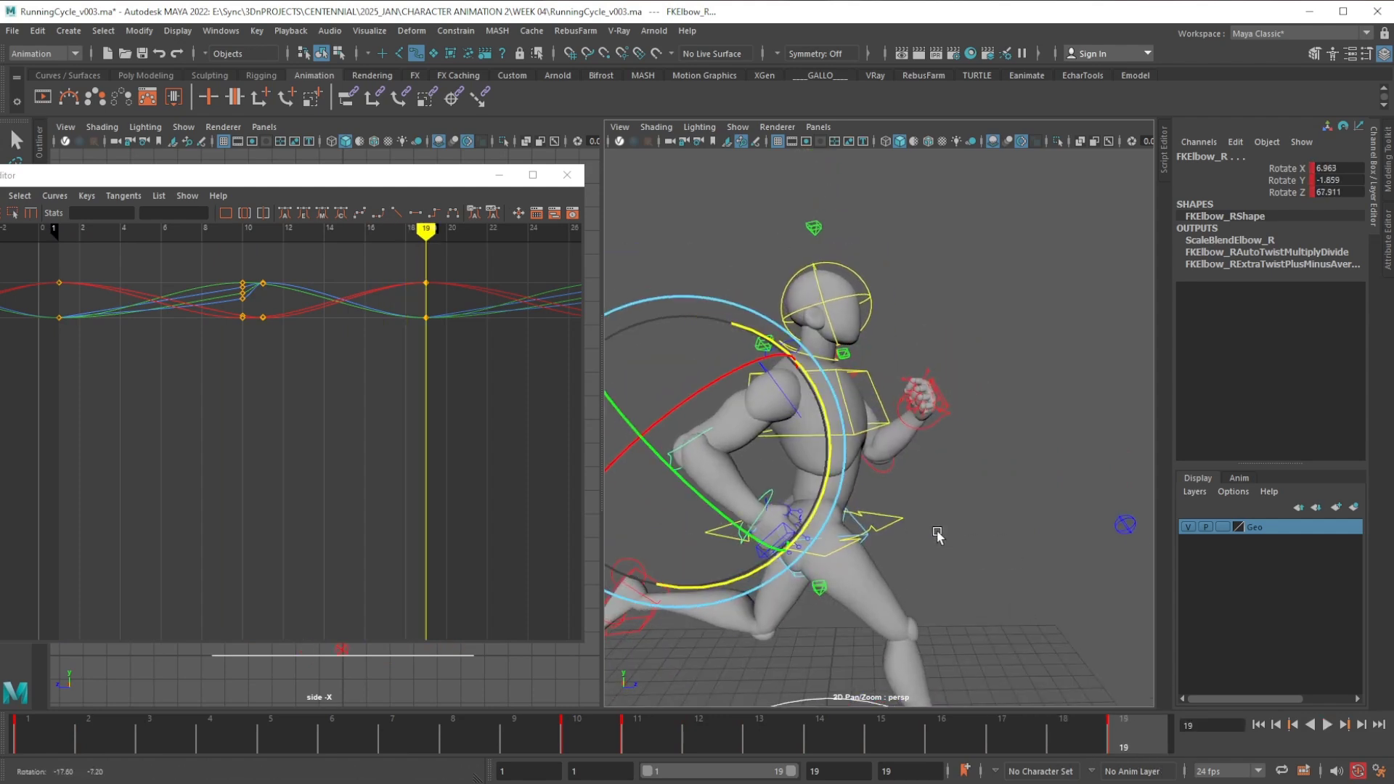
{"action": "left_click_drag", "start_coordinate": [946, 277], "coordinate": [939, 260]}
{"action": "key", "text": "ctrl+z"}
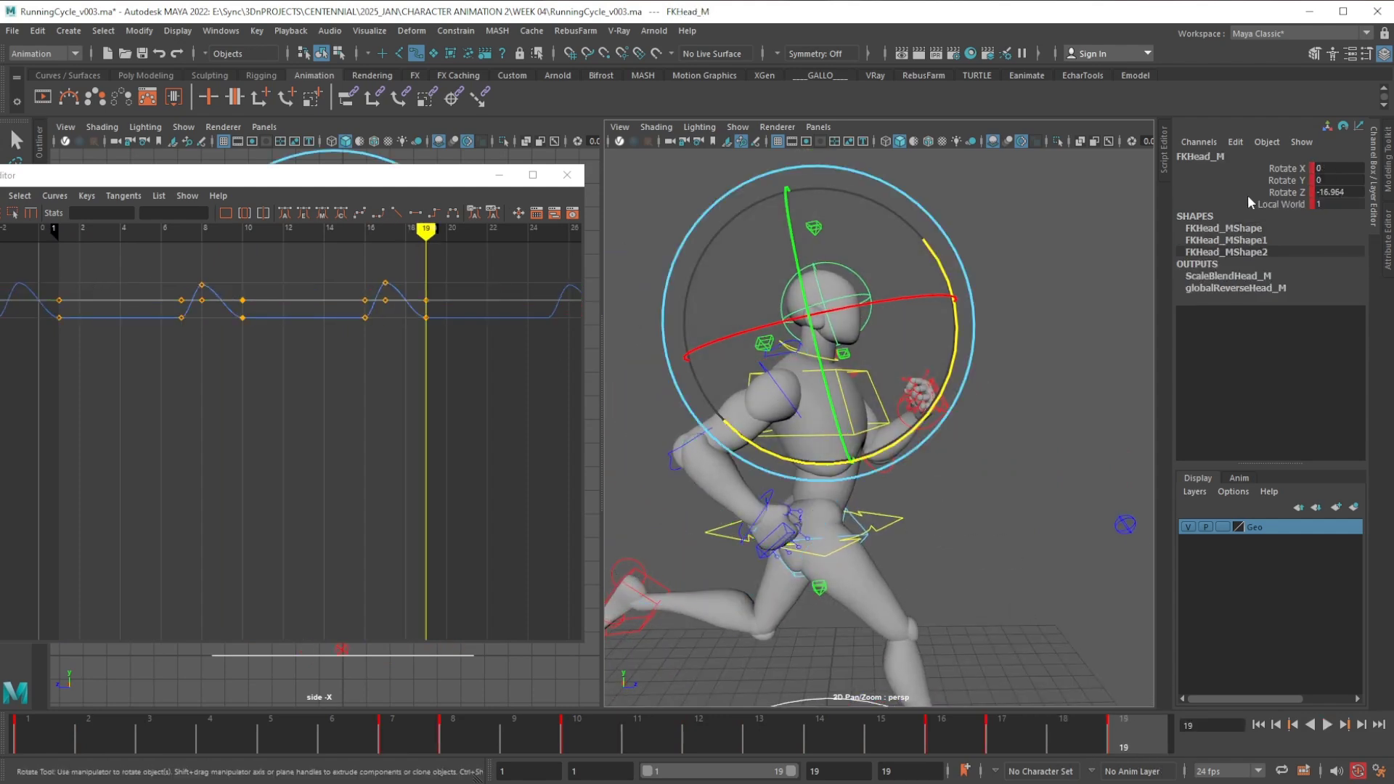
{"action": "left_click", "coordinate": [1283, 193]}
{"action": "left_click_drag", "start_coordinate": [81, 273], "coordinate": [80, 278]}
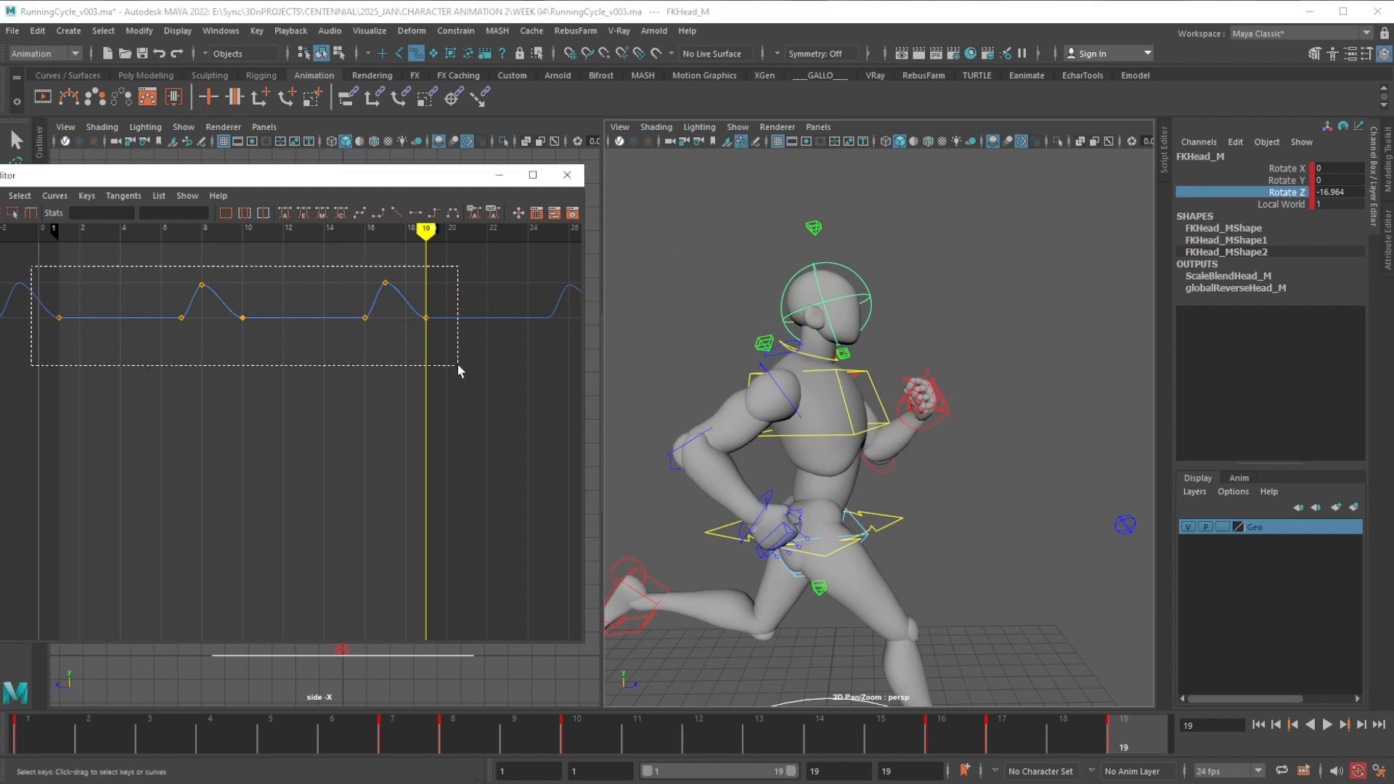
{"action": "left_click_drag", "start_coordinate": [457, 364], "coordinate": [458, 365]}
{"action": "middle_click_drag", "start_coordinate": [380, 364], "coordinate": [397, 412], "text": "shift"}
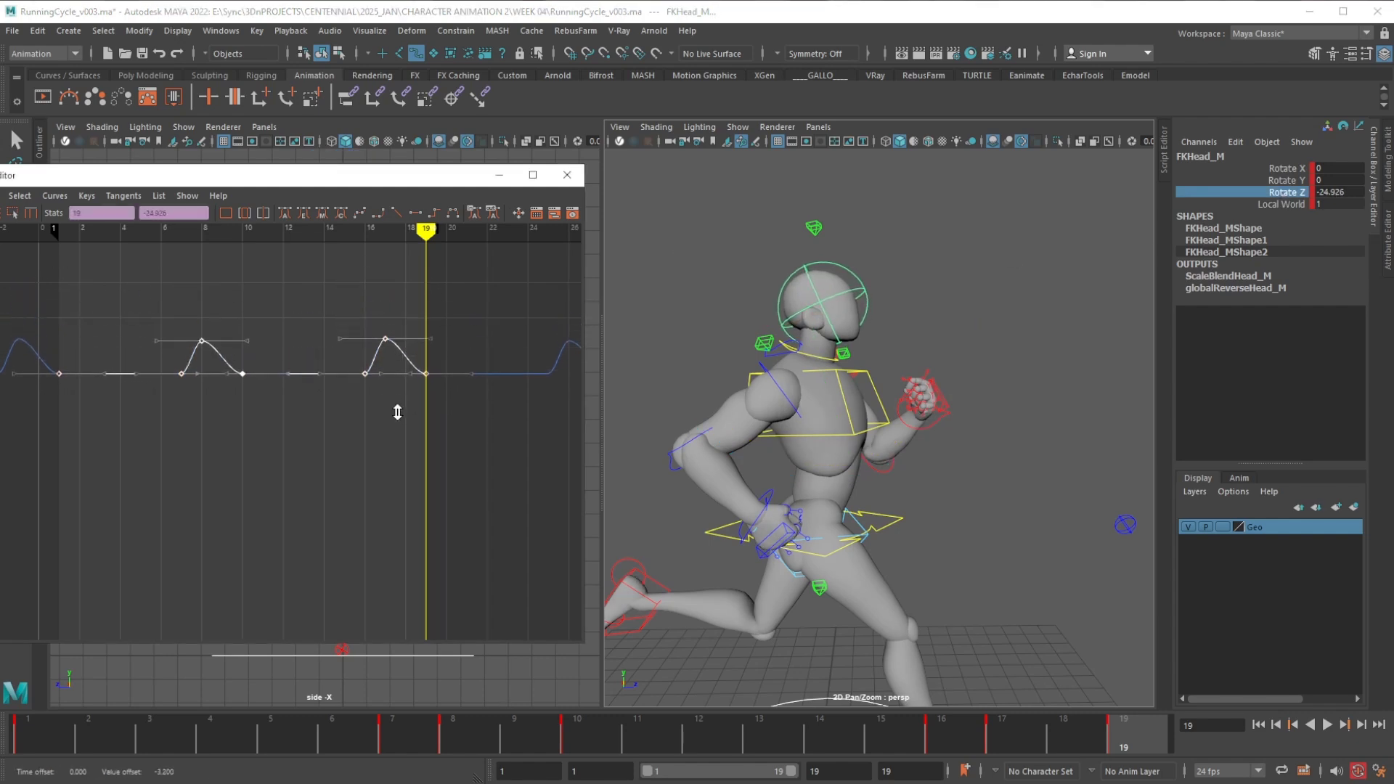
Lower the upper spine control's whole Rotate X curve, bringing frame 19 to about -17.6
{"action": "left_click", "coordinate": [851, 438]}
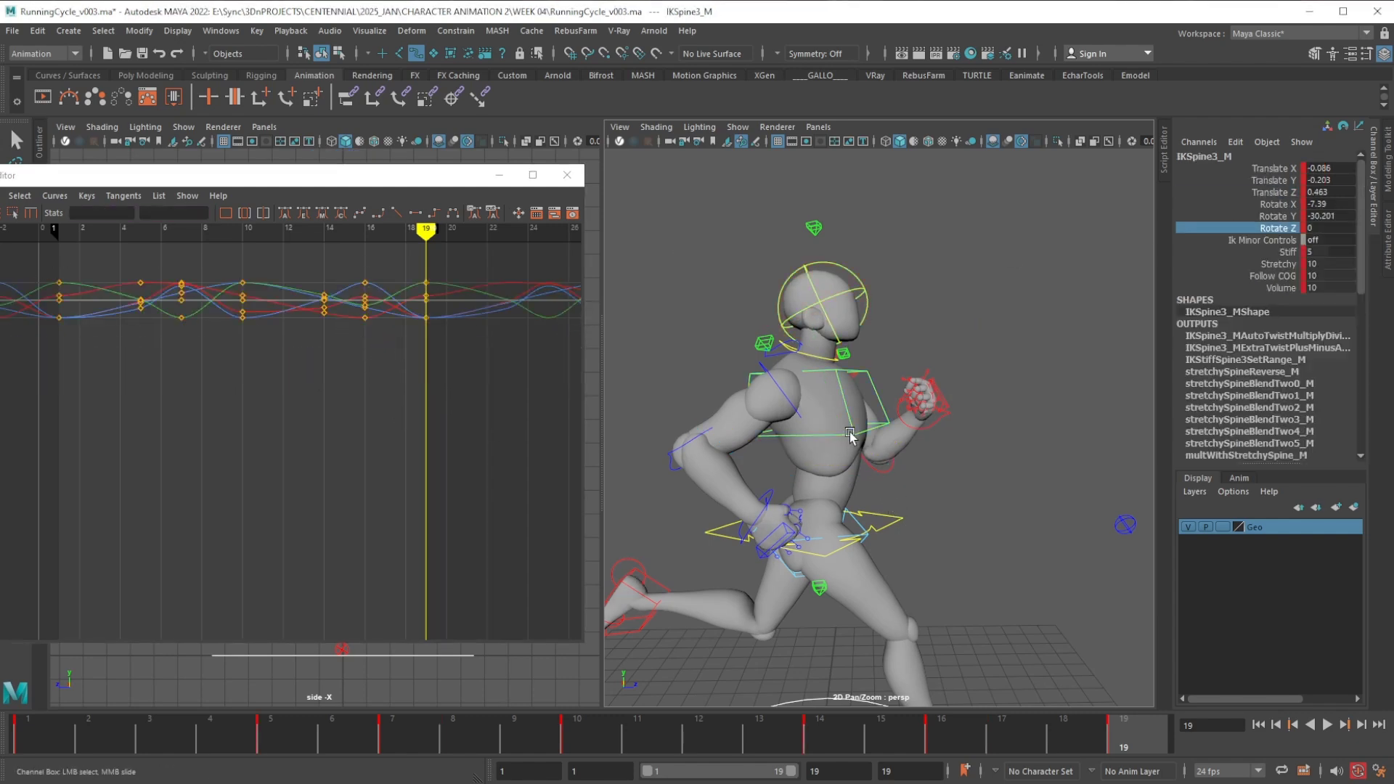
{"action": "left_click", "coordinate": [1253, 205]}
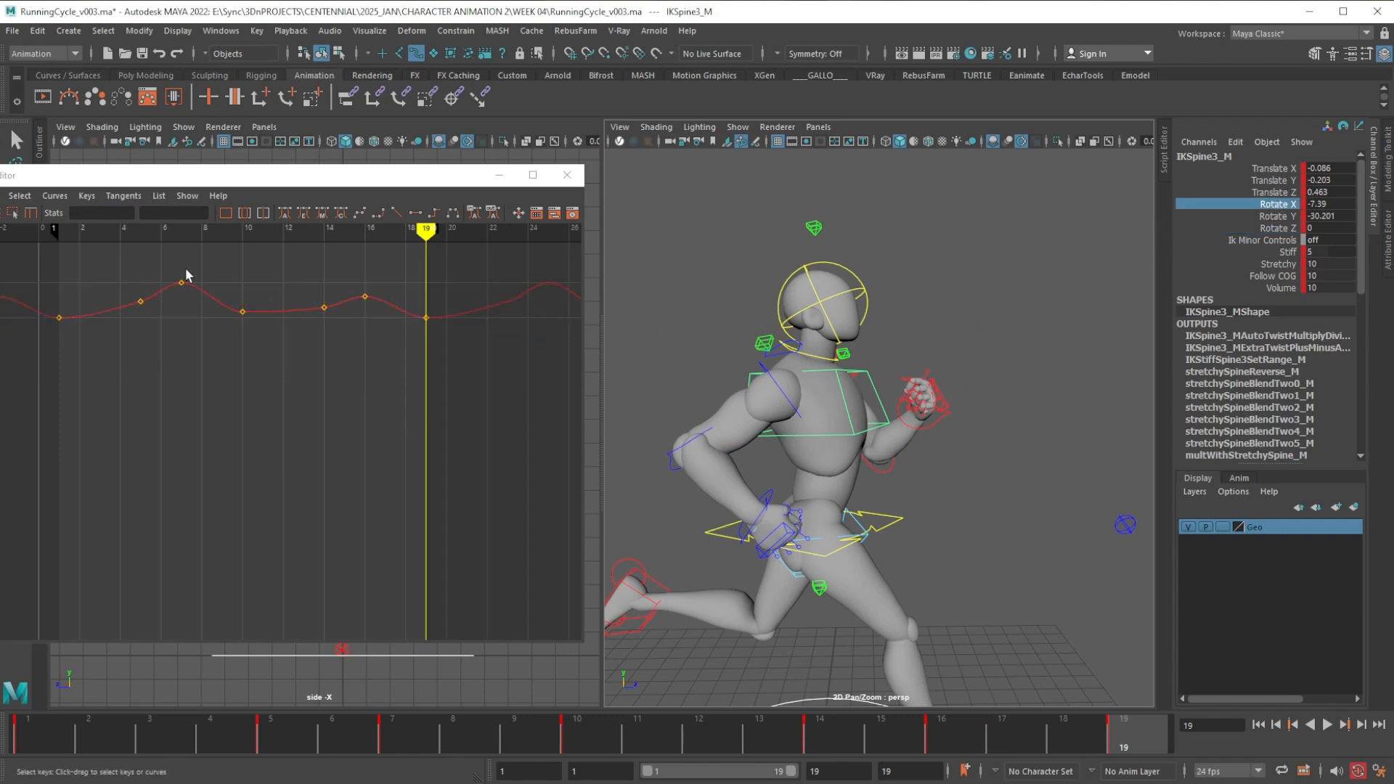
{"action": "left_click_drag", "start_coordinate": [33, 255], "coordinate": [501, 395]}
{"action": "middle_click_drag", "start_coordinate": [382, 523], "coordinate": [382, 593], "text": "shift"}
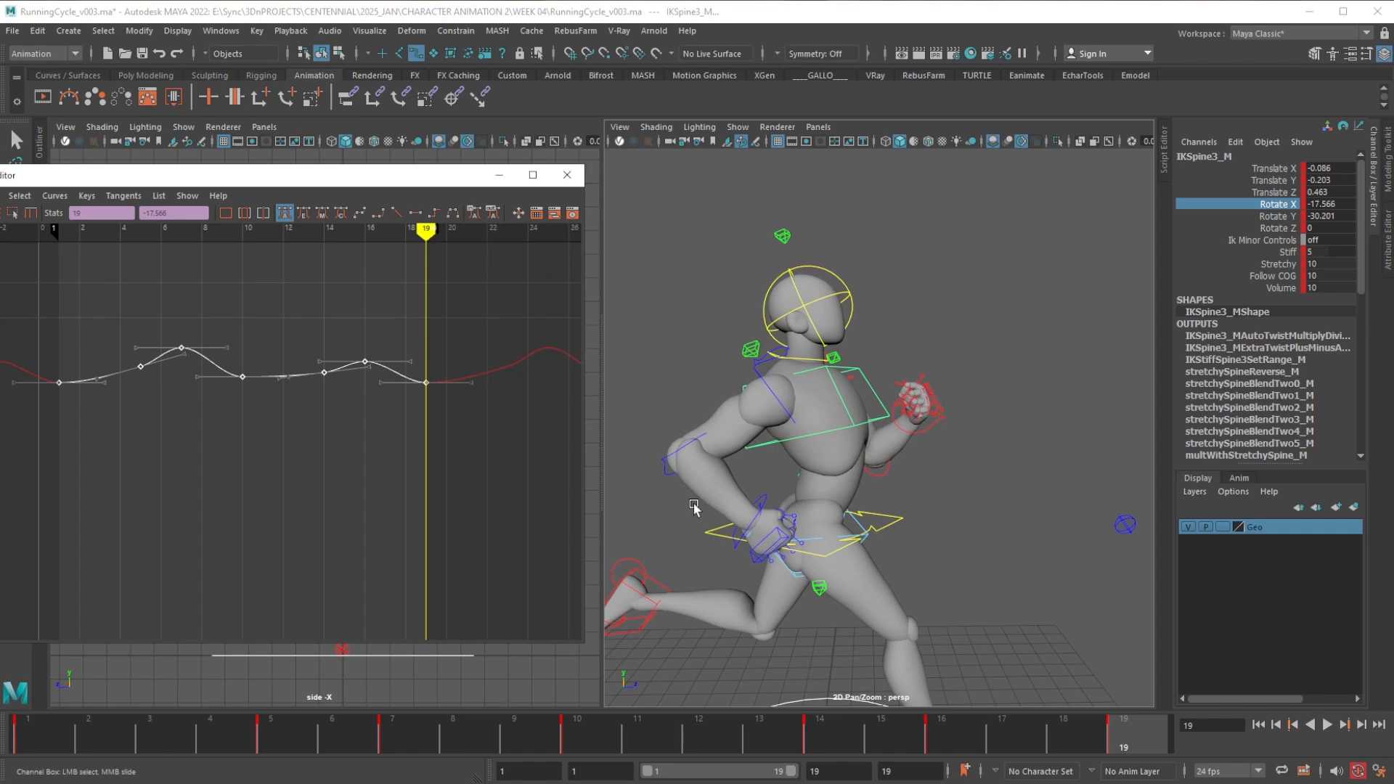
Rotate the head control at frame 10 to about -7.2, 3.3, -24.7
{"action": "left_click", "coordinate": [852, 310]}
{"action": "left_click_drag", "start_coordinate": [853, 312], "coordinate": [702, 381], "text": "alt"}
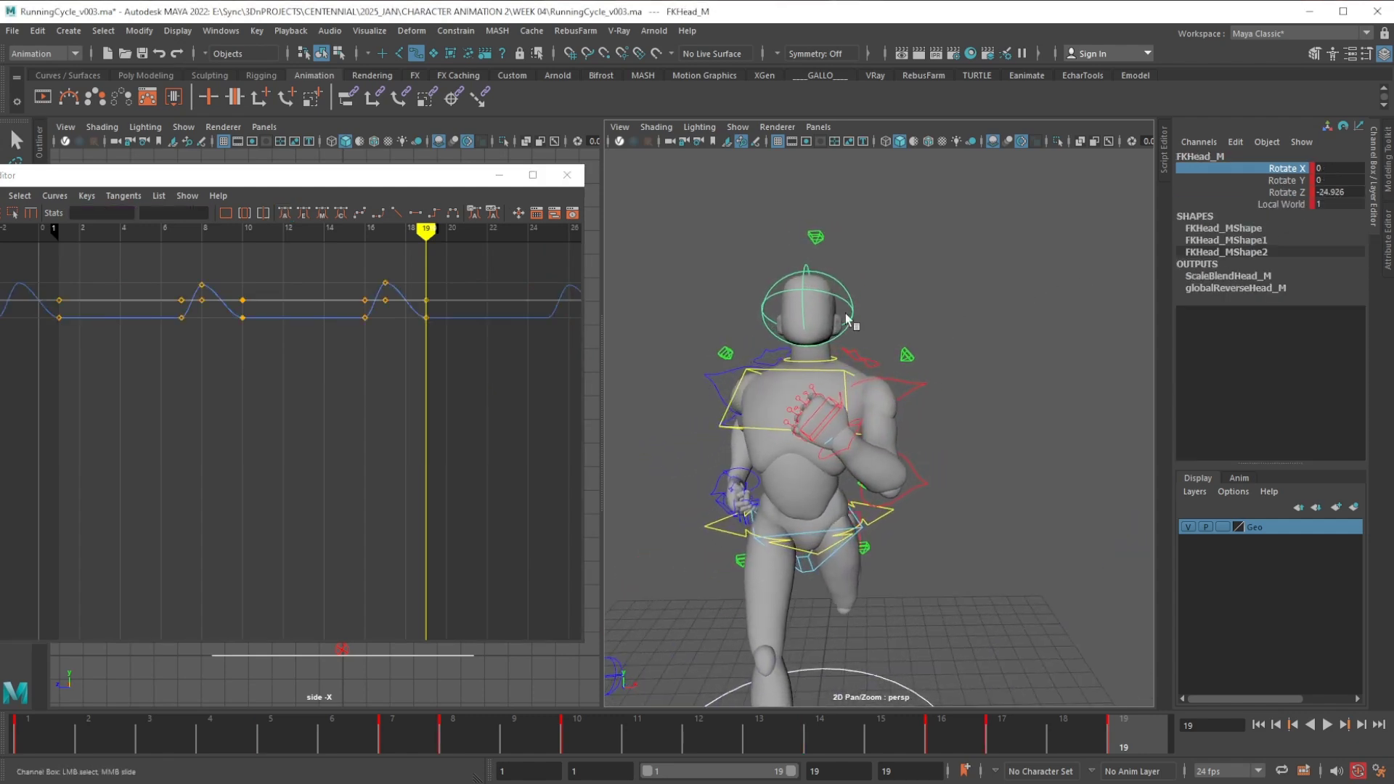
{"action": "left_click", "coordinate": [34, 737]}
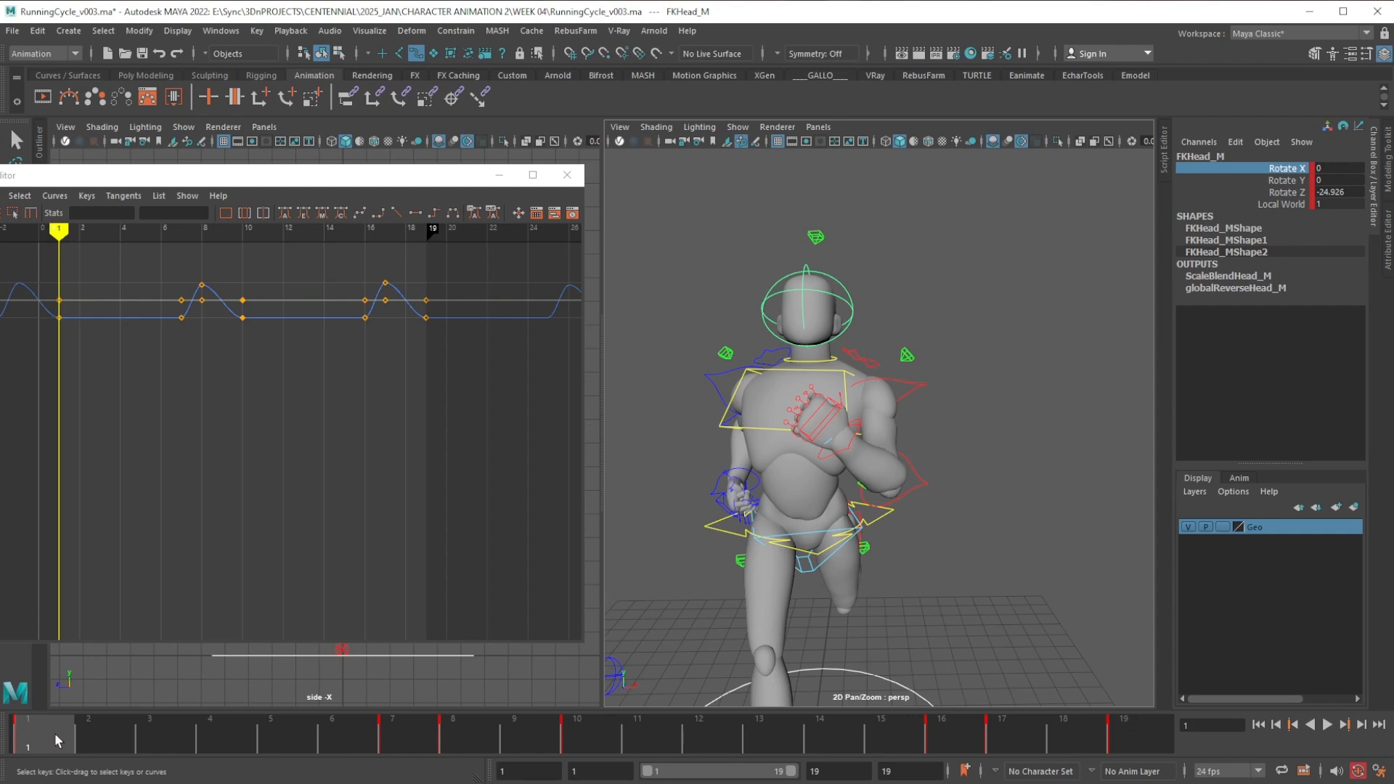
{"action": "left_click_drag", "start_coordinate": [55, 733], "coordinate": [575, 745]}
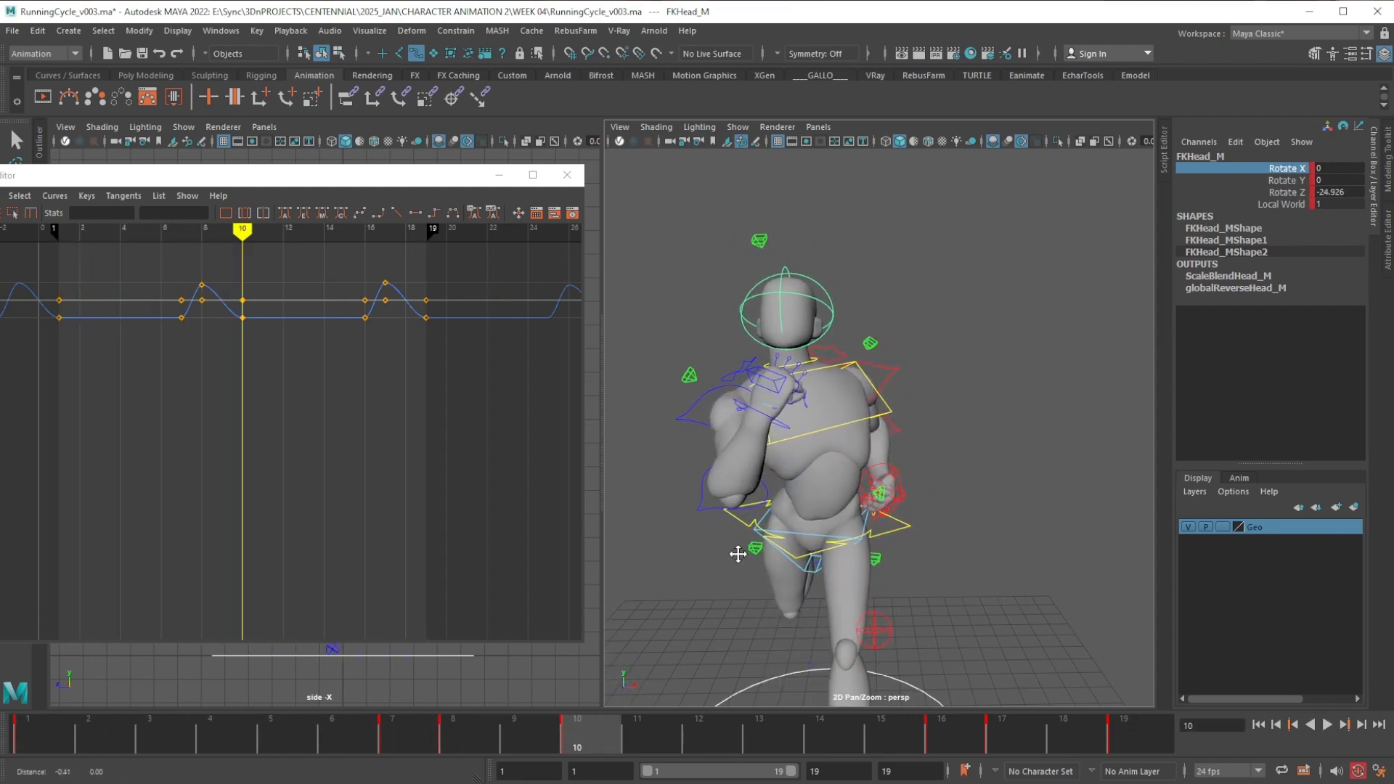
{"action": "key", "text": "e"}
{"action": "left_click_drag", "start_coordinate": [835, 298], "coordinate": [818, 276]}
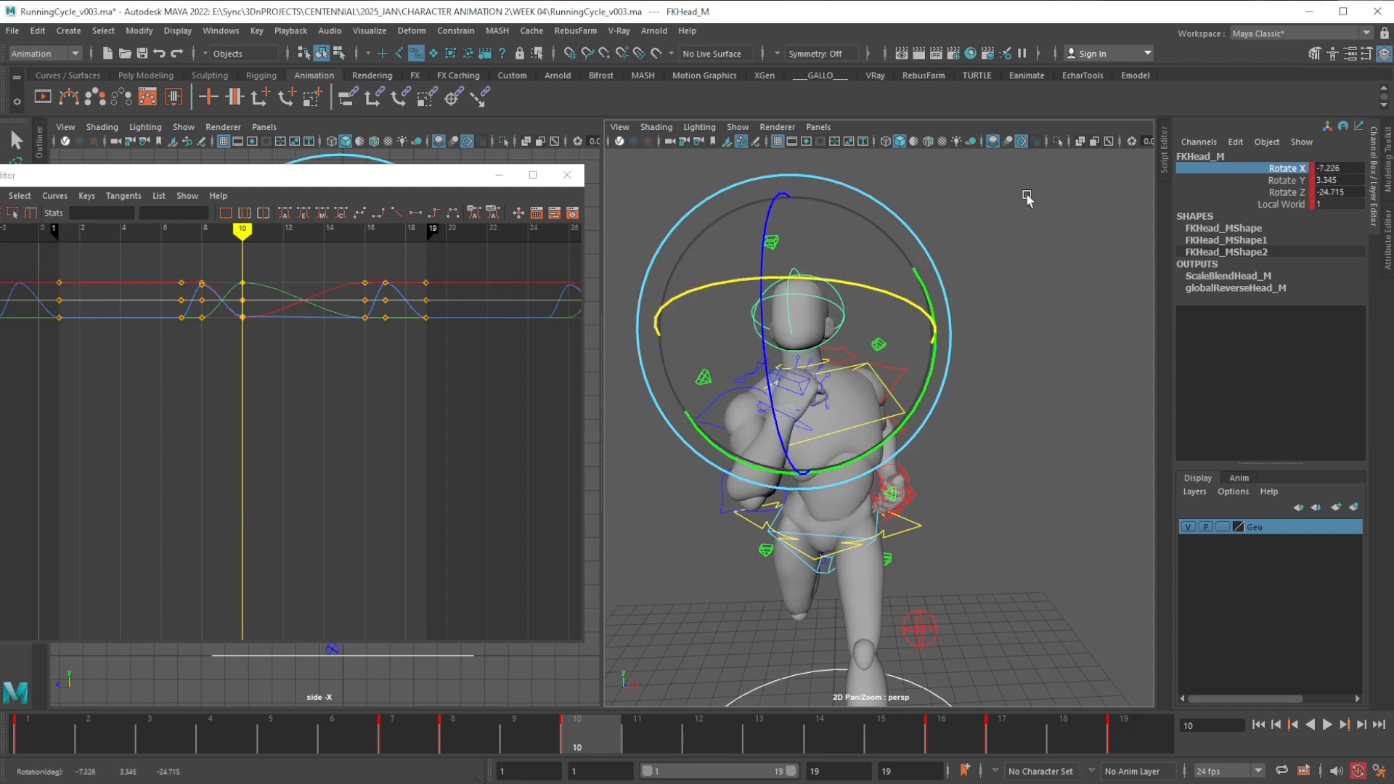
Check the head's rotation curves and rotate its control at frame 1 to about 9.8, -4.5, -24.5
{"action": "left_click", "coordinate": [1285, 170]}
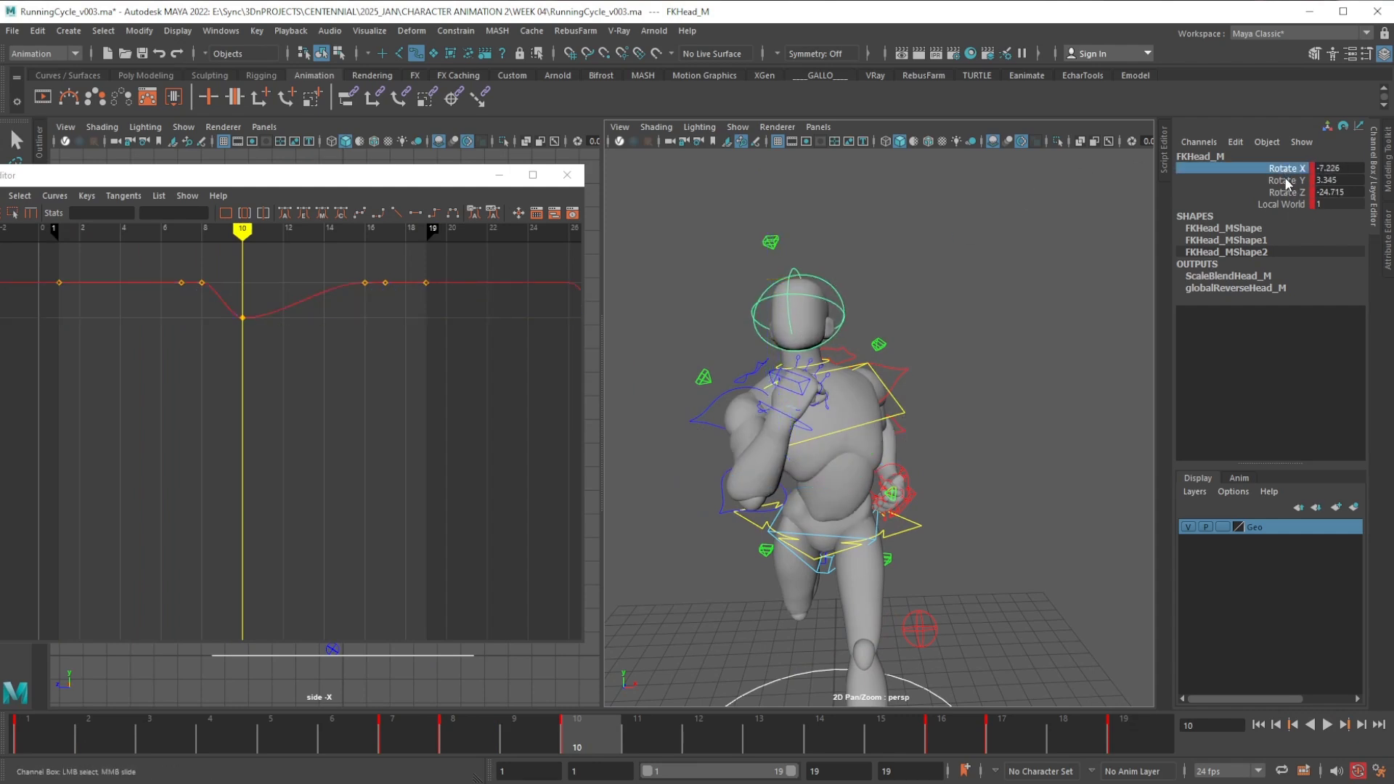
{"action": "left_click", "coordinate": [1290, 182]}
{"action": "left_click", "coordinate": [1290, 192]}
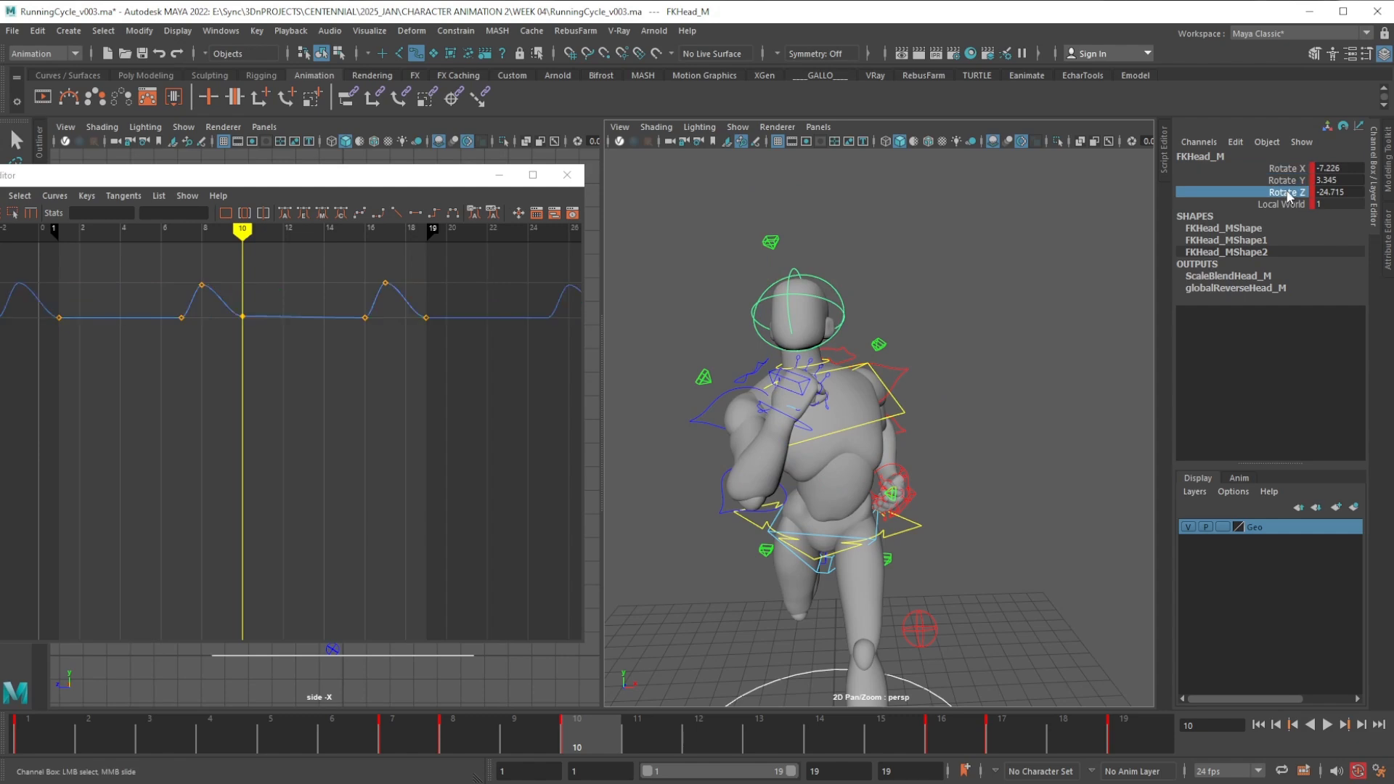
{"action": "left_click", "coordinate": [1290, 181]}
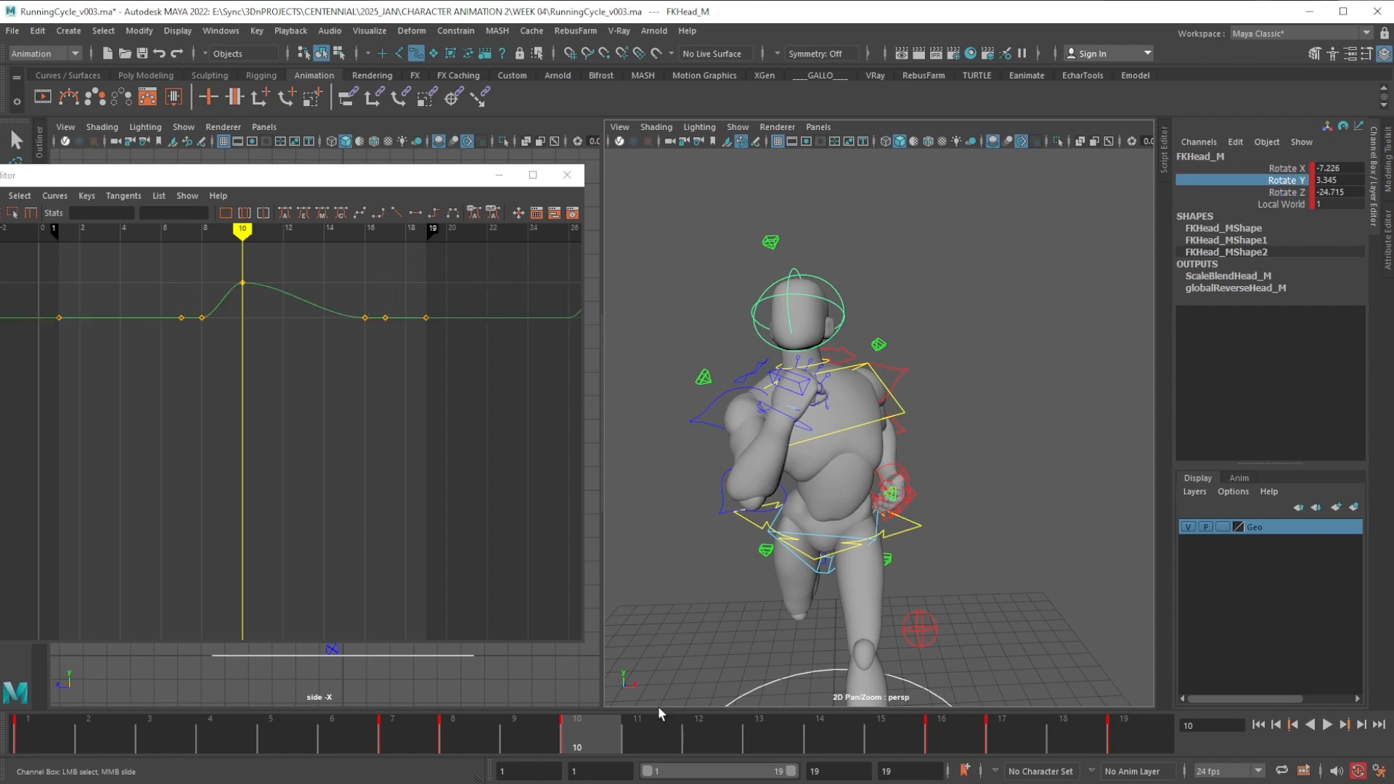
{"action": "left_click", "coordinate": [57, 731]}
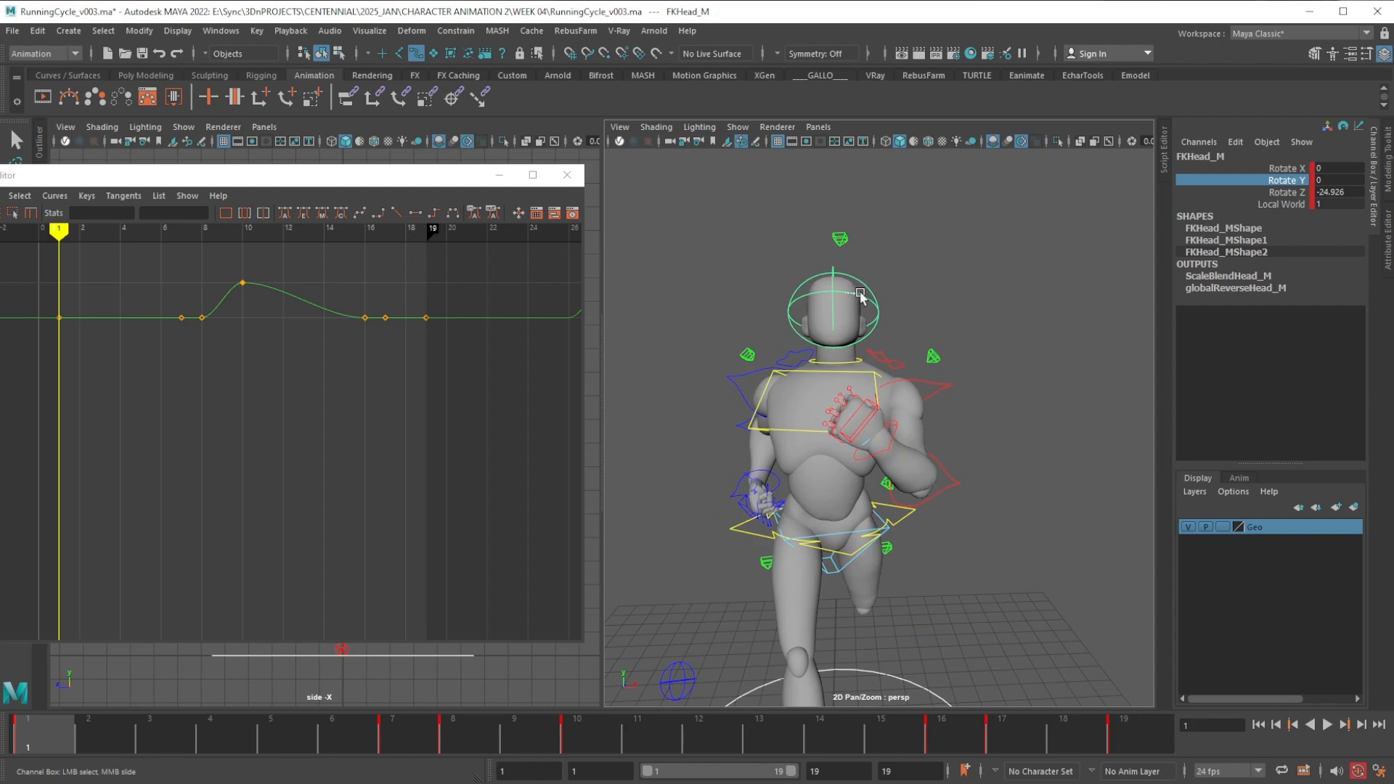
{"action": "key", "text": "e"}
{"action": "left_click_drag", "start_coordinate": [873, 300], "coordinate": [914, 287]}
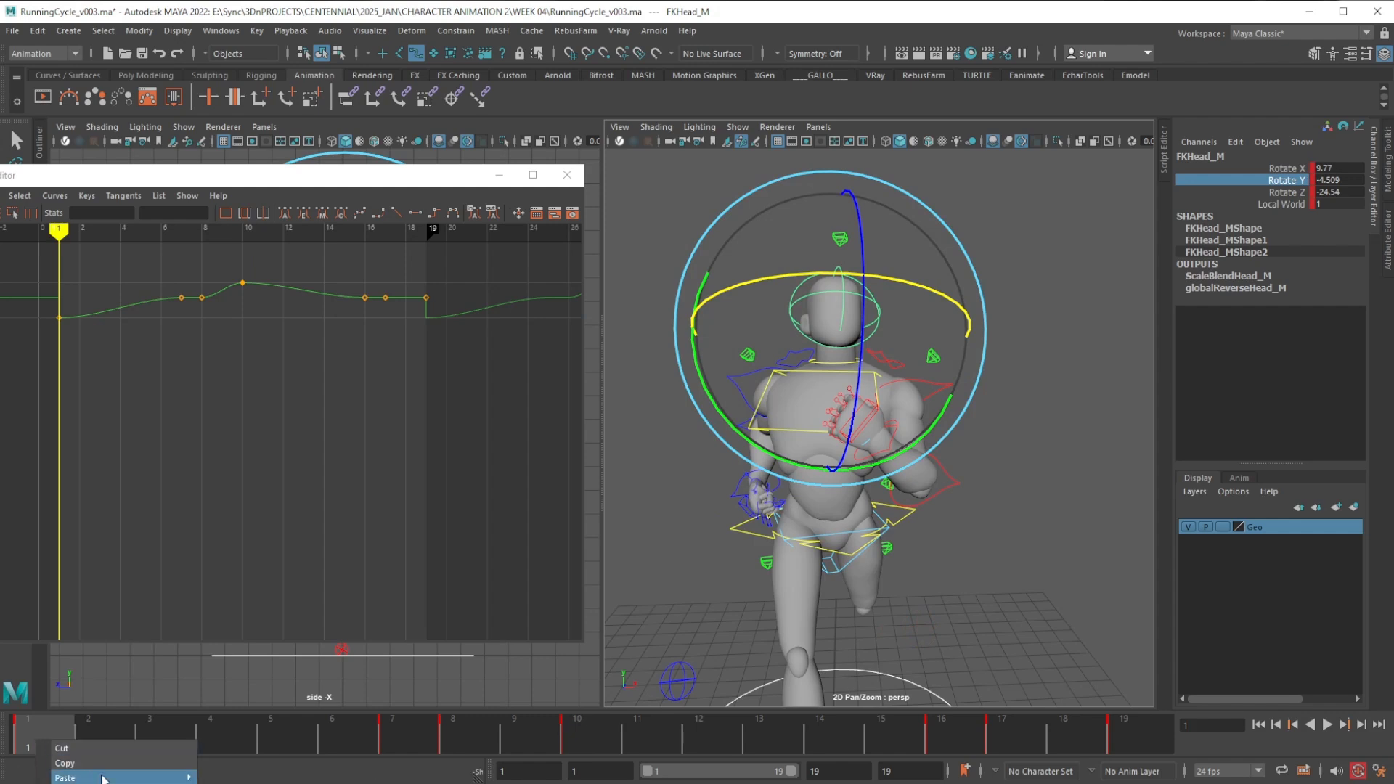
Paste the head's frame 1 Rotate Y key onto frame 19
{"action": "left_click", "coordinate": [1117, 729]}
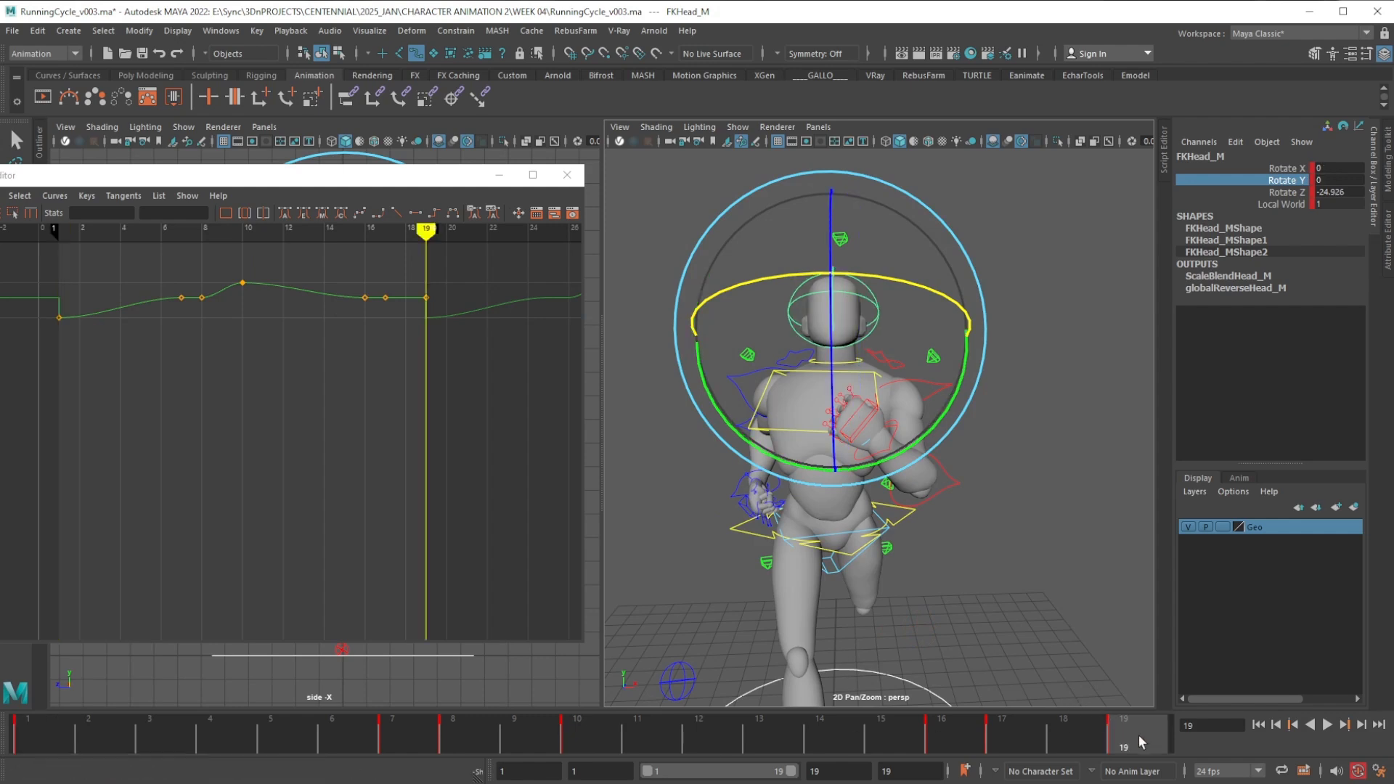
{"action": "right_click", "coordinate": [1139, 735]}
{"action": "mouse_move", "coordinate": [1279, 775]}
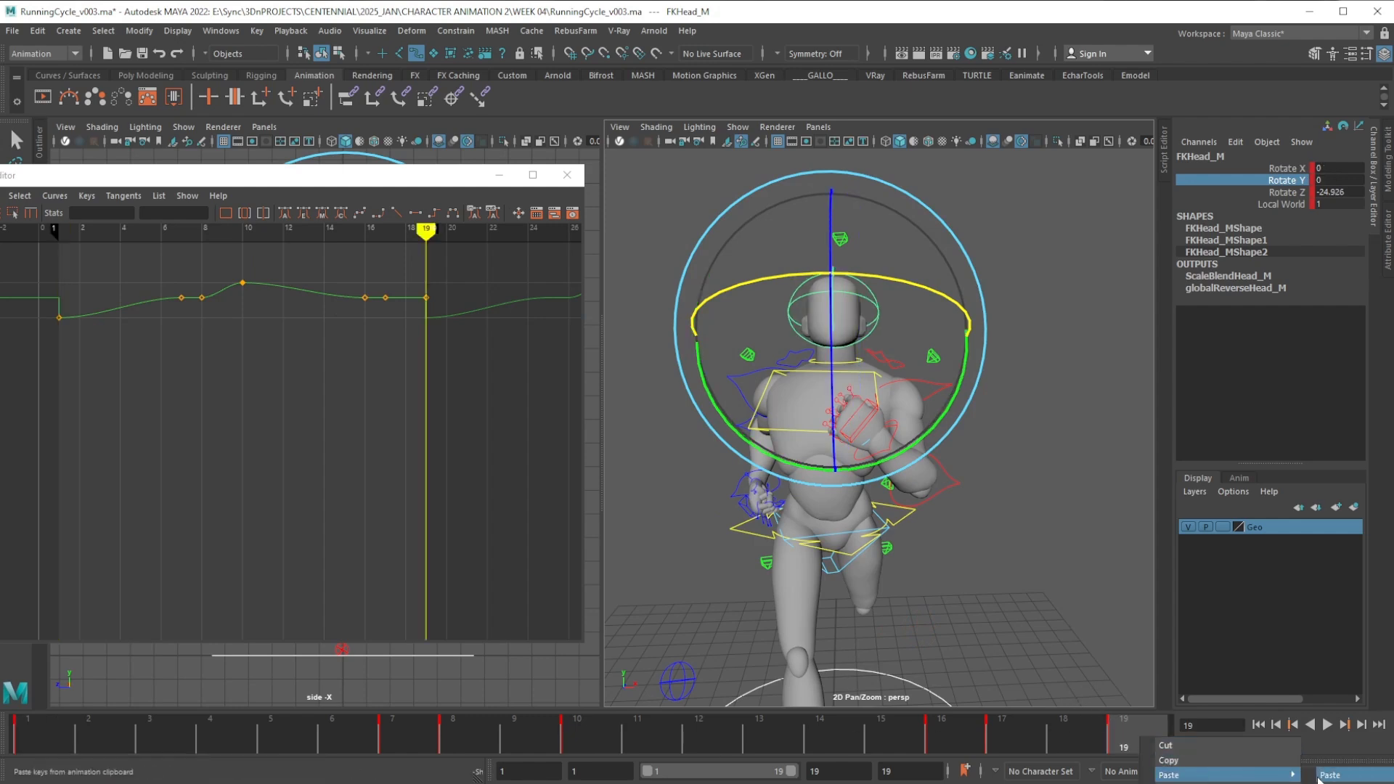
{"action": "left_click", "coordinate": [1329, 776]}
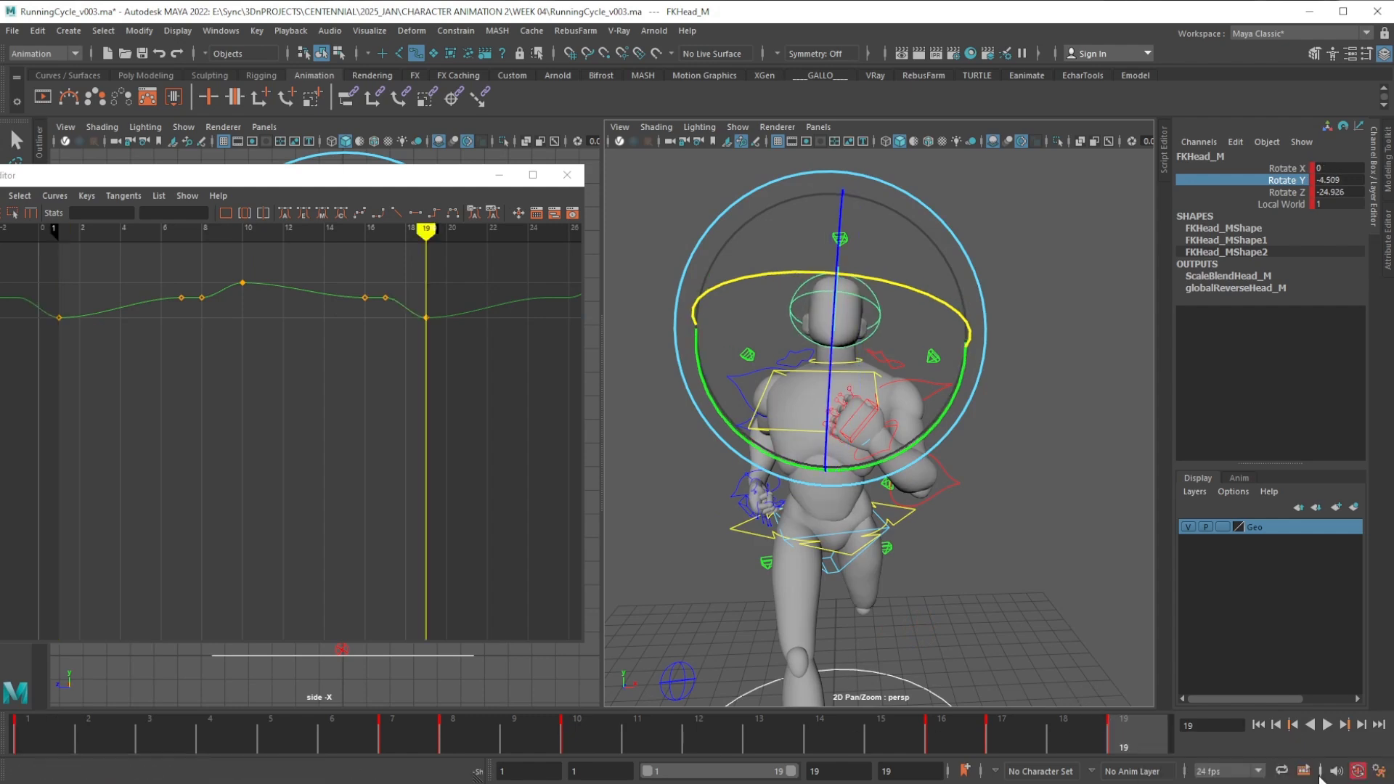
Delete the head's Rotate Y keys at frames 7, 8, 16 and 17
{"action": "left_click_drag", "start_coordinate": [398, 281], "coordinate": [353, 313]}
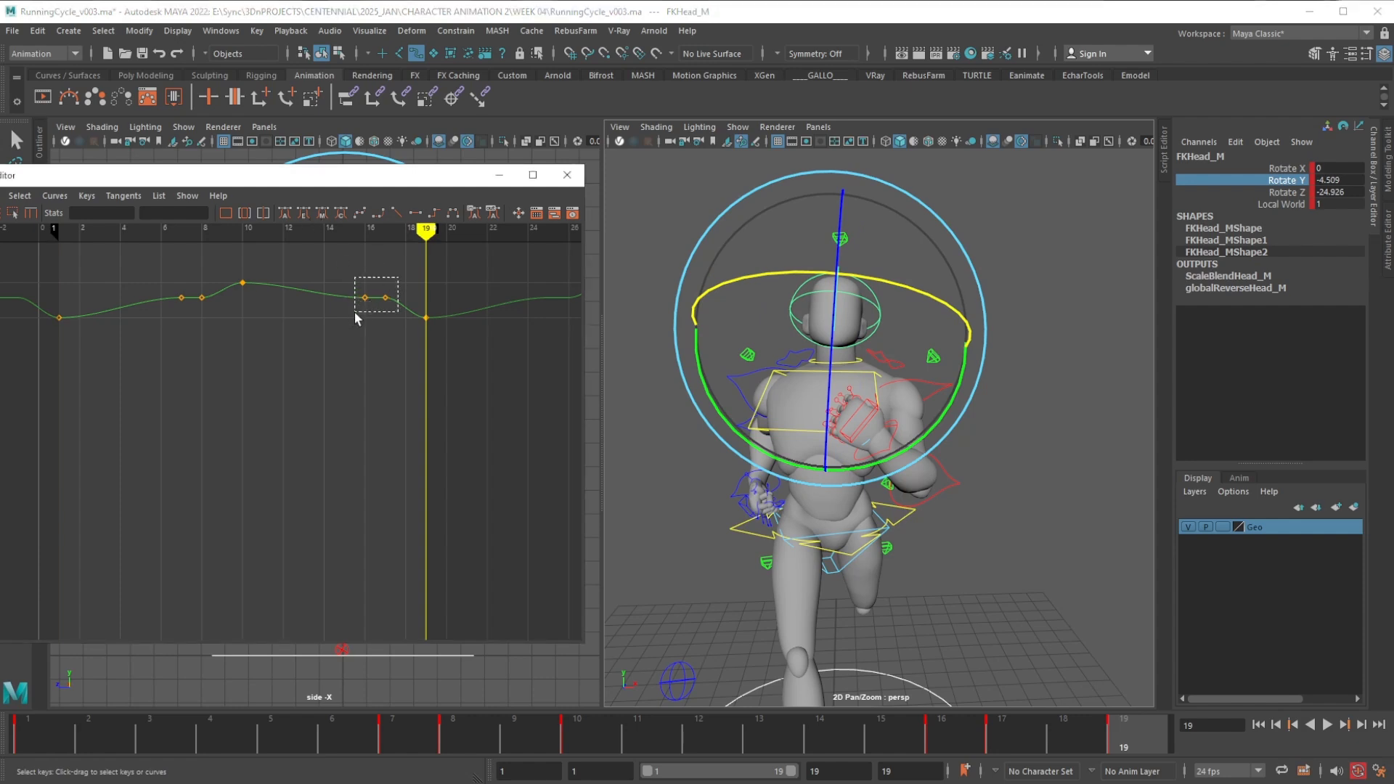
{"action": "key", "text": "Delete"}
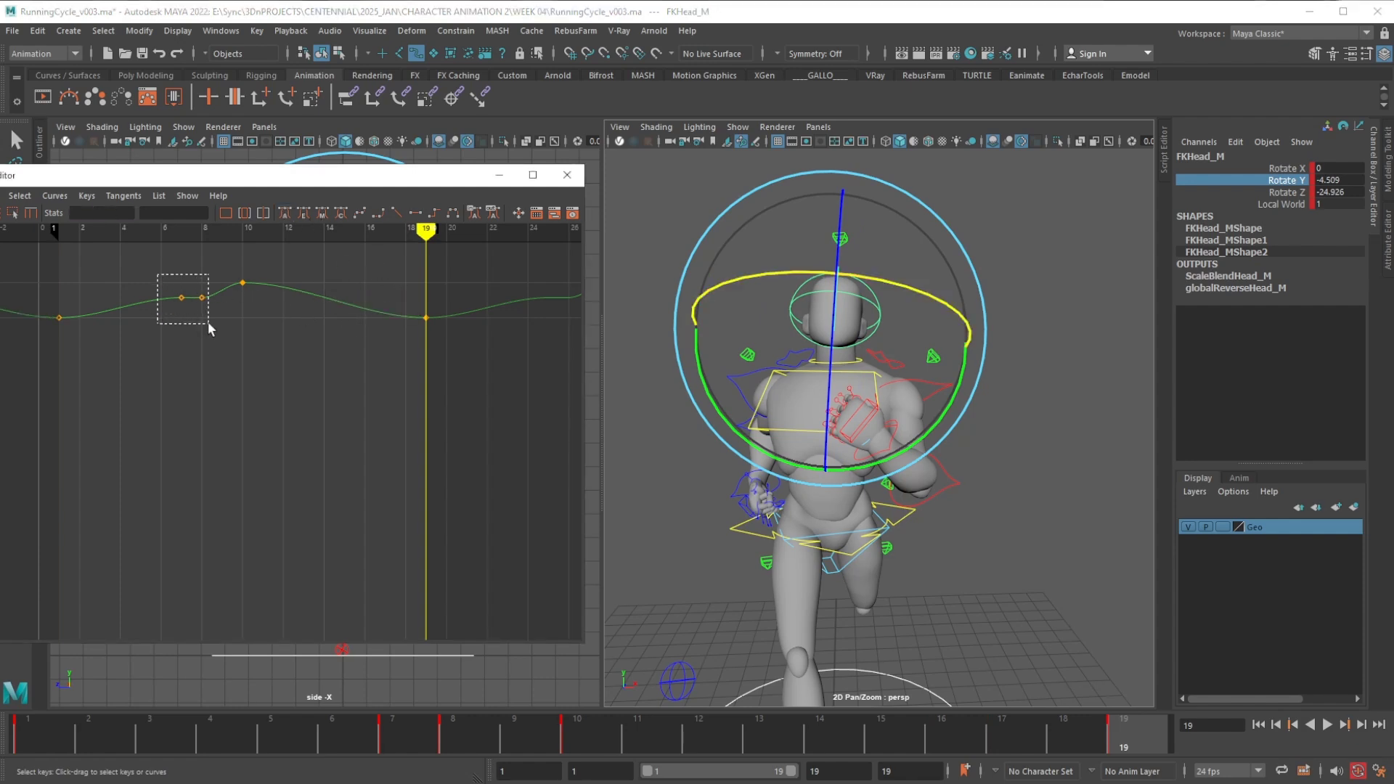
{"action": "left_click_drag", "start_coordinate": [158, 274], "coordinate": [209, 324]}
{"action": "key", "text": "Delete"}
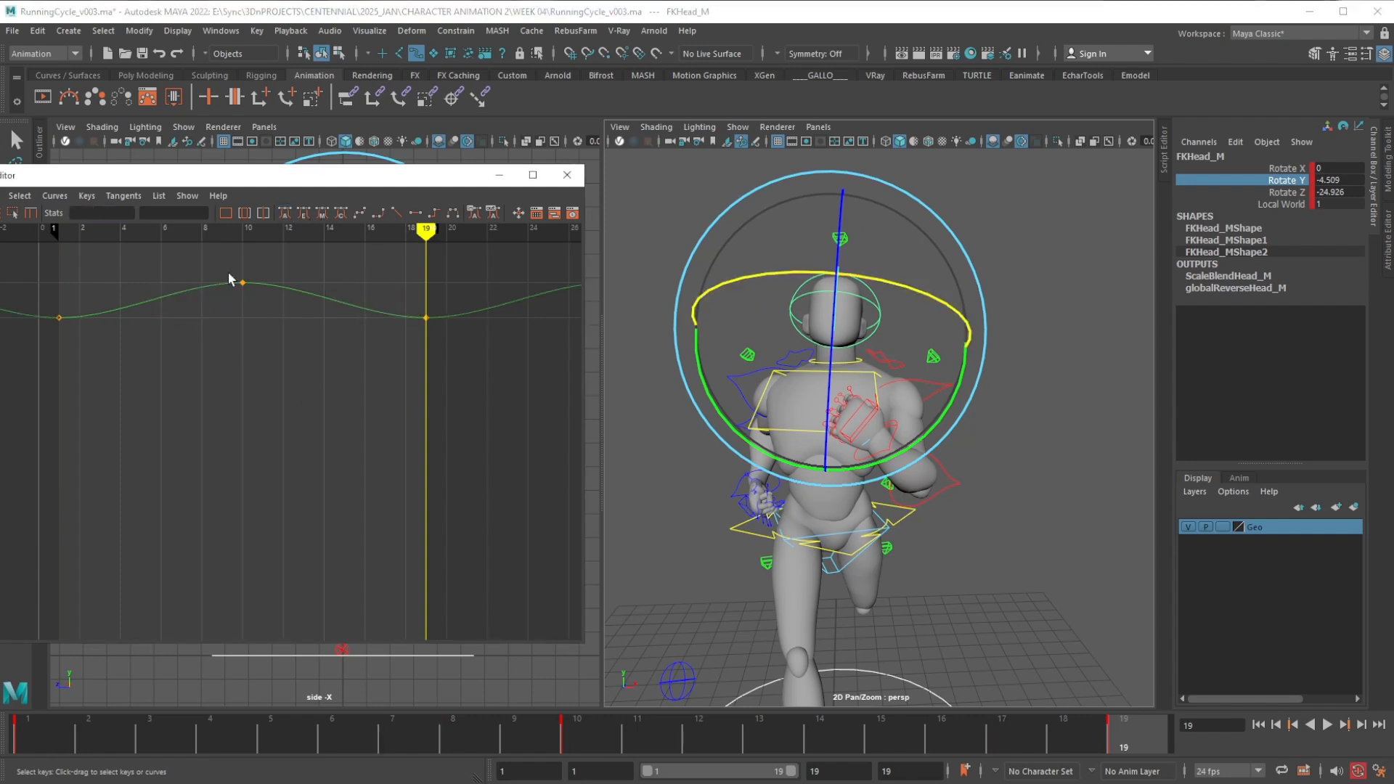
{"action": "left_click", "coordinate": [472, 381]}
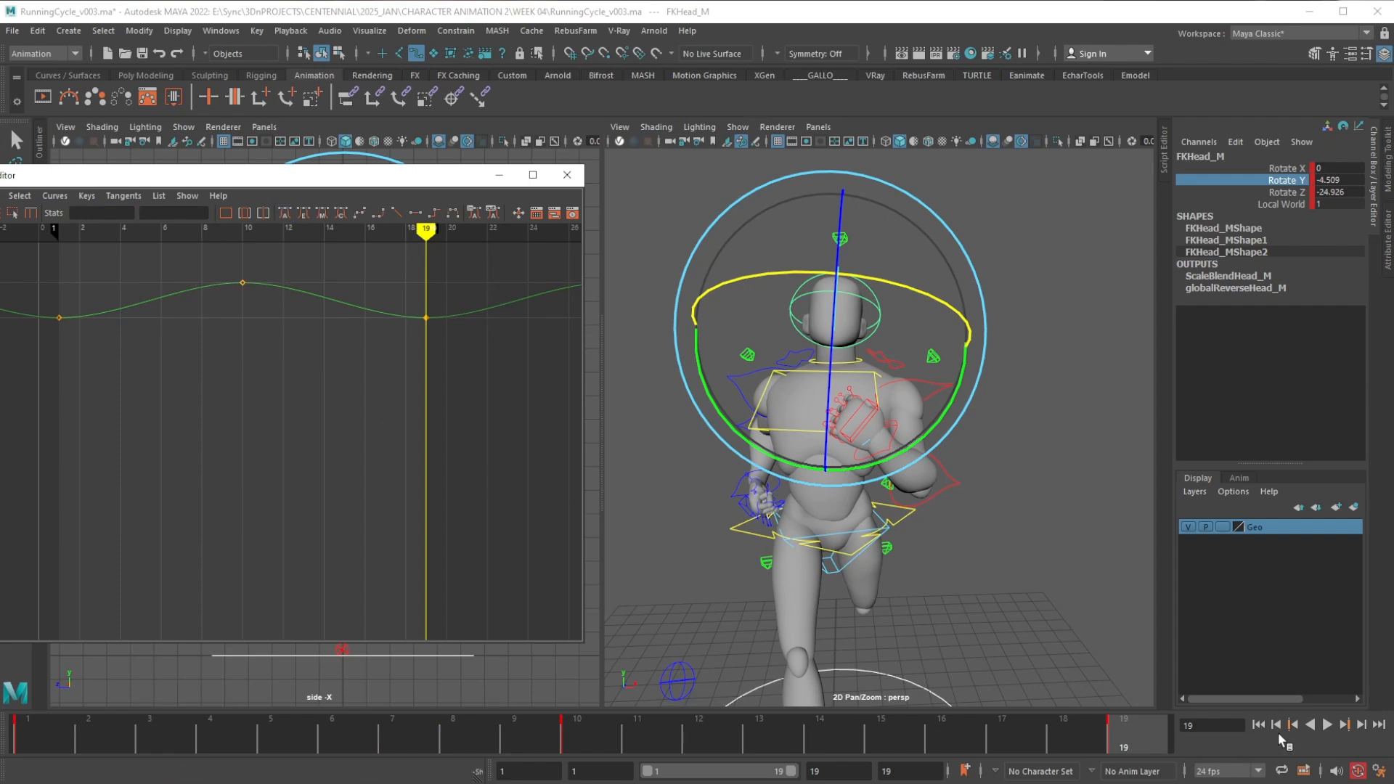
Play back the run cycle and examine the body's pose from the front and side at frame 6
{"action": "left_click", "coordinate": [1327, 725]}
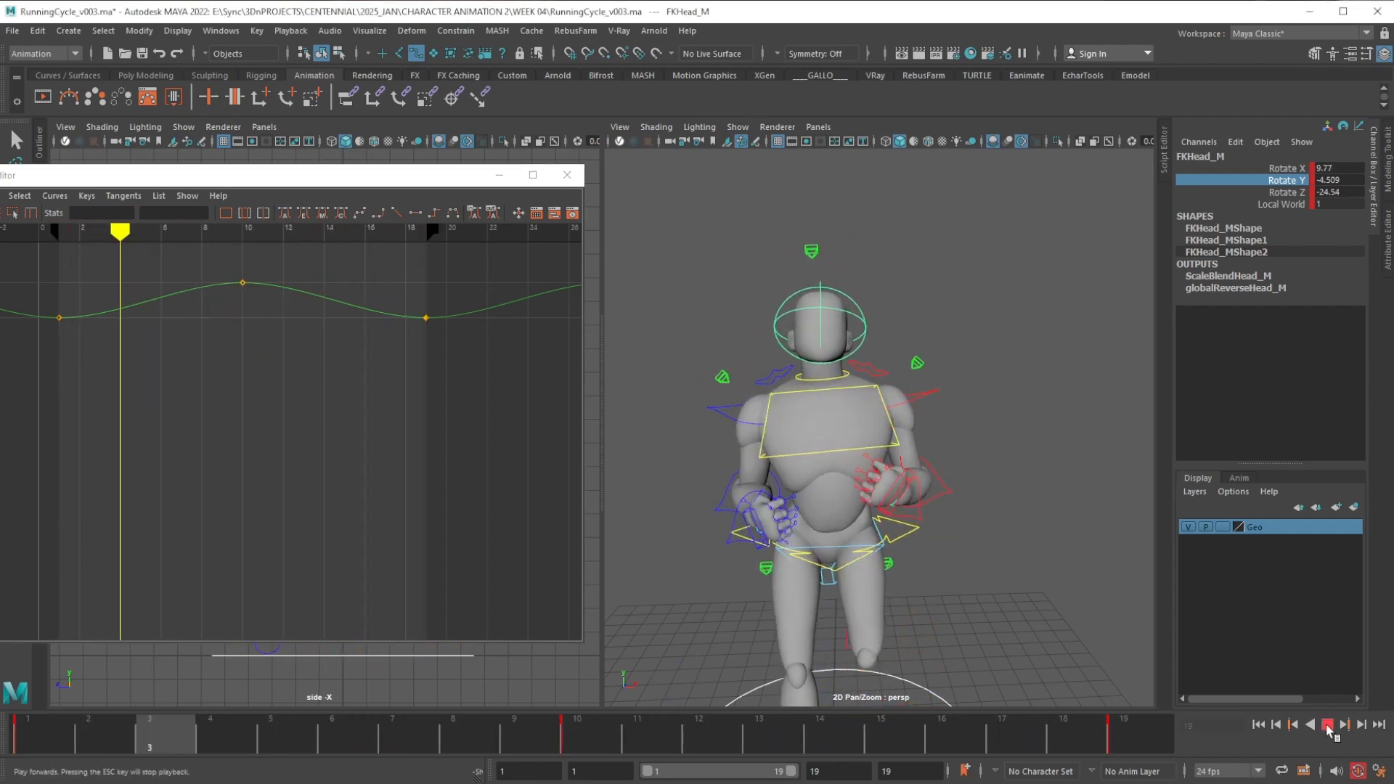
{"action": "left_click", "coordinate": [1328, 725]}
{"action": "key", "text": "e"}
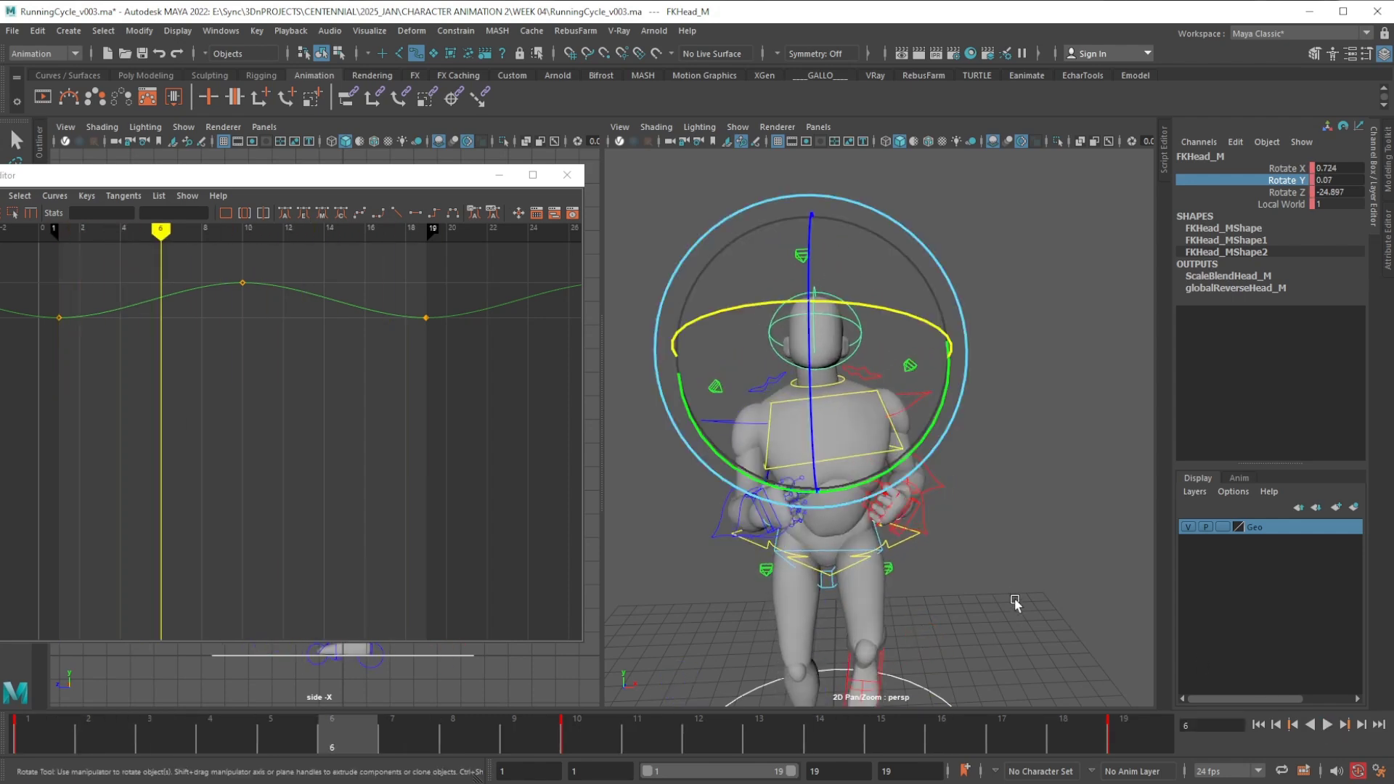
{"action": "right_click_drag", "start_coordinate": [1014, 599], "coordinate": [1009, 569], "text": "alt"}
{"action": "left_click_drag", "start_coordinate": [970, 562], "coordinate": [1018, 571], "text": "alt"}
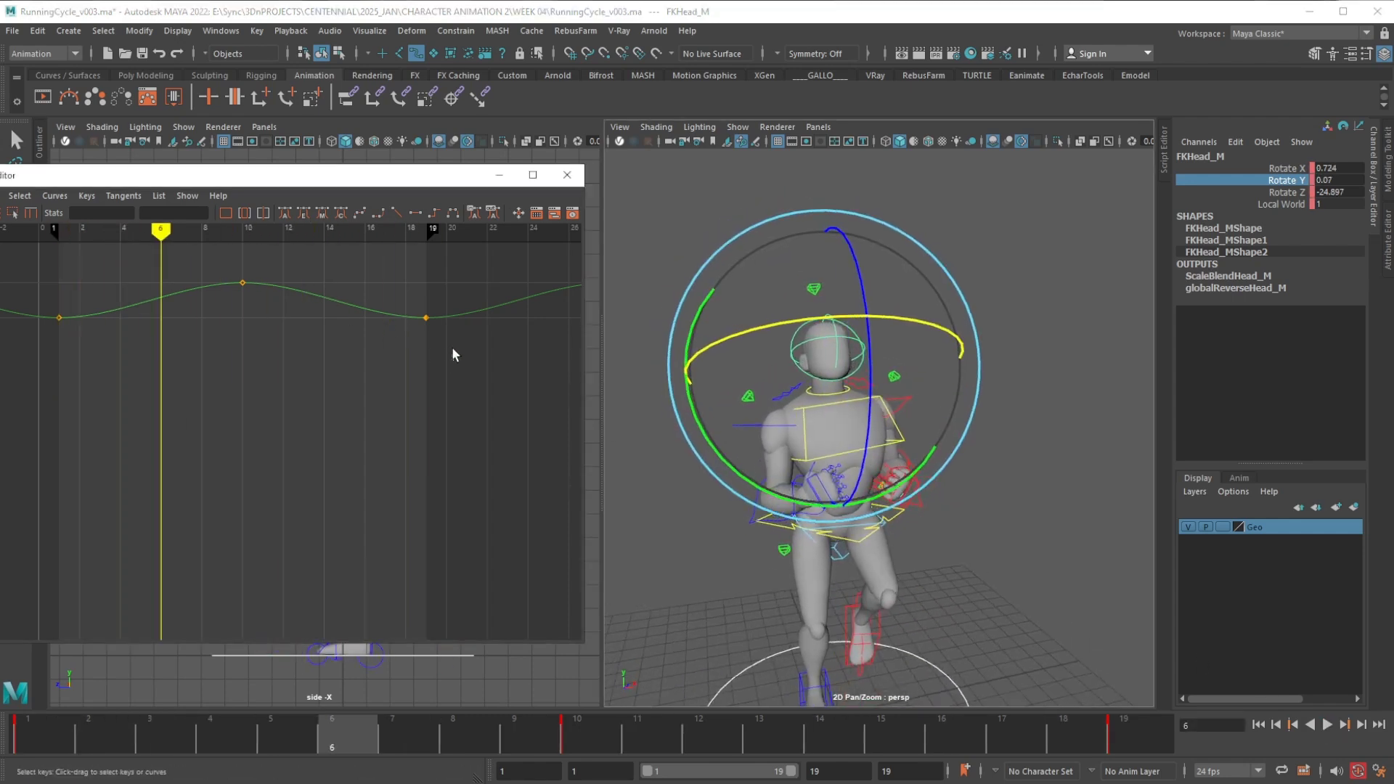
{"action": "left_click_drag", "start_coordinate": [453, 348], "coordinate": [396, 292]}
{"action": "middle_click_drag", "start_coordinate": [889, 597], "coordinate": [878, 500], "text": "alt"}
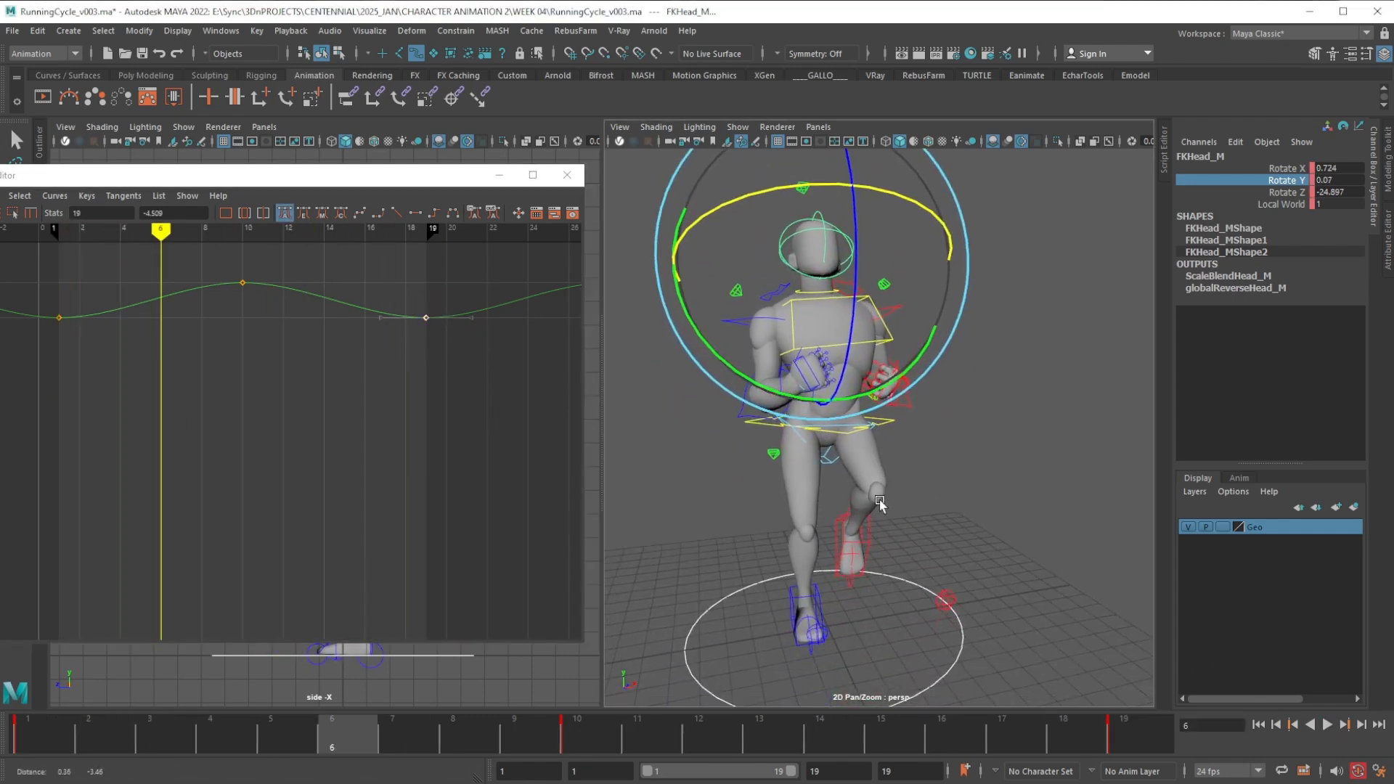
{"action": "left_click_drag", "start_coordinate": [878, 498], "coordinate": [929, 480], "text": "alt"}
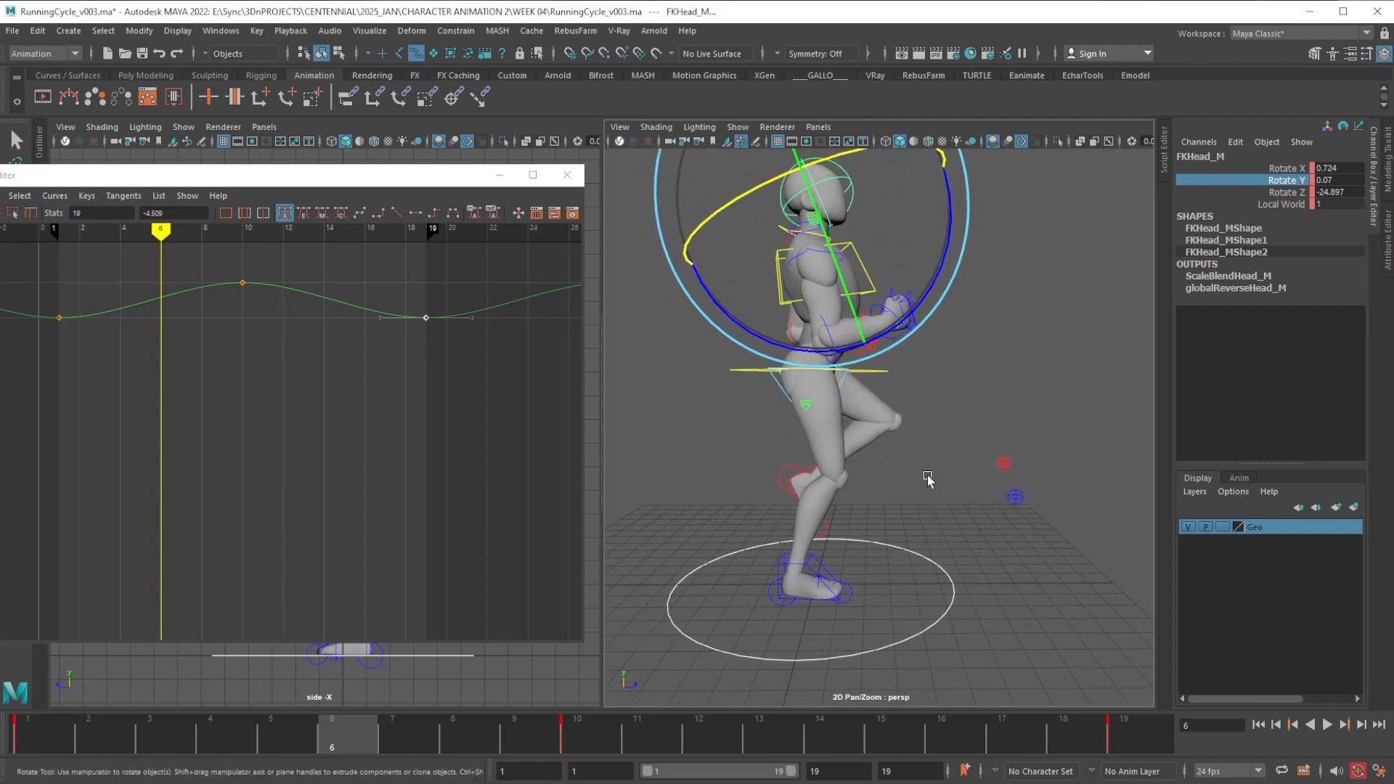
Raise the right foot IK control at frame 1 to about 0.5, 3.93, 4.37
{"action": "left_click", "coordinate": [62, 742]}
{"action": "left_click_drag", "start_coordinate": [757, 454], "coordinate": [902, 517], "text": "alt"}
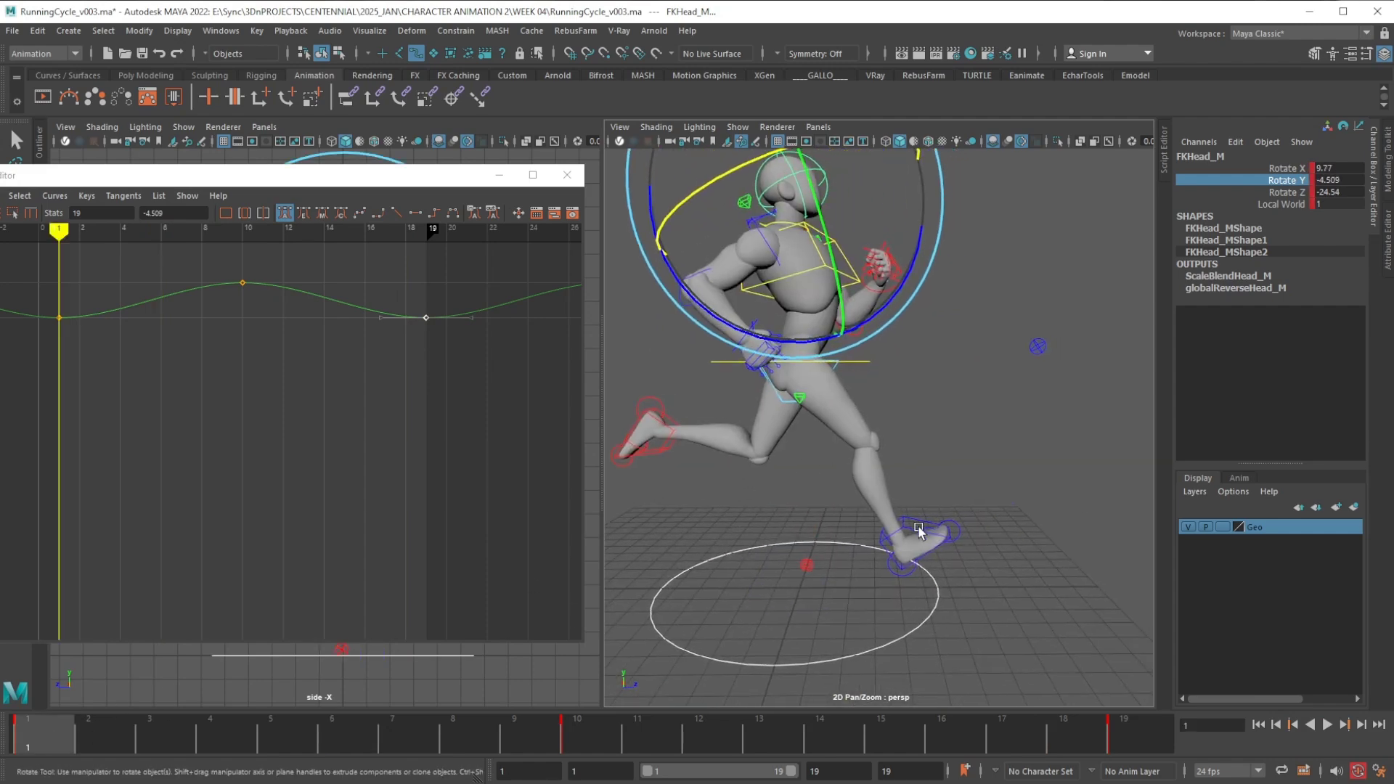
{"action": "left_click", "coordinate": [919, 530]}
{"action": "key", "text": "w"}
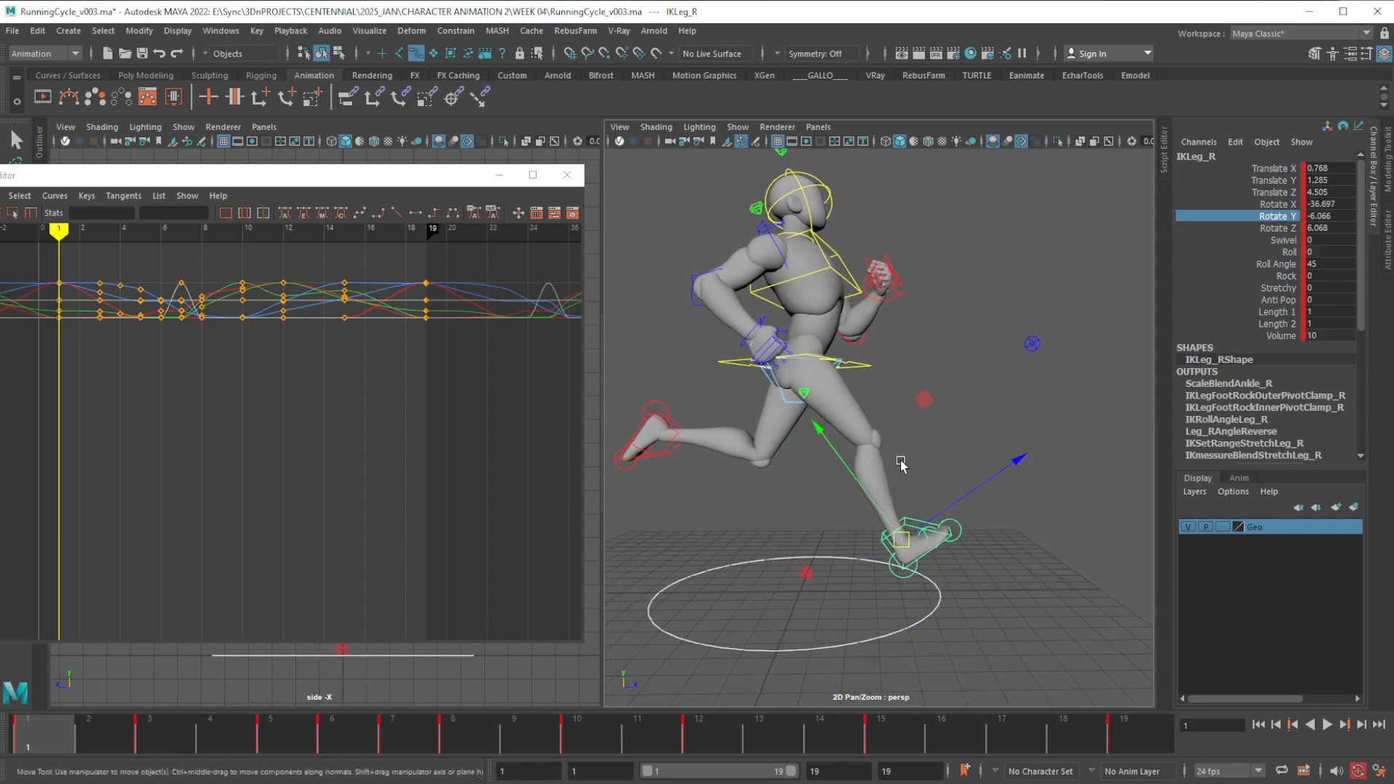
{"action": "middle_click_drag", "start_coordinate": [937, 416], "coordinate": [925, 333]}
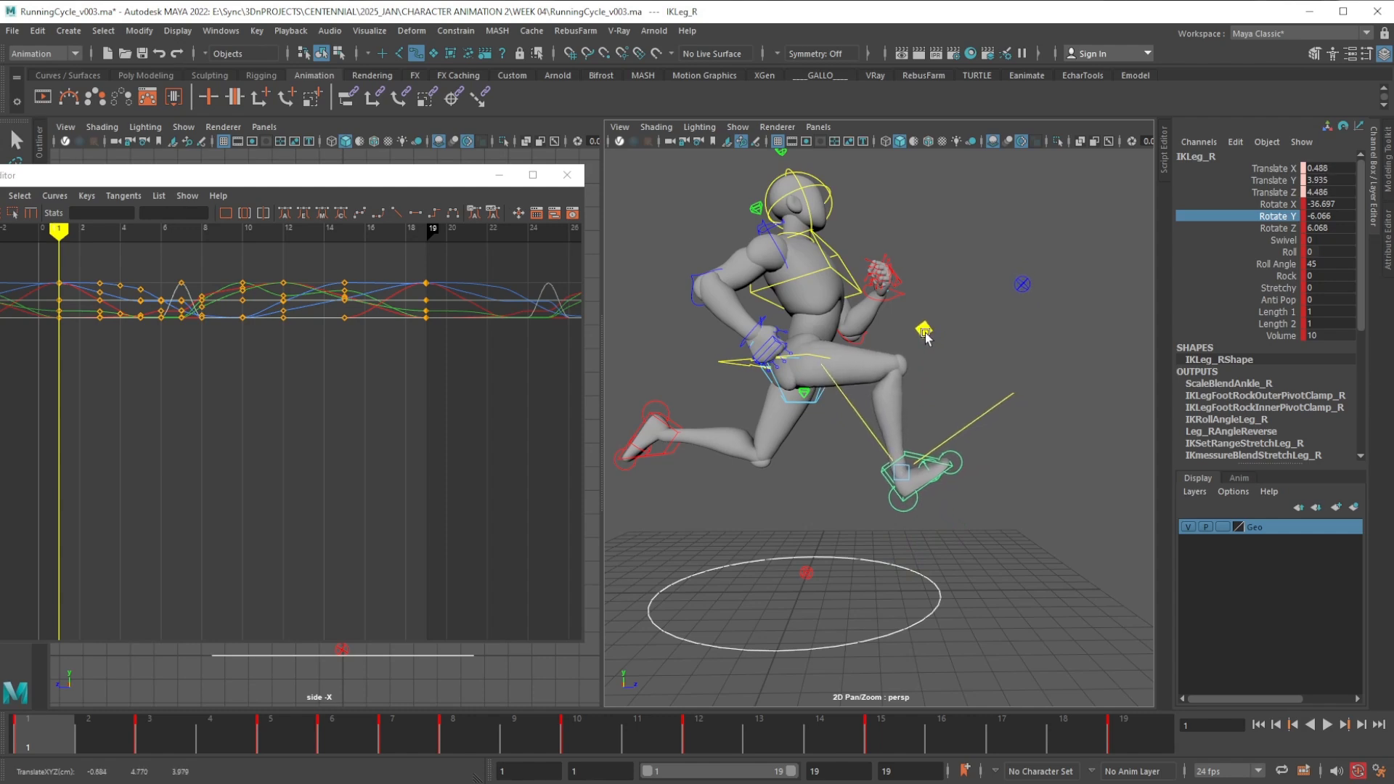
{"action": "left_click_drag", "start_coordinate": [925, 333], "coordinate": [923, 331]}
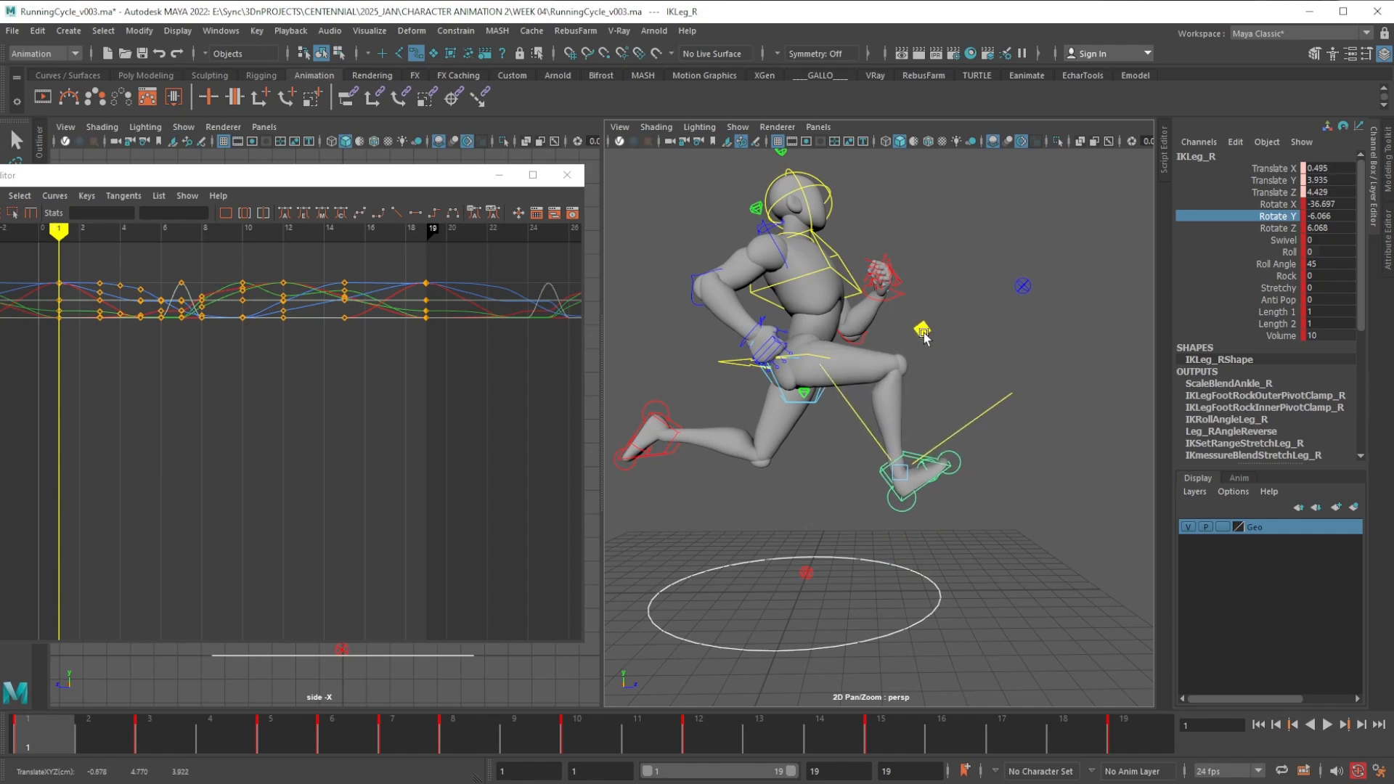
{"action": "scroll", "coordinate": [914, 458], "scroll_direction": "down", "scroll_amount": 2}
{"action": "left_click_drag", "start_coordinate": [914, 465], "coordinate": [909, 470], "text": "alt"}
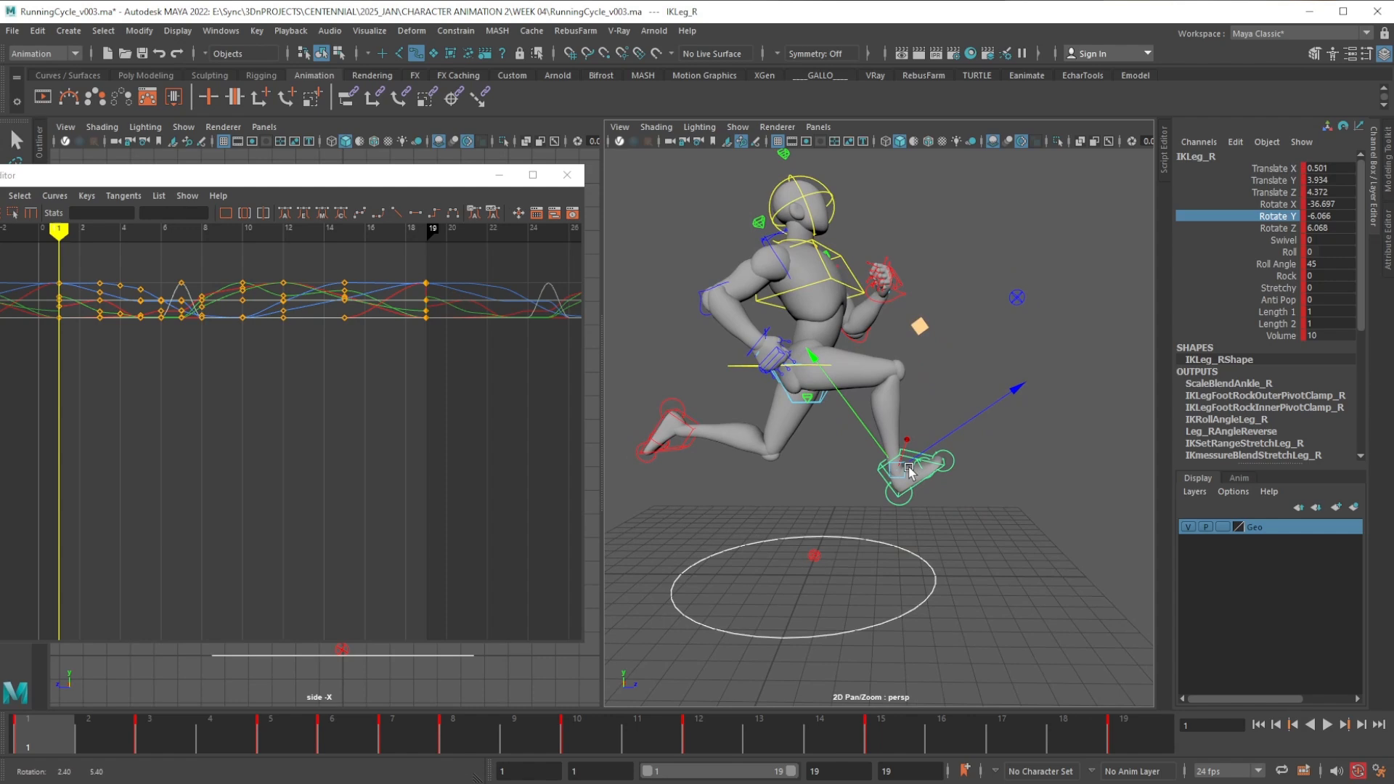
Copy the right foot control's frame 1 keys and paste them onto frame 19
{"action": "left_click", "coordinate": [1278, 346]}
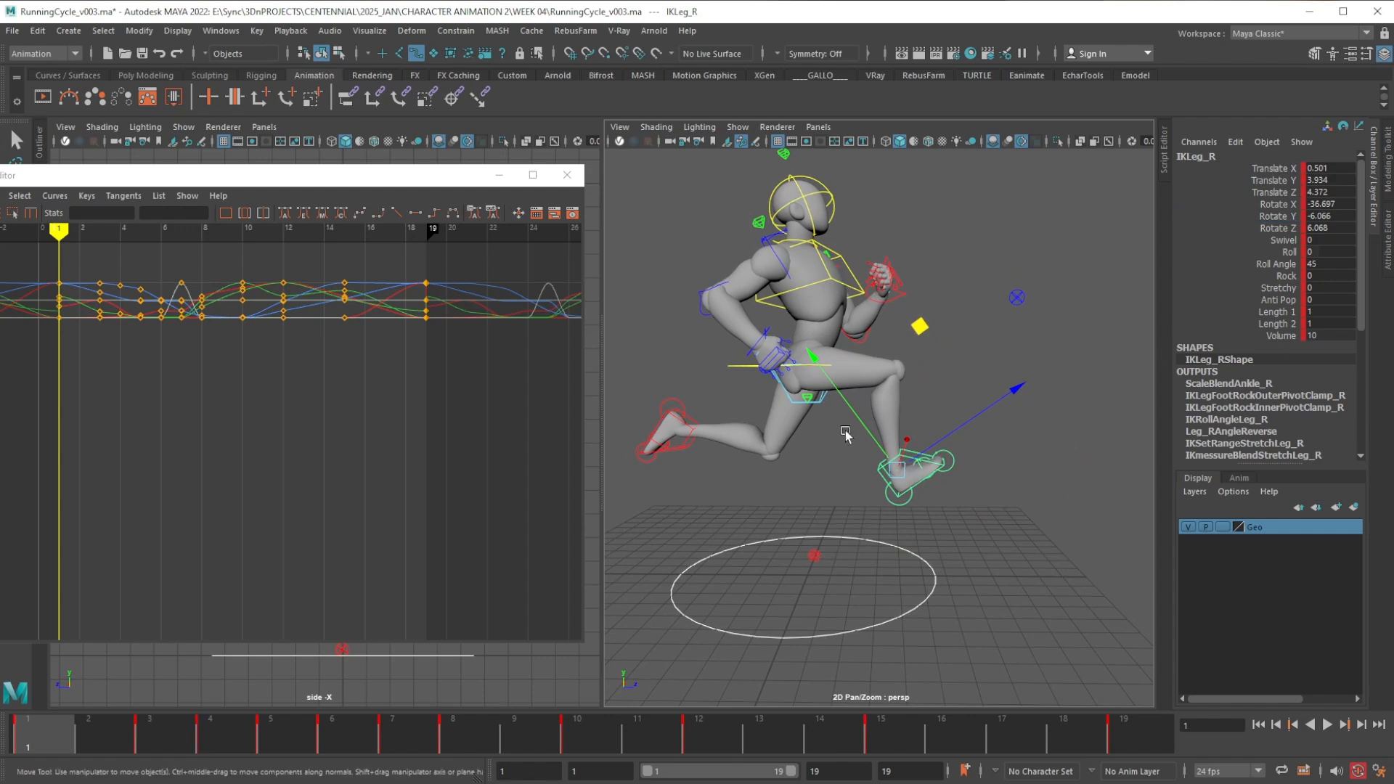
{"action": "right_click", "coordinate": [45, 738]}
{"action": "left_click", "coordinate": [112, 762]}
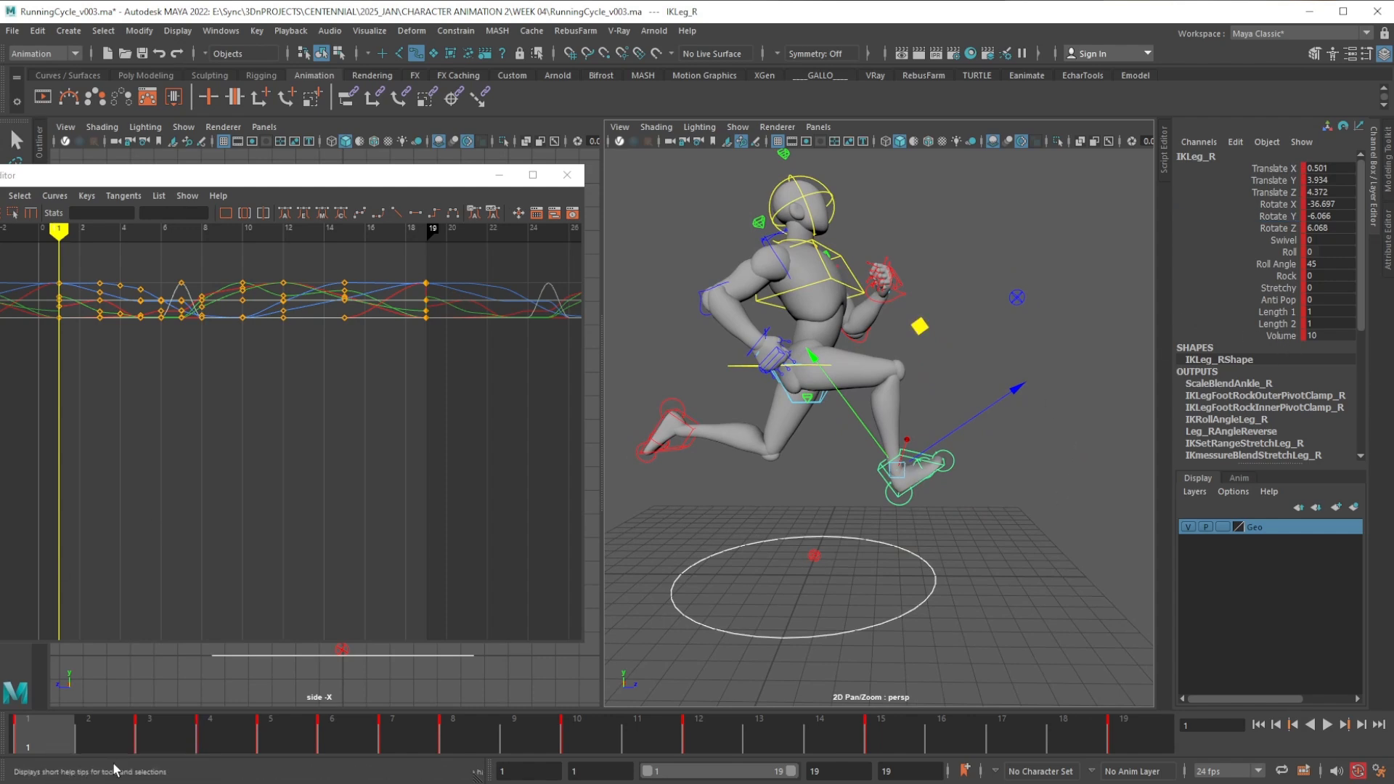
{"action": "left_click", "coordinate": [1145, 734]}
{"action": "right_click", "coordinate": [1144, 734]}
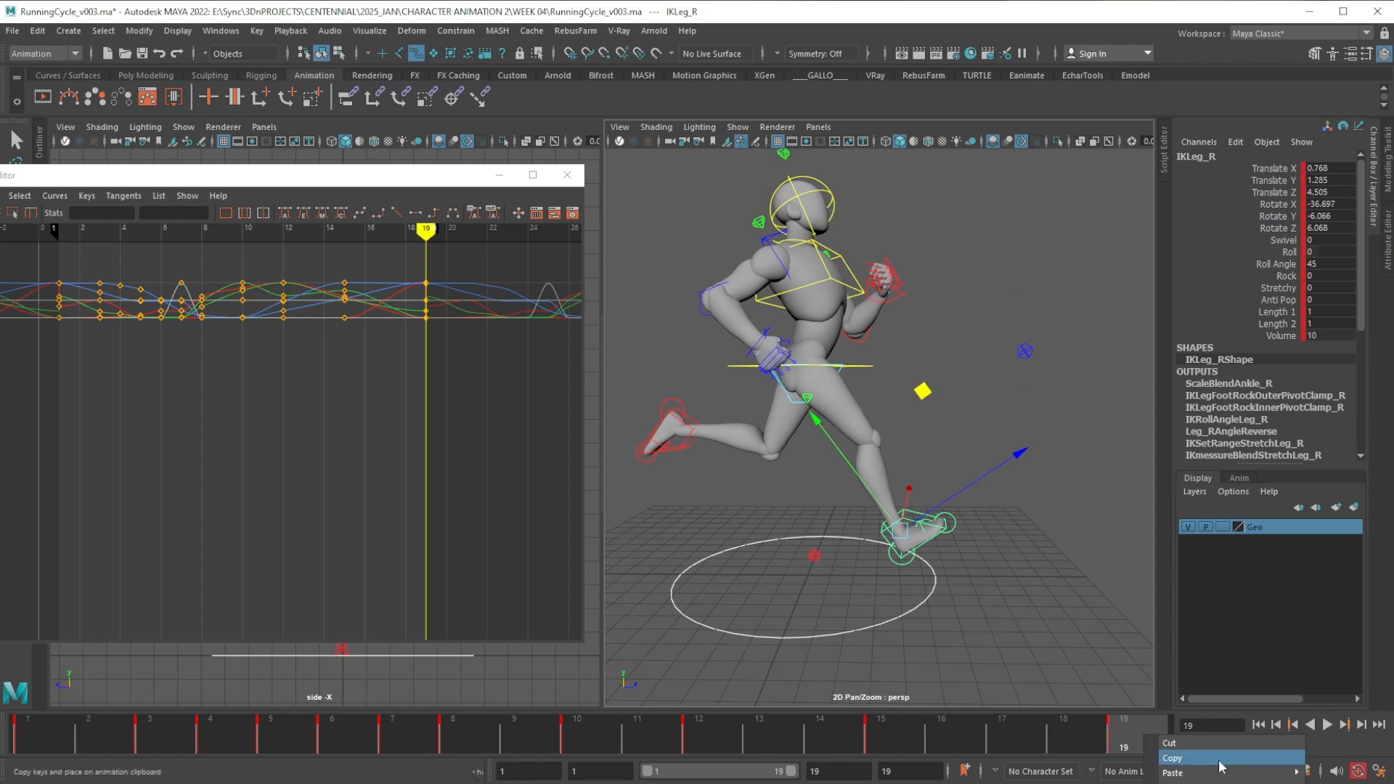
{"action": "mouse_move", "coordinate": [1235, 773]}
{"action": "left_click", "coordinate": [1325, 774]}
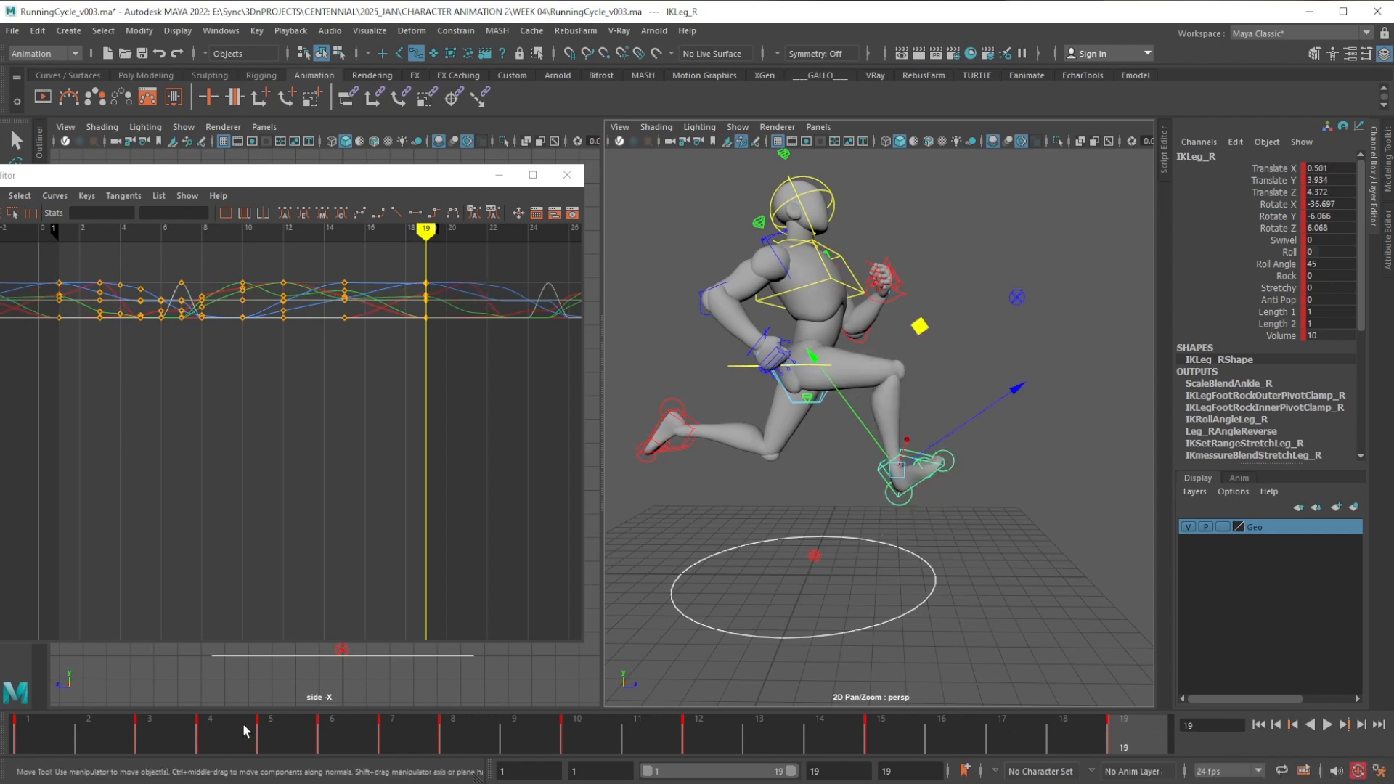
Delete the right foot control's keys at frames 3 and 4
{"action": "left_click_drag", "start_coordinate": [57, 729], "coordinate": [163, 737]}
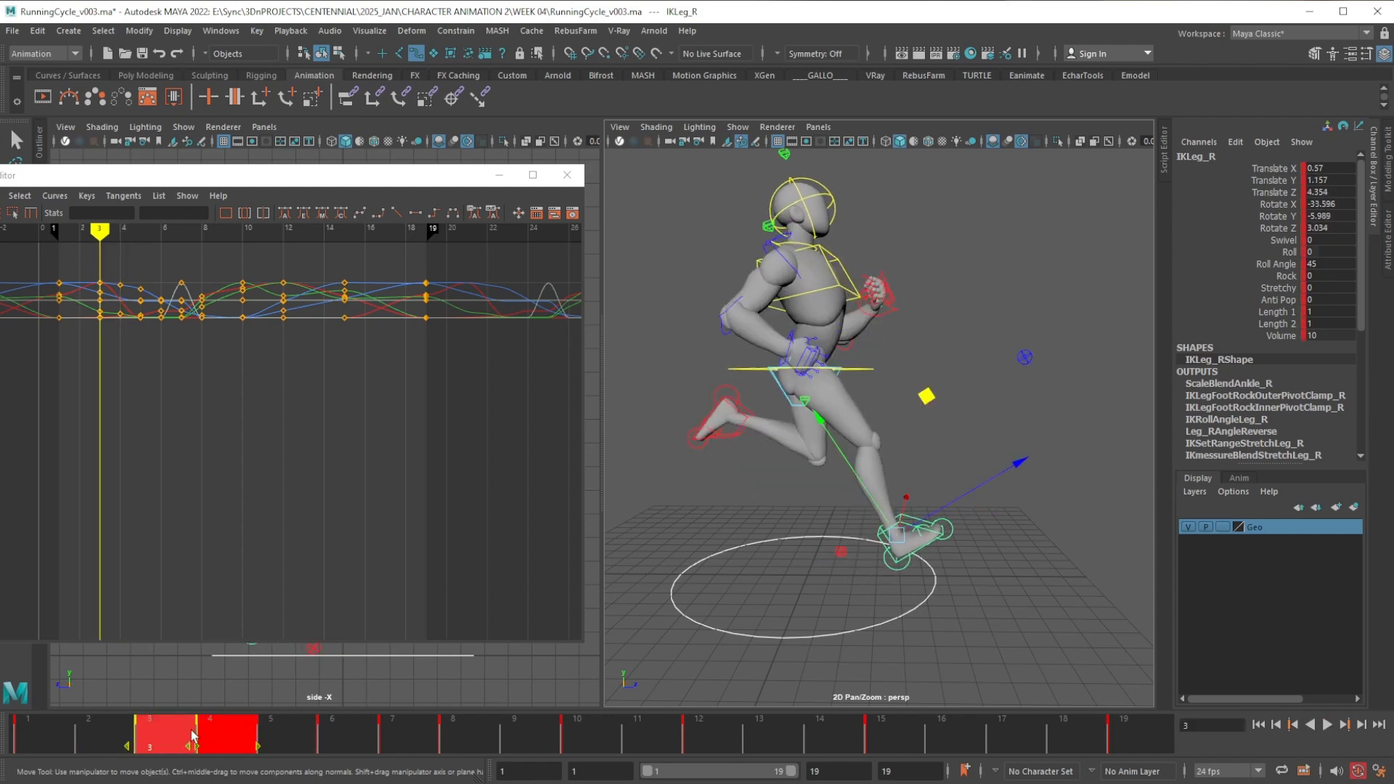
{"action": "right_click", "coordinate": [234, 733]}
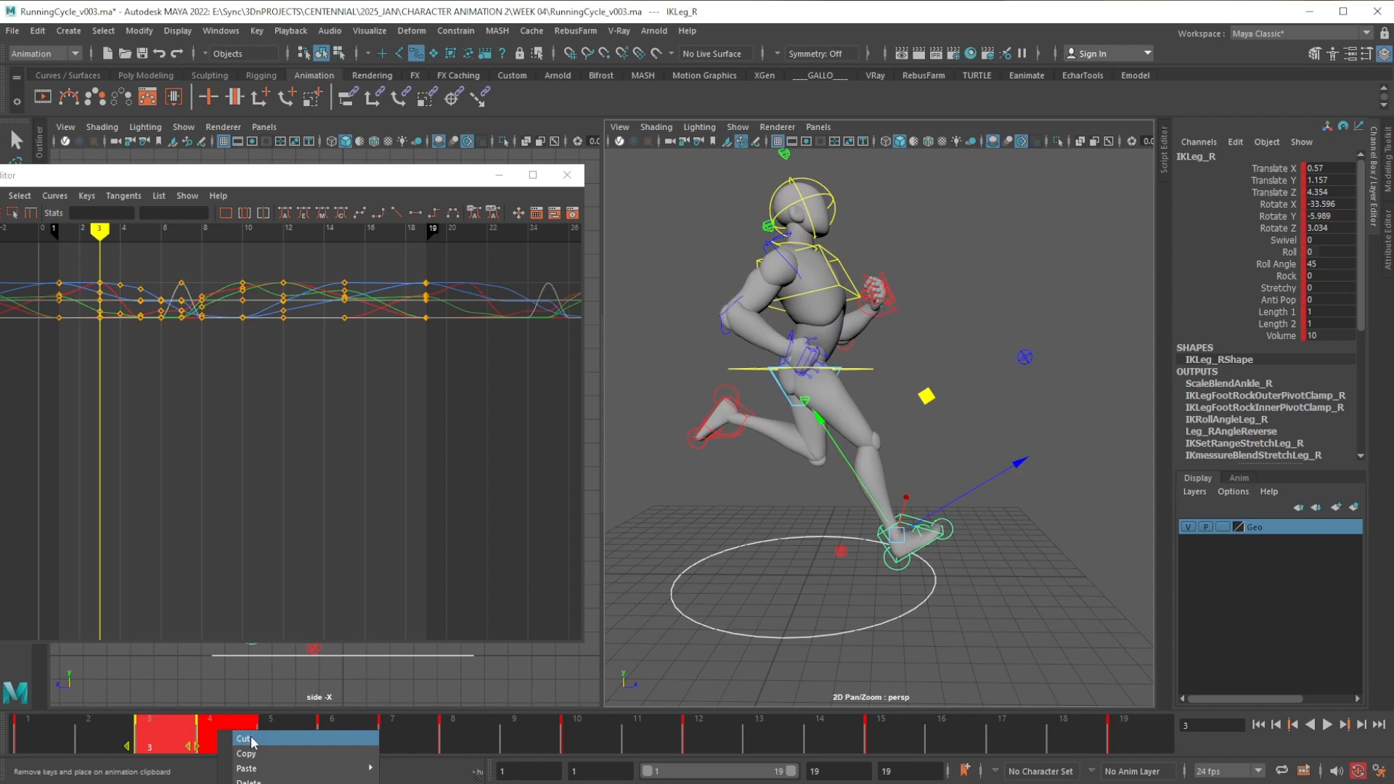
{"action": "left_click", "coordinate": [266, 781]}
Move the right foot control up and forward at frame 10, and check its motion through frame 19
{"action": "left_click_drag", "start_coordinate": [55, 733], "coordinate": [578, 726]}
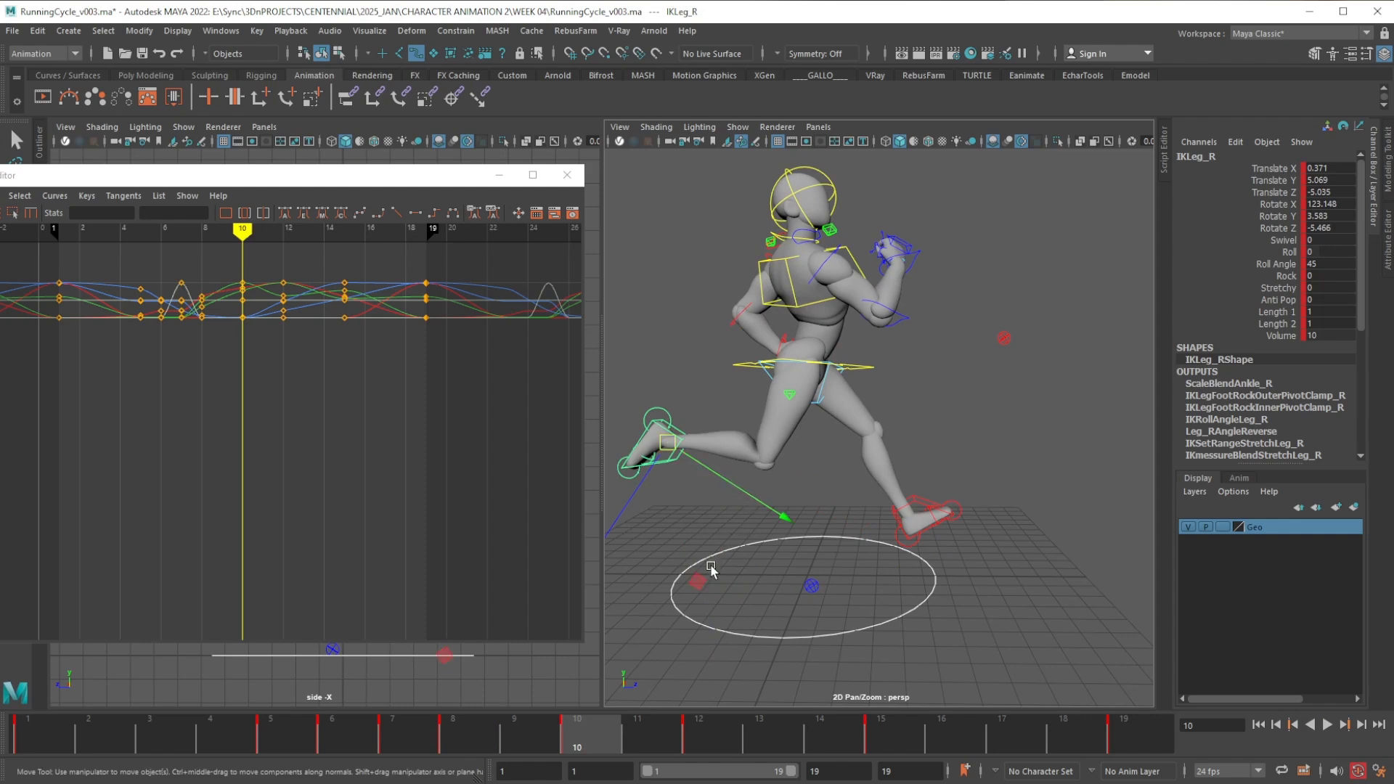
{"action": "left_click_drag", "start_coordinate": [710, 566], "coordinate": [714, 538]}
{"action": "key", "text": "."}
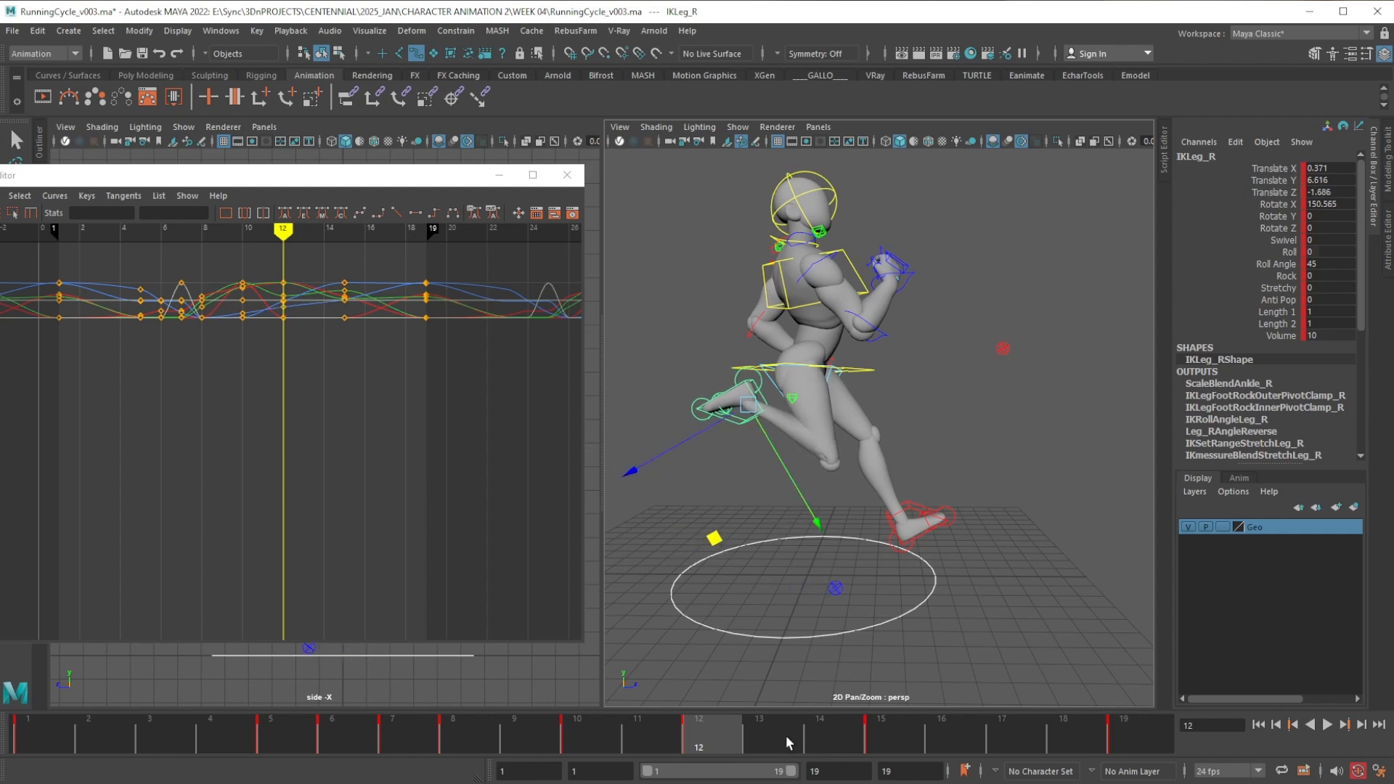
{"action": "left_click_drag", "start_coordinate": [785, 734], "coordinate": [1132, 720]}
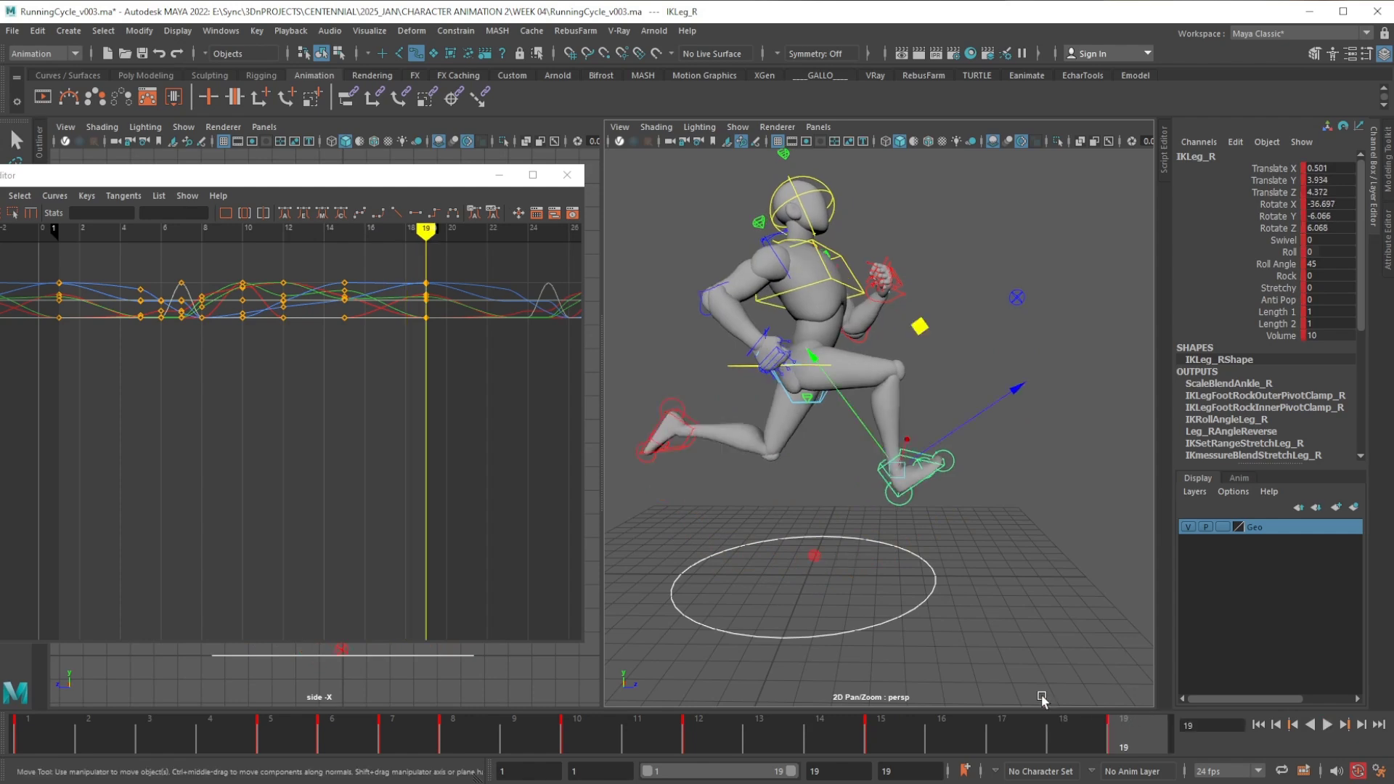
Move the left foot IK control forward at frame 1 to a Translate Z of about -3.8
{"action": "left_click", "coordinate": [692, 446]}
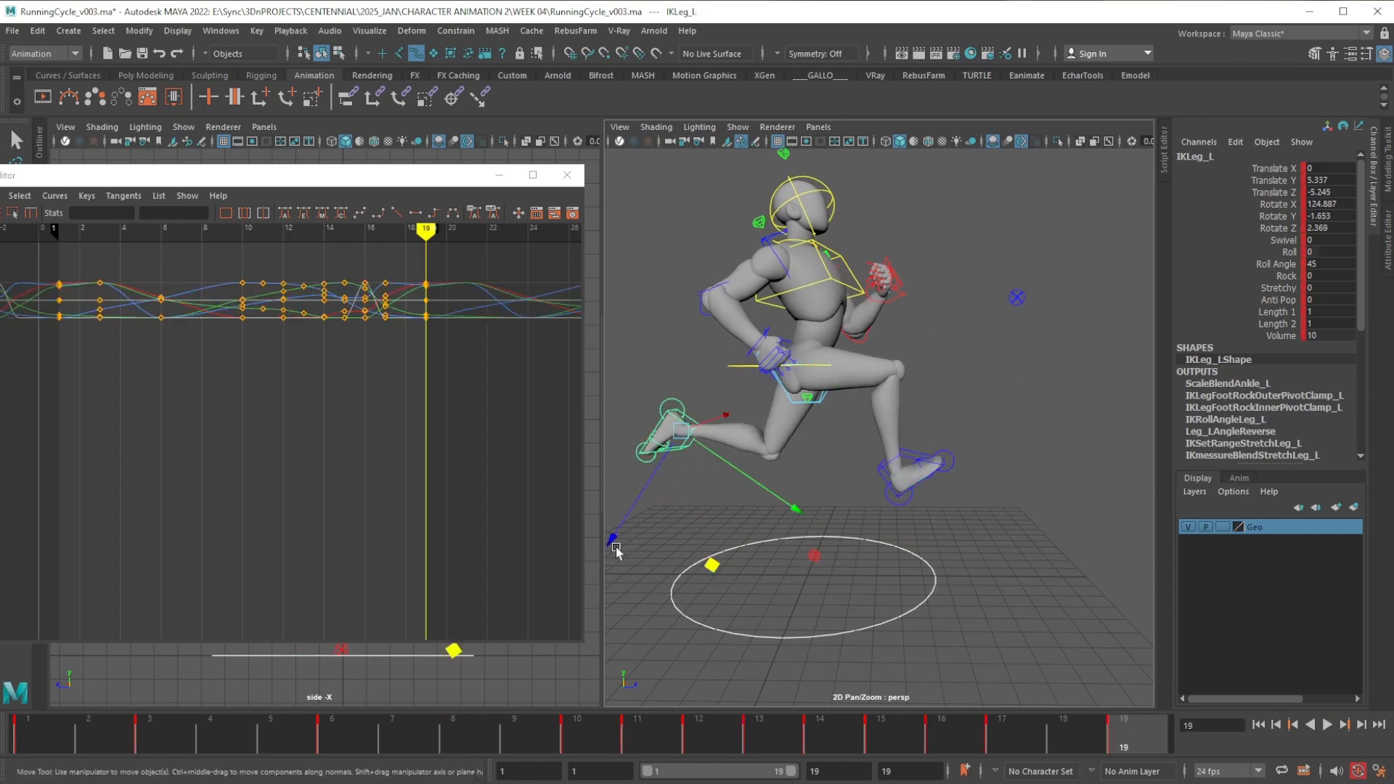
{"action": "left_click", "coordinate": [54, 736]}
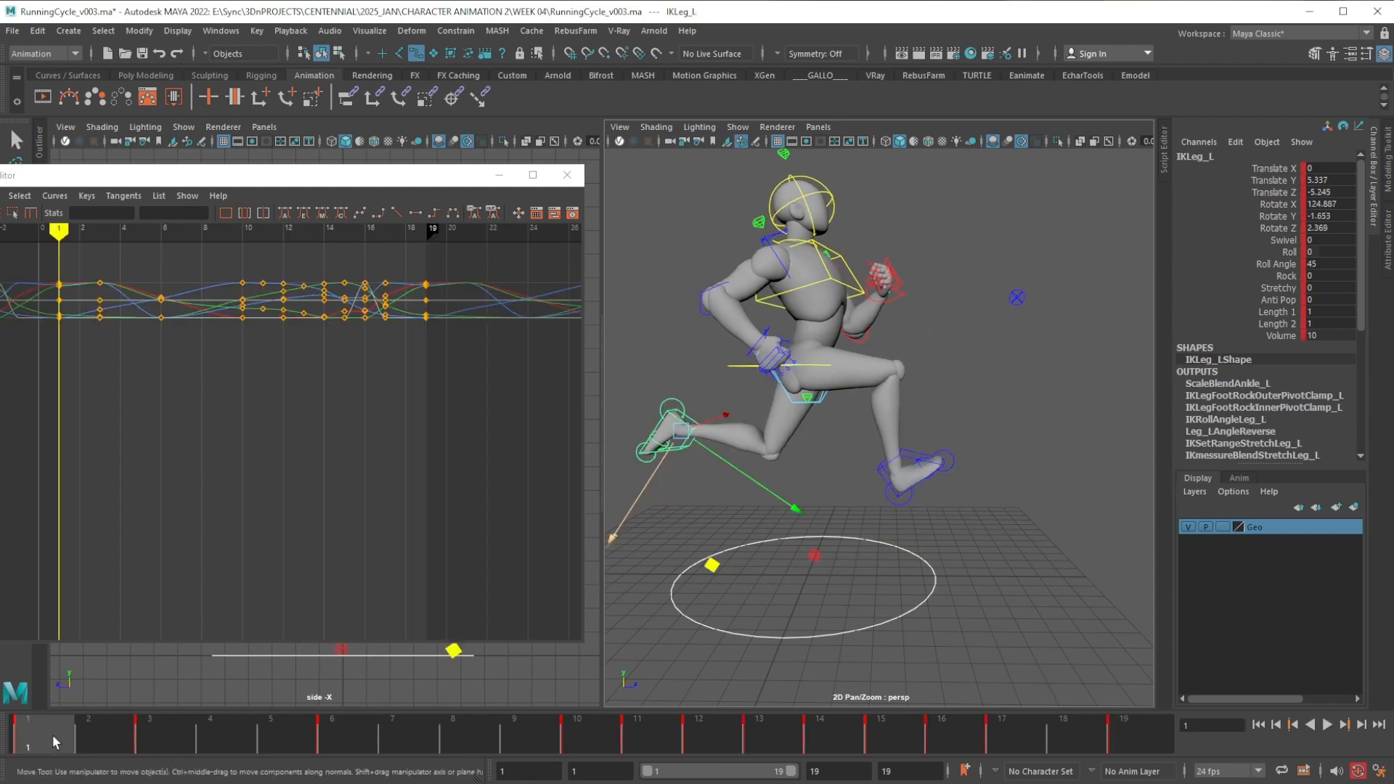
{"action": "middle_click_drag", "start_coordinate": [701, 490], "coordinate": [734, 478], "text": "alt"}
{"action": "key", "text": "q"}
{"action": "left_click_drag", "start_coordinate": [725, 496], "coordinate": [783, 419], "text": "alt"}
{"action": "key", "text": "w"}
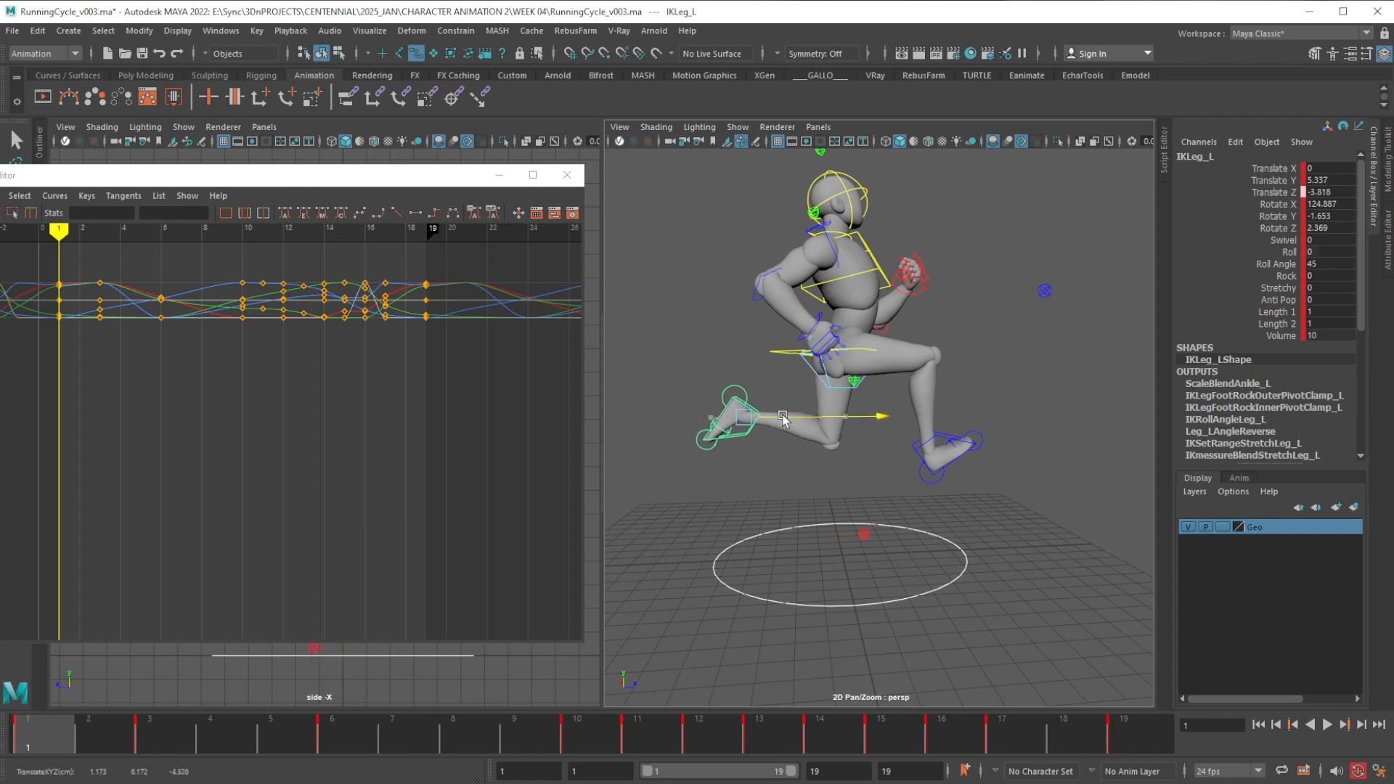
Move the left foot control at frame 3 to about 0, 6.23, -1.93 and play back the cycle
{"action": "key", "text": "period"}
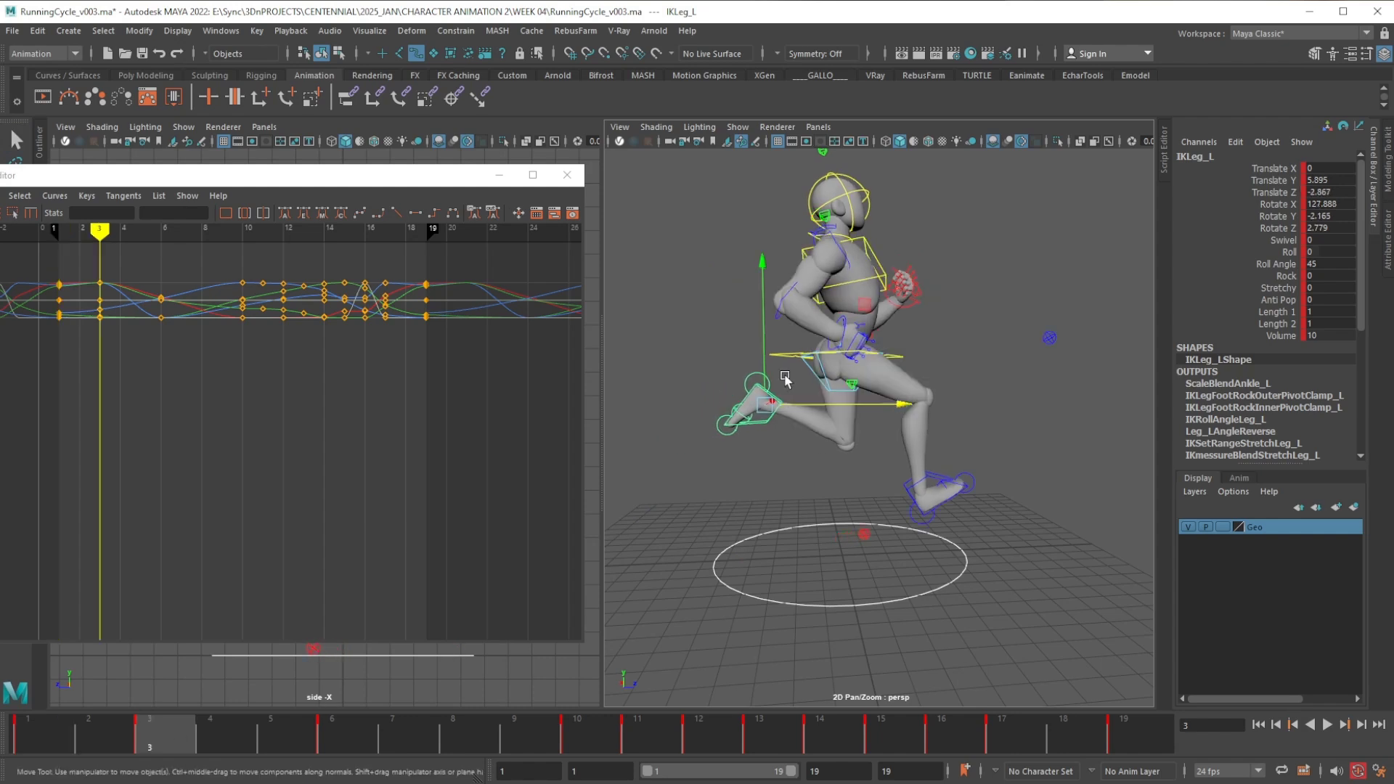
{"action": "middle_click_drag", "start_coordinate": [862, 320], "coordinate": [886, 302]}
{"action": "key", "text": "alt+v"}
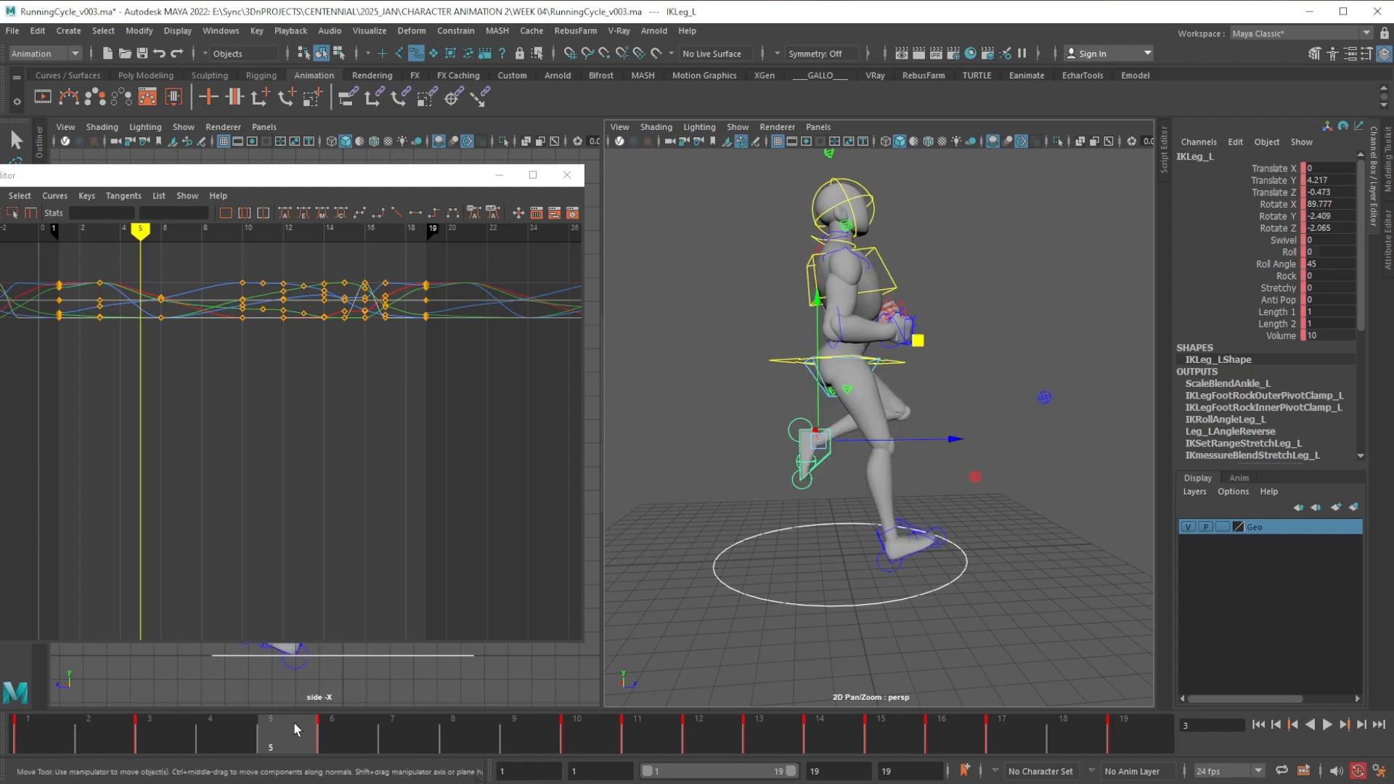
{"action": "key", "text": "alt+v"}
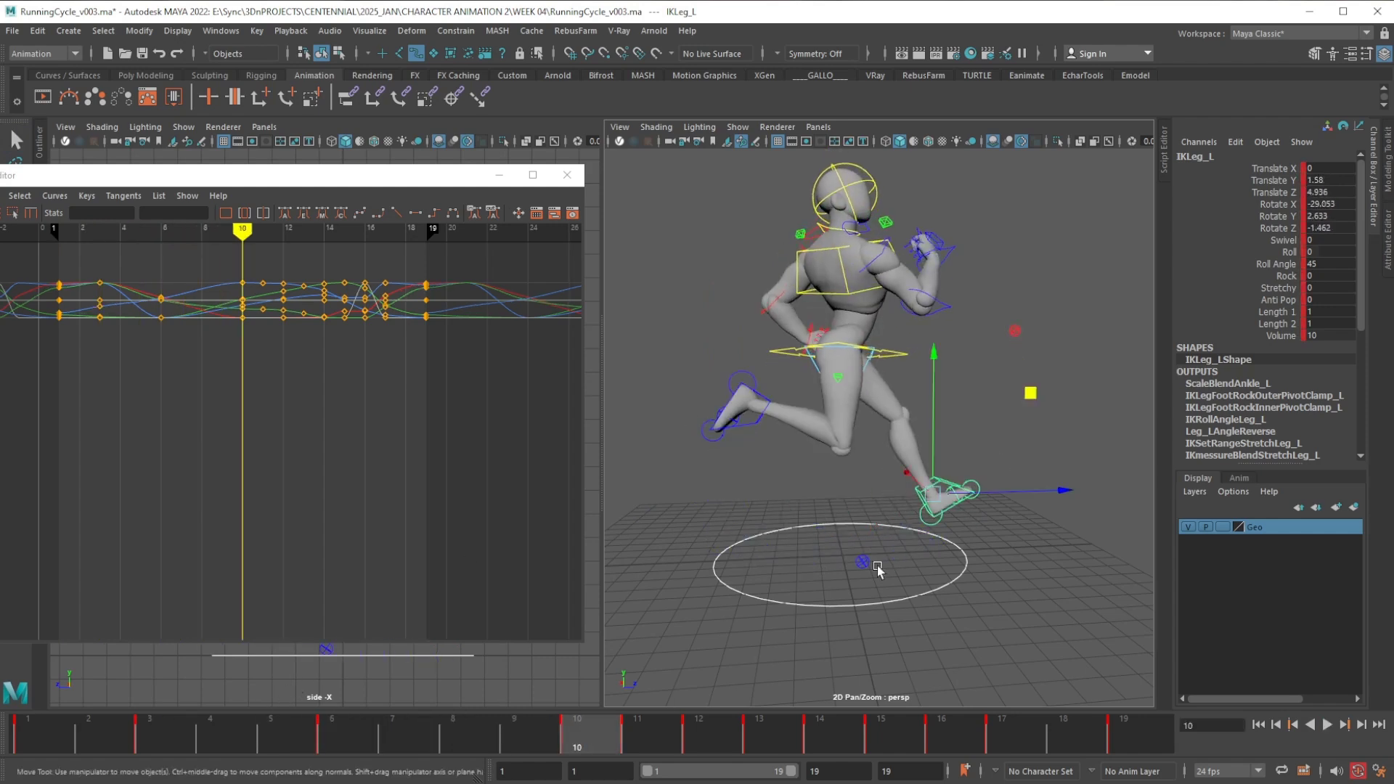
Raise the left foot control at frame 10 to about 0, 4.18, 4.43 and remove its keys at frames 11 to 13
{"action": "left_click_drag", "start_coordinate": [990, 410], "coordinate": [982, 356]}
{"action": "left_click_drag", "start_coordinate": [913, 572], "coordinate": [890, 565], "text": "alt"}
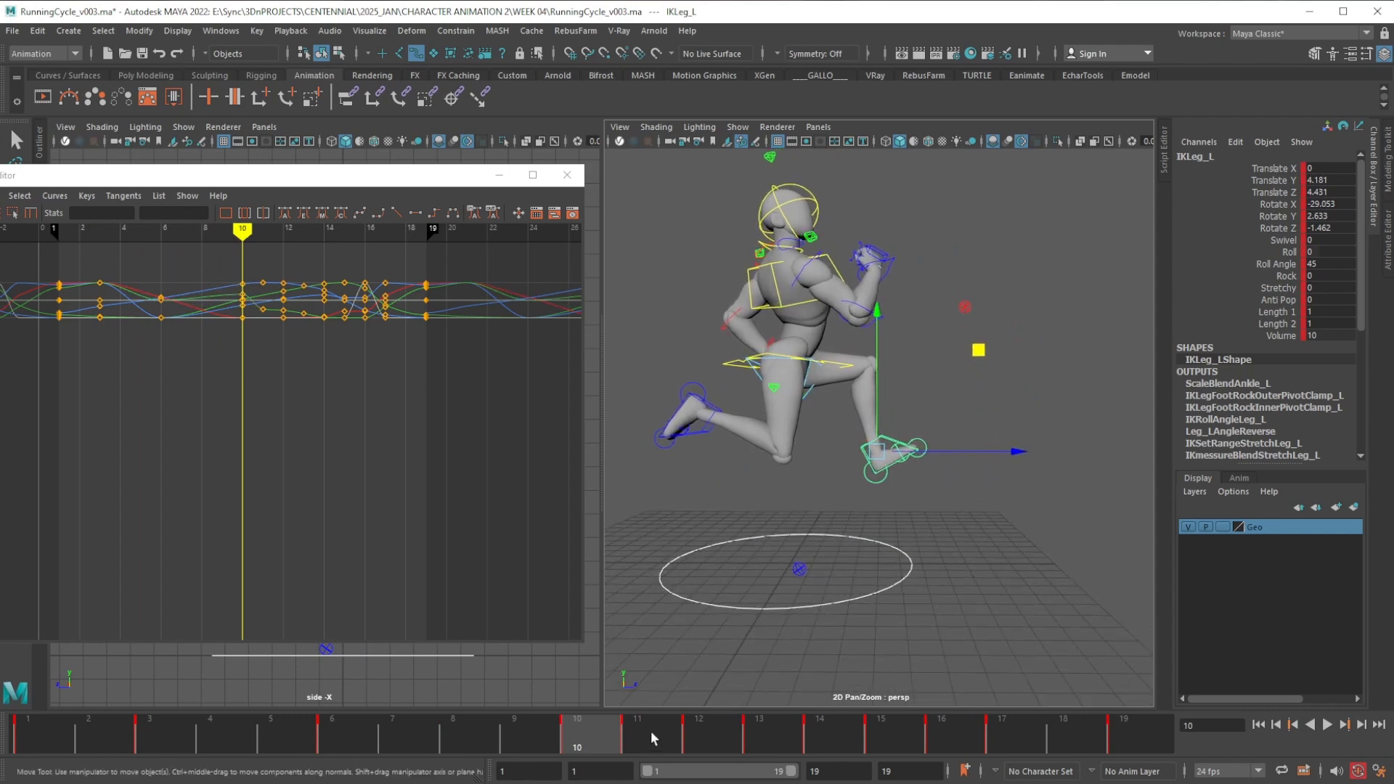
{"action": "mouse_move", "coordinate": [648, 735]}
{"action": "left_mouse_down"}
{"action": "mouse_move", "coordinate": [834, 735]}
{"action": "mouse_move", "coordinate": [670, 748]}
{"action": "left_mouse_up"}
{"action": "right_click", "coordinate": [699, 741]}
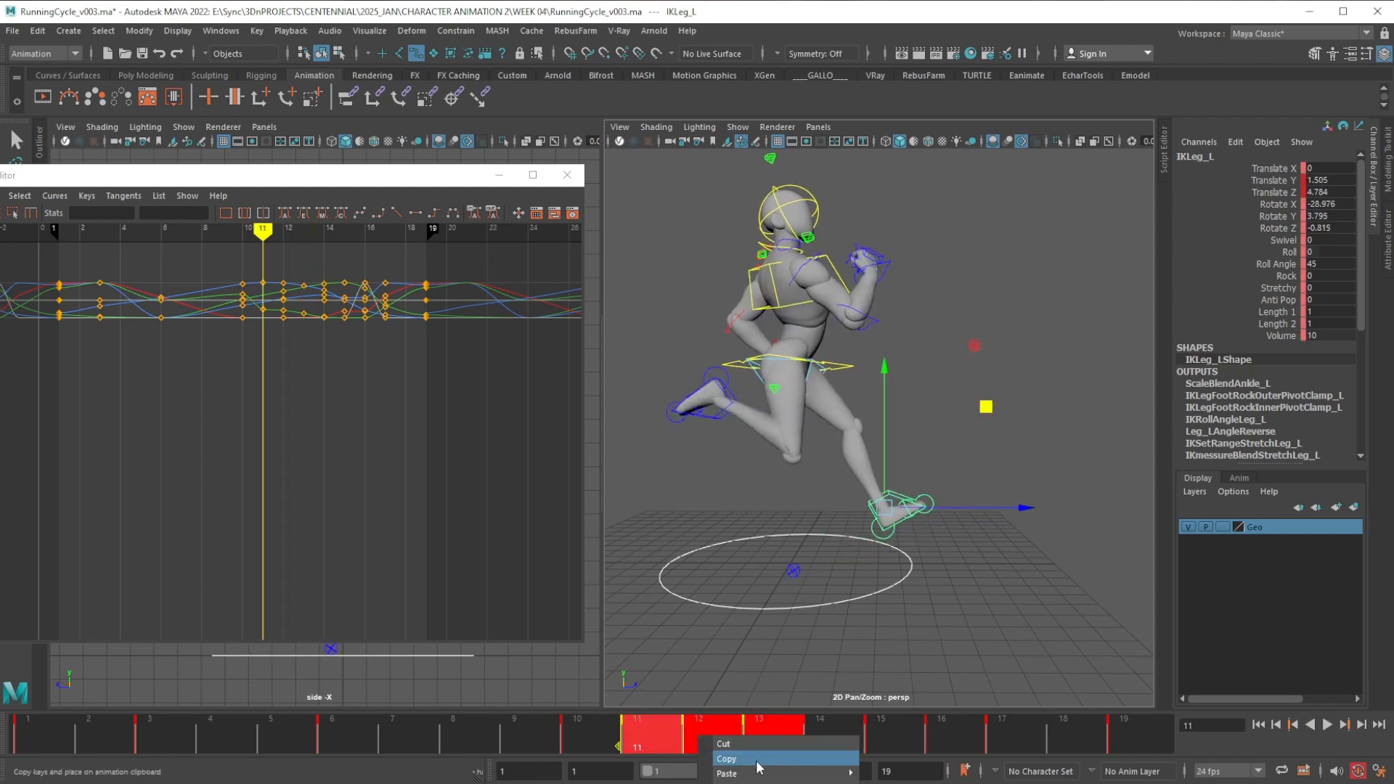
{"action": "left_click", "coordinate": [724, 745]}
Move the Graph Editor off the viewports and review the run cycle's playback in the side and perspective views
{"action": "key", "text": "alt+v"}
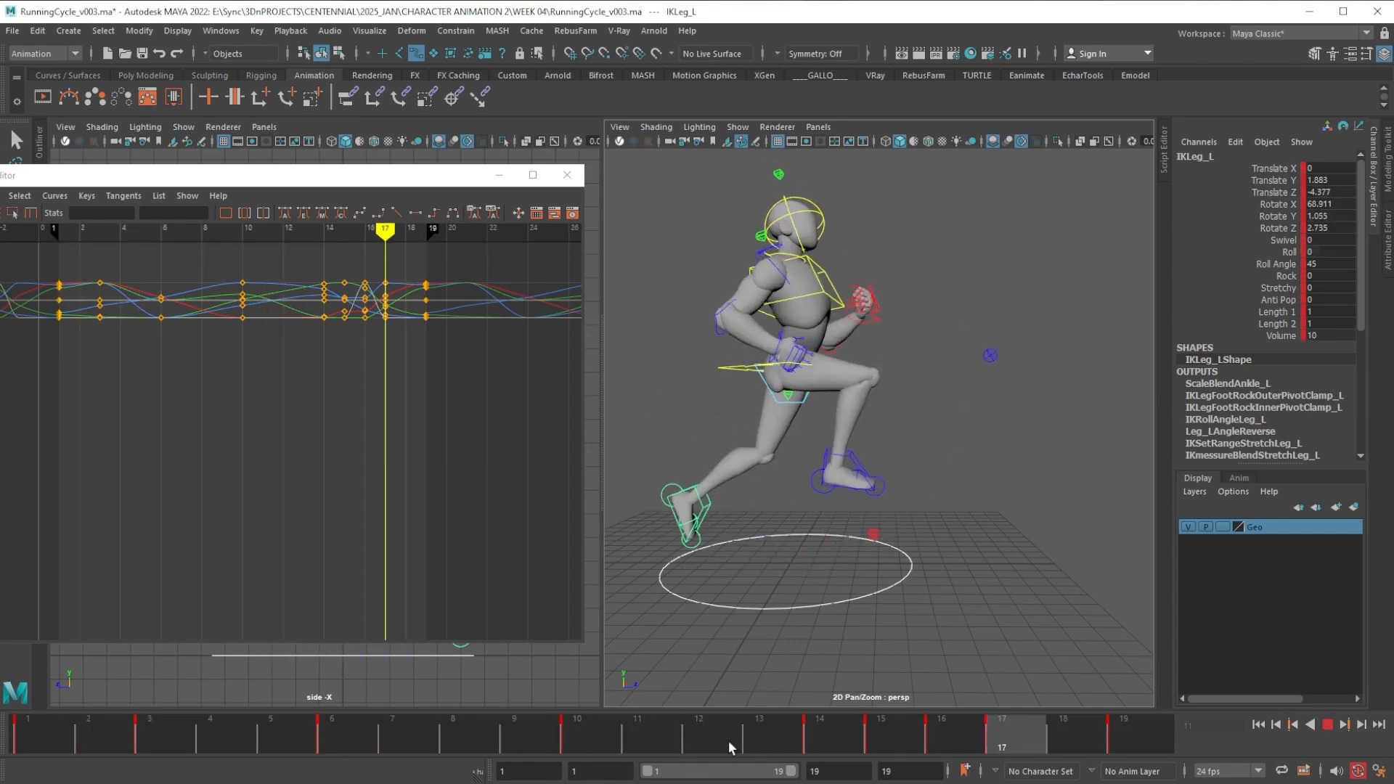
{"action": "key", "text": "alt+v"}
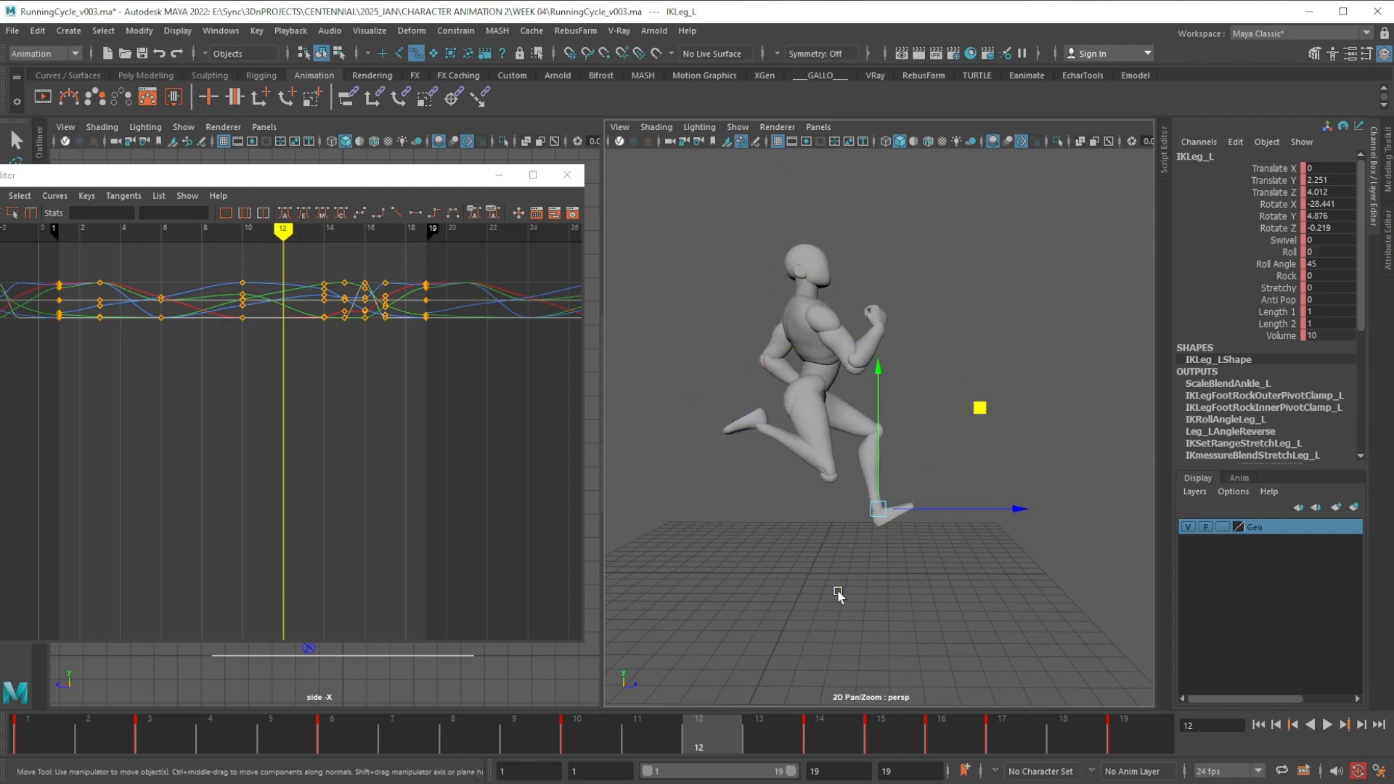
{"action": "middle_click_drag", "start_coordinate": [812, 629], "coordinate": [824, 631], "text": "alt"}
{"action": "left_click_drag", "start_coordinate": [823, 642], "coordinate": [815, 639], "text": "alt"}
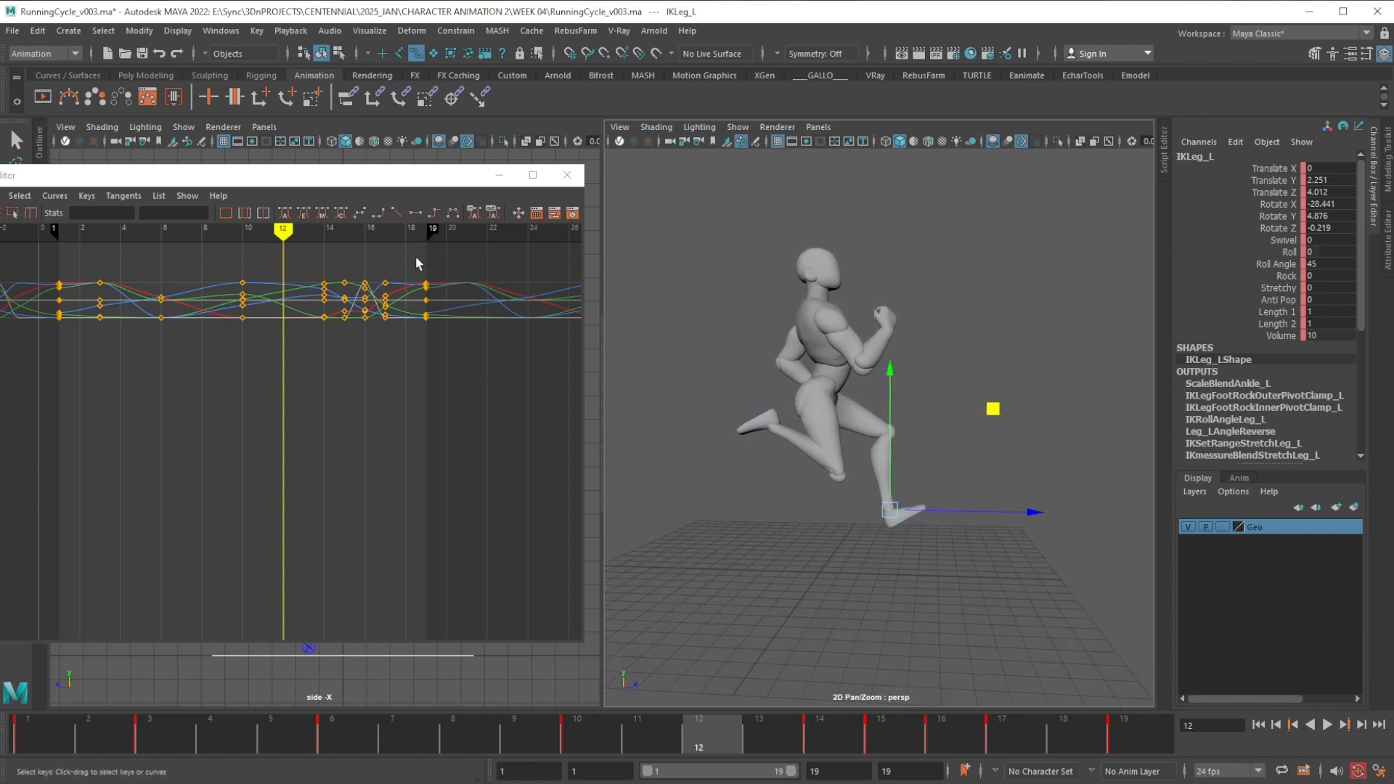
{"action": "left_click_drag", "start_coordinate": [445, 179], "coordinate": [1393, 435]}
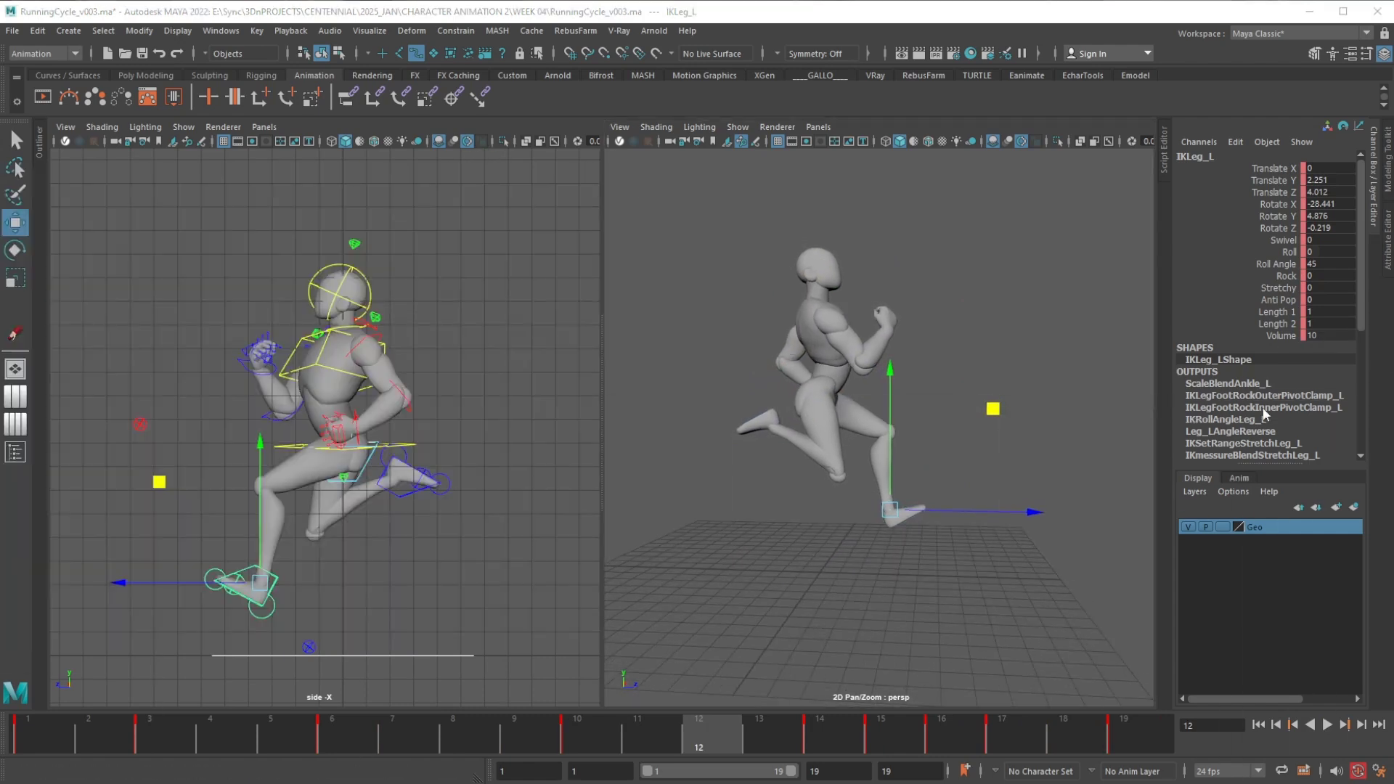
{"action": "left_click", "coordinate": [462, 130]}
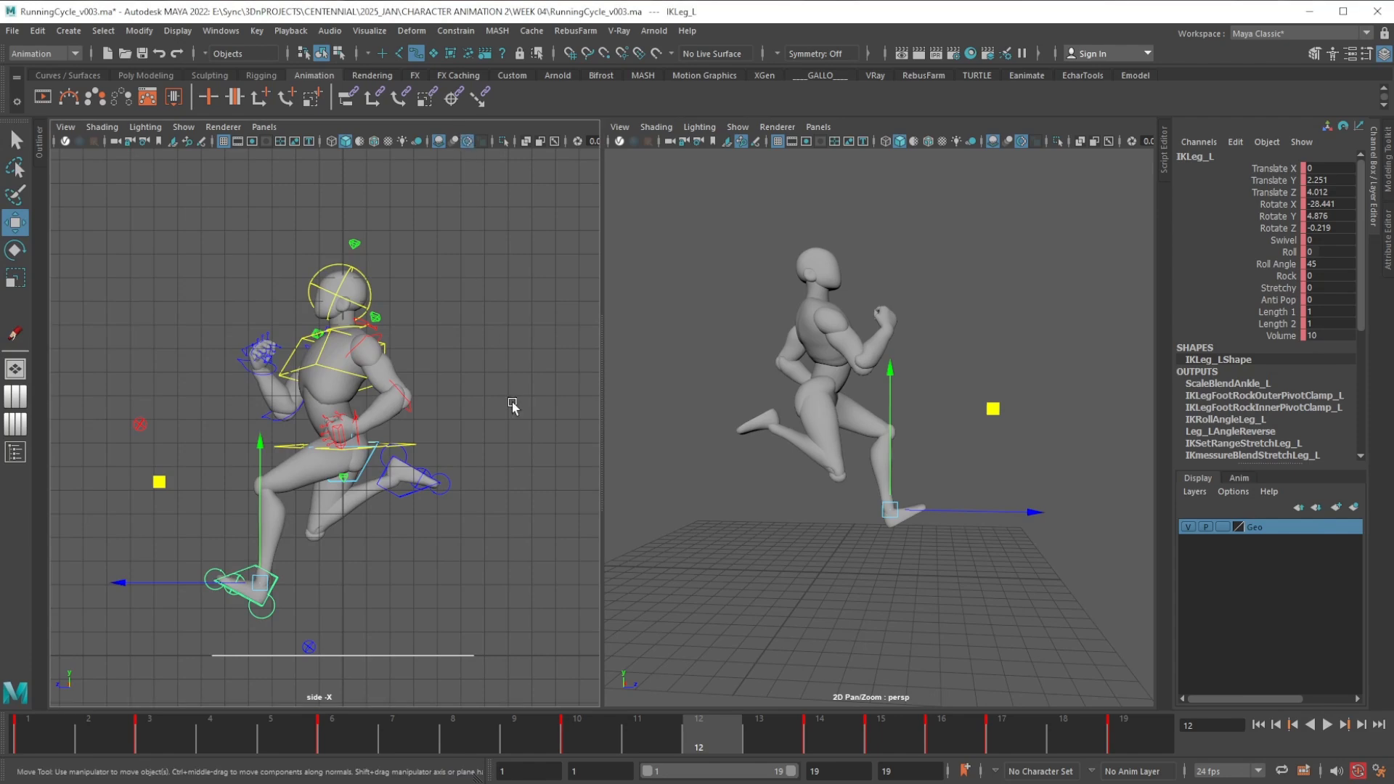
{"action": "left_click", "coordinate": [1326, 726]}
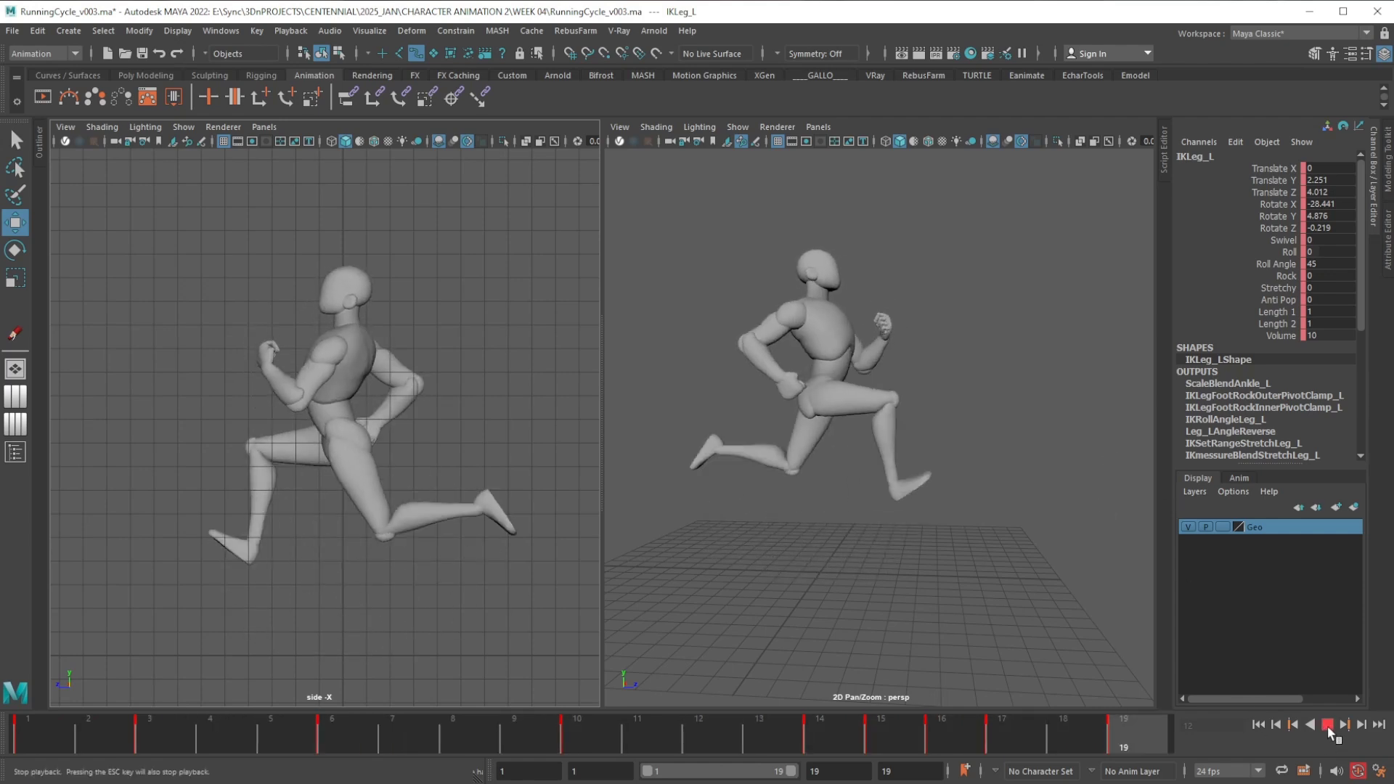
{"action": "key", "text": "Escape"}
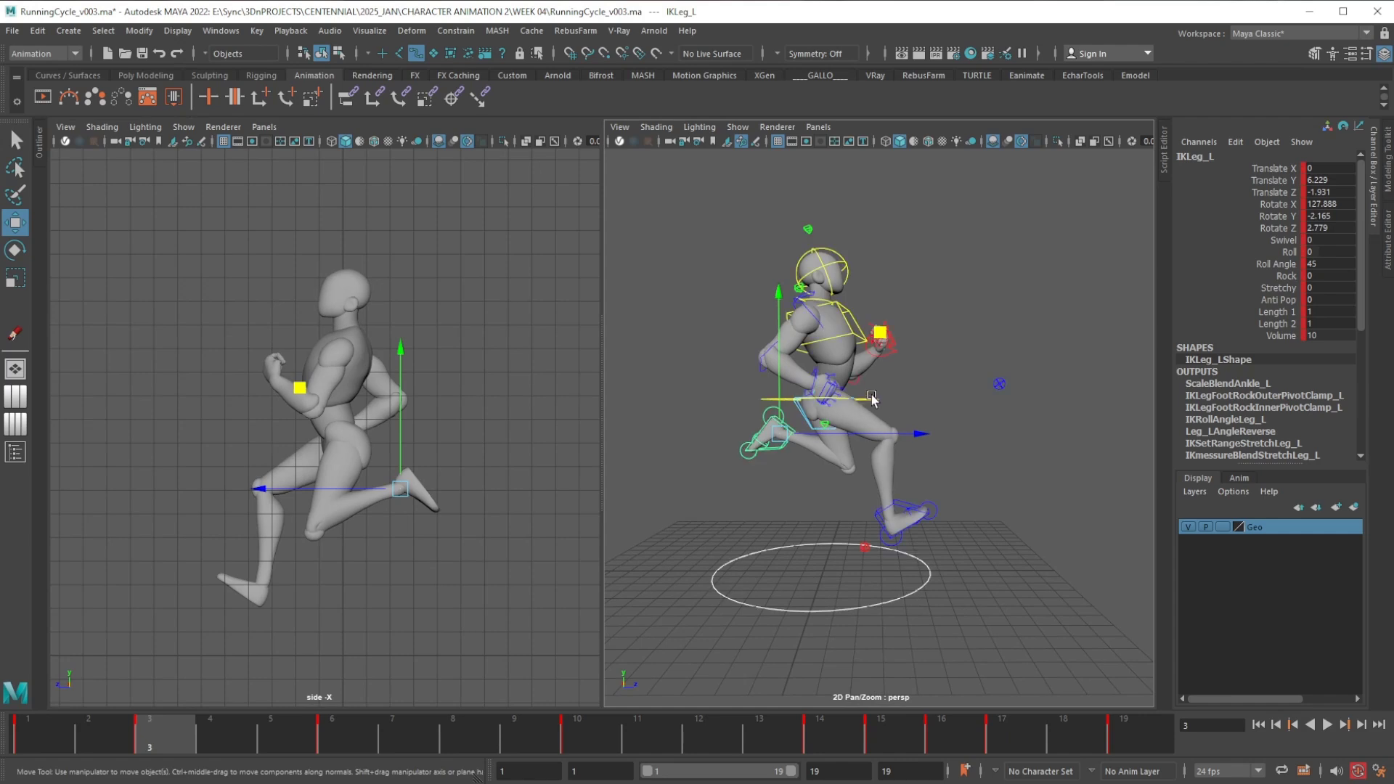
Raise the root control's Translate Y keys at frames 1, 10 and 19 to about 0.52
{"action": "left_click", "coordinate": [881, 405]}
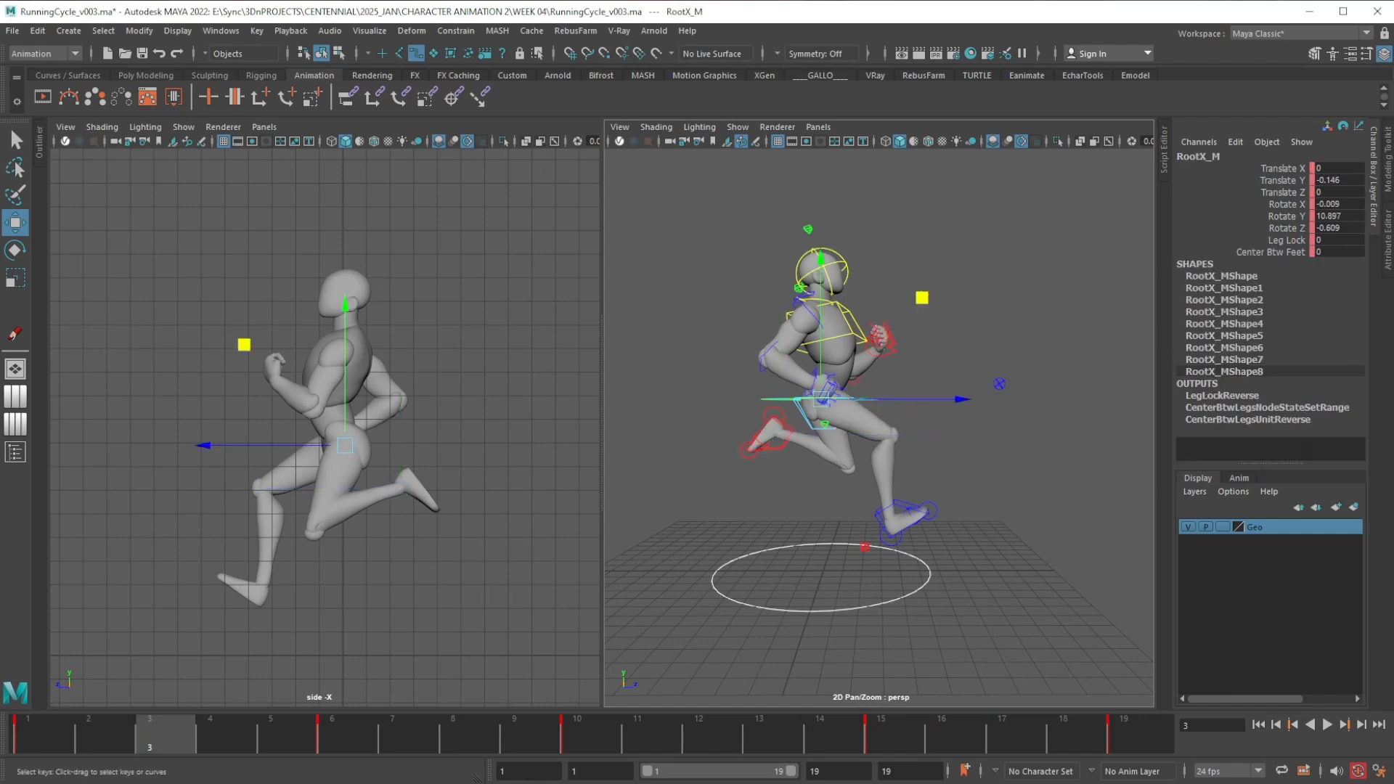
{"action": "left_click", "coordinate": [1305, 180]}
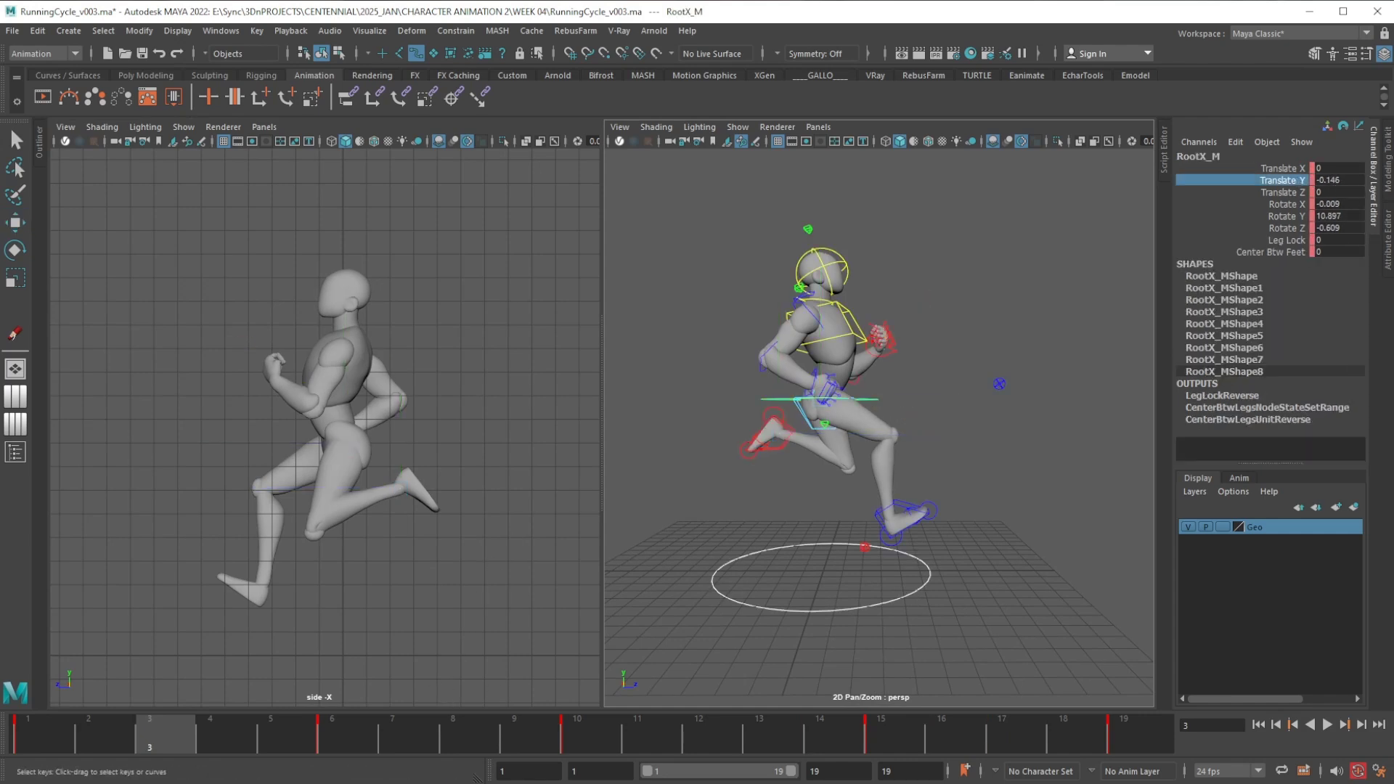
{"action": "right_click_drag", "start_coordinate": [932, 539], "coordinate": [935, 506], "text": "alt"}
{"action": "middle_click_drag", "start_coordinate": [936, 506], "coordinate": [933, 520], "text": "alt"}
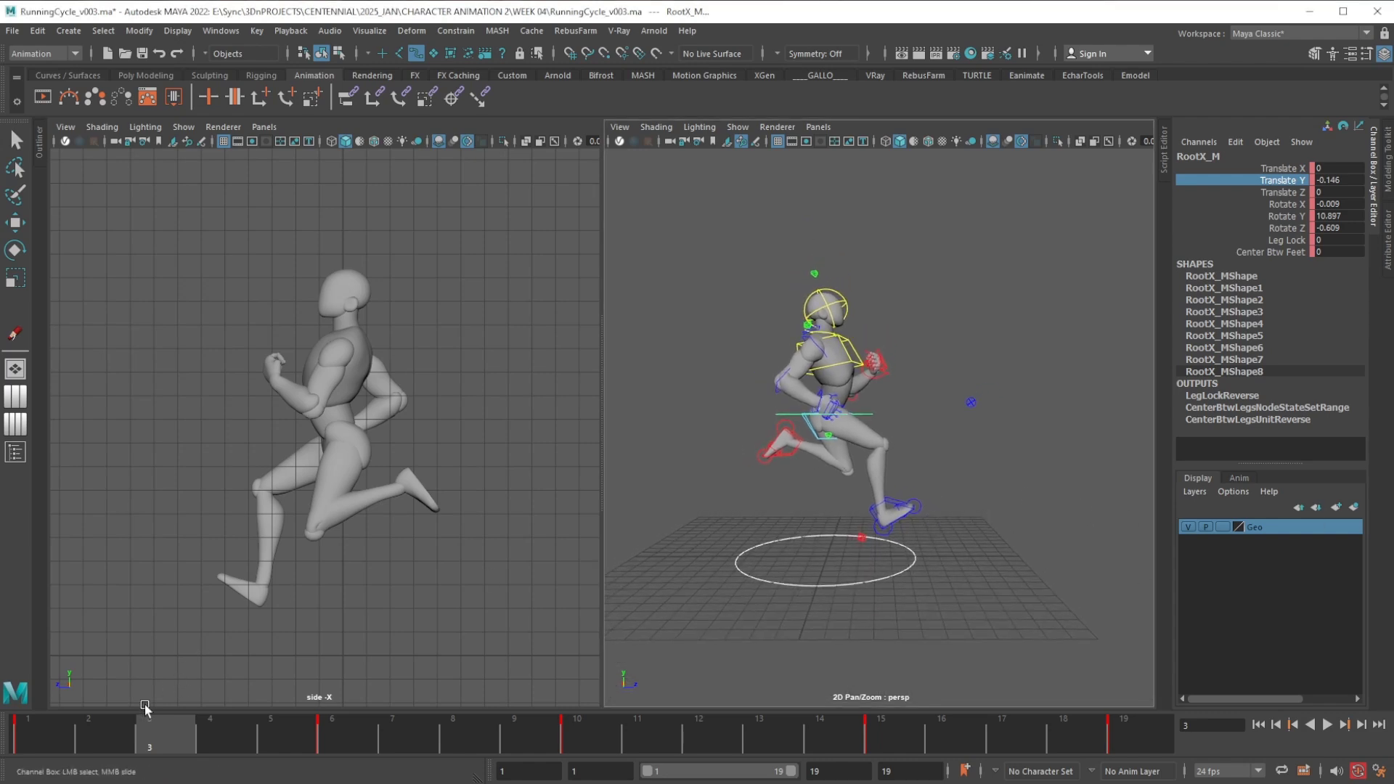
{"action": "middle_click_drag", "start_coordinate": [821, 499], "coordinate": [832, 512]}
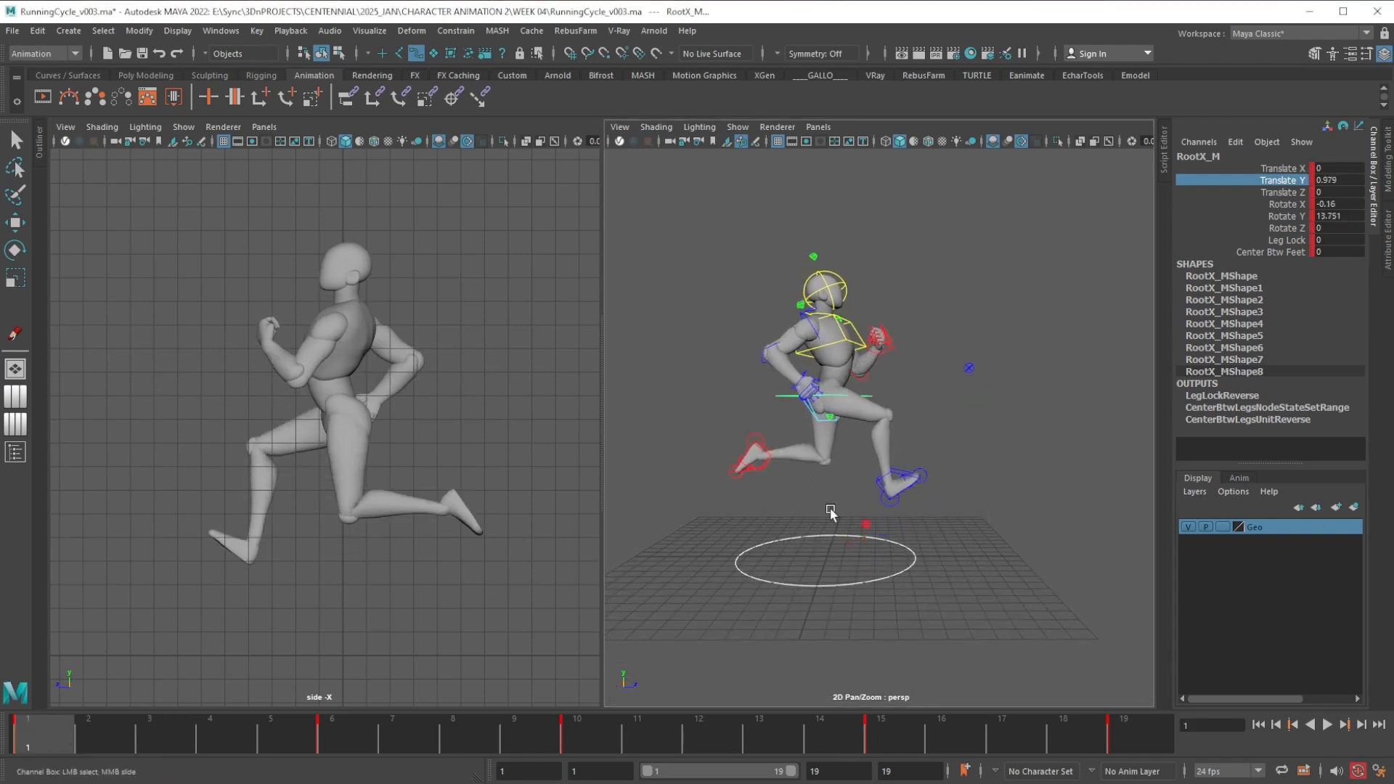
{"action": "key", "text": "ctrl+z"}
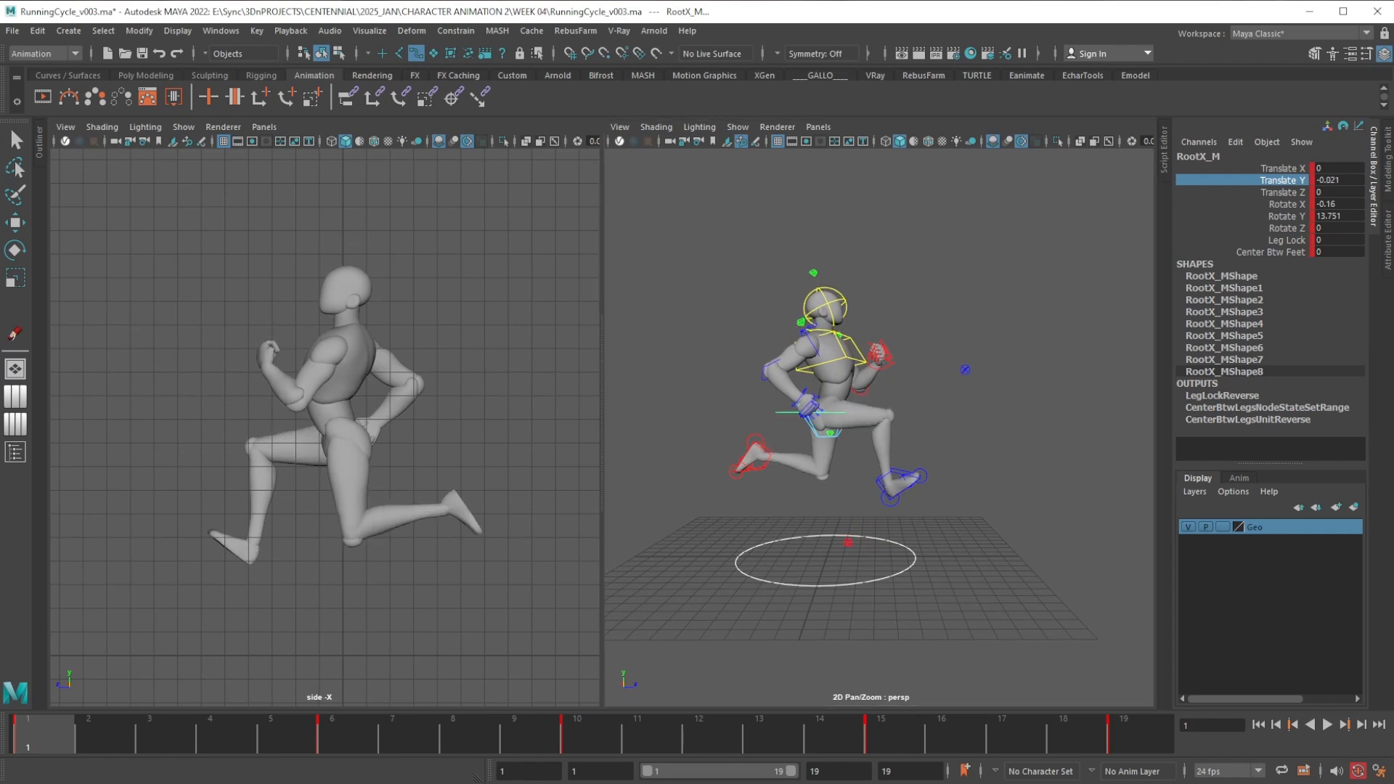
{"action": "left_click_drag", "start_coordinate": [1077, 233], "coordinate": [914, 163]}
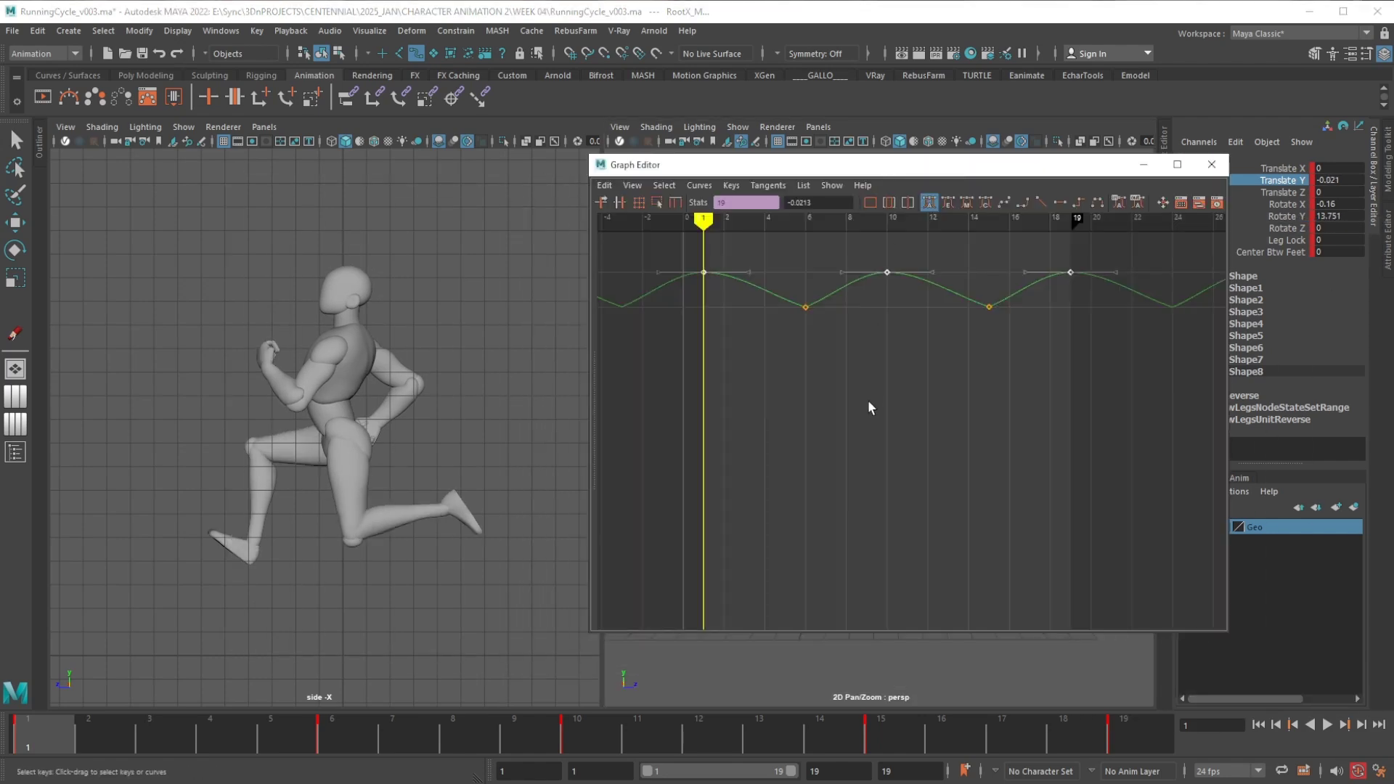
{"action": "middle_click_drag", "start_coordinate": [871, 408], "coordinate": [864, 377], "text": "shift"}
Lower the root control's Translate Y keys at frames 6 and 15 to about -1.47
{"action": "left_click", "coordinate": [347, 729]}
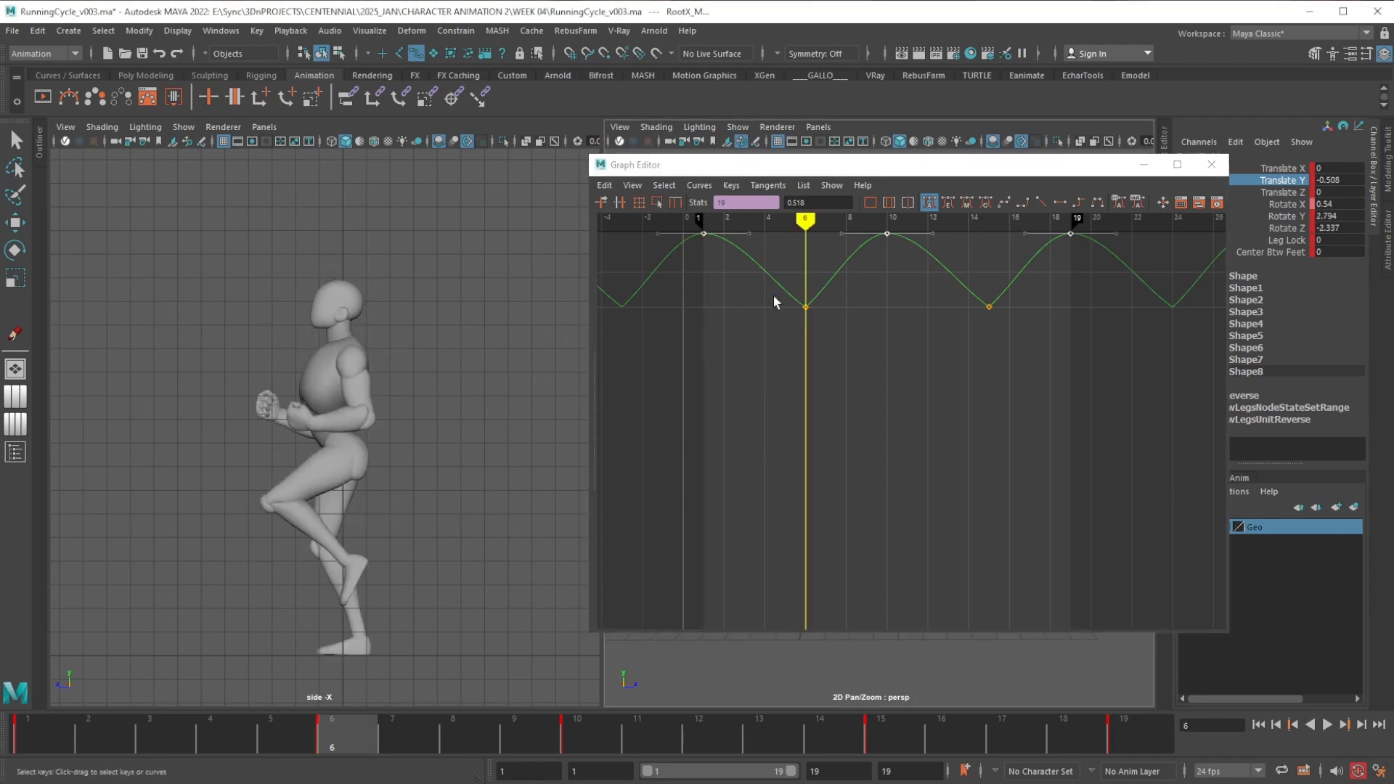
{"action": "left_click_drag", "start_coordinate": [752, 302], "coordinate": [996, 351]}
{"action": "middle_click_drag", "start_coordinate": [971, 317], "coordinate": [974, 350], "text": "shift"}
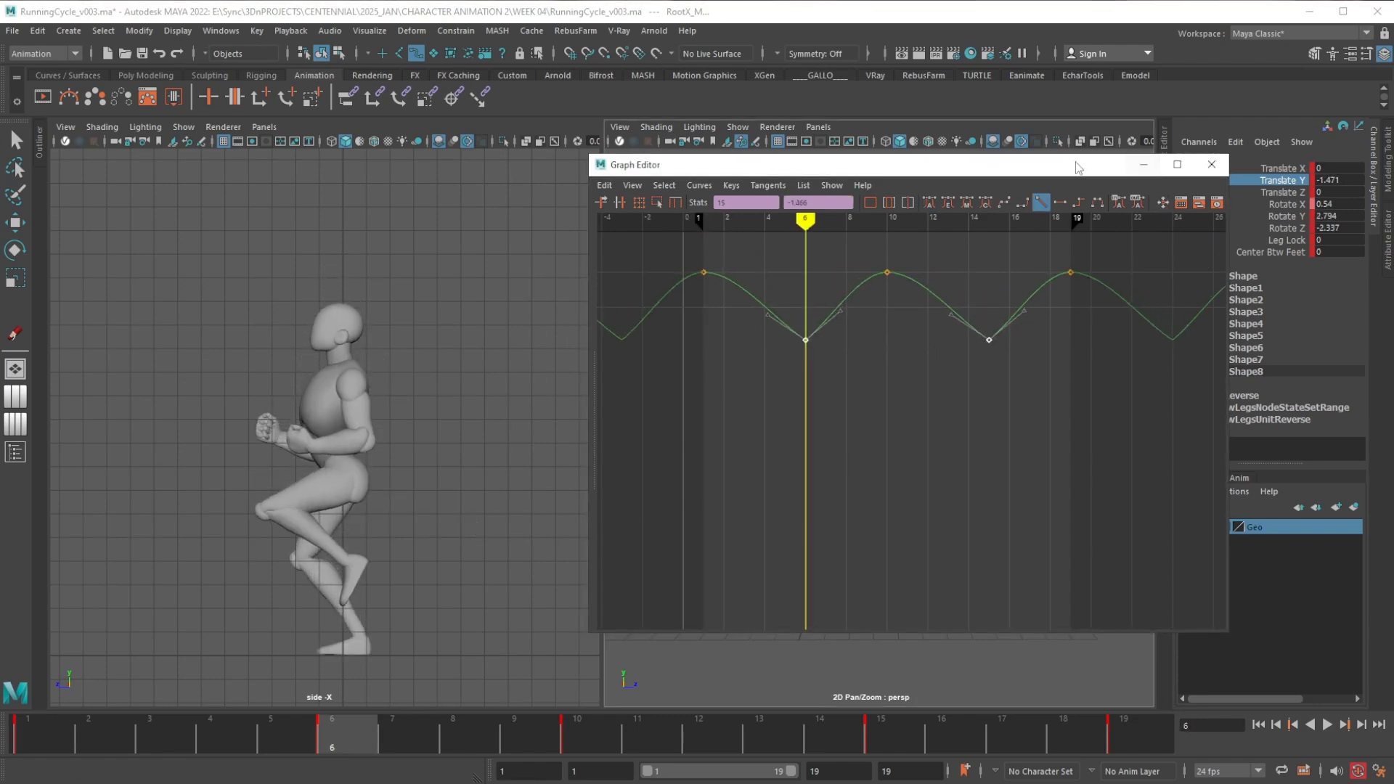
{"action": "left_click", "coordinate": [1211, 164]}
Play back the run cycle and shorten the playback range to end at frame 18
{"action": "key", "text": "w"}
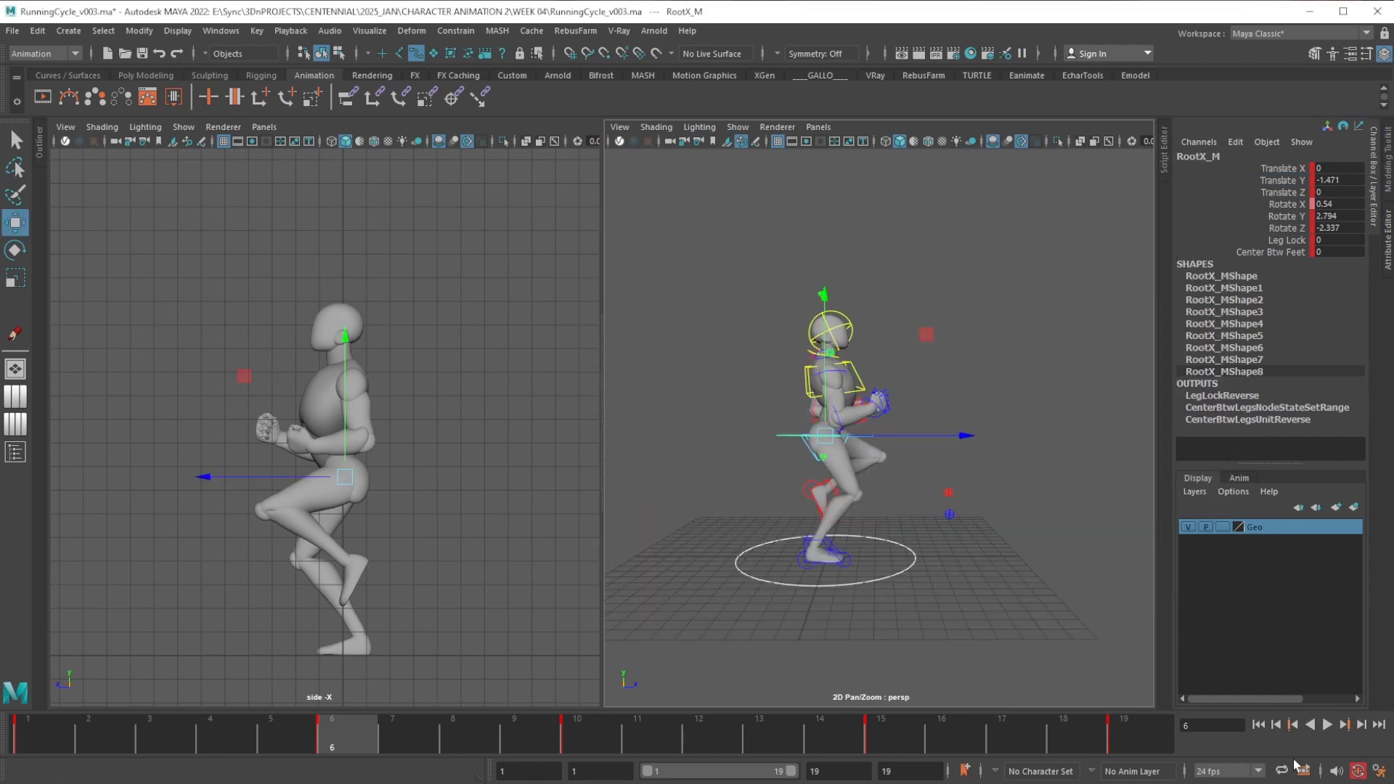
{"action": "left_click", "coordinate": [1327, 728]}
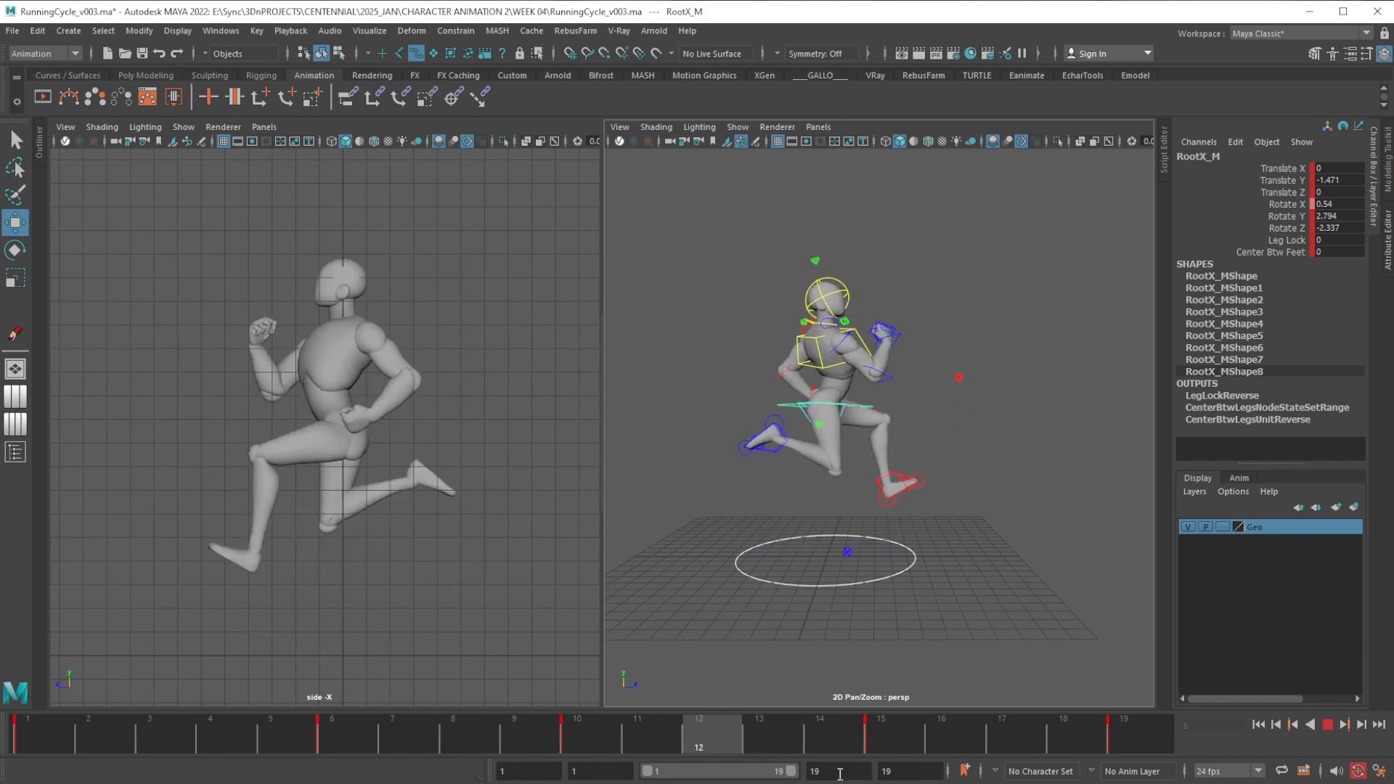
{"action": "left_click_drag", "start_coordinate": [764, 773], "coordinate": [762, 772]}
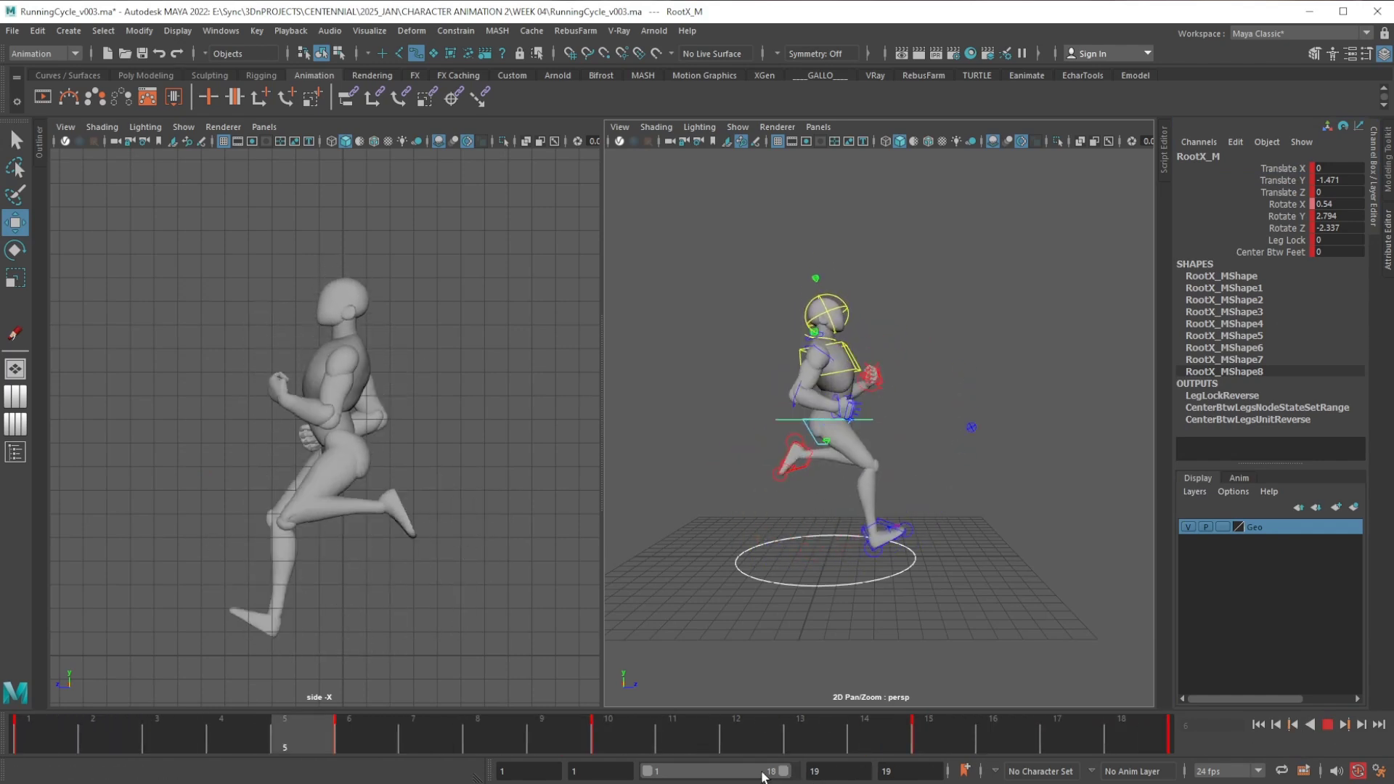